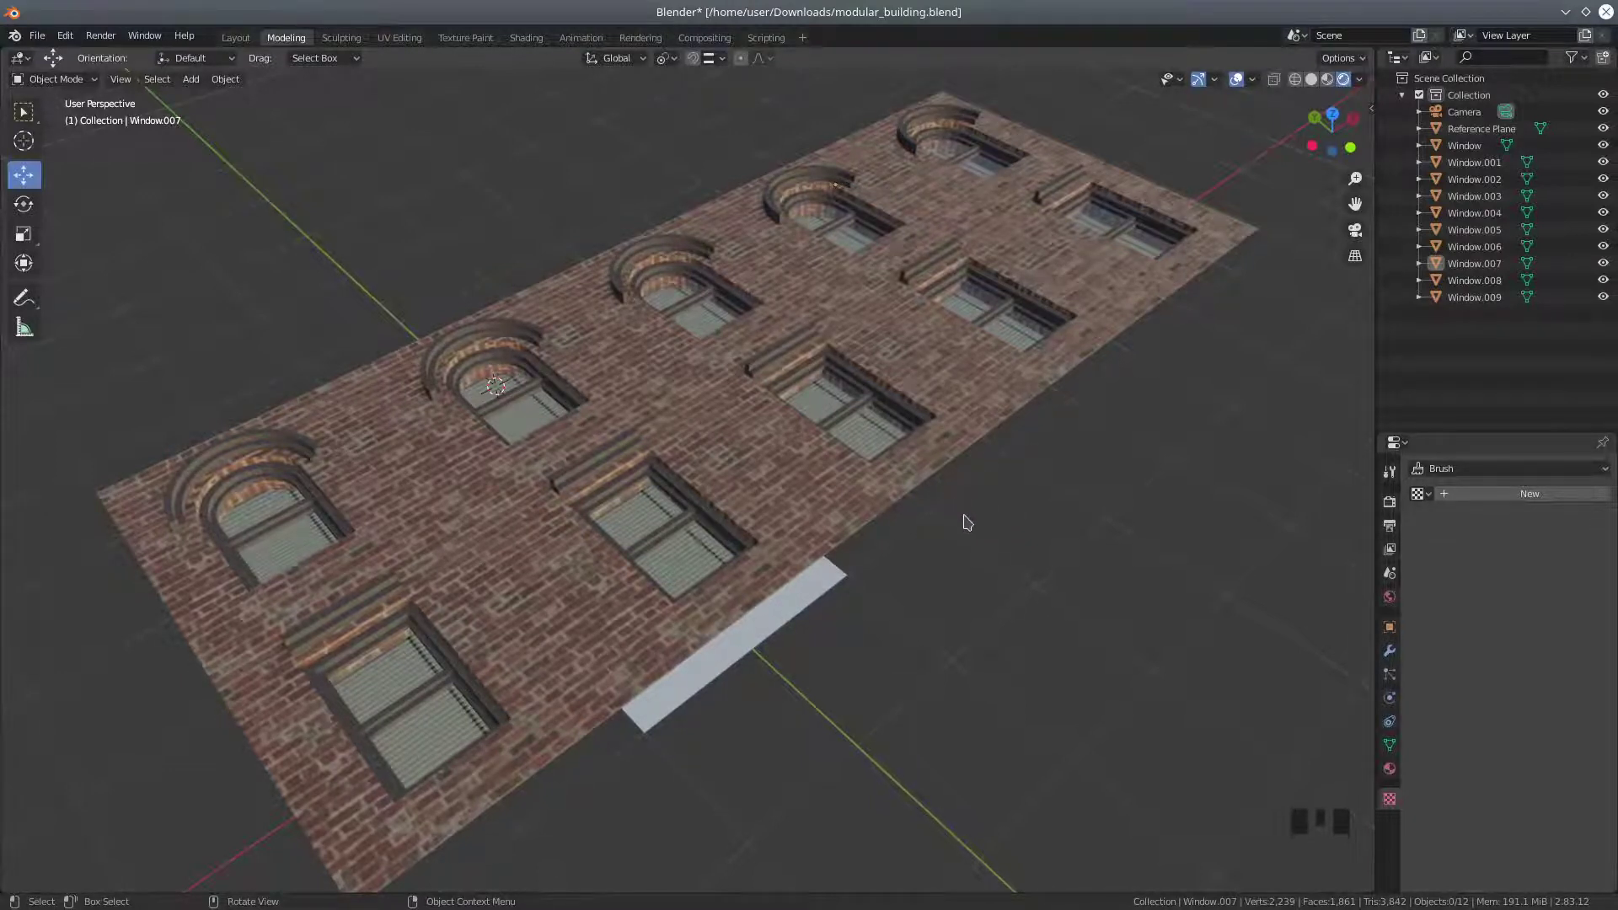
Examine the brick facade of arched and rectangular window sections from several angles and distances
{"action": "middle_click_drag", "start_coordinate": [1022, 515], "coordinate": [982, 549]}
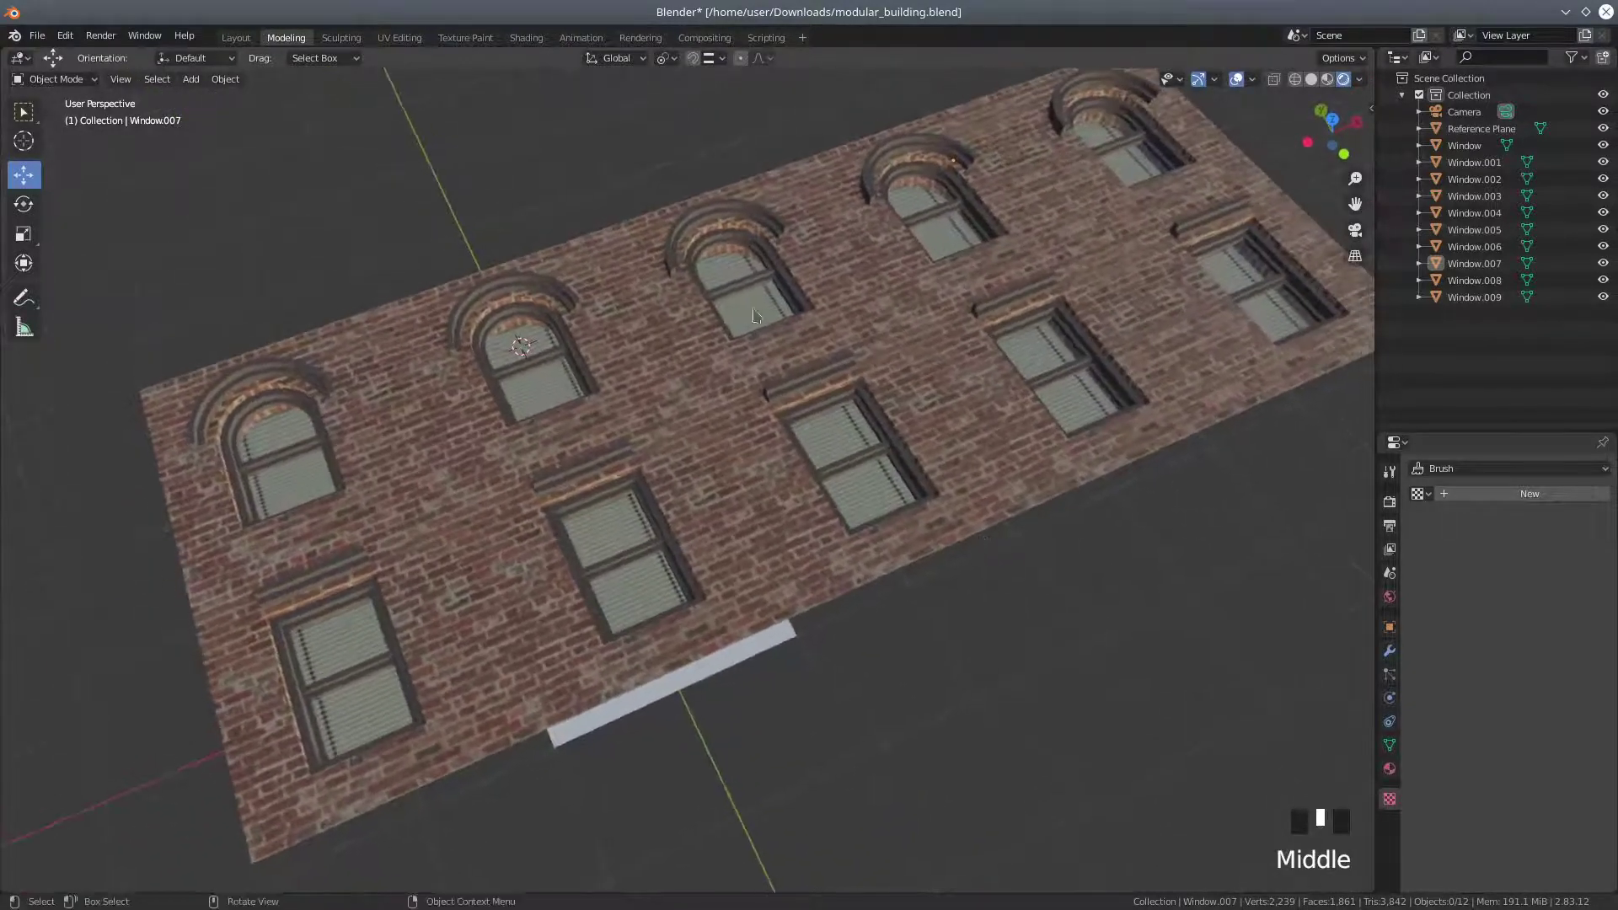
{"action": "middle_click_drag", "start_coordinate": [521, 413], "coordinate": [556, 488]}
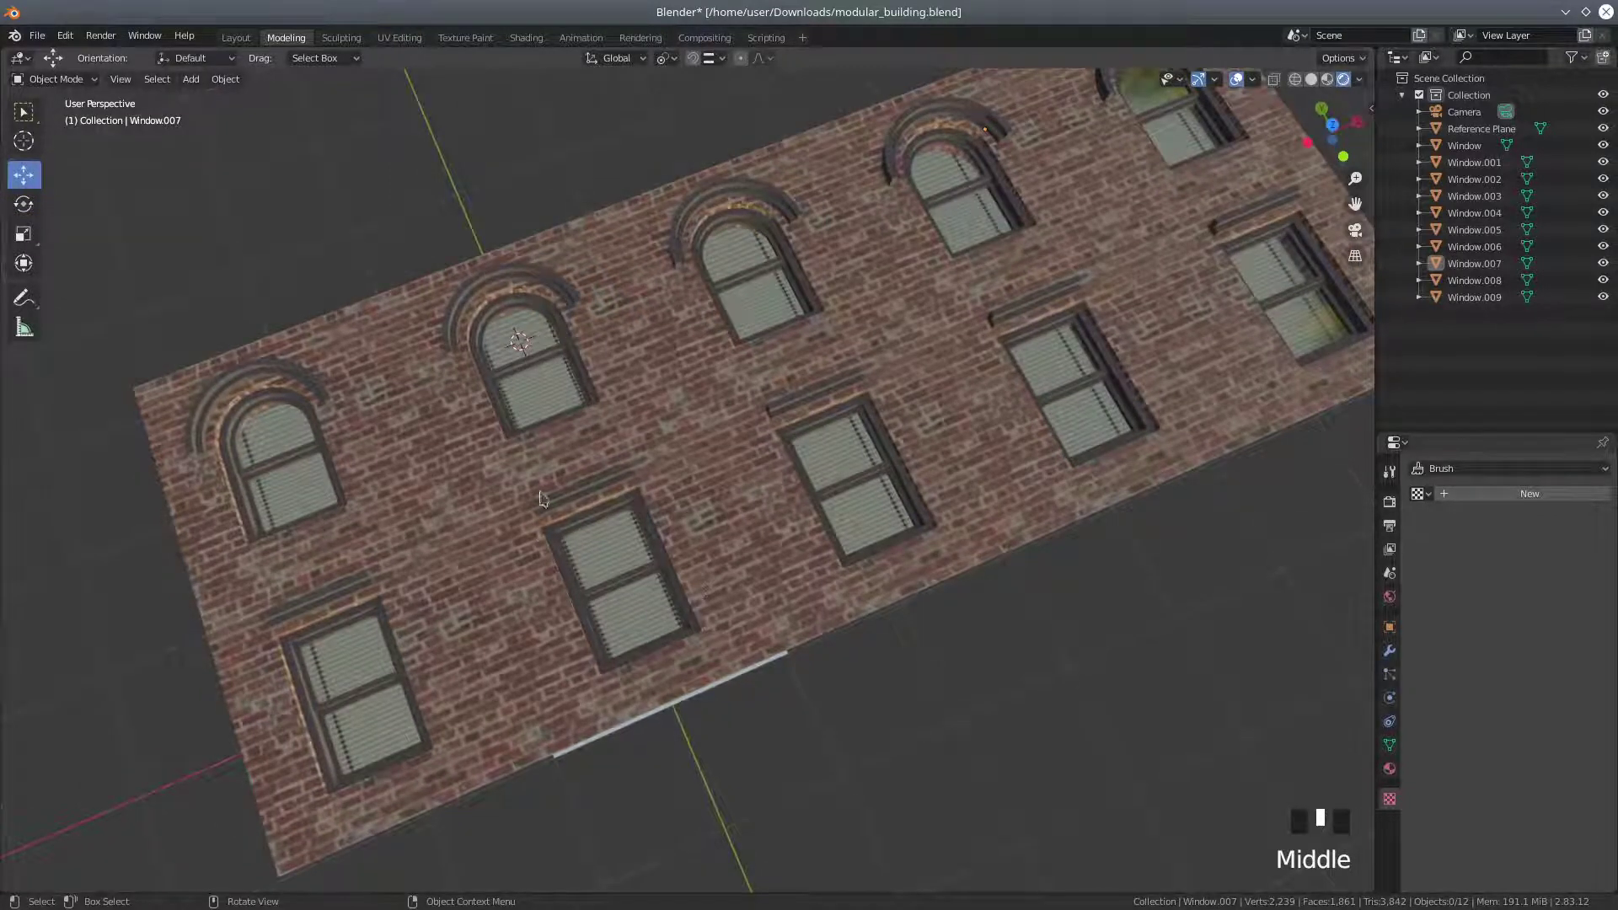
{"action": "middle_click_drag", "start_coordinate": [497, 425], "coordinate": [610, 364]}
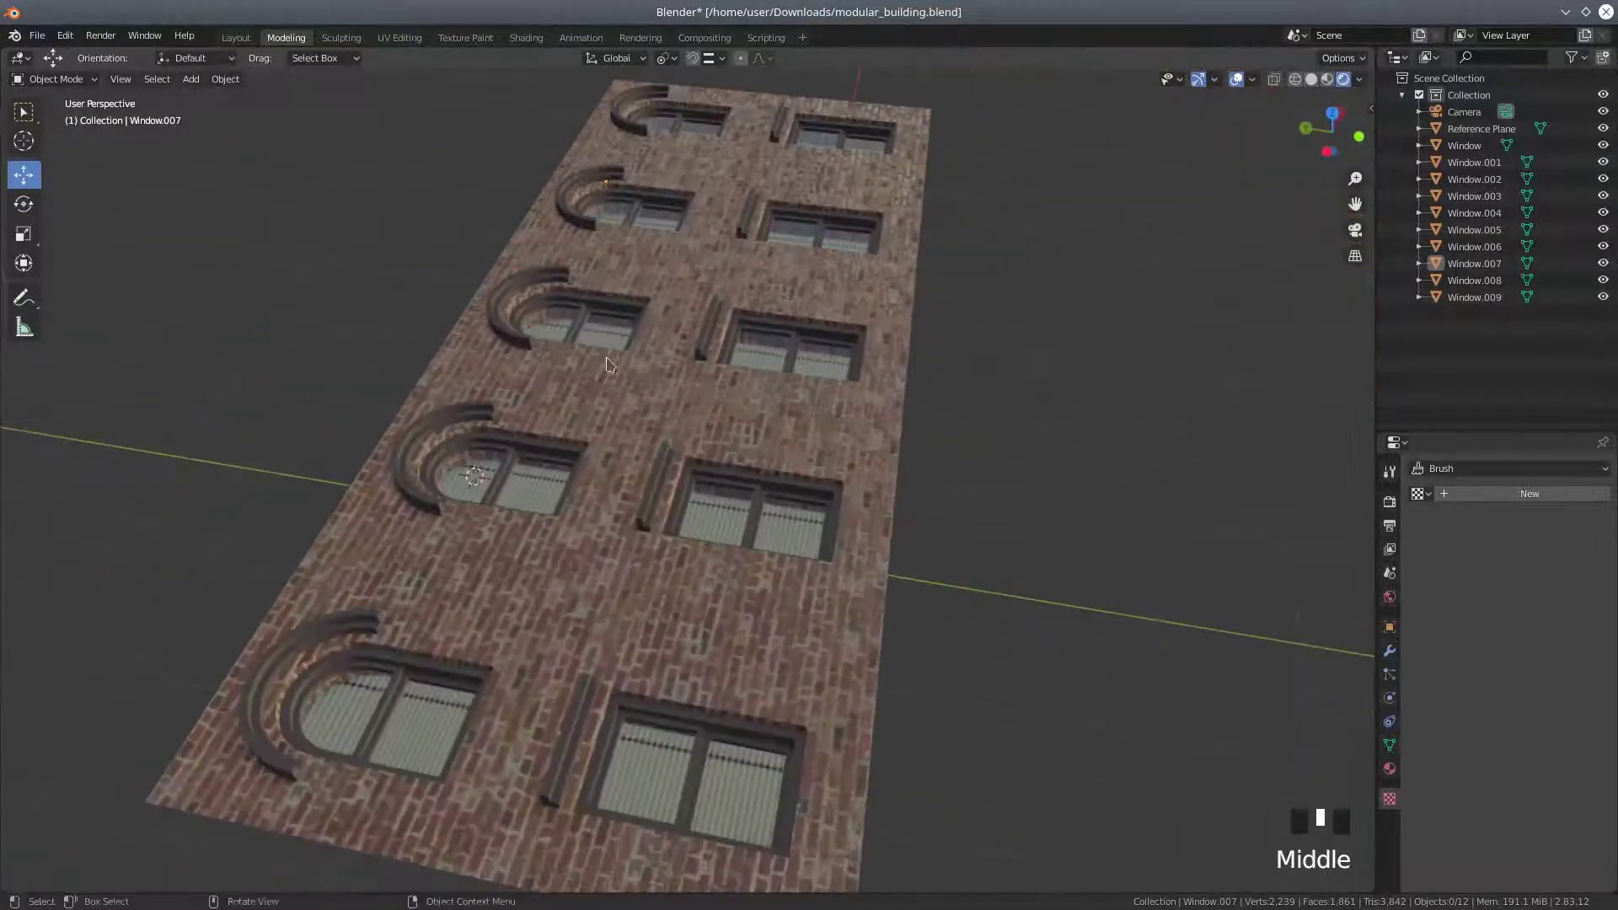
{"action": "scroll", "coordinate": [510, 510], "scroll_direction": "up", "scroll_amount": 2}
{"action": "middle_click_drag", "start_coordinate": [510, 510], "coordinate": [506, 624]}
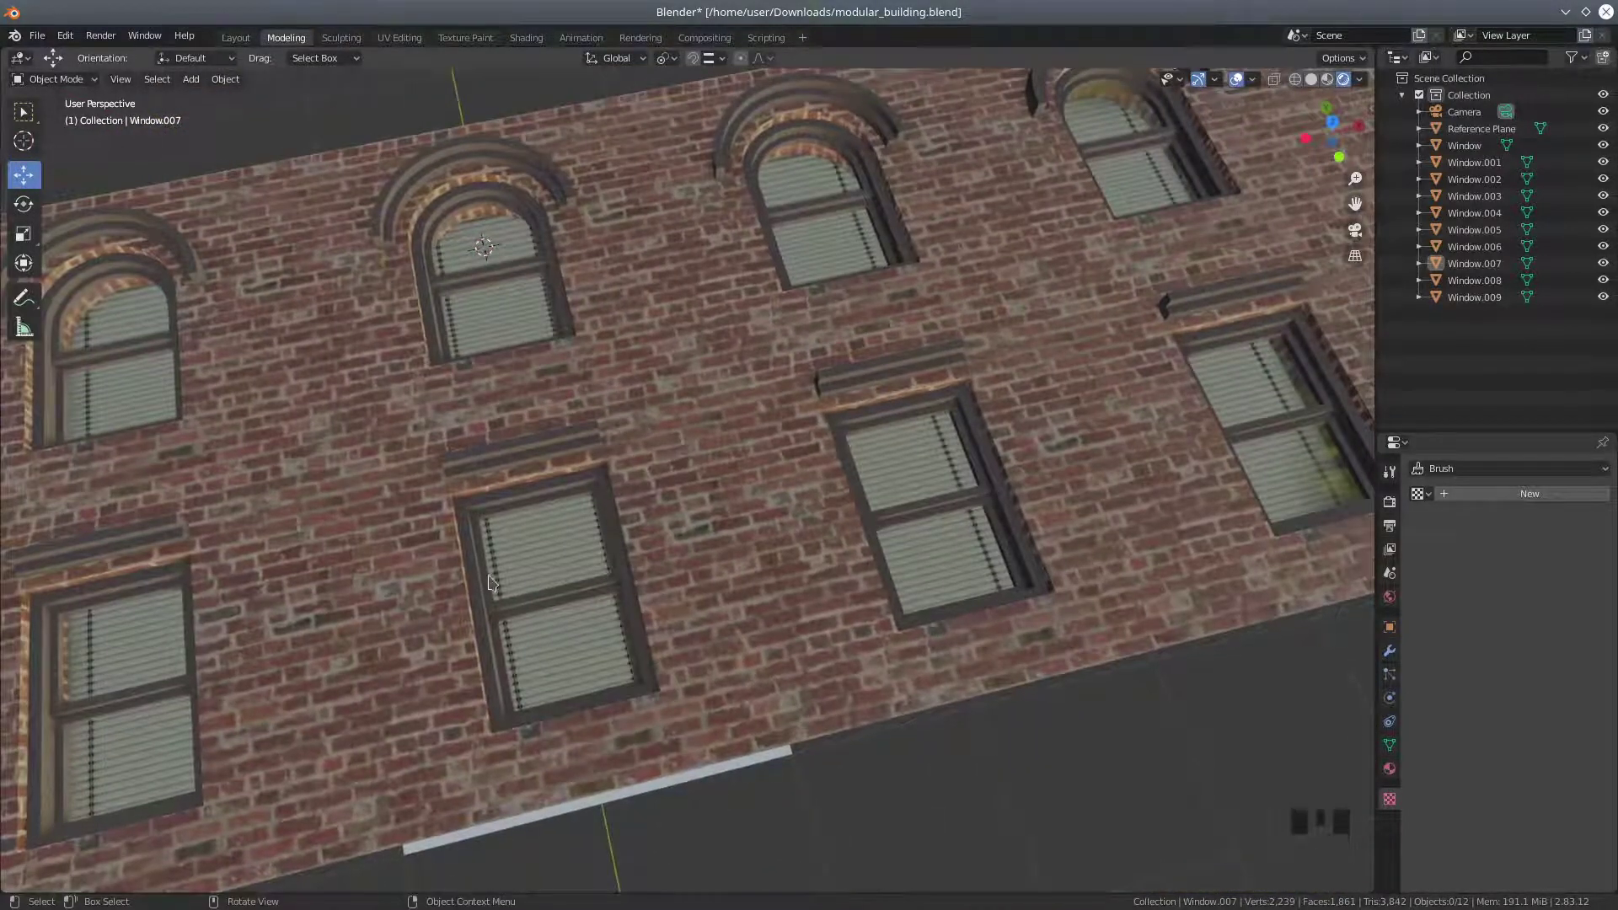
{"action": "scroll", "coordinate": [697, 589], "scroll_direction": "down", "scroll_amount": 2}
{"action": "middle_click_drag", "start_coordinate": [604, 516], "coordinate": [659, 495]}
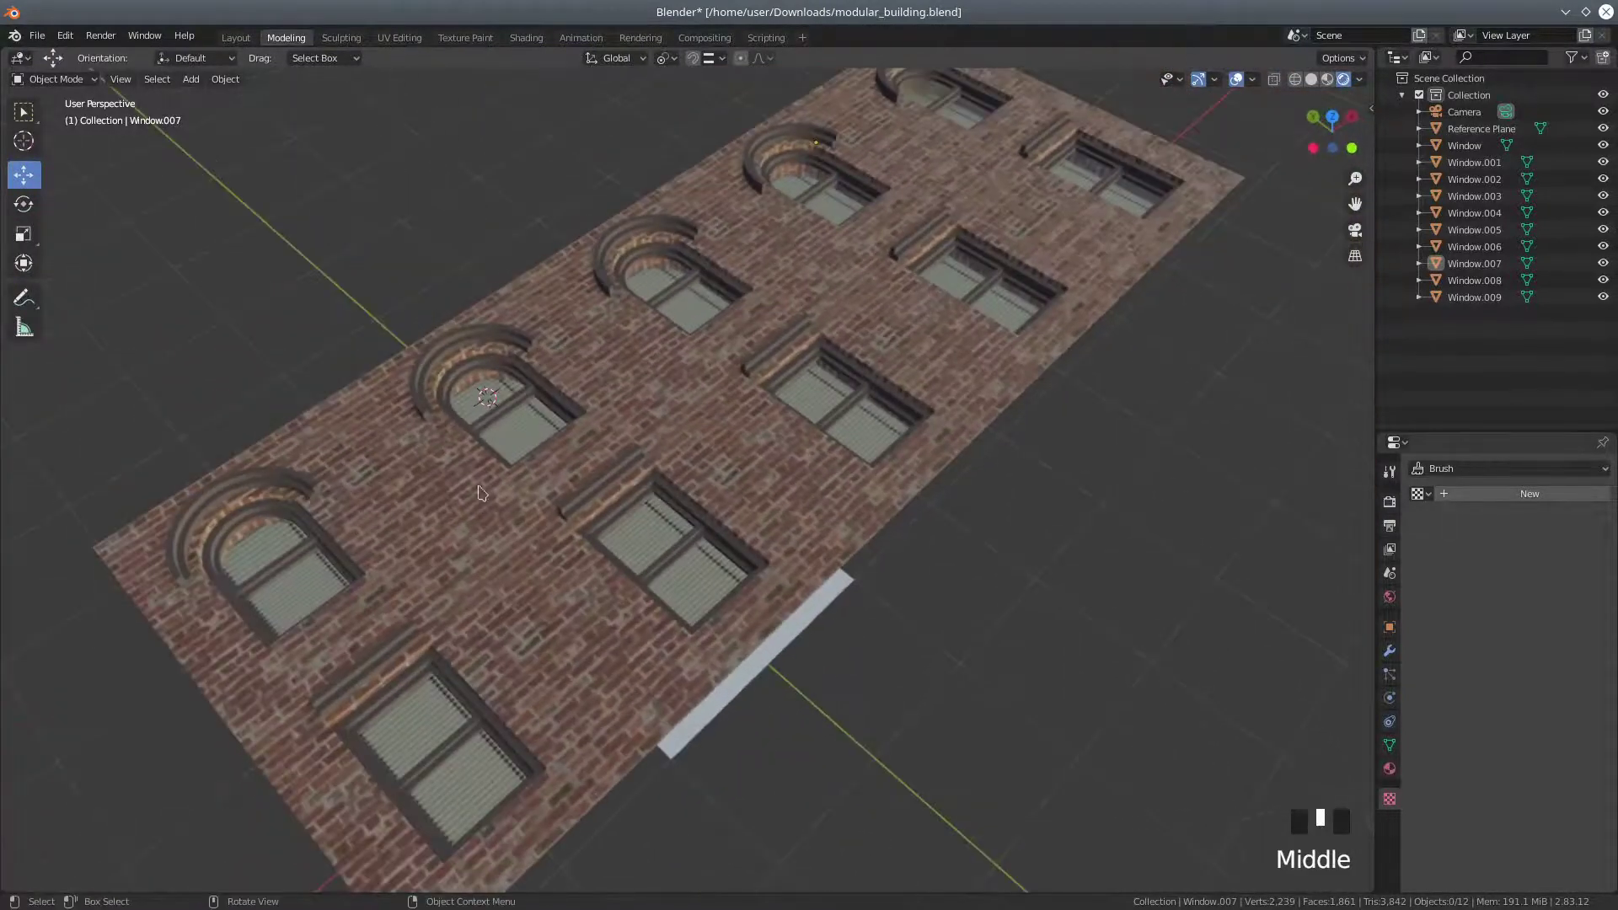
{"action": "middle_click_drag", "start_coordinate": [794, 573], "coordinate": [760, 581]}
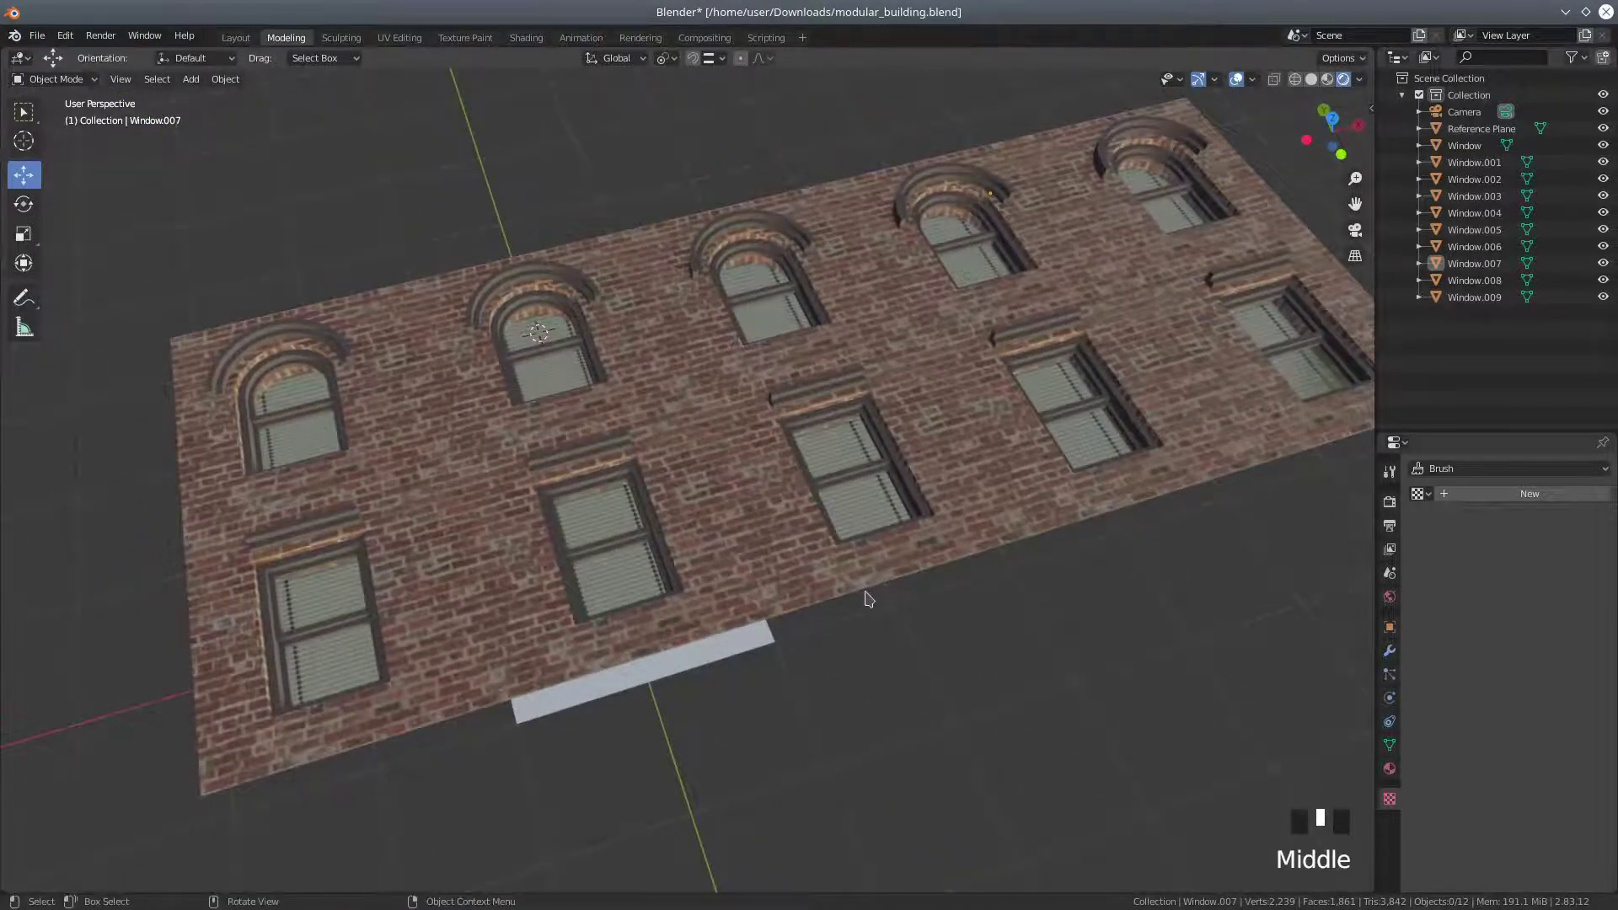
{"action": "middle_click_drag", "start_coordinate": [991, 506], "coordinate": [883, 550], "text": "shift"}
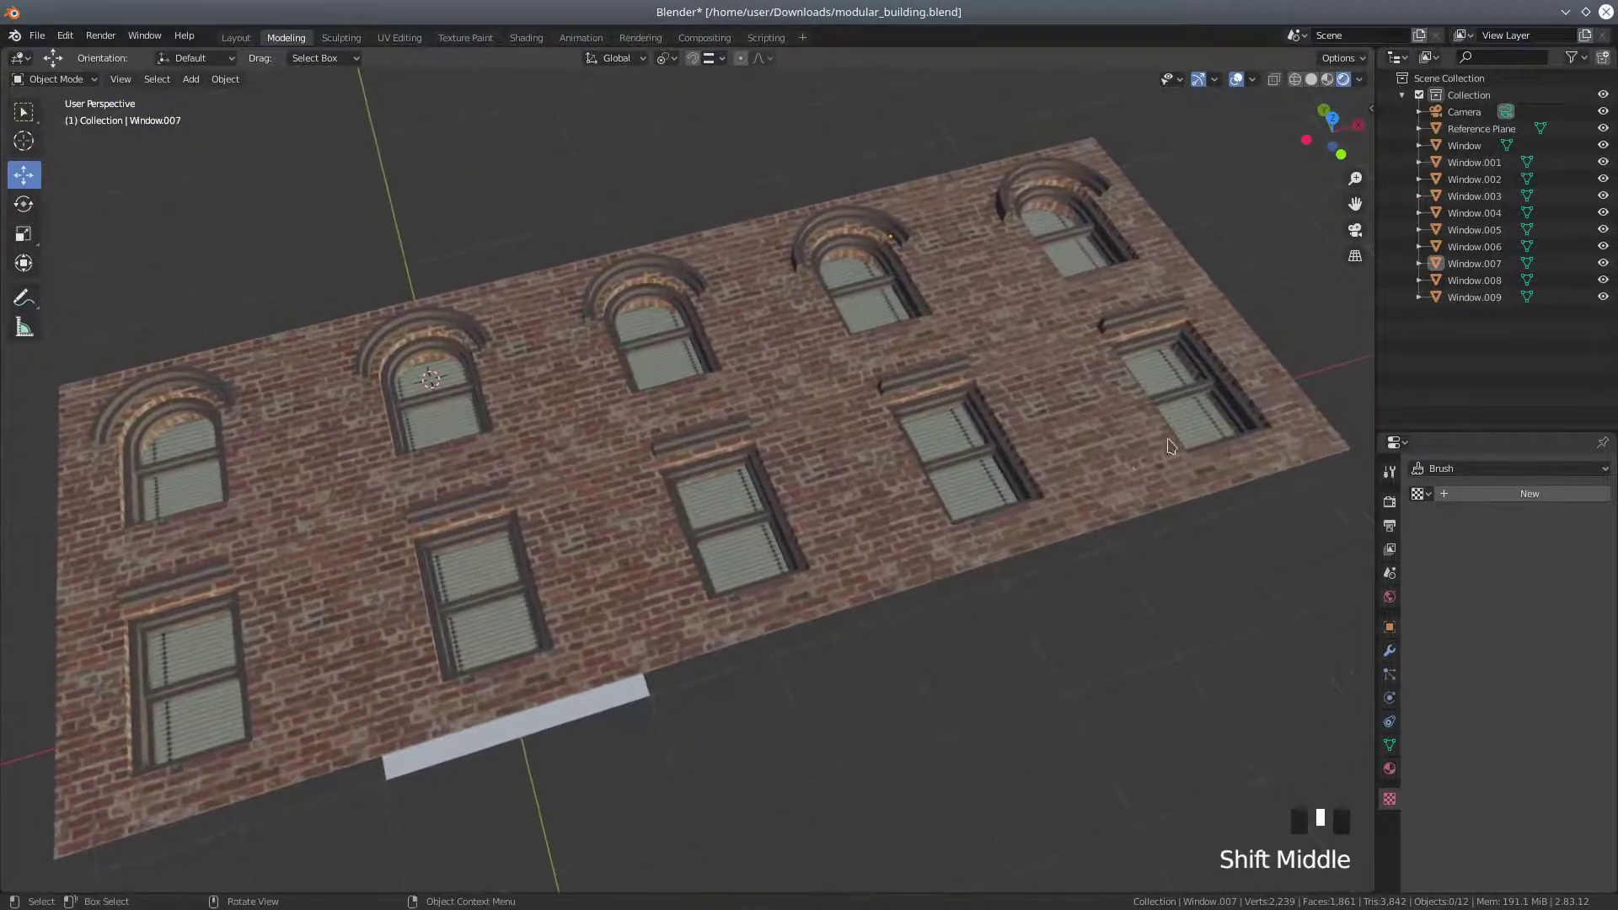
Delete all the window wall sections except the rectangular one above the reference plane
{"action": "left_click", "coordinate": [1139, 453]}
{"action": "left_click", "coordinate": [1003, 250], "text": "shift"}
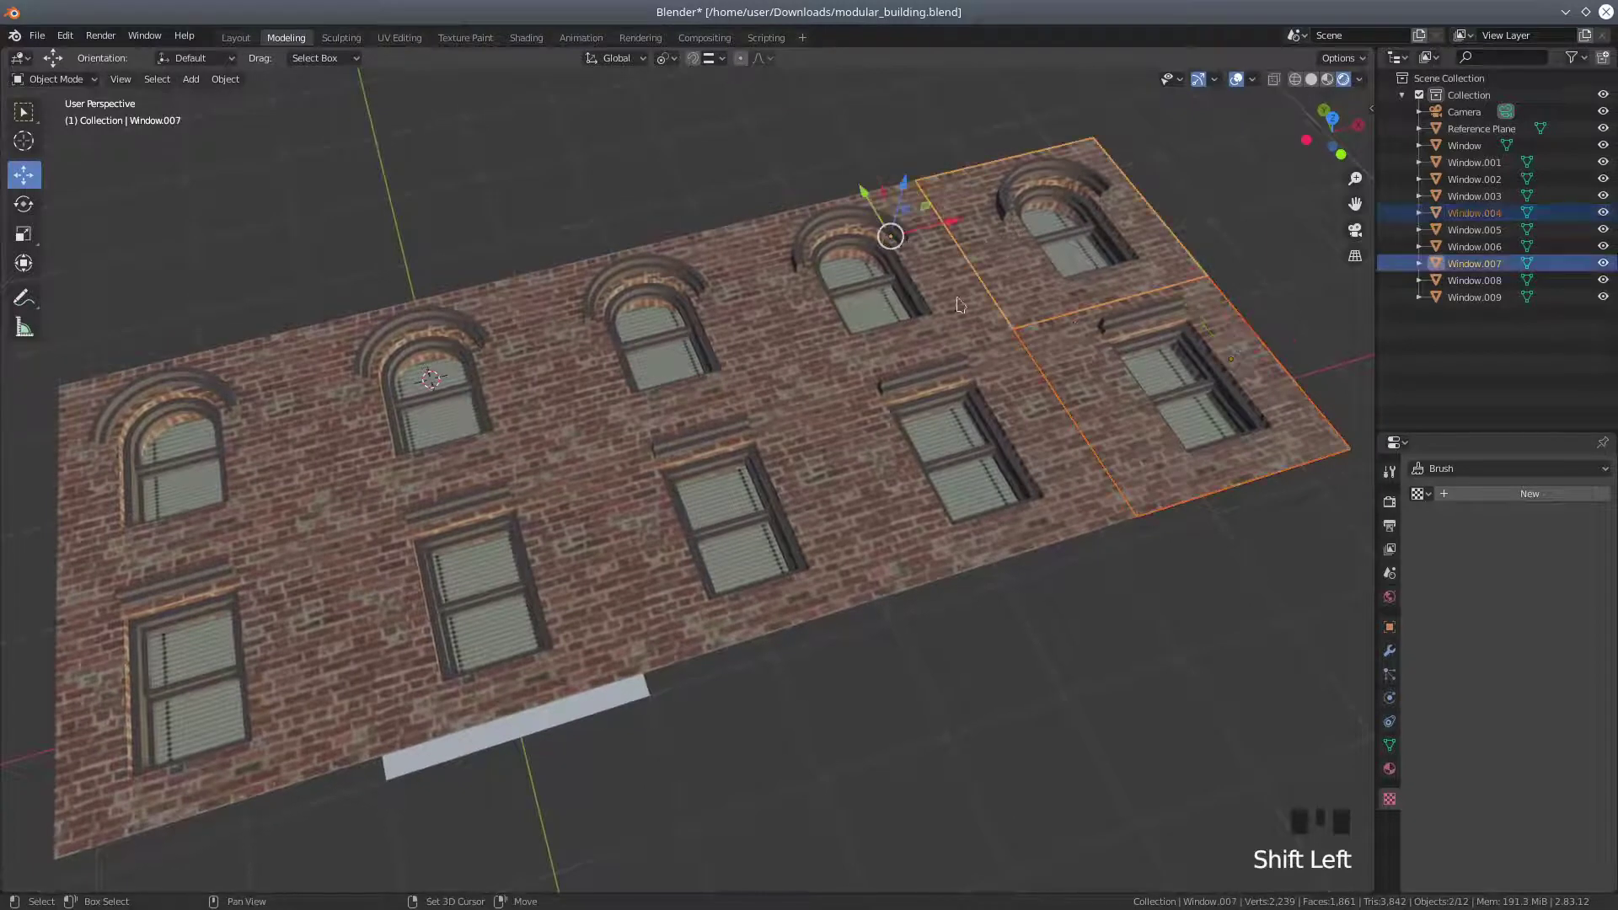
{"action": "left_click", "coordinate": [817, 327], "text": "shift"}
{"action": "left_click", "coordinate": [858, 472], "text": "shift"}
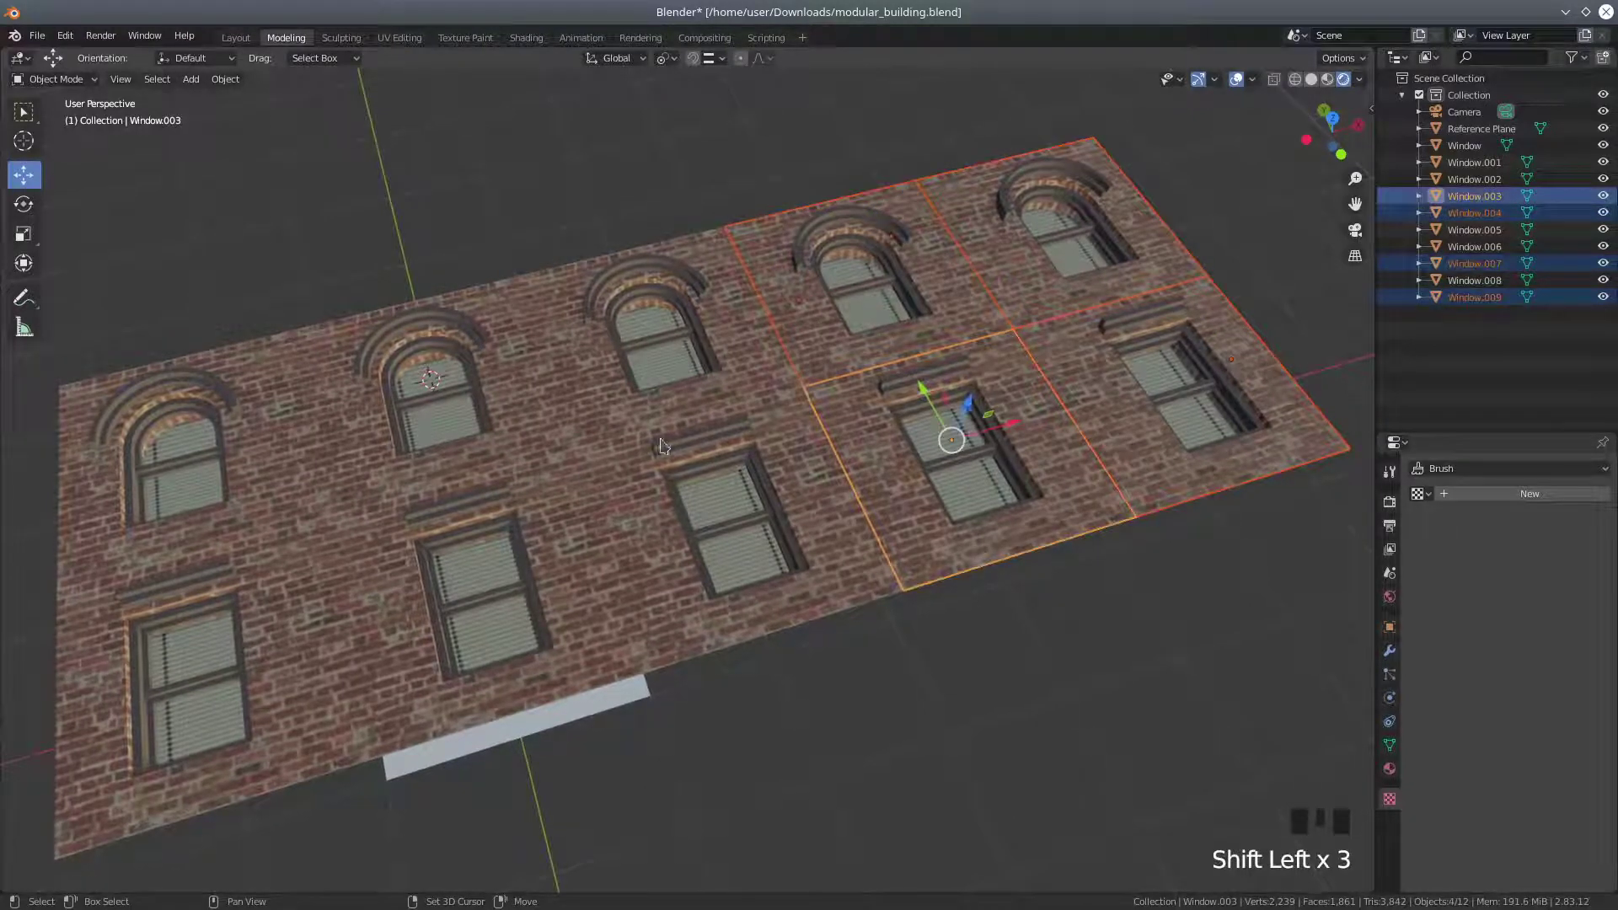
{"action": "left_click", "coordinate": [790, 487], "text": "shift"}
{"action": "left_click", "coordinate": [754, 356], "text": "shift"}
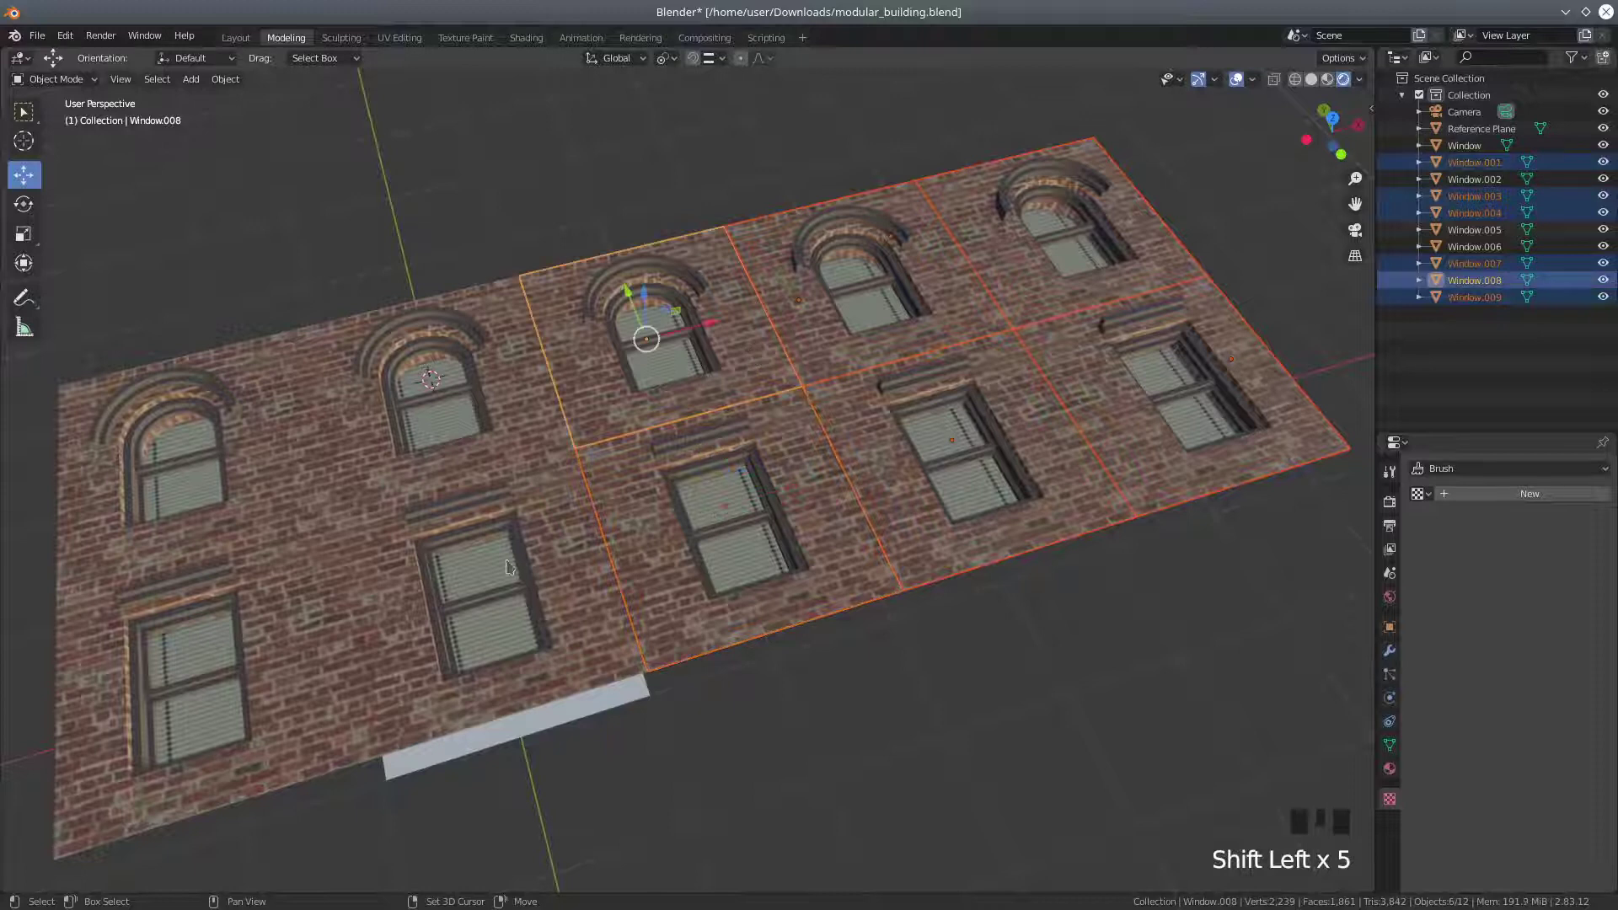
{"action": "left_click", "coordinate": [254, 416], "text": "shift"}
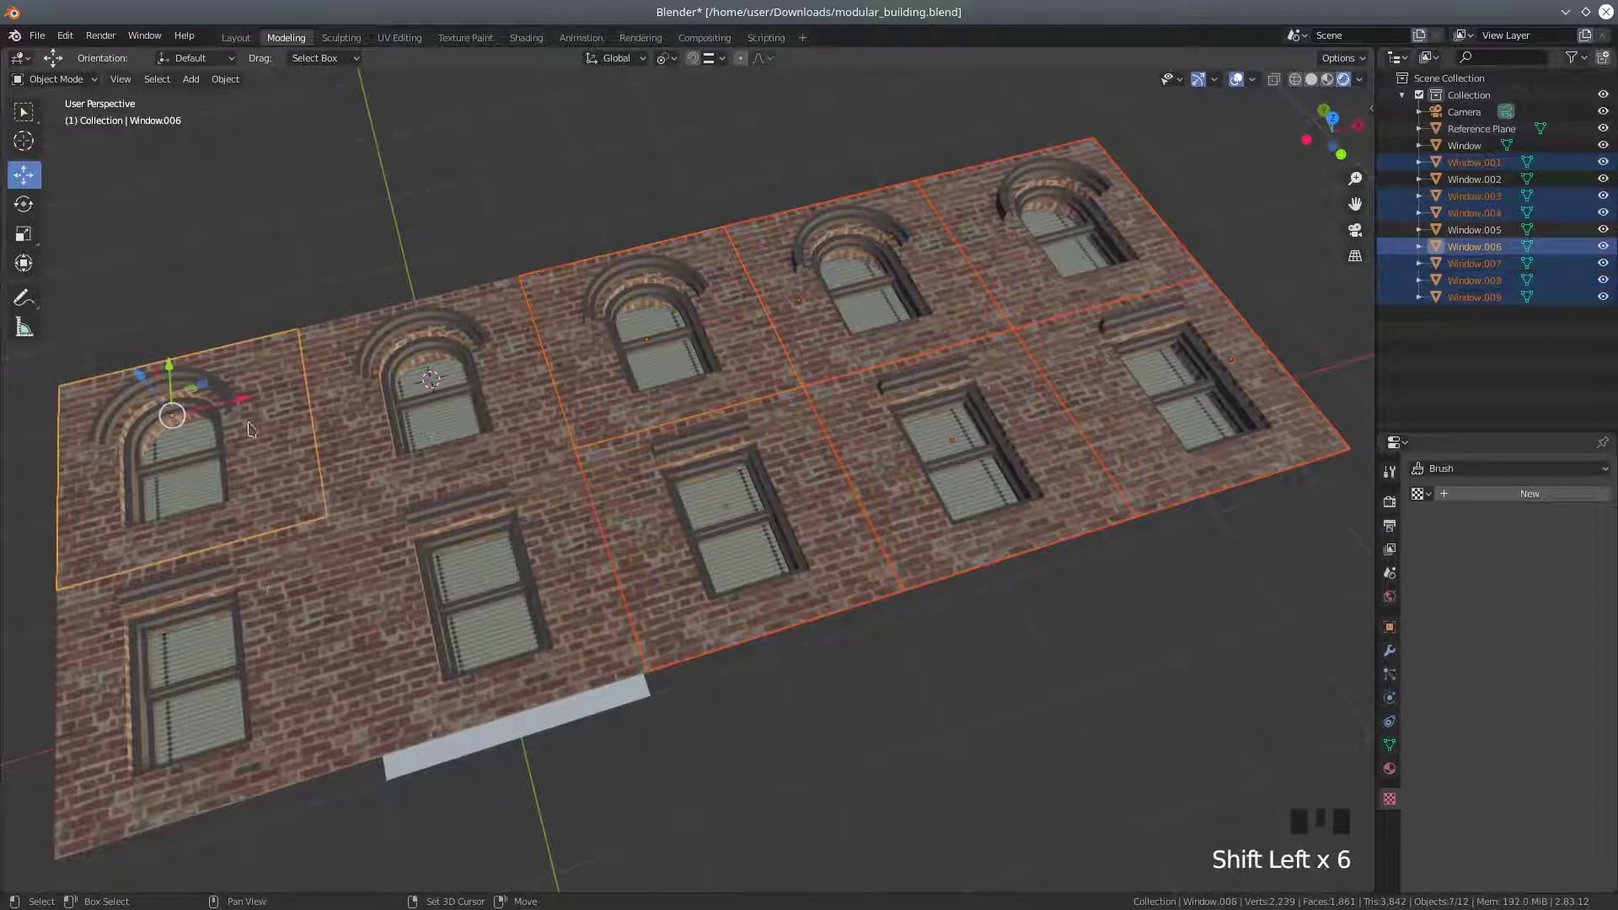
{"action": "left_click", "coordinate": [266, 632], "text": "shift"}
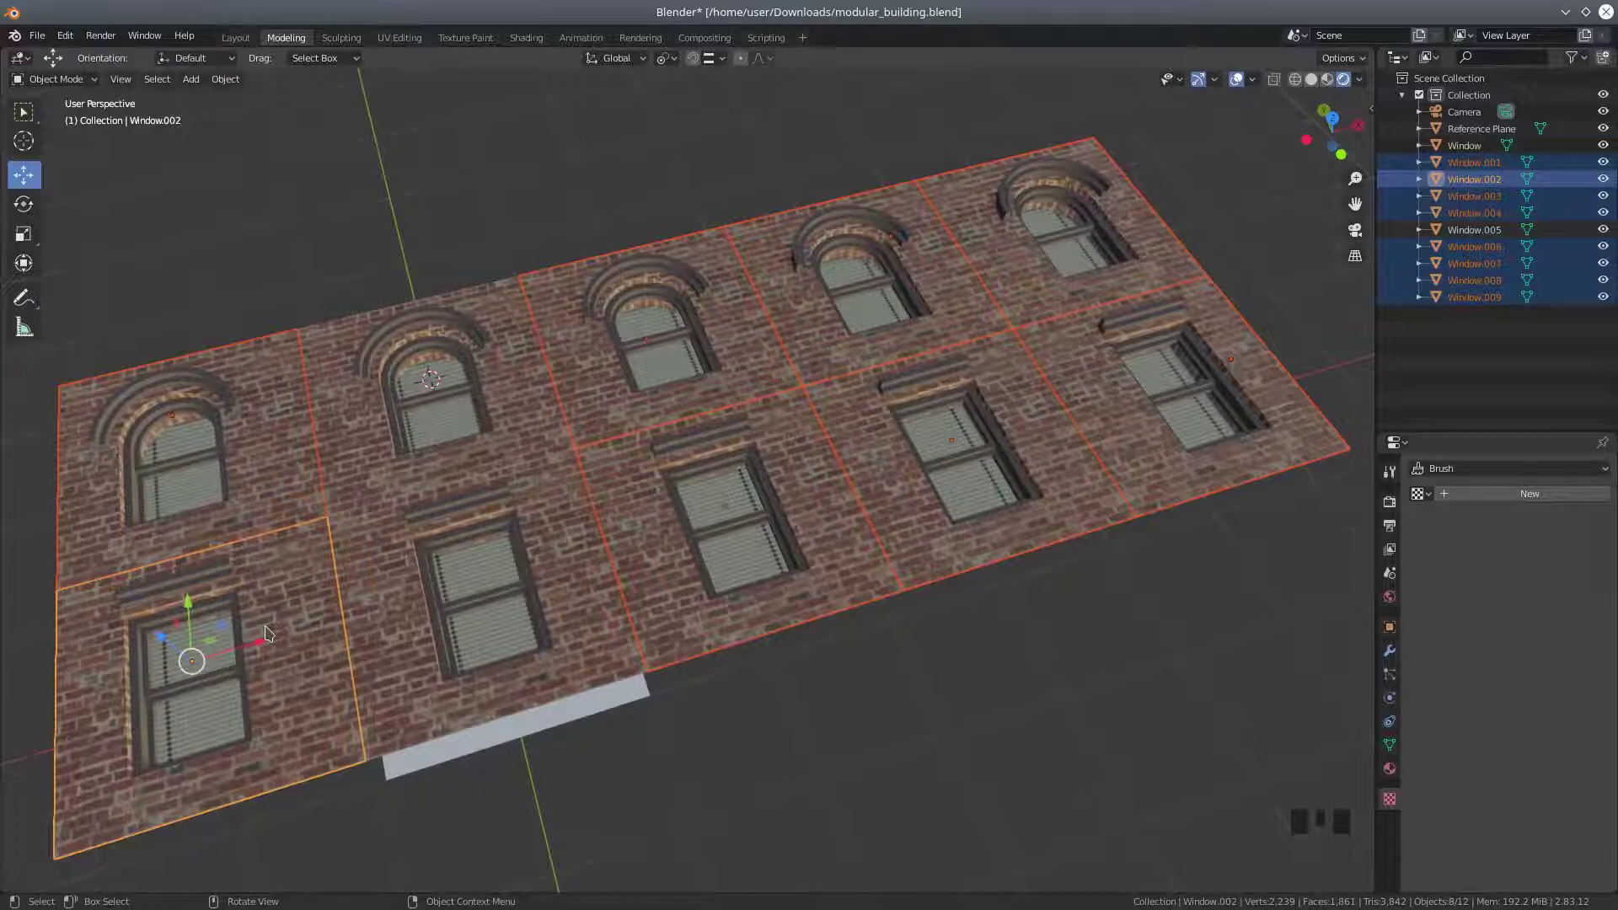
{"action": "key", "text": "Delete"}
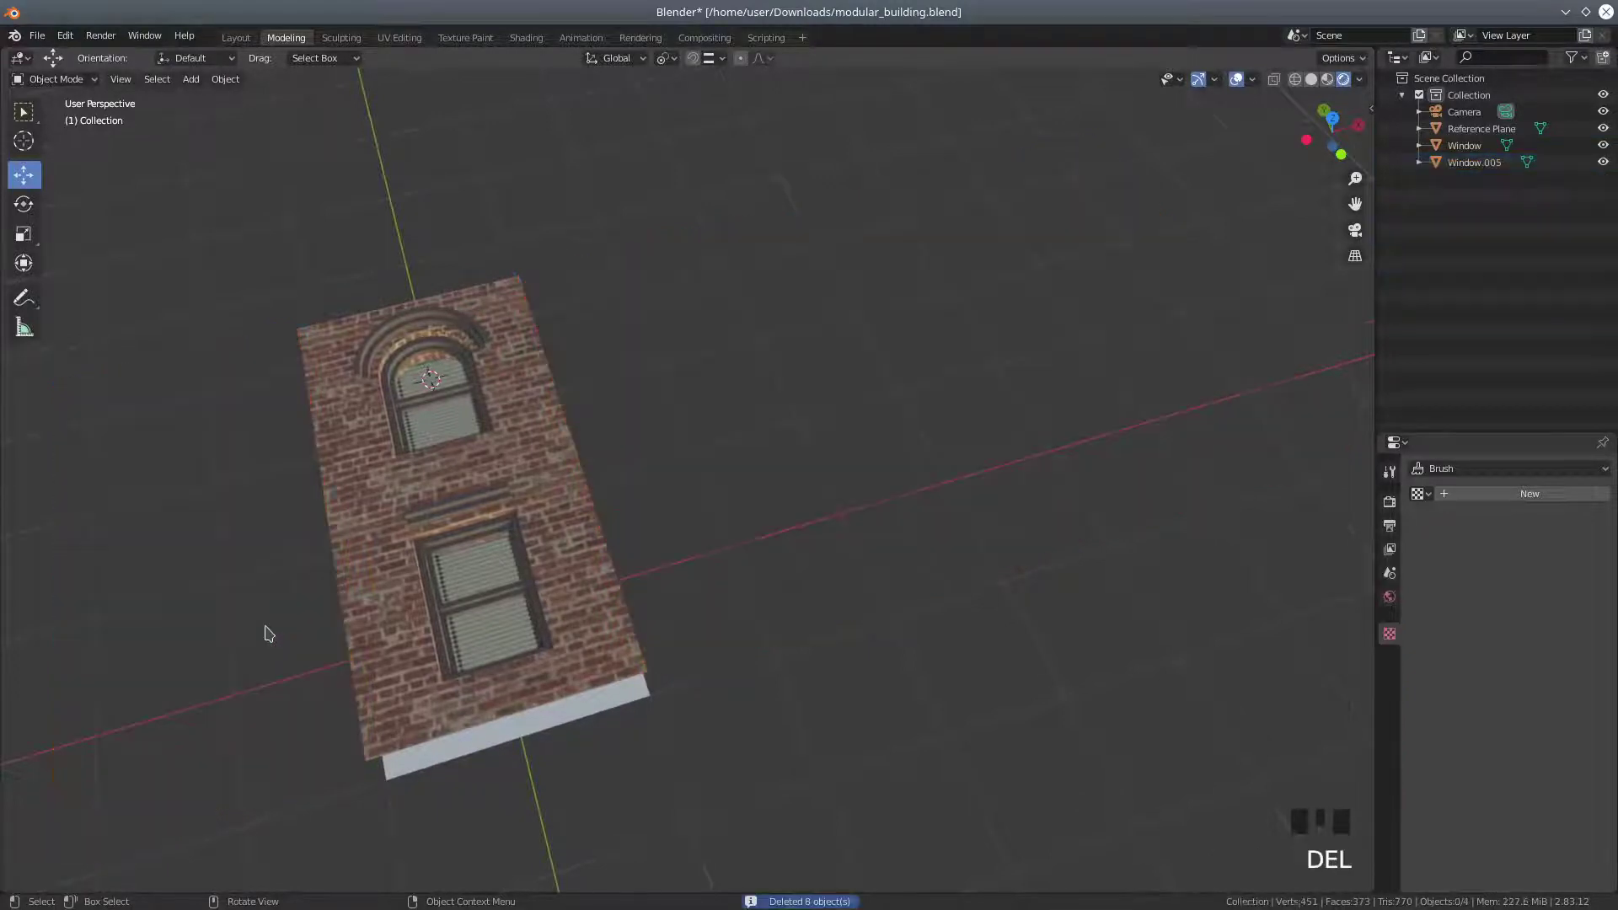
{"action": "left_click", "coordinate": [520, 383]}
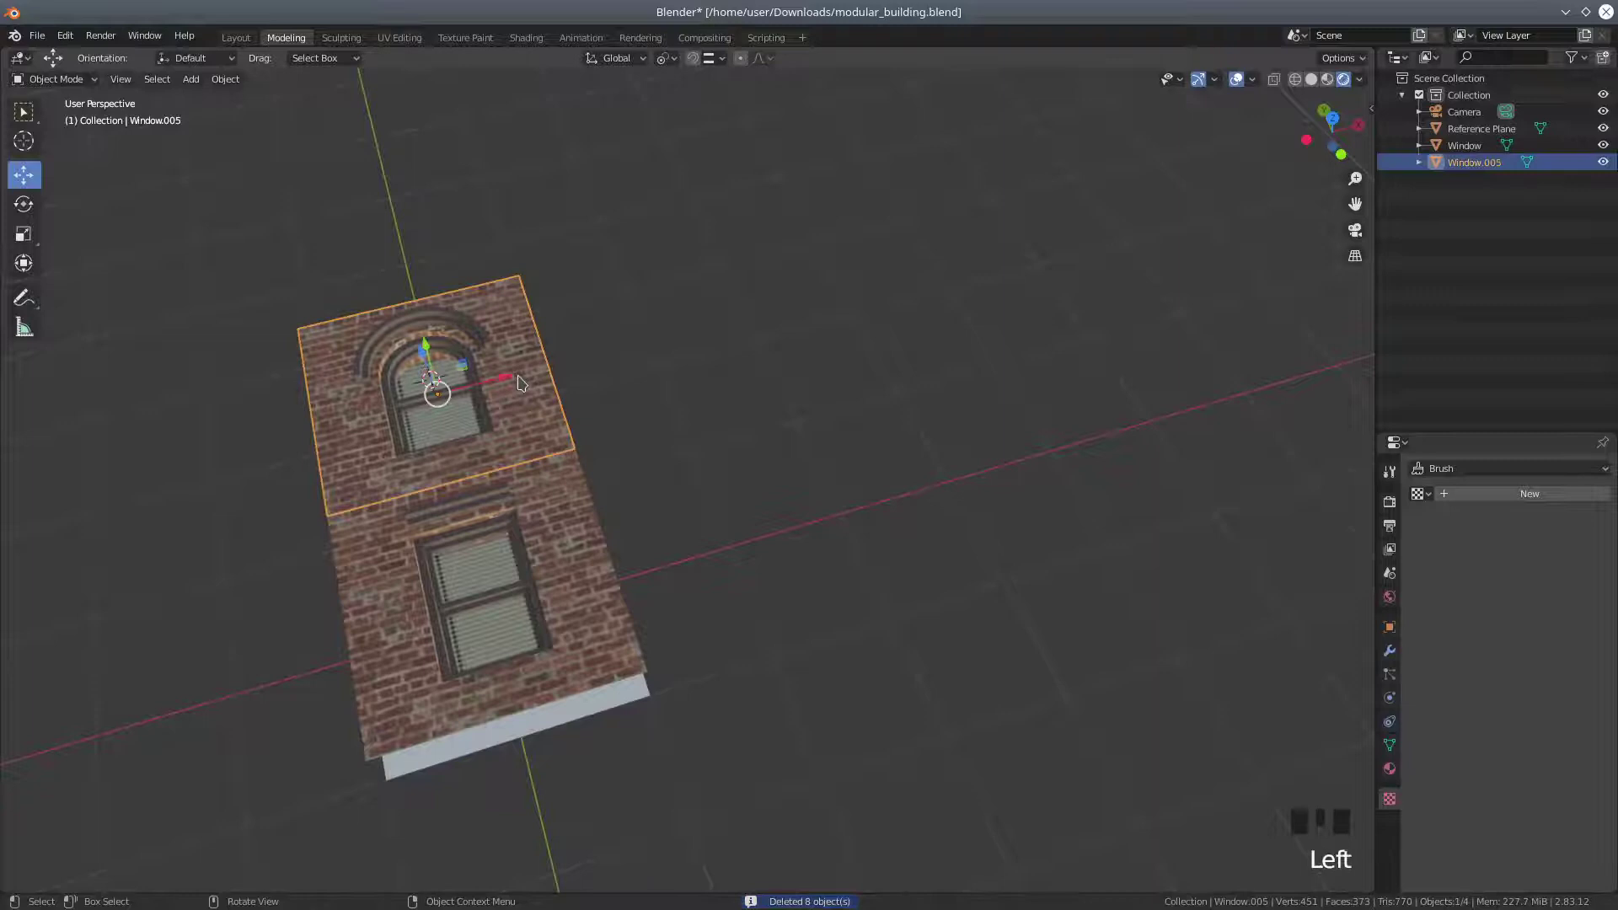
{"action": "key", "text": "Delete"}
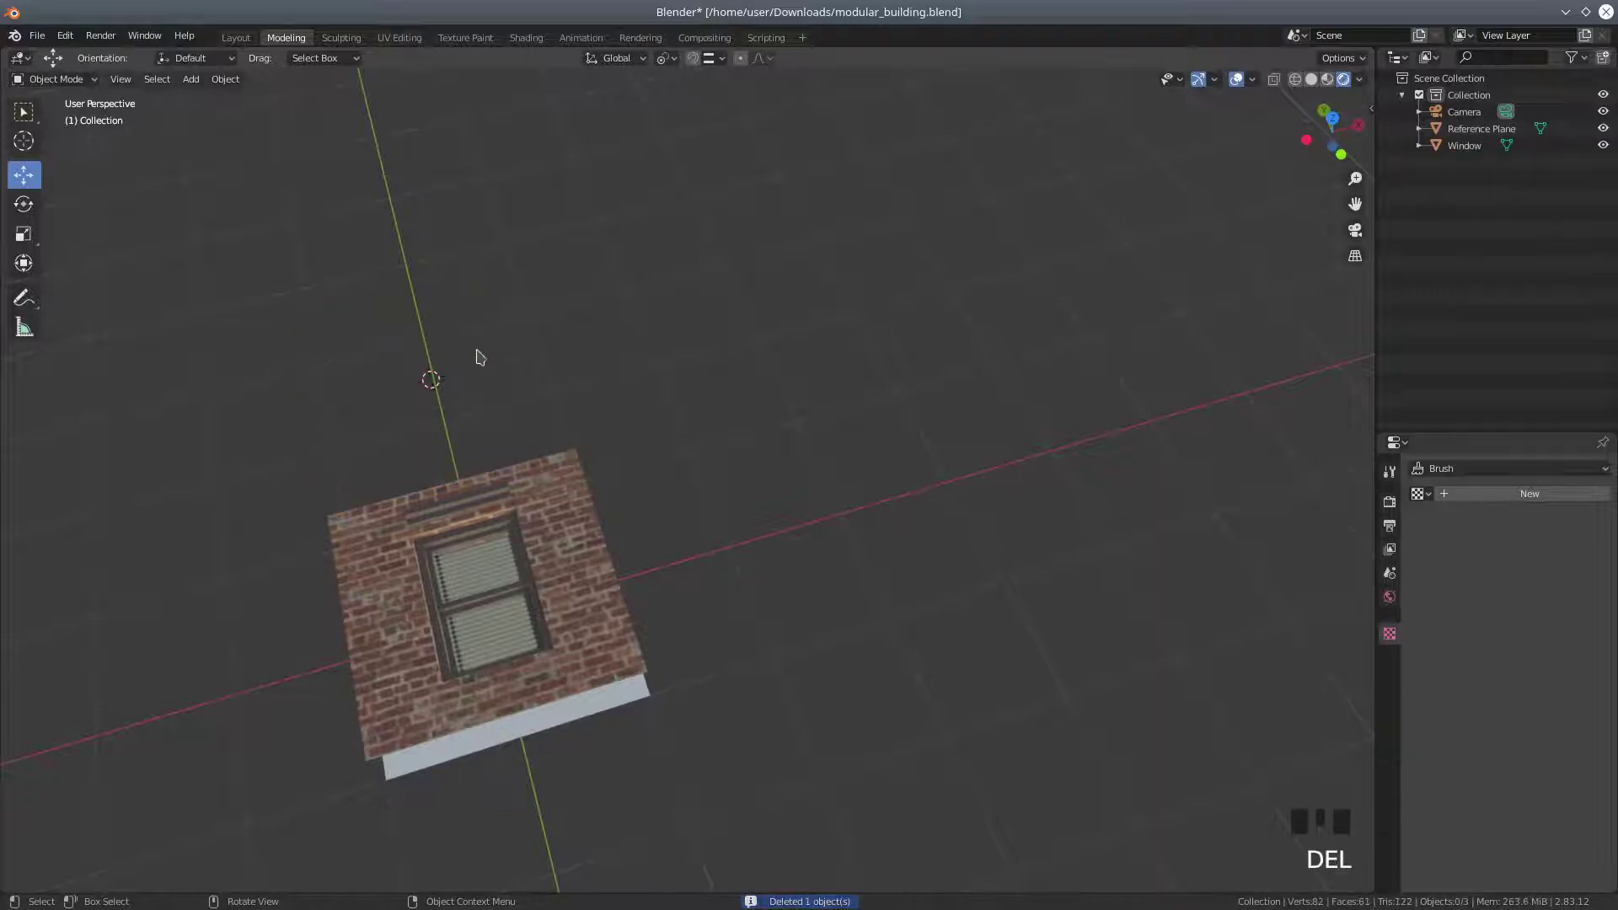
Center the 3D cursor while framing the whole scene, and switch to the top orthographic view
{"action": "middle_click_drag", "start_coordinate": [659, 453], "coordinate": [604, 489]}
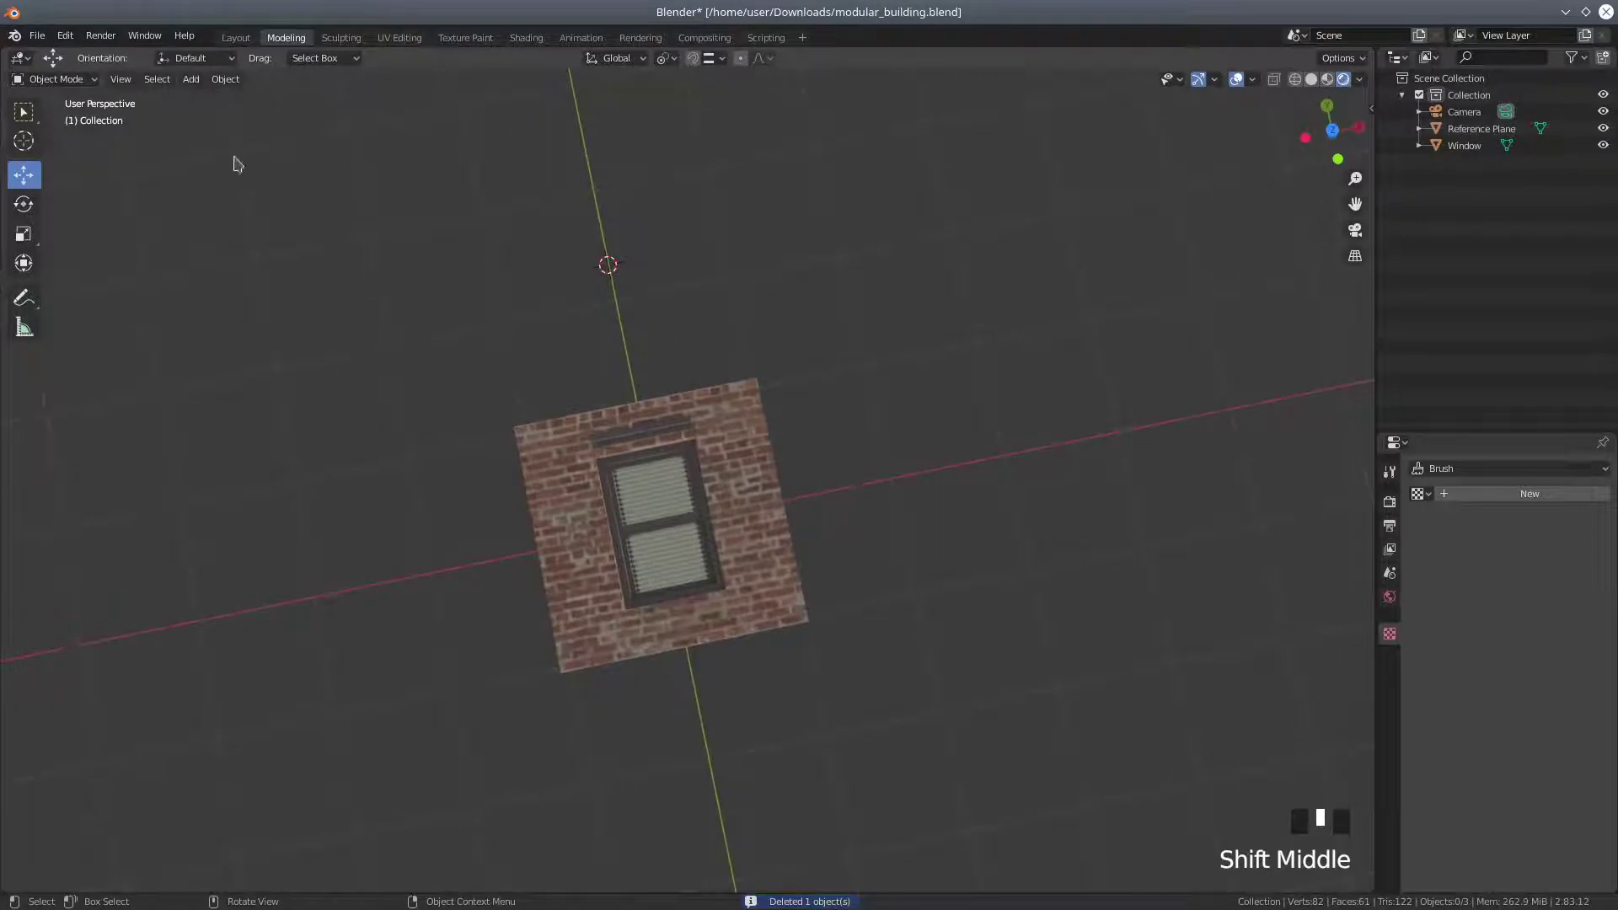
{"action": "left_click", "coordinate": [121, 79]}
{"action": "mouse_move", "coordinate": [173, 243]}
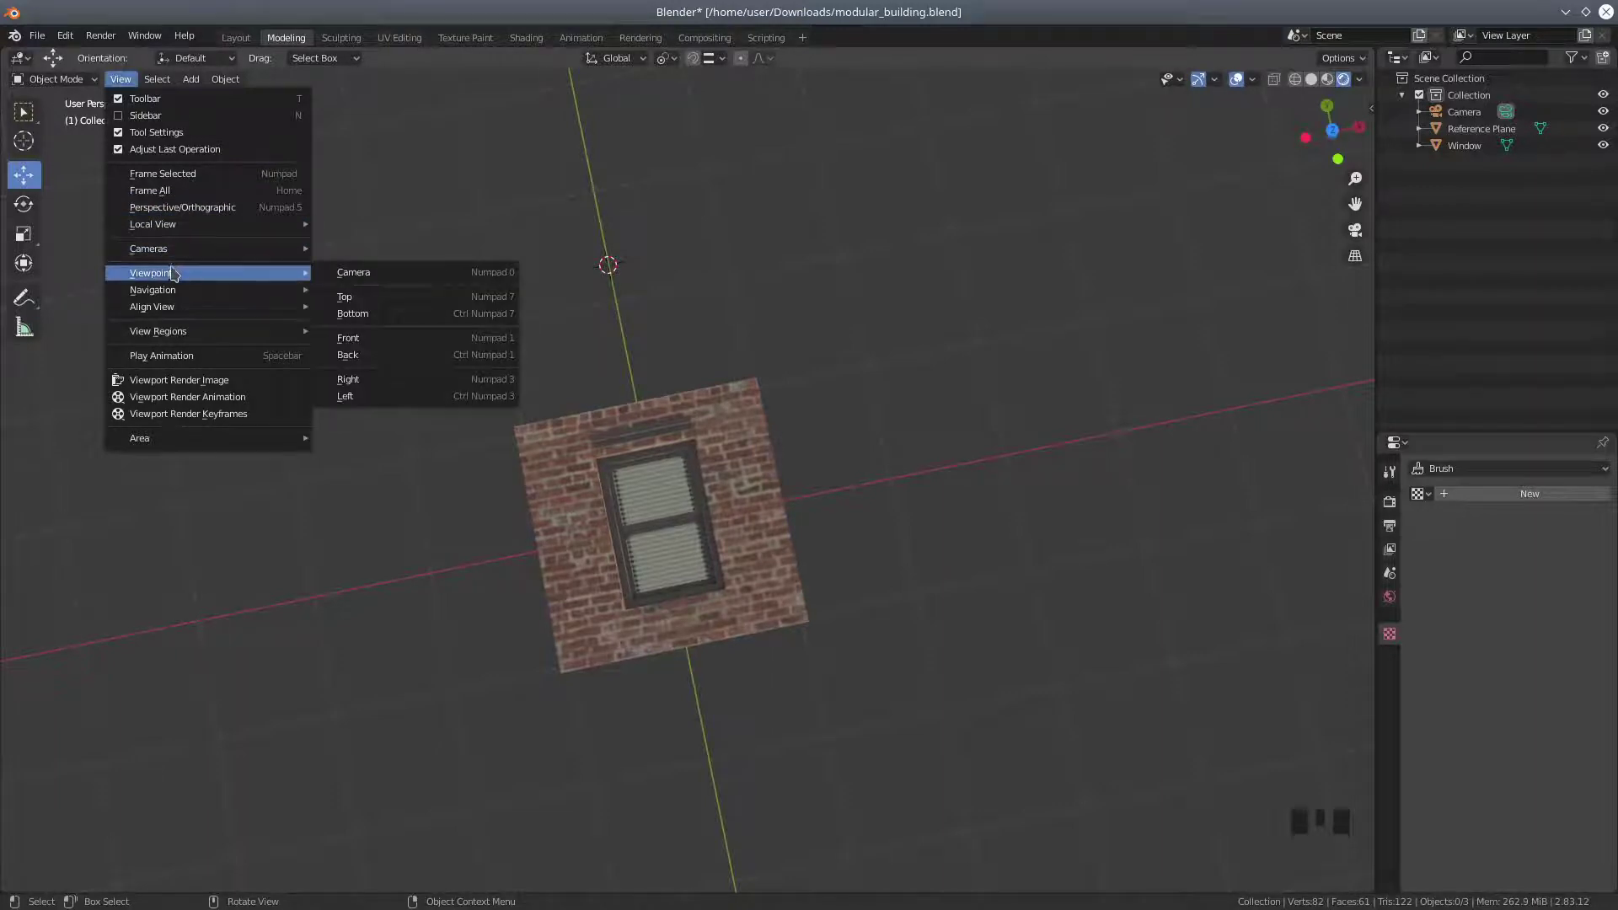
{"action": "mouse_move", "coordinate": [165, 307]}
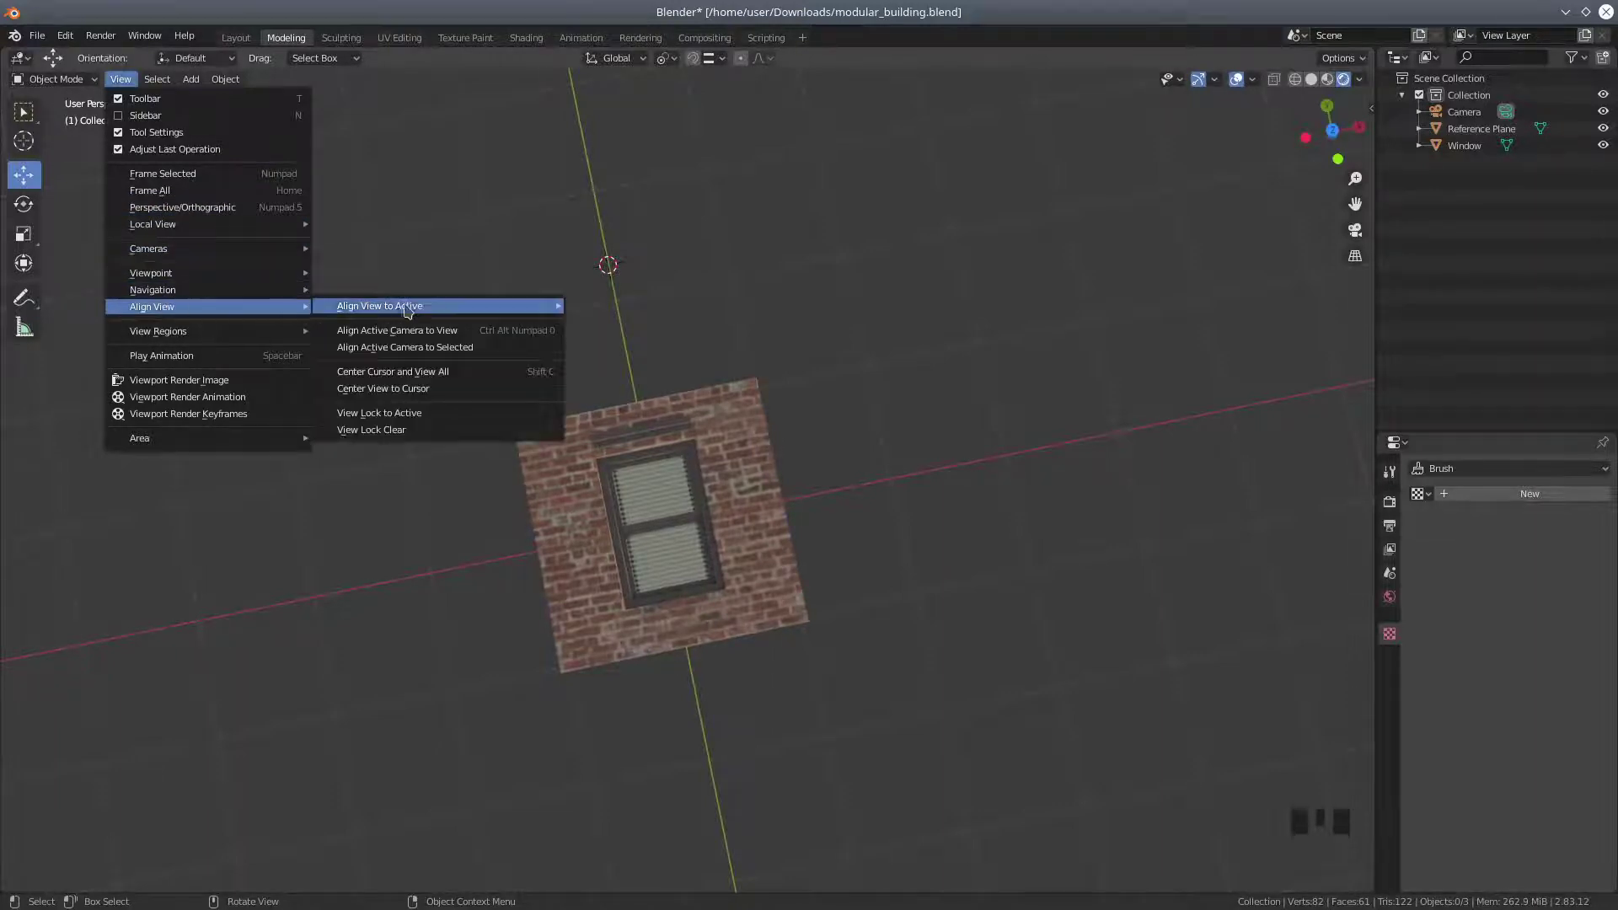
{"action": "left_click", "coordinate": [388, 371]}
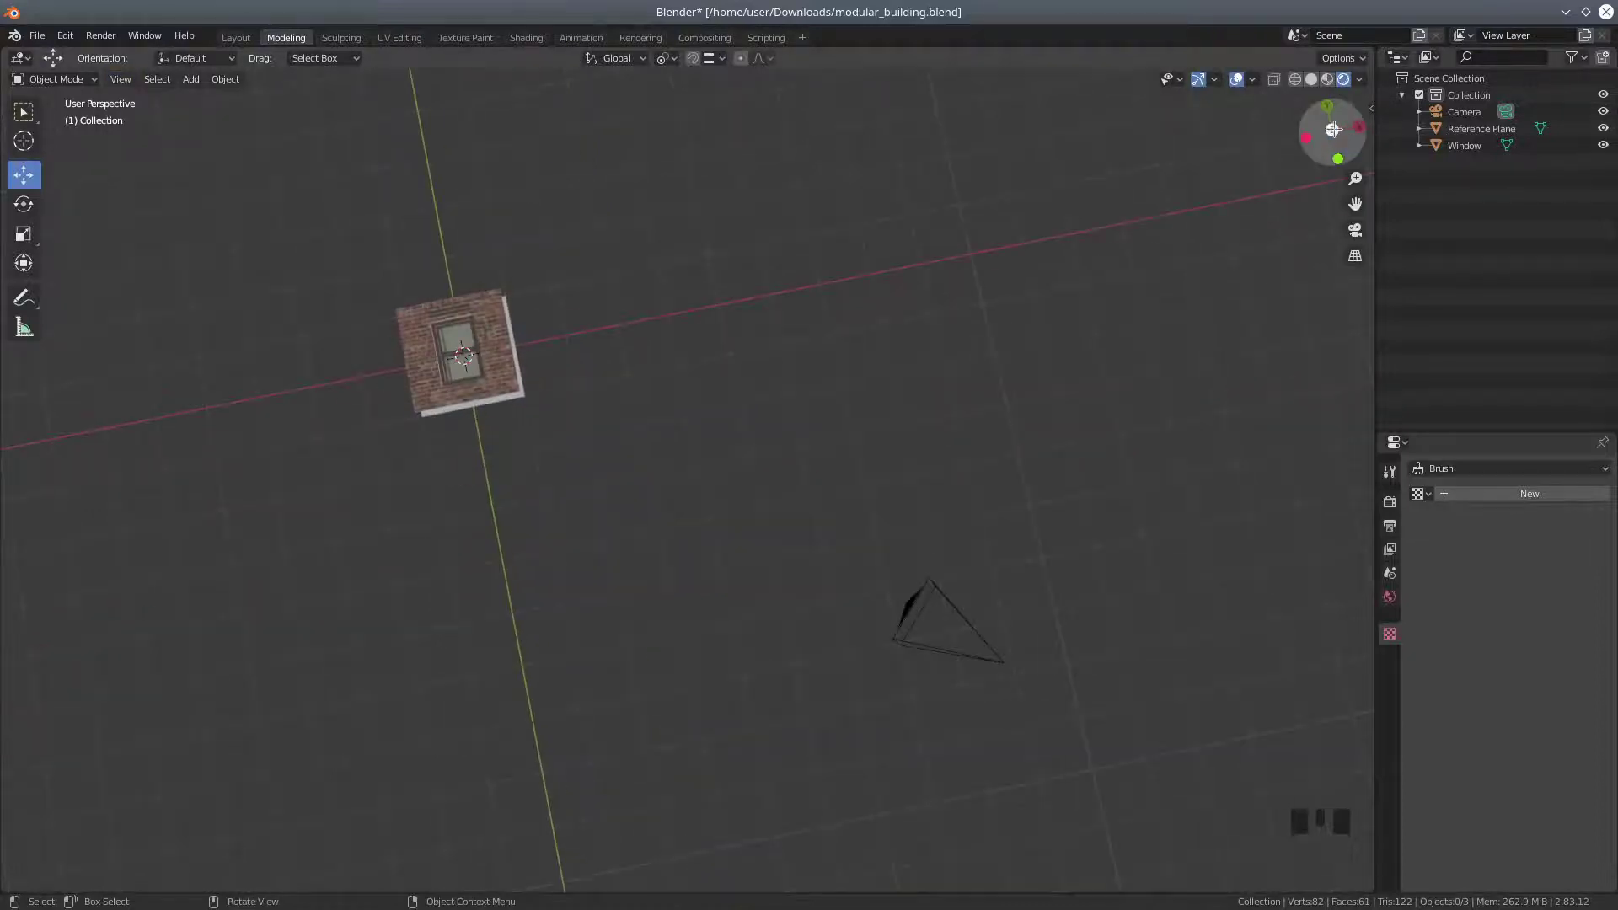
{"action": "left_click", "coordinate": [1333, 129]}
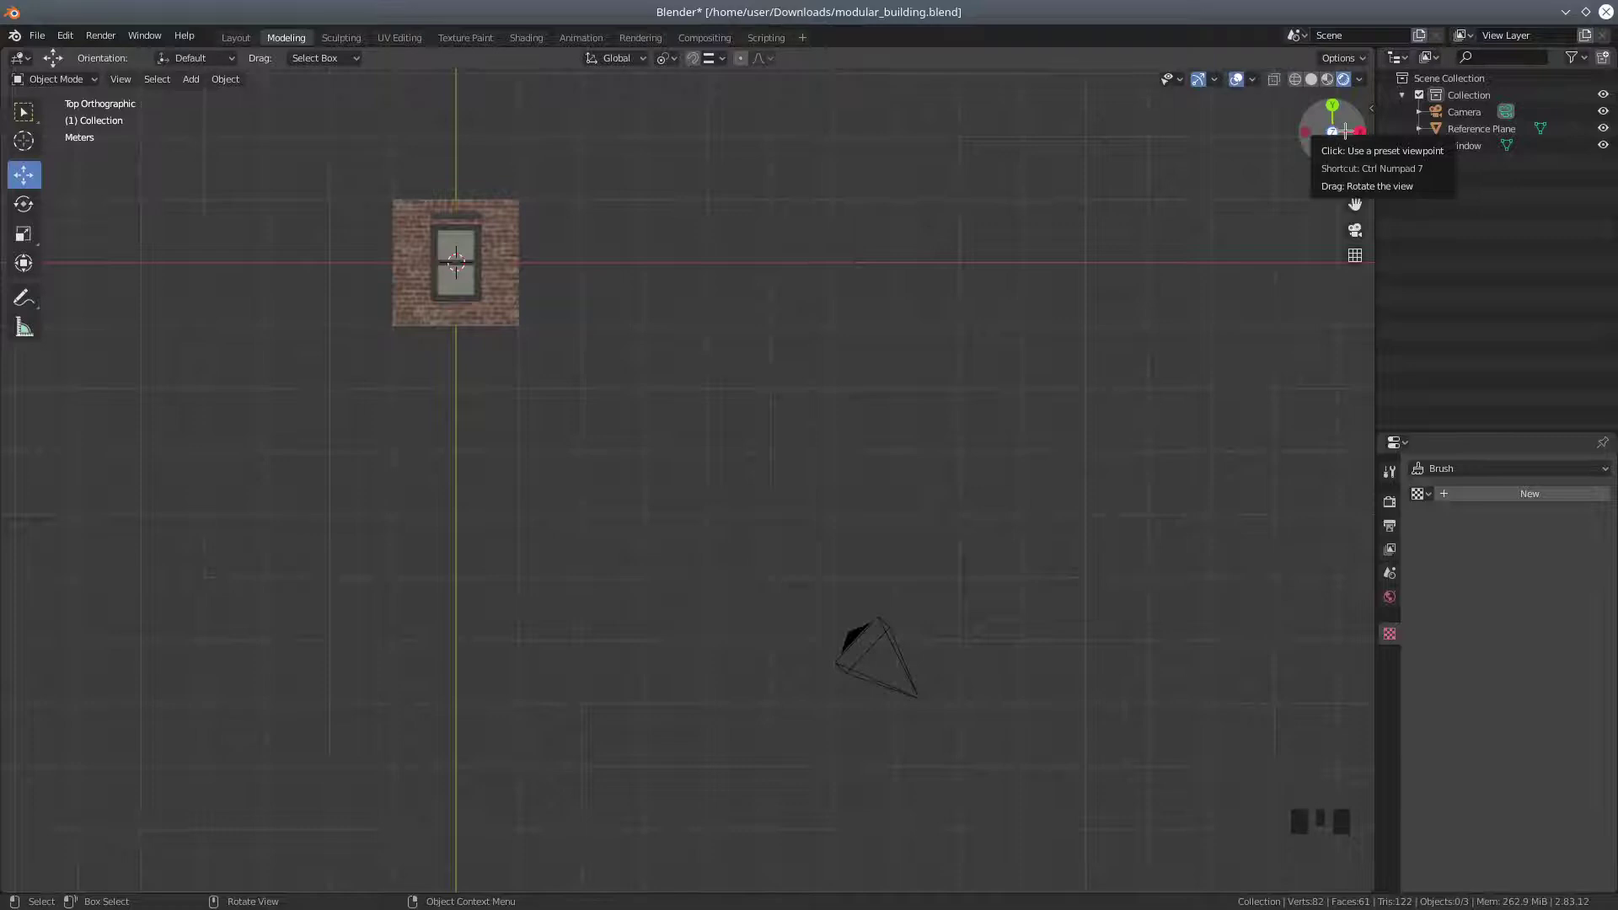
Turn on snapping and set the snap target to Vertex
{"action": "scroll", "coordinate": [592, 419], "scroll_direction": "up", "scroll_amount": 3}
{"action": "middle_click_drag", "start_coordinate": [593, 419], "coordinate": [939, 654], "text": "shift"}
{"action": "scroll", "coordinate": [887, 593], "scroll_direction": "up", "scroll_amount": 4}
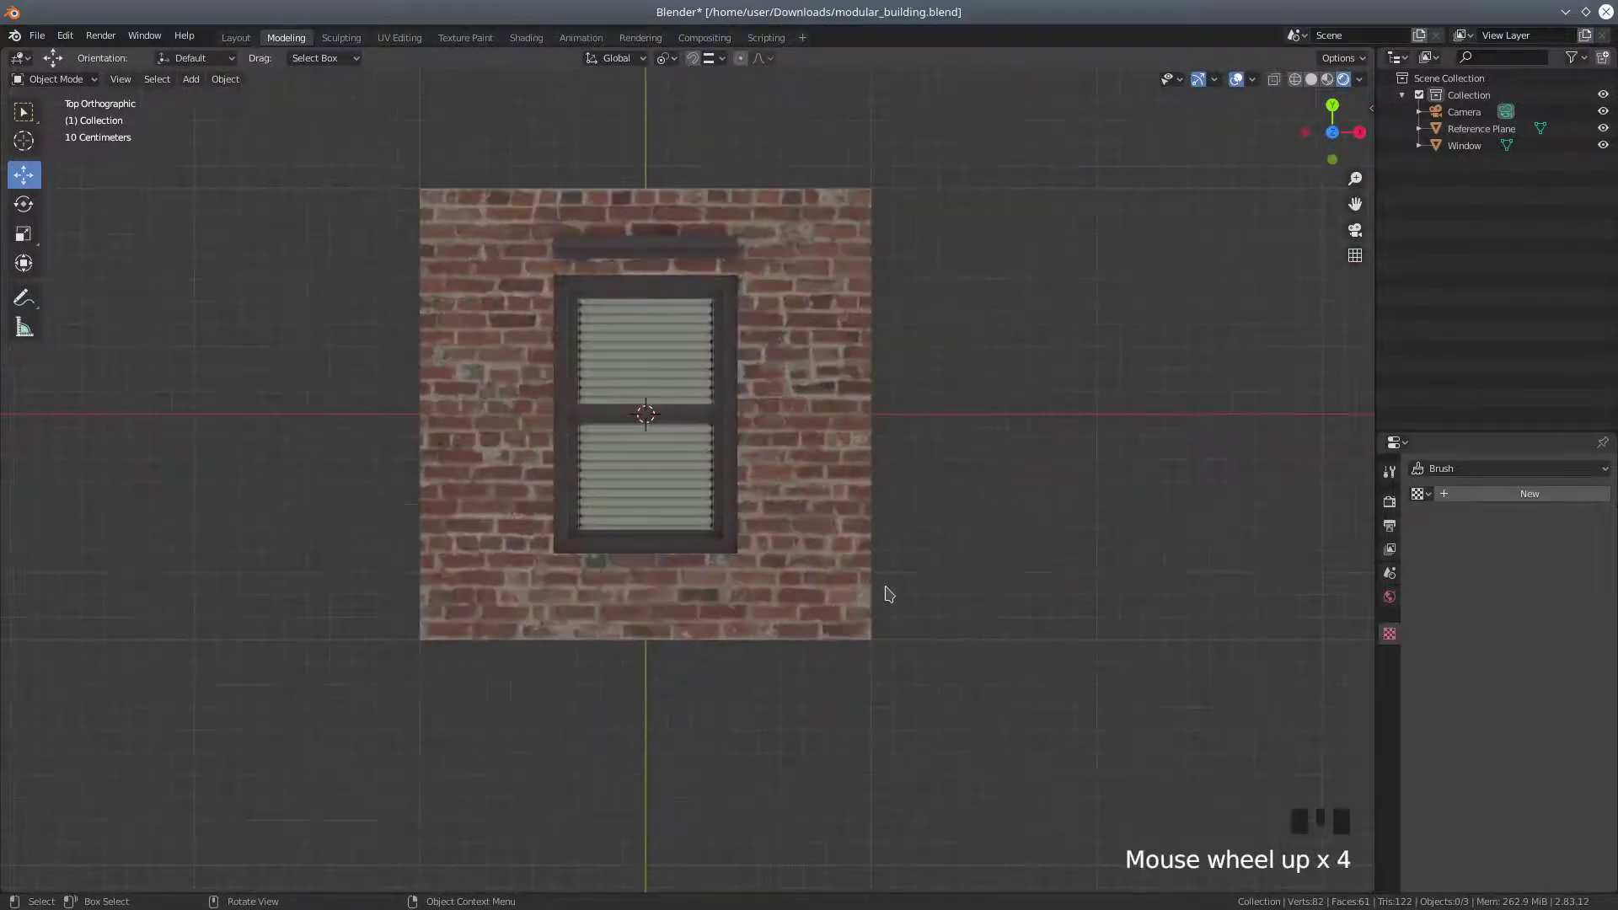
{"action": "scroll", "coordinate": [921, 534], "scroll_direction": "down", "scroll_amount": 1}
{"action": "middle_click_drag", "start_coordinate": [939, 429], "coordinate": [896, 482], "text": "shift"}
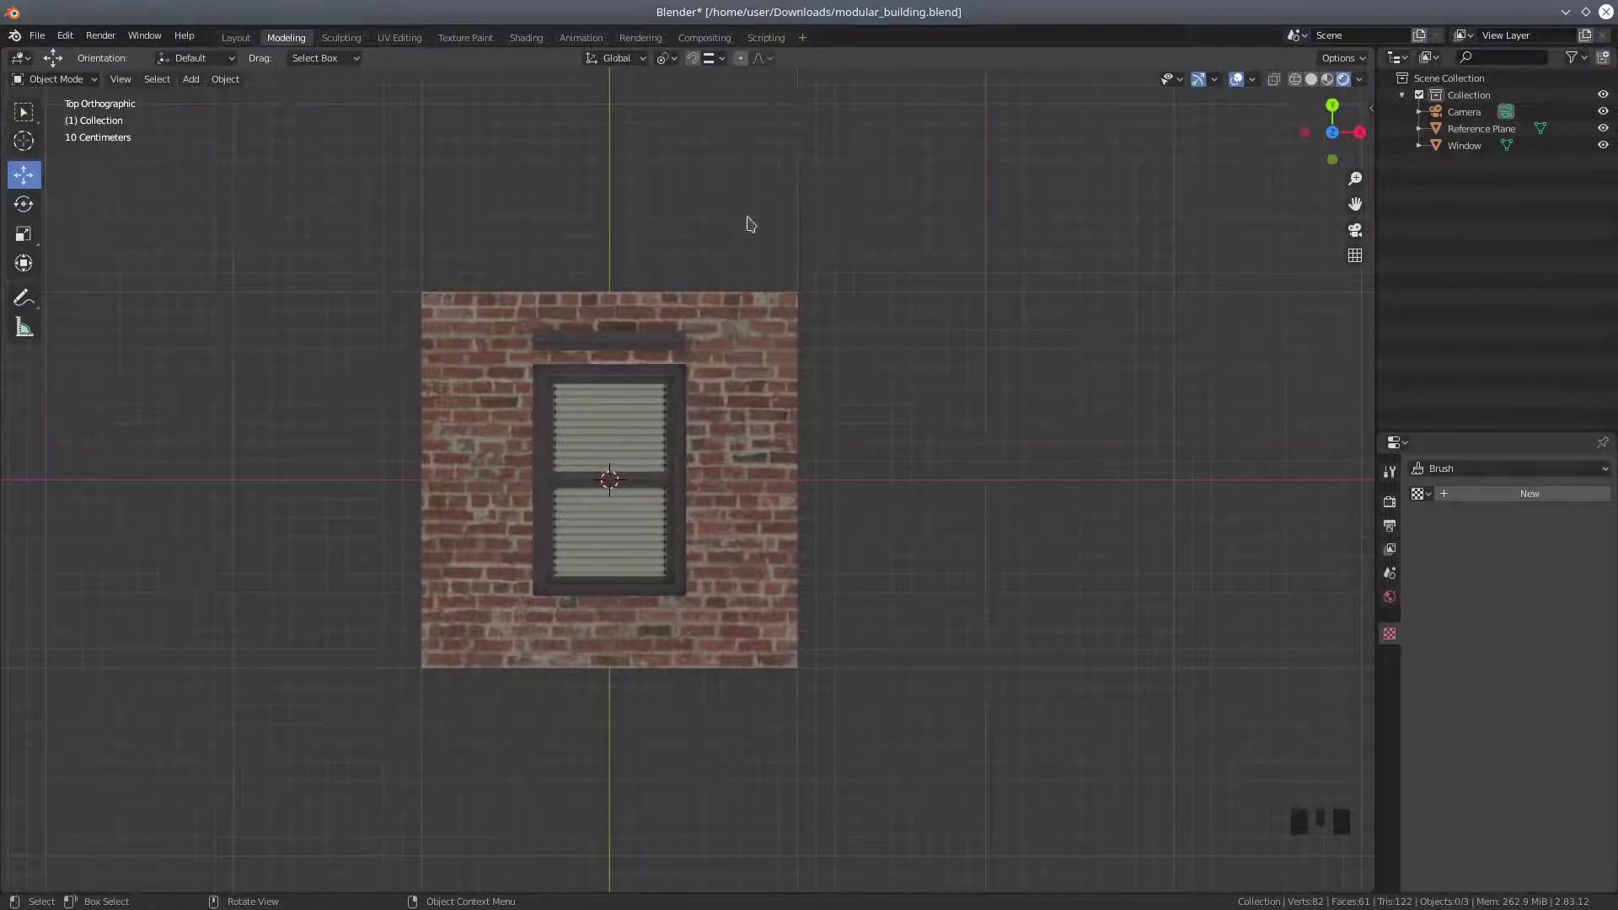
{"action": "left_click", "coordinate": [696, 62]}
{"action": "left_click", "coordinate": [721, 59]}
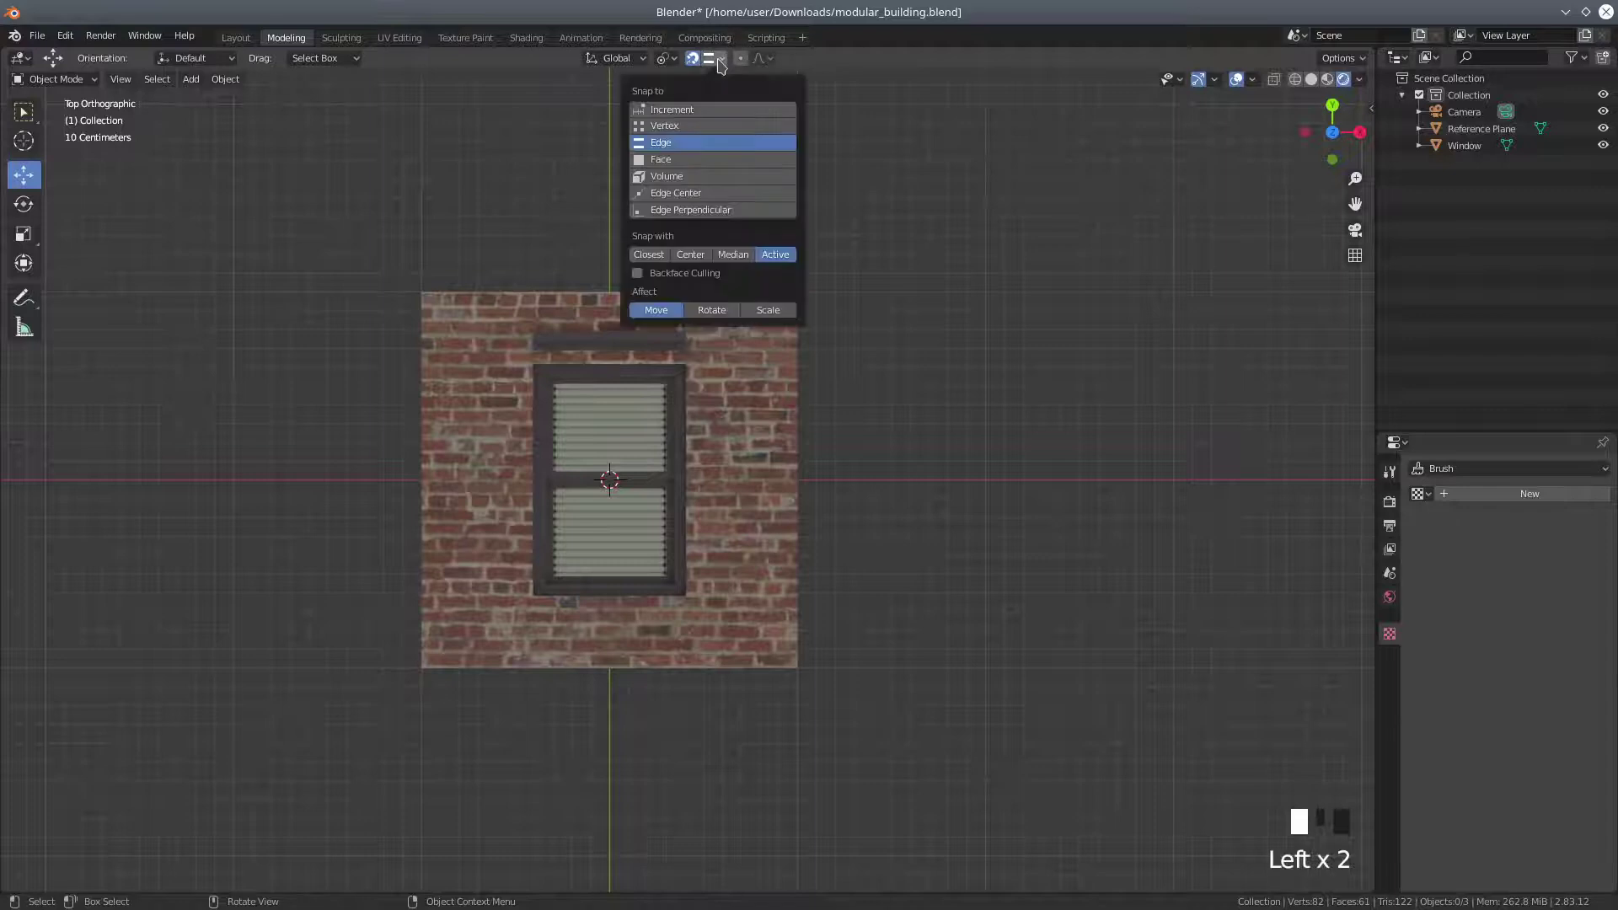
{"action": "left_click", "coordinate": [664, 126]}
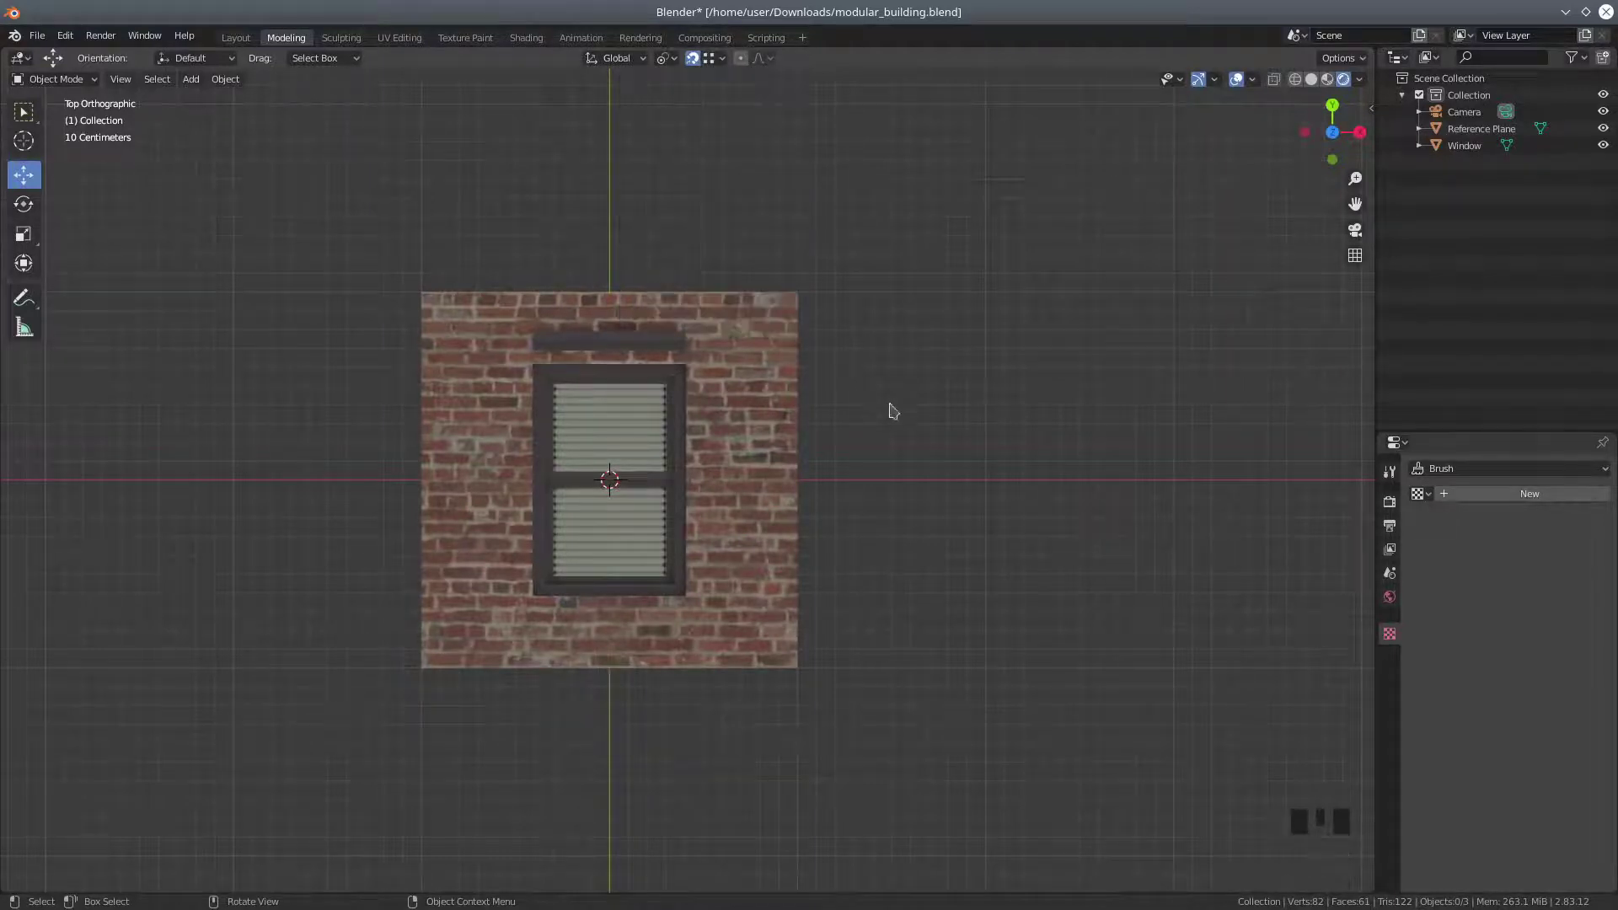
In Edit Mode, duplicate the window section's entire mesh and move the copy about 2.18 m up along the Y axis
{"action": "left_click", "coordinate": [781, 424]}
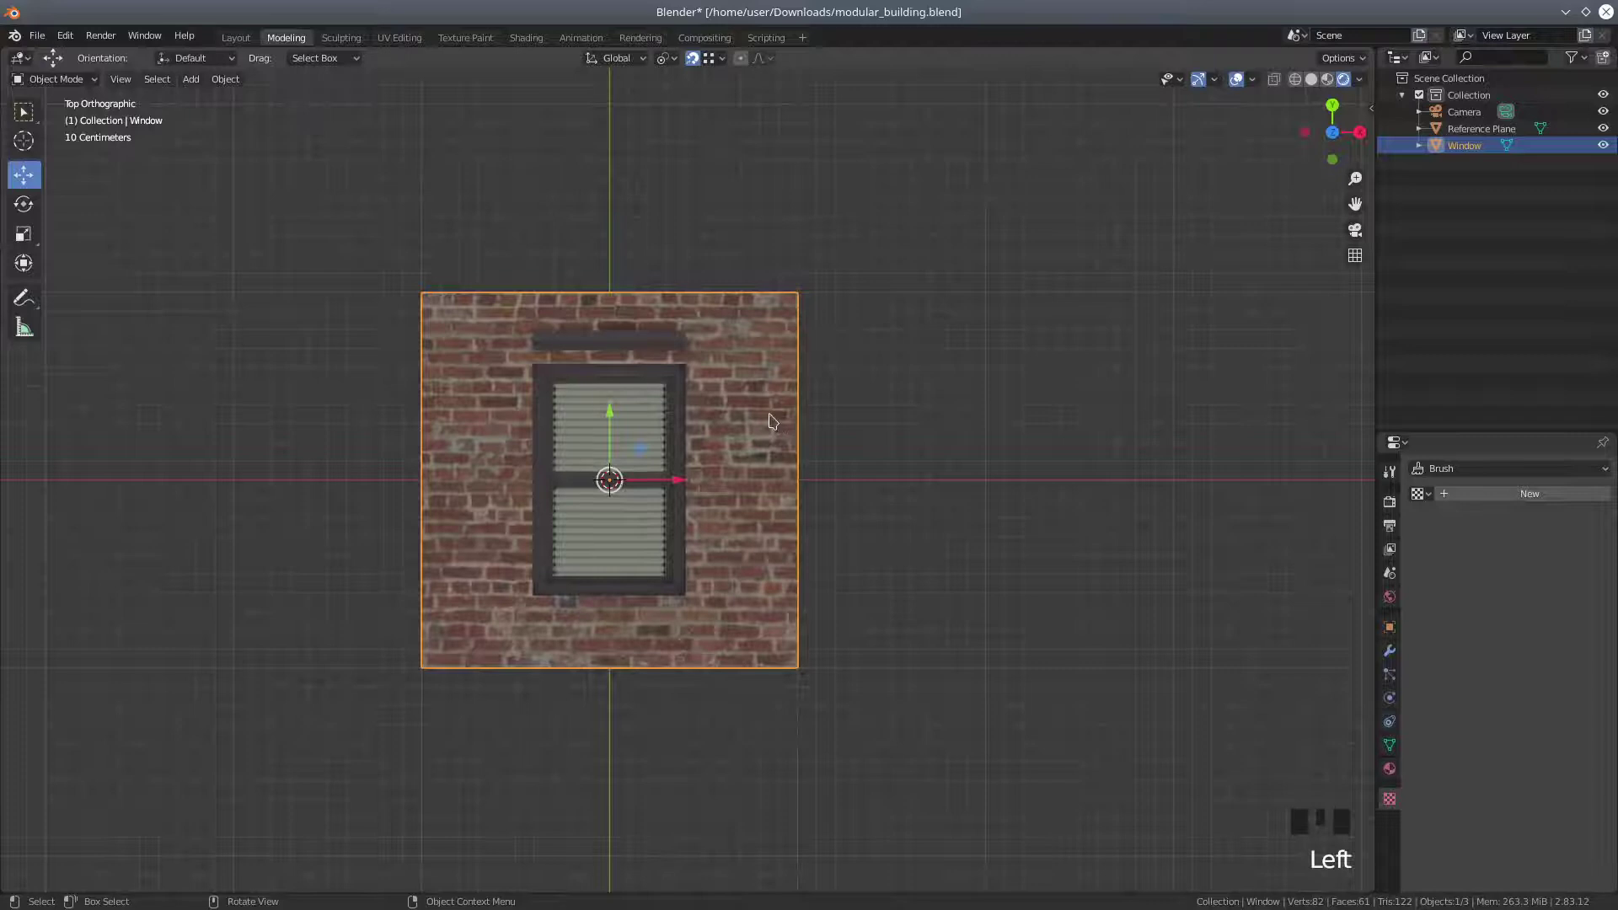
{"action": "left_click", "coordinate": [48, 80]}
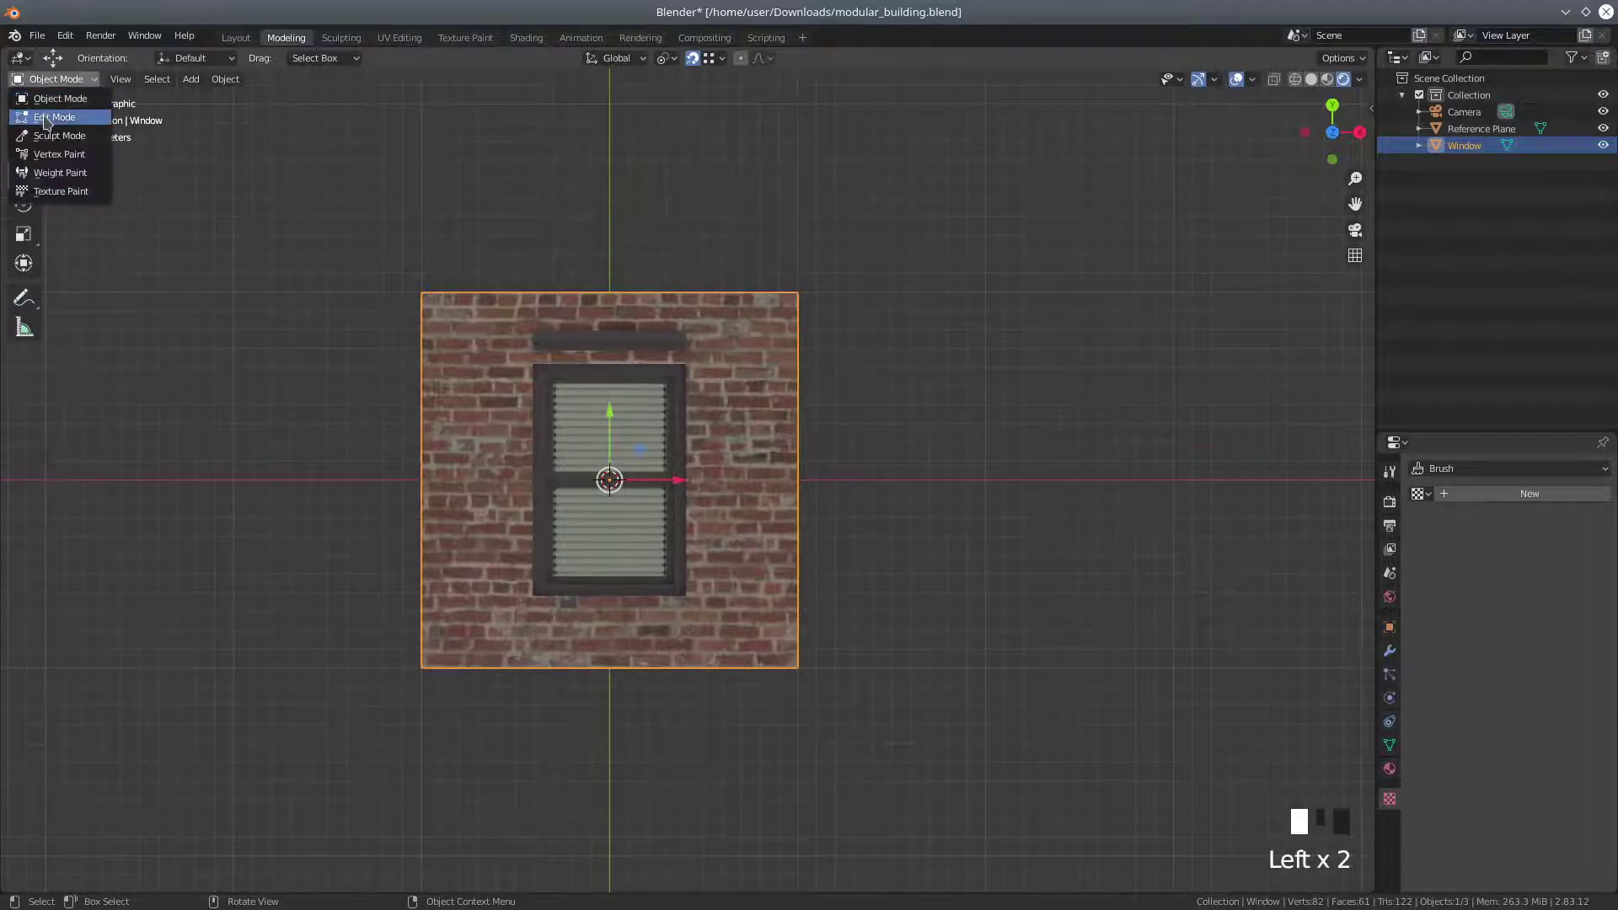
{"action": "left_click", "coordinate": [48, 118]}
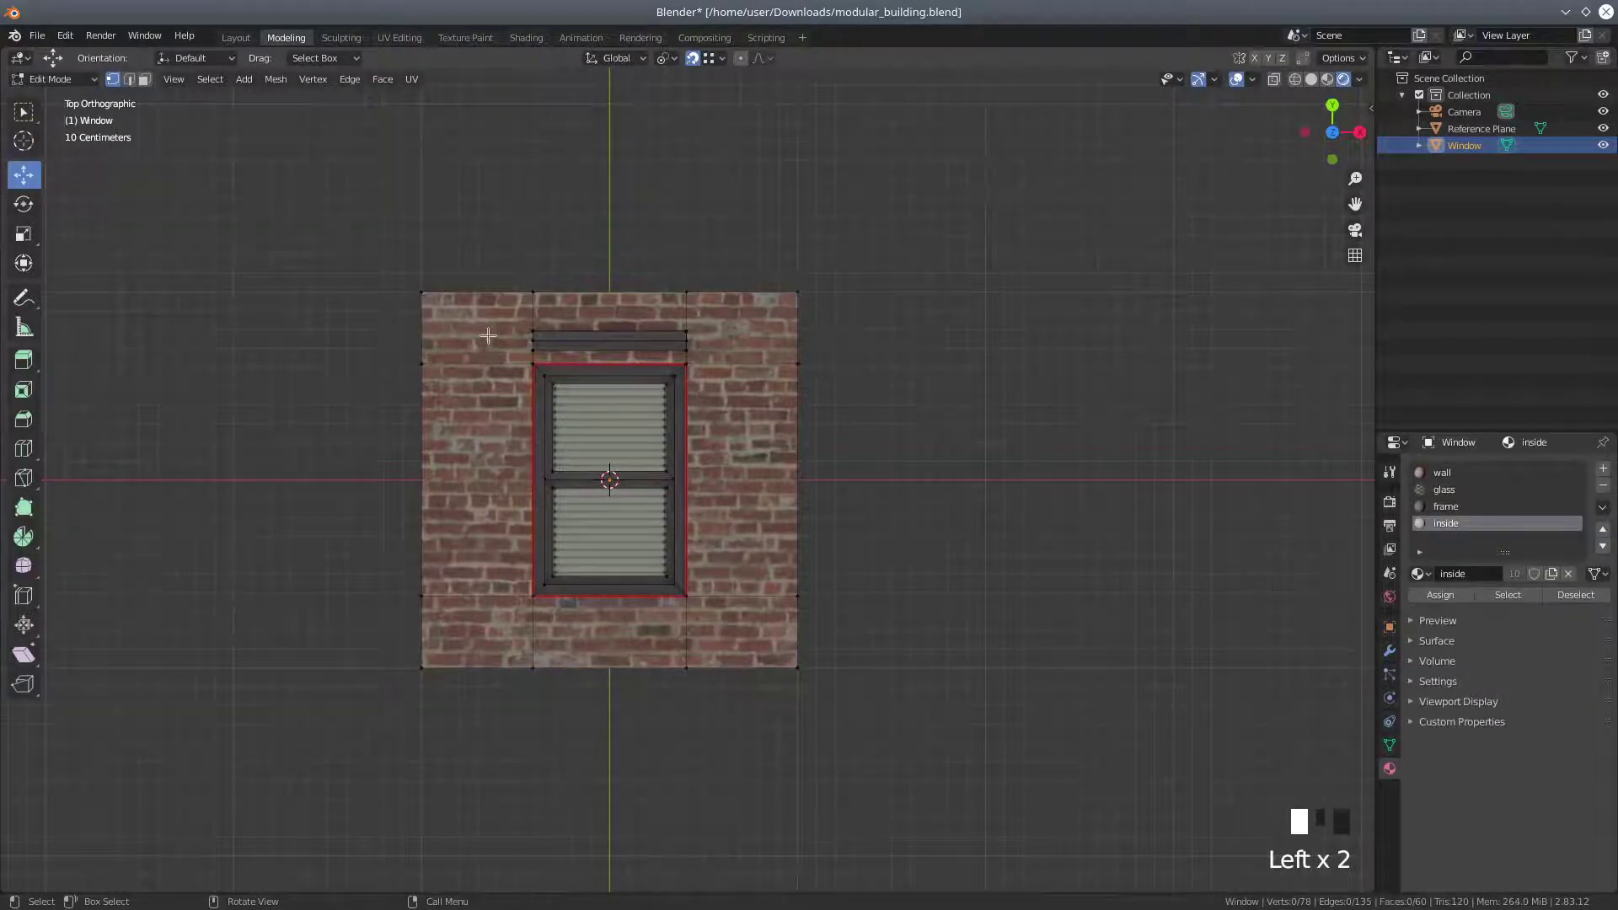
{"action": "key", "text": "a"}
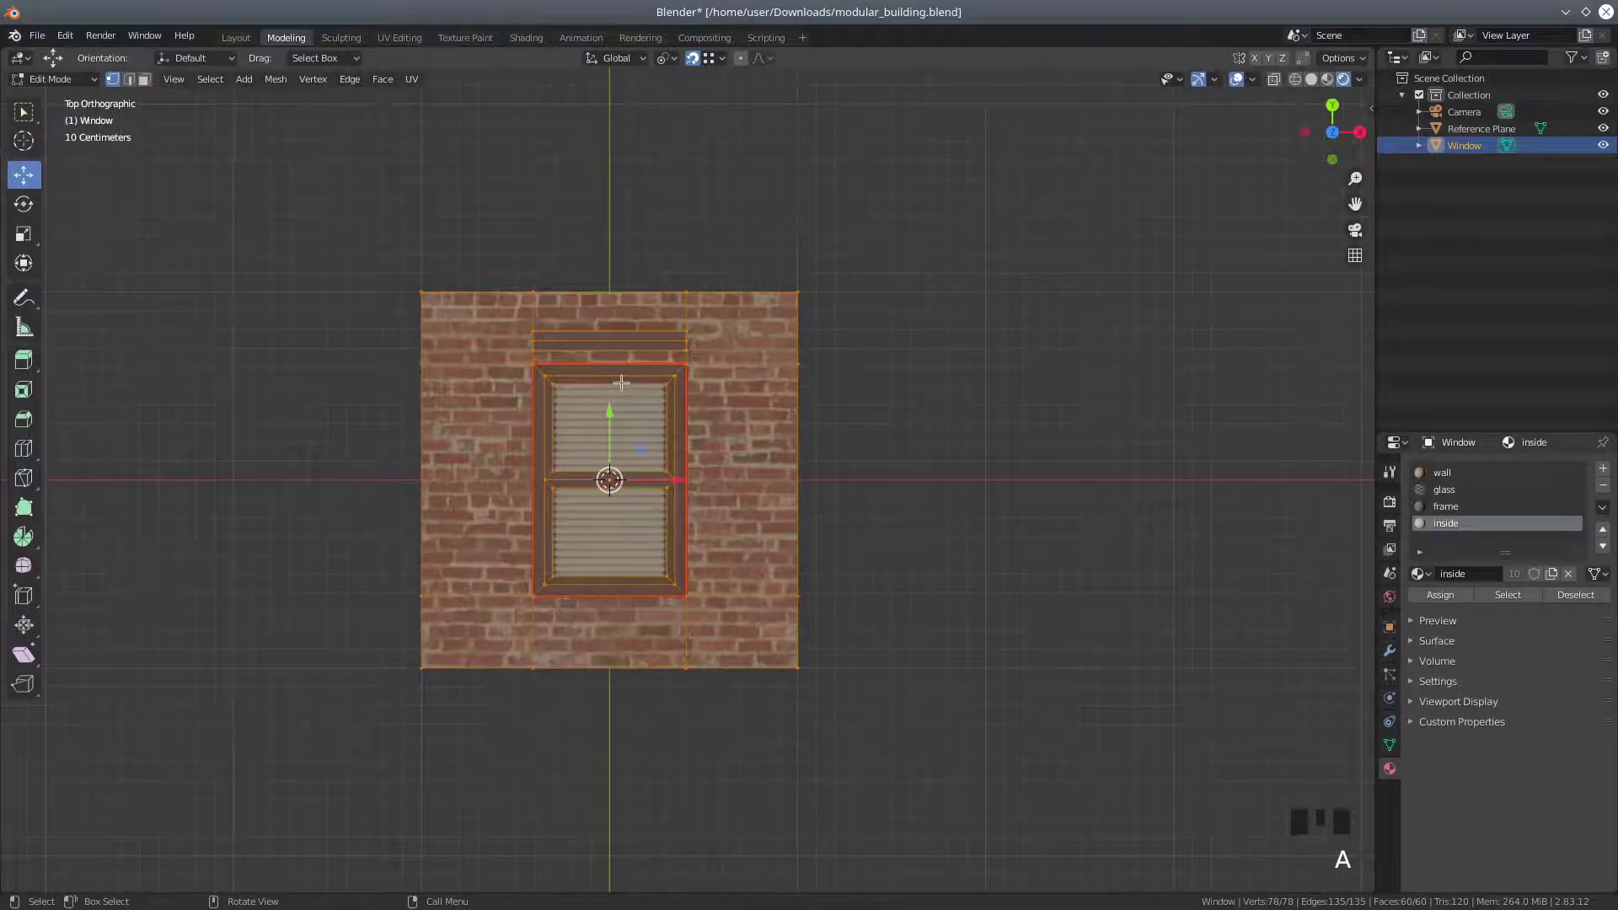
{"action": "key", "text": "shift+d"}
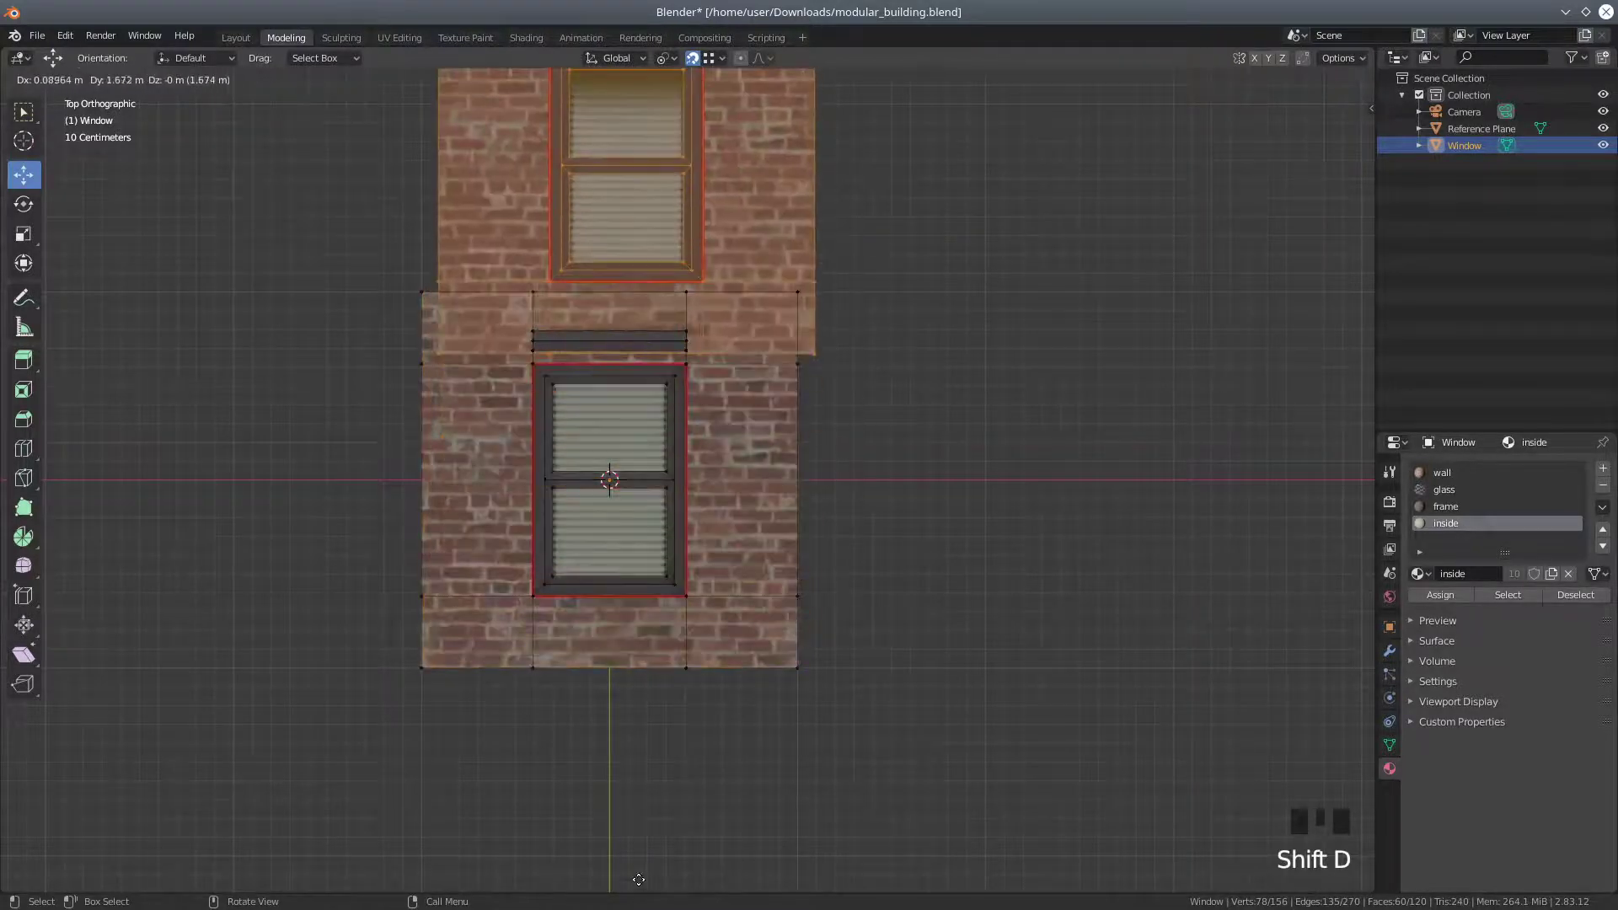
{"action": "right_click", "coordinate": [621, 802]}
{"action": "scroll", "coordinate": [607, 788], "scroll_direction": "down", "scroll_amount": 3}
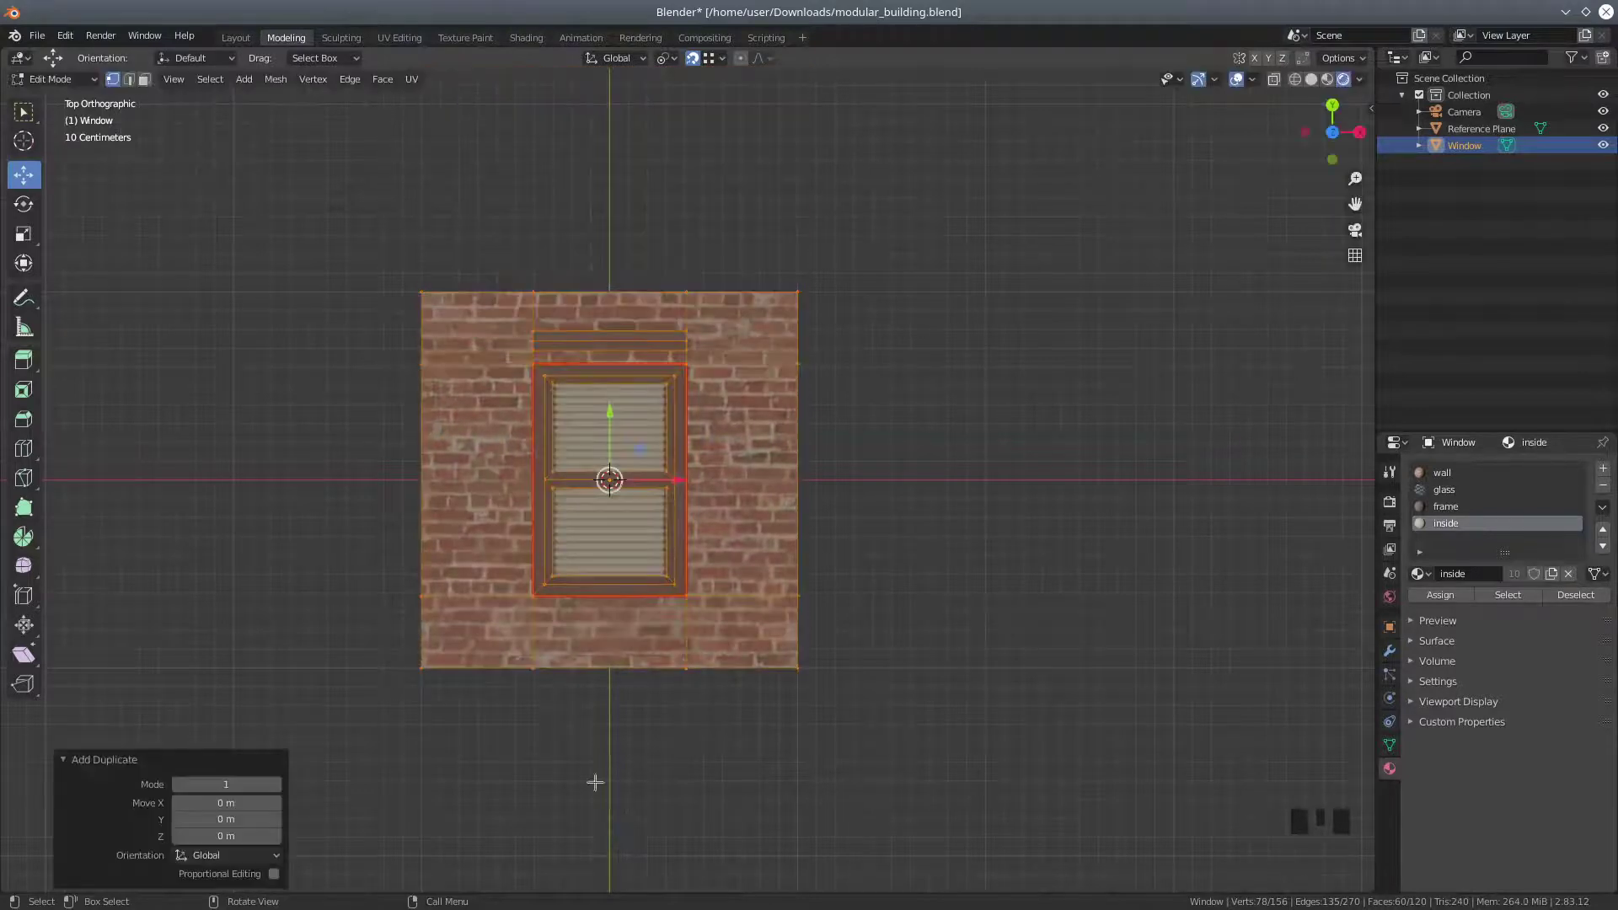
{"action": "left_click_drag", "start_coordinate": [647, 417], "coordinate": [636, 178]}
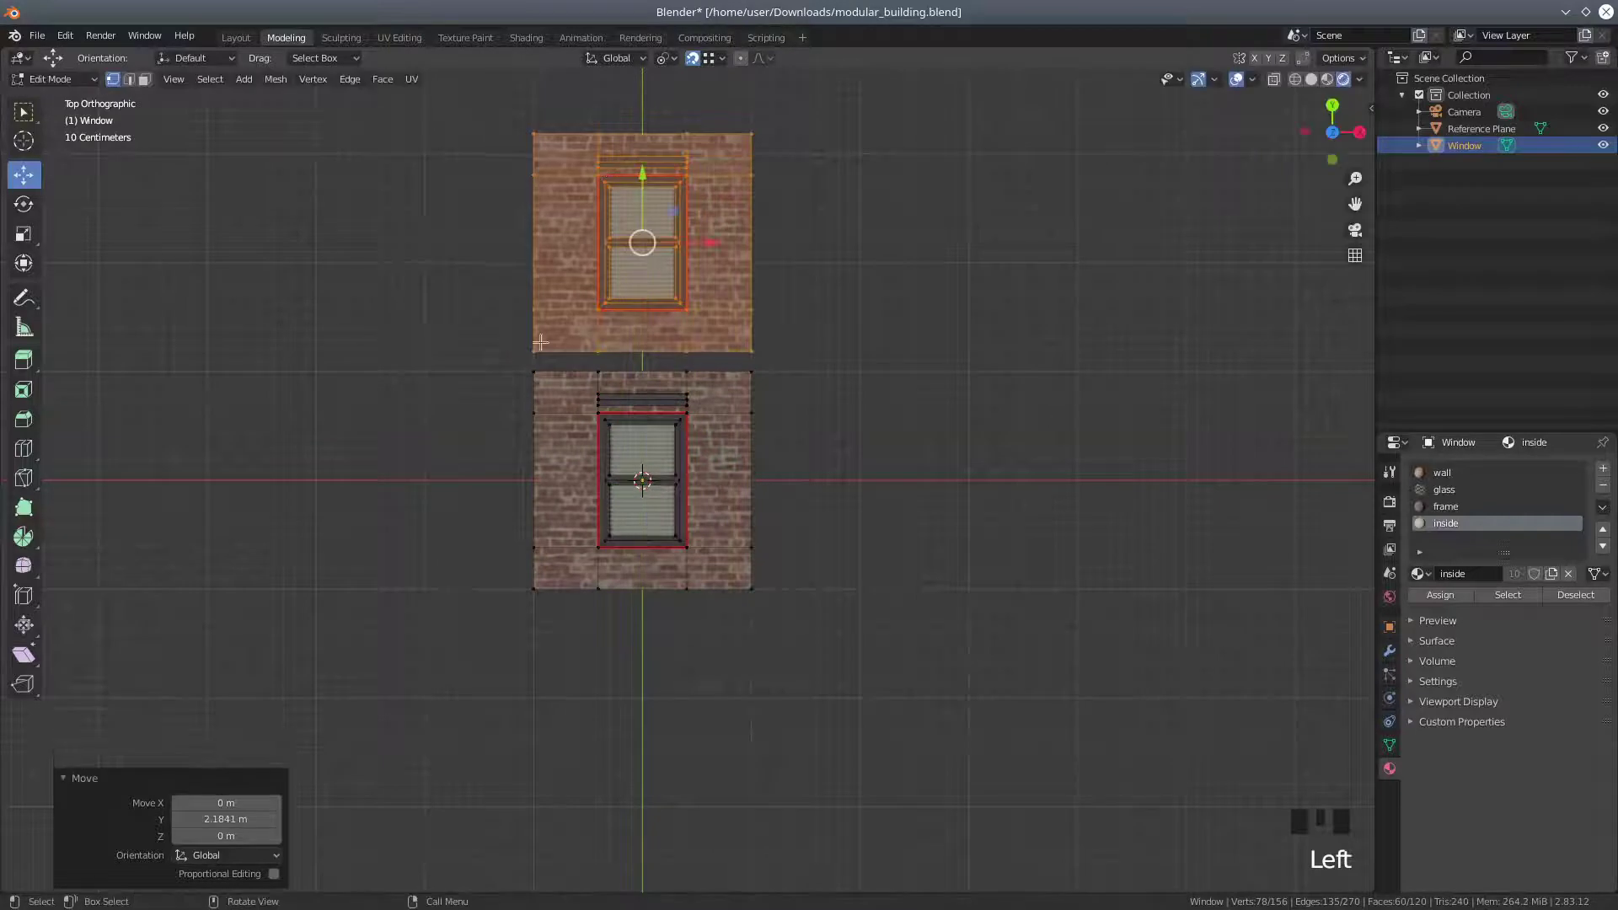
Make the copy's lower-left corner vertex active and snap the copy along Y to the original section's upper-left corner
{"action": "left_click", "coordinate": [534, 350], "text": "shift"}
{"action": "left_click", "coordinate": [535, 351], "text": "shift"}
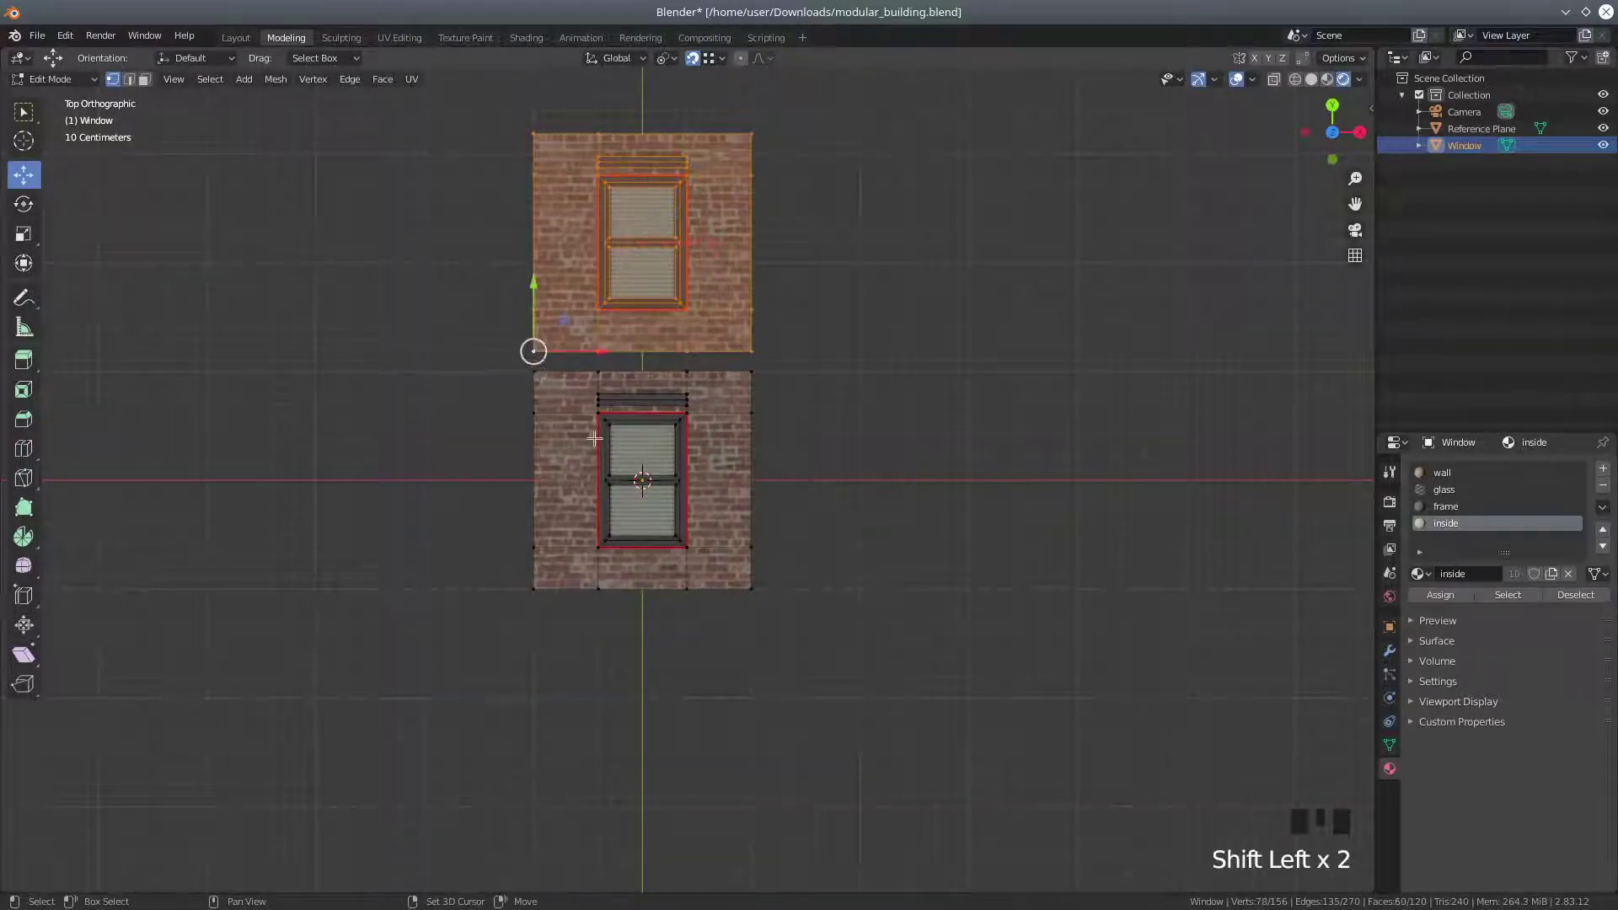
{"action": "middle_click_drag", "start_coordinate": [362, 559], "coordinate": [523, 423]}
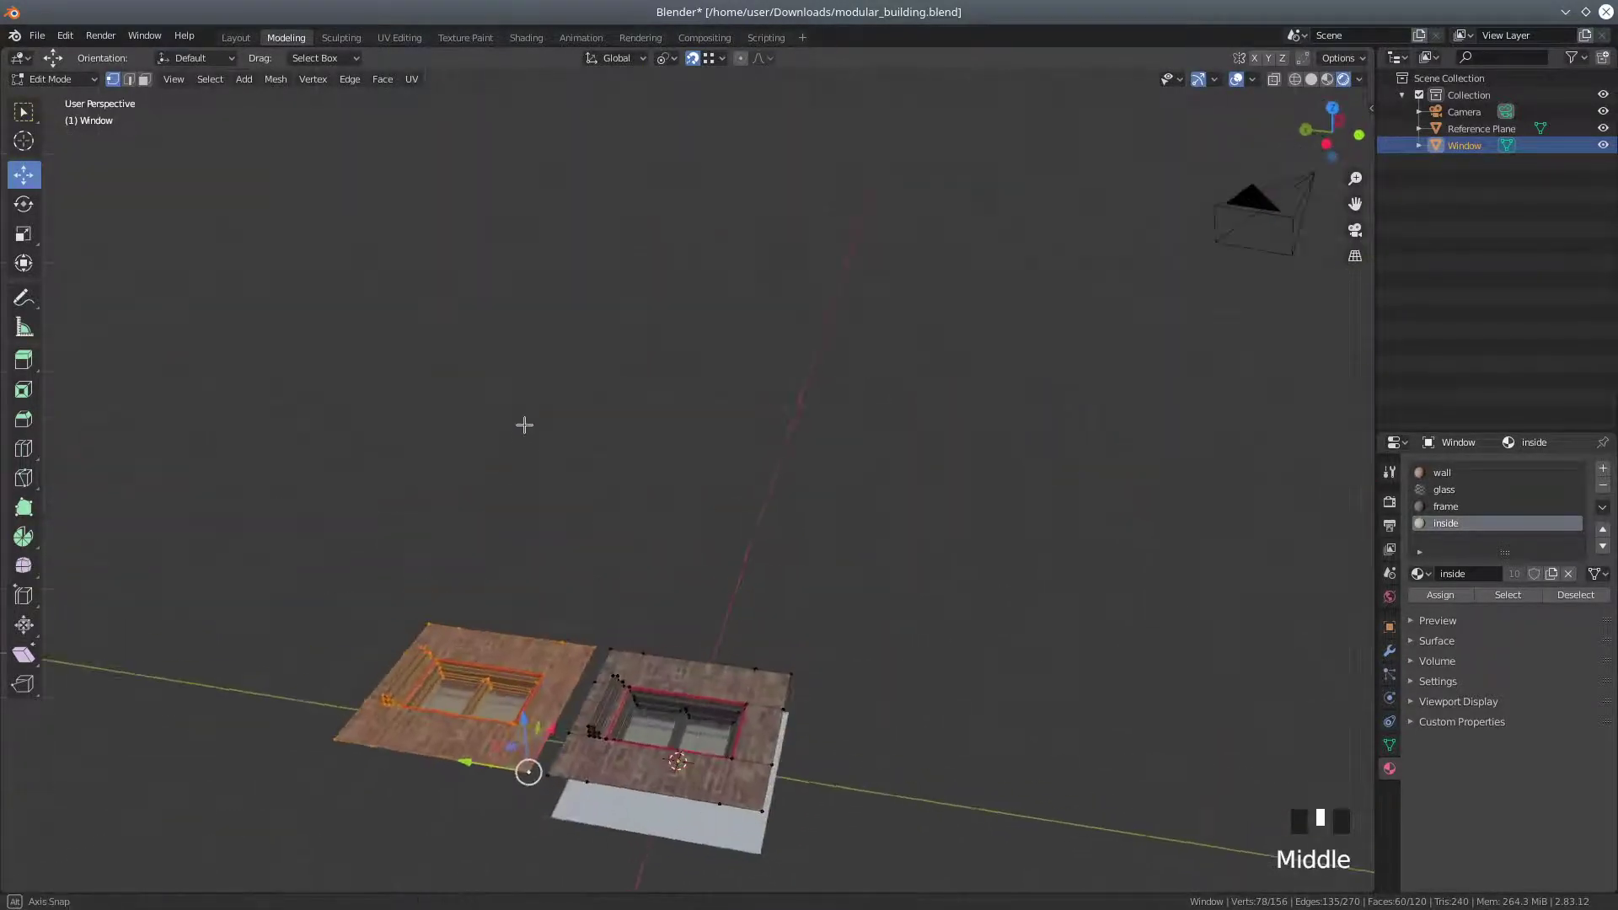
{"action": "middle_click_drag", "start_coordinate": [600, 769], "coordinate": [553, 672], "text": "shift"}
{"action": "scroll", "coordinate": [553, 671], "scroll_direction": "up", "scroll_amount": 4}
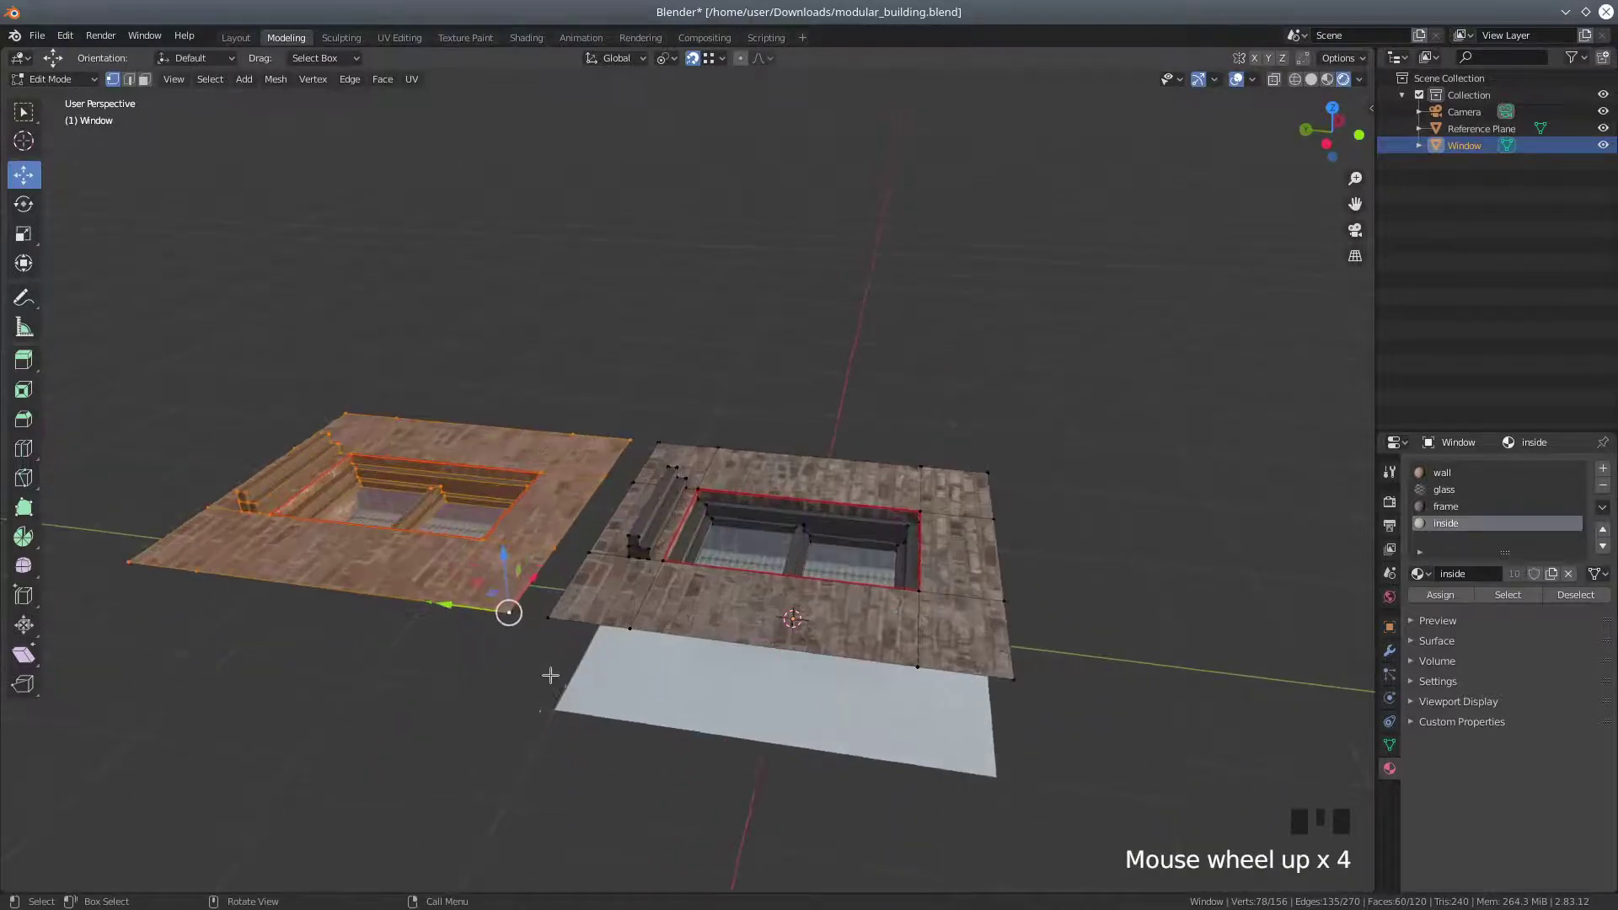
{"action": "left_click_drag", "start_coordinate": [456, 608], "coordinate": [545, 614]}
{"action": "middle_click_drag", "start_coordinate": [1080, 488], "coordinate": [910, 643]}
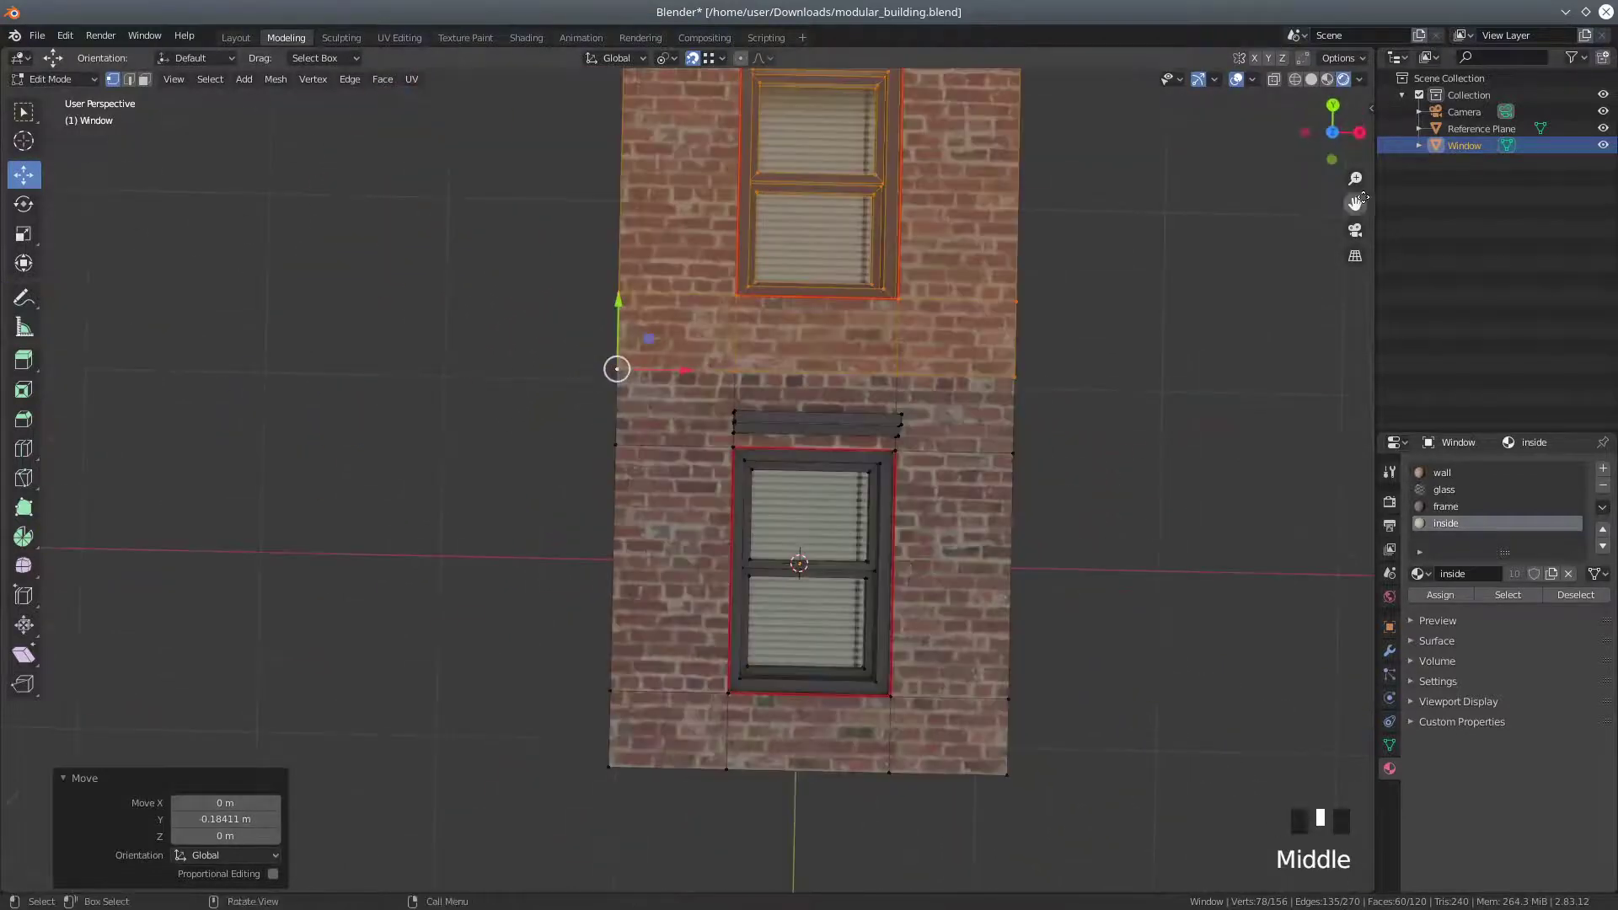
In the top orthographic view, select the whole linked lintel trim above the upper window and hide it
{"action": "left_click", "coordinate": [1332, 134]}
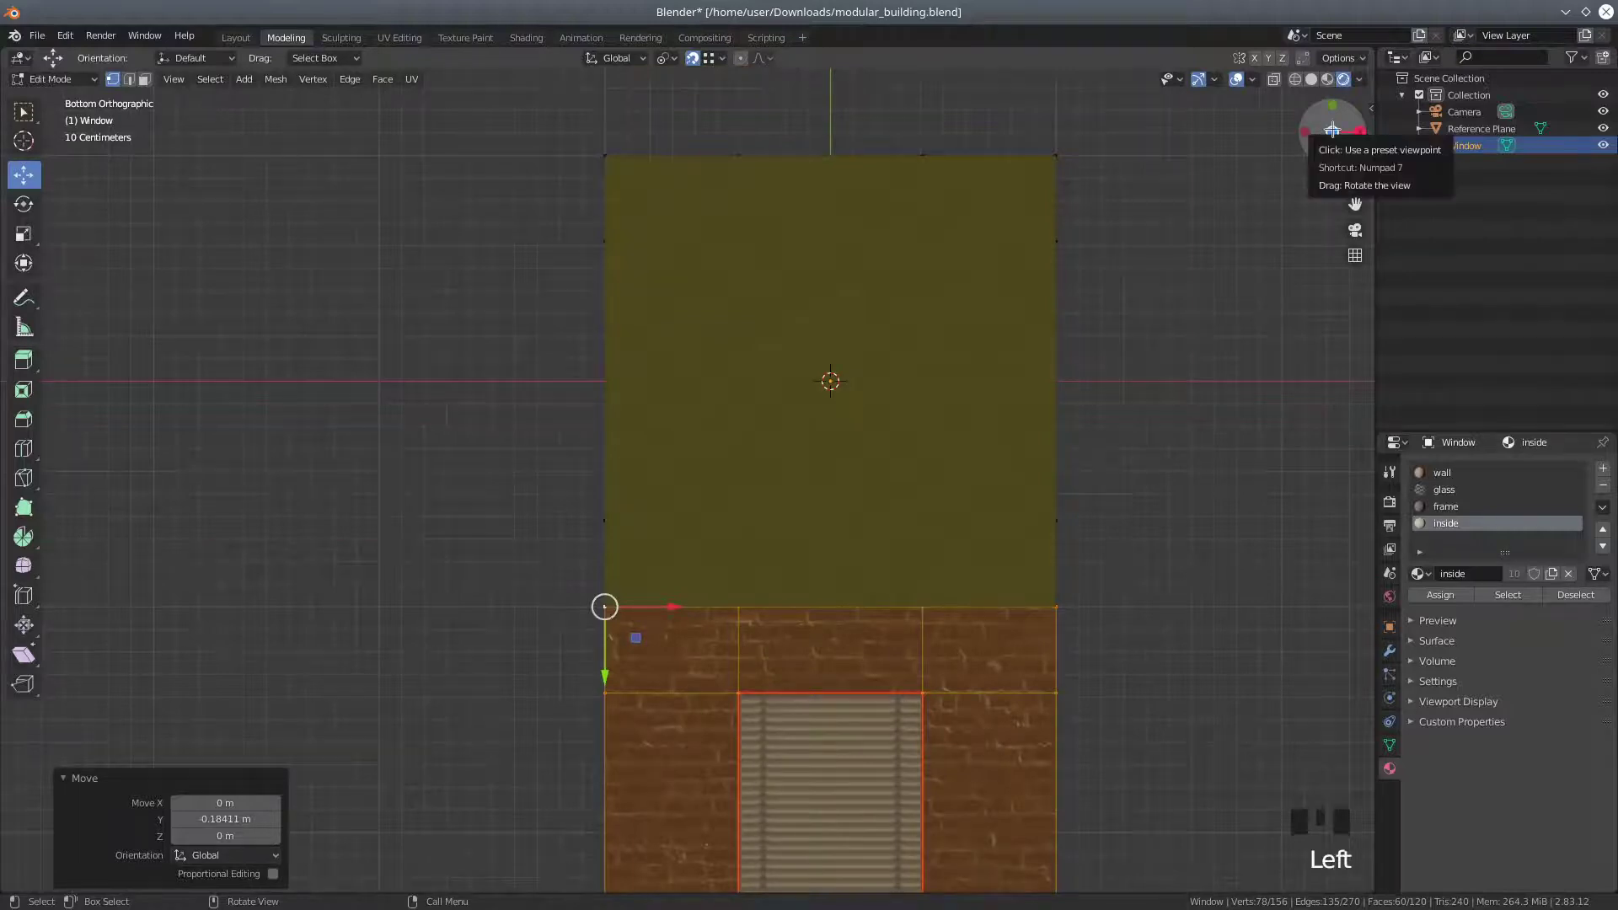
{"action": "left_click", "coordinate": [1331, 133]}
{"action": "middle_click_drag", "start_coordinate": [1195, 238], "coordinate": [1100, 558], "text": "shift"}
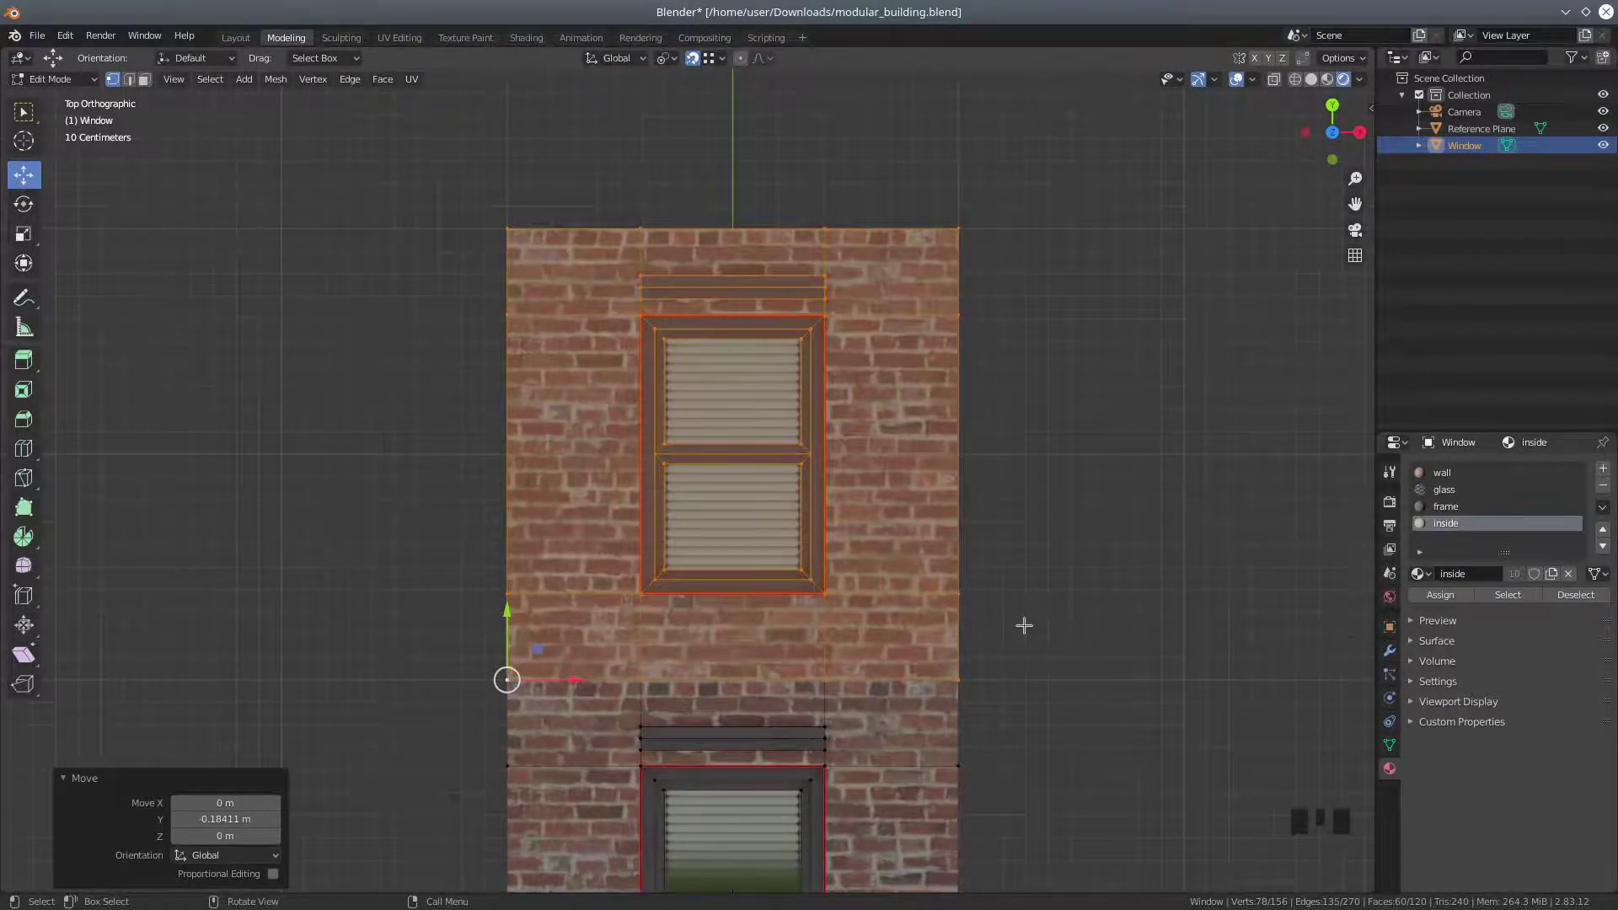
{"action": "scroll", "coordinate": [1024, 625], "scroll_direction": "up", "scroll_amount": 1}
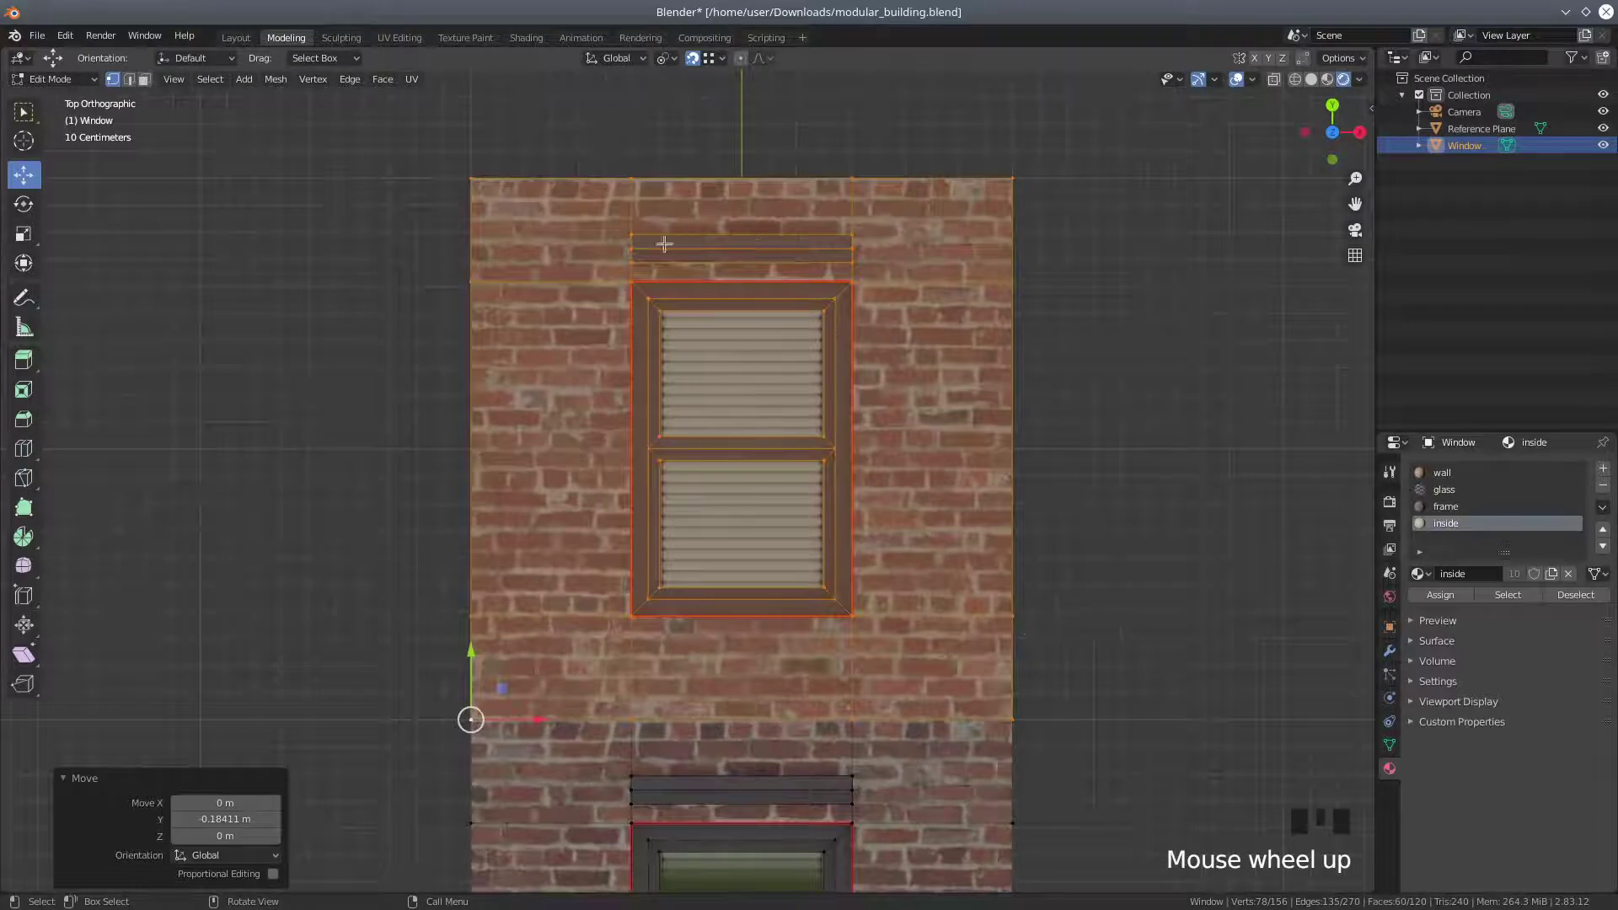
{"action": "left_click", "coordinate": [832, 245]}
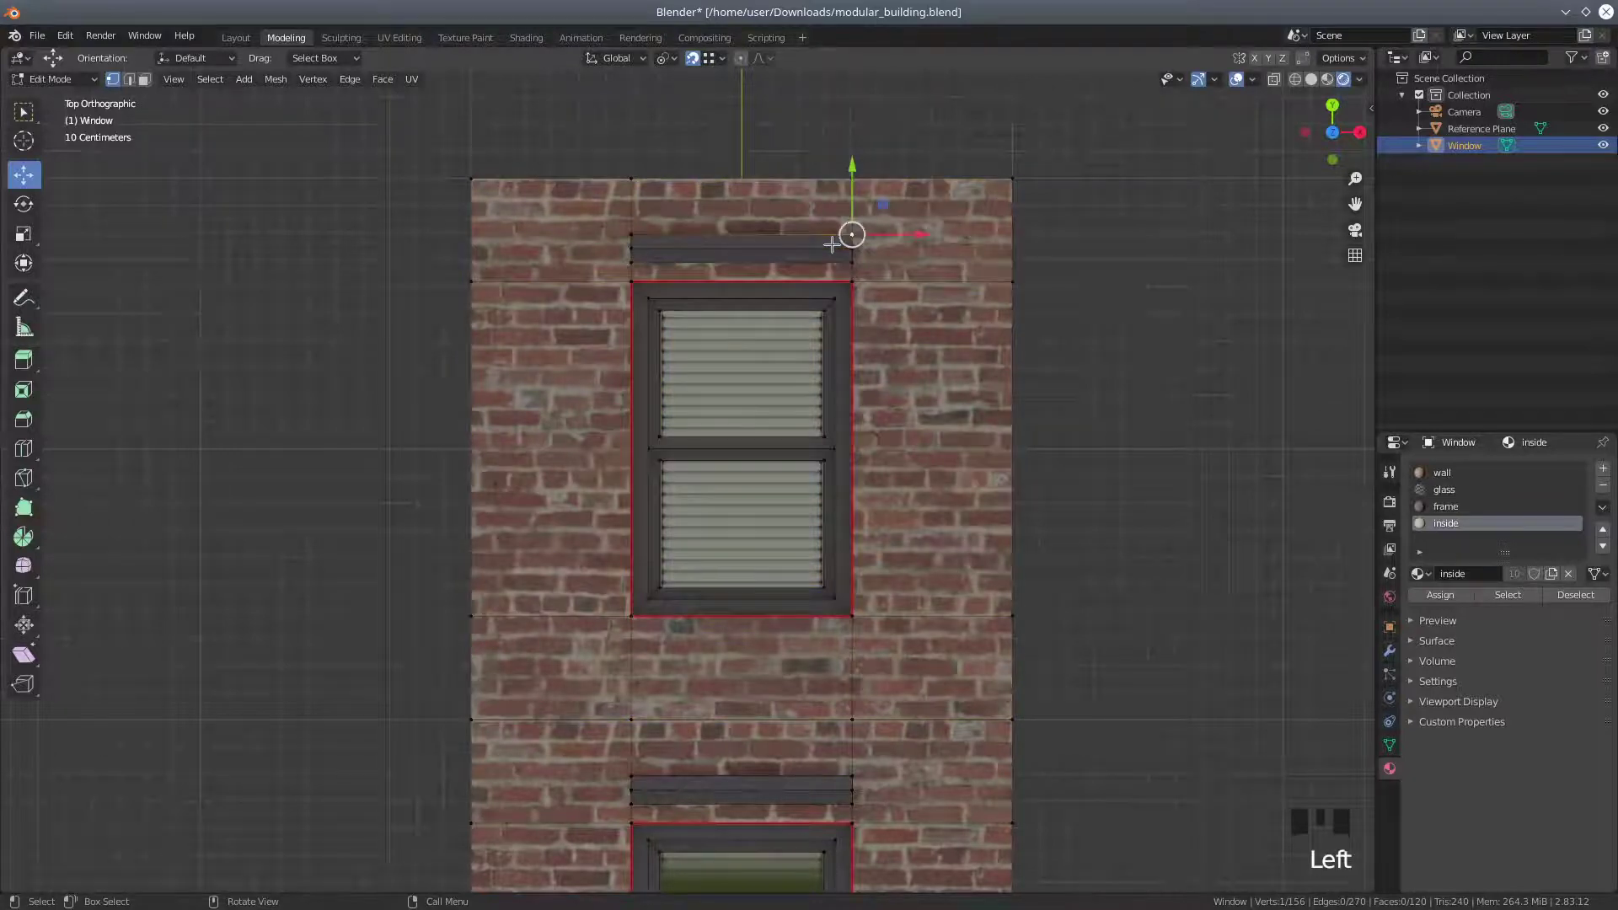
{"action": "key", "text": "l"}
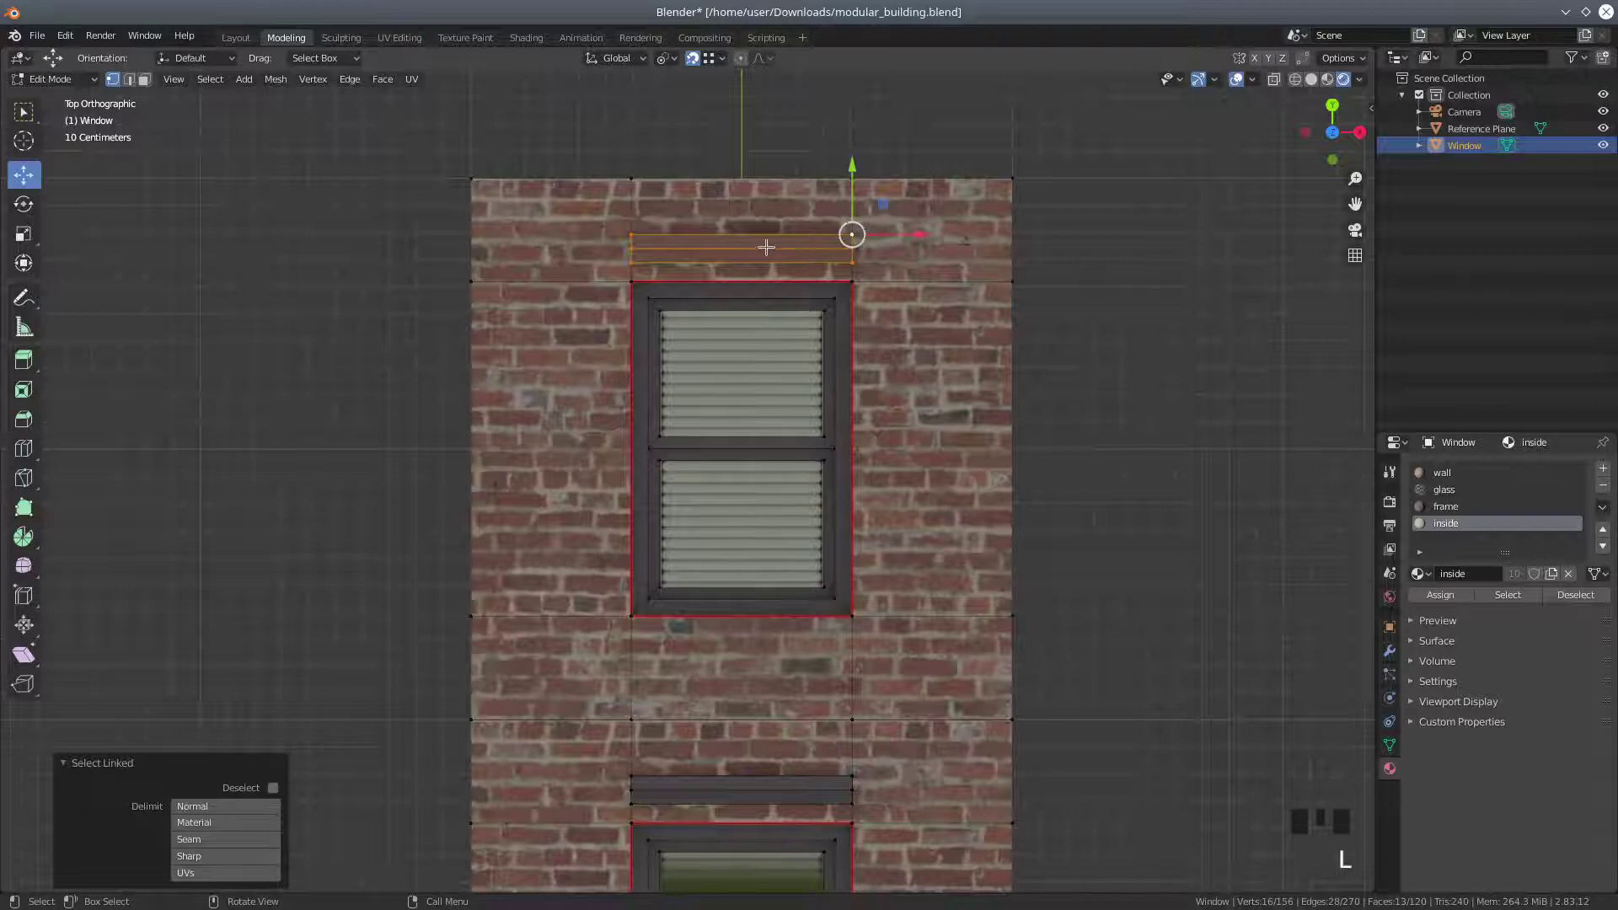
{"action": "key", "text": "h"}
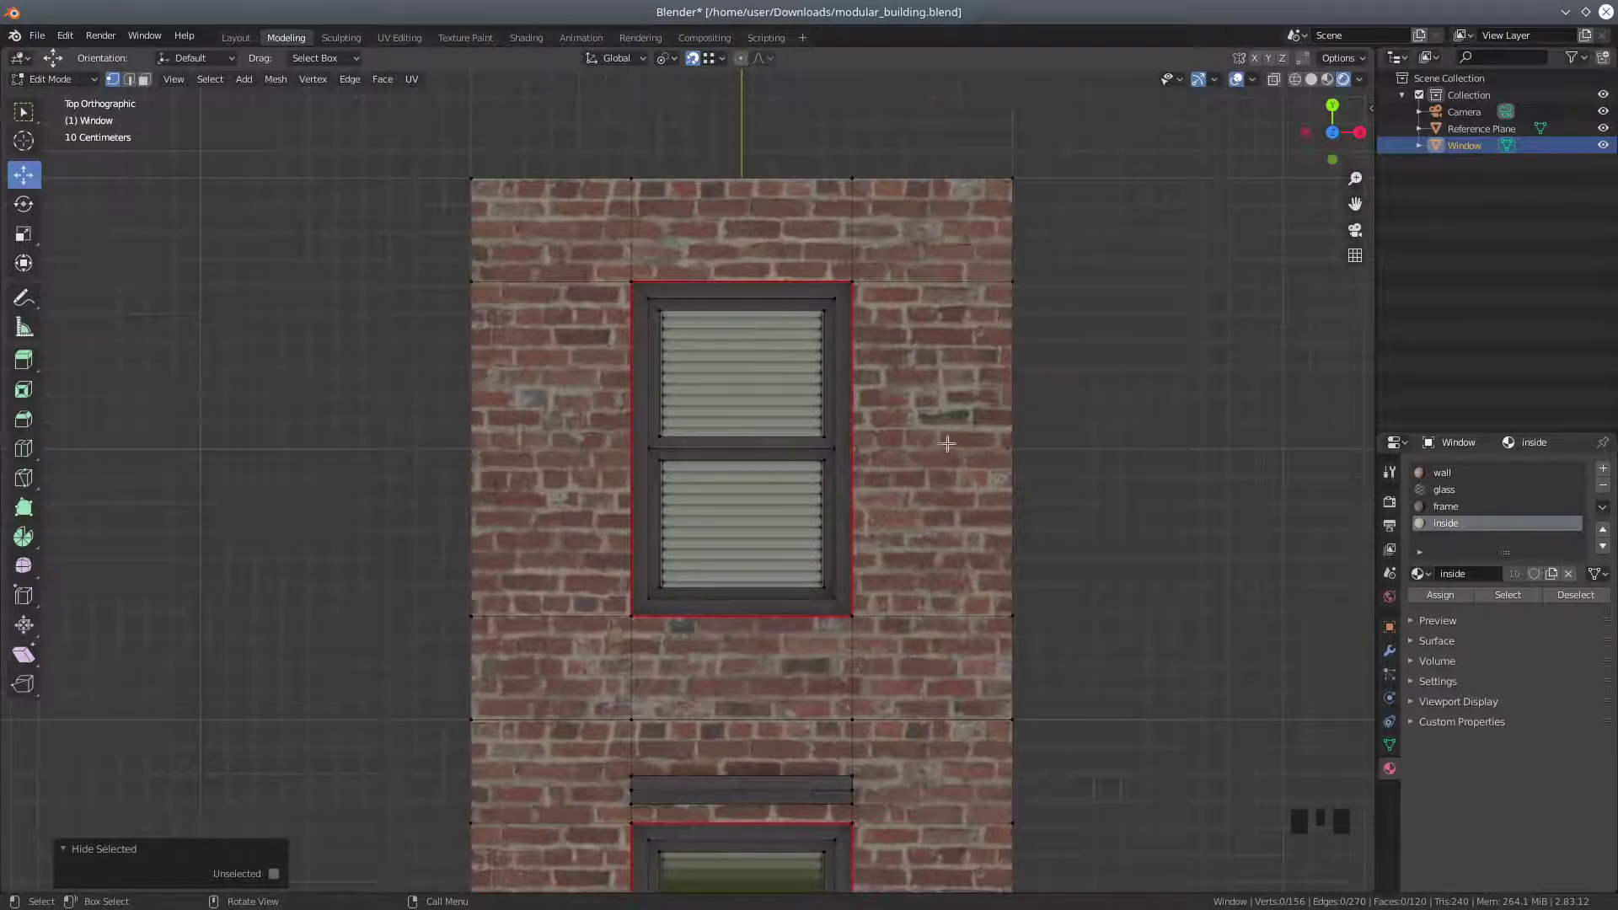
Duplicate the upper section's top-right wall corner vertex and move the copy about 0.31 m outward along X
{"action": "middle_click_drag", "start_coordinate": [1031, 422], "coordinate": [842, 469], "text": "shift"}
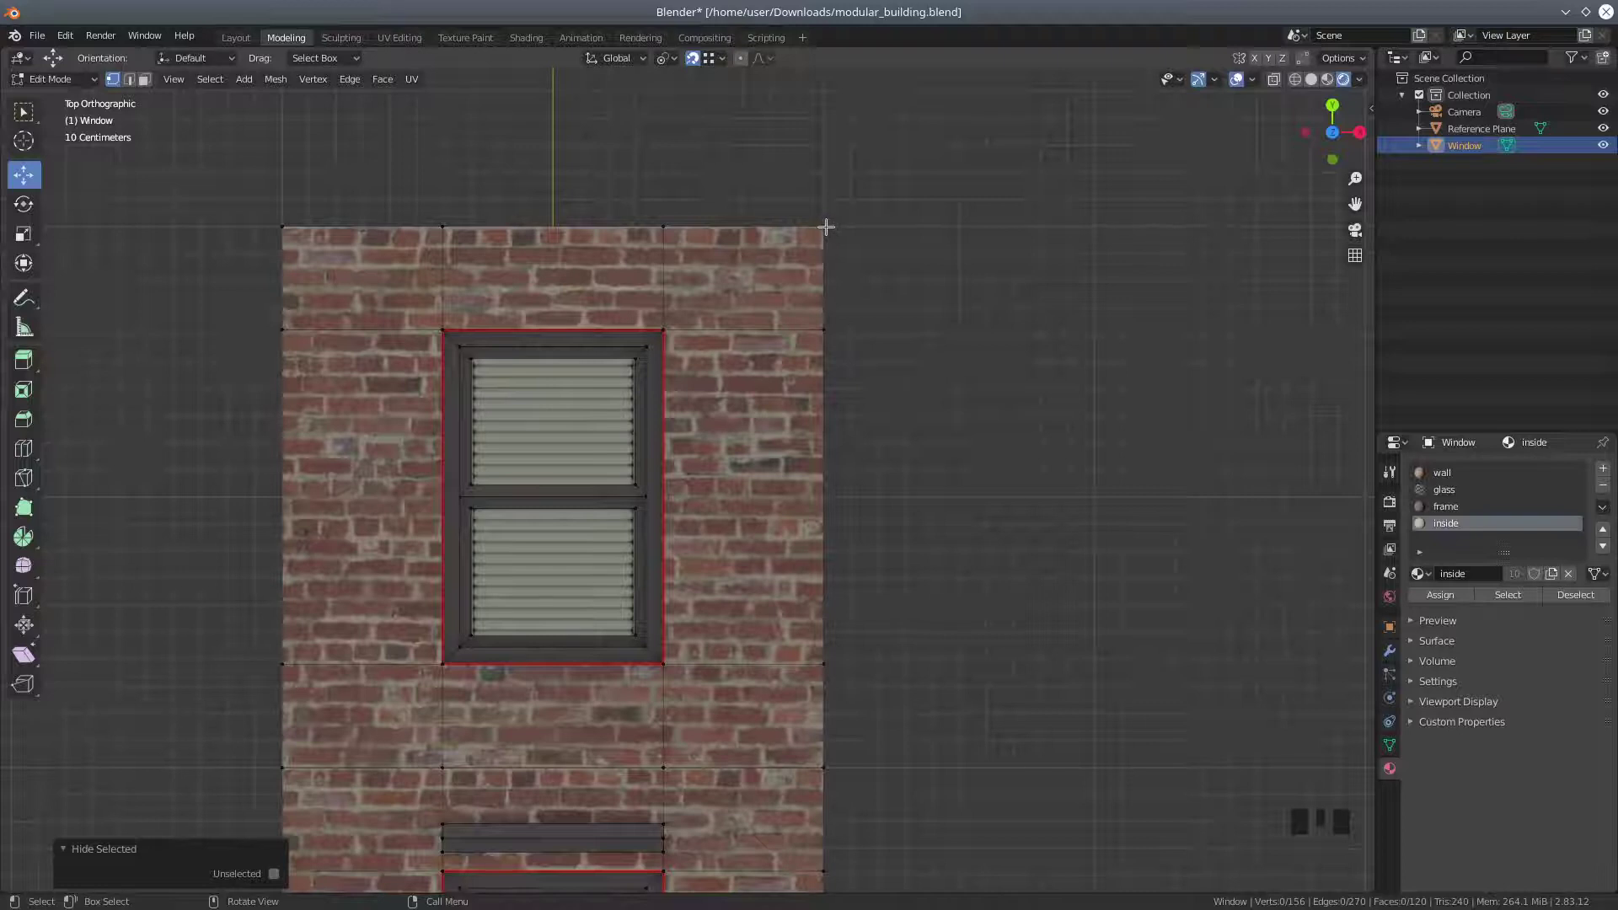
{"action": "left_click", "coordinate": [824, 227]}
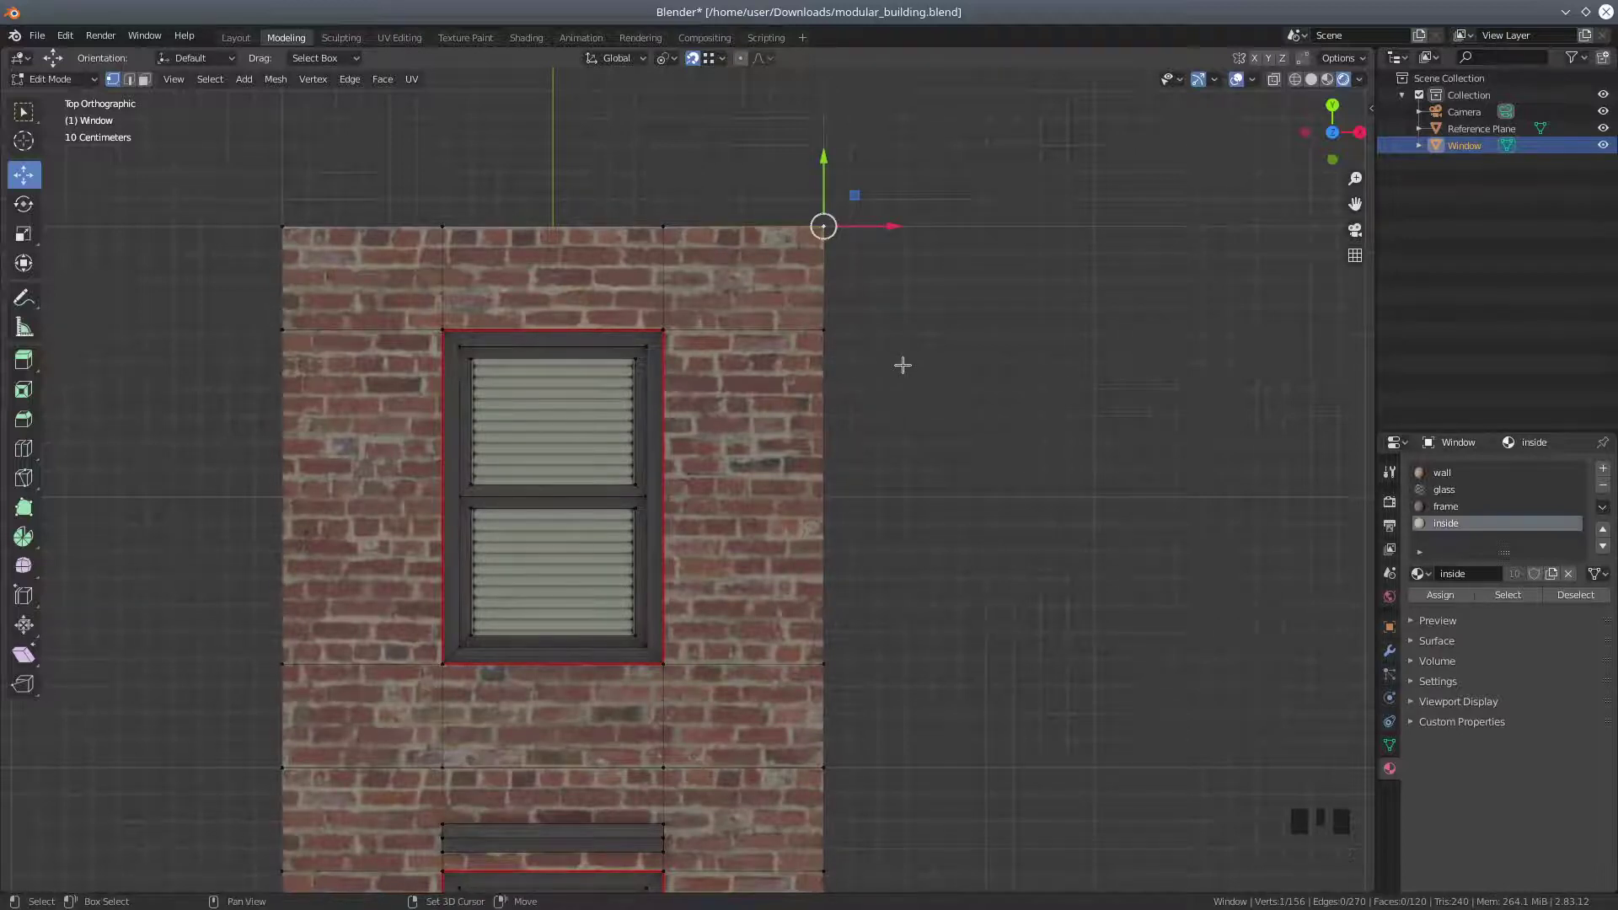
{"action": "key", "text": "shift+d"}
{"action": "right_click", "coordinate": [995, 371]}
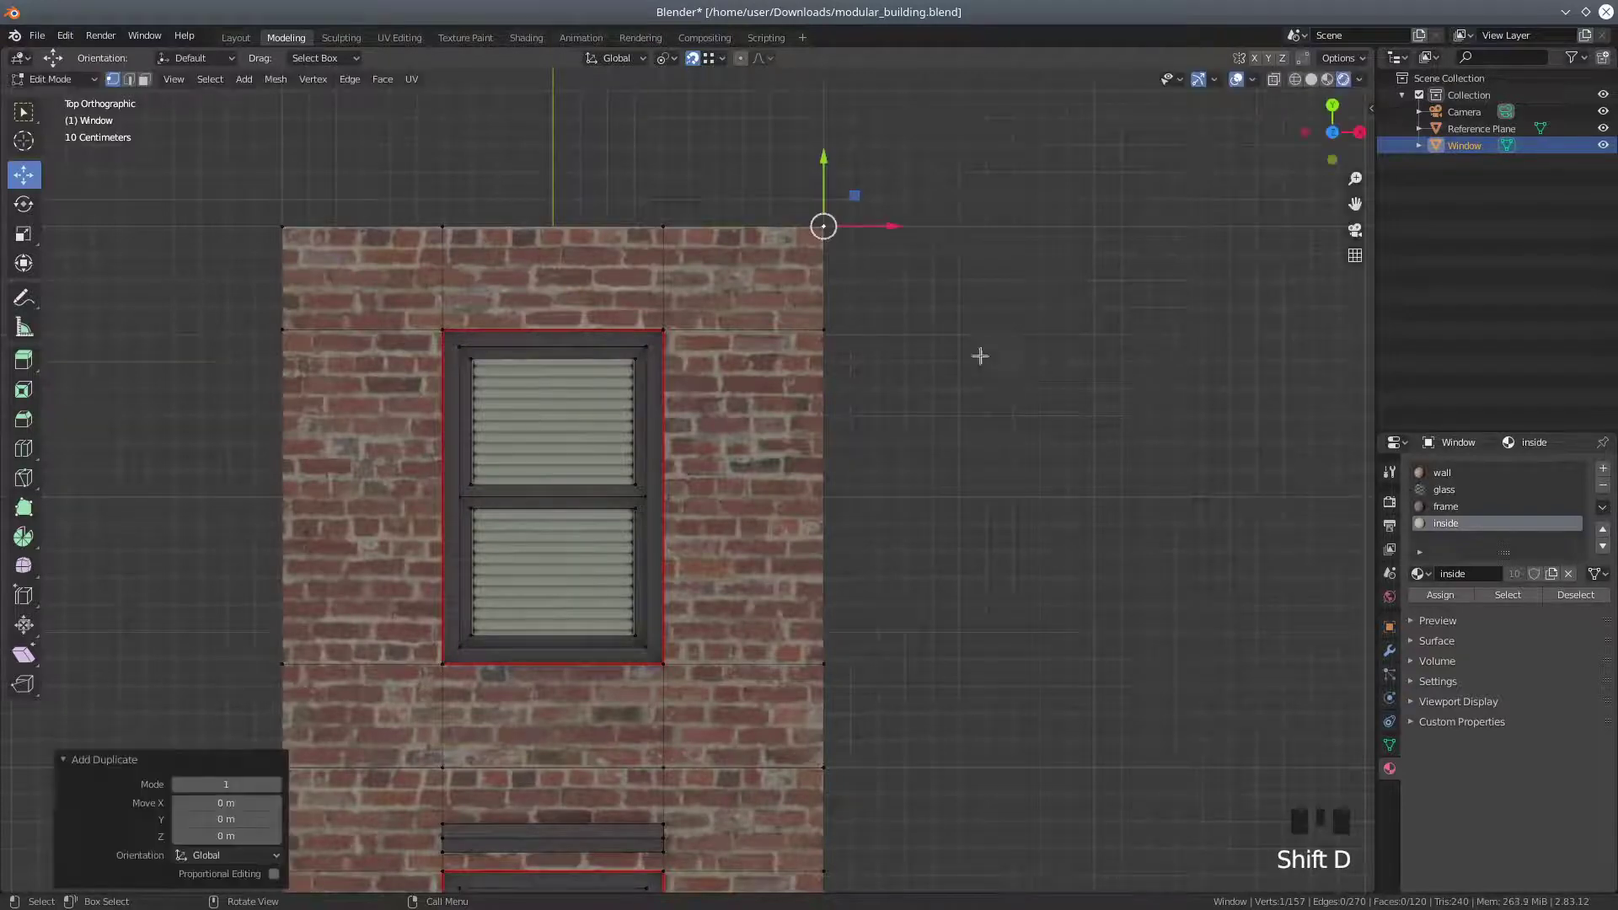
{"action": "left_click_drag", "start_coordinate": [895, 226], "coordinate": [988, 221]}
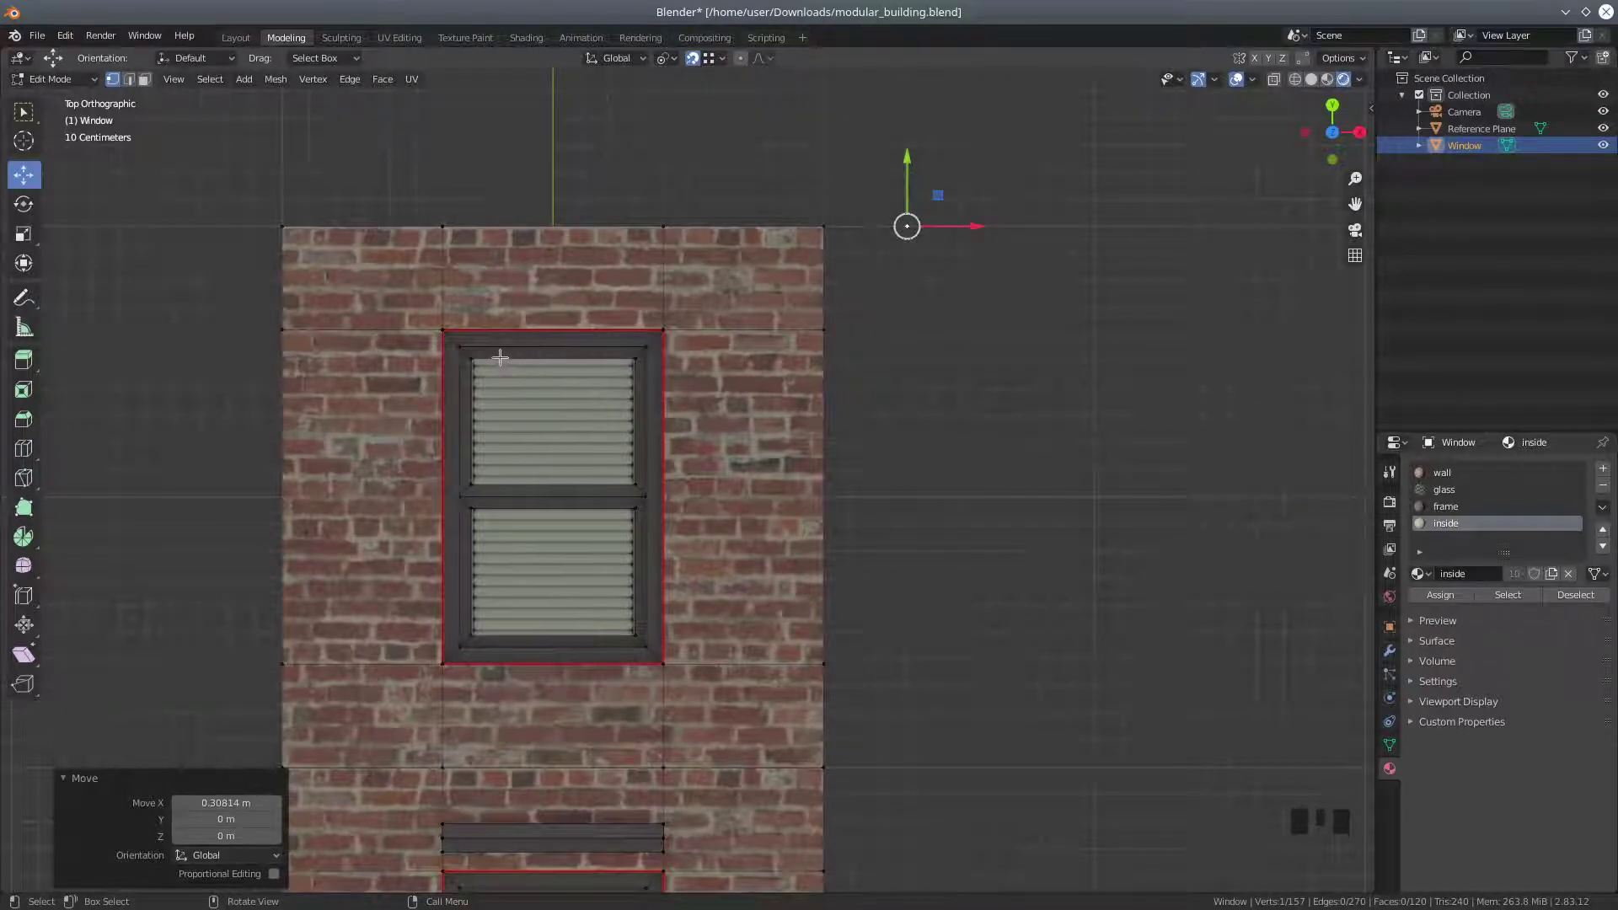
Duplicate the upper window opening's top-right corner vertex and snap the copy along X into line with the first reference vertex, about 0.90 m away
{"action": "left_click", "coordinate": [663, 330]}
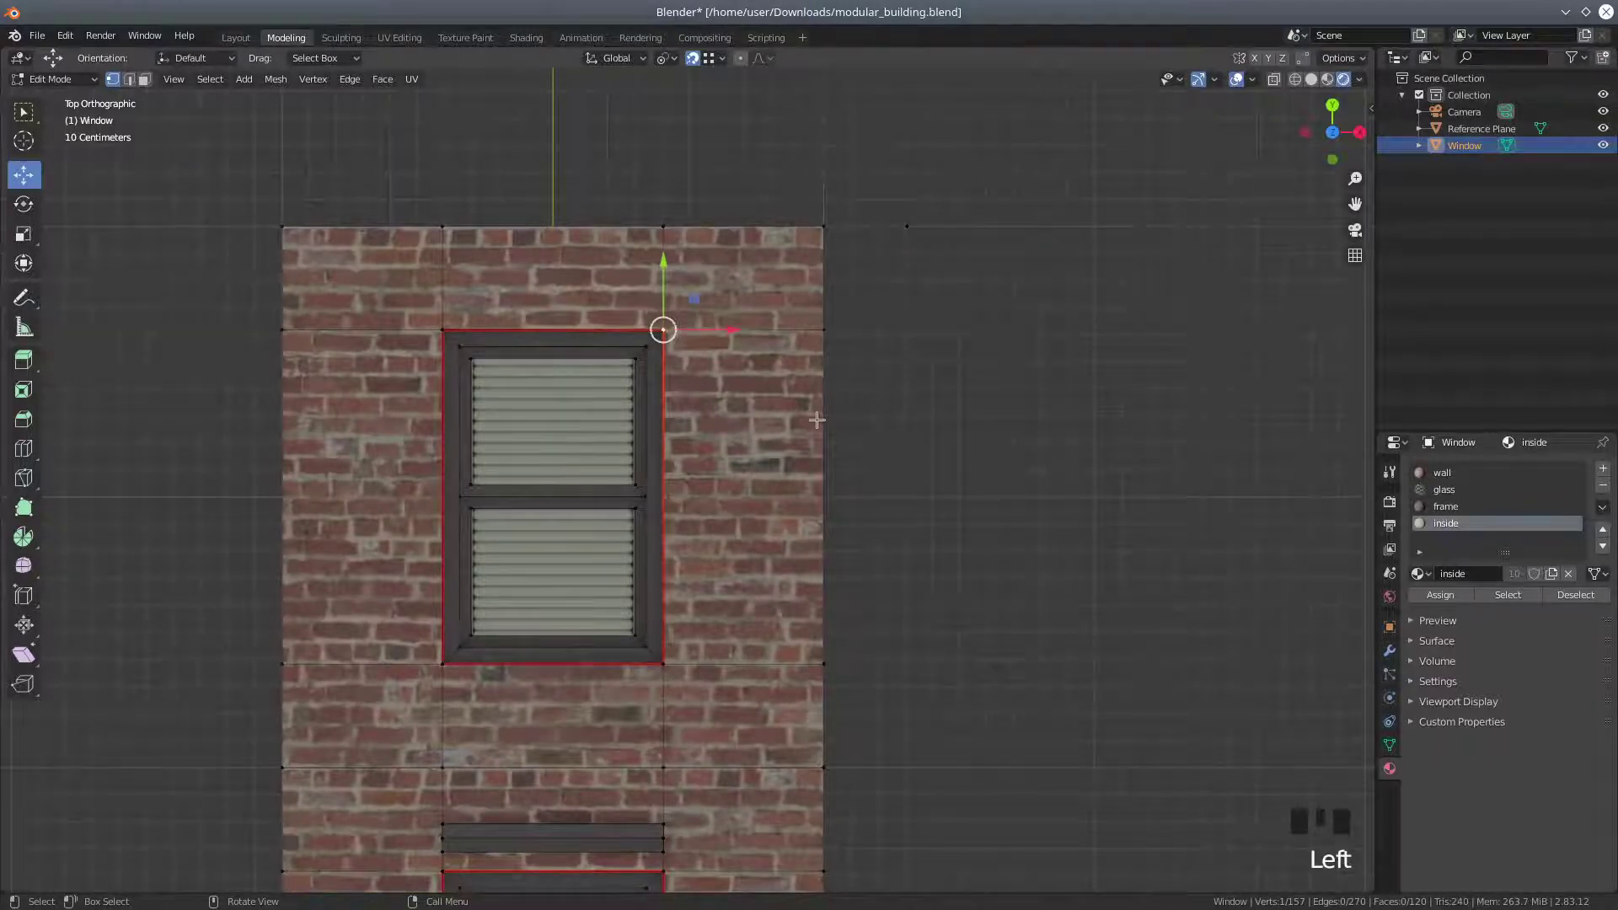
{"action": "key", "text": "shift+d"}
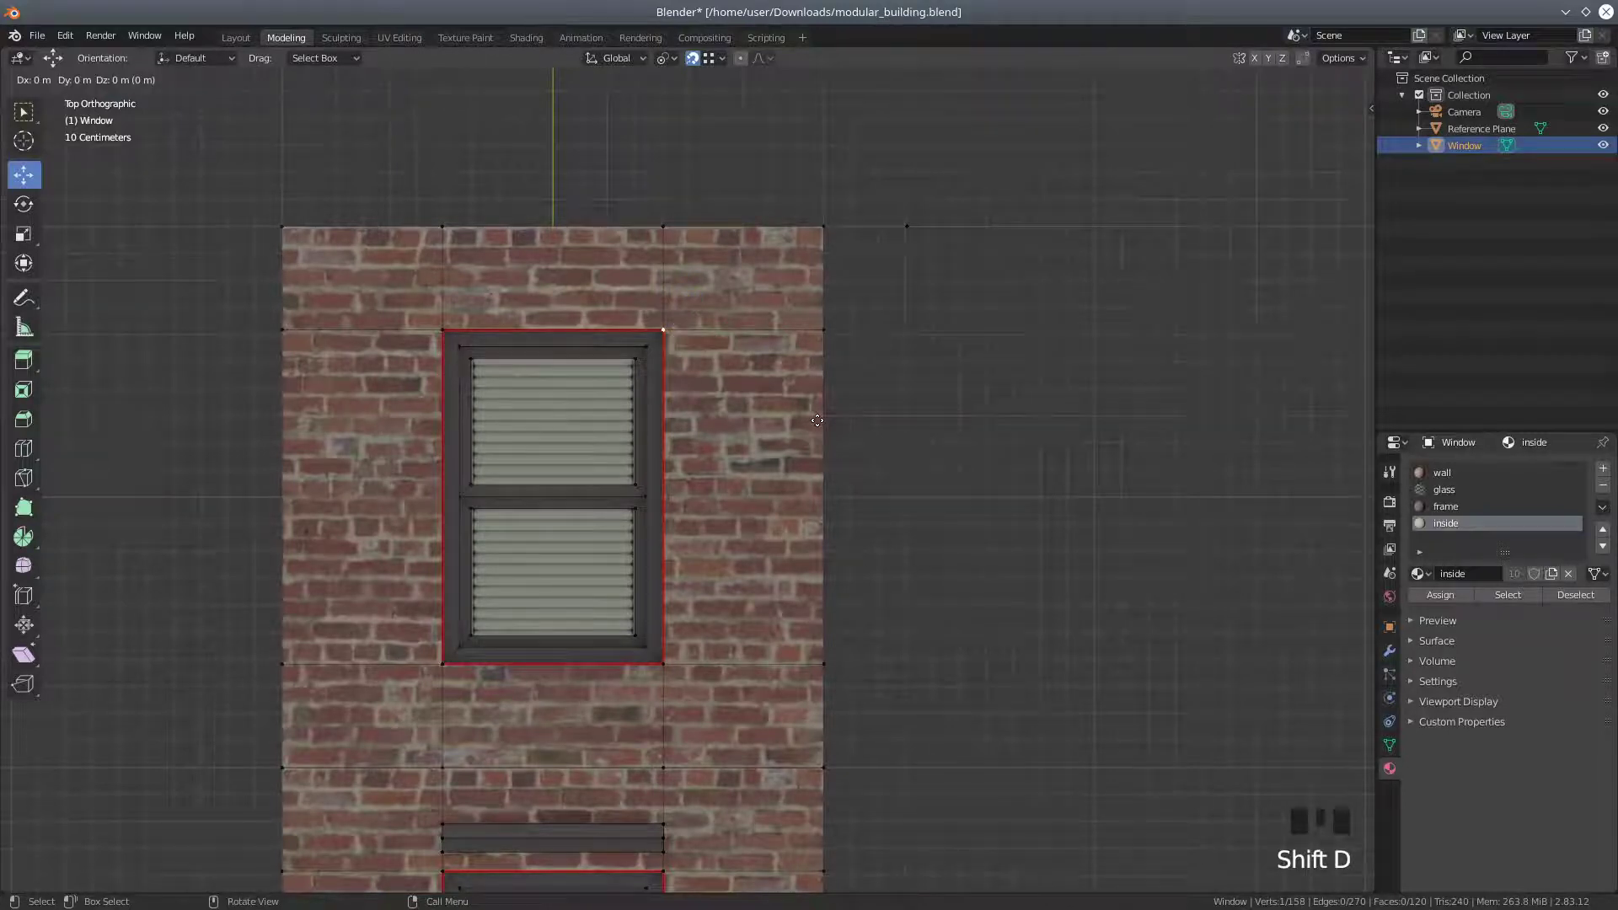
{"action": "right_click", "coordinate": [980, 418]}
{"action": "left_click_drag", "start_coordinate": [737, 335], "coordinate": [858, 319]}
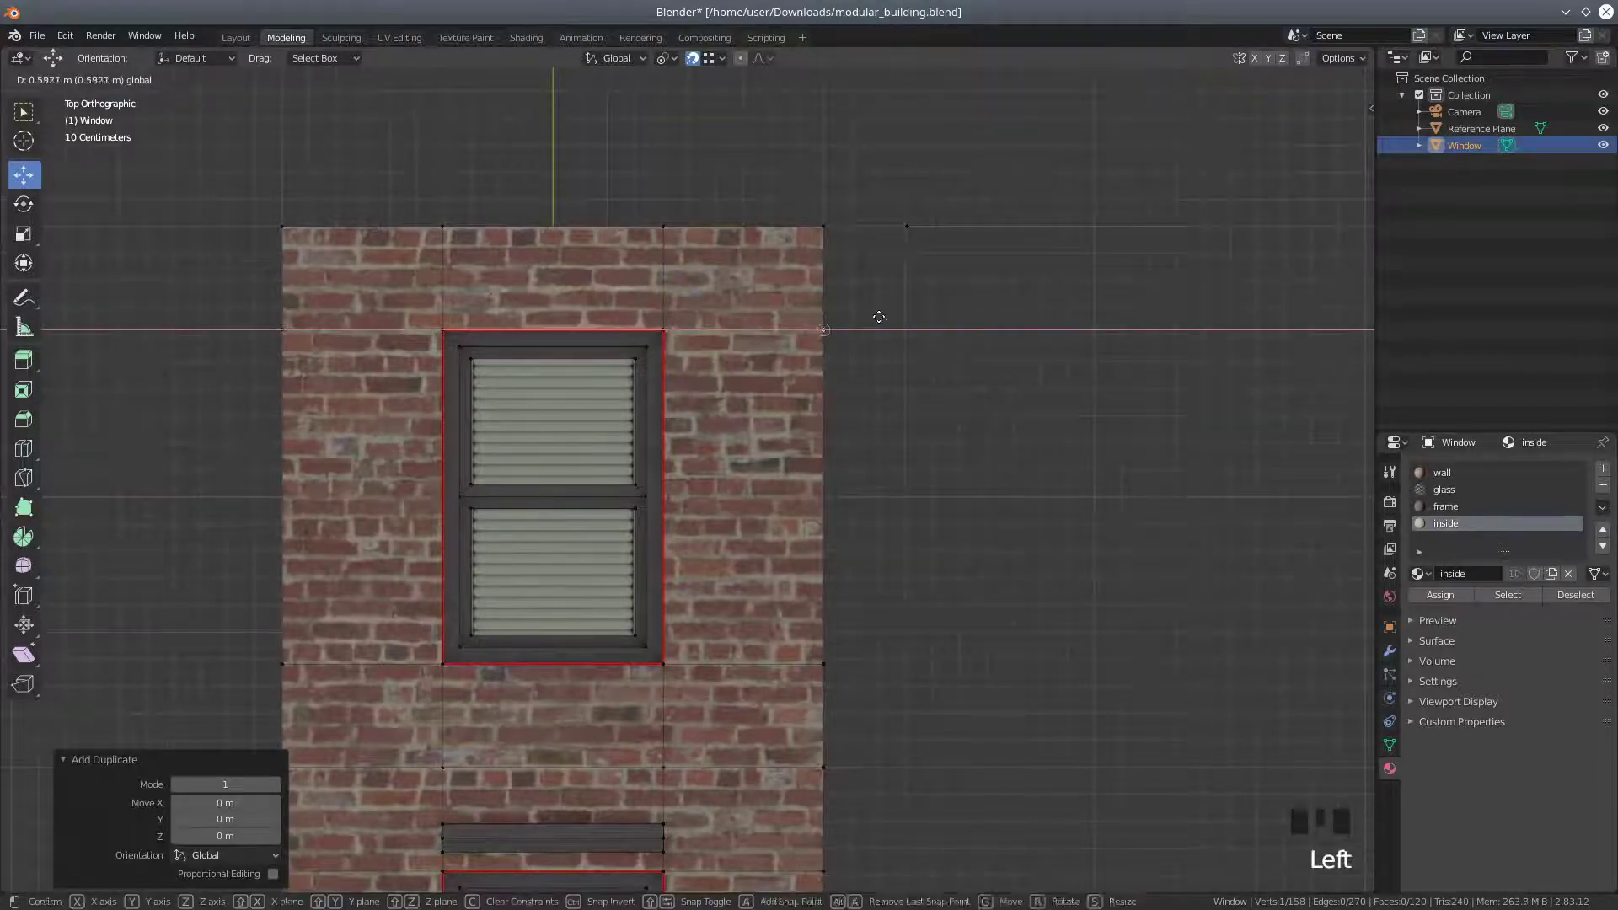
{"action": "left_click_drag", "start_coordinate": [911, 269], "coordinate": [922, 224]}
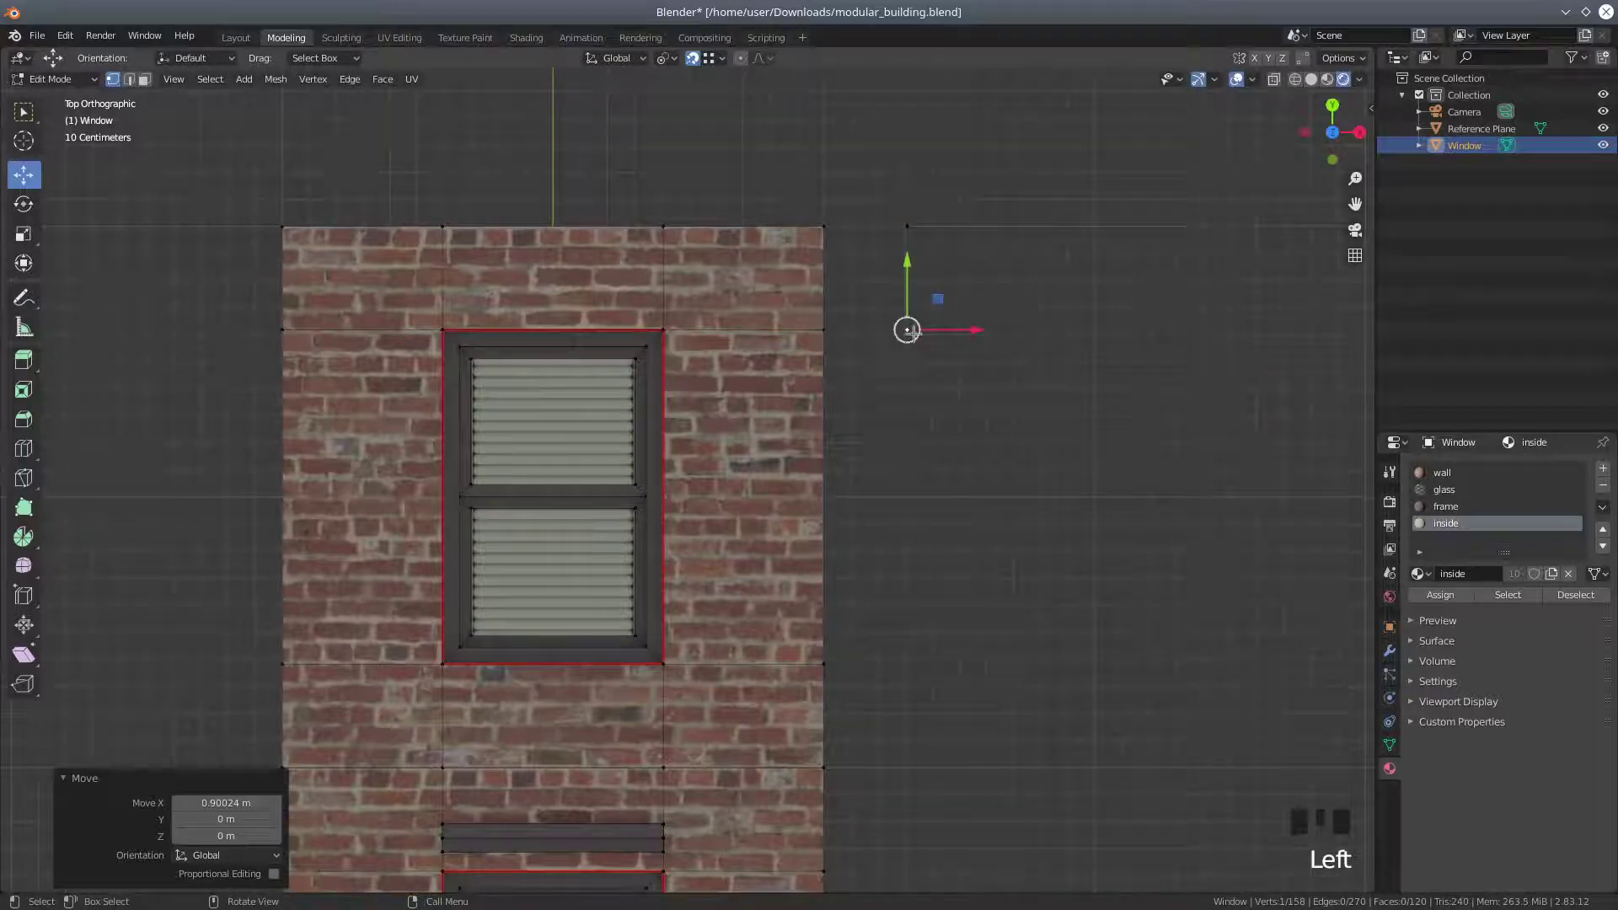
Duplicate the glass pane's top-right corner vertex and move the copy about 1.004 m along X into line with the other reference vertices
{"action": "left_click", "coordinate": [634, 358]}
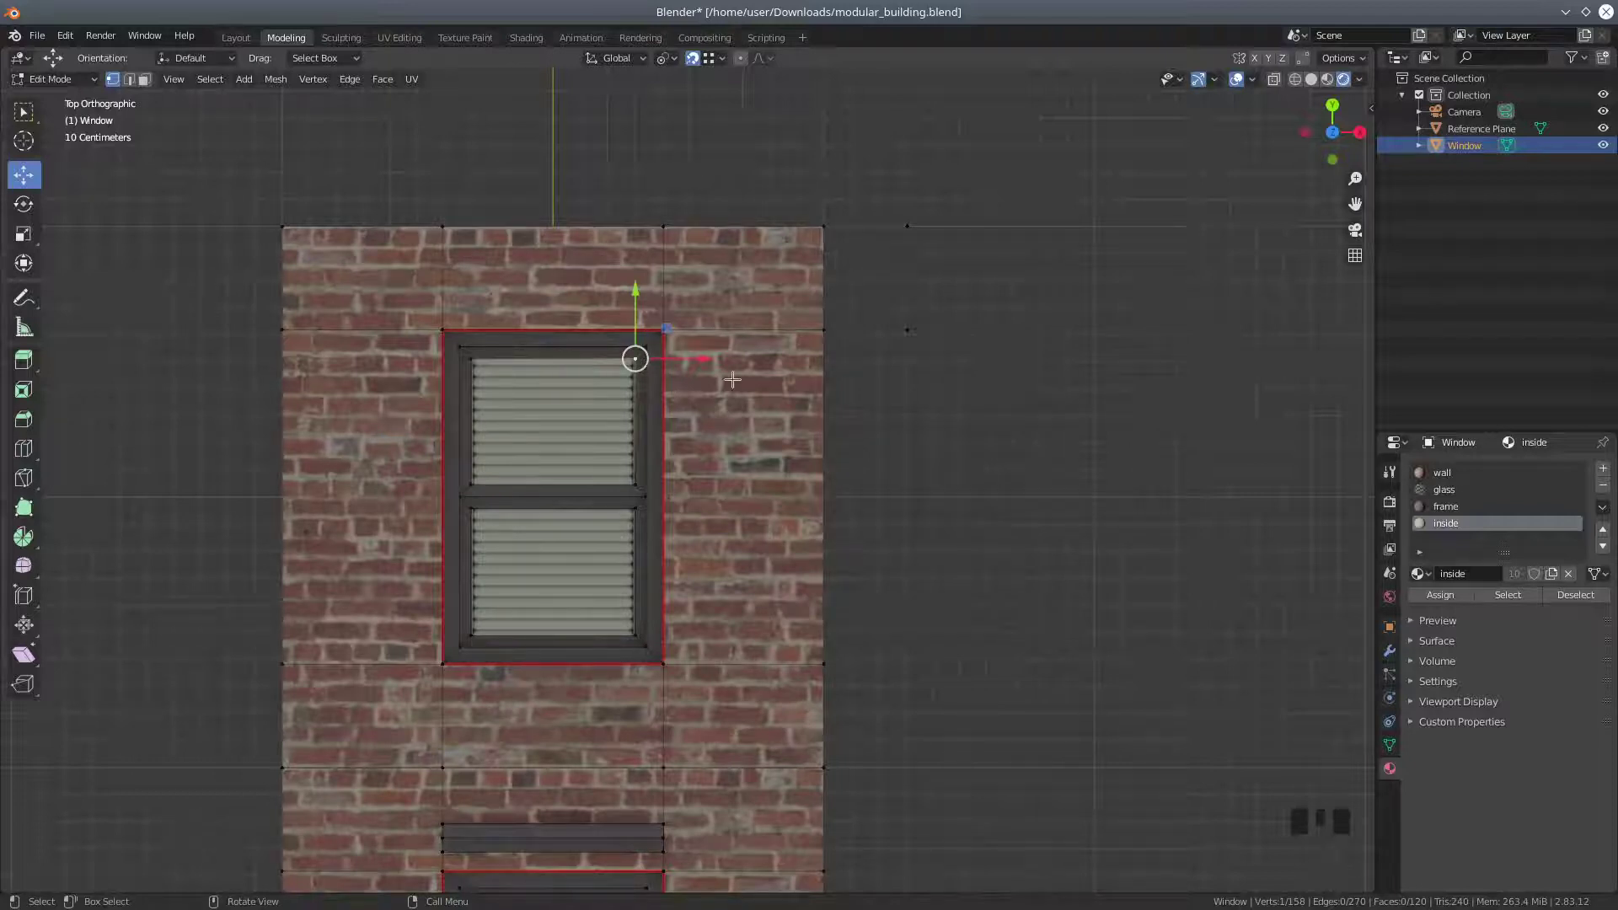
{"action": "key", "text": "shift+d"}
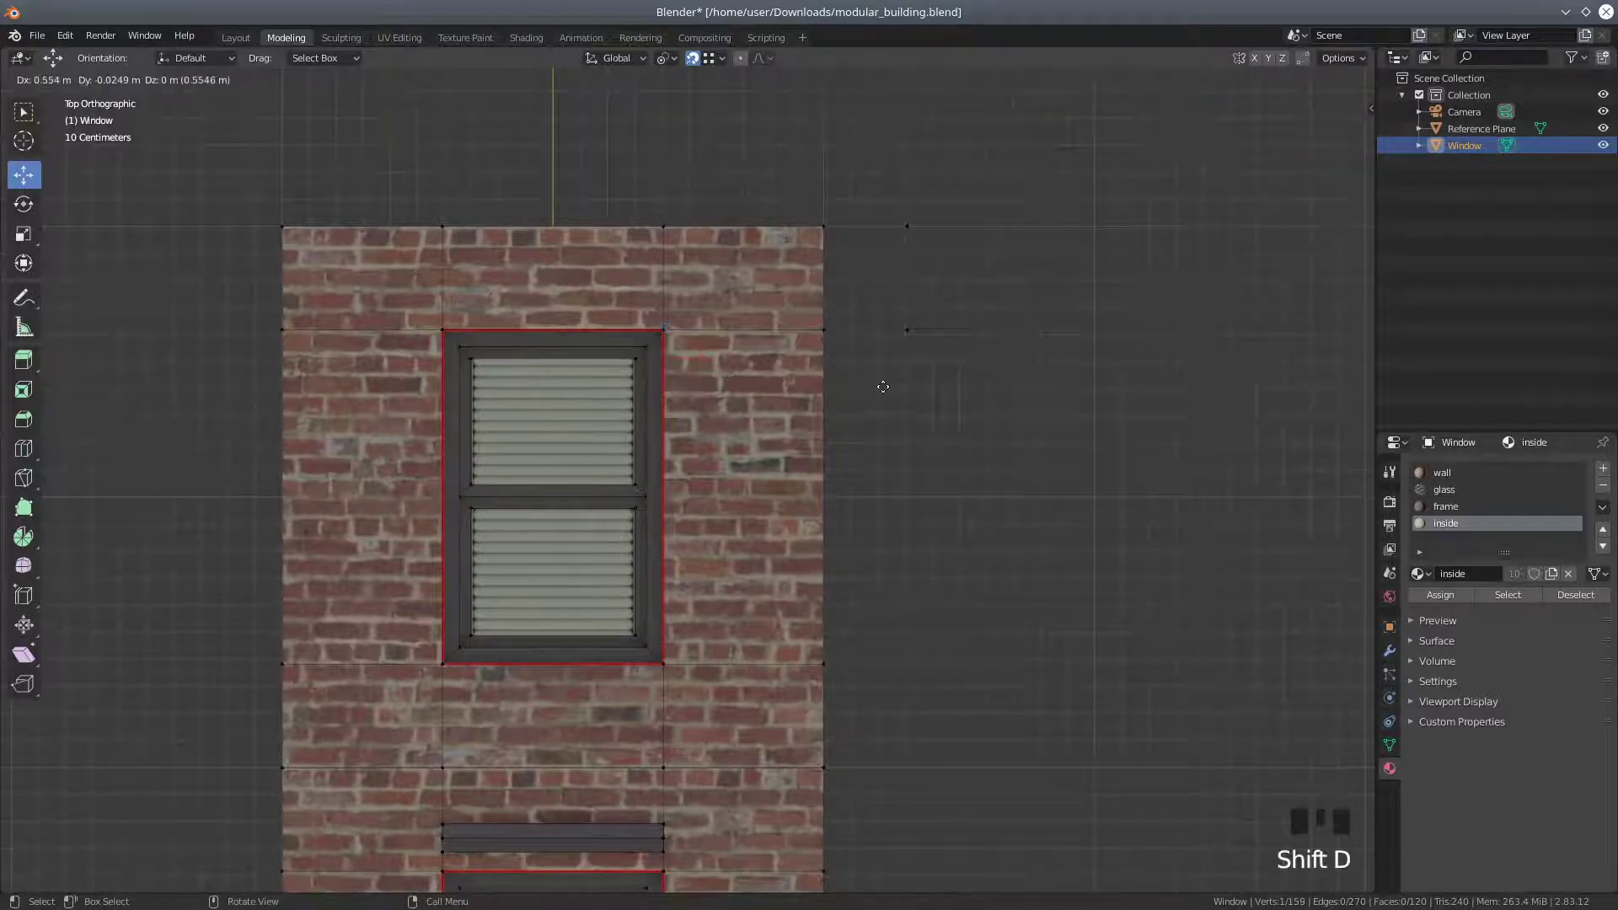
{"action": "right_click", "coordinate": [882, 383]}
{"action": "left_click_drag", "start_coordinate": [699, 358], "coordinate": [907, 354]}
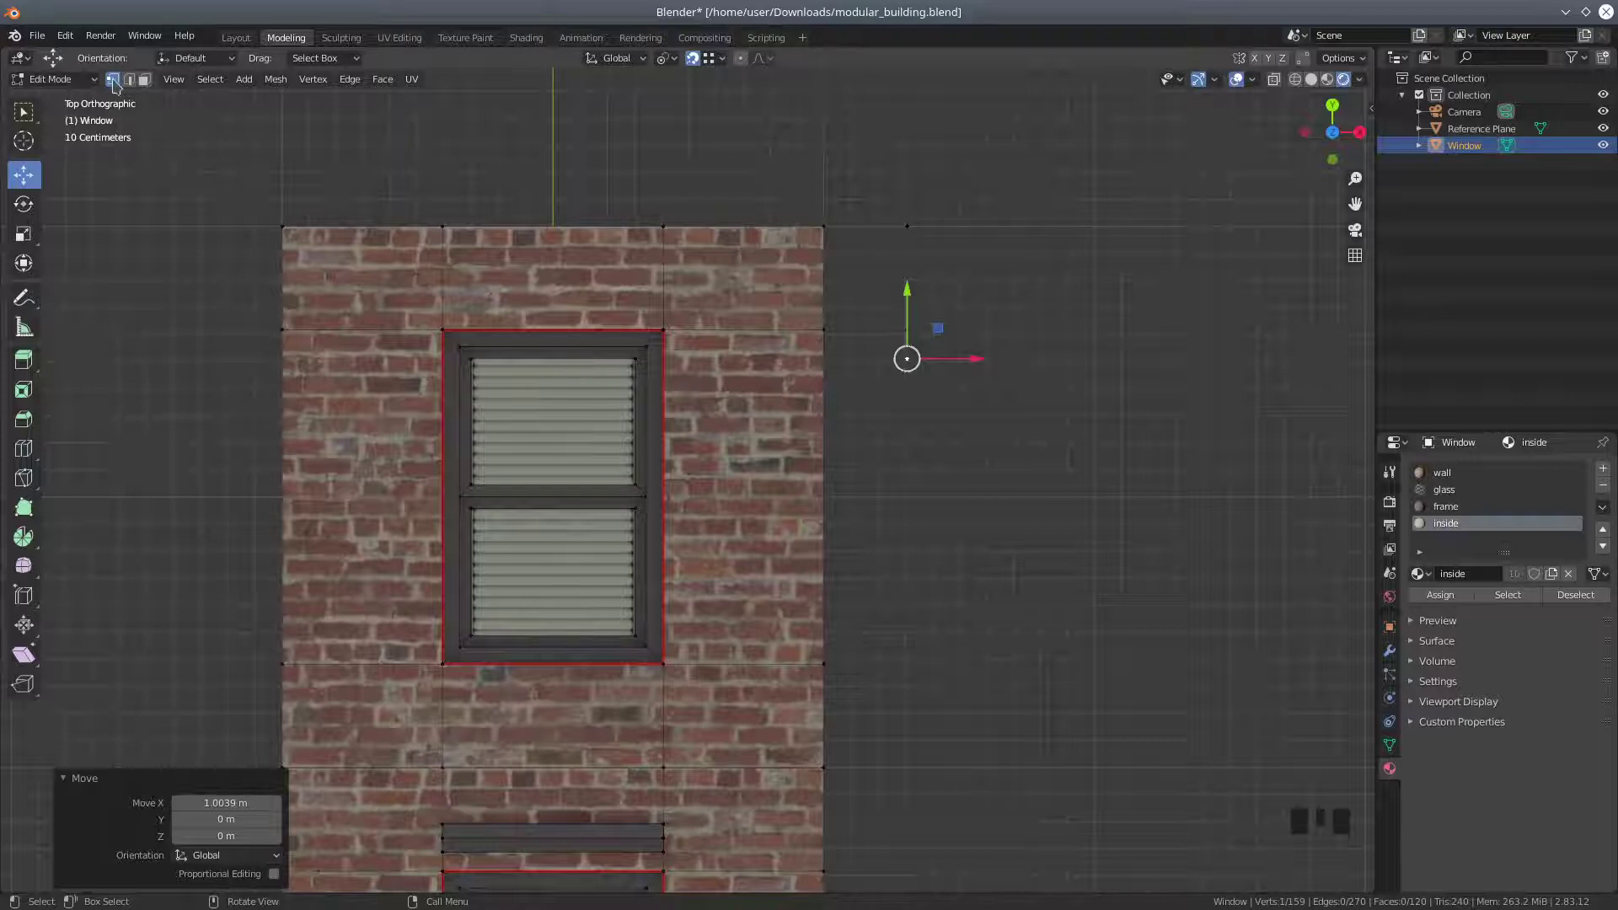
In wireframe shading, box-select the uppermost row of wall vertices on the upper section and delete them
{"action": "left_click", "coordinate": [1296, 79]}
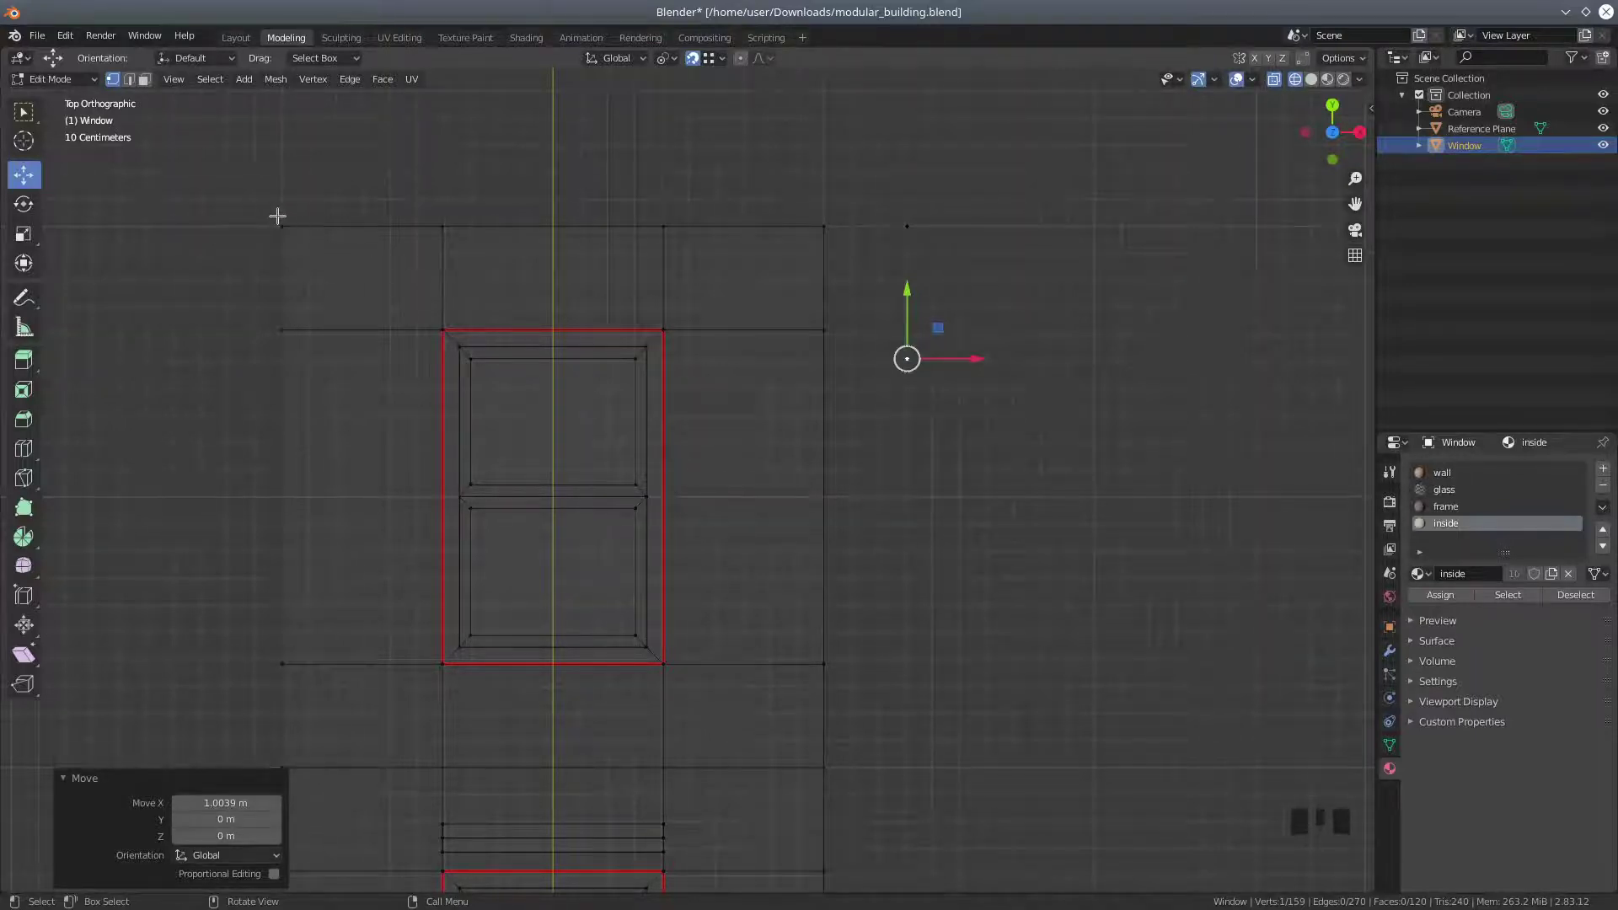
{"action": "key", "text": "b"}
{"action": "left_click_drag", "start_coordinate": [210, 205], "coordinate": [830, 251]}
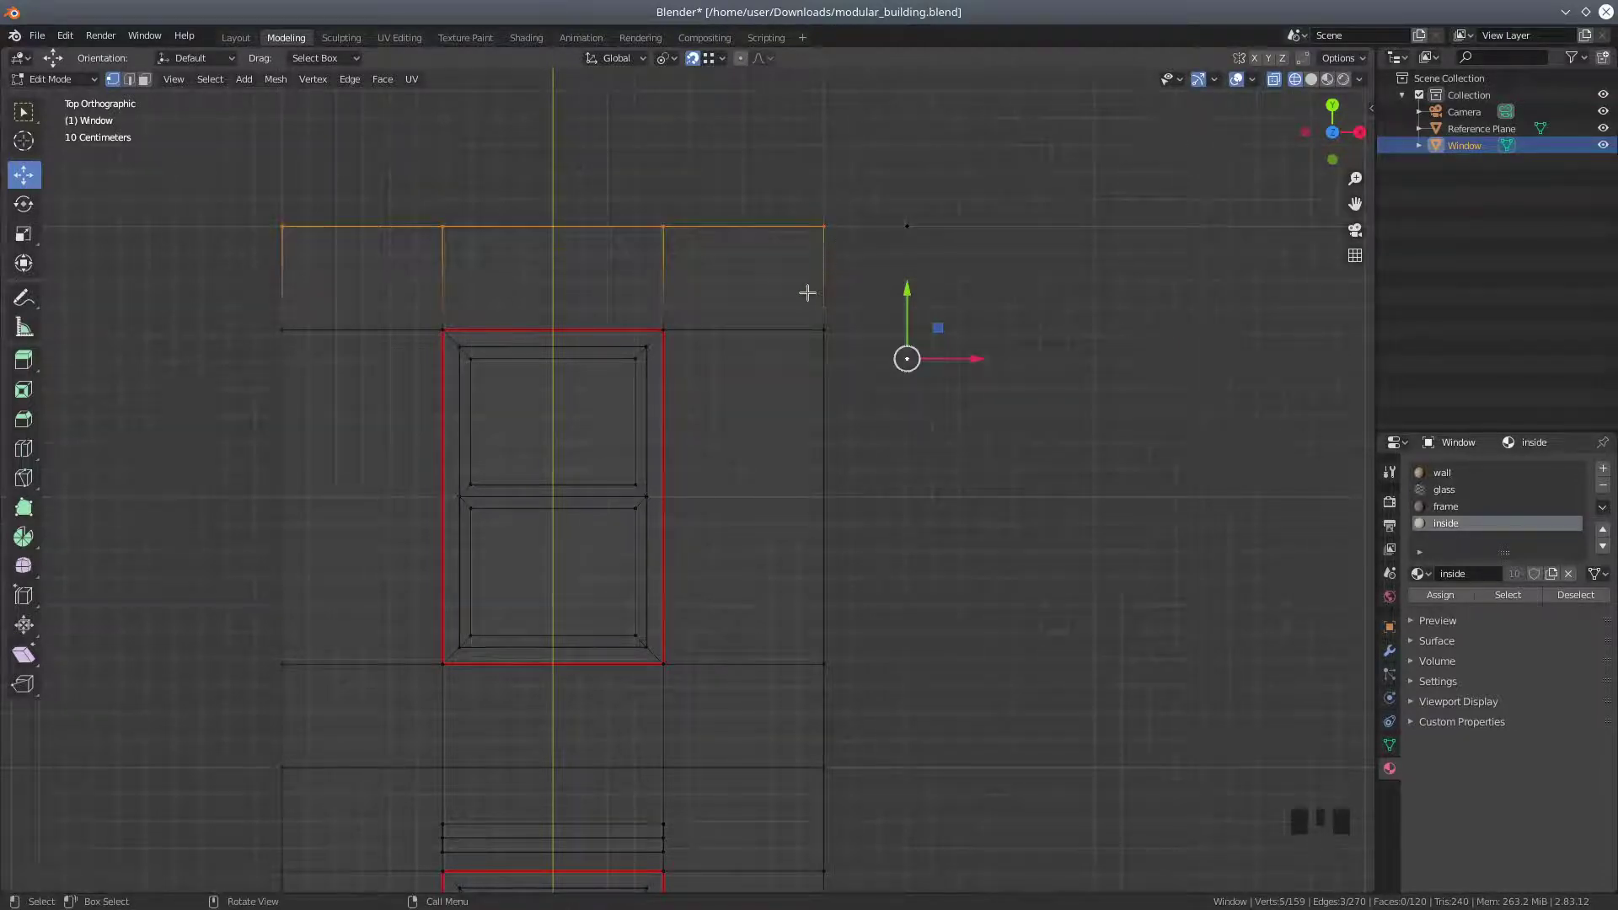
{"action": "key", "text": "Delete"}
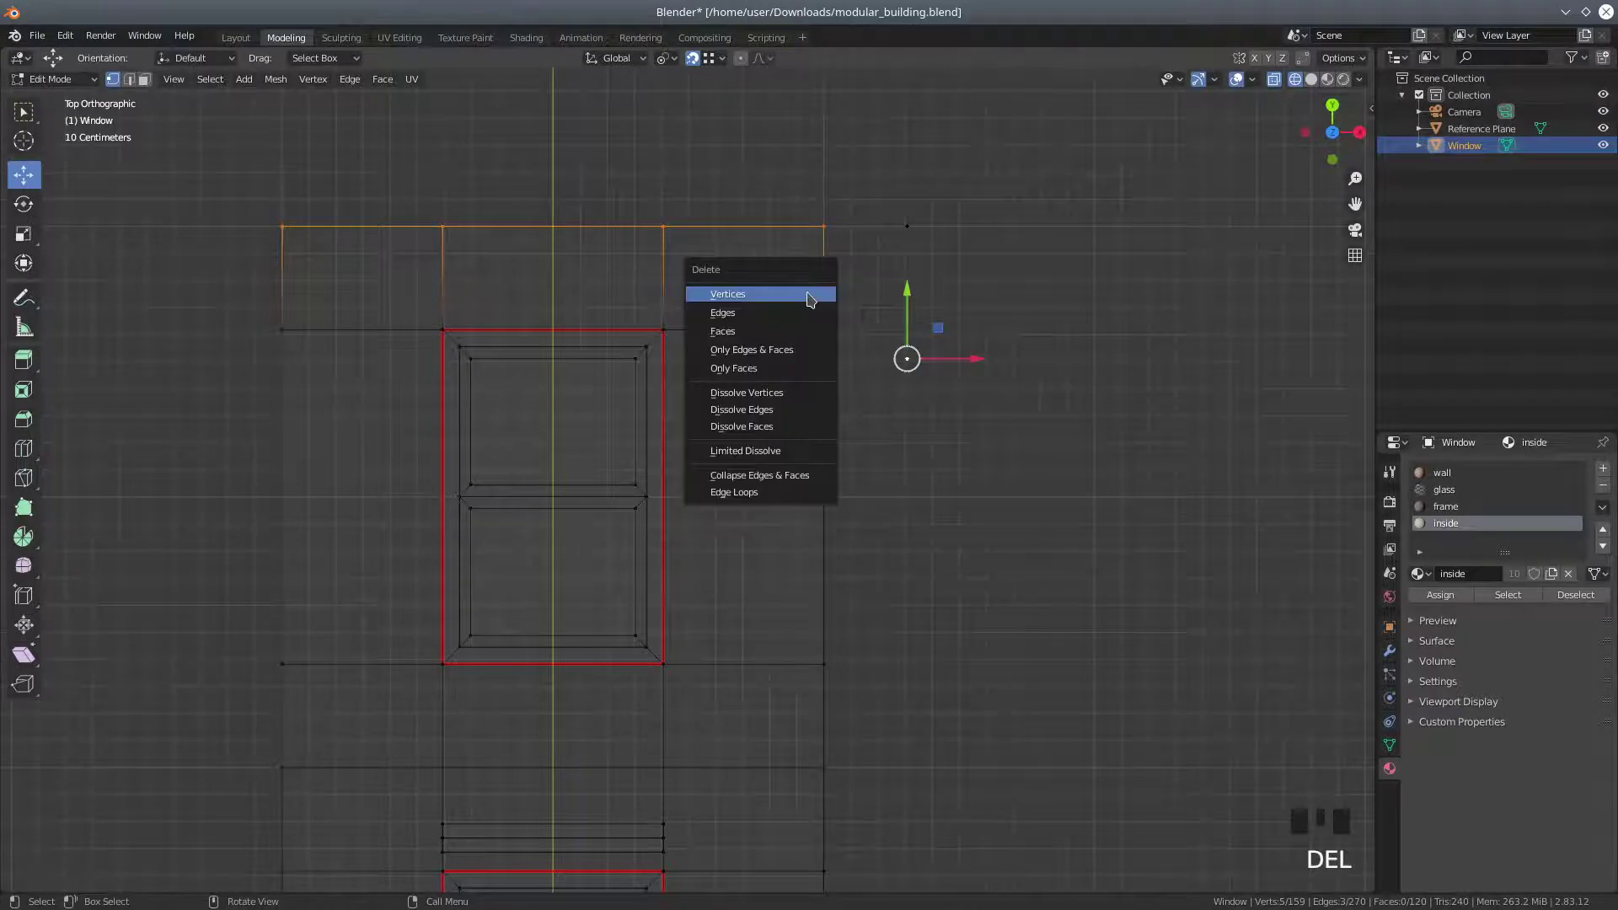
{"action": "left_click", "coordinate": [807, 295]}
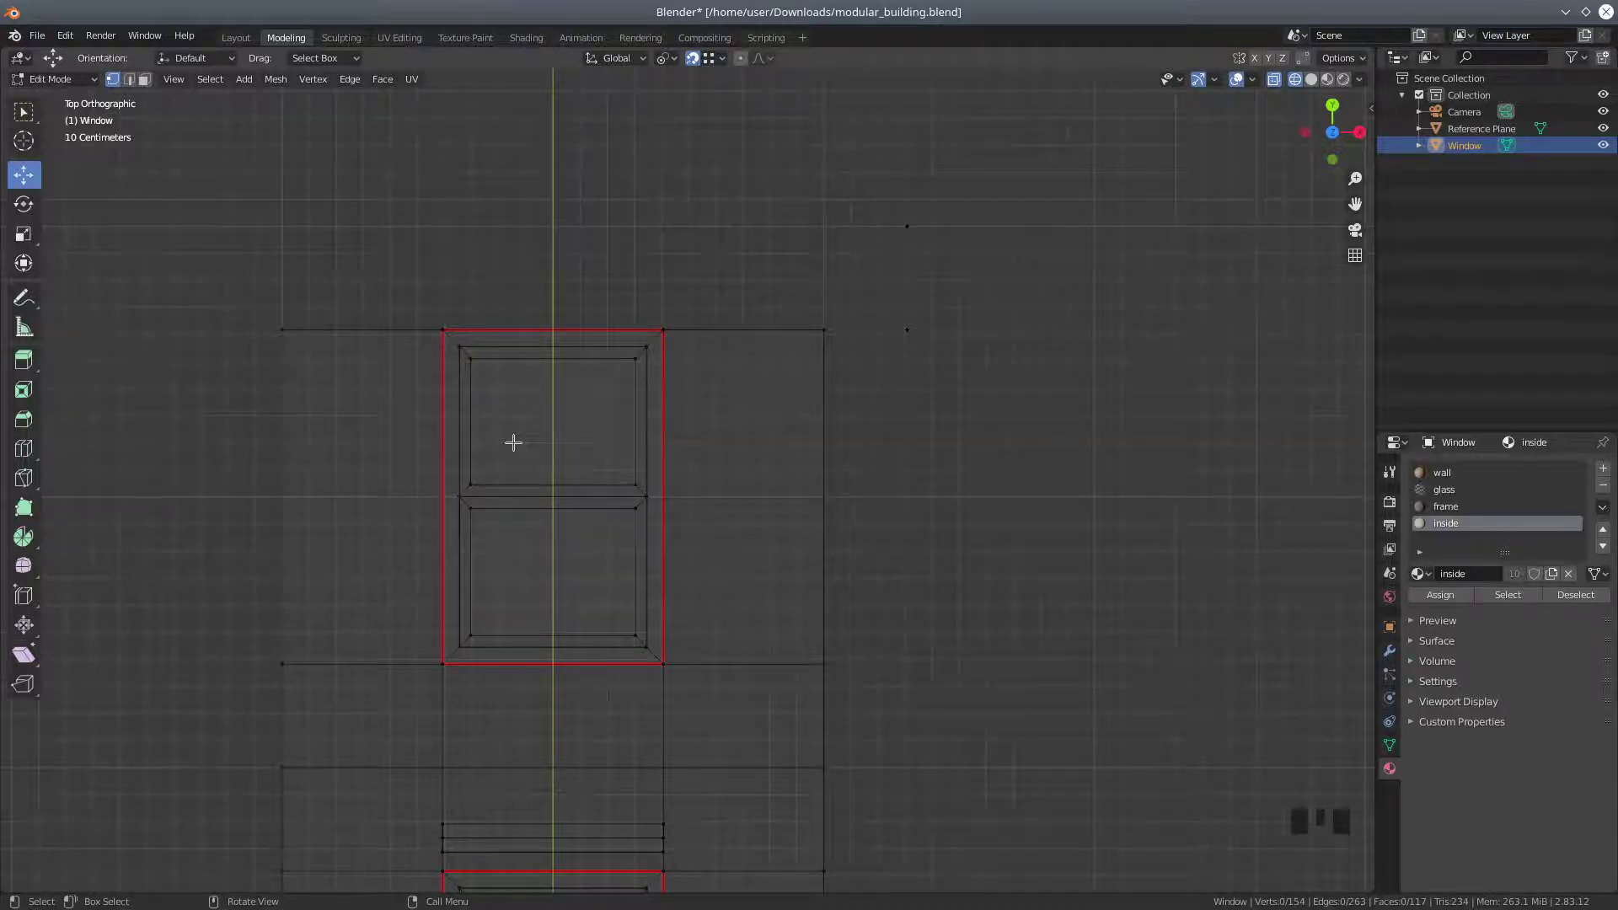
In edge select mode, select the top edge of the upper window's glass pane and snap the 3D cursor to it
{"action": "scroll", "coordinate": [513, 443], "scroll_direction": "up", "scroll_amount": 1}
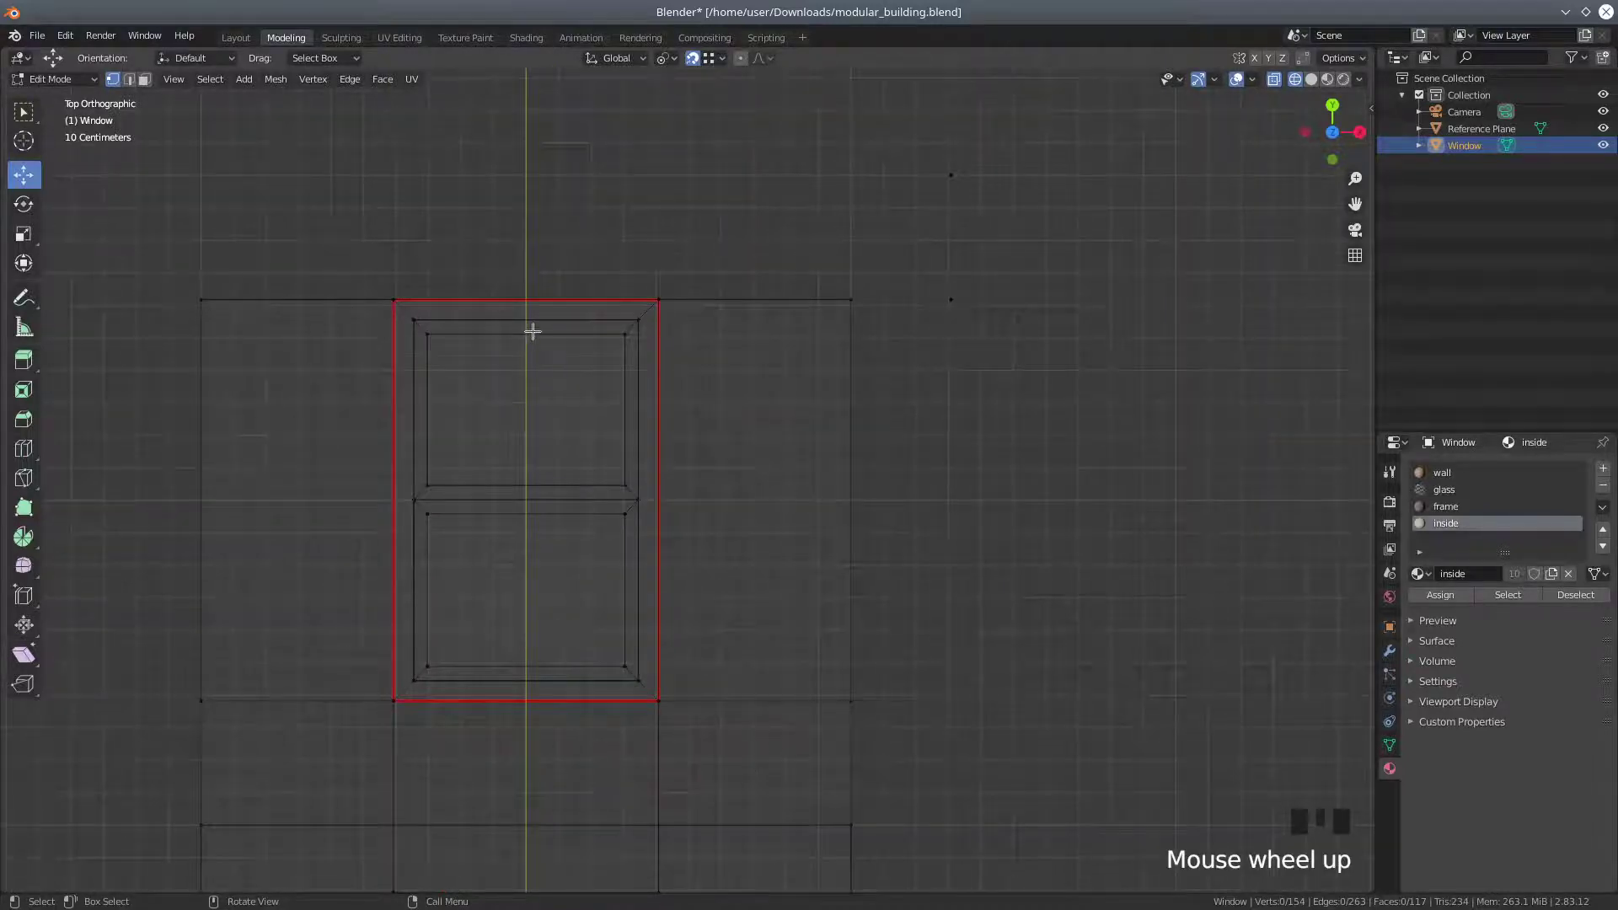
{"action": "left_click", "coordinate": [128, 79]}
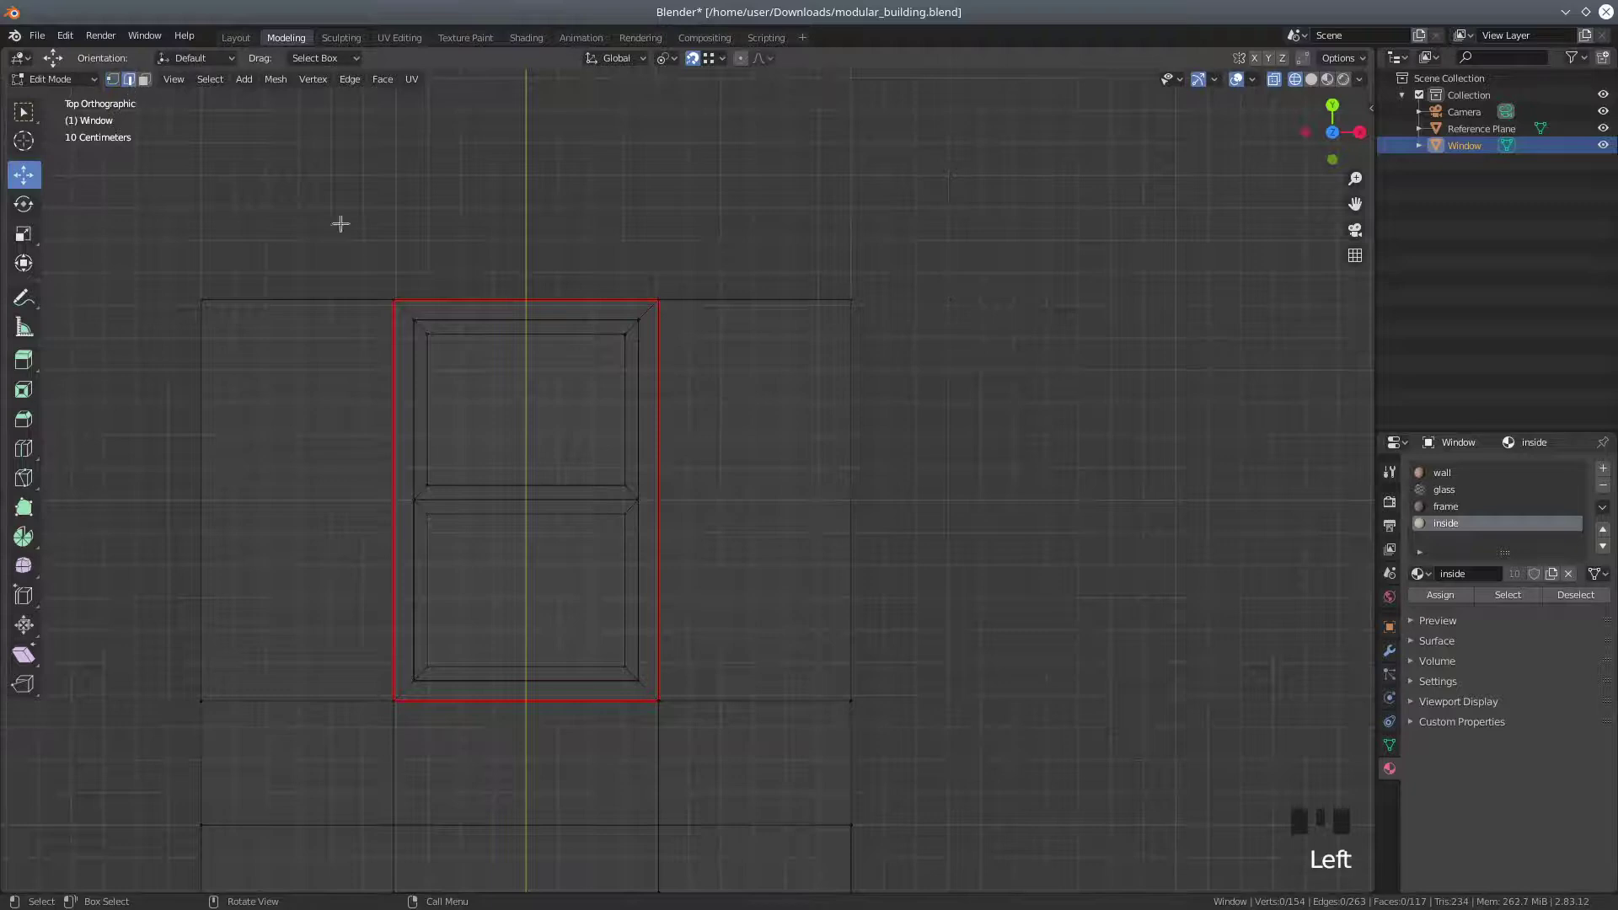
{"action": "left_click", "coordinate": [524, 331]}
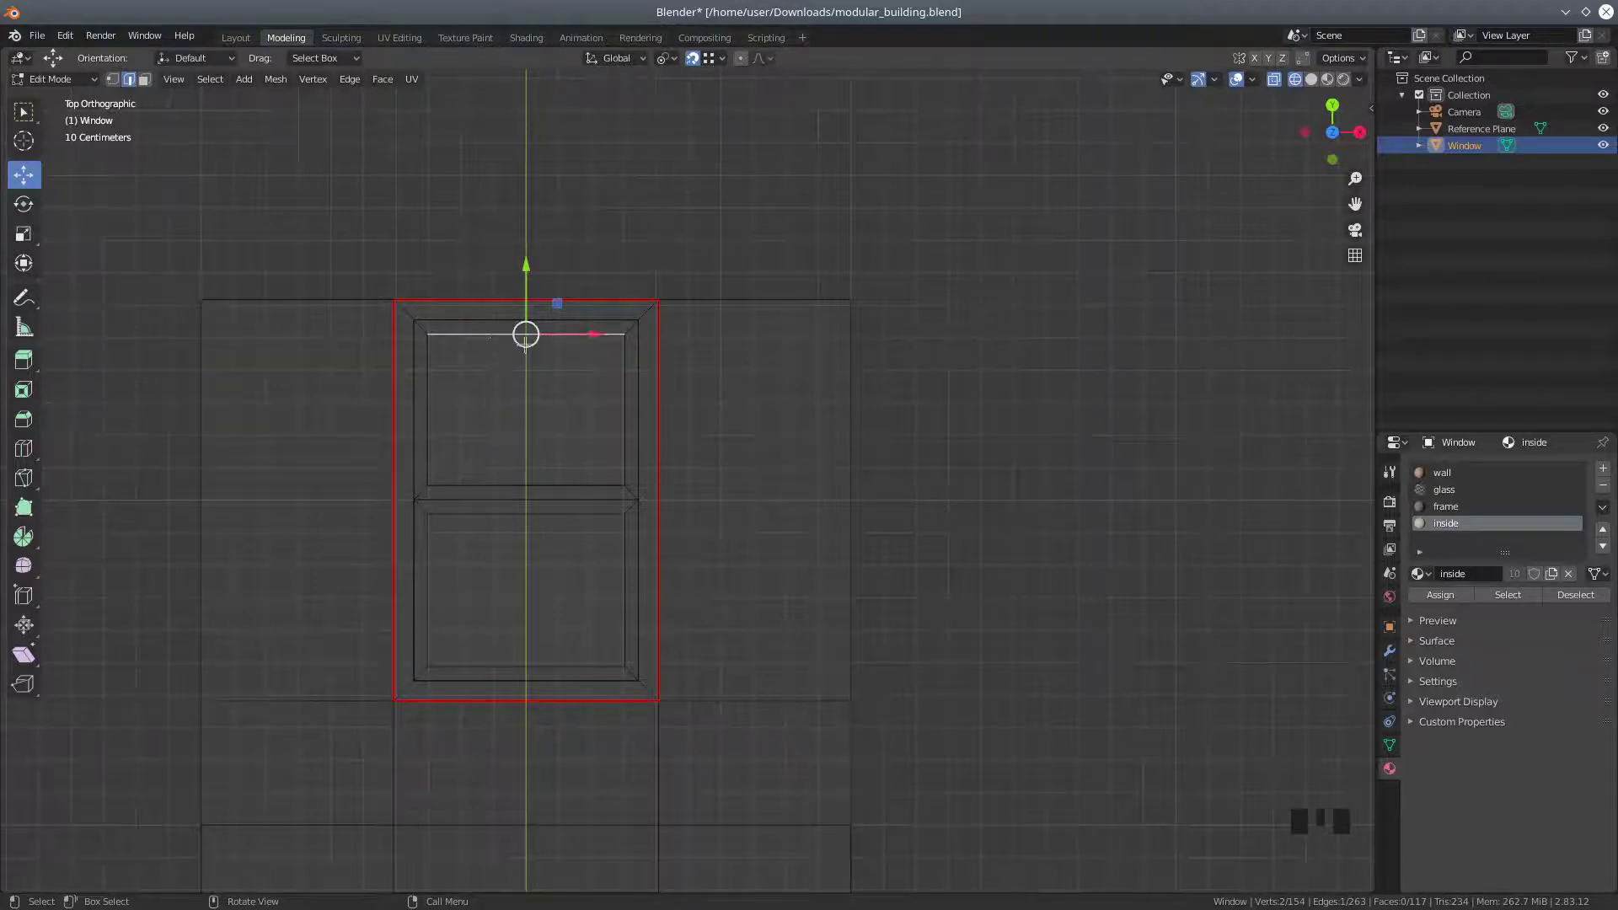
{"action": "left_click", "coordinate": [276, 81]}
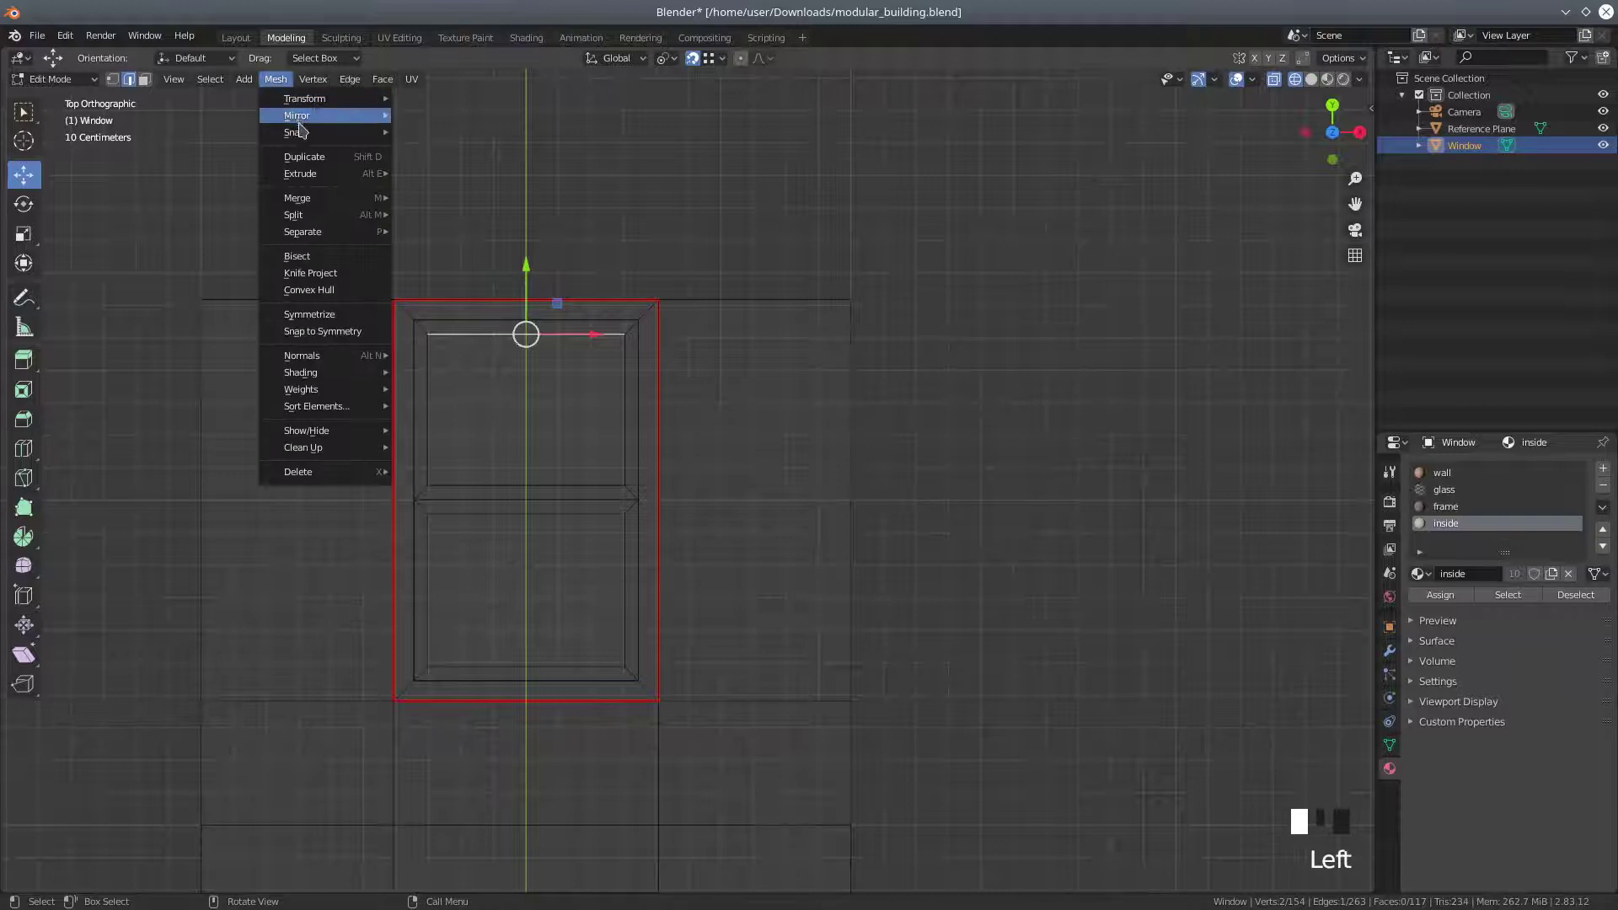
{"action": "mouse_move", "coordinate": [337, 133]}
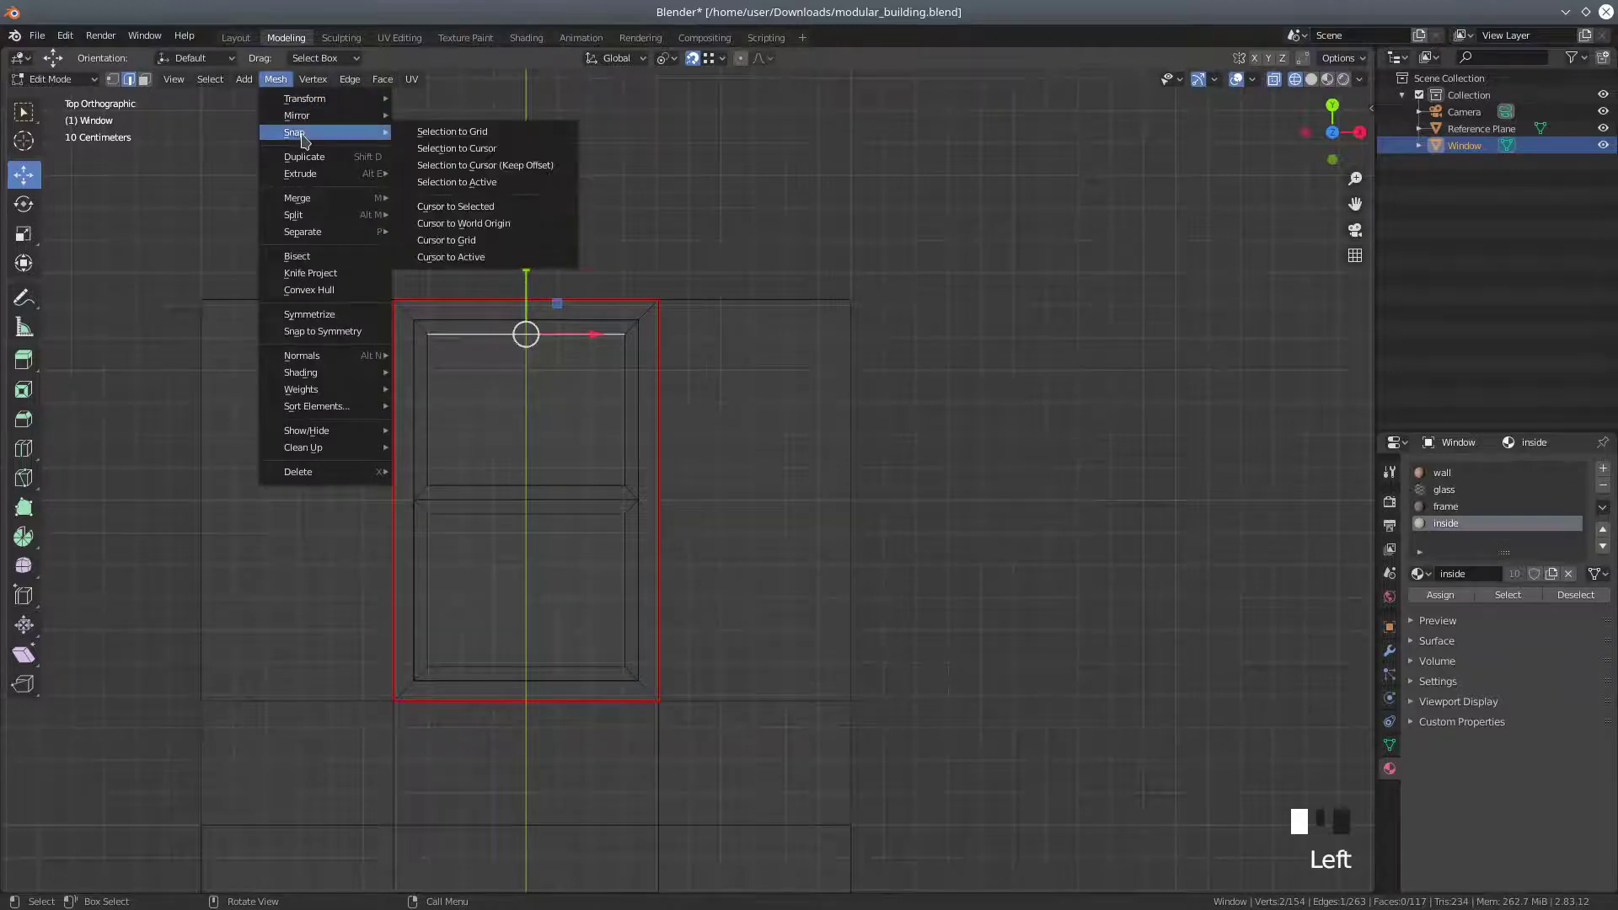
{"action": "left_click", "coordinate": [455, 206]}
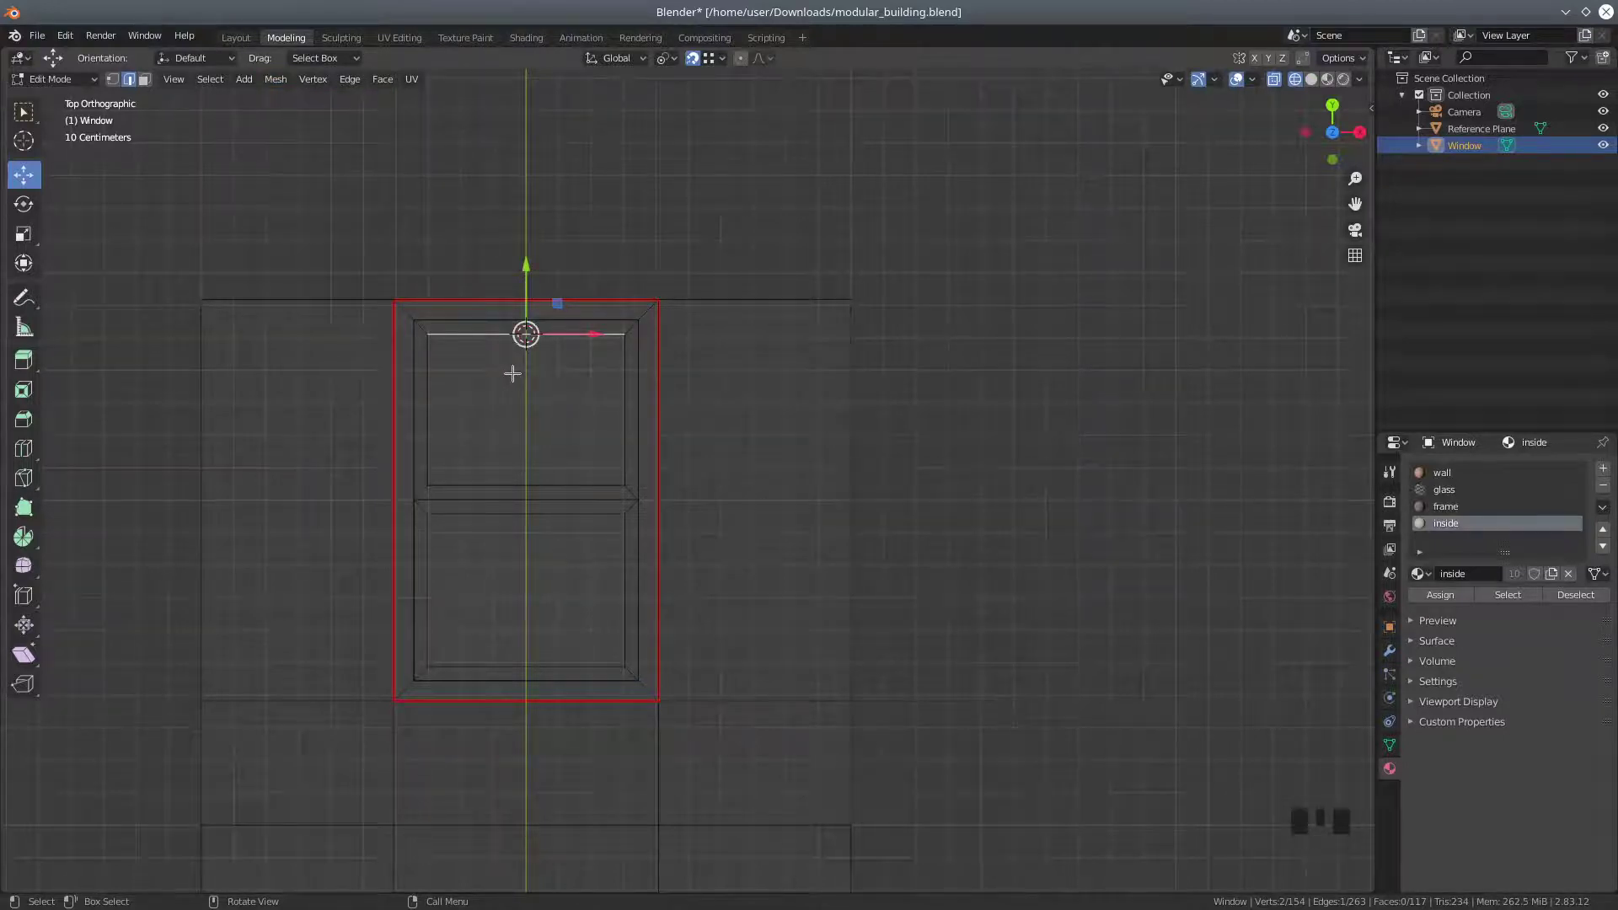
Return to vertex select mode, turn snapping off, and box-select the top vertices of the wall and window frame
{"action": "left_click", "coordinate": [112, 79]}
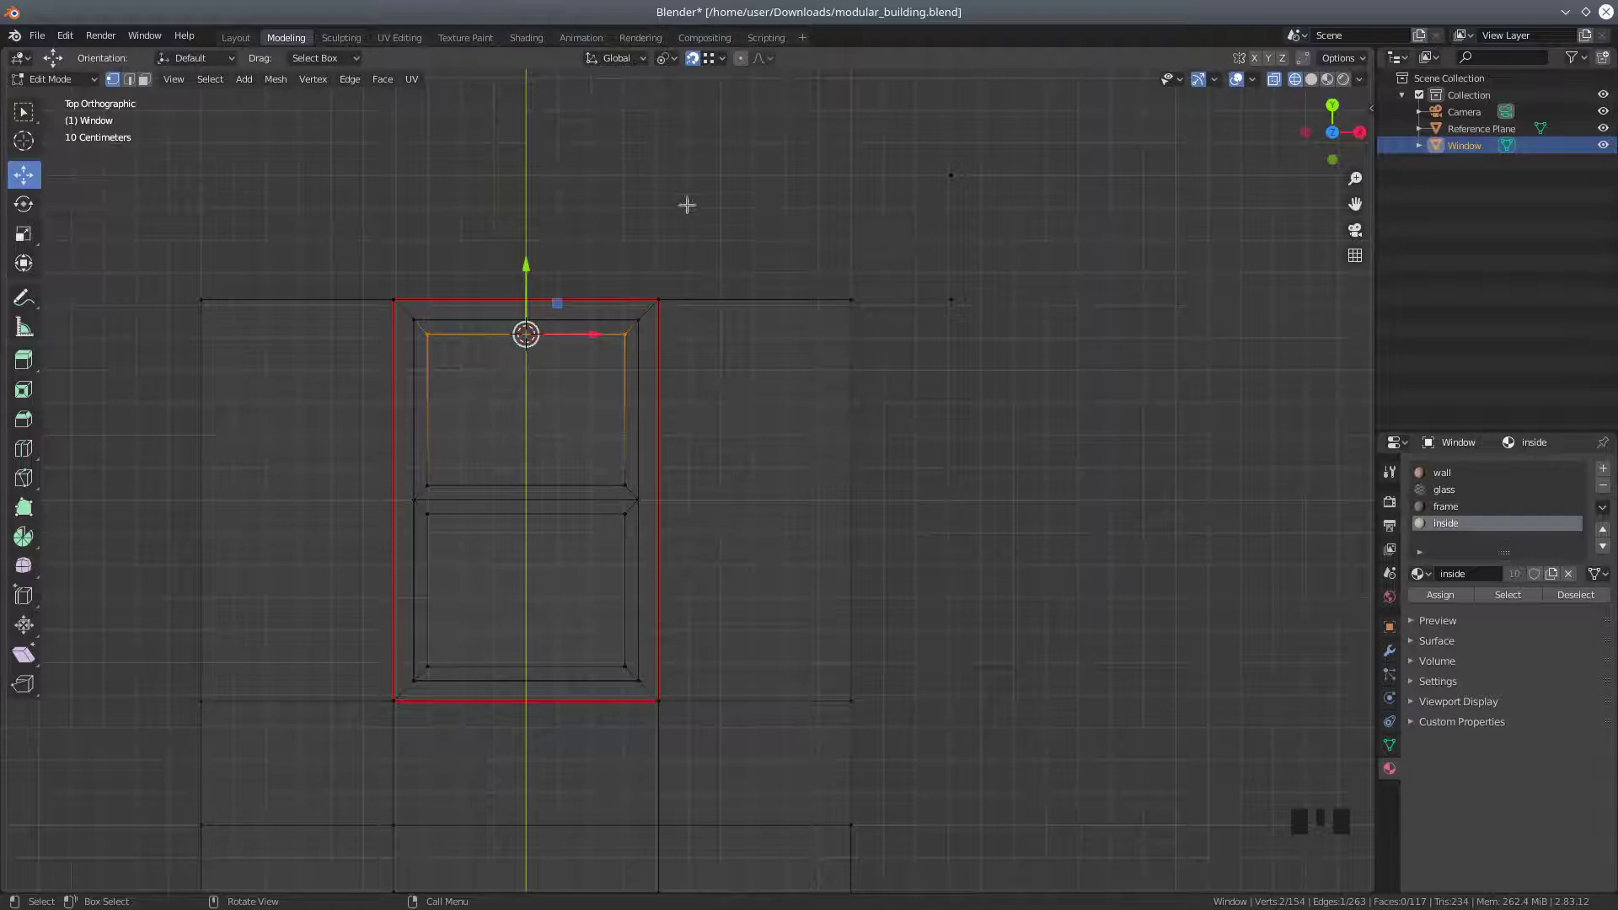
{"action": "left_click", "coordinate": [692, 58]}
{"action": "key", "text": "a"}
{"action": "key", "text": "a"}
{"action": "key", "text": "a"}
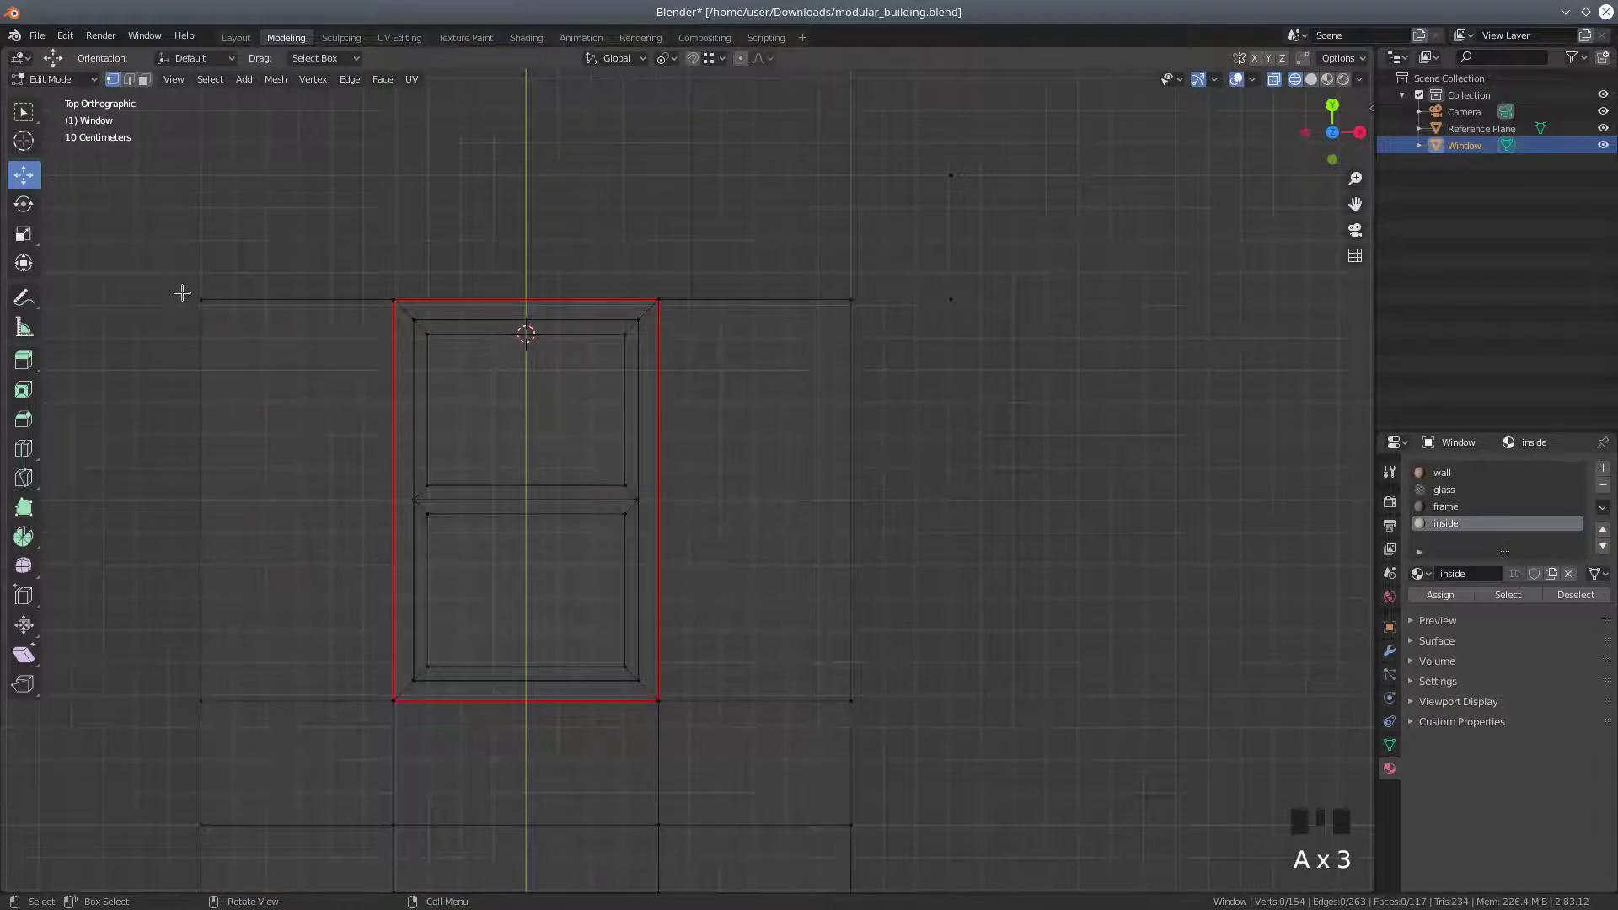
{"action": "key", "text": "b"}
{"action": "left_click_drag", "start_coordinate": [153, 272], "coordinate": [872, 327]}
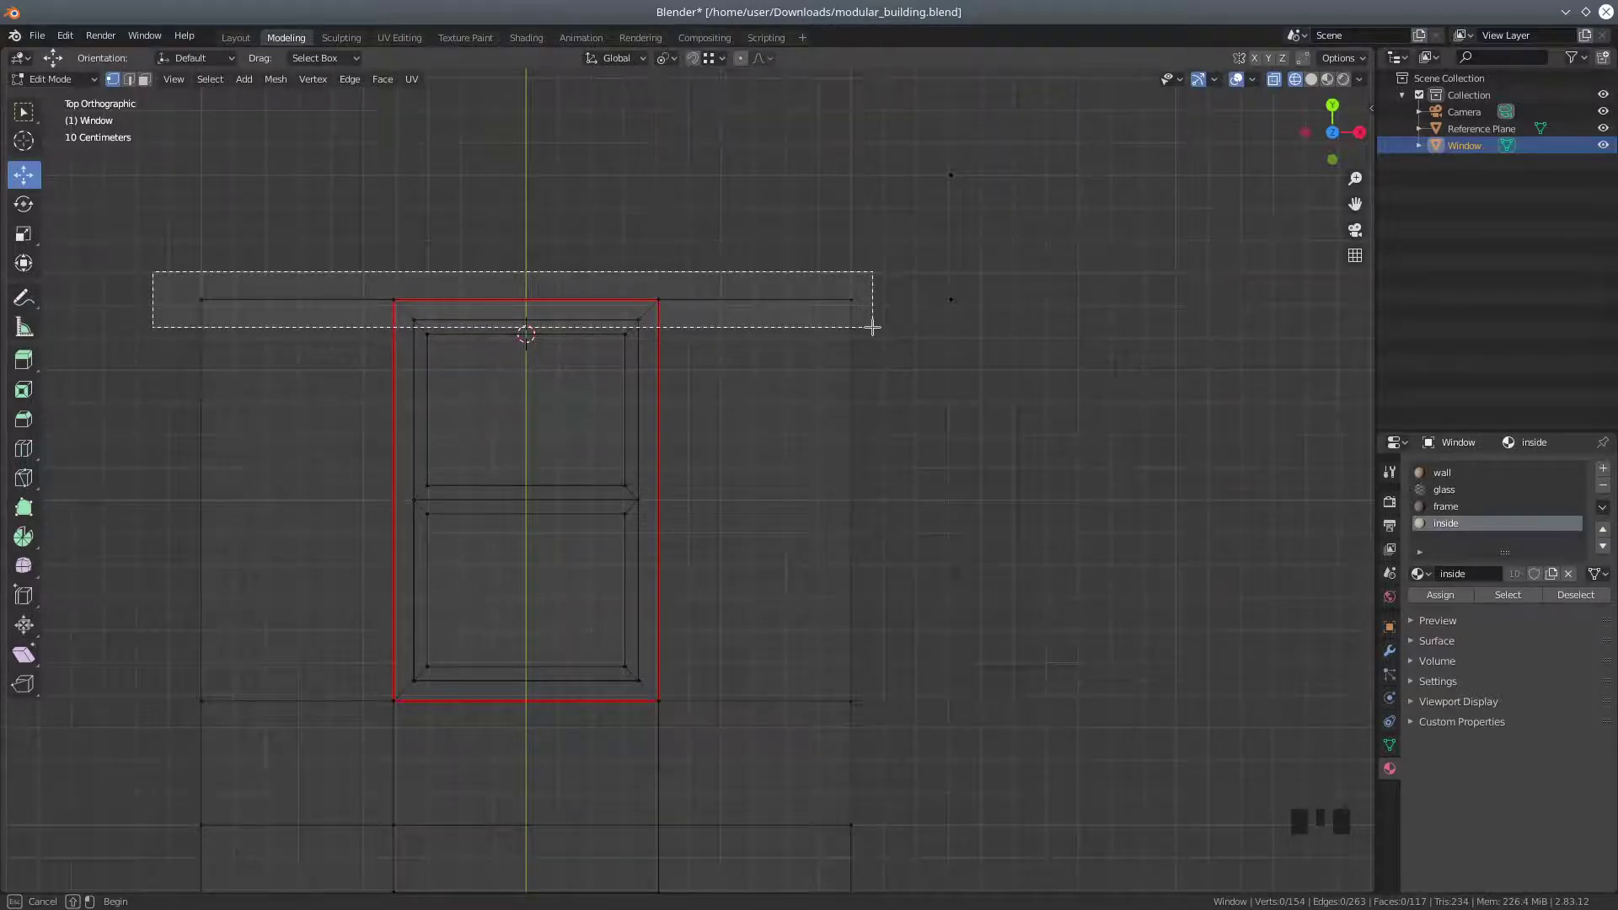
{"action": "left_click_drag", "start_coordinate": [872, 327], "coordinate": [868, 325]}
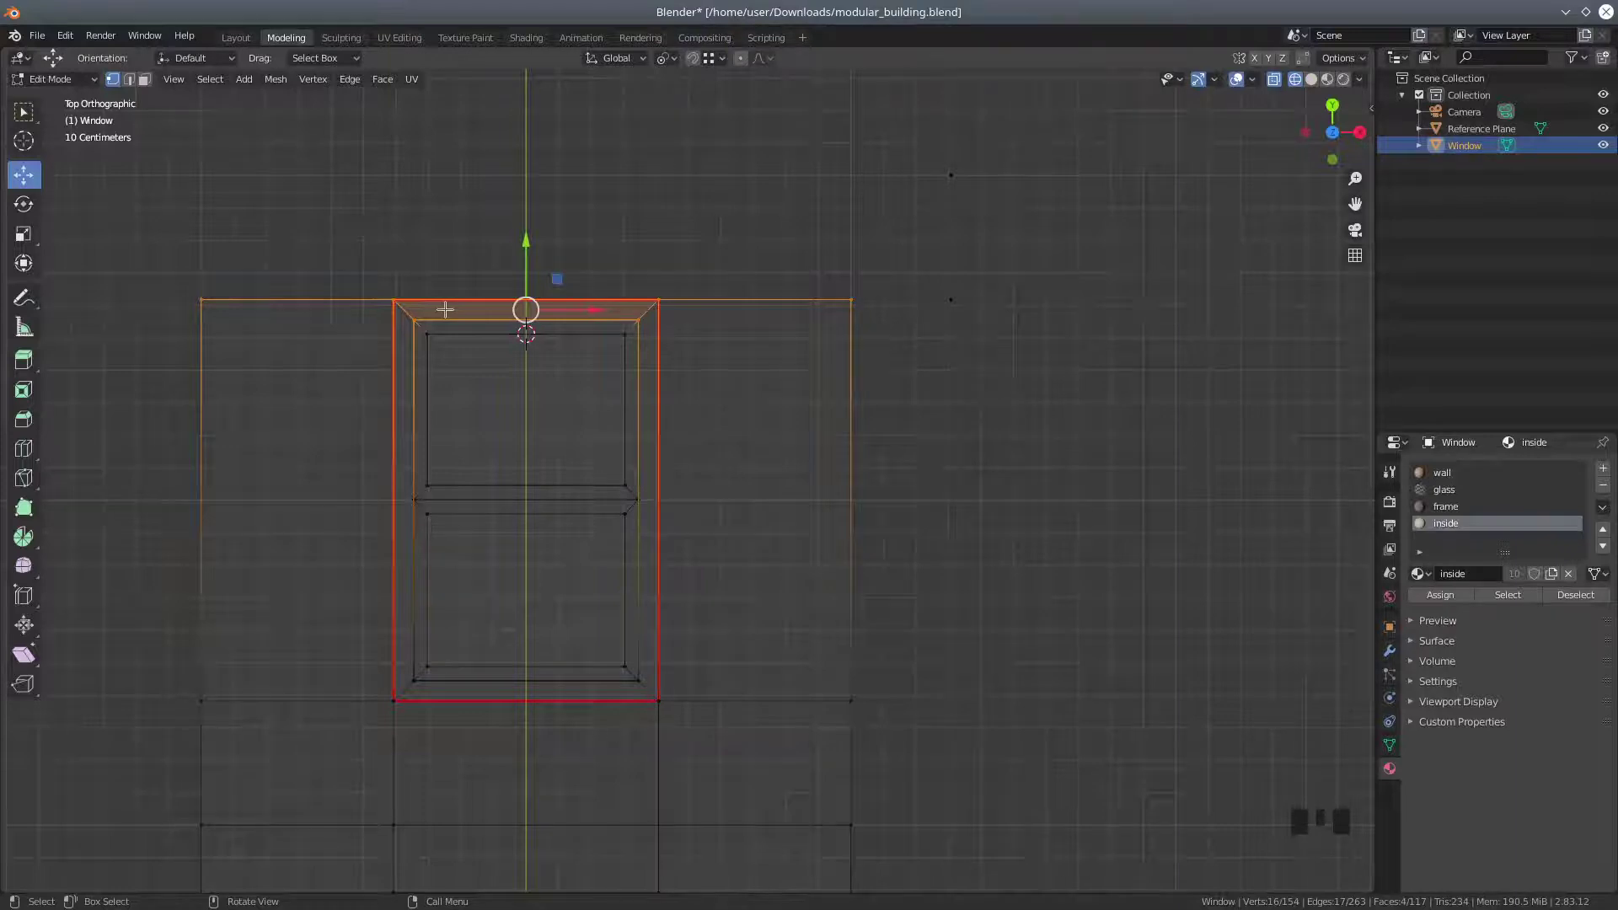
In rendered shading and face select mode, select the brick face closing the top of the upper window's recess and delete it
{"action": "middle_click_drag", "start_coordinate": [364, 267], "coordinate": [828, 617]}
{"action": "middle_click_drag", "start_coordinate": [477, 289], "coordinate": [683, 598], "text": "shift"}
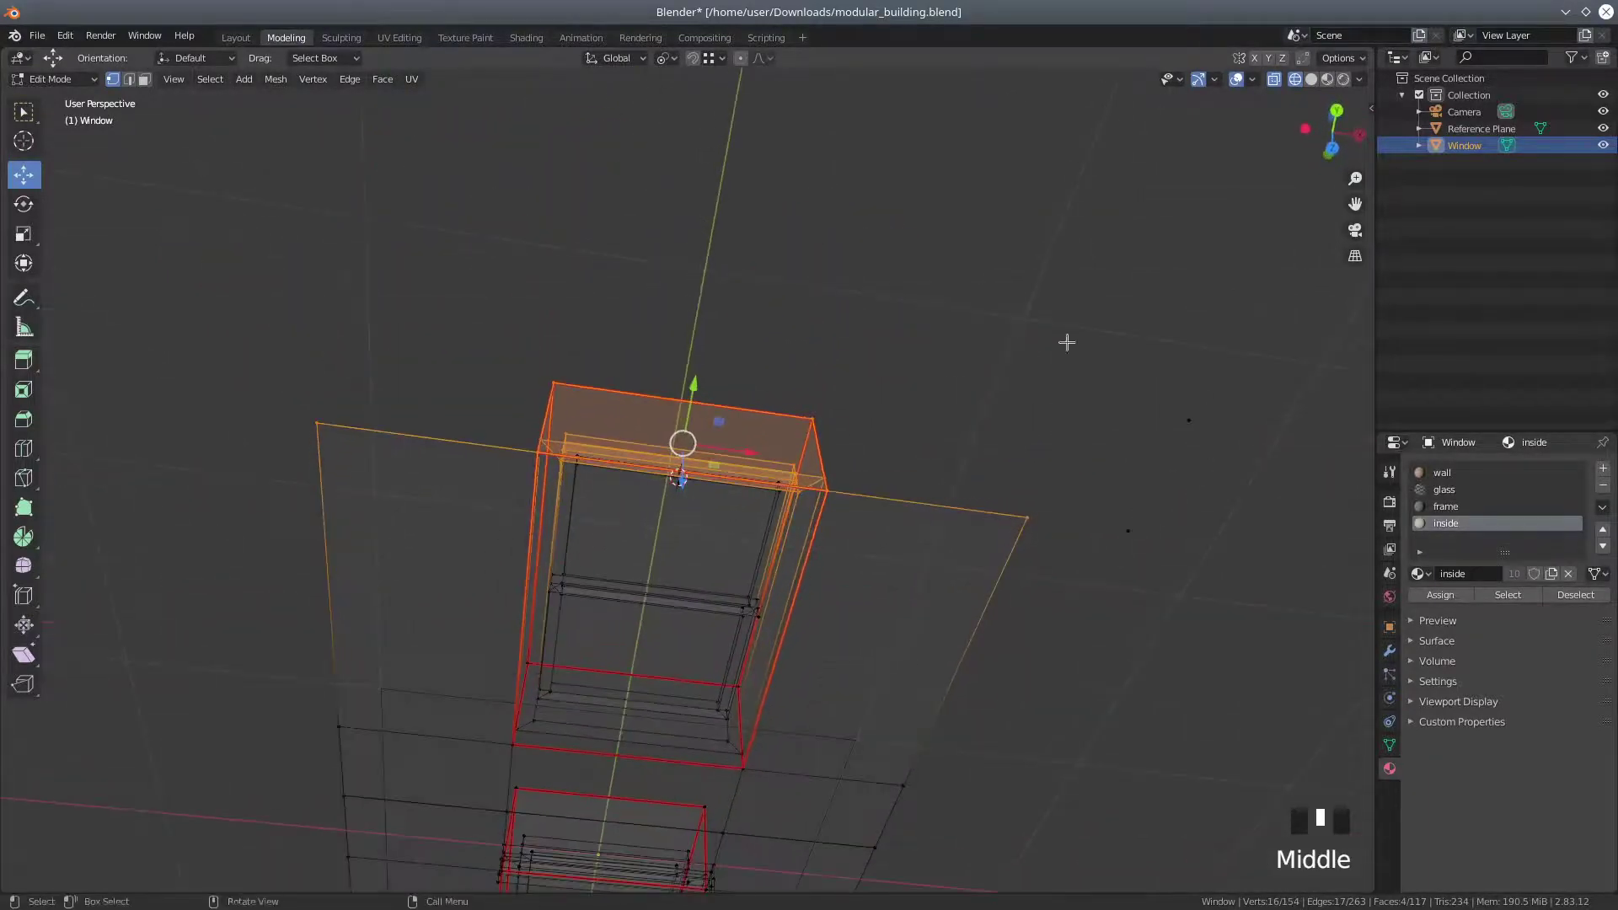
{"action": "left_click", "coordinate": [1343, 79]}
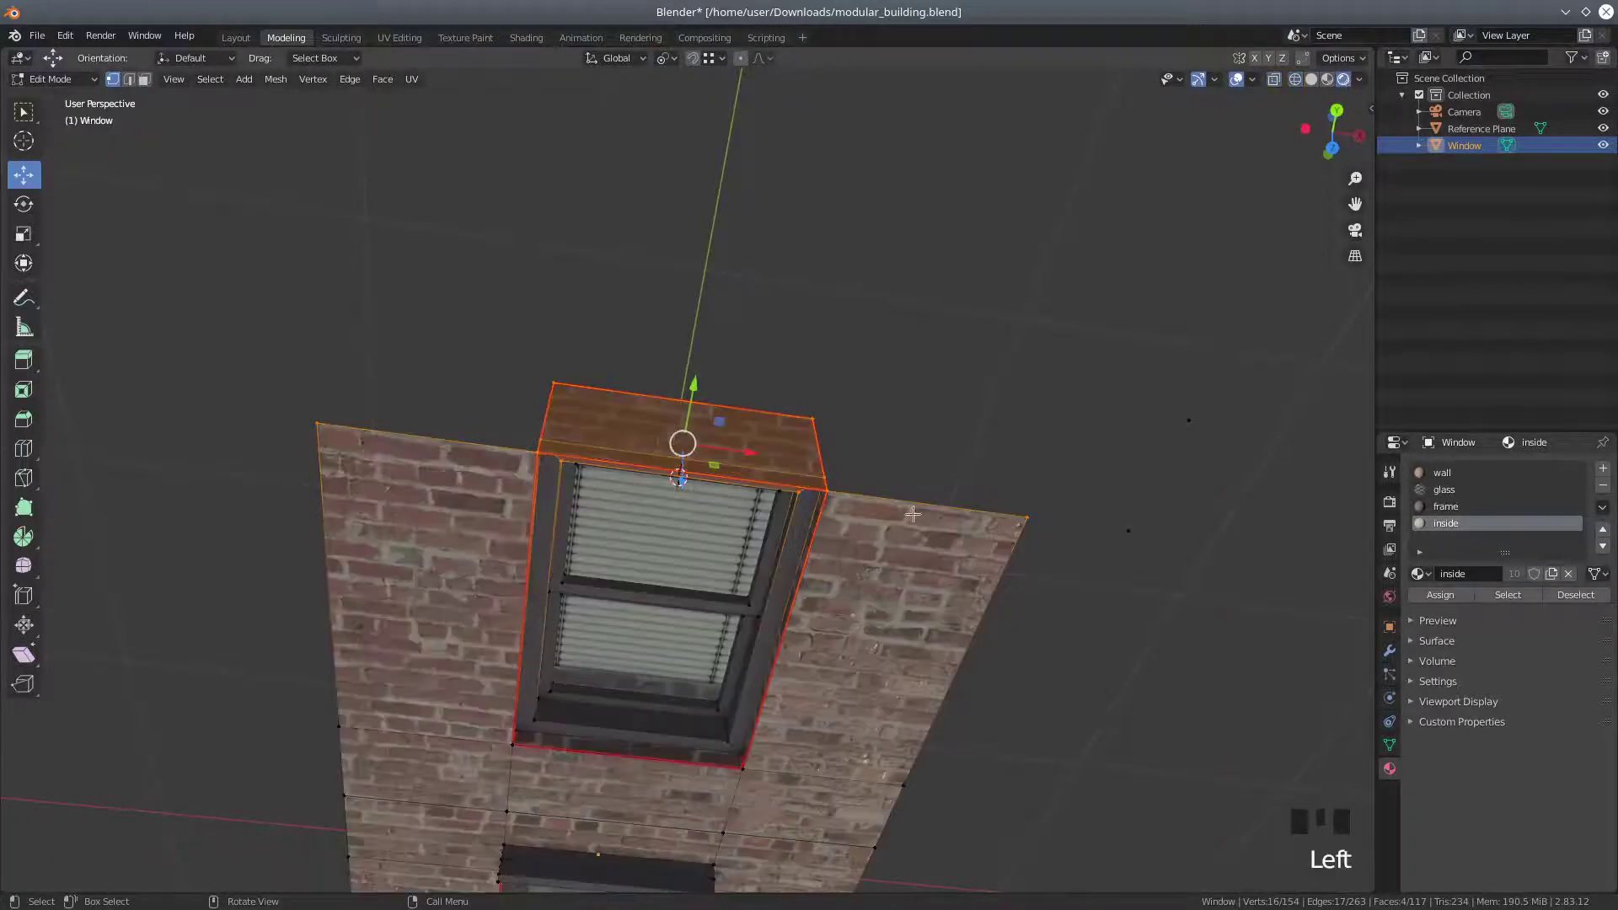
{"action": "scroll", "coordinate": [913, 514], "scroll_direction": "up", "scroll_amount": 1}
{"action": "left_click", "coordinate": [385, 240]}
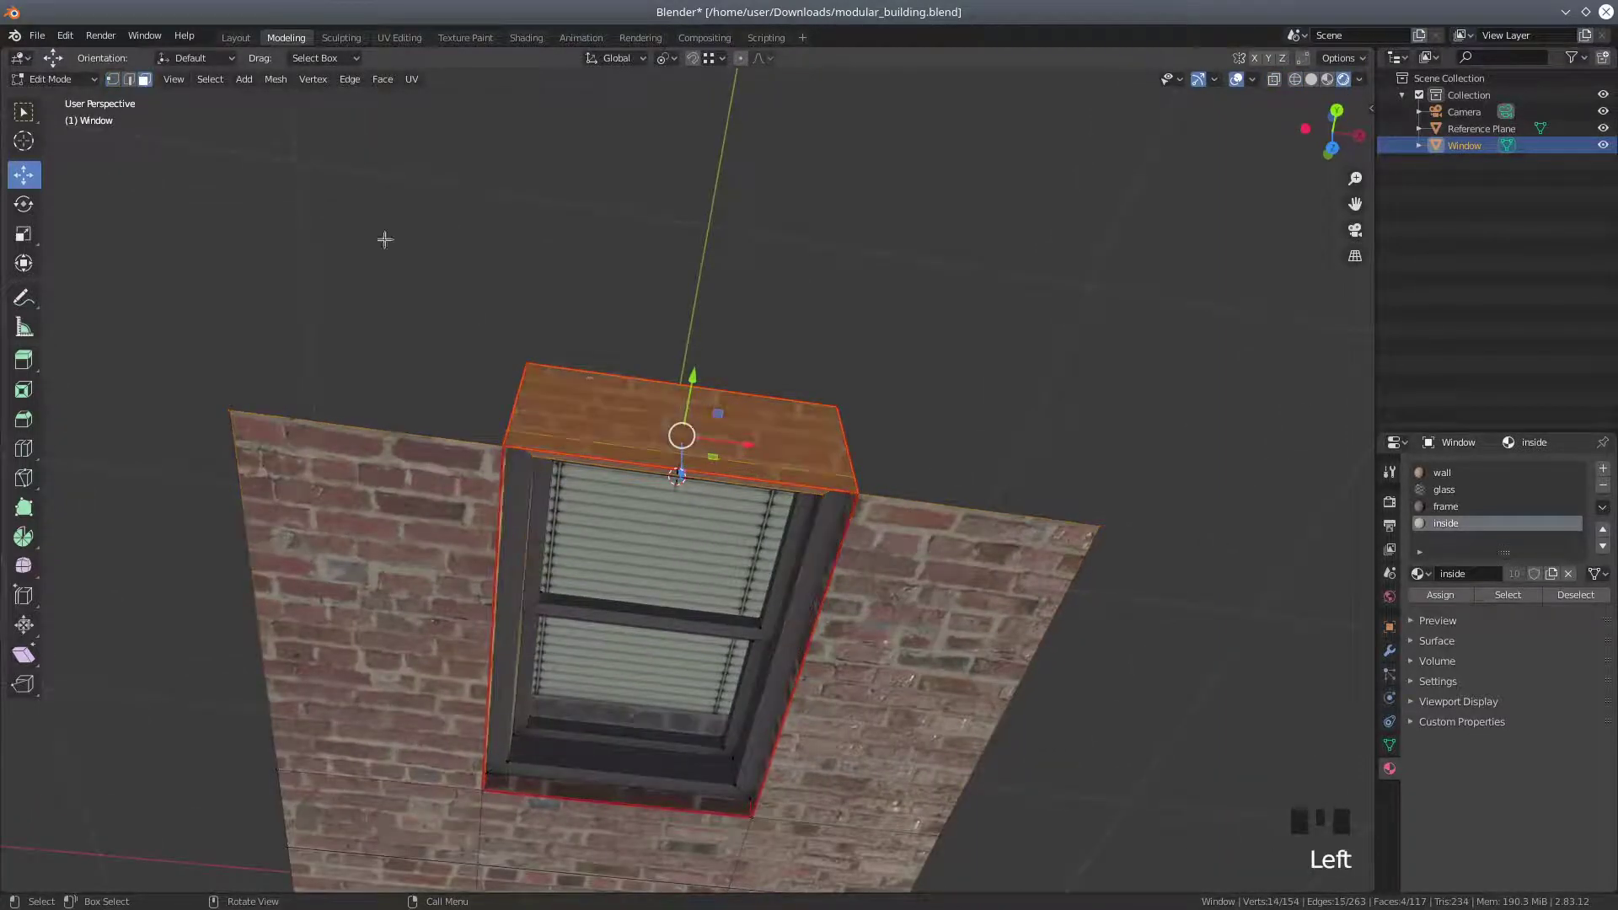
{"action": "left_click", "coordinate": [619, 408]}
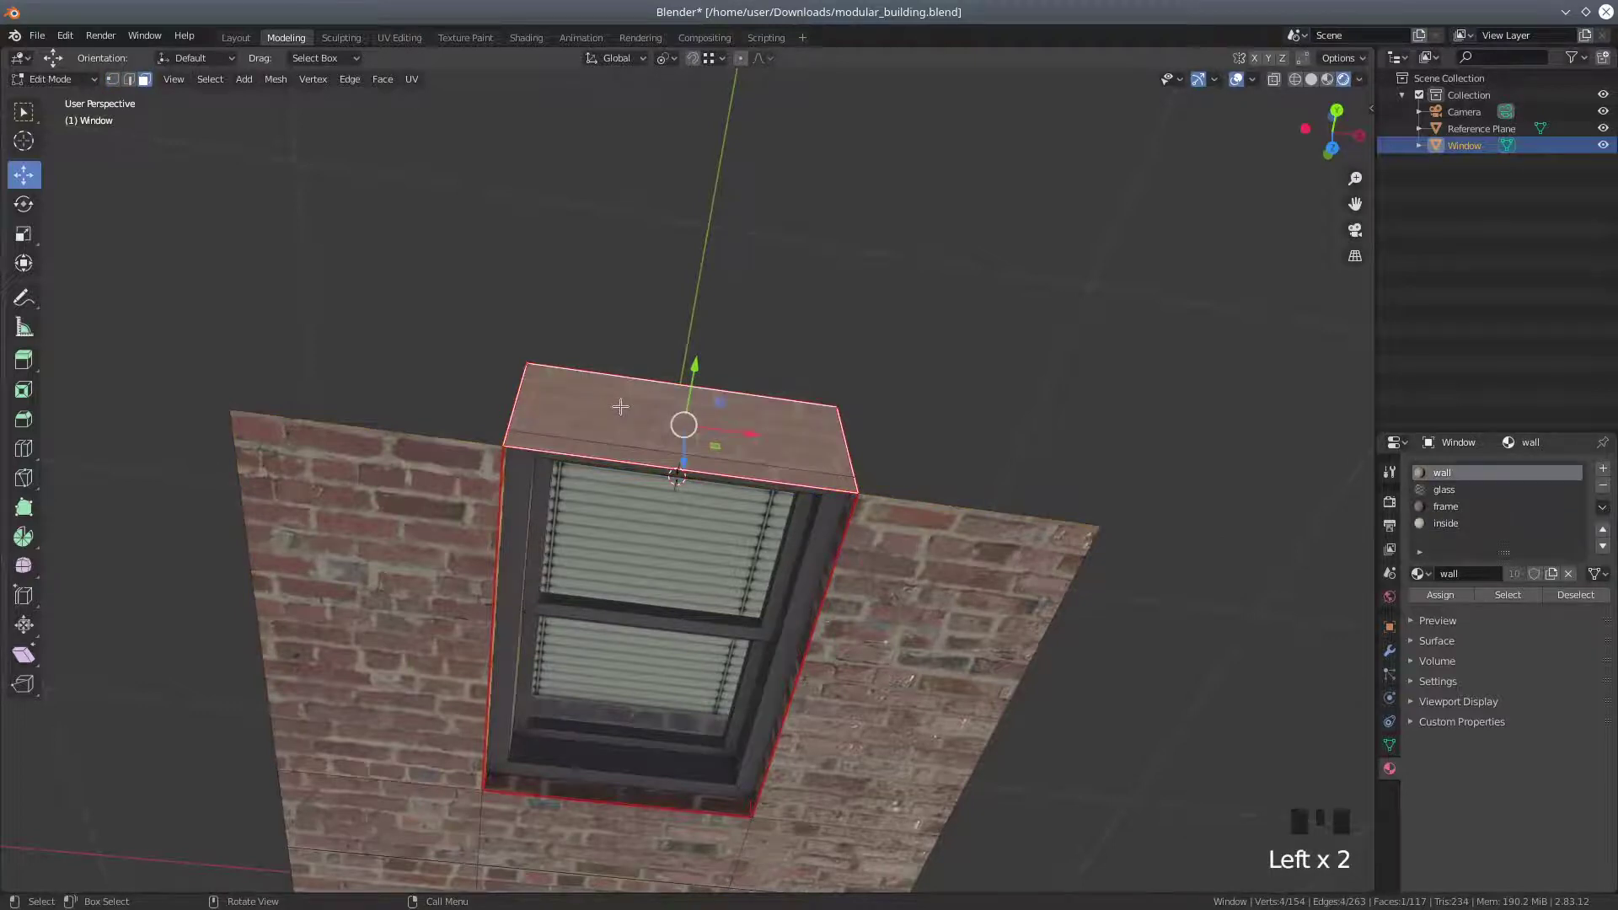
{"action": "key", "text": "Delete"}
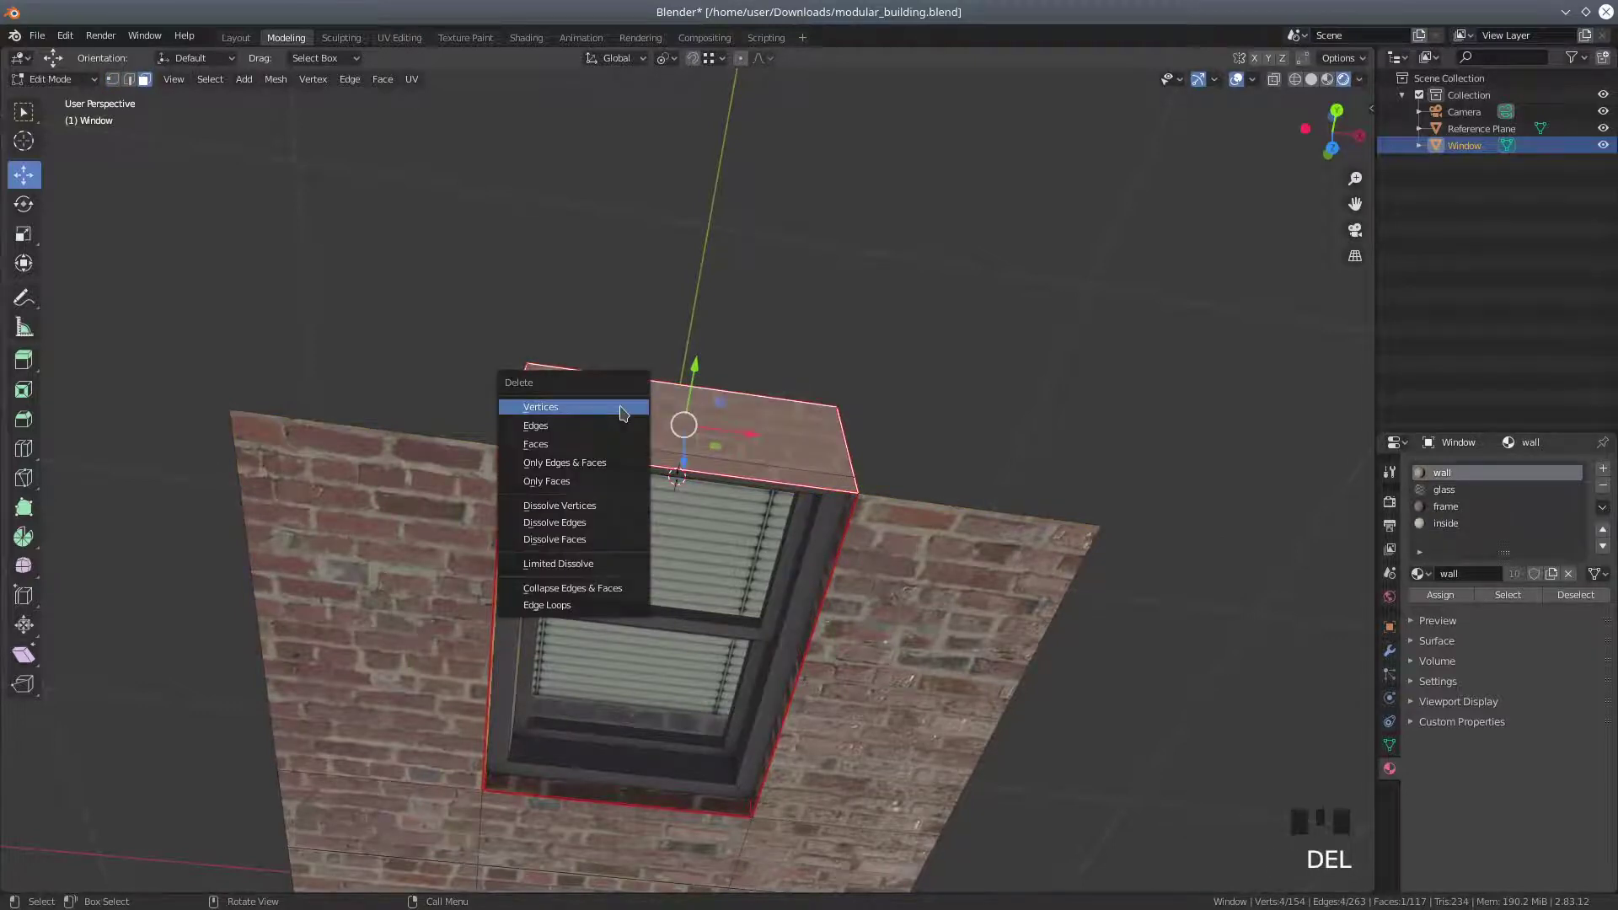
{"action": "left_click", "coordinate": [596, 444]}
Delete the wide top face of the upper window's frame and the narrow frame face behind it
{"action": "middle_click_drag", "start_coordinate": [607, 475], "coordinate": [626, 521]}
{"action": "left_click", "coordinate": [625, 521]}
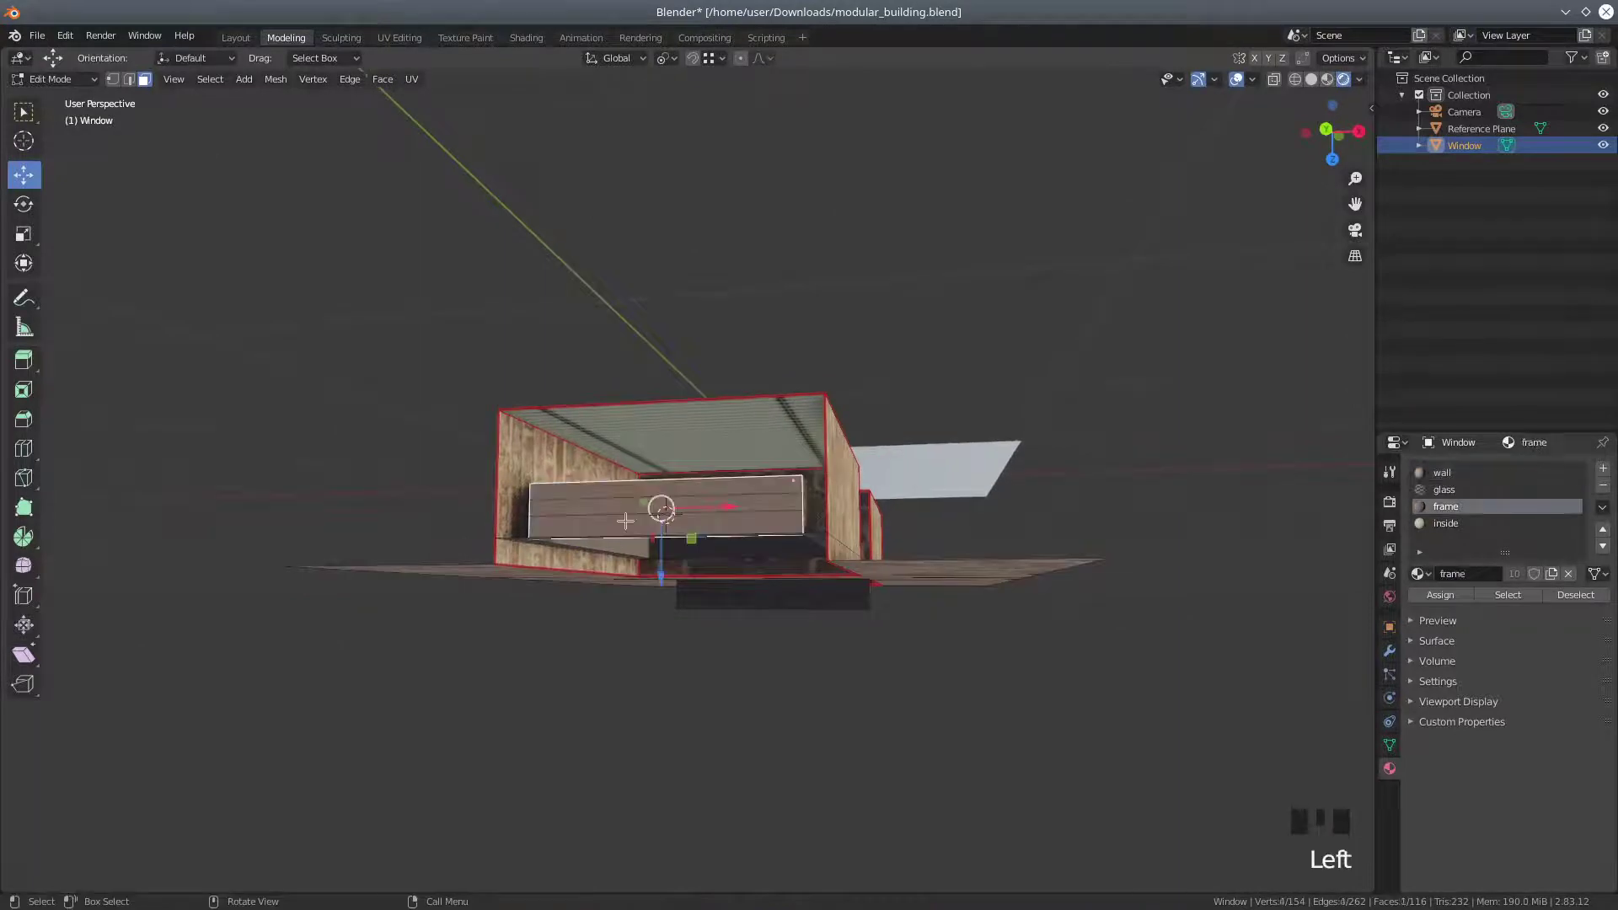
{"action": "key", "text": "Delete"}
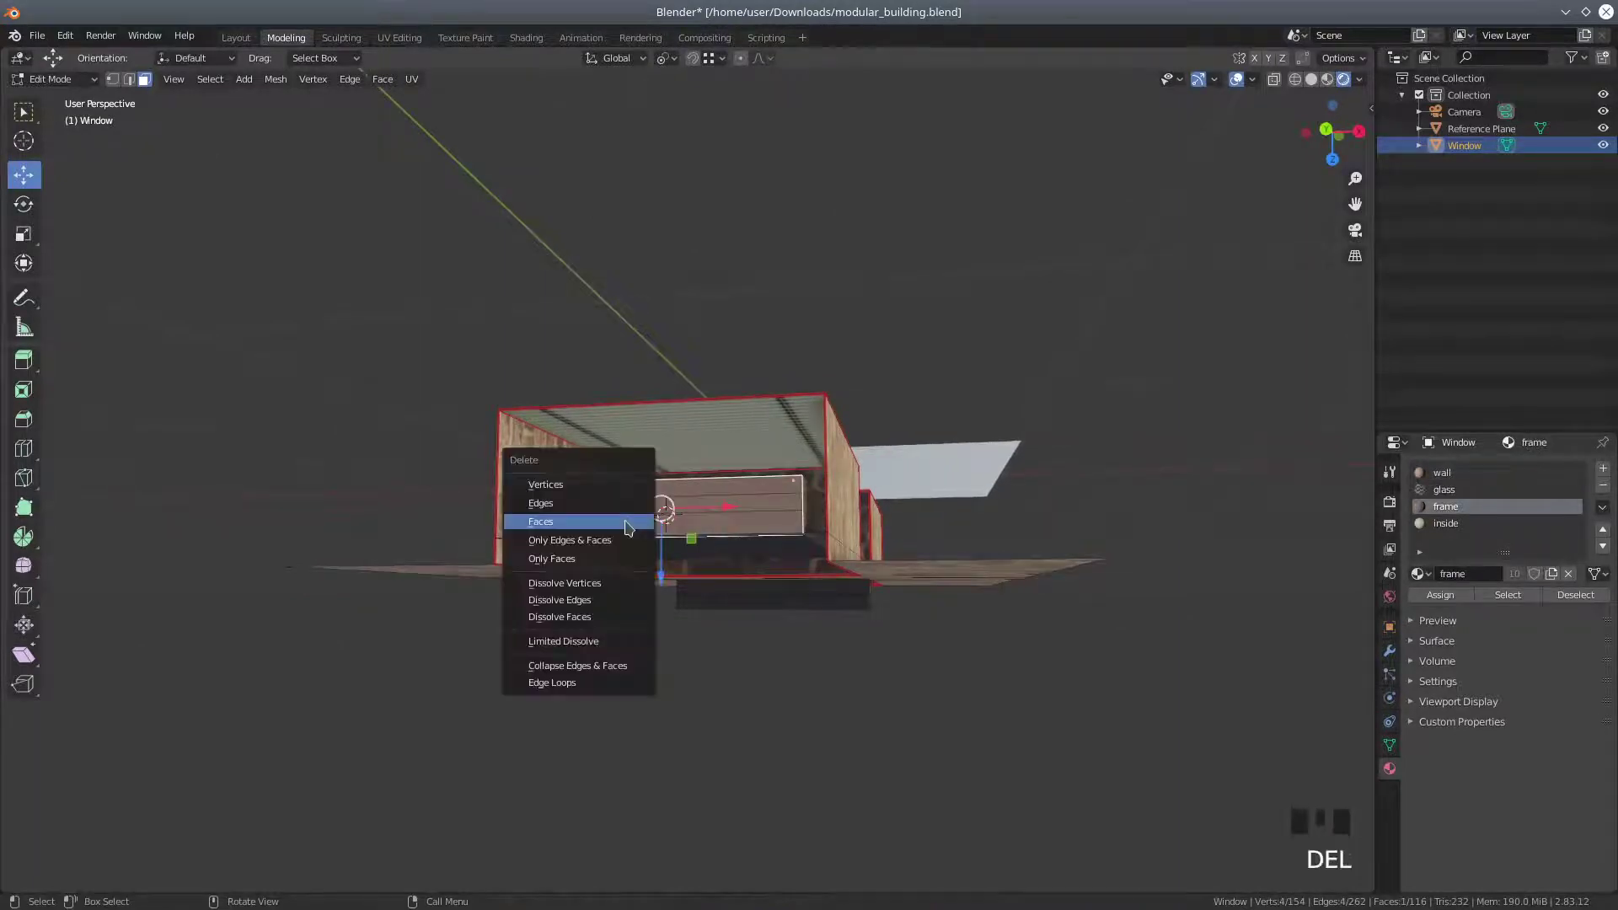
{"action": "left_click", "coordinate": [625, 527]}
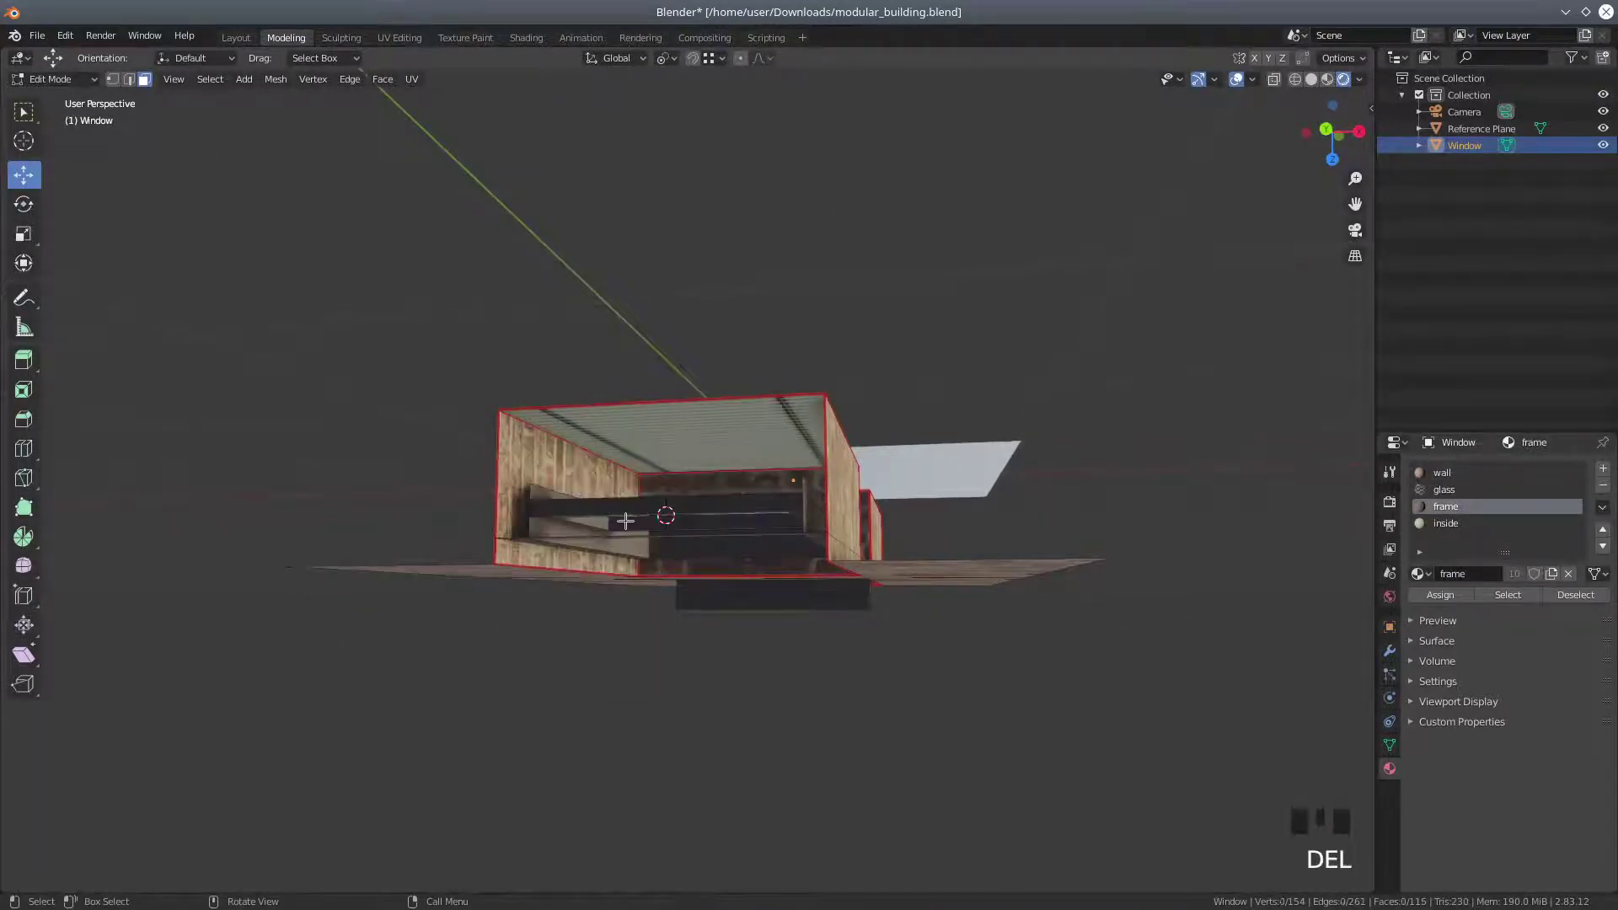
{"action": "left_click", "coordinate": [572, 504]}
{"action": "key", "text": "Delete"}
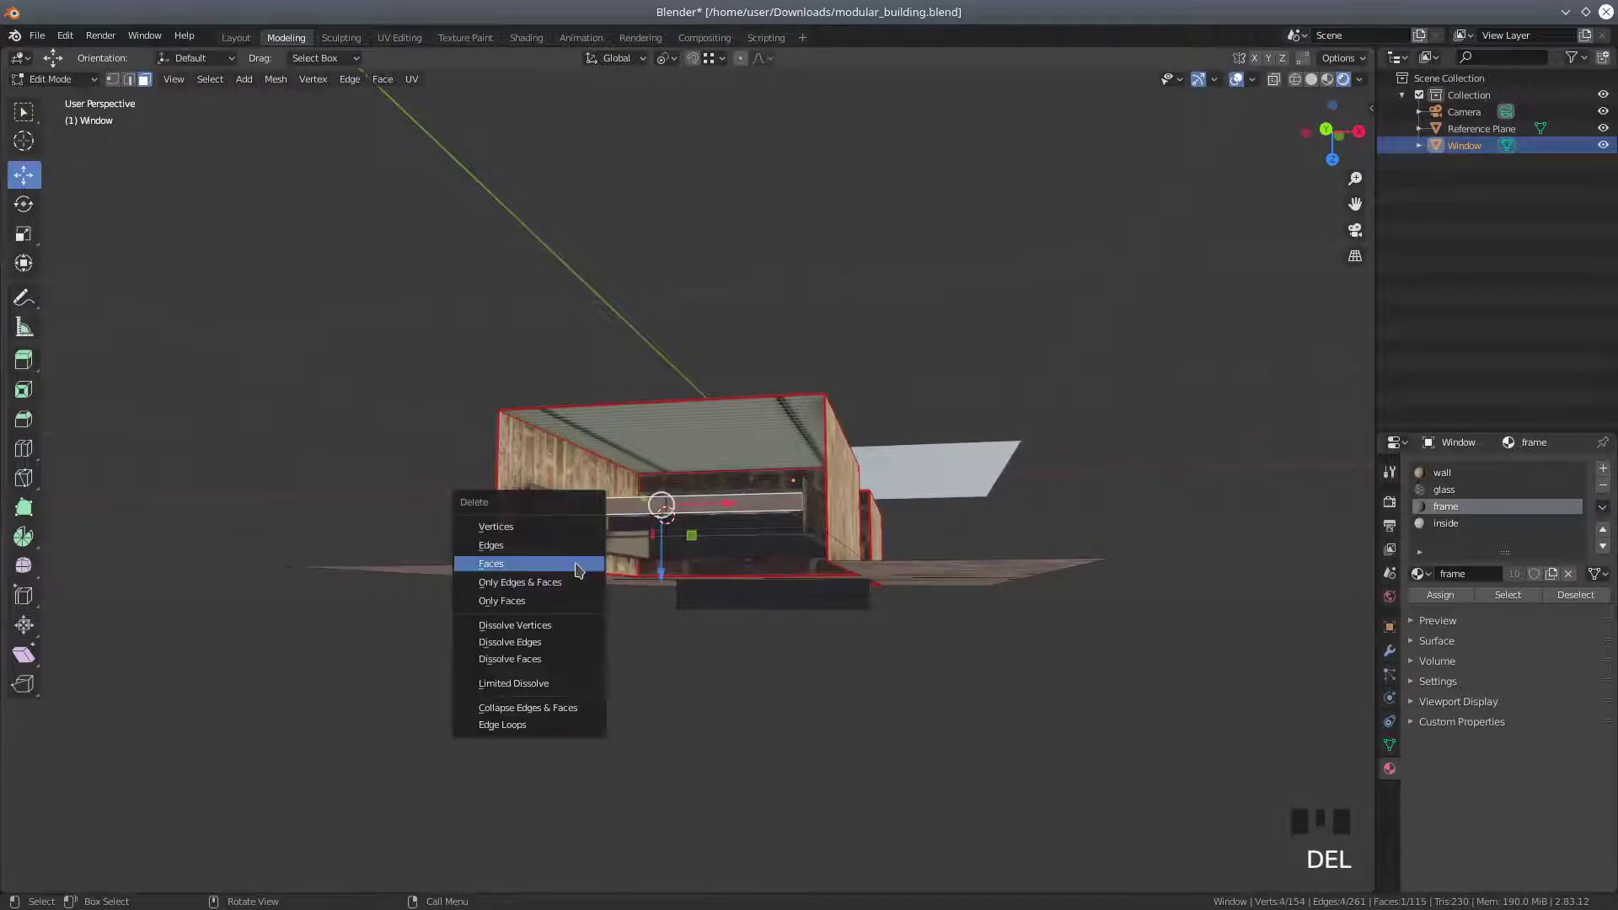
{"action": "left_click", "coordinate": [579, 563]}
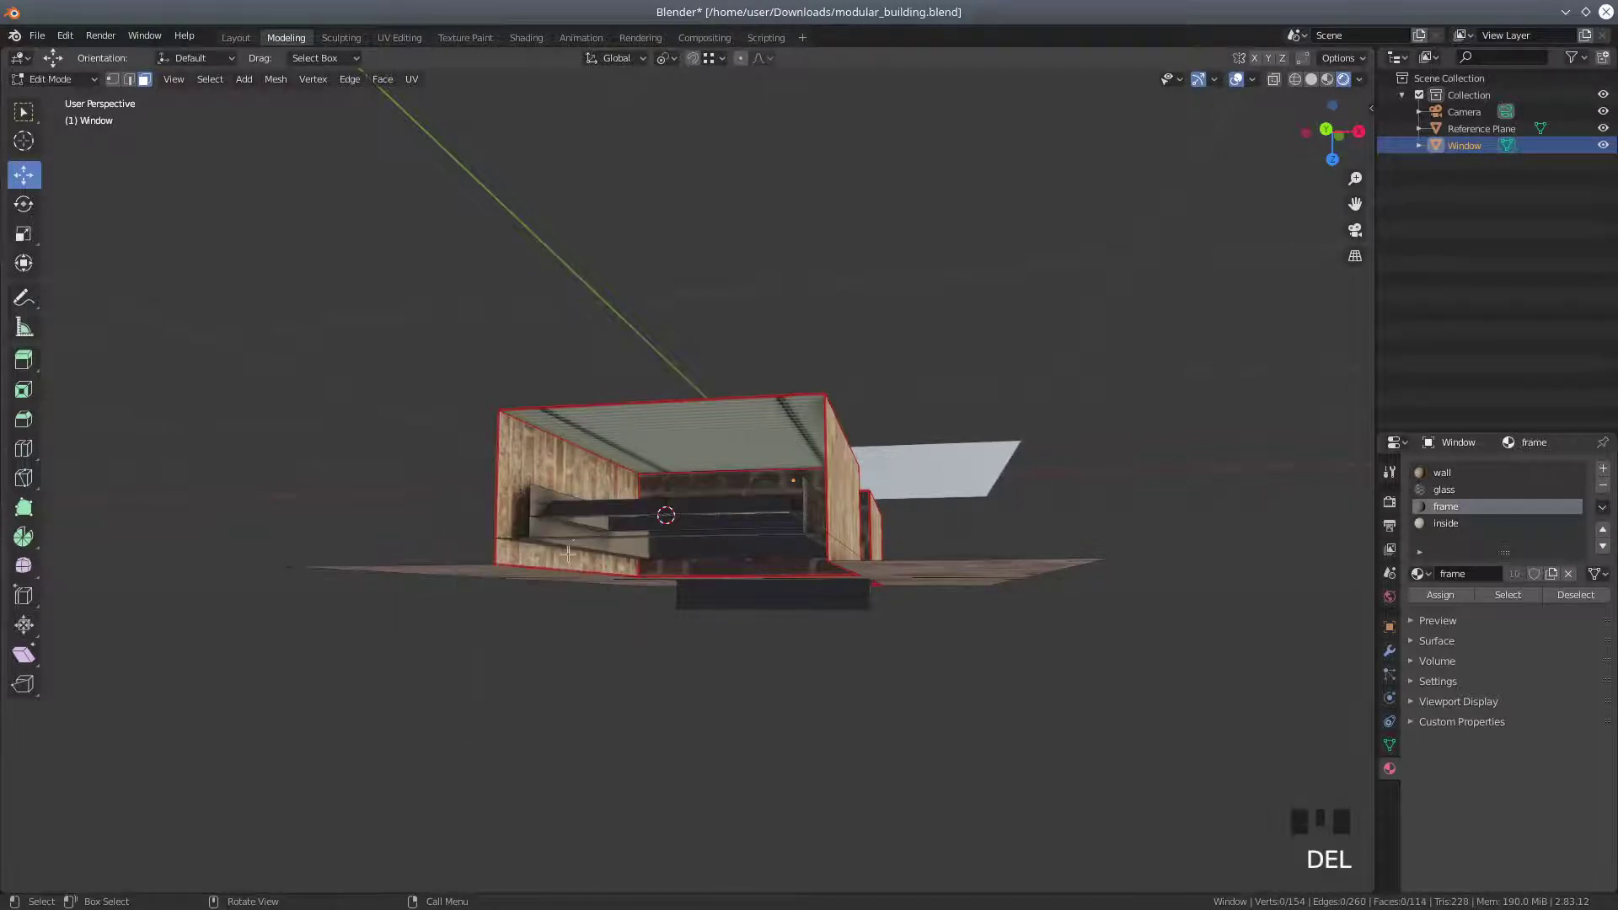
Delete the front face of the outer frame's top bar on the upper window
{"action": "middle_click_drag", "start_coordinate": [574, 531], "coordinate": [577, 494]}
{"action": "left_click", "coordinate": [590, 502]}
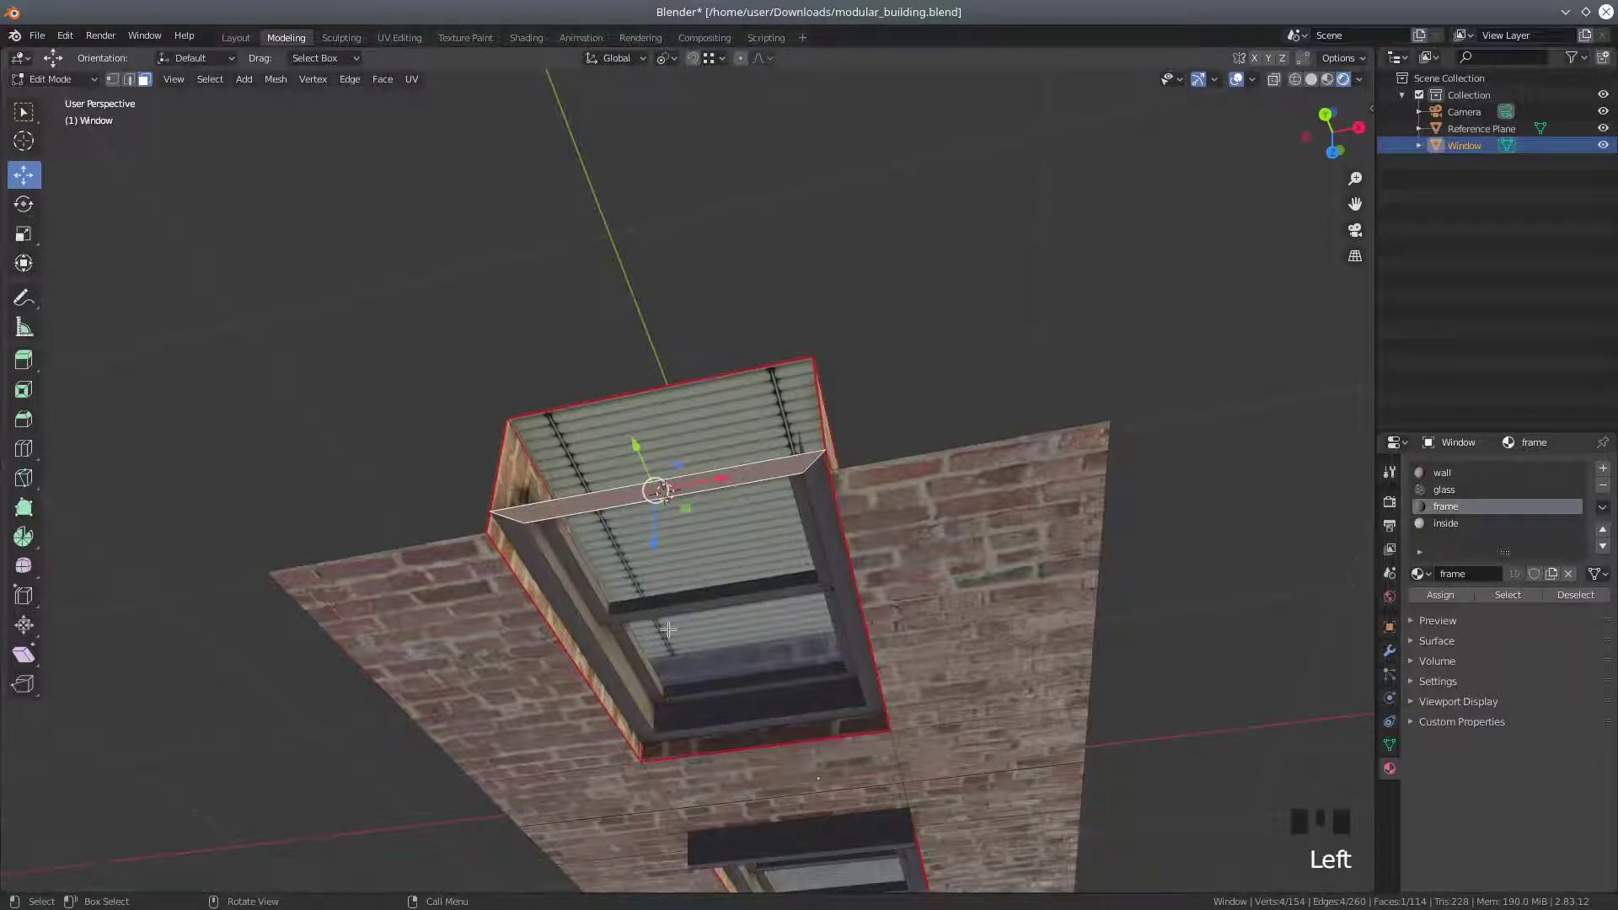
{"action": "key", "text": "Delete"}
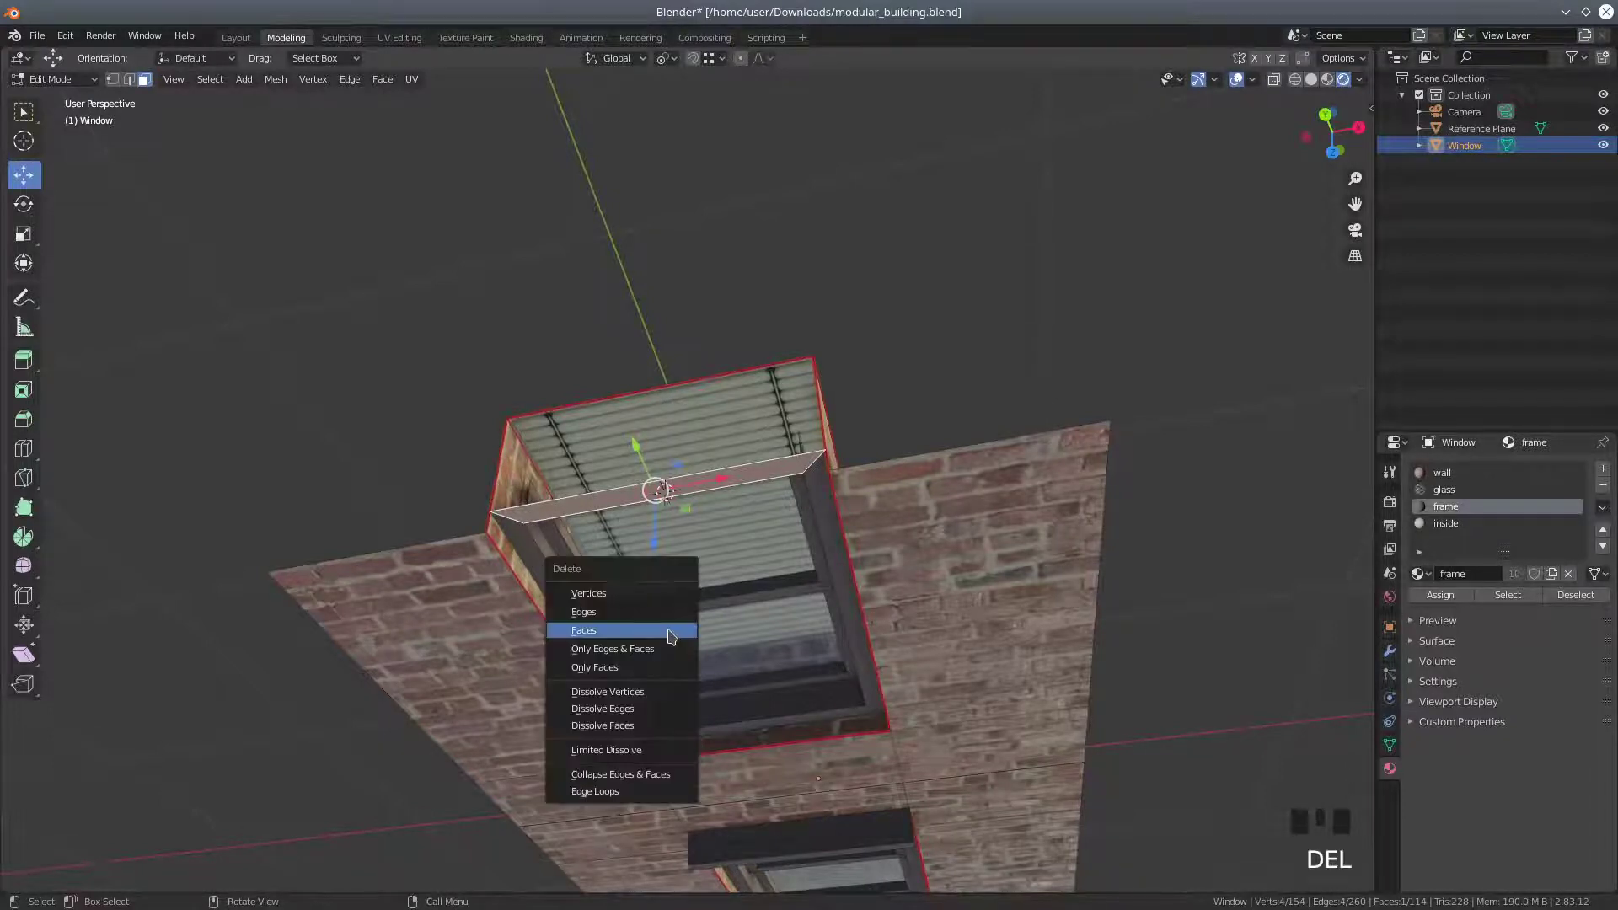
{"action": "left_click", "coordinate": [671, 637]}
In wireframe shading and vertex select mode, box-select the top vertices of the wall and window frame from the top view
{"action": "middle_click_drag", "start_coordinate": [587, 632], "coordinate": [612, 557]}
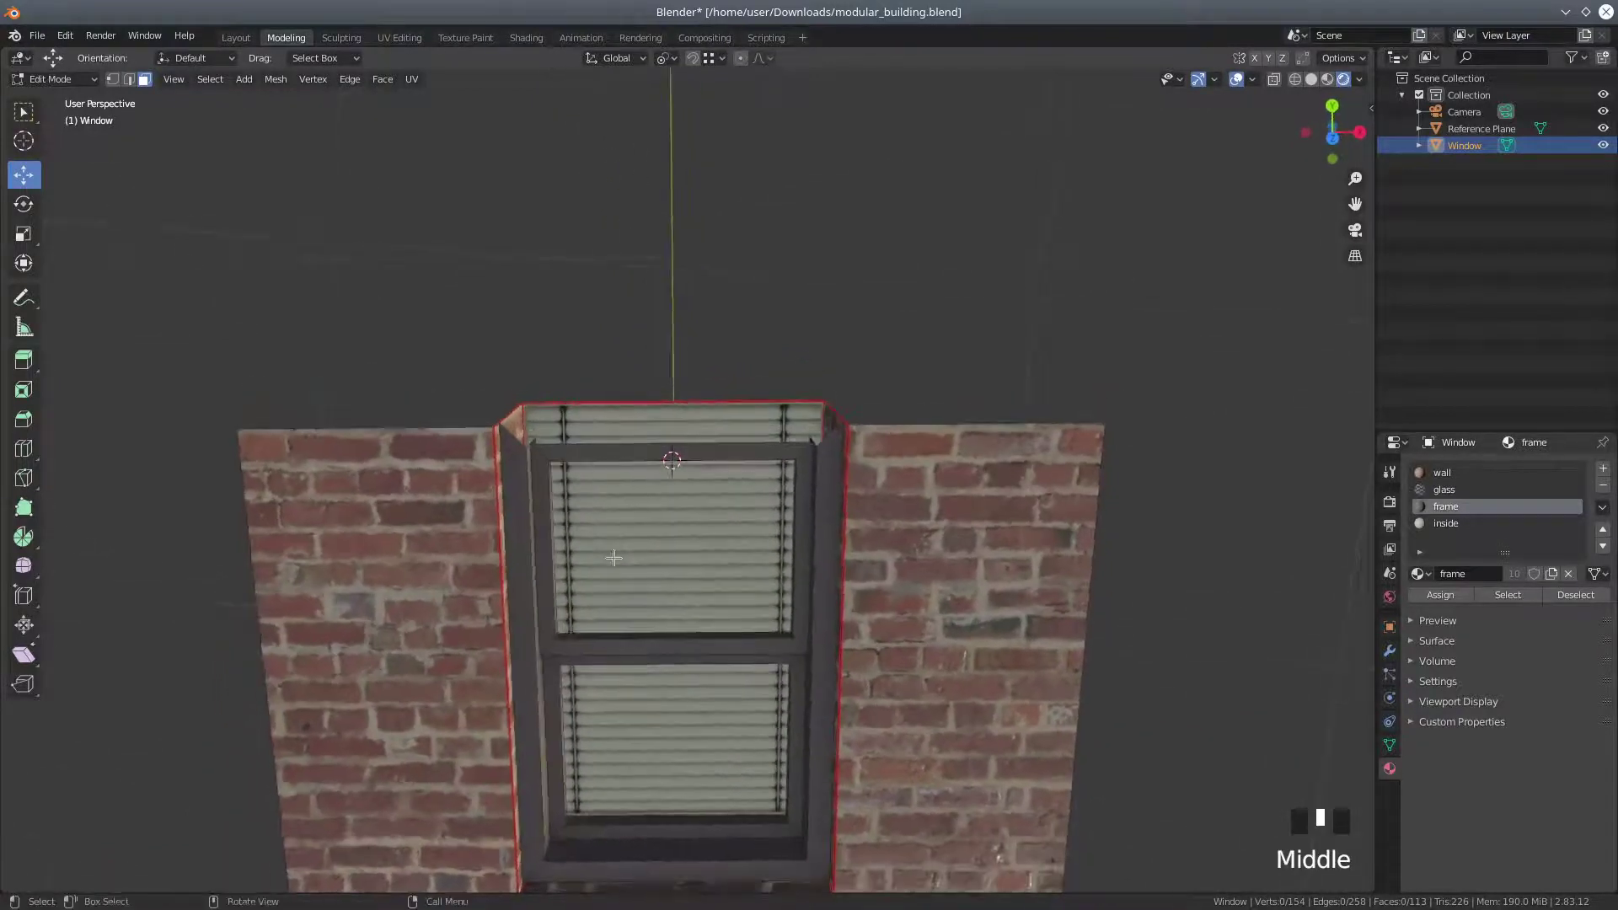
{"action": "scroll", "coordinate": [469, 589], "scroll_direction": "up", "scroll_amount": 2}
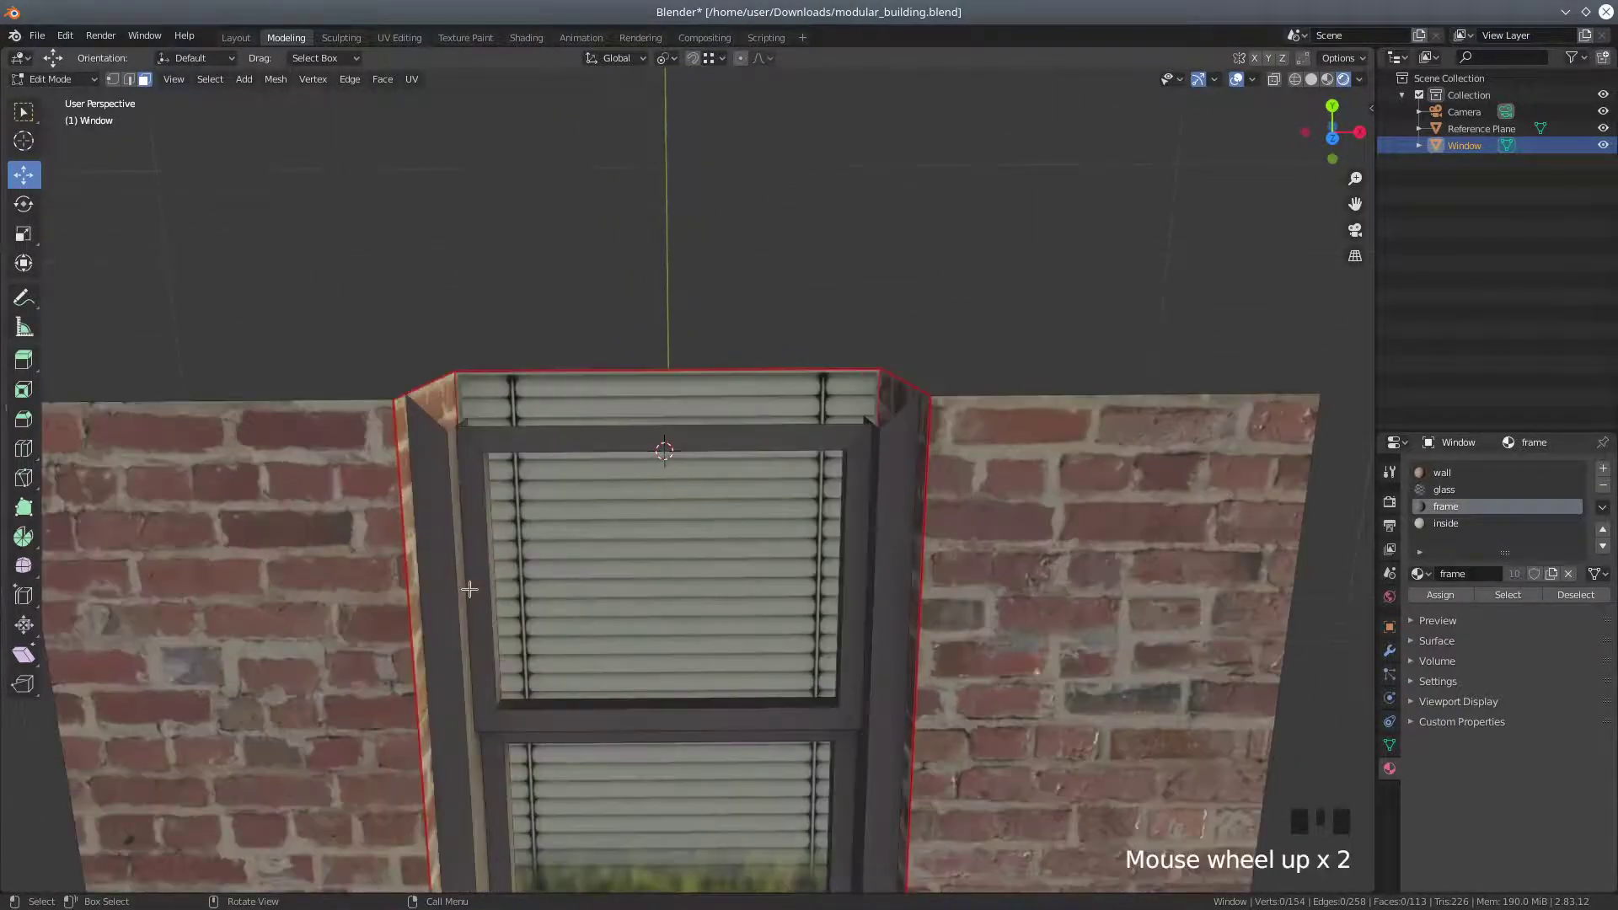
{"action": "scroll", "coordinate": [469, 589], "scroll_direction": "down", "scroll_amount": 2}
{"action": "left_click", "coordinate": [1296, 79]}
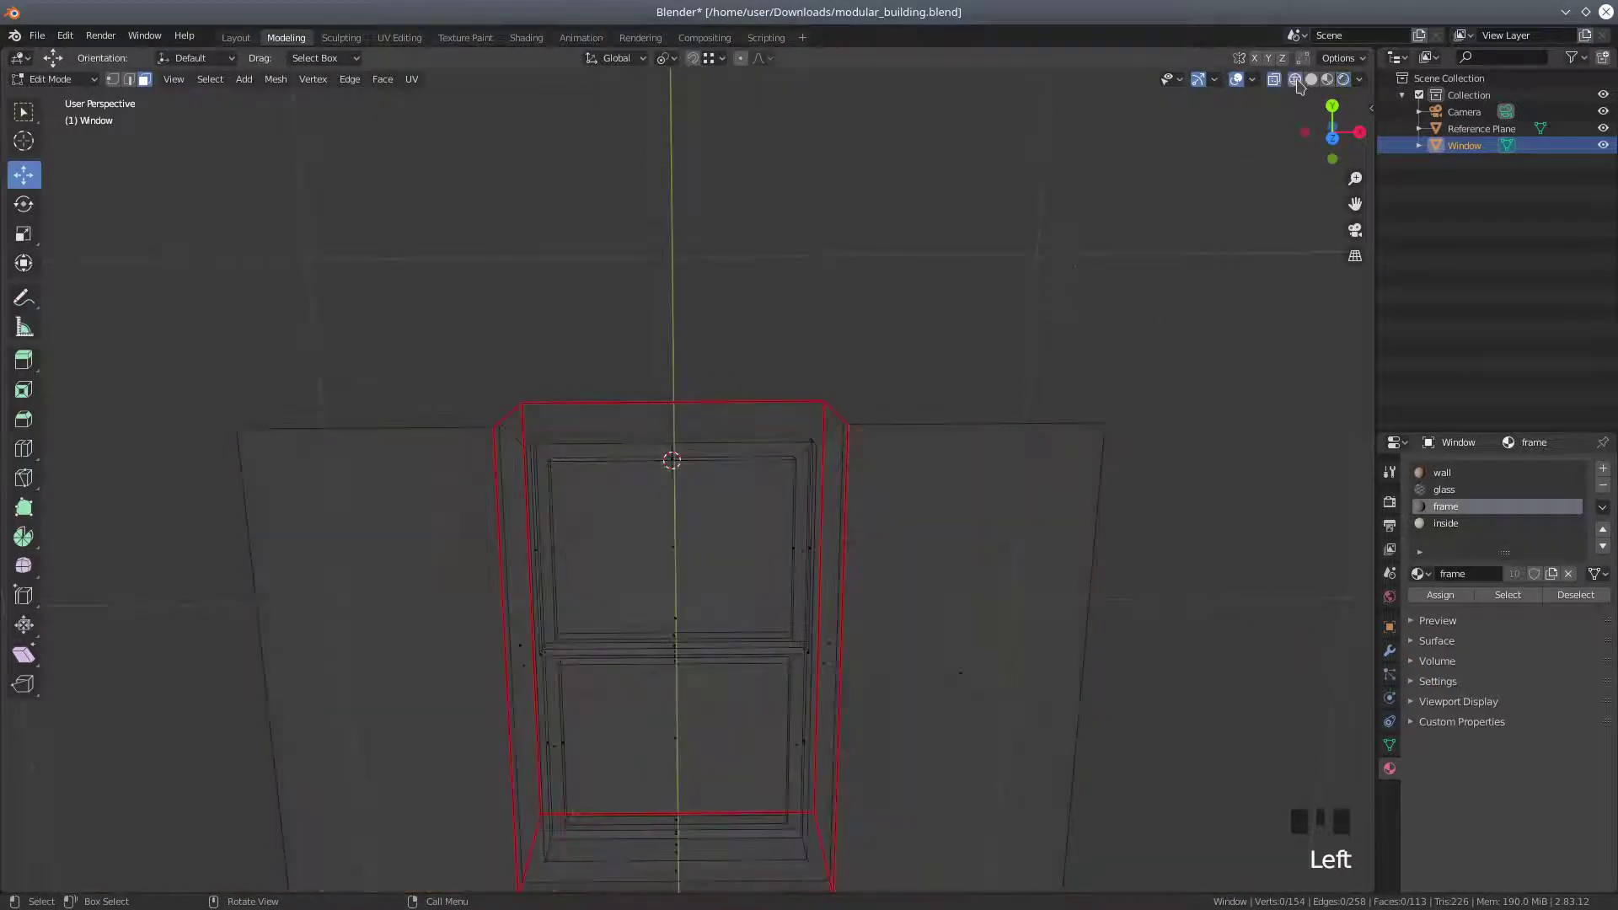
{"action": "left_click", "coordinate": [112, 79]}
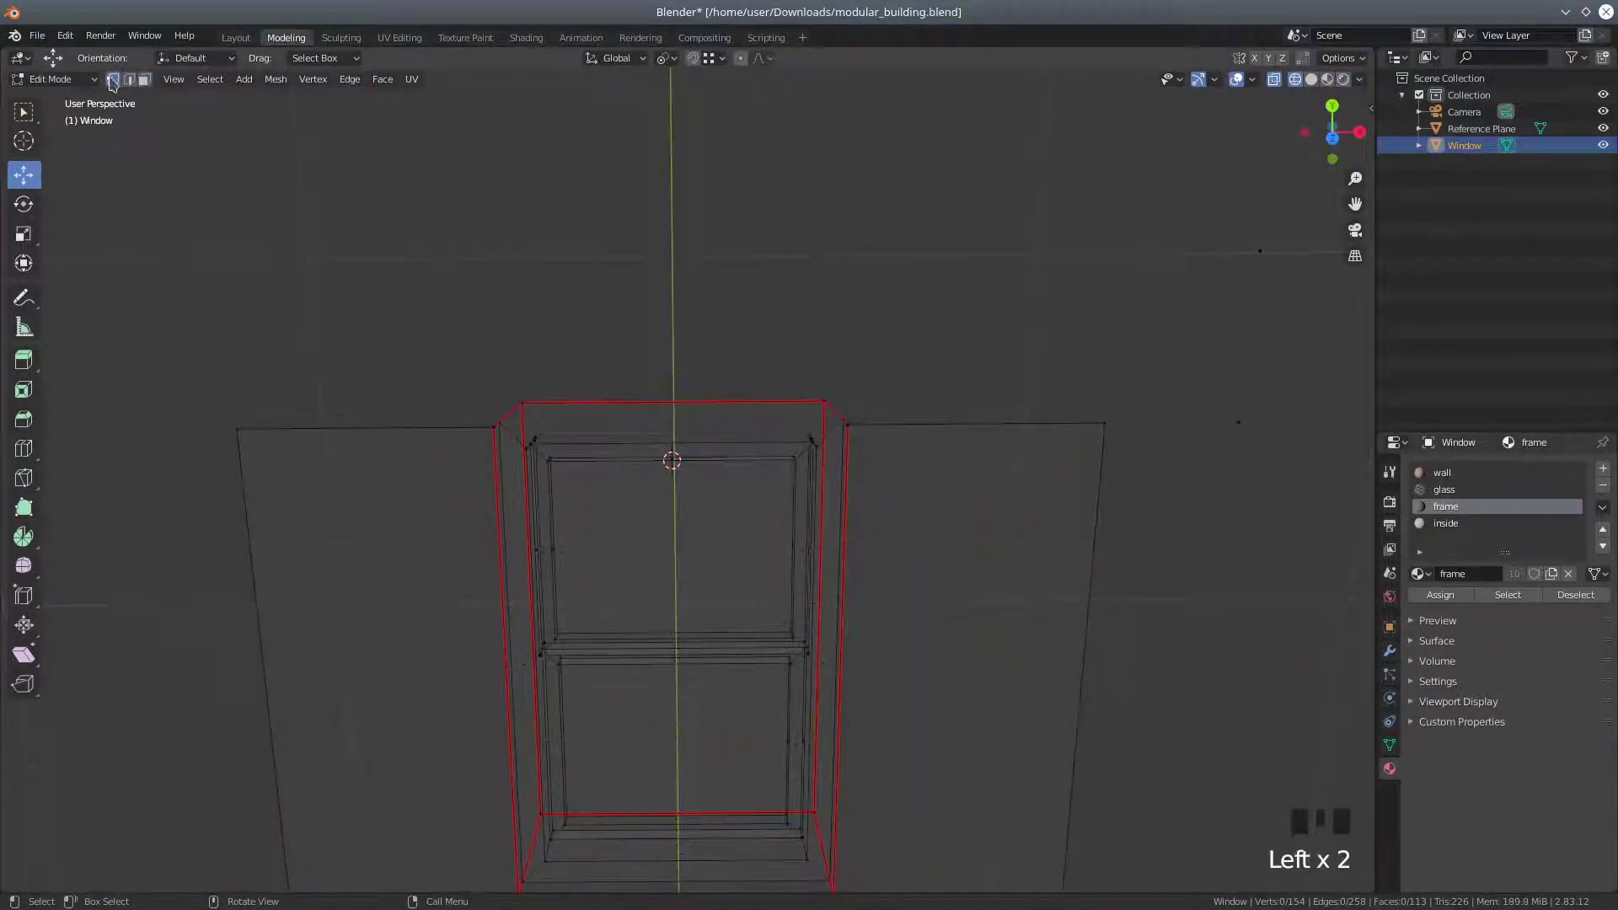
{"action": "left_click", "coordinate": [1332, 137]}
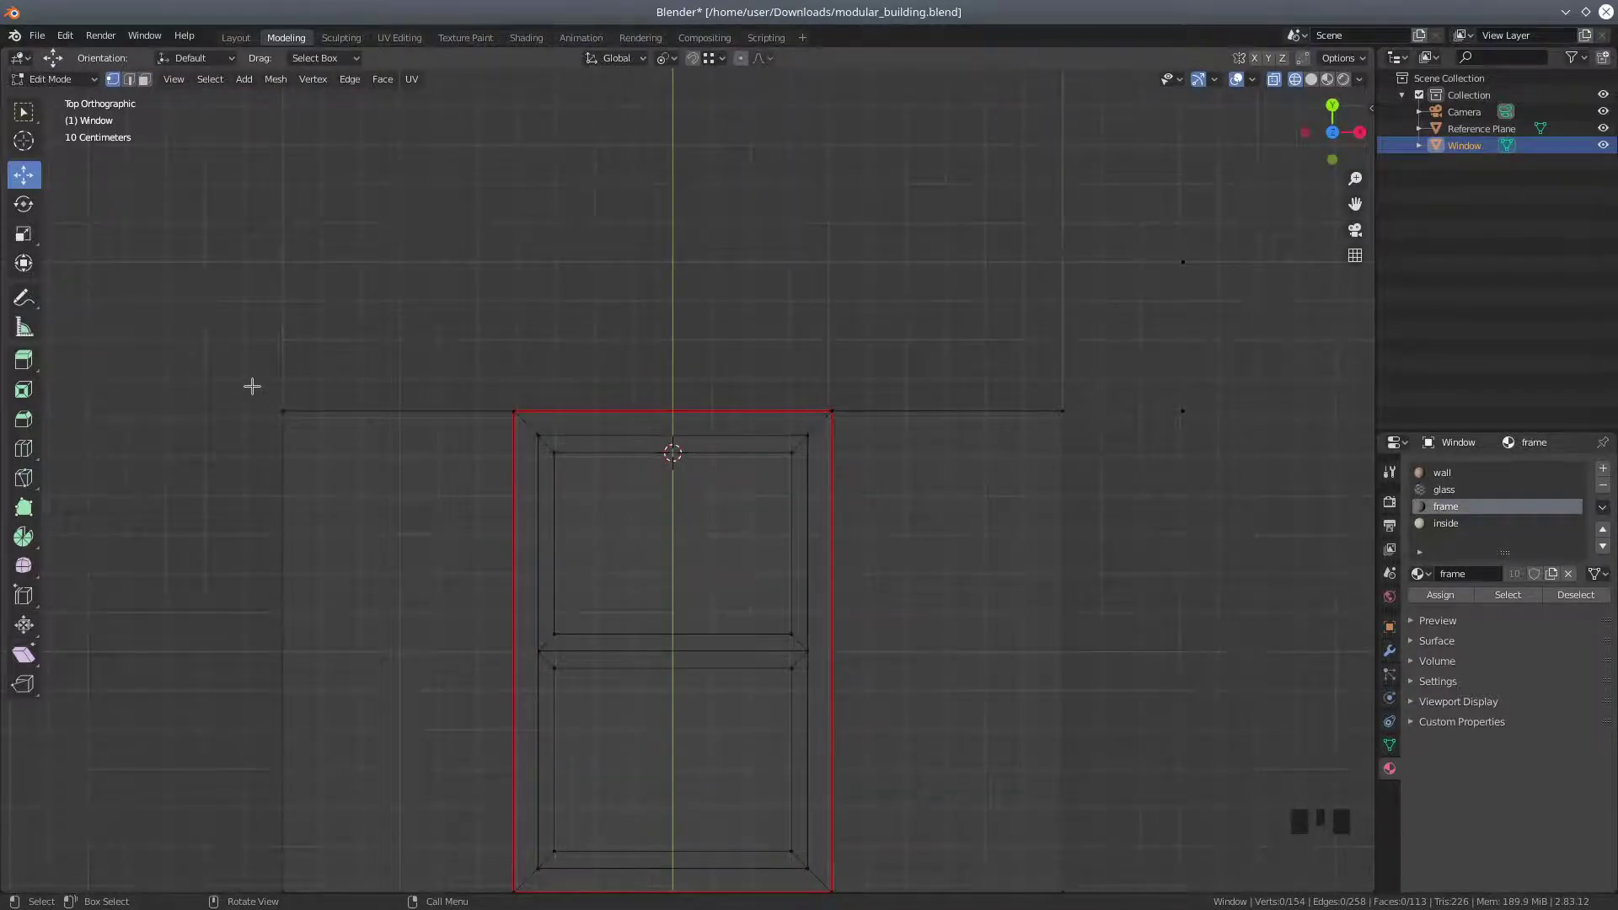
{"action": "key", "text": "b"}
{"action": "left_click_drag", "start_coordinate": [200, 374], "coordinate": [1089, 439]}
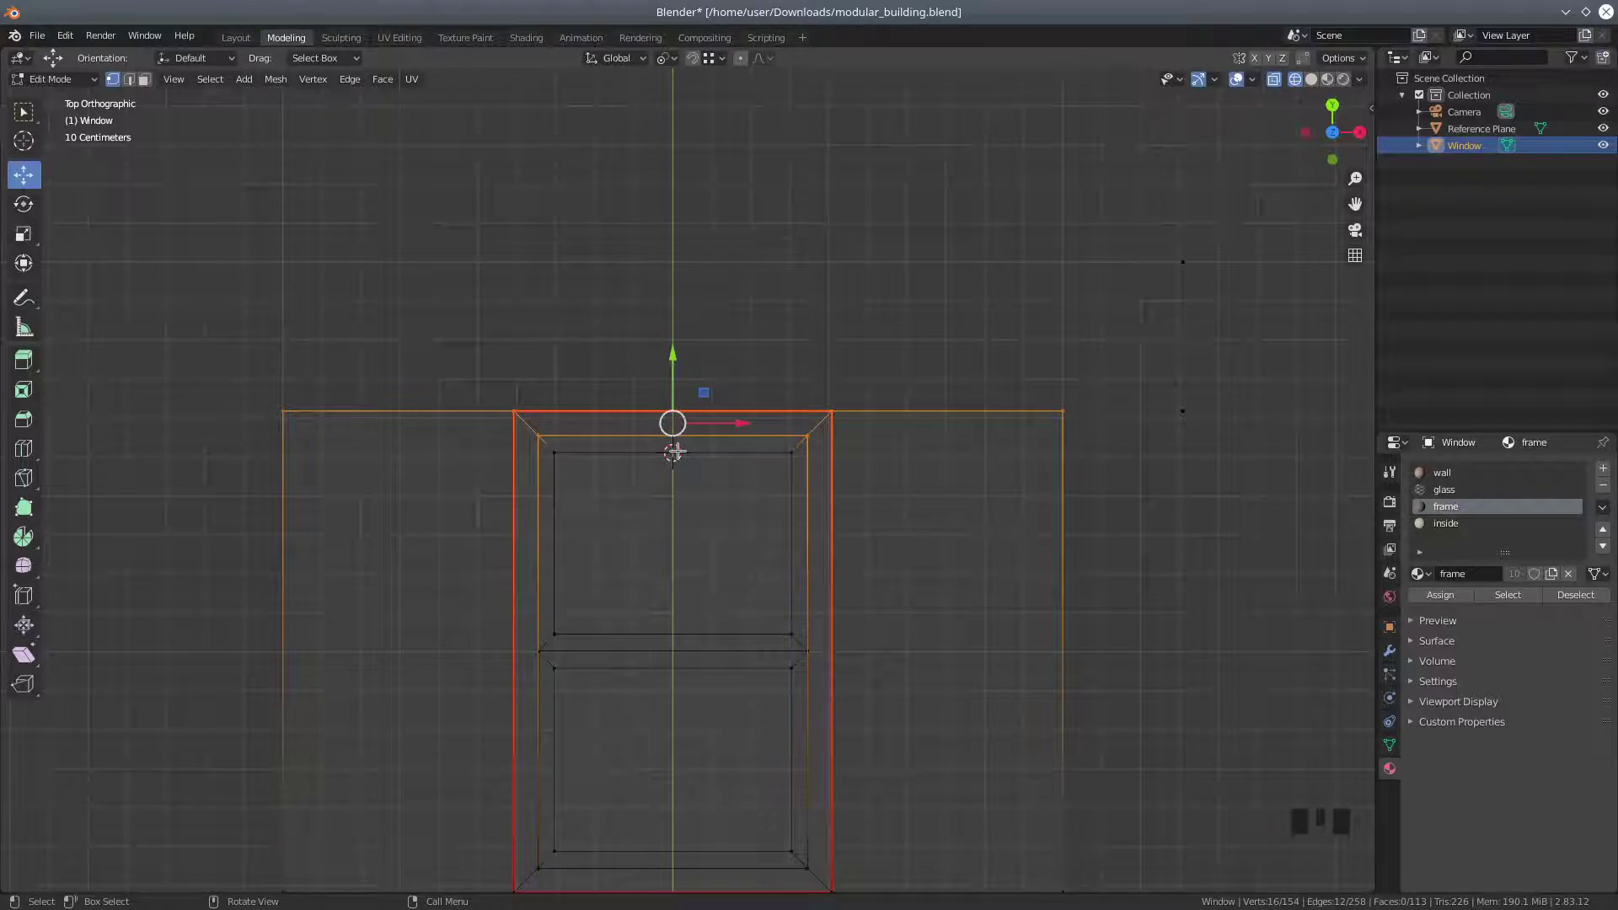
Set the transform pivot point to the 3D cursor and flatten the selected top vertices by scaling them to 0 along Y
{"action": "key", "text": "s"}
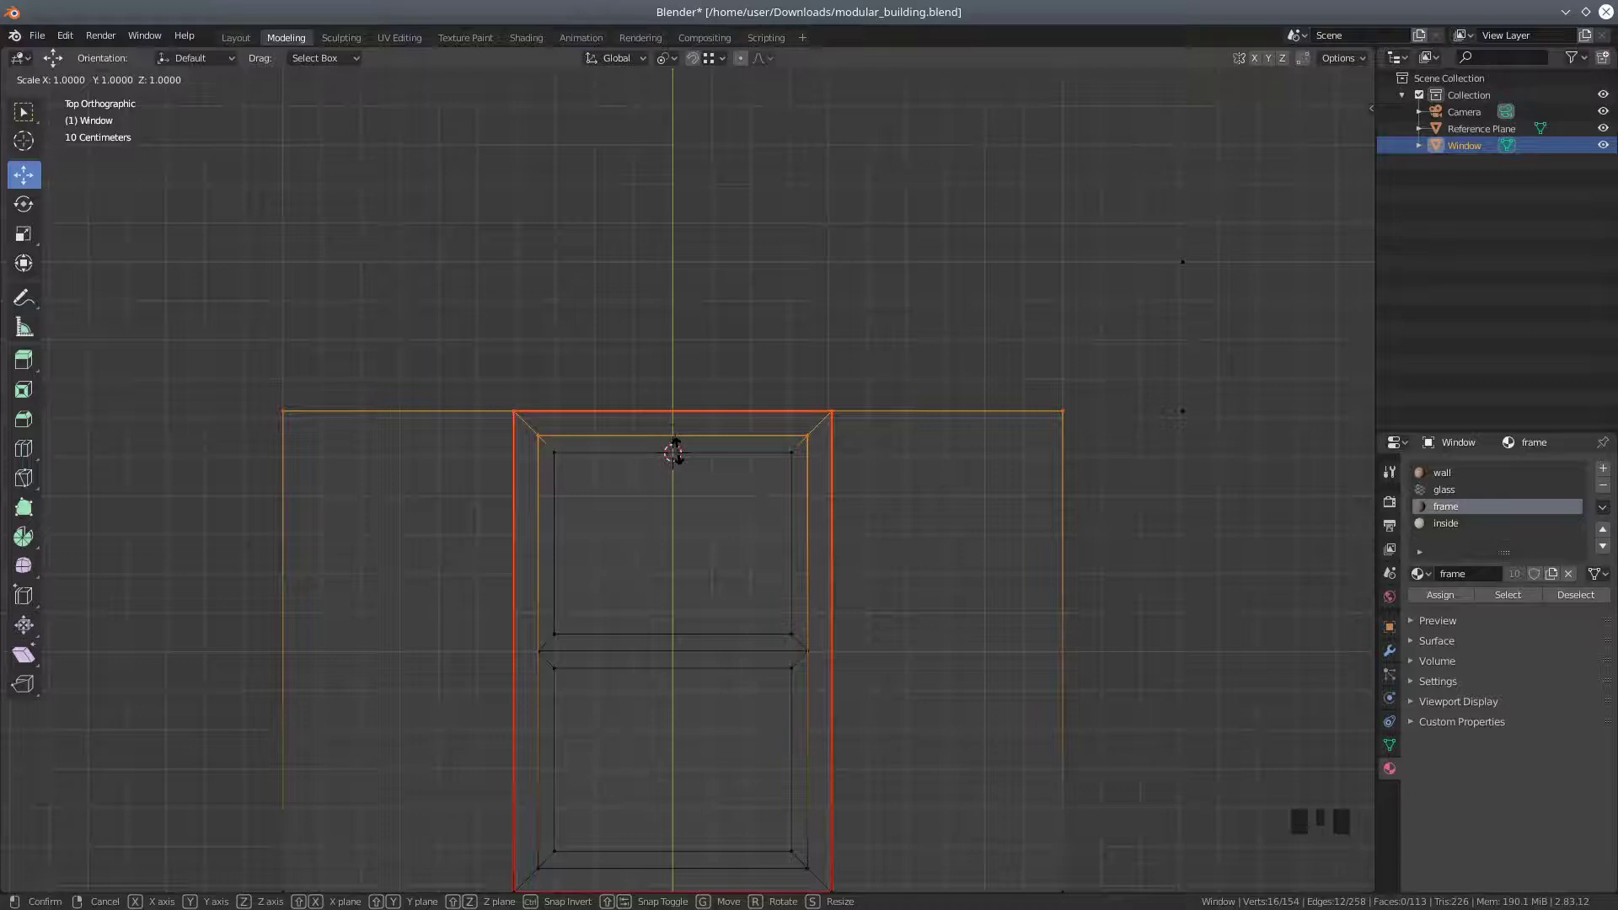
{"action": "right_click", "coordinate": [676, 450]}
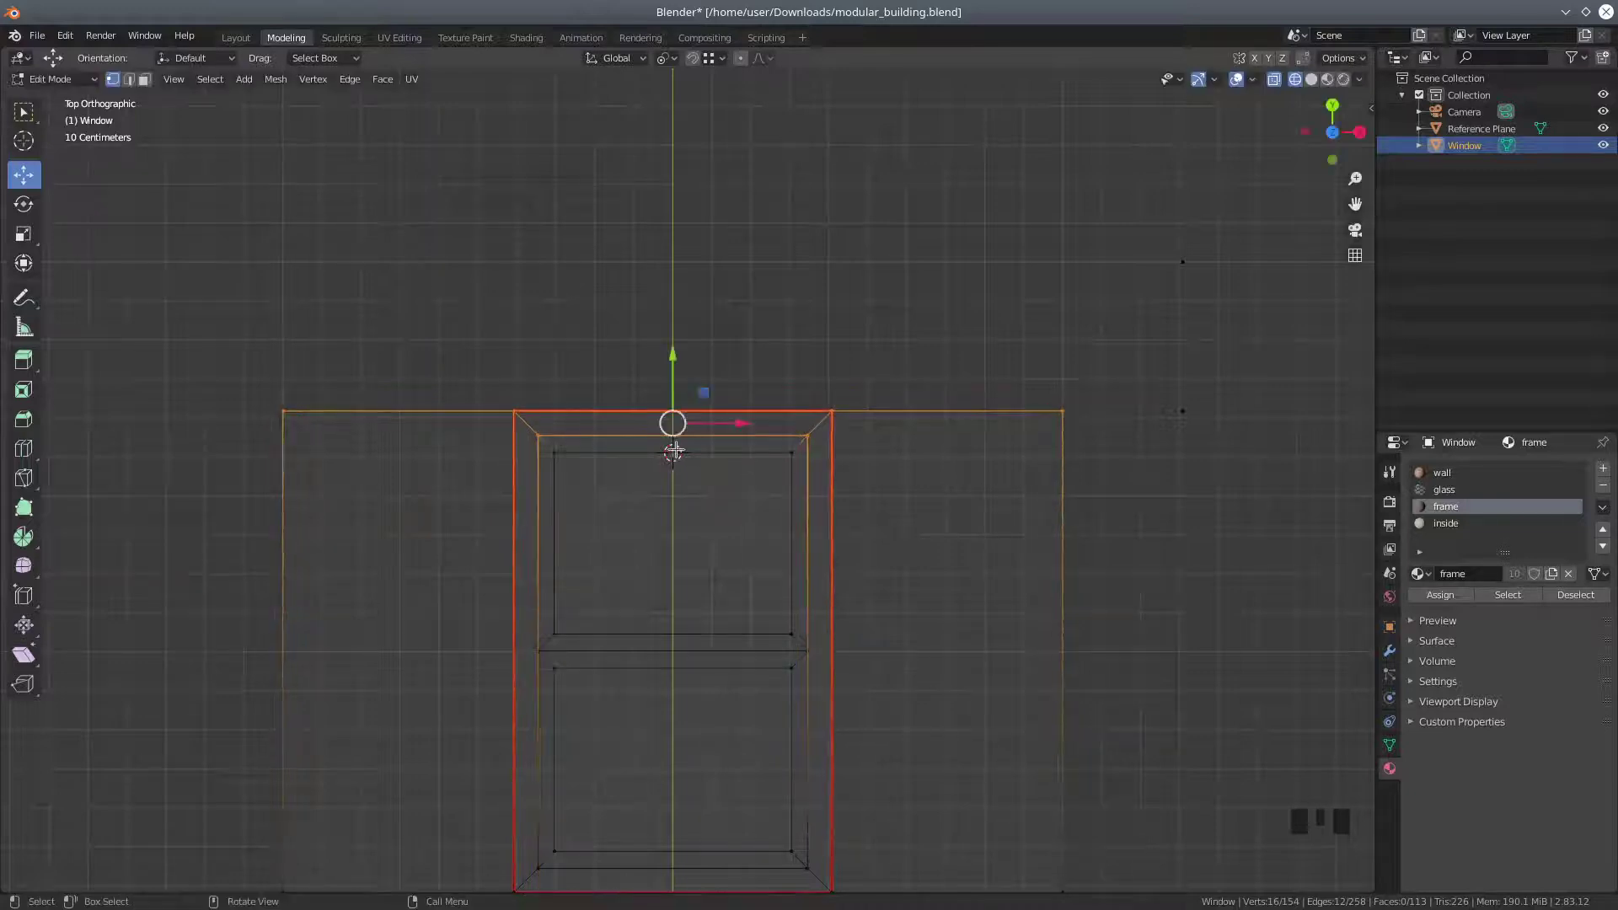
{"action": "left_click", "coordinate": [667, 58]}
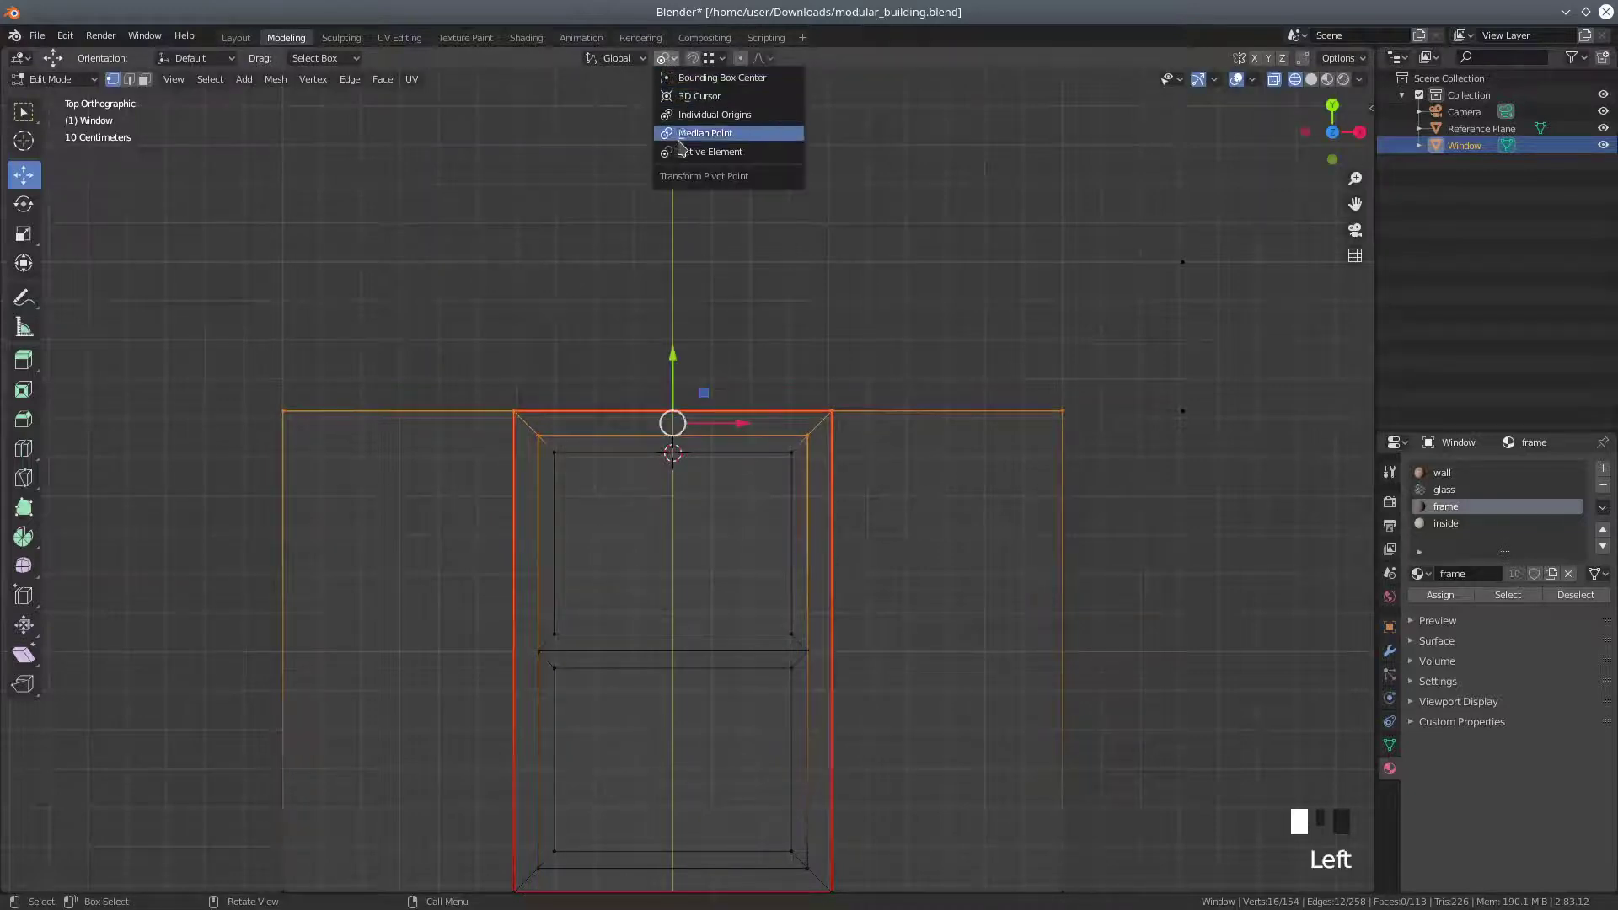
{"action": "left_click", "coordinate": [687, 96]}
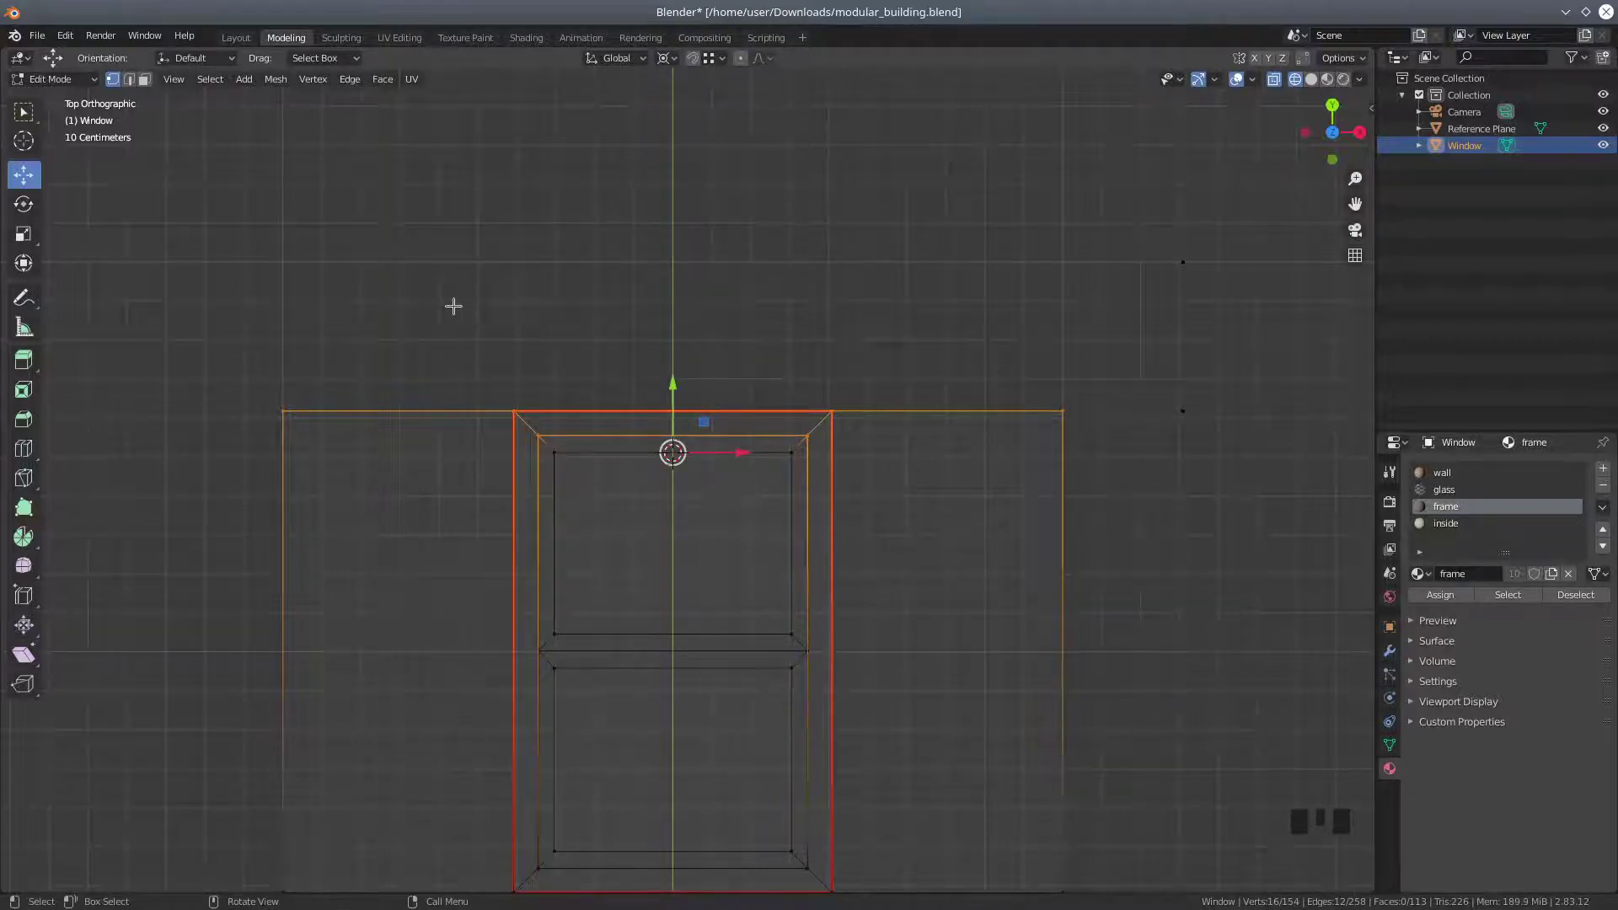
{"action": "key", "text": "s"}
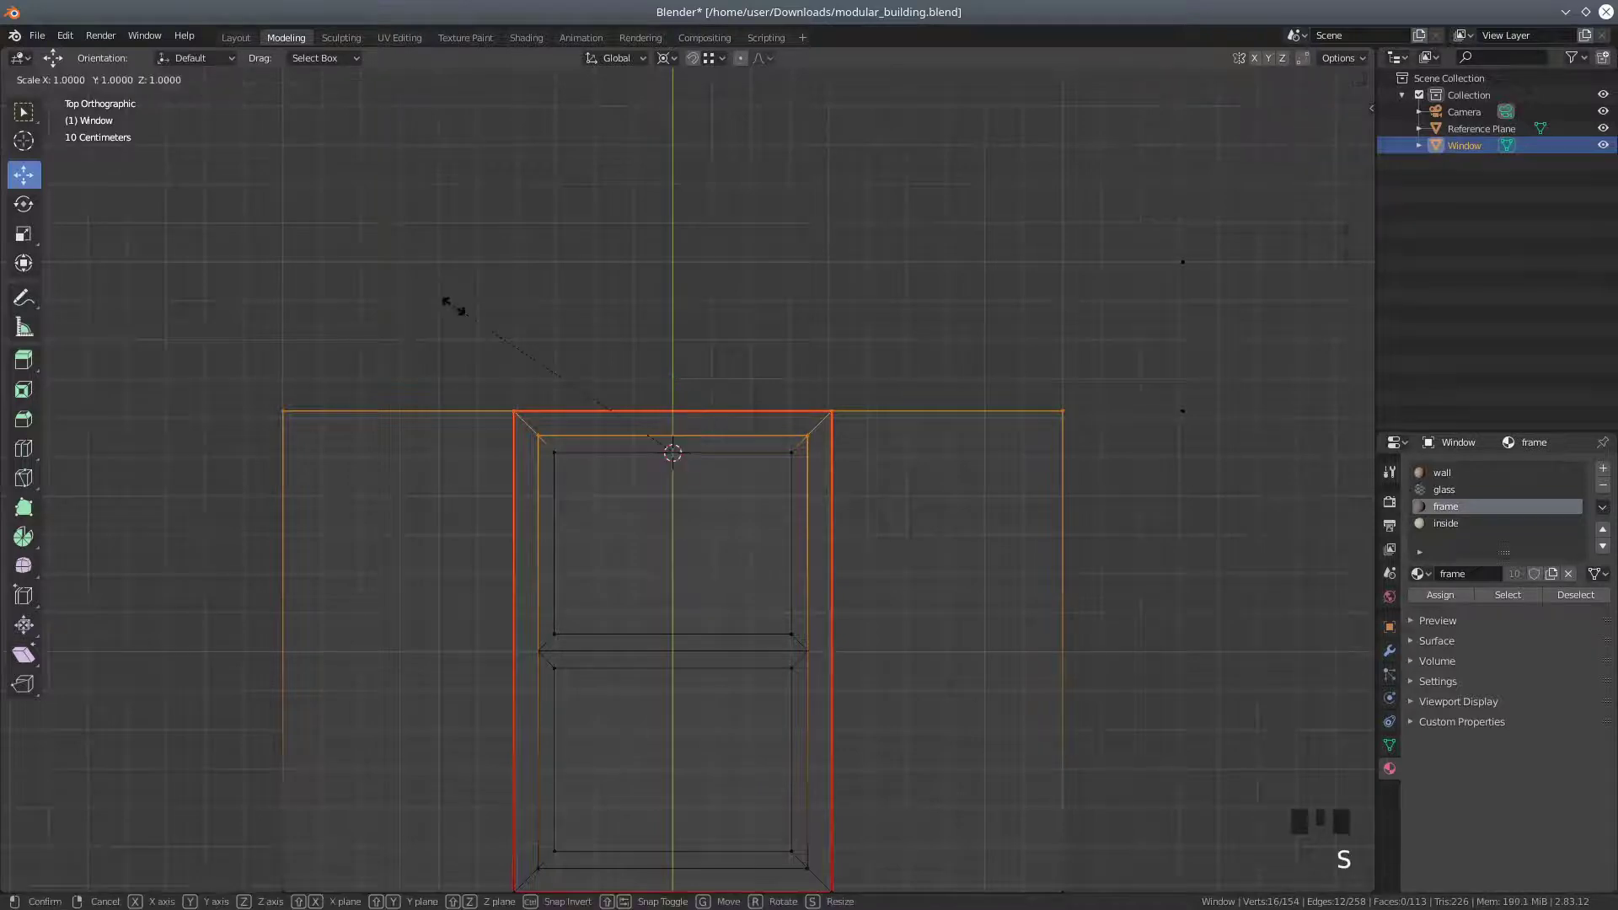
{"action": "key", "text": "y"}
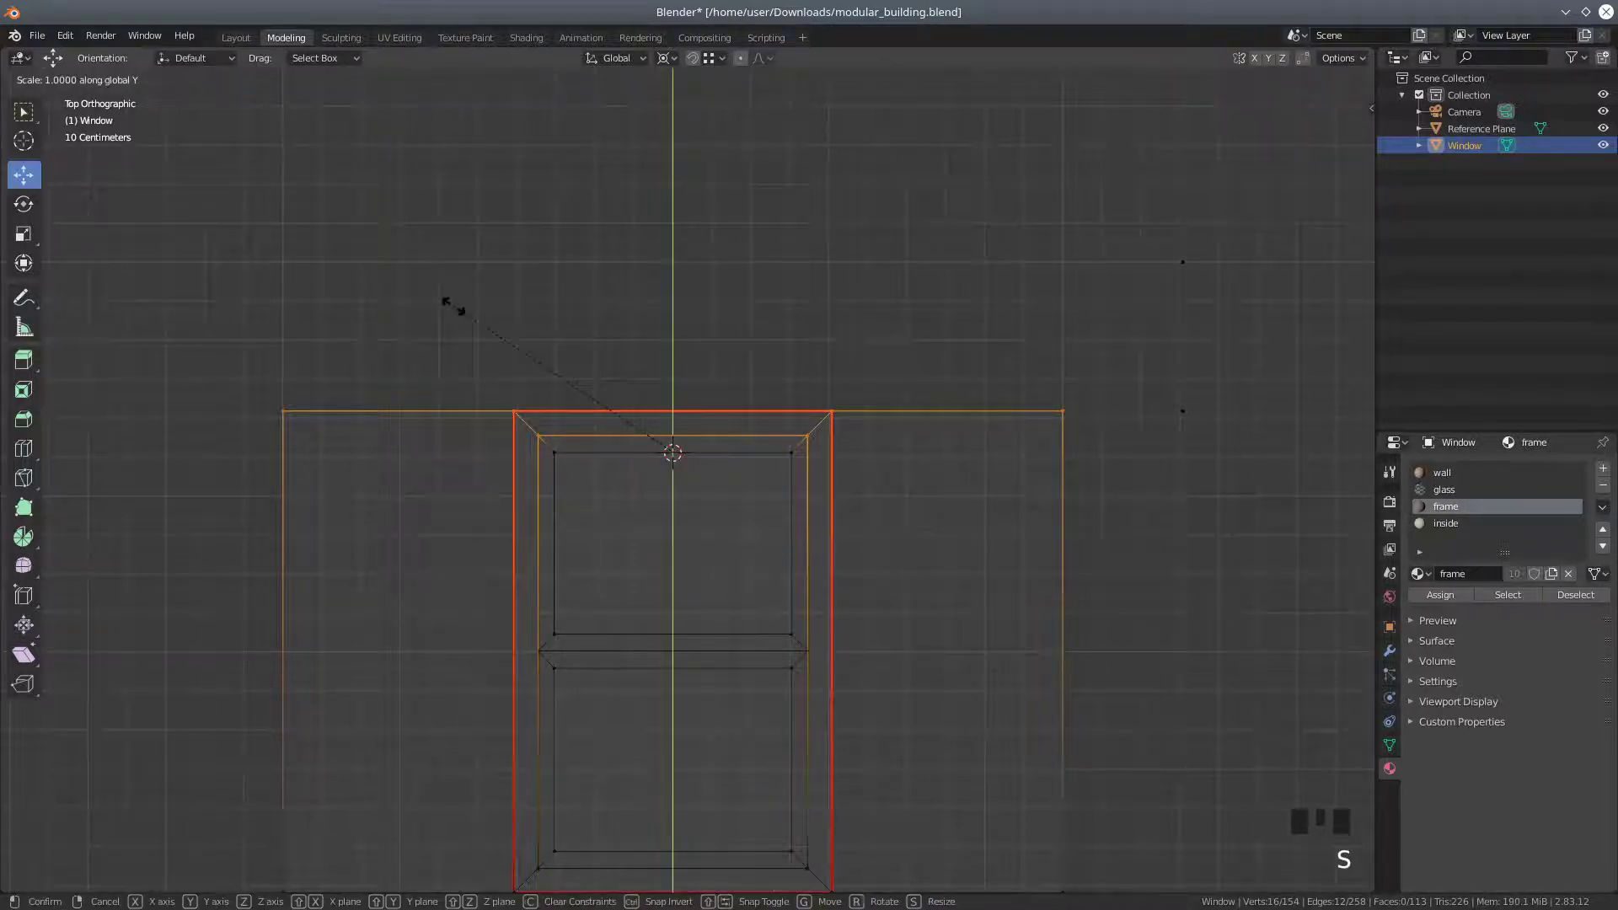
{"action": "type", "text": "0"}
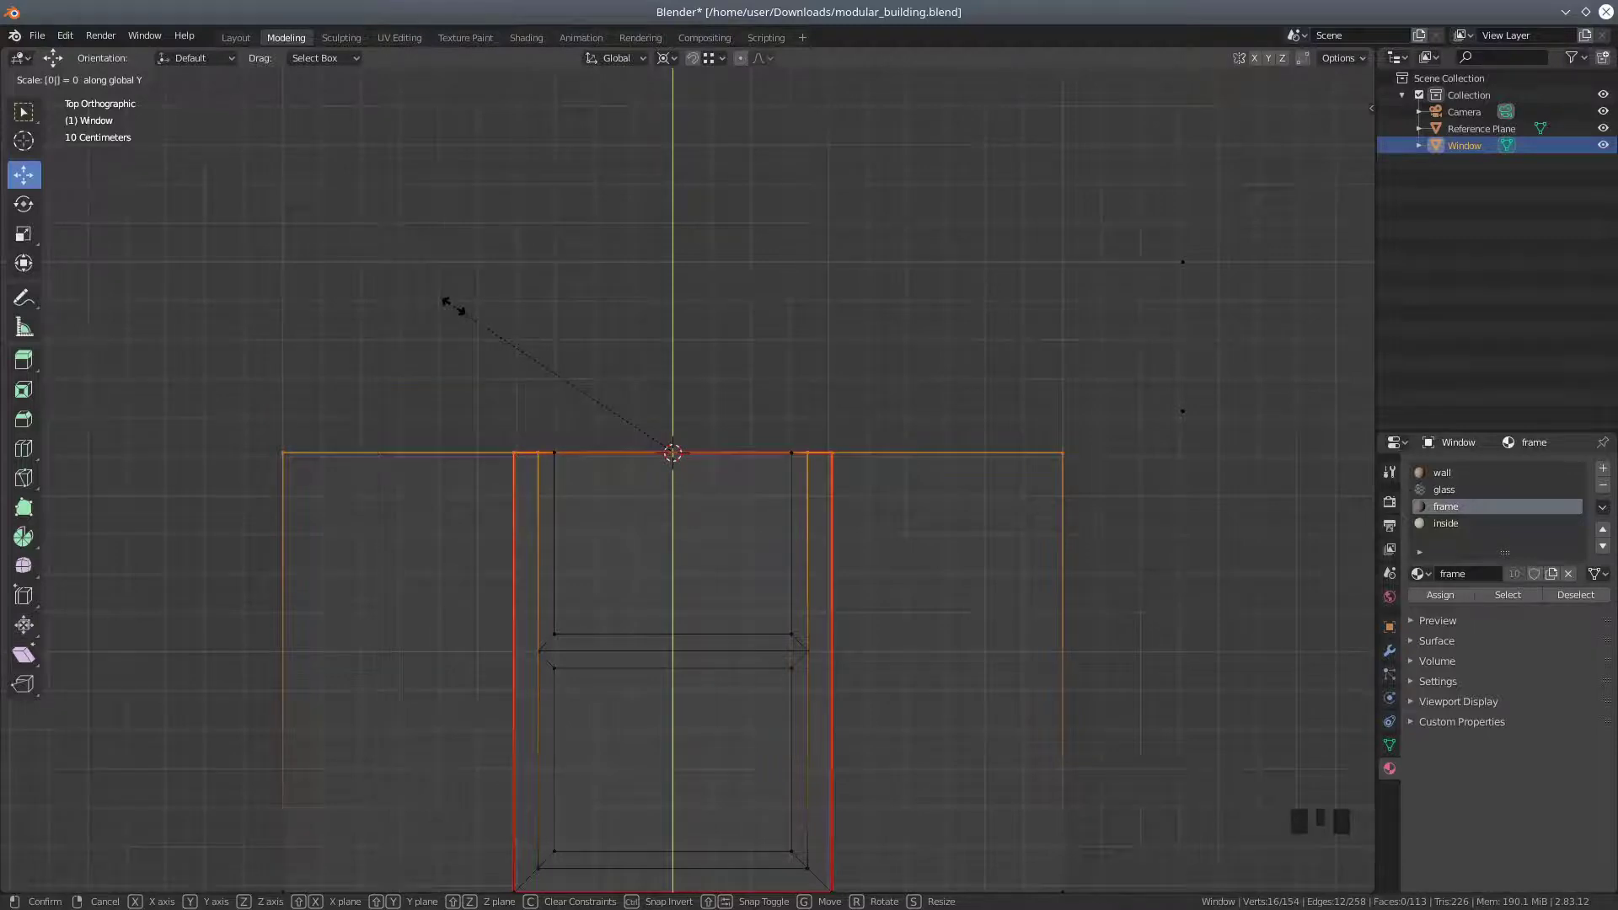
{"action": "key", "text": "Return"}
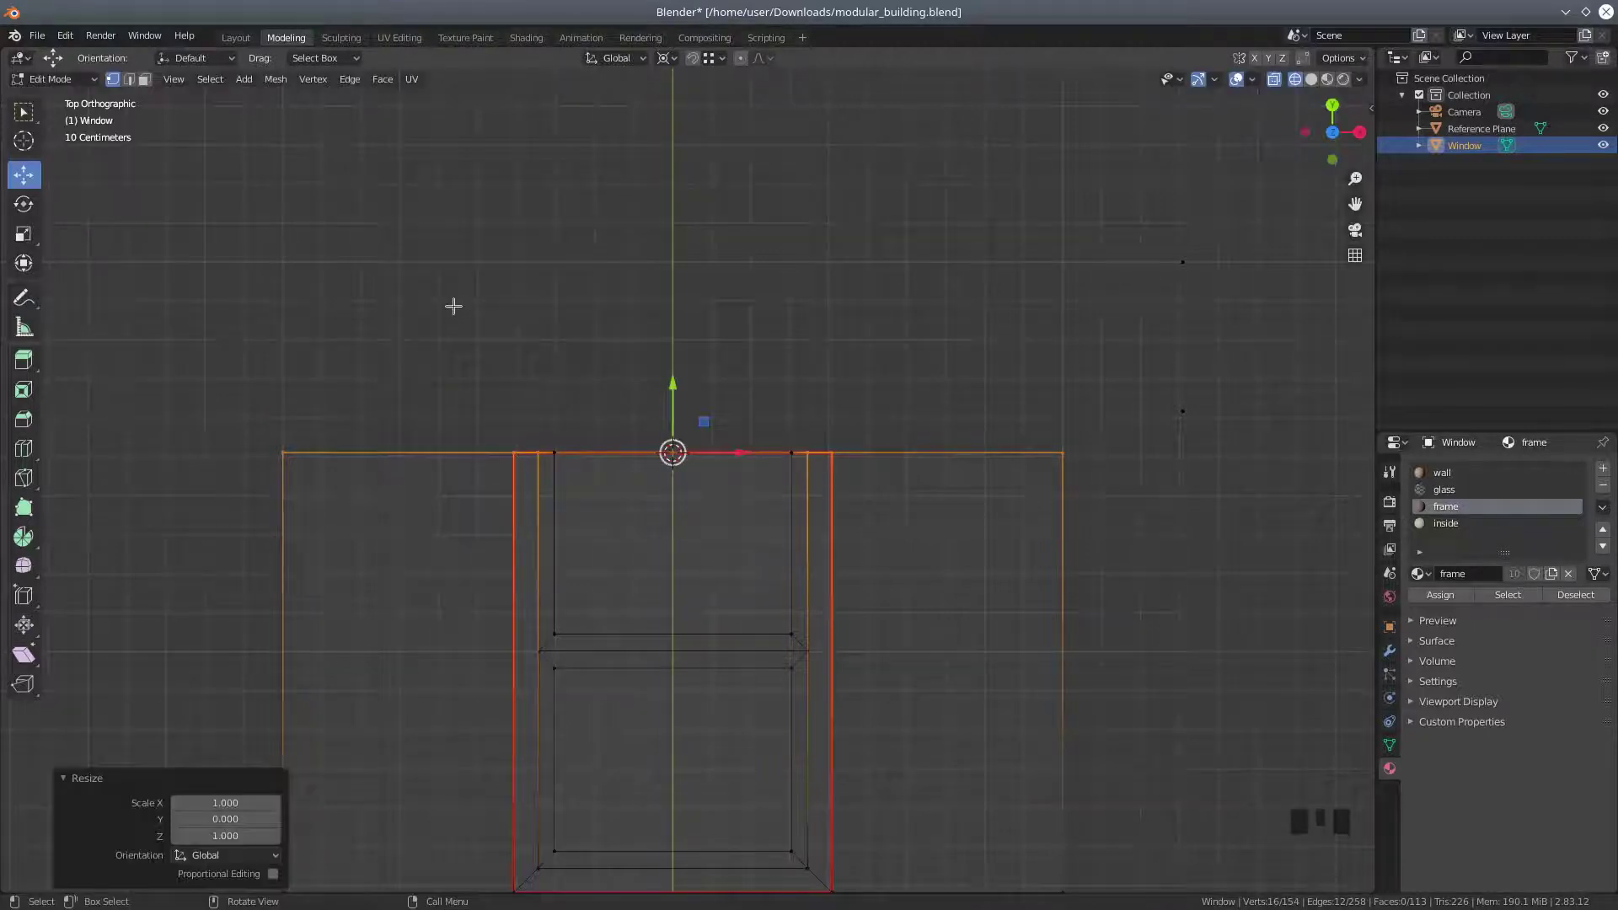
In face select mode, delete the thin frame face running along the top of the upper window's glass pane
{"action": "middle_click_drag", "start_coordinate": [657, 434], "coordinate": [579, 526]}
{"action": "scroll", "coordinate": [617, 554], "scroll_direction": "up", "scroll_amount": 4}
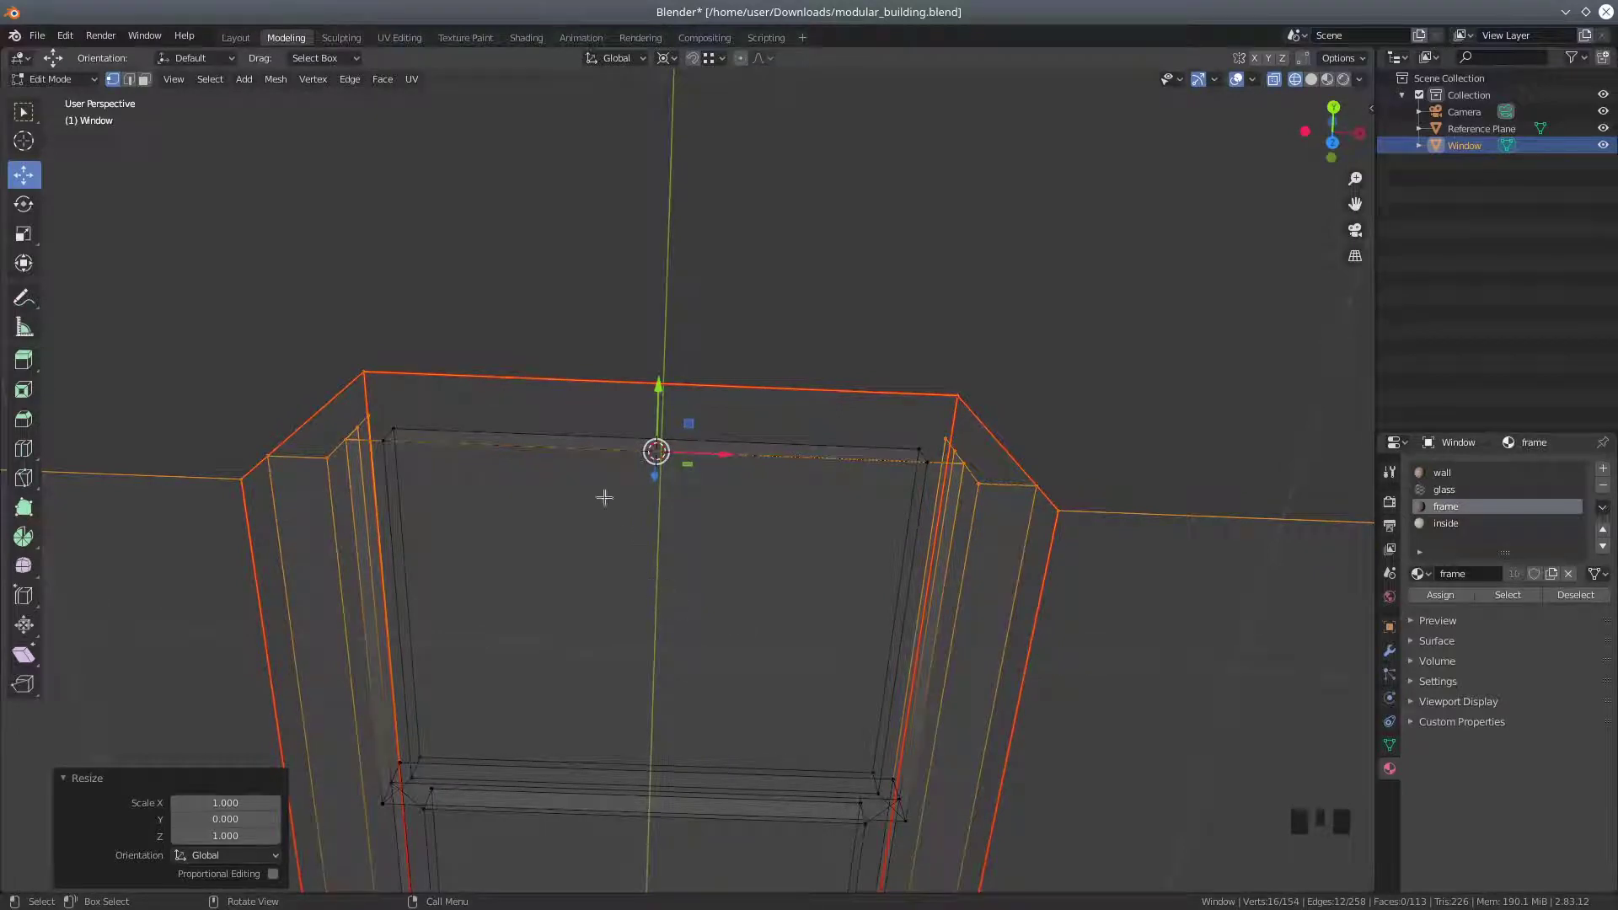
{"action": "left_click", "coordinate": [144, 79]}
{"action": "middle_click_drag", "start_coordinate": [498, 374], "coordinate": [503, 443]}
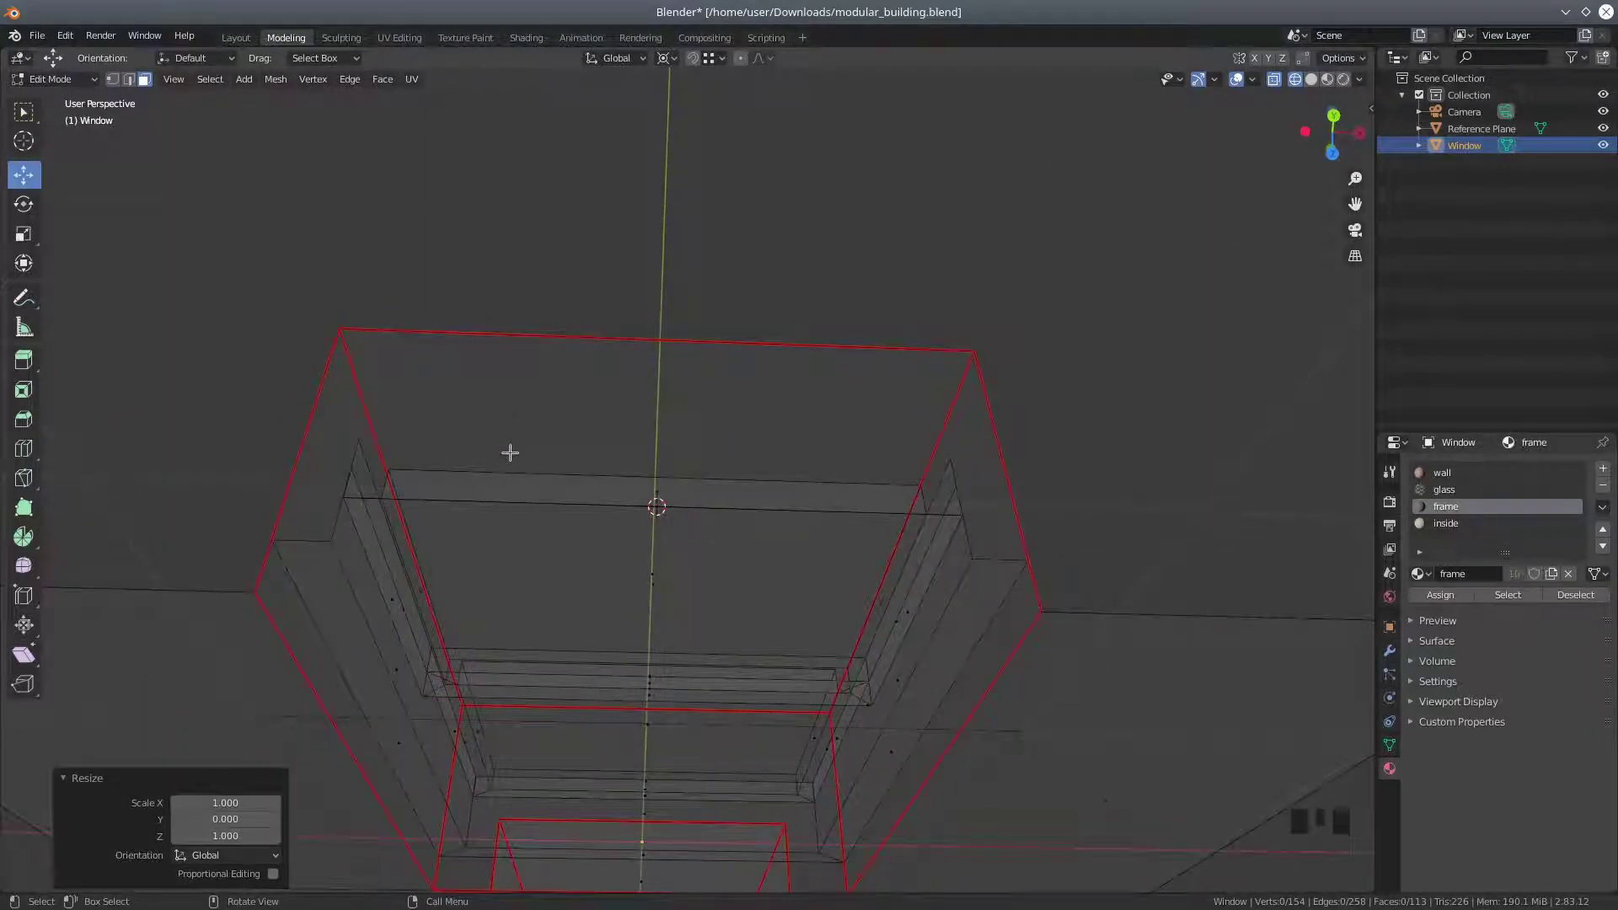
{"action": "middle_click_drag", "start_coordinate": [523, 493], "coordinate": [590, 444]}
{"action": "left_click", "coordinate": [614, 447]}
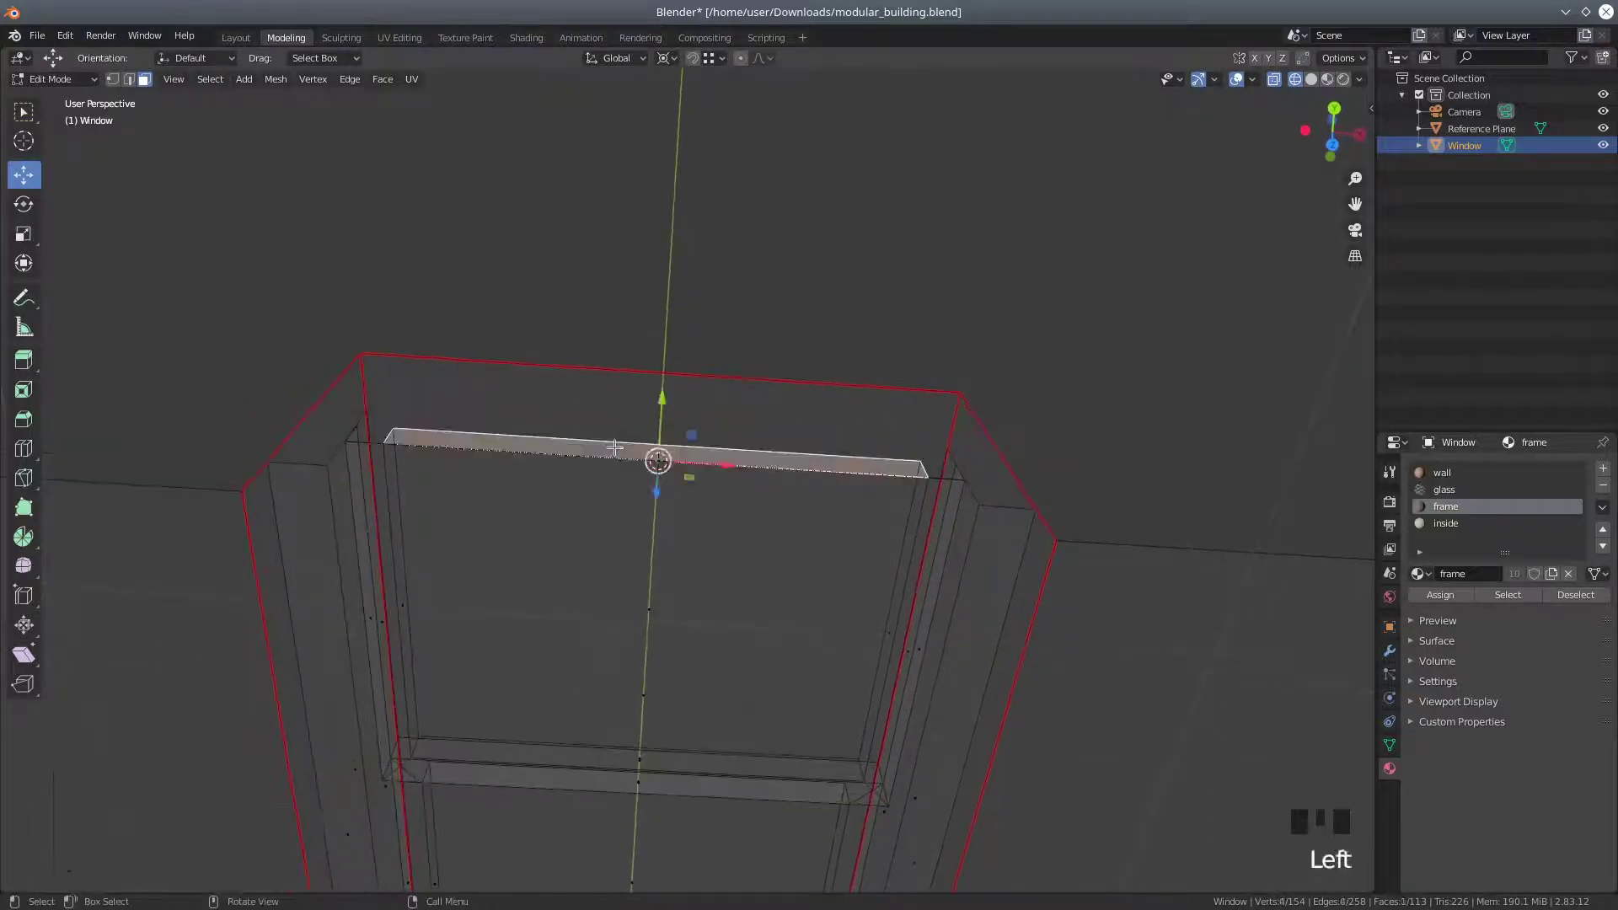
{"action": "key", "text": "Delete"}
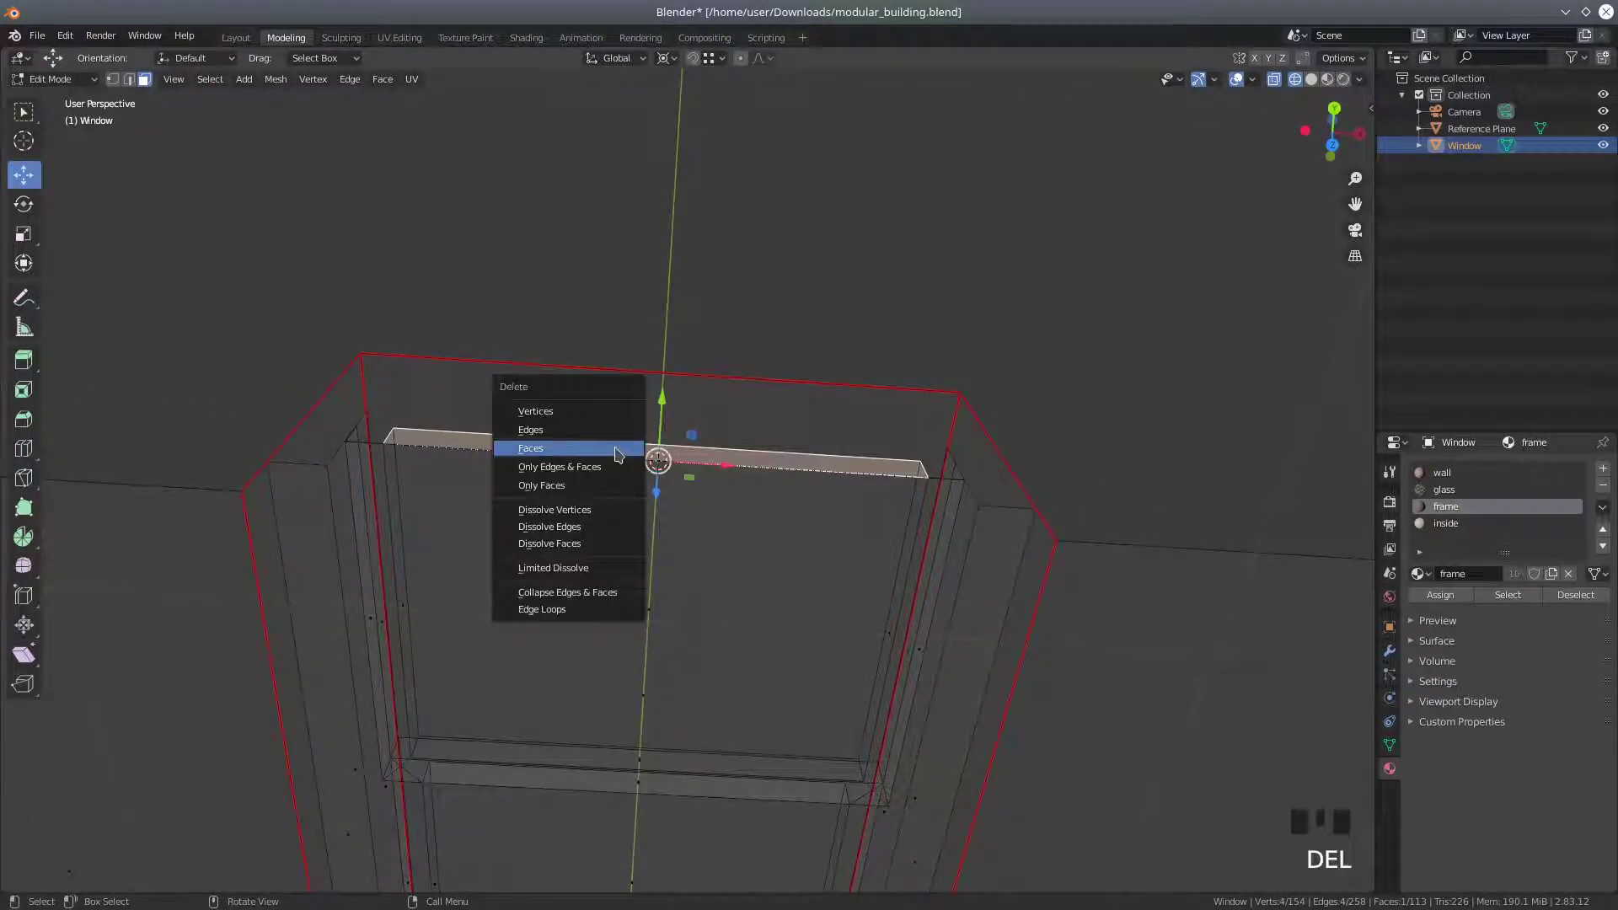
{"action": "left_click", "coordinate": [615, 449]}
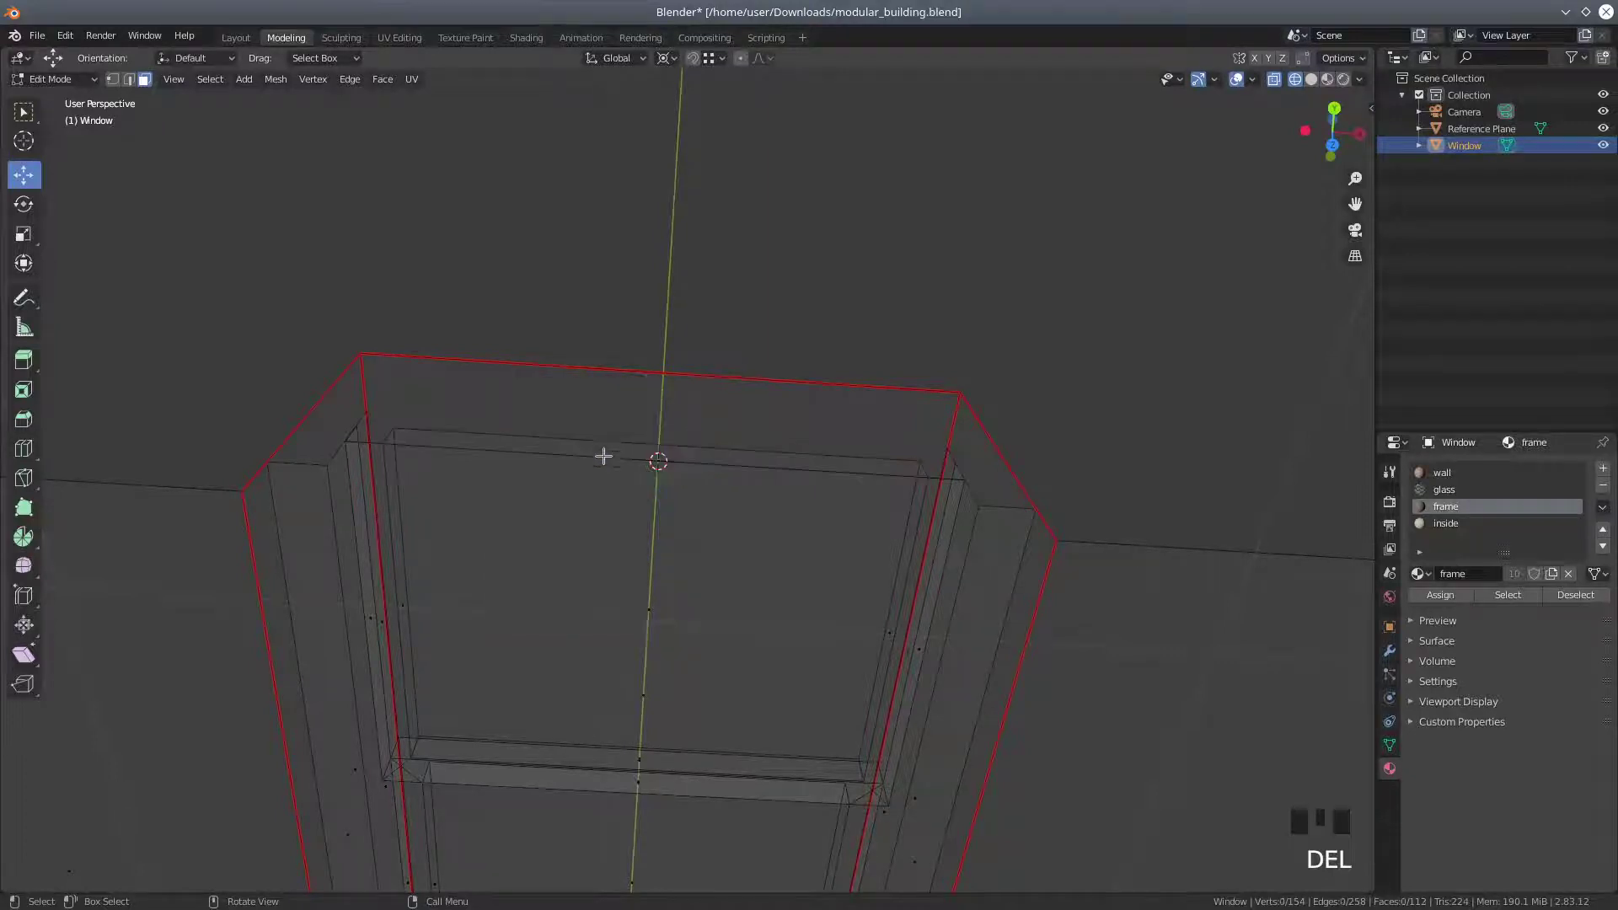
In edge select mode, select the two top edges of the left outer frame's profile on the upper window
{"action": "mouse_move", "coordinate": [640, 470]}
{"action": "middle_mouse_down"}
{"action": "mouse_move", "coordinate": [612, 580]}
{"action": "mouse_move", "coordinate": [639, 509]}
{"action": "mouse_move", "coordinate": [704, 491]}
{"action": "mouse_move", "coordinate": [709, 506]}
{"action": "mouse_move", "coordinate": [716, 564]}
{"action": "mouse_move", "coordinate": [663, 657]}
{"action": "mouse_move", "coordinate": [643, 635]}
{"action": "mouse_move", "coordinate": [669, 495]}
{"action": "mouse_move", "coordinate": [649, 461]}
{"action": "middle_mouse_up"}
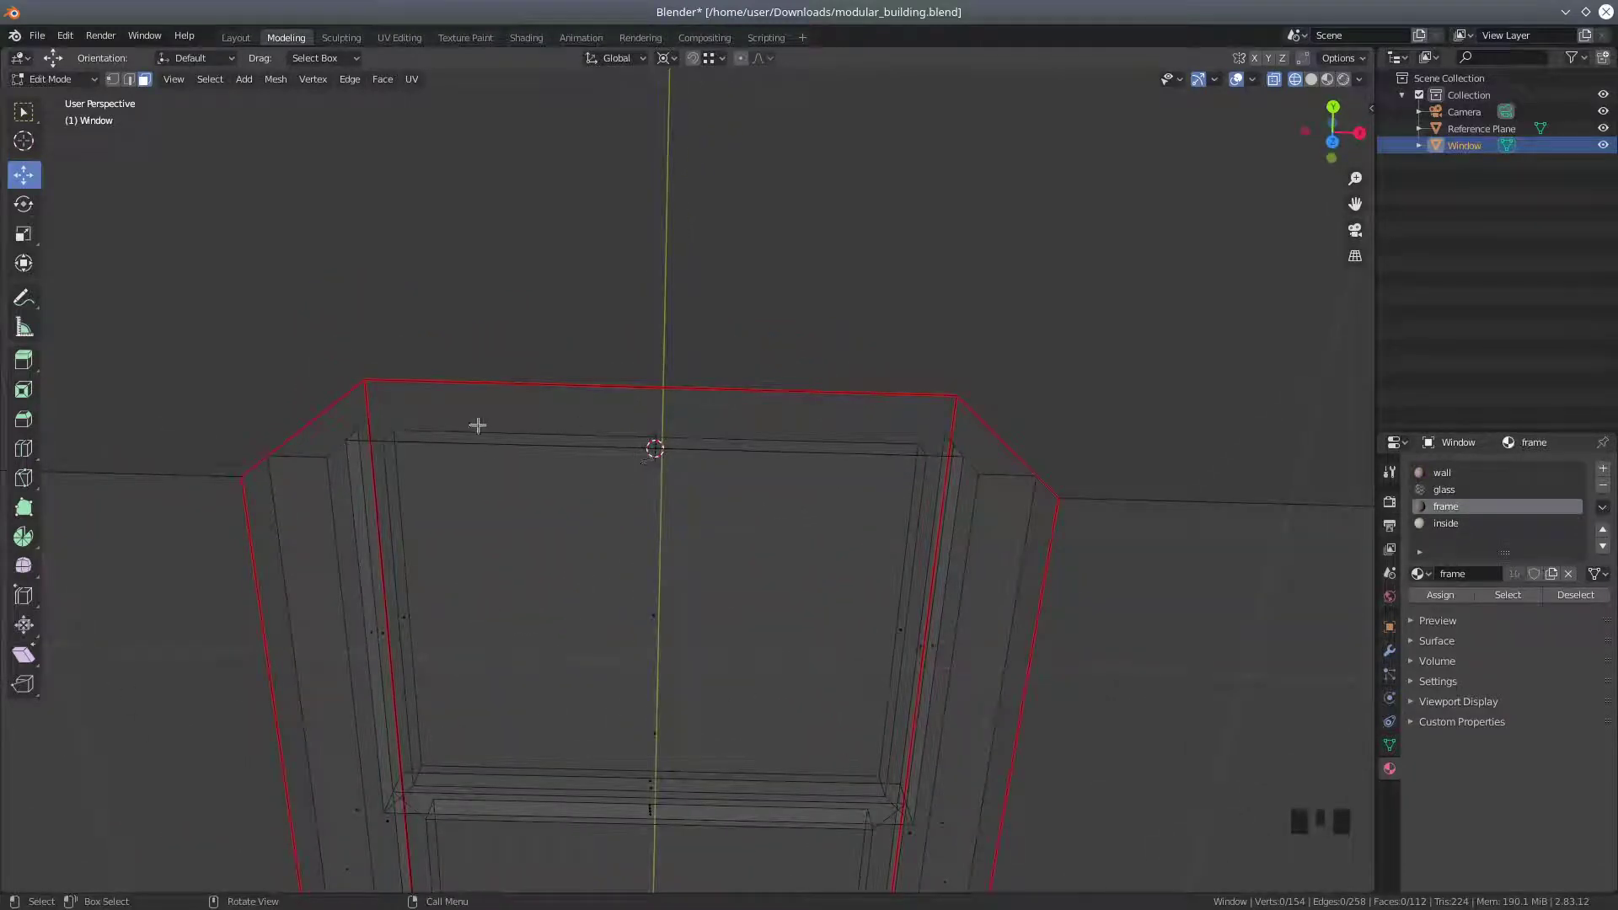
{"action": "middle_click_drag", "start_coordinate": [531, 524], "coordinate": [528, 539]}
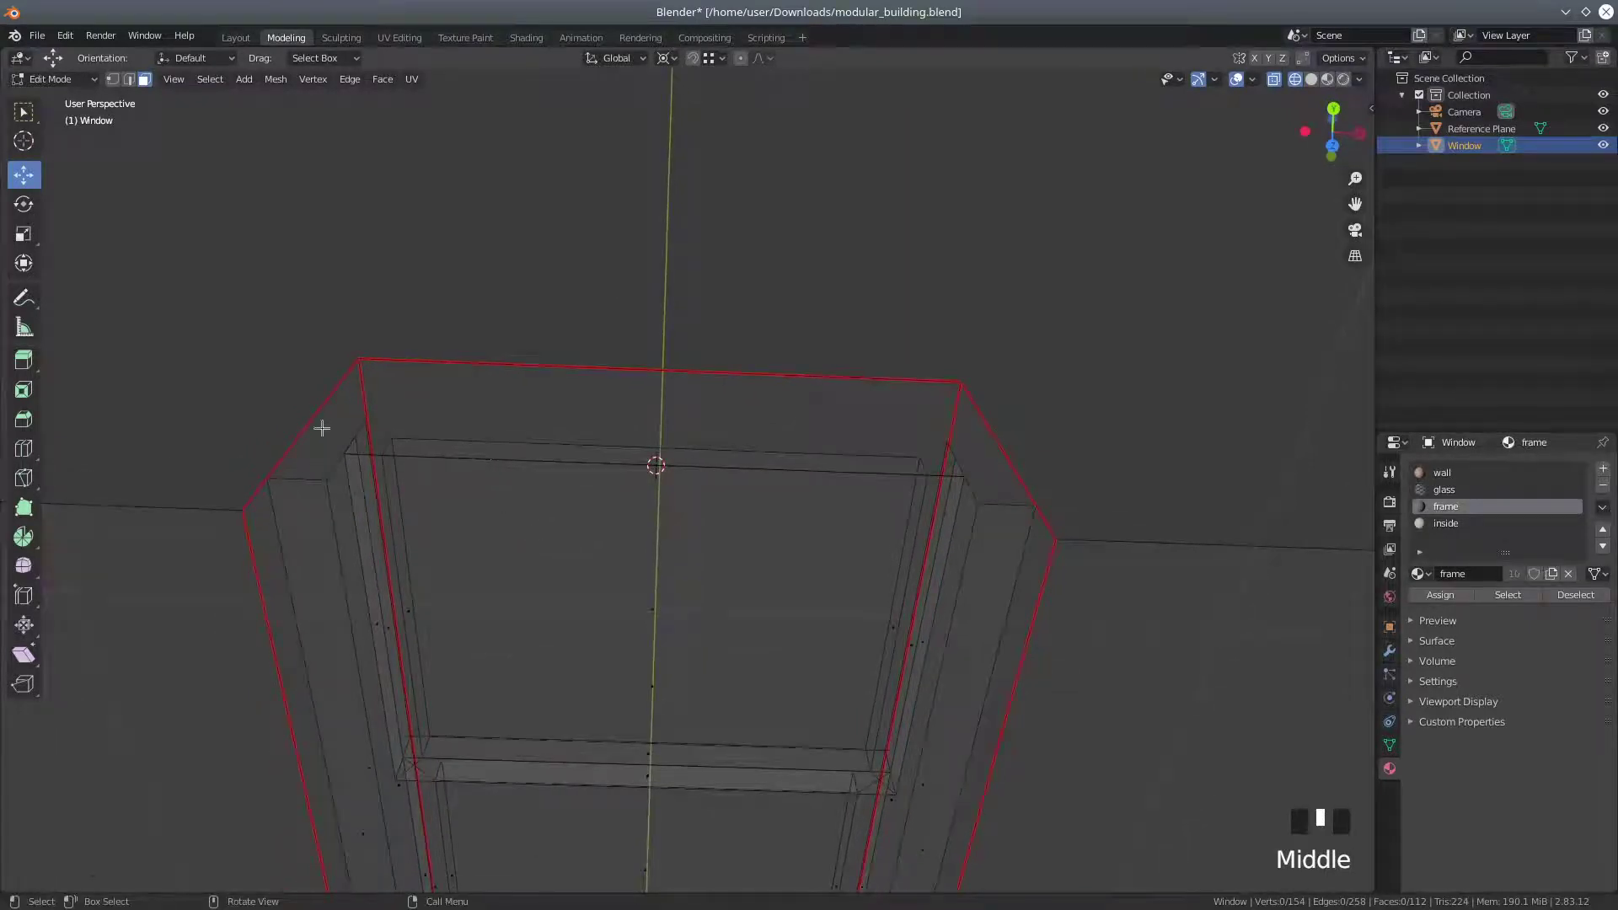
{"action": "left_click", "coordinate": [112, 79]}
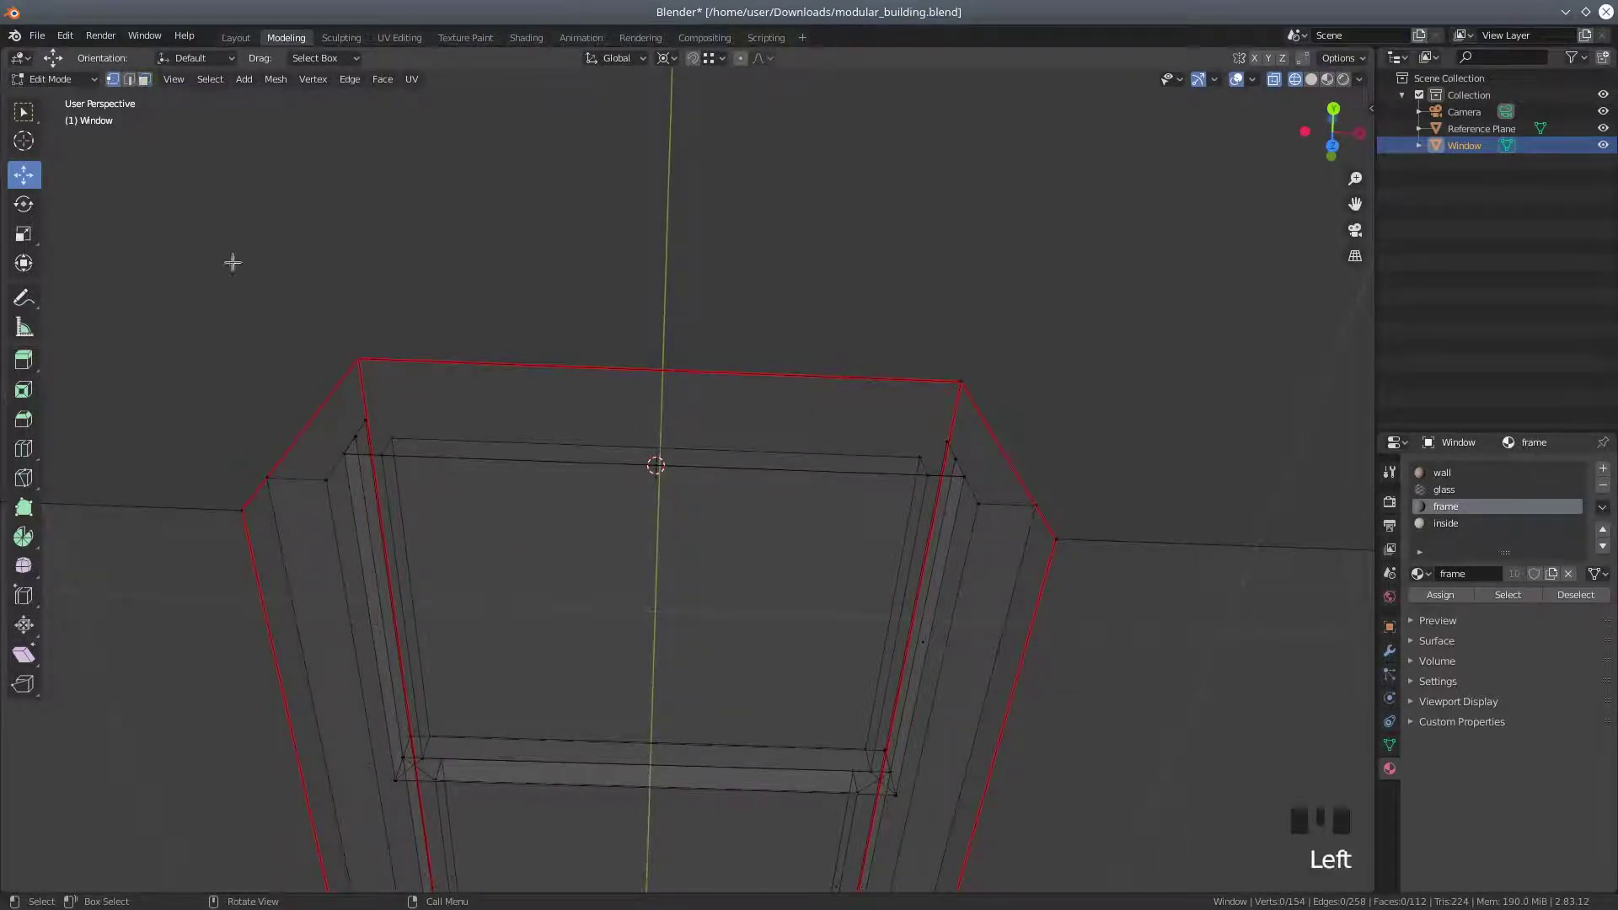
{"action": "double_click", "coordinate": [281, 477]}
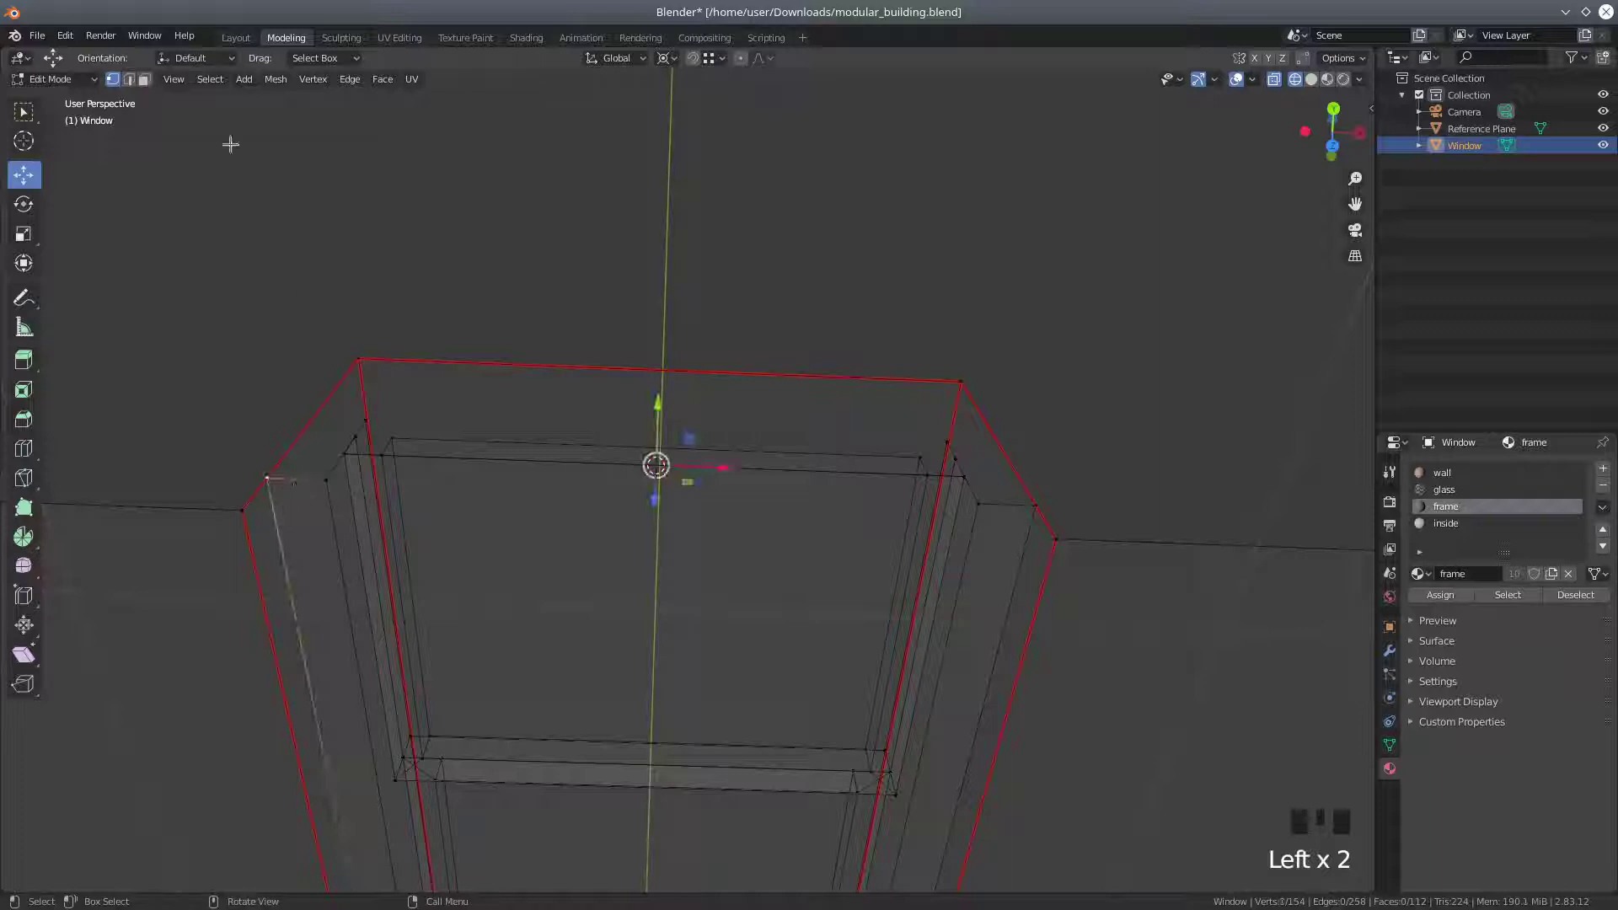
{"action": "left_click", "coordinate": [128, 79]}
{"action": "left_click", "coordinate": [309, 478]}
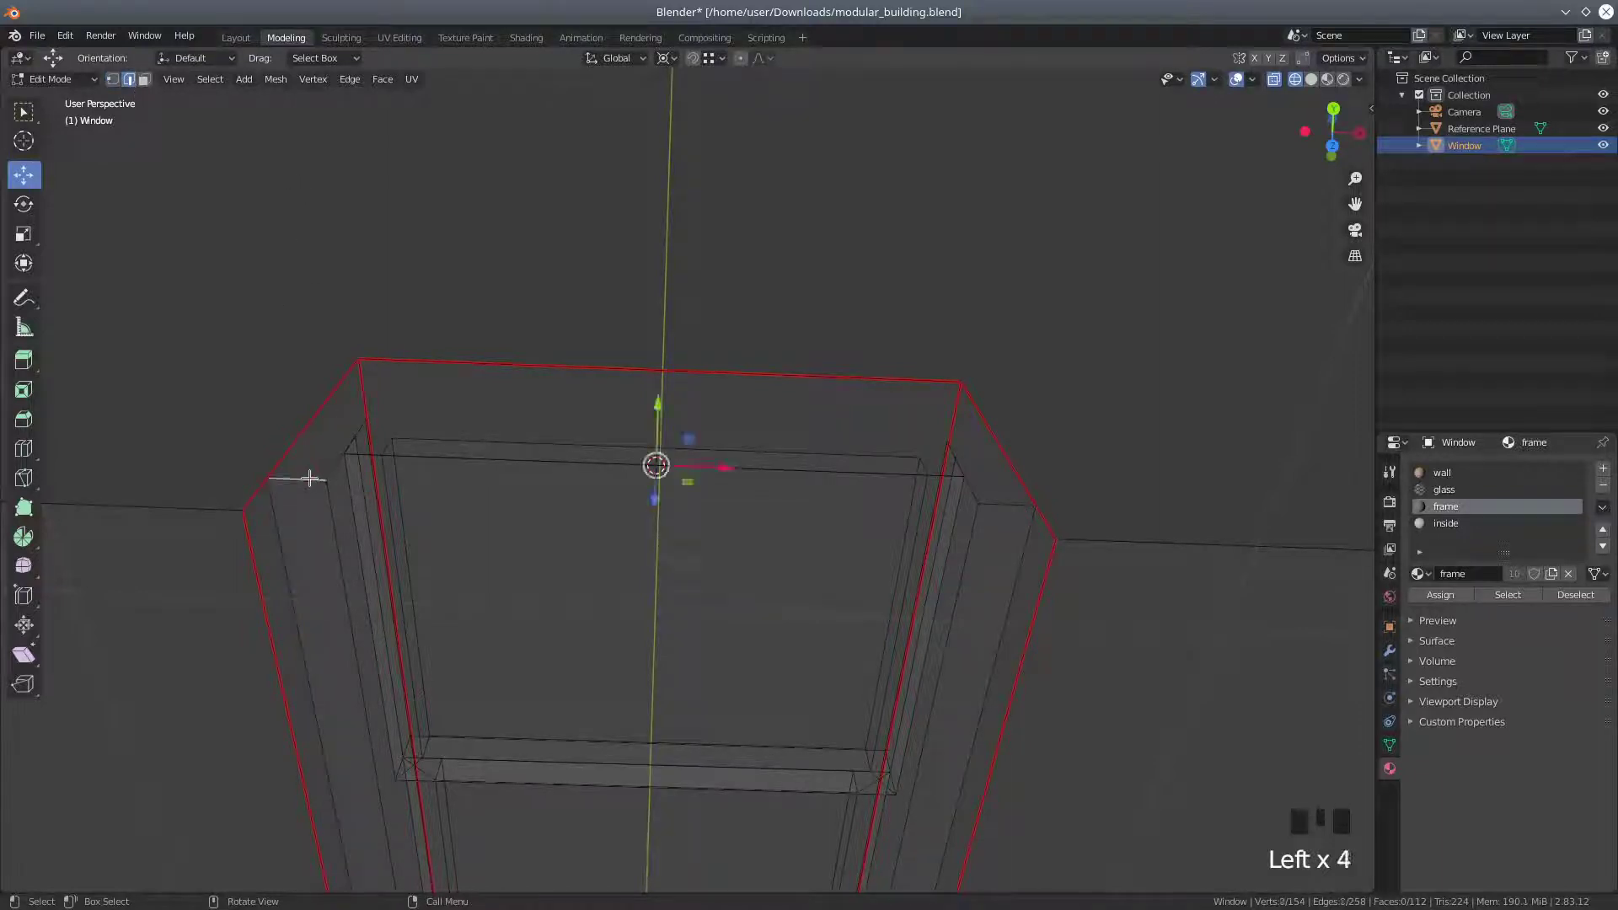
{"action": "left_click", "coordinate": [347, 440], "text": "shift"}
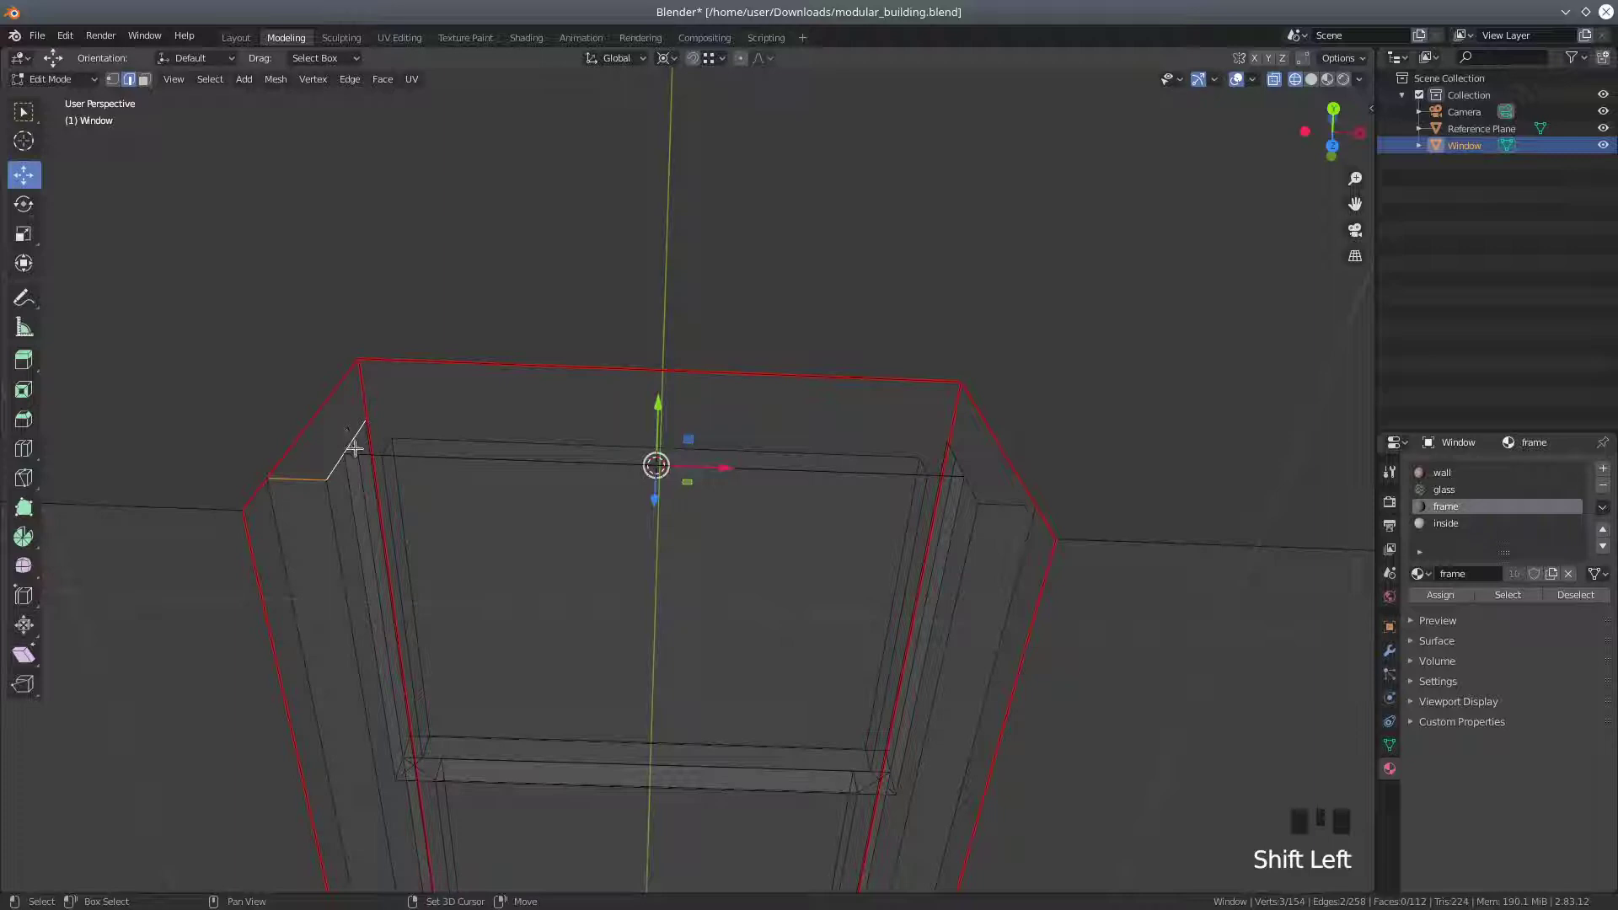
Add the short top edge of the left inner frame to the selection, keeping the long edge spanning the window deselected
{"action": "left_click", "coordinate": [352, 462], "text": "shift"}
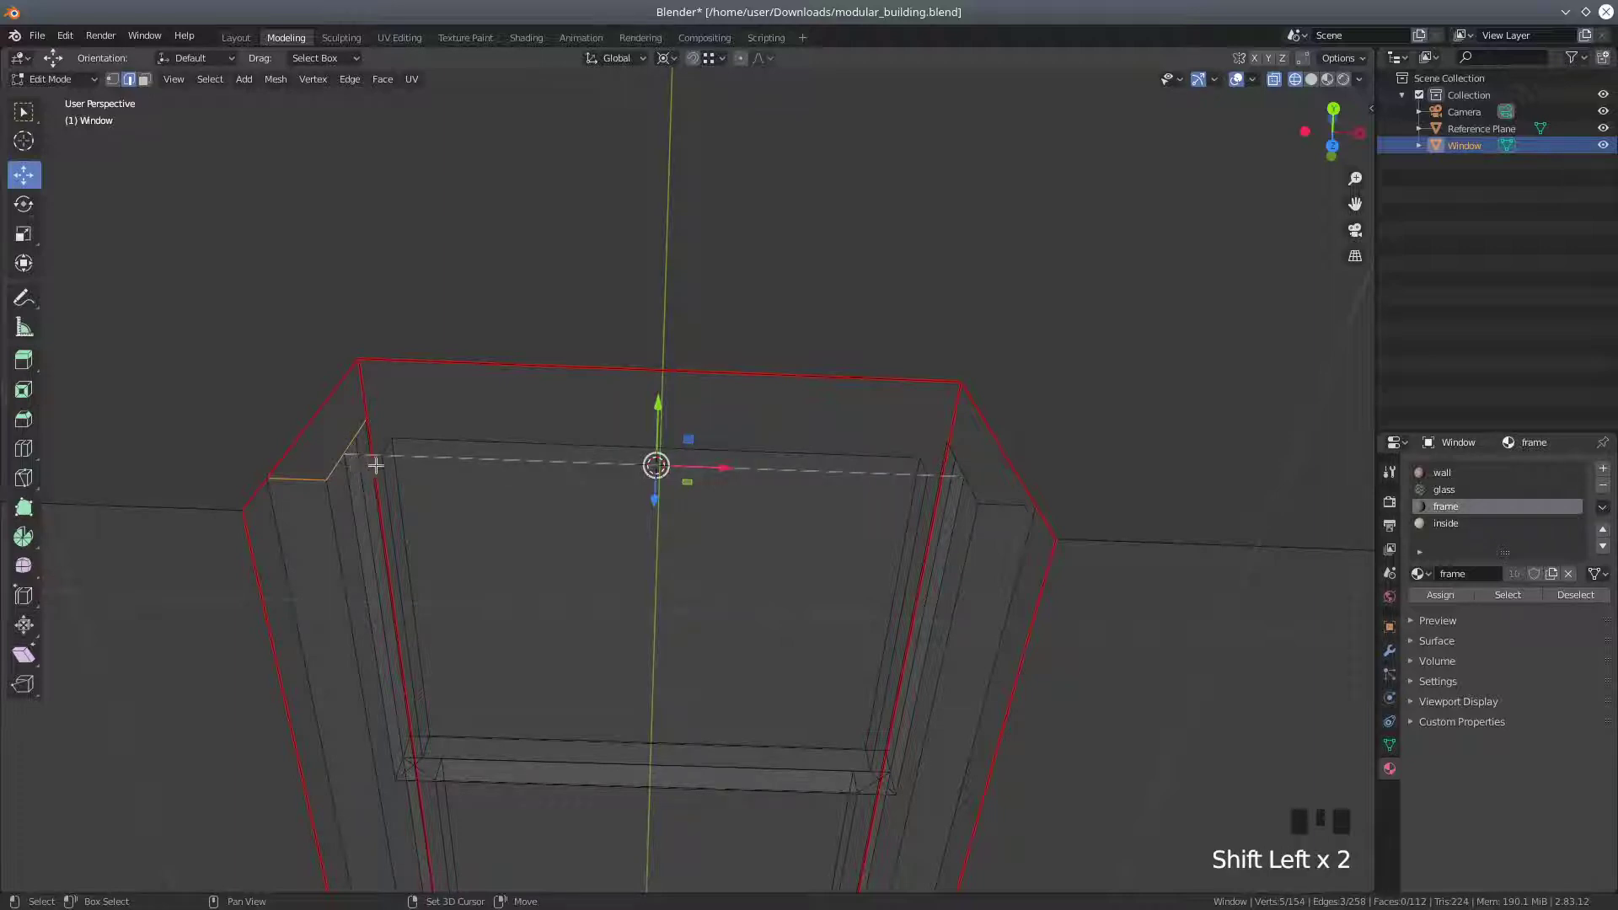
{"action": "left_click", "coordinate": [410, 455], "text": "shift"}
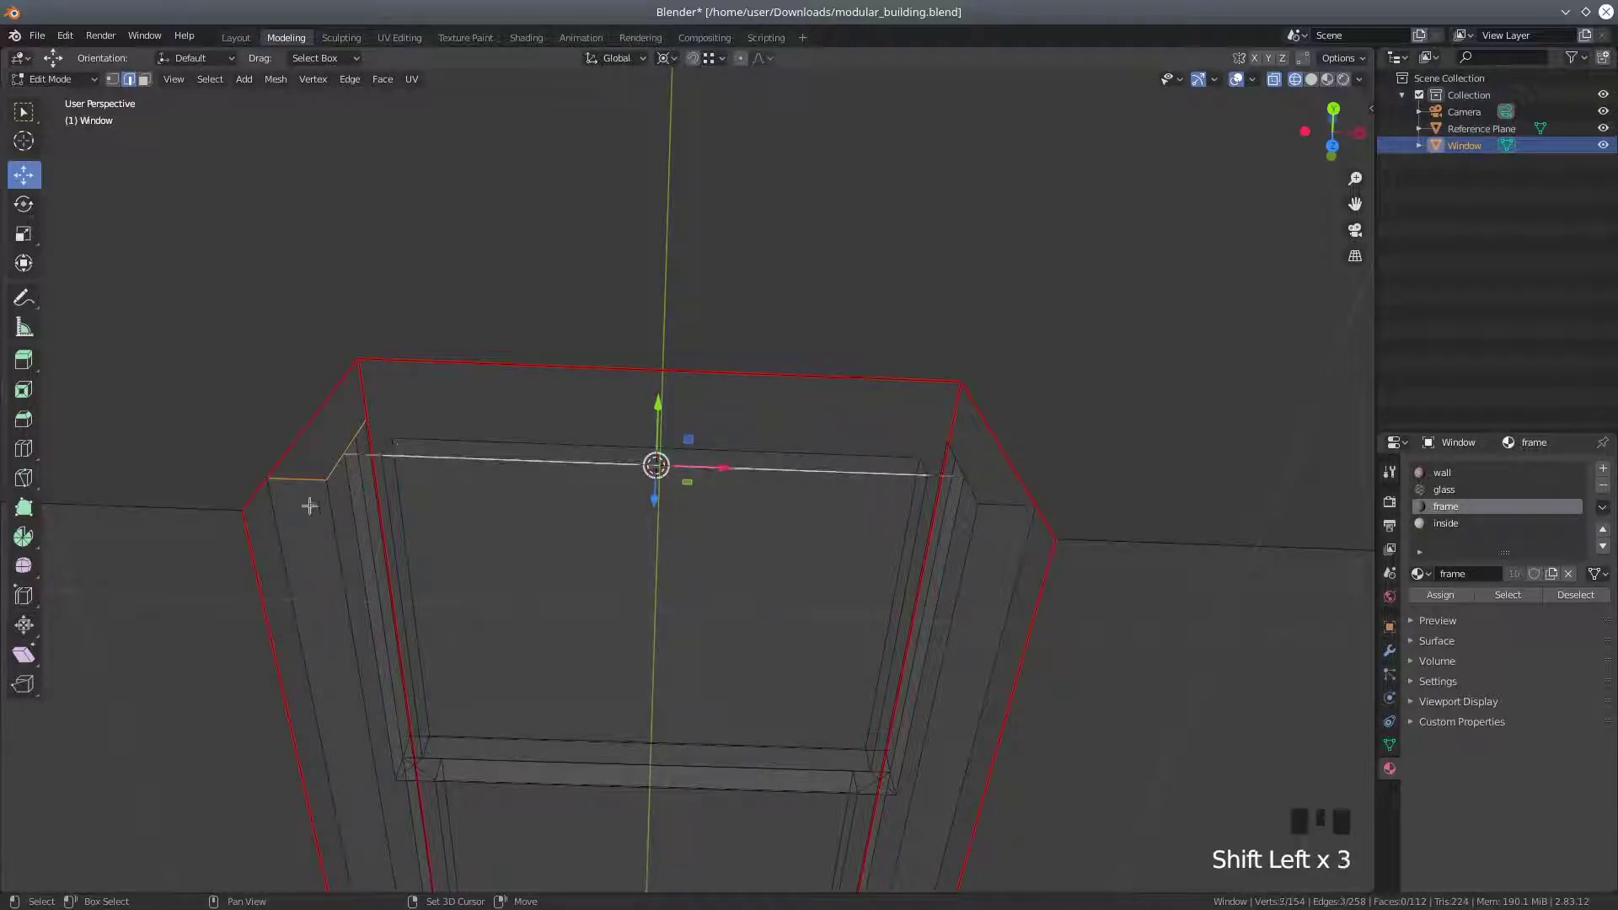
{"action": "left_click", "coordinate": [357, 456], "text": "shift"}
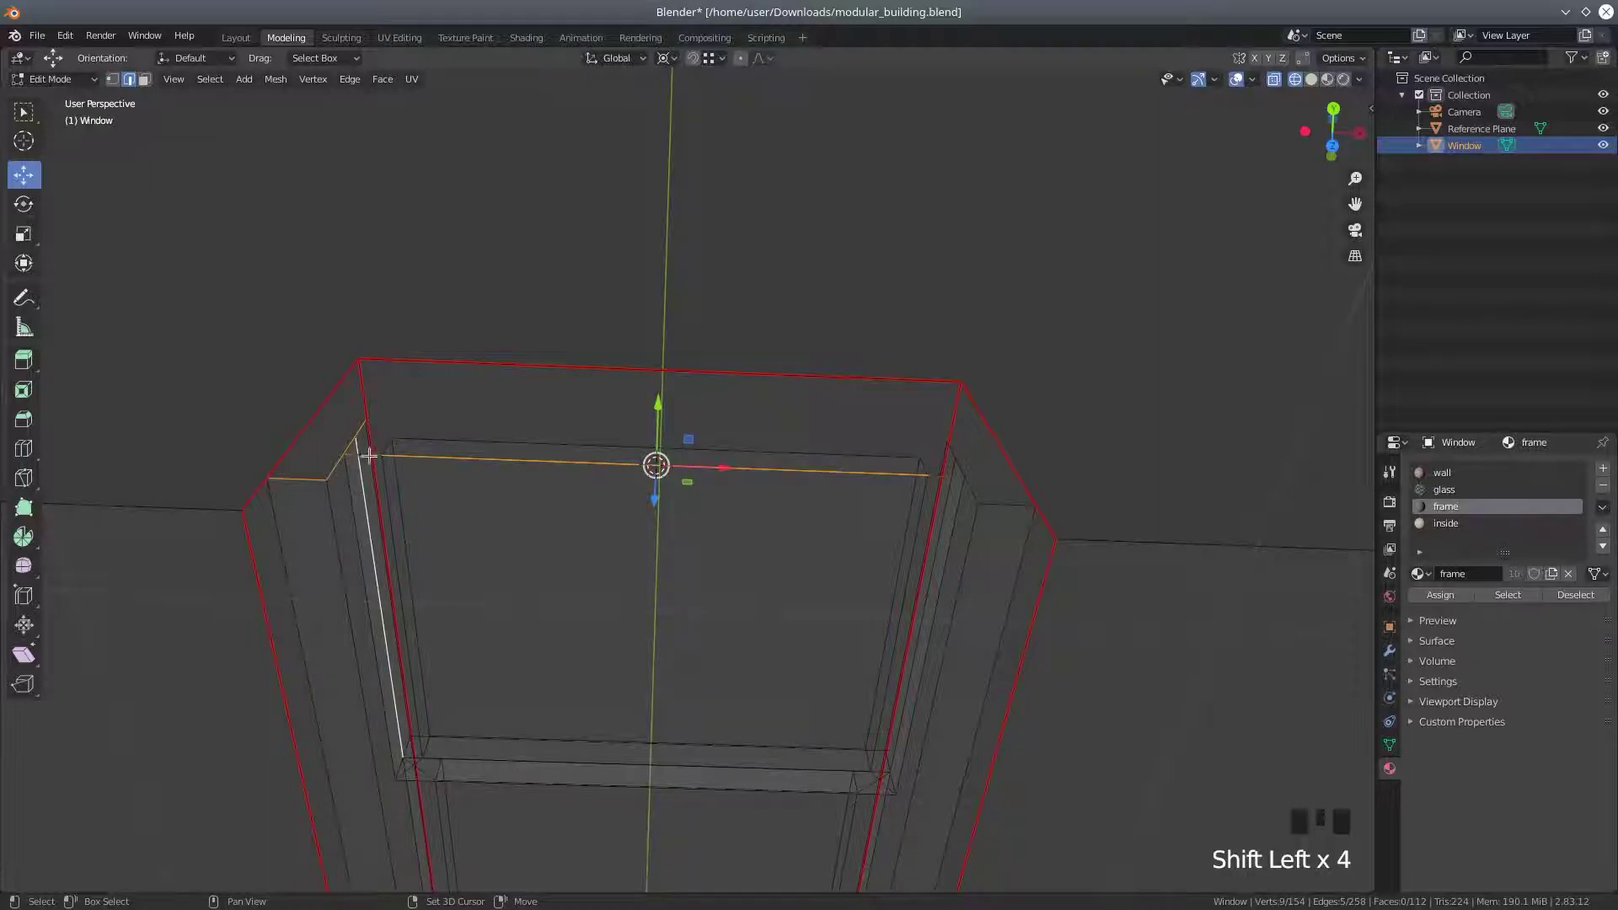
{"action": "left_click", "coordinate": [359, 449], "text": "shift"}
{"action": "left_click", "coordinate": [353, 455], "text": "shift"}
{"action": "left_click", "coordinate": [451, 456], "text": "shift"}
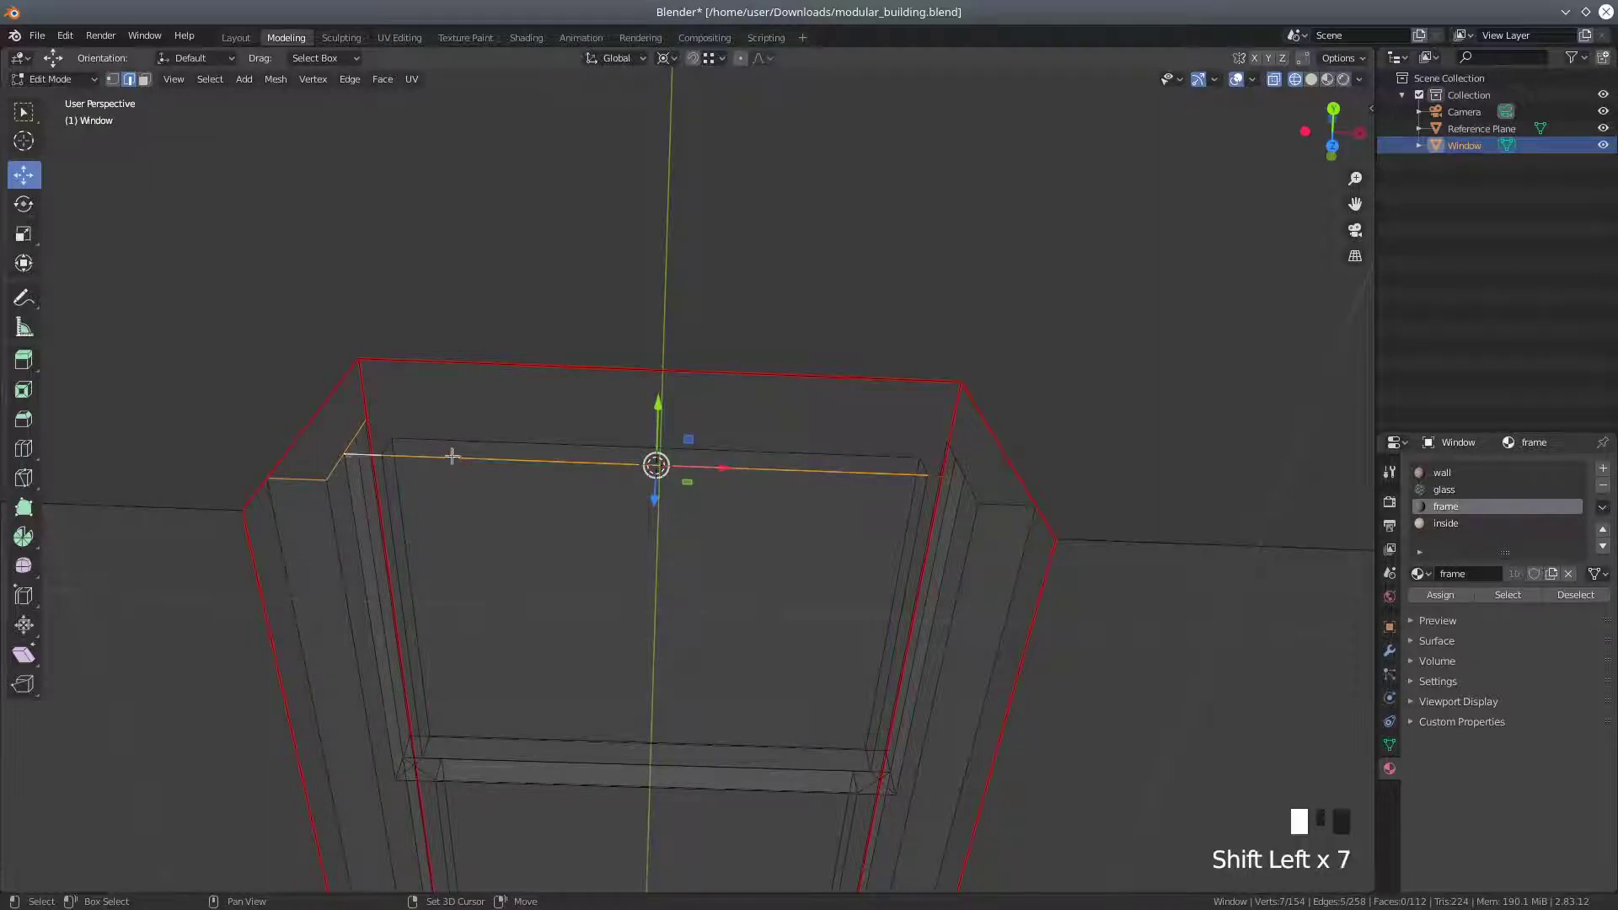
{"action": "left_click", "coordinate": [452, 456], "text": "shift"}
{"action": "left_click", "coordinate": [452, 456], "text": "shift"}
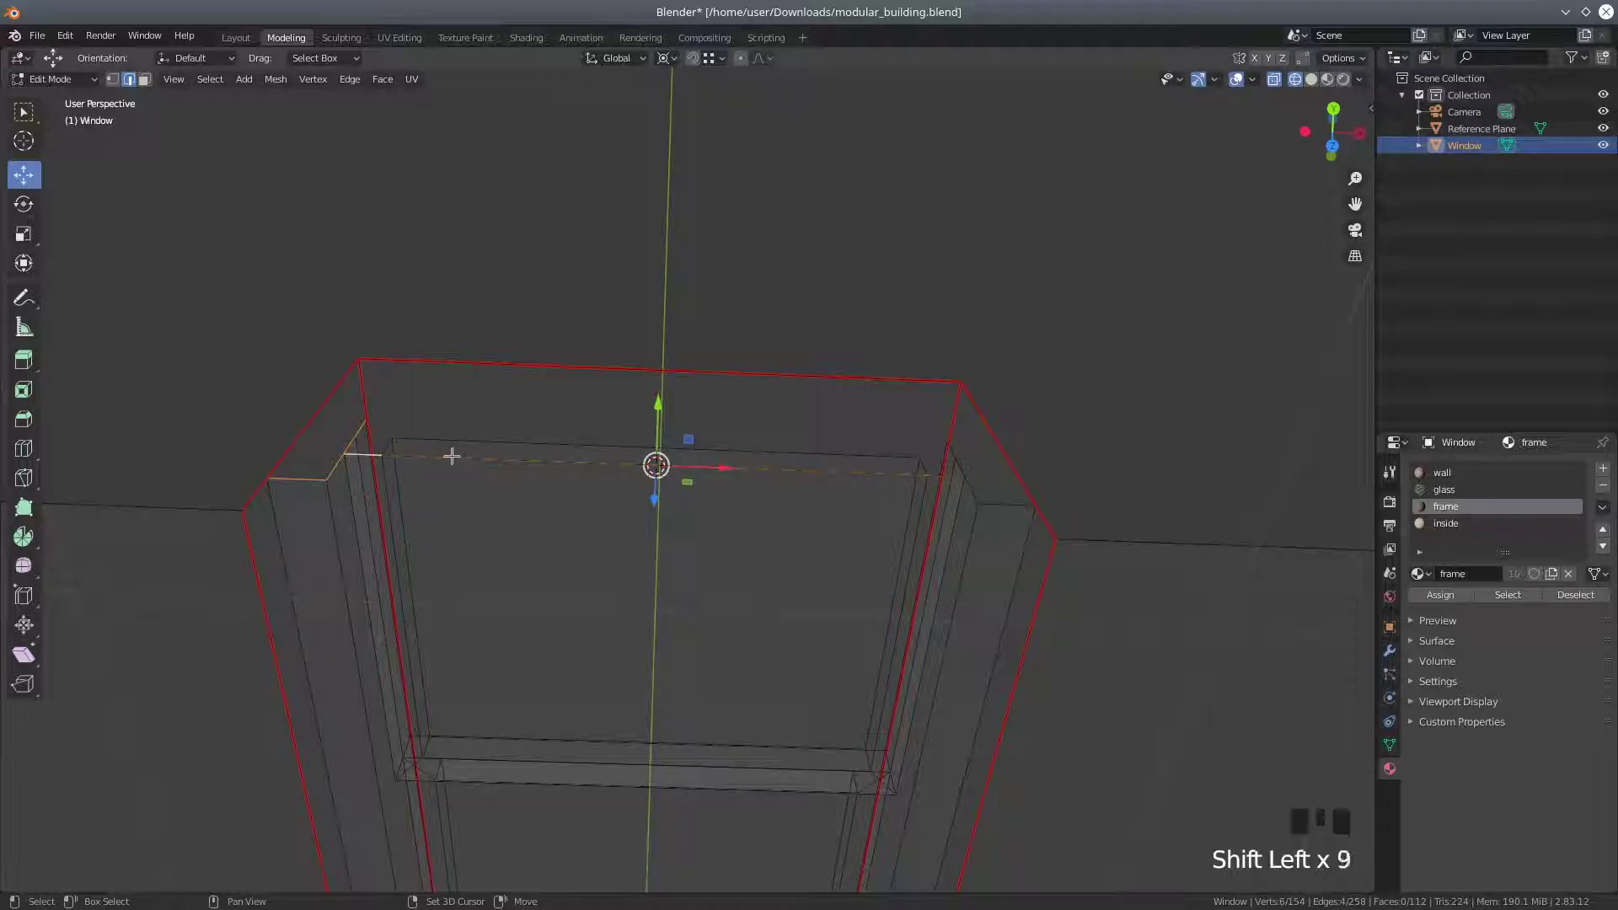
{"action": "left_click", "coordinate": [112, 80]}
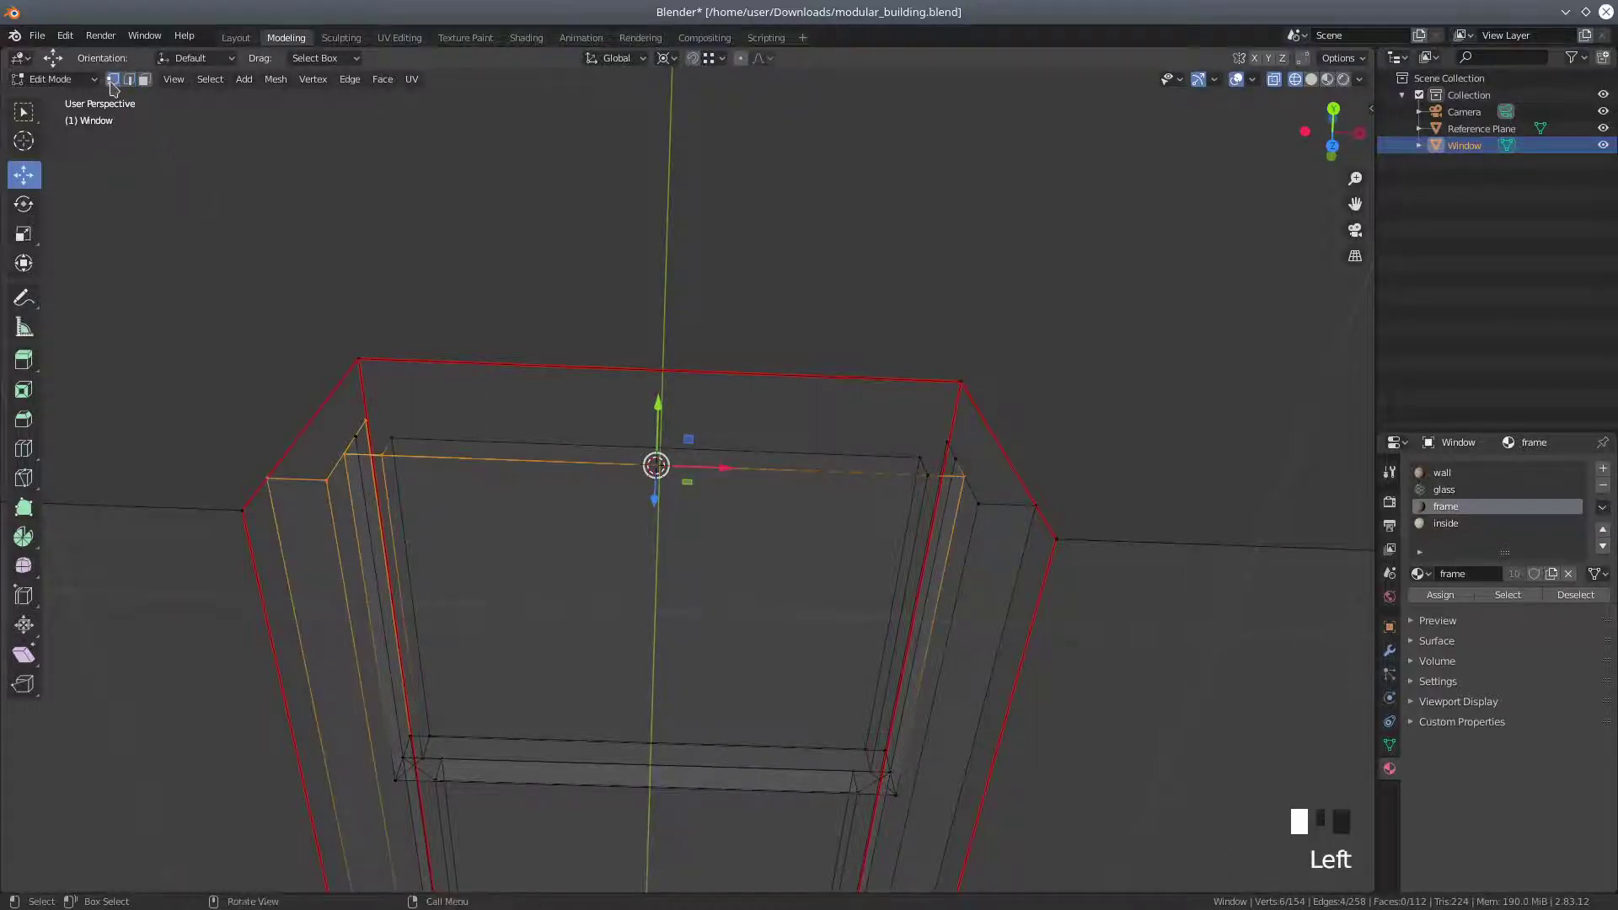
{"action": "middle_click", "coordinate": [963, 473], "text": "shift"}
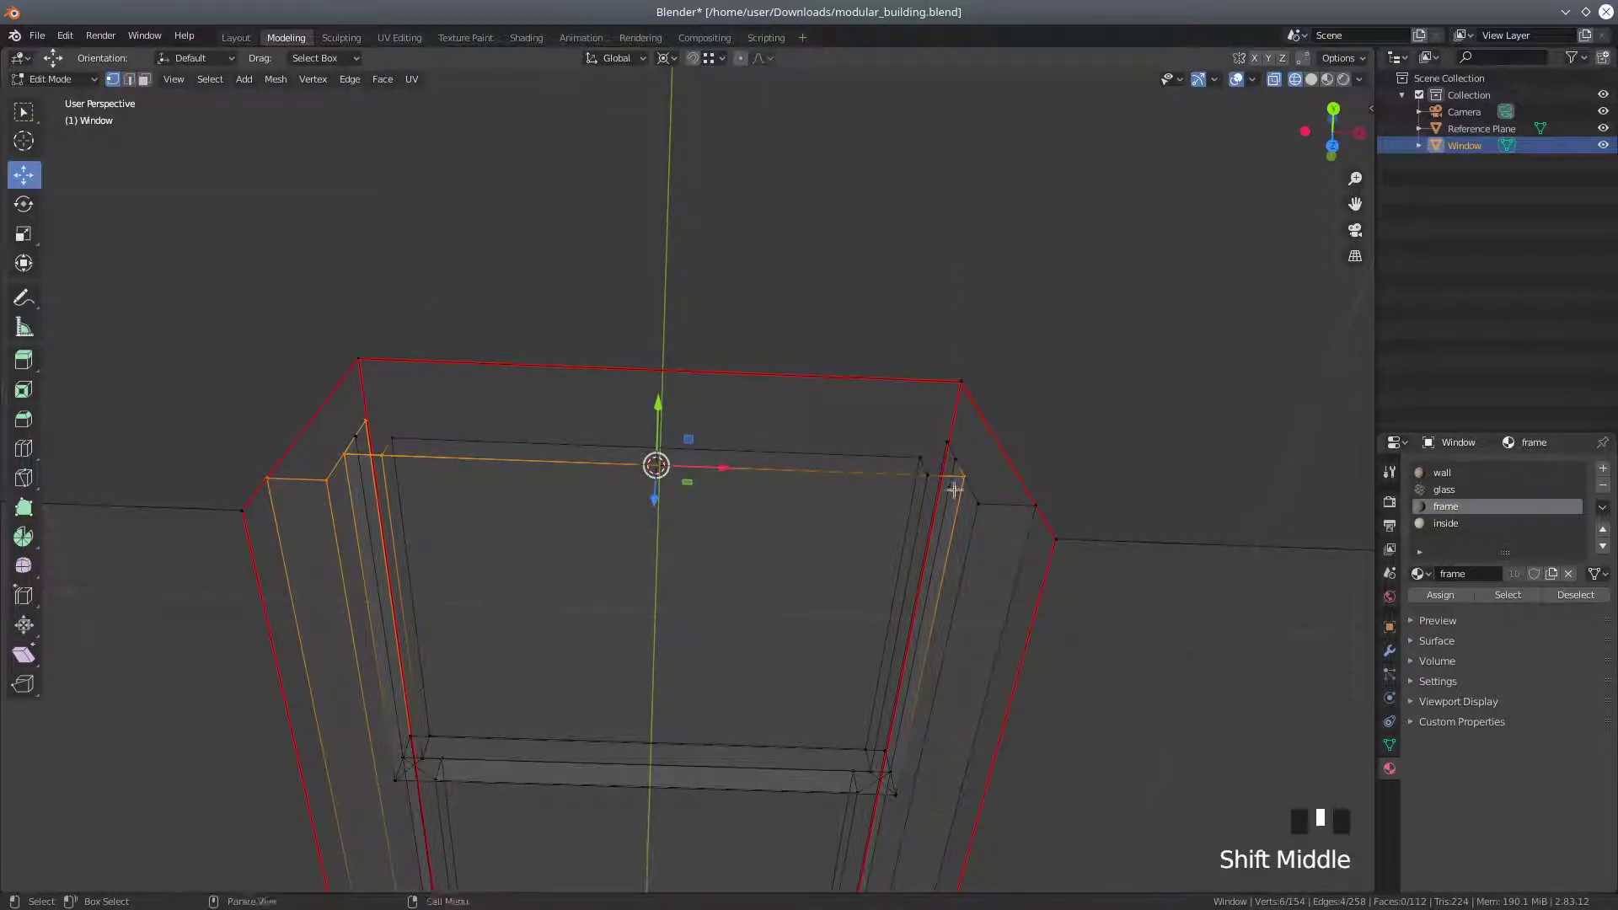
{"action": "key", "text": "b"}
{"action": "middle_click_drag", "start_coordinate": [946, 469], "coordinate": [965, 499]}
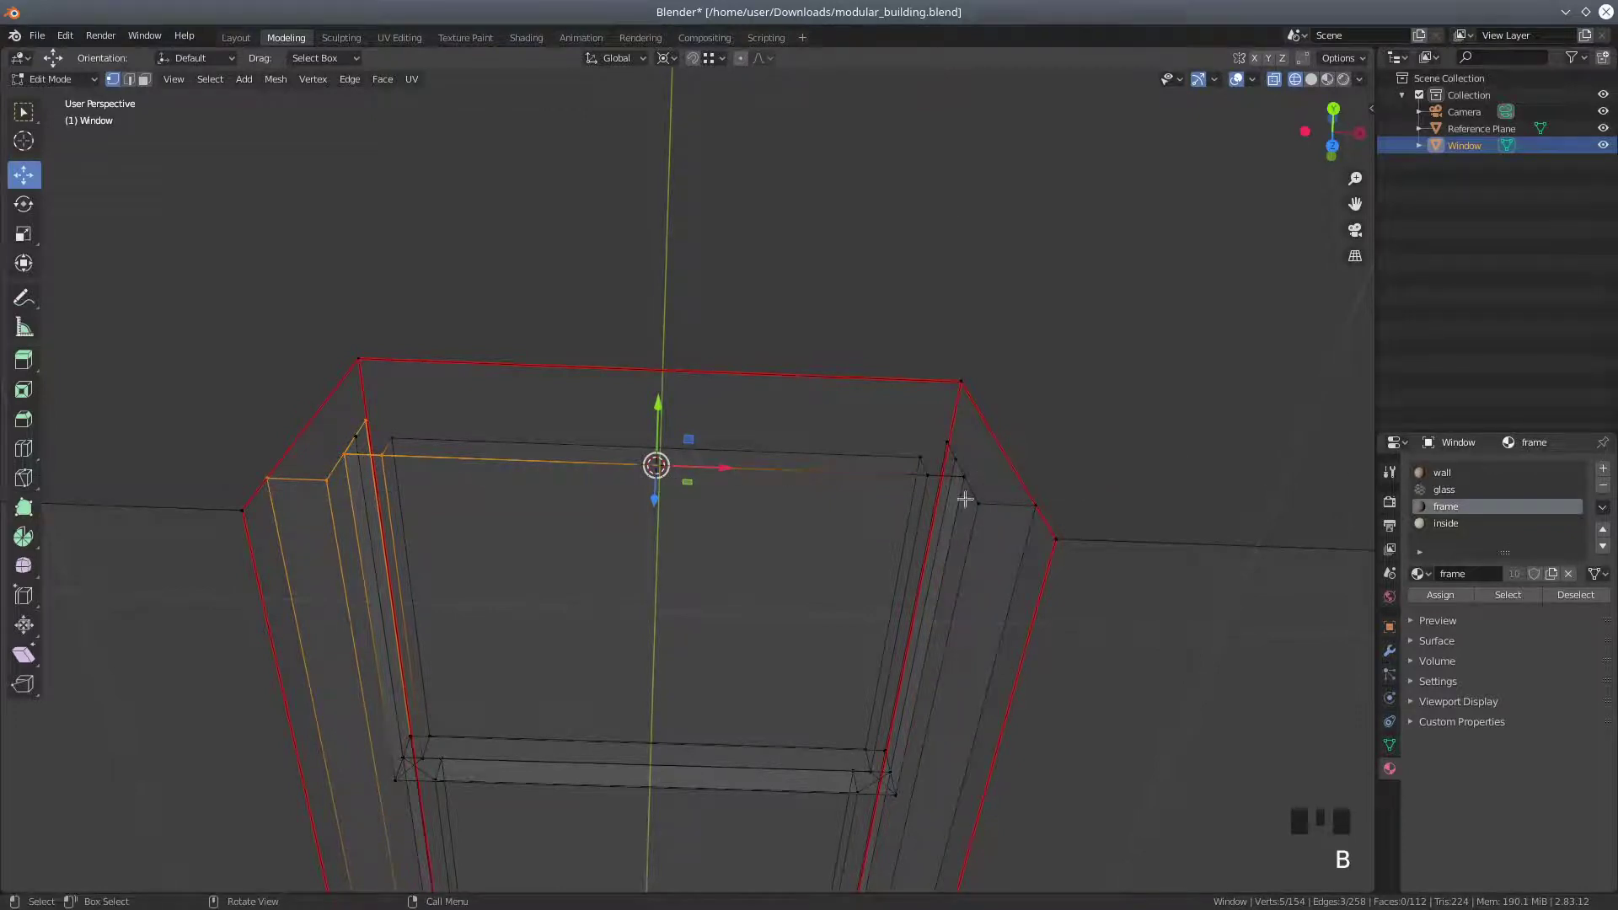
{"action": "scroll", "coordinate": [550, 571], "scroll_direction": "up", "scroll_amount": 1}
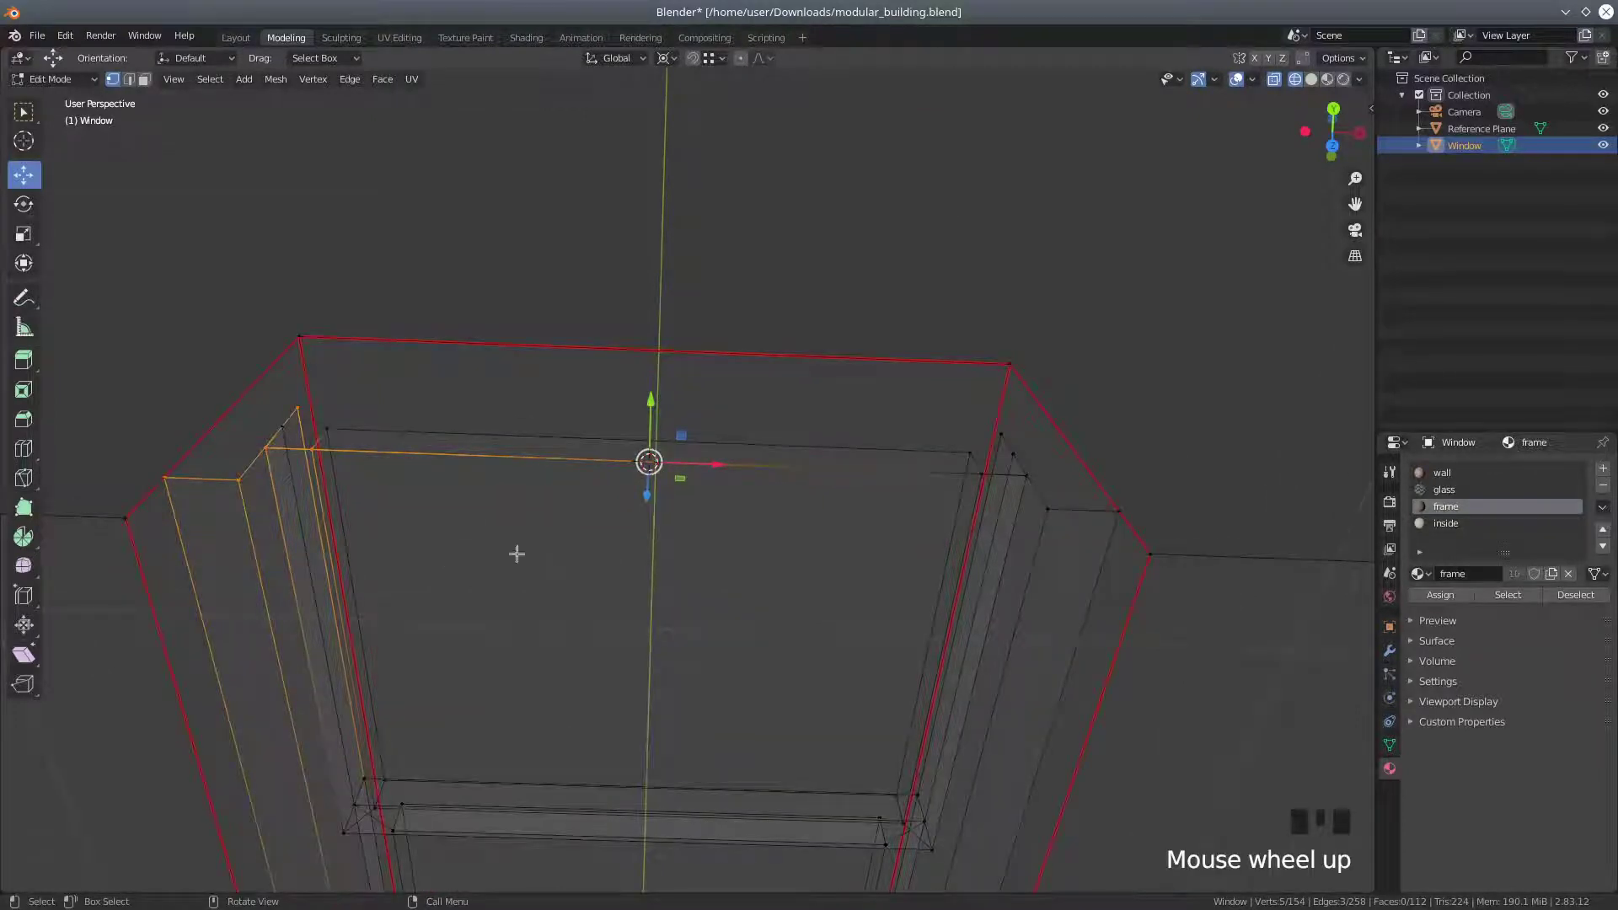
In edge select mode, add the short depth edge beside the glass and the top edge of the left wall reveal to the selection
{"action": "left_click", "coordinate": [128, 79]}
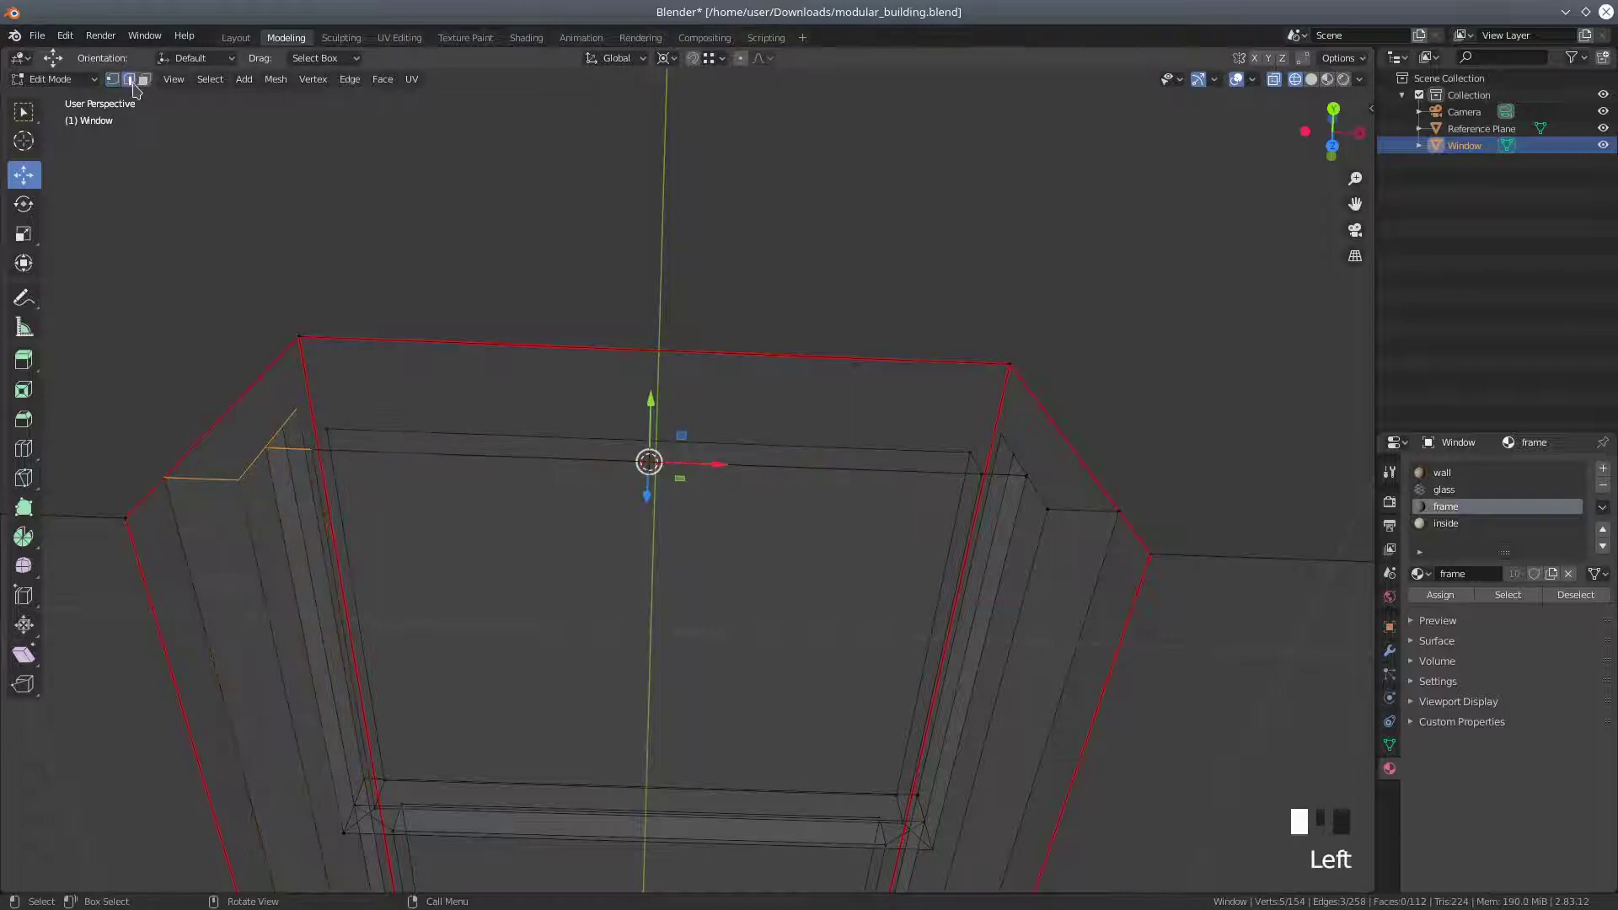
{"action": "left_click", "coordinate": [320, 435], "text": "shift"}
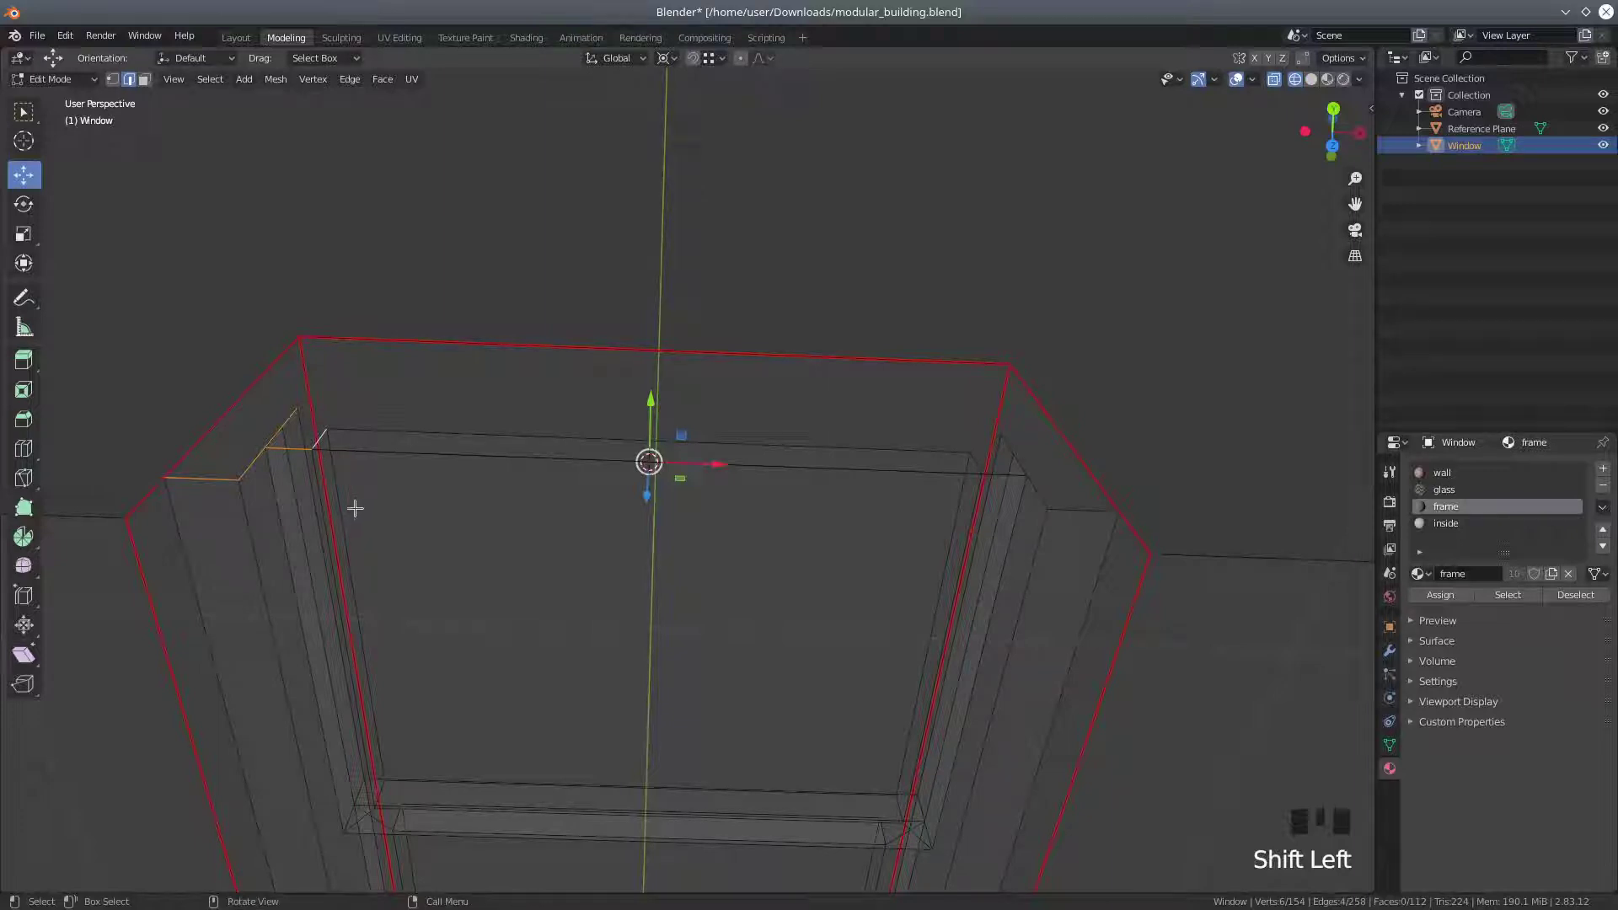
{"action": "scroll", "coordinate": [344, 517], "scroll_direction": "down", "scroll_amount": 2}
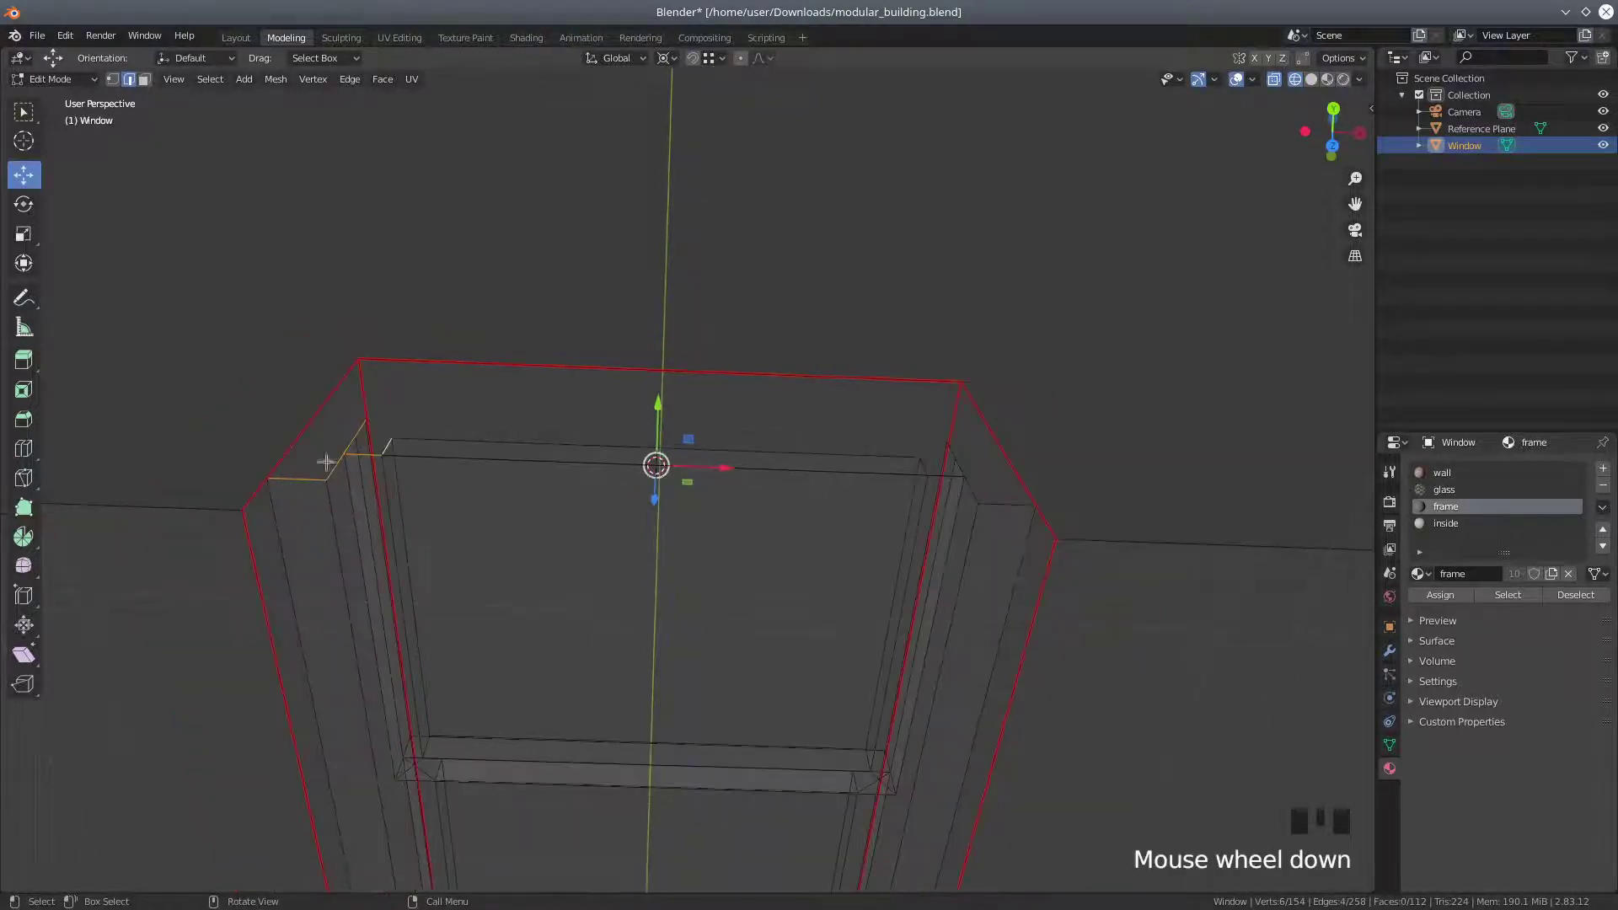
{"action": "left_click", "coordinate": [305, 422], "text": "shift"}
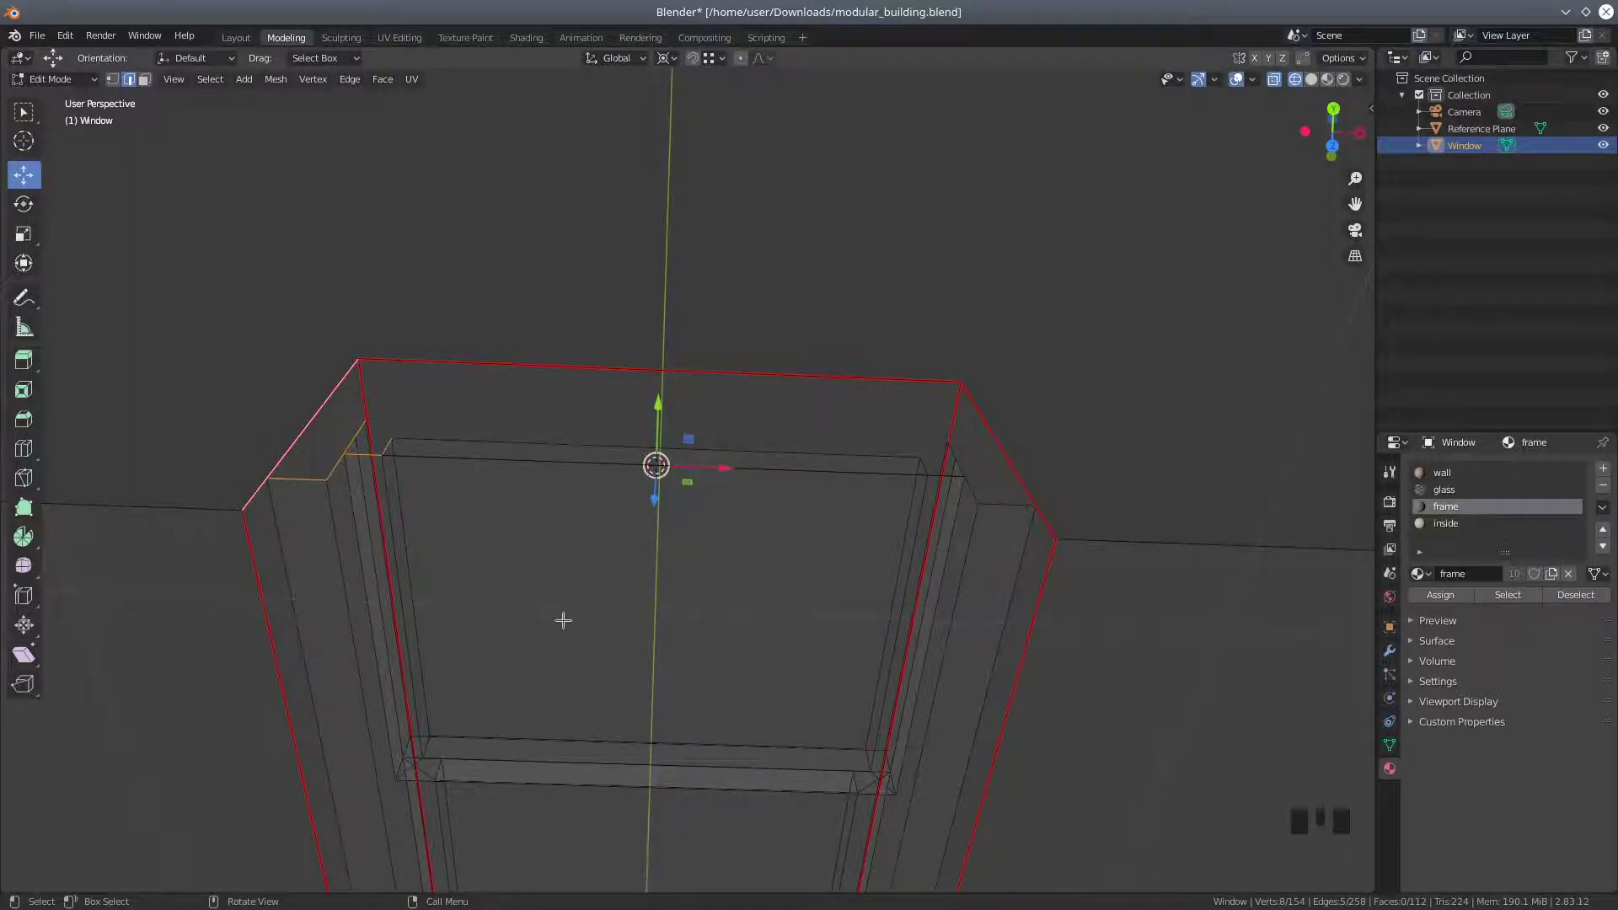
From the top view, Spin the selected profile edges about 172° around the 3D cursor to form an arch above the window
{"action": "middle_click_drag", "start_coordinate": [563, 620], "coordinate": [563, 607]}
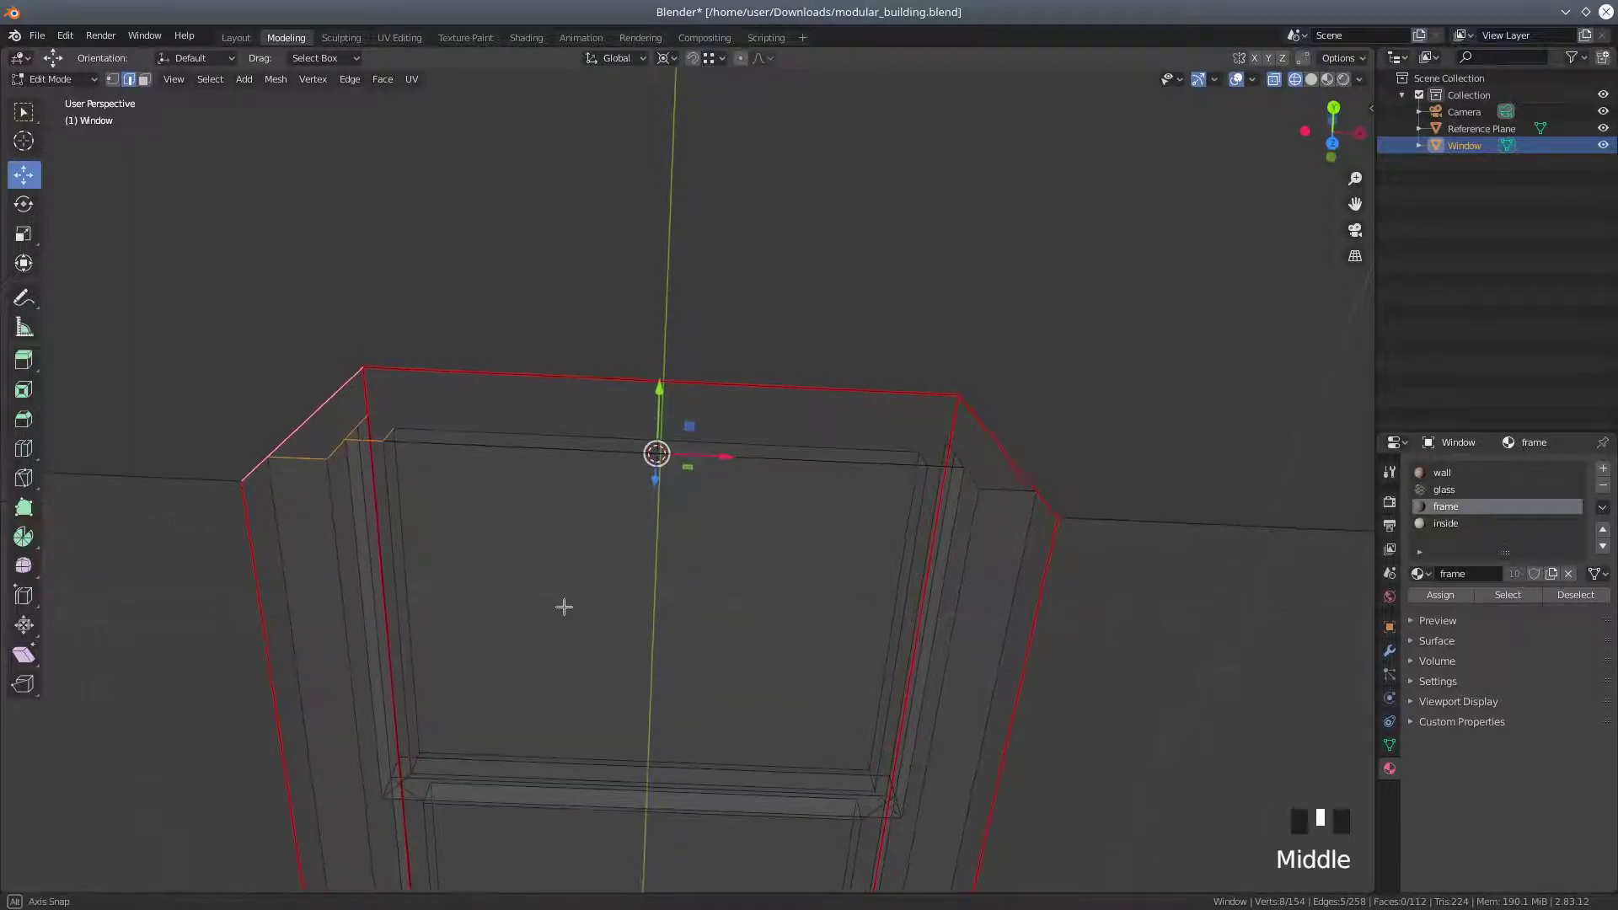
{"action": "left_click", "coordinate": [1336, 144]}
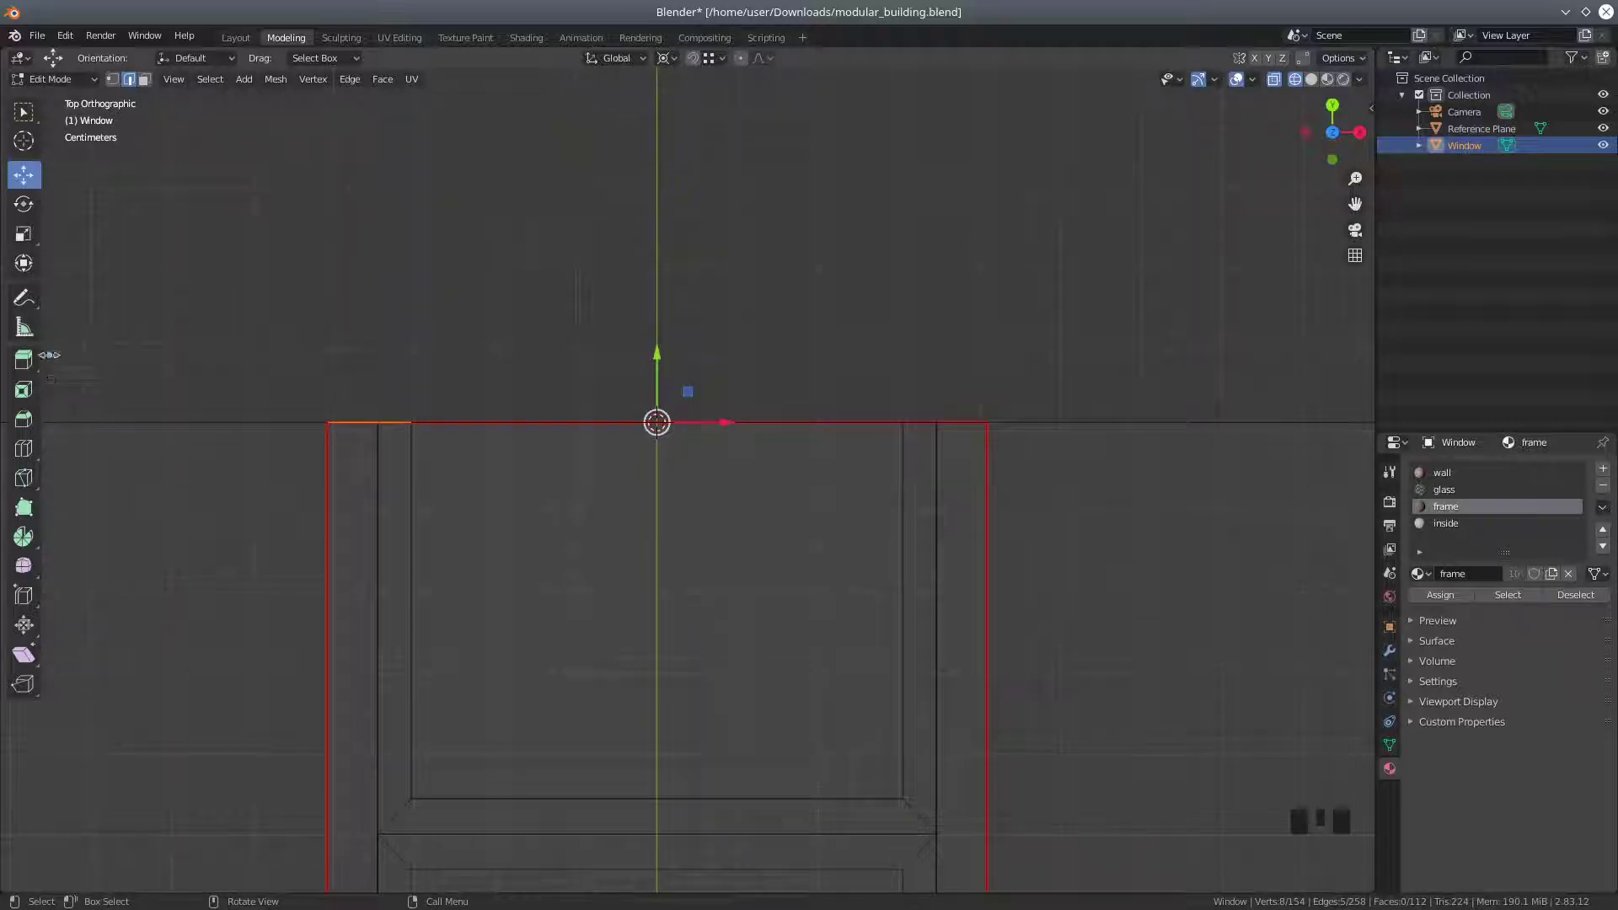
{"action": "left_click", "coordinate": [23, 538]}
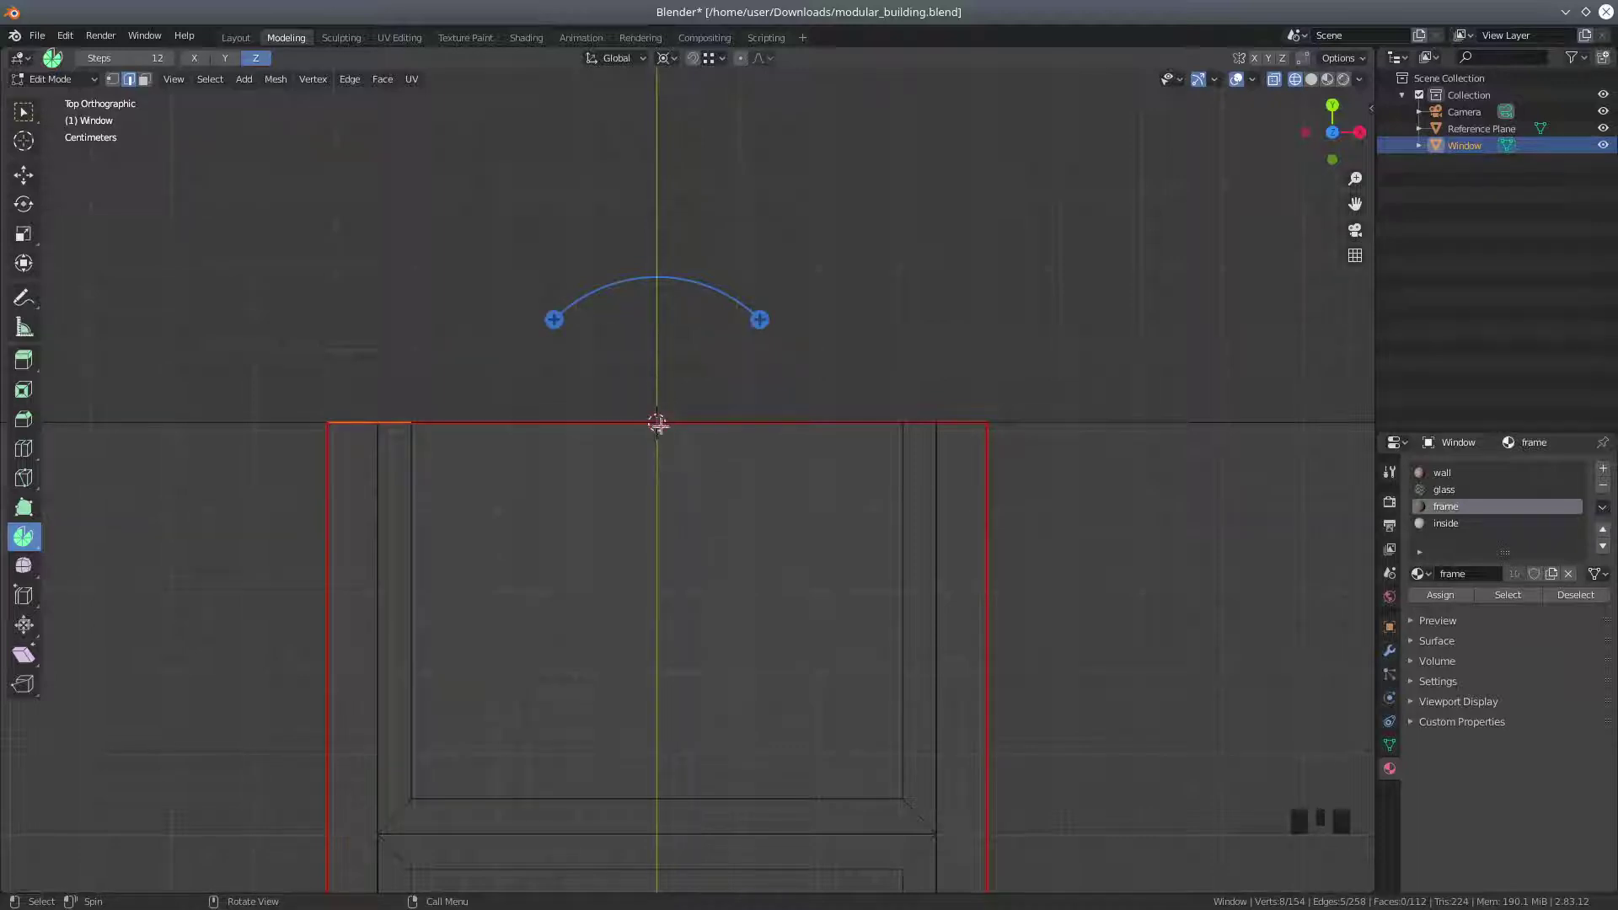
{"action": "left_click_drag", "start_coordinate": [553, 318], "coordinate": [923, 612]}
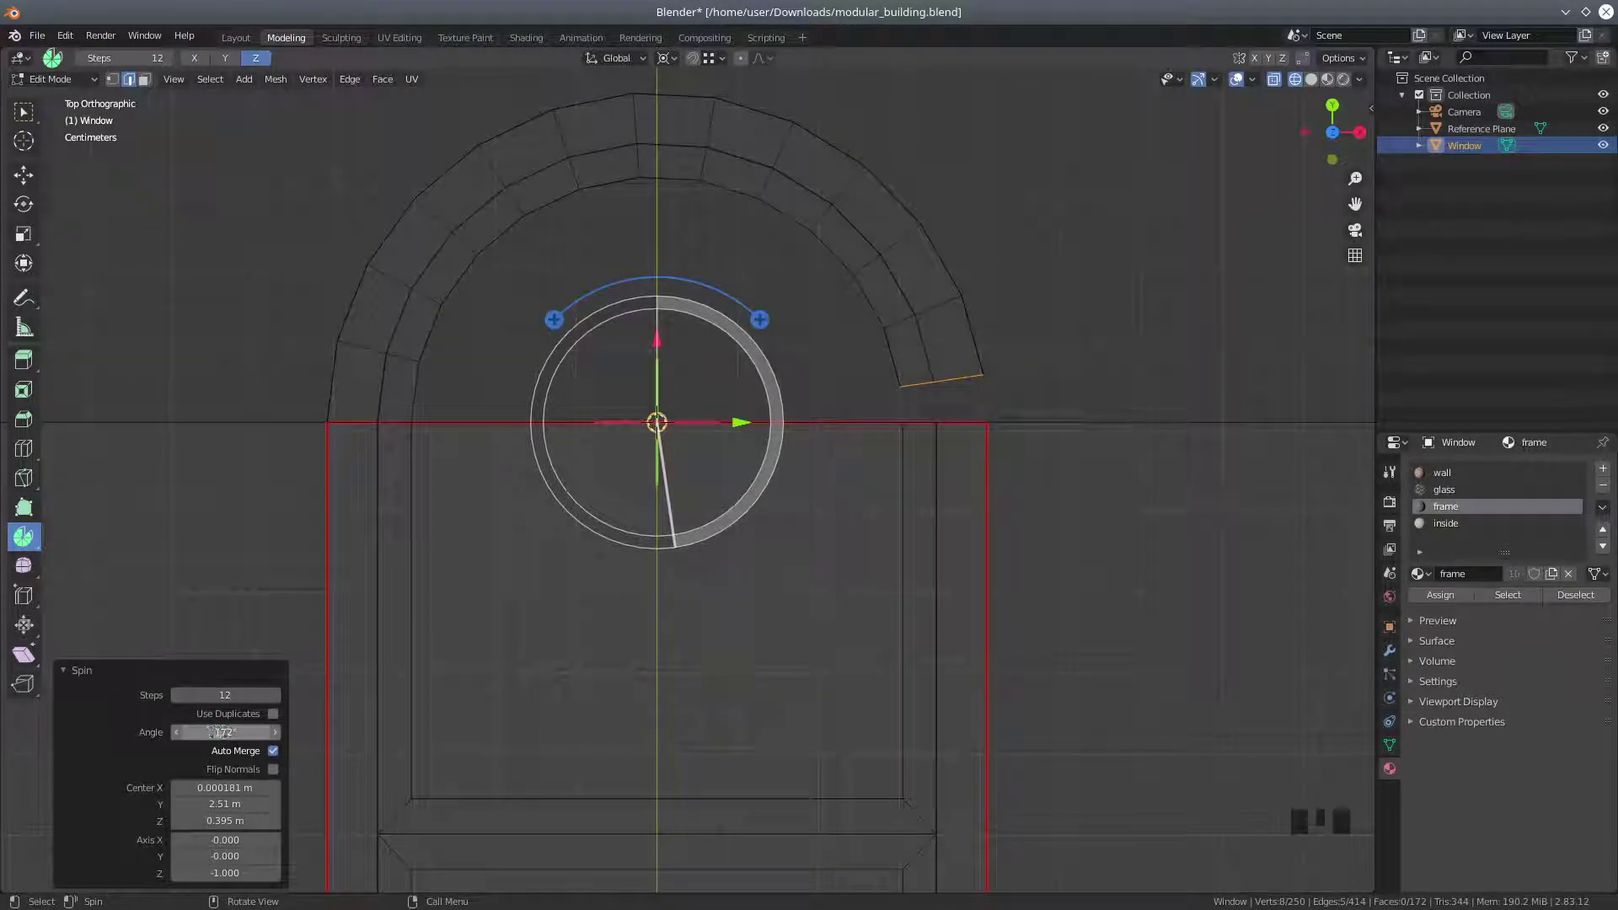
Set the Spin angle to -180° and enable Flip Normals for the arch
{"action": "left_click", "coordinate": [224, 731]}
{"action": "type", "text": "1"}
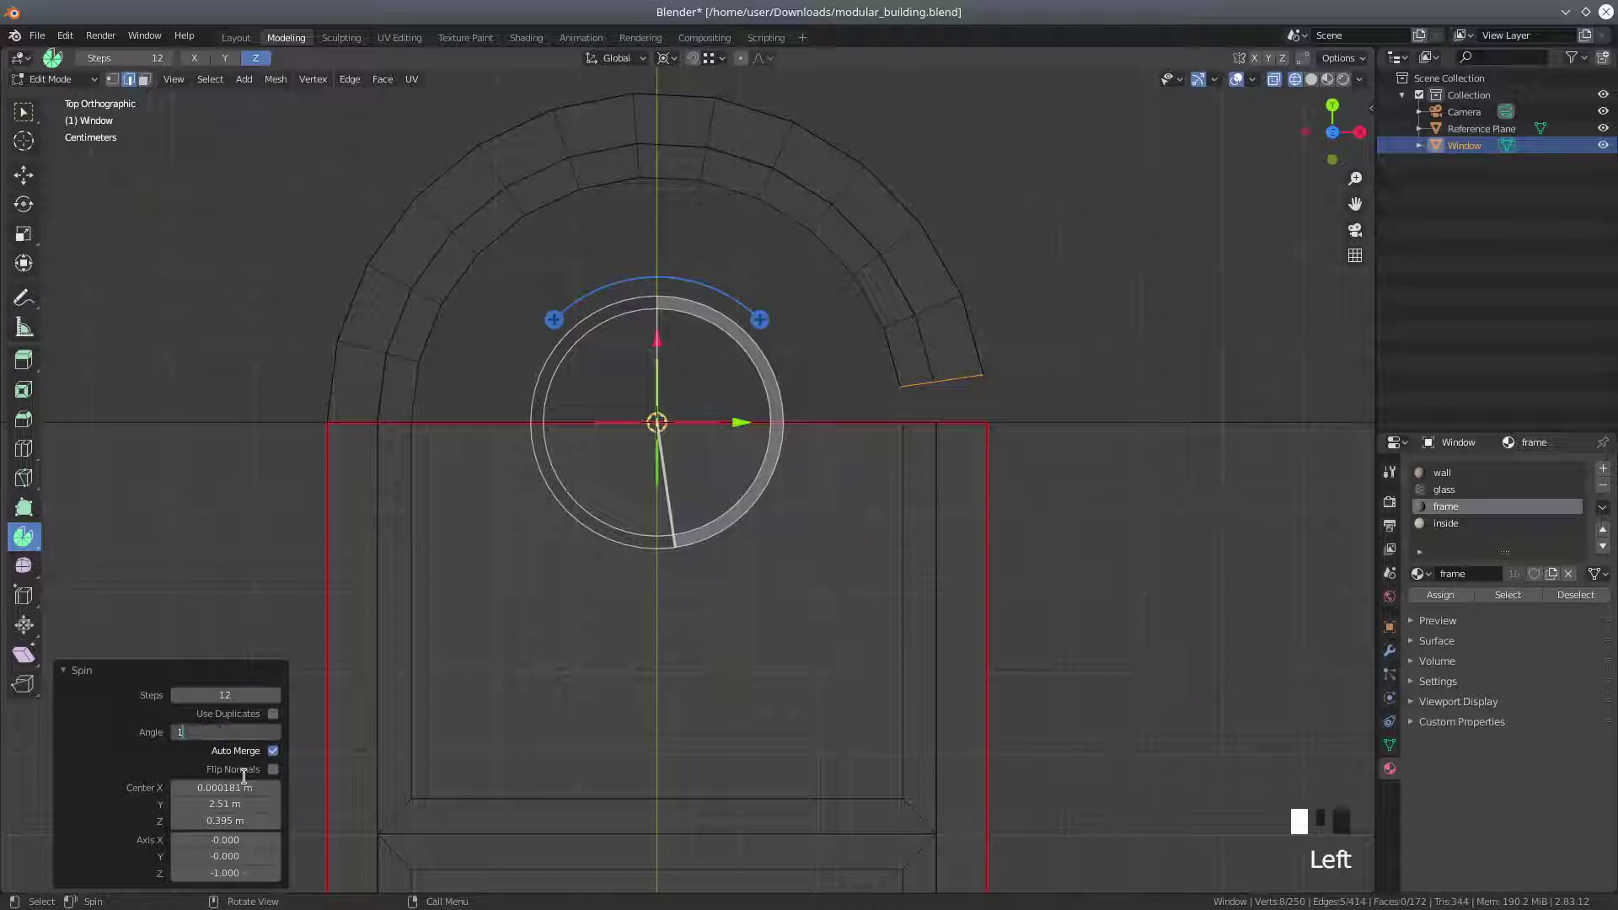
{"action": "type", "text": "80d"}
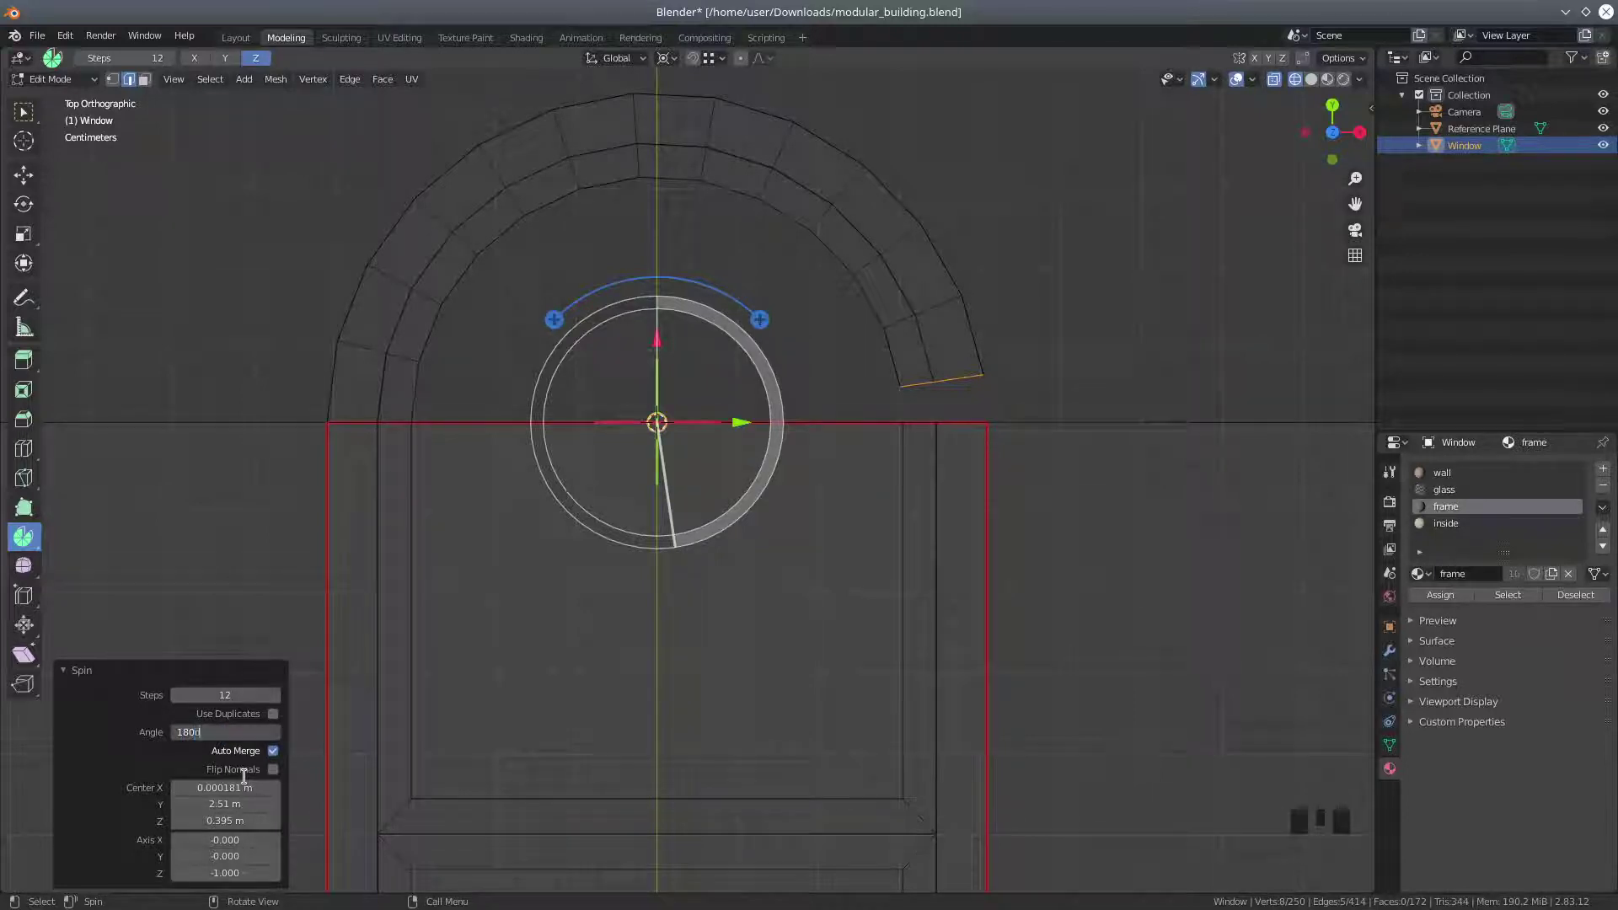
{"action": "key", "text": "Return"}
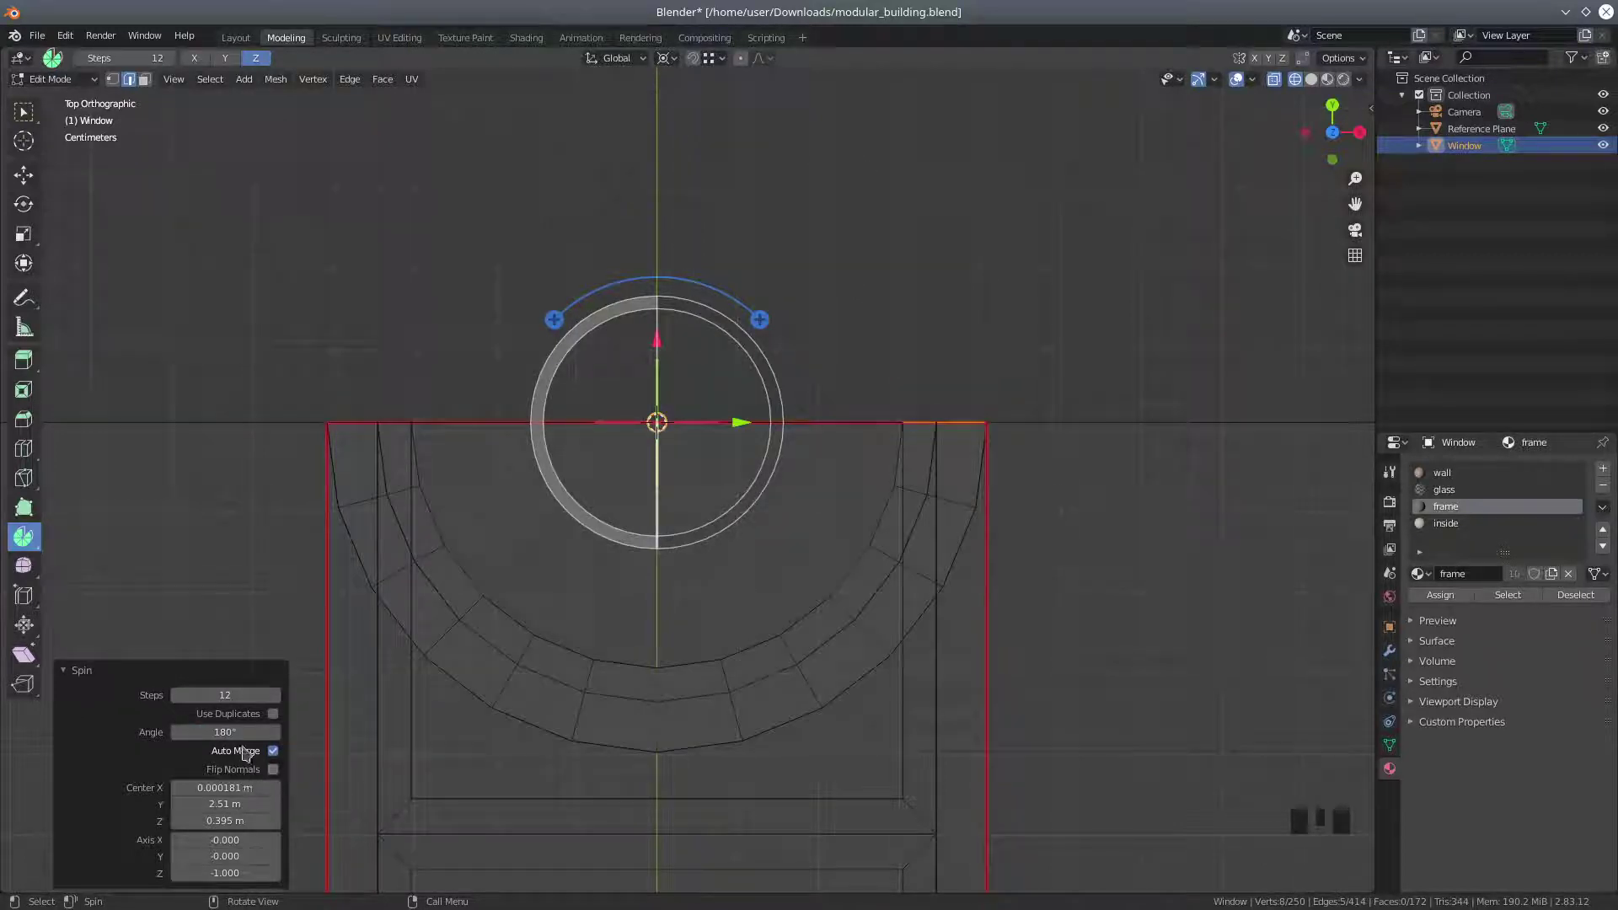
{"action": "left_click", "coordinate": [205, 732]}
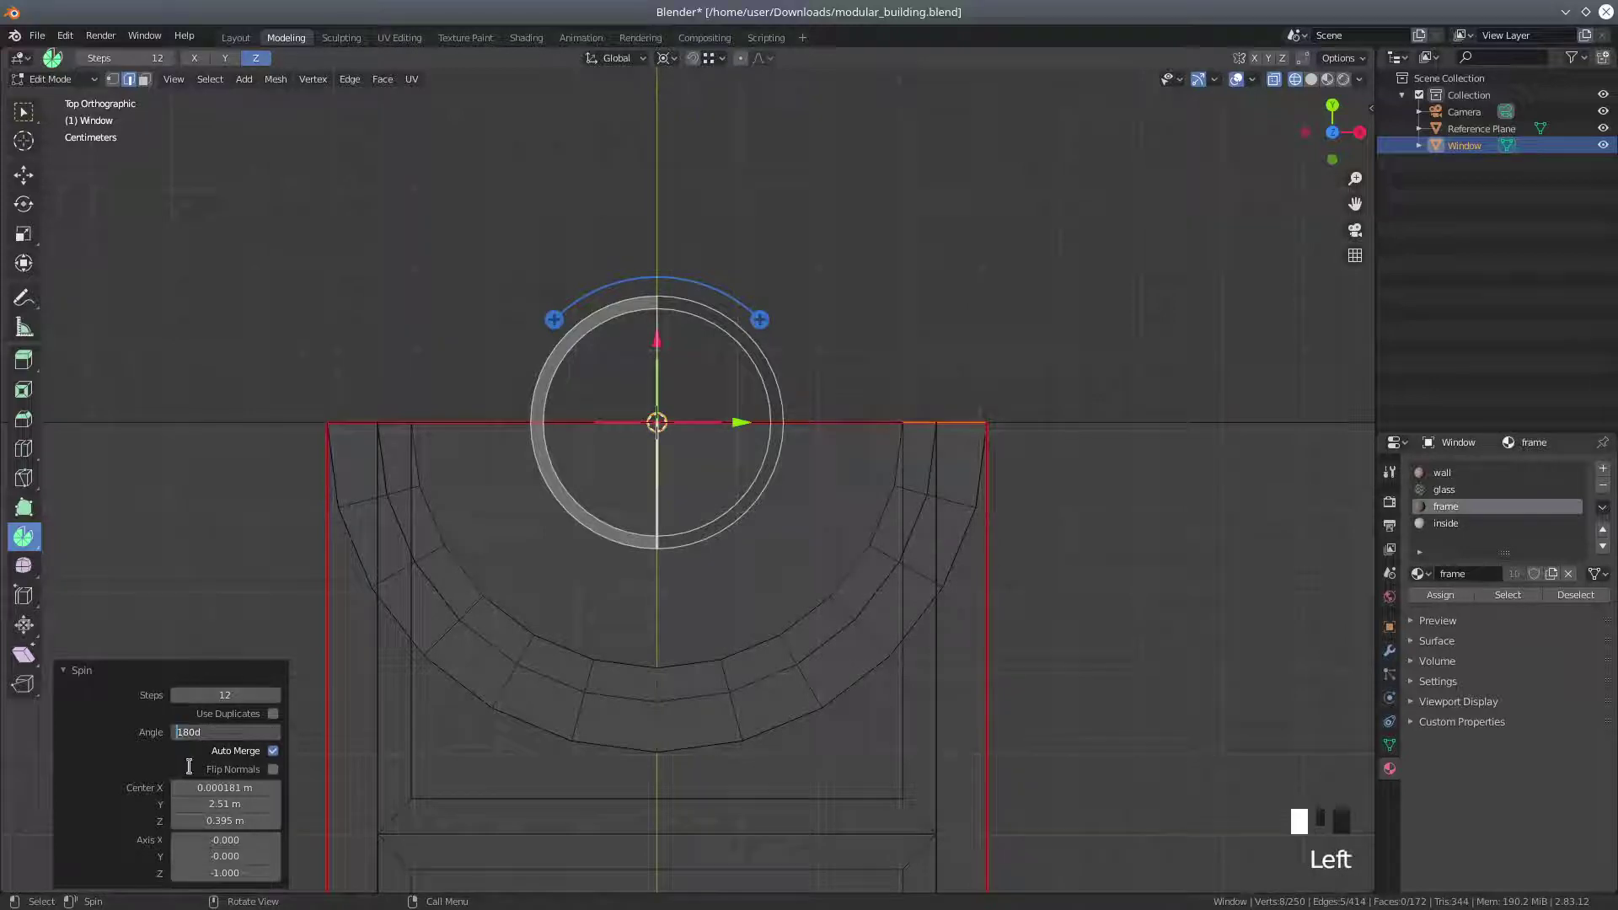
{"action": "type", "text": "-"}
{"action": "key", "text": "Return"}
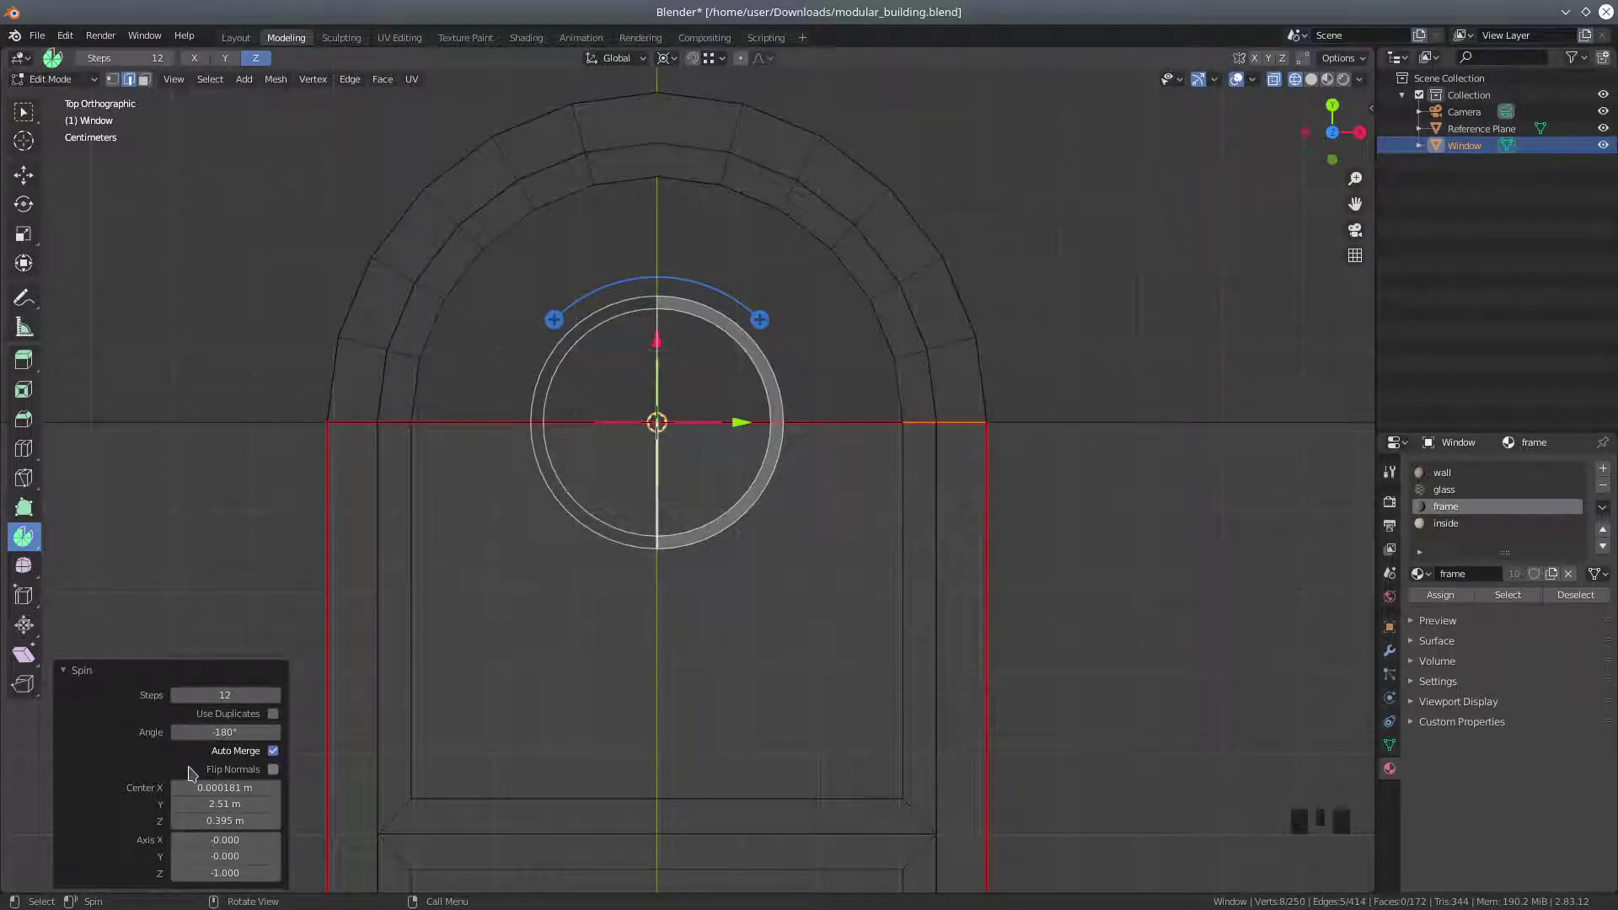
{"action": "key", "text": "Return"}
In vertex select mode, box-select the vertices where the arch's right end meets the window frame and merge them by distance
{"action": "middle_click_drag", "start_coordinate": [858, 511], "coordinate": [835, 545]}
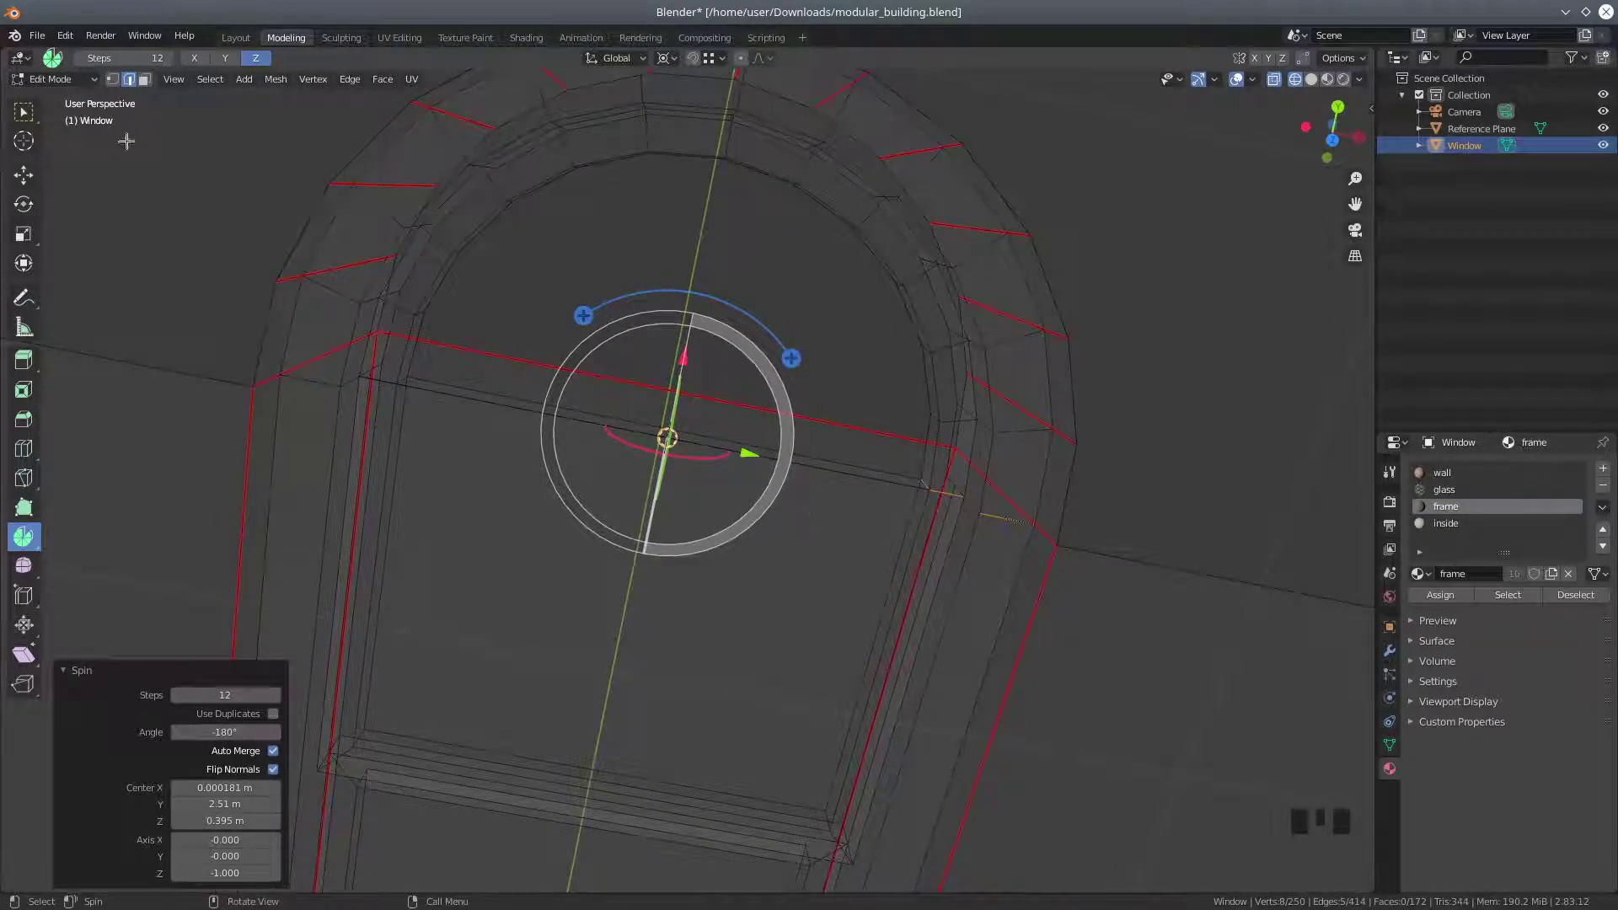
{"action": "left_click", "coordinate": [112, 80]}
{"action": "middle_click_drag", "start_coordinate": [912, 560], "coordinate": [892, 564]}
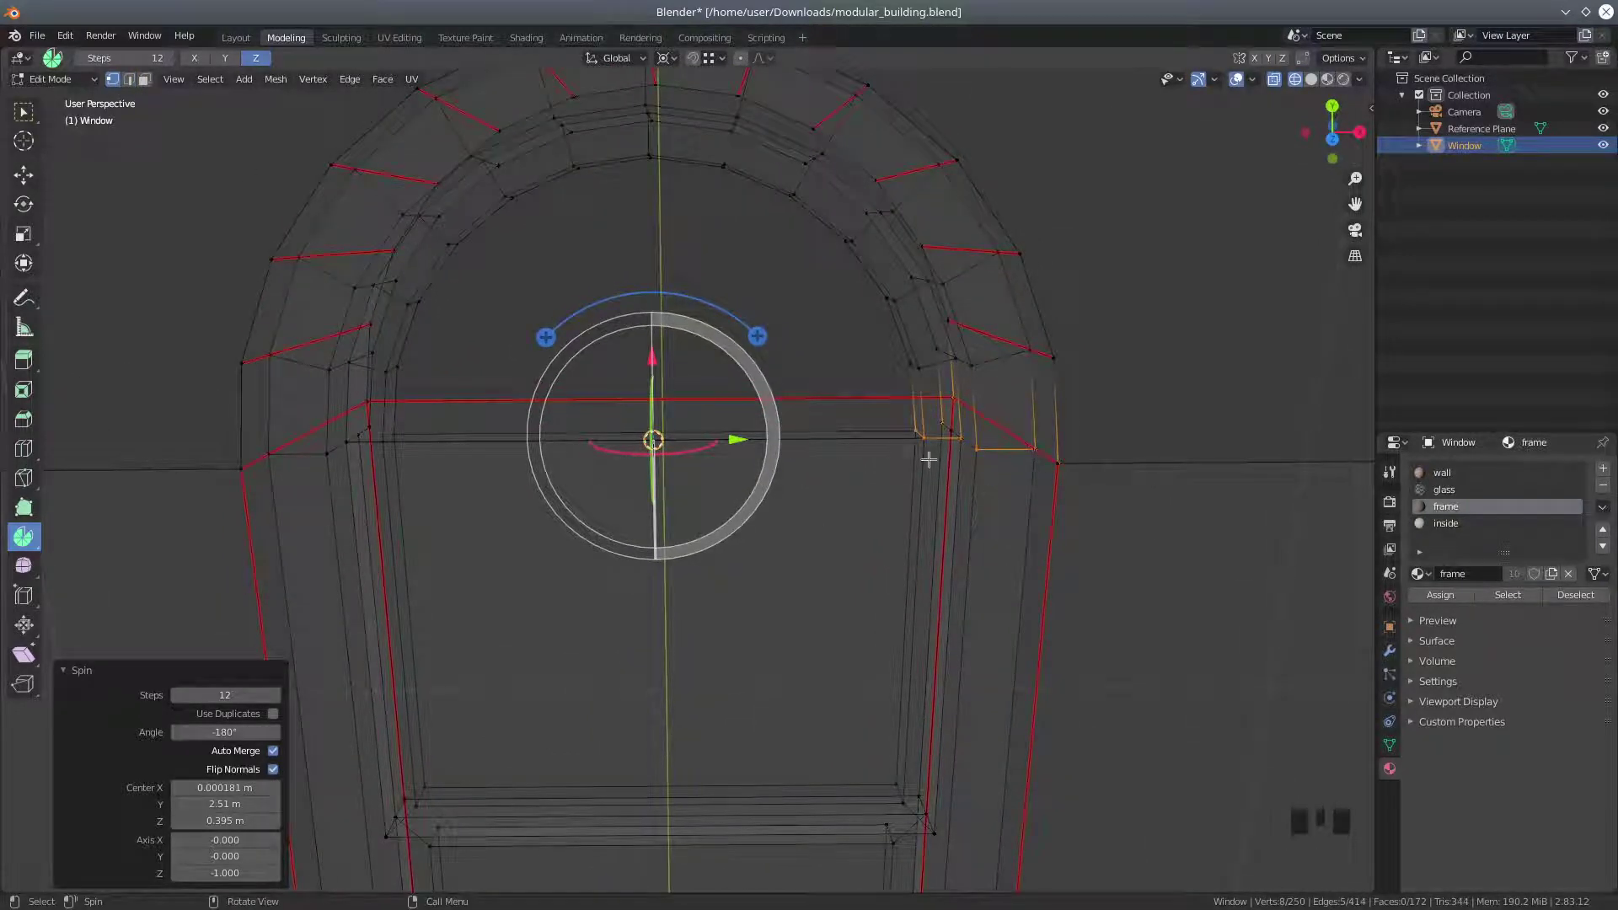
{"action": "key", "text": "a"}
{"action": "key", "text": "a"}
{"action": "key", "text": "a"}
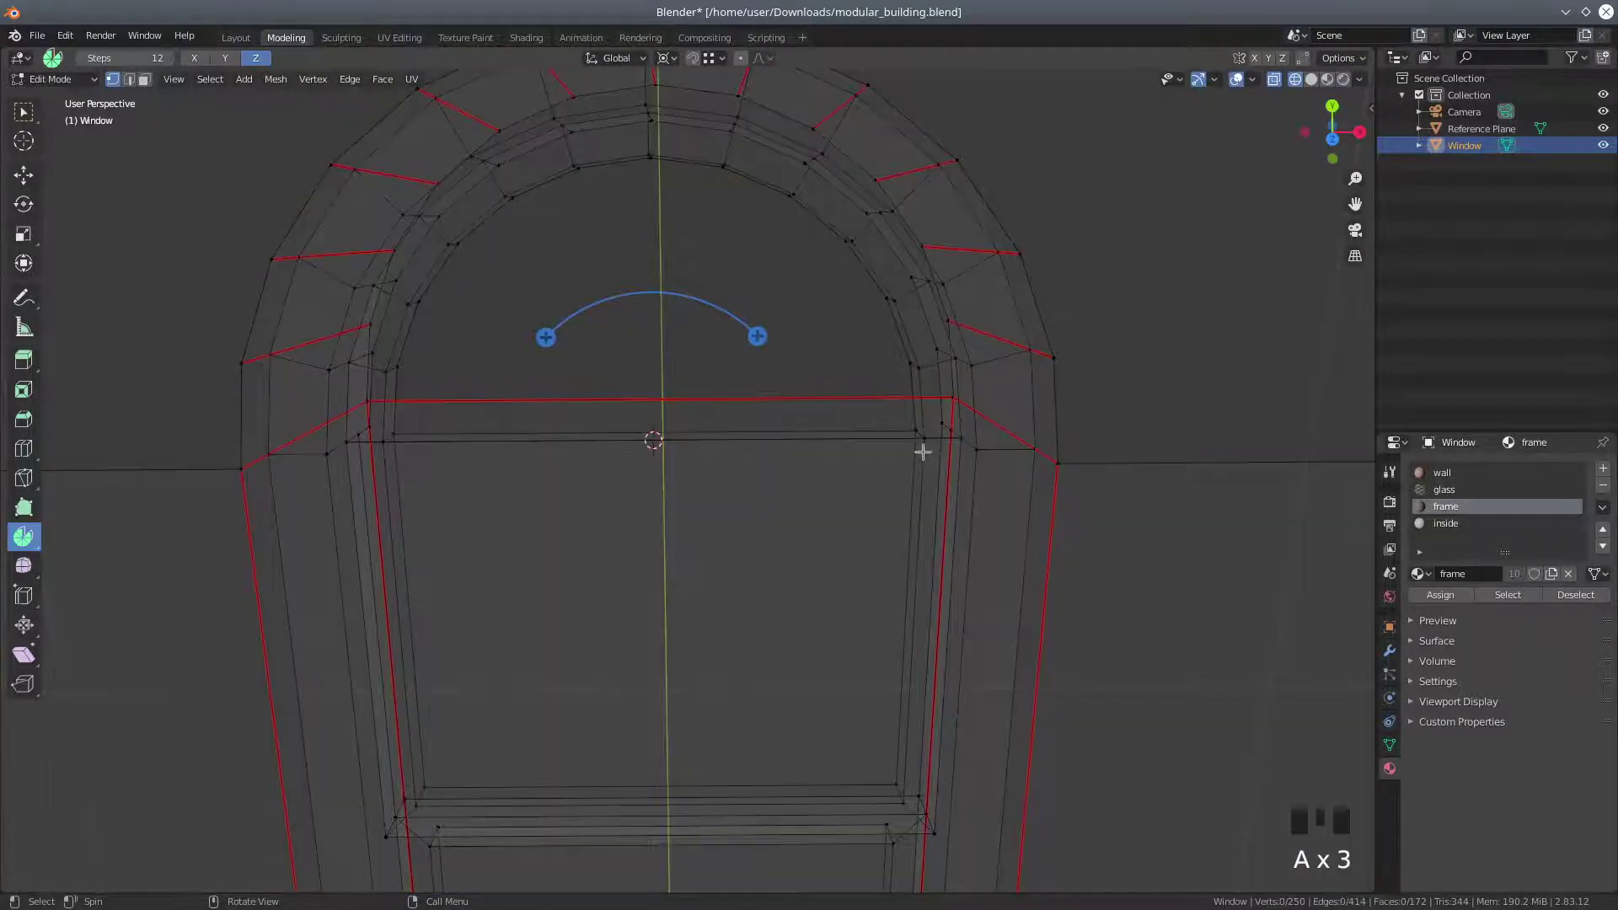
{"action": "key", "text": "b"}
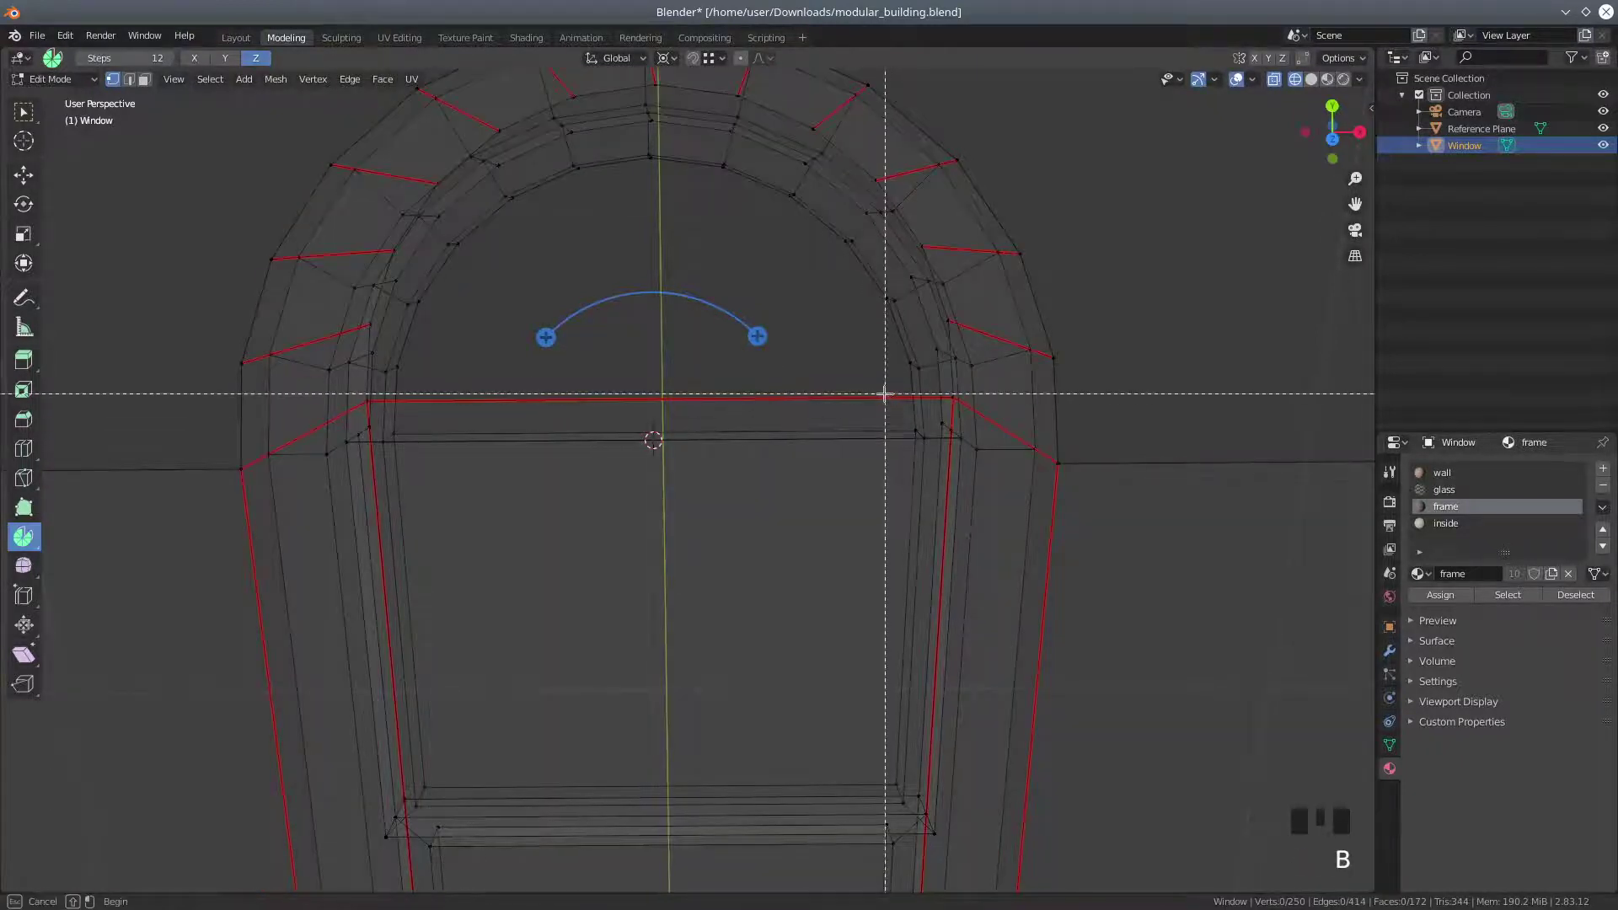
{"action": "left_click_drag", "start_coordinate": [873, 390], "coordinate": [1099, 490]}
{"action": "left_click", "coordinate": [276, 80]}
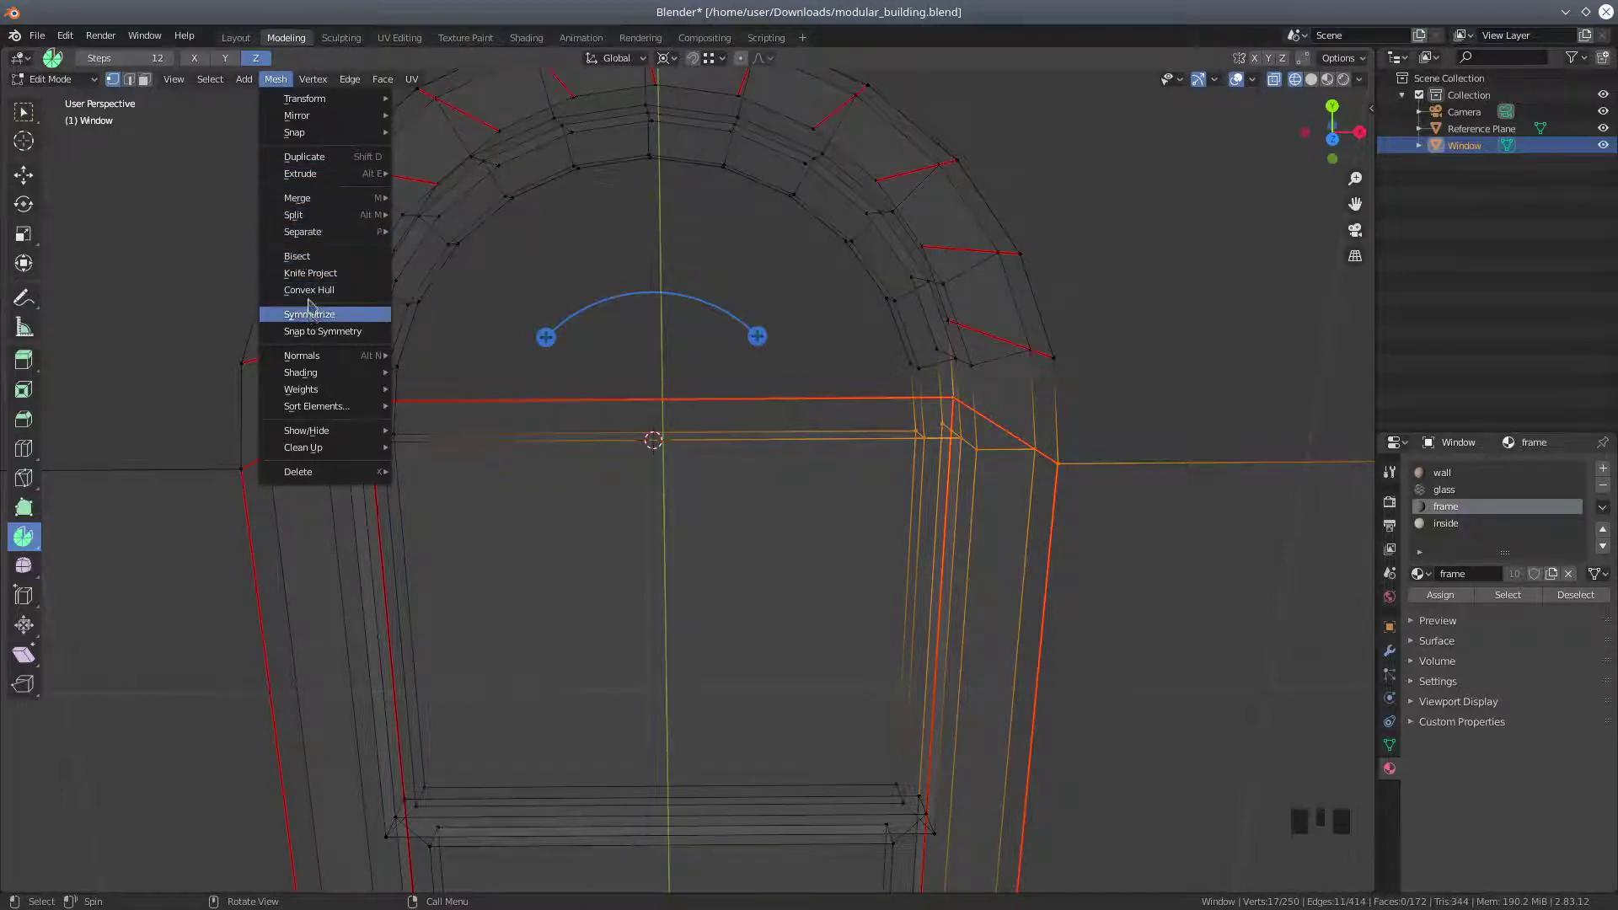
{"action": "mouse_move", "coordinate": [301, 203]}
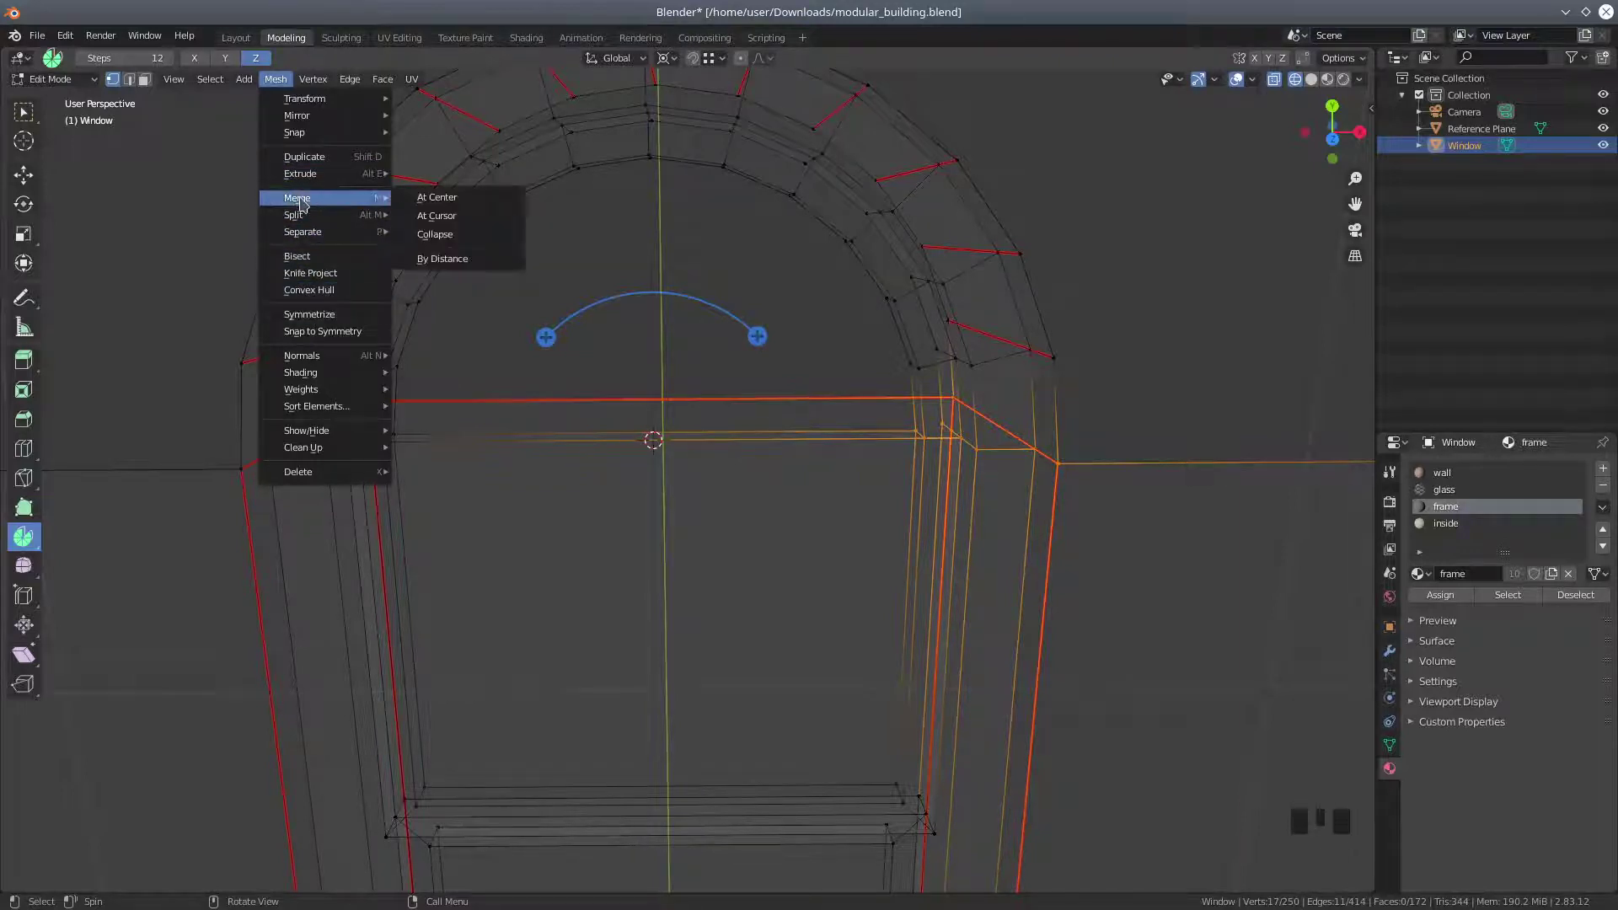
{"action": "left_click", "coordinate": [423, 262]}
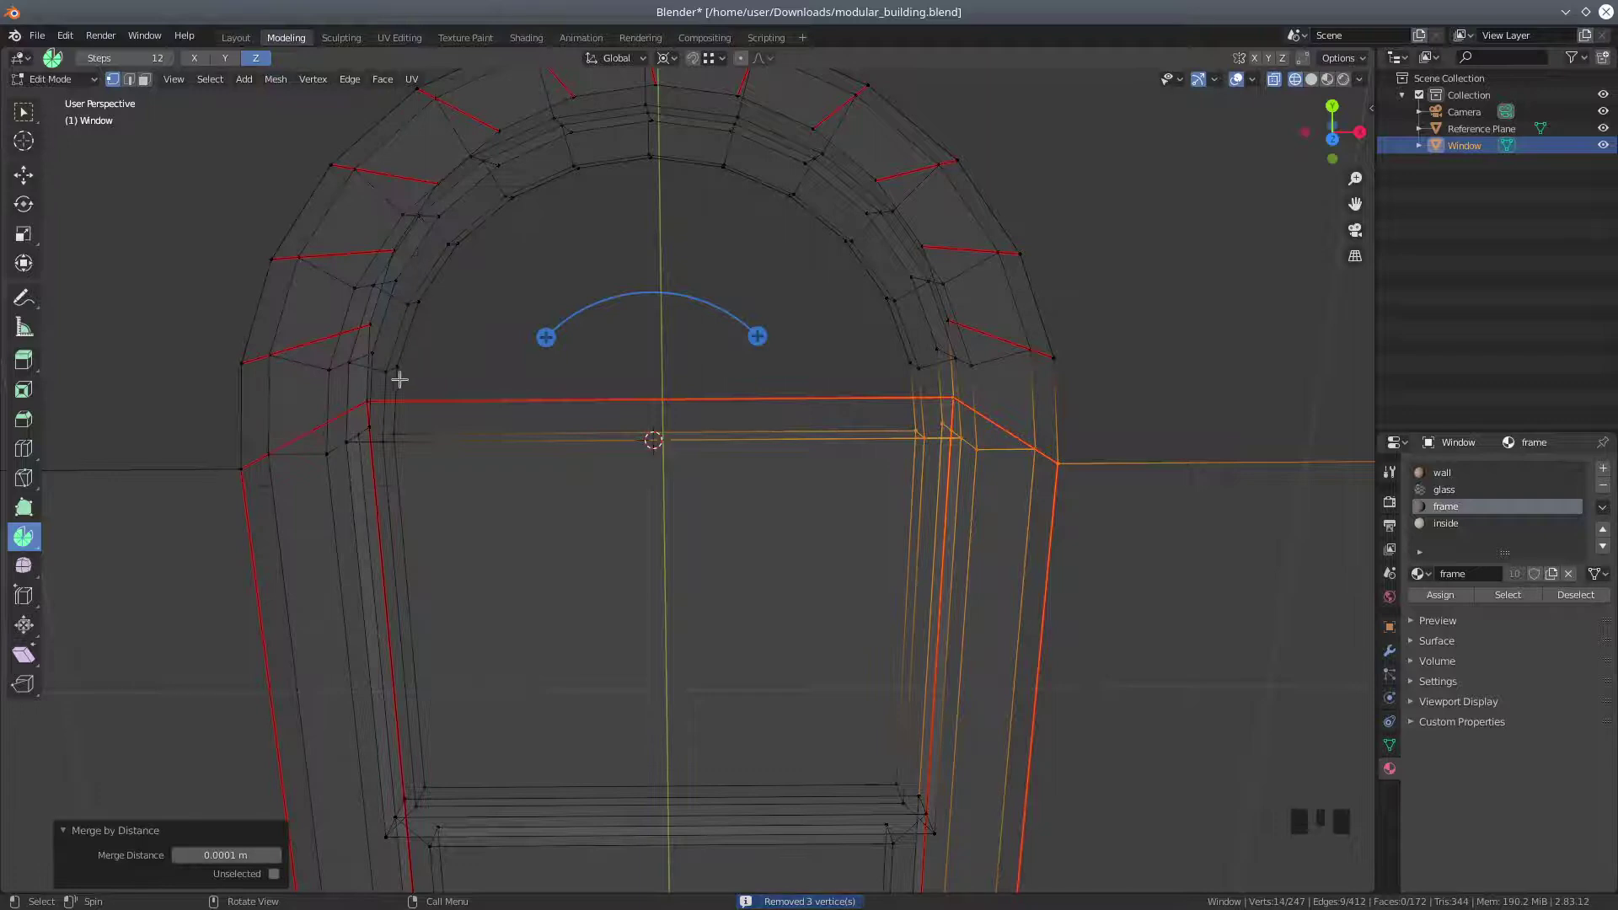
In edge select mode with wireframe shading, select the arch's open rear edge loop together with the top edge of the blinds panel
{"action": "scroll", "coordinate": [423, 402], "scroll_direction": "down", "scroll_amount": 2}
{"action": "middle_click_drag", "start_coordinate": [492, 451], "coordinate": [578, 661]}
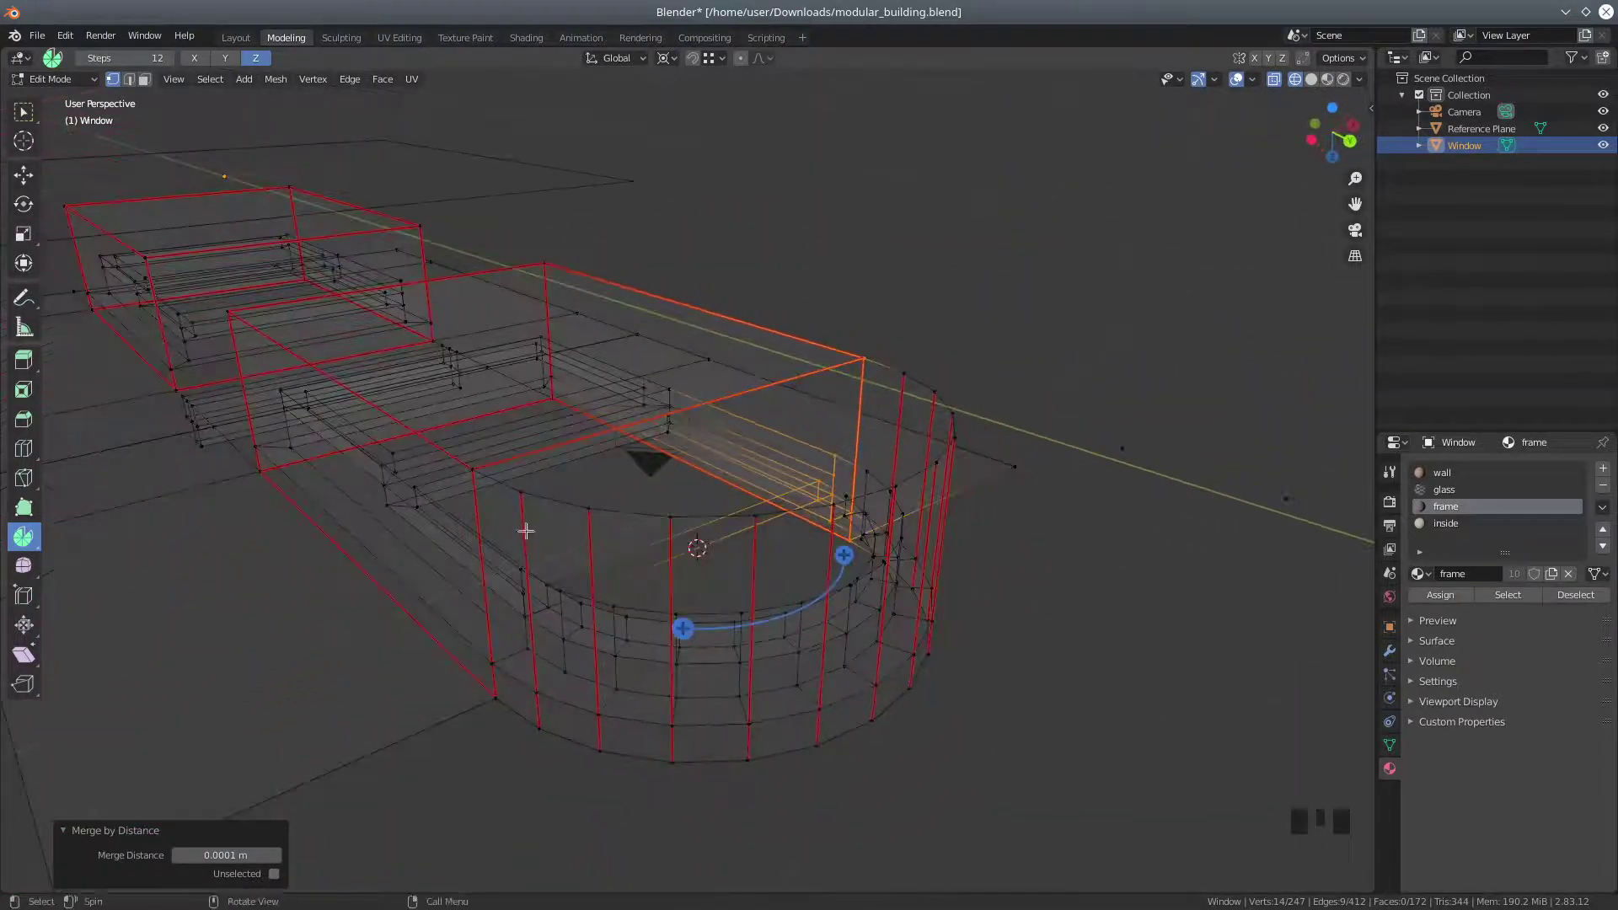
{"action": "left_click", "coordinate": [1344, 81]}
{"action": "mouse_move", "coordinate": [740, 491]}
{"action": "middle_mouse_down"}
{"action": "mouse_move", "coordinate": [702, 518]}
{"action": "mouse_move", "coordinate": [486, 516]}
{"action": "middle_mouse_up"}
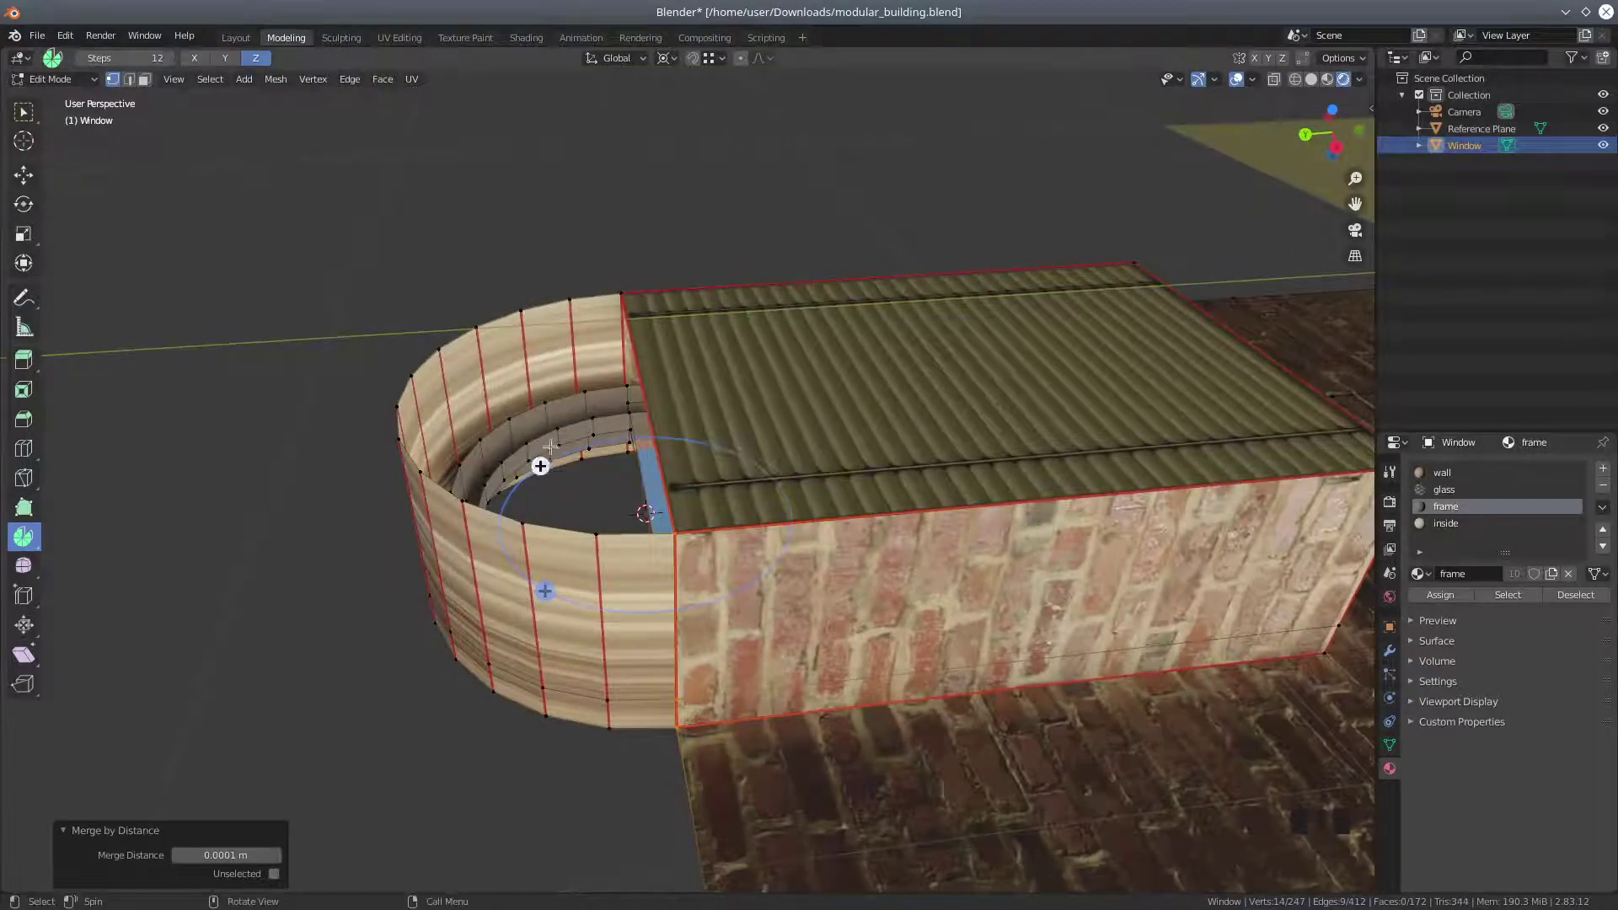
{"action": "left_click", "coordinate": [128, 79]}
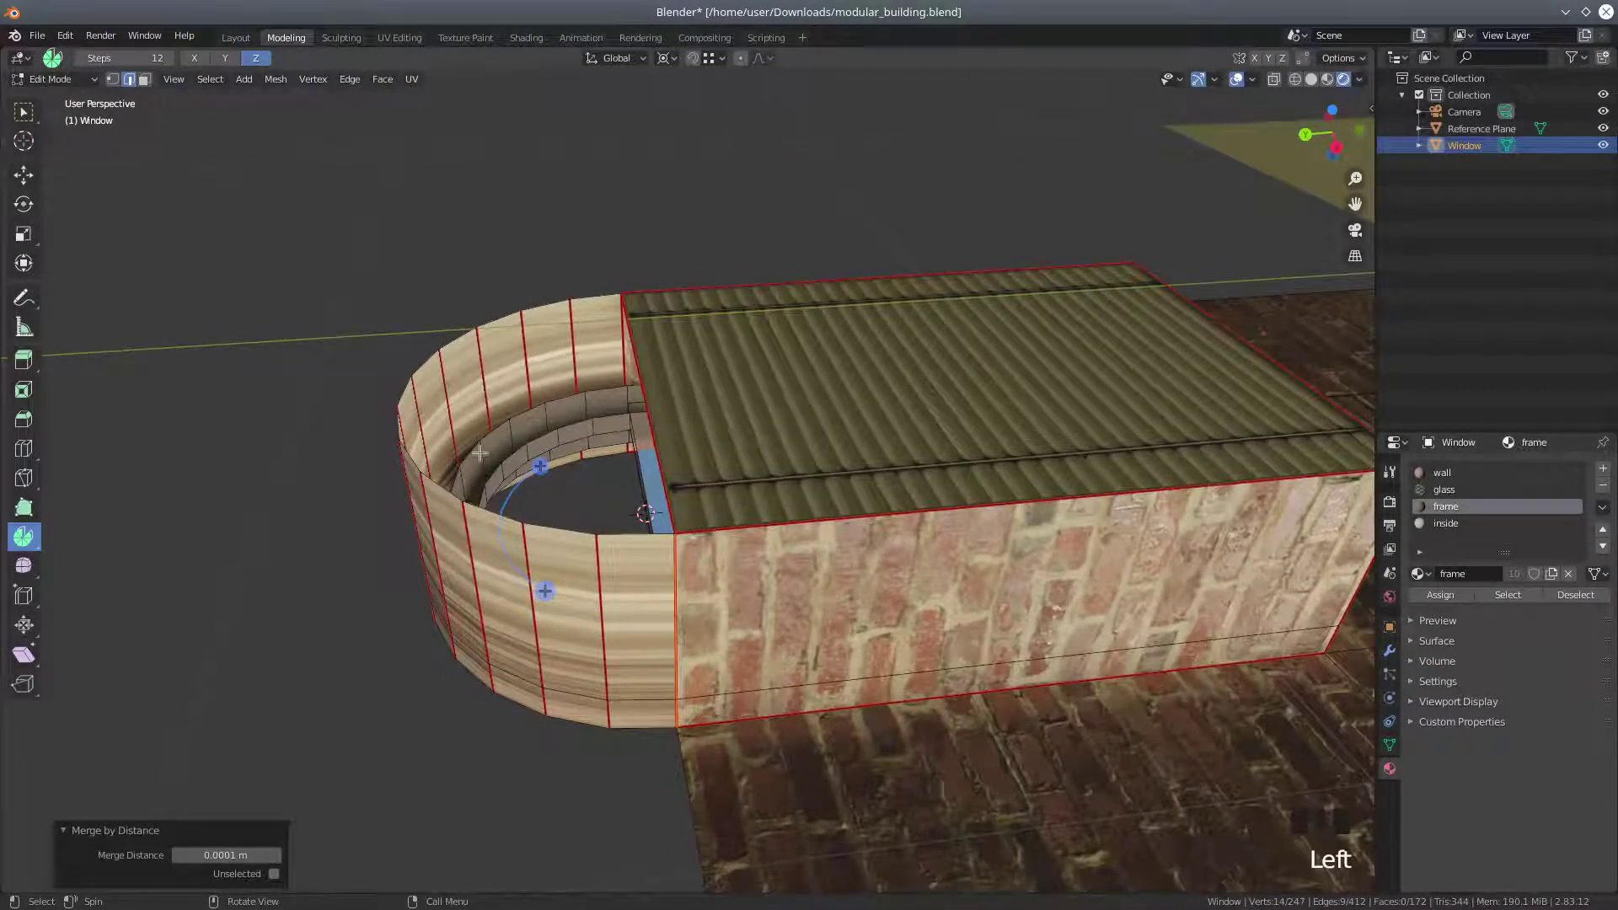
{"action": "left_click", "coordinate": [652, 434]}
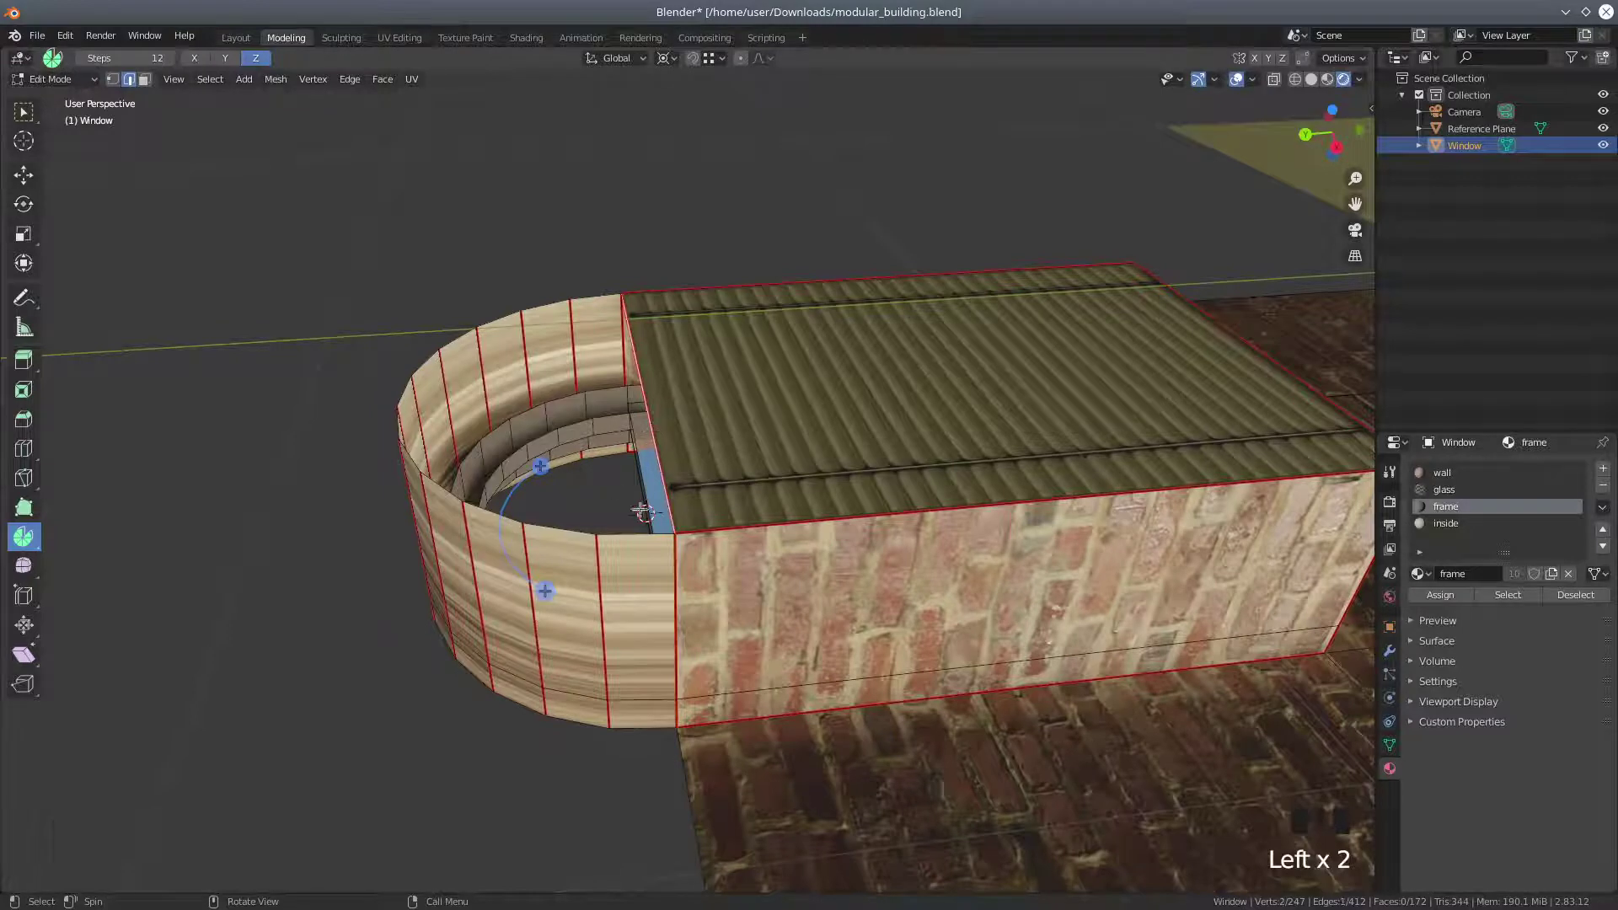
{"action": "left_click", "coordinate": [590, 298], "text": "alt+shift"}
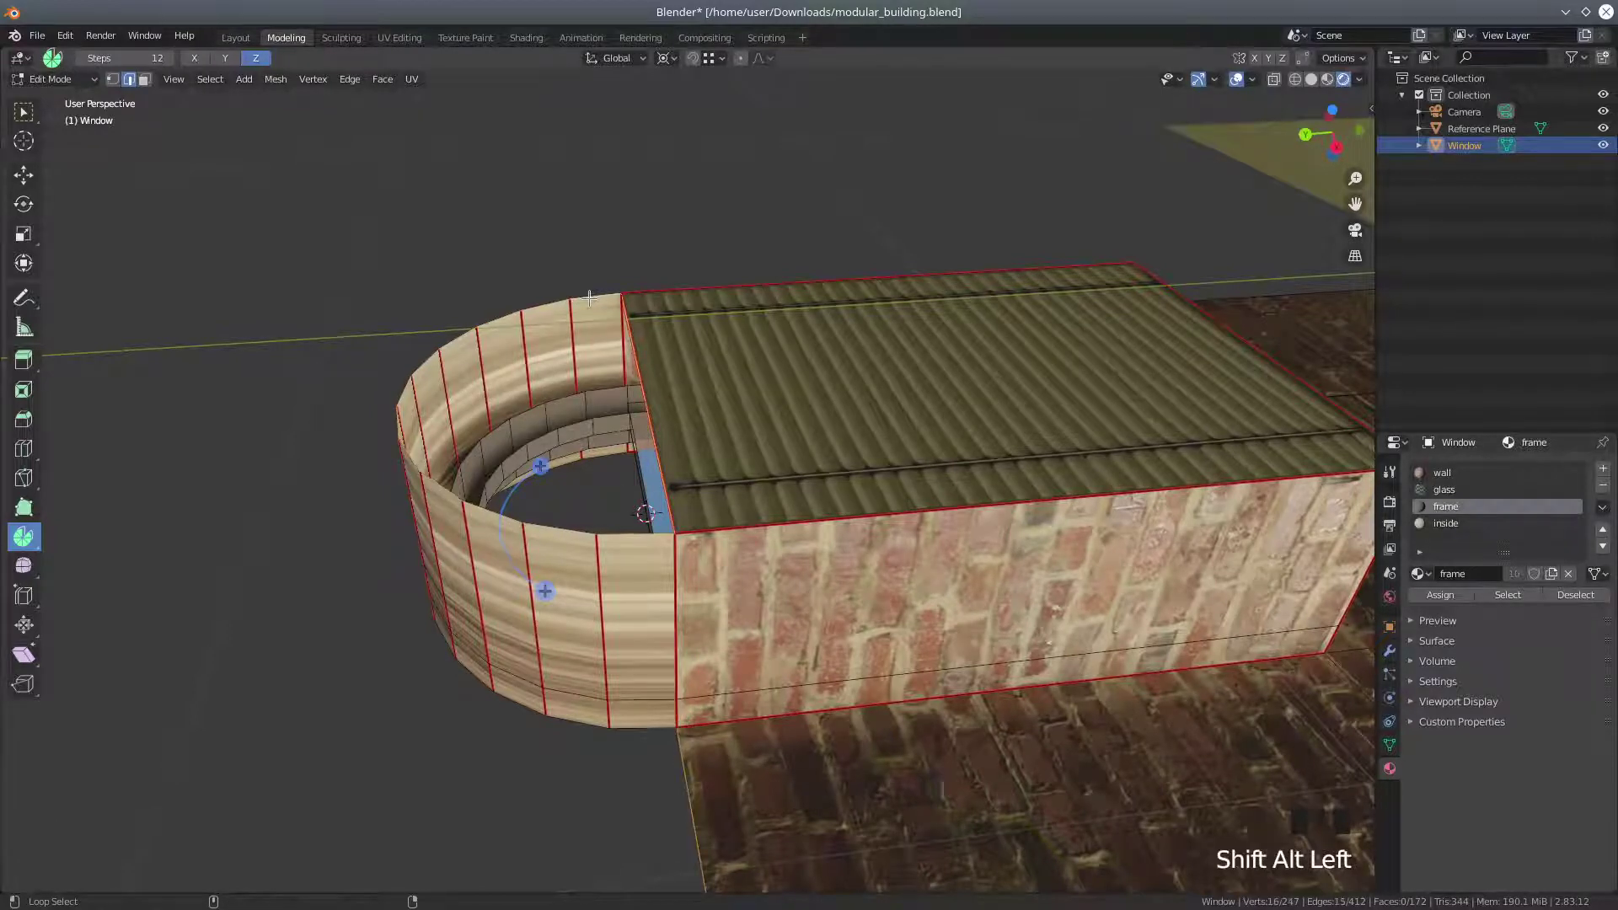
{"action": "left_click", "coordinate": [634, 534], "text": "alt+shift"}
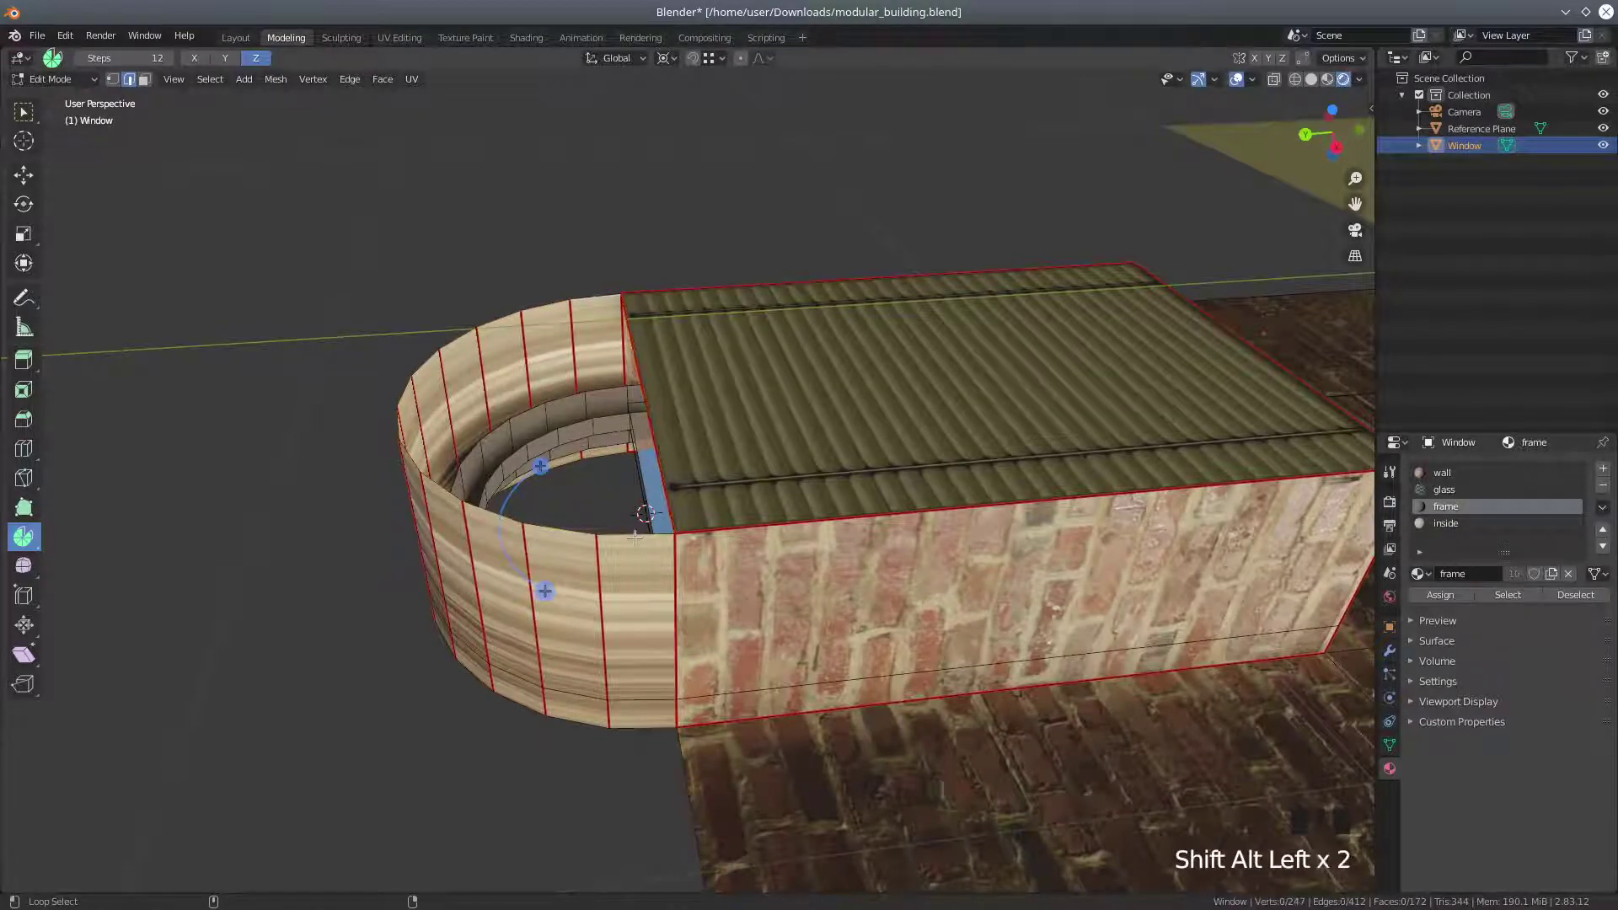
{"action": "left_click", "coordinate": [1295, 78]}
{"action": "left_click", "coordinate": [633, 373]}
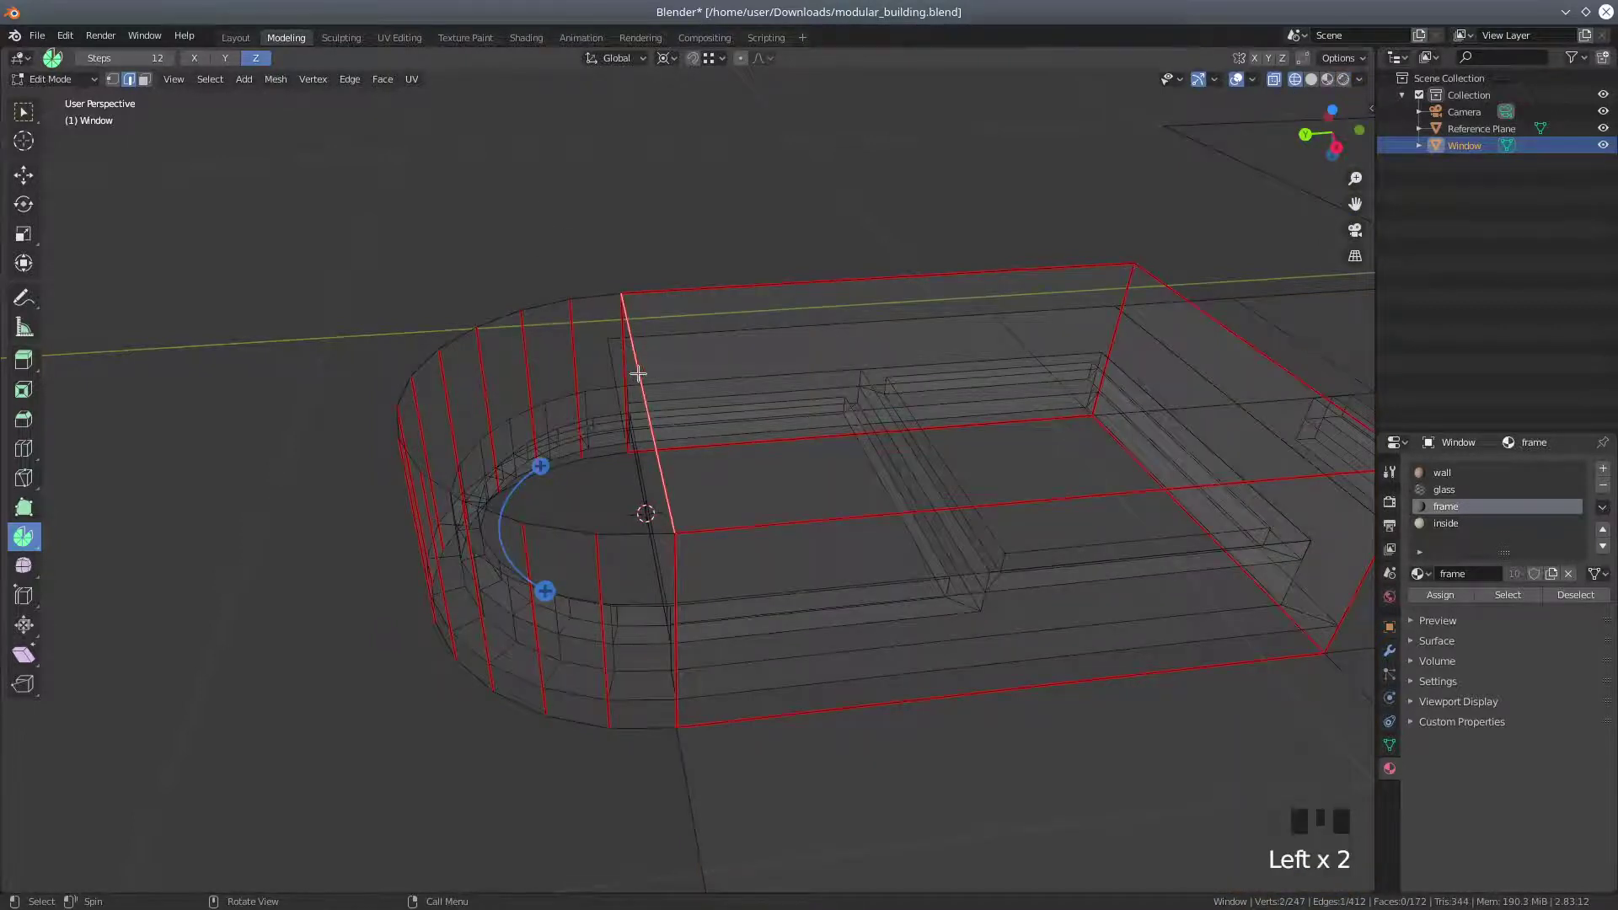
{"action": "left_click", "coordinate": [595, 295], "text": "alt+shift"}
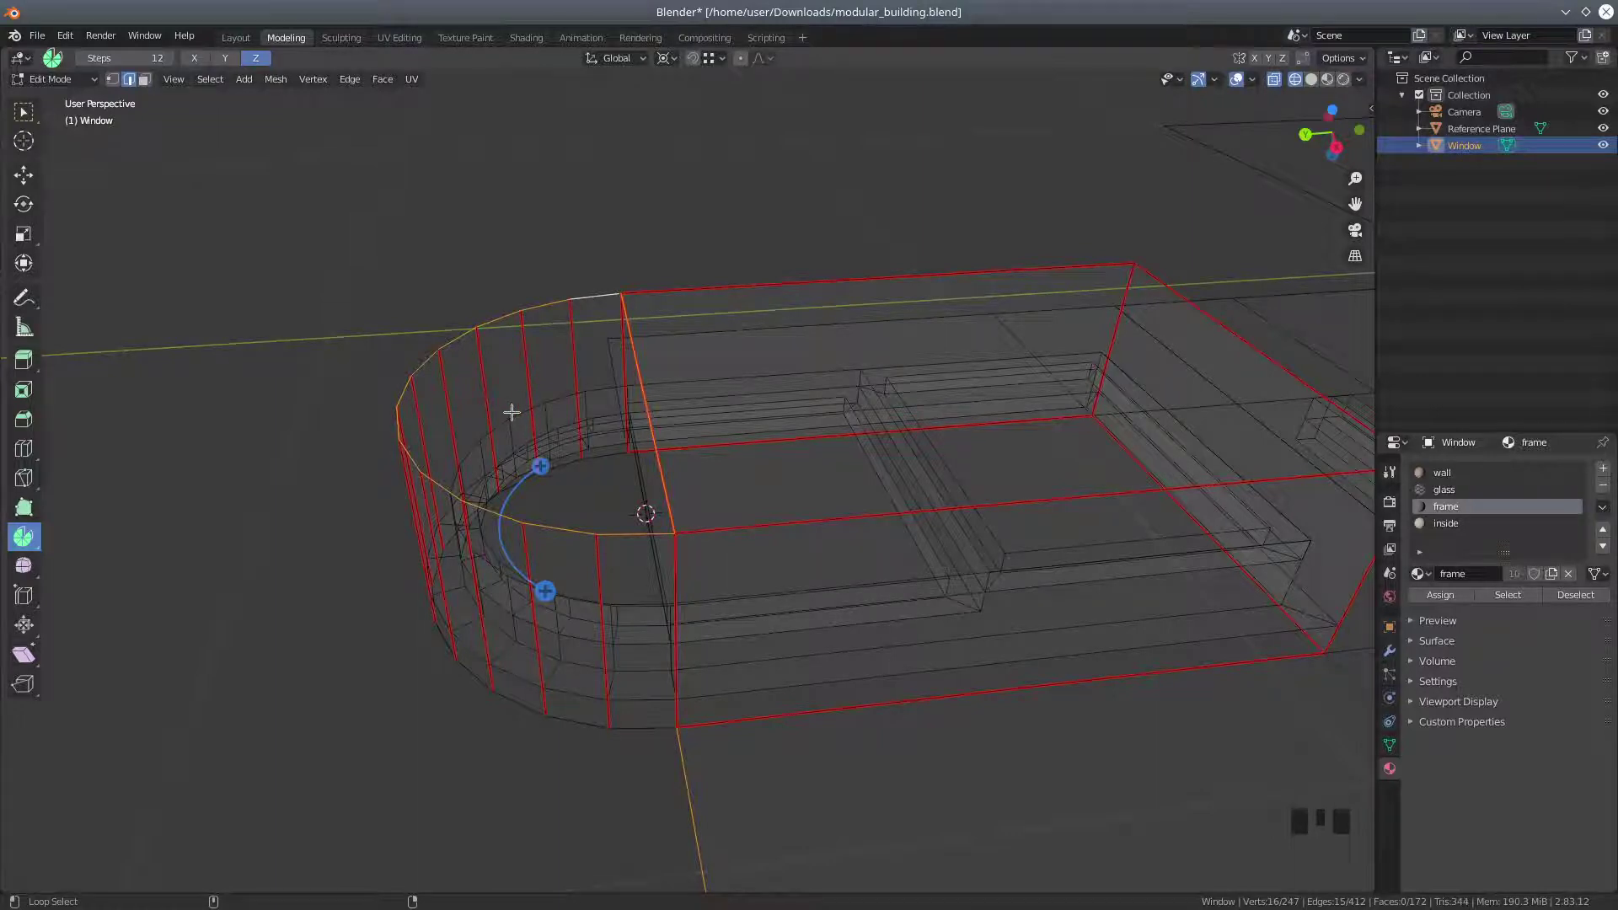
Try to fill the selected rear edge loop with a face and undo it
{"action": "key", "text": "f"}
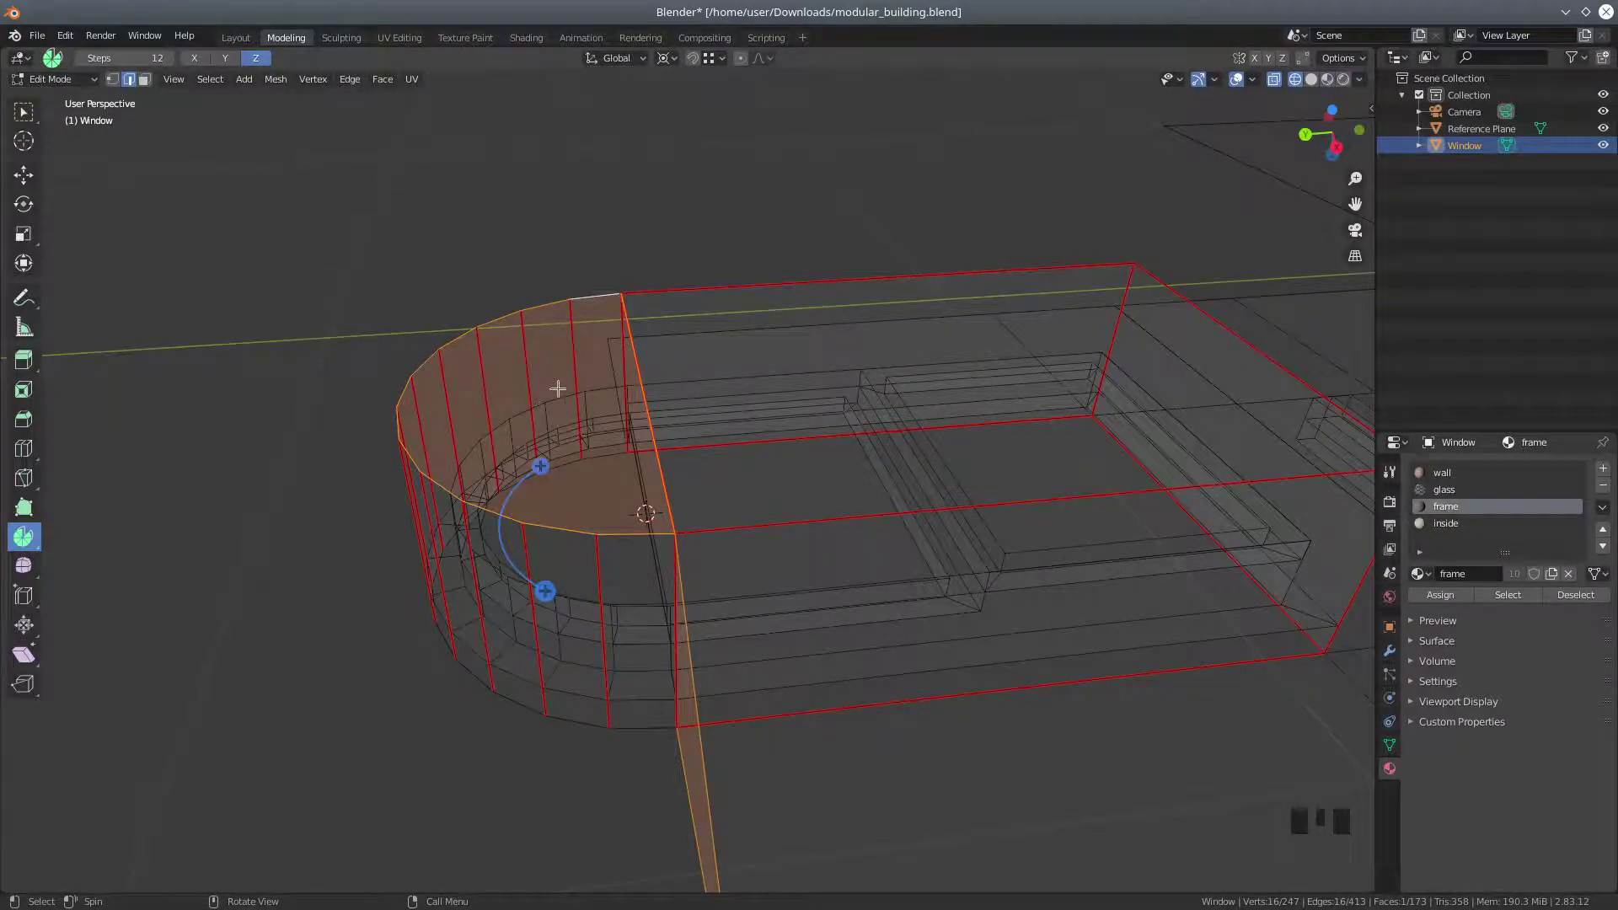
{"action": "scroll", "coordinate": [668, 365], "scroll_direction": "down", "scroll_amount": 2}
{"action": "mouse_move", "coordinate": [668, 447]}
{"action": "middle_mouse_down"}
{"action": "mouse_move", "coordinate": [723, 425]}
{"action": "mouse_move", "coordinate": [676, 441]}
{"action": "middle_mouse_up"}
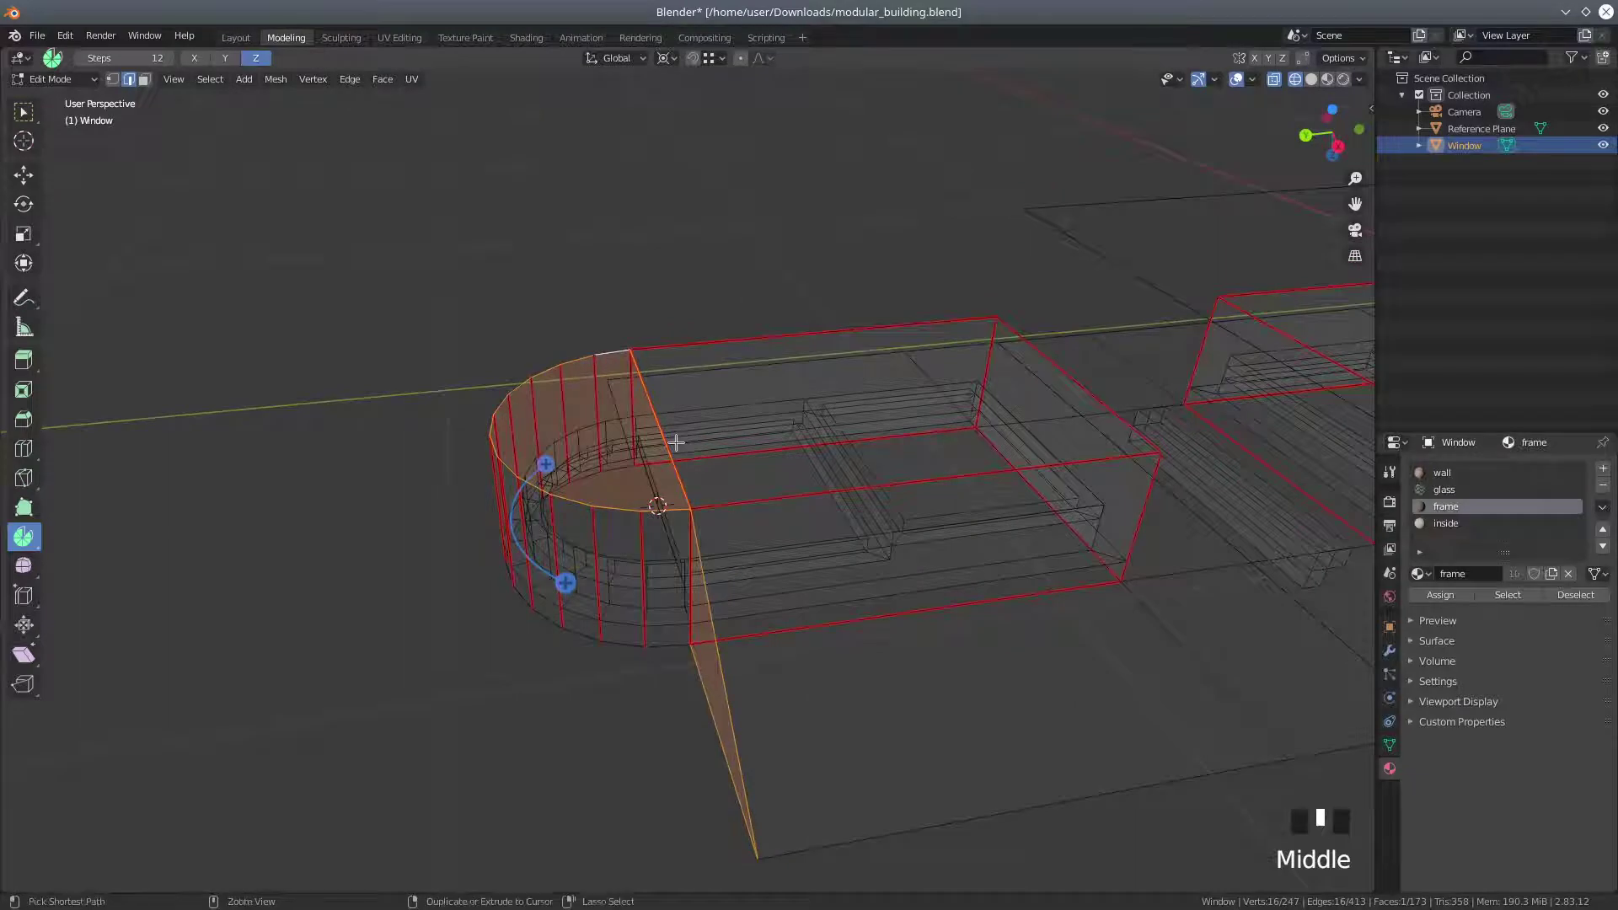
{"action": "key", "text": "ctrl+z"}
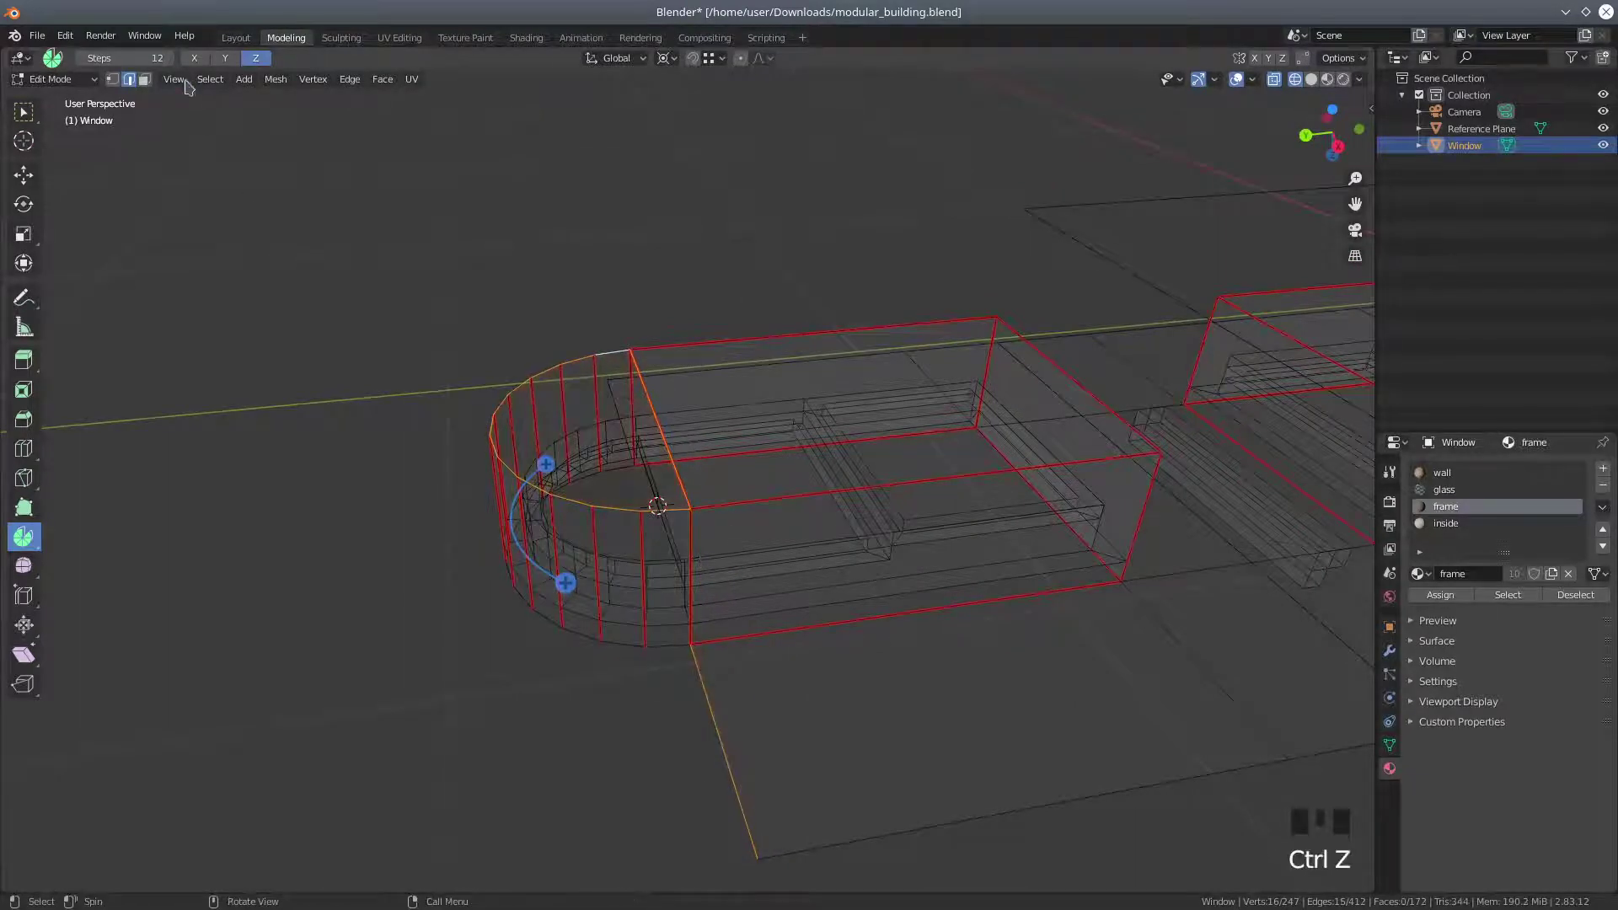
In vertex select mode, box-deselect the stray wall corner vertex and the arch's front corner vertex, leaving only the rear outline selected
{"action": "left_click", "coordinate": [113, 81]}
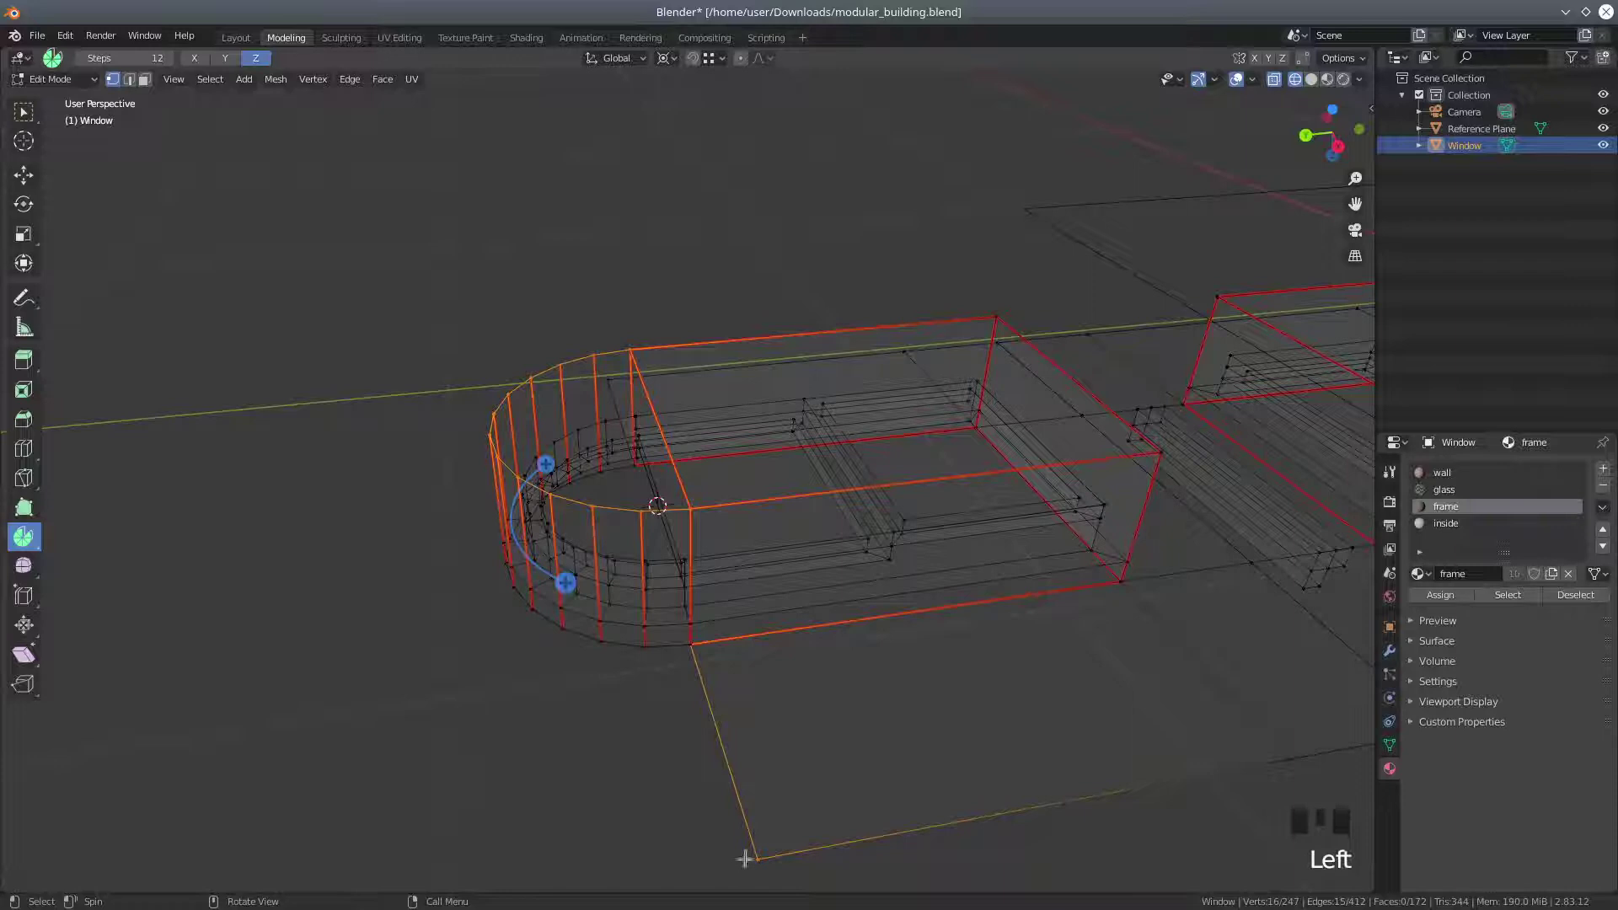
{"action": "key", "text": "b"}
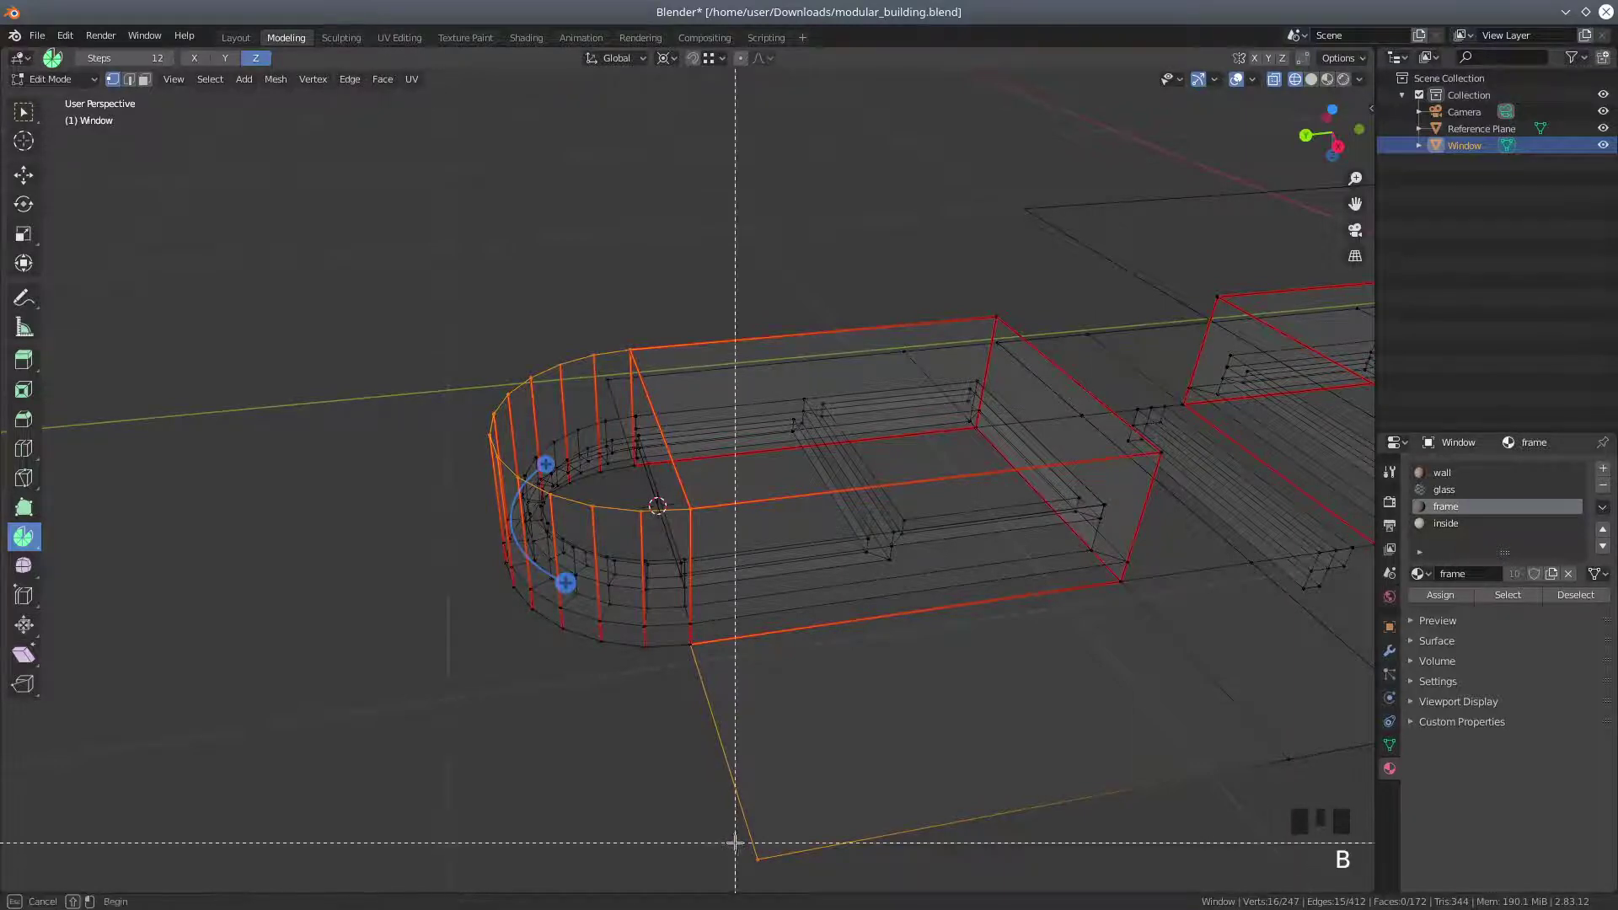
{"action": "middle_click_drag", "start_coordinate": [735, 843], "coordinate": [793, 889]}
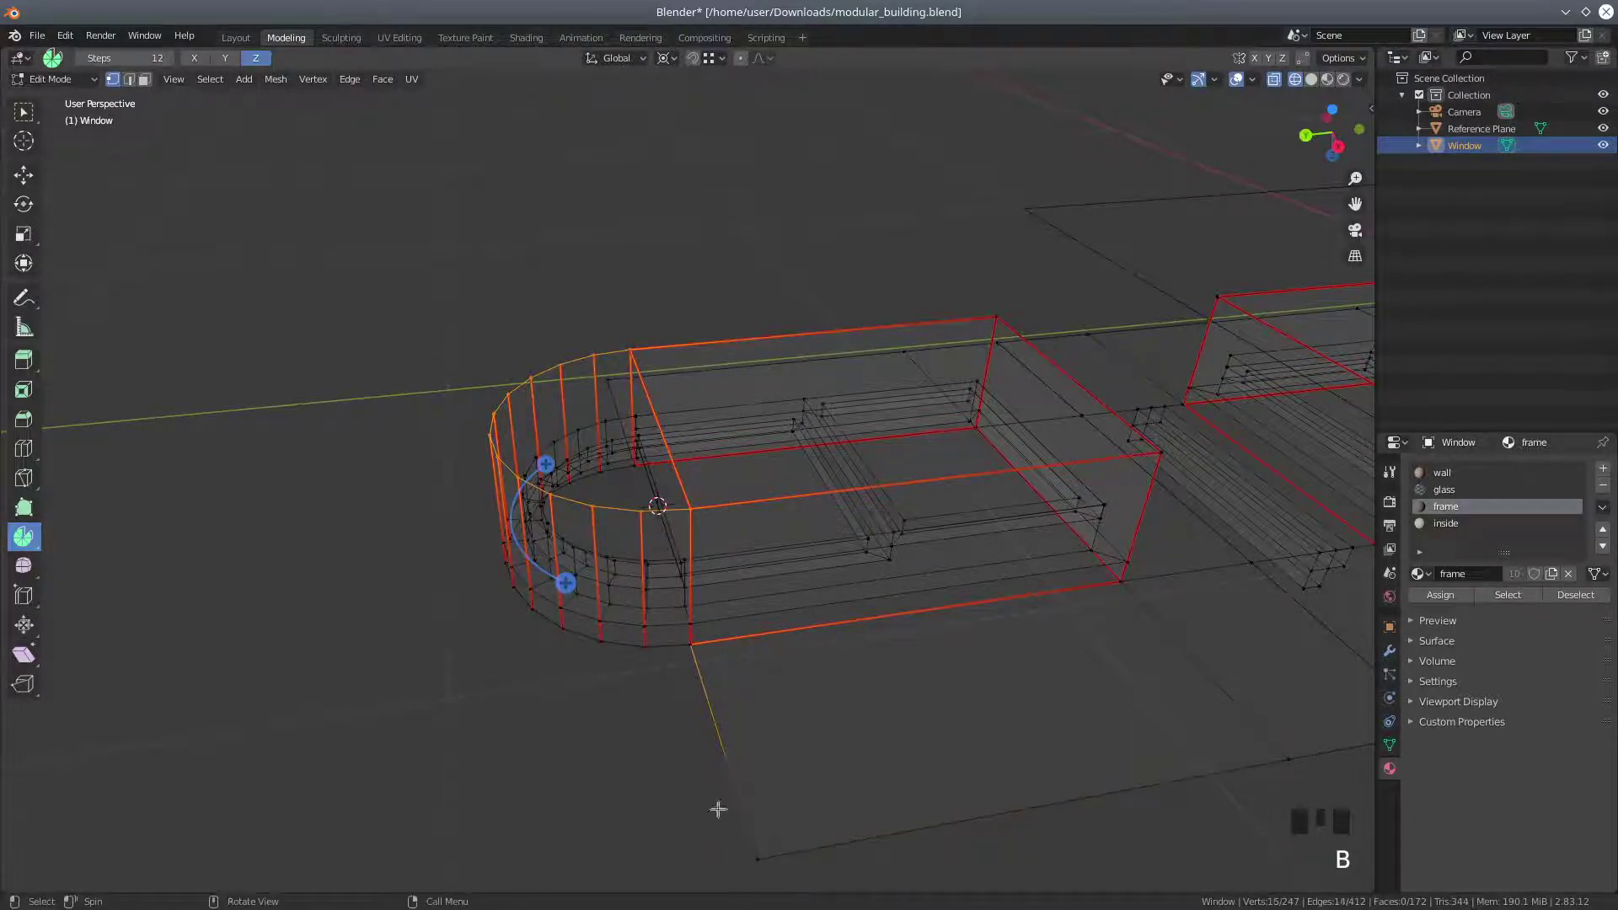
{"action": "scroll", "coordinate": [674, 807], "scroll_direction": "up", "scroll_amount": 2}
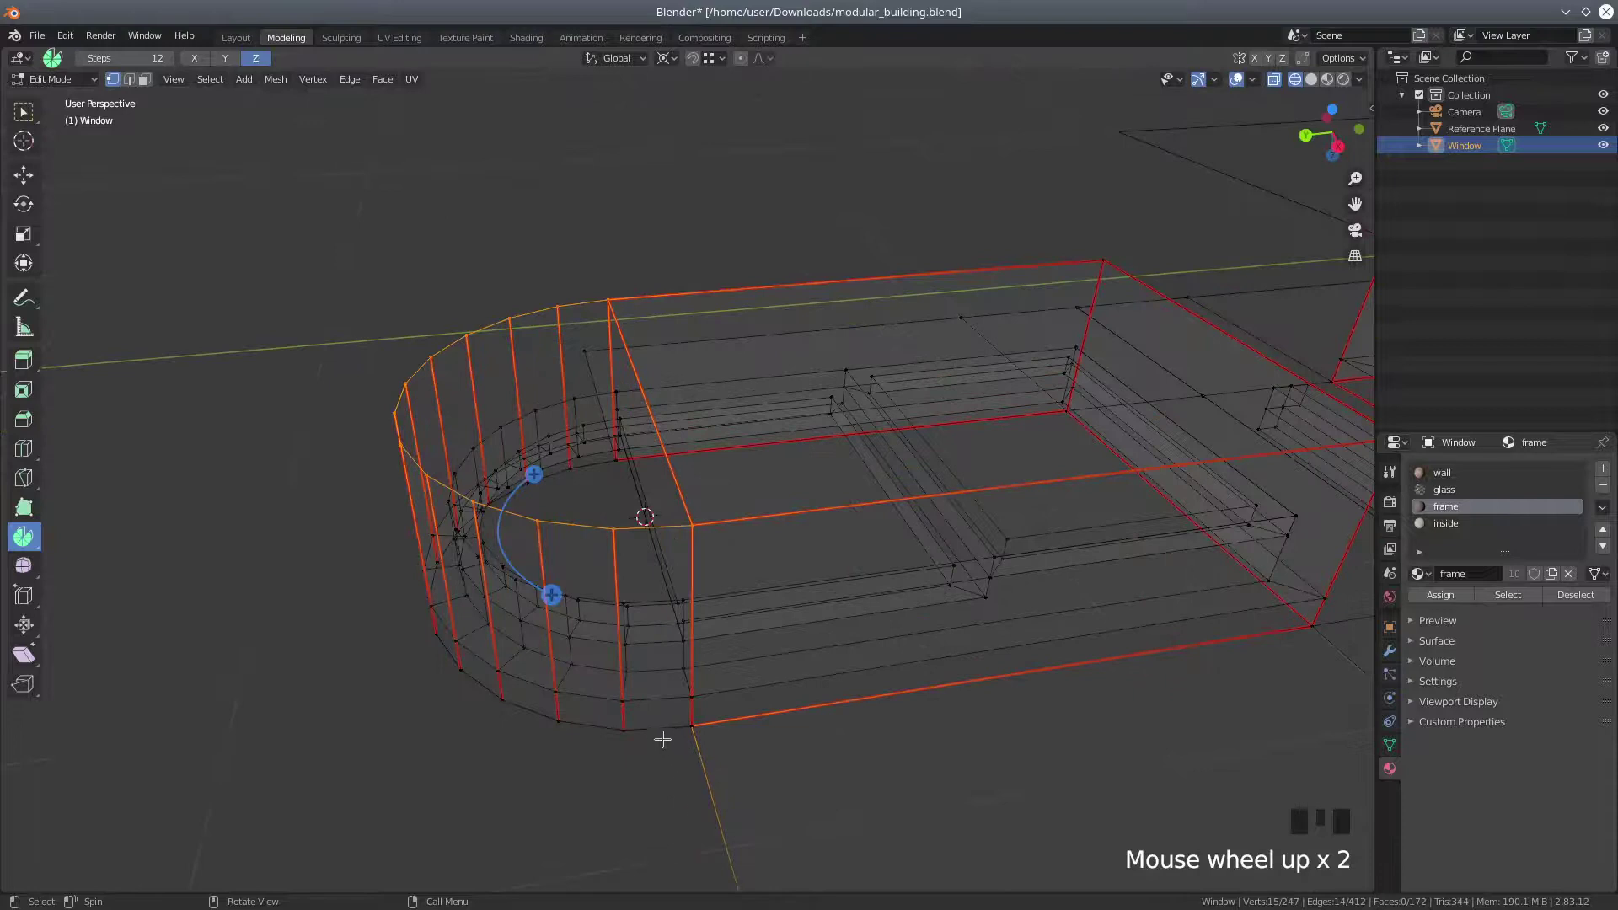
{"action": "key", "text": "b"}
{"action": "middle_click_drag", "start_coordinate": [661, 713], "coordinate": [723, 764]}
{"action": "scroll", "coordinate": [716, 744], "scroll_direction": "down", "scroll_amount": 1}
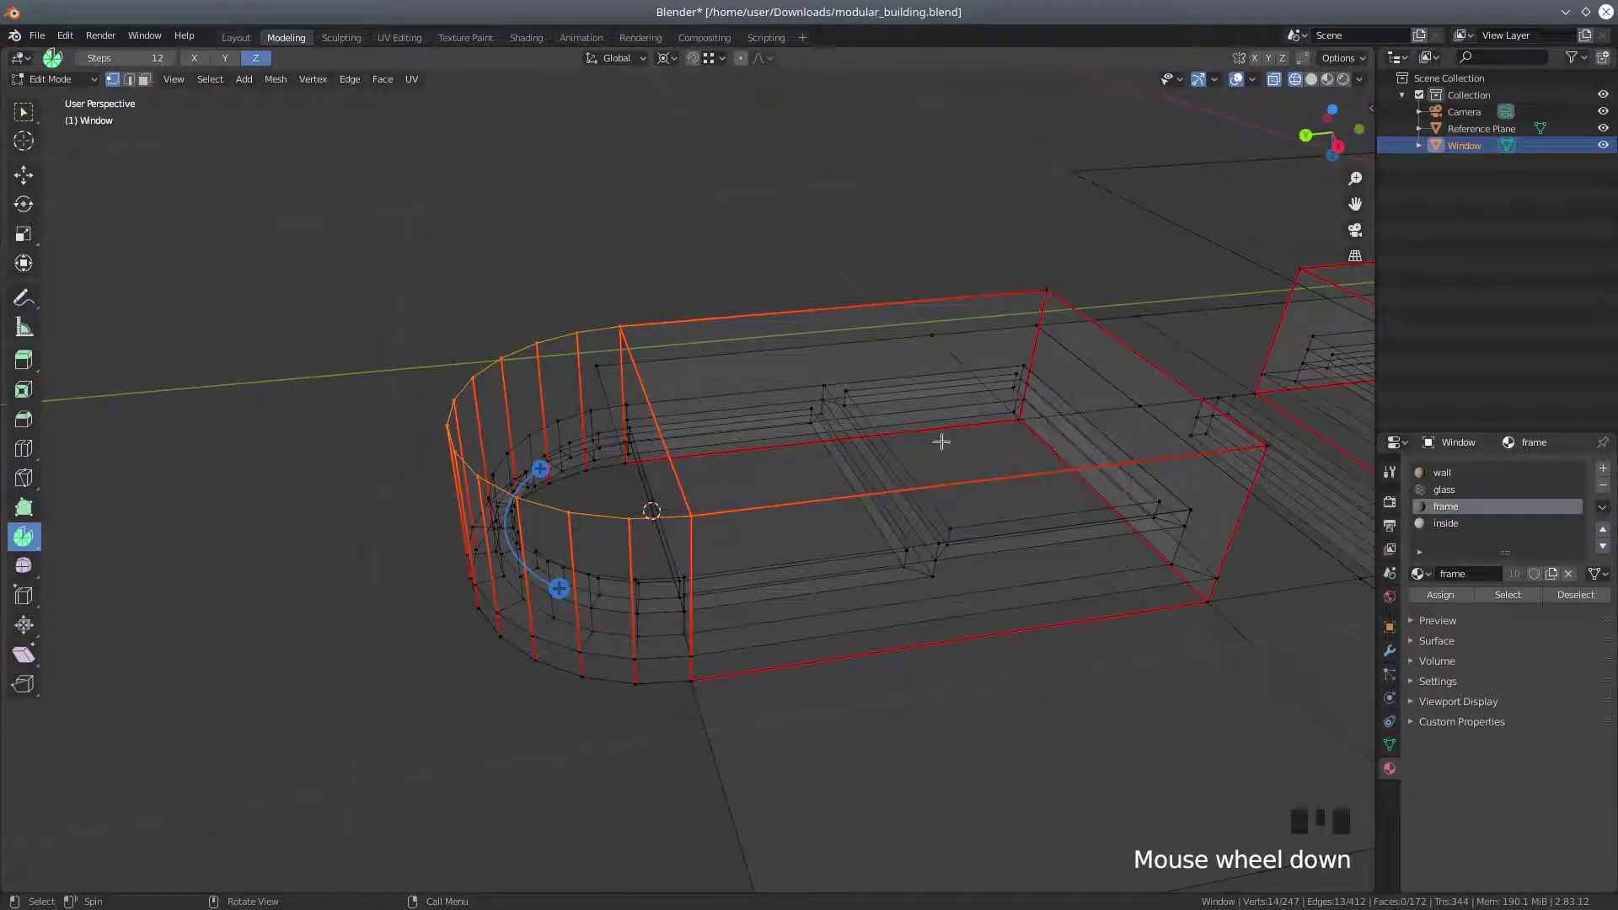
Fill the arch's rear outline with a face and check it in rendered shading
{"action": "middle_click_drag", "start_coordinate": [722, 412], "coordinate": [692, 365]}
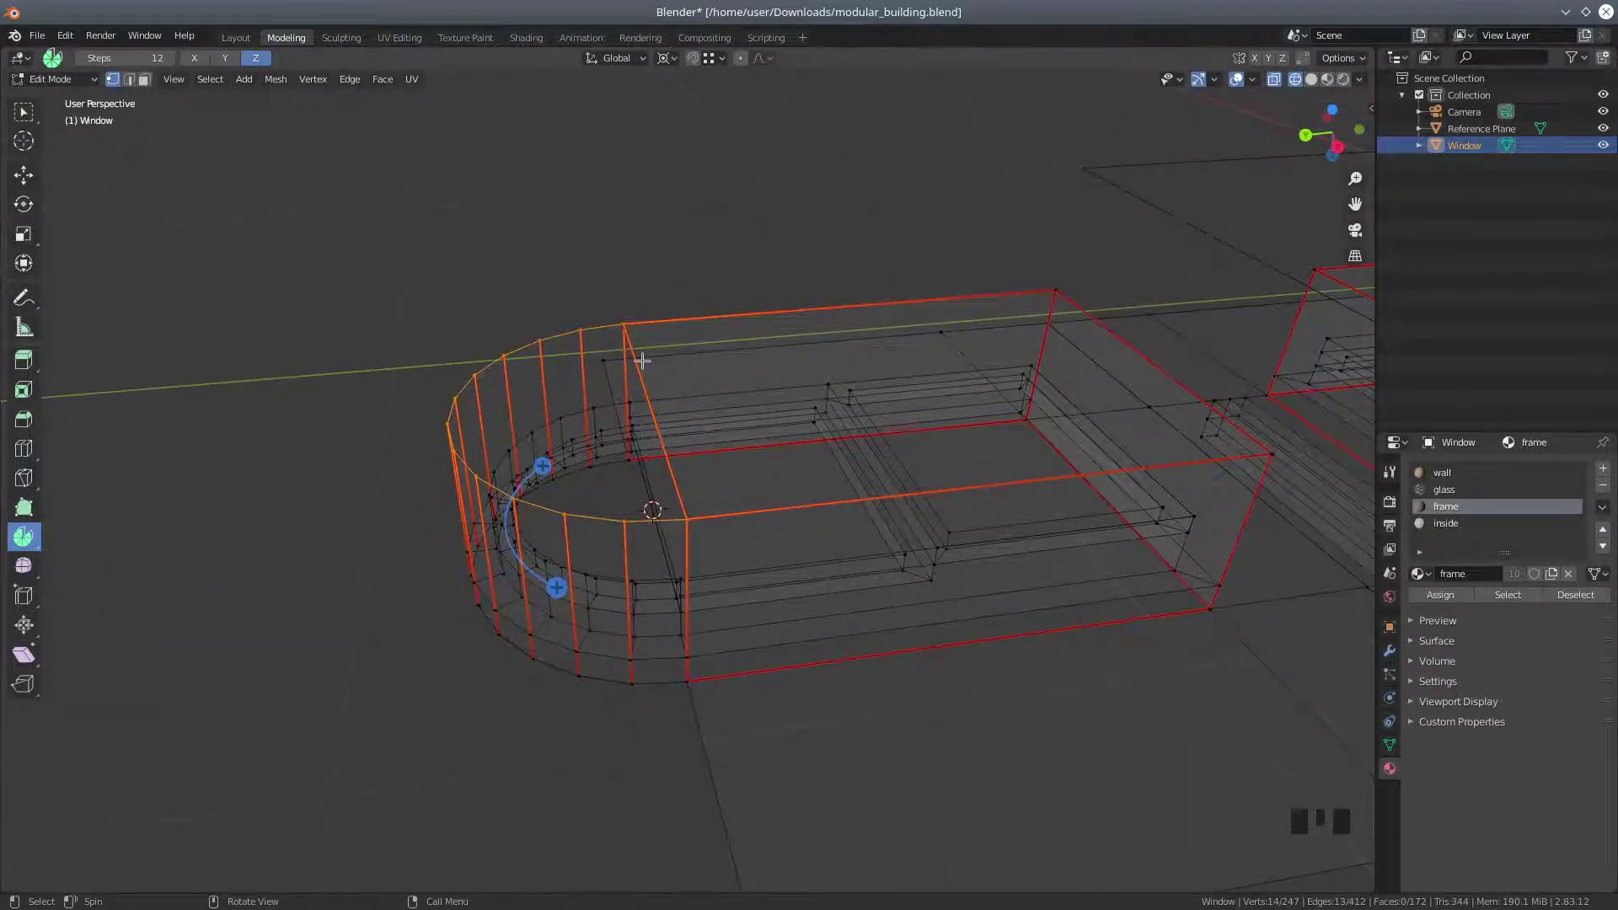
{"action": "key", "text": "f"}
{"action": "middle_click_drag", "start_coordinate": [710, 529], "coordinate": [873, 180]}
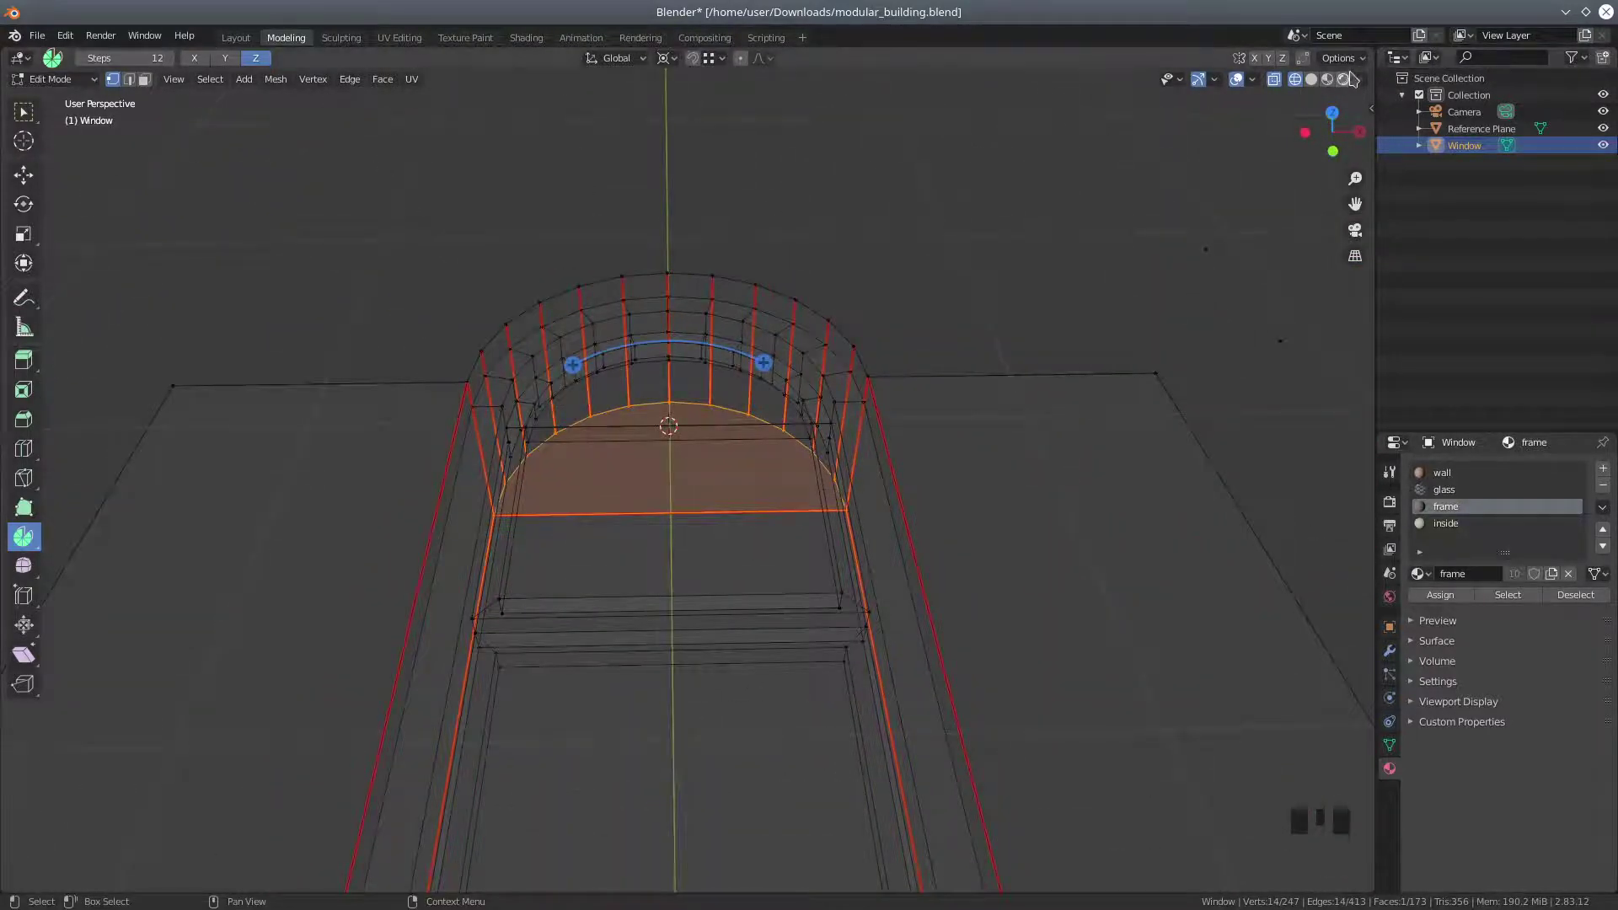
{"action": "left_click", "coordinate": [1343, 78]}
{"action": "scroll", "coordinate": [440, 581], "scroll_direction": "up", "scroll_amount": 3}
{"action": "mouse_move", "coordinate": [447, 537]}
{"action": "middle_mouse_down"}
{"action": "mouse_move", "coordinate": [536, 553]}
{"action": "mouse_move", "coordinate": [745, 506]}
{"action": "middle_mouse_up"}
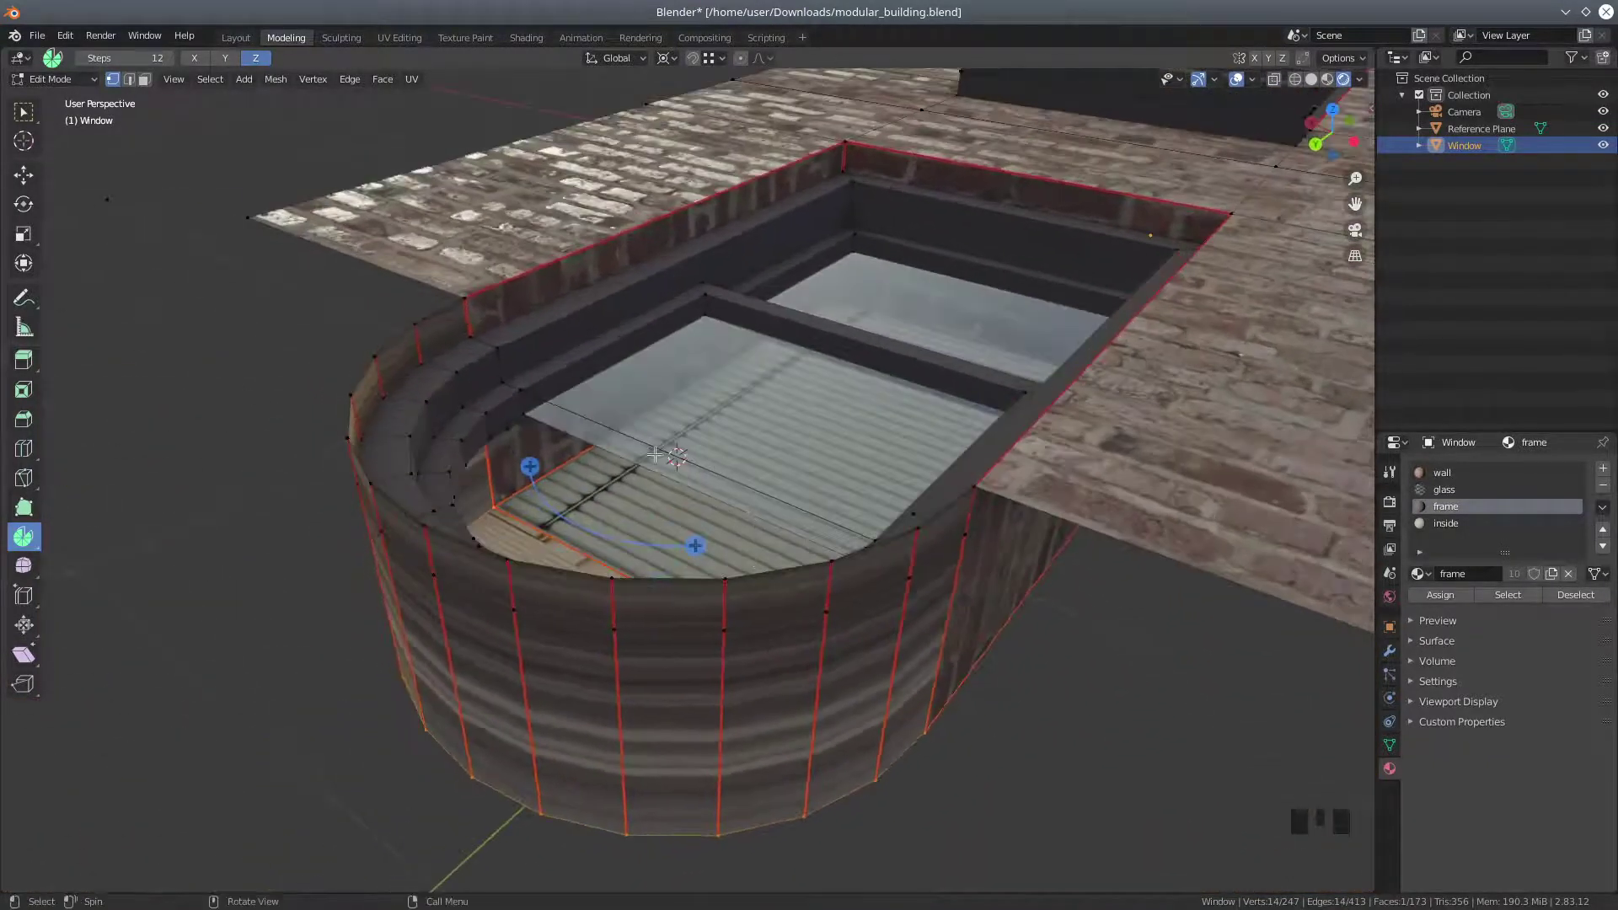
In edge select mode, delete the two leftover horizontal edges crossing the arch opening just above the glass
{"action": "left_click", "coordinate": [624, 433]}
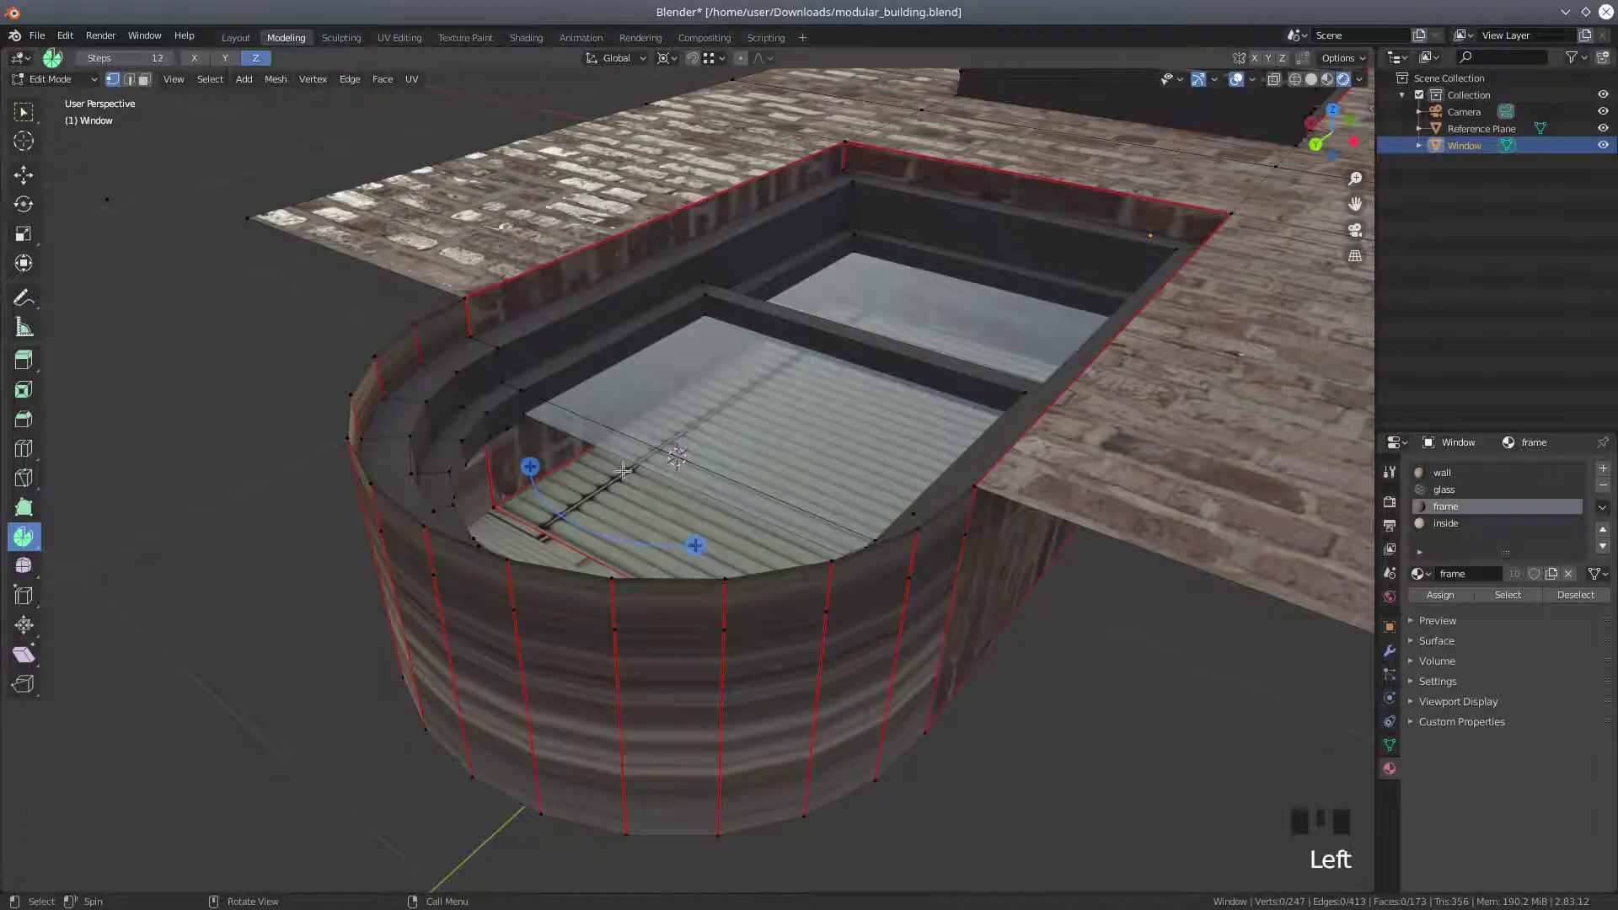
{"action": "left_click", "coordinate": [129, 79]}
{"action": "left_click", "coordinate": [562, 414]}
{"action": "middle_click_drag", "start_coordinate": [562, 414], "coordinate": [664, 489]}
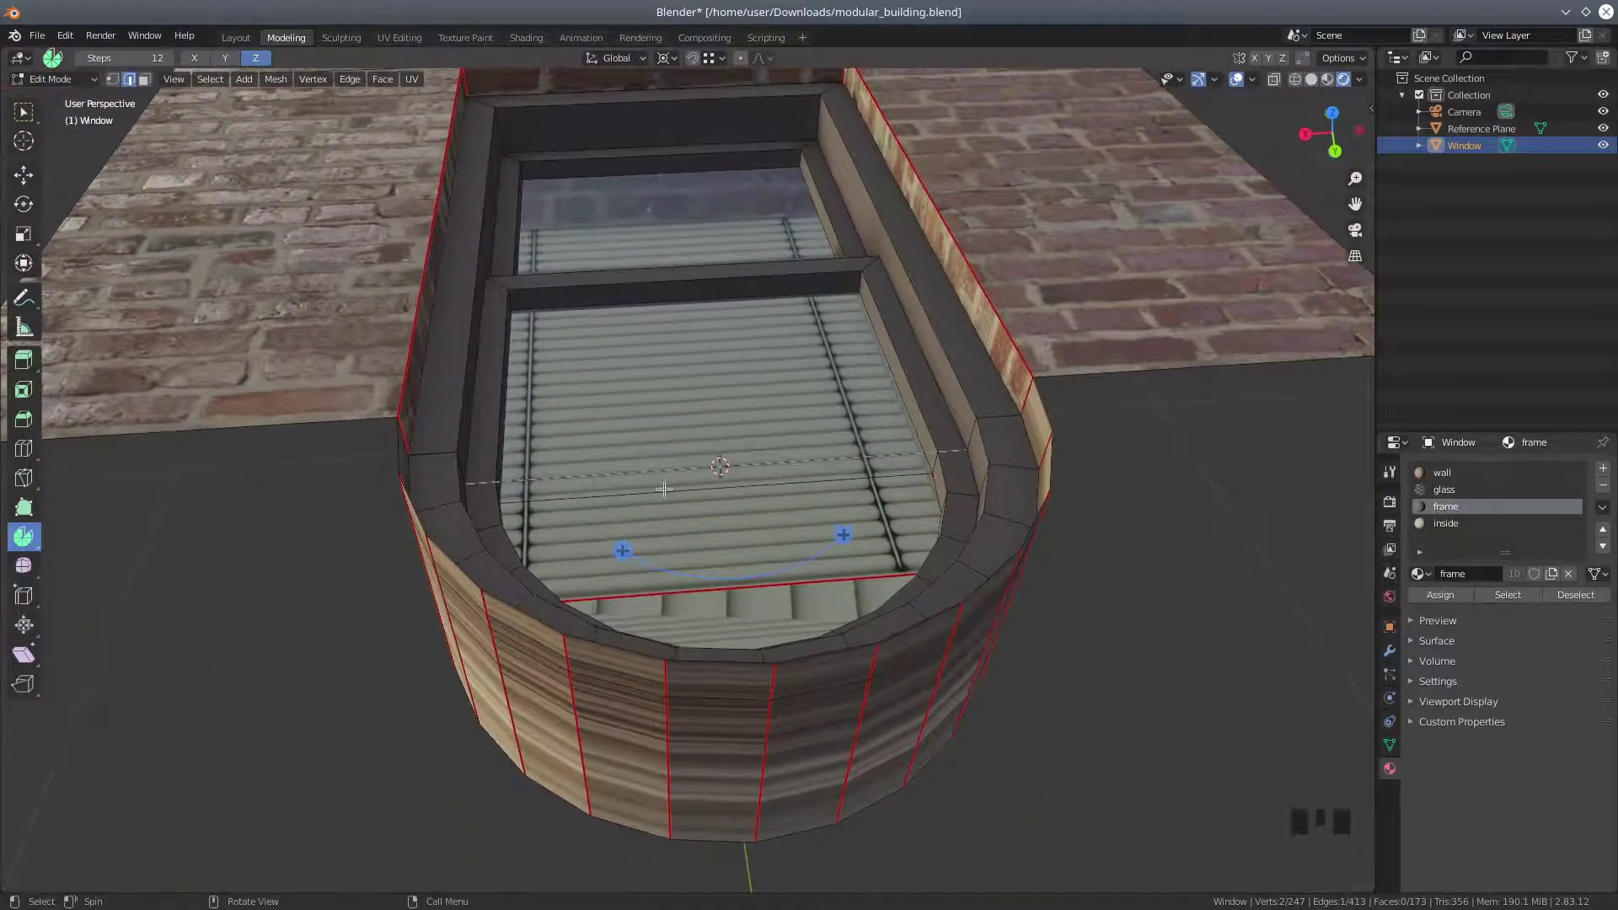
{"action": "key", "text": "Delete"}
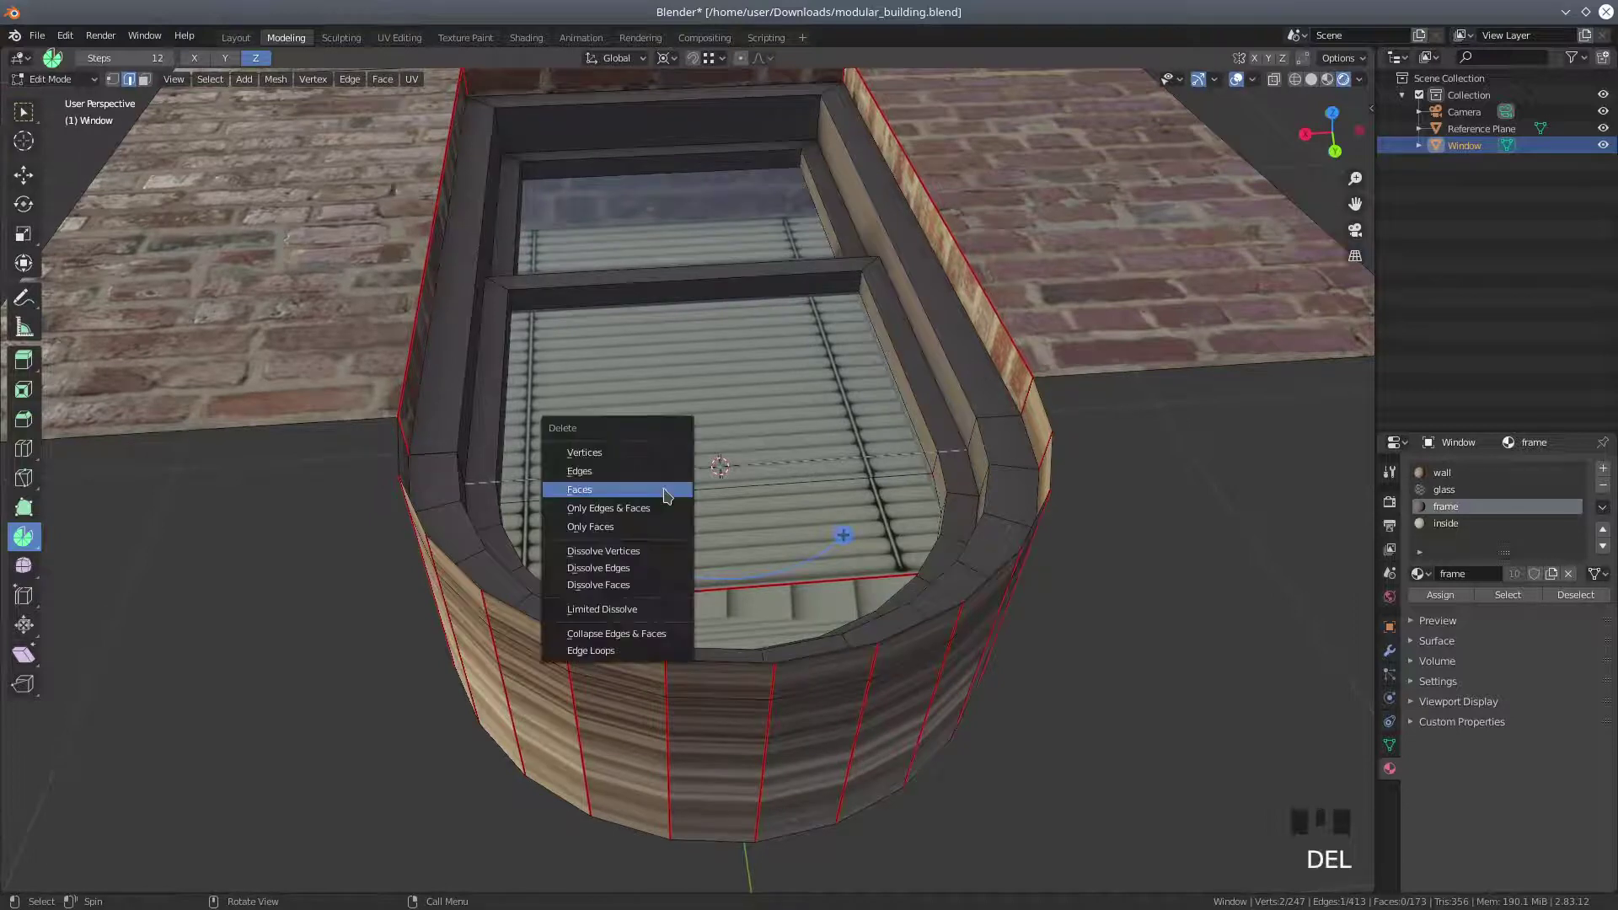
{"action": "left_click", "coordinate": [649, 471]}
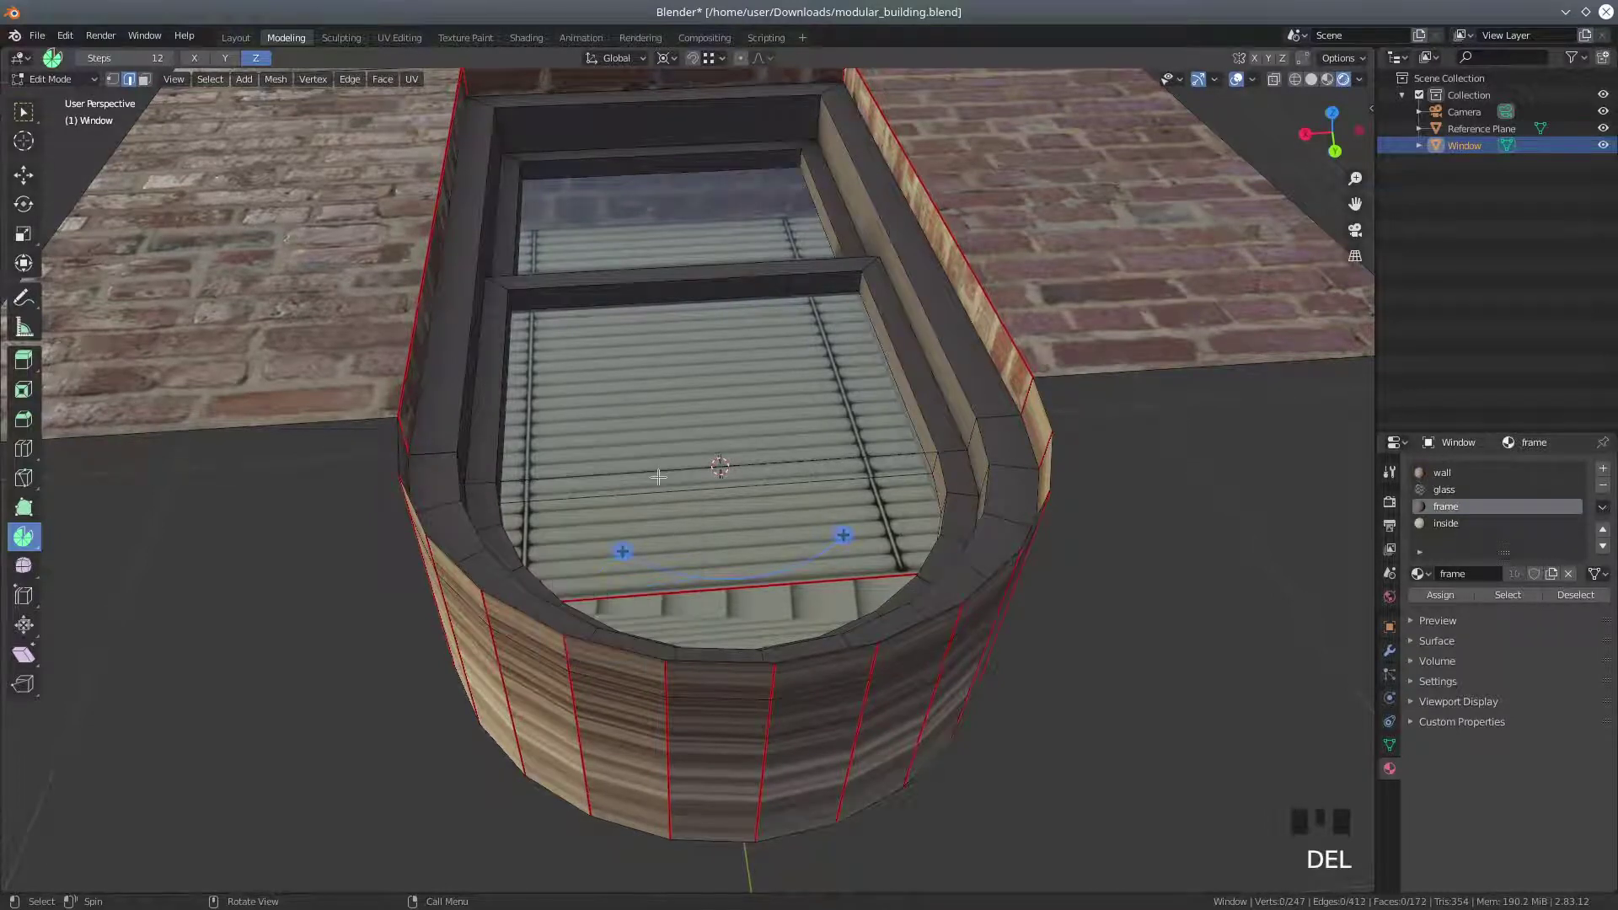
{"action": "middle_click_drag", "start_coordinate": [586, 531], "coordinate": [752, 508]}
{"action": "left_click", "coordinate": [783, 504]}
{"action": "key", "text": "Delete"}
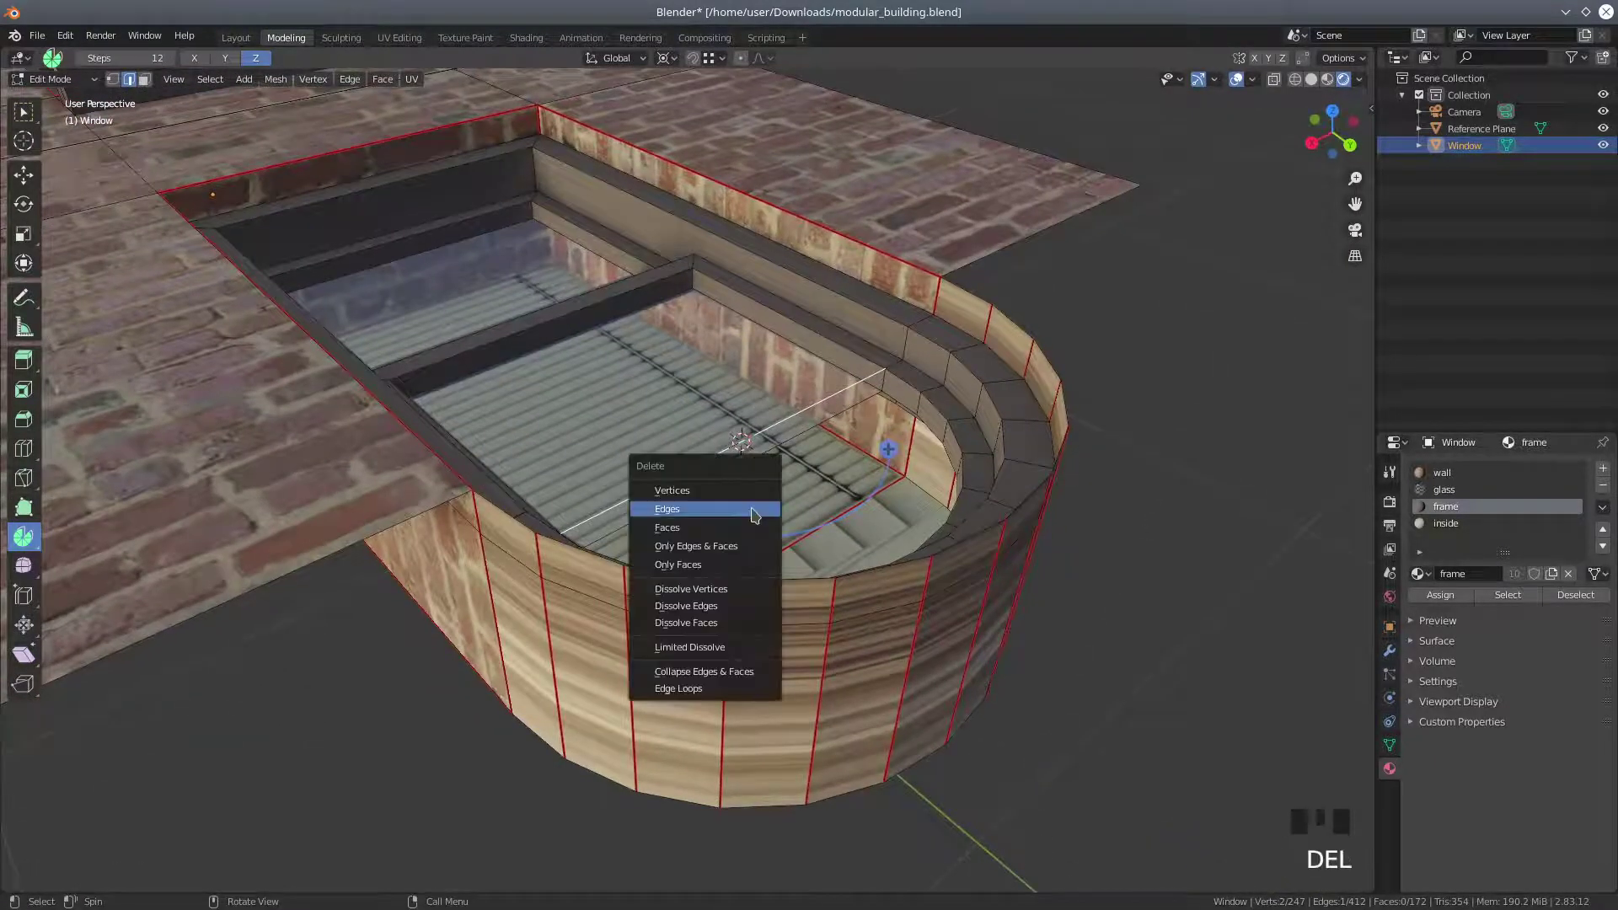
{"action": "left_click", "coordinate": [758, 515]}
Select all twelve edges along the inner rim of the arched frame, from one end of the arch to the other
{"action": "middle_click_drag", "start_coordinate": [681, 426], "coordinate": [663, 380]}
{"action": "scroll", "coordinate": [654, 476], "scroll_direction": "up", "scroll_amount": 2}
{"action": "left_click", "coordinate": [739, 267]}
{"action": "left_click", "coordinate": [796, 272], "text": "shift"}
{"action": "left_click", "coordinate": [859, 281], "text": "shift"}
{"action": "left_click", "coordinate": [927, 300], "text": "shift"}
{"action": "left_click", "coordinate": [967, 322], "text": "shift"}
{"action": "middle_click_drag", "start_coordinate": [598, 429], "coordinate": [826, 411]}
{"action": "left_click", "coordinate": [582, 264], "text": "shift"}
{"action": "left_click", "coordinate": [641, 264], "text": "shift"}
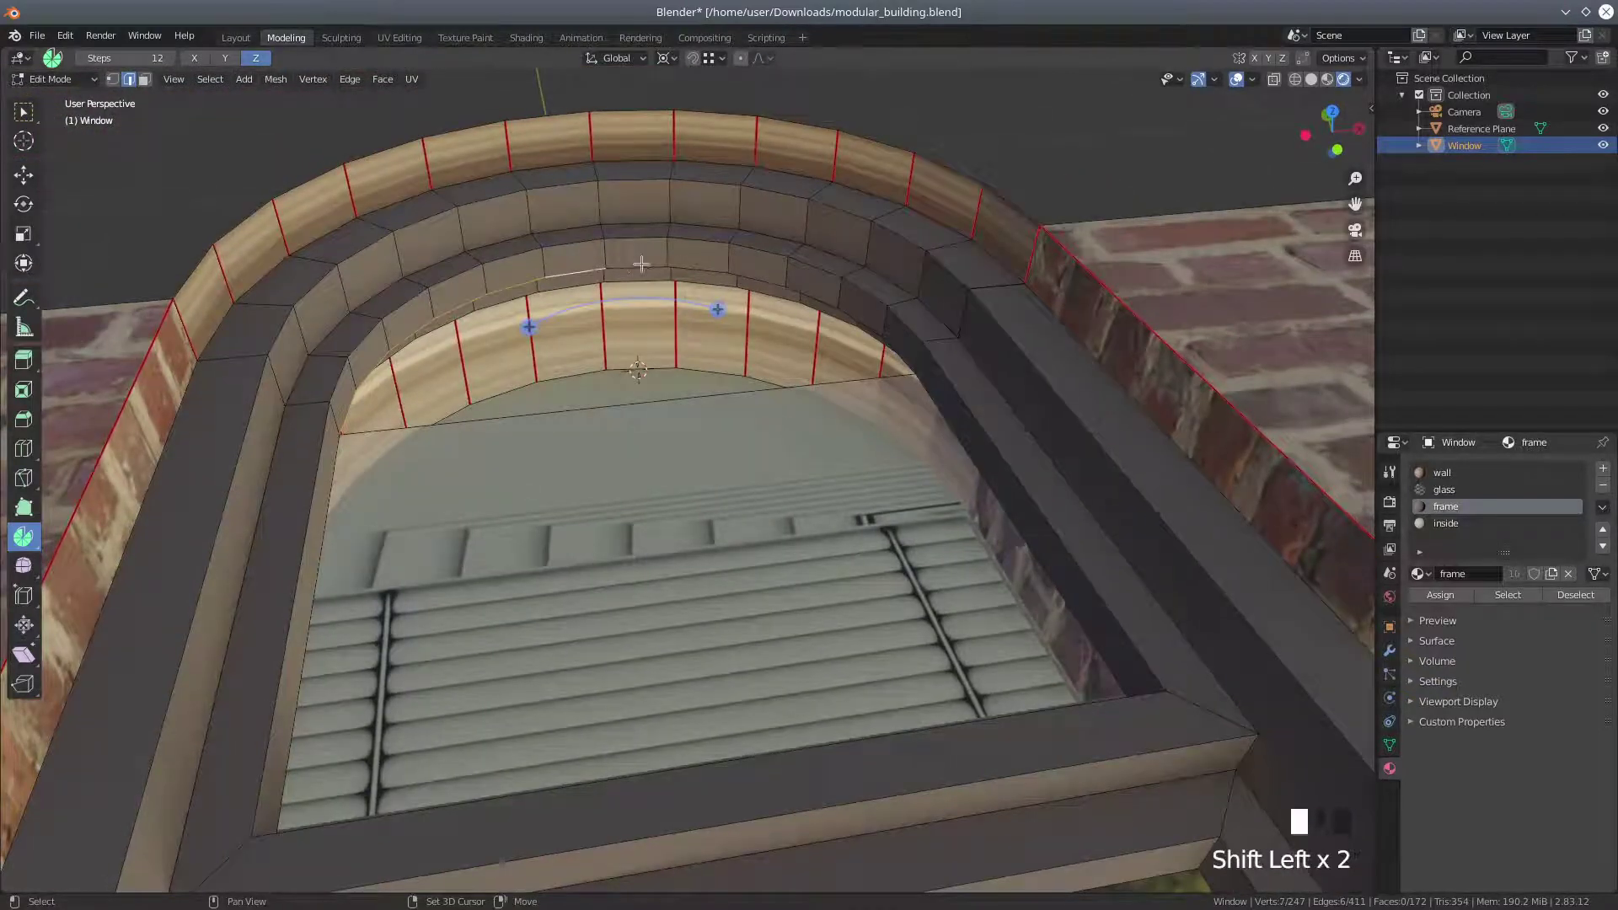
{"action": "left_click", "coordinate": [715, 269], "text": "shift"}
{"action": "left_click", "coordinate": [760, 281], "text": "shift"}
{"action": "left_click", "coordinate": [820, 292], "text": "shift"}
{"action": "left_click", "coordinate": [864, 314], "text": "shift"}
{"action": "left_click", "coordinate": [897, 352], "text": "shift"}
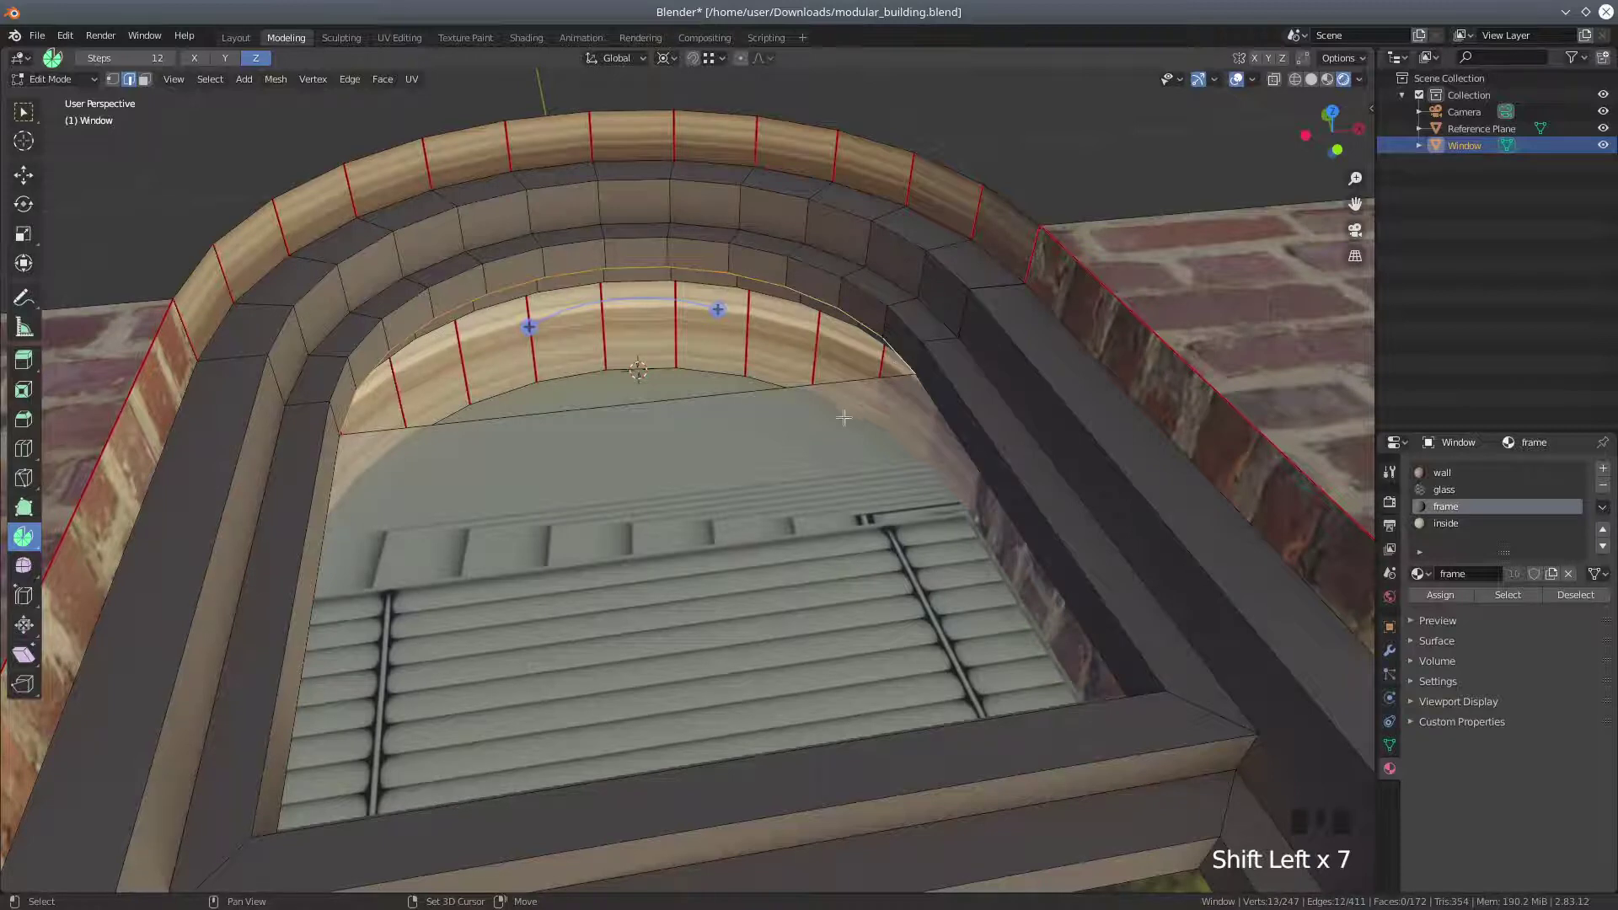
Add the glass's top edge to the selection and fill the arch opening with a face
{"action": "left_click", "coordinate": [656, 400], "text": "shift"}
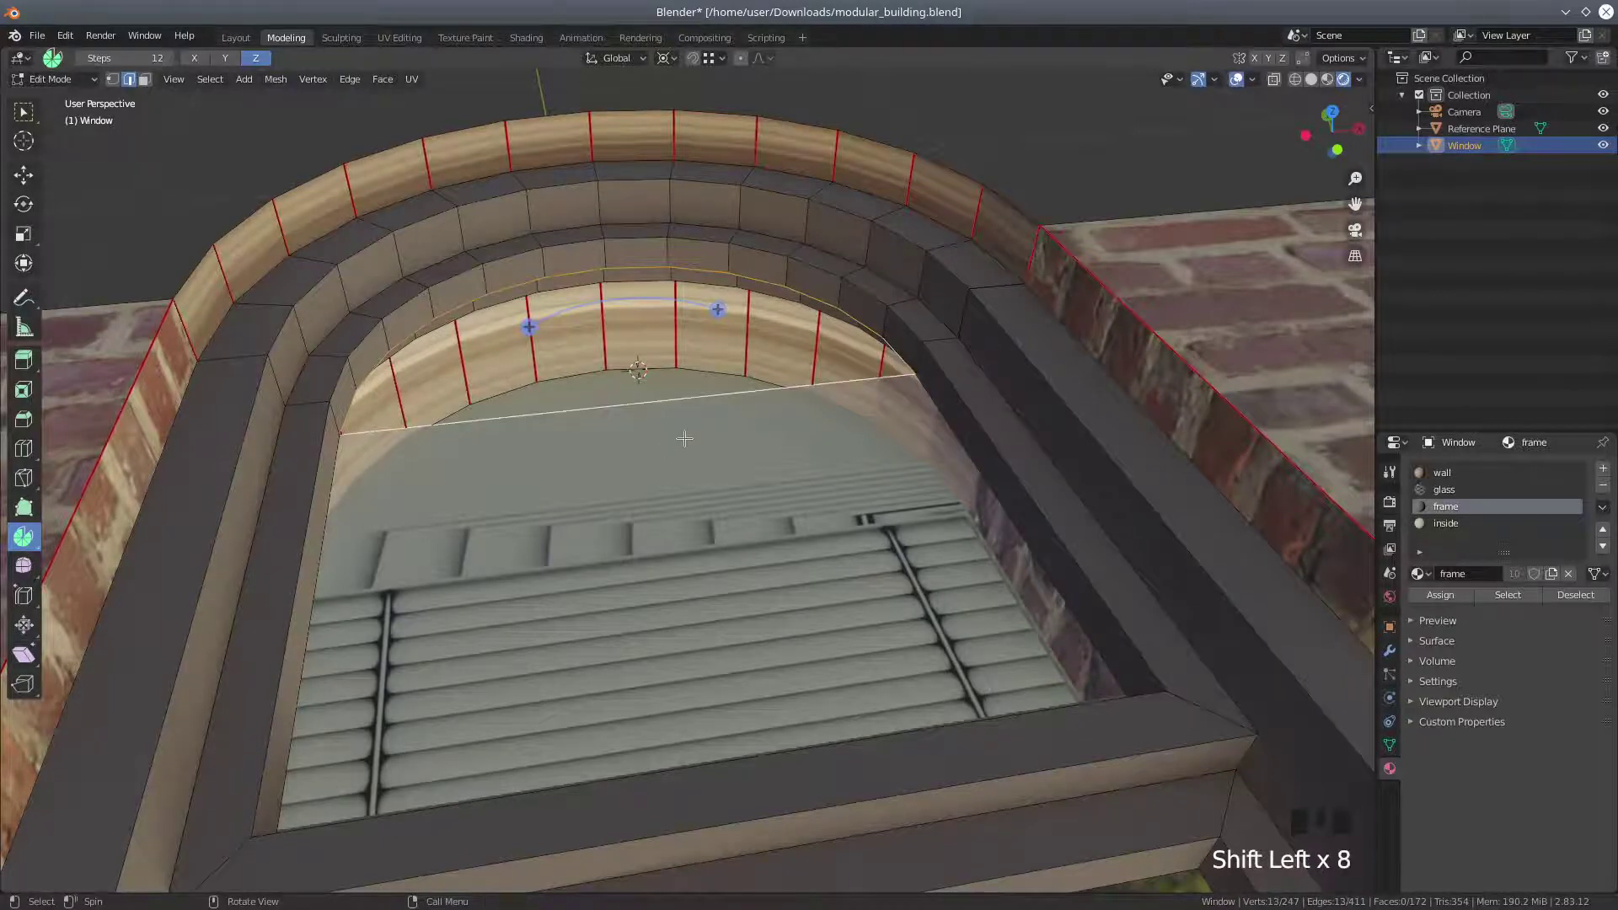
{"action": "key", "text": "f"}
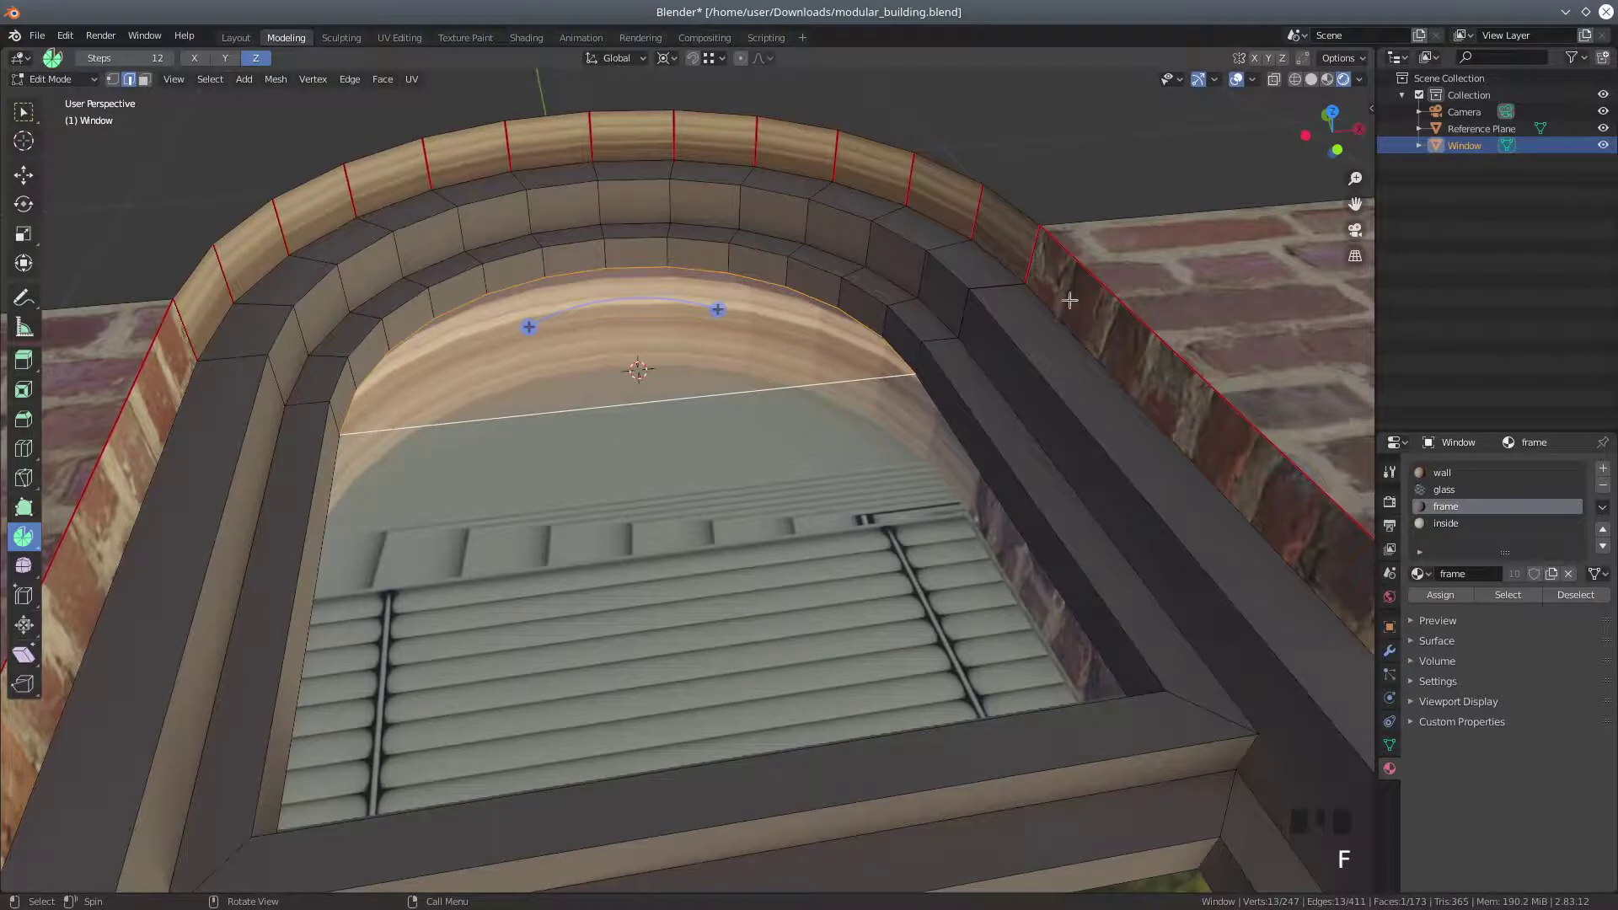
{"action": "scroll", "coordinate": [883, 464], "scroll_direction": "down", "scroll_amount": 2}
{"action": "middle_click_drag", "start_coordinate": [881, 459], "coordinate": [853, 541]}
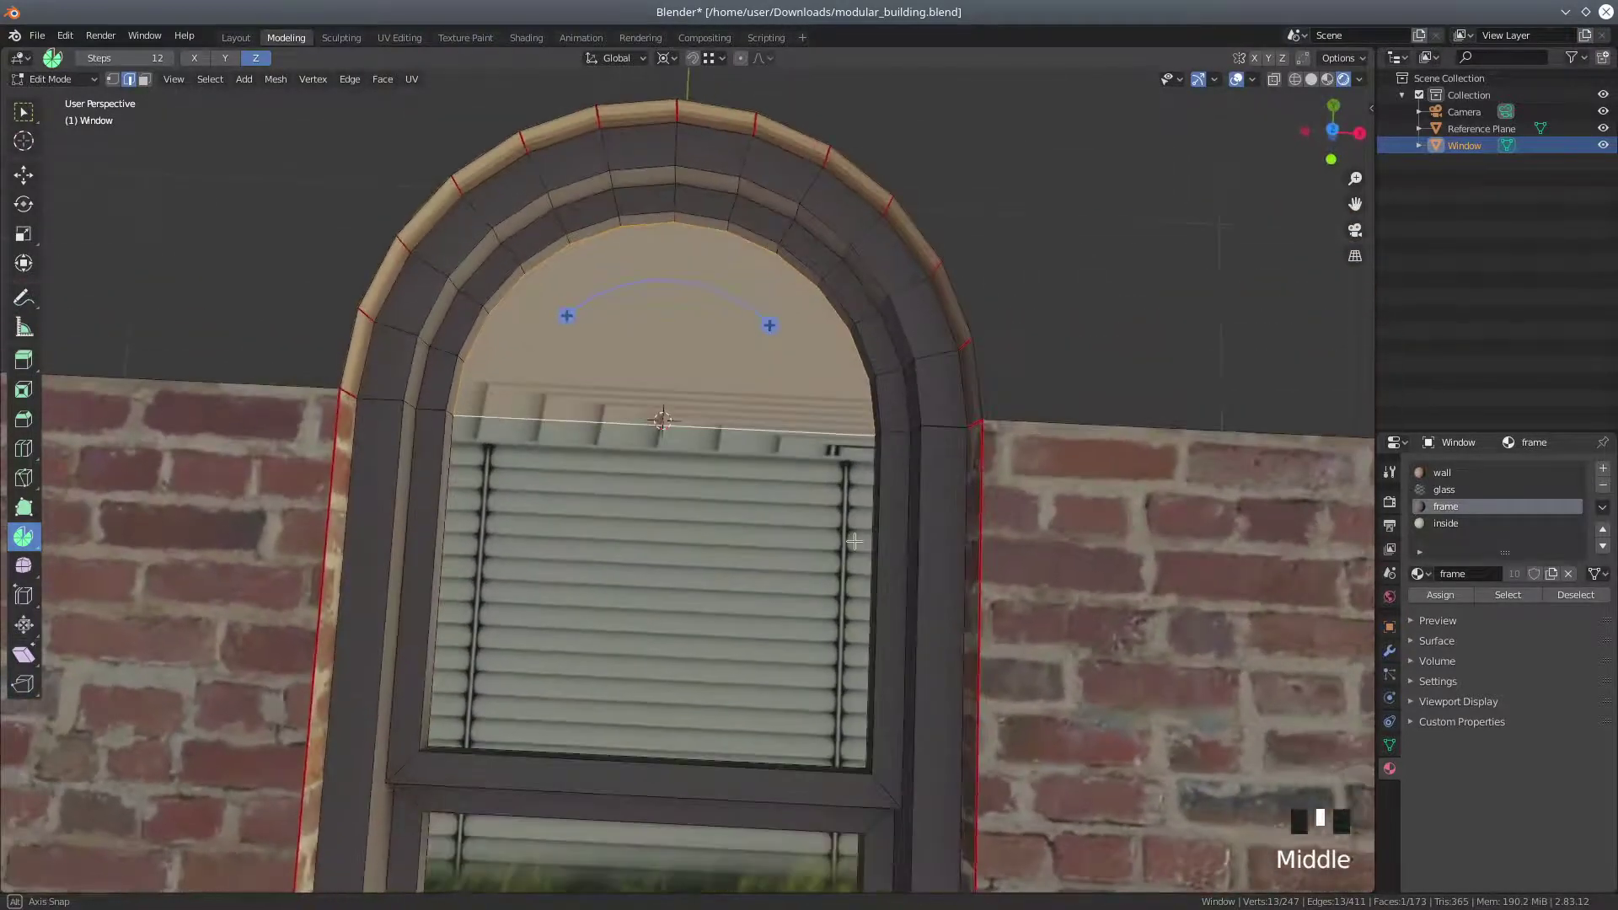
{"action": "scroll", "coordinate": [827, 520], "scroll_direction": "down", "scroll_amount": 3}
{"action": "middle_click_drag", "start_coordinate": [832, 471], "coordinate": [746, 502]}
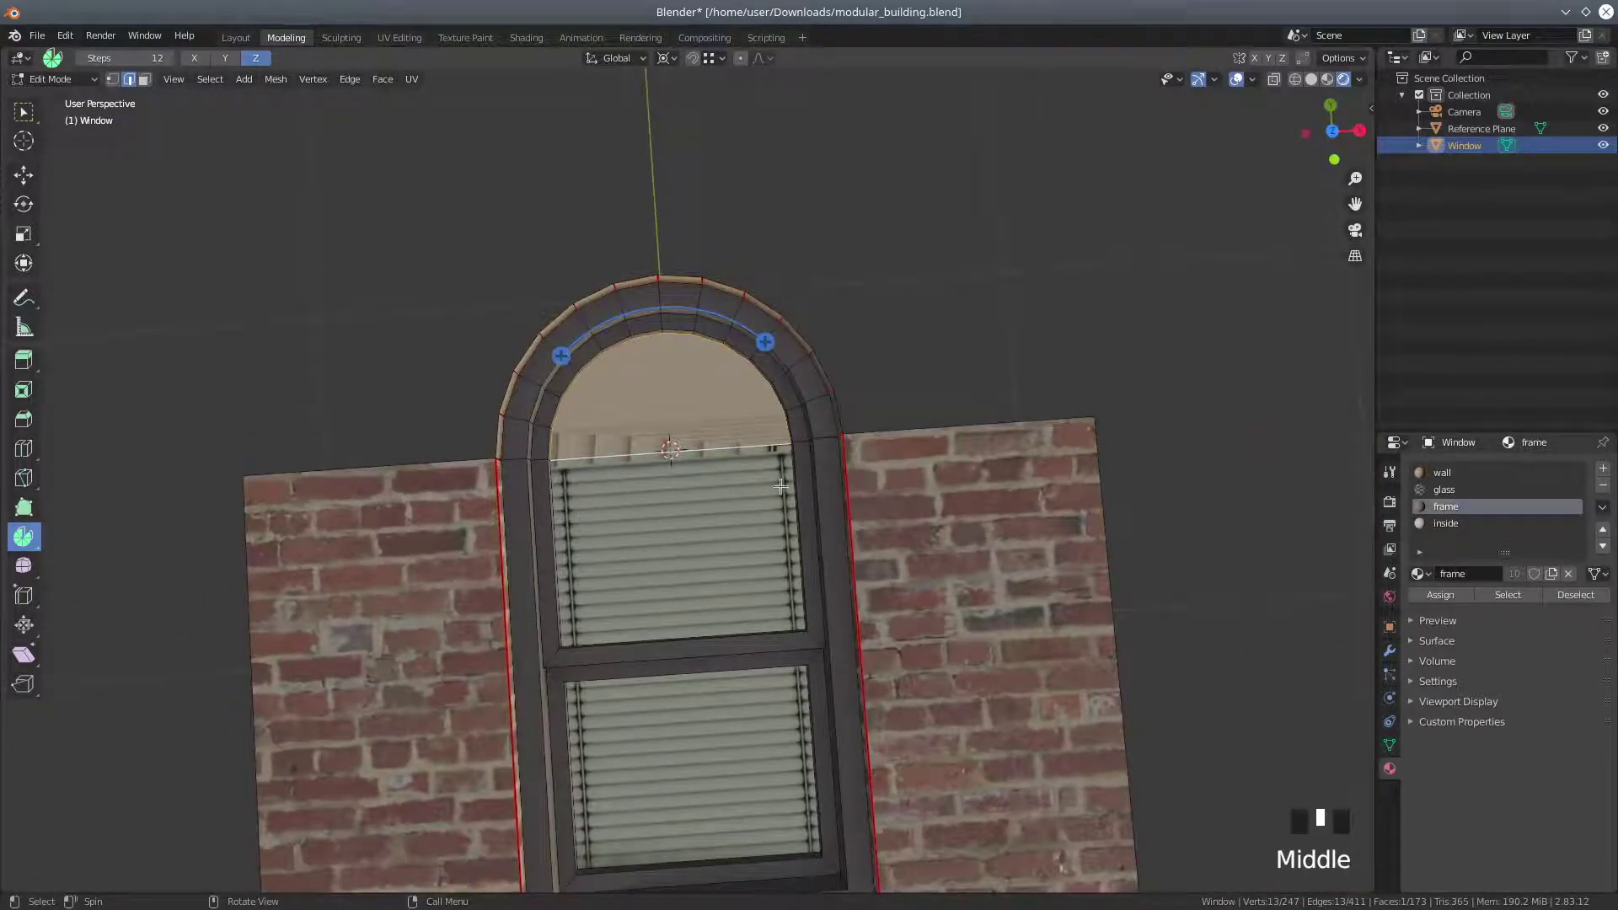
From the top view, activate the Move tool, enable snapping, and select the two outer top corner vertices of the brick walls
{"action": "left_click", "coordinate": [1335, 129]}
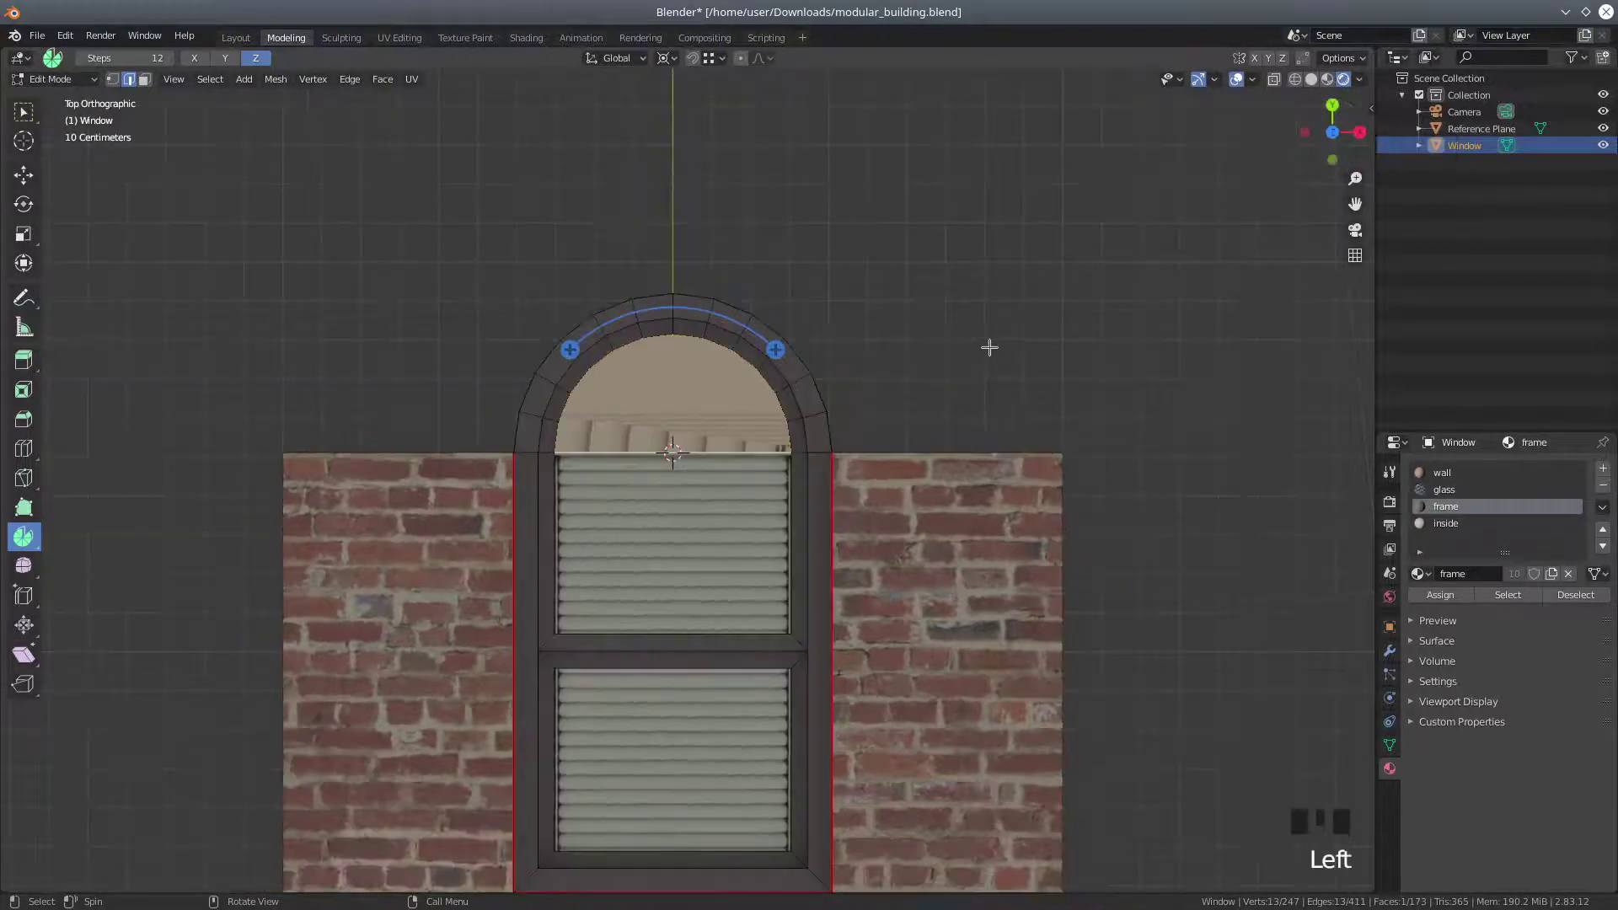
{"action": "left_click", "coordinate": [23, 174]}
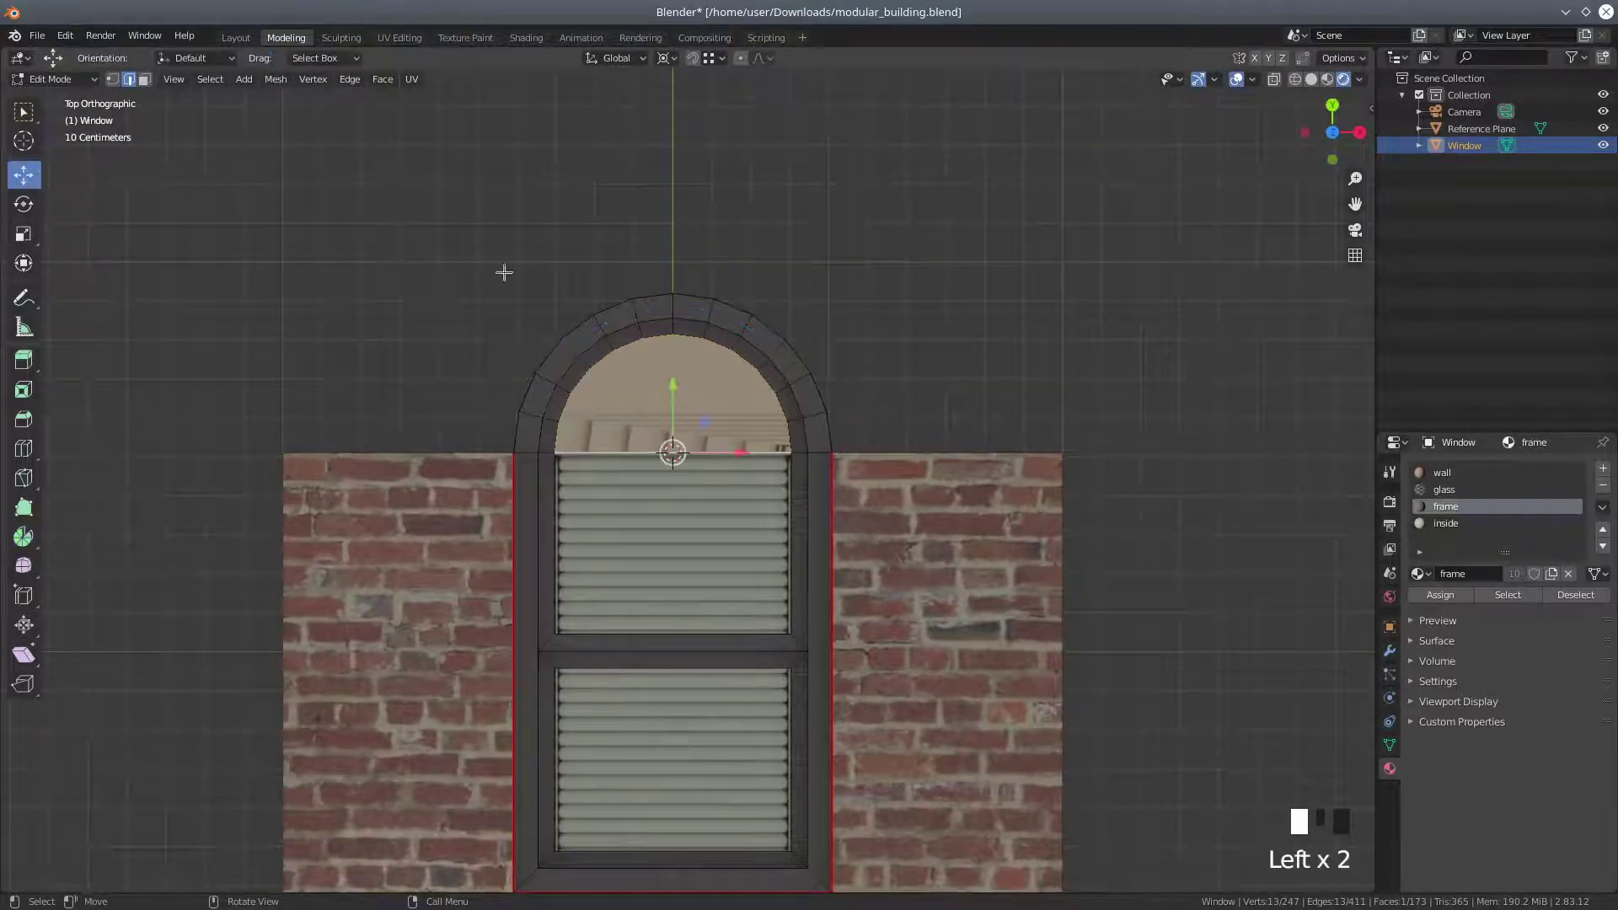
{"action": "left_click", "coordinate": [112, 80]}
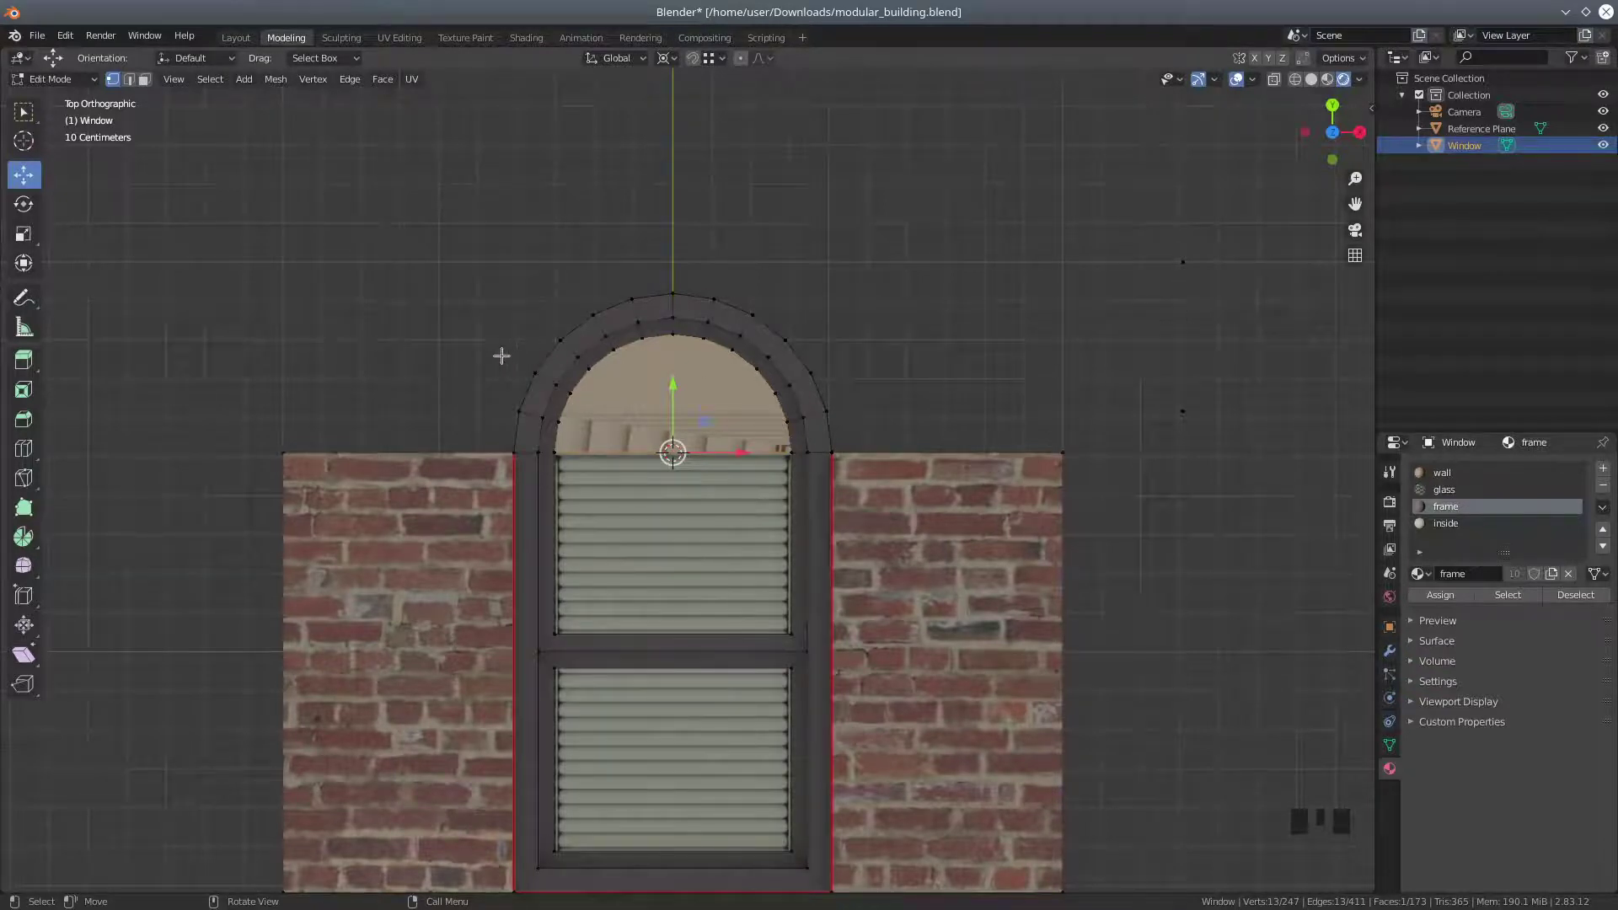
{"action": "left_click", "coordinate": [692, 58]}
{"action": "left_click", "coordinate": [1059, 448]}
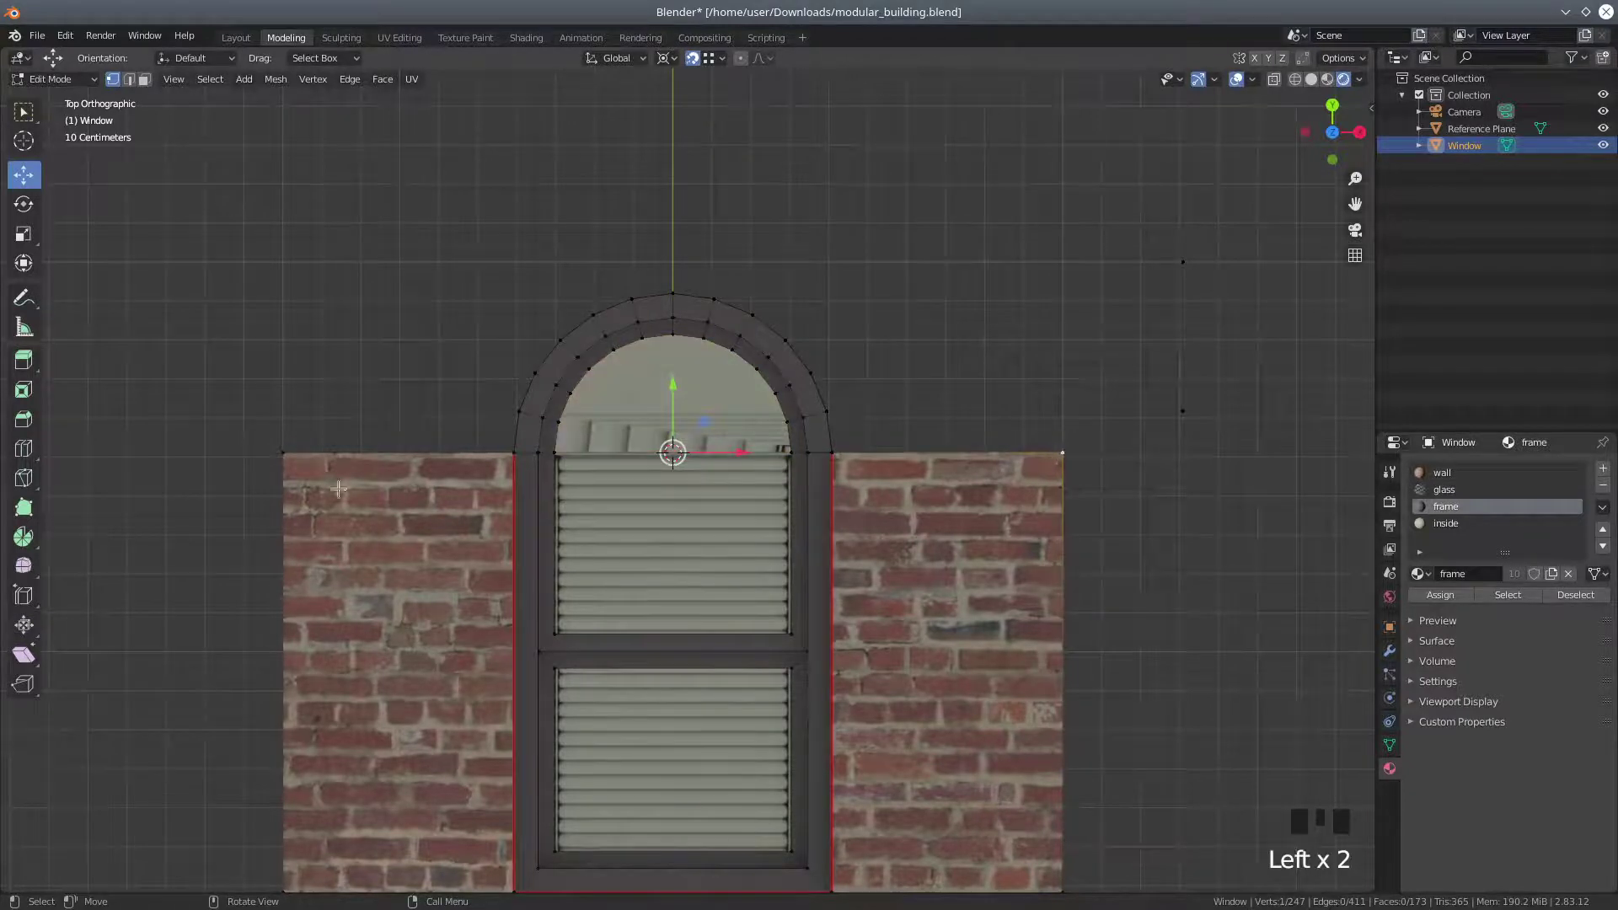
{"action": "left_click", "coordinate": [281, 447], "text": "shift"}
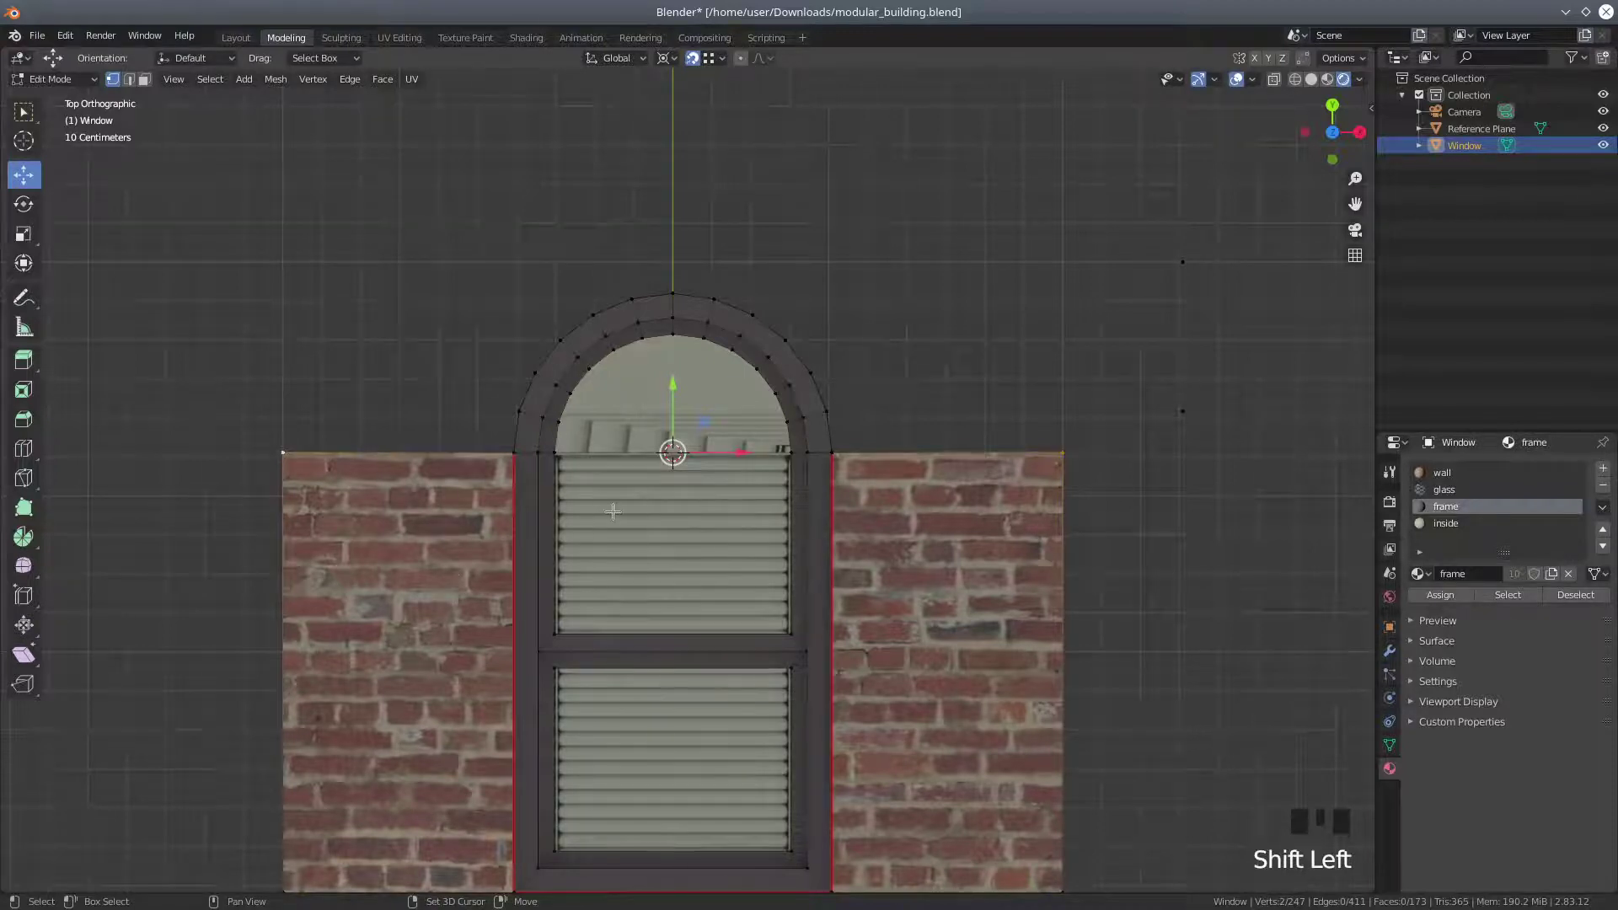
Set the pivot point to Active Element and extrude the two outer wall corner vertices 0.10562 m along Y, level with the arch's first outer vertex
{"action": "left_click", "coordinate": [663, 64]}
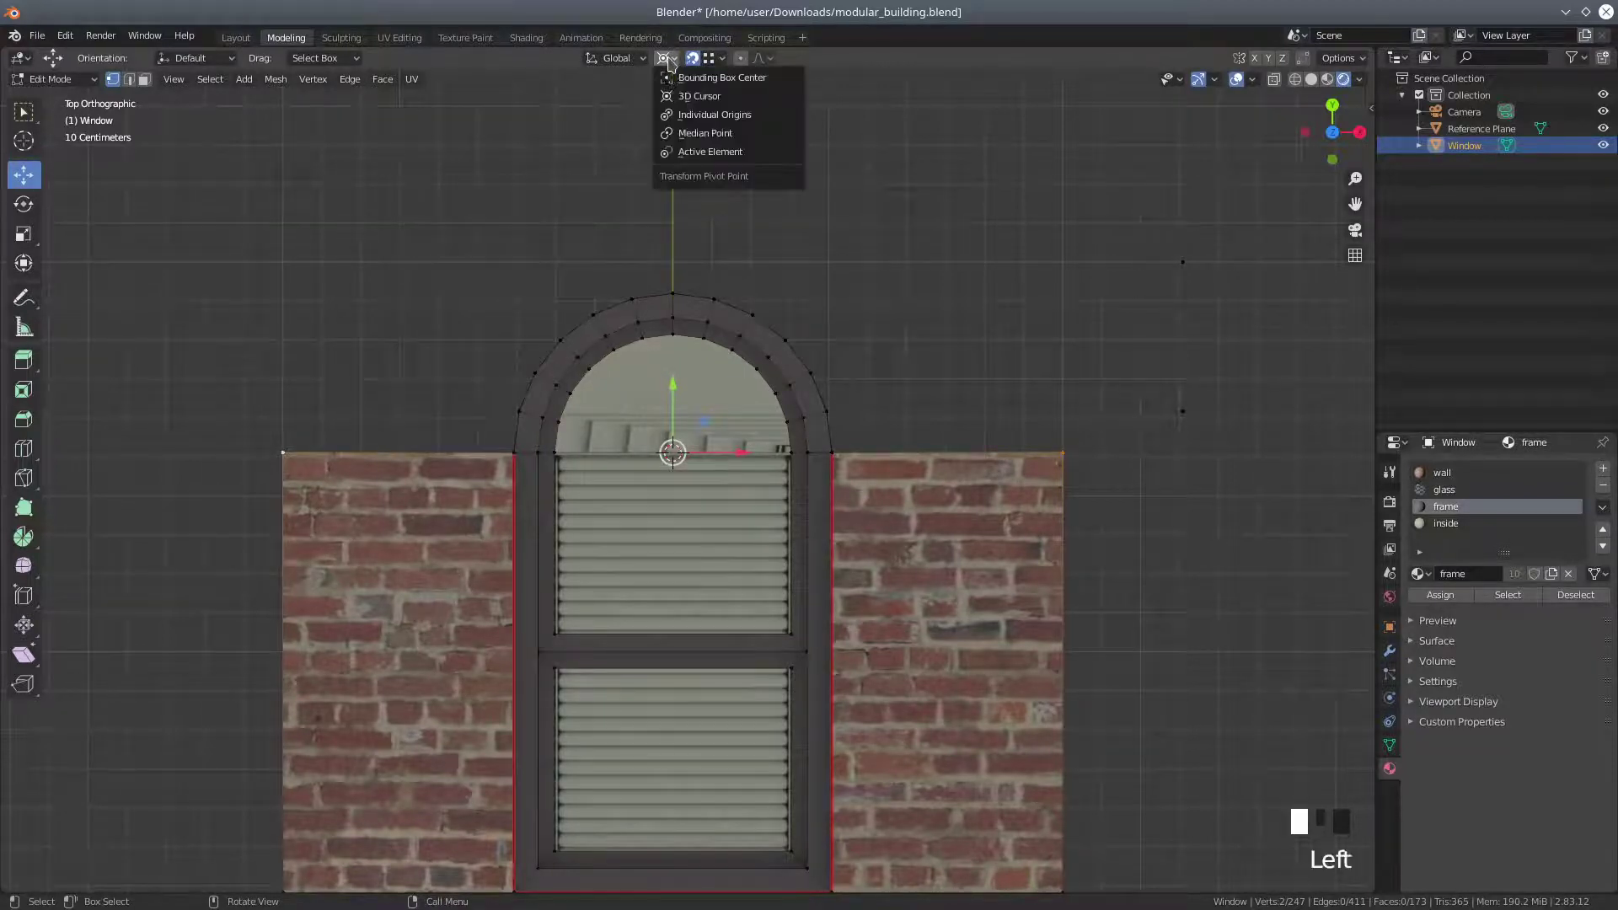
{"action": "left_click", "coordinate": [696, 148]}
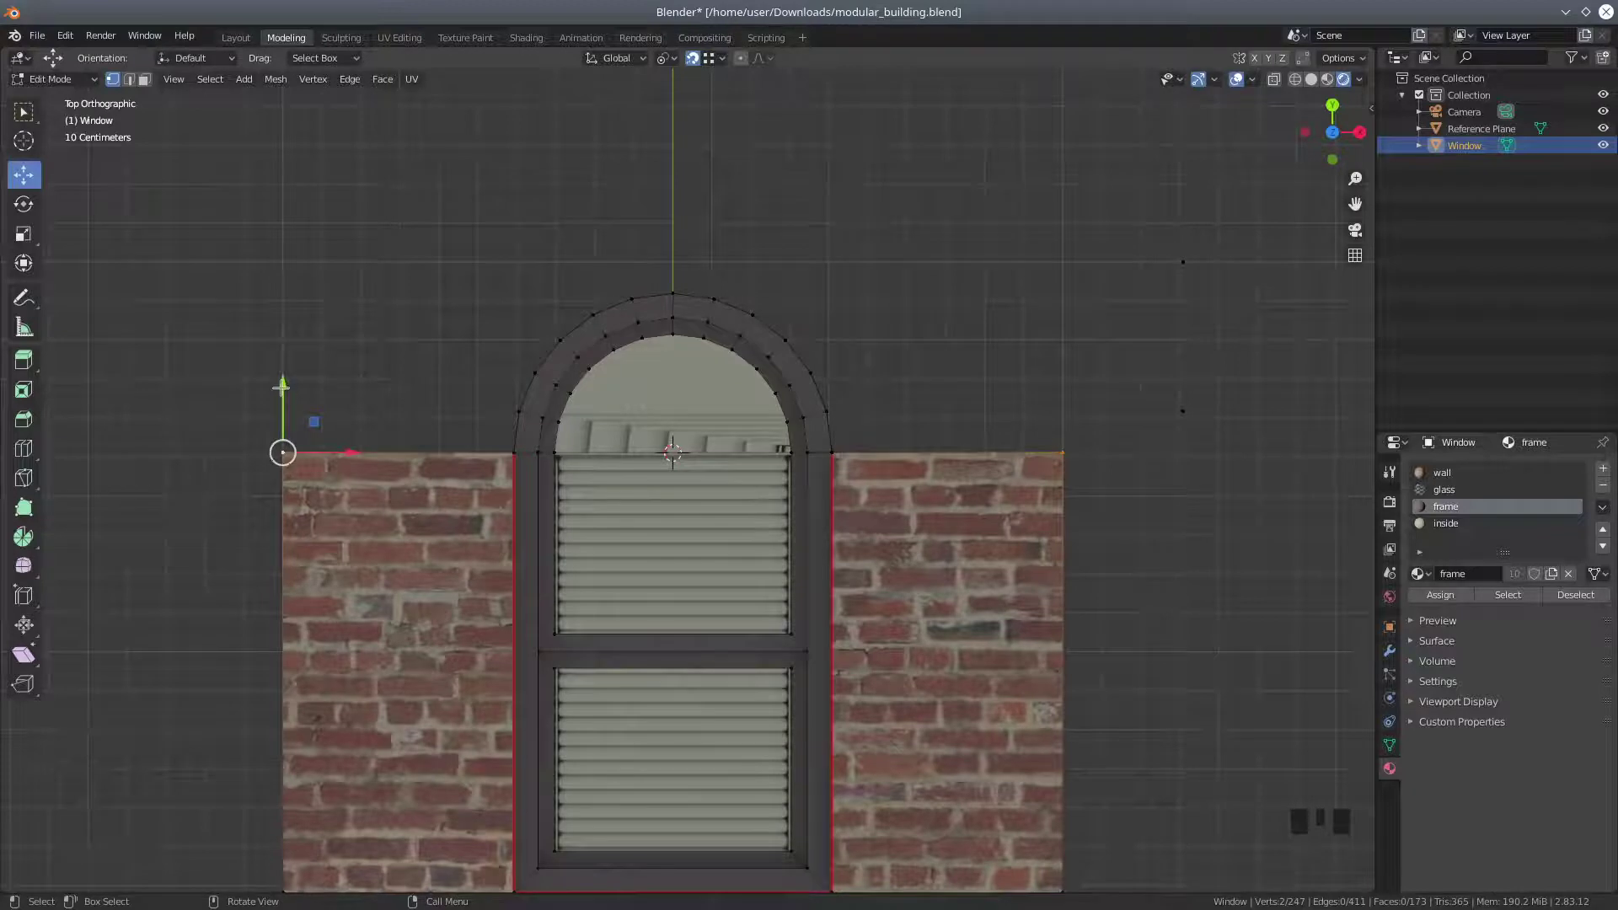
{"action": "key", "text": "e"}
{"action": "key", "text": "y"}
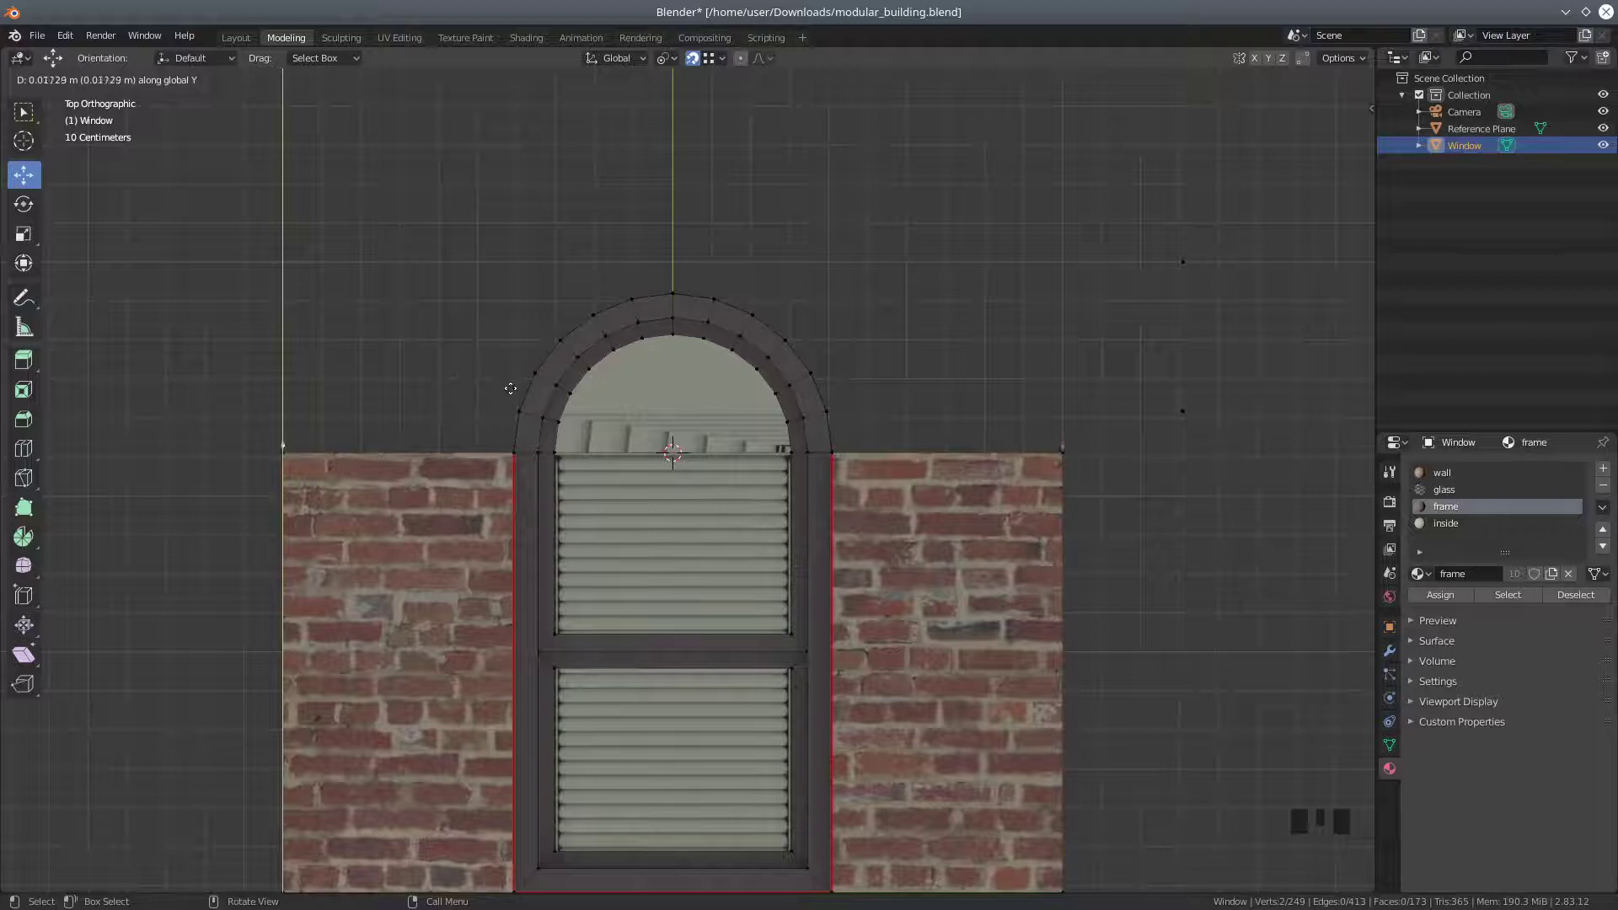
{"action": "left_click", "coordinate": [524, 395]}
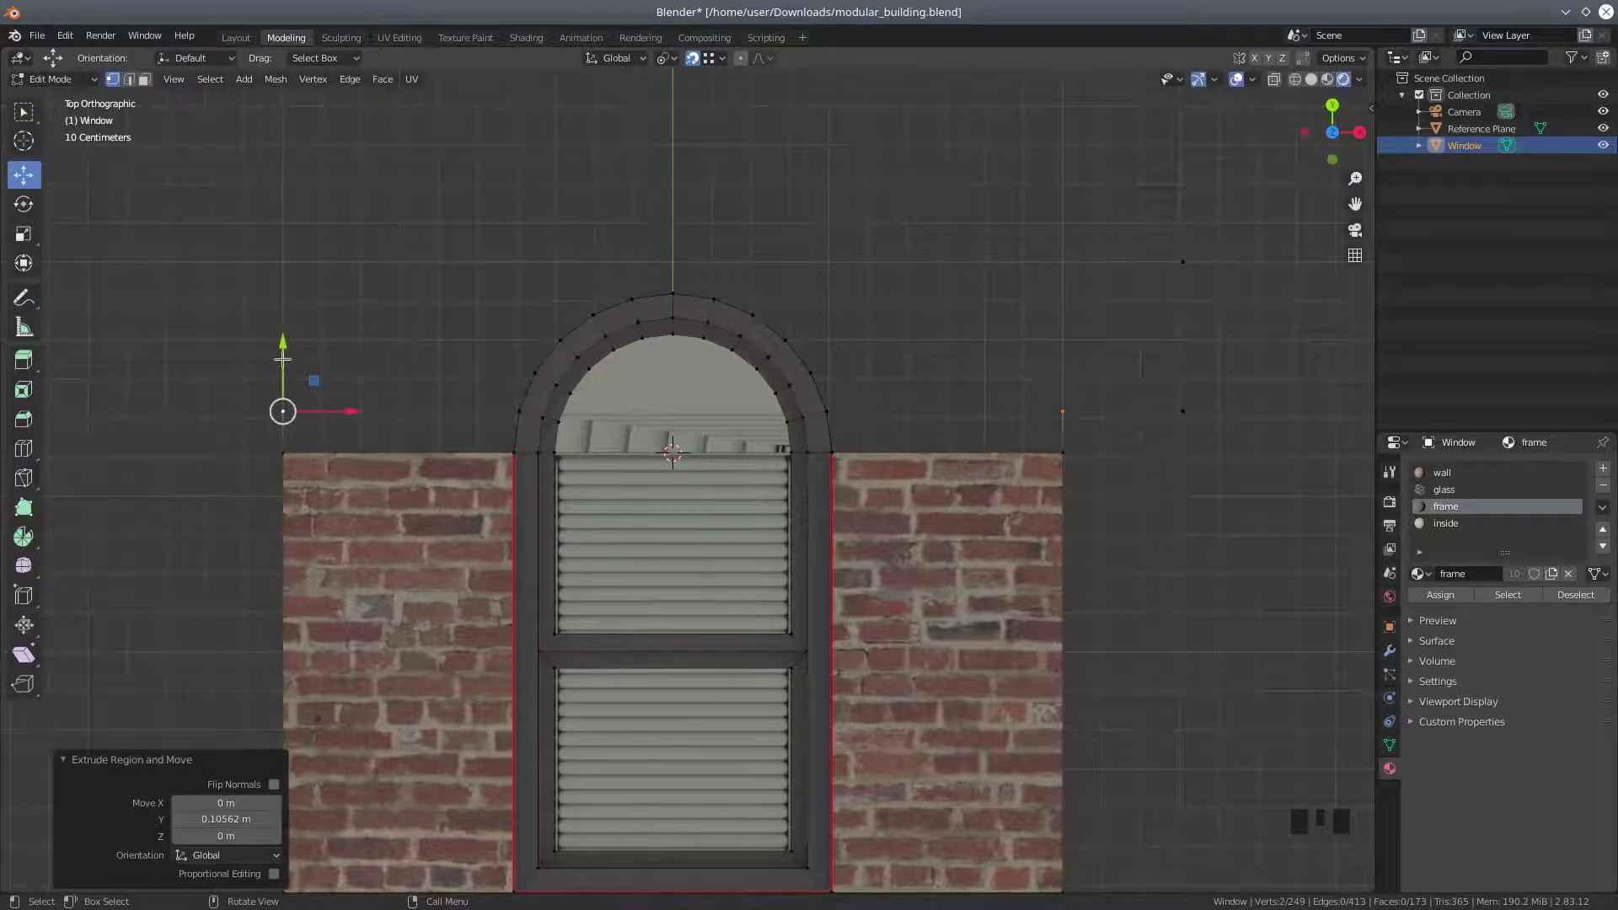
{"action": "key", "text": "r"}
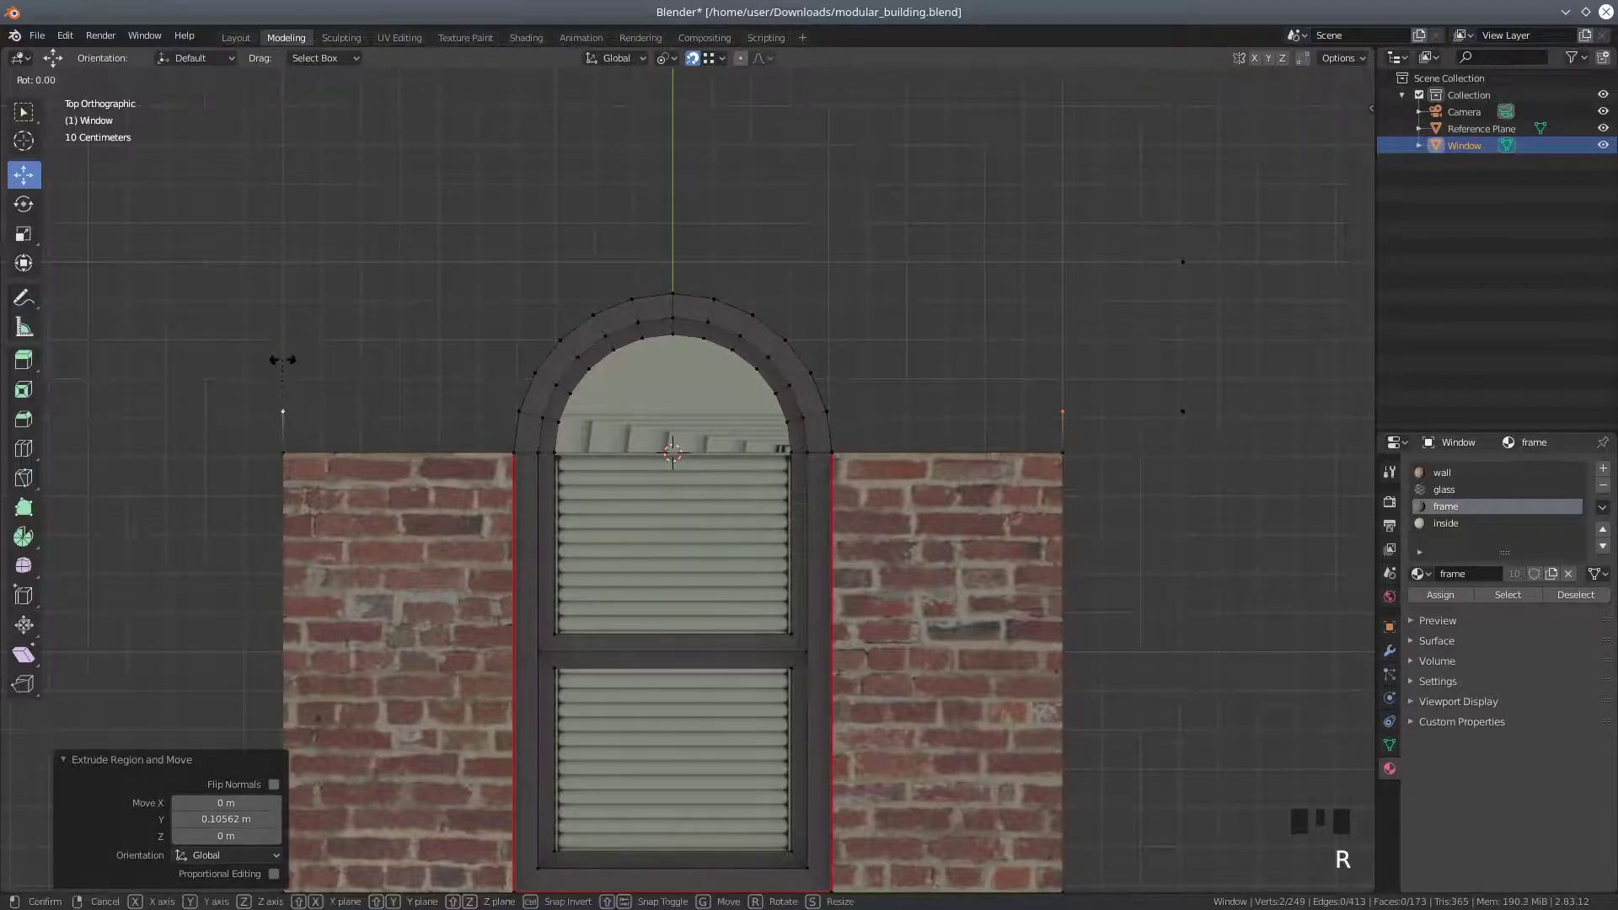
{"action": "key", "text": "y"}
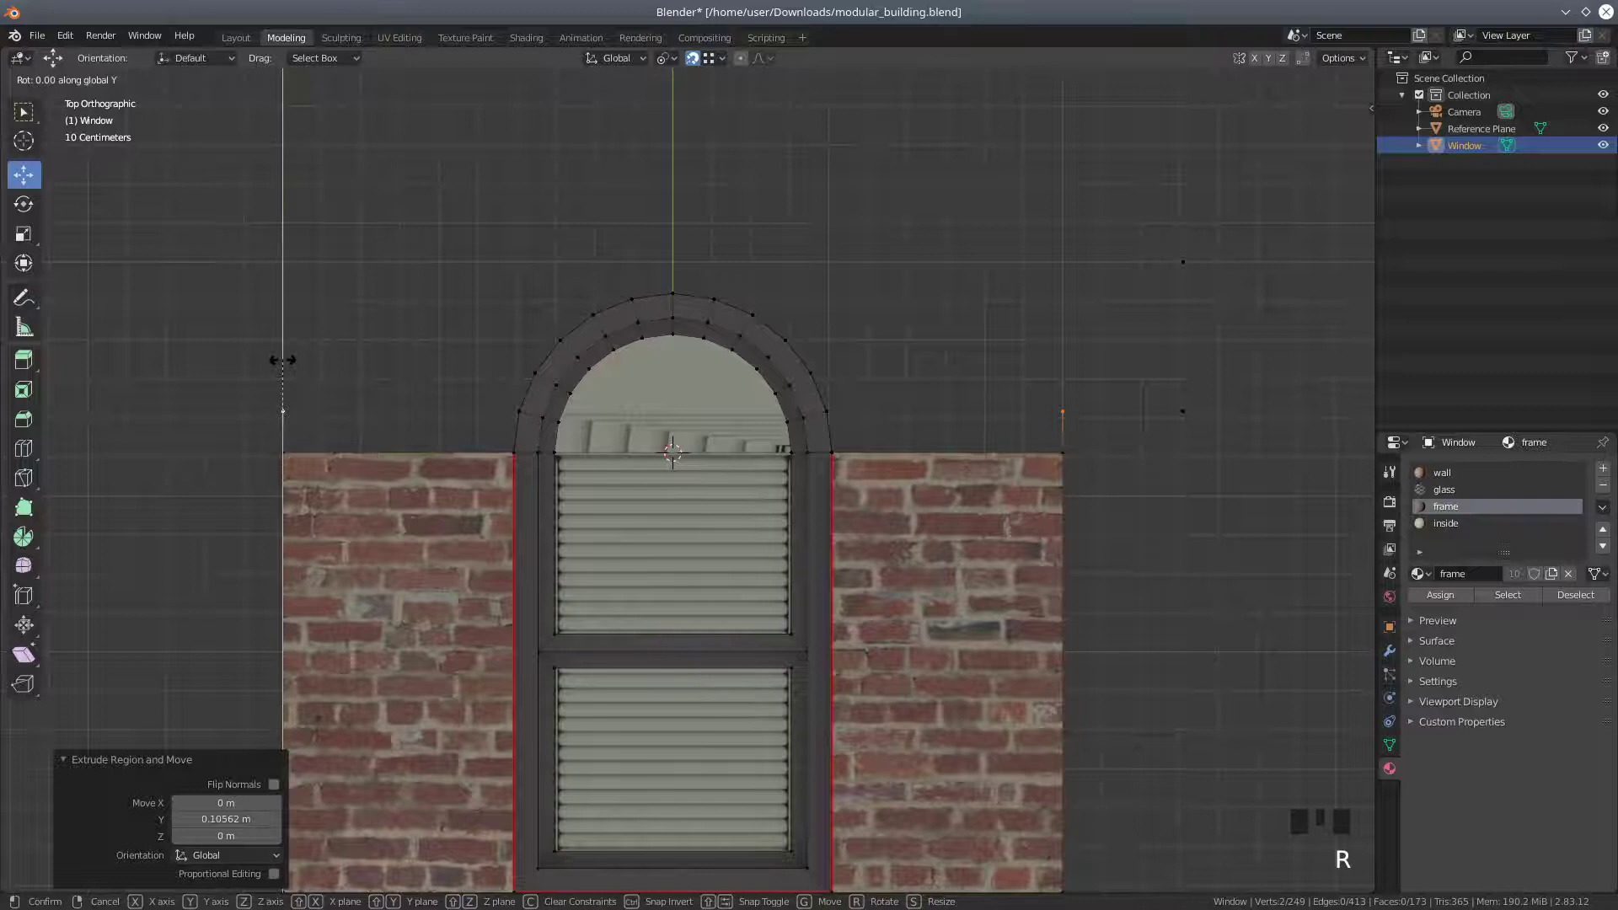
{"action": "key", "text": "Escape"}
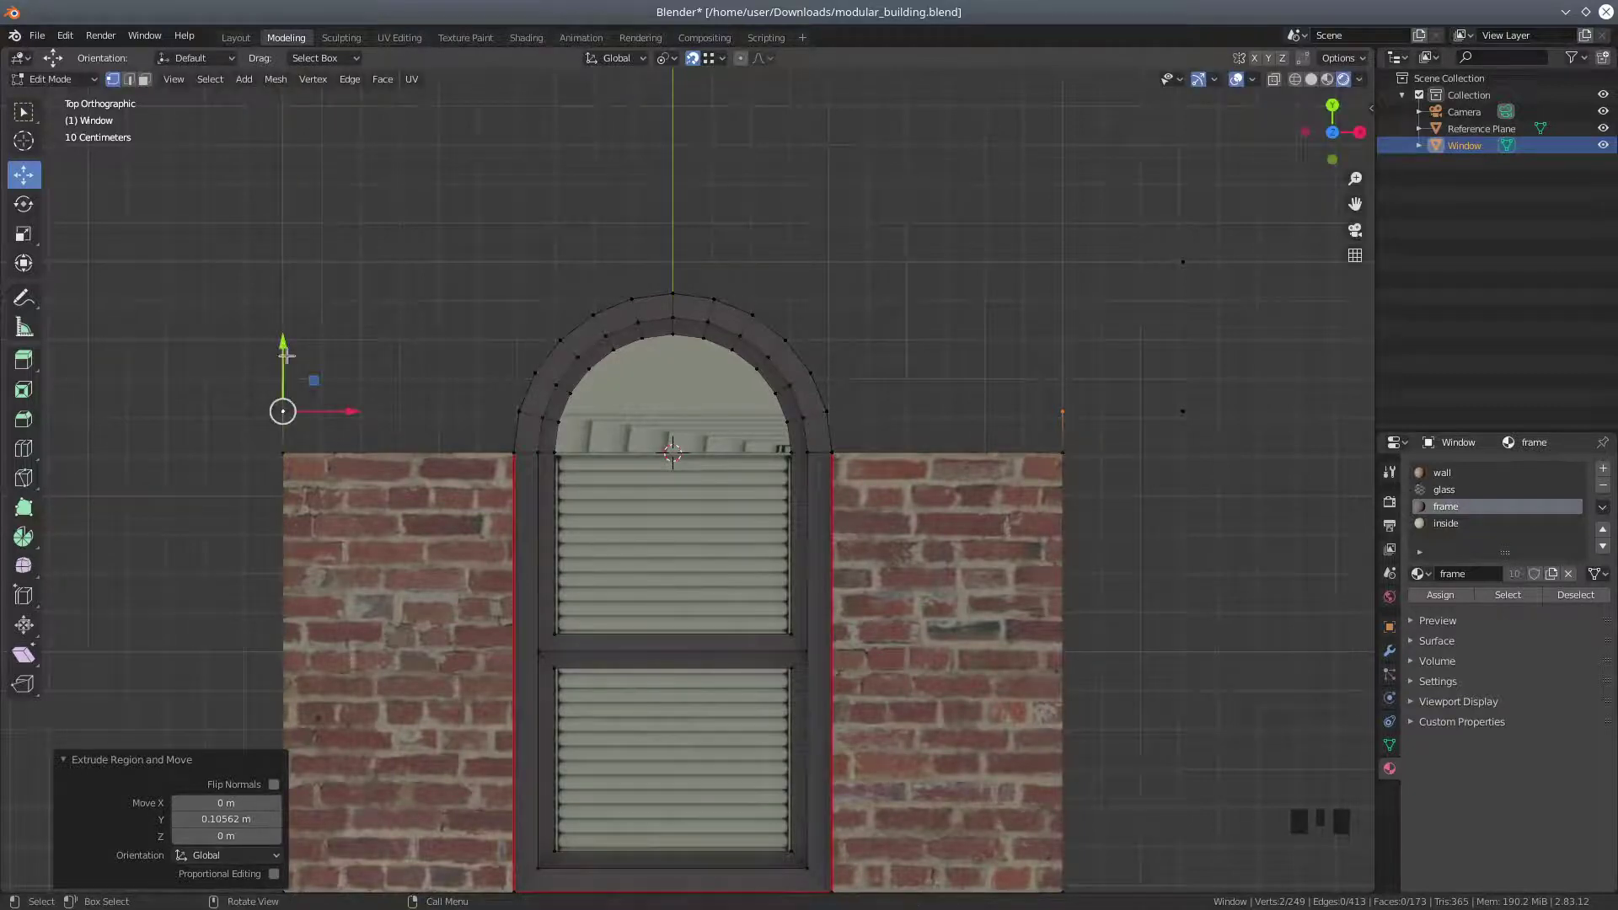
{"action": "left_click_drag", "start_coordinate": [283, 346], "coordinate": [354, 375]}
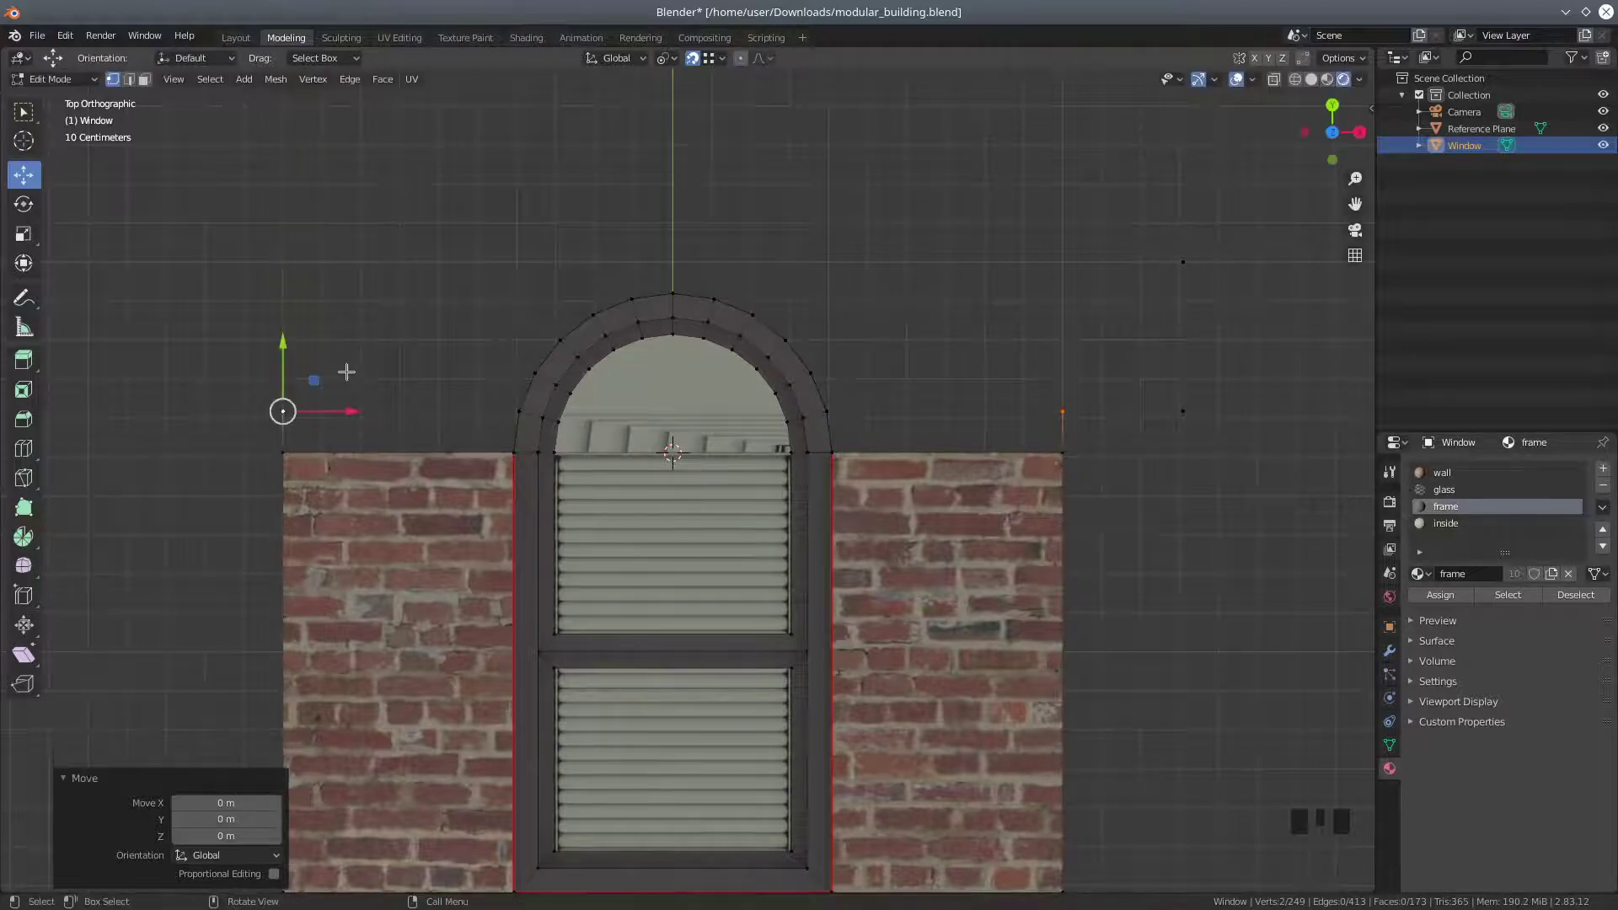
{"action": "key", "text": "r"}
{"action": "key", "text": "y"}
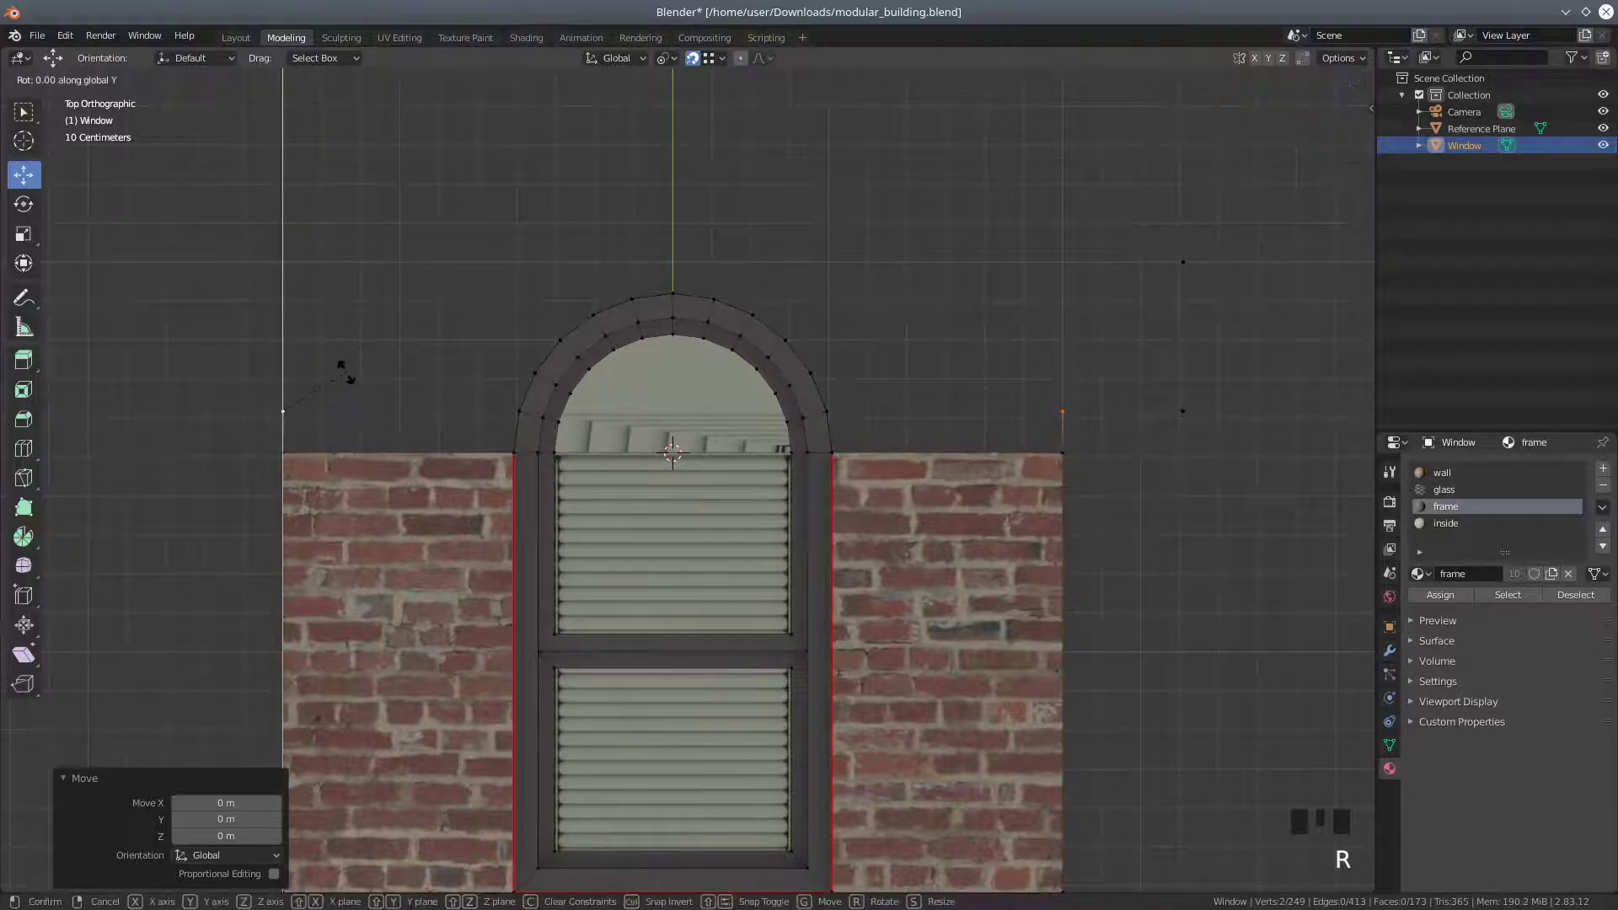
{"action": "key", "text": "Escape"}
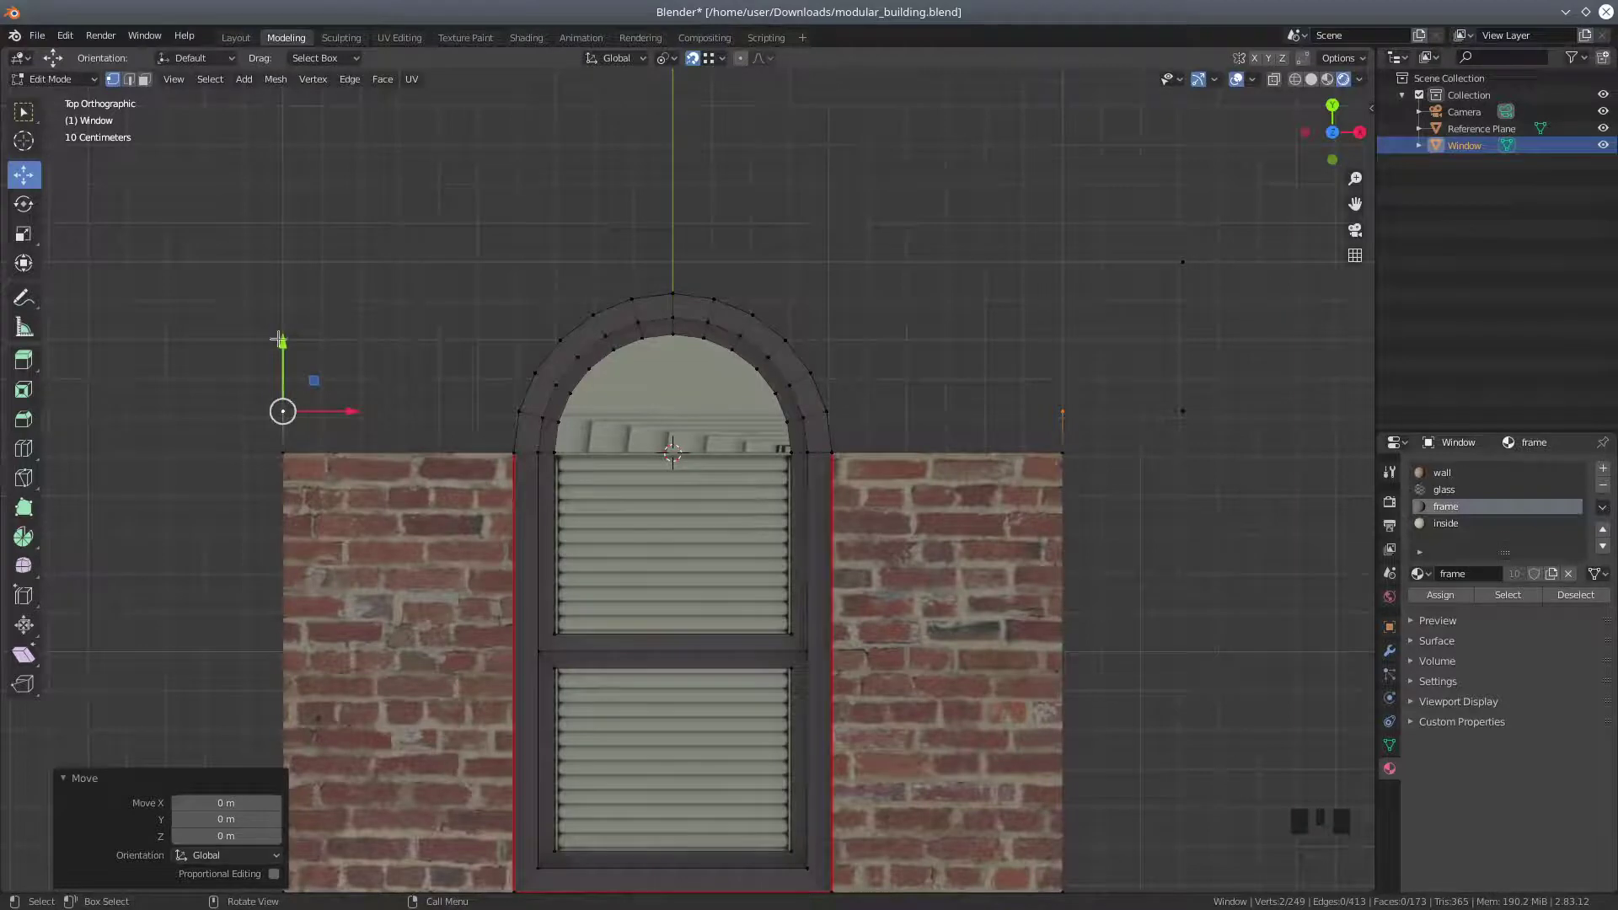
{"action": "left_click_drag", "start_coordinate": [288, 335], "coordinate": [288, 327]}
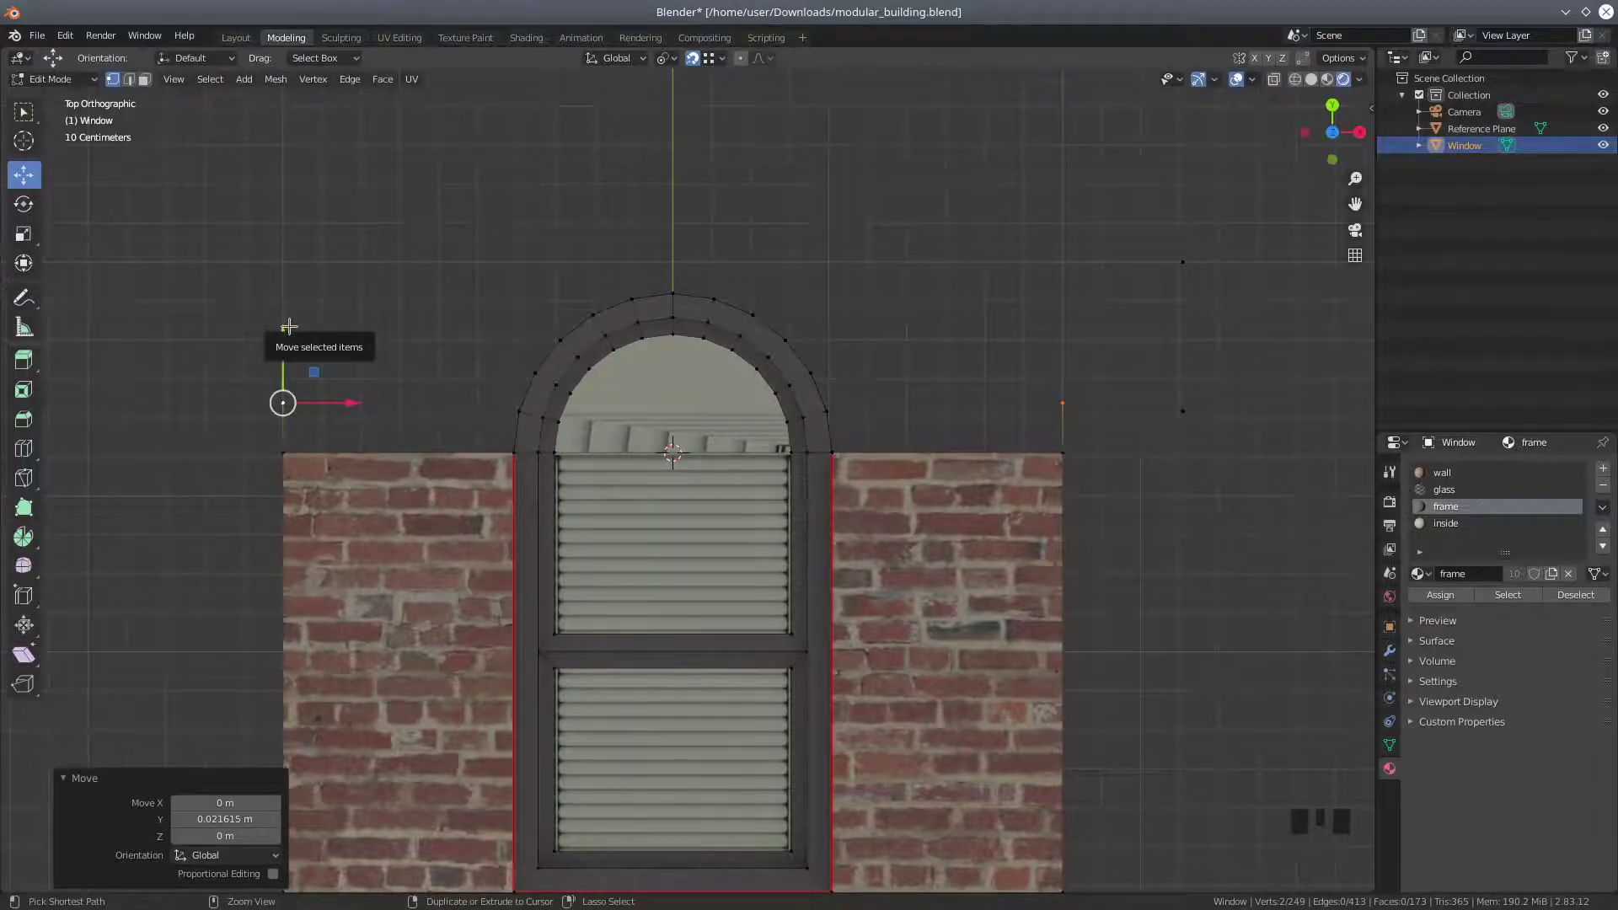
{"action": "key", "text": "ctrl+z"}
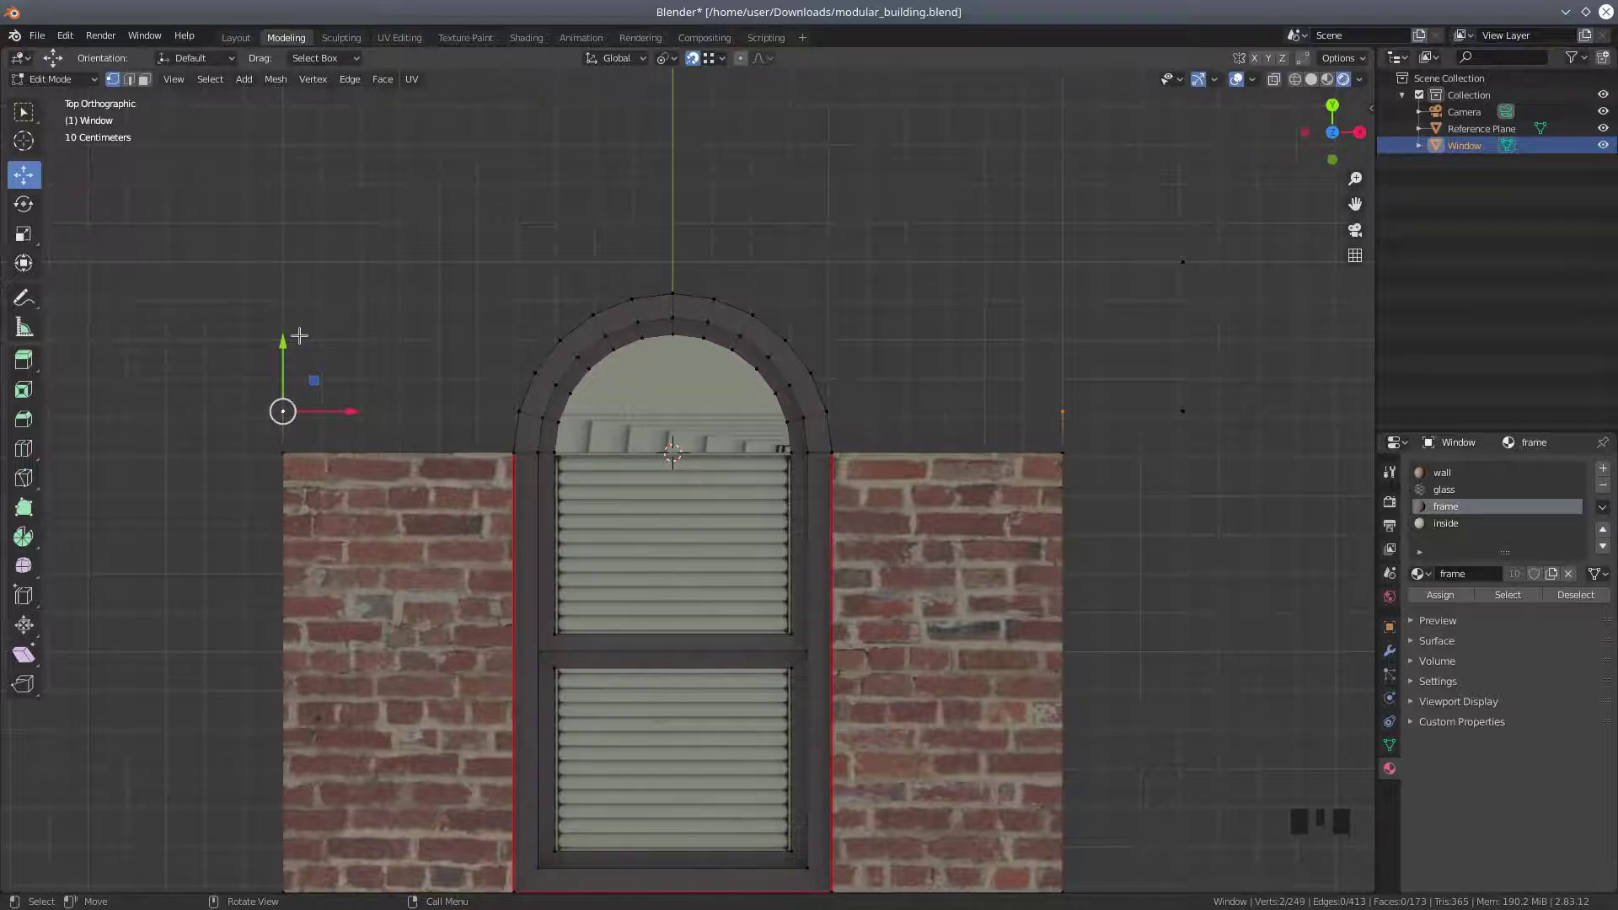
{"action": "key", "text": "r"}
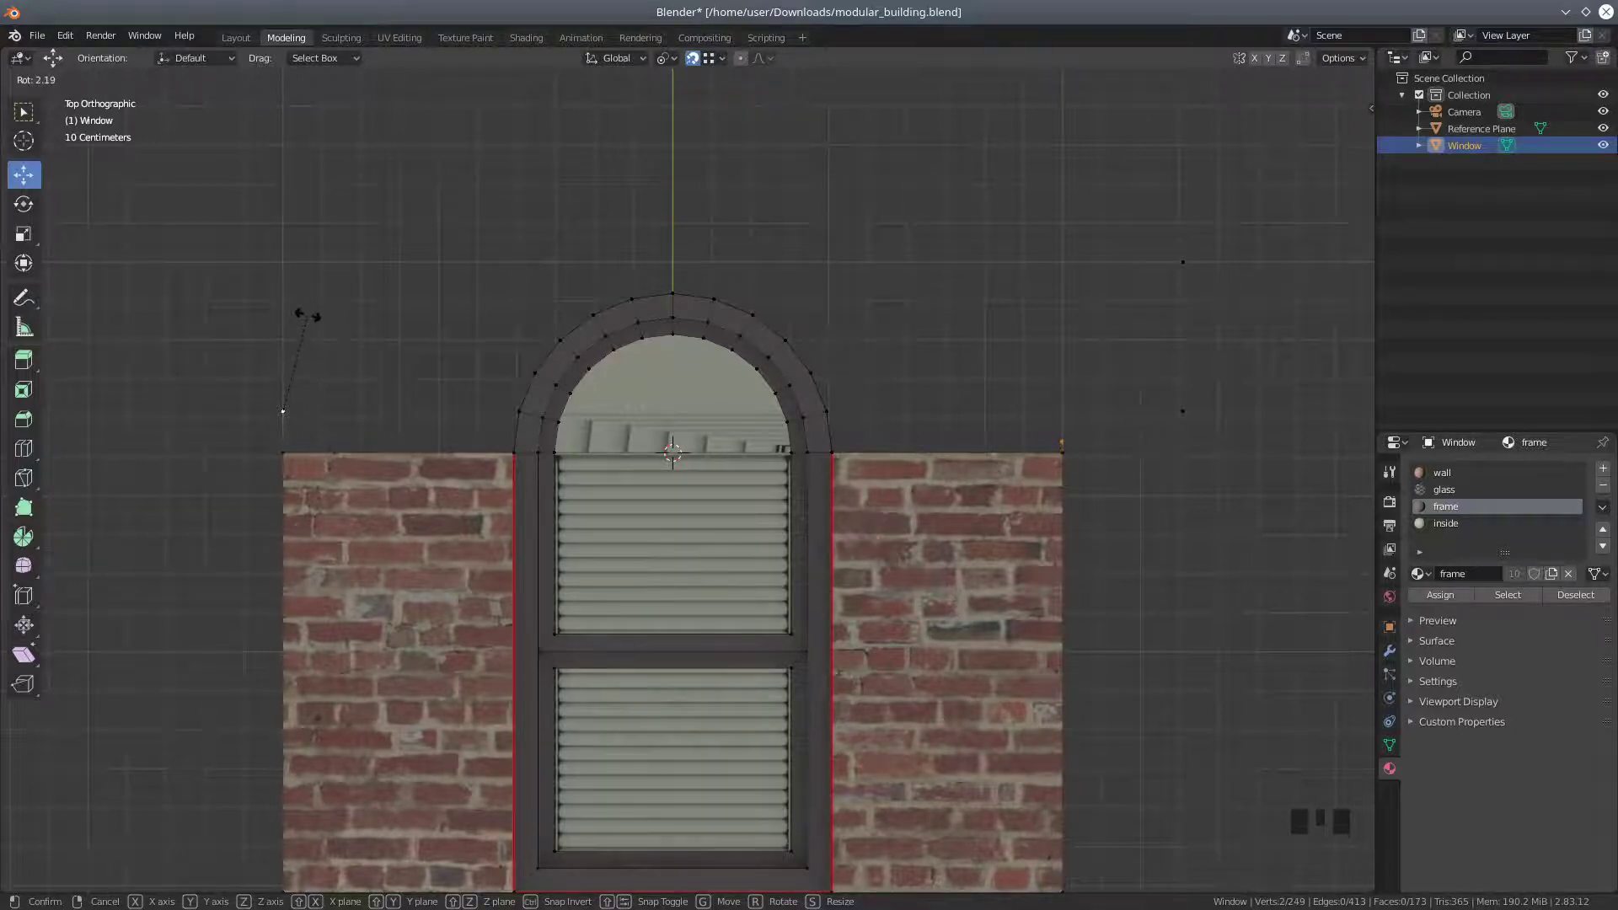
{"action": "right_click", "coordinate": [308, 316]}
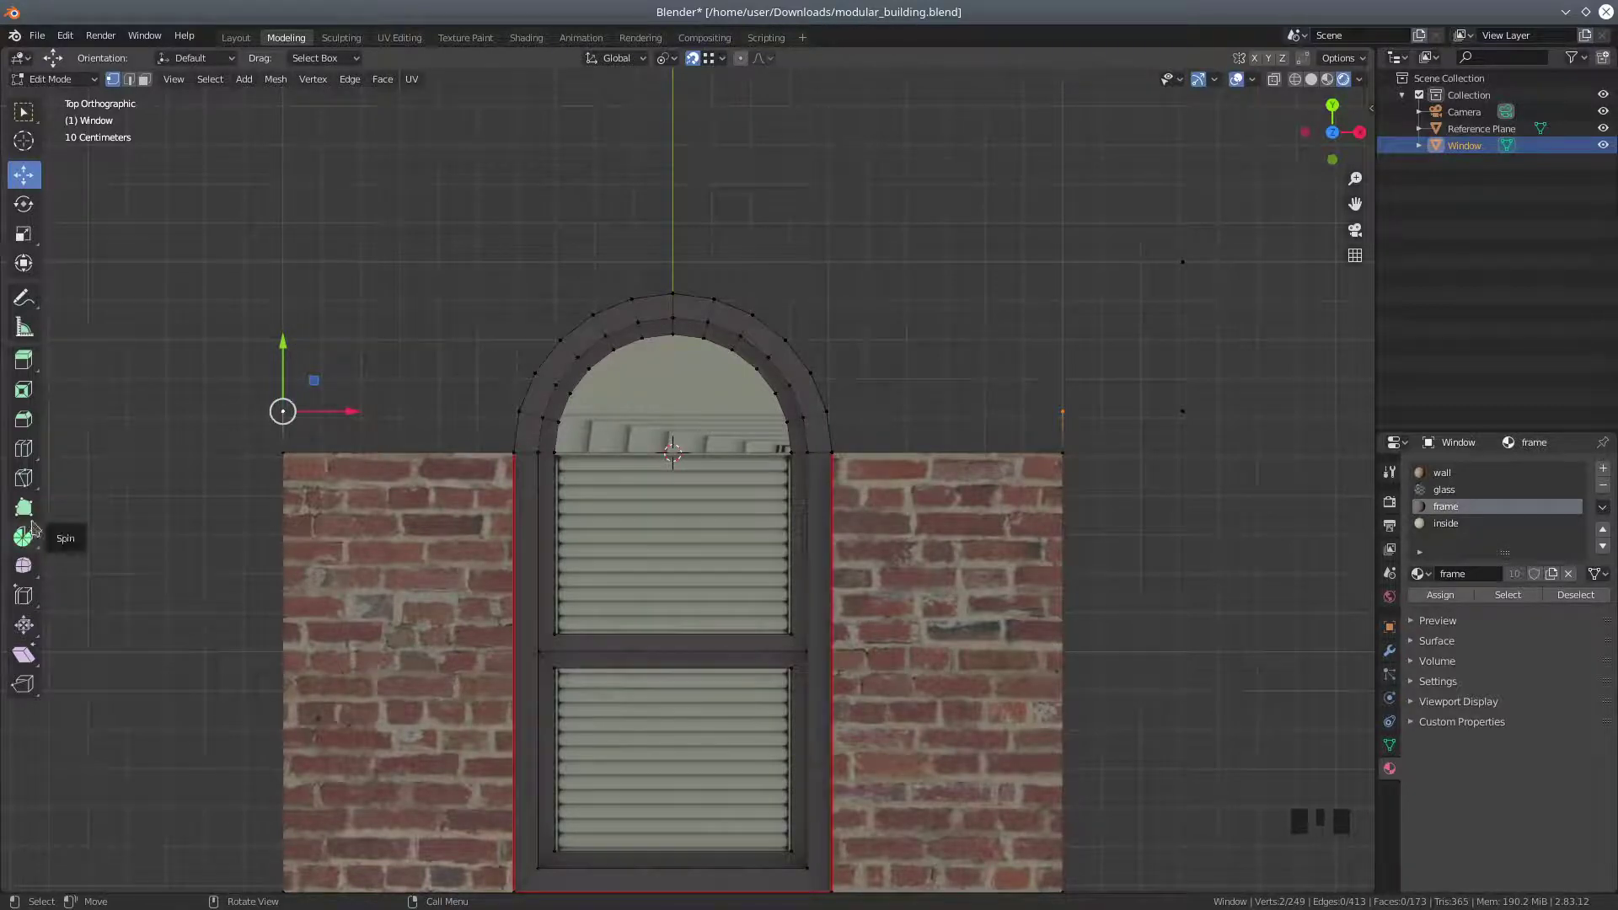
{"action": "left_click", "coordinate": [24, 360]}
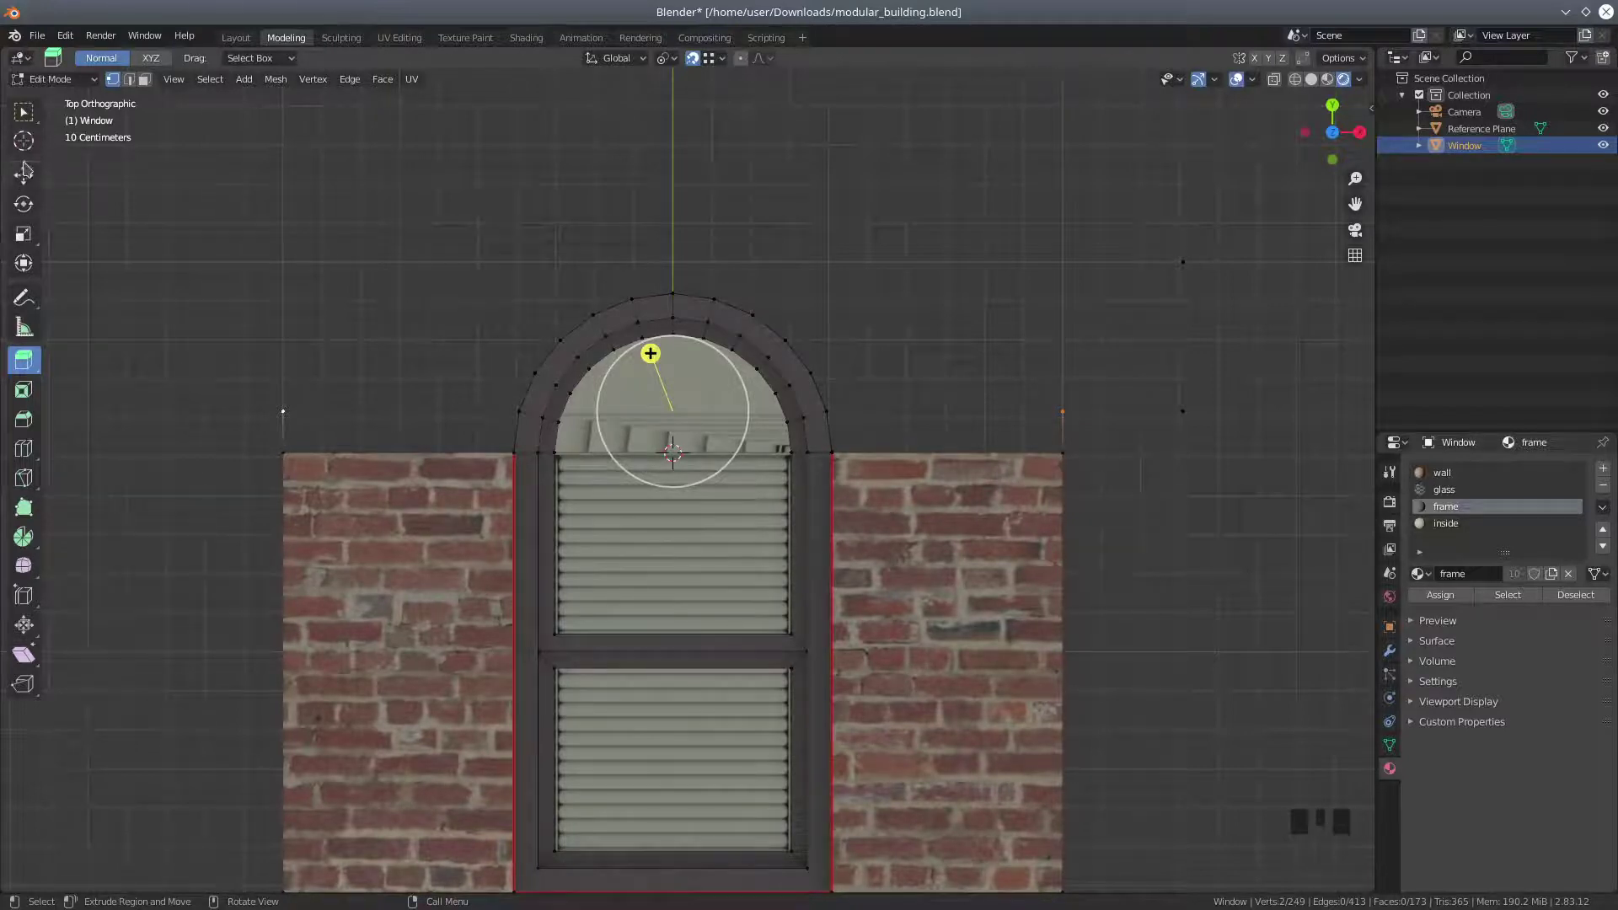
{"action": "left_click", "coordinate": [23, 175]}
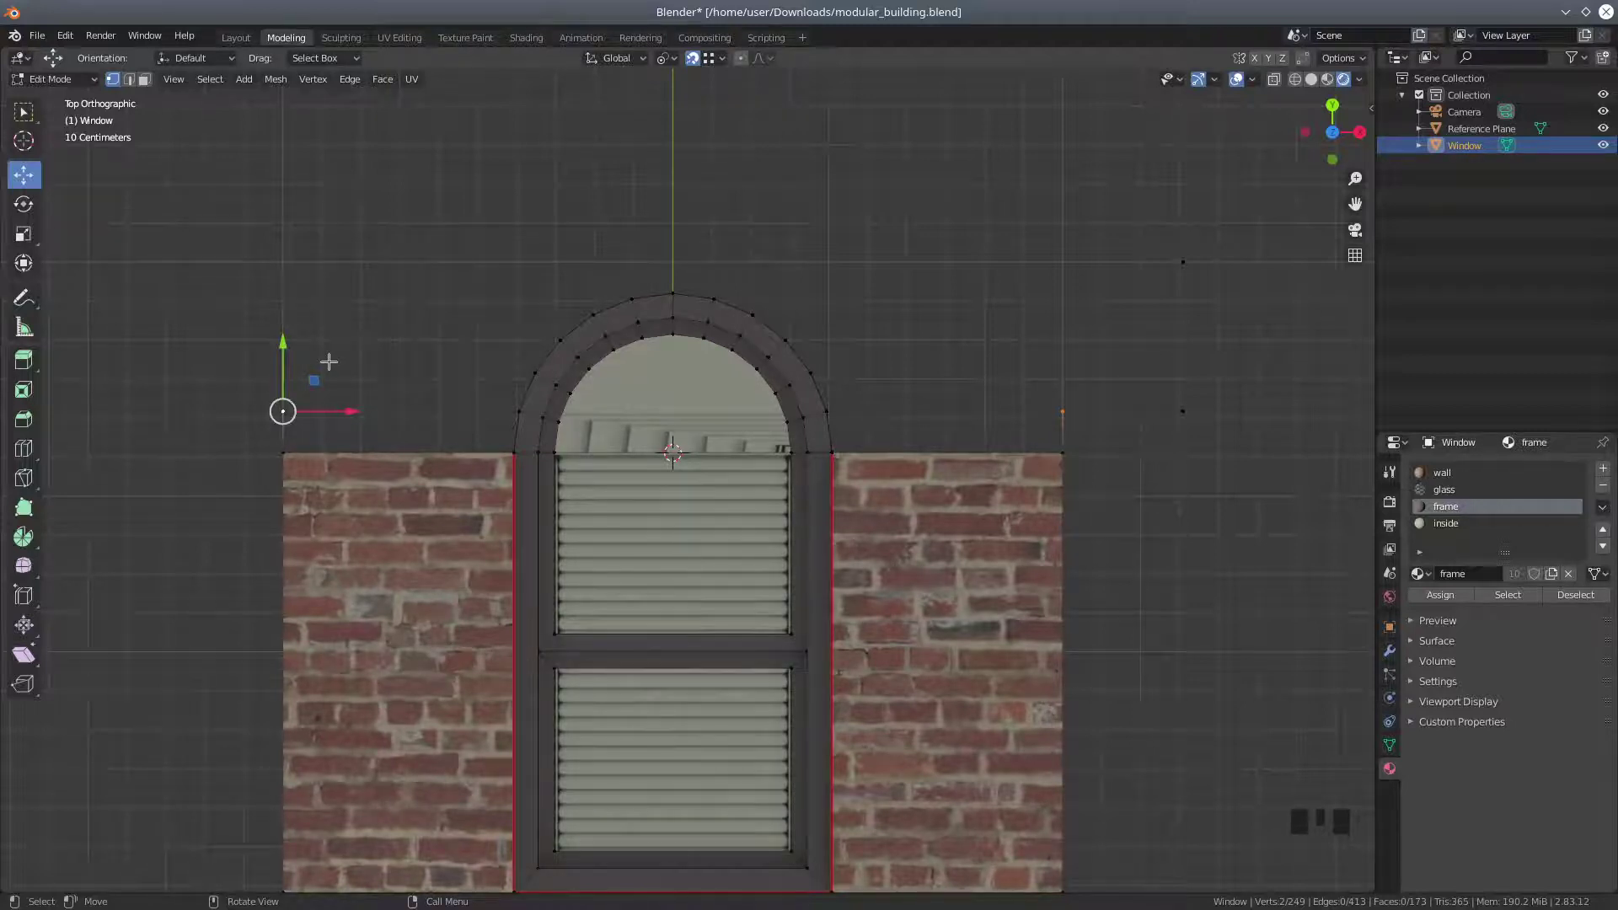
Extrude the two wall vertices again and raise them 0.098423 m along Y, snapped level with the arch's second outer vertex
{"action": "key", "text": "e"}
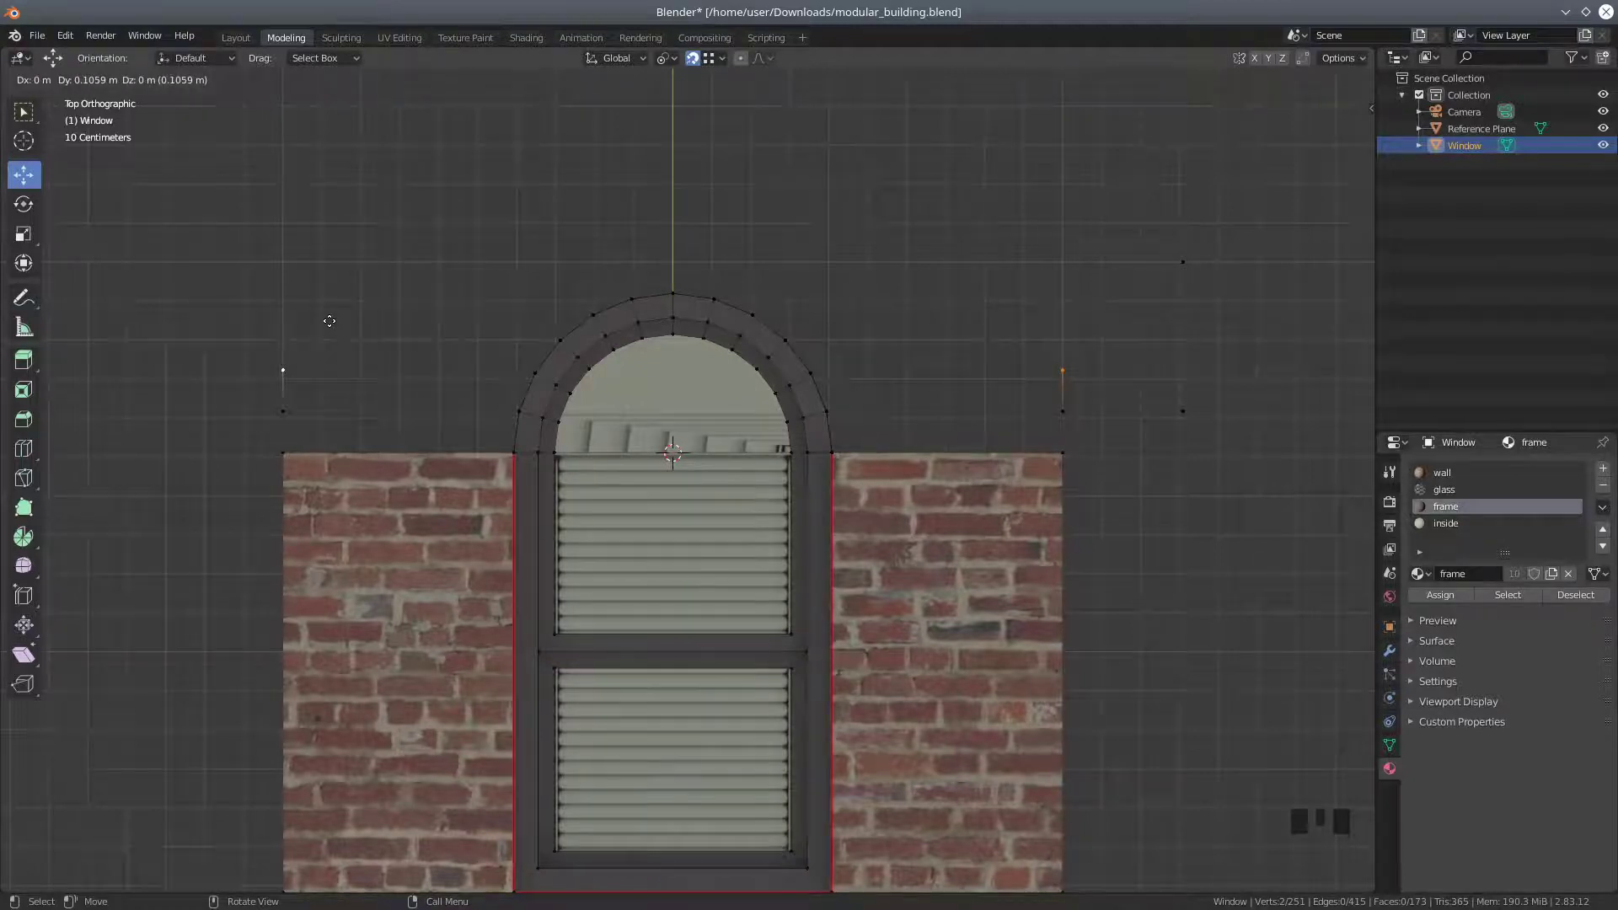
{"action": "right_click", "coordinate": [329, 321]}
{"action": "left_click_drag", "start_coordinate": [286, 347], "coordinate": [529, 362]}
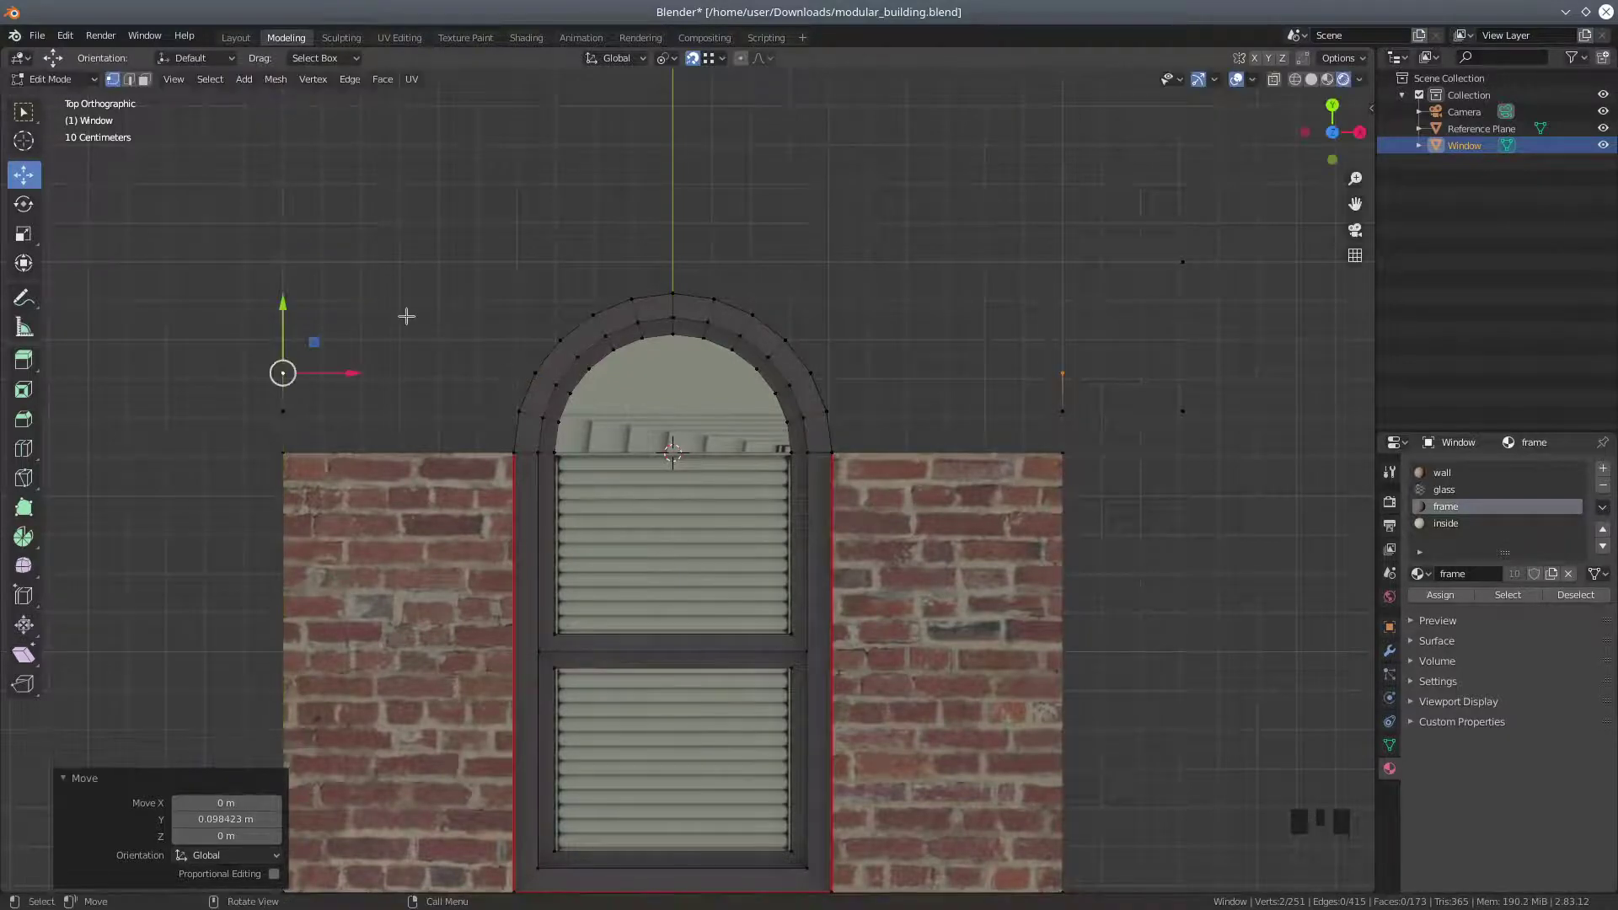
{"action": "key", "text": "r"}
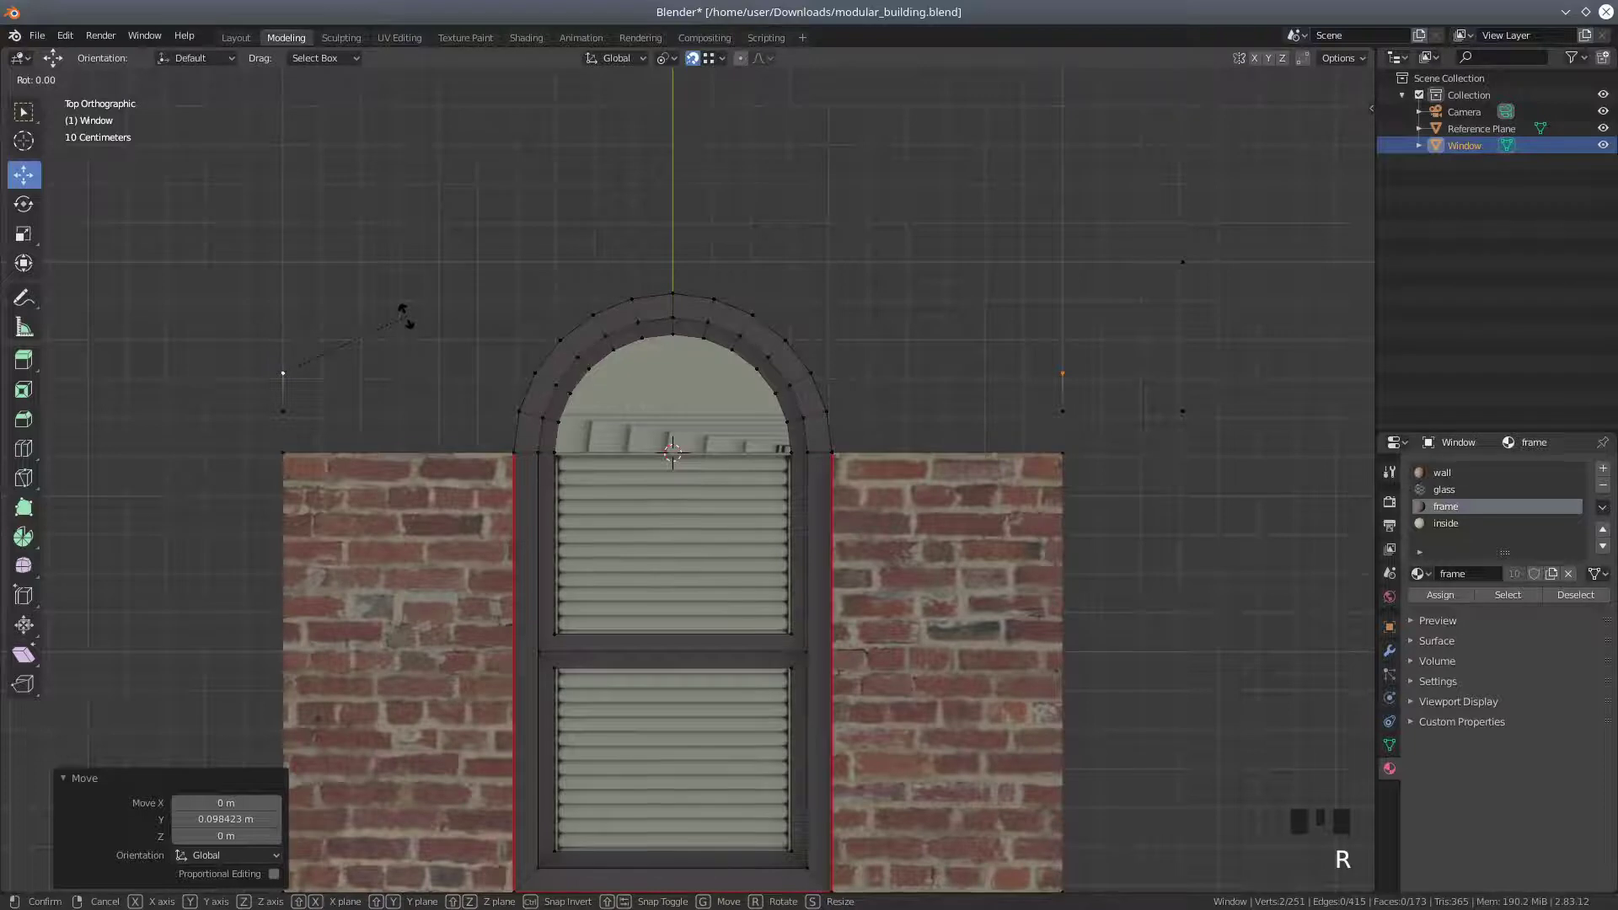
{"action": "key", "text": "y"}
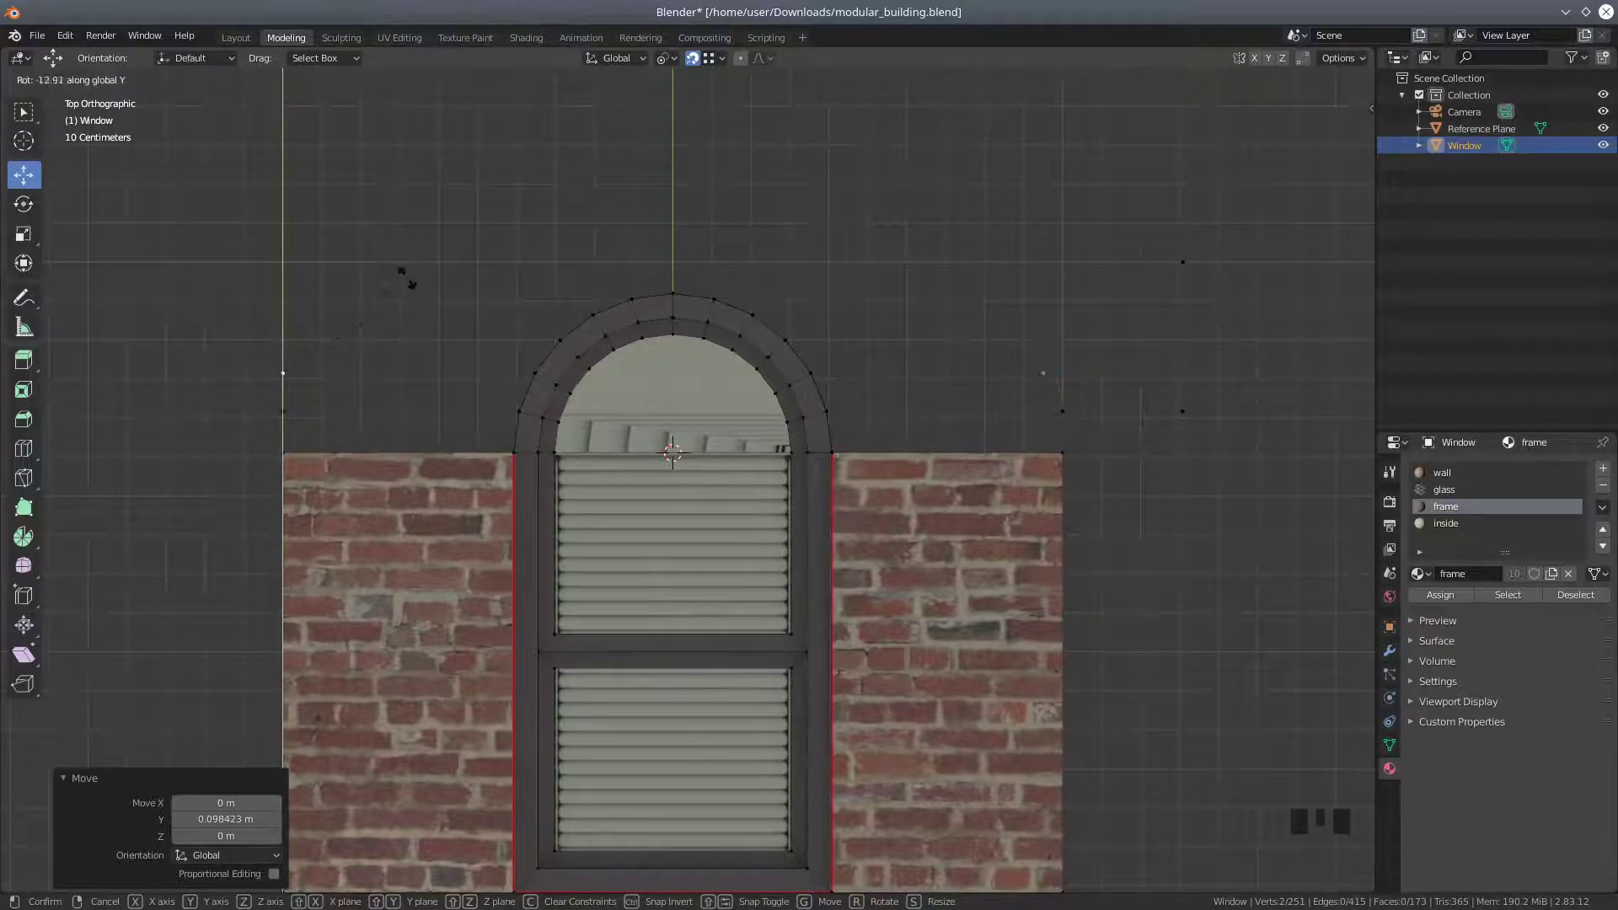
{"action": "key", "text": "Escape"}
Raise both extruded vertices 0.084518 m along Y, level with the arch's third outer vertex, and subdivide the upper left edge with one cut
{"action": "left_click_drag", "start_coordinate": [283, 303], "coordinate": [554, 328]}
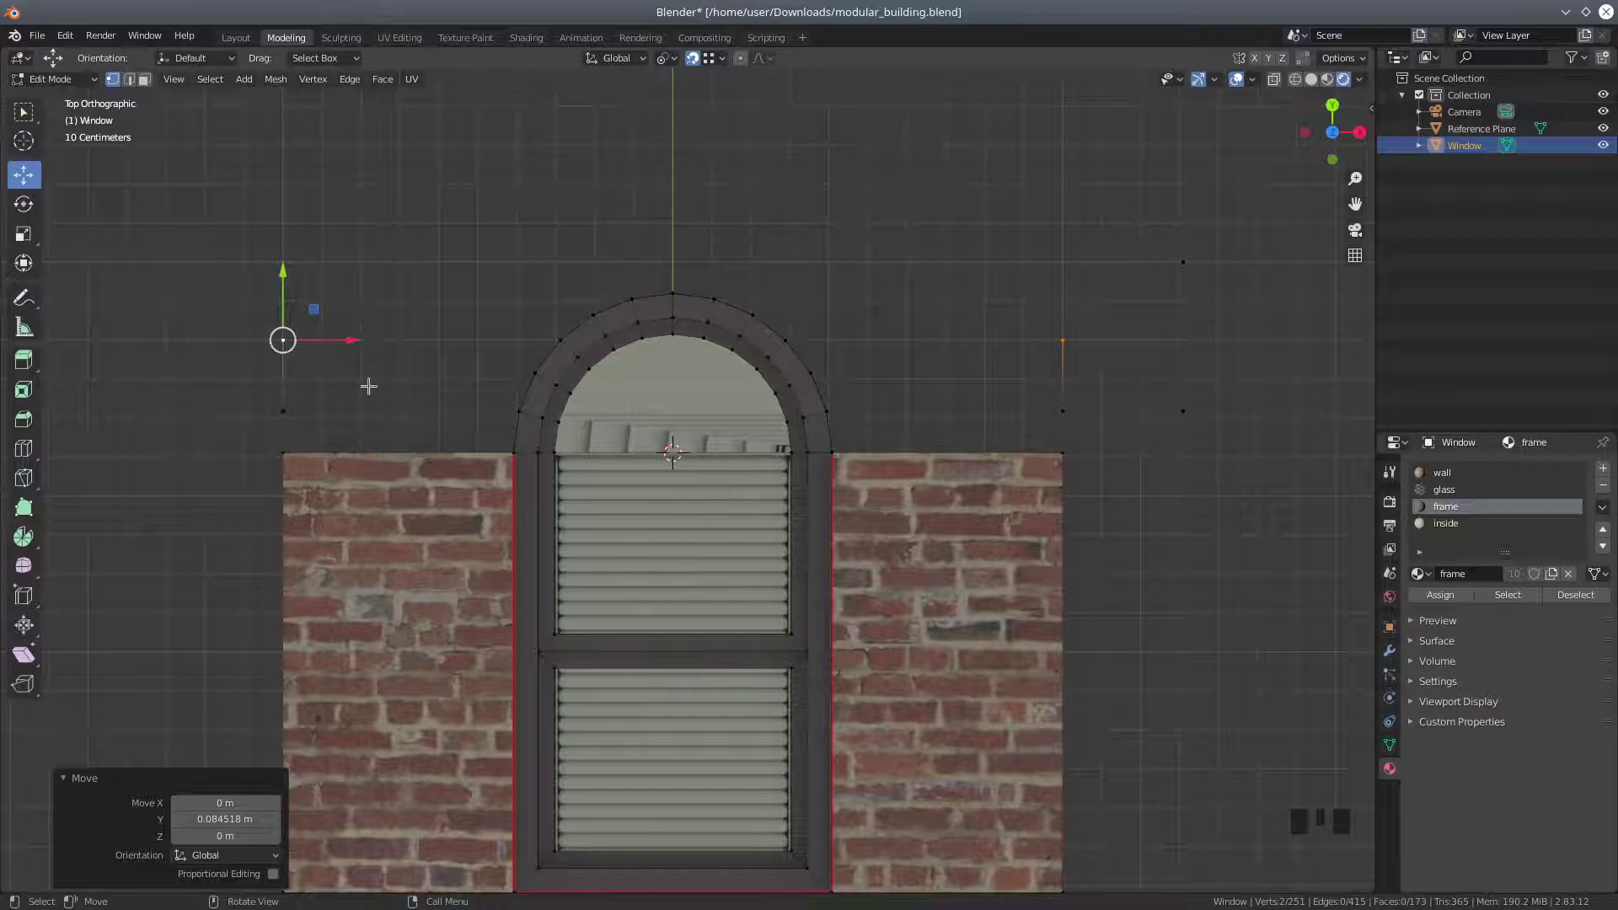
{"action": "left_click", "coordinate": [129, 79]}
{"action": "left_click", "coordinate": [272, 318]}
{"action": "left_click", "coordinate": [286, 375]}
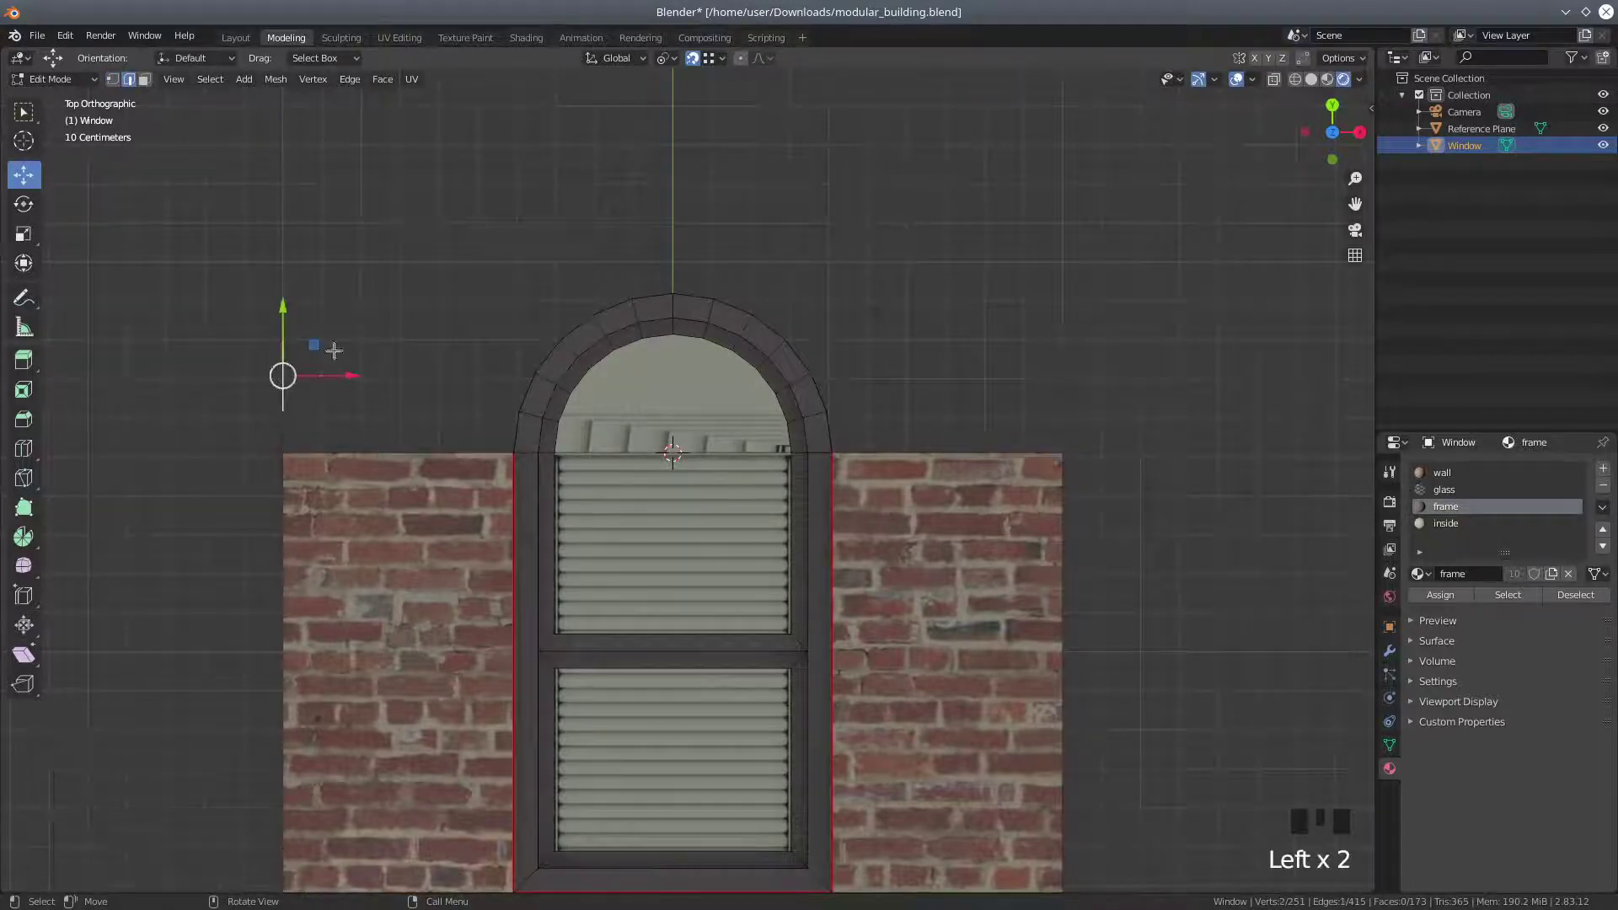
{"action": "left_click", "coordinate": [350, 79]}
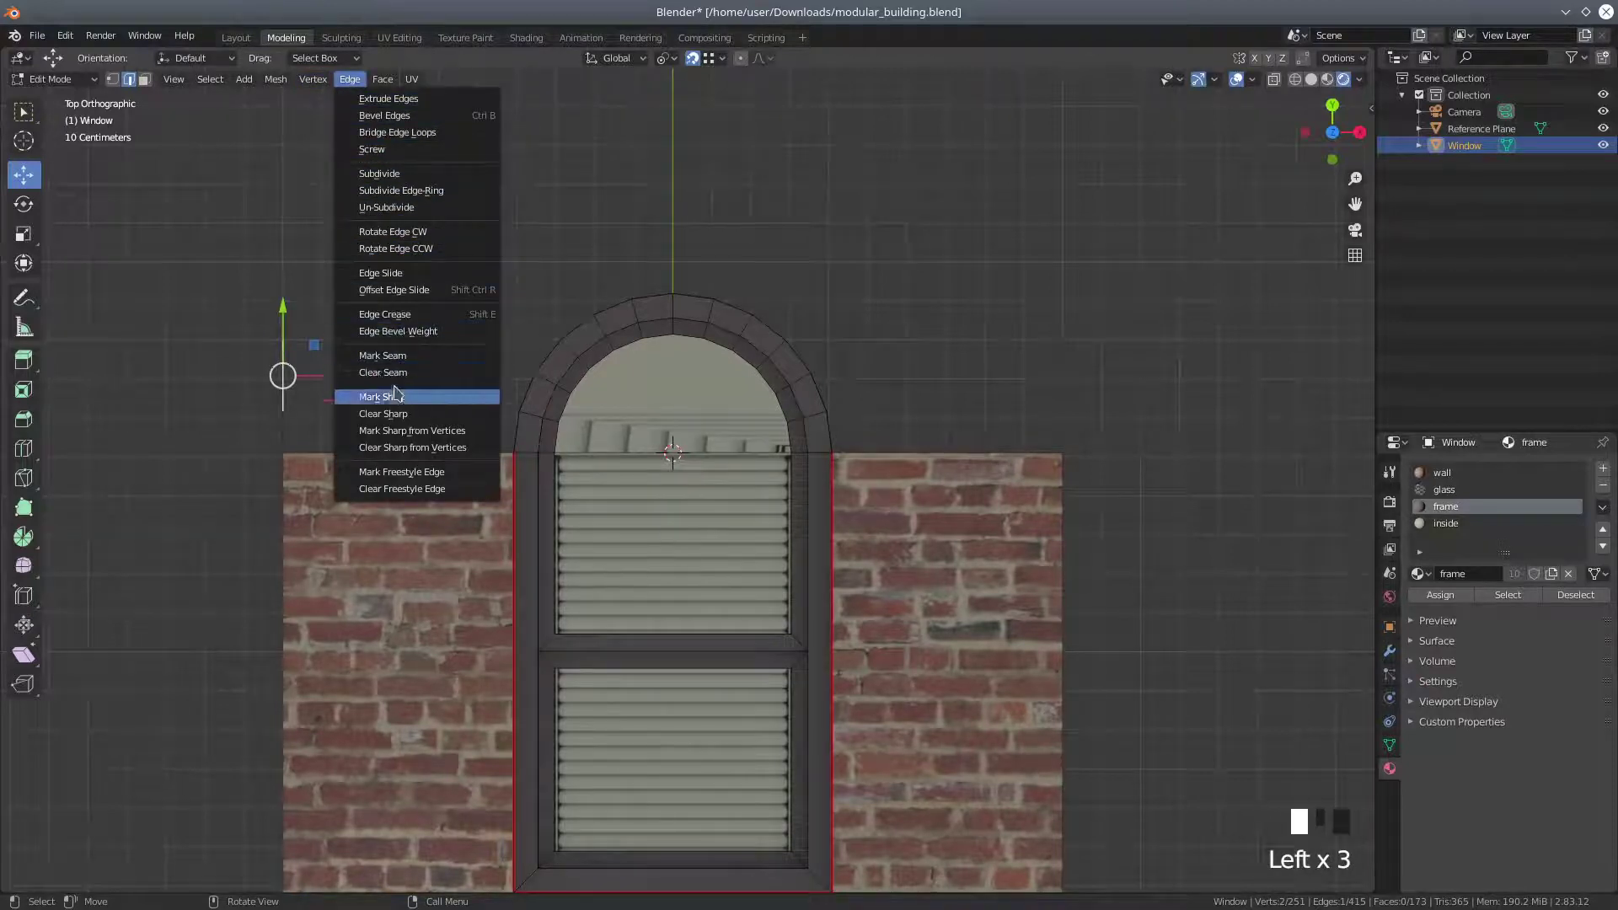
{"action": "left_click", "coordinate": [375, 174]}
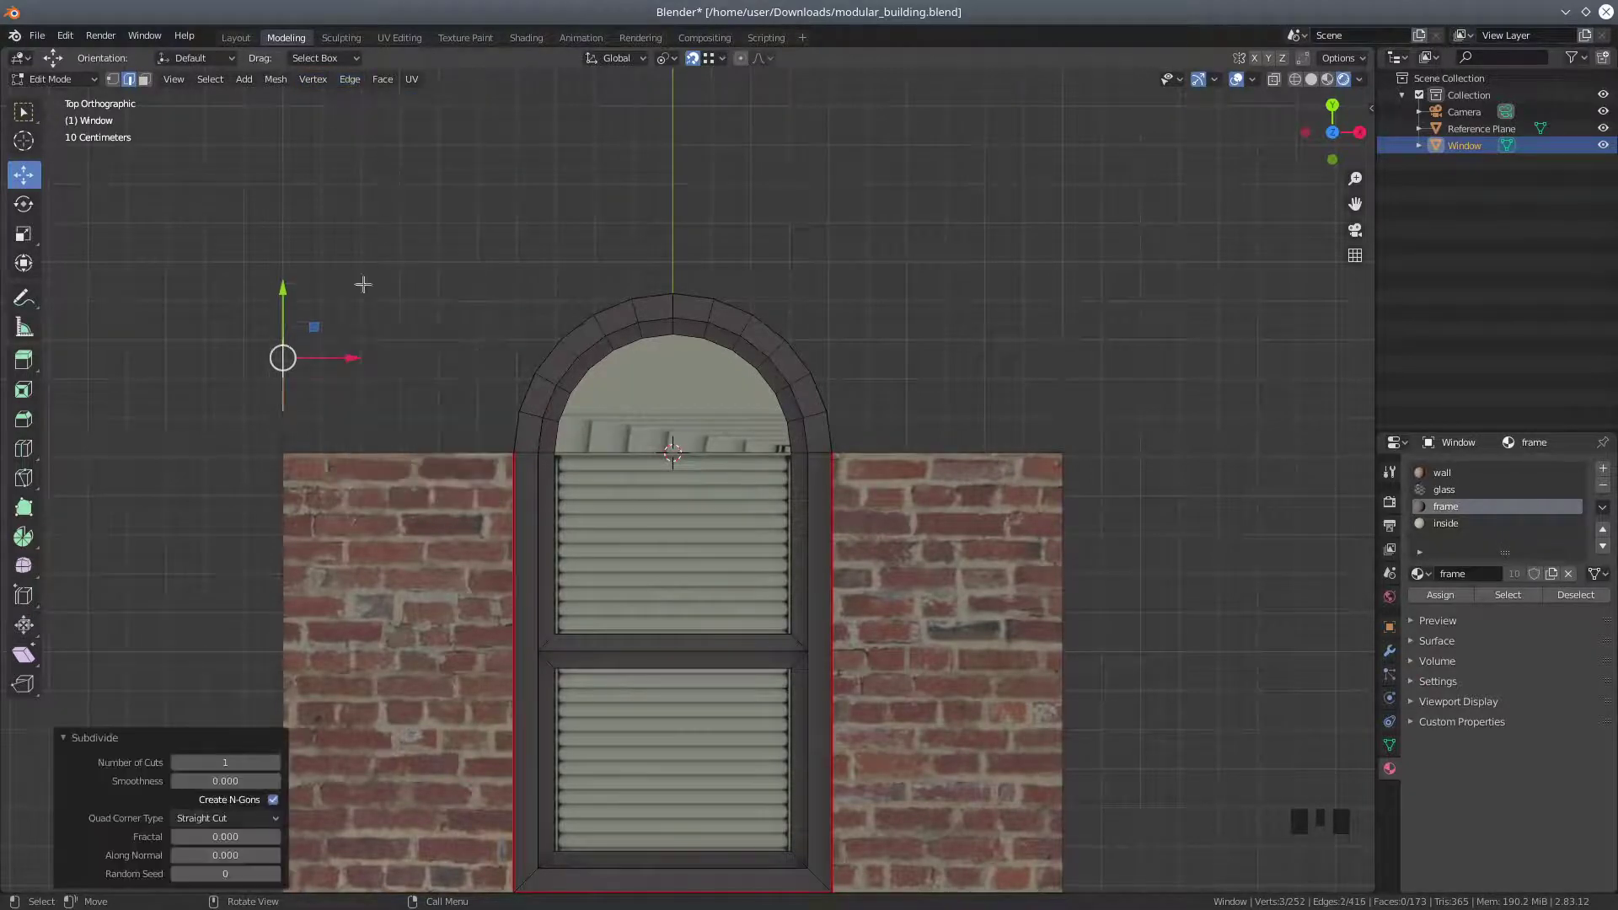
In vertex select mode, move the left edge's new middle vertex 0.006953 m along Y, snapped level with the arch's second outer vertex
{"action": "left_click", "coordinate": [112, 79]}
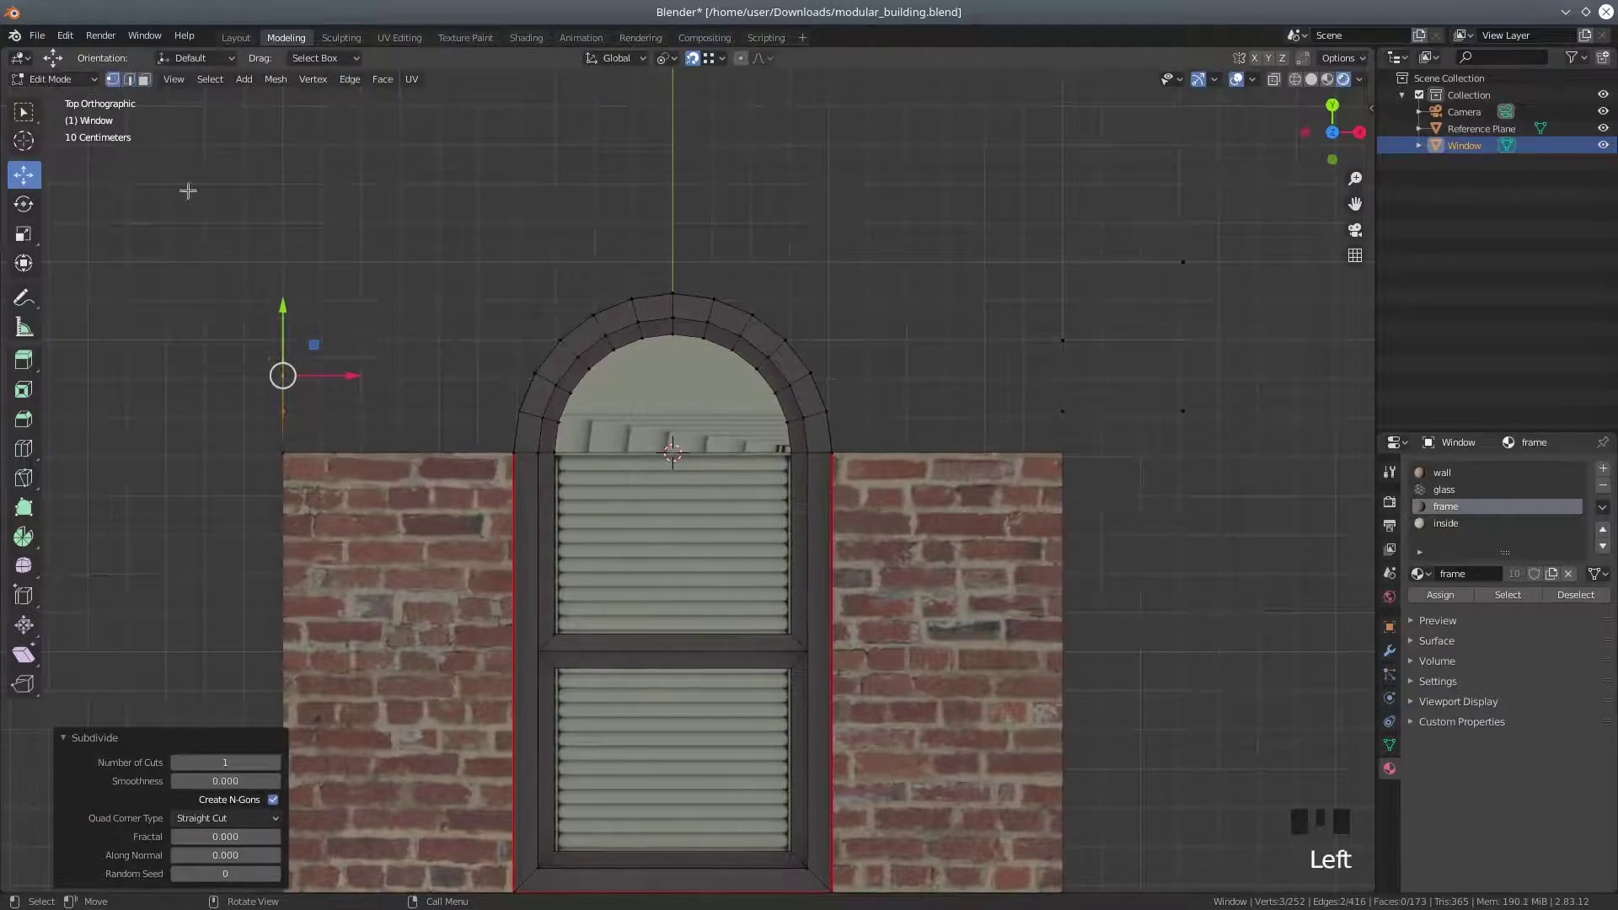
{"action": "left_click", "coordinate": [302, 366]}
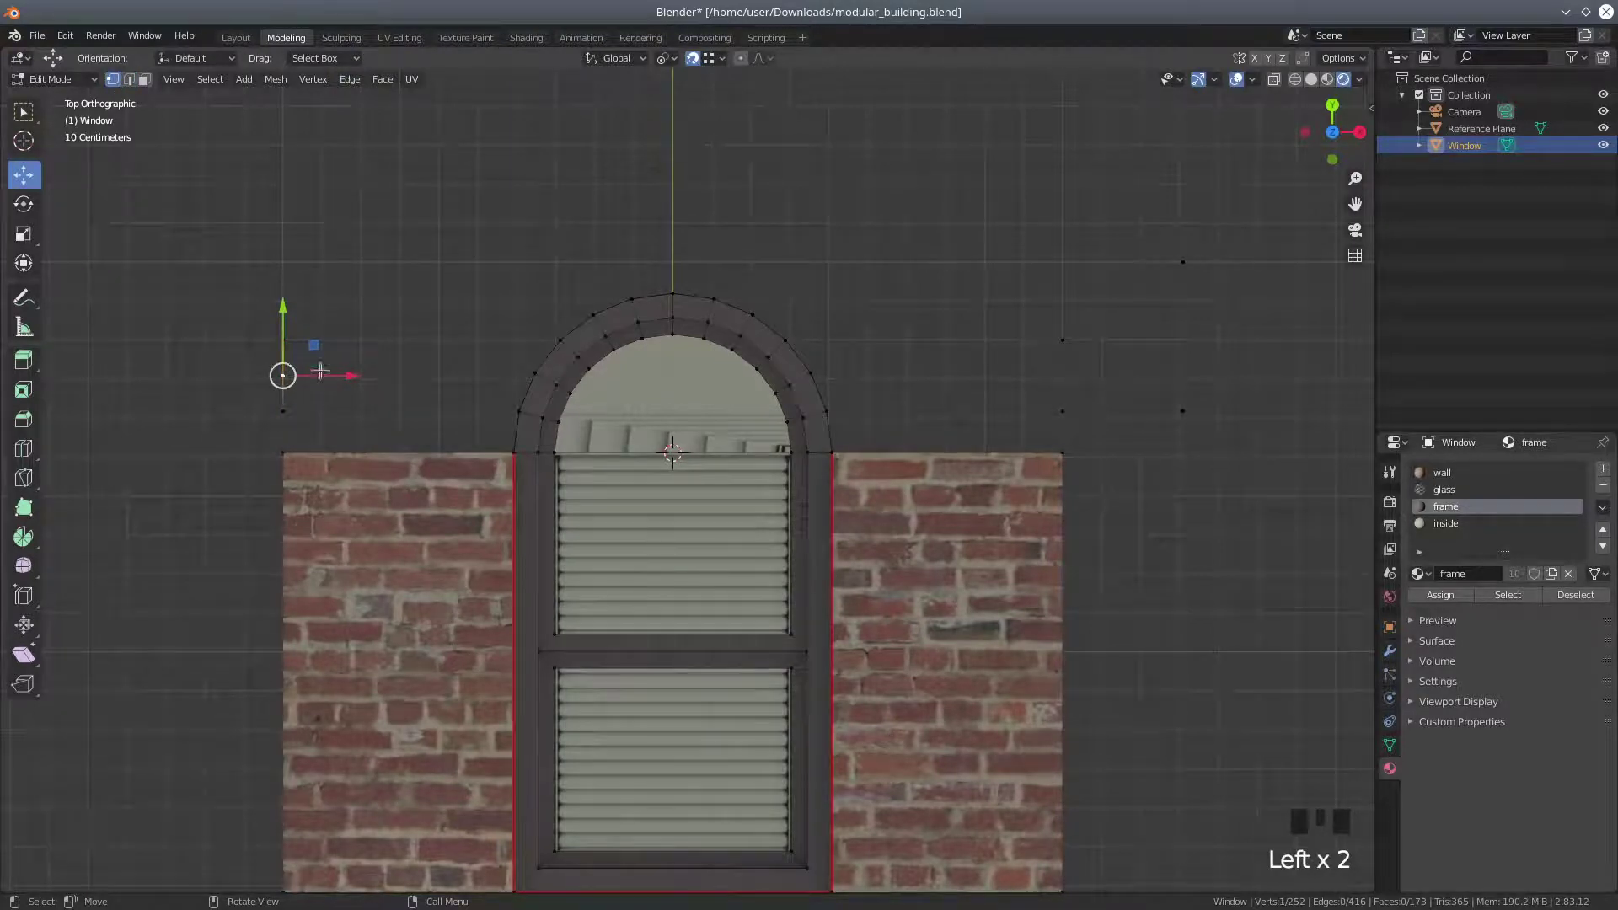
{"action": "left_click_drag", "start_coordinate": [290, 304], "coordinate": [544, 363]}
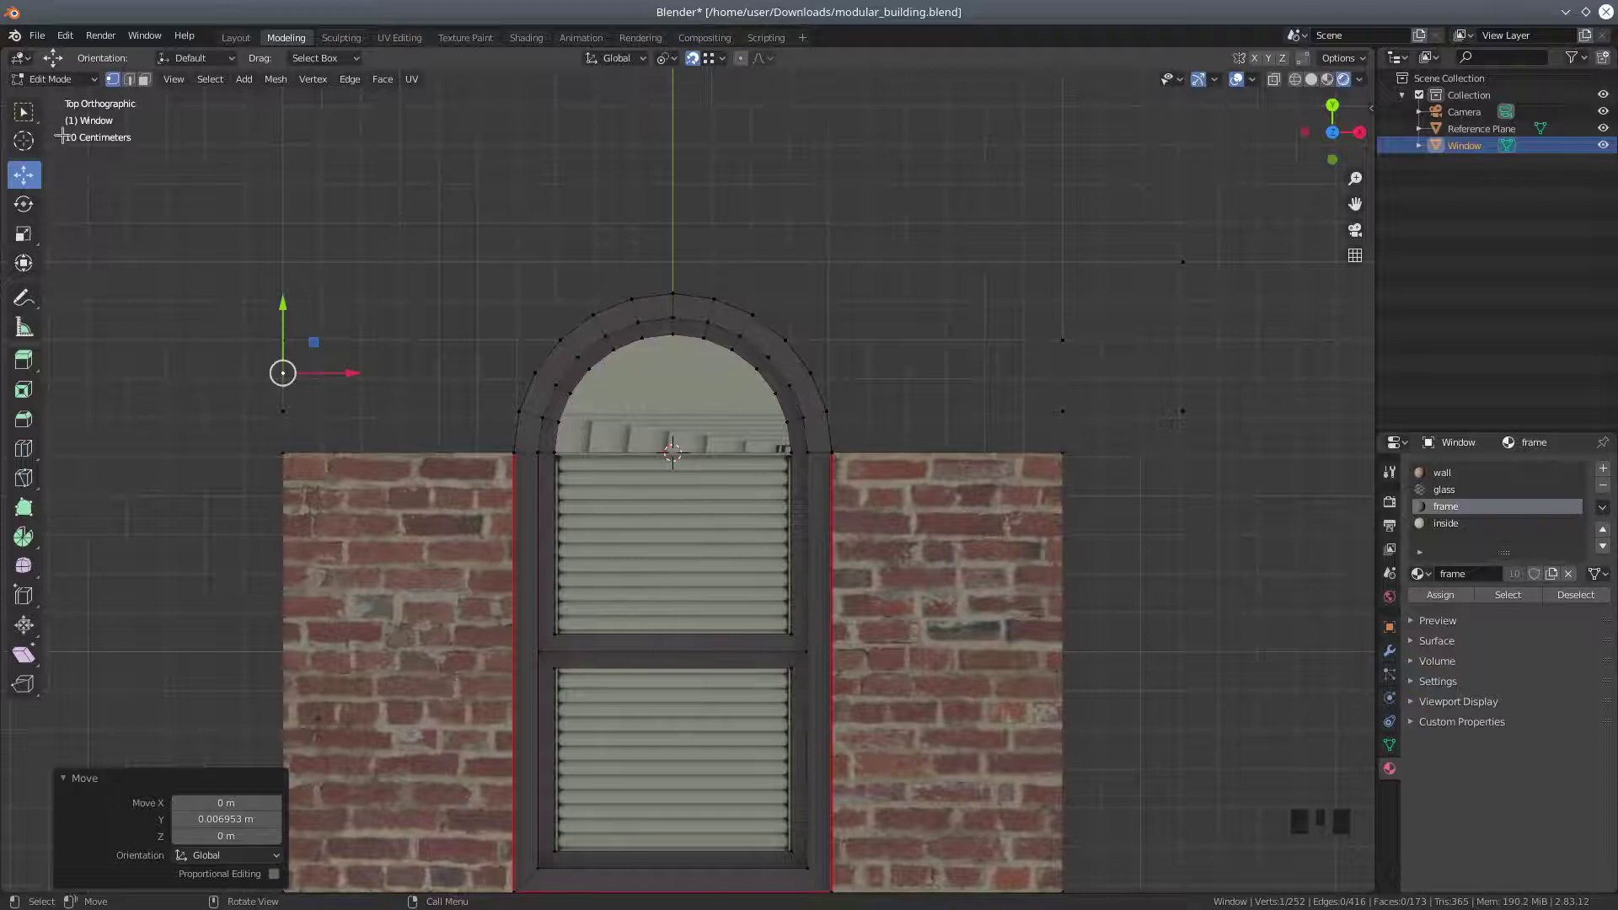
In edge select mode, subdivide the upper right extruded edge with one cut, then return to vertex select mode
{"action": "left_click", "coordinate": [24, 112]}
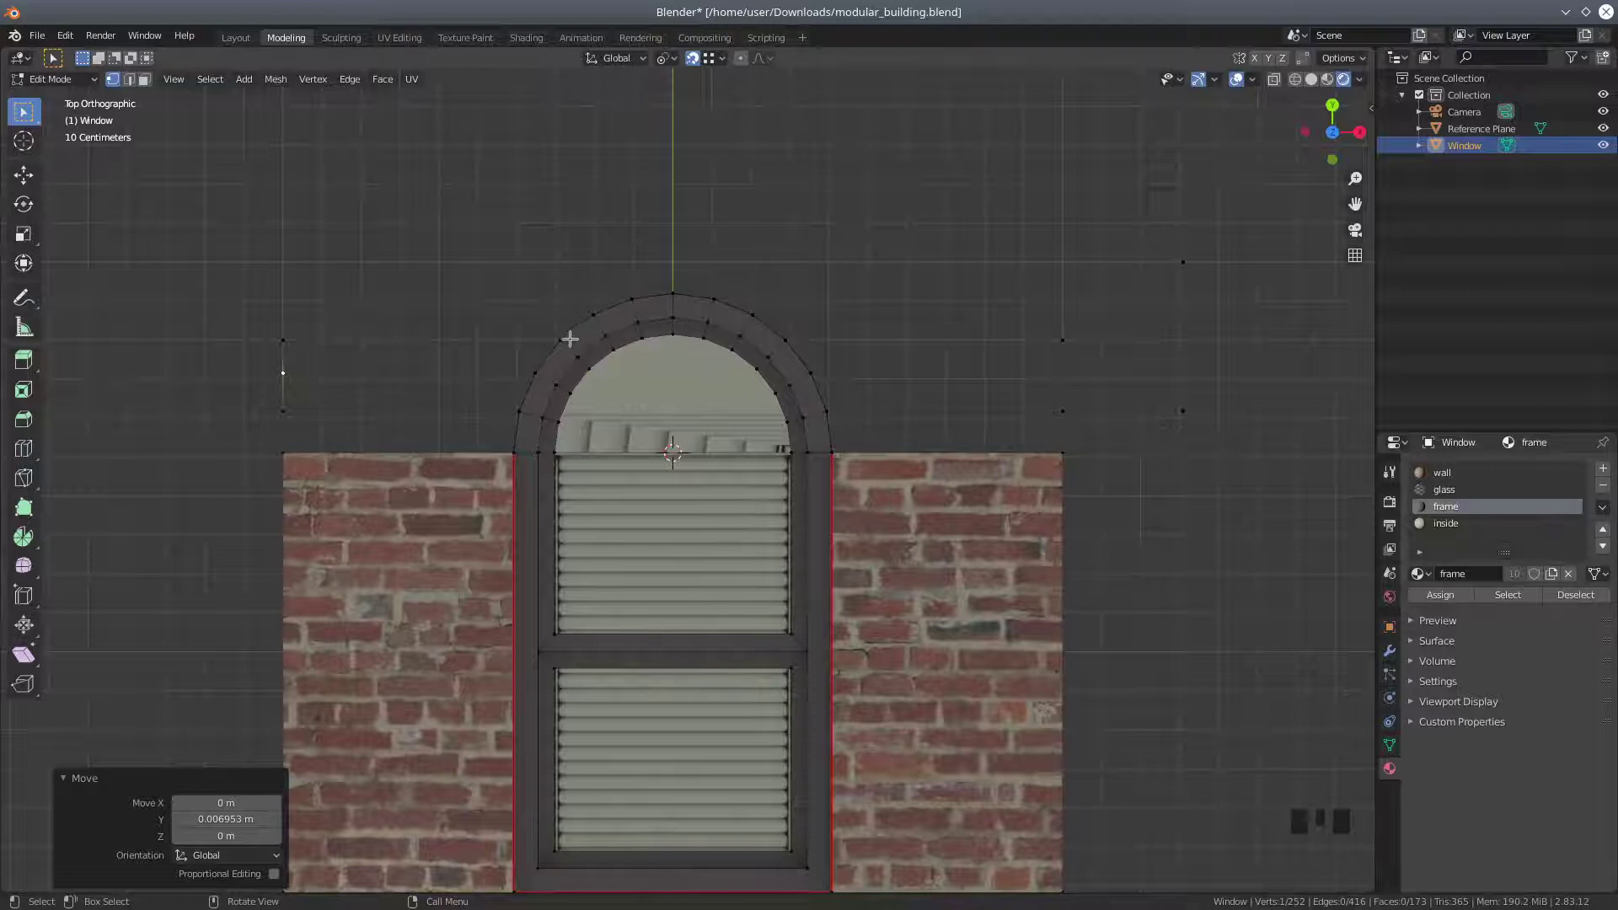
{"action": "left_click", "coordinate": [287, 340]}
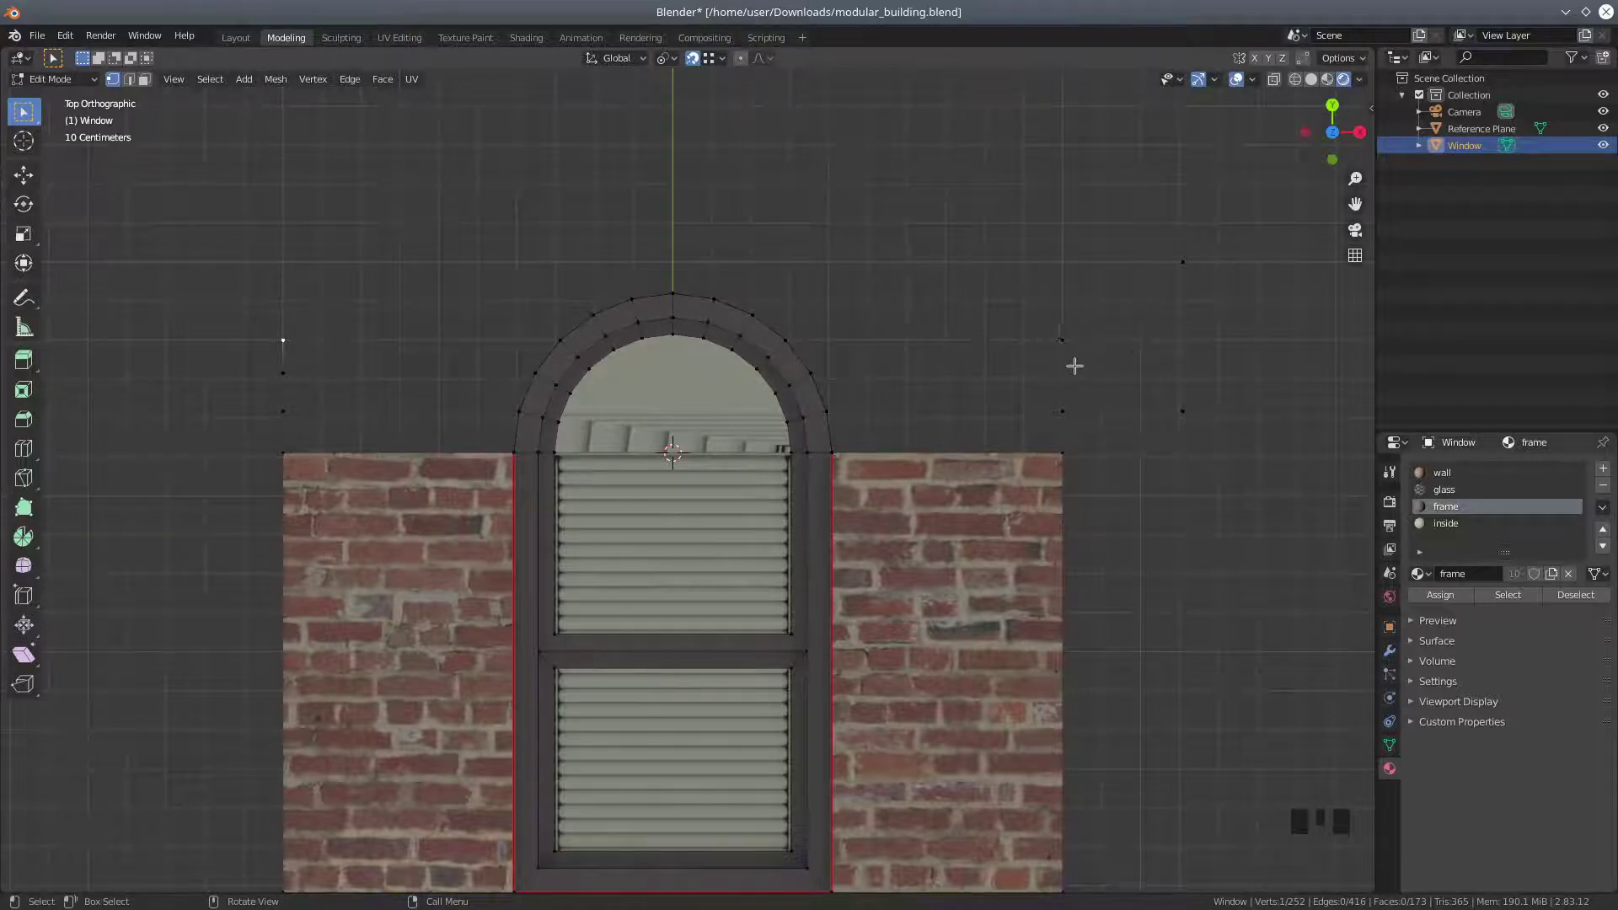
{"action": "left_click", "coordinate": [129, 80]}
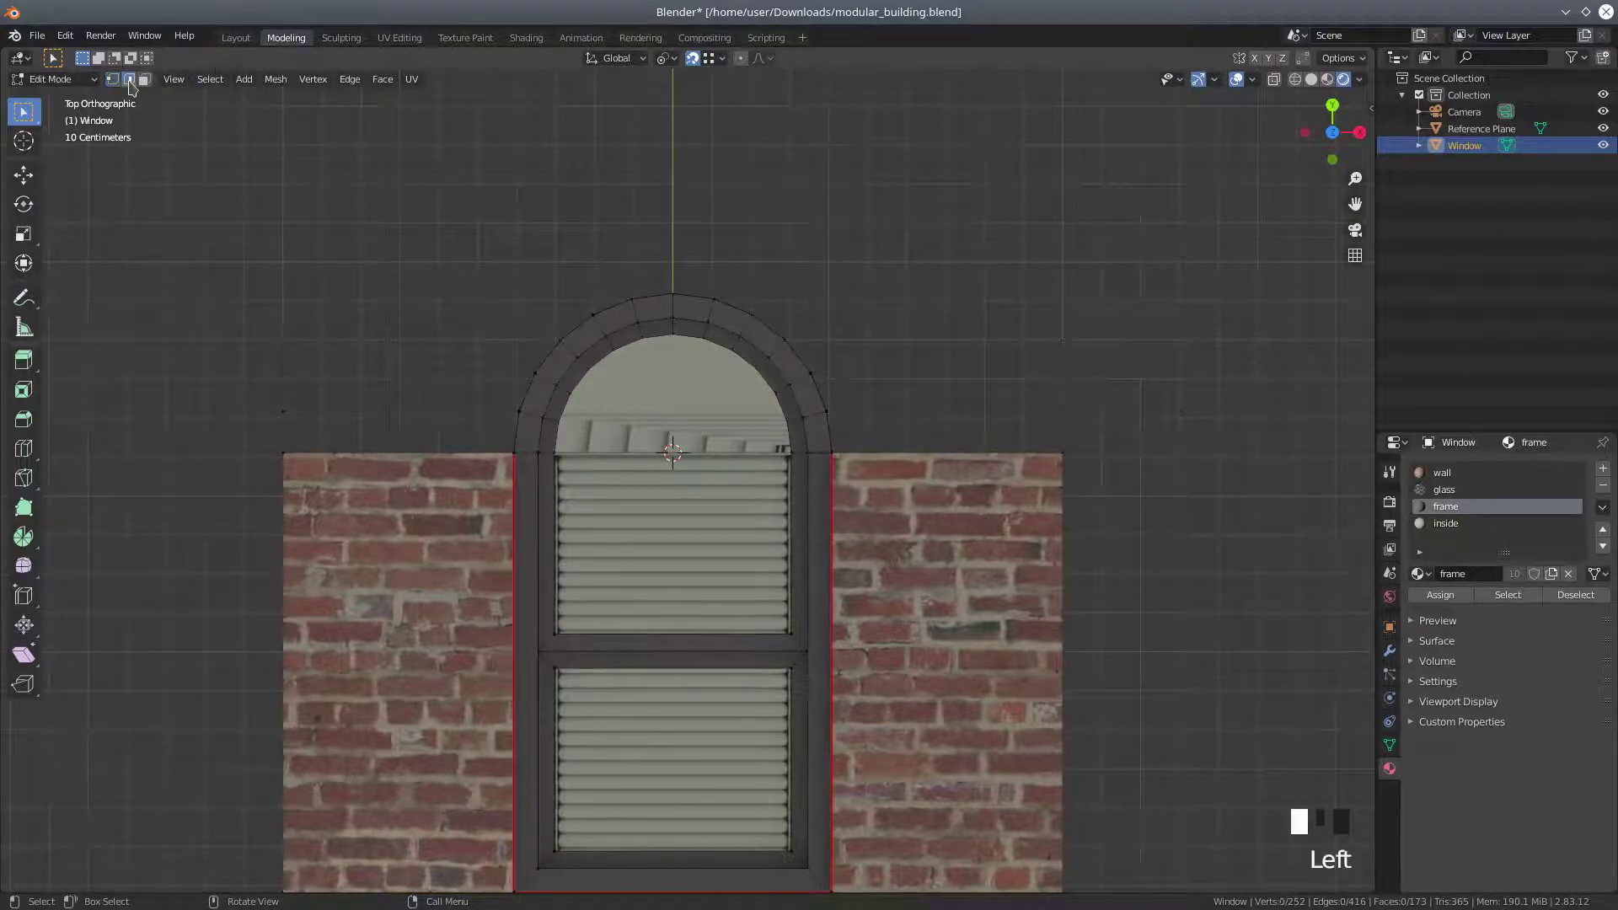
{"action": "left_click", "coordinate": [1060, 371]}
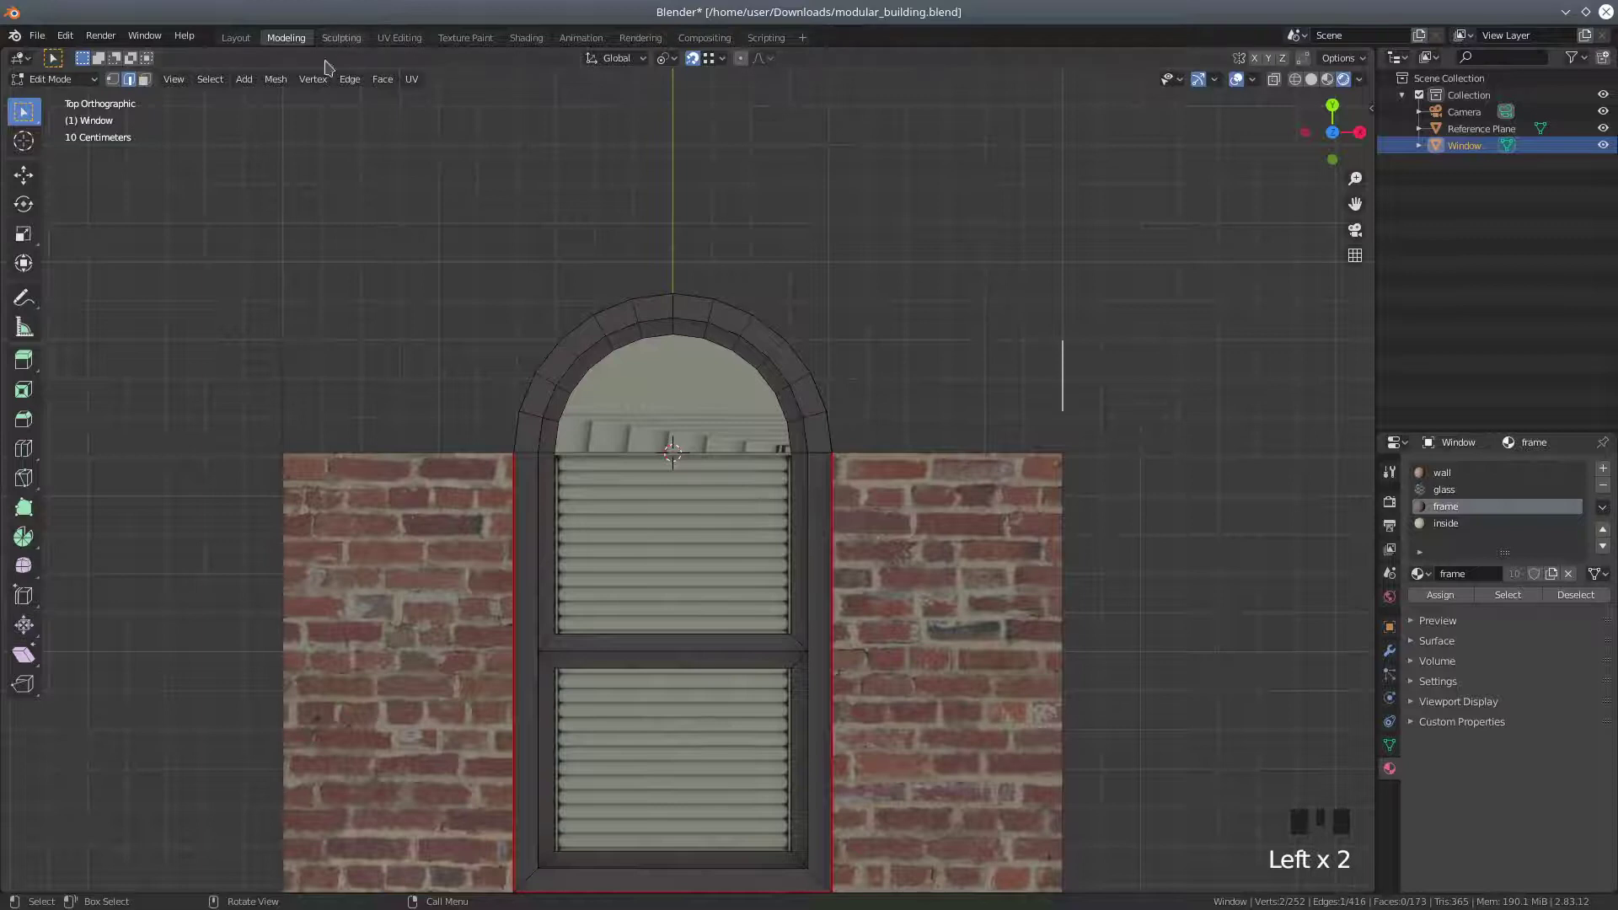
{"action": "left_click", "coordinate": [349, 79]}
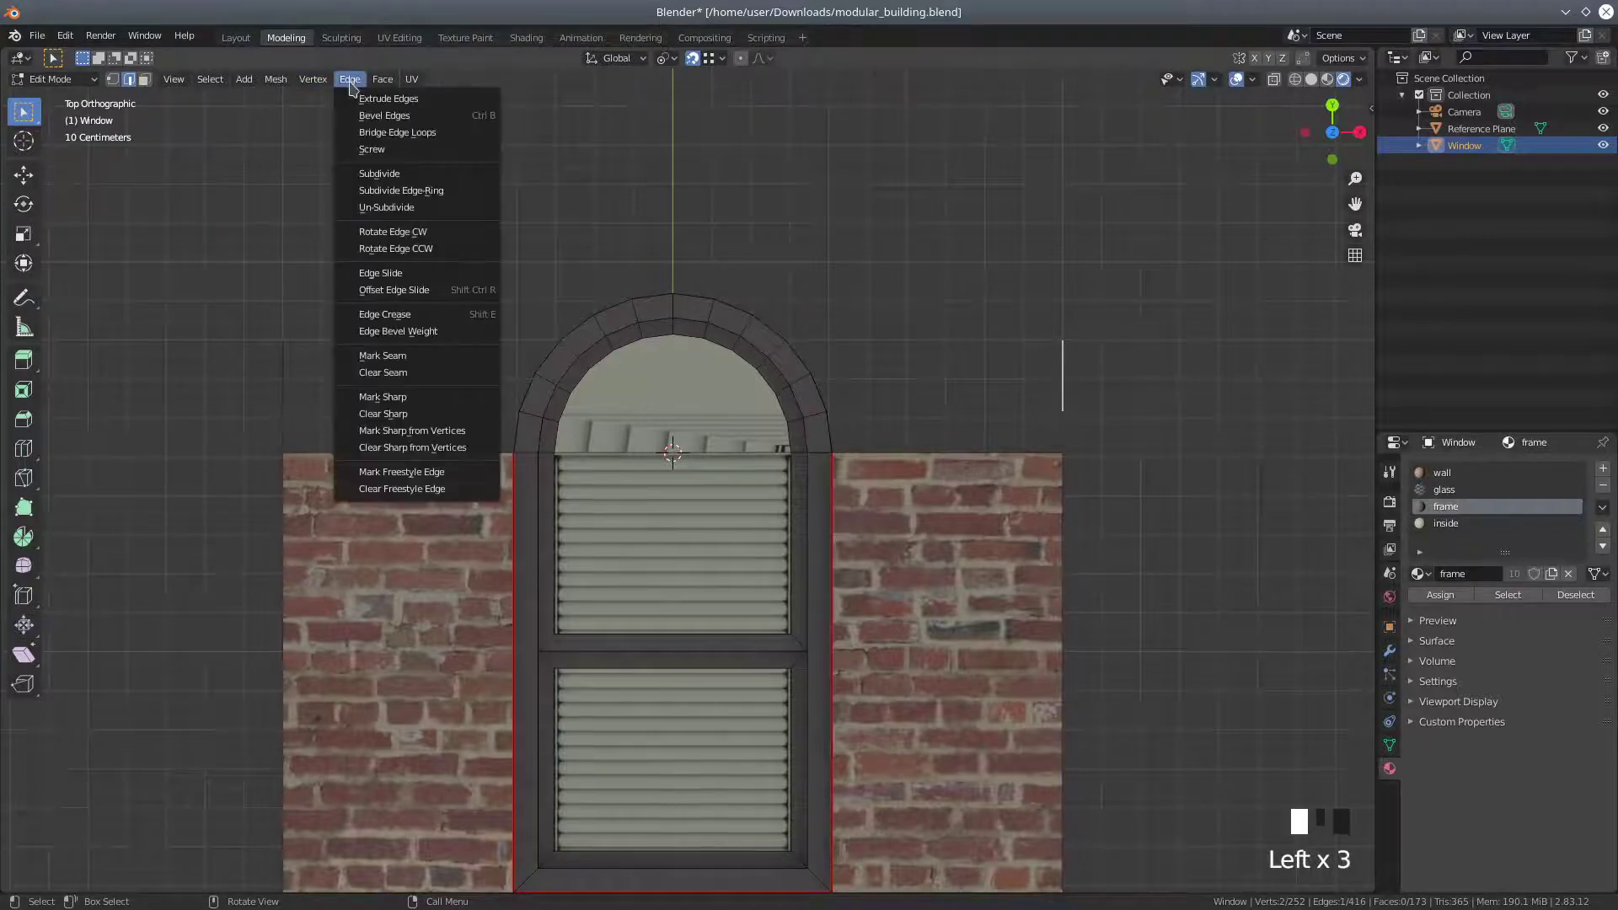
{"action": "left_click", "coordinate": [403, 175]}
{"action": "left_click", "coordinate": [112, 79]}
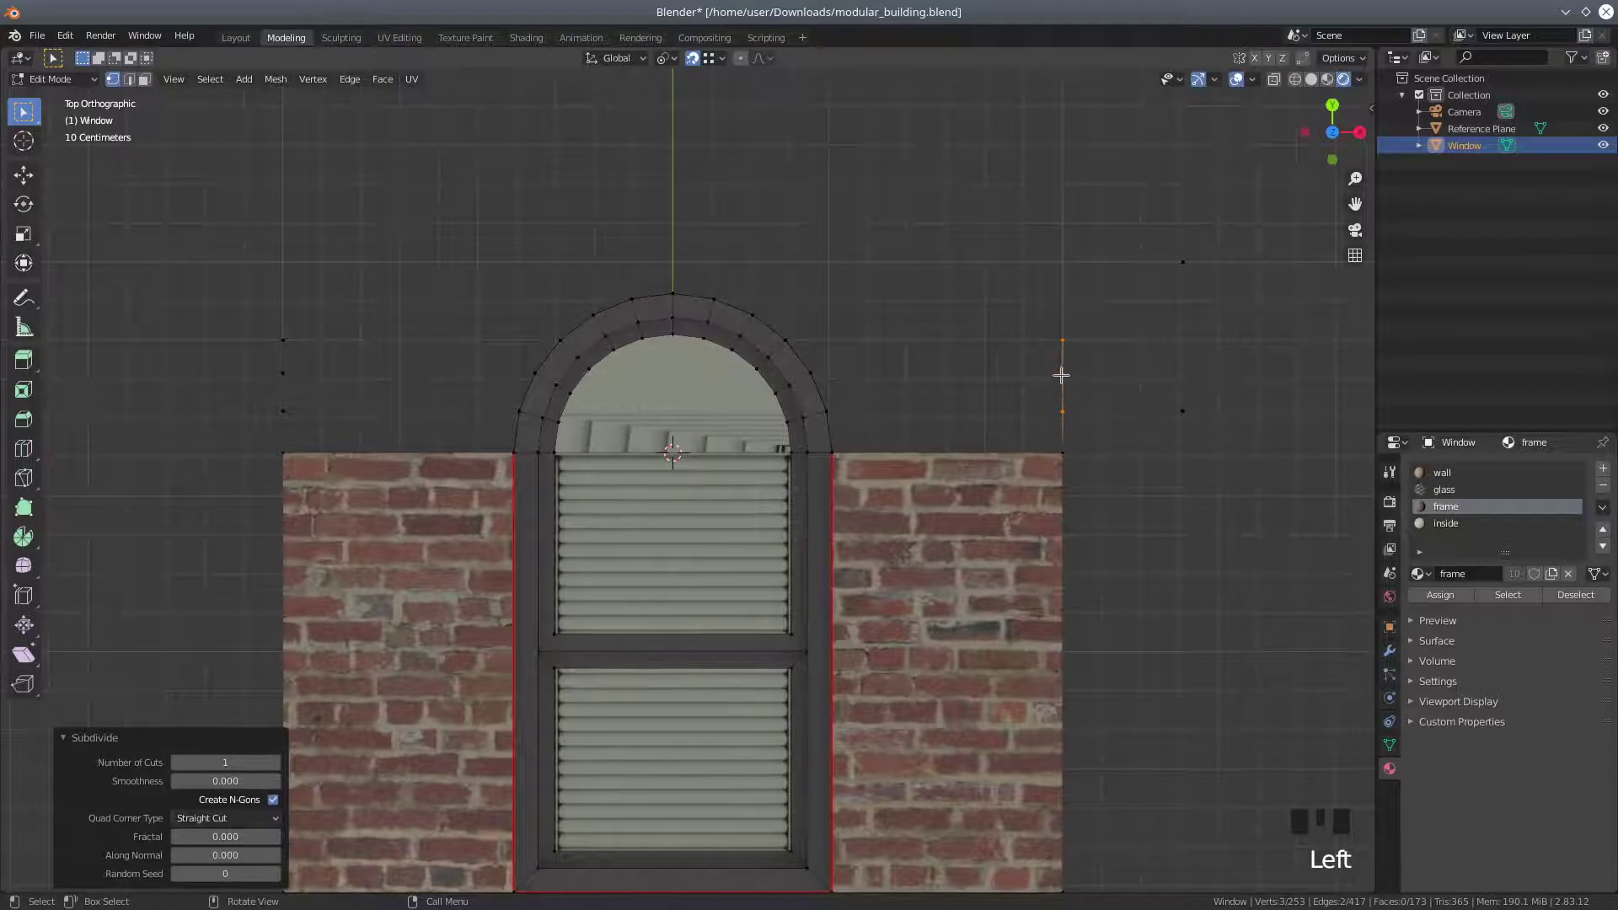
Move the right edge's new middle vertex 0.006953 m along Y, snapped level with the second outer vertex on the arch's right side
{"action": "left_click", "coordinate": [1061, 375]}
{"action": "left_click", "coordinate": [24, 174]}
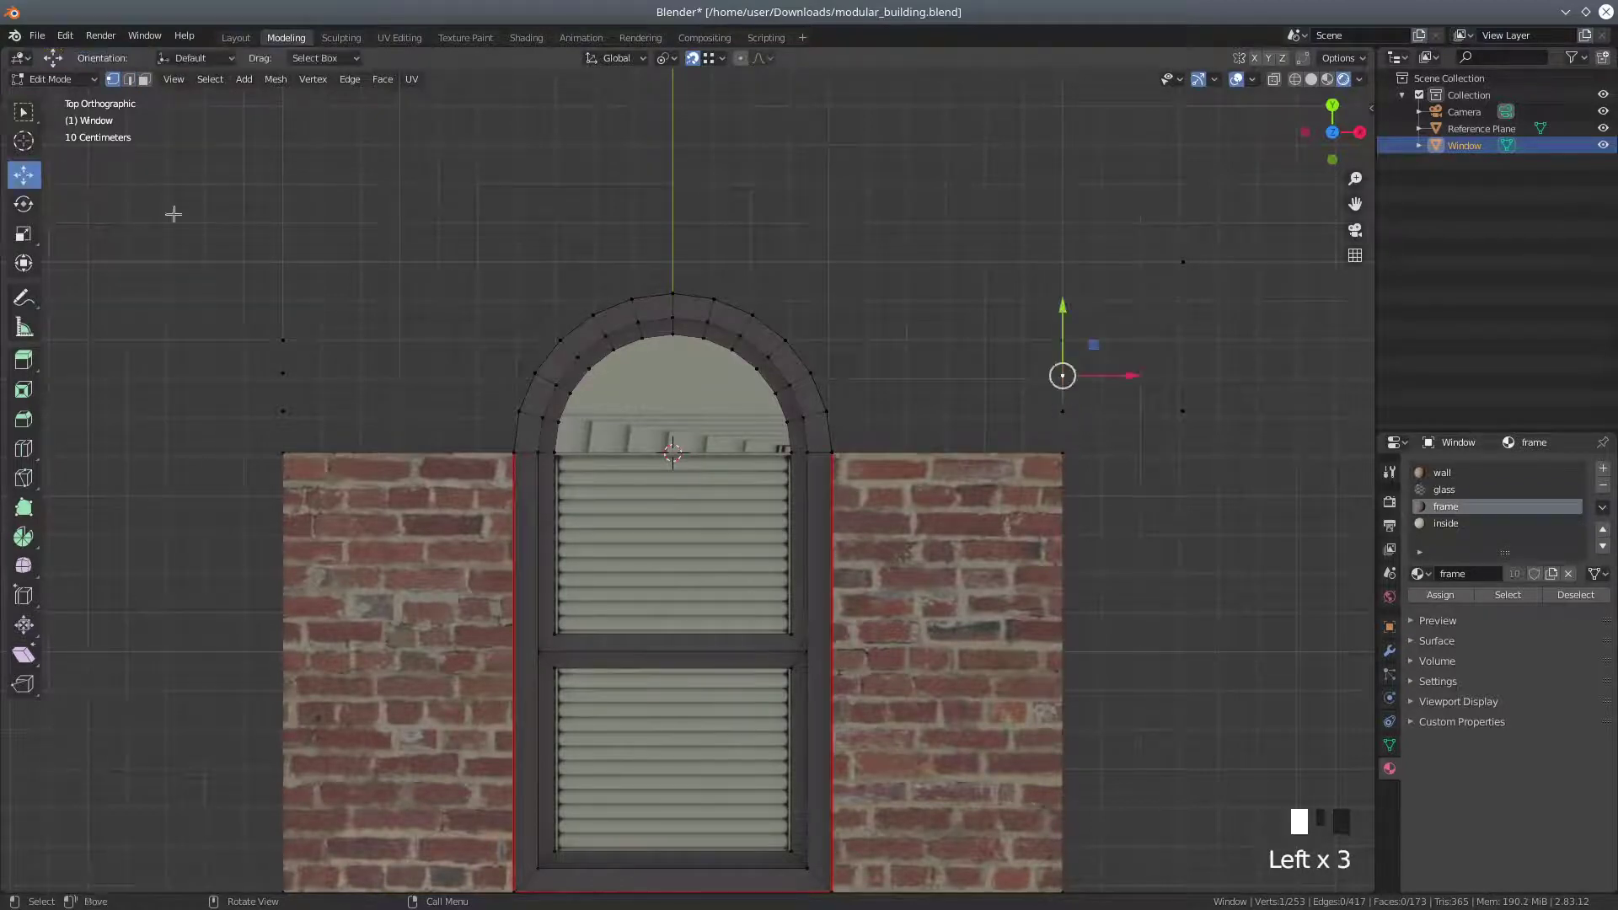
{"action": "left_click_drag", "start_coordinate": [1062, 312], "coordinate": [813, 374]}
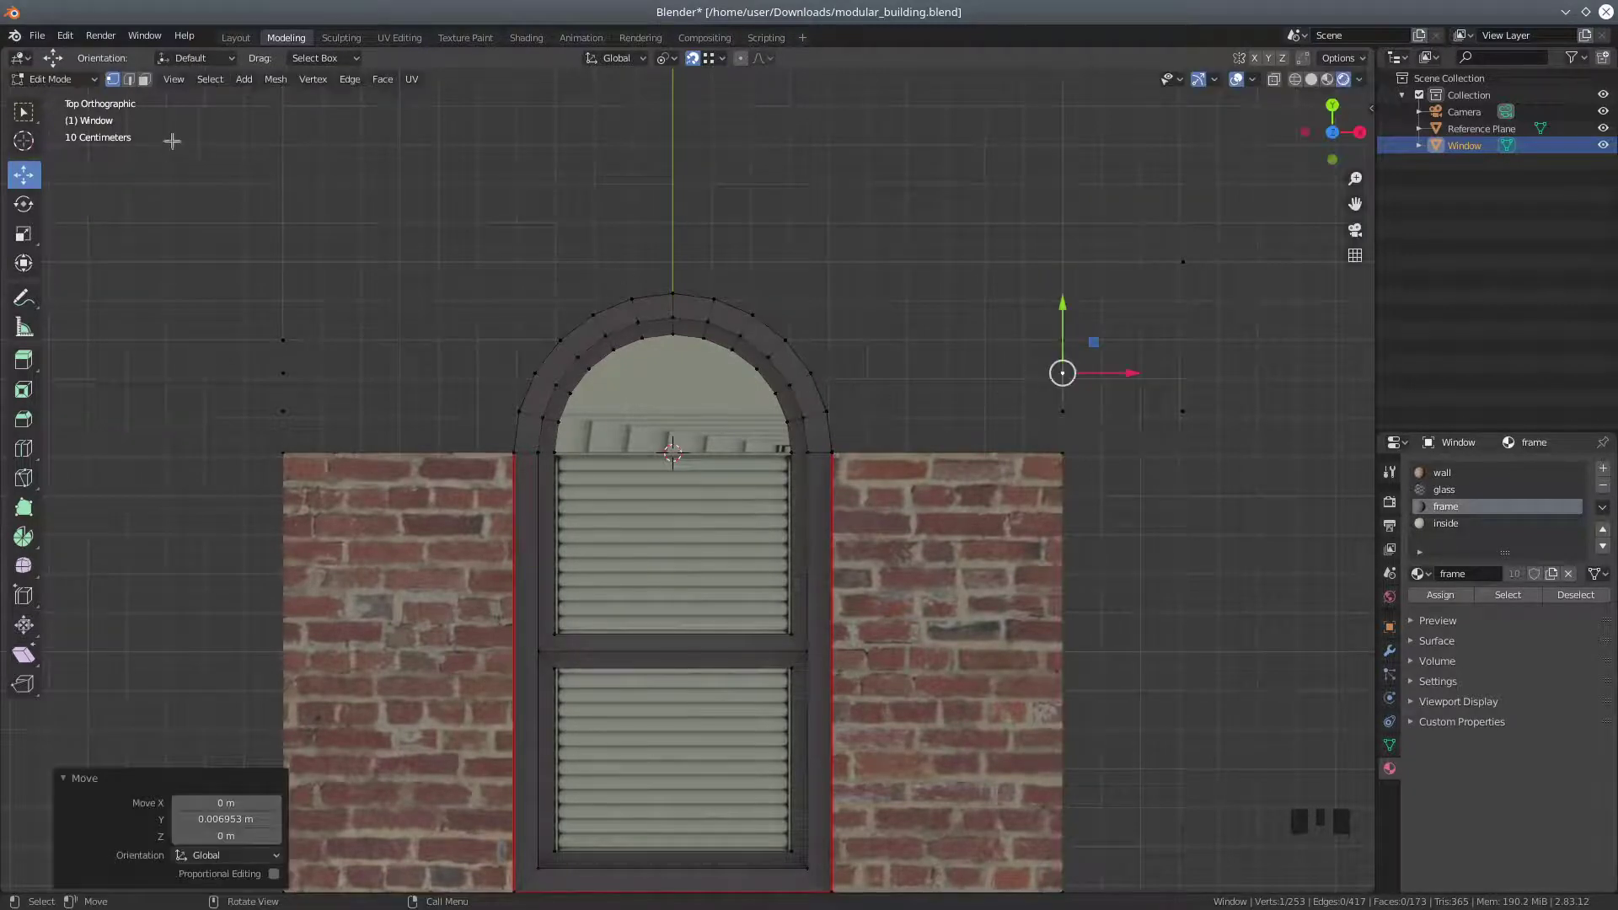
Extrude the topmost vertices of both side edges 0.064853 m along Y, level with the arch's fourth outer vertex
{"action": "left_click", "coordinate": [289, 334]}
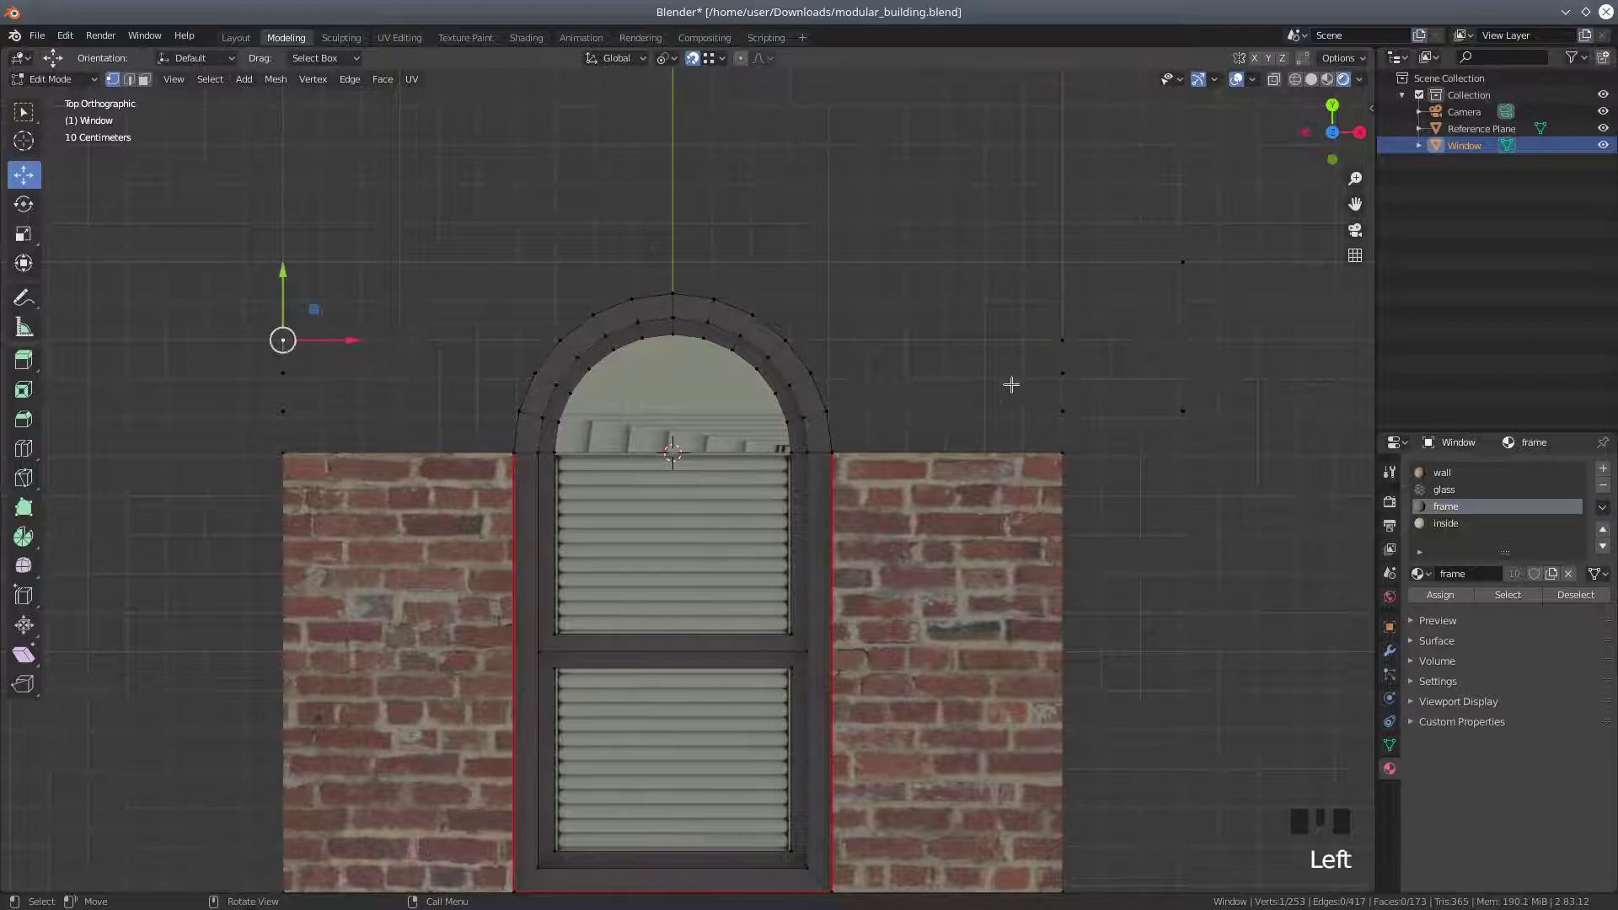
{"action": "left_click", "coordinate": [1062, 338], "text": "shift"}
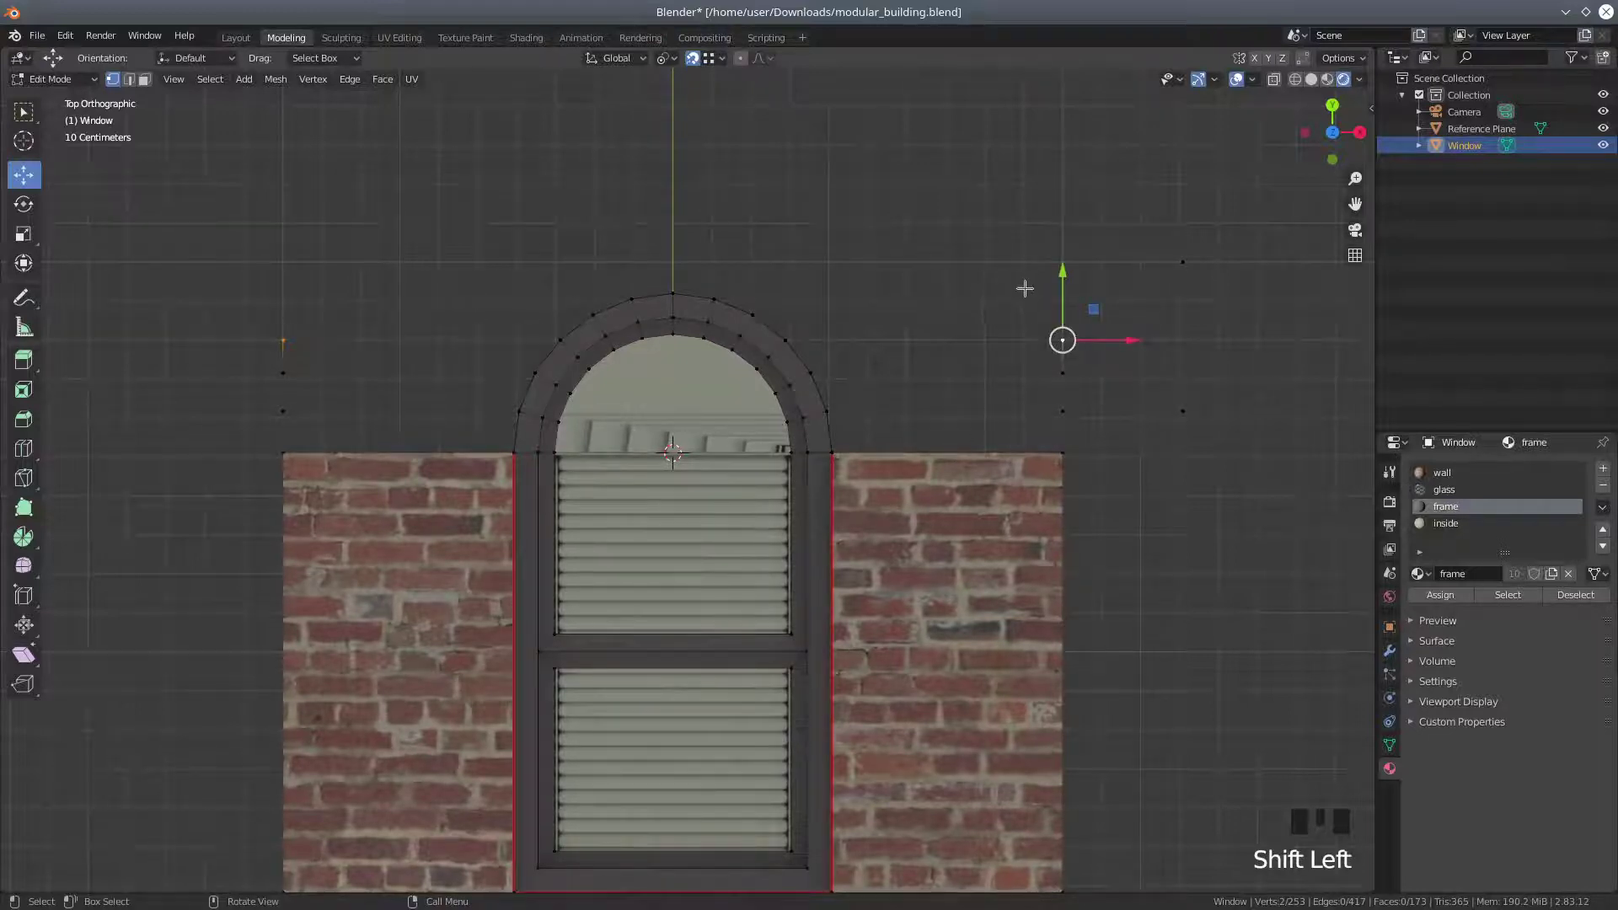
{"action": "key", "text": "e"}
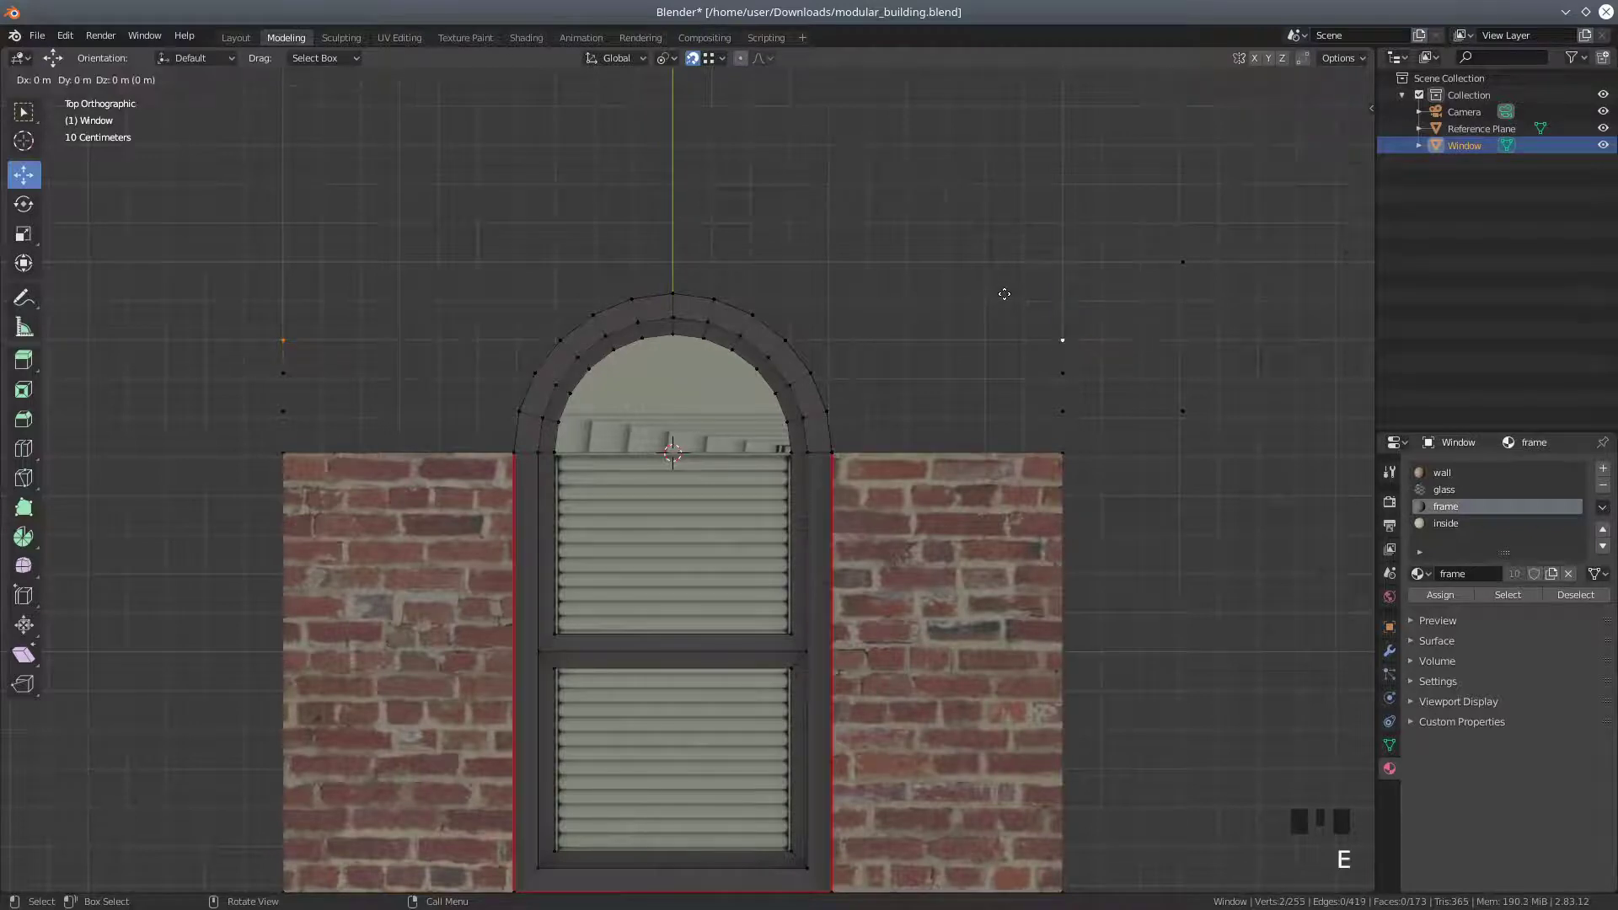
{"action": "key", "text": "y"}
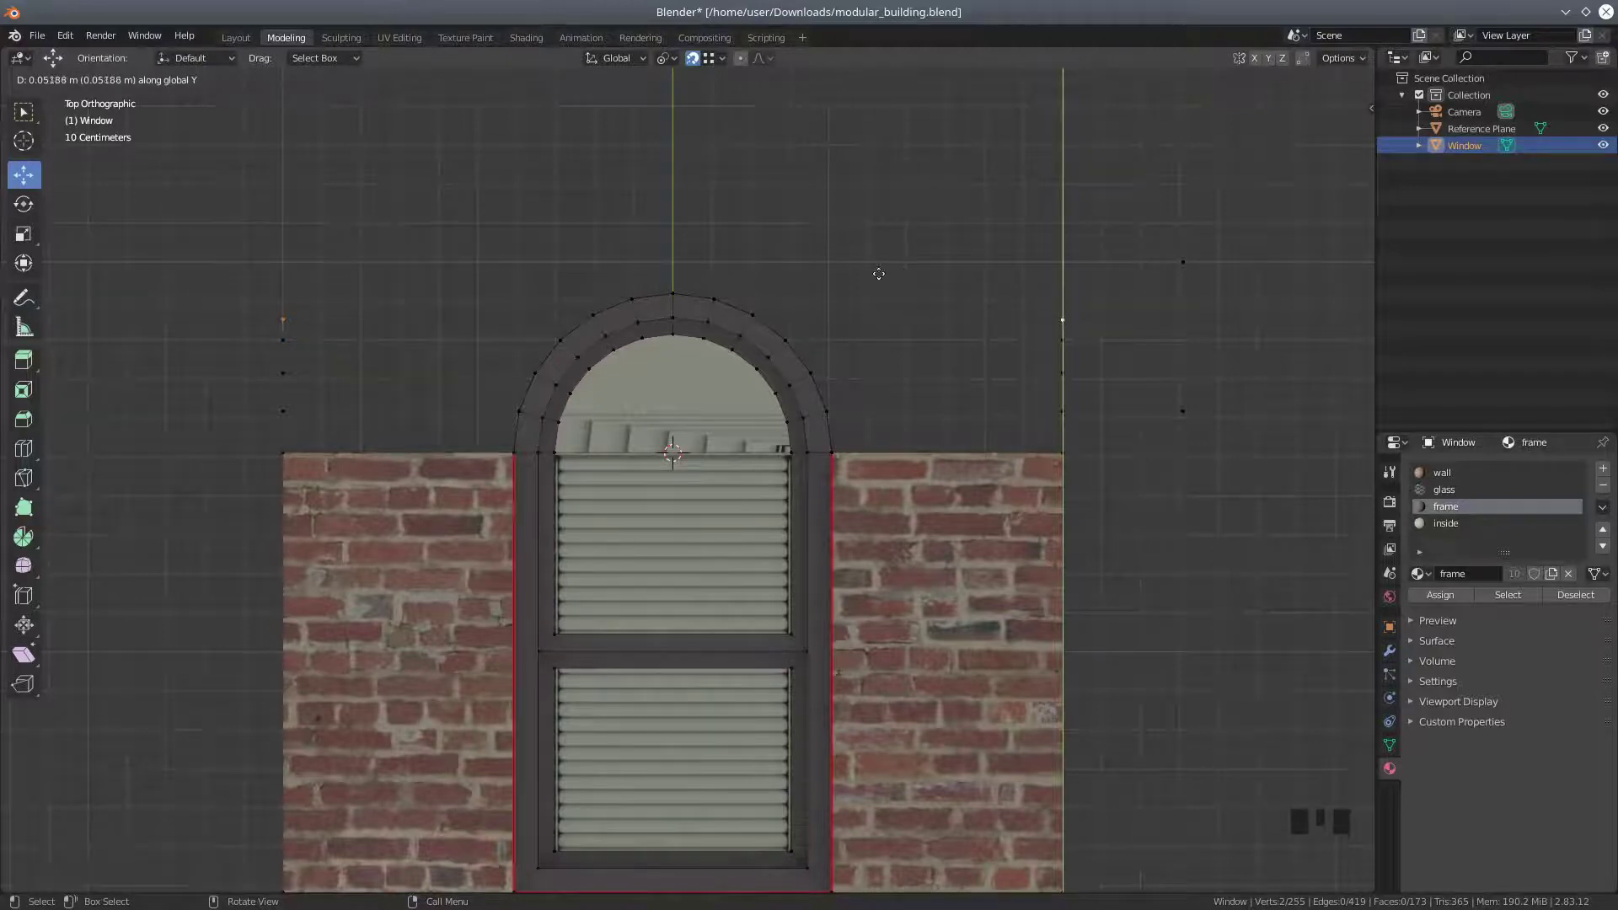
{"action": "left_click", "coordinate": [763, 304]}
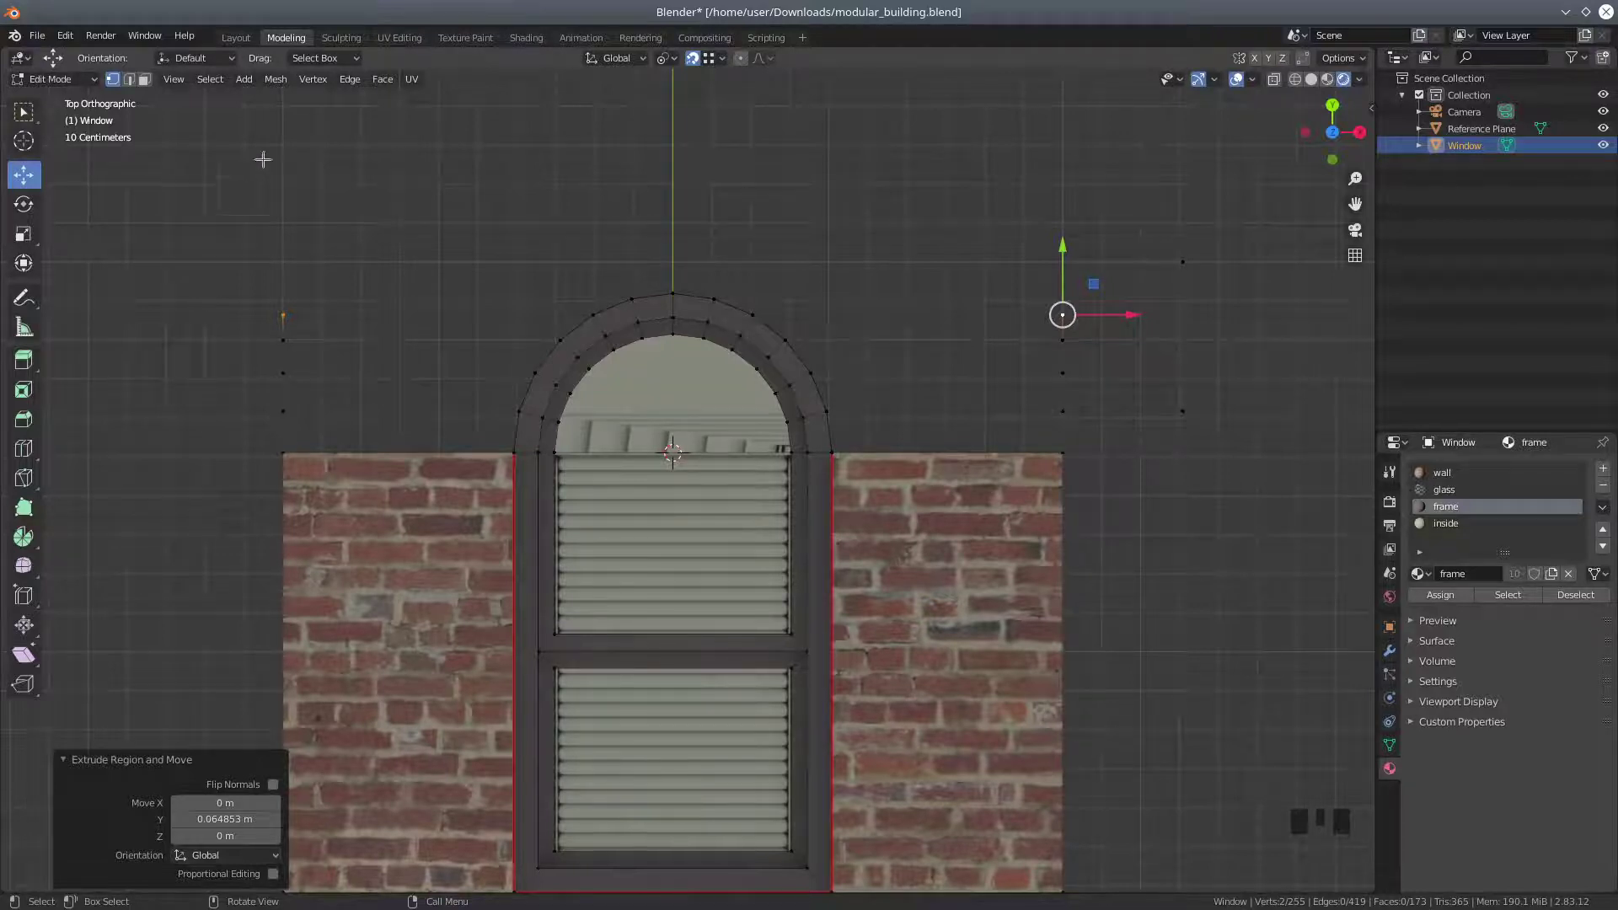
Turn off snapping and fill the lowest face between the left side edge and the arch, directly above the left brick wall
{"action": "left_click", "coordinate": [693, 59]}
{"action": "left_click", "coordinate": [292, 442]}
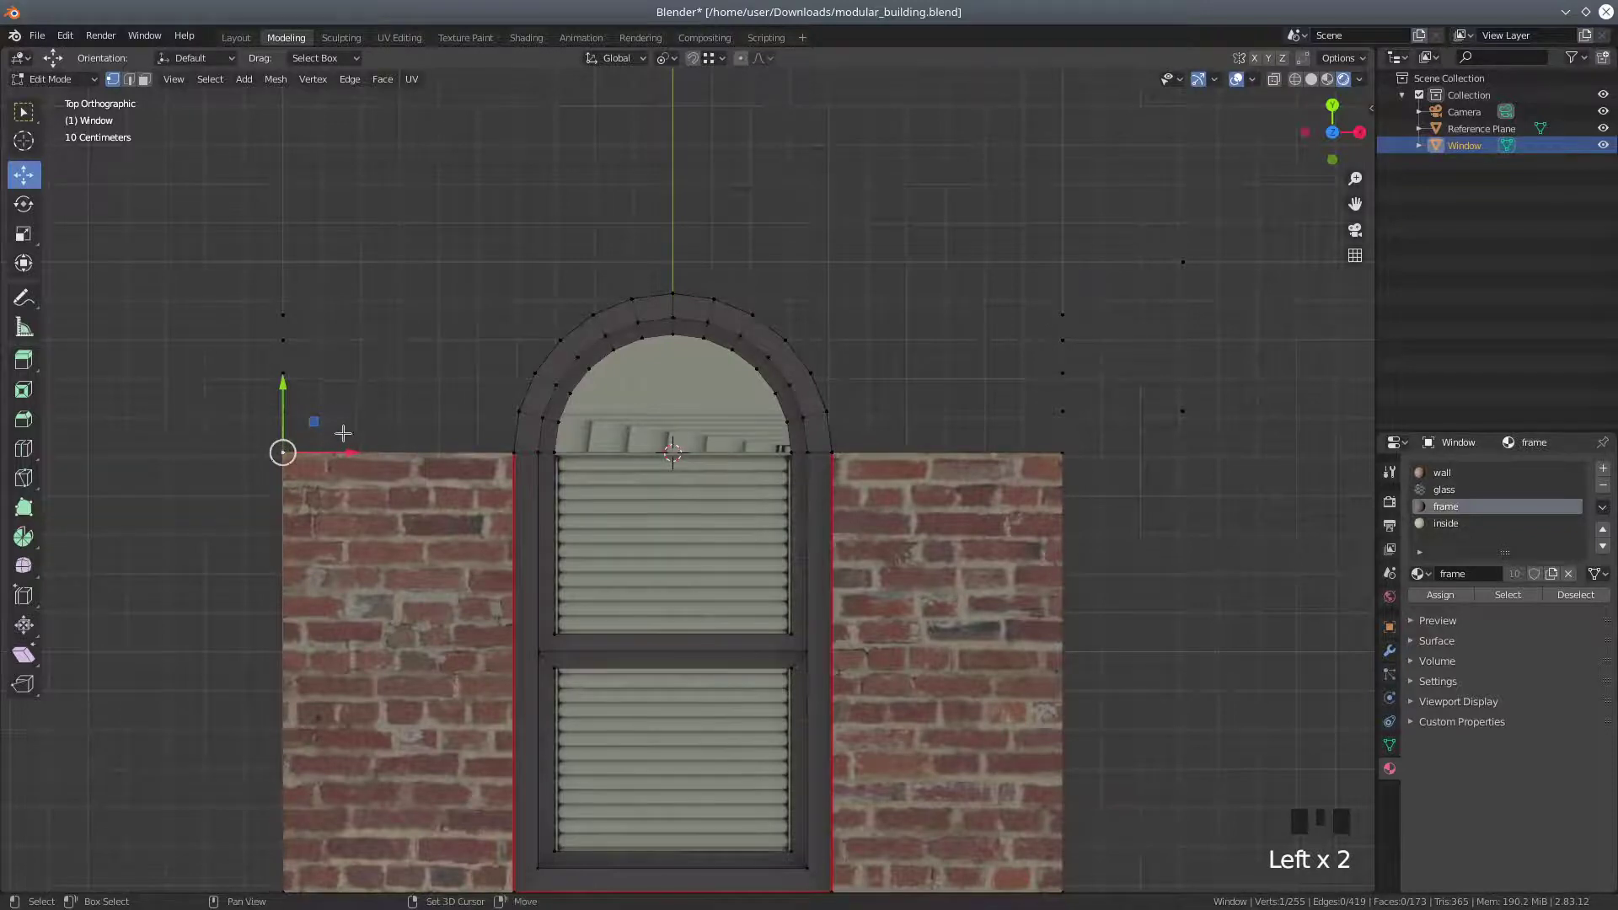
{"action": "left_click", "coordinate": [283, 374], "text": "shift"}
{"action": "left_click", "coordinate": [514, 412], "text": "shift"}
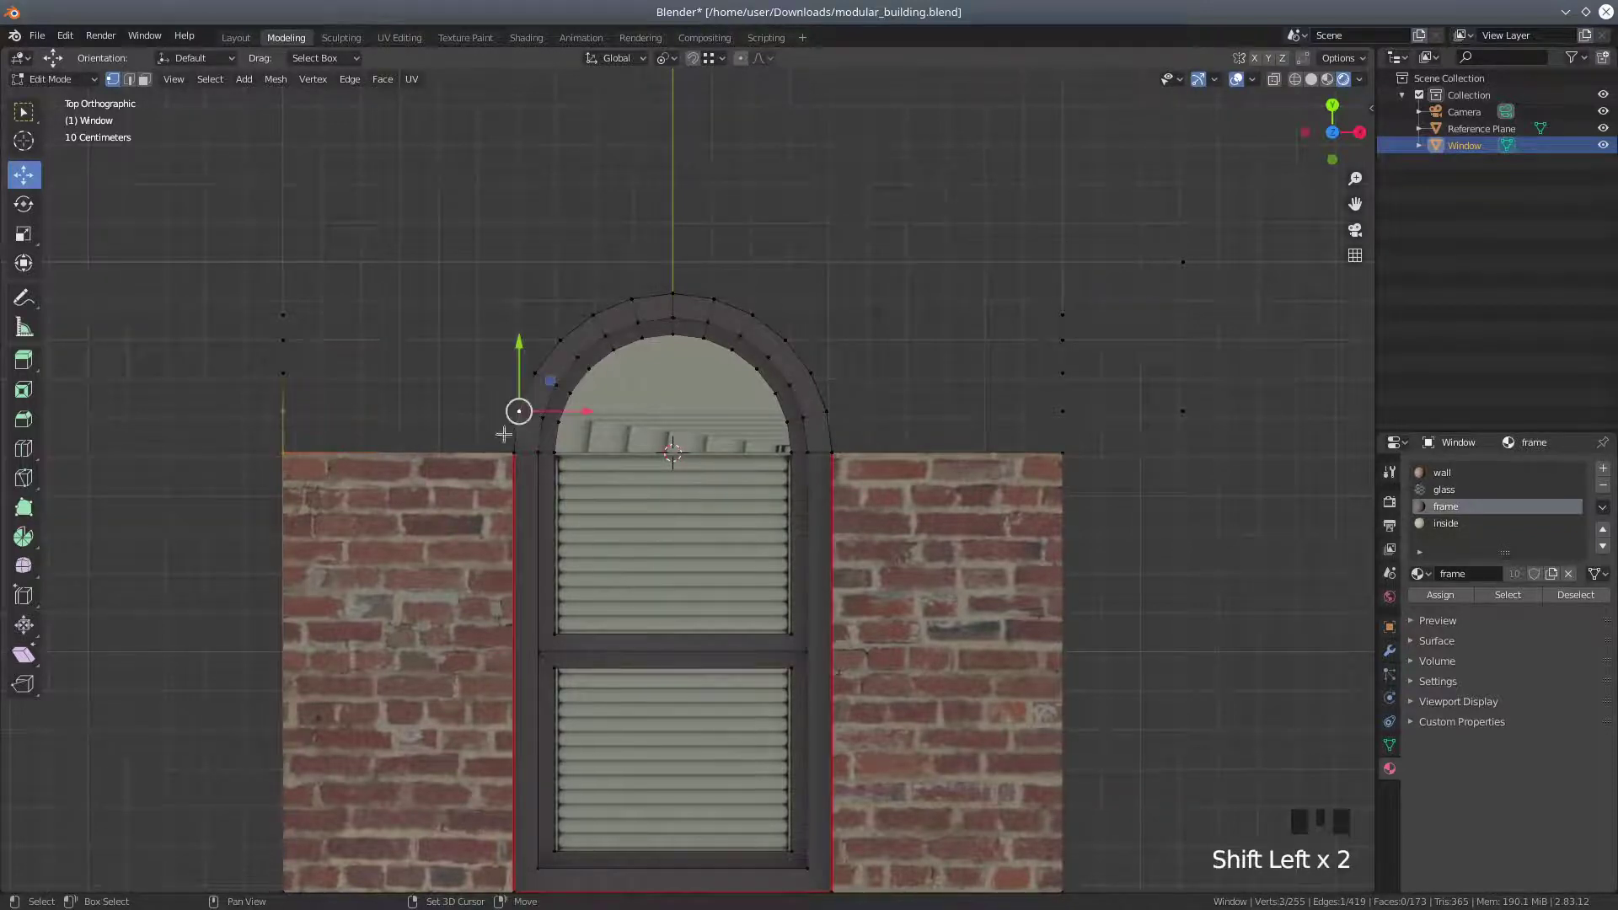
{"action": "left_click", "coordinate": [503, 450], "text": "shift"}
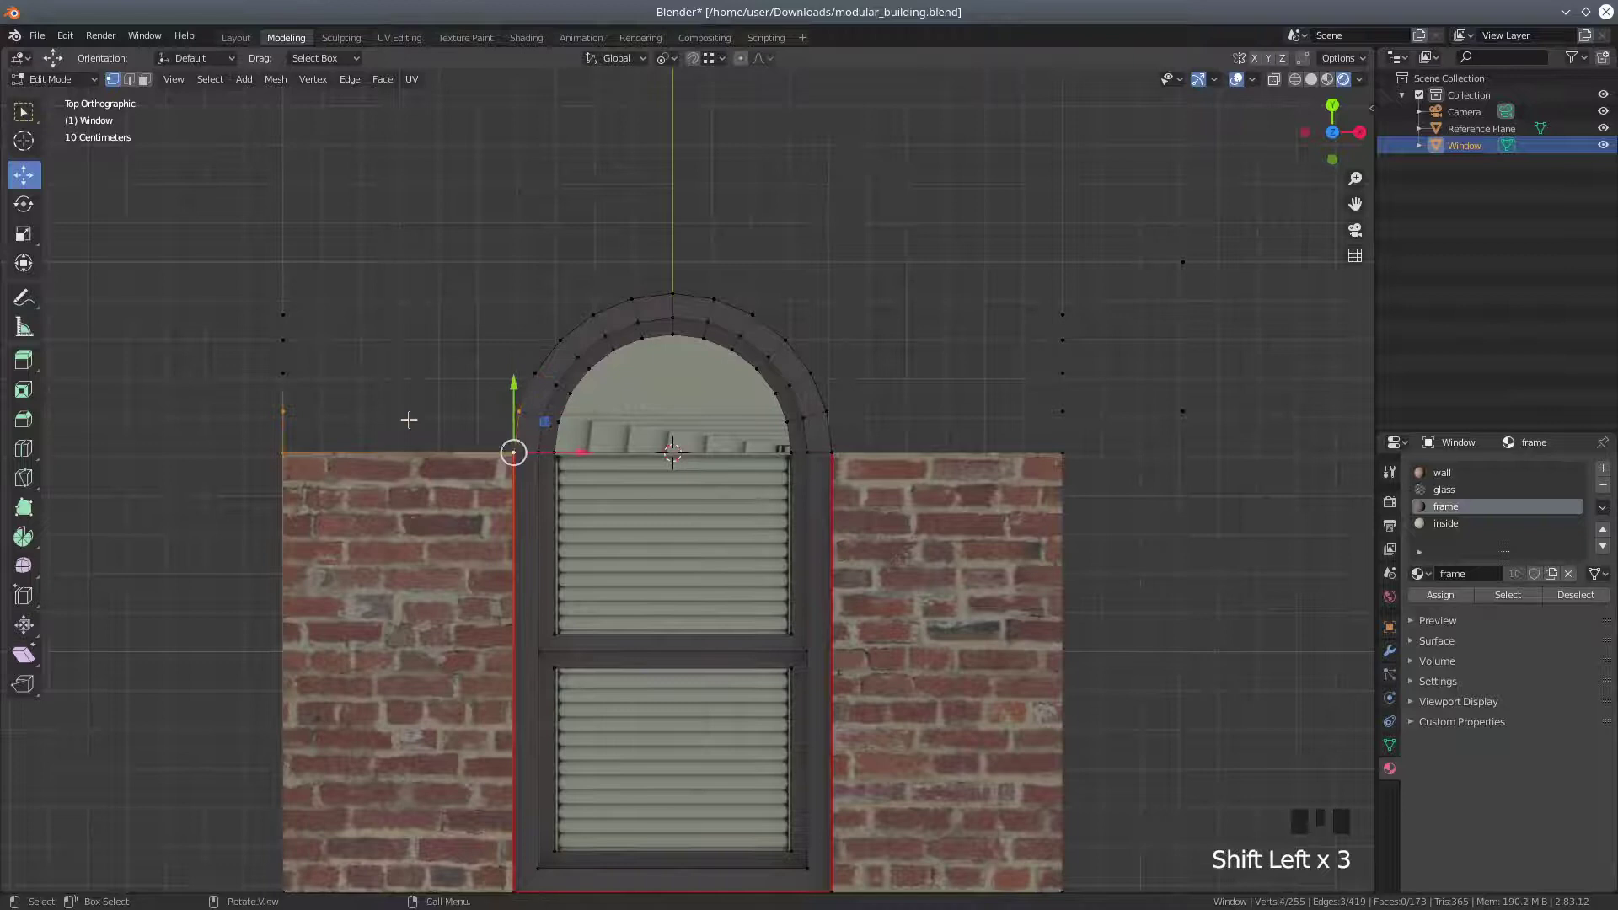
{"action": "key", "text": "f"}
Fill the second face up between the left side edge and the arch's first and second outer vertices
{"action": "left_click", "coordinate": [292, 402]}
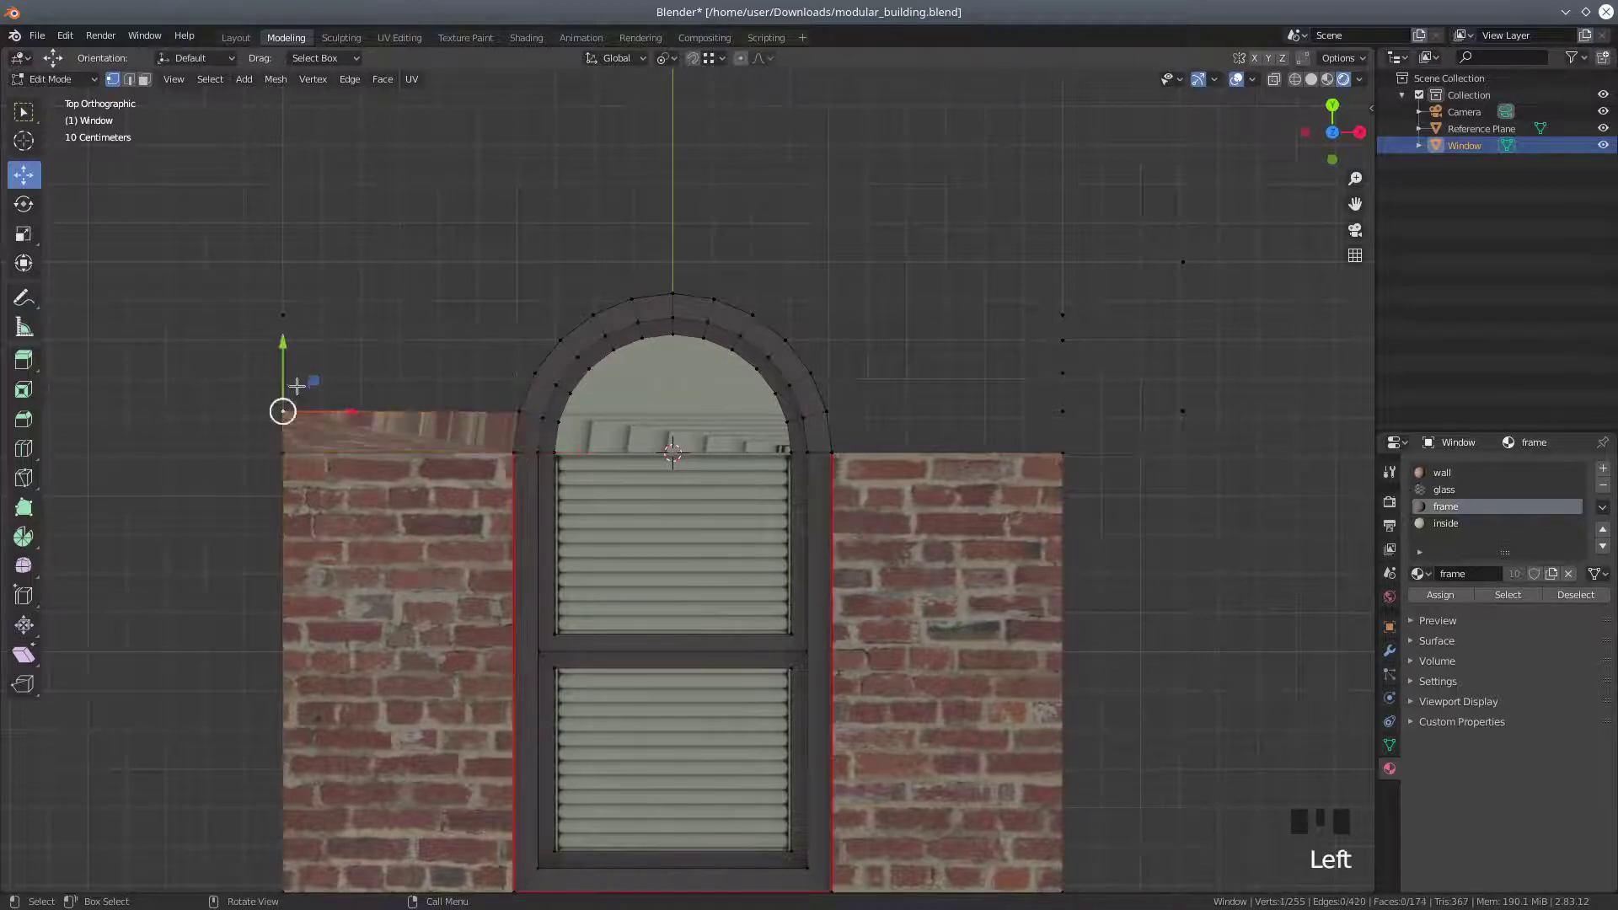
{"action": "left_click", "coordinate": [286, 375]}
{"action": "left_click", "coordinate": [536, 373], "text": "shift"}
{"action": "left_click", "coordinate": [517, 409], "text": "shift"}
{"action": "left_click", "coordinate": [286, 403], "text": "shift"}
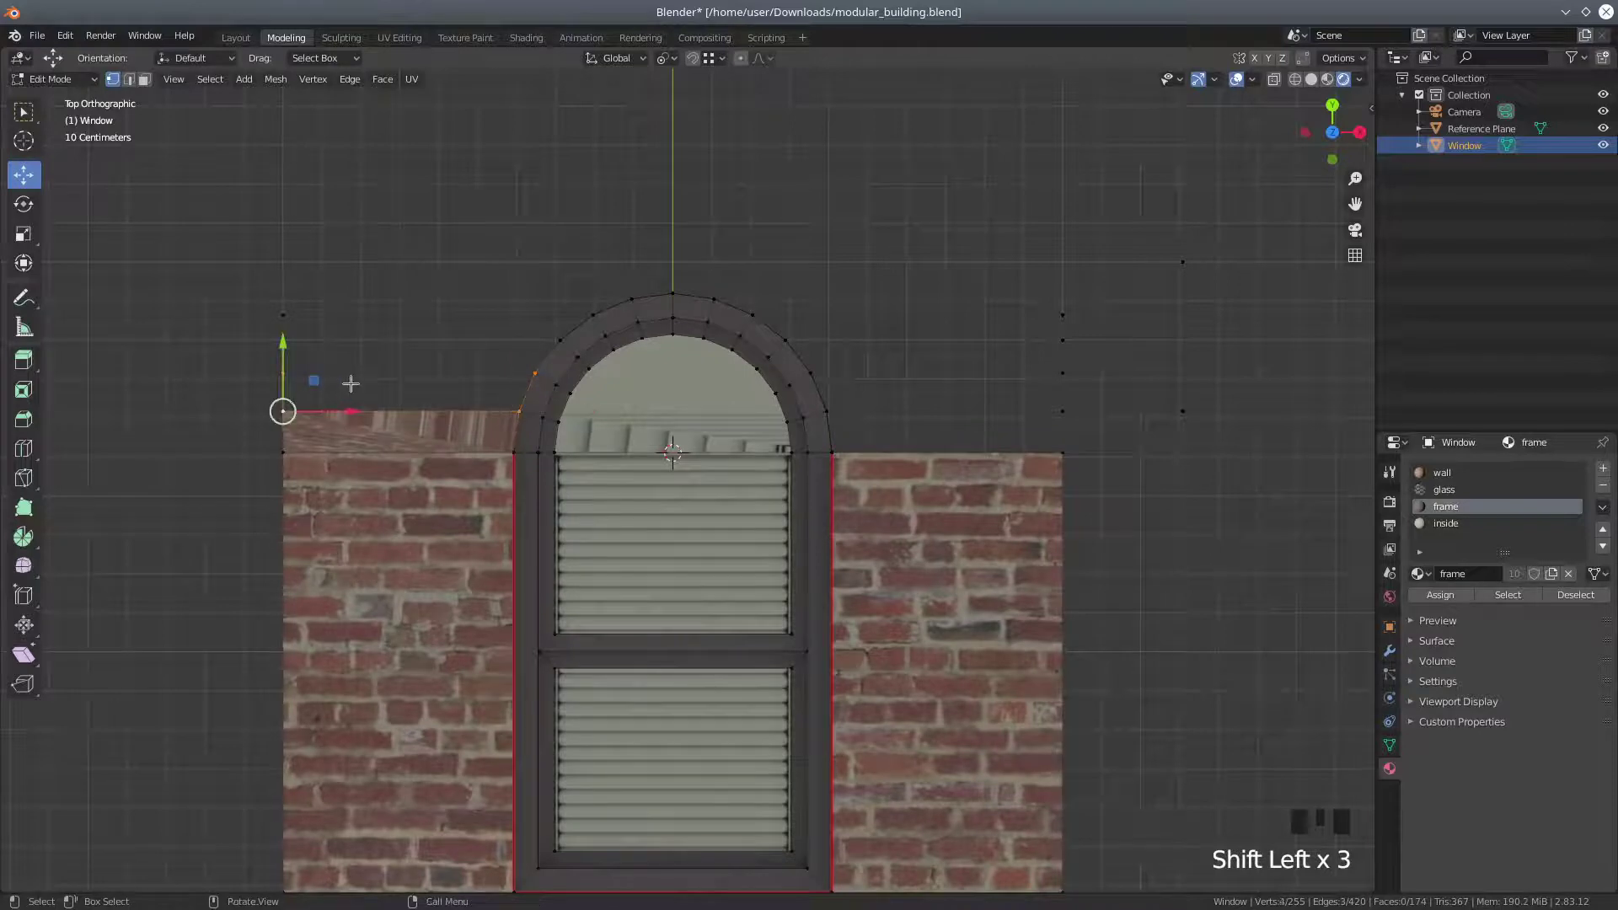
{"action": "key", "text": "f"}
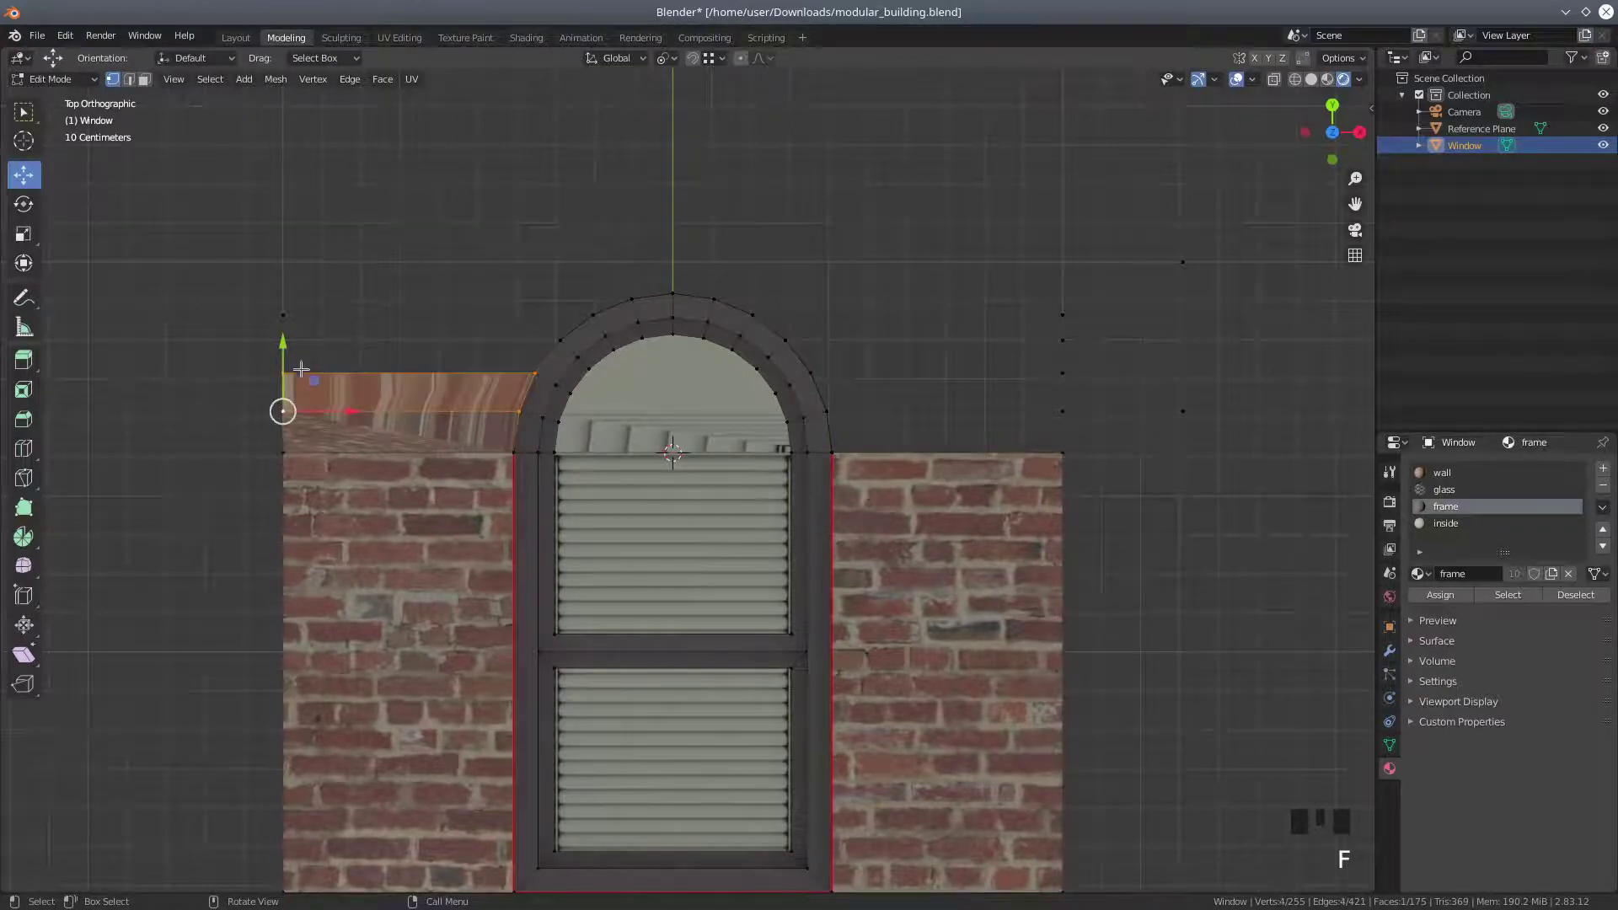
Fill the third face up on the left, between the side edge and the arch's second and third outer vertices
{"action": "middle_click", "coordinate": [283, 411], "text": "shift"}
{"action": "left_click", "coordinate": [283, 410], "text": "shift"}
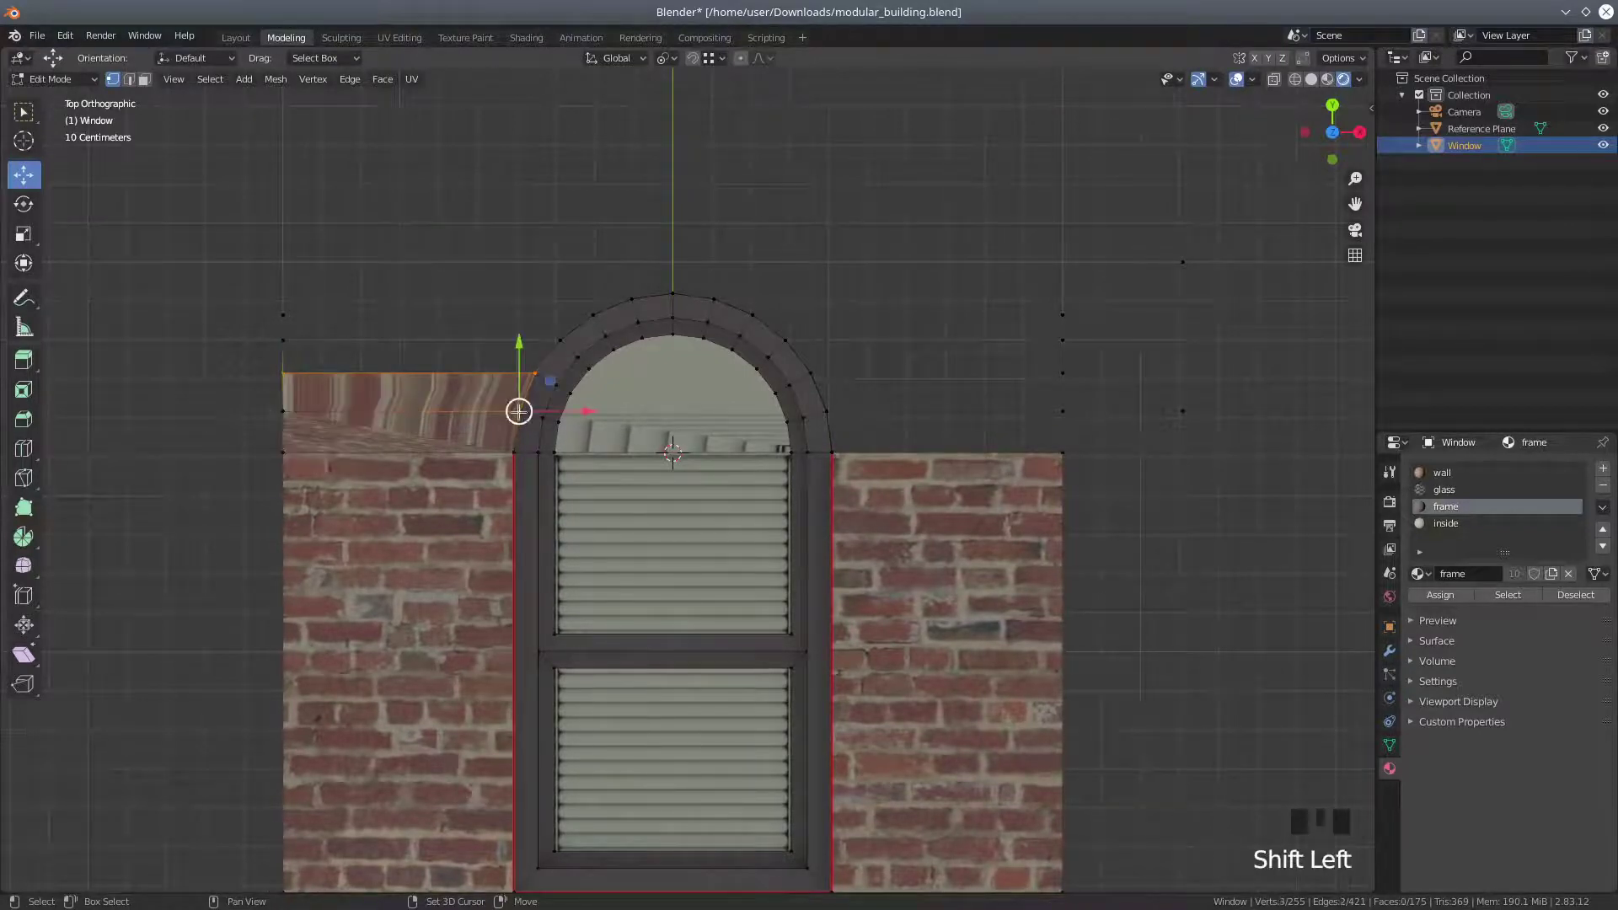
{"action": "left_click", "coordinate": [518, 411], "text": "shift"}
{"action": "left_click", "coordinate": [283, 340], "text": "shift"}
{"action": "left_click", "coordinate": [560, 340], "text": "shift"}
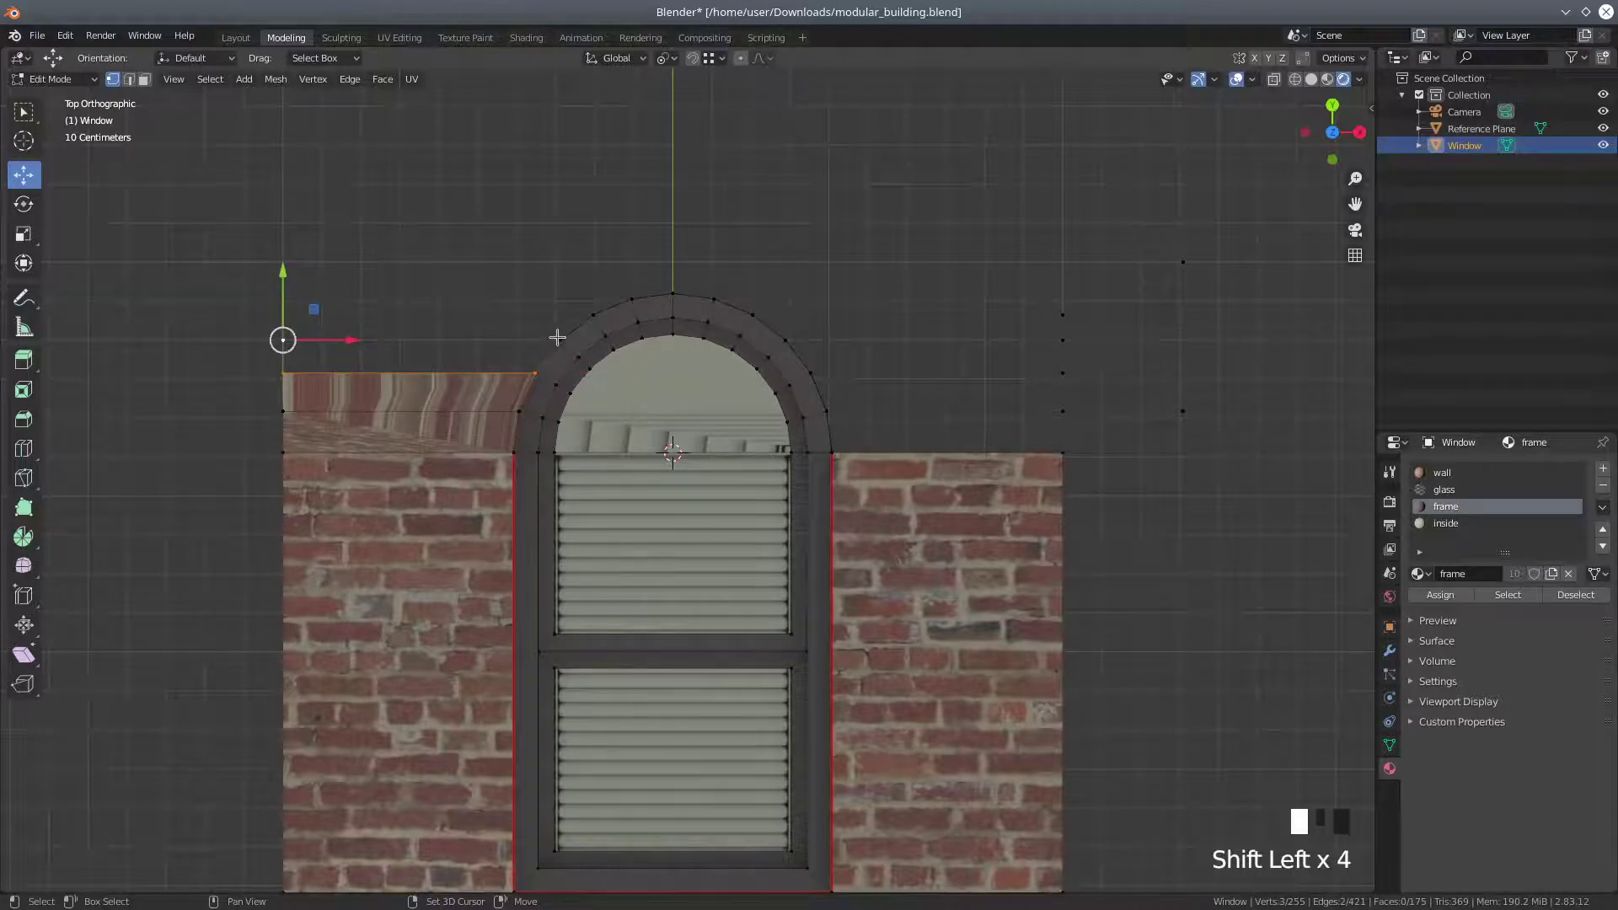
{"action": "key", "text": "f"}
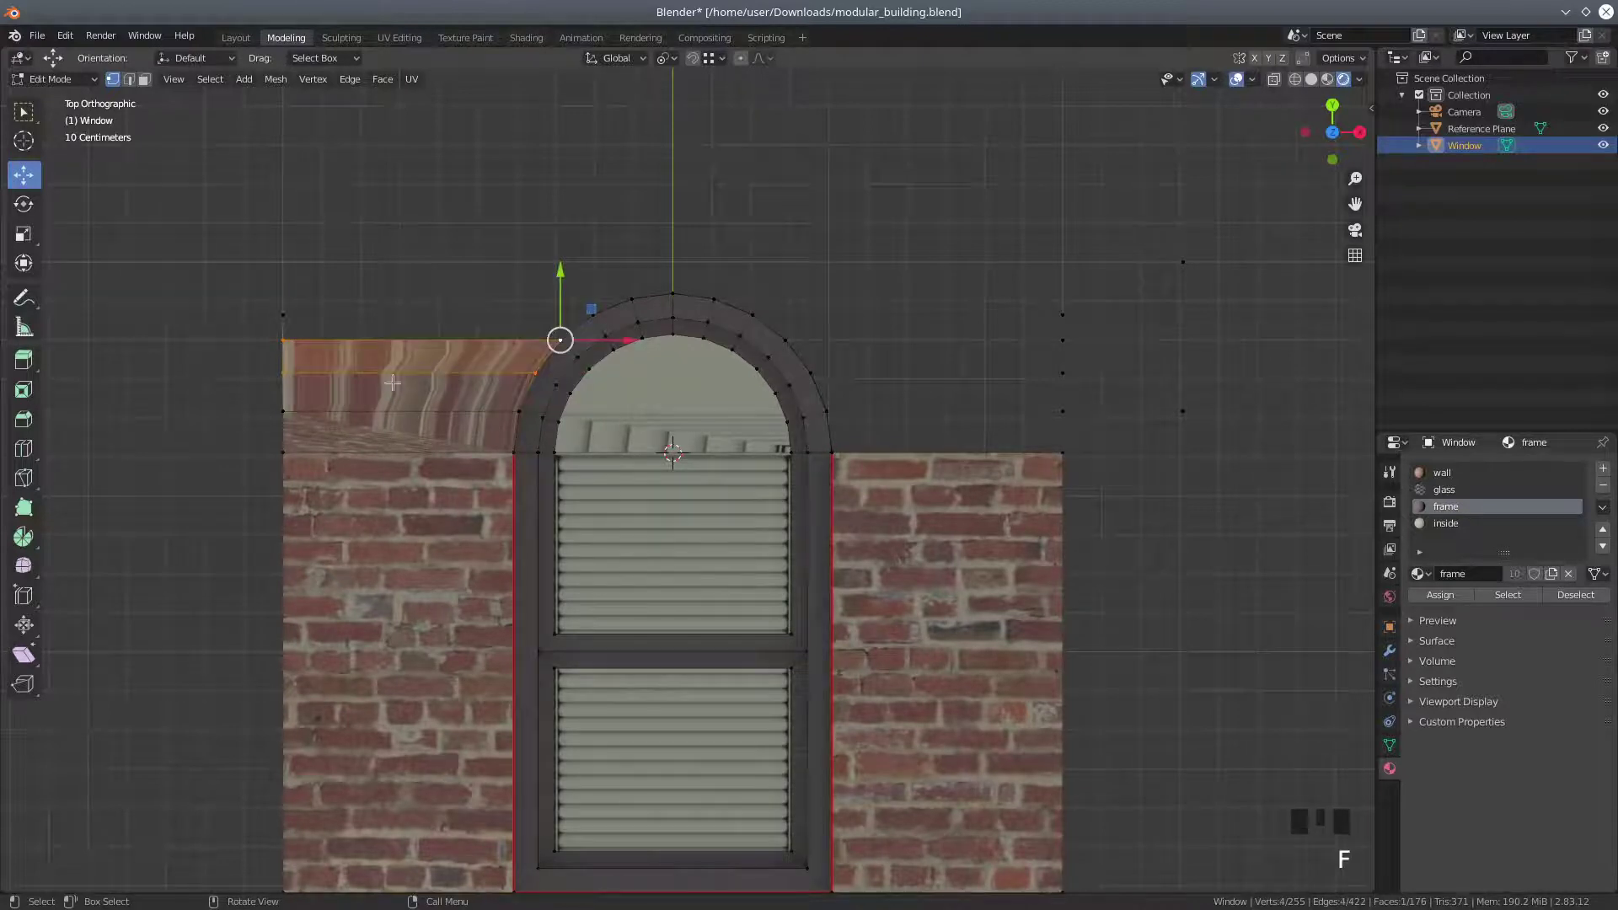
Fill the fourth face up on the left, between the side edge and the arch's third and fourth outer vertices
{"action": "left_click", "coordinate": [285, 372], "text": "shift"}
{"action": "left_click", "coordinate": [533, 368], "text": "shift"}
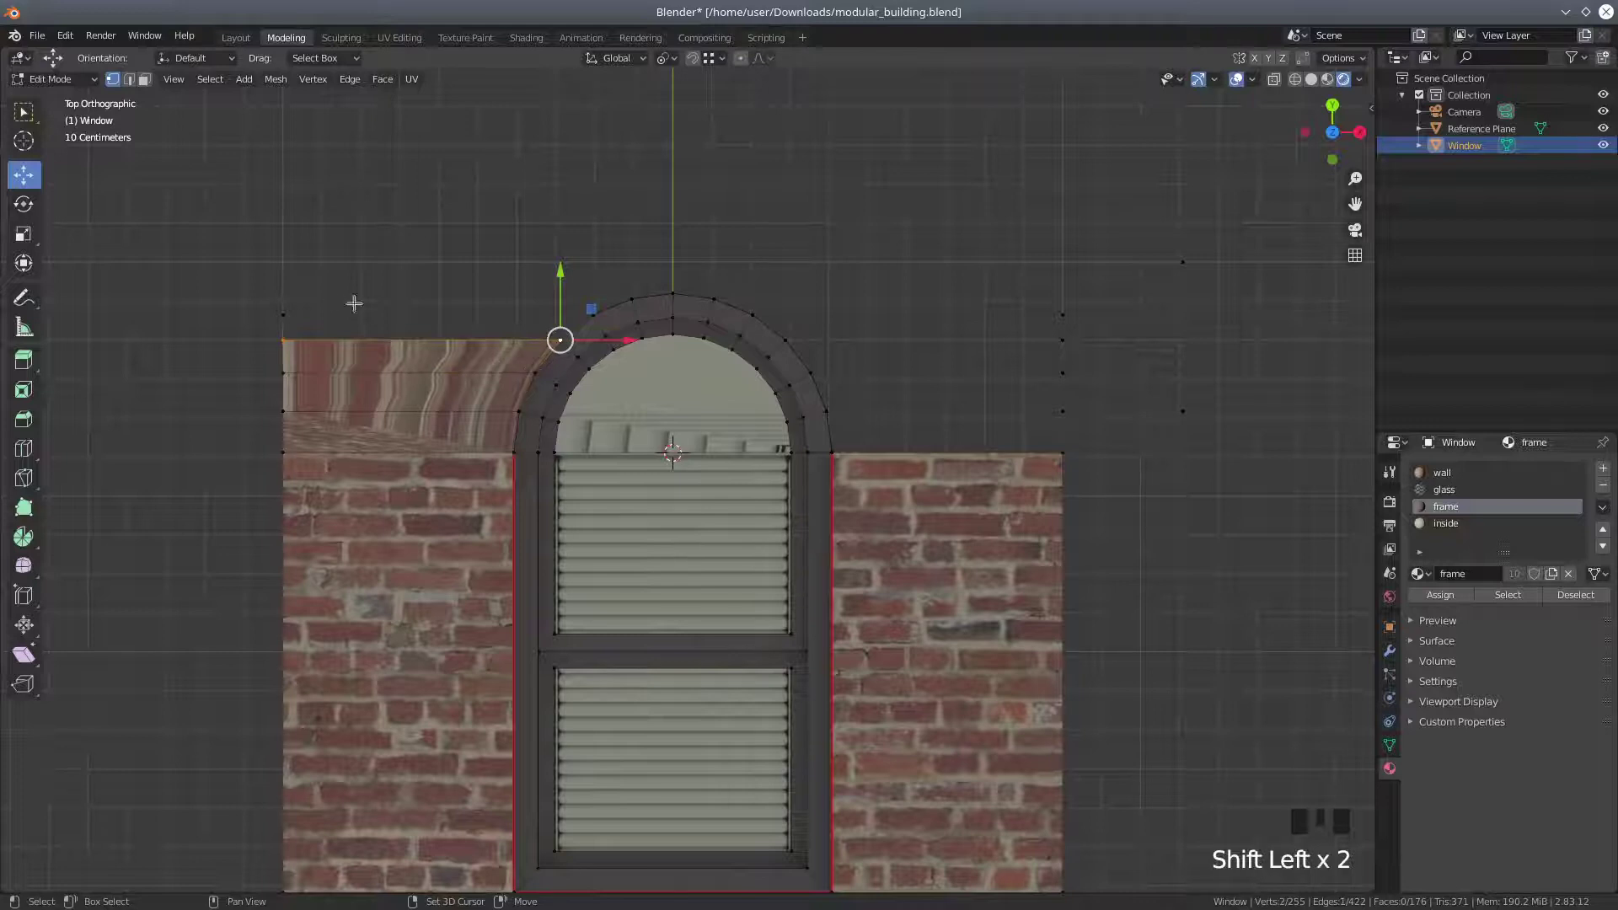
{"action": "left_click", "coordinate": [293, 313], "text": "shift"}
{"action": "left_click", "coordinate": [594, 315], "text": "shift"}
{"action": "key", "text": "f"}
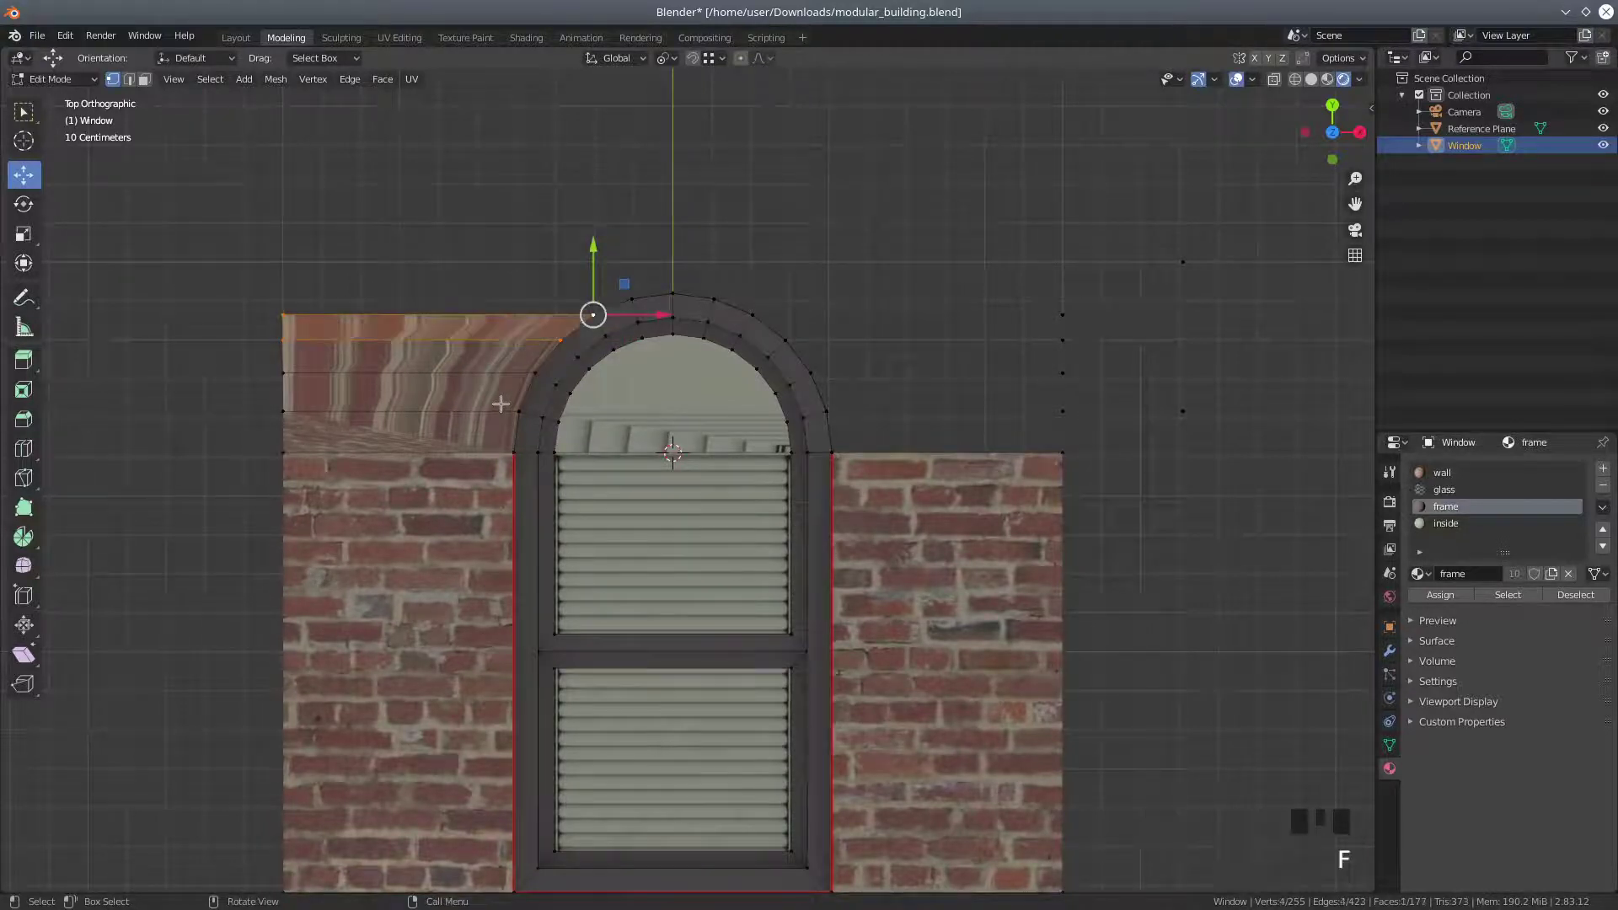
Fill the lowest face between the arch's right side and the right side edge, directly above the right brick wall
{"action": "middle_click_drag", "start_coordinate": [897, 531], "coordinate": [728, 553], "text": "shift"}
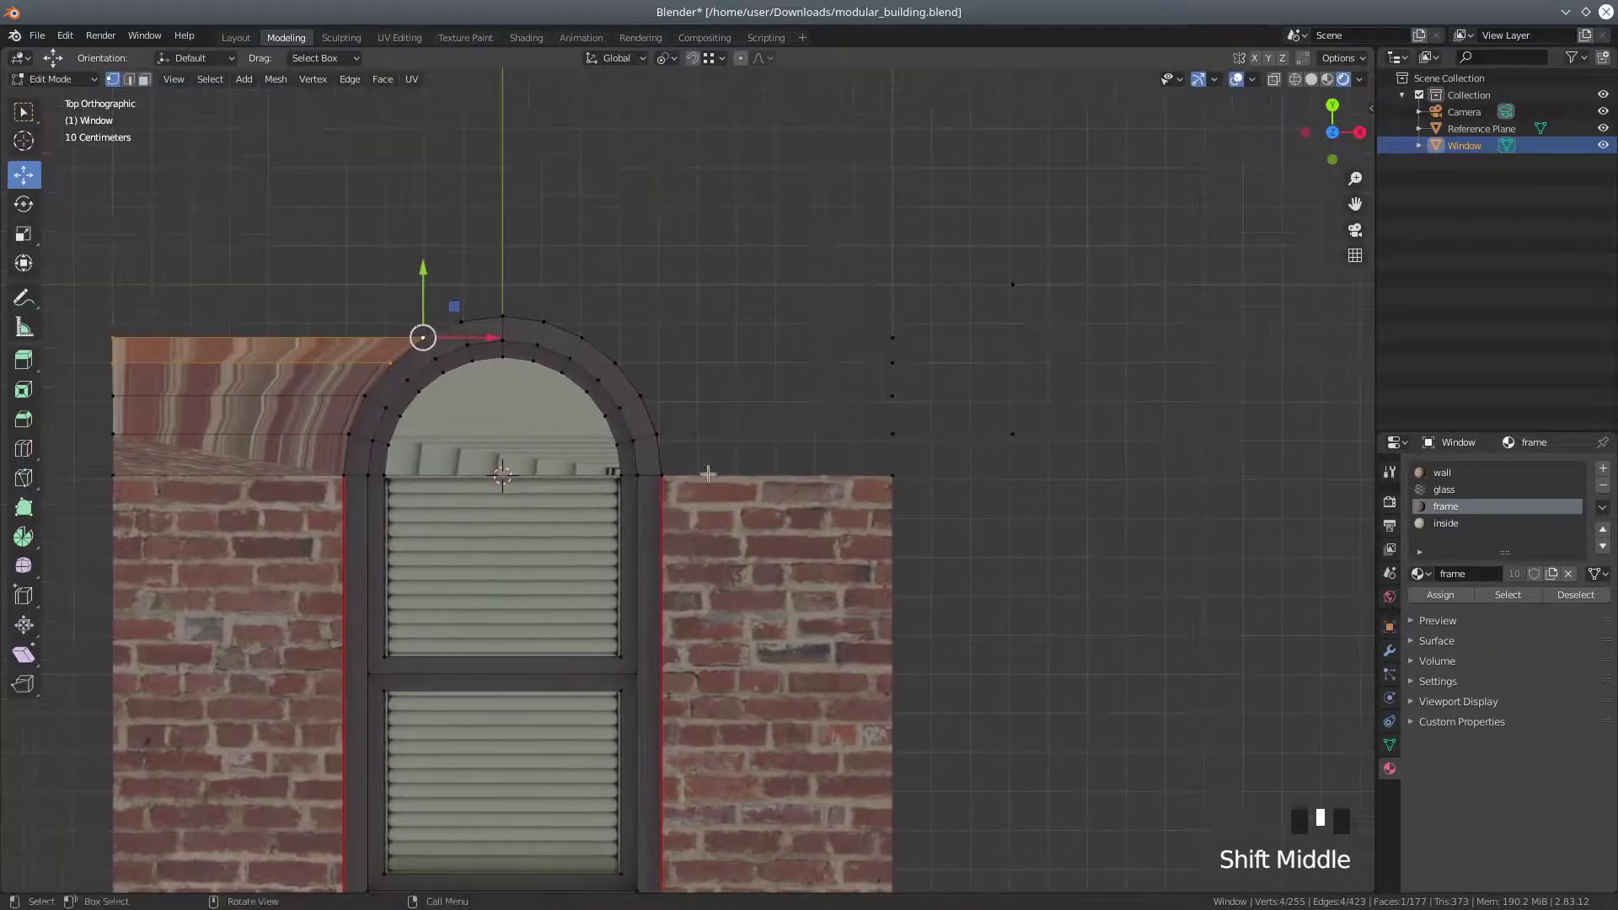
{"action": "left_click", "coordinate": [661, 475]}
{"action": "left_click", "coordinate": [666, 434], "text": "shift"}
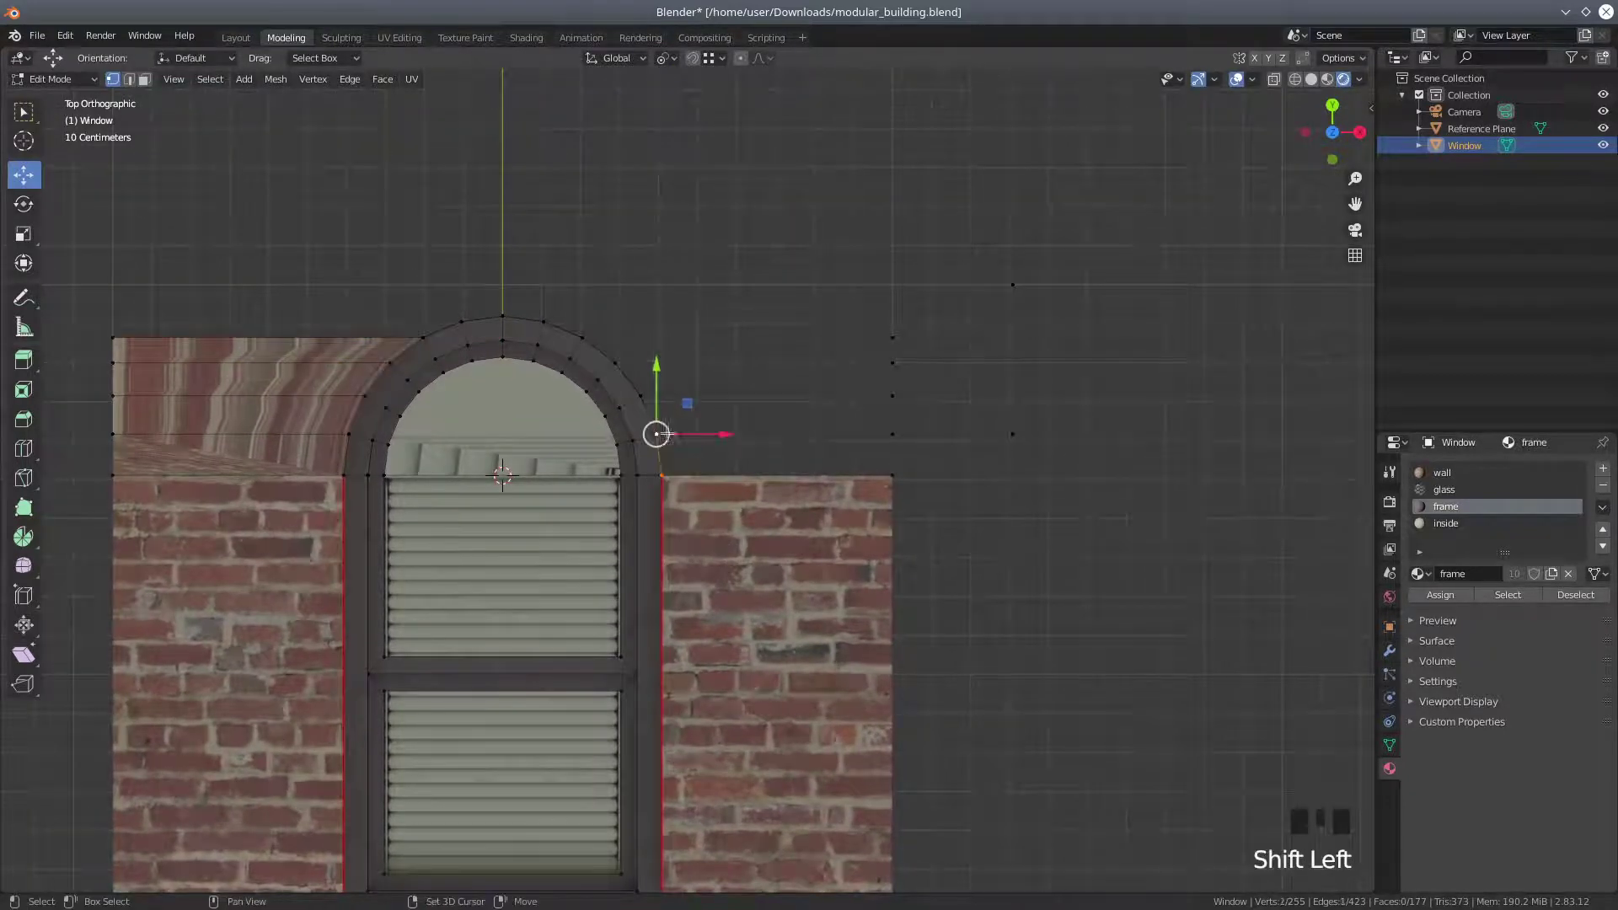
{"action": "left_click", "coordinate": [878, 437], "text": "shift"}
{"action": "left_click", "coordinate": [883, 466], "text": "shift"}
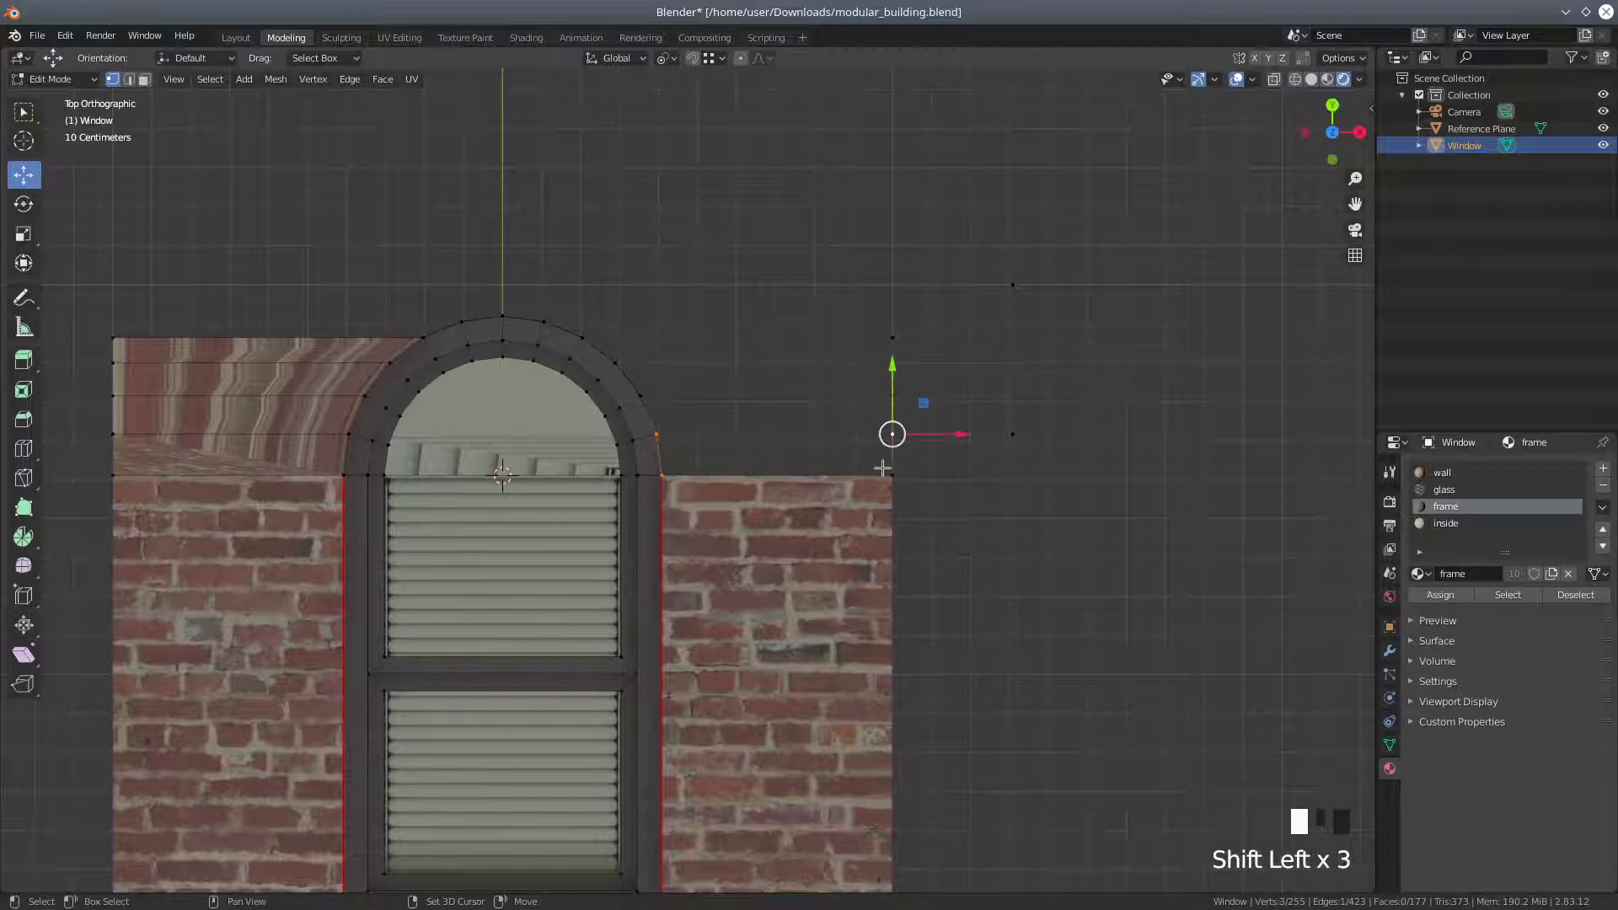
{"action": "key", "text": "f"}
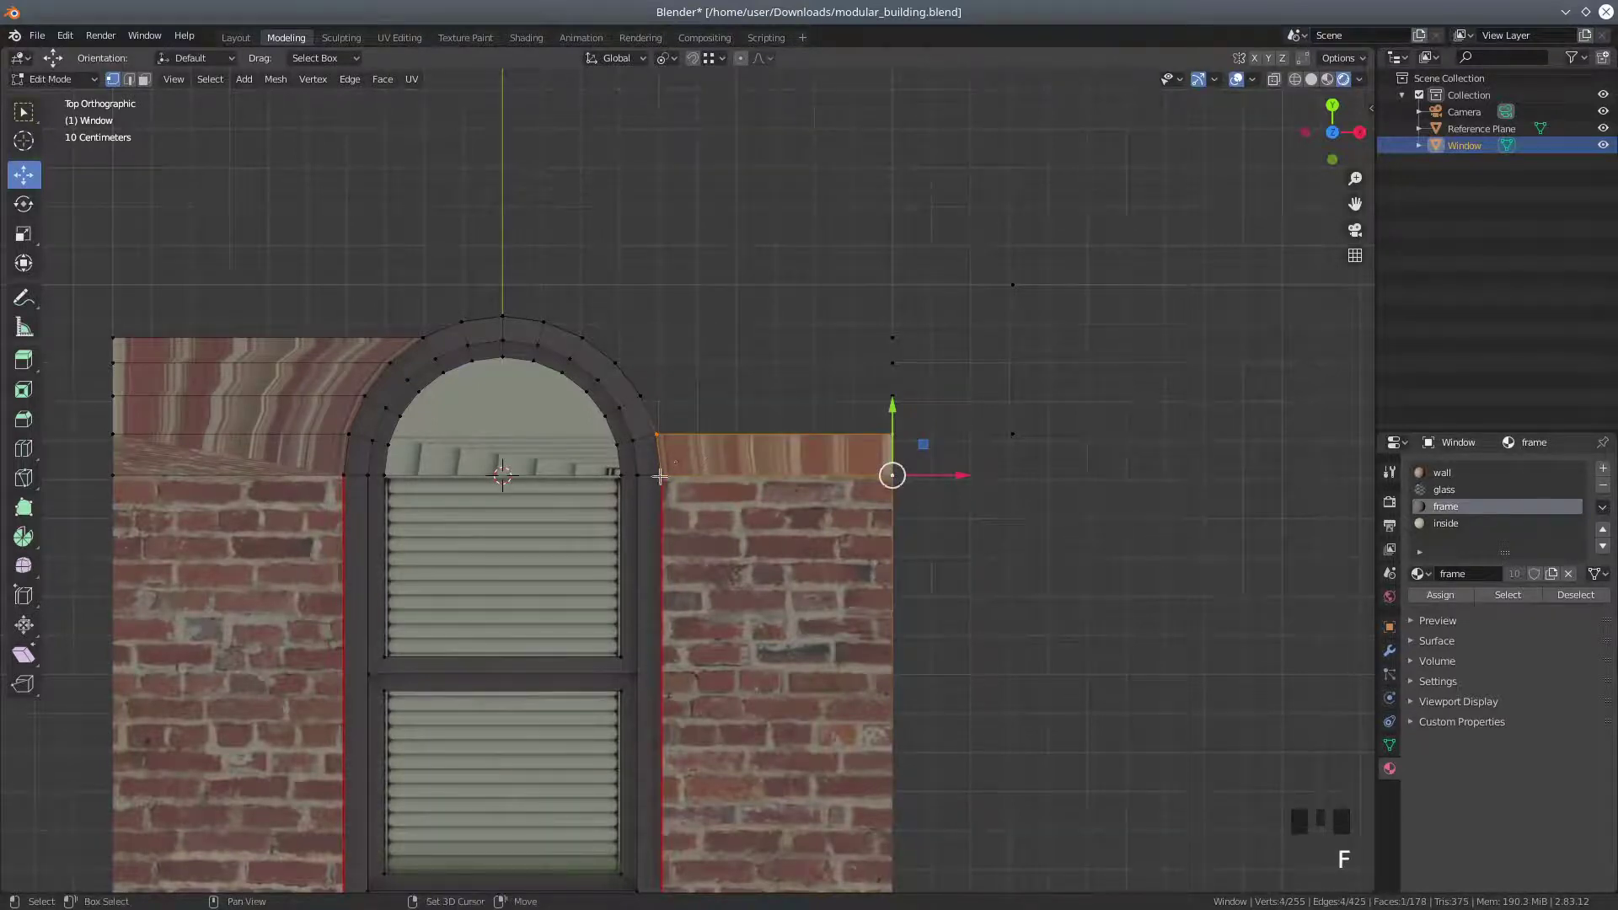
Fill the second face up between the arch's first and second outer vertices and the right side edge
{"action": "left_click", "coordinate": [889, 471], "text": "shift"}
{"action": "left_click", "coordinate": [882, 468], "text": "shift"}
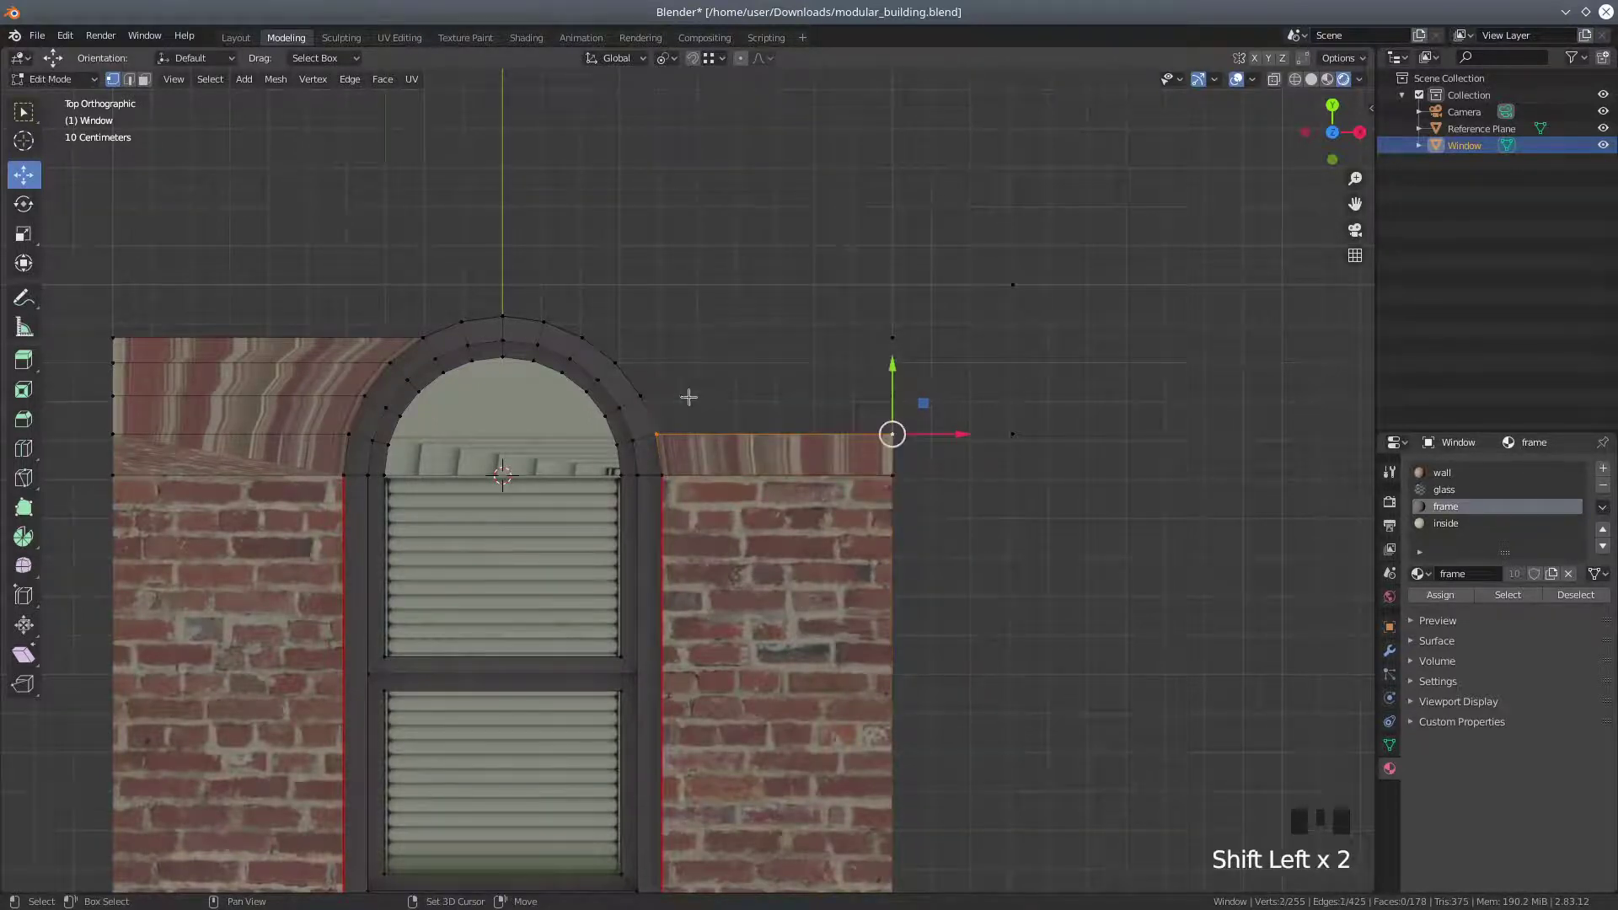
{"action": "left_click", "coordinate": [657, 393], "text": "shift"}
{"action": "left_click", "coordinate": [884, 393], "text": "shift"}
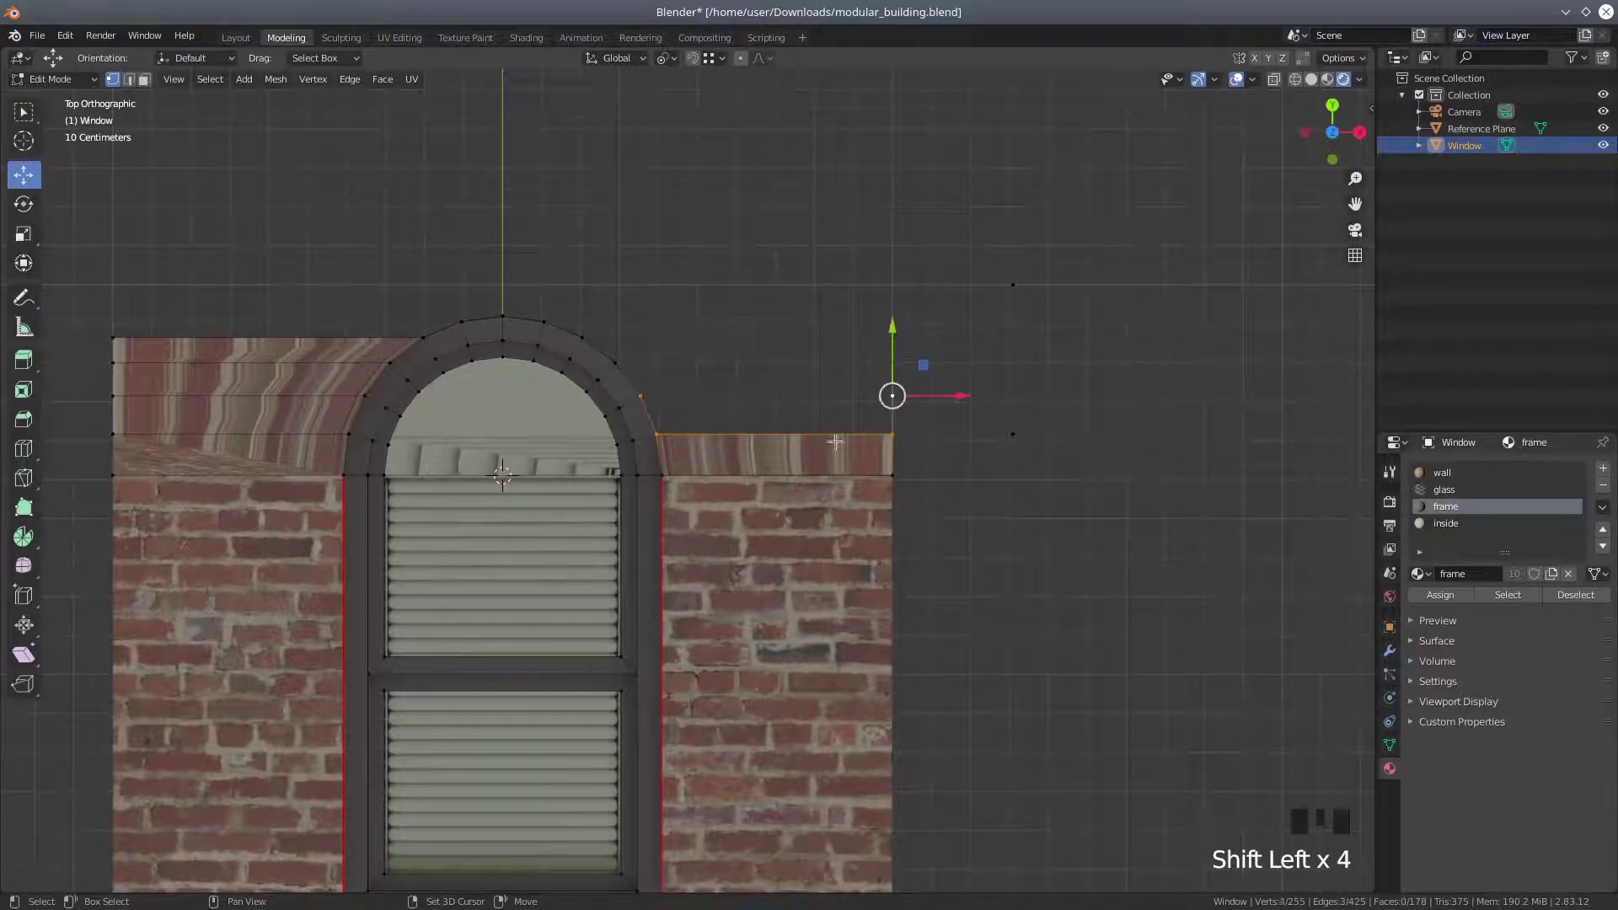
{"action": "key", "text": "f"}
Fill the third face up on the right, between the arch's second and third outer vertices and the side edge
{"action": "left_click", "coordinate": [668, 431], "text": "shift"}
{"action": "left_click", "coordinate": [886, 431], "text": "shift"}
{"action": "left_click", "coordinate": [627, 358], "text": "shift"}
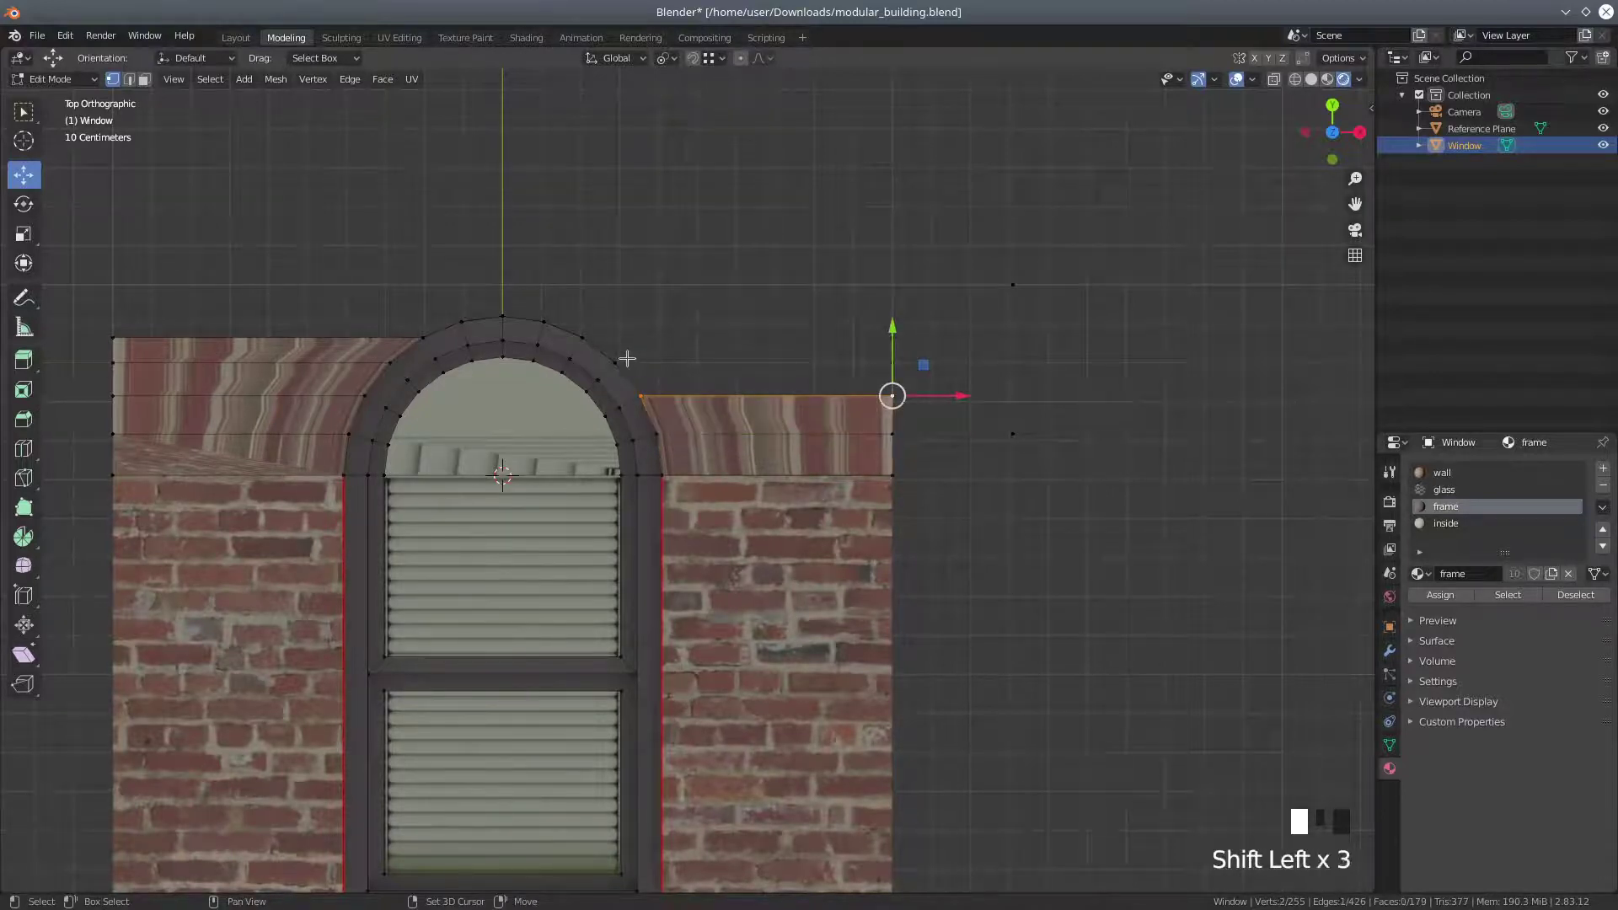
{"action": "left_click", "coordinate": [886, 361], "text": "shift"}
{"action": "key", "text": "f"}
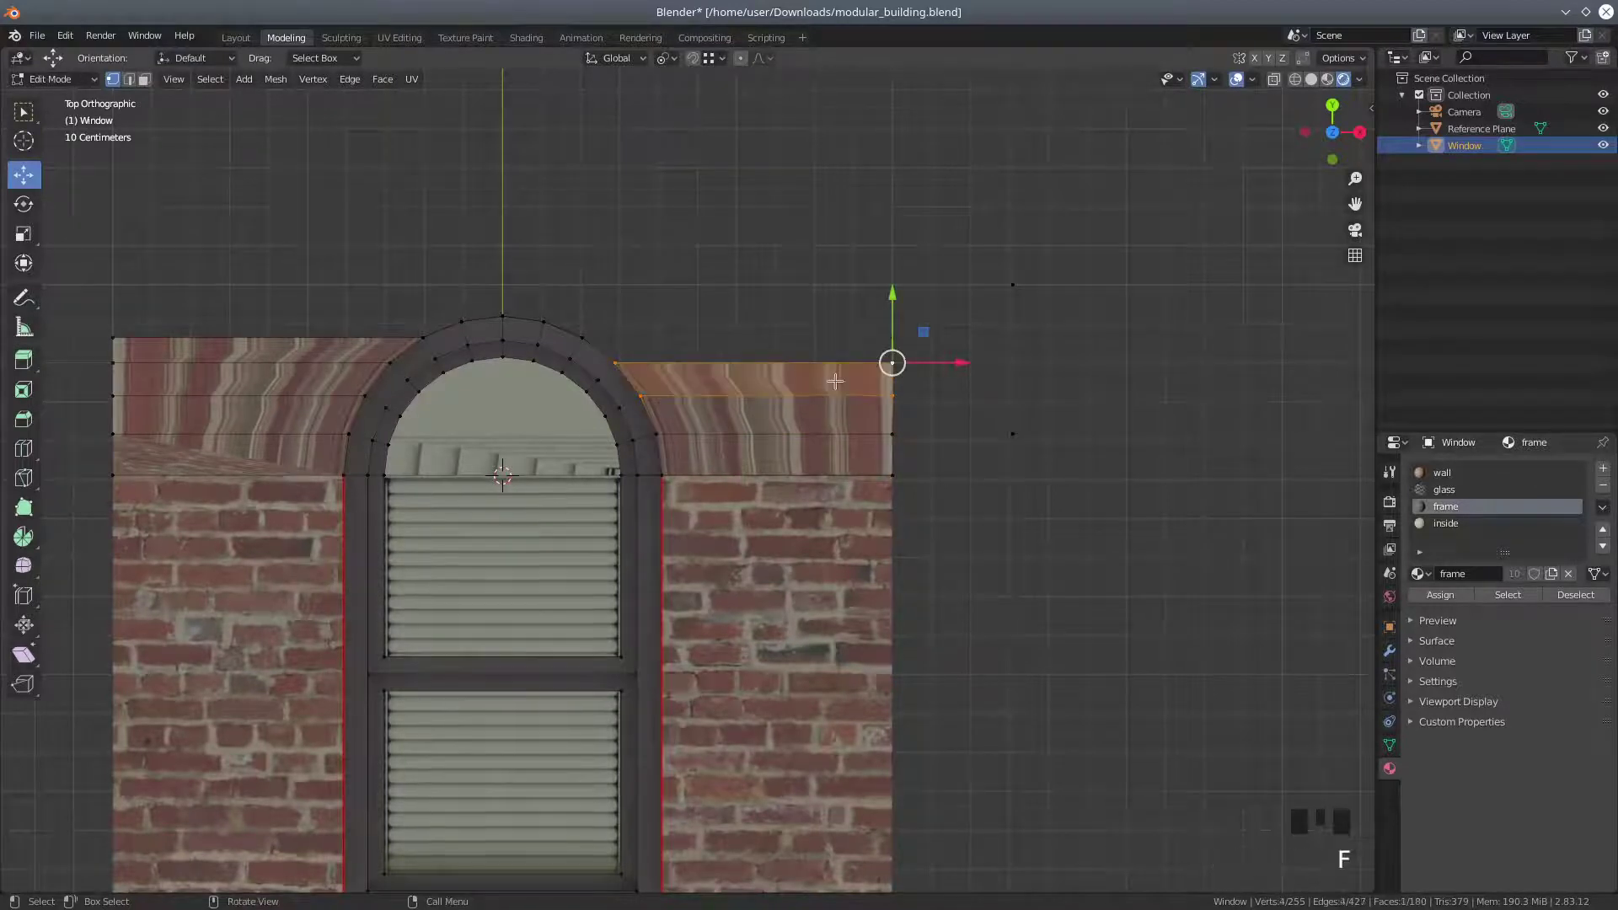
Fill the fourth face up on the right, between the arch's third and fourth outer vertices and the side edge
{"action": "left_click", "coordinate": [642, 394], "text": "shift"}
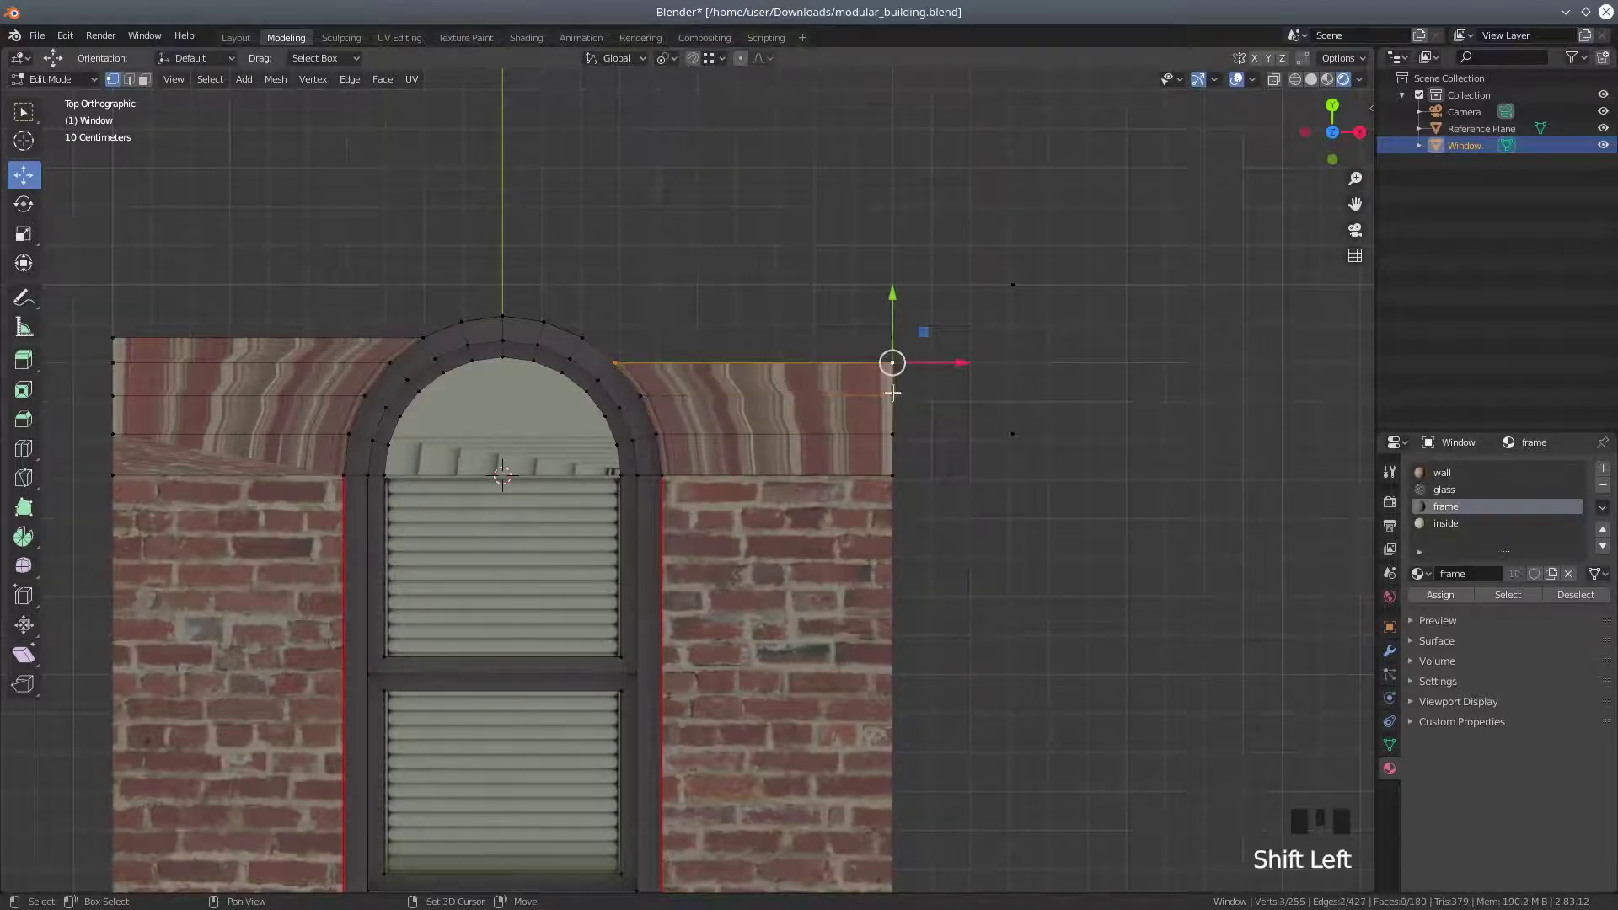
{"action": "left_click", "coordinate": [892, 393], "text": "shift"}
{"action": "left_click", "coordinate": [593, 338], "text": "shift"}
{"action": "left_click", "coordinate": [890, 337], "text": "shift"}
{"action": "key", "text": "f"}
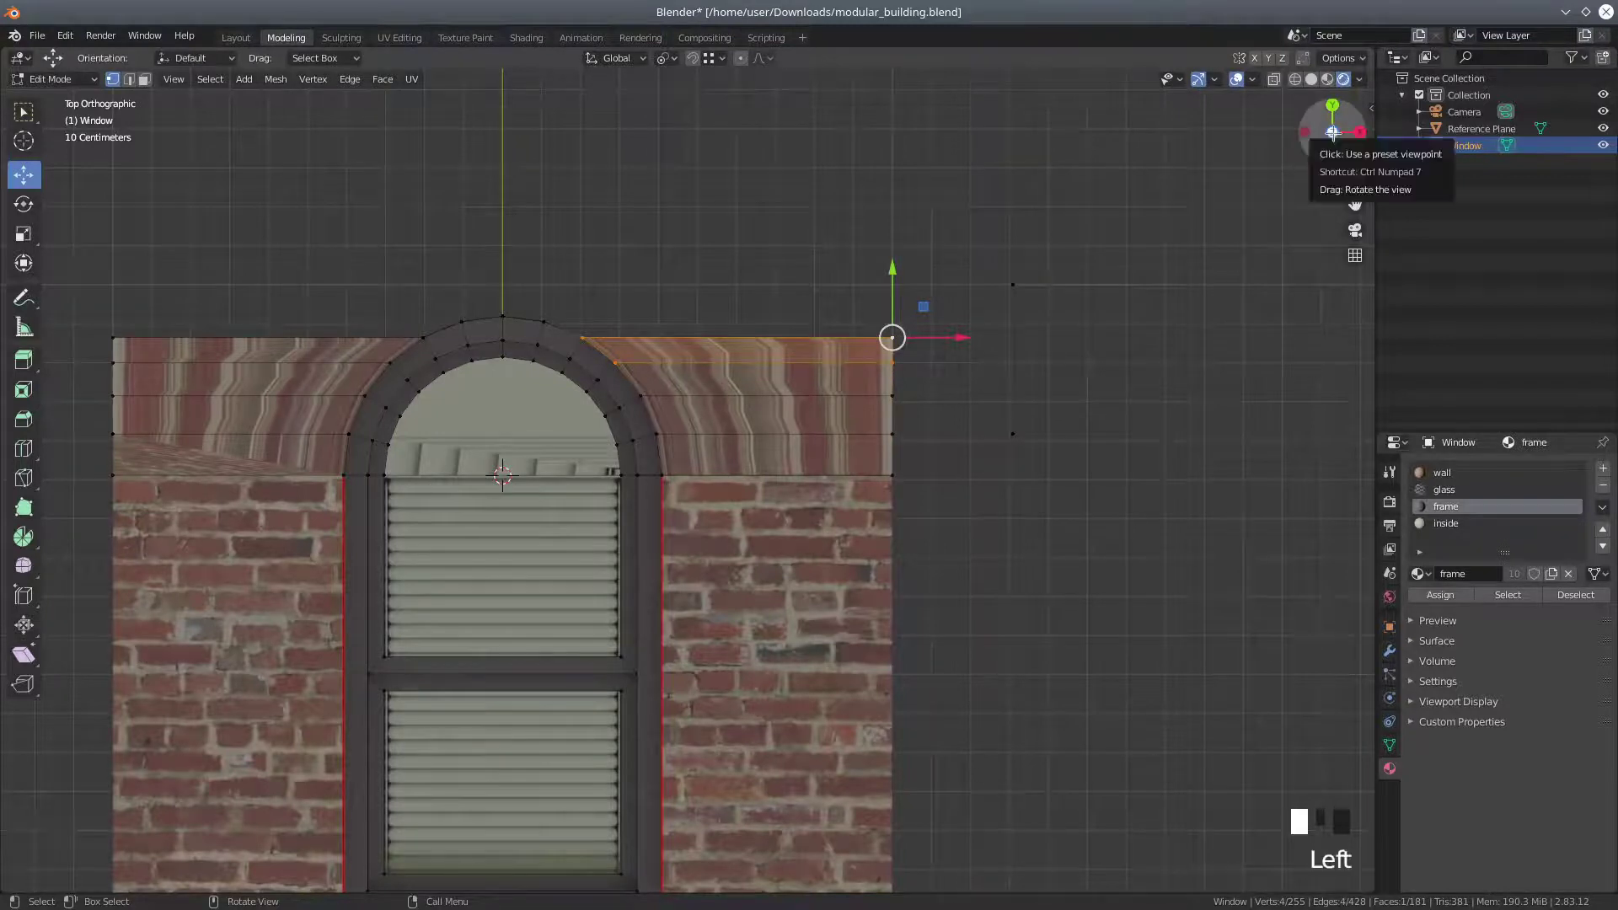
{"action": "left_click", "coordinate": [1332, 135]}
{"action": "left_click", "coordinate": [1332, 132], "text": "ctrl"}
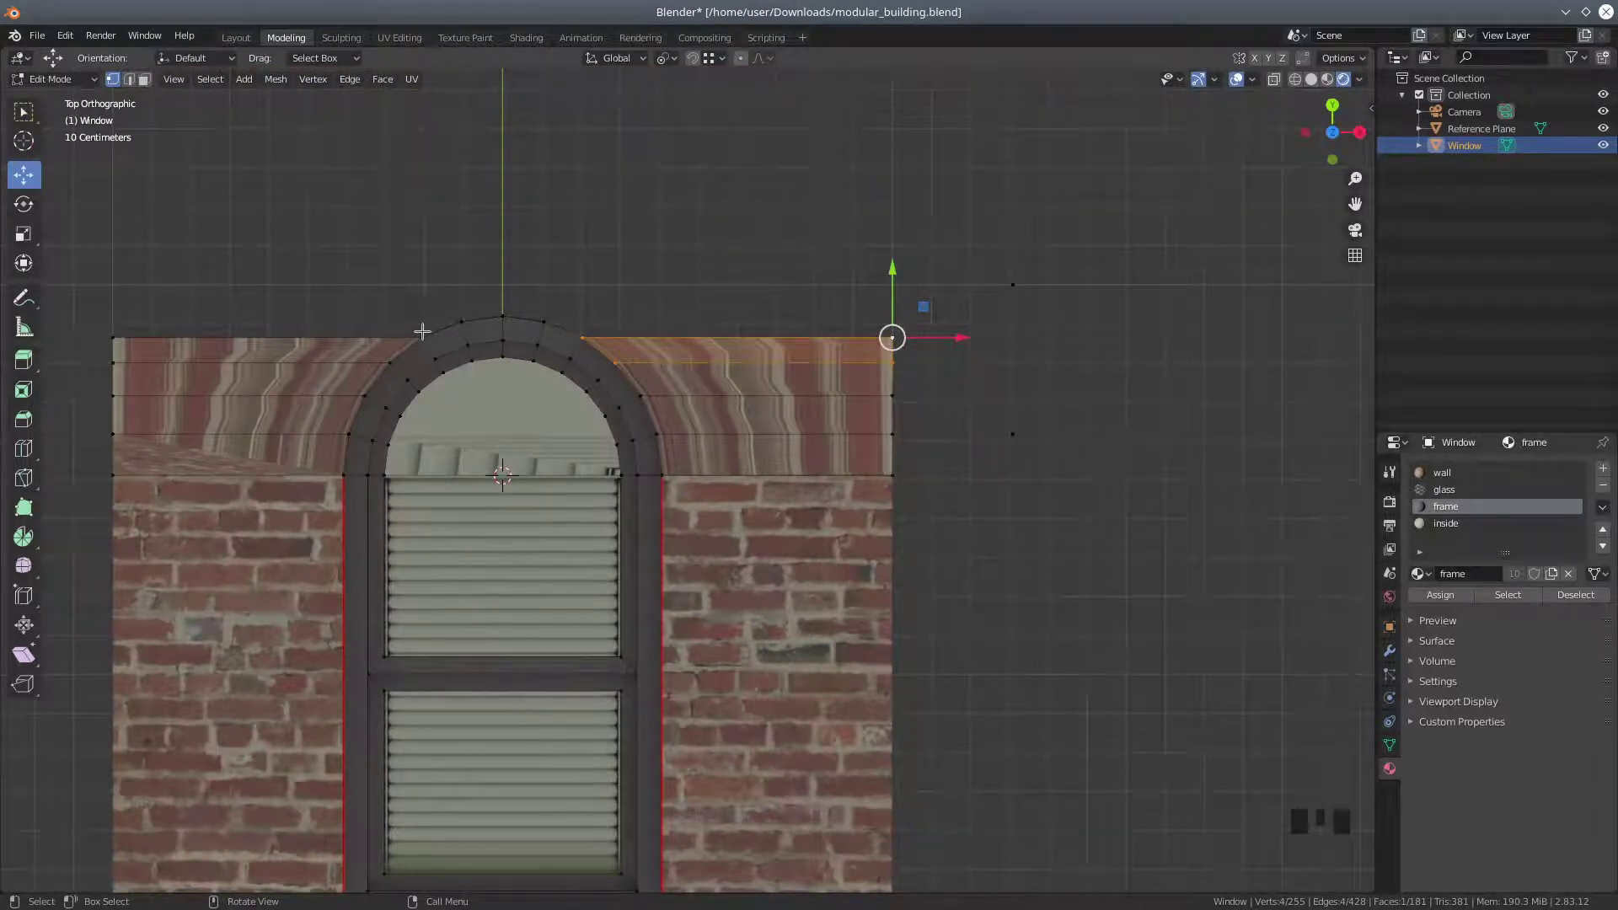
Extrude the five outer vertices across the top of the arch 0.26154 m along Y
{"action": "left_click", "coordinate": [422, 333]}
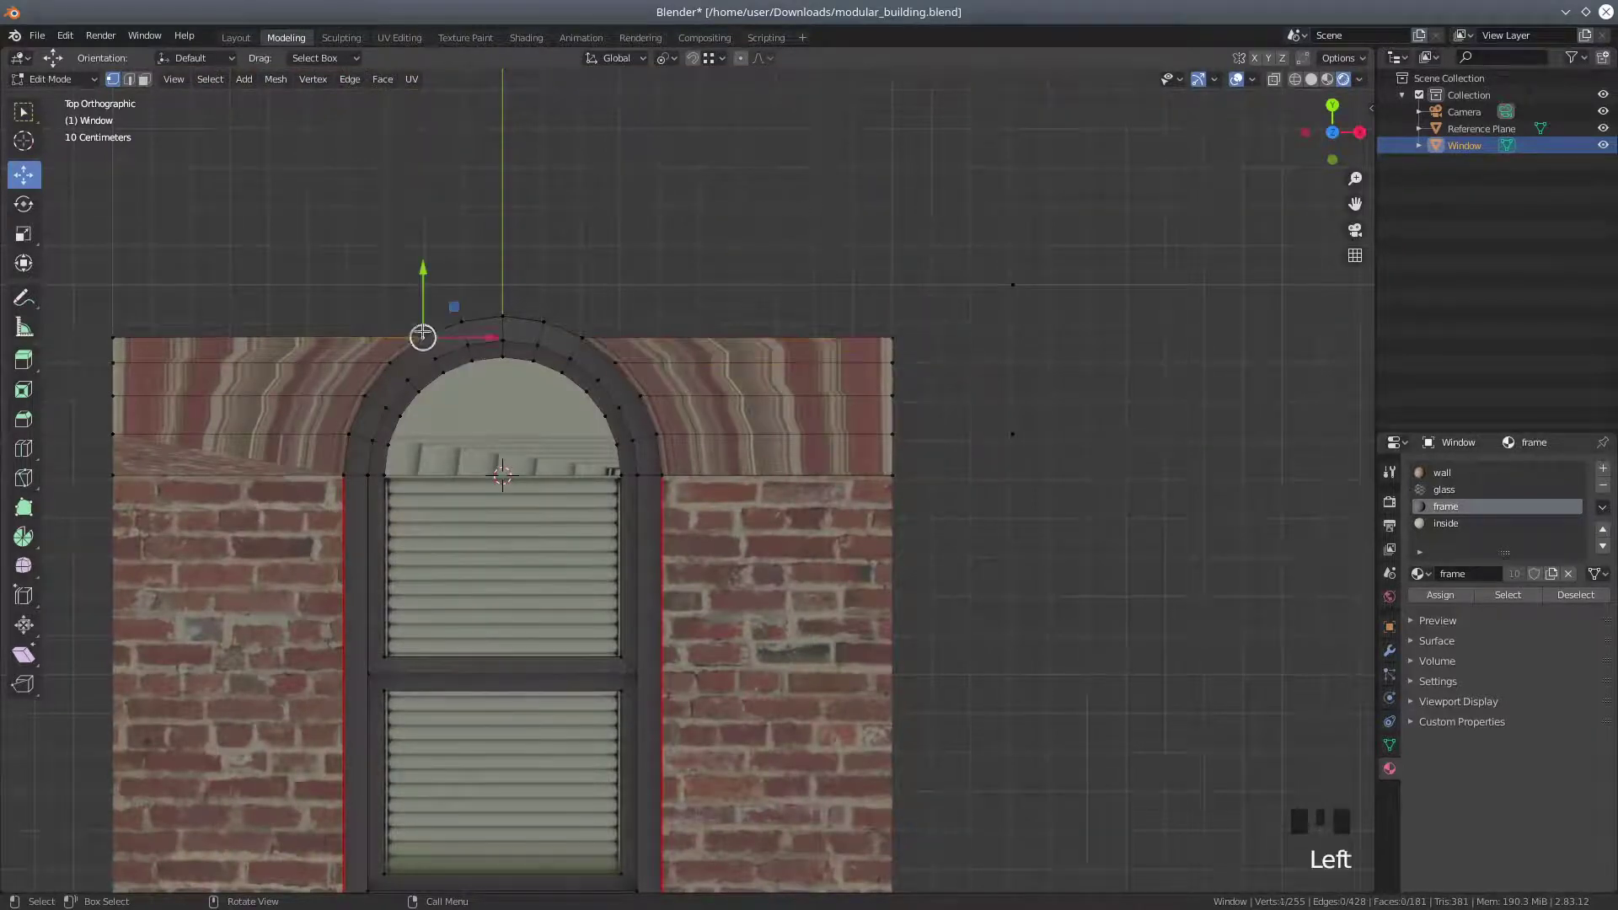
{"action": "left_click", "coordinate": [462, 319], "text": "shift"}
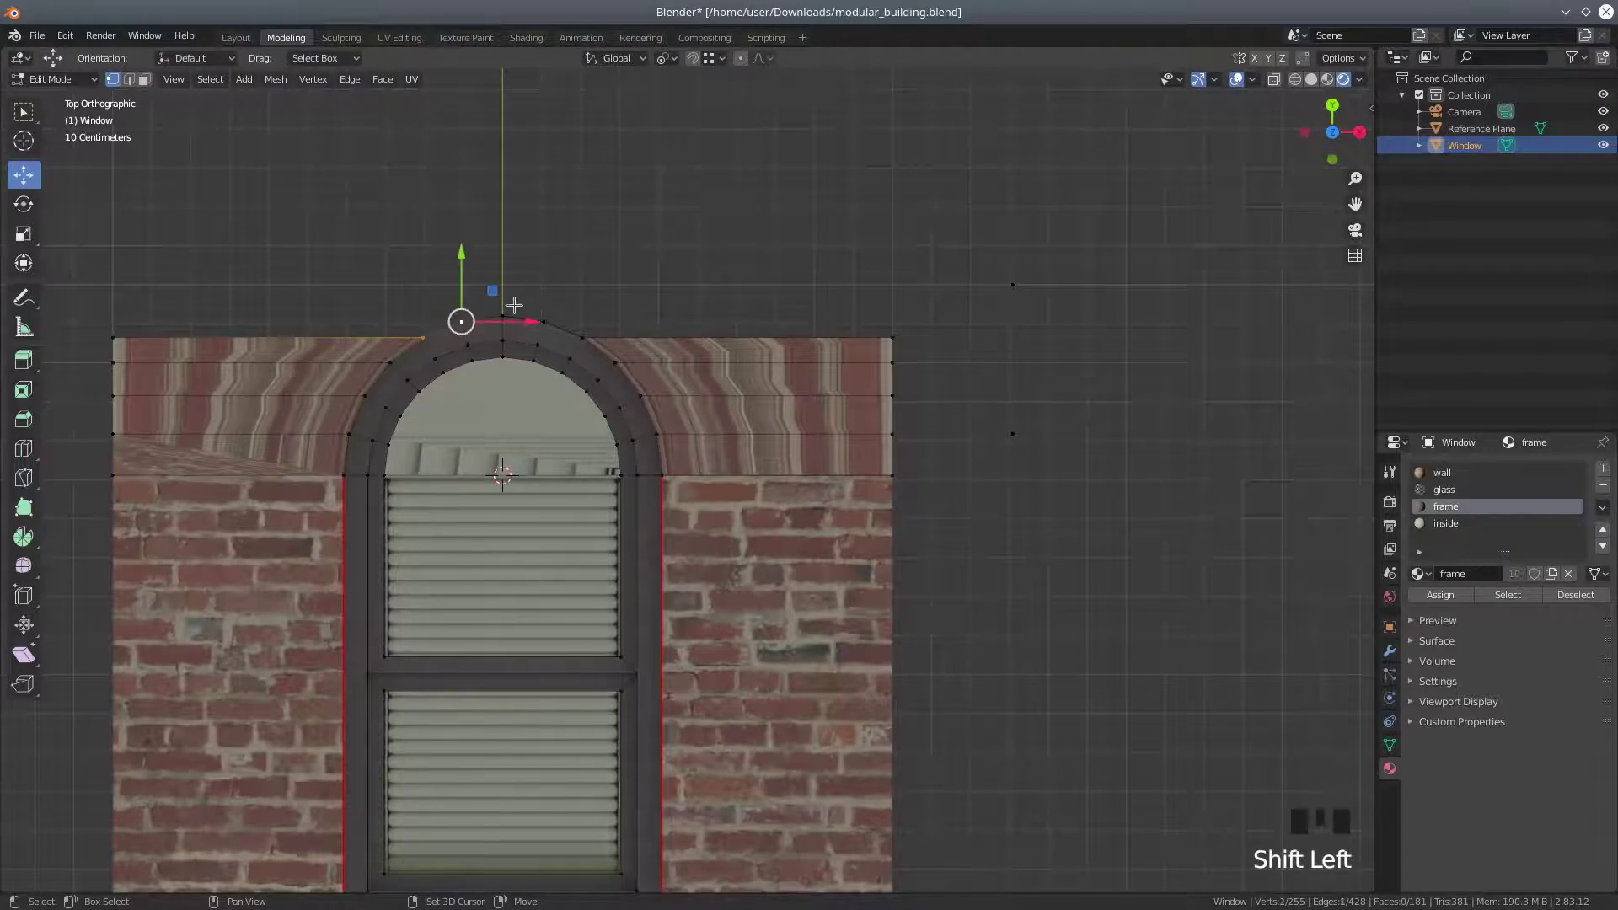
{"action": "left_click", "coordinate": [503, 312], "text": "shift"}
{"action": "left_click", "coordinate": [544, 322], "text": "shift"}
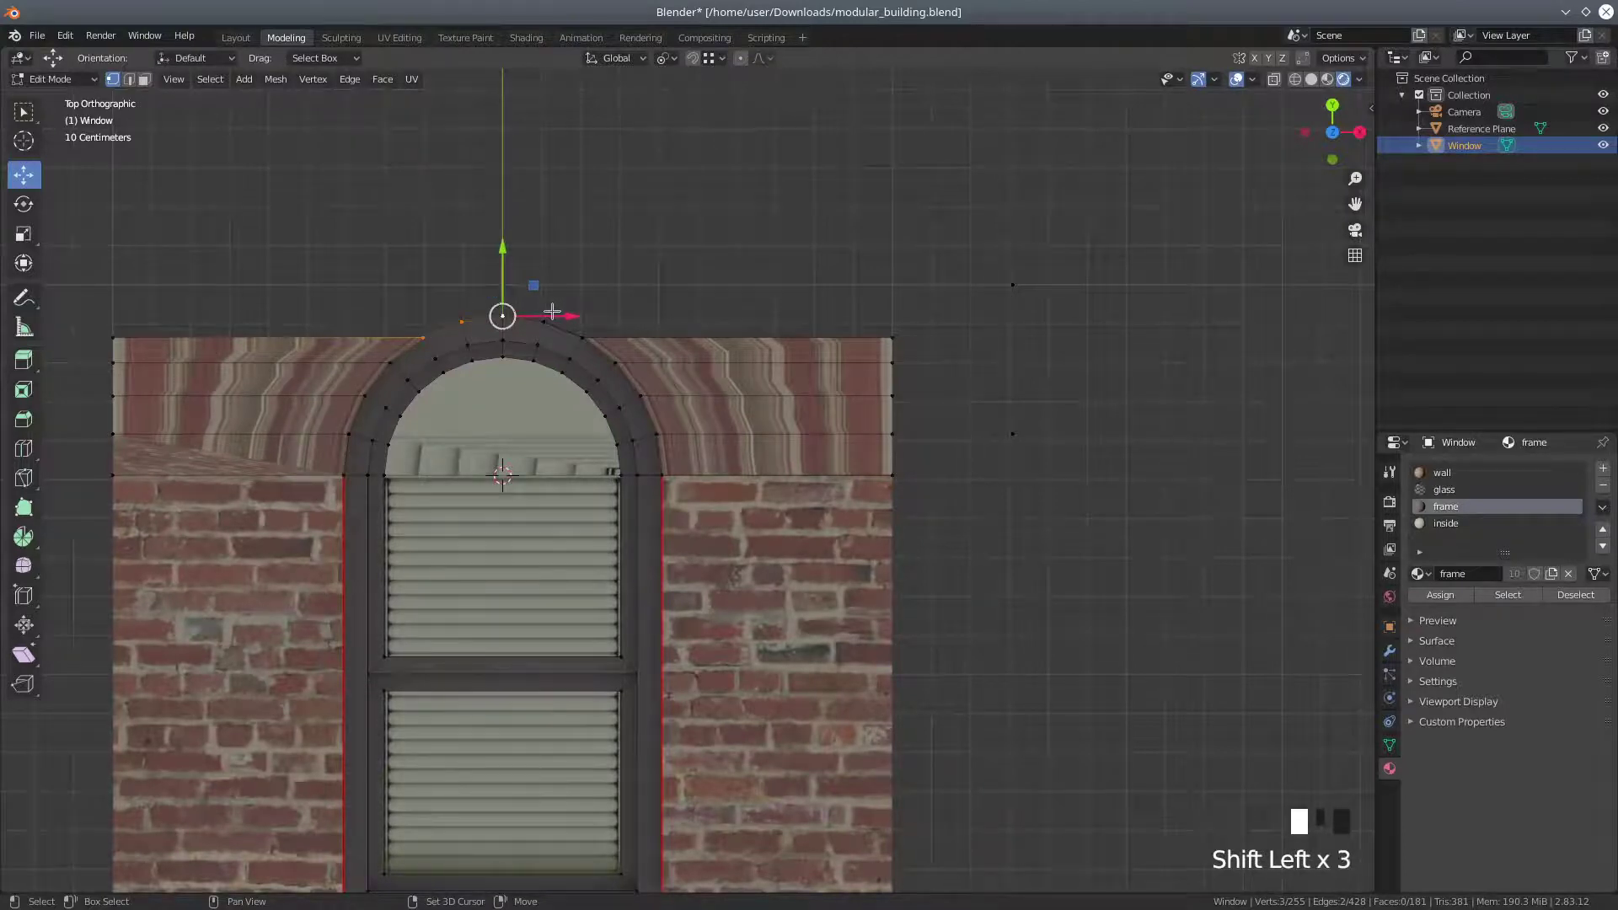
{"action": "left_click", "coordinate": [582, 337], "text": "shift"}
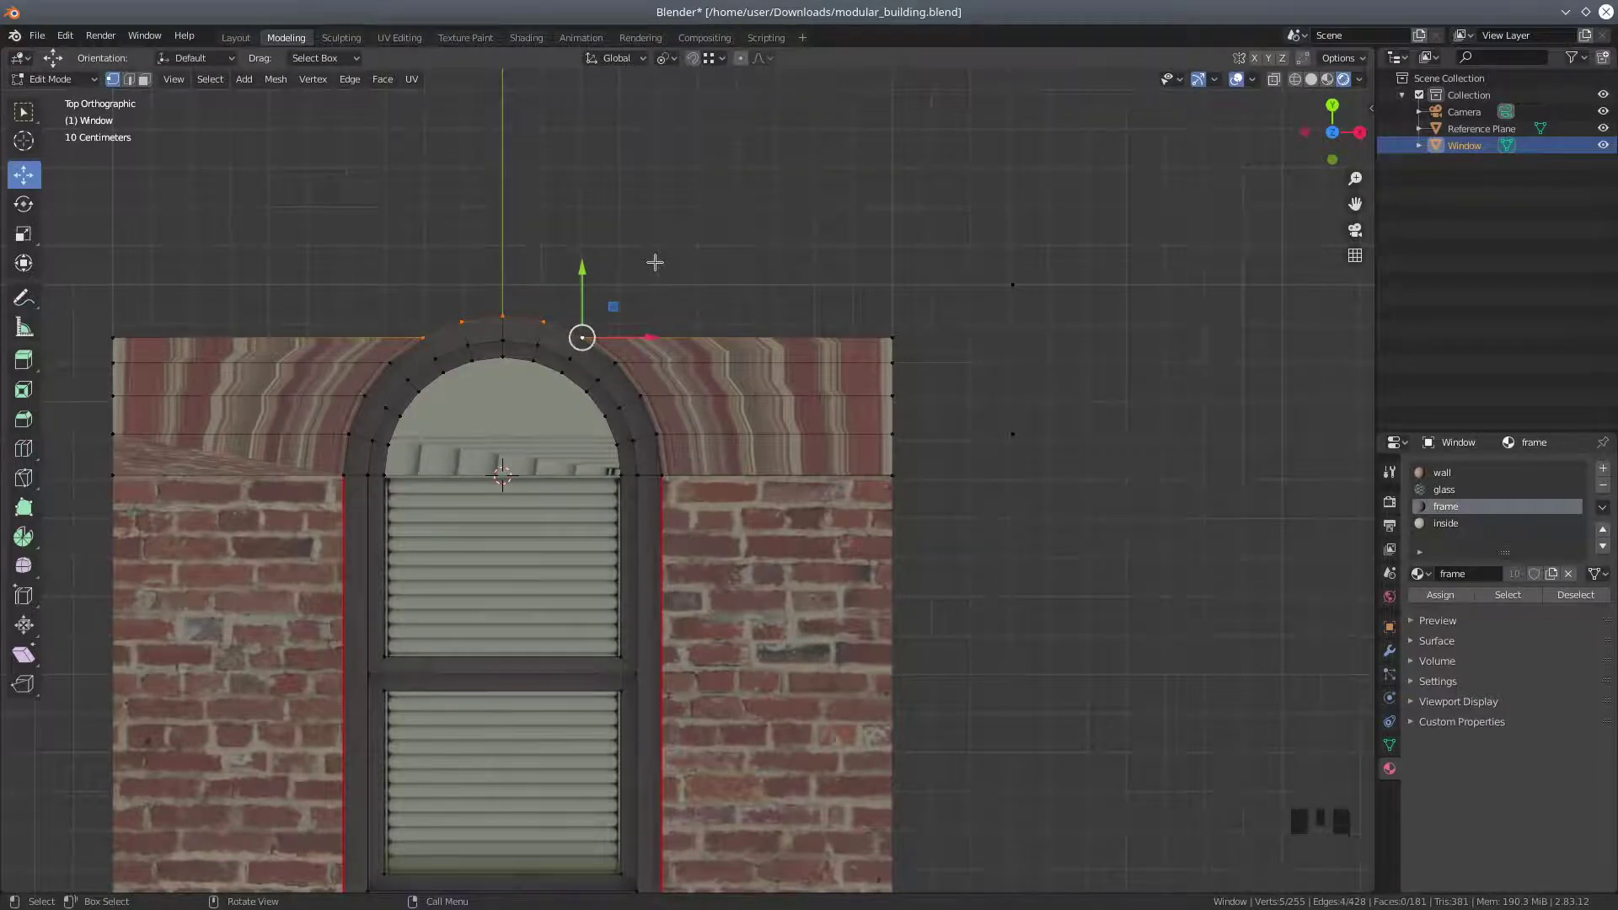
{"action": "key", "text": "e"}
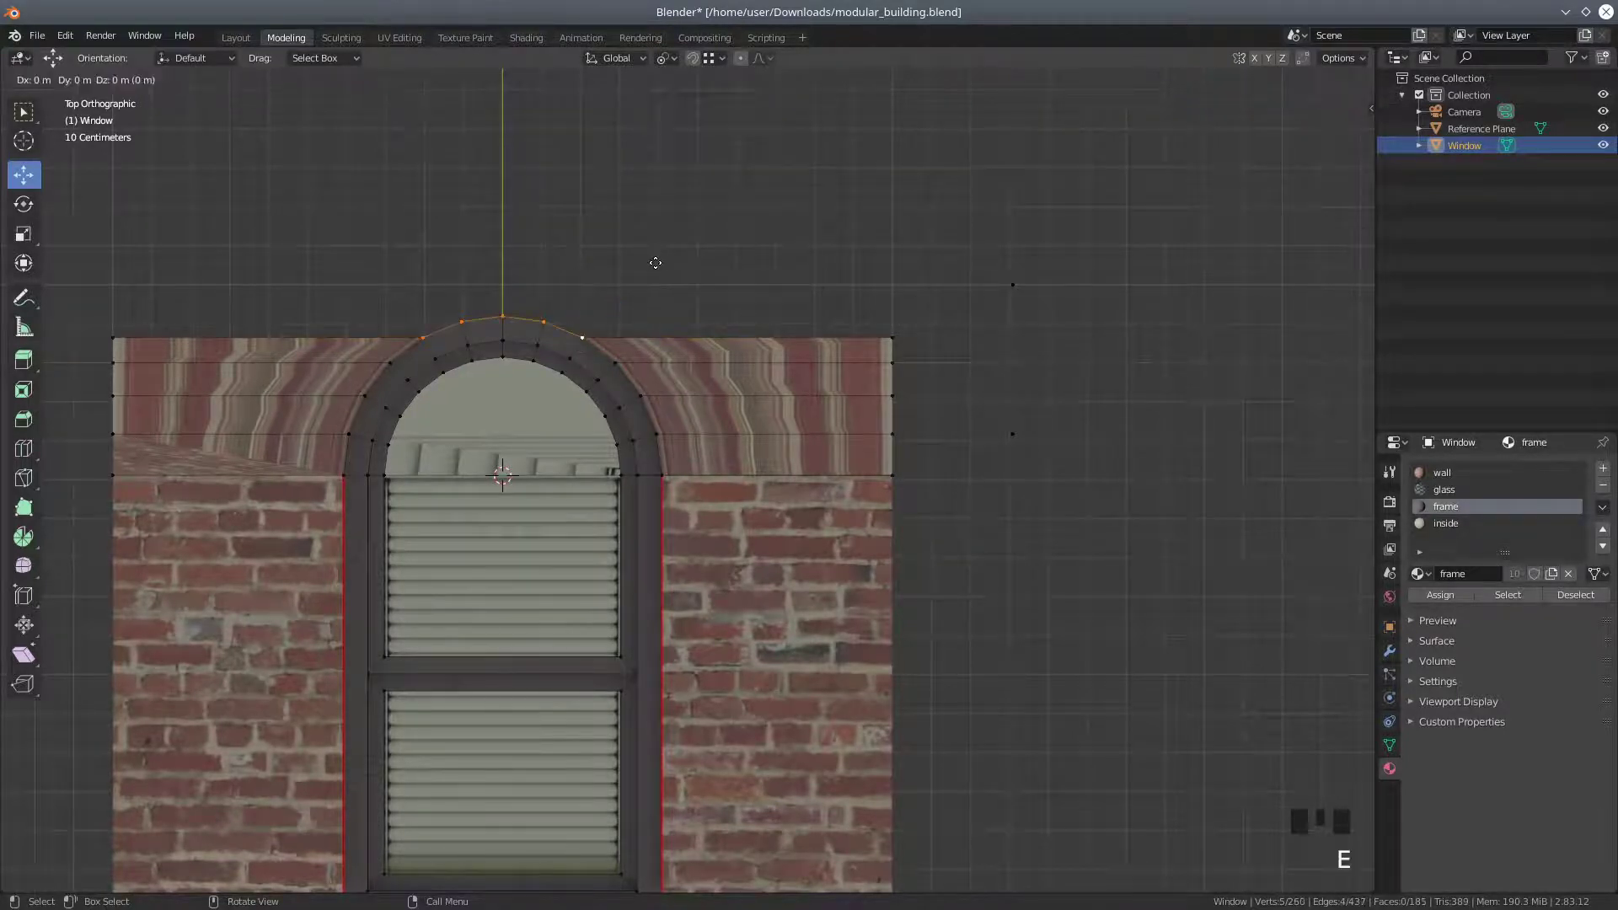
{"action": "key", "text": "y"}
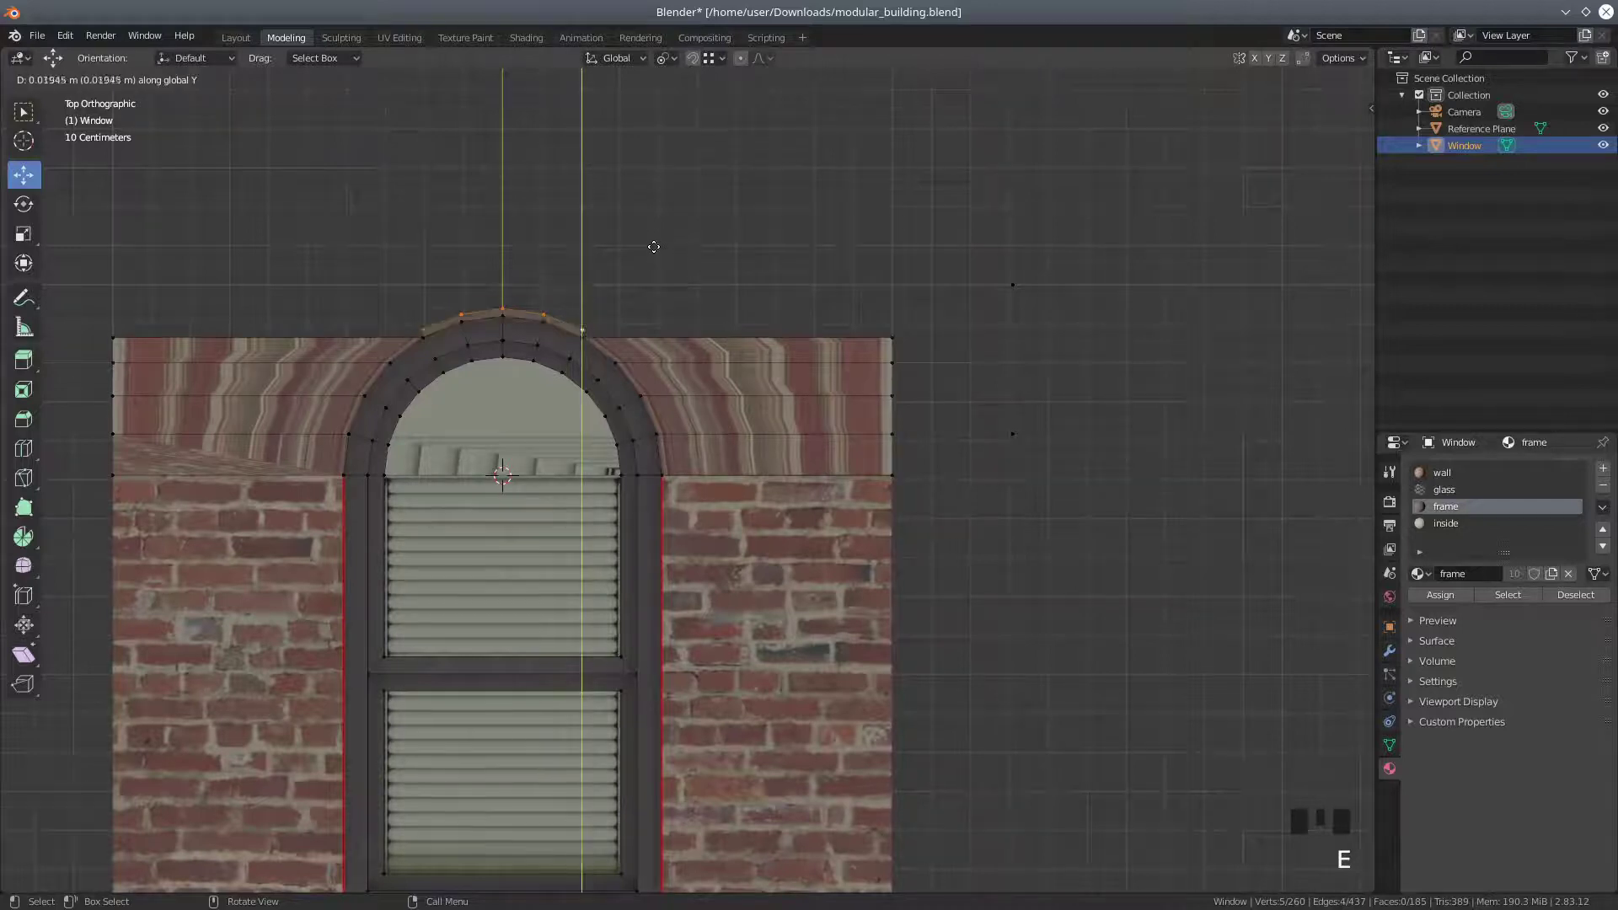
{"action": "left_click", "coordinate": [662, 161]}
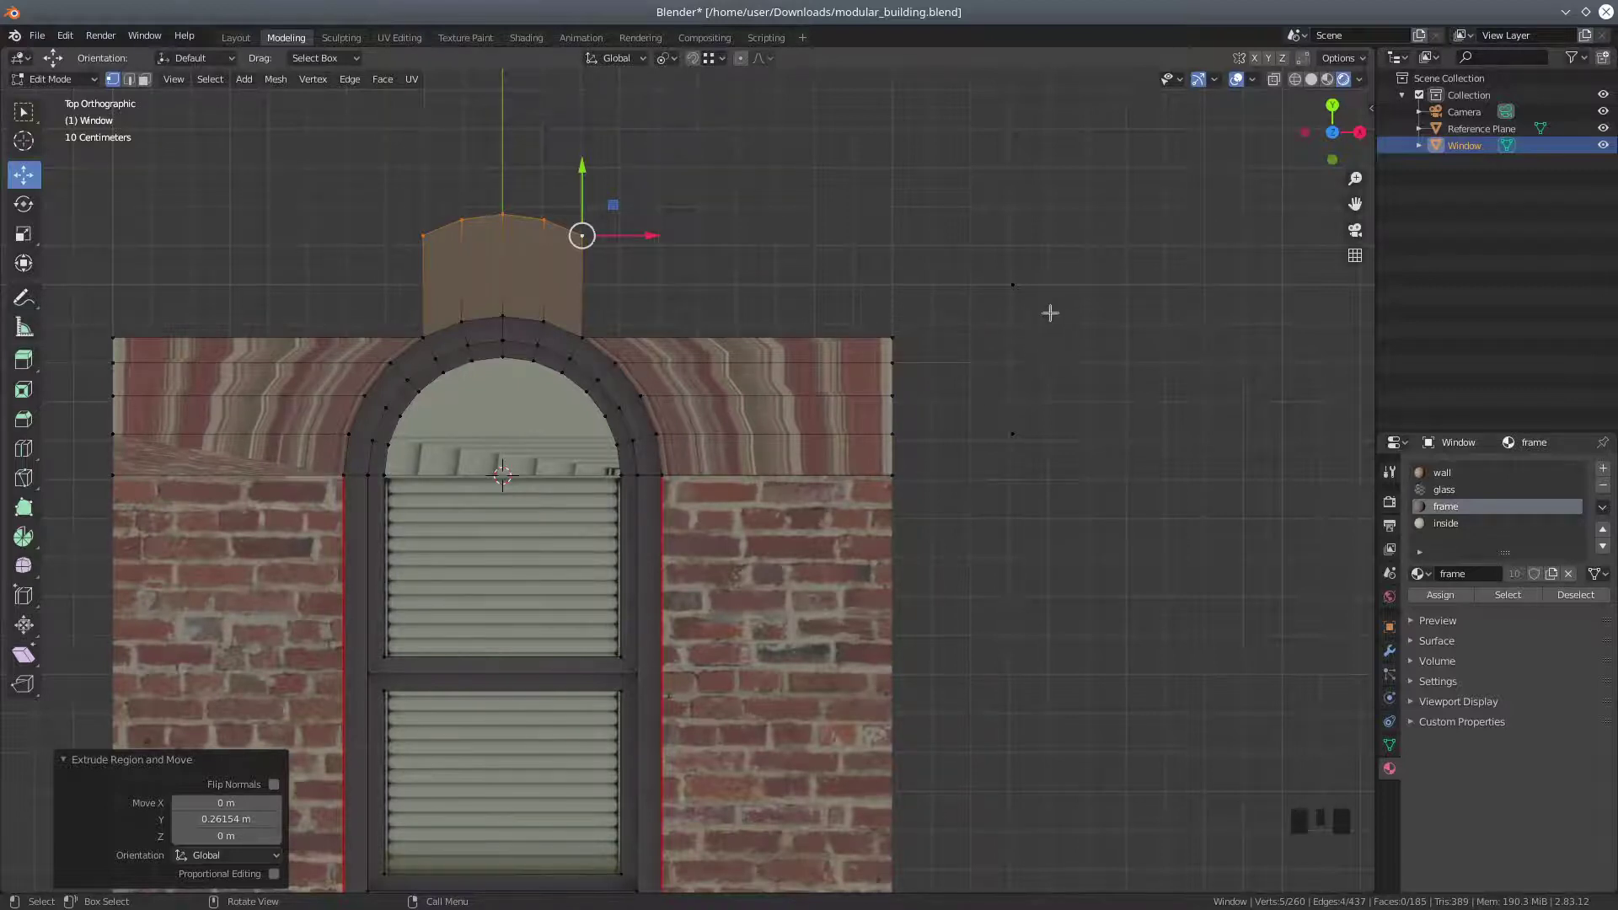
Snap the 3D cursor to the upper of the two loose vertices beside the building wall
{"action": "left_click", "coordinate": [1012, 284]}
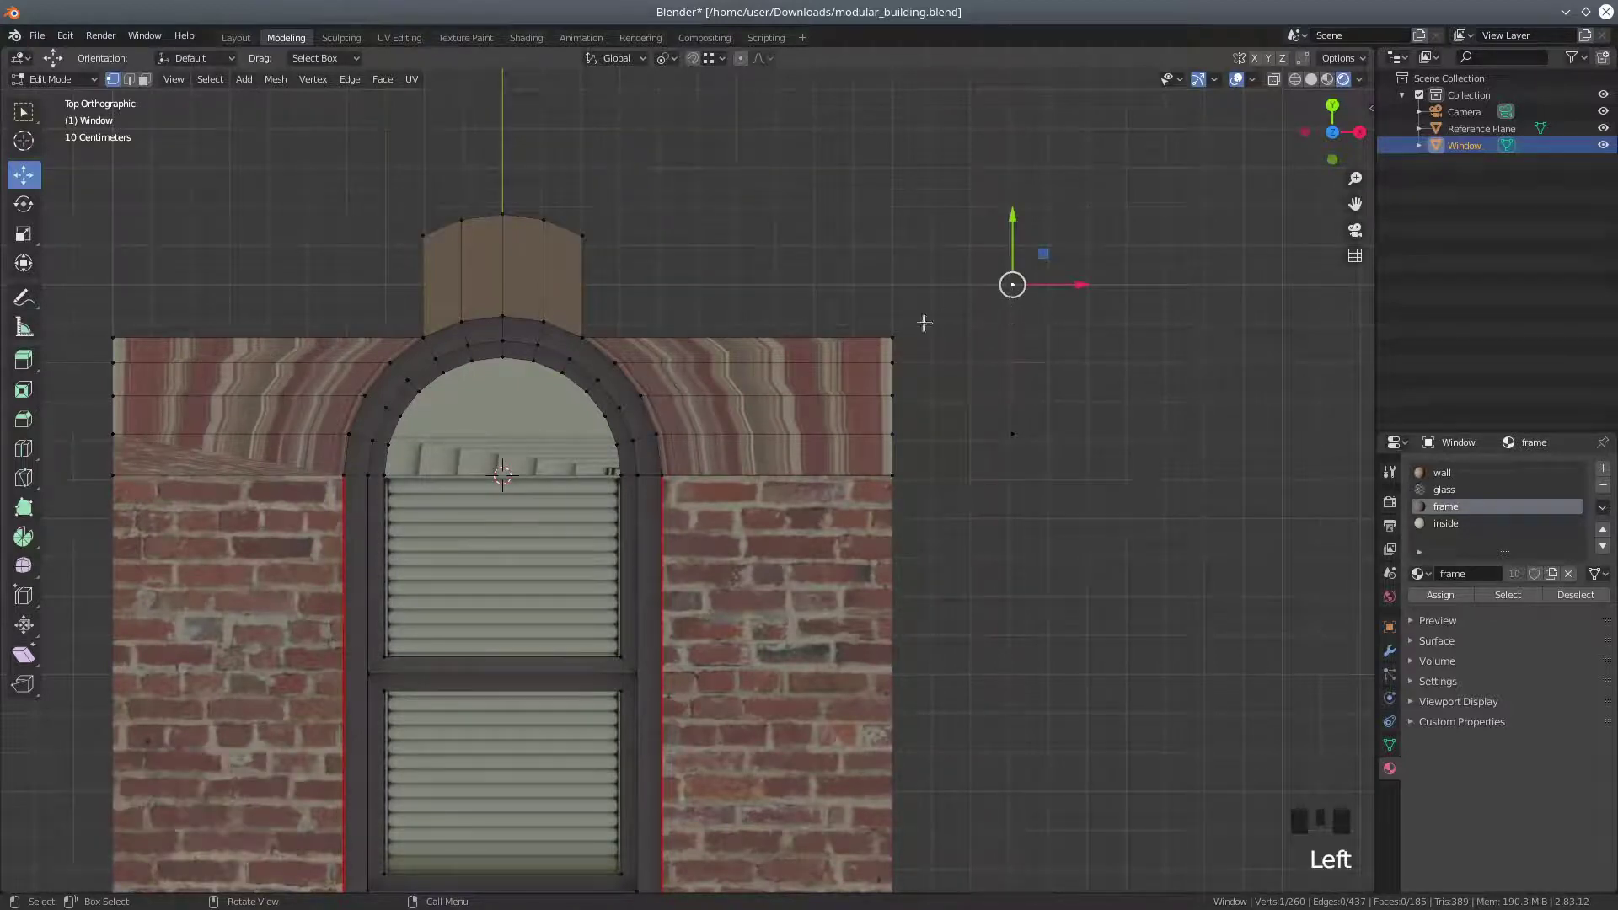
{"action": "left_click", "coordinate": [277, 83]}
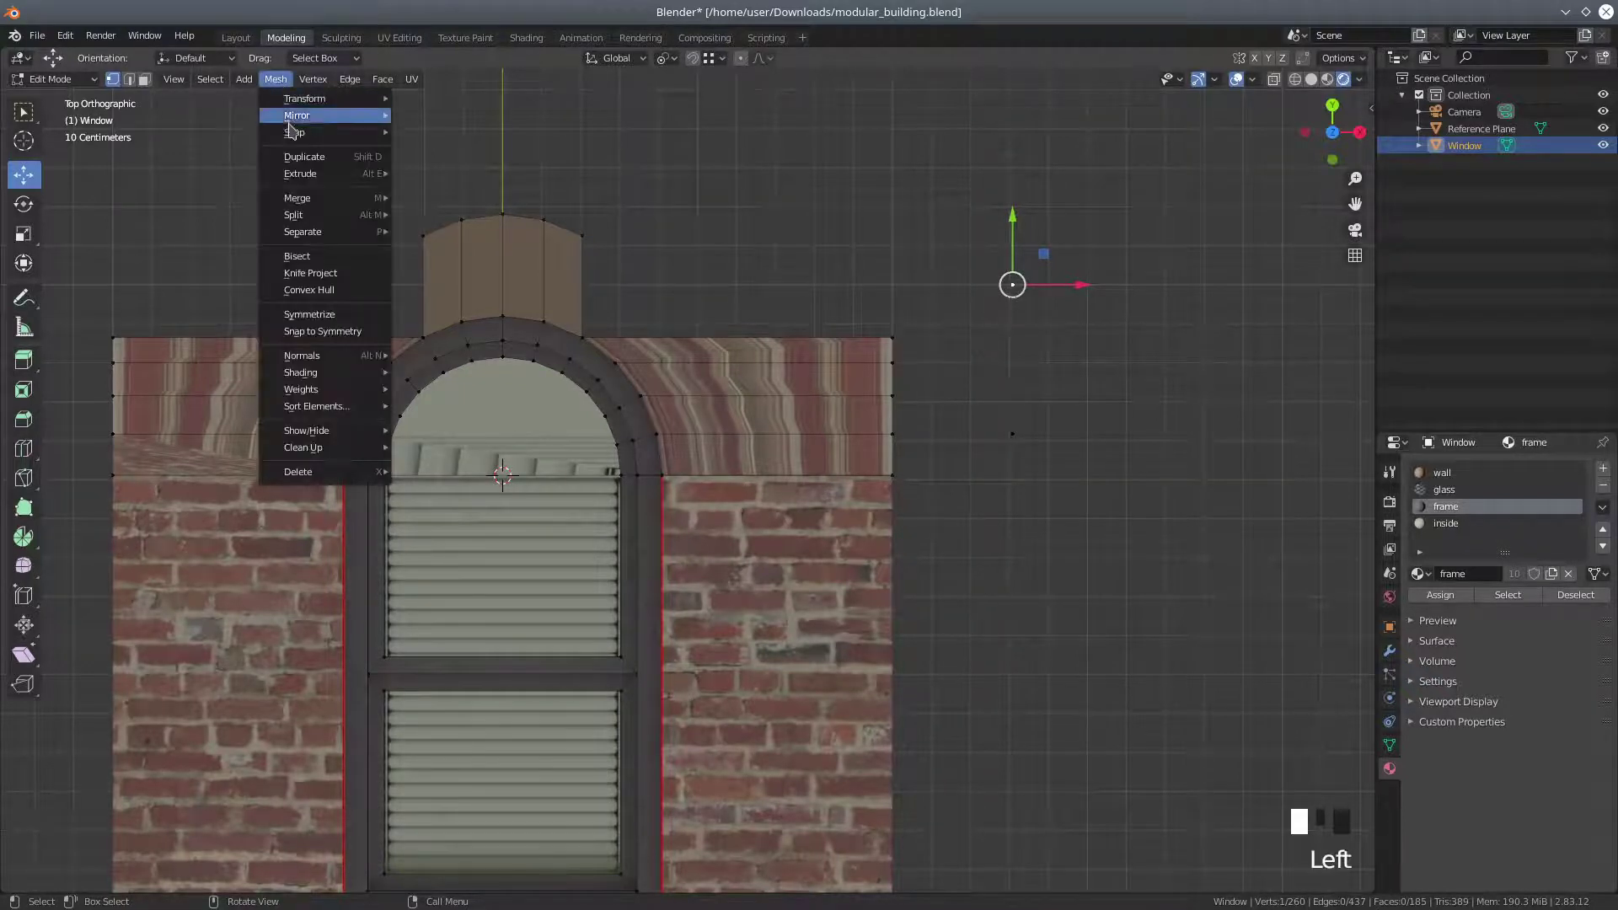
{"action": "mouse_move", "coordinate": [354, 135]}
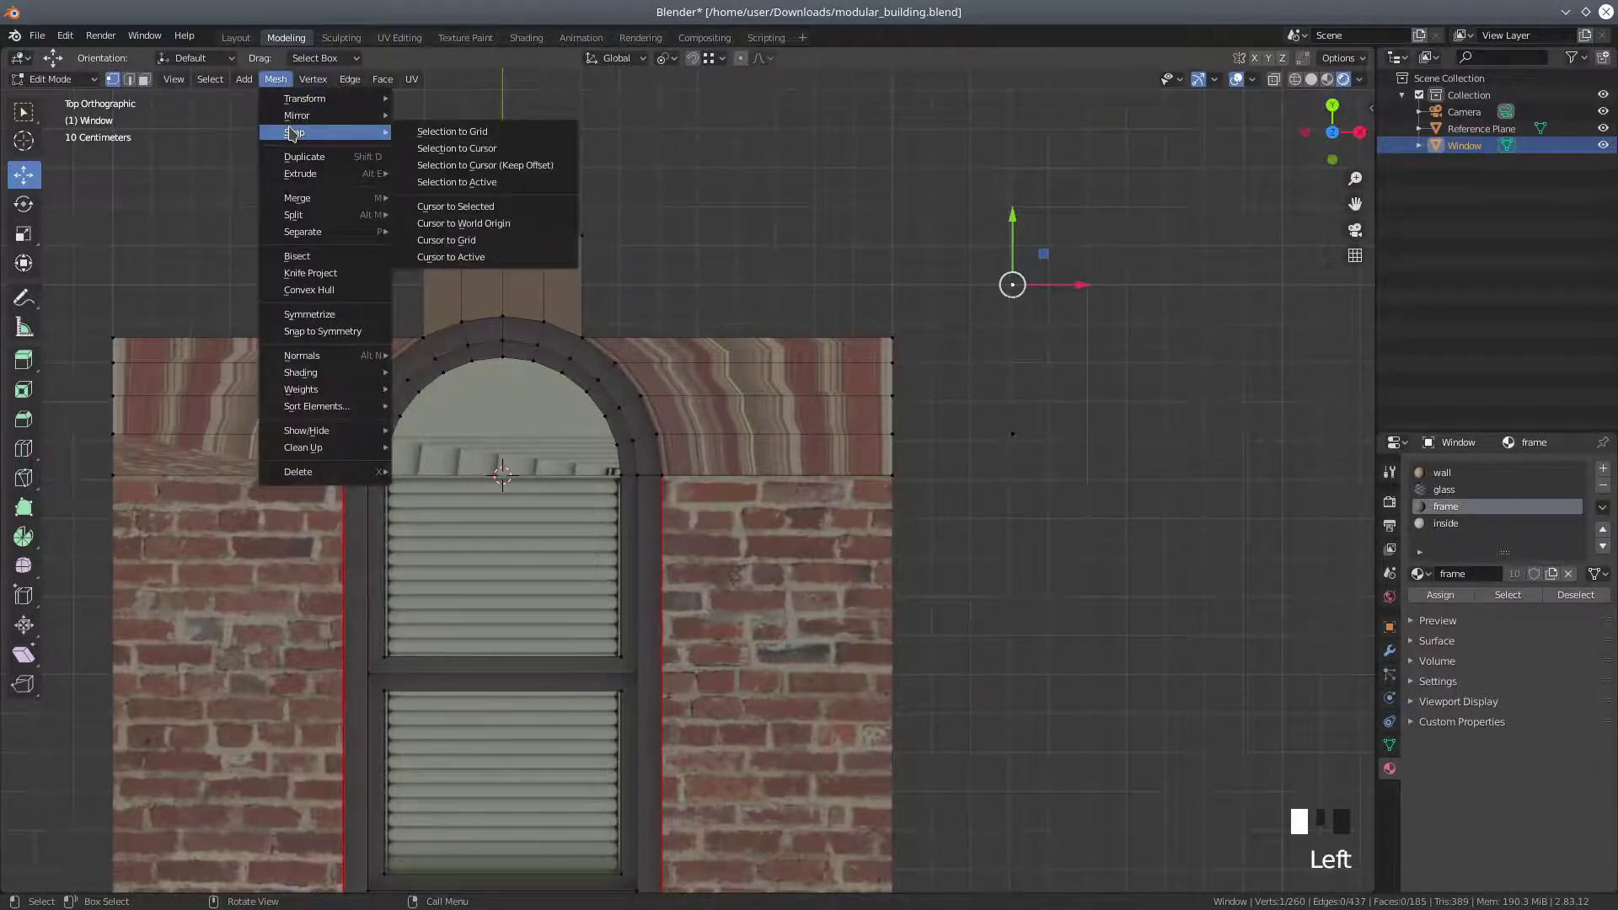
{"action": "left_click", "coordinate": [446, 206]}
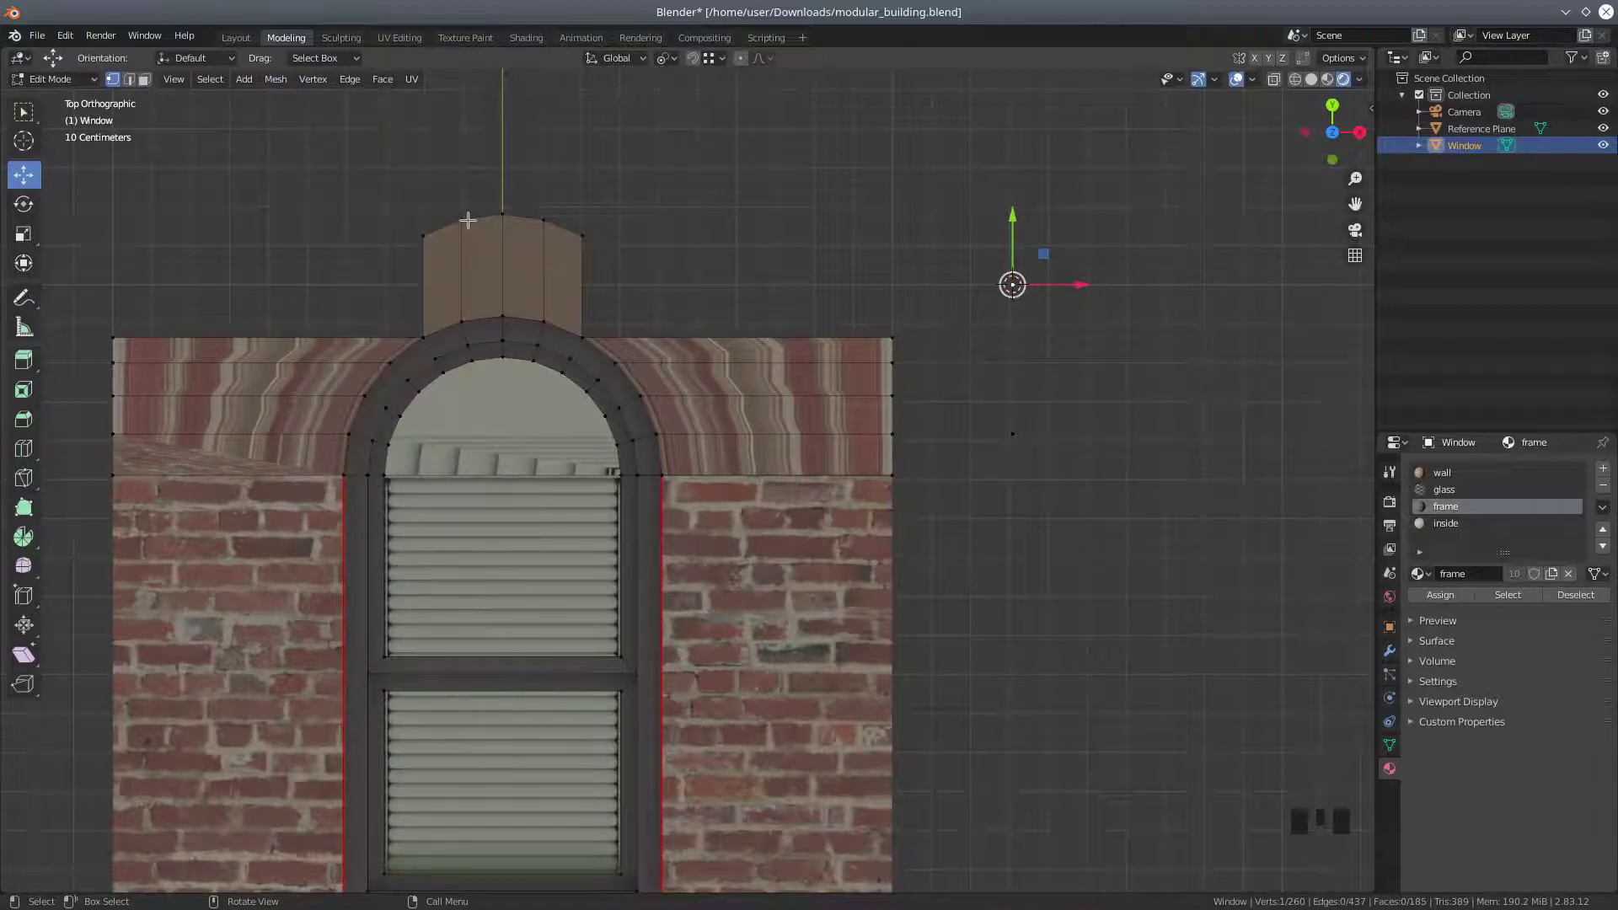
Flatten the five extruded vertices above the arch to the 3D cursor's height by scaling them to 0 along Y with the 3D Cursor pivot
{"action": "left_click", "coordinate": [423, 233]}
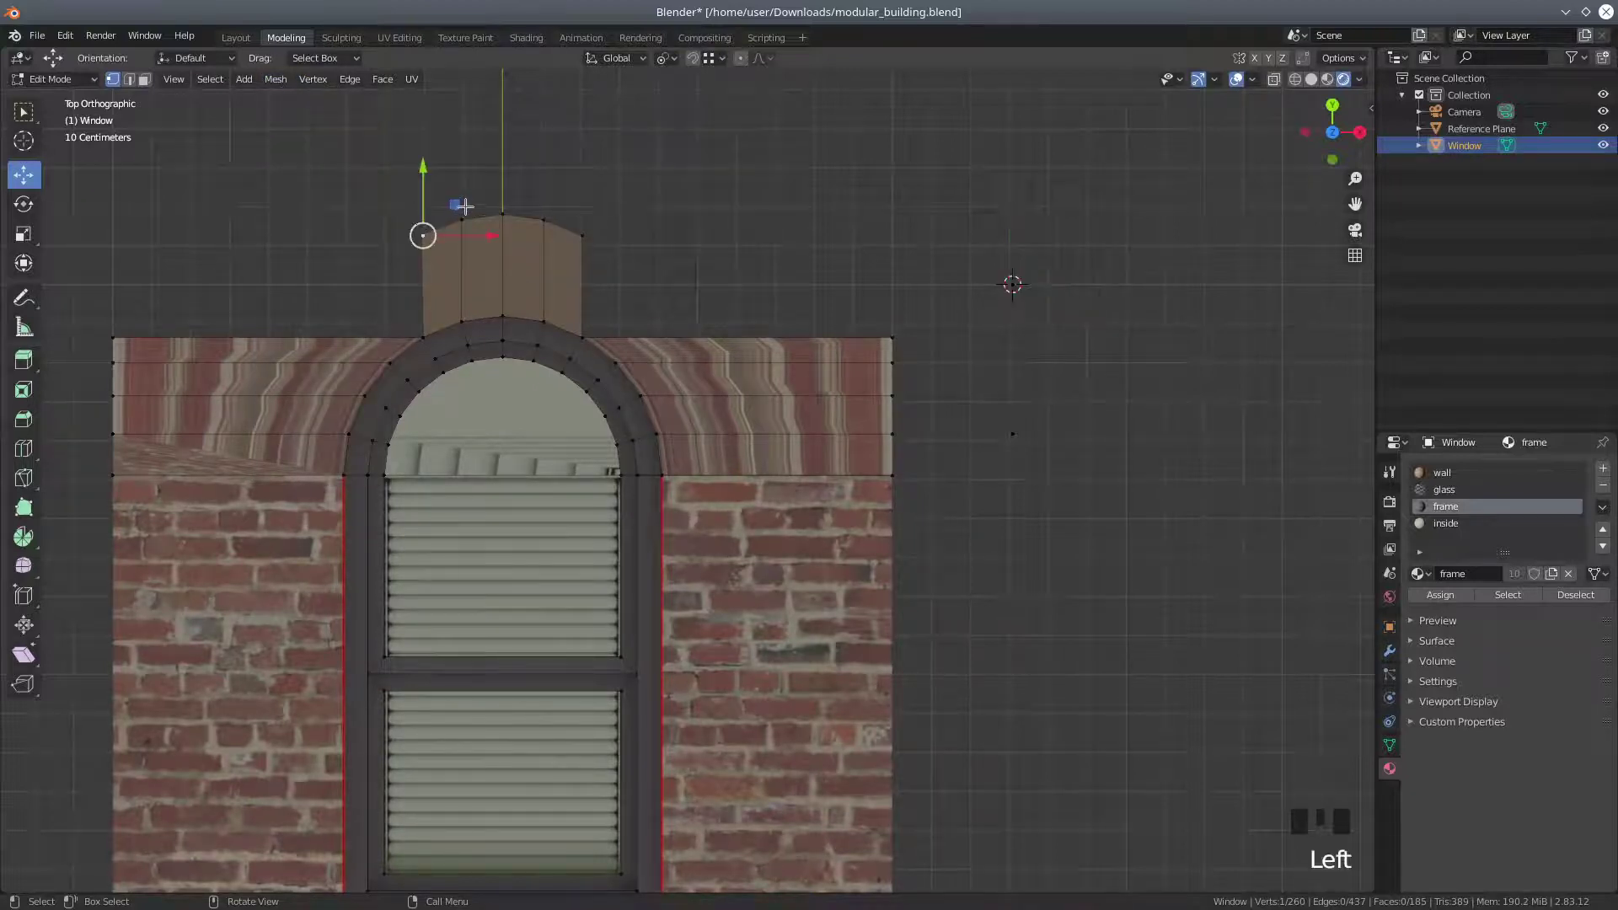
{"action": "left_click", "coordinate": [495, 209], "text": "shift"}
{"action": "left_click", "coordinate": [502, 211], "text": "shift"}
{"action": "left_click", "coordinate": [545, 215], "text": "shift"}
{"action": "left_click", "coordinate": [581, 234], "text": "shift"}
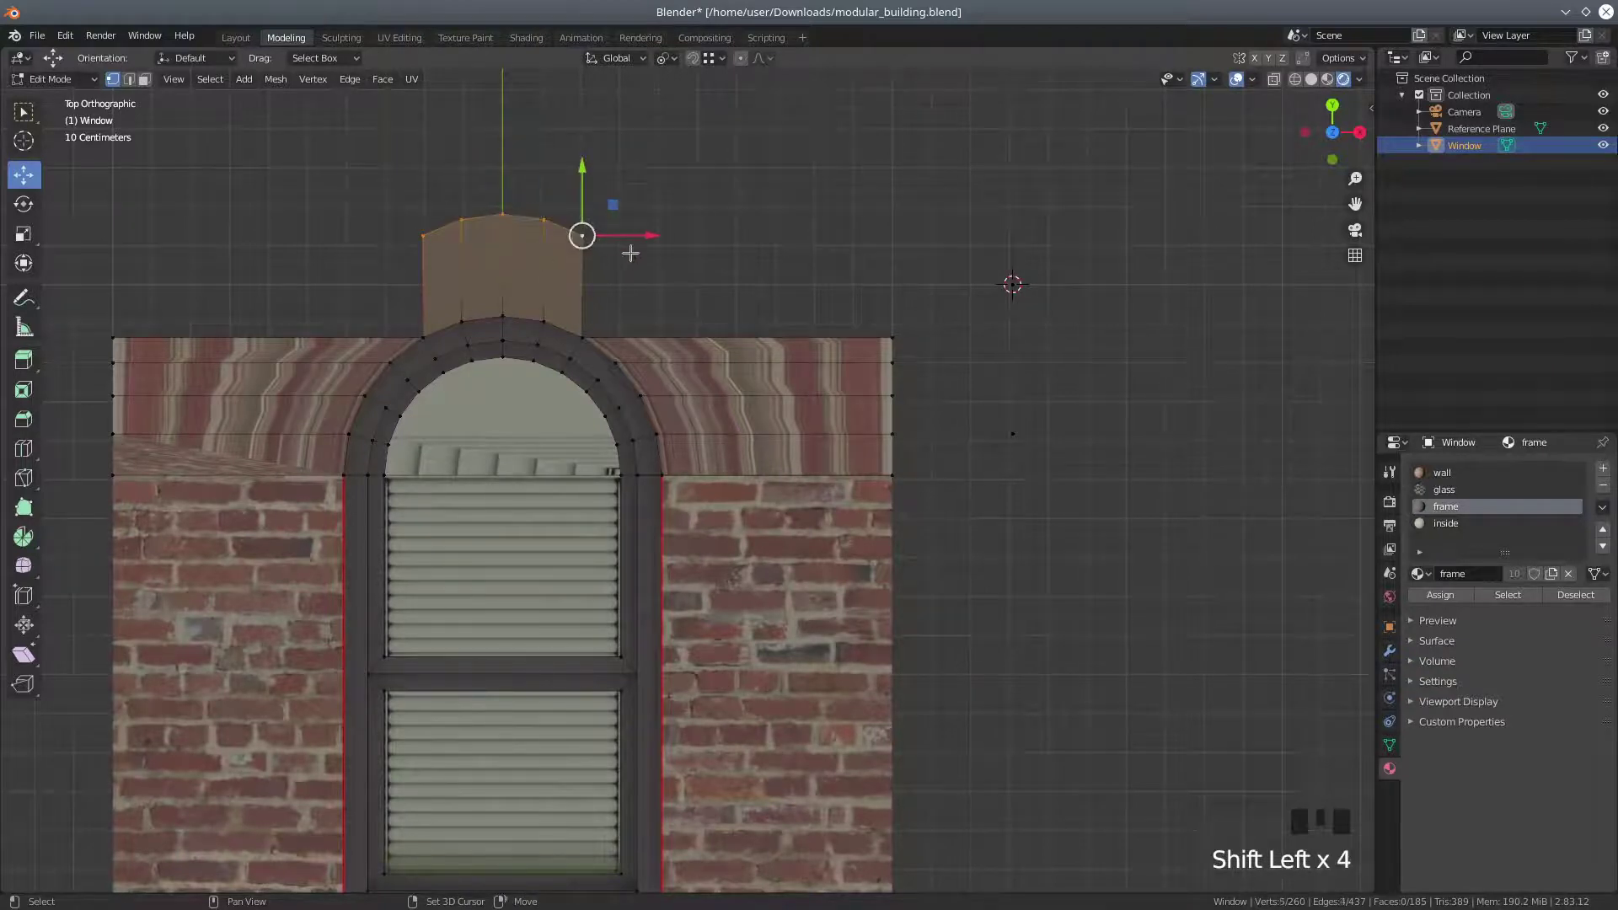
{"action": "left_click", "coordinate": [665, 58]}
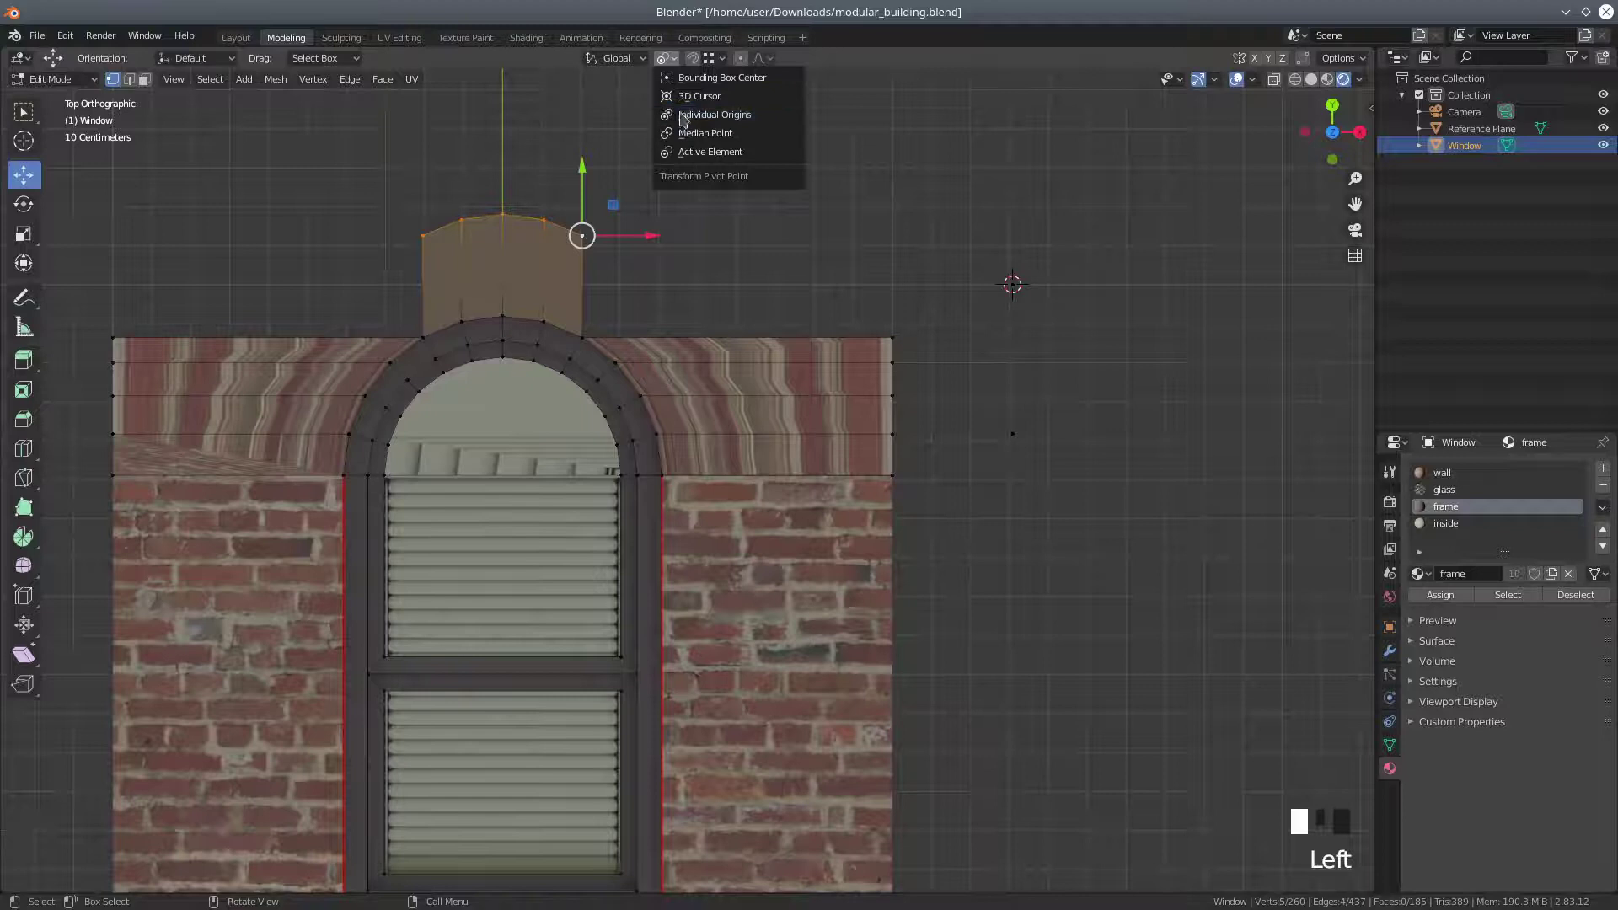
{"action": "left_click", "coordinate": [684, 96]}
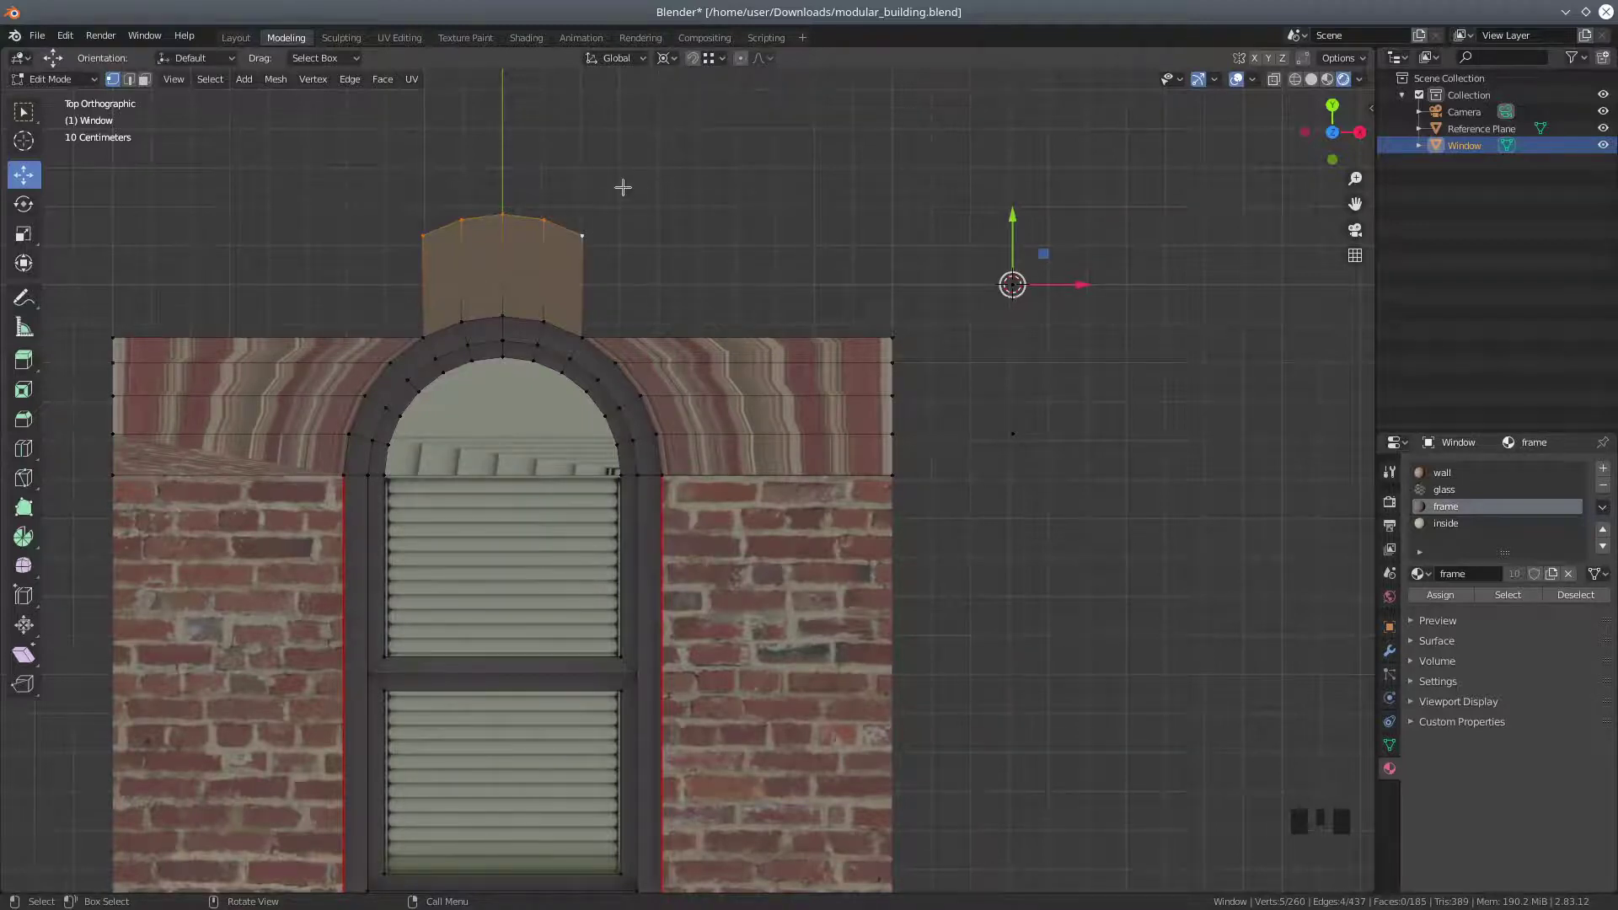
{"action": "key", "text": "s"}
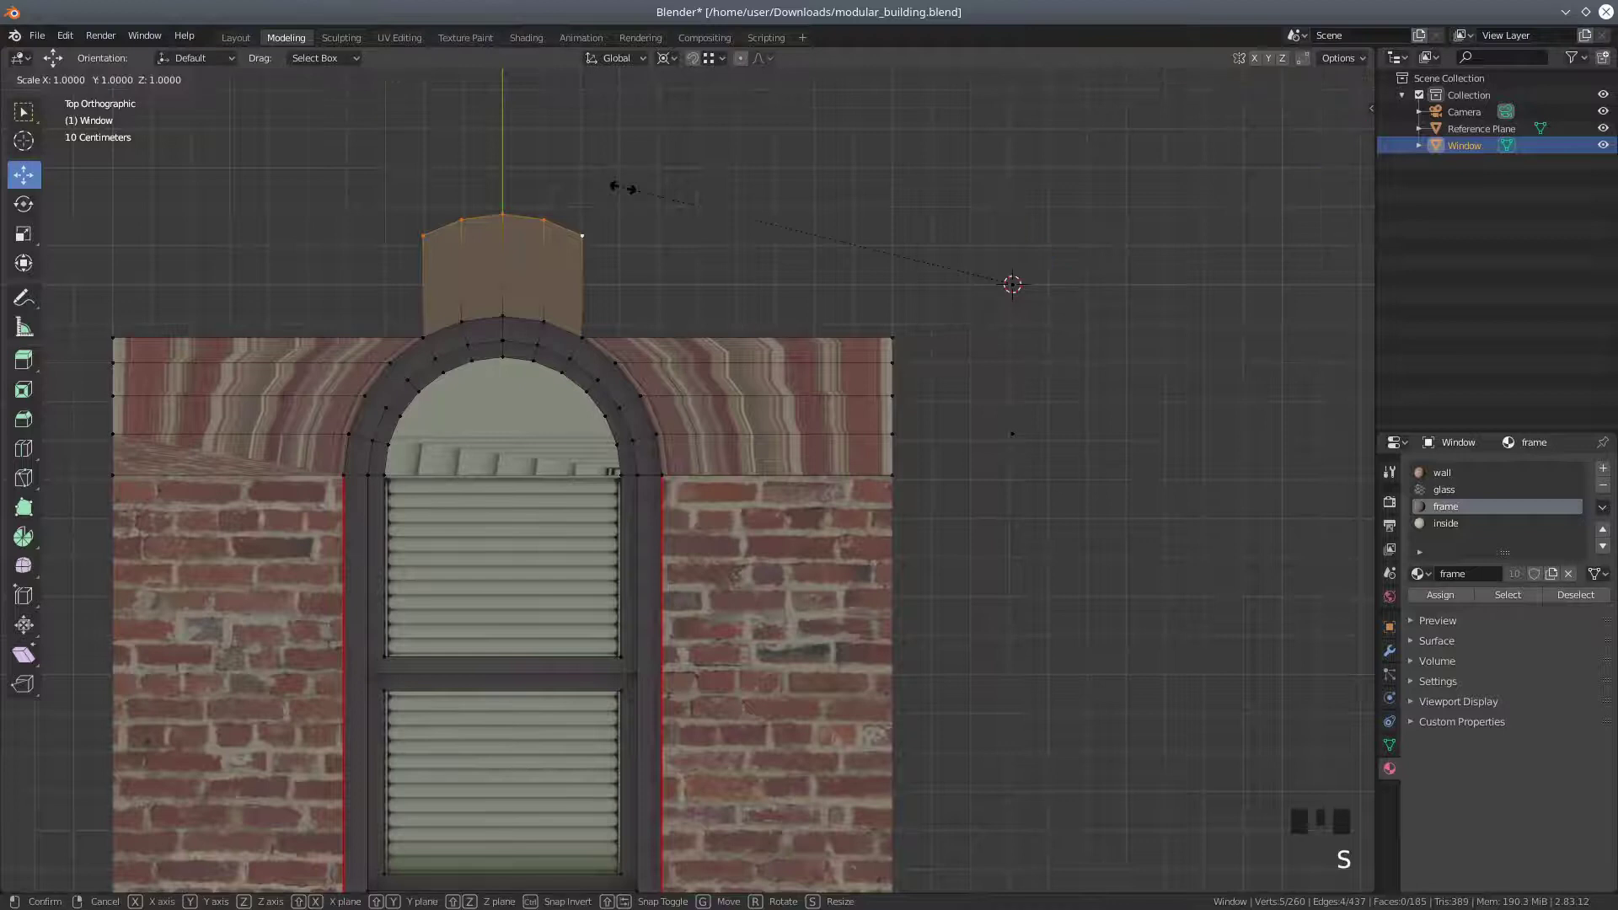
{"action": "key", "text": "y"}
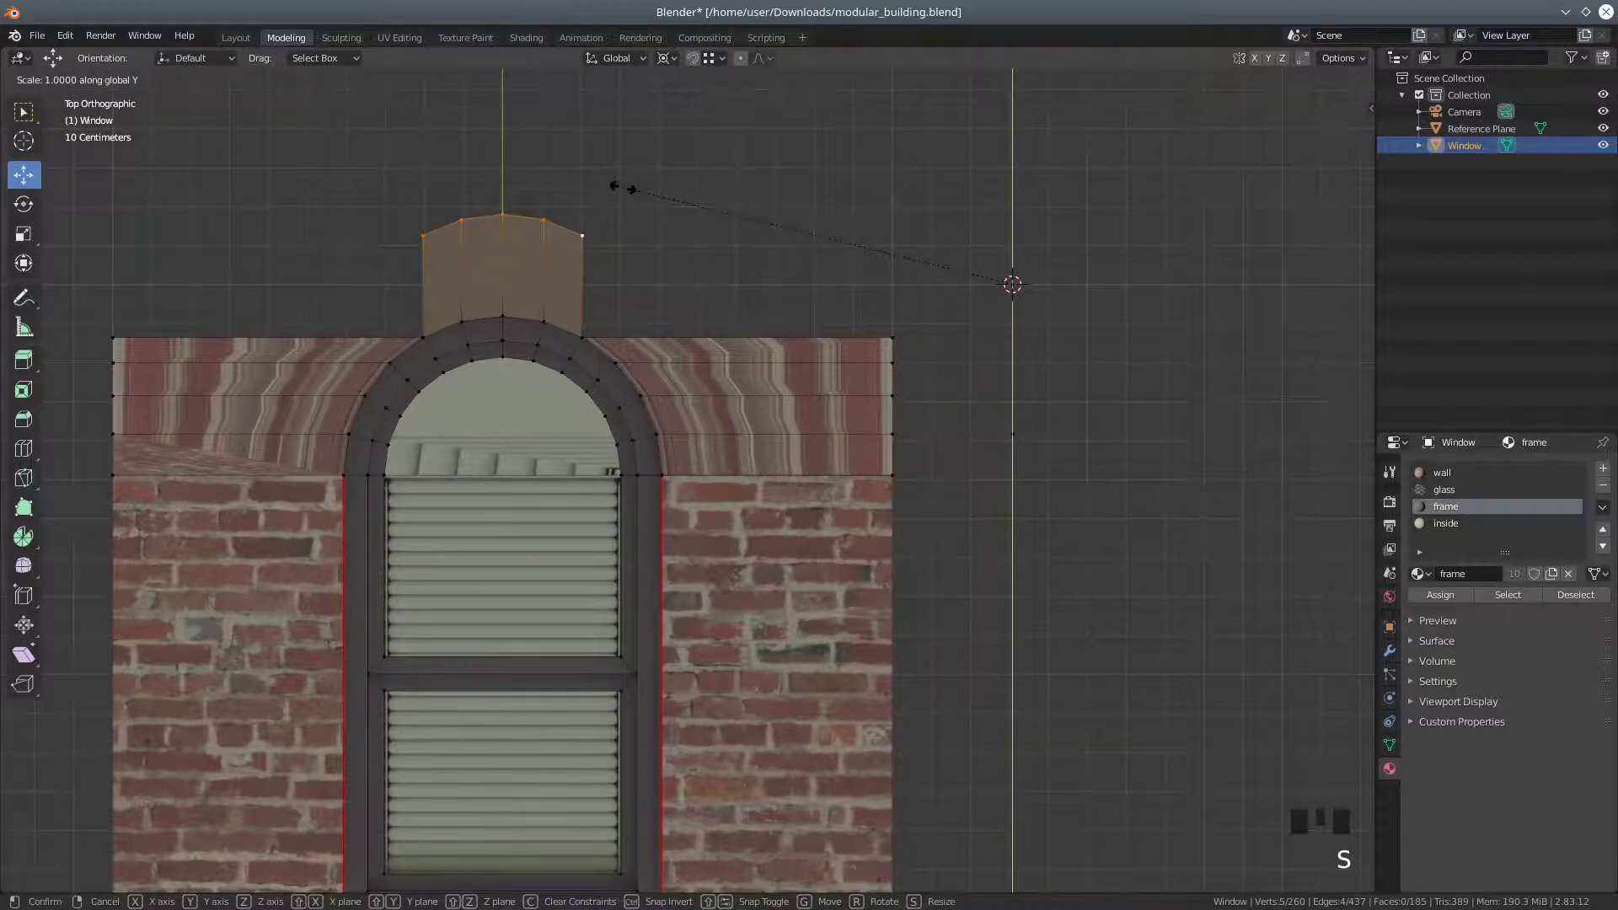
{"action": "type", "text": "0"}
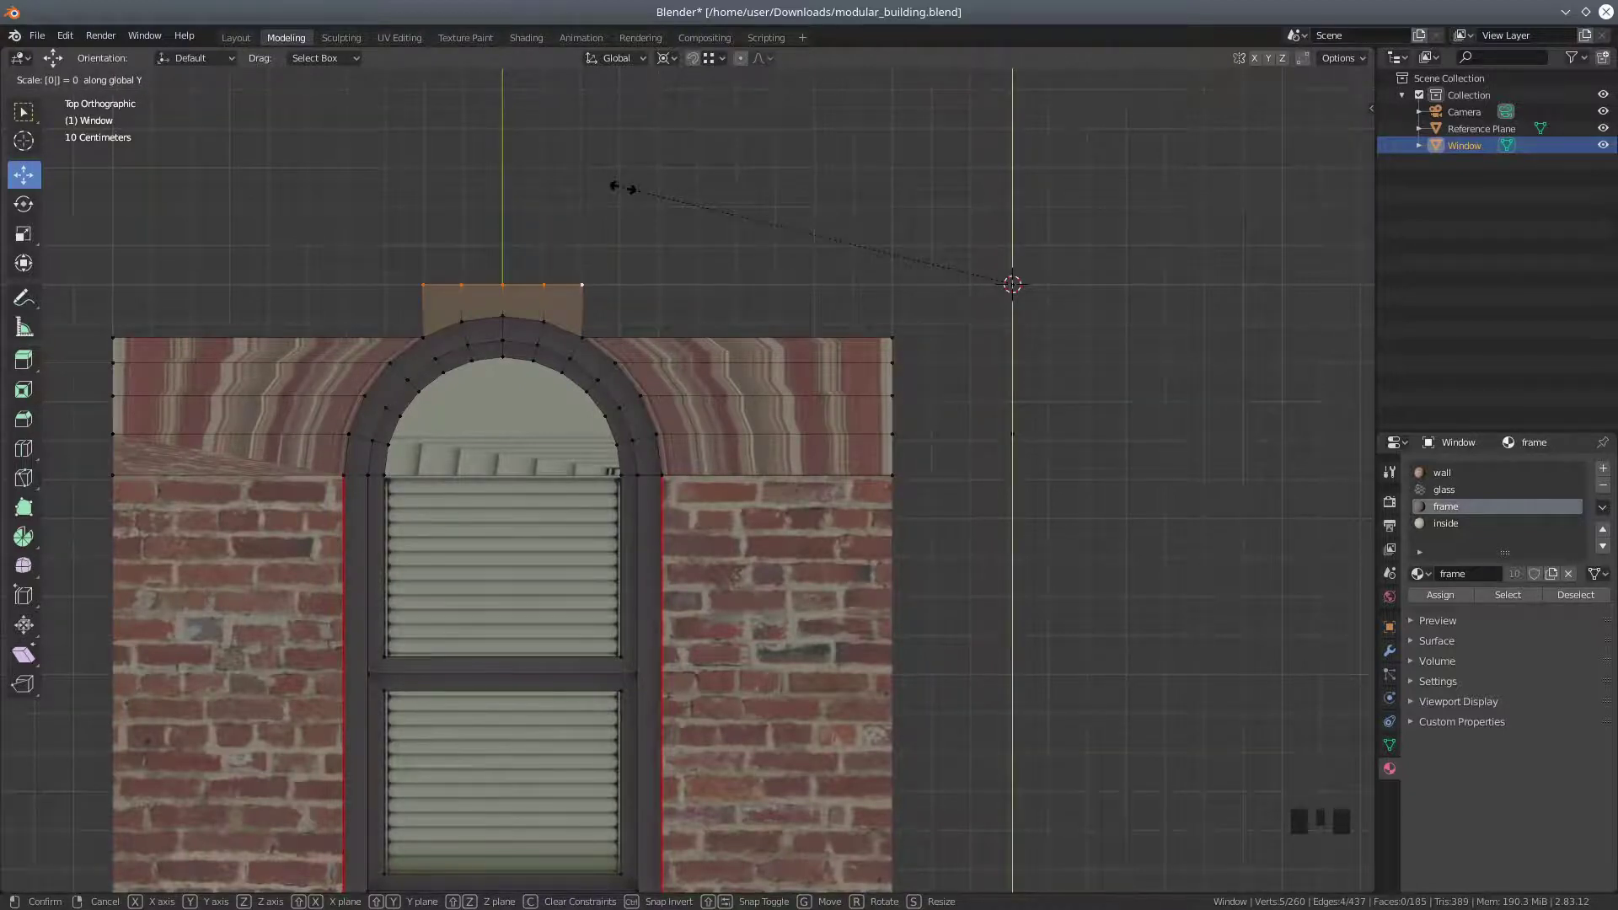
{"action": "key", "text": "Return"}
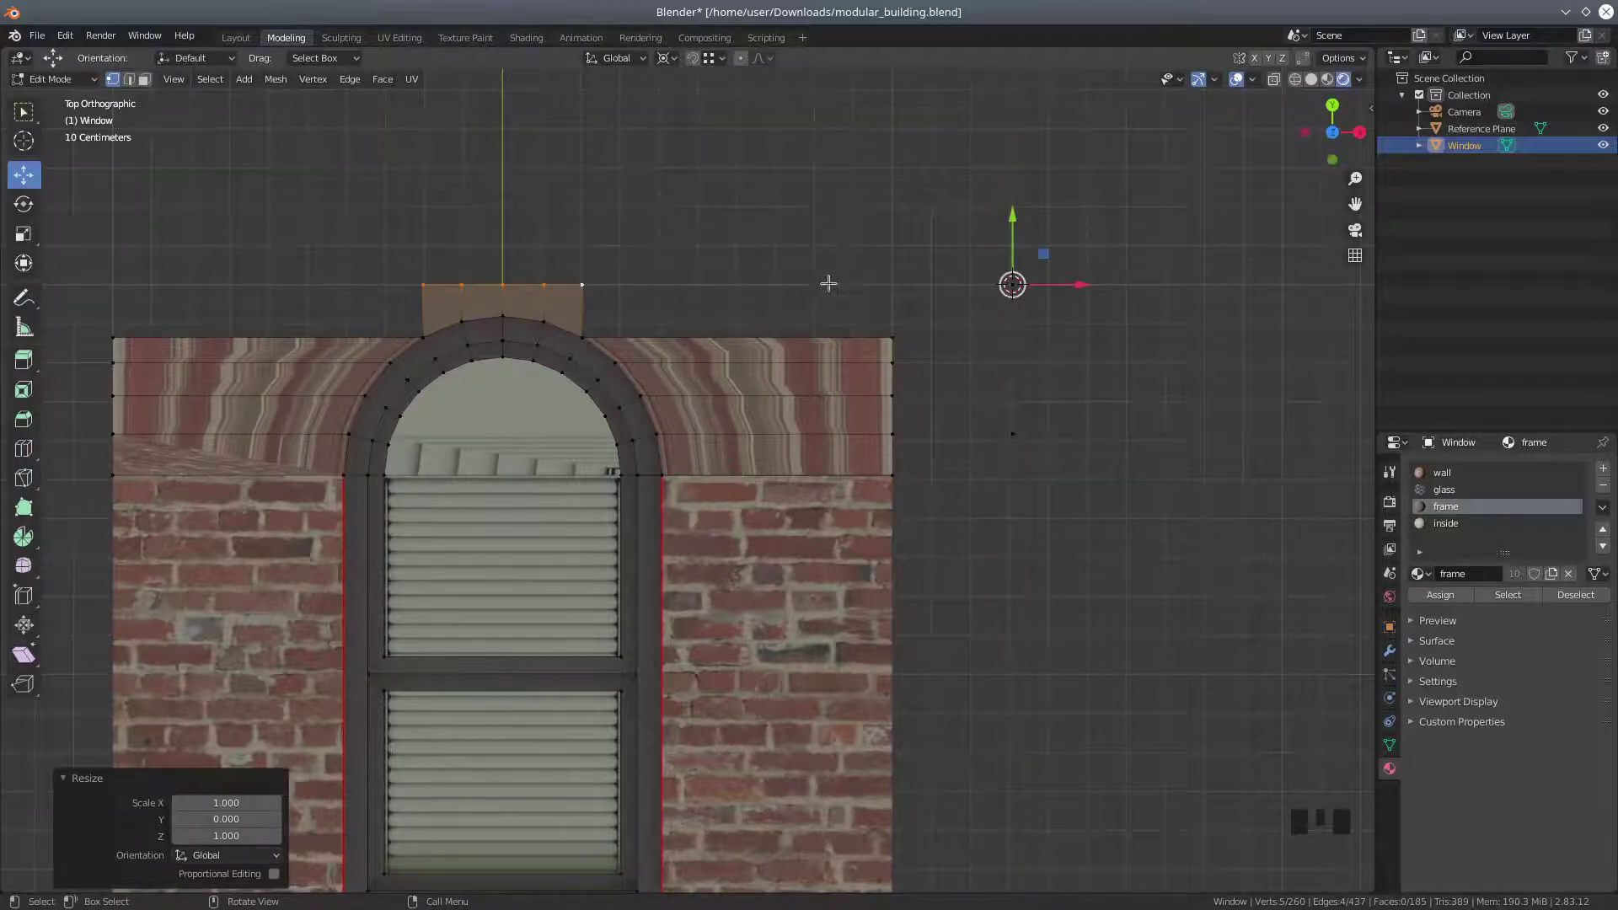
With the Active Element pivot and snapping on, extrude the wall's two upper outer corner vertices 0.13552 m along Y, level with the 3D cursor
{"action": "left_click", "coordinate": [594, 325]}
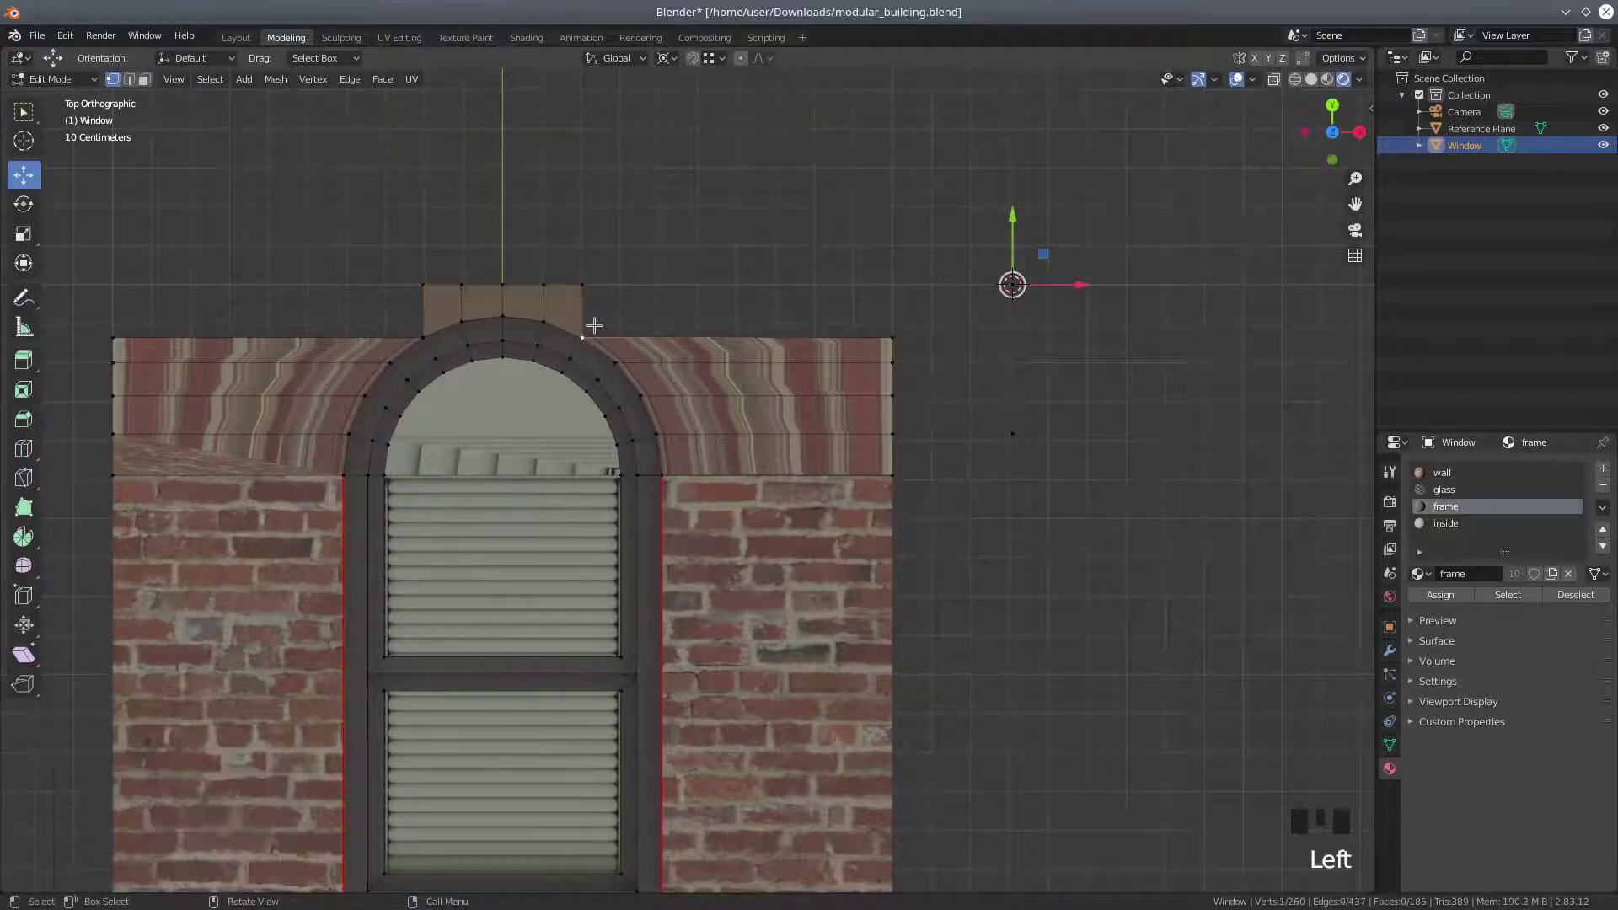
{"action": "left_click", "coordinate": [593, 286], "text": "shift"}
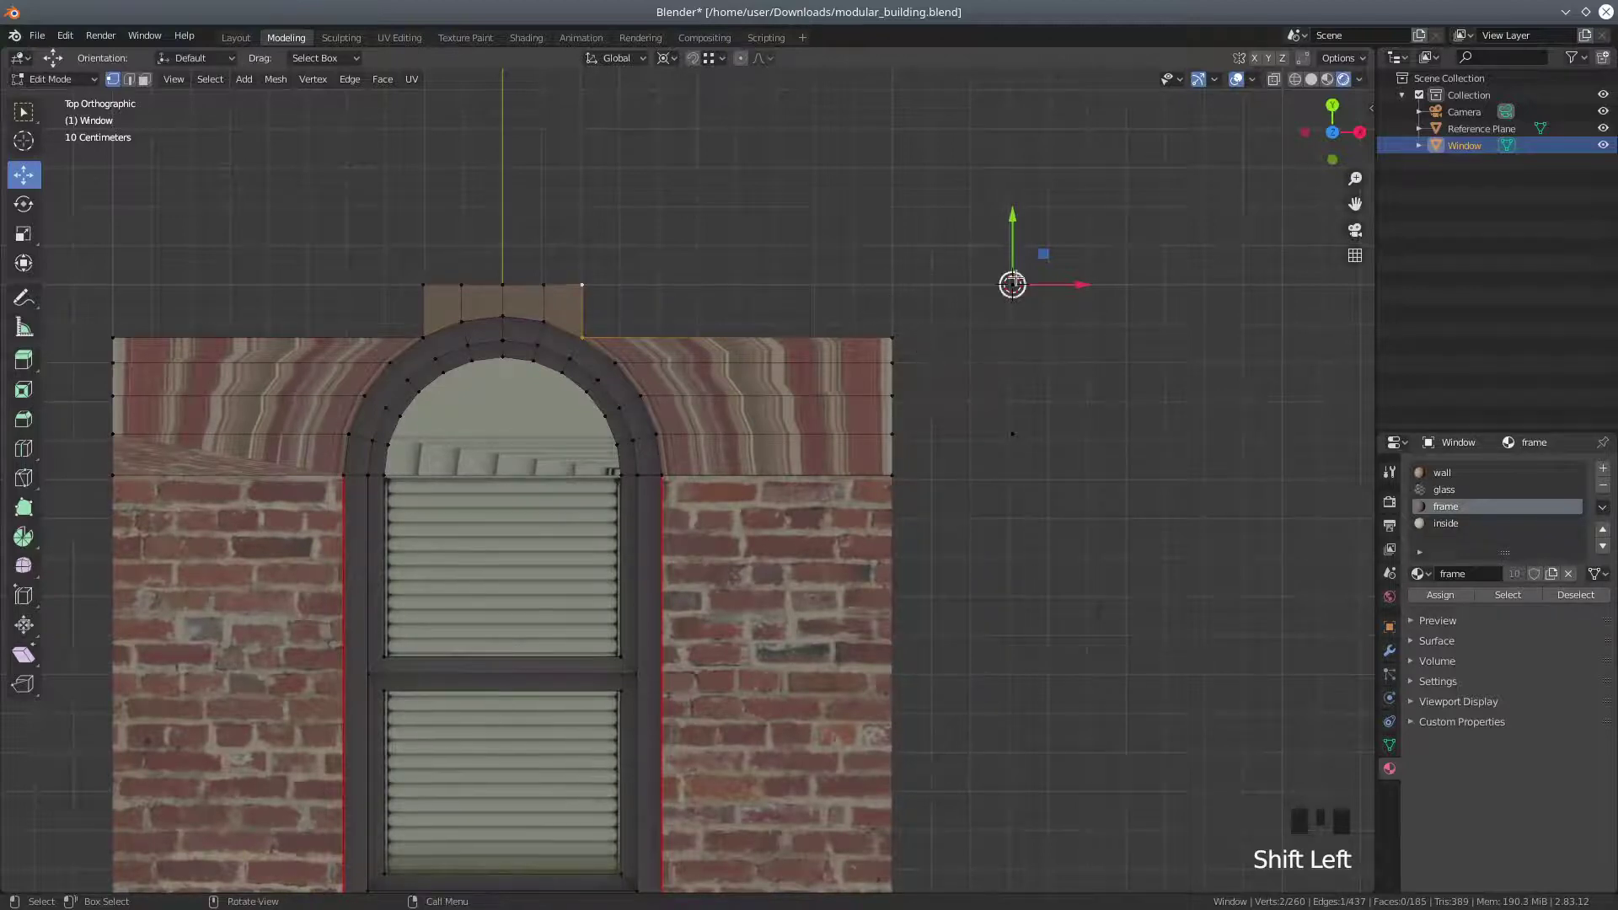
{"action": "left_click", "coordinate": [890, 334]}
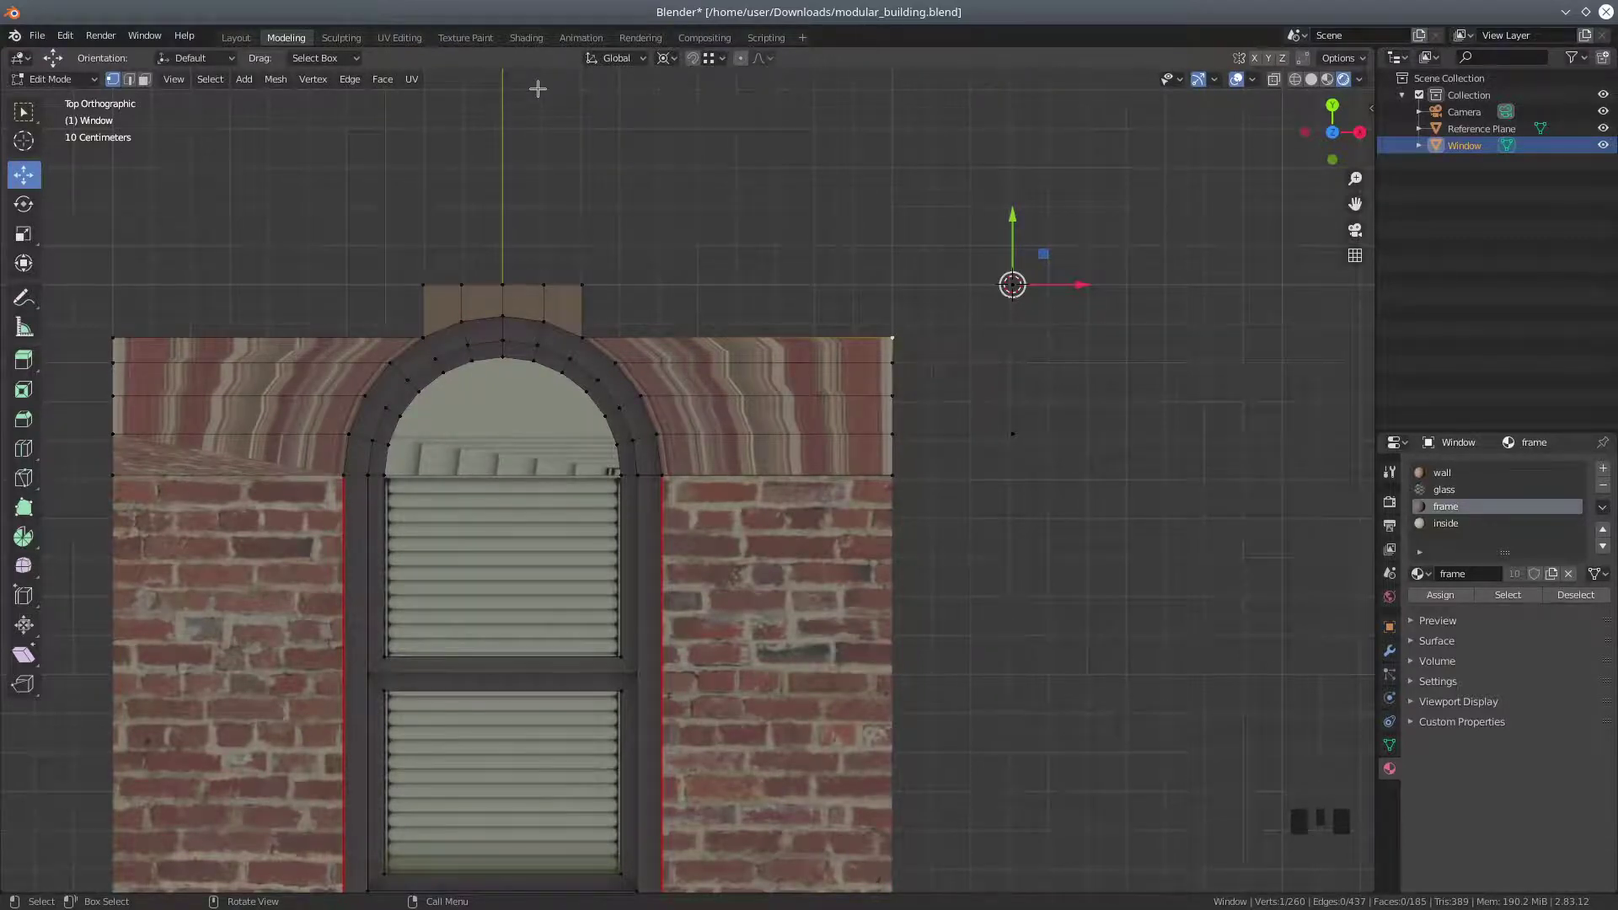
{"action": "left_click", "coordinate": [670, 61]}
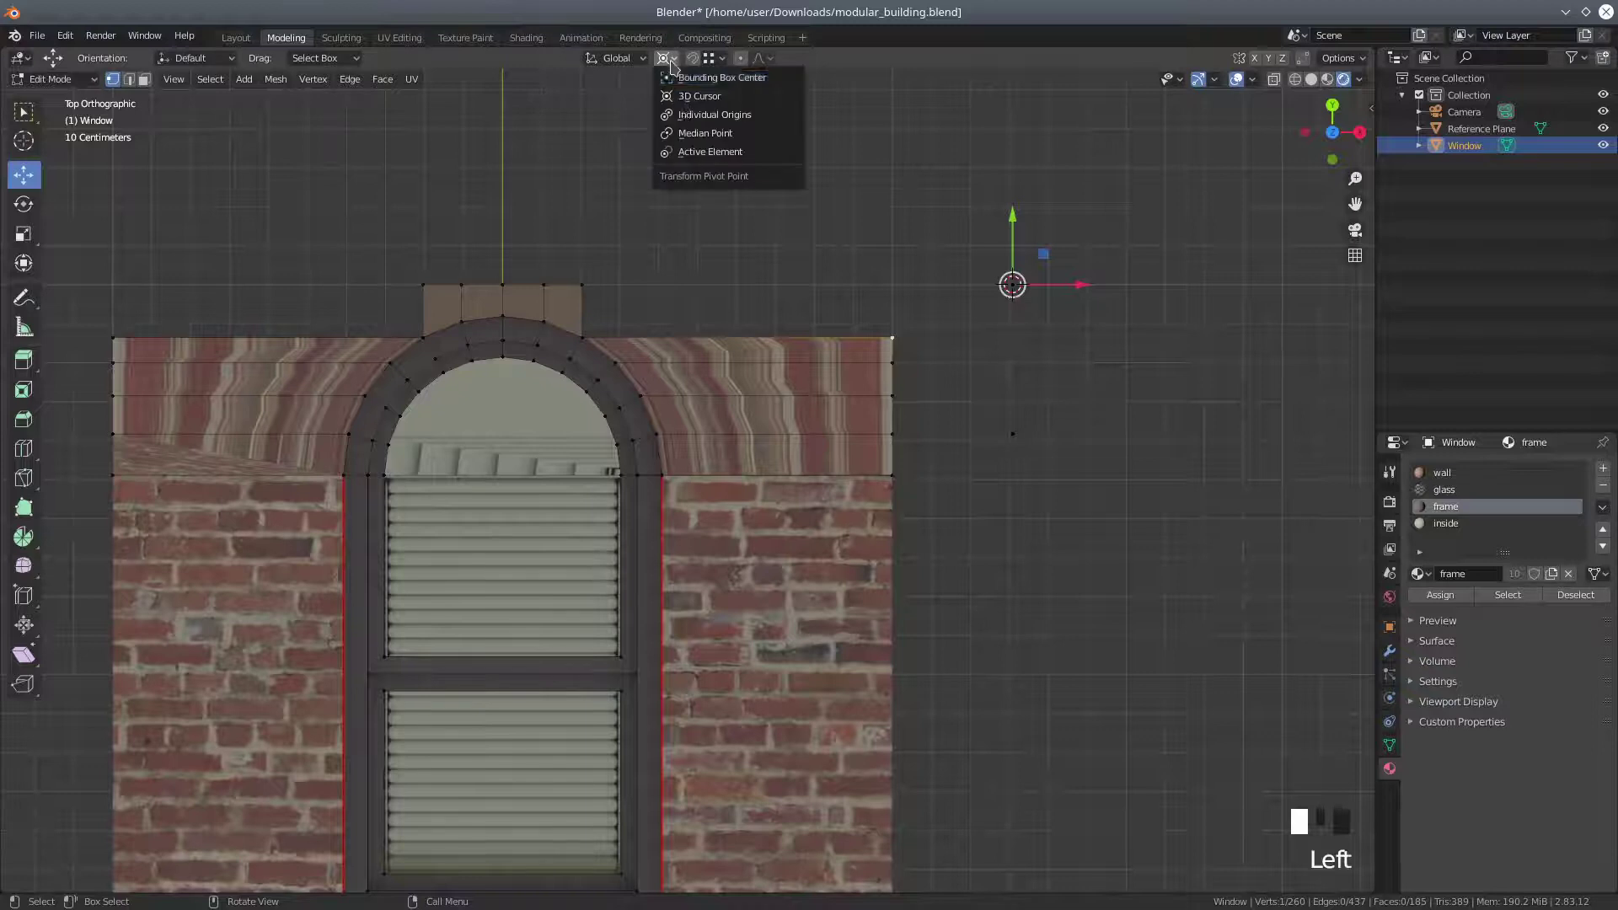
{"action": "left_click", "coordinate": [692, 152]}
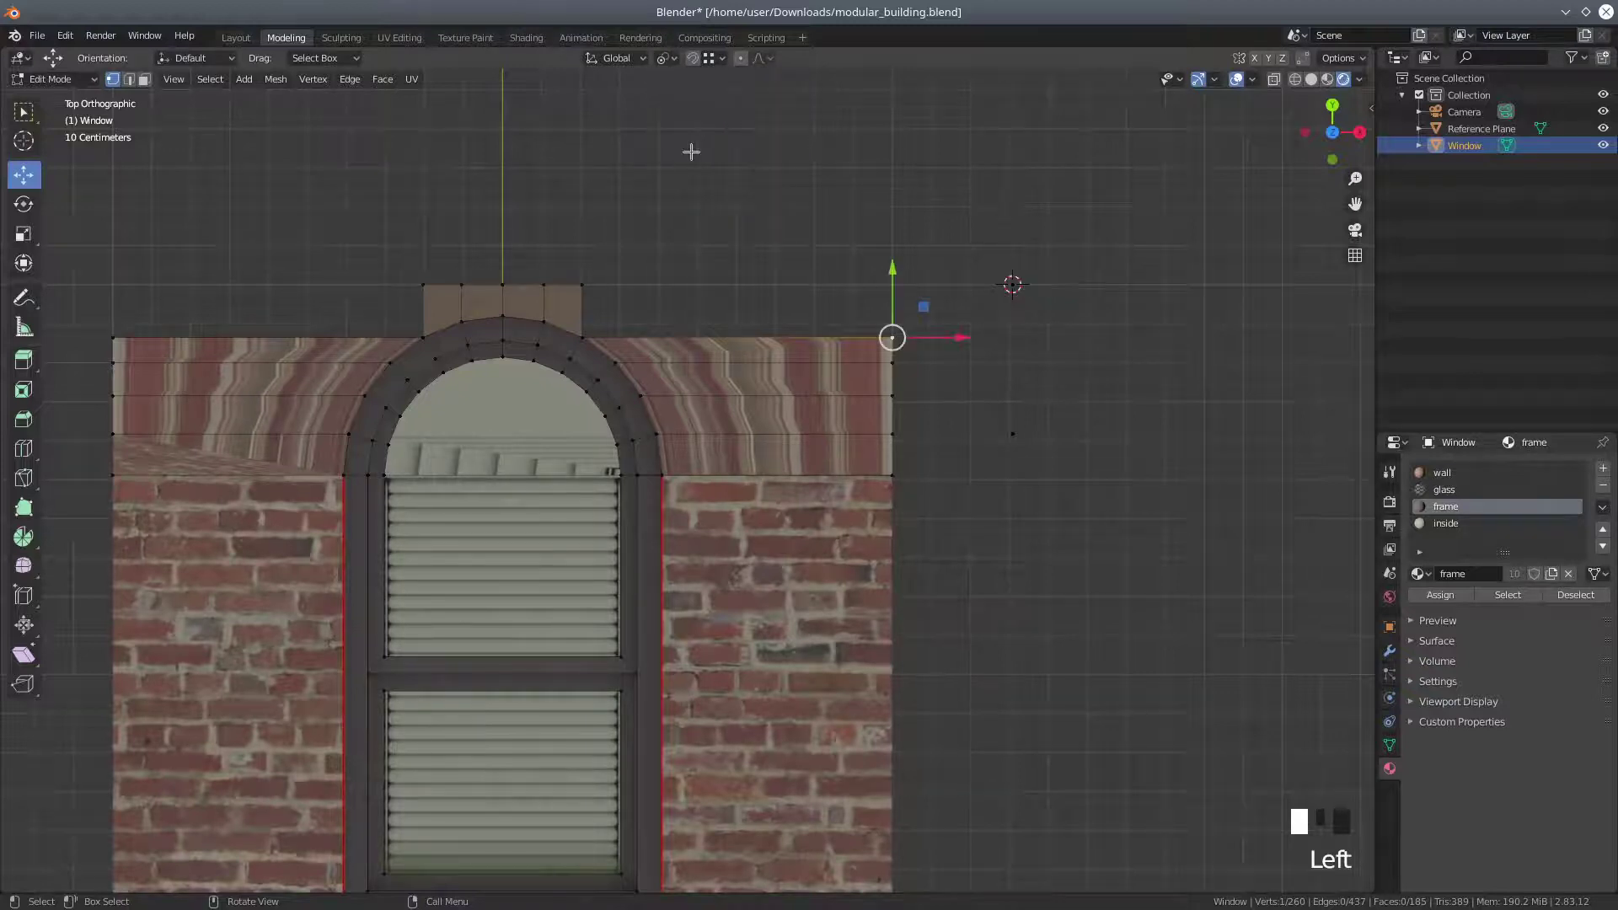
{"action": "left_click", "coordinate": [112, 337], "text": "shift"}
{"action": "left_click", "coordinate": [692, 58]}
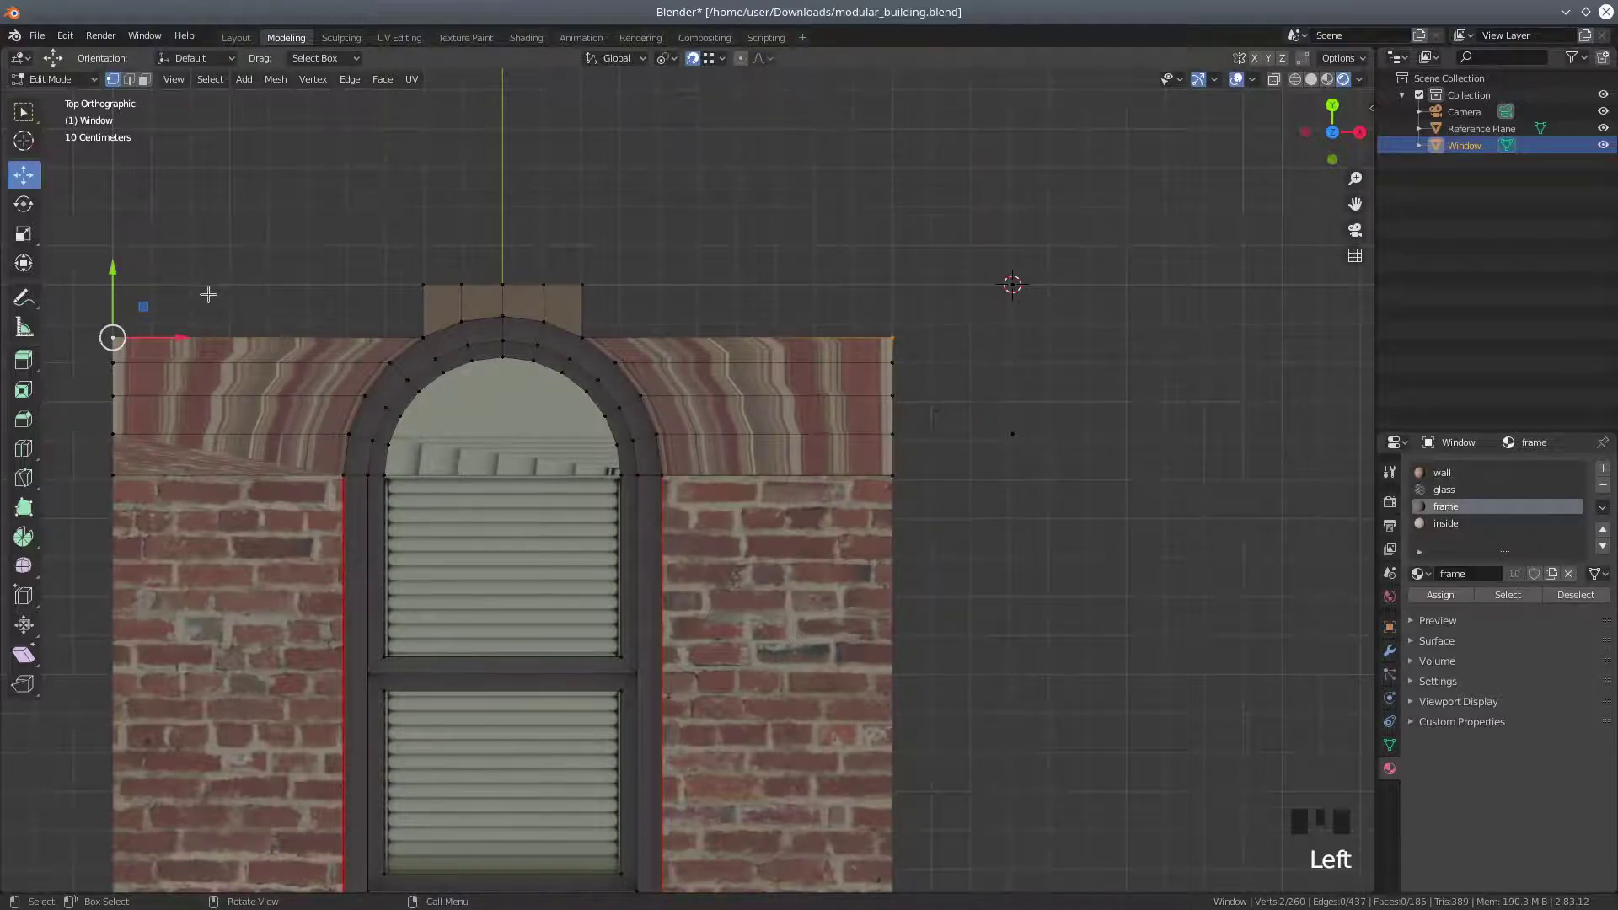
{"action": "key", "text": "e"}
{"action": "key", "text": "y"}
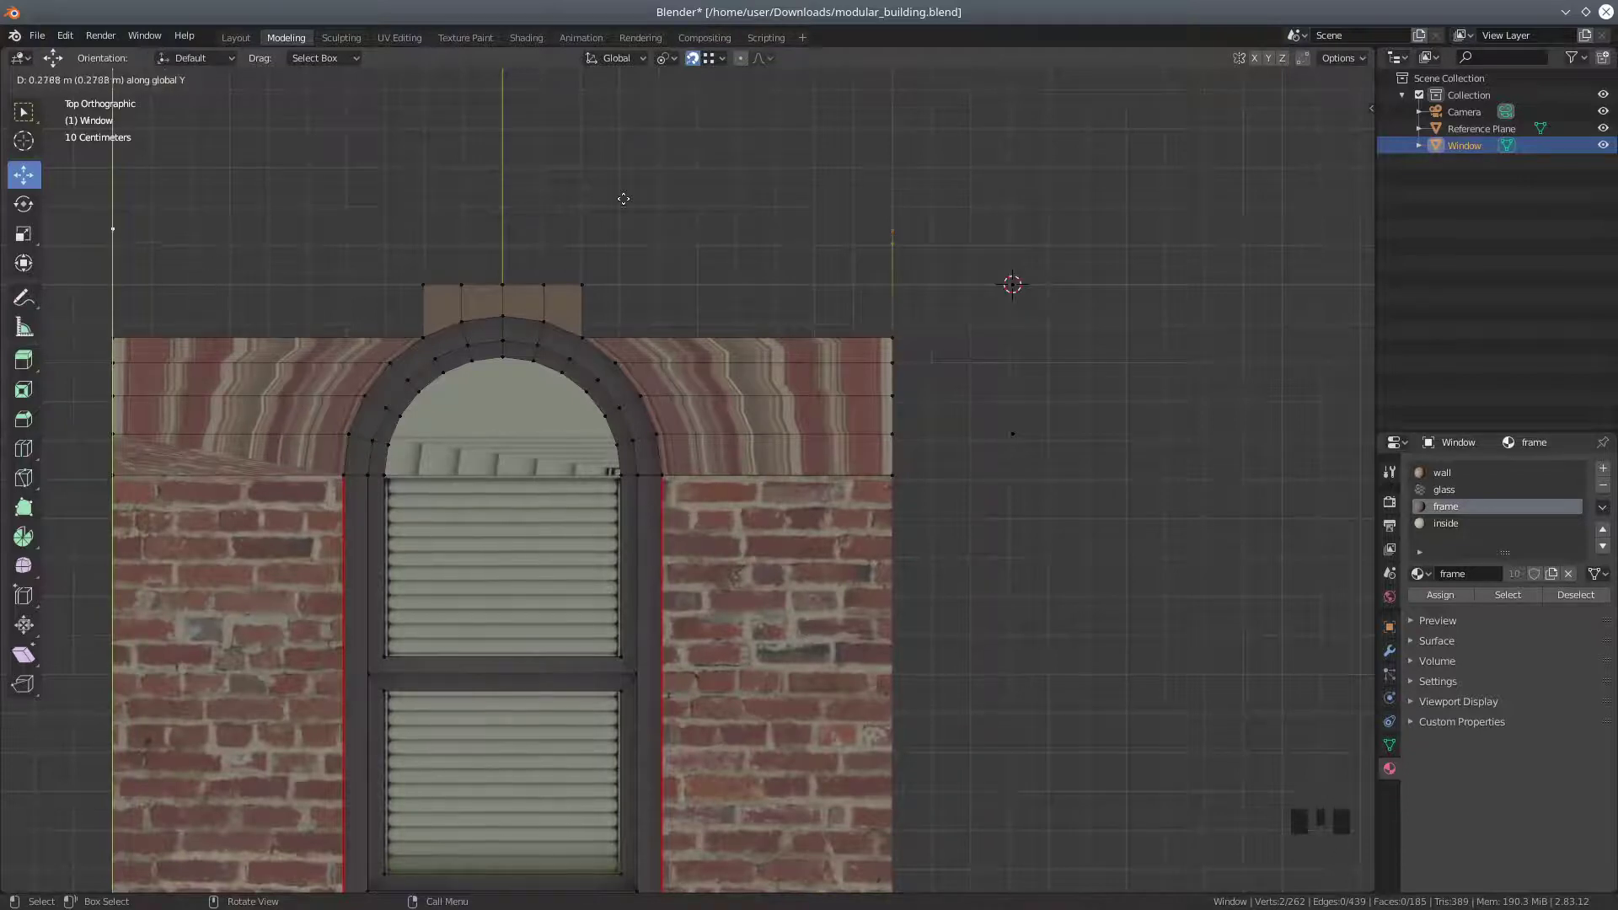
{"action": "left_click", "coordinate": [1018, 280]}
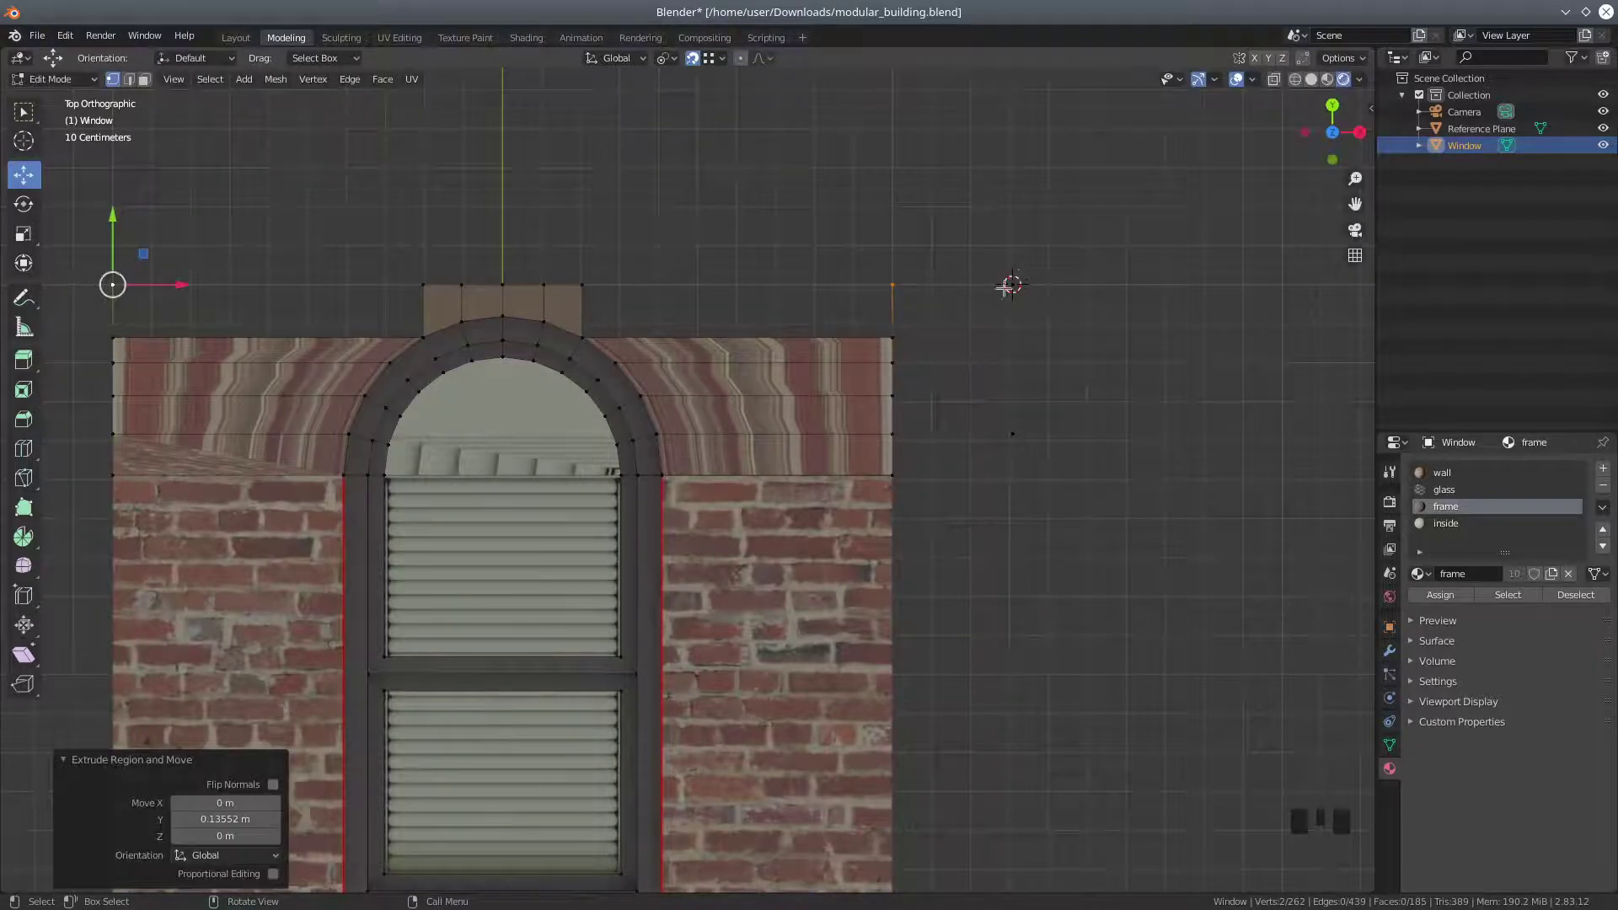
Fill the topmost wall face on the right, between the block above the arch and the right side edge
{"action": "left_click", "coordinate": [583, 285]}
{"action": "left_click", "coordinate": [583, 337], "text": "shift"}
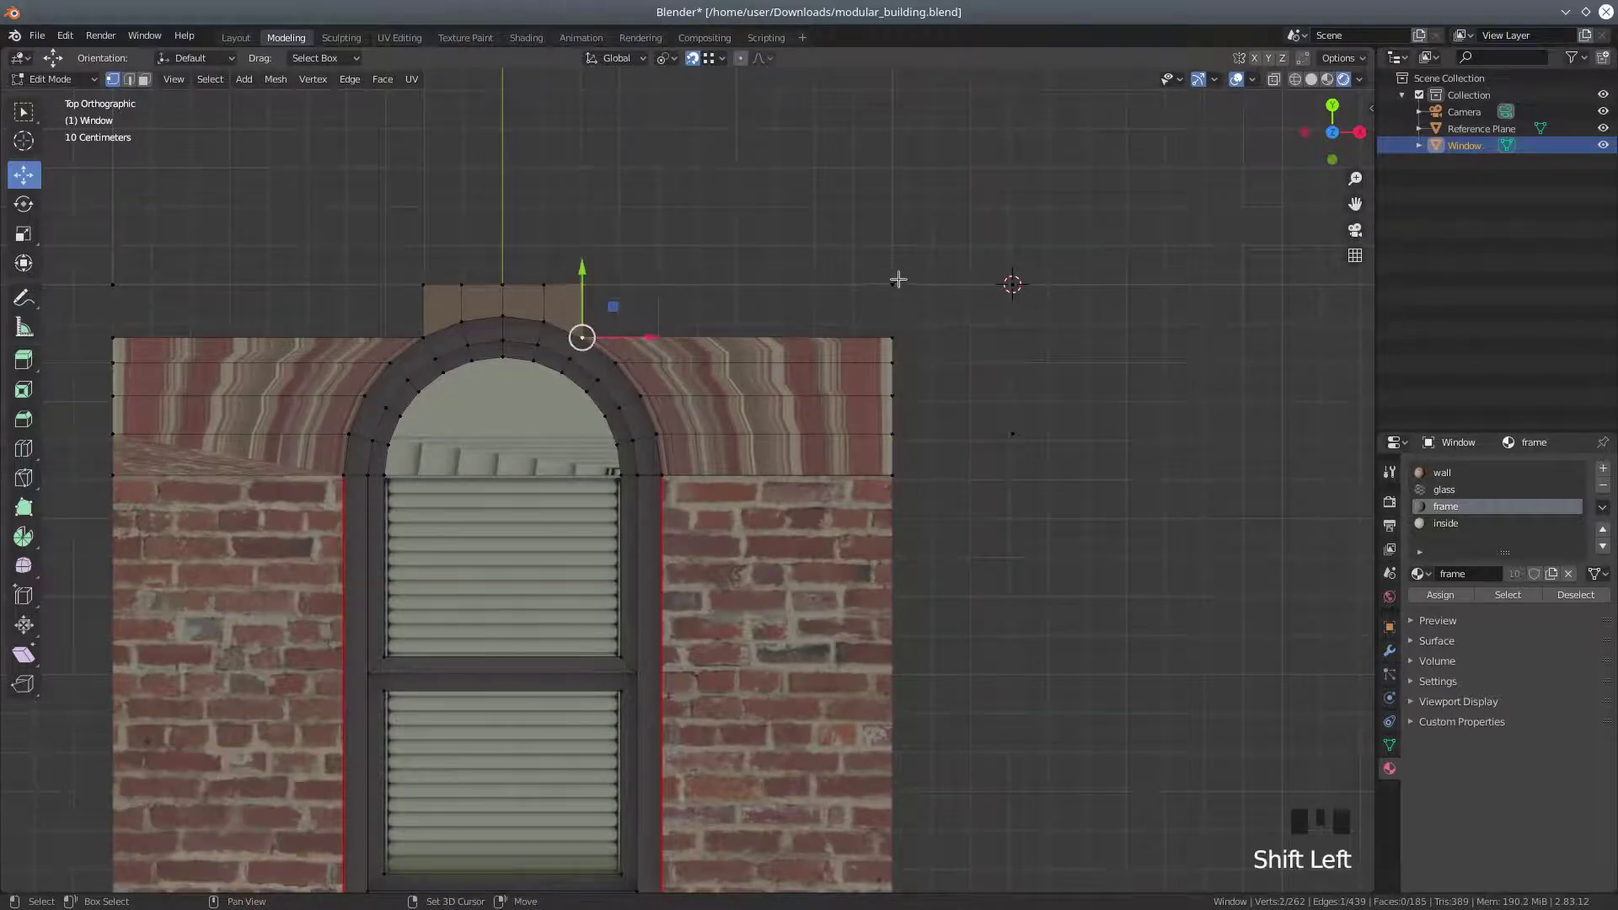
{"action": "left_click", "coordinate": [893, 283], "text": "shift"}
{"action": "left_click", "coordinate": [891, 337], "text": "shift"}
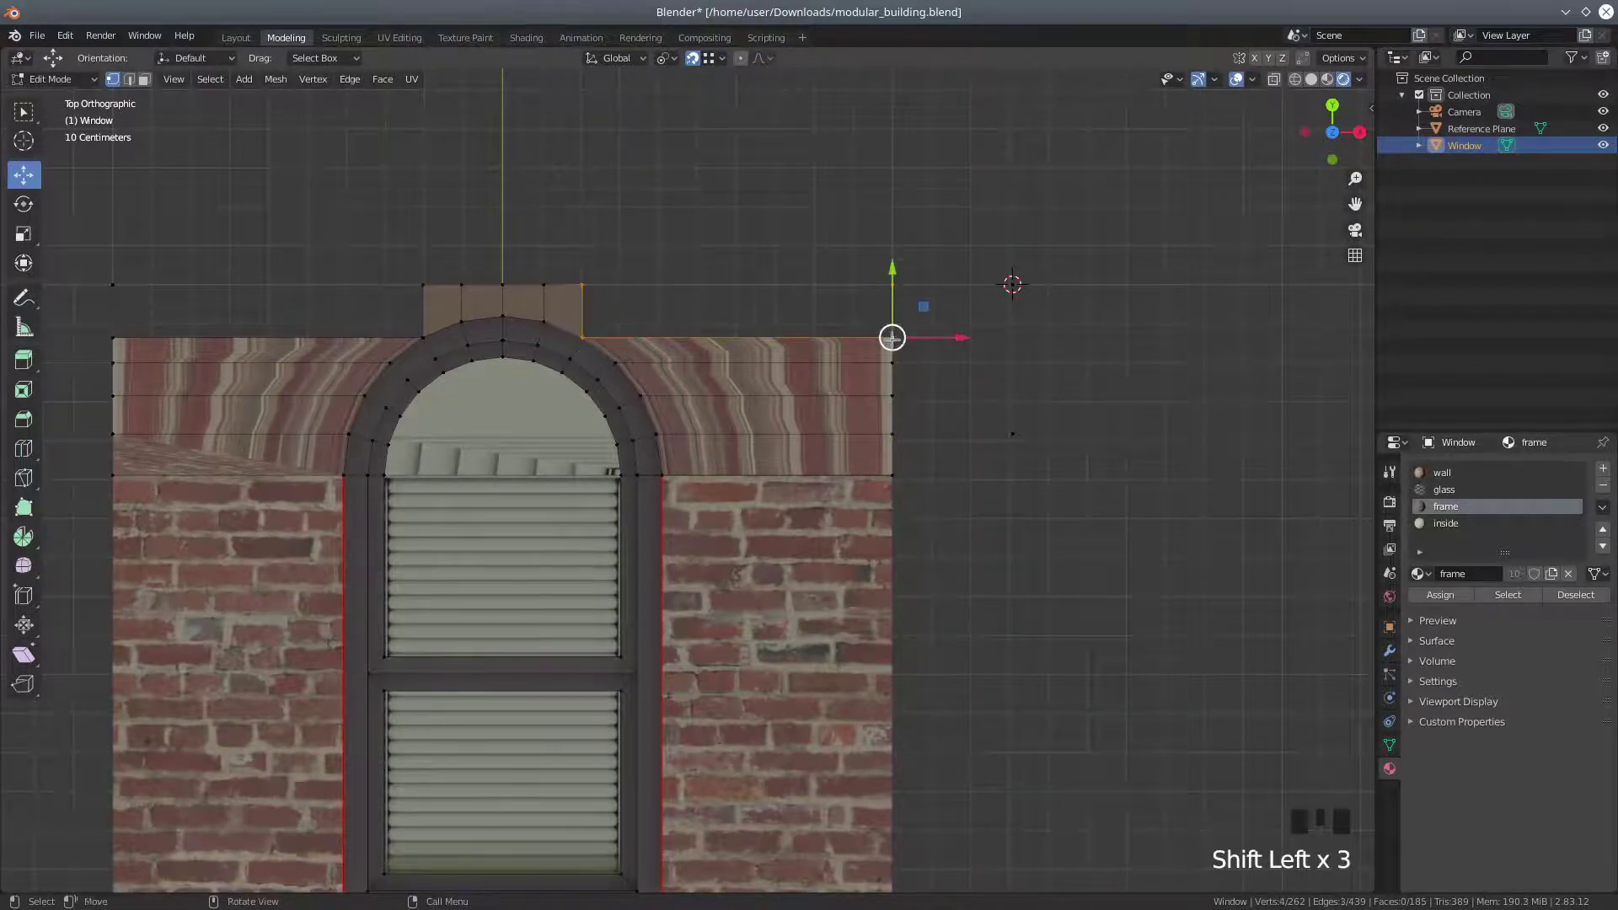
{"action": "key", "text": "f"}
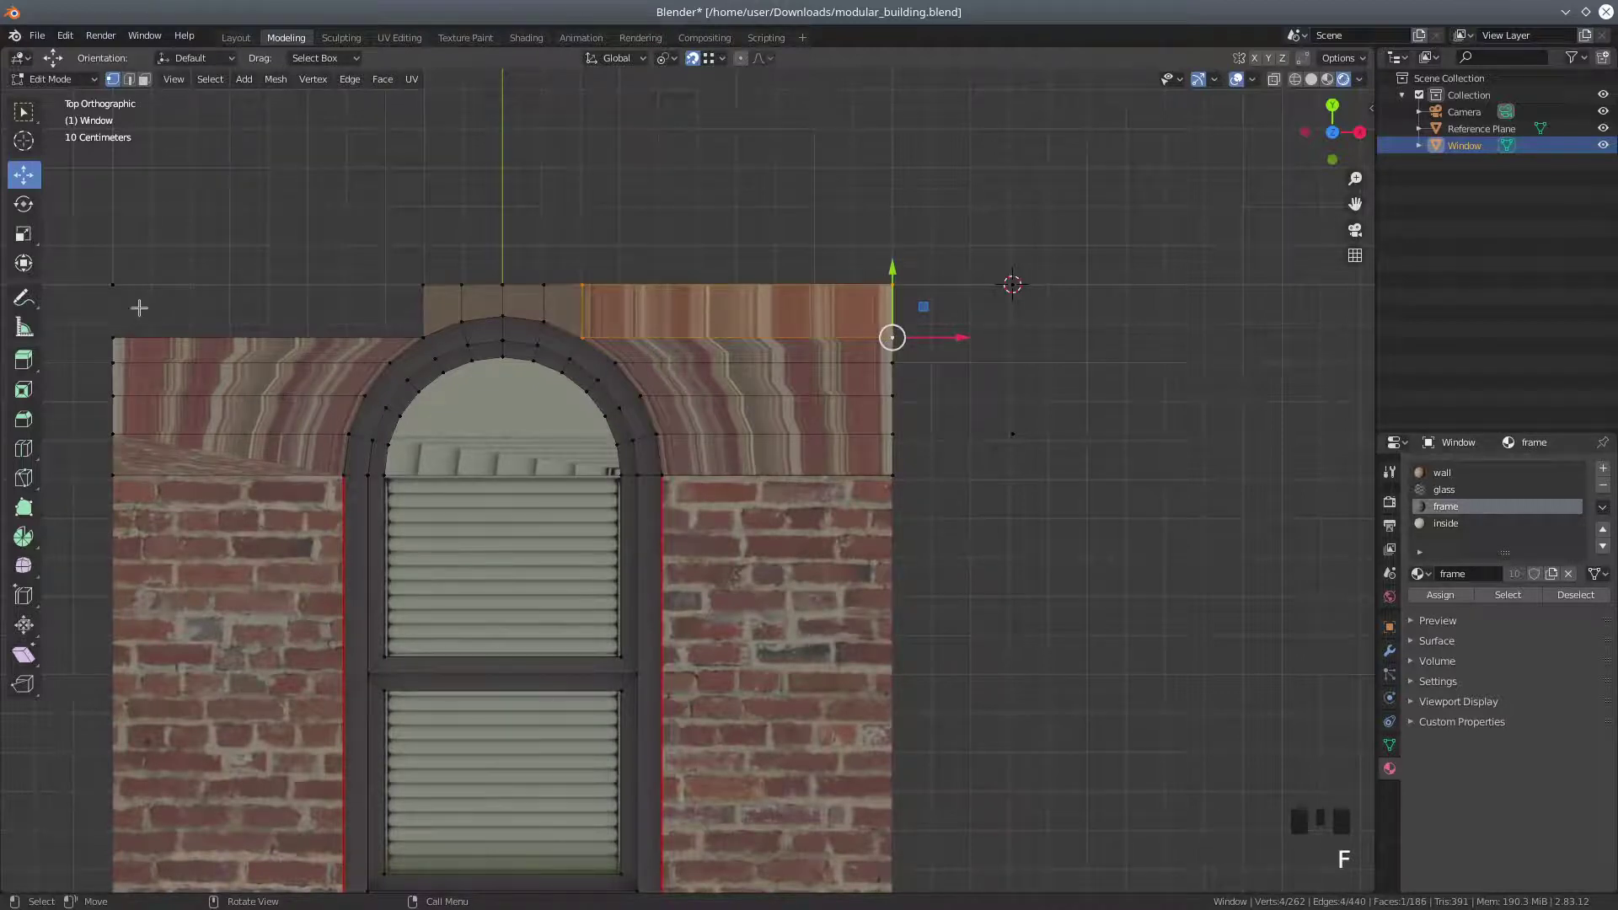
Fill the topmost wall face on the left, between the left side edge and the block above the arch
{"action": "left_click", "coordinate": [112, 284]}
{"action": "left_click", "coordinate": [109, 334], "text": "shift"}
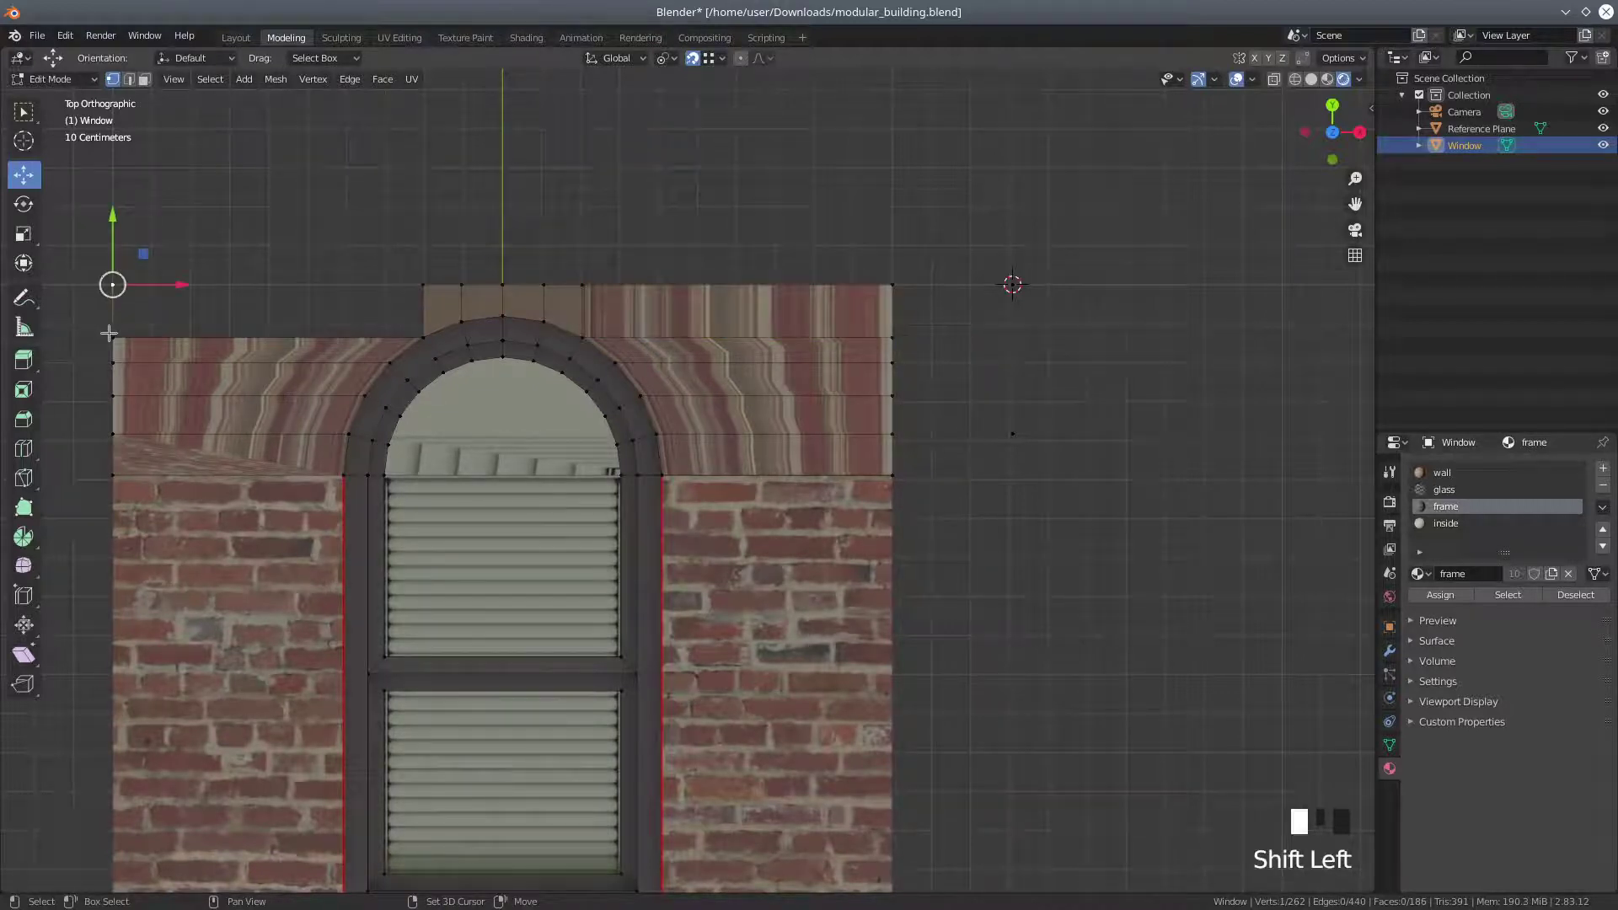
{"action": "left_click", "coordinate": [422, 335], "text": "shift"}
{"action": "left_click", "coordinate": [421, 284], "text": "shift"}
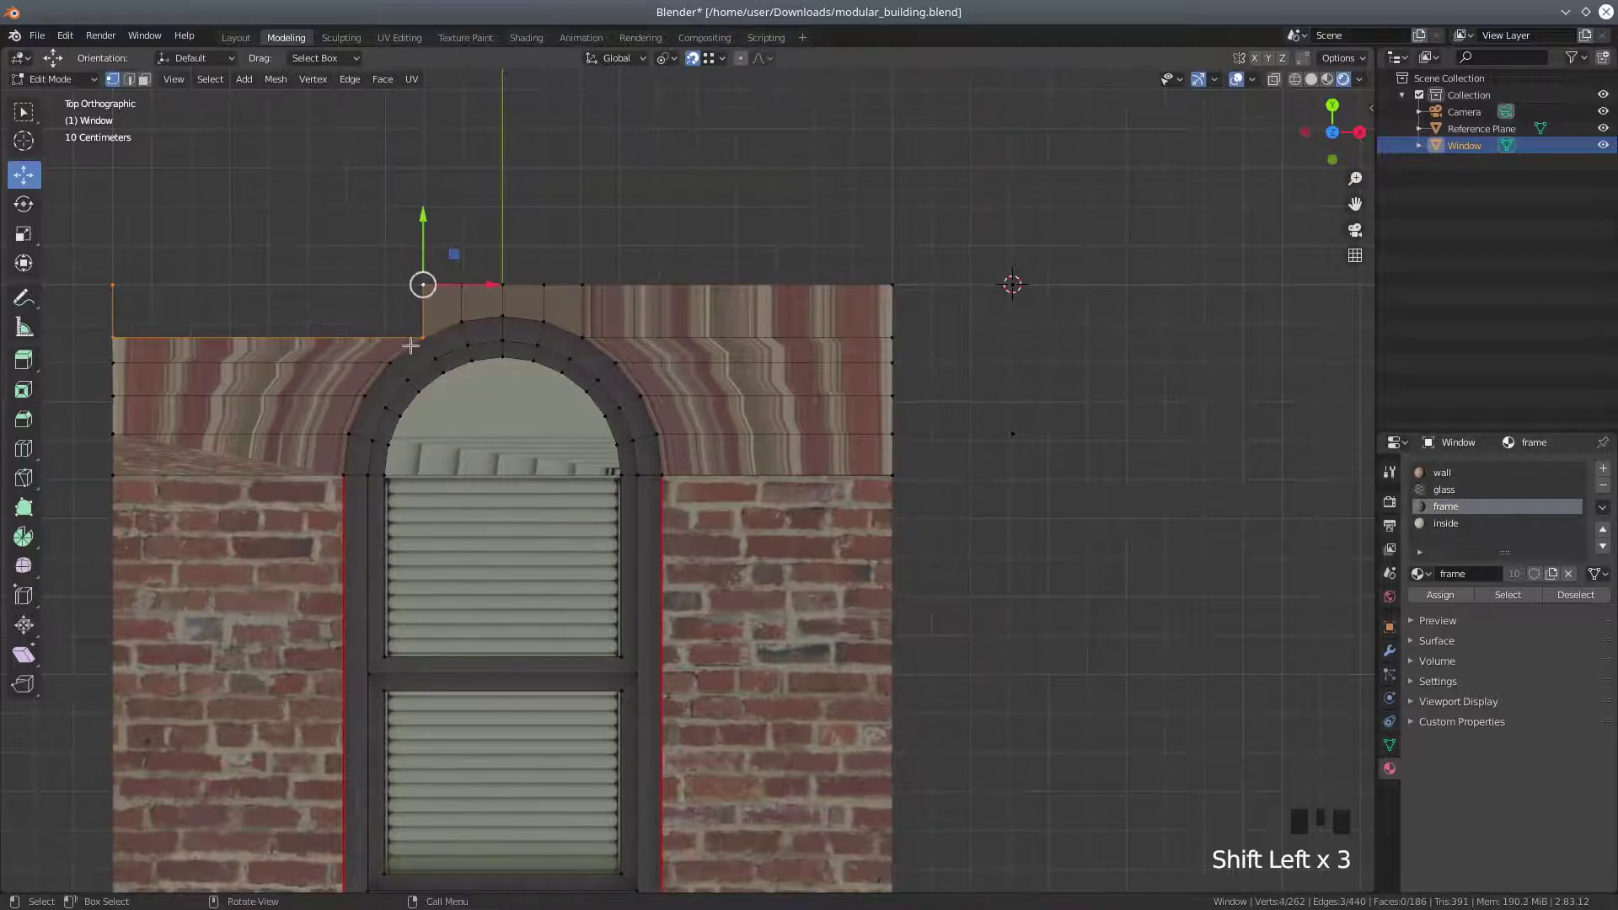
{"action": "key", "text": "f"}
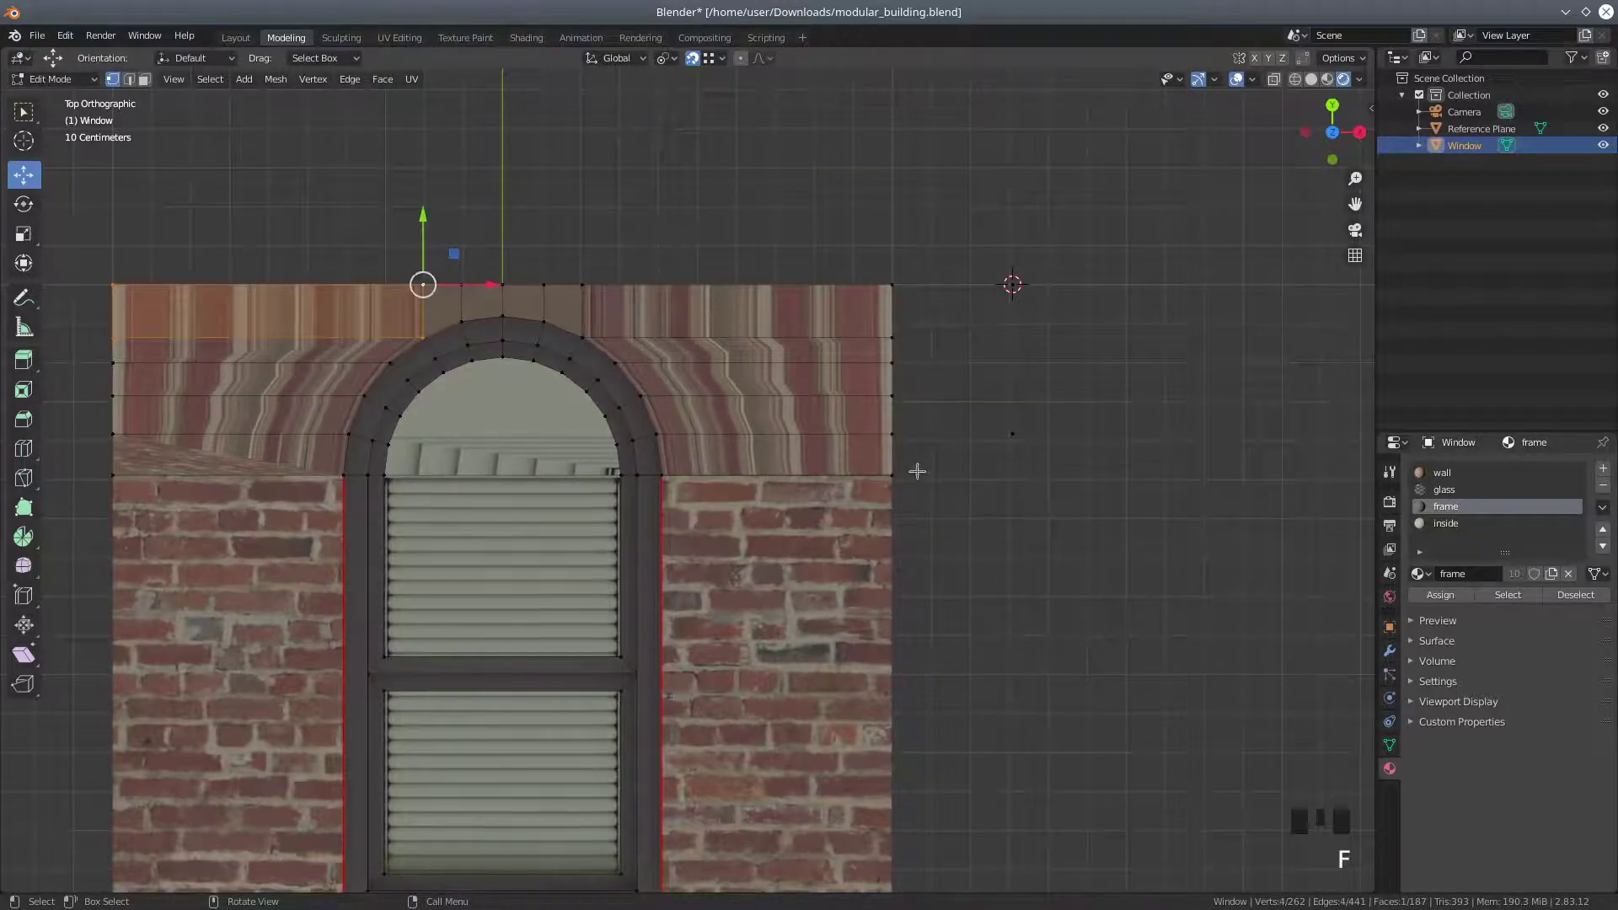
In face select mode, select all the new wall faces beside and above the arch: five on each side and four over the top
{"action": "scroll", "coordinate": [998, 492], "scroll_direction": "down", "scroll_amount": 2}
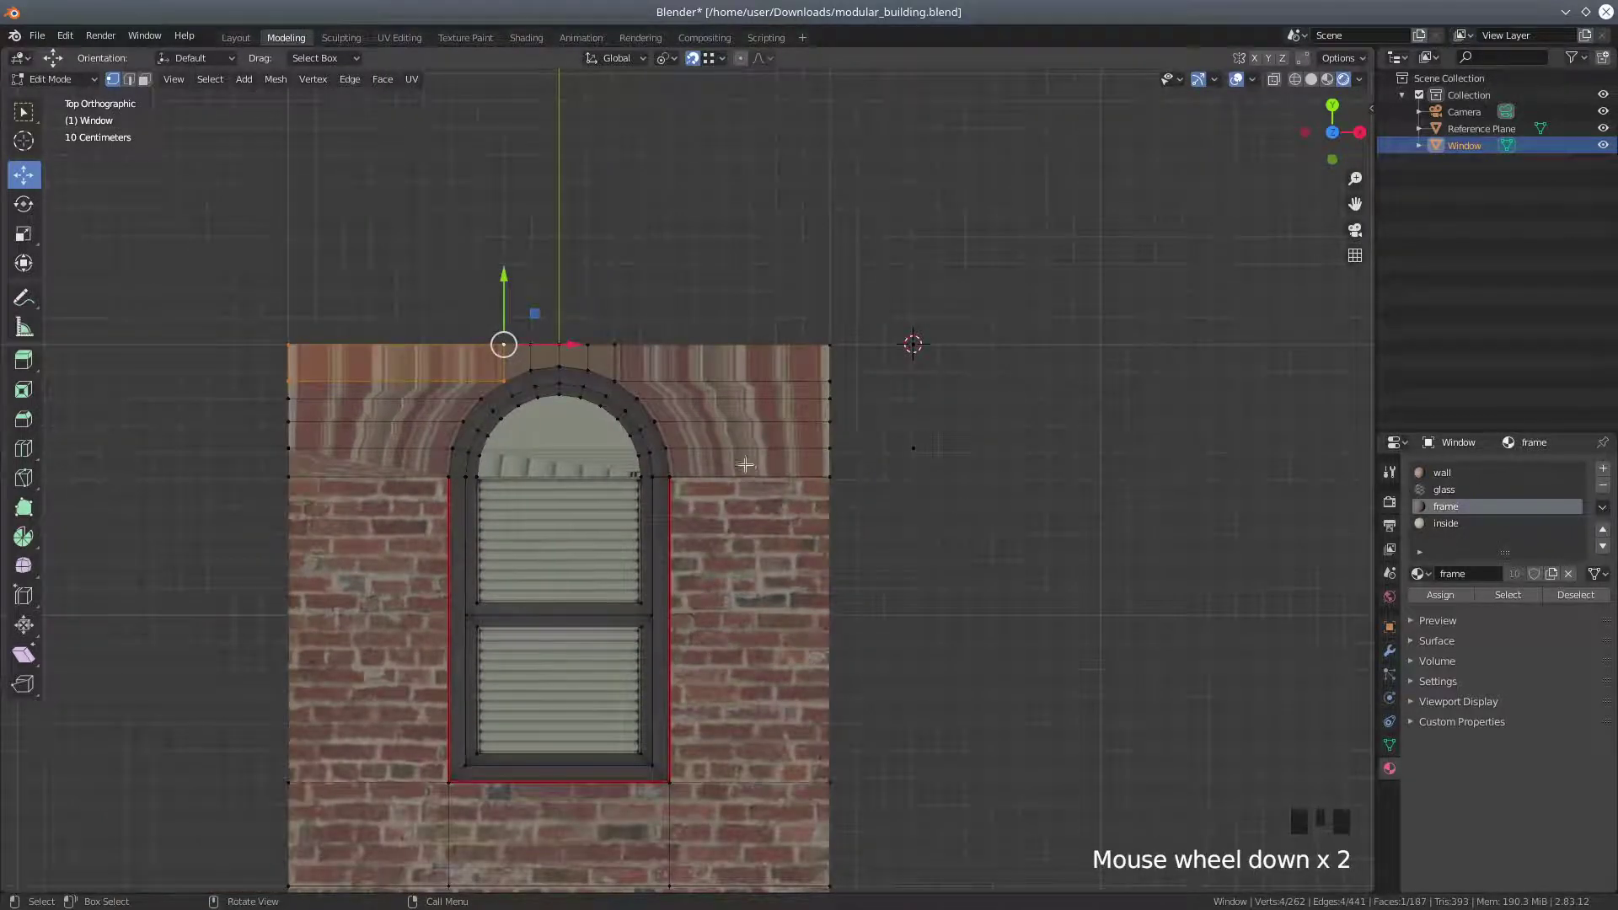
{"action": "scroll", "coordinate": [743, 465], "scroll_direction": "down", "scroll_amount": 1}
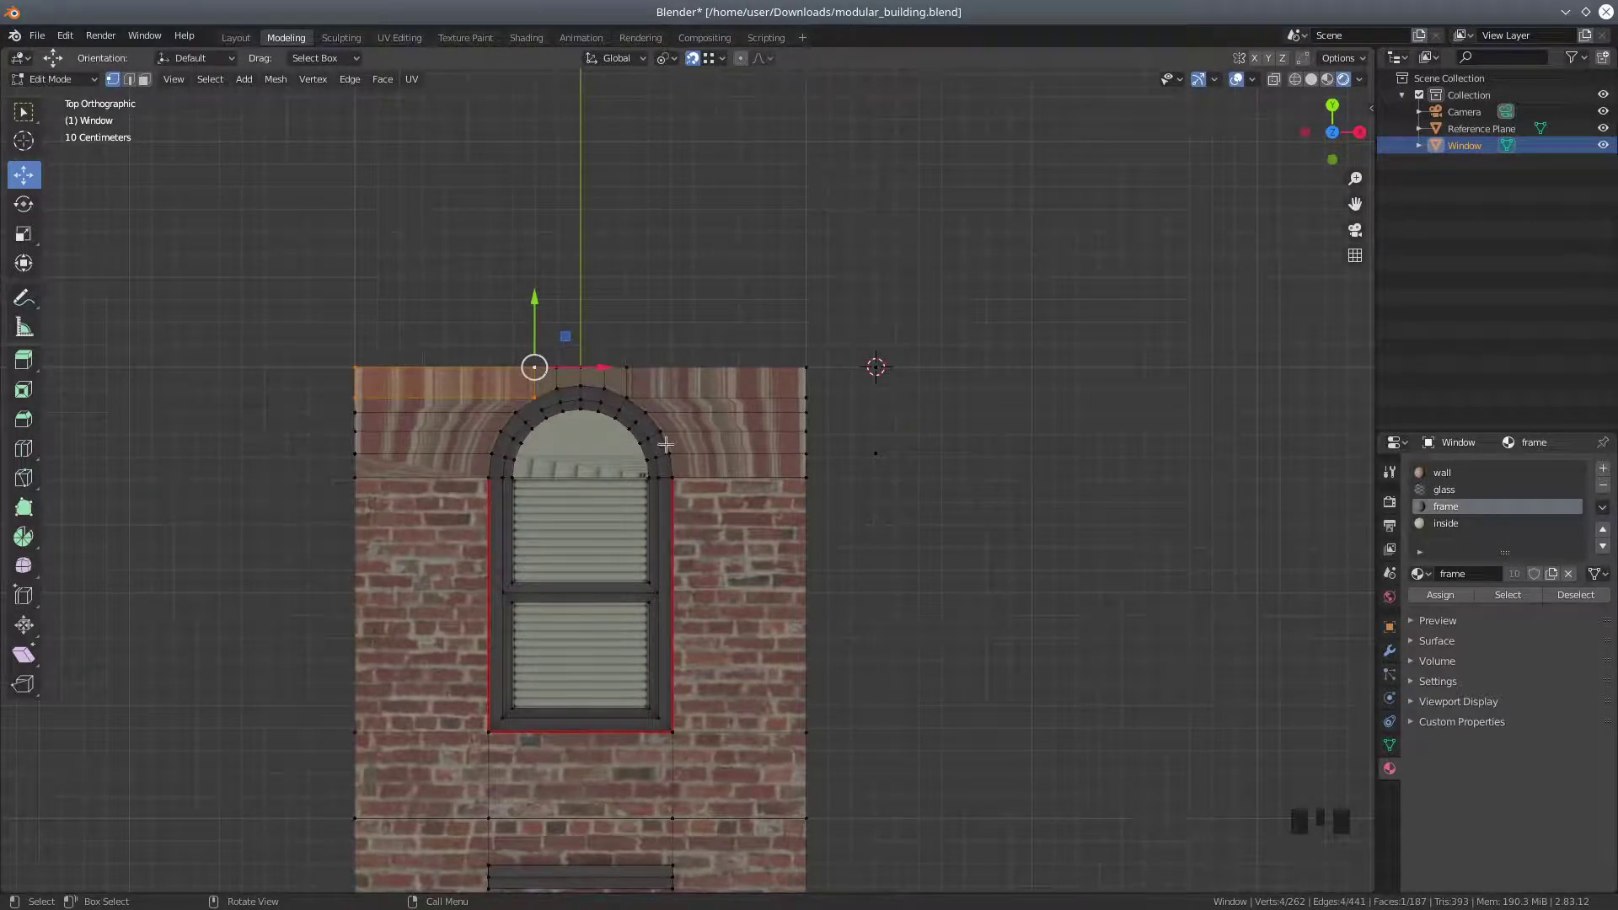
{"action": "left_click", "coordinate": [145, 78]}
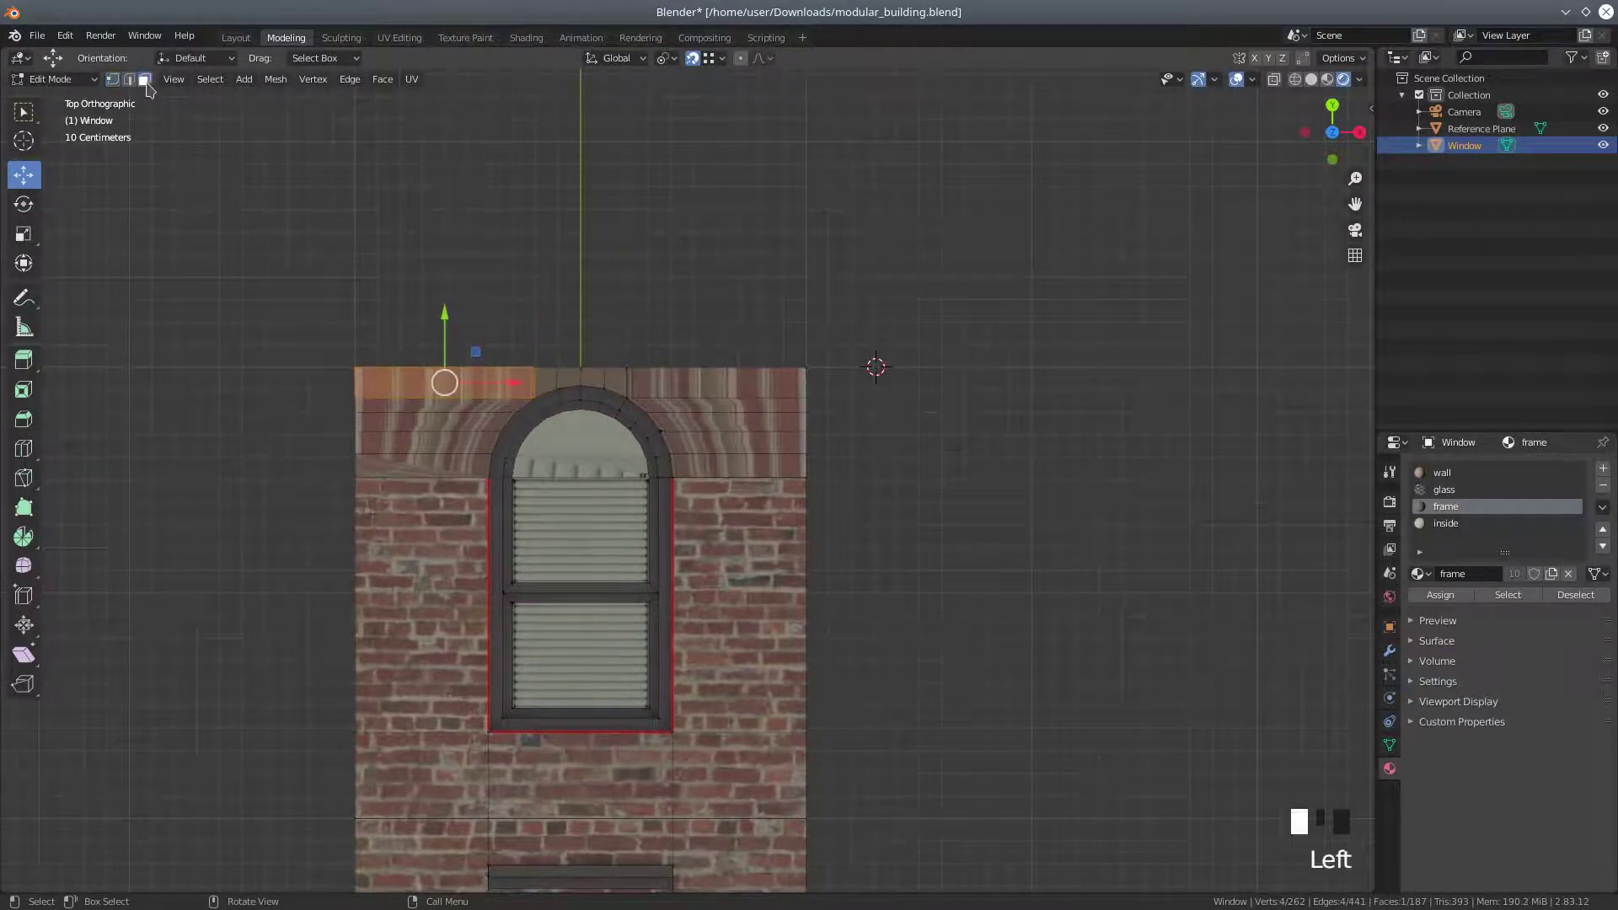
{"action": "left_click", "coordinate": [424, 408], "text": "shift"}
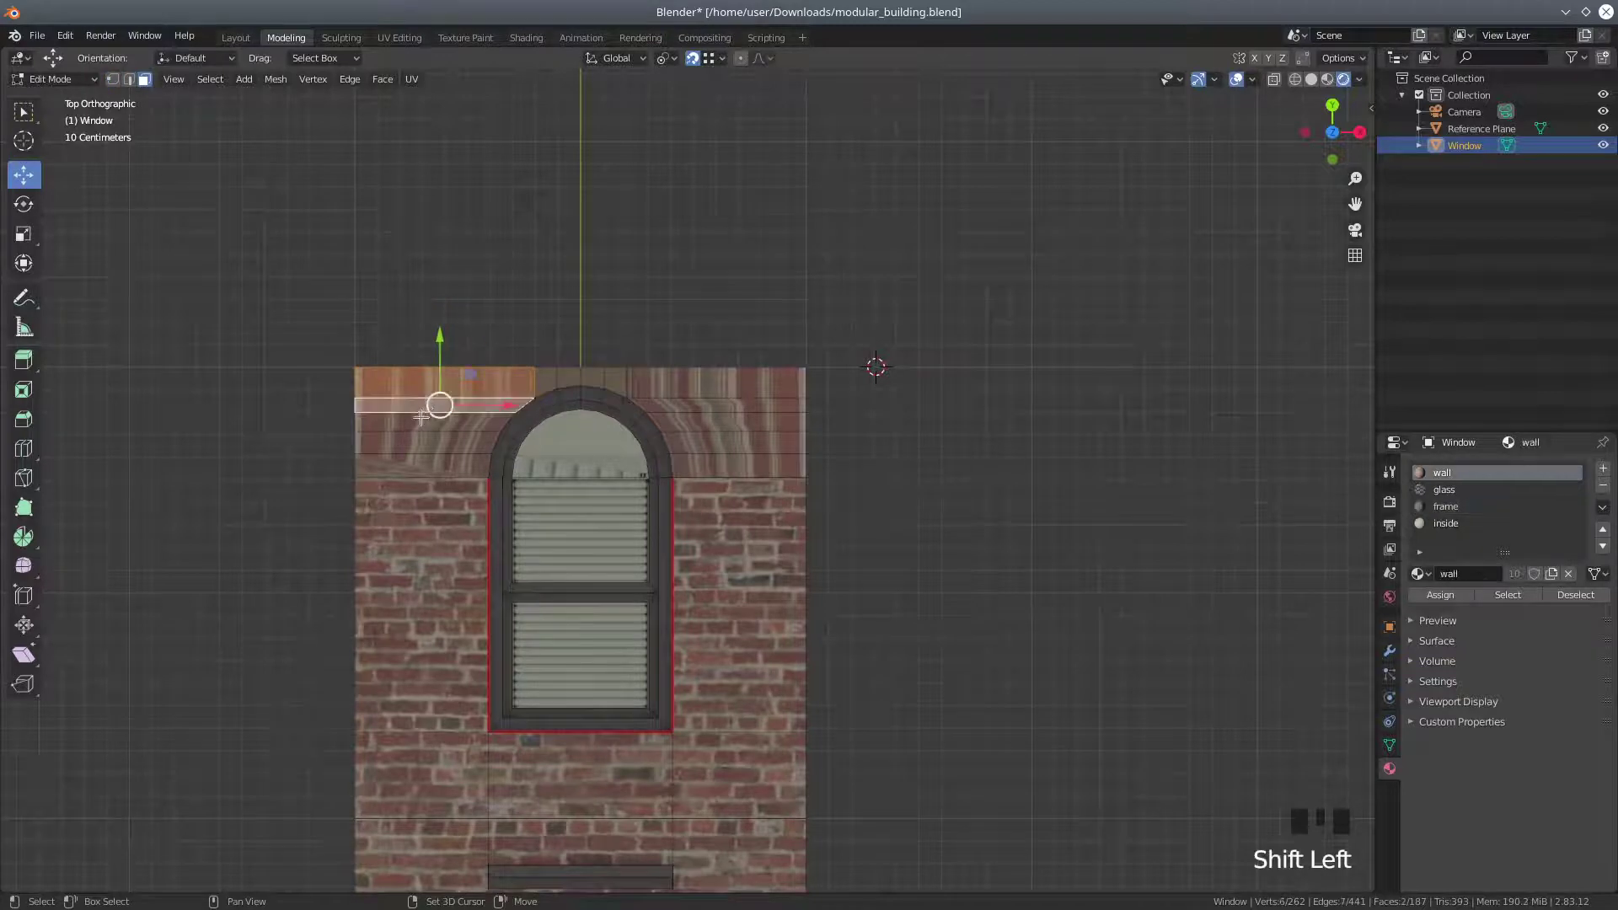
{"action": "left_click", "coordinate": [421, 425], "text": "shift"}
{"action": "left_click", "coordinate": [414, 444], "text": "shift"}
{"action": "left_click", "coordinate": [409, 465], "text": "shift"}
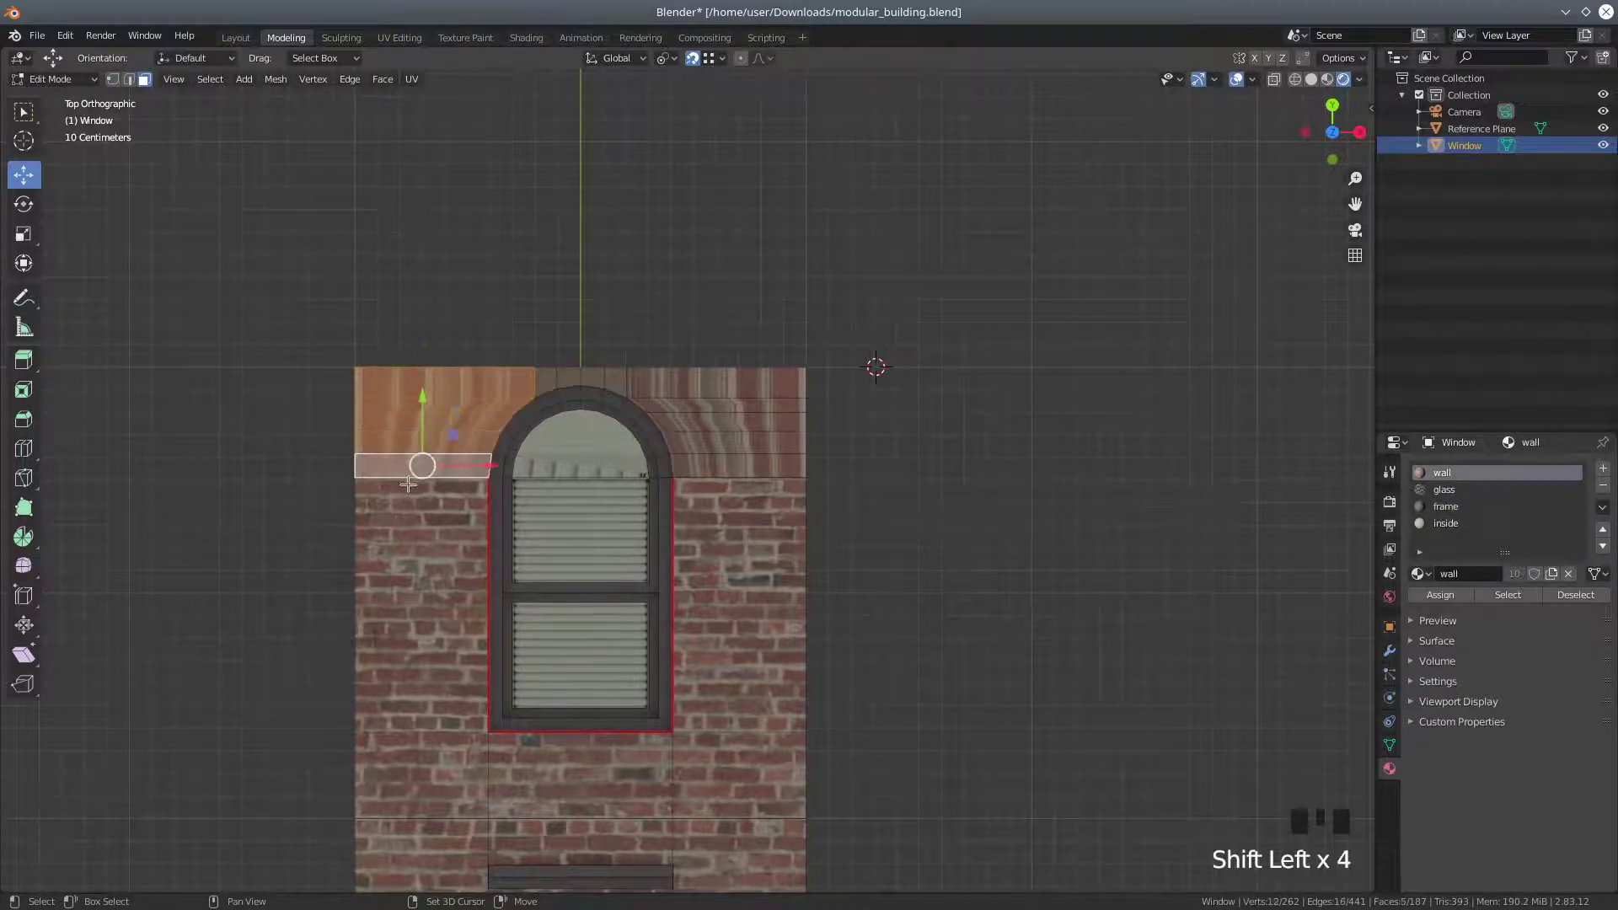
{"action": "left_click", "coordinate": [721, 462], "text": "shift"}
{"action": "left_click", "coordinate": [719, 440], "text": "shift"}
{"action": "left_click", "coordinate": [713, 422], "text": "shift"}
{"action": "left_click", "coordinate": [702, 403], "text": "shift"}
{"action": "left_click", "coordinate": [693, 384], "text": "shift"}
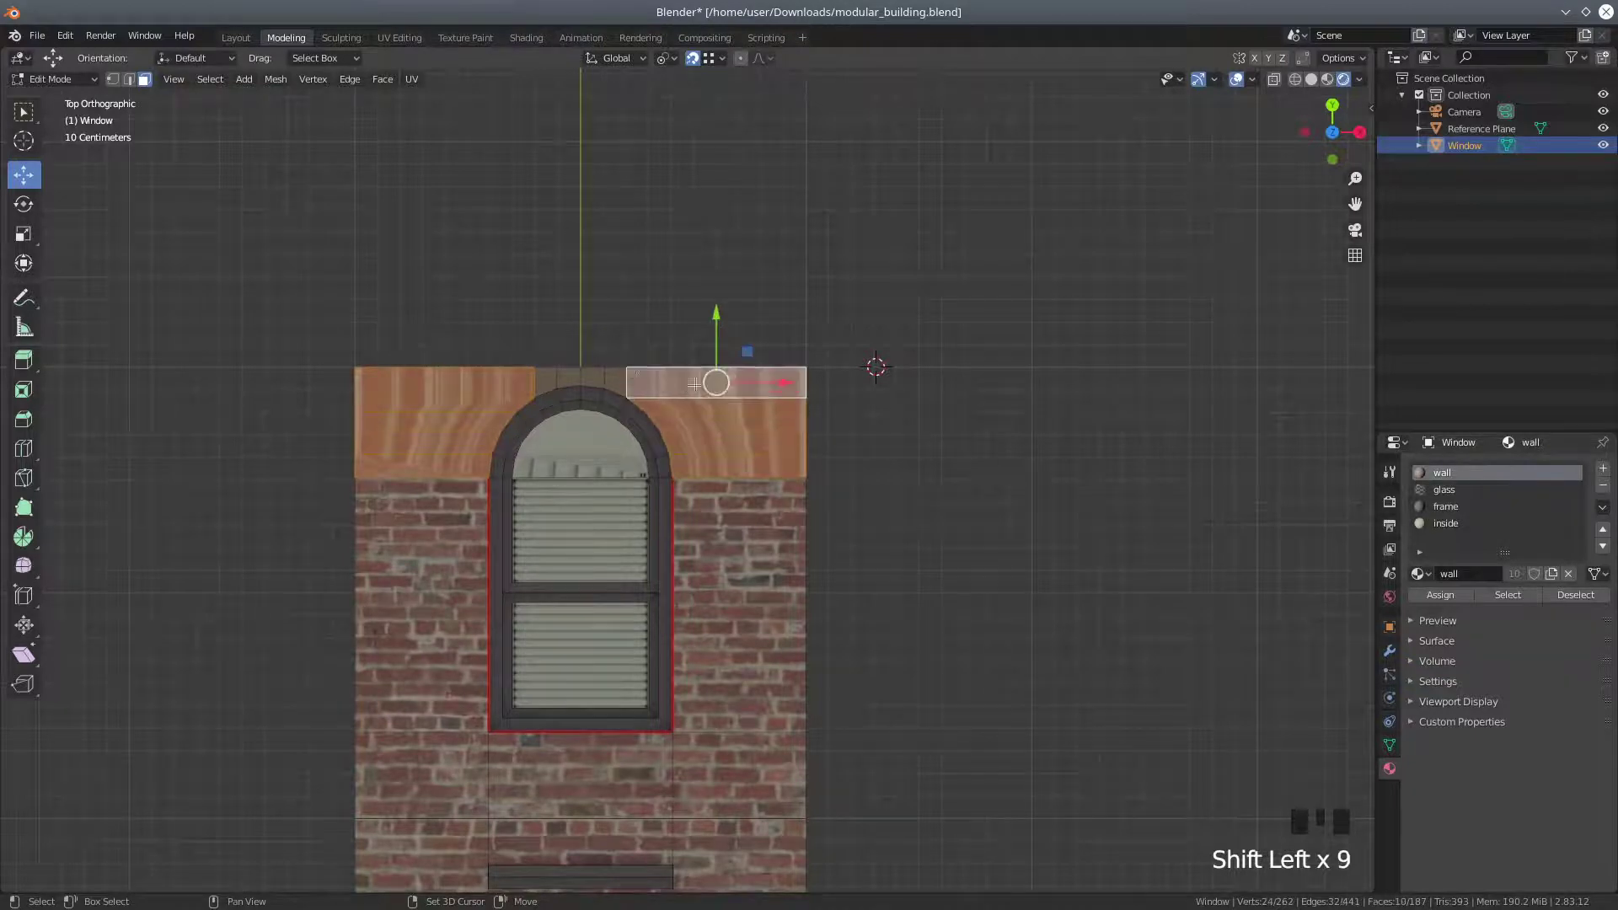
{"action": "left_click", "coordinate": [619, 377], "text": "shift"}
{"action": "left_click", "coordinate": [580, 378], "text": "shift"}
{"action": "left_click", "coordinate": [561, 378], "text": "shift"}
{"action": "left_click", "coordinate": [542, 380], "text": "shift"}
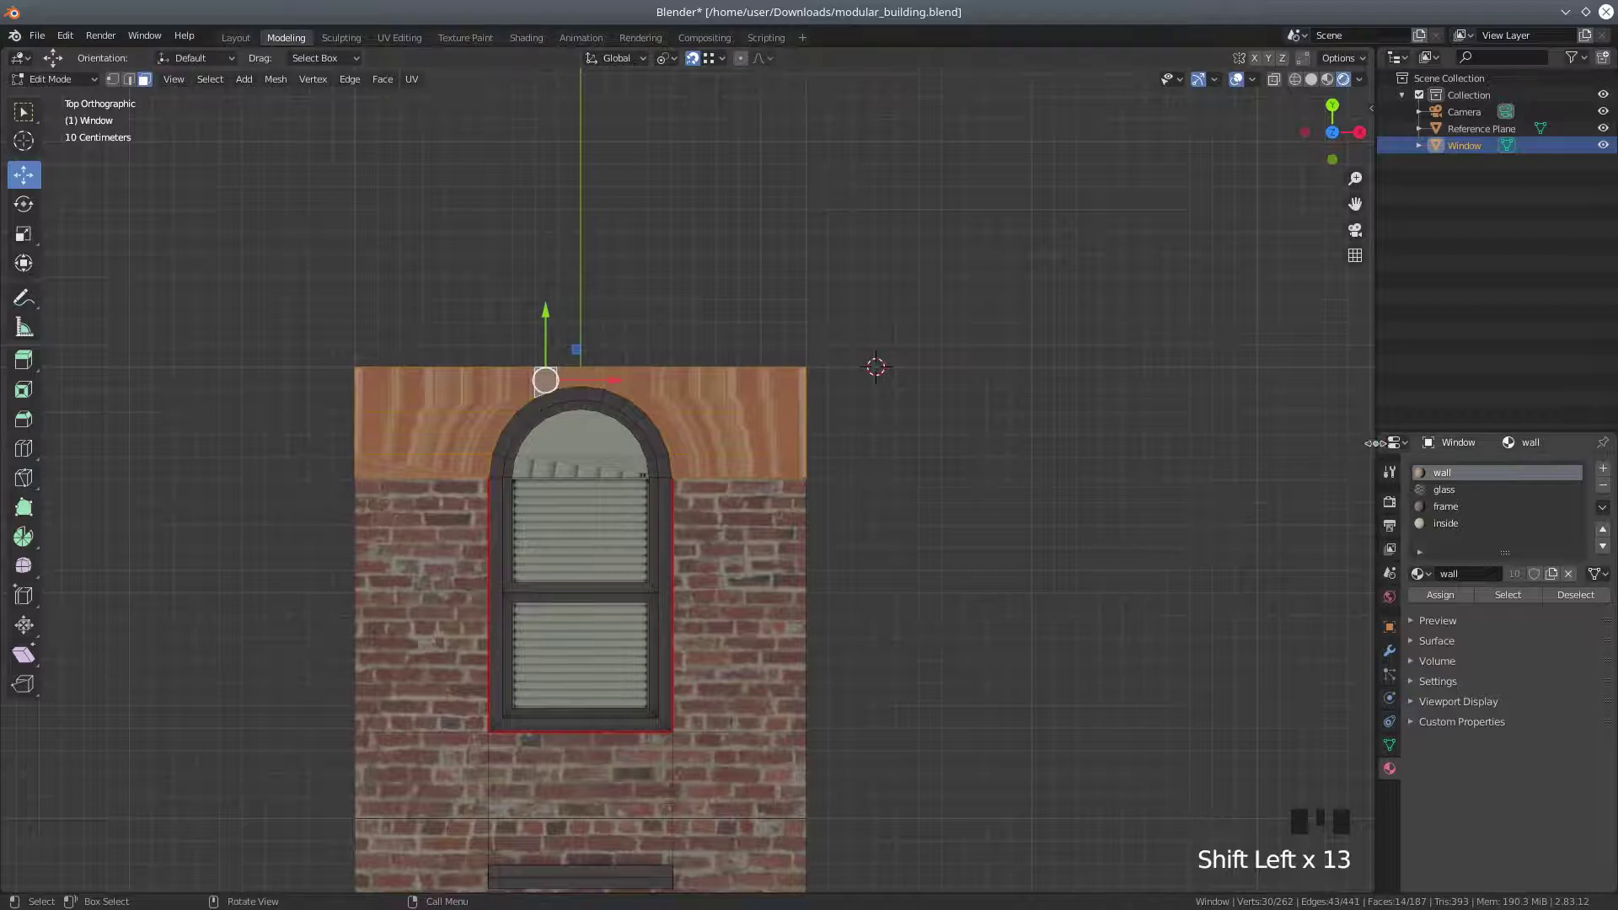
{"action": "left_click", "coordinate": [1372, 446]}
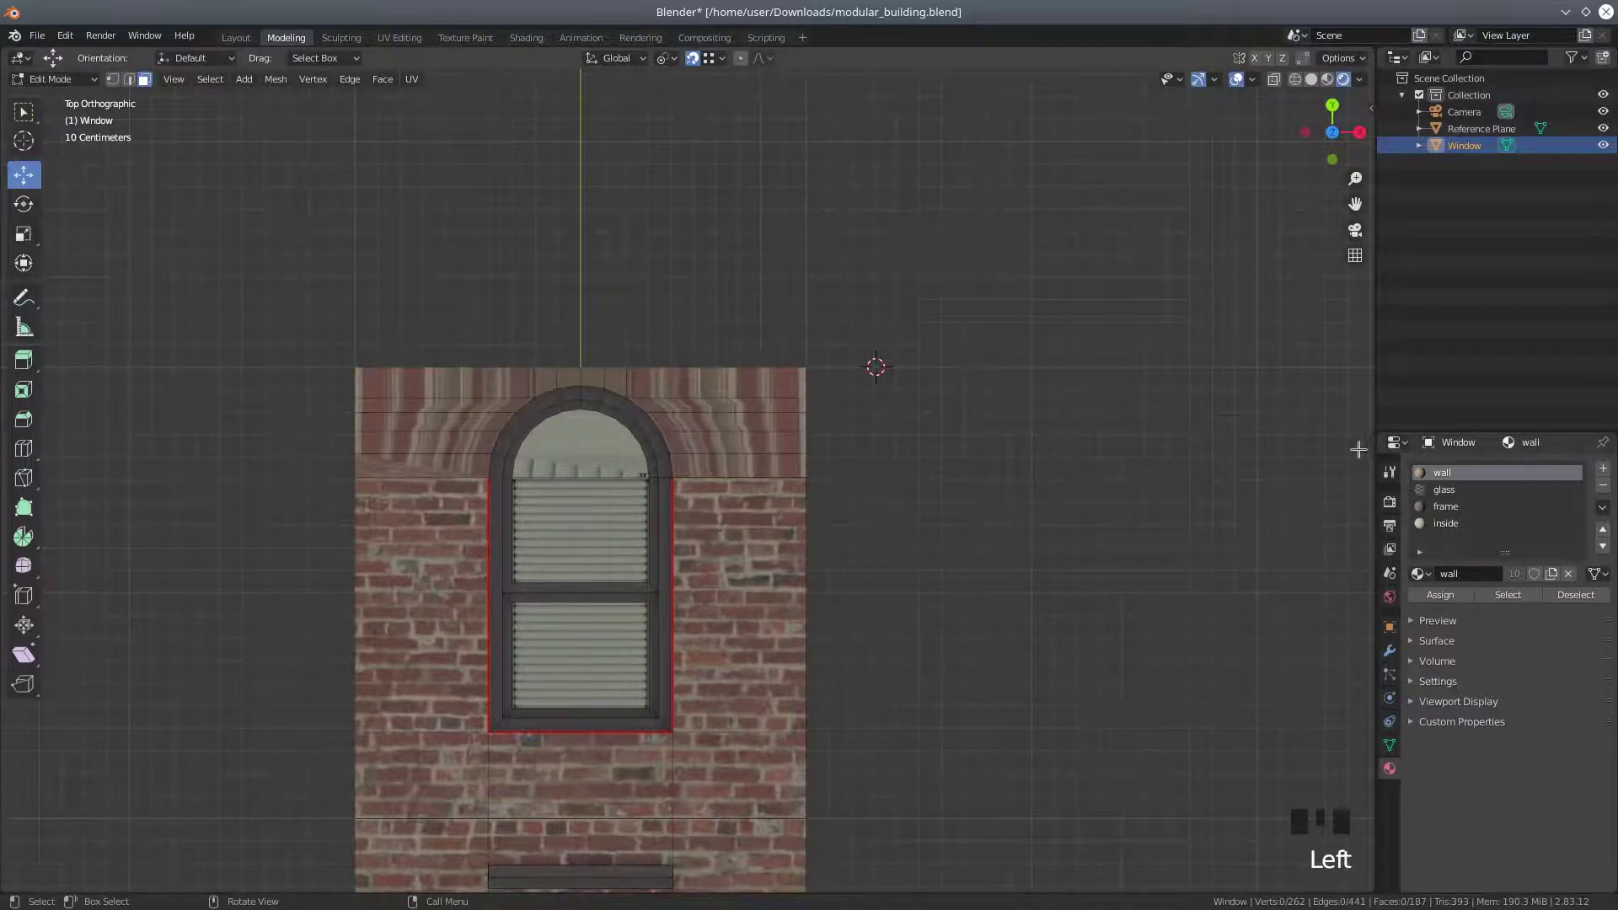
{"action": "left_click", "coordinate": [406, 395]}
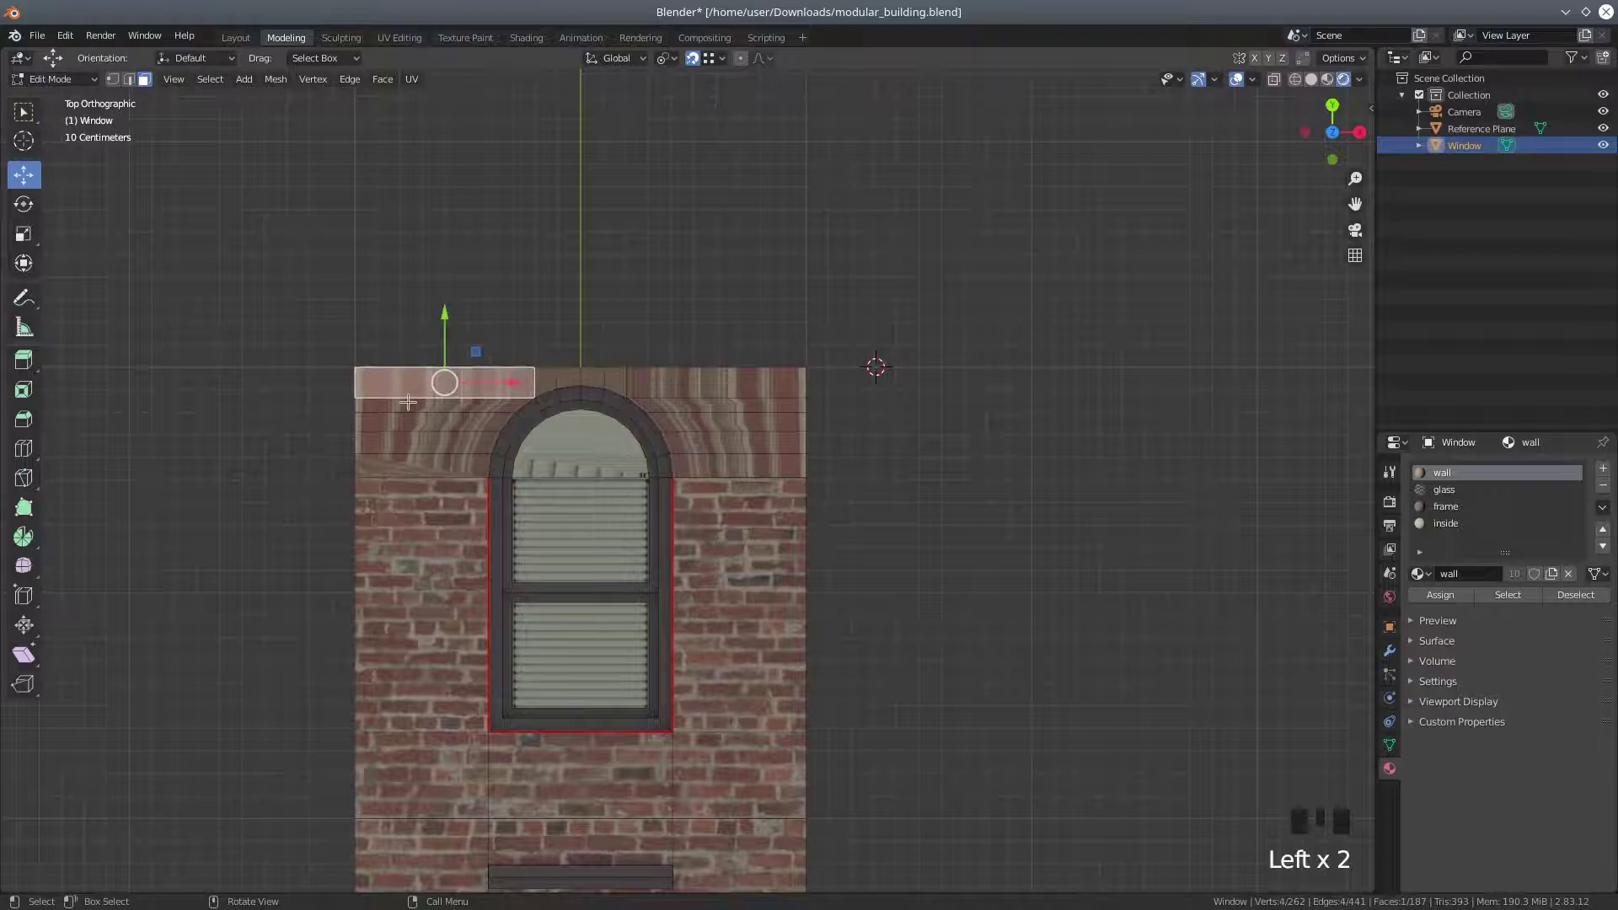
{"action": "key", "text": "ctrl+z"}
{"action": "key", "text": "ctrl+z"}
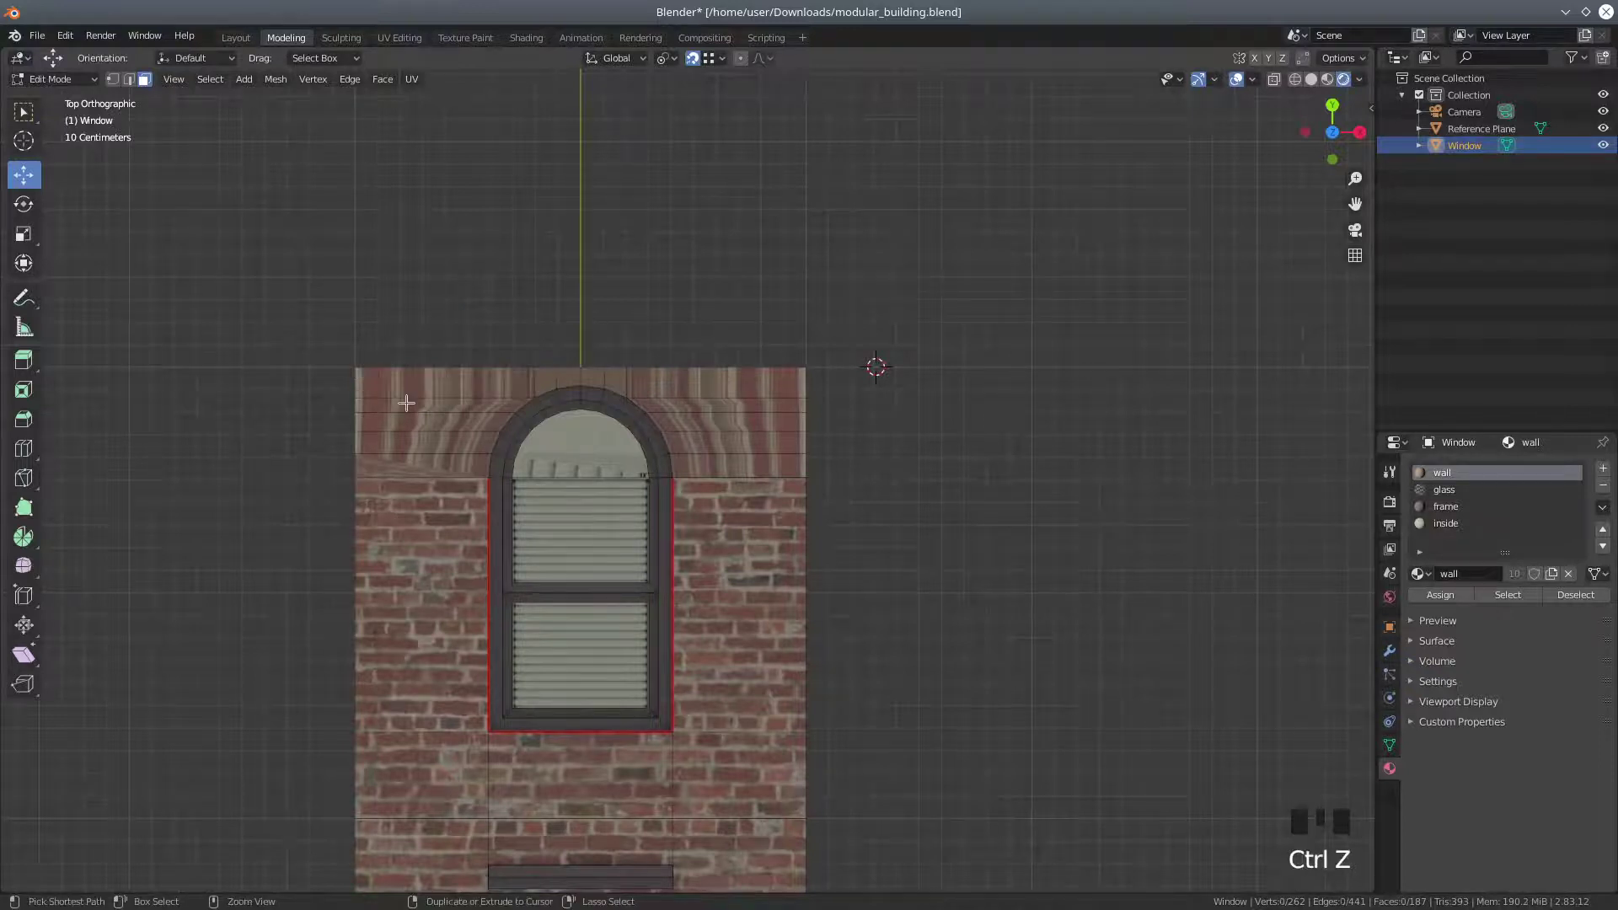
Undo the accidental deselection, widen the side editors and switch the material properties area to the UV Editor
{"action": "left_click", "coordinate": [1374, 462]}
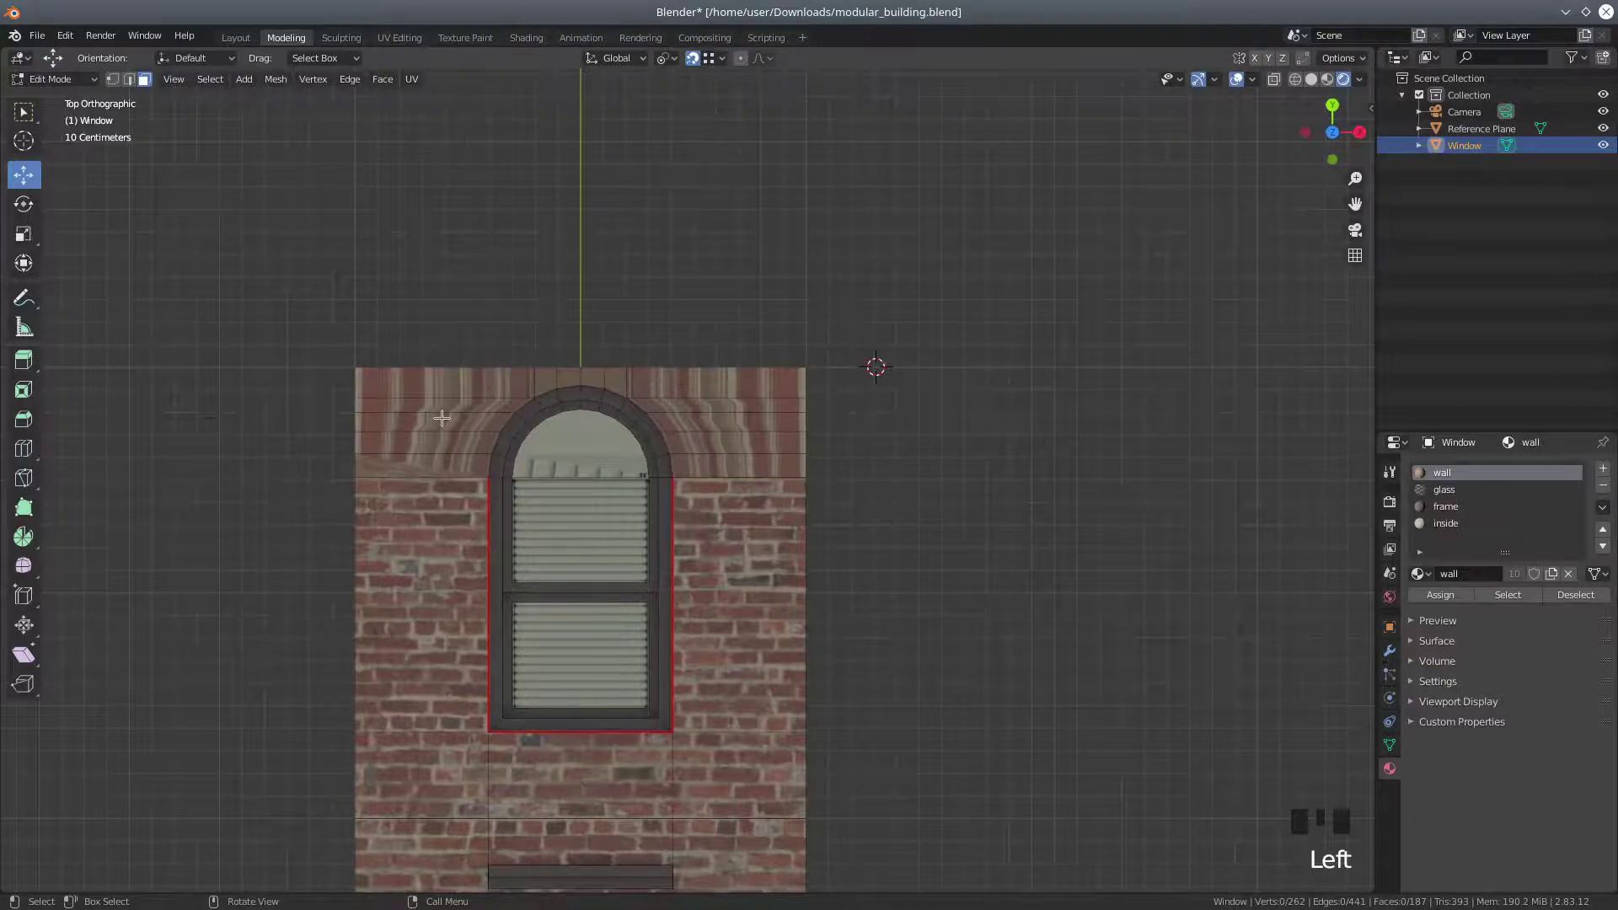
{"action": "key", "text": "ctrl+z"}
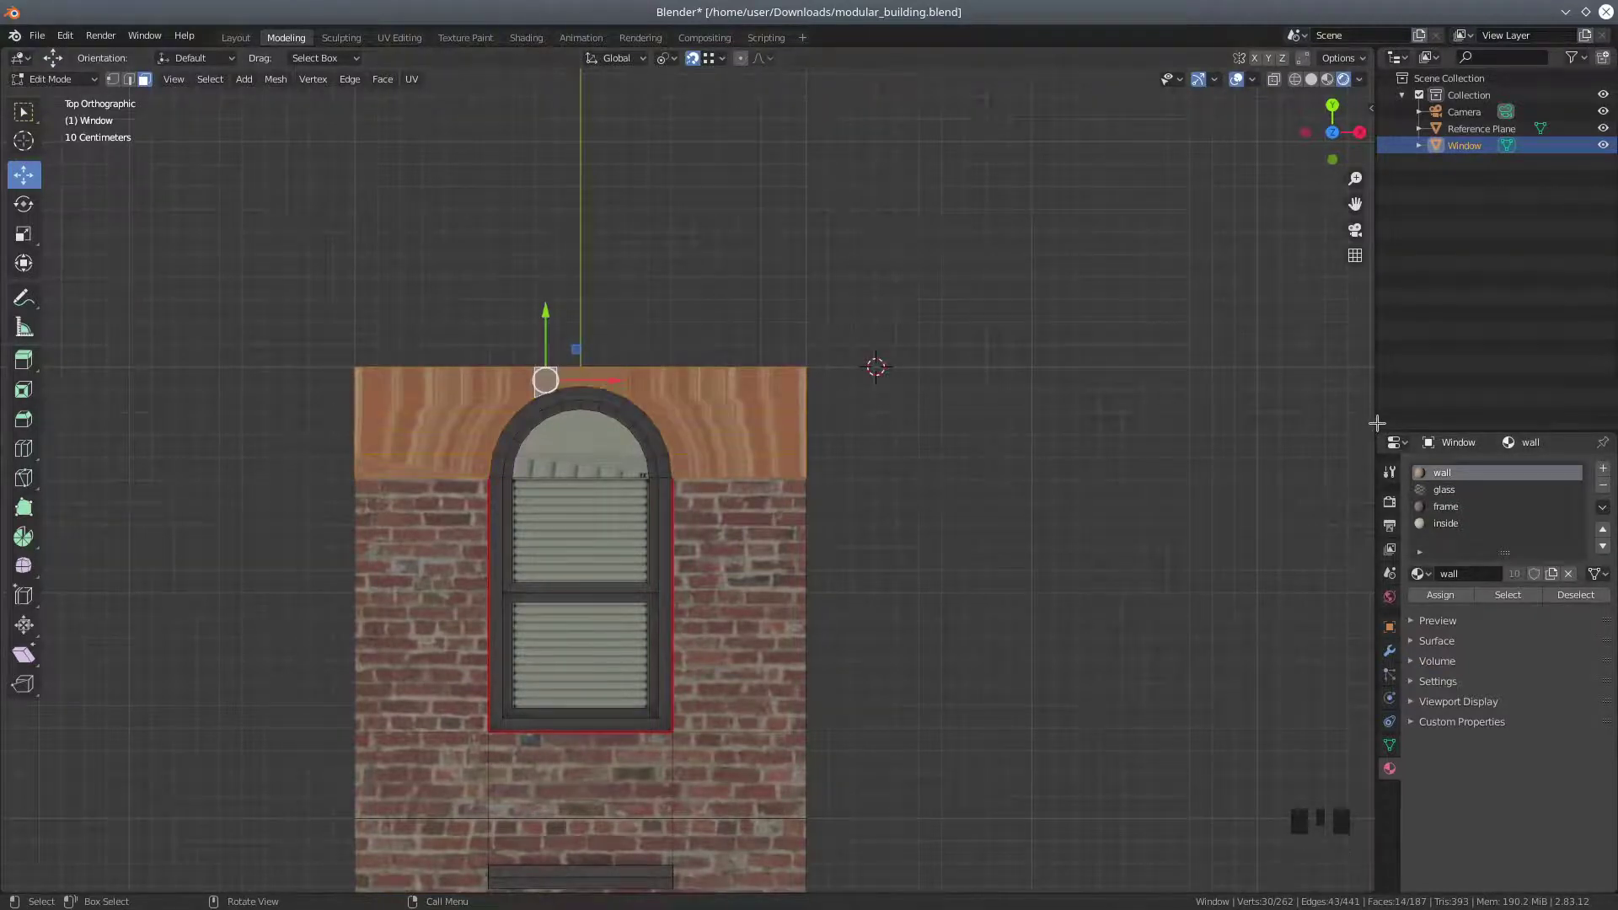
{"action": "left_click_drag", "start_coordinate": [1375, 423], "coordinate": [1154, 441]}
{"action": "left_click", "coordinate": [1173, 442]}
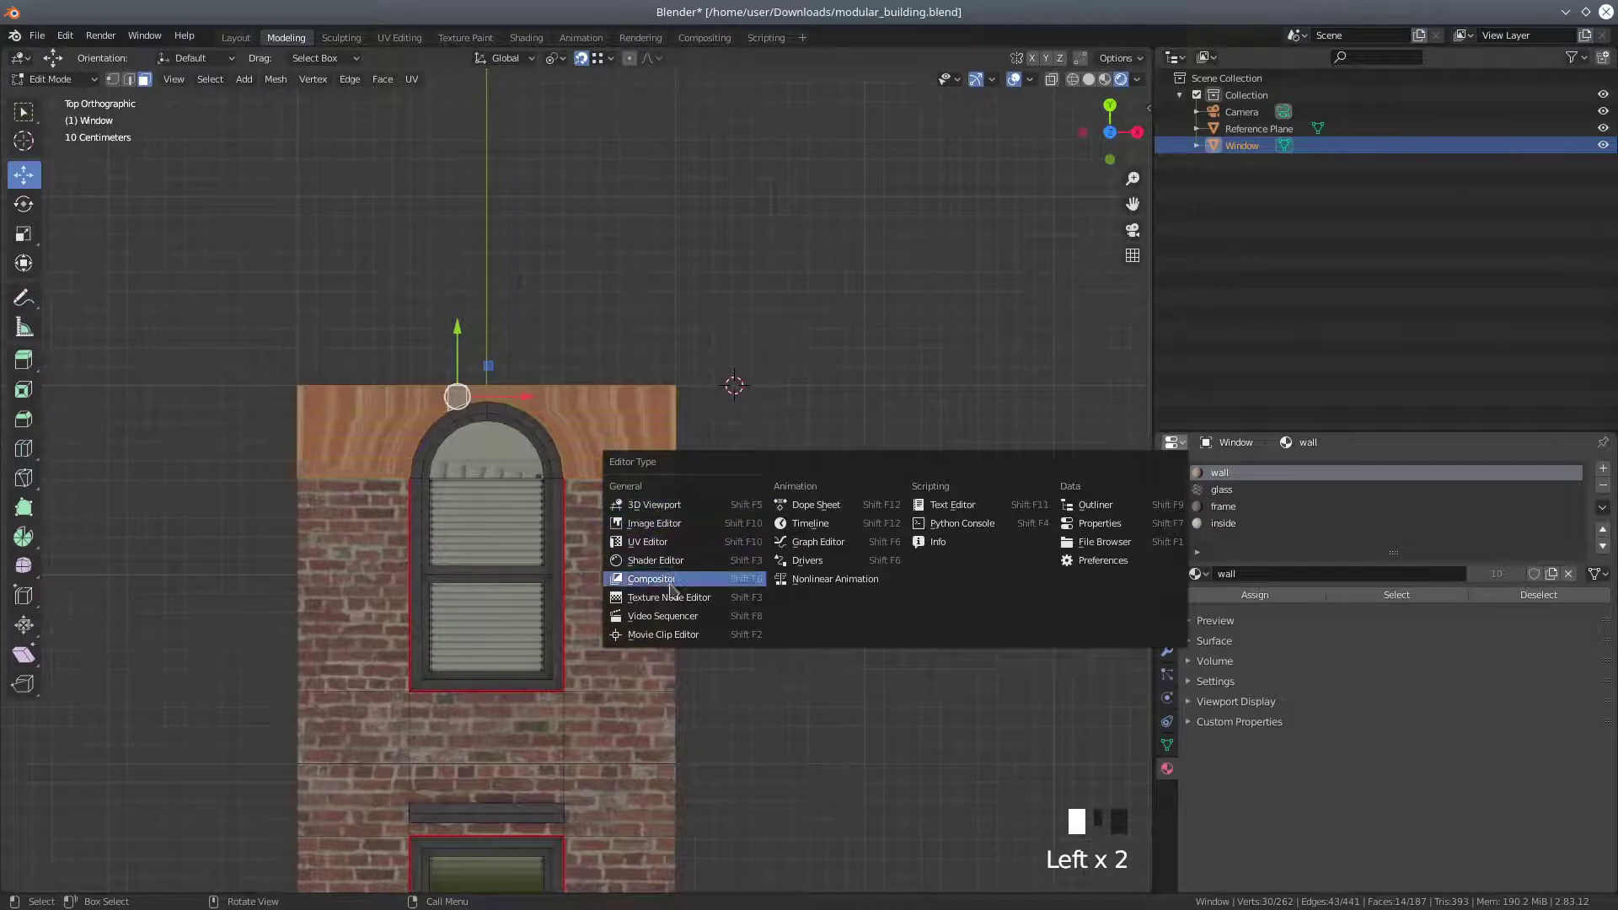
{"action": "left_click", "coordinate": [666, 542]}
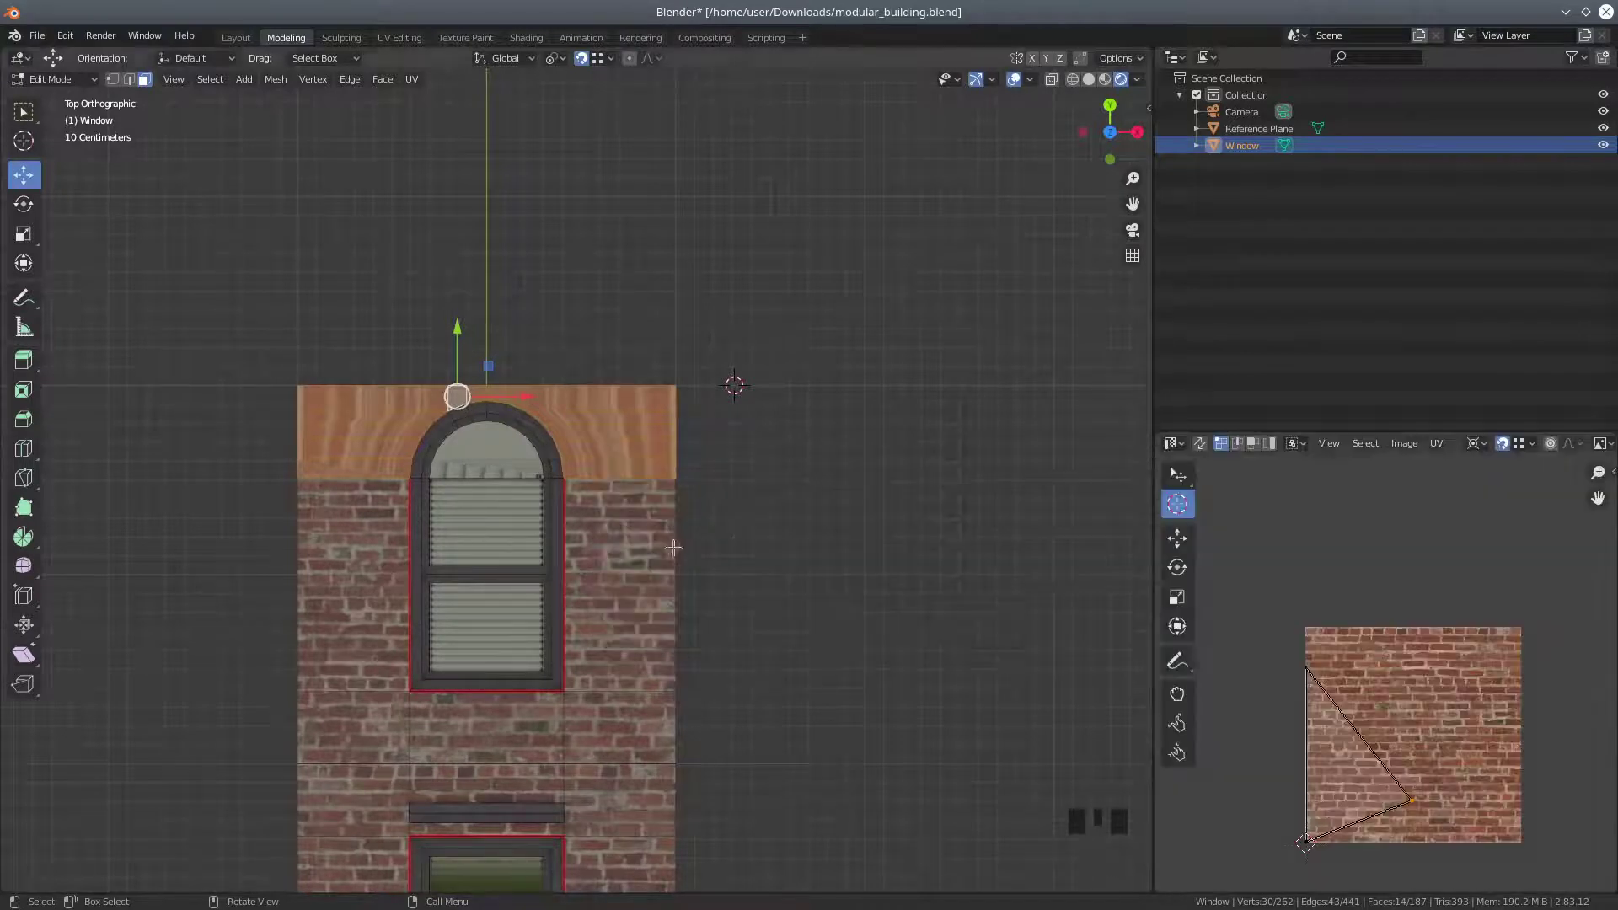
Add the wall faces beside and below the arched window to the selection and unwrap them with Project from View (Bounds)
{"action": "scroll", "coordinate": [1301, 753], "scroll_direction": "up", "scroll_amount": 2}
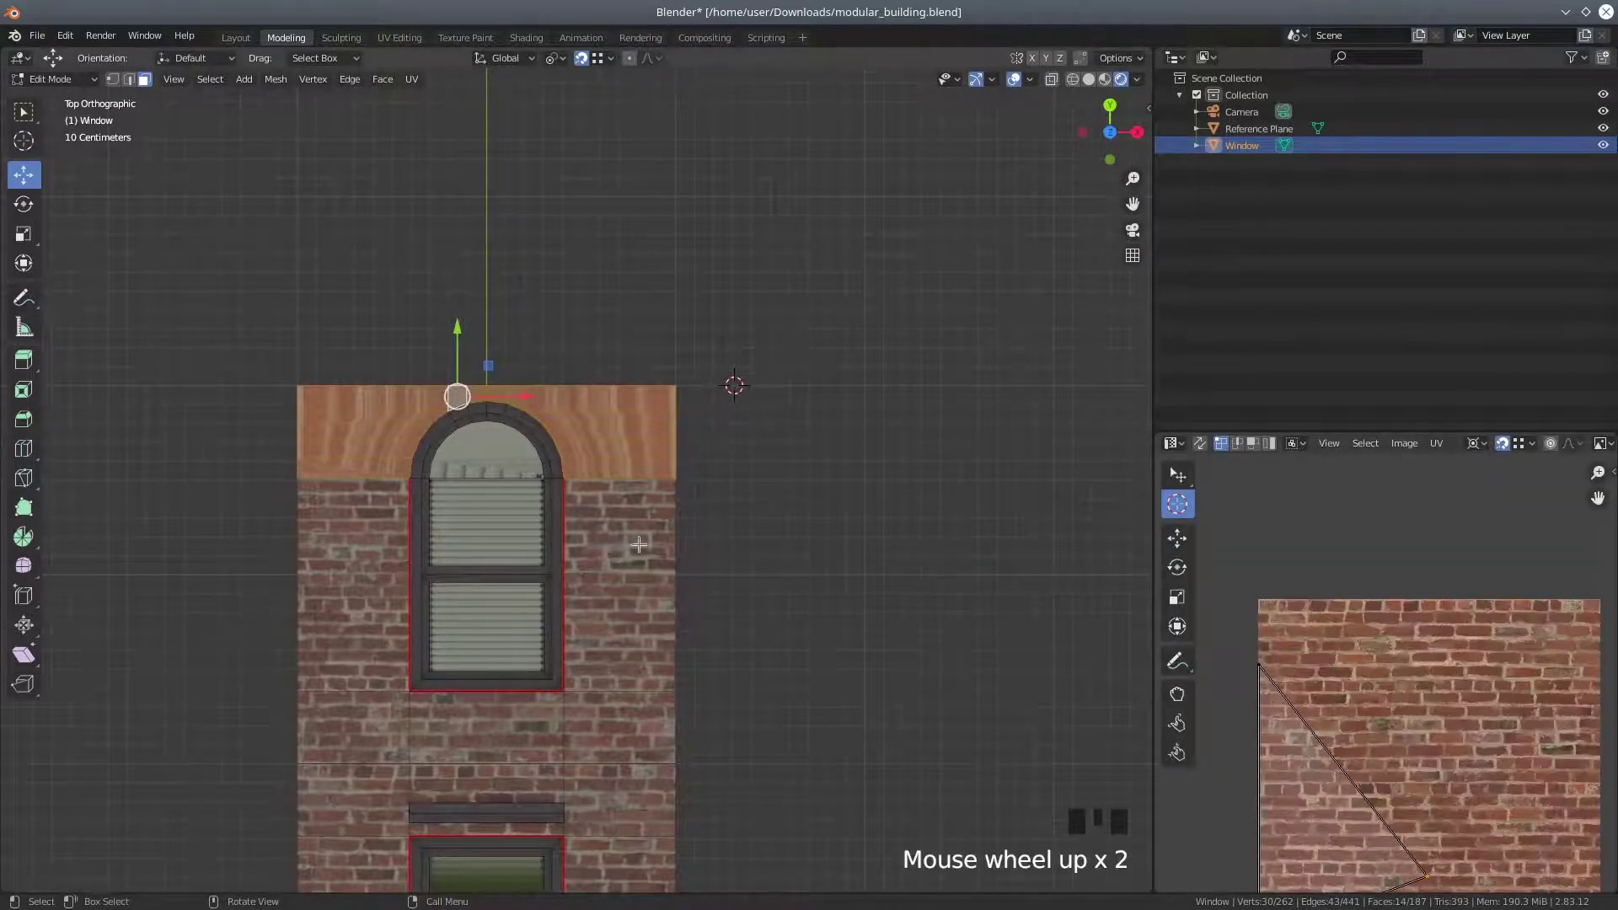
{"action": "left_click", "coordinate": [347, 547], "text": "shift"}
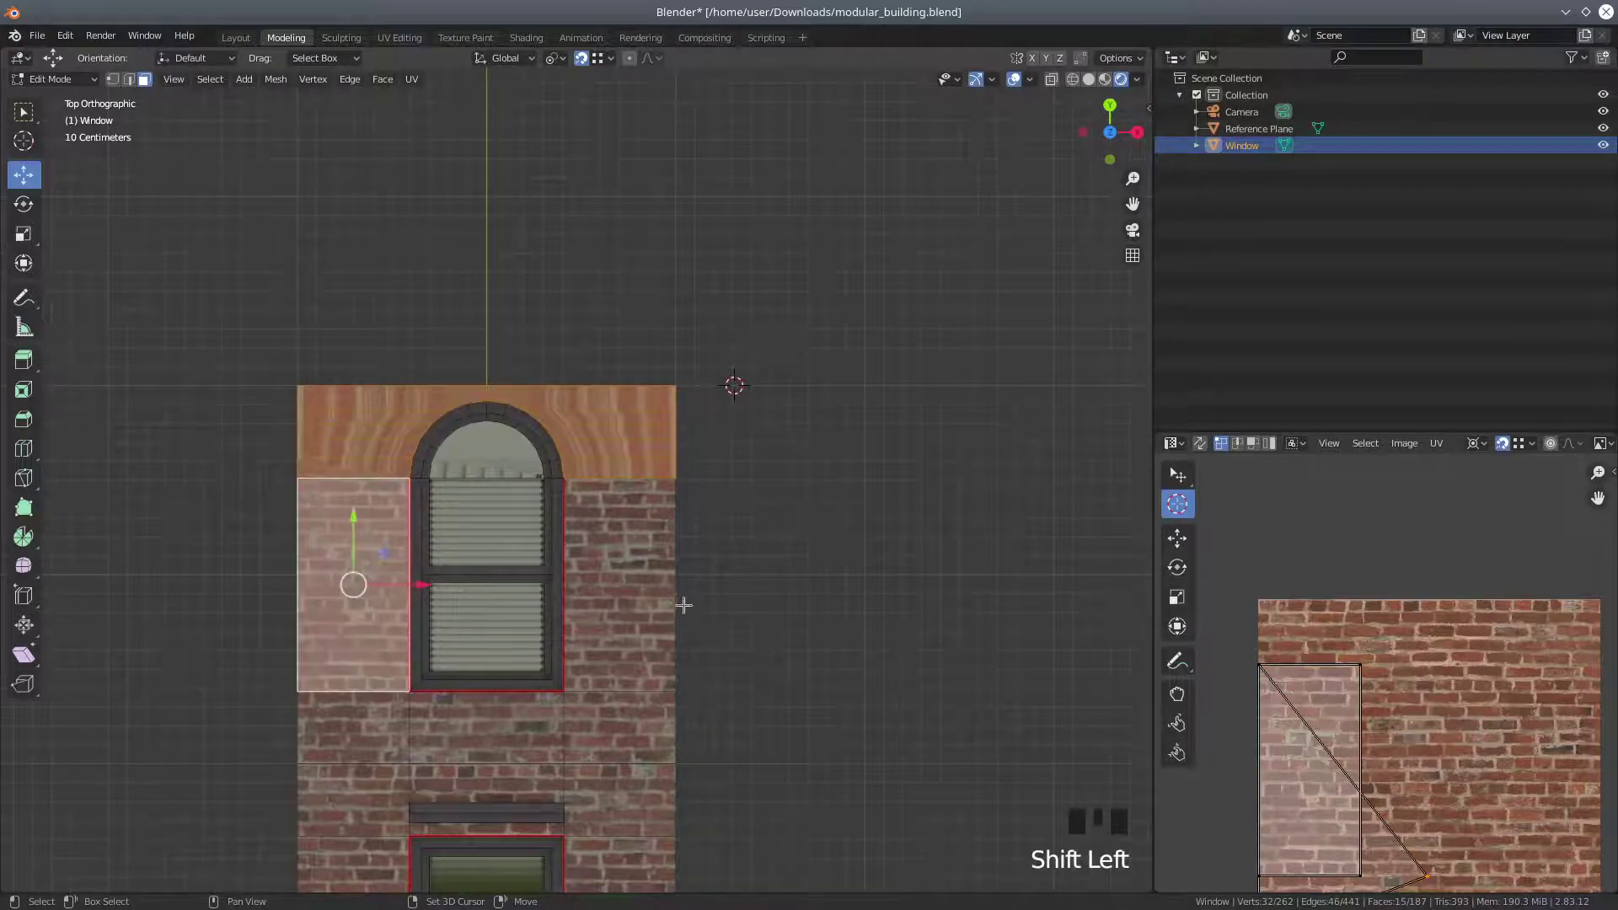
{"action": "left_click", "coordinate": [635, 589], "text": "shift"}
{"action": "left_click", "coordinate": [621, 725], "text": "shift"}
{"action": "left_click", "coordinate": [509, 714], "text": "shift"}
{"action": "left_click", "coordinate": [350, 723], "text": "shift"}
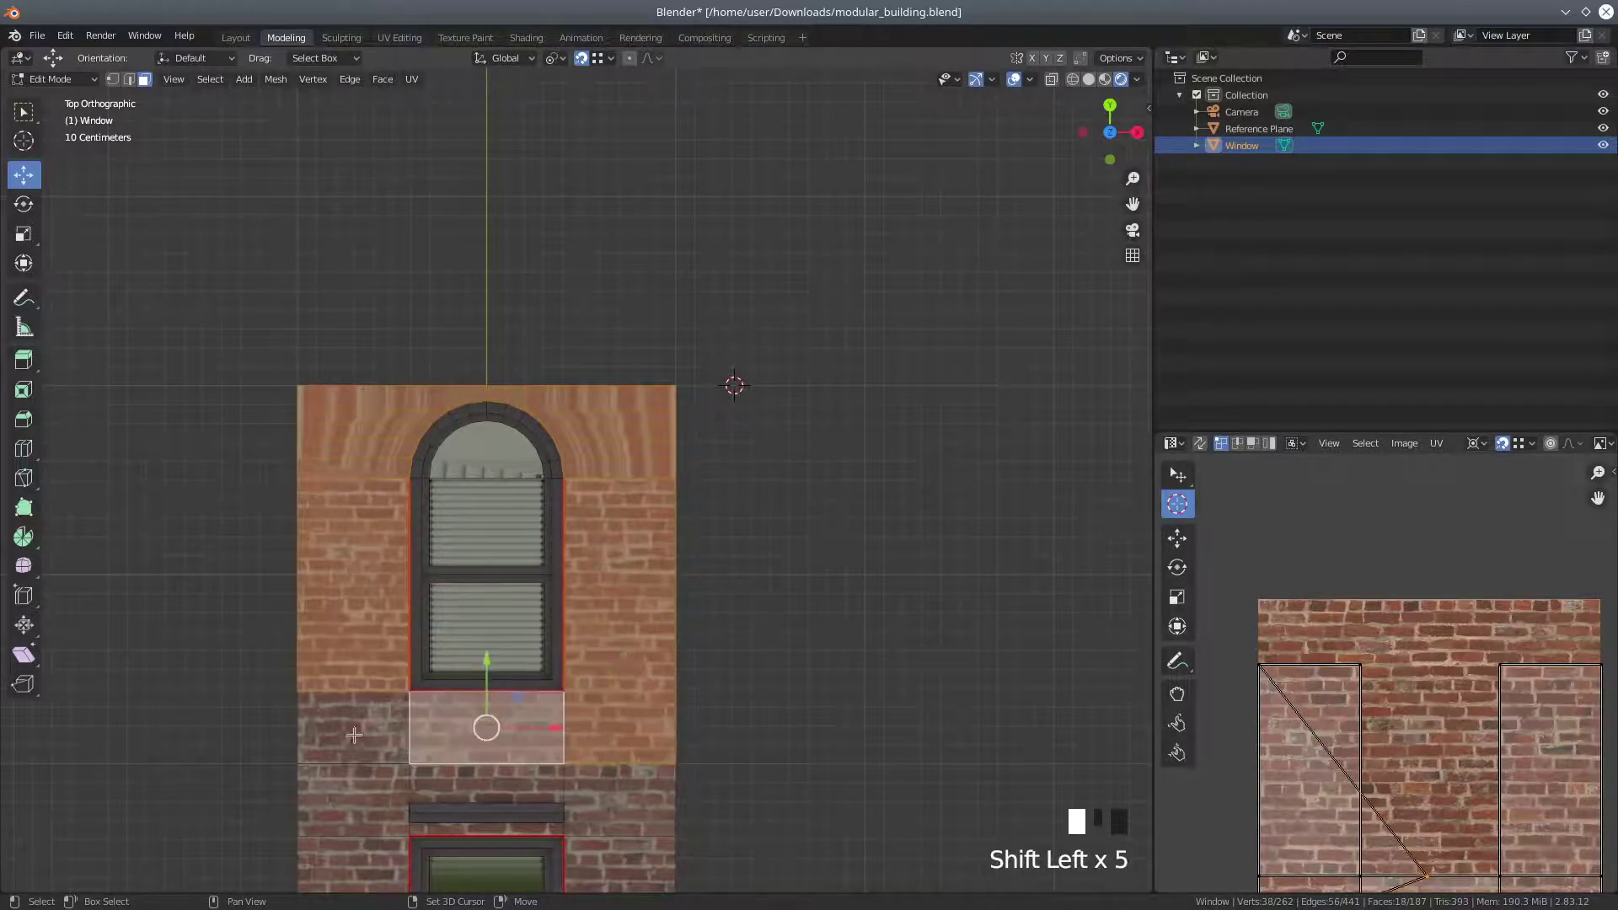
{"action": "scroll", "coordinate": [1439, 625], "scroll_direction": "down", "scroll_amount": 1}
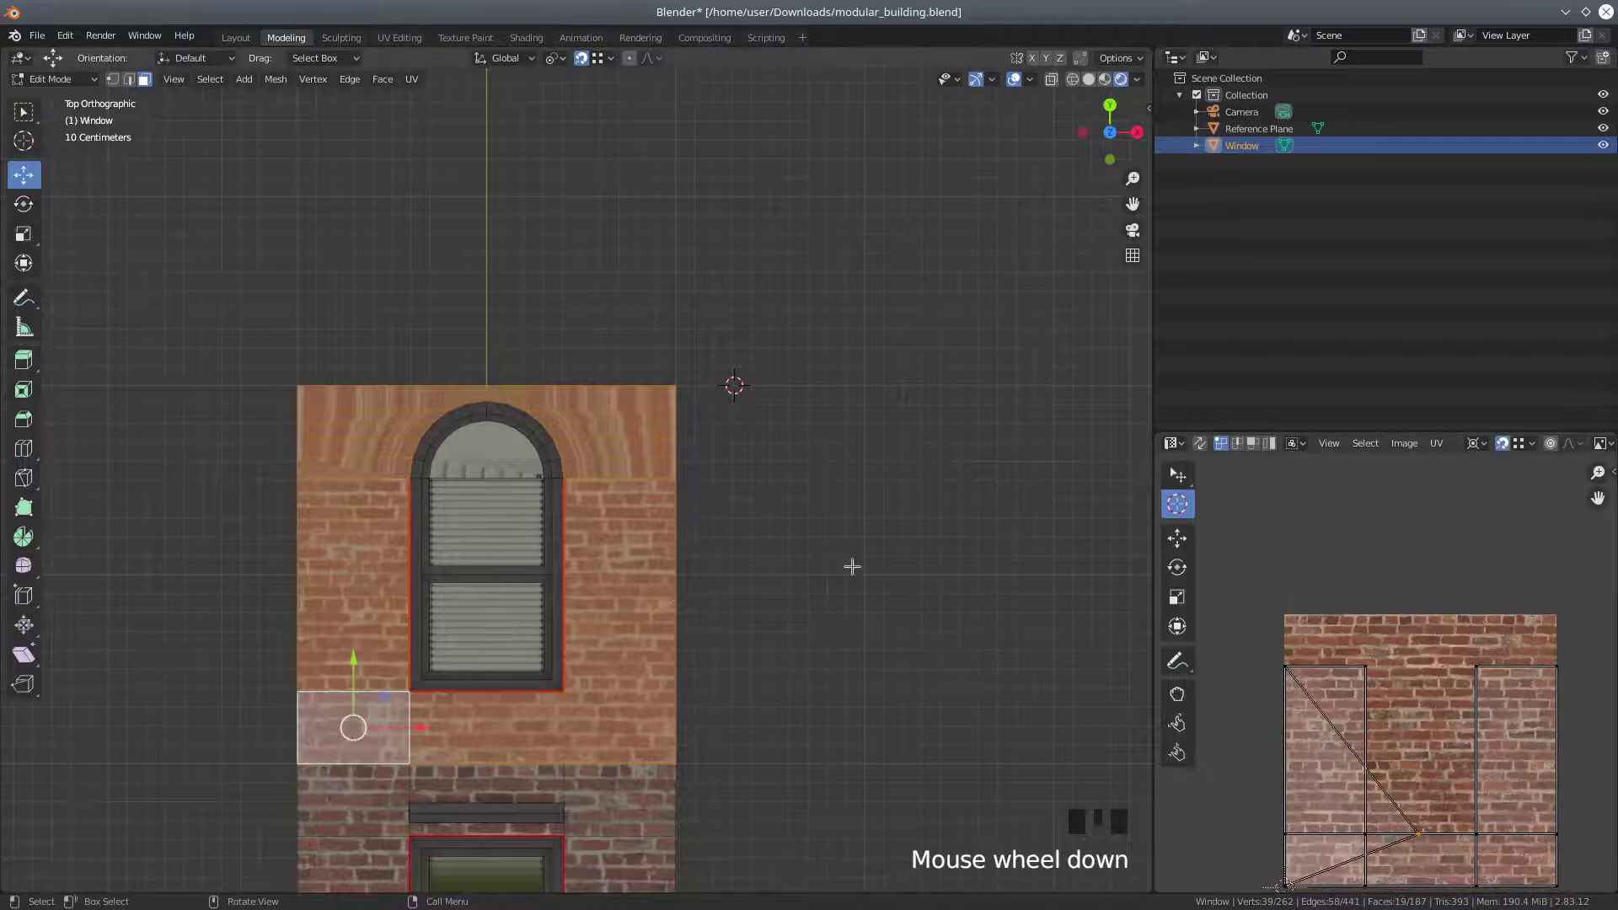
{"action": "key", "text": "u"}
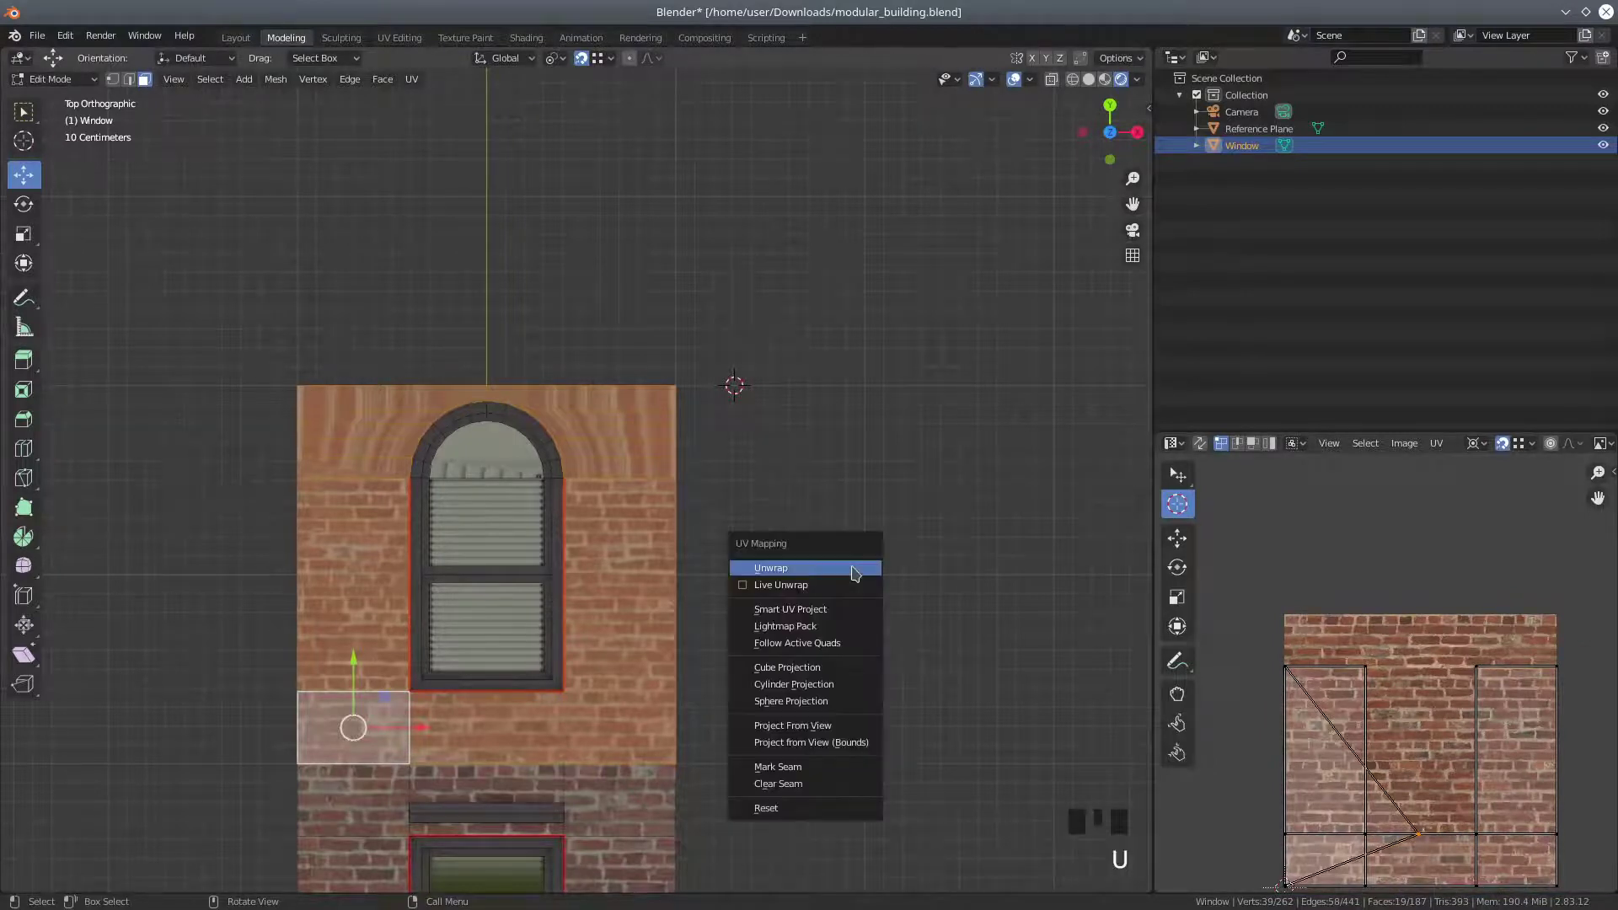
{"action": "left_click", "coordinate": [814, 743]}
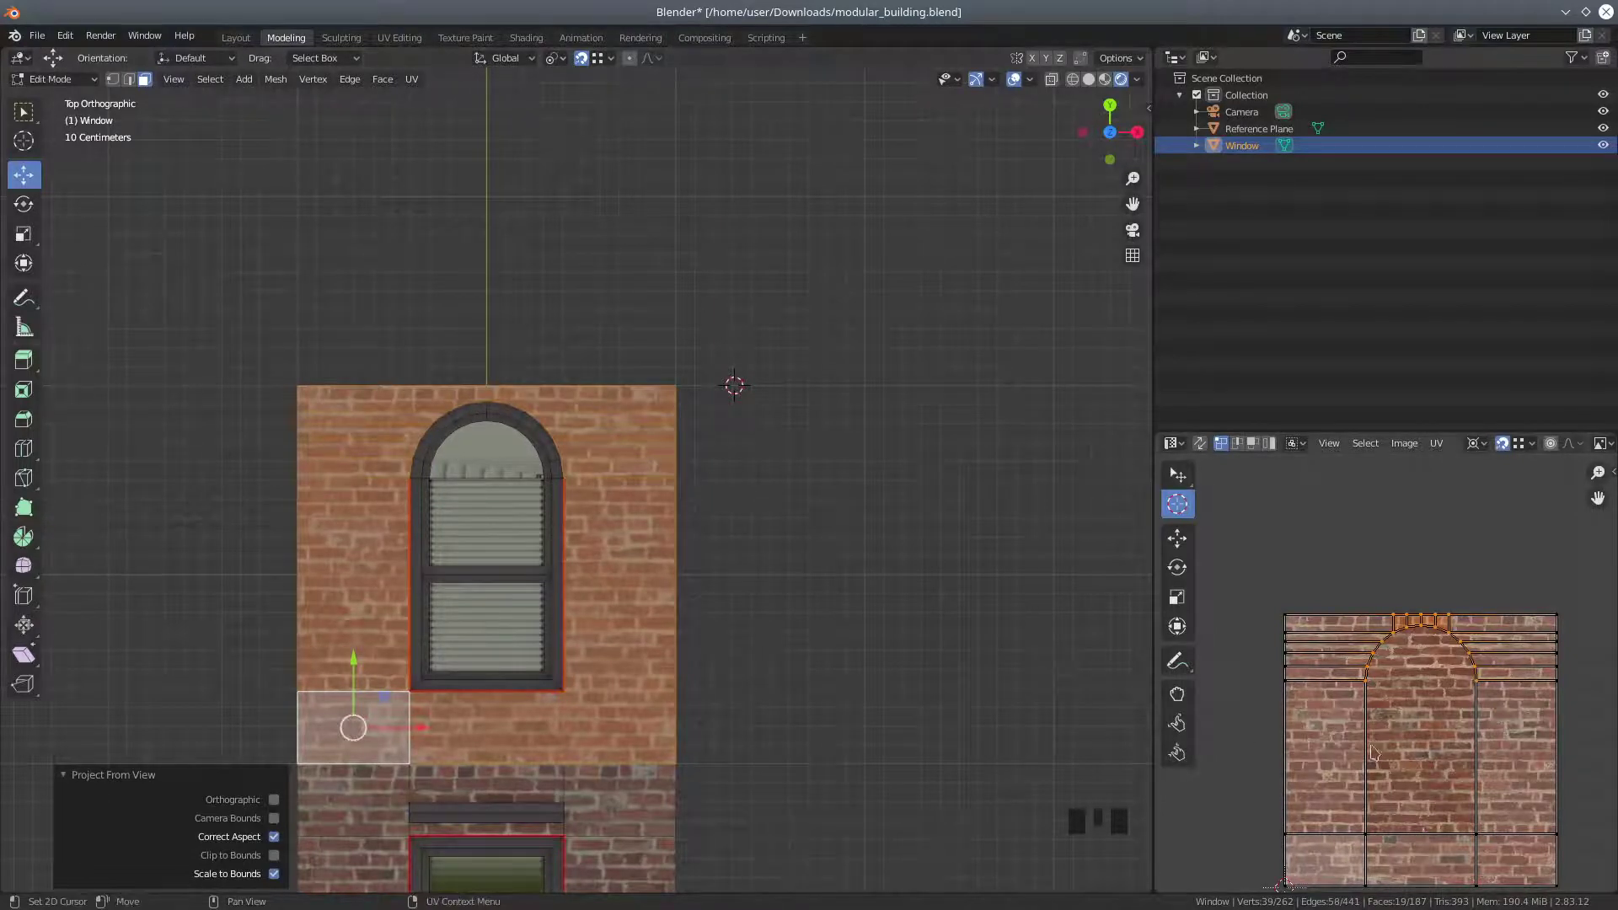
Examine how the projected brick texture fits around the arched window and meets the lower wall section
{"action": "scroll", "coordinate": [828, 647], "scroll_direction": "down", "scroll_amount": 3}
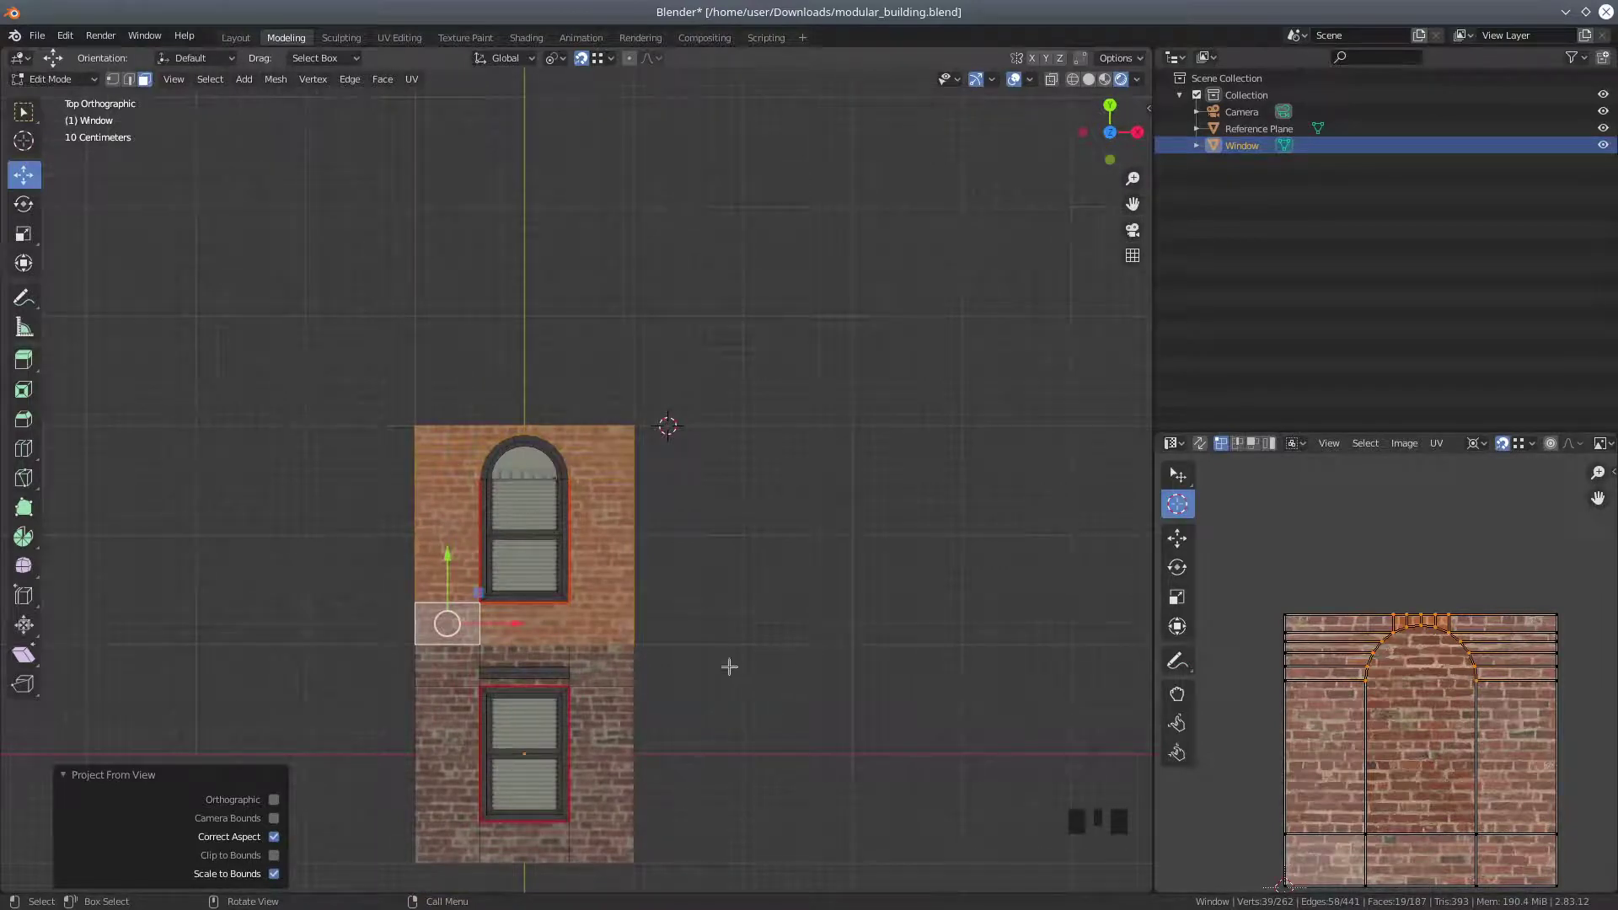
{"action": "middle_click_drag", "start_coordinate": [708, 679], "coordinate": [738, 536], "text": "shift"}
{"action": "scroll", "coordinate": [738, 535], "scroll_direction": "up", "scroll_amount": 2}
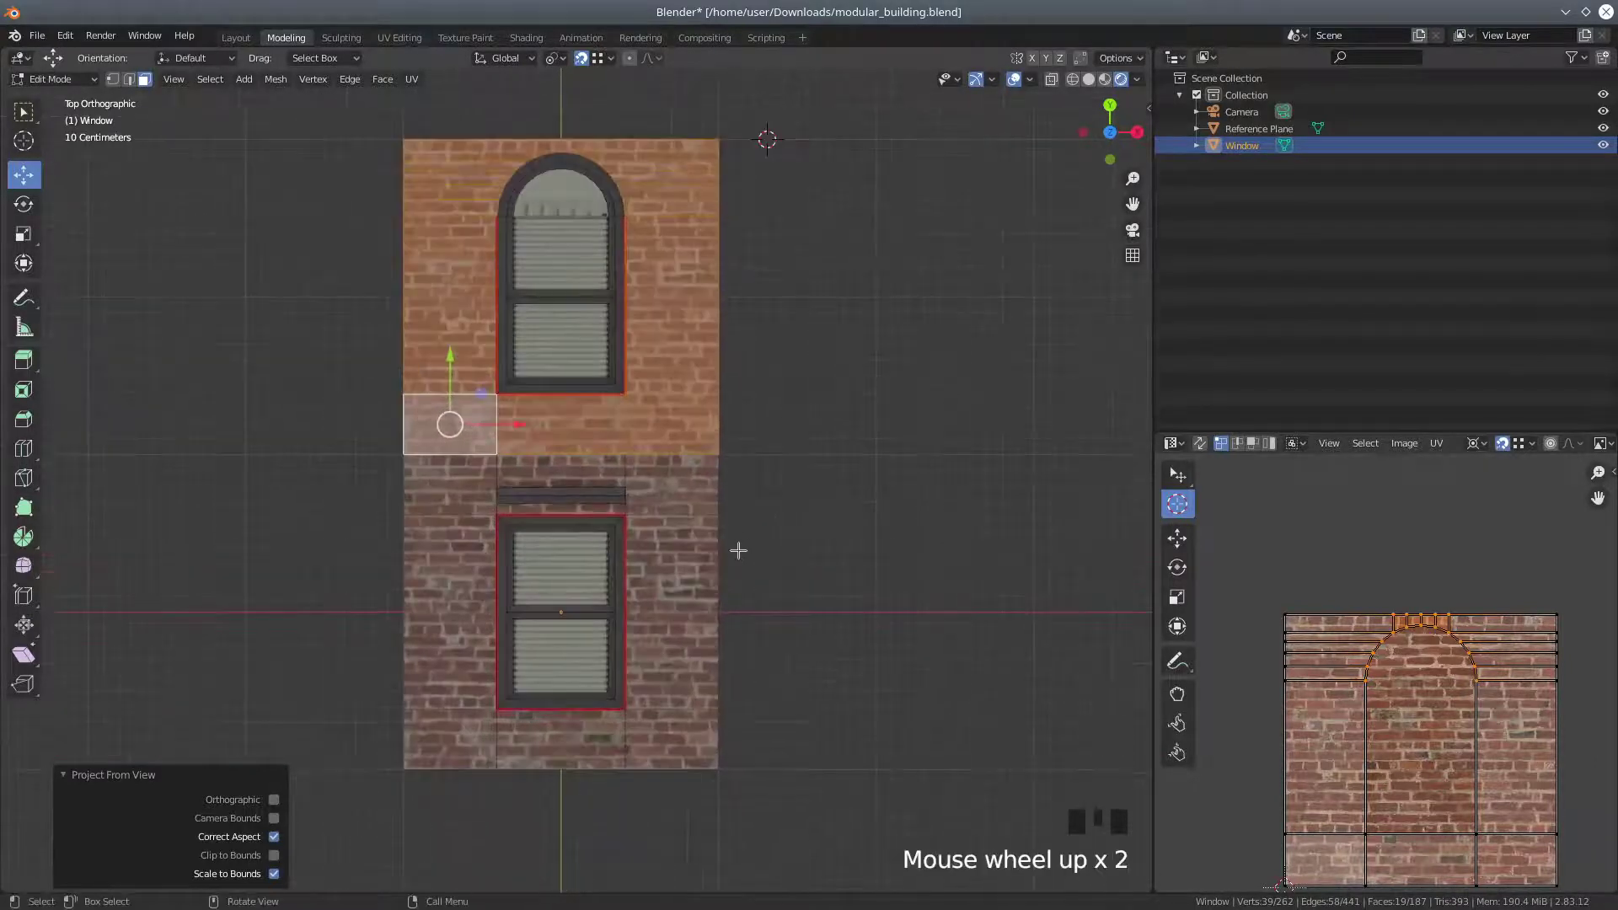
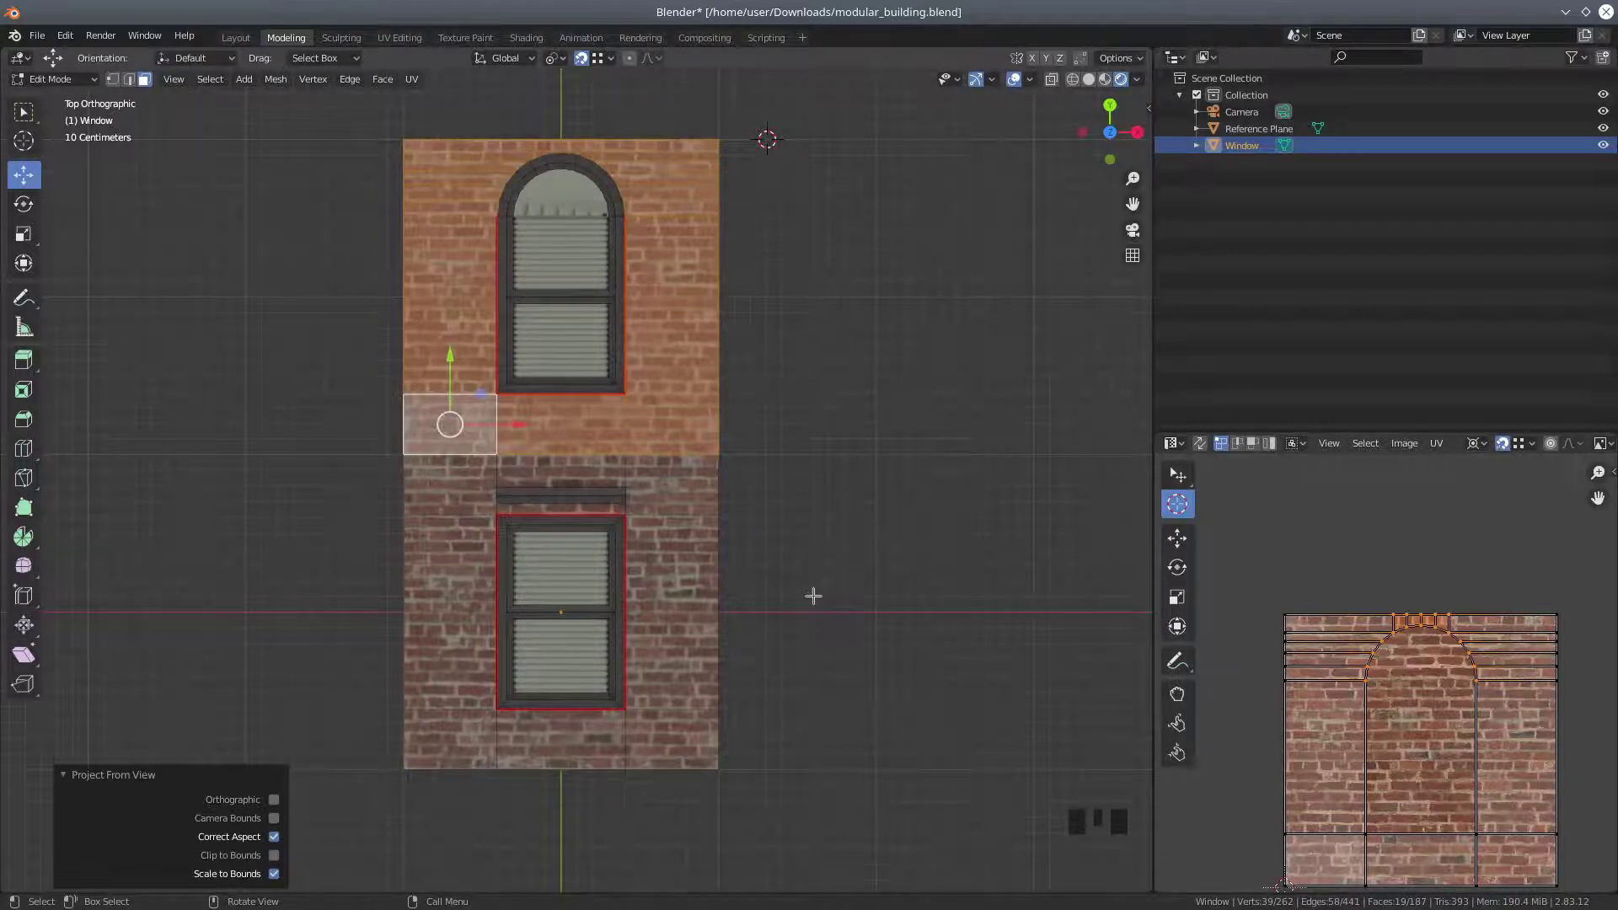
{"action": "scroll", "coordinate": [813, 596], "scroll_direction": "up", "scroll_amount": 2}
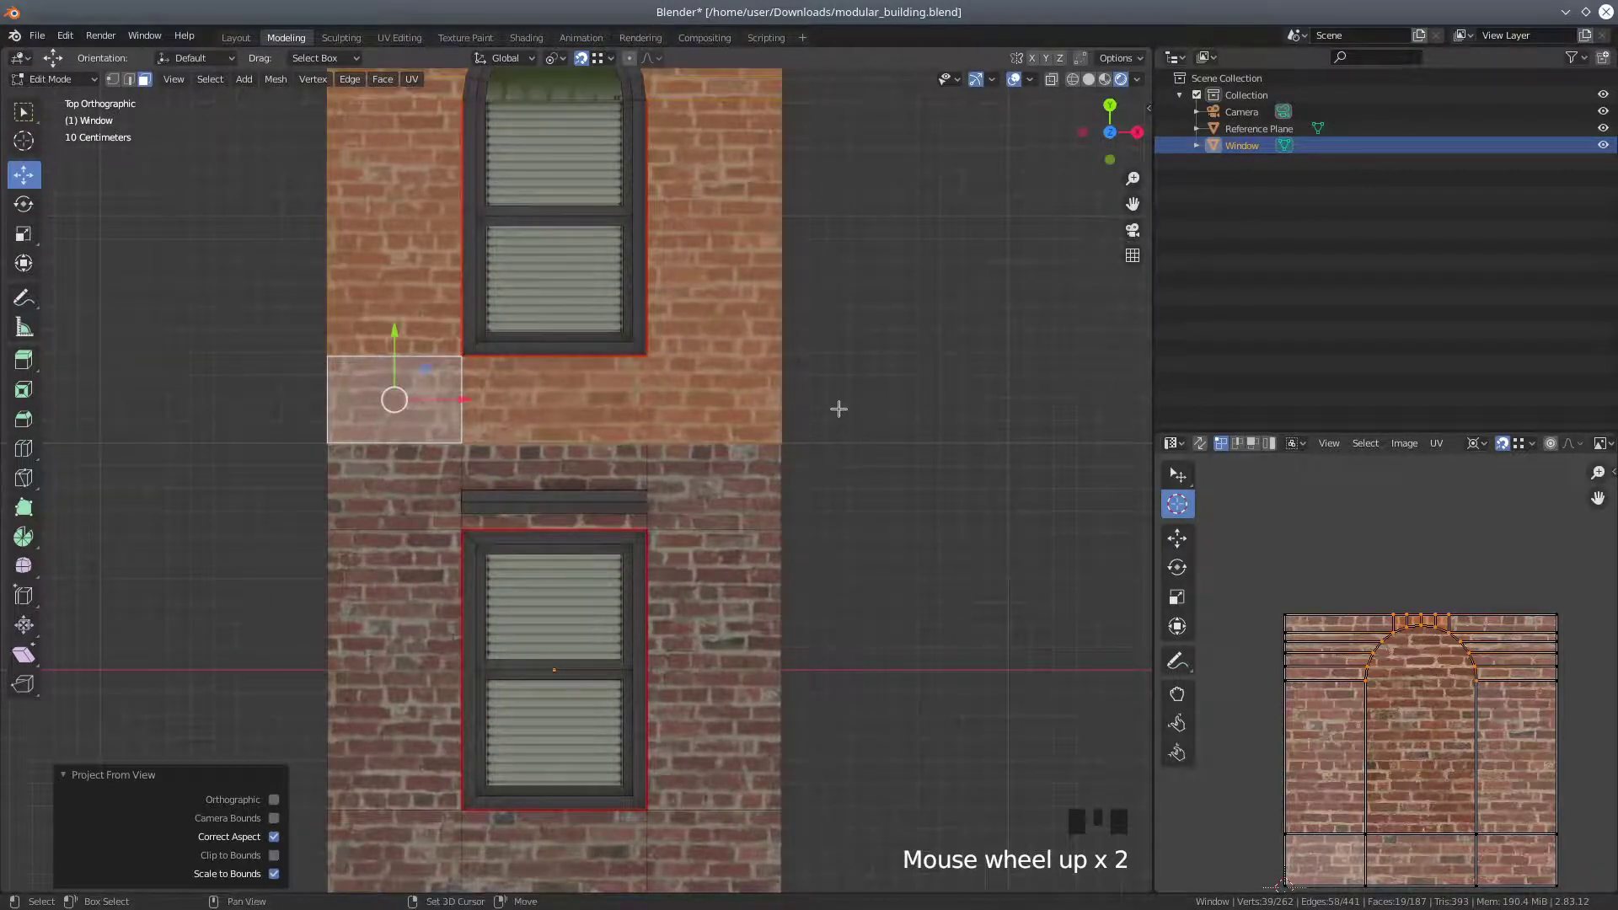
{"action": "middle_click_drag", "start_coordinate": [838, 408], "coordinate": [837, 473], "text": "shift"}
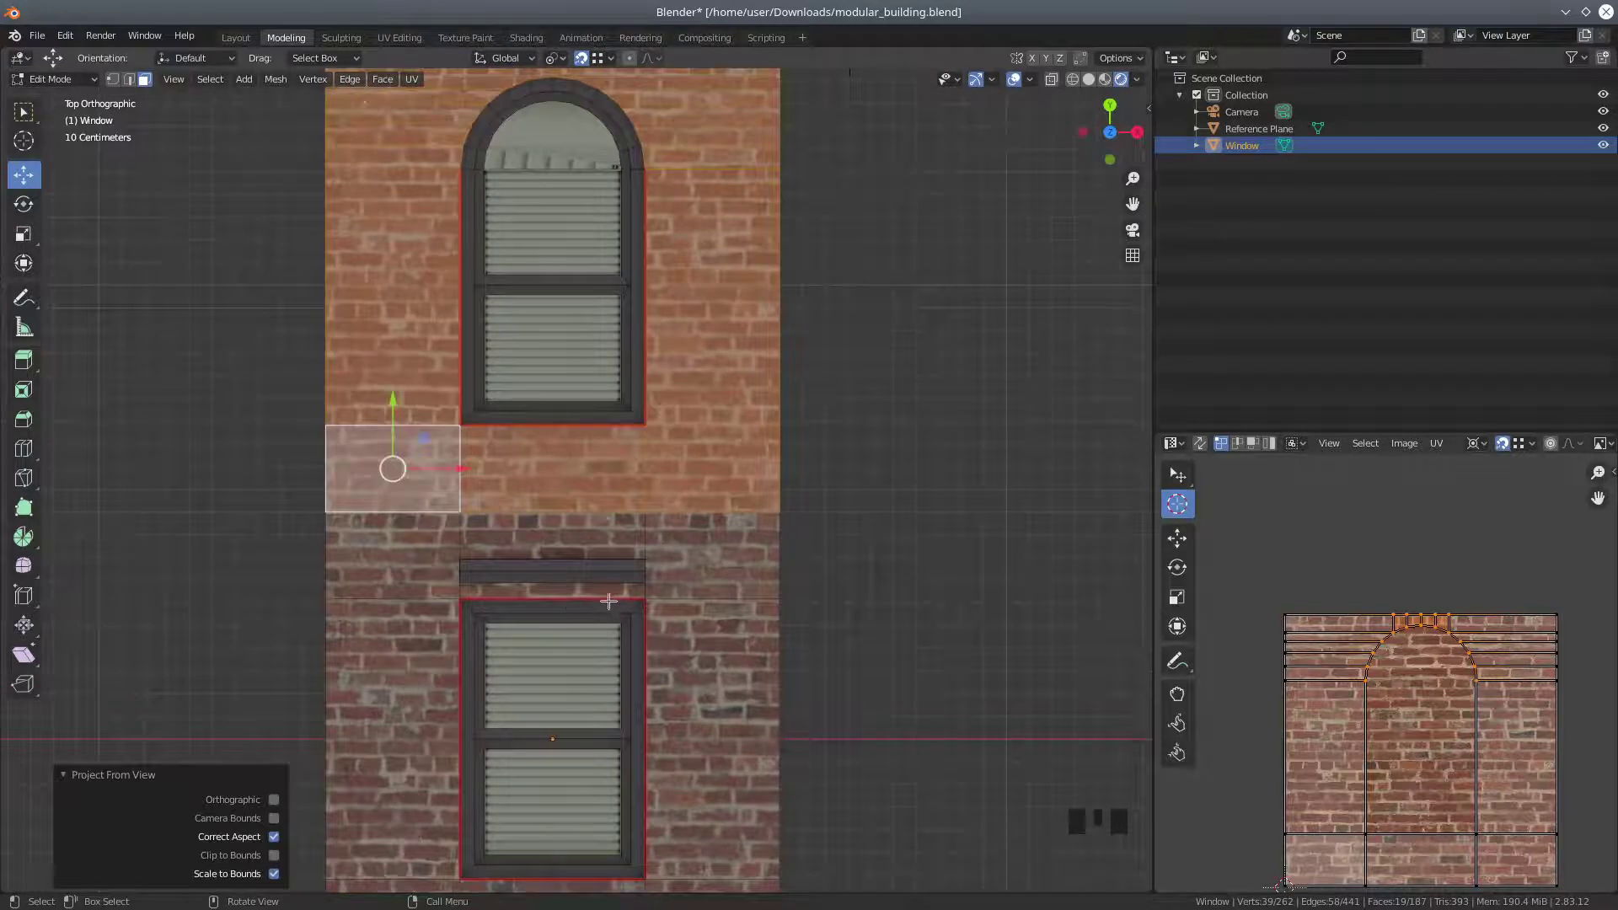
{"action": "left_click", "coordinate": [708, 168]}
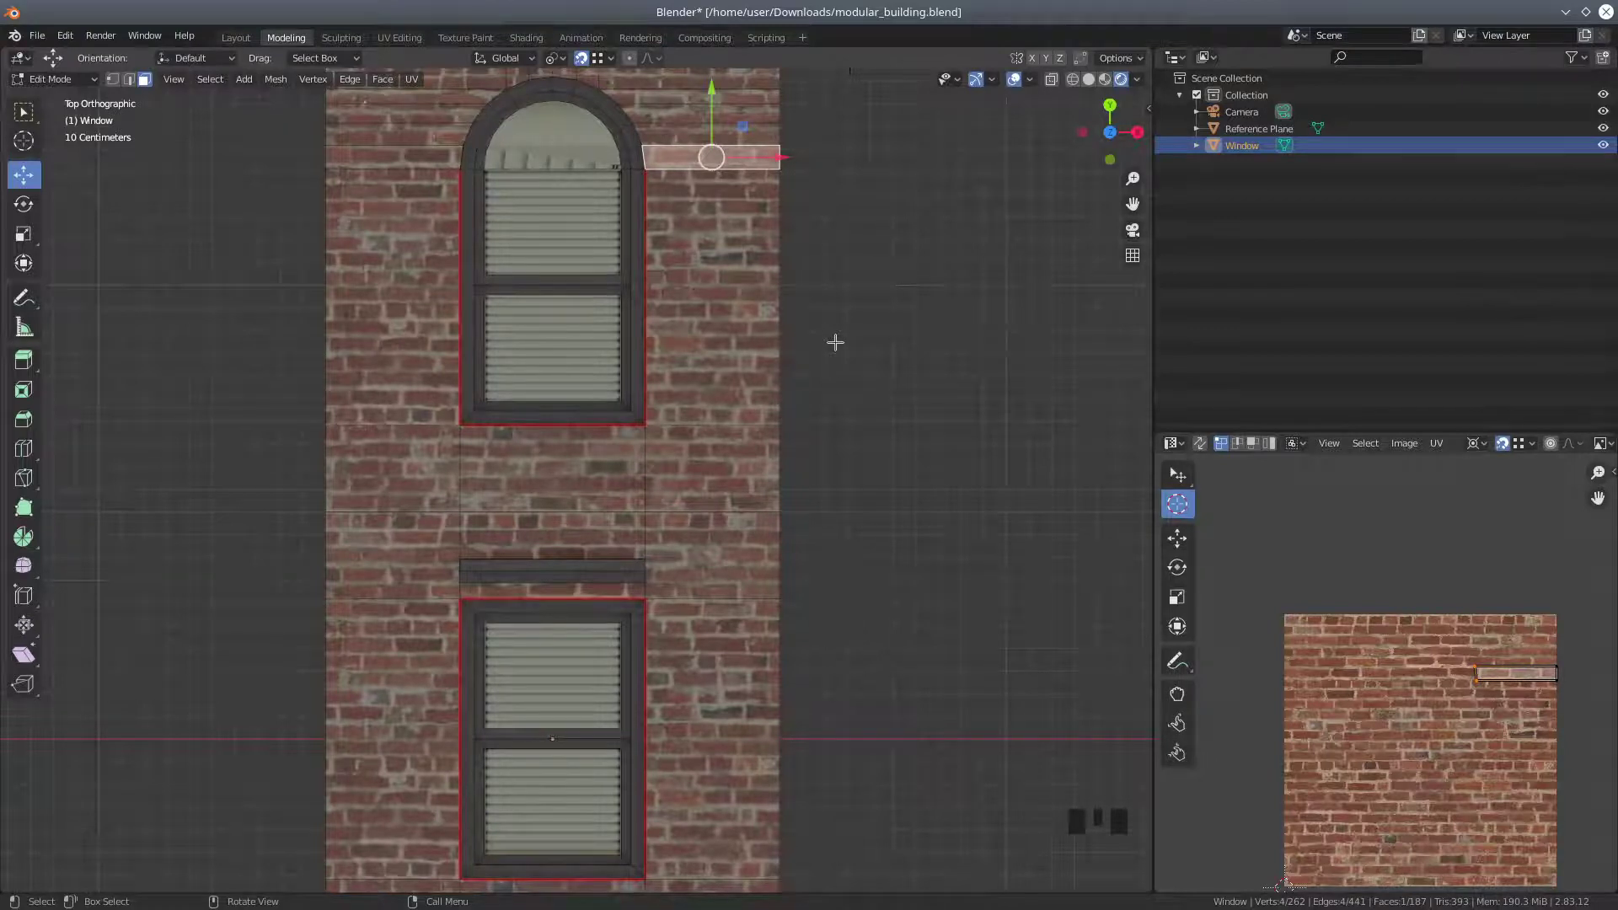
{"action": "scroll", "coordinate": [834, 343], "scroll_direction": "down", "scroll_amount": 2}
{"action": "scroll", "coordinate": [835, 343], "scroll_direction": "up", "scroll_amount": 1}
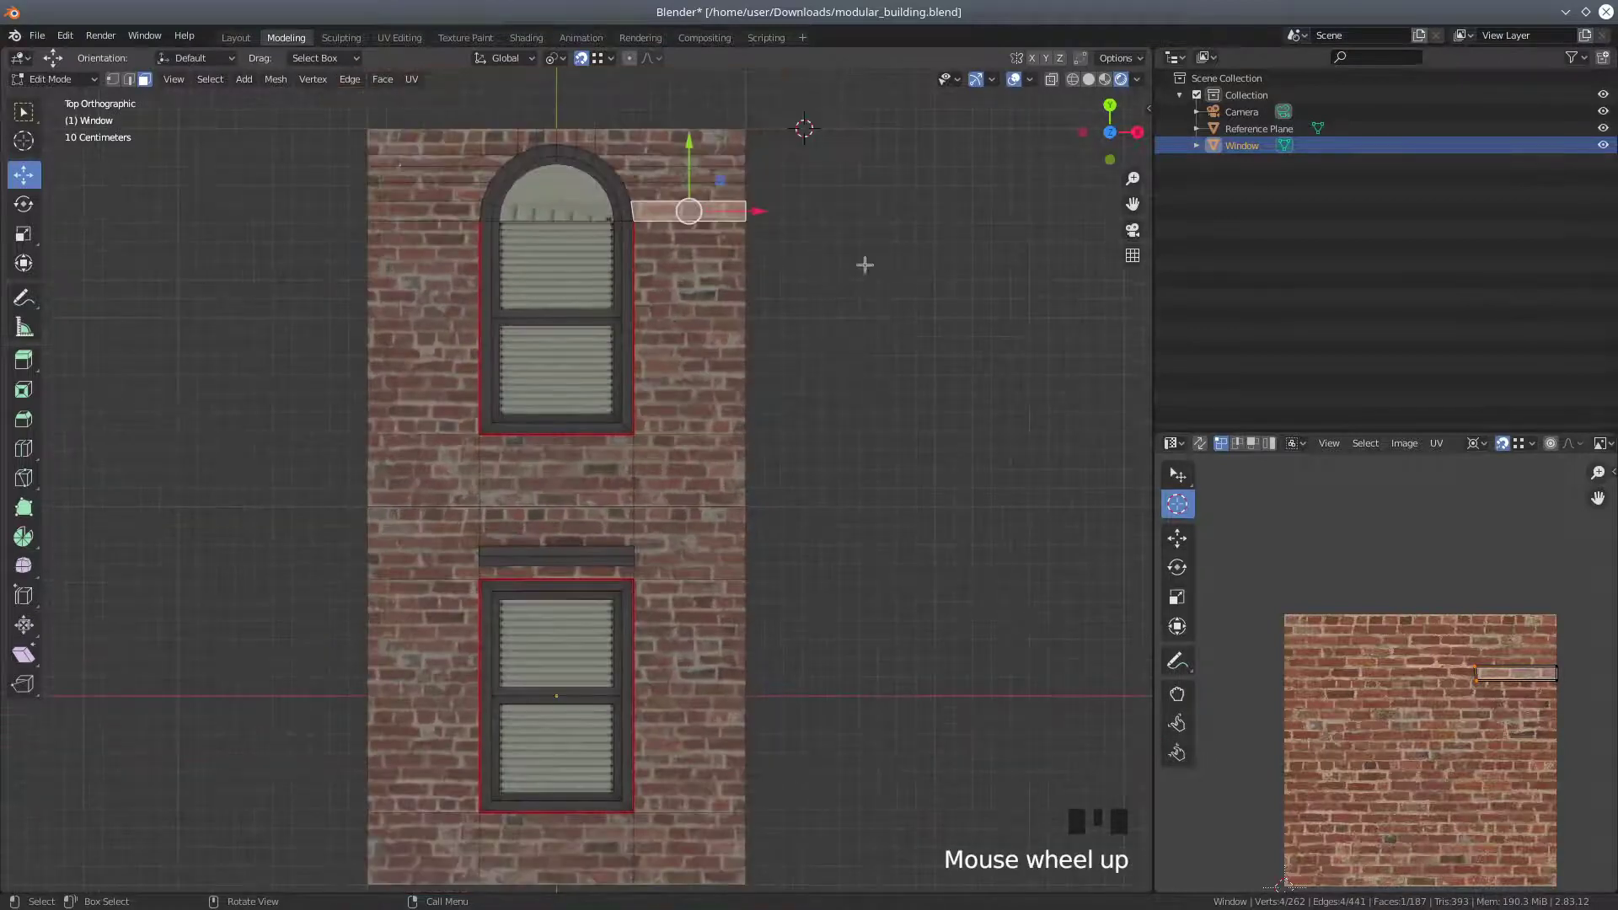
Switch to wireframe shading and vertex selection, and box-select the vertices of the window arch and its adjoining wall strips
{"action": "left_click", "coordinate": [1072, 78]}
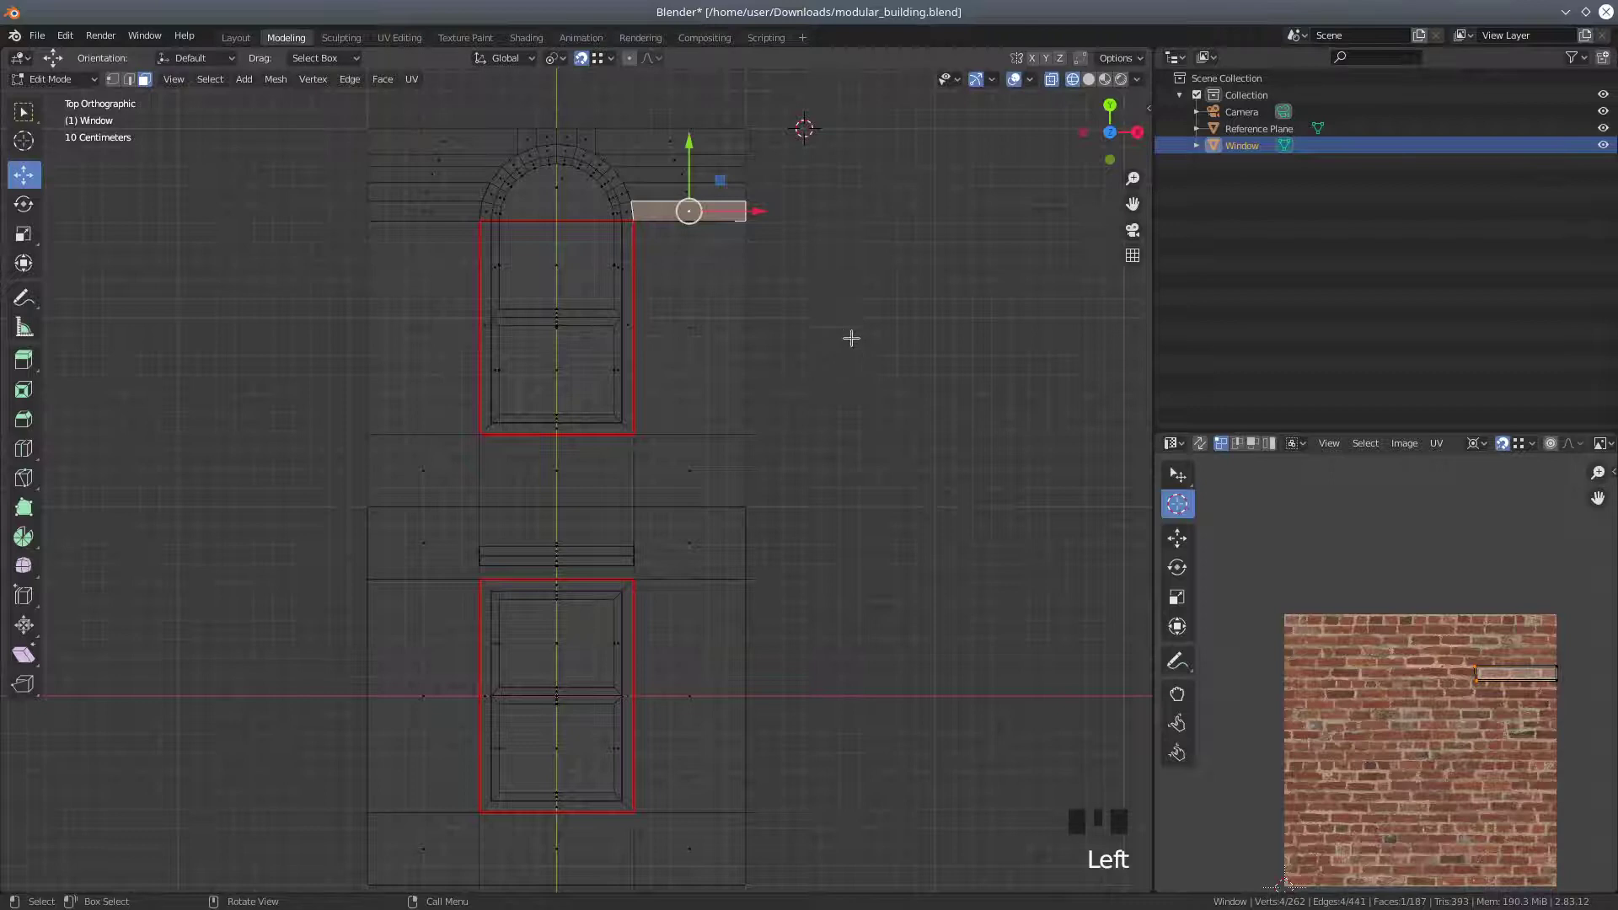
{"action": "middle_click_drag", "start_coordinate": [841, 306], "coordinate": [845, 506], "text": "shift"}
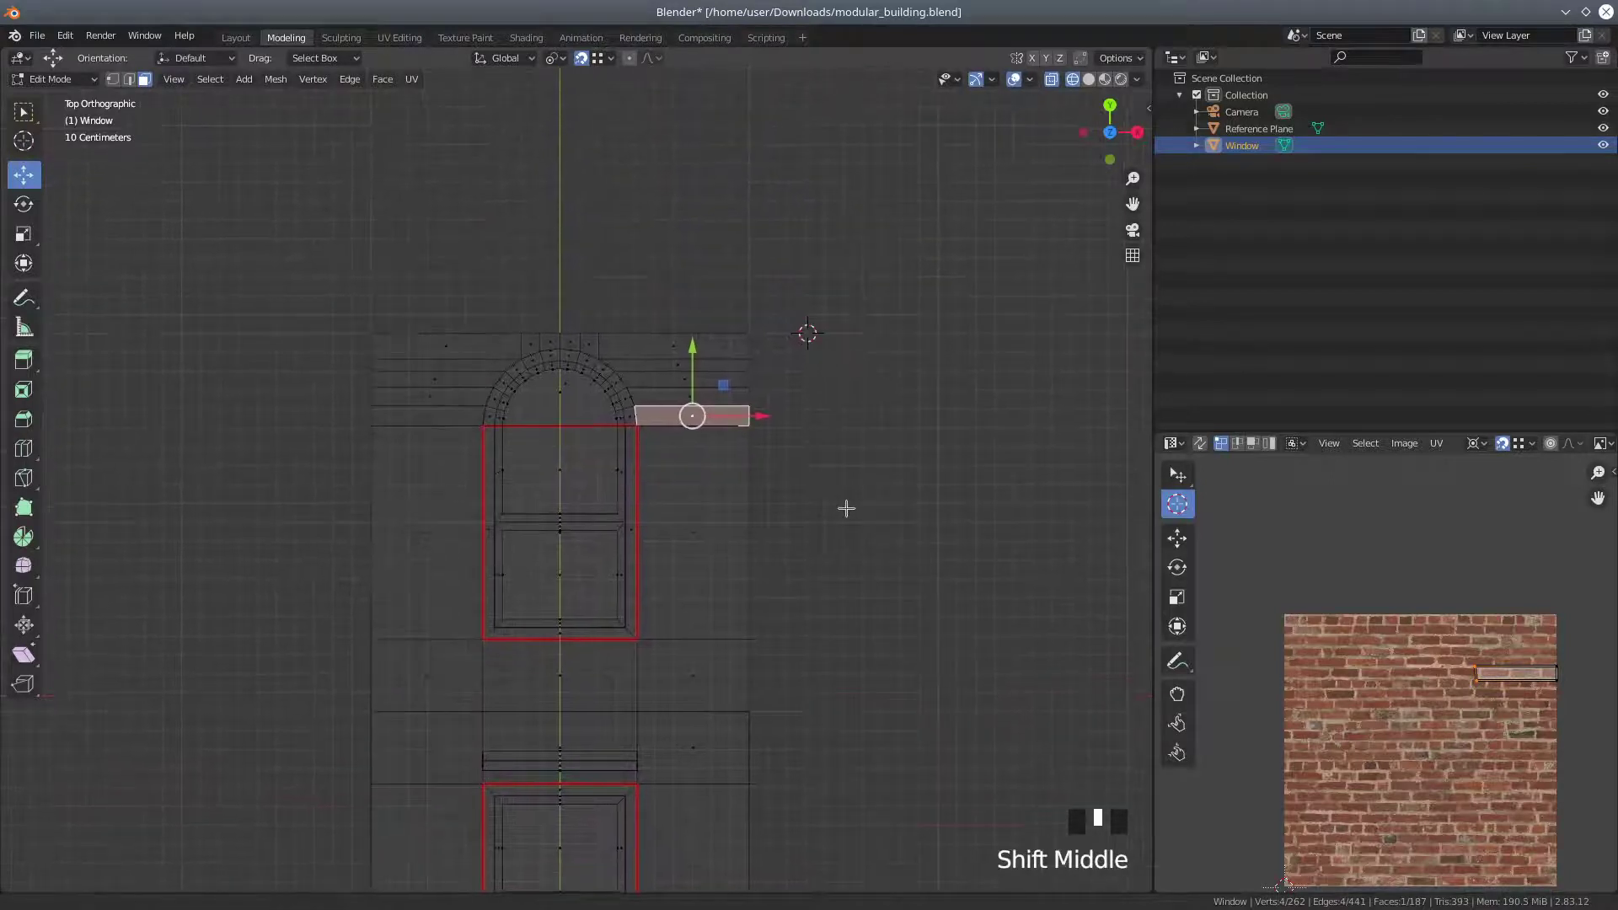
{"action": "left_click", "coordinate": [113, 79]}
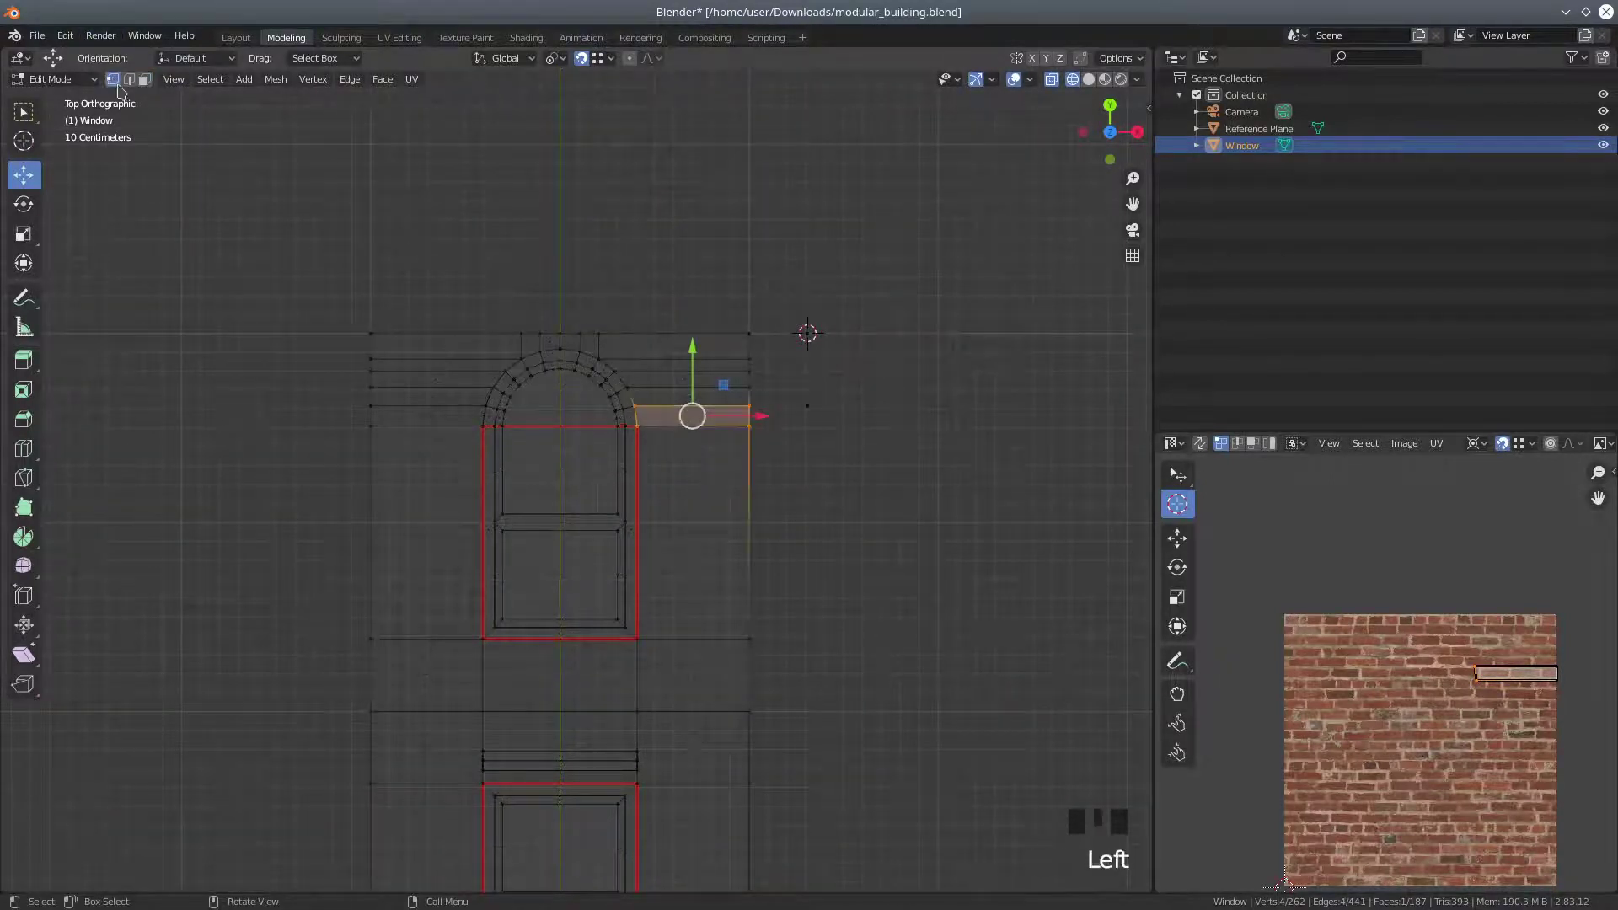
{"action": "left_click", "coordinate": [753, 425]}
{"action": "left_click", "coordinate": [750, 426]}
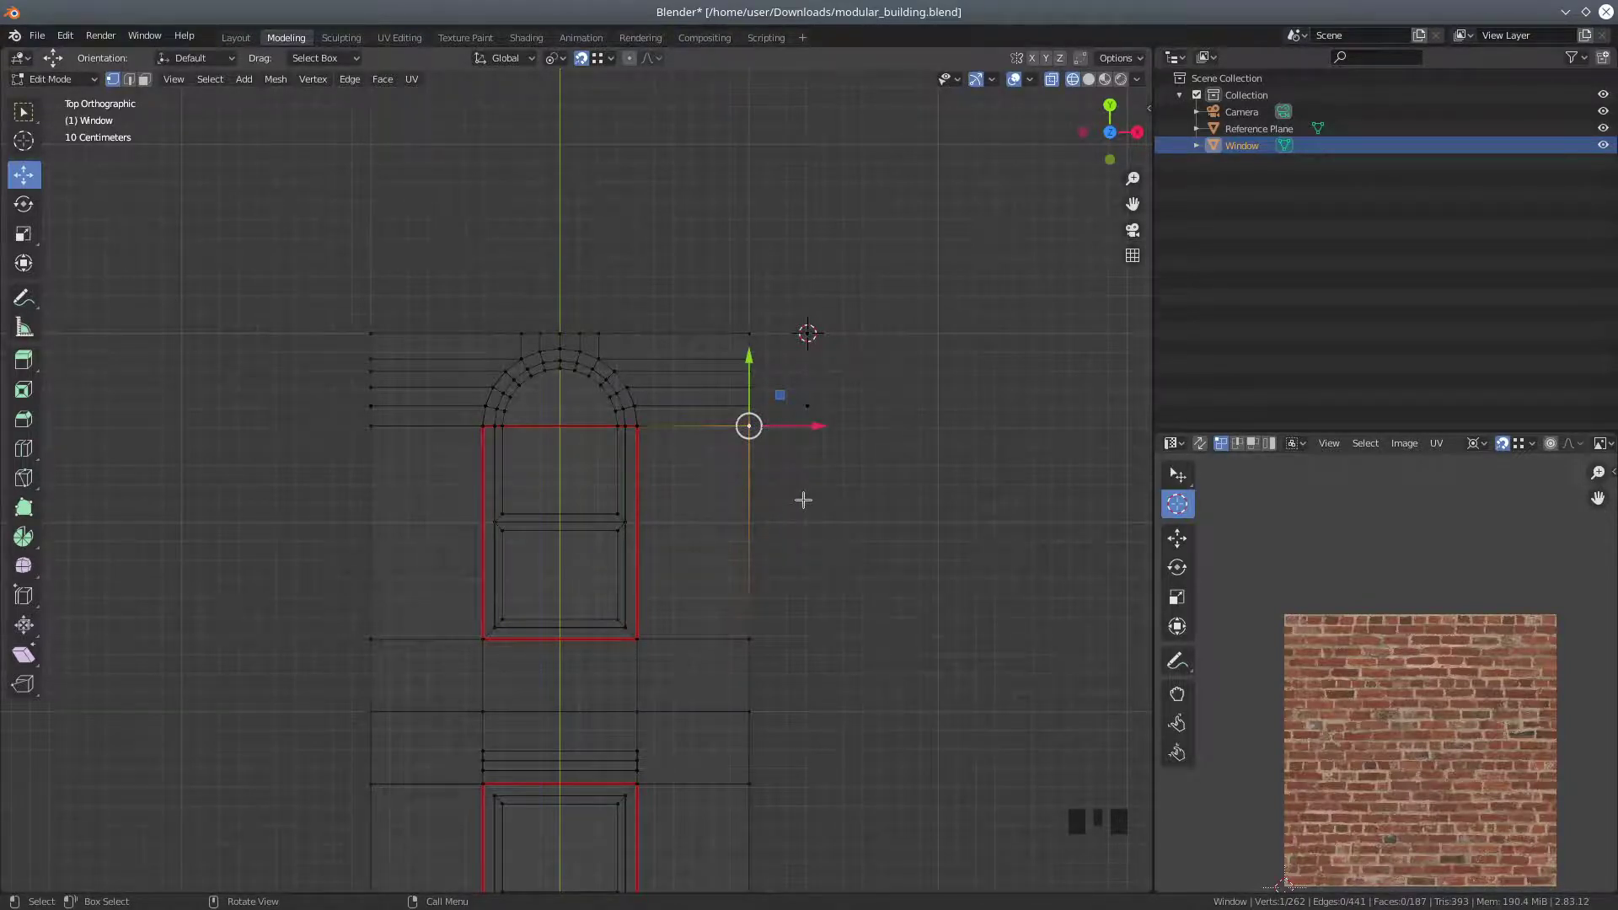
{"action": "left_click", "coordinate": [654, 408]}
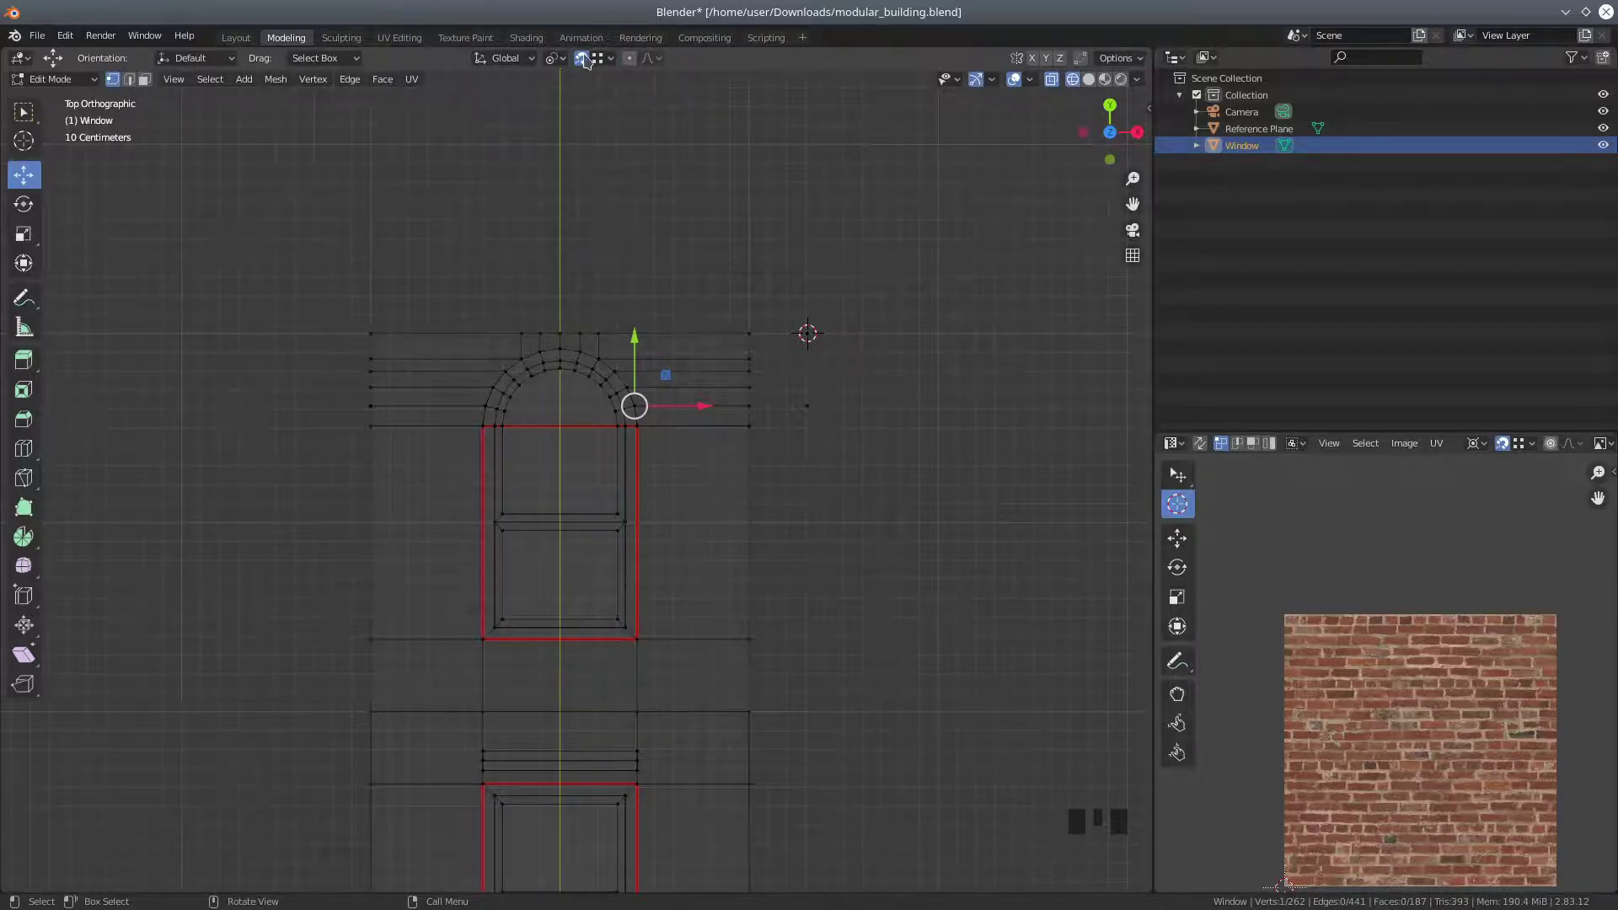
{"action": "key", "text": "b"}
{"action": "left_click_drag", "start_coordinate": [335, 345], "coordinate": [769, 435]}
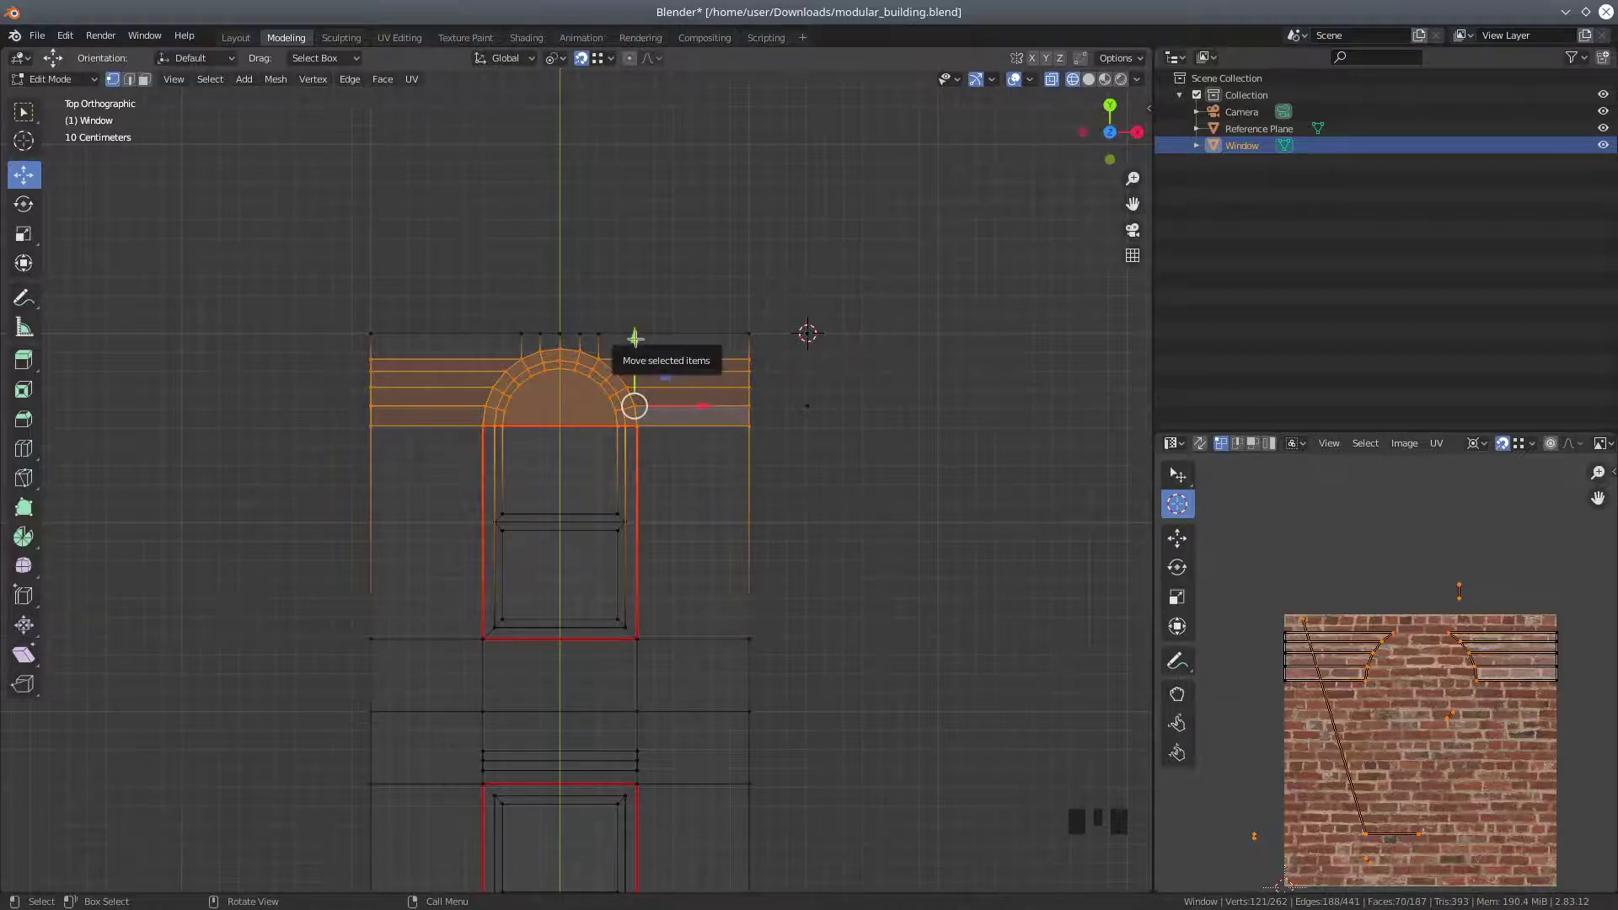
Make the arch's topmost outer vertex active and move the selected arch geometry down about 0.405 m along Y
{"action": "key", "text": "shift"}
{"action": "left_click", "coordinate": [560, 348], "text": "shift"}
{"action": "left_click", "coordinate": [560, 348], "text": "shift"}
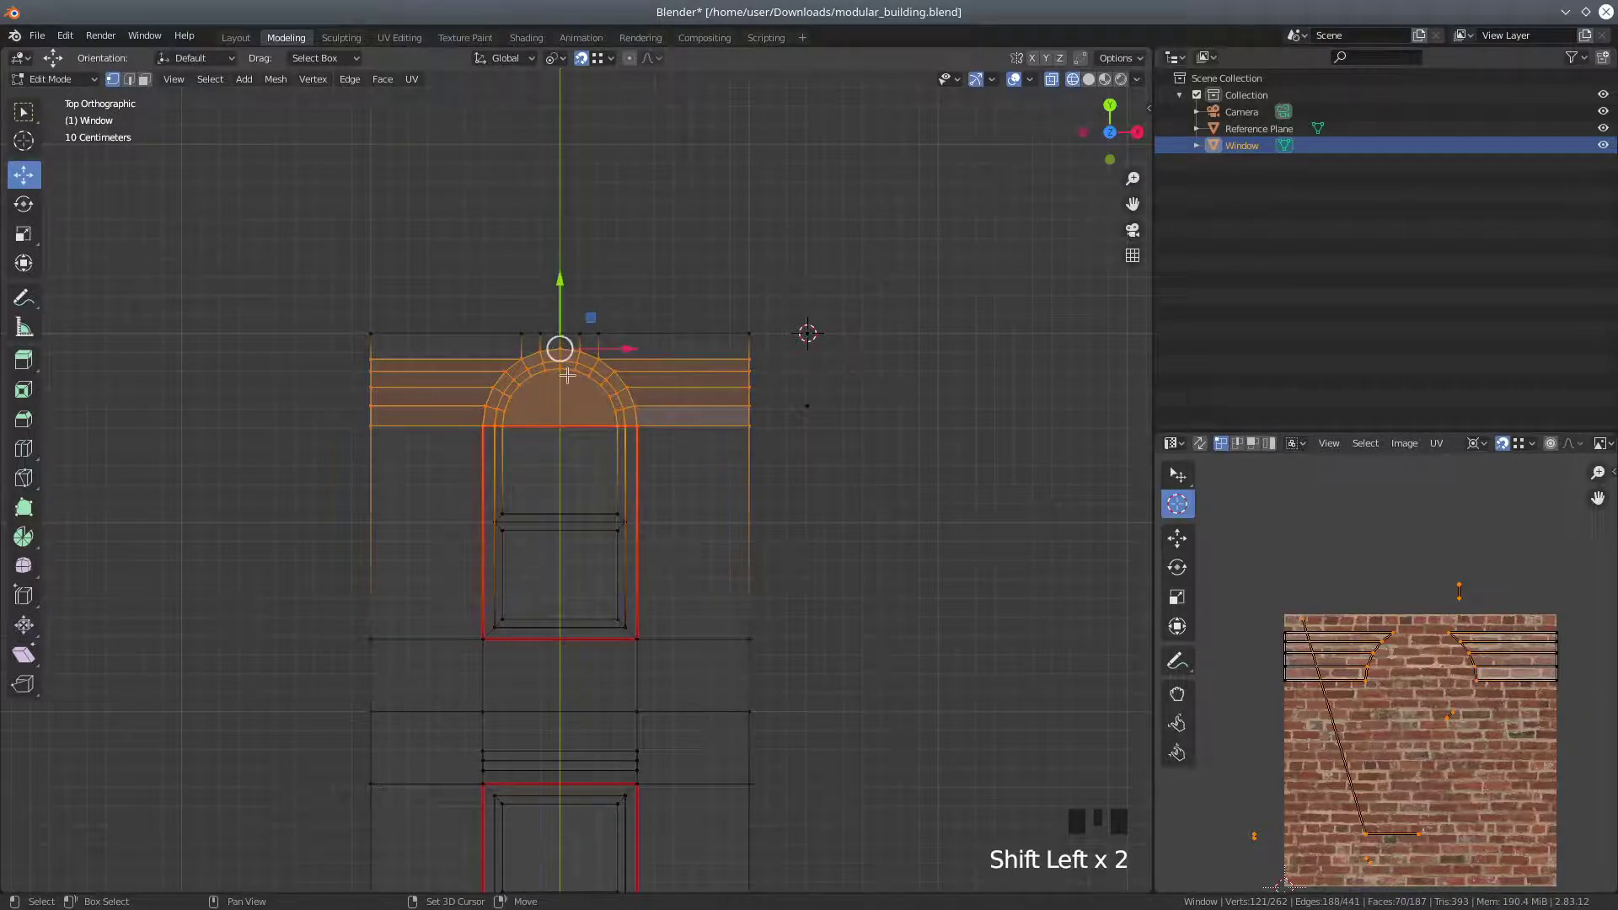
{"action": "left_click", "coordinate": [582, 58]}
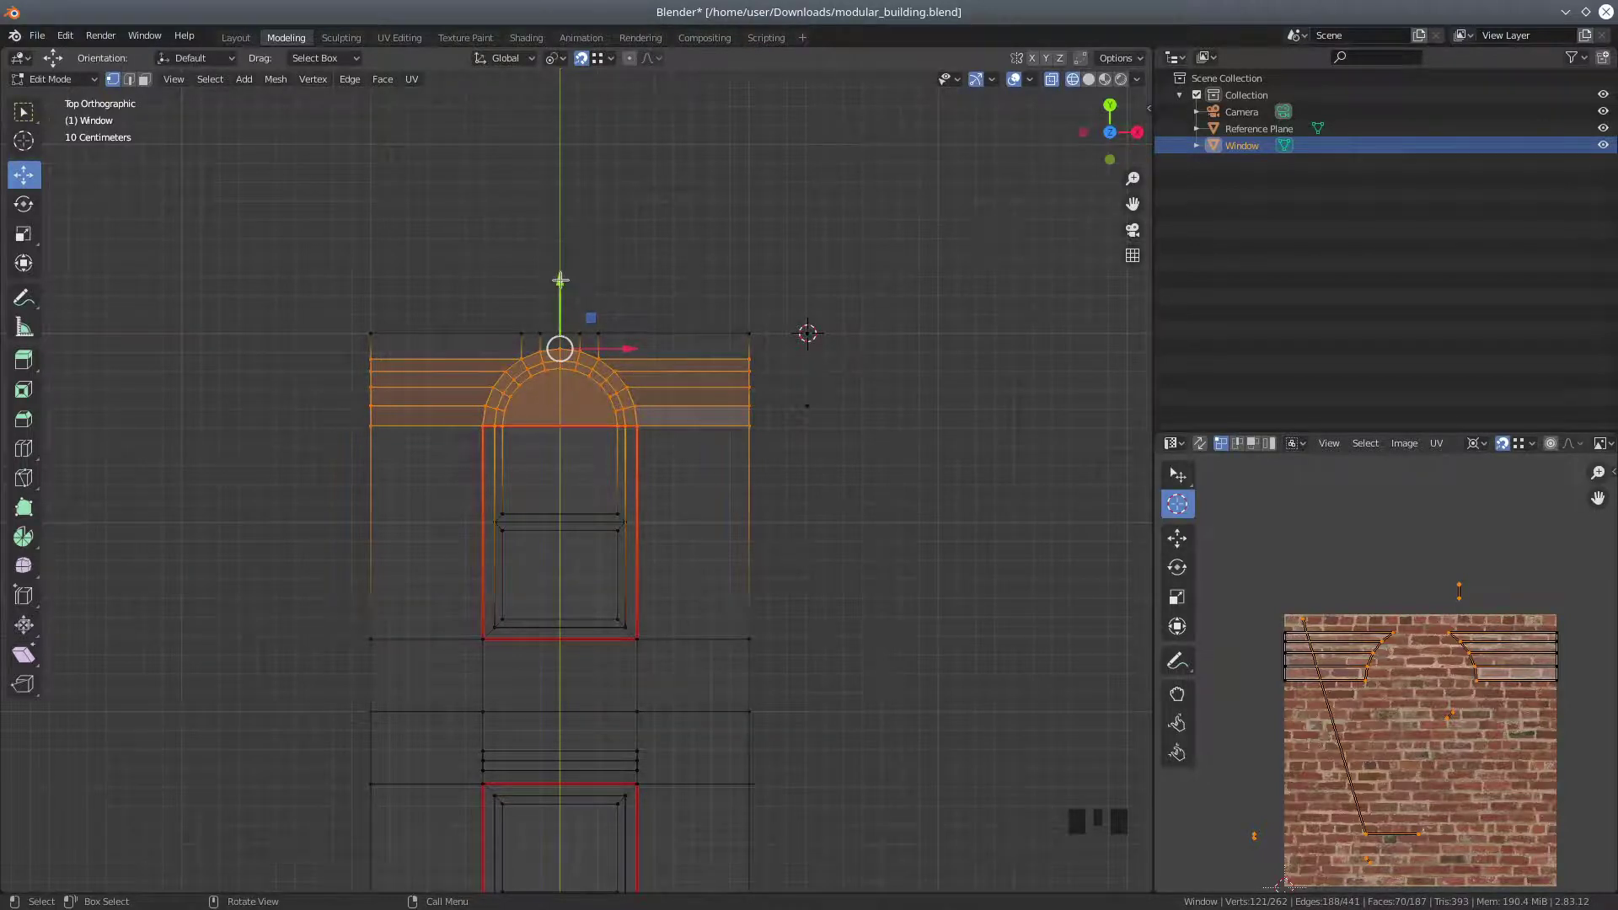
{"action": "left_click_drag", "start_coordinate": [561, 280], "coordinate": [761, 361]}
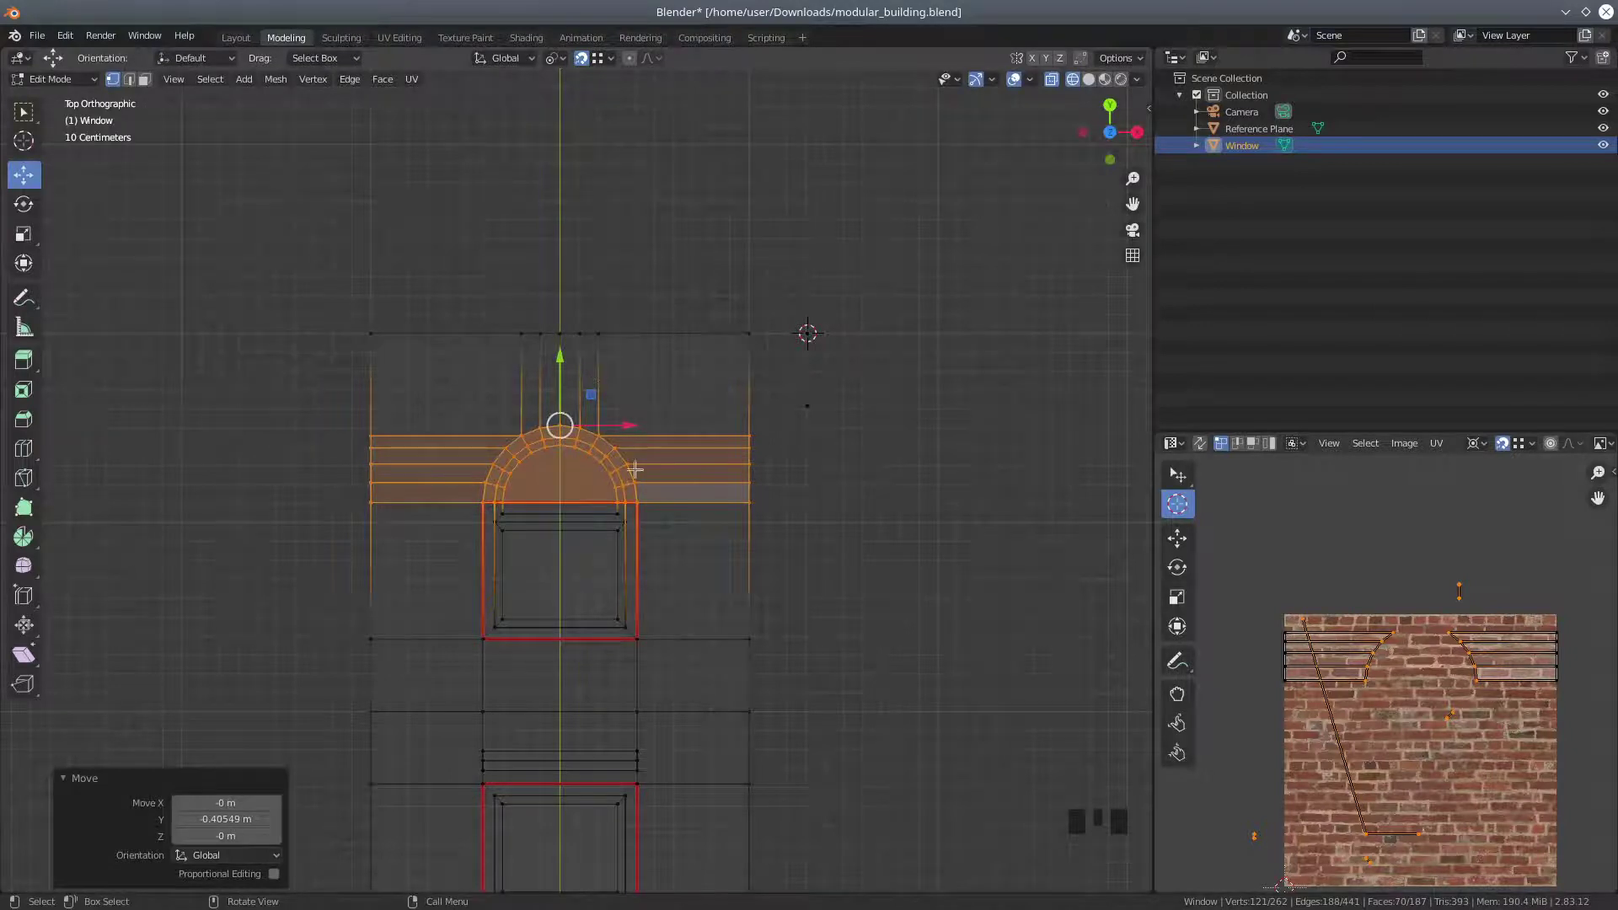
Make the lowest vertex on the arch's outer right curve active and move the arch selection up 0.1587 m along Y
{"action": "key", "text": "shift"}
{"action": "left_click", "coordinate": [633, 482], "text": "shift"}
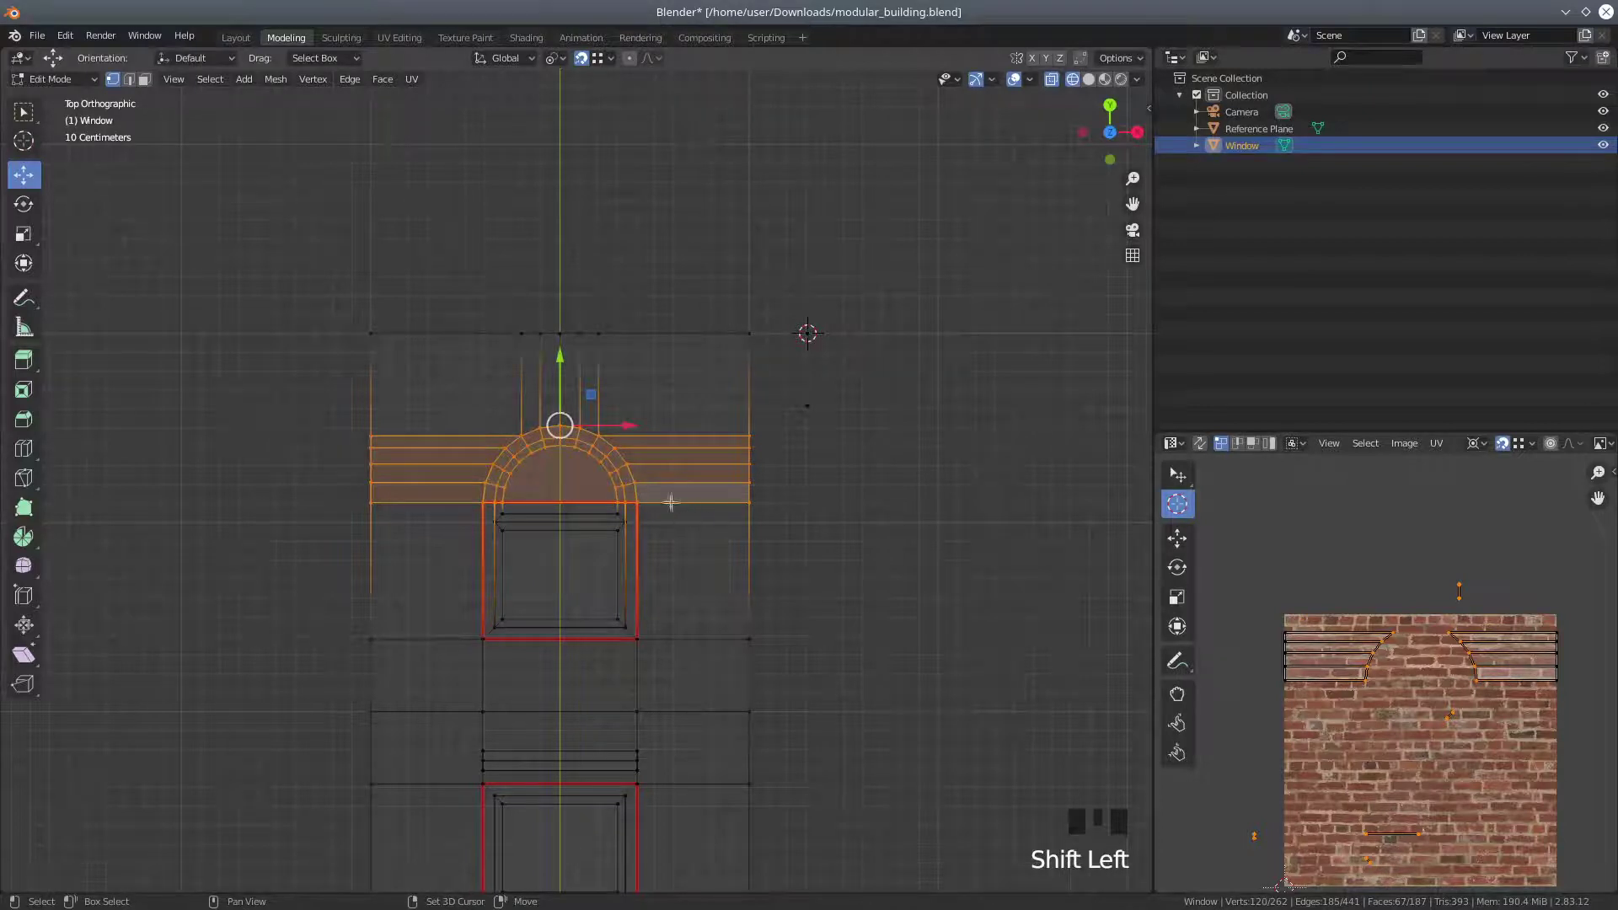
{"action": "left_click", "coordinate": [634, 482], "text": "shift"}
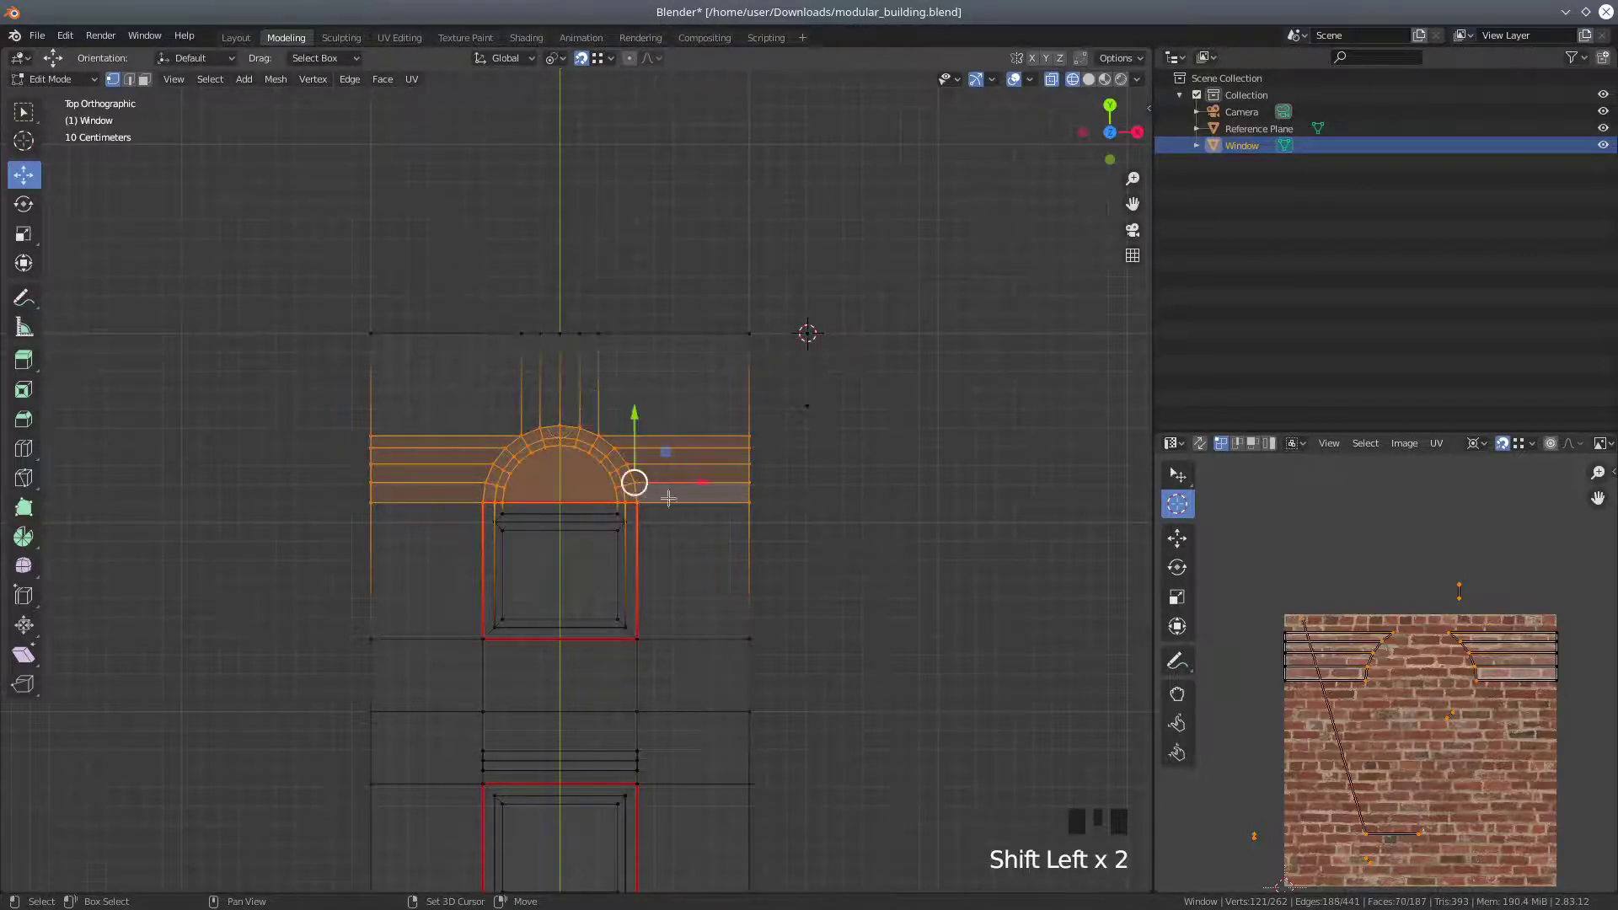
{"action": "left_click_drag", "start_coordinate": [633, 423], "coordinate": [789, 401]}
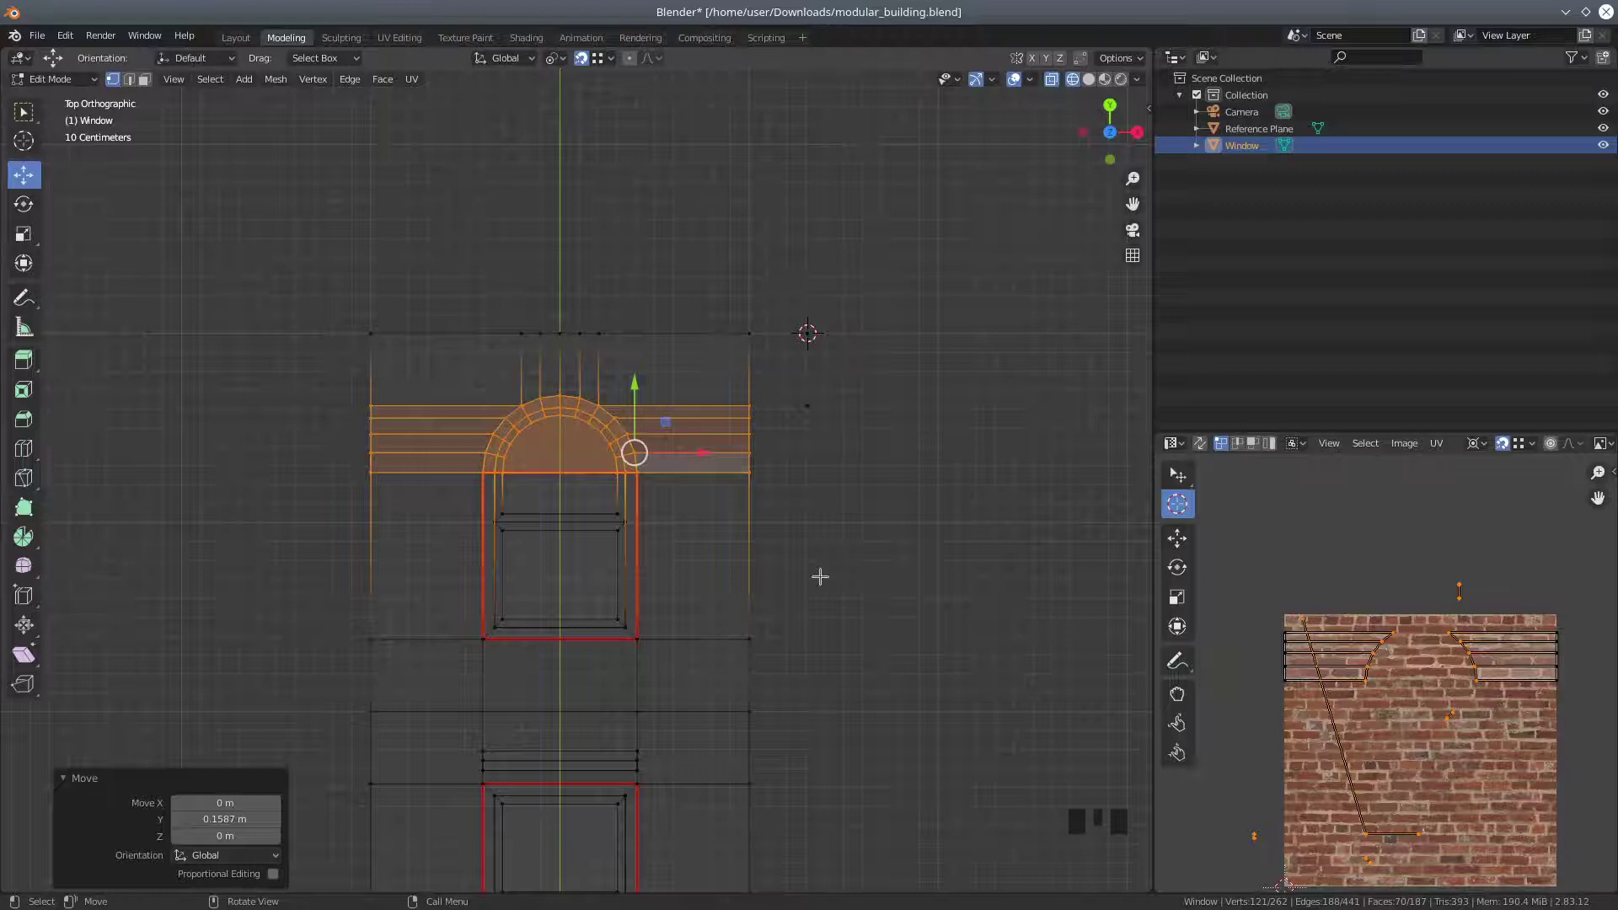
{"action": "scroll", "coordinate": [813, 581], "scroll_direction": "up", "scroll_amount": 1}
{"action": "scroll", "coordinate": [813, 580], "scroll_direction": "down", "scroll_amount": 3}
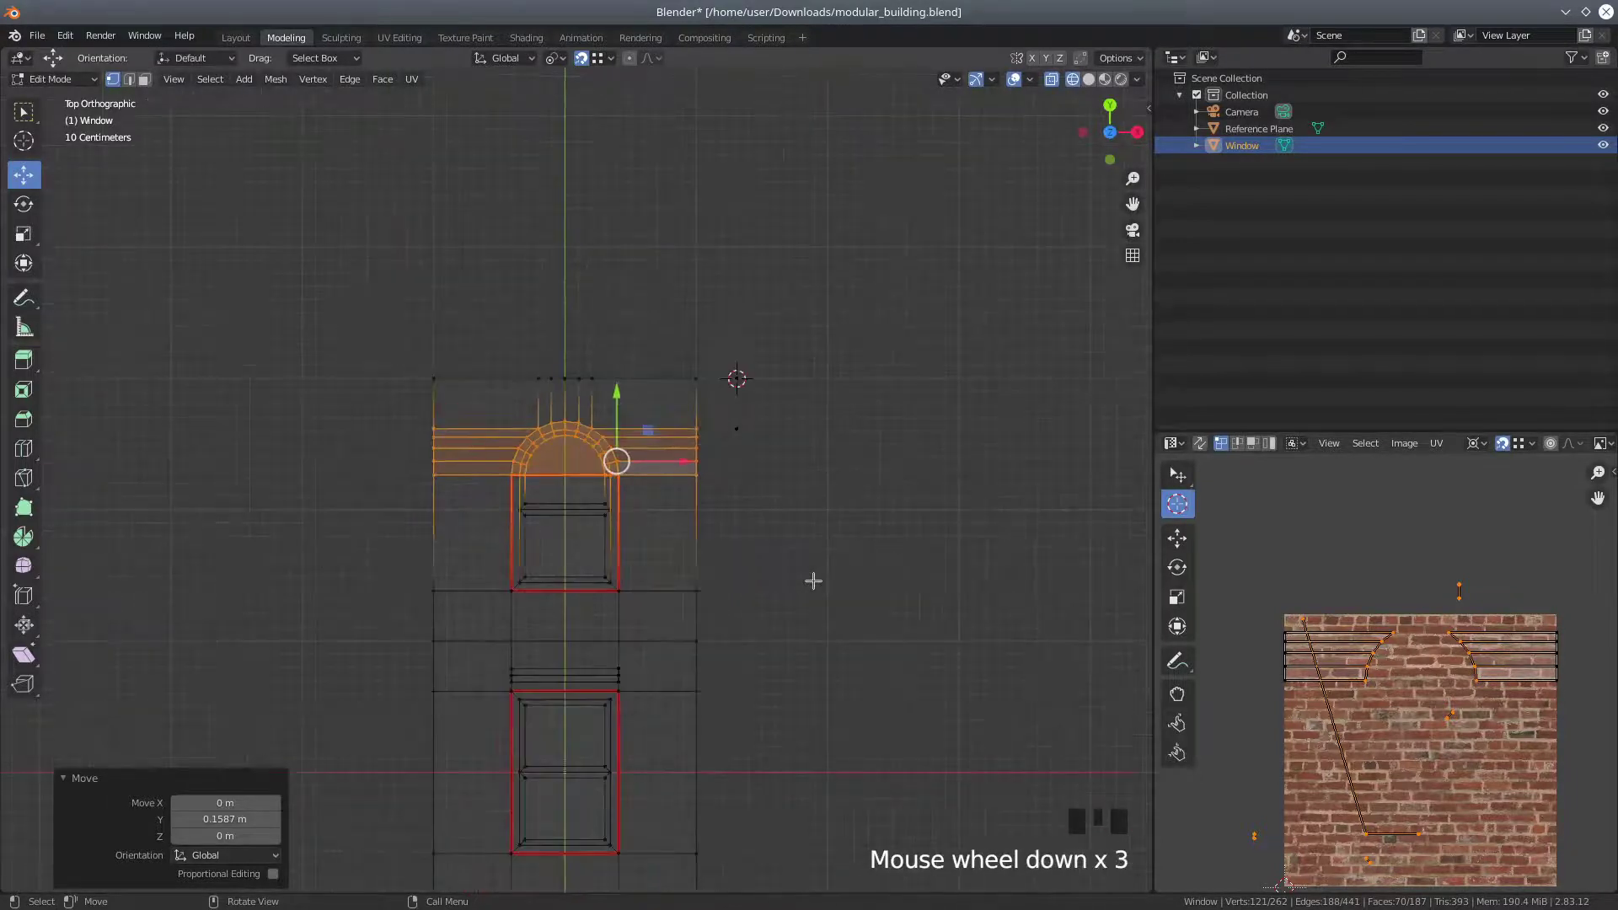
{"action": "scroll", "coordinate": [813, 581], "scroll_direction": "down", "scroll_amount": 2}
{"action": "scroll", "coordinate": [813, 581], "scroll_direction": "up", "scroll_amount": 4}
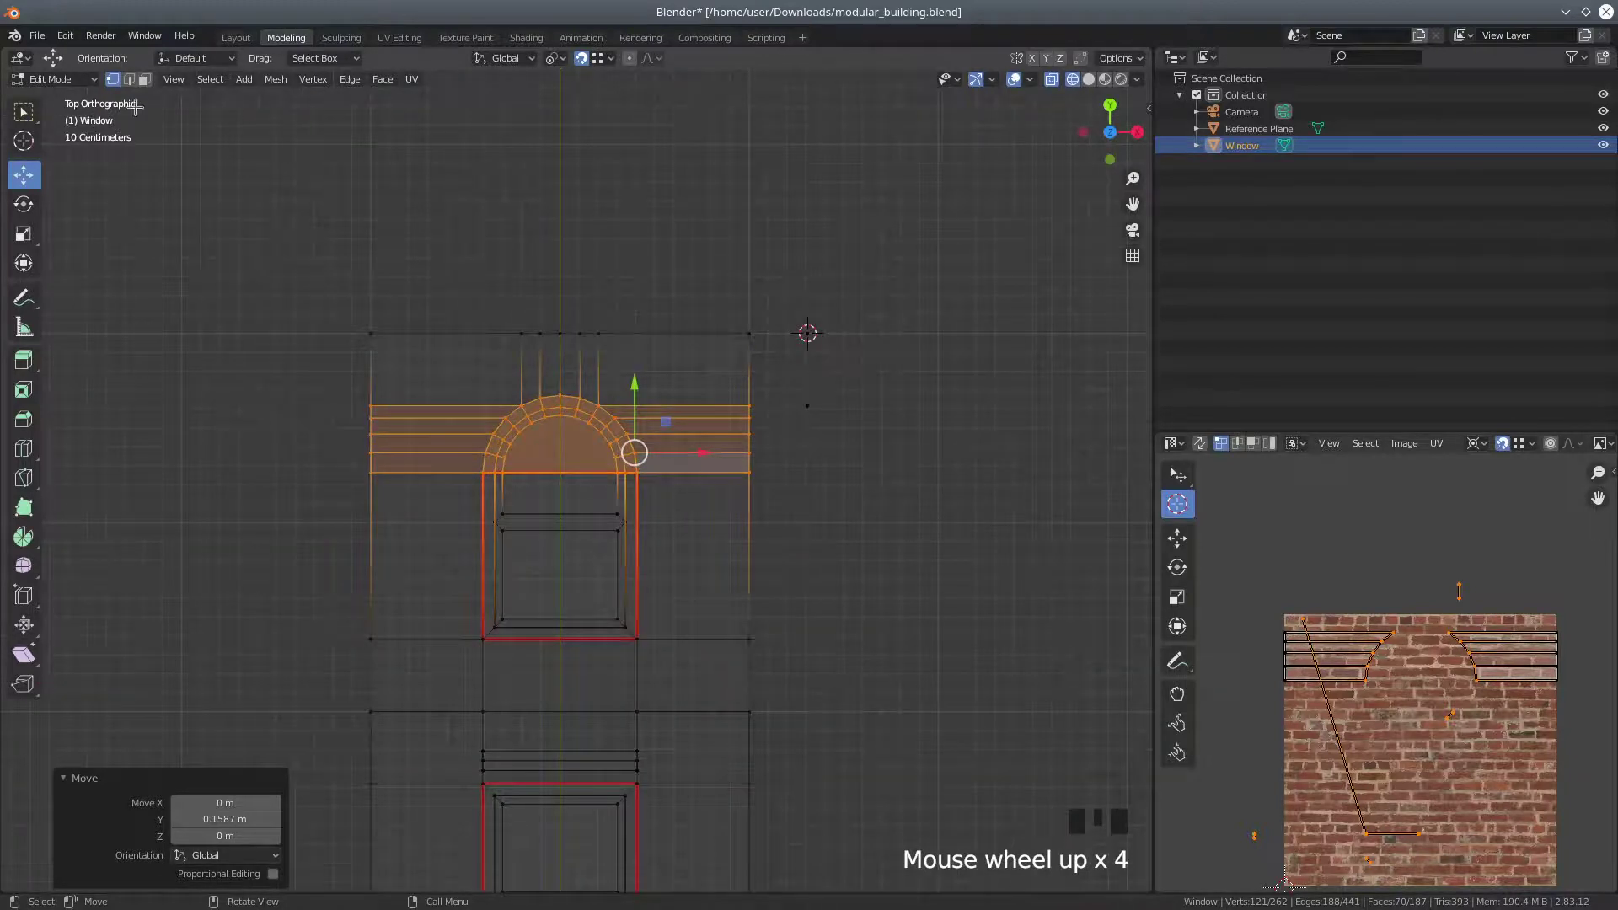
Switch to face selection and add the wall faces above, on both sides of and below the upper window to the selection
{"action": "left_click", "coordinate": [144, 79]}
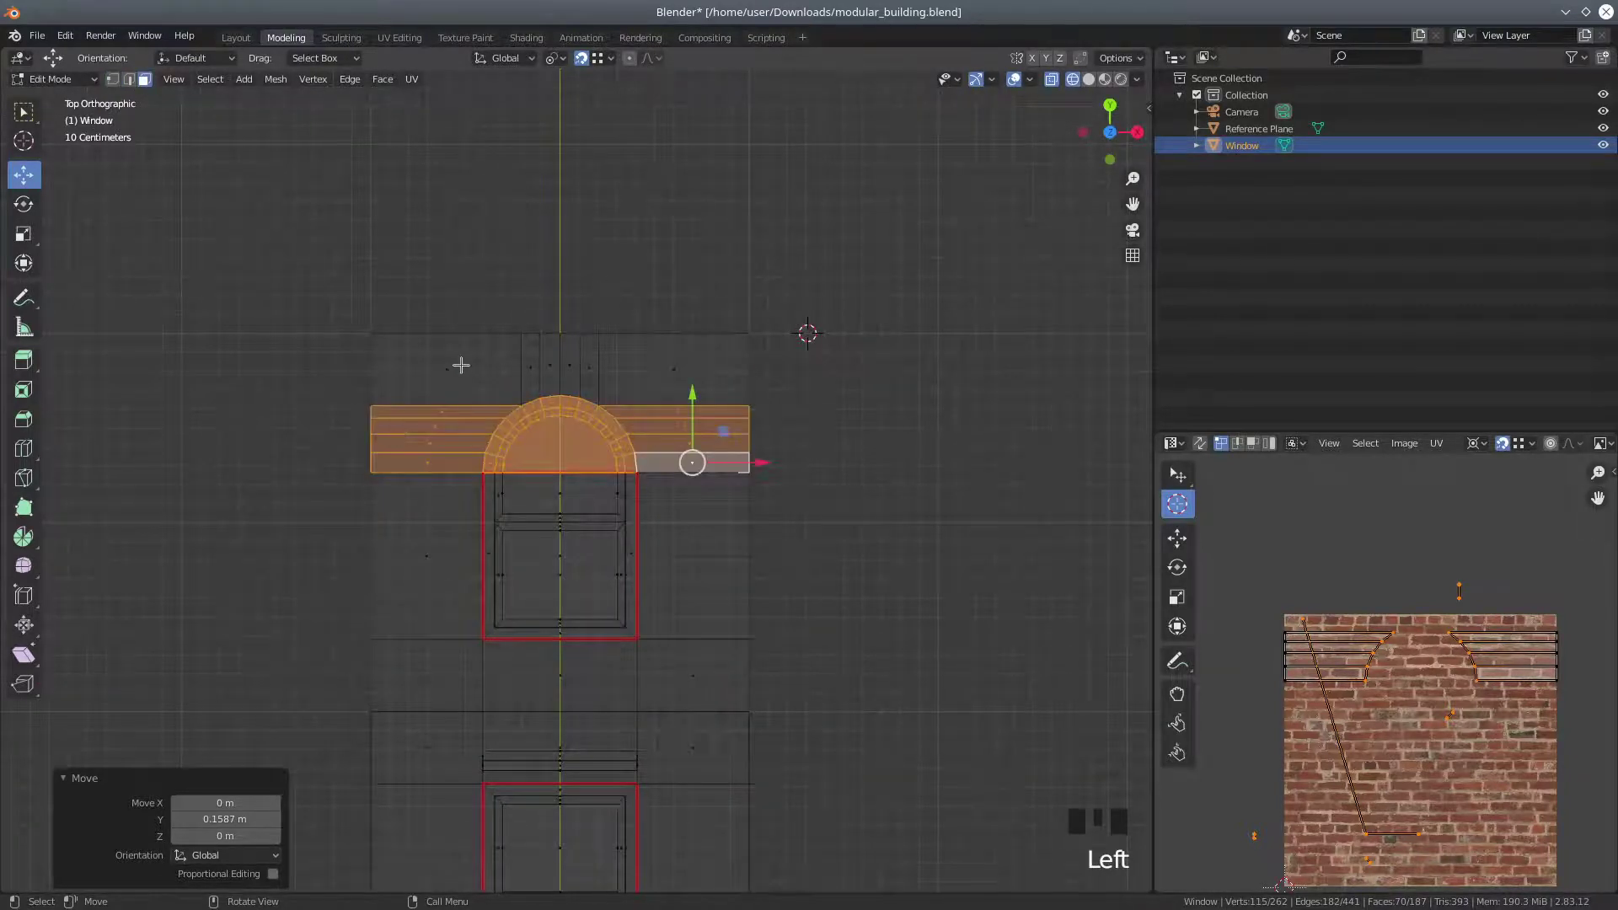
{"action": "key", "text": "b"}
{"action": "left_click_drag", "start_coordinate": [413, 353], "coordinate": [740, 386]}
{"action": "key", "text": "b"}
{"action": "left_click_drag", "start_coordinate": [416, 528], "coordinate": [438, 695]}
{"action": "key", "text": "b"}
{"action": "left_click_drag", "start_coordinate": [681, 529], "coordinate": [716, 686]}
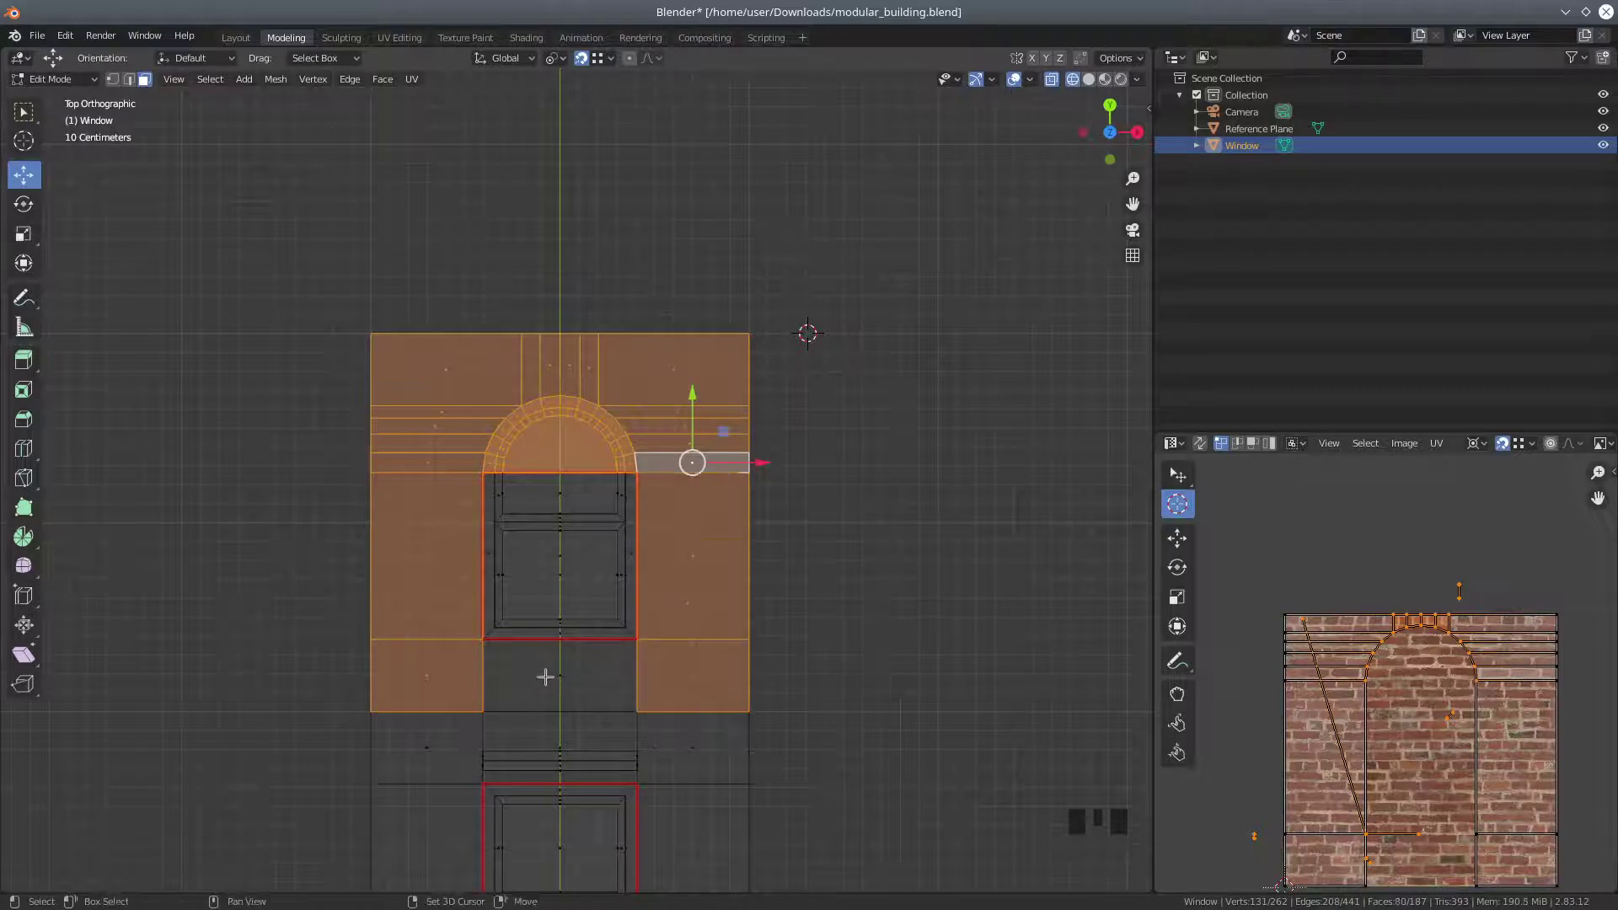
{"action": "left_click", "coordinate": [546, 676], "text": "shift"}
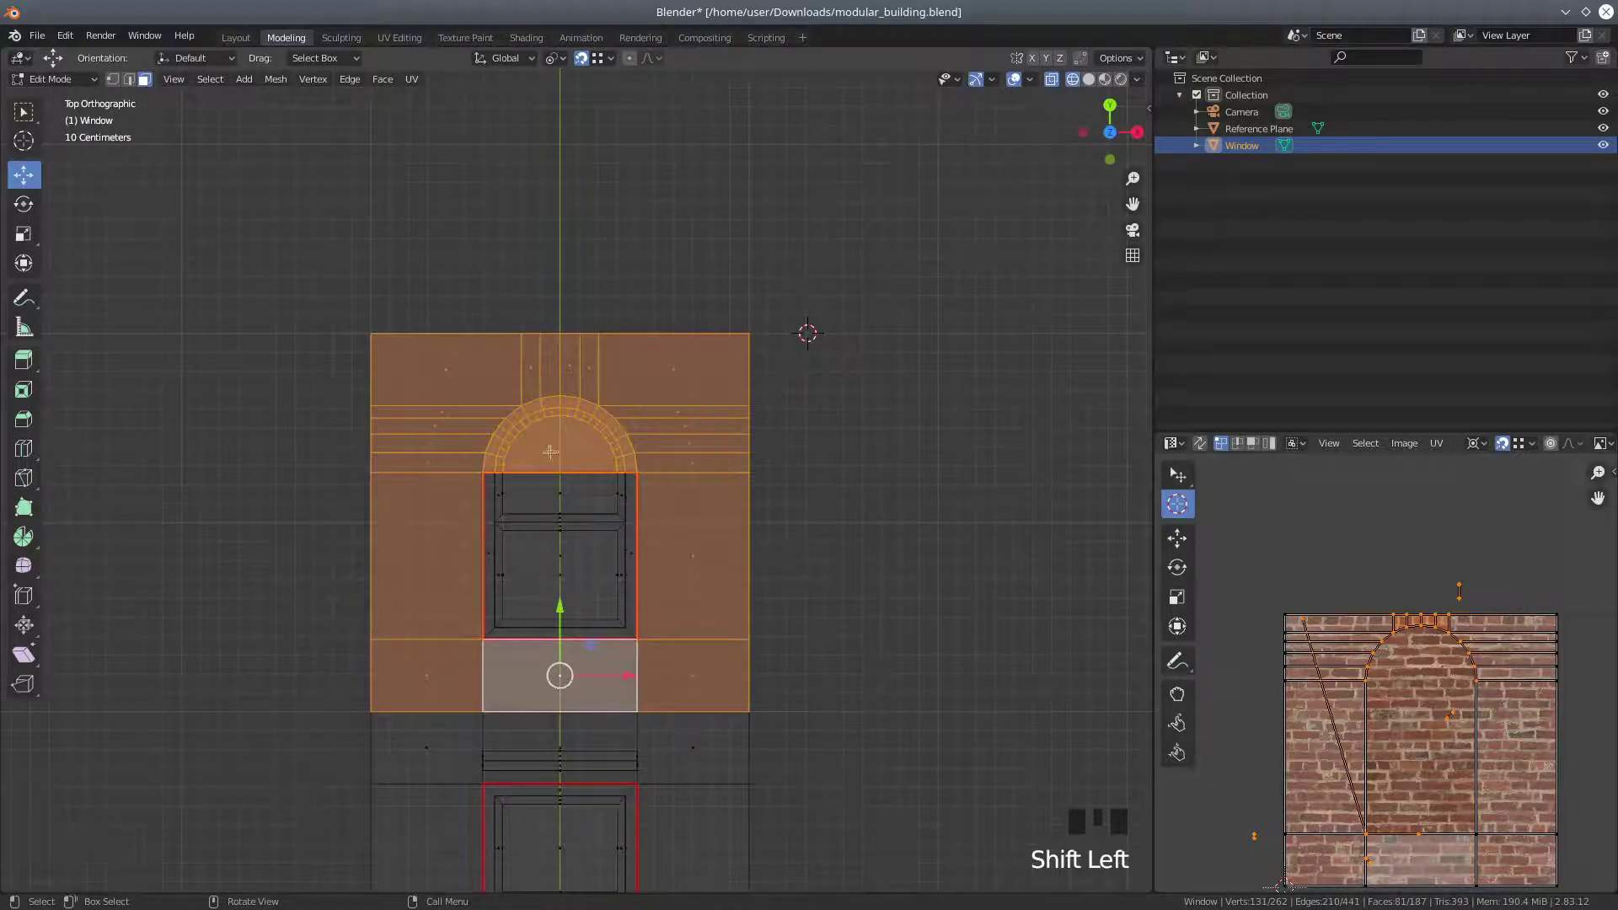
Switch to vertex selection and deselect the vertices of the arched window frame
{"action": "left_click", "coordinate": [112, 79]}
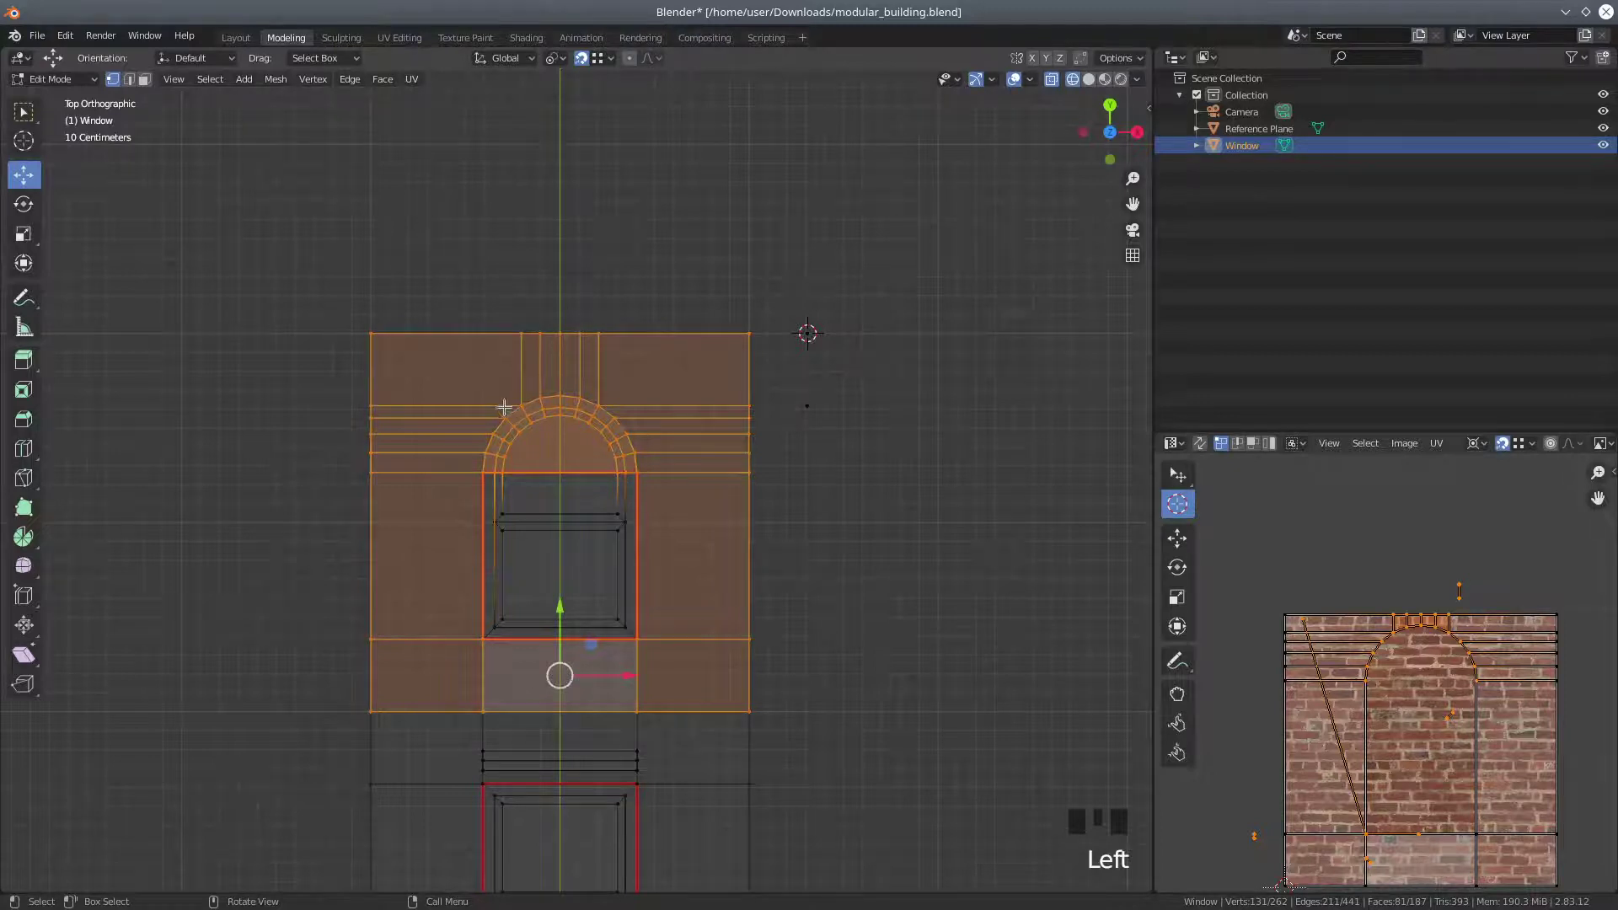
{"action": "key", "text": "b"}
{"action": "left_click_drag", "start_coordinate": [471, 388], "coordinate": [645, 487]}
{"action": "middle_click_drag", "start_coordinate": [644, 487], "coordinate": [650, 487]}
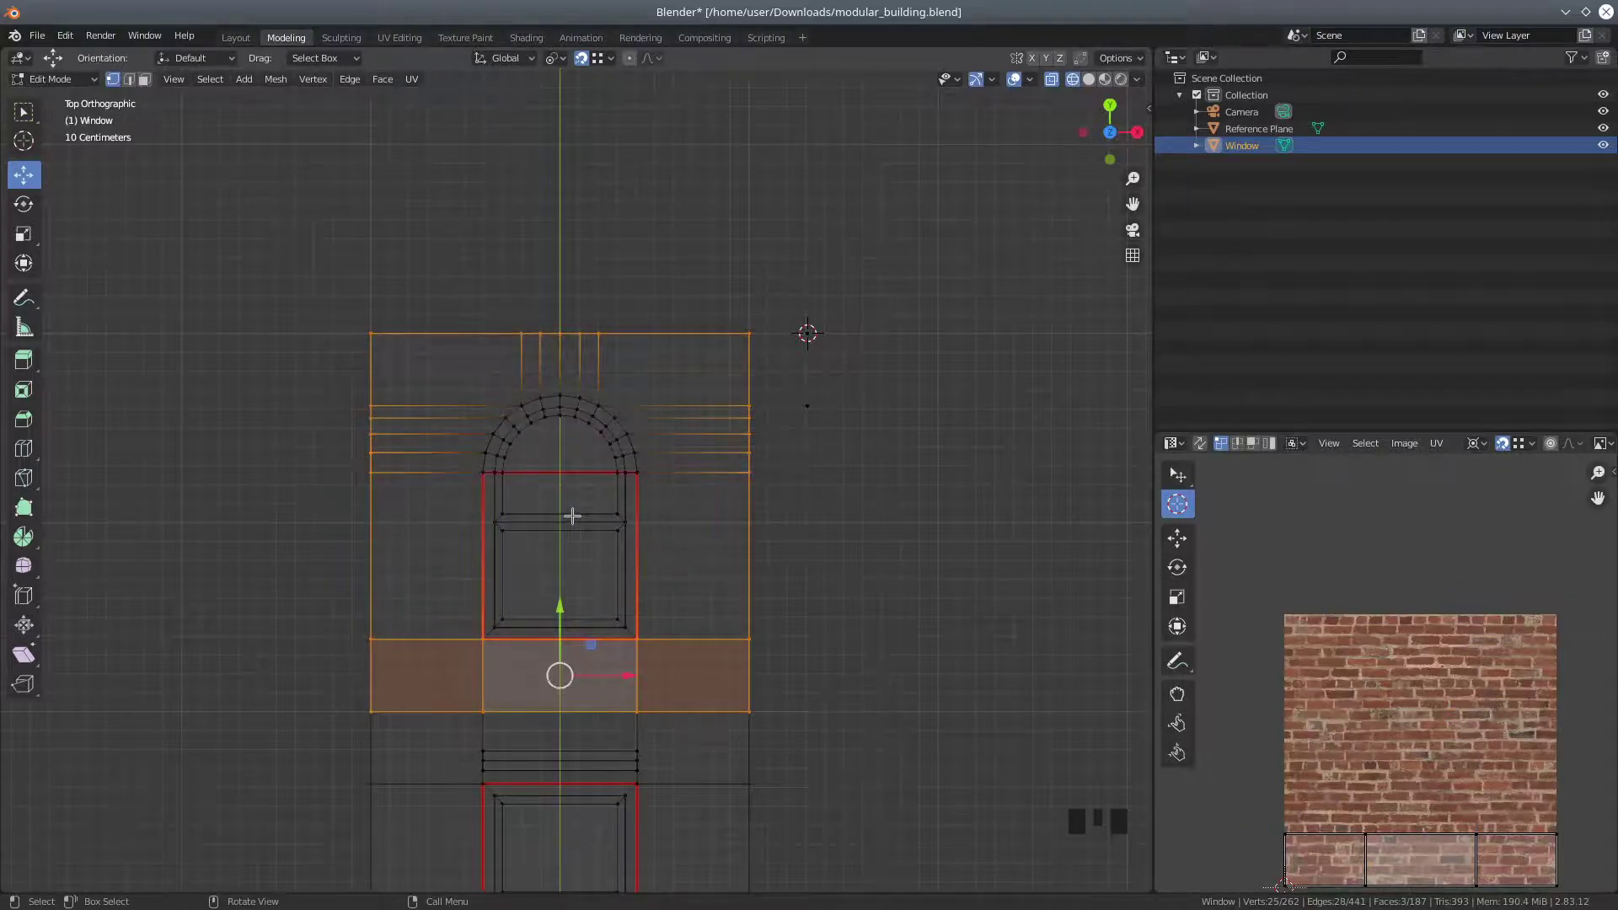
Return to face selection and circle-select the wall faces around the arch and beside the window, leaving out the frame
{"action": "left_click", "coordinate": [145, 79]}
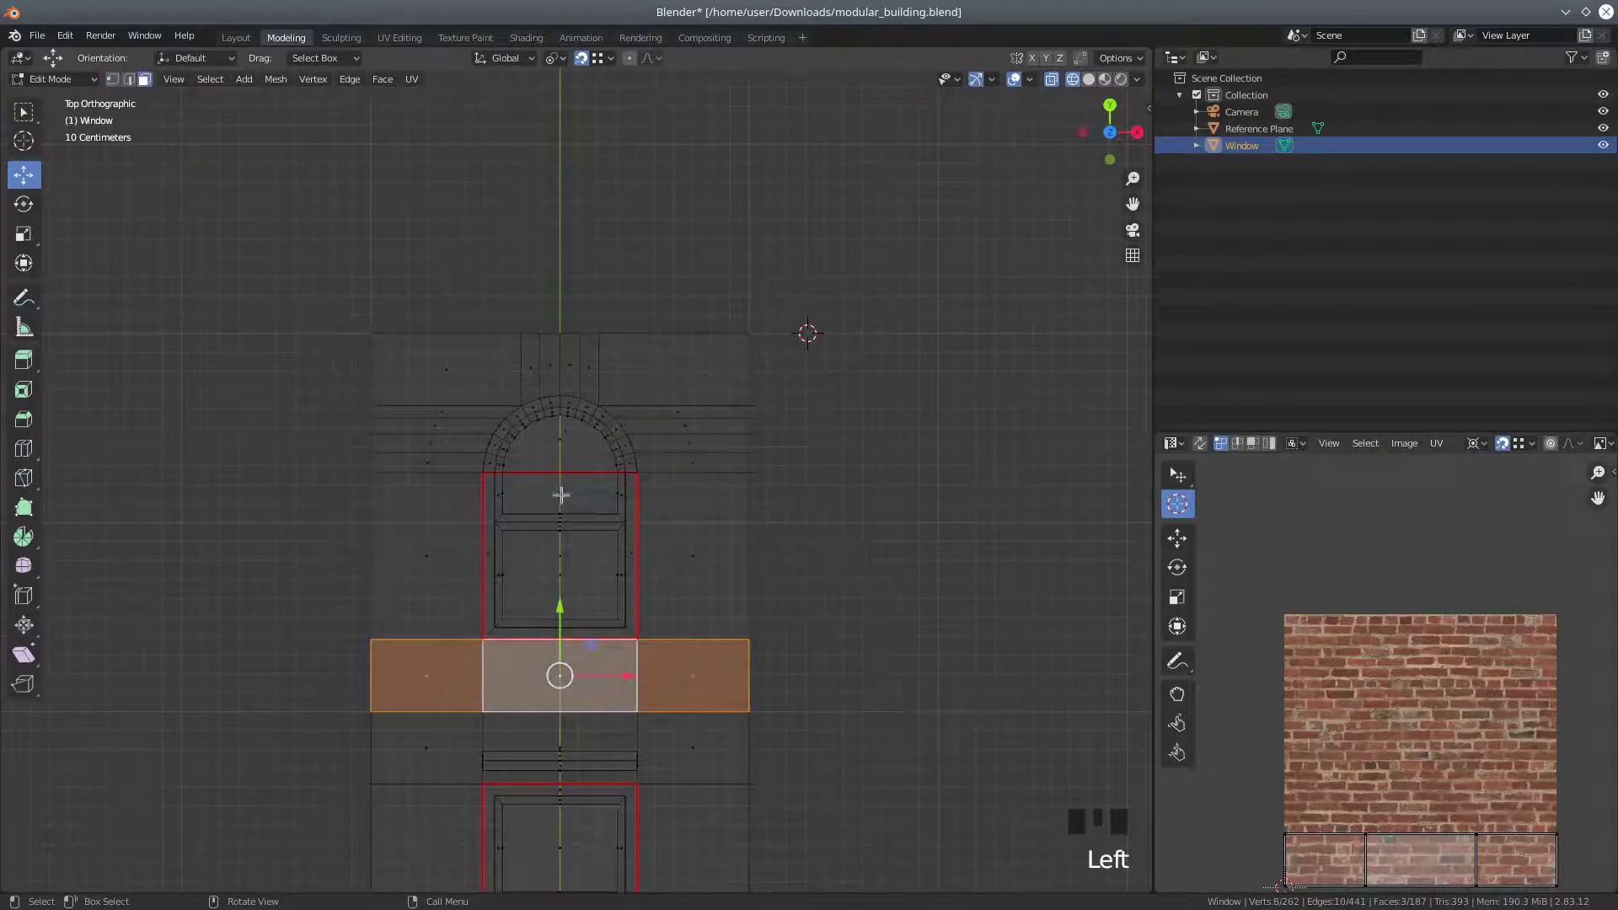
{"action": "key", "text": "c"}
{"action": "left_click_drag", "start_coordinate": [448, 365], "coordinate": [433, 579]}
{"action": "mouse_move", "coordinate": [527, 352]}
{"action": "left_mouse_down"}
{"action": "mouse_move", "coordinate": [690, 357]}
{"action": "mouse_move", "coordinate": [697, 557]}
{"action": "left_mouse_up"}
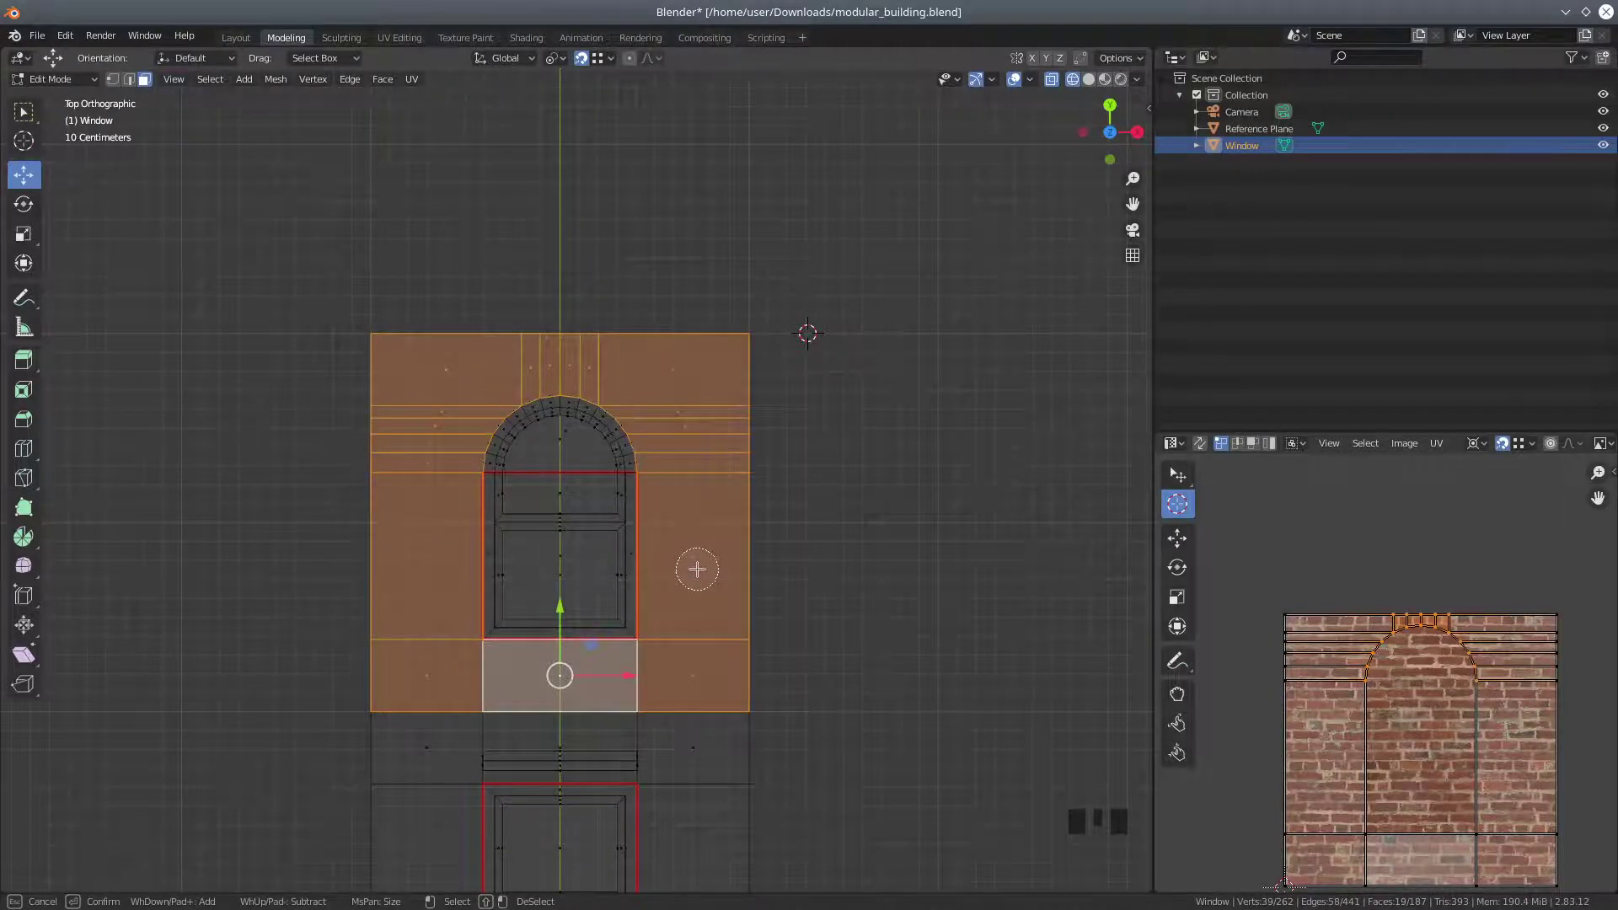
{"action": "right_click", "coordinate": [912, 435]}
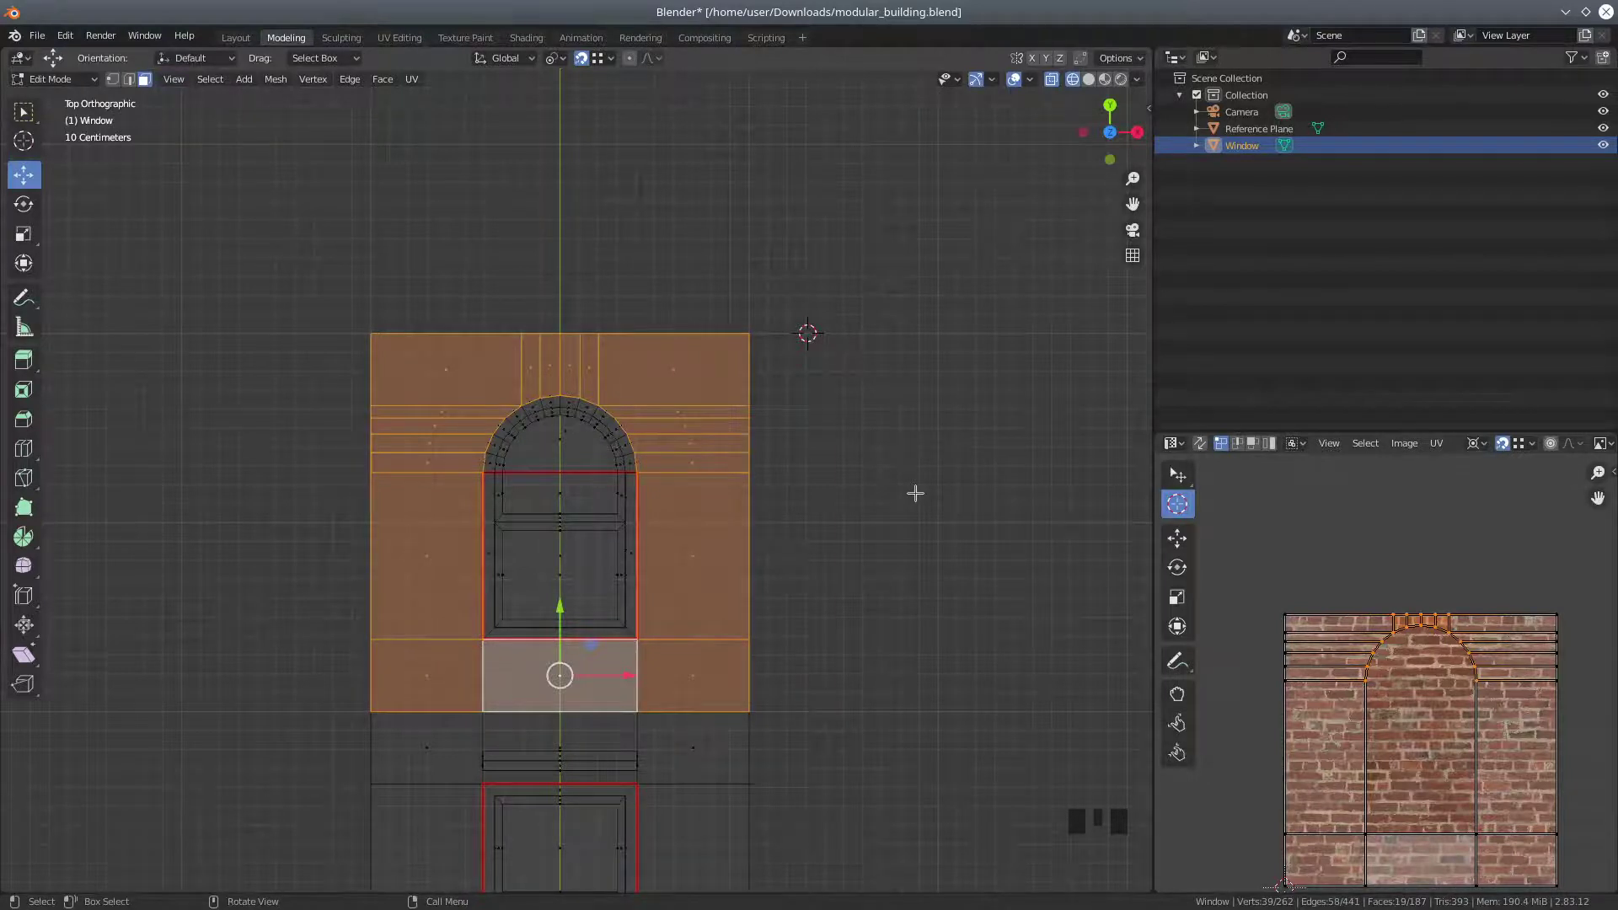
Project the selected wall faces' UVs with Project from View (Bounds) and show the brick texture in rendered shading
{"action": "key", "text": "u"}
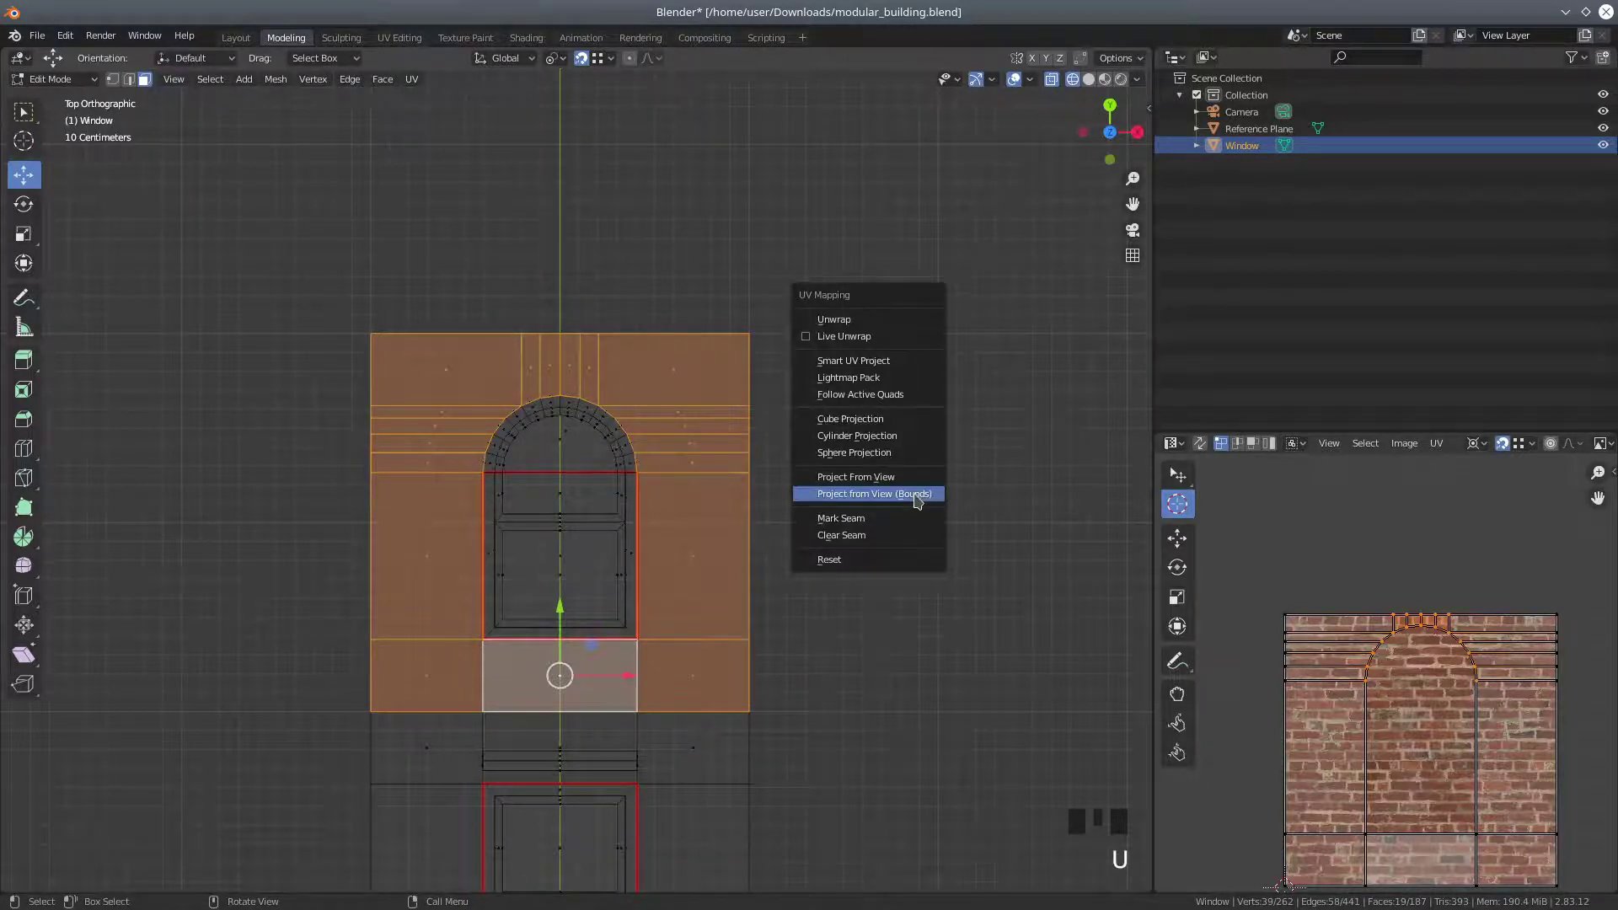
{"action": "left_click", "coordinate": [918, 500]}
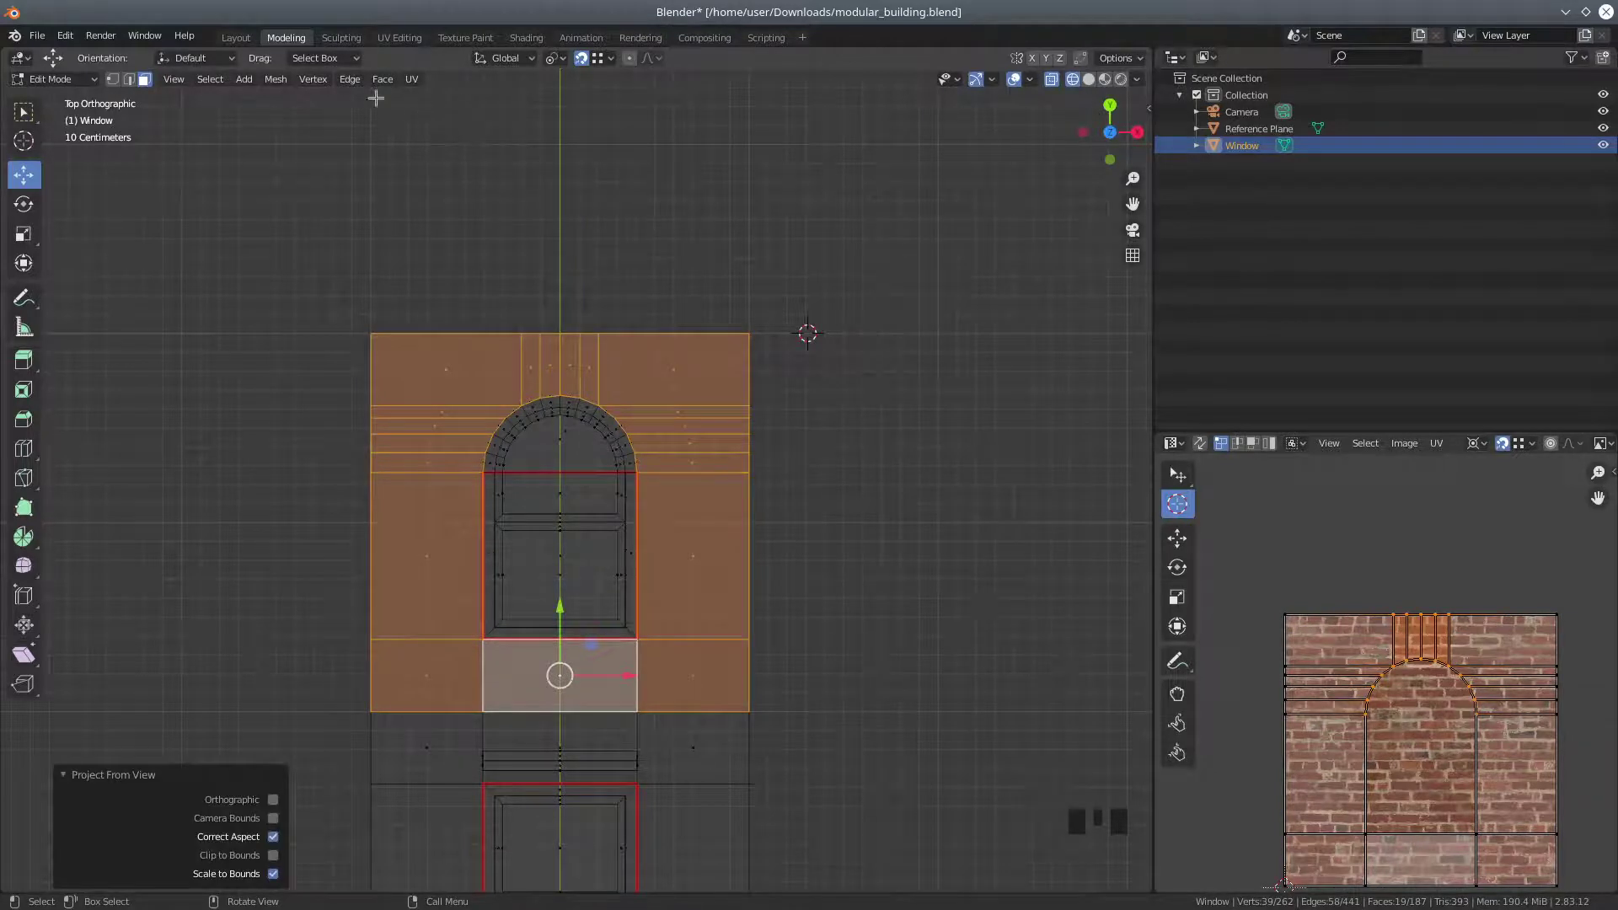
{"action": "left_click", "coordinate": [1121, 78]}
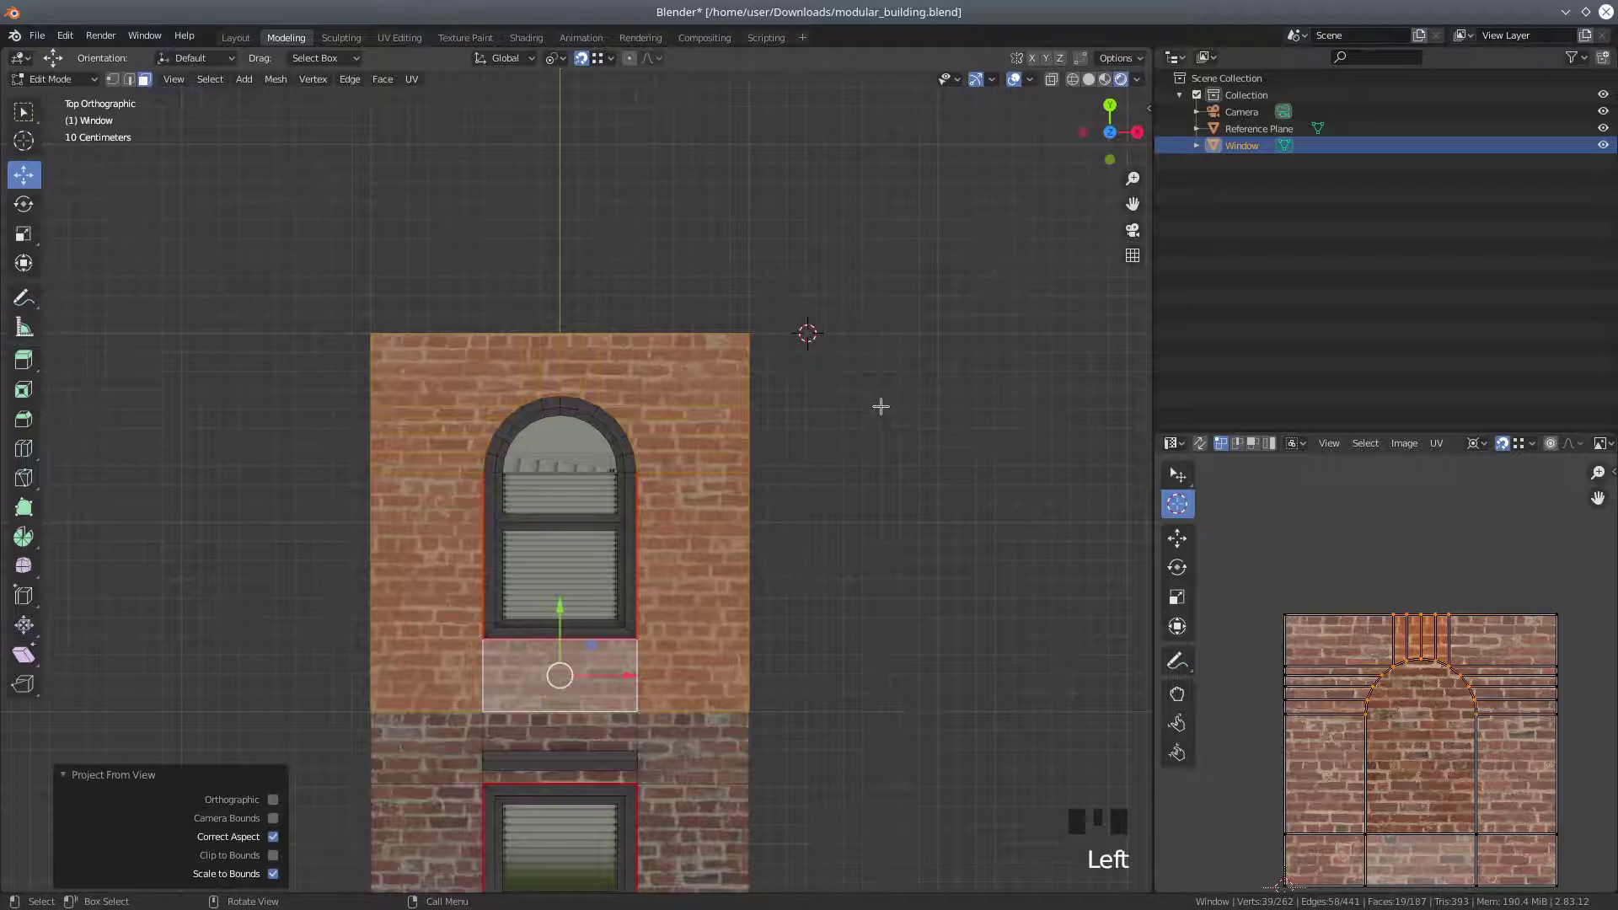
Select the rectangular and arched backing faces of the upper window from behind, and return to the top view
{"action": "middle_click_drag", "start_coordinate": [881, 502], "coordinate": [676, 284], "text": "shift"}
{"action": "middle_click_drag", "start_coordinate": [458, 483], "coordinate": [536, 441]}
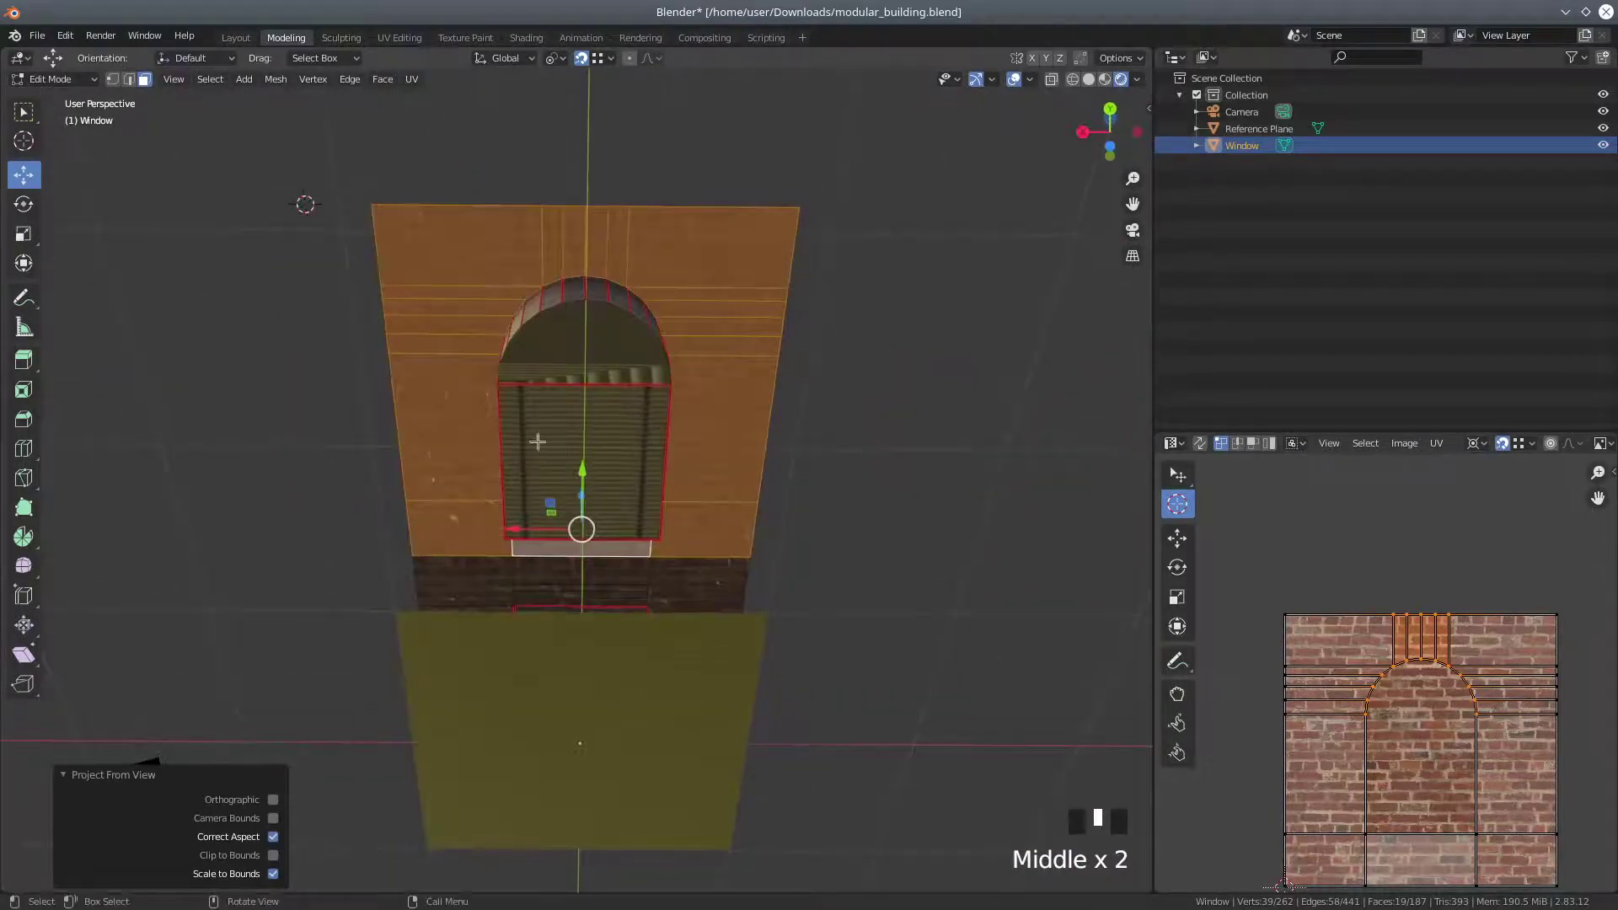
{"action": "scroll", "coordinate": [541, 498], "scroll_direction": "up", "scroll_amount": 2}
{"action": "left_click", "coordinate": [623, 429]}
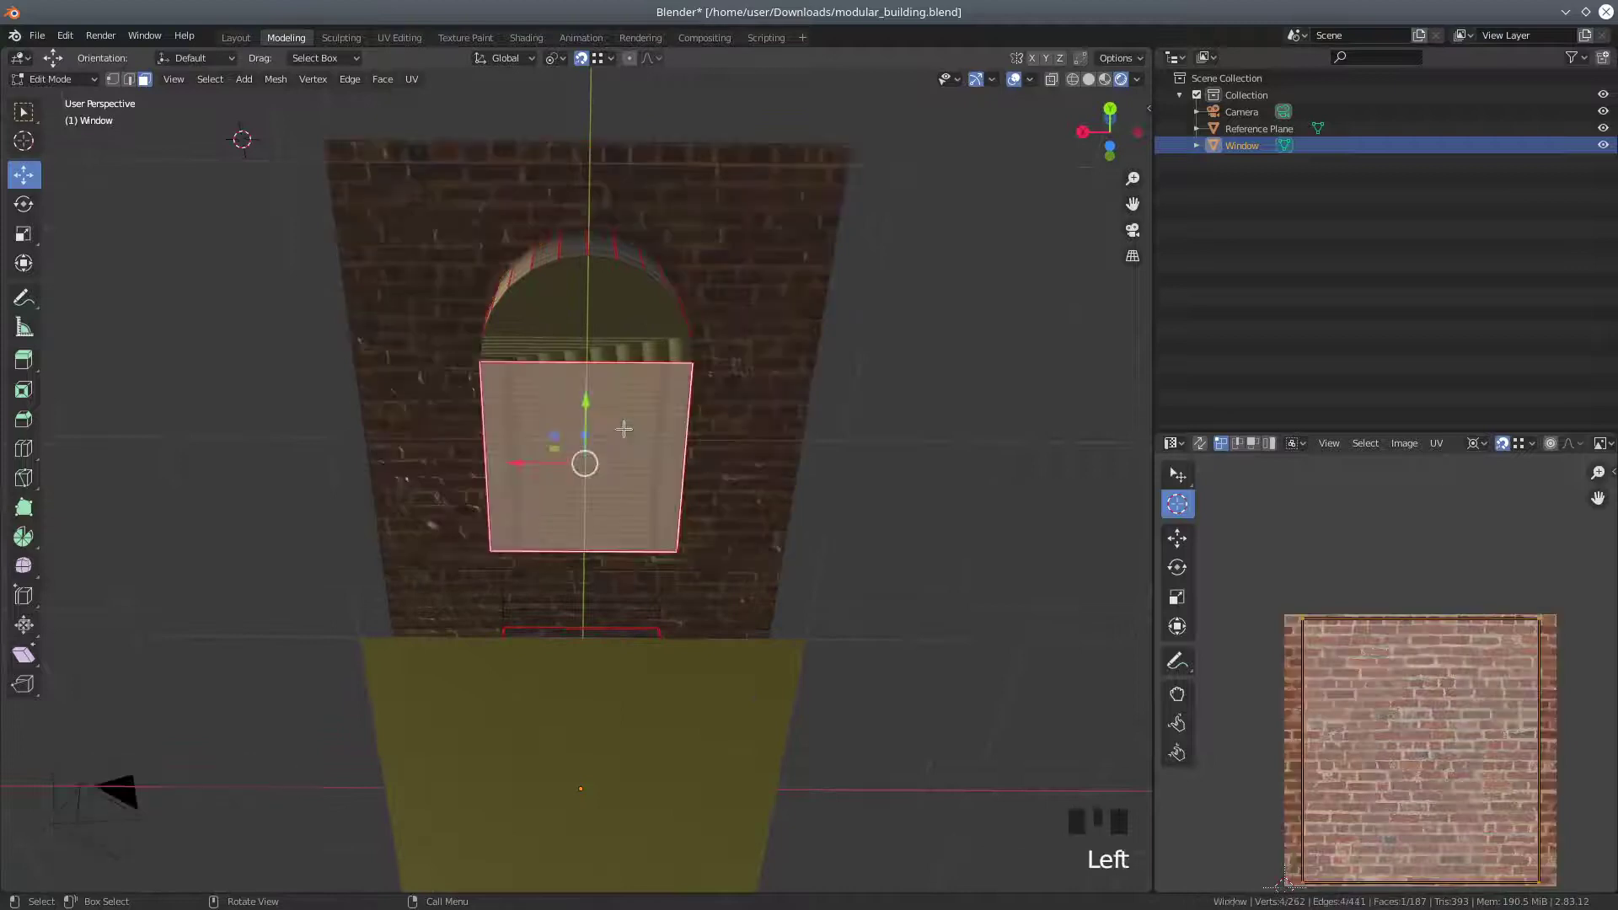
{"action": "left_click", "coordinate": [614, 314], "text": "shift"}
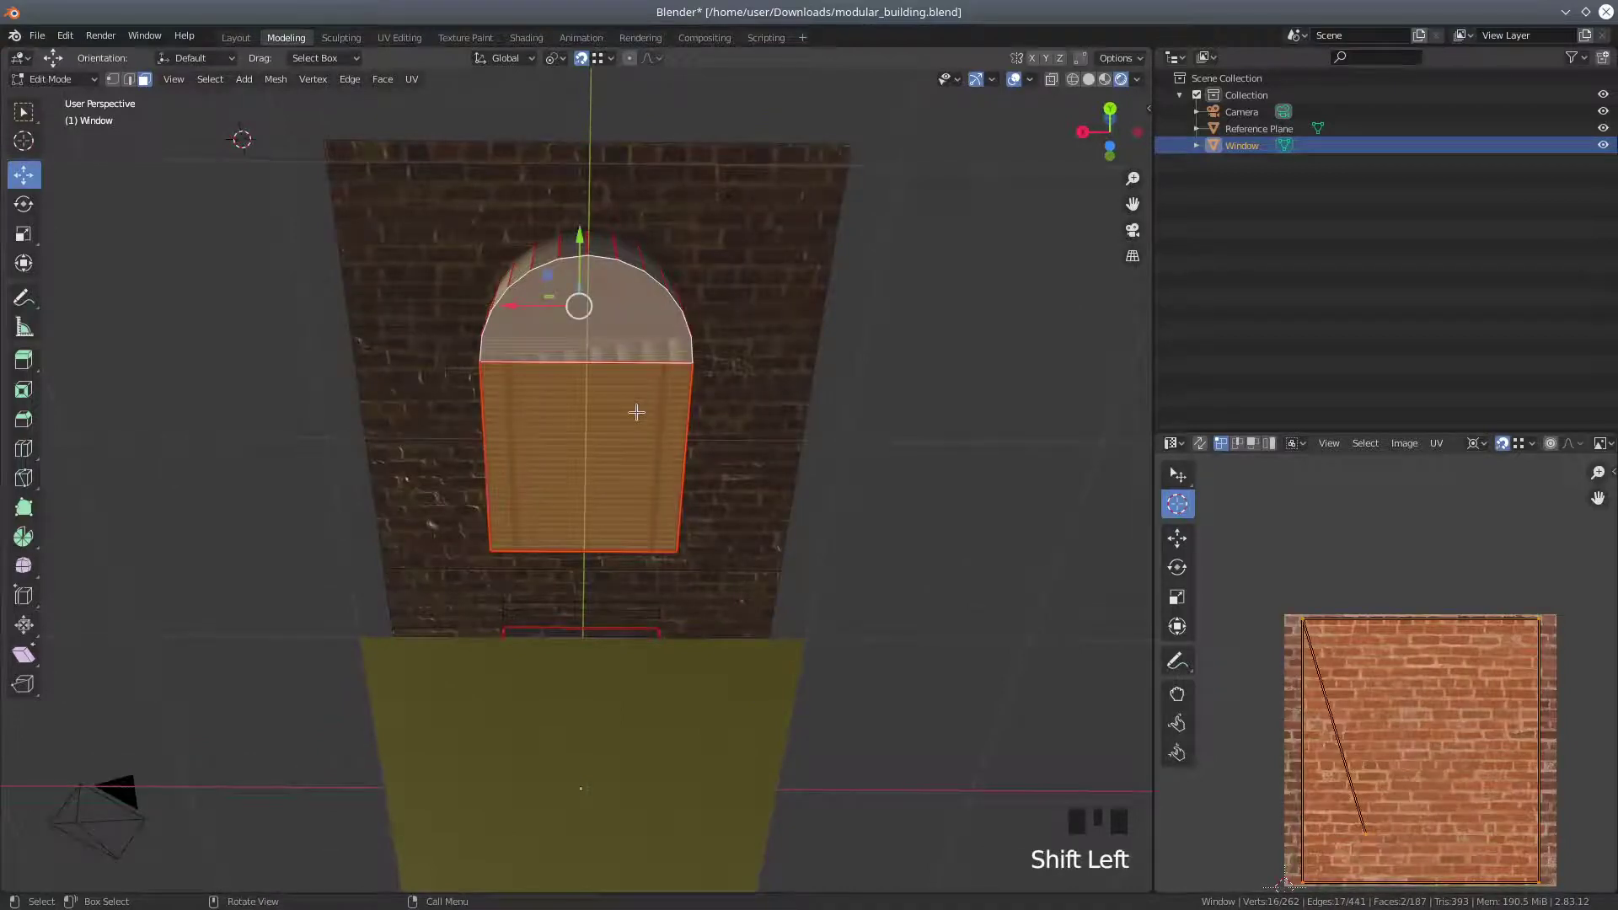
{"action": "left_click", "coordinate": [1112, 145]}
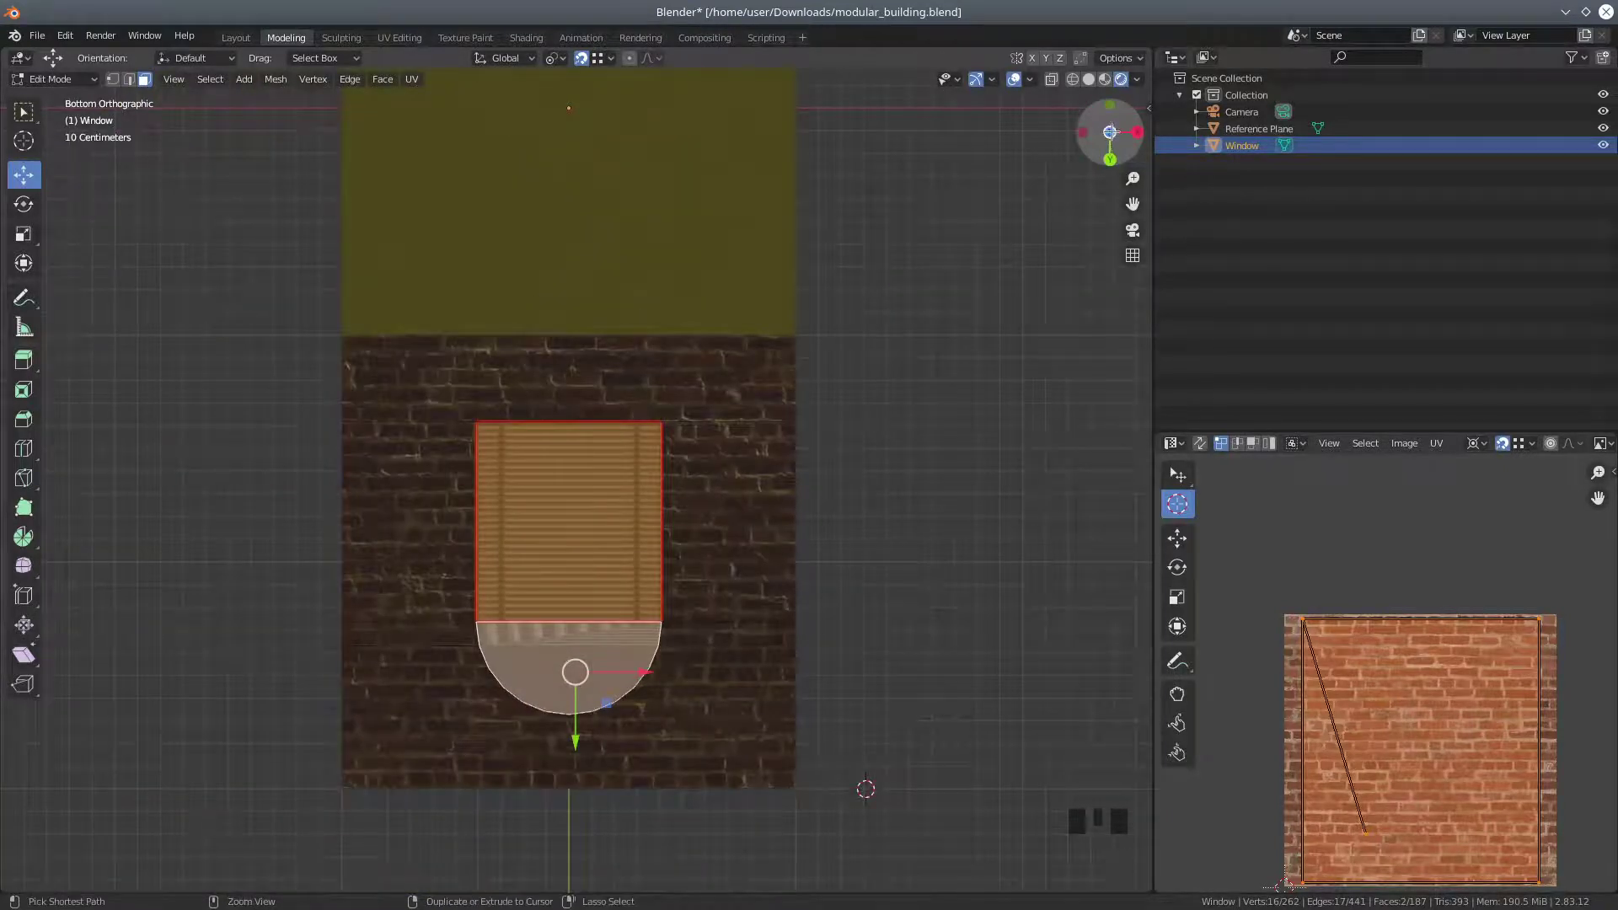
{"action": "left_click", "coordinate": [1110, 133], "text": "ctrl"}
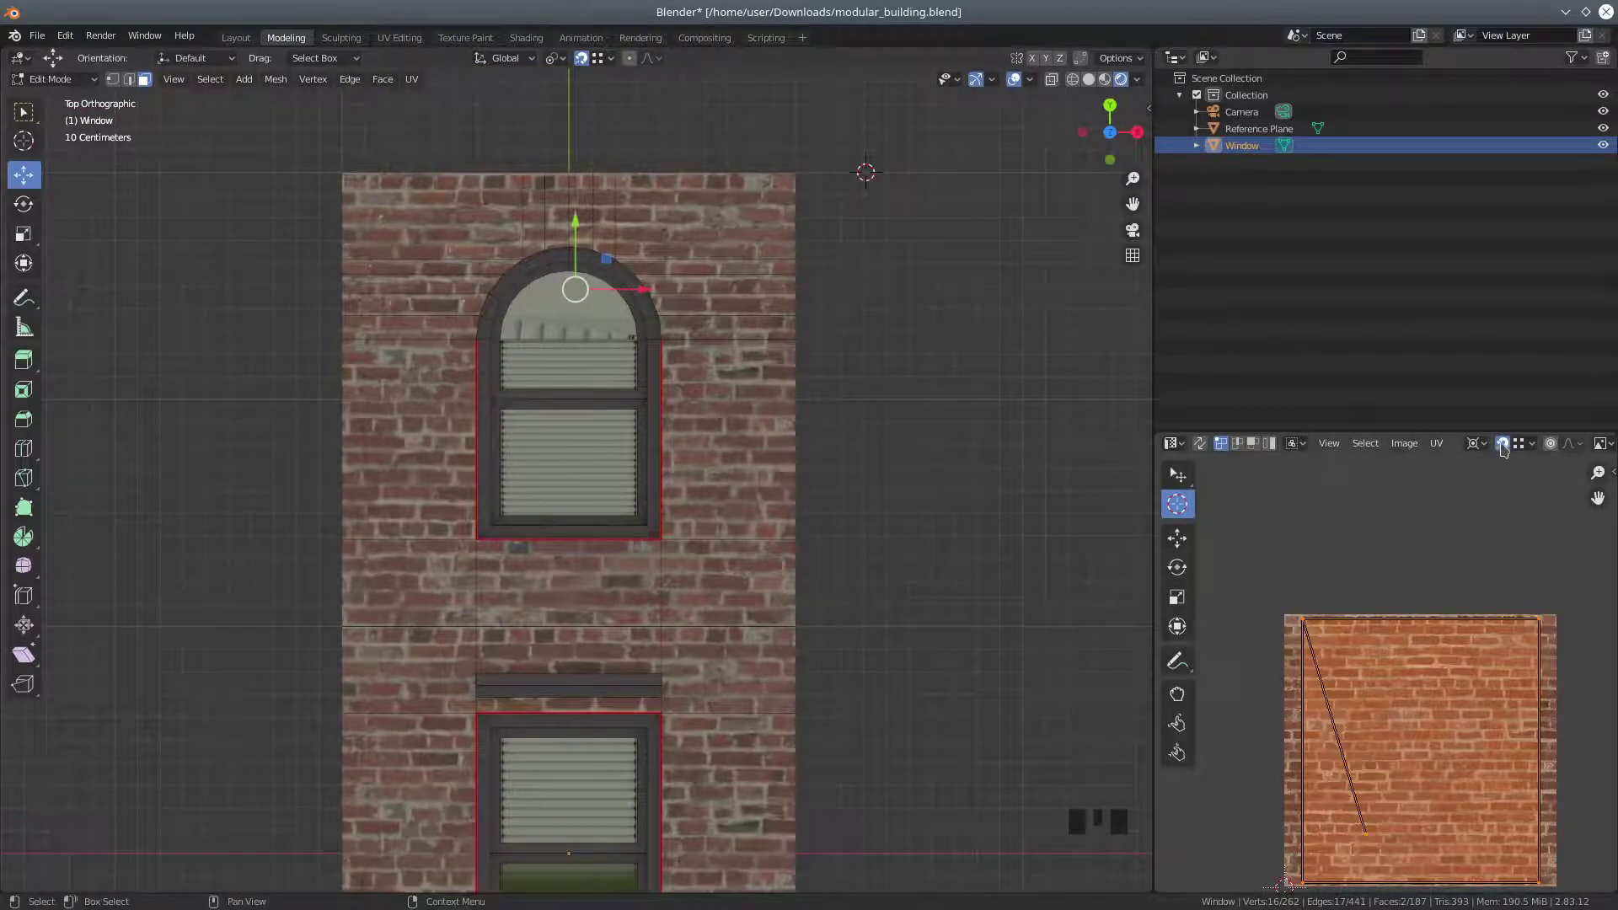
Display diffuse.png in the UV editor and try Project from View (Bounds) on the window's two backing faces
{"action": "scroll", "coordinate": [1558, 452], "scroll_direction": "down", "scroll_amount": 2}
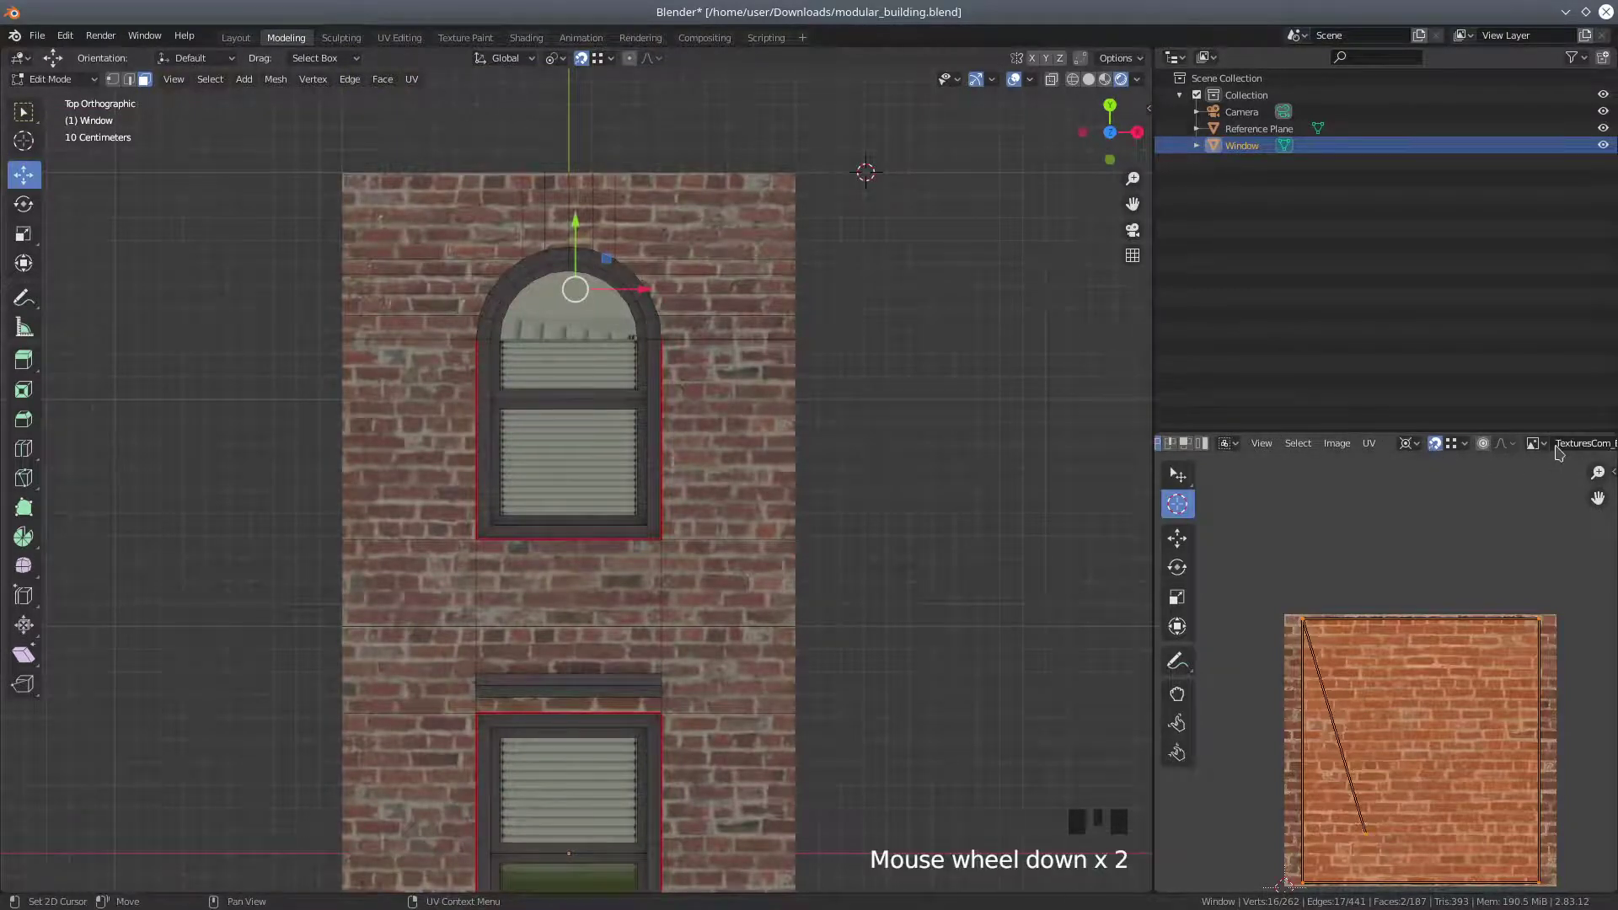
{"action": "left_click", "coordinate": [1546, 445]}
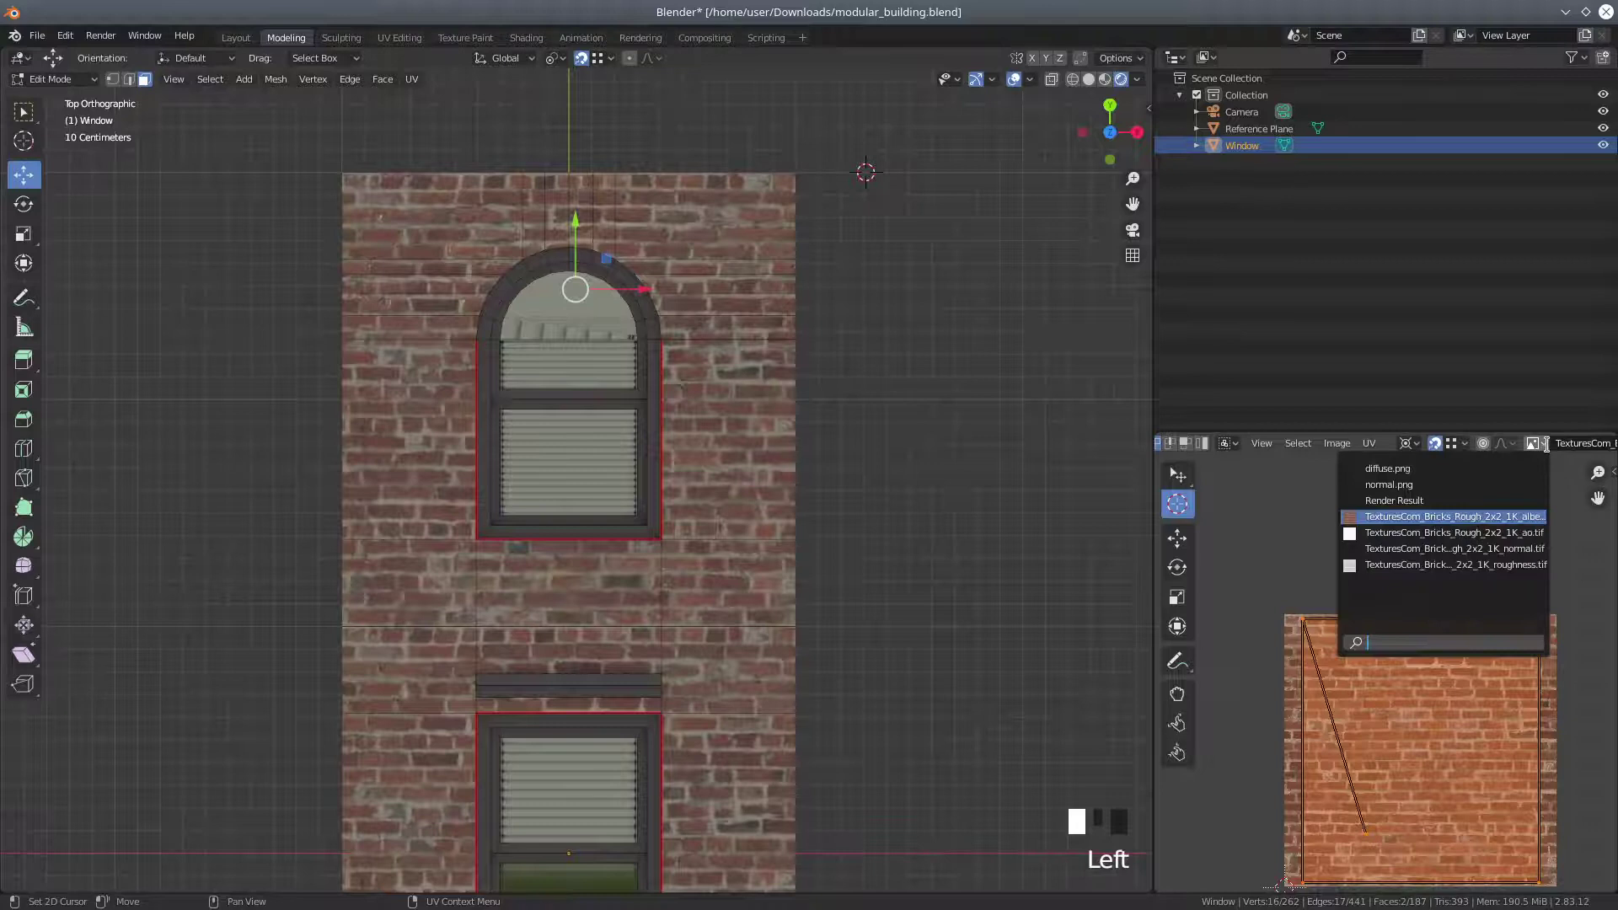
{"action": "left_click", "coordinate": [1432, 469]}
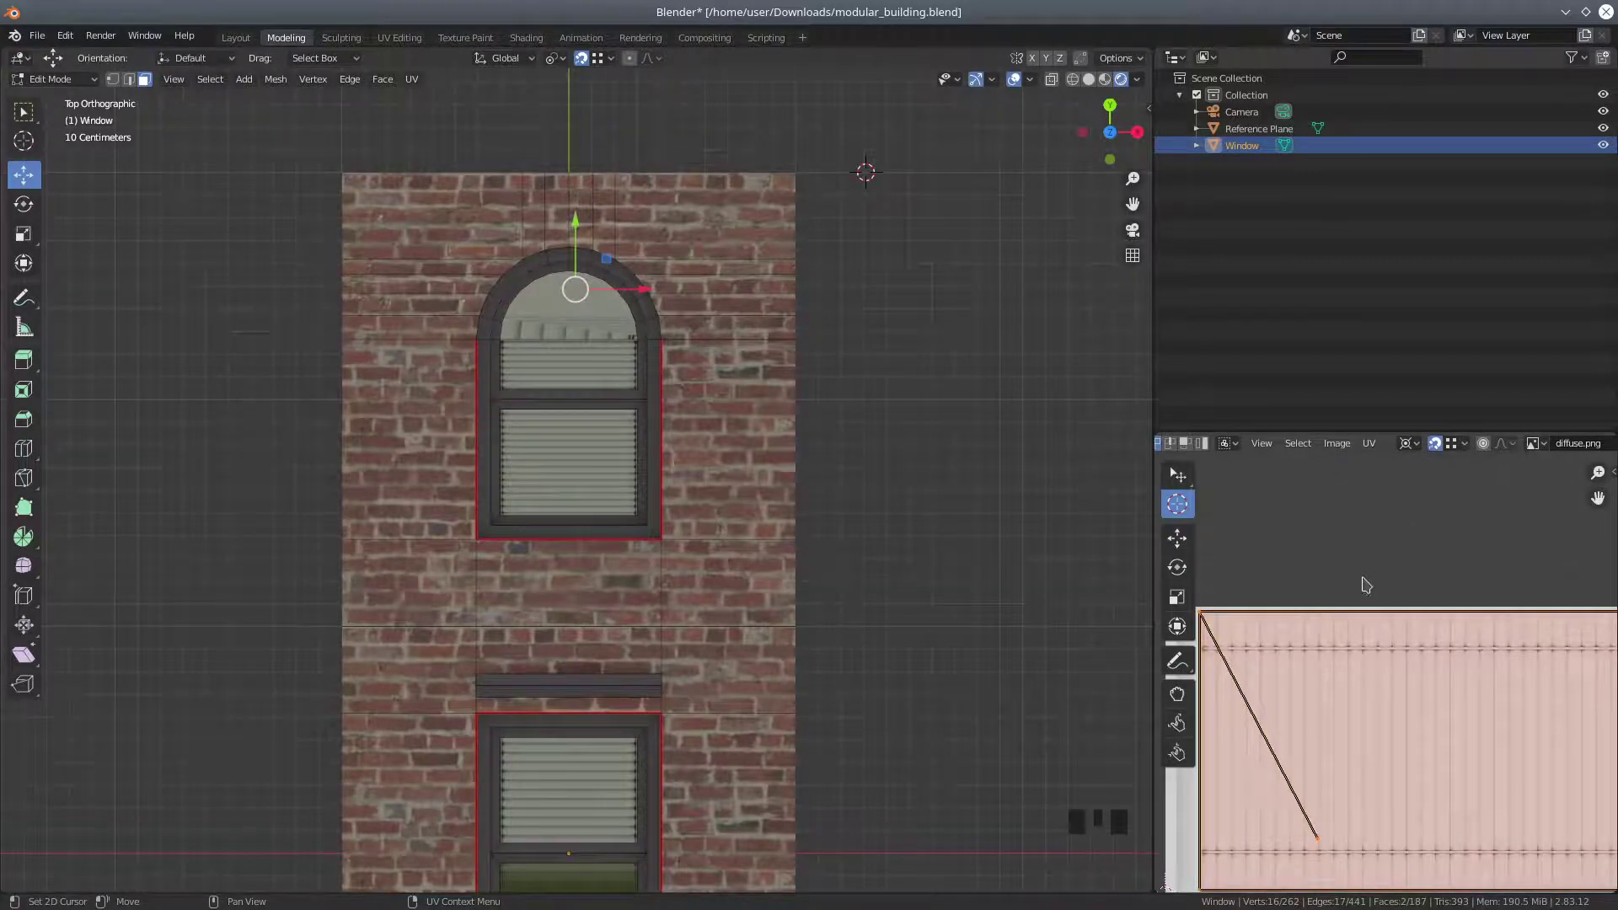
{"action": "scroll", "coordinate": [1367, 586], "scroll_direction": "down", "scroll_amount": 4}
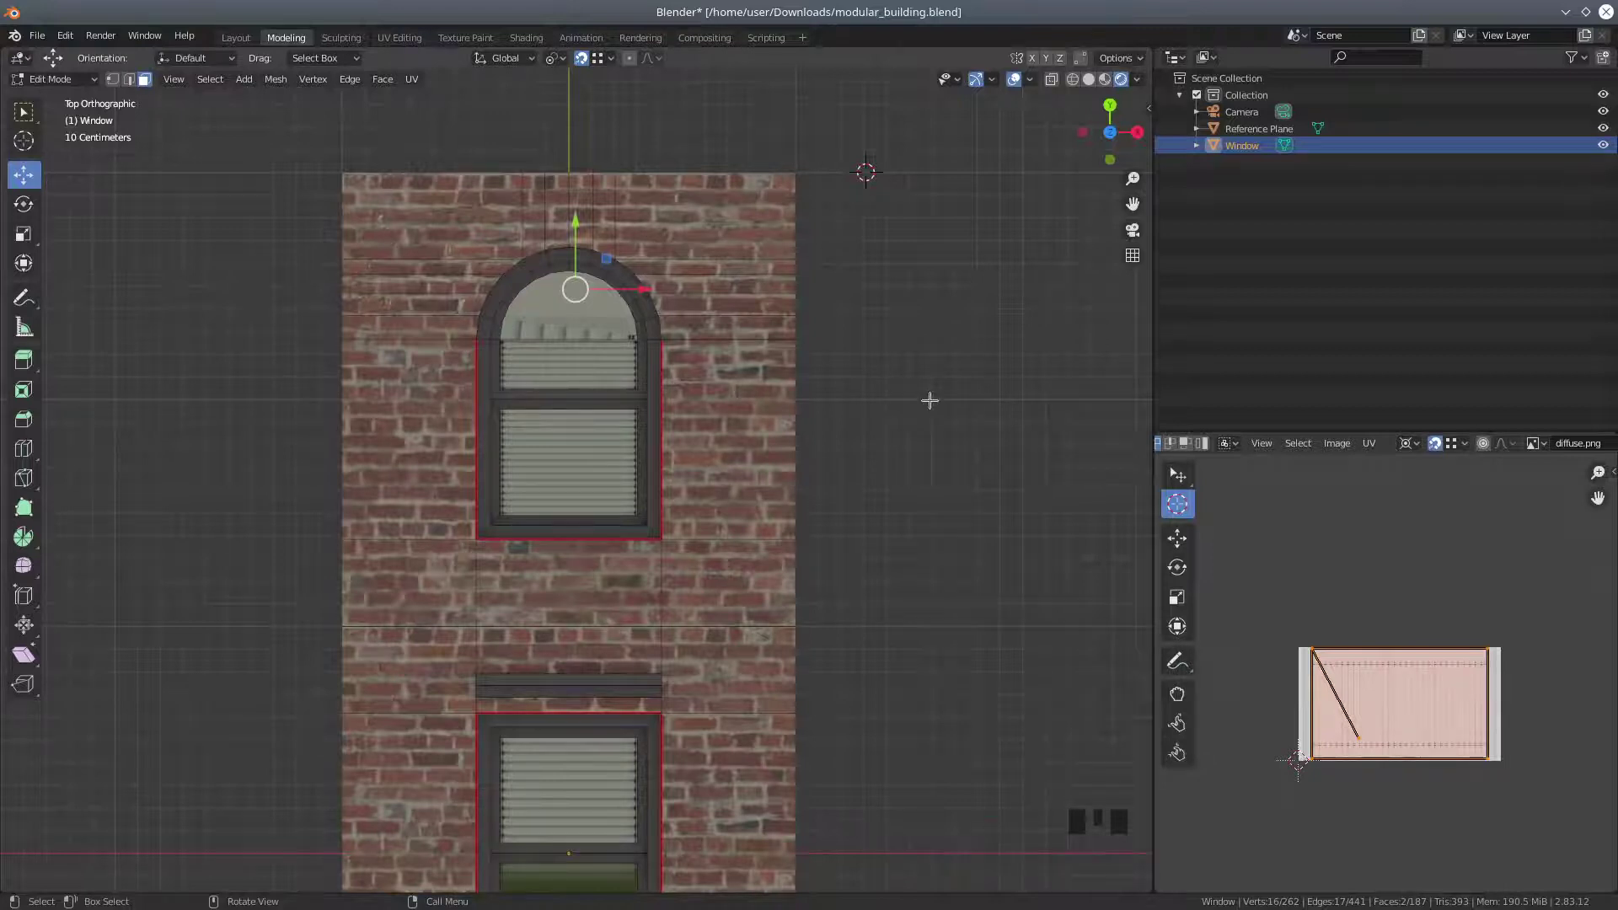
{"action": "key", "text": "u"}
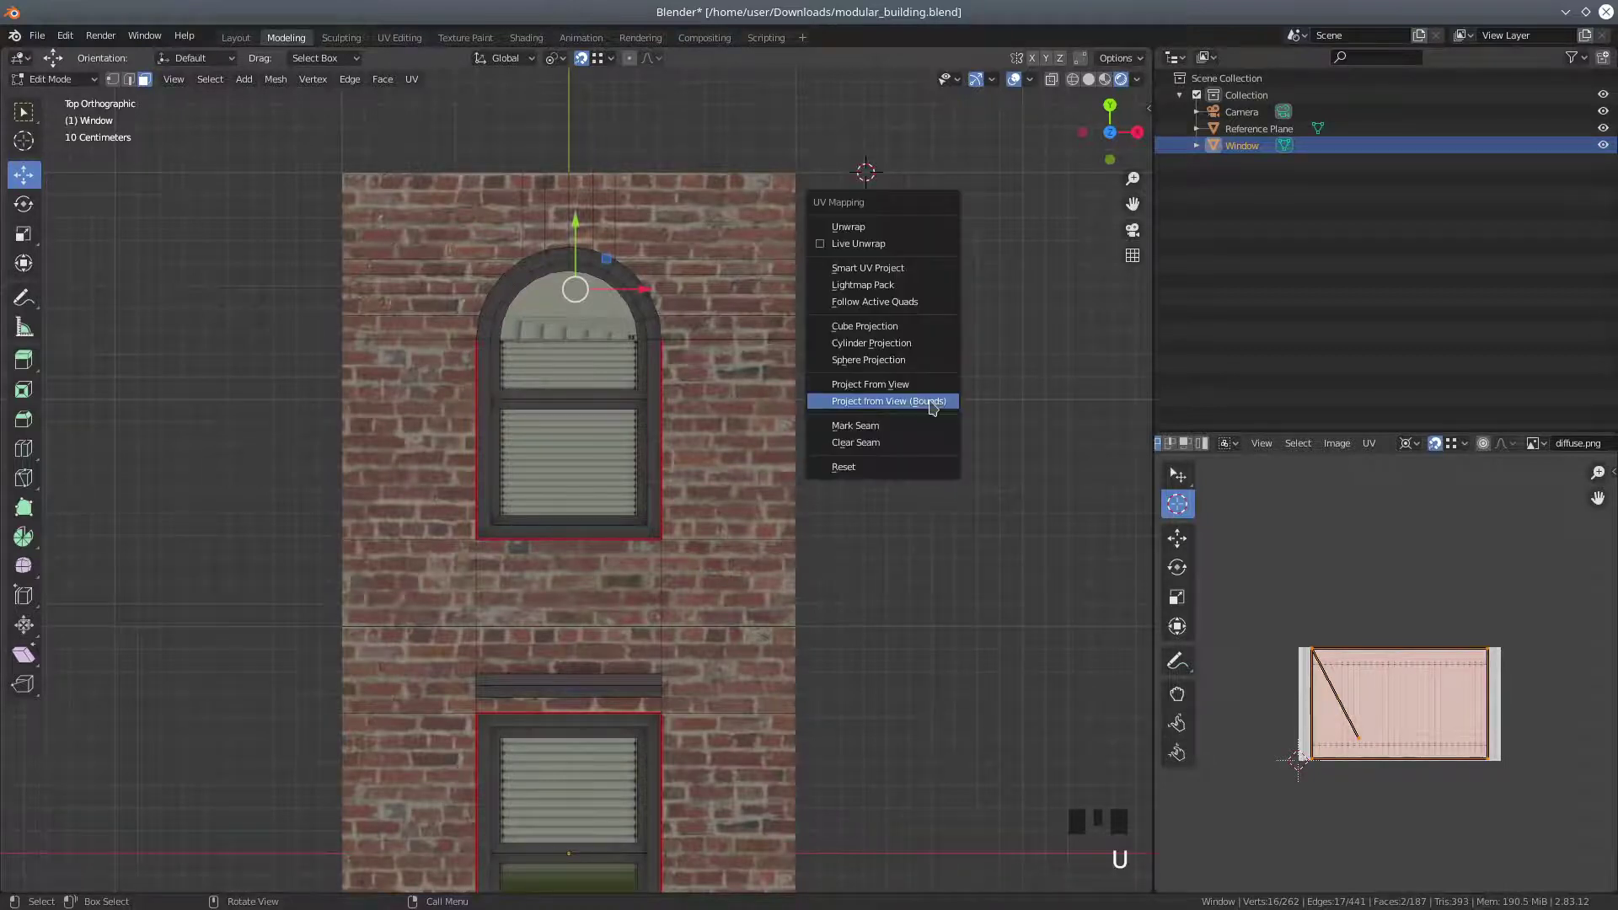
{"action": "left_click", "coordinate": [932, 403]}
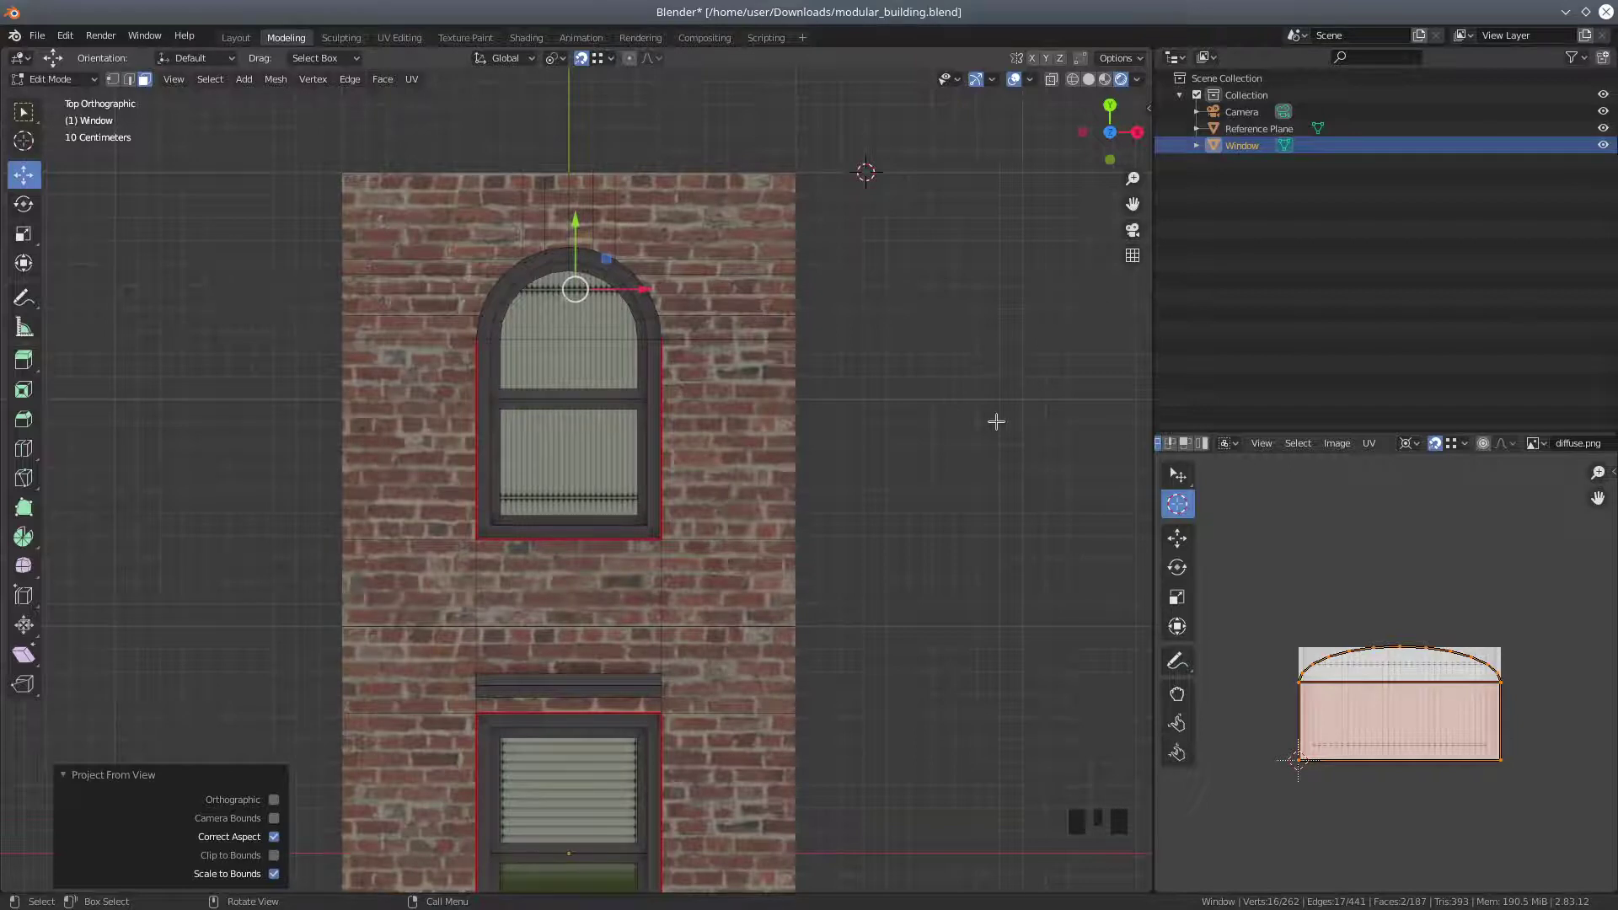
Display the brick albedo texture in the UV editor and map the window's backing faces with Project From View
{"action": "left_click", "coordinate": [1539, 444]}
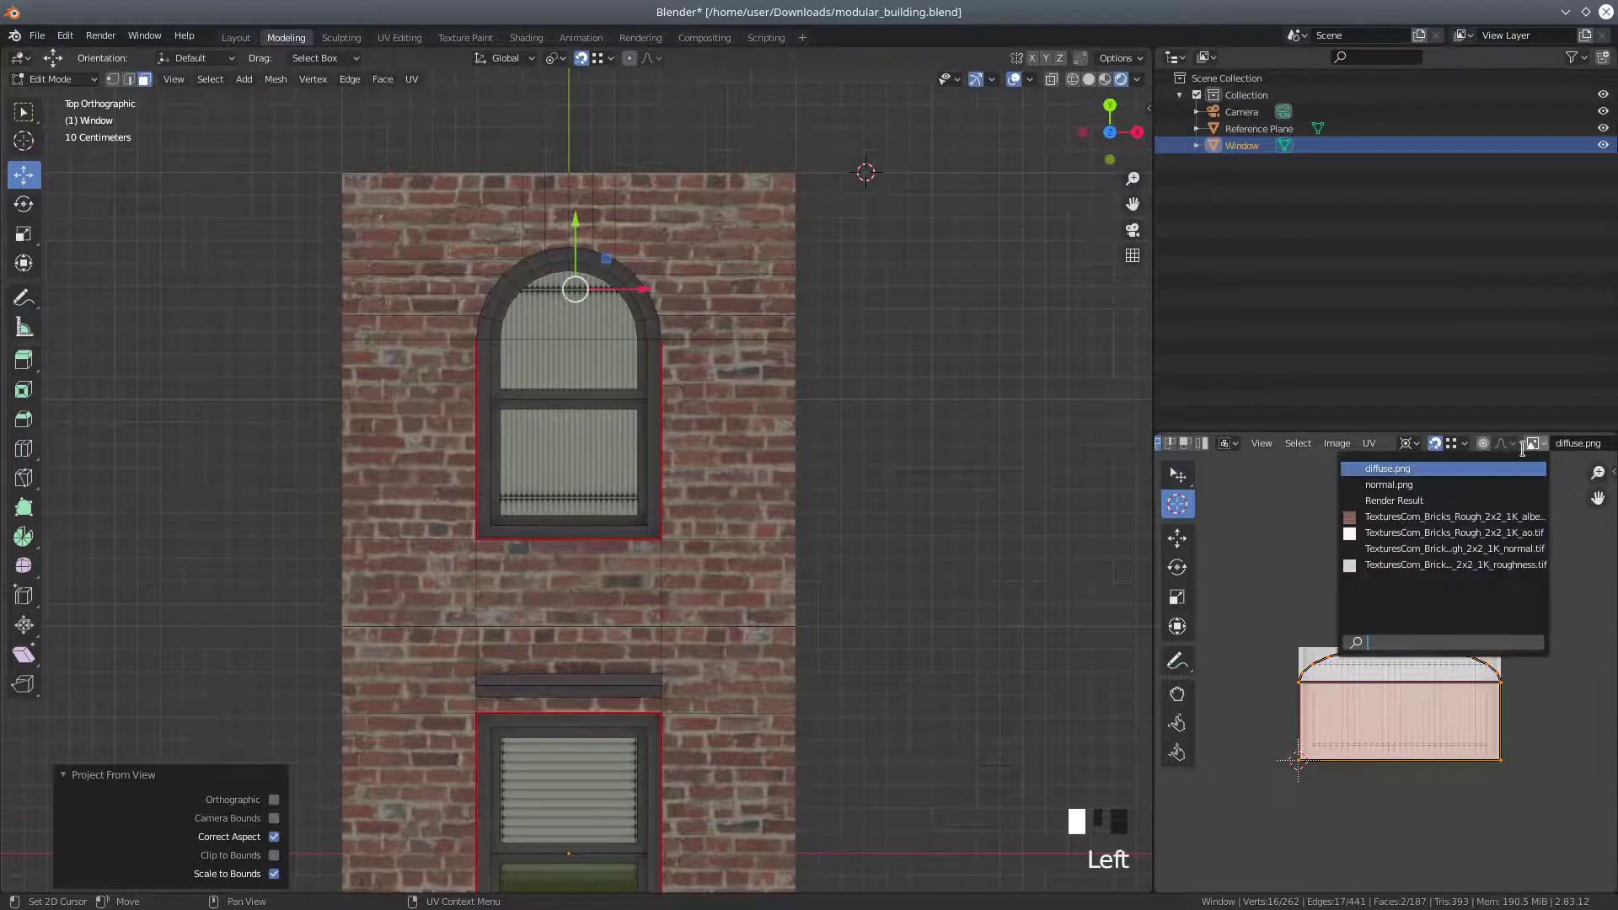
{"action": "left_click", "coordinate": [1403, 517]}
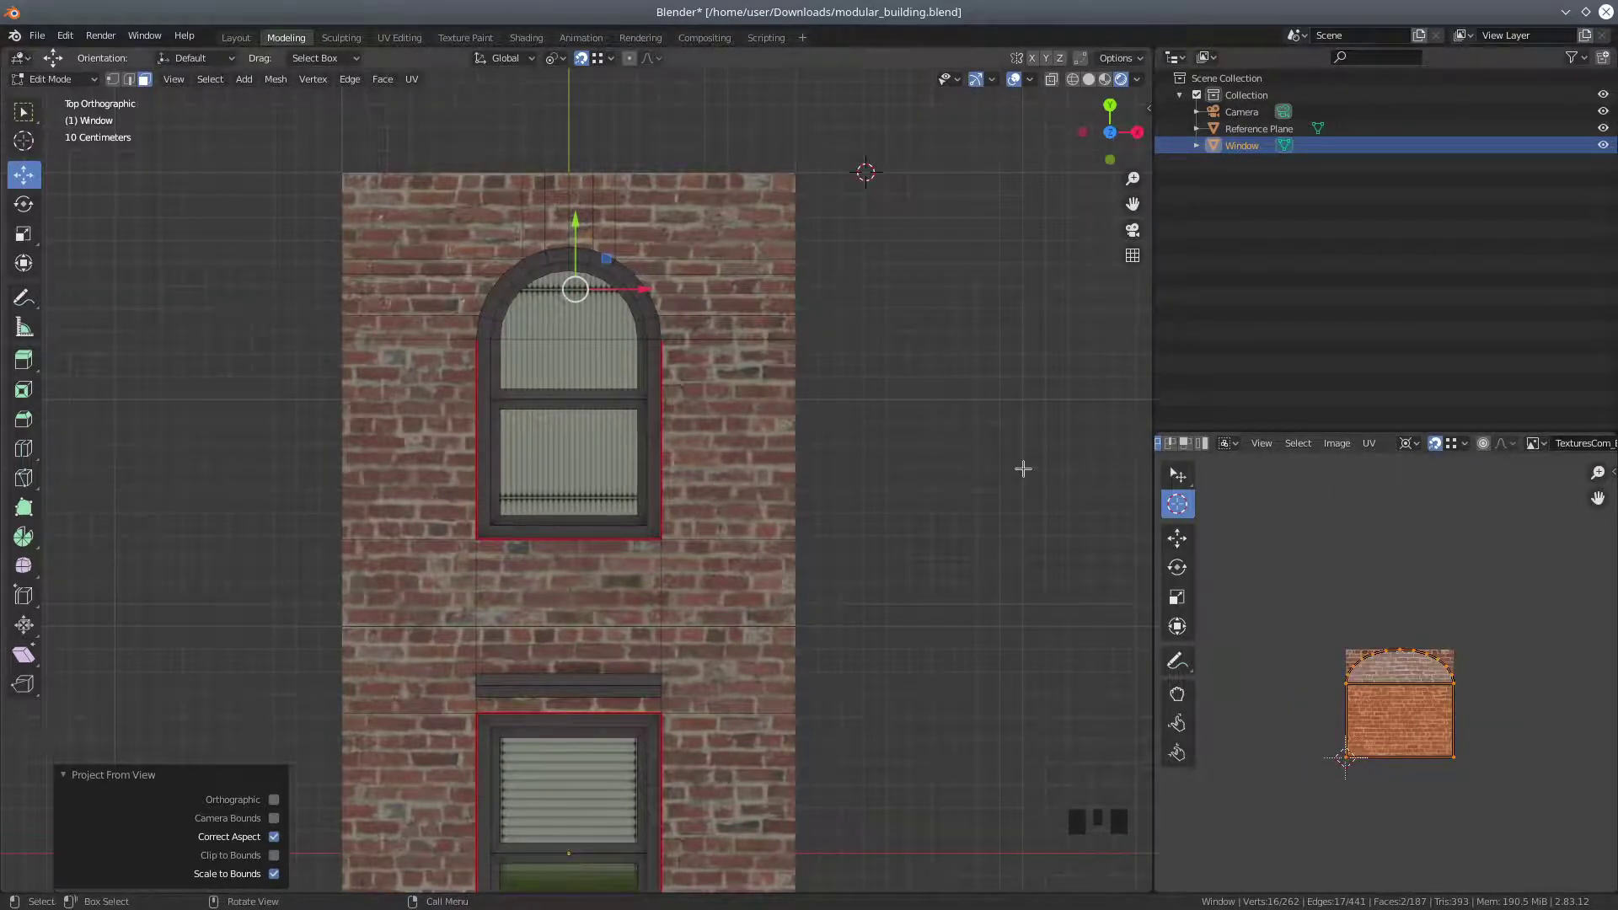
{"action": "key", "text": "u"}
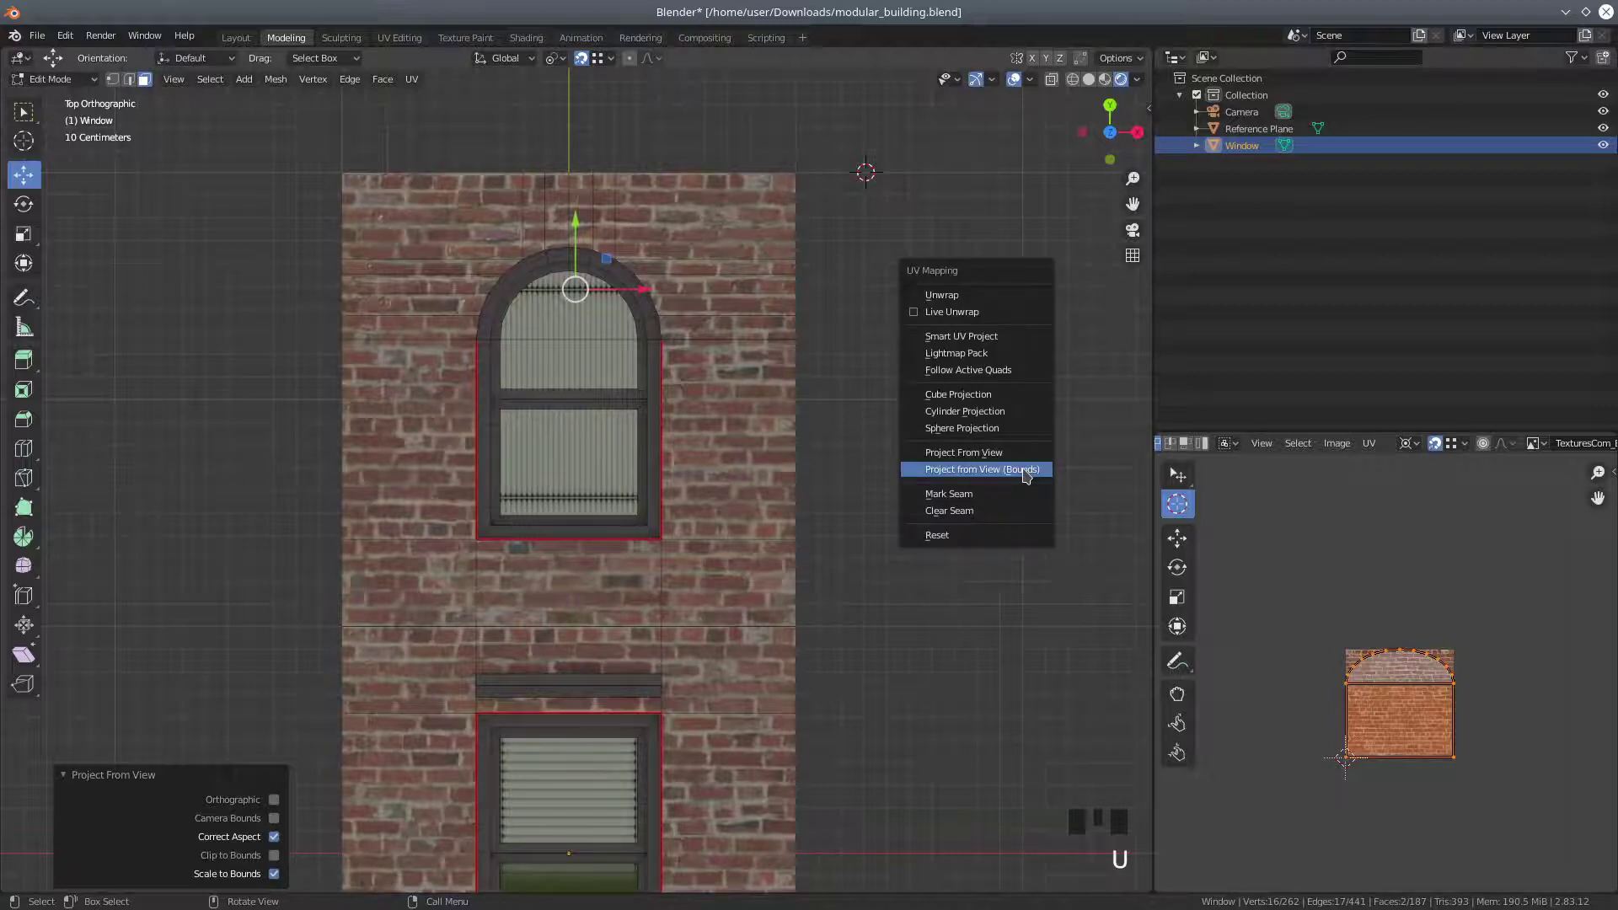
{"action": "left_click", "coordinate": [1011, 453]}
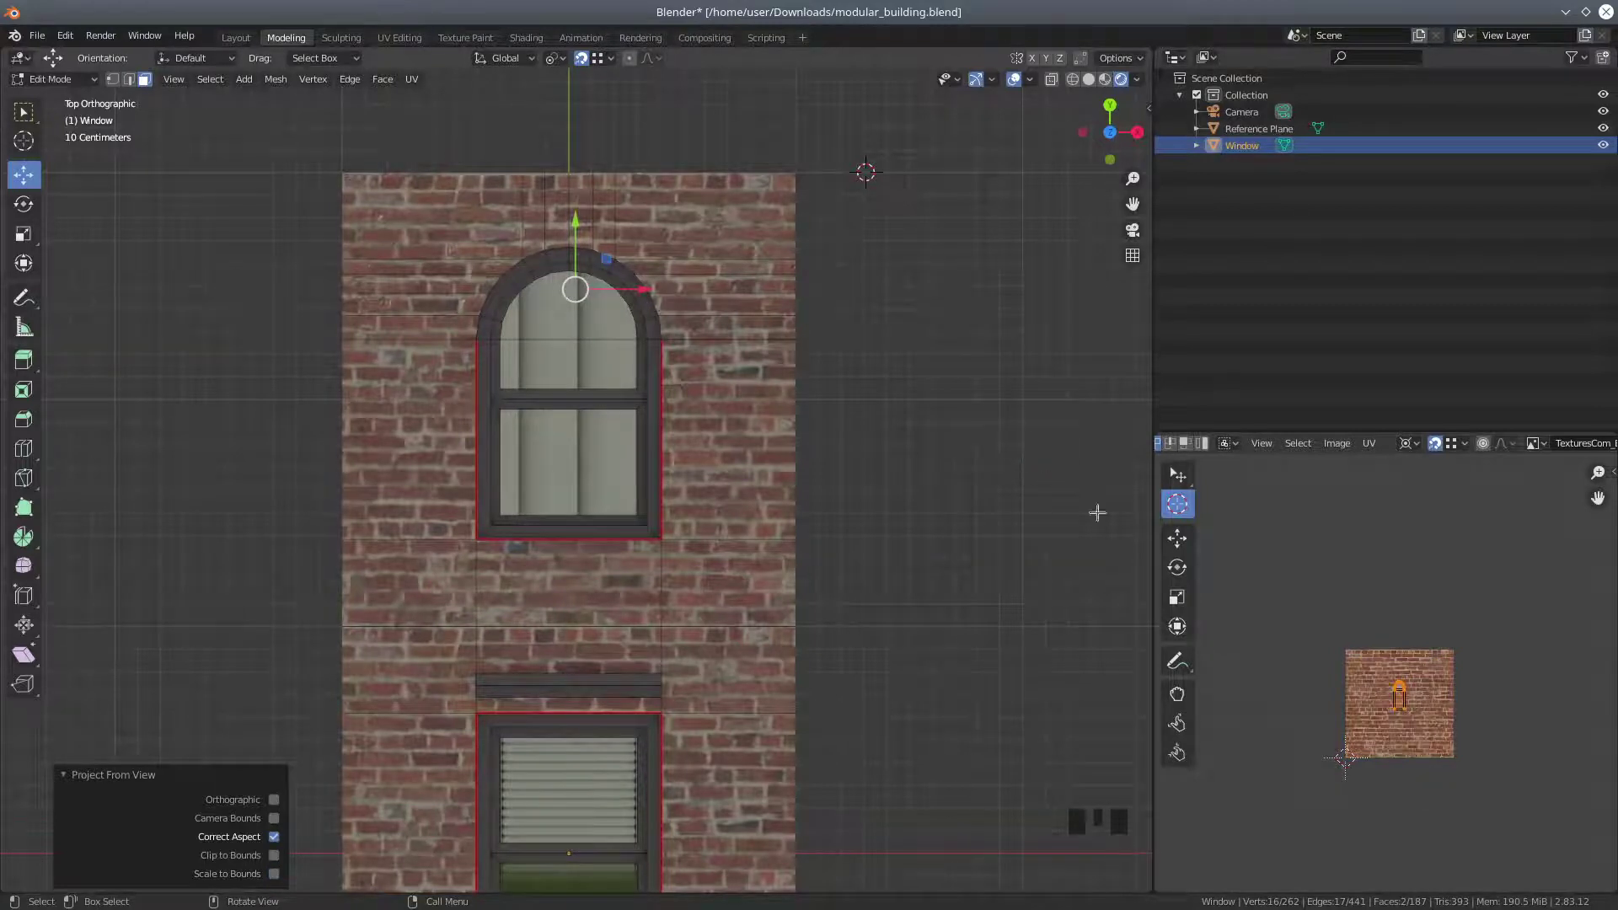
Display diffuse.png in the UV editor again and widen the editor to show the whole curtain image
{"action": "scroll", "coordinate": [1397, 706], "scroll_direction": "up", "scroll_amount": 1}
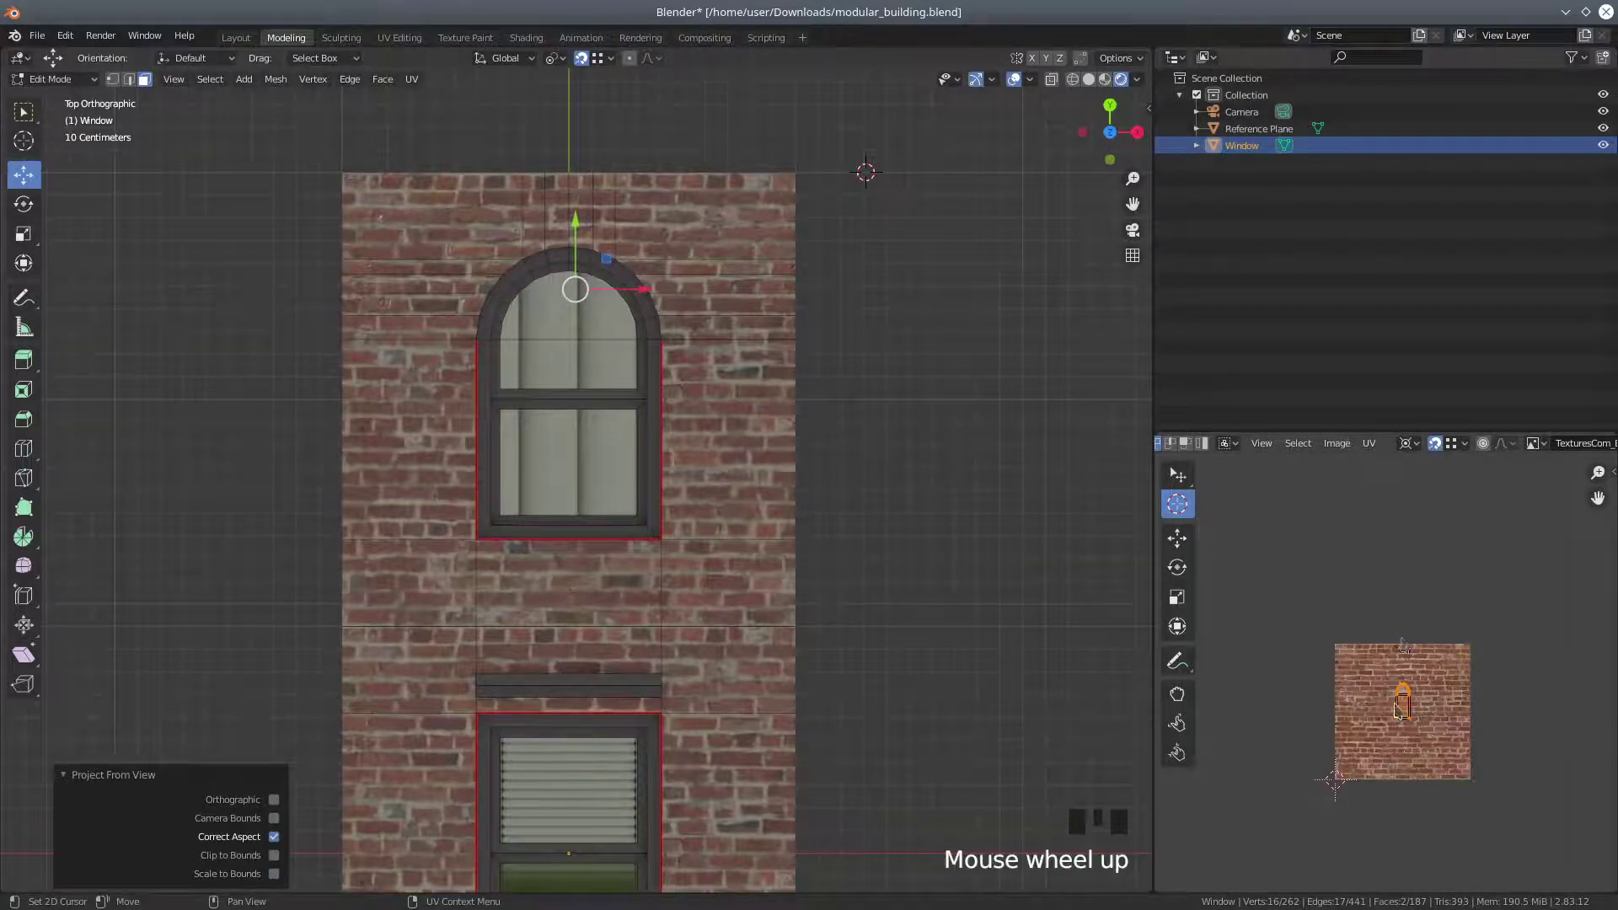
{"action": "left_click", "coordinate": [1535, 444]}
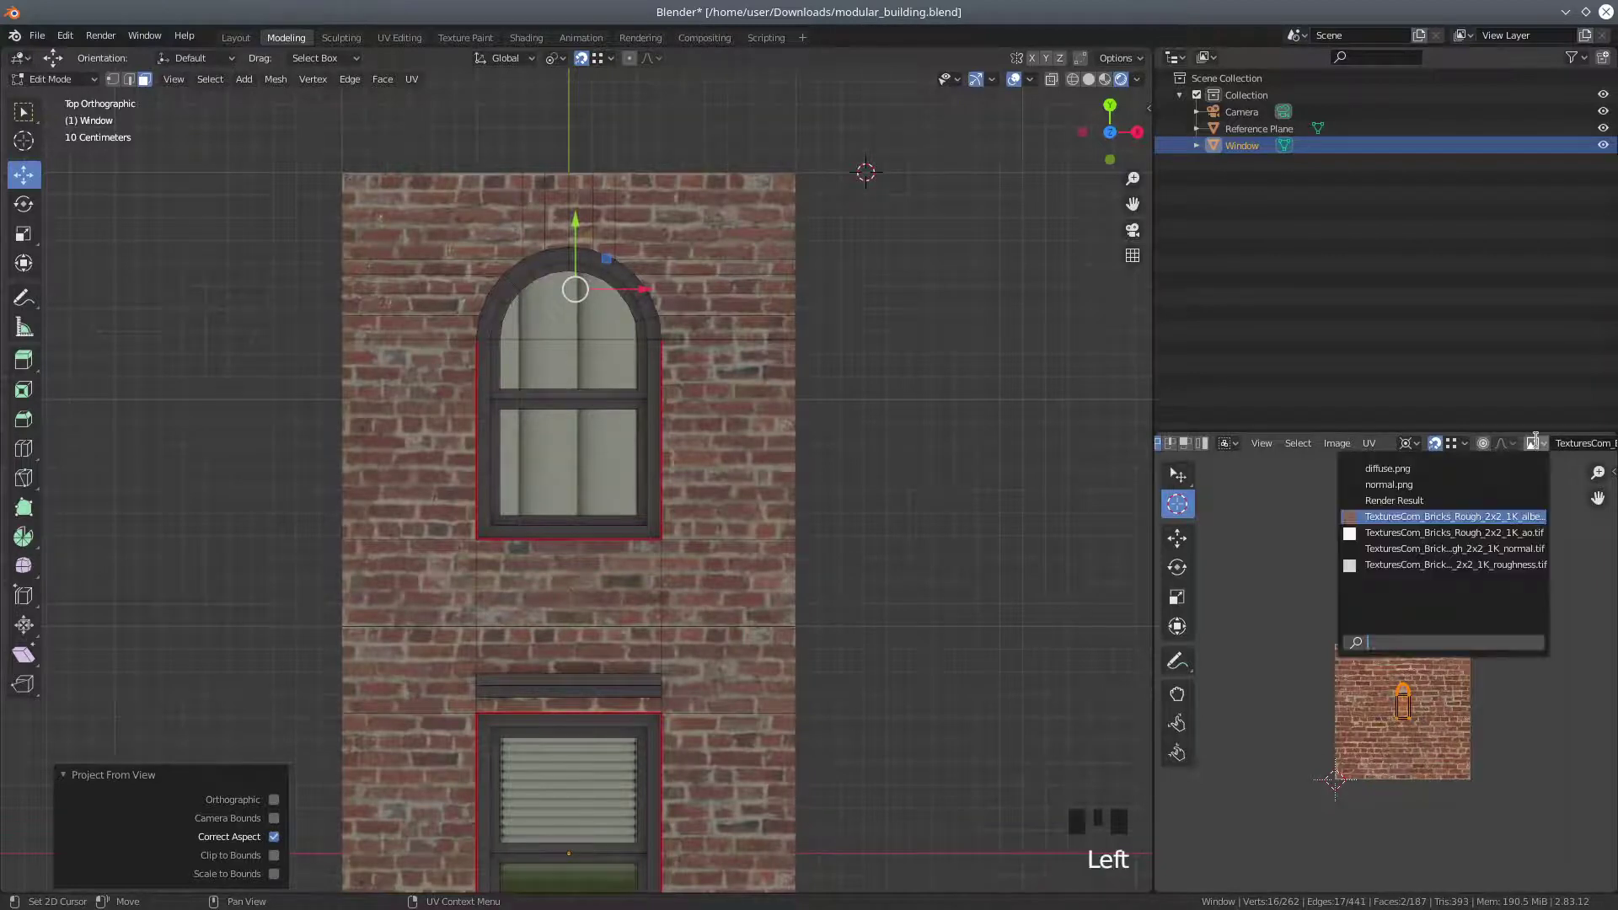
{"action": "left_click", "coordinate": [1405, 469]}
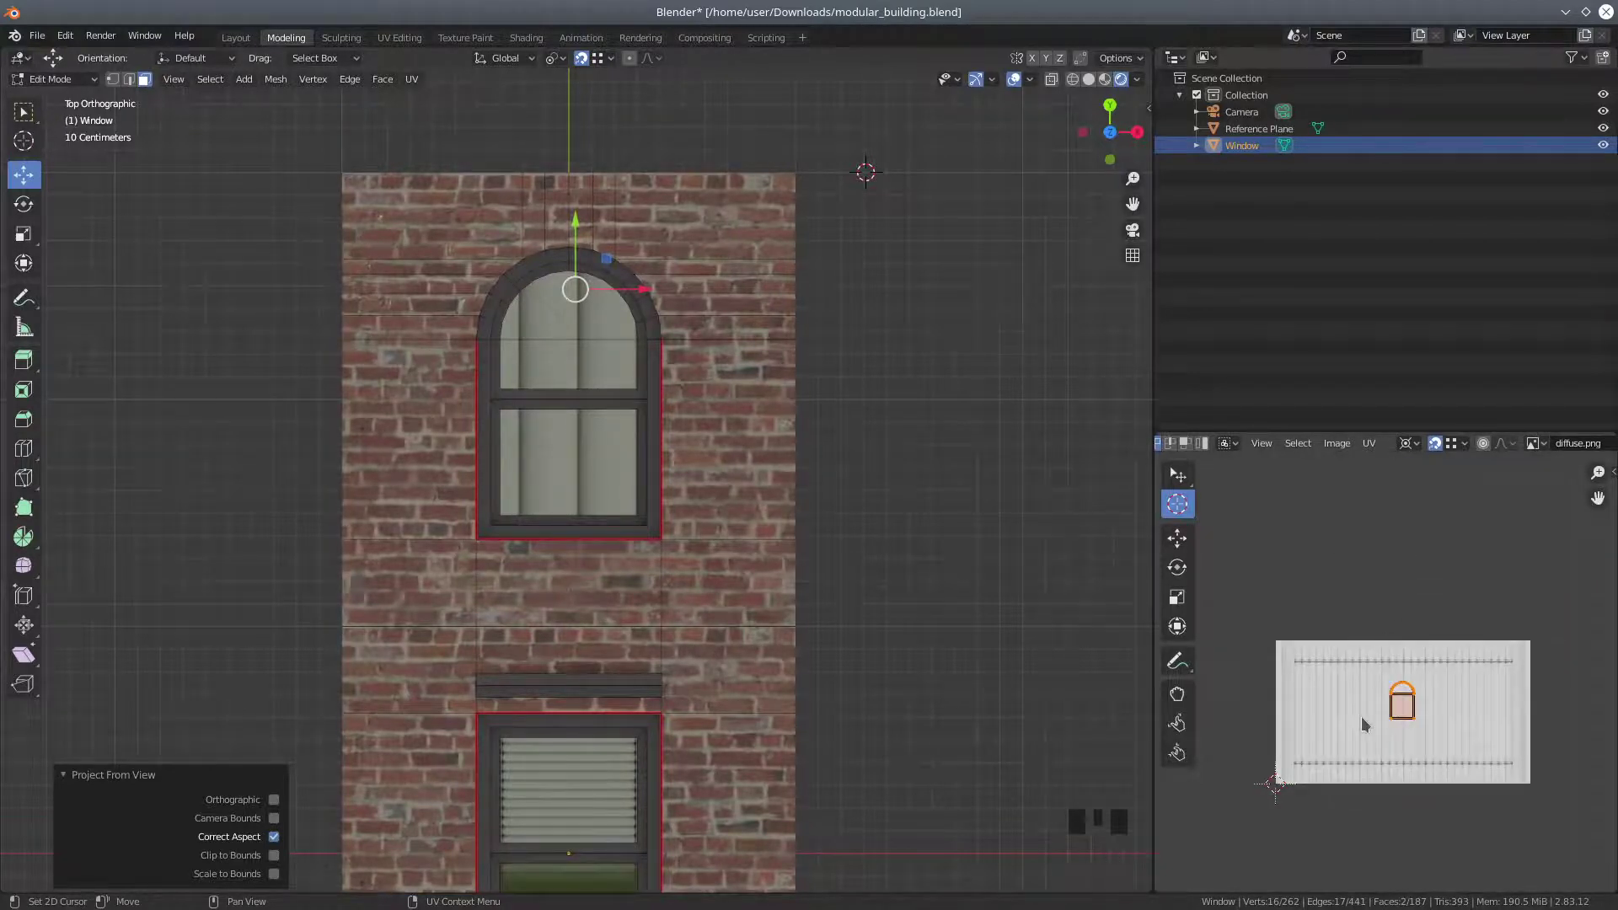
{"action": "scroll", "coordinate": [1362, 716], "scroll_direction": "up", "scroll_amount": 4}
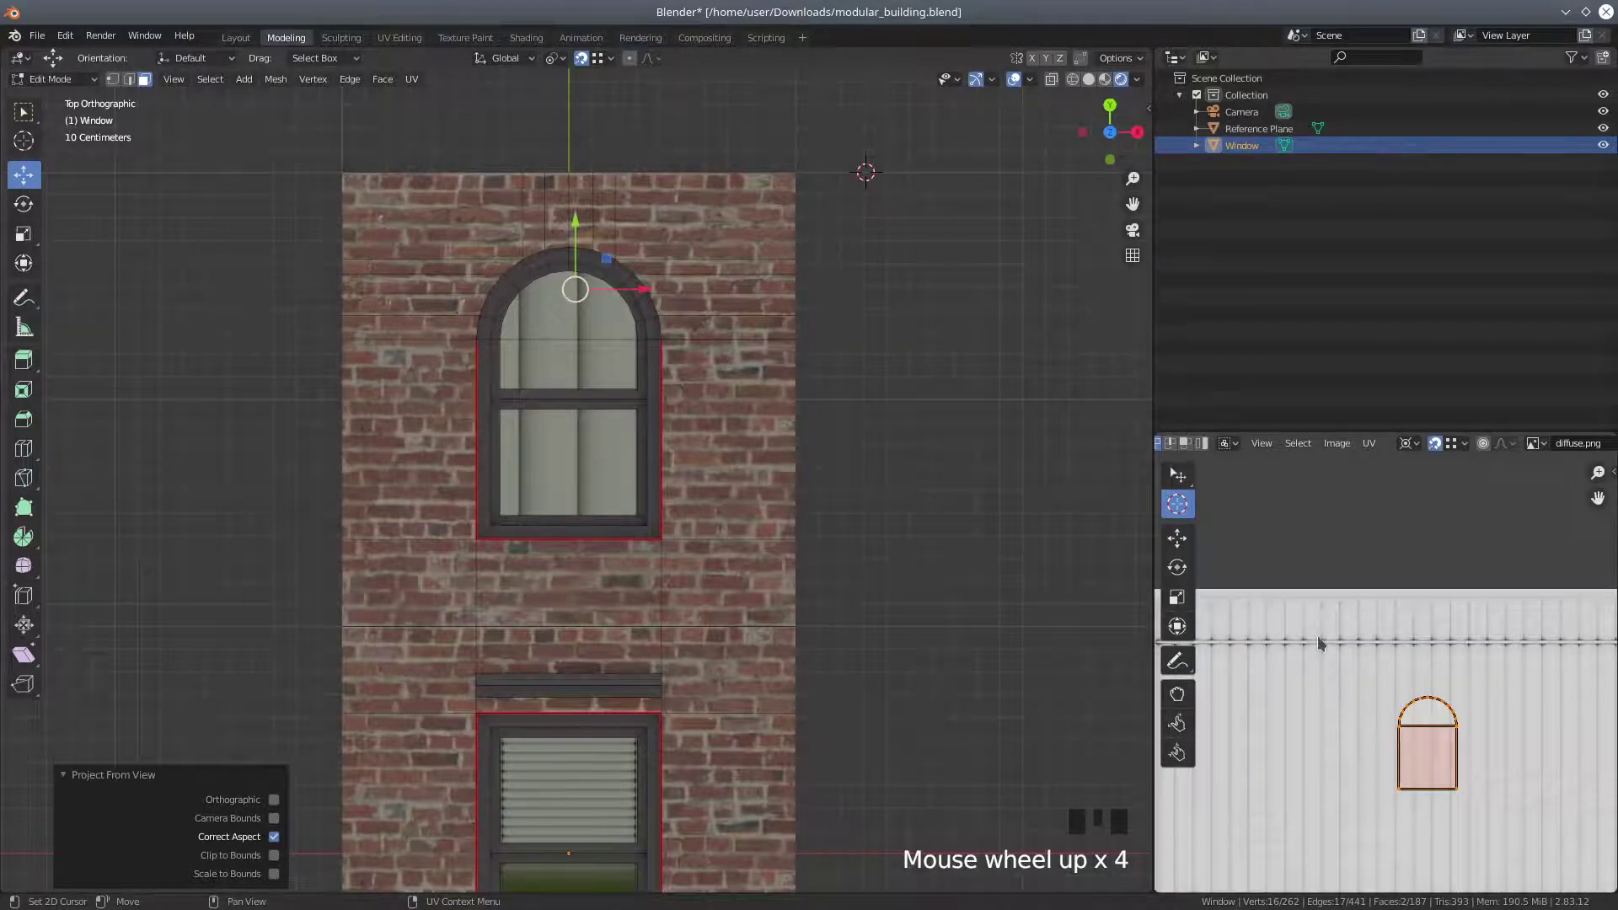
{"action": "middle_click_drag", "start_coordinate": [1408, 746], "coordinate": [1404, 649], "text": "shift"}
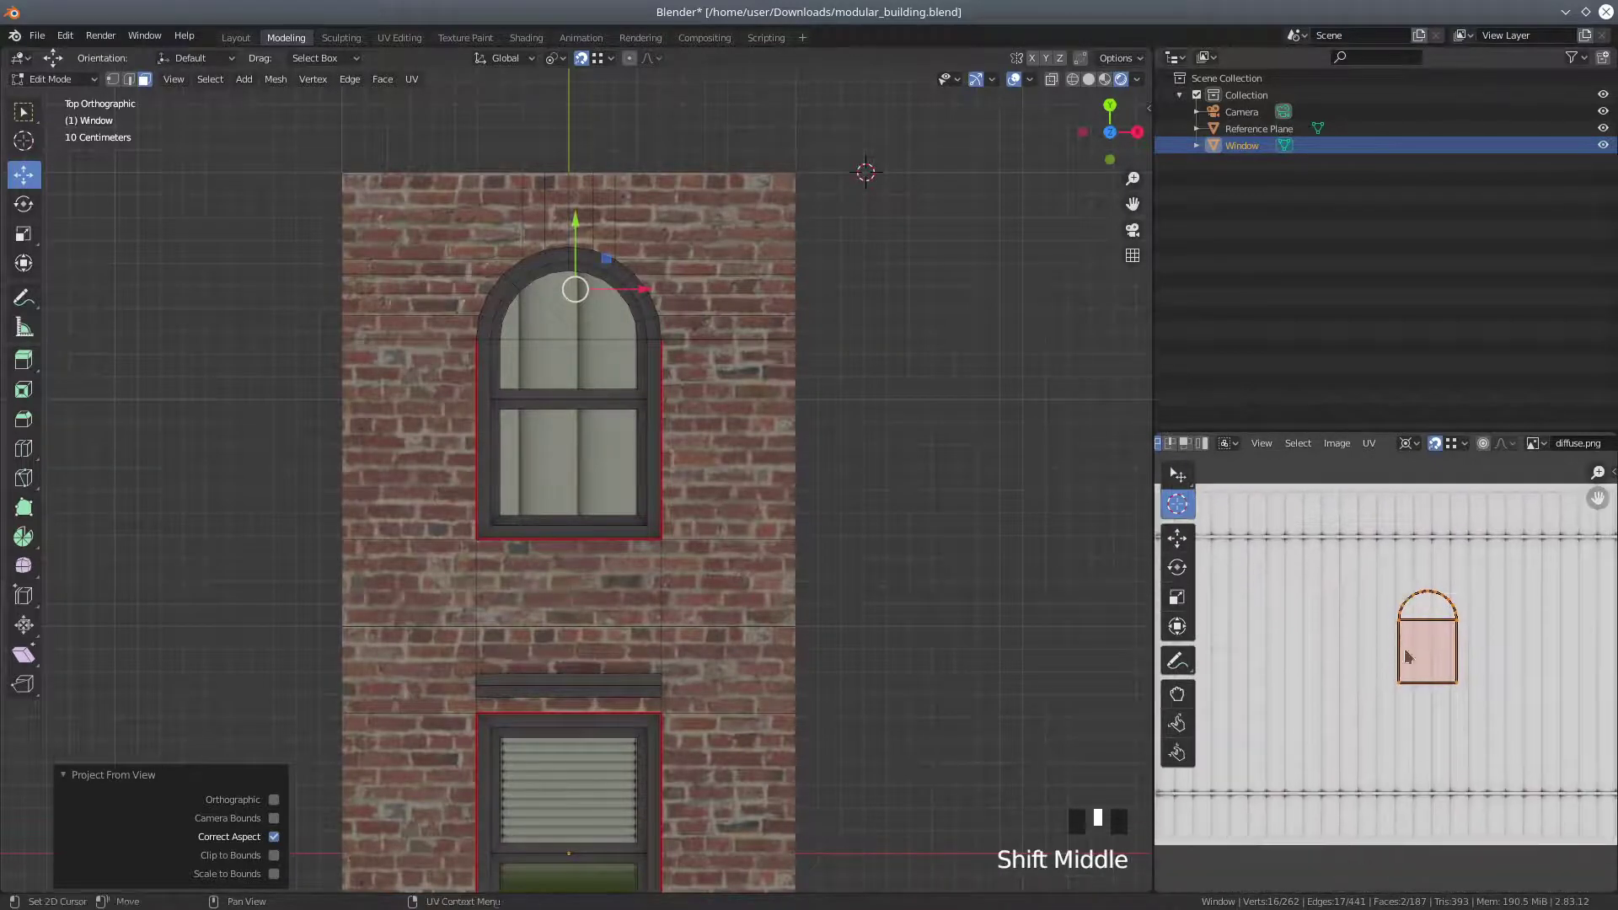
{"action": "left_click_drag", "start_coordinate": [1153, 469], "coordinate": [766, 469]}
{"action": "scroll", "coordinate": [1155, 639], "scroll_direction": "down", "scroll_amount": 1}
{"action": "scroll", "coordinate": [1155, 639], "scroll_direction": "up", "scroll_amount": 2}
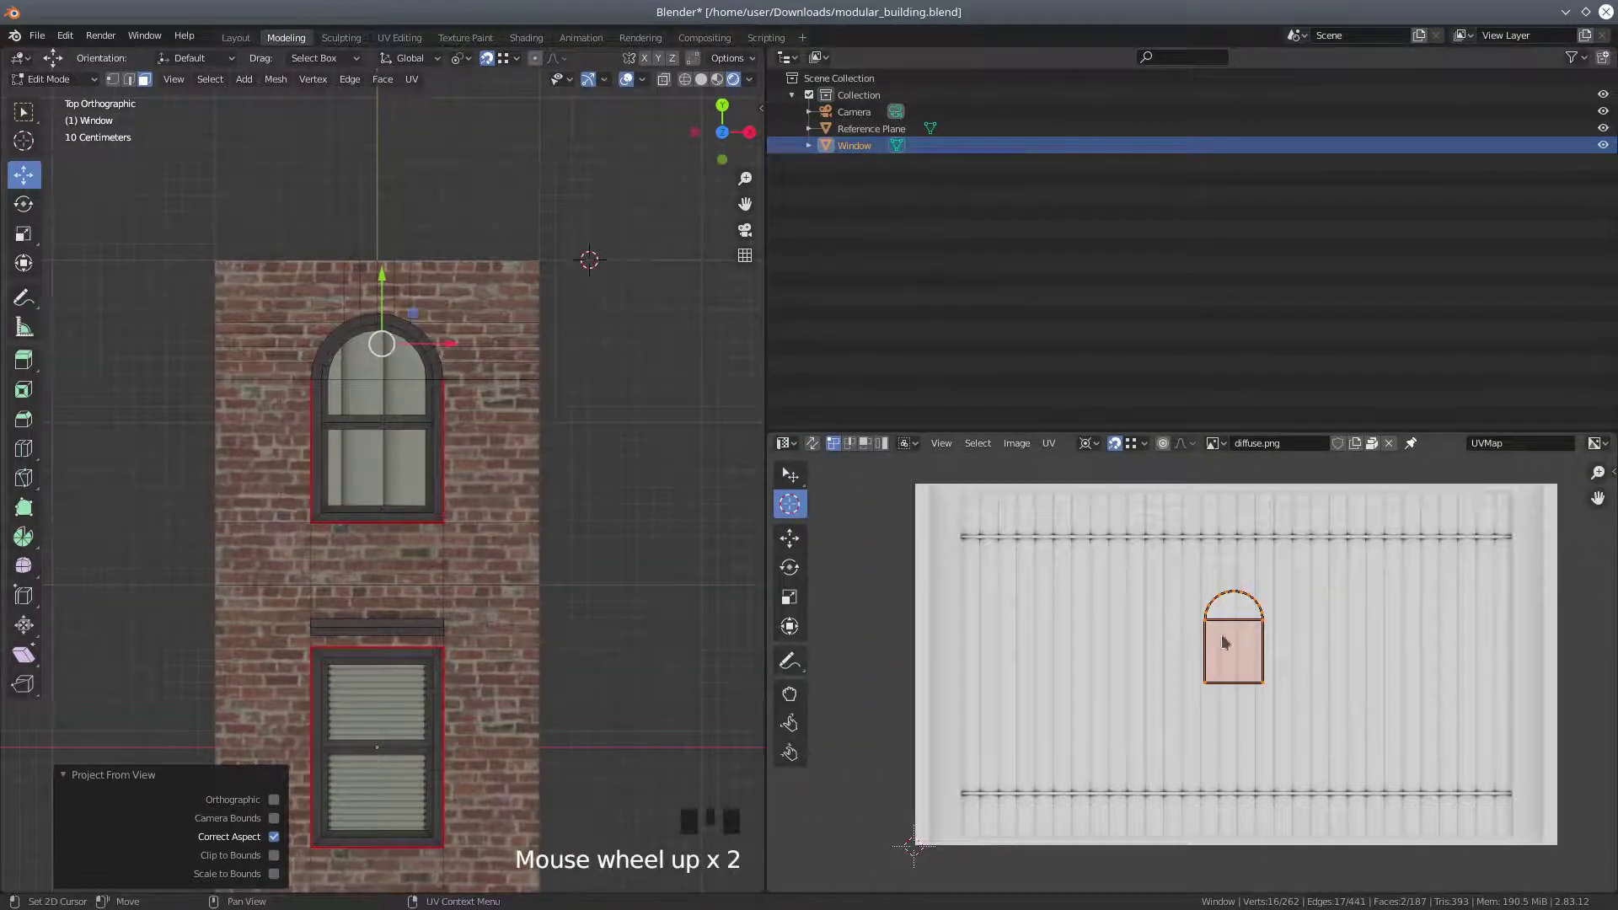
Turn off snapping in the UV editor and try to scale the window backing's UVs about the 2D cursor
{"action": "left_click", "coordinate": [1116, 444]}
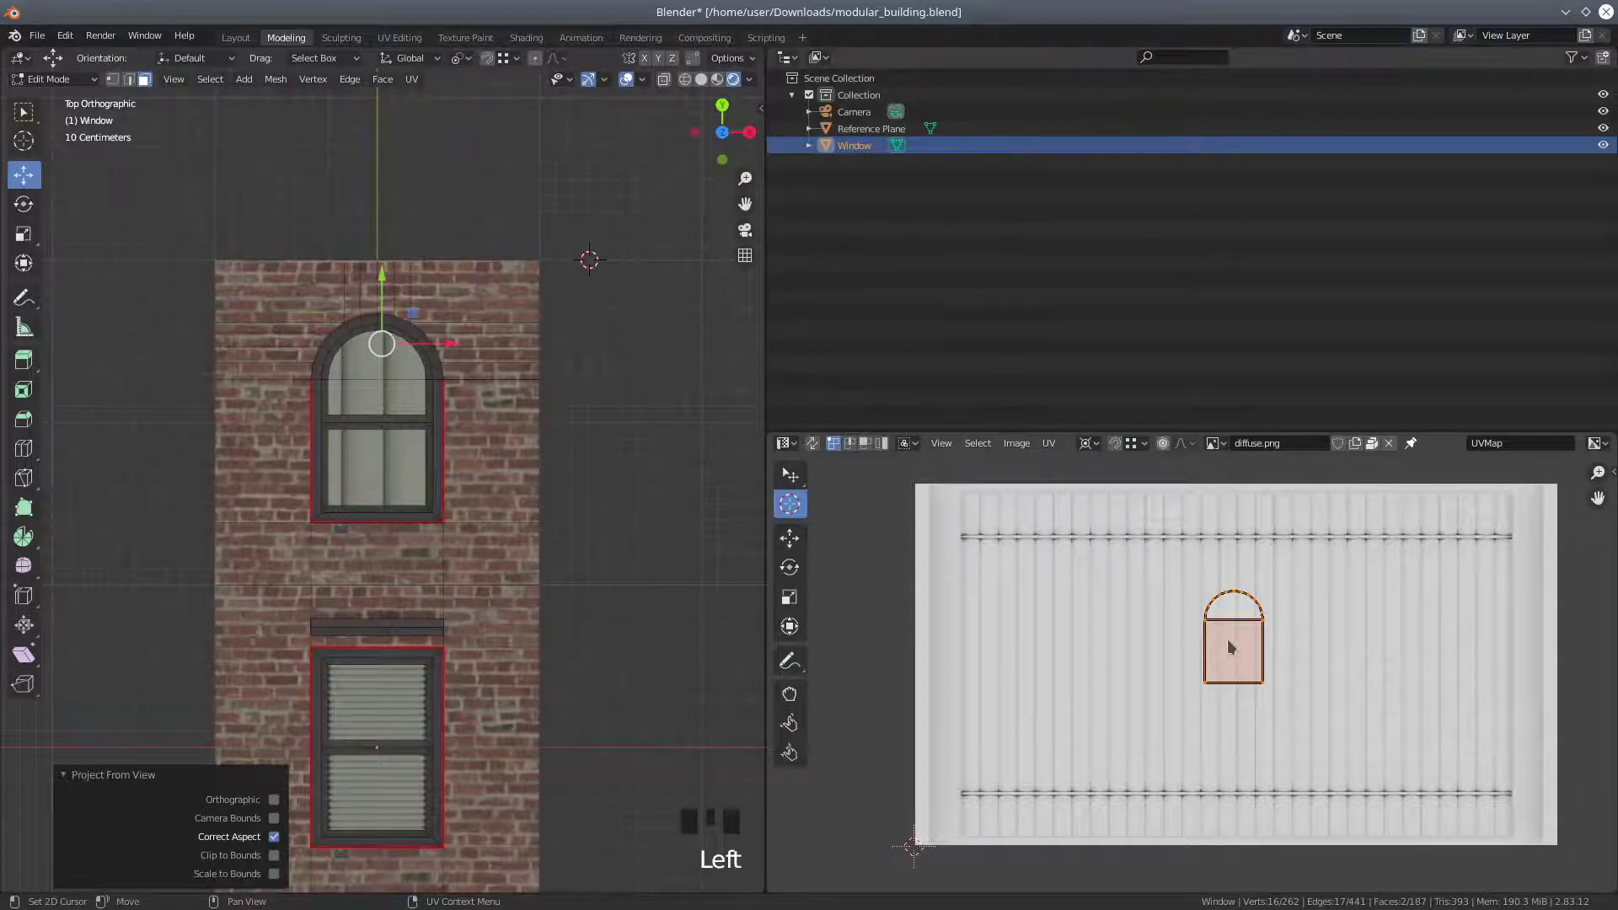
{"action": "key", "text": "s"}
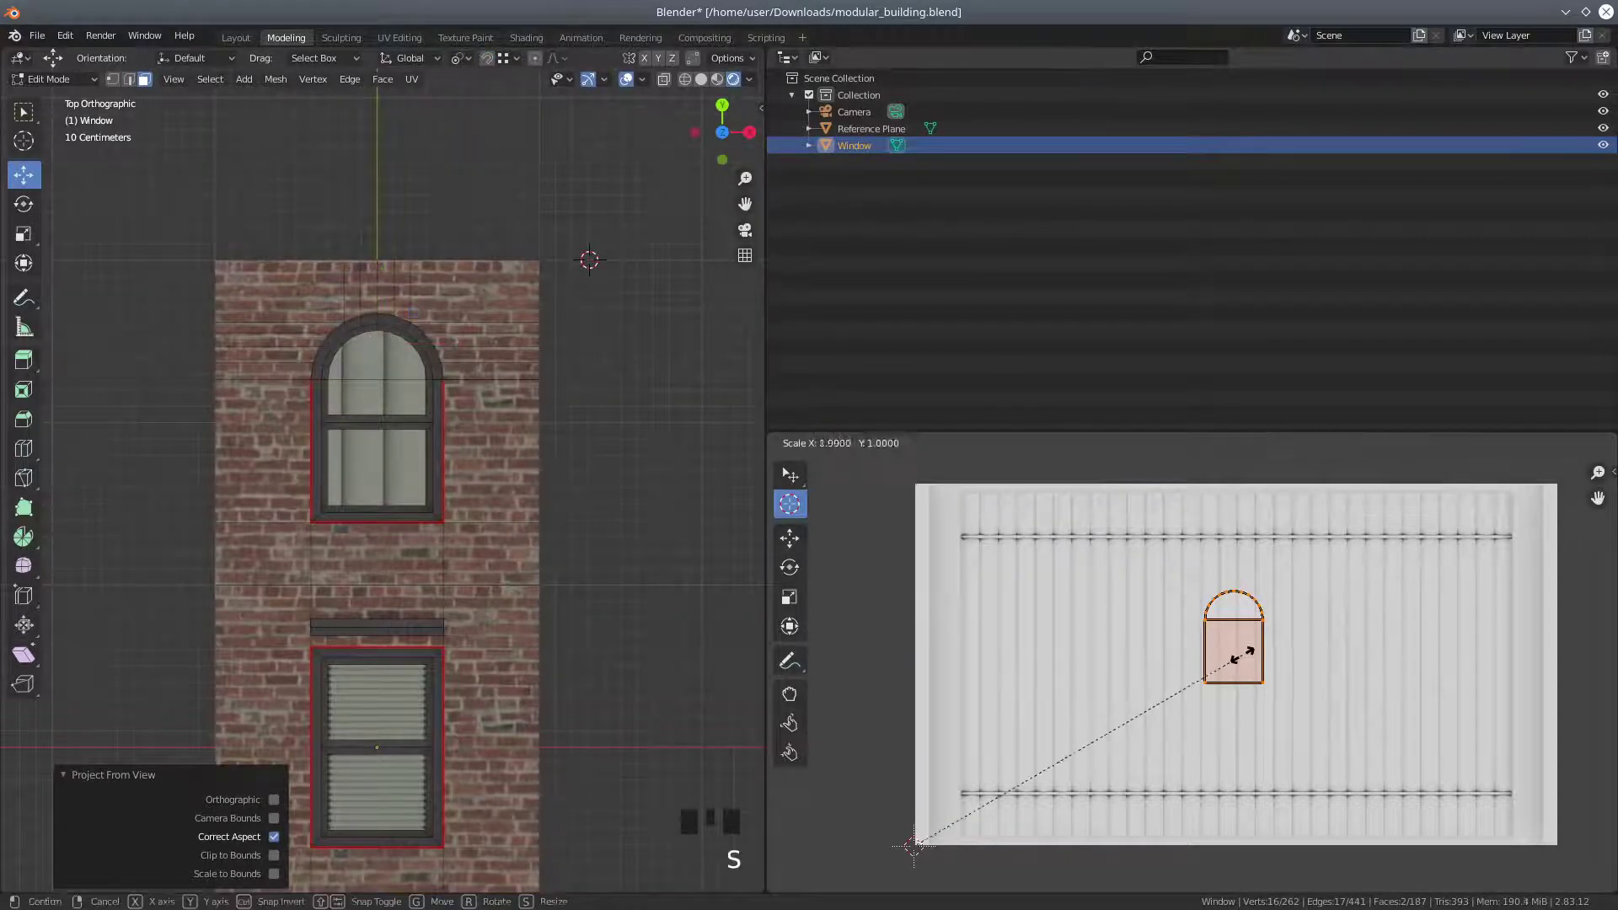
{"action": "left_click", "coordinate": [1242, 656]}
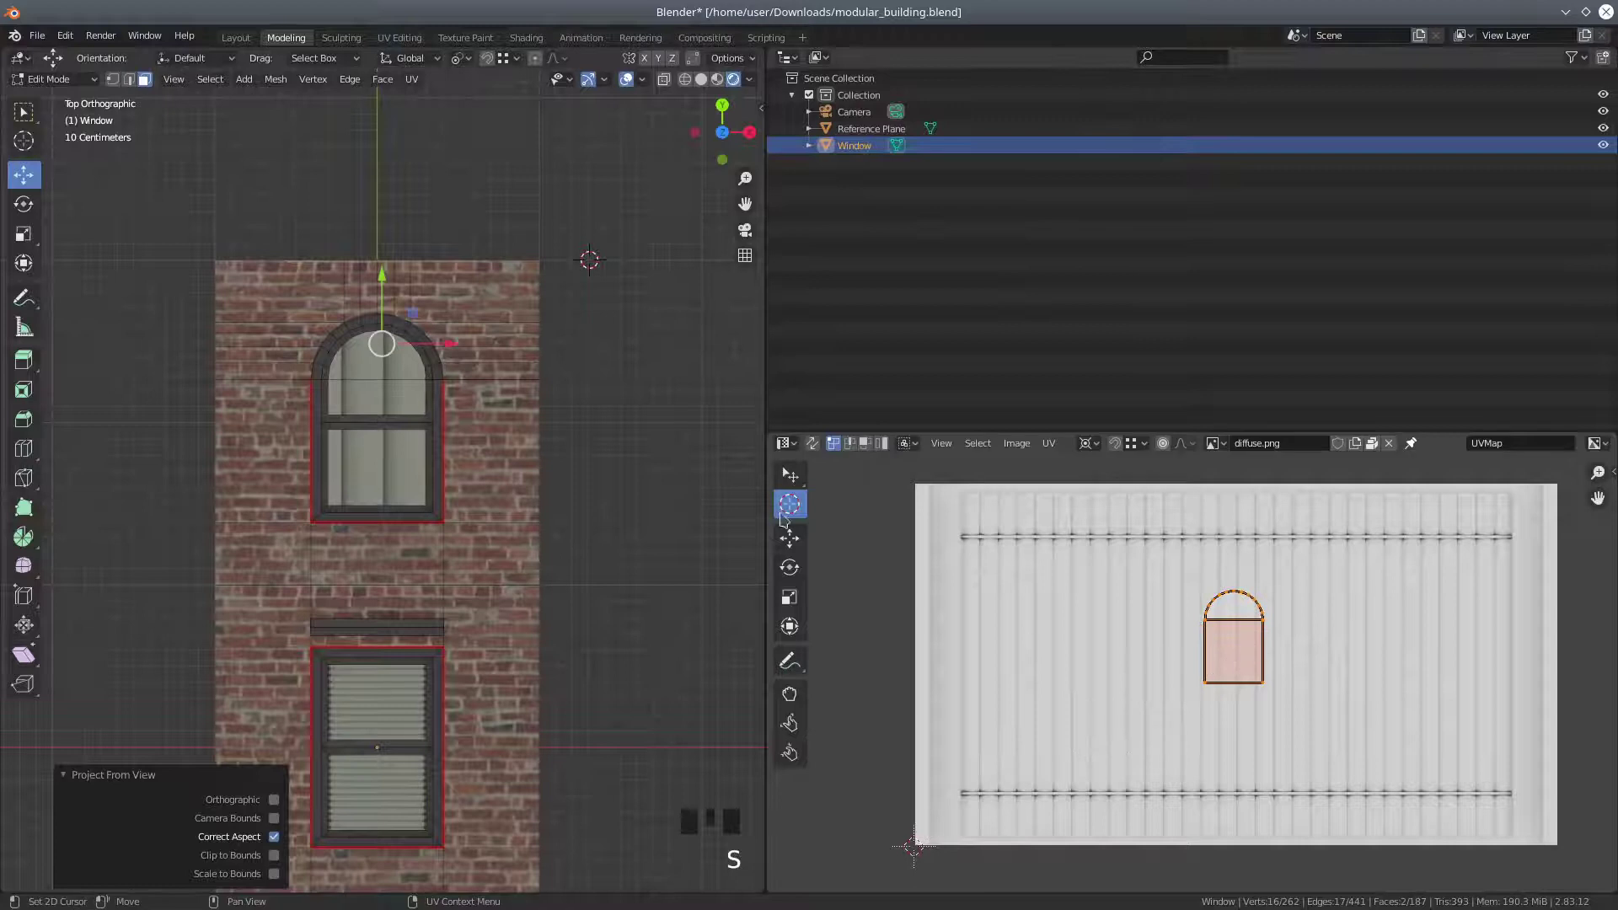
Place the 2D cursor at the centre of the window backing's UVs and scale them up about four times around it
{"action": "left_click", "coordinate": [792, 506]}
{"action": "left_click", "coordinate": [1235, 643]}
{"action": "key", "text": "s"}
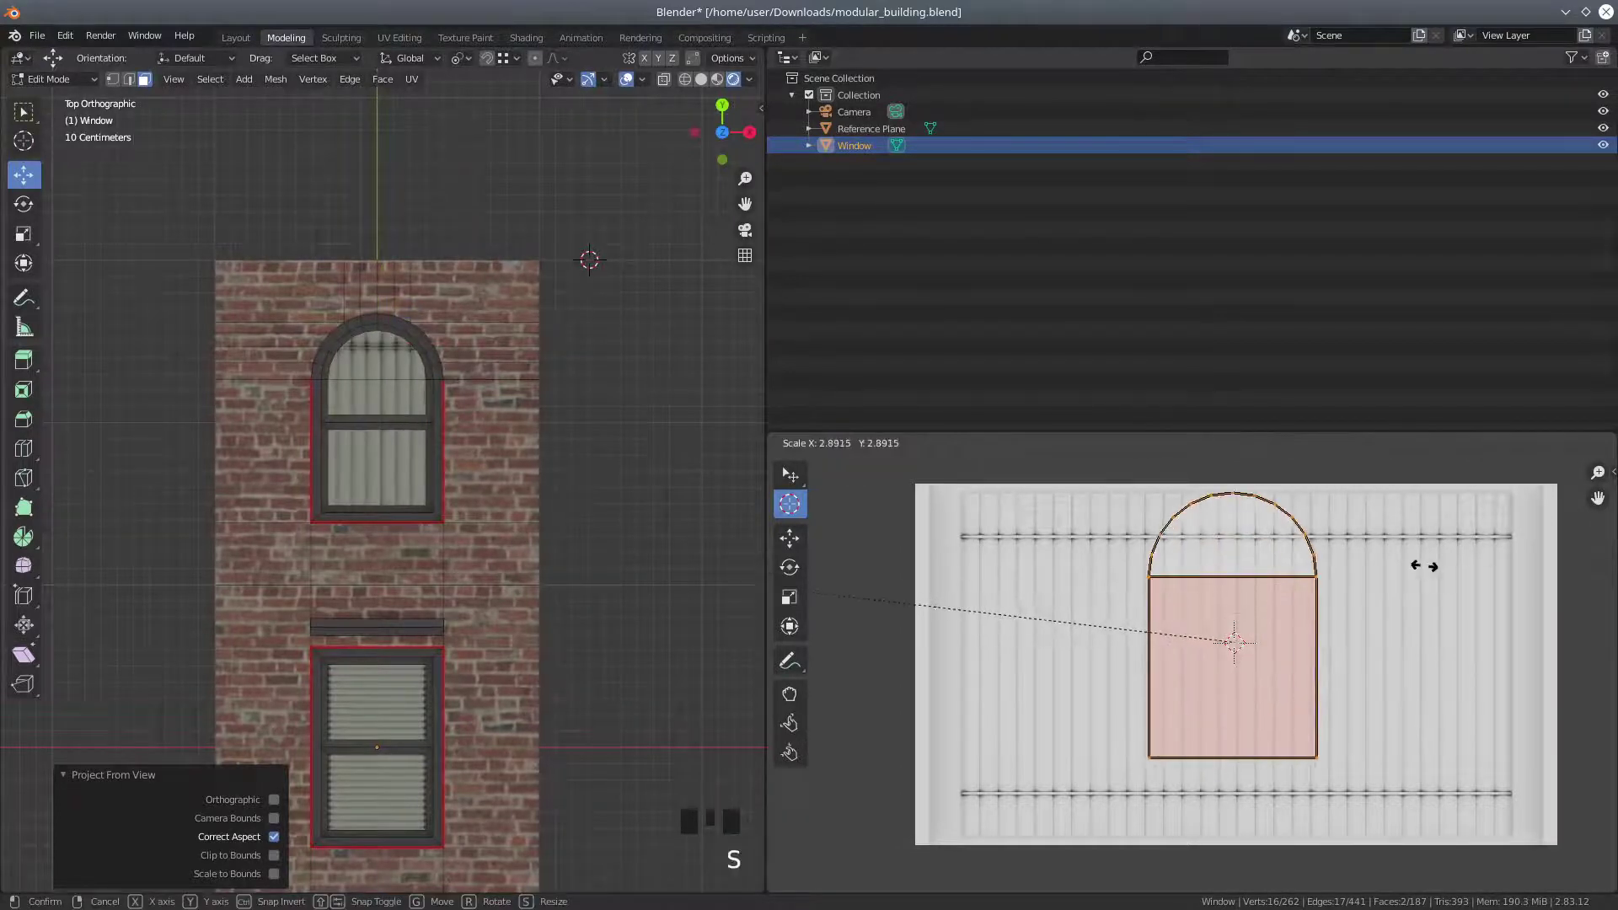
{"action": "left_click", "coordinate": [1413, 597]}
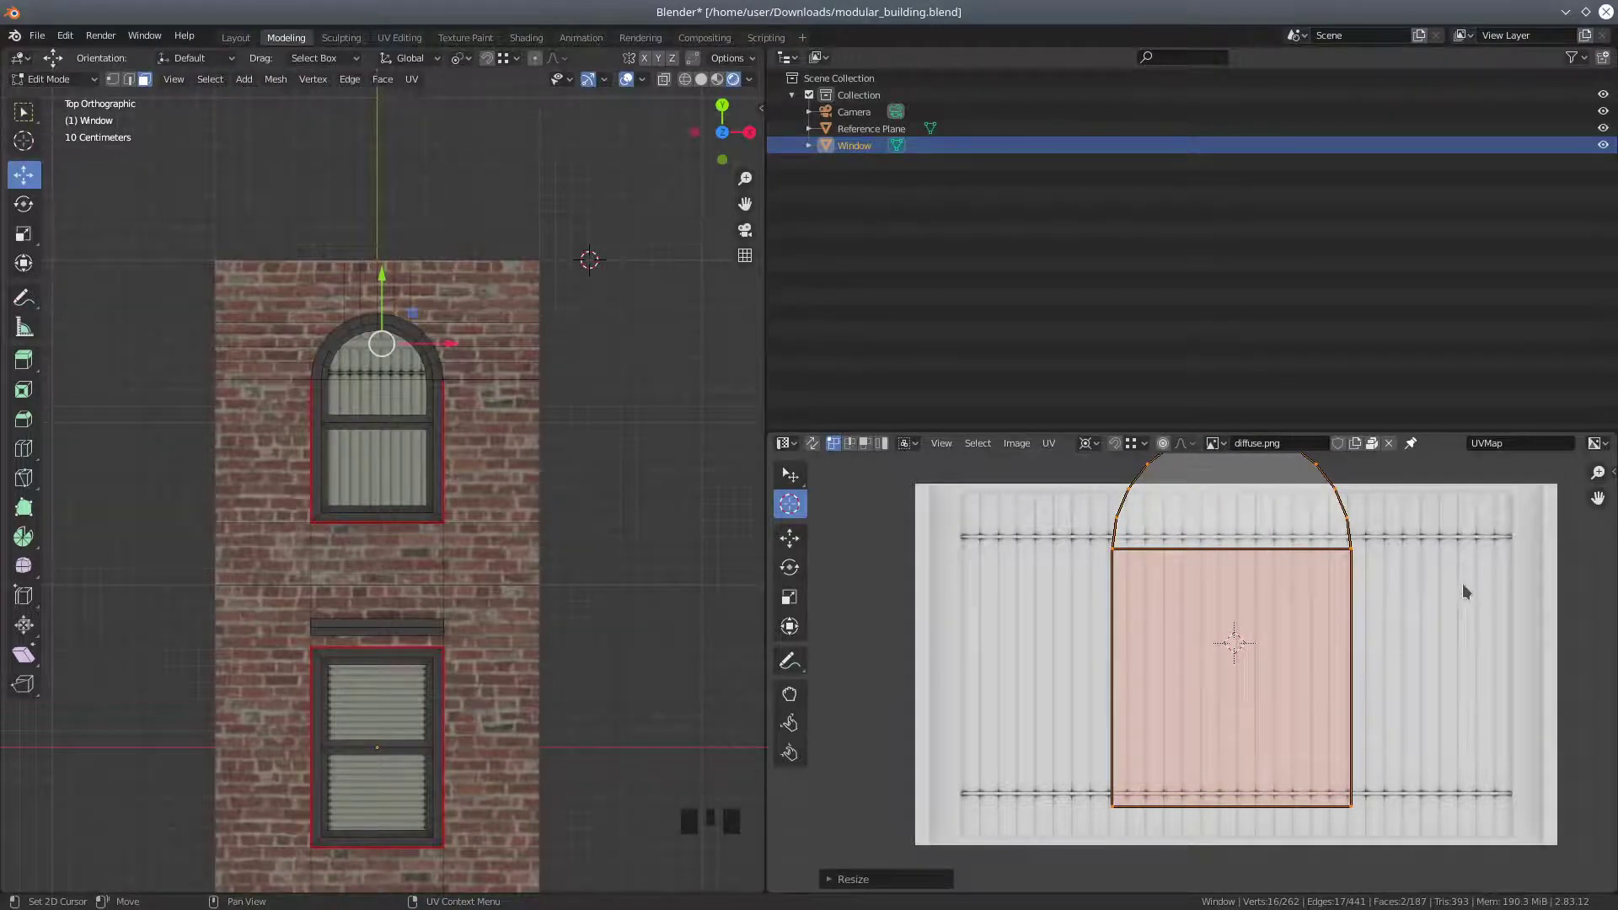
Rotate the backing's UVs by -90 degrees and scale them about 1.4 times to span nearly the curtain image's full height
{"action": "key", "text": "r"}
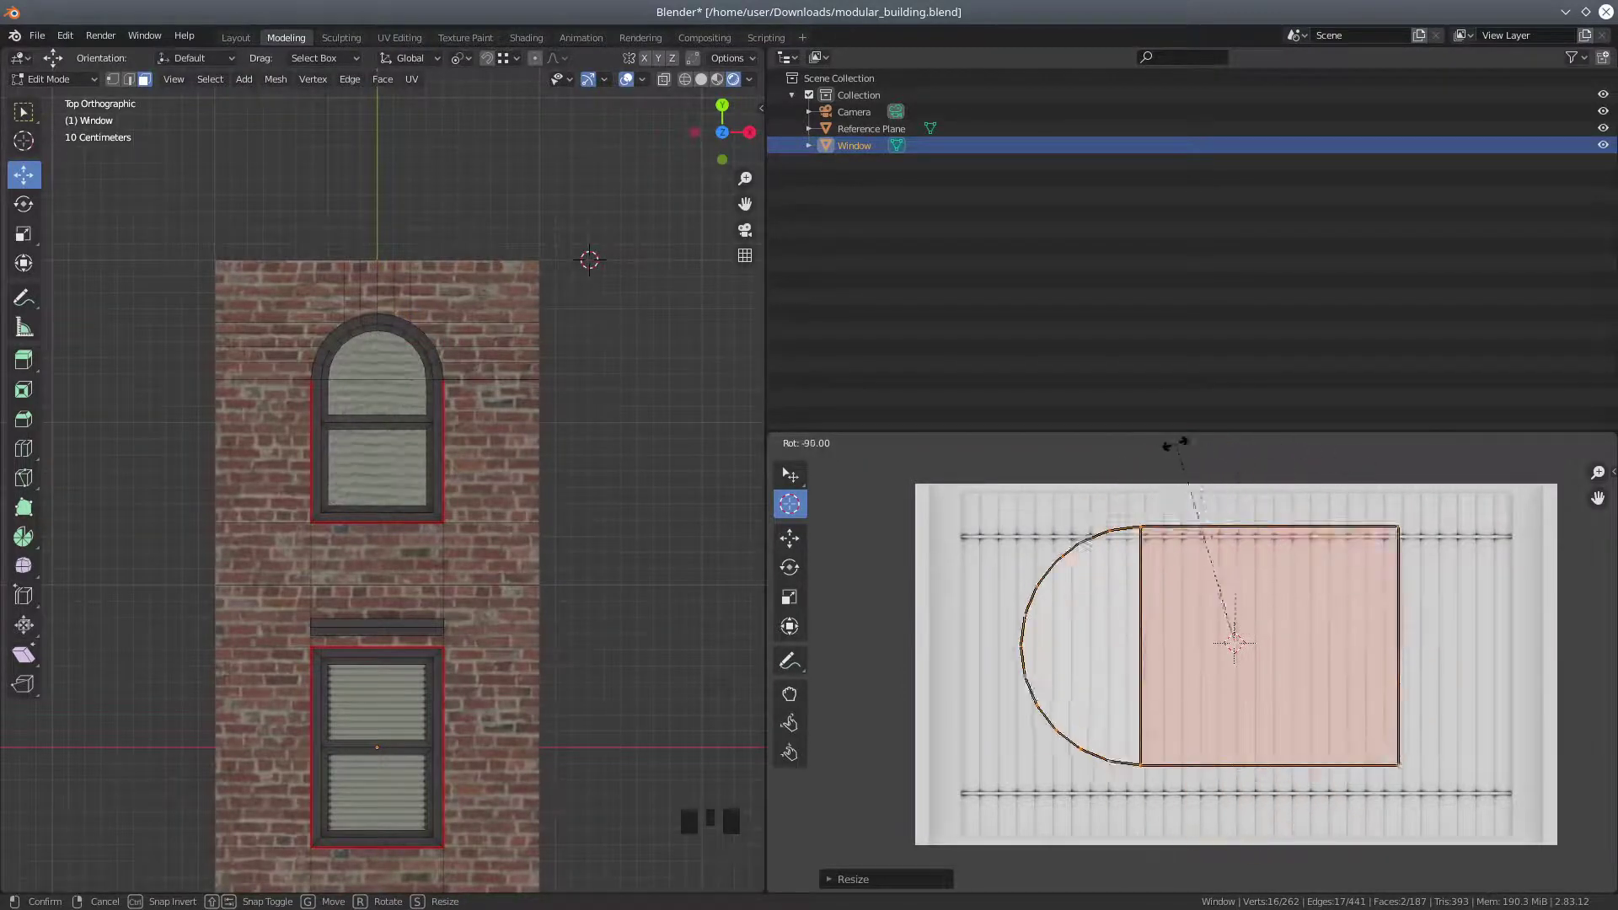
{"action": "left_click", "coordinate": [1183, 442]}
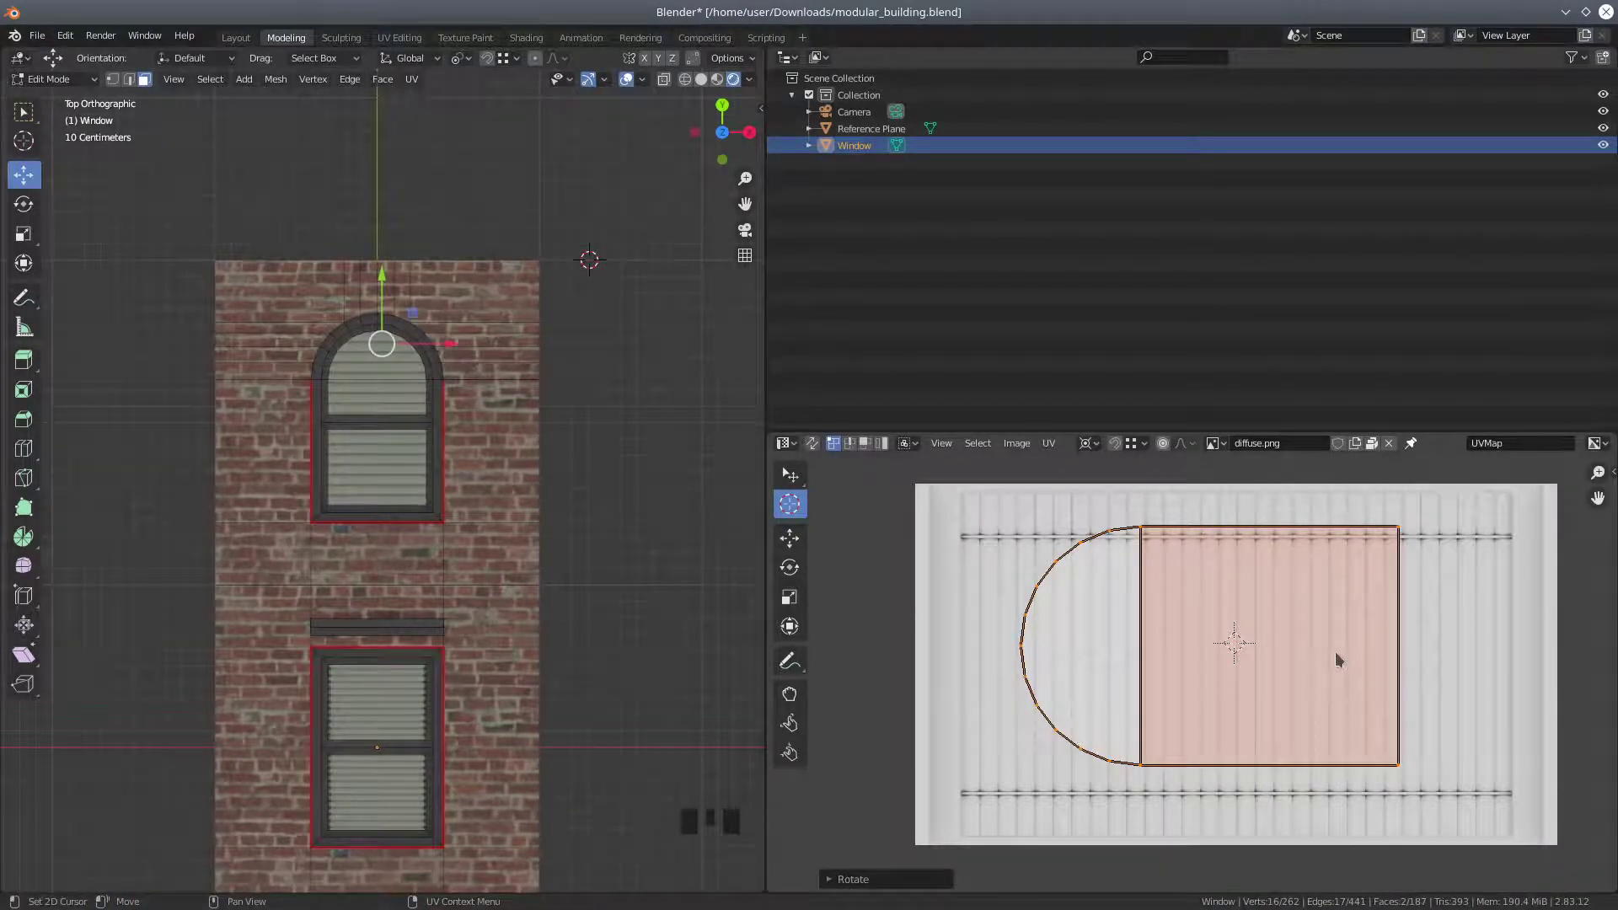
{"action": "key", "text": "s"}
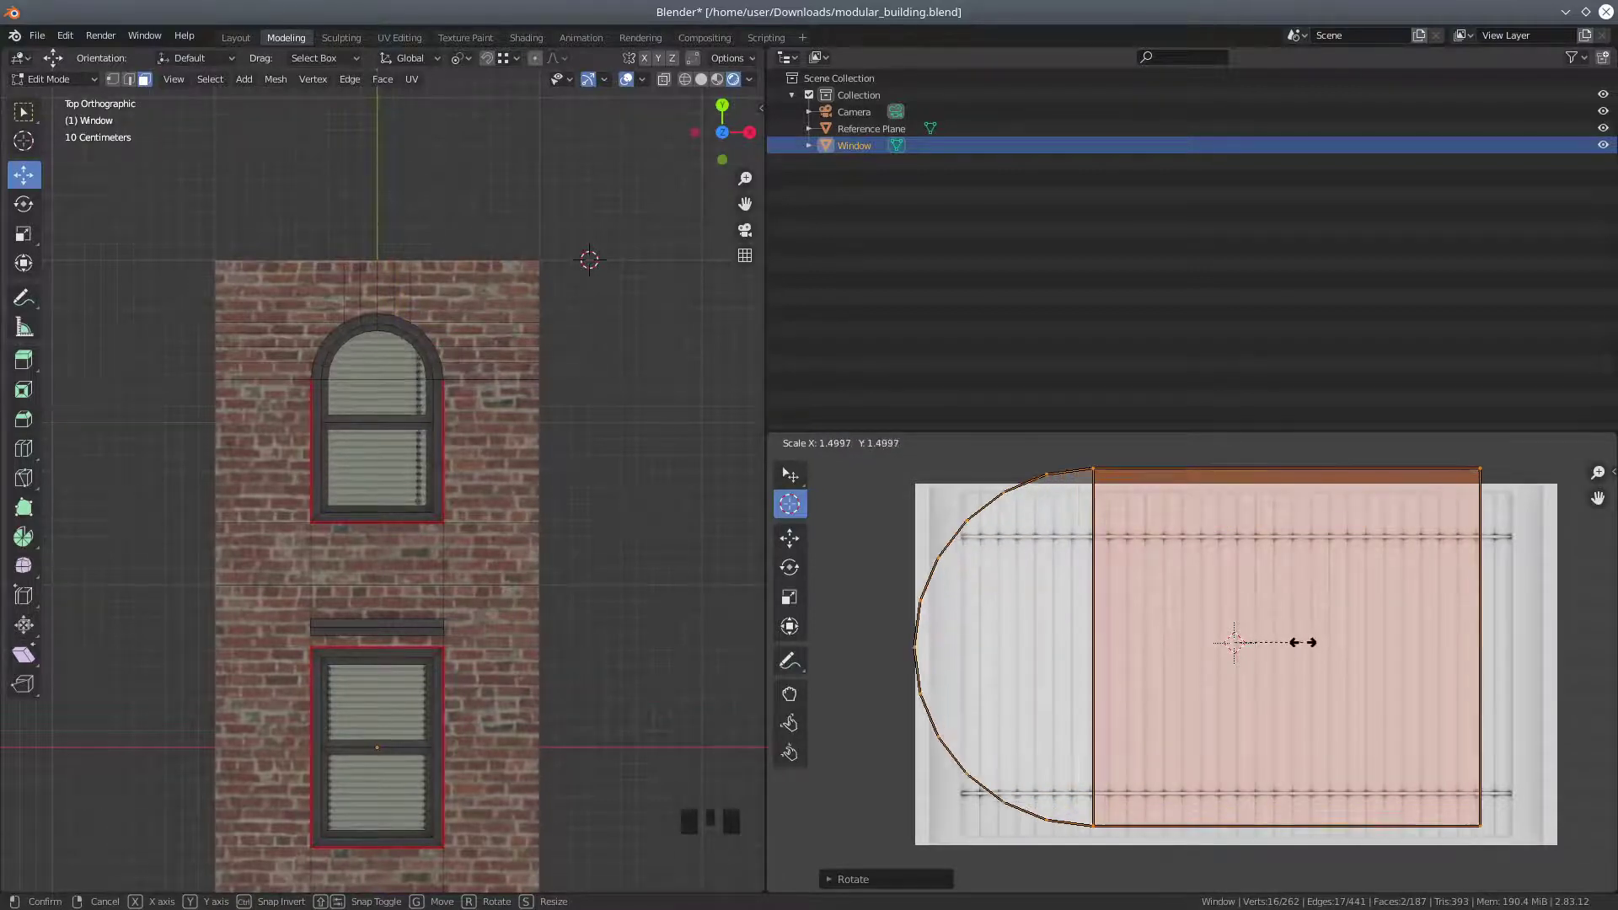
{"action": "left_click", "coordinate": [1294, 643]}
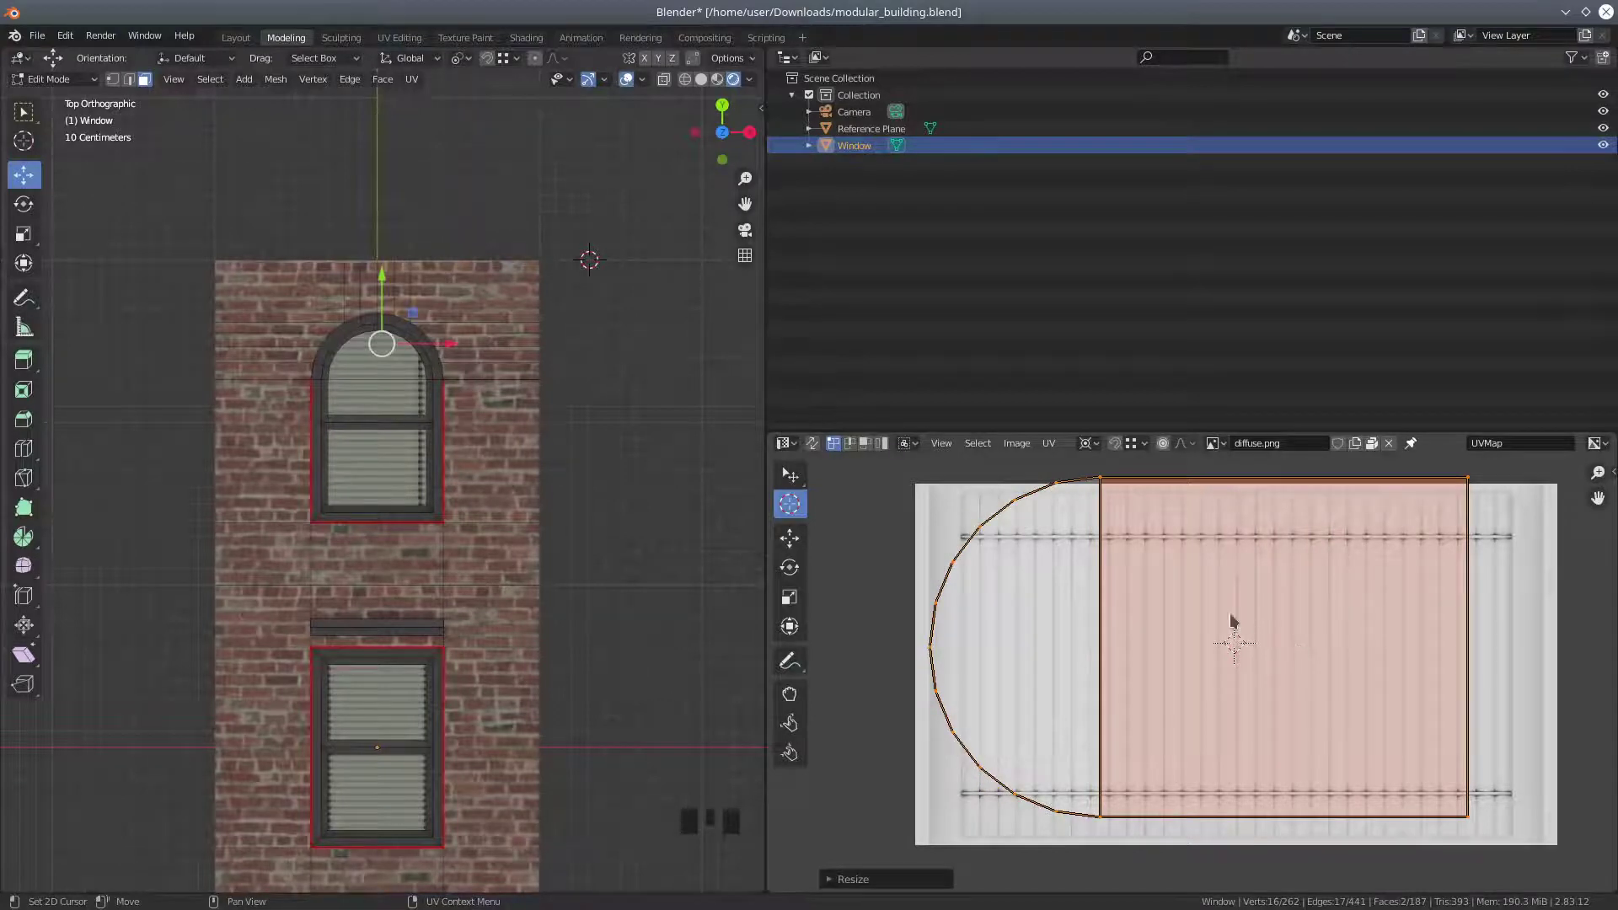
Move the backing's UVs inside the curtain image, enlarge them by about 1.03 and shift them about 0.04 along X
{"action": "key", "text": "g"}
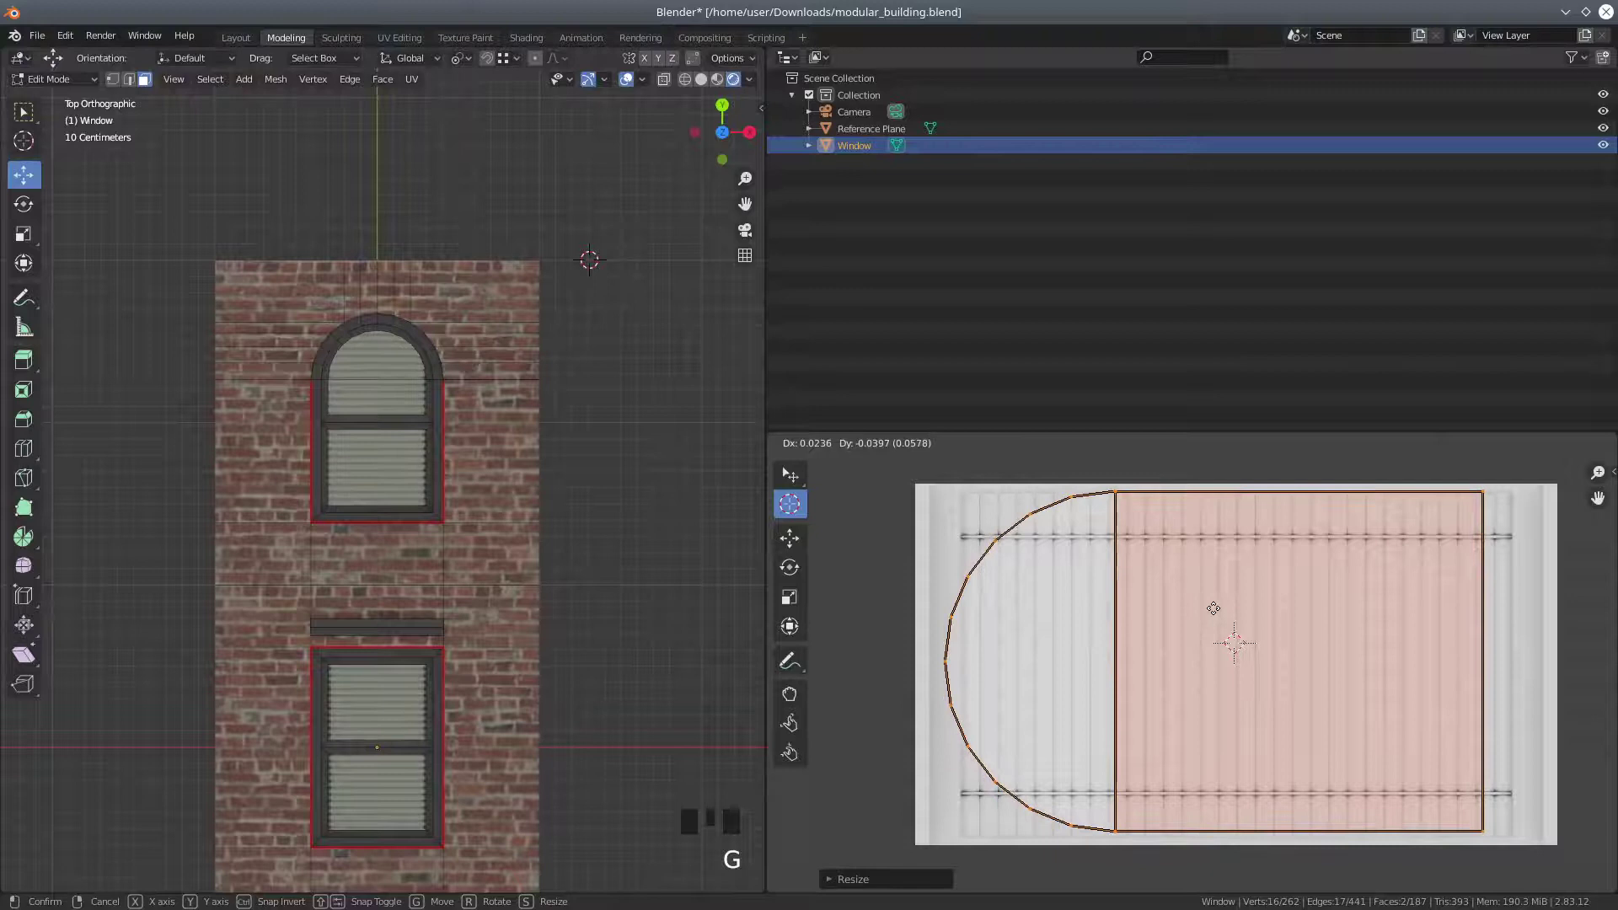
{"action": "left_click", "coordinate": [1215, 614]}
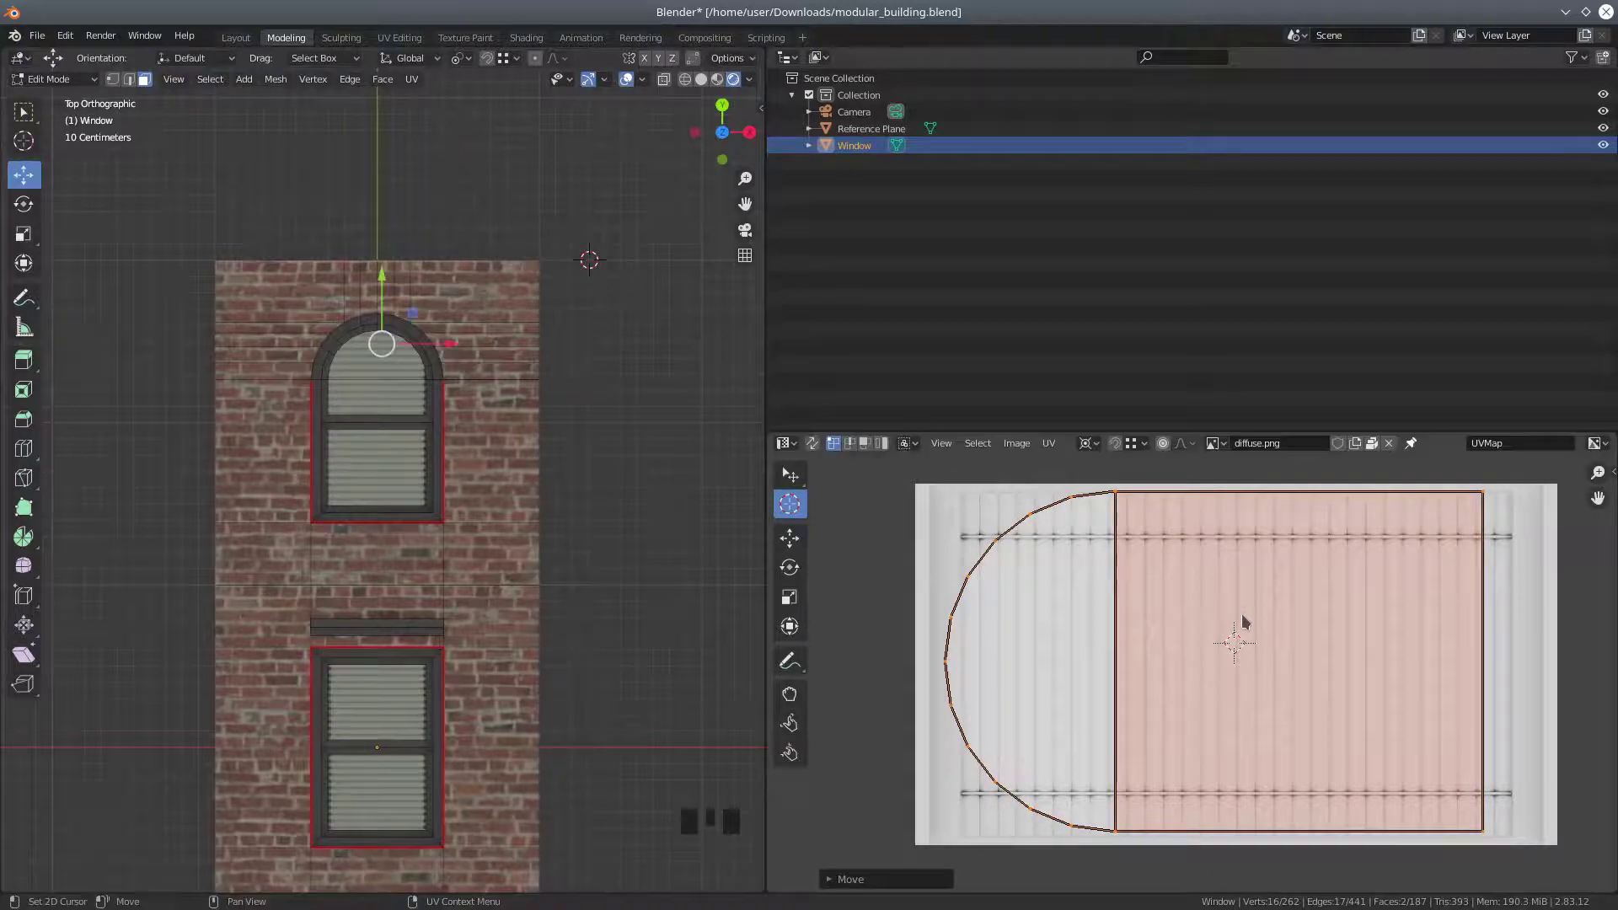
{"action": "key", "text": "s"}
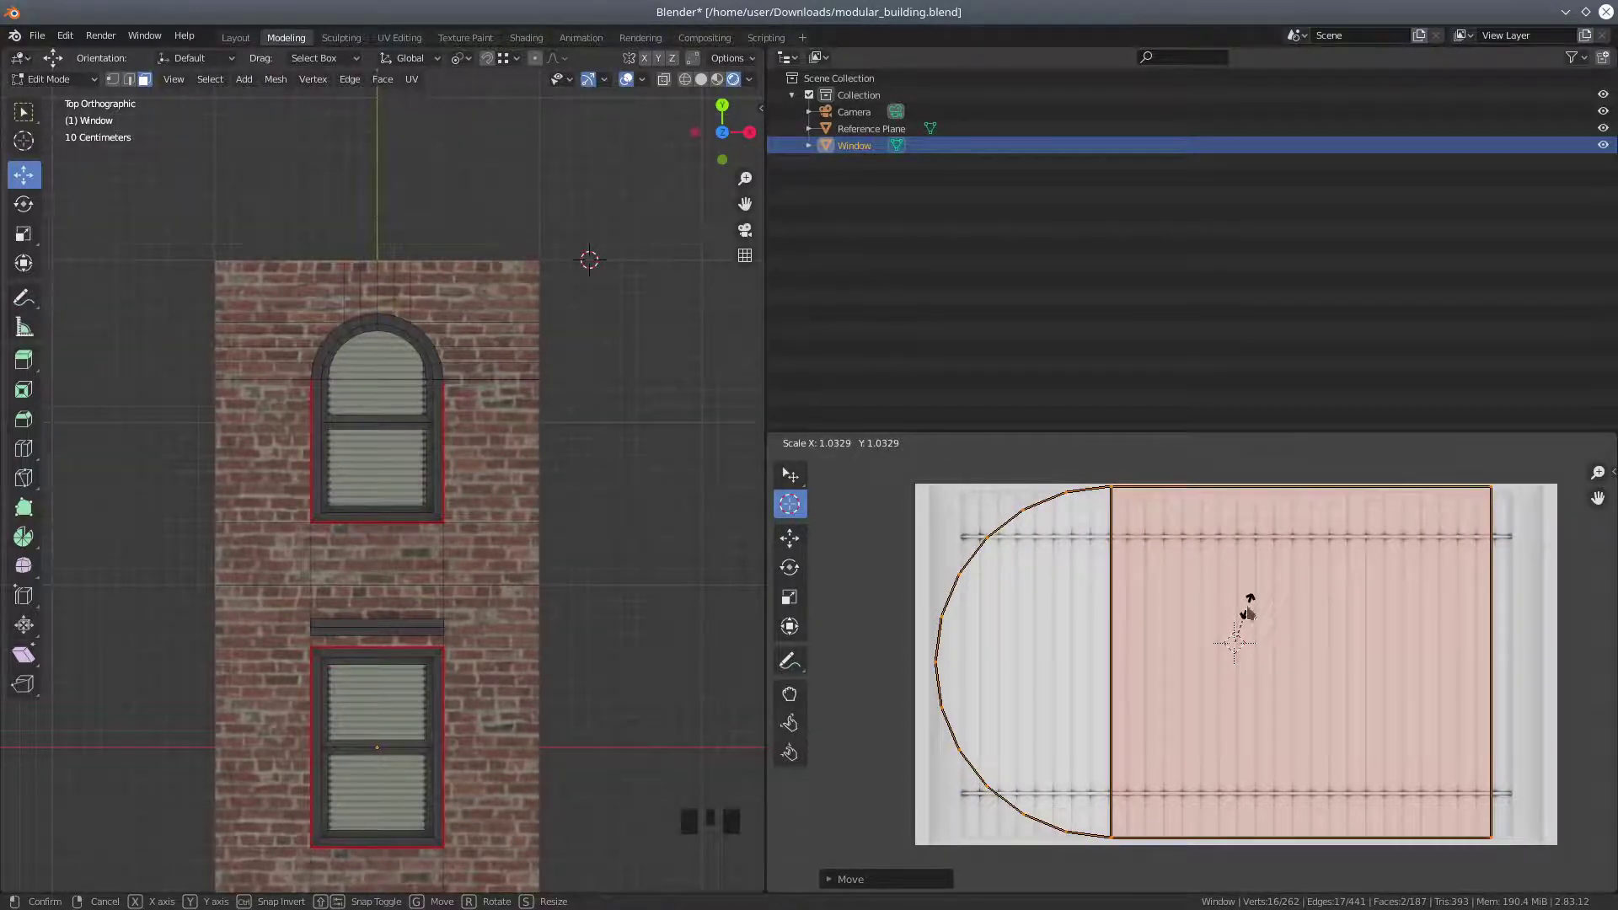
{"action": "left_click", "coordinate": [1248, 613]}
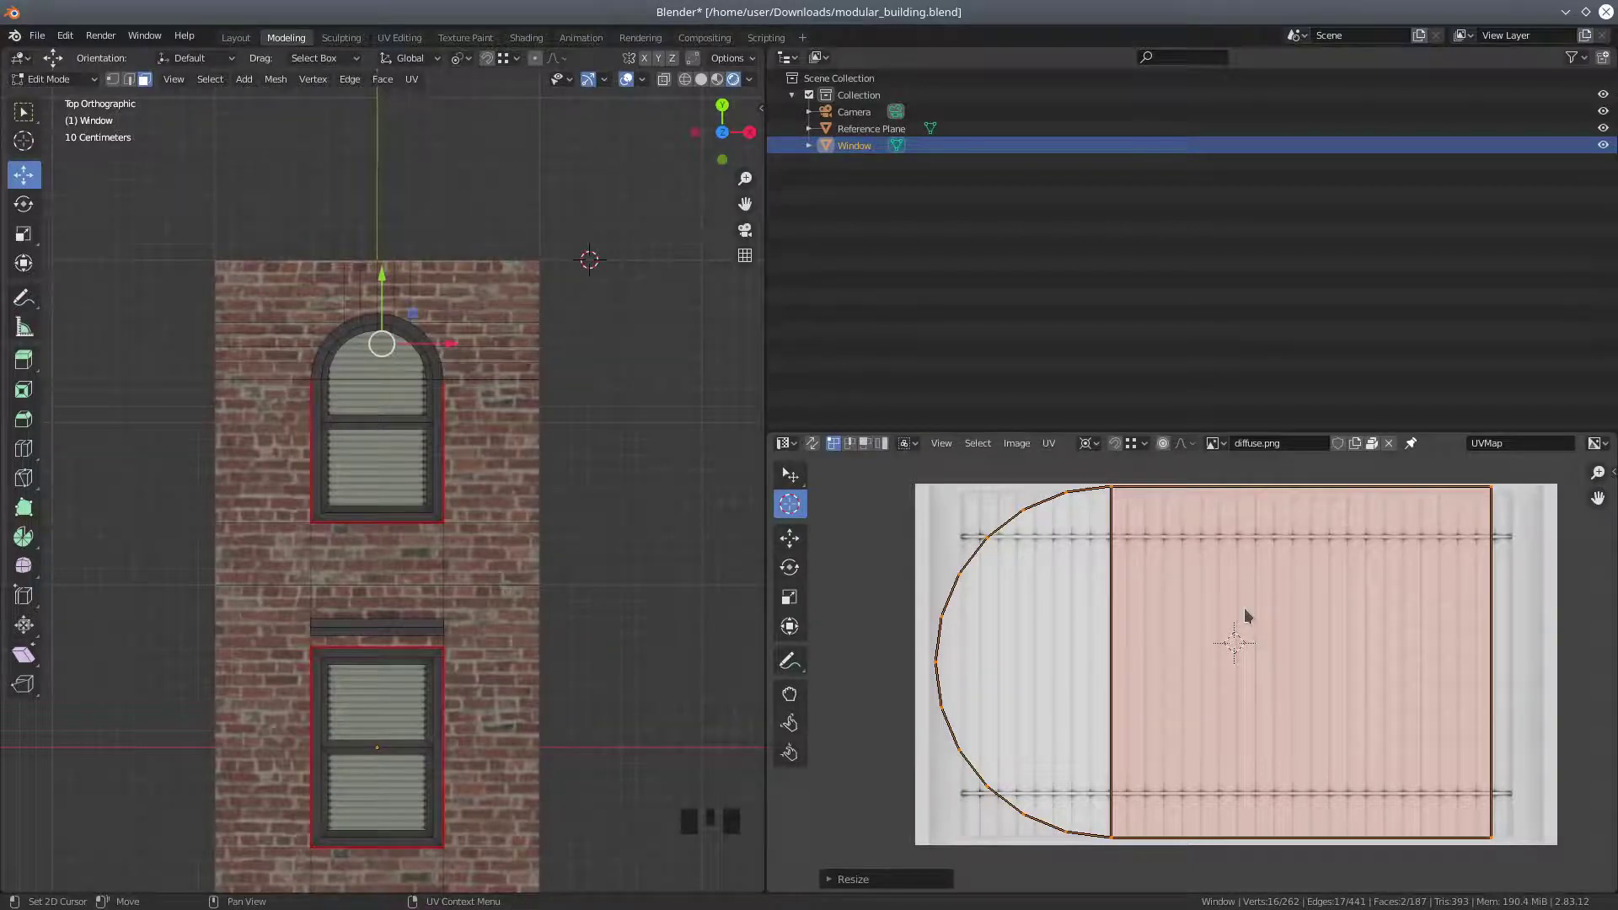
{"action": "key", "text": "g"}
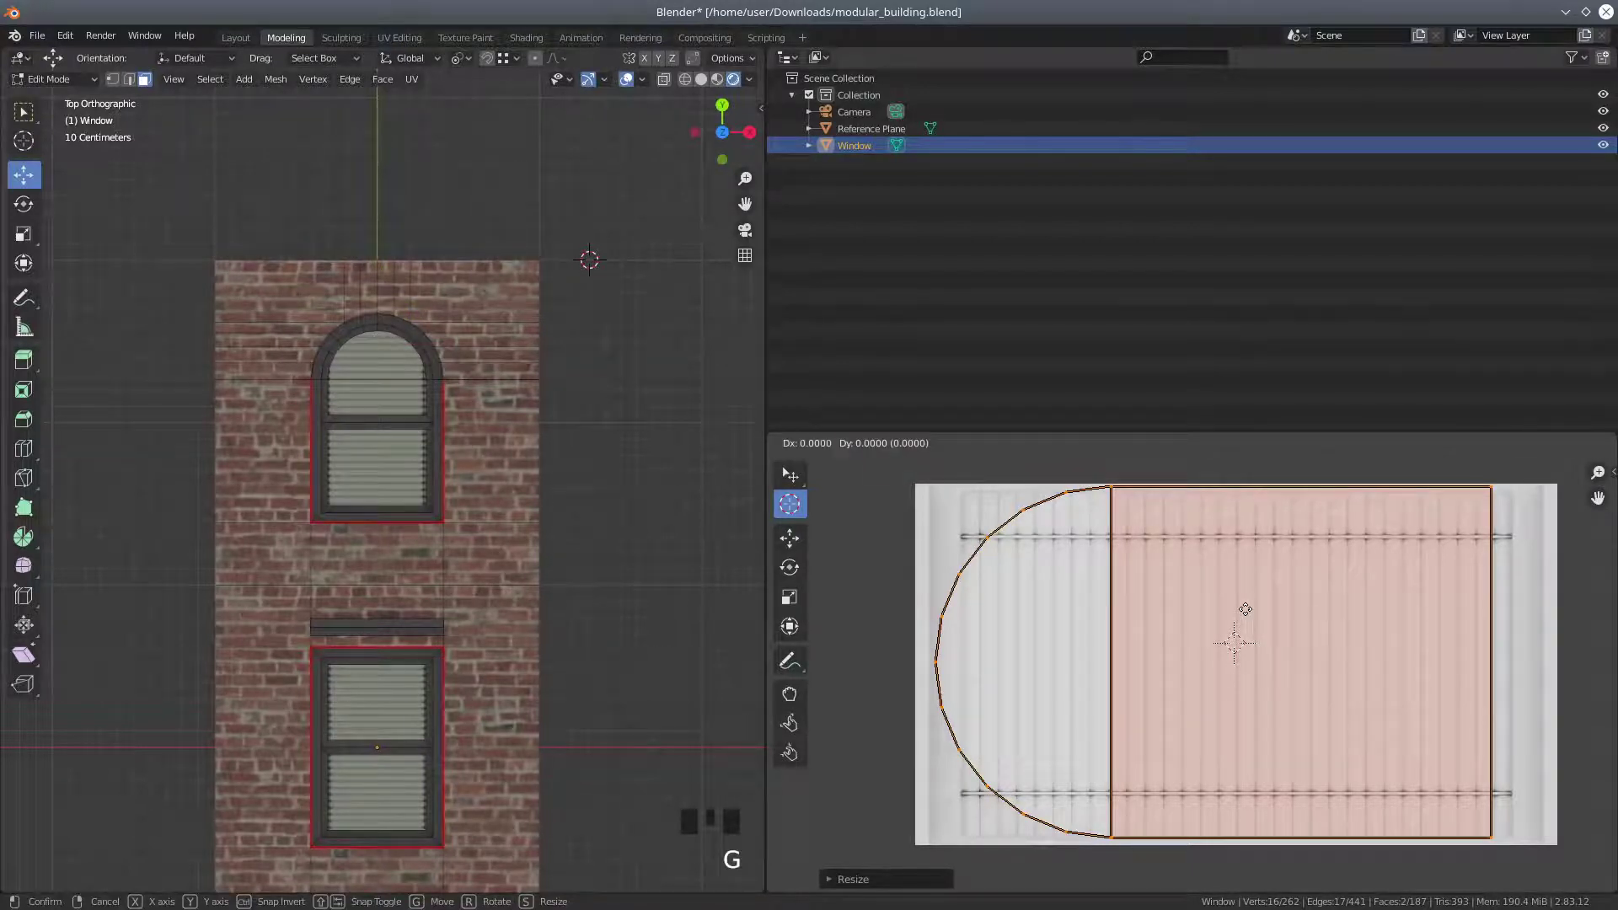
{"action": "key", "text": "x"}
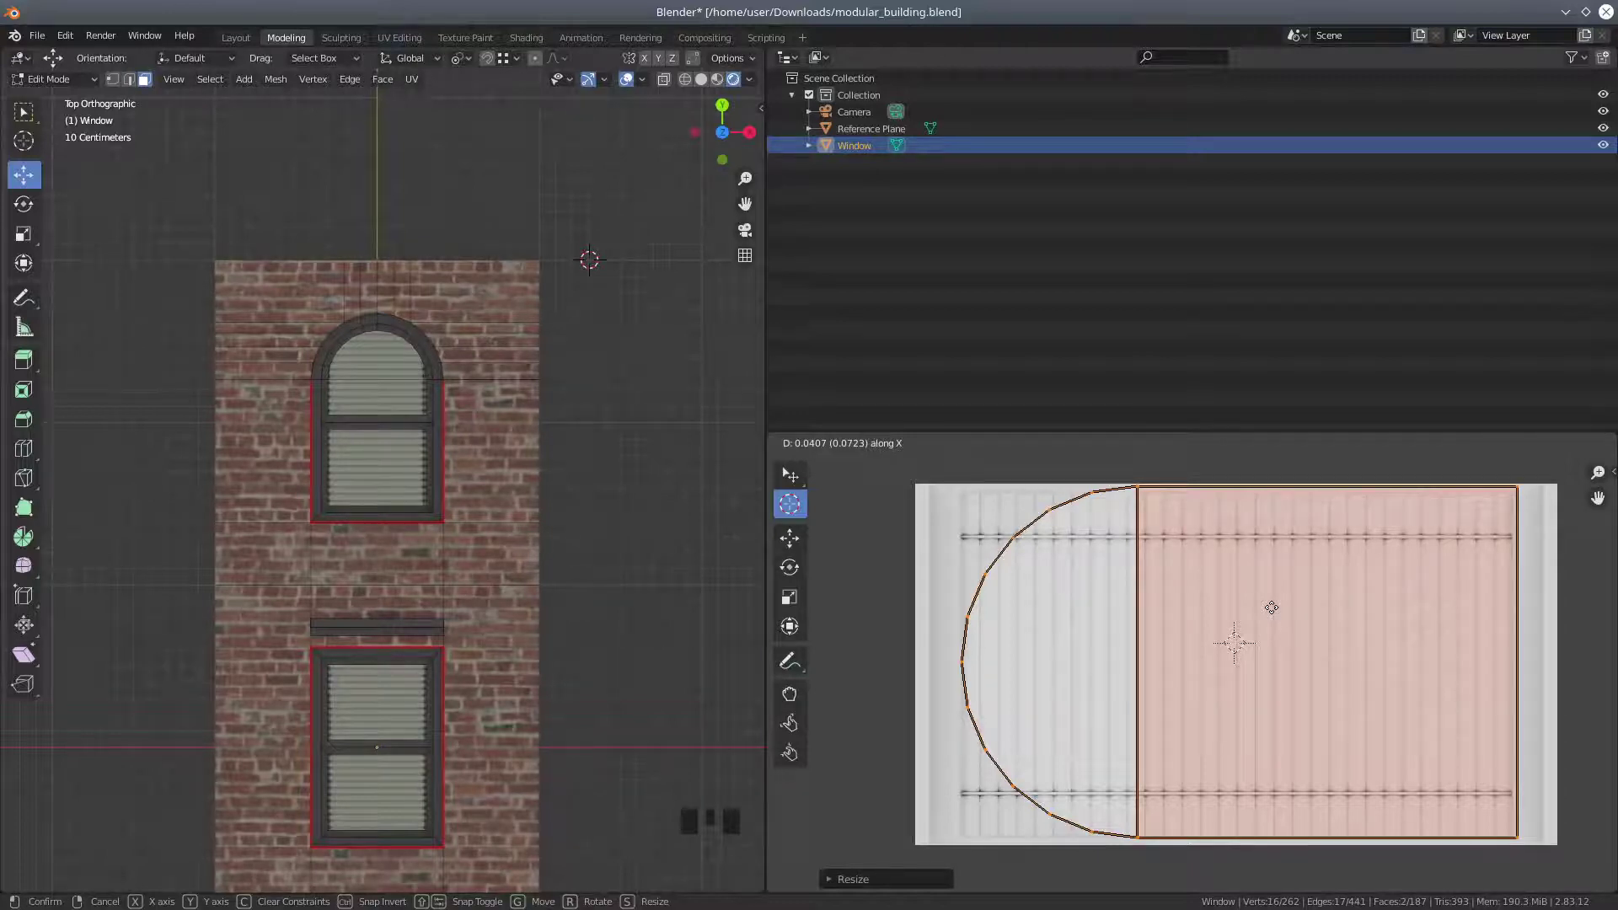
{"action": "left_click", "coordinate": [1272, 610]}
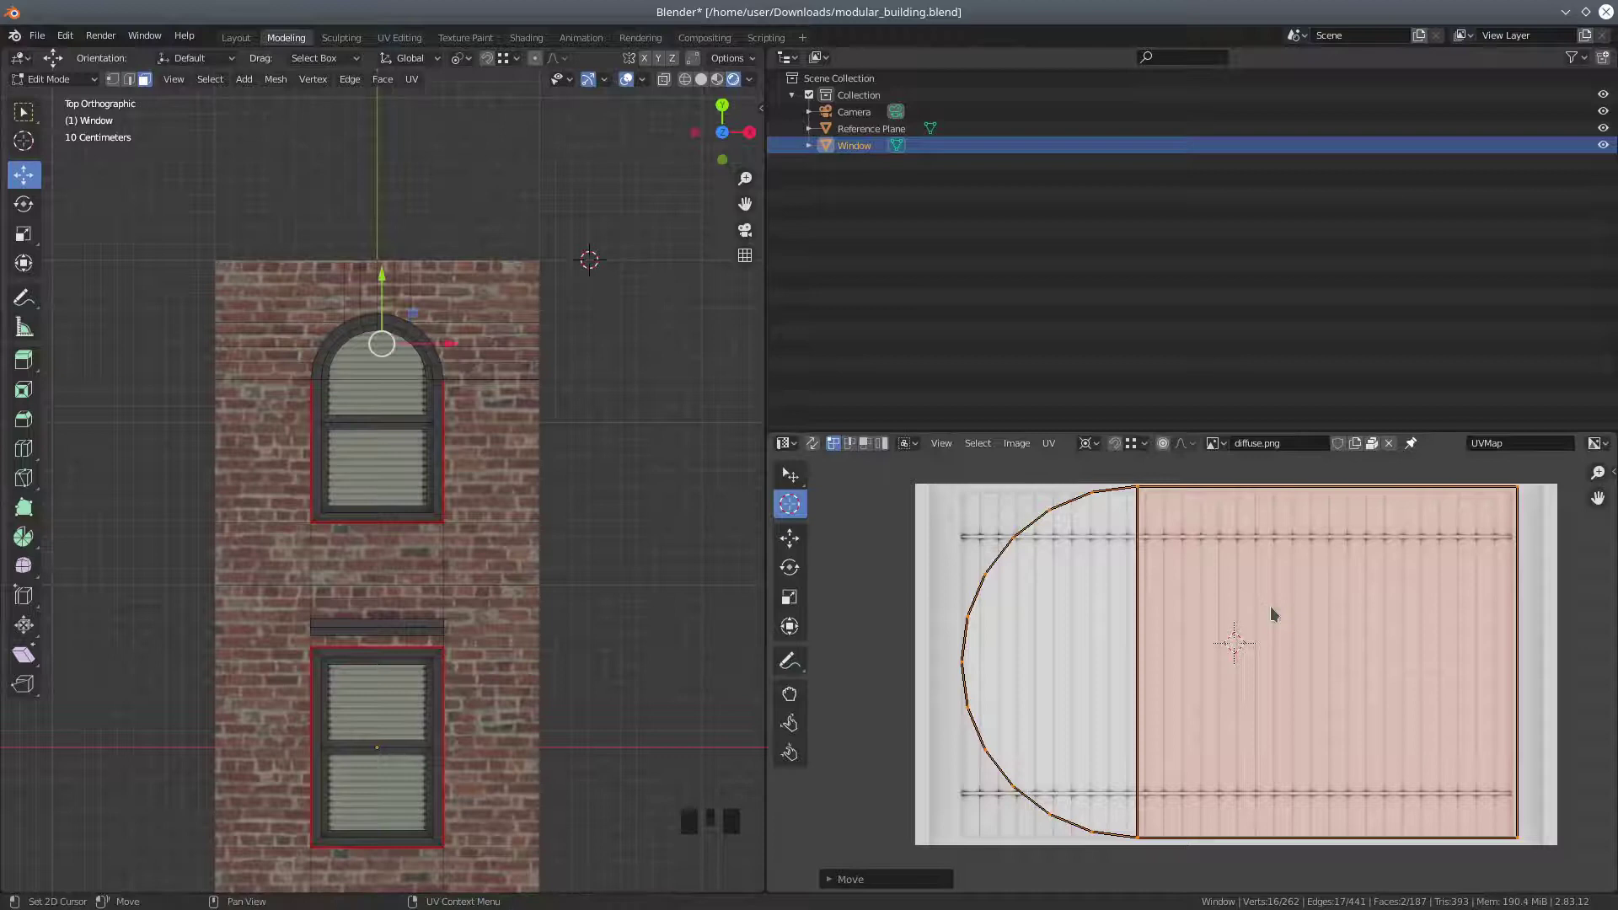
Enlarge the backing's UVs slightly and shift them about -0.003 along Y to fit the curtain image's height
{"action": "key", "text": "s"}
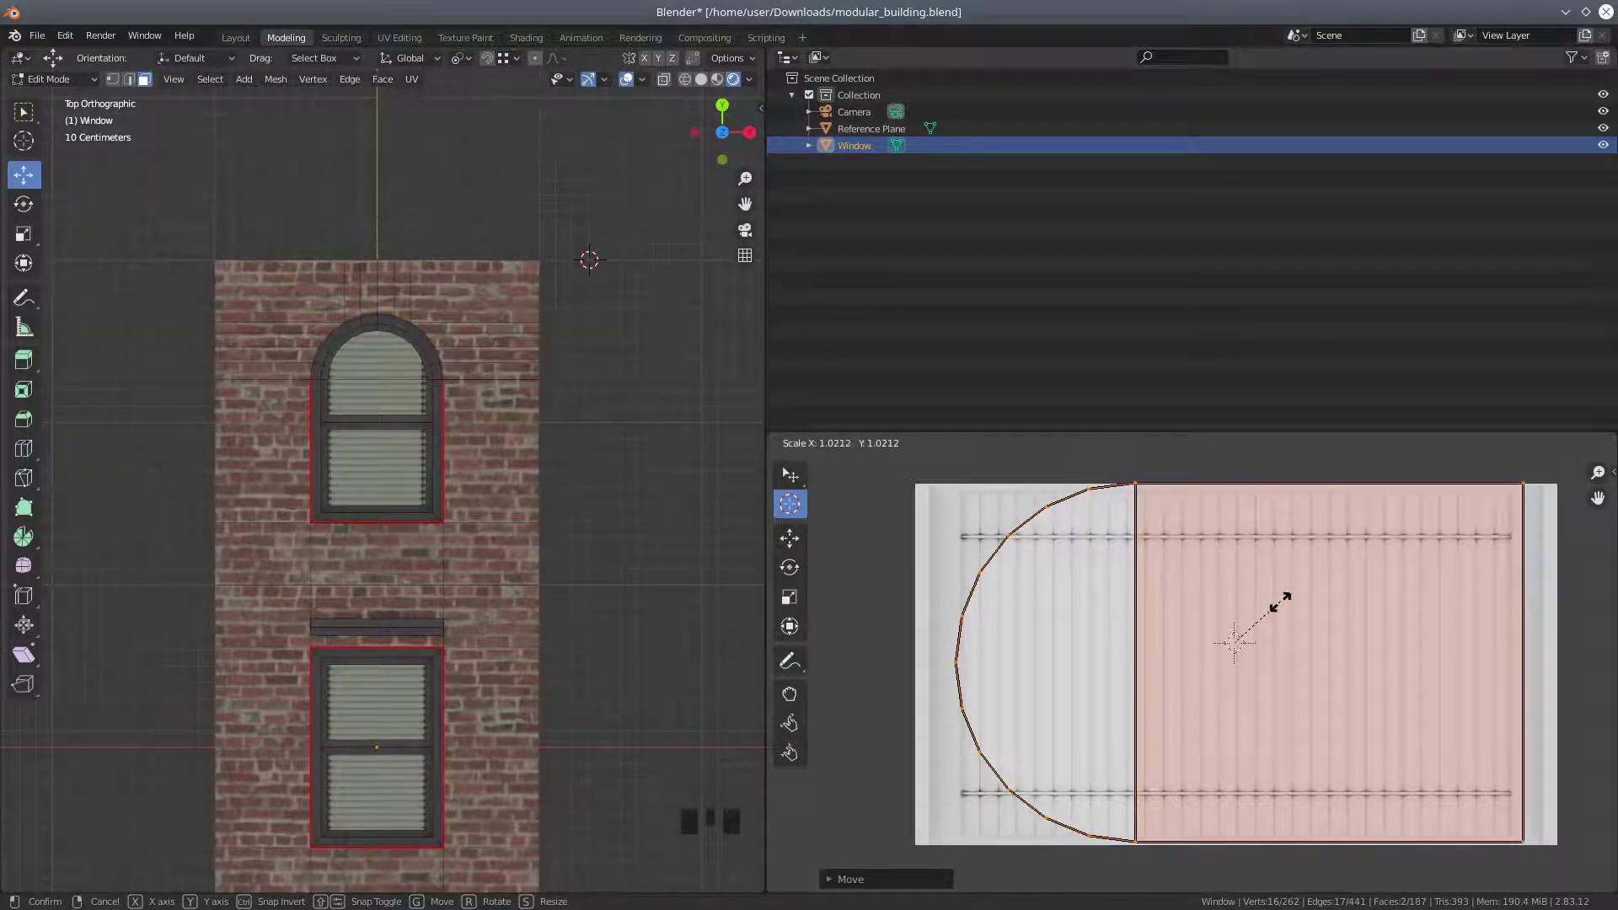
{"action": "left_click", "coordinate": [1277, 604]}
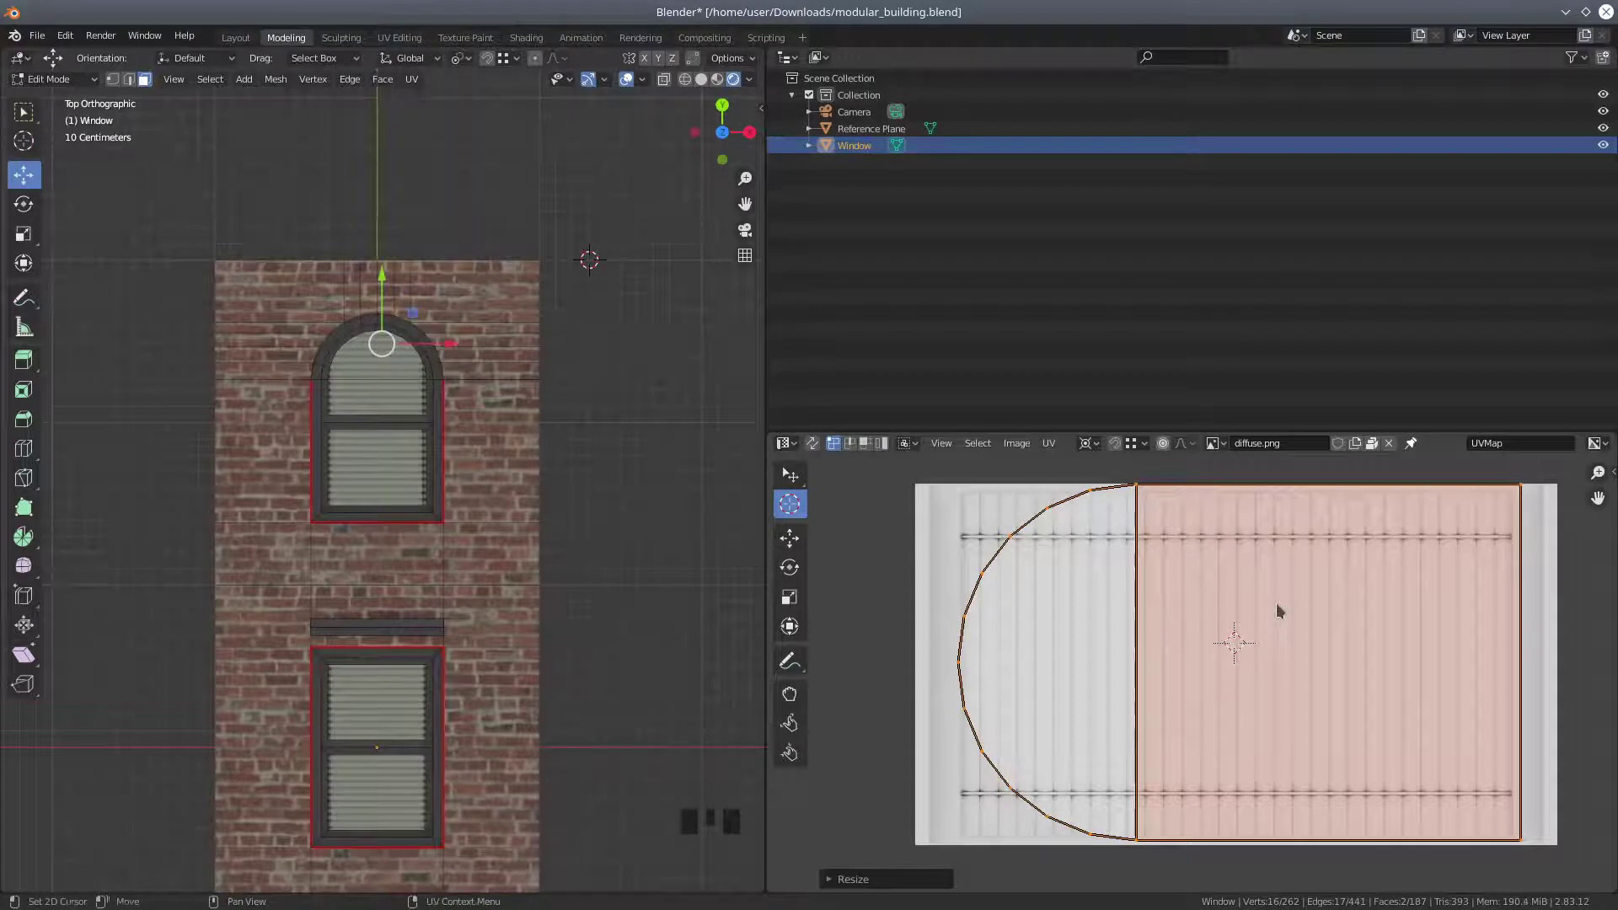
{"action": "key", "text": "g"}
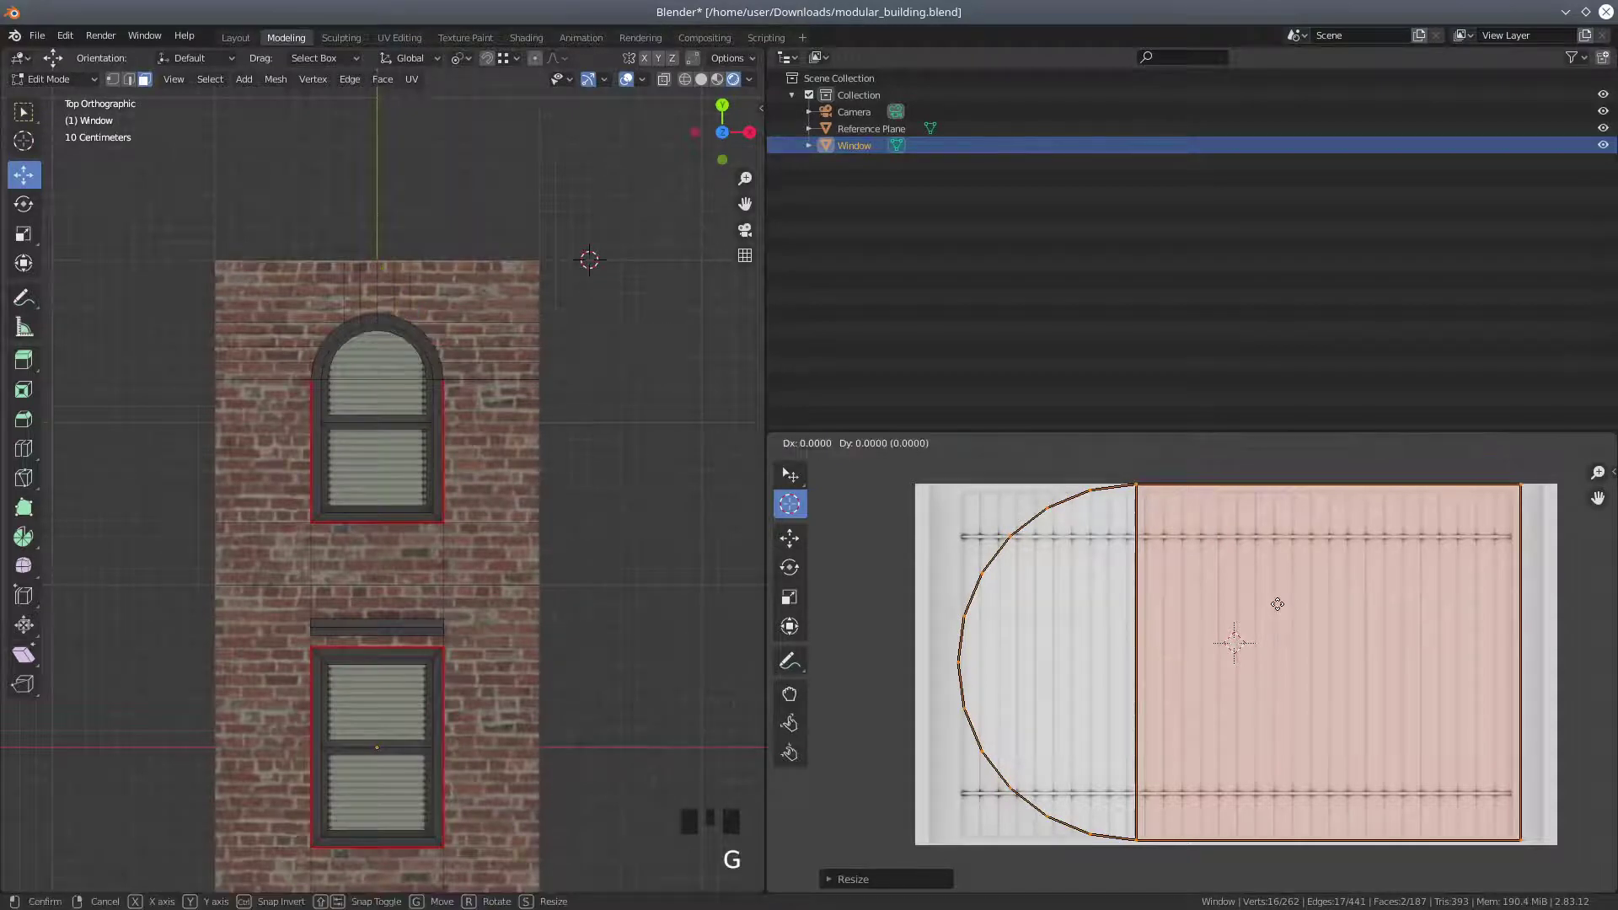
{"action": "key", "text": "y"}
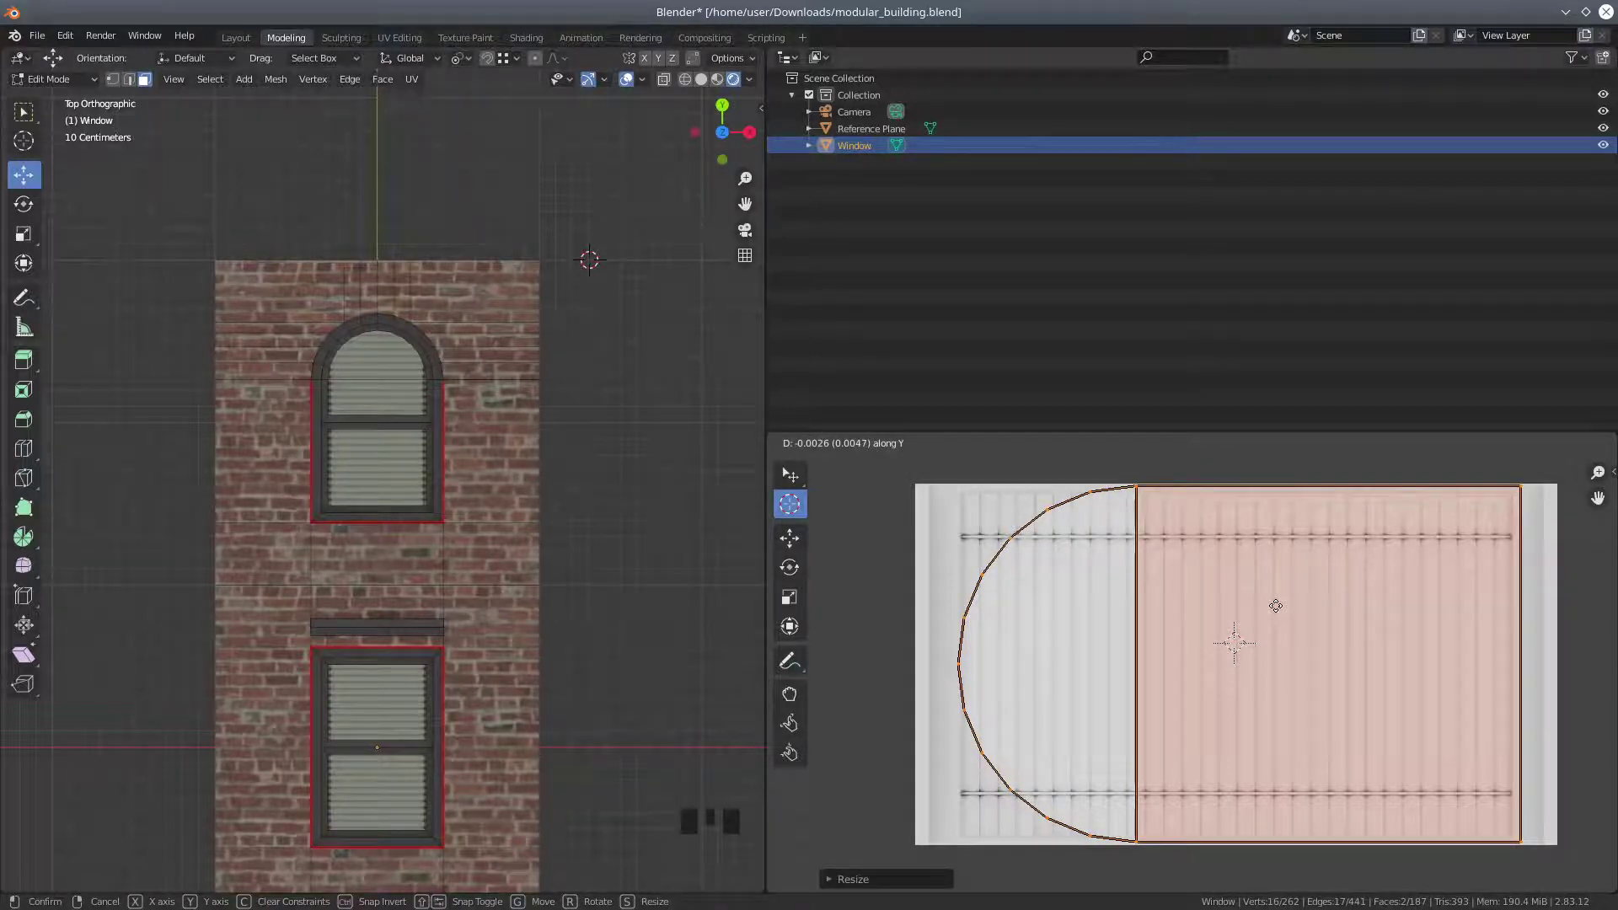
{"action": "left_click", "coordinate": [1276, 606]}
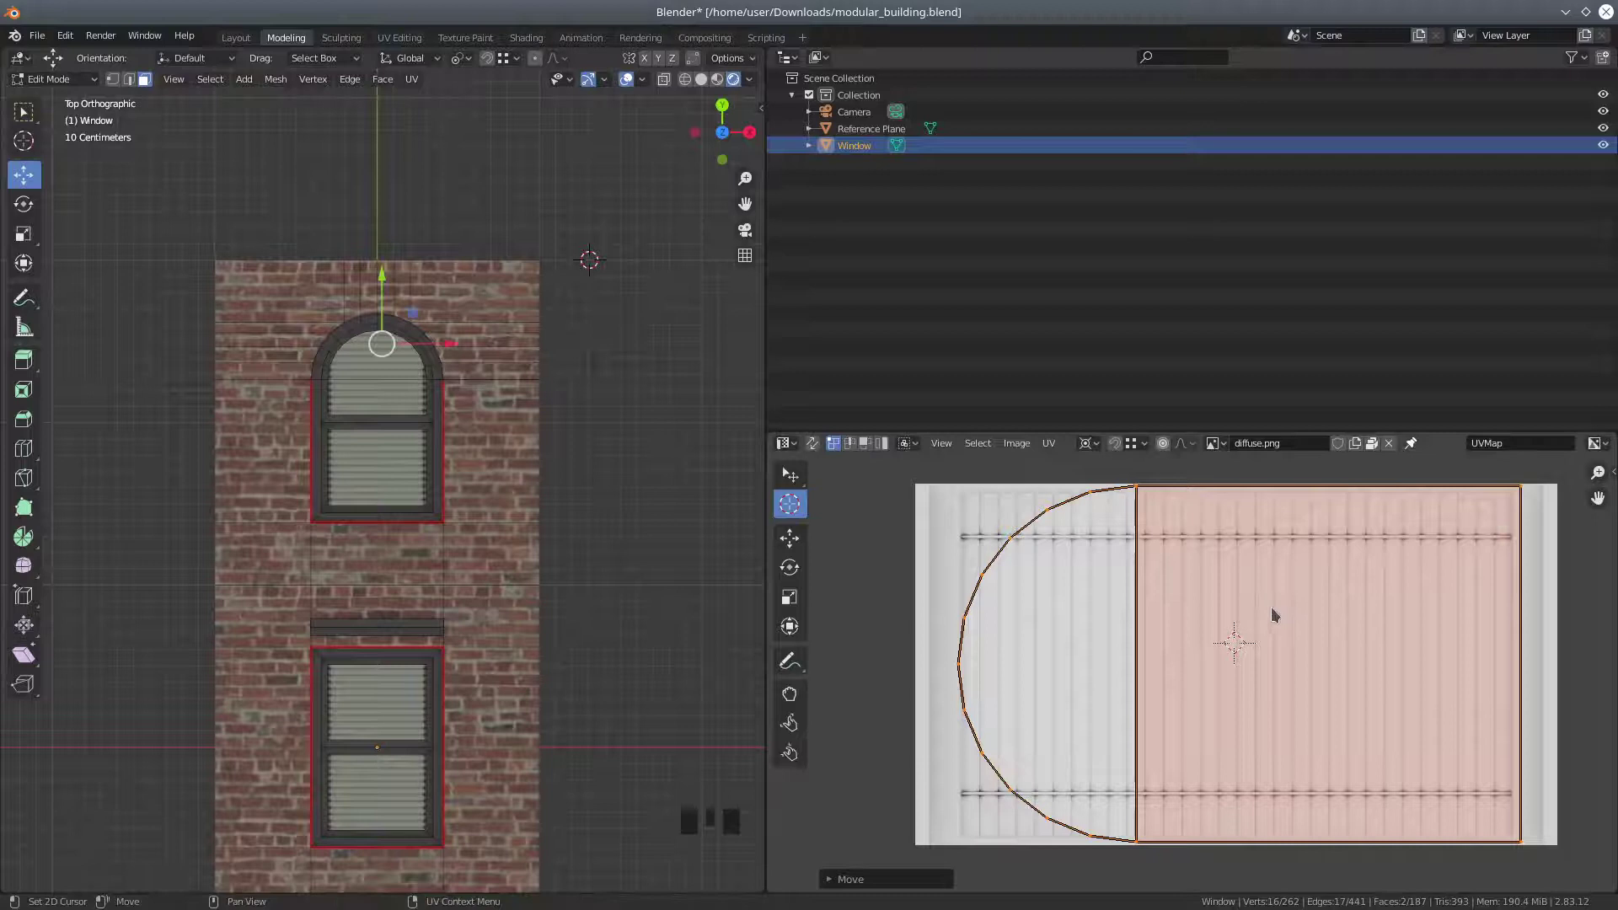
Change the UV editor area to the Properties editor and widen the 3D viewport
{"action": "scroll", "coordinate": [605, 563], "scroll_direction": "up", "scroll_amount": 2}
{"action": "scroll", "coordinate": [605, 563], "scroll_direction": "up", "scroll_amount": 1}
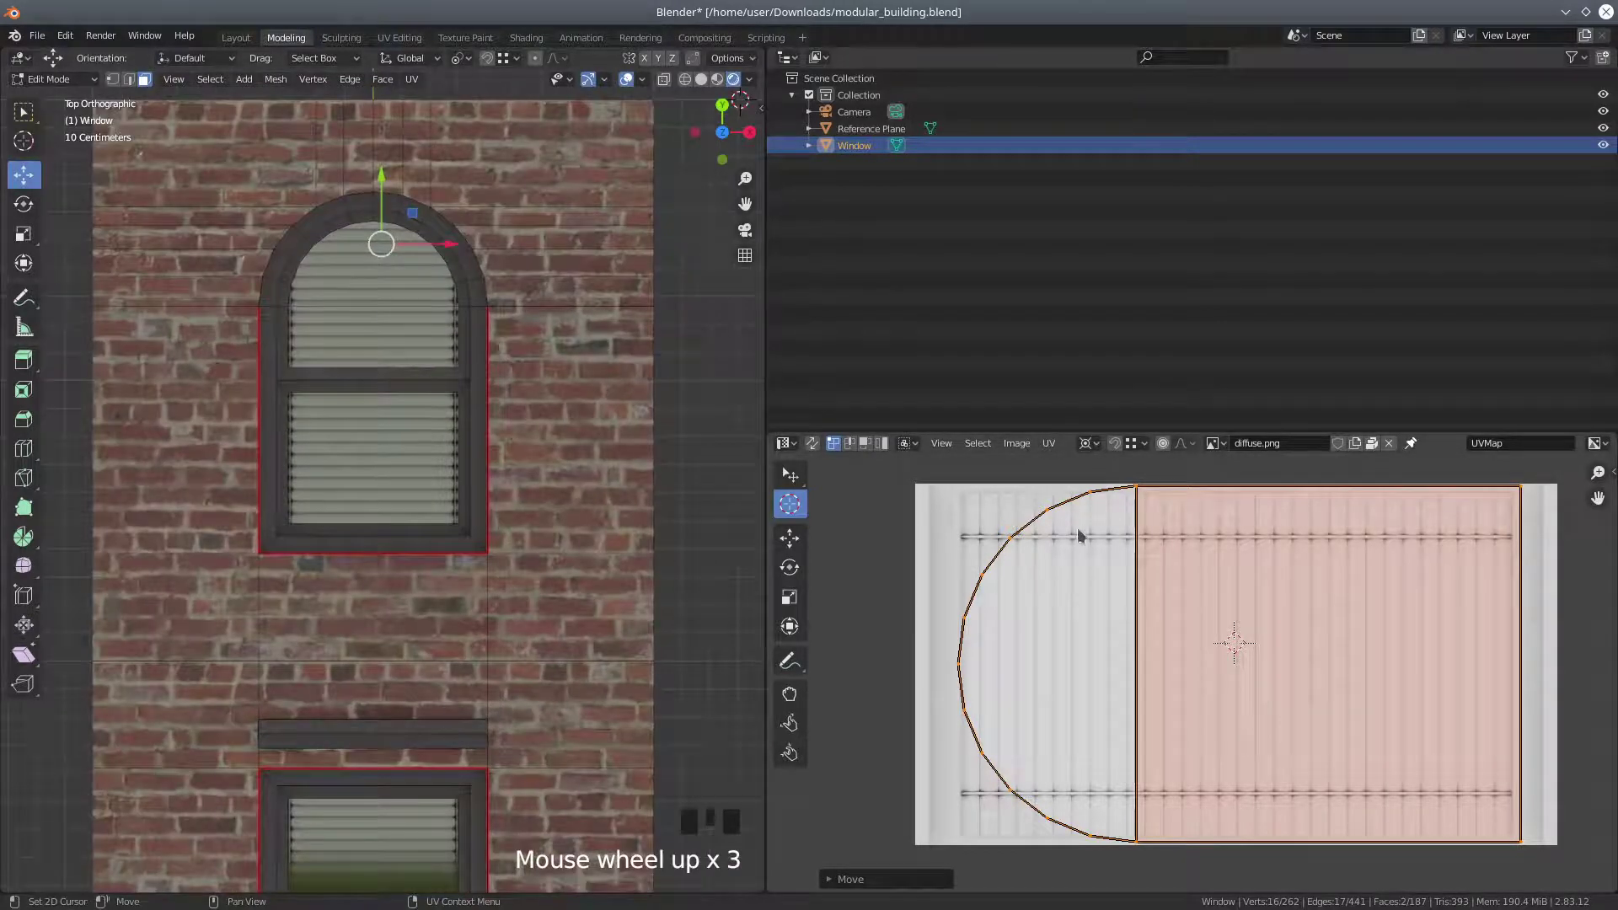
{"action": "left_click", "coordinate": [792, 444]}
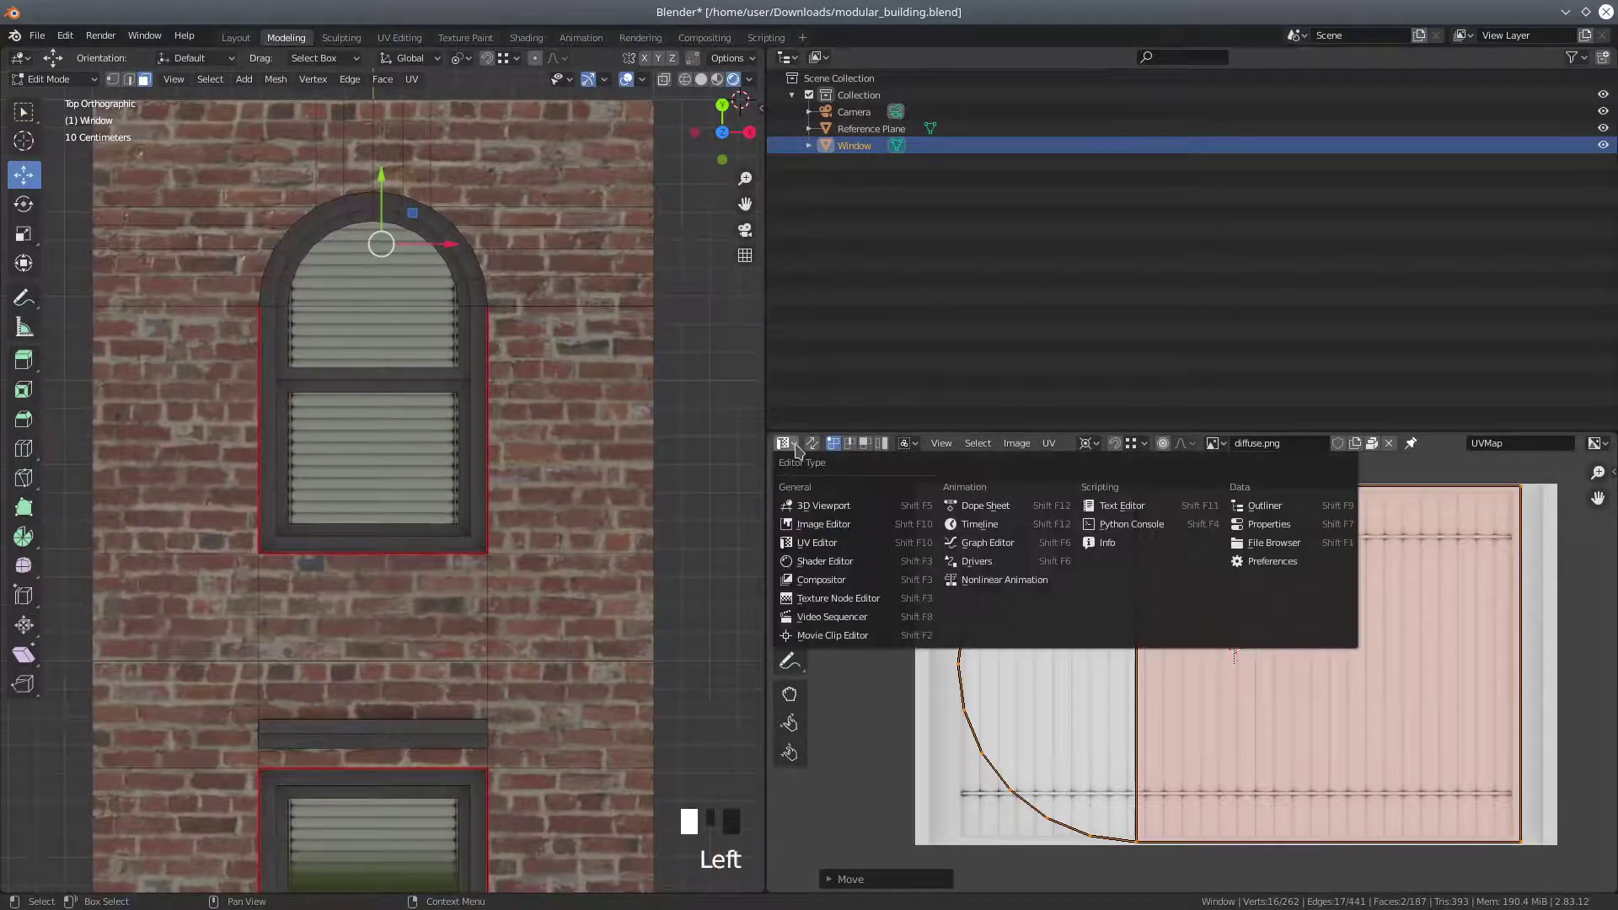
{"action": "left_click", "coordinate": [1270, 524]}
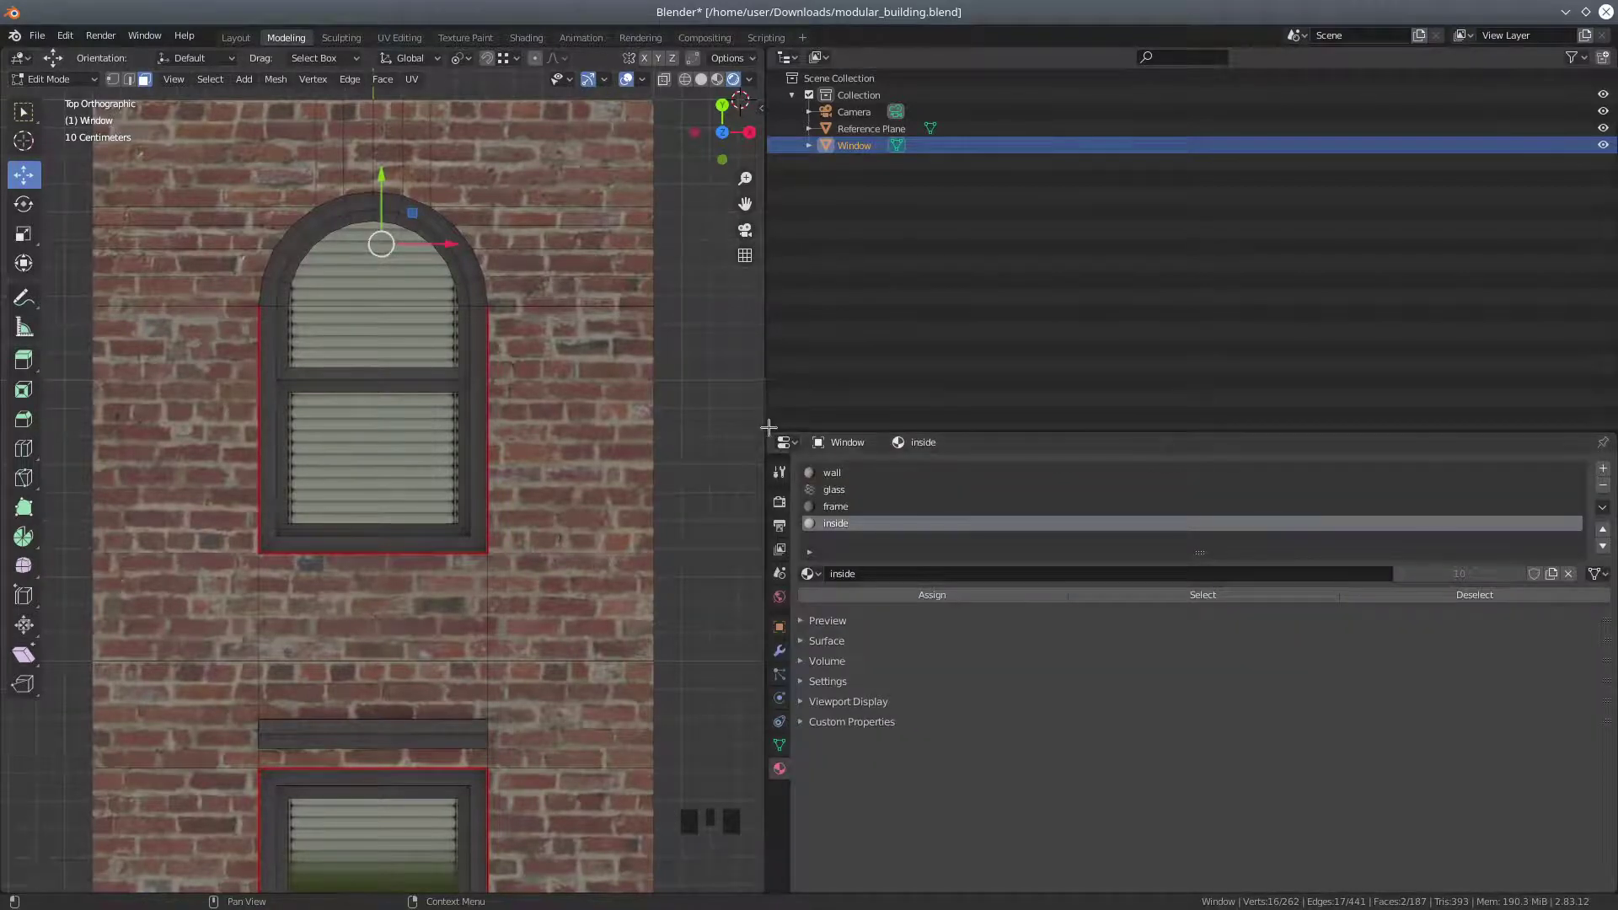
{"action": "left_click_drag", "start_coordinate": [761, 429], "coordinate": [1374, 468]}
{"action": "scroll", "coordinate": [1092, 527], "scroll_direction": "down", "scroll_amount": 1}
{"action": "scroll", "coordinate": [992, 522], "scroll_direction": "down", "scroll_amount": 2}
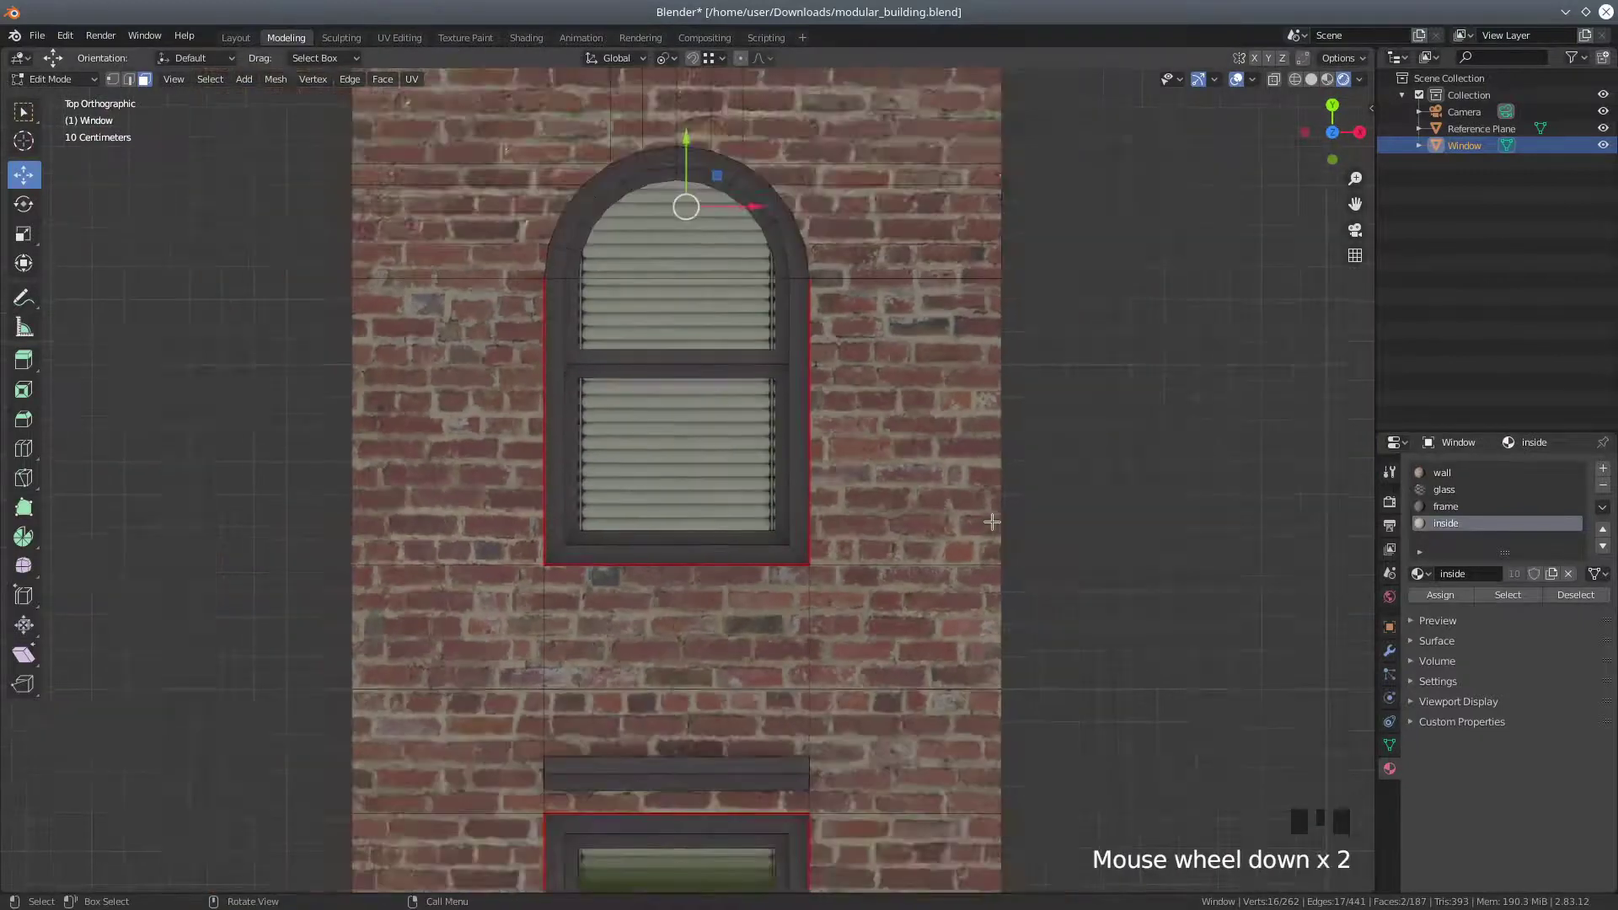
Clear the seam on the edge between the arched and rectangular backing faces, working in edge select mode from behind the wall
{"action": "middle_click_drag", "start_coordinate": [713, 607], "coordinate": [784, 531]}
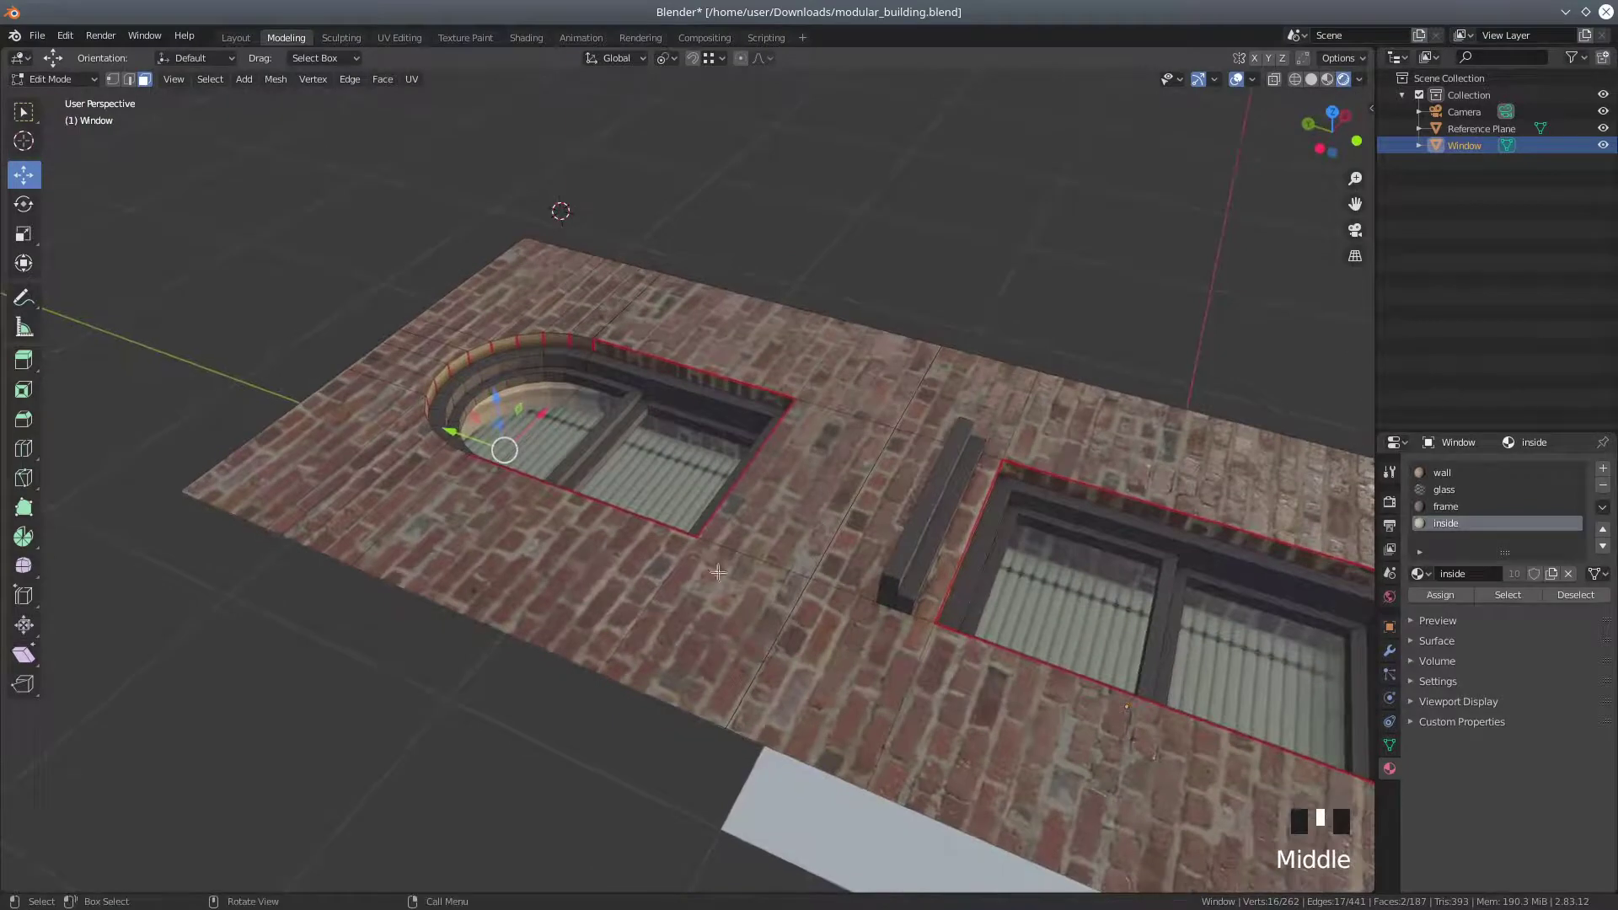
{"action": "scroll", "coordinate": [703, 594], "scroll_direction": "up", "scroll_amount": 2}
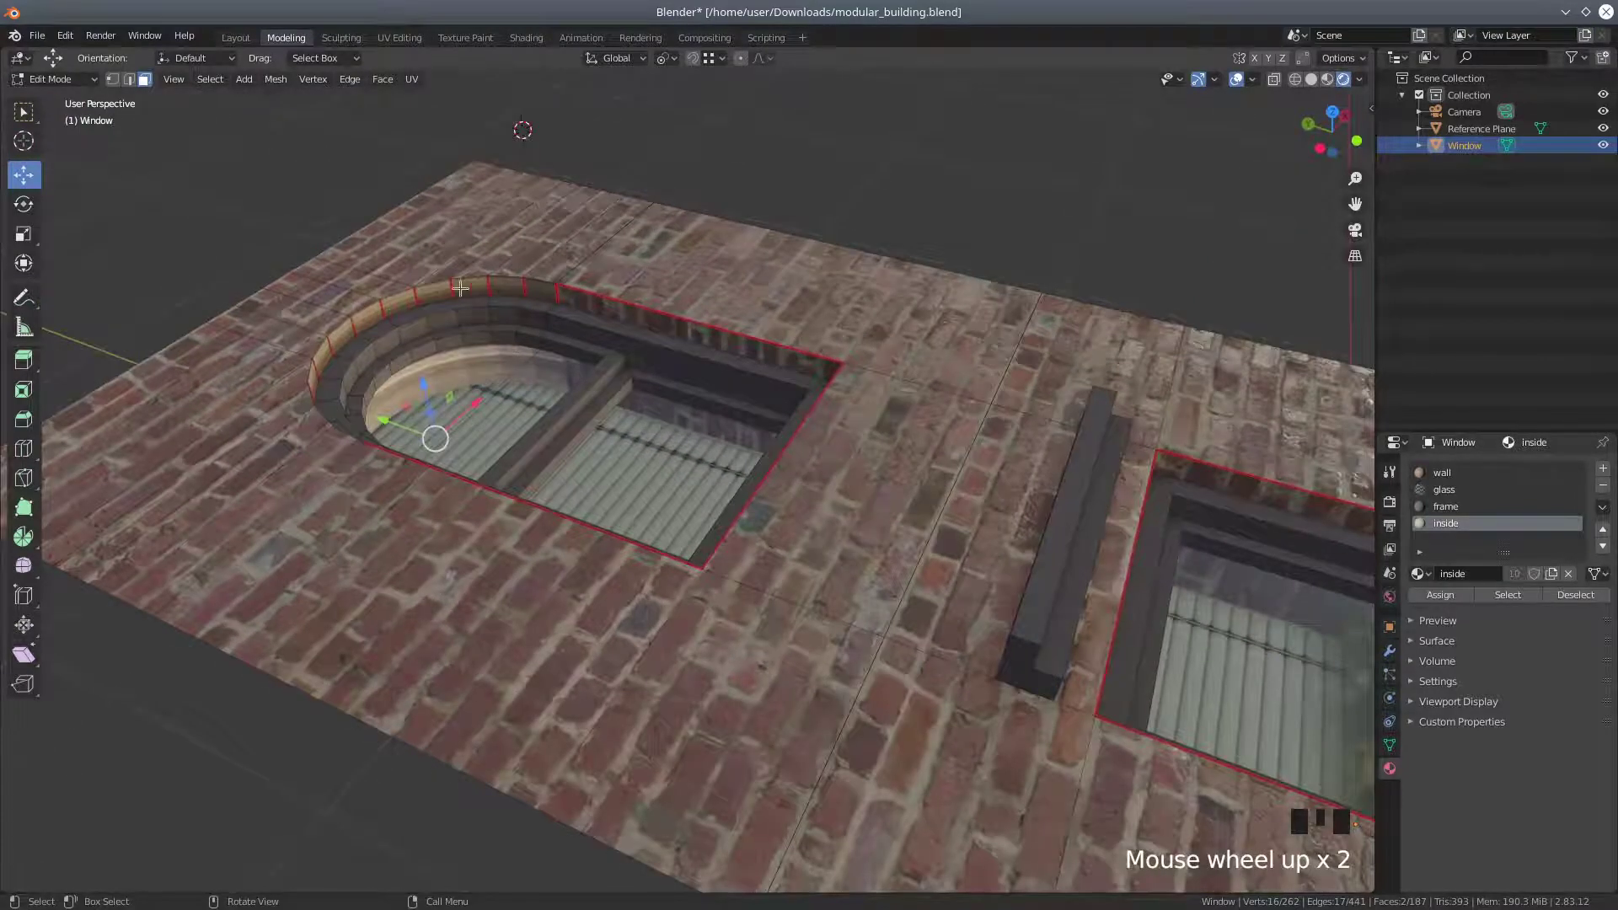
{"action": "middle_click_drag", "start_coordinate": [512, 521], "coordinate": [766, 322]}
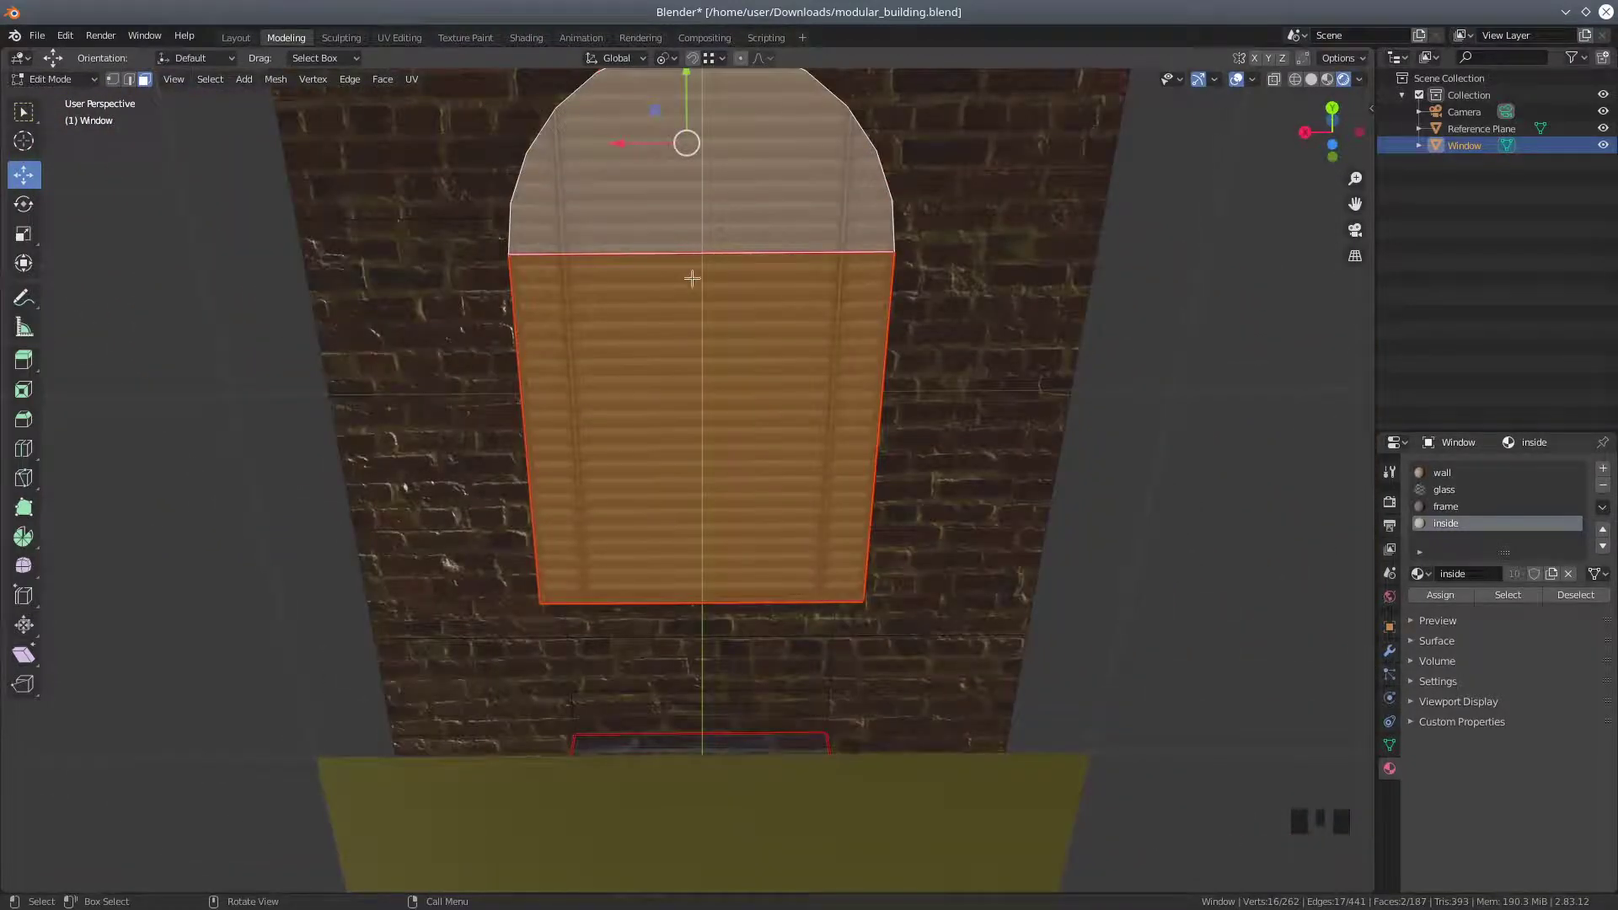
{"action": "left_click", "coordinate": [685, 285]}
{"action": "middle_click_drag", "start_coordinate": [757, 408], "coordinate": [293, 134]}
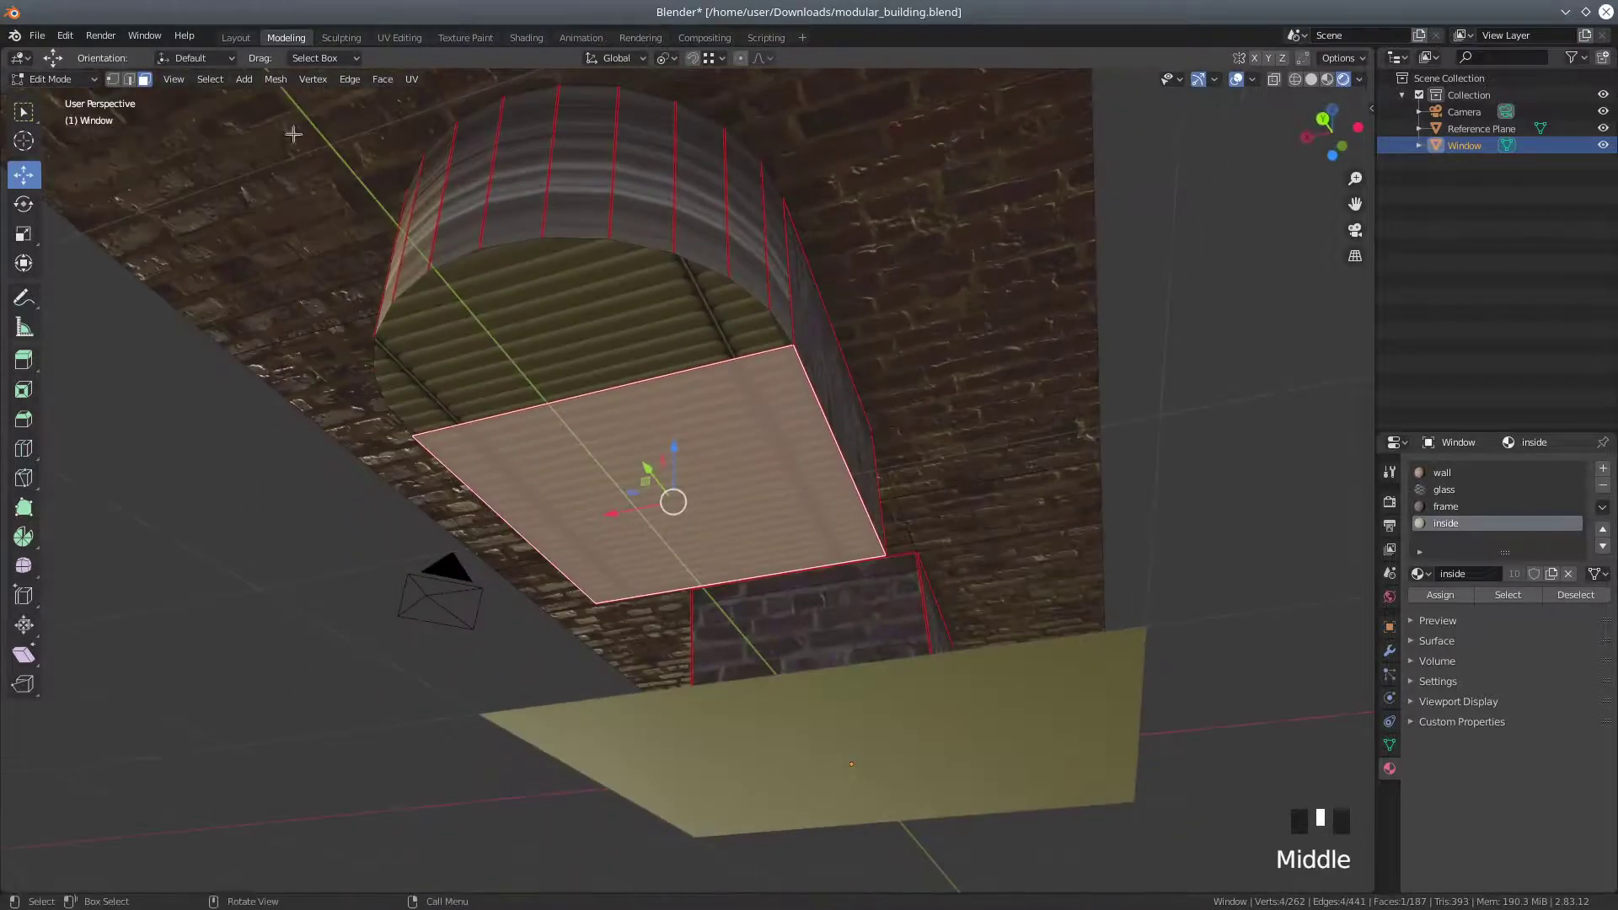
{"action": "left_click", "coordinate": [128, 78]}
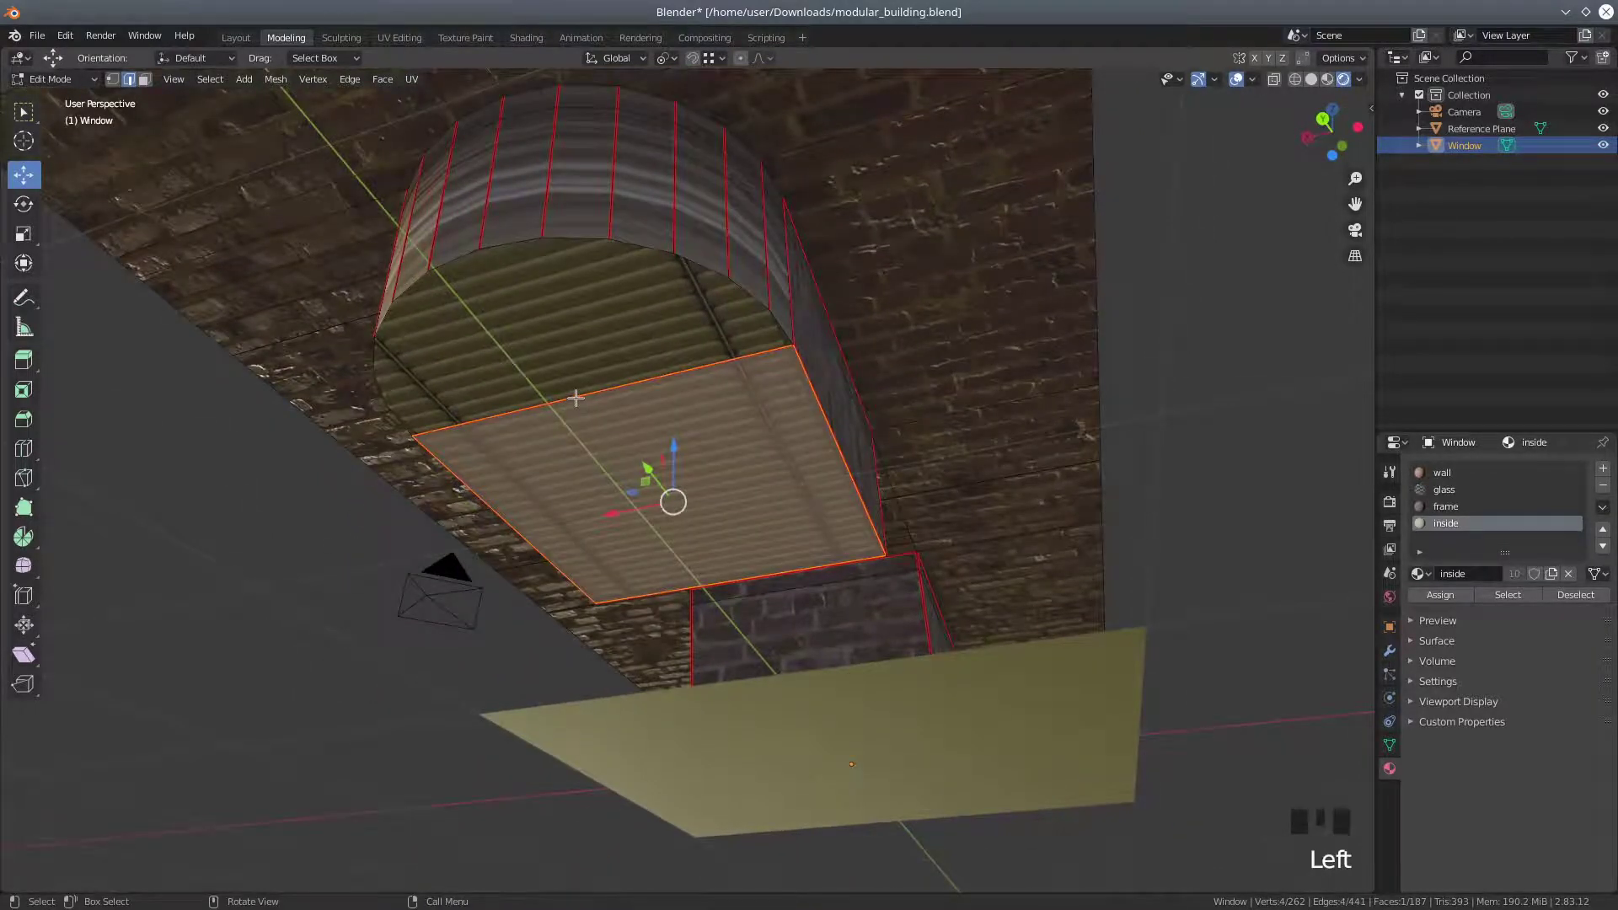
{"action": "left_click", "coordinate": [576, 398]}
{"action": "left_click", "coordinate": [350, 78]}
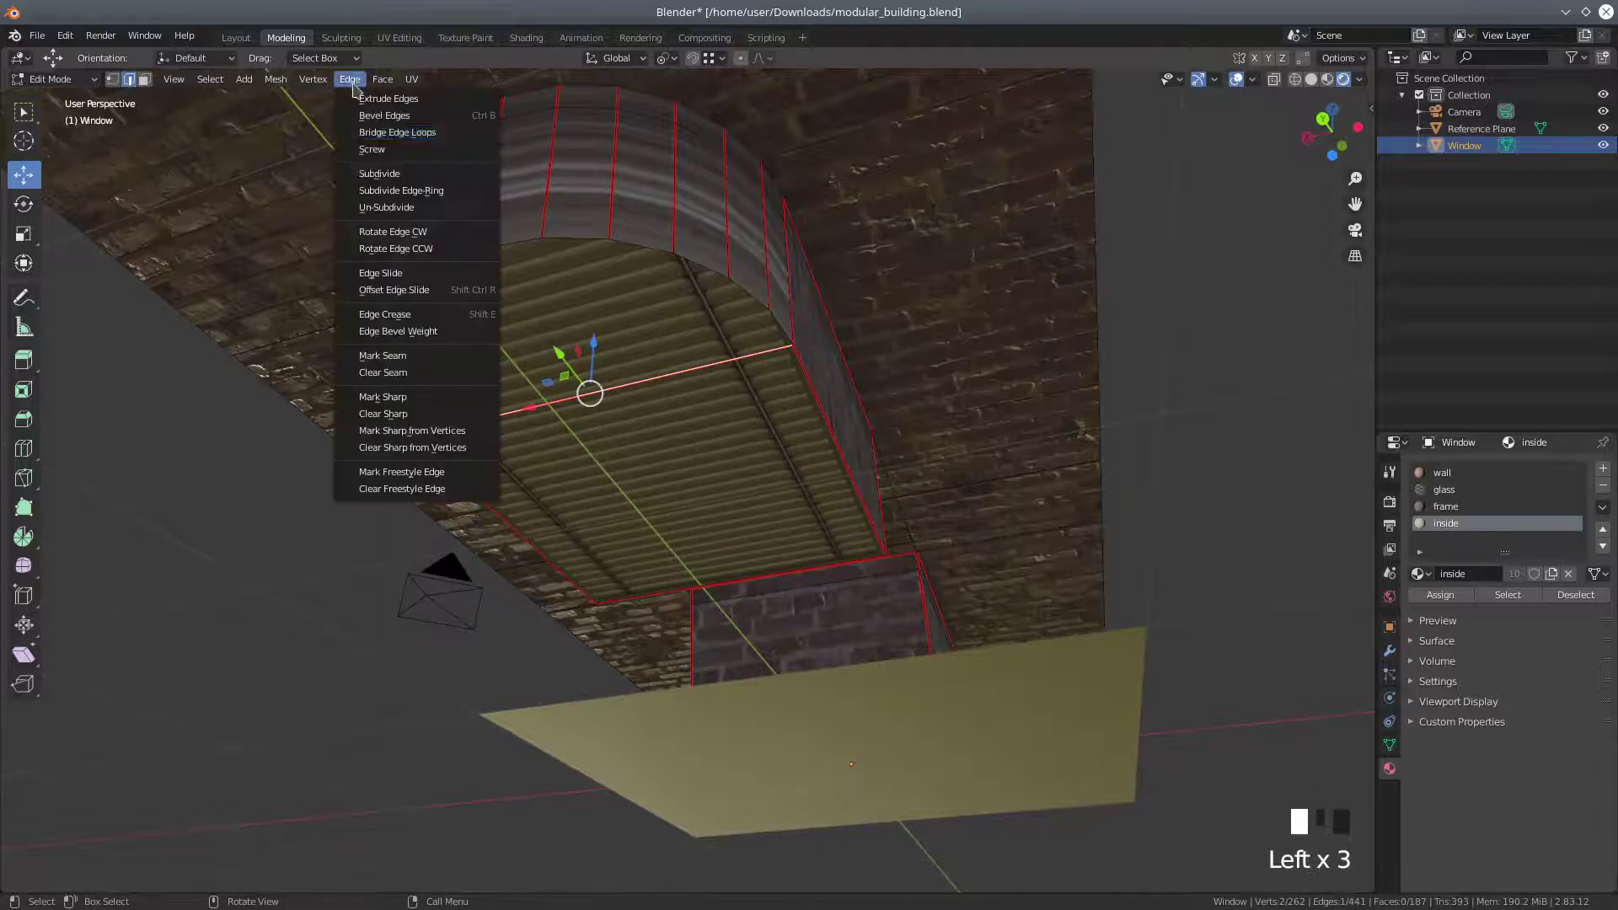
{"action": "left_click", "coordinate": [400, 369]}
Select the edges along the rear rim of the arched recess, where it meets the curtain backing
{"action": "middle_click_drag", "start_coordinate": [470, 401], "coordinate": [608, 304]}
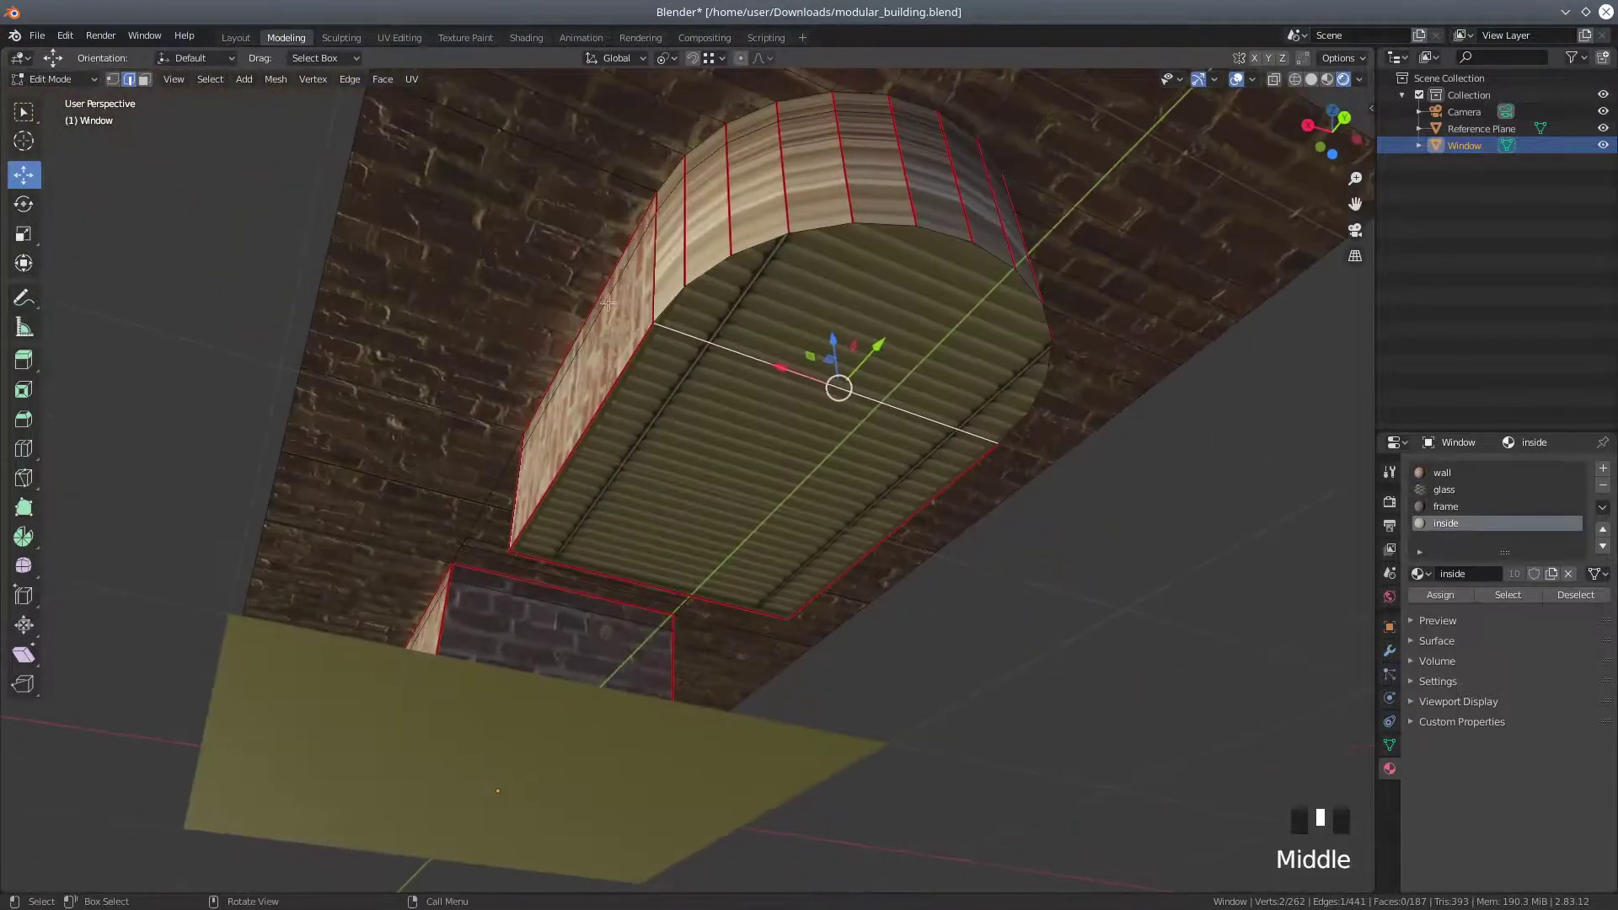
{"action": "left_click", "coordinate": [680, 298]}
{"action": "left_click", "coordinate": [712, 266], "text": "shift"}
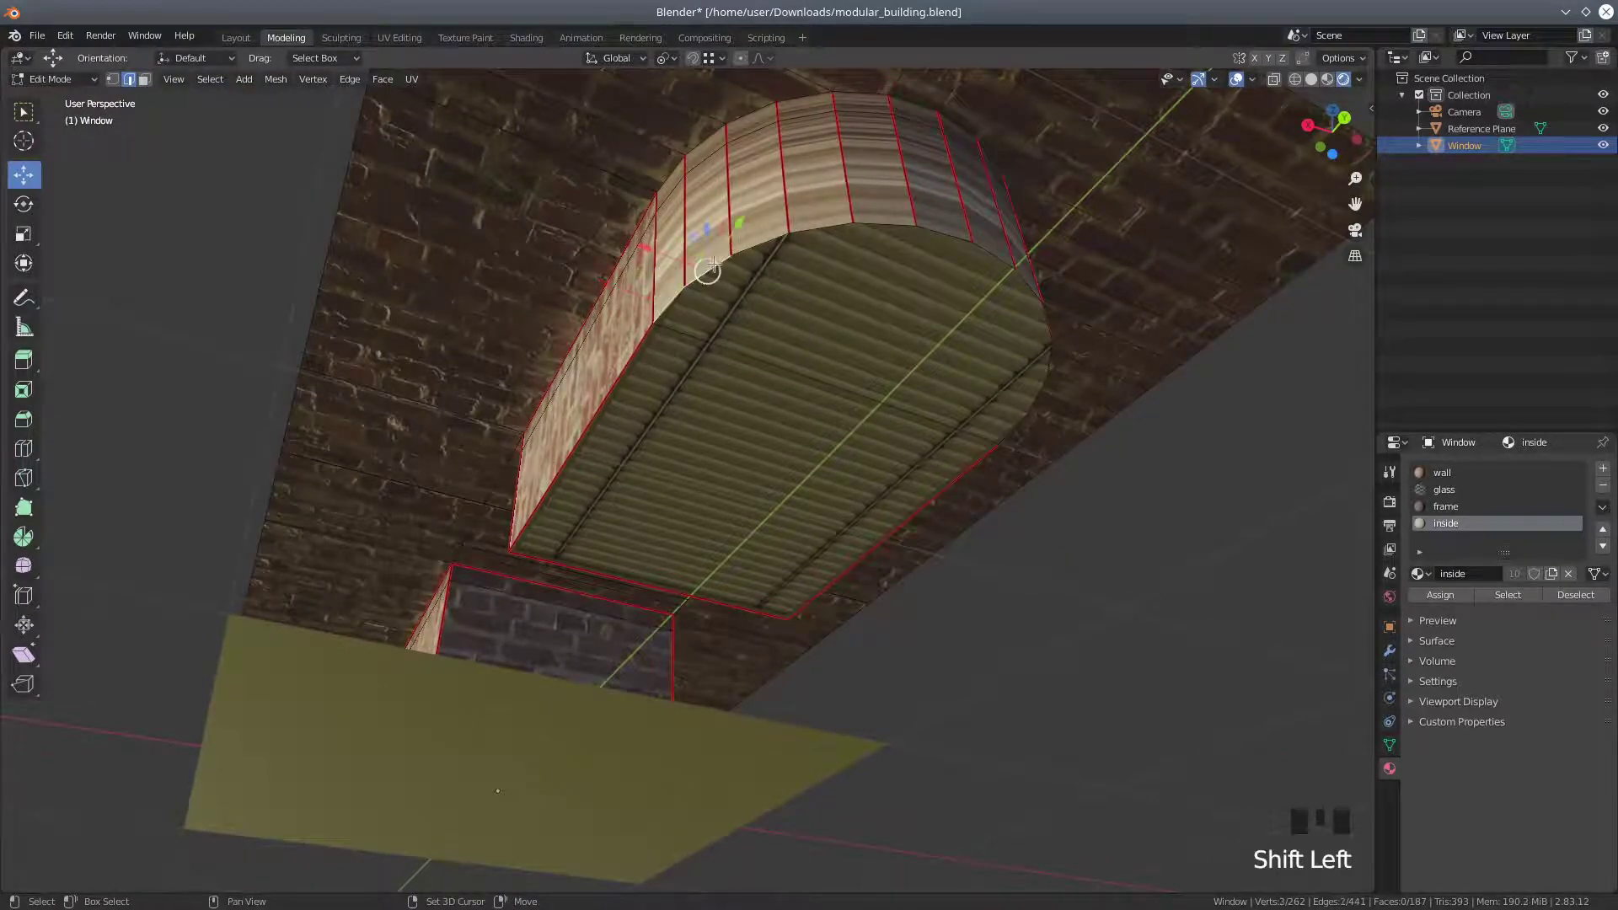
{"action": "left_click", "coordinate": [762, 242], "text": "shift"}
{"action": "left_click", "coordinate": [820, 224], "text": "shift"}
{"action": "left_click", "coordinate": [884, 224], "text": "shift"}
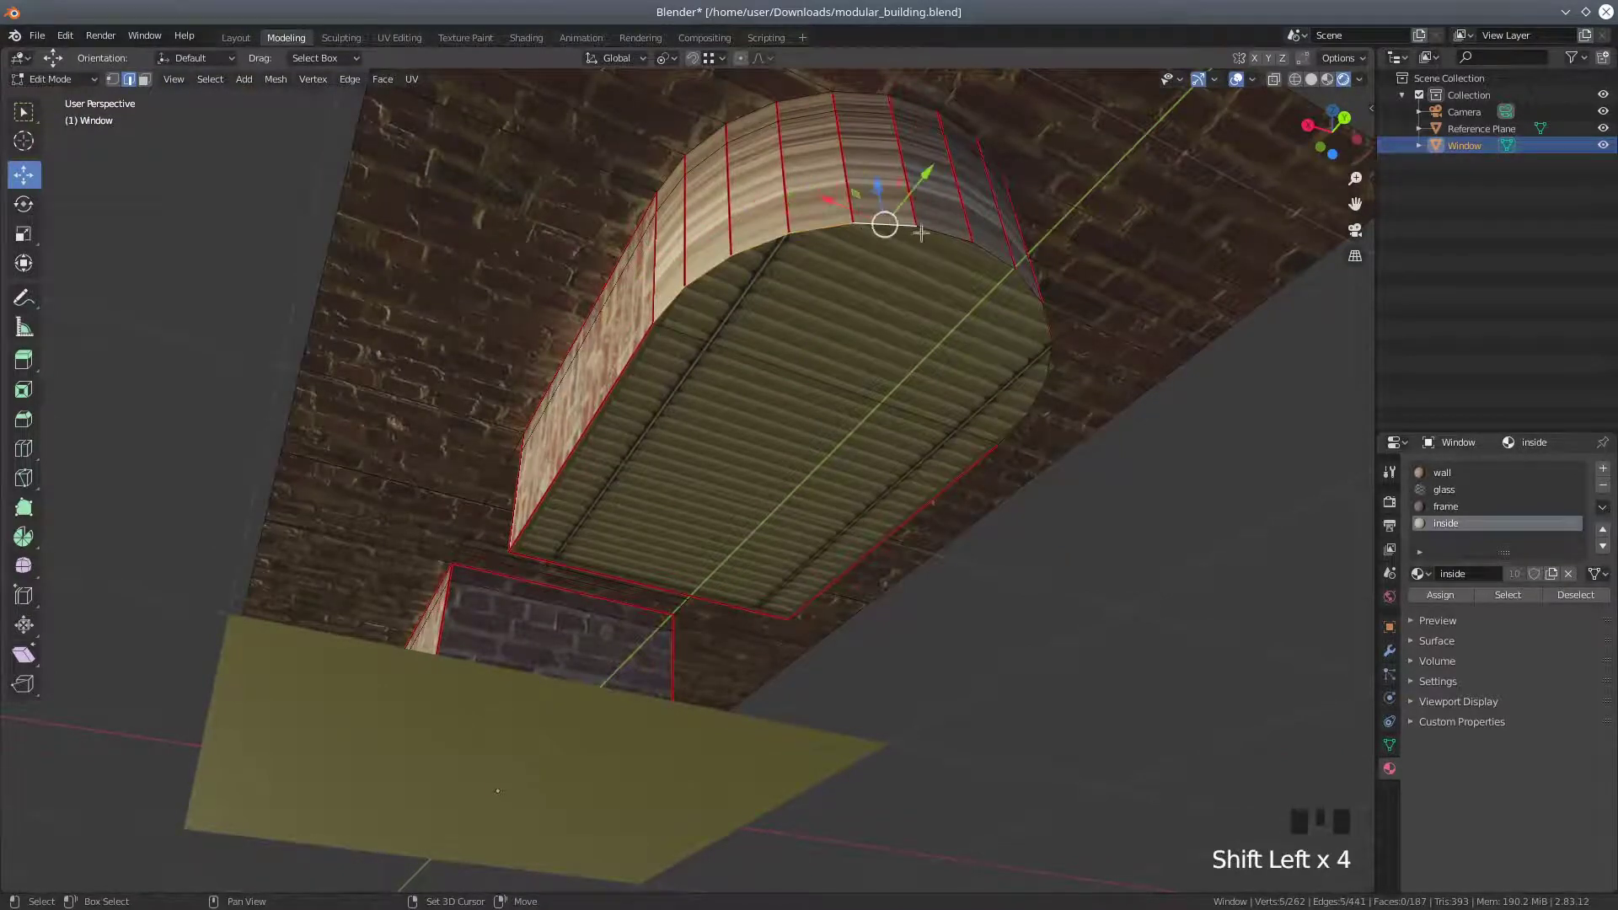
{"action": "left_click", "coordinate": [1003, 253], "text": "shift"}
{"action": "left_click", "coordinate": [999, 265], "text": "shift"}
{"action": "middle_click_drag", "start_coordinate": [1021, 377], "coordinate": [743, 258]}
{"action": "left_click", "coordinate": [675, 213], "text": "shift"}
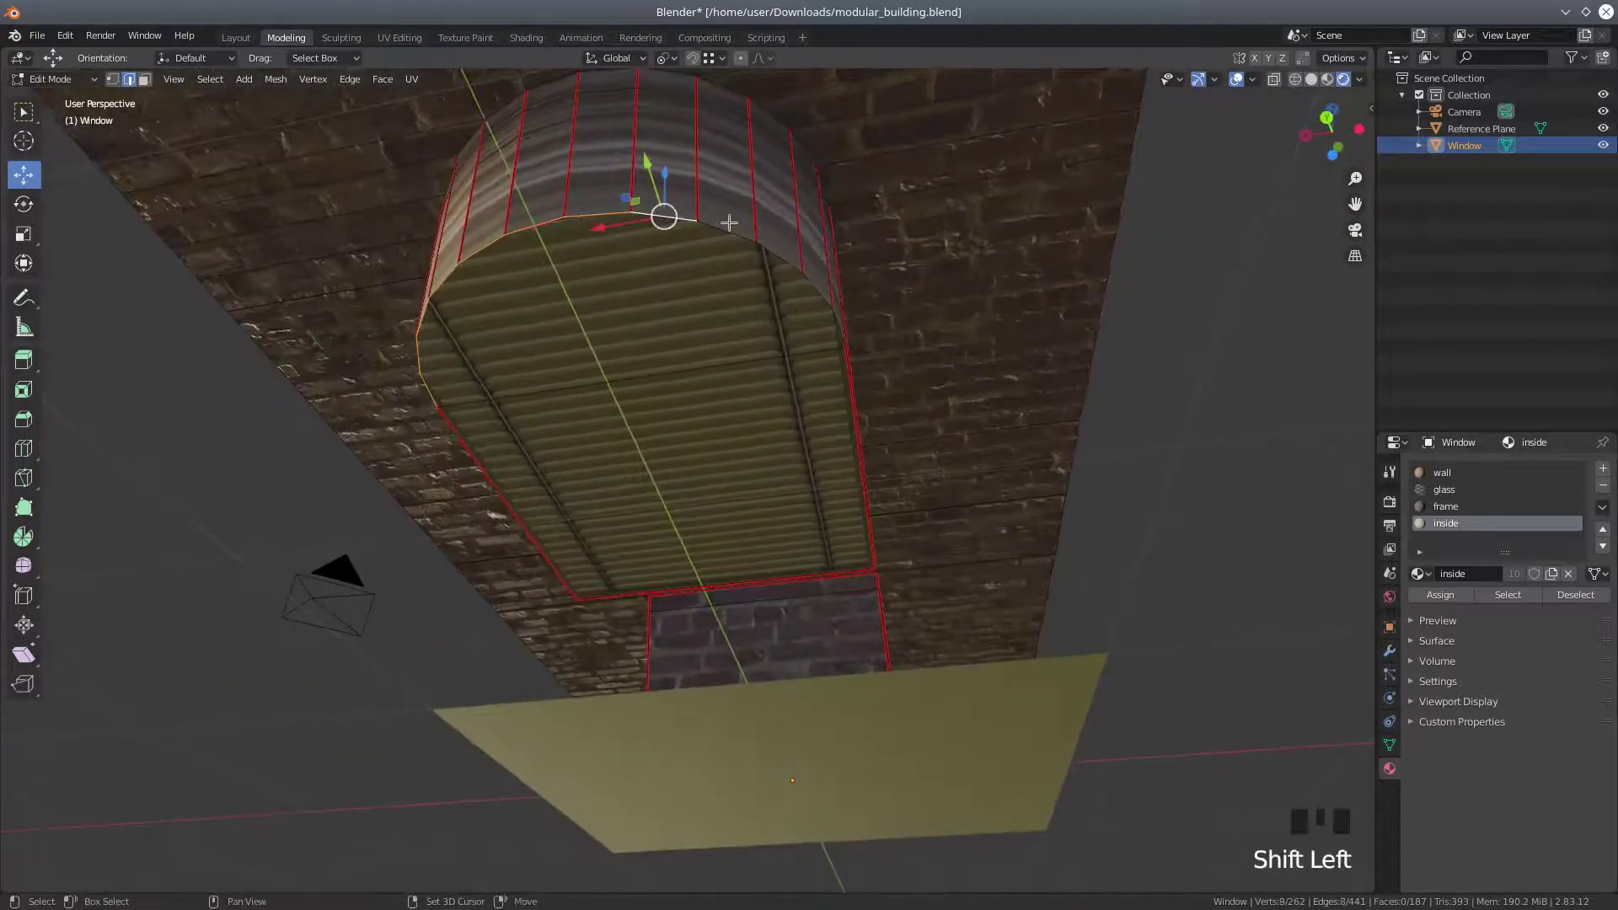
{"action": "left_click", "coordinate": [729, 224], "text": "shift"}
{"action": "left_click", "coordinate": [804, 261], "text": "shift"}
{"action": "left_click", "coordinate": [824, 294], "text": "shift"}
{"action": "middle_click_drag", "start_coordinate": [824, 293], "coordinate": [780, 358]}
{"action": "left_click", "coordinate": [650, 305], "text": "shift"}
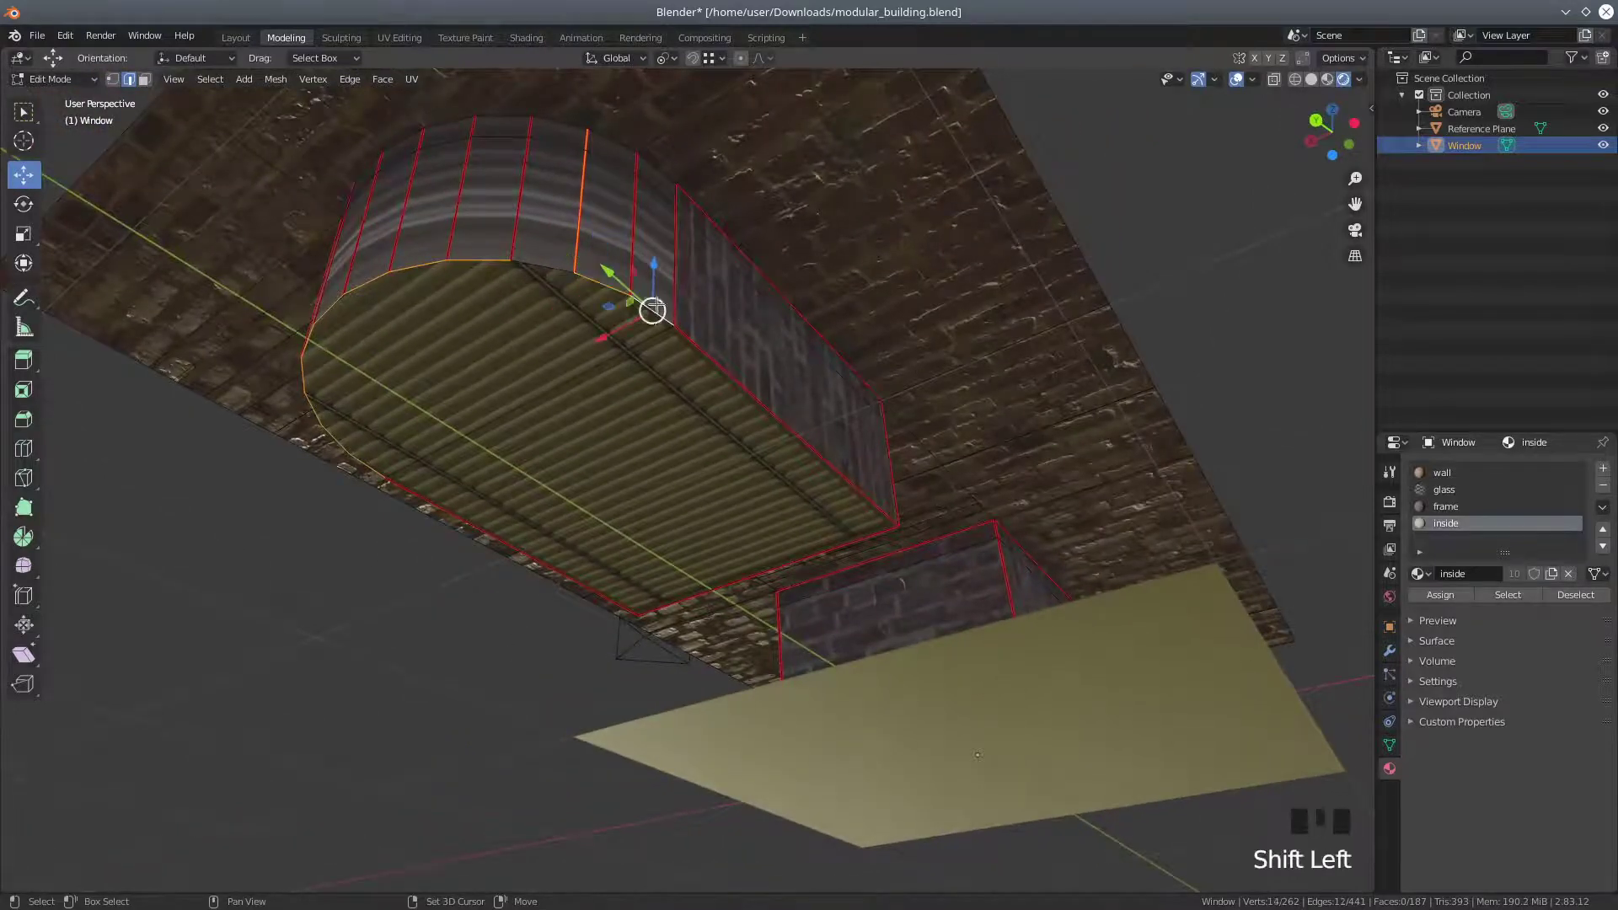
Add the edges along the recess's wall-side arch rim to the selection and mark all selected edges as seams
{"action": "middle_click_drag", "start_coordinate": [650, 306], "coordinate": [606, 315]}
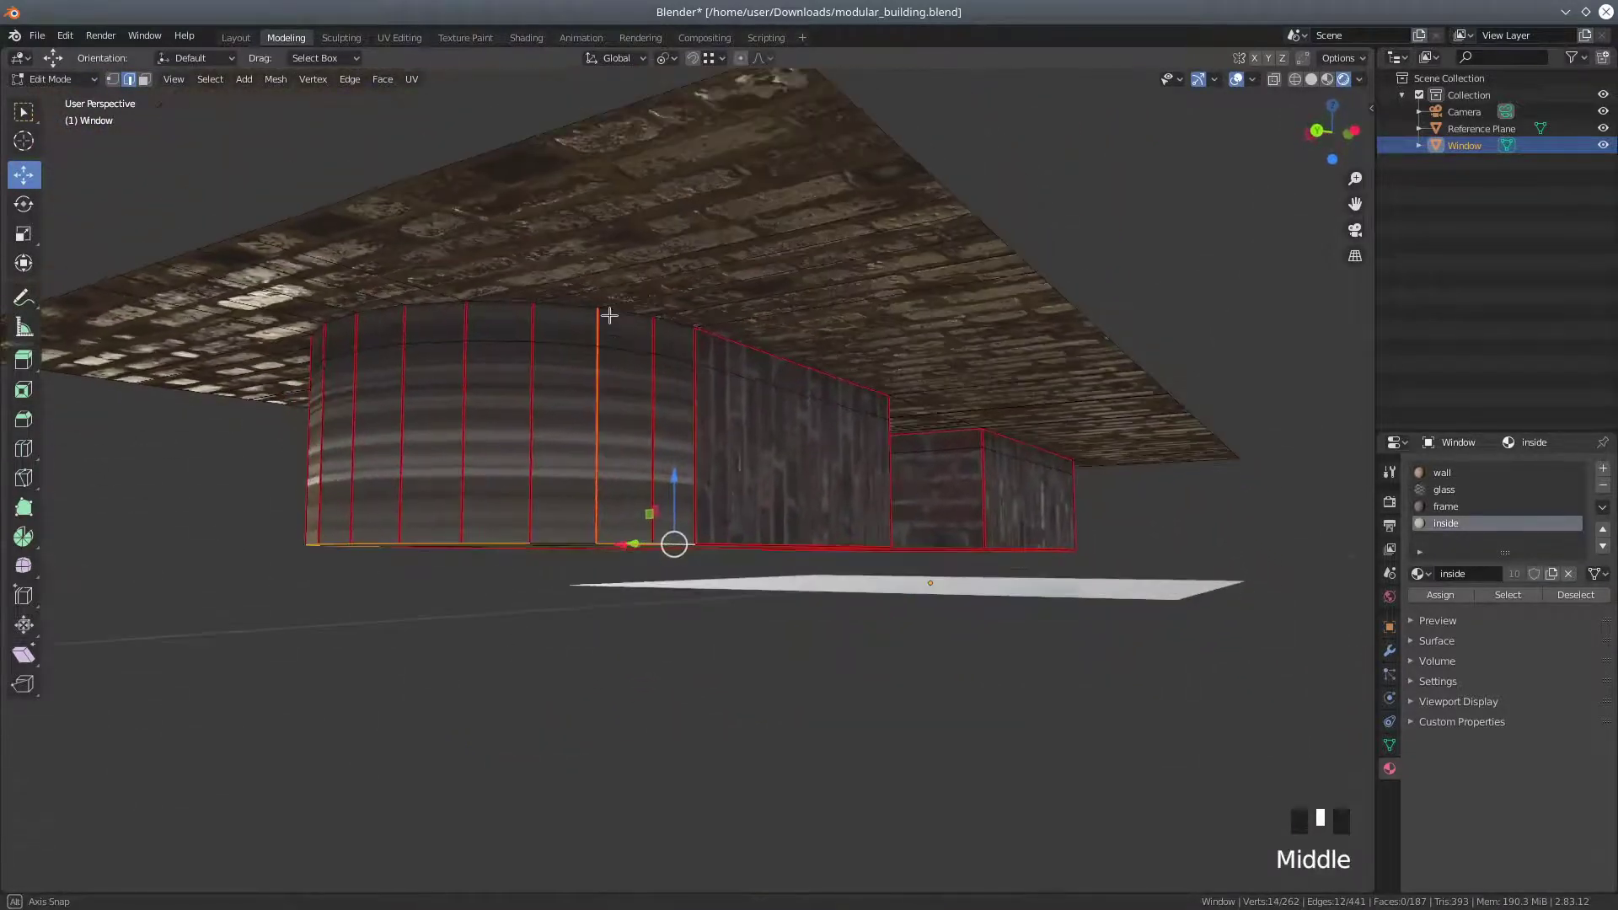
{"action": "left_click", "coordinate": [674, 322], "text": "shift"}
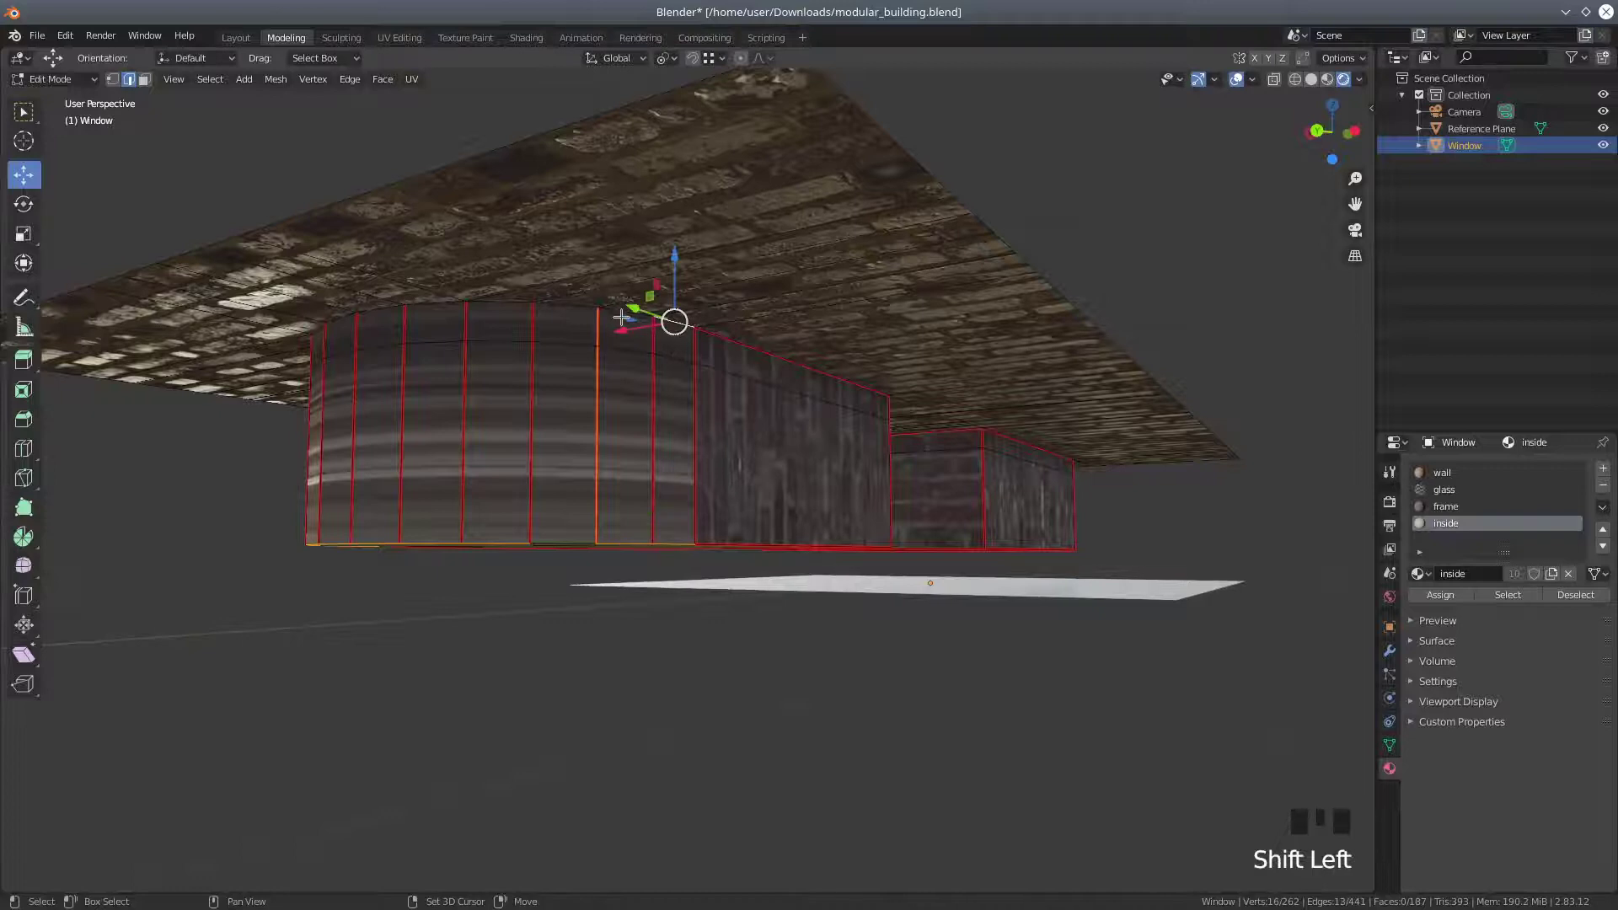
{"action": "left_click", "coordinate": [590, 307], "text": "shift"}
{"action": "left_click", "coordinate": [558, 310], "text": "shift"}
{"action": "left_click", "coordinate": [489, 308], "text": "shift"}
{"action": "left_click", "coordinate": [436, 306], "text": "shift"}
{"action": "middle_click_drag", "start_coordinate": [391, 340], "coordinate": [771, 350]}
{"action": "left_click", "coordinate": [790, 327], "text": "shift"}
{"action": "left_click", "coordinate": [845, 319], "text": "shift"}
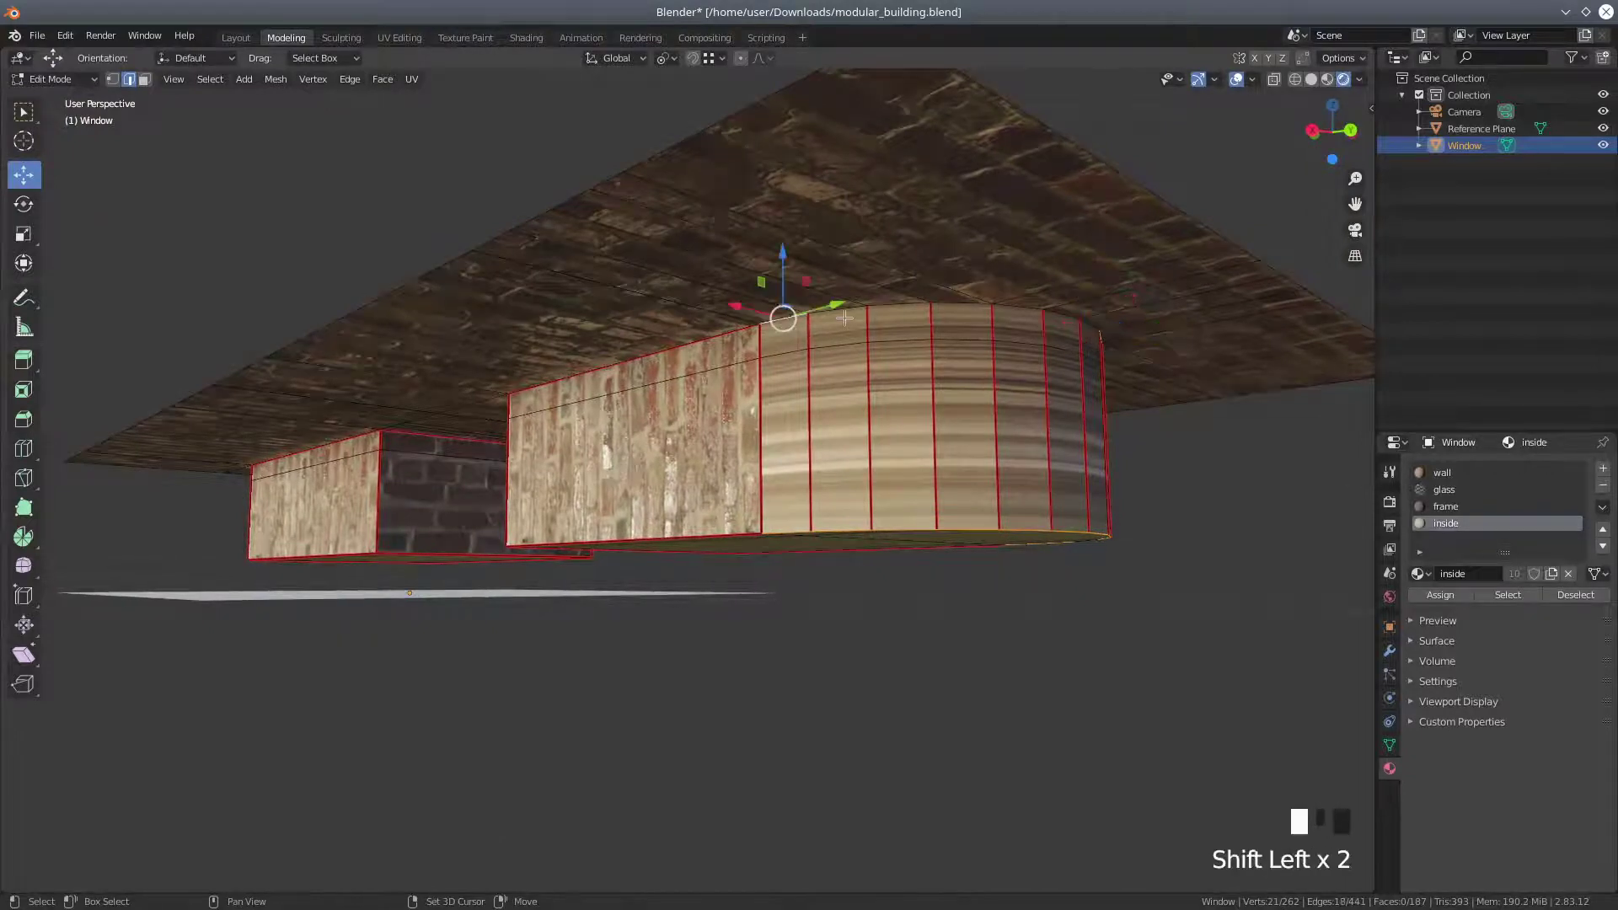
{"action": "left_click", "coordinate": [916, 316], "text": "shift"}
{"action": "left_click", "coordinate": [963, 311], "text": "shift"}
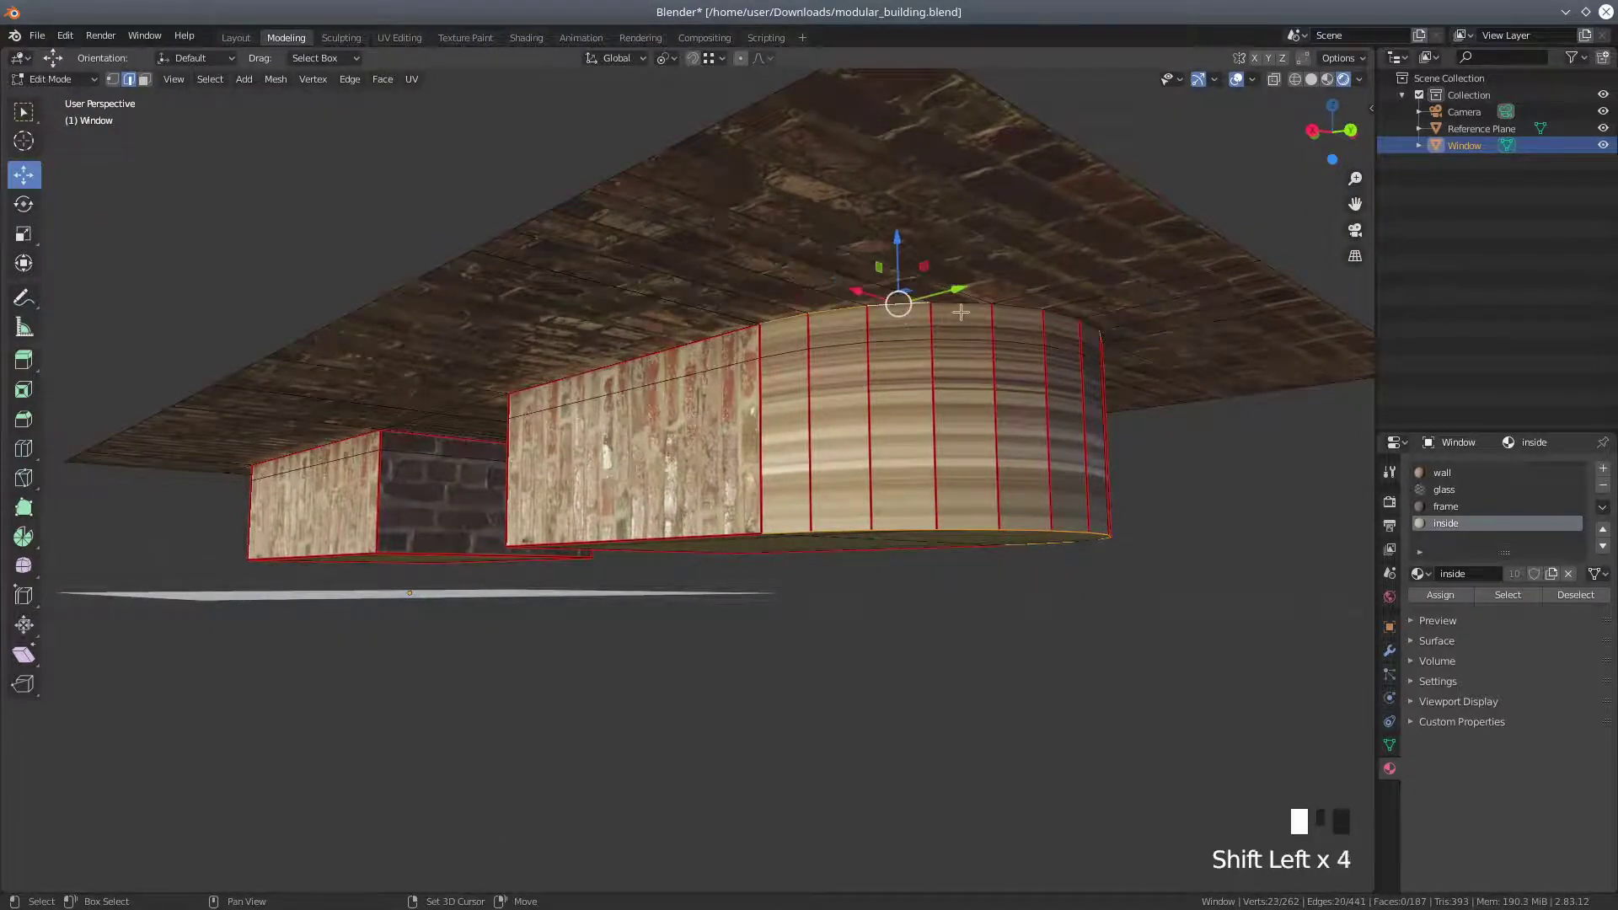
{"action": "left_click", "coordinate": [1017, 308], "text": "shift"}
{"action": "left_click", "coordinate": [1063, 318], "text": "shift"}
{"action": "middle_click_drag", "start_coordinate": [1070, 407], "coordinate": [994, 408]}
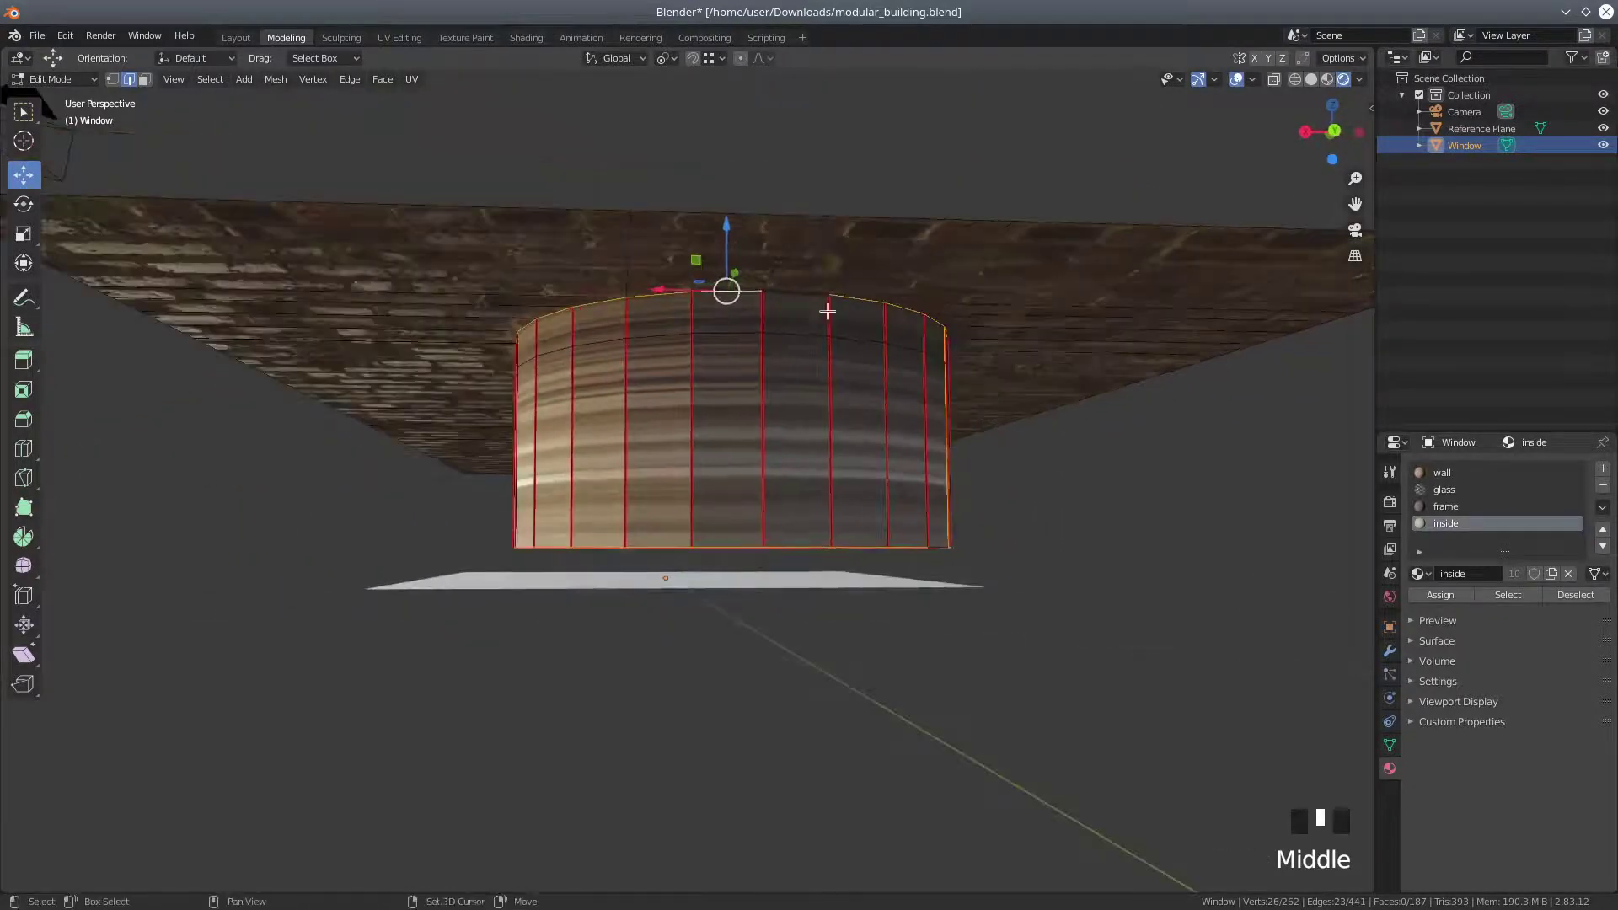
{"action": "left_click", "coordinate": [798, 329], "text": "shift"}
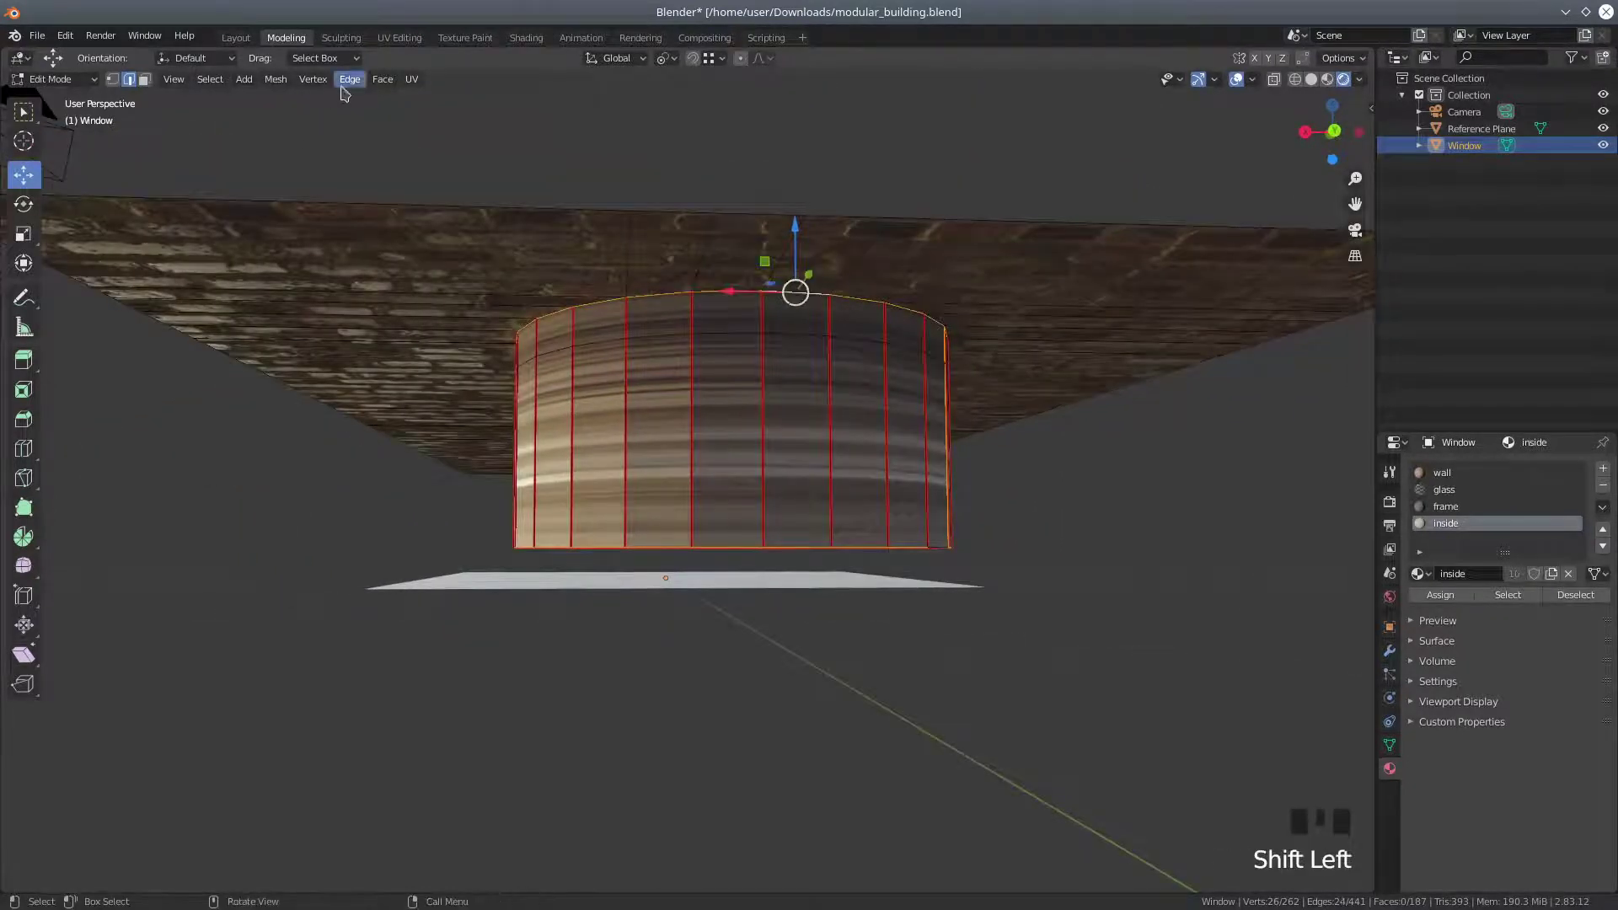
{"action": "left_click", "coordinate": [284, 81]}
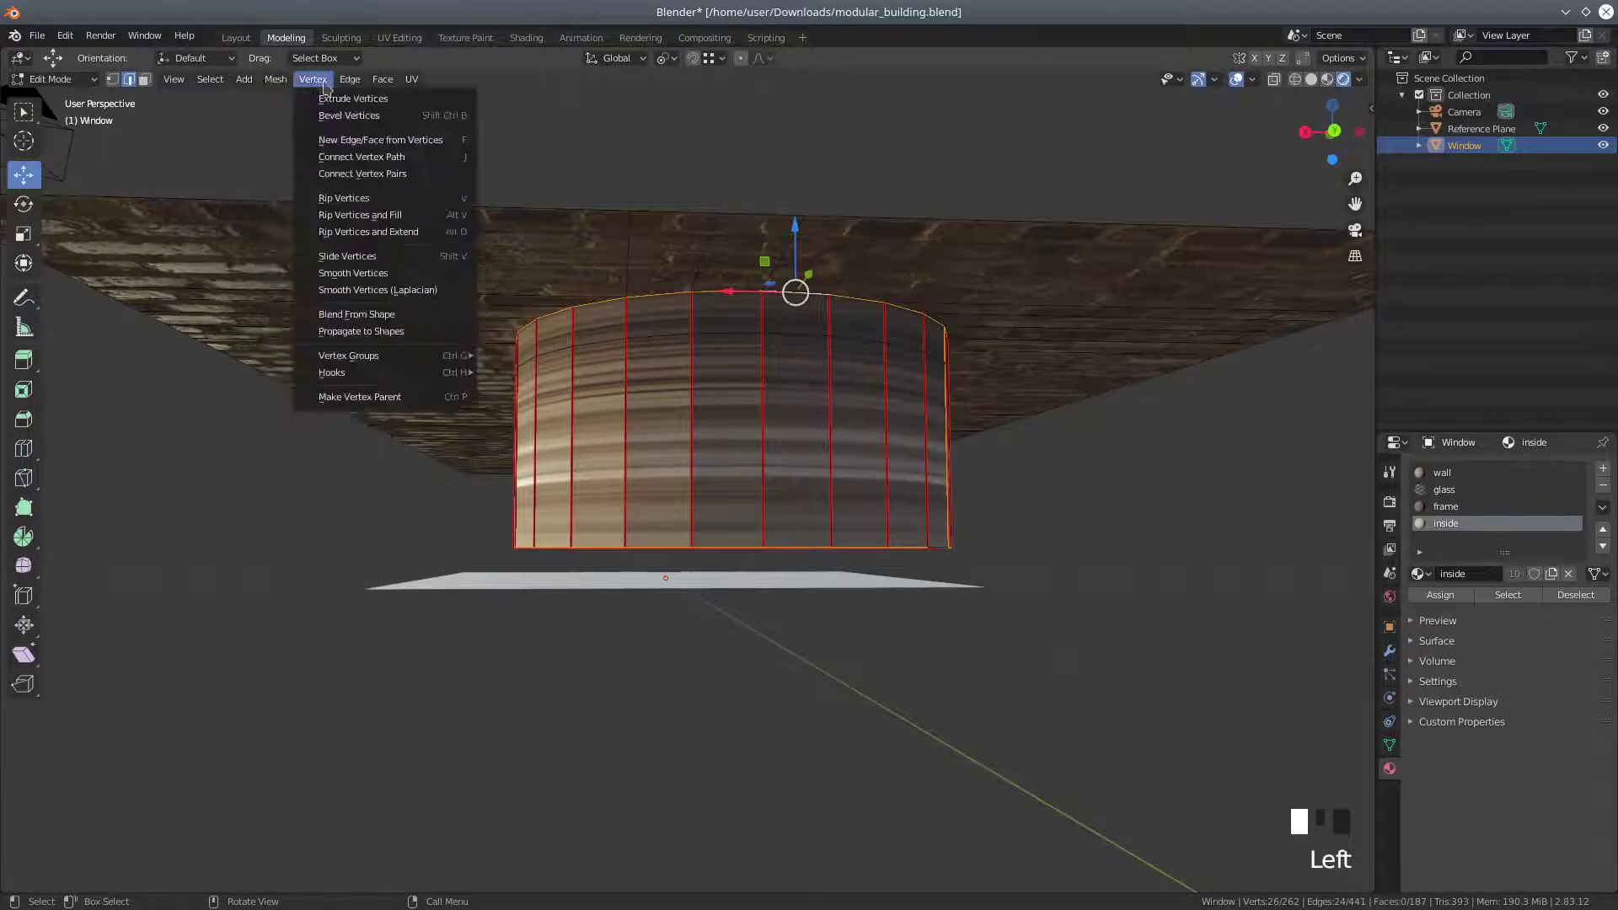
{"action": "mouse_move", "coordinate": [349, 79]}
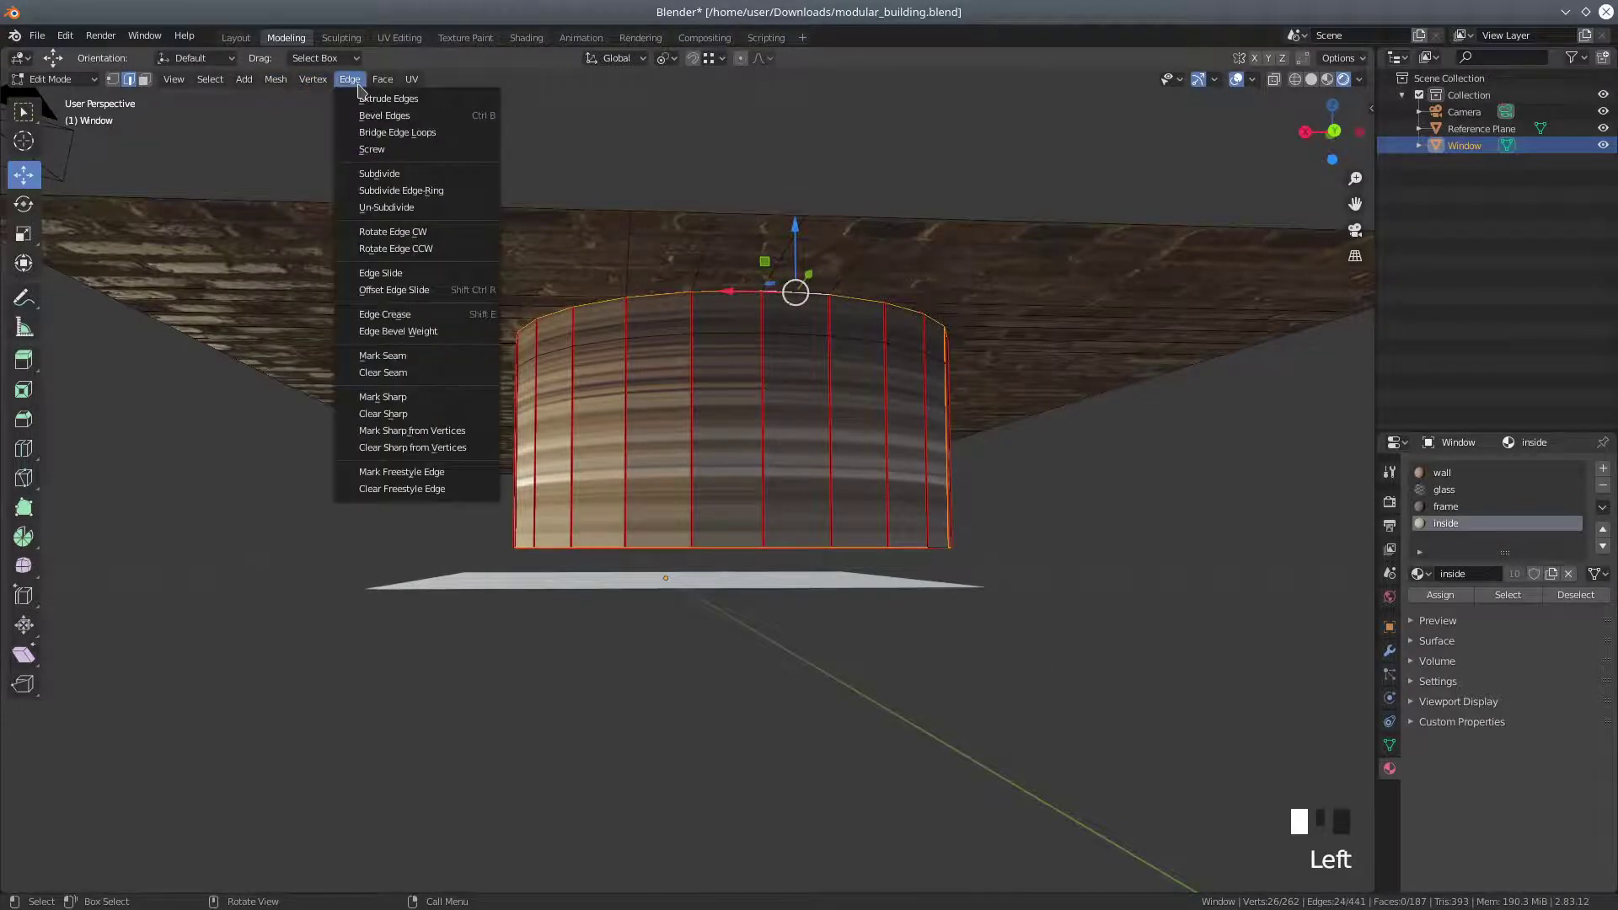
{"action": "left_click", "coordinate": [398, 356]}
Mark the remaining unseamed edge on the arch's rear rim as a seam
{"action": "middle_click_drag", "start_coordinate": [559, 412], "coordinate": [952, 532]}
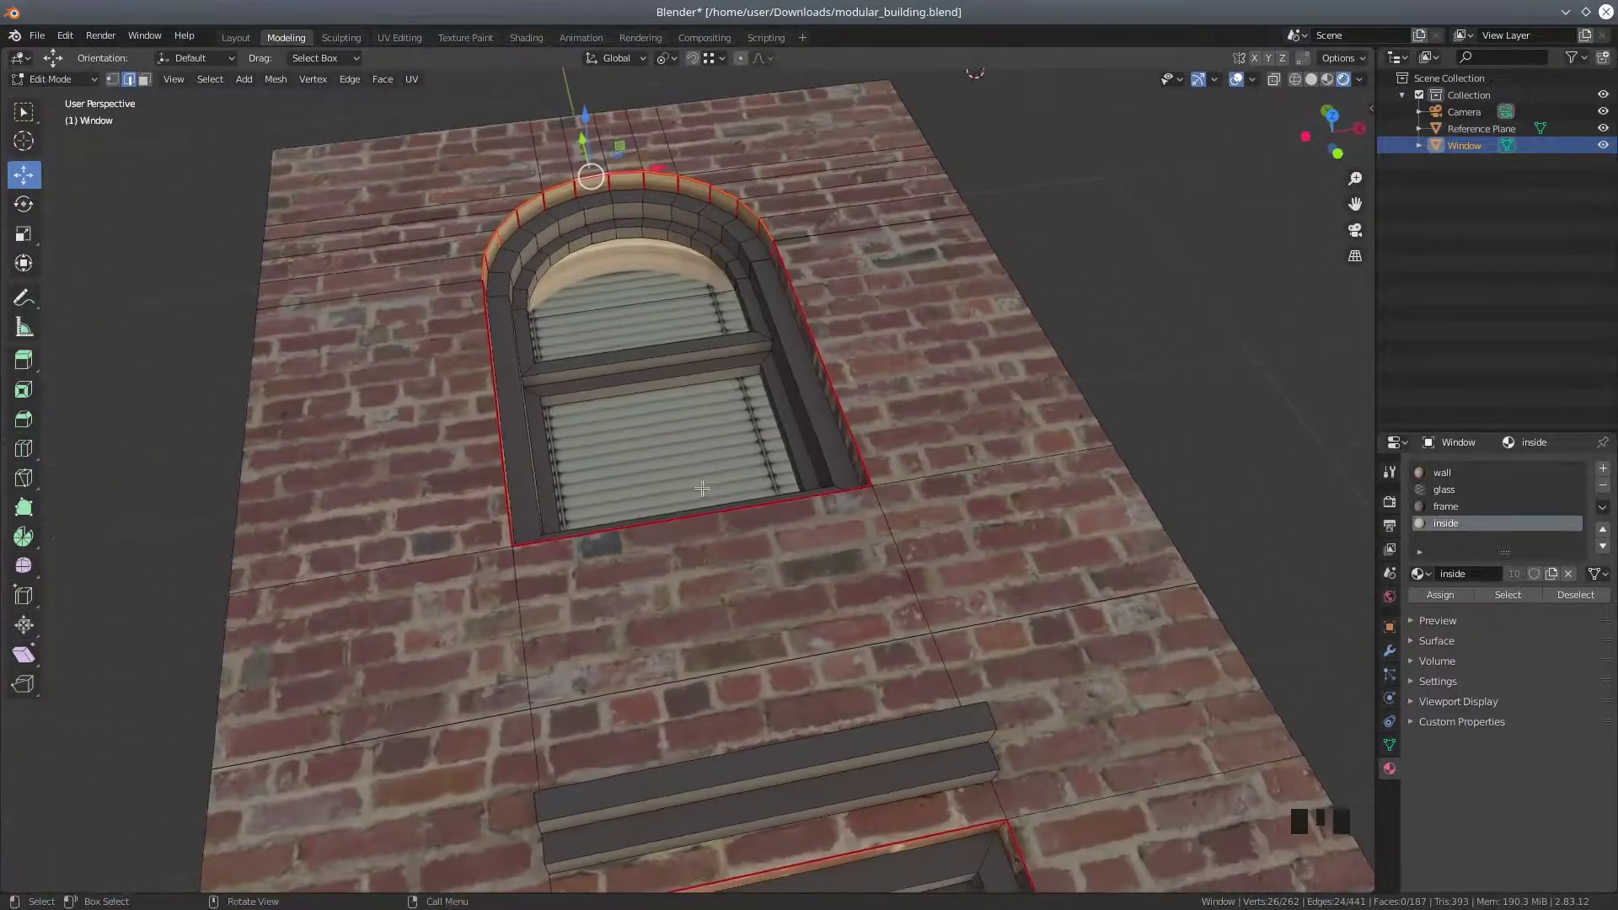
{"action": "scroll", "coordinate": [669, 479], "scroll_direction": "up", "scroll_amount": 2}
{"action": "scroll", "coordinate": [669, 480], "scroll_direction": "down", "scroll_amount": 2}
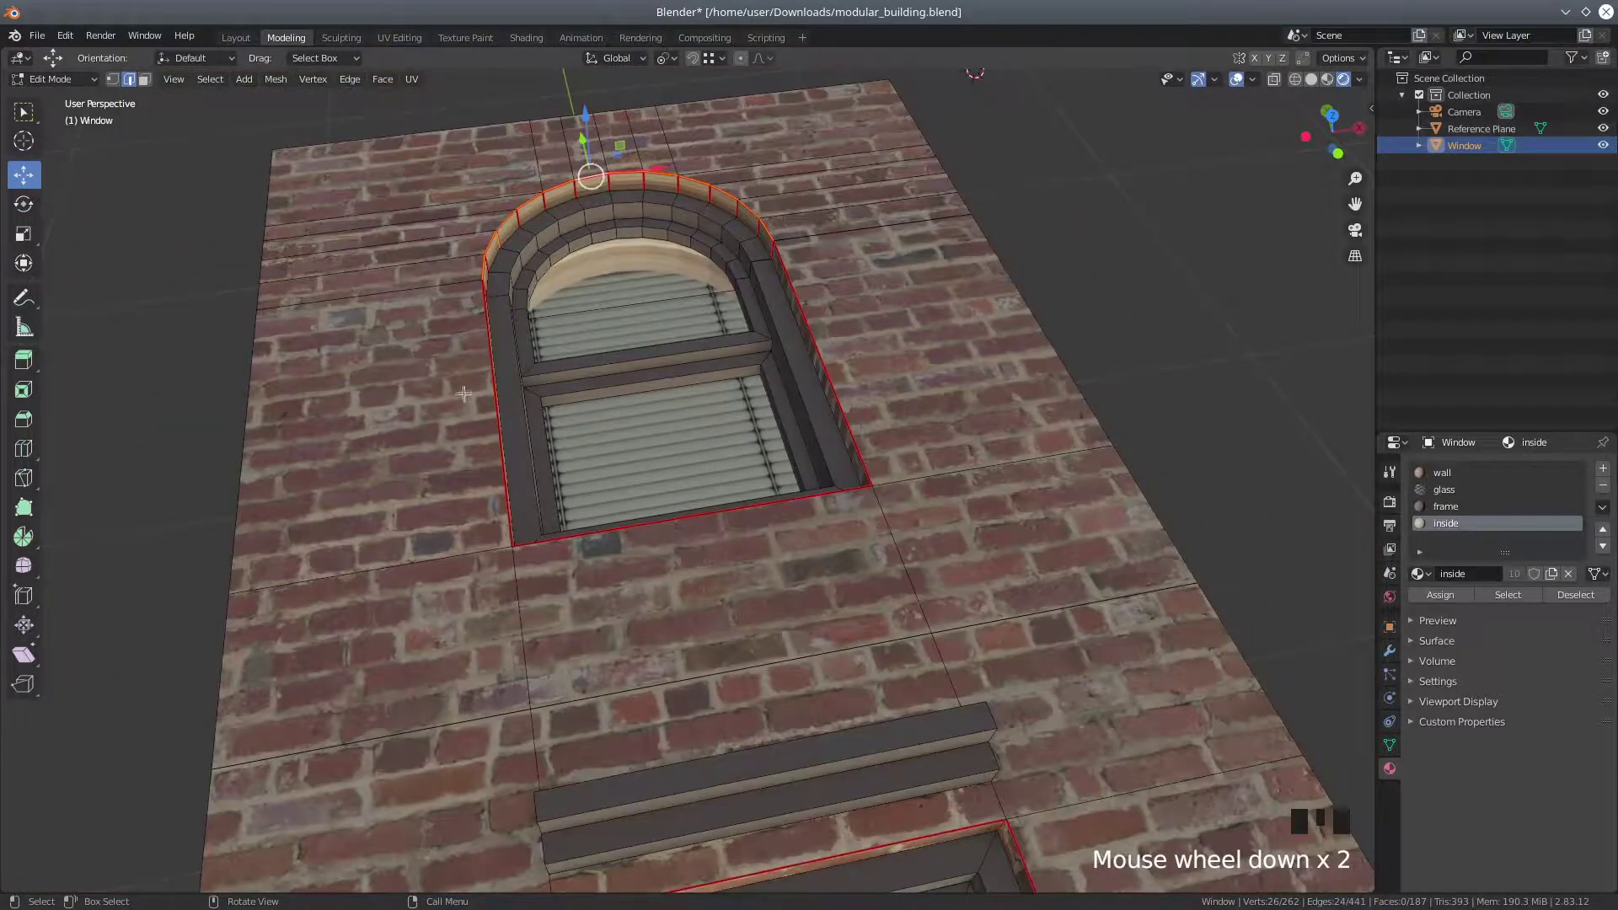
{"action": "middle_click_drag", "start_coordinate": [438, 385], "coordinate": [716, 275]}
{"action": "middle_click_drag", "start_coordinate": [578, 516], "coordinate": [570, 431]}
{"action": "left_click", "coordinate": [565, 268]}
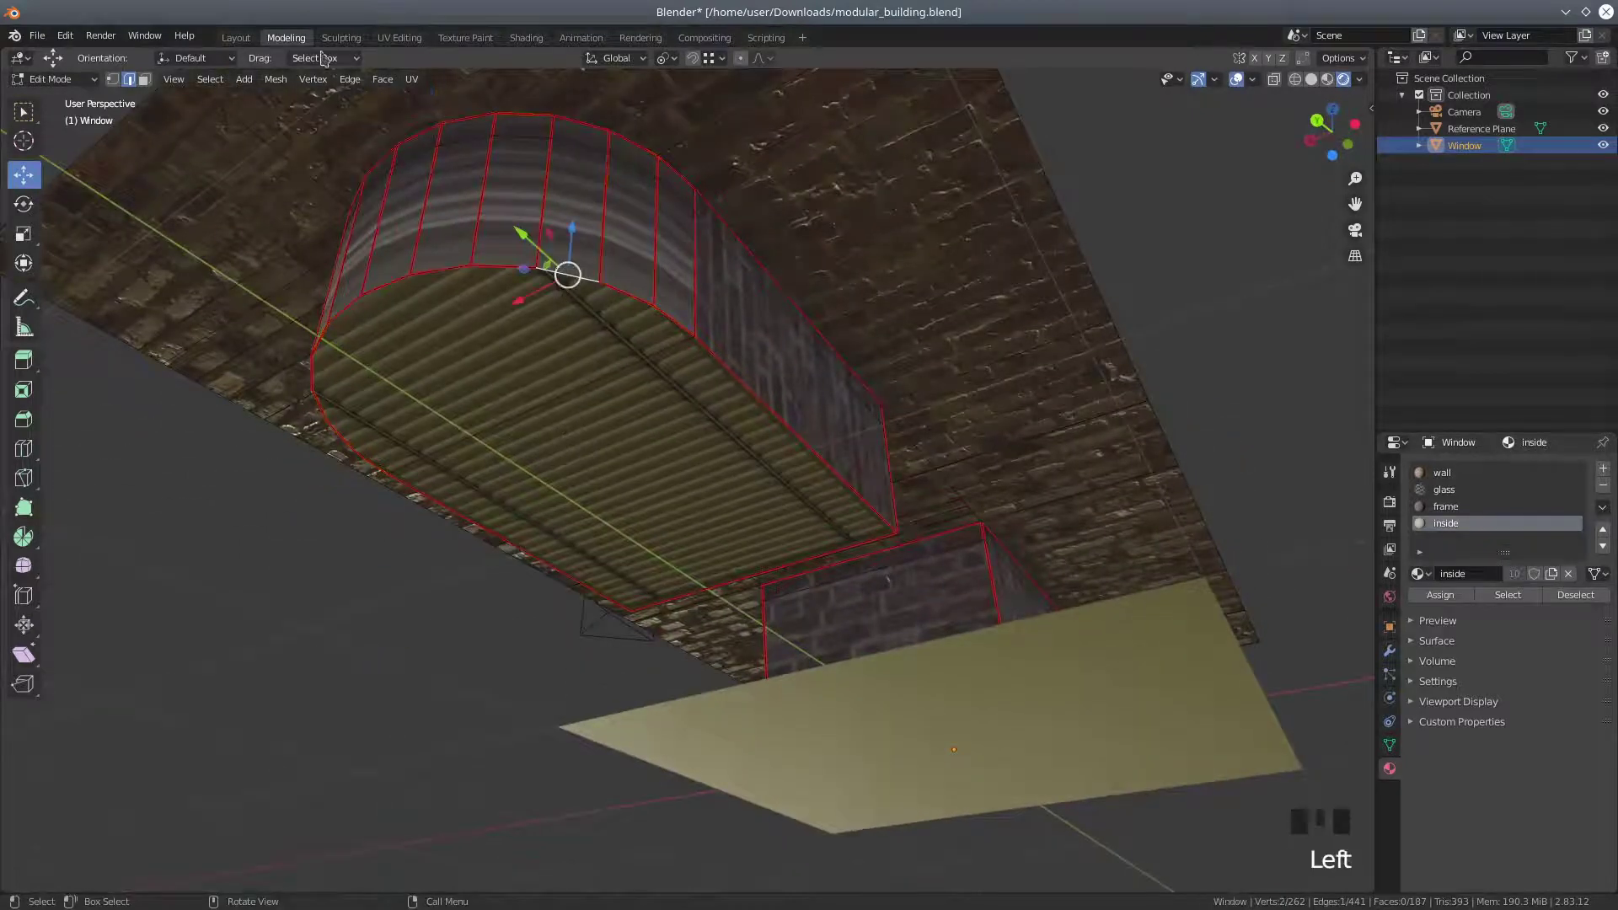
{"action": "left_click", "coordinate": [354, 83]}
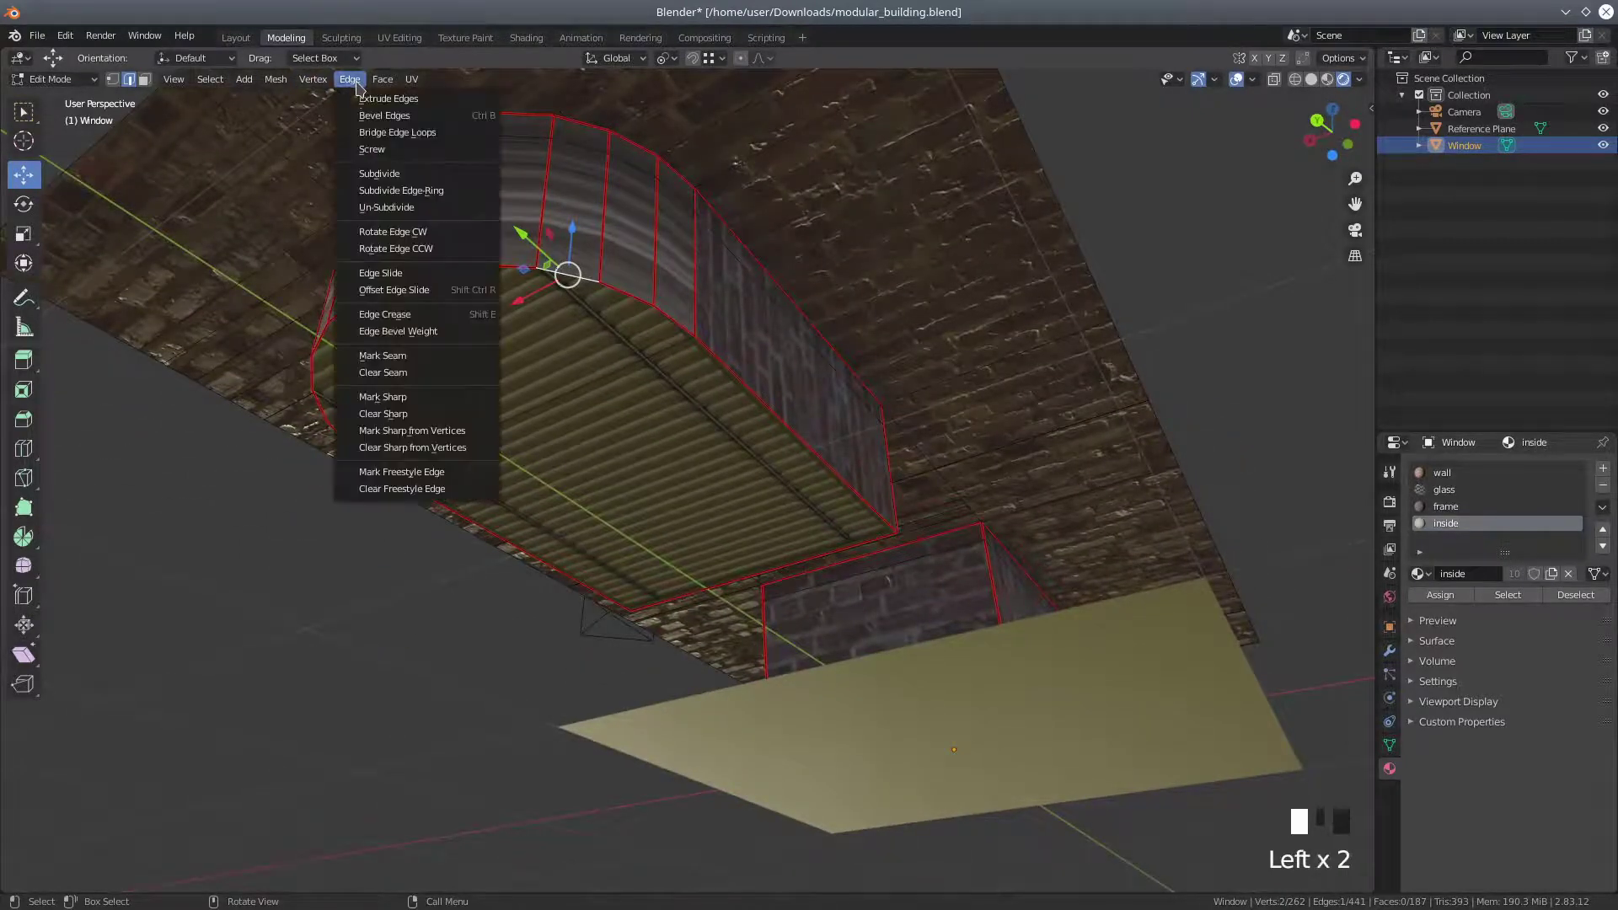
{"action": "left_click", "coordinate": [379, 355]}
Clear the seams on five depthwise edges between the faces across one half of the curved recess
{"action": "middle_click_drag", "start_coordinate": [378, 356], "coordinate": [529, 384]}
{"action": "middle_click_drag", "start_coordinate": [529, 384], "coordinate": [564, 335]}
{"action": "left_click", "coordinate": [794, 275], "text": "shift"}
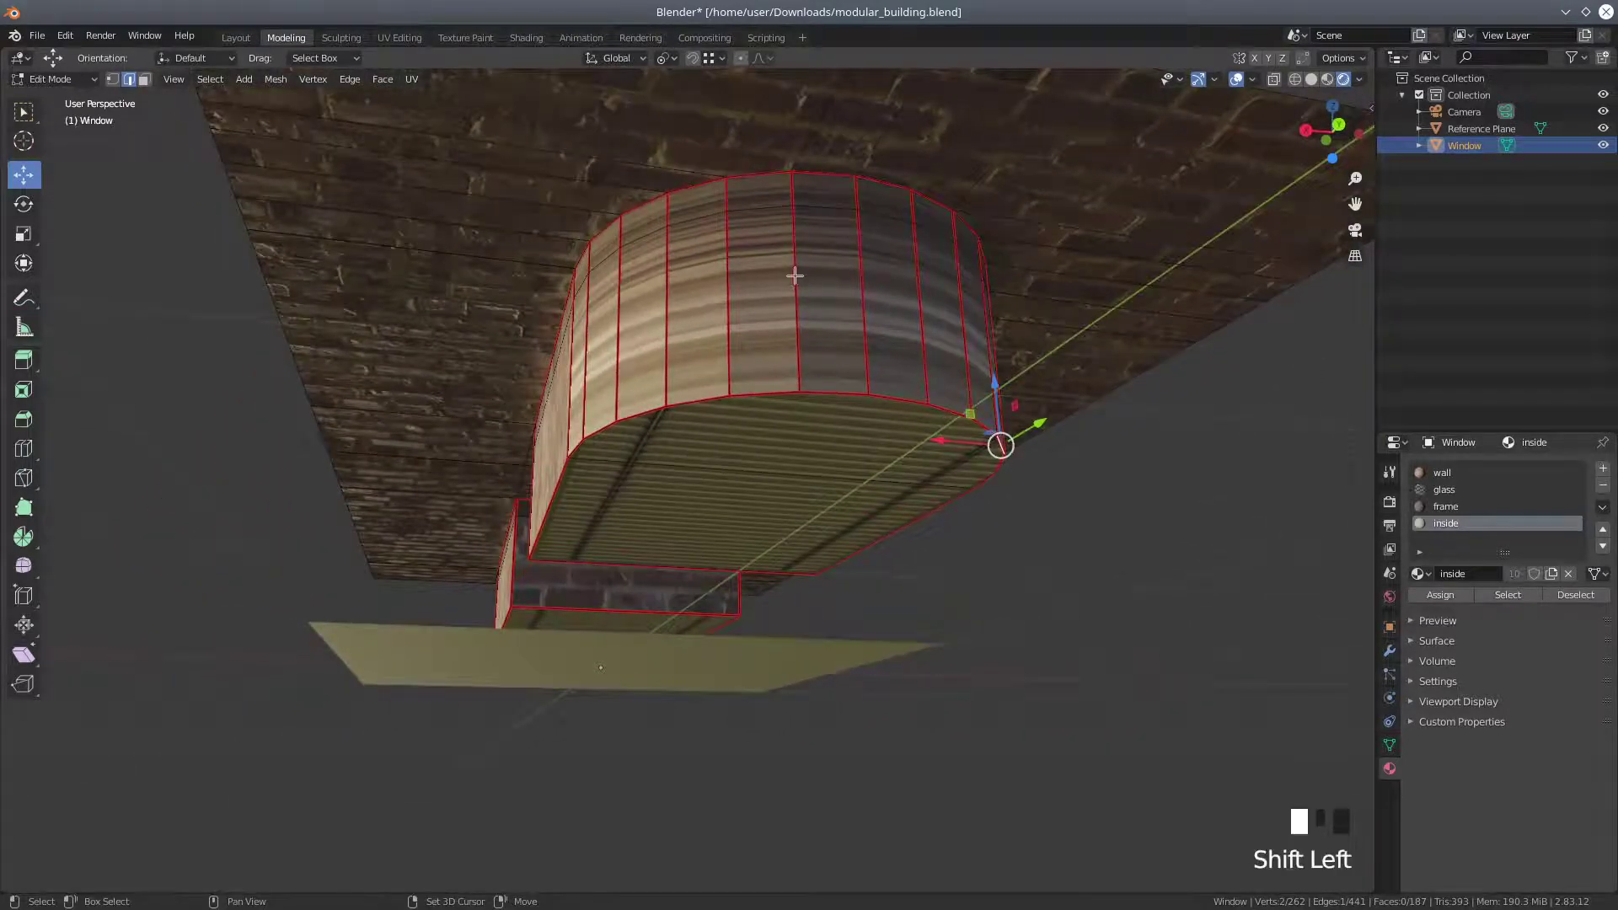
{"action": "left_click", "coordinate": [718, 295], "text": "shift"}
{"action": "left_click", "coordinate": [653, 309], "text": "shift"}
{"action": "left_click", "coordinate": [605, 317], "text": "shift"}
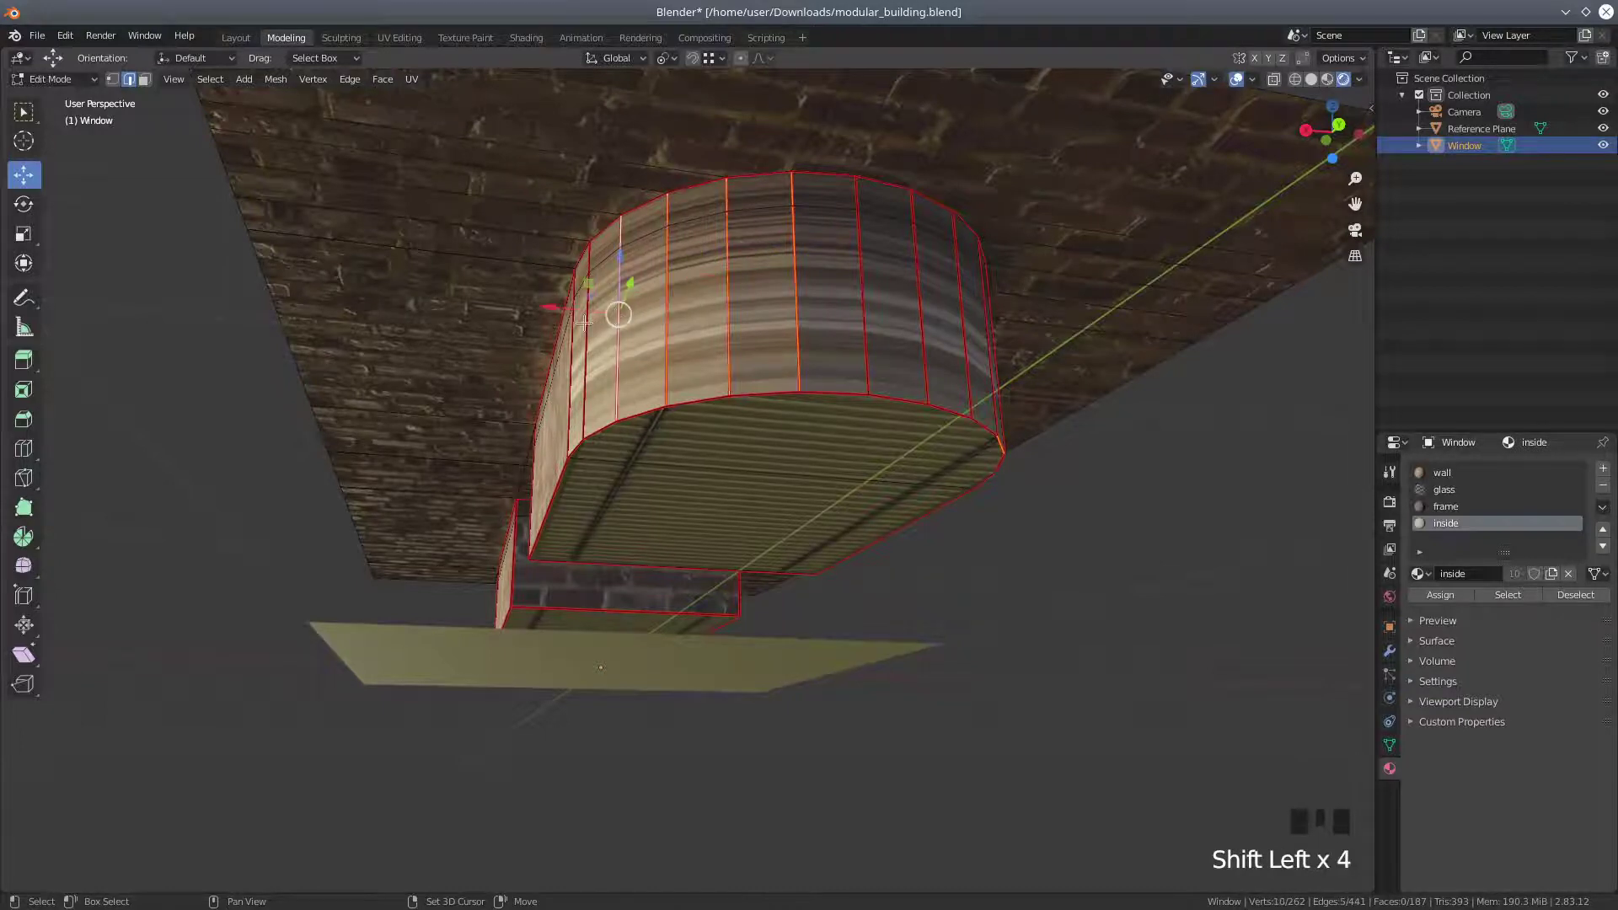
{"action": "left_click", "coordinate": [588, 324], "text": "shift"}
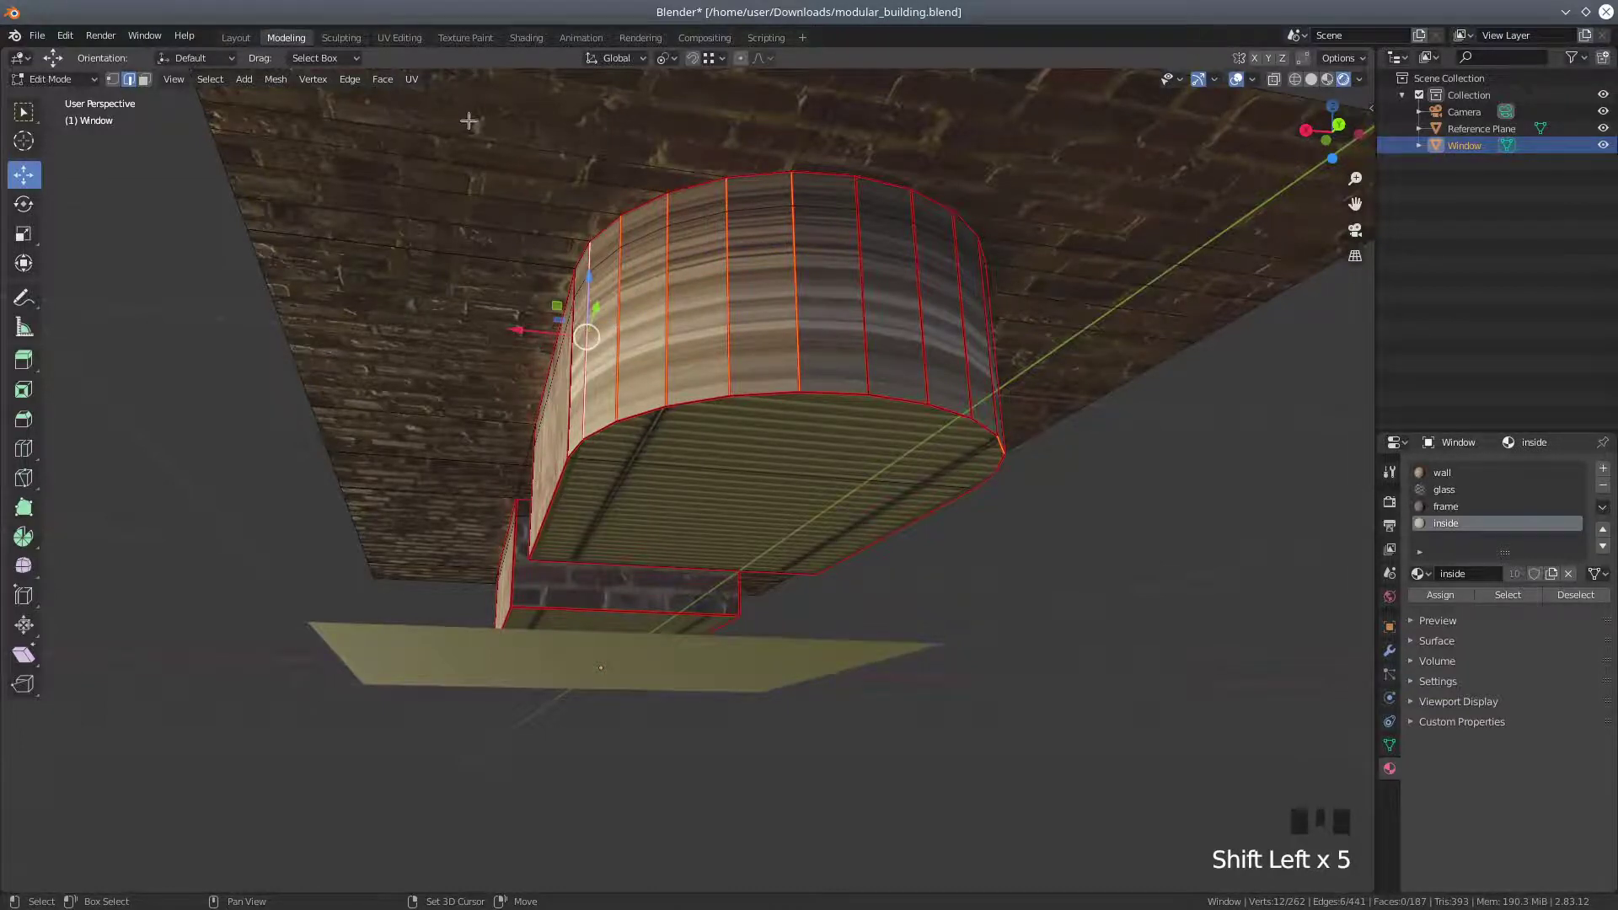
{"action": "left_click", "coordinate": [350, 79]}
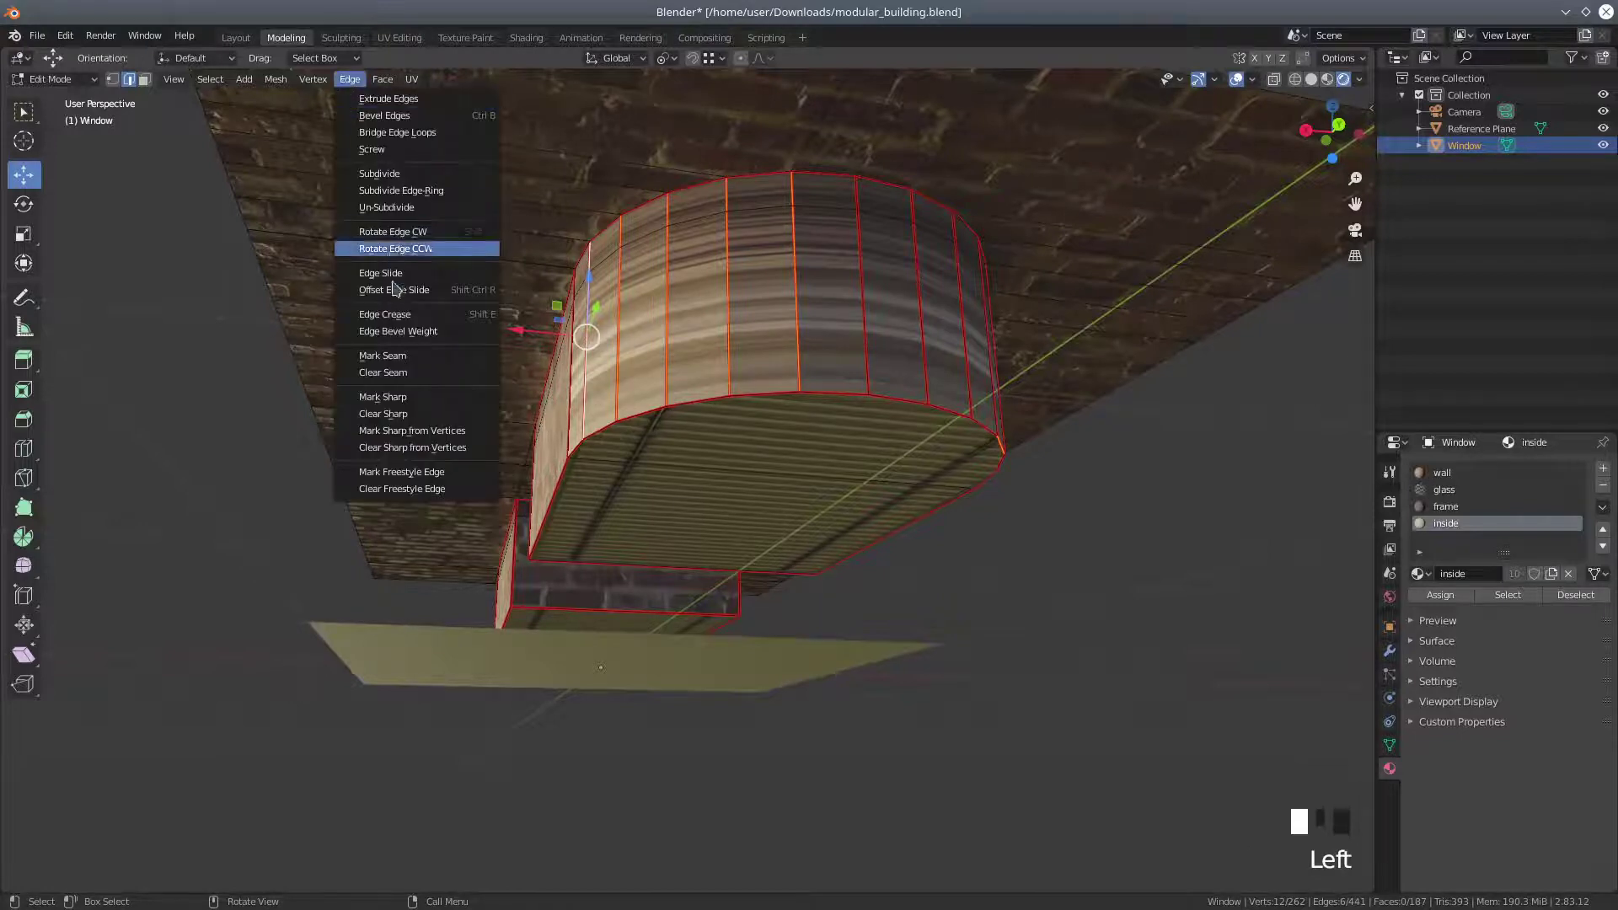
{"action": "left_click", "coordinate": [383, 354]}
Clear the seams on five more depthwise edges across the other half of the curved recess
{"action": "middle_click", "coordinate": [798, 337]}
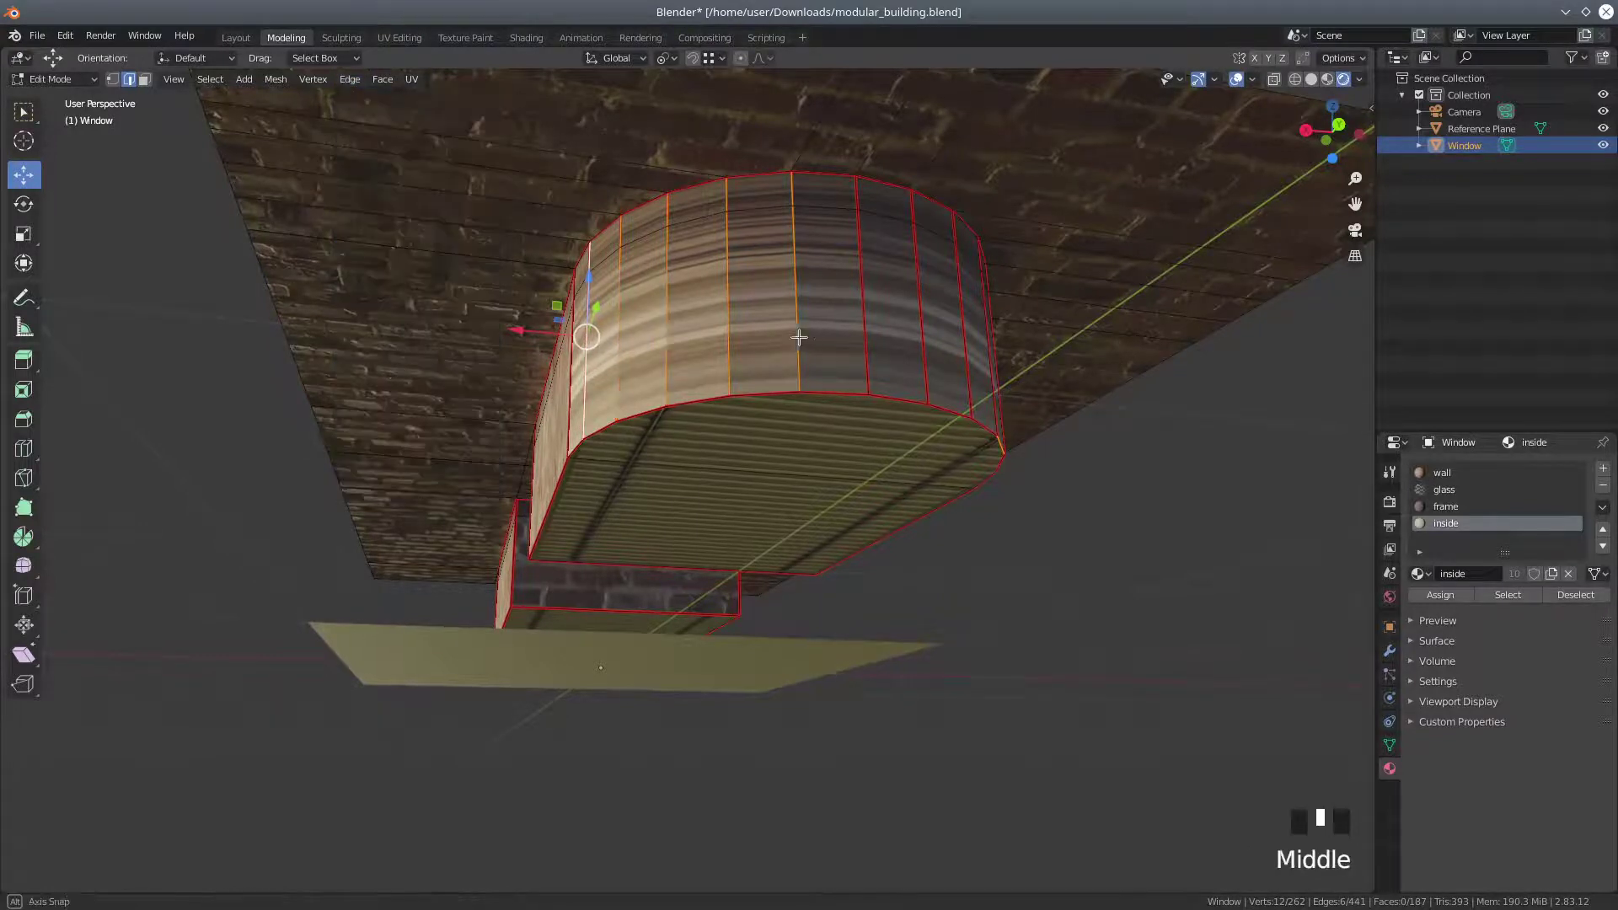
{"action": "middle_click_drag", "start_coordinate": [799, 337], "coordinate": [741, 343]}
{"action": "left_click", "coordinate": [589, 296]}
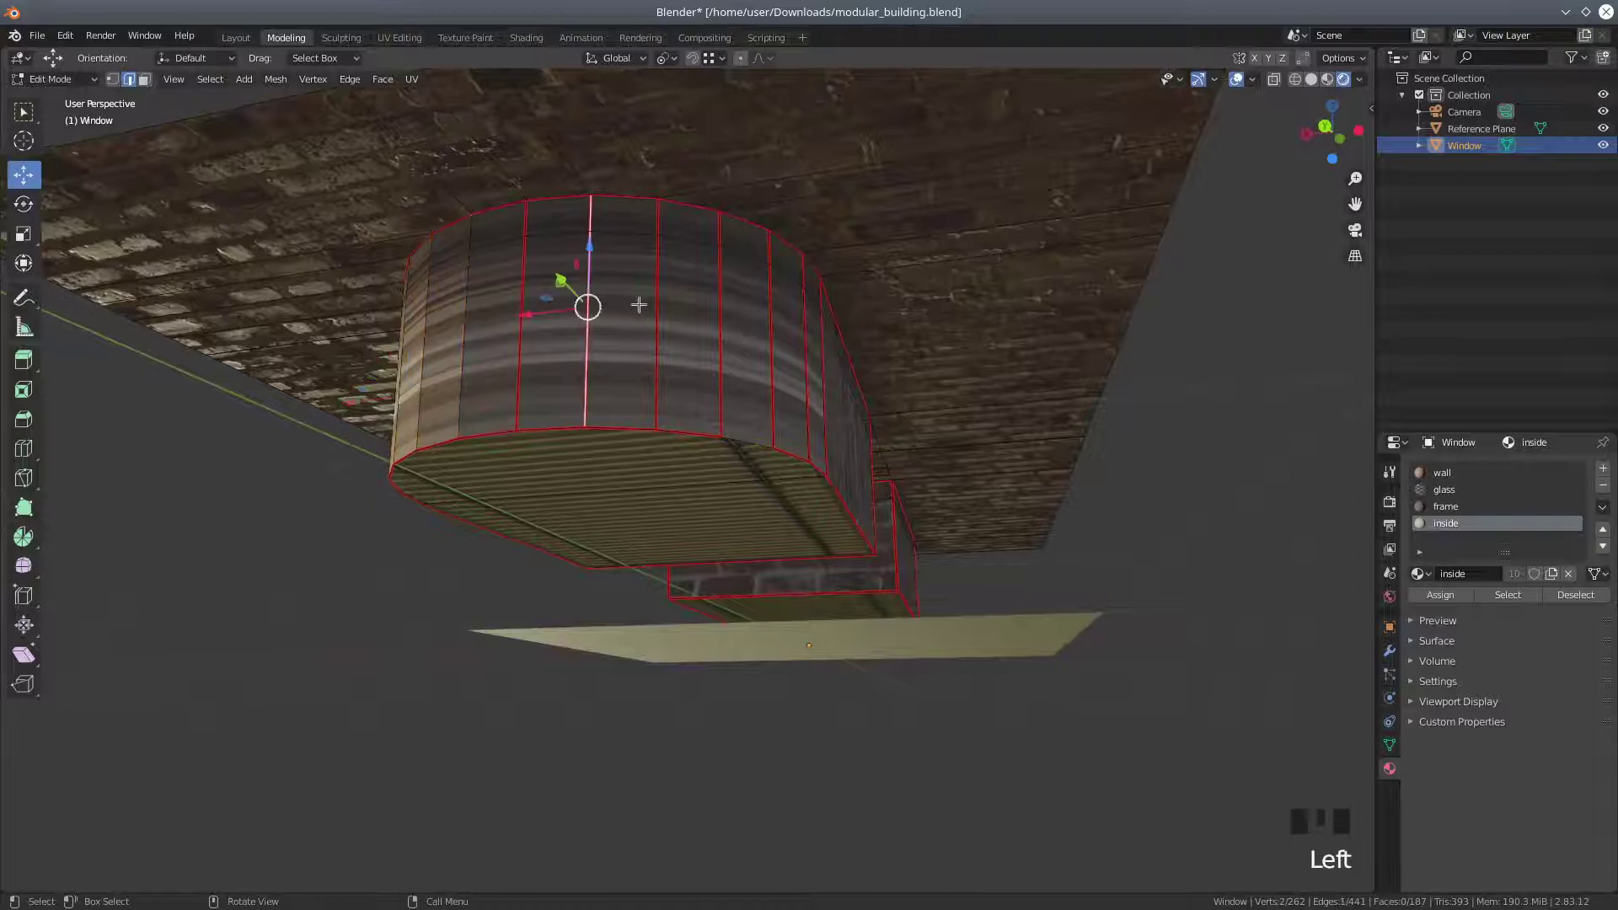
{"action": "left_click", "coordinate": [657, 308], "text": "shift"}
{"action": "left_click", "coordinate": [720, 321], "text": "shift"}
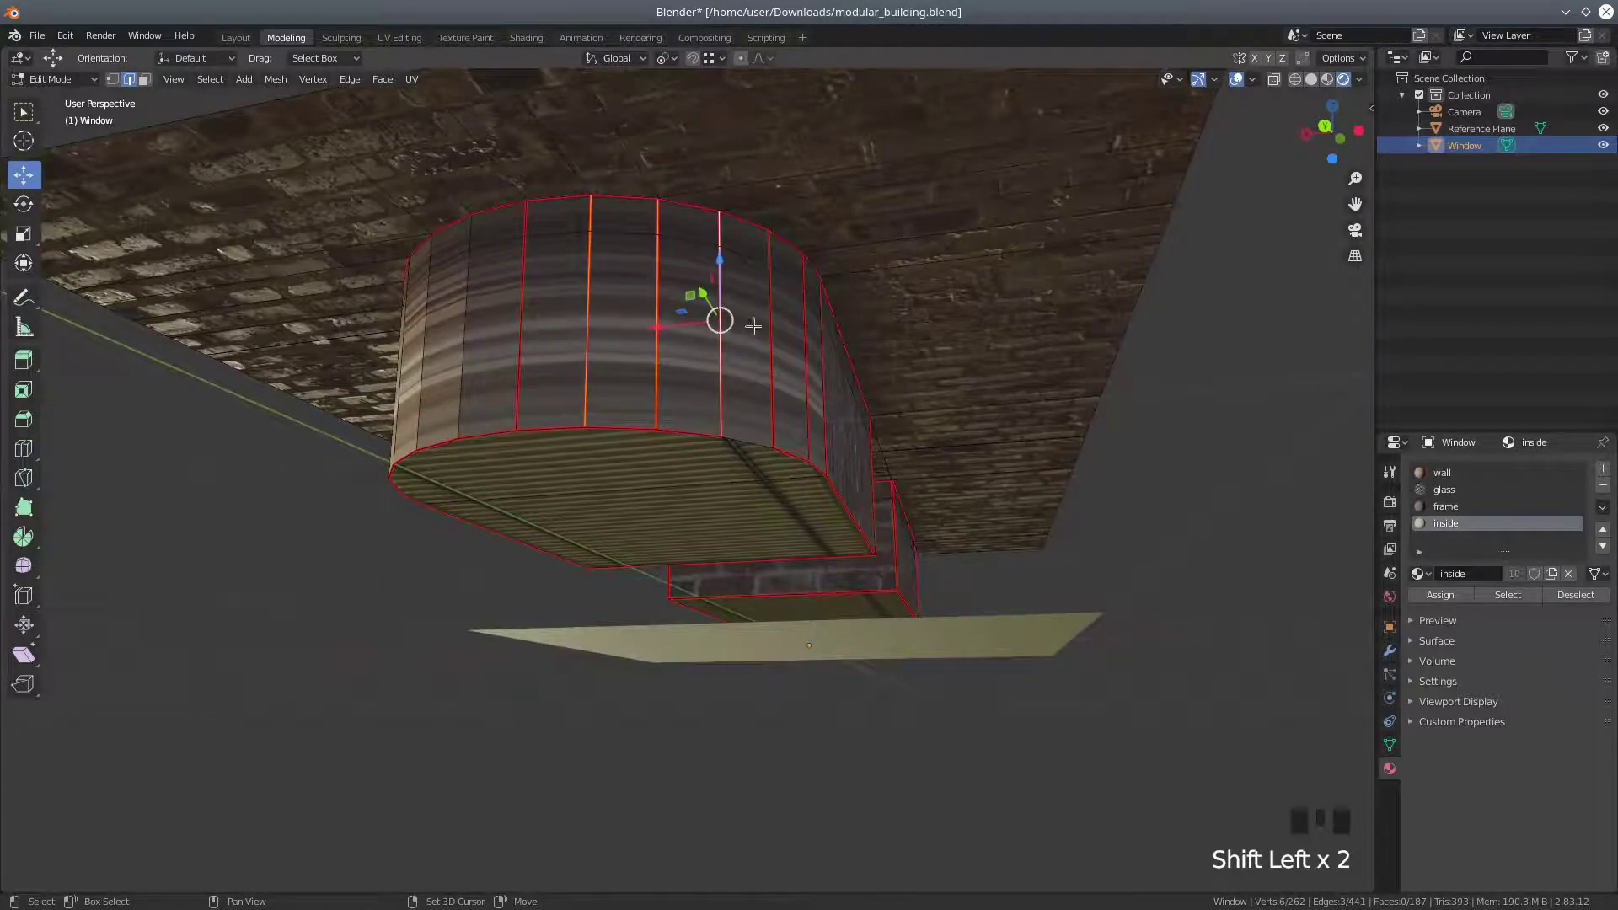
{"action": "left_click", "coordinate": [771, 334], "text": "shift"}
{"action": "left_click", "coordinate": [803, 354], "text": "shift"}
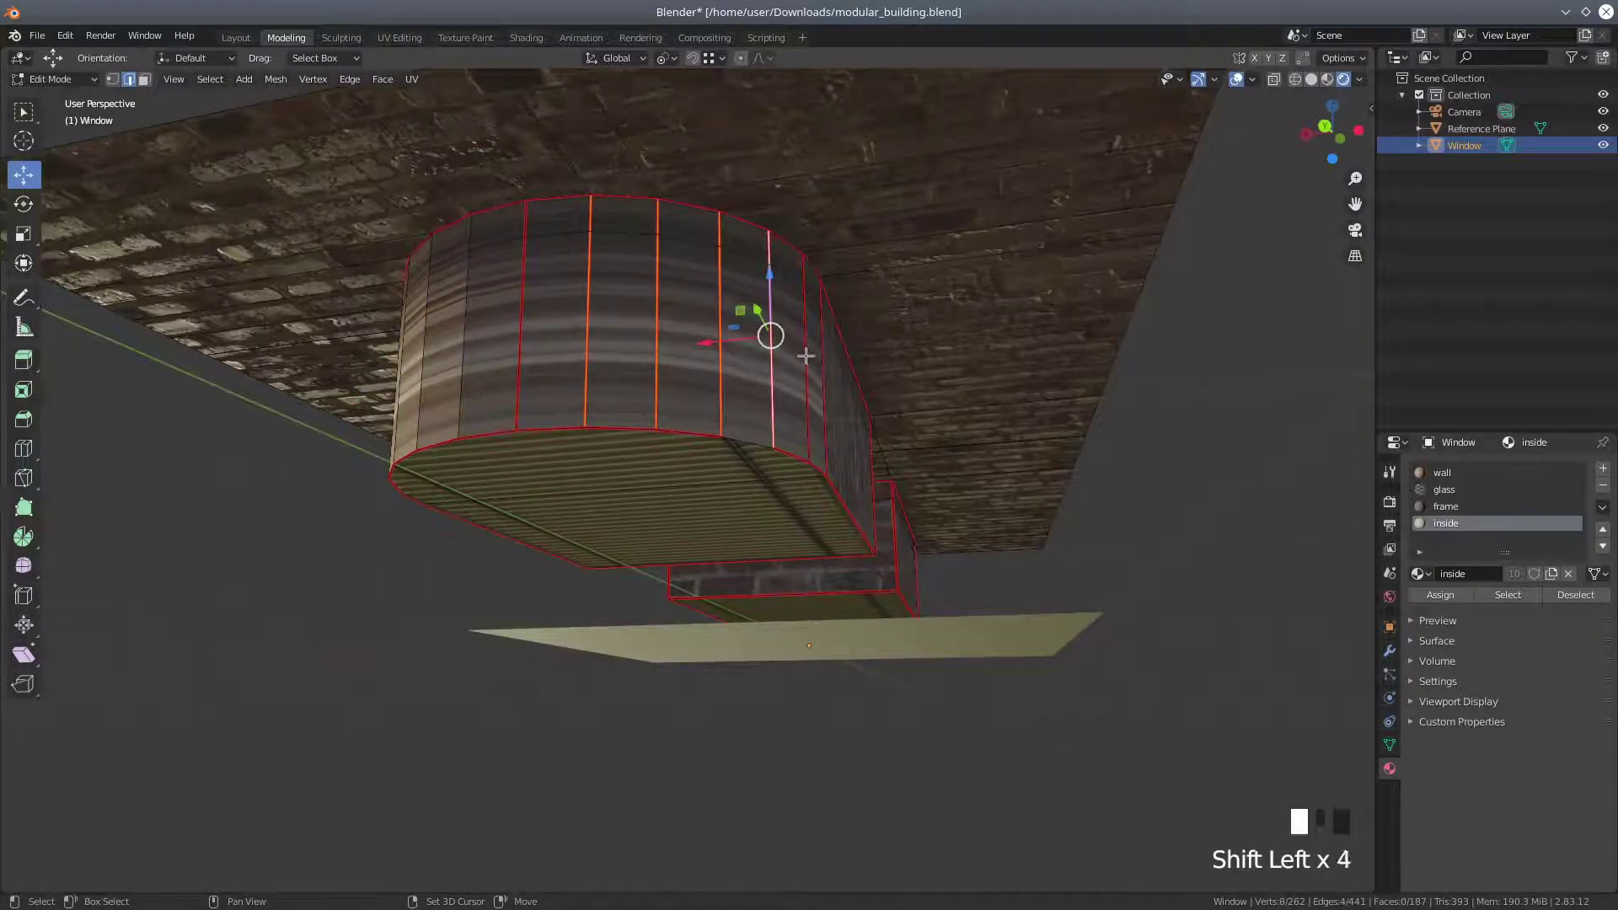
{"action": "left_click", "coordinate": [350, 78]}
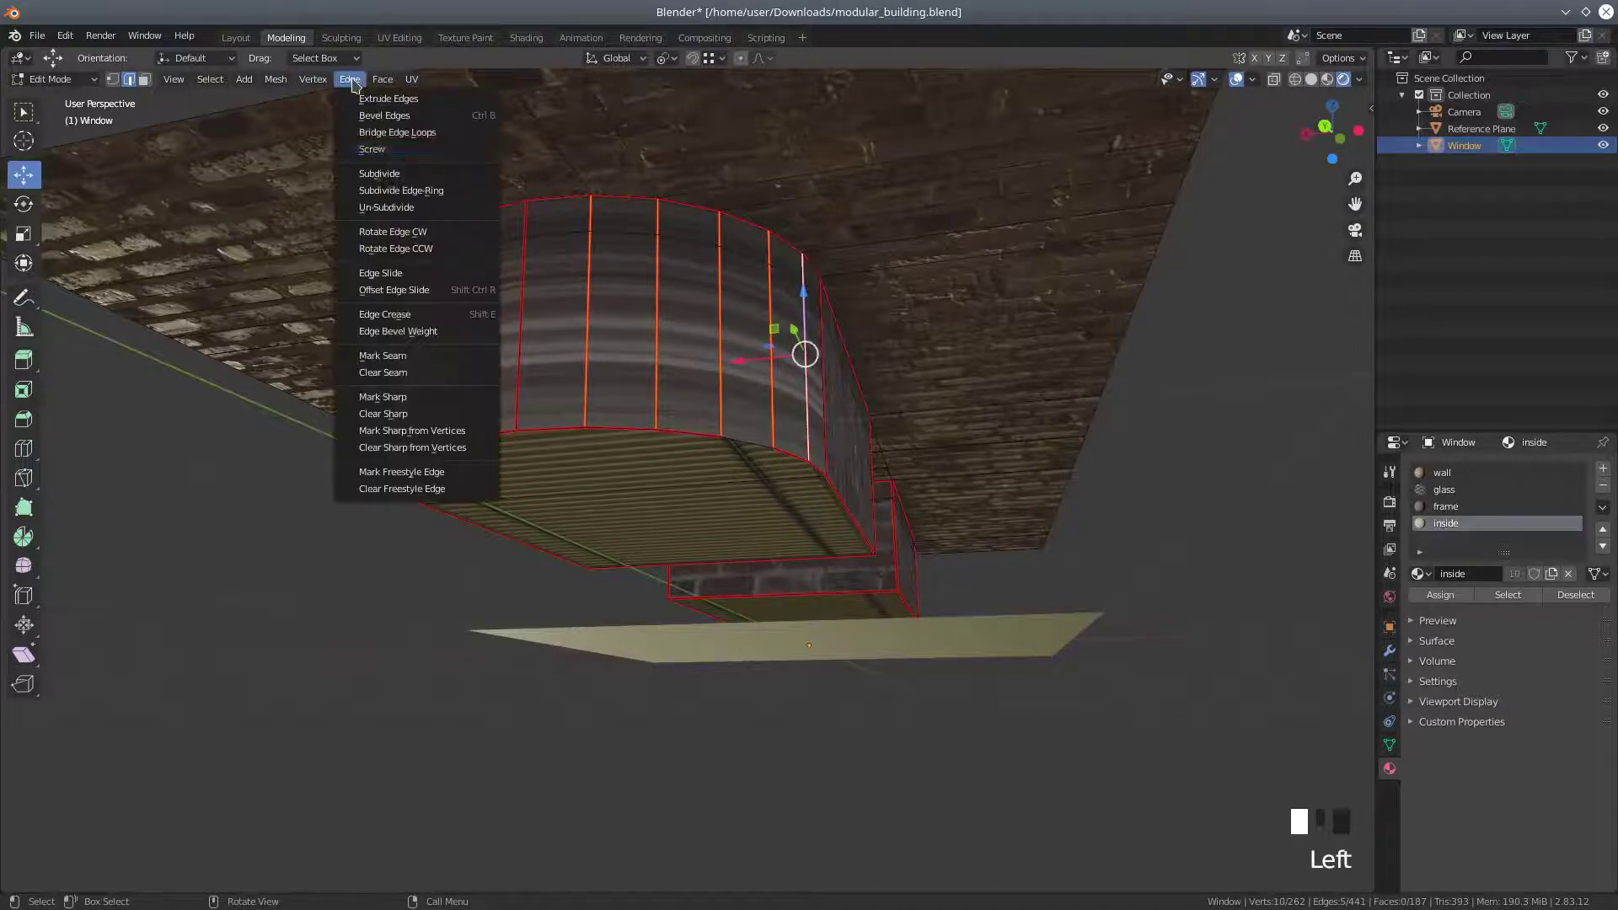
{"action": "left_click", "coordinate": [399, 375]}
Mark the seam again on the rear rim edge of the arch that lost it
{"action": "left_click", "coordinate": [748, 442]}
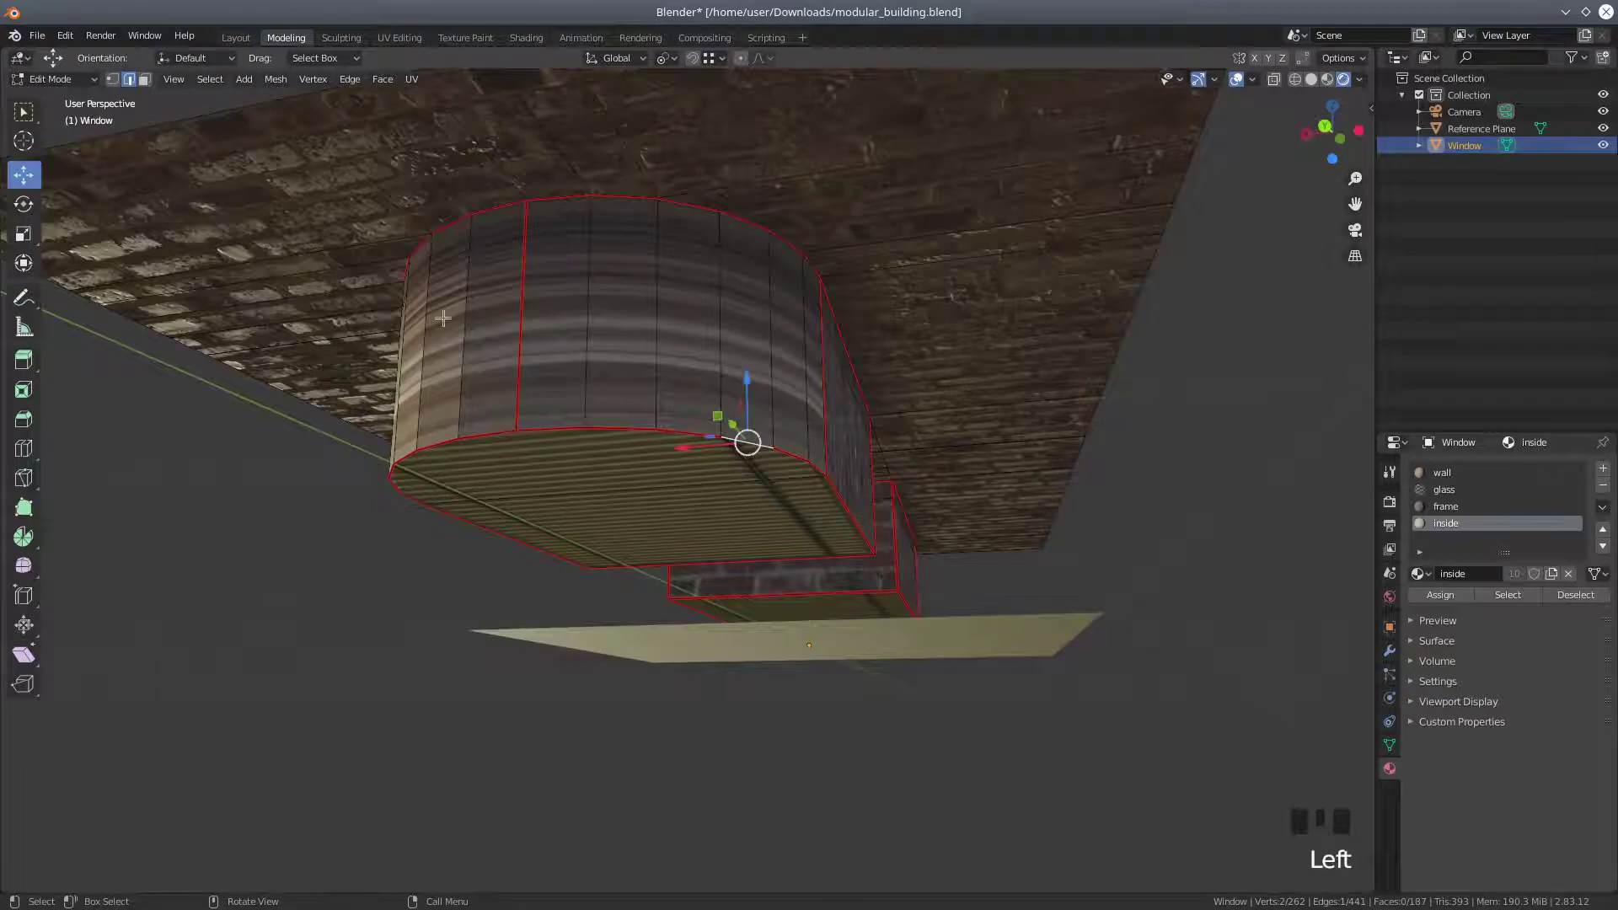
{"action": "left_click", "coordinate": [350, 79]}
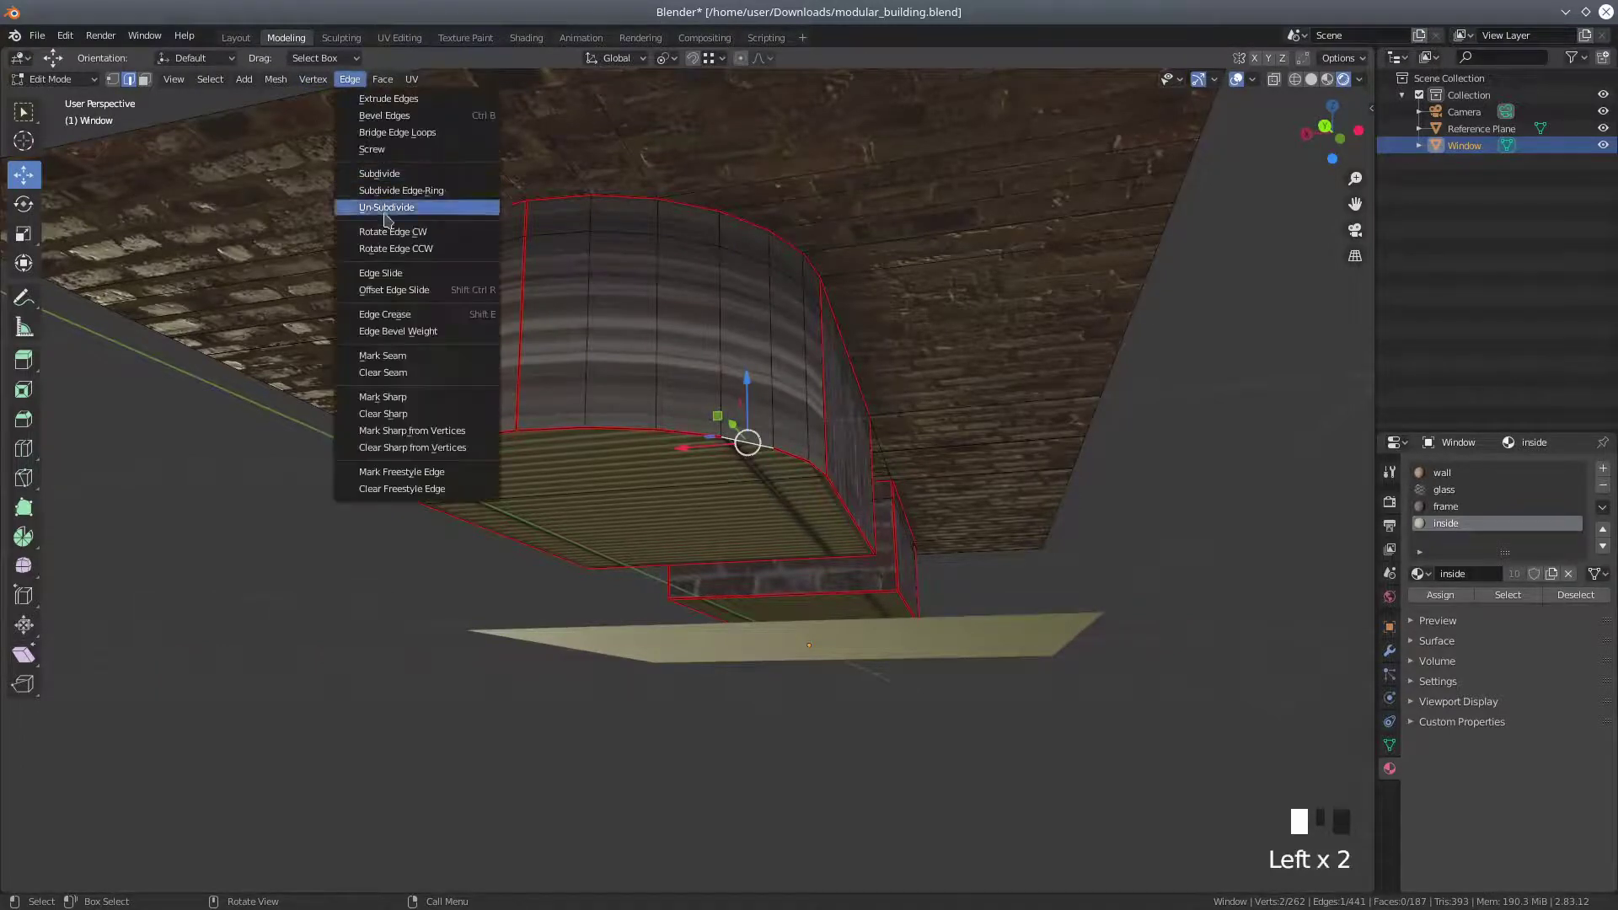
{"action": "left_click", "coordinate": [395, 355]}
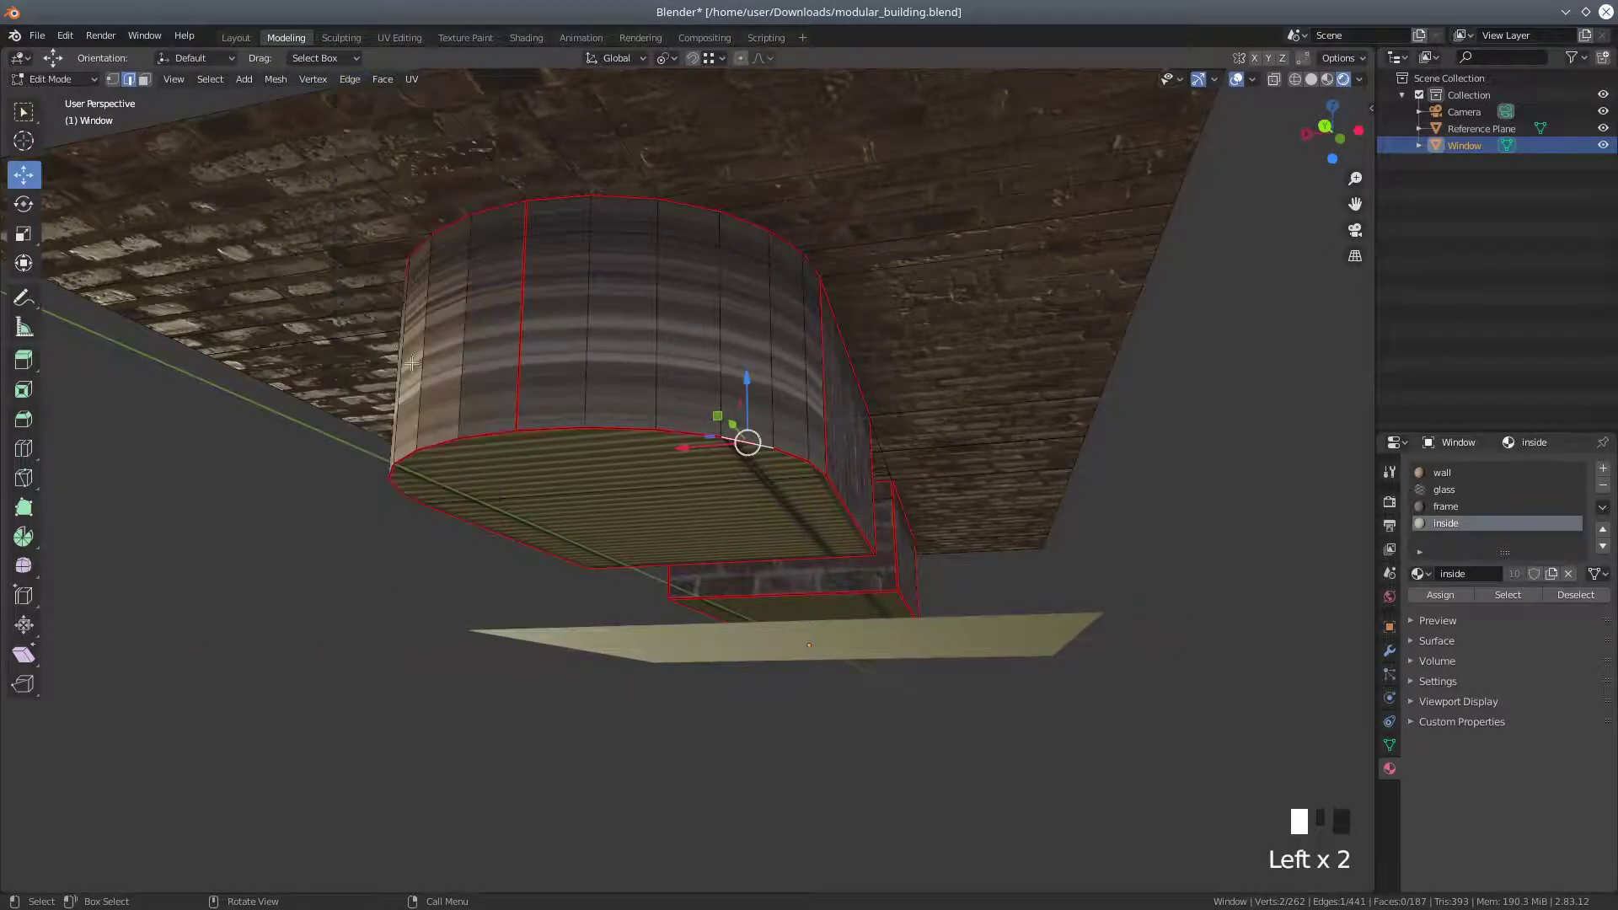
In face select mode, select the six adjoining curved recess faces from the remaining depthwise seam to the straight side wall
{"action": "middle_click_drag", "start_coordinate": [448, 341], "coordinate": [470, 217]}
{"action": "middle_click_drag", "start_coordinate": [732, 427], "coordinate": [662, 489]}
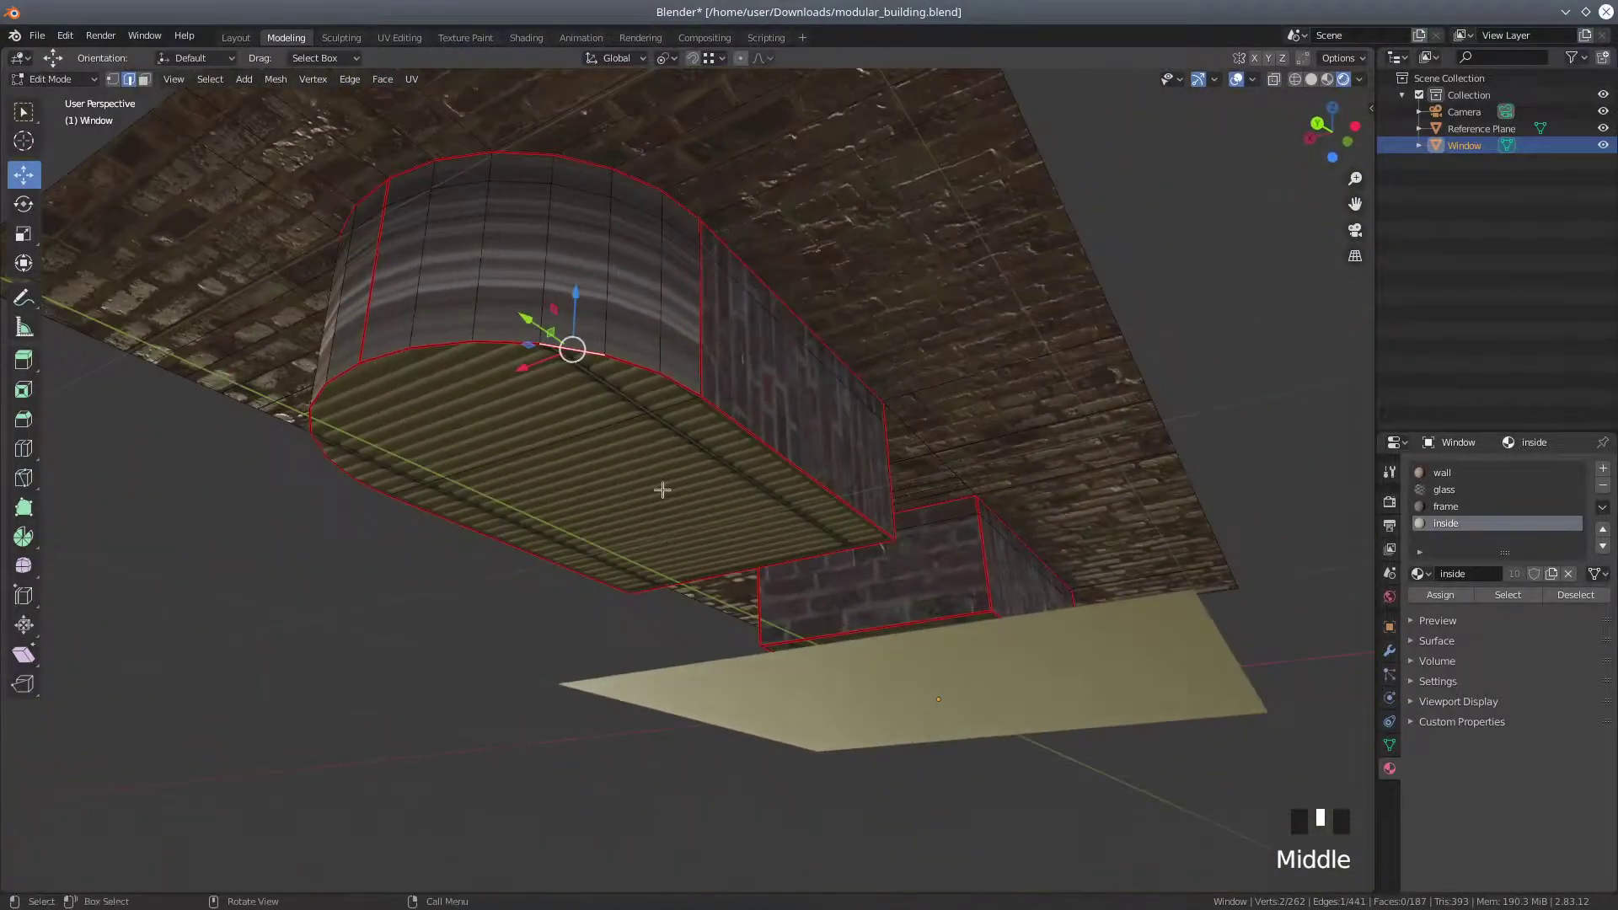
{"action": "left_click", "coordinate": [589, 262]}
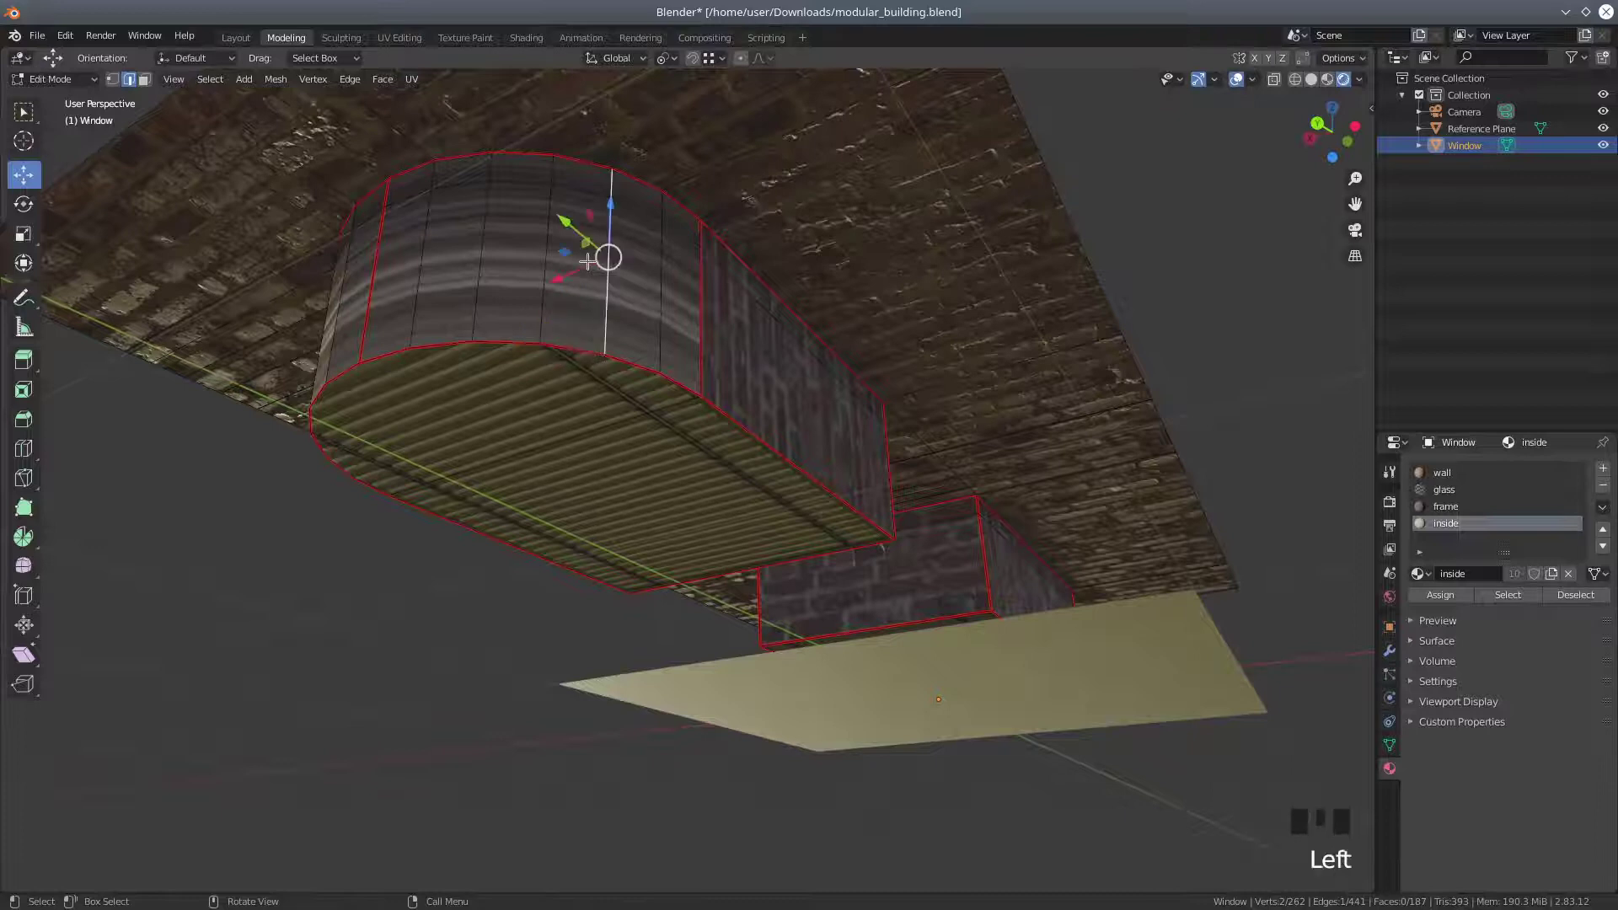
{"action": "left_click", "coordinate": [144, 79]}
{"action": "left_click", "coordinate": [409, 235]}
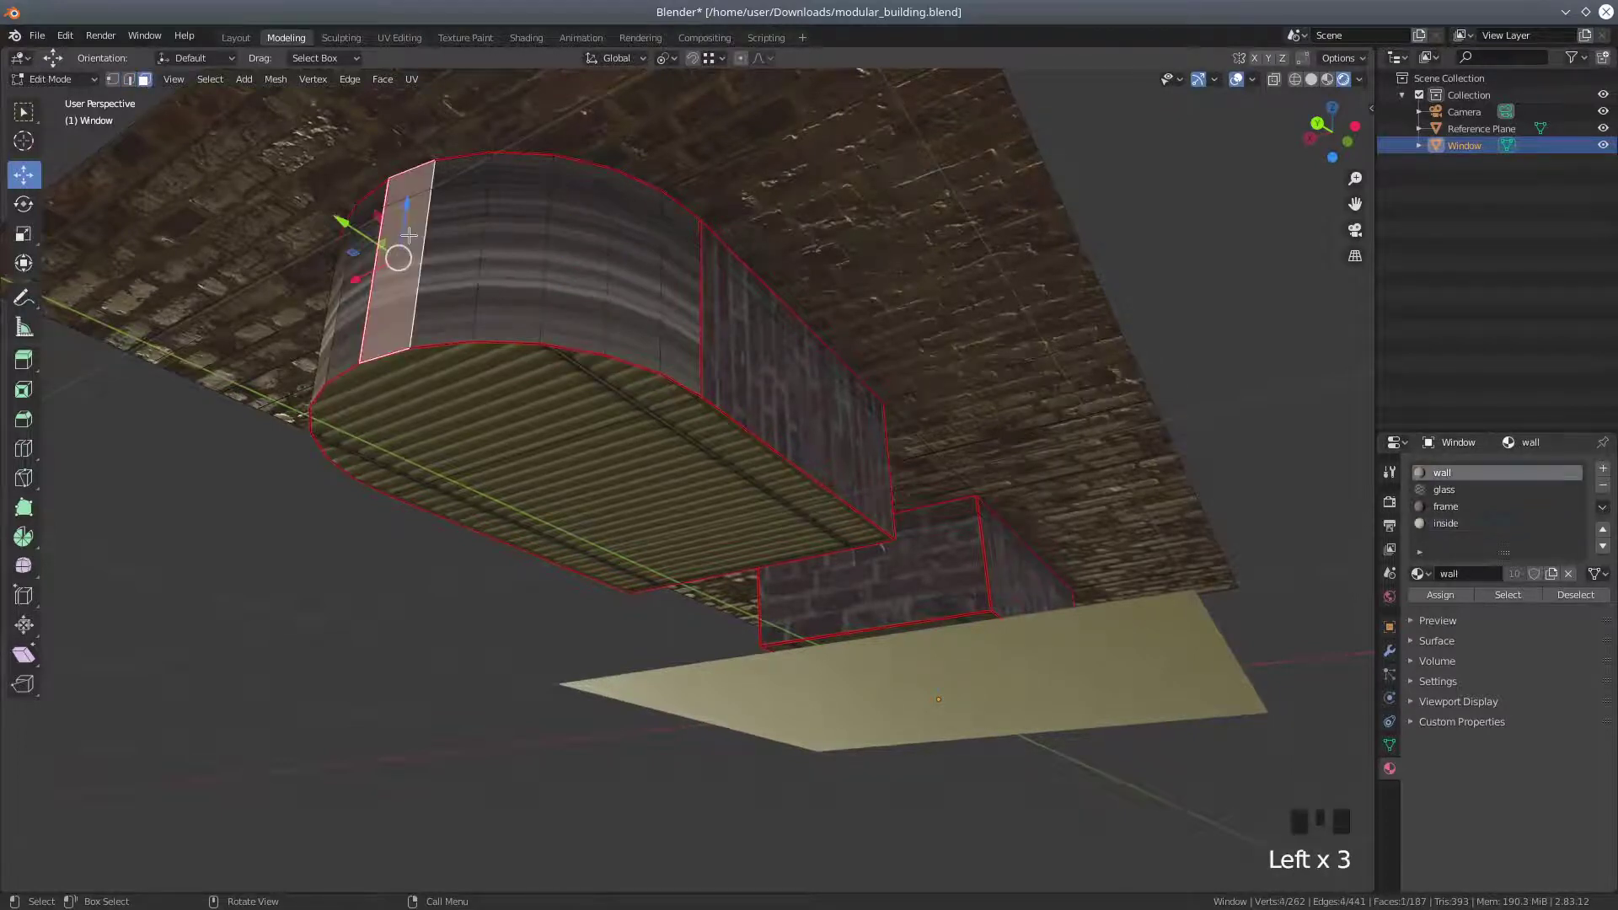
{"action": "left_click", "coordinate": [463, 244], "text": "shift"}
{"action": "left_click", "coordinate": [516, 243], "text": "shift"}
{"action": "left_click", "coordinate": [566, 246], "text": "shift"}
{"action": "left_click", "coordinate": [629, 259], "text": "shift"}
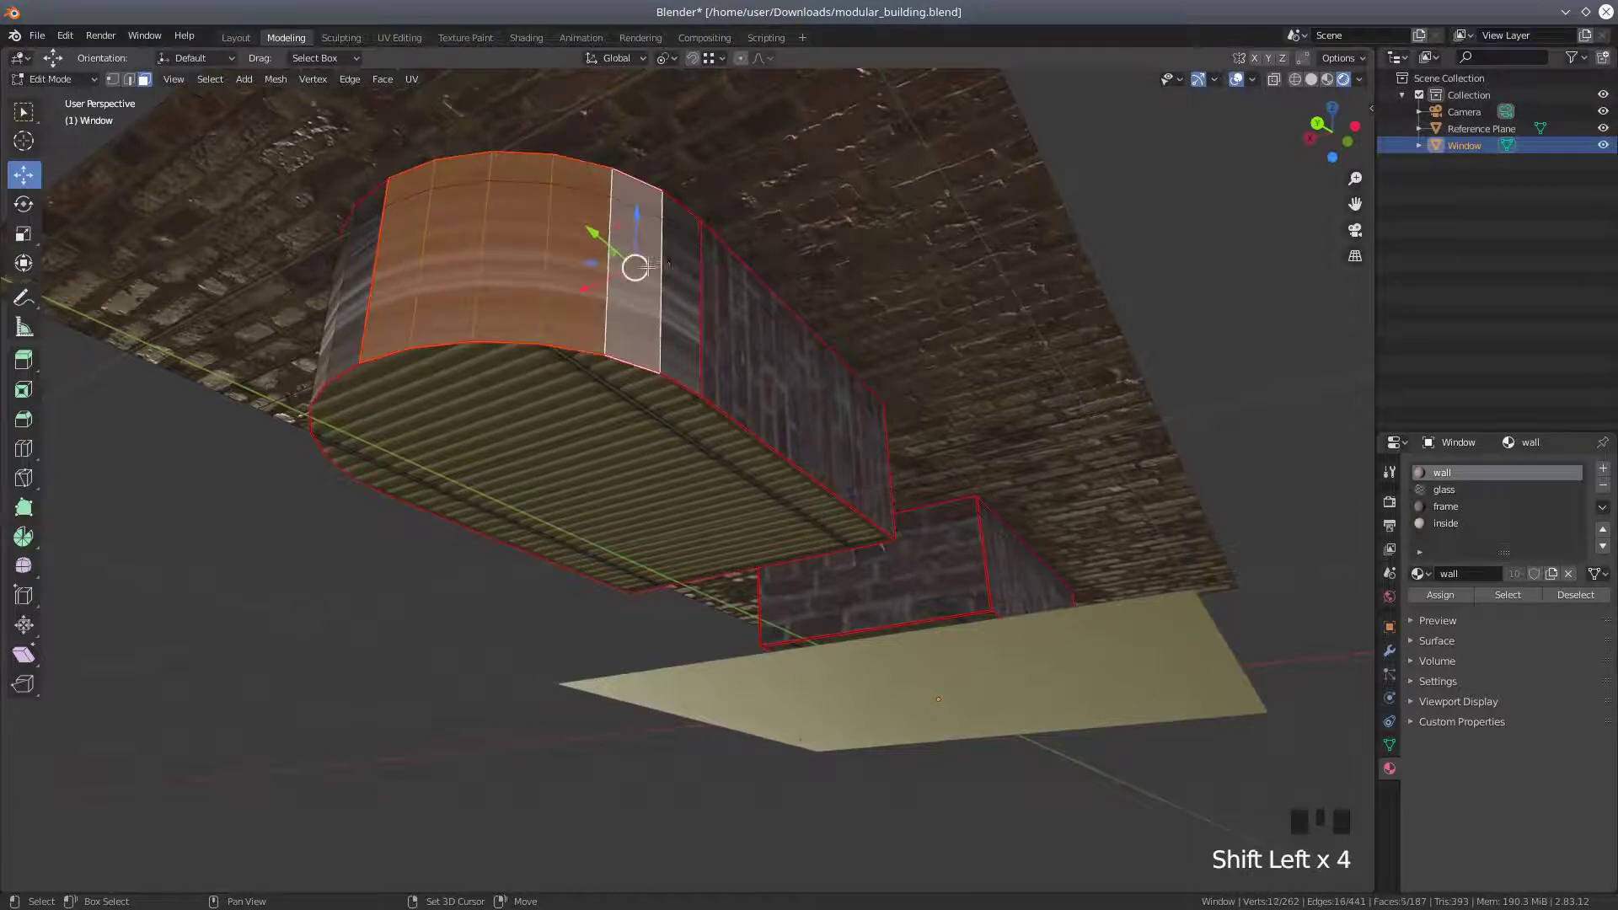
{"action": "left_click", "coordinate": [678, 273], "text": "shift"}
Add the six remaining curved recess faces on the other half of the arch to the selection
{"action": "middle_click_drag", "start_coordinate": [367, 252], "coordinate": [876, 312]}
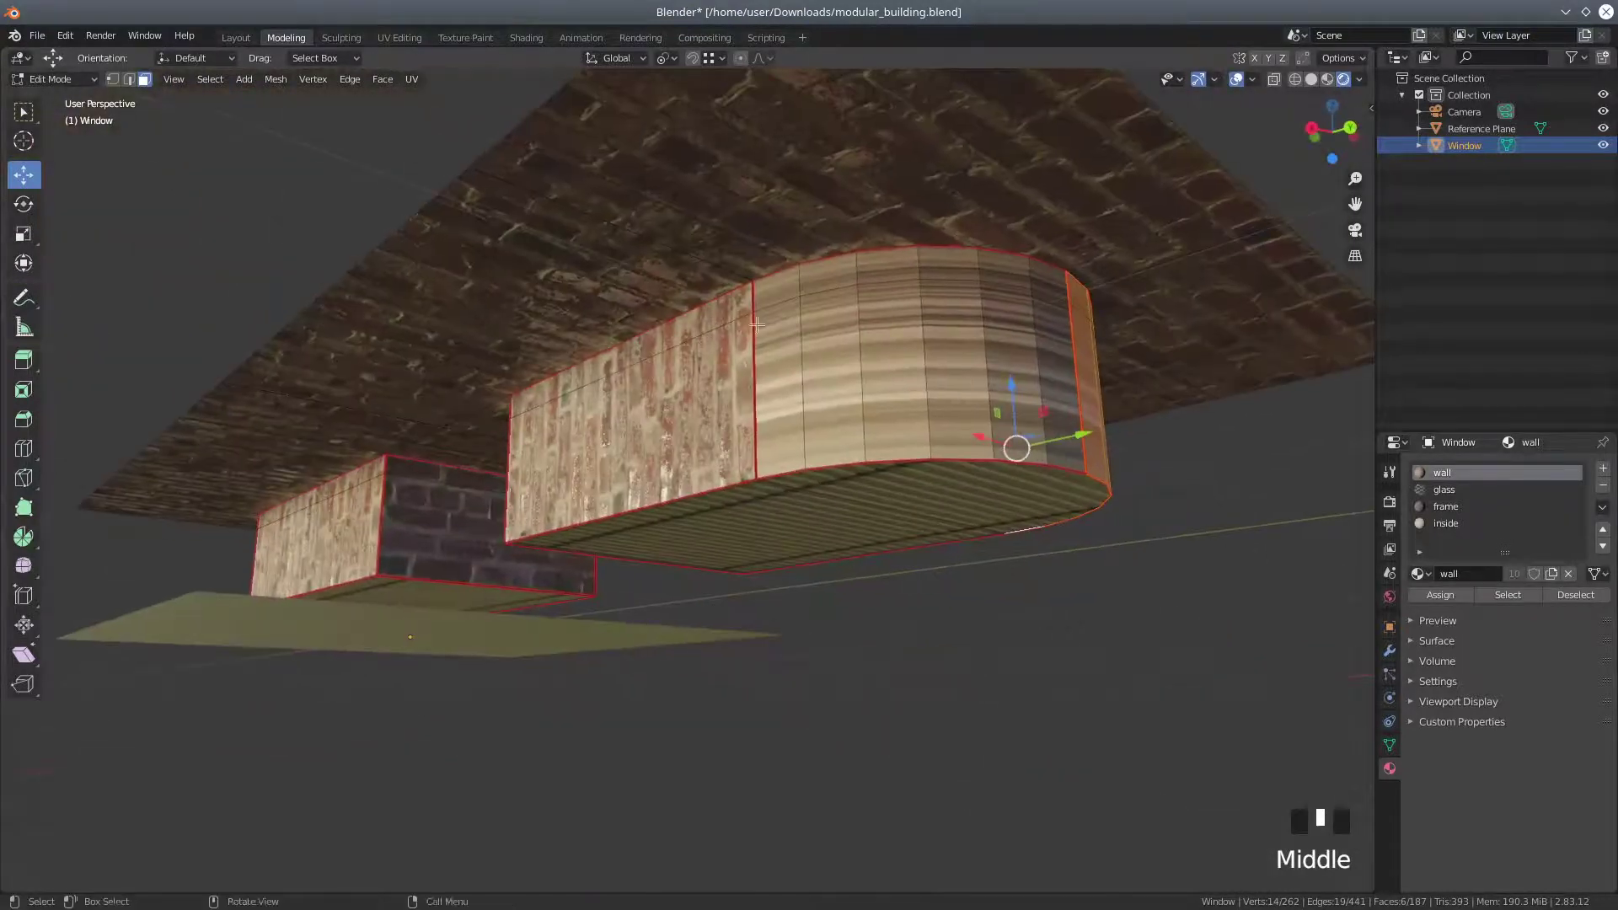
{"action": "left_click", "coordinate": [787, 343], "text": "shift"}
{"action": "left_click", "coordinate": [838, 341], "text": "shift"}
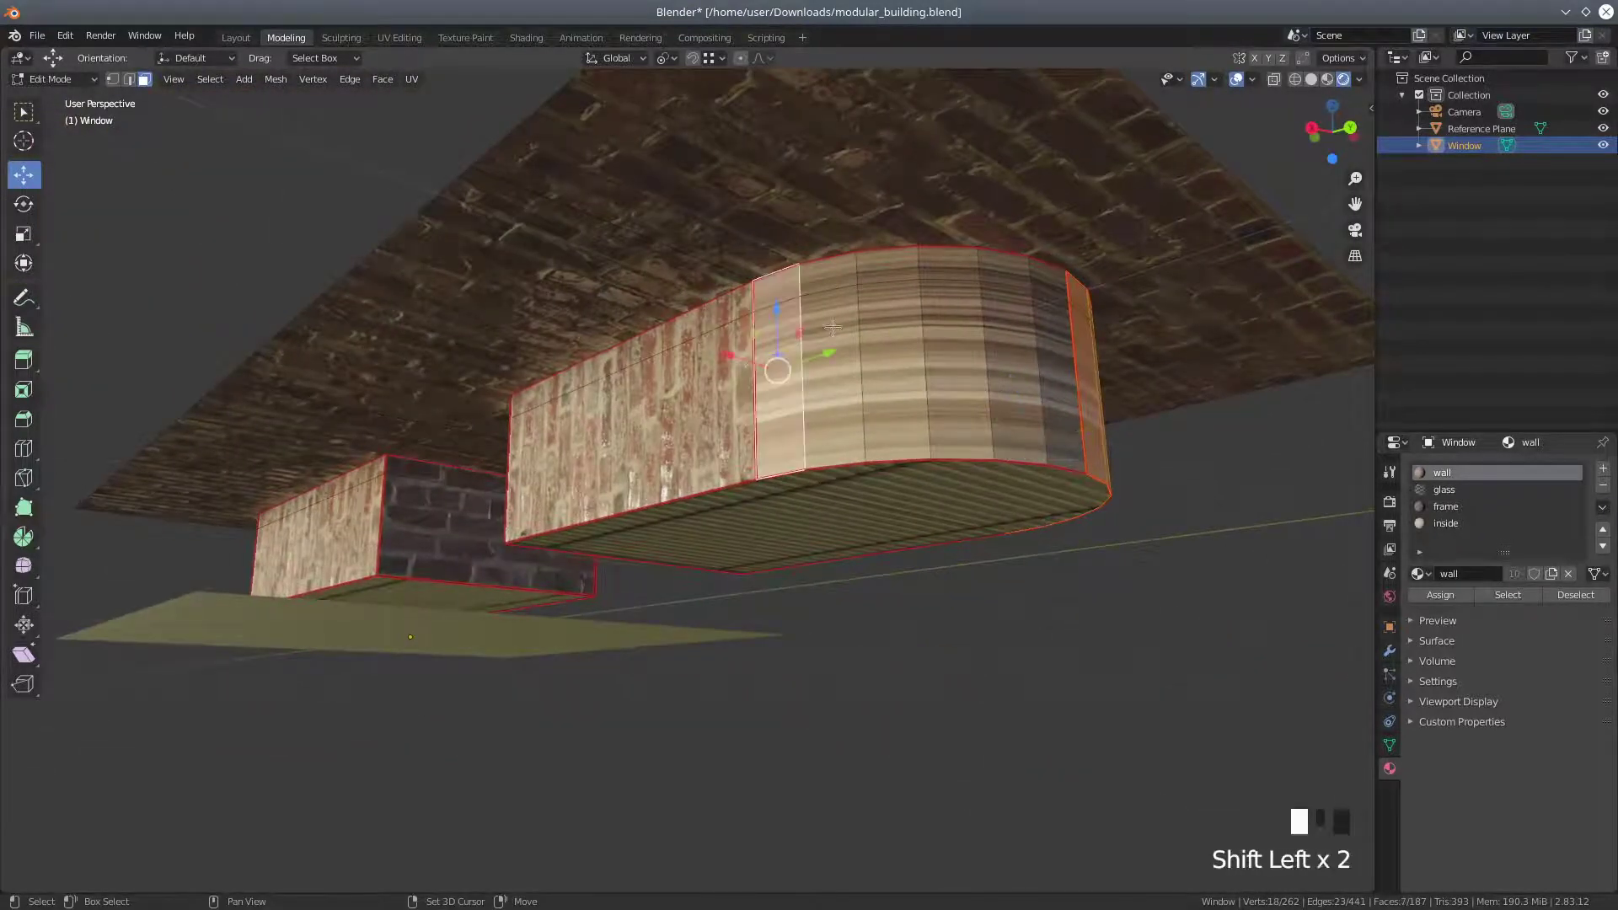
{"action": "left_click", "coordinate": [900, 340], "text": "shift"}
{"action": "left_click", "coordinate": [960, 345], "text": "shift"}
{"action": "left_click", "coordinate": [1011, 351], "text": "shift"}
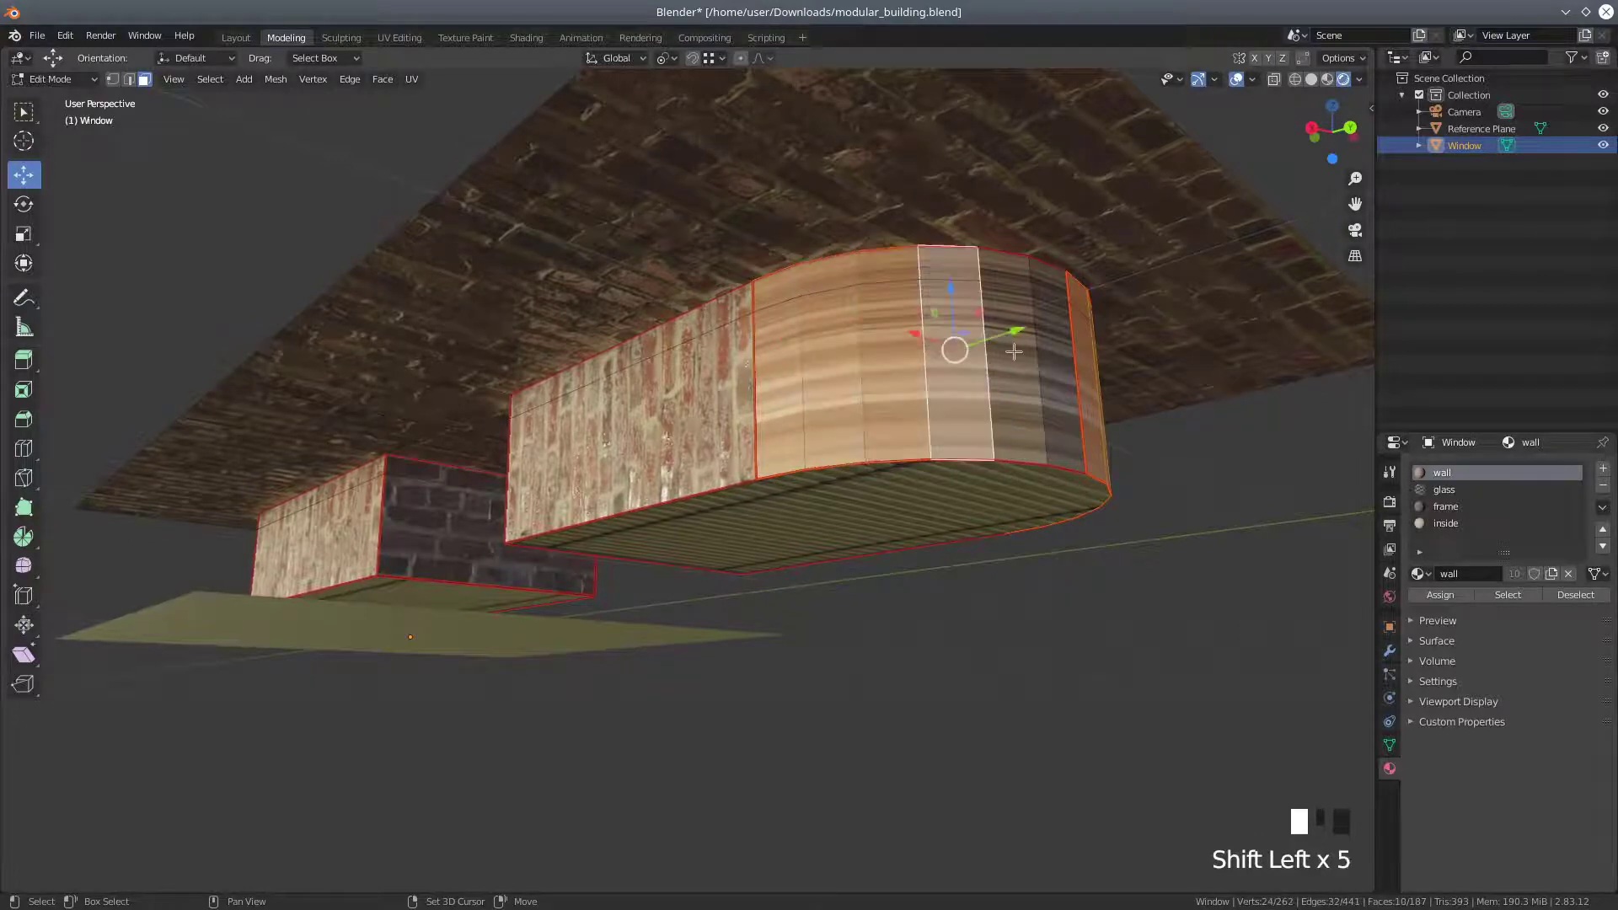
{"action": "left_click", "coordinate": [1045, 375], "text": "shift"}
From the top view, widen the side editors and turn the Properties area into a UV Editor showing the TexturesCom_Bricks_Rough_2x2_1K albedo image
{"action": "middle_click_drag", "start_coordinate": [1139, 534], "coordinate": [936, 529]}
{"action": "middle_click_drag", "start_coordinate": [940, 309], "coordinate": [963, 418]}
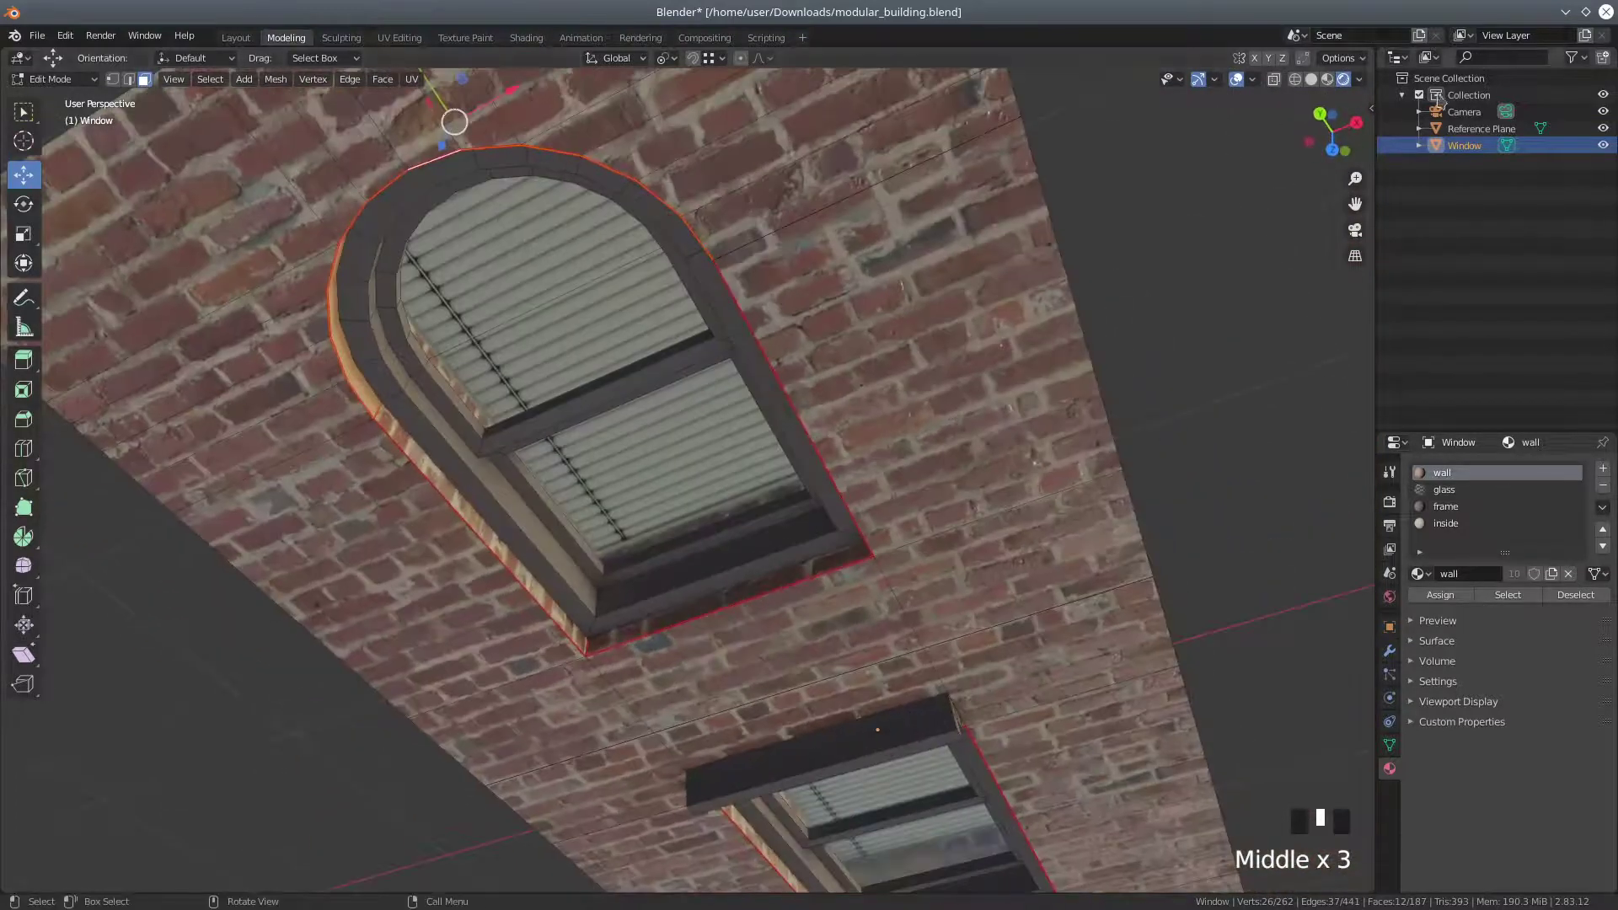
{"action": "left_click", "coordinate": [1337, 151], "text": "ctrl"}
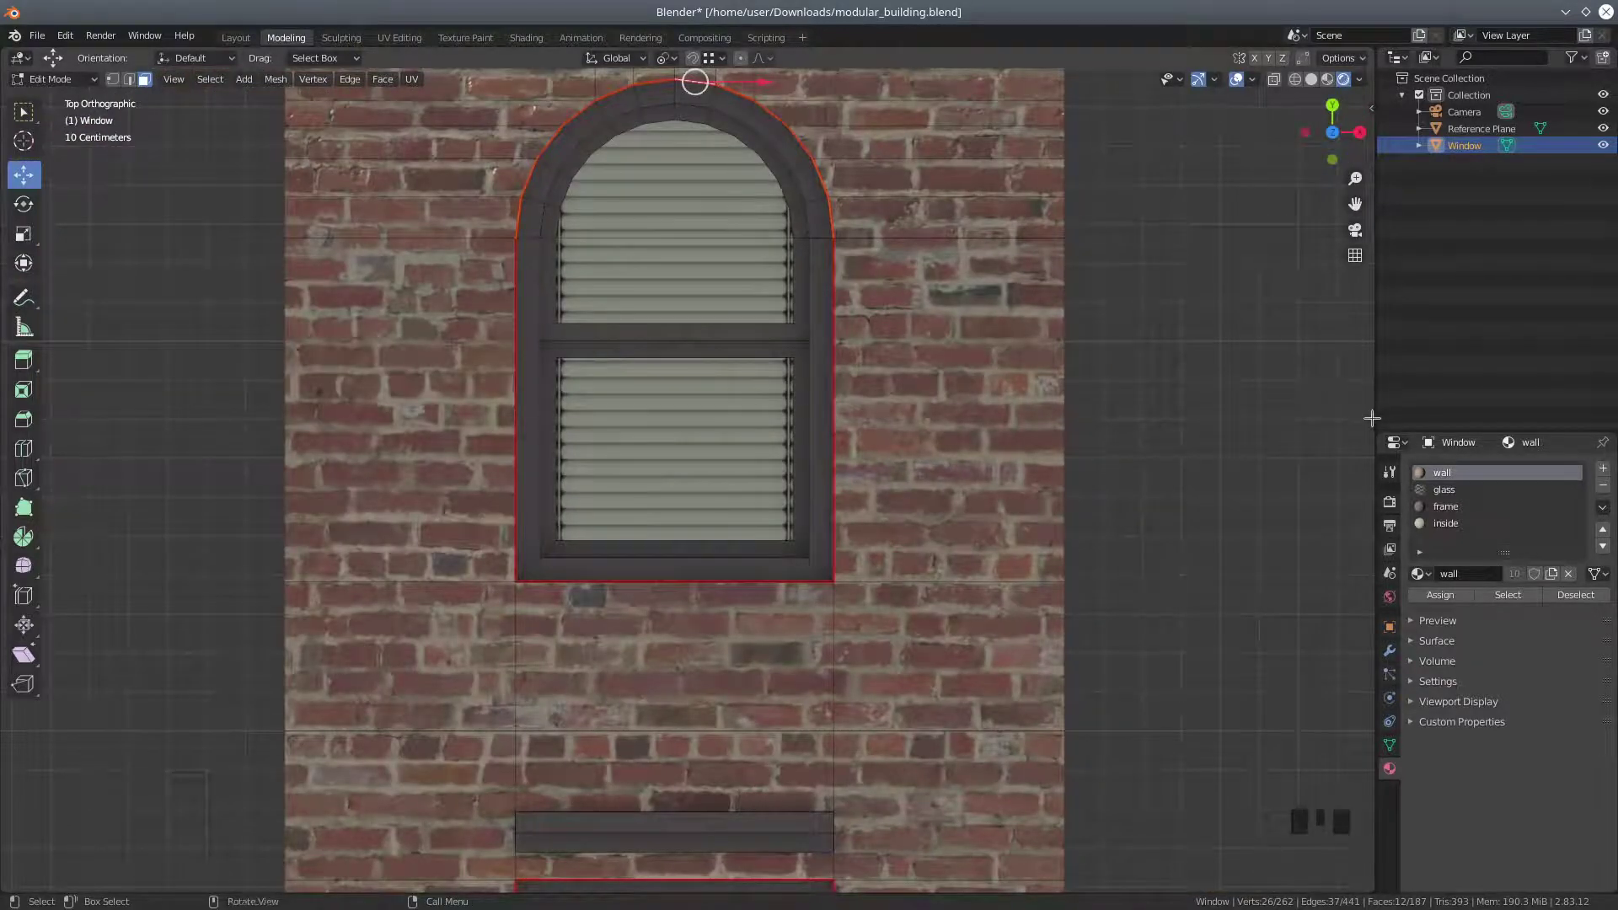
{"action": "left_click_drag", "start_coordinate": [1375, 417], "coordinate": [1054, 421]}
{"action": "left_click", "coordinate": [1083, 446]}
{"action": "left_click", "coordinate": [1077, 446]}
{"action": "left_click", "coordinate": [1075, 447]}
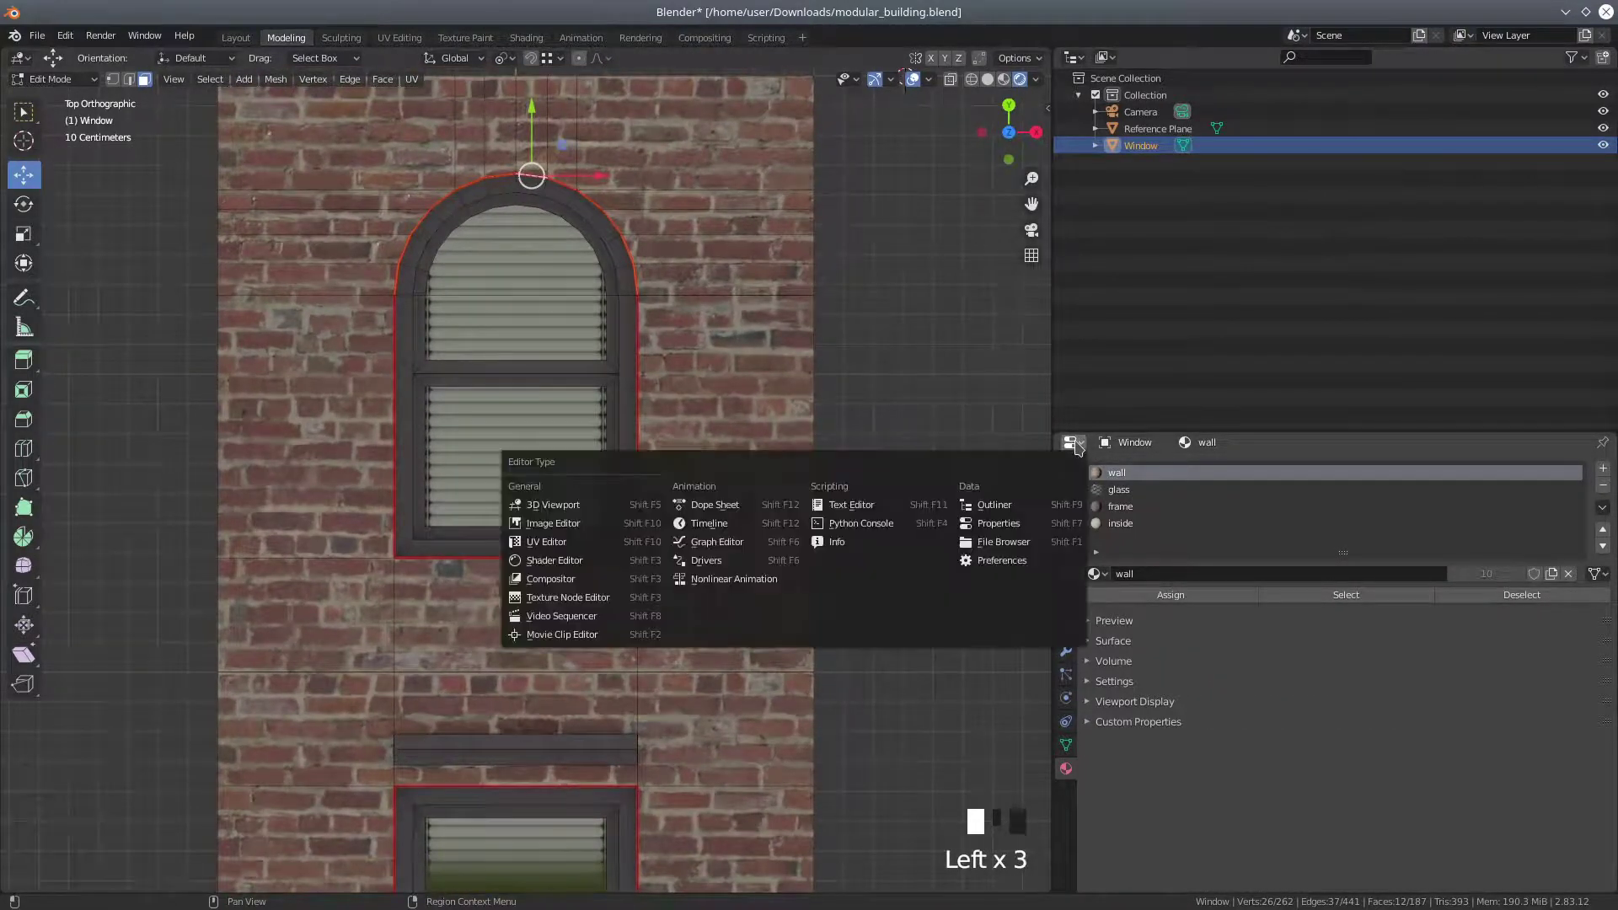
{"action": "left_click", "coordinate": [552, 541]}
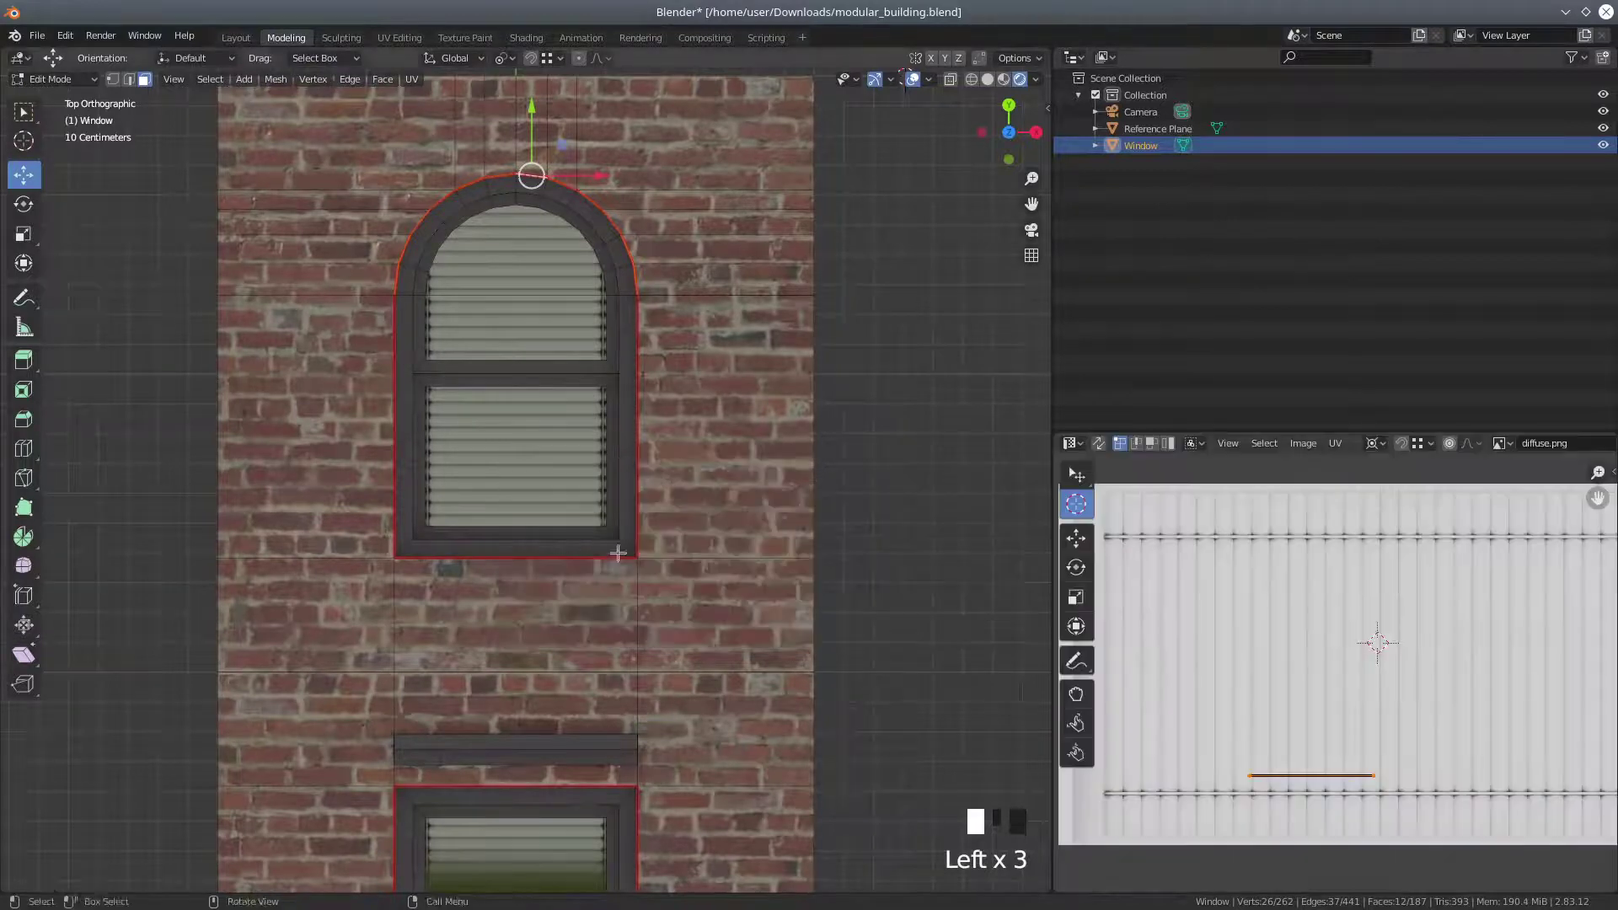
{"action": "left_click", "coordinate": [1505, 443]}
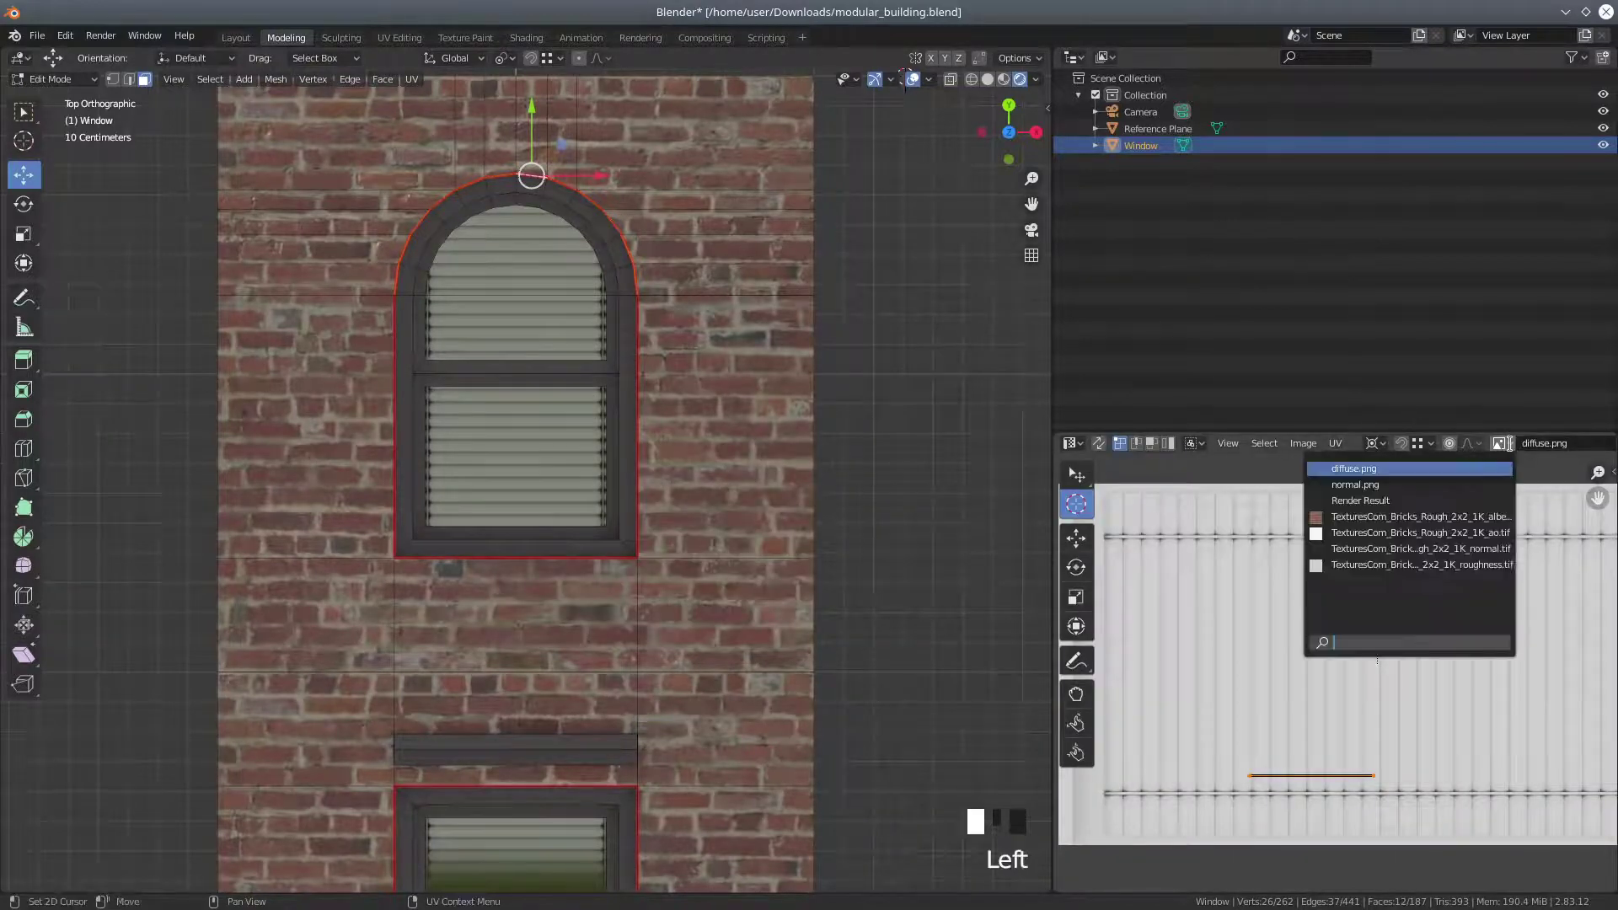
{"action": "left_click", "coordinate": [1361, 517]}
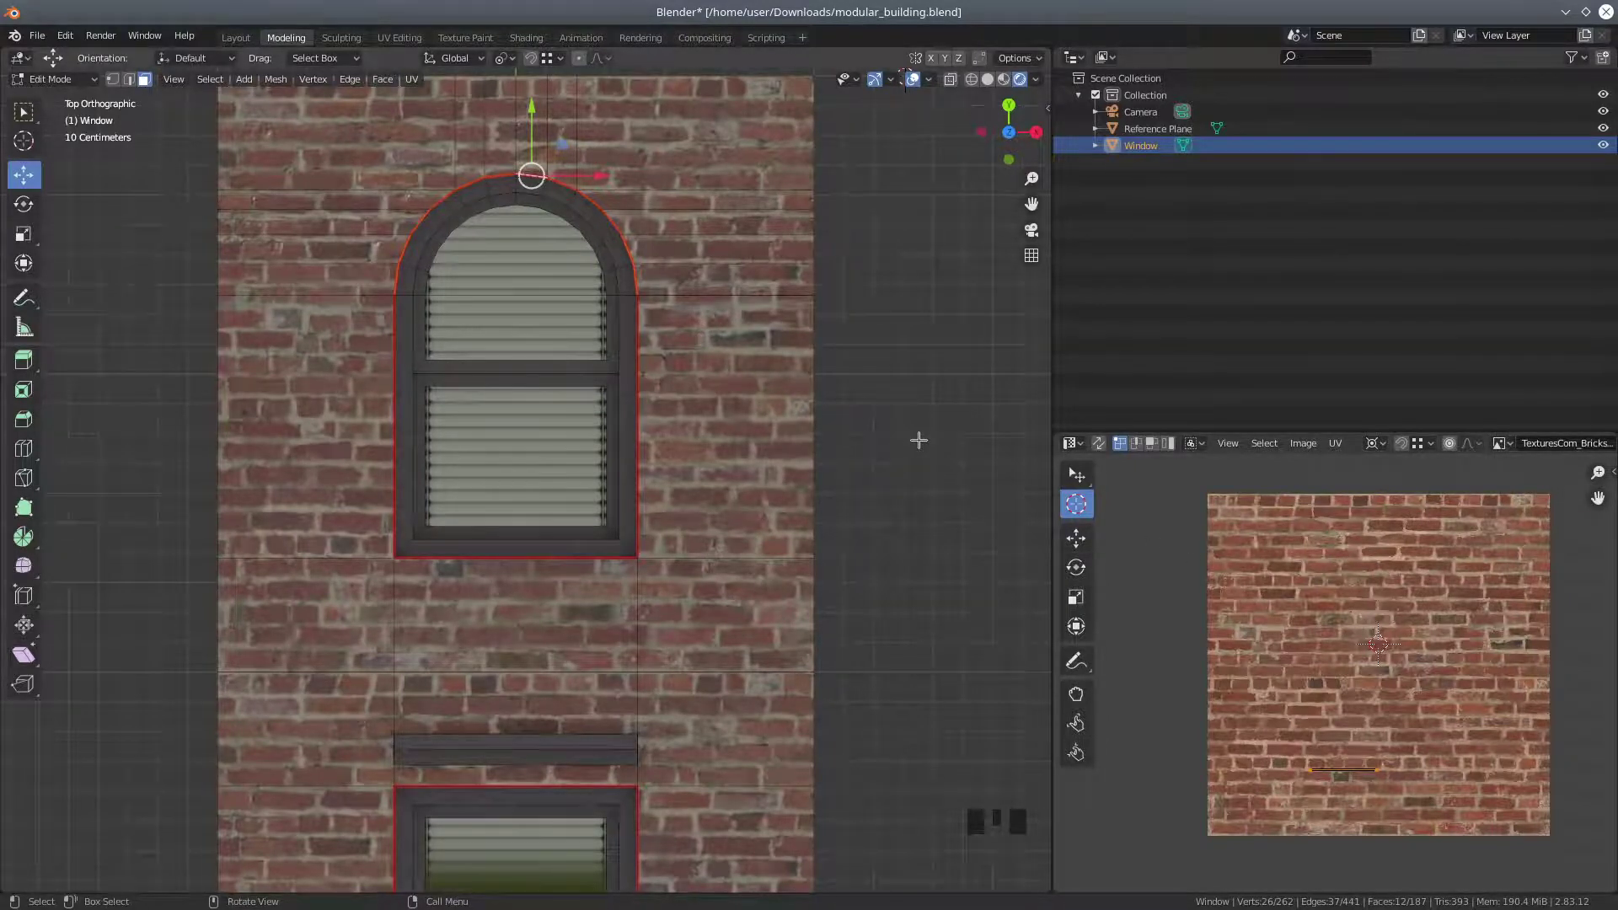
Try Smart UV Project with a 66 angle limit on the twelve selected curved faces and inspect the bricks around the recess
{"action": "key", "text": "u"}
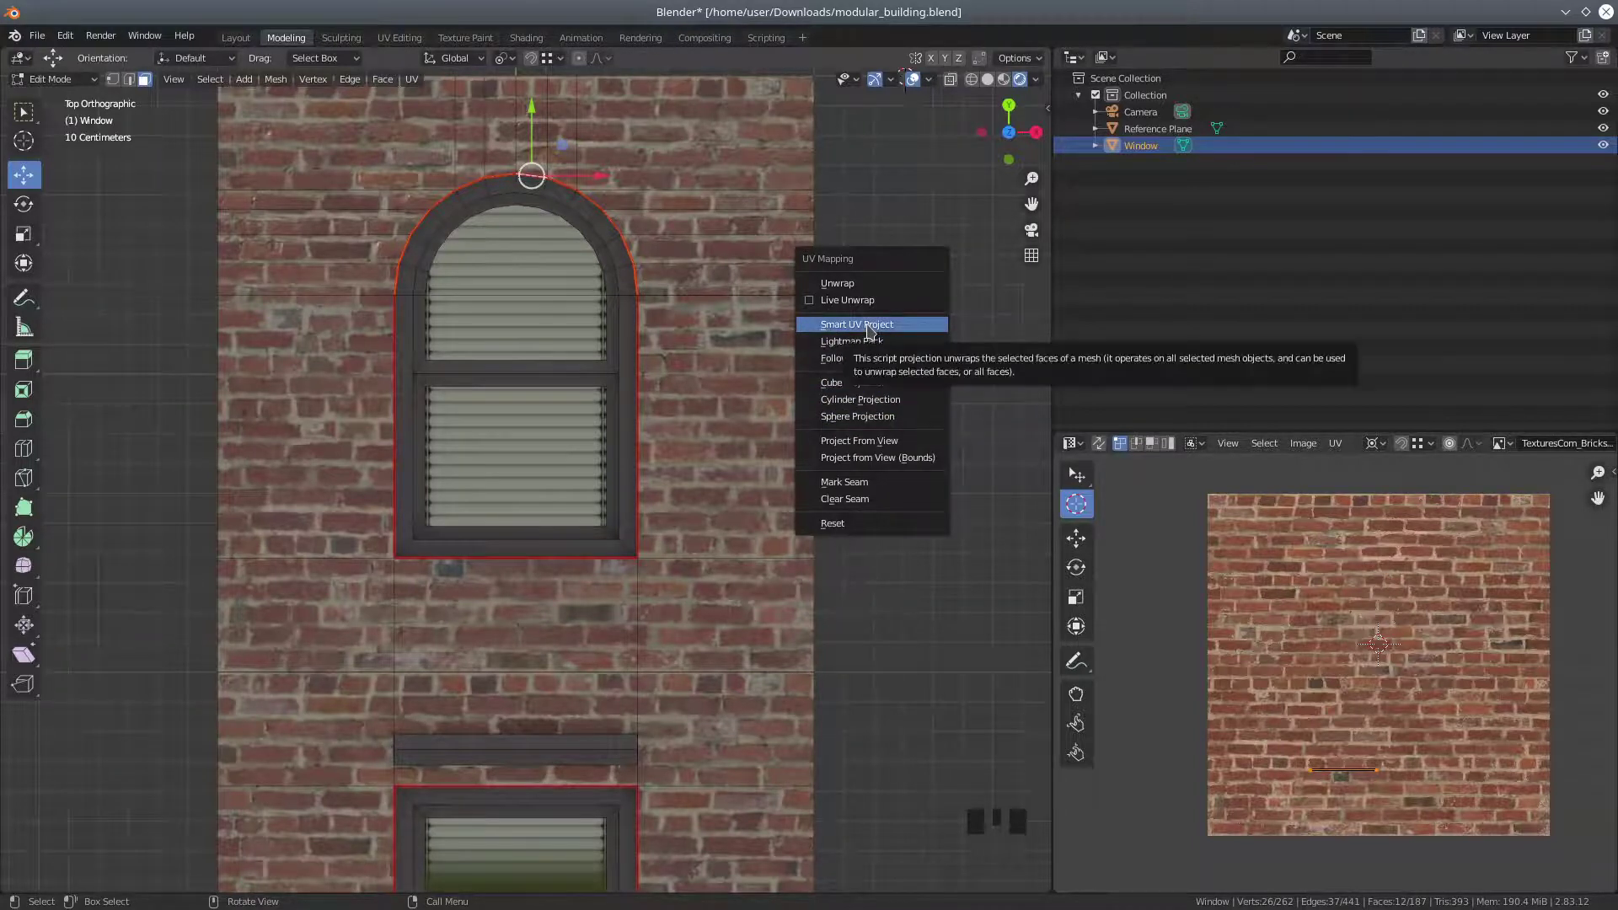
{"action": "left_click", "coordinate": [869, 327]}
{"action": "left_click", "coordinate": [872, 459]}
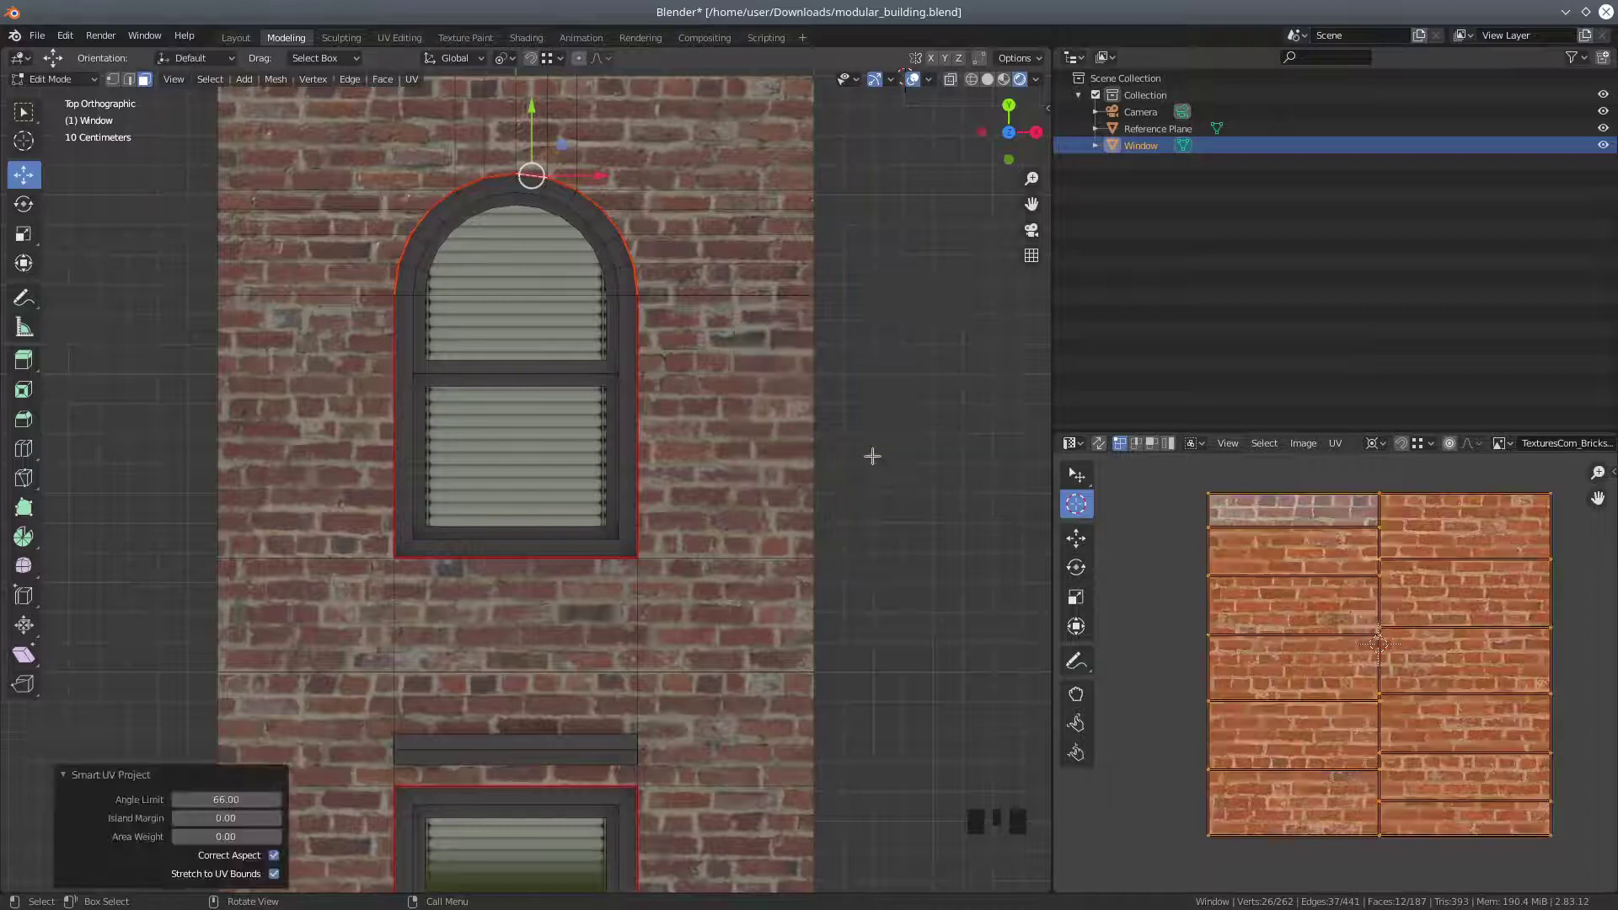
{"action": "middle_click_drag", "start_coordinate": [632, 541], "coordinate": [666, 466]}
{"action": "scroll", "coordinate": [550, 495], "scroll_direction": "up", "scroll_amount": 3}
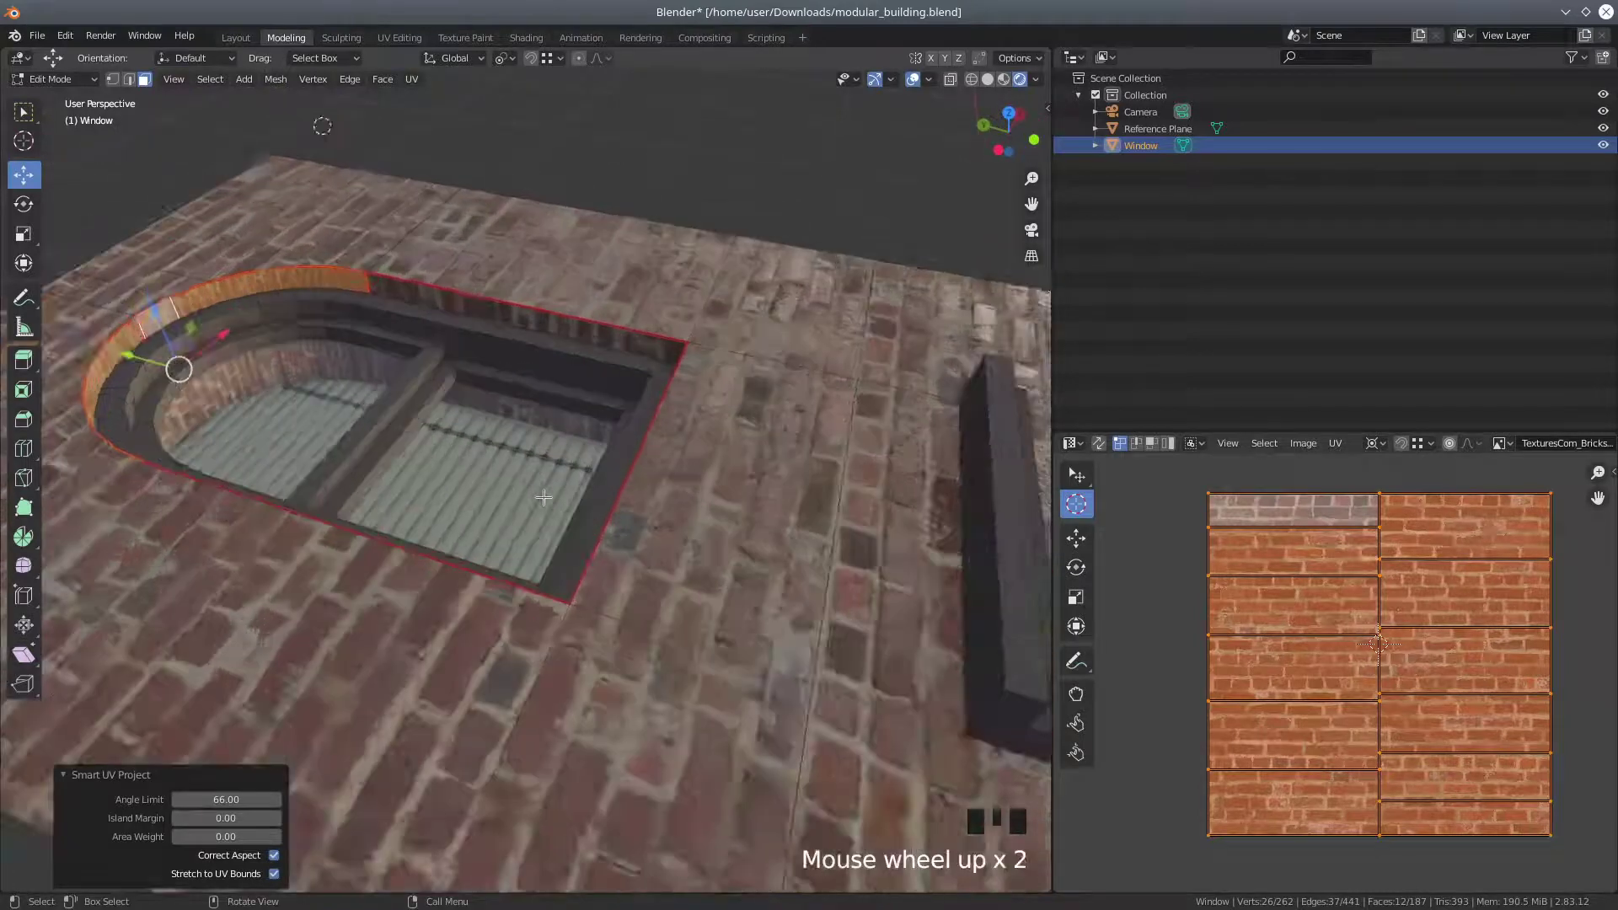
{"action": "middle_click_drag", "start_coordinate": [550, 495], "coordinate": [447, 398]}
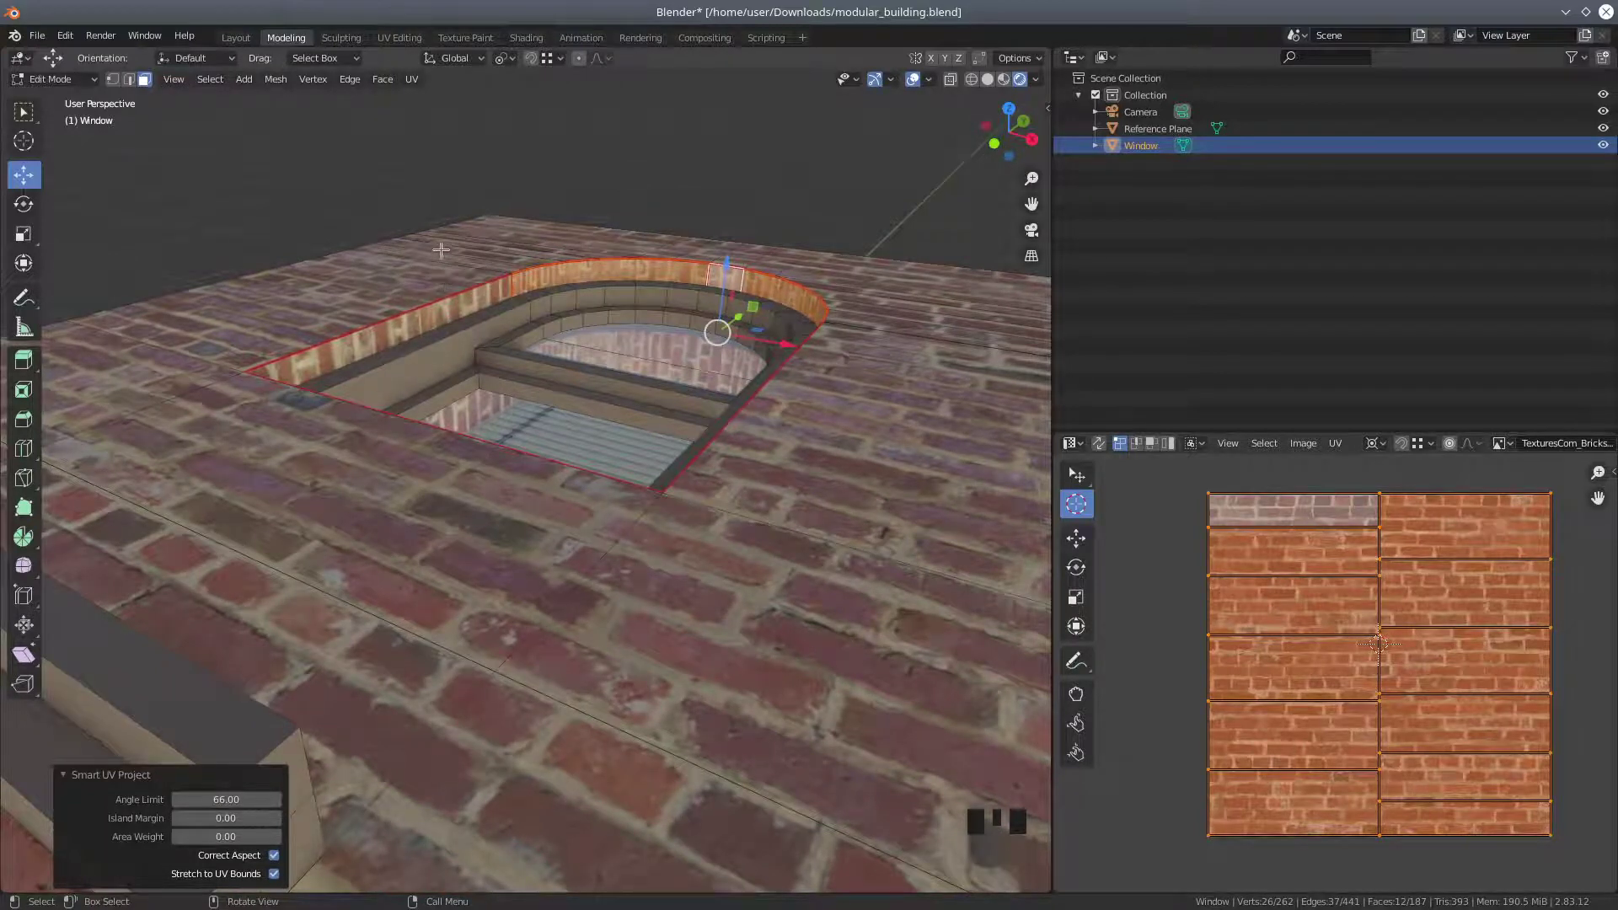
{"action": "middle_click_drag", "start_coordinate": [316, 395], "coordinate": [402, 504]}
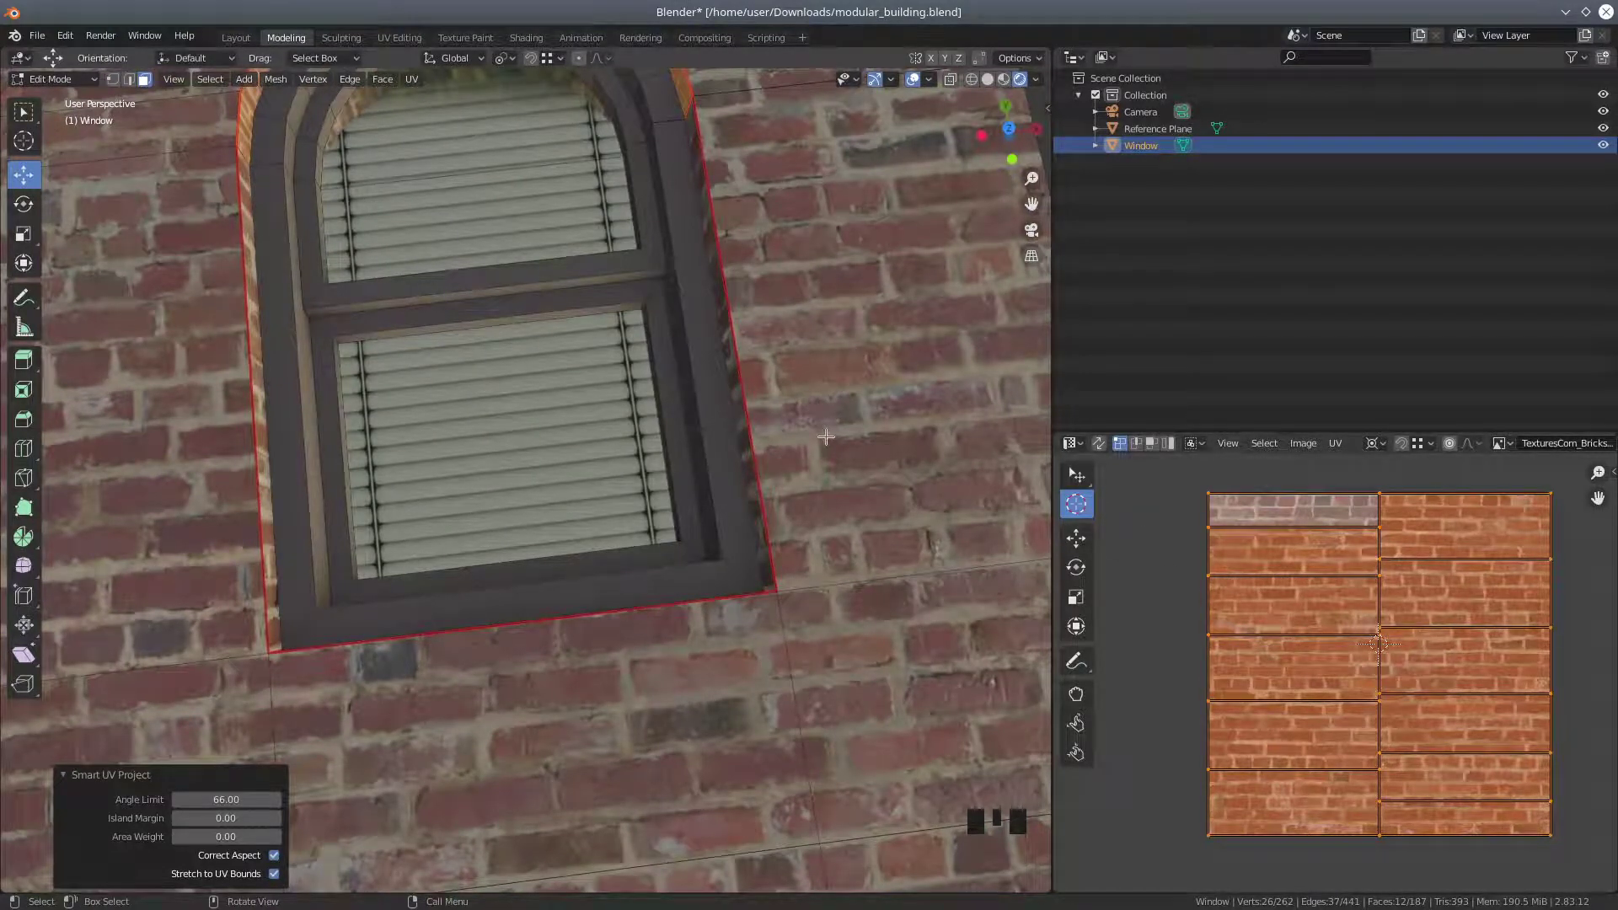
{"action": "key", "text": "h"}
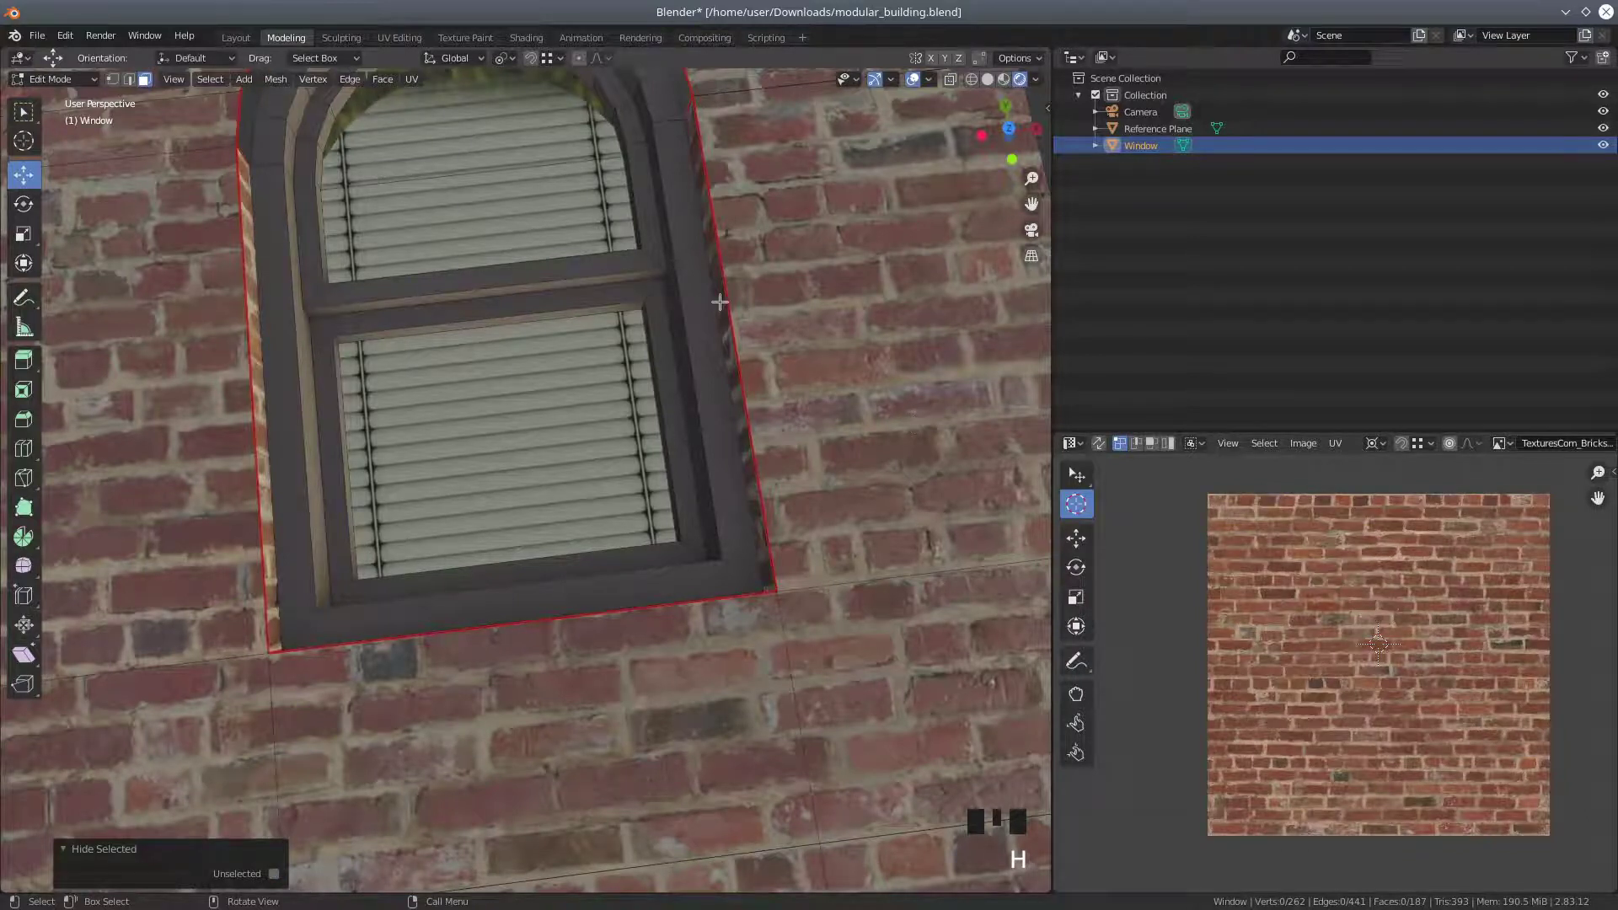
{"action": "key", "text": "ctrl+z"}
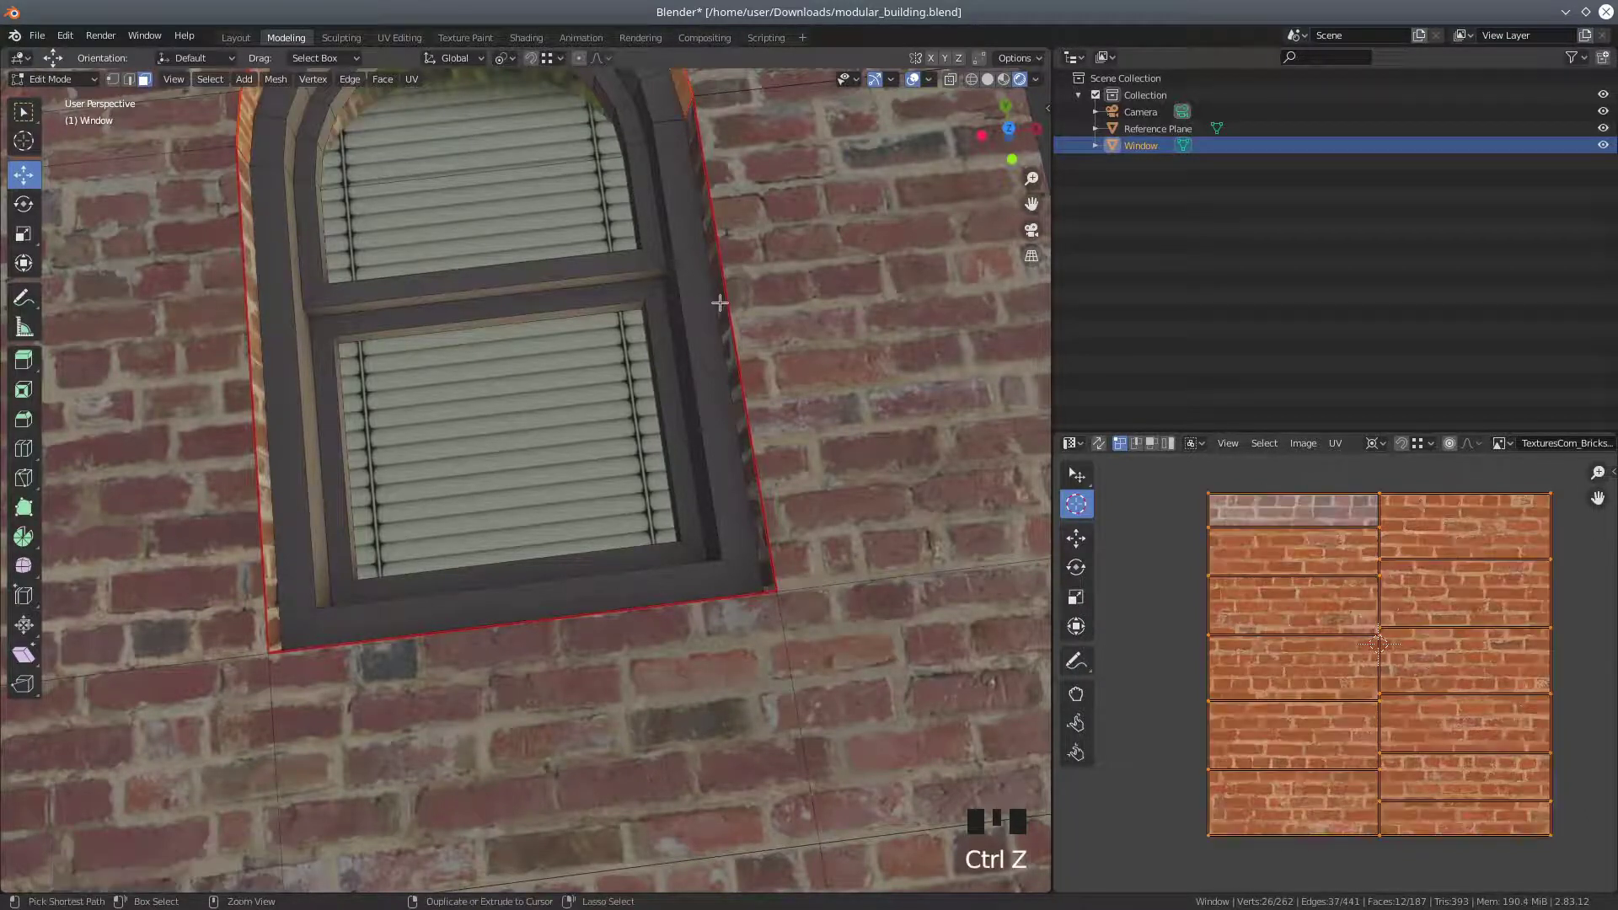
Reset the UVs of the selected curved faces and unwrap them with Follow Active Quads in Length Average mode
{"action": "key", "text": "u"}
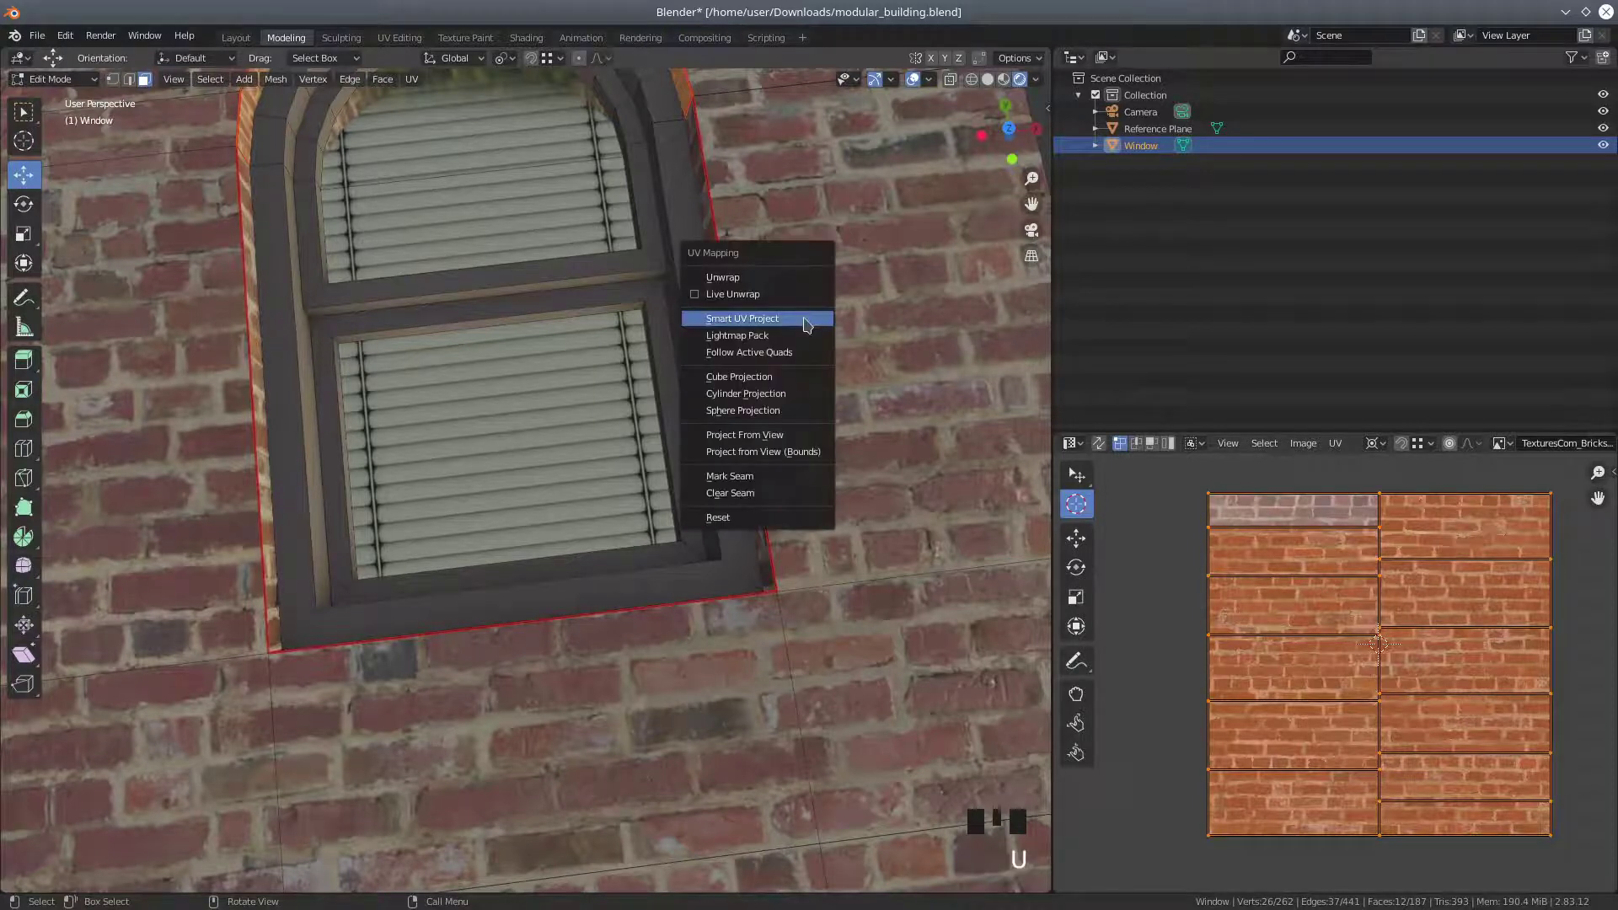
{"action": "left_click", "coordinate": [740, 515]}
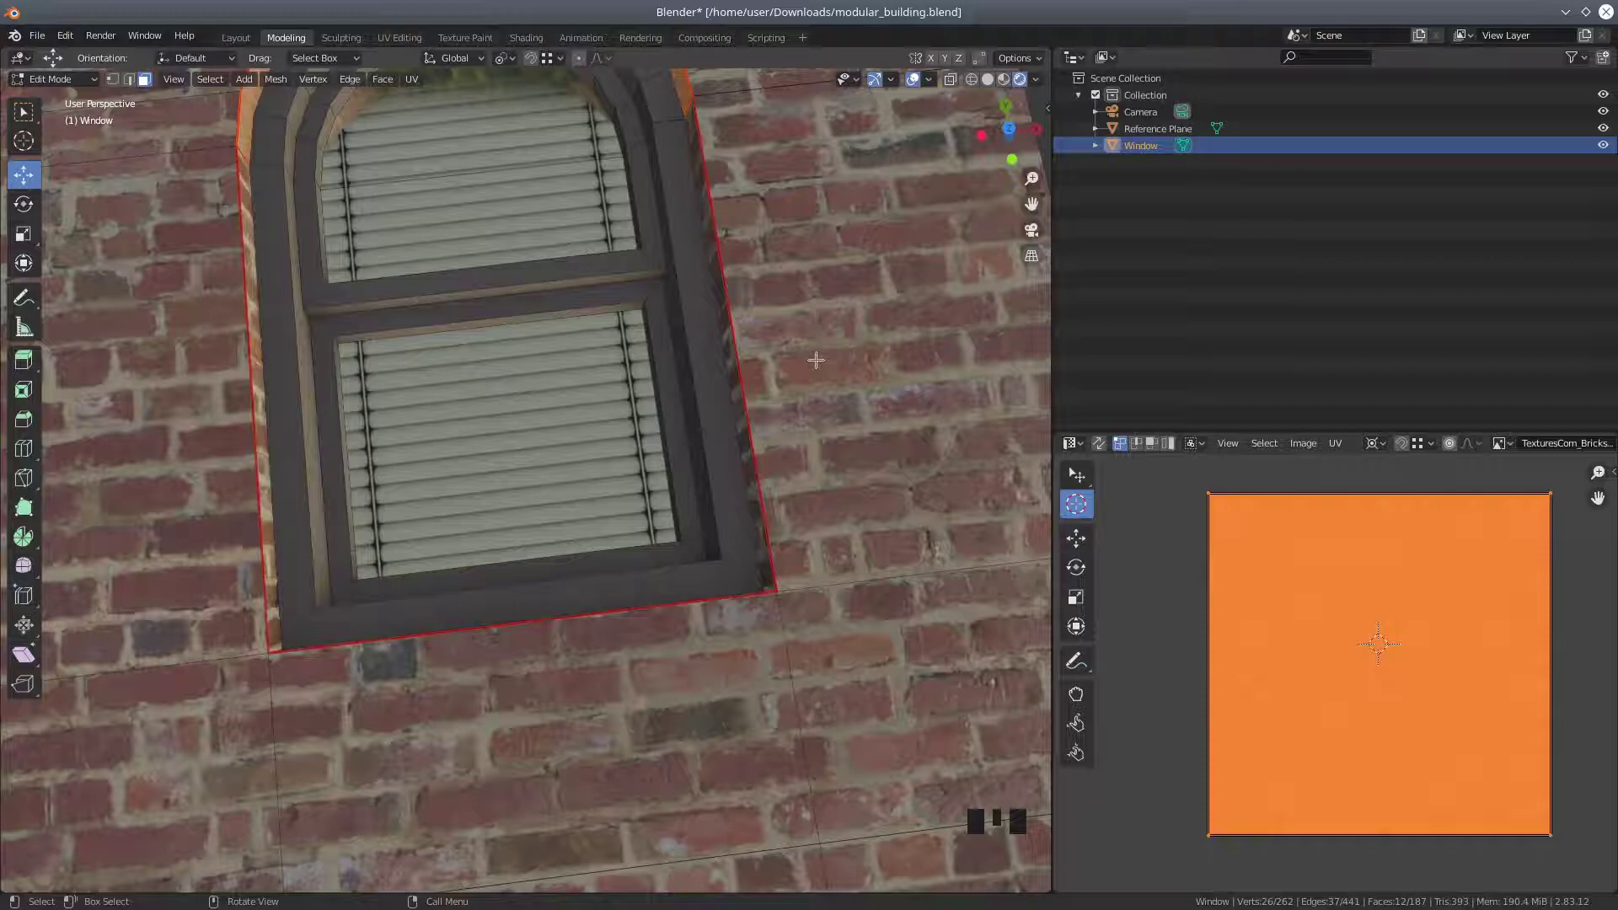
{"action": "key", "text": "u"}
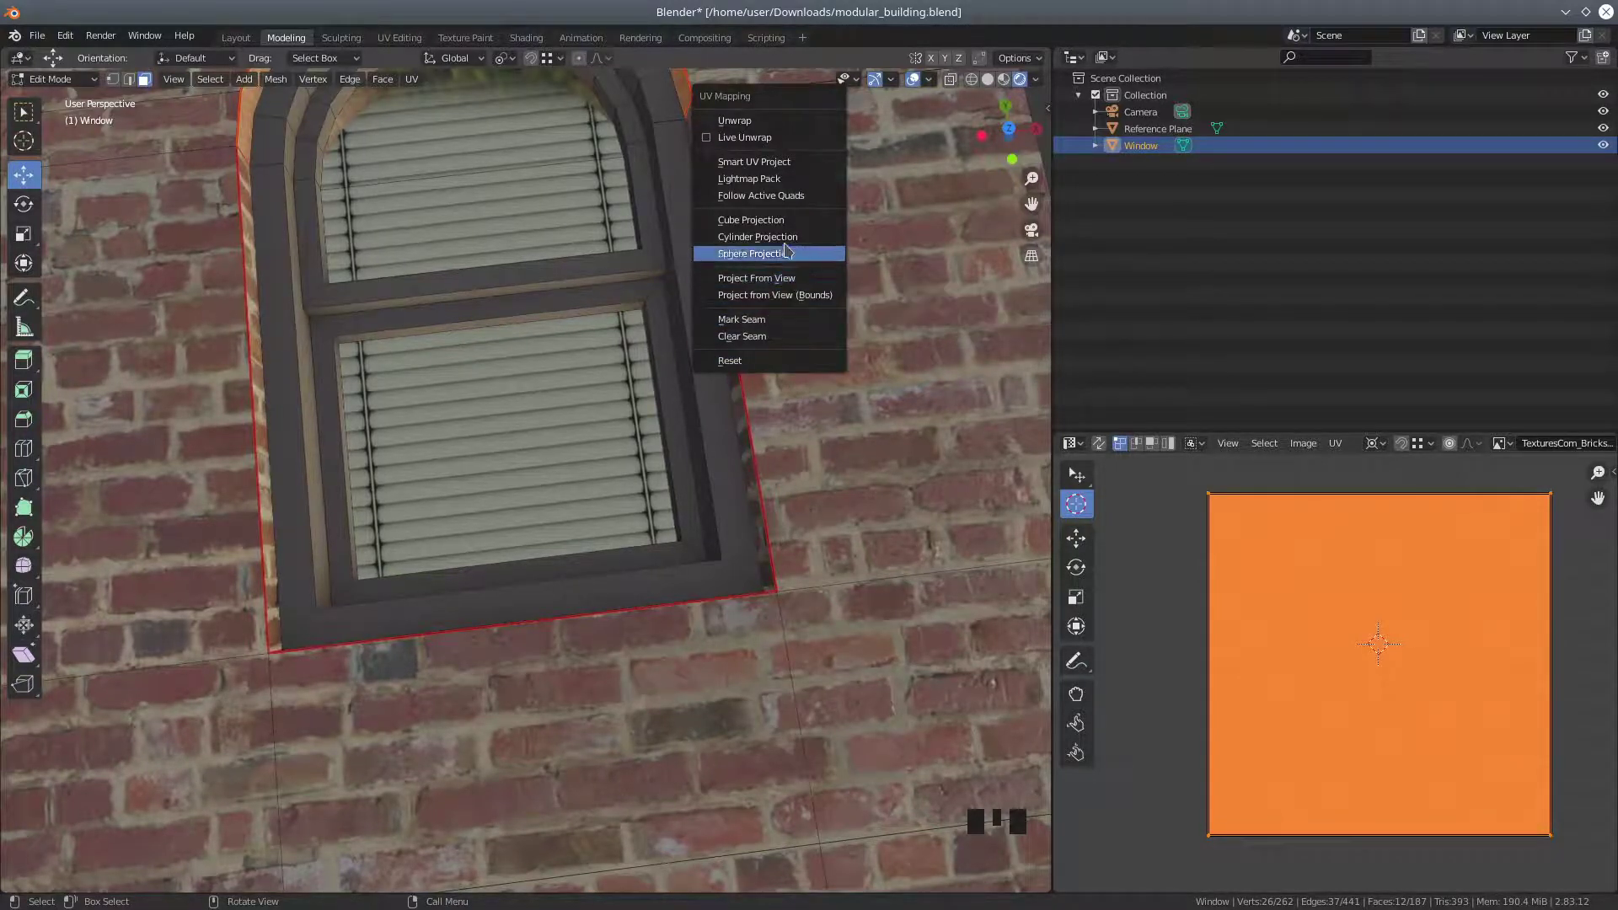
{"action": "left_click", "coordinate": [771, 195]}
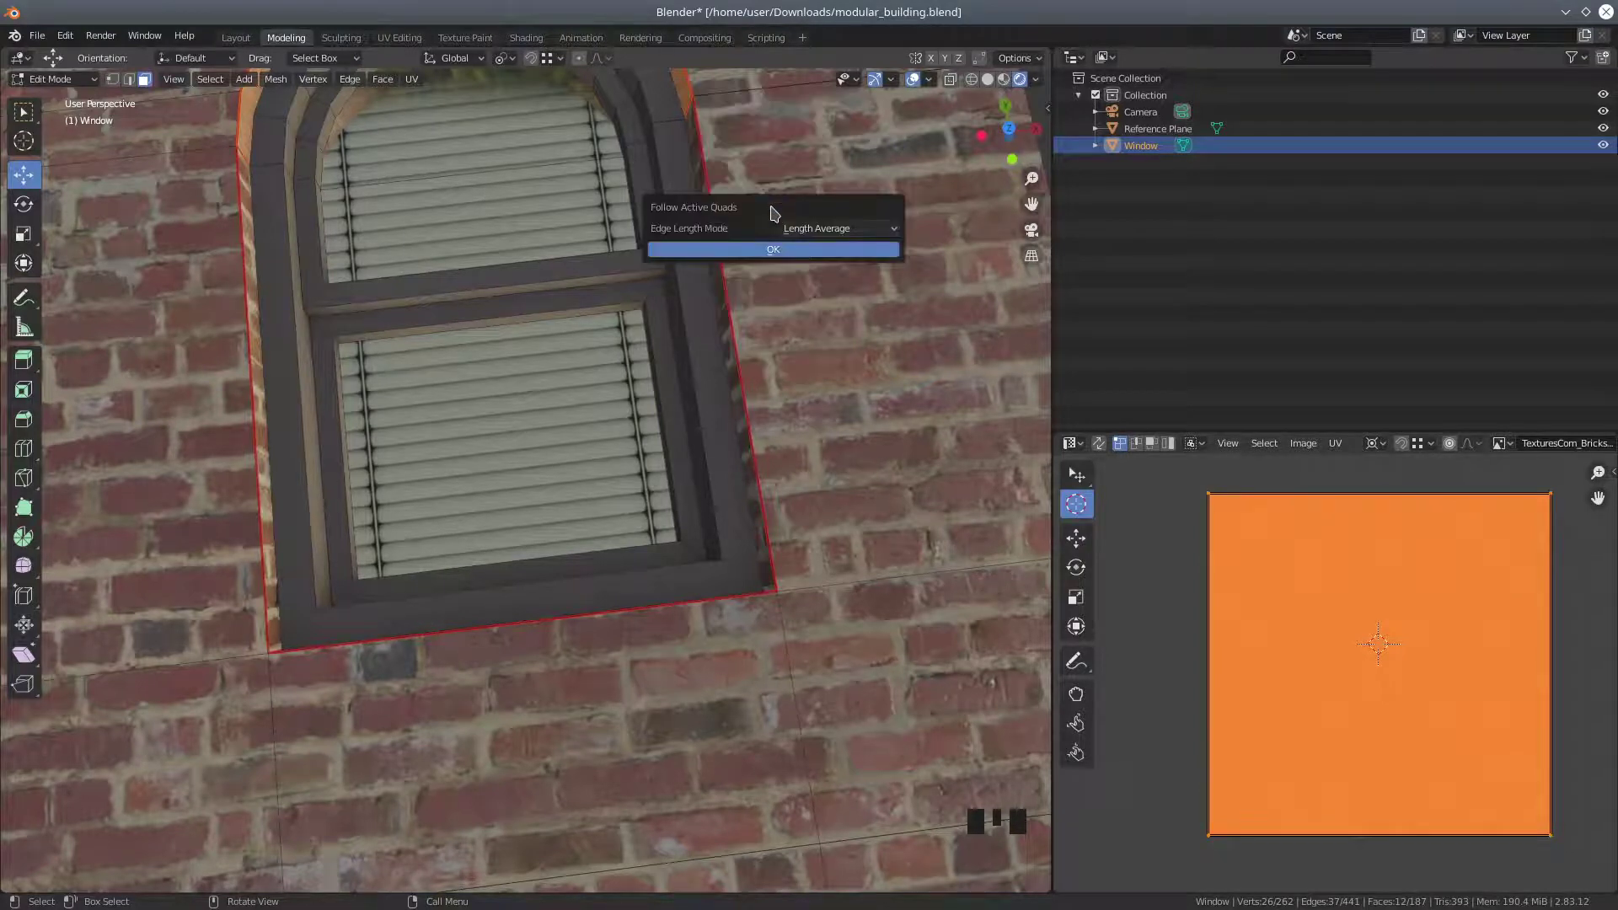
{"action": "left_click", "coordinate": [773, 249]}
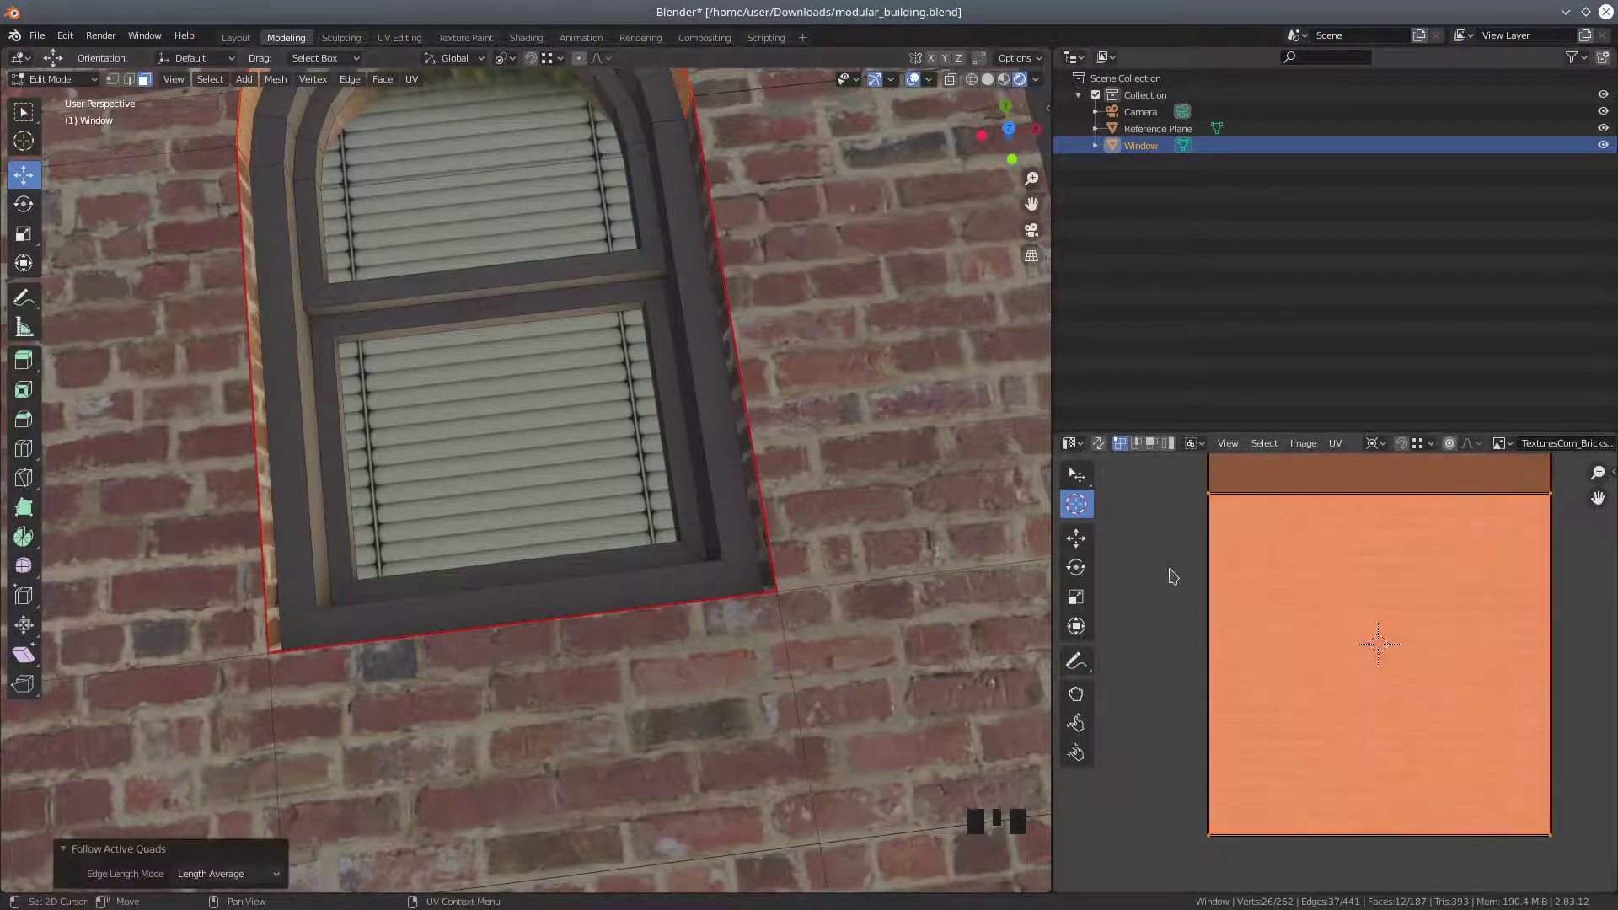
{"action": "scroll", "coordinate": [1248, 654], "scroll_direction": "down", "scroll_amount": 5}
{"action": "scroll", "coordinate": [1246, 661], "scroll_direction": "down", "scroll_amount": 7}
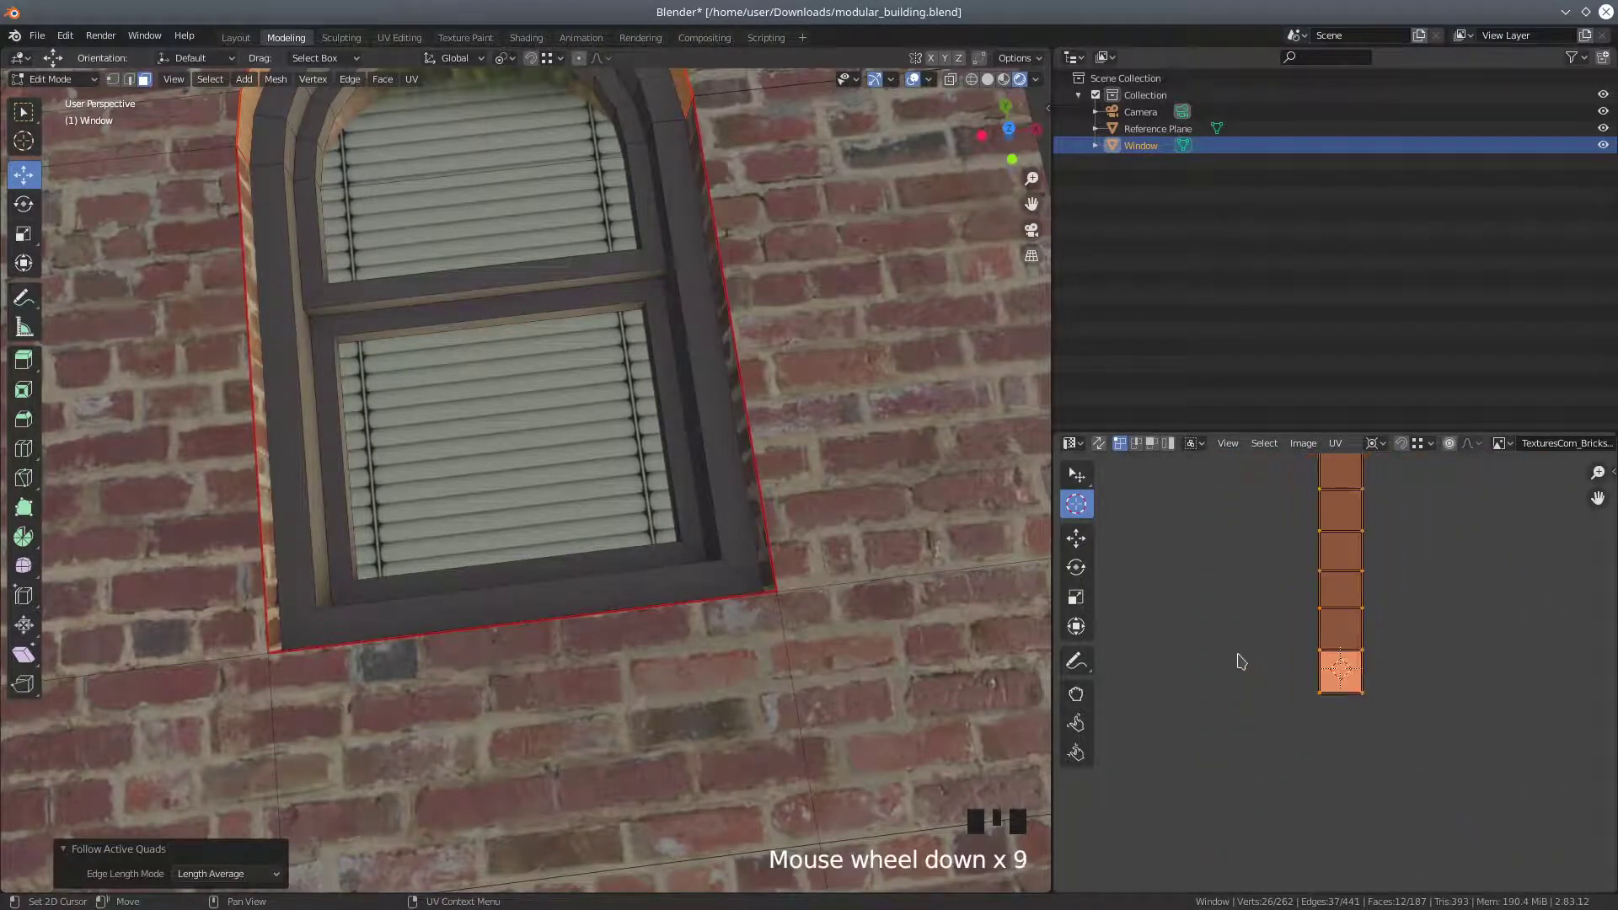
Scale the long UV strip to about 0.11 and move it onto the brick image near its left edge
{"action": "middle_click_drag", "start_coordinate": [508, 299], "coordinate": [407, 307]}
{"action": "middle_click_drag", "start_coordinate": [455, 221], "coordinate": [565, 415], "text": "shift"}
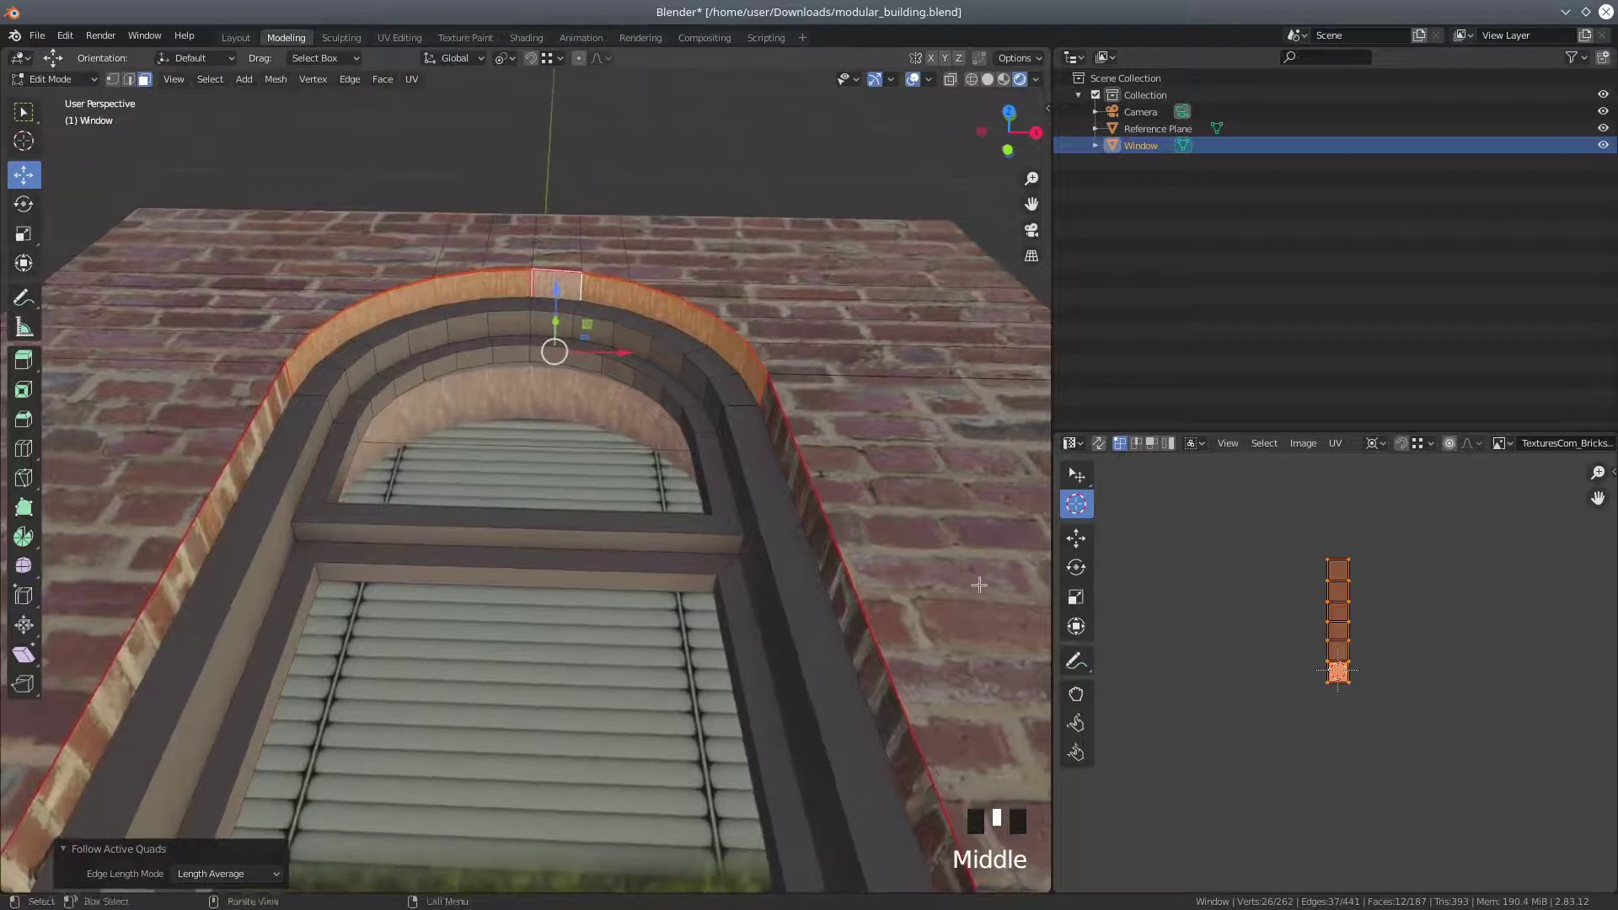
{"action": "scroll", "coordinate": [649, 739], "scroll_direction": "up", "scroll_amount": 4}
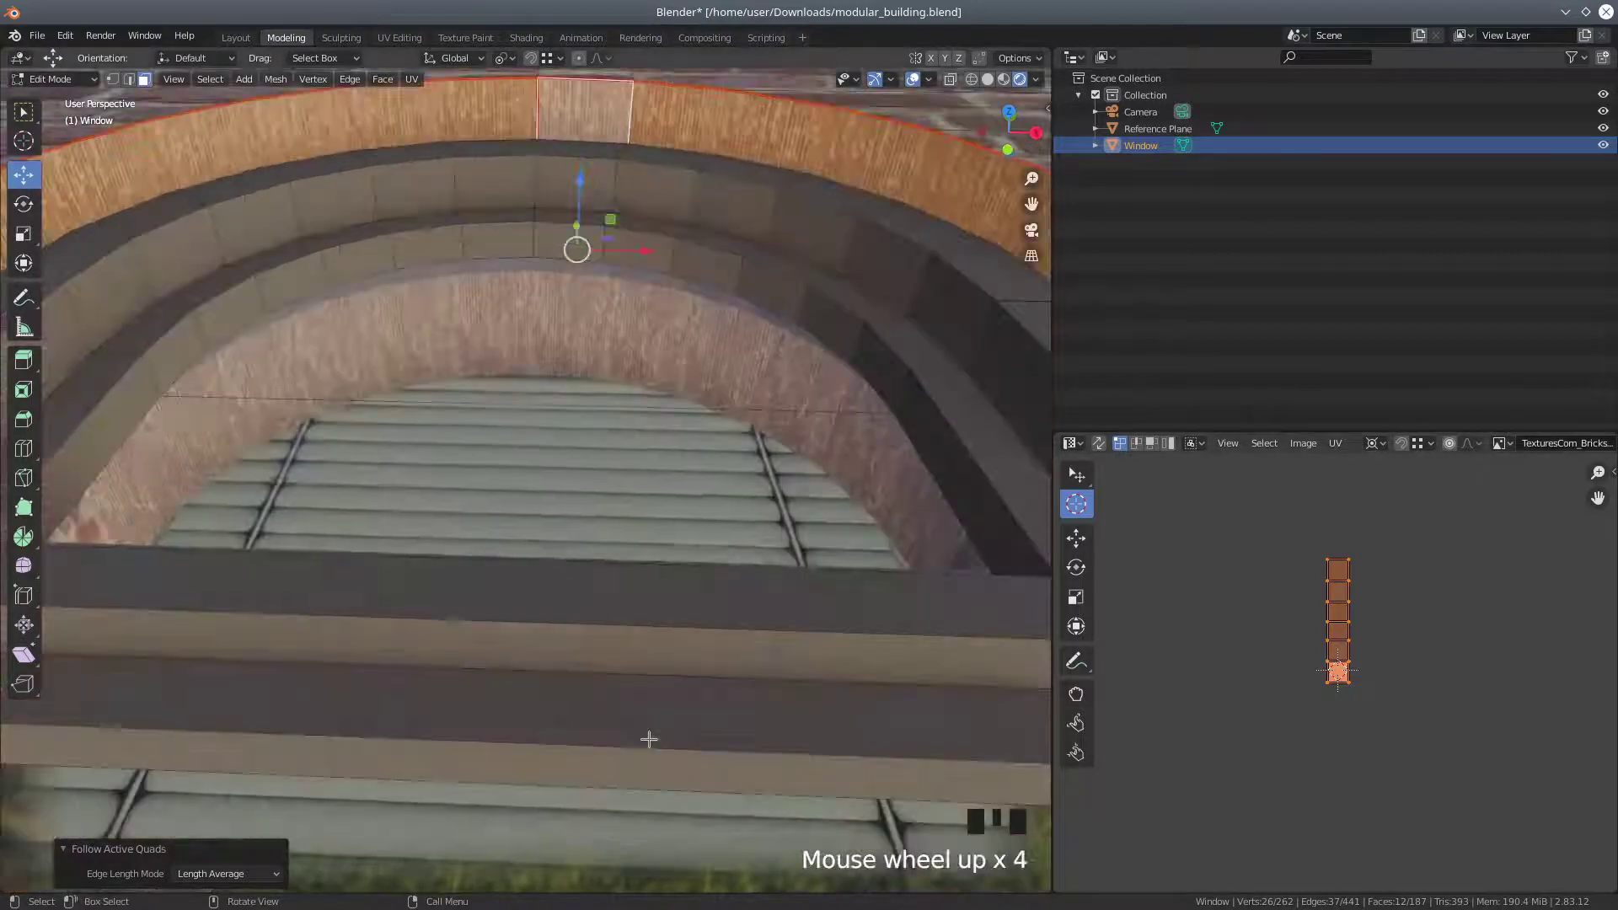
{"action": "scroll", "coordinate": [649, 739], "scroll_direction": "down", "scroll_amount": 1}
{"action": "scroll", "coordinate": [649, 739], "scroll_direction": "down", "scroll_amount": 2}
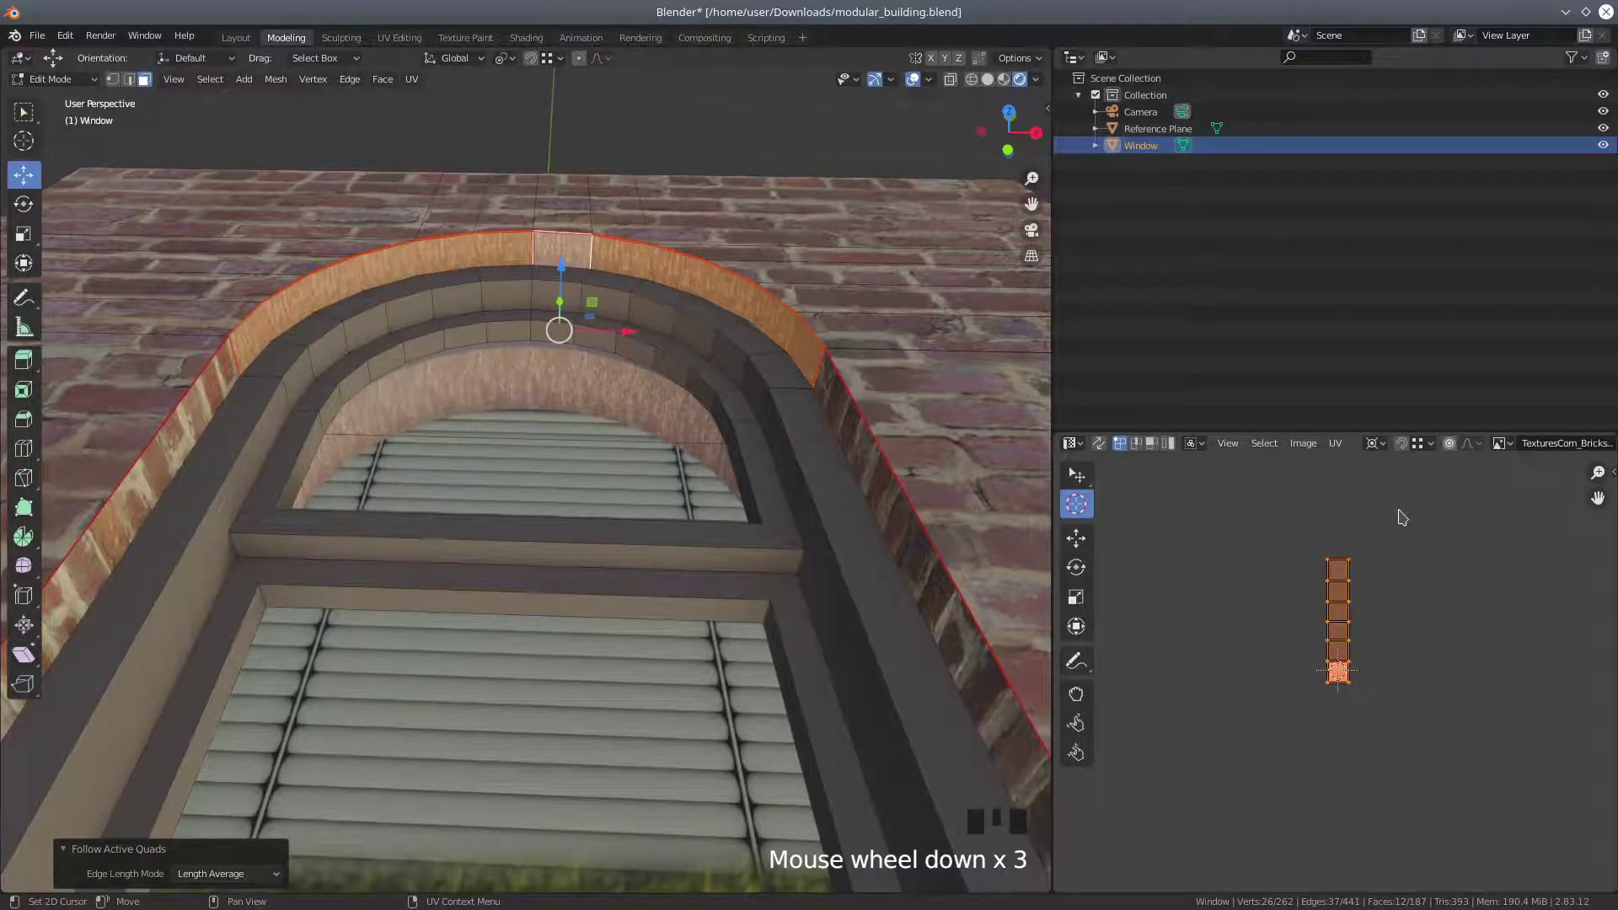
{"action": "key", "text": "s"}
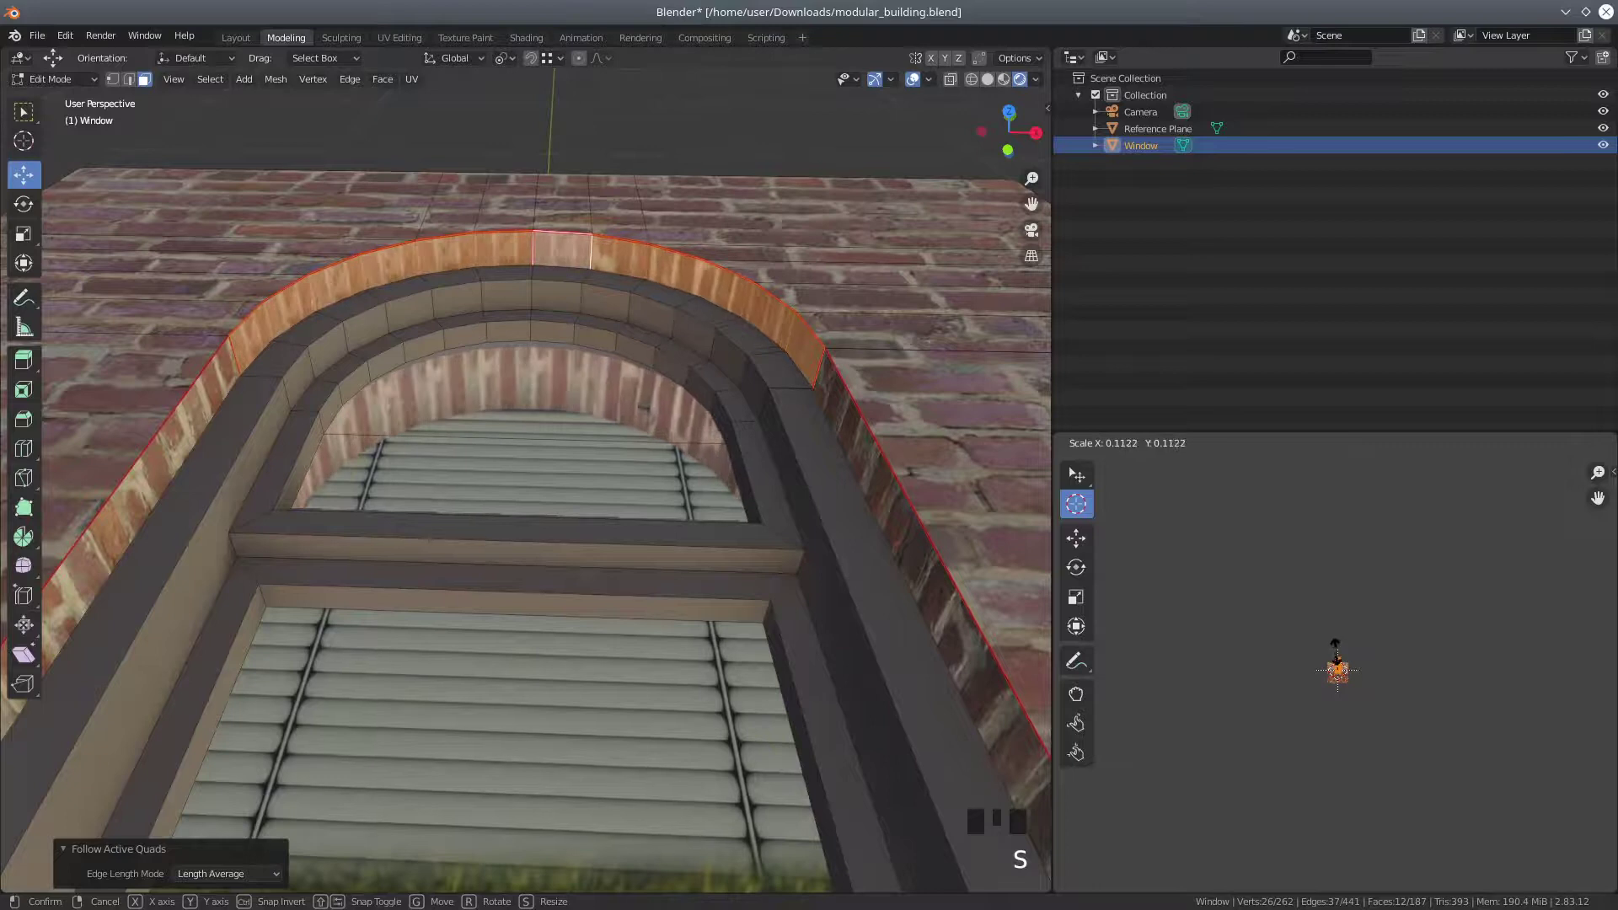
{"action": "left_click", "coordinate": [1336, 657]}
{"action": "scroll", "coordinate": [1374, 748], "scroll_direction": "up", "scroll_amount": 9}
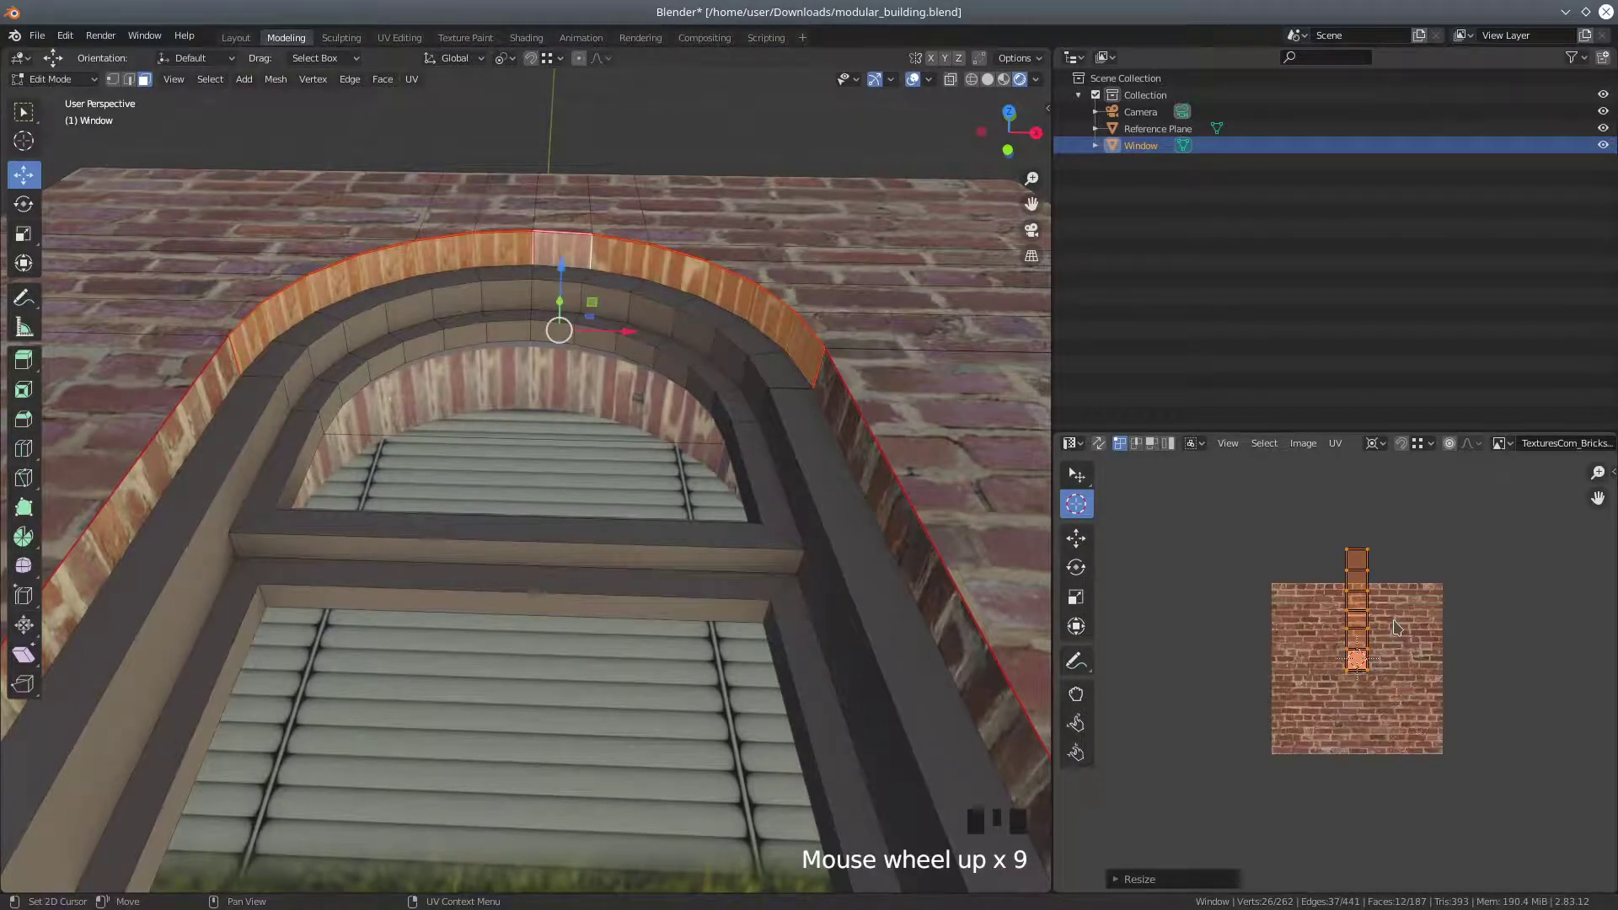
{"action": "key", "text": "g"}
{"action": "left_click", "coordinate": [1340, 683]}
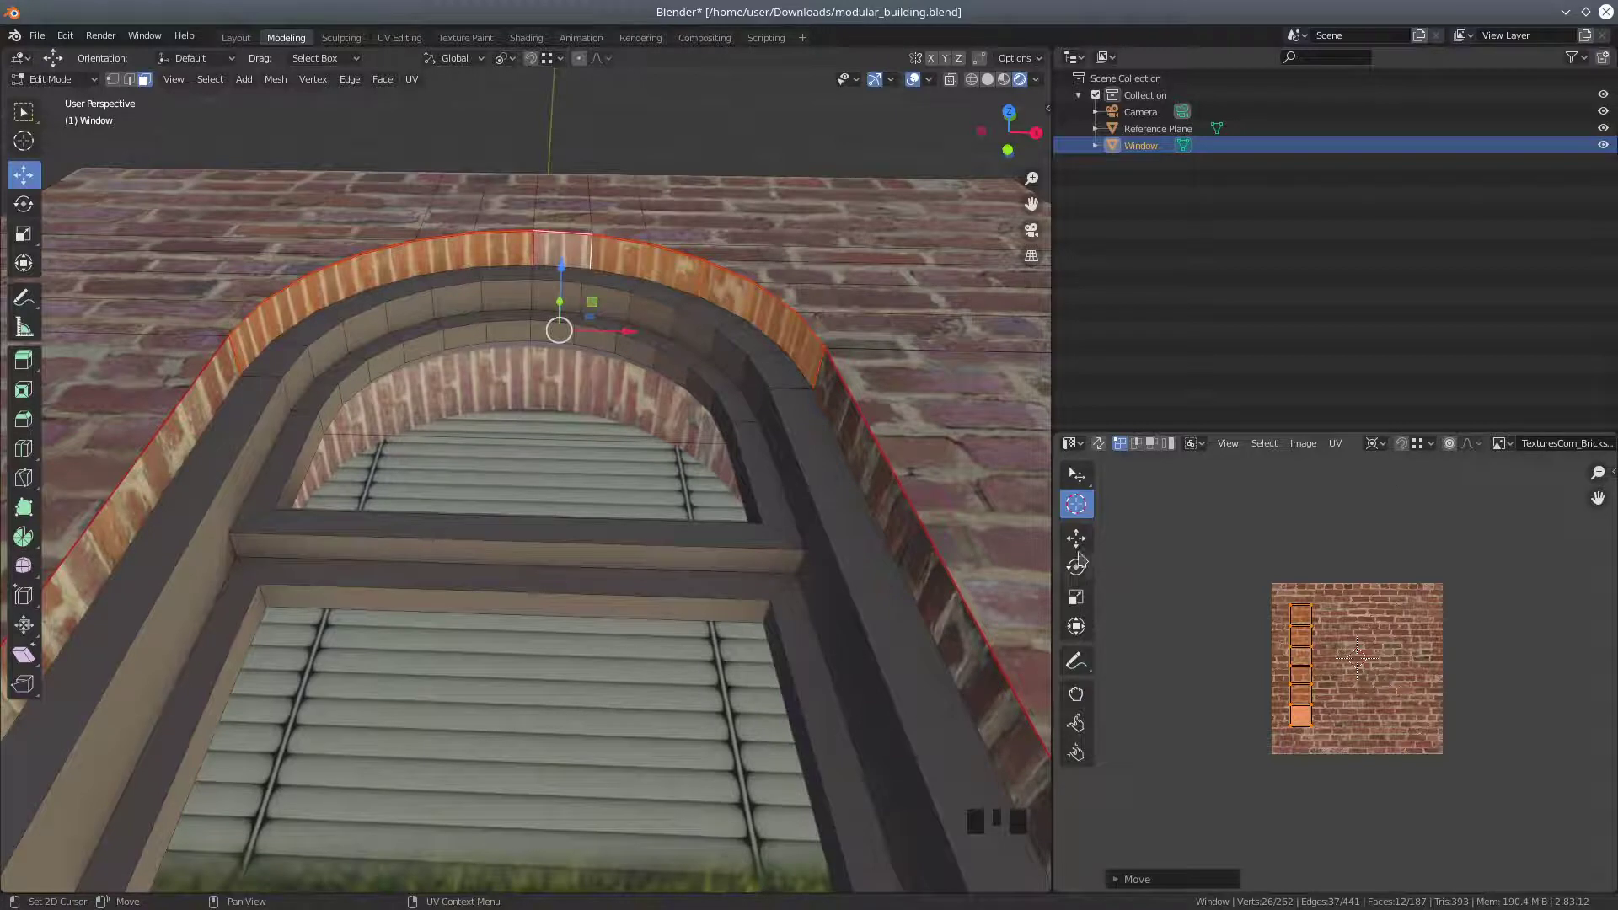
Place the 2D cursor at the strip's lower-left end and scale the UV strip uniformly by about 0.6
{"action": "left_click", "coordinate": [1076, 507]}
{"action": "left_click", "coordinate": [1289, 732]}
{"action": "key", "text": "s"}
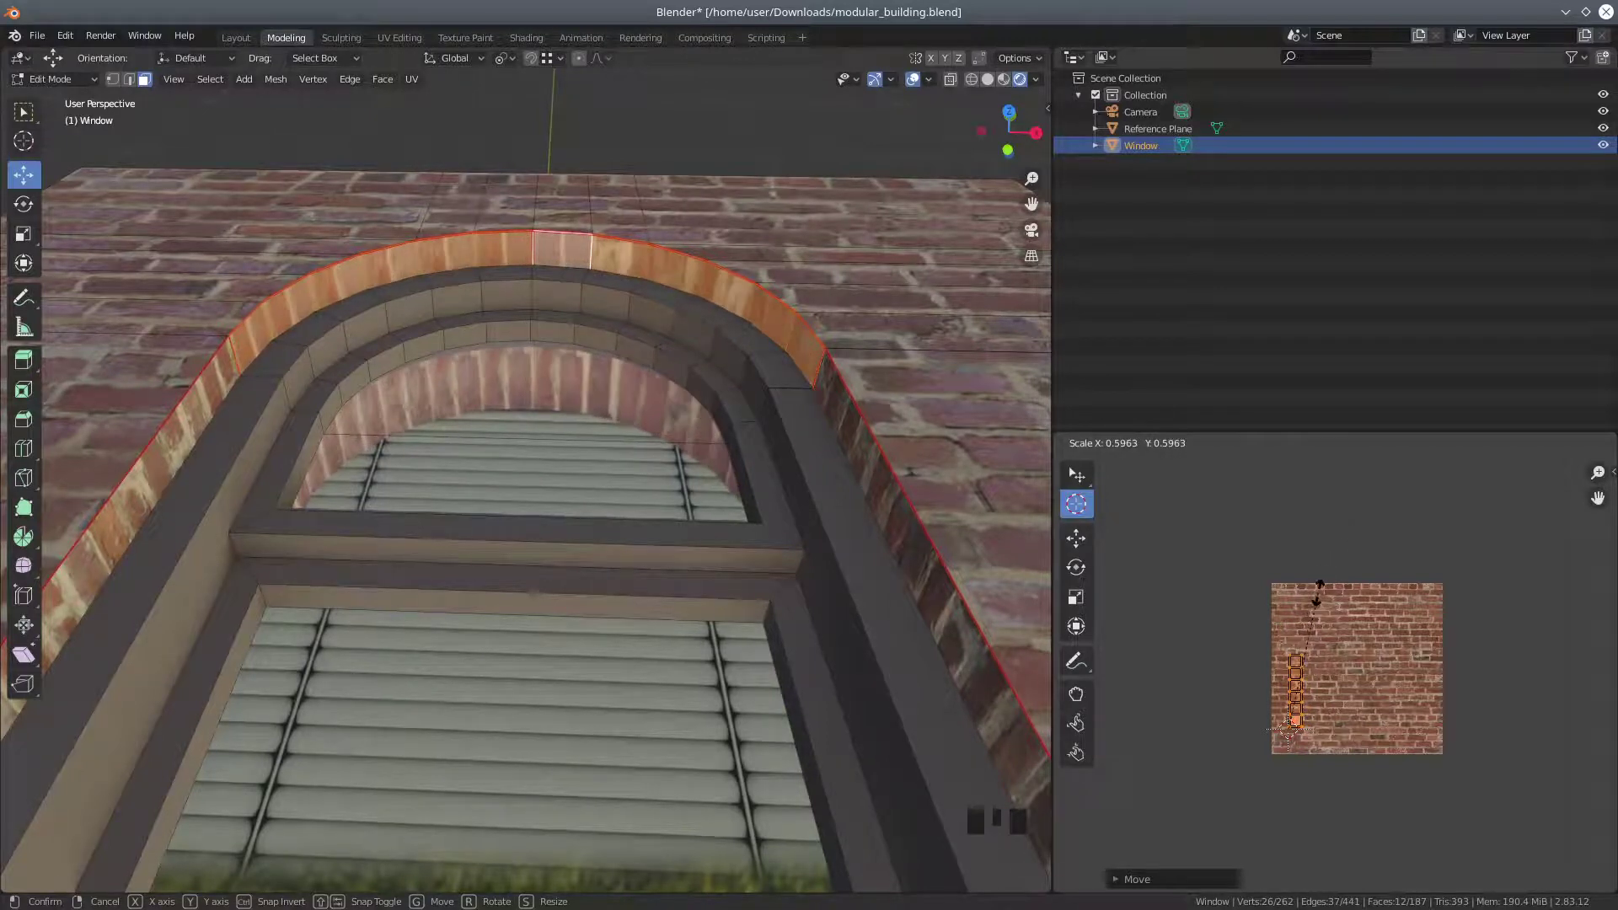
{"action": "left_click", "coordinate": [1323, 577]}
Widen the UV strip by scaling it about 3.15 along X to correct the stretched bricks on the curve
{"action": "middle_click_drag", "start_coordinate": [737, 600], "coordinate": [931, 599]}
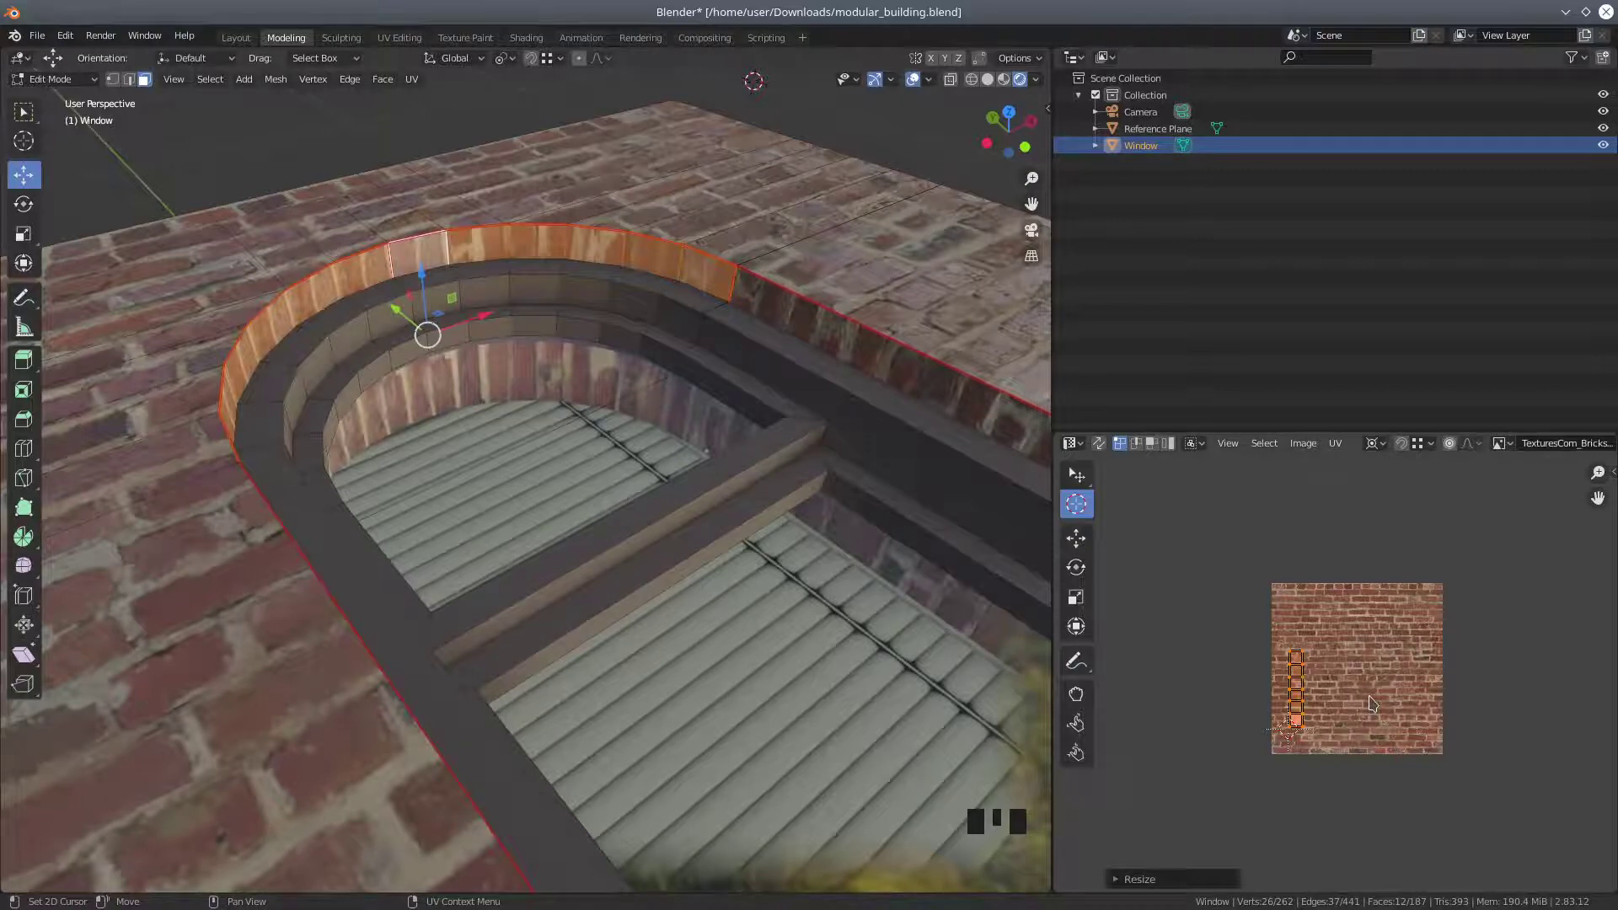
{"action": "key", "text": "s"}
{"action": "key", "text": "x"}
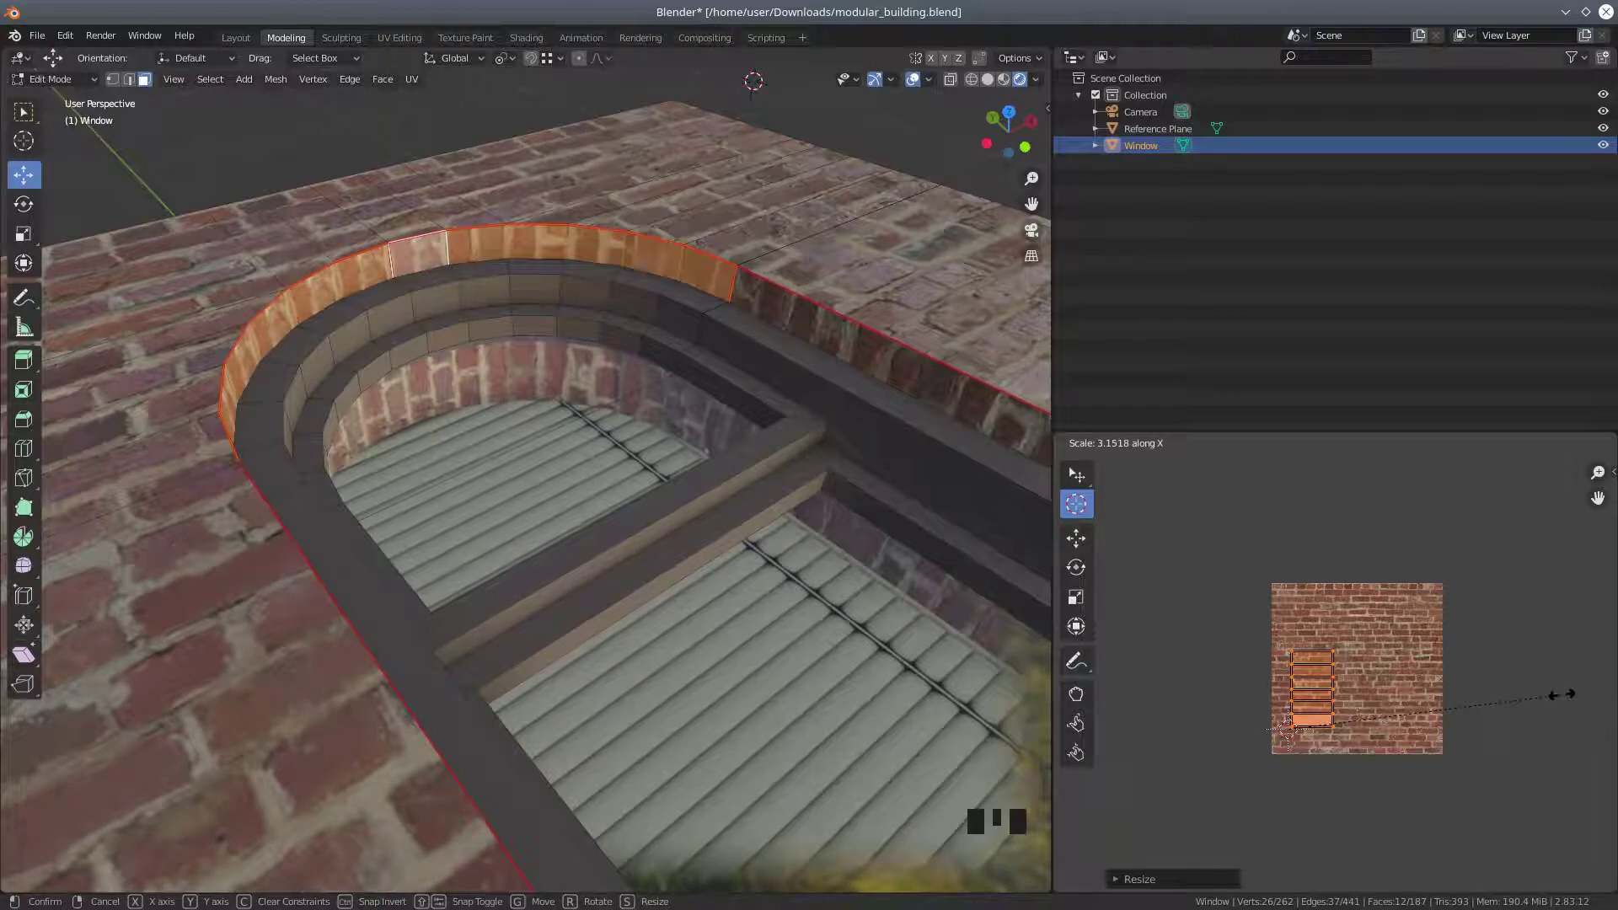
{"action": "left_click", "coordinate": [1563, 700]}
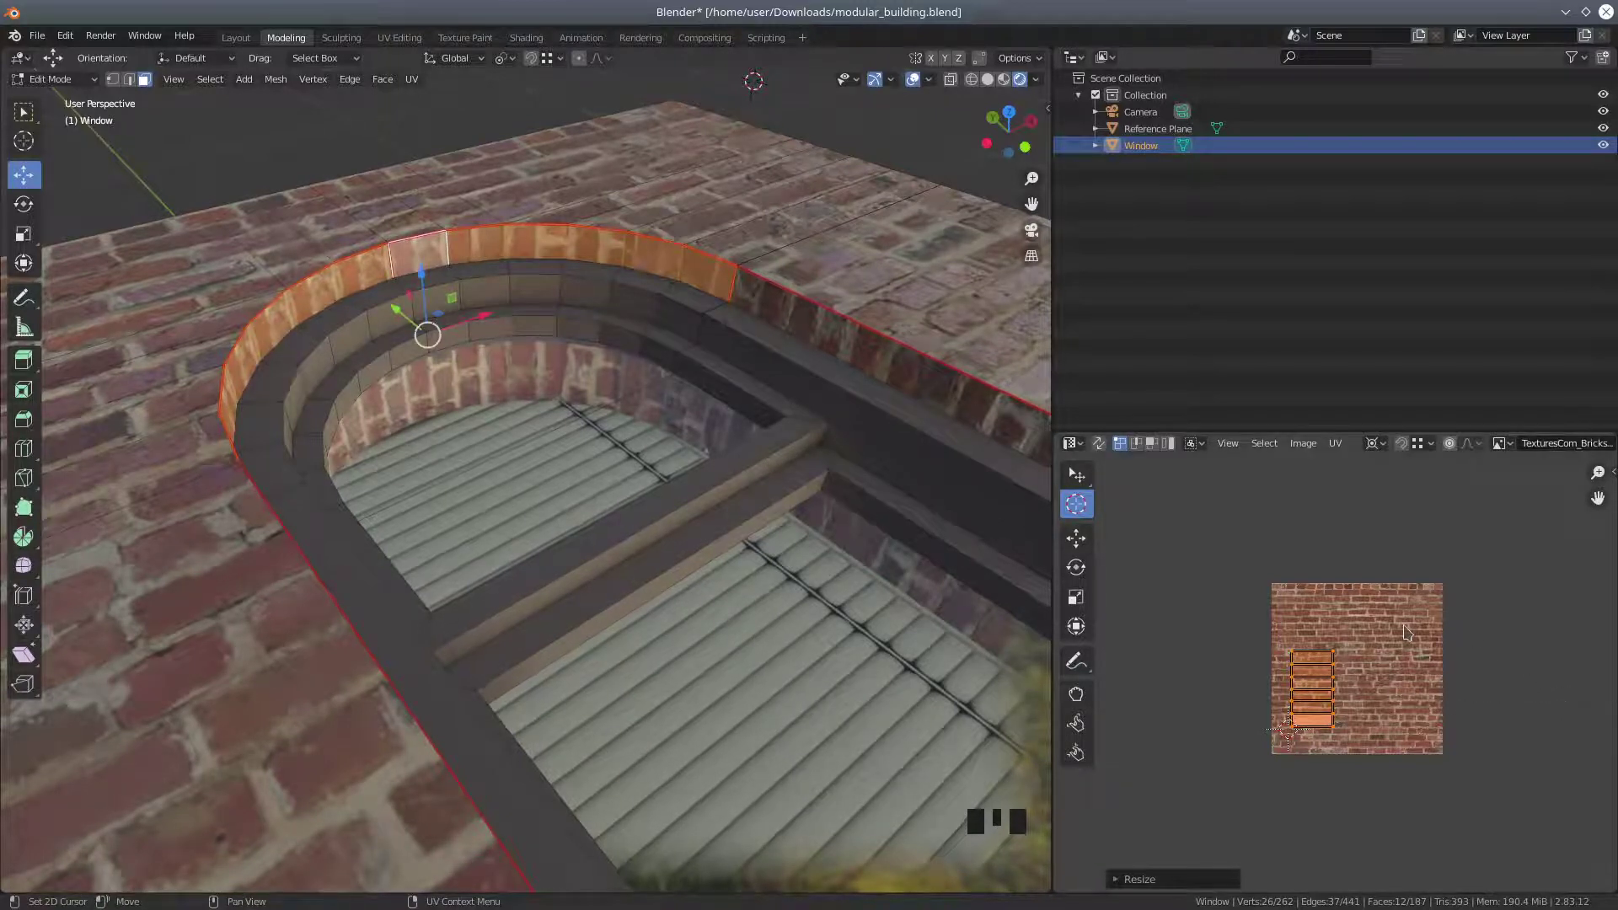
Shrink the arch recess's UV strip uniformly around the 2D cursor twice, by about 0.87 each time, checking both ends of the curve
{"action": "key", "text": "s"}
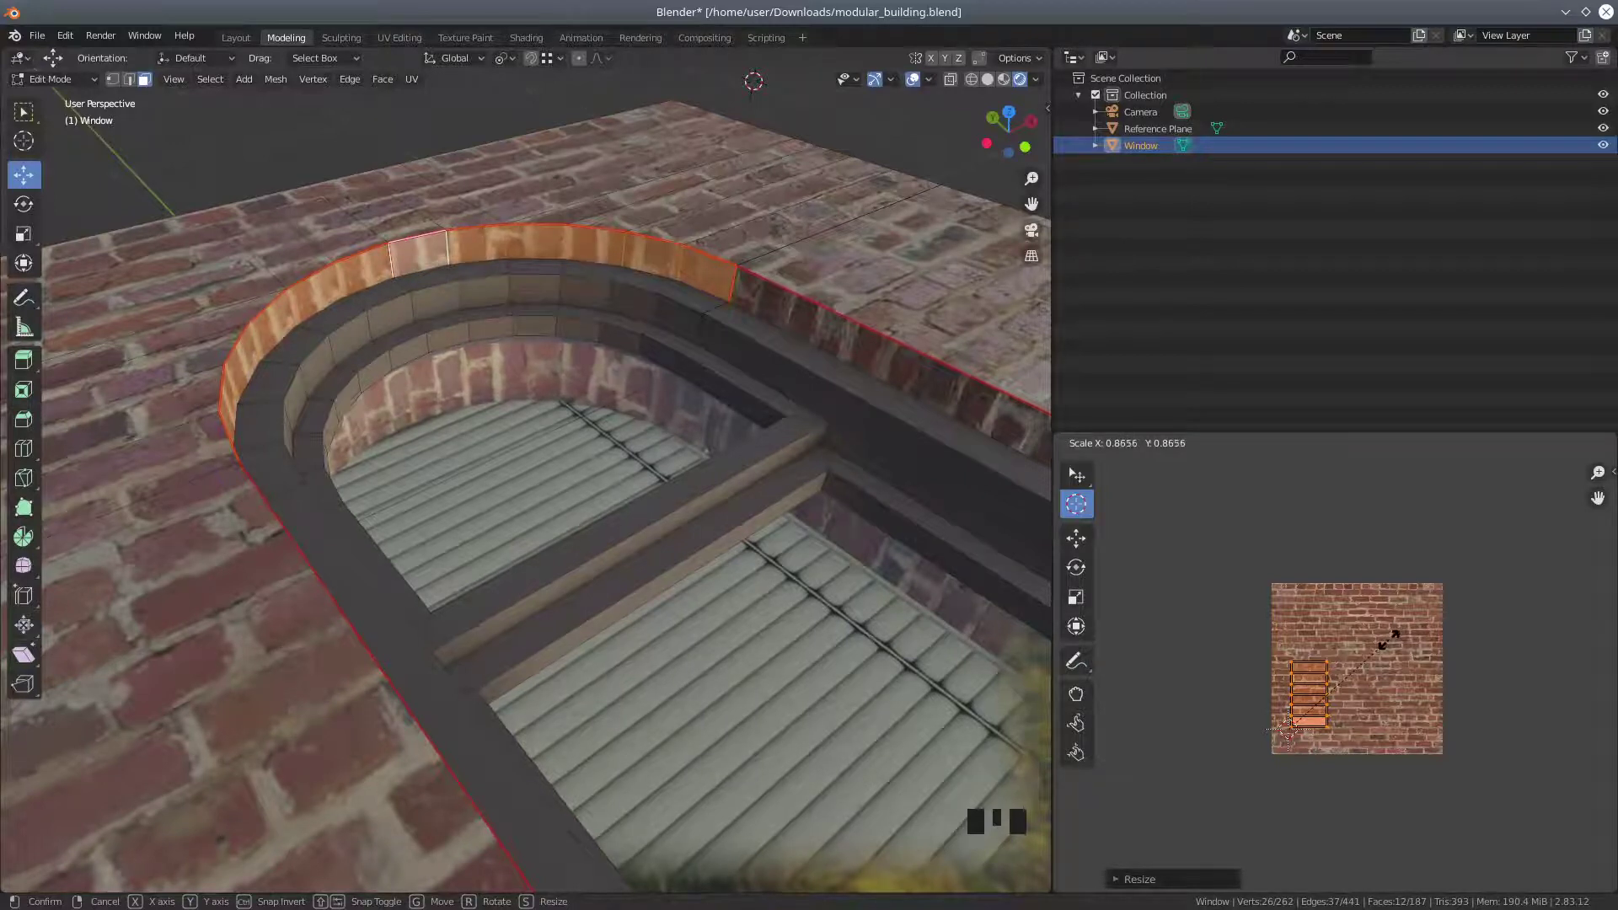
{"action": "left_click", "coordinate": [1388, 640]}
{"action": "middle_click_drag", "start_coordinate": [607, 615], "coordinate": [675, 628]}
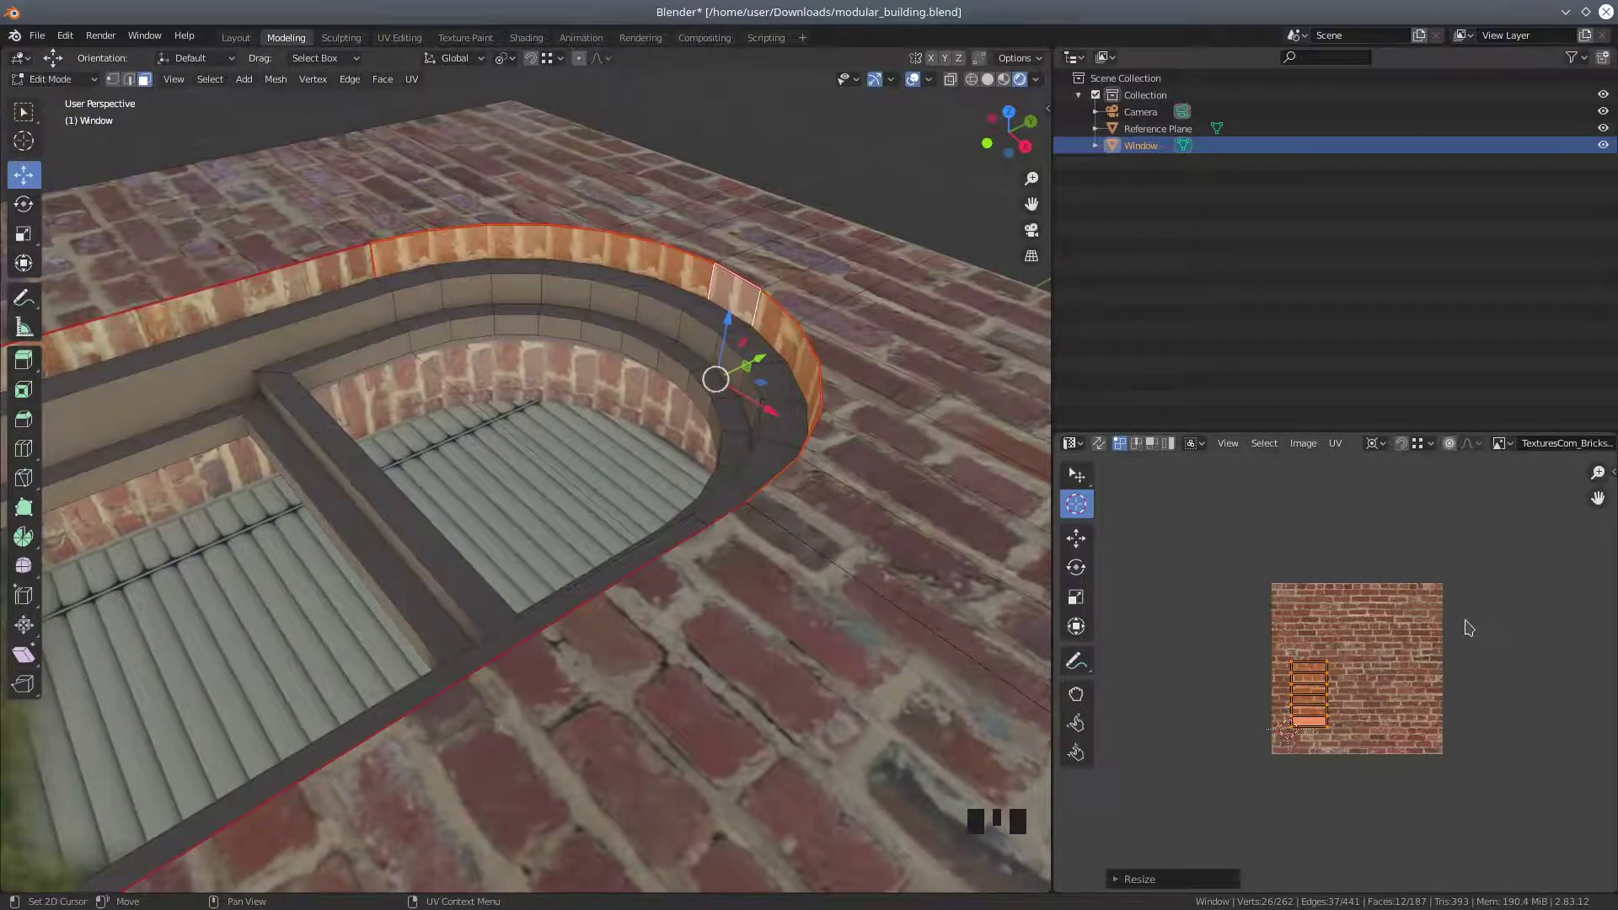
{"action": "key", "text": "s"}
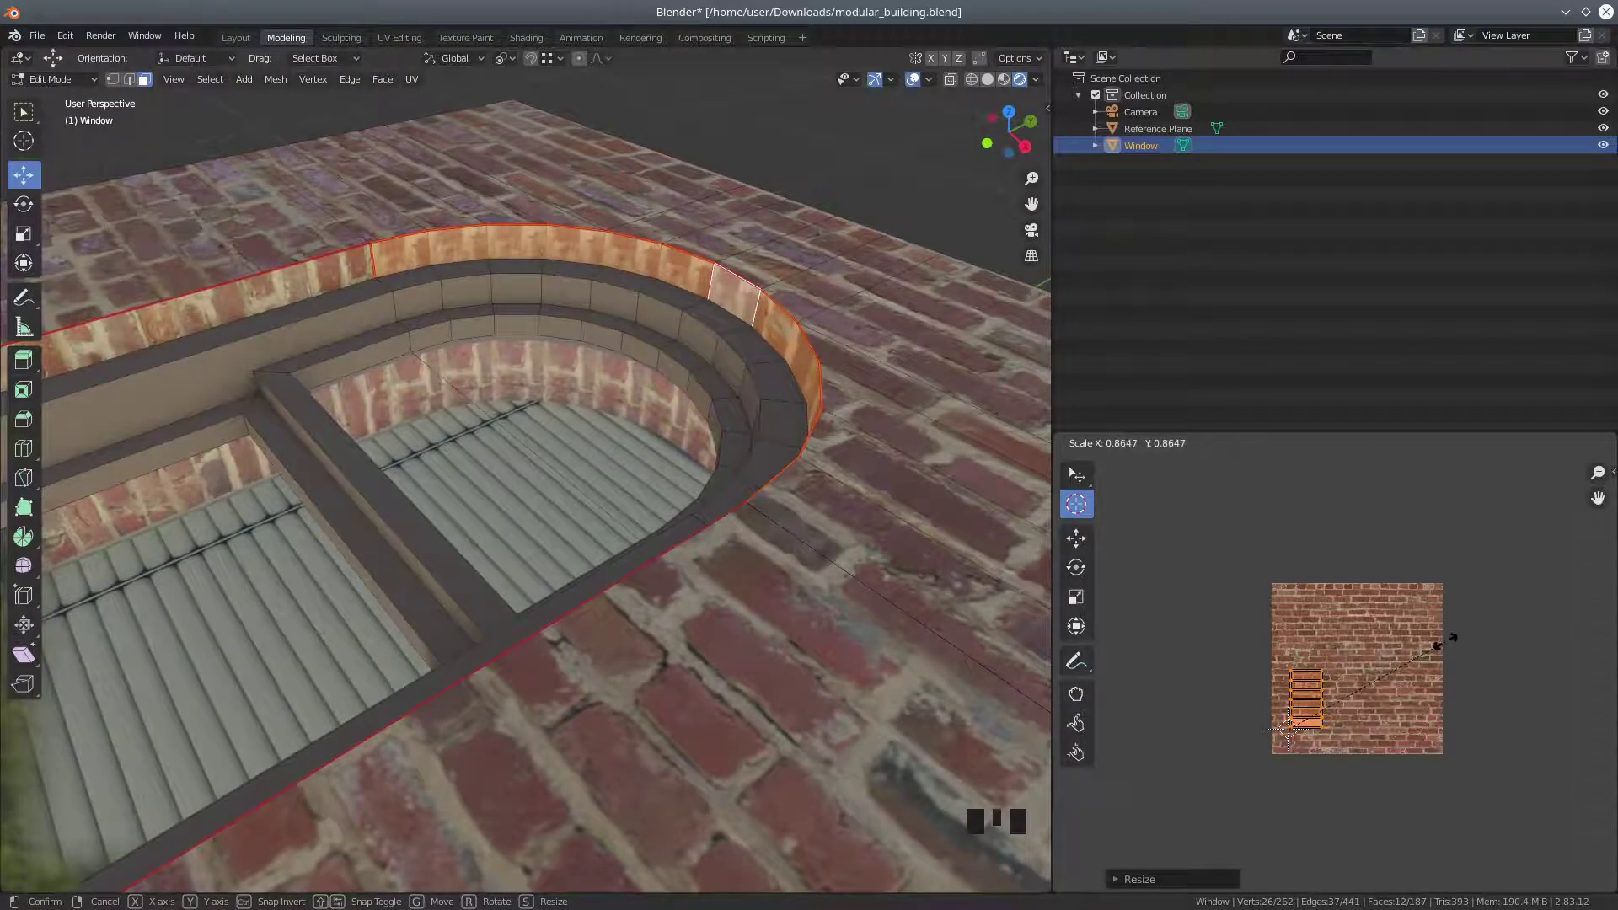
{"action": "left_click", "coordinate": [1442, 642]}
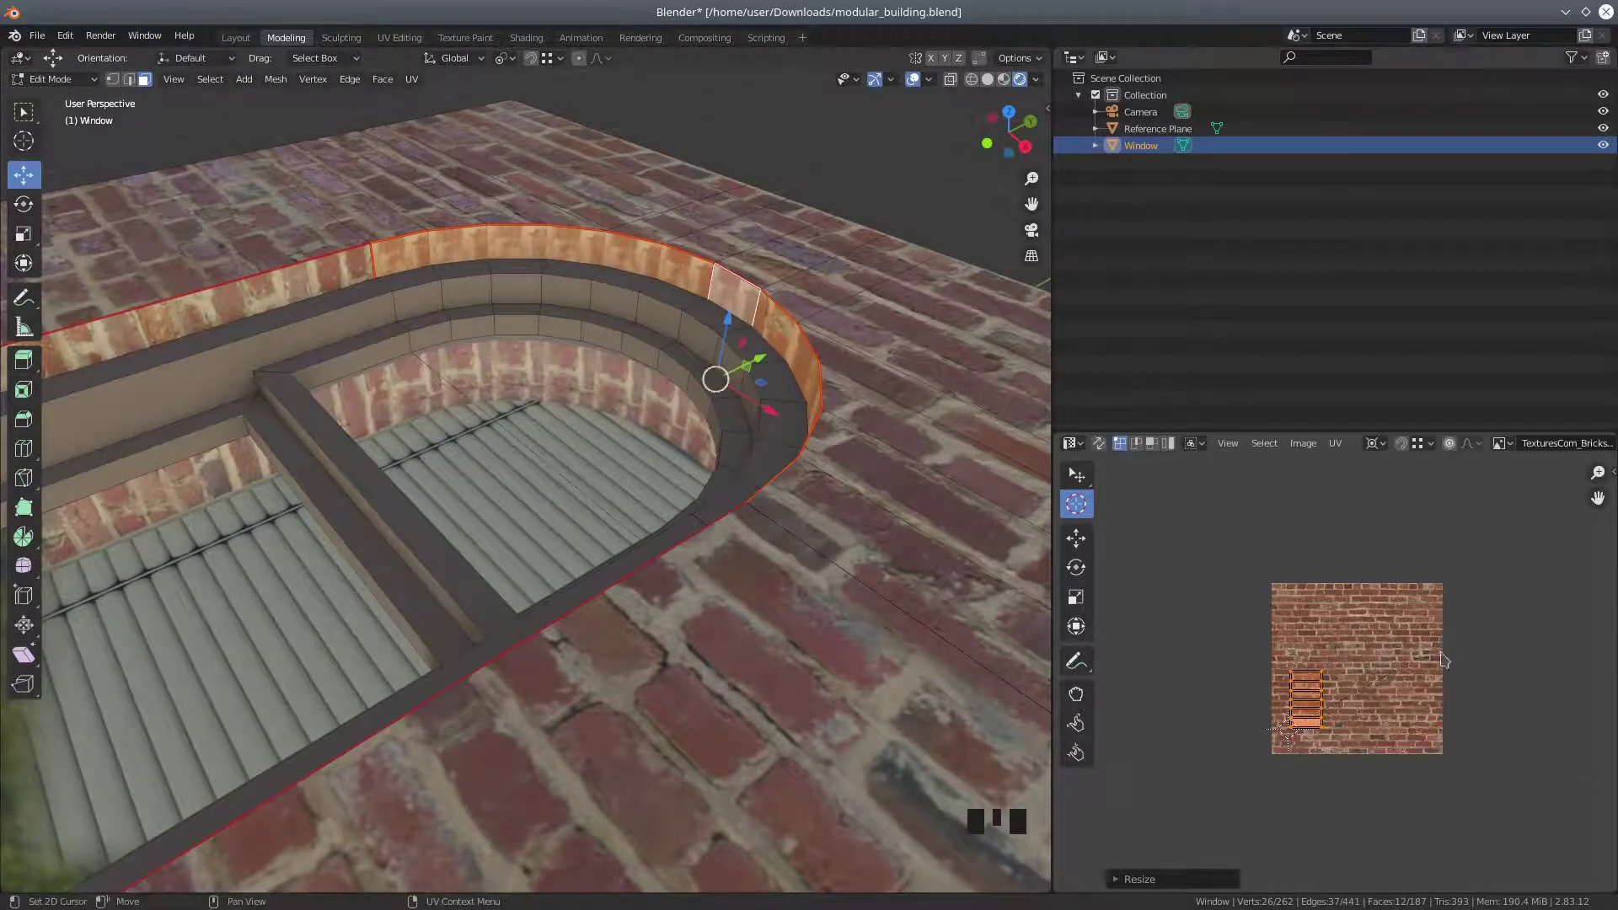
Replace the UV Editor with the Properties editor and widen the 3D viewport over most of the window
{"action": "middle_click_drag", "start_coordinate": [716, 523], "coordinate": [773, 671]}
{"action": "scroll", "coordinate": [824, 525], "scroll_direction": "down", "scroll_amount": 6}
{"action": "middle_click_drag", "start_coordinate": [844, 516], "coordinate": [896, 572], "text": "shift"}
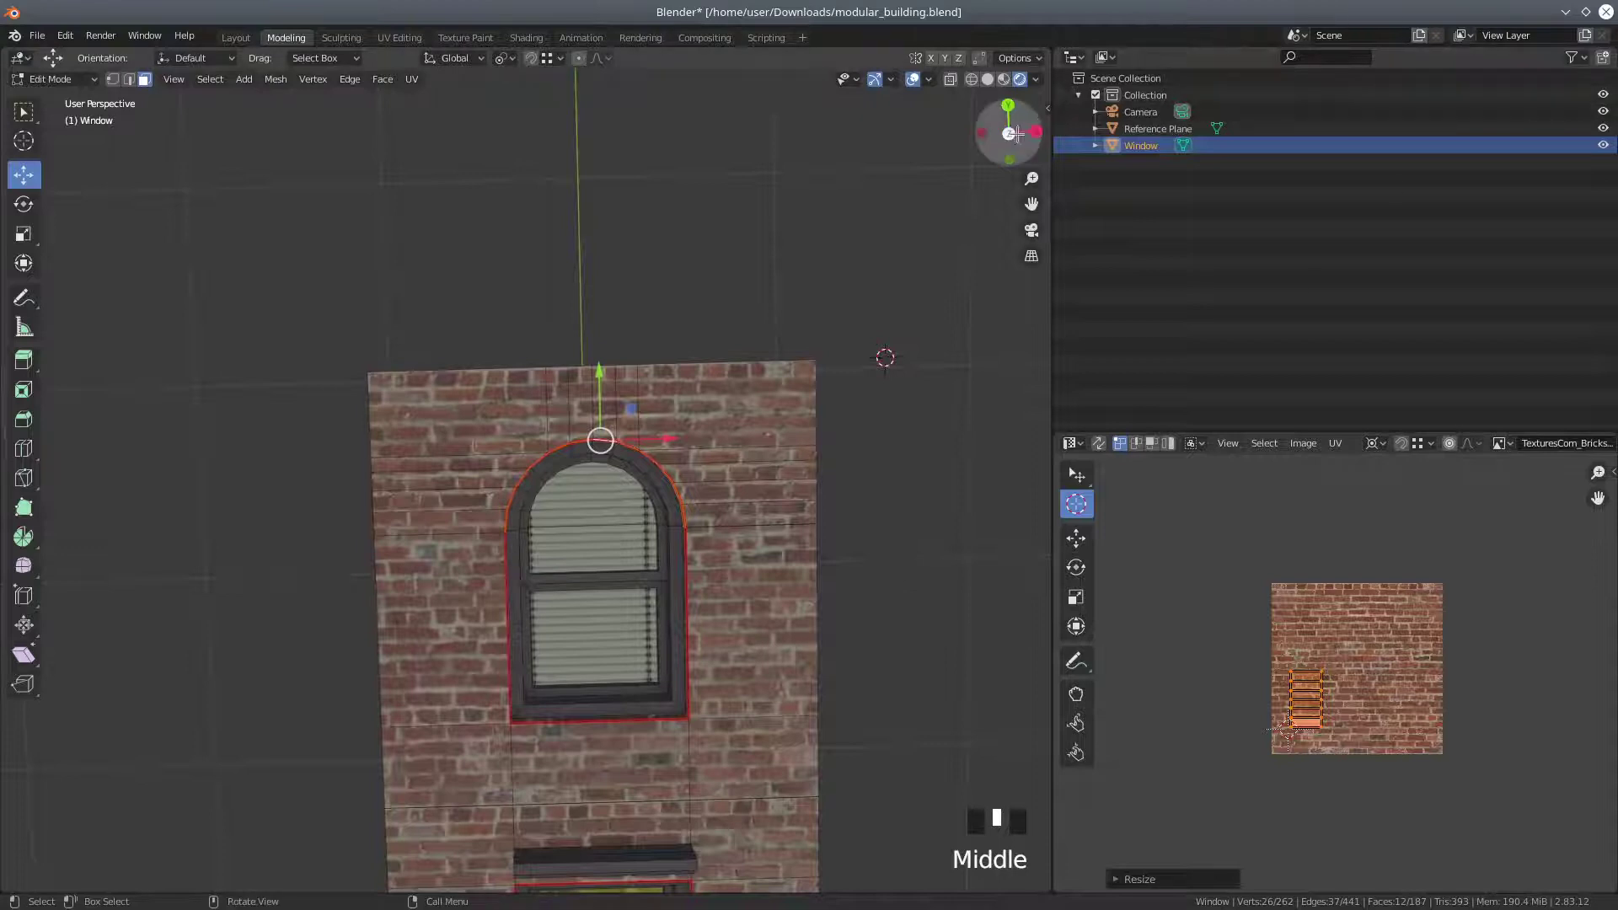
{"action": "left_click", "coordinate": [1083, 453]}
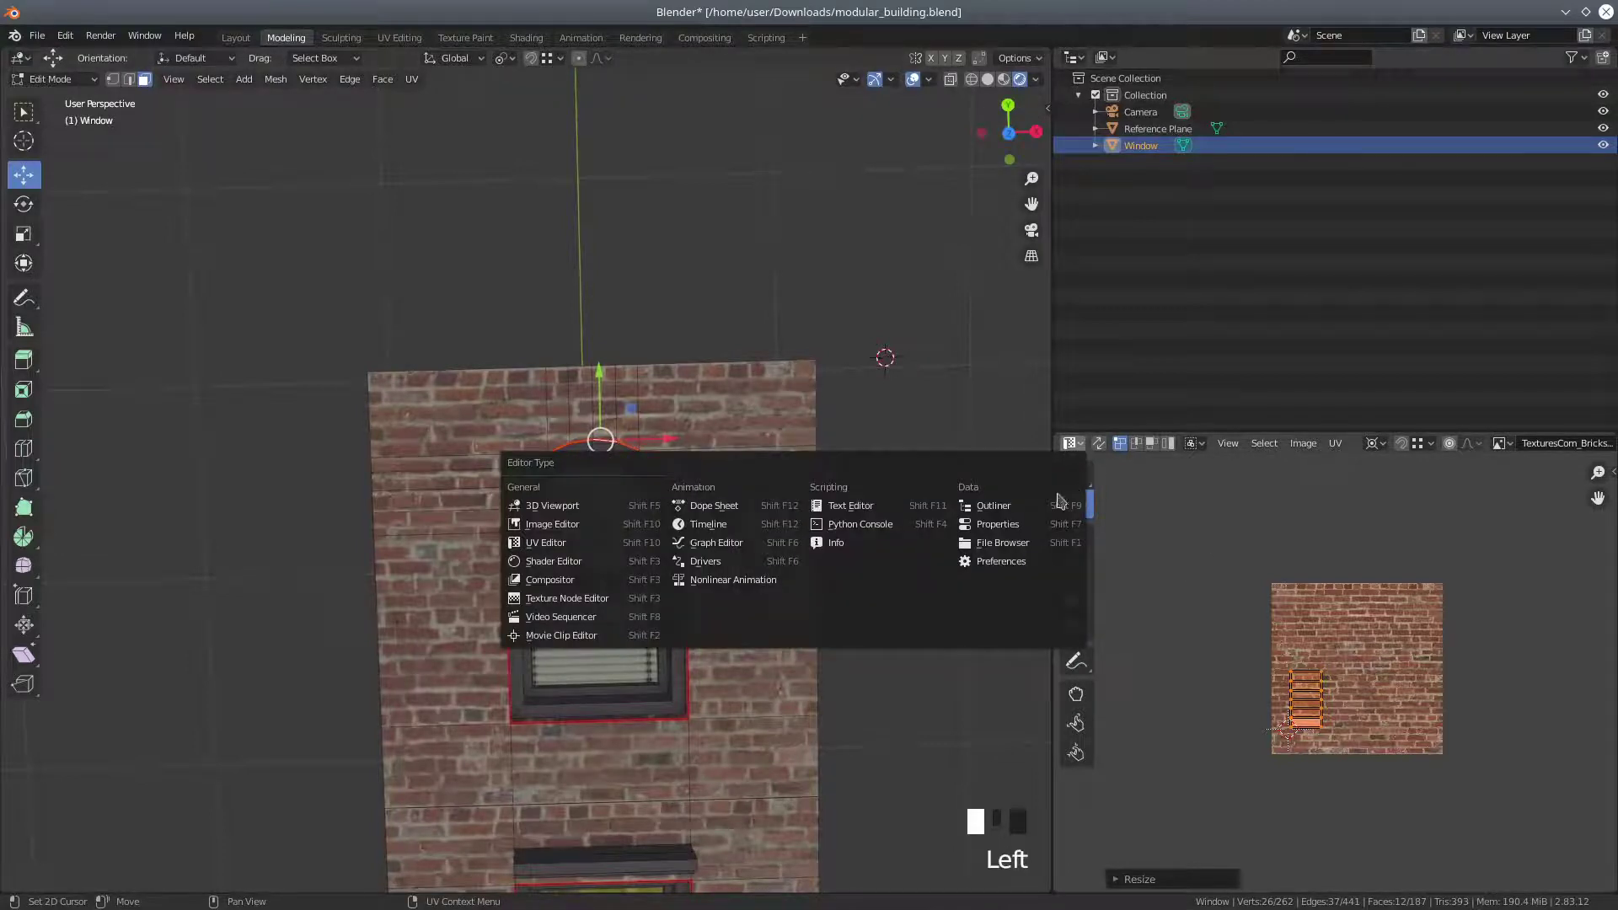
{"action": "left_click", "coordinate": [990, 520]}
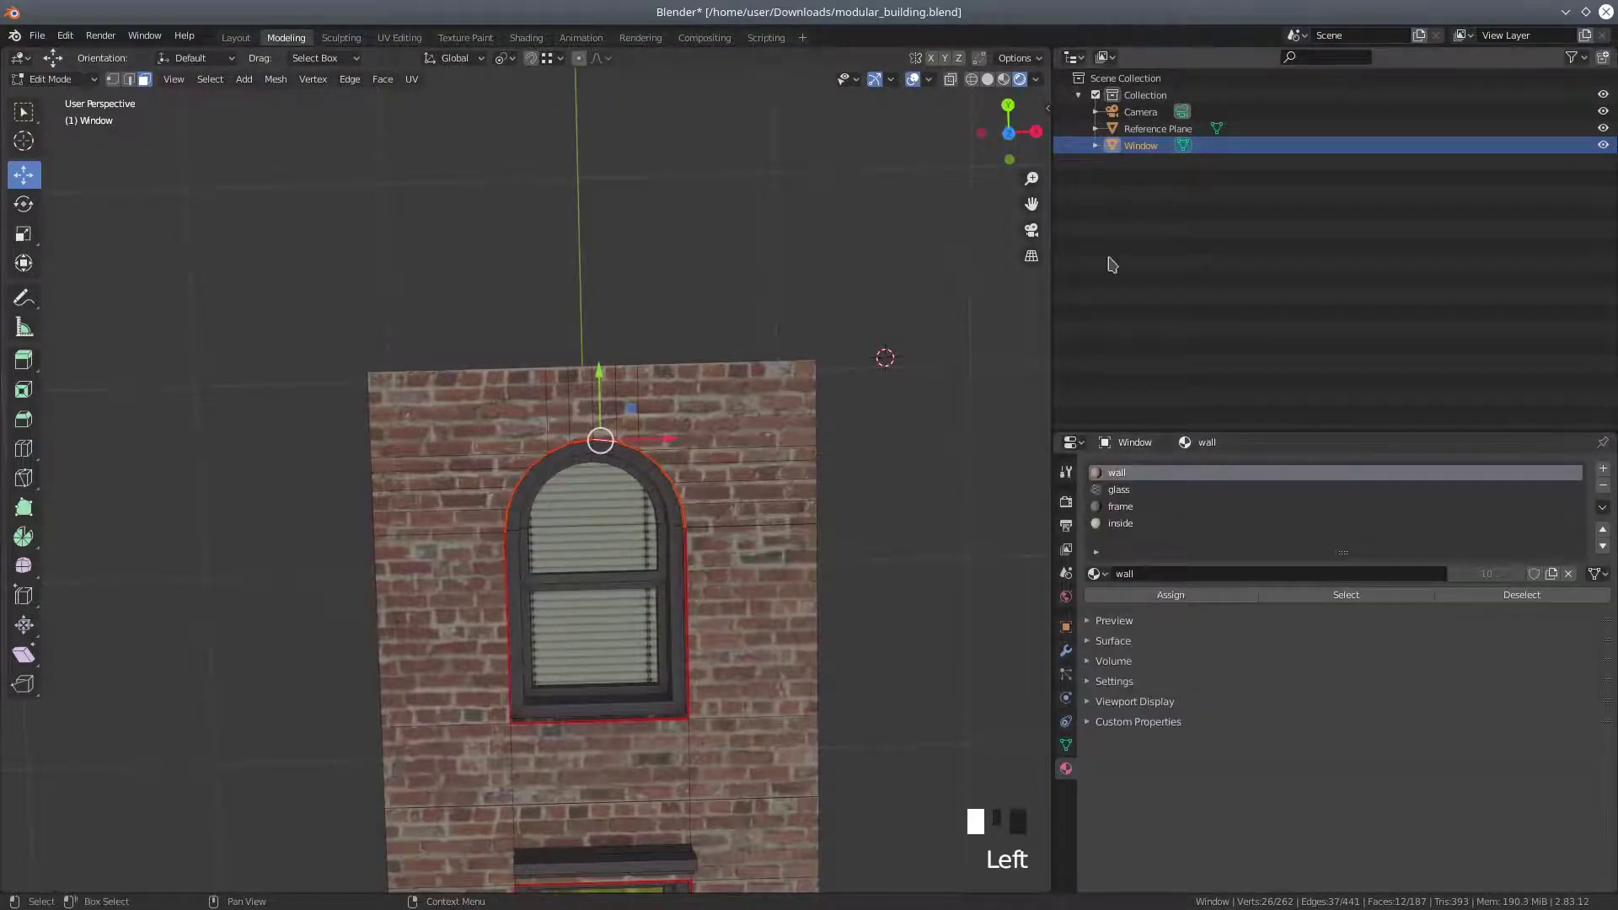
{"action": "left_click_drag", "start_coordinate": [1052, 411], "coordinate": [1426, 390]}
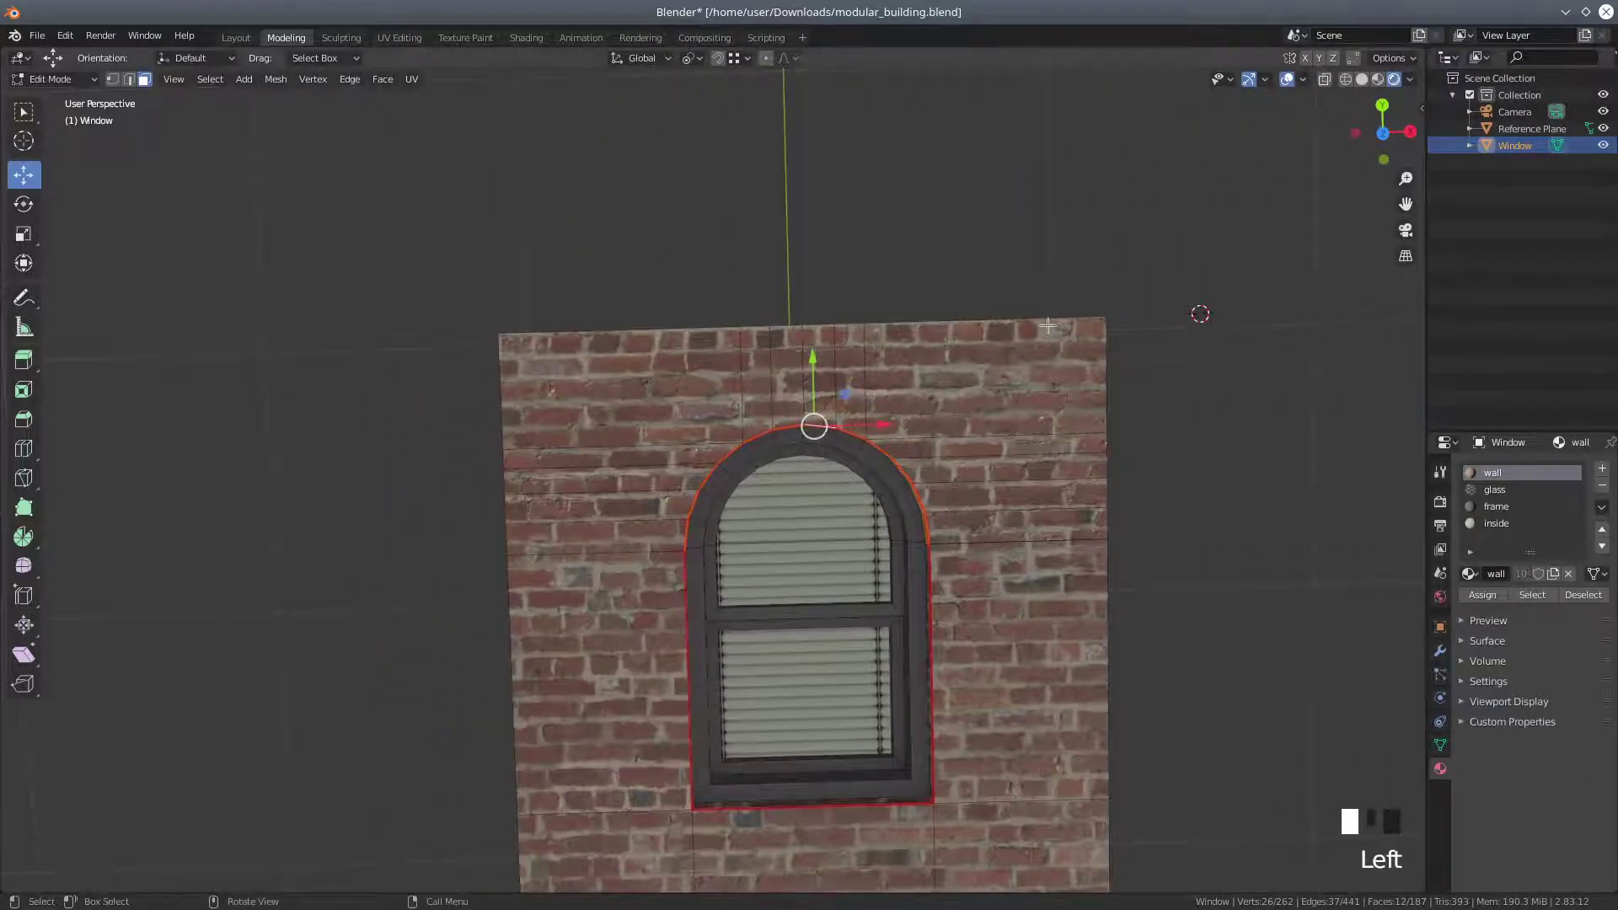
View the model from the top in orthographic view and reveal the hidden geometry
{"action": "left_click", "coordinate": [1382, 132], "text": "ctrl"}
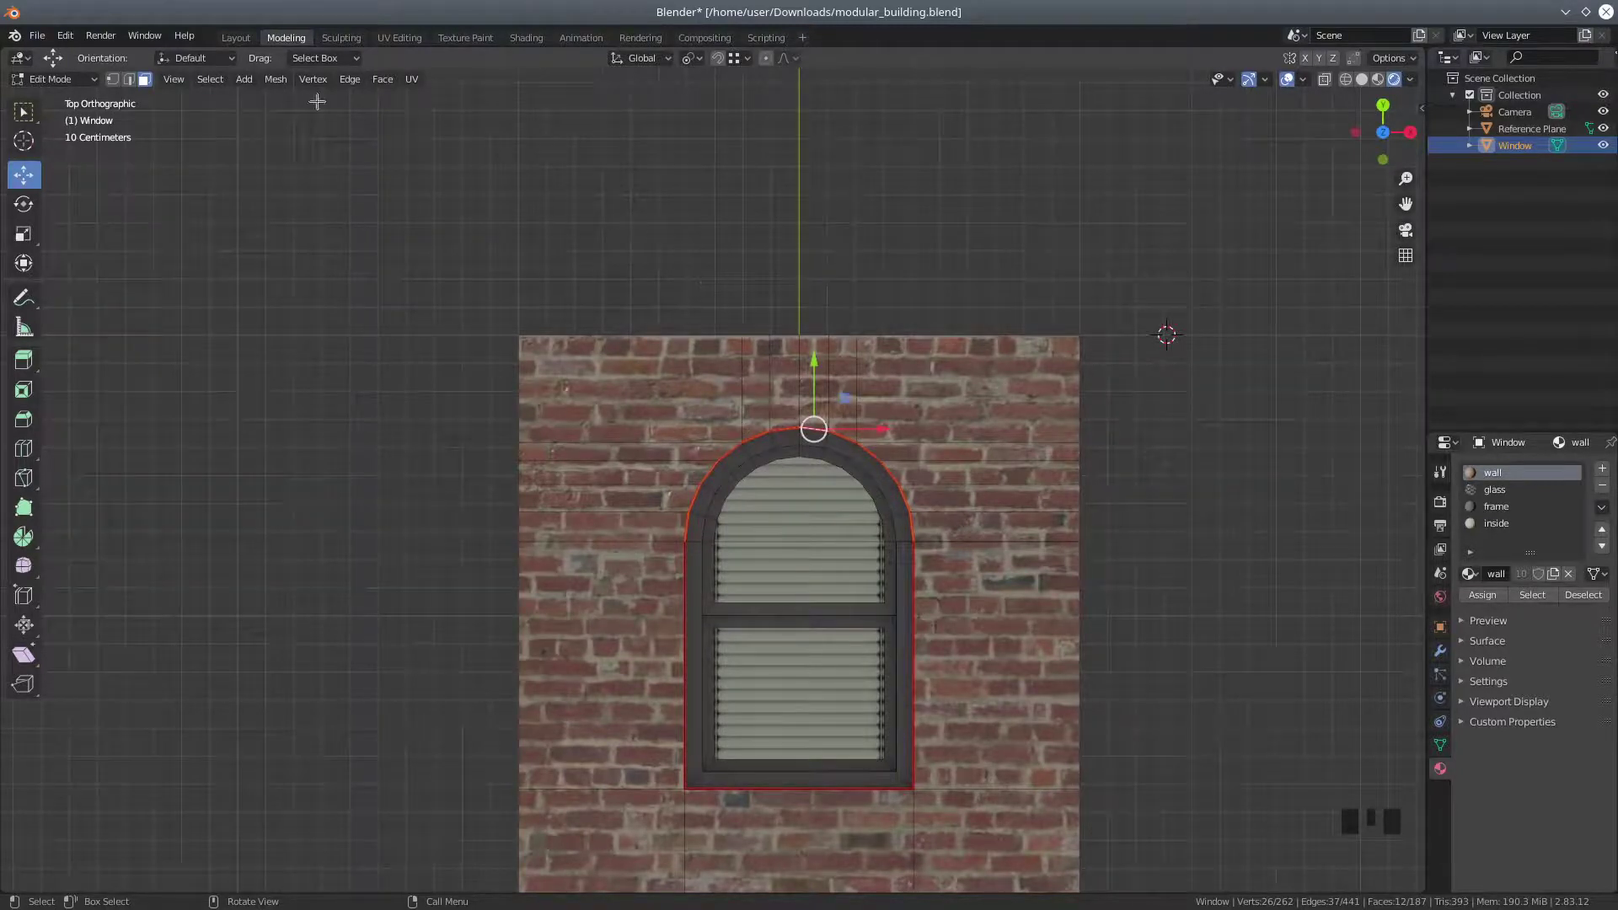
{"action": "left_click", "coordinate": [284, 87]}
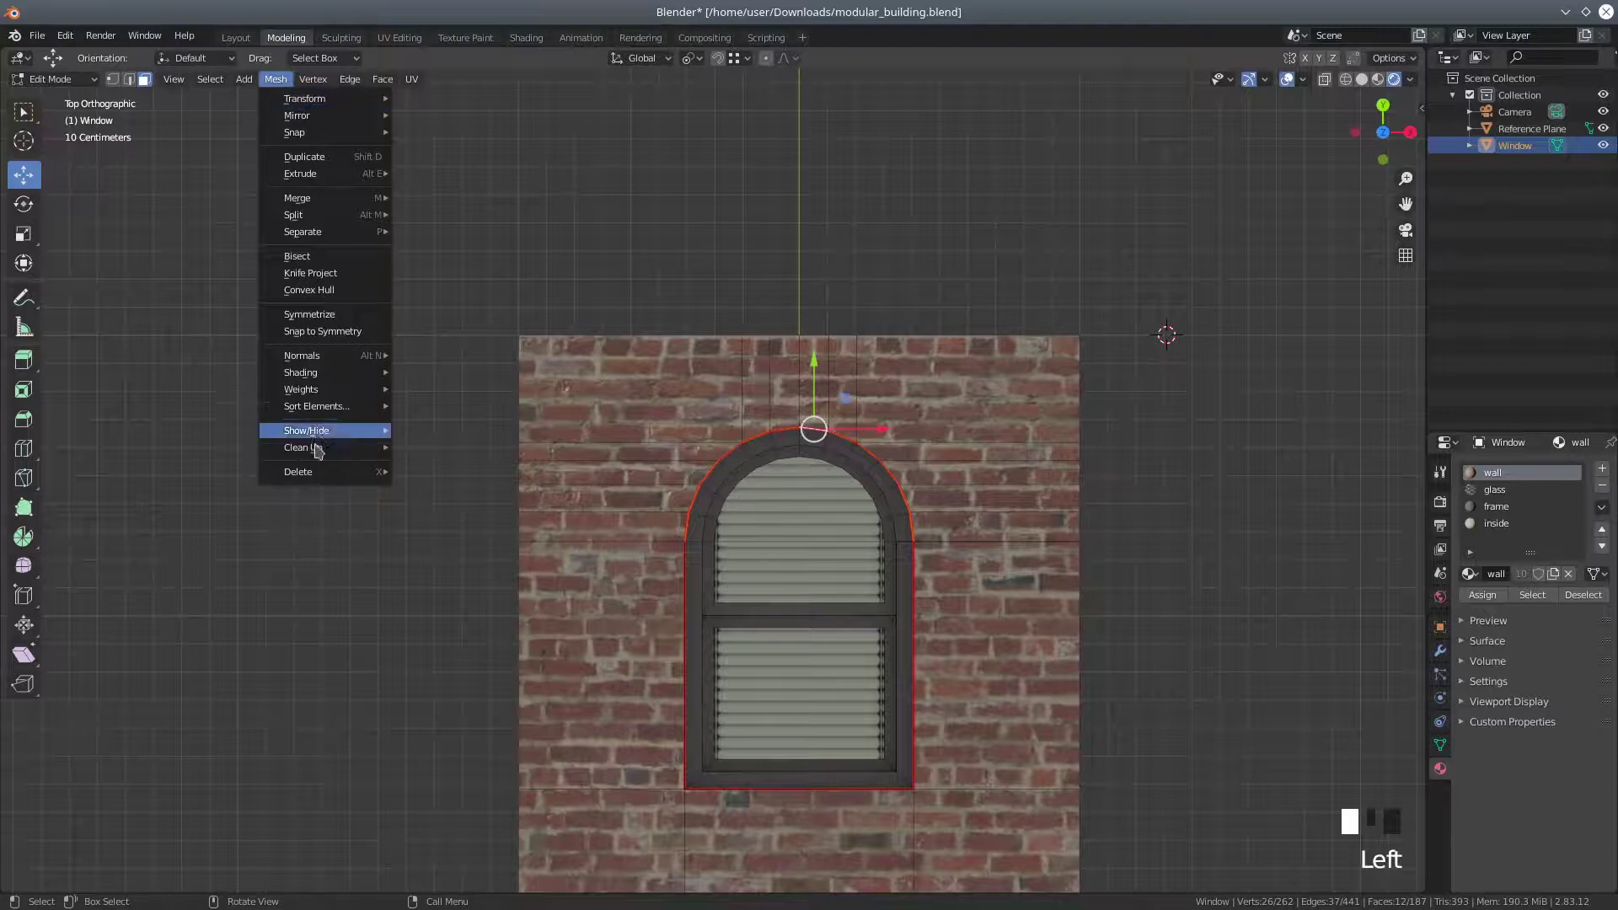
{"action": "mouse_move", "coordinate": [326, 438]}
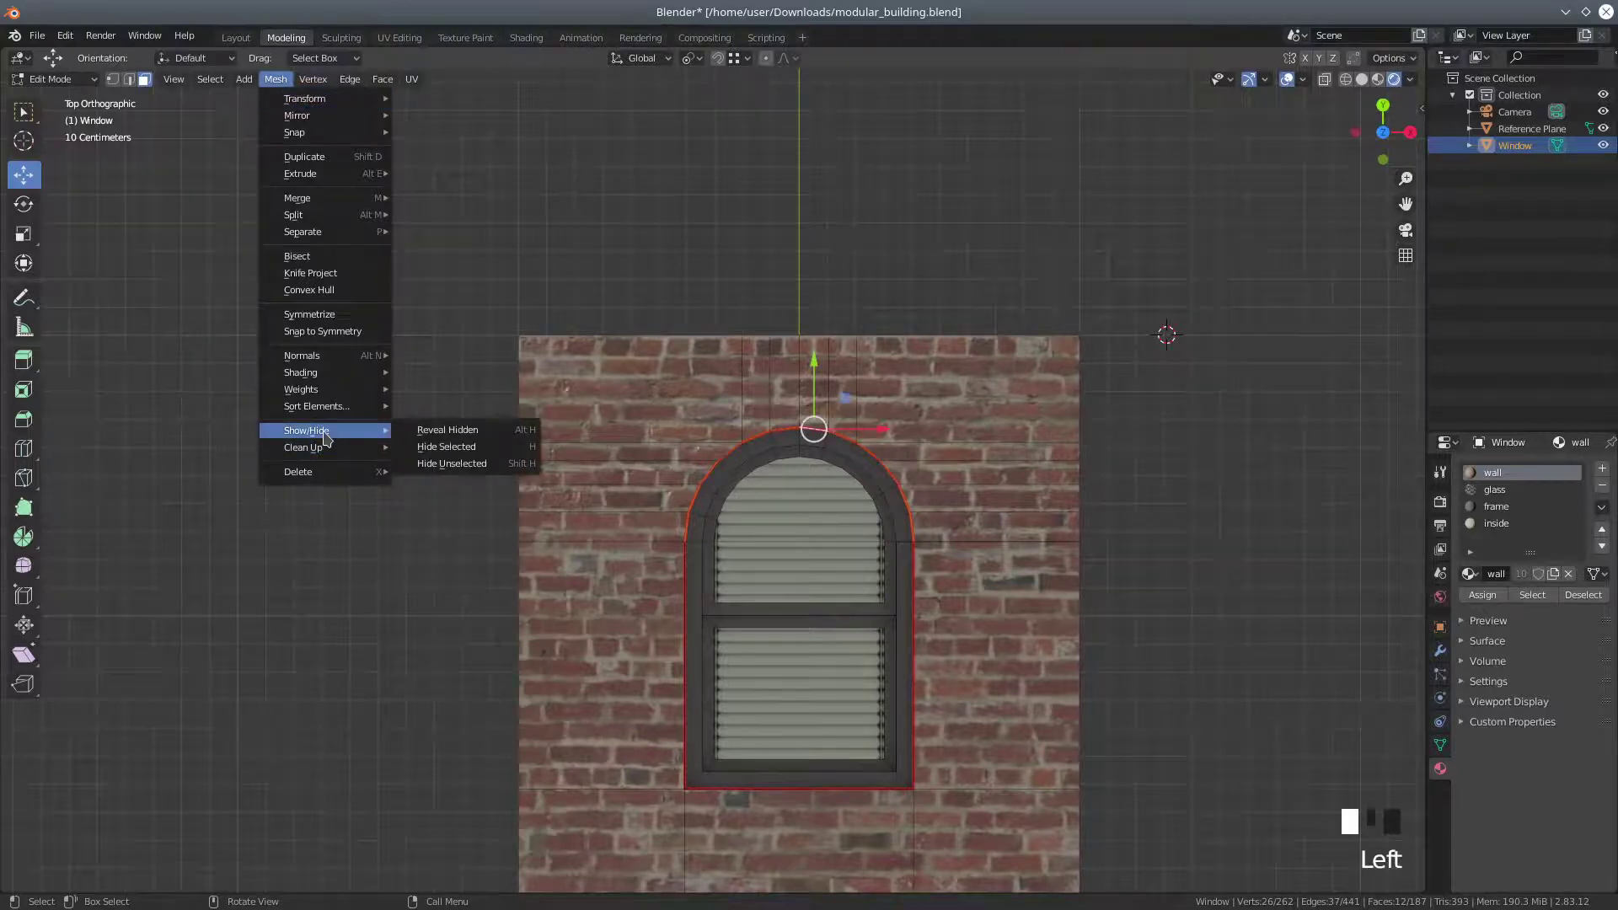
{"action": "left_click", "coordinate": [473, 431]}
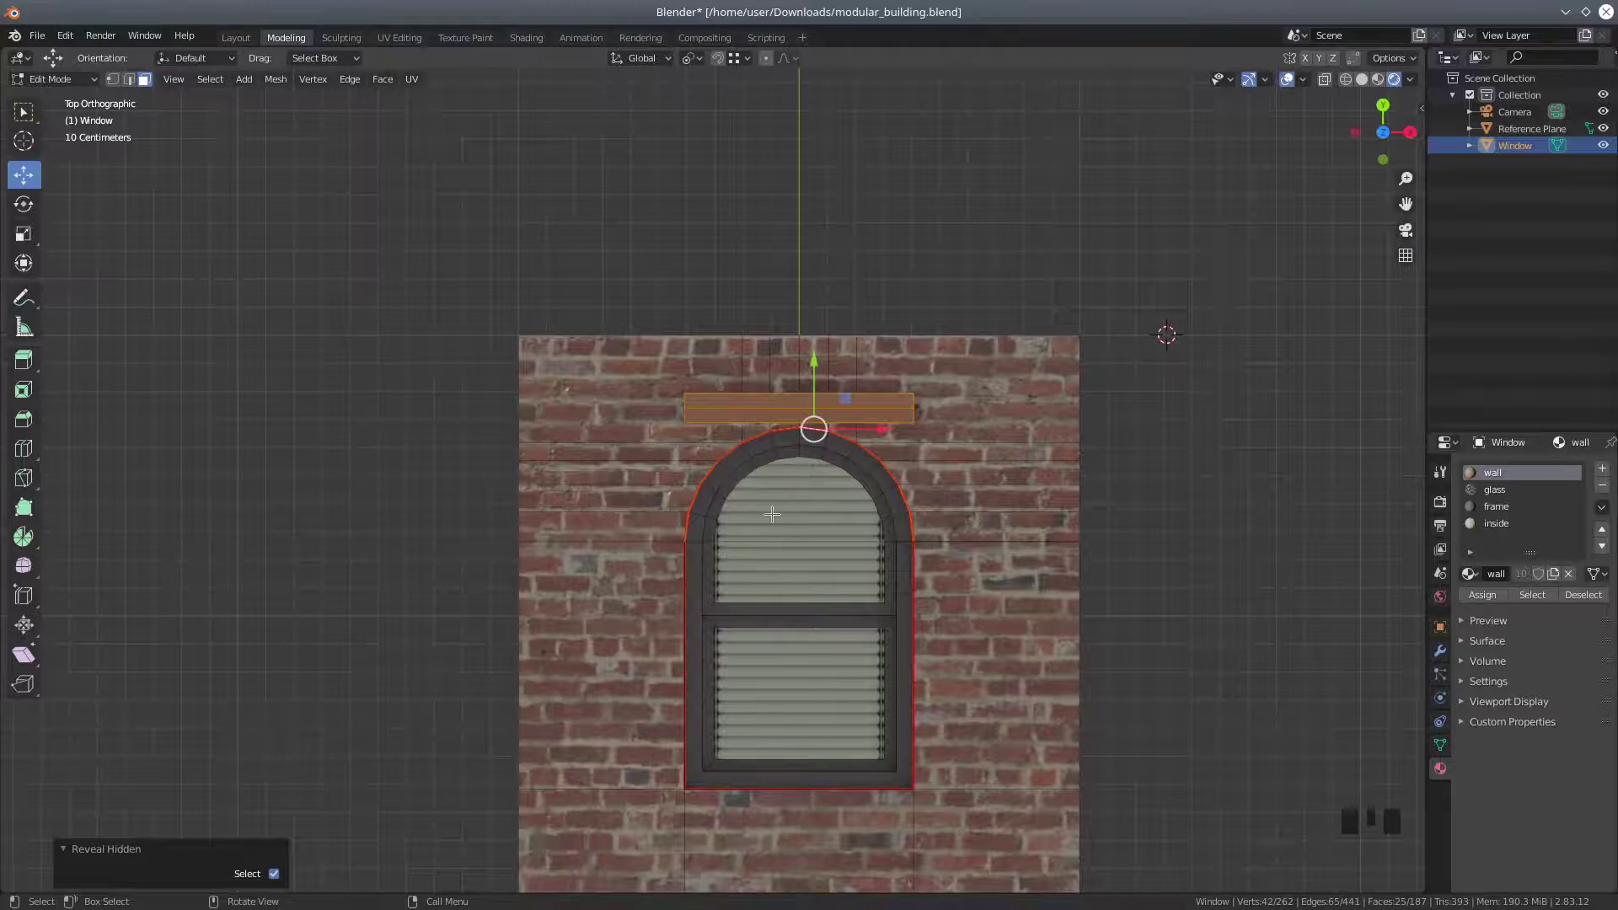
Examine the proportions of the two-window wall and the spacing of the ledge above the arched window
{"action": "scroll", "coordinate": [771, 514], "scroll_direction": "down", "scroll_amount": 3}
{"action": "scroll", "coordinate": [772, 514], "scroll_direction": "down", "scroll_amount": 2}
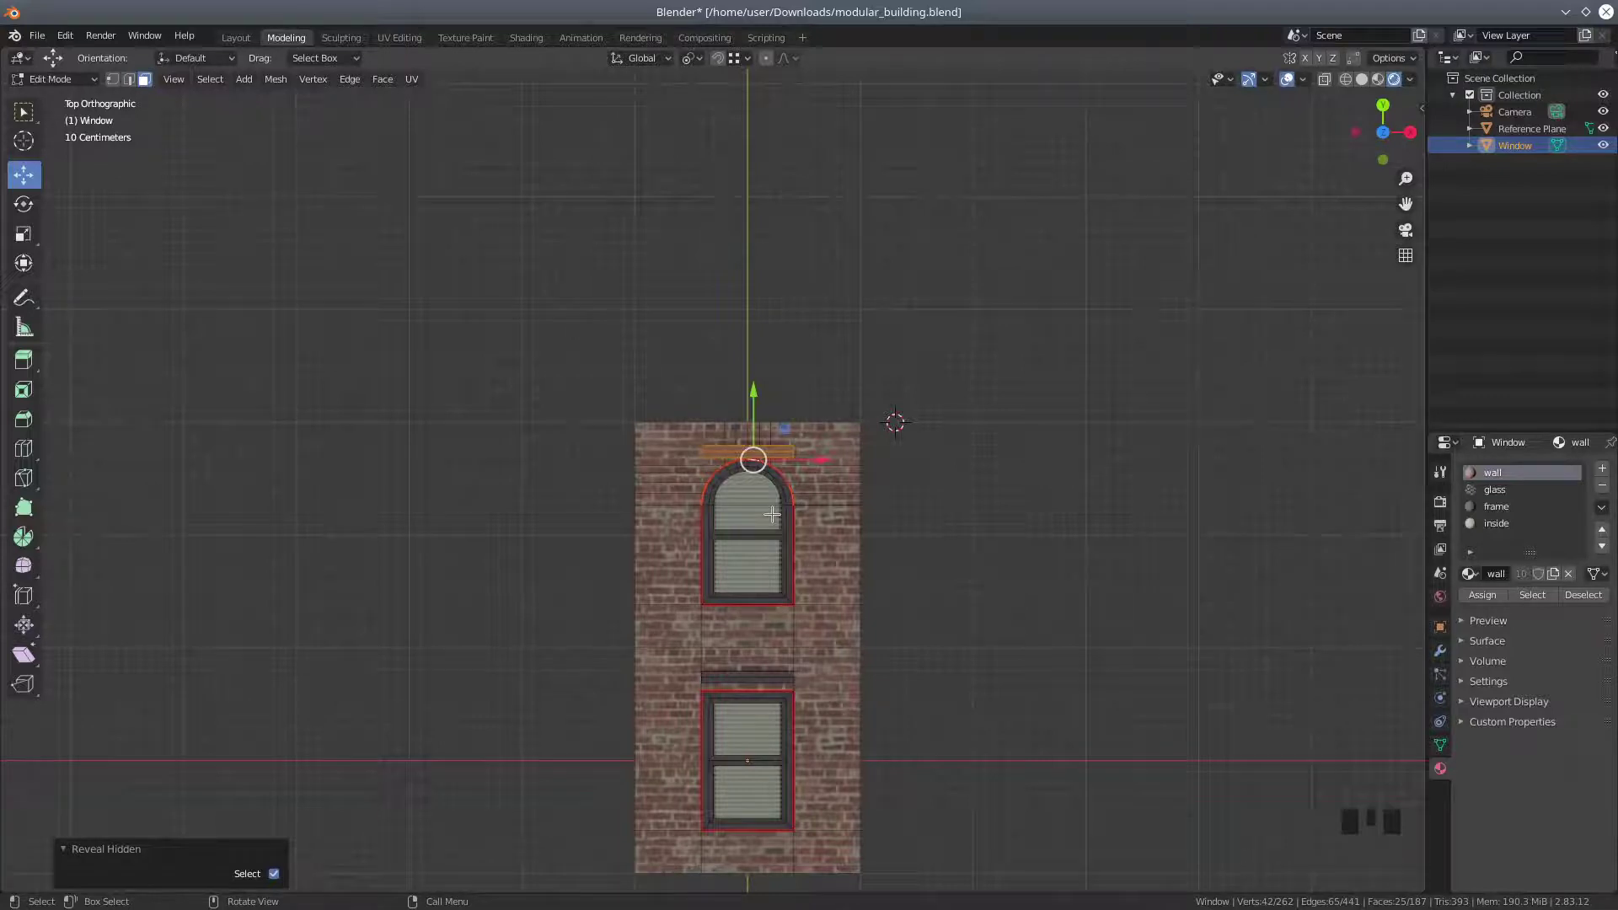
{"action": "scroll", "coordinate": [862, 556], "scroll_direction": "down", "scroll_amount": 2}
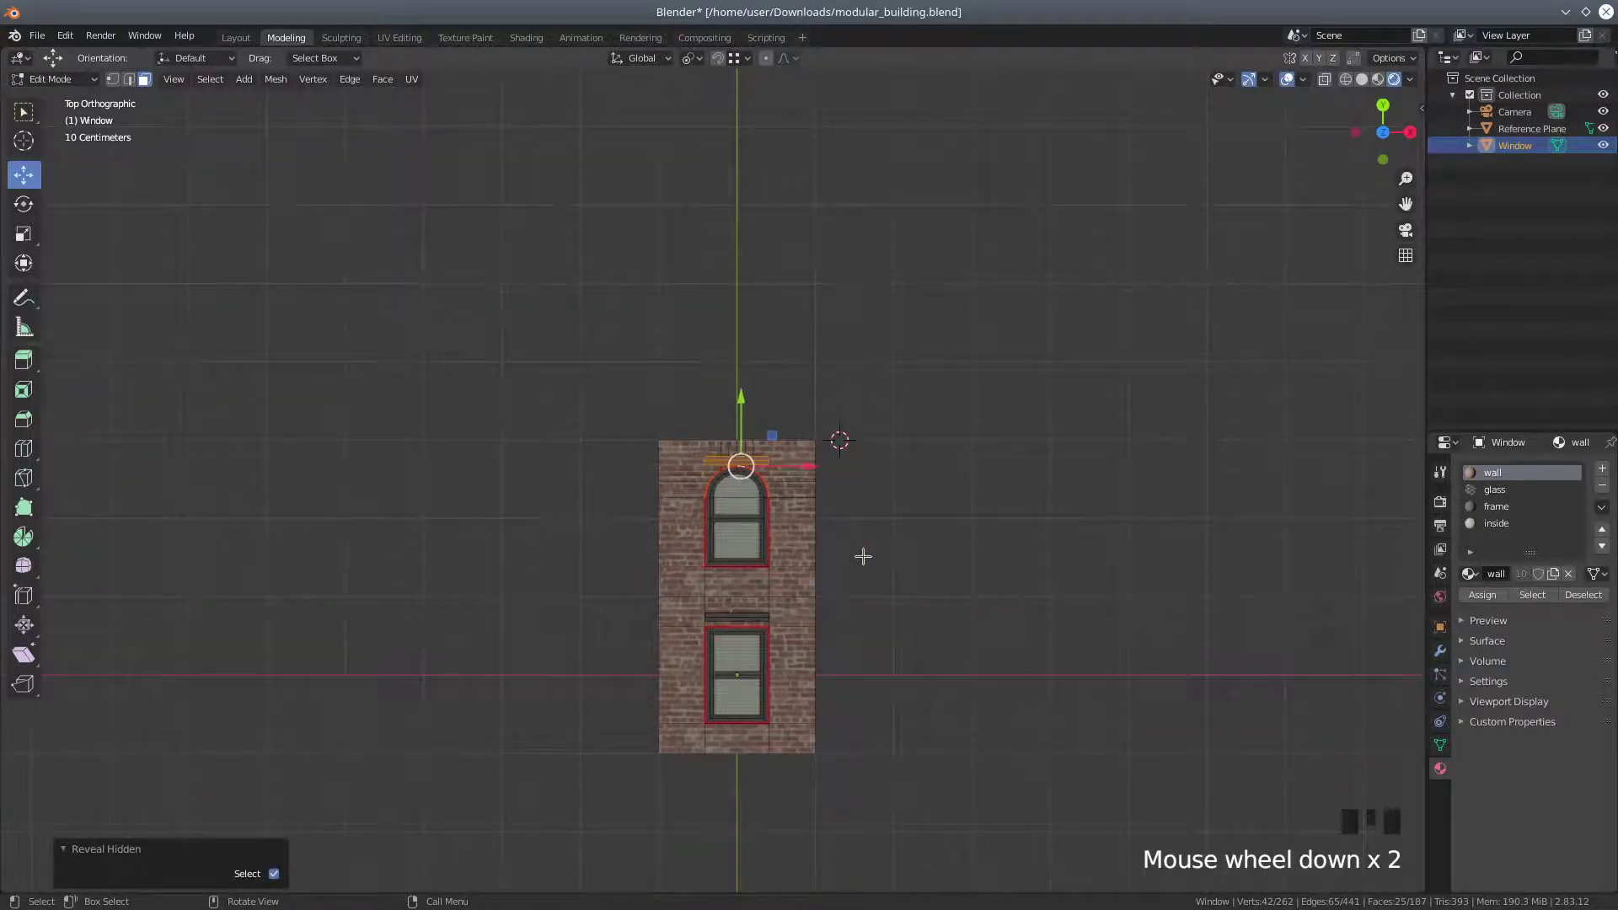
{"action": "scroll", "coordinate": [862, 556], "scroll_direction": "up", "scroll_amount": 3}
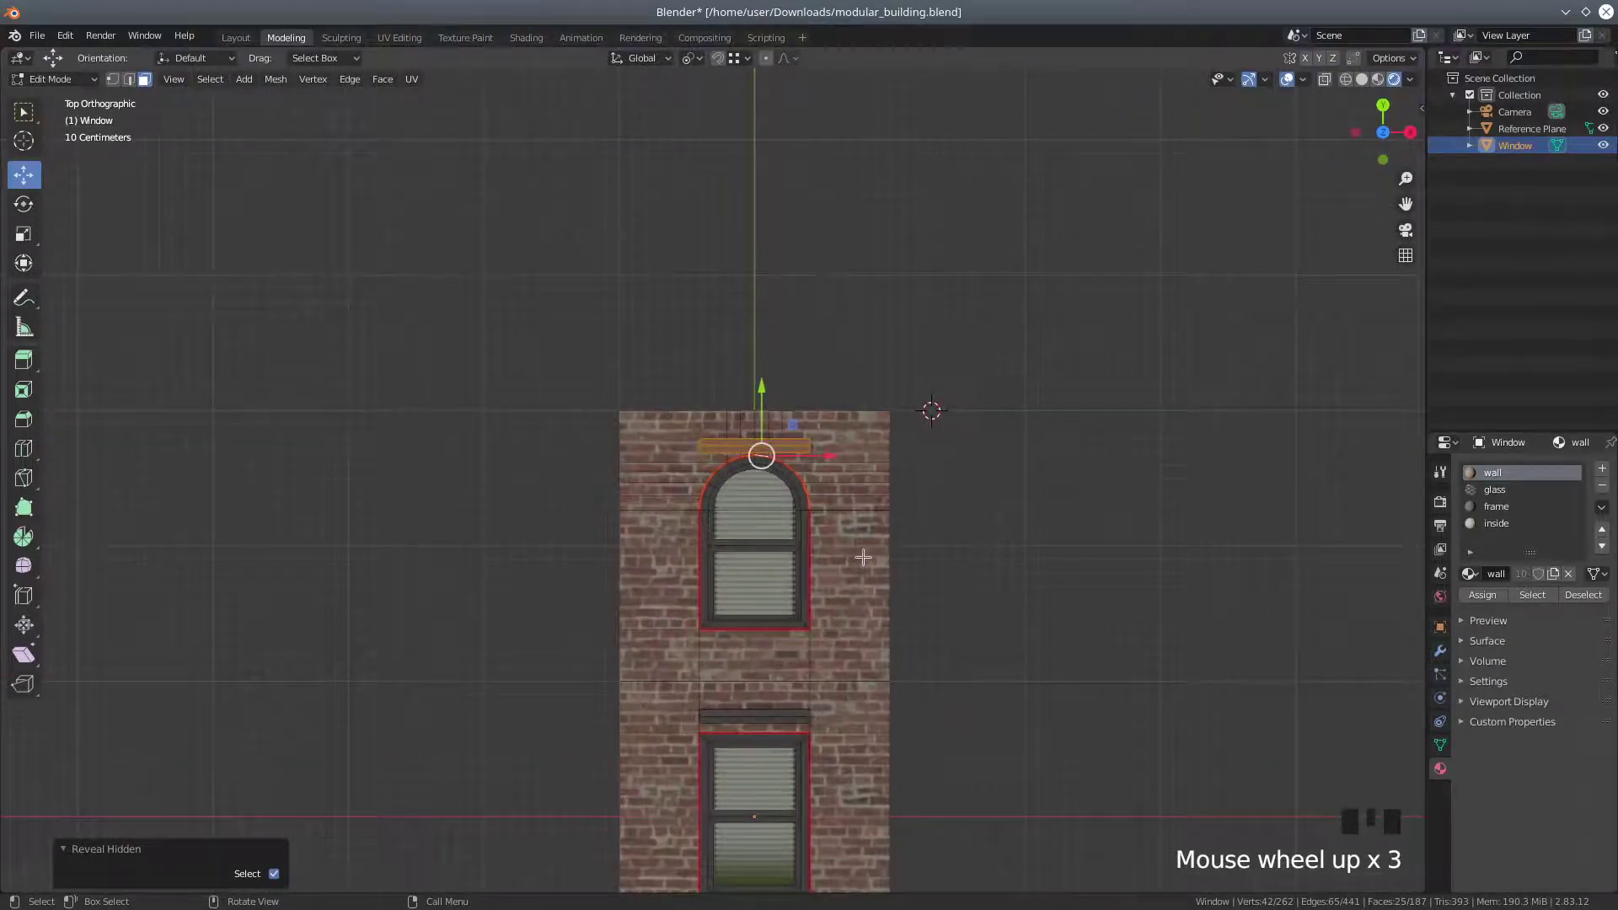
{"action": "scroll", "coordinate": [862, 556], "scroll_direction": "down", "scroll_amount": 2}
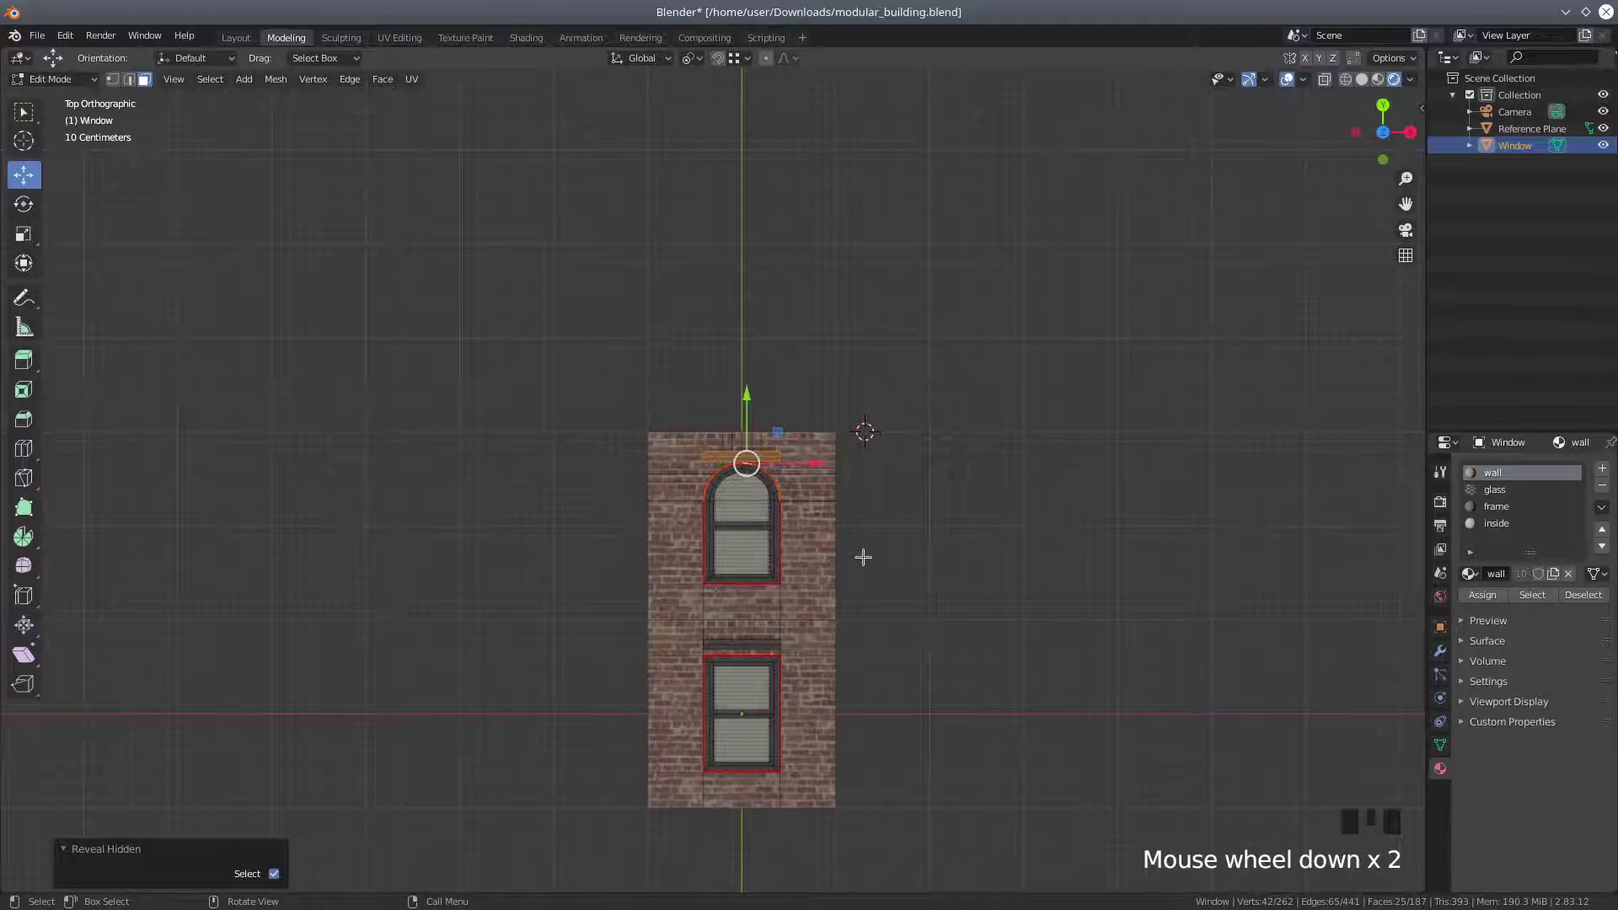
{"action": "scroll", "coordinate": [862, 557], "scroll_direction": "up", "scroll_amount": 5}
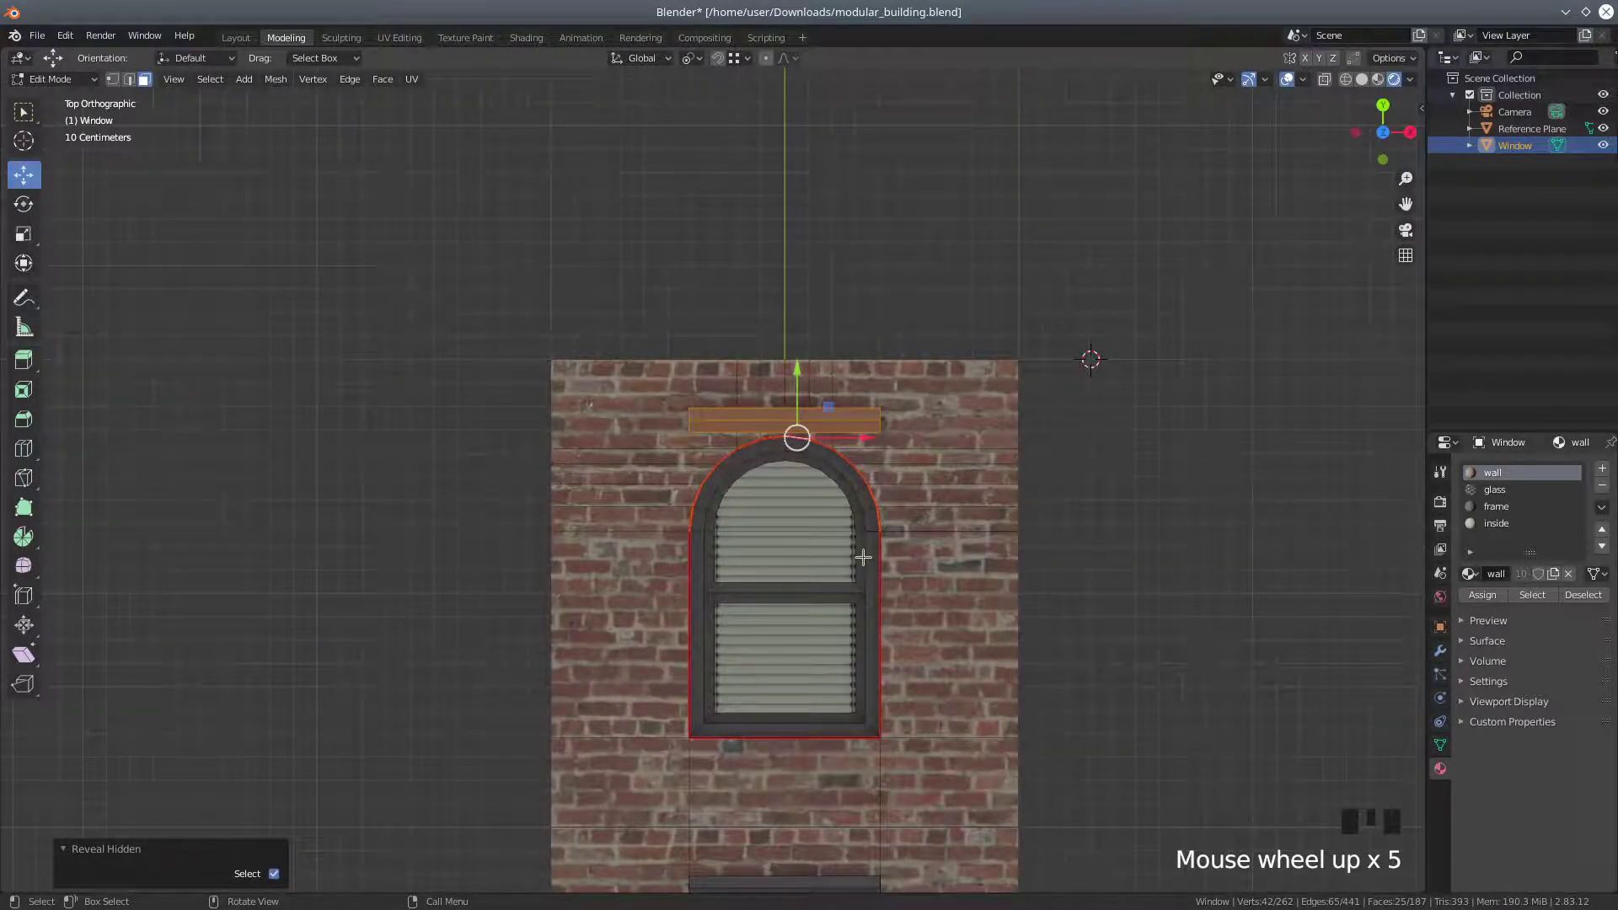
{"action": "scroll", "coordinate": [862, 556], "scroll_direction": "down", "scroll_amount": 2}
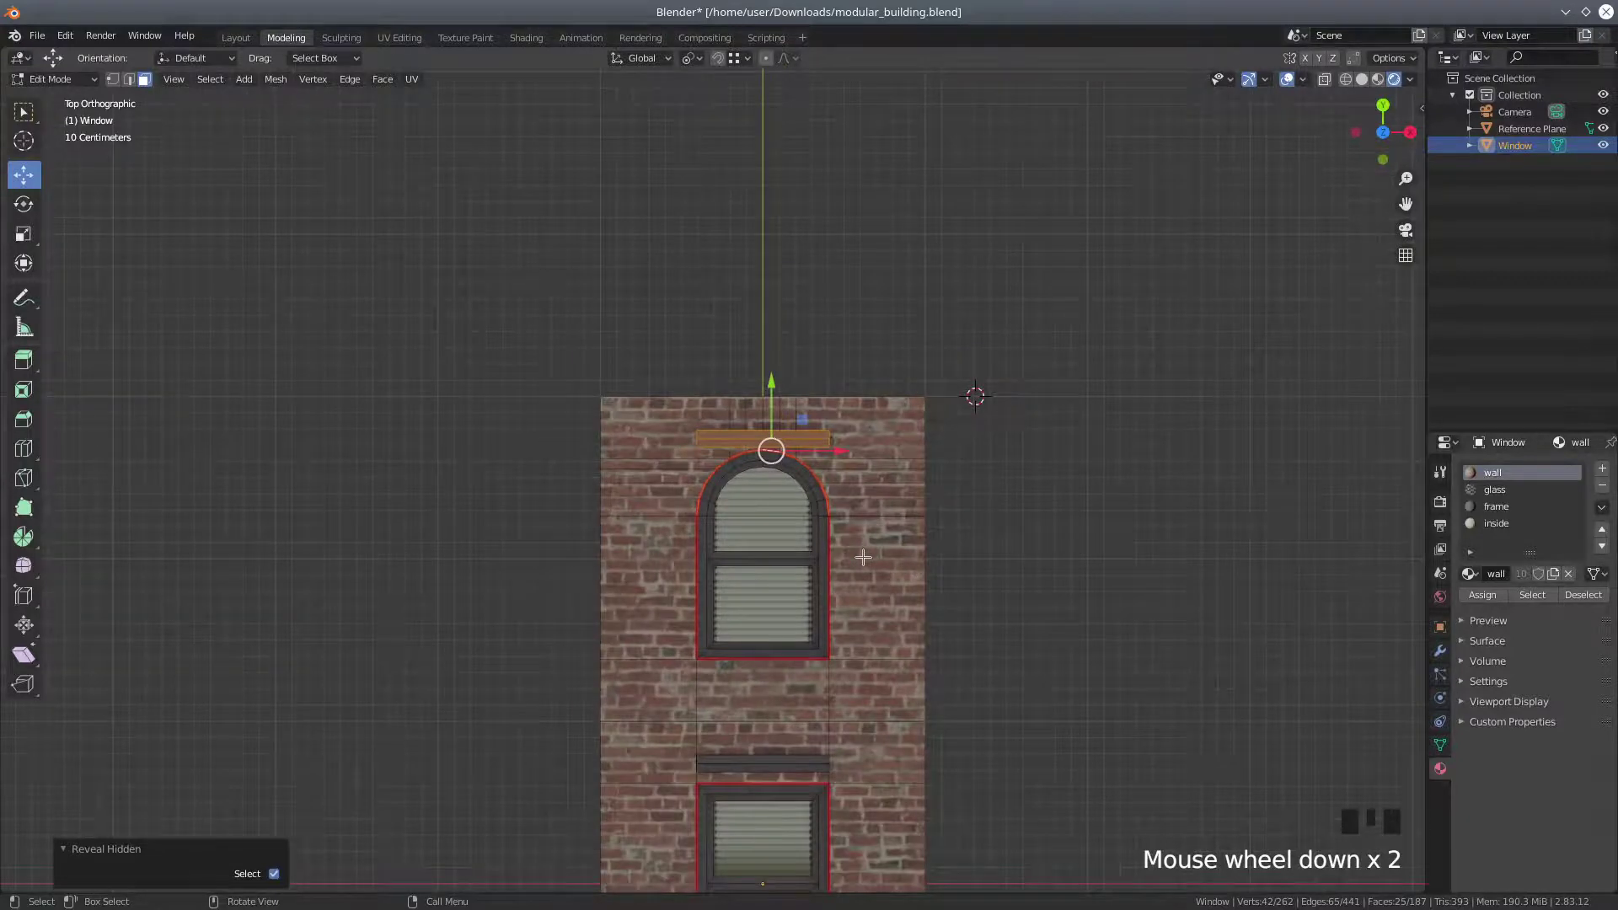
{"action": "scroll", "coordinate": [863, 556], "scroll_direction": "up", "scroll_amount": 2}
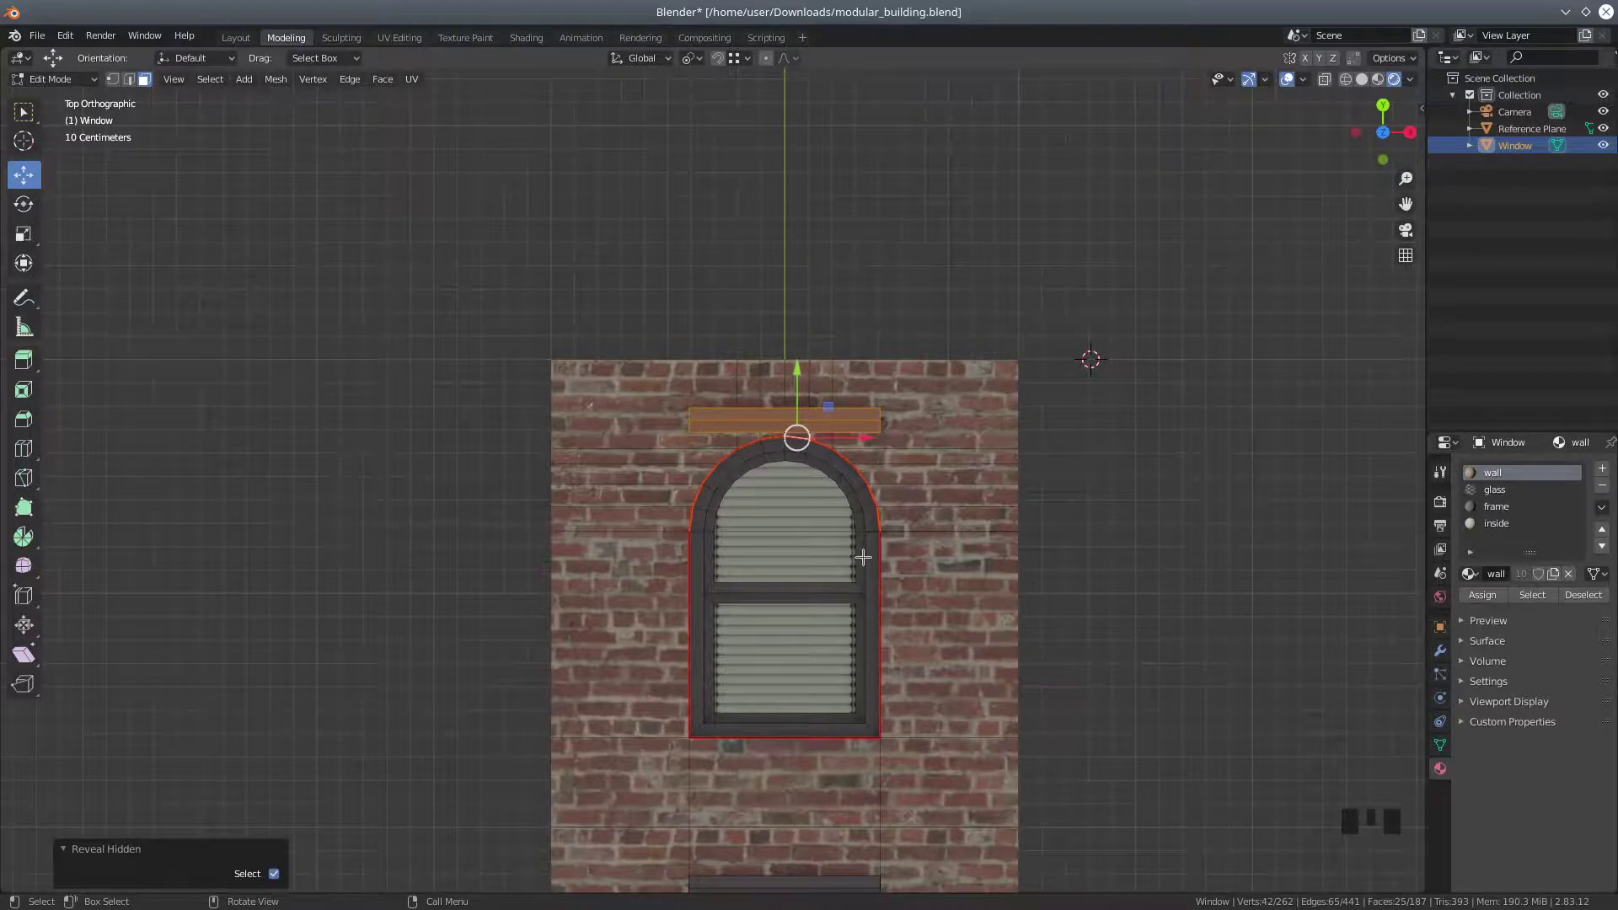
{"action": "scroll", "coordinate": [863, 558], "scroll_direction": "down", "scroll_amount": 2}
{"action": "scroll", "coordinate": [863, 557], "scroll_direction": "down", "scroll_amount": 1}
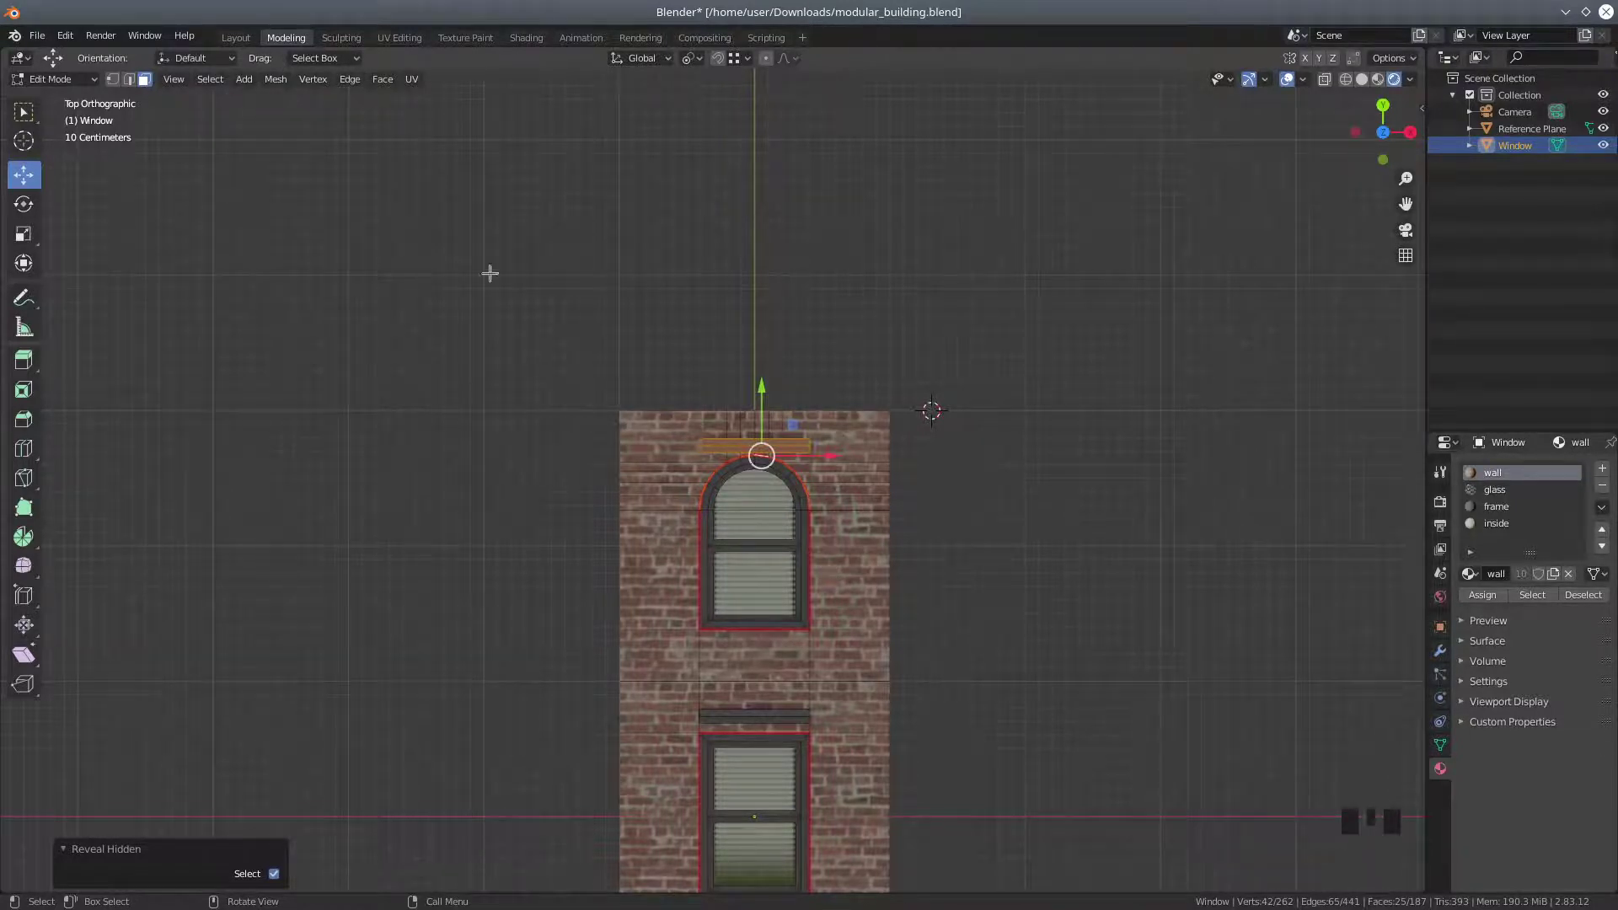
In vertex mode, deselect everything, box-select the stray vertices beside the wall's upper right corner and delete them
{"action": "left_click", "coordinate": [113, 79]}
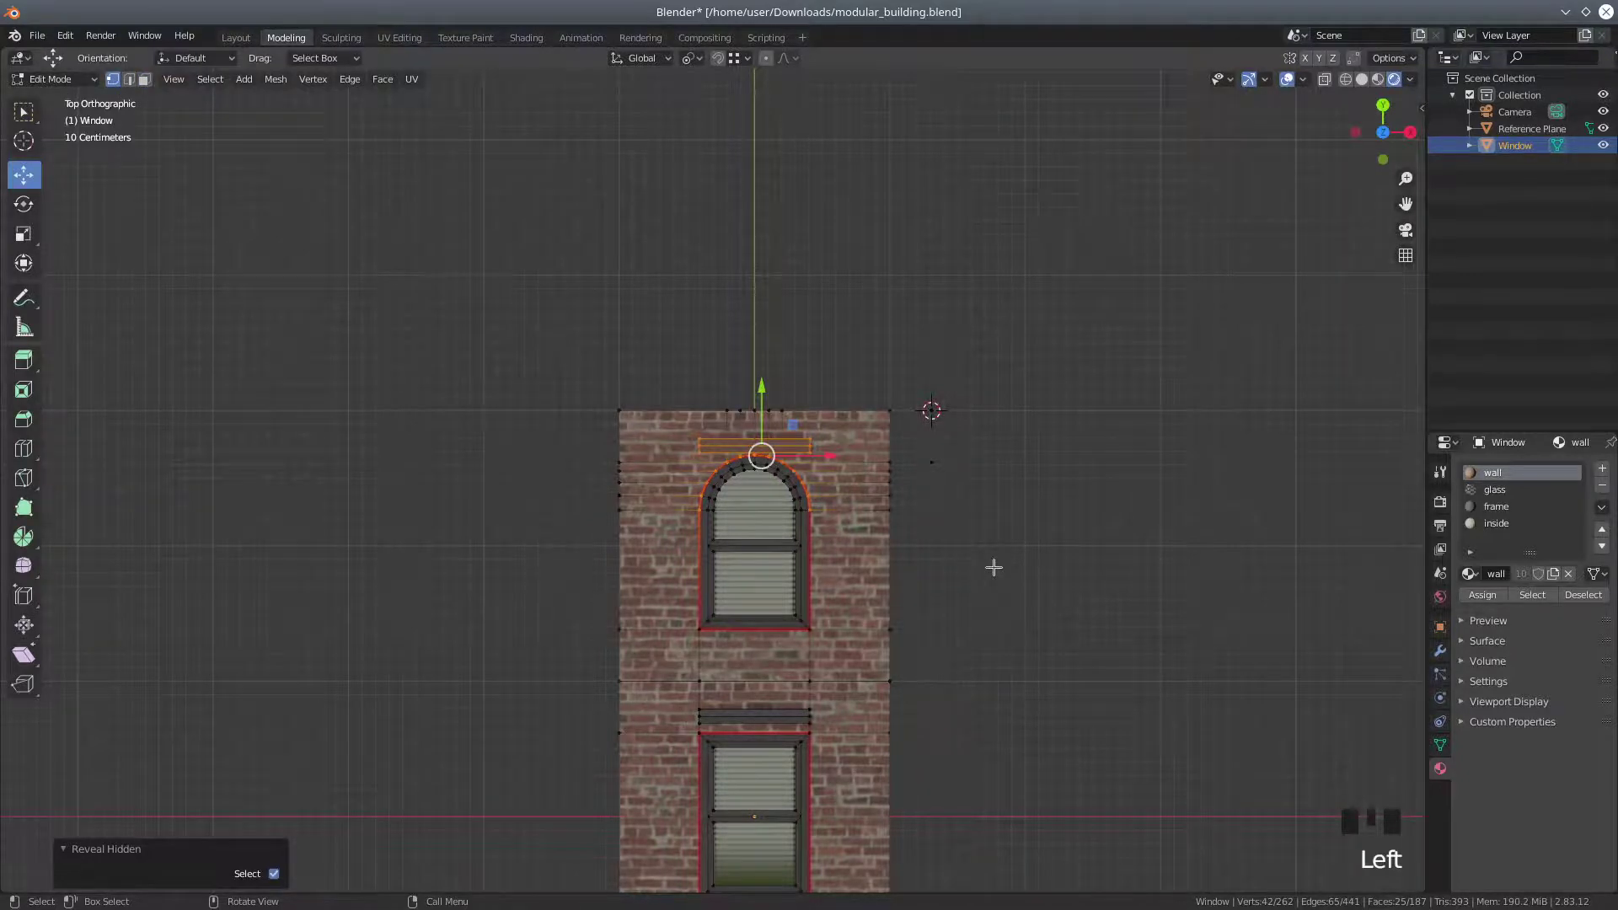
{"action": "scroll", "coordinate": [993, 567], "scroll_direction": "up", "scroll_amount": 2}
{"action": "middle_click_drag", "start_coordinate": [1083, 596], "coordinate": [896, 553], "text": "shift"}
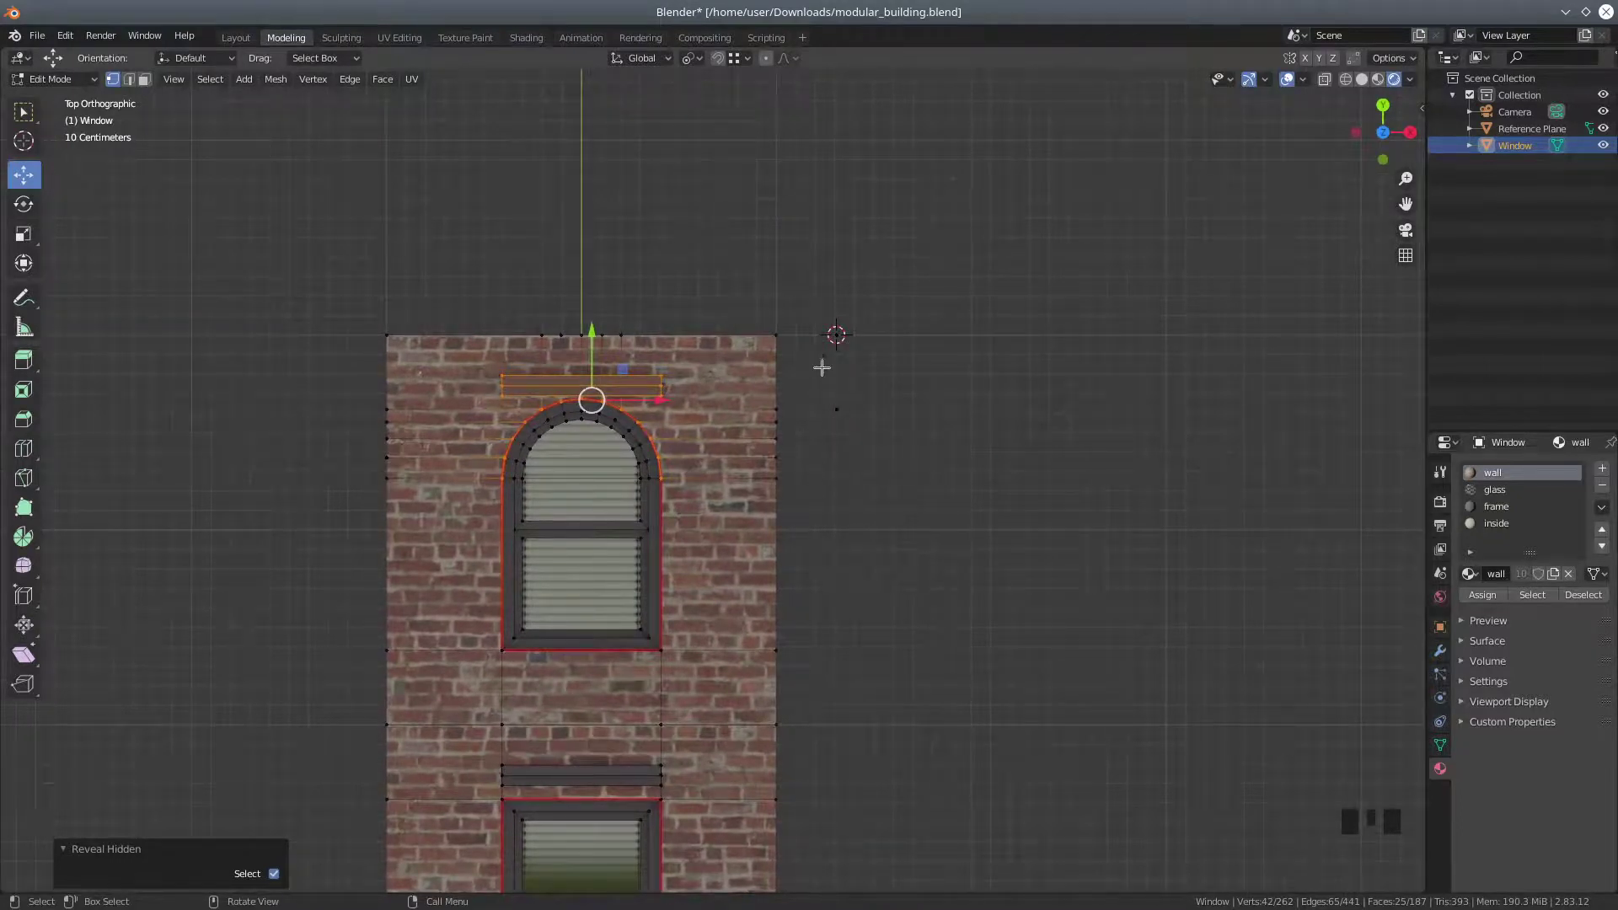
{"action": "key", "text": "a"}
{"action": "key", "text": "a"}
{"action": "key", "text": "a"}
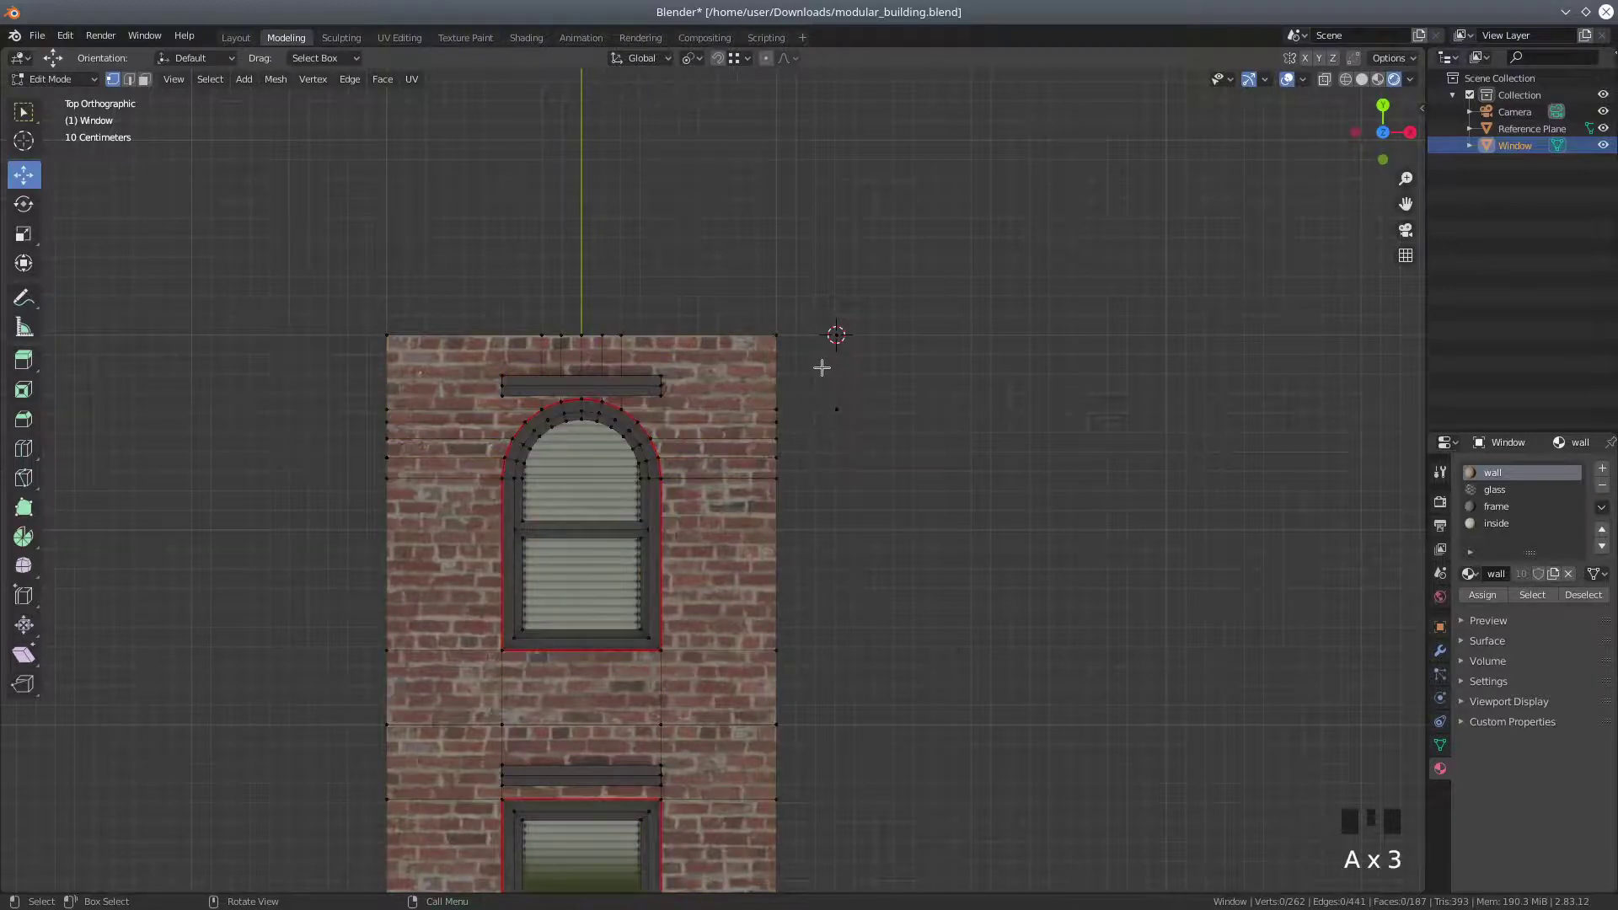
{"action": "key", "text": "b"}
{"action": "left_click_drag", "start_coordinate": [807, 296], "coordinate": [880, 487]}
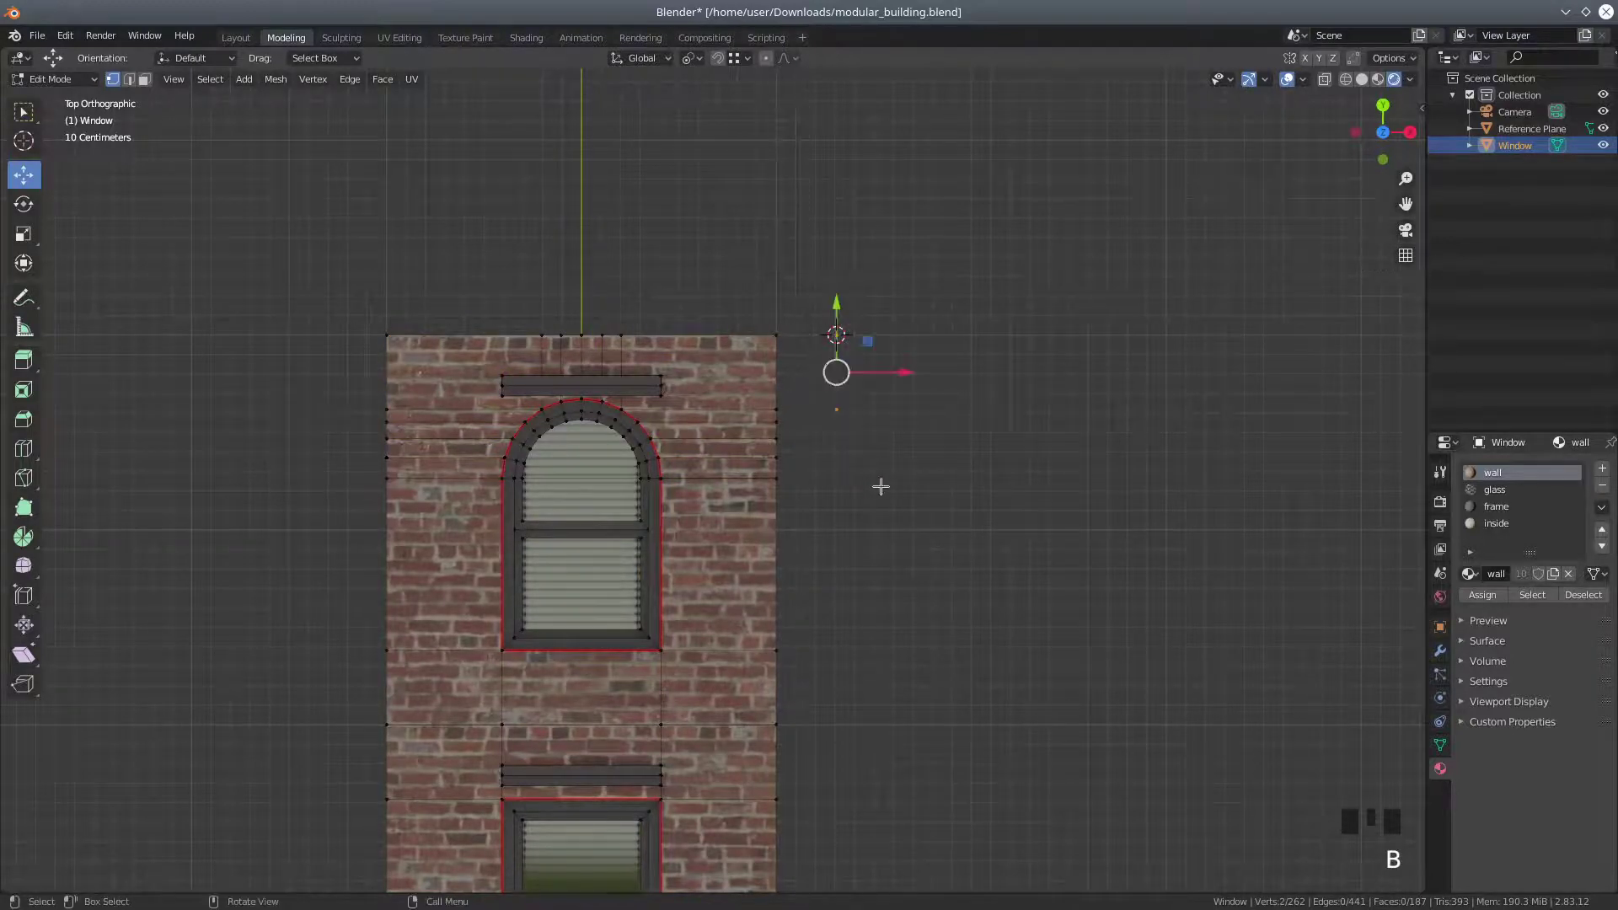
{"action": "key", "text": "Delete"}
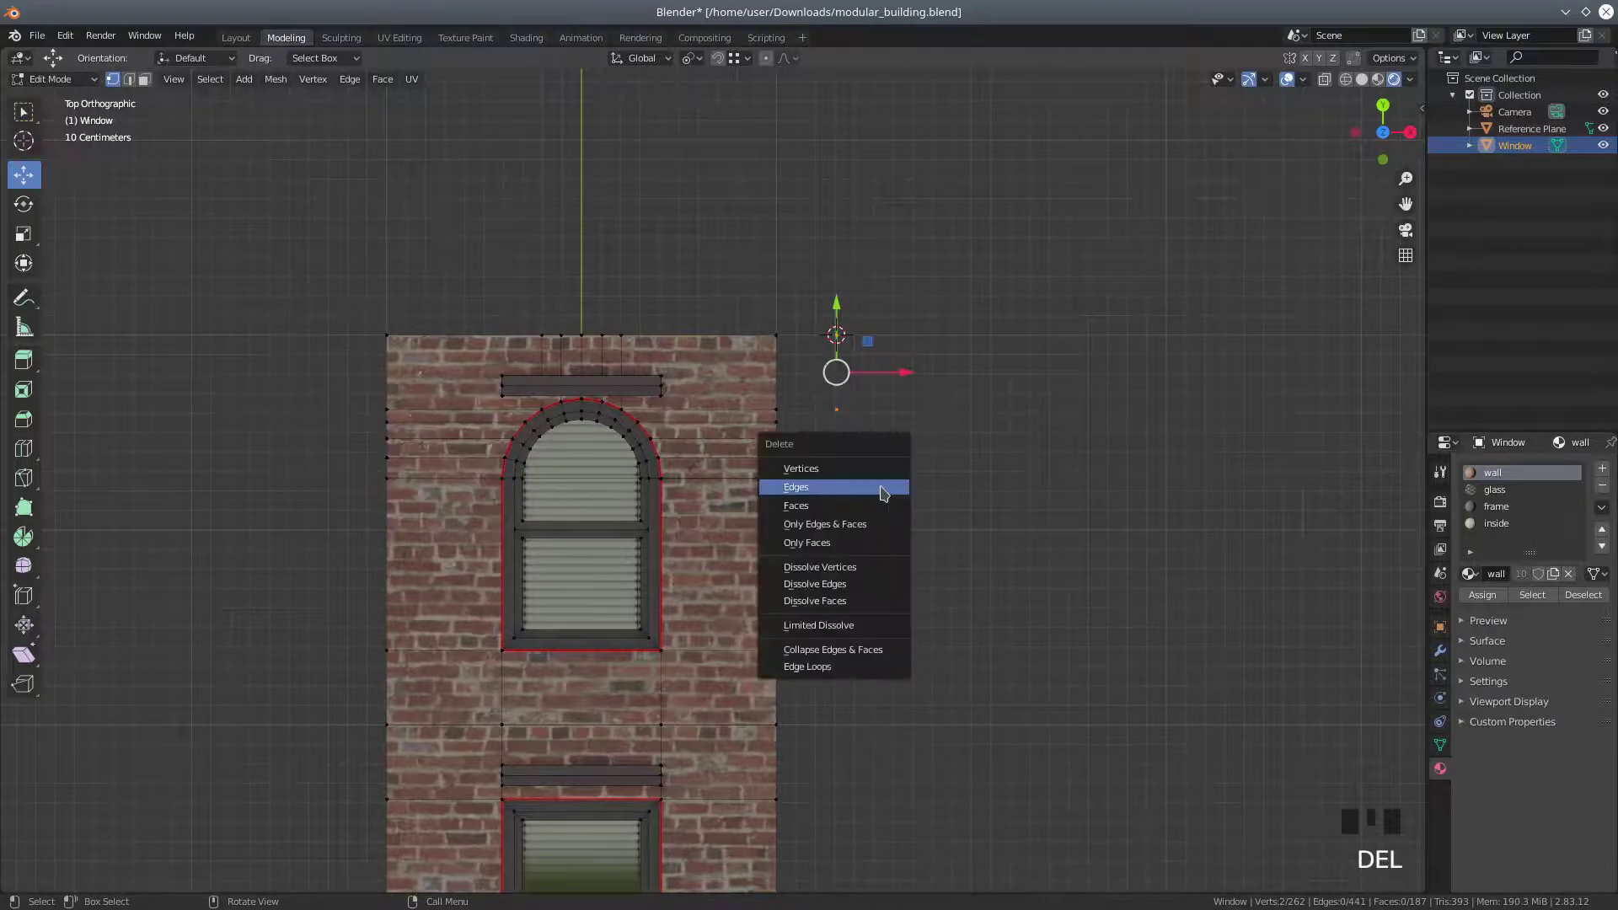
{"action": "left_click", "coordinate": [878, 469]}
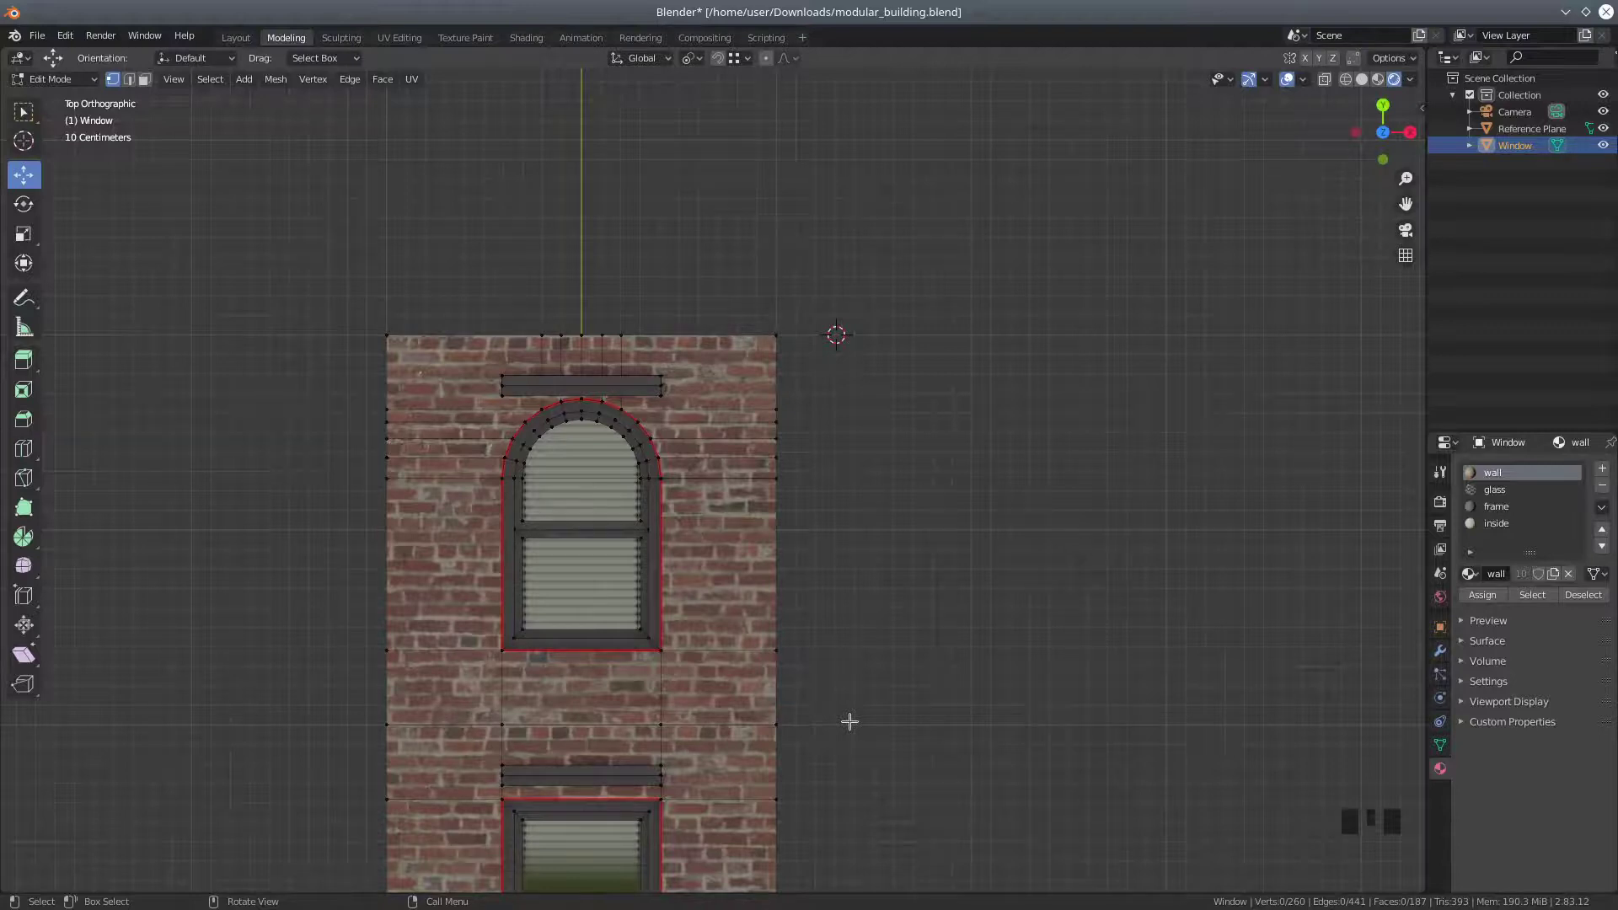
Show the model in wireframe and box-select all vertices of the arch and the wall strips beside it across the full width
{"action": "middle_click_drag", "start_coordinate": [846, 731], "coordinate": [856, 534], "text": "shift"}
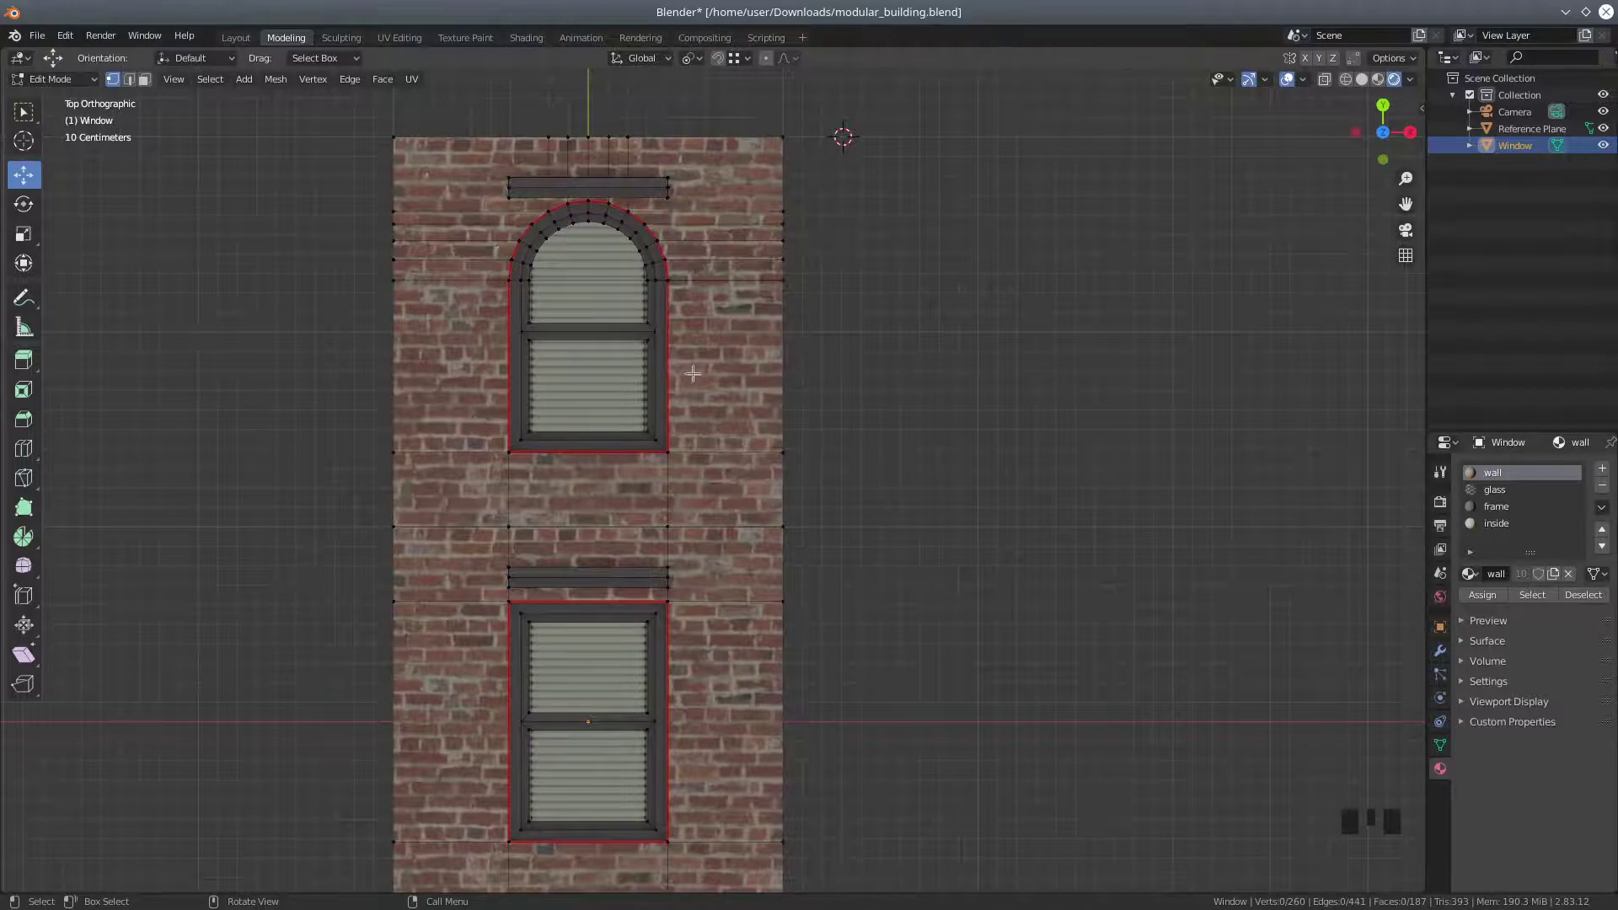
{"action": "middle_click_drag", "start_coordinate": [841, 346], "coordinate": [885, 529], "text": "shift"}
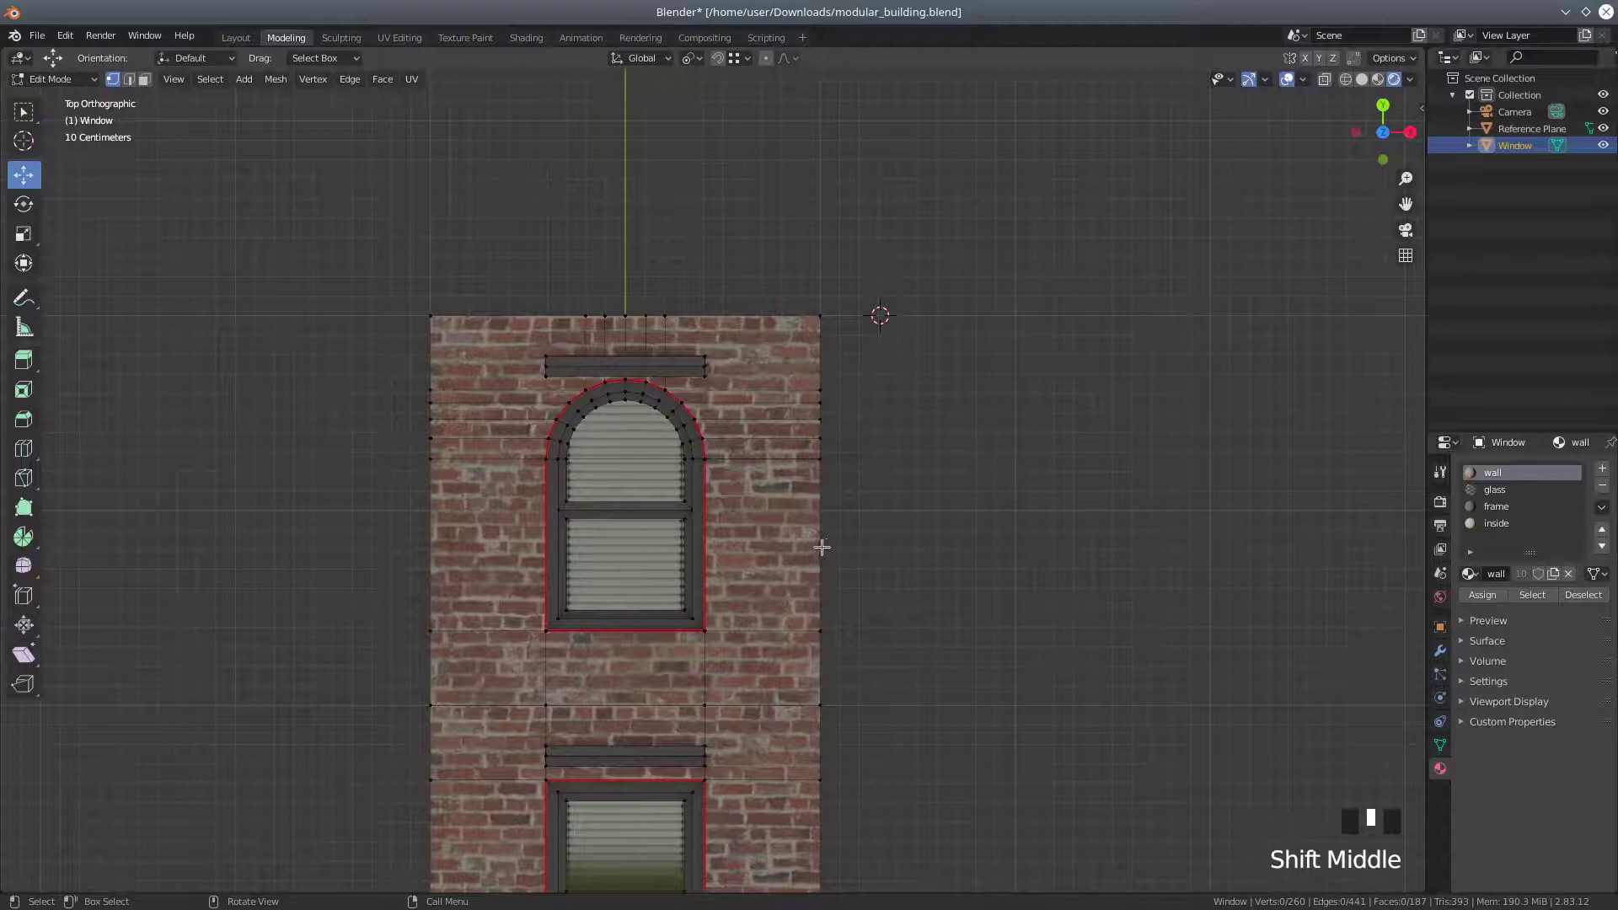
{"action": "left_click", "coordinate": [1345, 79]}
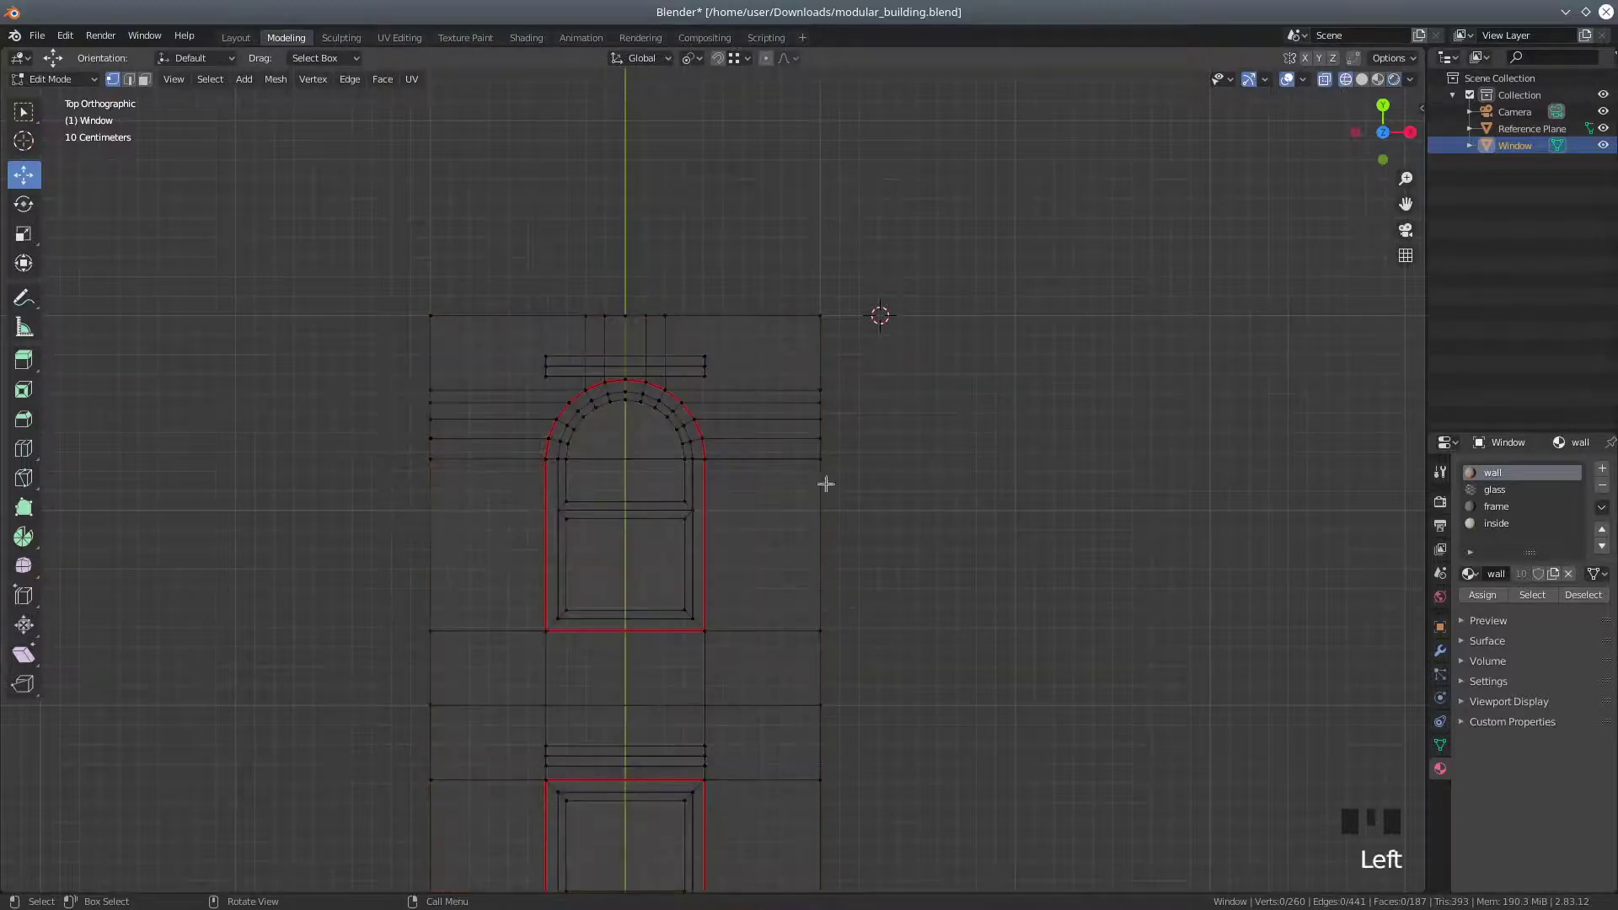
{"action": "scroll", "coordinate": [550, 462], "scroll_direction": "up", "scroll_amount": 1}
{"action": "scroll", "coordinate": [550, 461], "scroll_direction": "up", "scroll_amount": 1}
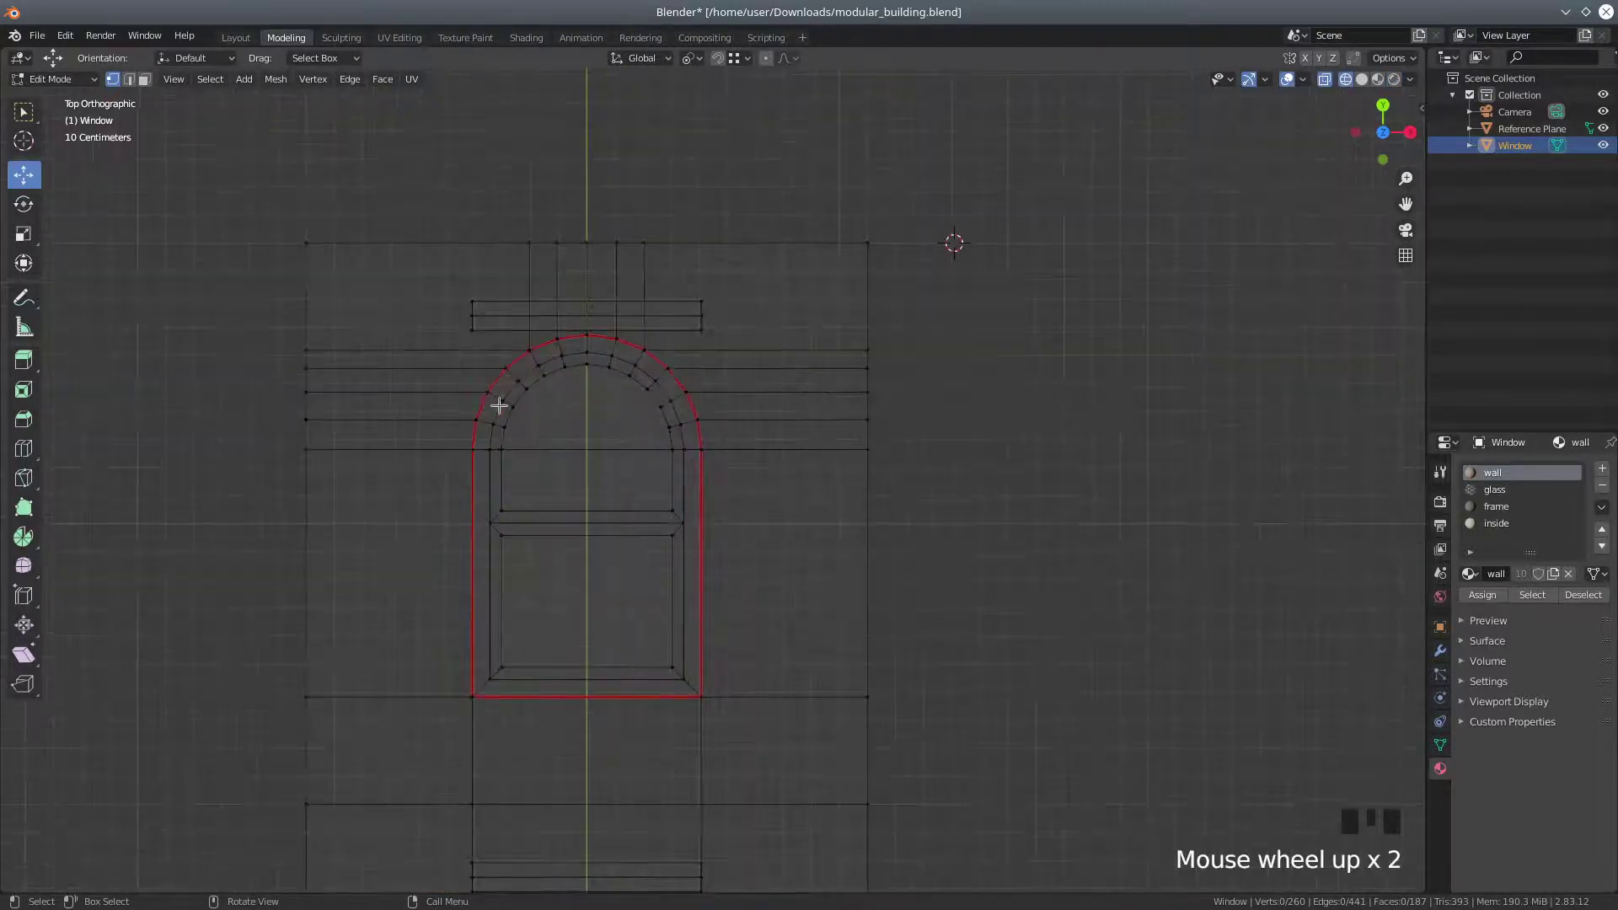
{"action": "scroll", "coordinate": [499, 409], "scroll_direction": "down", "scroll_amount": 2}
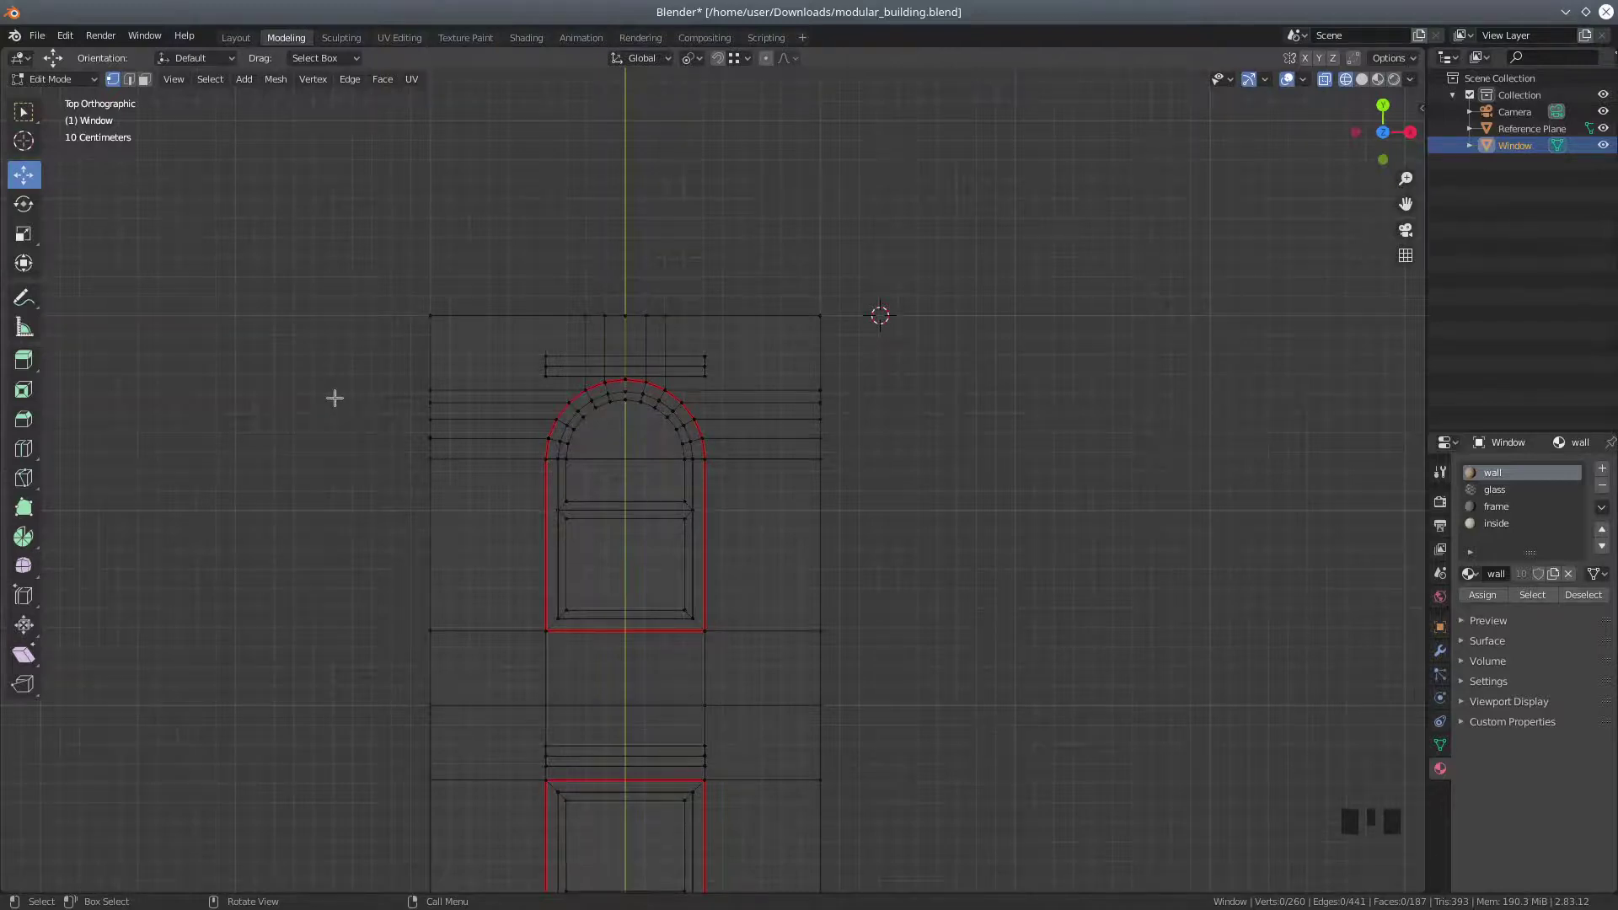
{"action": "key", "text": "v"}
{"action": "key", "text": "b"}
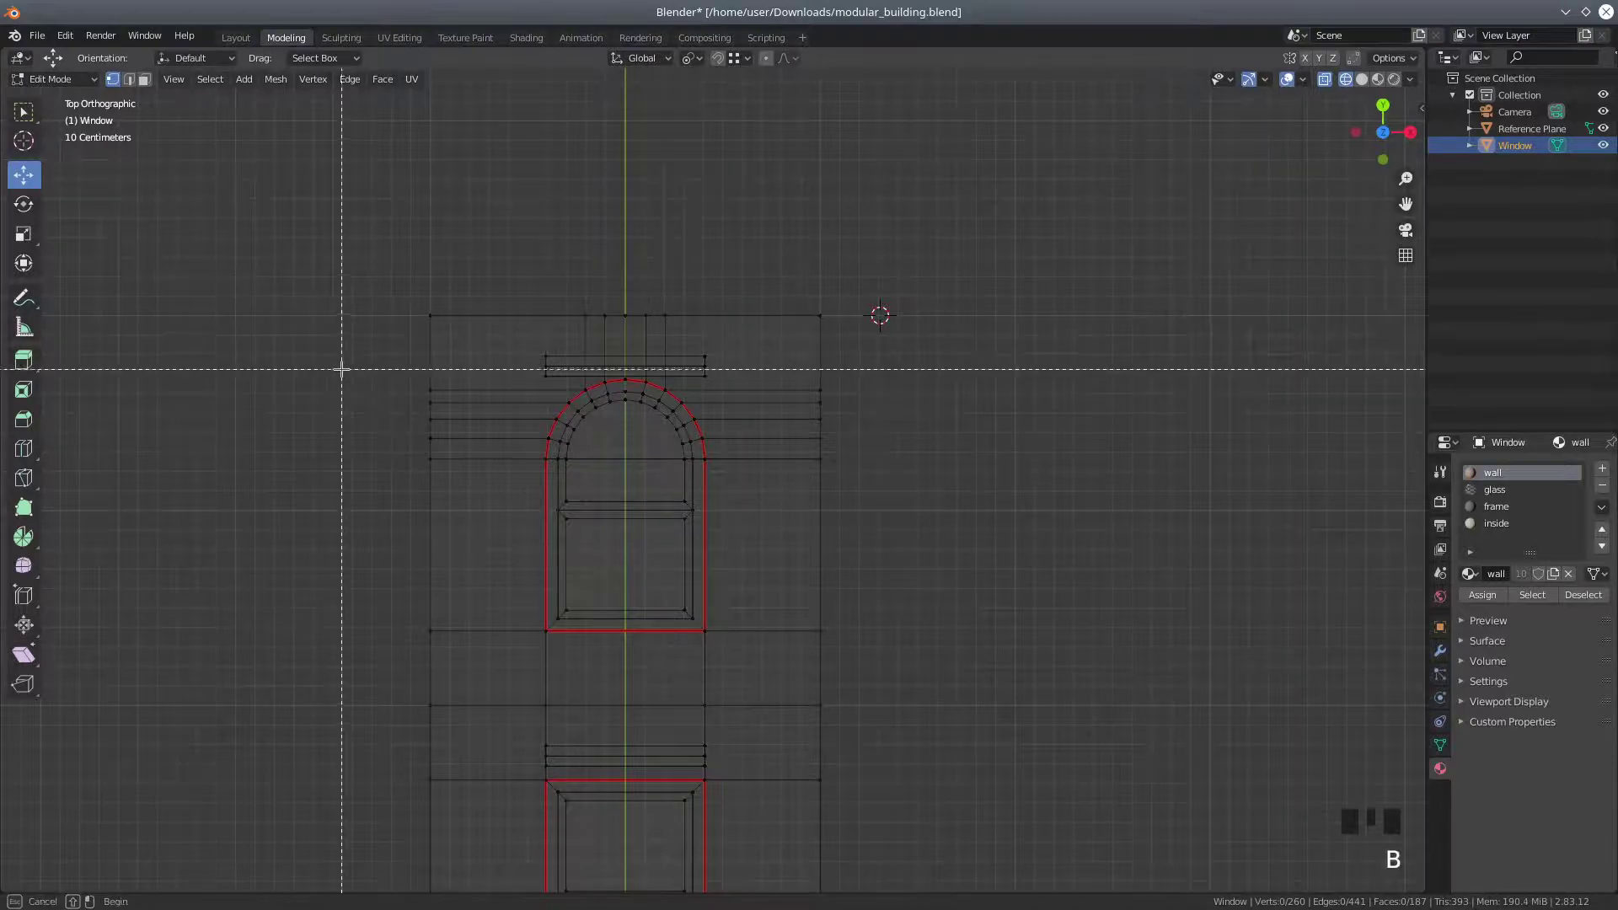
{"action": "left_click_drag", "start_coordinate": [356, 381], "coordinate": [871, 473]}
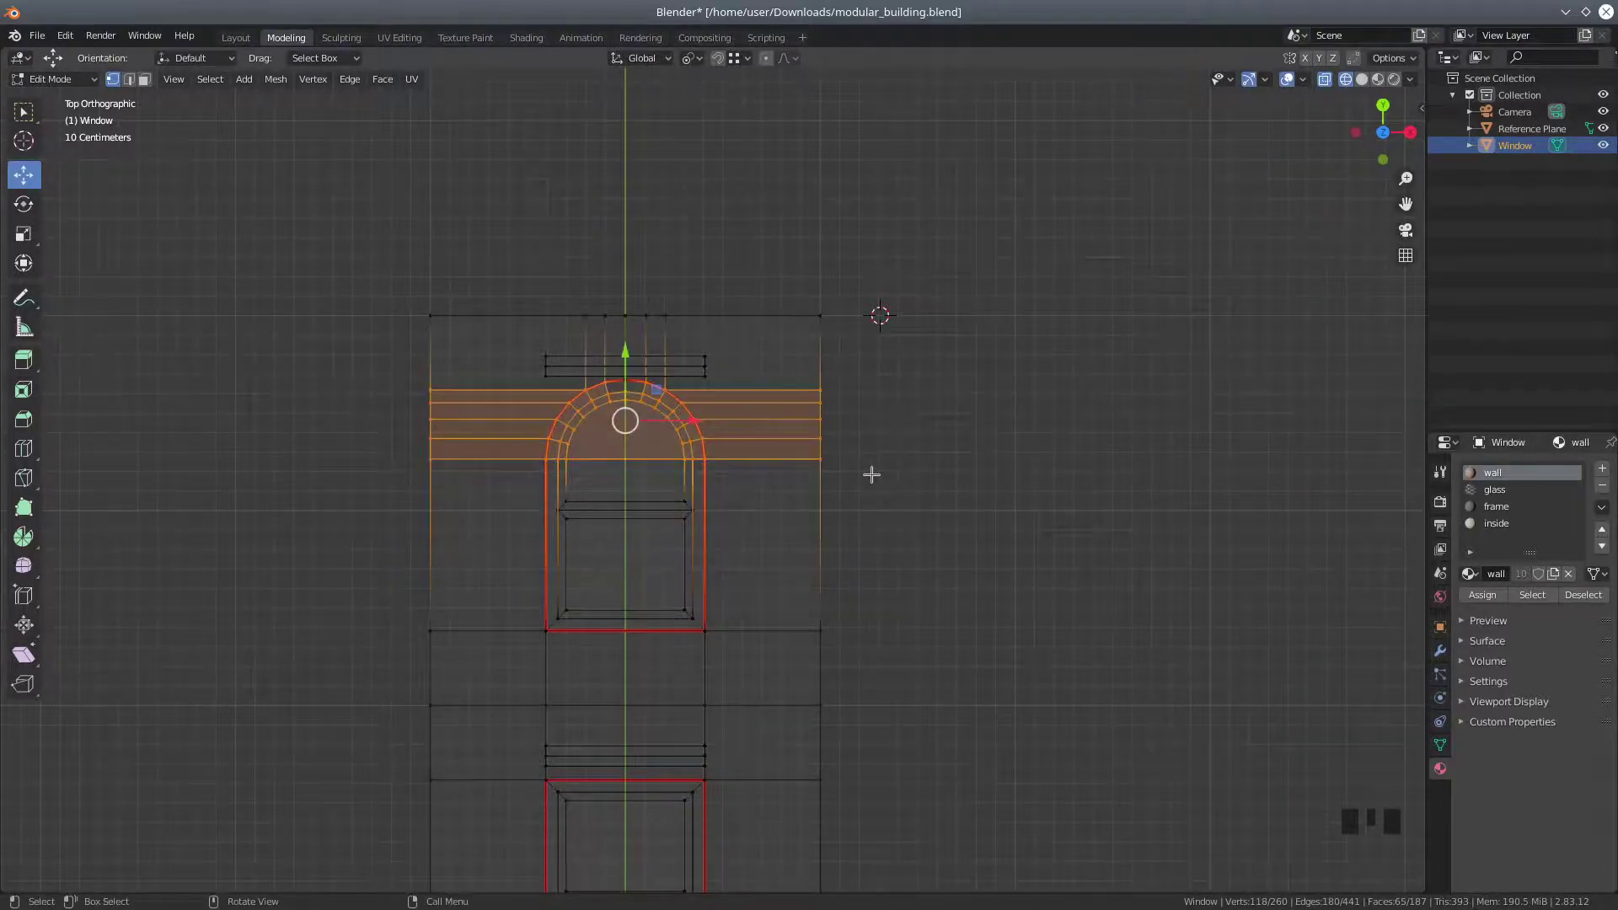
Try to move the selected arch section down about 0.035 m along Y, and undo the move
{"action": "left_click", "coordinate": [624, 353]}
{"action": "left_click_drag", "start_coordinate": [625, 353], "coordinate": [628, 389]}
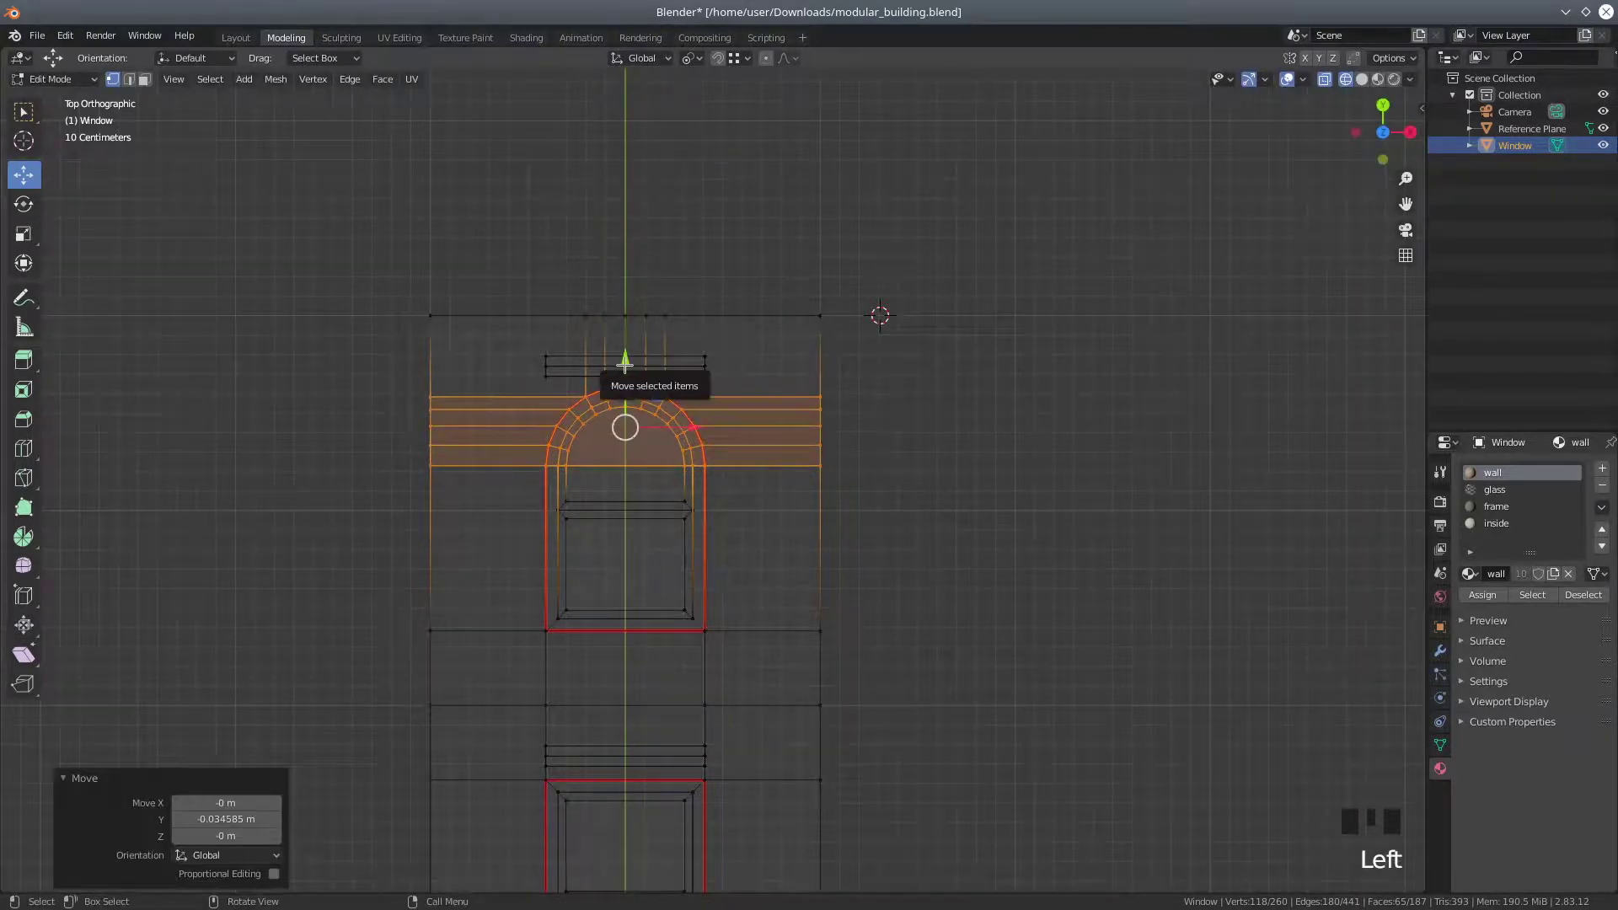
{"action": "key", "text": "ctrl+z"}
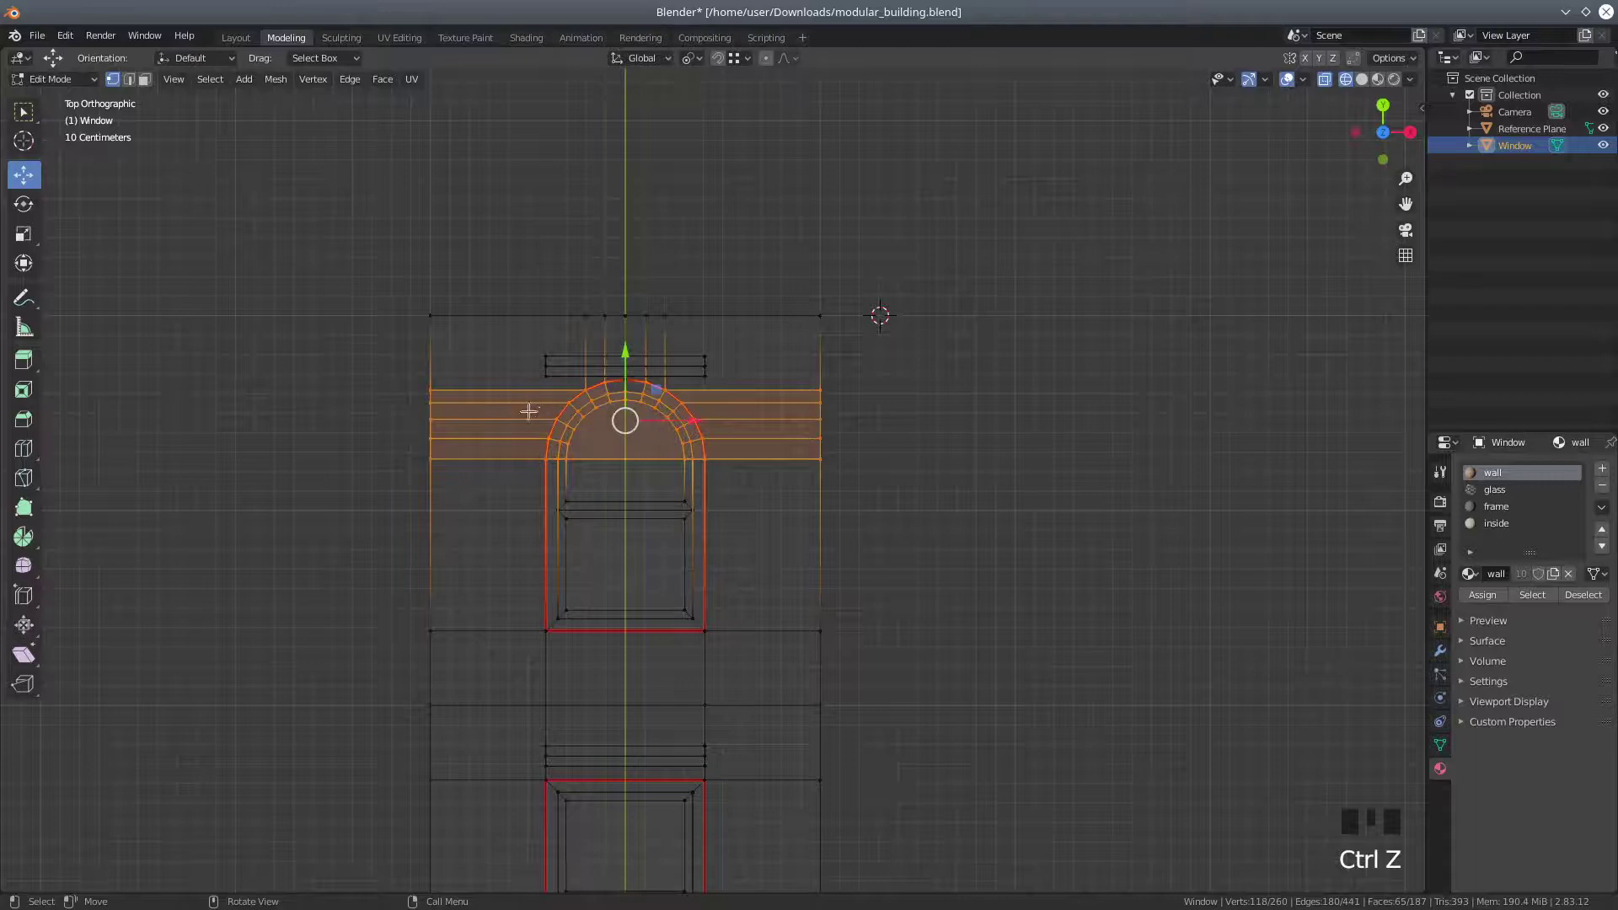
Add the missed vertices at the arch's crown to the selection and move the arch section down about 0.043 m along Y
{"action": "key", "text": "b"}
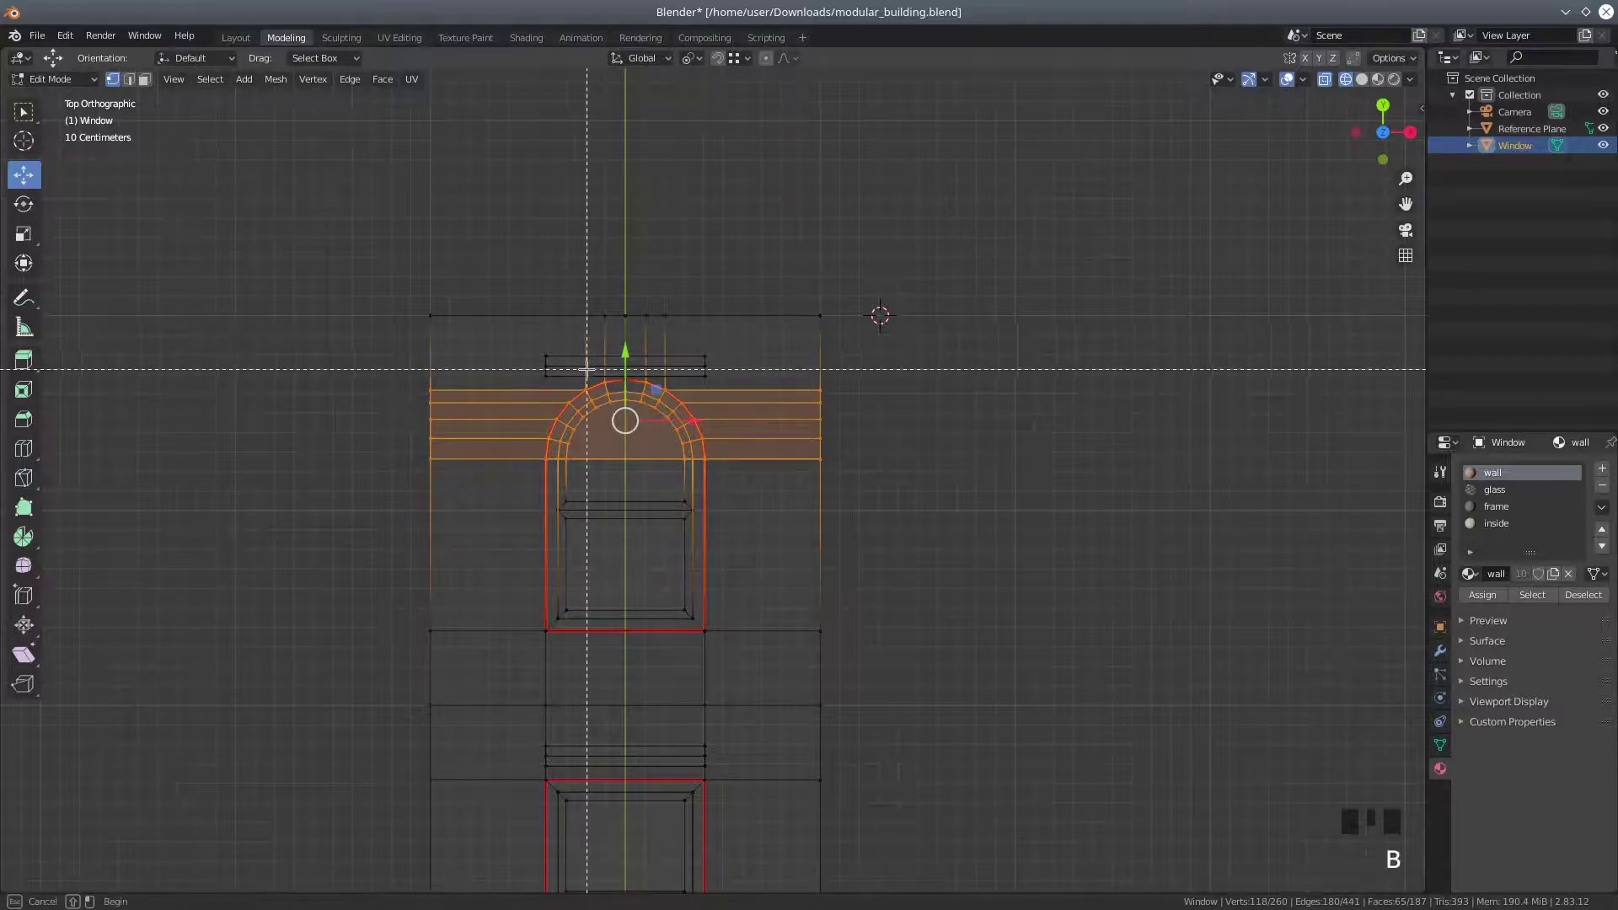
{"action": "key", "text": "b"}
{"action": "left_click_drag", "start_coordinate": [611, 371], "coordinate": [646, 389]}
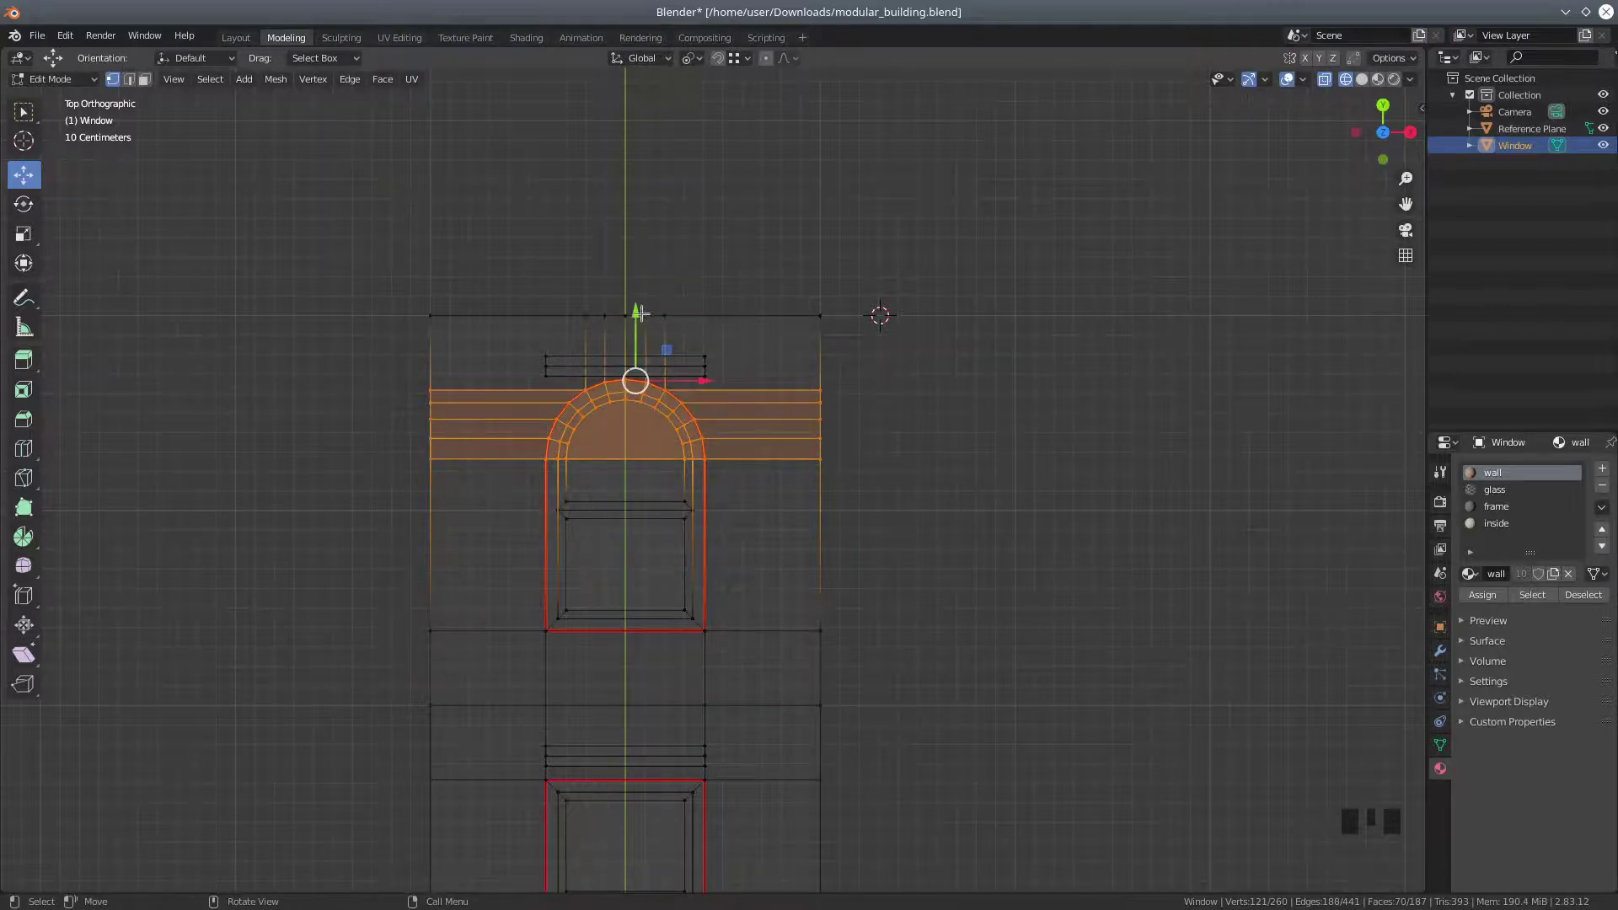
{"action": "left_click_drag", "start_coordinate": [639, 312], "coordinate": [640, 323]}
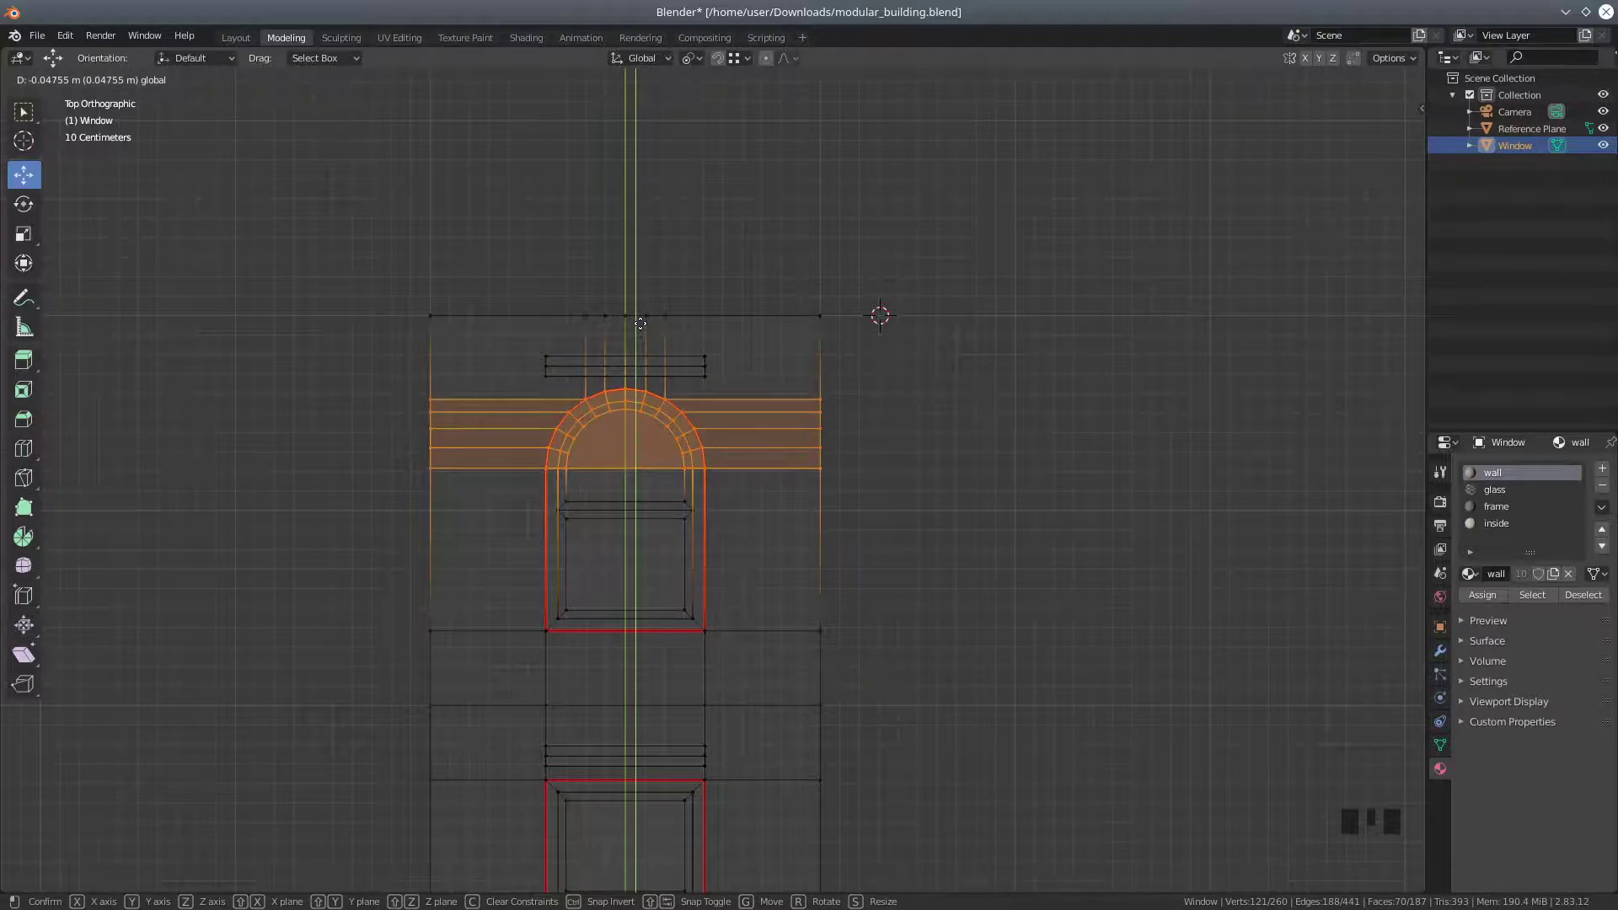
{"action": "left_click_drag", "start_coordinate": [641, 324], "coordinate": [640, 322]}
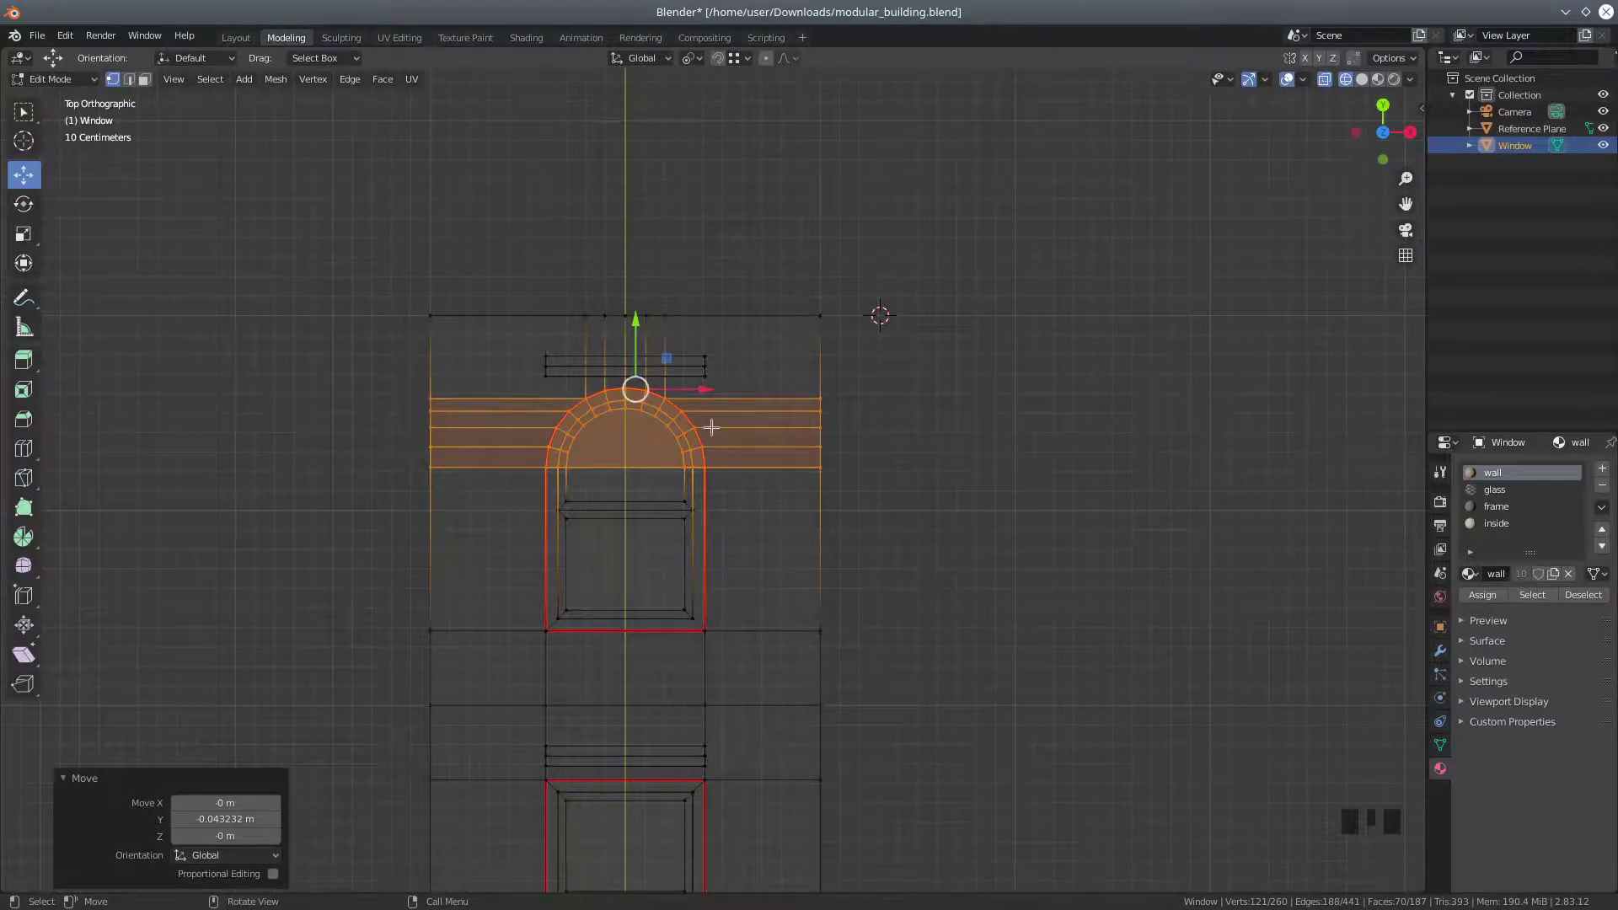
Examine the arch's spacing below the ledge on the rendered wall, both straight on and at an angle
{"action": "left_click", "coordinate": [1394, 80]}
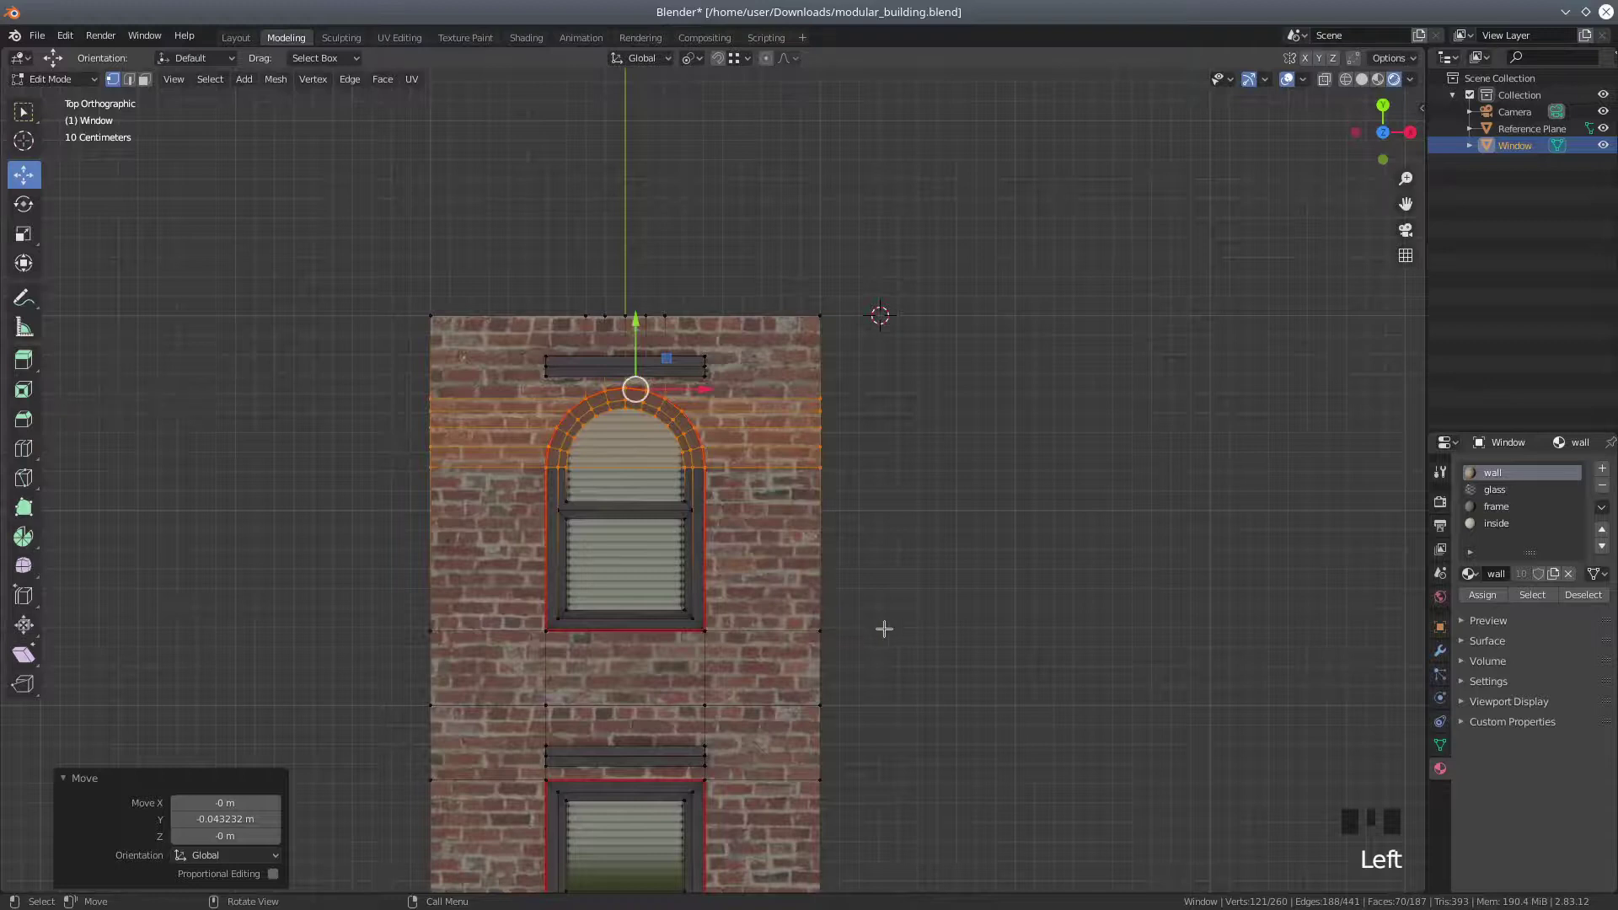
{"action": "scroll", "coordinate": [884, 629], "scroll_direction": "up", "scroll_amount": 3}
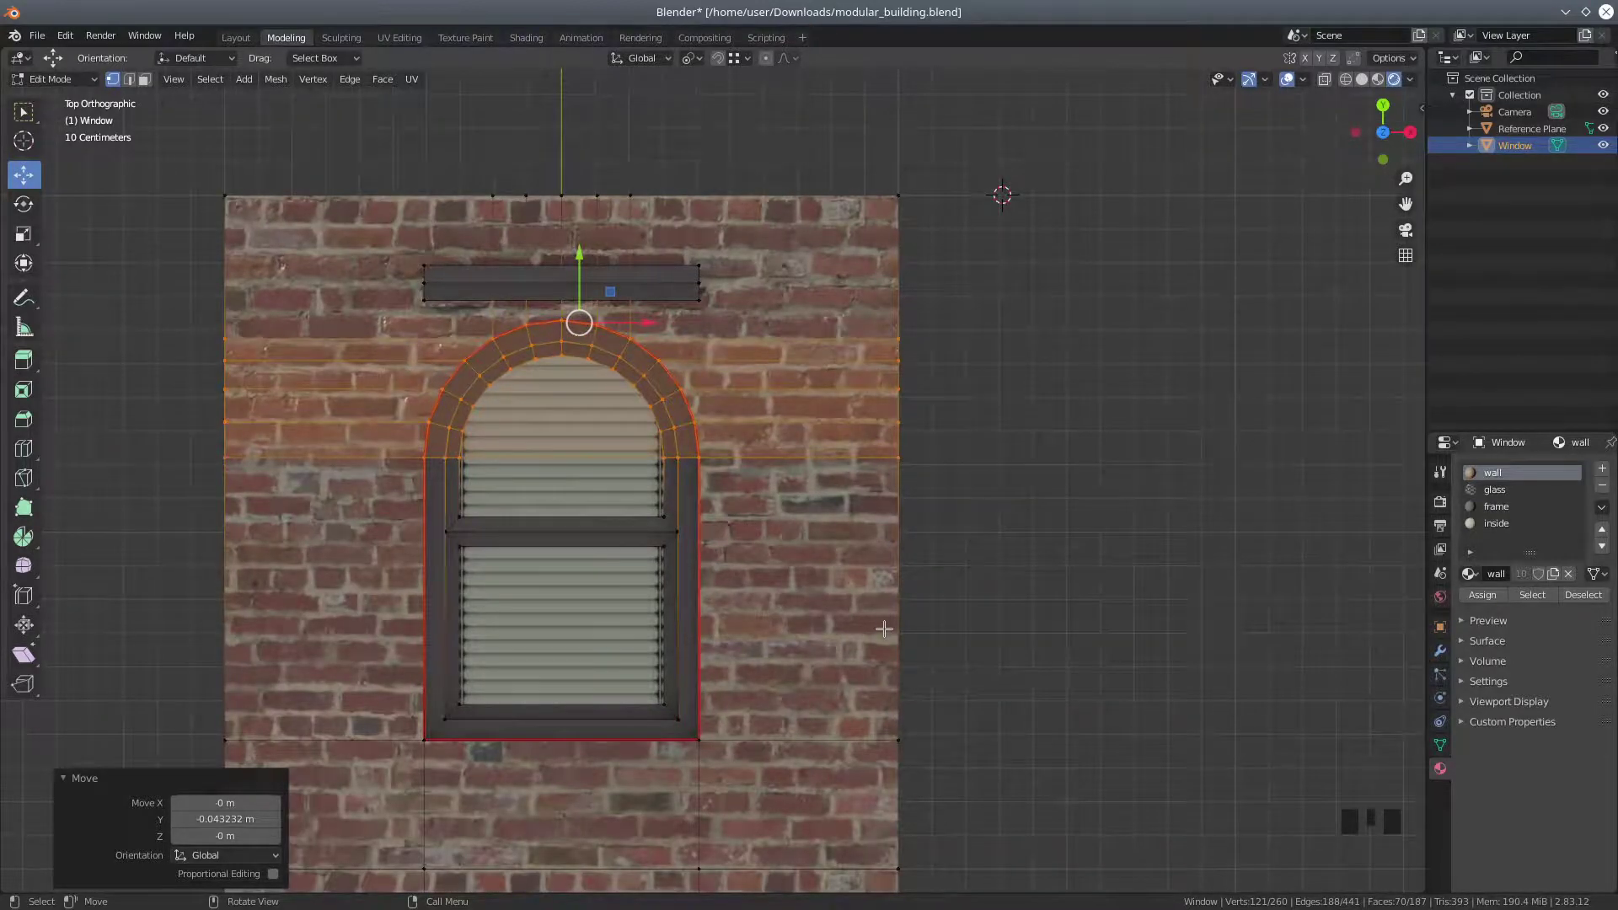
{"action": "scroll", "coordinate": [884, 628], "scroll_direction": "down", "scroll_amount": 2}
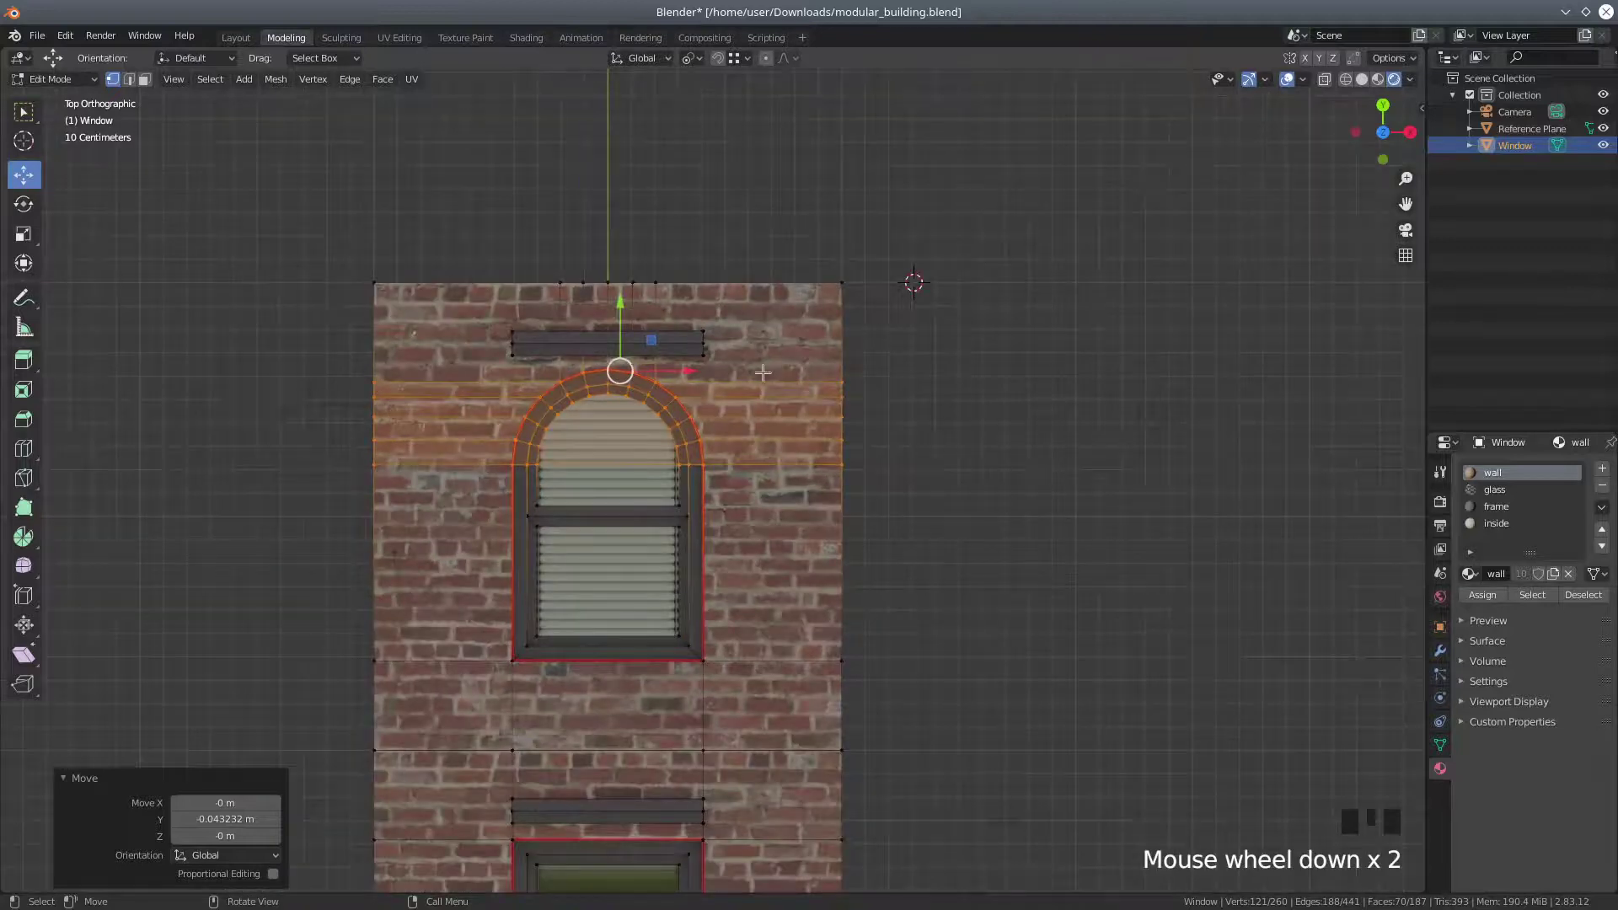
{"action": "scroll", "coordinate": [876, 404], "scroll_direction": "down", "scroll_amount": 3}
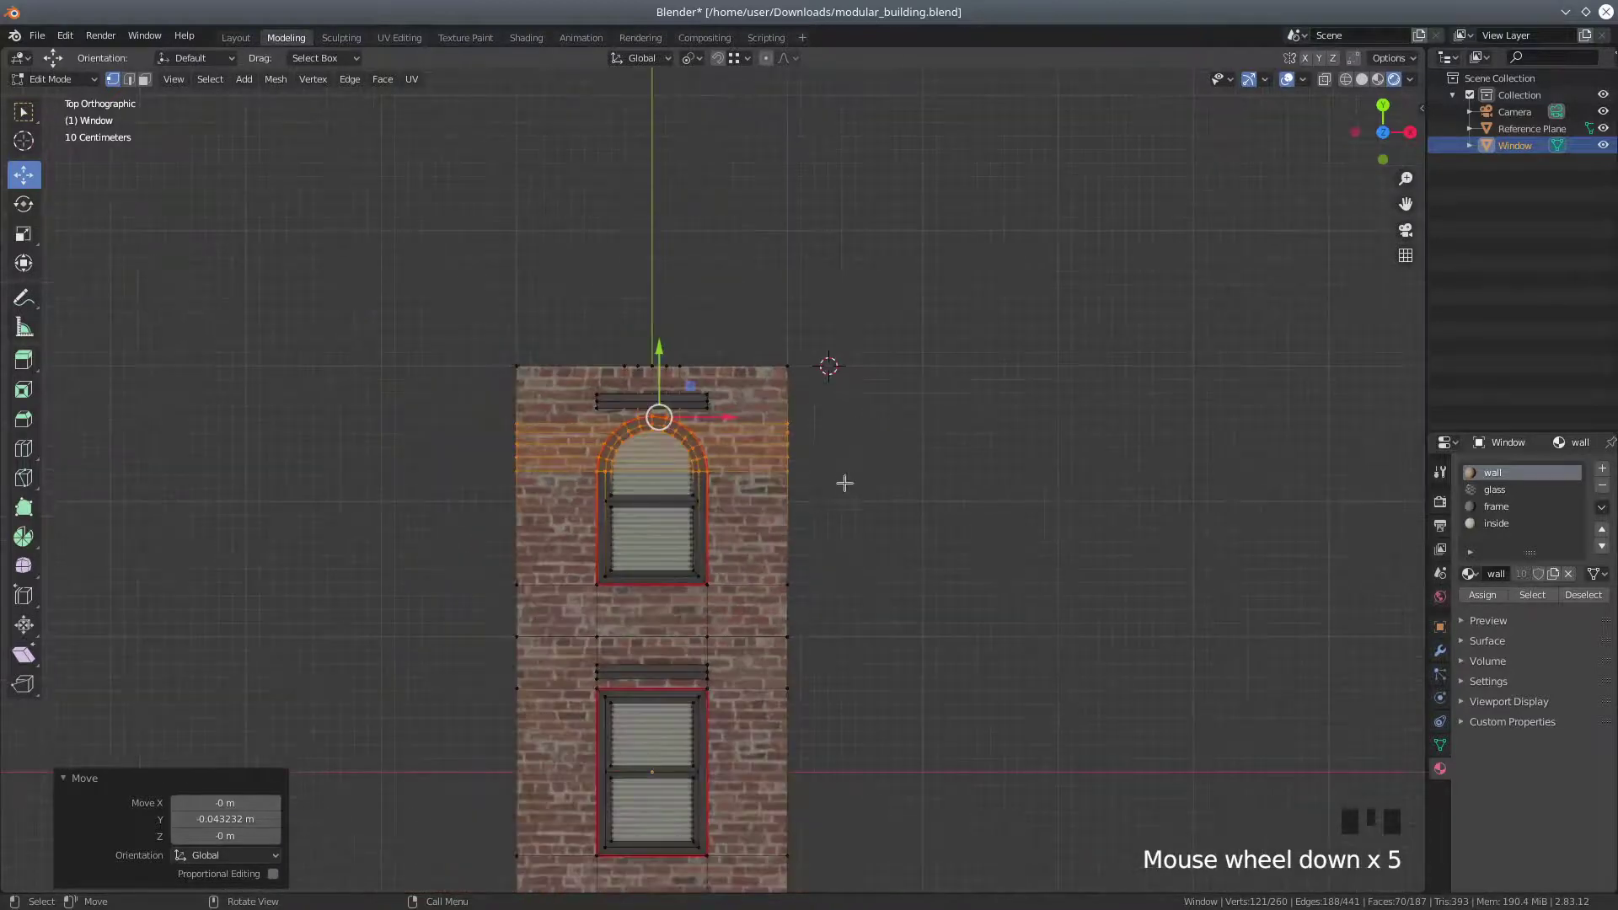
{"action": "scroll", "coordinate": [856, 512], "scroll_direction": "up", "scroll_amount": 1}
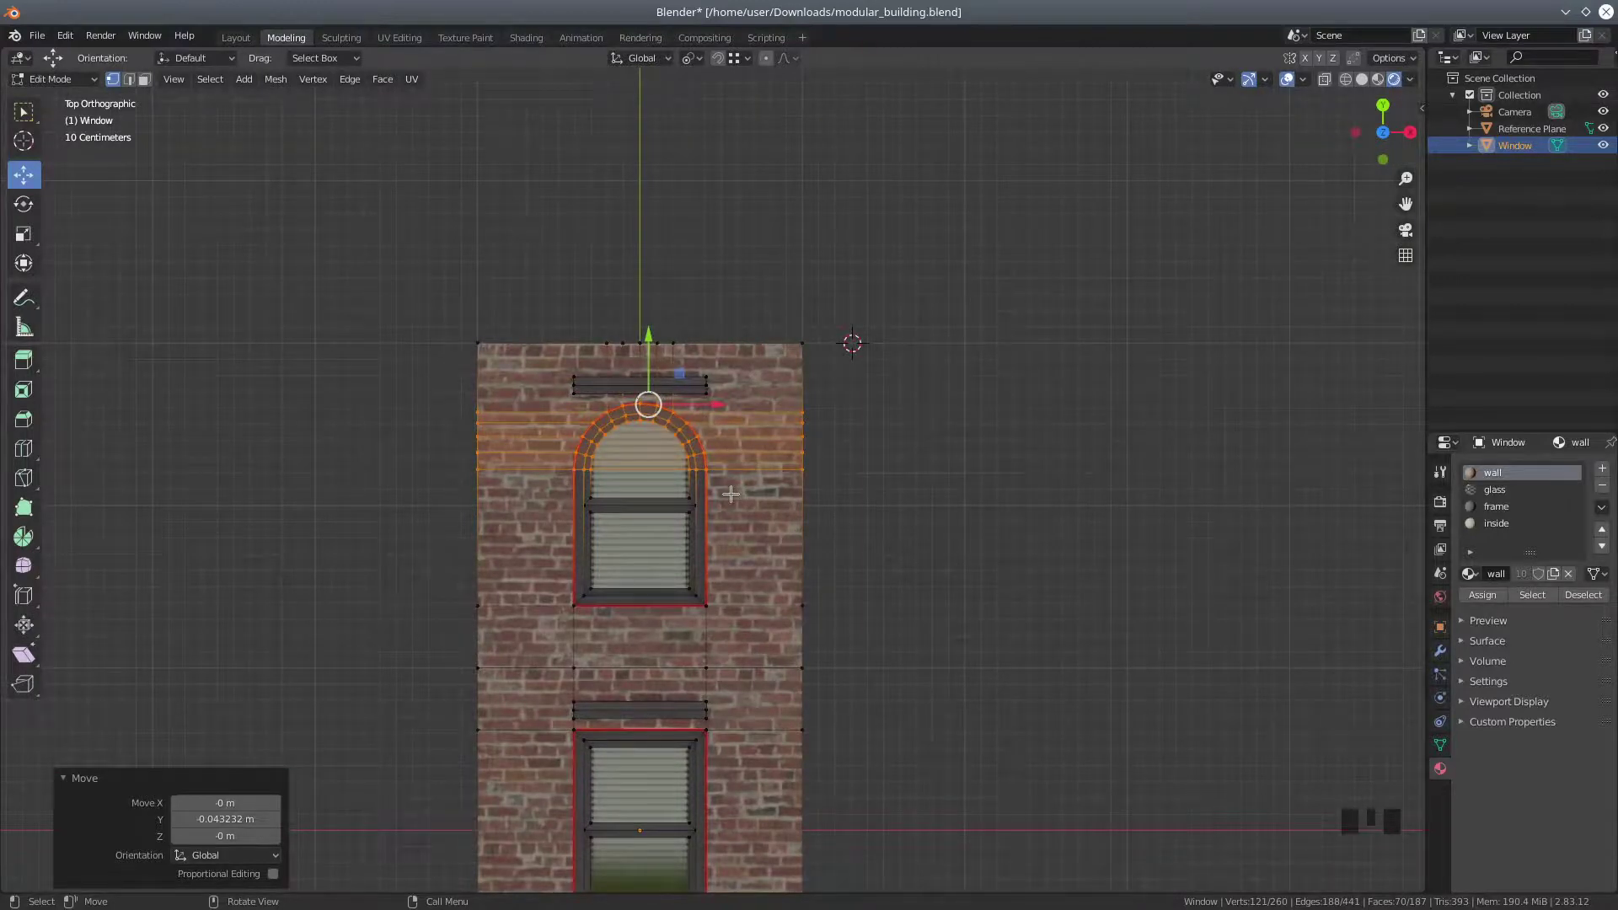
{"action": "scroll", "coordinate": [730, 495], "scroll_direction": "up", "scroll_amount": 1}
{"action": "scroll", "coordinate": [730, 494], "scroll_direction": "up", "scroll_amount": 1}
{"action": "middle_click_drag", "start_coordinate": [572, 396], "coordinate": [559, 474]}
{"action": "middle_click_drag", "start_coordinate": [495, 528], "coordinate": [603, 659]}
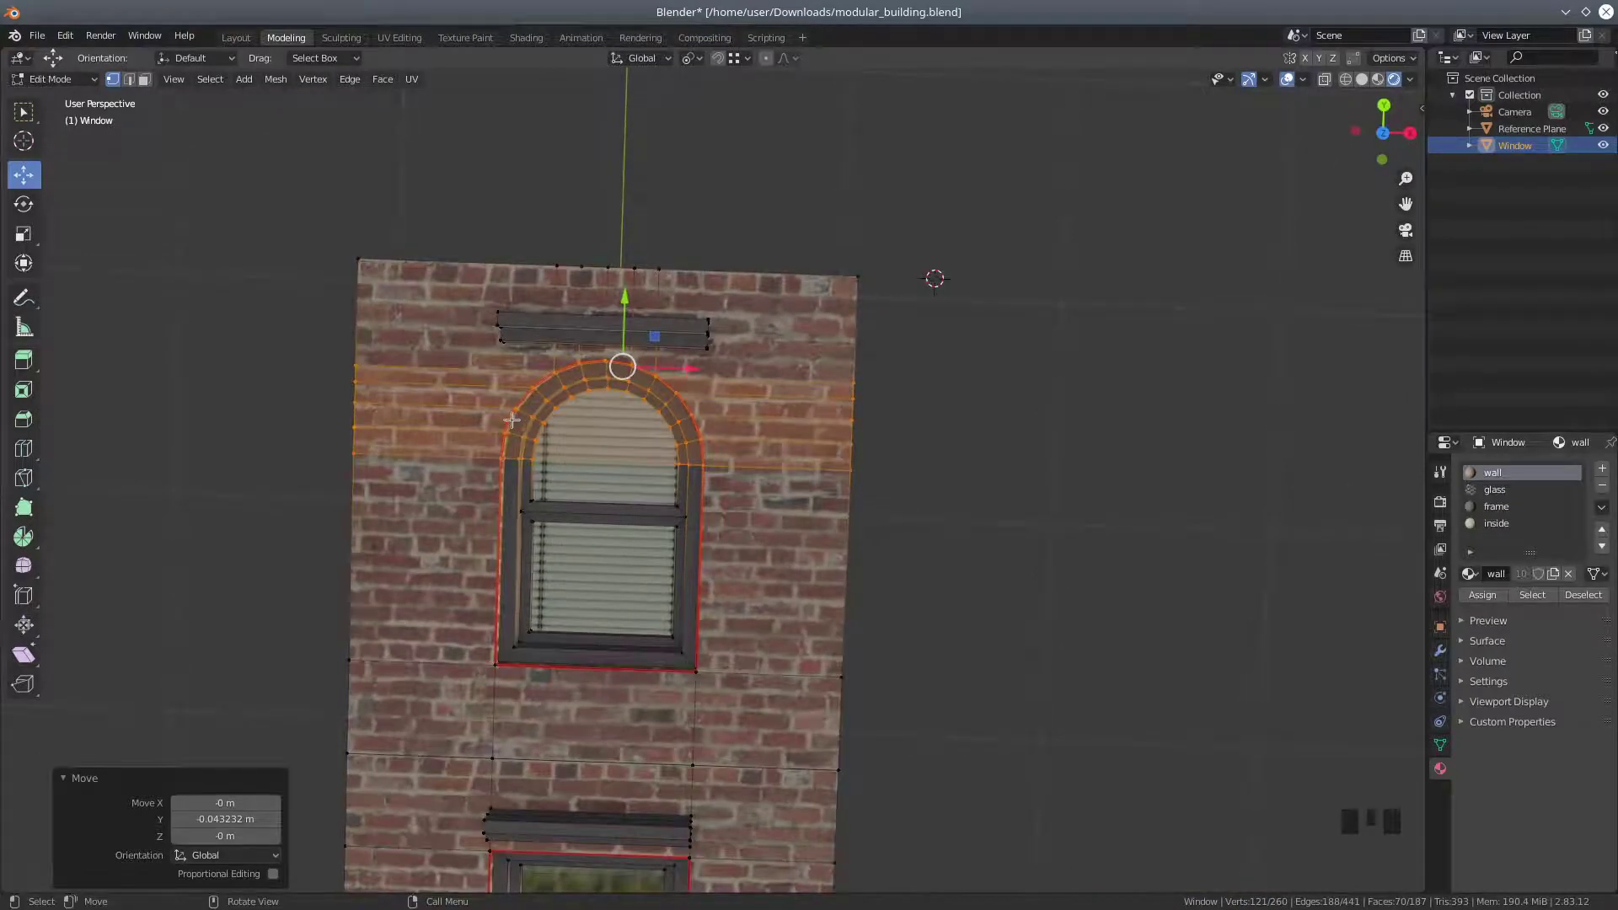
{"action": "scroll", "coordinate": [809, 653], "scroll_direction": "down", "scroll_amount": 2}
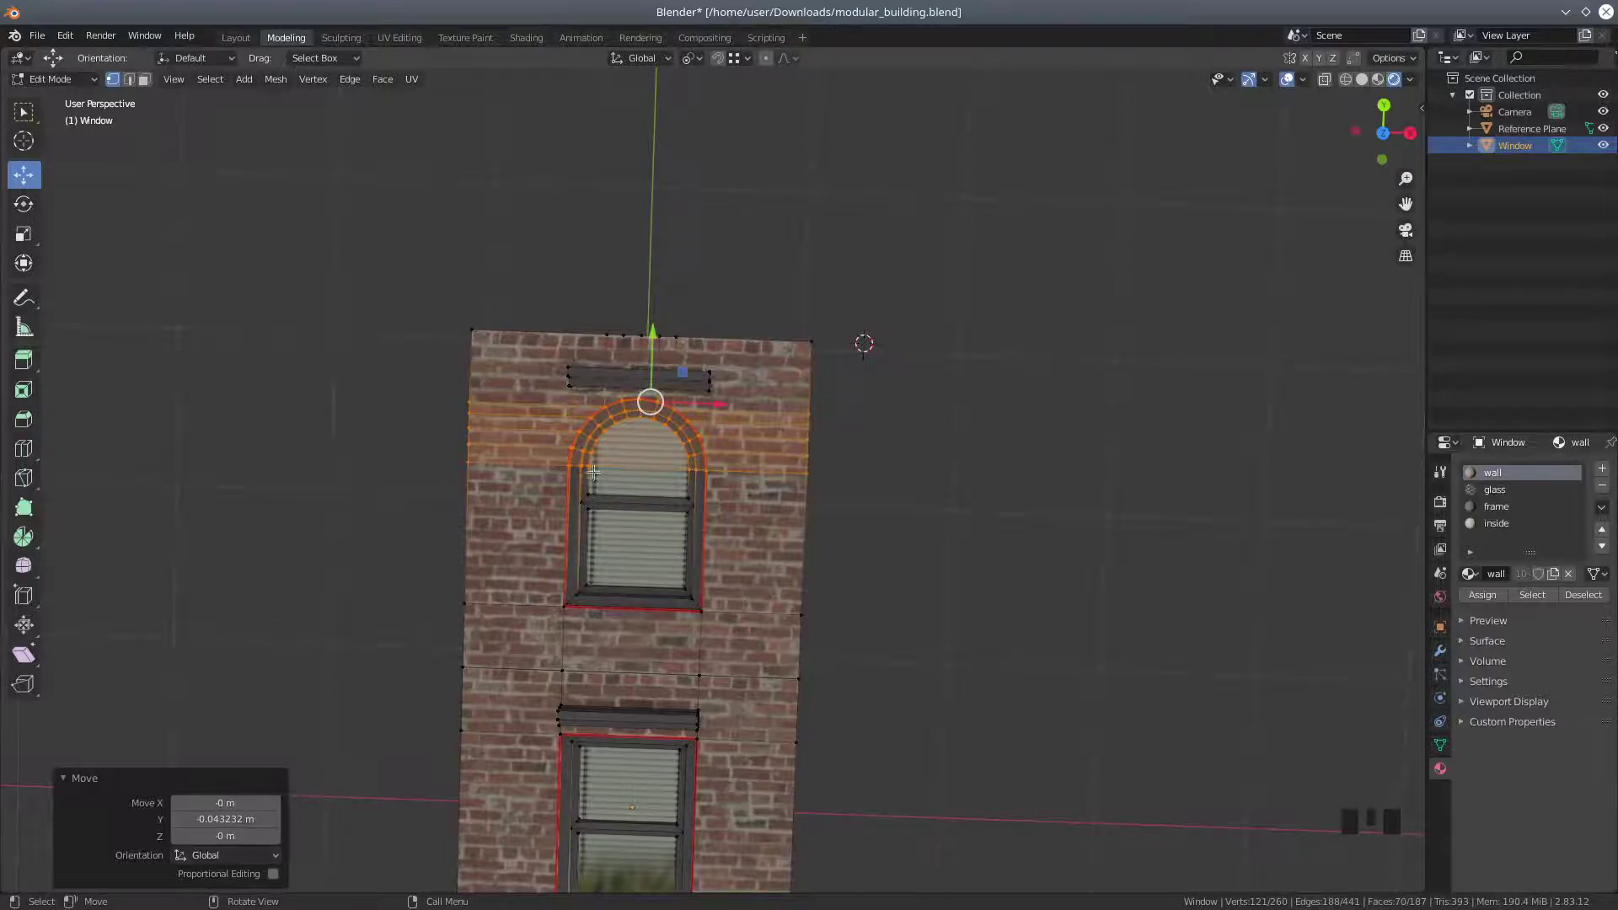
{"action": "middle_click_drag", "start_coordinate": [901, 627], "coordinate": [852, 635]}
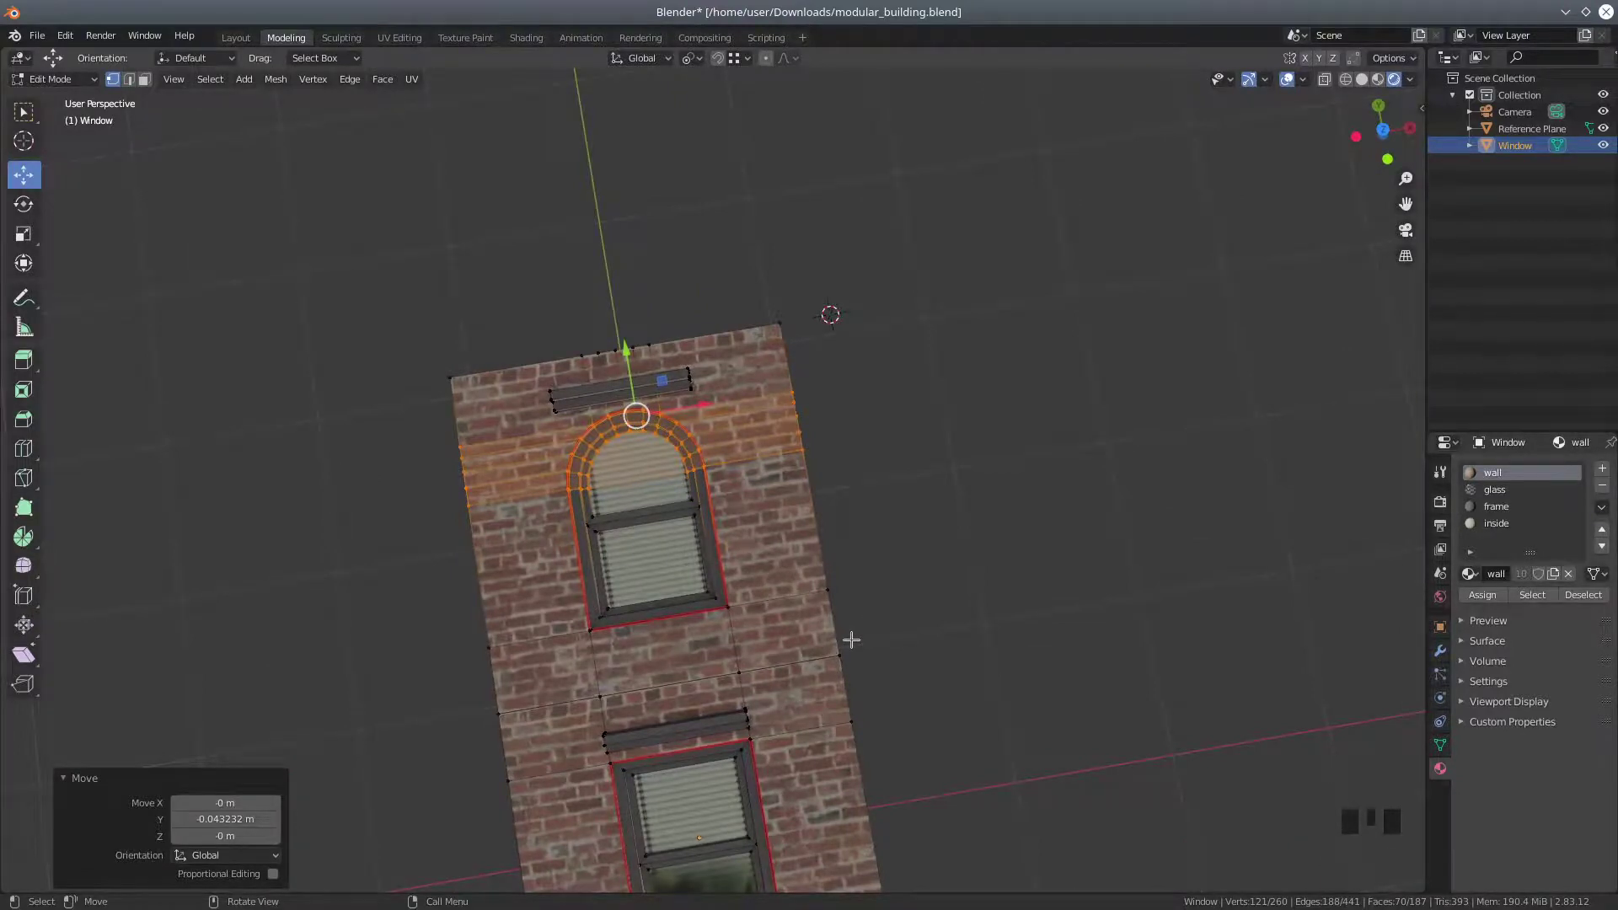
Select the two opposite vertices on the arch's inner edge and set the pivot point to the midpoint of the selection
{"action": "scroll", "coordinate": [850, 641], "scroll_direction": "up", "scroll_amount": 2}
{"action": "scroll", "coordinate": [560, 464], "scroll_direction": "up", "scroll_amount": 5}
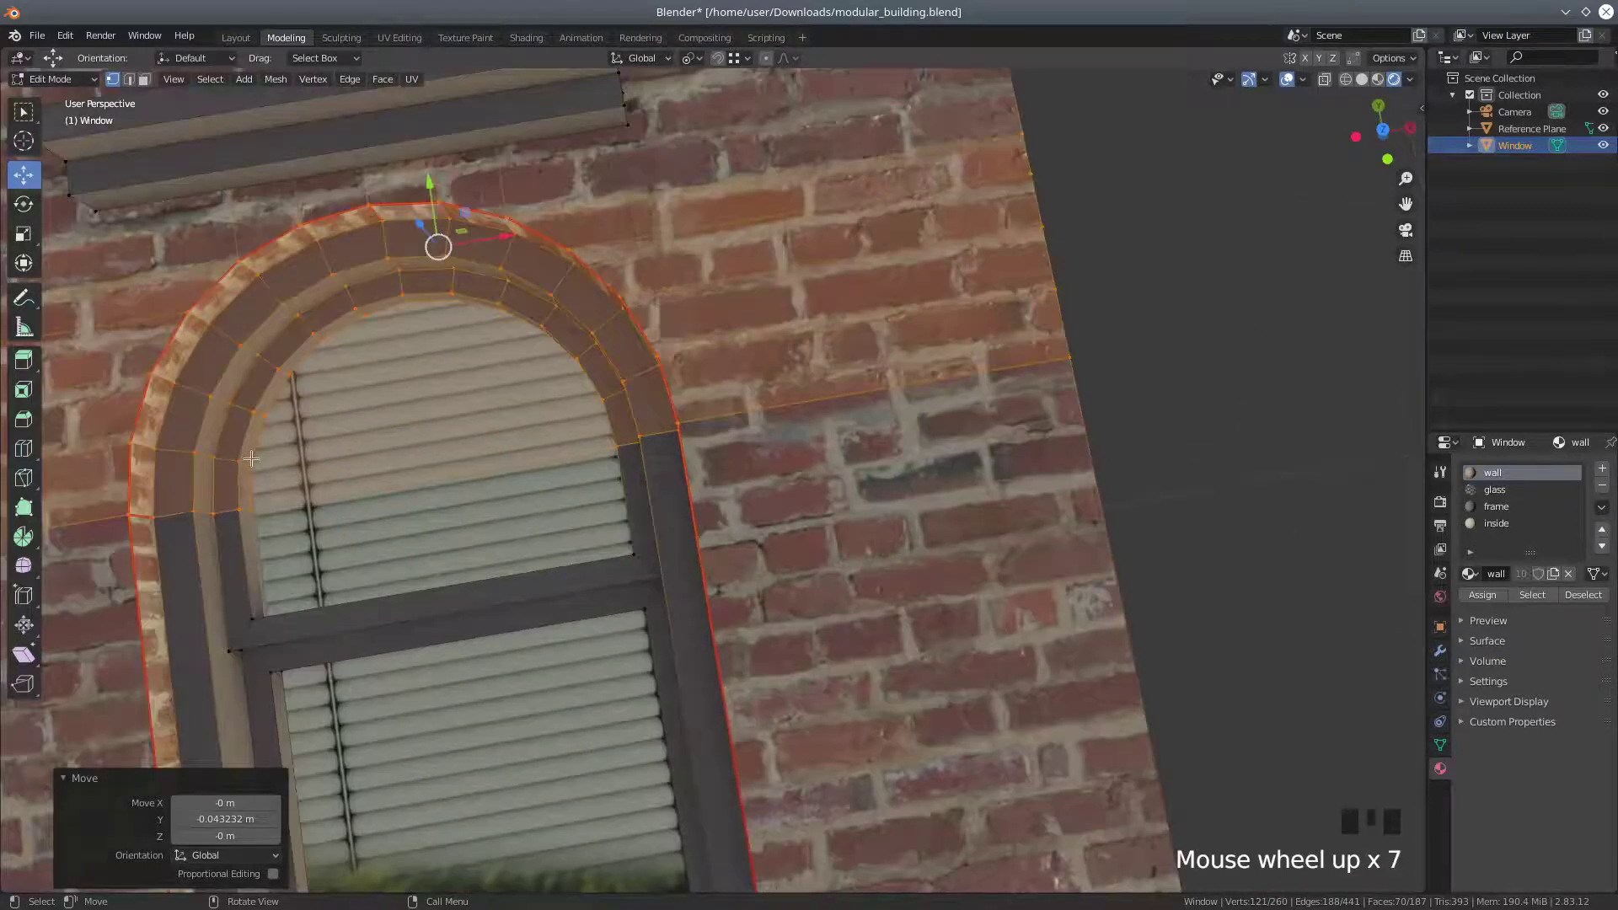
{"action": "left_click", "coordinate": [251, 463]}
{"action": "middle_click_drag", "start_coordinate": [469, 453], "coordinate": [578, 451]}
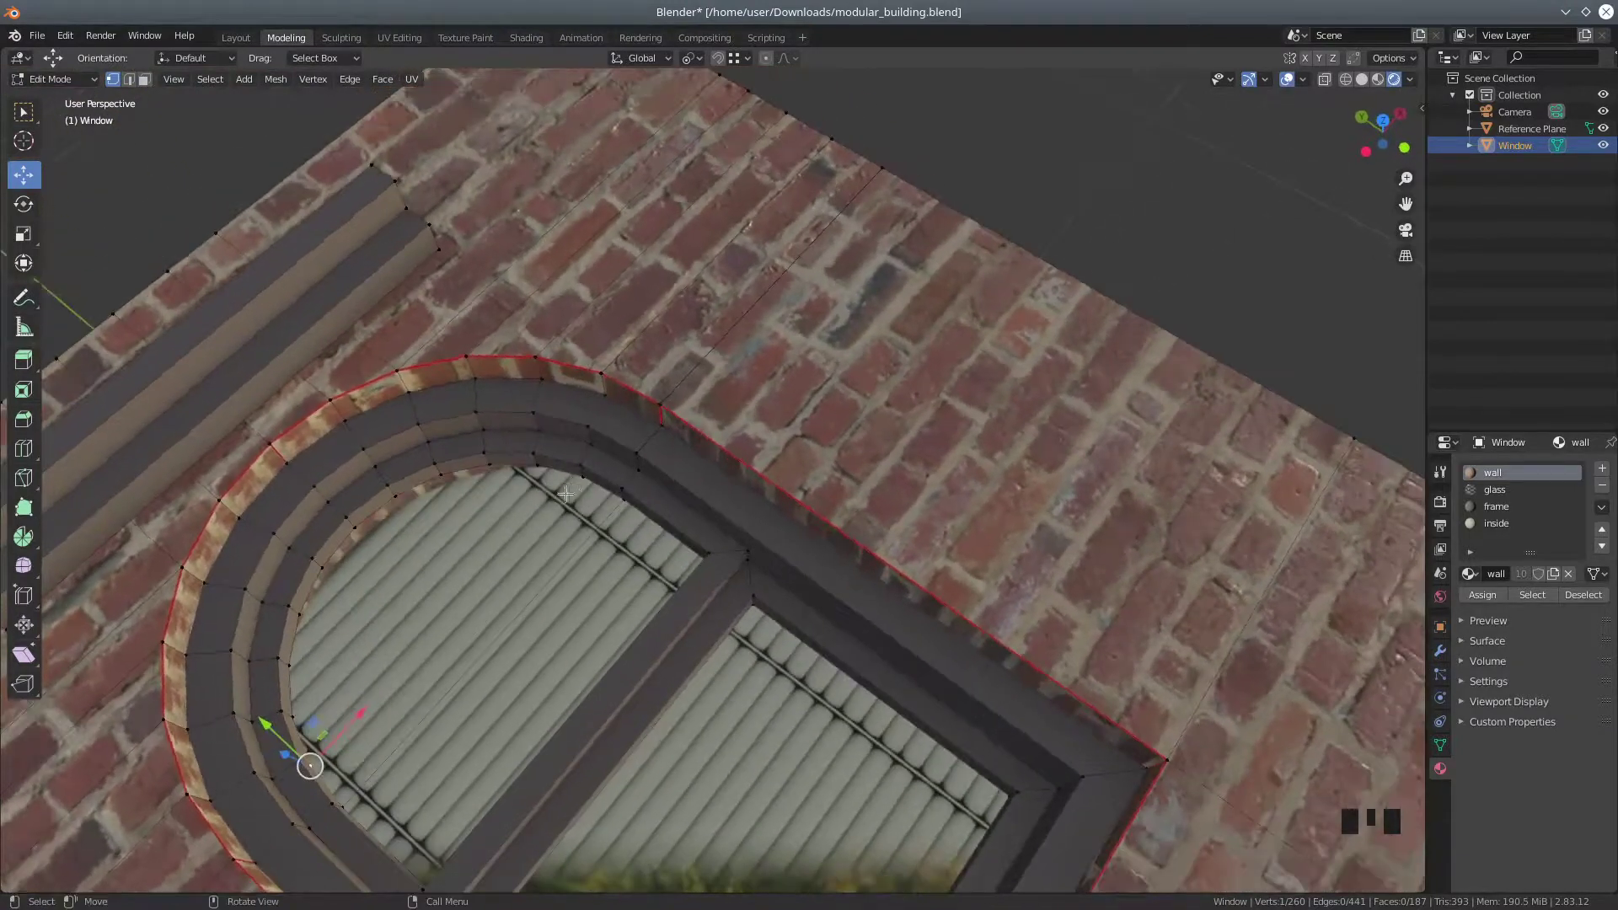
{"action": "left_click", "coordinate": [580, 476], "text": "shift"}
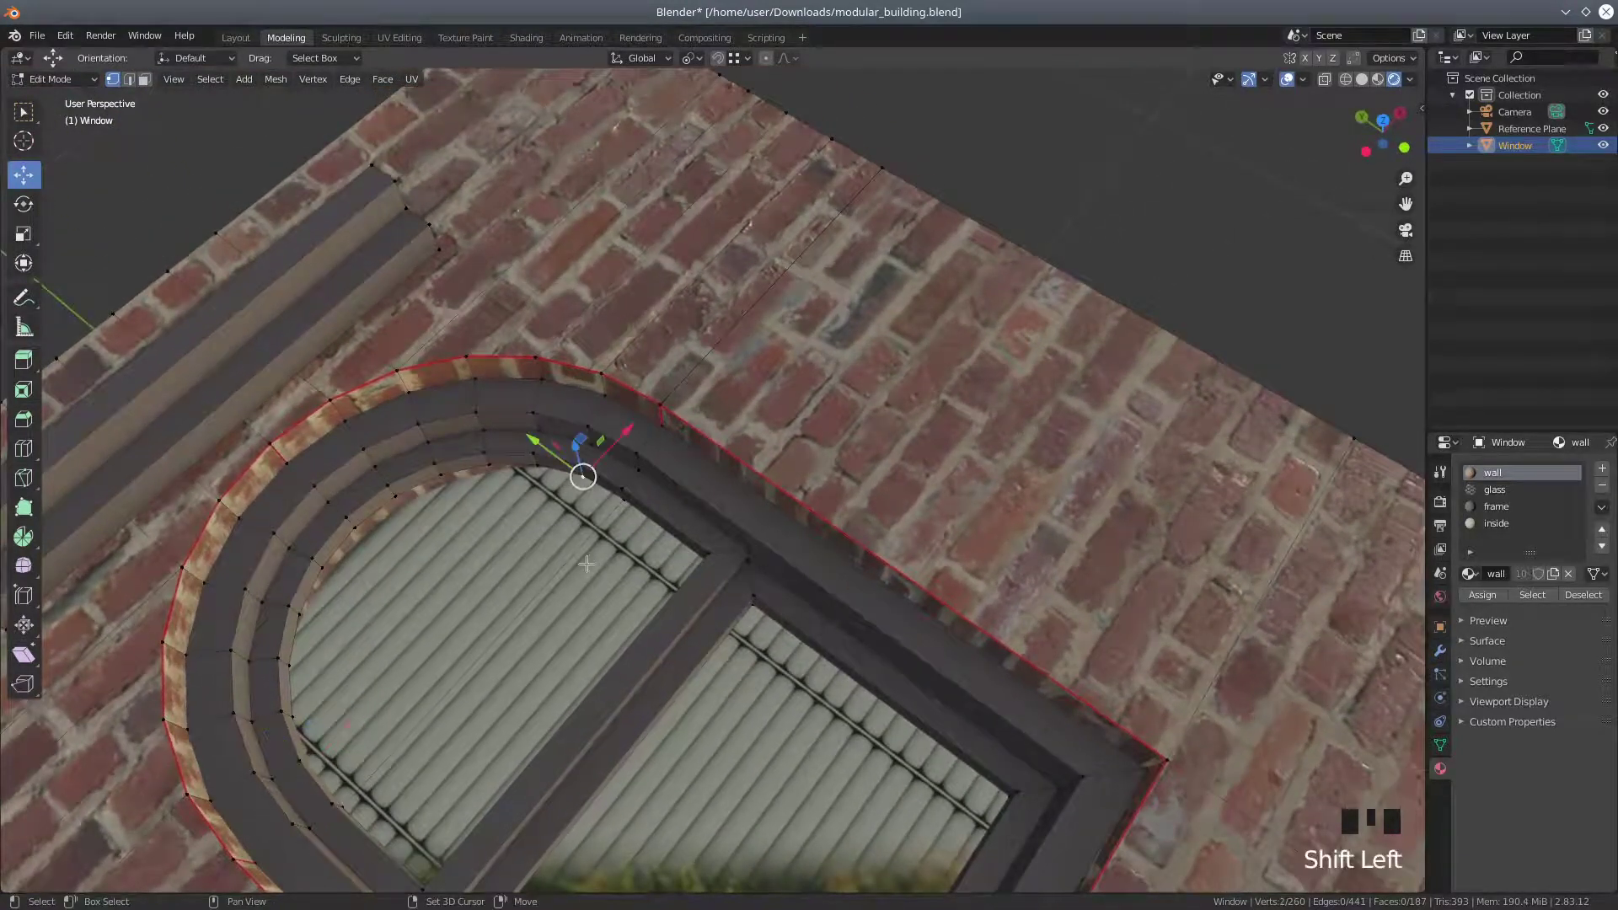
{"action": "middle_click_drag", "start_coordinate": [525, 633], "coordinate": [459, 657]}
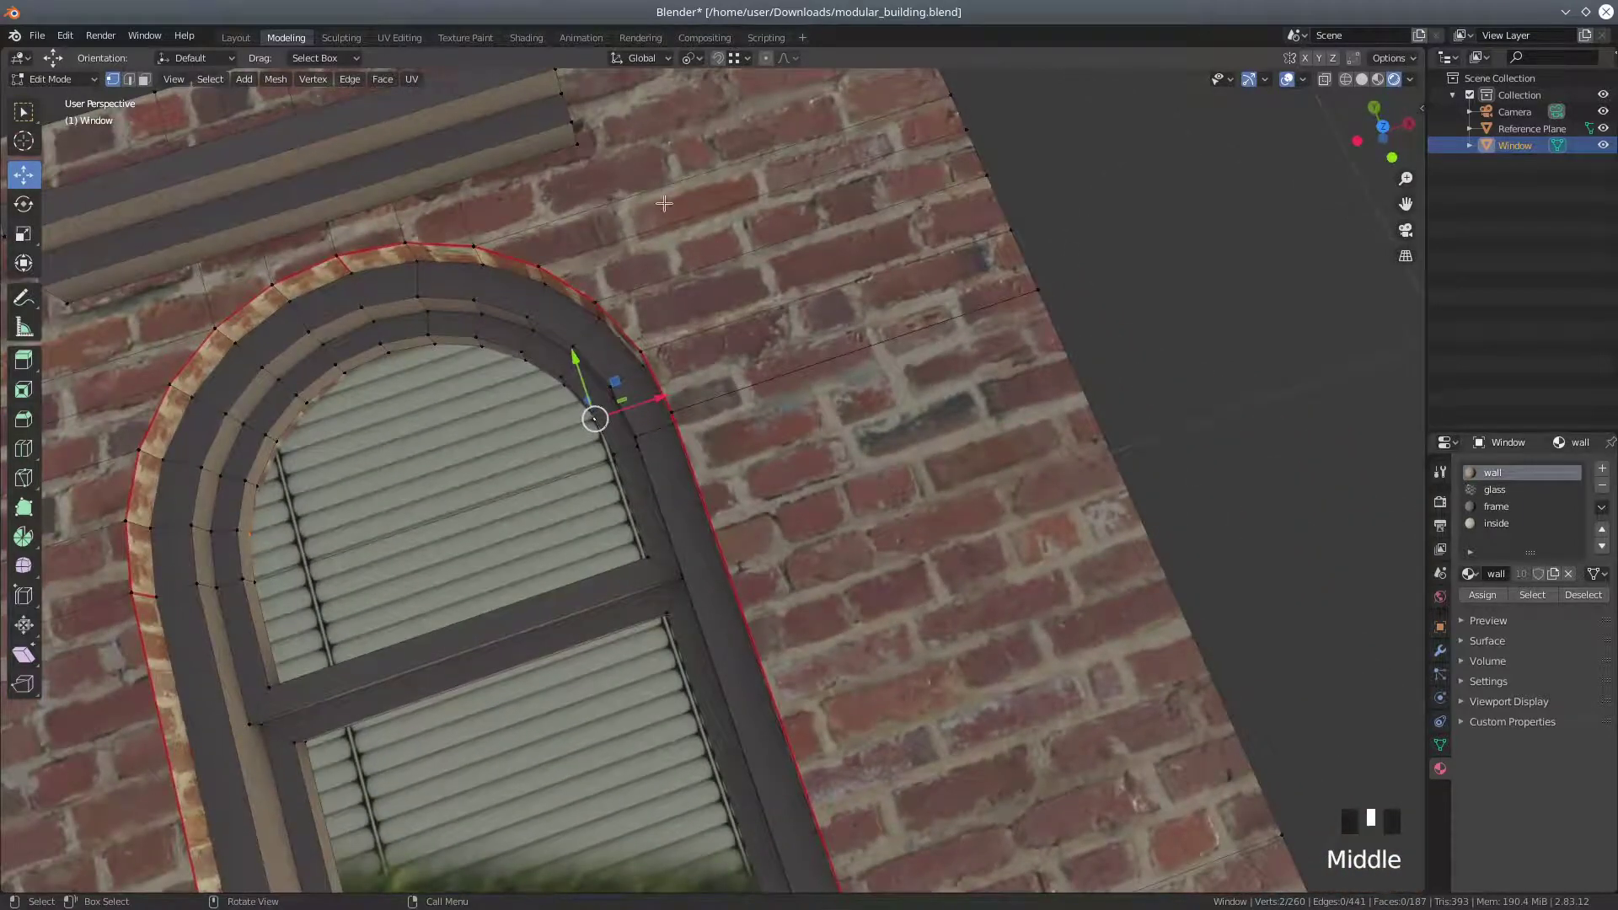
{"action": "left_click", "coordinate": [699, 63]}
{"action": "left_click", "coordinate": [708, 140]}
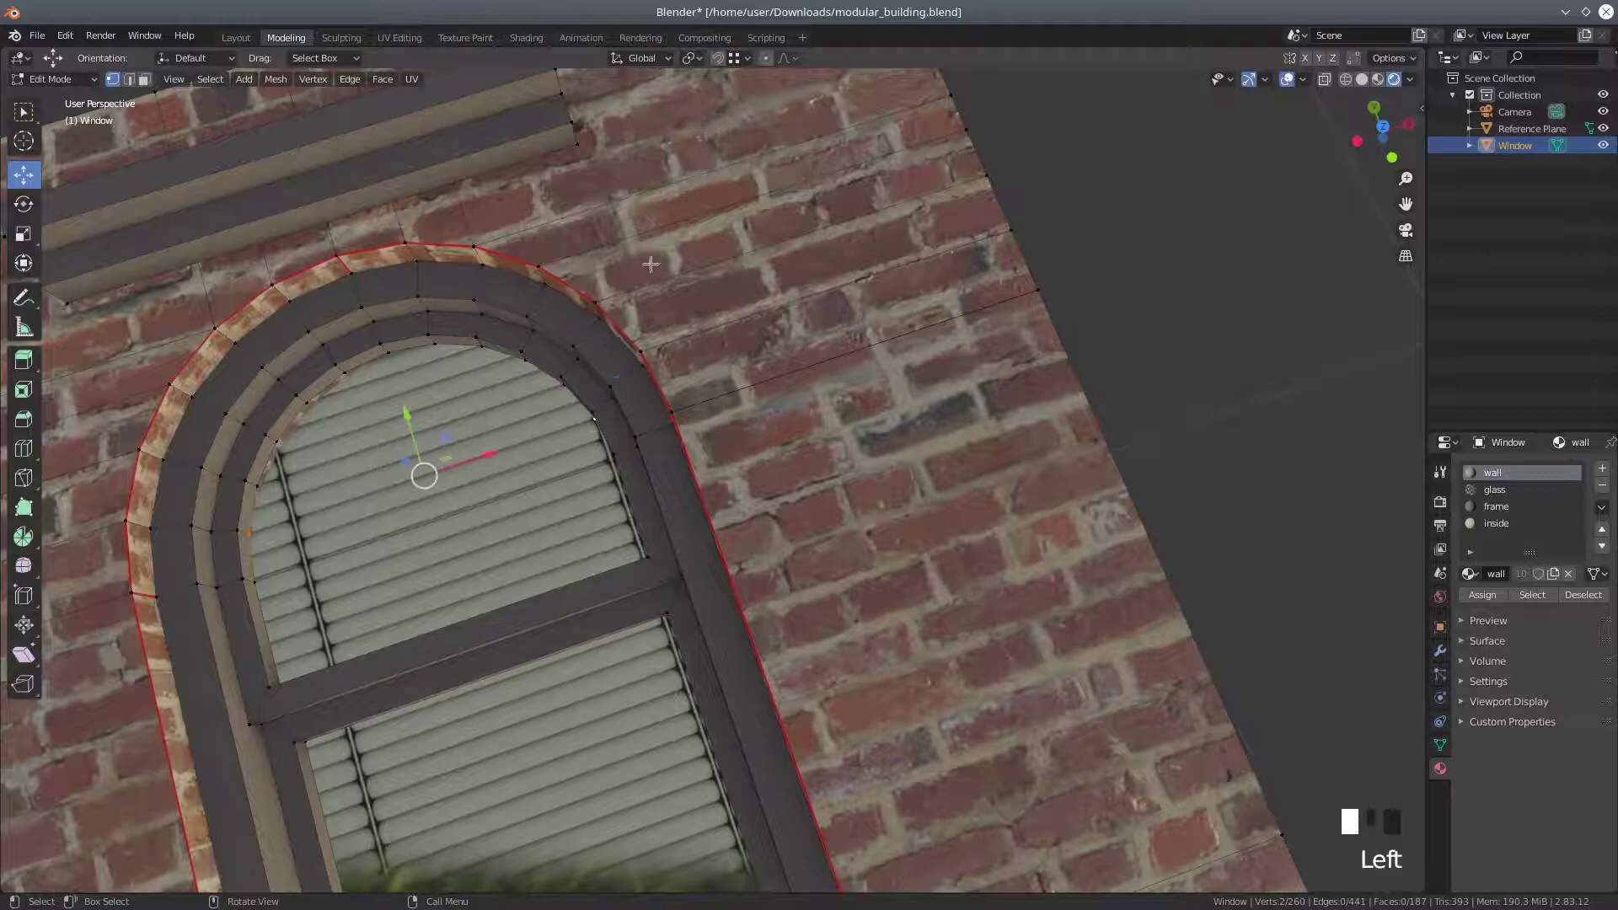
Snap the 3D cursor to the midpoint of the two selected arch vertices with Cursor to Selected
{"action": "scroll", "coordinate": [652, 295], "scroll_direction": "down", "scroll_amount": 2}
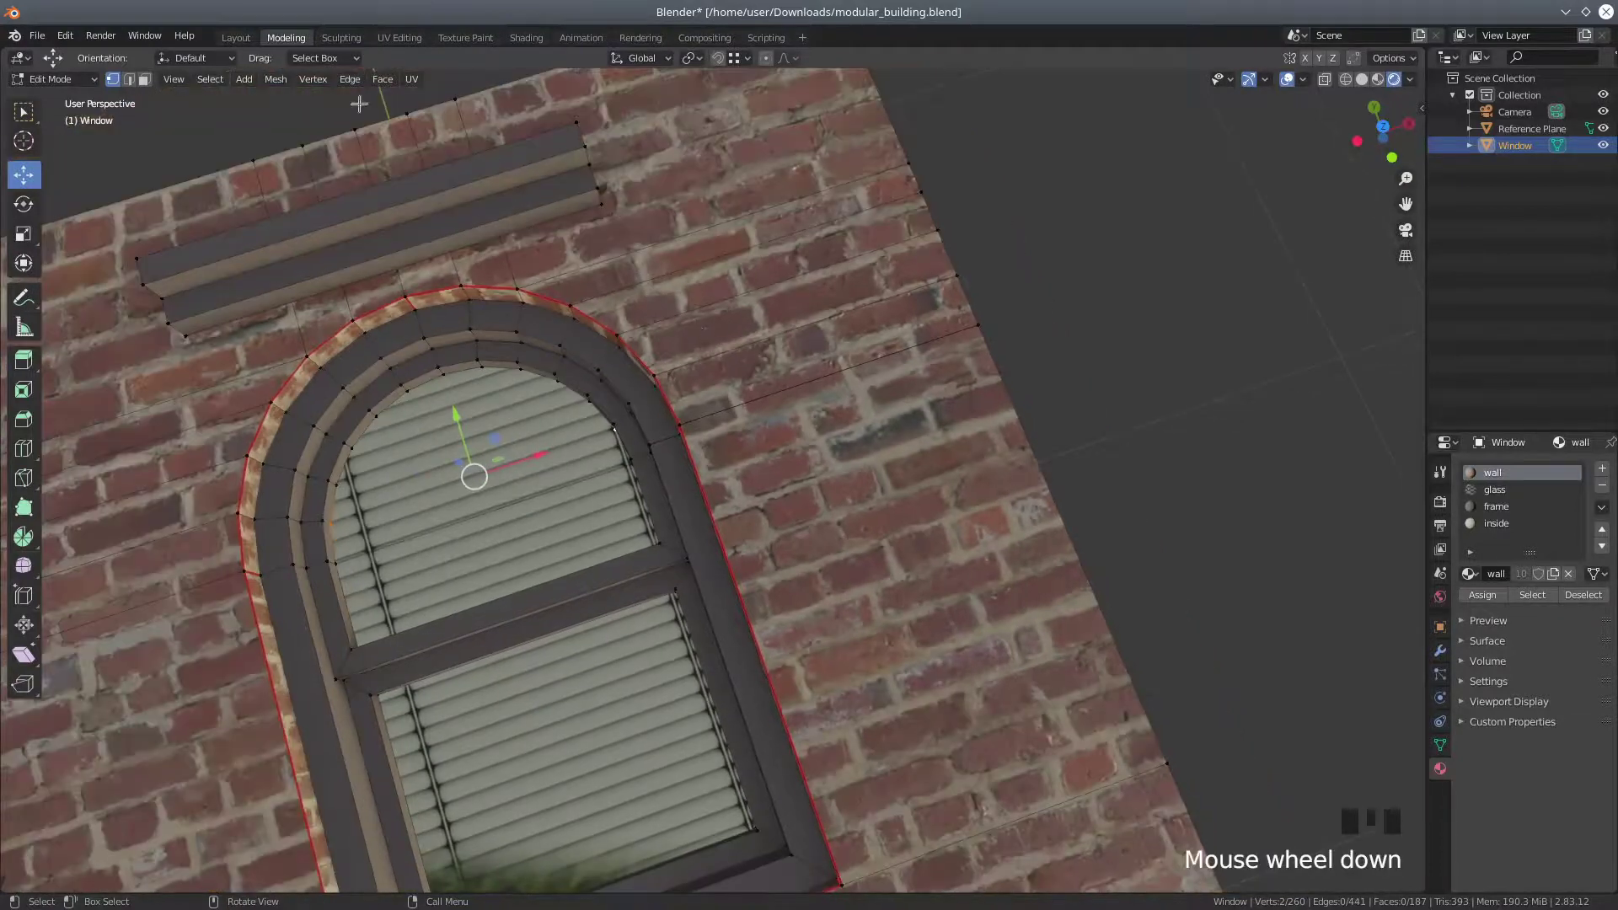
{"action": "left_click", "coordinate": [274, 85]}
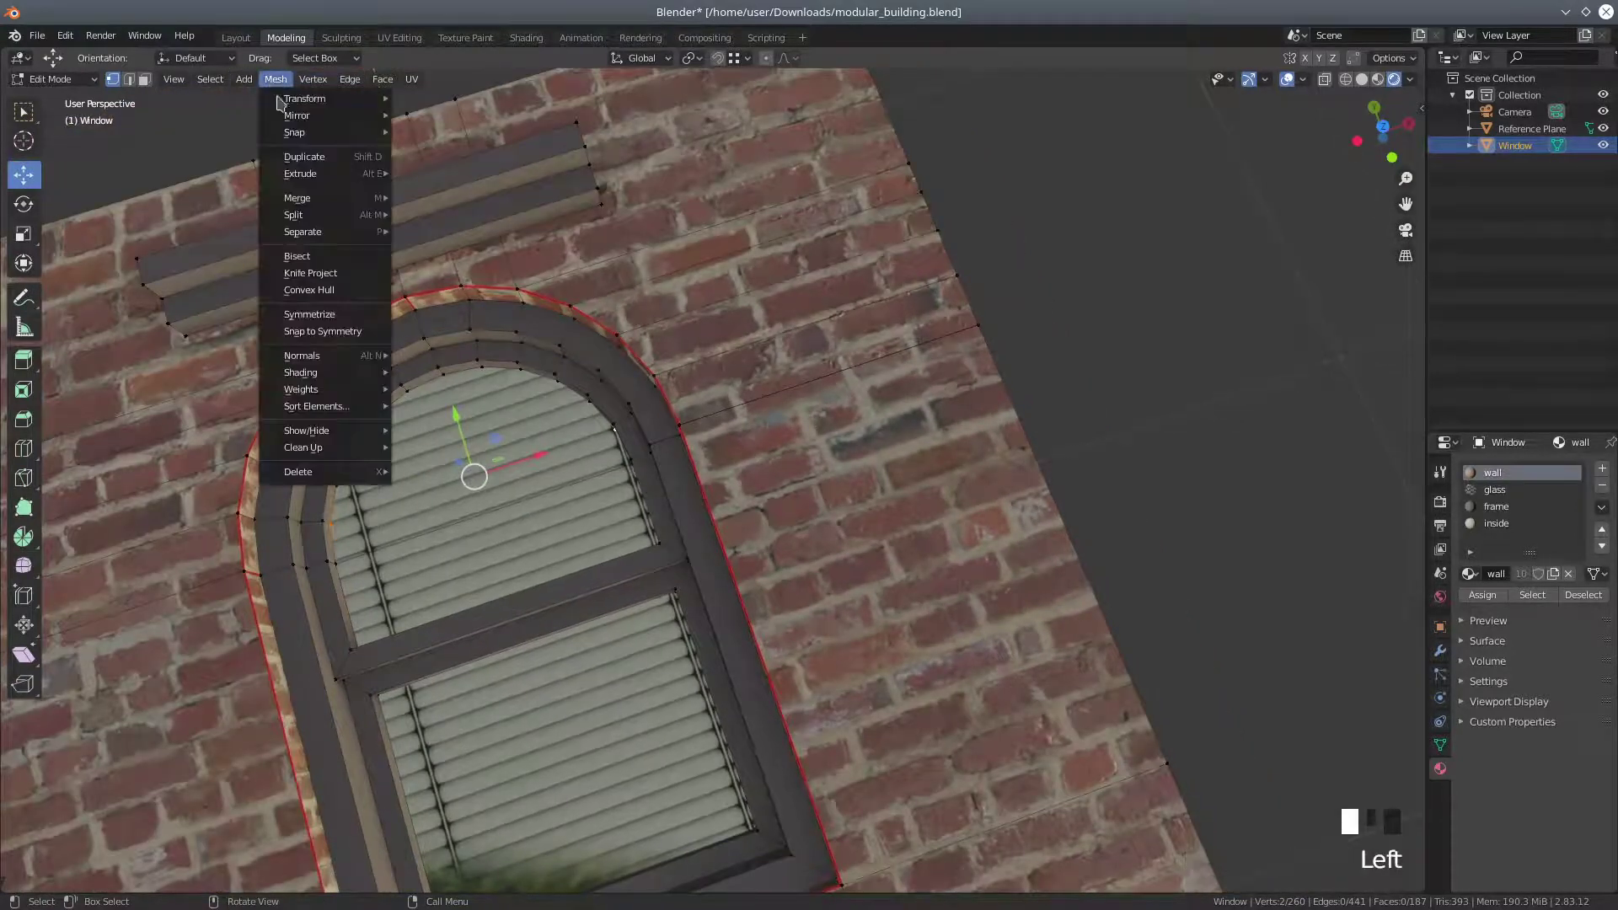
{"action": "left_click", "coordinate": [312, 137]}
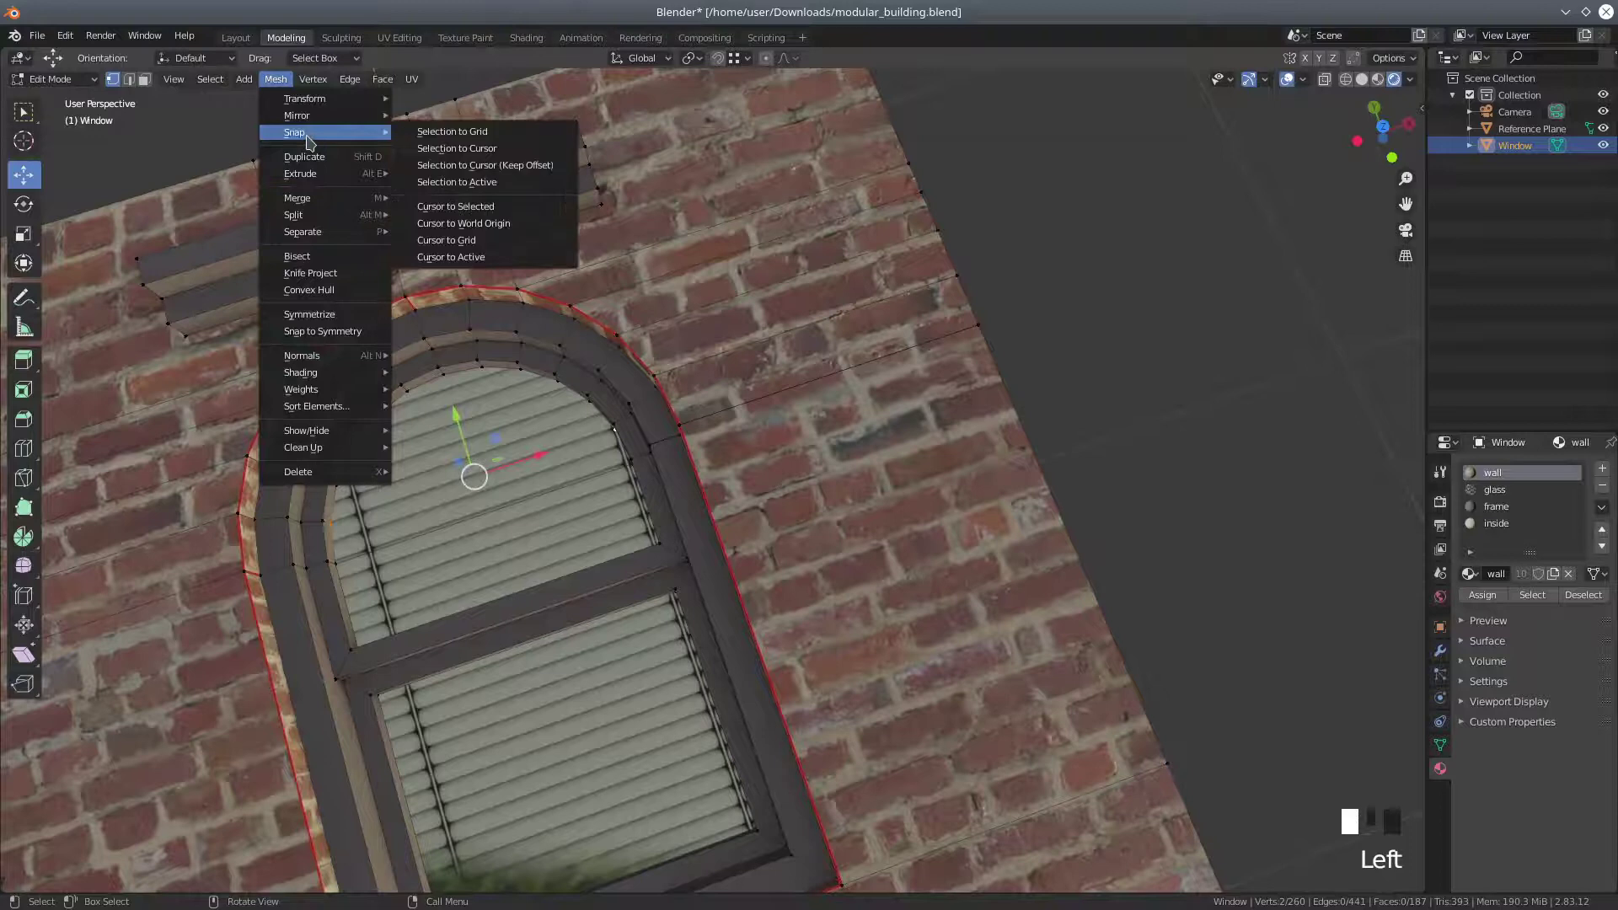
{"action": "left_click", "coordinate": [449, 208]}
In the top wireframe view, box-select the left end of the ledge above the arch and switch to face selection
{"action": "middle_click_drag", "start_coordinate": [747, 368], "coordinate": [708, 396]}
{"action": "scroll", "coordinate": [708, 395], "scroll_direction": "down", "scroll_amount": 2}
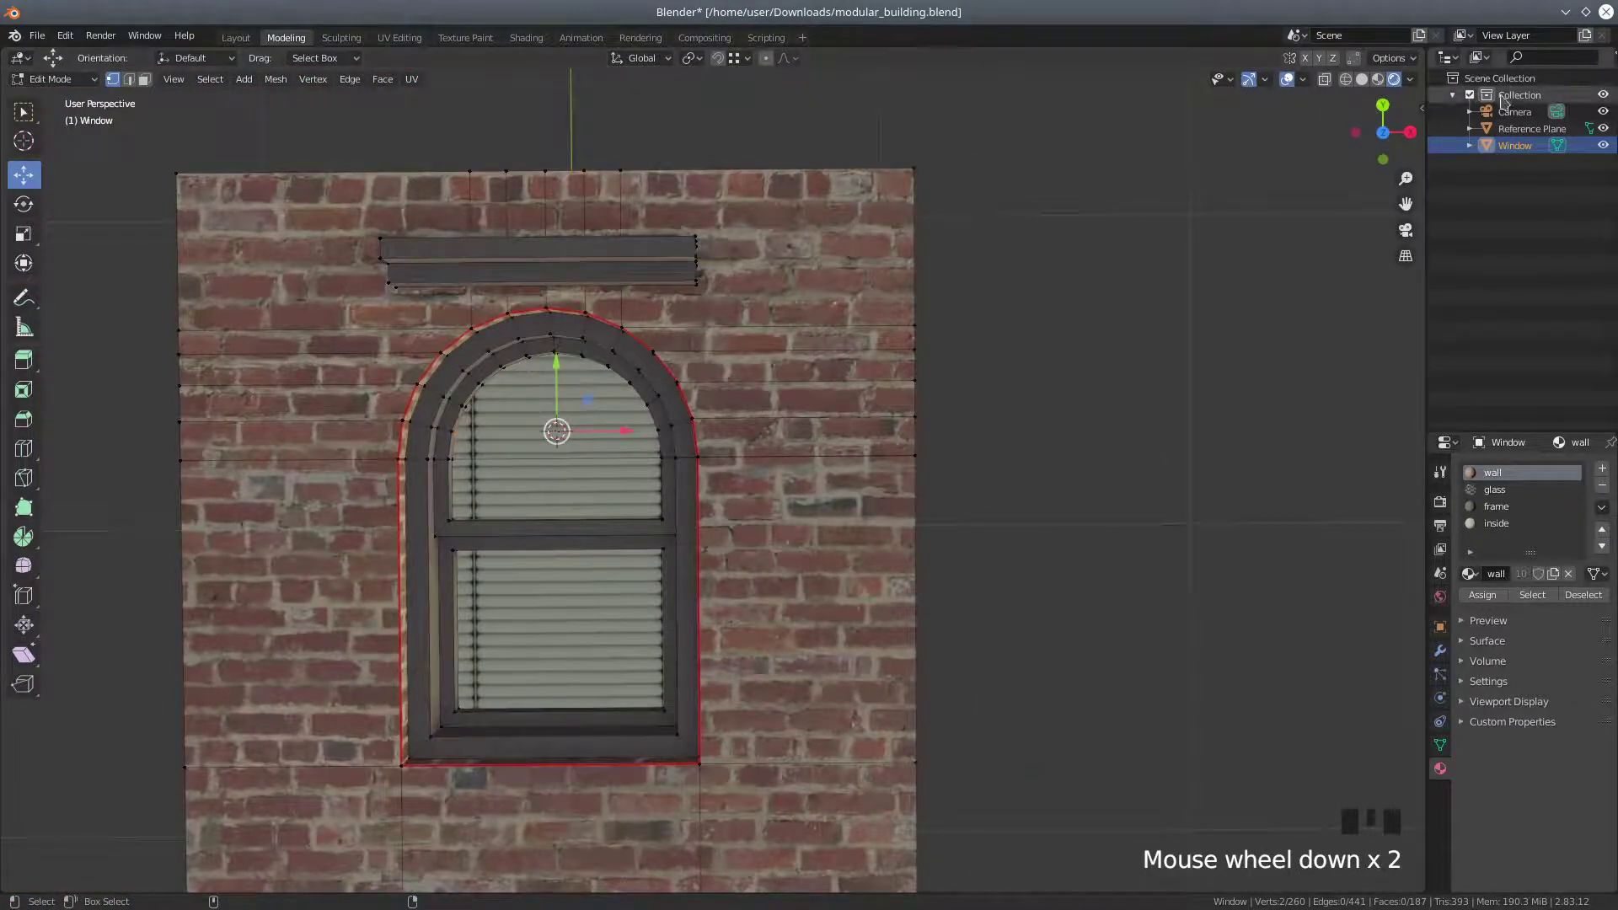
{"action": "left_click", "coordinate": [1392, 127], "text": "ctrl"}
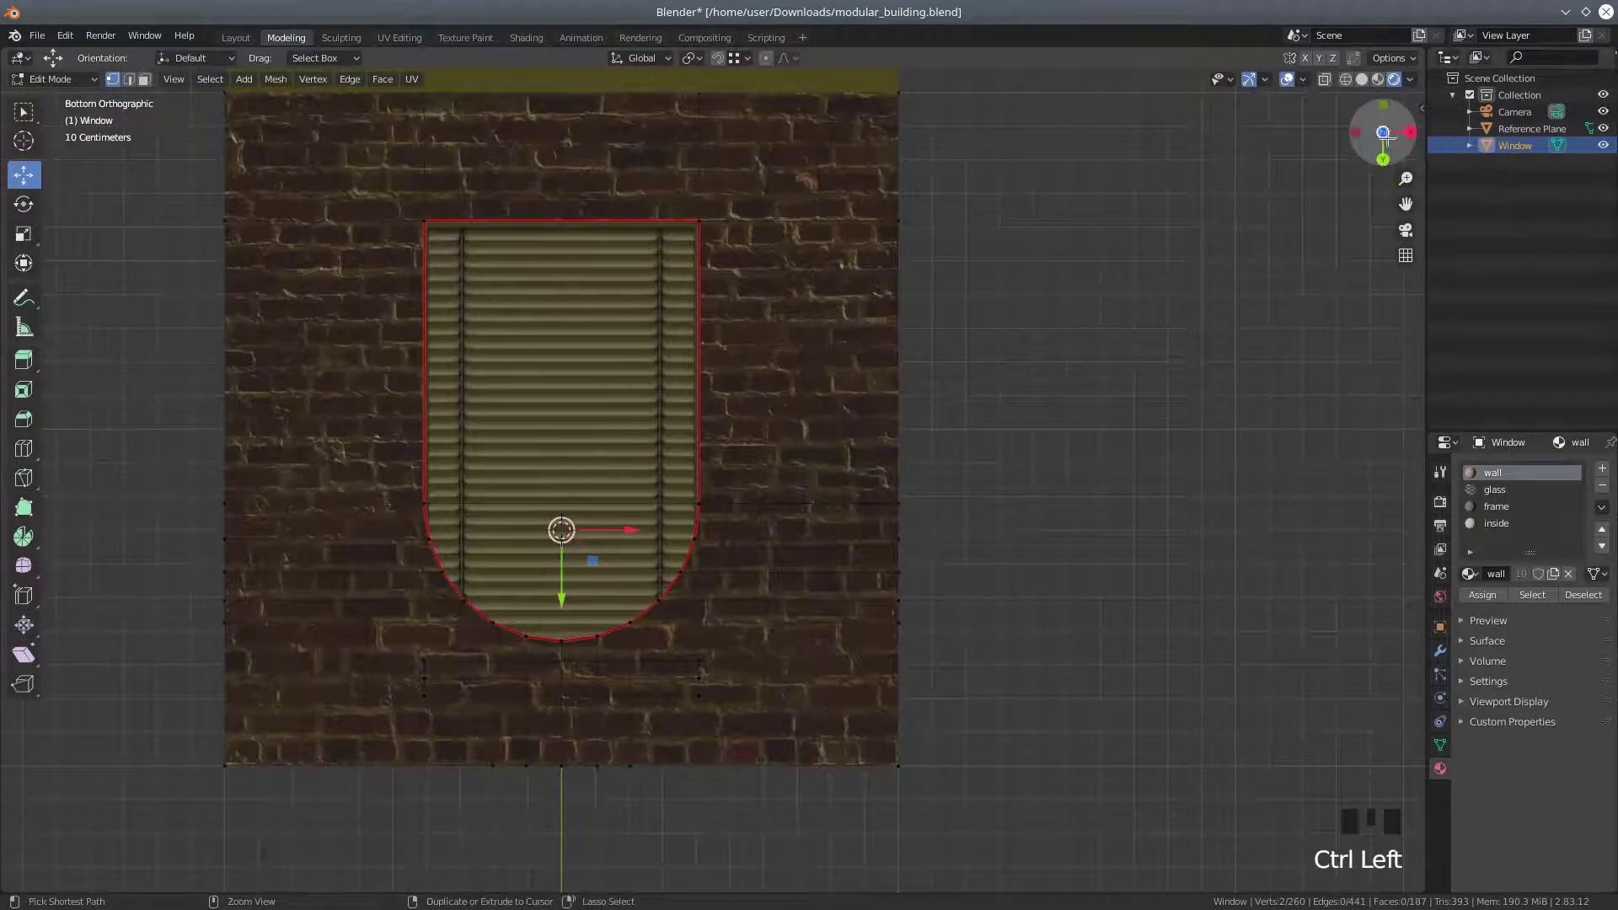
{"action": "left_click", "coordinate": [1382, 128], "text": "ctrl"}
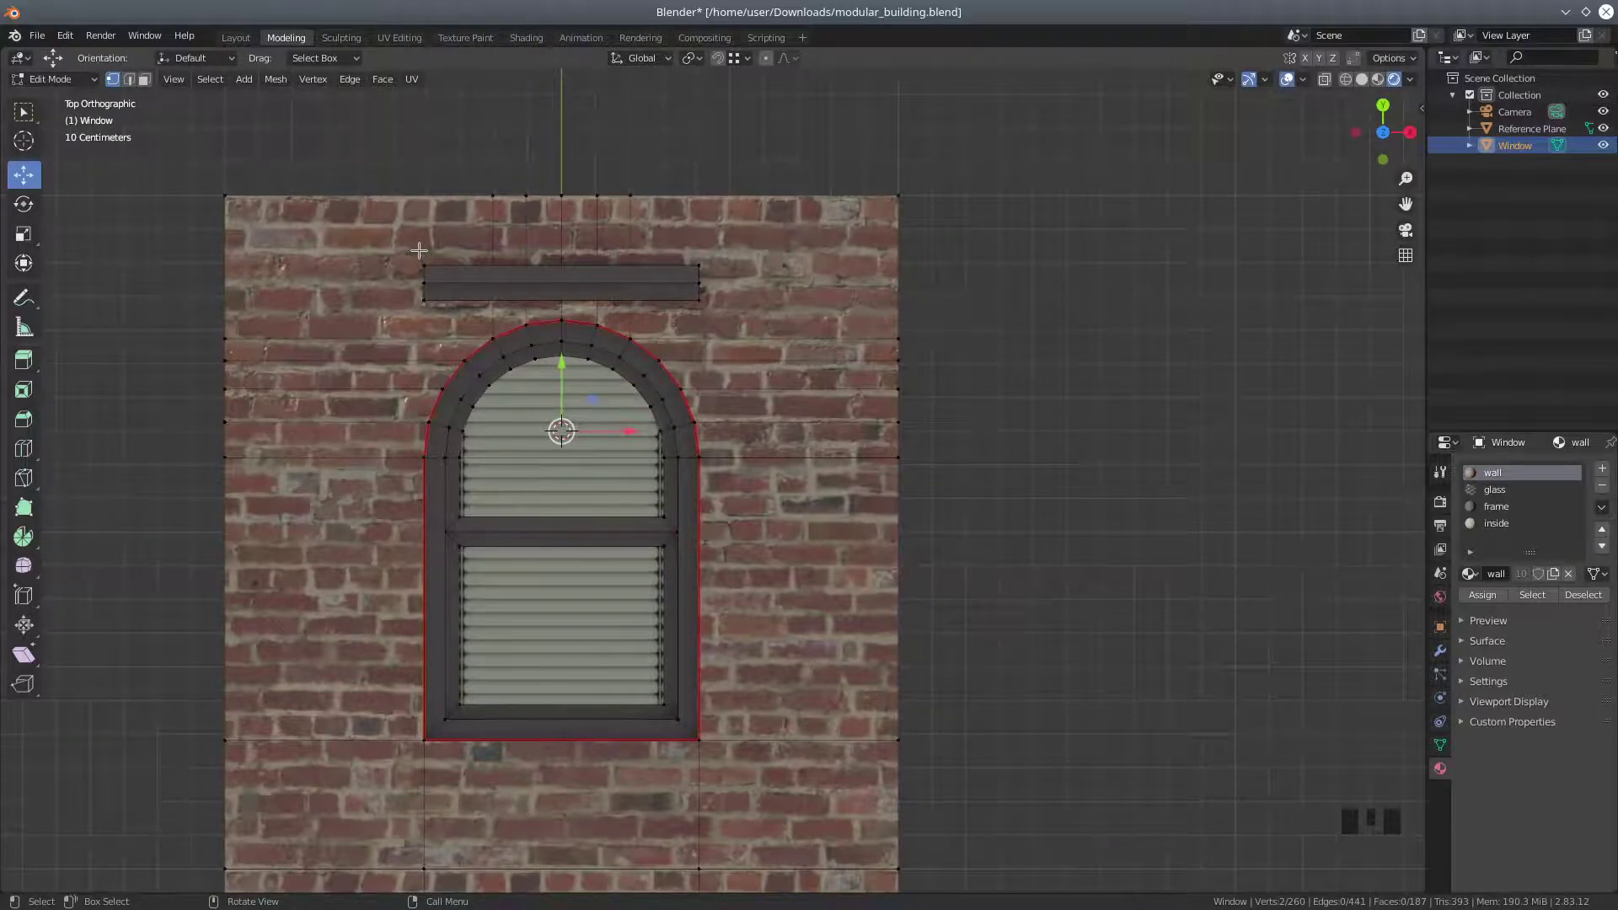
{"action": "scroll", "coordinate": [419, 250], "scroll_direction": "up", "scroll_amount": 1}
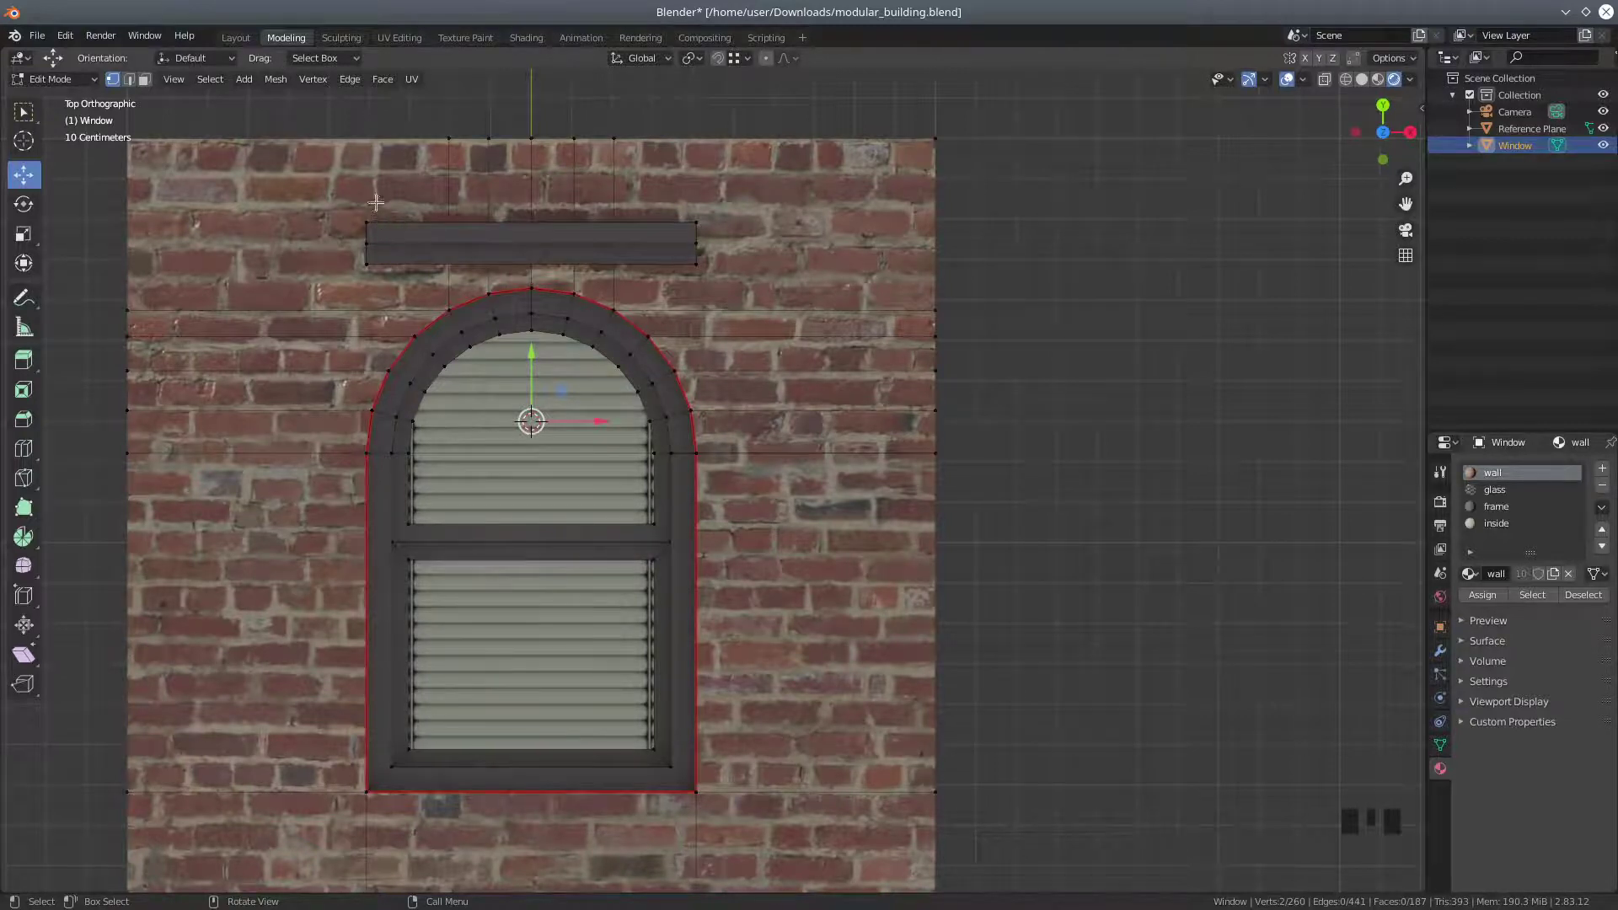
{"action": "left_click", "coordinate": [1347, 80]}
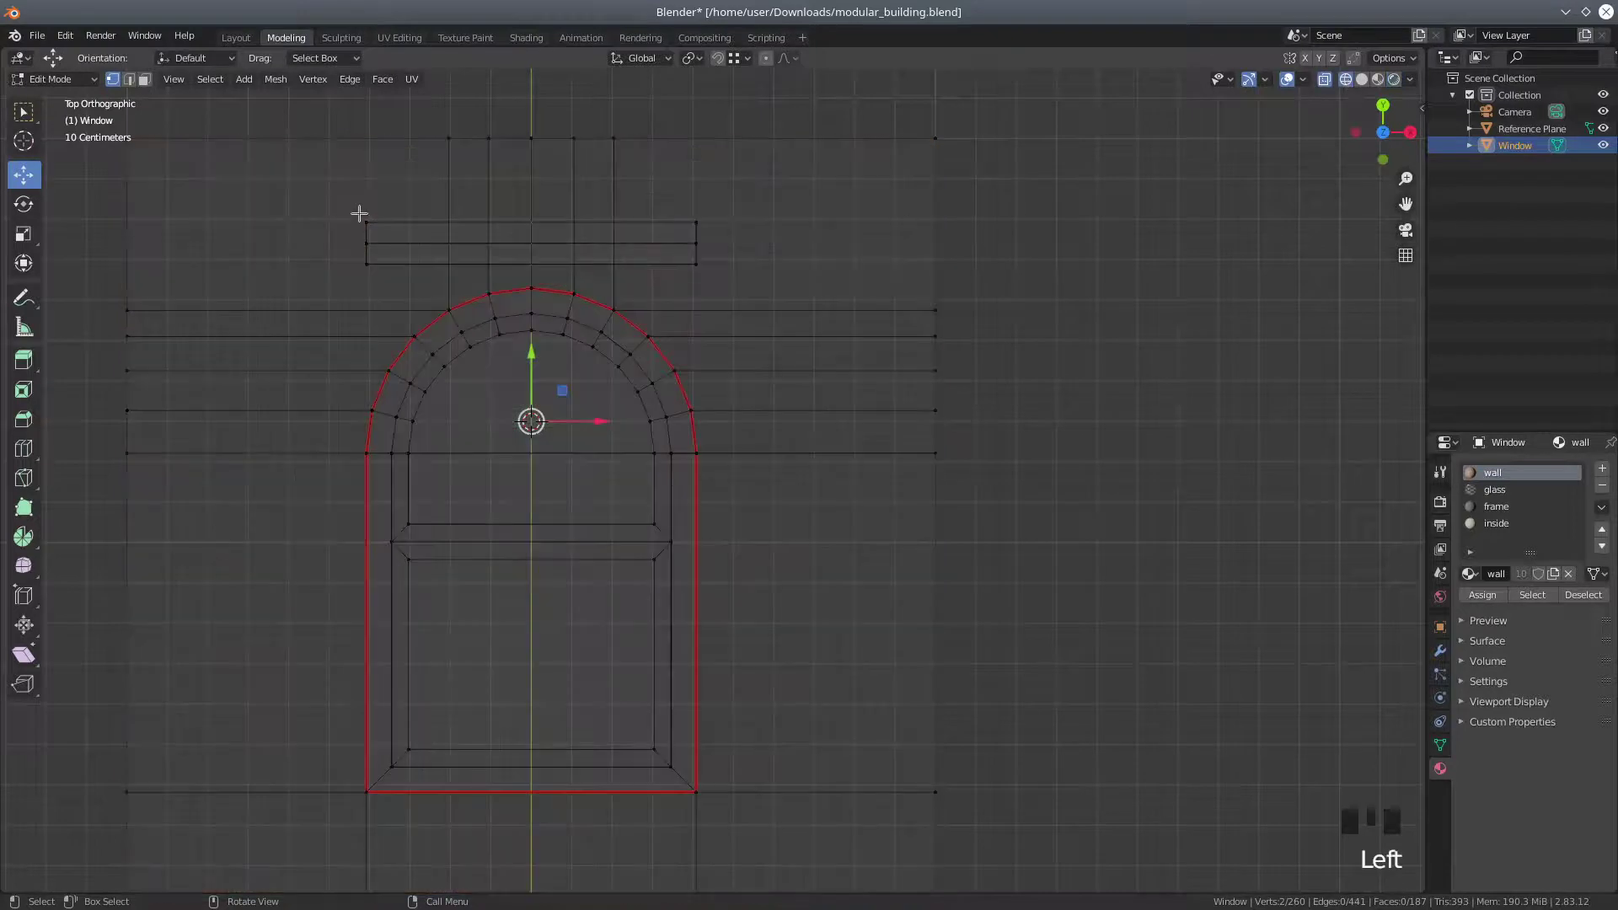
{"action": "key", "text": "b"}
{"action": "left_click_drag", "start_coordinate": [345, 208], "coordinate": [385, 281]}
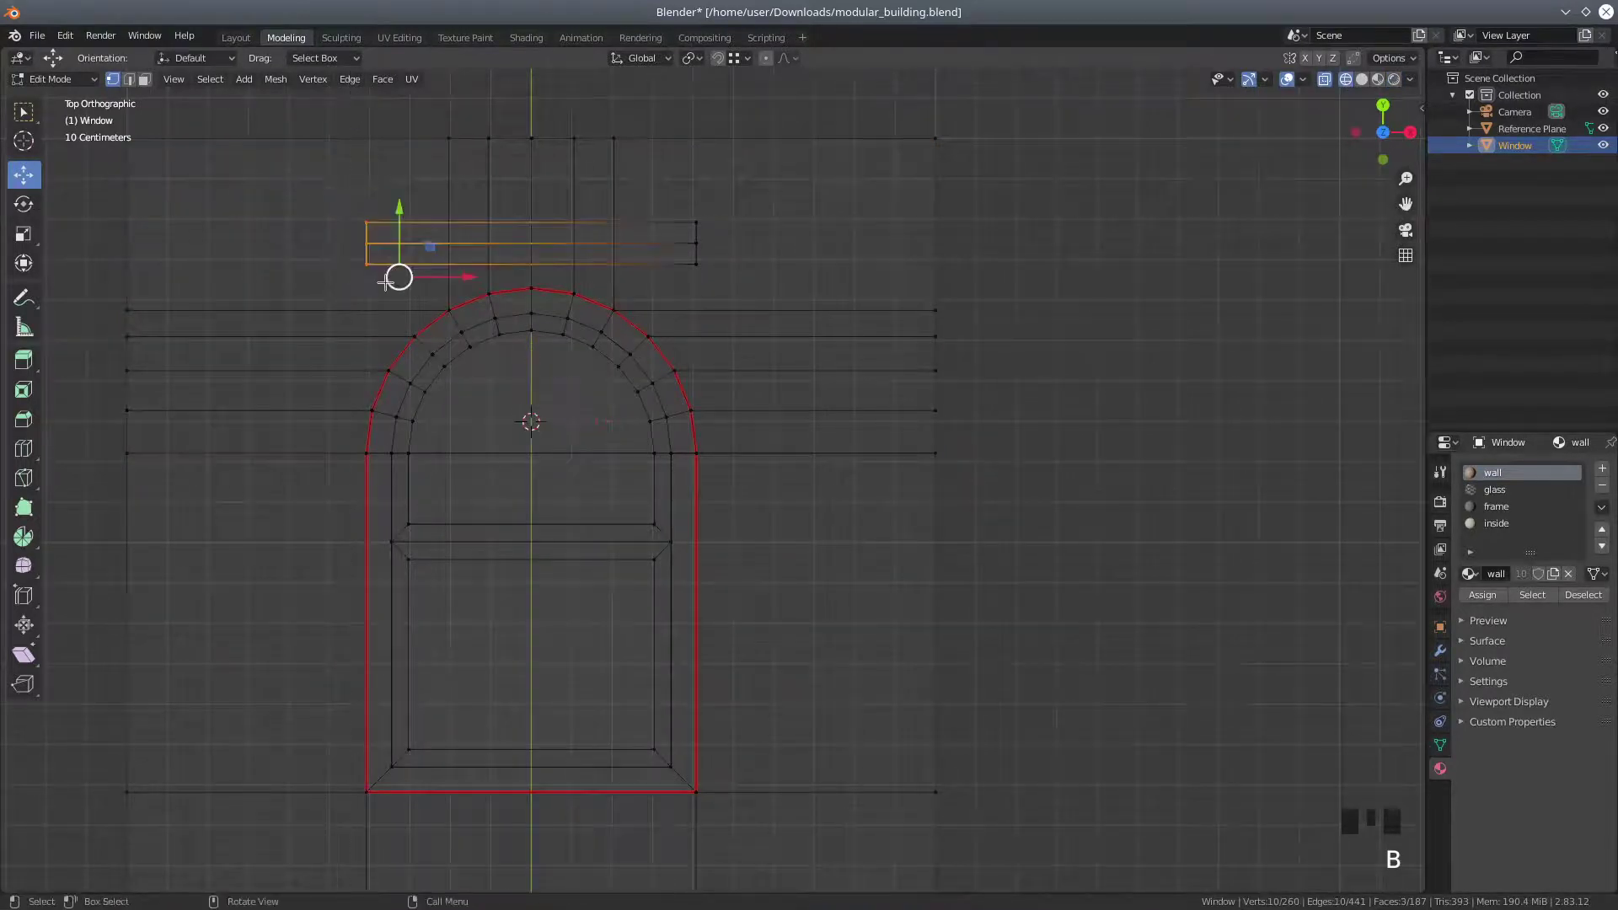
{"action": "left_click", "coordinate": [145, 78]}
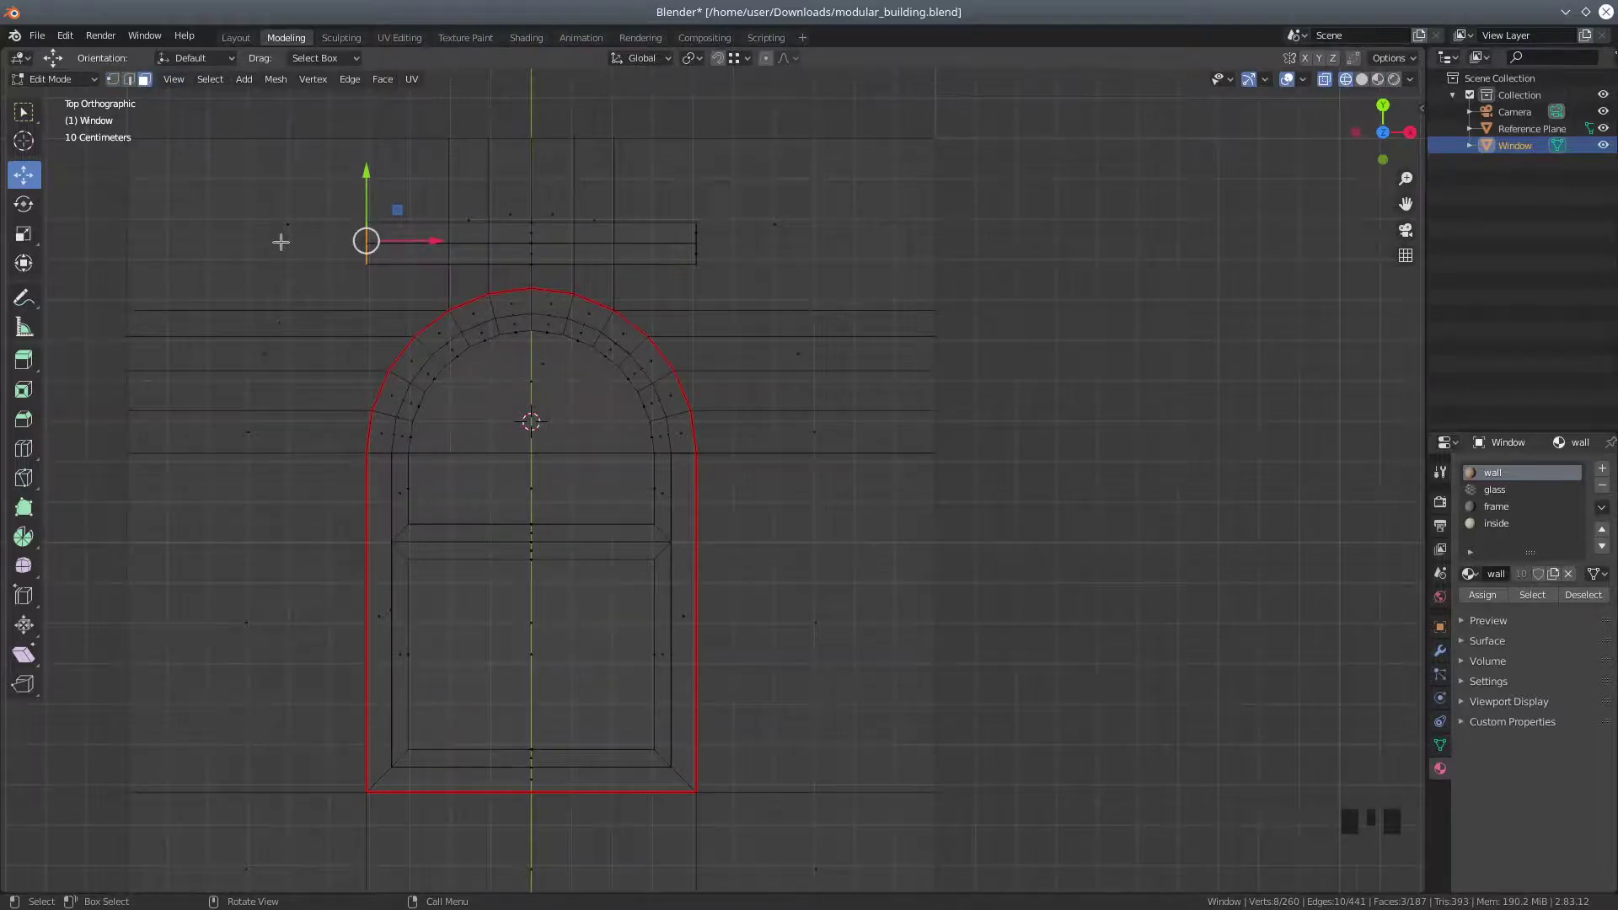
Duplicate the ledge's selected end faces in place and rotate the copy -90° about Z
{"action": "key", "text": "shift"}
{"action": "key", "text": "shift+d"}
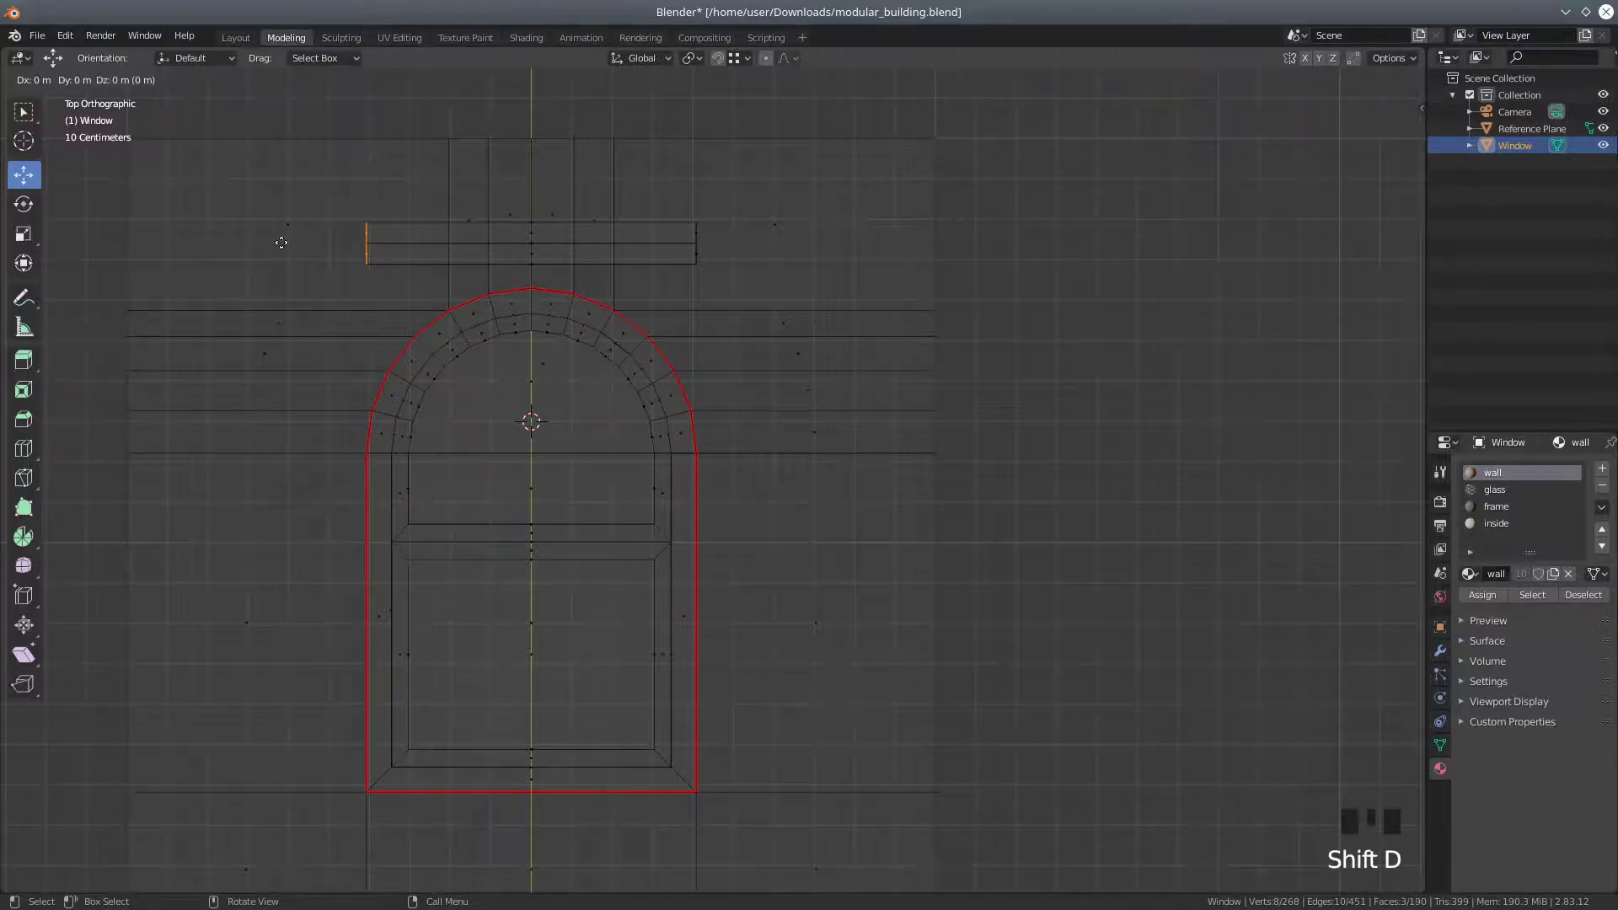
{"action": "right_click", "coordinate": [252, 236]}
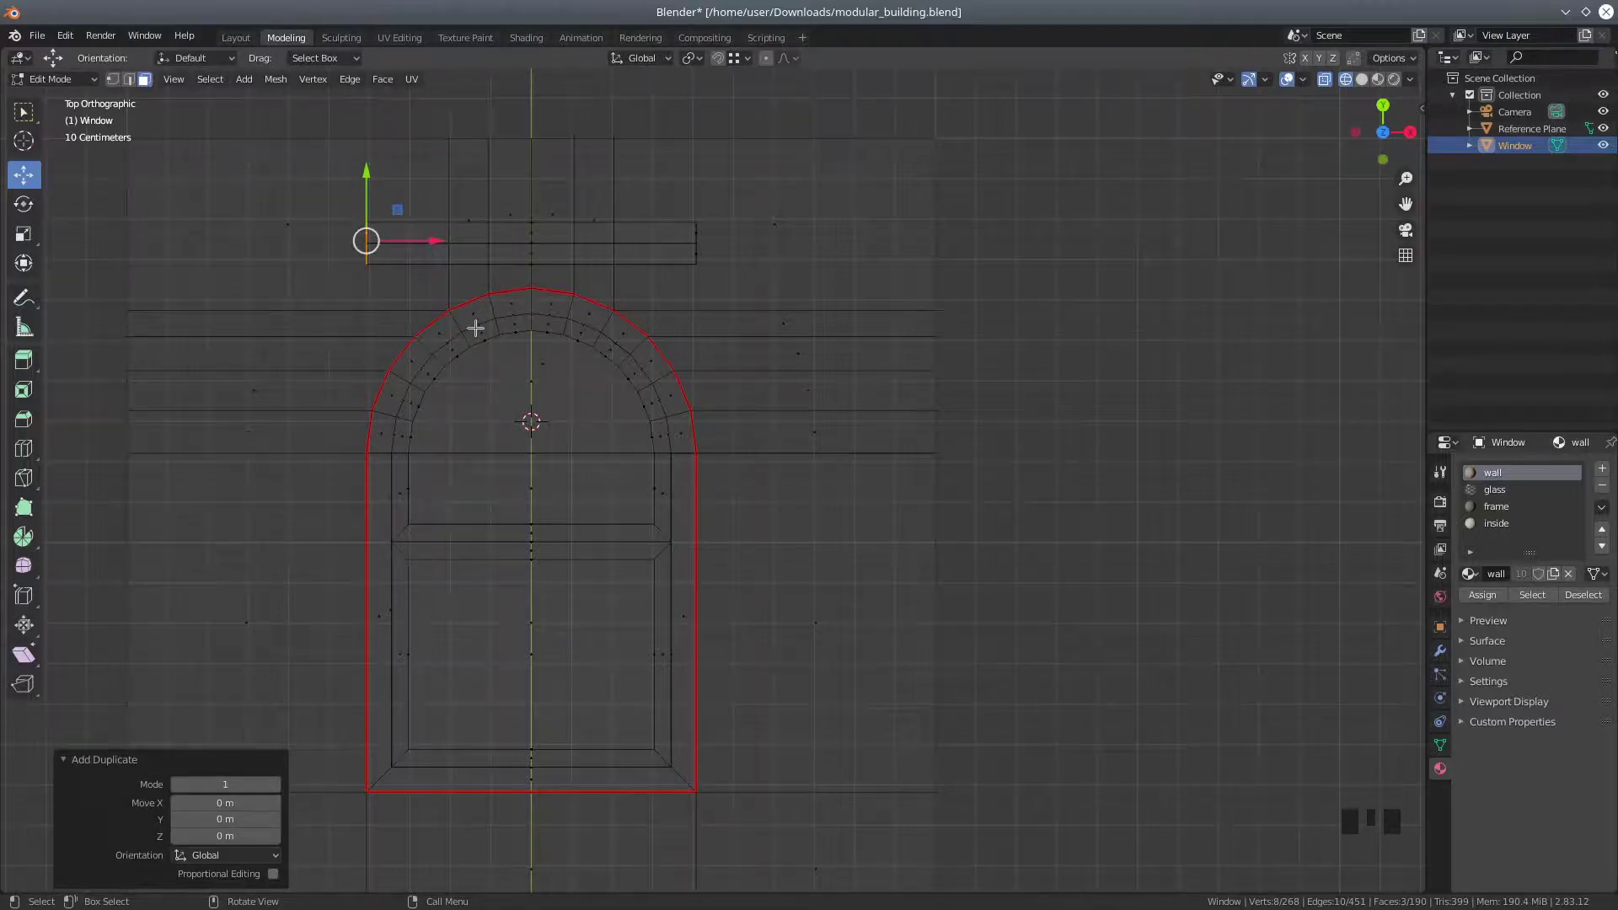
{"action": "key", "text": "r"}
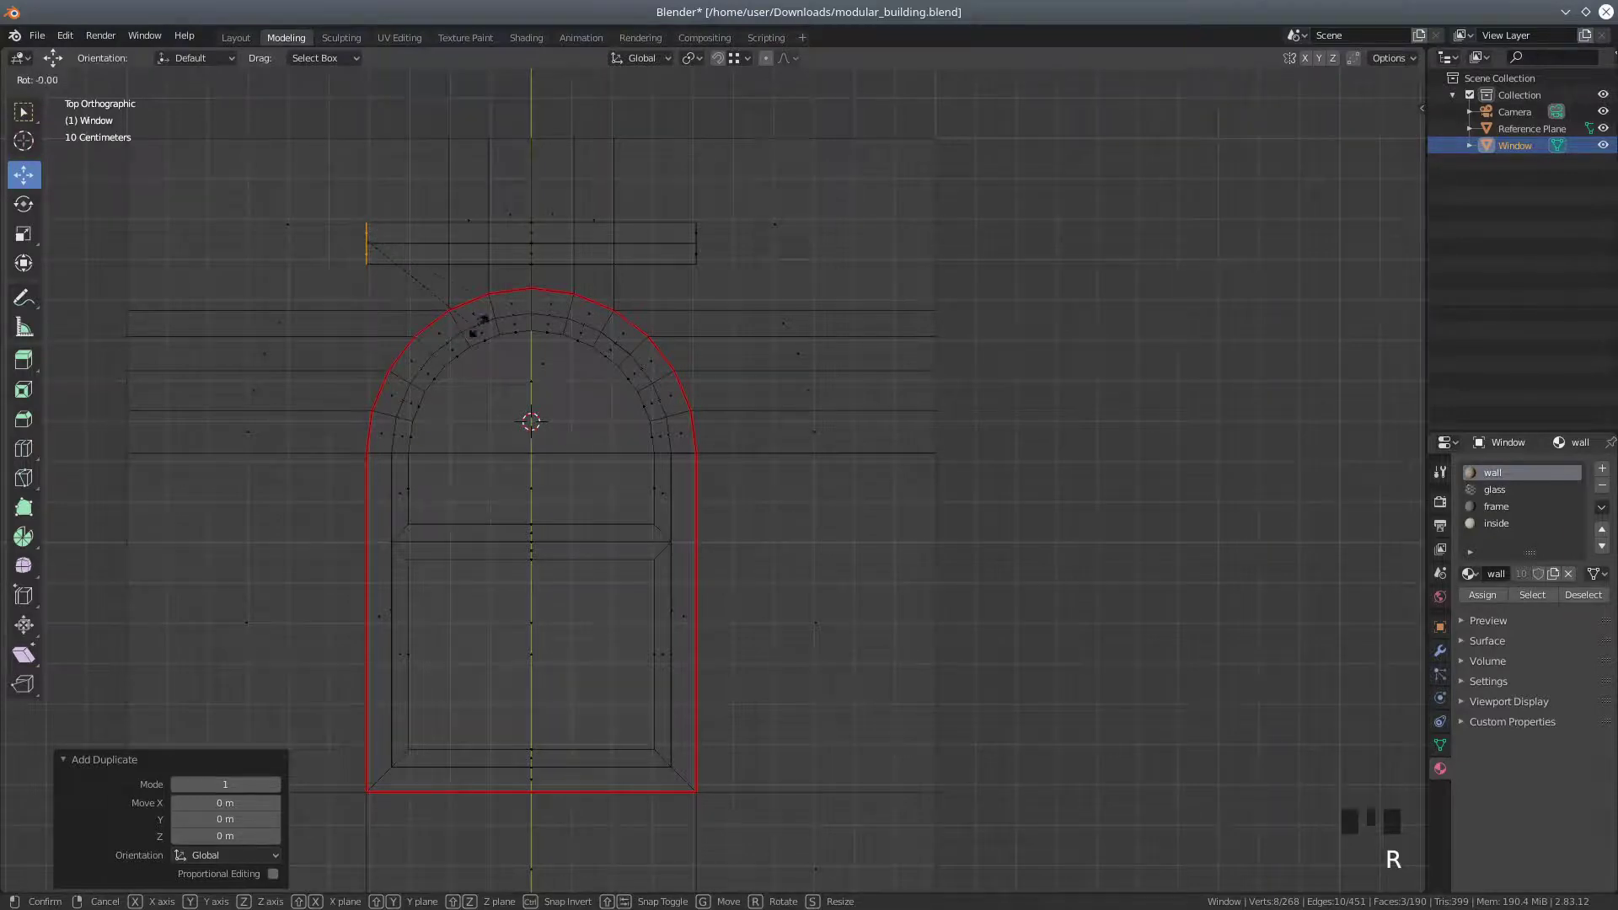
{"action": "left_click", "coordinate": [453, 128]}
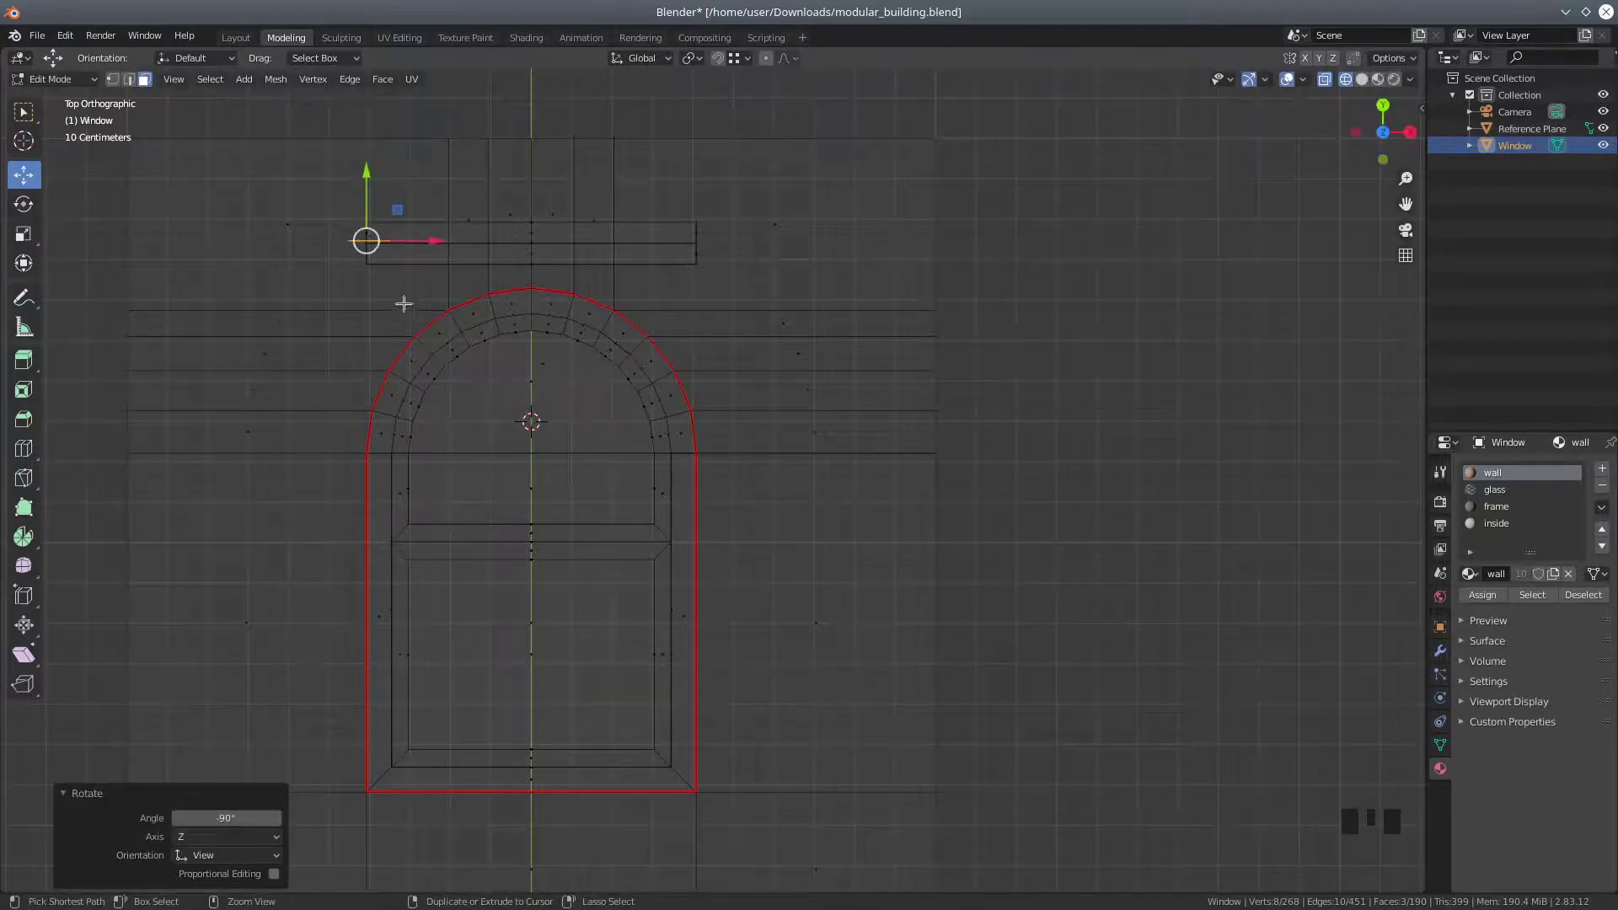
Move the rotated copy about 0.098 m left along X and down along Y to the height where the arch's curve begins
{"action": "left_click_drag", "start_coordinate": [367, 174], "coordinate": [336, 270]}
{"action": "left_click_drag", "start_coordinate": [440, 332], "coordinate": [397, 340]}
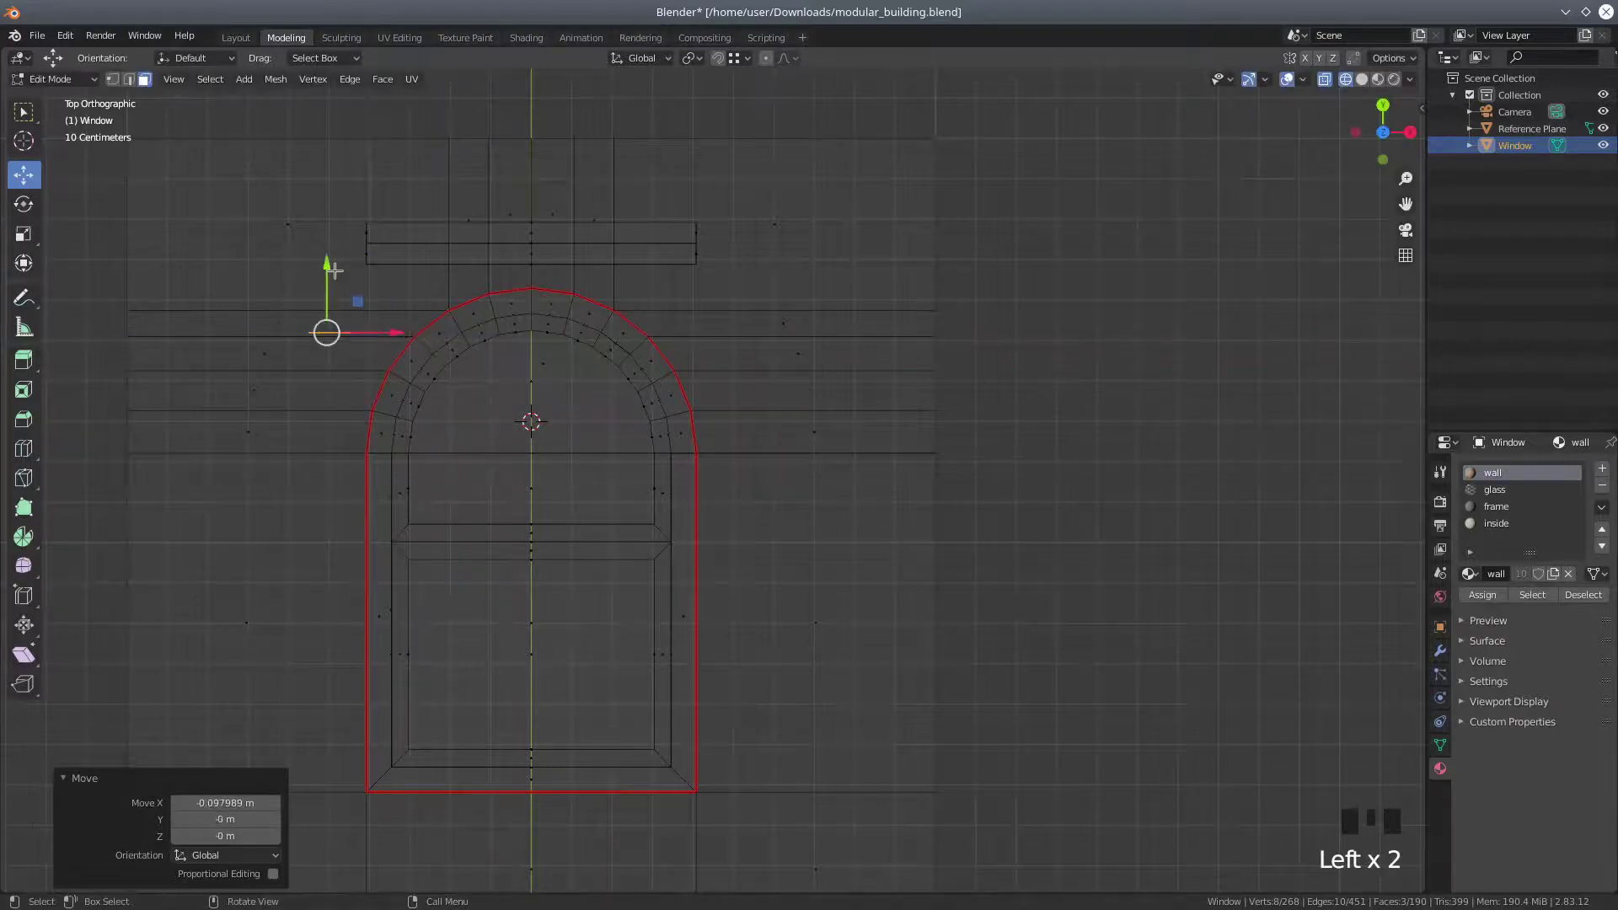
{"action": "left_click_drag", "start_coordinate": [329, 268], "coordinate": [295, 390]}
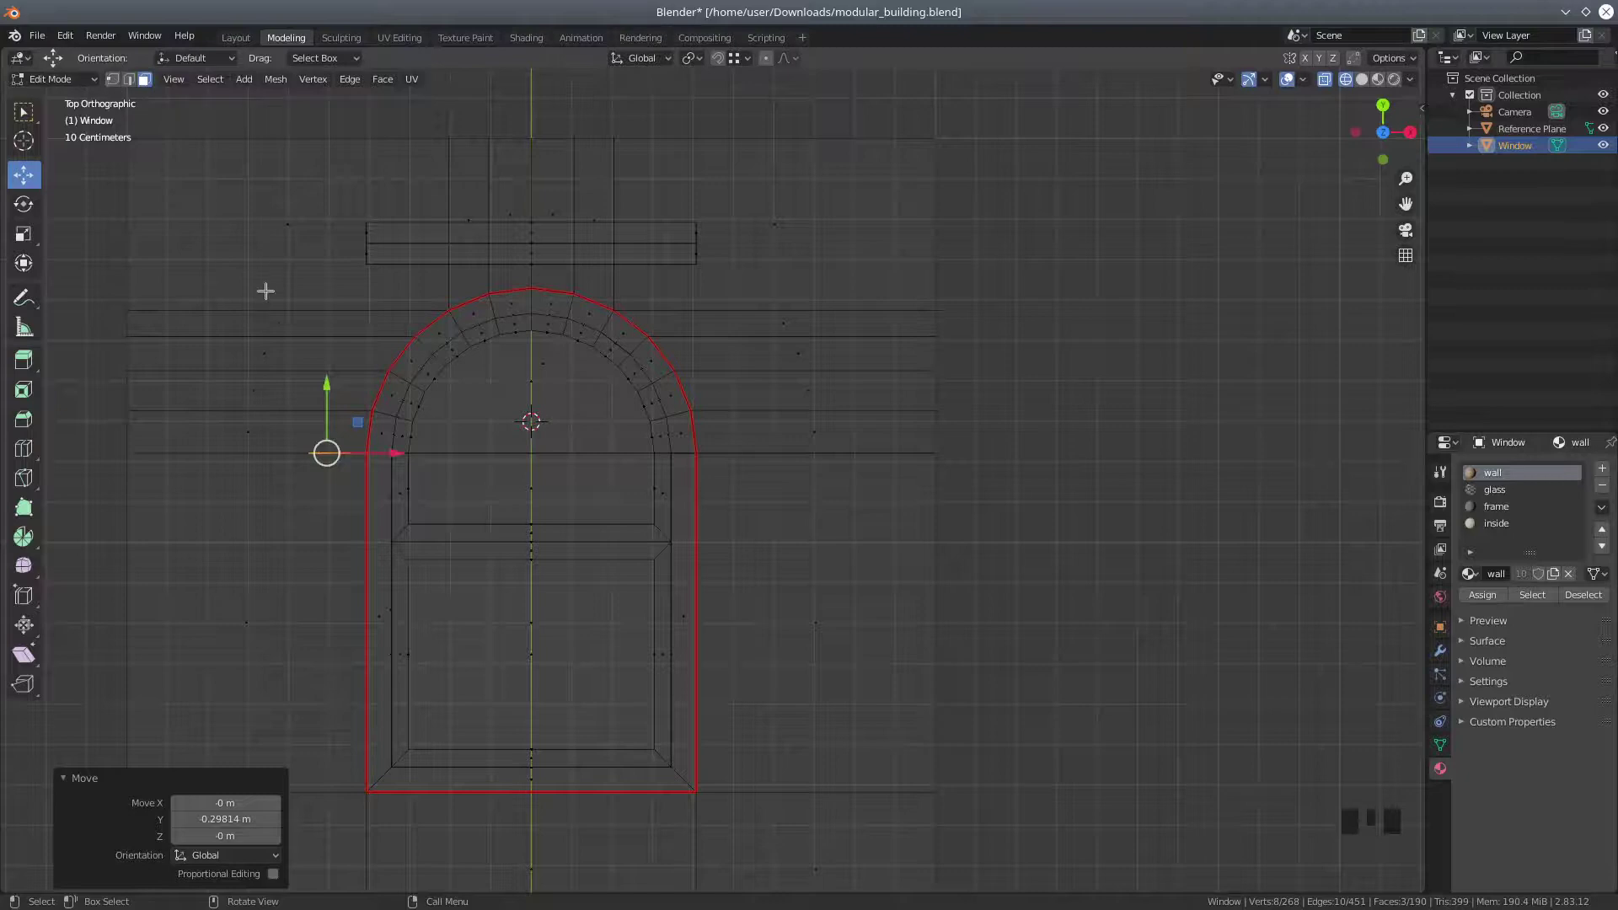
{"action": "left_click_drag", "start_coordinate": [329, 383], "coordinate": [329, 338]}
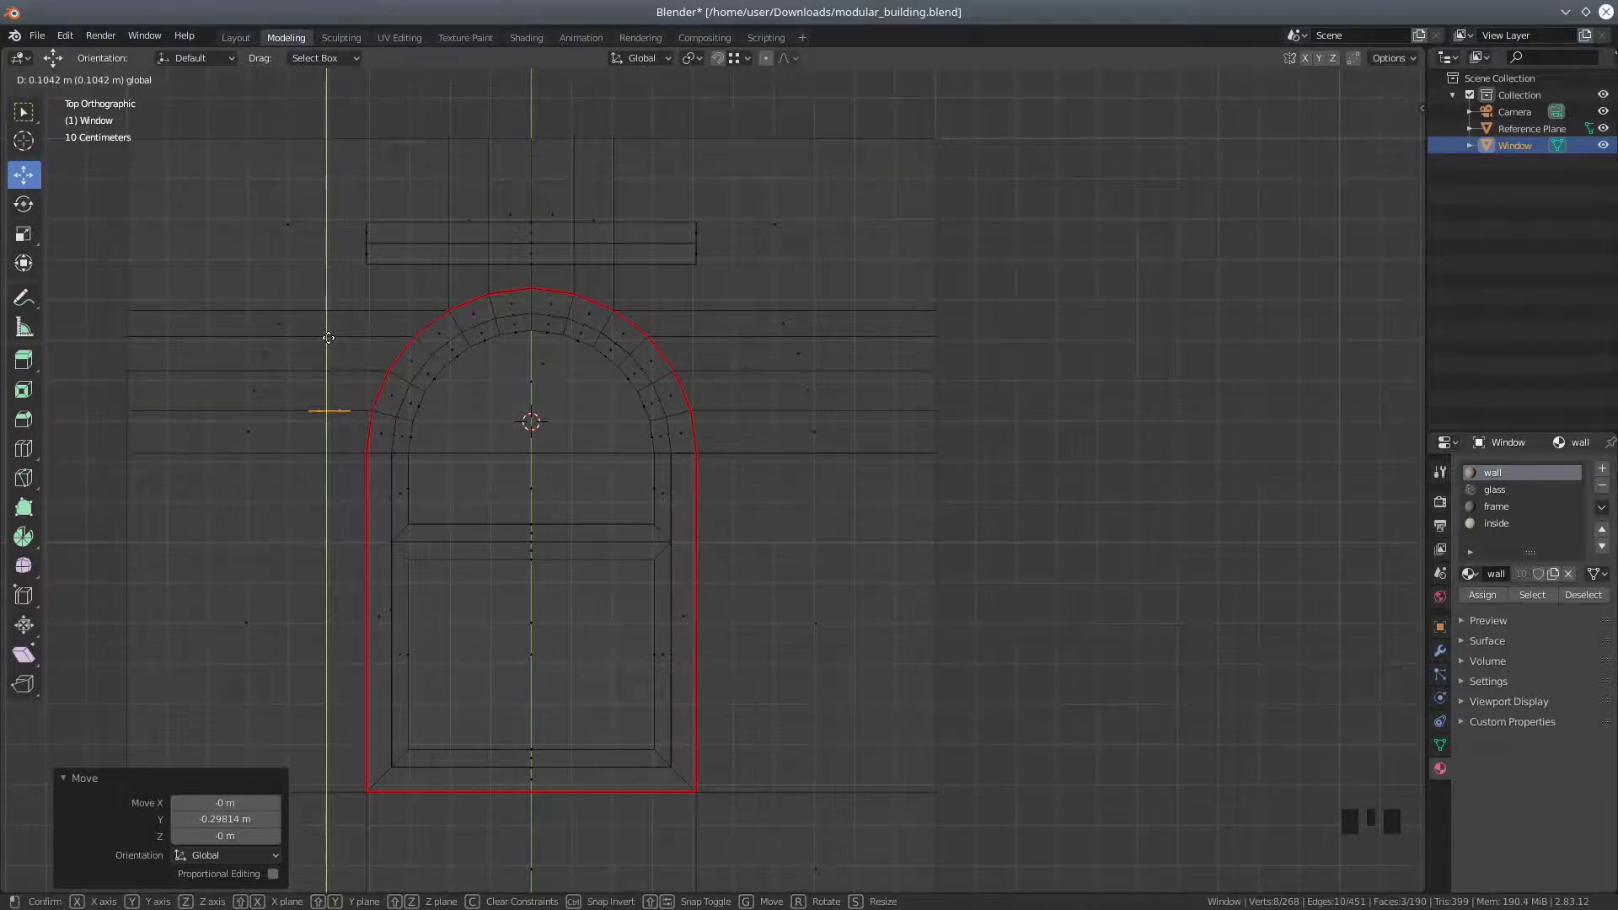
{"action": "left_click_drag", "start_coordinate": [329, 338], "coordinate": [310, 379]}
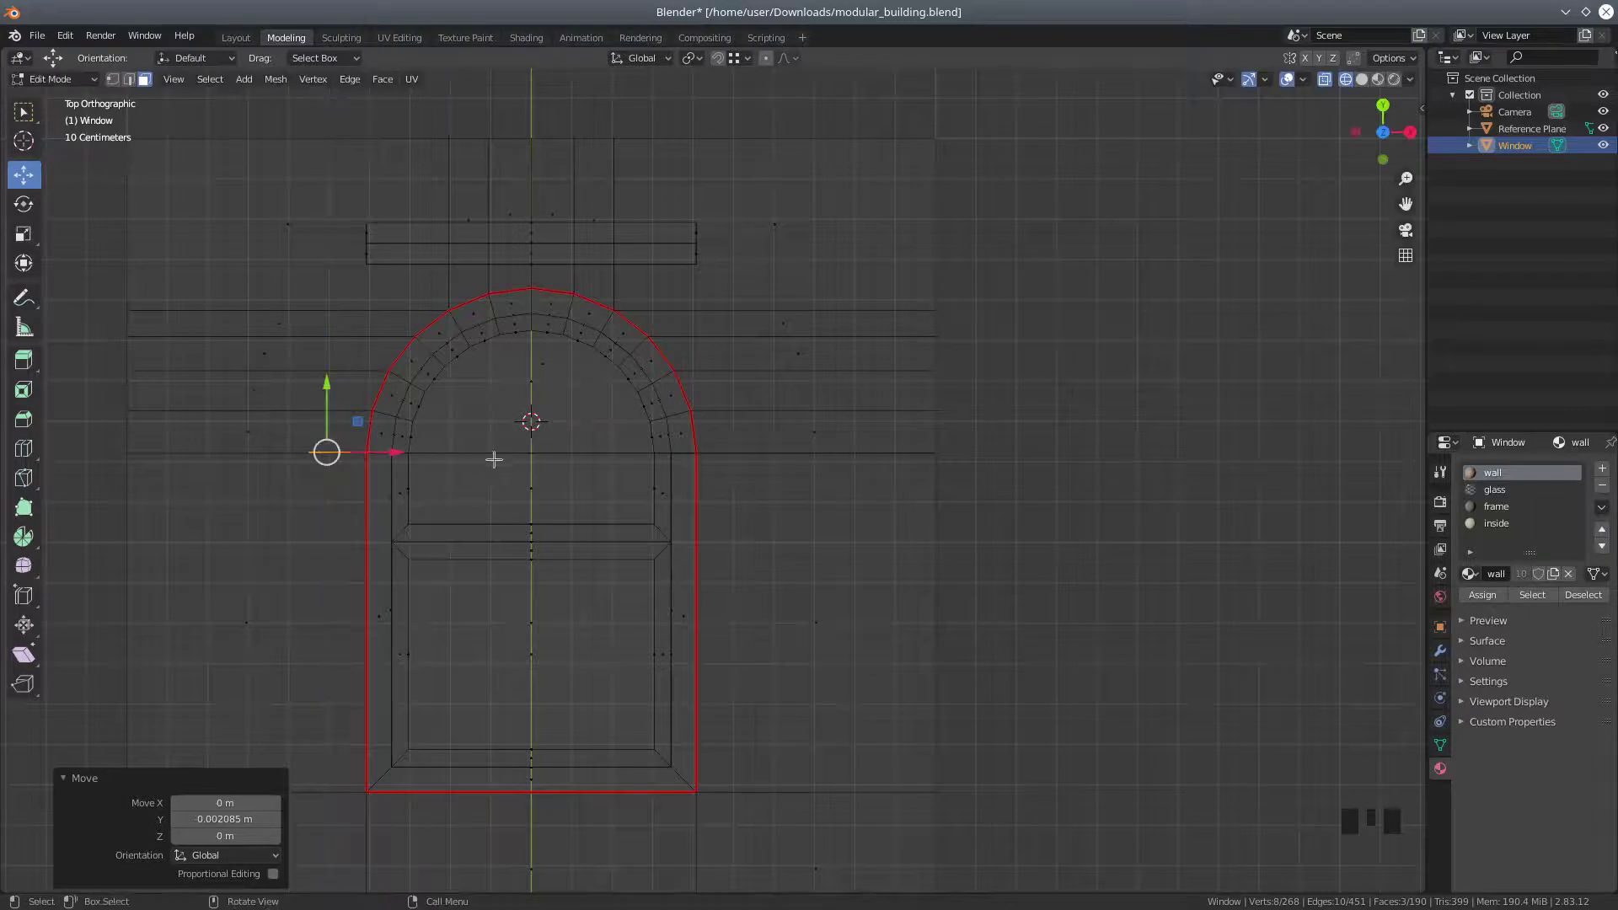
Snap the 3D cursor to the midpoint of the horizontal edge at the base of the arch's curve
{"action": "left_click", "coordinate": [535, 470]}
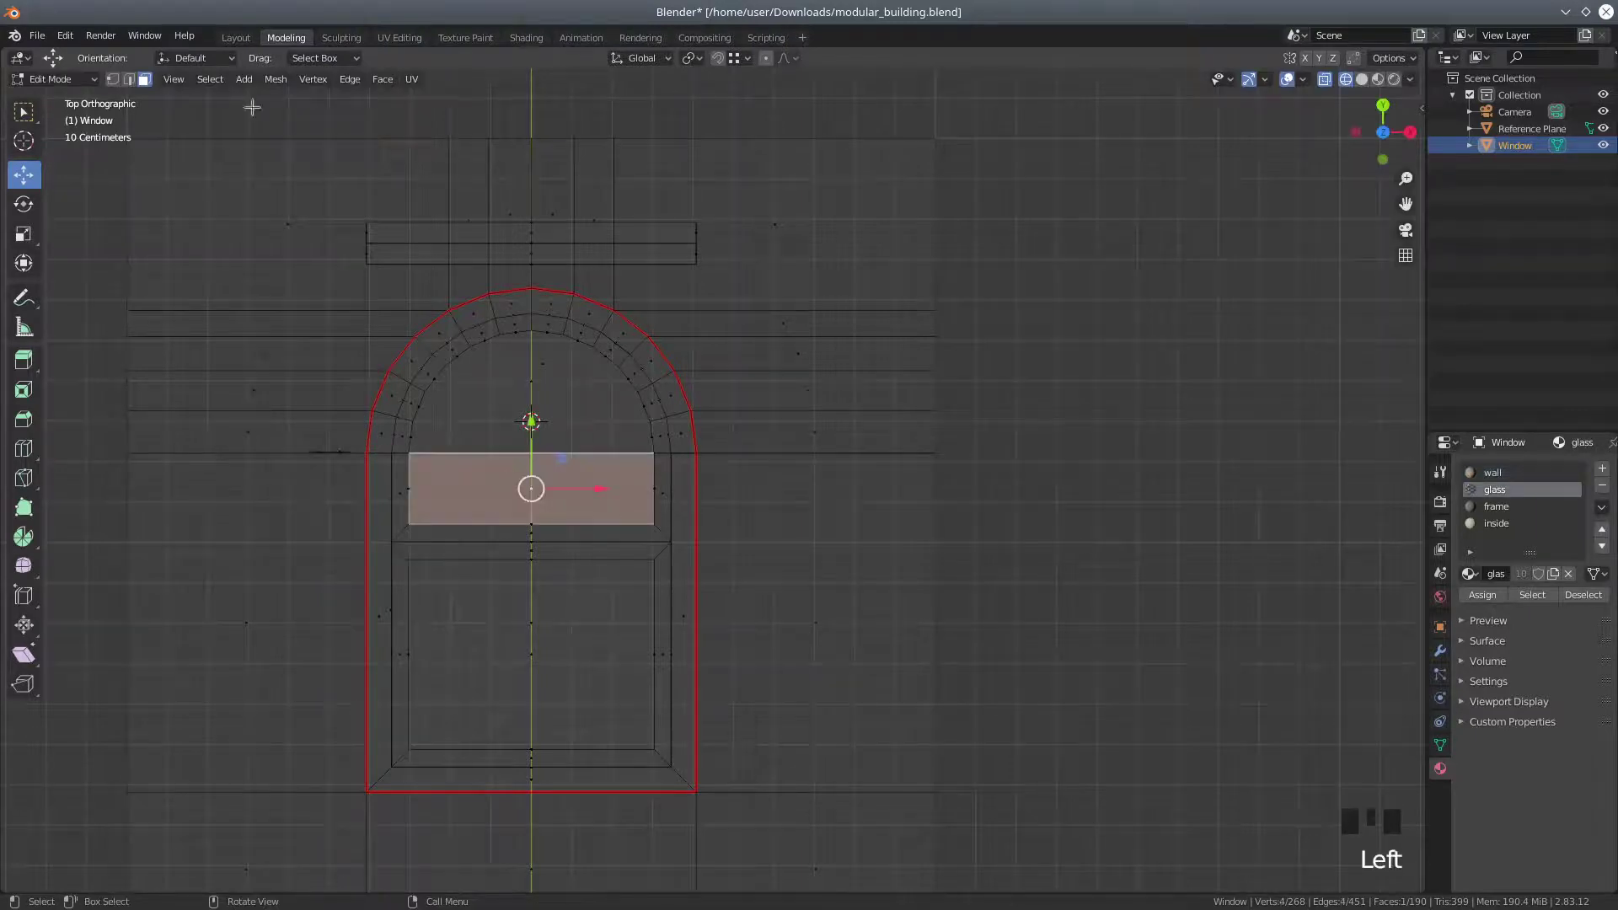
{"action": "left_click", "coordinate": [129, 80]}
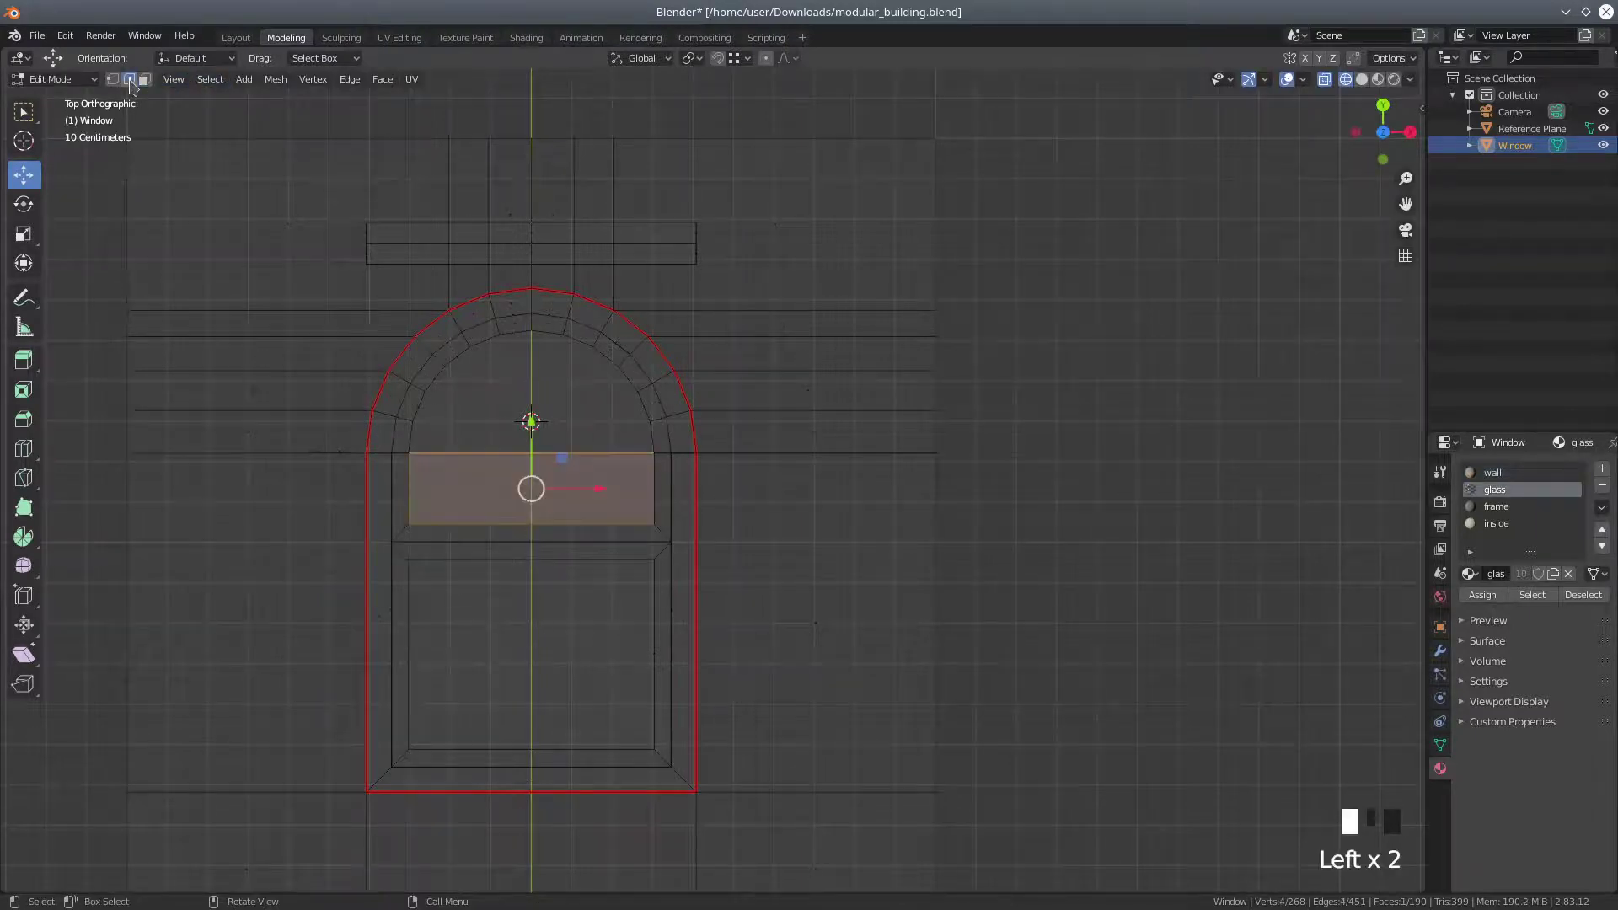
{"action": "left_click", "coordinate": [523, 451]}
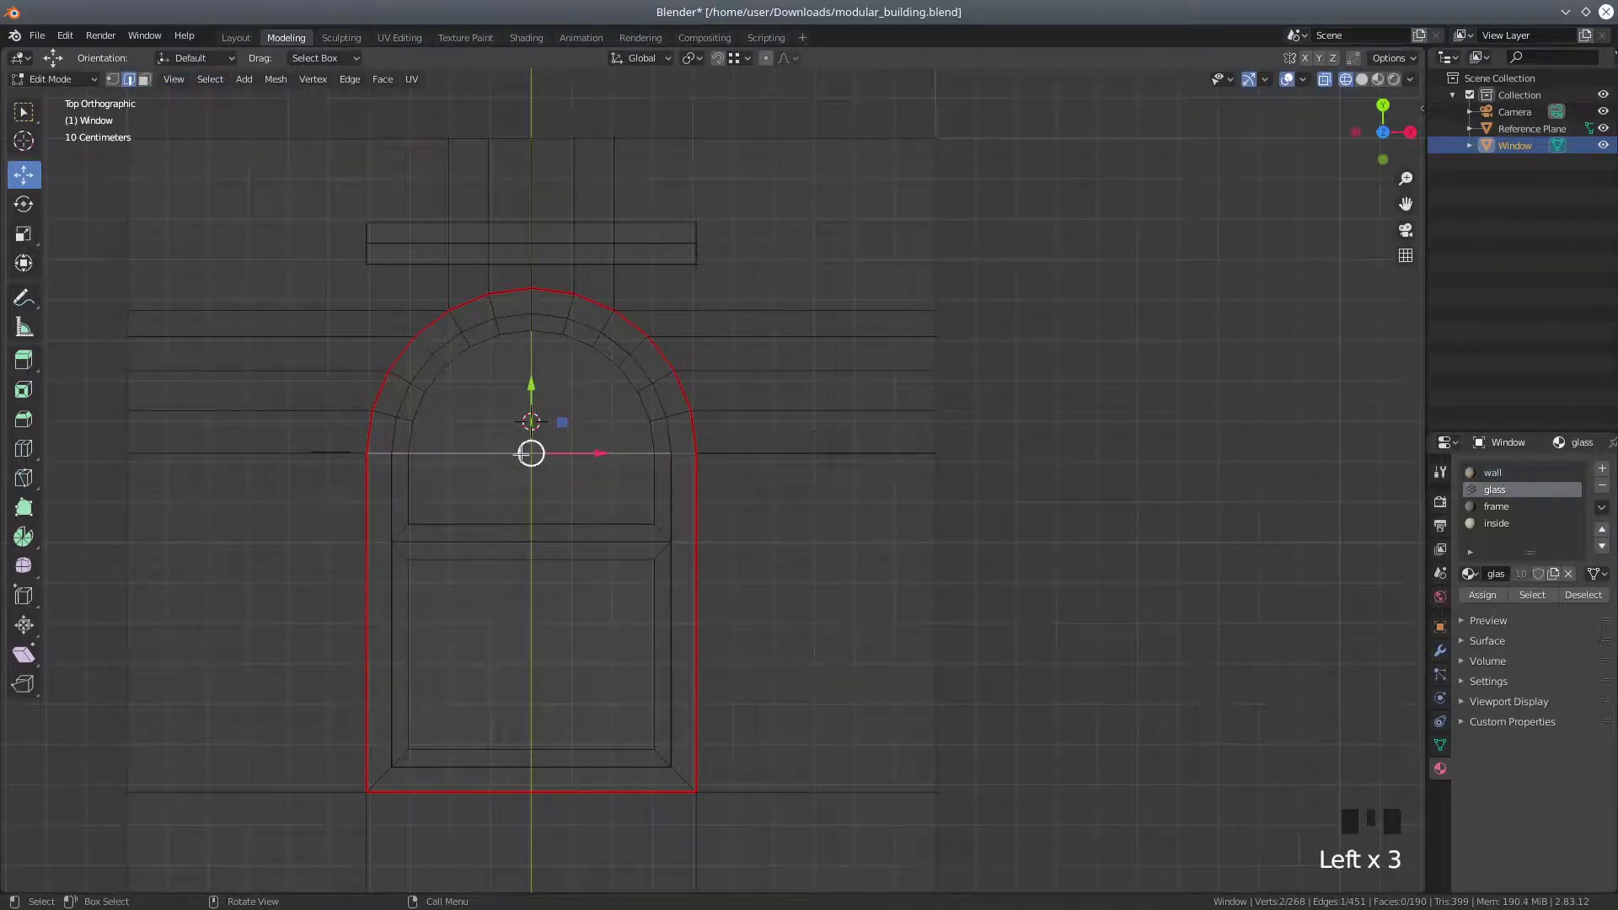
{"action": "left_click", "coordinate": [278, 80]}
{"action": "mouse_move", "coordinate": [301, 135]}
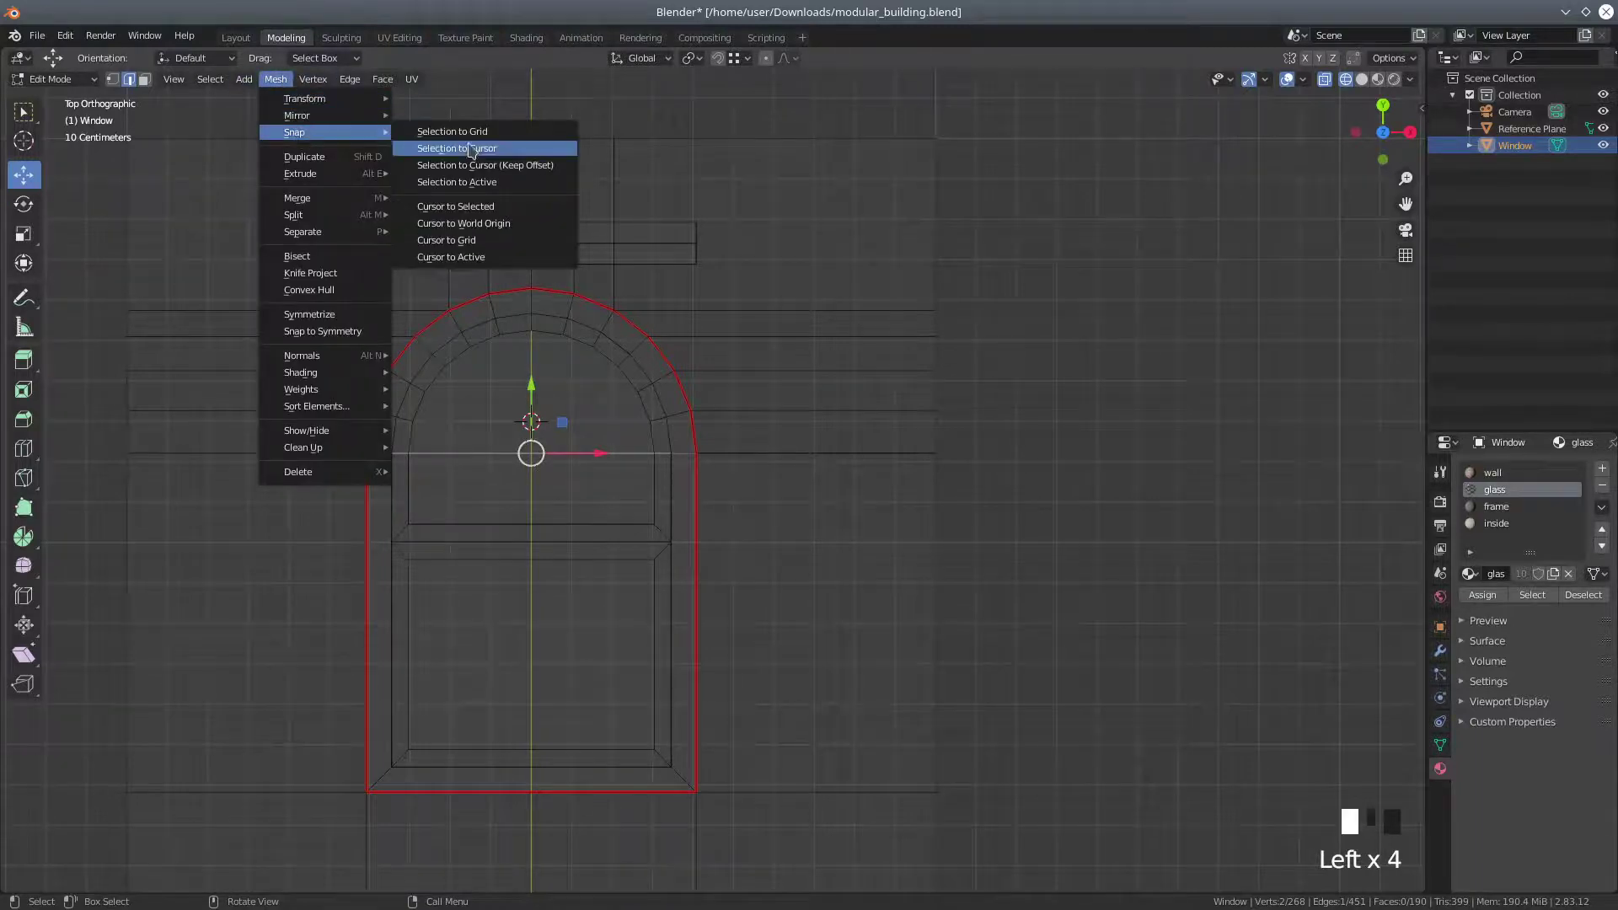
{"action": "left_click", "coordinate": [472, 211]}
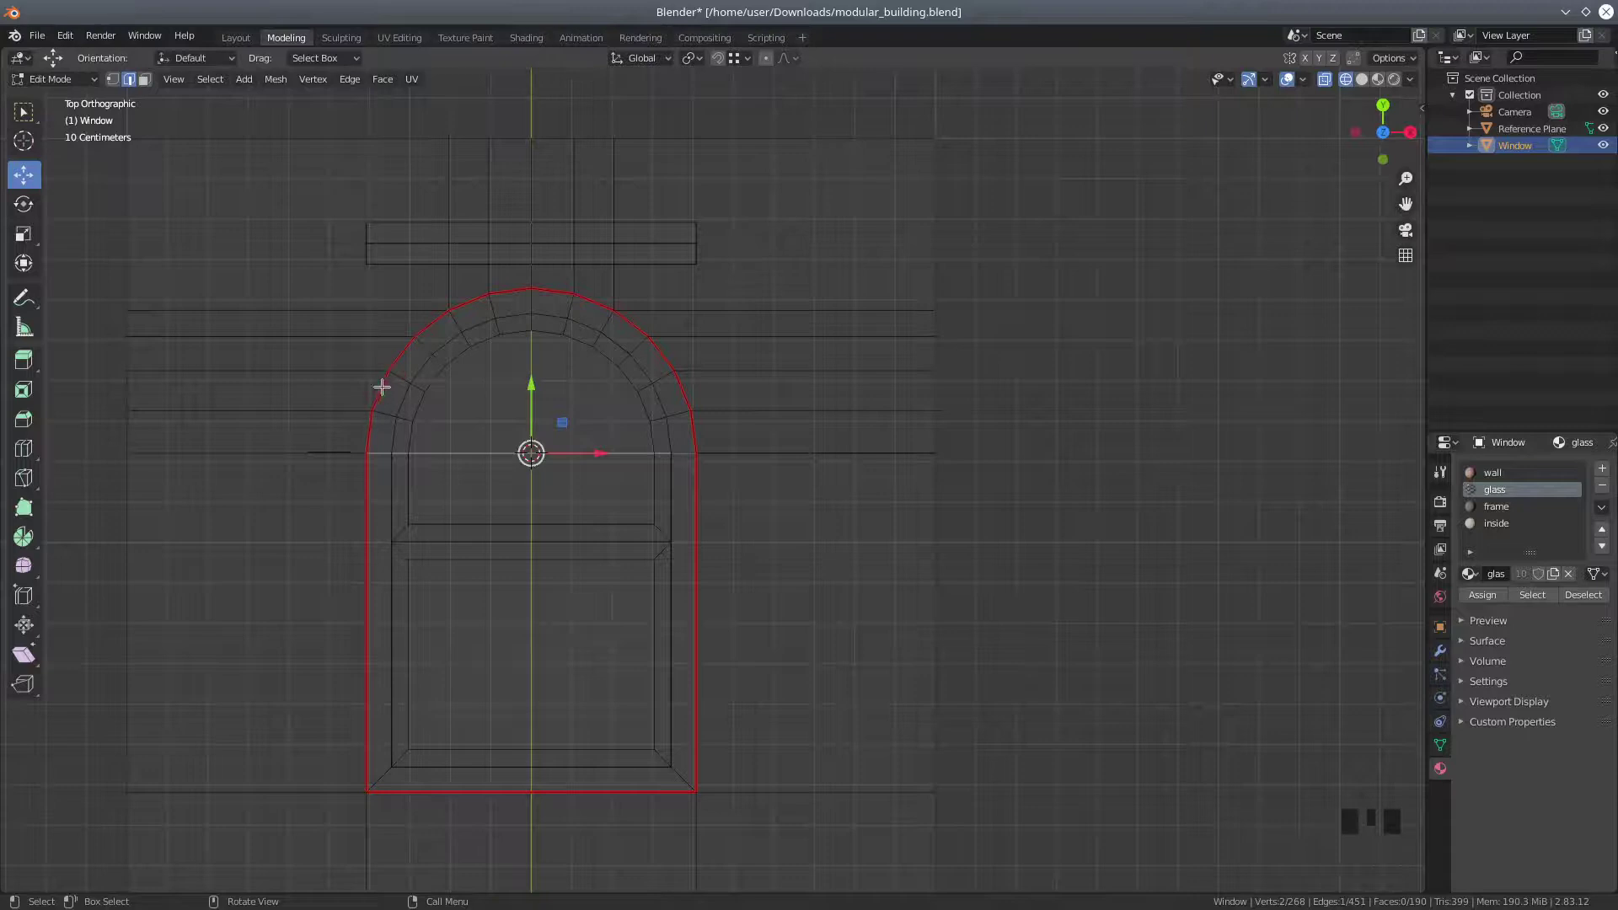
In vertex mode, select all linked geometry of the straight ledge above the arch and delete its vertices
{"action": "scroll", "coordinate": [298, 480], "scroll_direction": "up", "scroll_amount": 1}
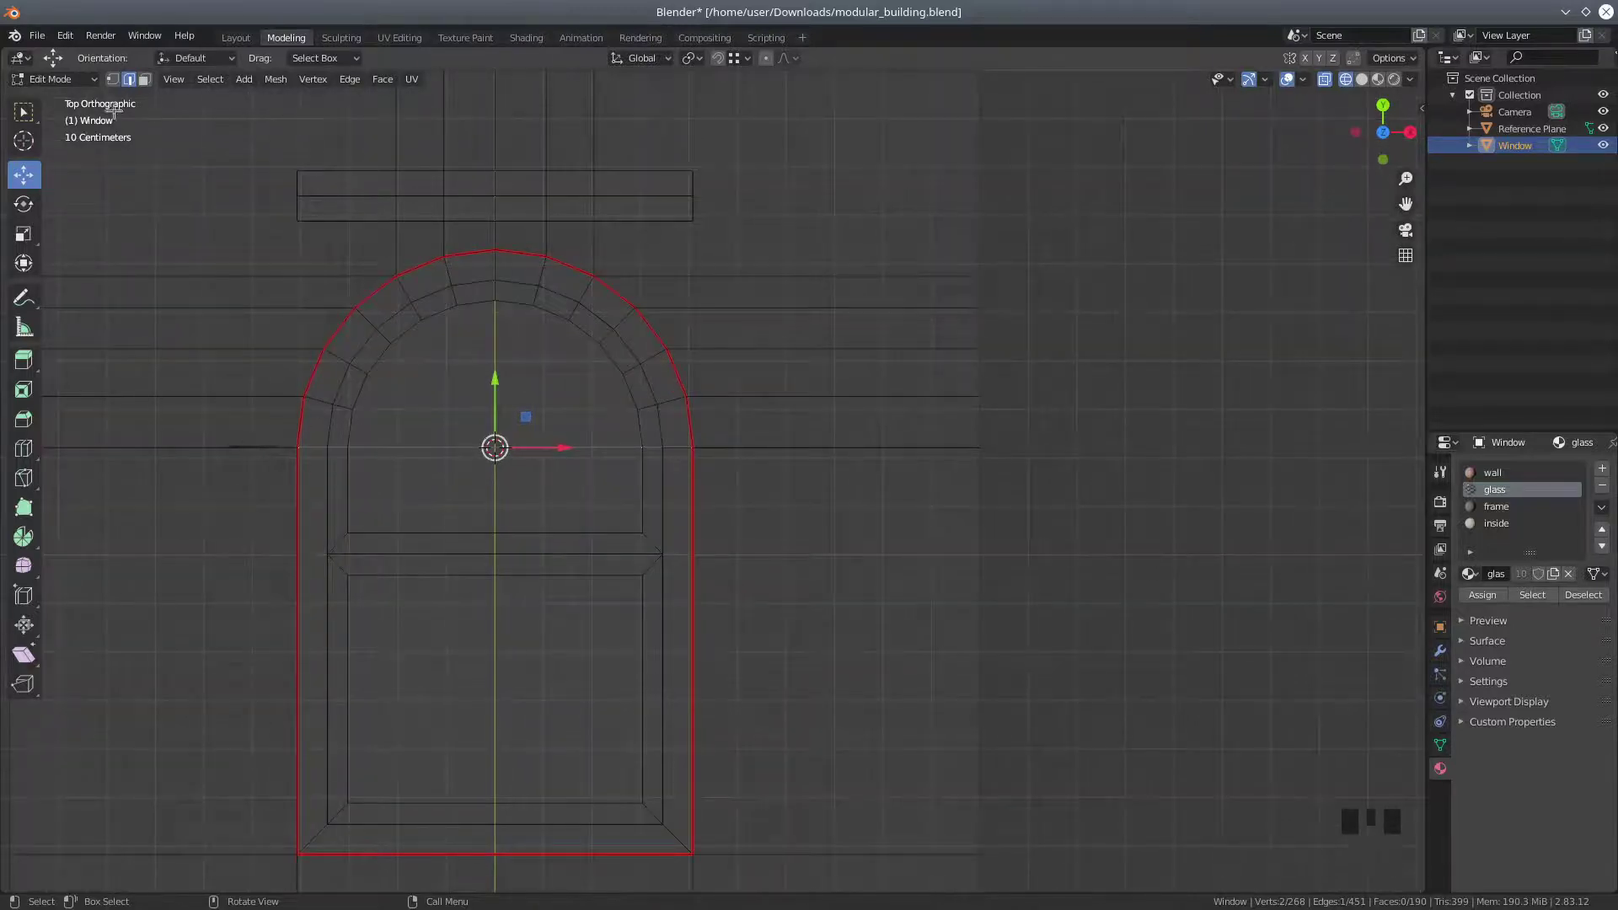
{"action": "left_click", "coordinate": [112, 78]}
{"action": "left_click", "coordinate": [343, 182]}
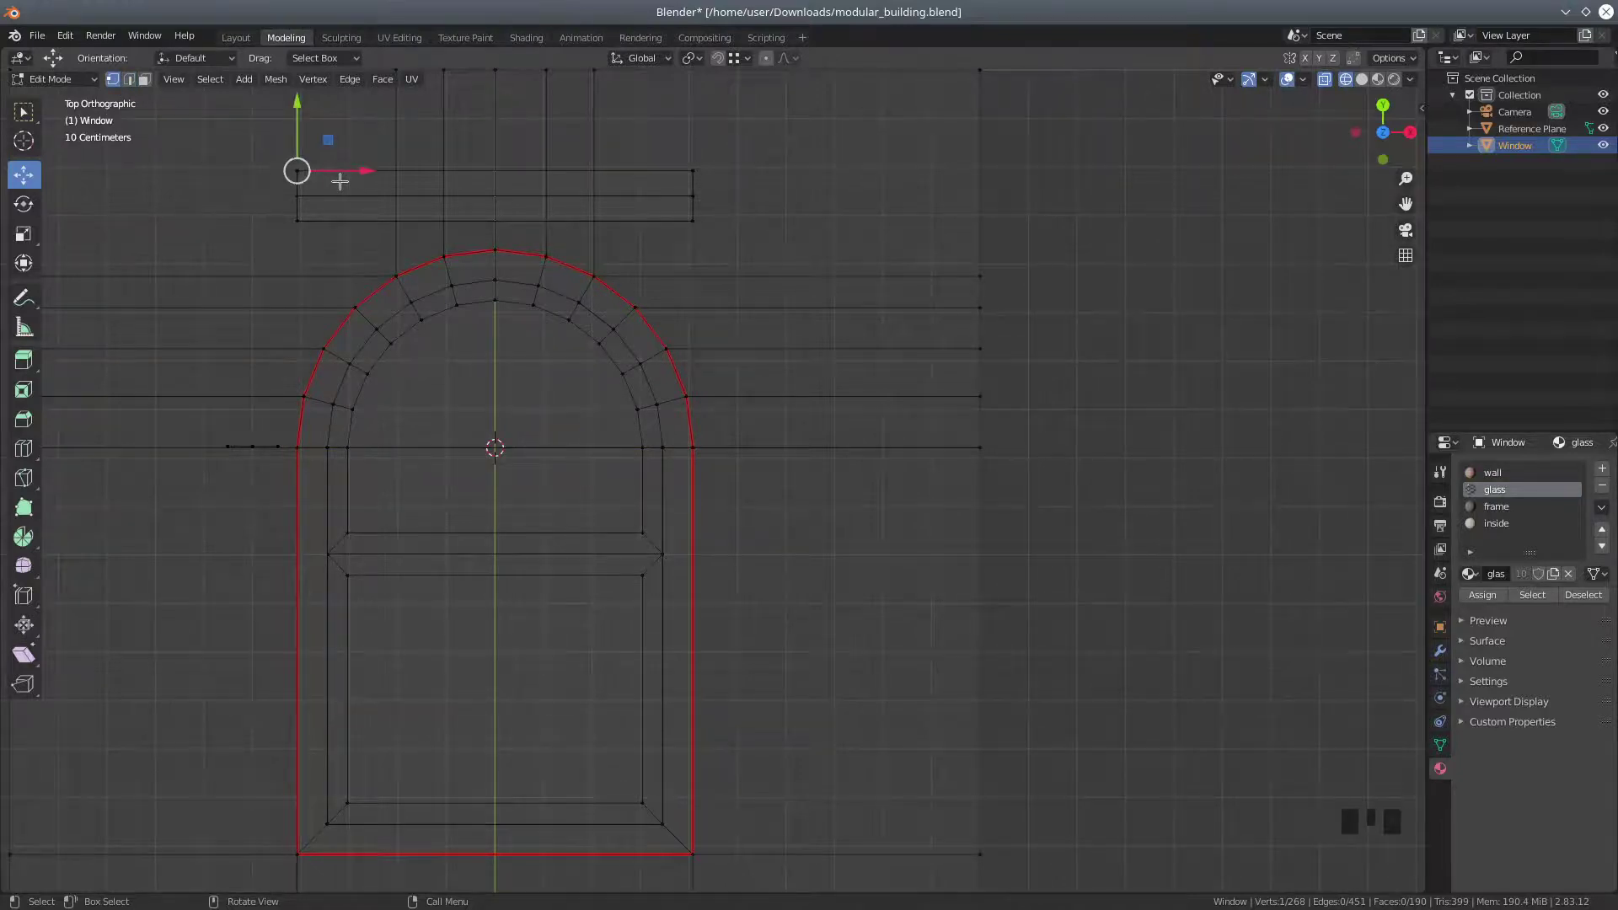
{"action": "key", "text": "ctrl+l"}
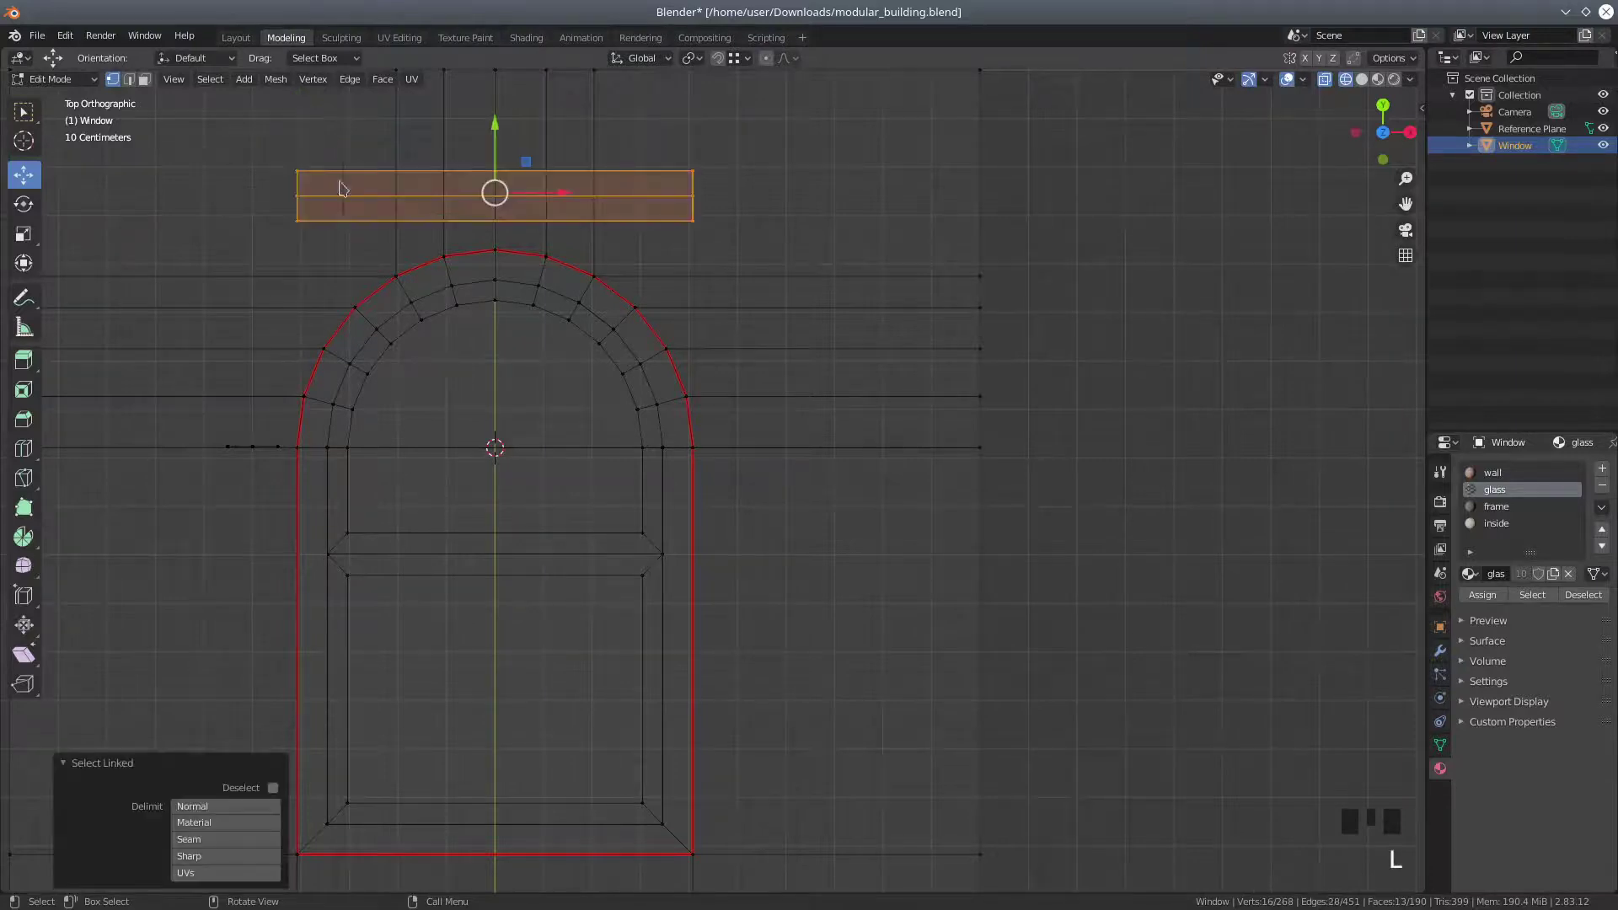
{"action": "key", "text": "Delete"}
{"action": "left_click", "coordinate": [343, 187]}
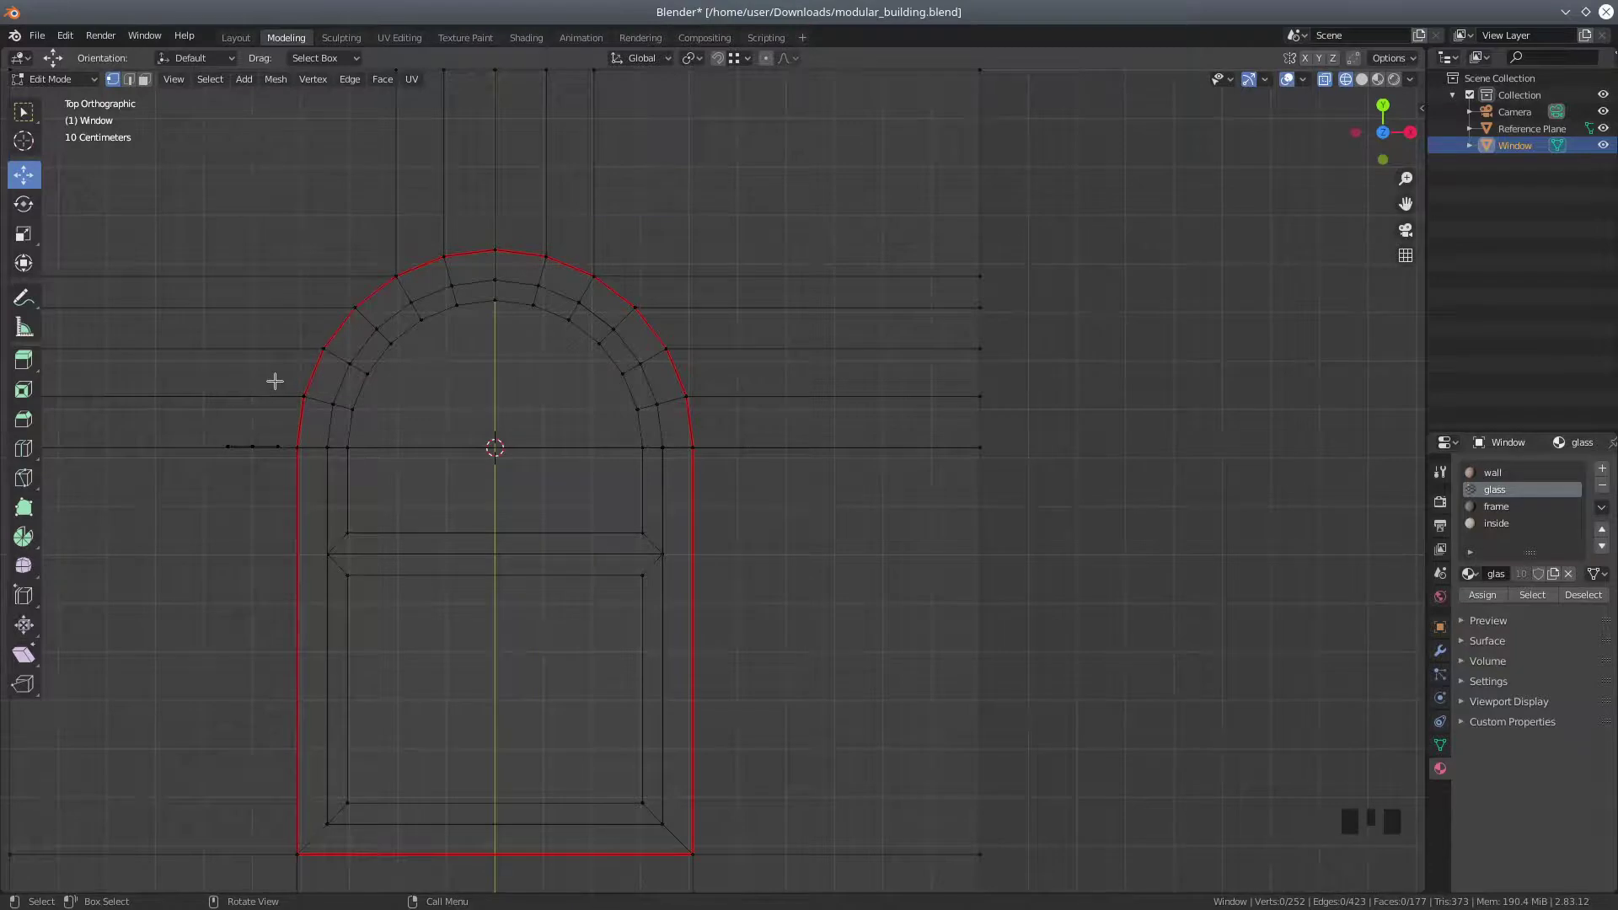
{"action": "middle_click_drag", "start_coordinate": [265, 386], "coordinate": [523, 414], "text": "shift"}
{"action": "scroll", "coordinate": [437, 508], "scroll_direction": "up", "scroll_amount": 2}
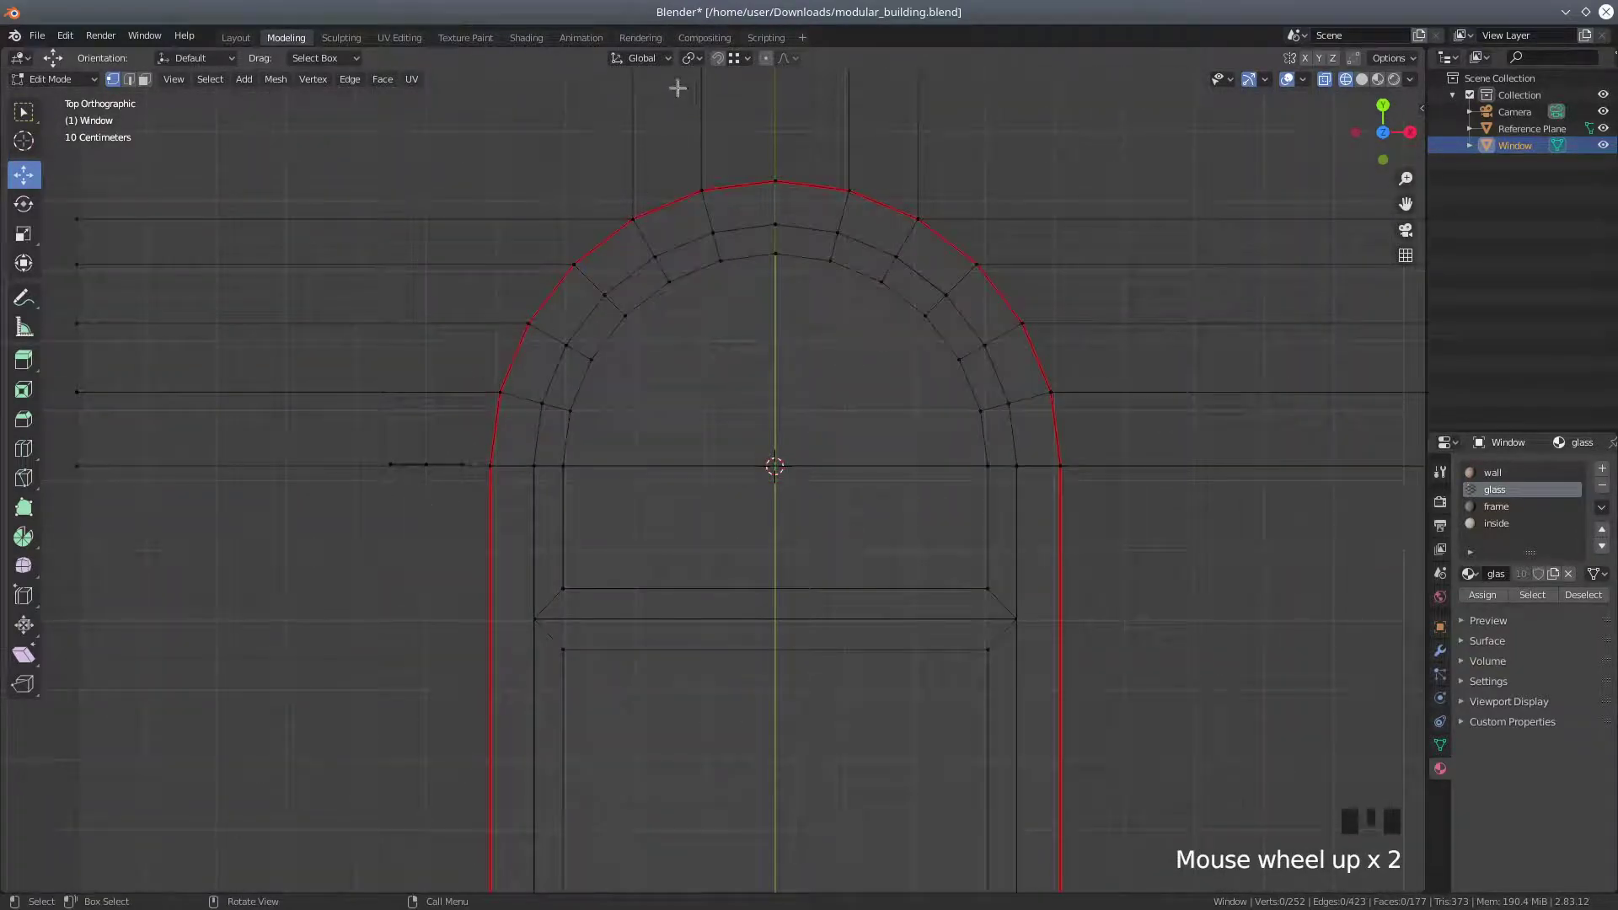
{"action": "left_click", "coordinate": [389, 465]}
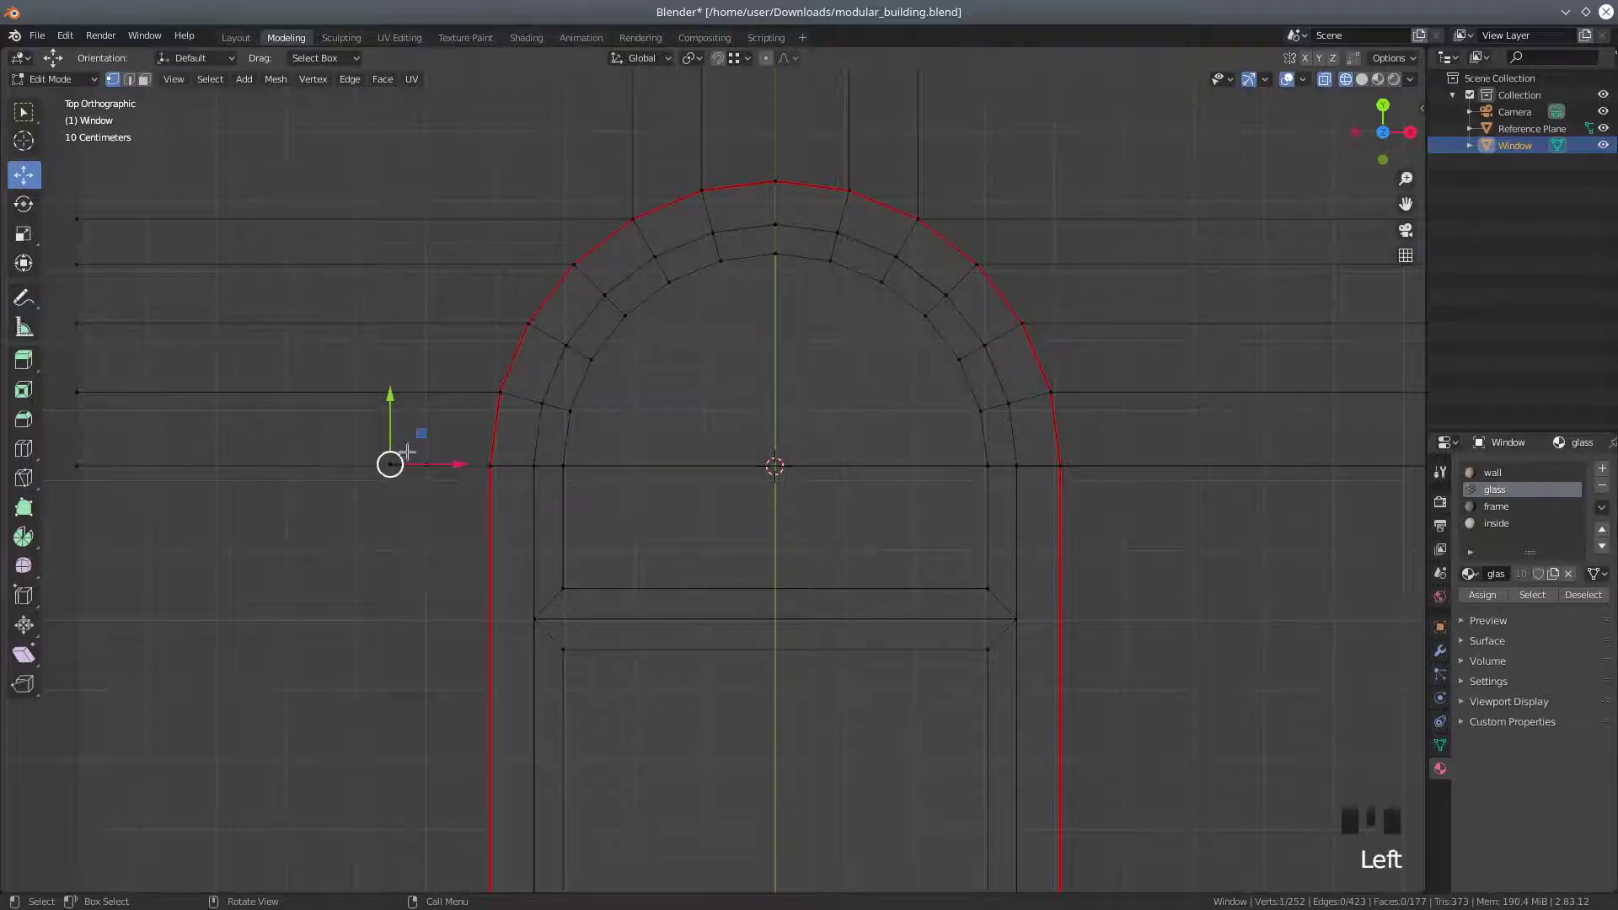
{"action": "key", "text": "j"}
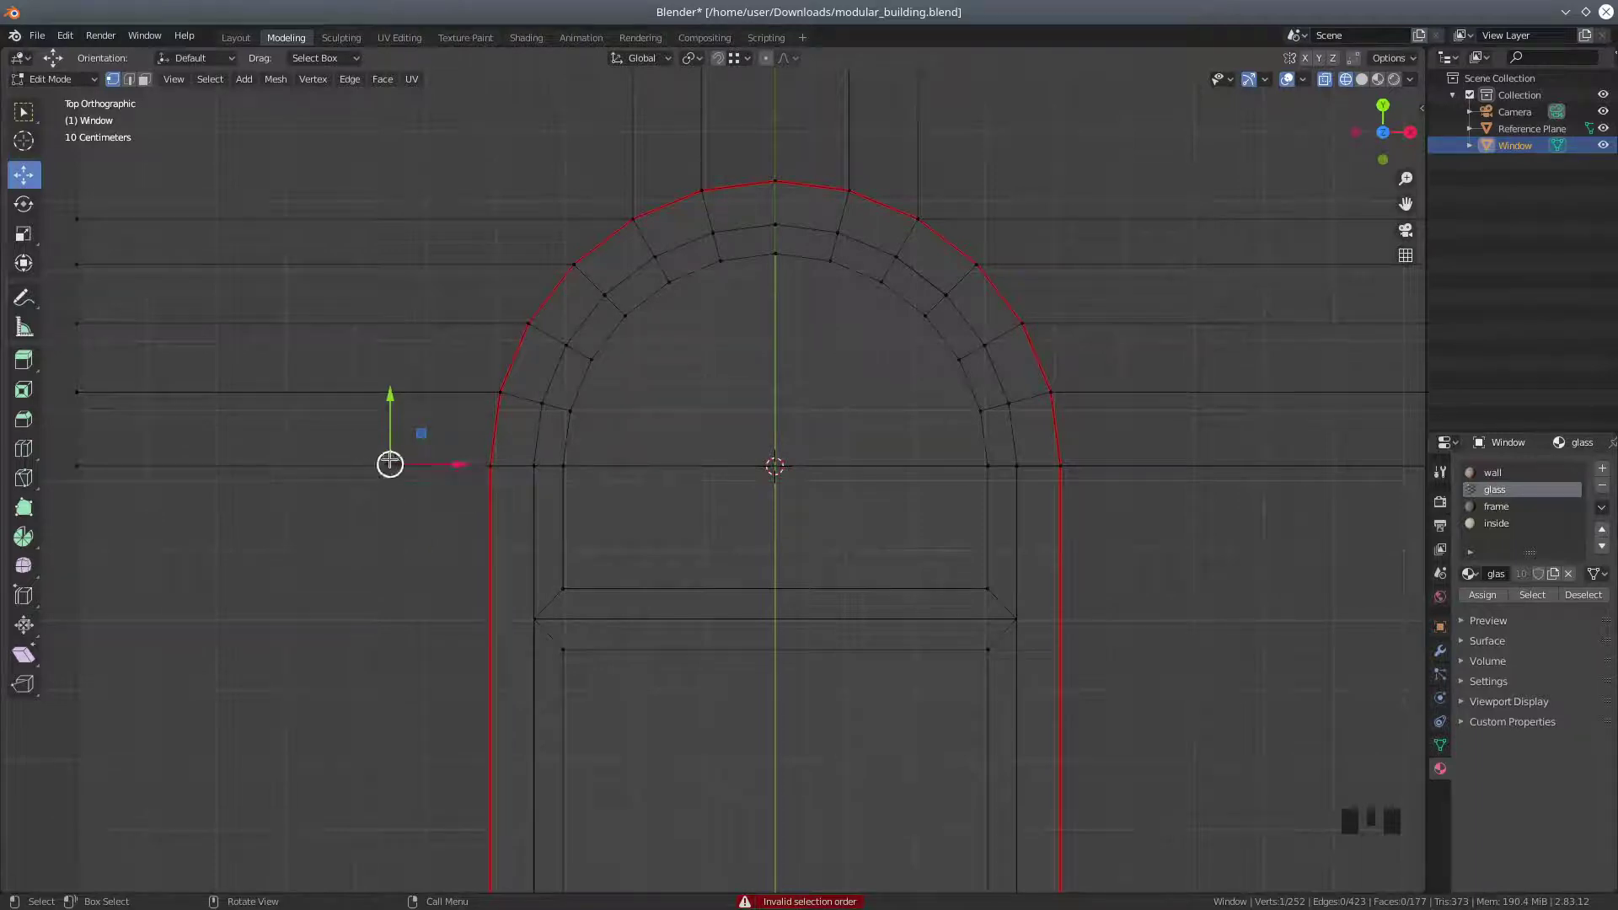
{"action": "key", "text": "k"}
{"action": "right_click", "coordinate": [428, 447]}
Select the linked ledge profile beside the arch, enable snapping and lower it about 0.0024 m along Y onto the arch's base line
{"action": "scroll", "coordinate": [371, 477], "scroll_direction": "up", "scroll_amount": 4}
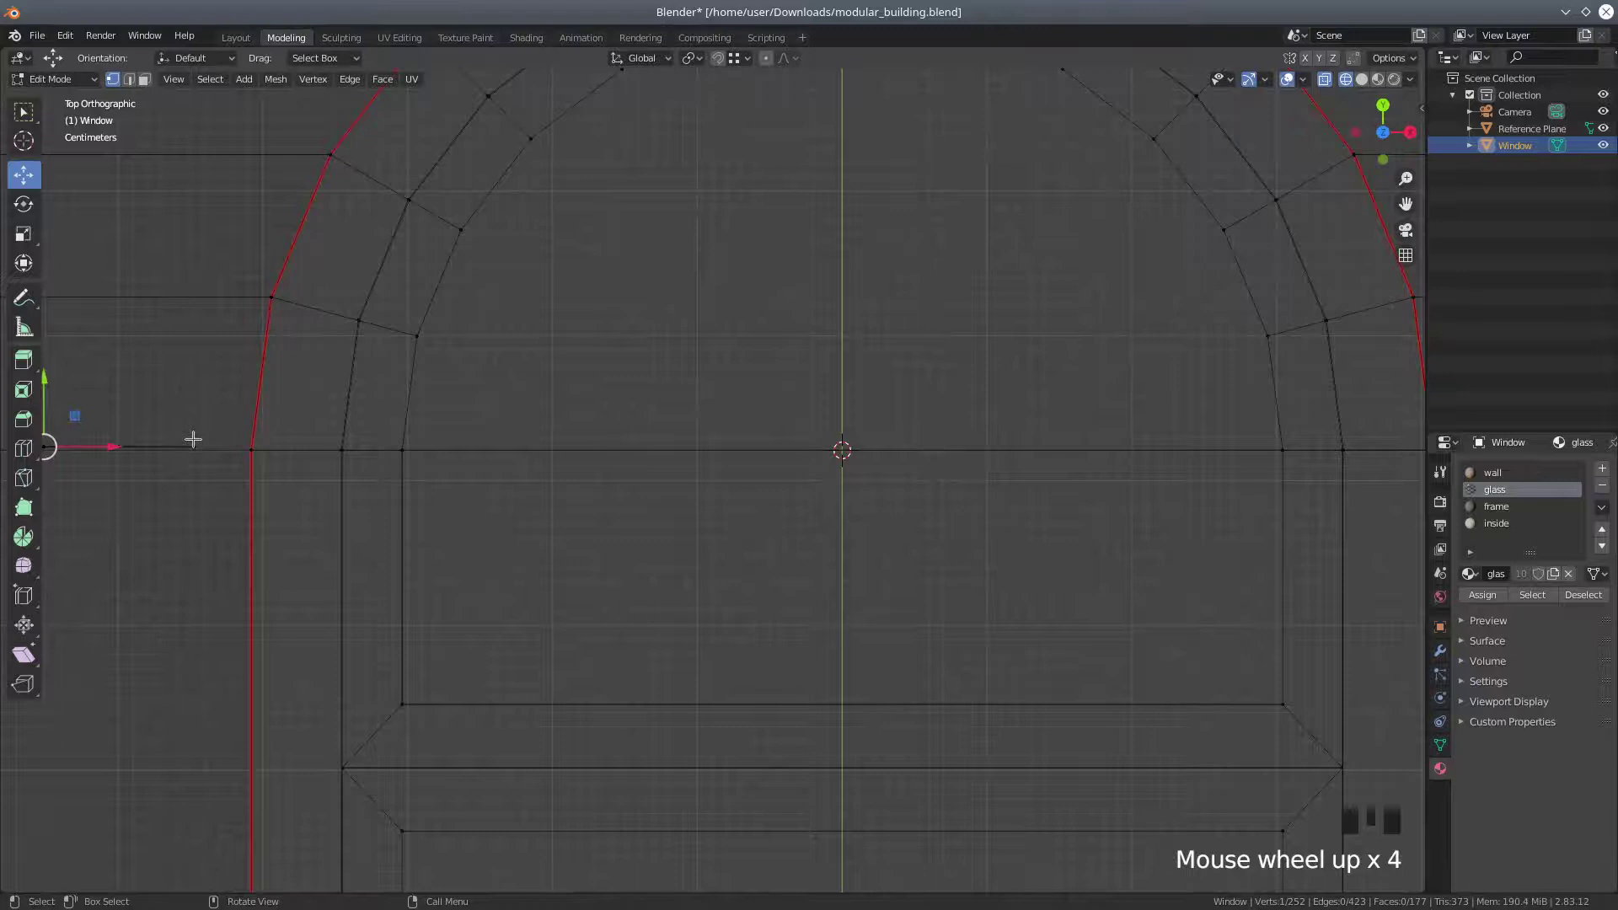
{"action": "key", "text": "l"}
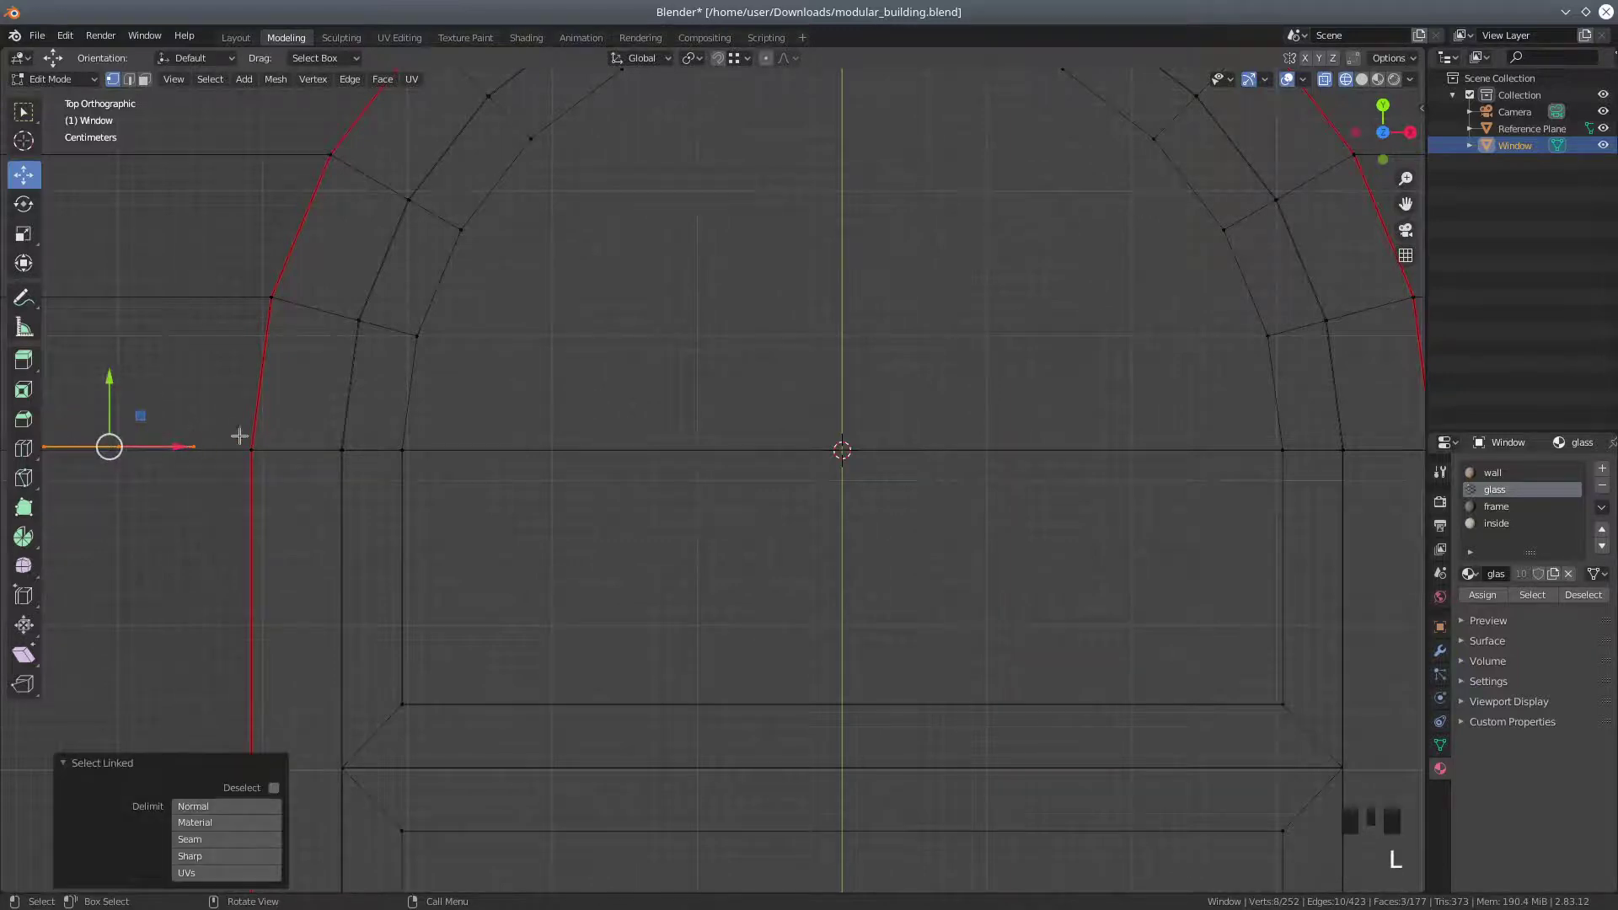
{"action": "left_click", "coordinate": [717, 59]}
{"action": "left_click", "coordinate": [747, 59]}
{"action": "left_click", "coordinate": [691, 145]}
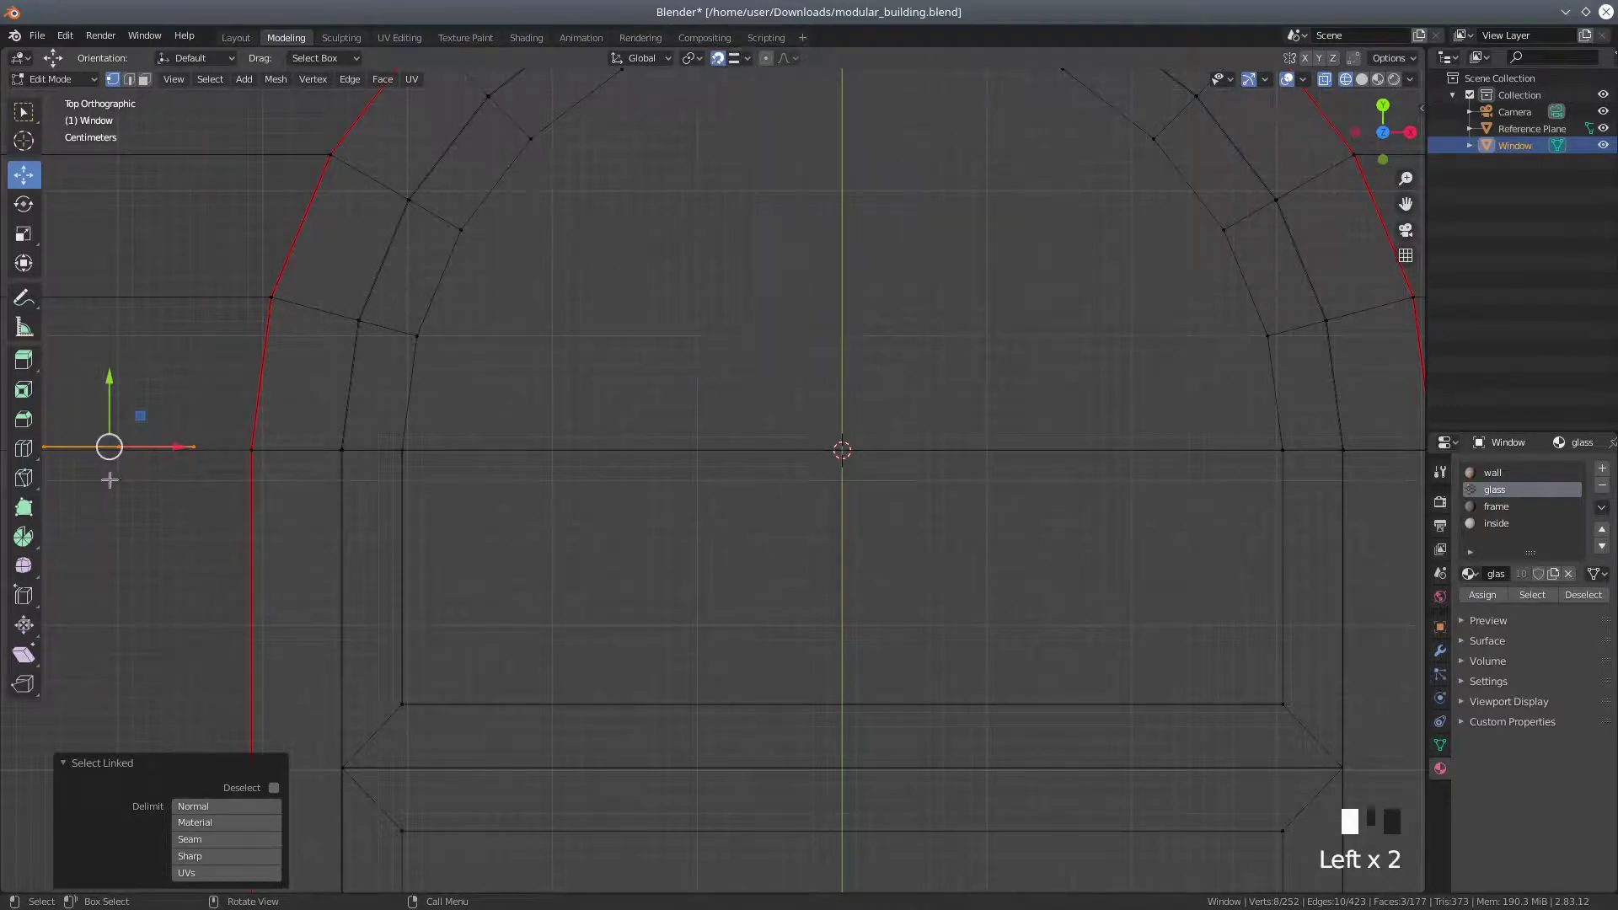
{"action": "left_click_drag", "start_coordinate": [108, 381], "coordinate": [109, 433]}
{"action": "scroll", "coordinate": [390, 447], "scroll_direction": "down", "scroll_amount": 5}
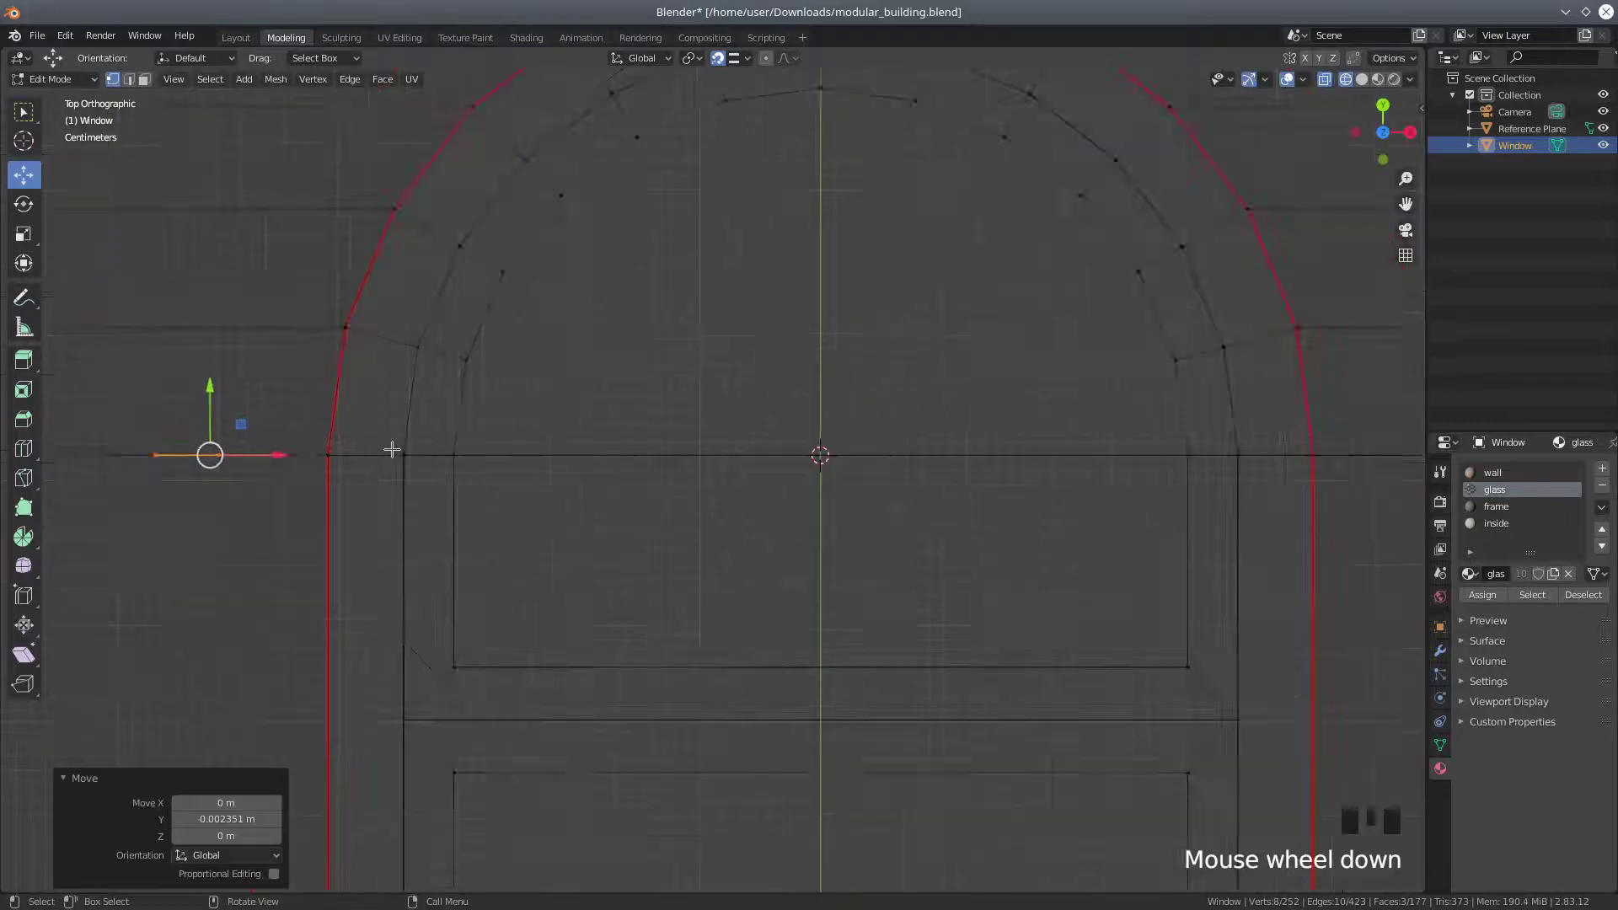
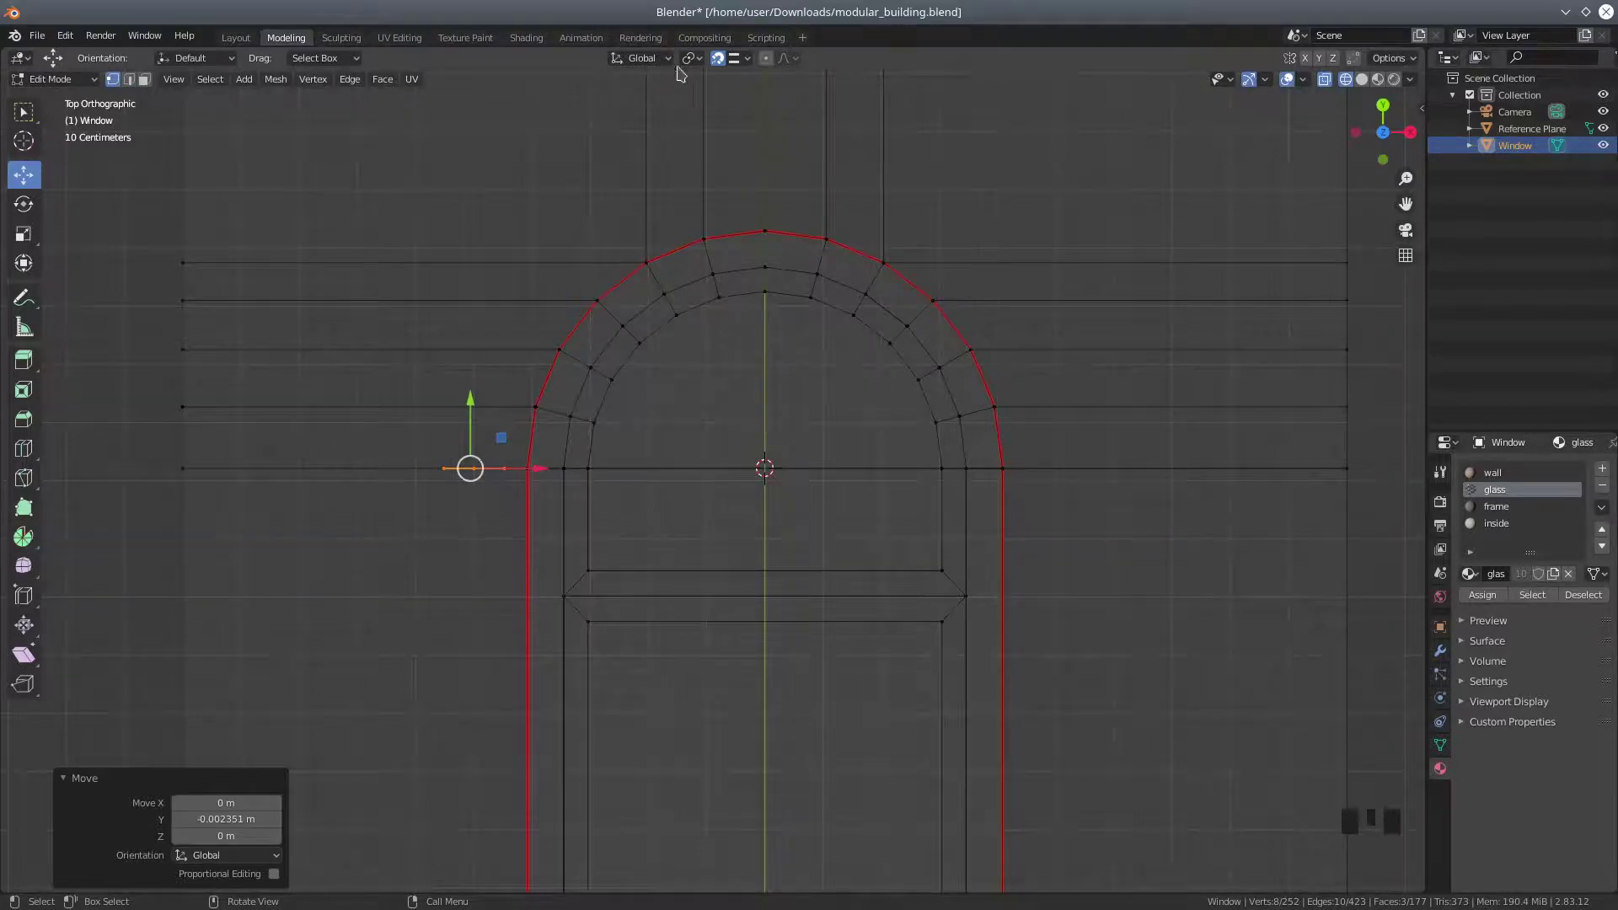
Set the pivot to the 3D cursor and spin the profile -180° in 12 steps around Z to form the arched trim
{"action": "left_click", "coordinate": [690, 57]}
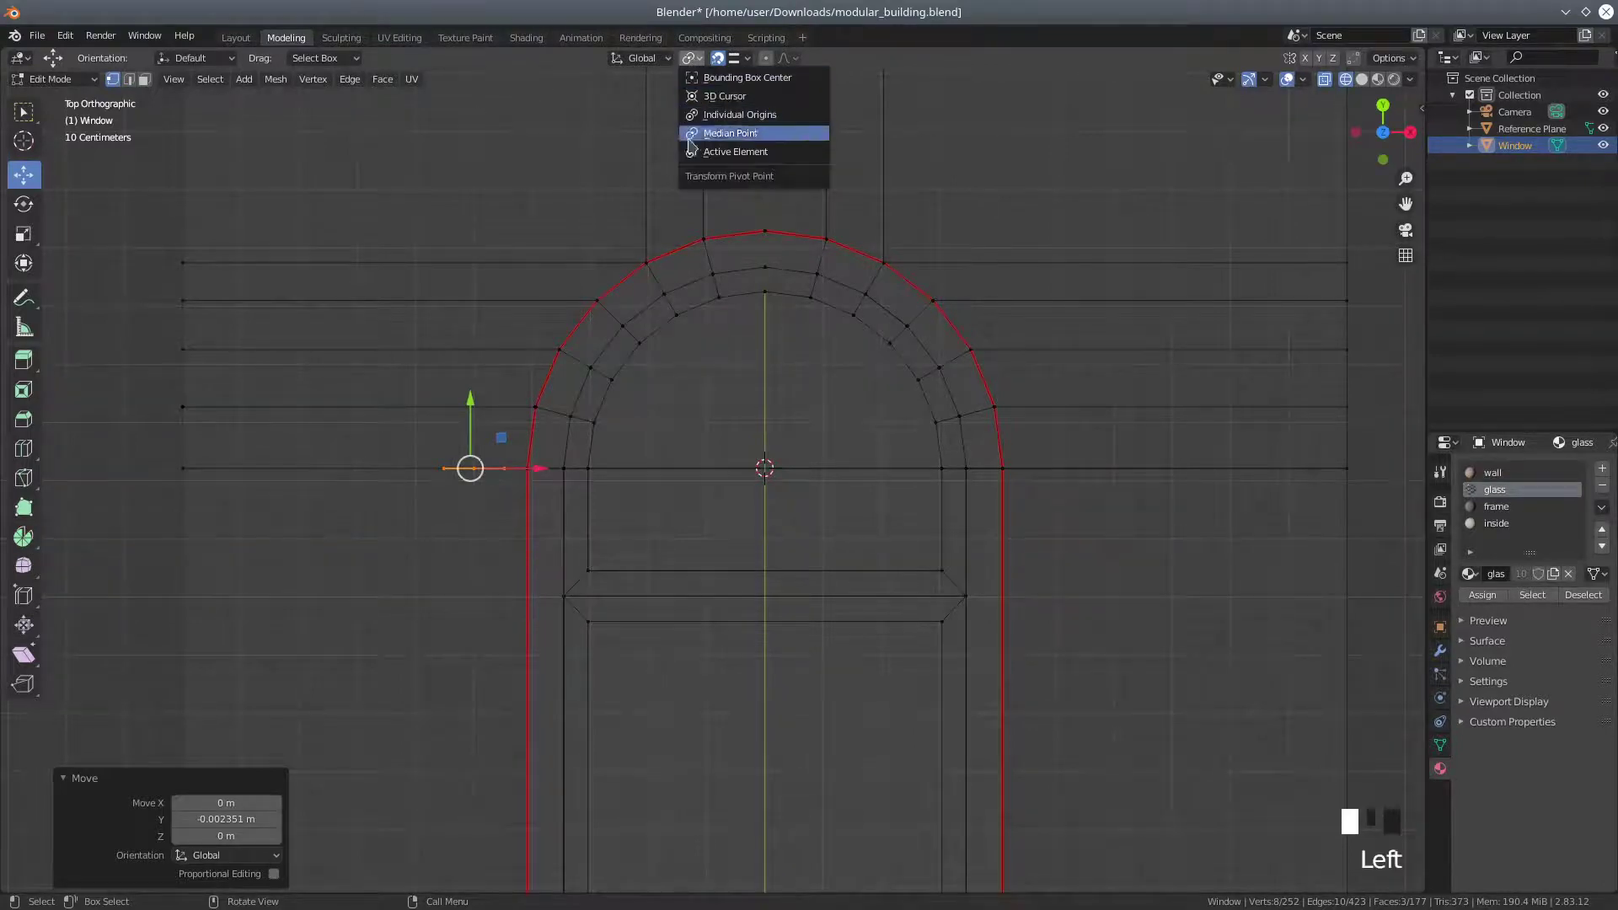
{"action": "left_click", "coordinate": [693, 96]}
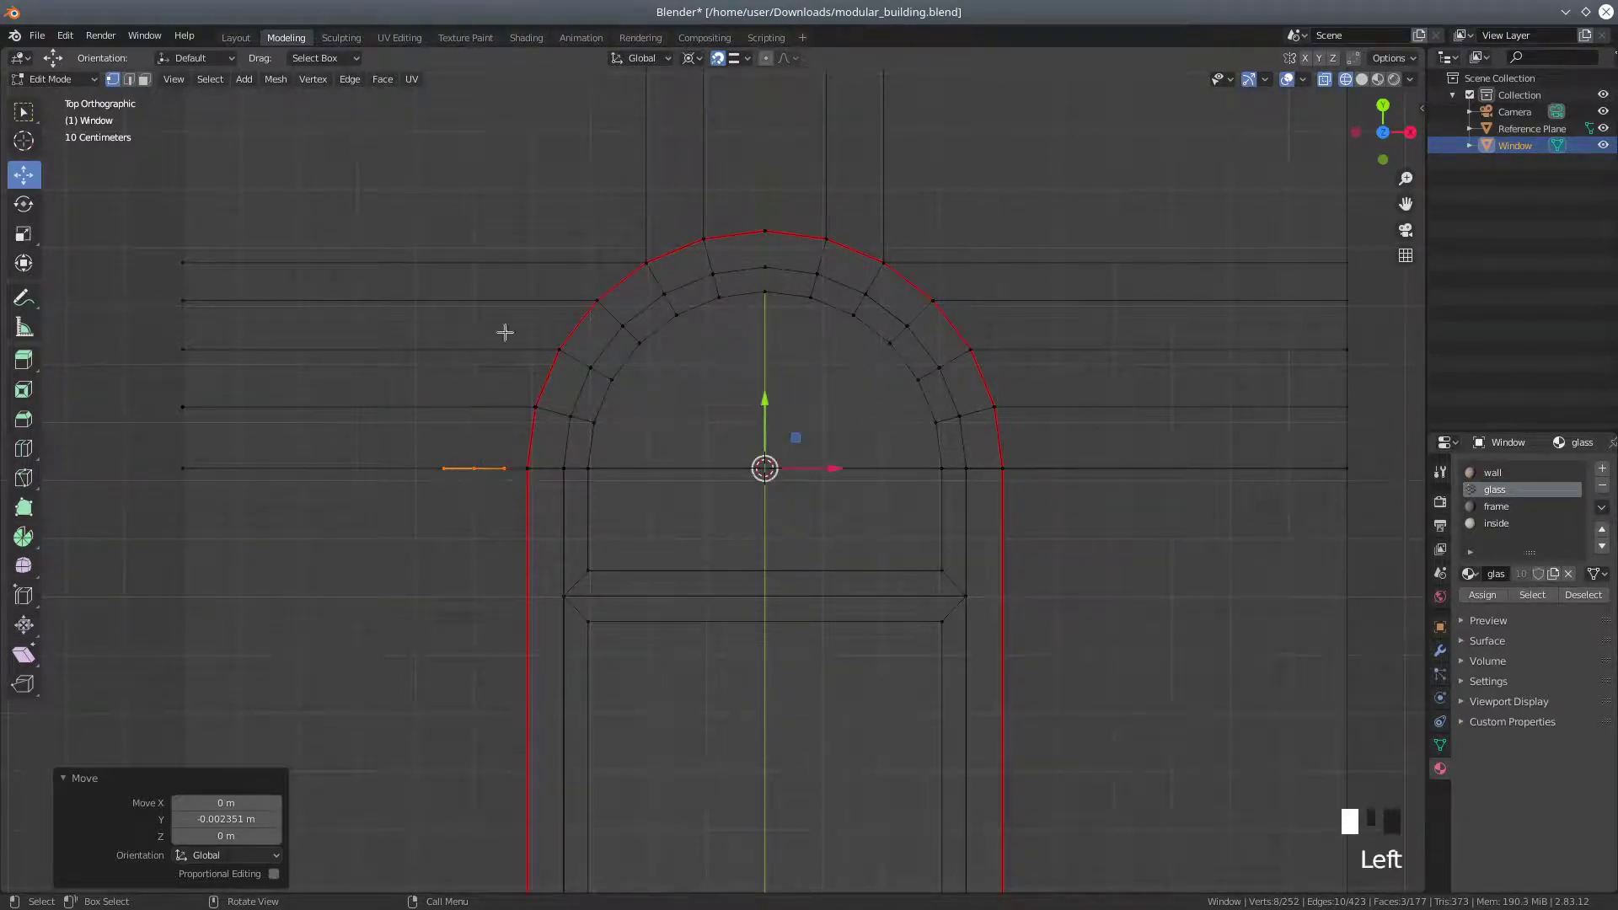
{"action": "left_click", "coordinate": [24, 537]}
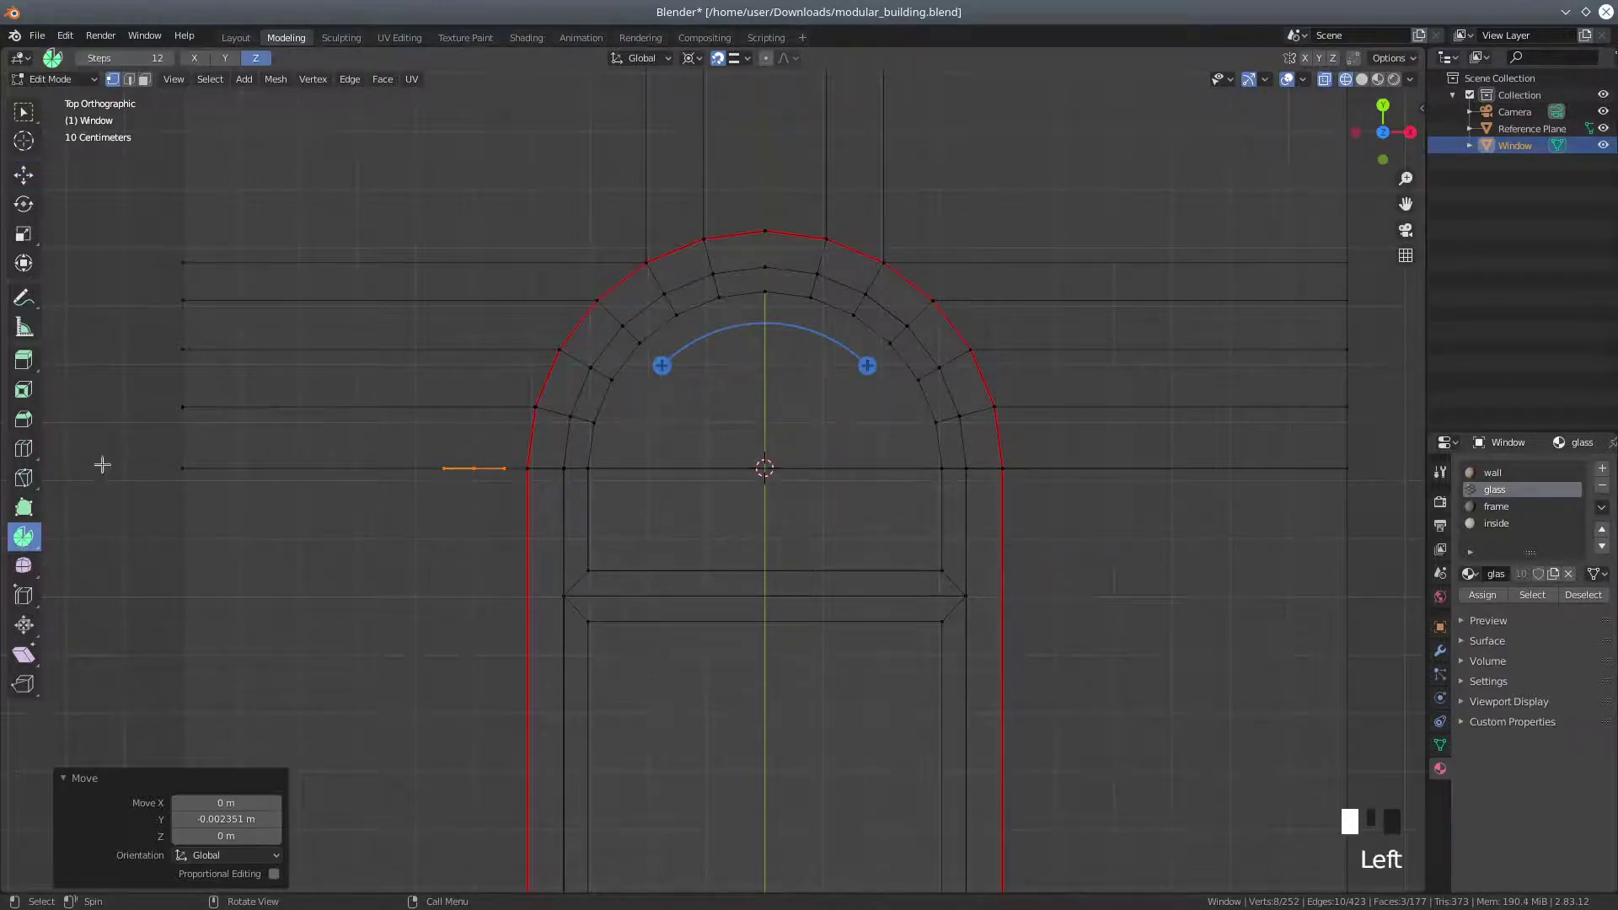
{"action": "left_click_drag", "start_coordinate": [662, 365], "coordinate": [1040, 727]}
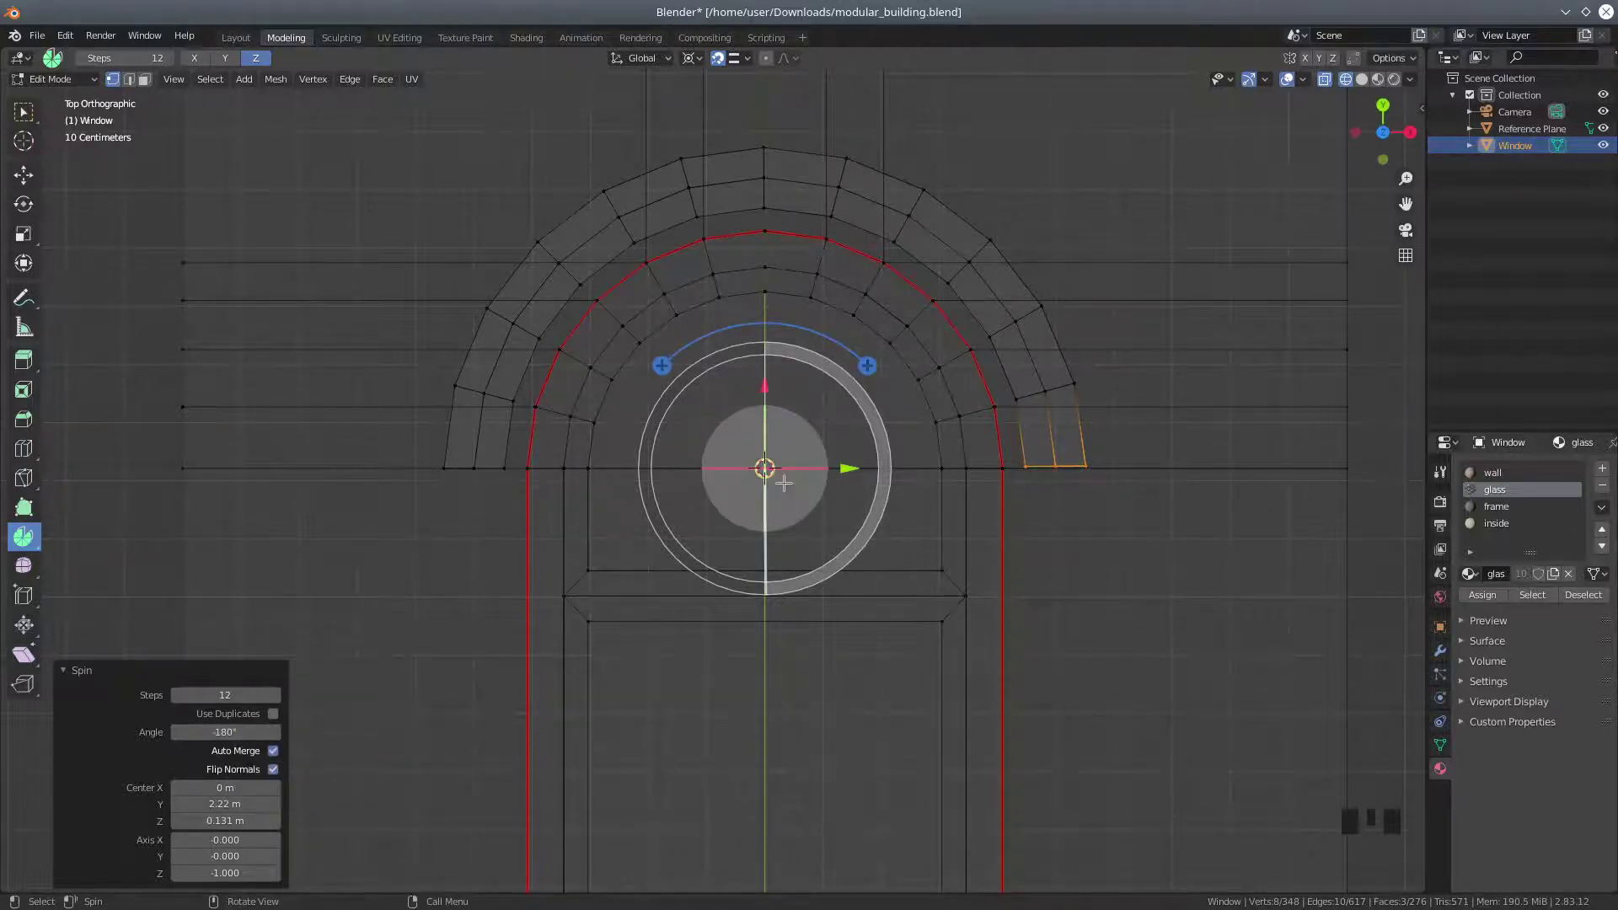
{"action": "key", "text": "Return"}
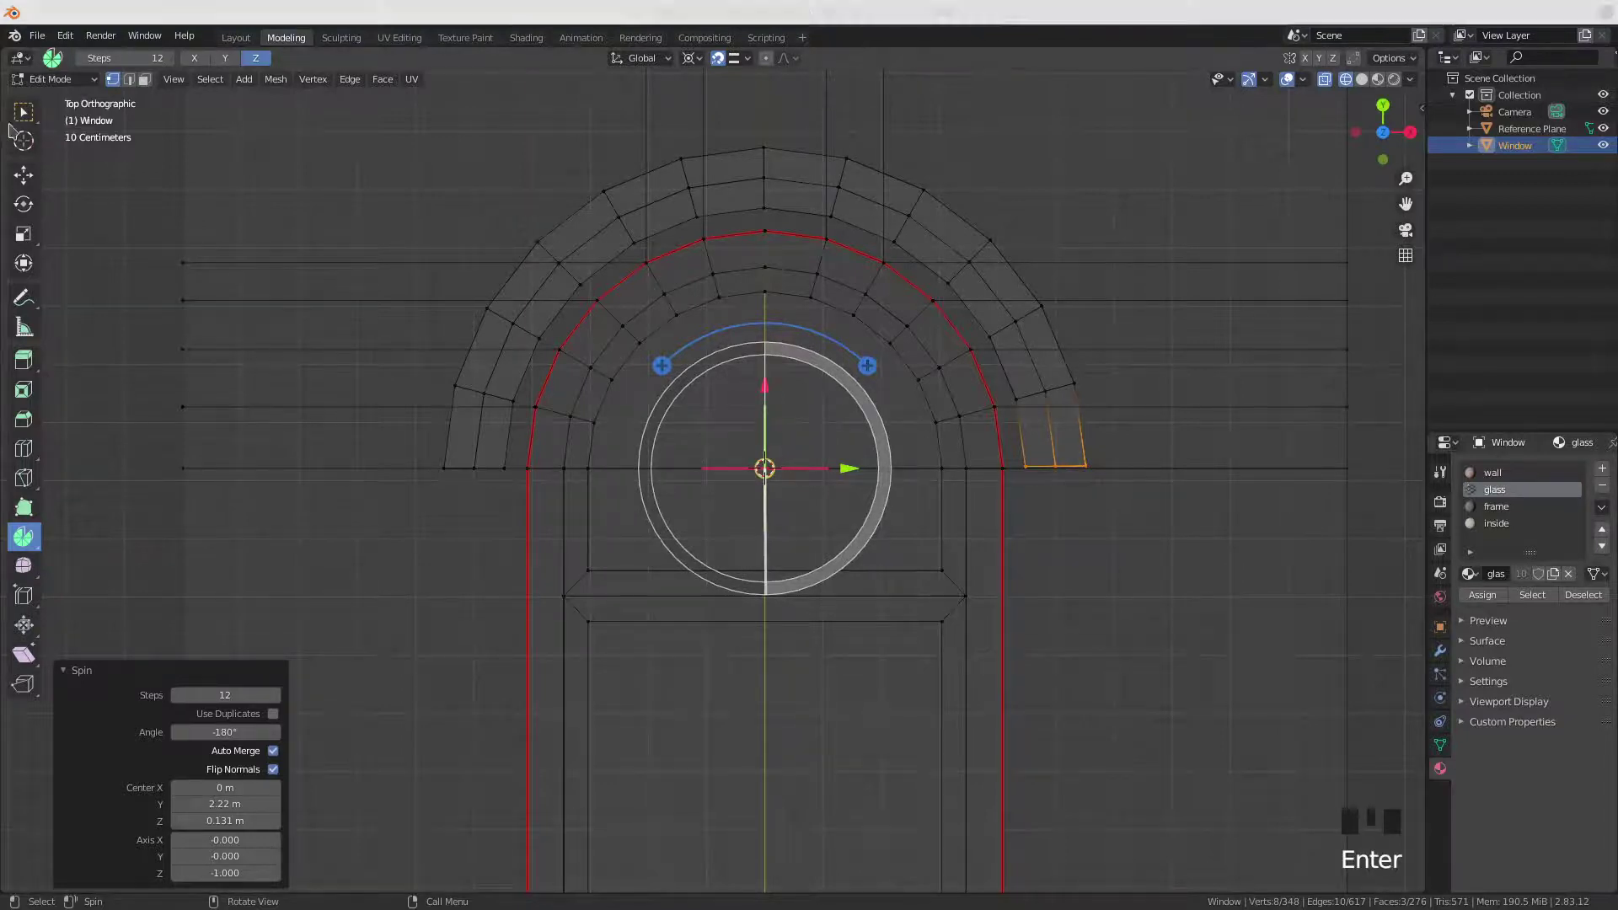
{"action": "left_click", "coordinate": [23, 174]}
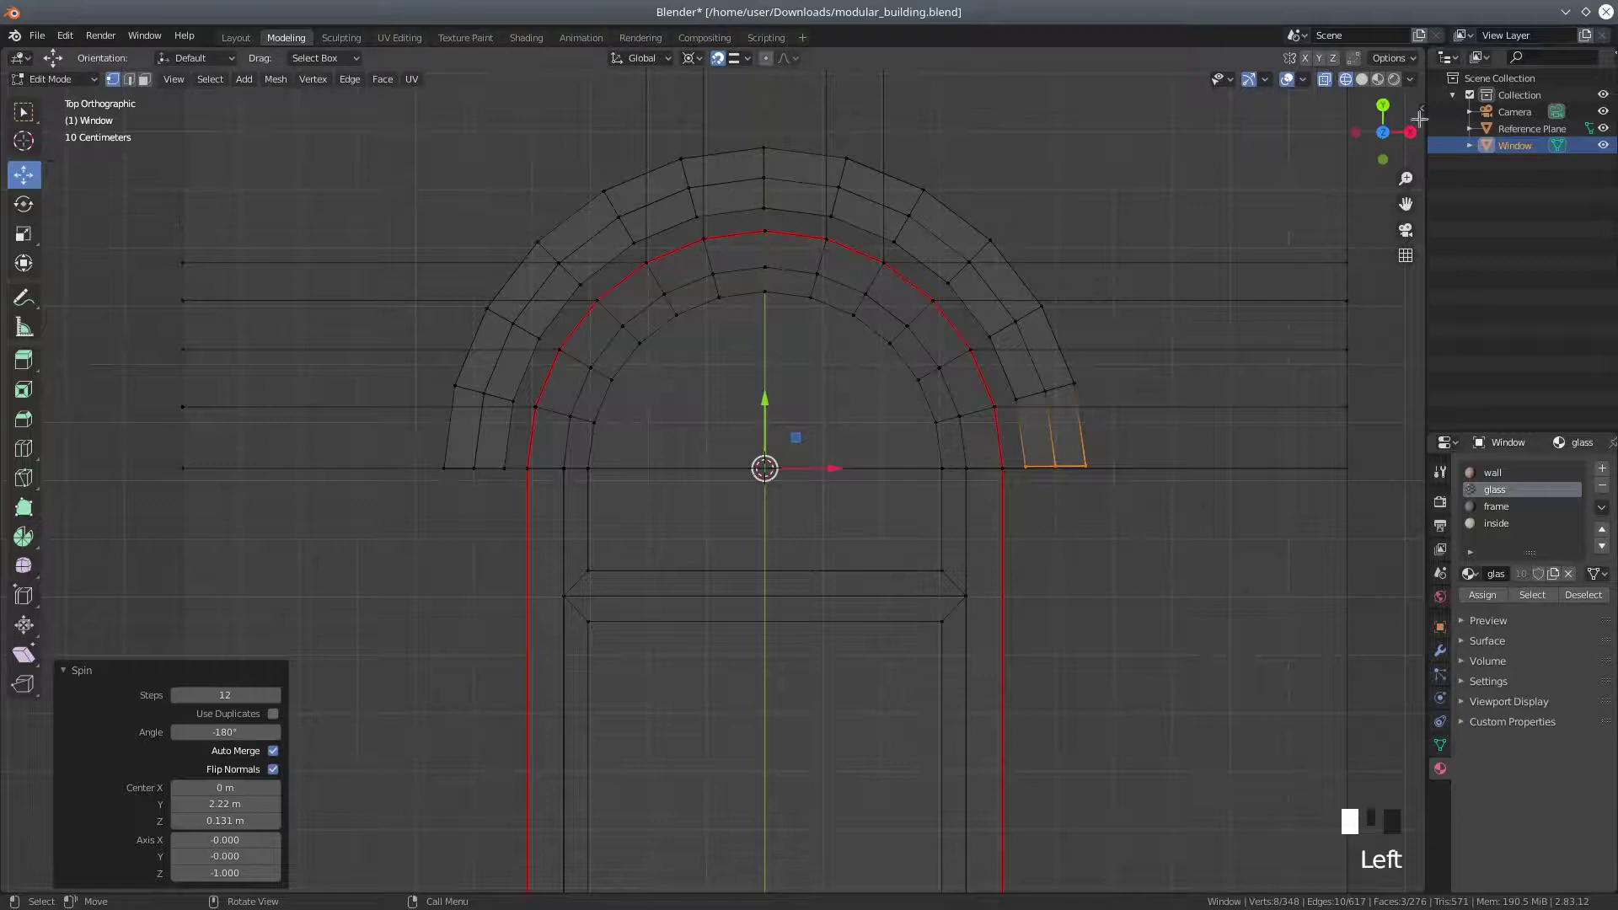
Switch to rendered shading and examine the arched trim and both windows from several angles
{"action": "left_click", "coordinate": [1394, 78]}
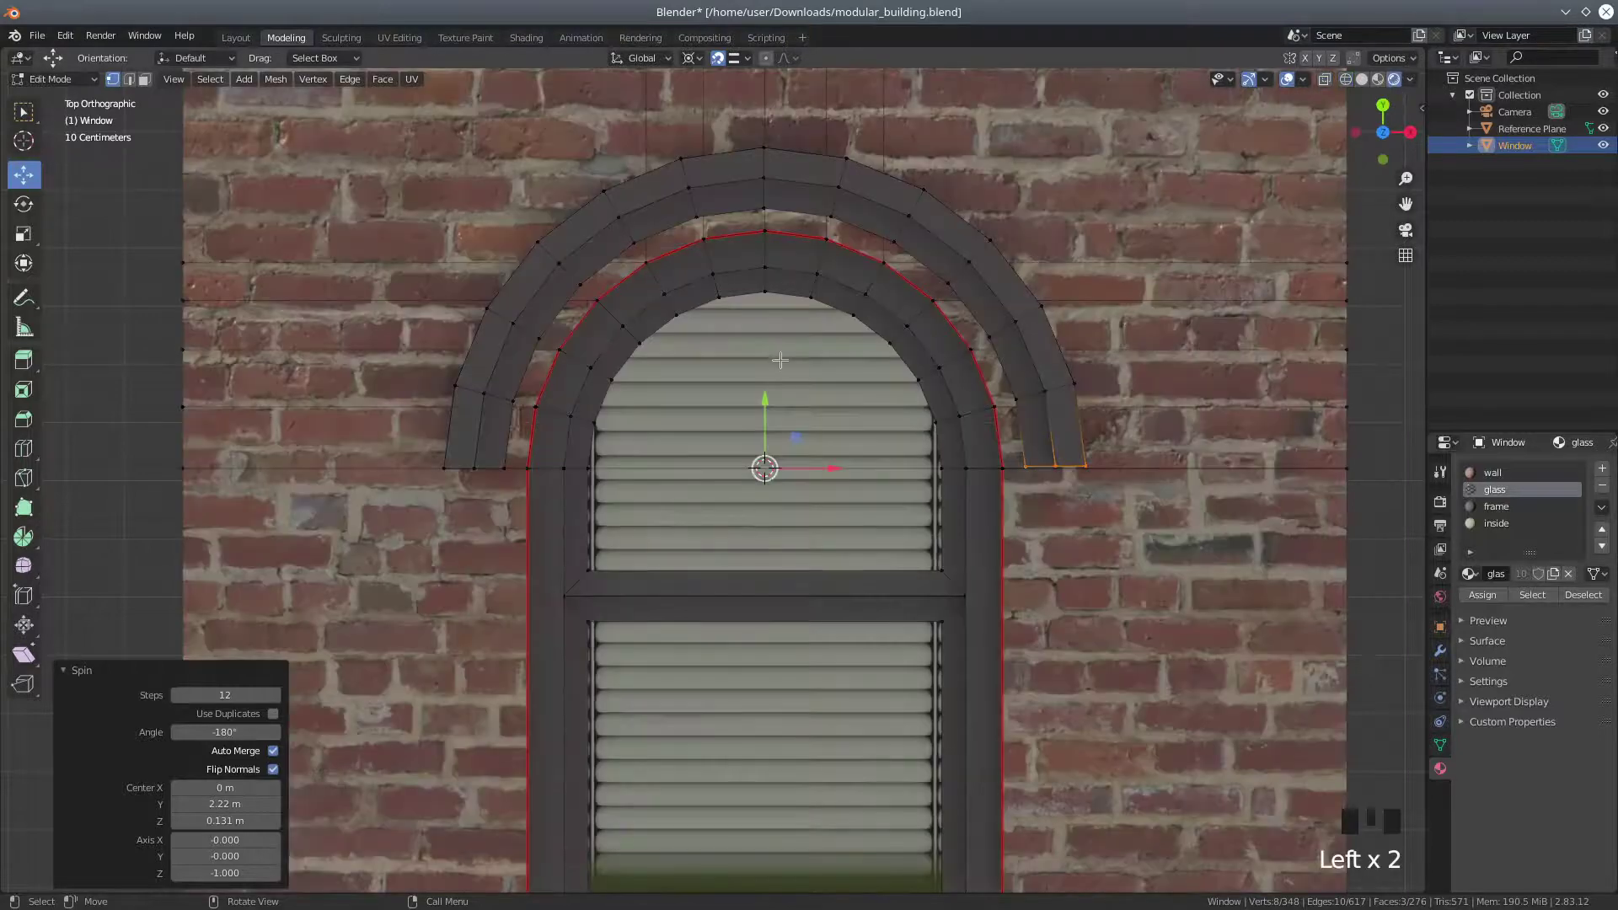
{"action": "scroll", "coordinate": [780, 361], "scroll_direction": "down", "scroll_amount": 3}
{"action": "scroll", "coordinate": [625, 591], "scroll_direction": "down", "scroll_amount": 3}
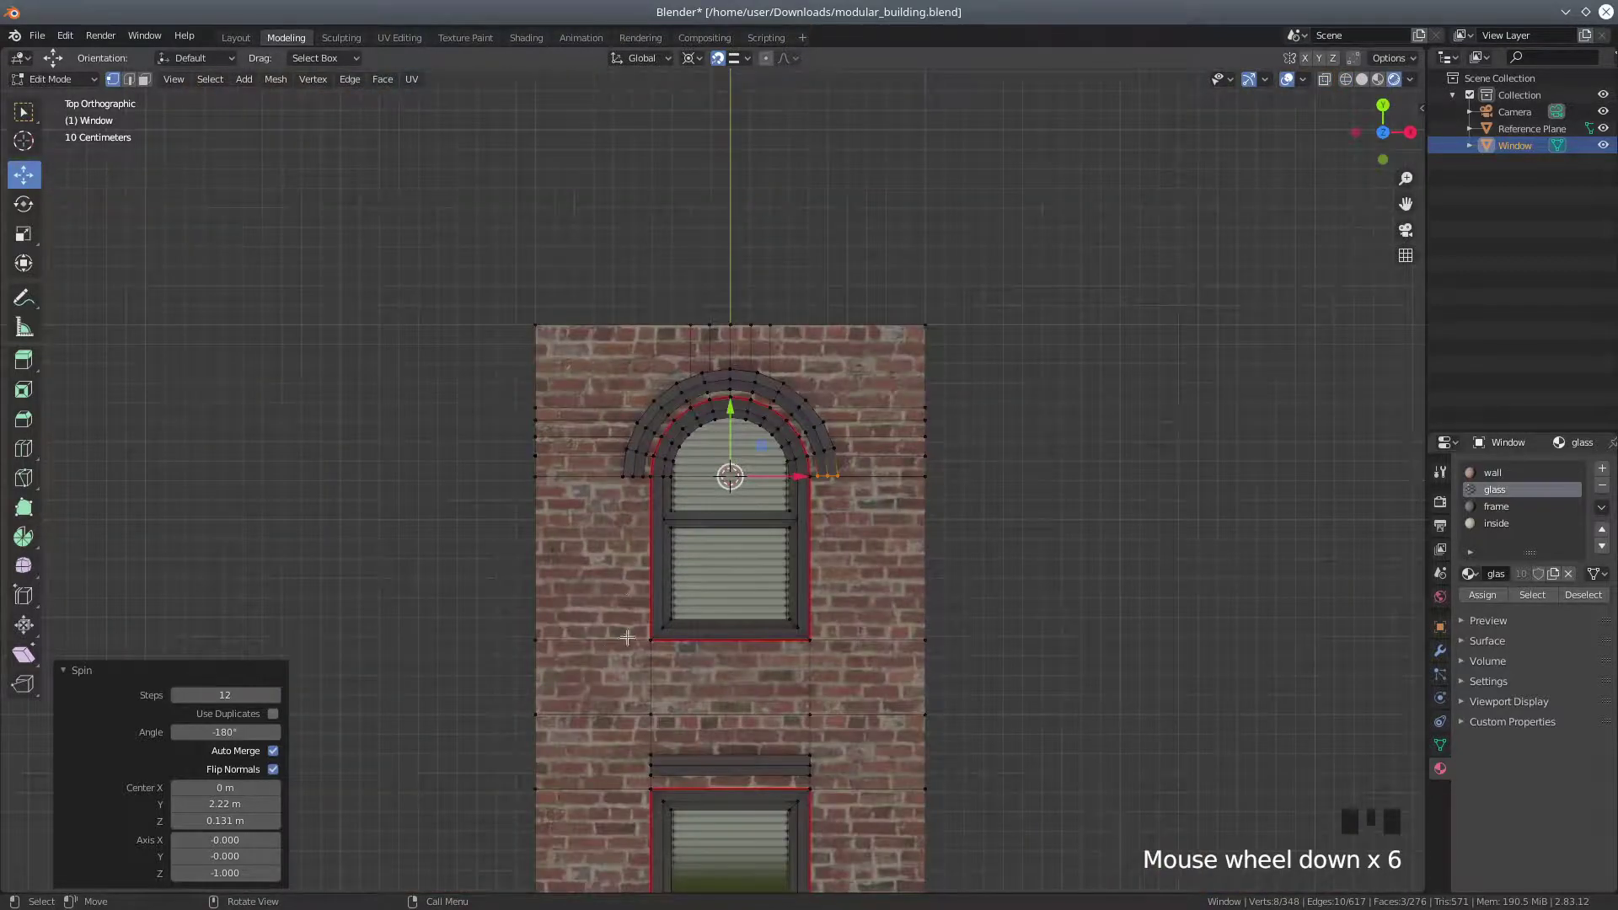
{"action": "scroll", "coordinate": [605, 652], "scroll_direction": "down", "scroll_amount": 3}
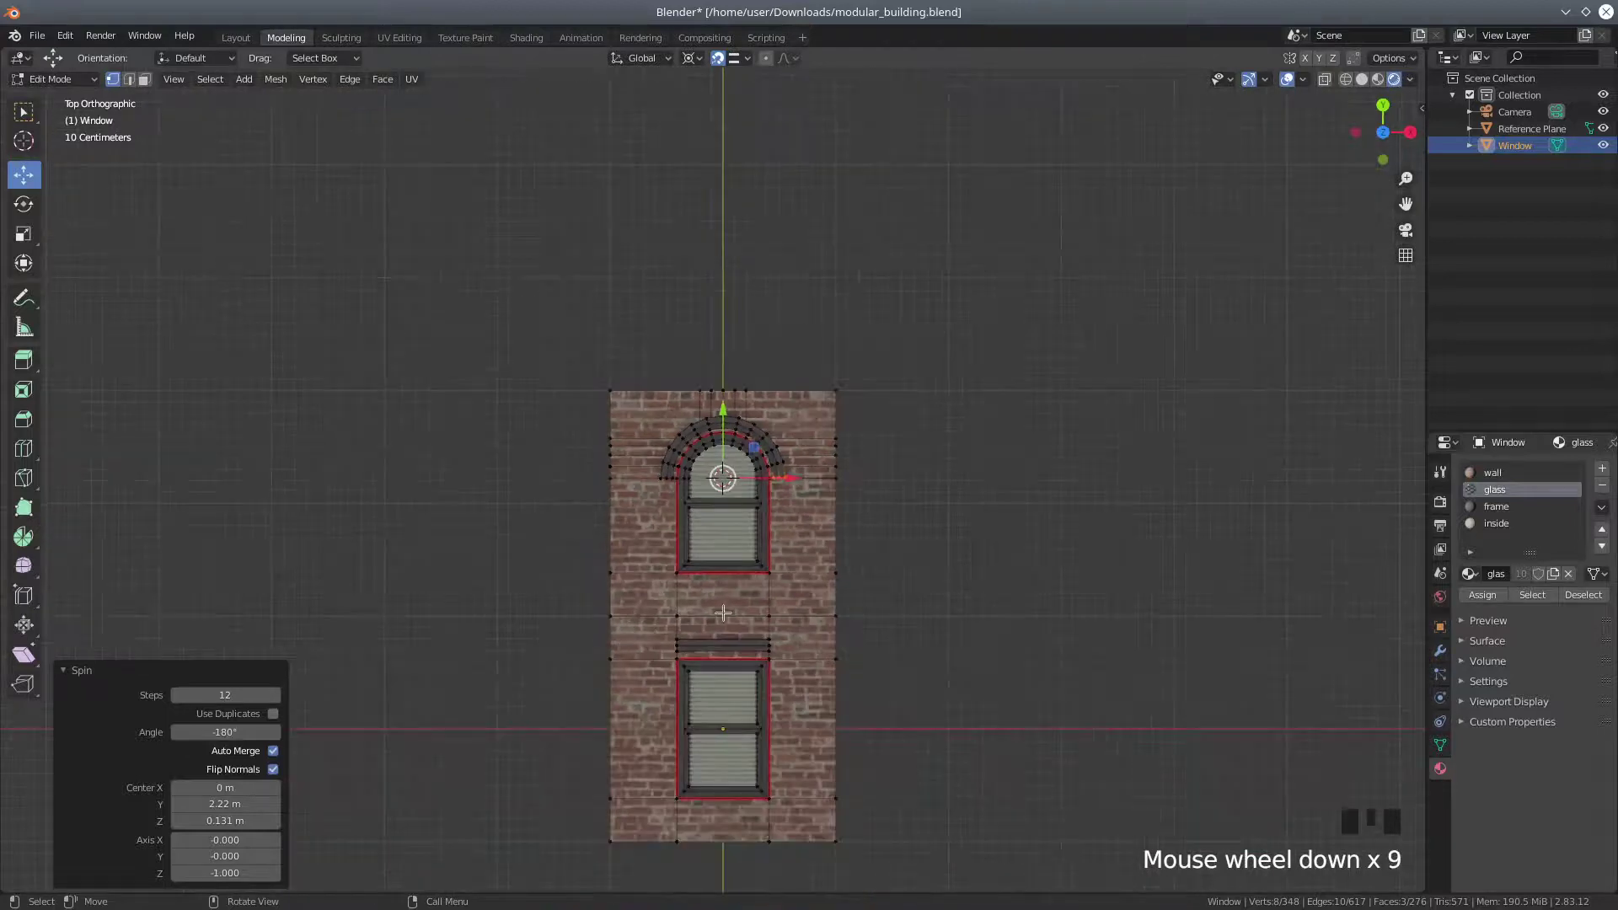
{"action": "middle_click_drag", "start_coordinate": [900, 627], "coordinate": [865, 505], "text": "shift"}
{"action": "scroll", "coordinate": [847, 529], "scroll_direction": "up", "scroll_amount": 3}
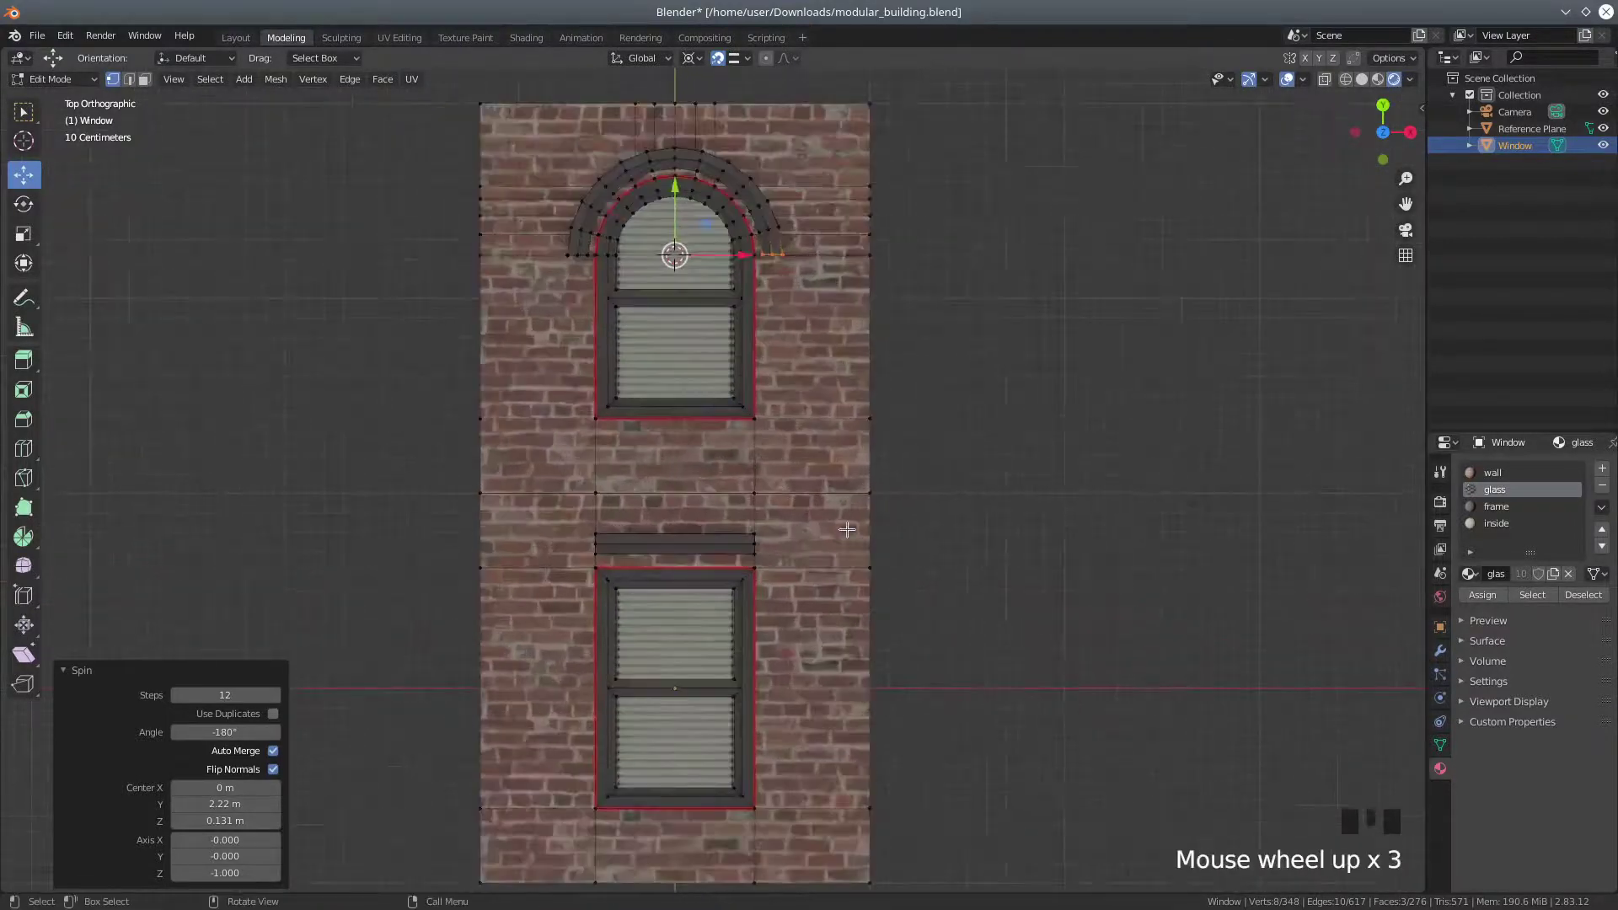
{"action": "middle_click_drag", "start_coordinate": [735, 542], "coordinate": [615, 570]}
{"action": "scroll", "coordinate": [545, 551], "scroll_direction": "up", "scroll_amount": 3}
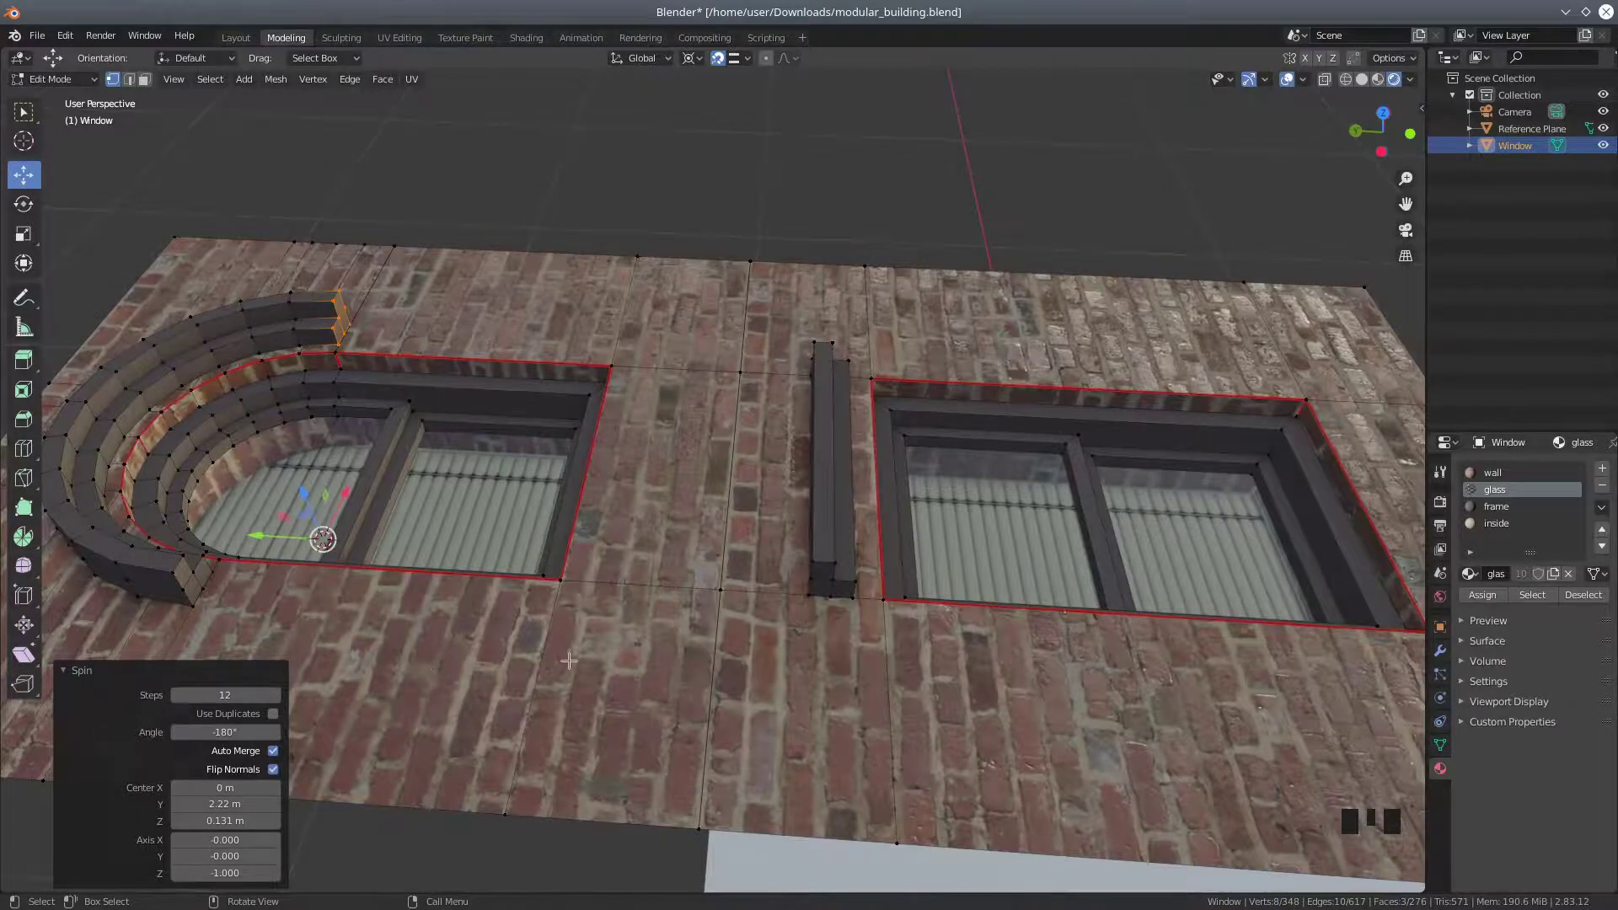
{"action": "scroll", "coordinate": [568, 662], "scroll_direction": "down", "scroll_amount": 3}
{"action": "middle_click_drag", "start_coordinate": [569, 661], "coordinate": [645, 685]}
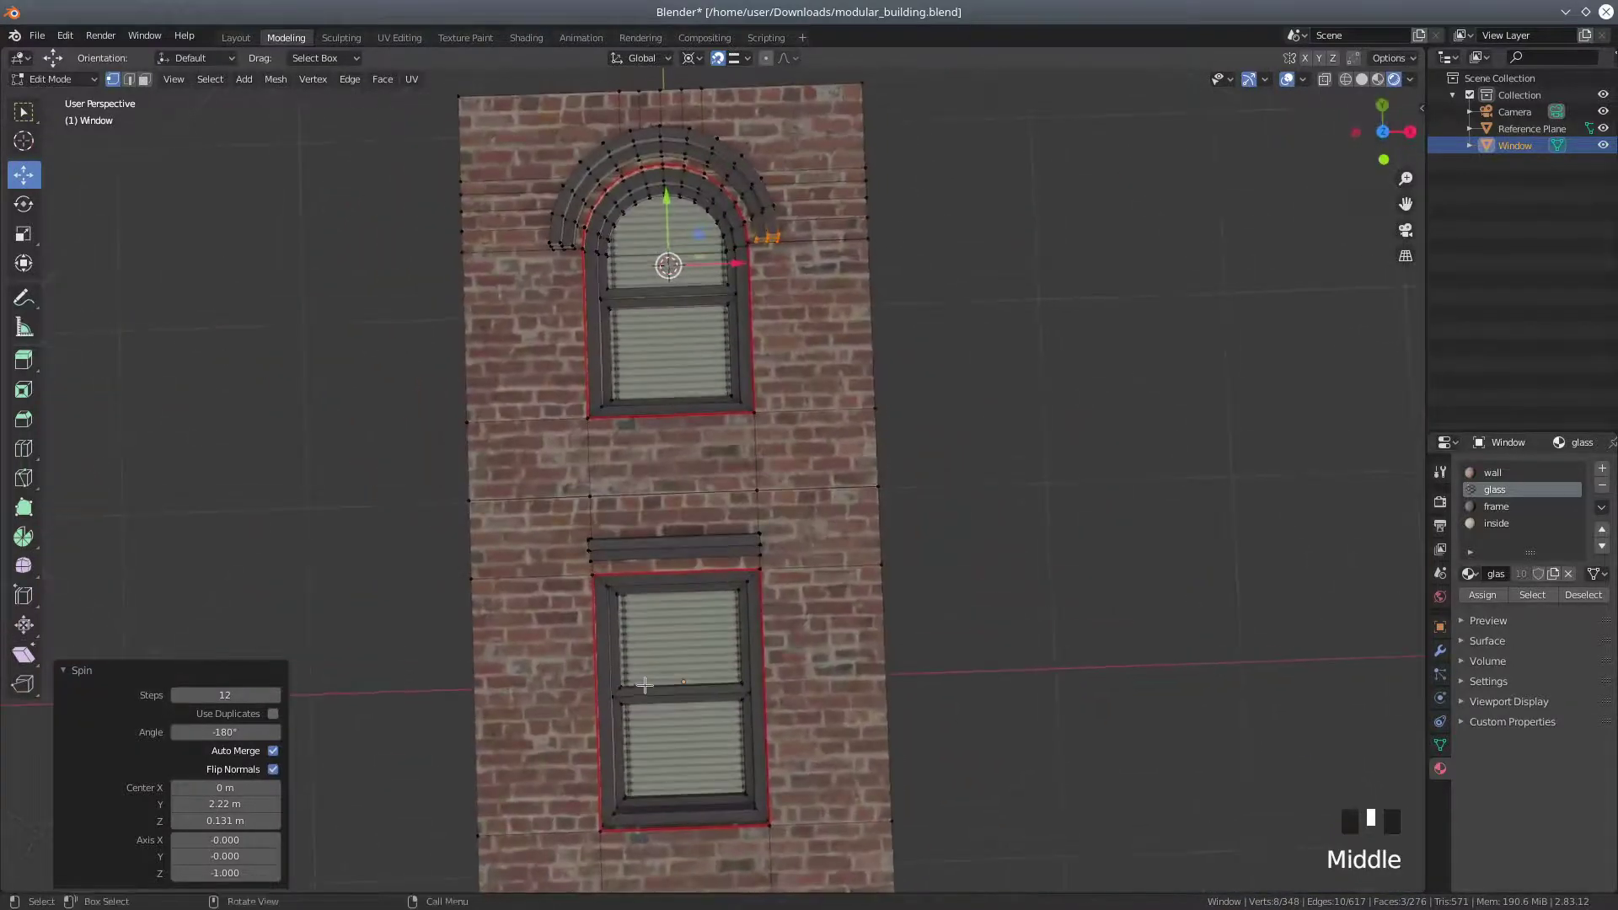
{"action": "middle_click_drag", "start_coordinate": [619, 382], "coordinate": [637, 342]}
{"action": "scroll", "coordinate": [425, 448], "scroll_direction": "up", "scroll_amount": 3}
{"action": "middle_click_drag", "start_coordinate": [425, 447], "coordinate": [725, 470]}
{"action": "middle_click_drag", "start_coordinate": [902, 443], "coordinate": [691, 440]}
{"action": "middle_click_drag", "start_coordinate": [464, 350], "coordinate": [249, 96]}
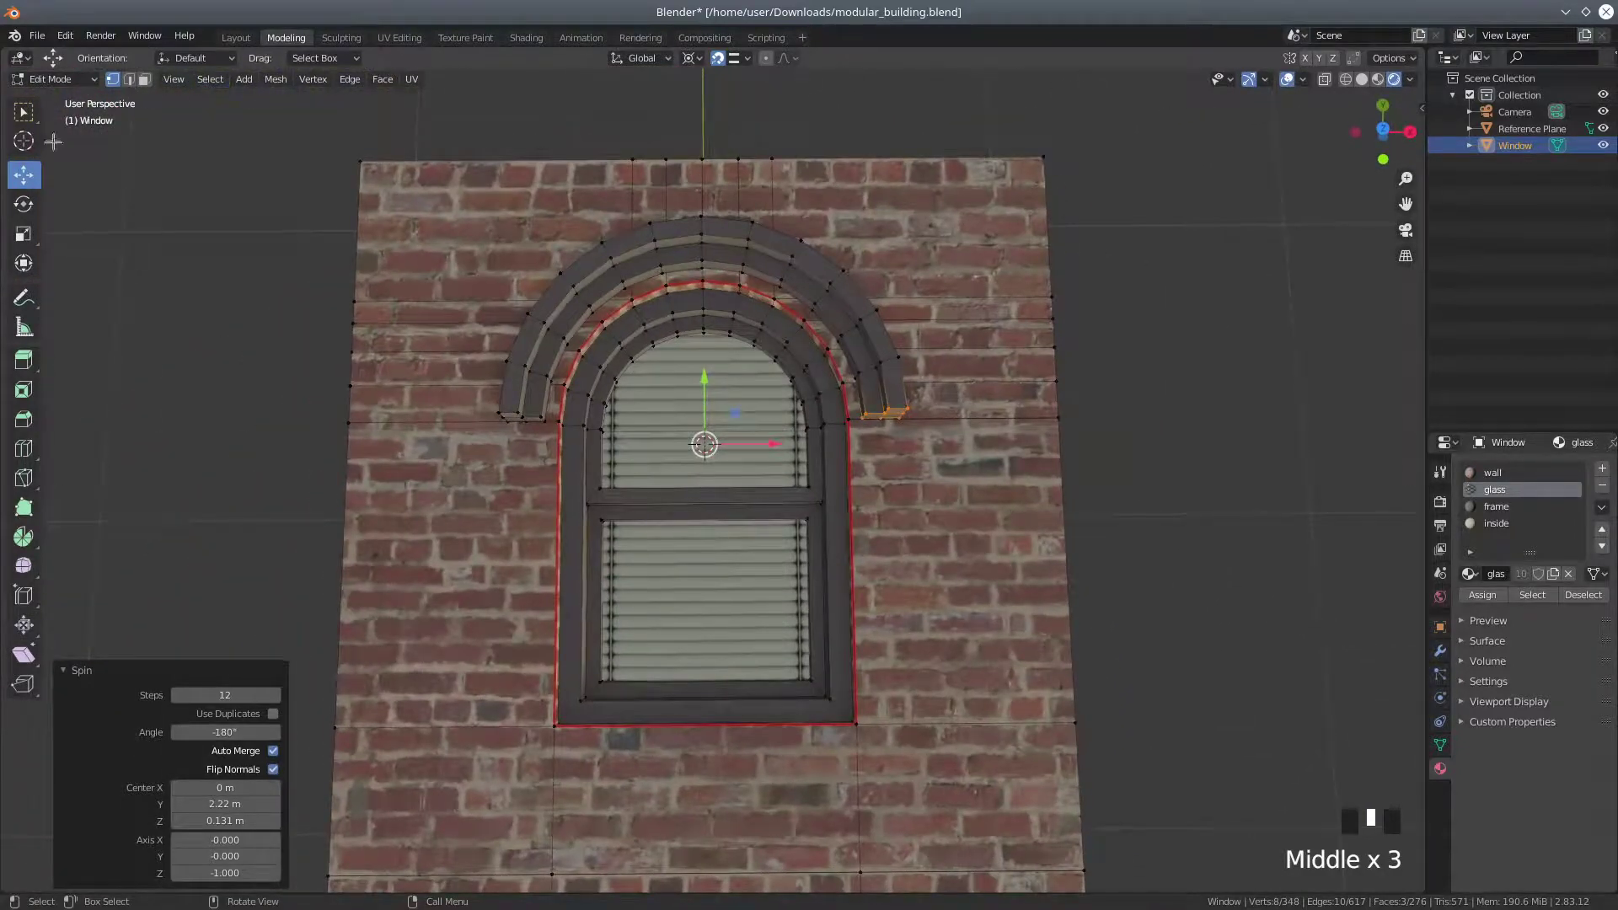
In face mode, clear the selection, circle-select the brick wall faces around the arched window and switch to top view
{"action": "left_click", "coordinate": [144, 79]}
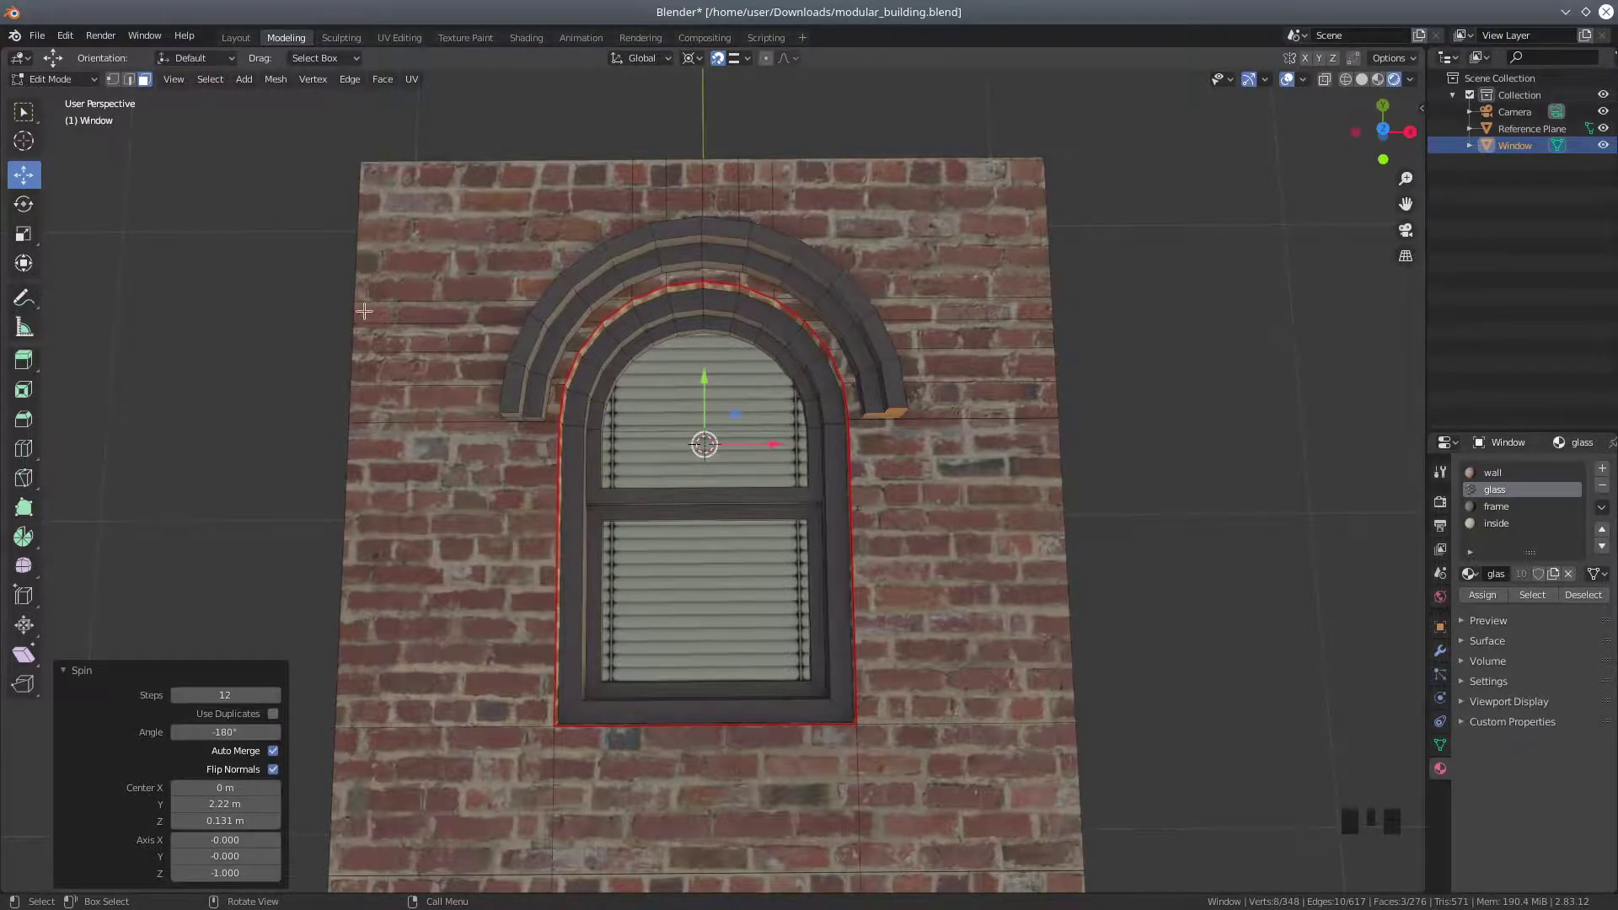
{"action": "key", "text": "a"}
{"action": "key", "text": "a"}
{"action": "key", "text": "a"}
{"action": "key", "text": "a"}
{"action": "key", "text": "a"}
{"action": "key", "text": "a"}
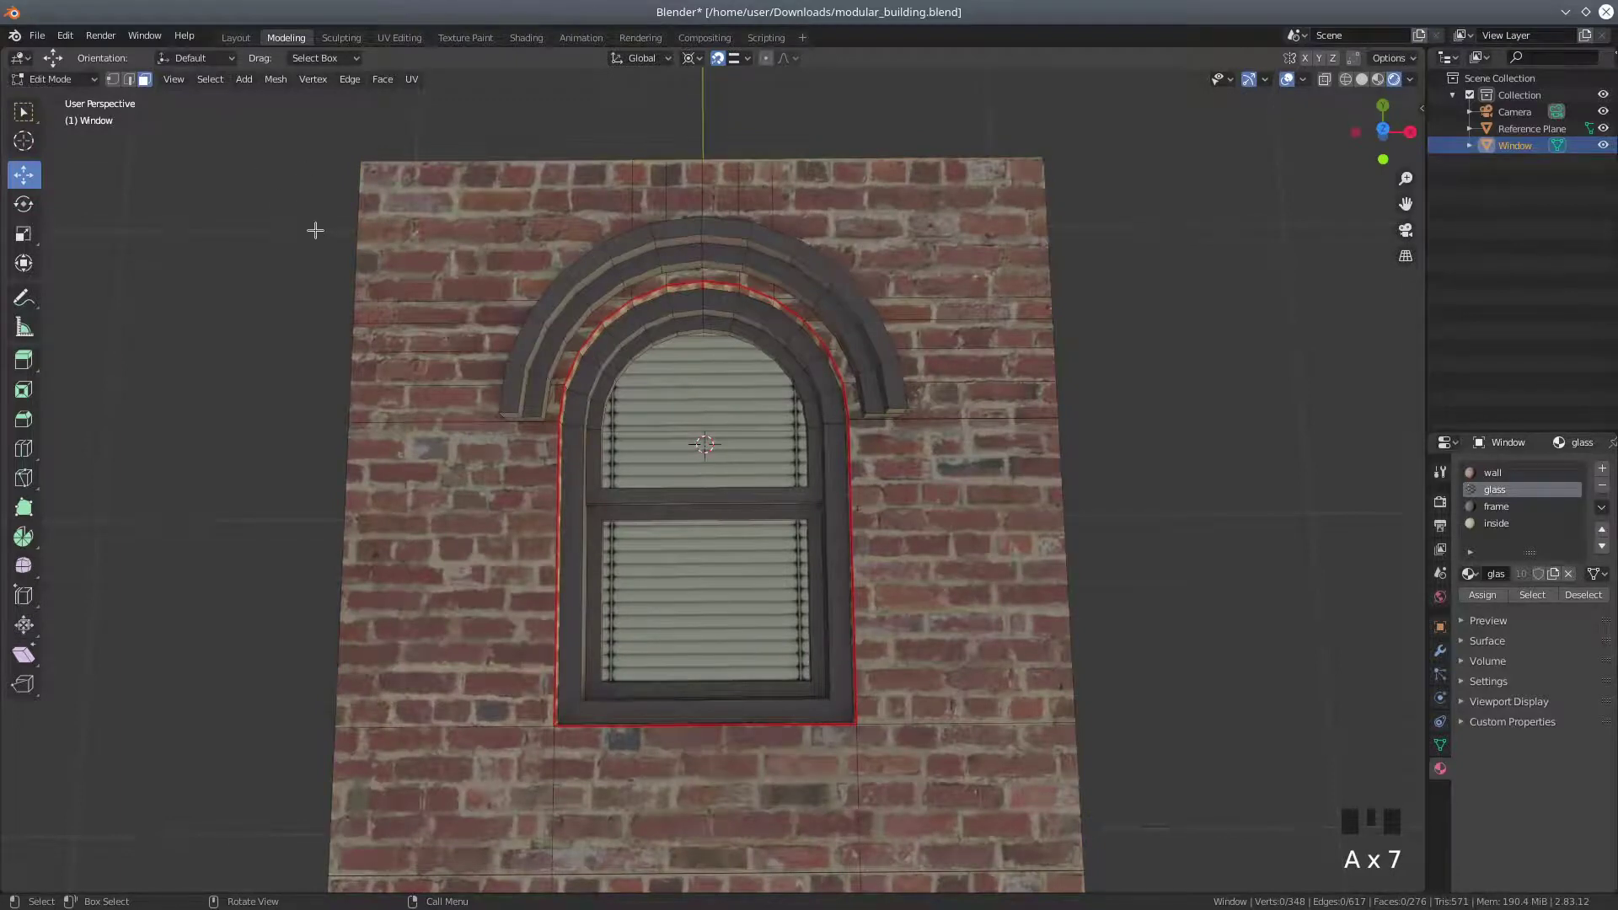
{"action": "key", "text": "c"}
{"action": "left_click", "coordinate": [435, 223]}
{"action": "mouse_move", "coordinate": [435, 223]}
{"action": "left_mouse_down"}
{"action": "mouse_move", "coordinate": [422, 748]}
{"action": "mouse_move", "coordinate": [537, 782]}
{"action": "mouse_move", "coordinate": [716, 801]}
{"action": "mouse_move", "coordinate": [957, 590]}
{"action": "mouse_move", "coordinate": [973, 198]}
{"action": "mouse_move", "coordinate": [787, 157]}
{"action": "mouse_move", "coordinate": [552, 150]}
{"action": "mouse_move", "coordinate": [808, 140]}
{"action": "left_mouse_up"}
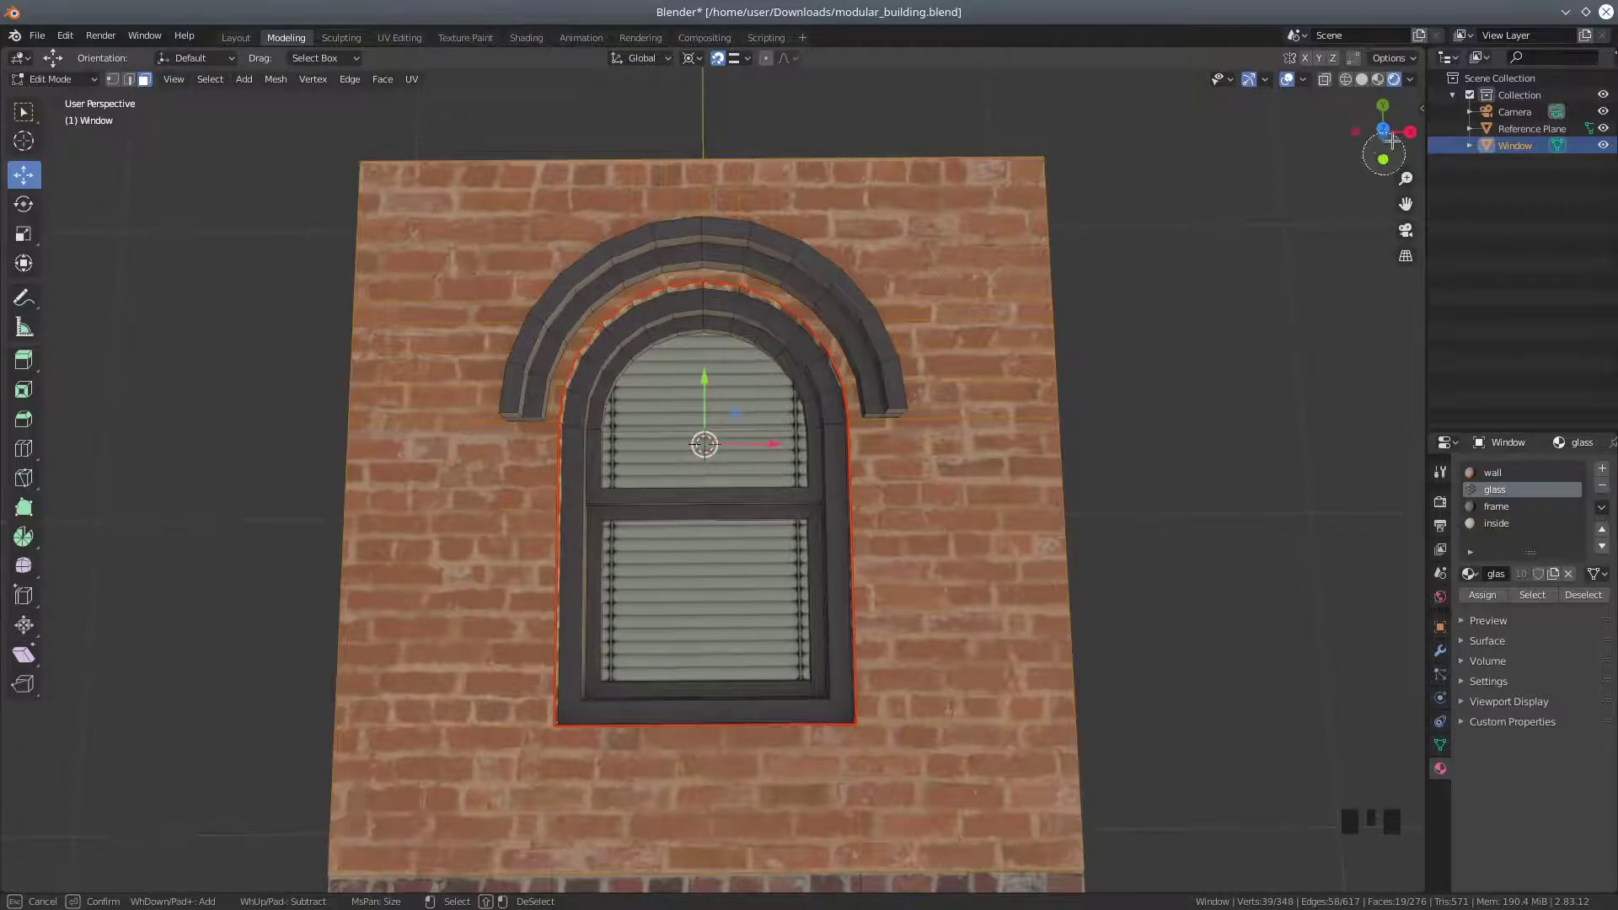
{"action": "right_click", "coordinate": [1353, 144]}
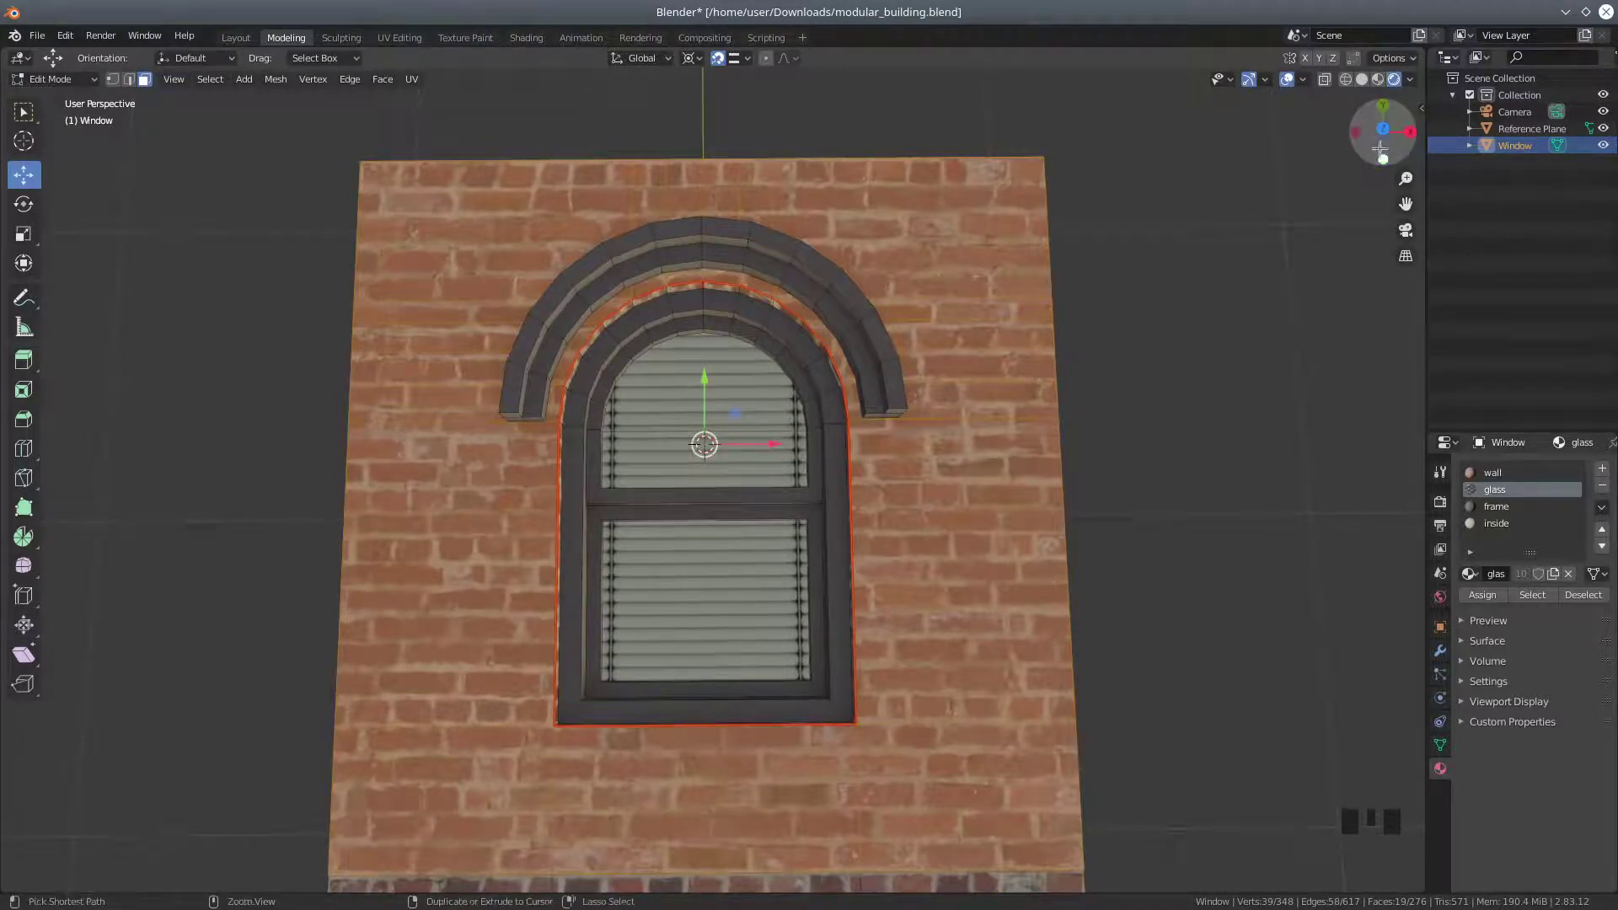
{"action": "left_click", "coordinate": [1380, 127], "text": "ctrl"}
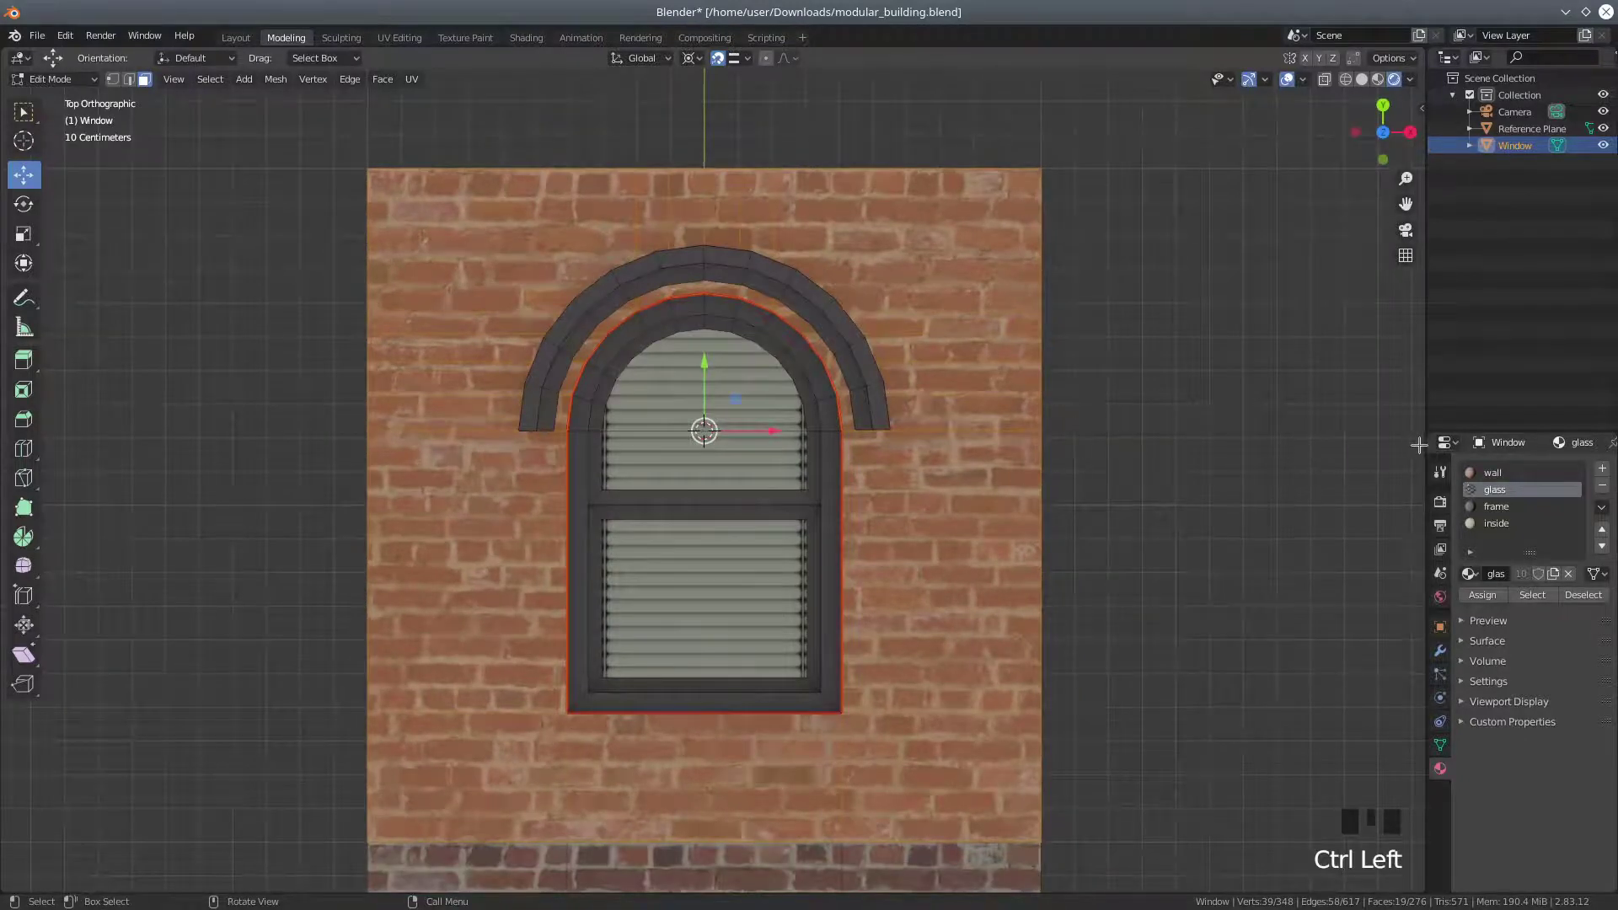
Widen the area holding the material properties and switch that editor to the UV Editor
{"action": "left_click_drag", "start_coordinate": [1421, 442], "coordinate": [1128, 459]}
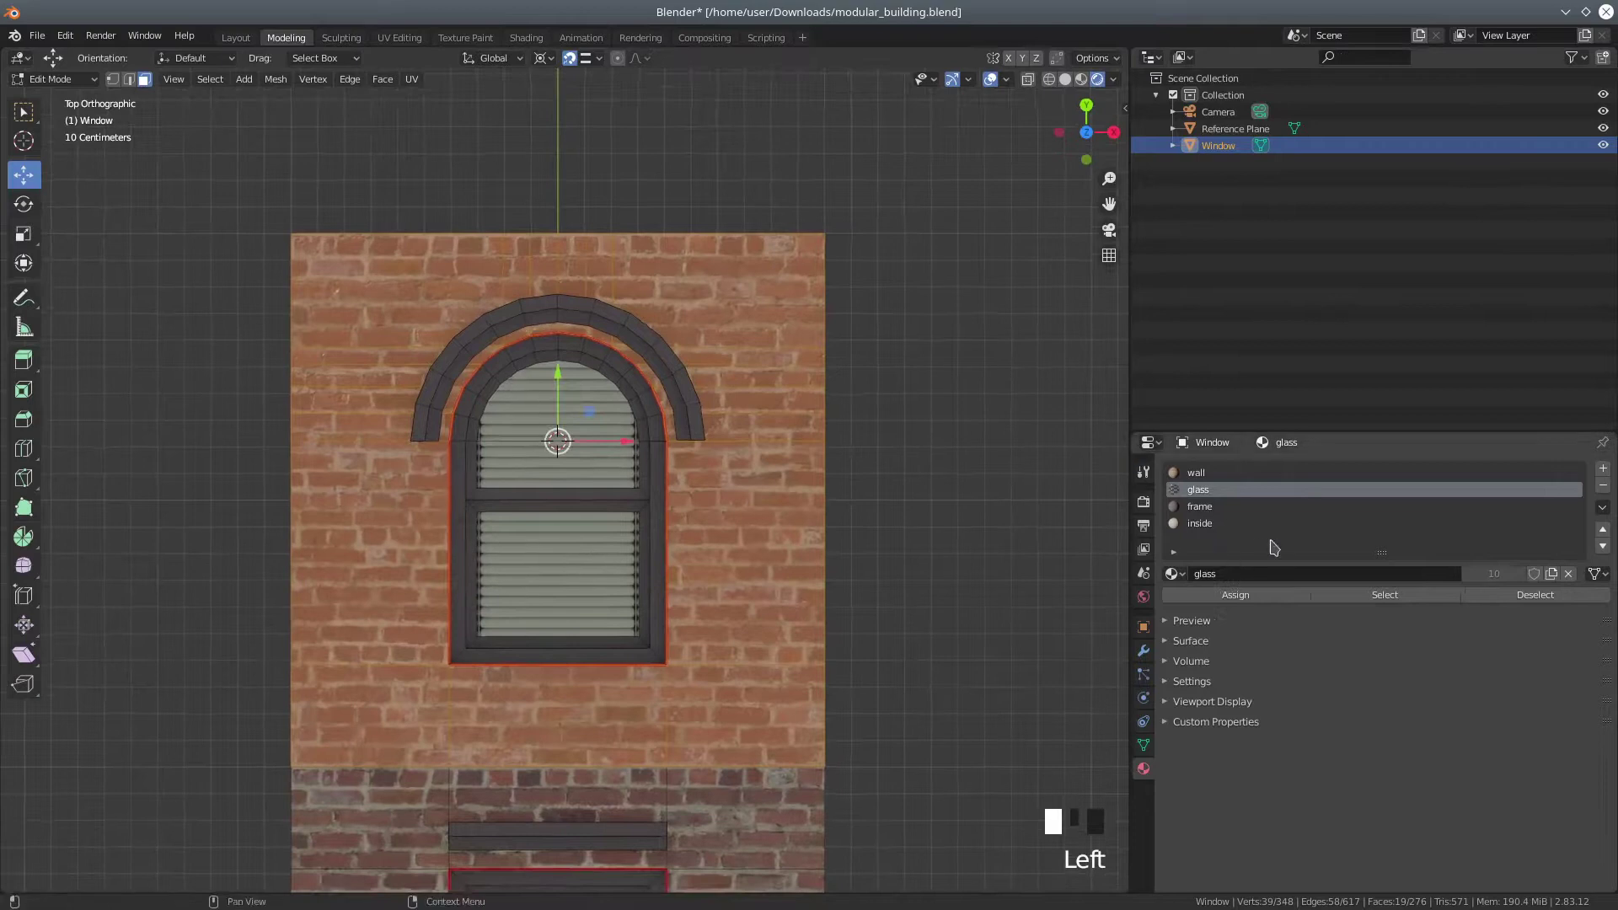
{"action": "left_click", "coordinate": [1149, 443]}
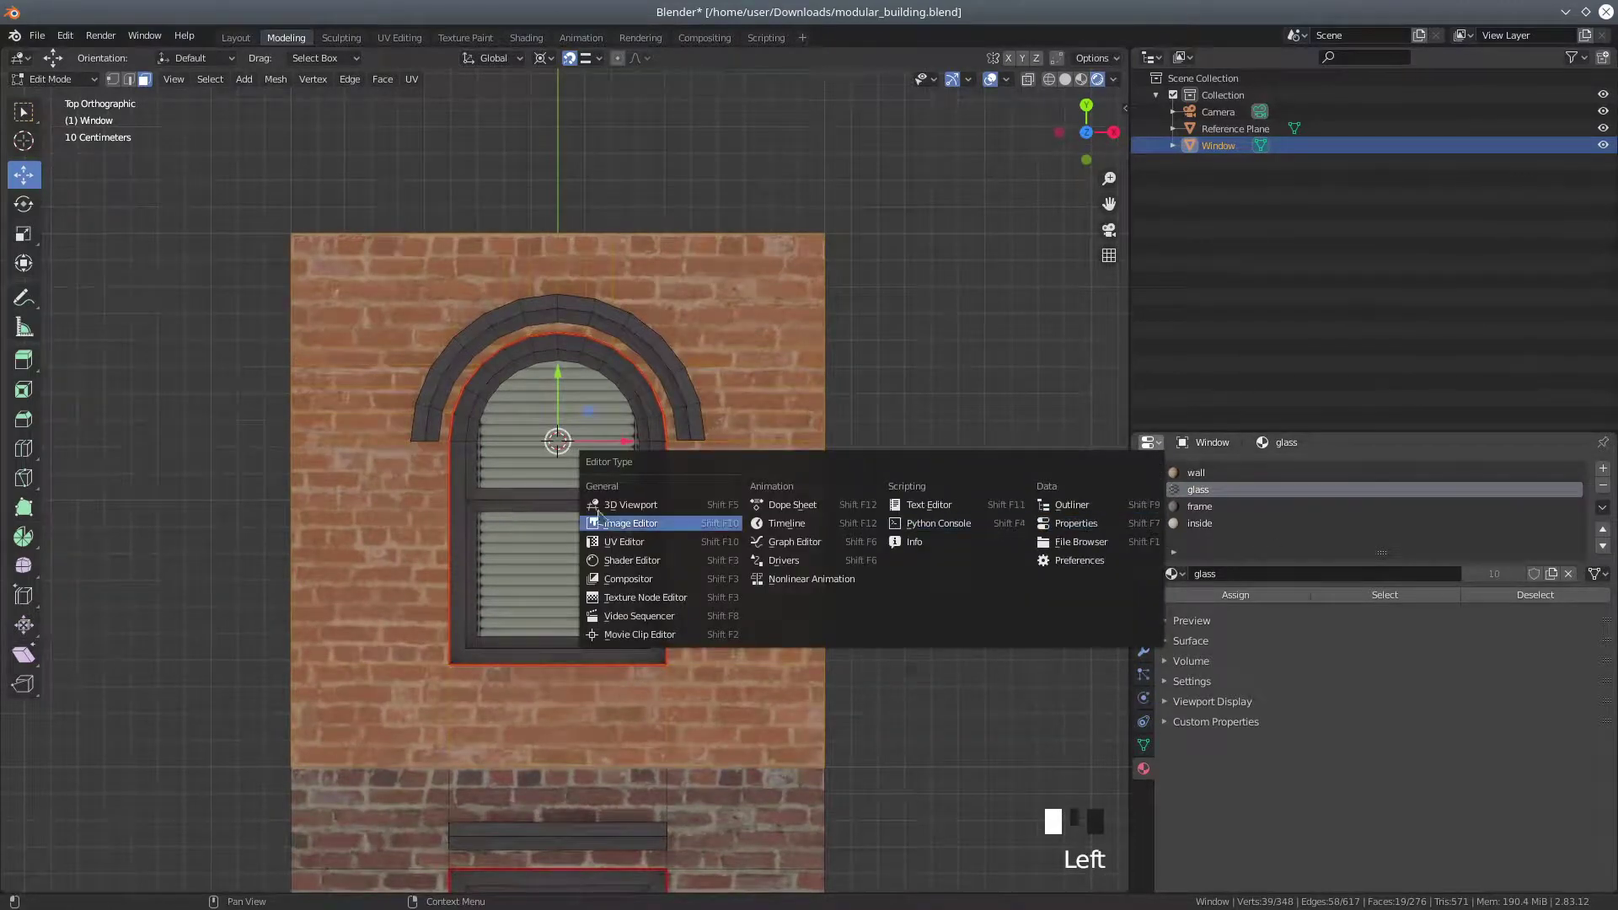
{"action": "left_click", "coordinate": [600, 542]}
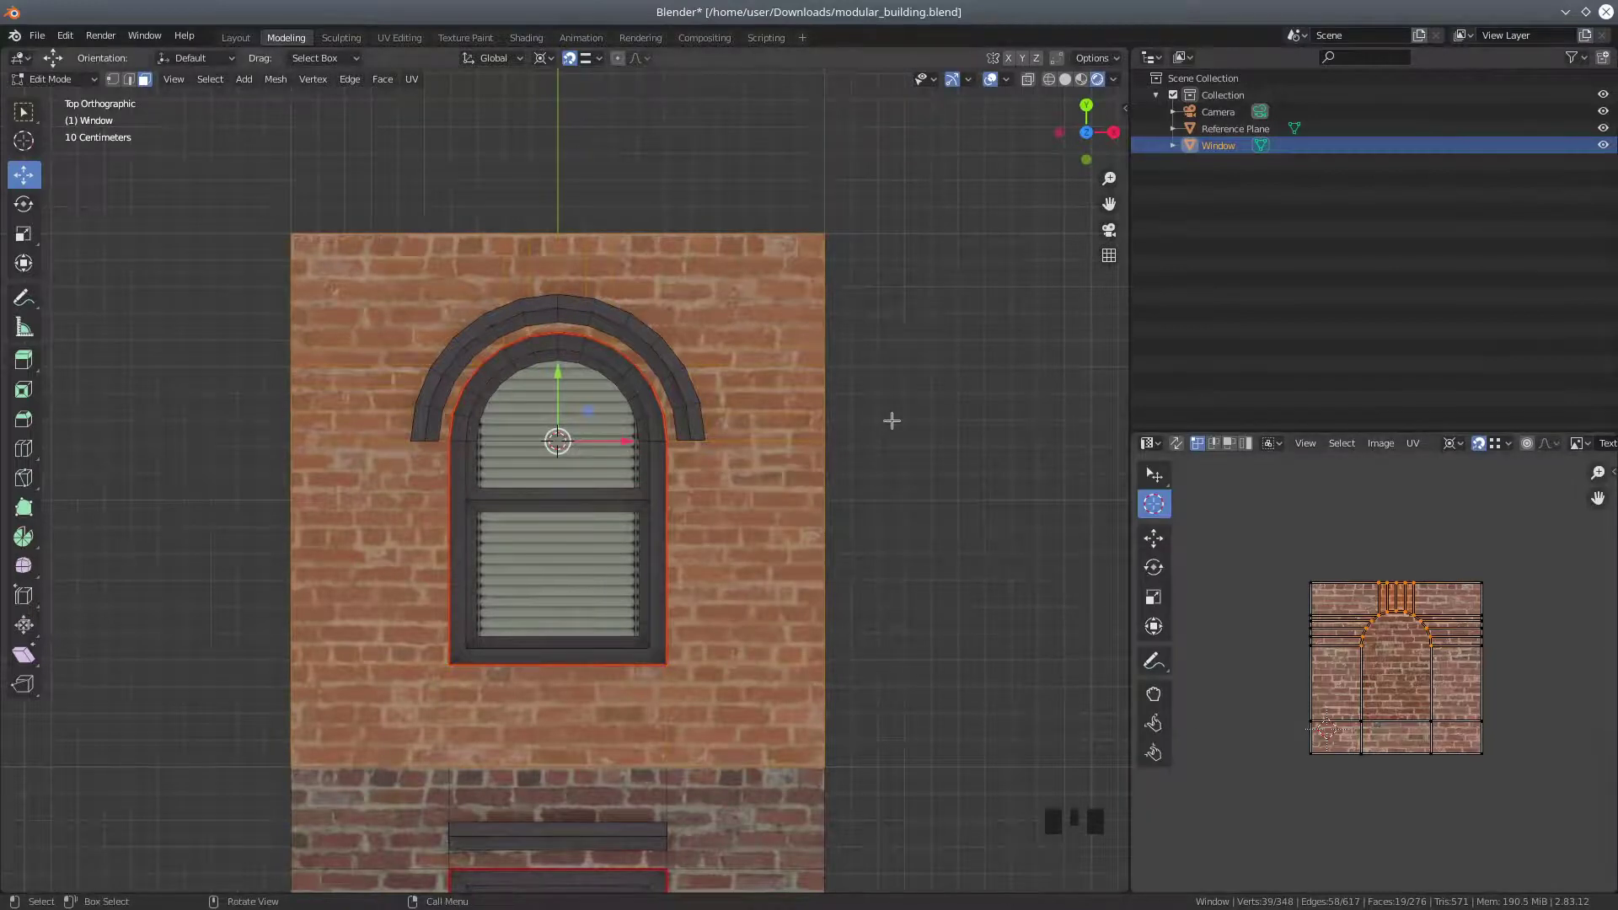
Unwrap the selected brick wall faces with Project from View (Bounds) and inspect the brick texture on both wall sections
{"action": "key", "text": "u"}
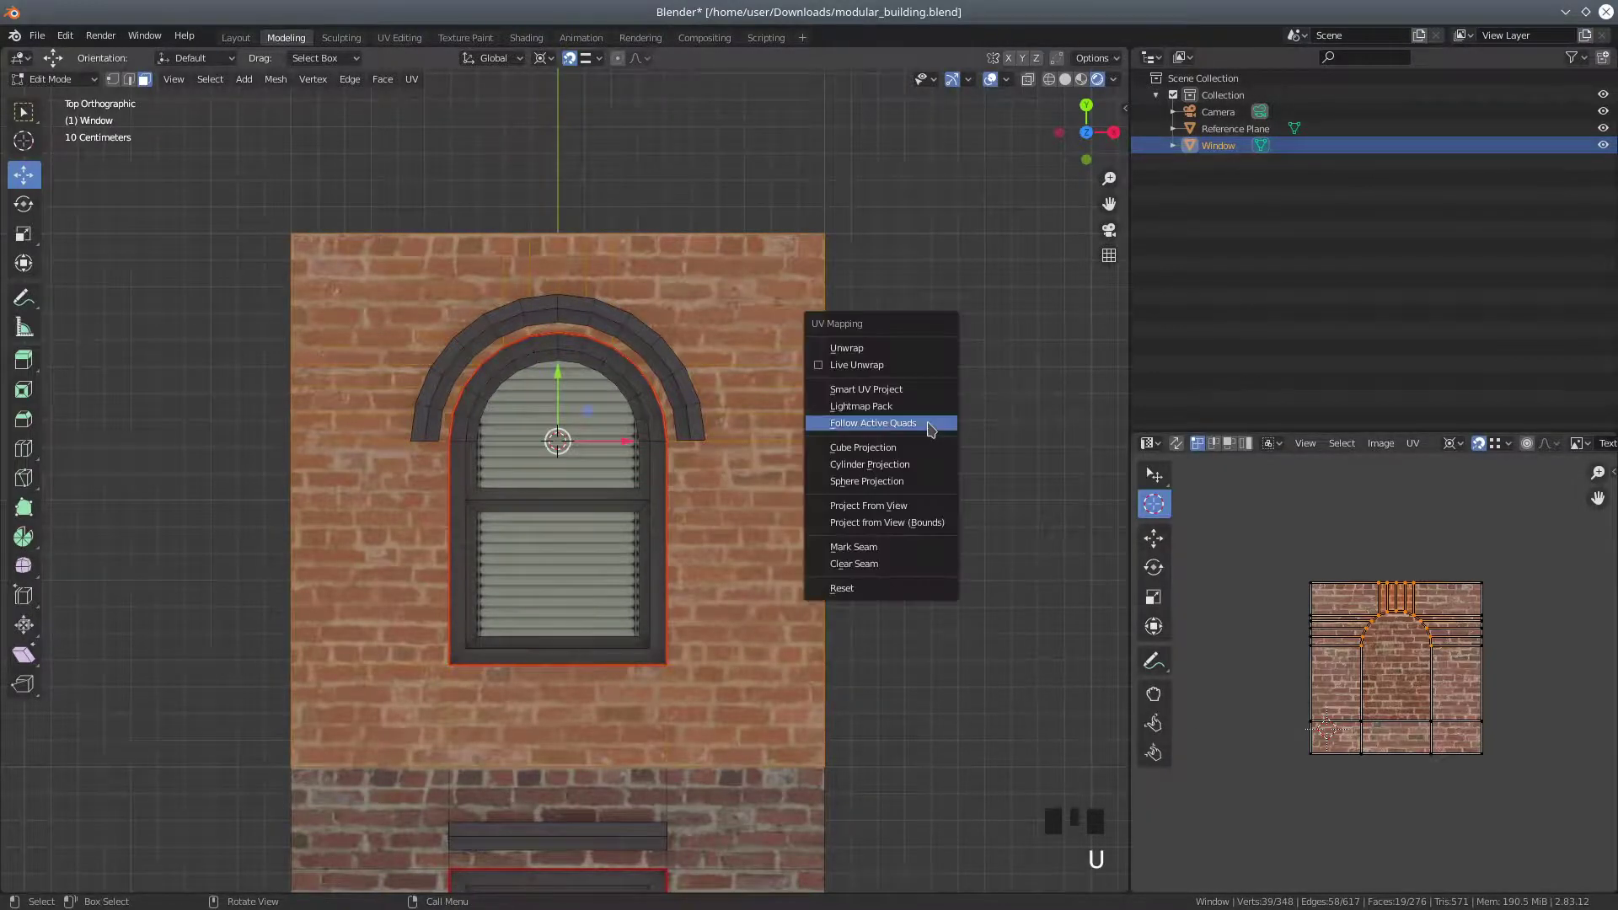
{"action": "left_click", "coordinate": [901, 526]}
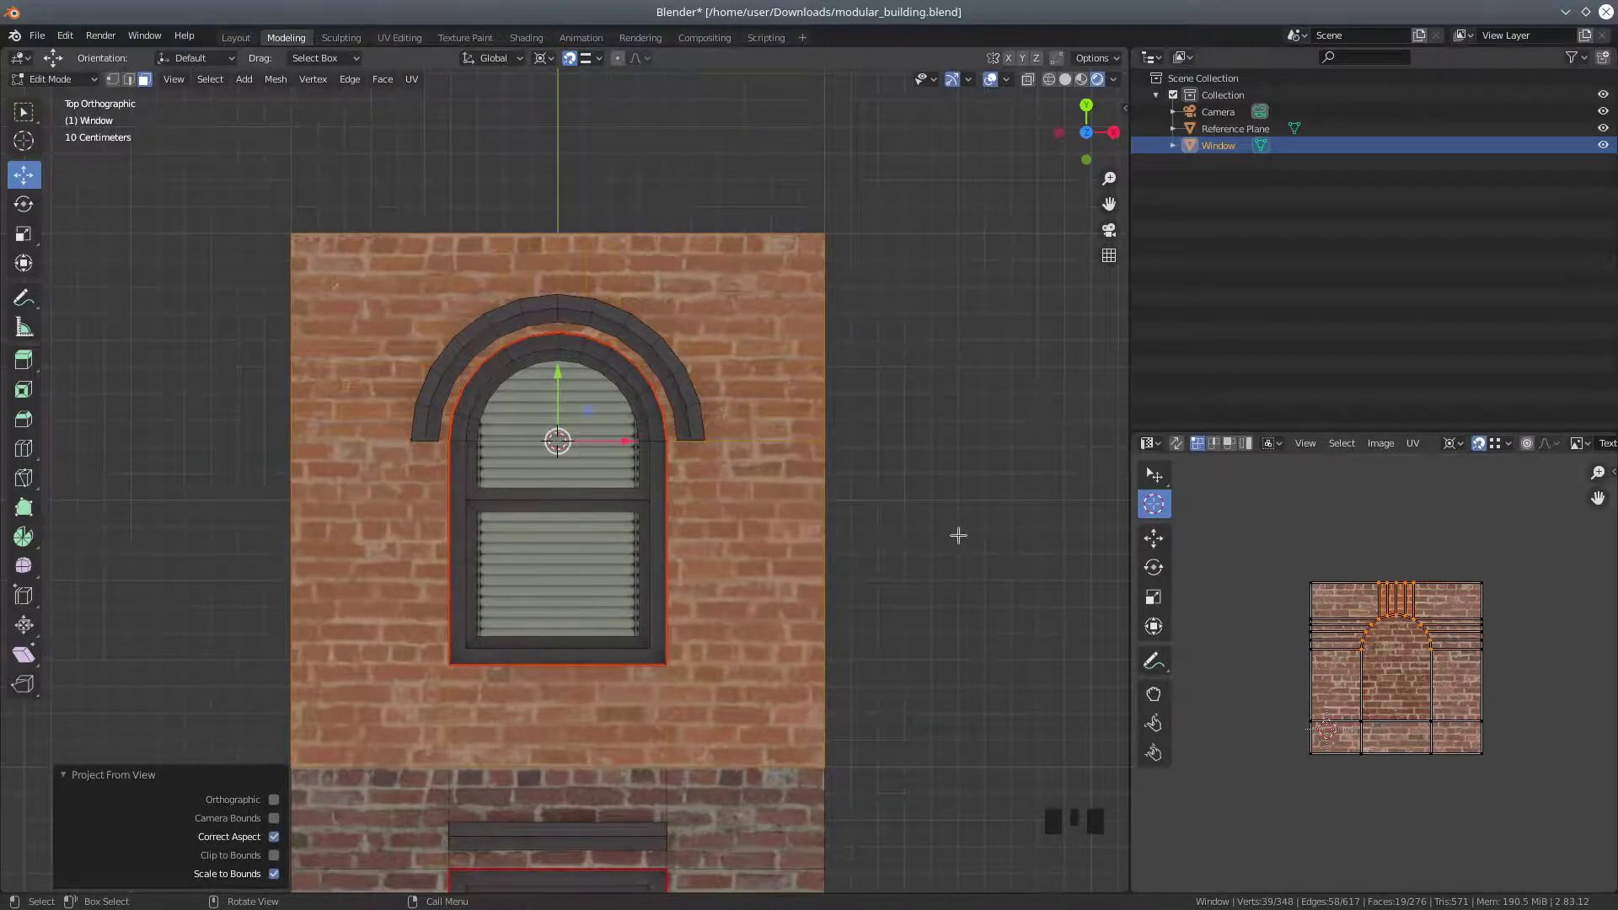
{"action": "scroll", "coordinate": [958, 536], "scroll_direction": "down", "scroll_amount": 5}
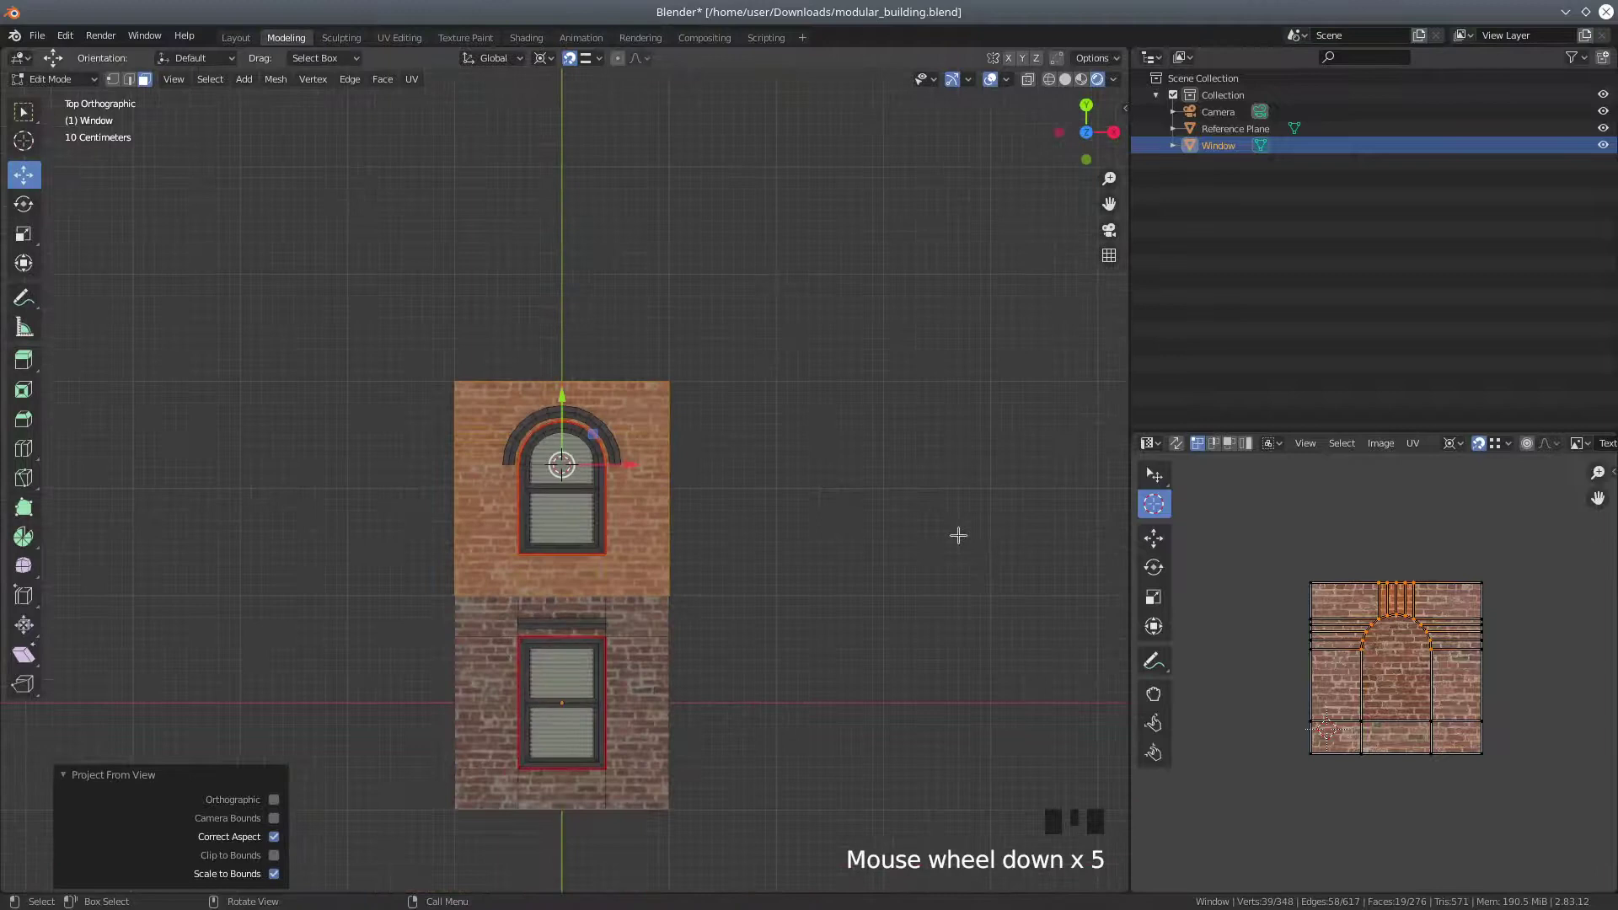
{"action": "scroll", "coordinate": [958, 535], "scroll_direction": "up", "scroll_amount": 3}
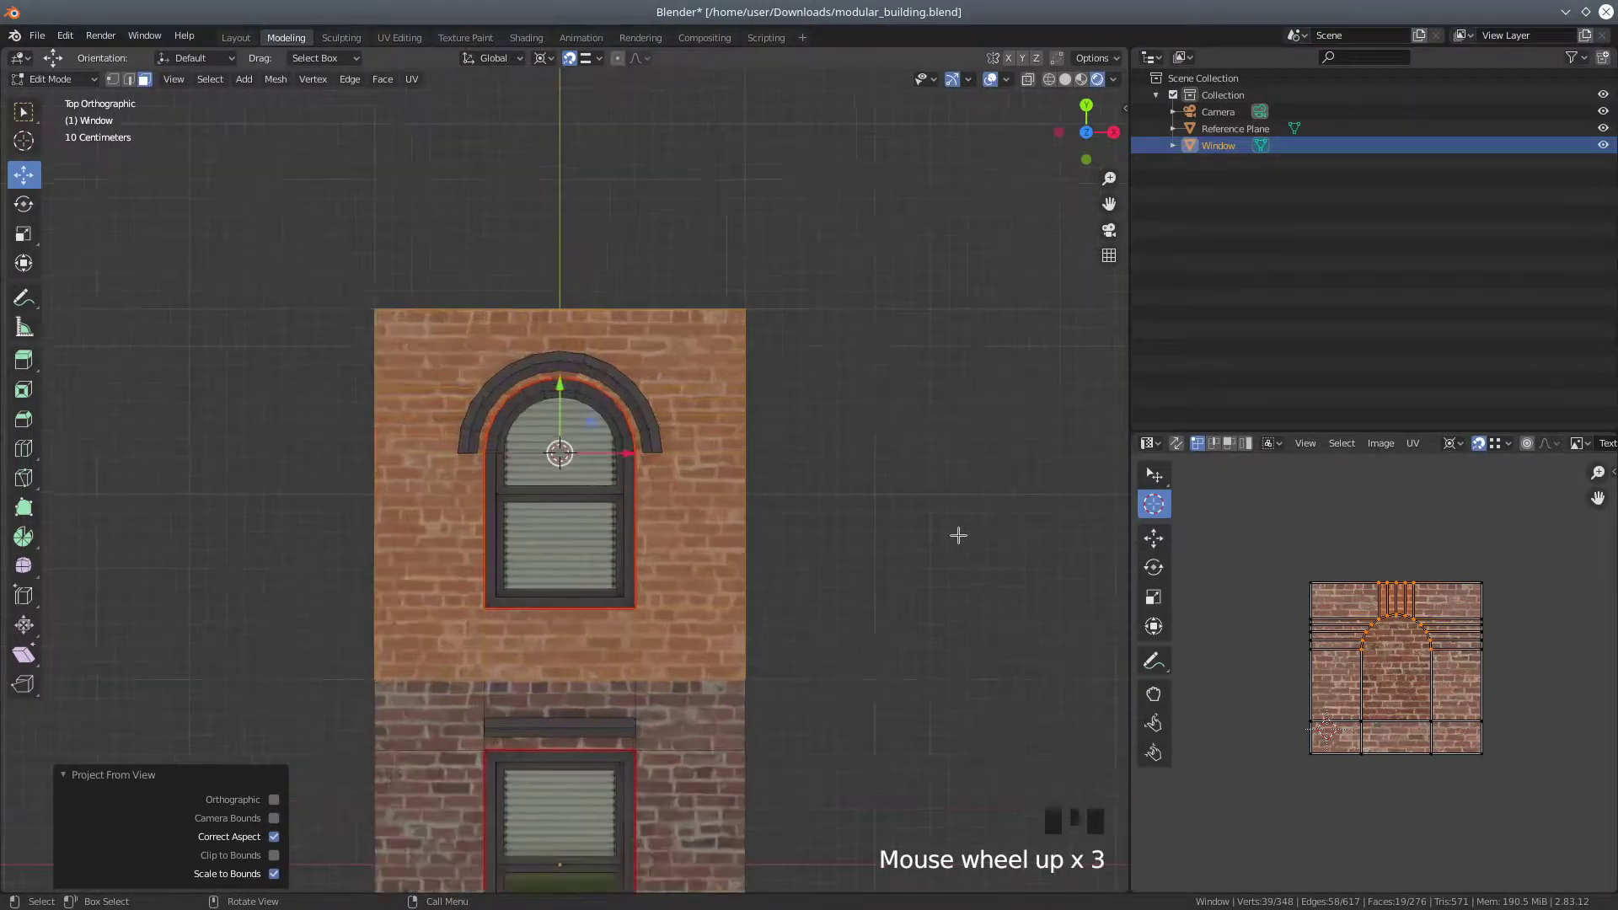
{"action": "scroll", "coordinate": [958, 535], "scroll_direction": "down", "scroll_amount": 3}
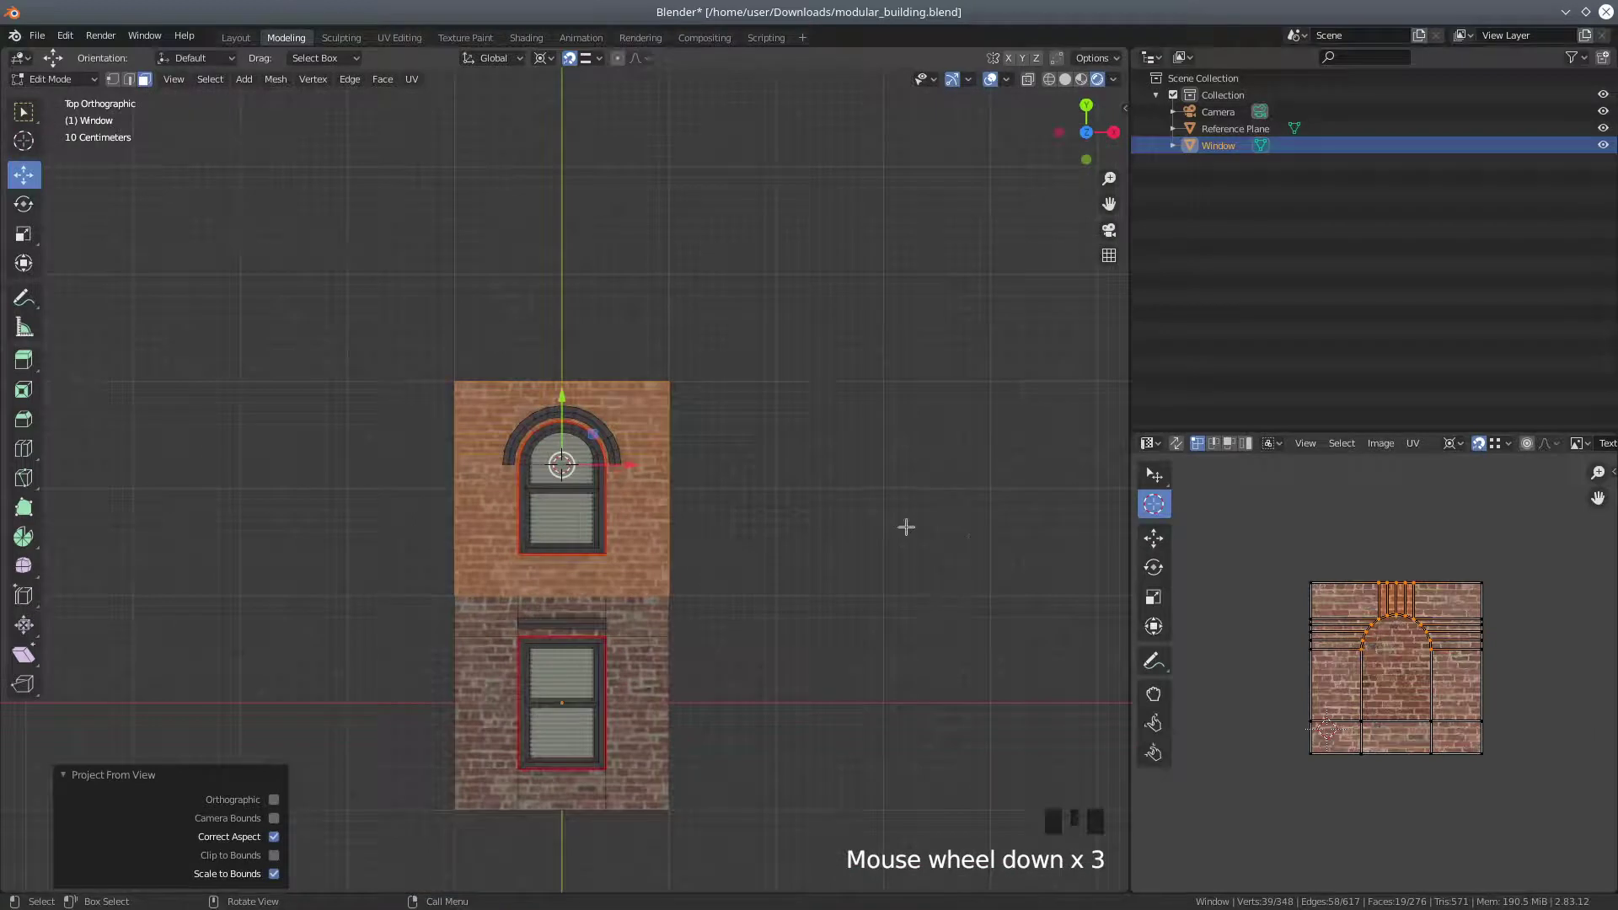
{"action": "middle_click_drag", "start_coordinate": [314, 463], "coordinate": [542, 169]}
{"action": "scroll", "coordinate": [589, 579], "scroll_direction": "up", "scroll_amount": 2}
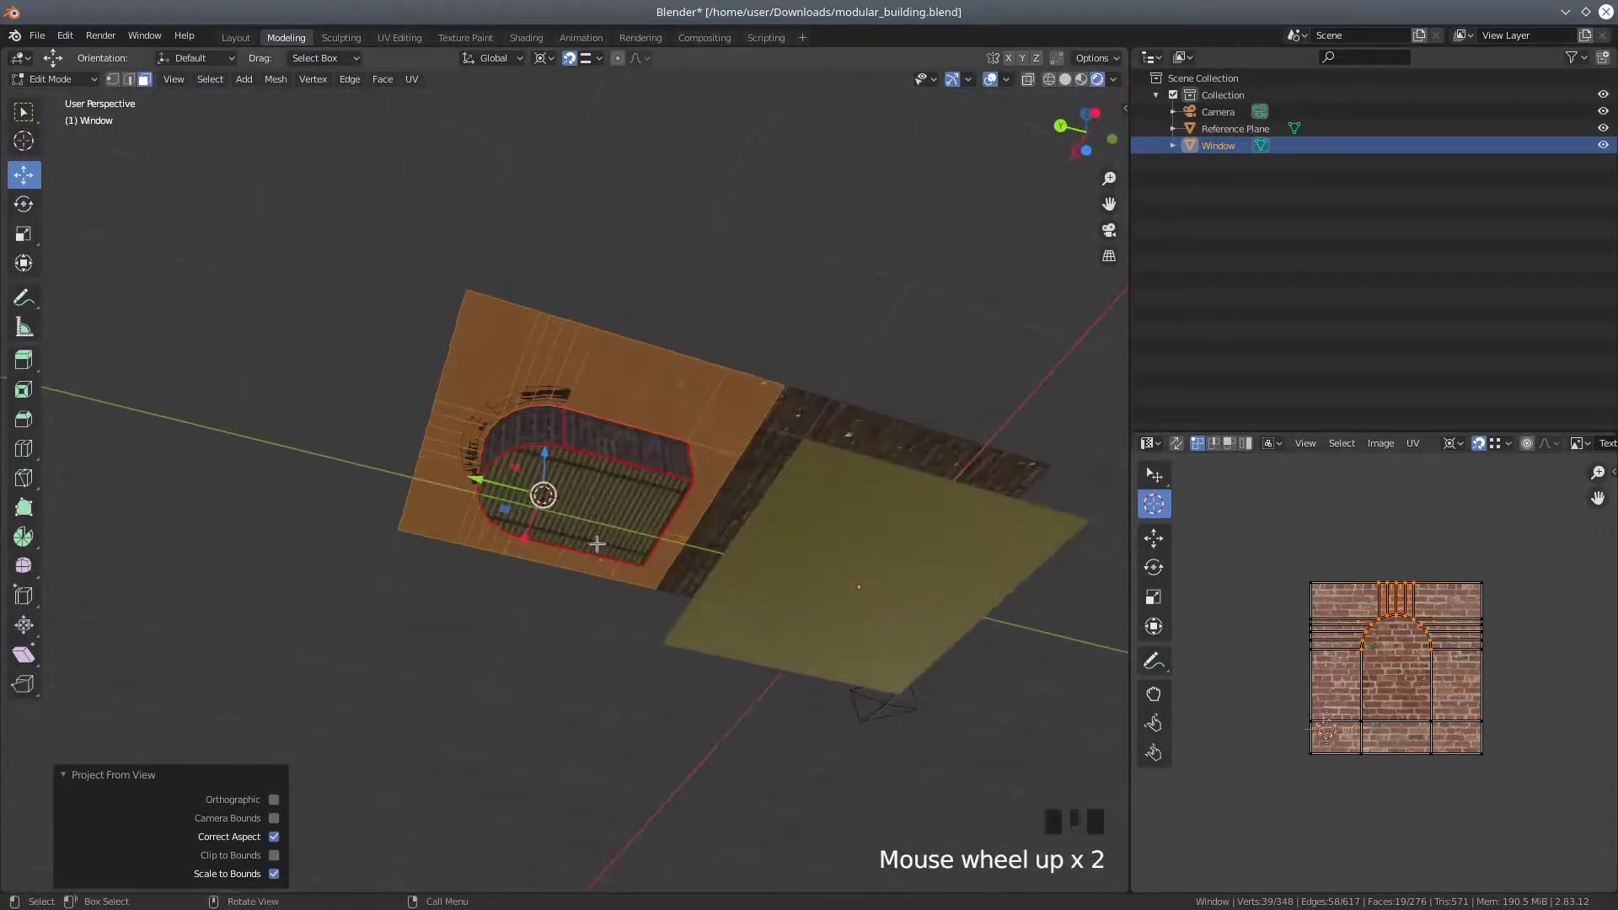
Remap the two backing faces behind the arched window with Project From View from the top orthographic view
{"action": "left_click", "coordinate": [600, 498]}
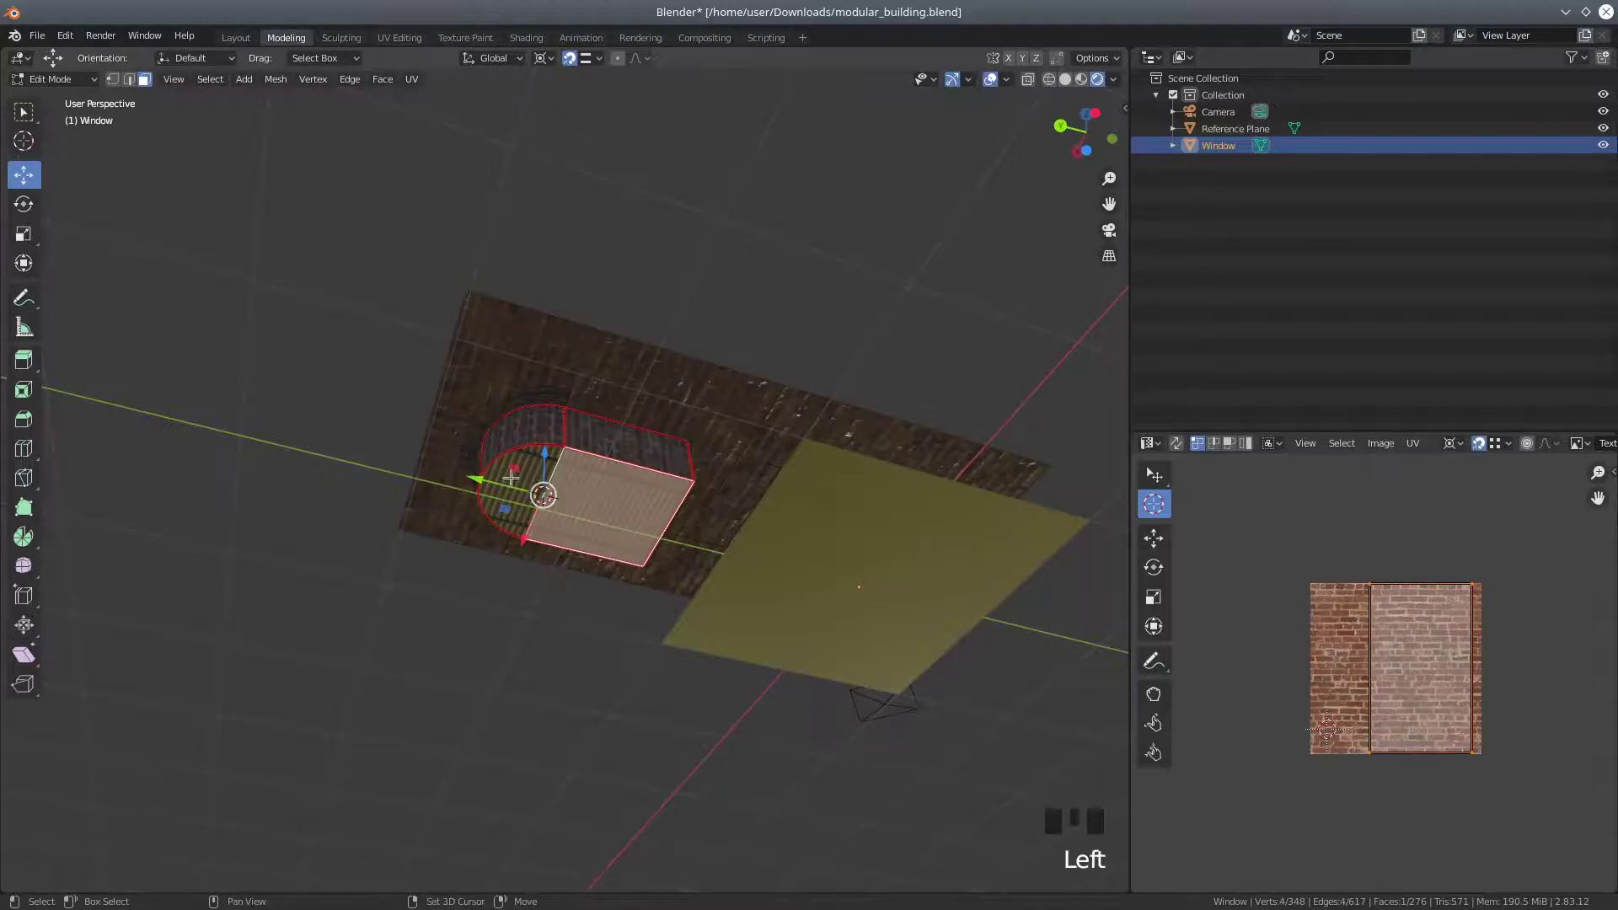
{"action": "left_click", "coordinate": [511, 477], "text": "shift"}
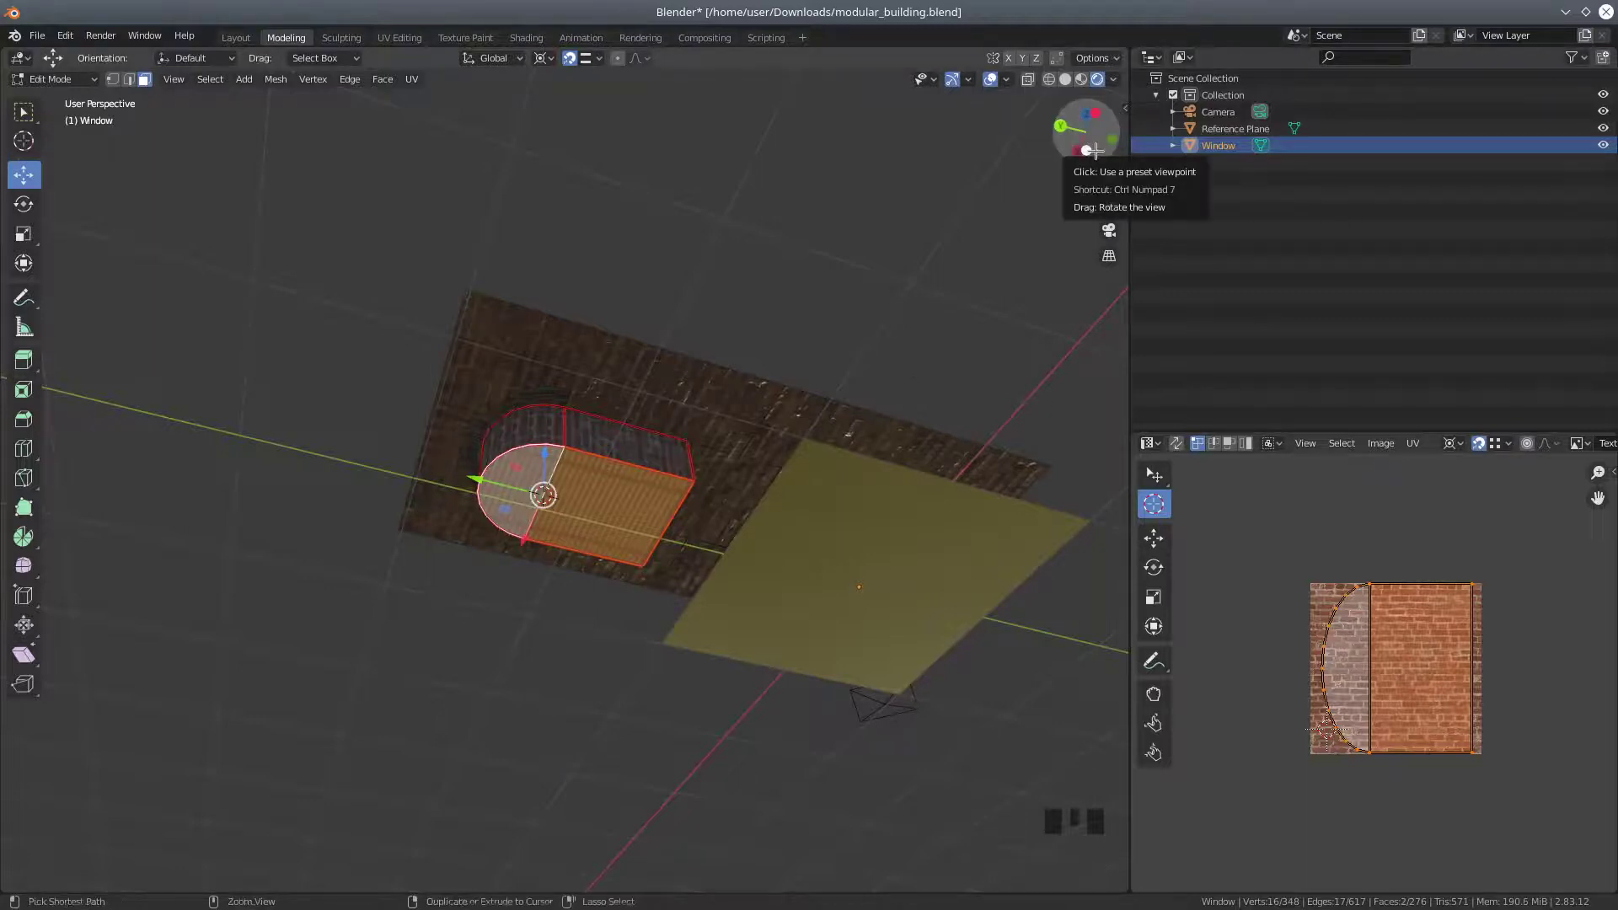
{"action": "left_click", "coordinate": [1086, 115], "text": "ctrl"}
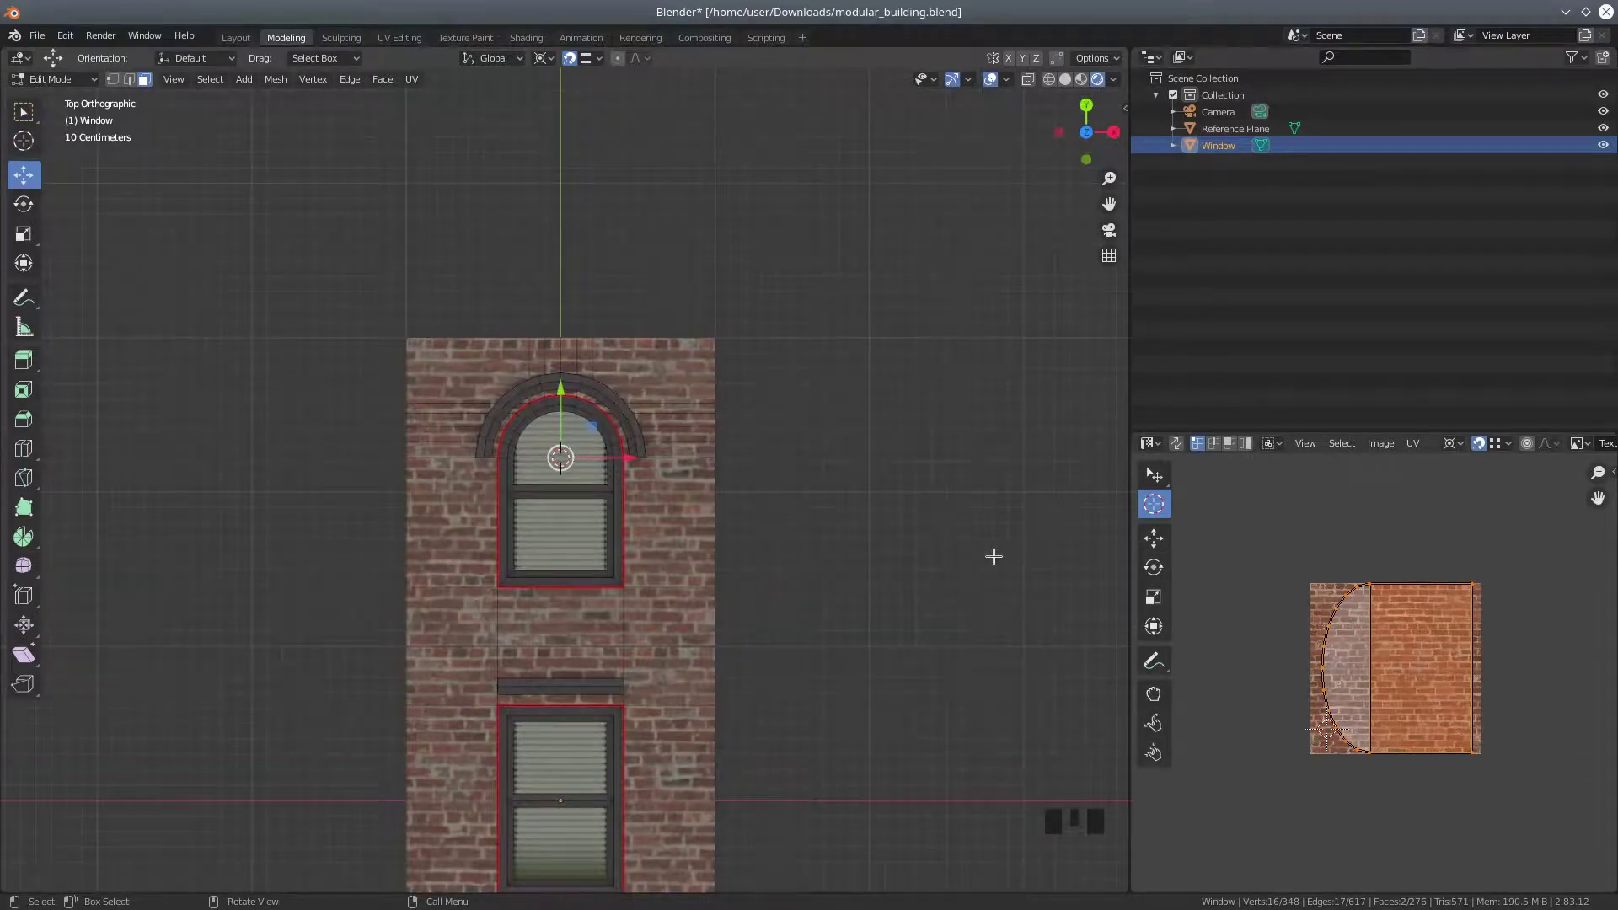
{"action": "key", "text": "u"}
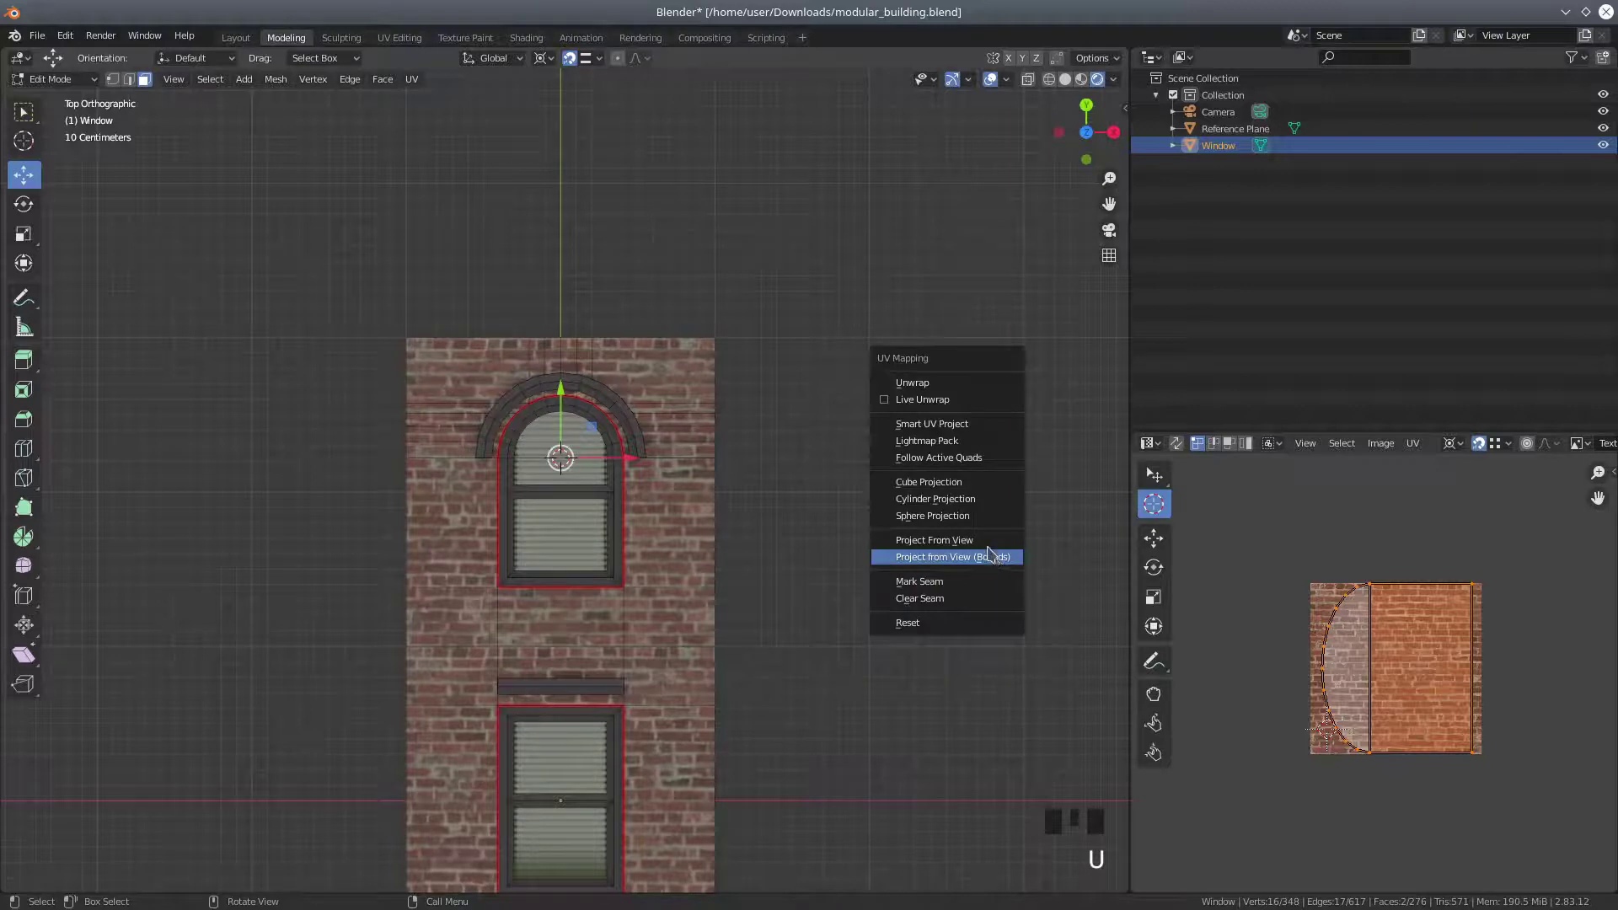
{"action": "left_click", "coordinate": [988, 544]}
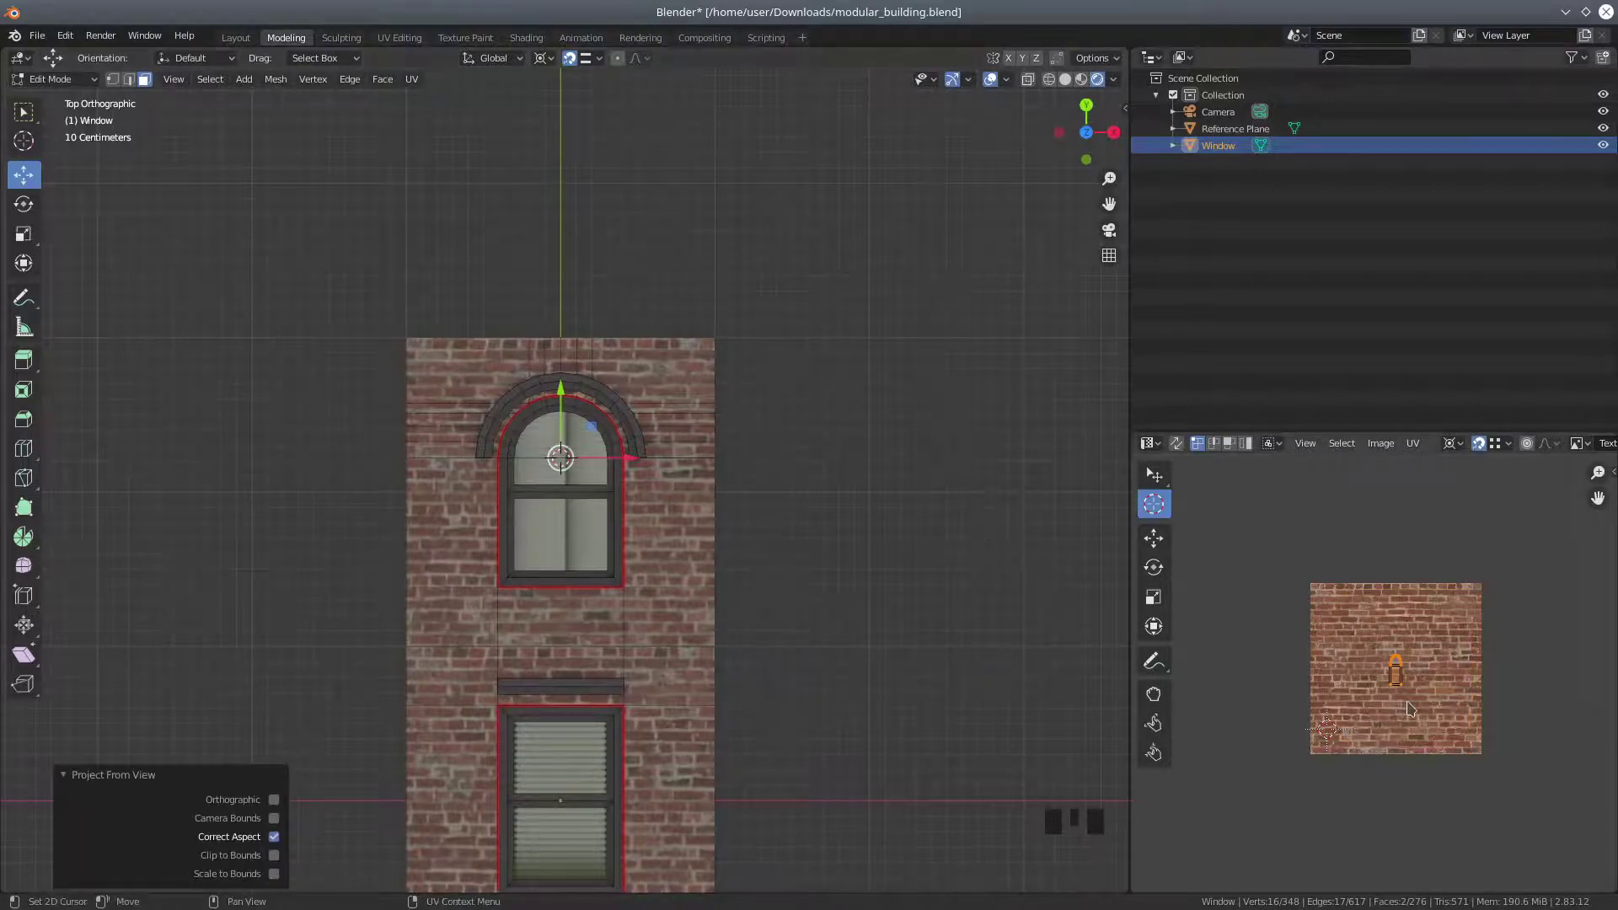
{"action": "scroll", "coordinate": [1403, 716], "scroll_direction": "up", "scroll_amount": 4}
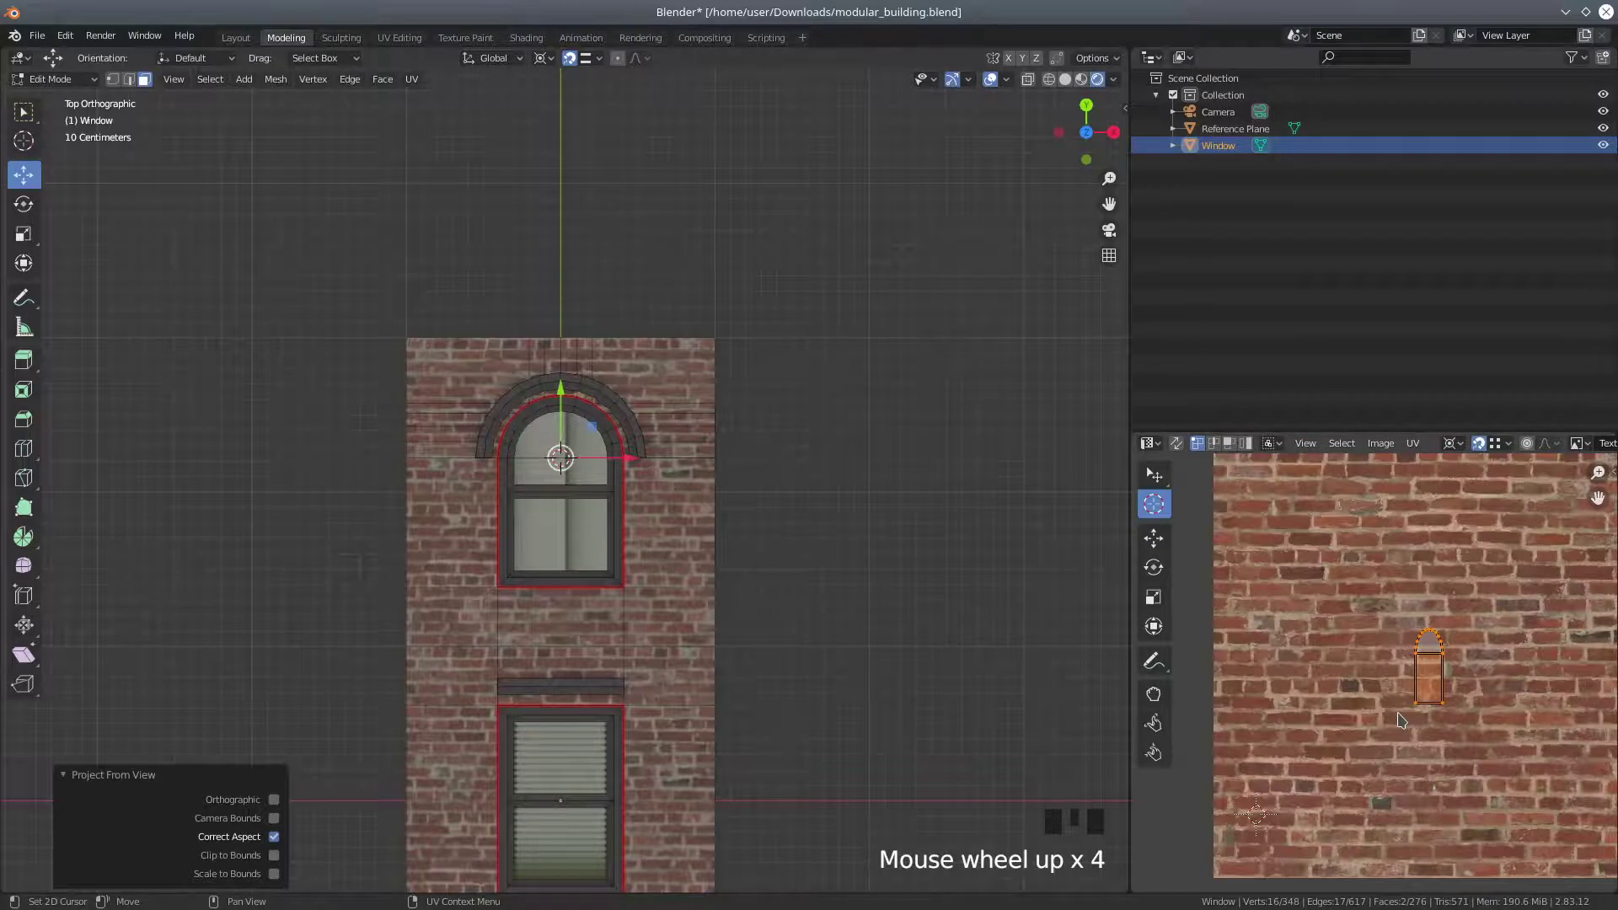
{"action": "scroll", "coordinate": [1401, 718], "scroll_direction": "down", "scroll_amount": 2}
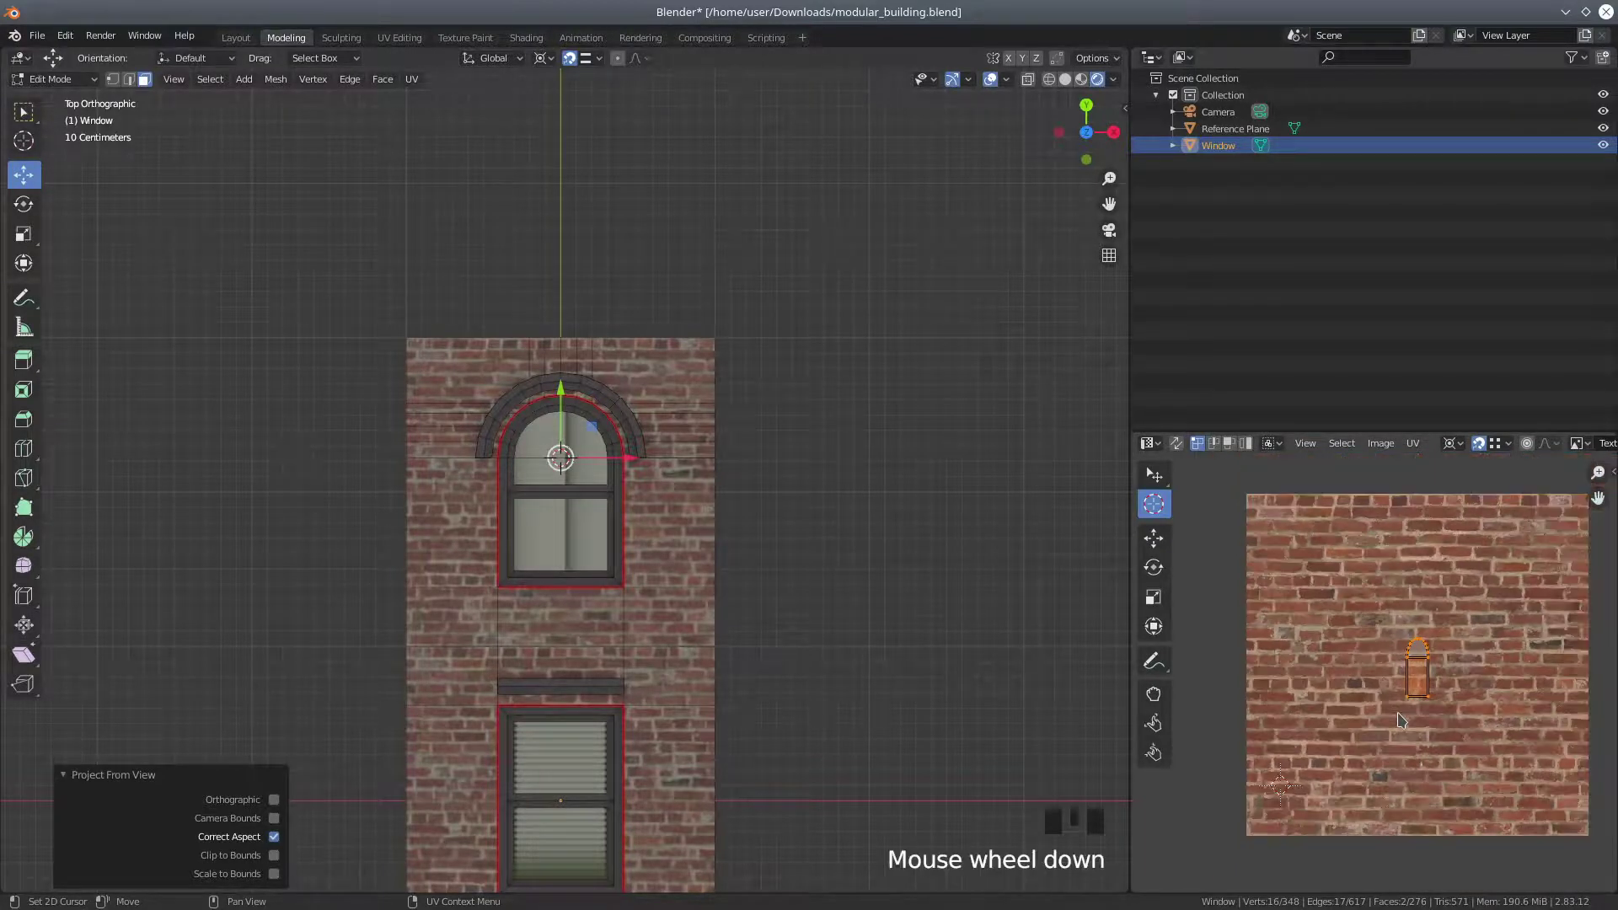
Select all linked geometry of the upper brick wall section and separate the selection into its own object
{"action": "left_click", "coordinate": [52, 80]}
{"action": "left_click", "coordinate": [54, 99]}
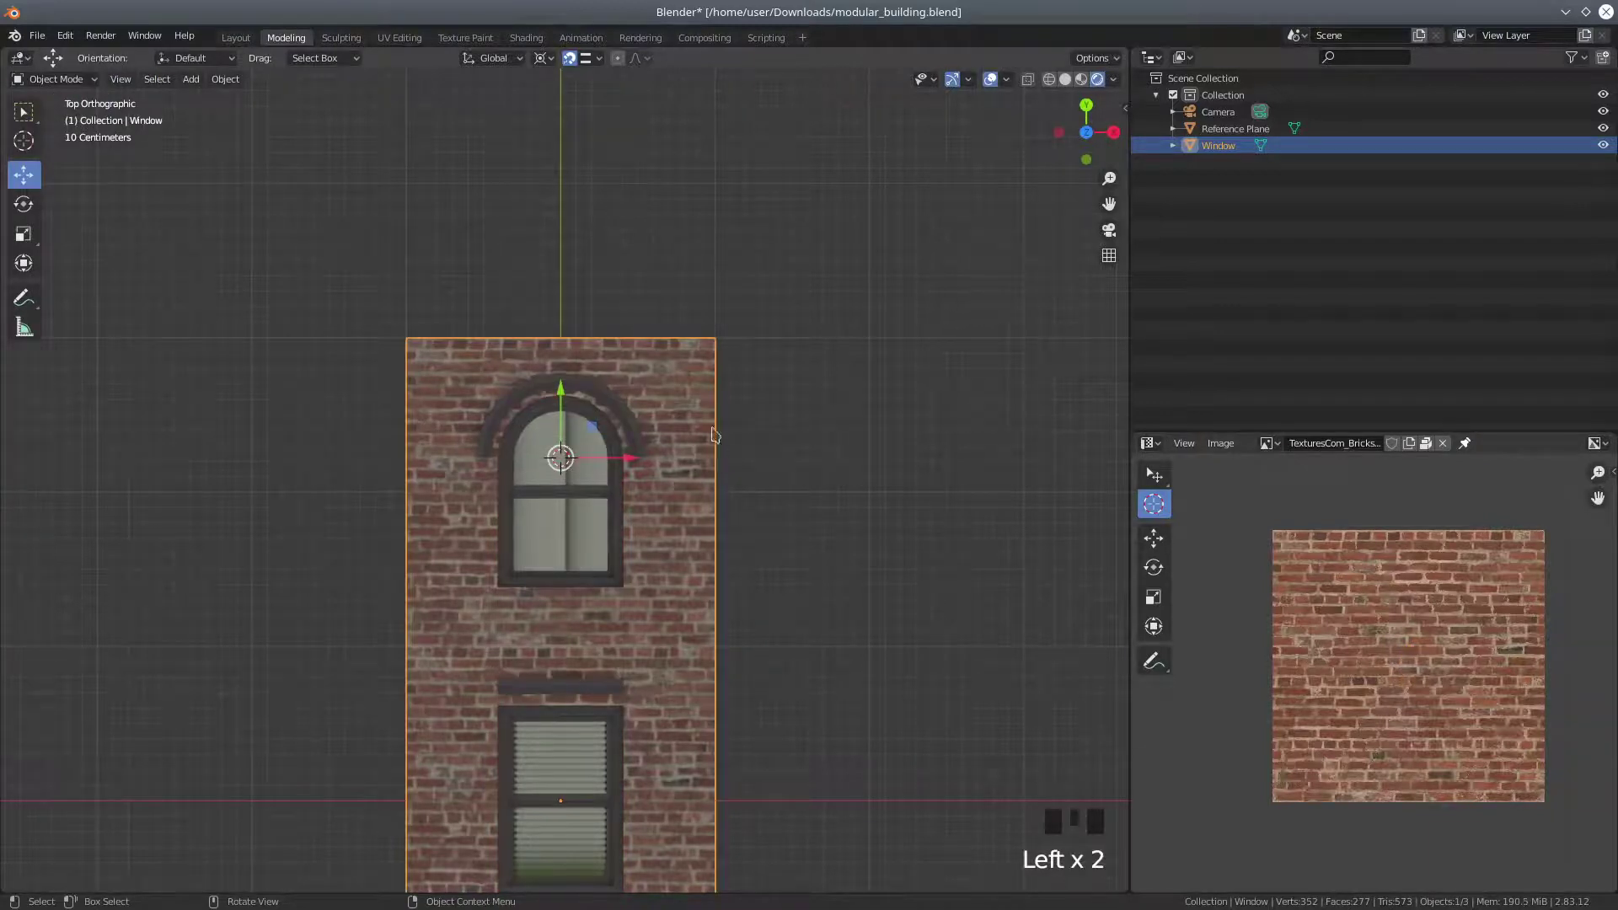
{"action": "left_click_drag", "start_coordinate": [59, 79], "coordinate": [52, 116]}
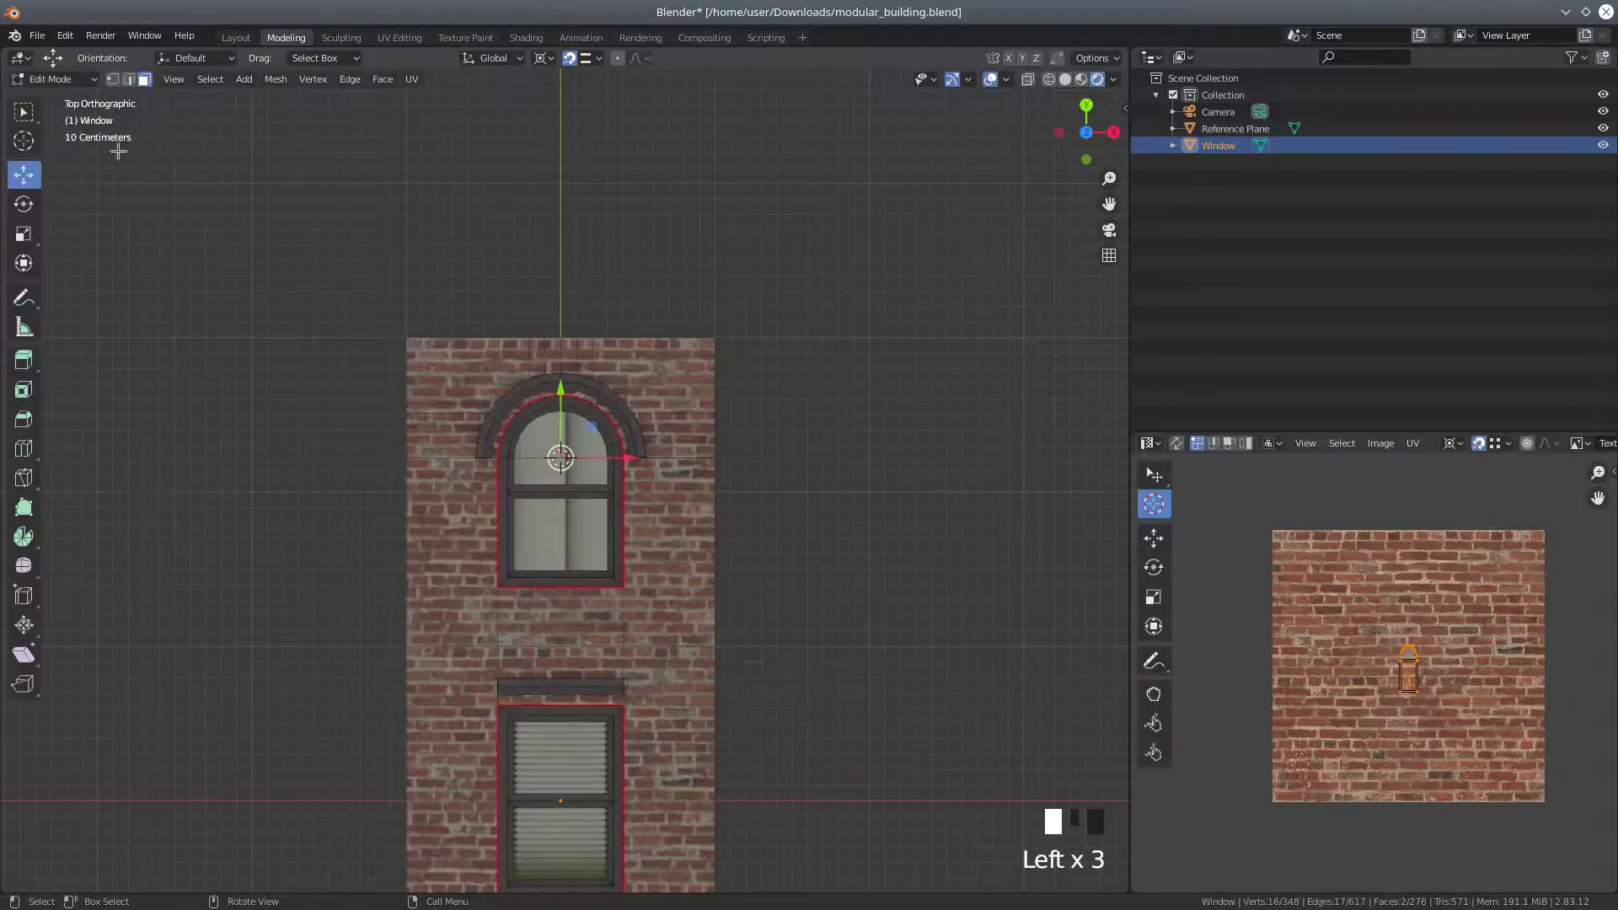
{"action": "left_click", "coordinate": [112, 79]}
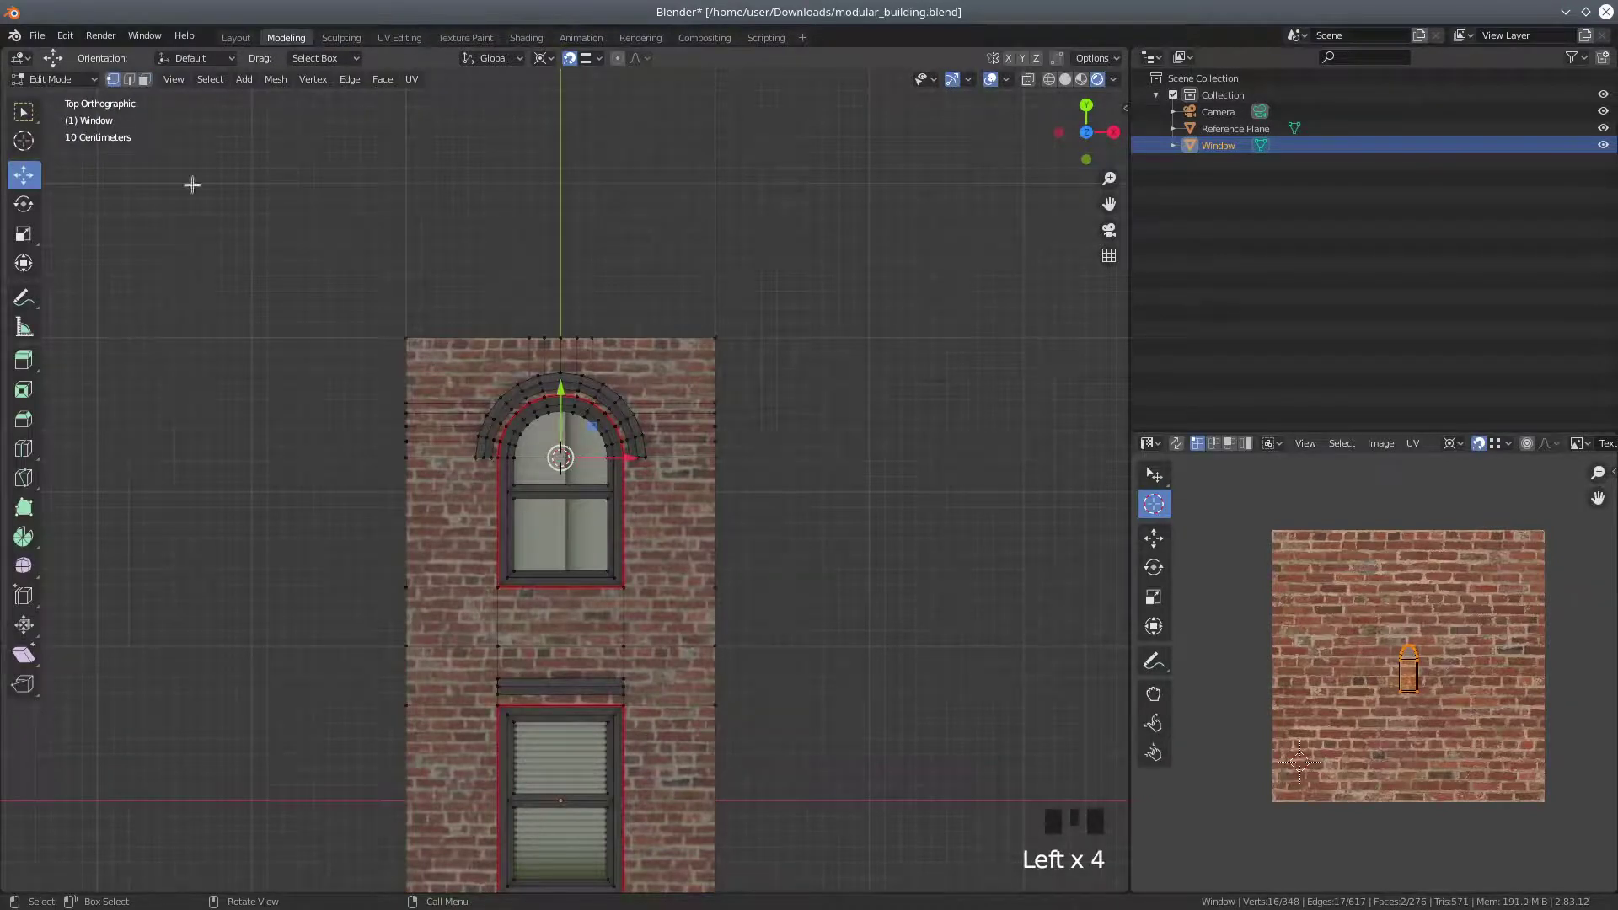
{"action": "left_click", "coordinate": [406, 343]}
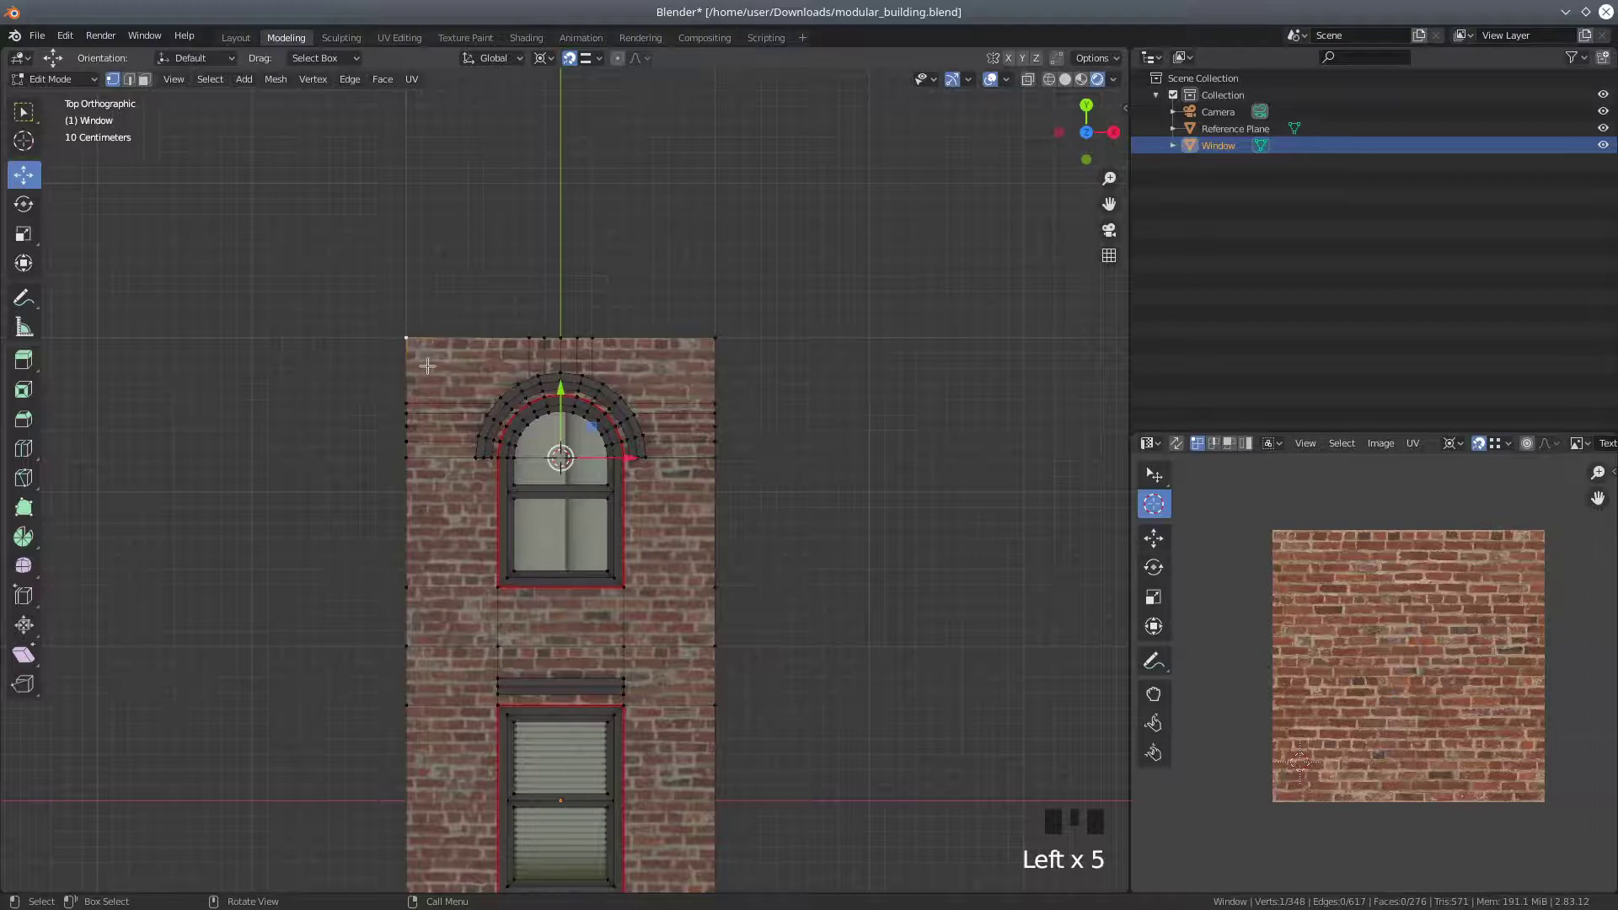
{"action": "key", "text": "l"}
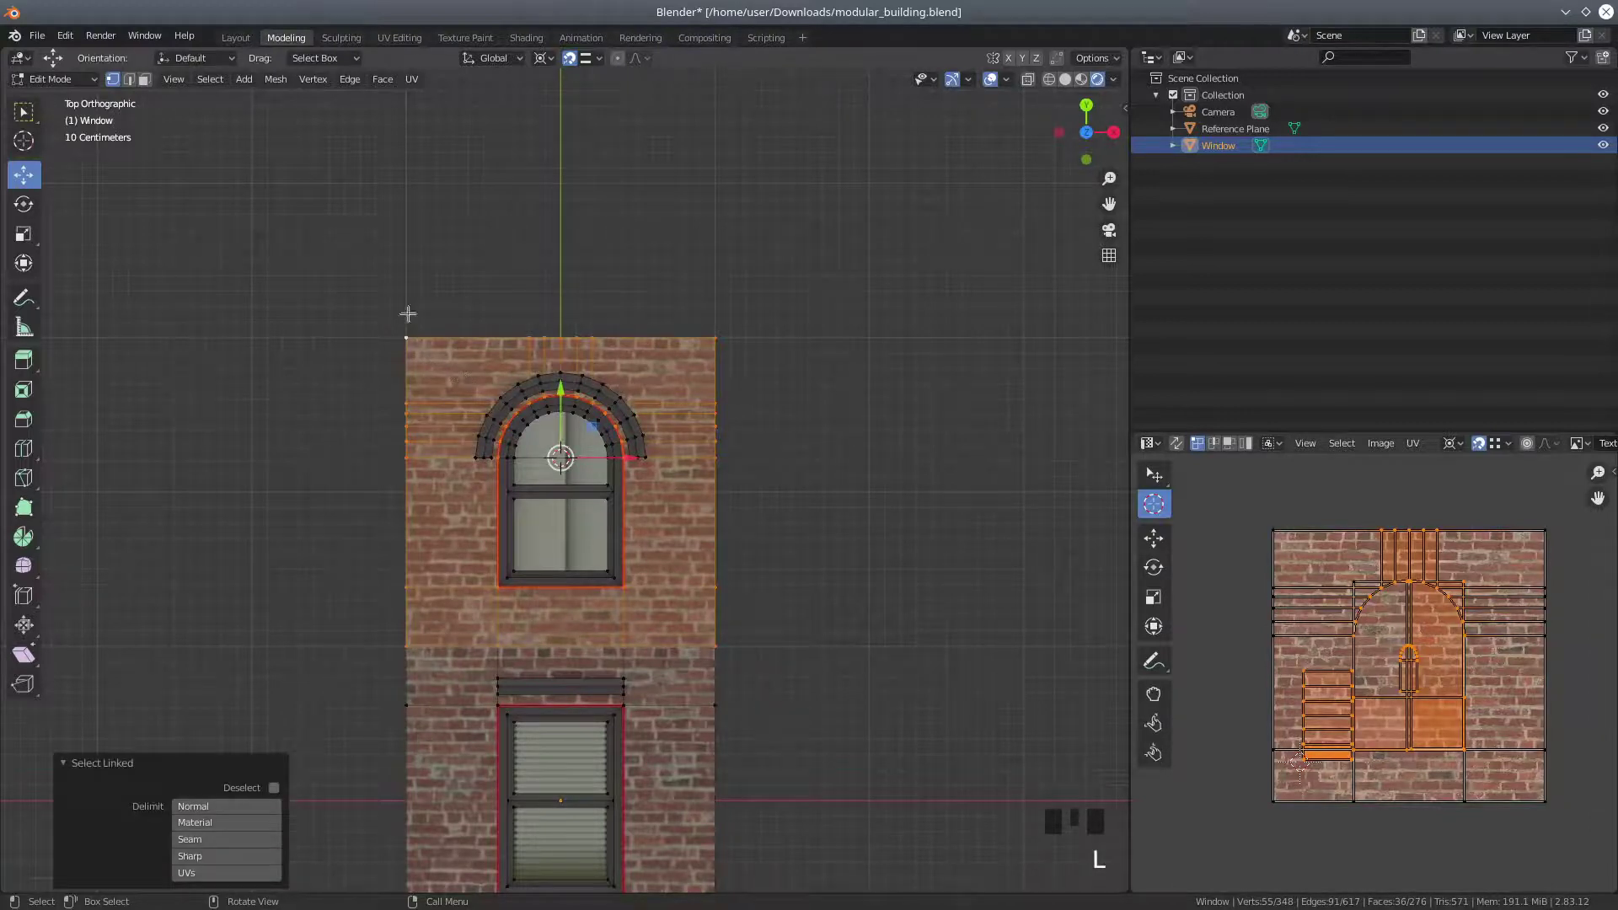
{"action": "left_click", "coordinate": [213, 80]}
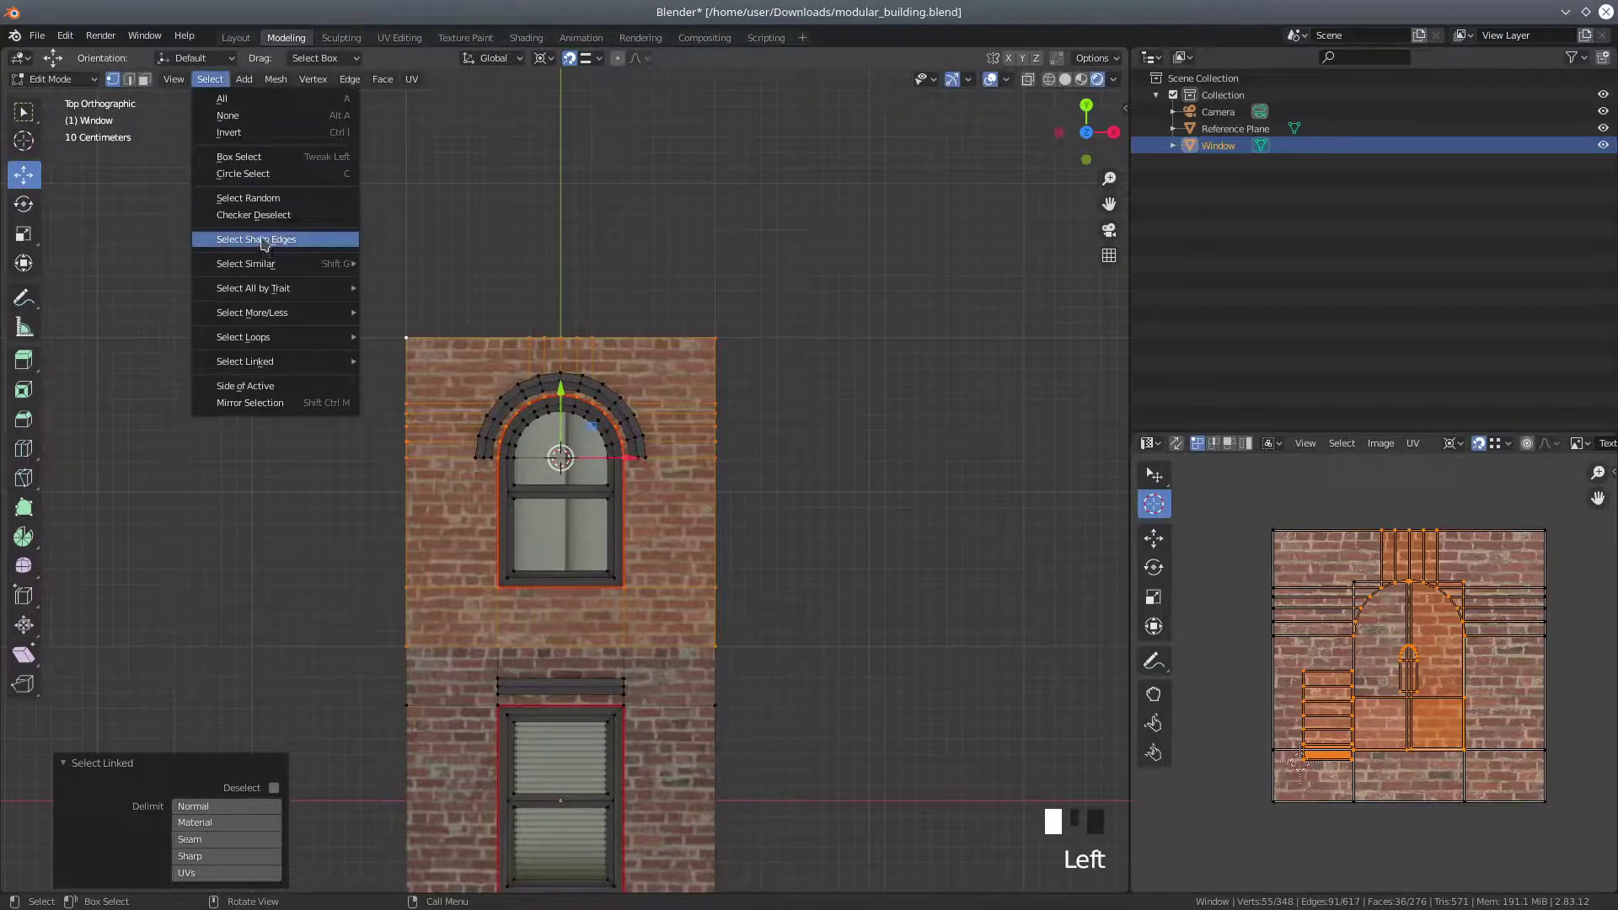
{"action": "left_click", "coordinate": [278, 80]}
{"action": "mouse_move", "coordinate": [305, 231]}
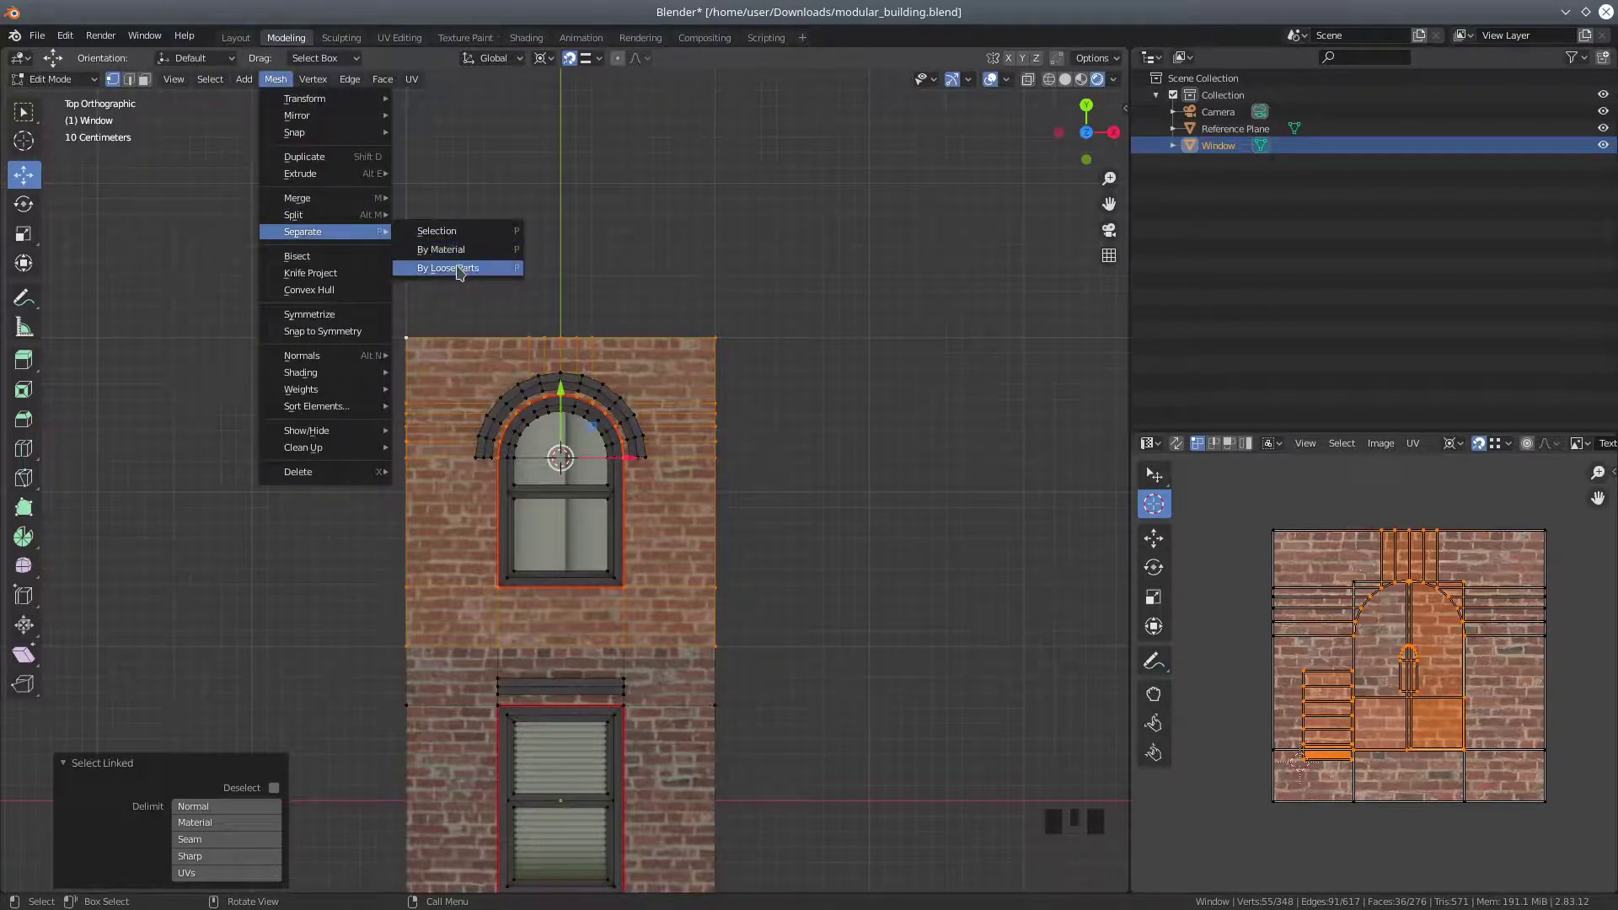
{"action": "left_click", "coordinate": [451, 231]}
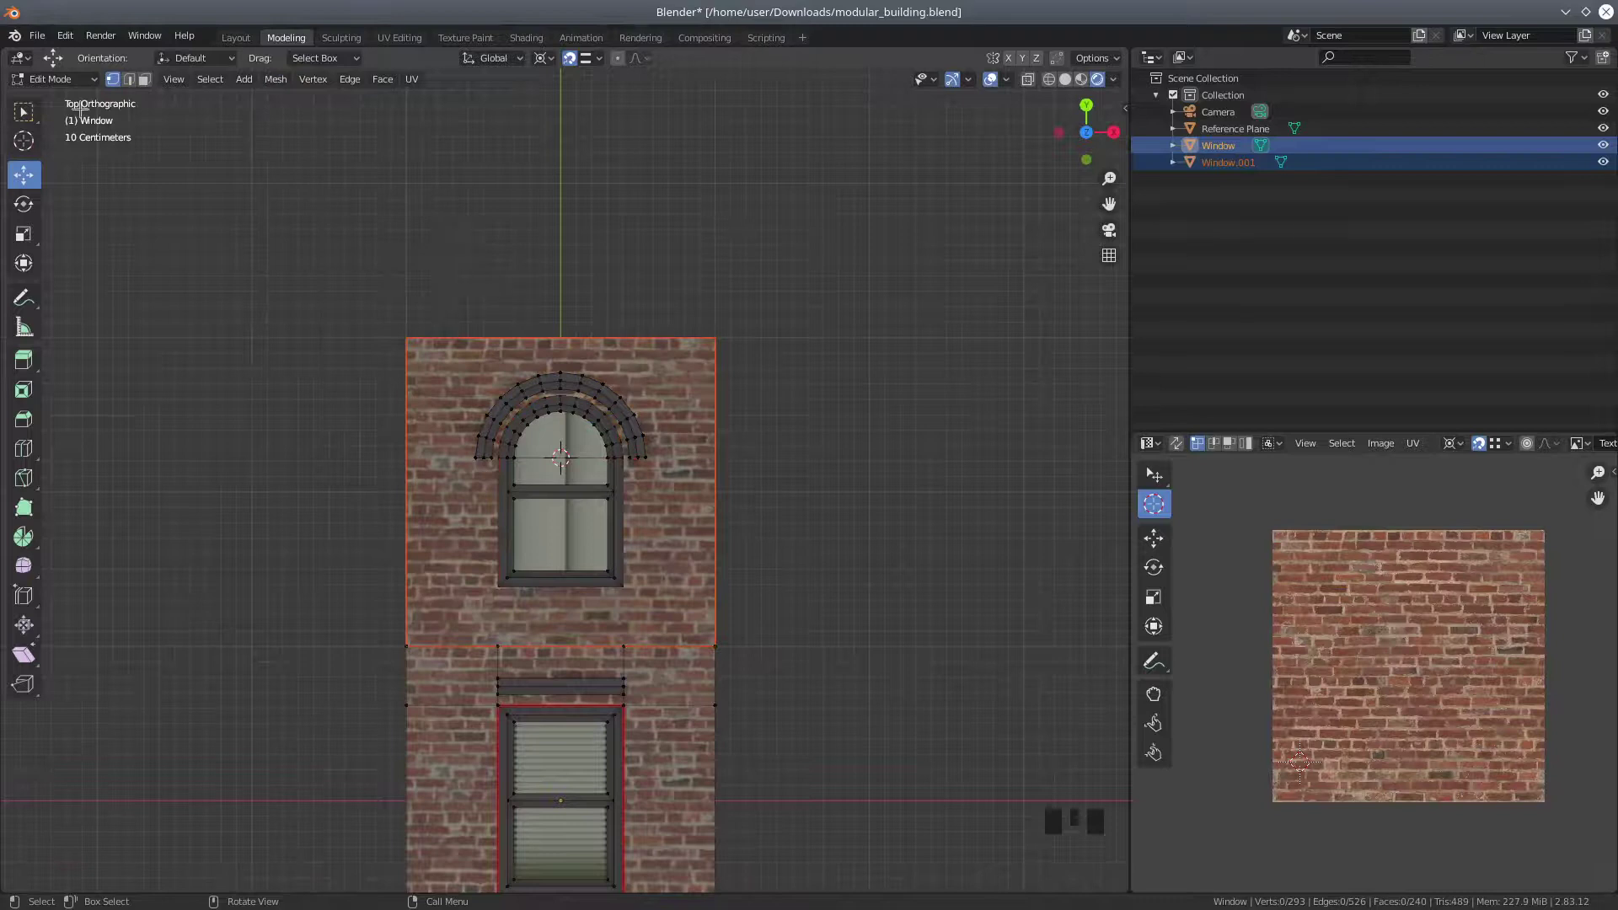
{"action": "left_click", "coordinate": [59, 79]}
{"action": "left_click", "coordinate": [50, 103]}
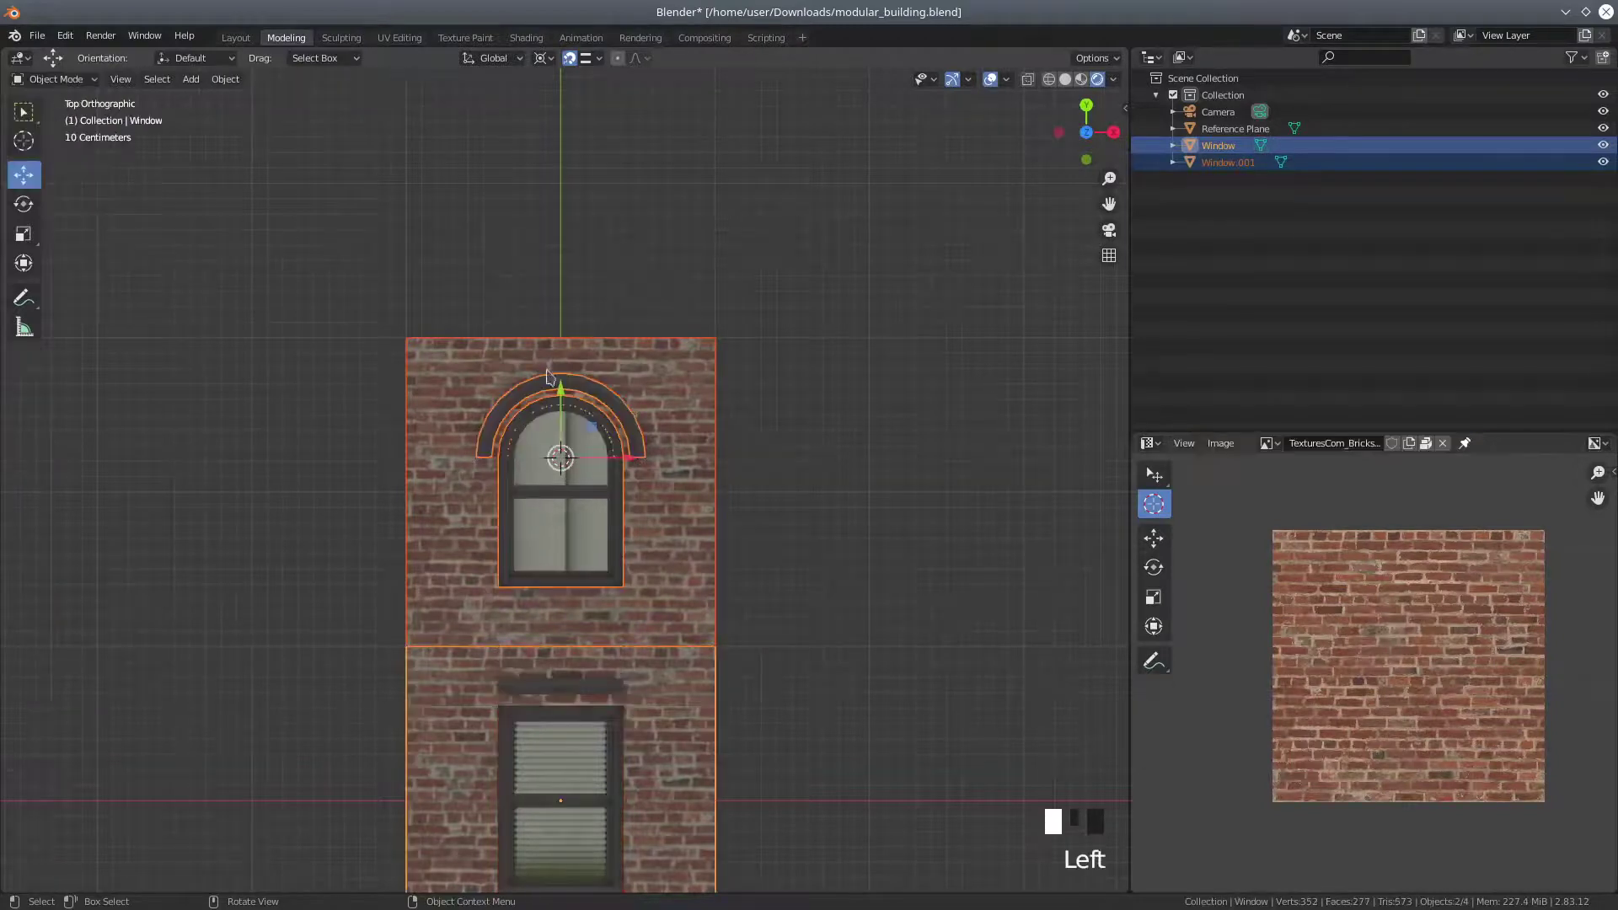
{"action": "left_click", "coordinate": [815, 485]}
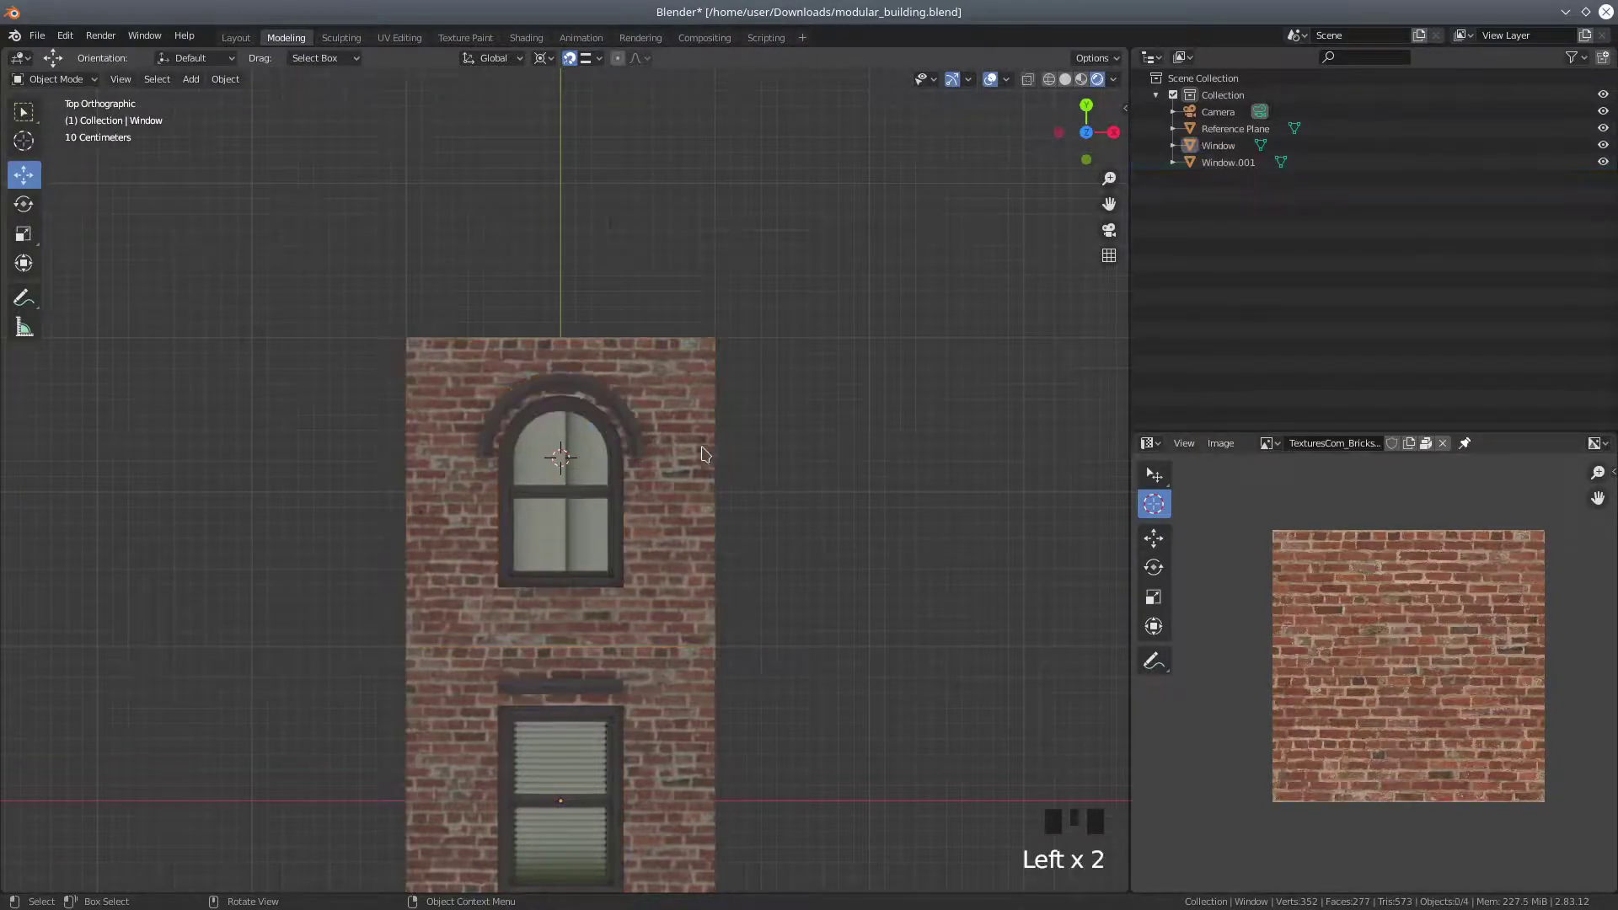
In wireframe display, select the linked parts of the arched window and its curved moulding in the Window object and separate them into a new object
{"action": "left_click", "coordinate": [634, 436]}
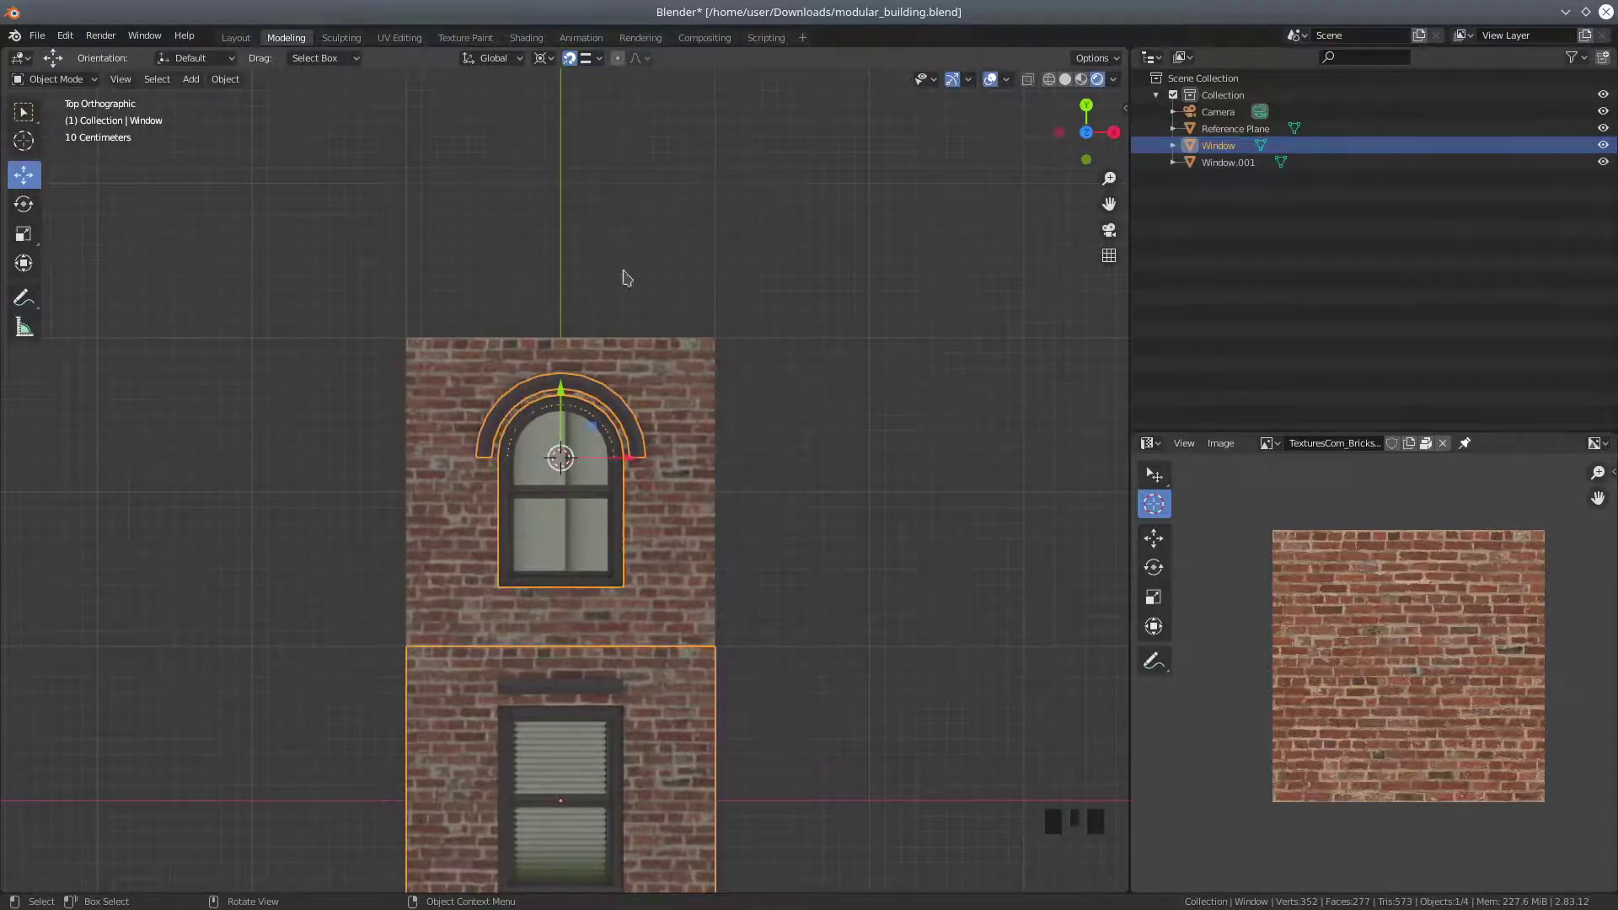
{"action": "left_click", "coordinate": [1049, 80]}
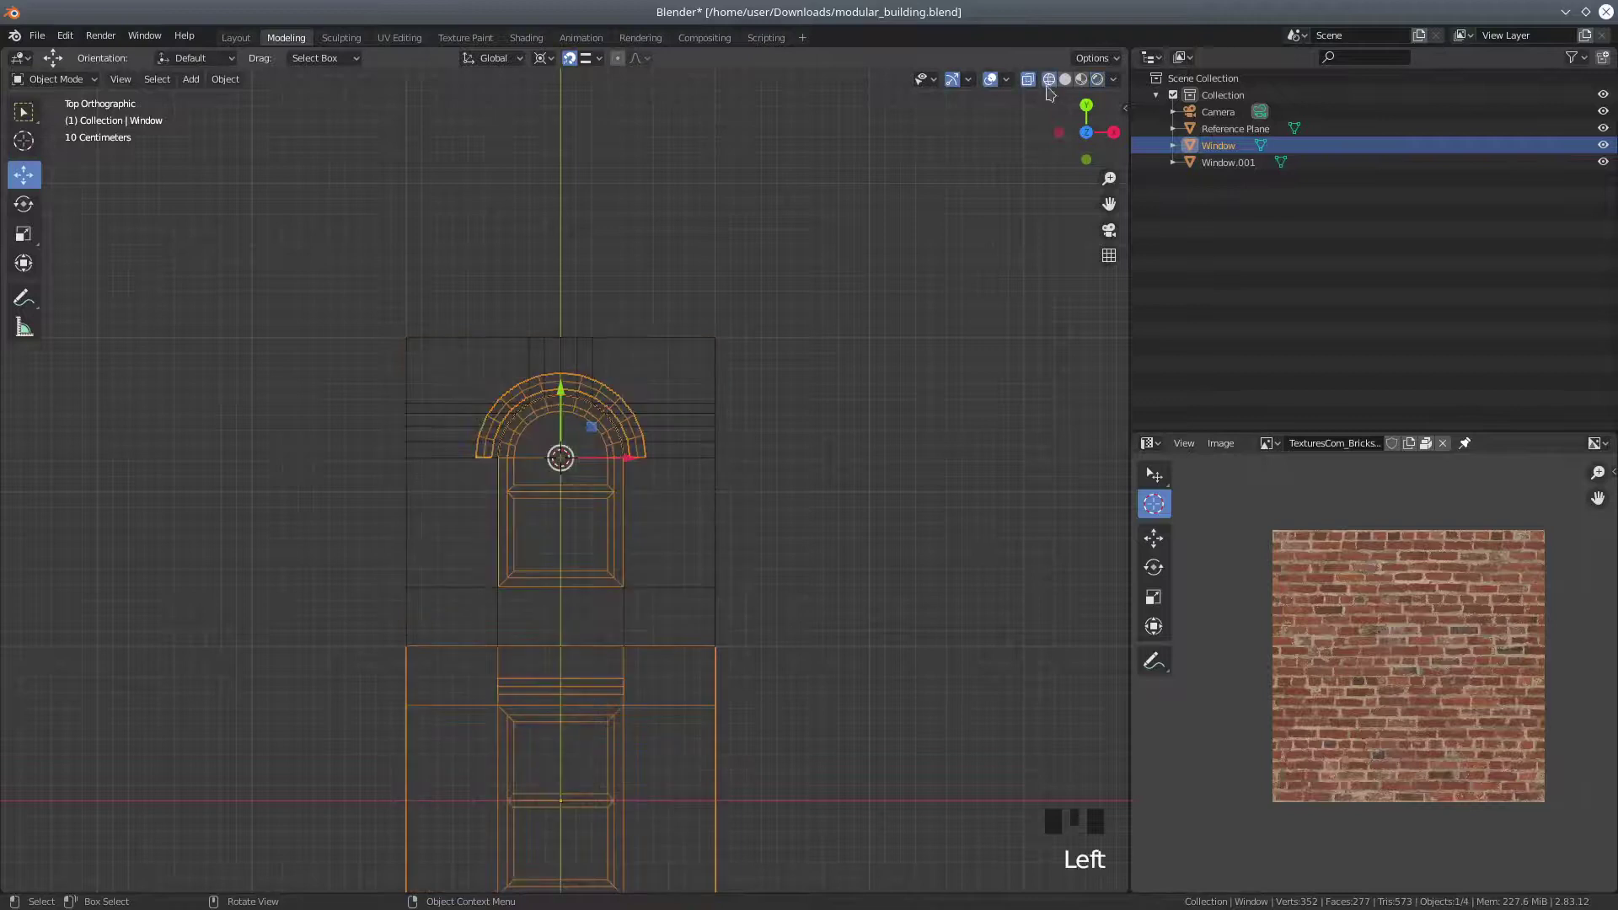
{"action": "left_click", "coordinate": [57, 79]}
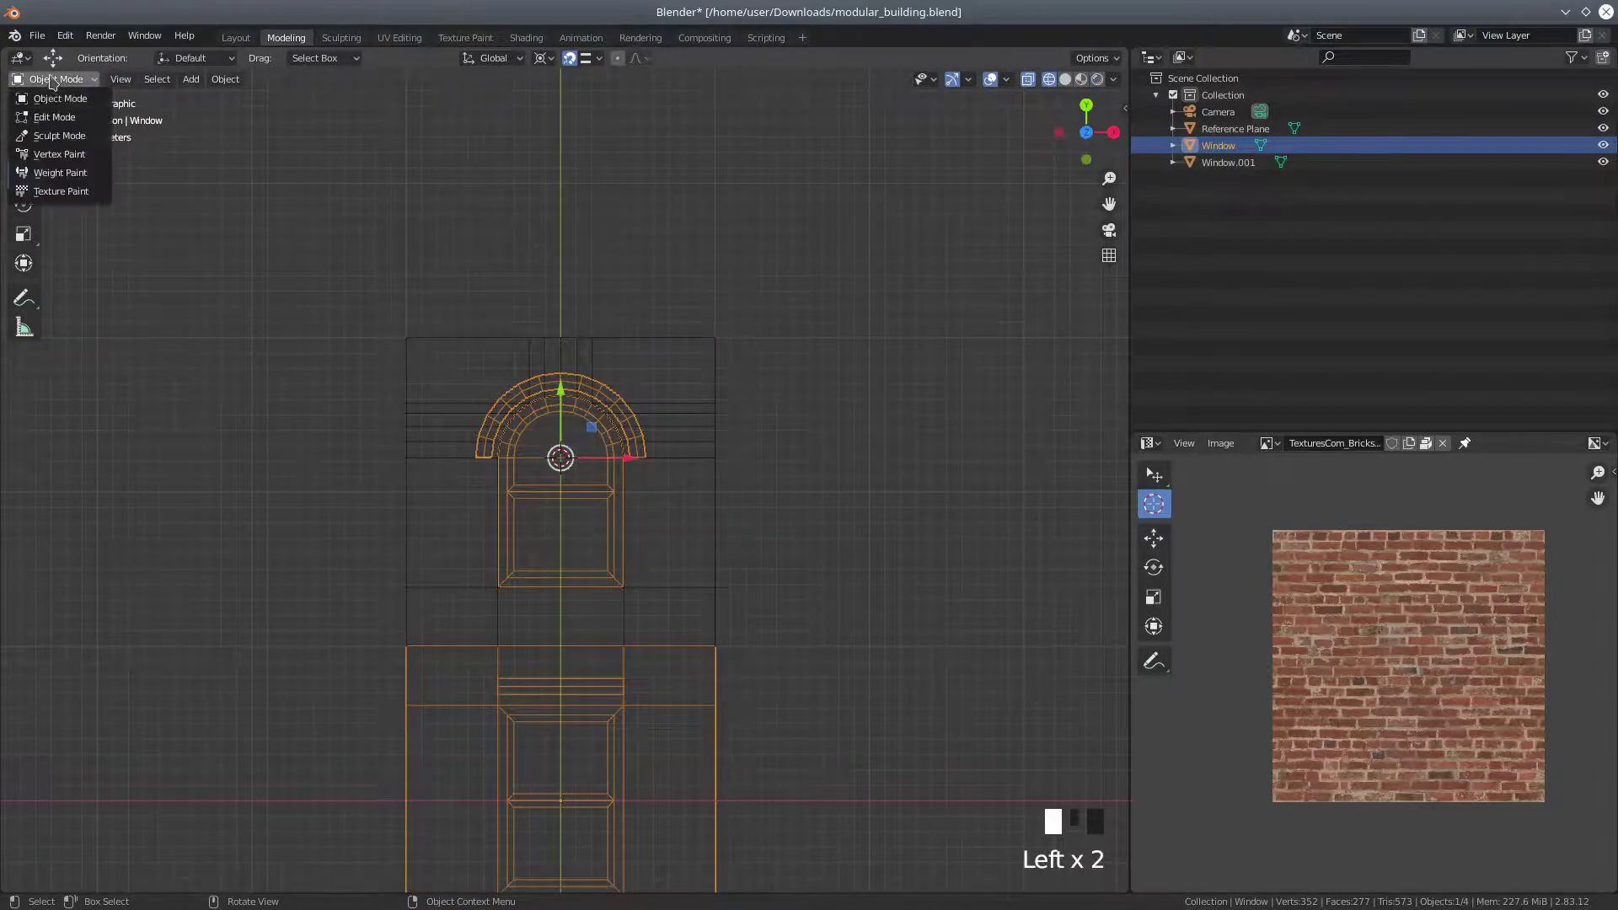
{"action": "left_click", "coordinate": [95, 119]}
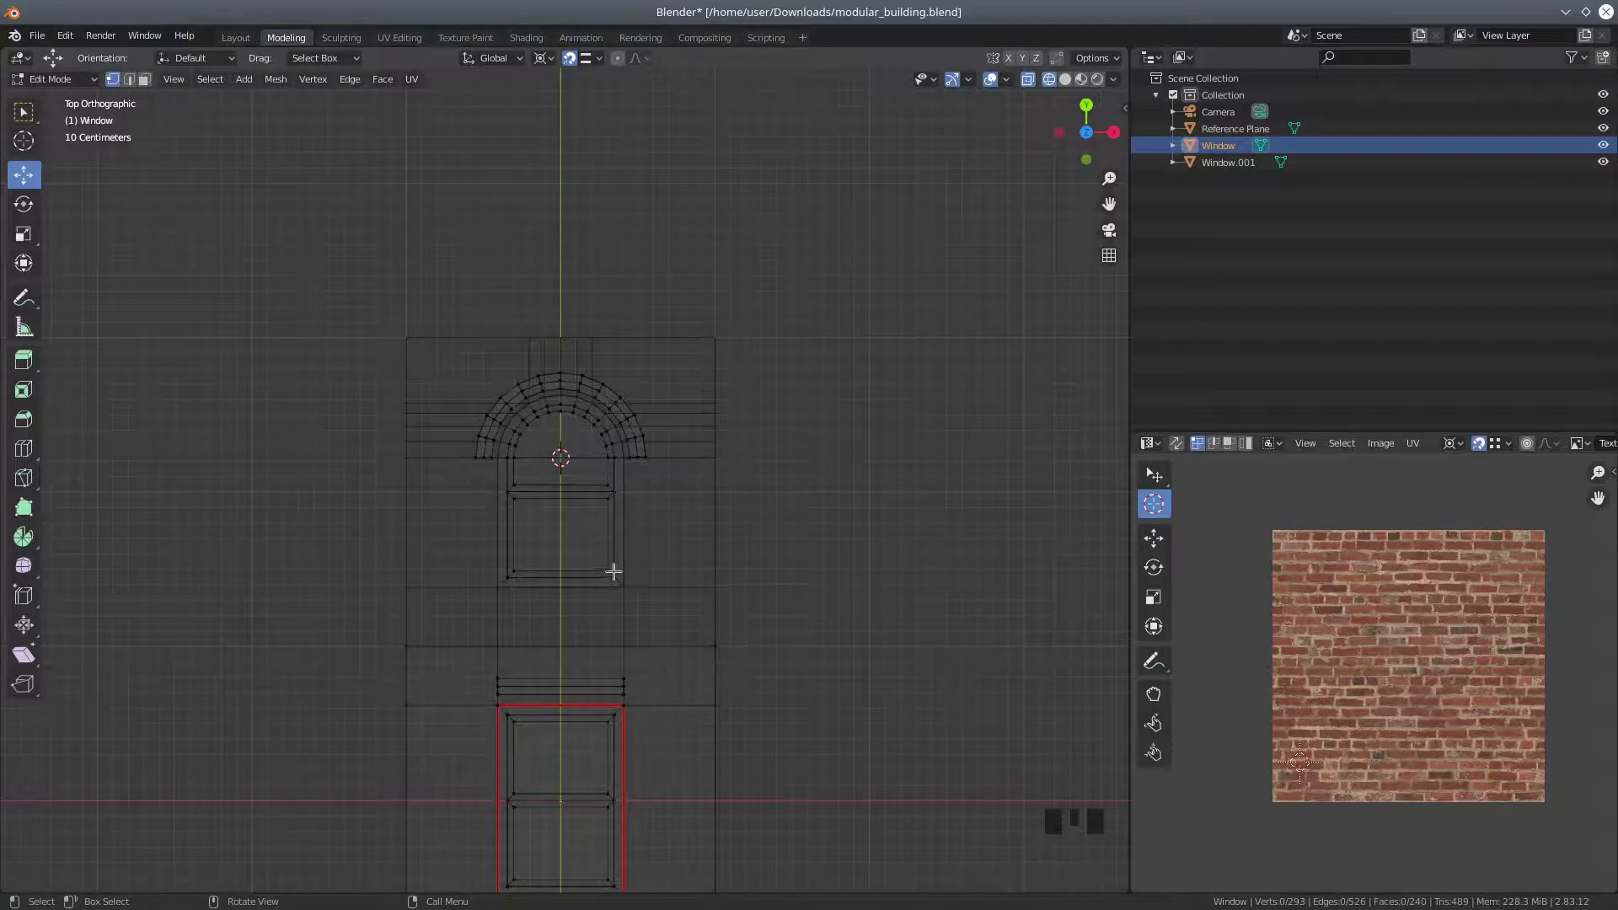
{"action": "key", "text": "l"}
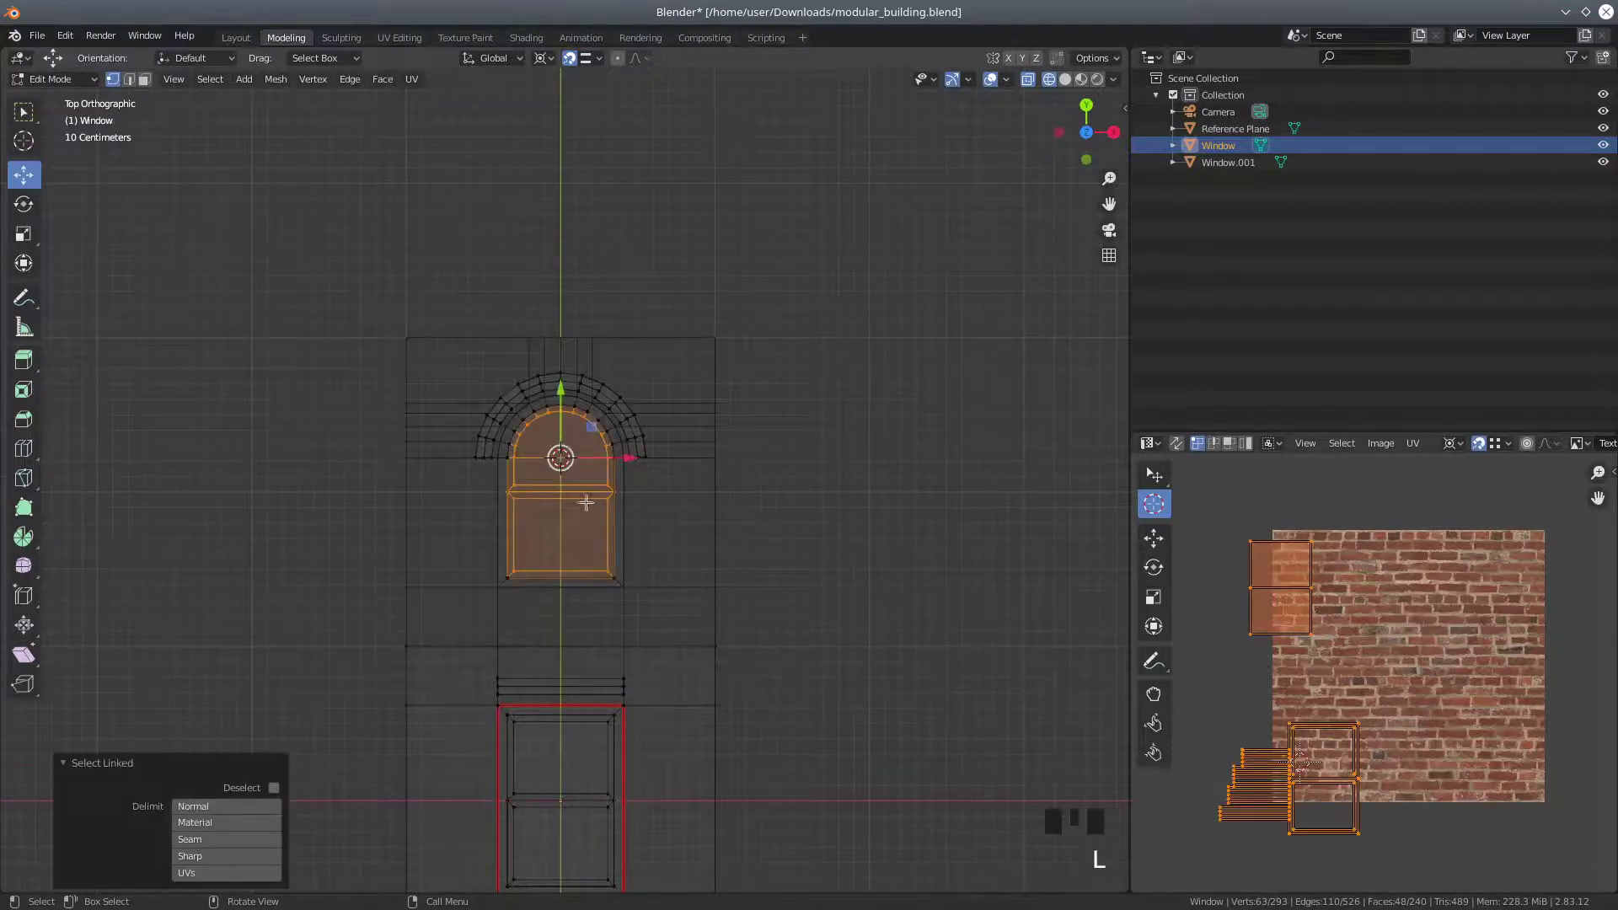
{"action": "key", "text": "l"}
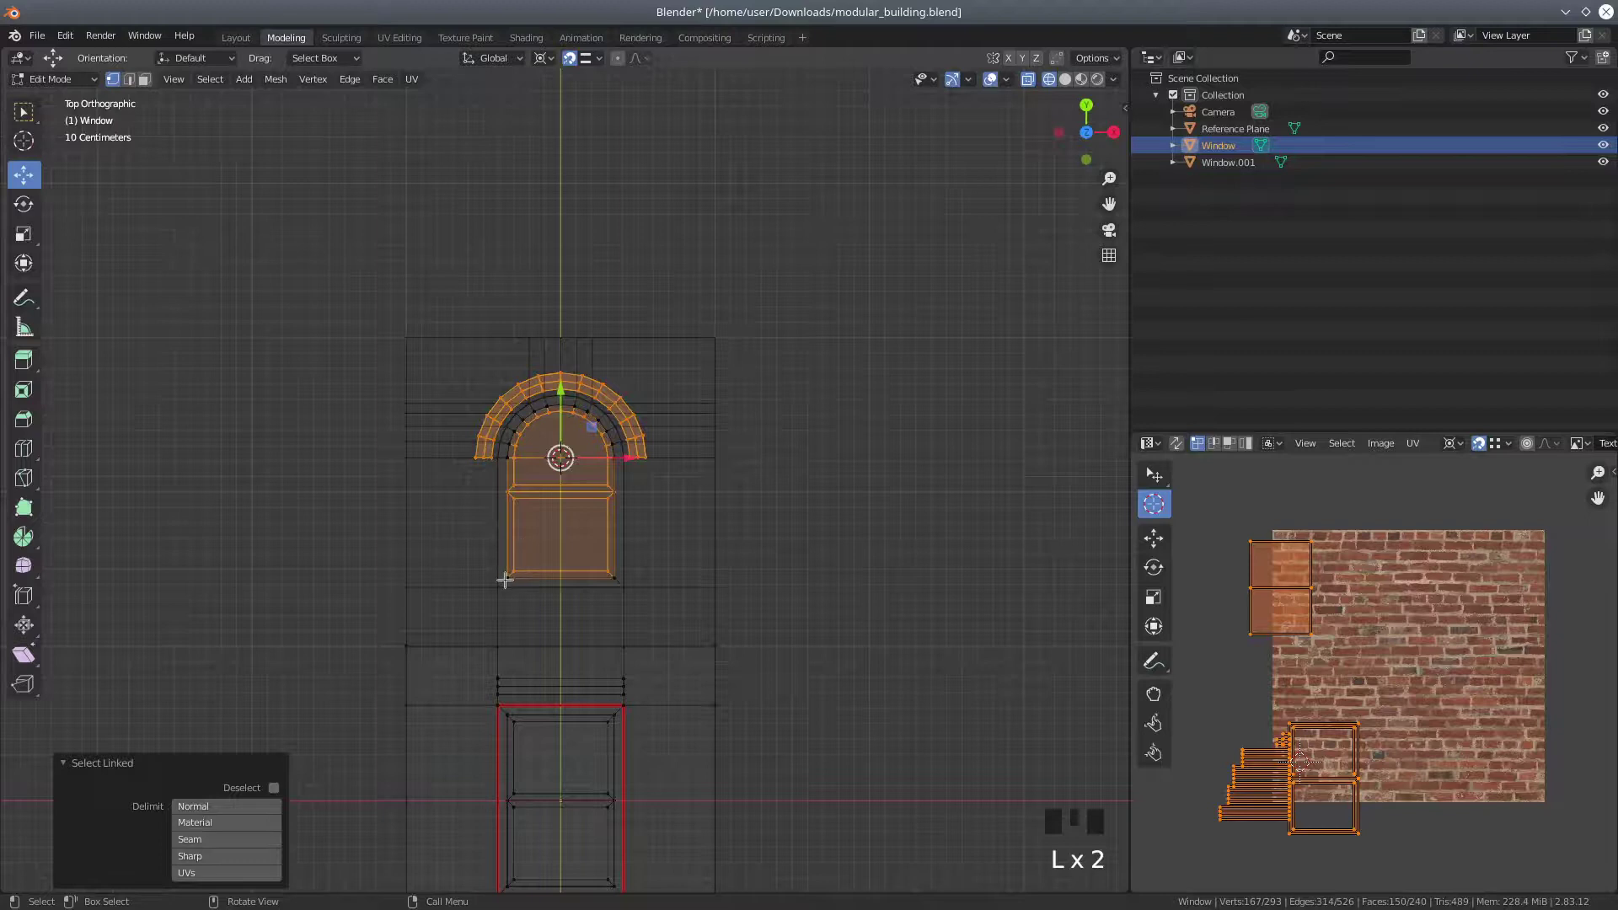
{"action": "key", "text": "l"}
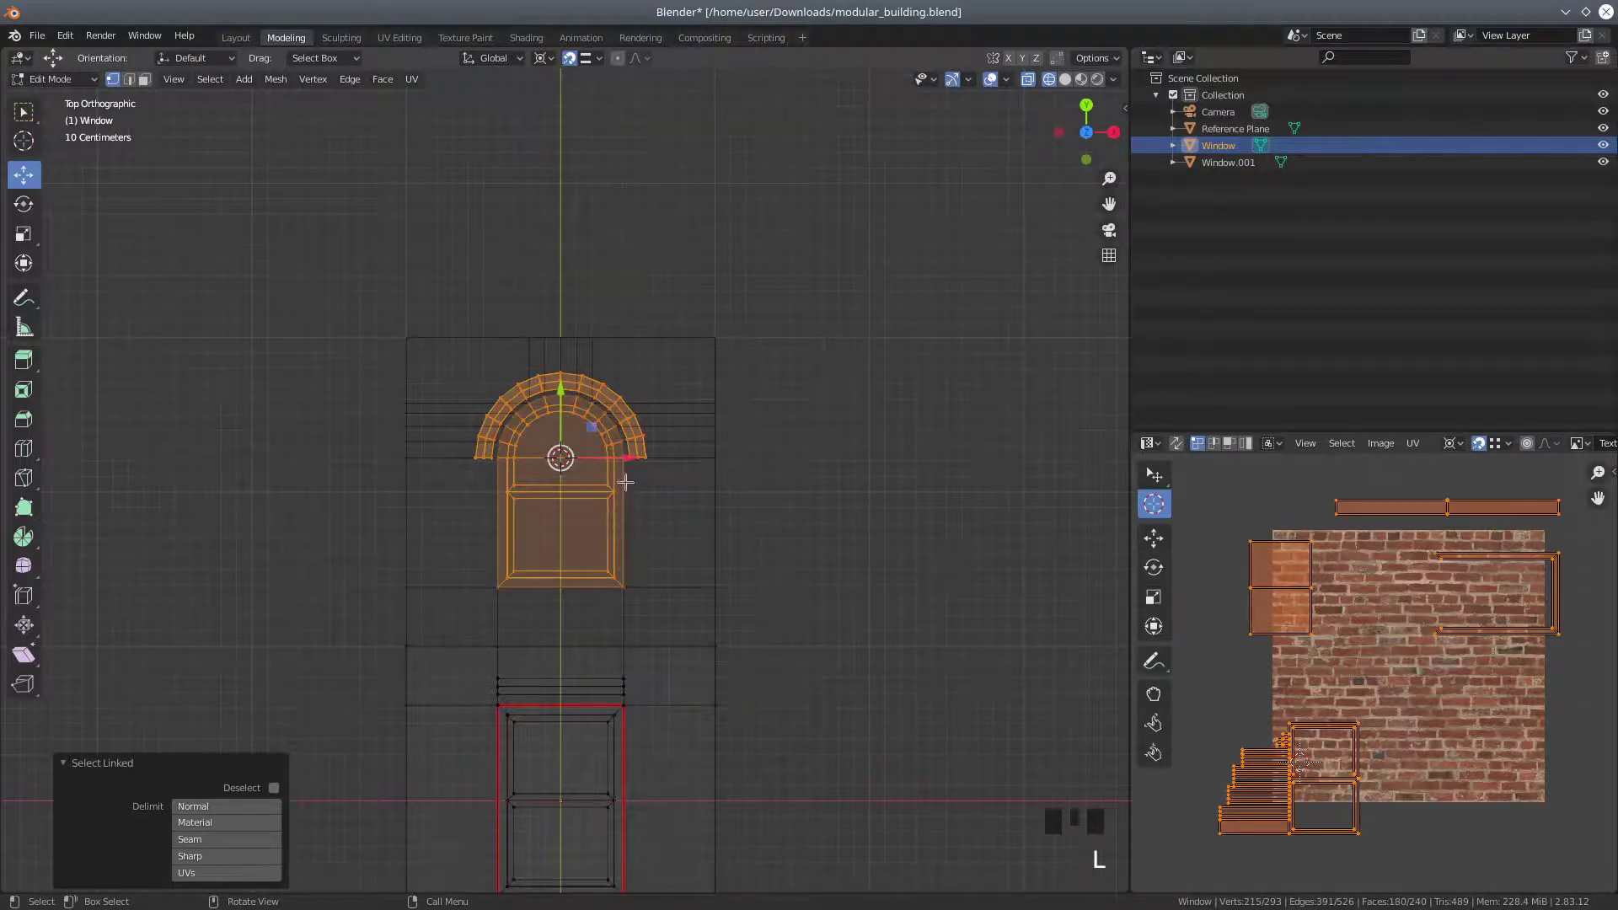
{"action": "left_click", "coordinate": [210, 79]}
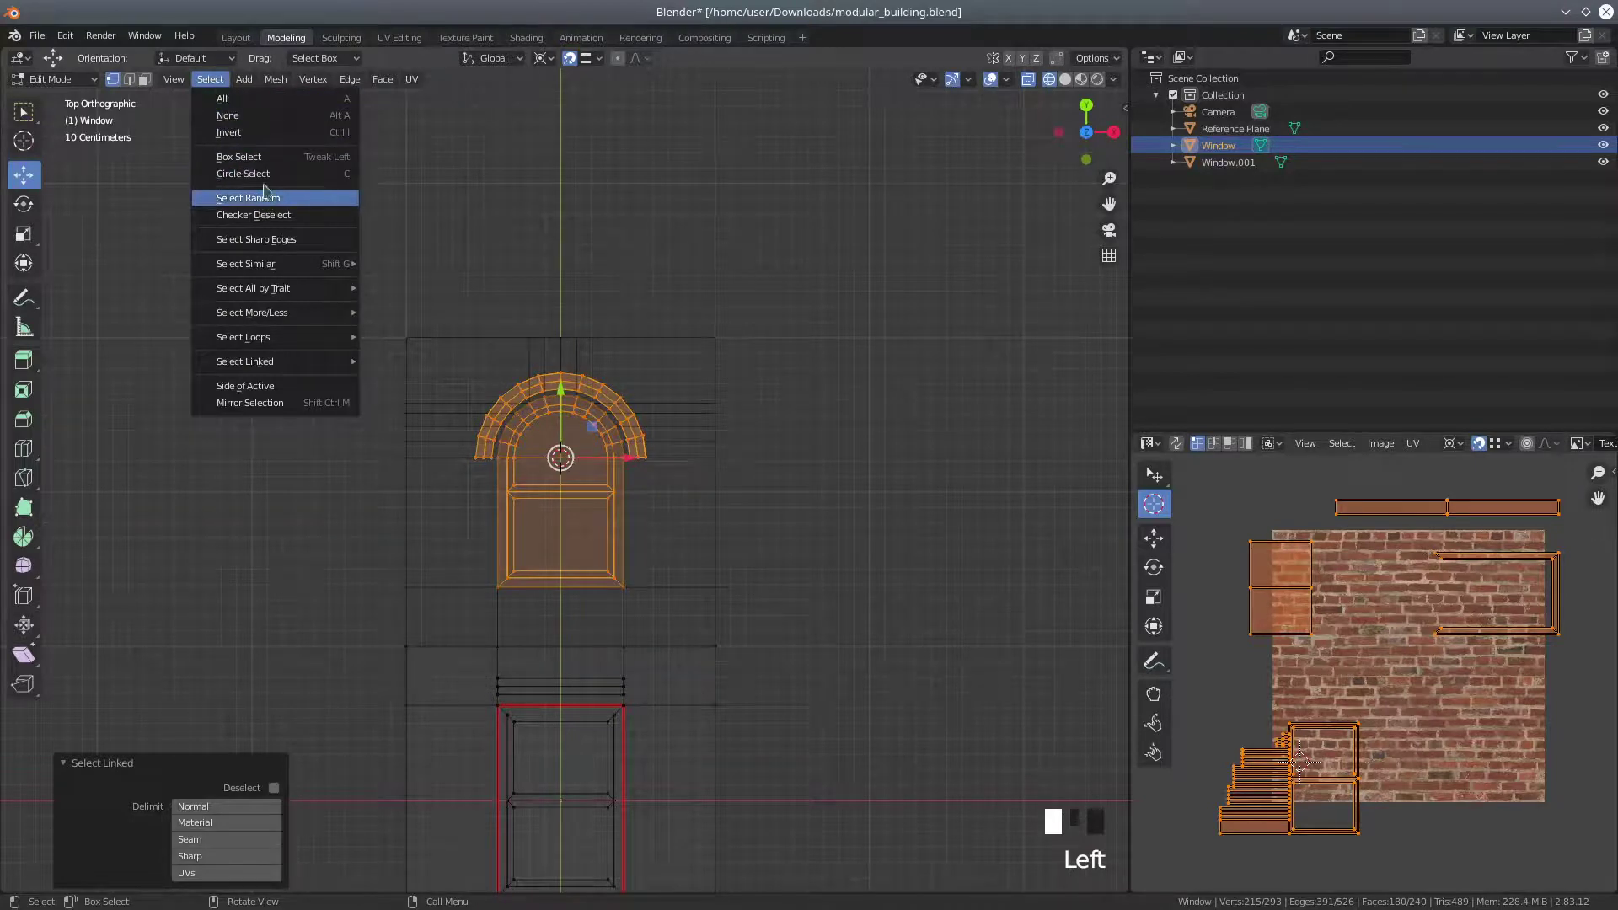
{"action": "left_click", "coordinate": [275, 78]}
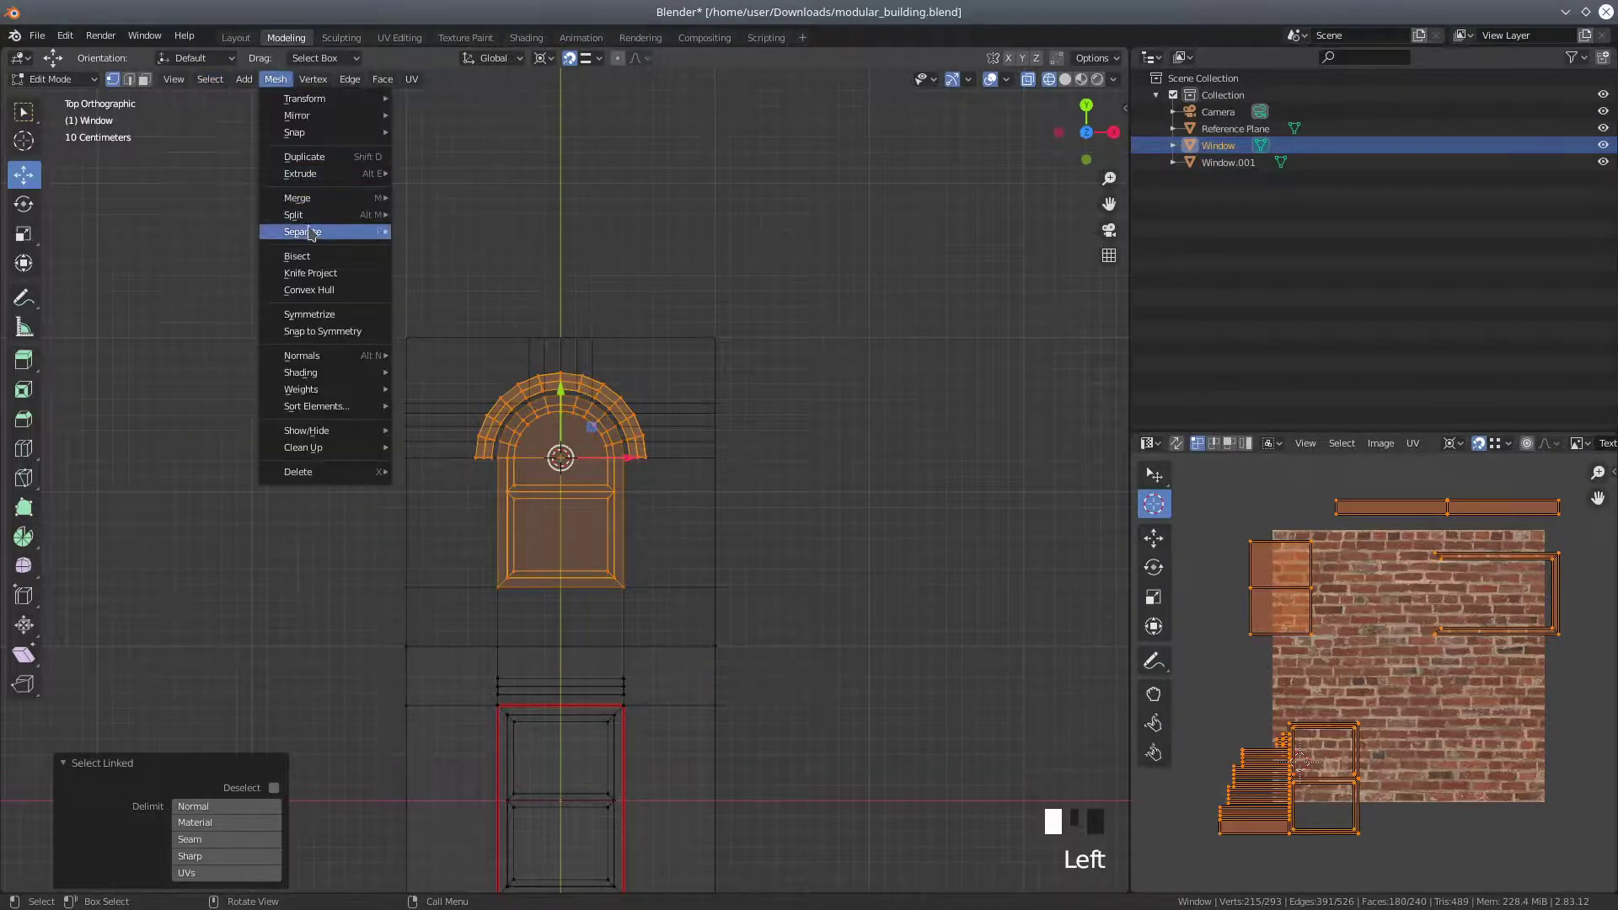
{"action": "mouse_move", "coordinate": [312, 233]}
{"action": "left_click", "coordinate": [430, 226]}
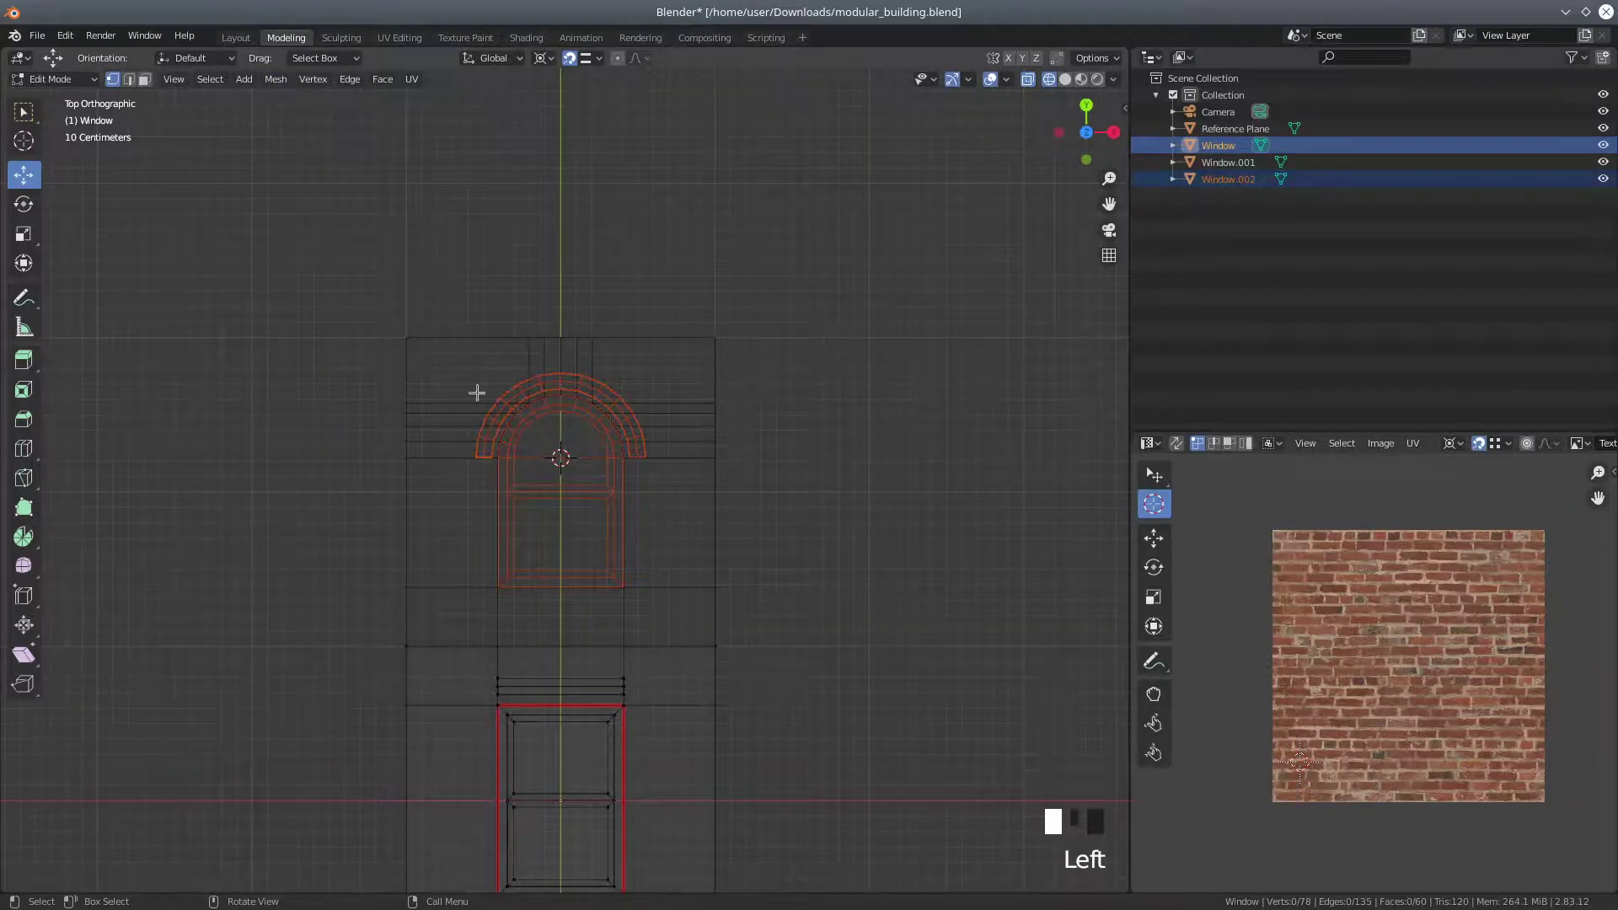
{"action": "left_click", "coordinate": [49, 79]}
{"action": "left_click", "coordinate": [52, 79]}
{"action": "left_click", "coordinate": [58, 95]}
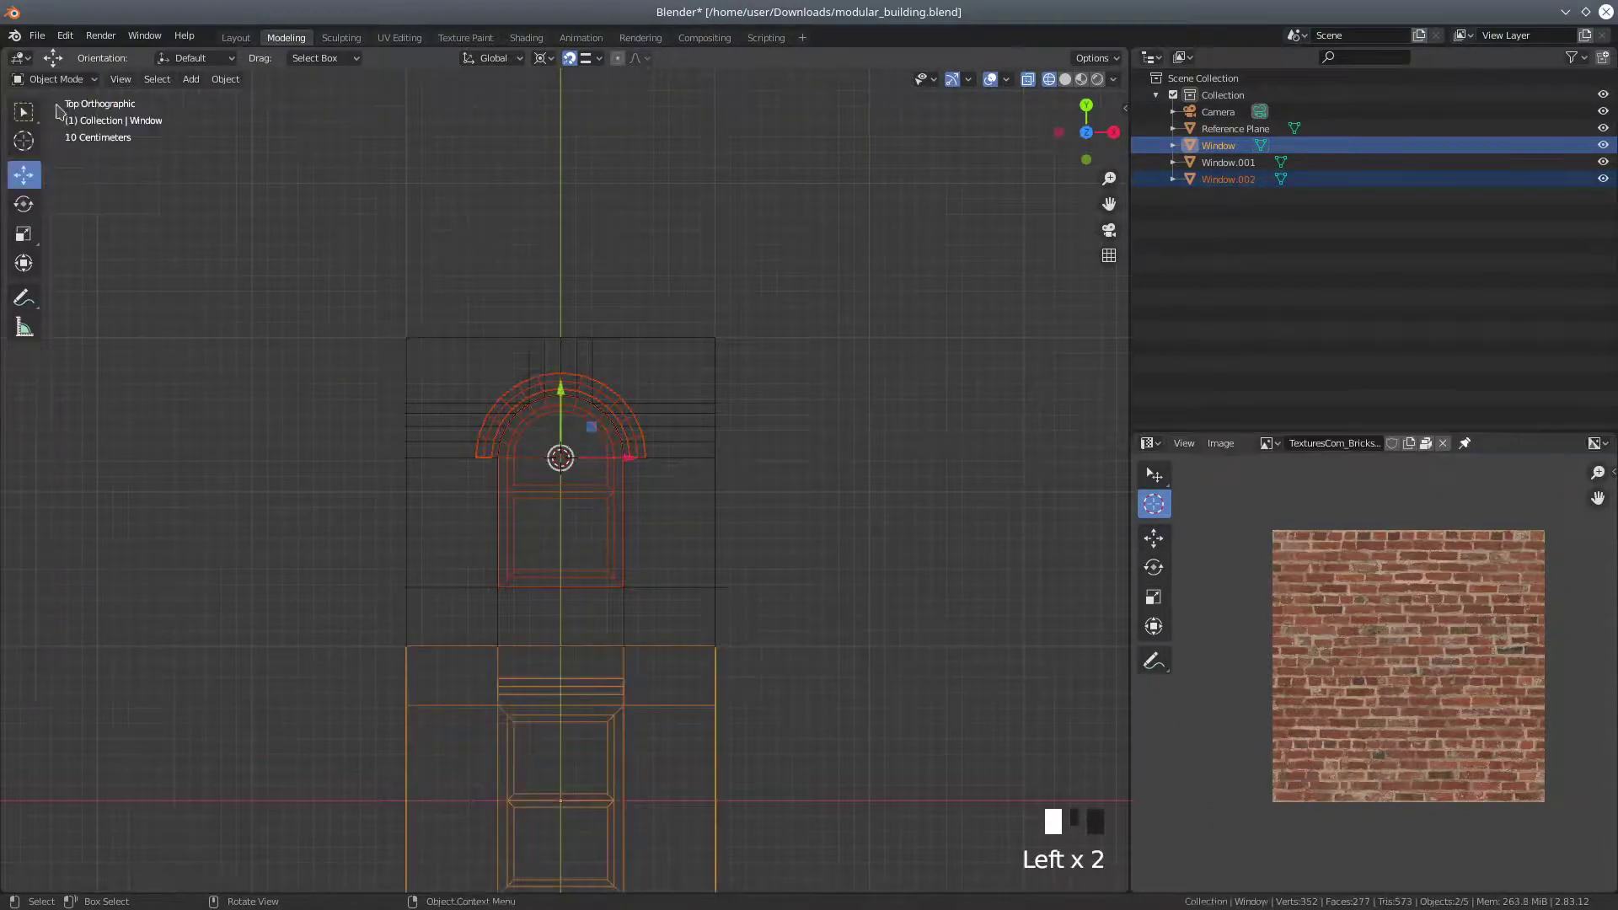
Join the separated arched window and moulding with the upper wall section into one object
{"action": "left_click", "coordinate": [834, 528]}
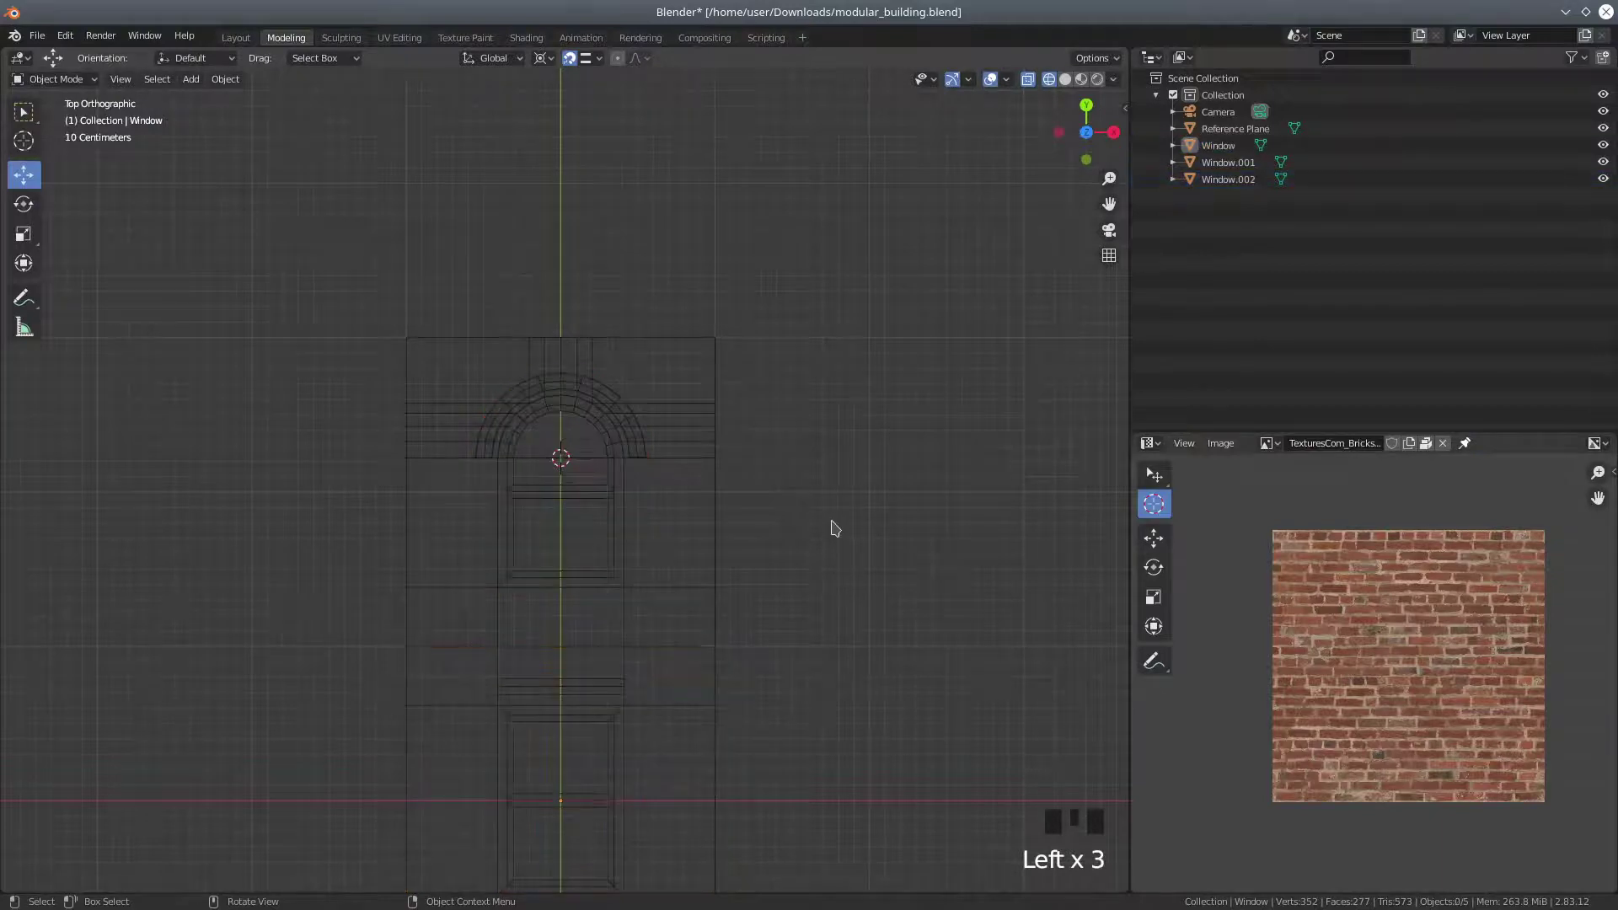
{"action": "left_click", "coordinate": [645, 457]}
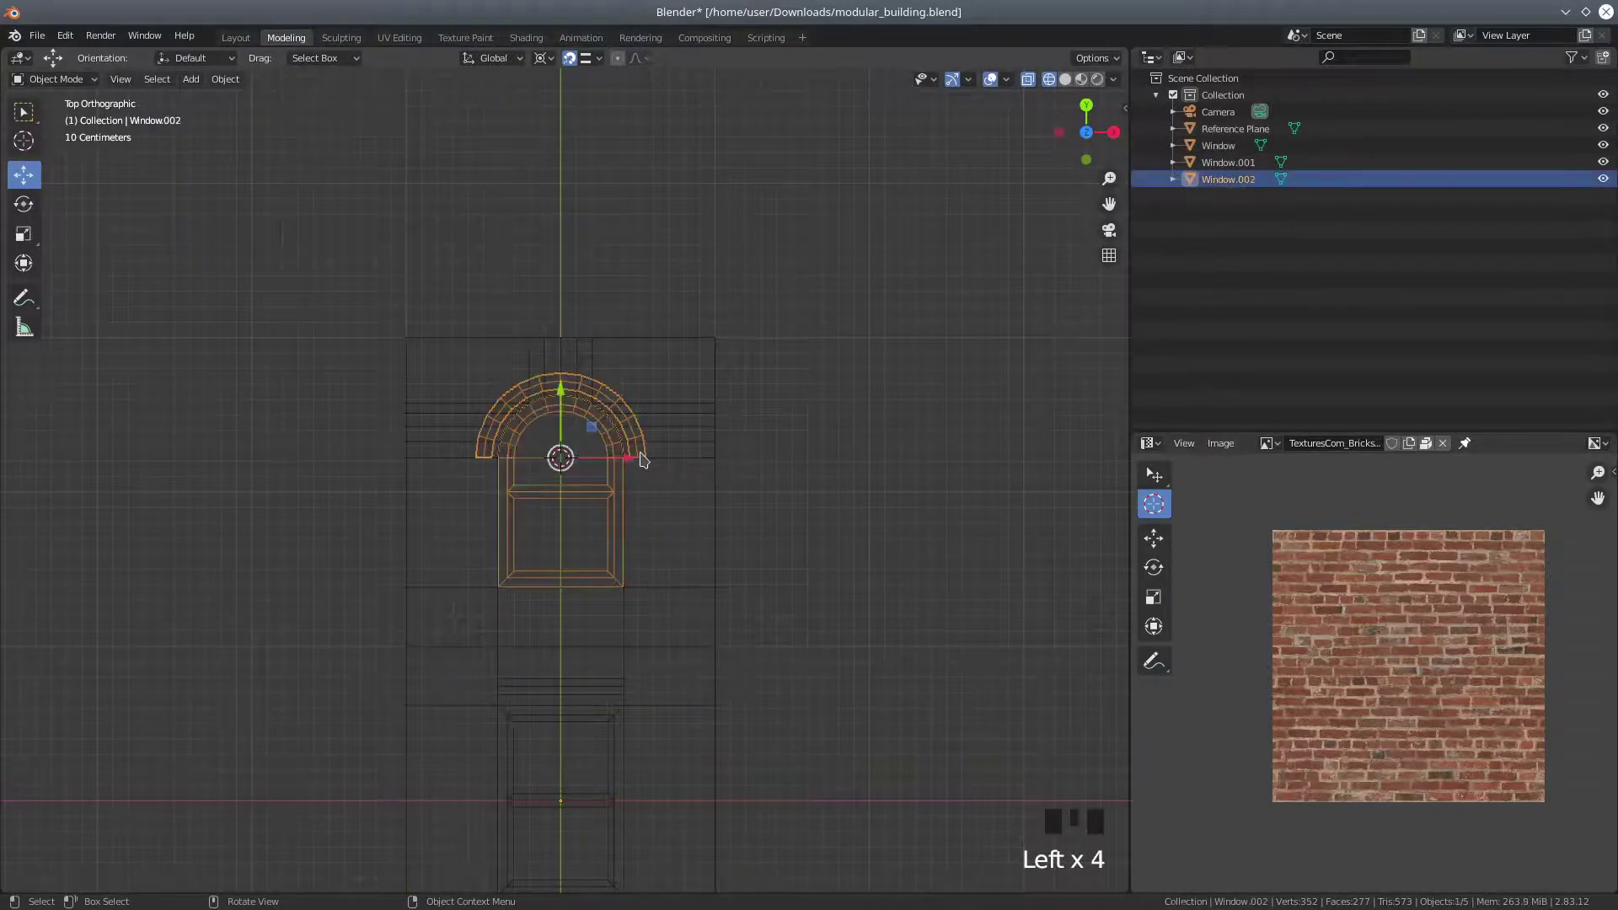
{"action": "left_click", "coordinate": [449, 470], "text": "shift"}
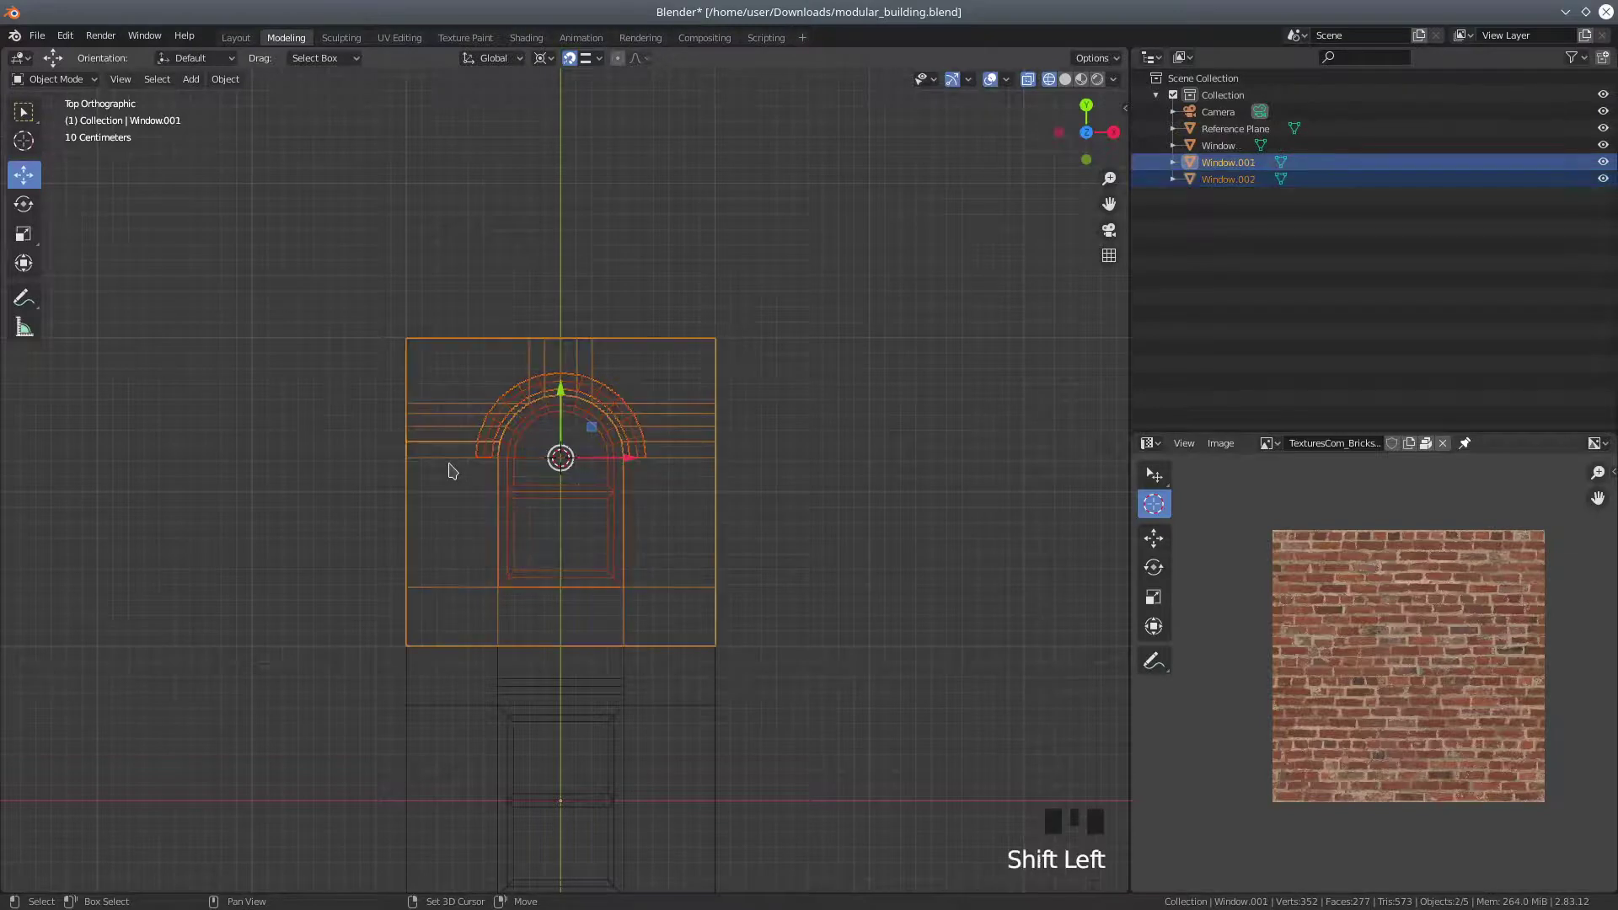
{"action": "left_click", "coordinate": [225, 78]}
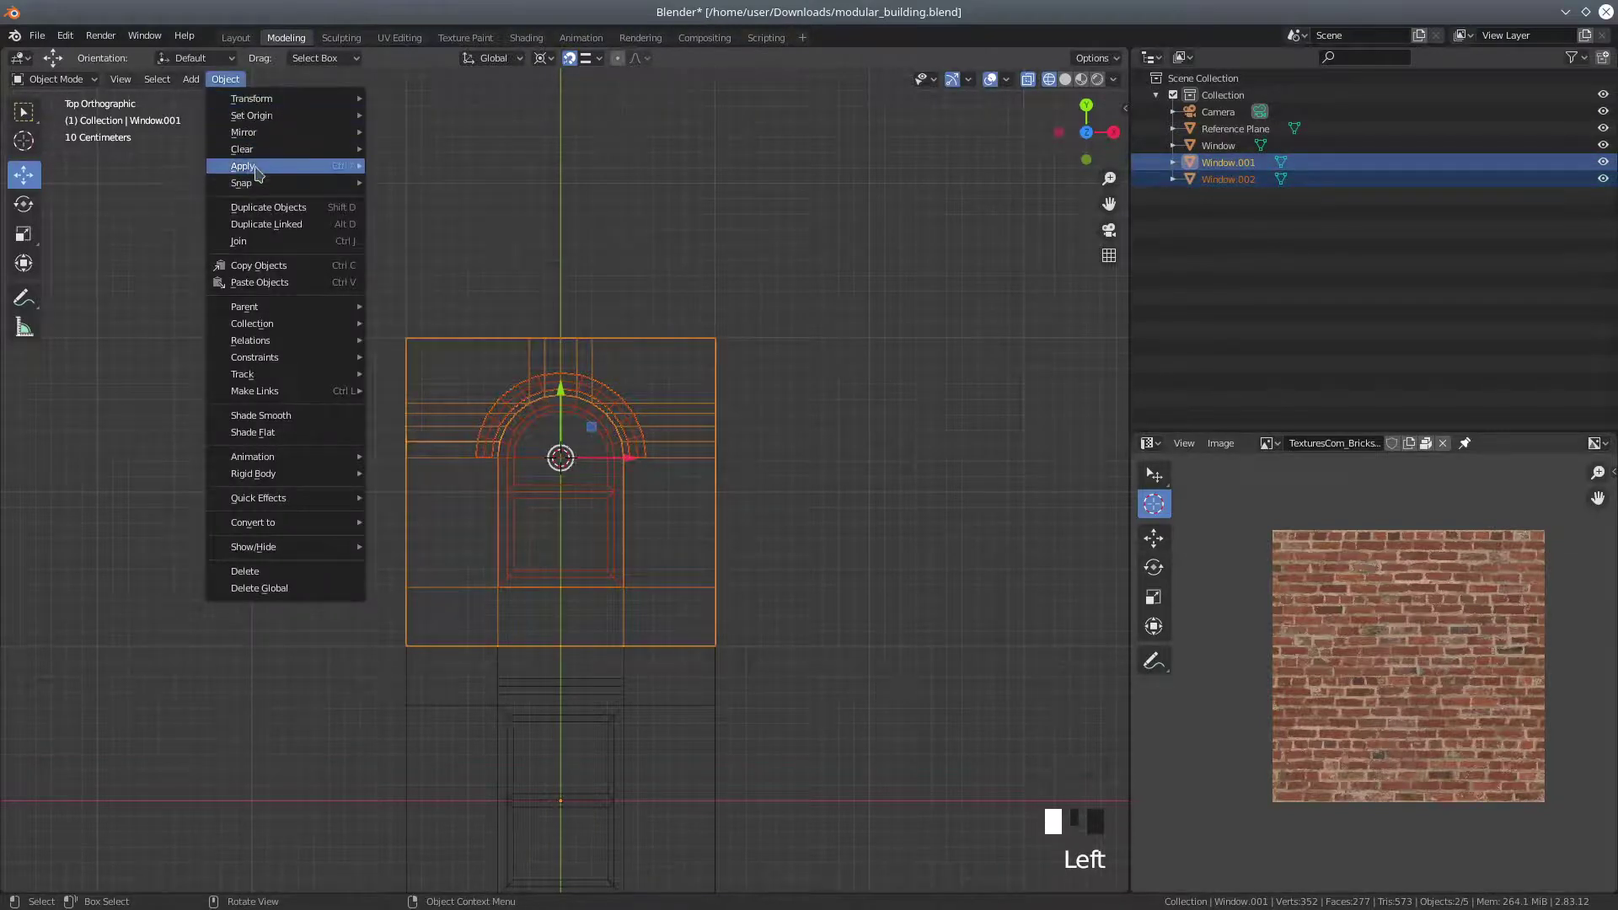
{"action": "left_click", "coordinate": [256, 241]}
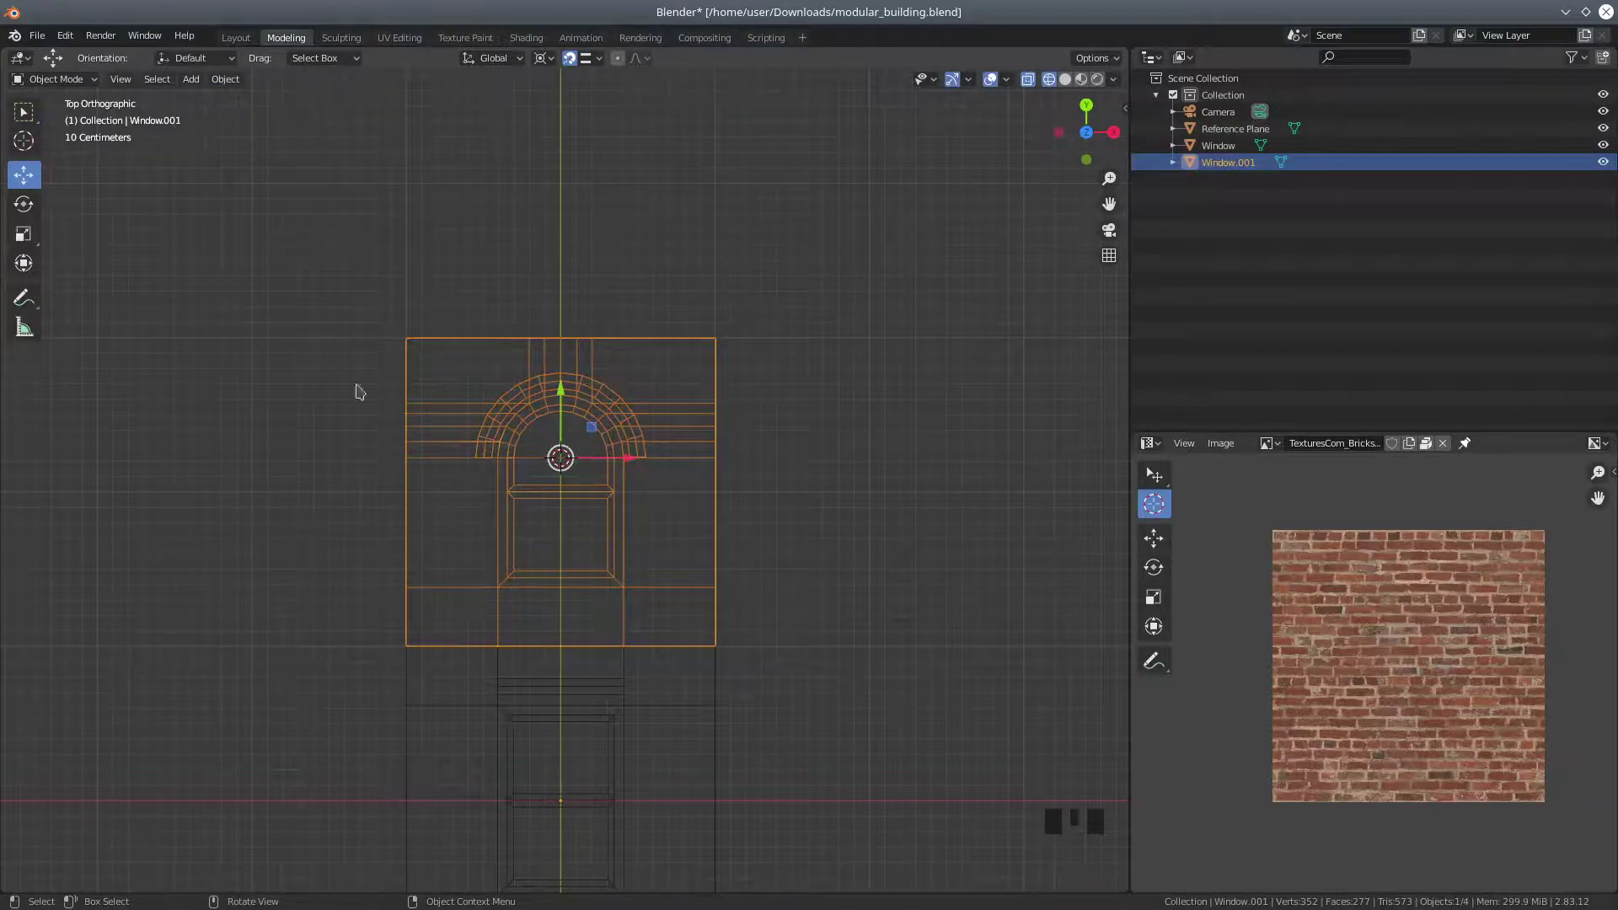
Select all linked geometry of the curved moulding over the arched window and separate the selection into its own object
{"action": "left_click", "coordinate": [61, 80]}
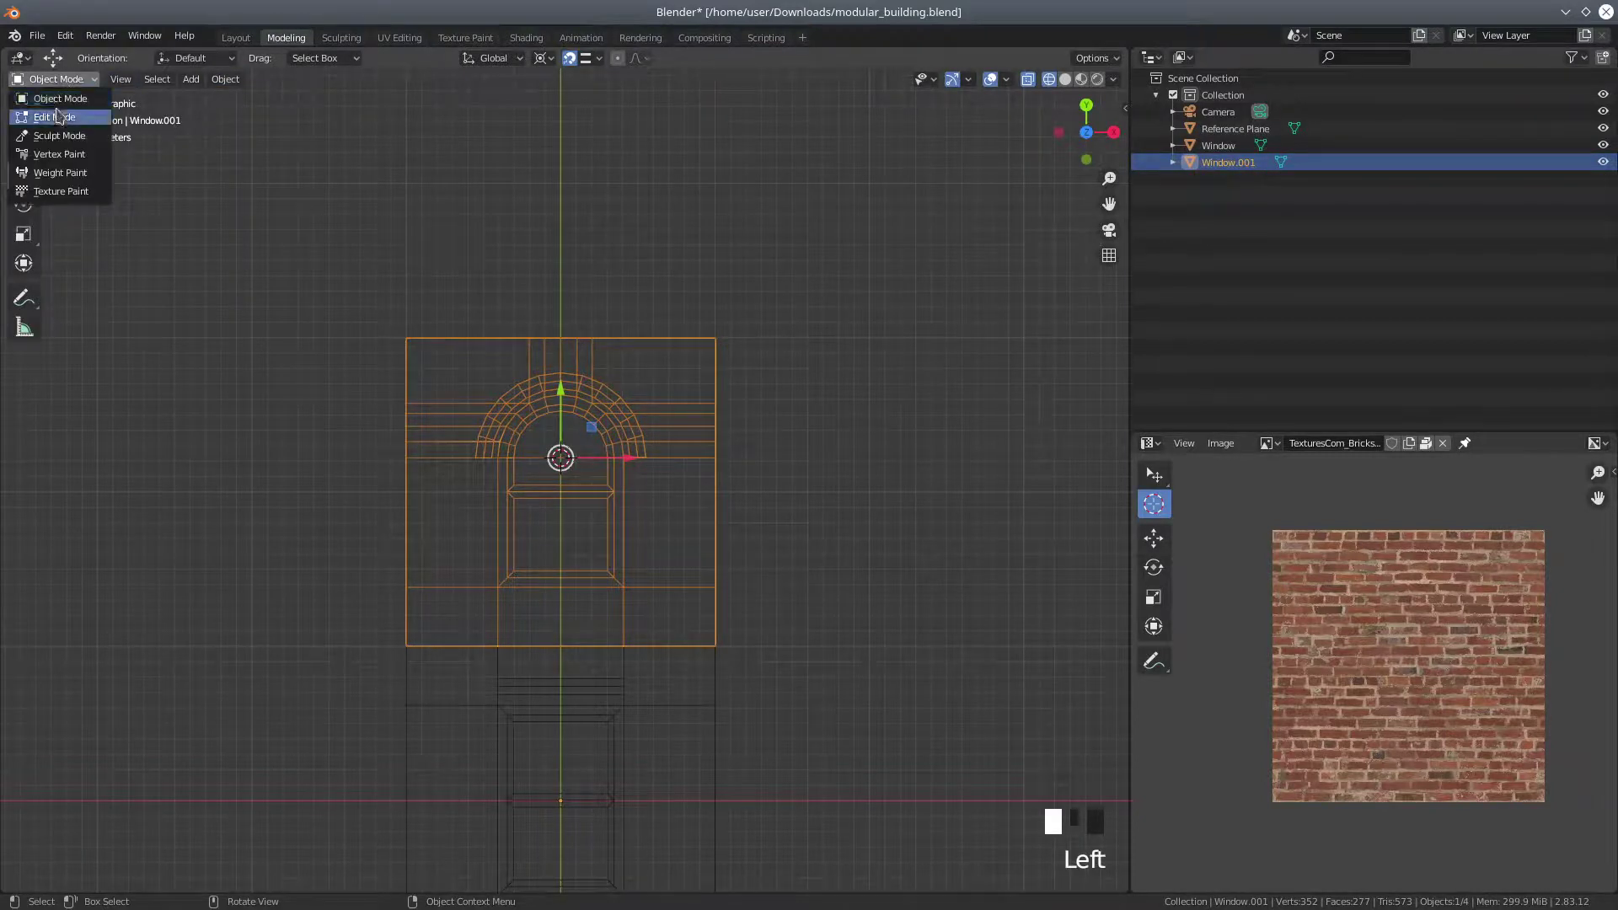
{"action": "left_click", "coordinate": [54, 117]}
{"action": "left_click", "coordinate": [531, 380]}
{"action": "left_click", "coordinate": [583, 376]}
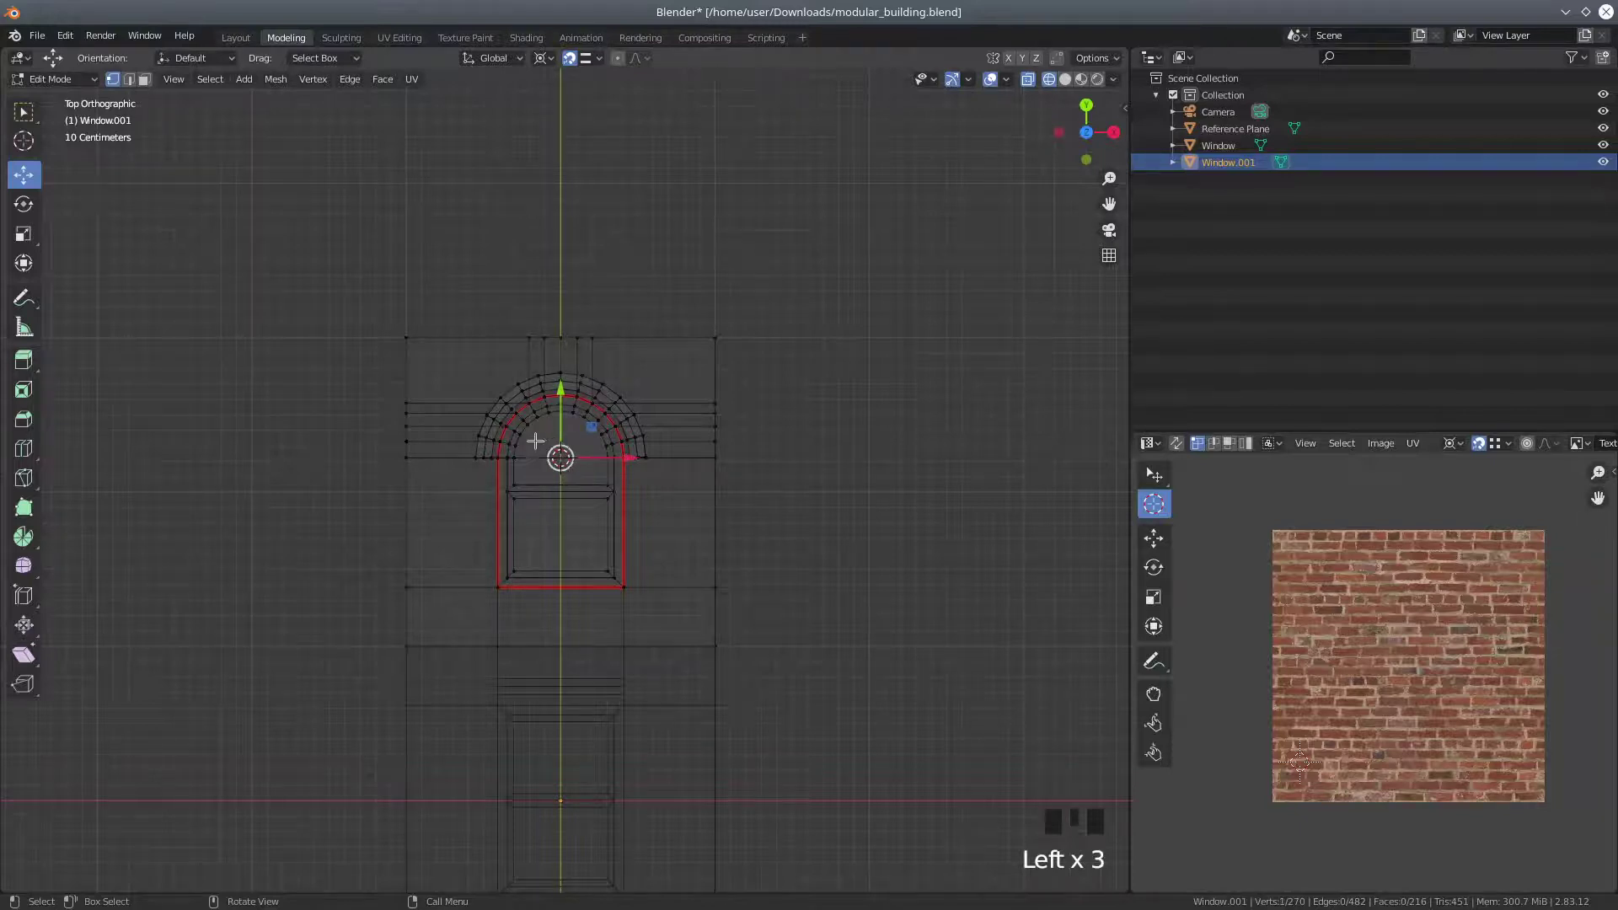
{"action": "scroll", "coordinate": [535, 441], "scroll_direction": "up", "scroll_amount": 4}
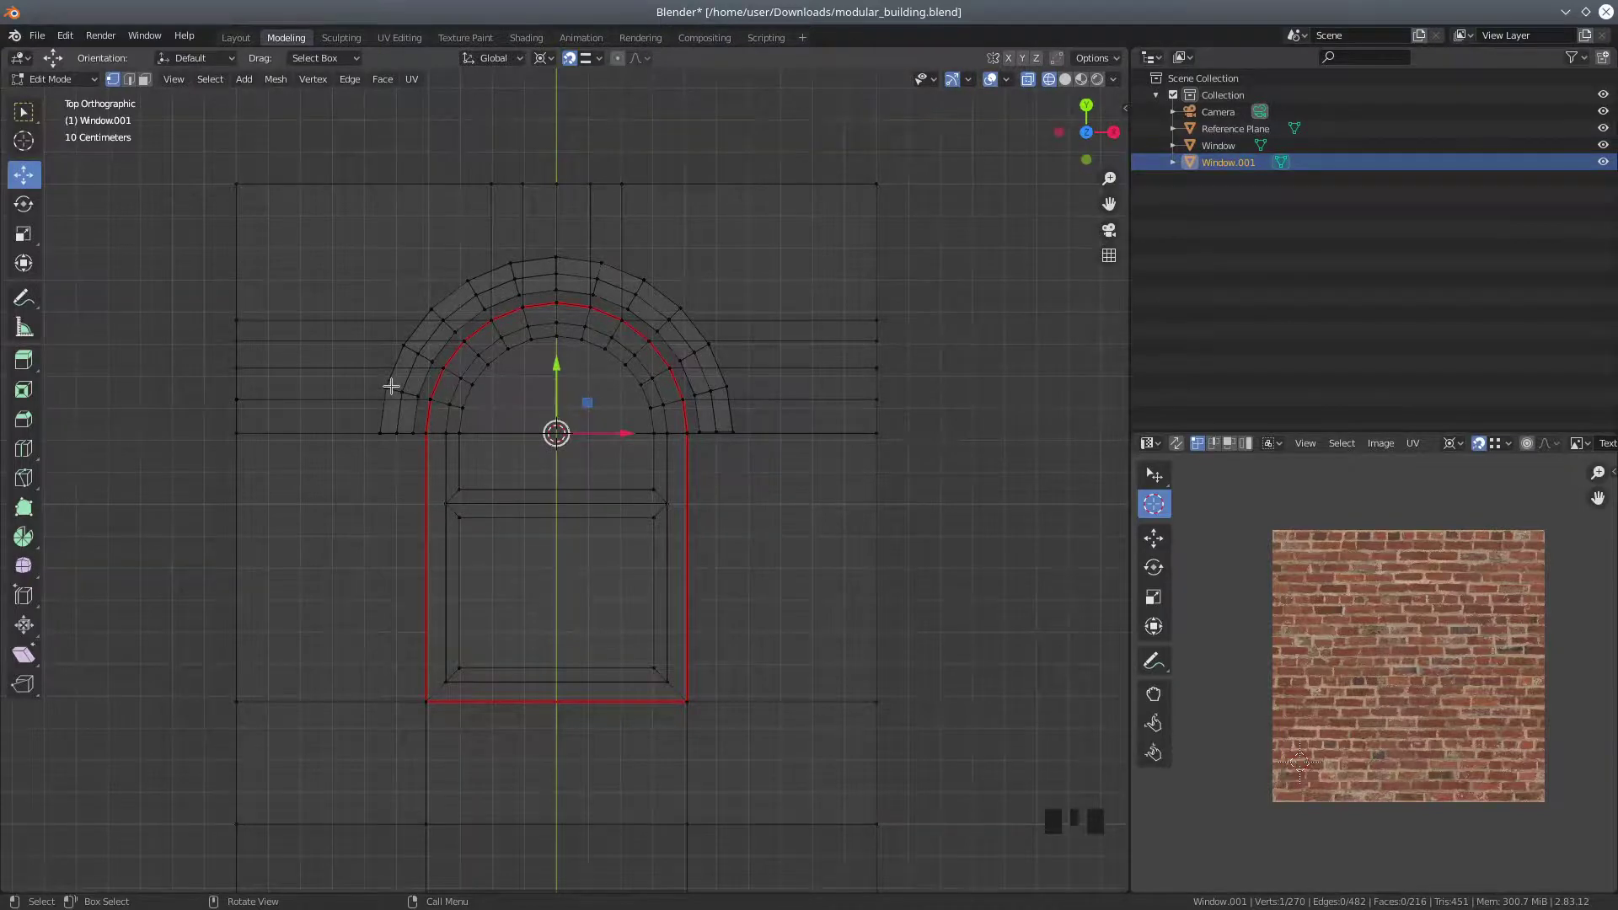
{"action": "key", "text": "l"}
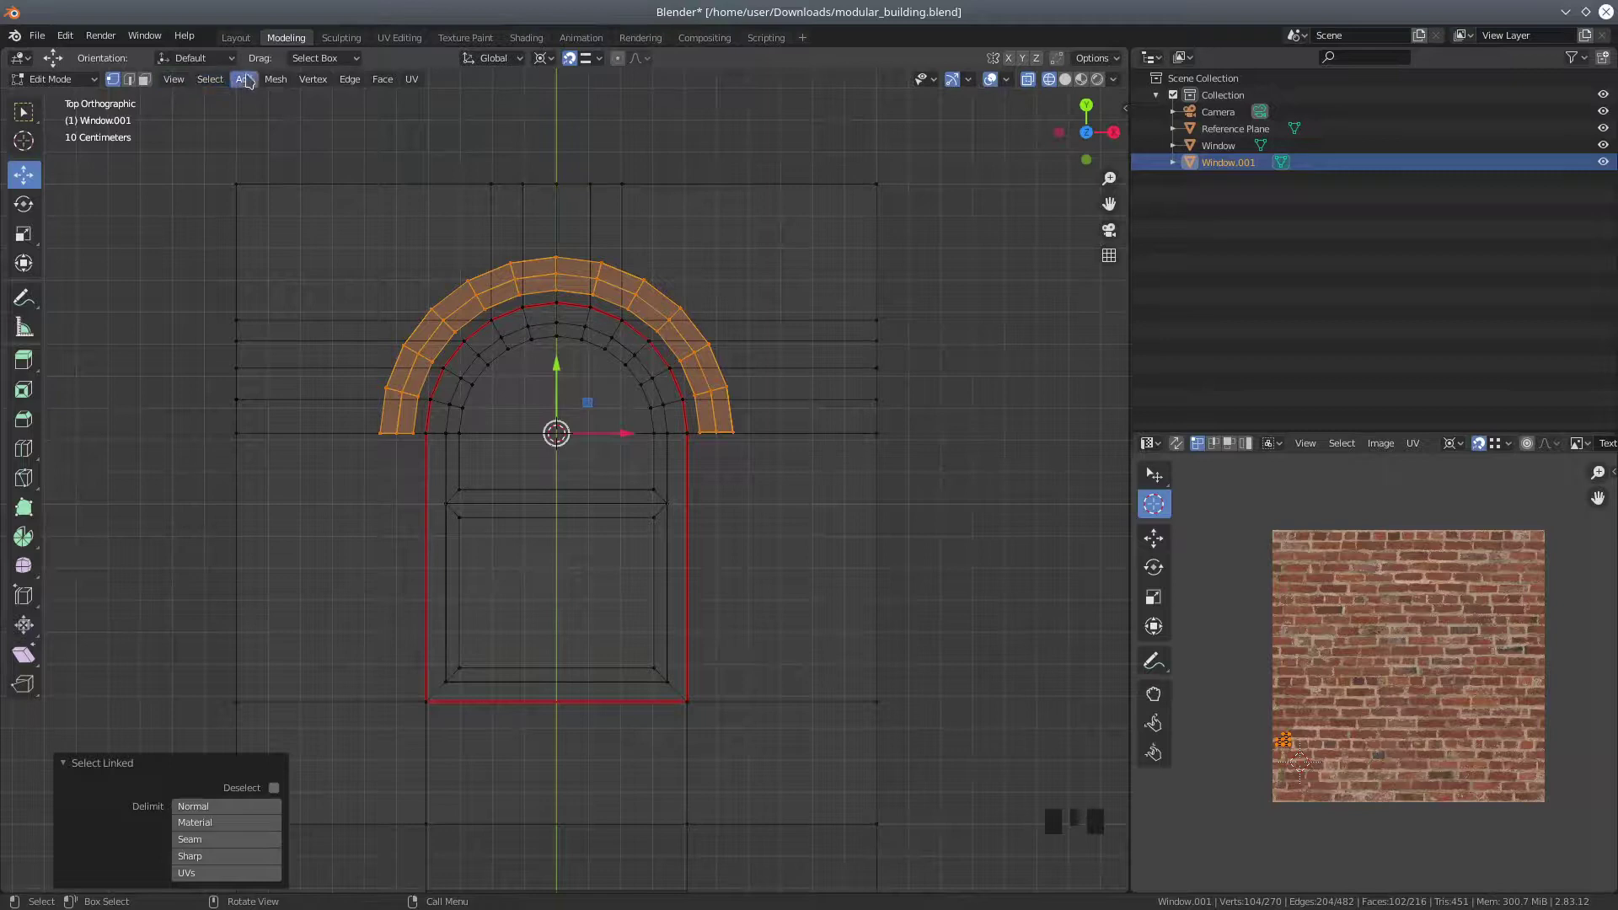
{"action": "left_click", "coordinate": [278, 80]}
{"action": "left_click", "coordinate": [277, 80]}
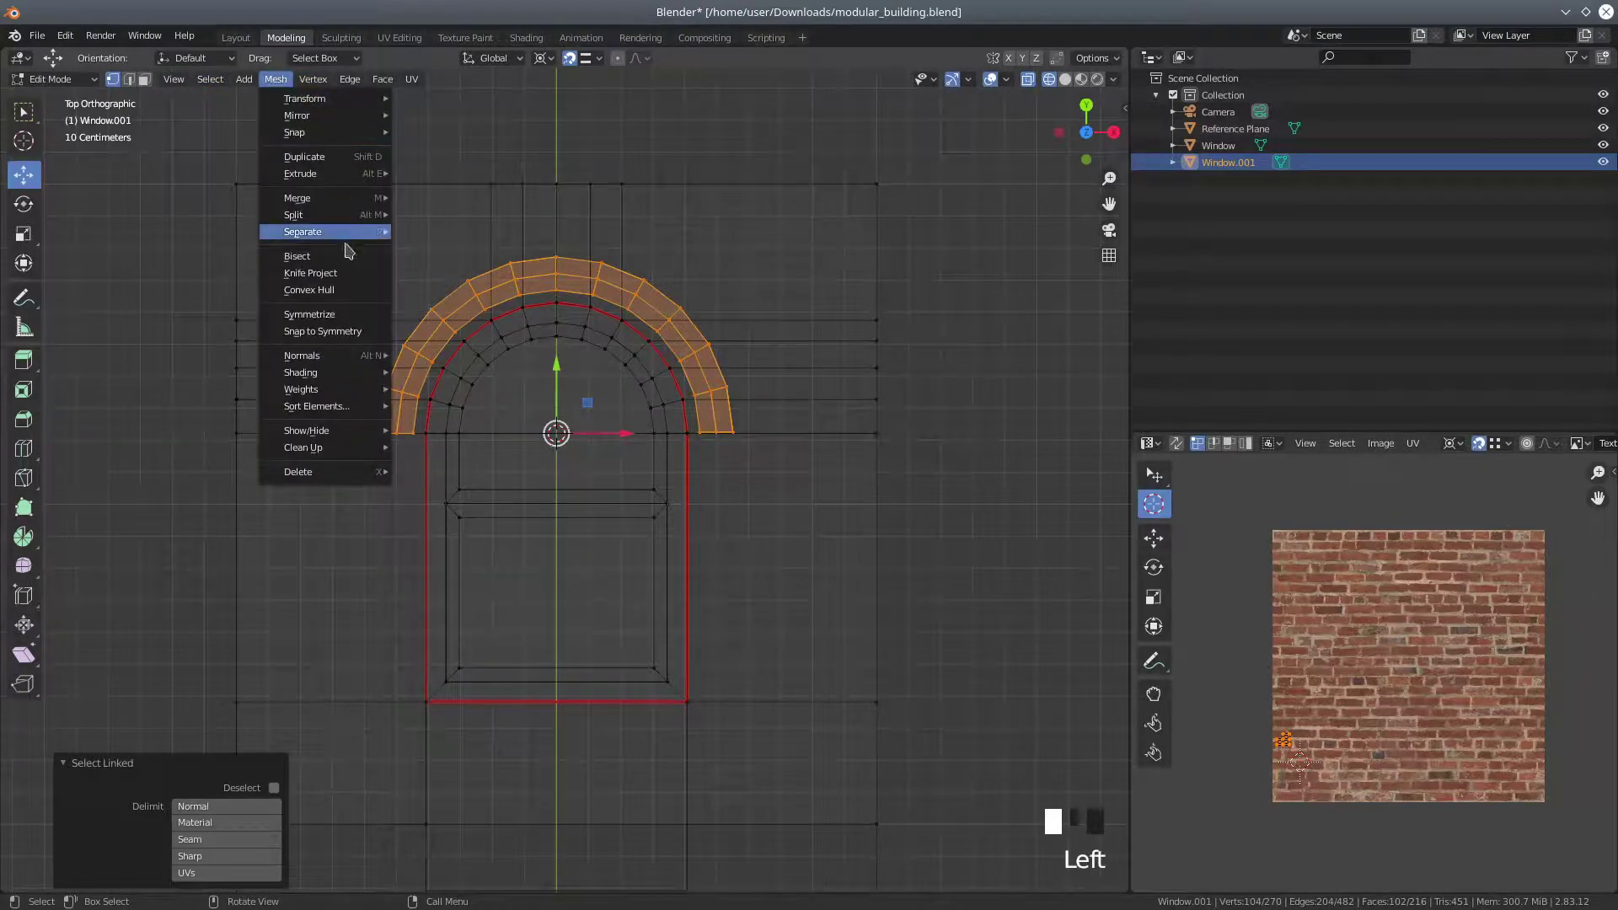
{"action": "mouse_move", "coordinate": [341, 229]}
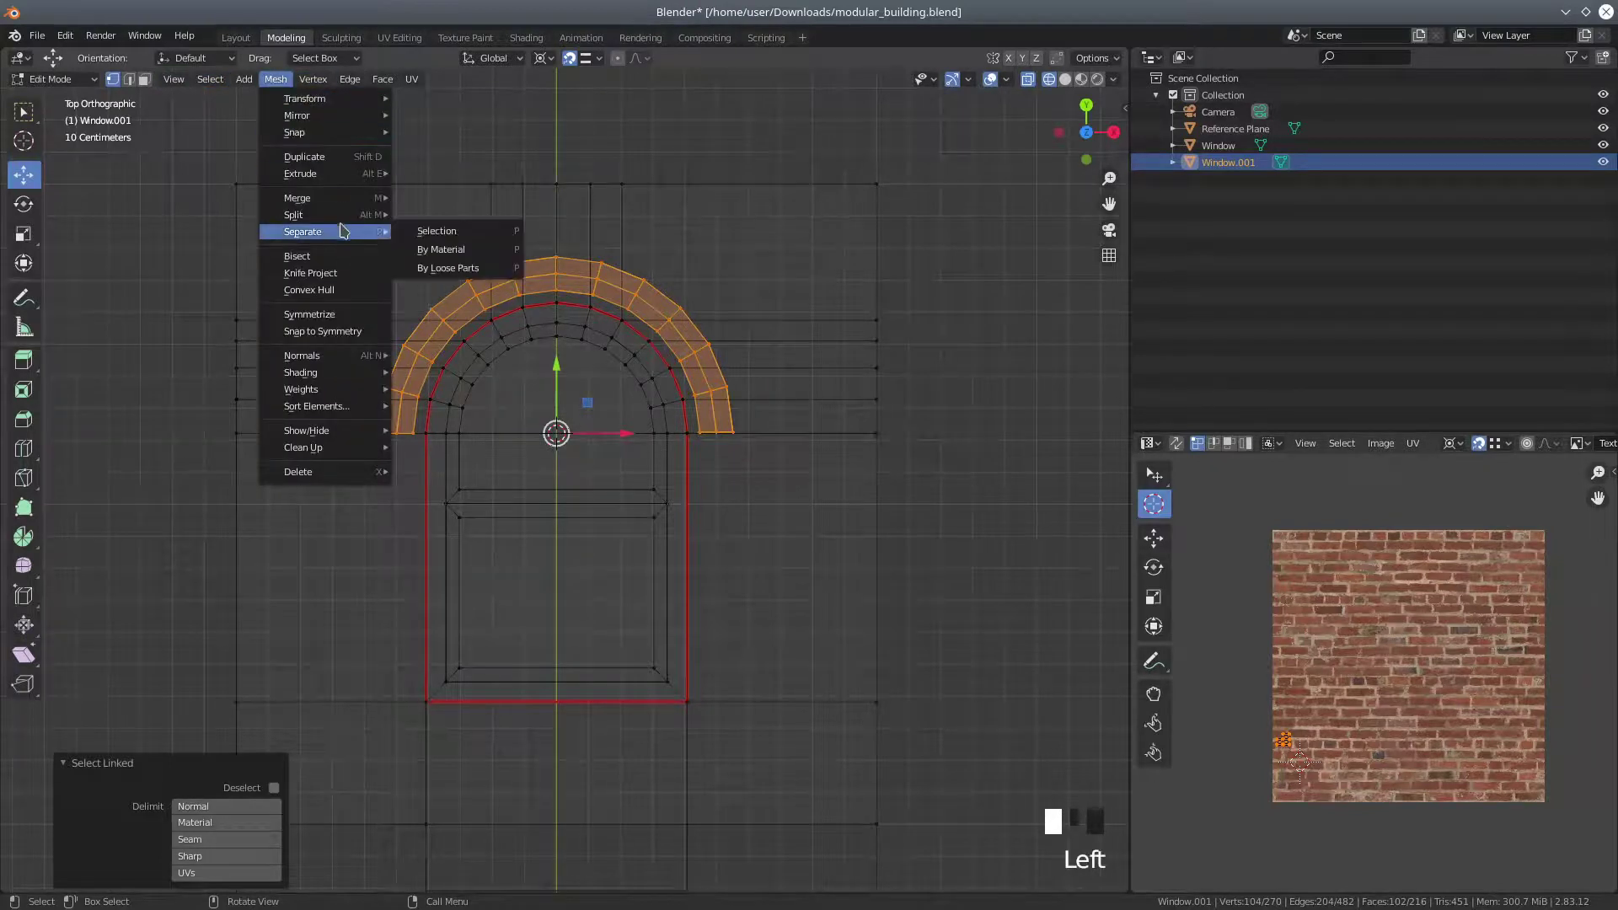
{"action": "left_click", "coordinate": [455, 230]}
{"action": "scroll", "coordinate": [348, 429], "scroll_direction": "down", "scroll_amount": 2}
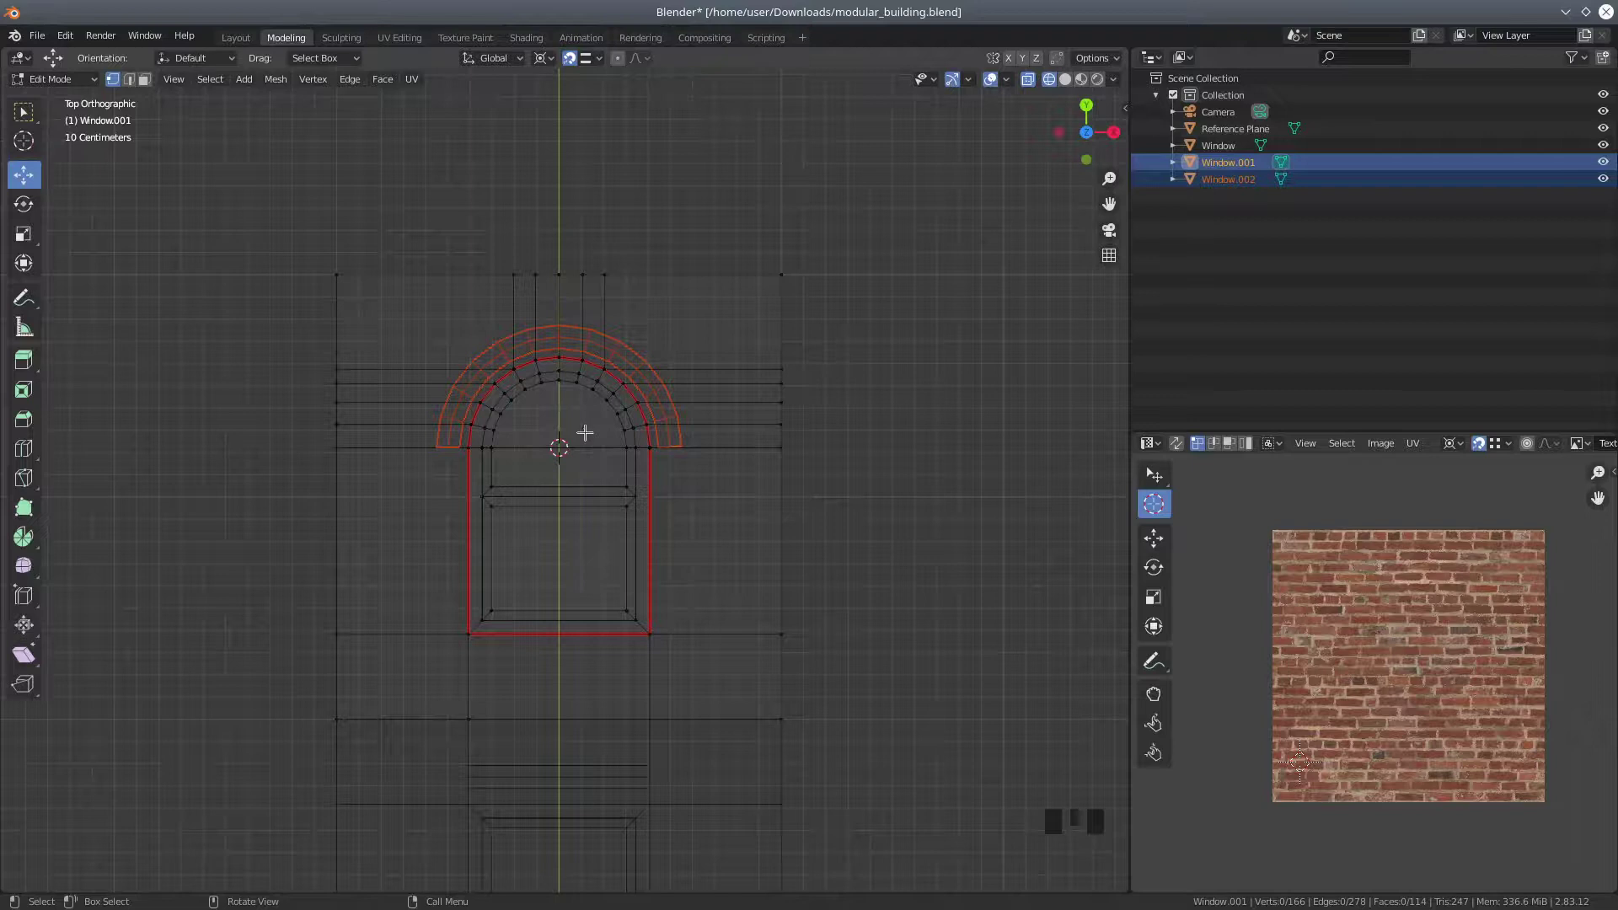
In face selection, select only the semicircular and rectangular backing faces behind the arched window and view them from the top
{"action": "middle_click_drag", "start_coordinate": [496, 456], "coordinate": [651, 179]}
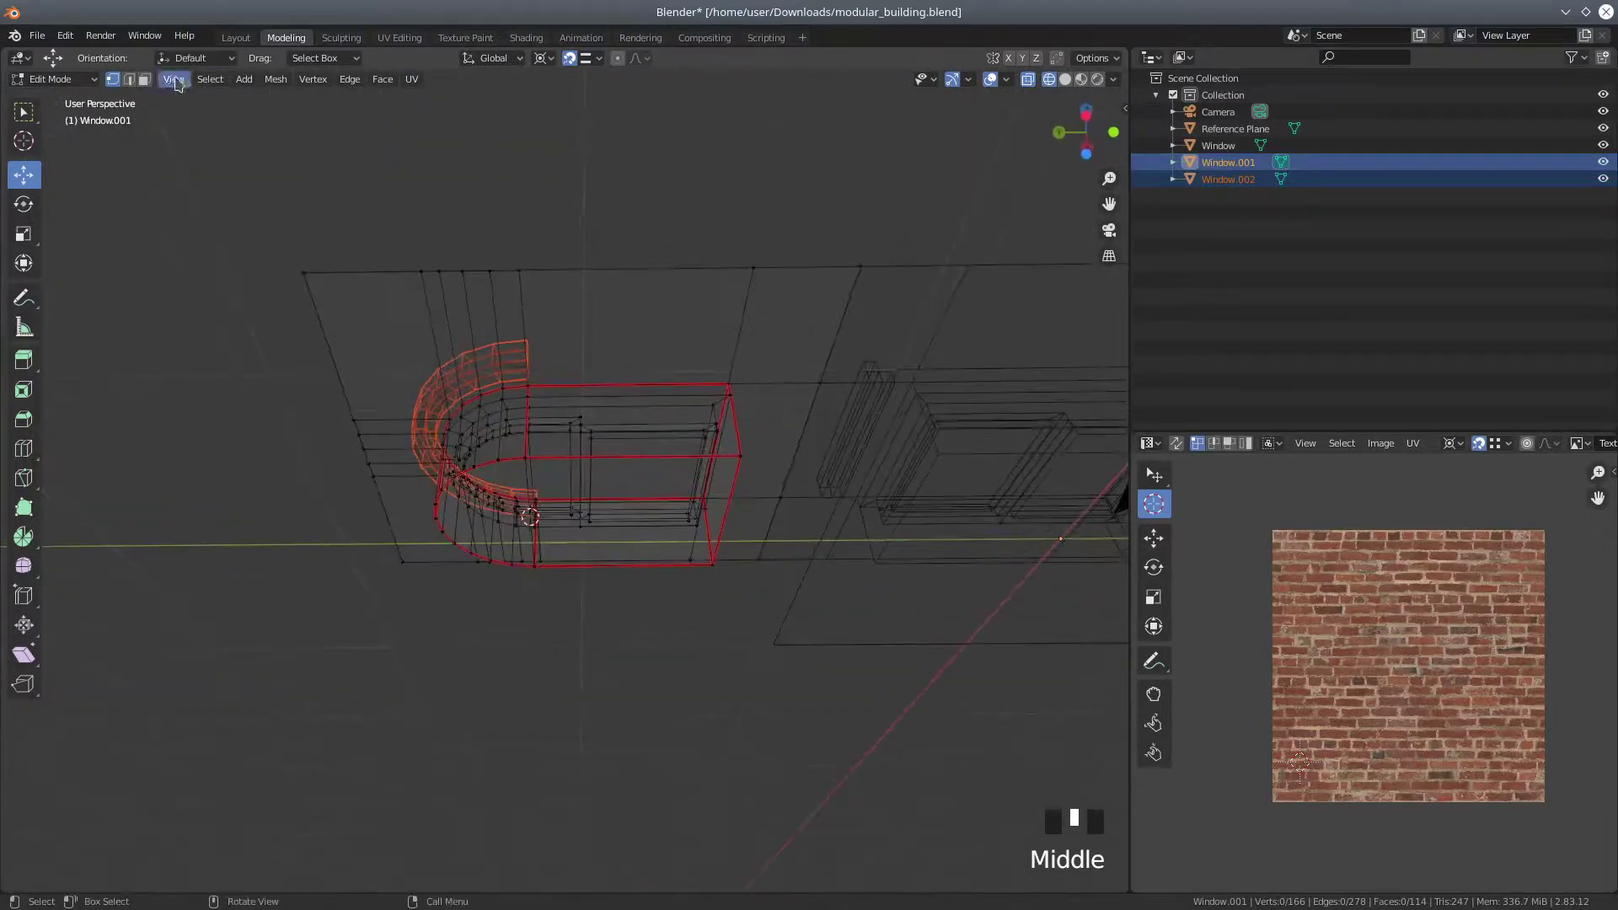
{"action": "left_click", "coordinate": [144, 78]}
{"action": "middle_click_drag", "start_coordinate": [637, 498], "coordinate": [657, 350]}
{"action": "left_click", "coordinate": [629, 453]}
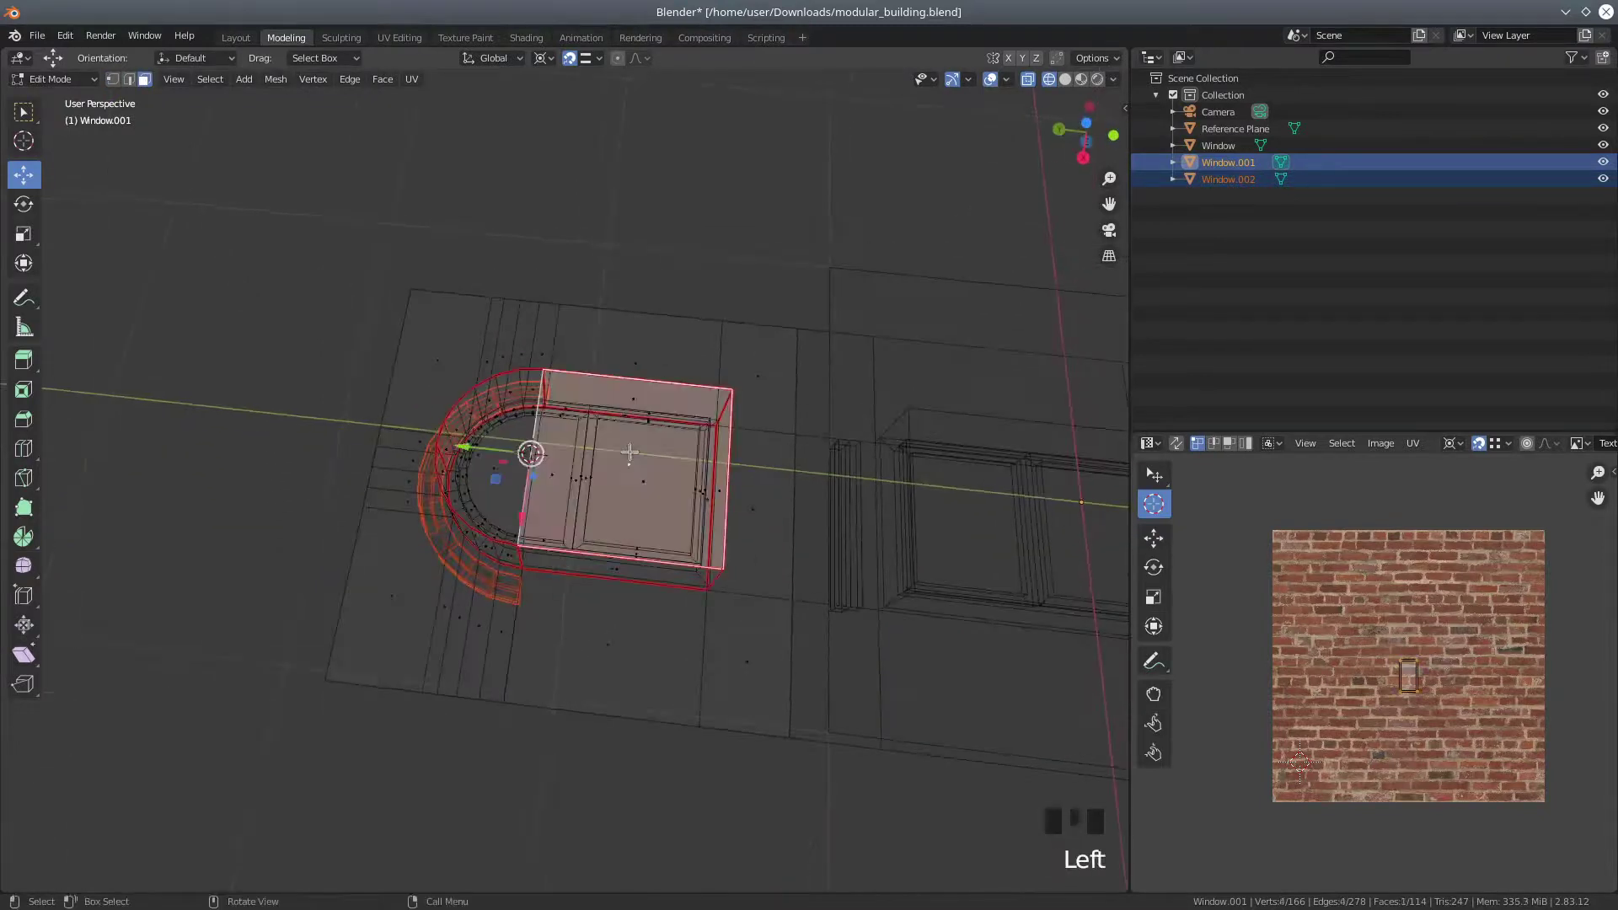
{"action": "left_click", "coordinate": [499, 448], "text": "shift"}
{"action": "middle_click_drag", "start_coordinate": [469, 455], "coordinate": [652, 456]}
{"action": "left_click", "coordinate": [512, 473], "text": "shift"}
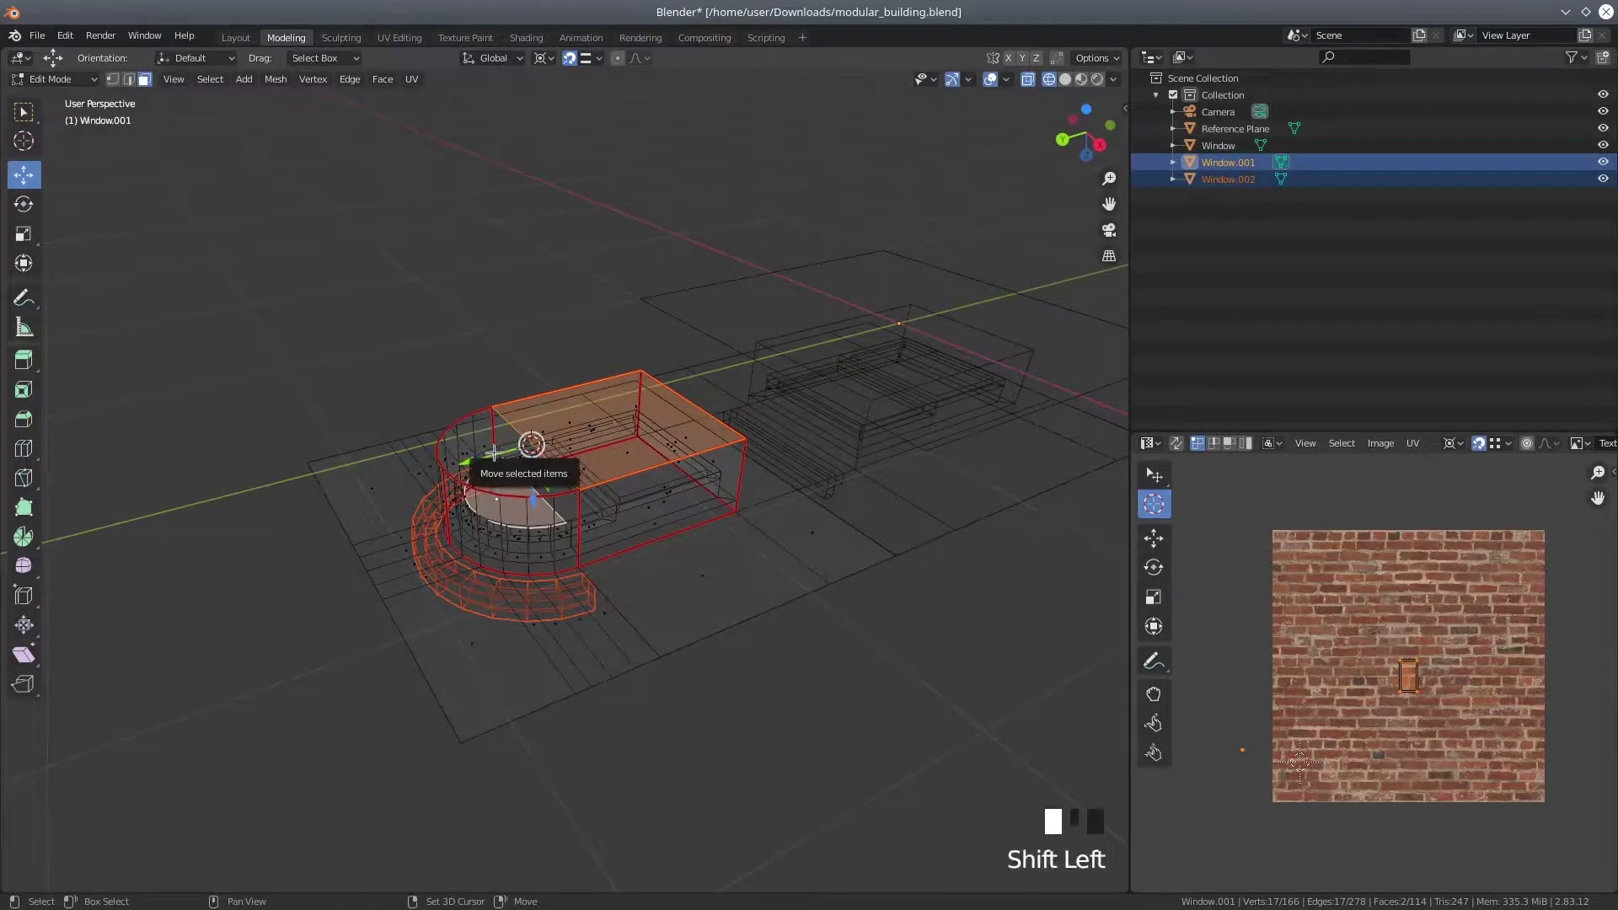
{"action": "scroll", "coordinate": [514, 478], "scroll_direction": "up", "scroll_amount": 4}
{"action": "middle_click_drag", "start_coordinate": [518, 461], "coordinate": [559, 463]}
{"action": "left_click", "coordinate": [559, 462]}
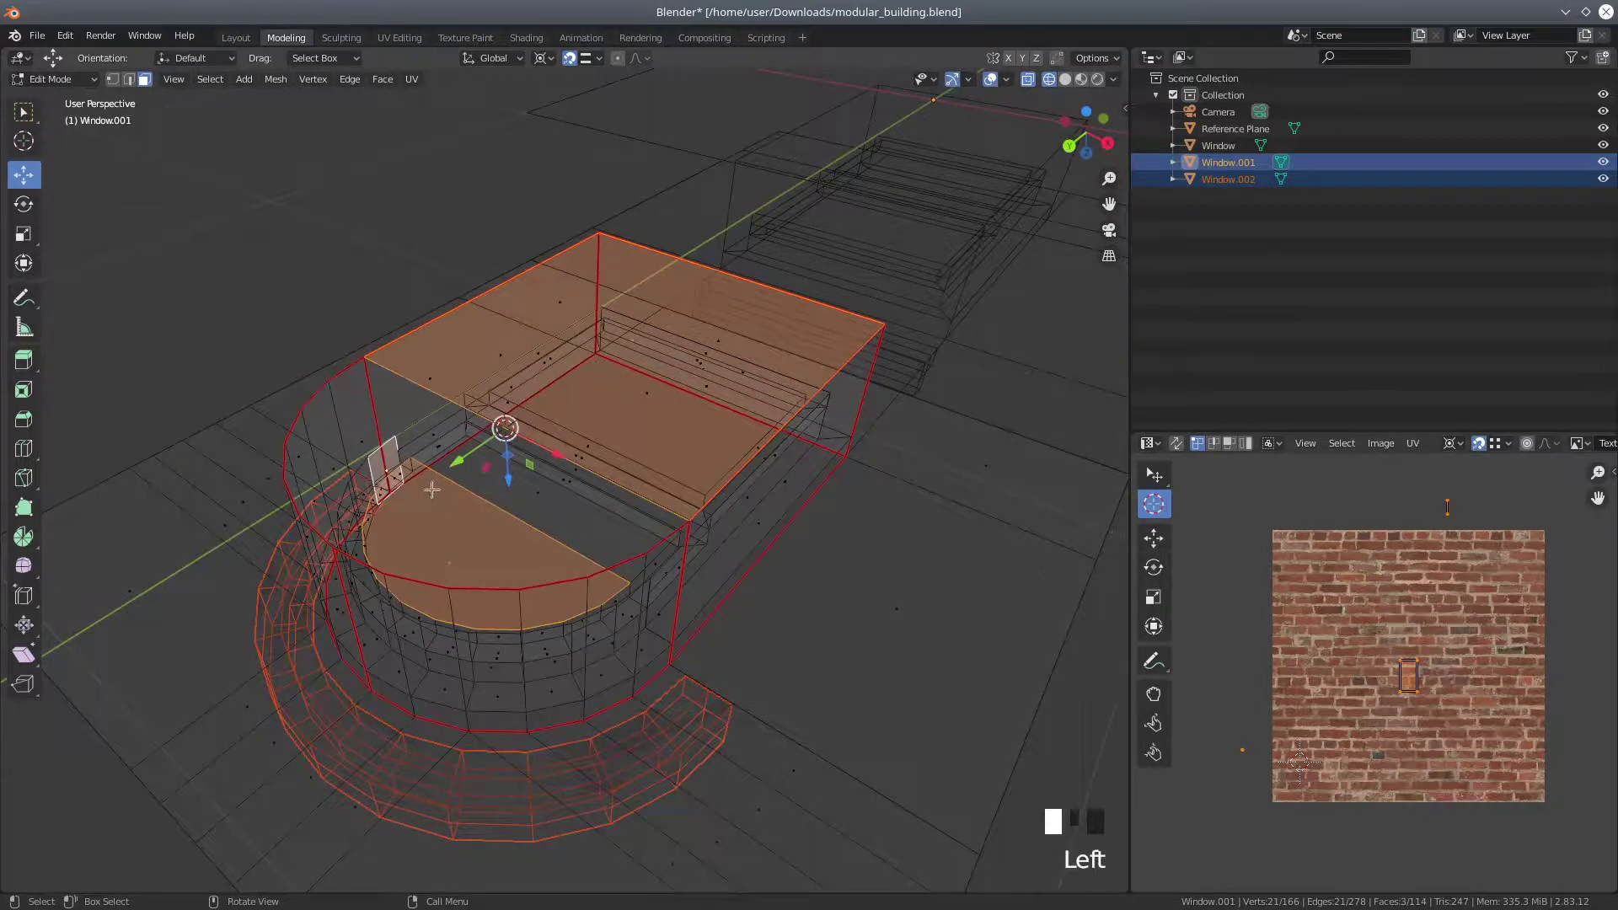
{"action": "mouse_move", "coordinate": [639, 379]}
{"action": "middle_mouse_down"}
{"action": "mouse_move", "coordinate": [632, 416]}
{"action": "mouse_move", "coordinate": [661, 380]}
{"action": "middle_mouse_up"}
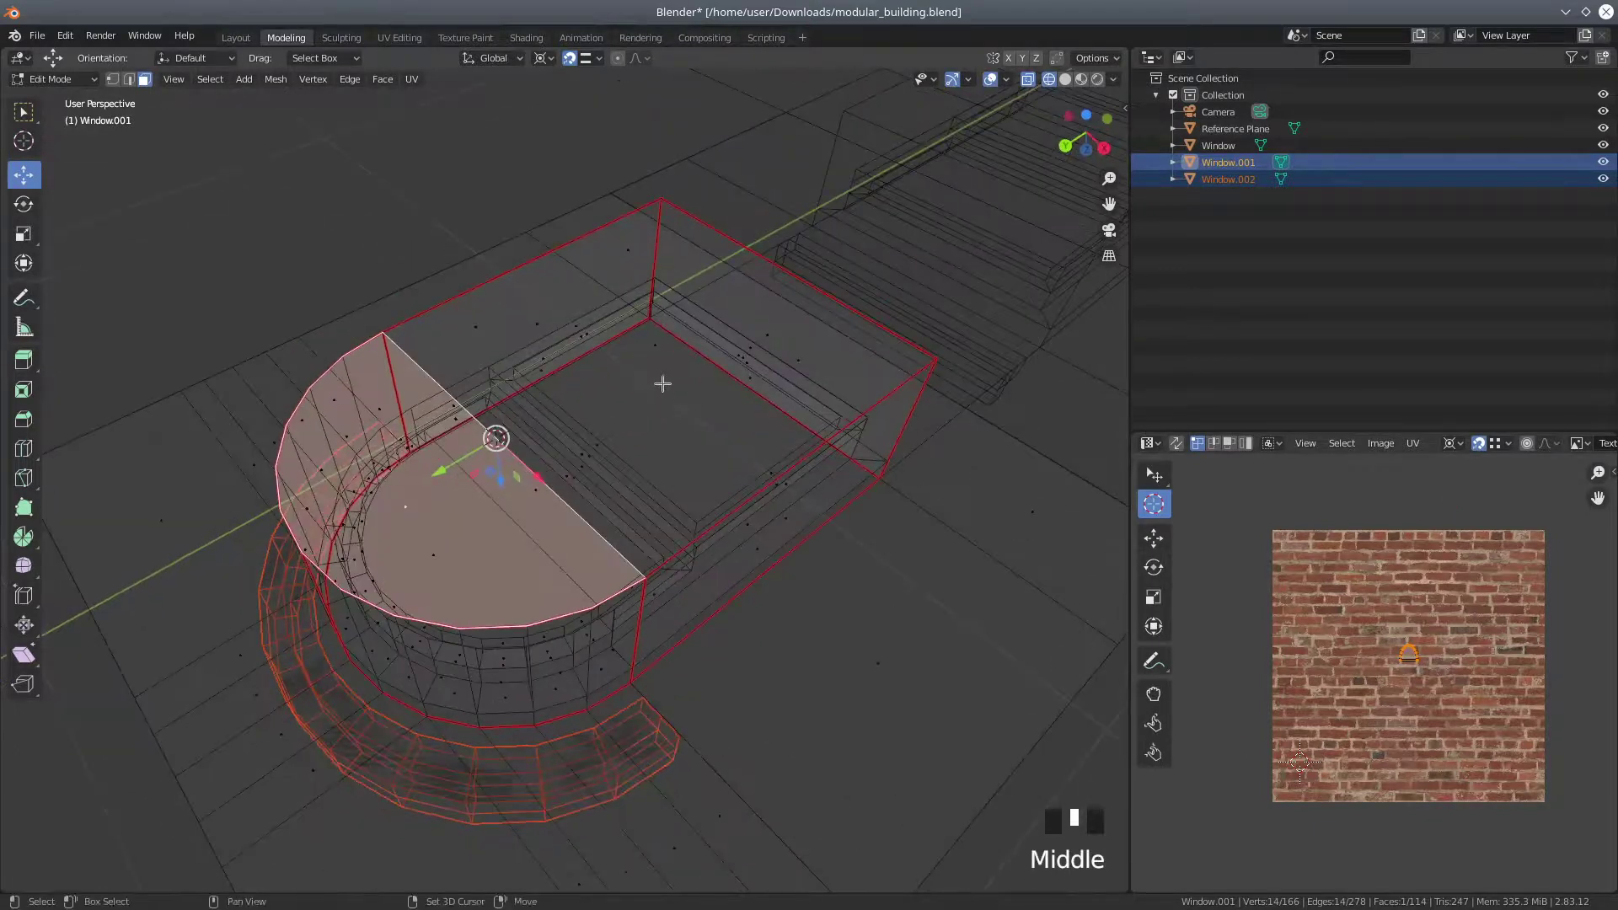
{"action": "left_click", "coordinate": [657, 344], "text": "shift"}
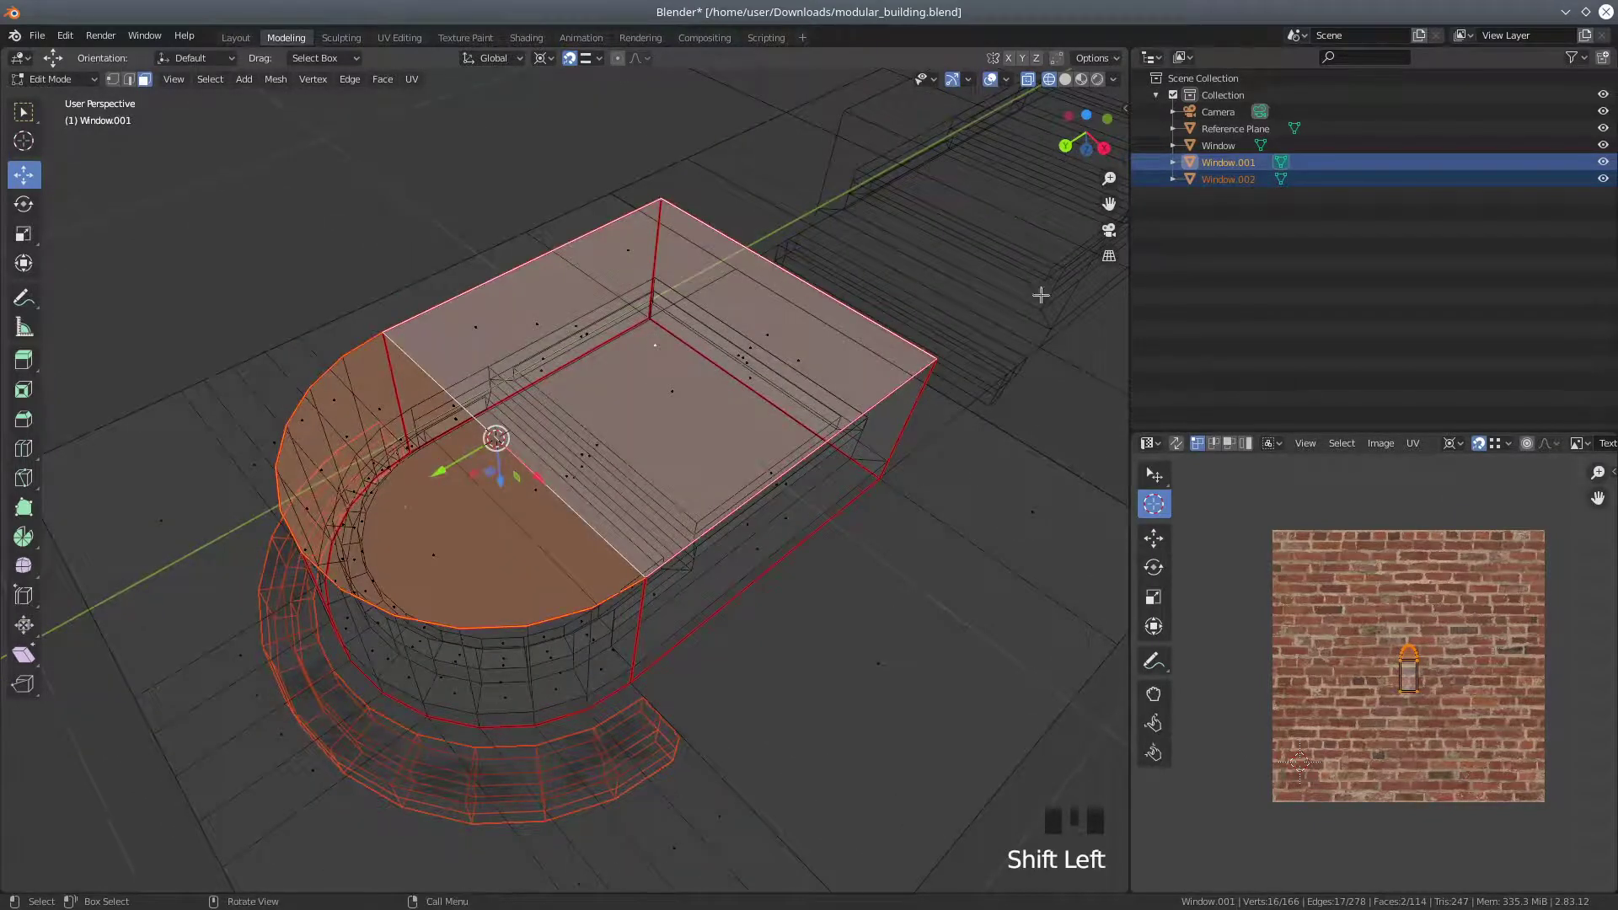
{"action": "left_click", "coordinate": [1088, 151], "text": "ctrl"}
{"action": "scroll", "coordinate": [971, 520], "scroll_direction": "down", "scroll_amount": 1}
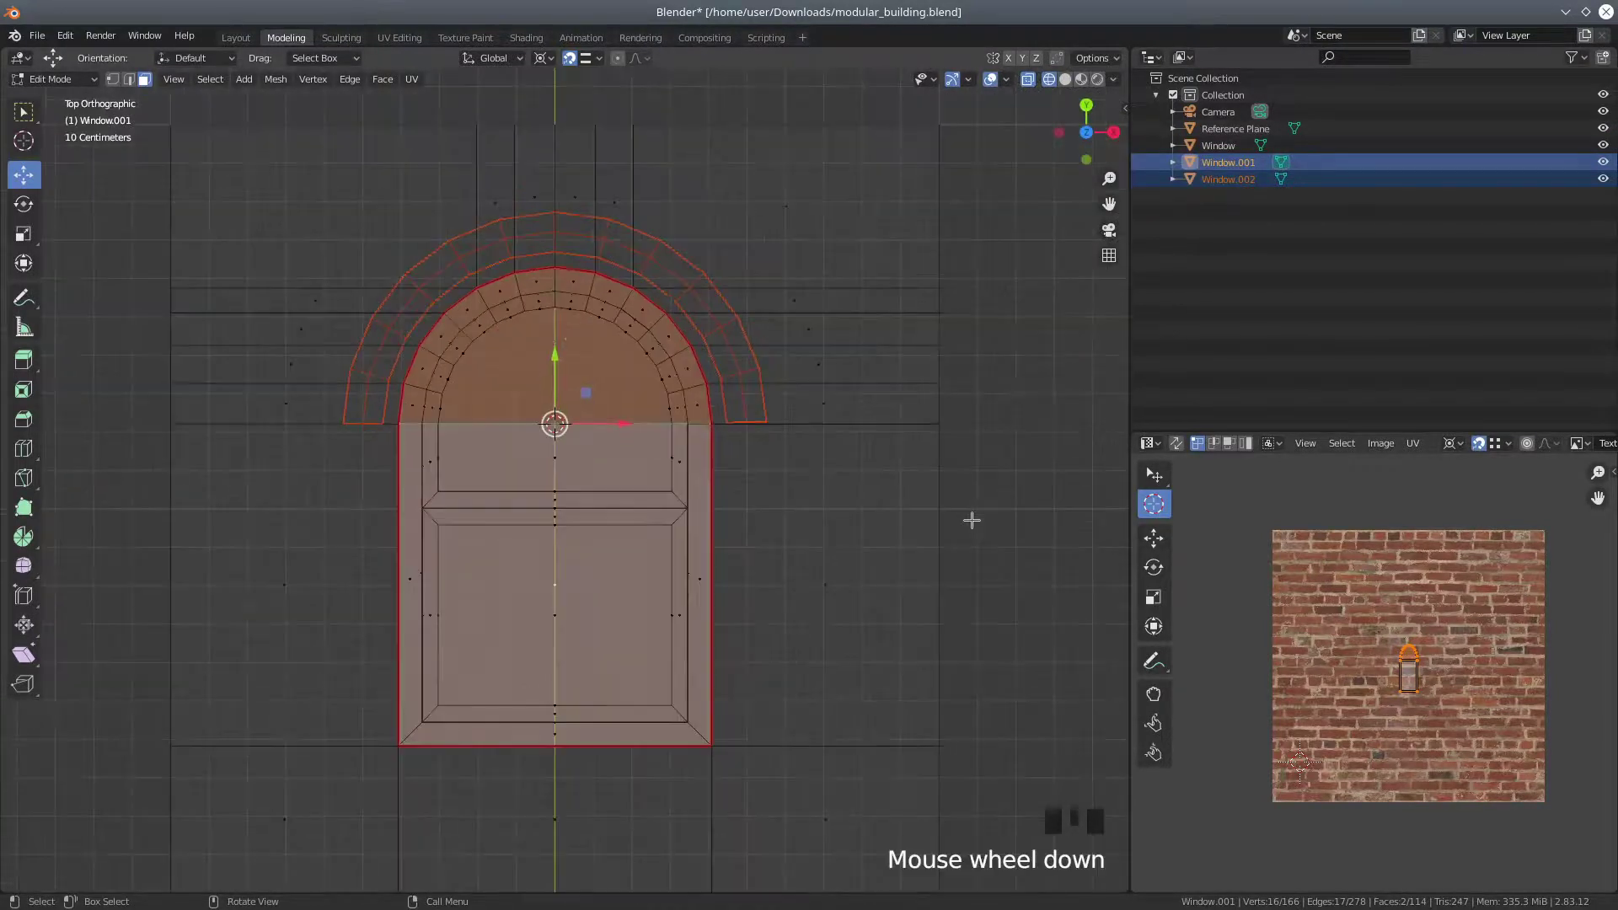
{"action": "scroll", "coordinate": [972, 520], "scroll_direction": "down", "scroll_amount": 1}
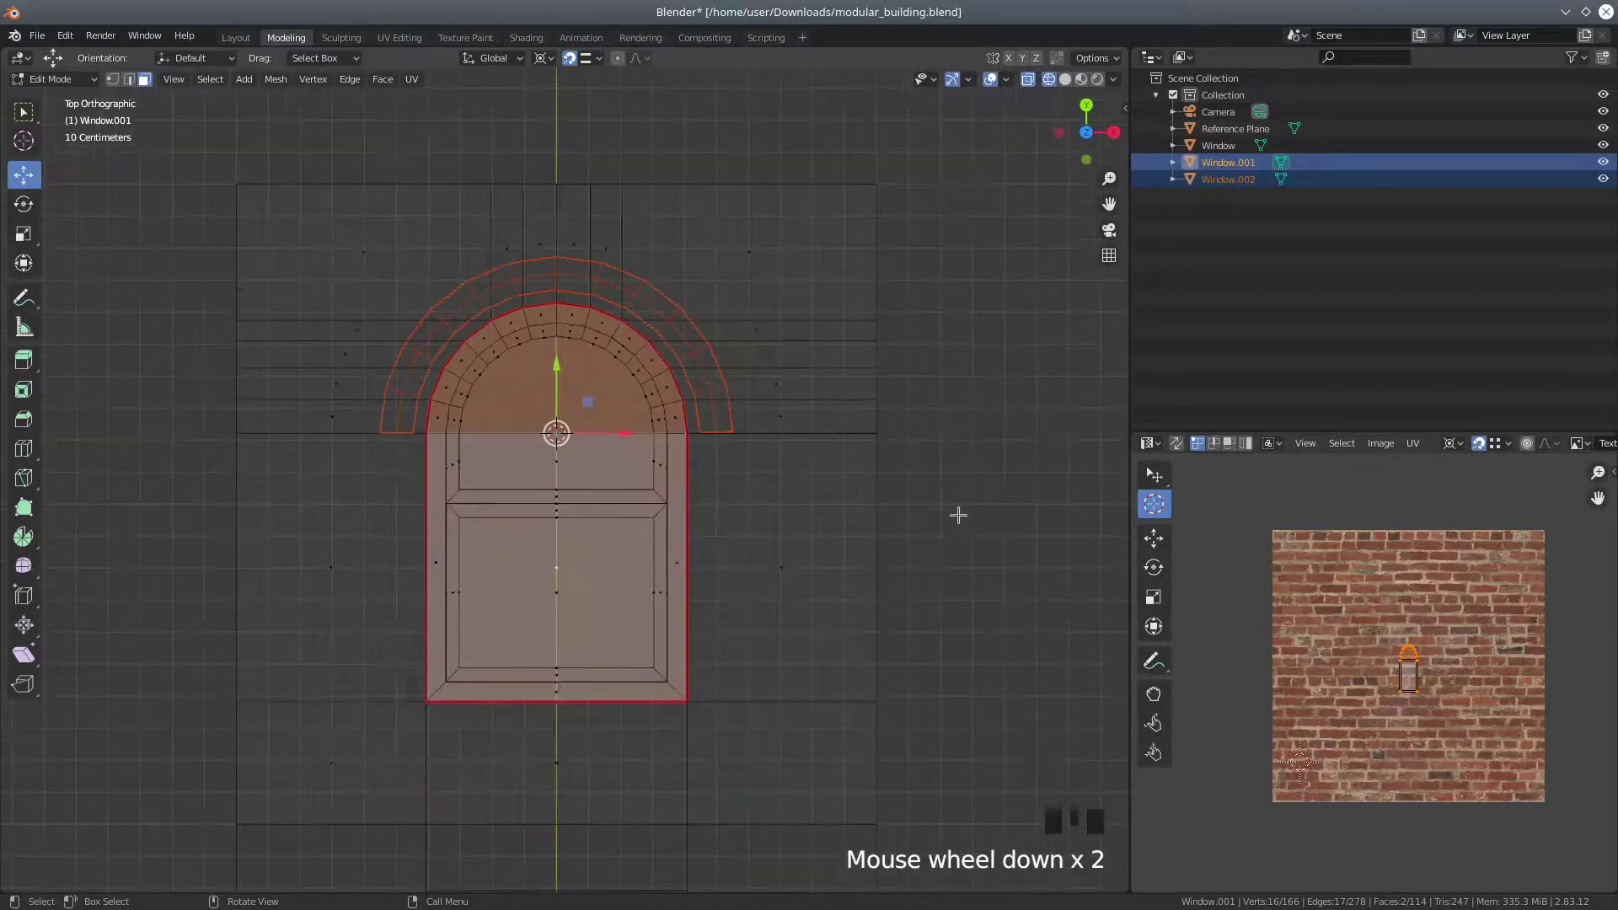
In Object Mode, select only the arched window wall section and apply all its transforms
{"action": "left_click", "coordinate": [52, 79]}
{"action": "left_click", "coordinate": [60, 98]}
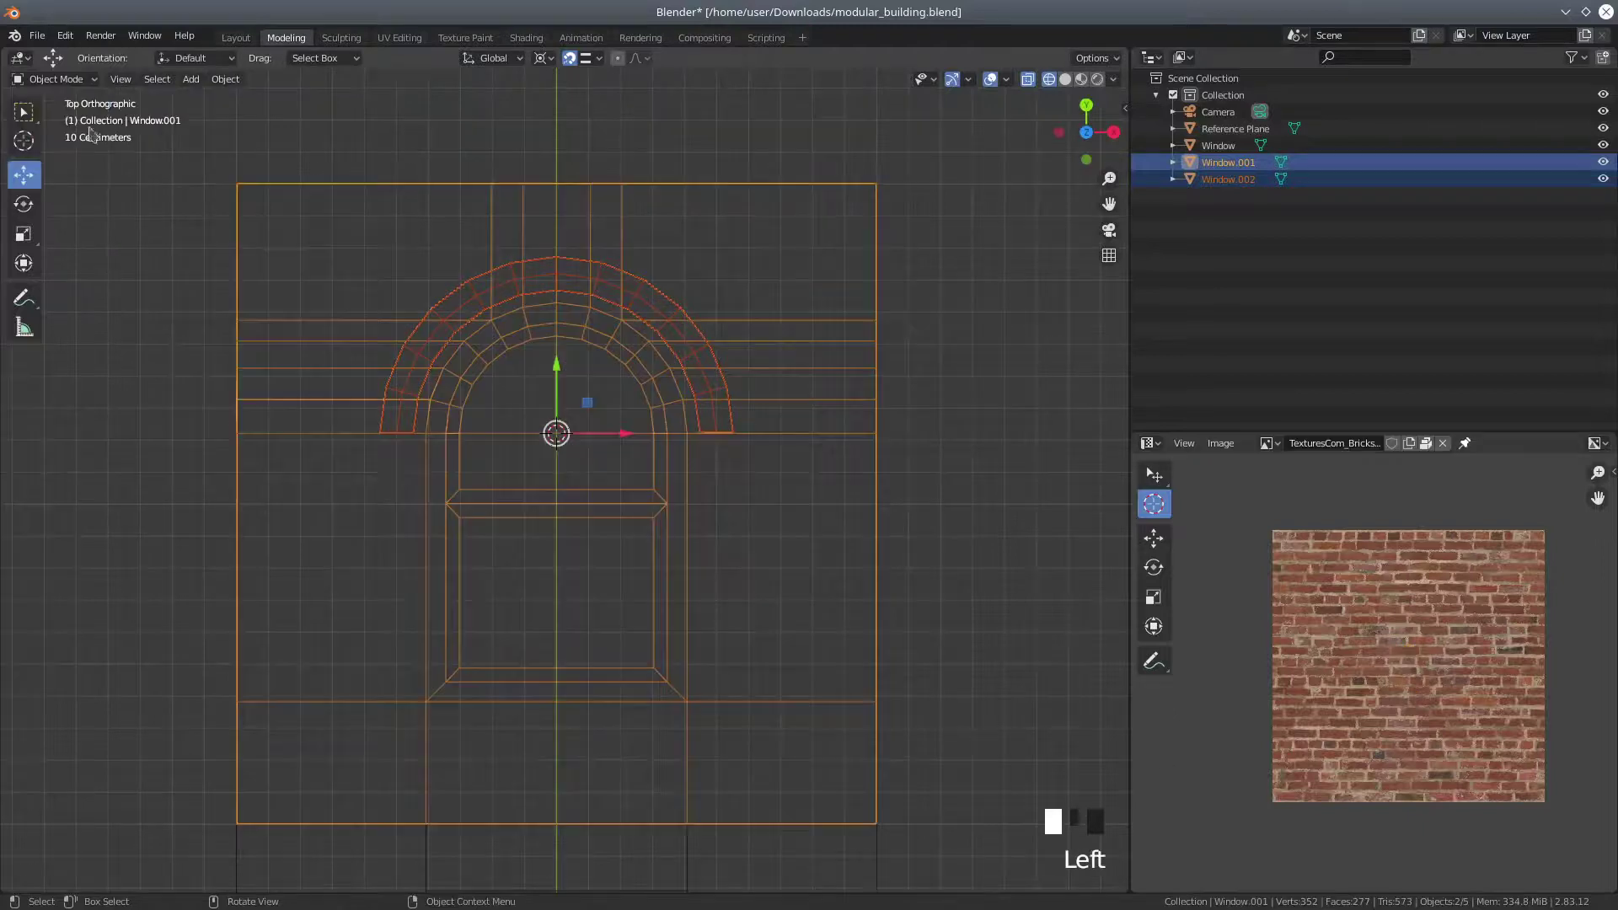
{"action": "left_click", "coordinate": [831, 445]}
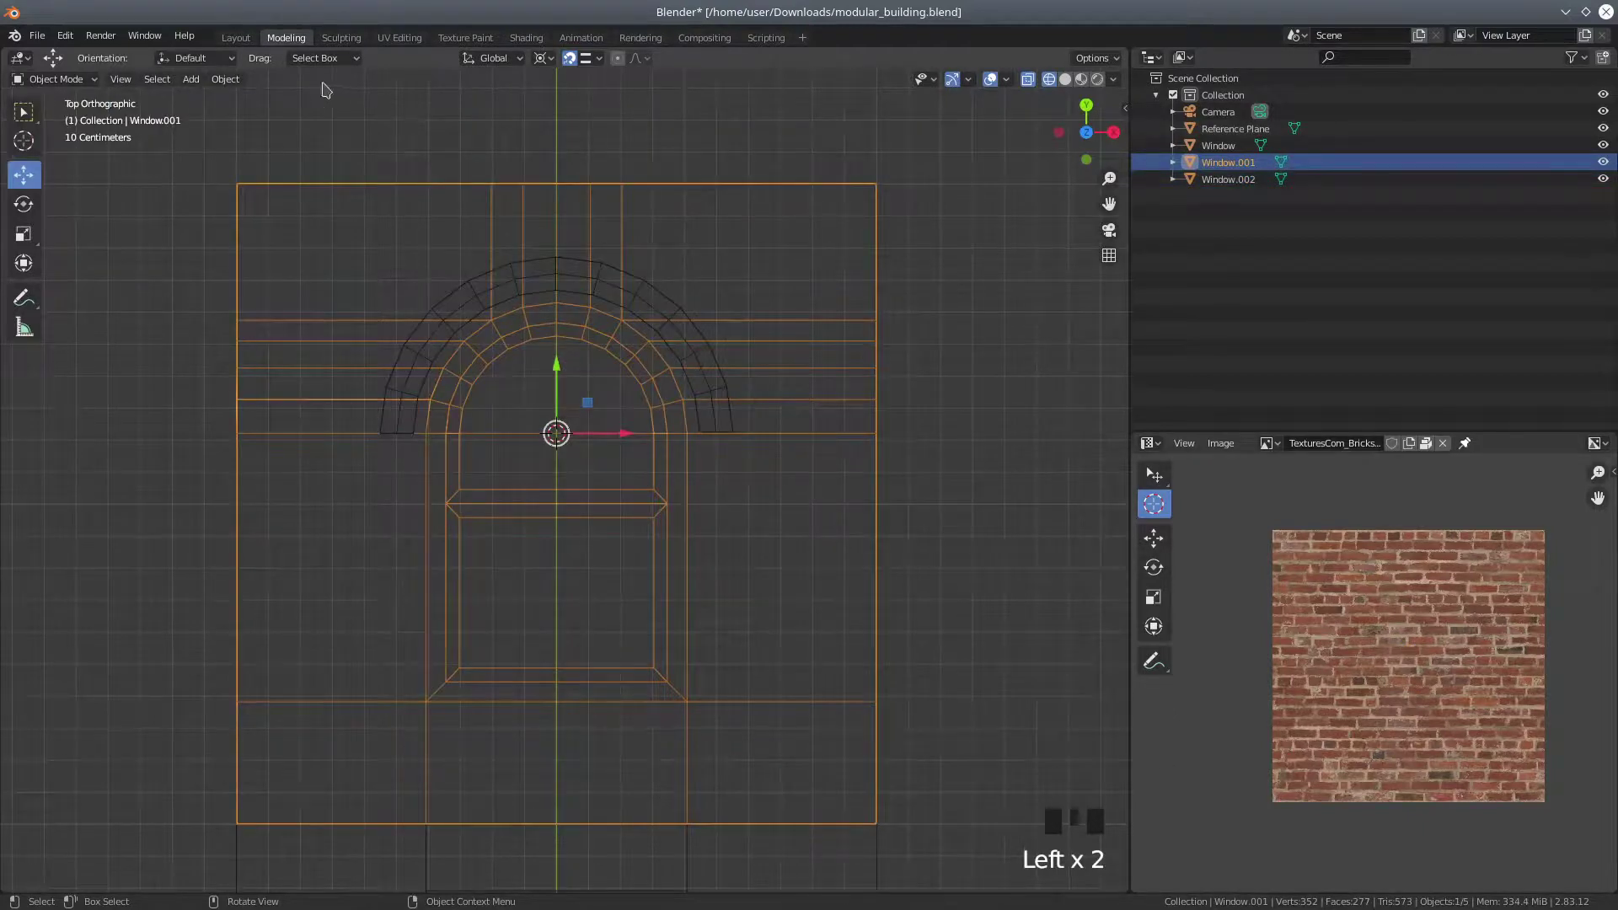
{"action": "left_click", "coordinate": [226, 79]}
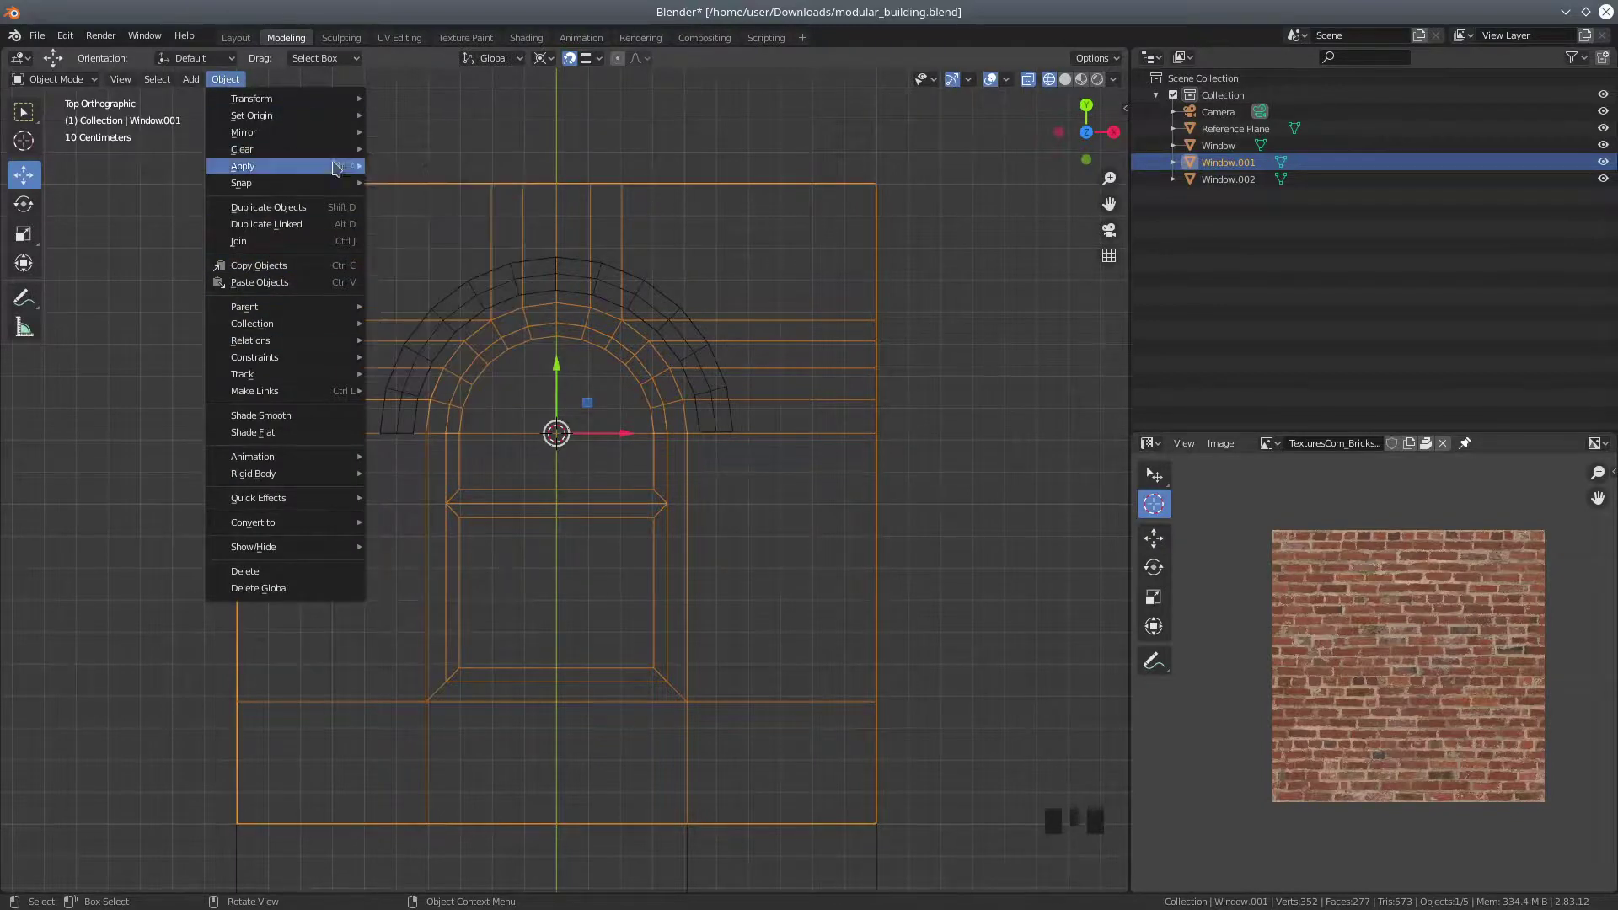
{"action": "left_click", "coordinate": [218, 83]}
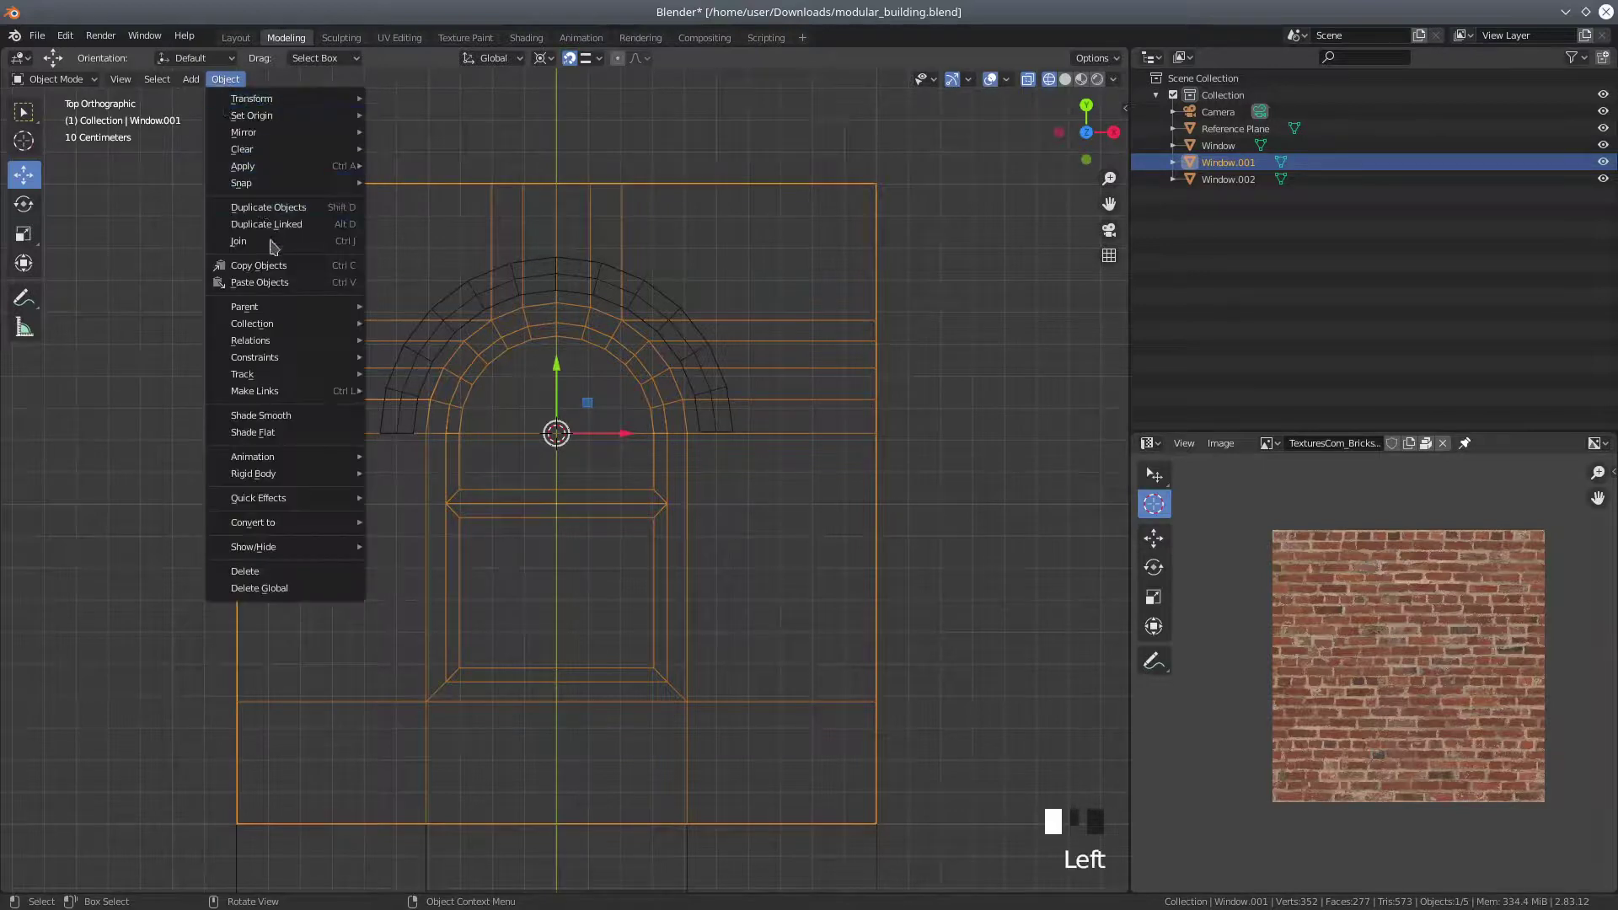
{"action": "mouse_move", "coordinate": [260, 169]}
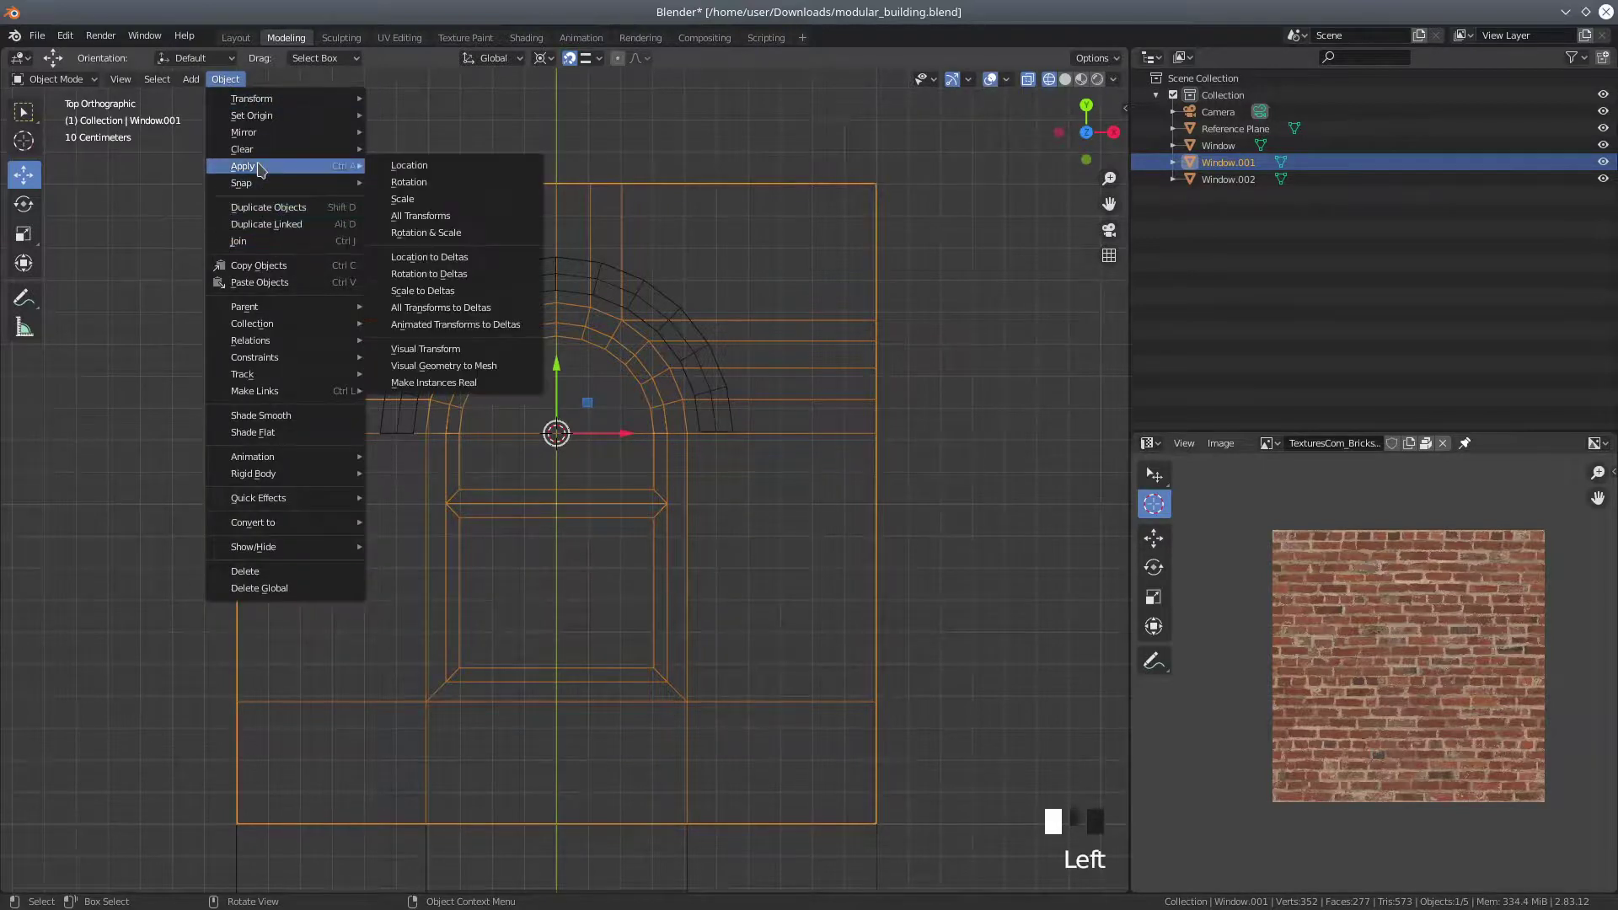
{"action": "left_click", "coordinate": [417, 215]}
Select the separated curved moulding object and apply all its transforms
{"action": "left_click", "coordinate": [679, 314]}
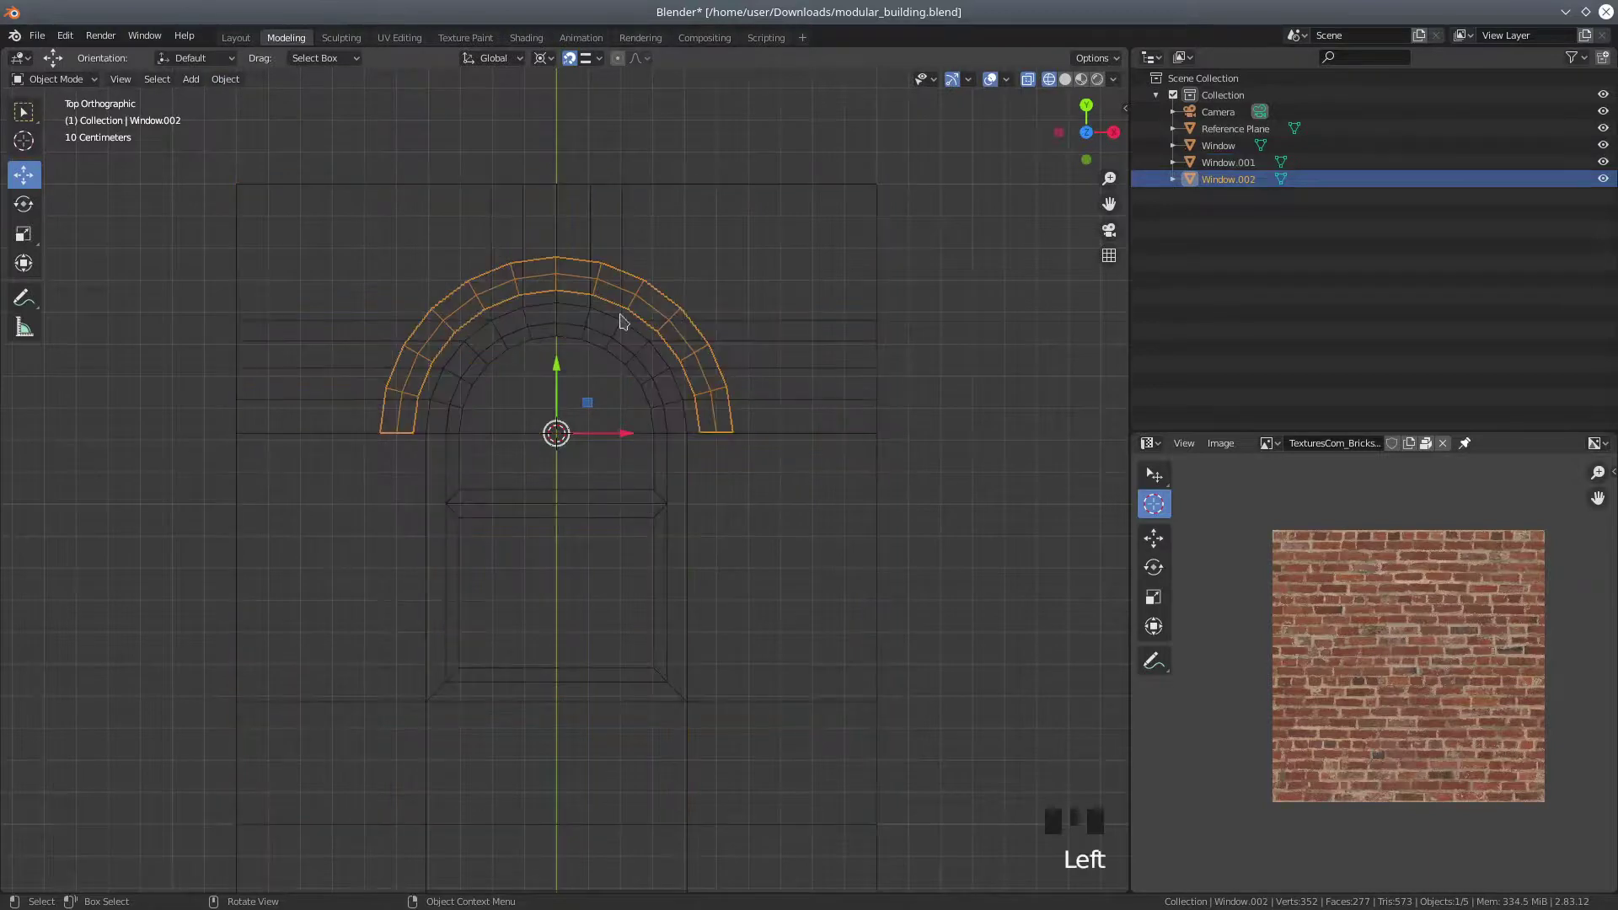
{"action": "left_click", "coordinate": [225, 81]}
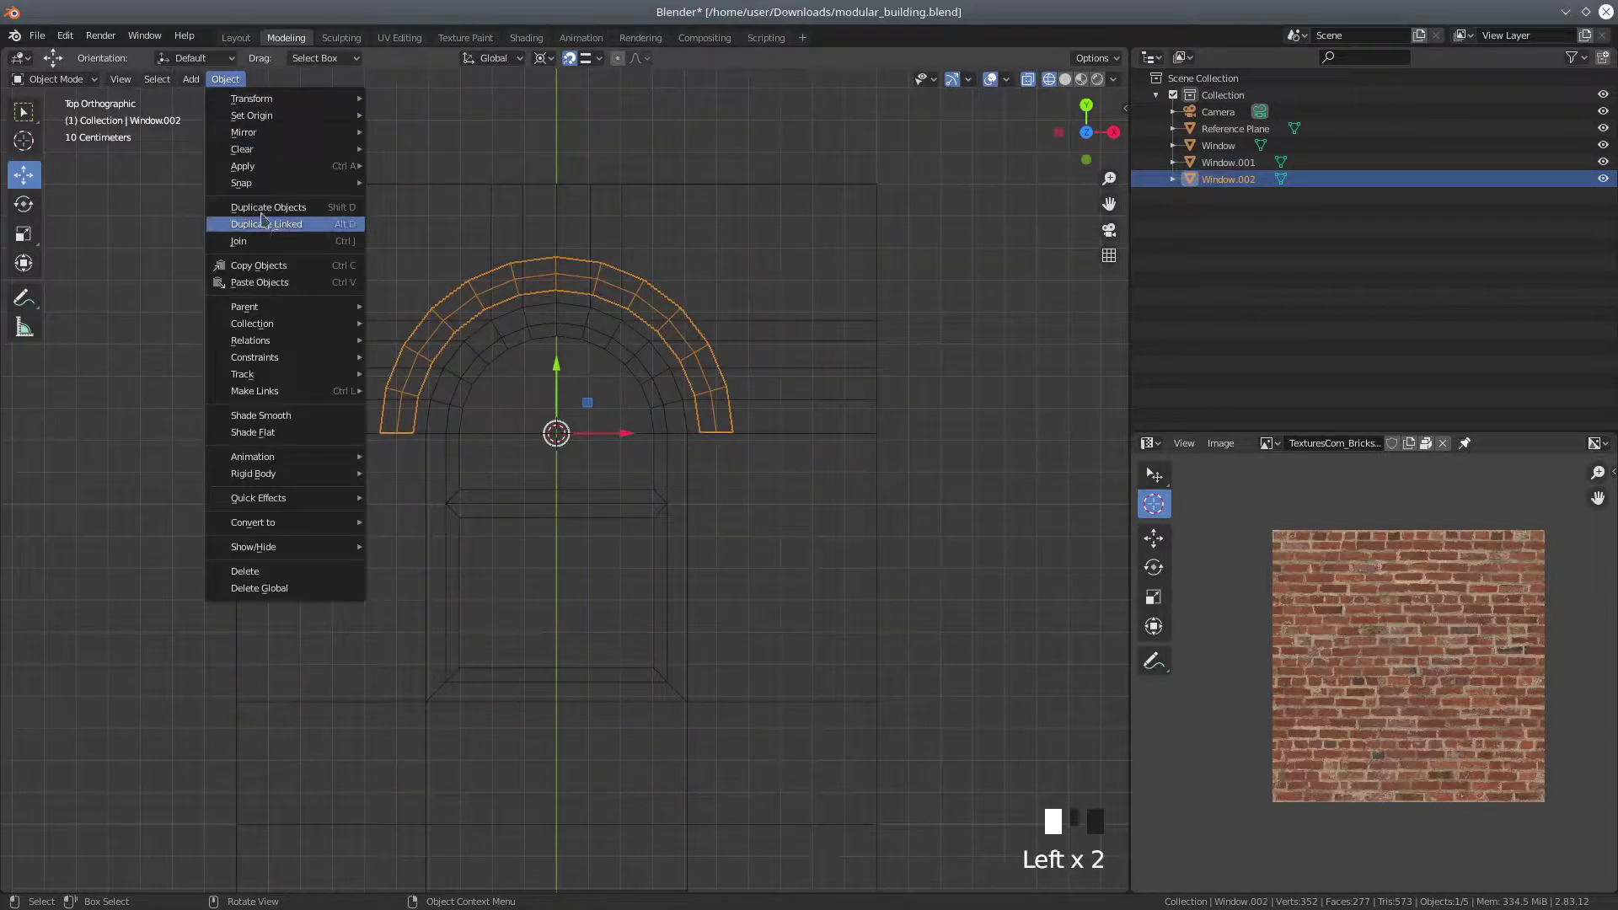
{"action": "mouse_move", "coordinate": [252, 168]}
{"action": "left_click", "coordinate": [439, 215]}
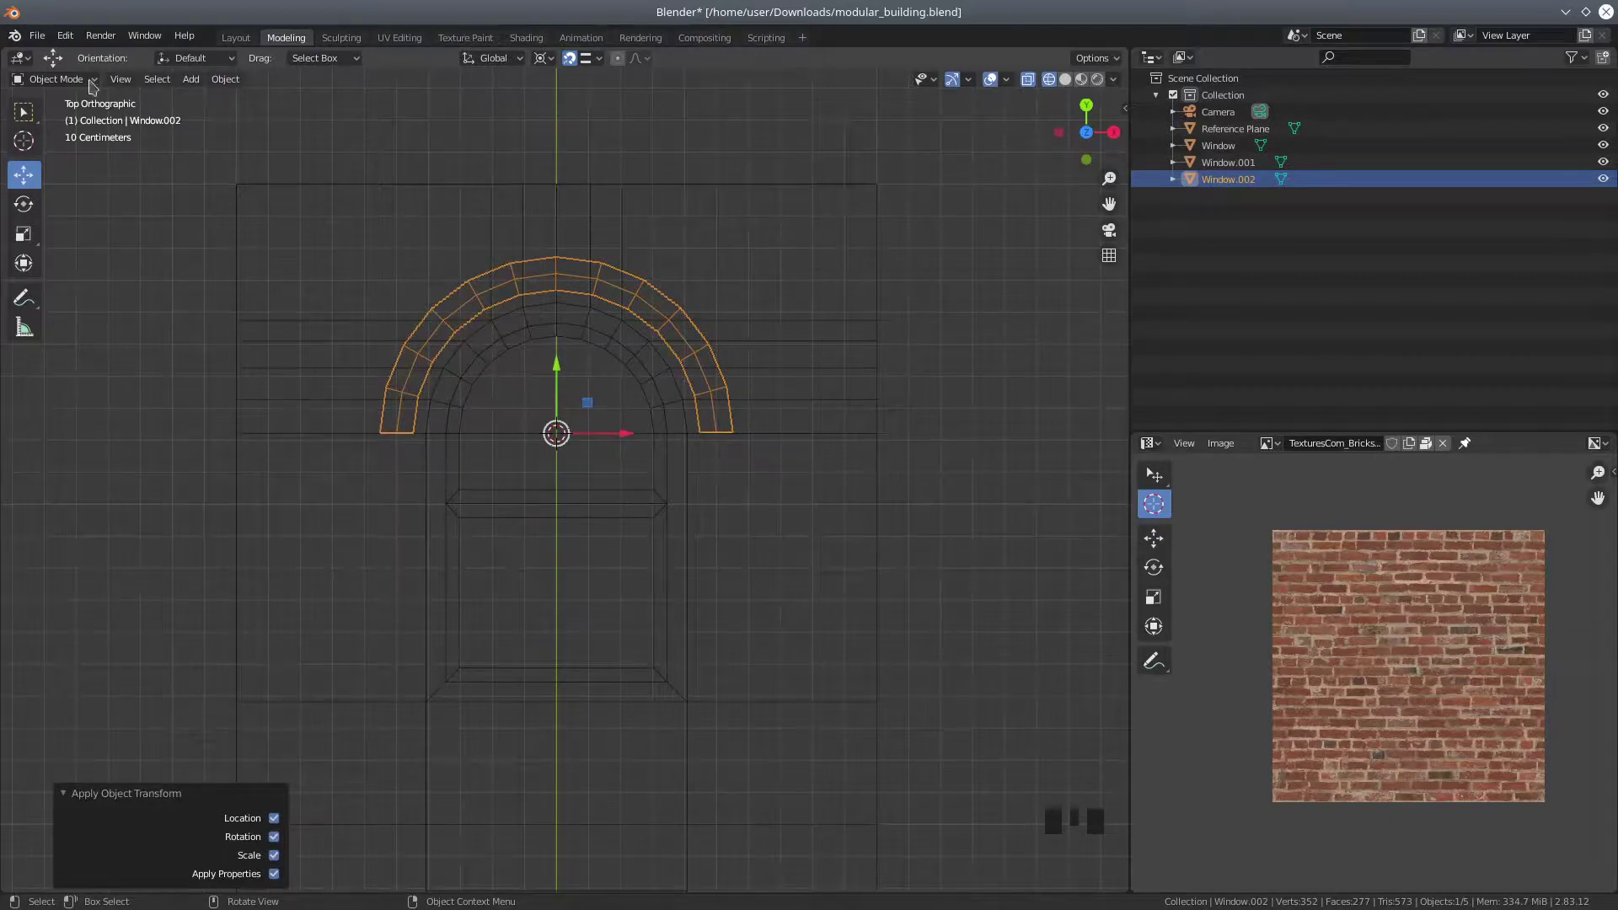
{"action": "left_click", "coordinate": [53, 80]}
{"action": "left_click", "coordinate": [51, 116]}
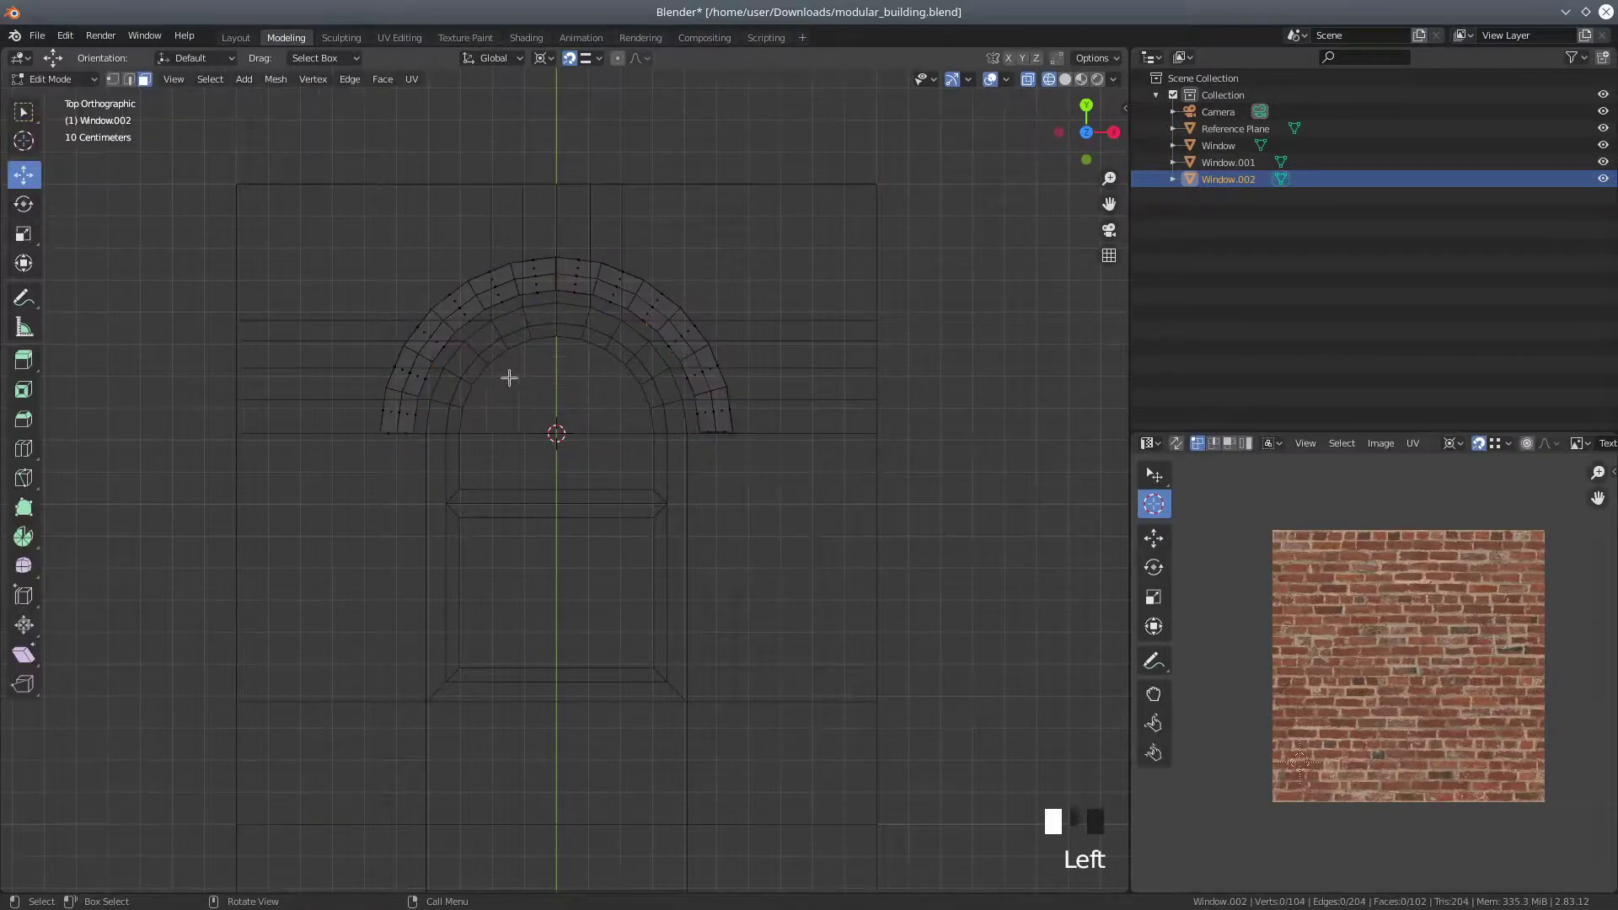
{"action": "middle_click_drag", "start_coordinate": [168, 186], "coordinate": [360, 795]}
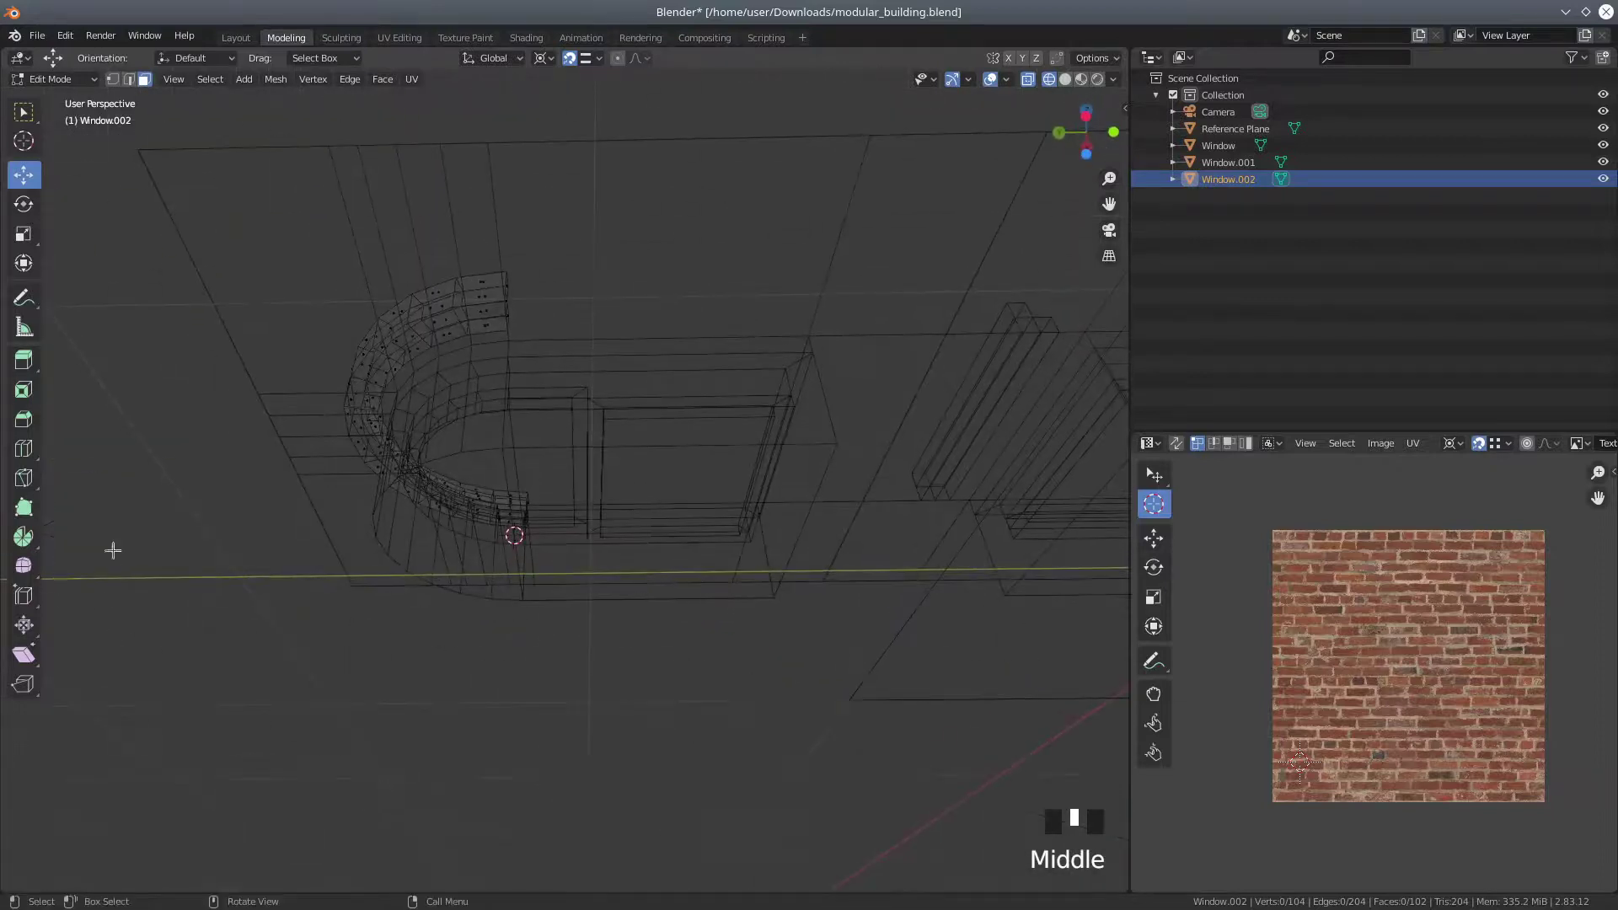
{"action": "left_click", "coordinate": [51, 79]}
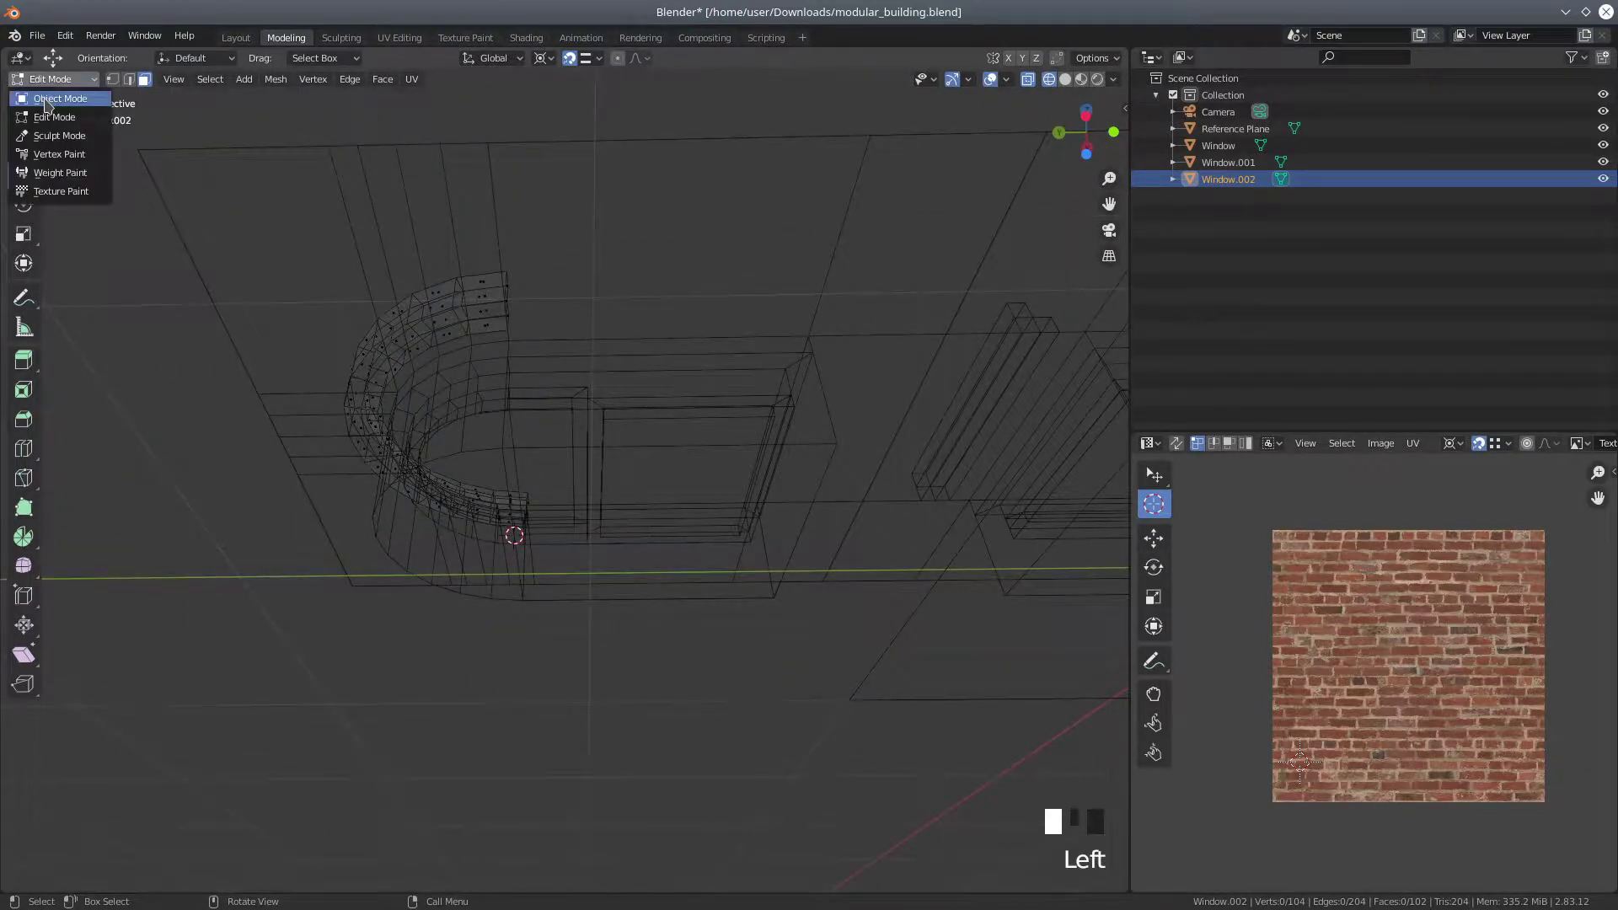
{"action": "left_click", "coordinate": [46, 99]}
Edit the arched window wall object and remap its two selected backing faces with Project From View in top orthographic view
{"action": "left_click", "coordinate": [626, 266]}
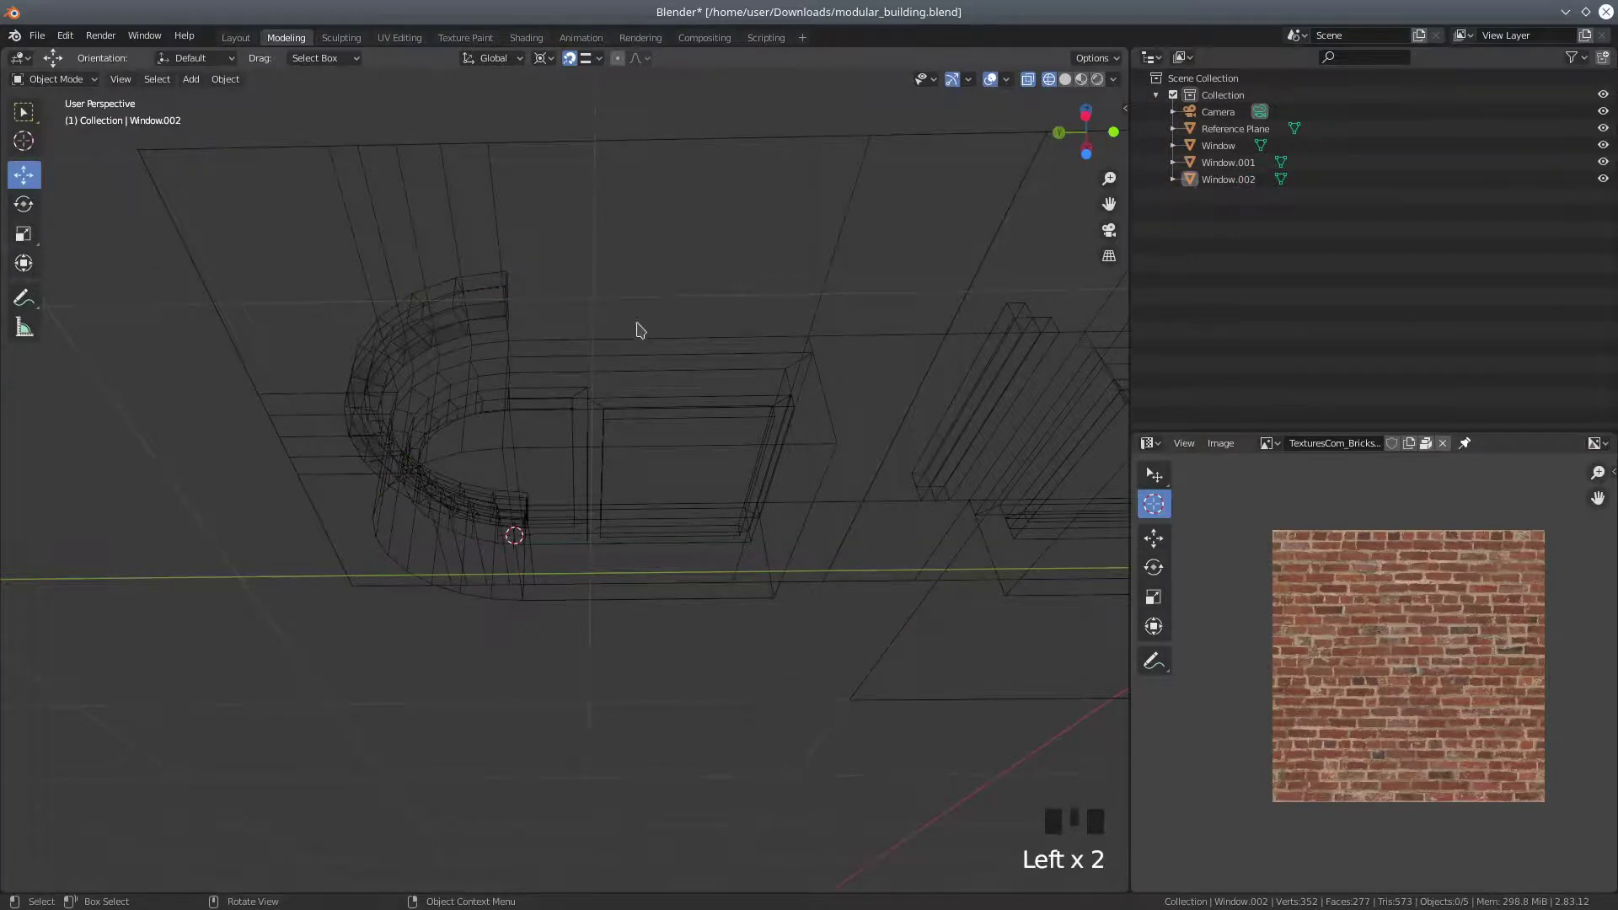
{"action": "left_click", "coordinate": [700, 447]}
{"action": "middle_click_drag", "start_coordinate": [634, 651], "coordinate": [628, 581]}
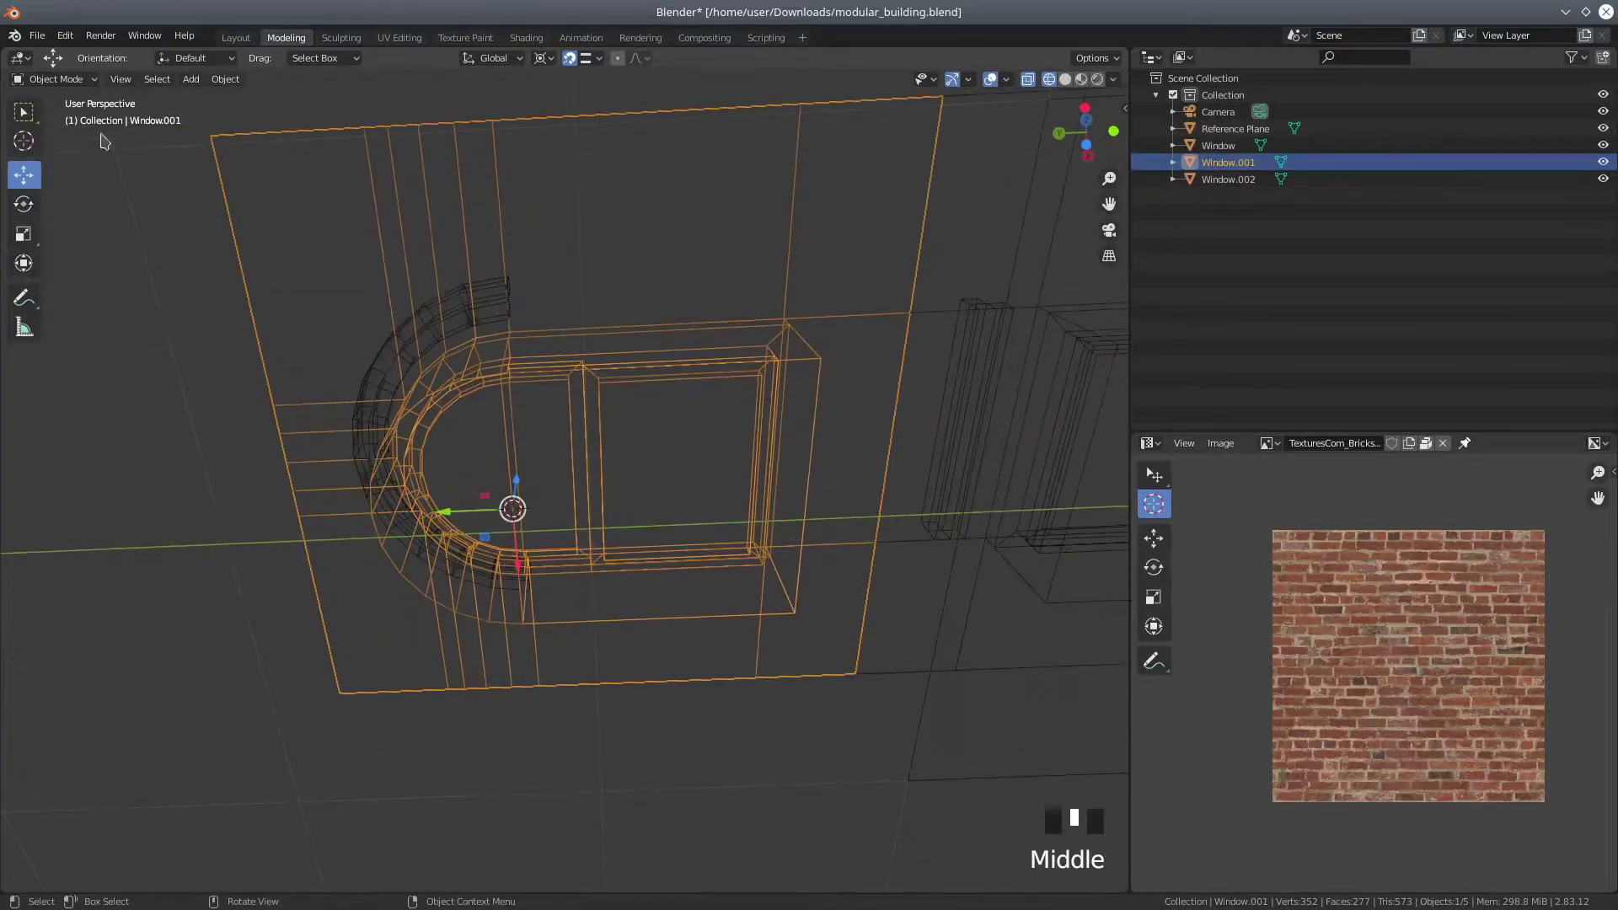
{"action": "left_click", "coordinate": [51, 79]}
{"action": "left_click", "coordinate": [50, 120]}
{"action": "middle_click_drag", "start_coordinate": [698, 564], "coordinate": [642, 746]}
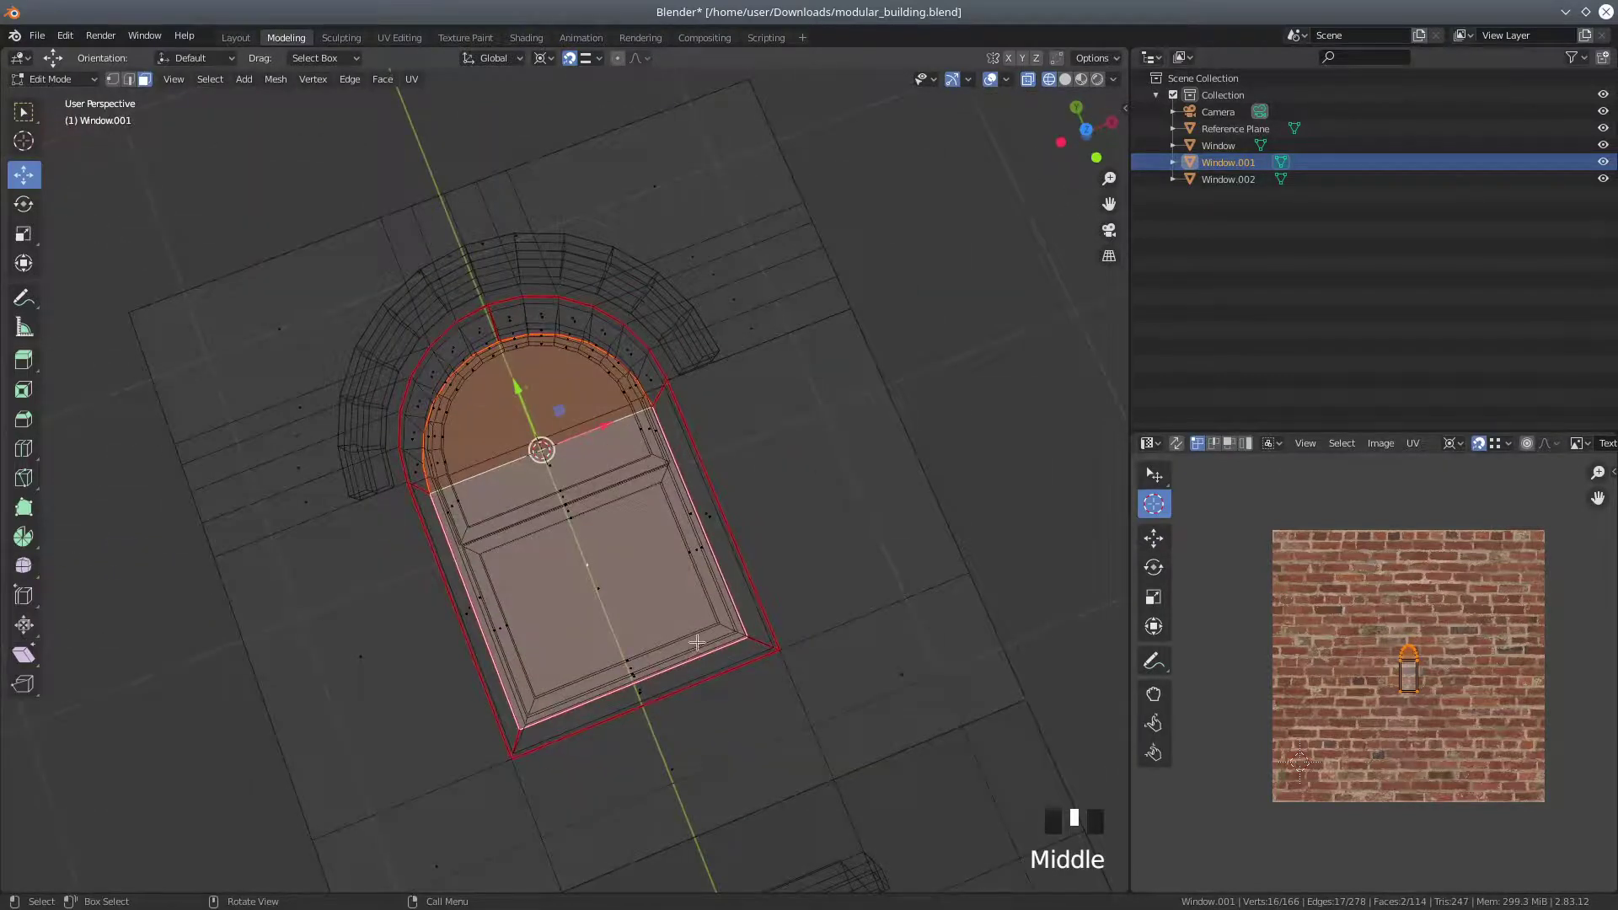
{"action": "left_click", "coordinate": [1087, 129], "text": "ctrl"}
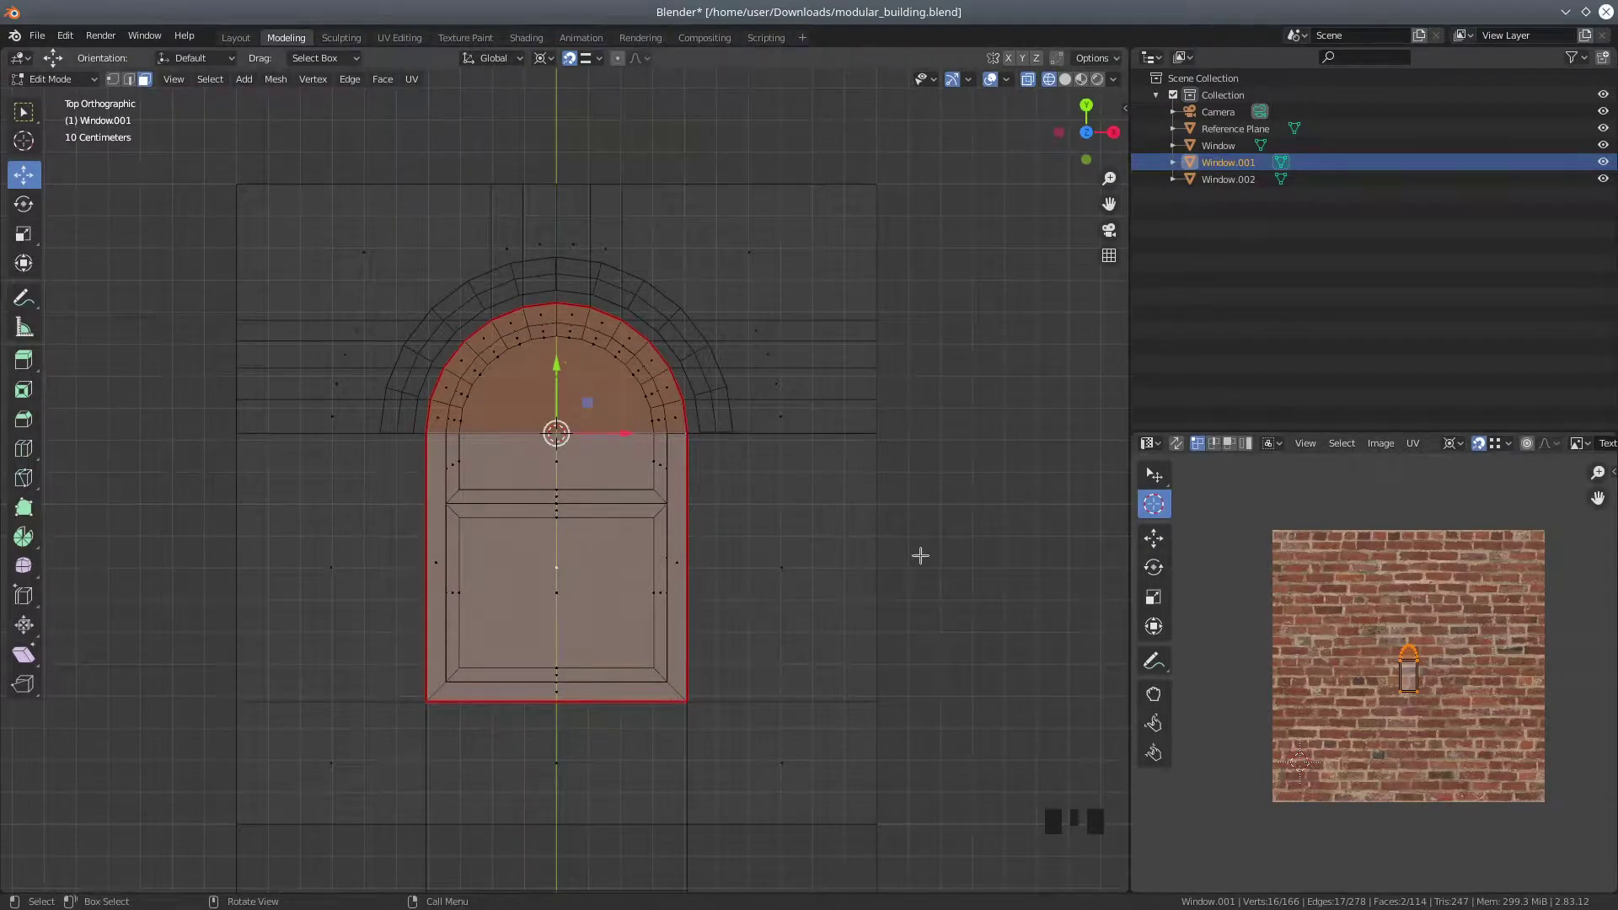
{"action": "key", "text": "u"}
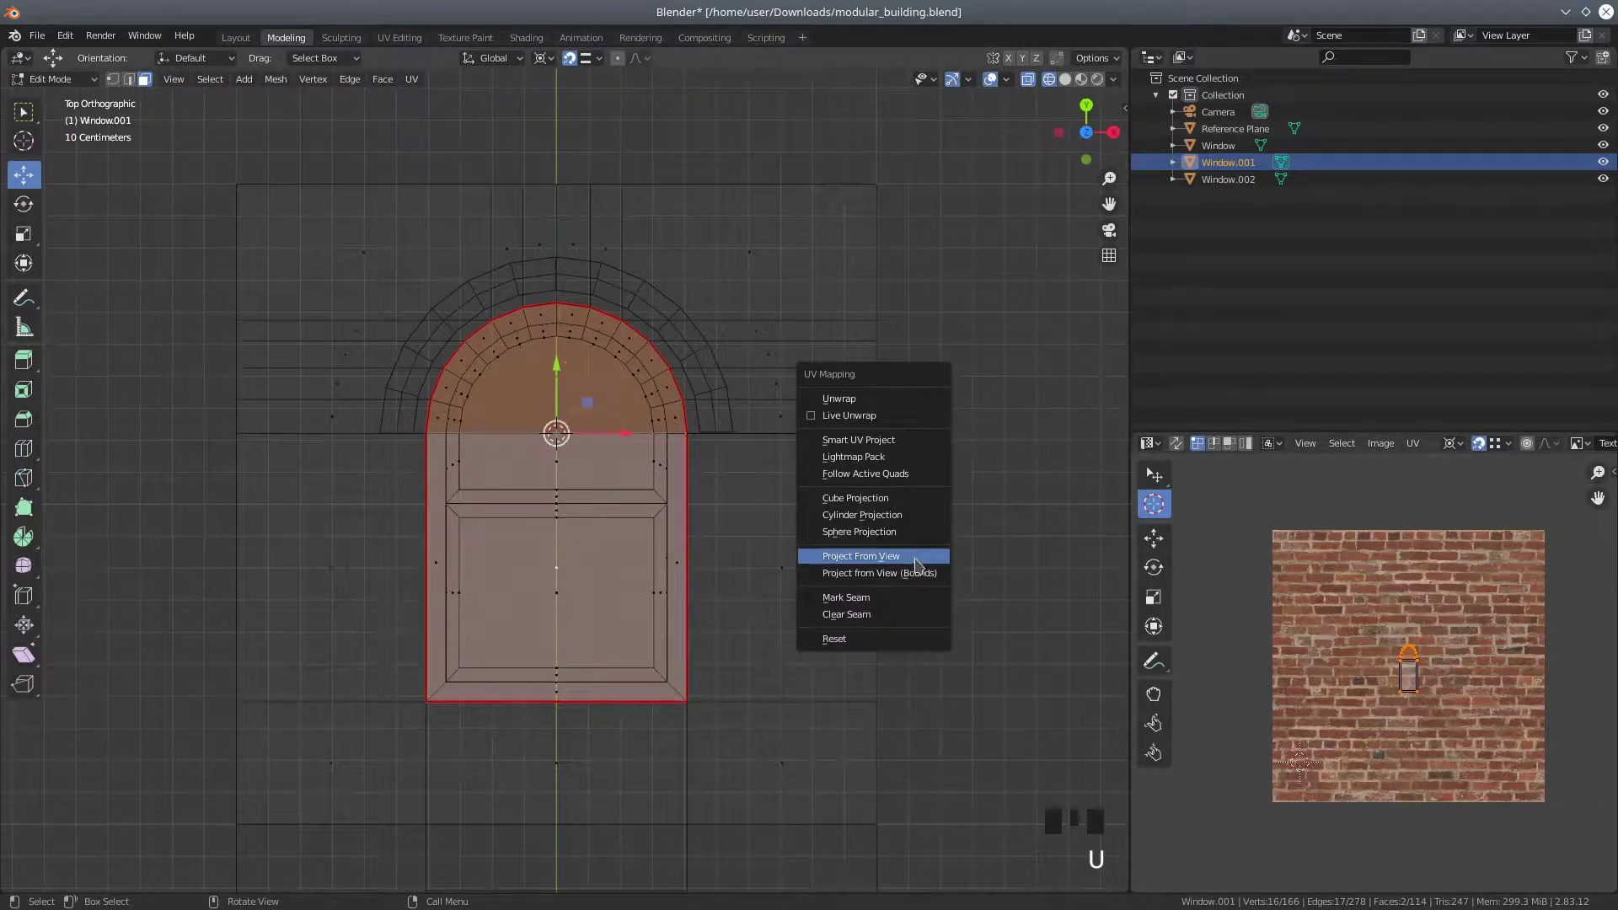
{"action": "left_click", "coordinate": [916, 564]}
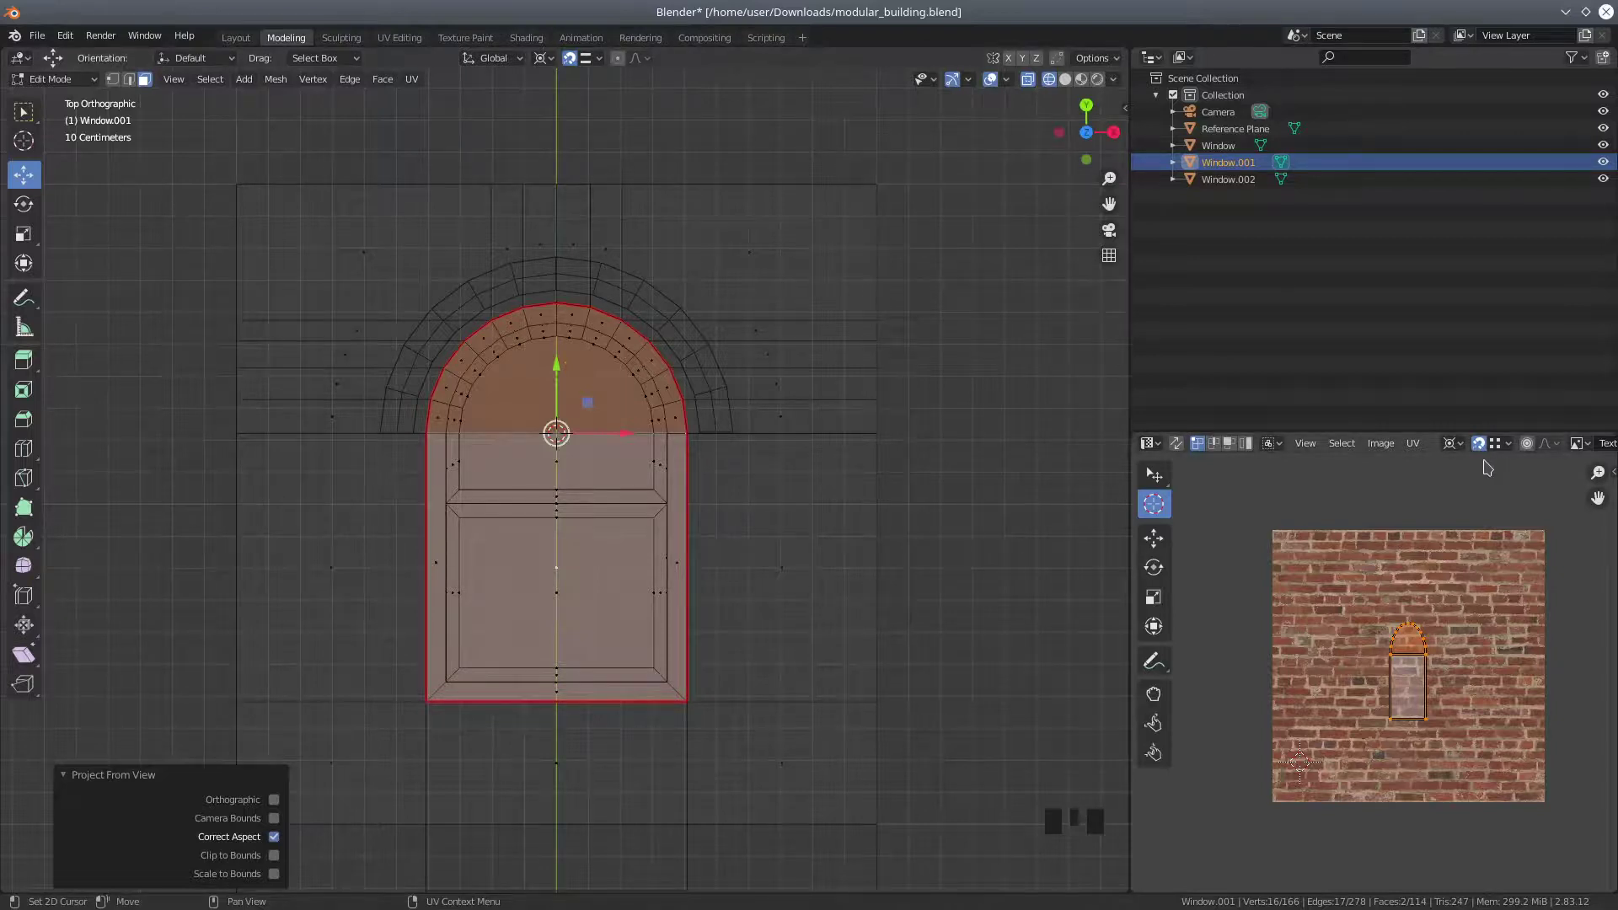
Show the diffuse.png image behind the window faces' UVs in the UV editor
{"action": "left_click", "coordinate": [1578, 444]}
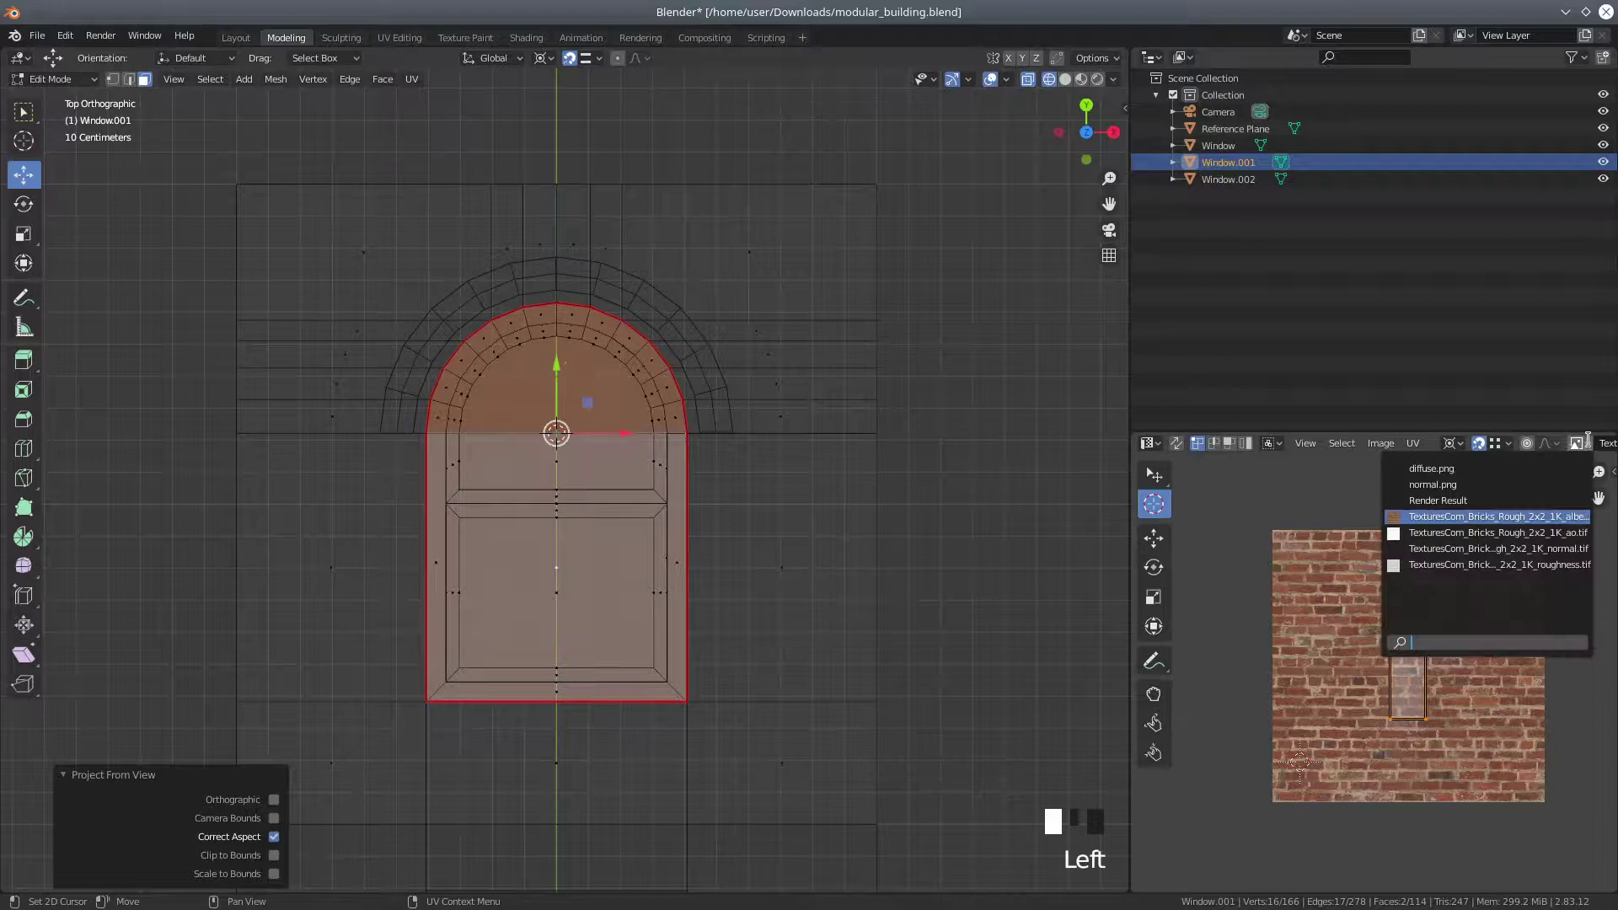
{"action": "left_click", "coordinate": [1443, 469]}
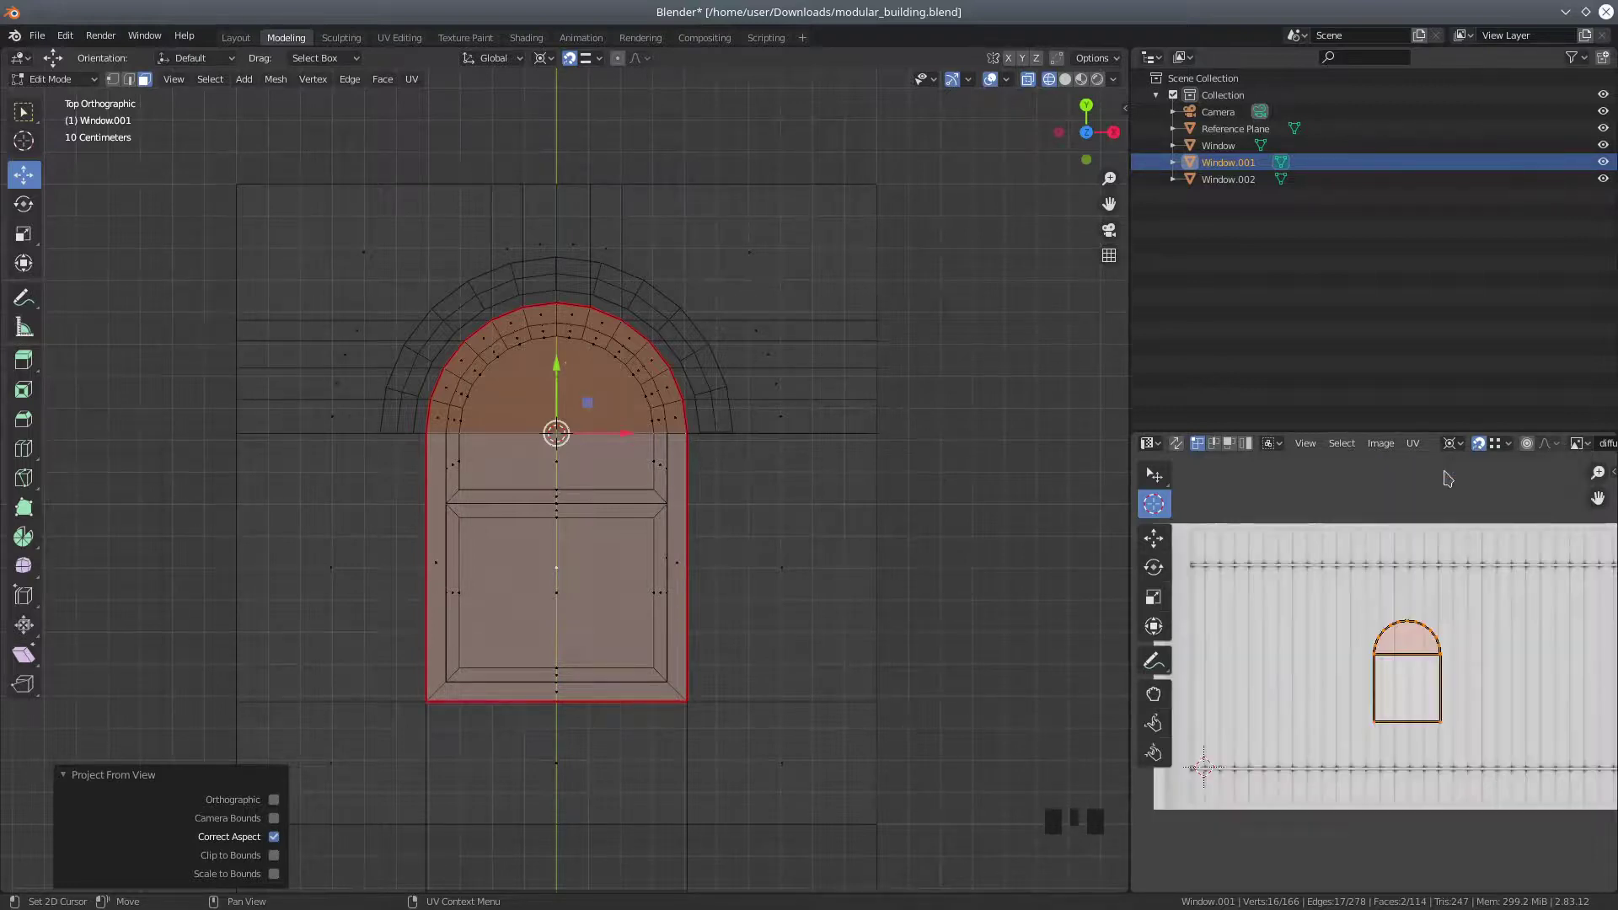
{"action": "scroll", "coordinate": [1410, 638], "scroll_direction": "down", "scroll_amount": 2}
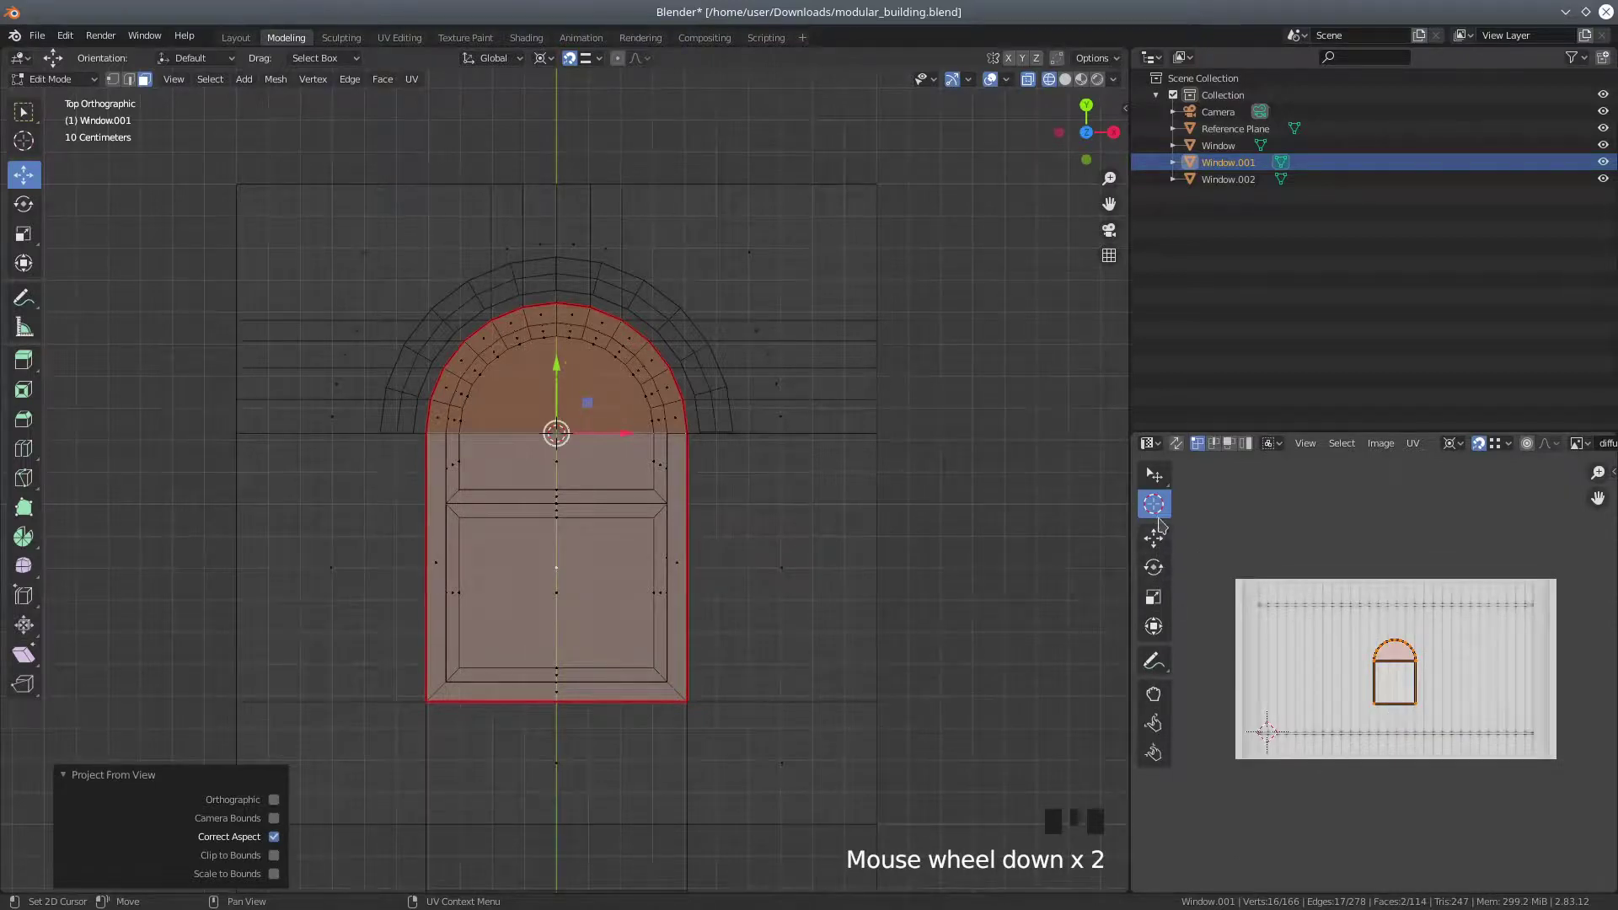
Rotate the window UVs 90° counterclockwise around a 2D cursor placed near their centre and scale them up about 4 times
{"action": "left_click", "coordinate": [1393, 675]}
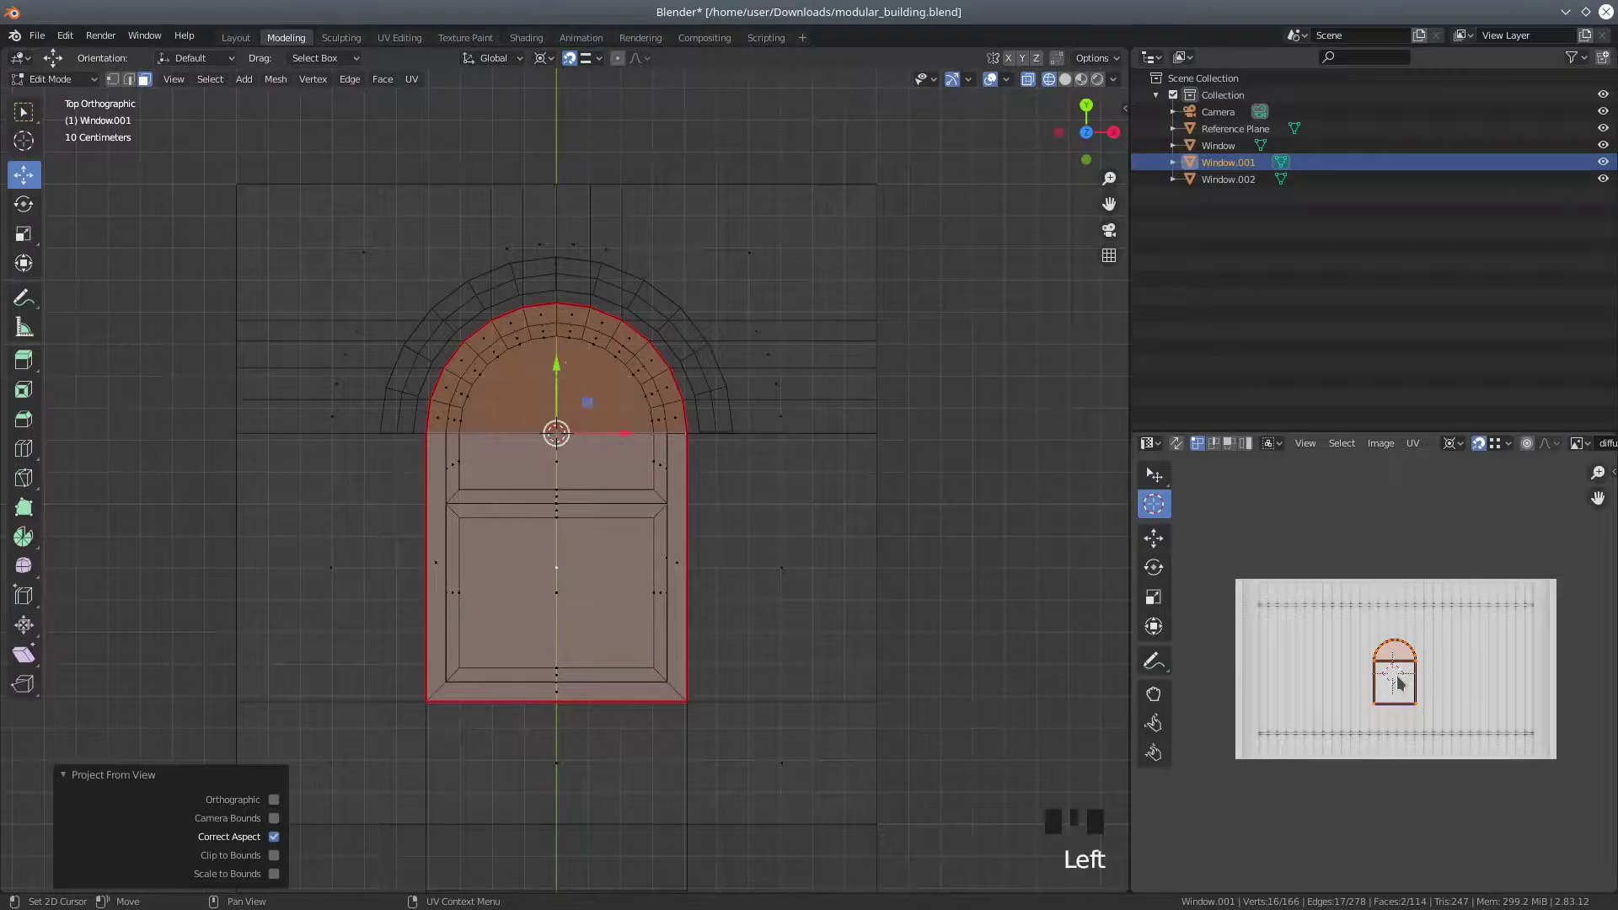
{"action": "left_click", "coordinate": [1397, 677]}
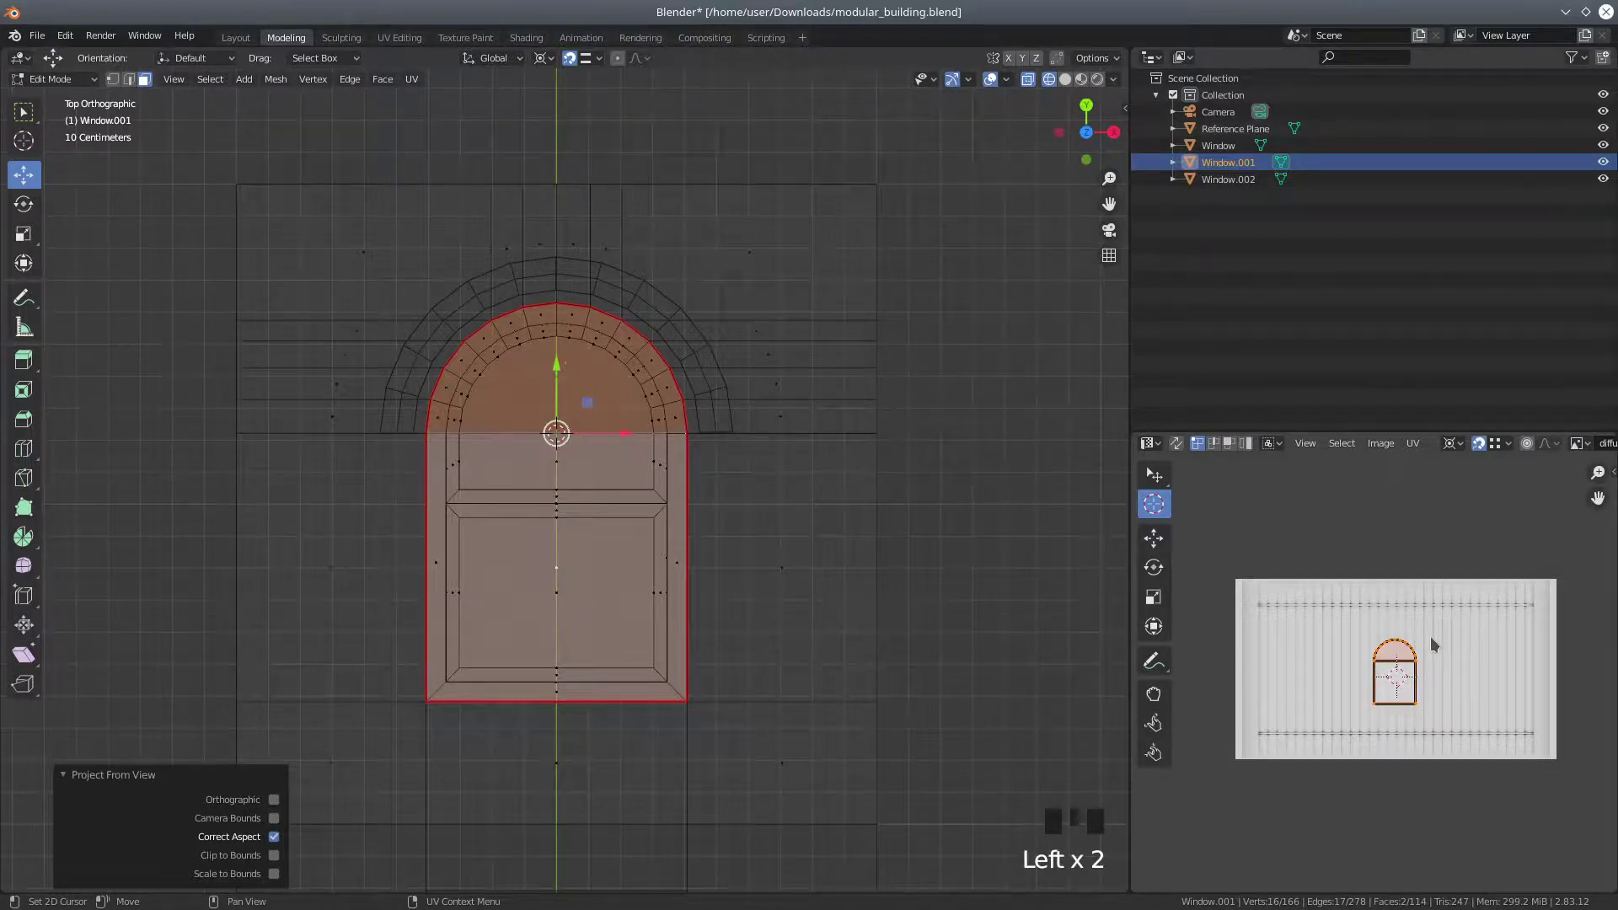
{"action": "key", "text": "r"}
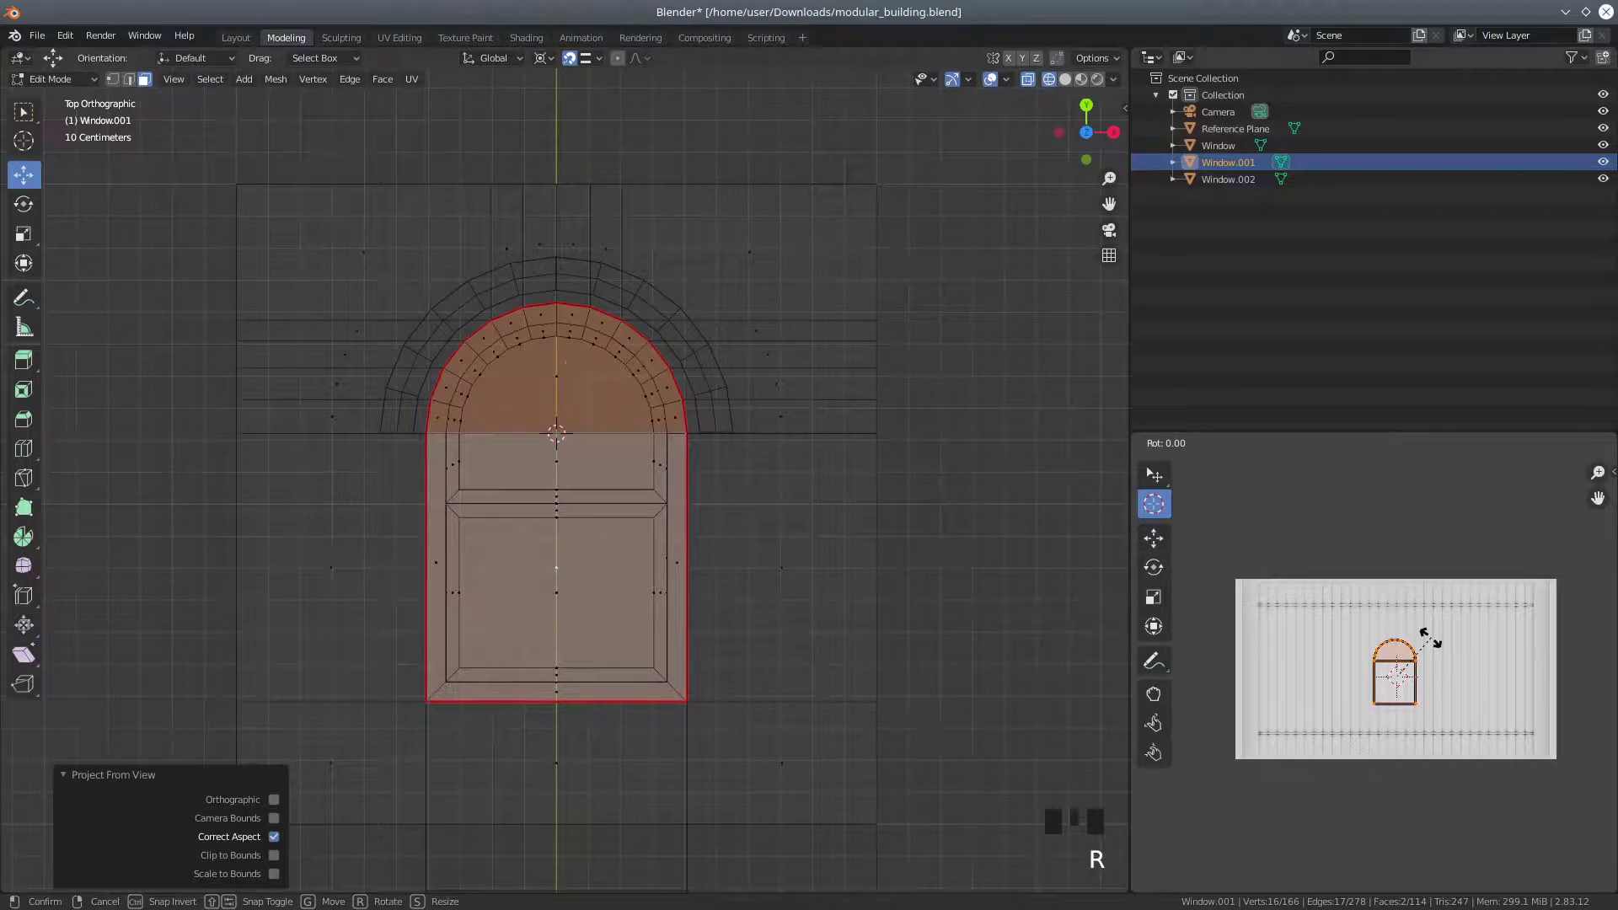
{"action": "left_click", "coordinate": [1298, 587]}
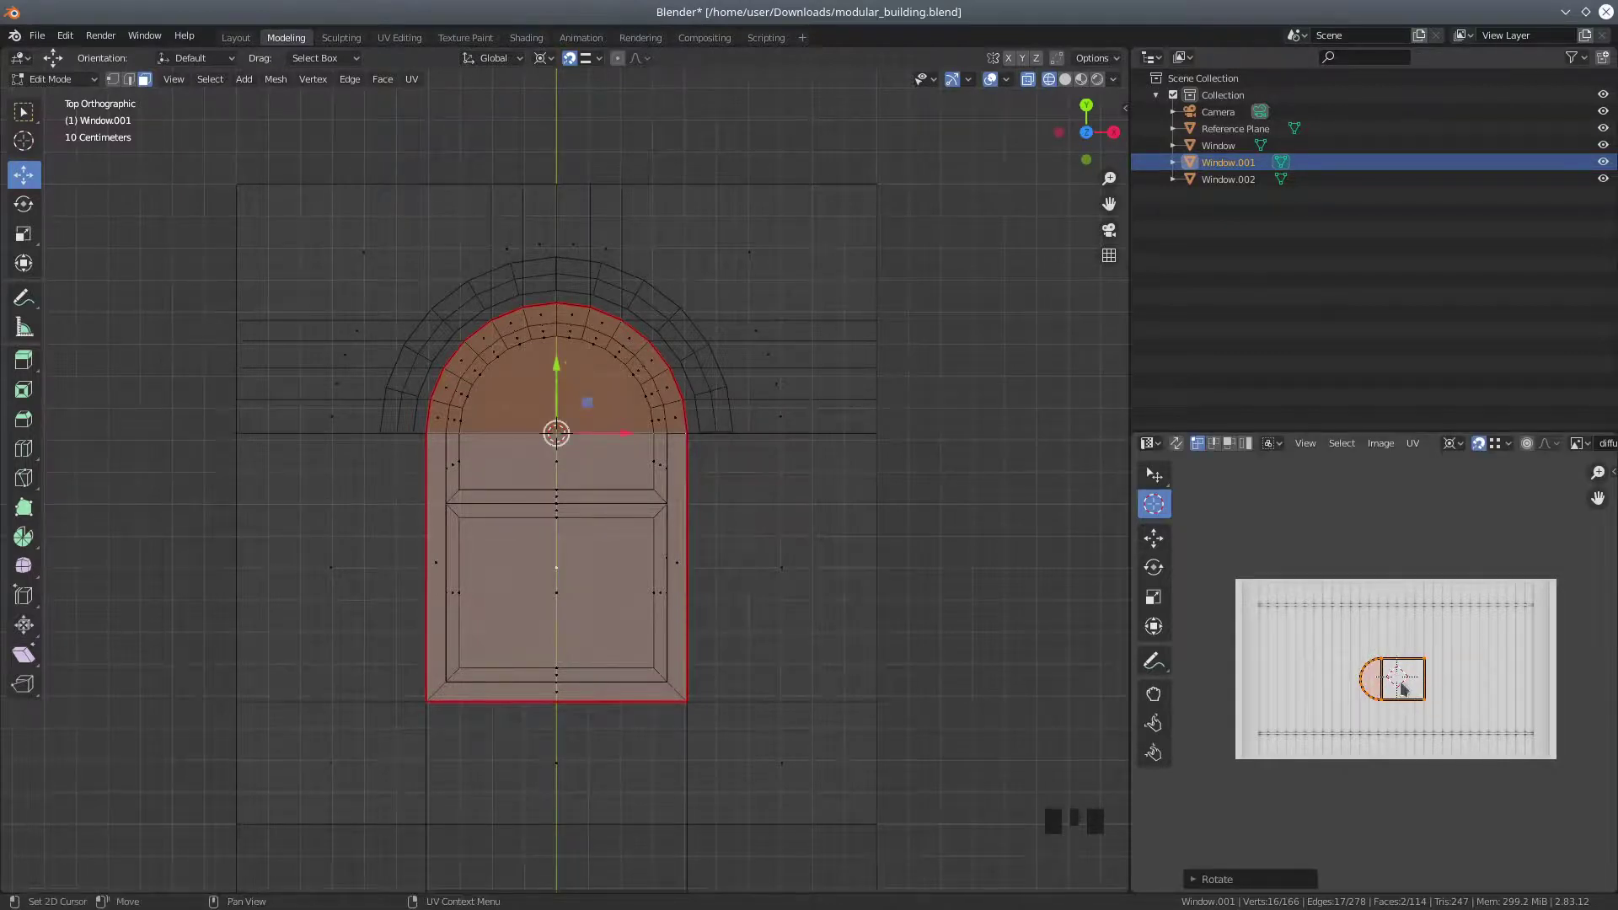
{"action": "key", "text": "s"}
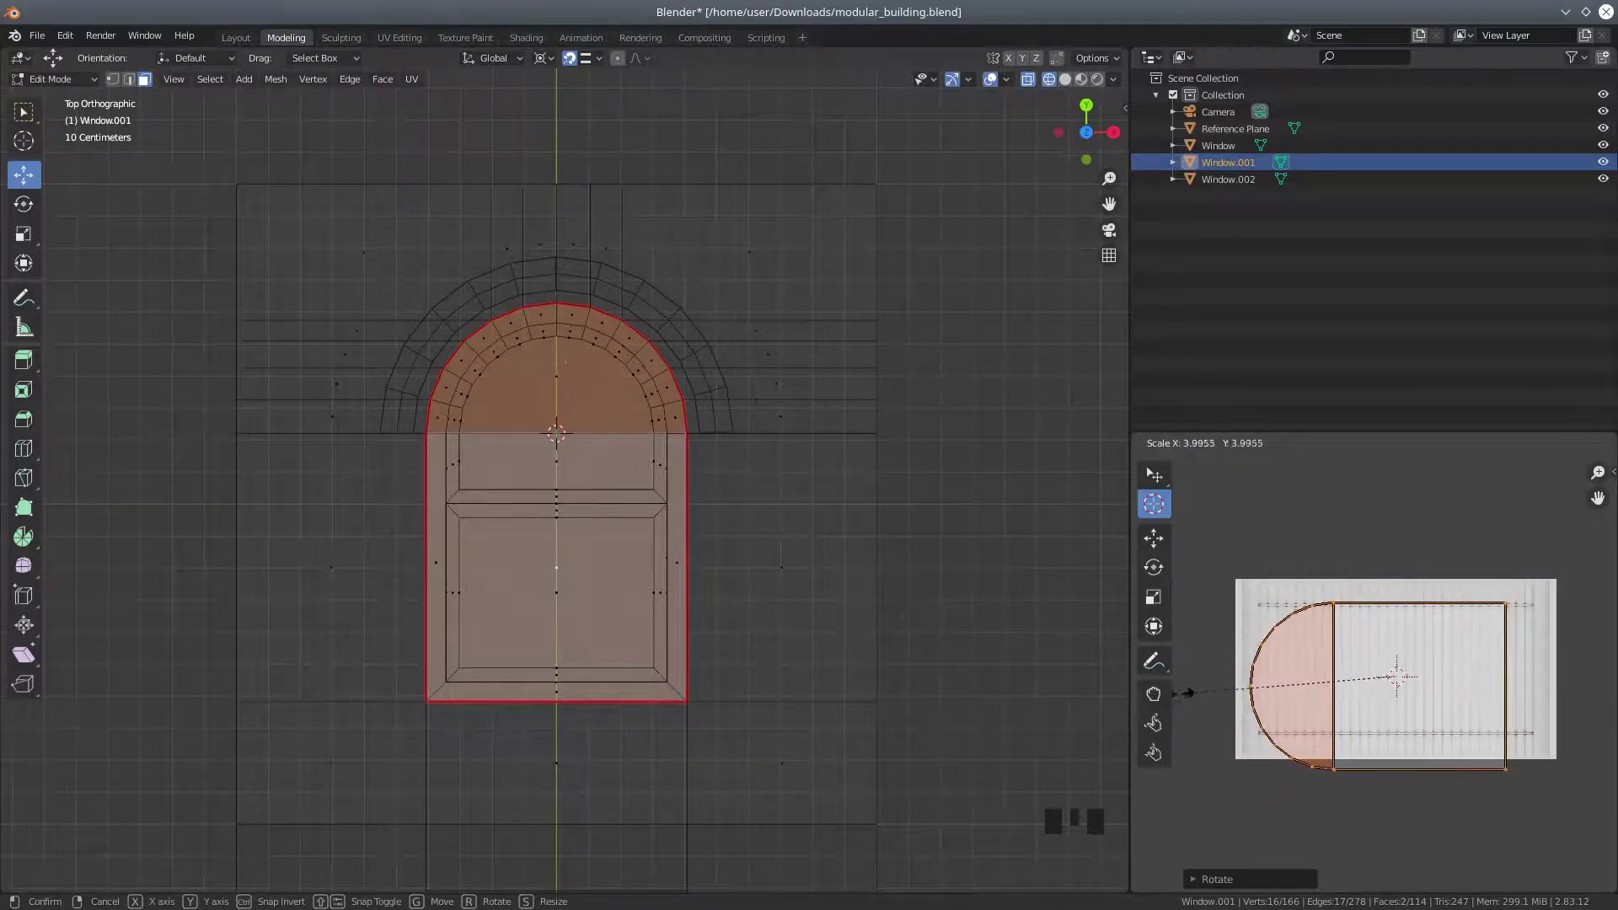
{"action": "left_click", "coordinate": [1187, 694]}
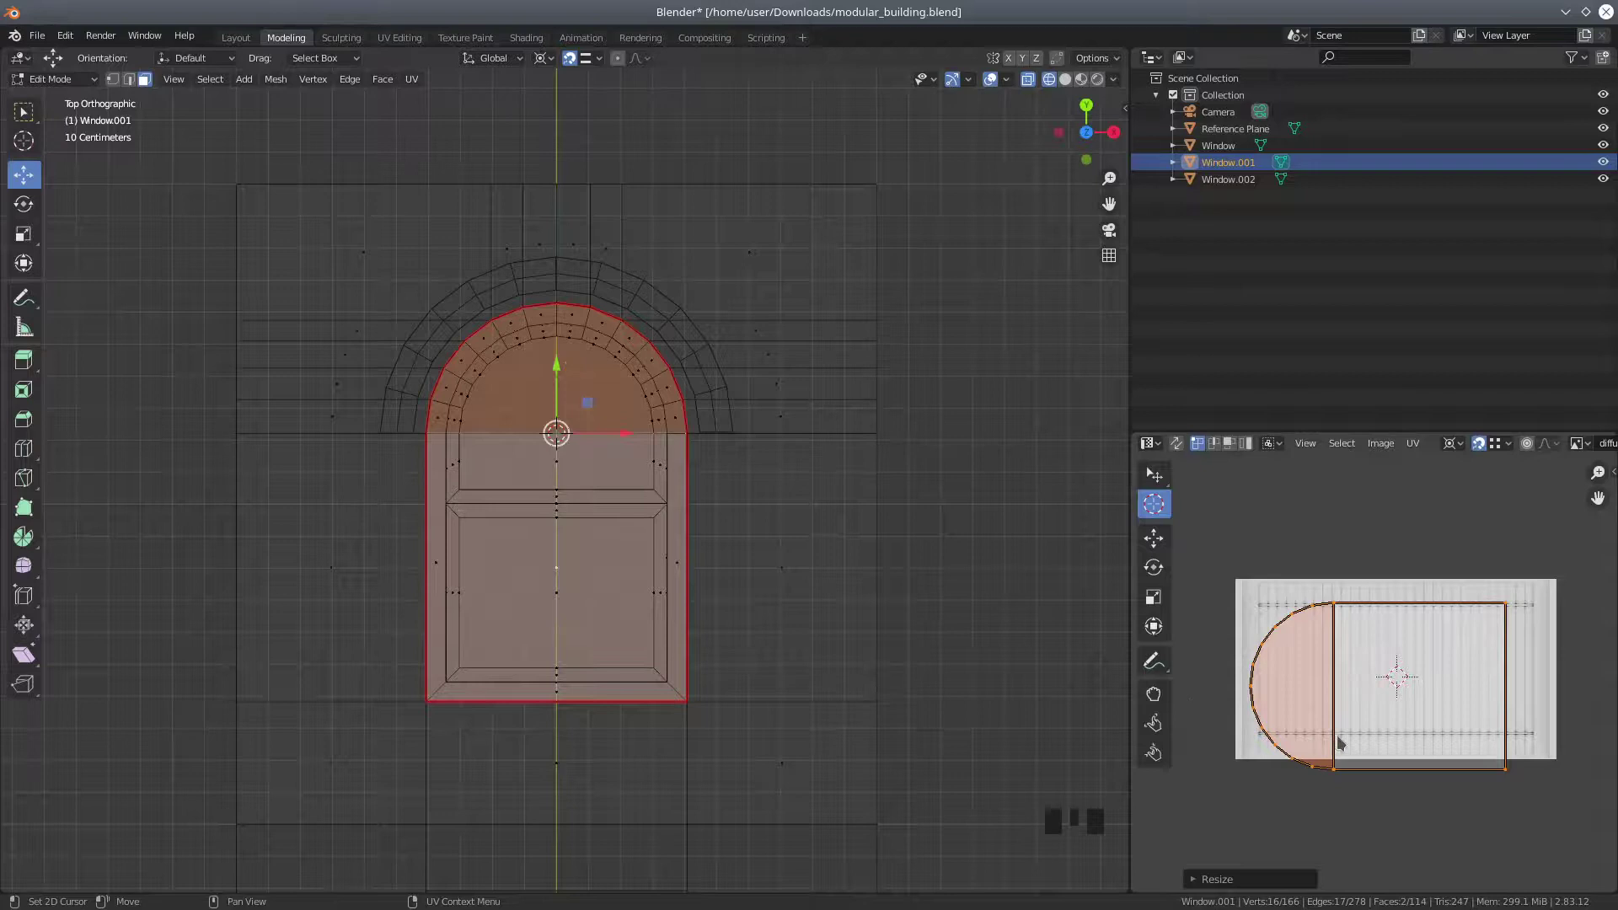
{"action": "key", "text": "g"}
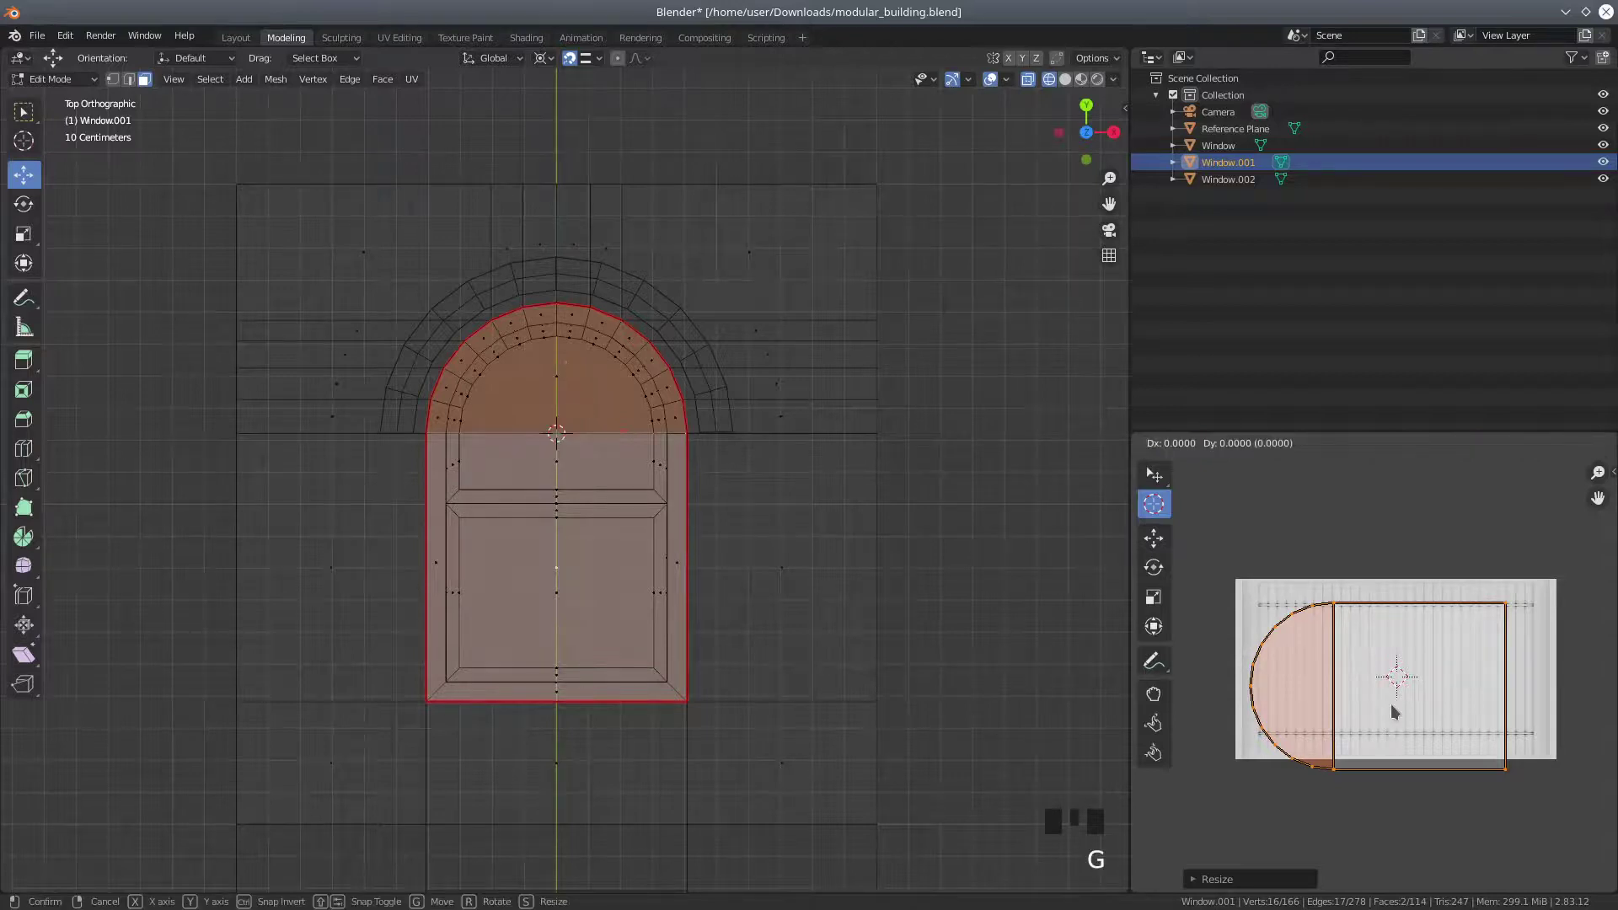
{"action": "right_click", "coordinate": [1391, 704]}
{"action": "key", "text": "g"}
{"action": "right_click", "coordinate": [1396, 685]}
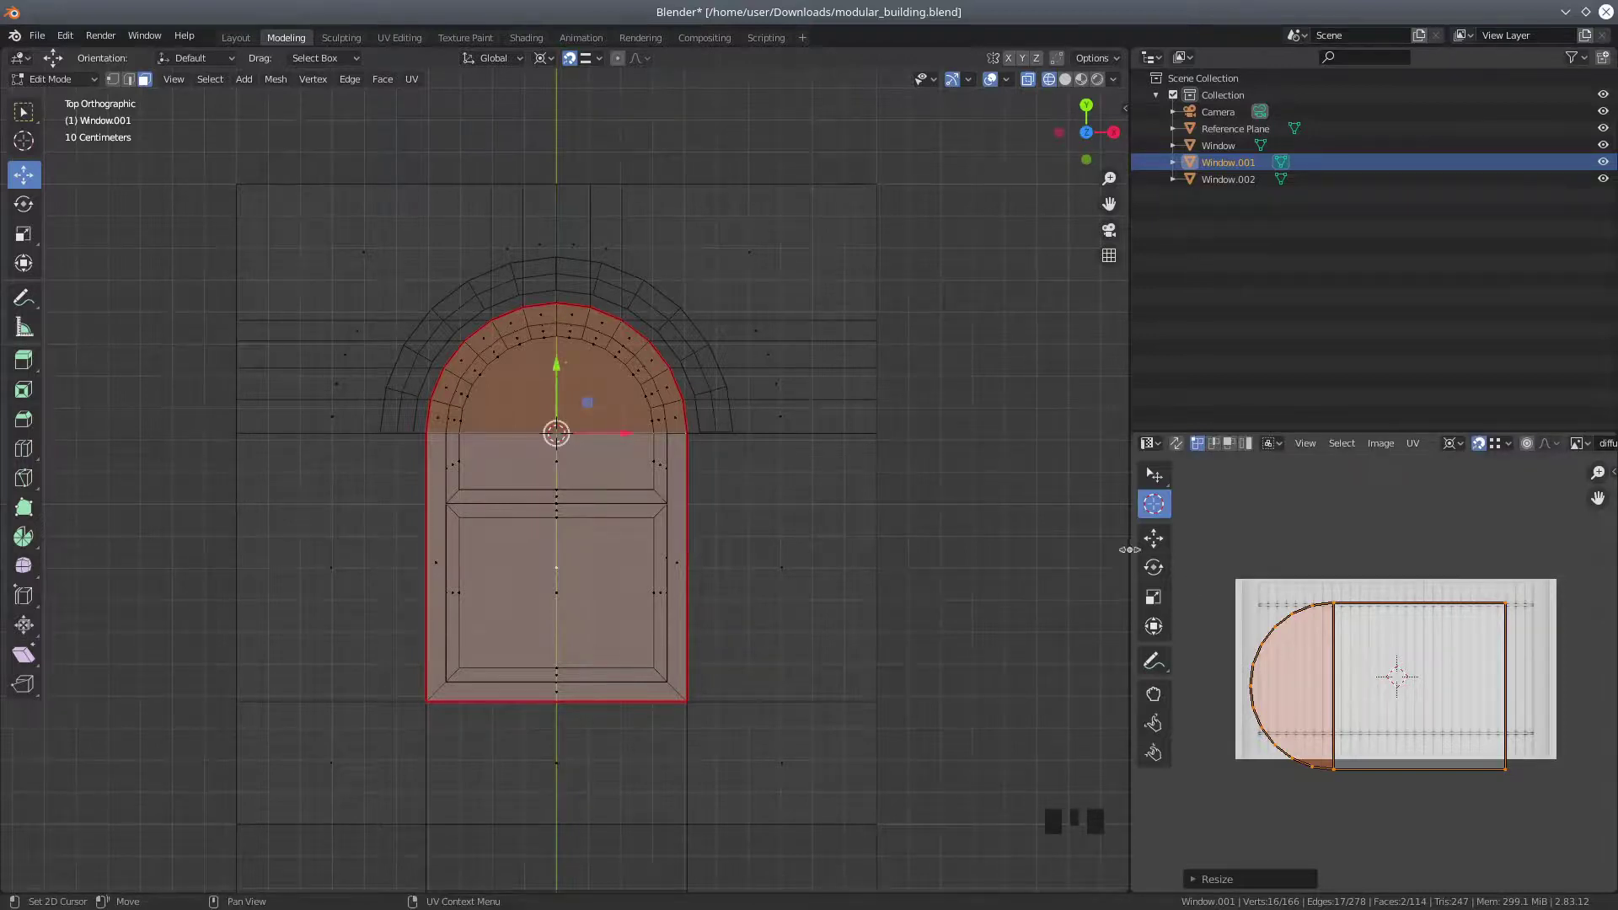
Turn off UV snapping, move the window UVs up within the texture's height and enlarge them by about 1.05
{"action": "left_click", "coordinate": [1153, 537]}
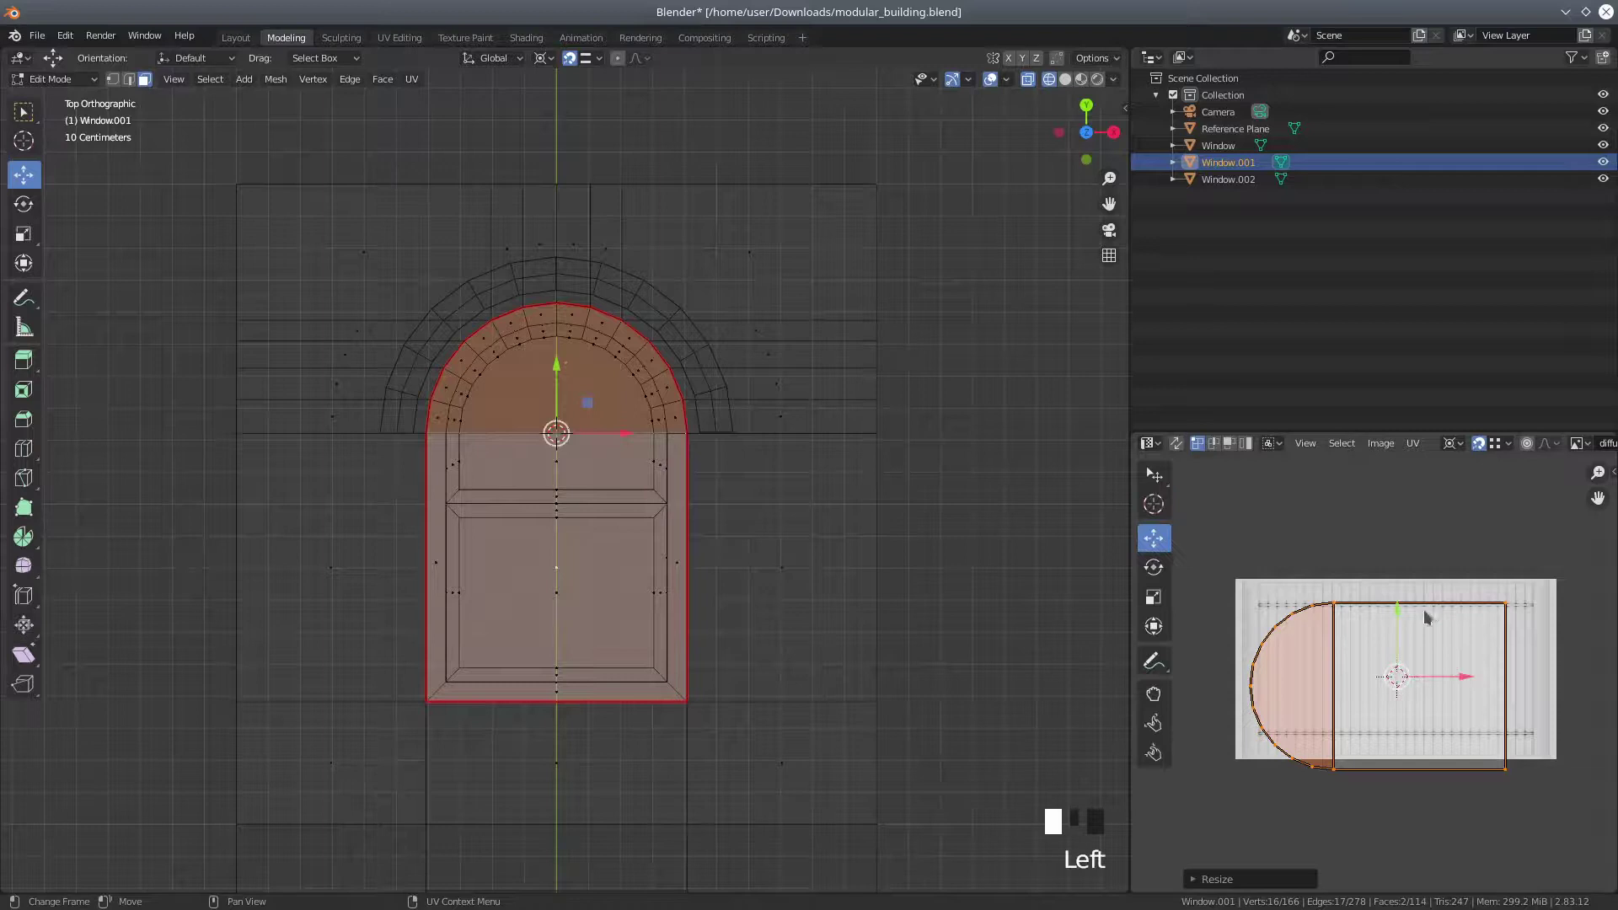
{"action": "key", "text": "g"}
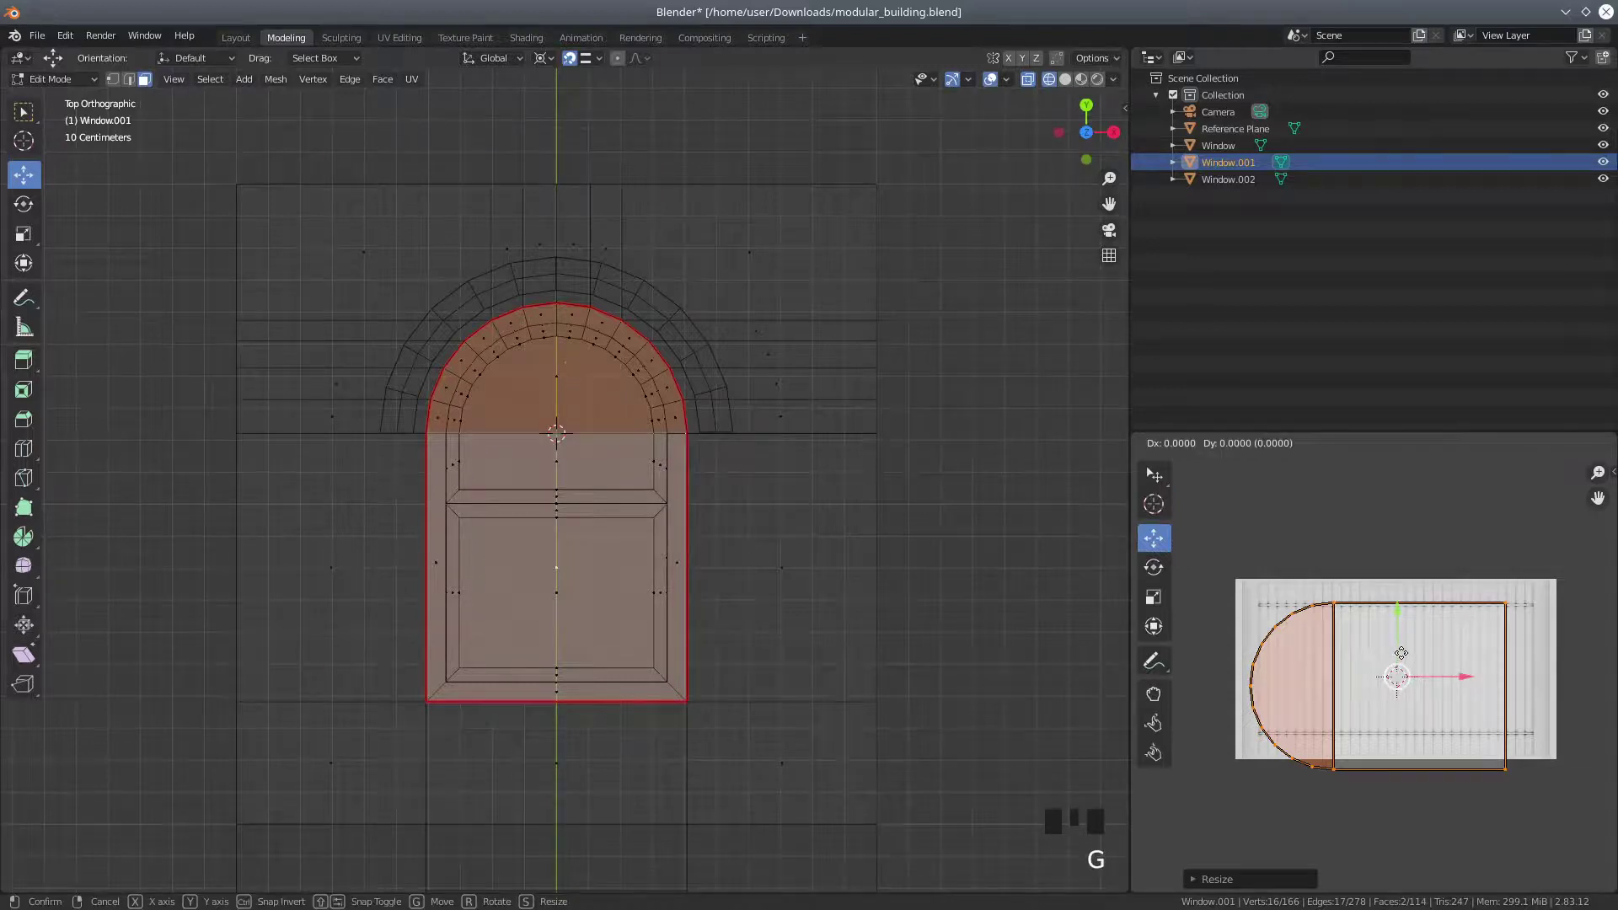
{"action": "right_click", "coordinate": [1399, 654]}
{"action": "left_click", "coordinate": [1479, 444]}
{"action": "key", "text": "g"}
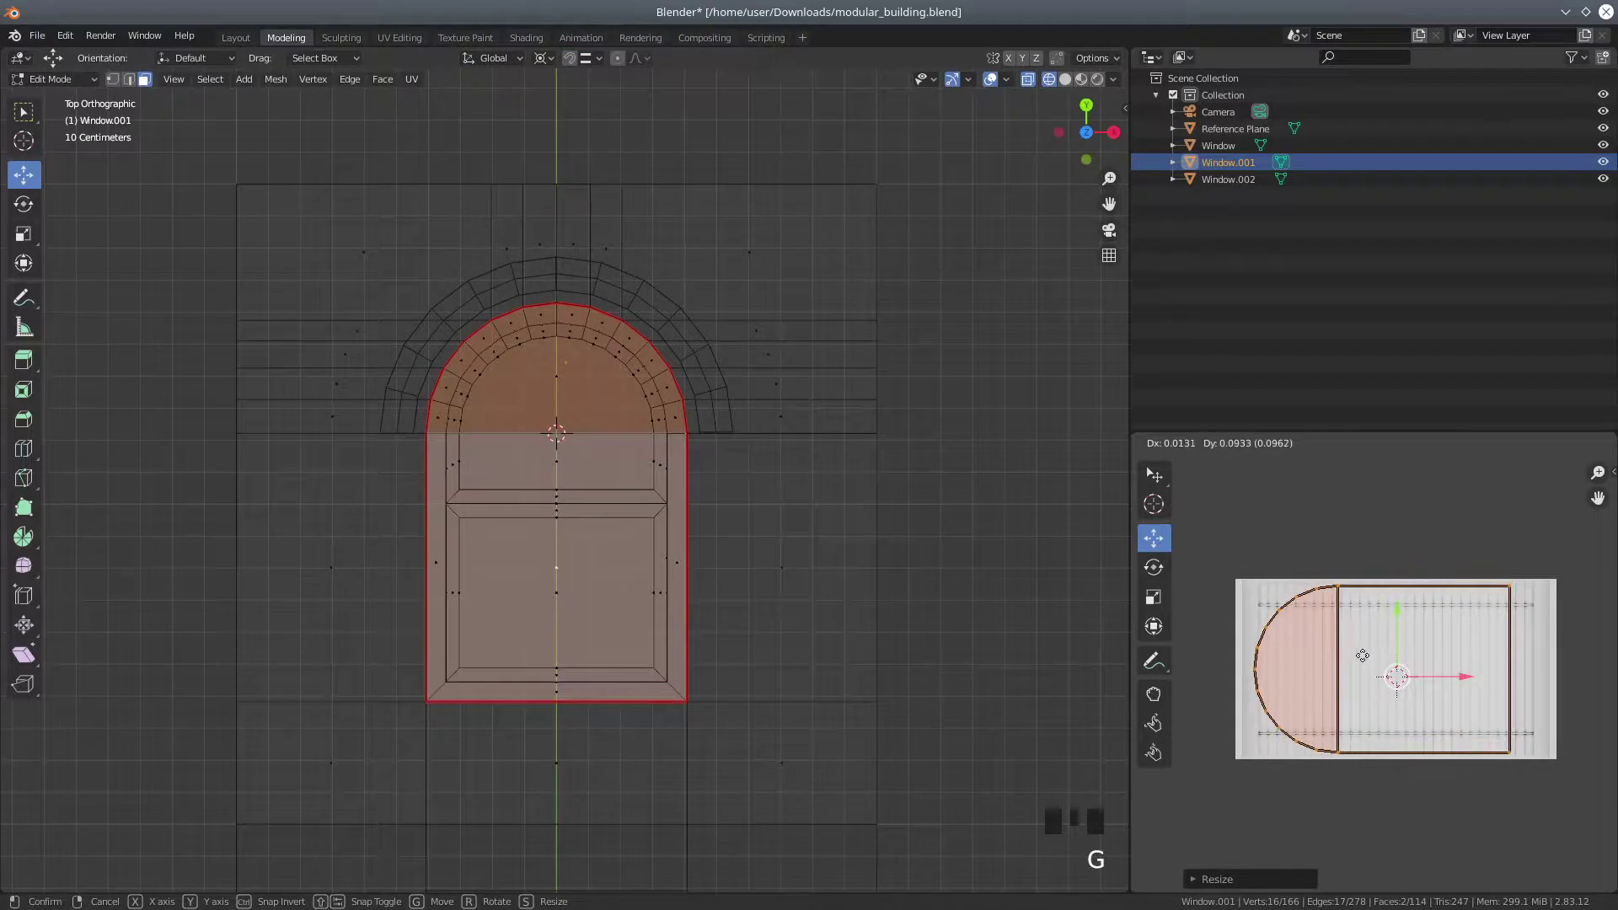
{"action": "left_click", "coordinate": [1363, 656]}
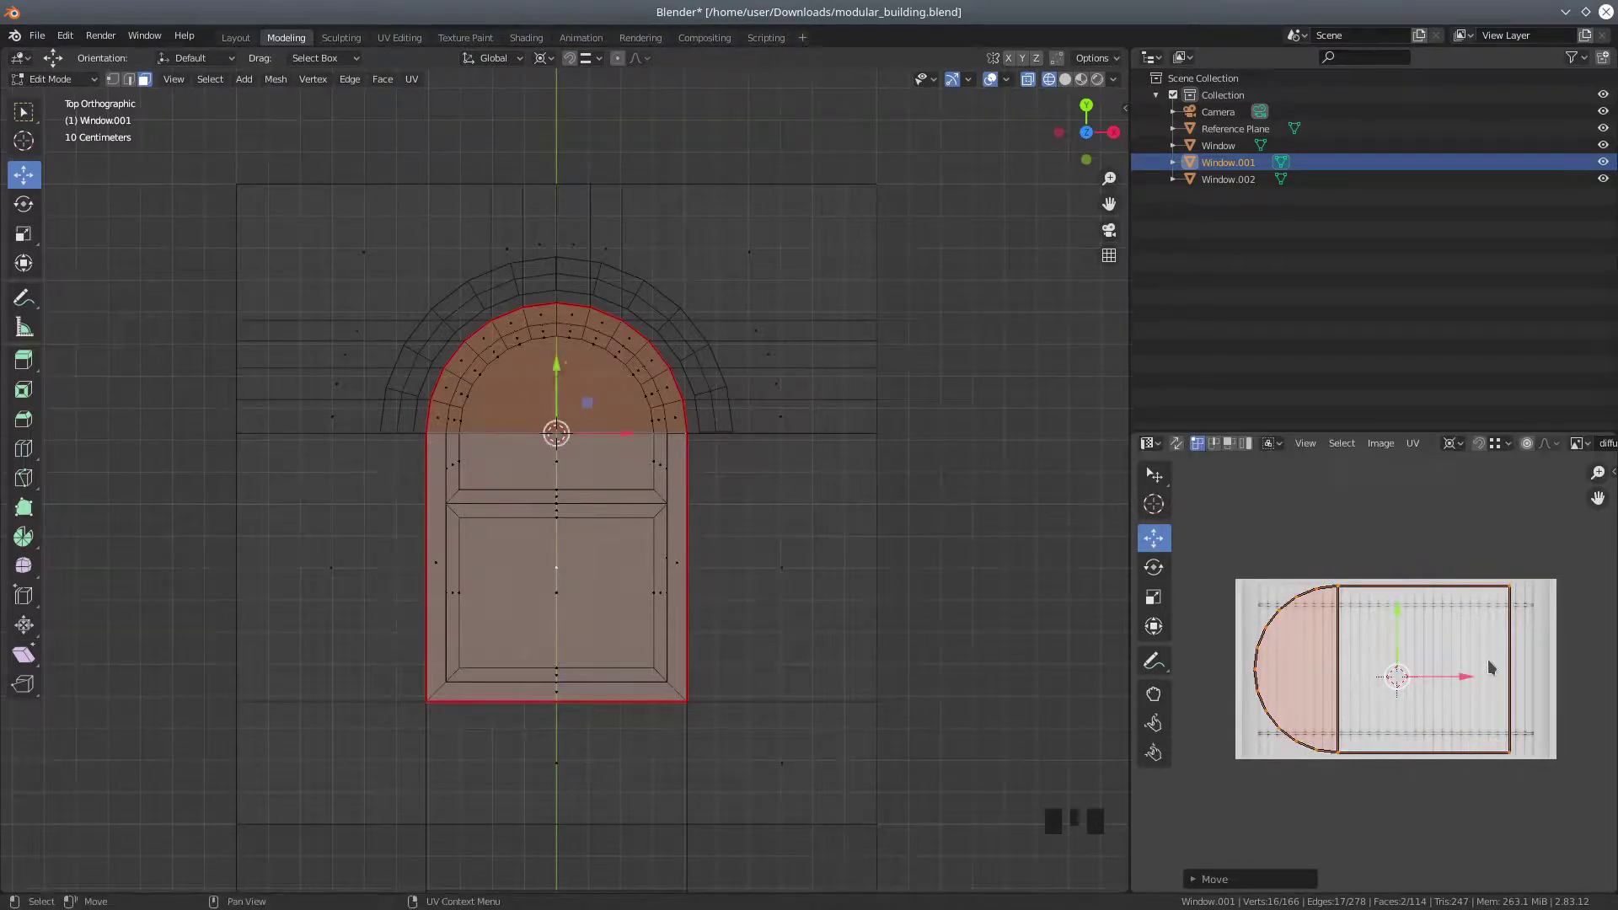
{"action": "key", "text": "s"}
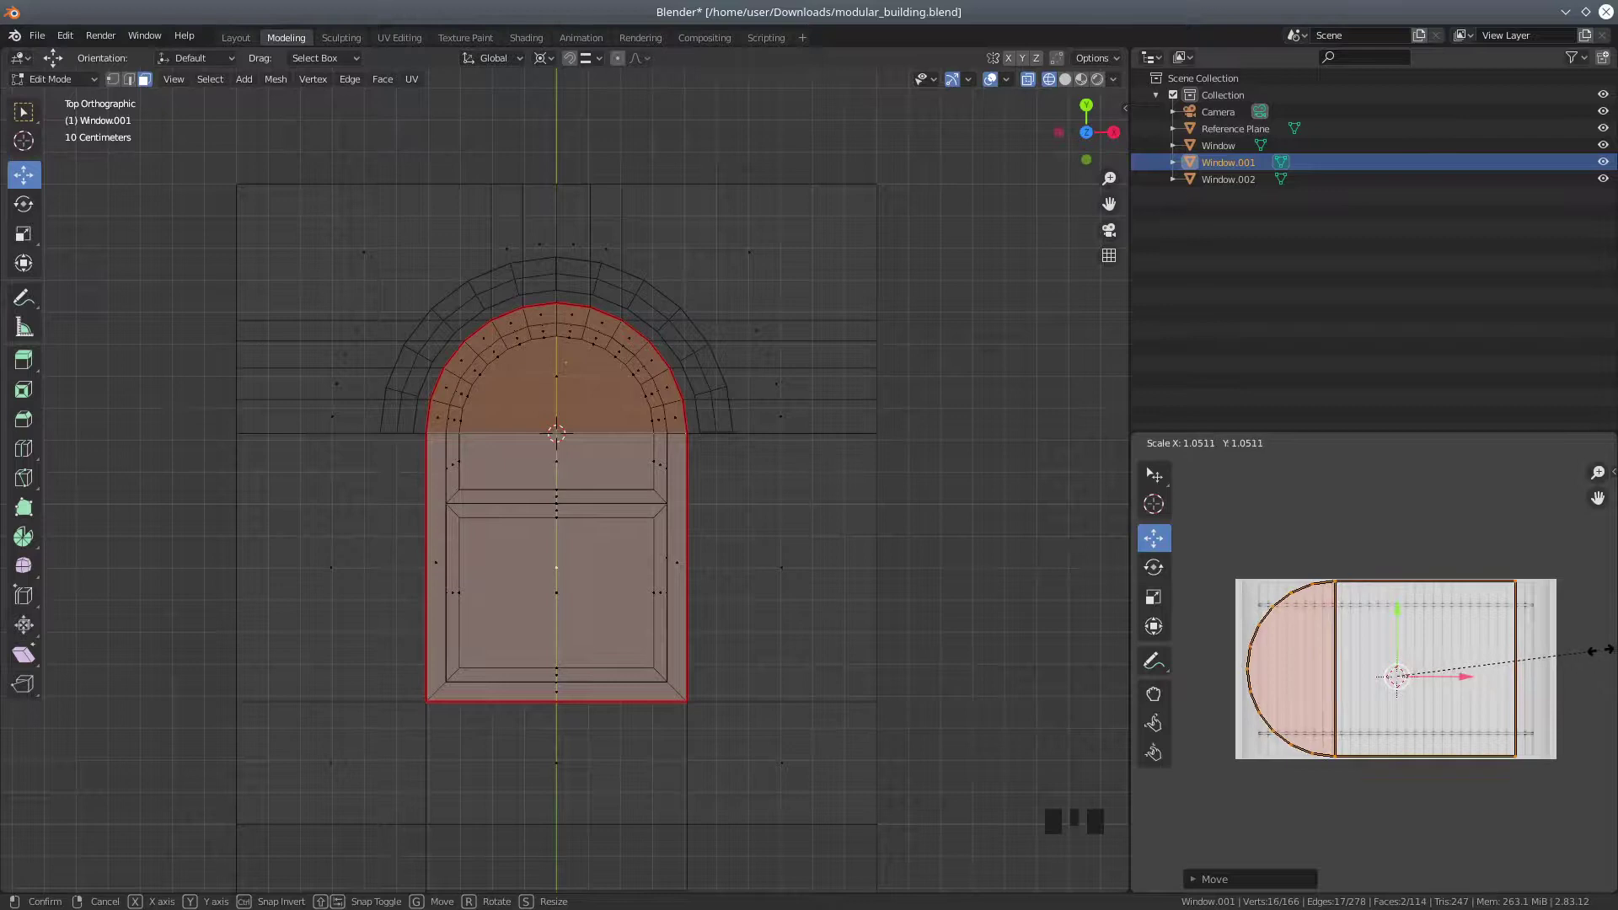
{"action": "left_click", "coordinate": [1603, 657]}
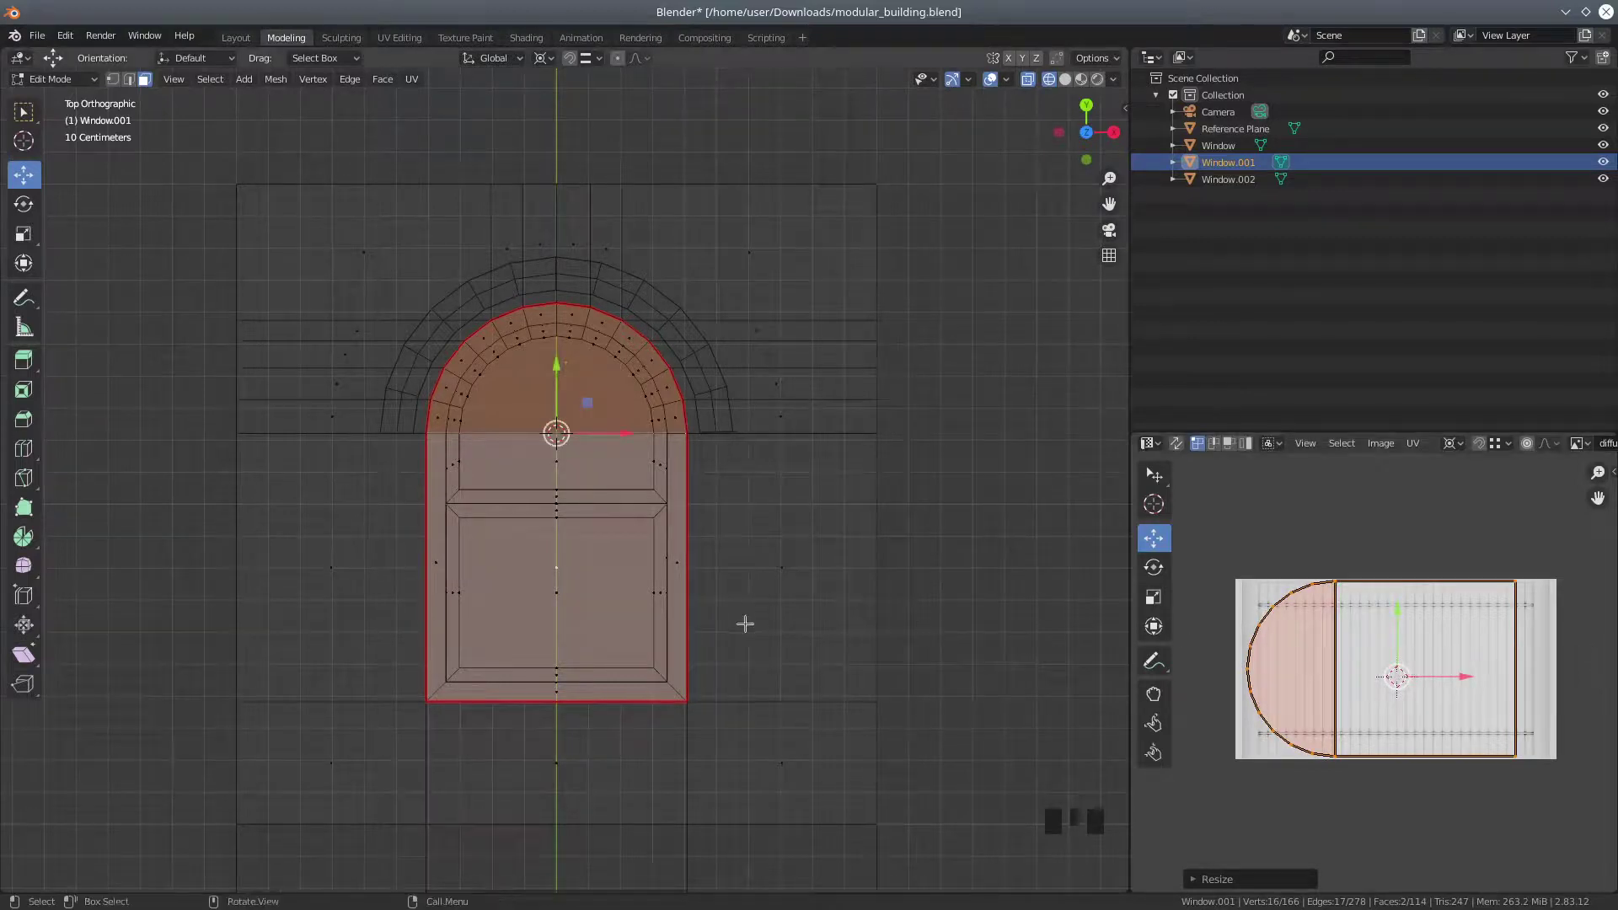
Switch the viewport to rendered shading and compare the blinds in the arched window with those in the window below
{"action": "left_click", "coordinate": [1097, 78]}
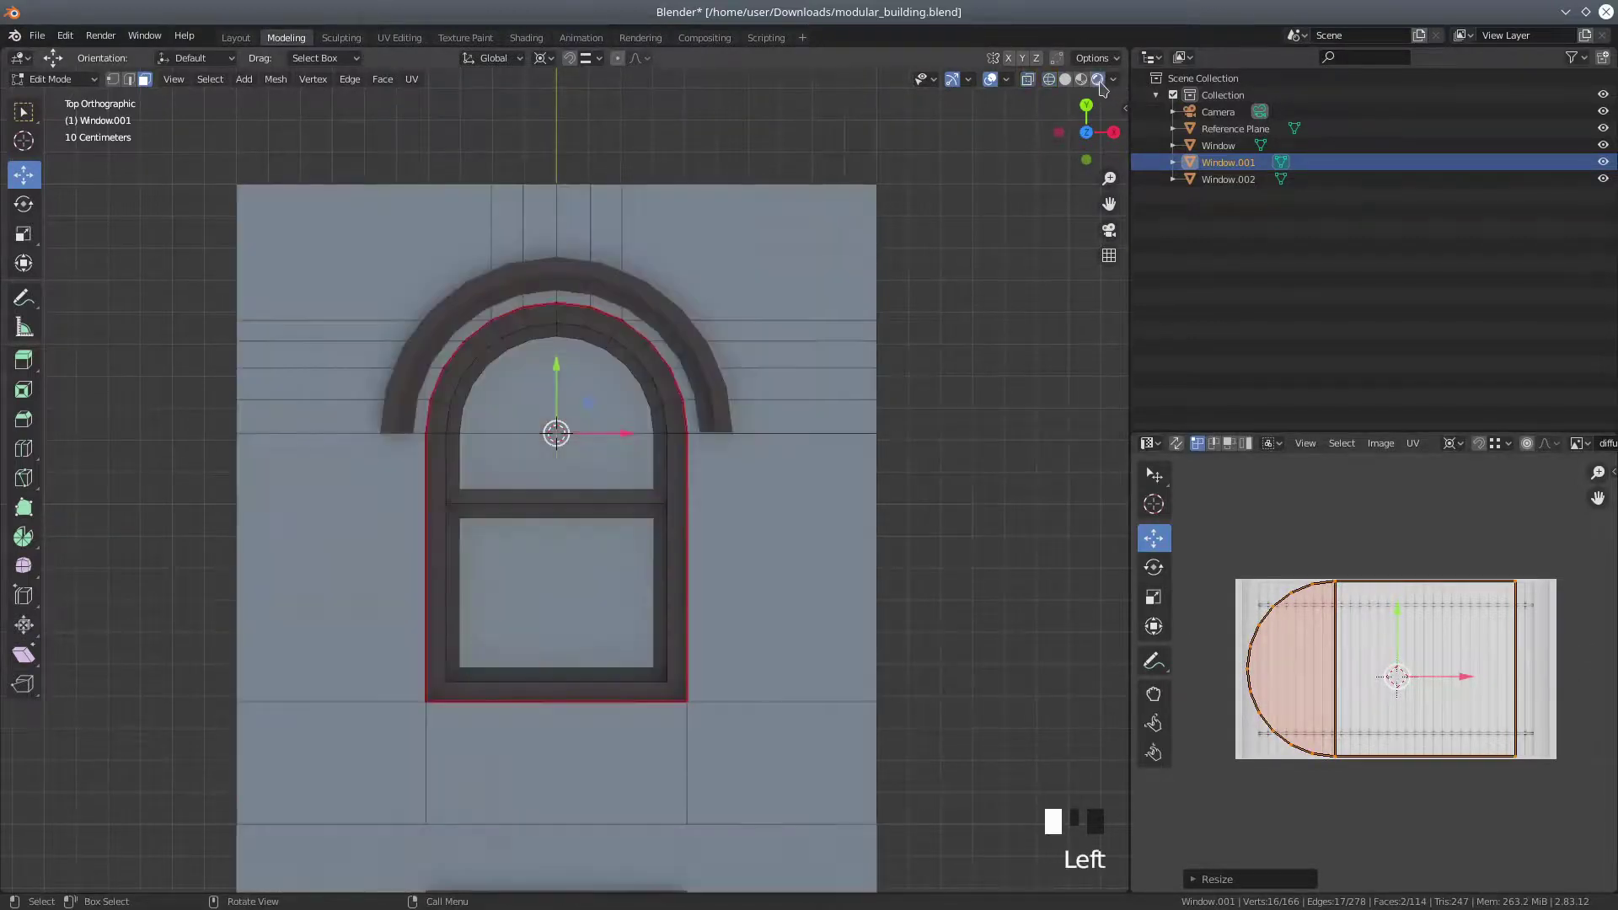
{"action": "scroll", "coordinate": [1000, 324], "scroll_direction": "down", "scroll_amount": 3}
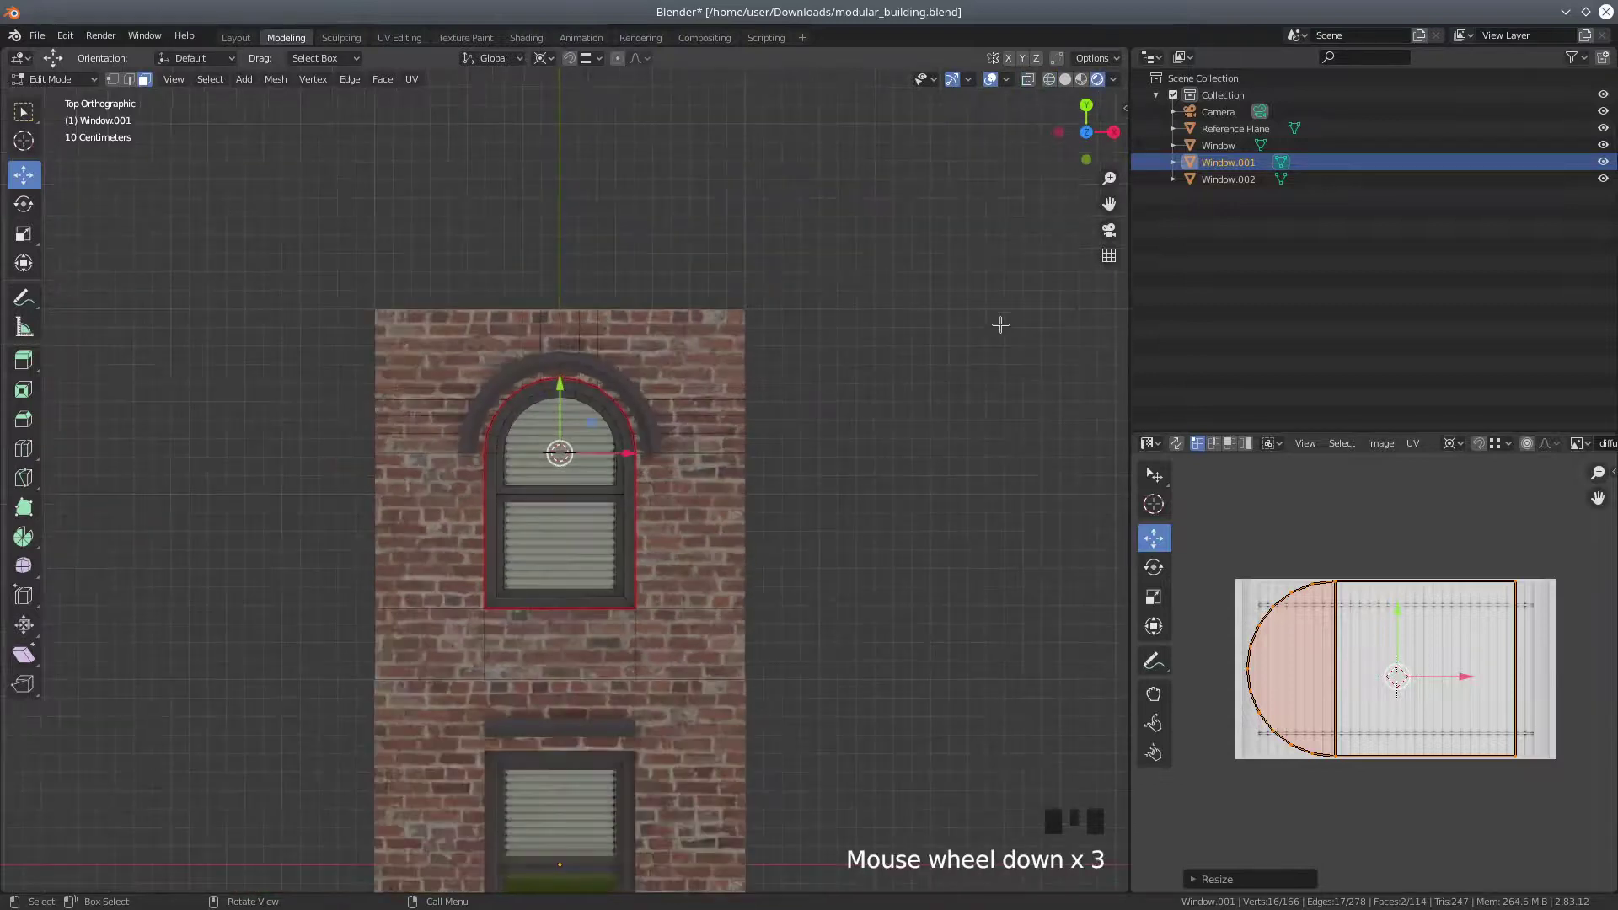
{"action": "scroll", "coordinate": [1000, 324], "scroll_direction": "down", "scroll_amount": 2}
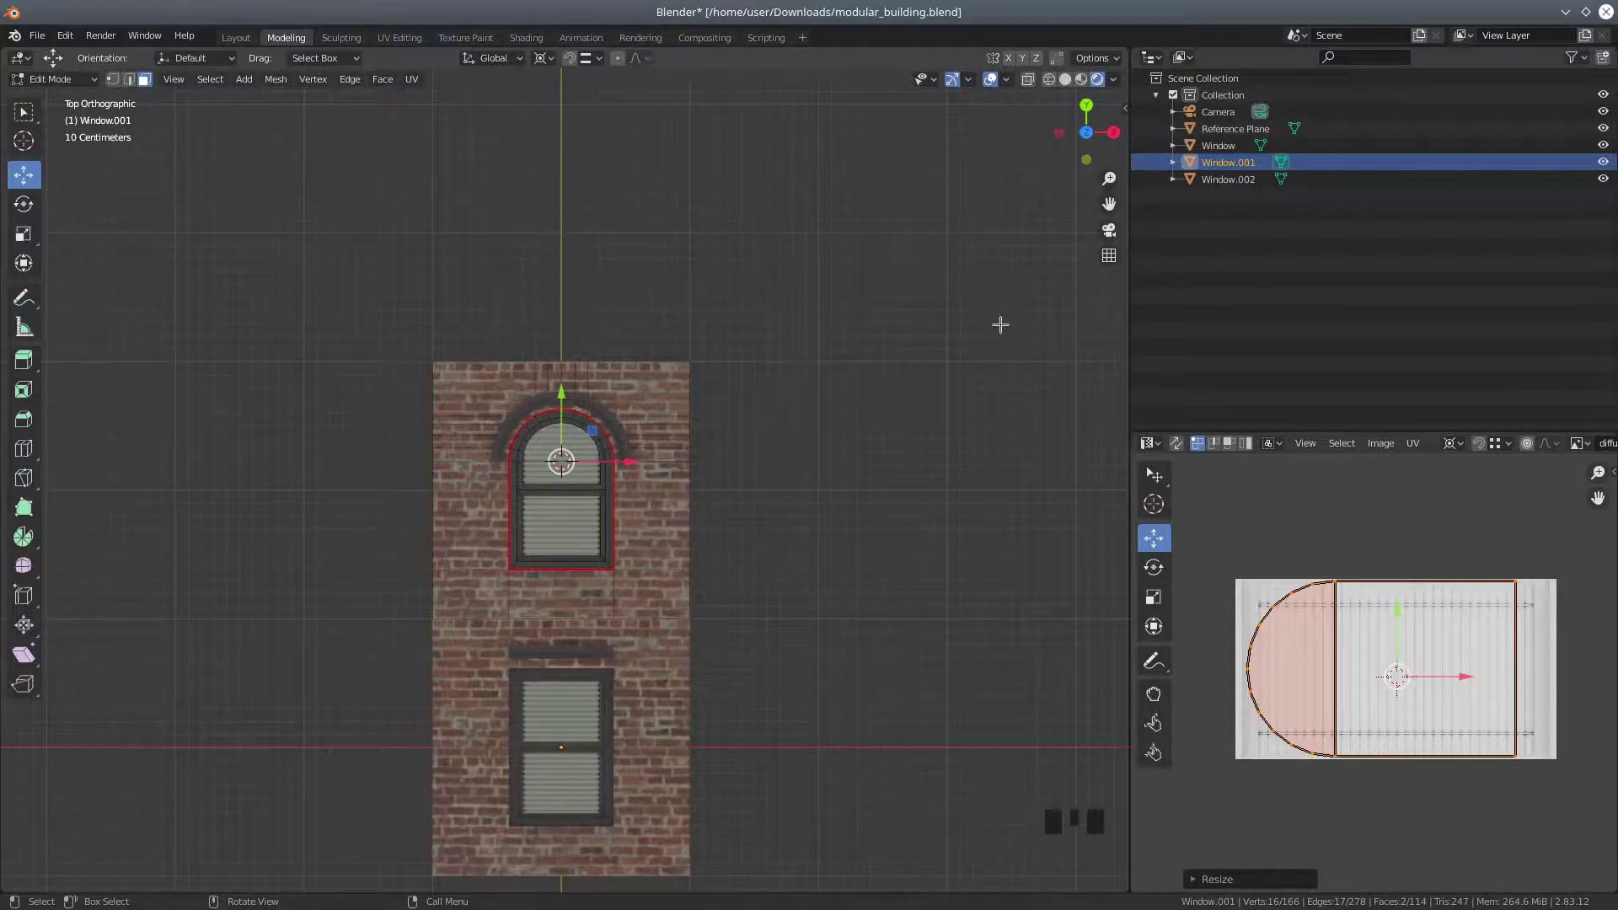
{"action": "scroll", "coordinate": [819, 485], "scroll_direction": "up", "scroll_amount": 2}
{"action": "scroll", "coordinate": [863, 516], "scroll_direction": "up", "scroll_amount": 1}
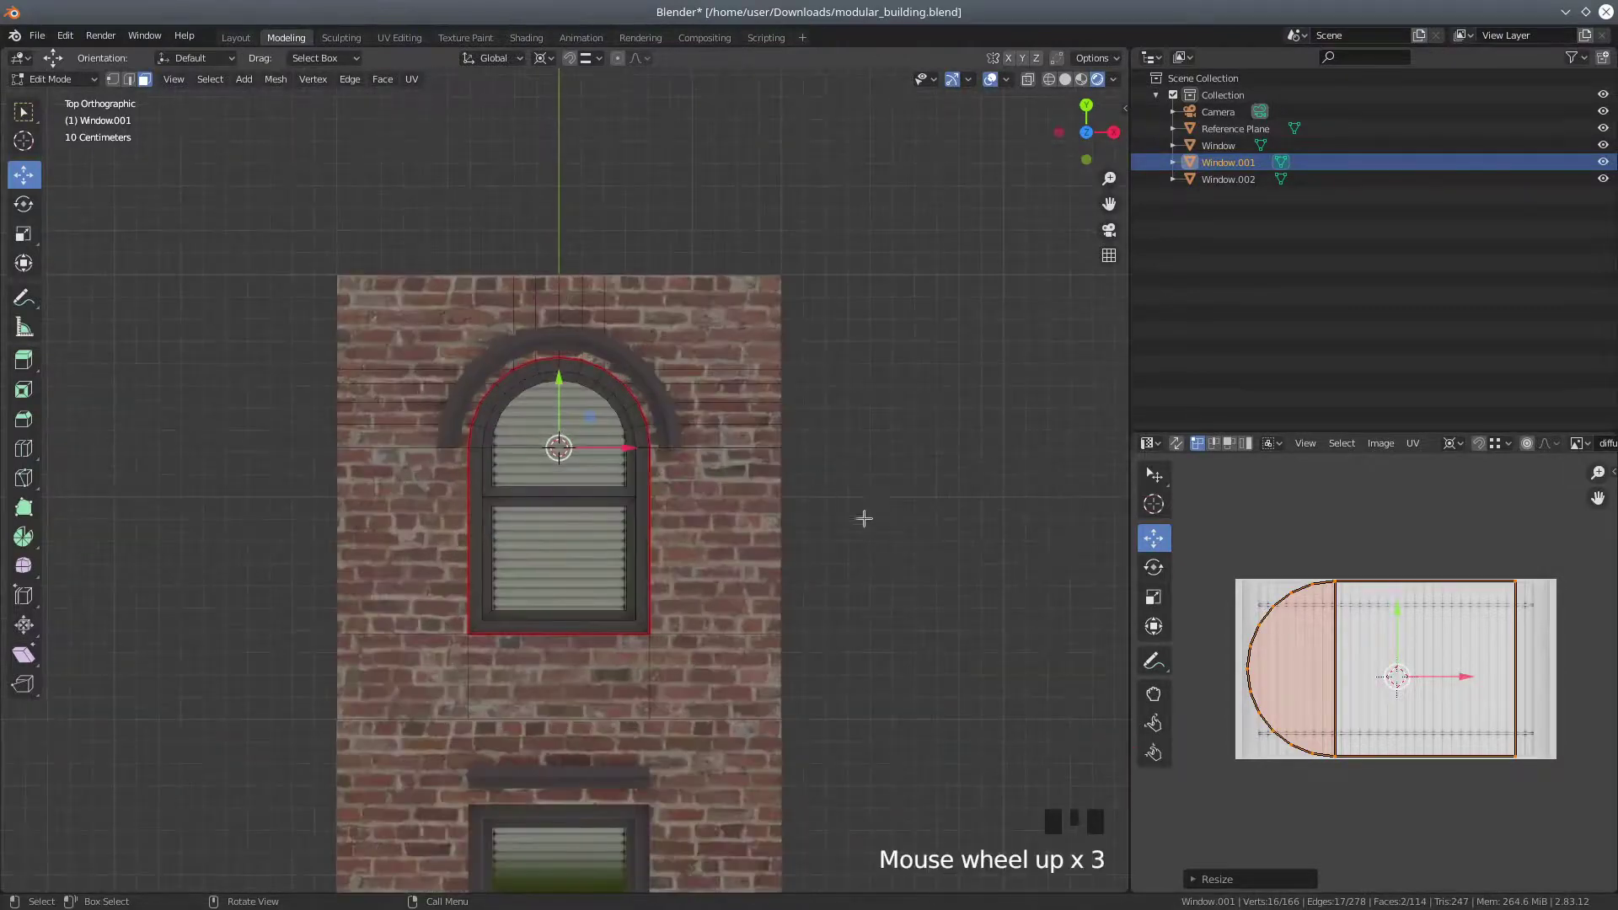
{"action": "middle_click_drag", "start_coordinate": [882, 560], "coordinate": [874, 373], "text": "shift"}
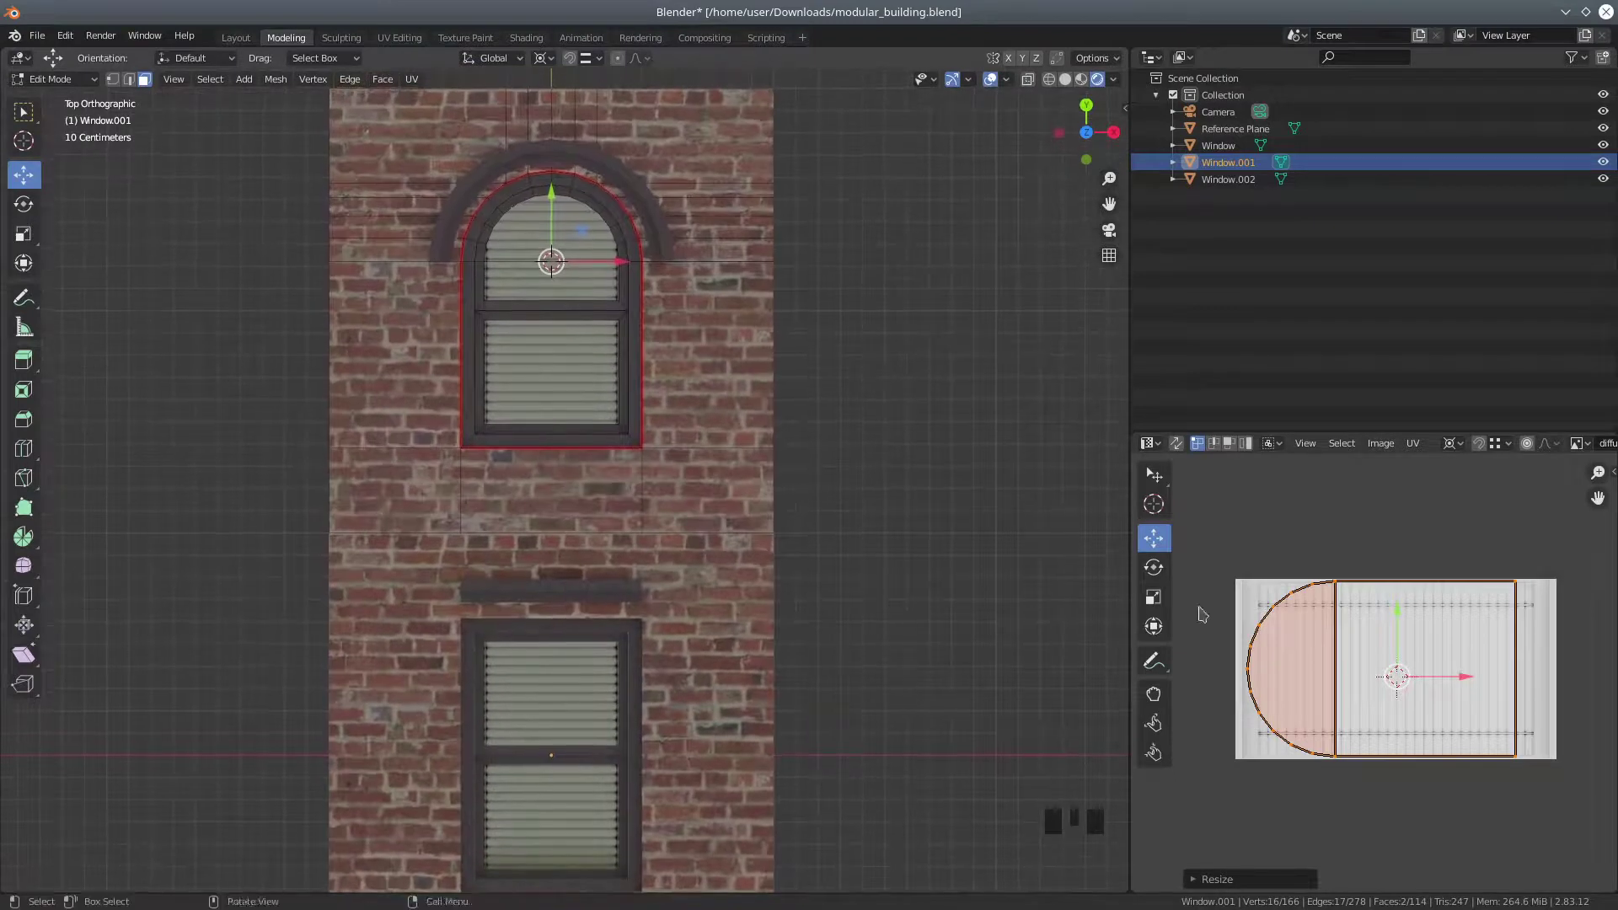
Enlarge the window UVs by about 1.02 and shift them right along X to centre them on the blinds texture
{"action": "scroll", "coordinate": [1332, 715], "scroll_direction": "up", "scroll_amount": 2}
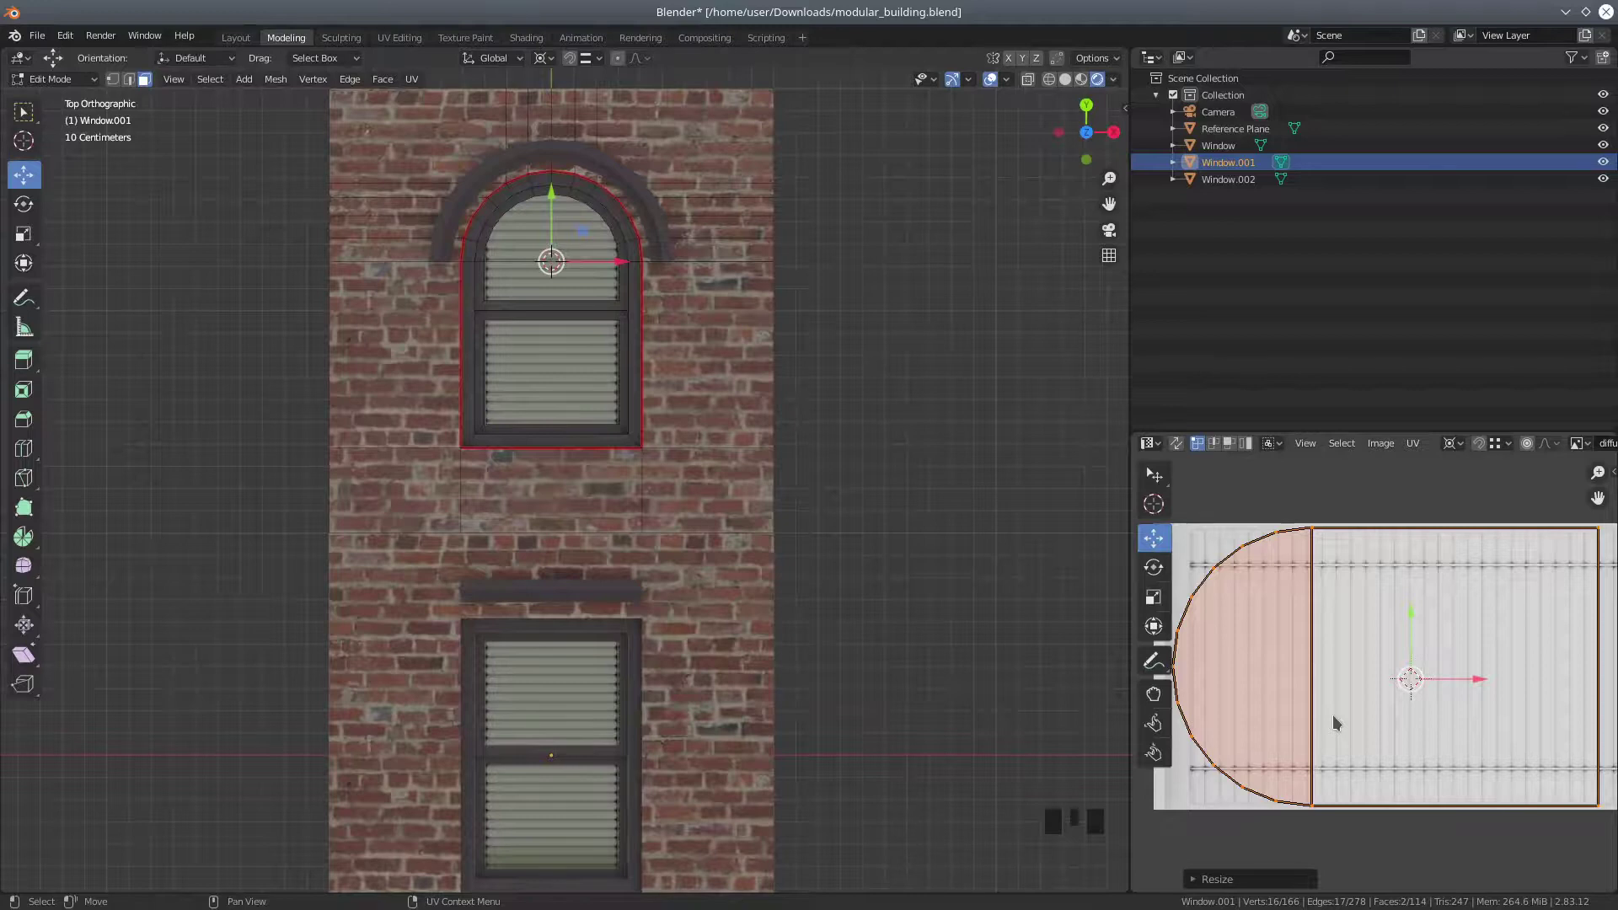
{"action": "scroll", "coordinate": [1332, 715], "scroll_direction": "down", "scroll_amount": 1}
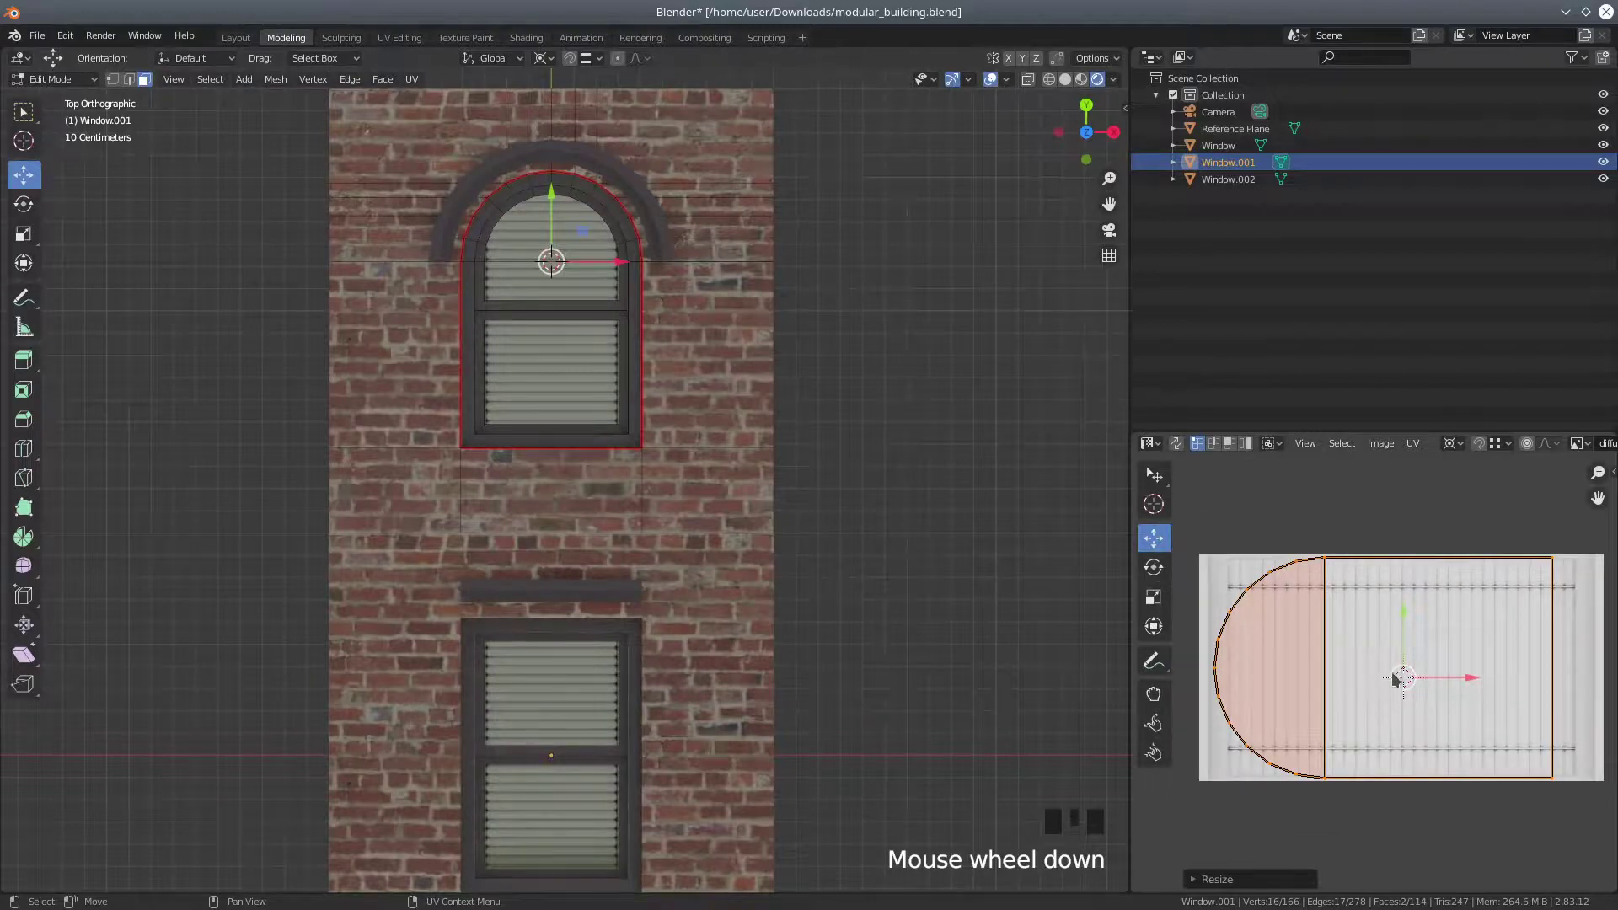
{"action": "key", "text": "s"}
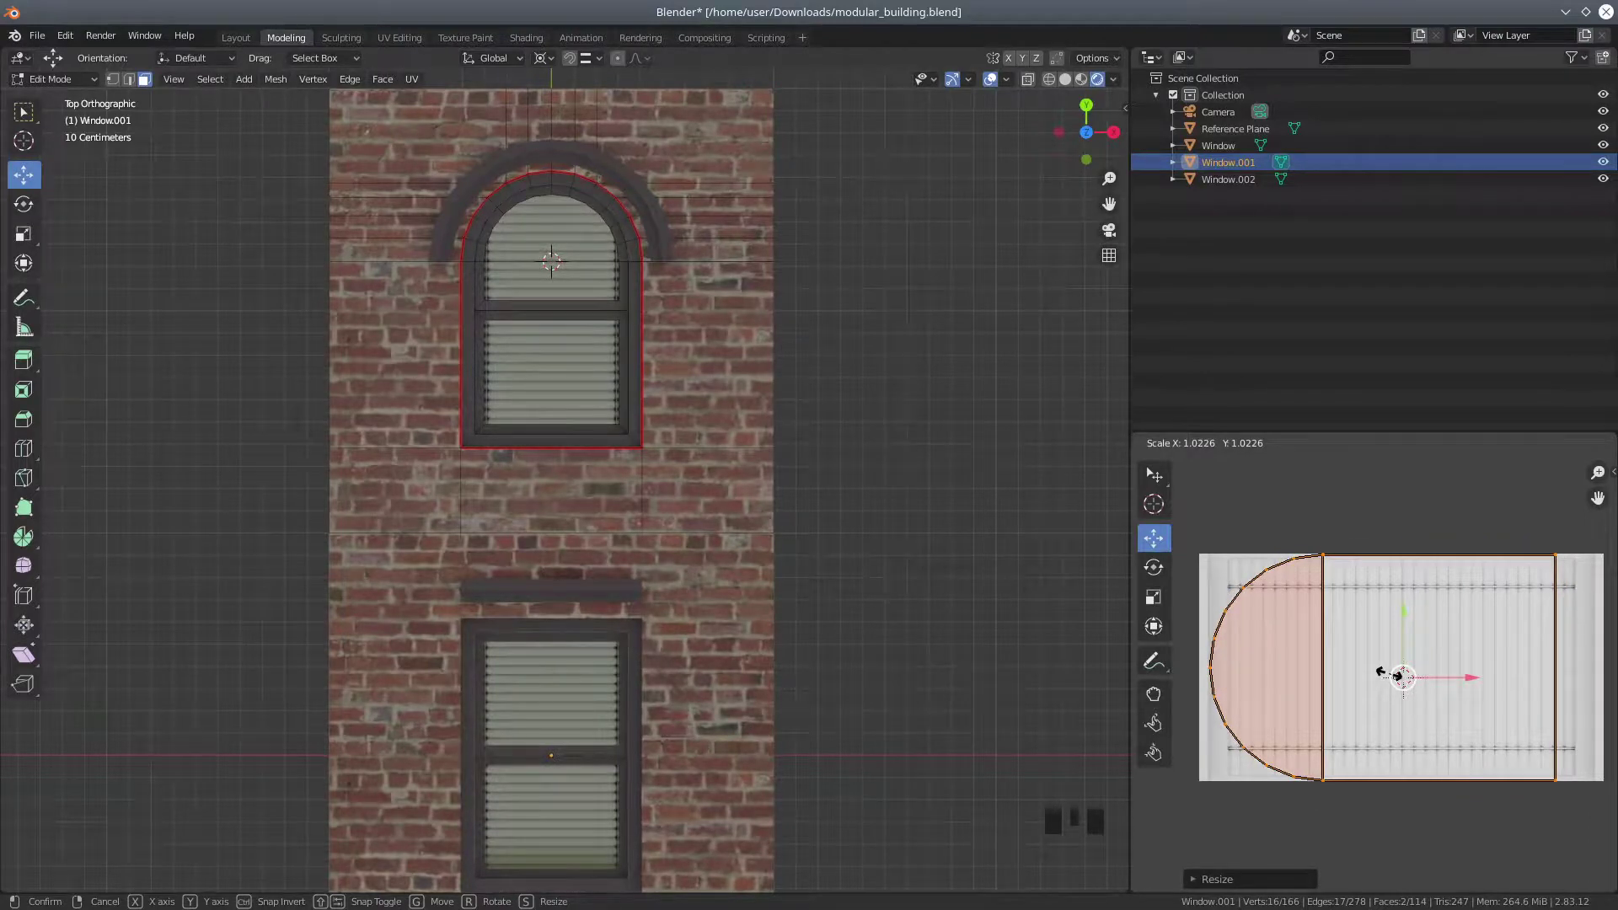
{"action": "left_click", "coordinate": [1396, 678]}
{"action": "scroll", "coordinate": [1393, 681], "scroll_direction": "down", "scroll_amount": 1}
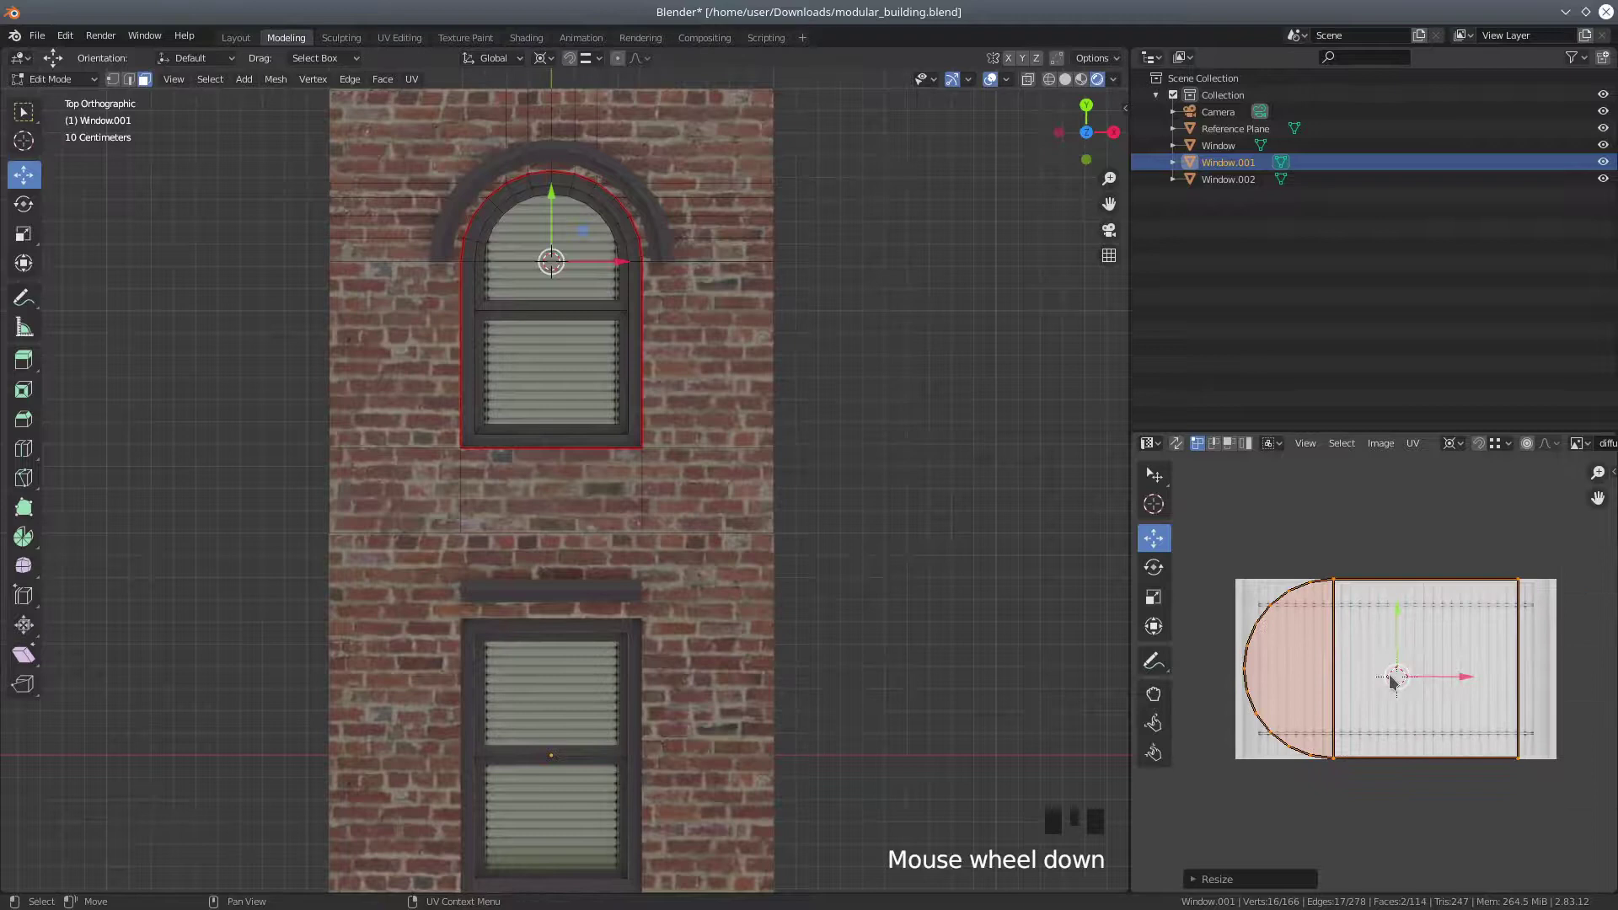
{"action": "mouse_move", "coordinate": [1398, 684]}
{"action": "middle_mouse_down", "text": "shift"}
{"action": "mouse_move", "coordinate": [1354, 709]}
{"action": "mouse_move", "coordinate": [1396, 675]}
{"action": "mouse_move", "coordinate": [1375, 683]}
{"action": "middle_mouse_up", "text": "shift"}
{"action": "scroll", "coordinate": [1354, 715], "scroll_direction": "up", "scroll_amount": 1}
{"action": "left_click_drag", "start_coordinate": [1499, 647], "coordinate": [1515, 643]}
{"action": "scroll", "coordinate": [1510, 687], "scroll_direction": "down", "scroll_amount": 1}
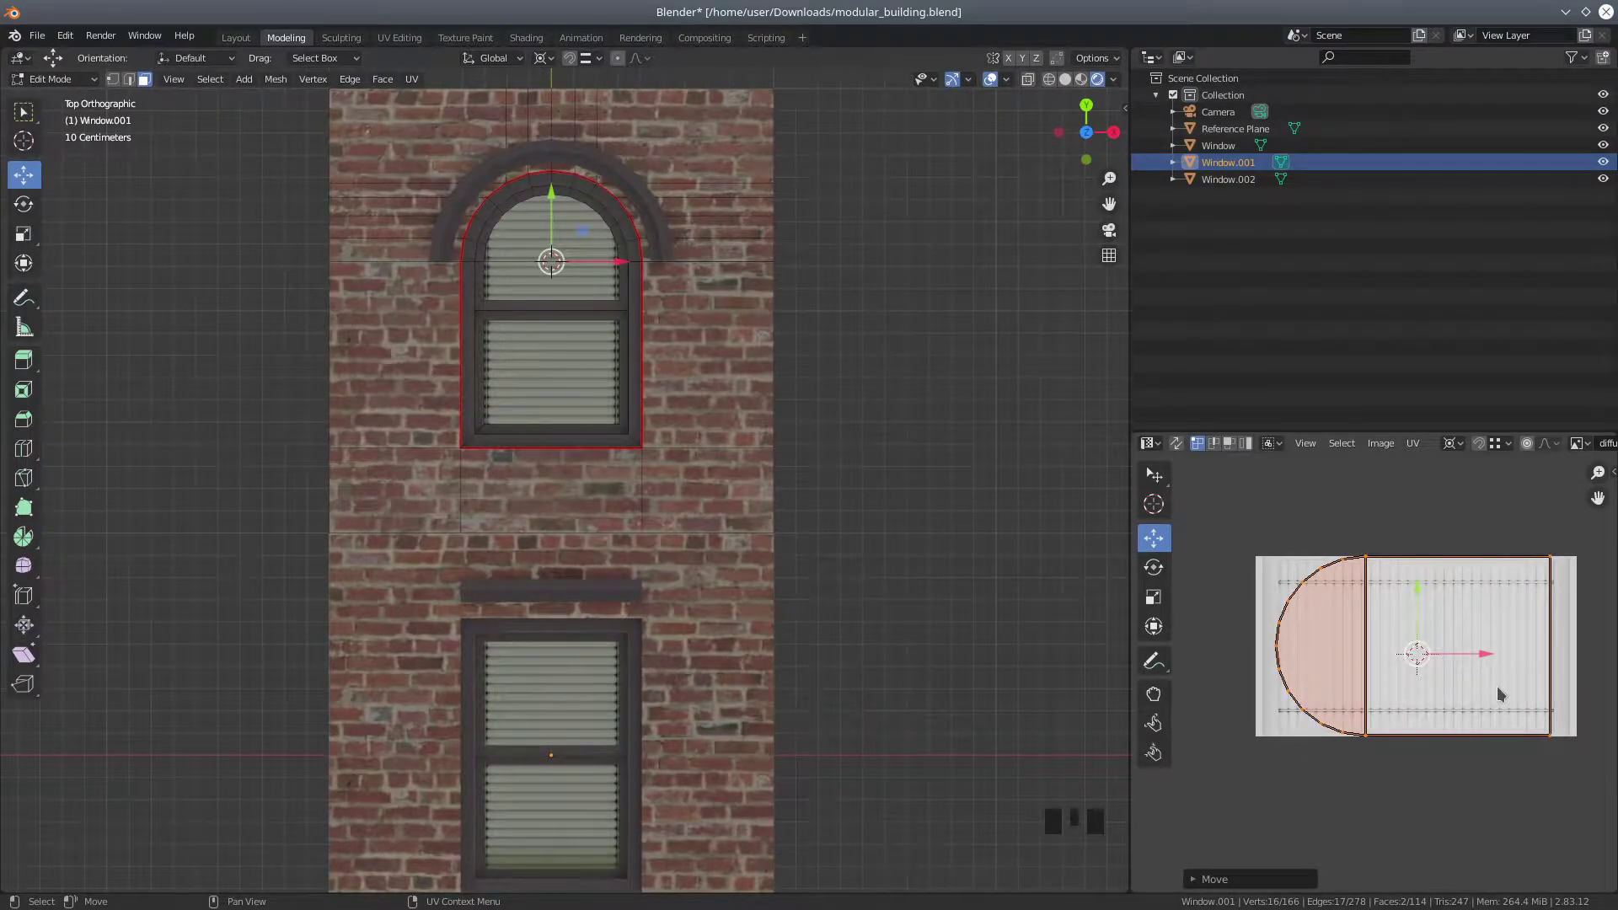
Scale all the window UVs down slightly so their edges stay just inside the texture's upper and lower borders
{"action": "scroll", "coordinate": [1499, 693], "scroll_direction": "up", "scroll_amount": 2}
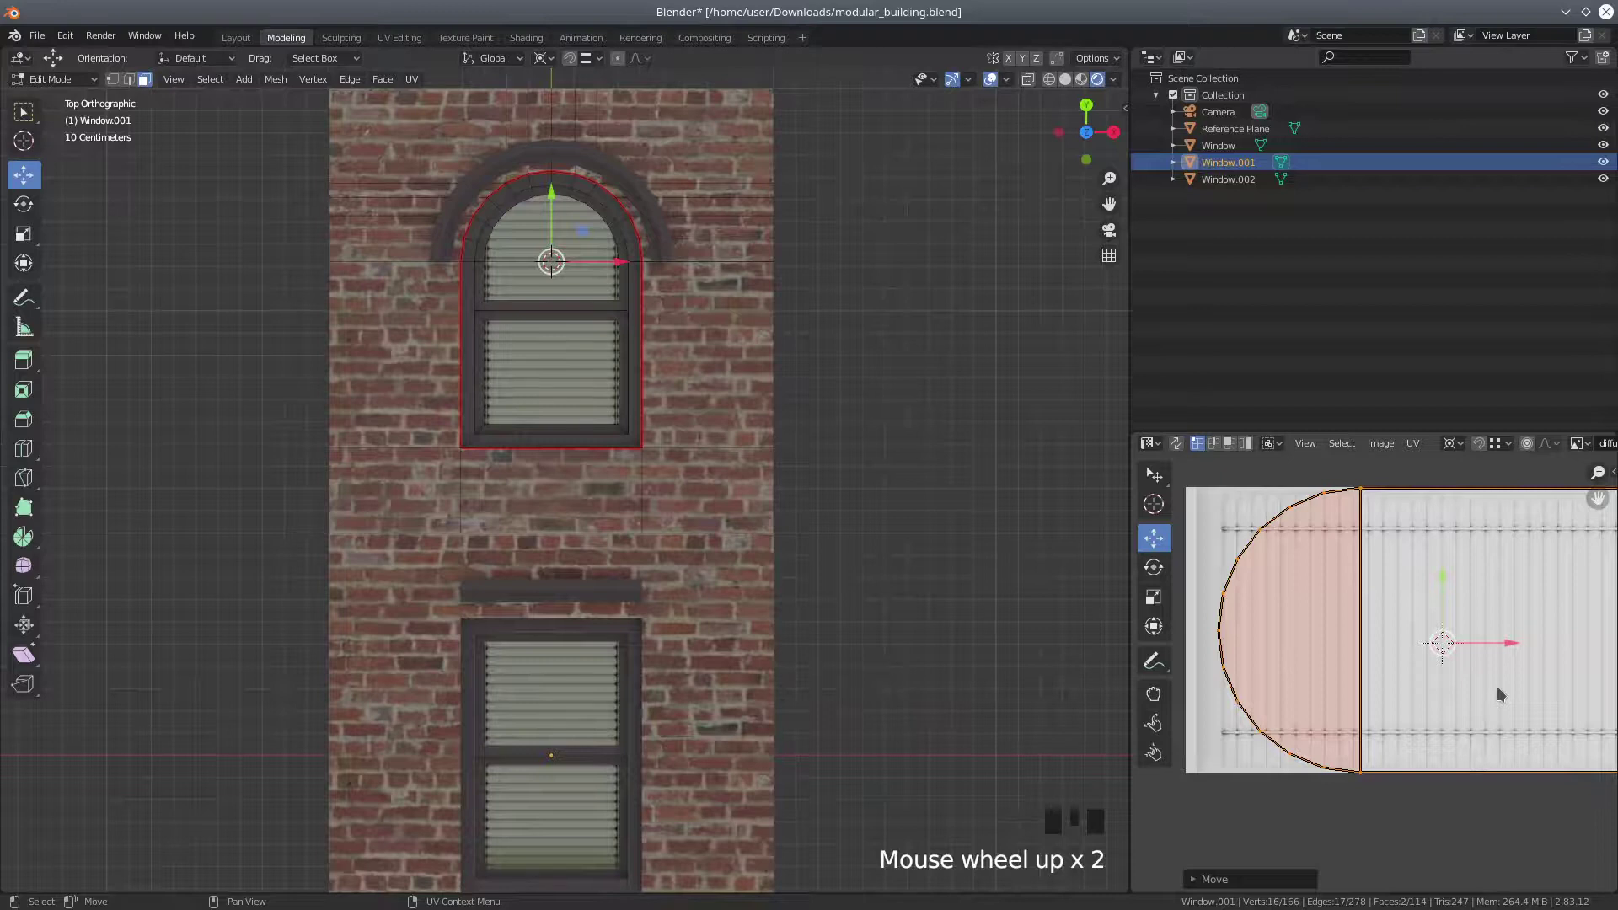
{"action": "key", "text": "a"}
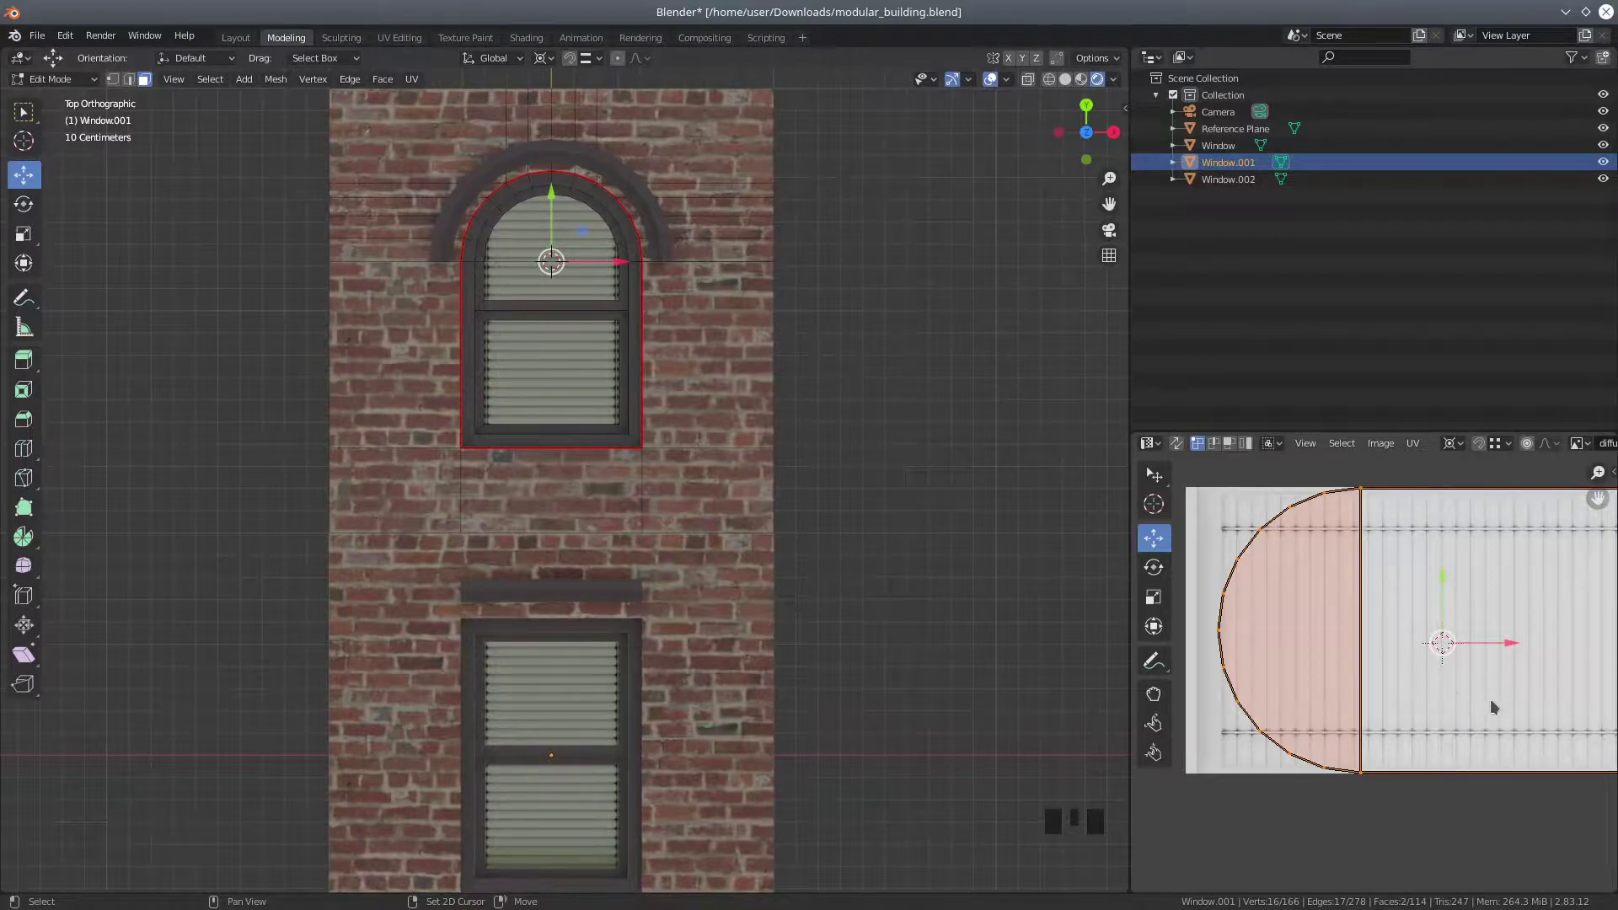
{"action": "key", "text": "s"}
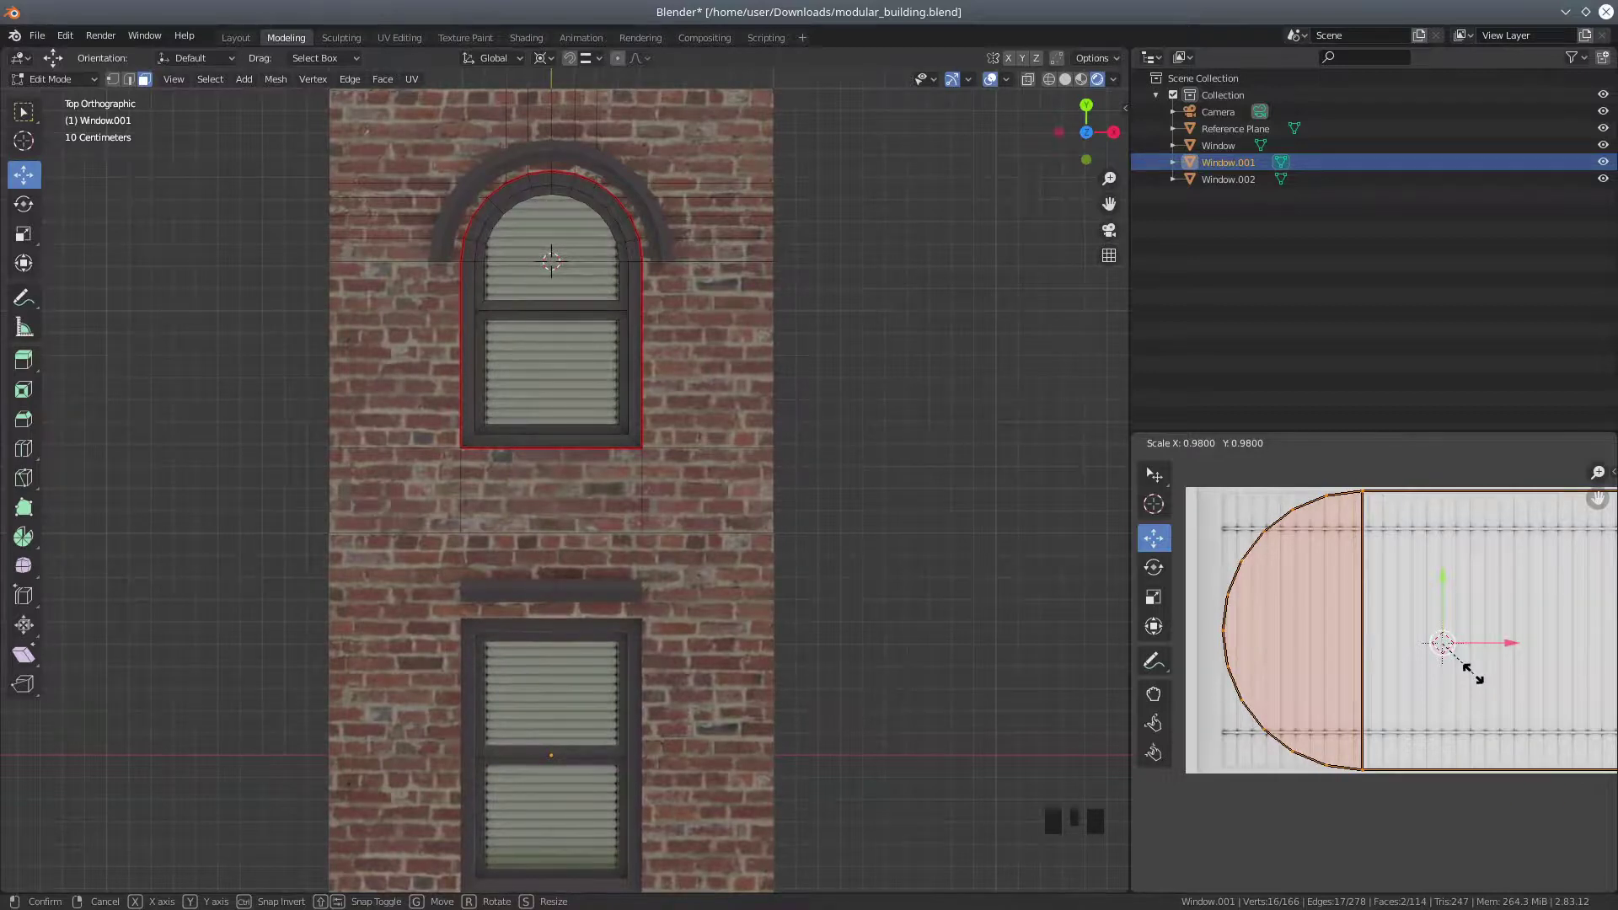
{"action": "left_click", "coordinate": [1474, 677]}
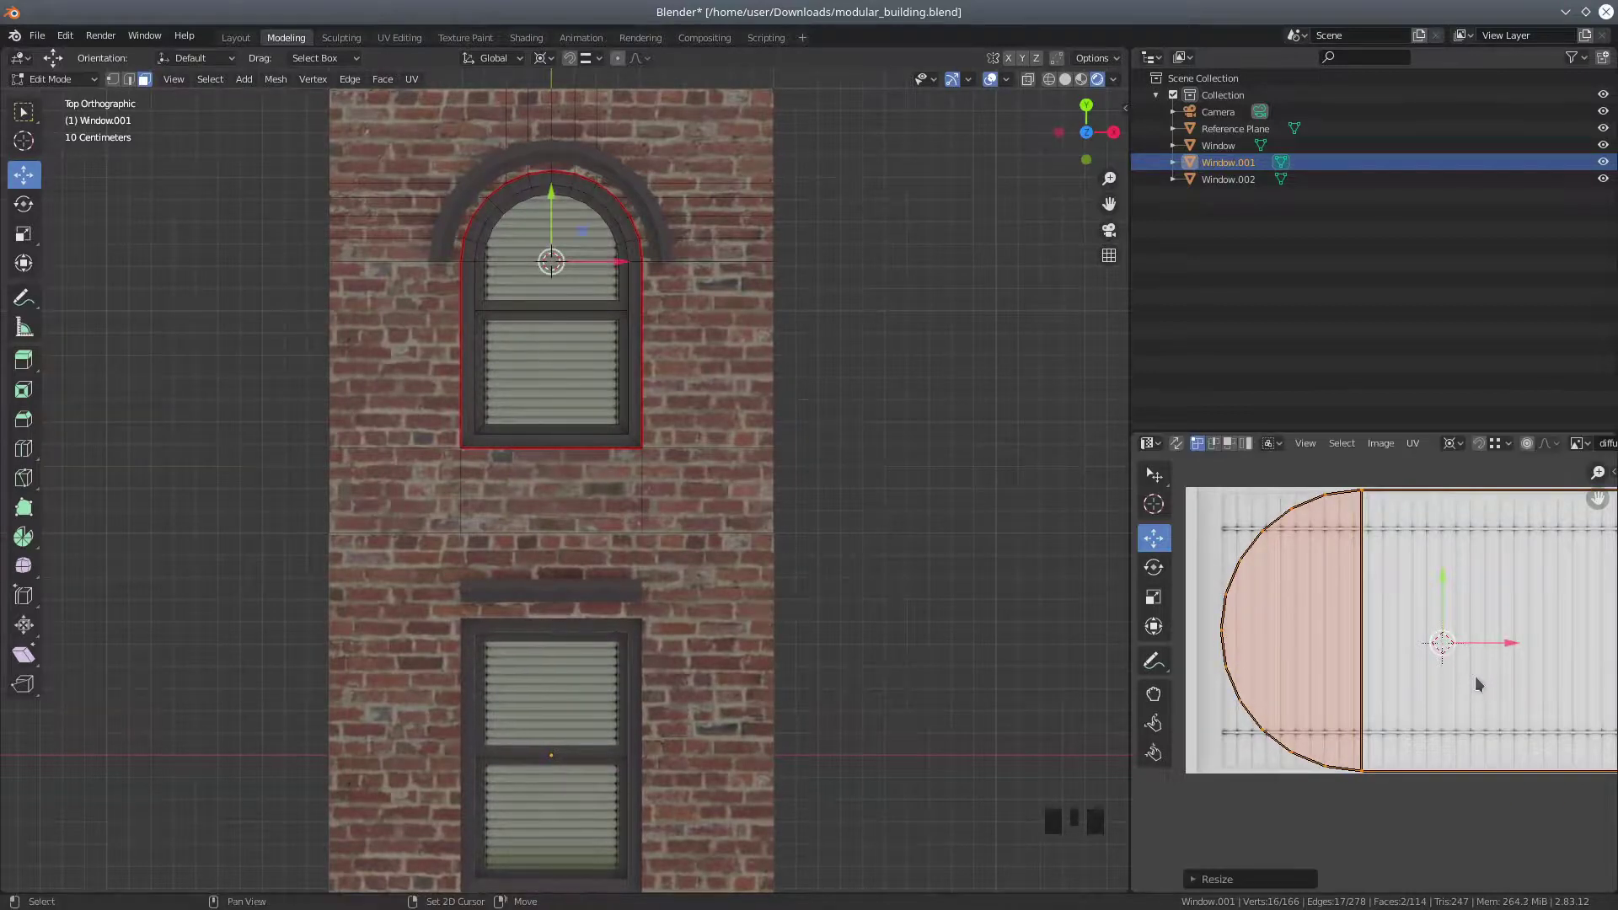
{"action": "scroll", "coordinate": [1473, 685], "scroll_direction": "down", "scroll_amount": 2}
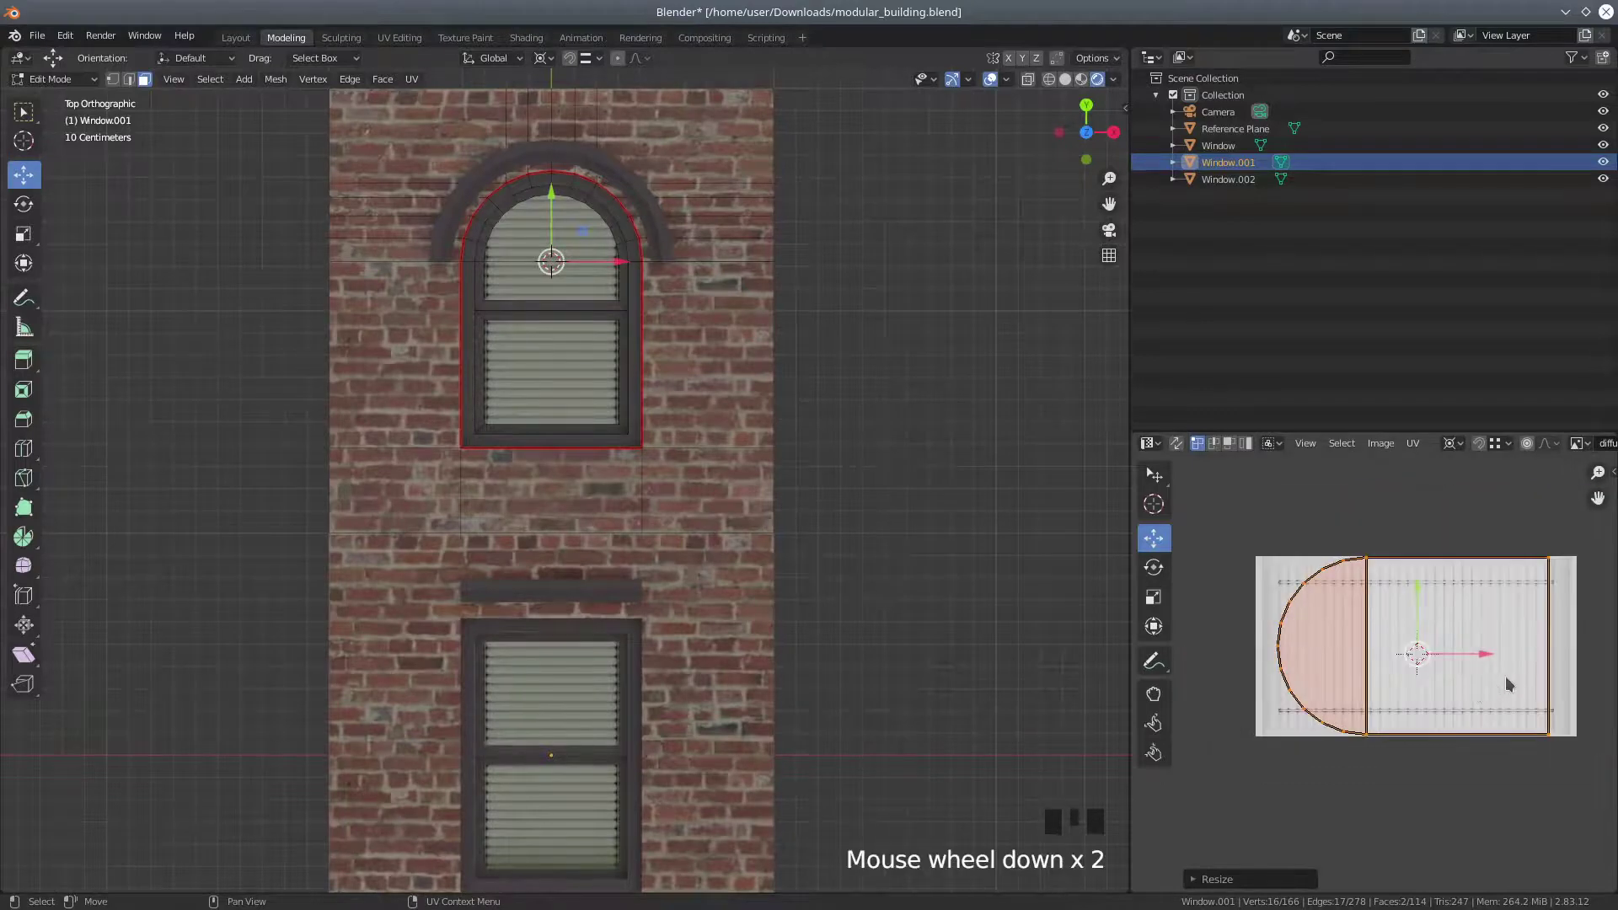
{"action": "middle_click_drag", "start_coordinate": [1505, 676], "coordinate": [1467, 676], "text": "shift"}
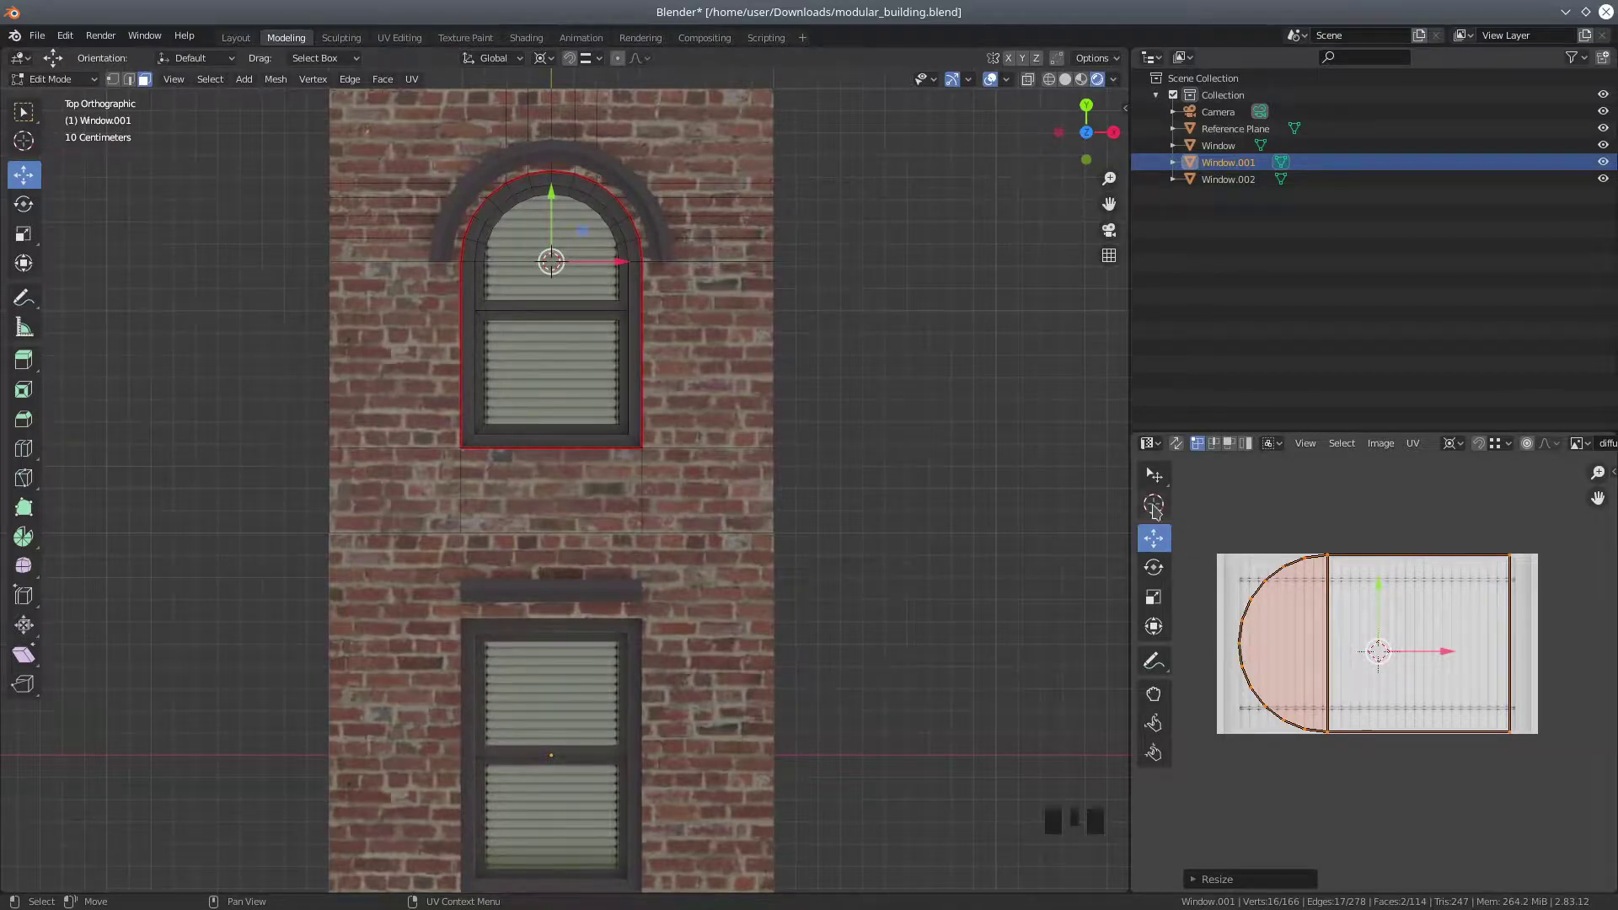
Place the 2D cursor at the arch's apex in the UV layout and scale the window UVs by about 1.03 along X
{"action": "left_click", "coordinate": [1154, 504]}
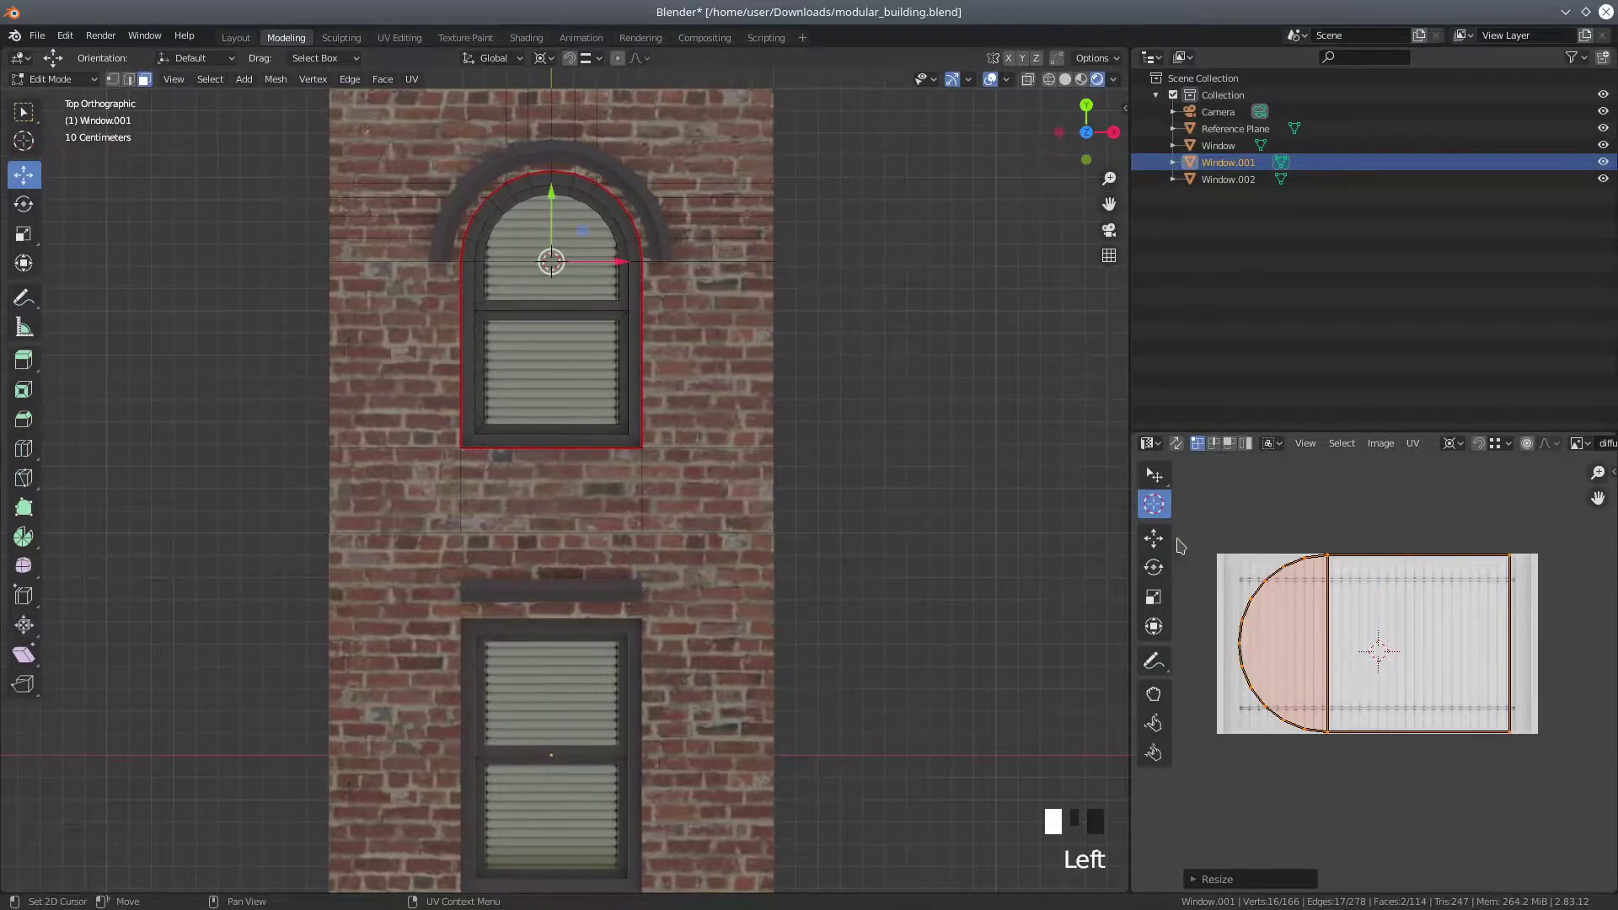
{"action": "left_click", "coordinate": [1239, 644]}
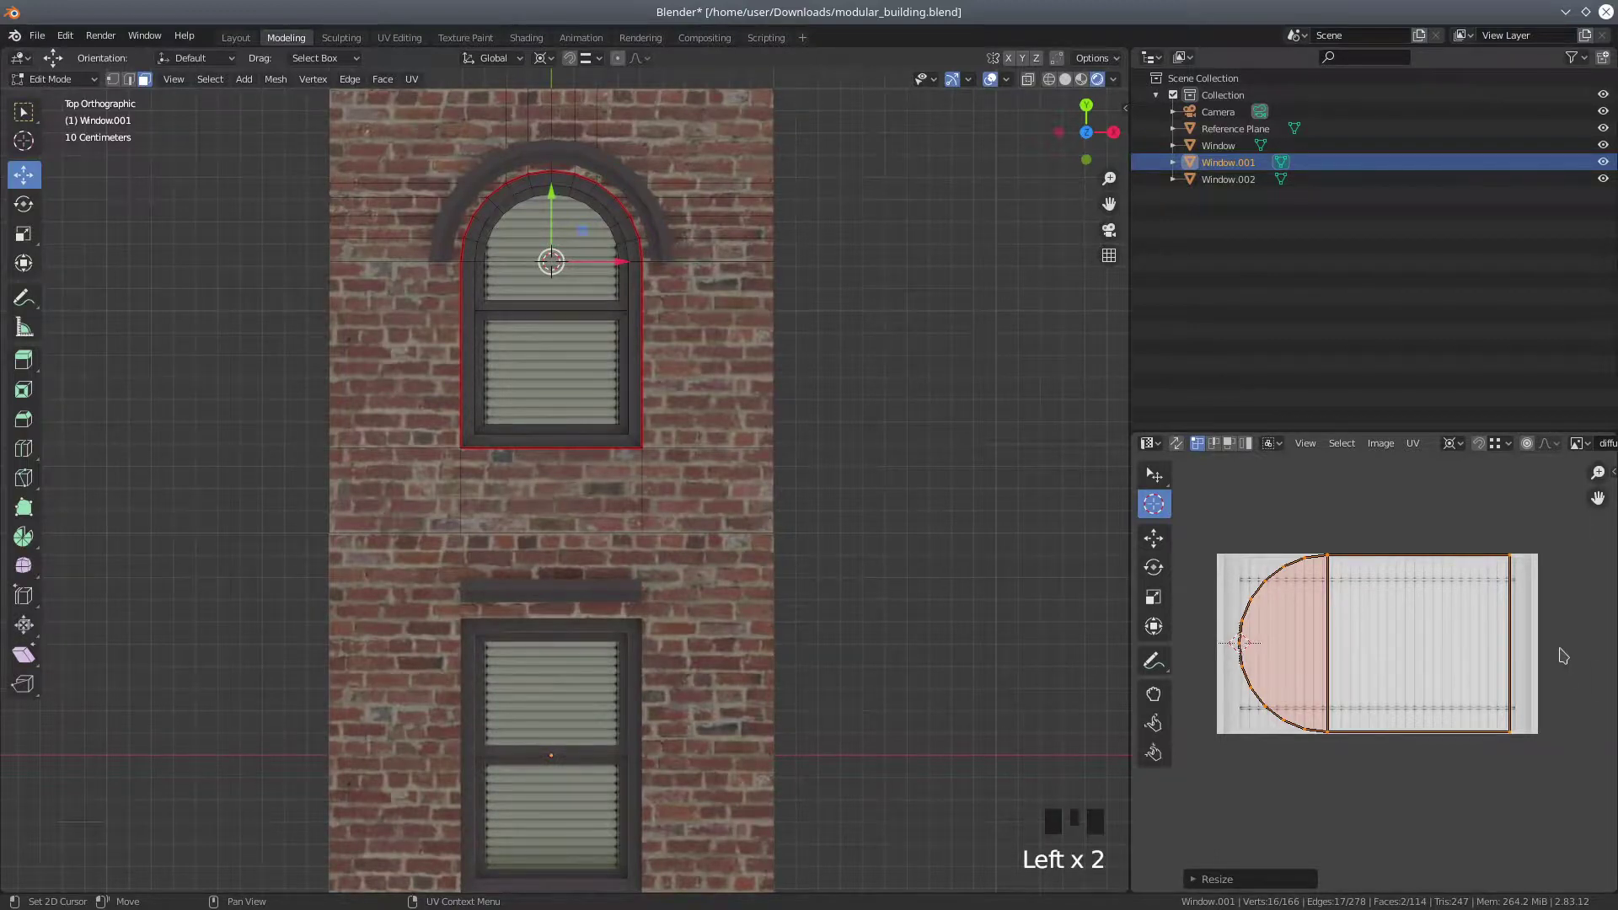
{"action": "key", "text": "s"}
{"action": "key", "text": "y"}
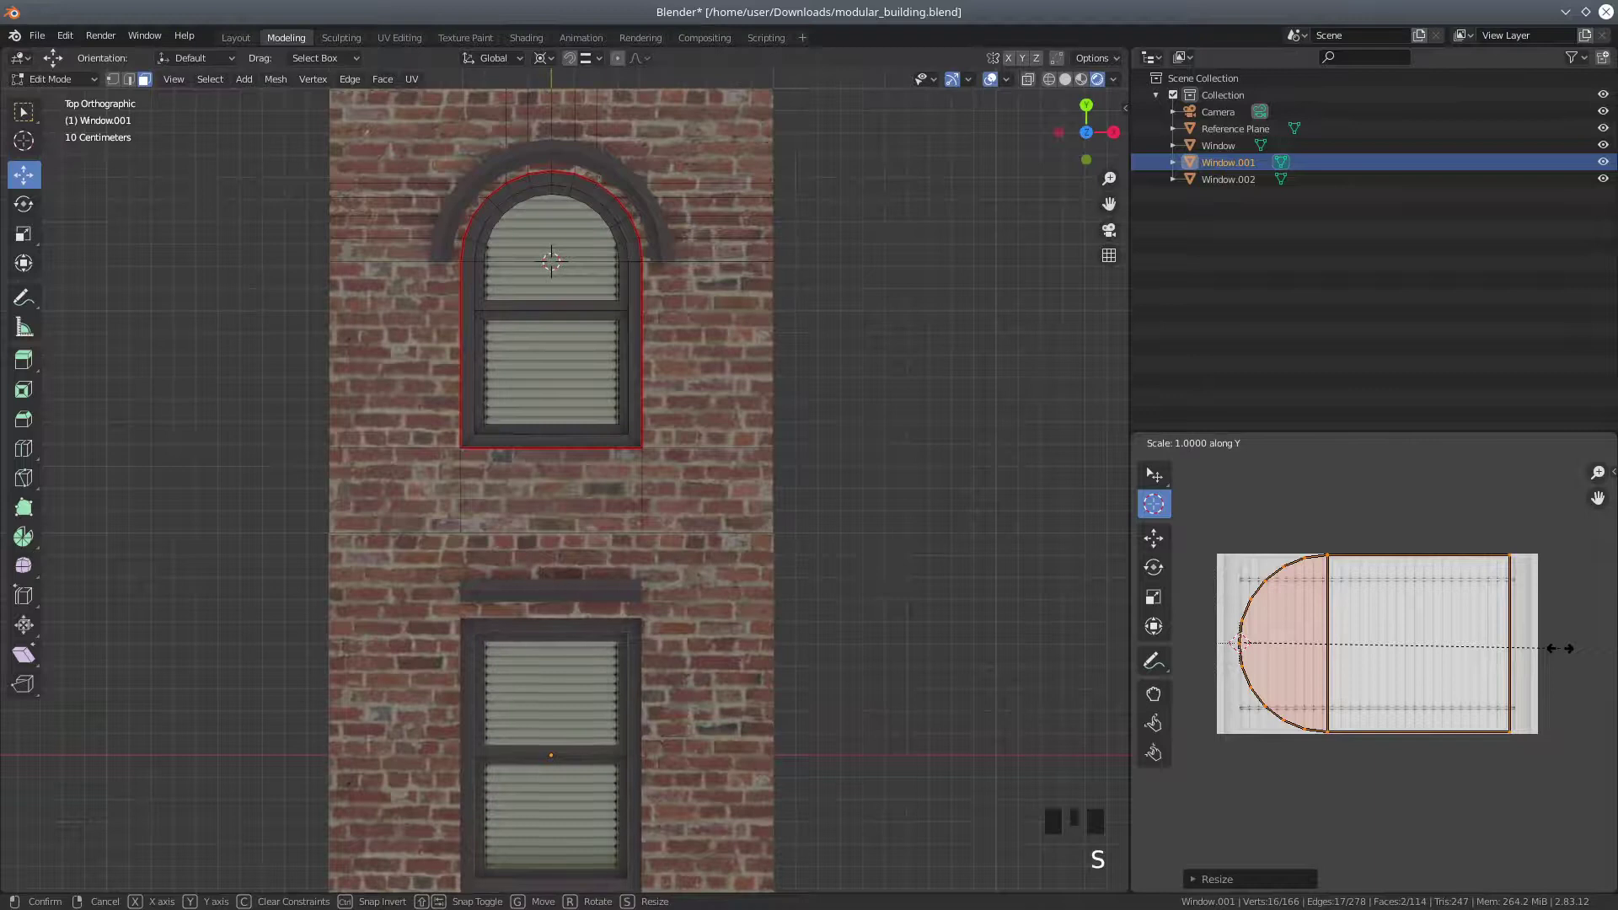
{"action": "left_click", "coordinate": [1573, 654]}
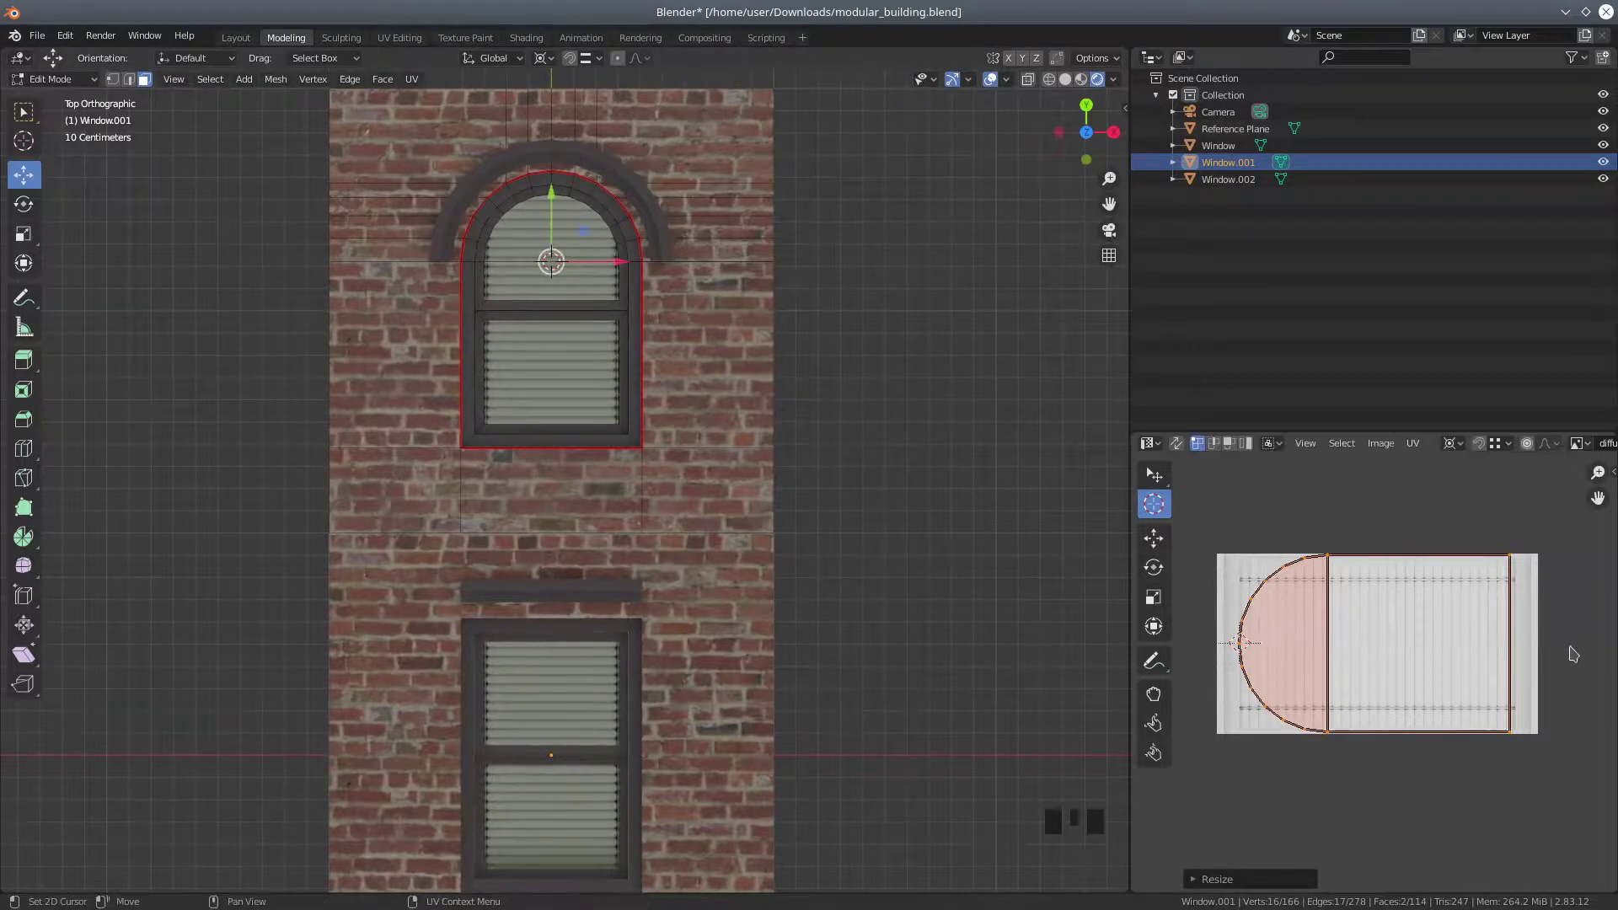
{"action": "key", "text": "s"}
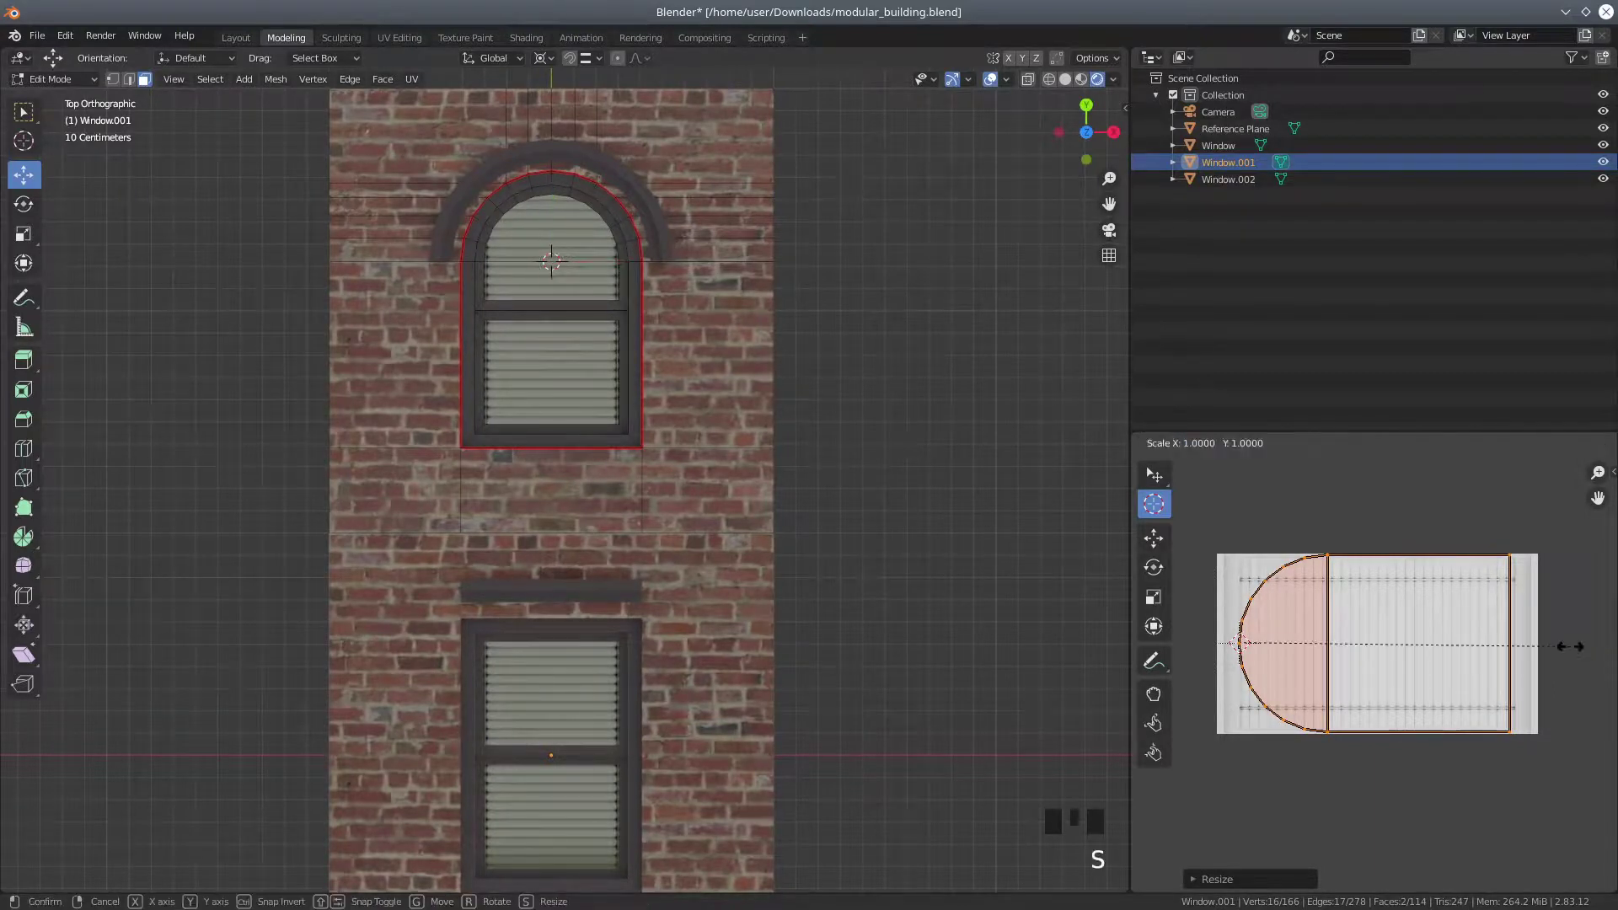
{"action": "key", "text": "x"}
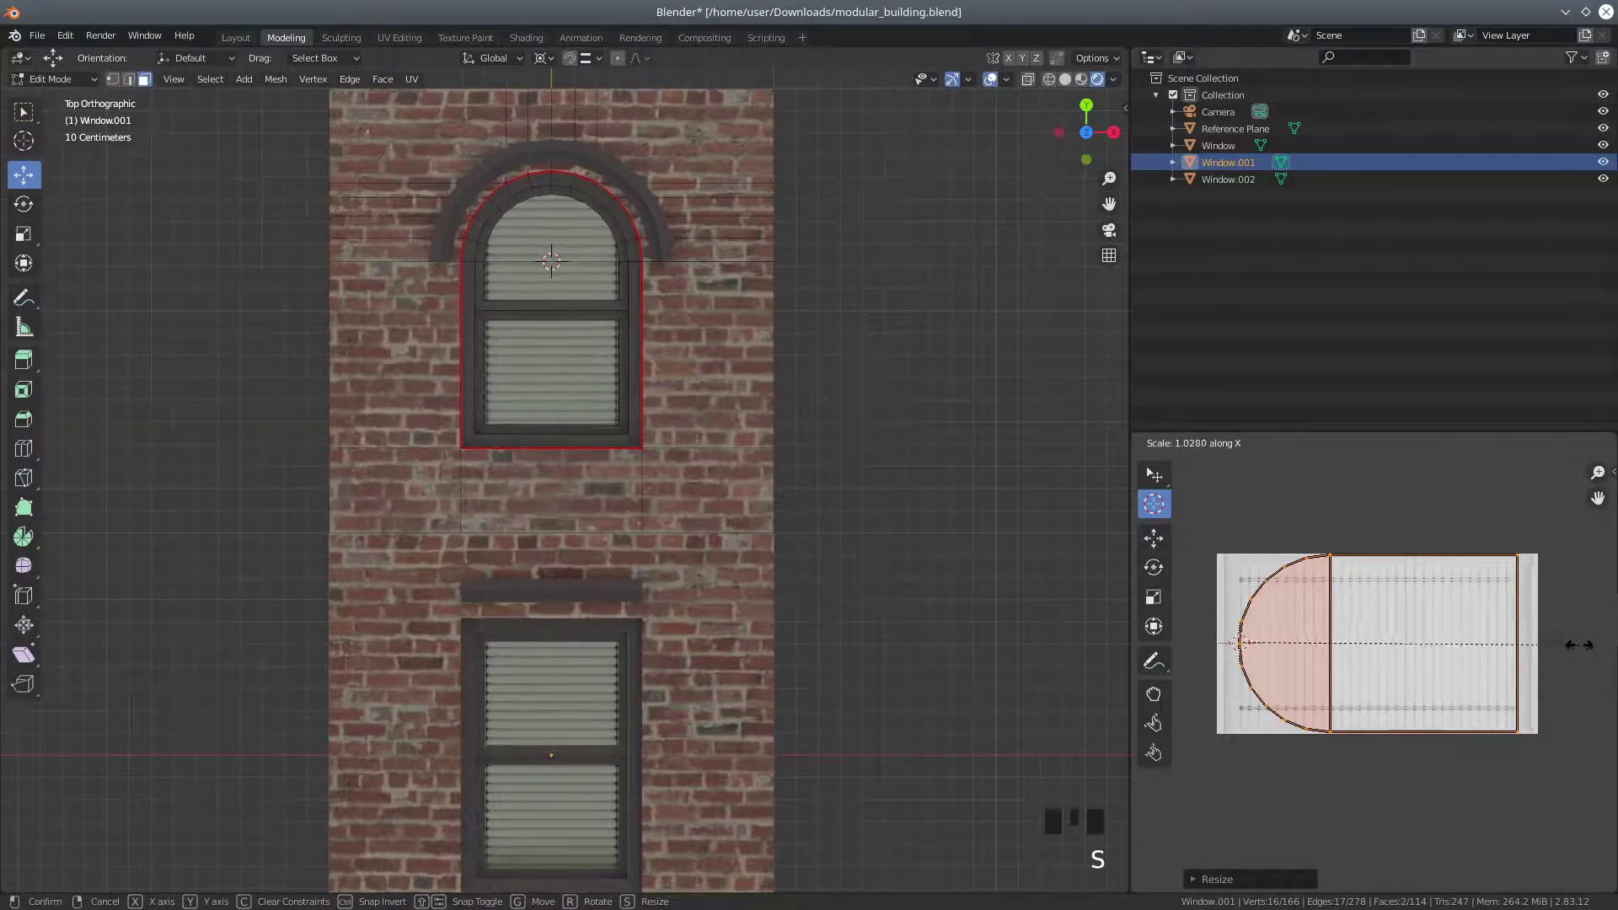
{"action": "left_click", "coordinate": [1578, 646]}
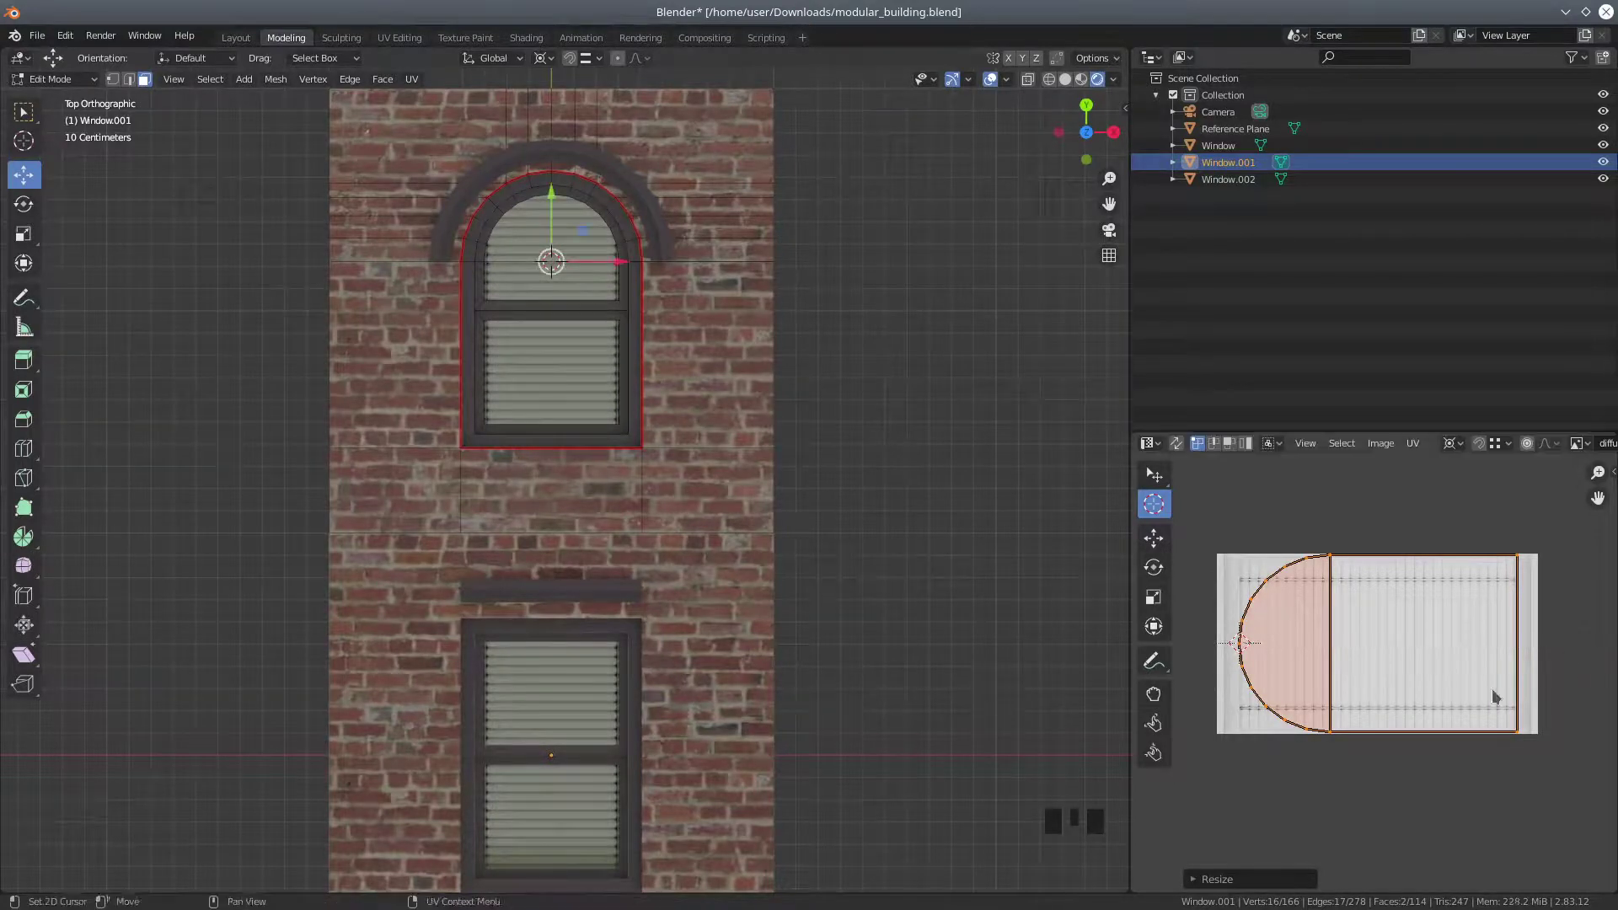
Return to Object Mode and hide the reference plane beneath the building modules
{"action": "scroll", "coordinate": [787, 567], "scroll_direction": "down", "scroll_amount": 2}
{"action": "middle_click_drag", "start_coordinate": [632, 459], "coordinate": [670, 407]}
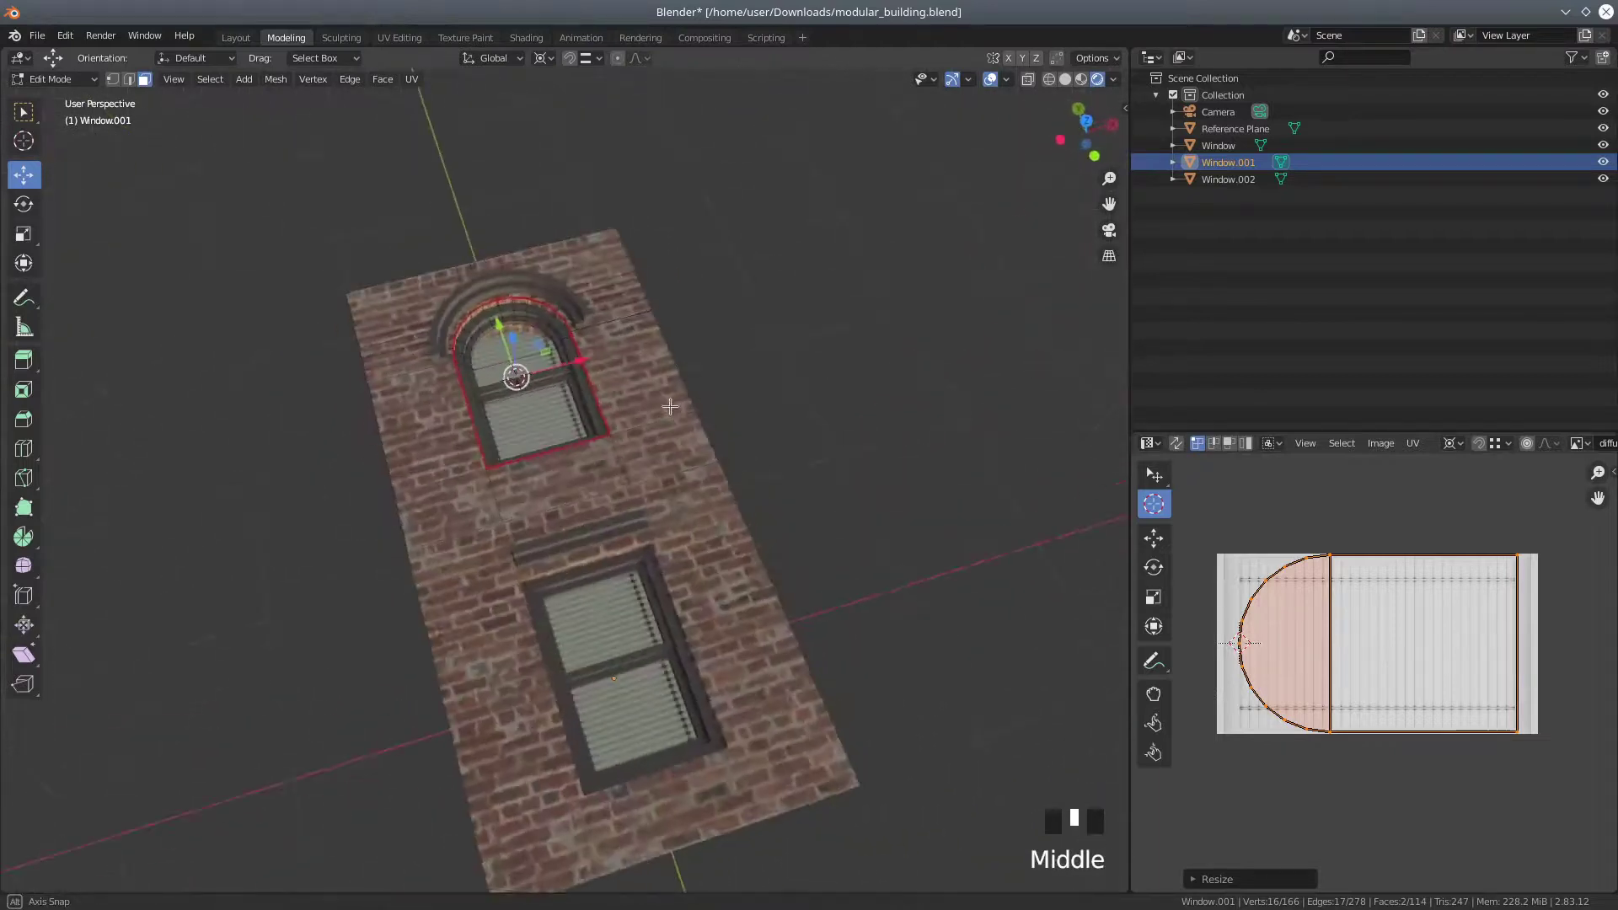
{"action": "scroll", "coordinate": [958, 445], "scroll_direction": "down", "scroll_amount": 2}
{"action": "middle_click_drag", "start_coordinate": [958, 445], "coordinate": [800, 468]}
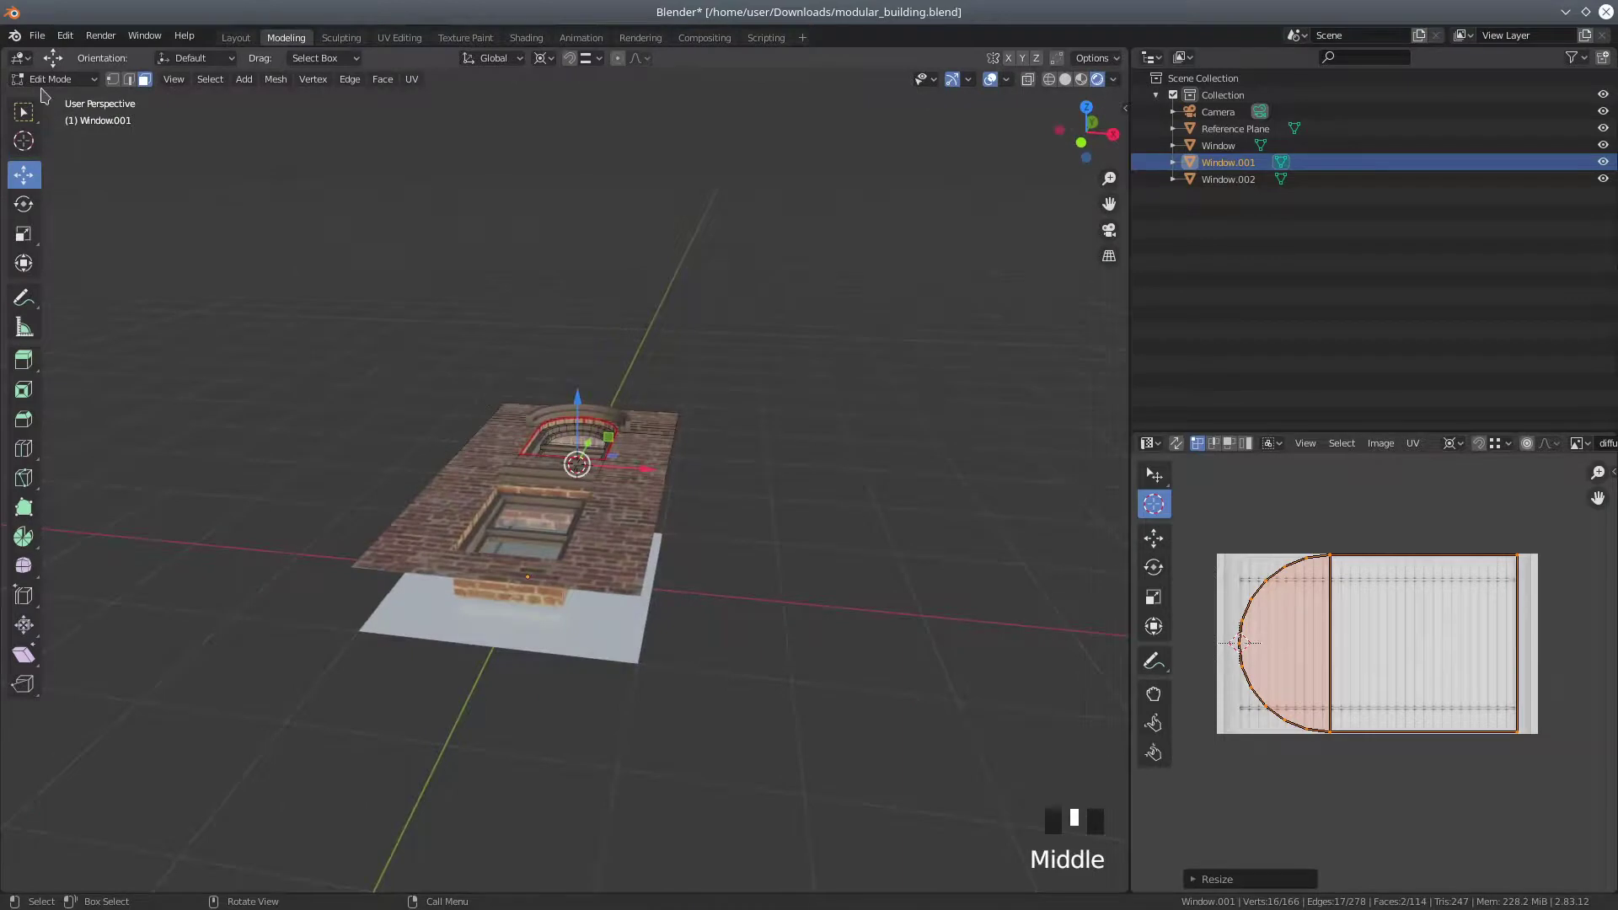
{"action": "left_click", "coordinate": [52, 79]}
{"action": "left_click", "coordinate": [47, 95]}
{"action": "left_click", "coordinate": [530, 656]}
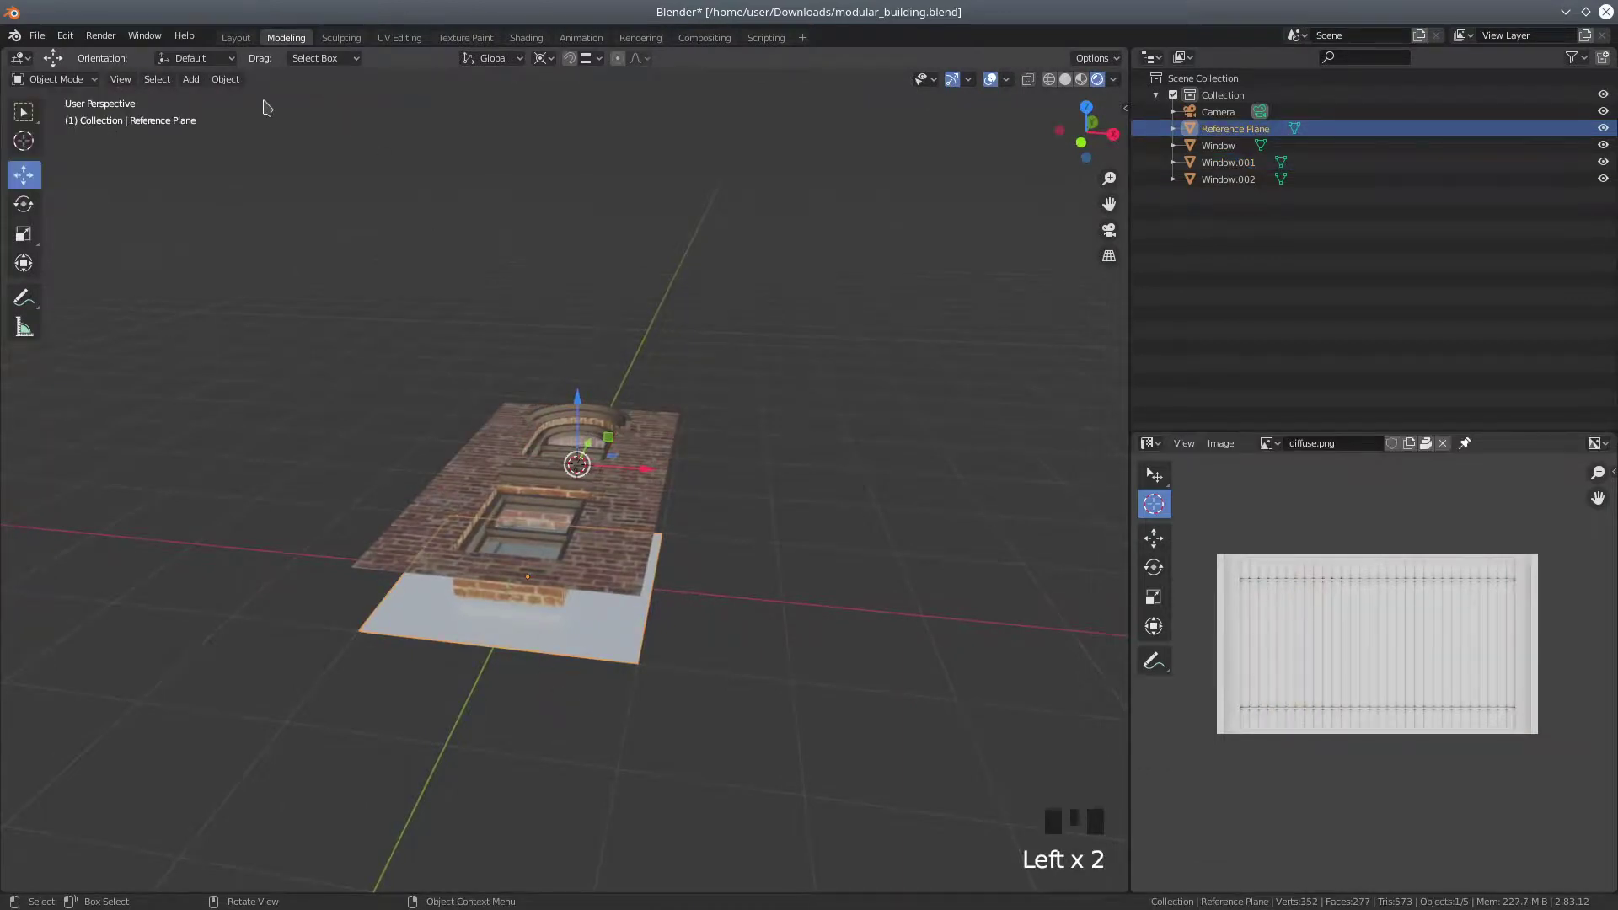
{"action": "key", "text": "h"}
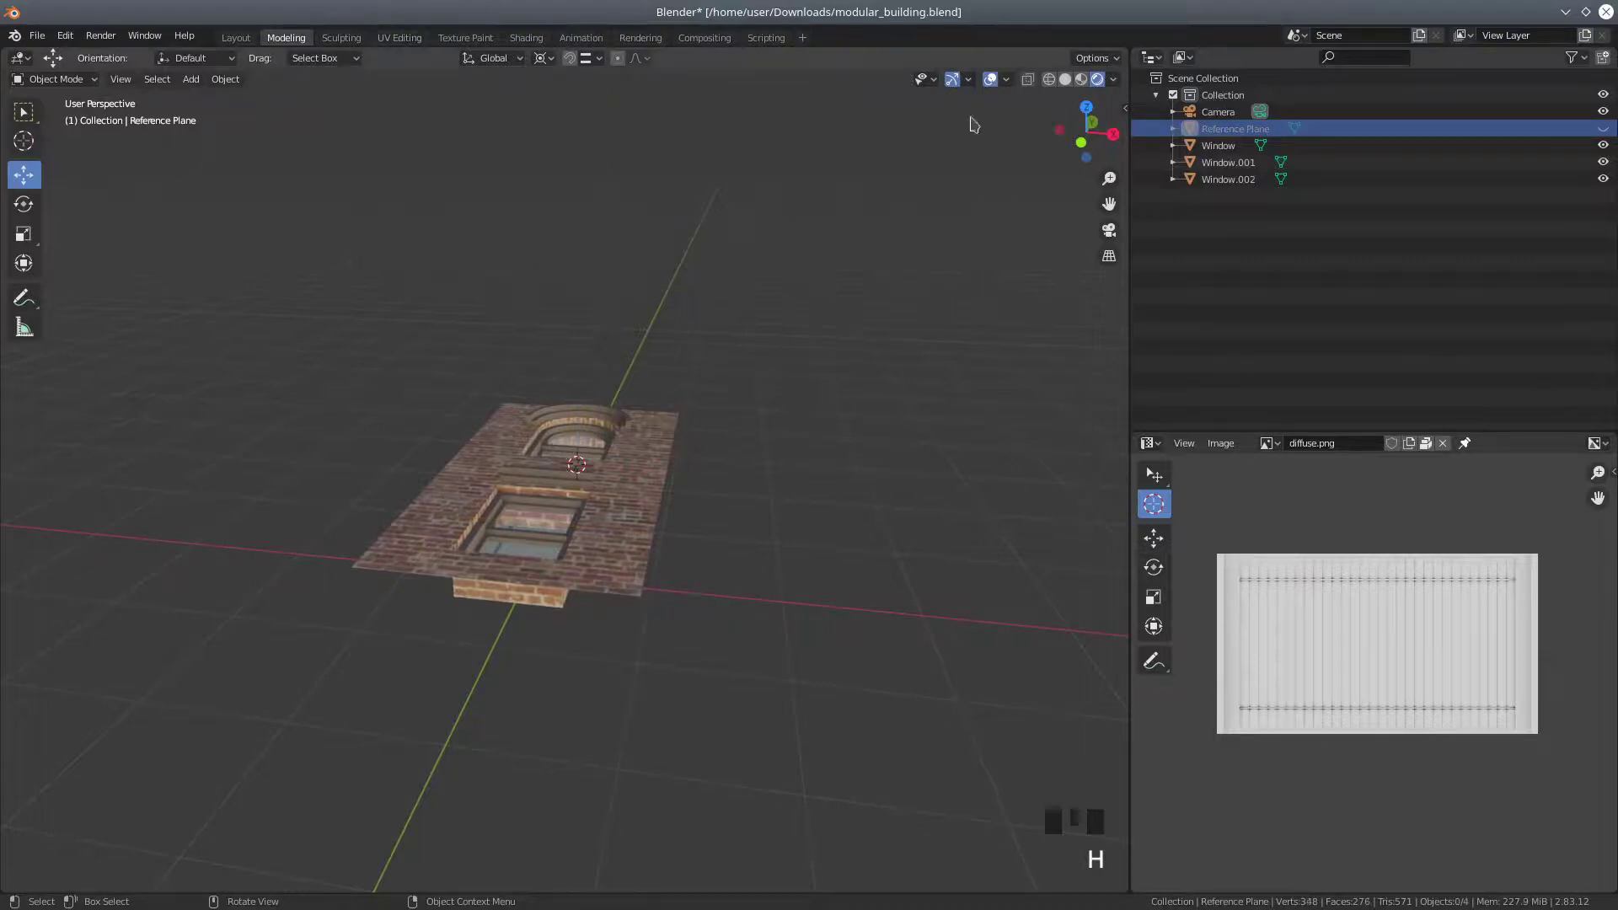
Show the modules as an X-ray wireframe in the orthographic top view
{"action": "left_click", "coordinate": [1028, 79]}
{"action": "middle_click_drag", "start_coordinate": [741, 268], "coordinate": [759, 384]}
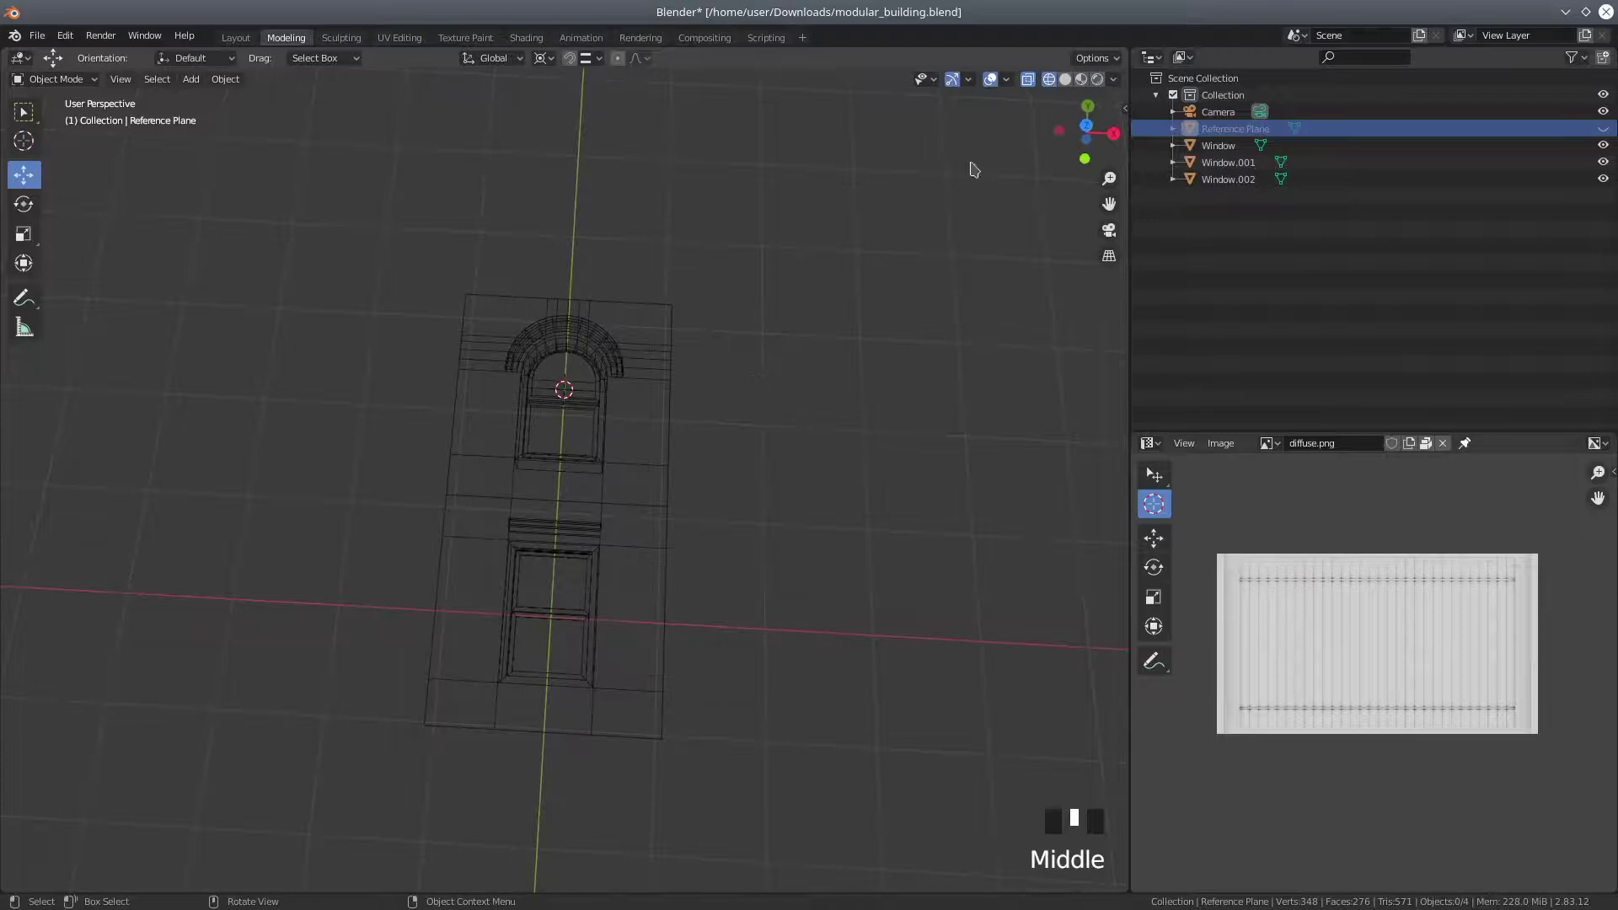
{"action": "left_click", "coordinate": [1087, 105], "text": "ctrl"}
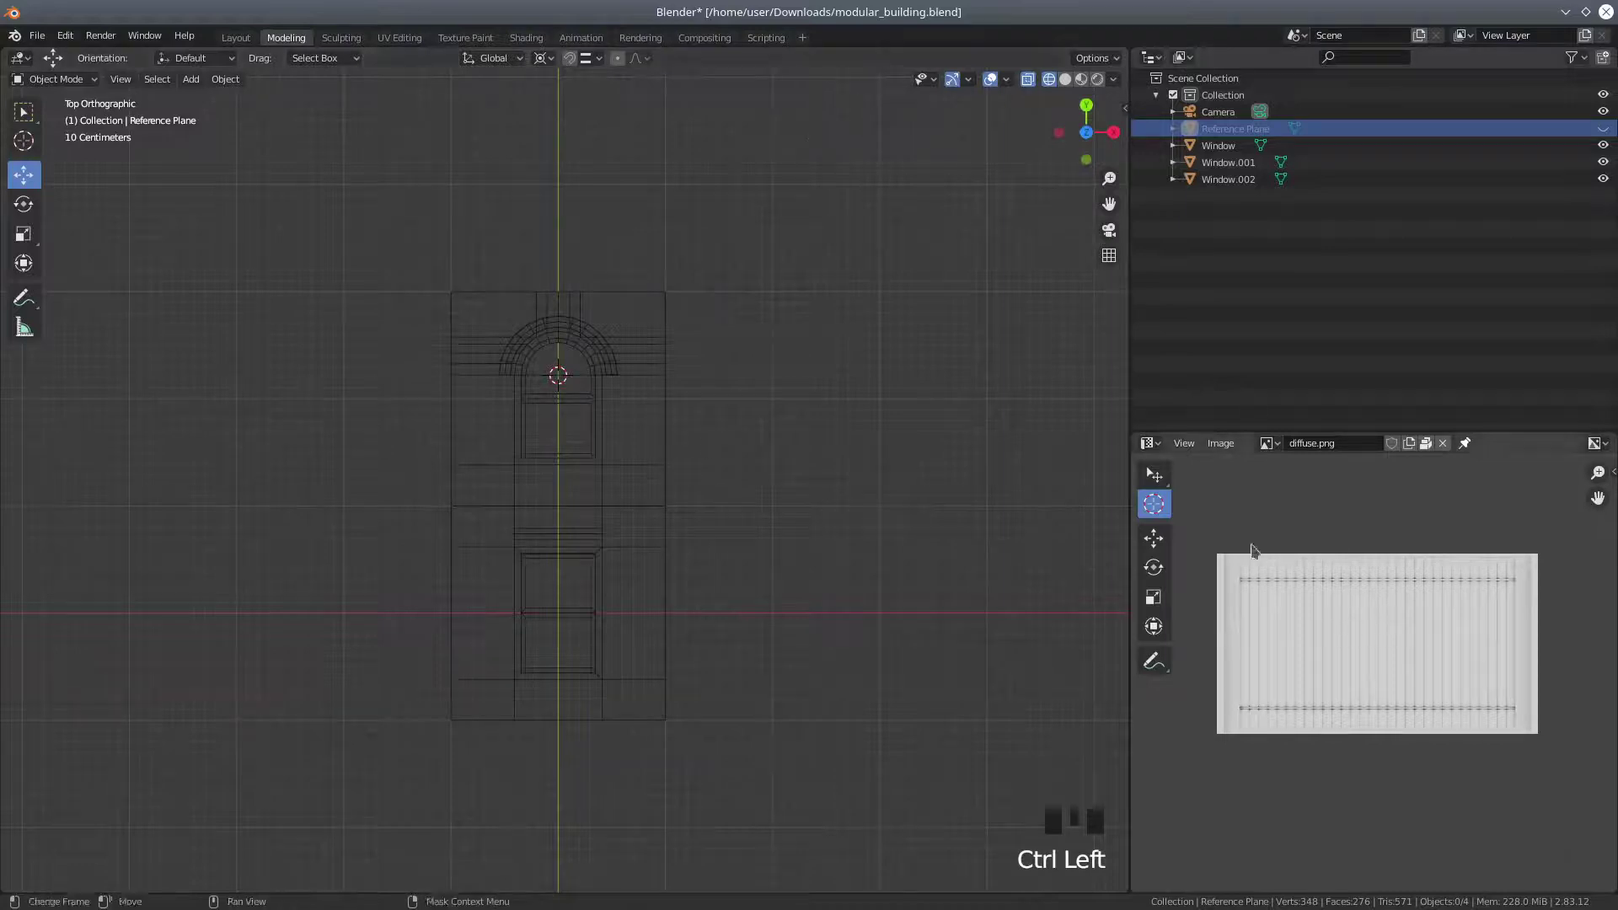
Replace the UV editor with the Properties editor and widen the 3D viewport
{"action": "left_click", "coordinate": [1146, 443]}
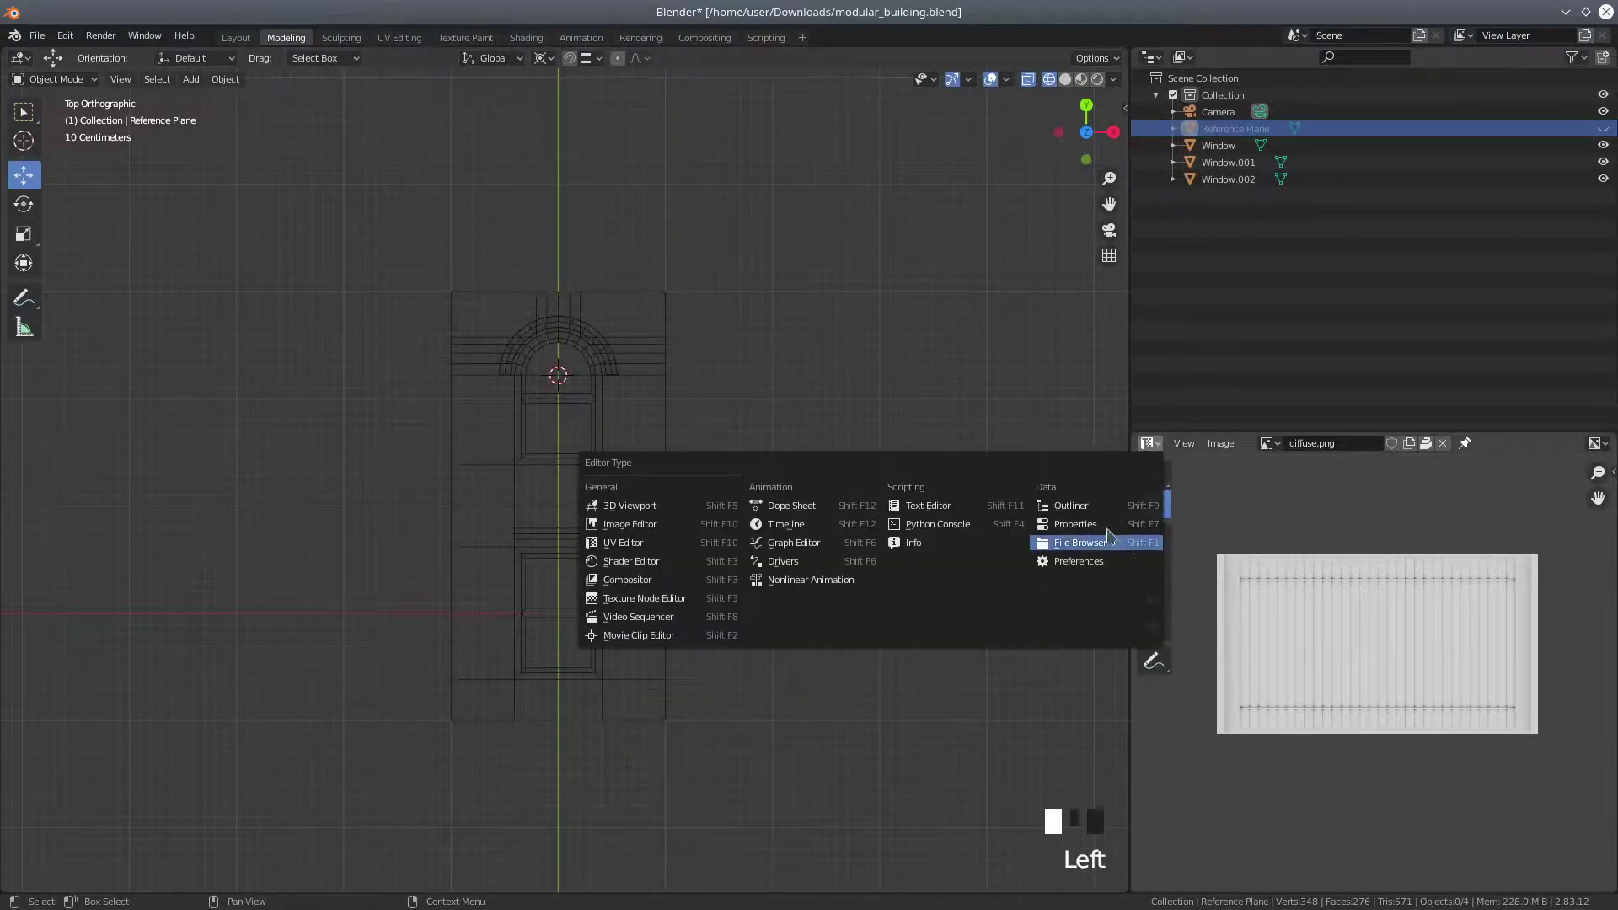
{"action": "left_click", "coordinate": [1105, 542]}
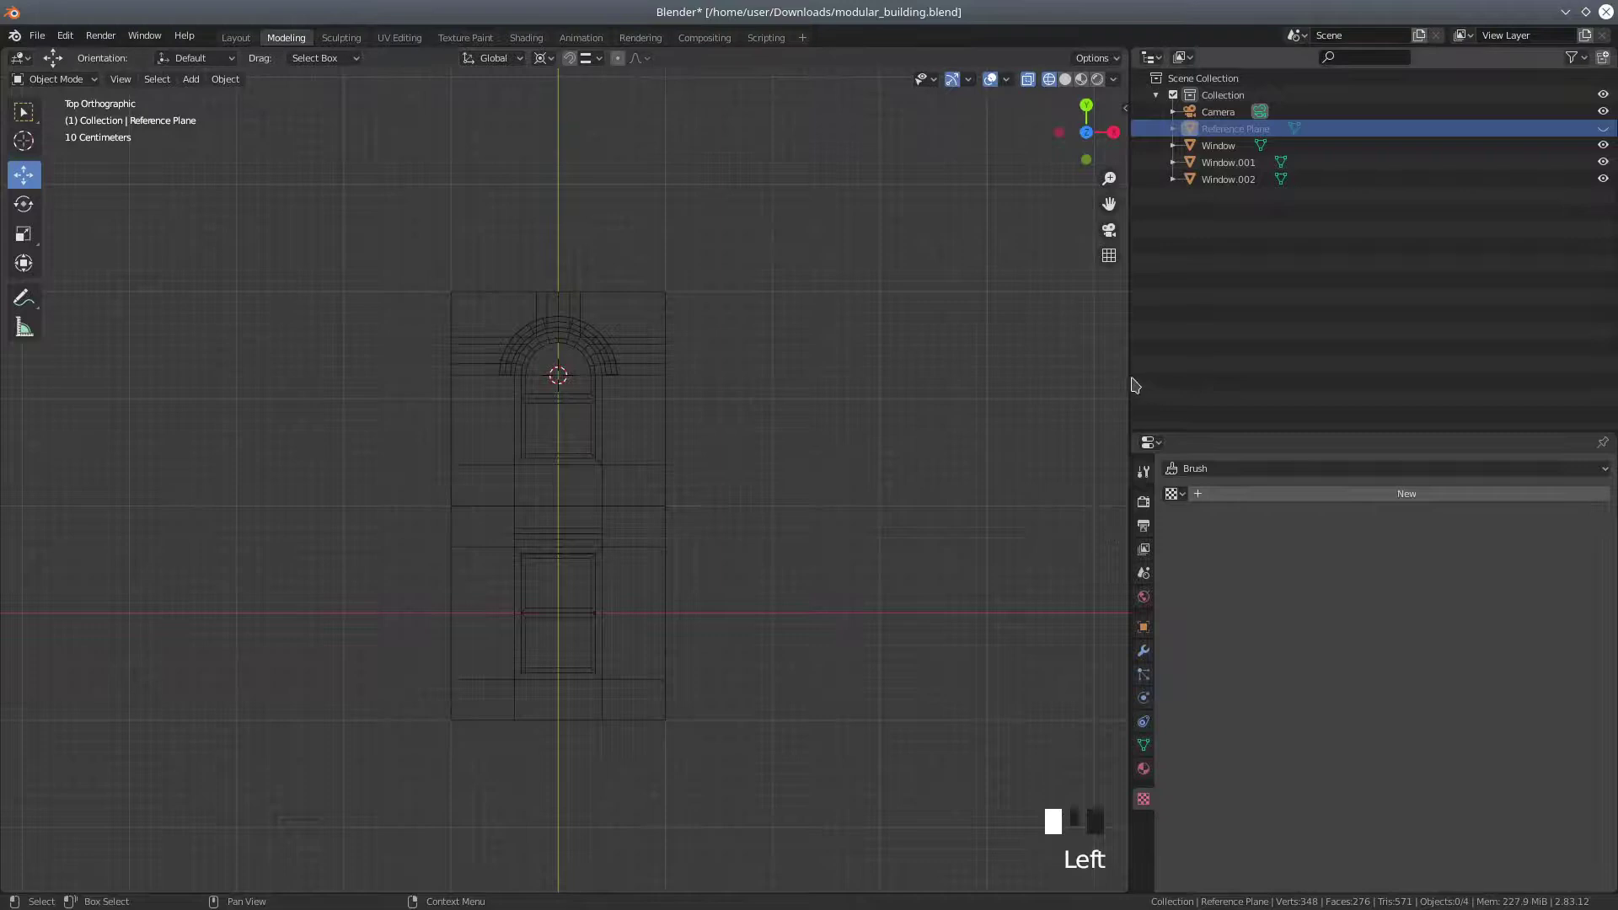
{"action": "left_click_drag", "start_coordinate": [1130, 377], "coordinate": [1471, 381]}
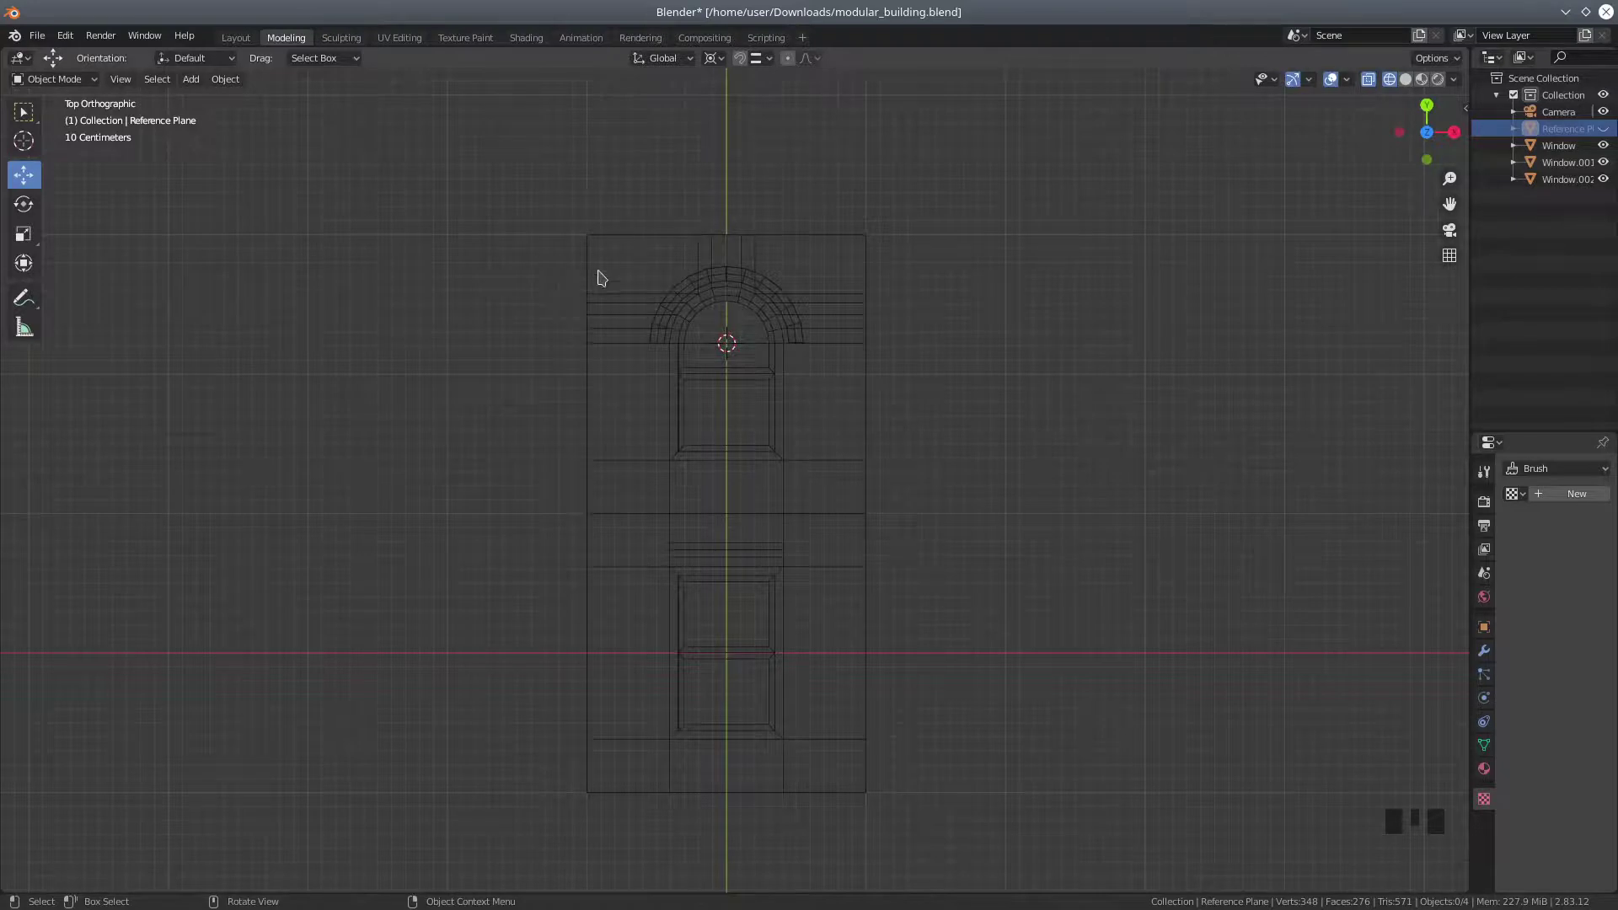
Duplicate the arched window module with its arch trim and move the copies about -2.53 m along X
{"action": "left_click", "coordinate": [634, 324]}
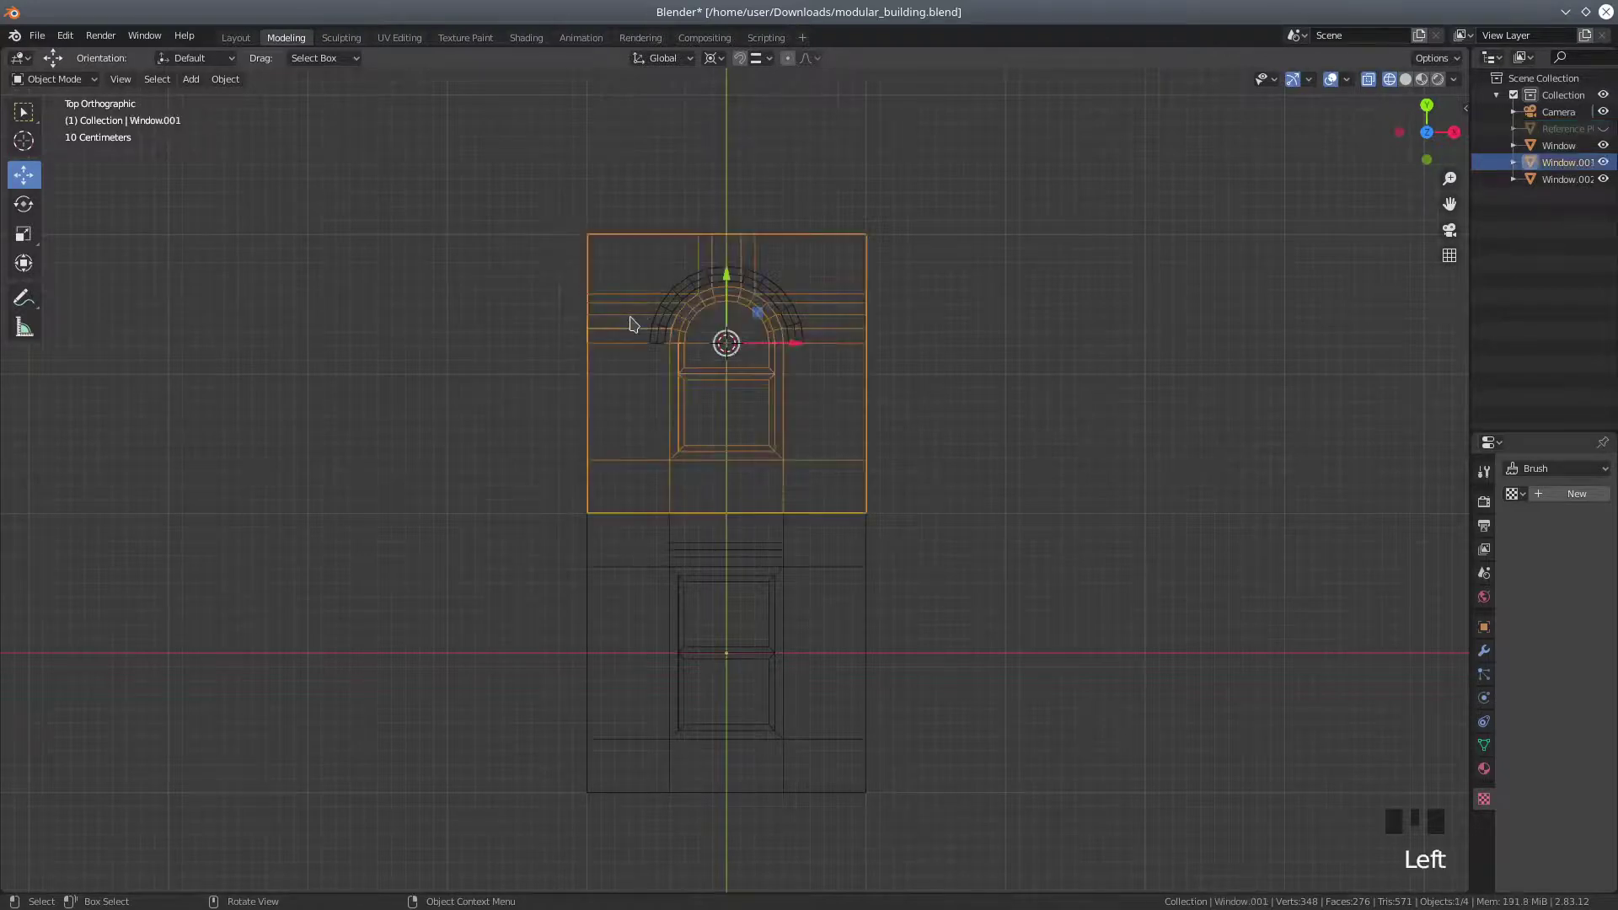
{"action": "left_click", "coordinate": [674, 301], "text": "shift"}
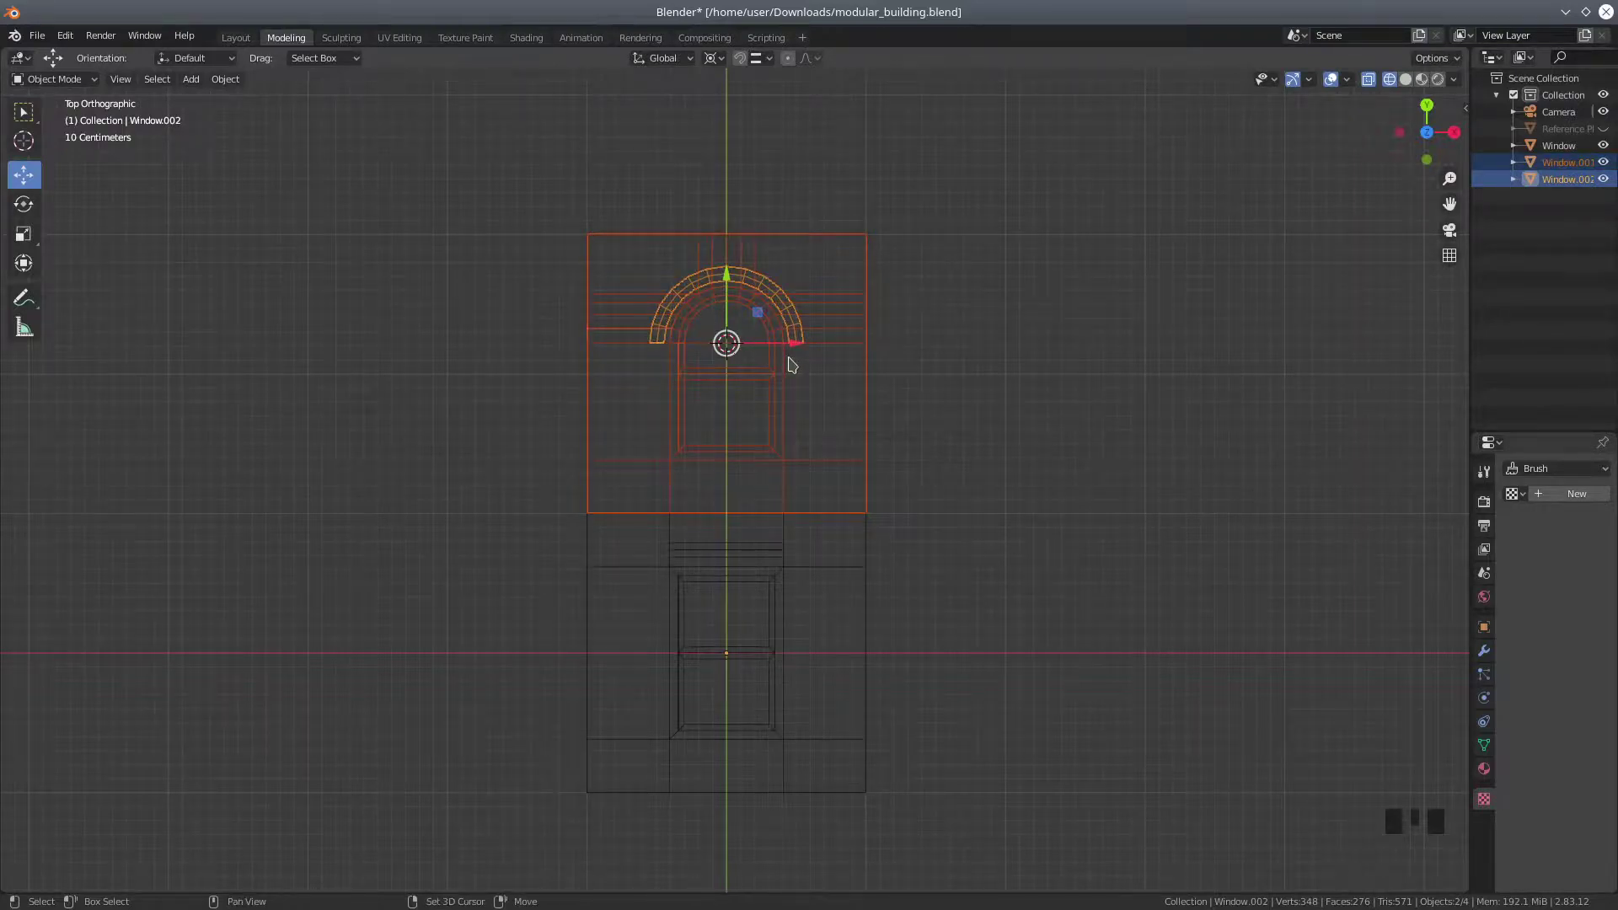
{"action": "key", "text": "shift+d"}
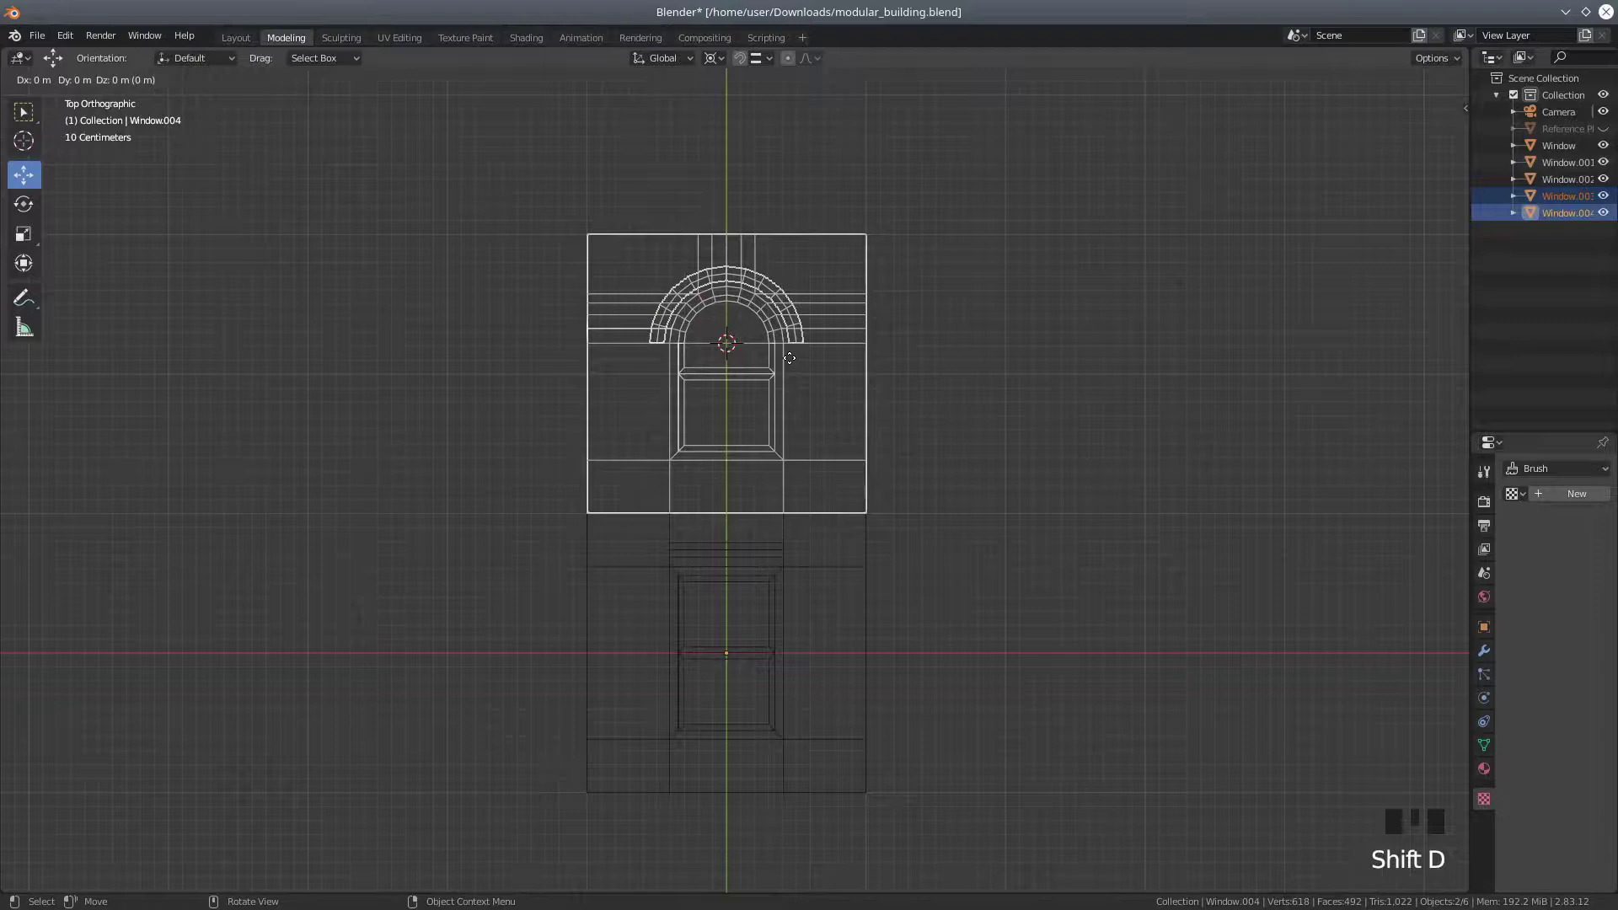
{"action": "right_click", "coordinate": [789, 357]}
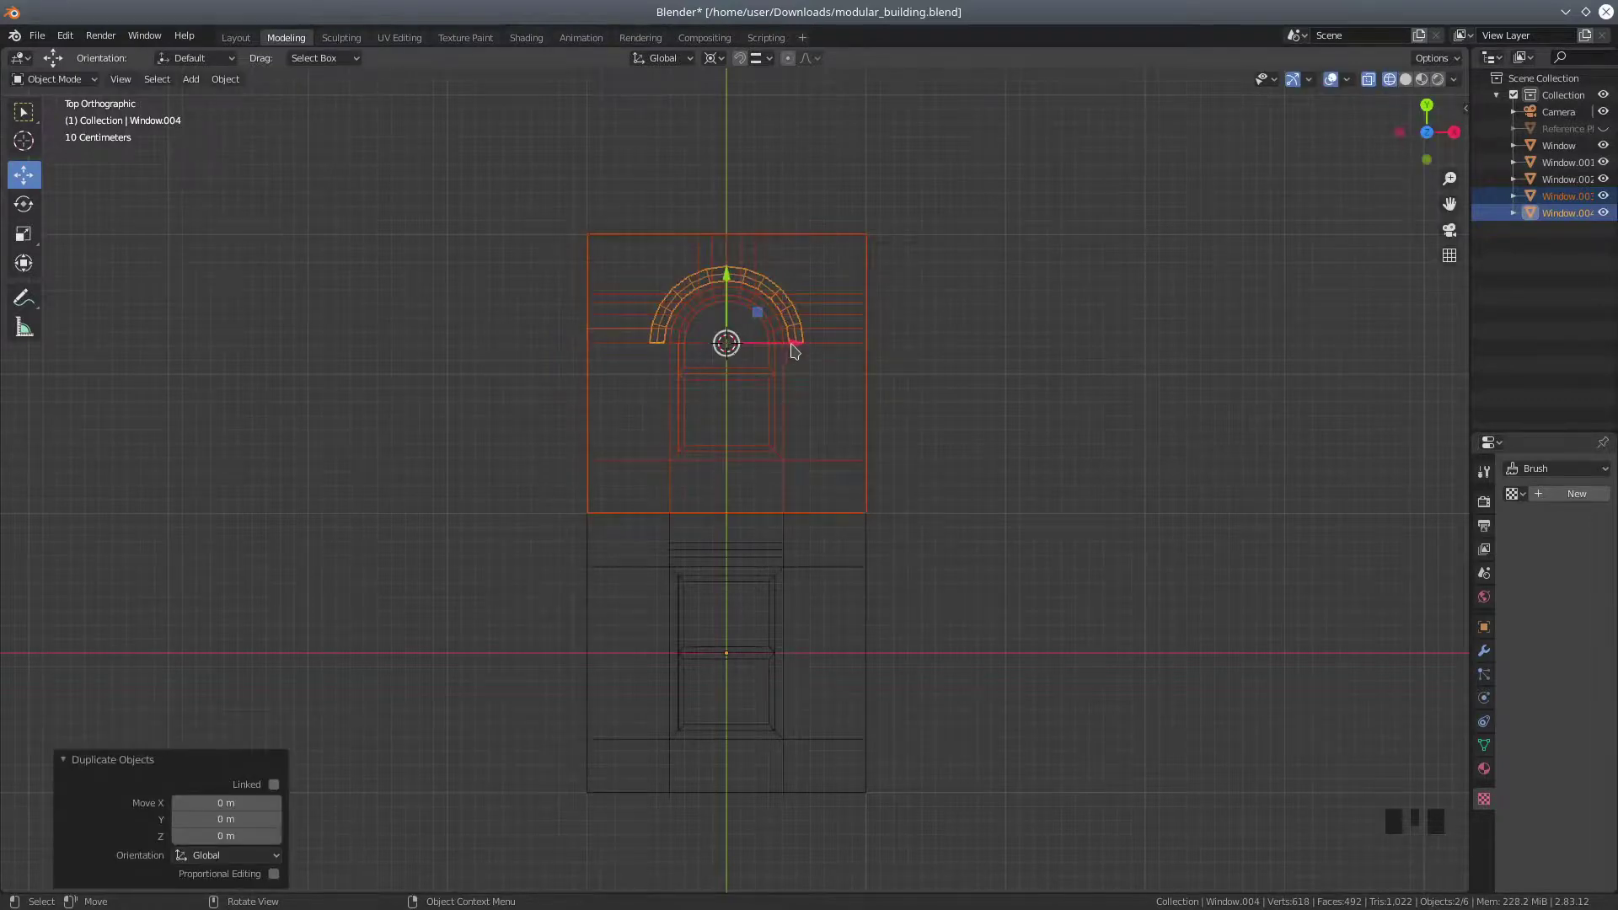
{"action": "left_click_drag", "start_coordinate": [794, 352], "coordinate": [441, 354]}
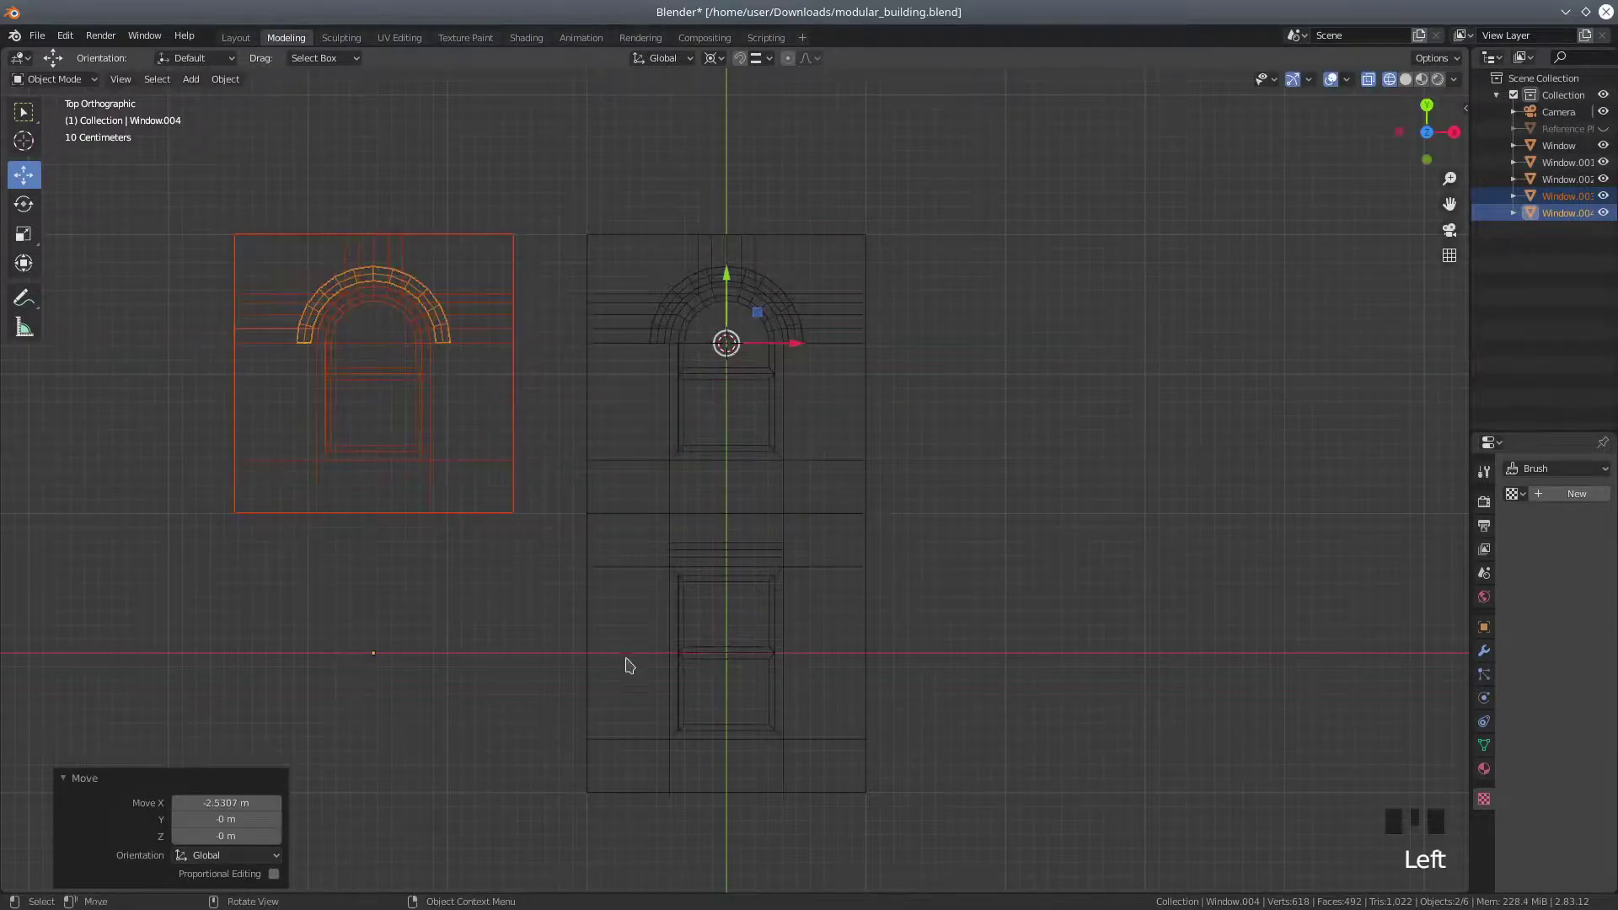
Set the transform pivot to Active Element, duplicate the rectangular window module and move the copy about -2.54 m along X
{"action": "left_click", "coordinate": [699, 564]}
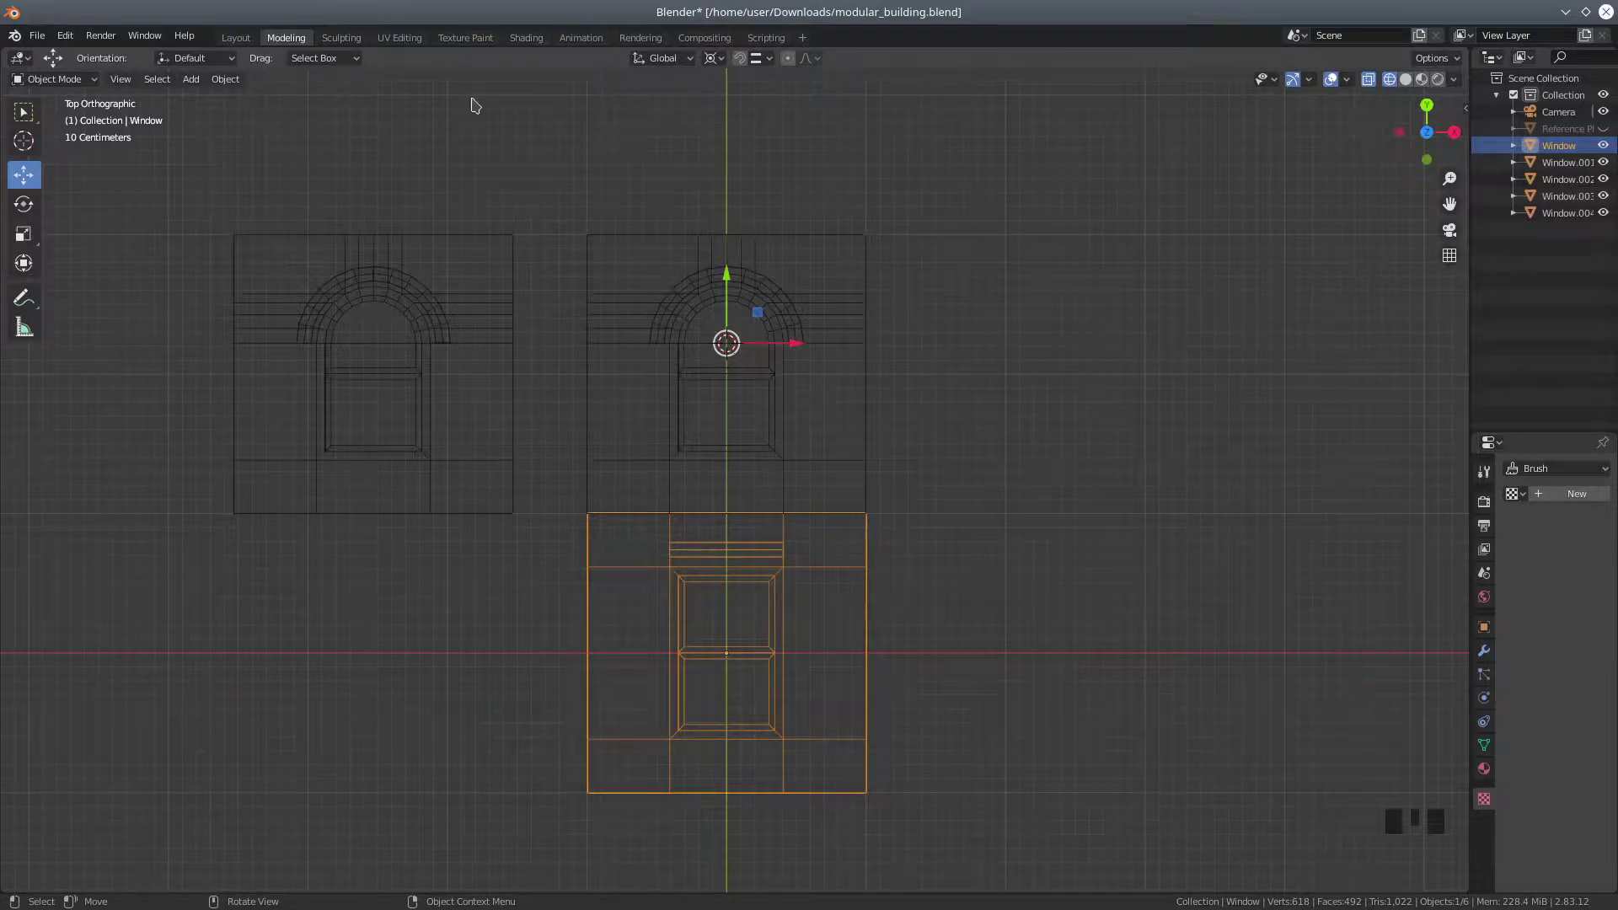
{"action": "left_click", "coordinate": [712, 61]}
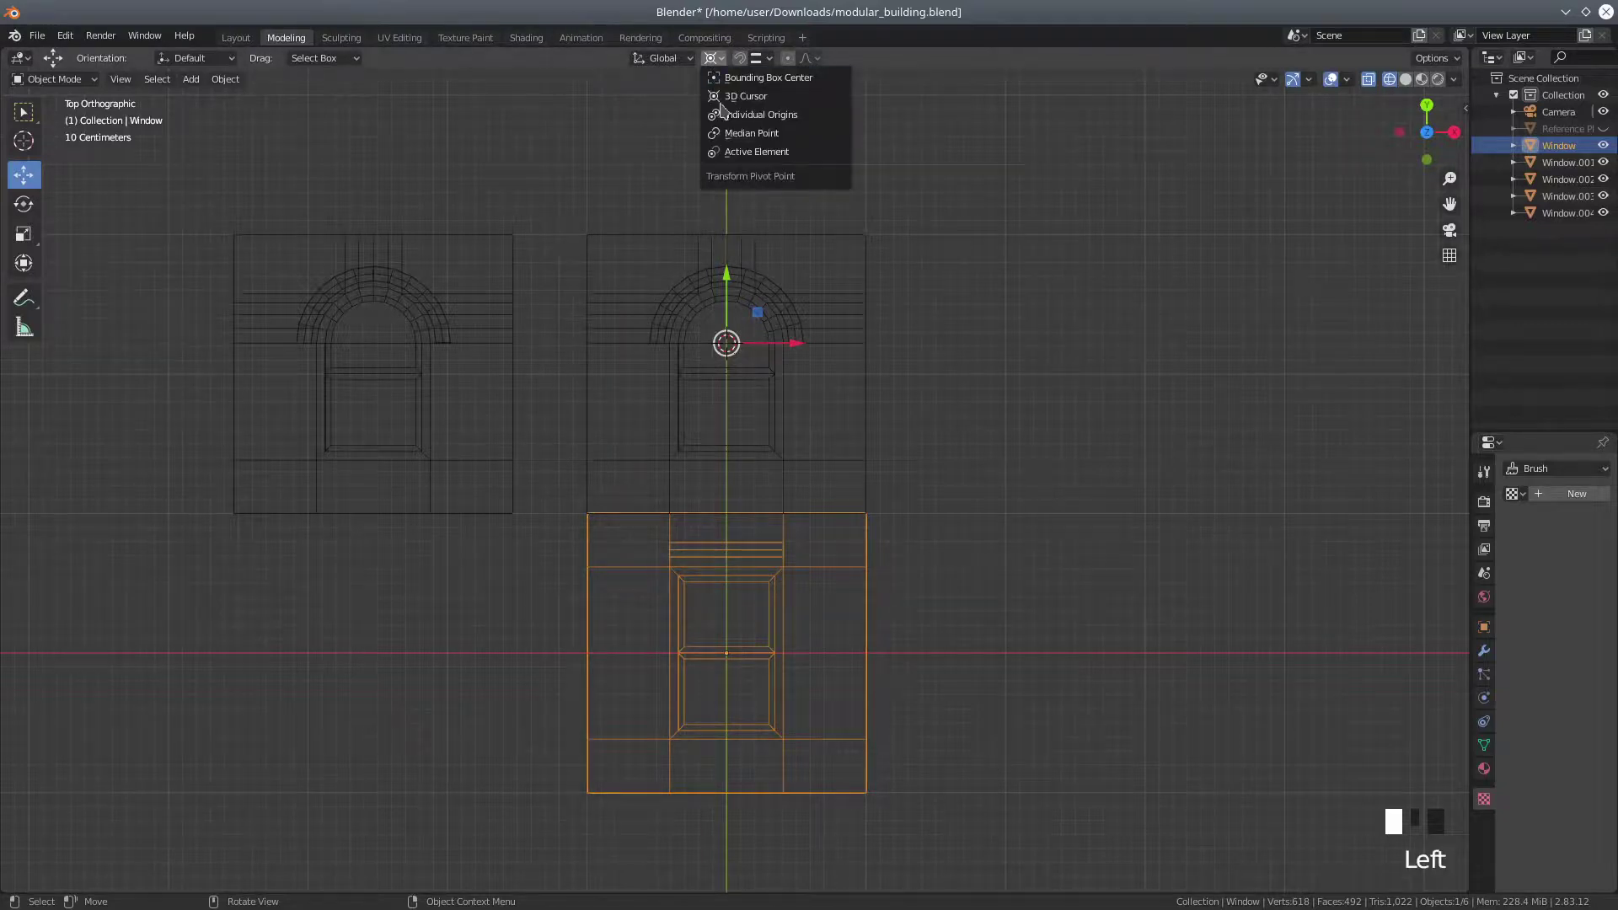
{"action": "left_click", "coordinate": [732, 156]}
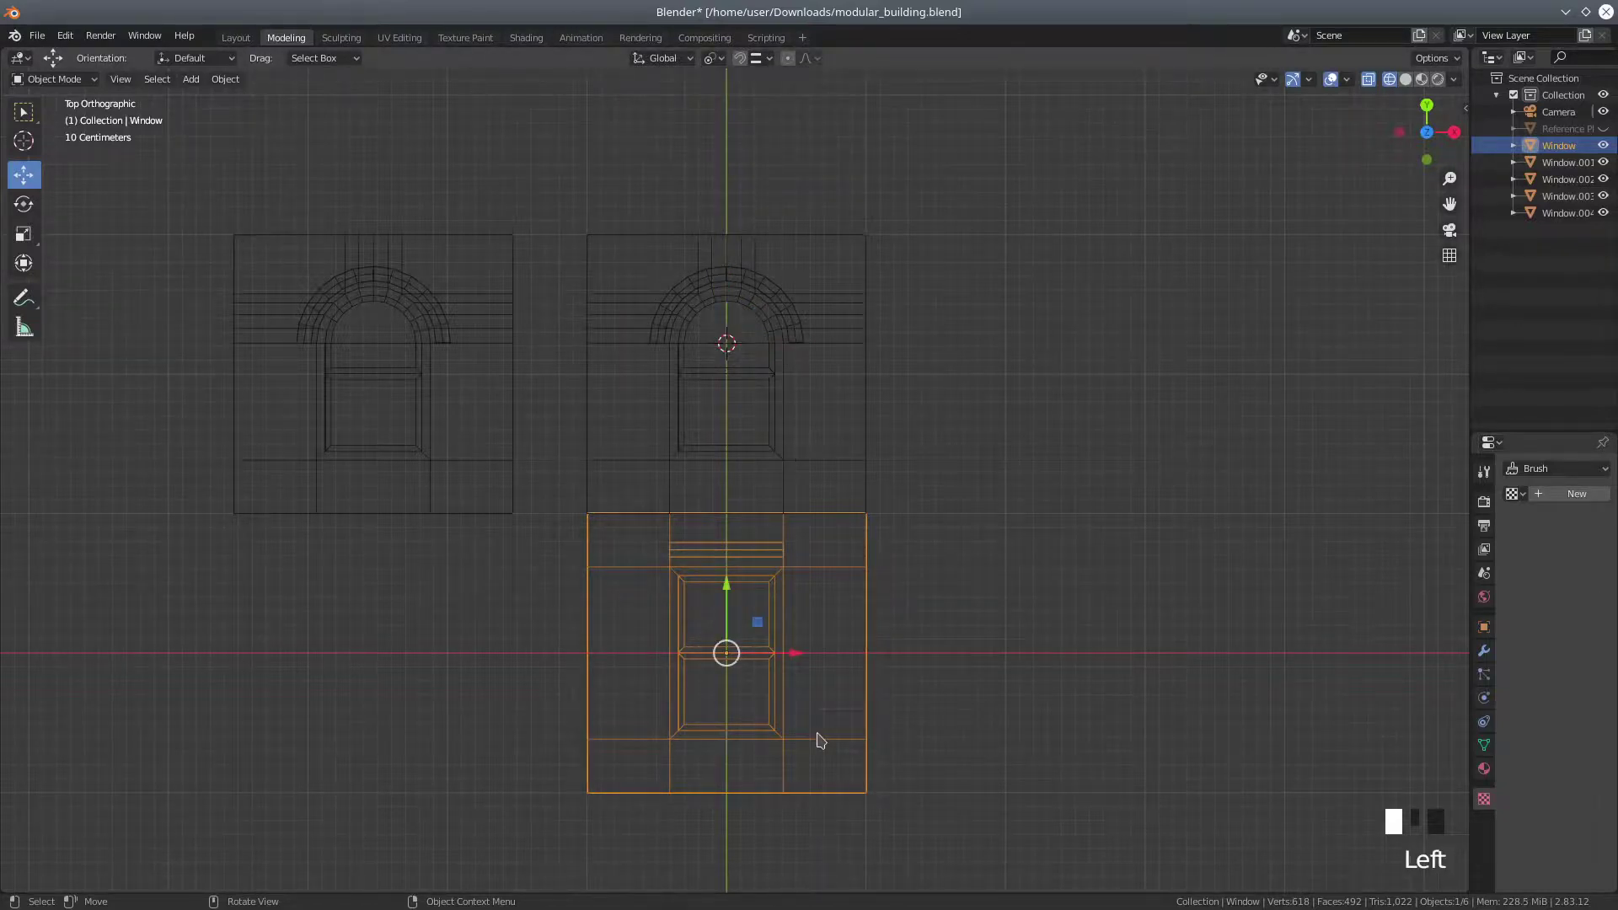
{"action": "key", "text": "shift+d"}
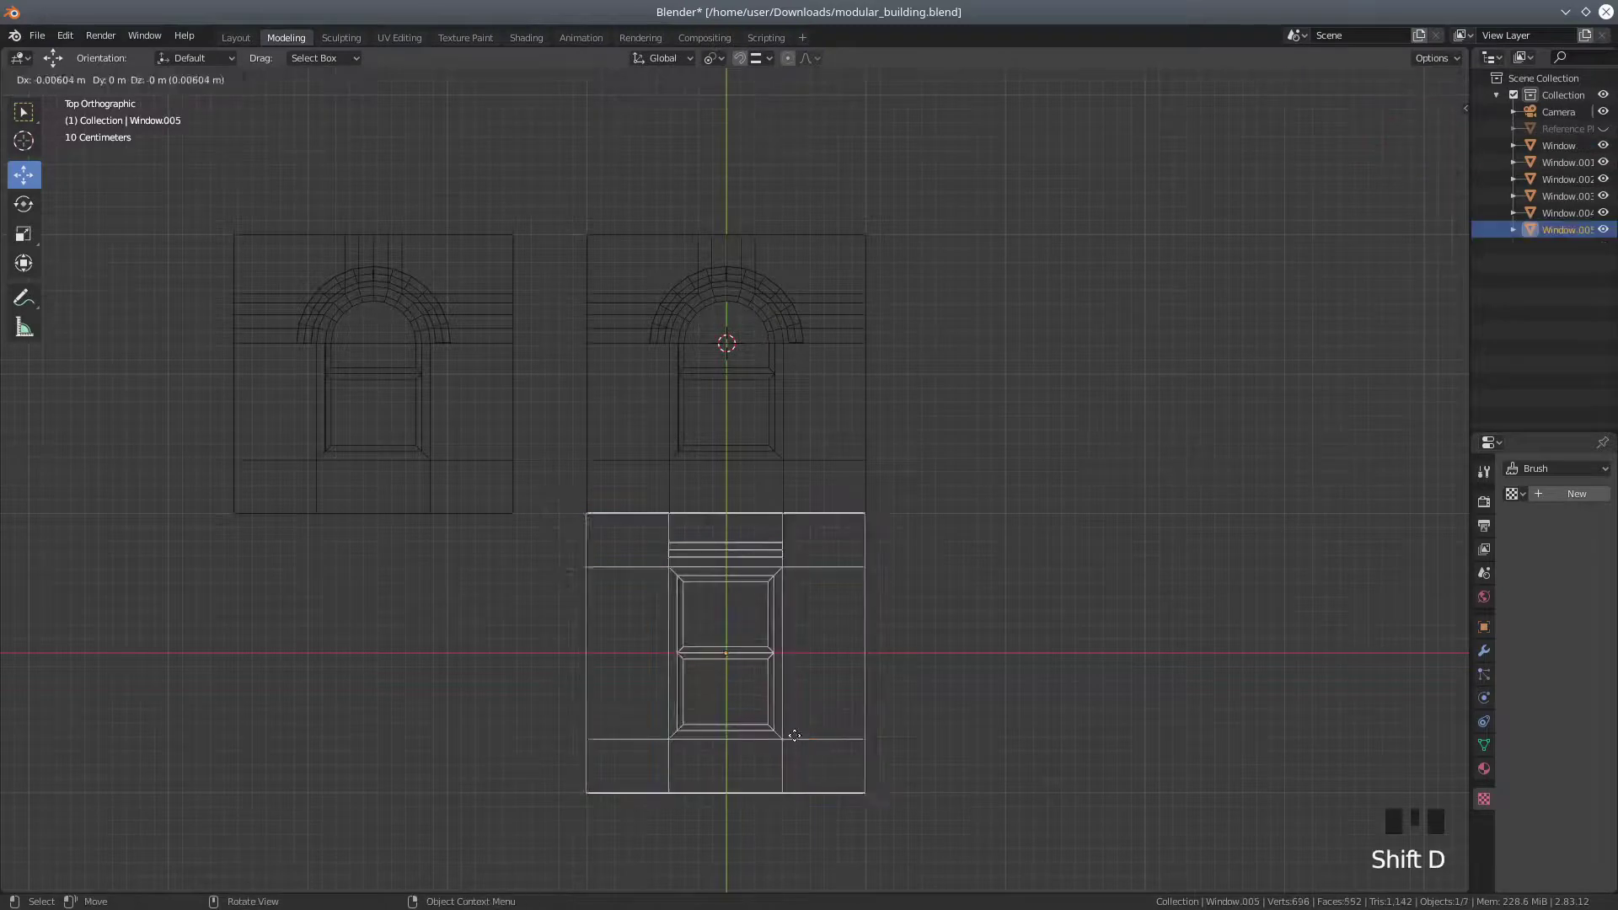
{"action": "right_click", "coordinate": [779, 736]}
{"action": "left_click_drag", "start_coordinate": [793, 655], "coordinate": [438, 683]}
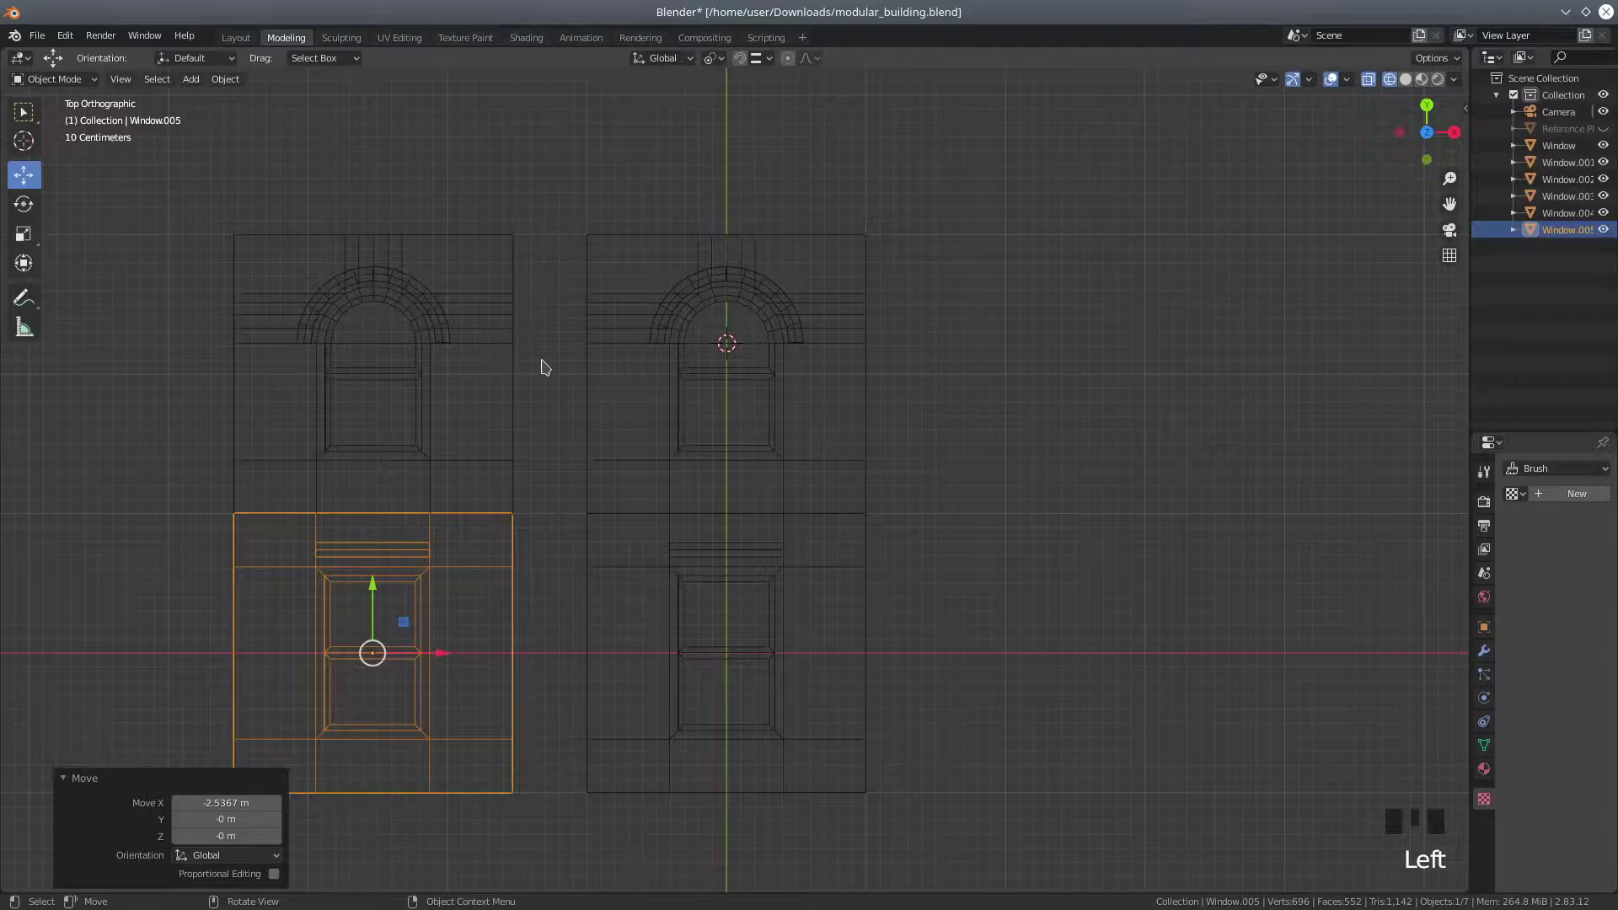
Turn on snapping in the 3D viewport and set the snap target to Vertex
{"action": "scroll", "coordinate": [544, 361], "scroll_direction": "up", "scroll_amount": 1}
{"action": "middle_click_drag", "start_coordinate": [543, 311], "coordinate": [845, 408], "text": "shift"}
{"action": "left_click", "coordinate": [741, 59]}
{"action": "left_click", "coordinate": [768, 58]}
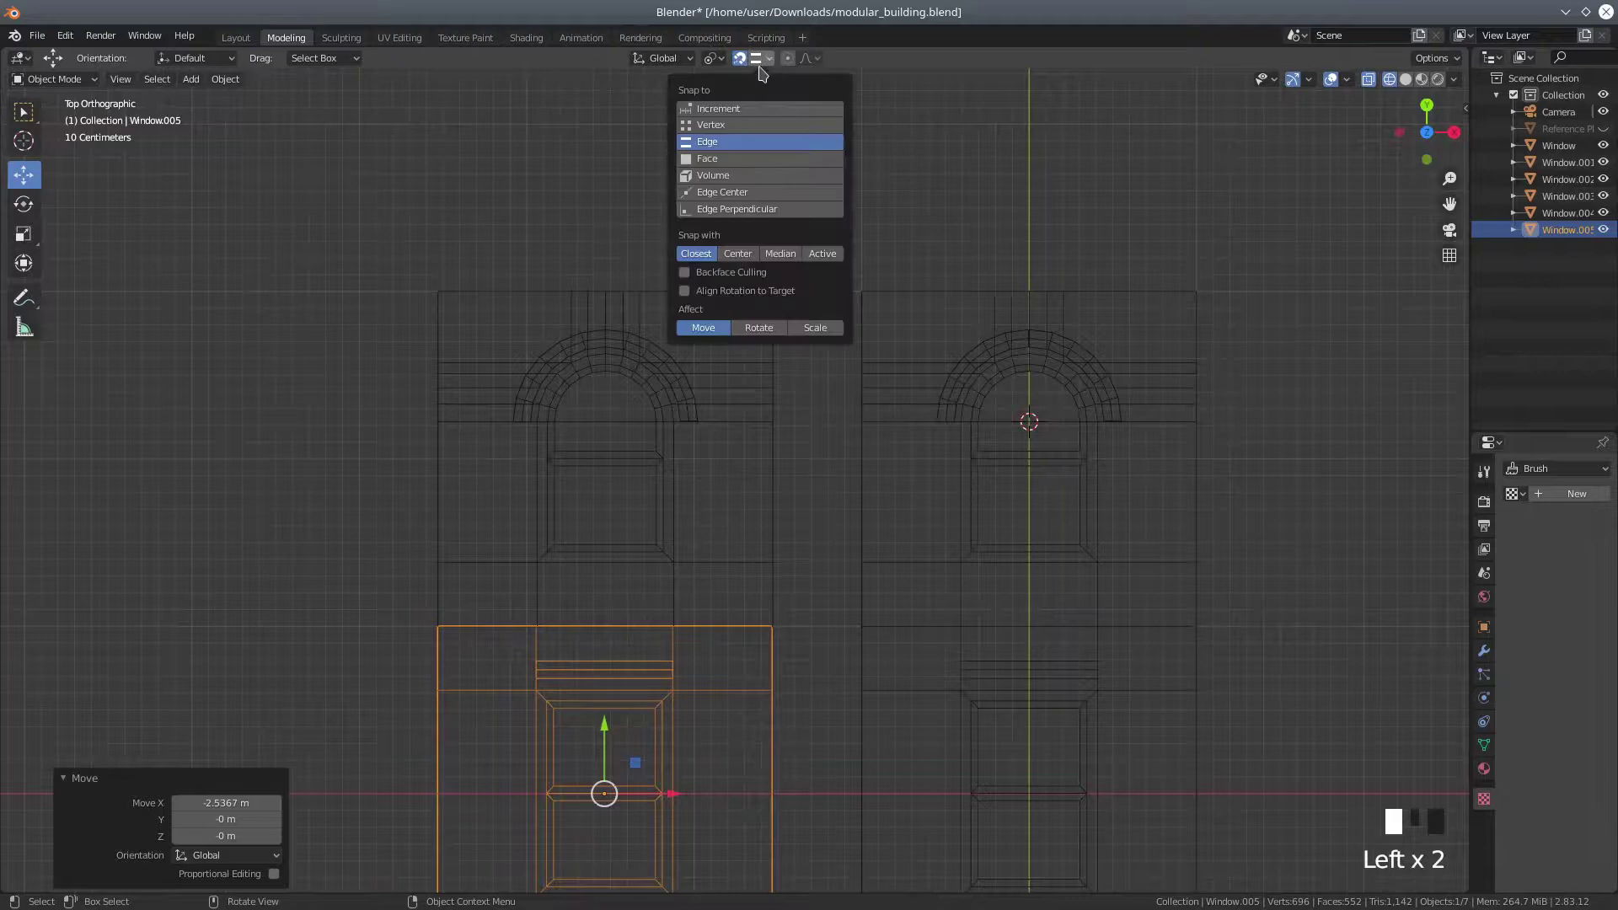
{"action": "left_click", "coordinate": [719, 127]}
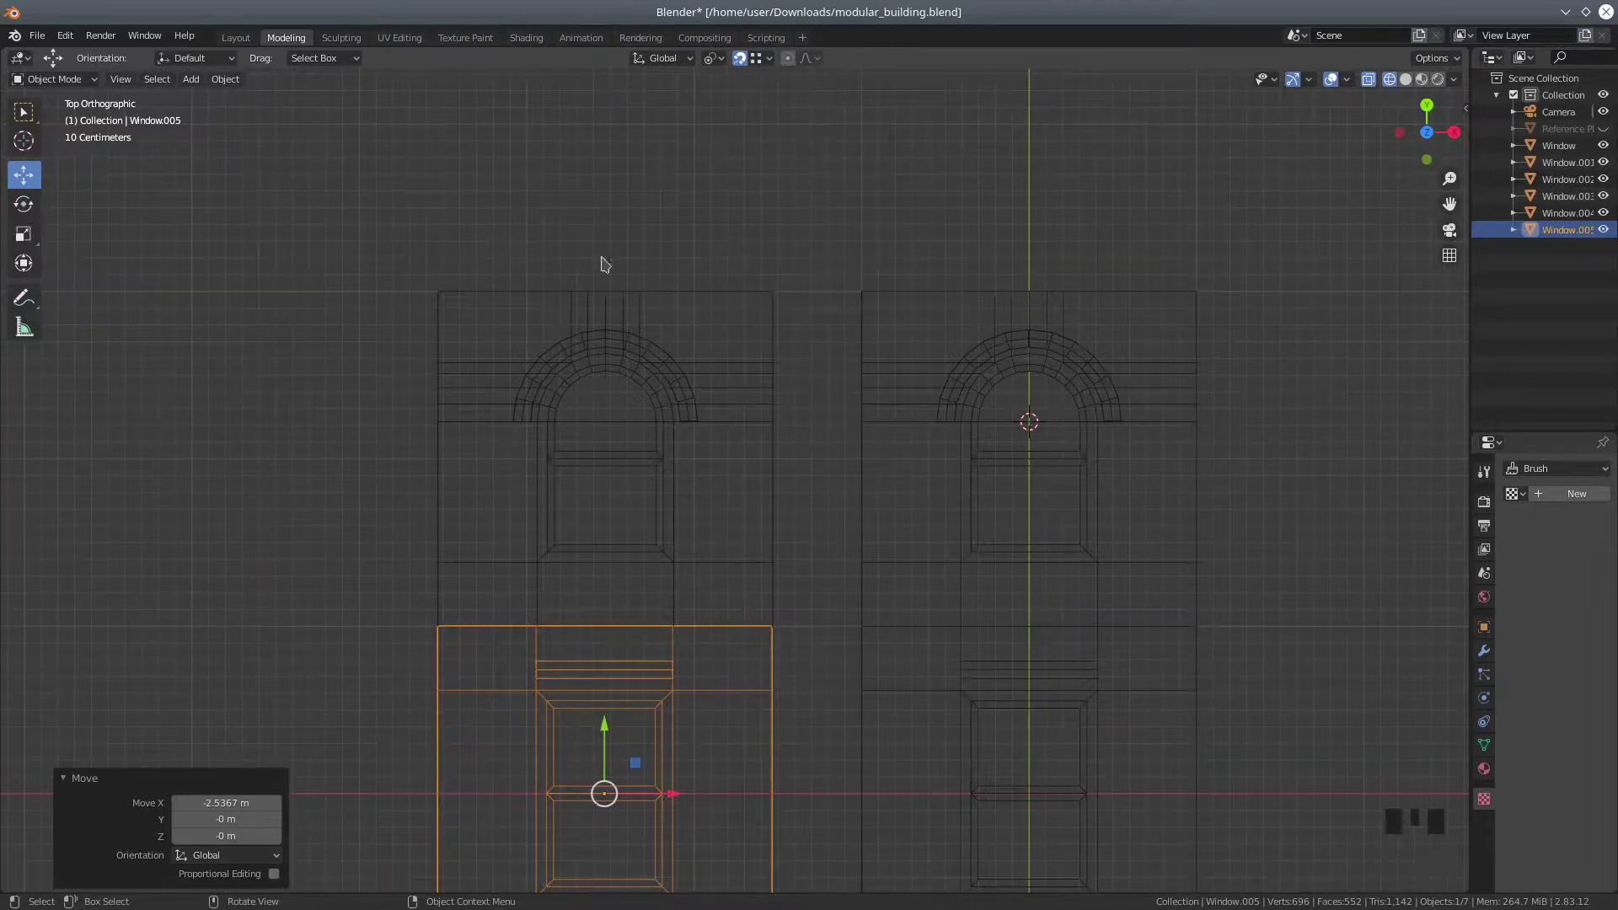
{"action": "left_click", "coordinate": [50, 79]}
{"action": "left_click", "coordinate": [44, 115]}
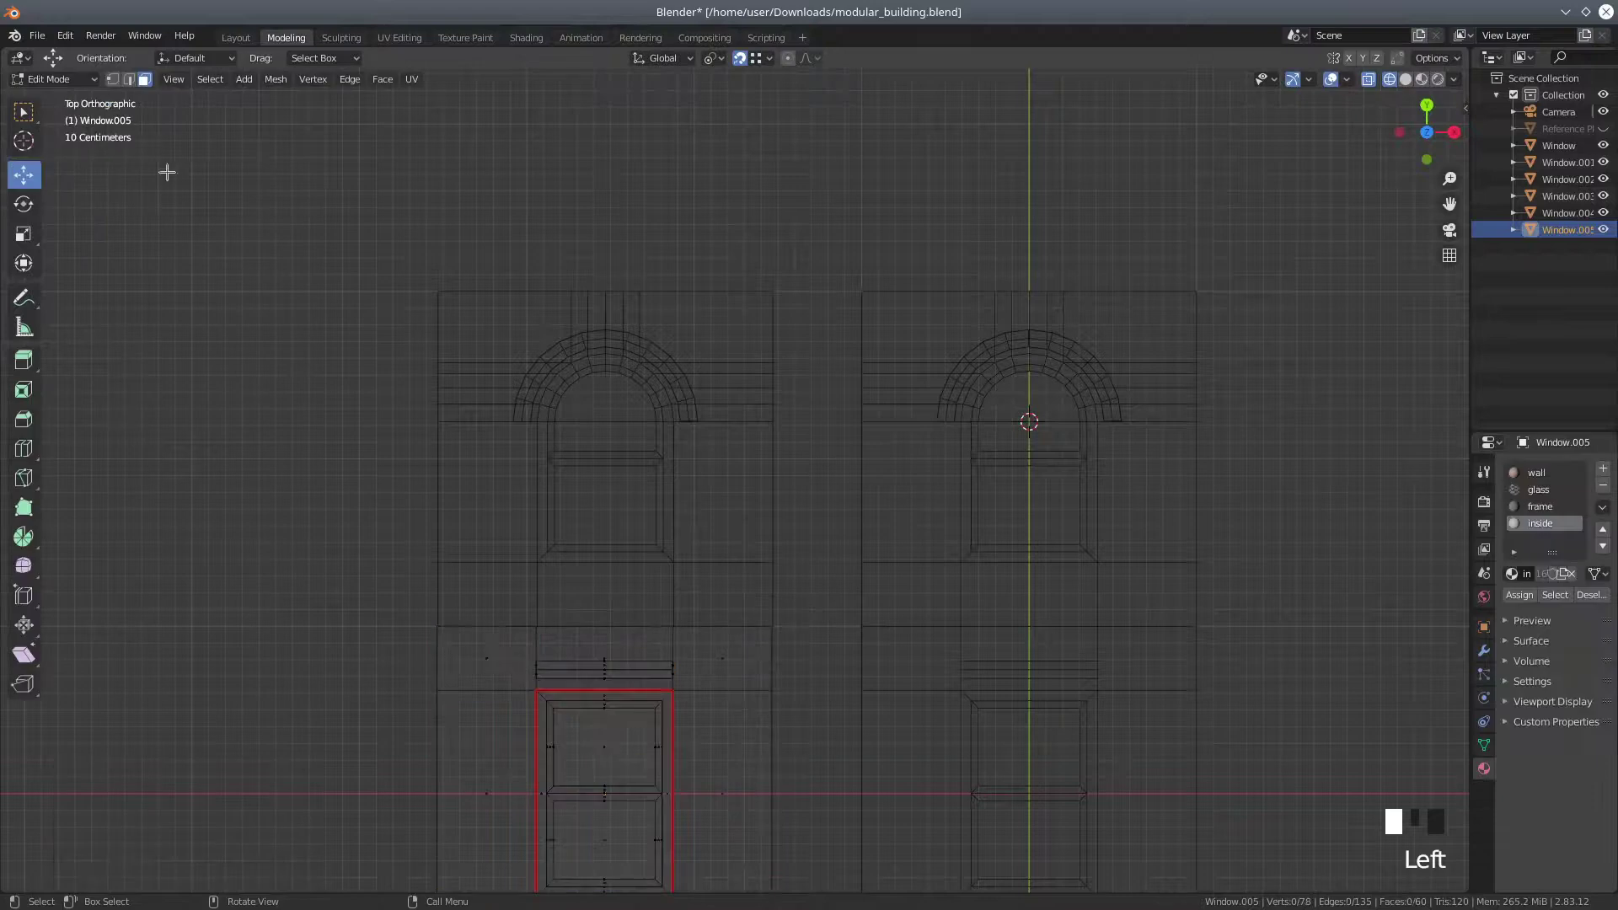
{"action": "left_click", "coordinate": [113, 79]}
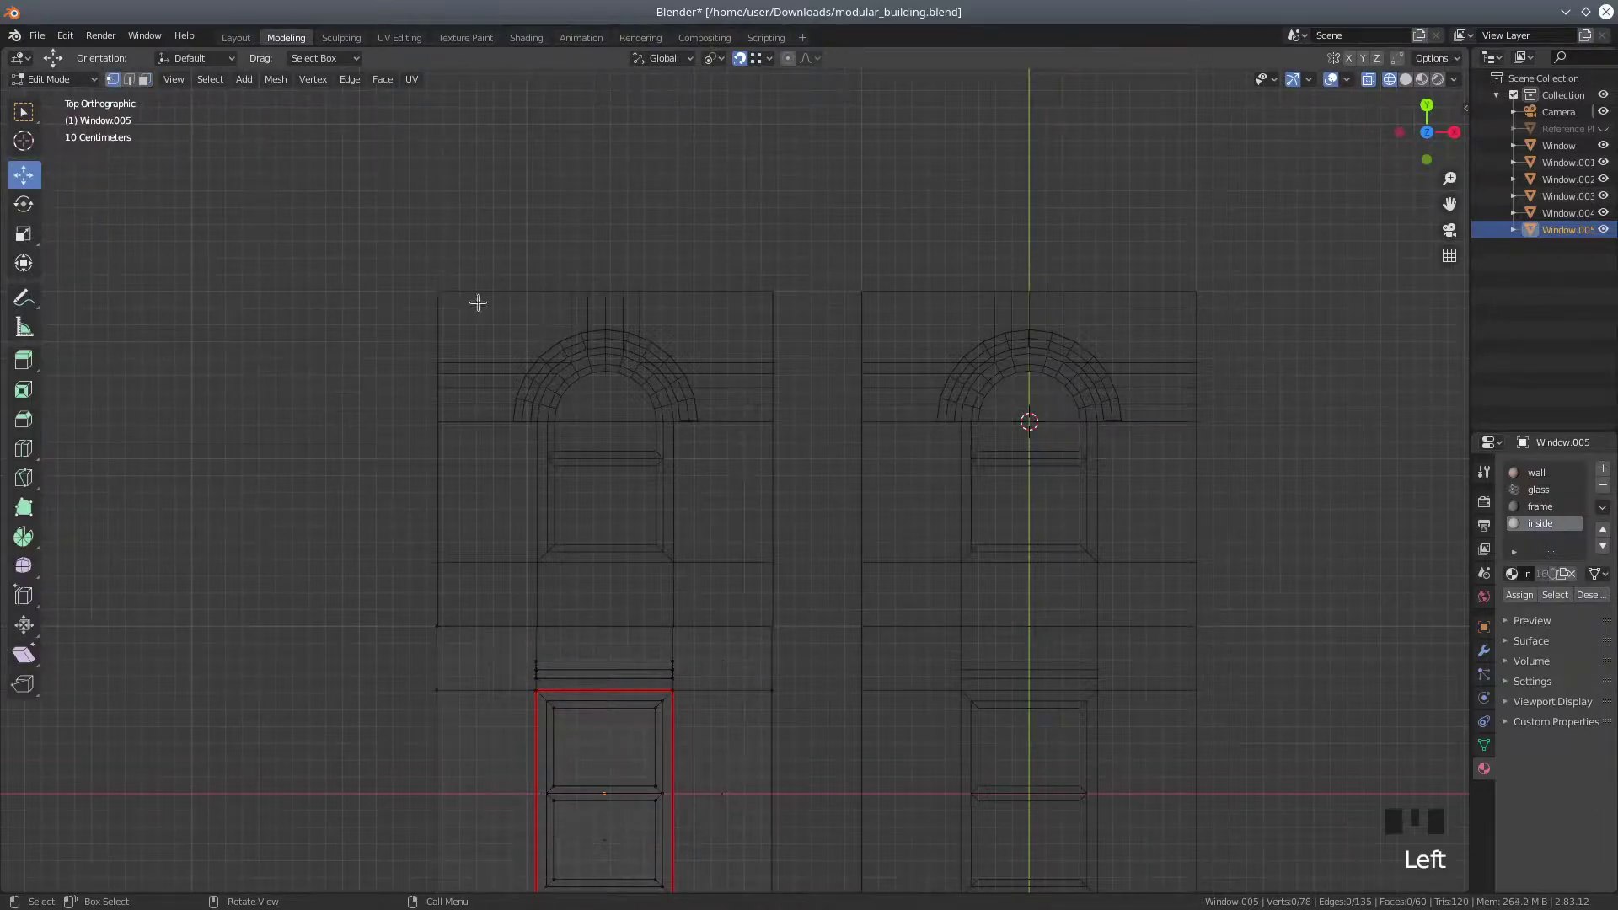
{"action": "left_click", "coordinate": [51, 80]}
{"action": "left_click", "coordinate": [46, 98]}
Join the copied arch trim to the copied arched window module, keeping the window module as the active object
{"action": "left_click", "coordinate": [628, 327]}
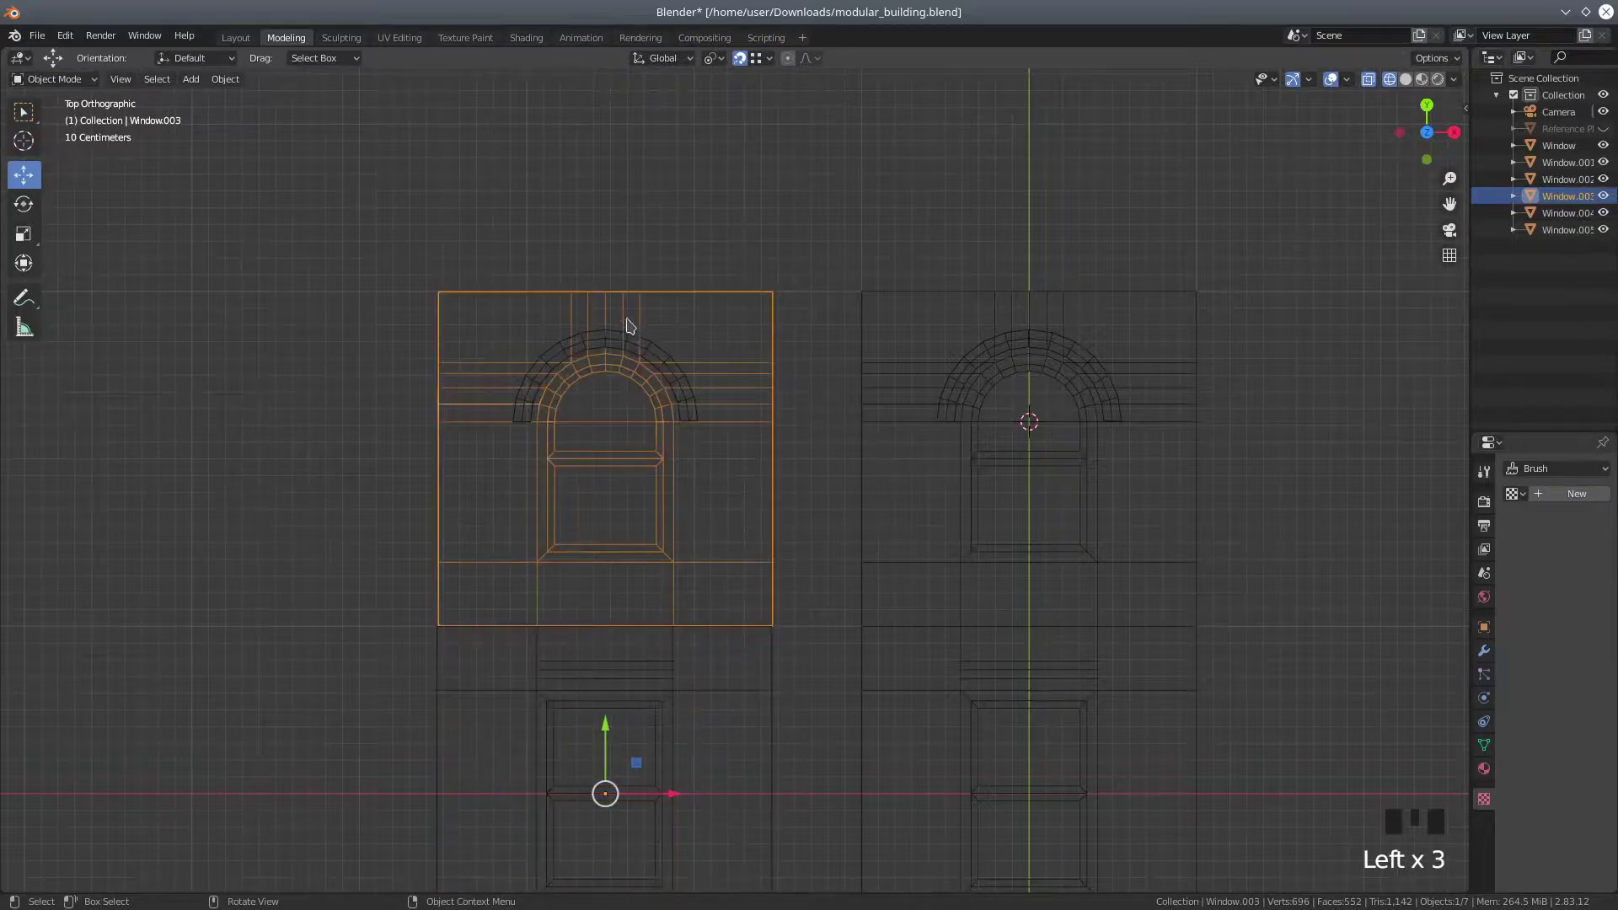
{"action": "left_click", "coordinate": [581, 341], "text": "shift"}
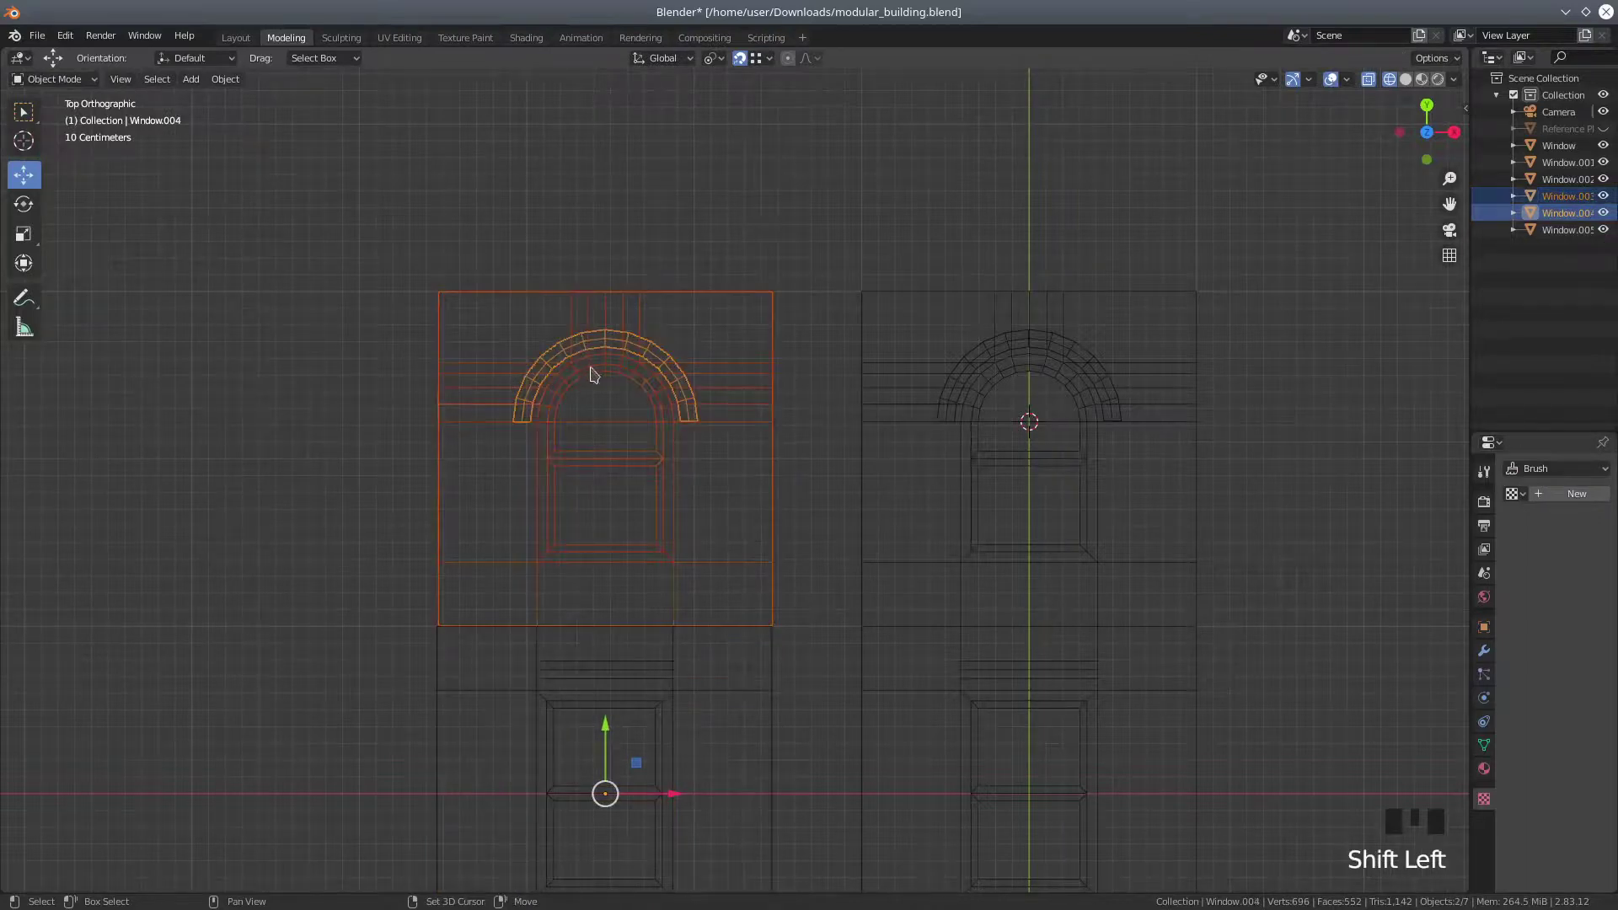
{"action": "left_click", "coordinate": [735, 368], "text": "shift"}
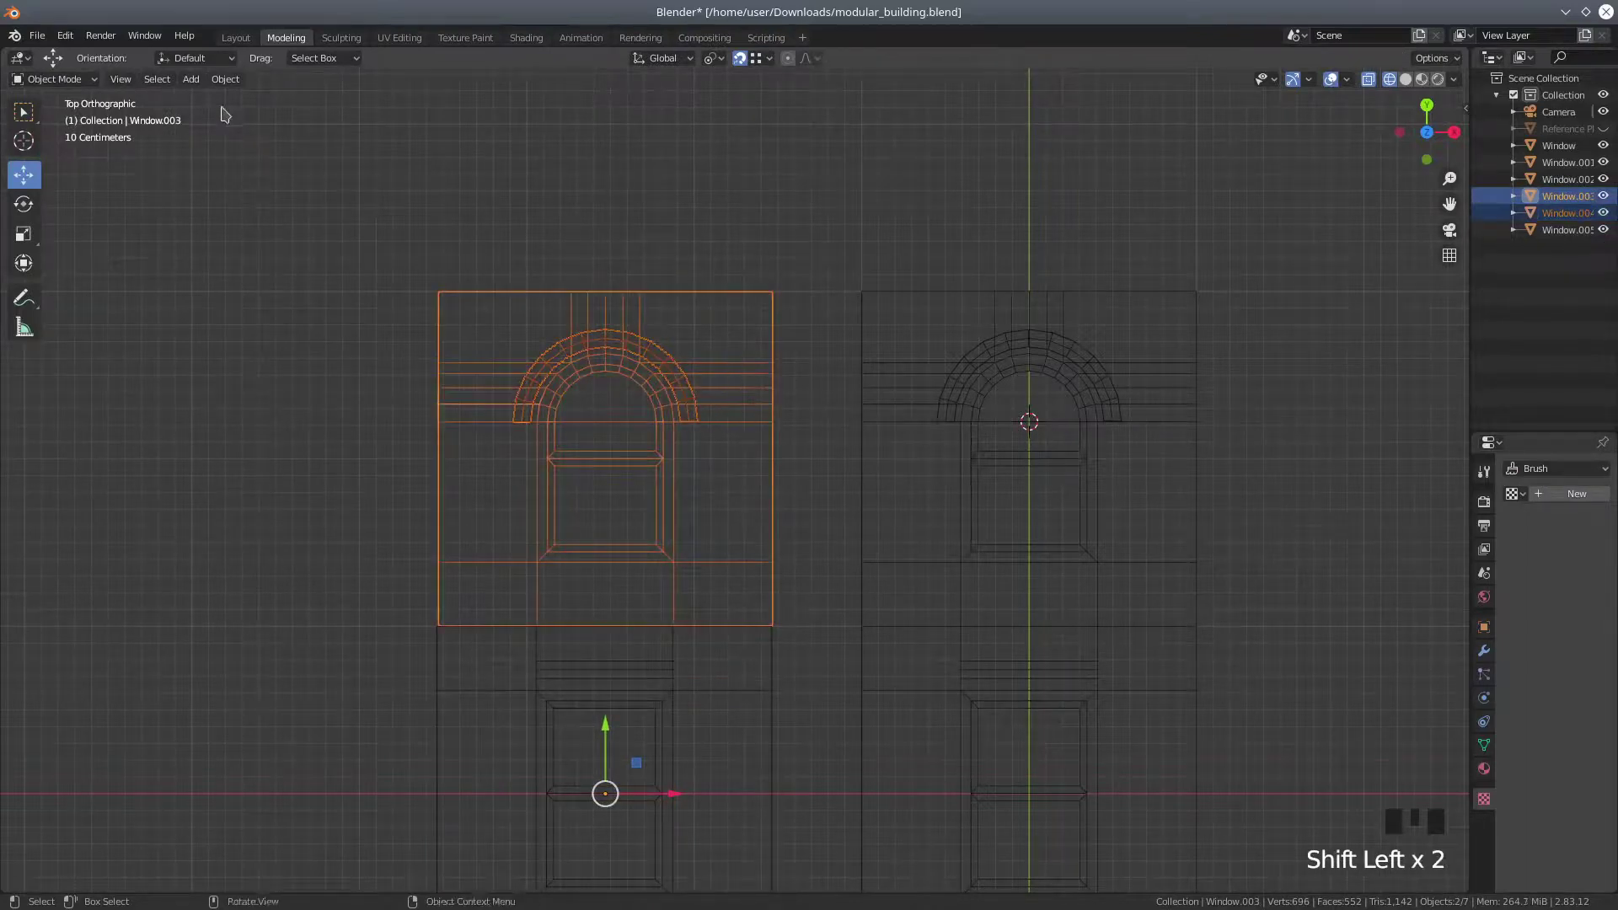
{"action": "left_click", "coordinate": [226, 79]}
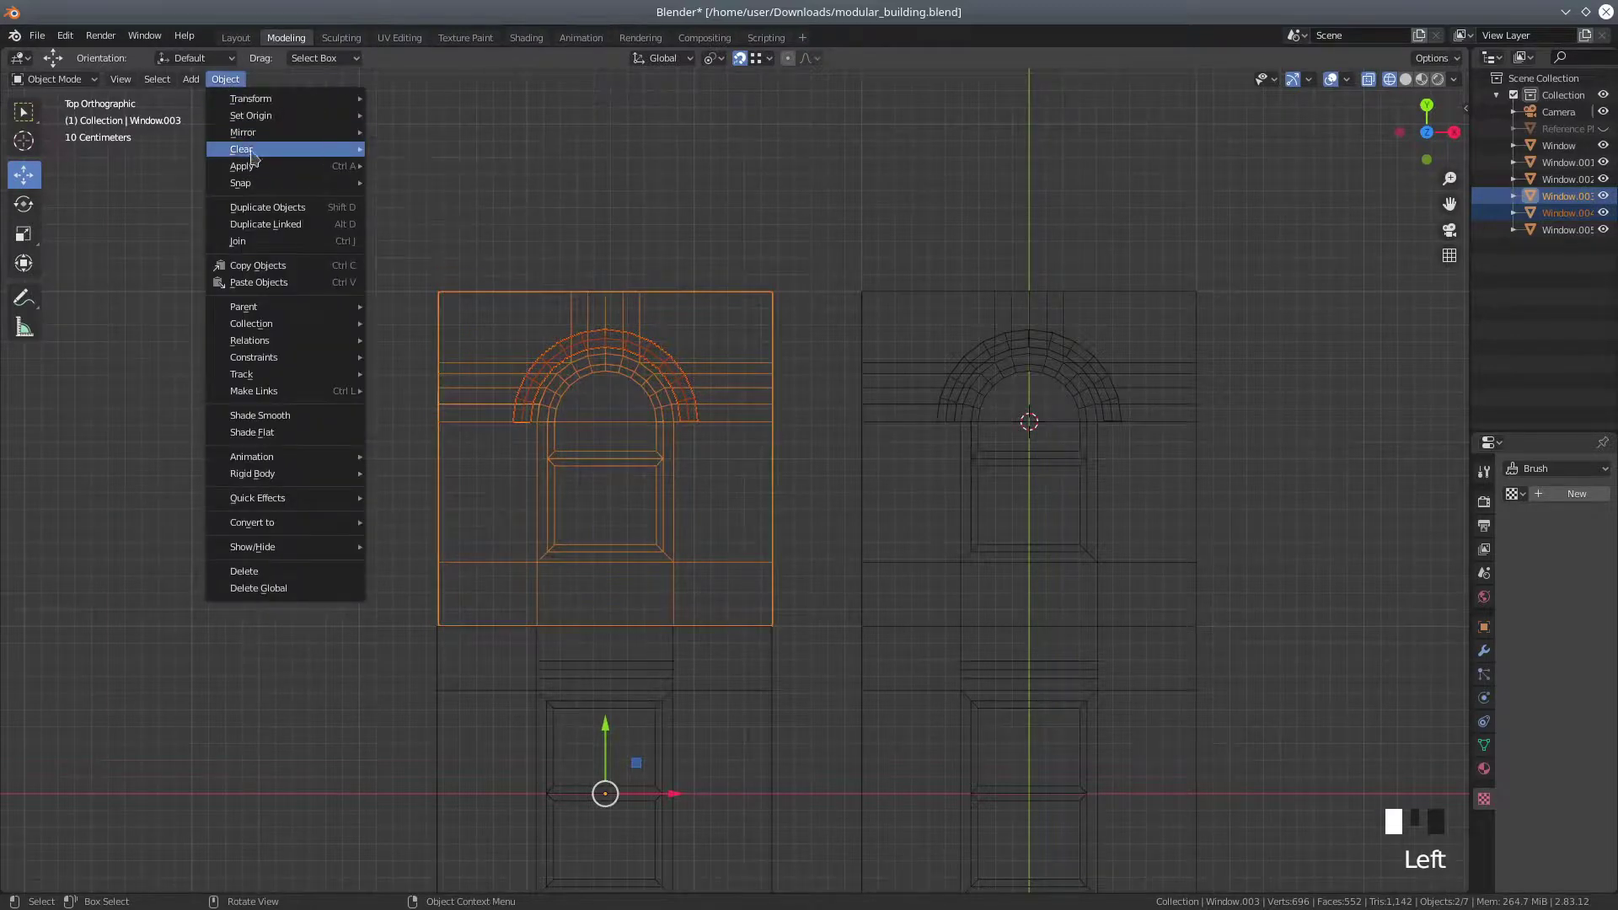
{"action": "left_click", "coordinate": [238, 242]}
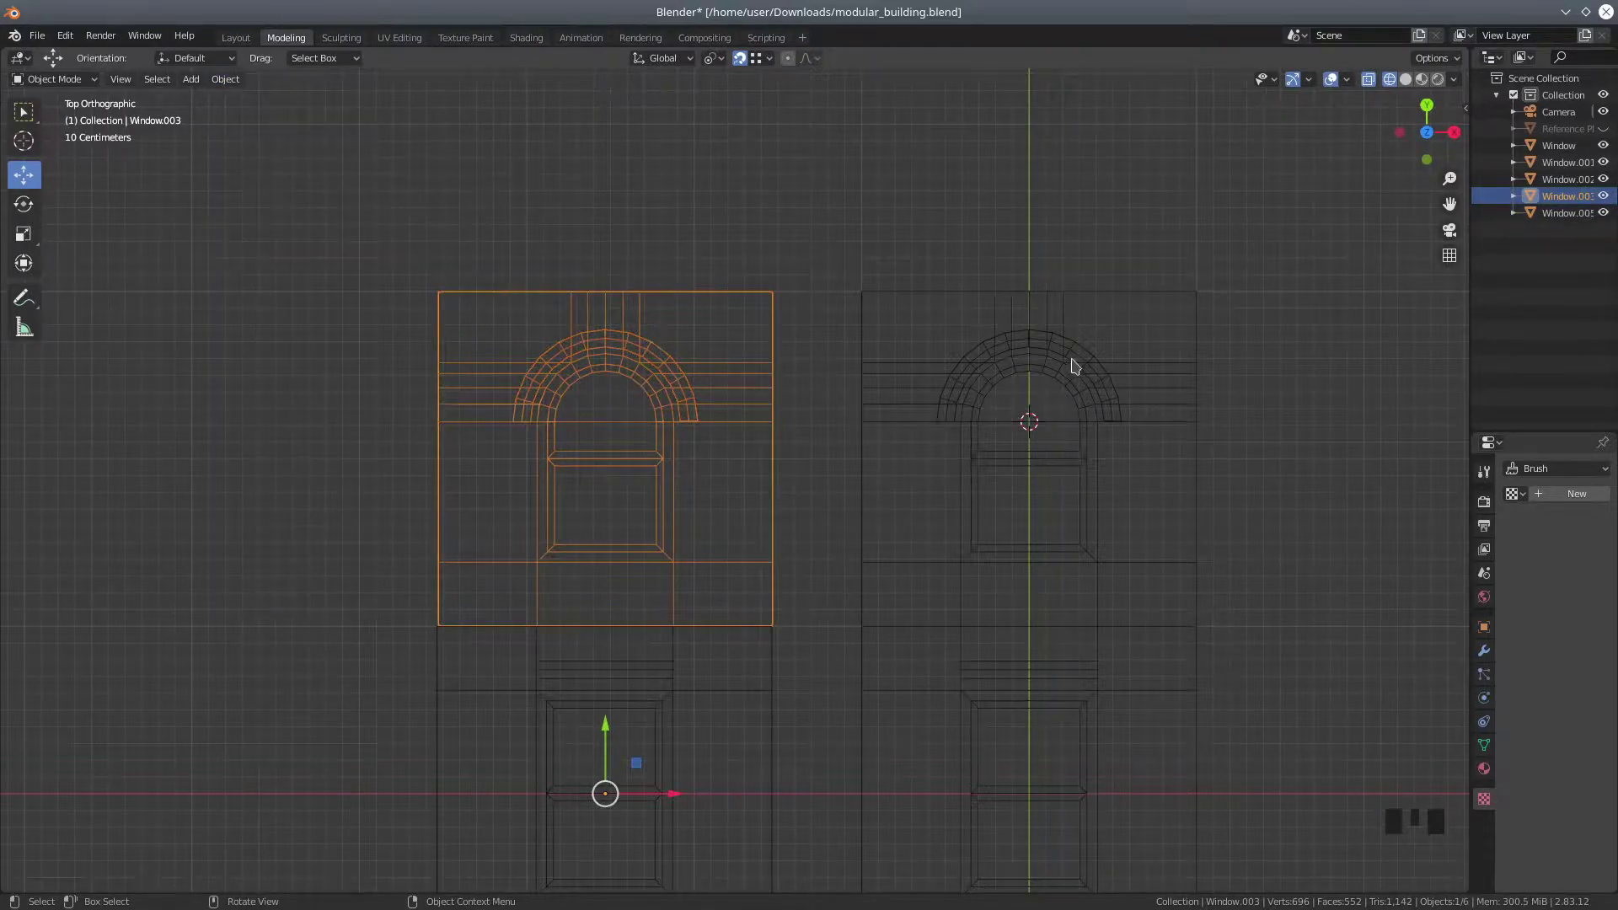
Join the original arch trim to the original arched window module, keeping the window module as the active object
{"action": "left_click", "coordinate": [1112, 344]}
{"action": "left_click", "coordinate": [1161, 364]}
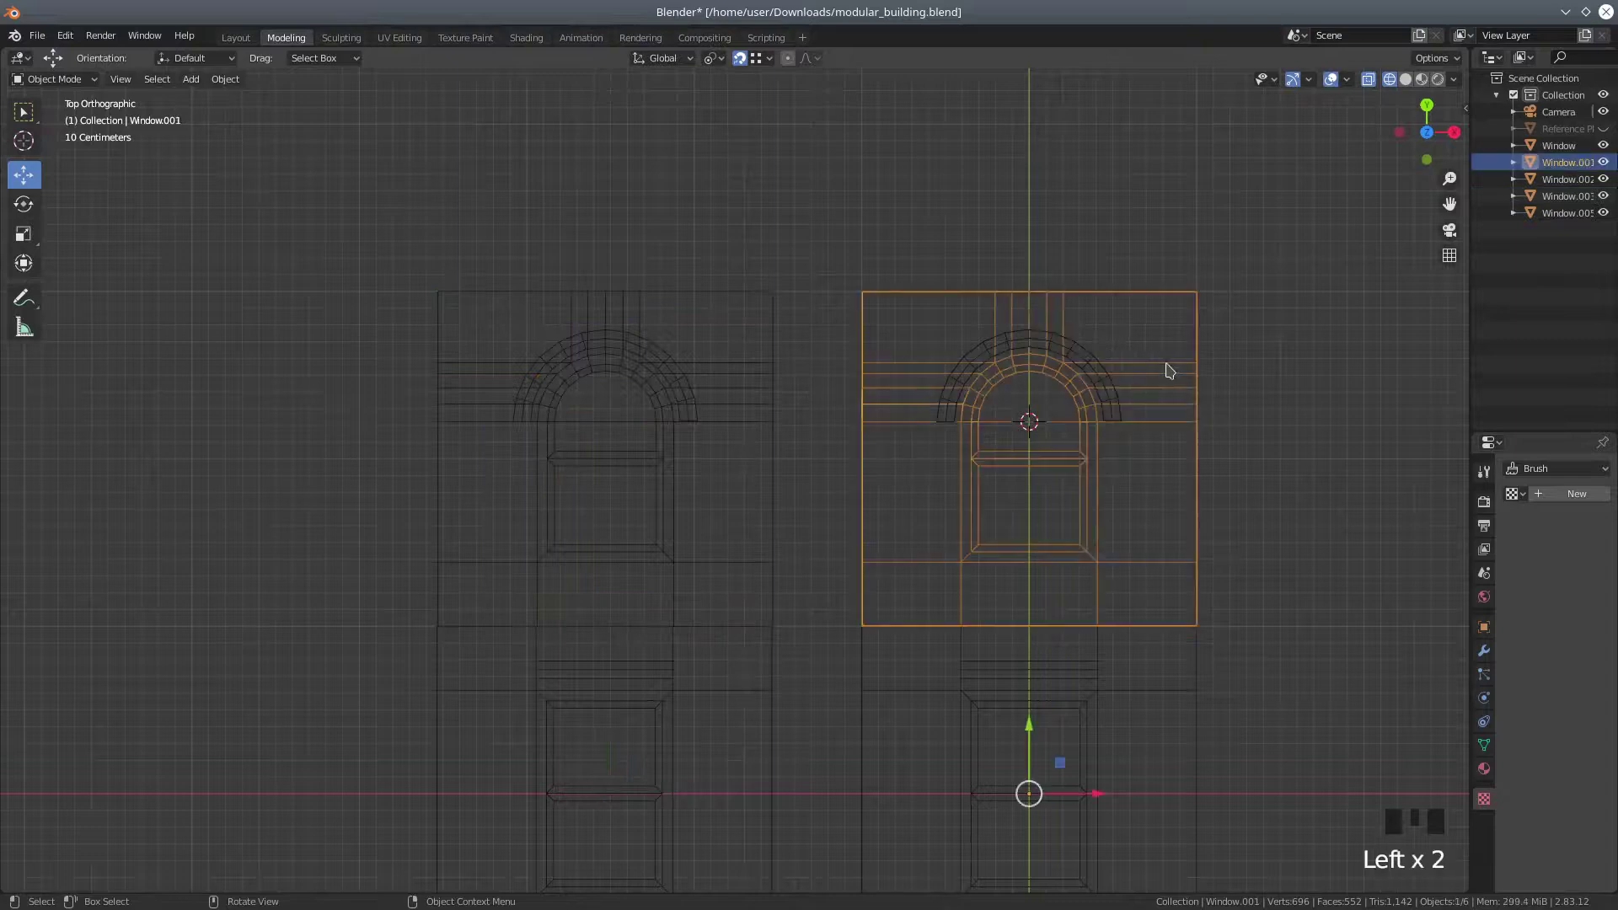
{"action": "left_click", "coordinate": [1081, 353]}
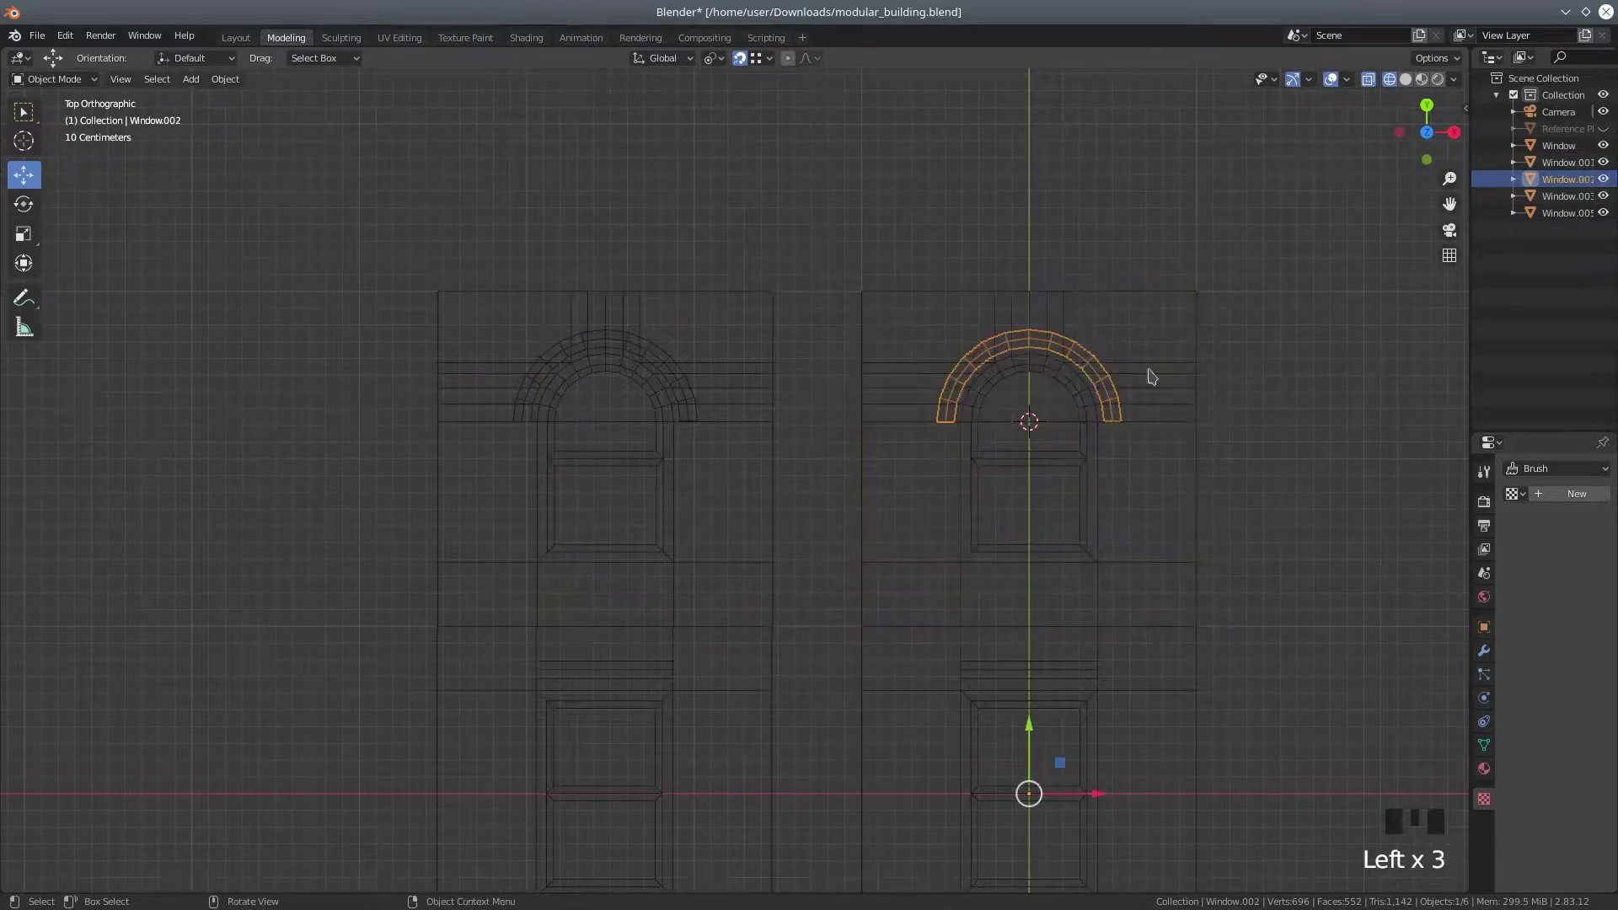
{"action": "left_click", "coordinate": [1173, 372], "text": "shift"}
{"action": "left_click", "coordinate": [225, 81]}
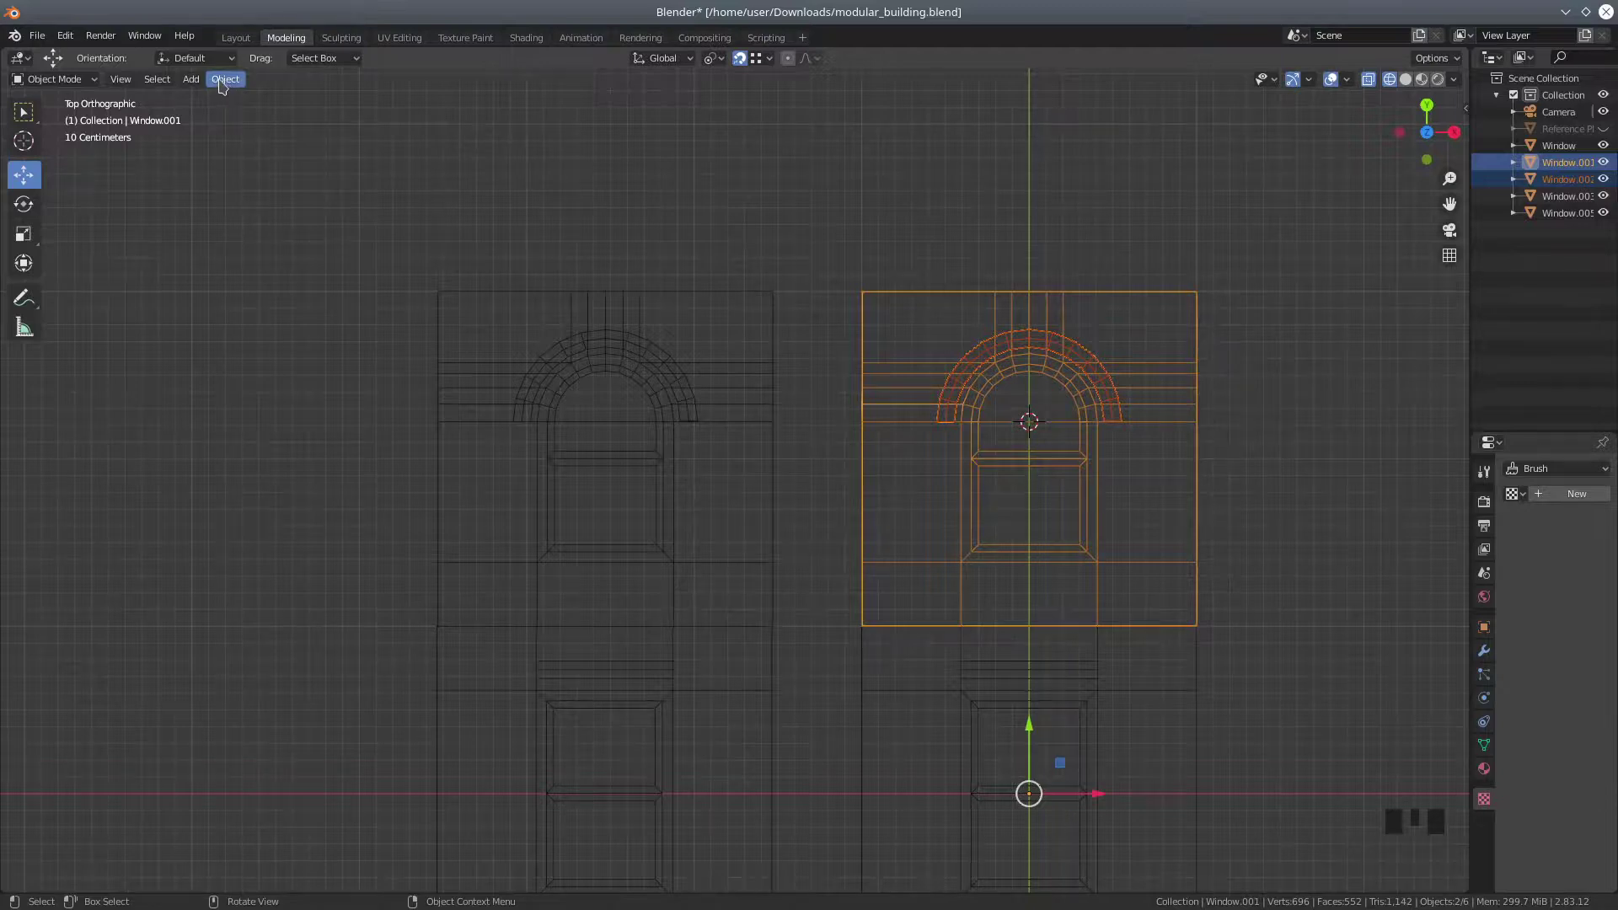
{"action": "left_click", "coordinate": [225, 81]}
{"action": "mouse_move", "coordinate": [242, 123]}
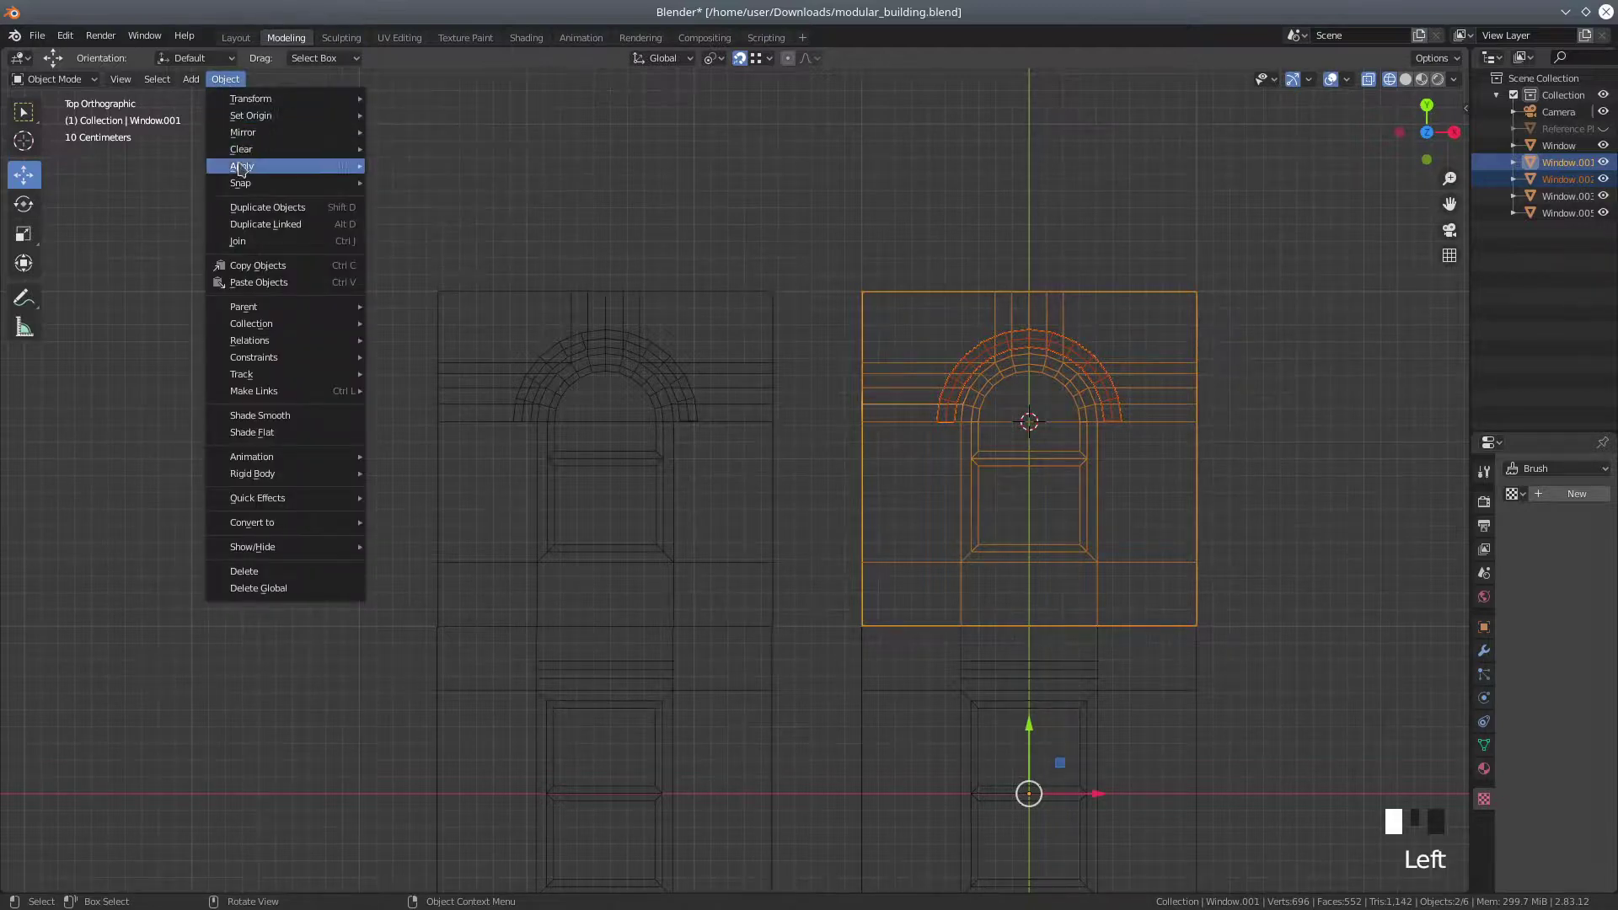
{"action": "left_click", "coordinate": [240, 241]}
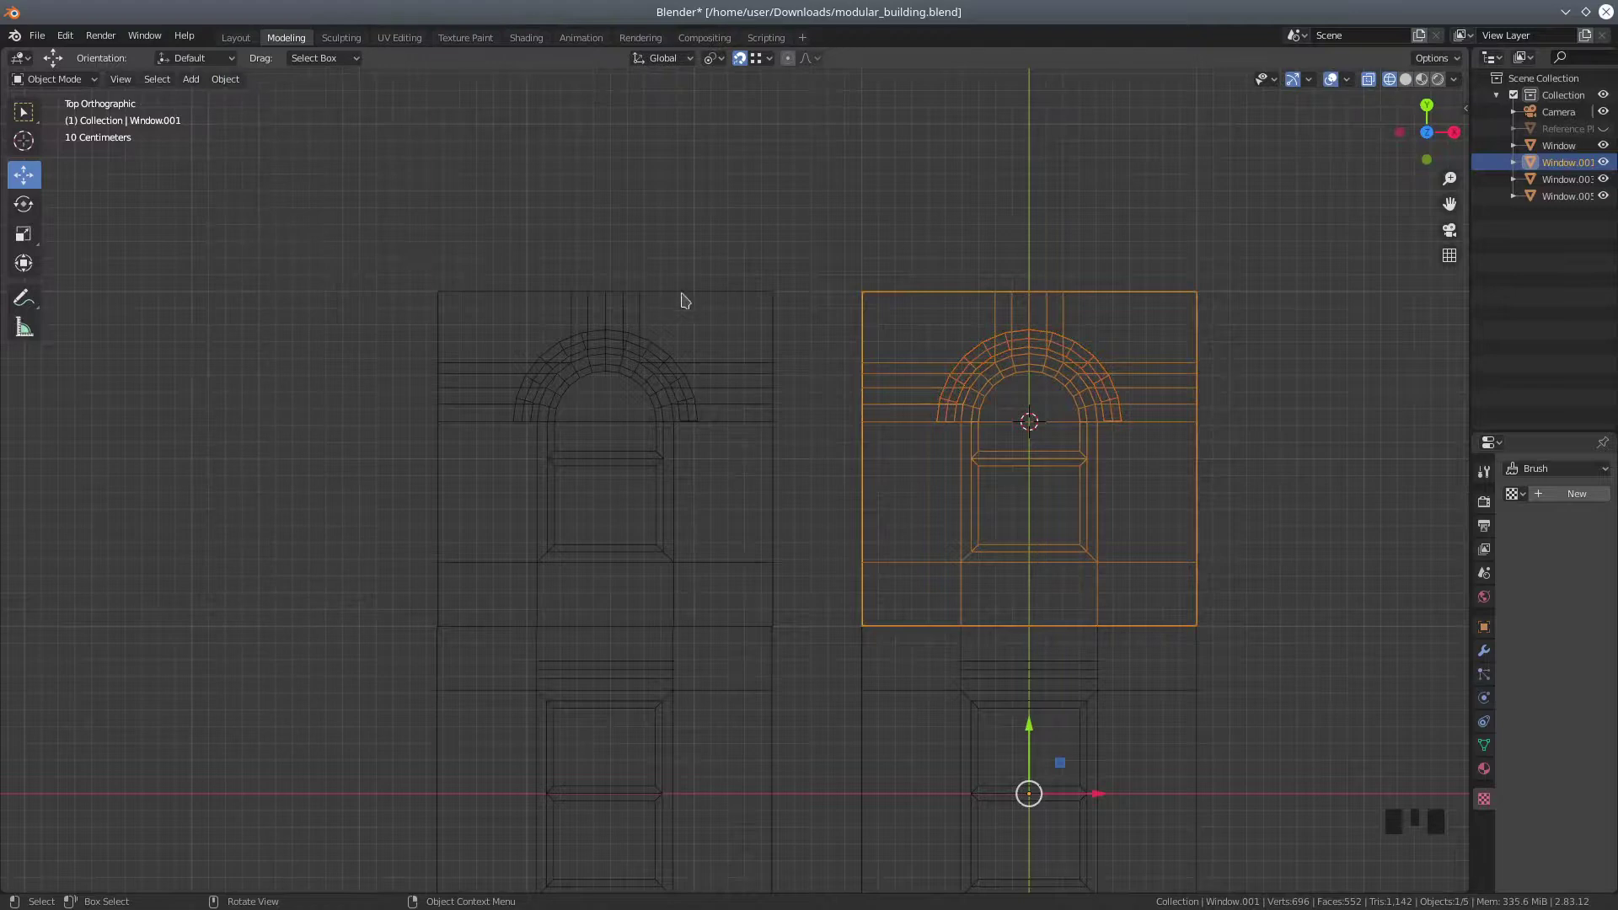
In Edit Mode, set the pivot to Active Element and snap the copied arched module's upper inner corner against the original, about 0.53 m along X
{"action": "left_click", "coordinate": [628, 354]}
{"action": "left_click_drag", "start_coordinate": [54, 78], "coordinate": [53, 101]}
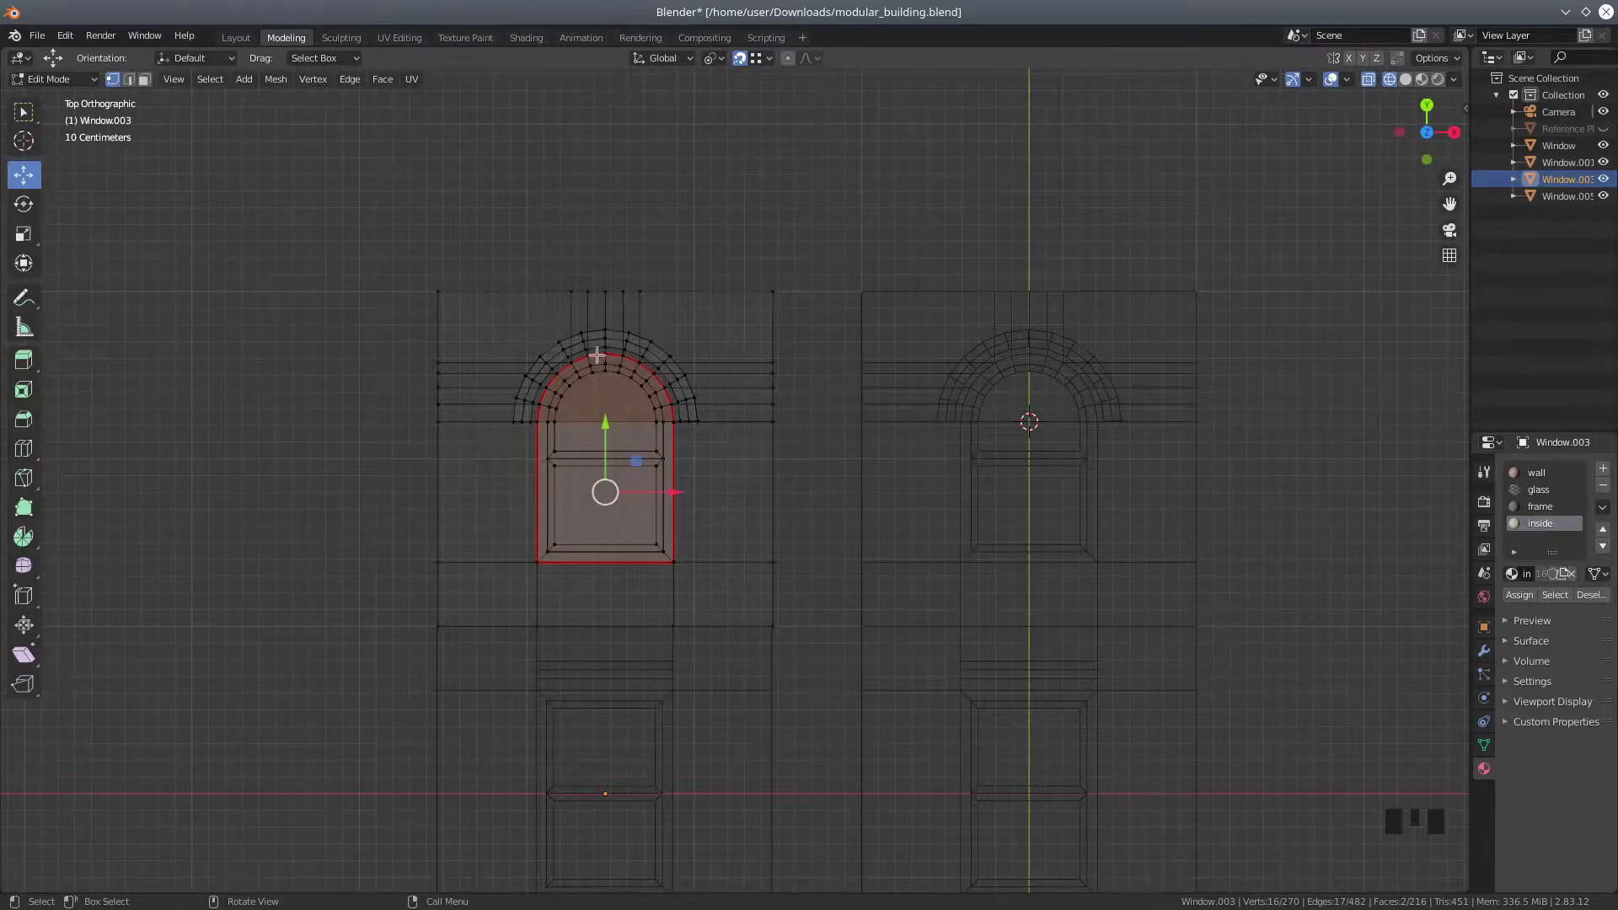
{"action": "key", "text": "a"}
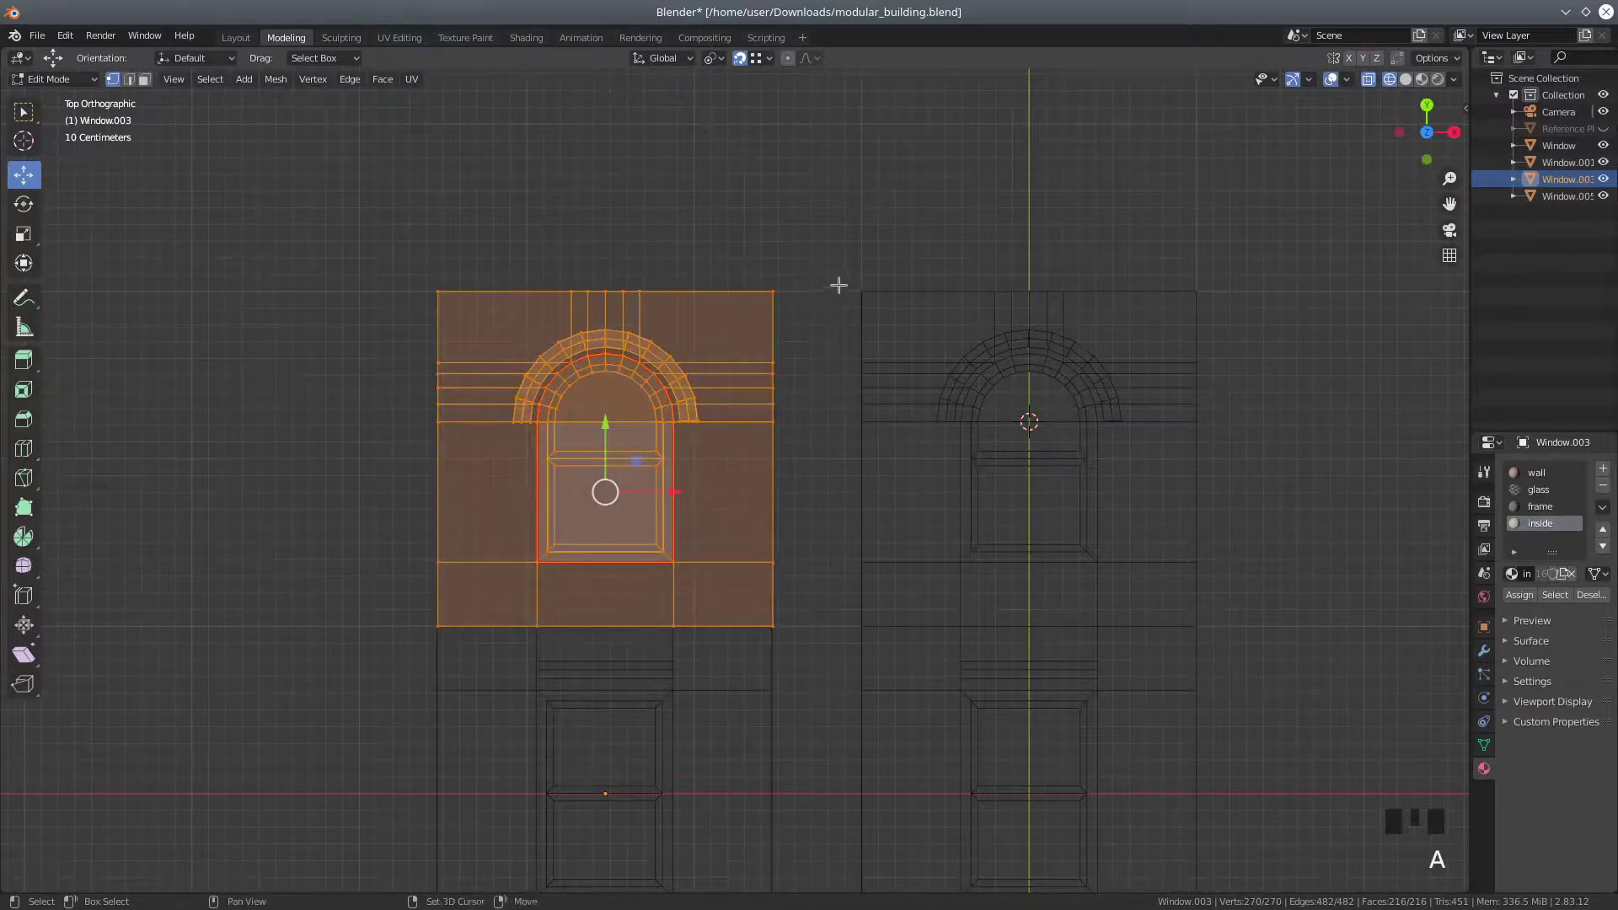
{"action": "left_click", "coordinate": [722, 66]}
{"action": "mouse_move", "coordinate": [699, 60]}
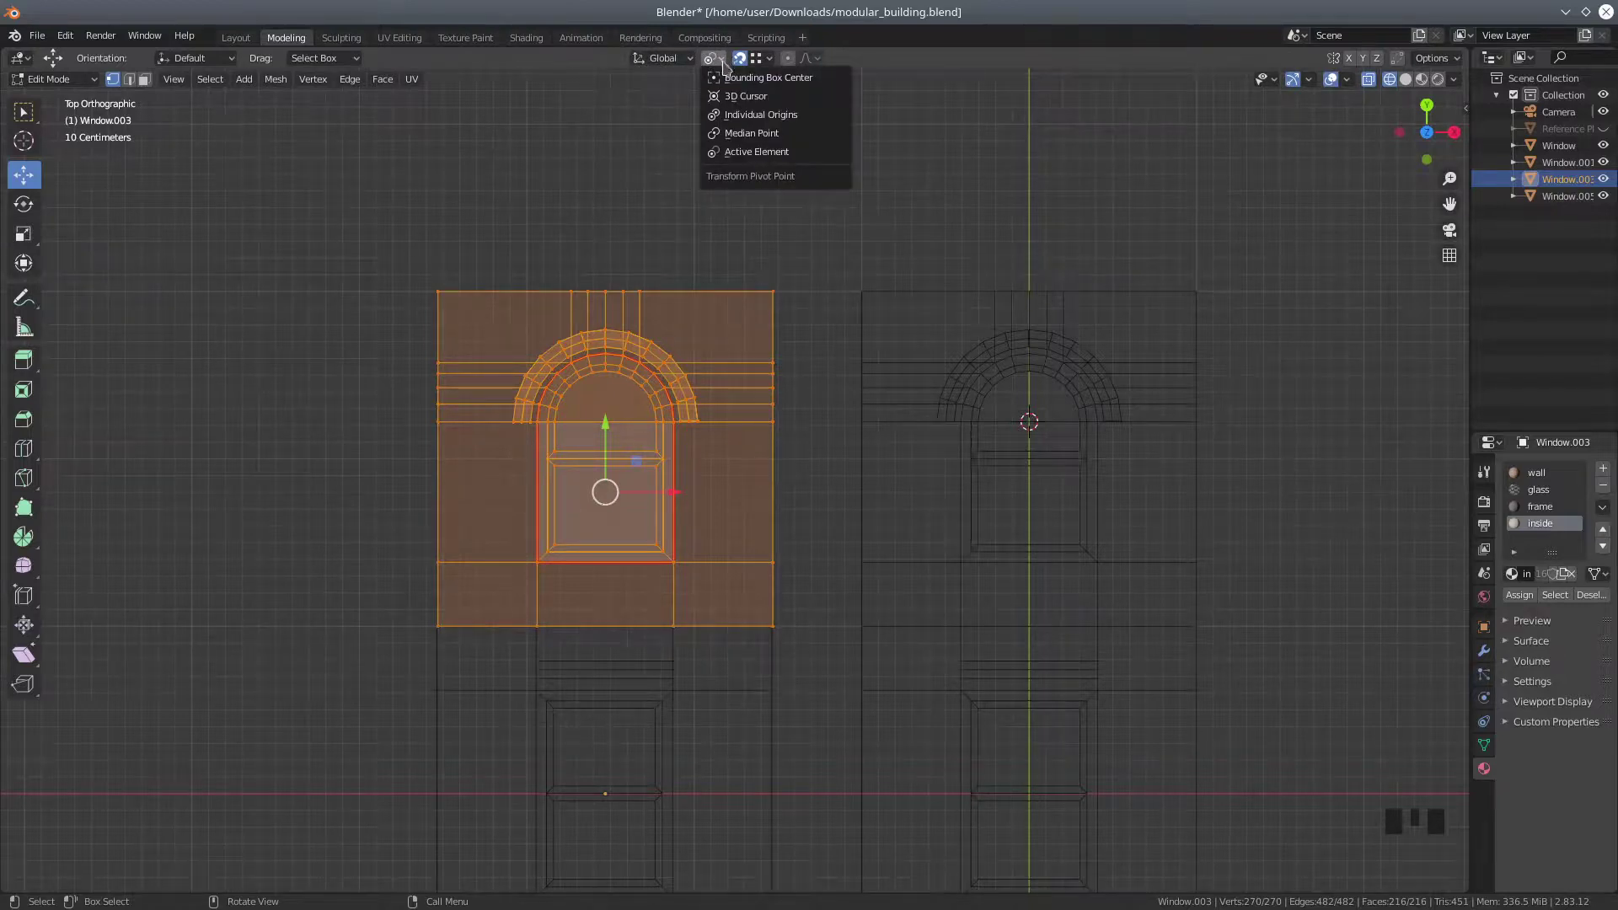
{"action": "left_click", "coordinate": [738, 115]}
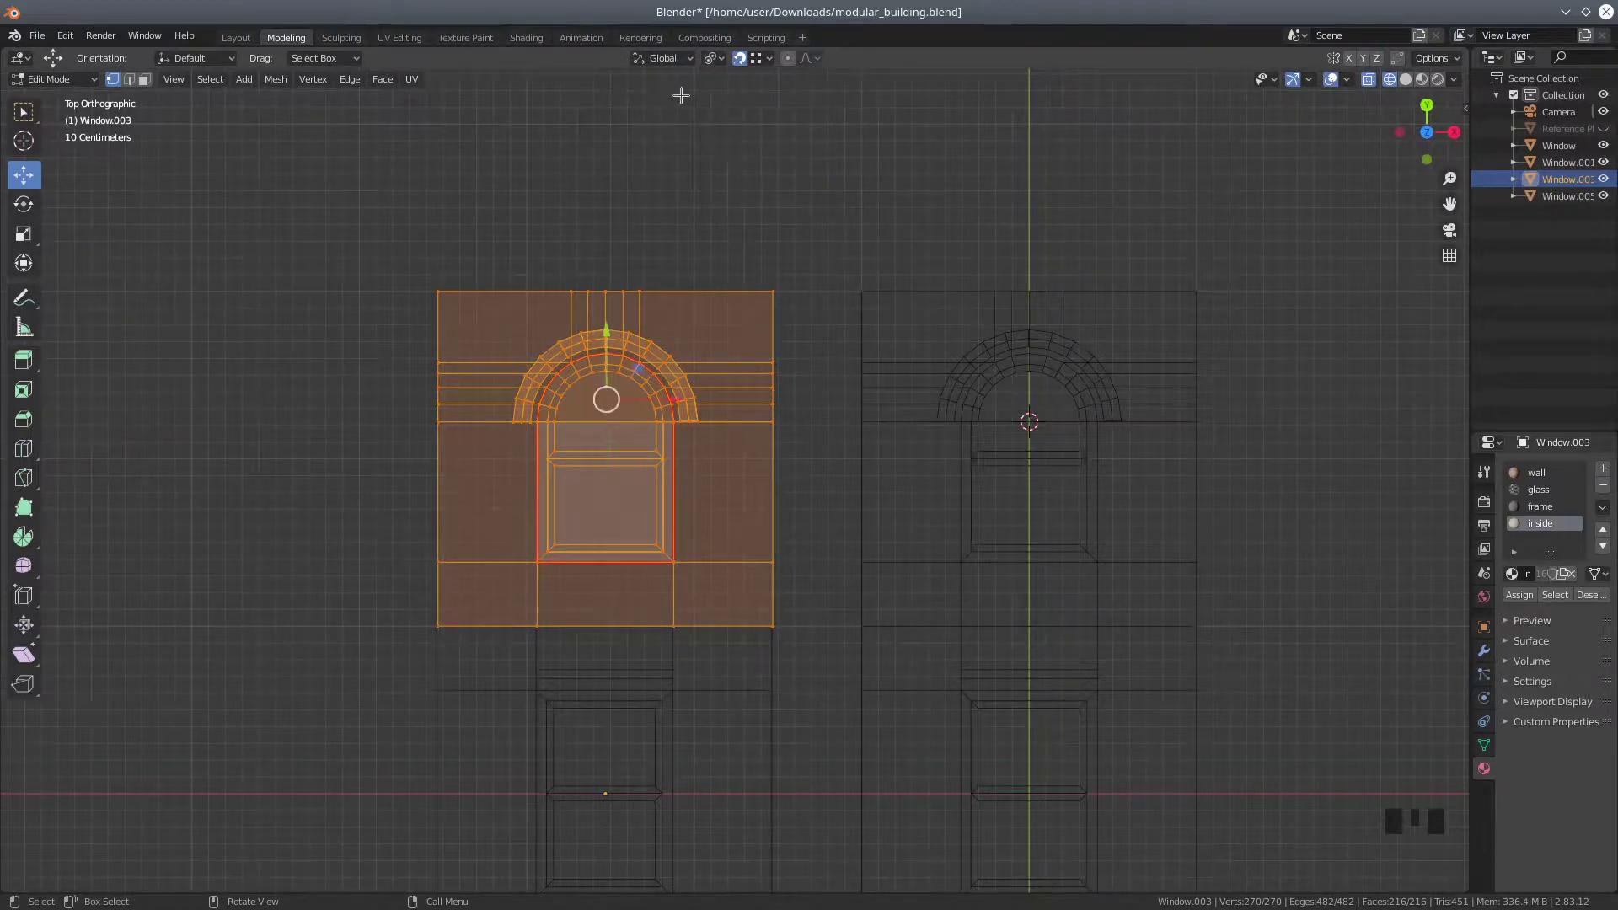
{"action": "left_click", "coordinate": [772, 291], "text": "shift"}
{"action": "left_click", "coordinate": [773, 291], "text": "shift"}
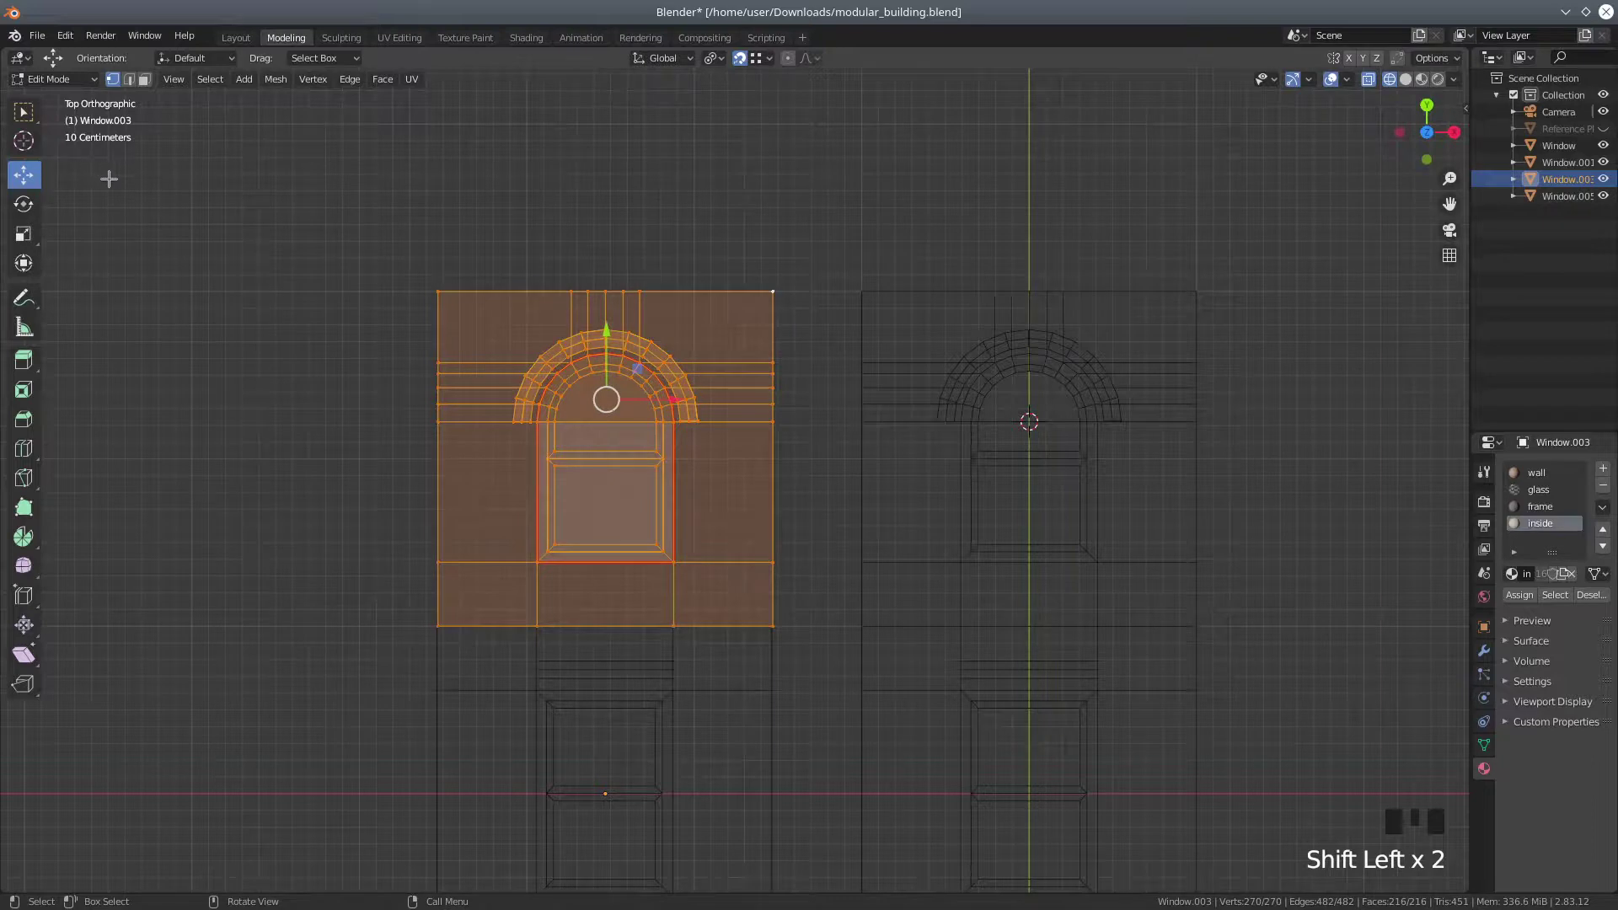
{"action": "left_click", "coordinate": [714, 58]}
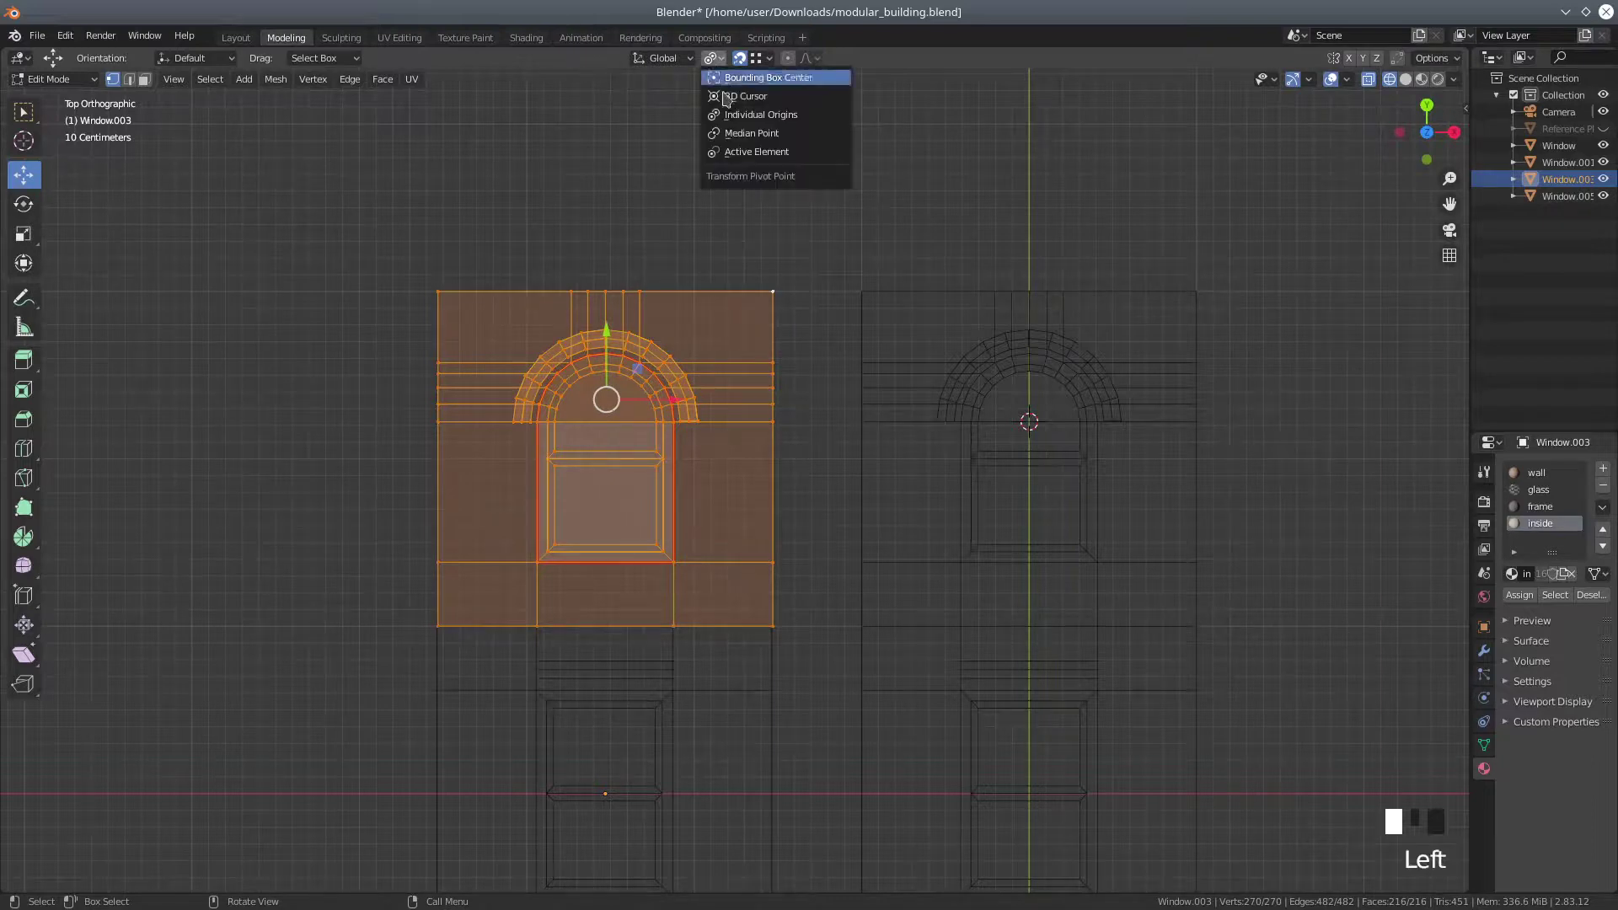
{"action": "left_click", "coordinate": [730, 152]}
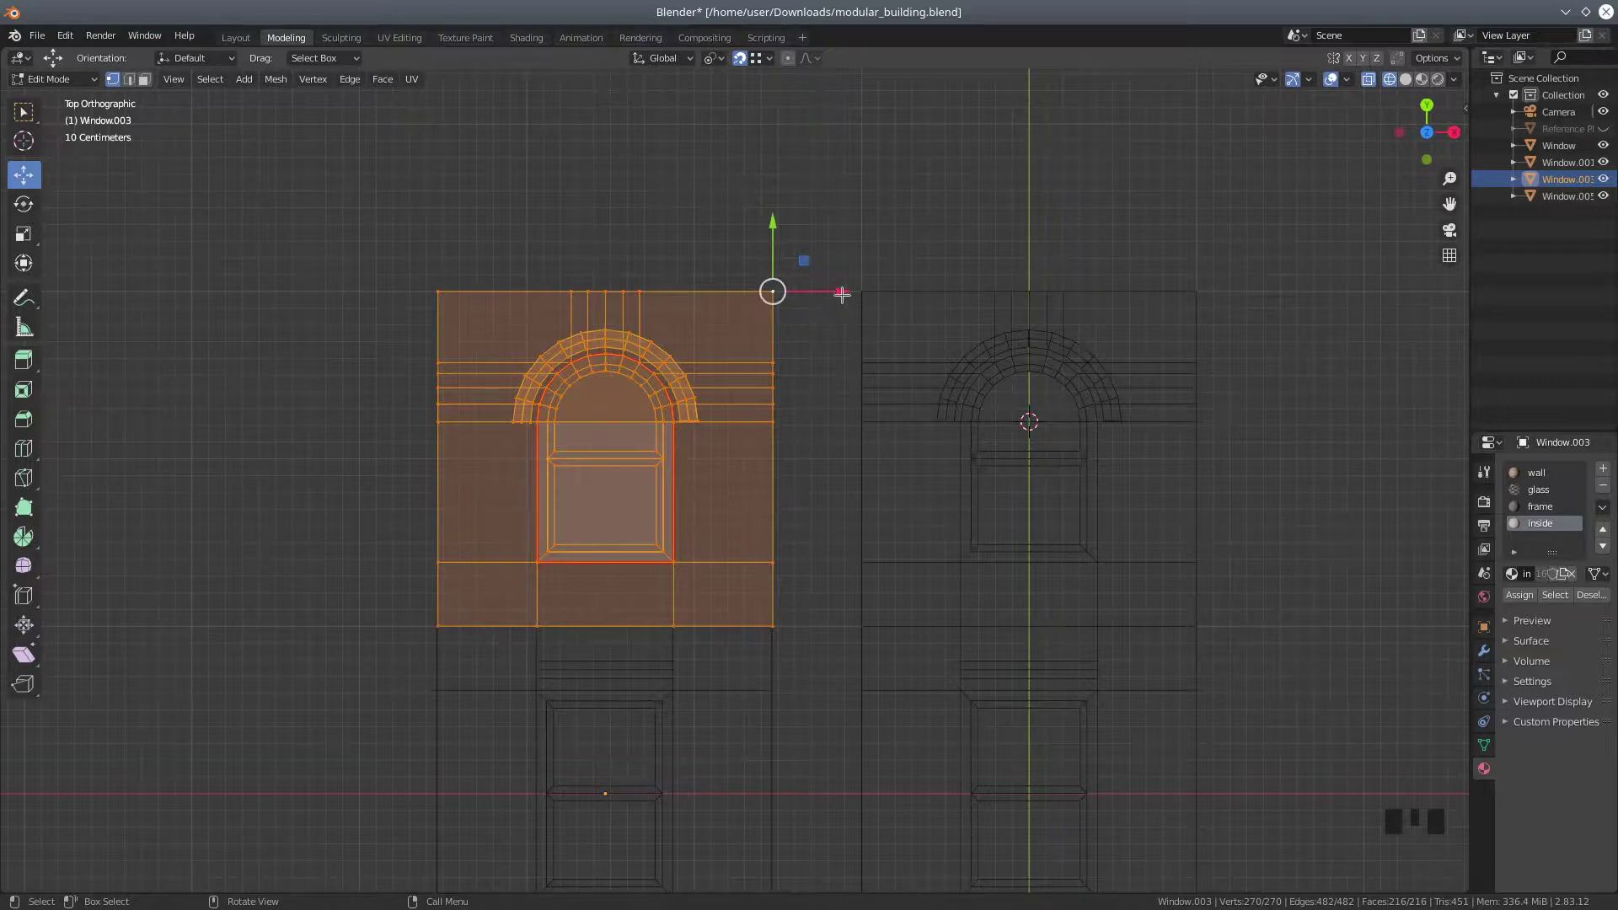
{"action": "left_click_drag", "start_coordinate": [842, 293], "coordinate": [855, 291]}
{"action": "middle_click_drag", "start_coordinate": [927, 643], "coordinate": [871, 448], "text": "shift"}
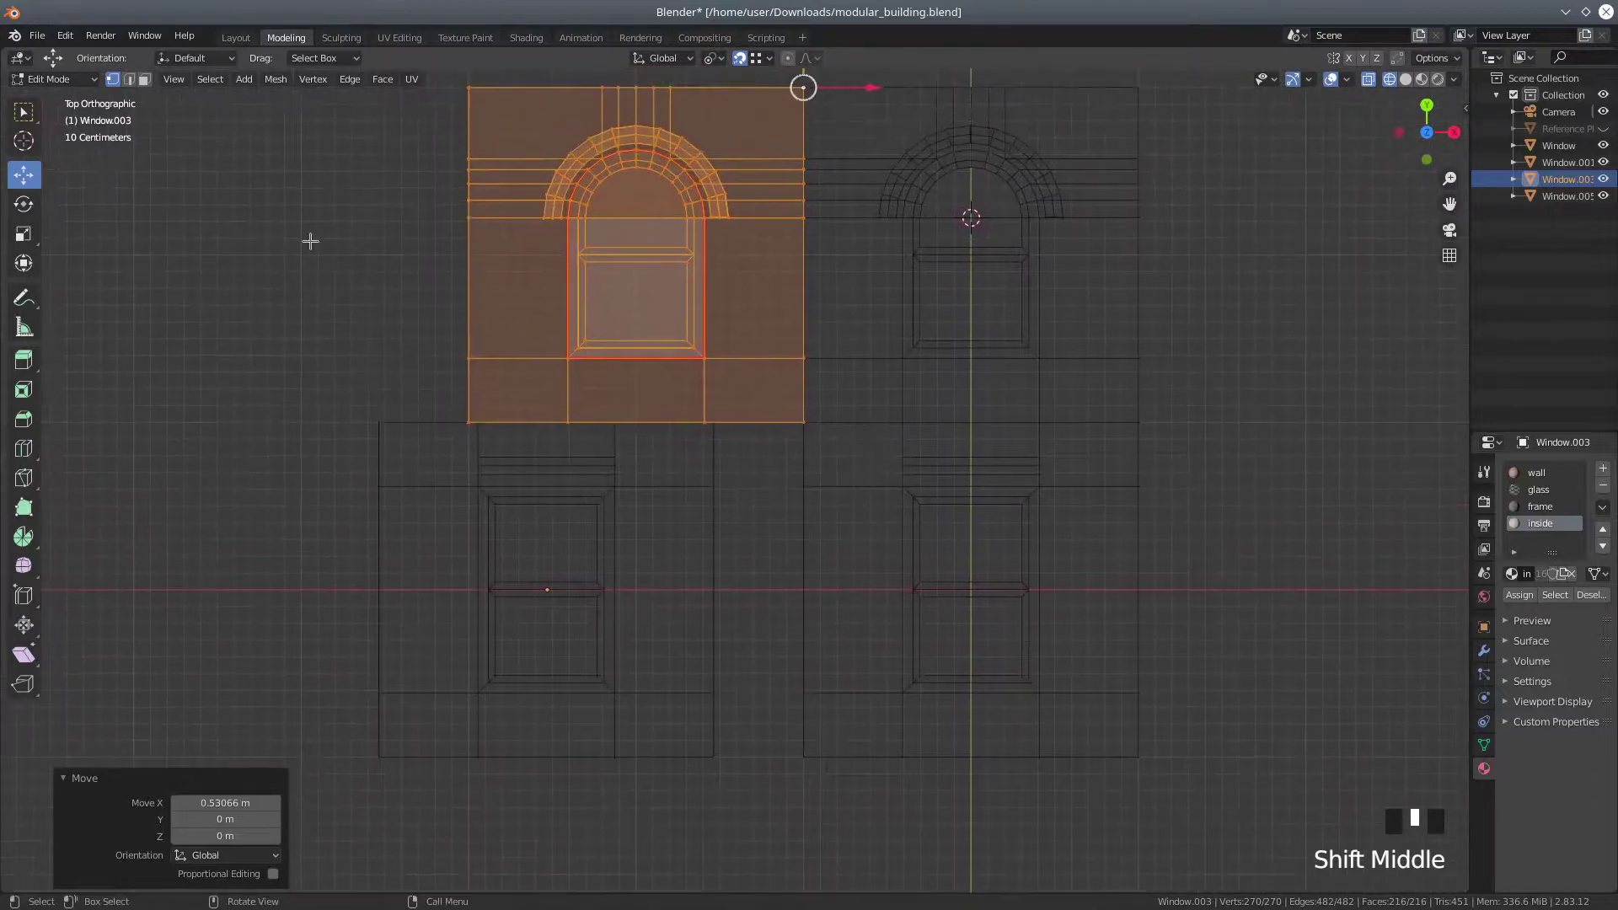
{"action": "left_click", "coordinate": [59, 80]}
{"action": "left_click", "coordinate": [59, 99]}
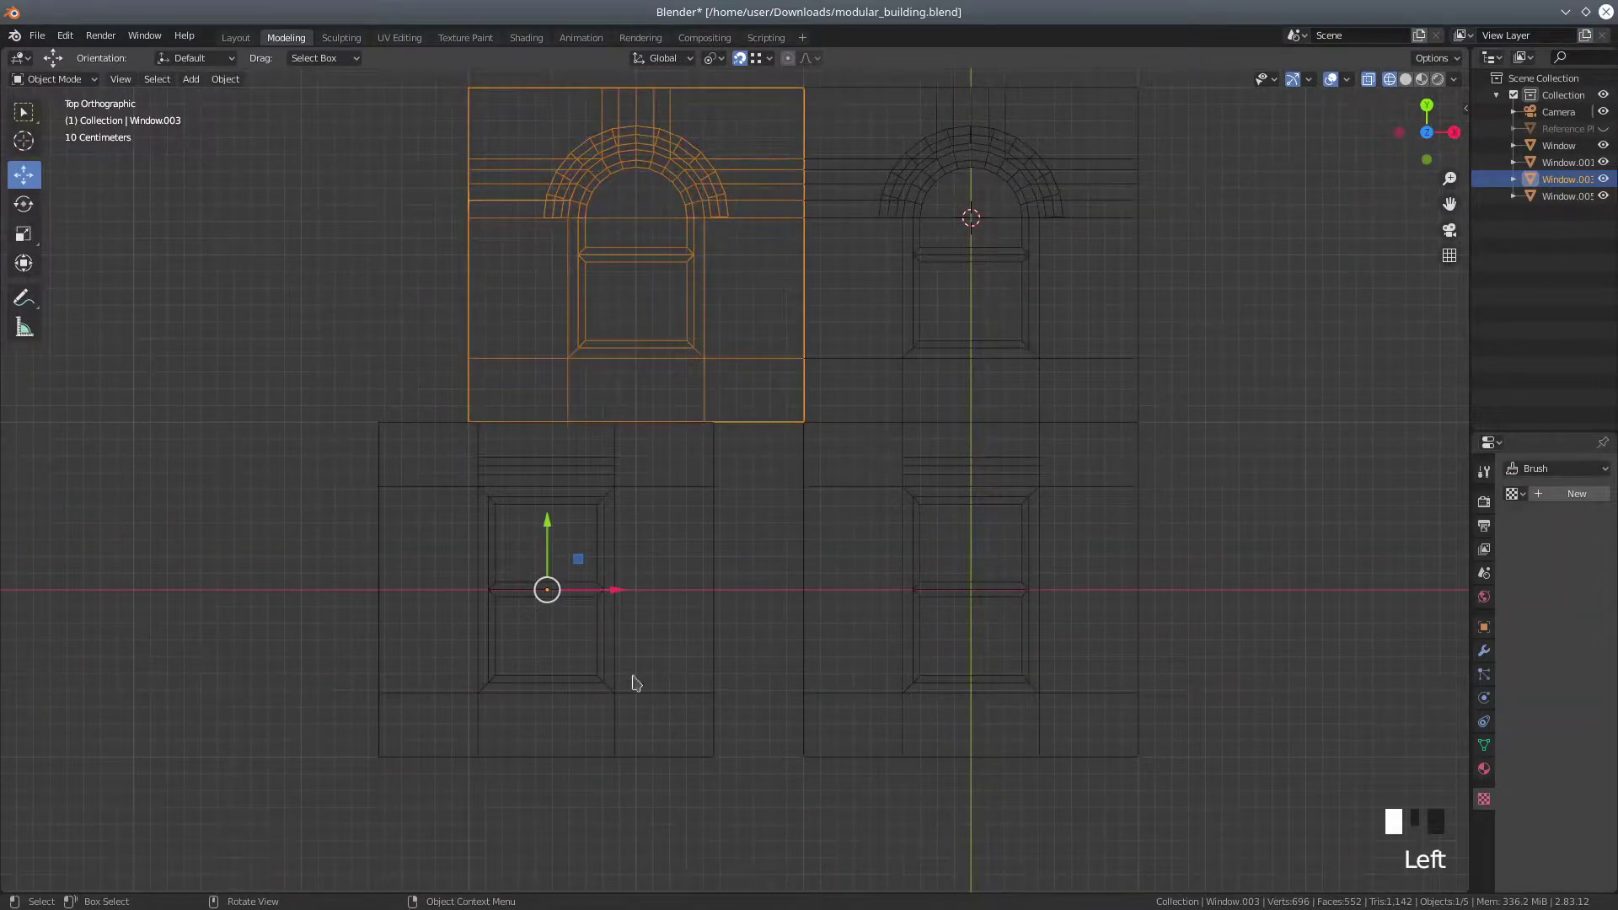
In Edit Mode, snap the copied rectangular module's upper inner corner against the original module, moving all geometry about 0.54 m along X
{"action": "left_click", "coordinate": [677, 696]}
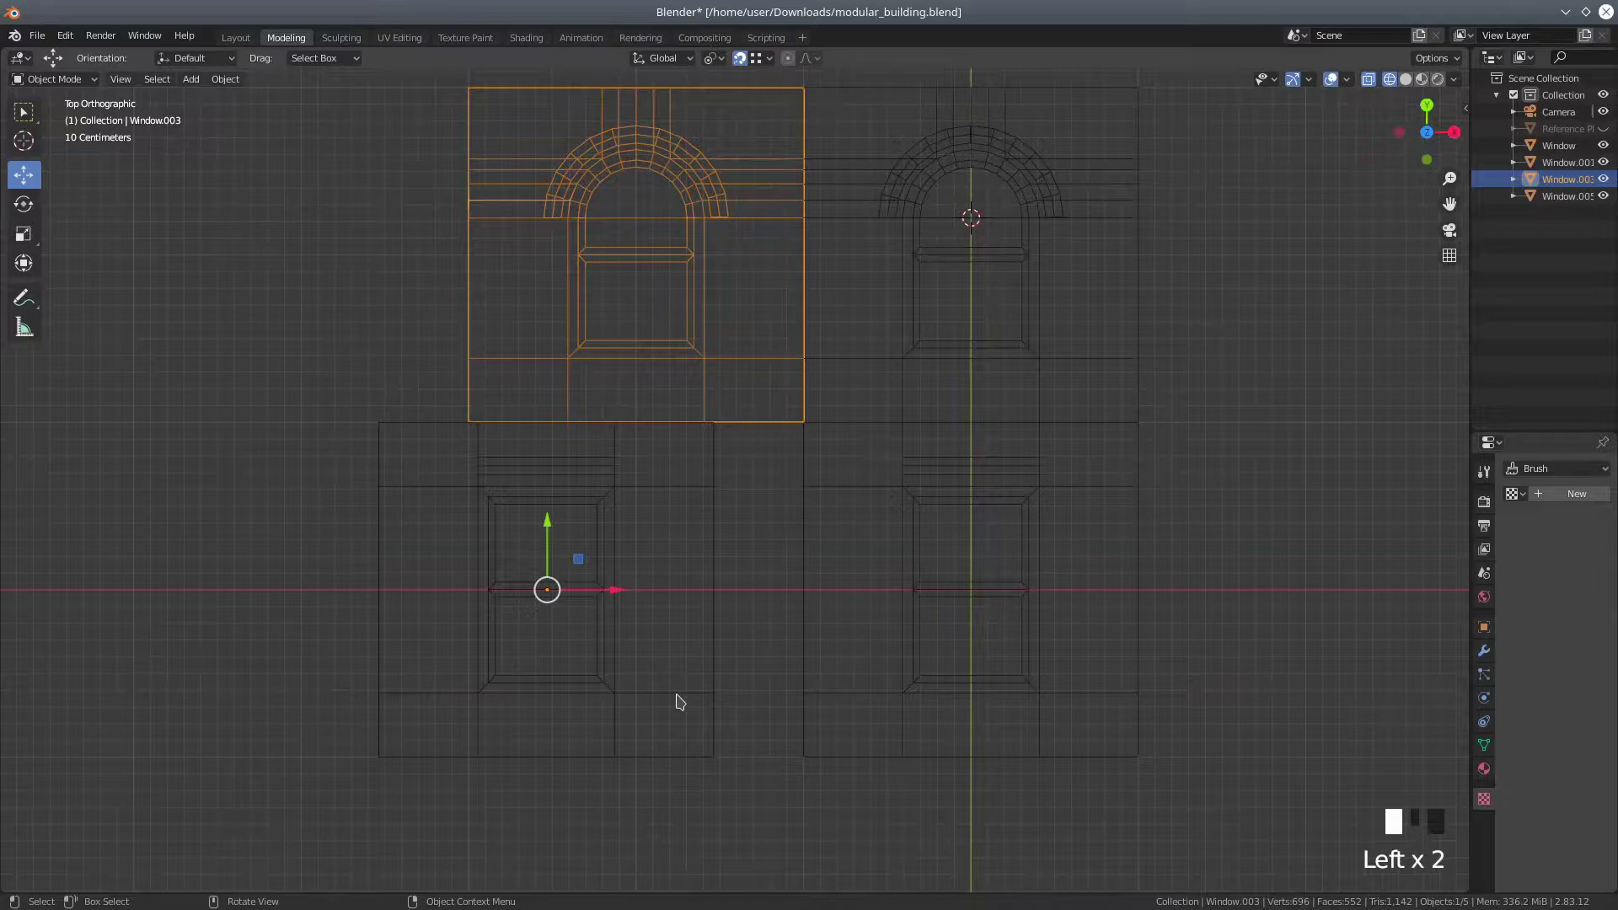
{"action": "left_click", "coordinate": [49, 79]}
{"action": "left_click", "coordinate": [42, 118]}
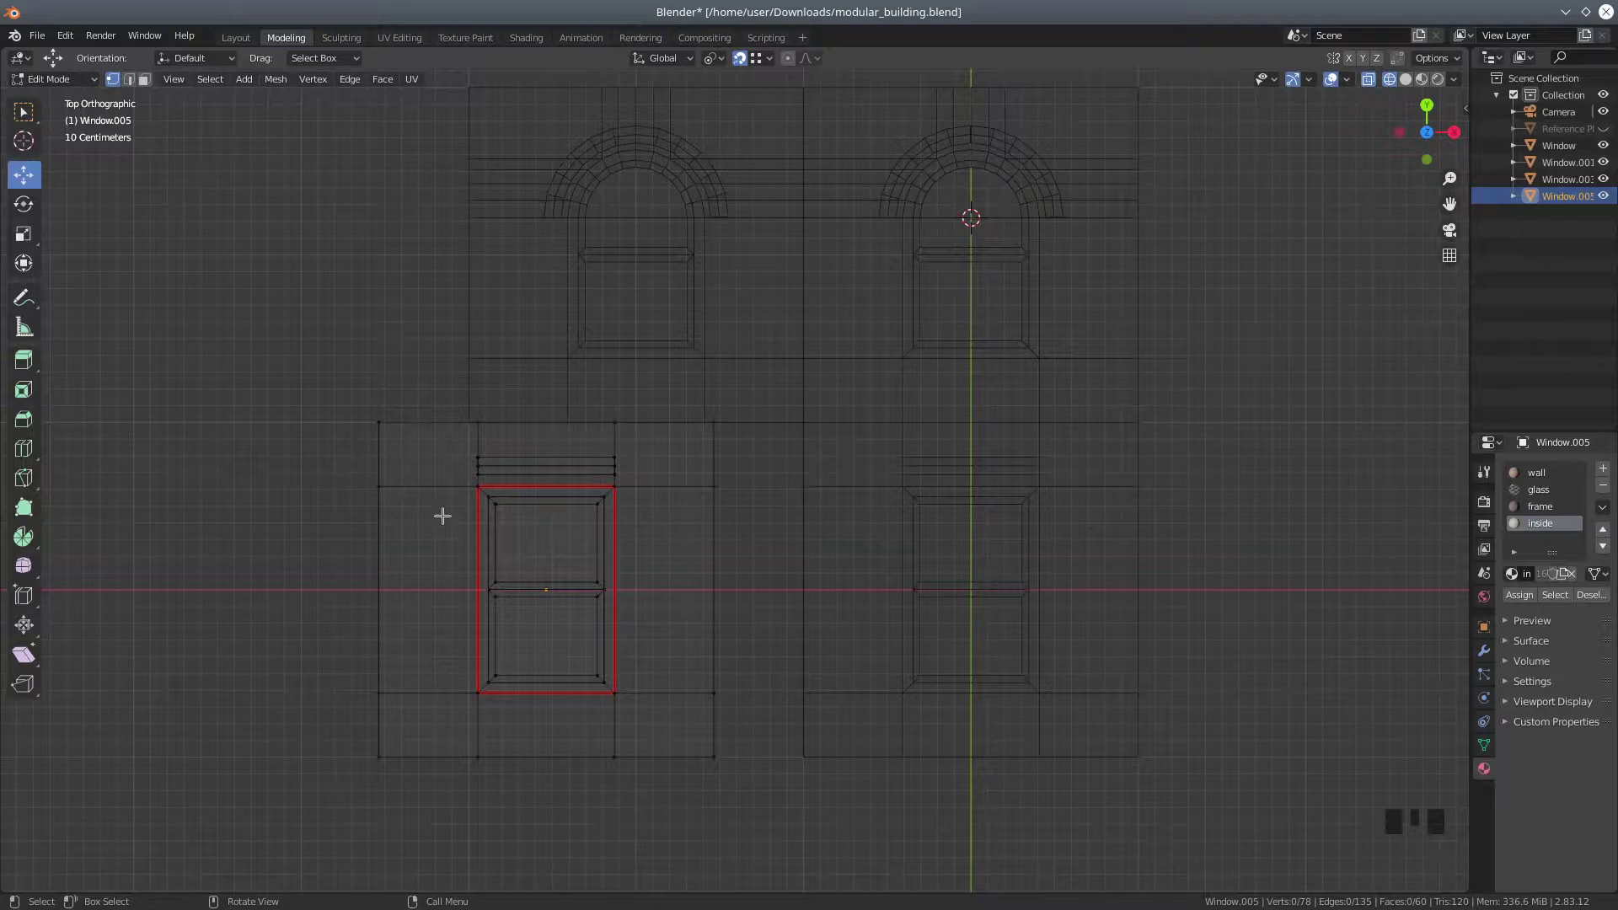
{"action": "key", "text": "a"}
{"action": "left_click", "coordinate": [710, 428], "text": "shift"}
{"action": "left_click", "coordinate": [709, 428], "text": "shift"}
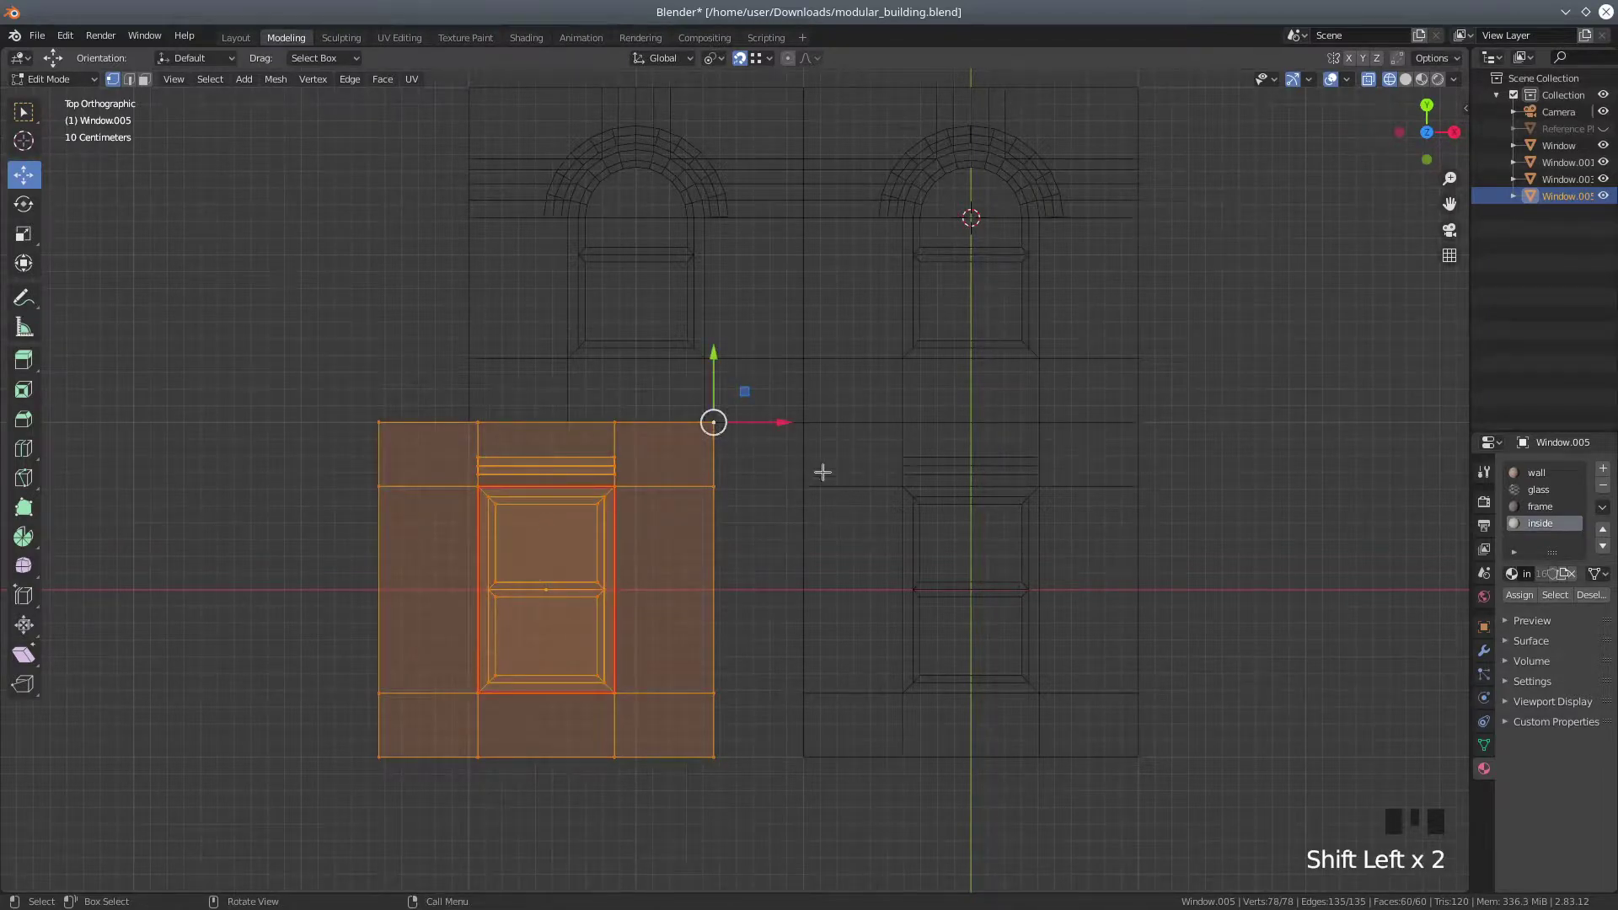
{"action": "left_click_drag", "start_coordinate": [783, 423], "coordinate": [790, 424]}
{"action": "scroll", "coordinate": [832, 547], "scroll_direction": "down", "scroll_amount": 3}
{"action": "middle_click_drag", "start_coordinate": [1065, 509], "coordinate": [950, 584], "text": "shift"}
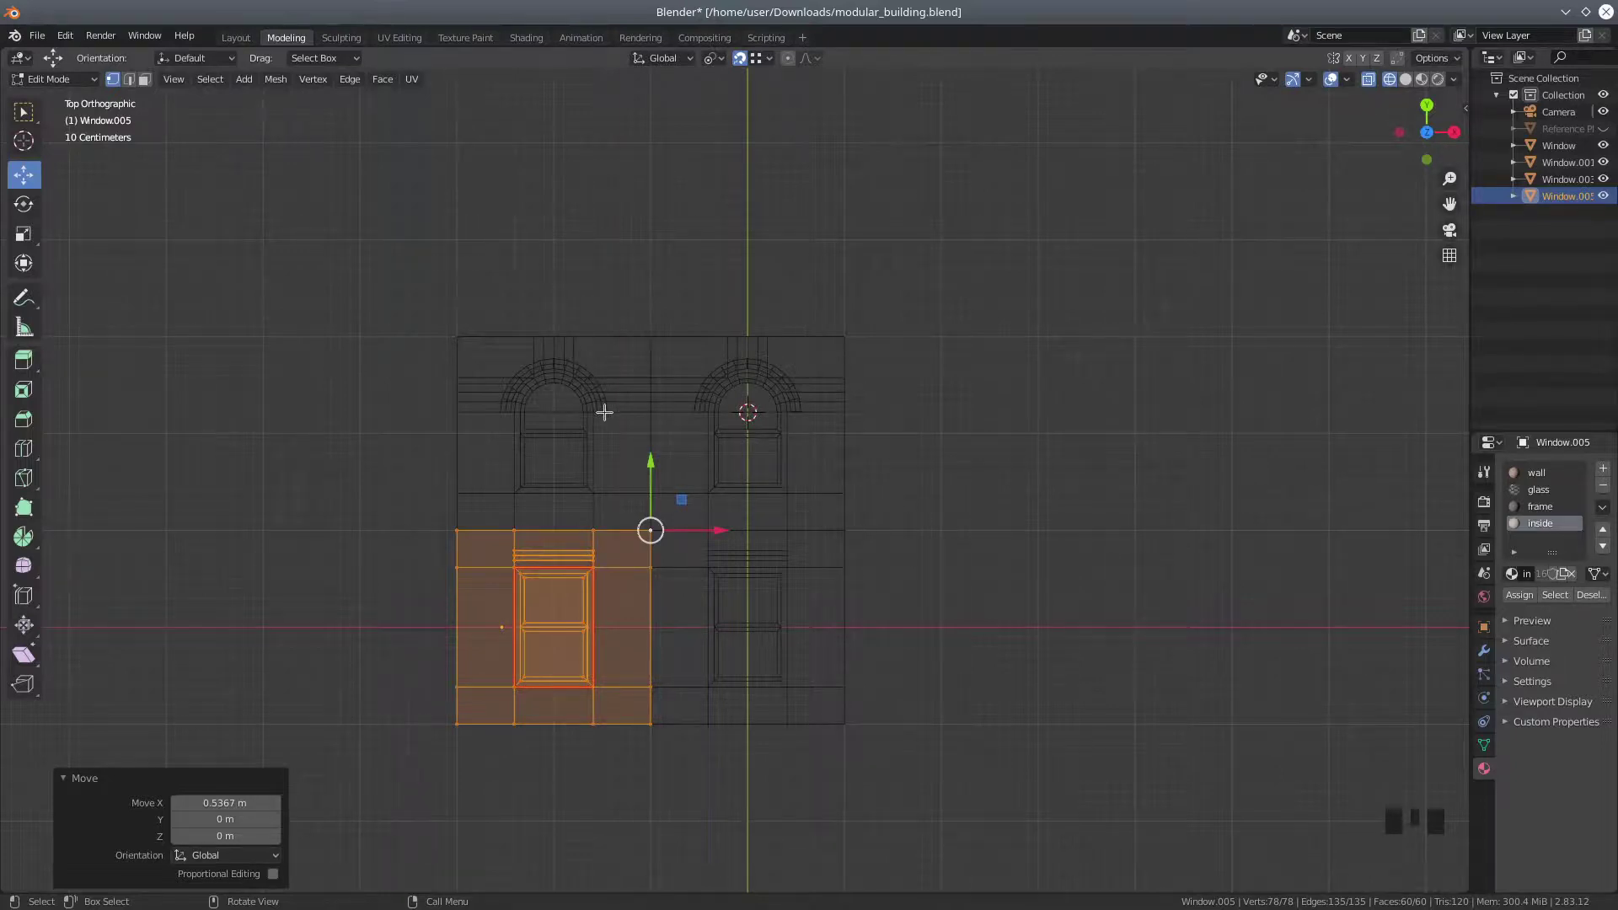
Shift the window section of the copied rectangular module about -0.13 m along X, leaving its outer side vertices in place, and return to Object Mode
{"action": "scroll", "coordinate": [604, 412], "scroll_direction": "up", "scroll_amount": 2}
{"action": "middle_click_drag", "start_coordinate": [614, 404], "coordinate": [753, 292], "text": "shift"}
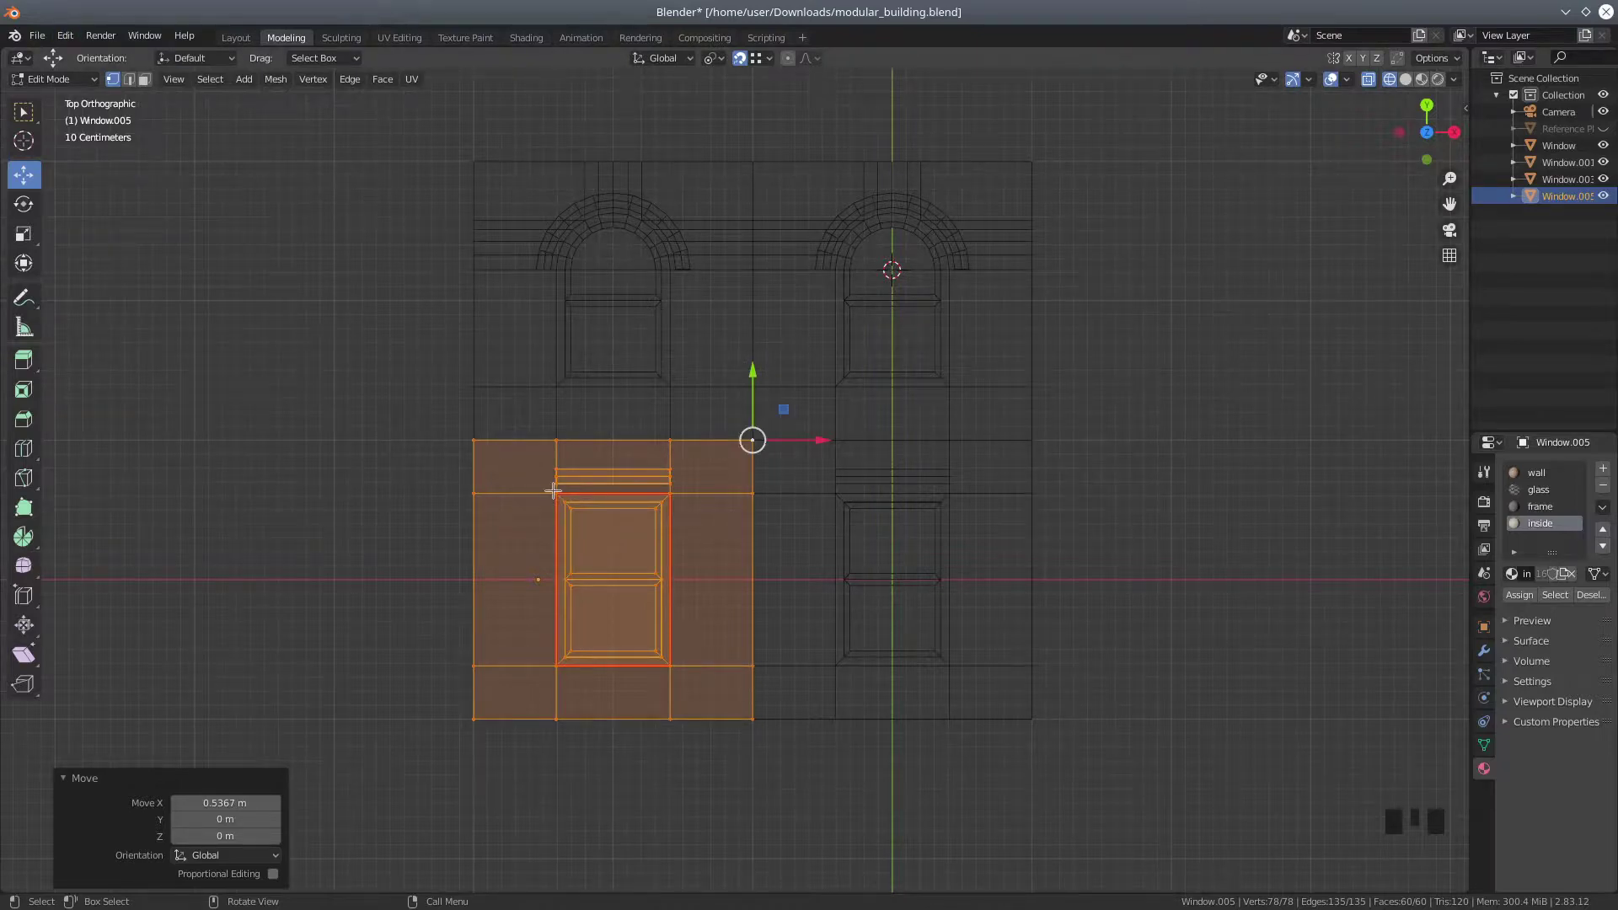
{"action": "key", "text": "a"}
{"action": "key", "text": "a"}
{"action": "key", "text": "a"}
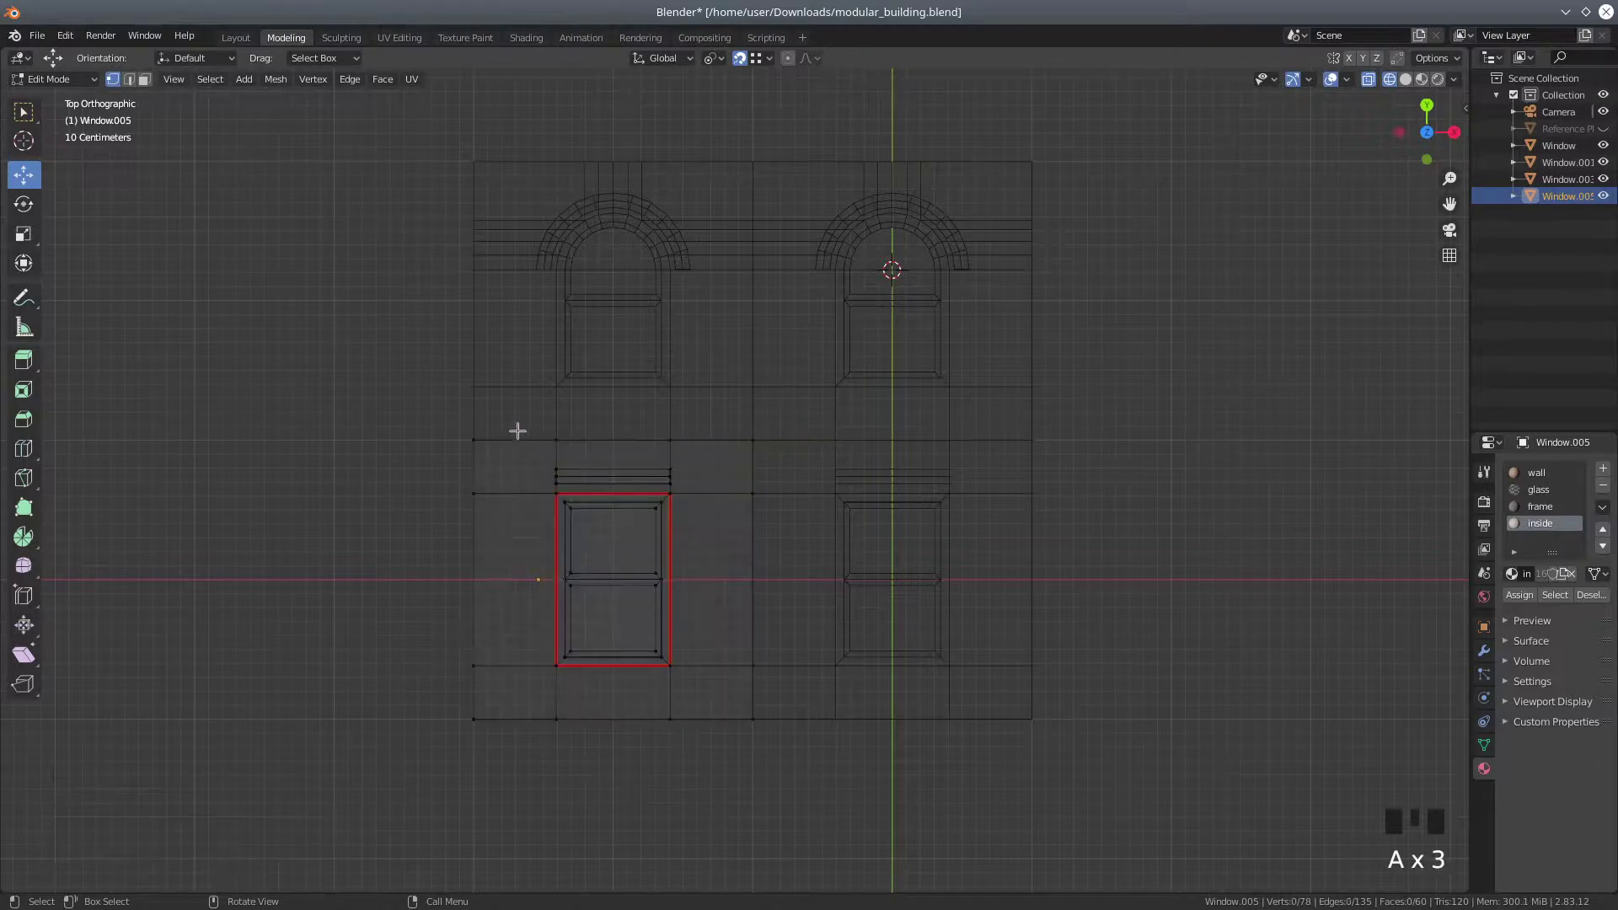
{"action": "key", "text": "b"}
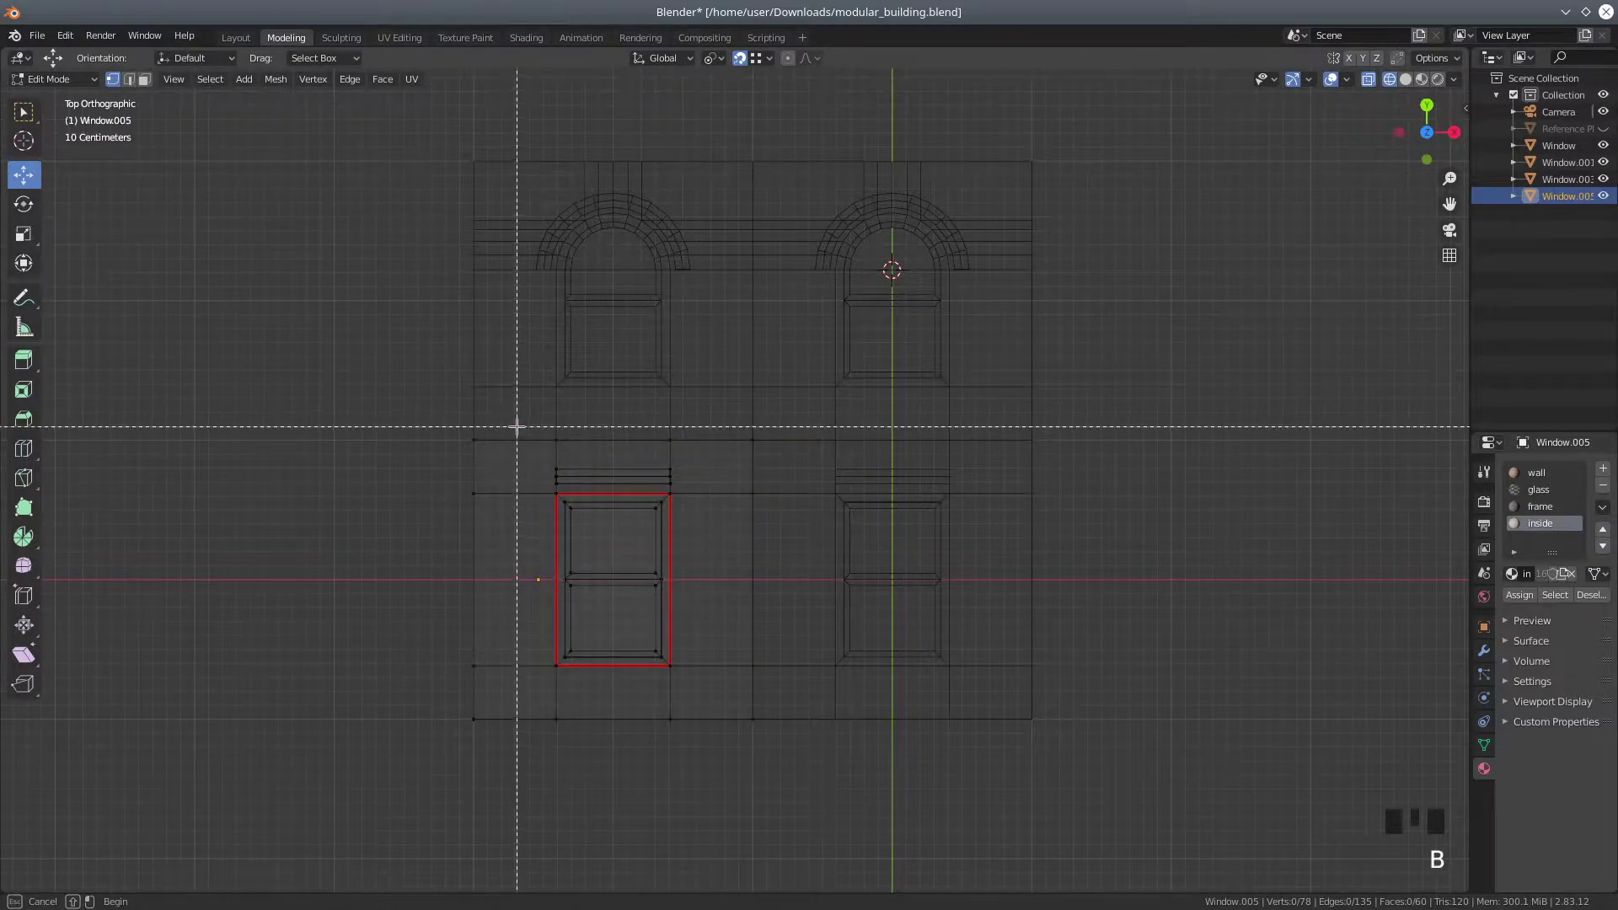
{"action": "left_click_drag", "start_coordinate": [516, 426], "coordinate": [704, 741]}
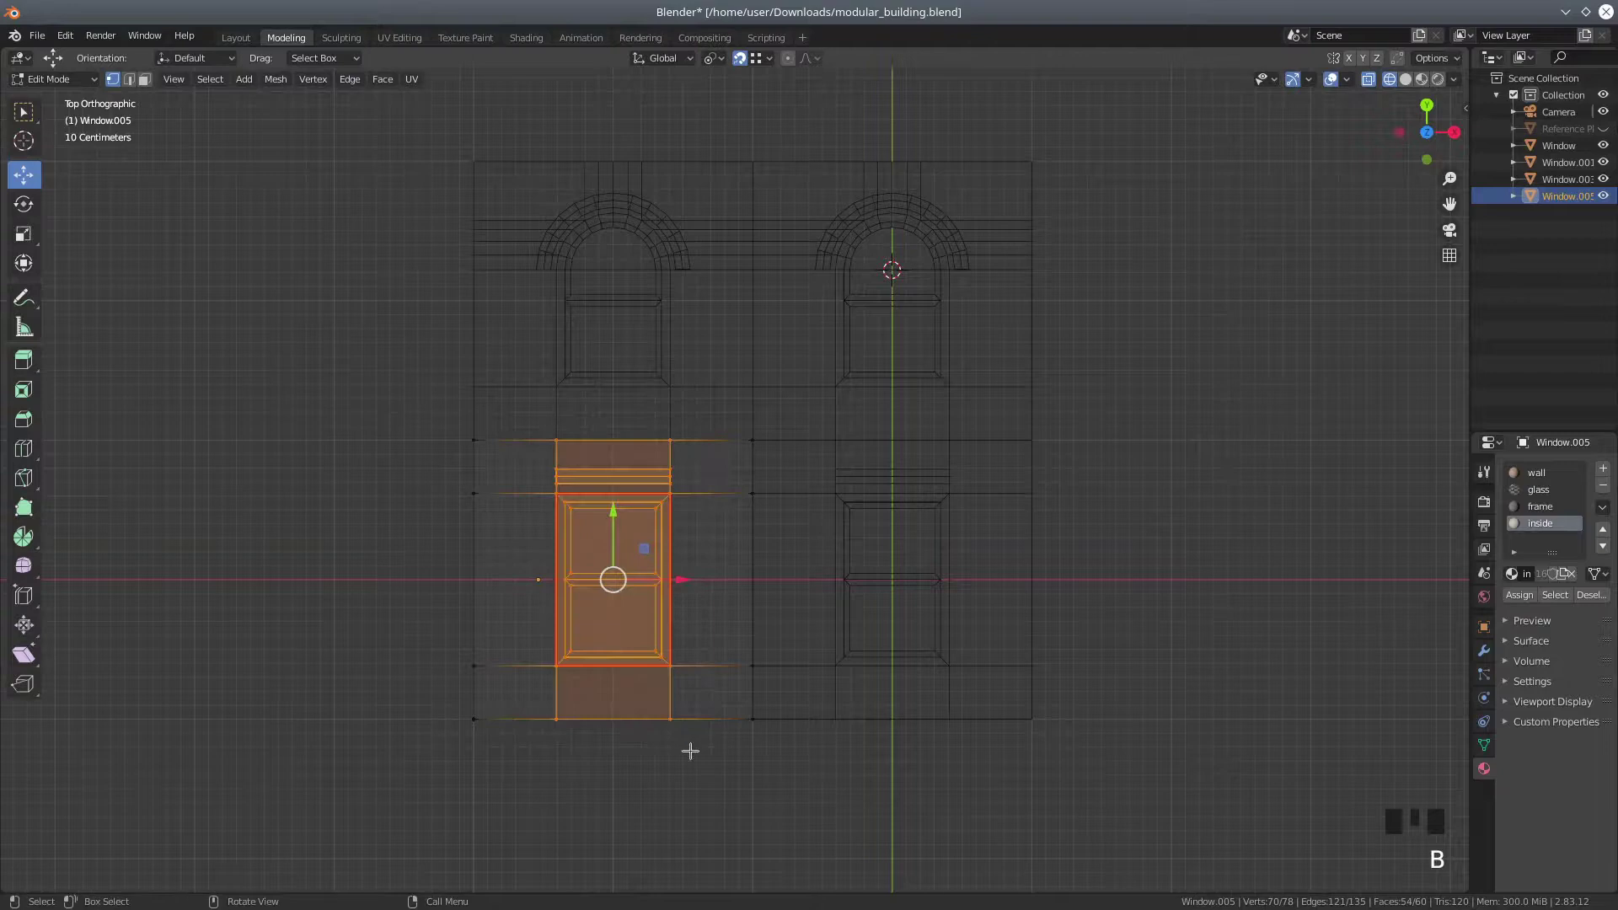
{"action": "left_click", "coordinate": [679, 577]}
{"action": "left_click_drag", "start_coordinate": [680, 577], "coordinate": [661, 581]}
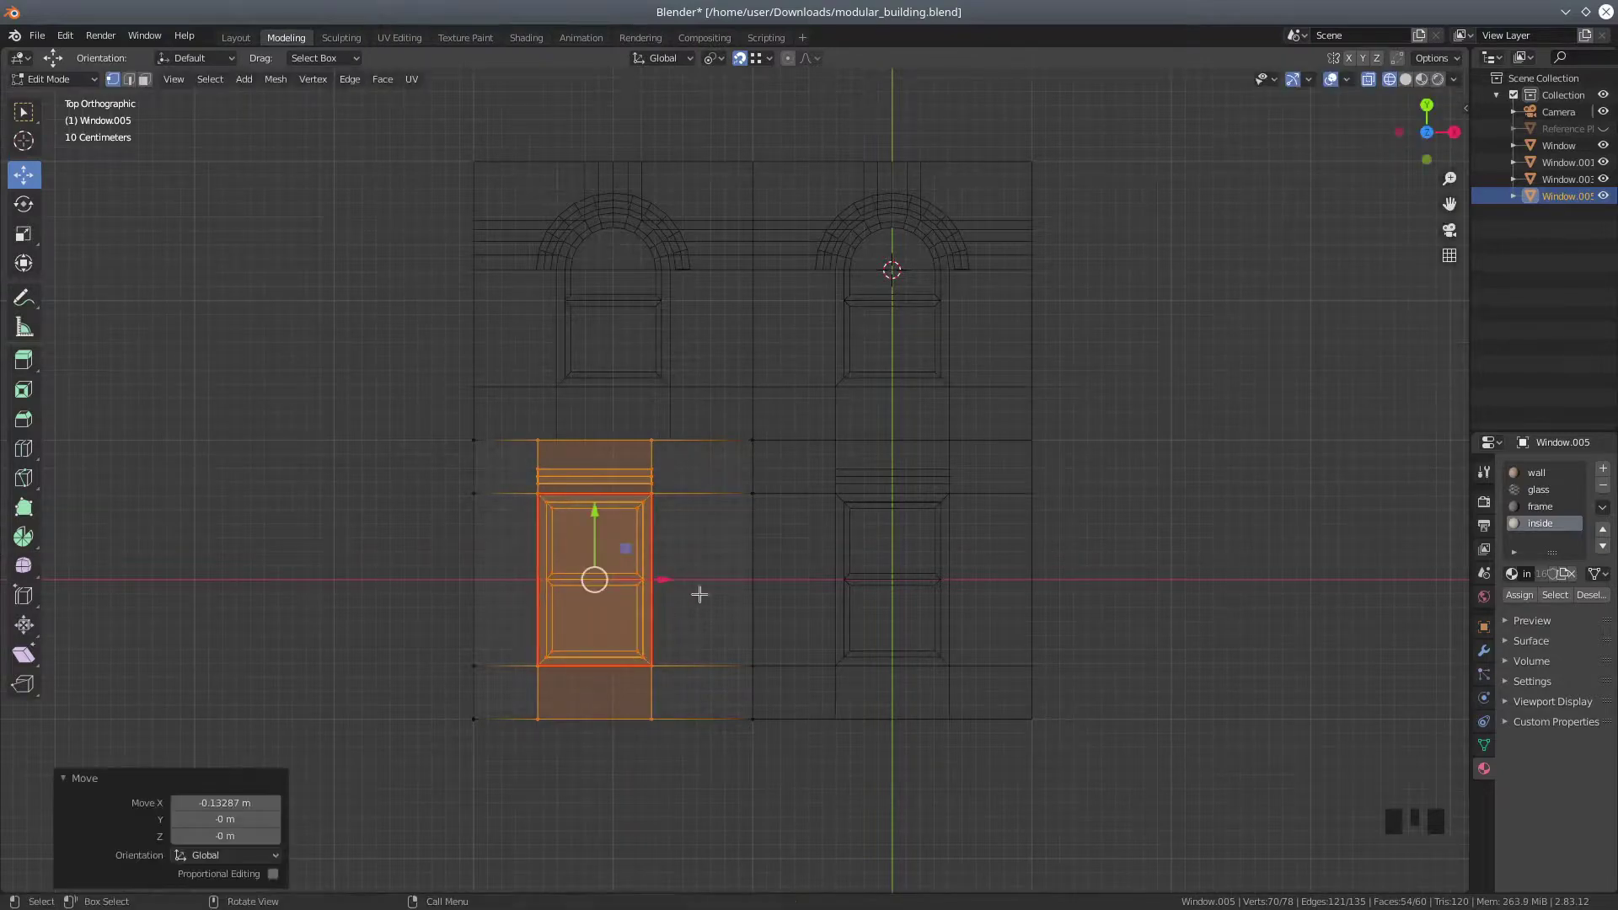
{"action": "middle_click_drag", "start_coordinate": [755, 296], "coordinate": [801, 531], "text": "shift"}
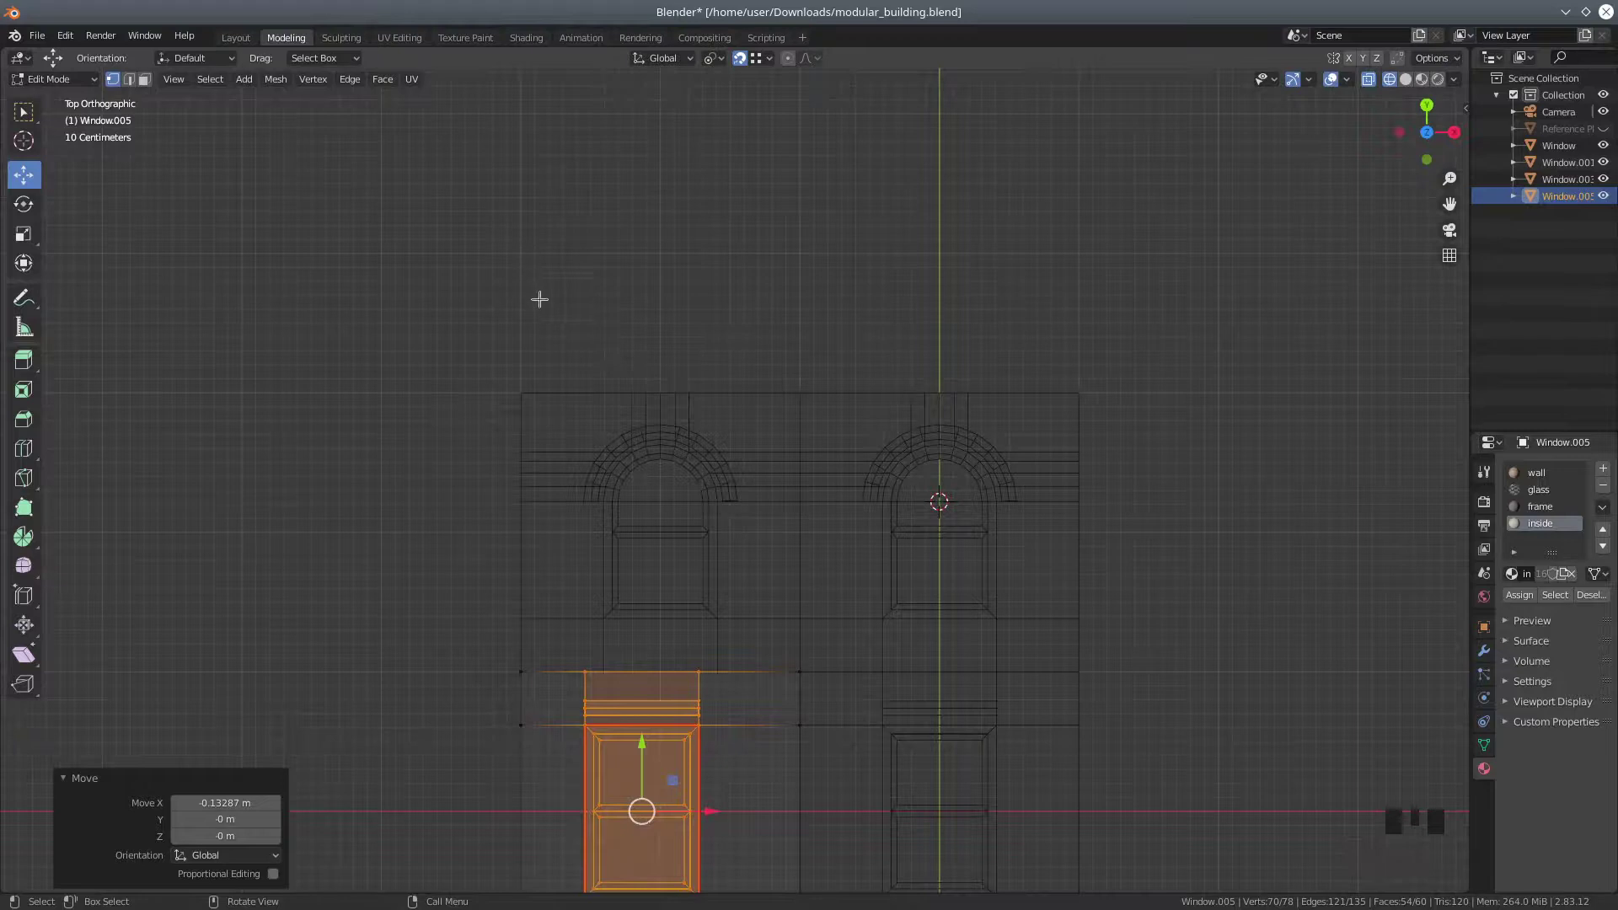
{"action": "left_click", "coordinate": [47, 79]}
{"action": "left_click", "coordinate": [44, 99]}
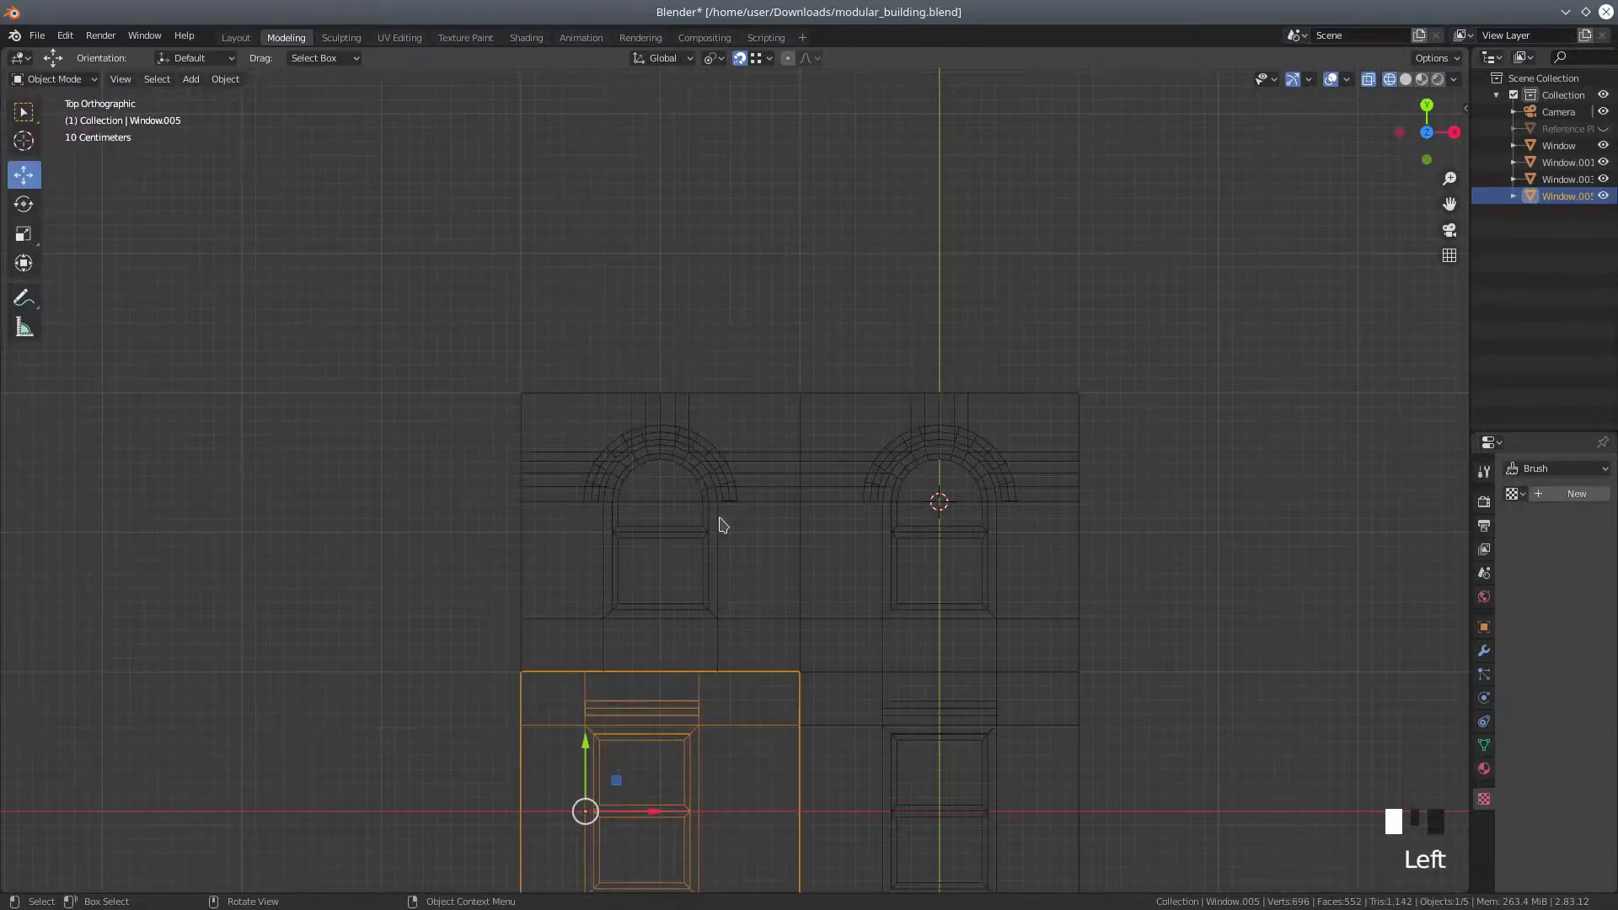
In Edit Mode, move the copied arched module's window section about -0.13 m along X, snapping its lower outer corner to the rectangular window section below
{"action": "left_click", "coordinate": [719, 526]}
{"action": "left_click", "coordinate": [44, 78]}
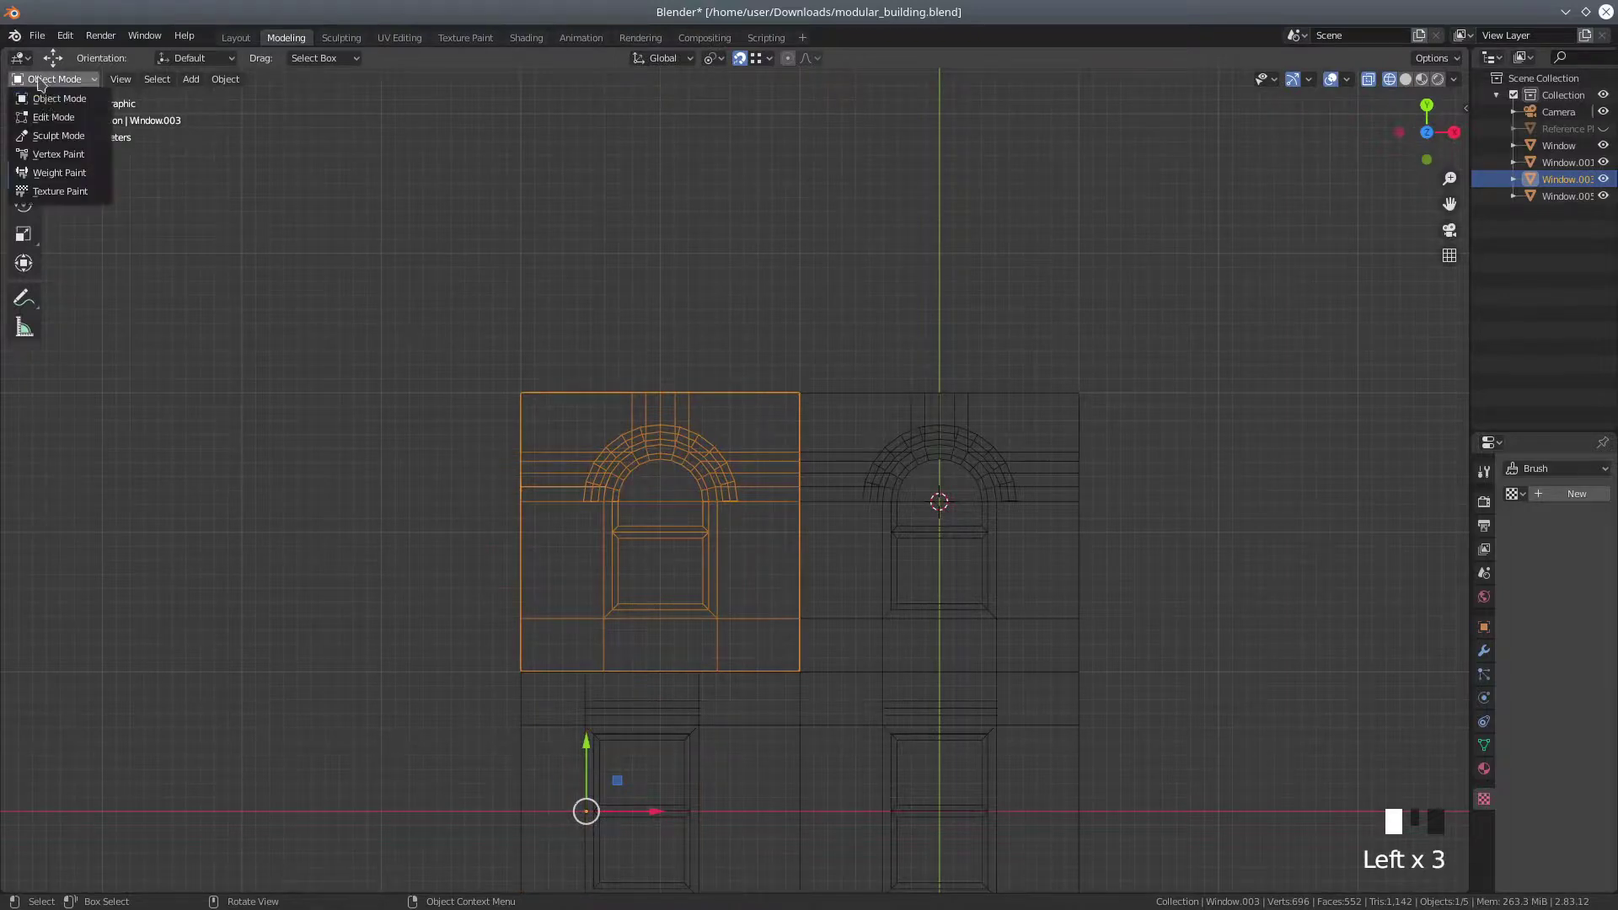
{"action": "left_click", "coordinate": [45, 116]}
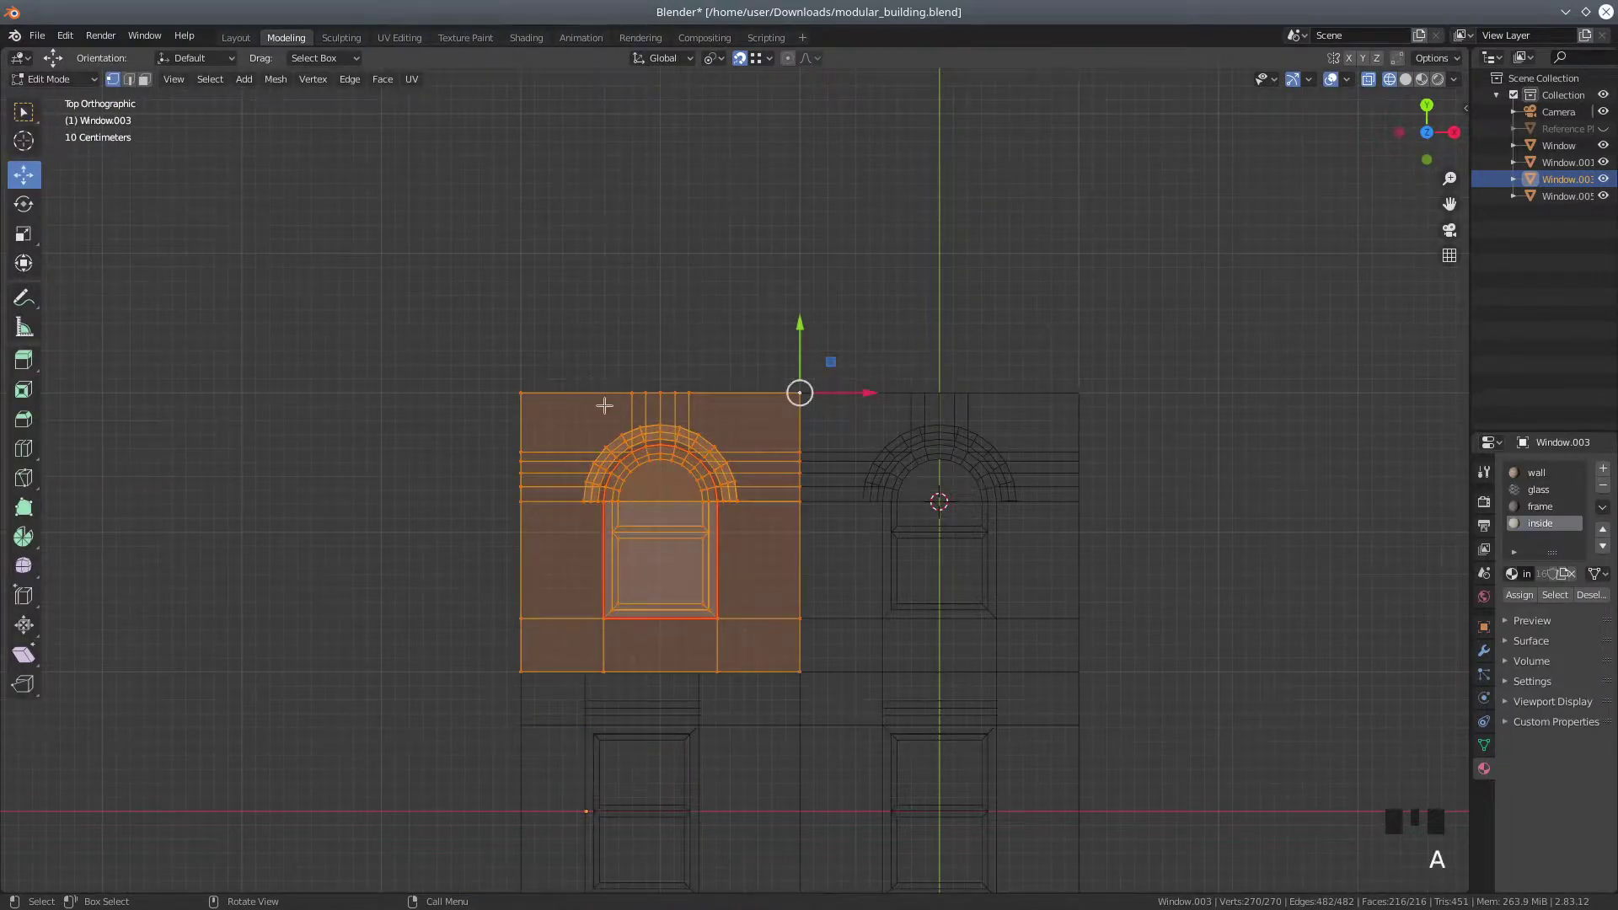
{"action": "key", "text": "a"}
{"action": "key", "text": "a"}
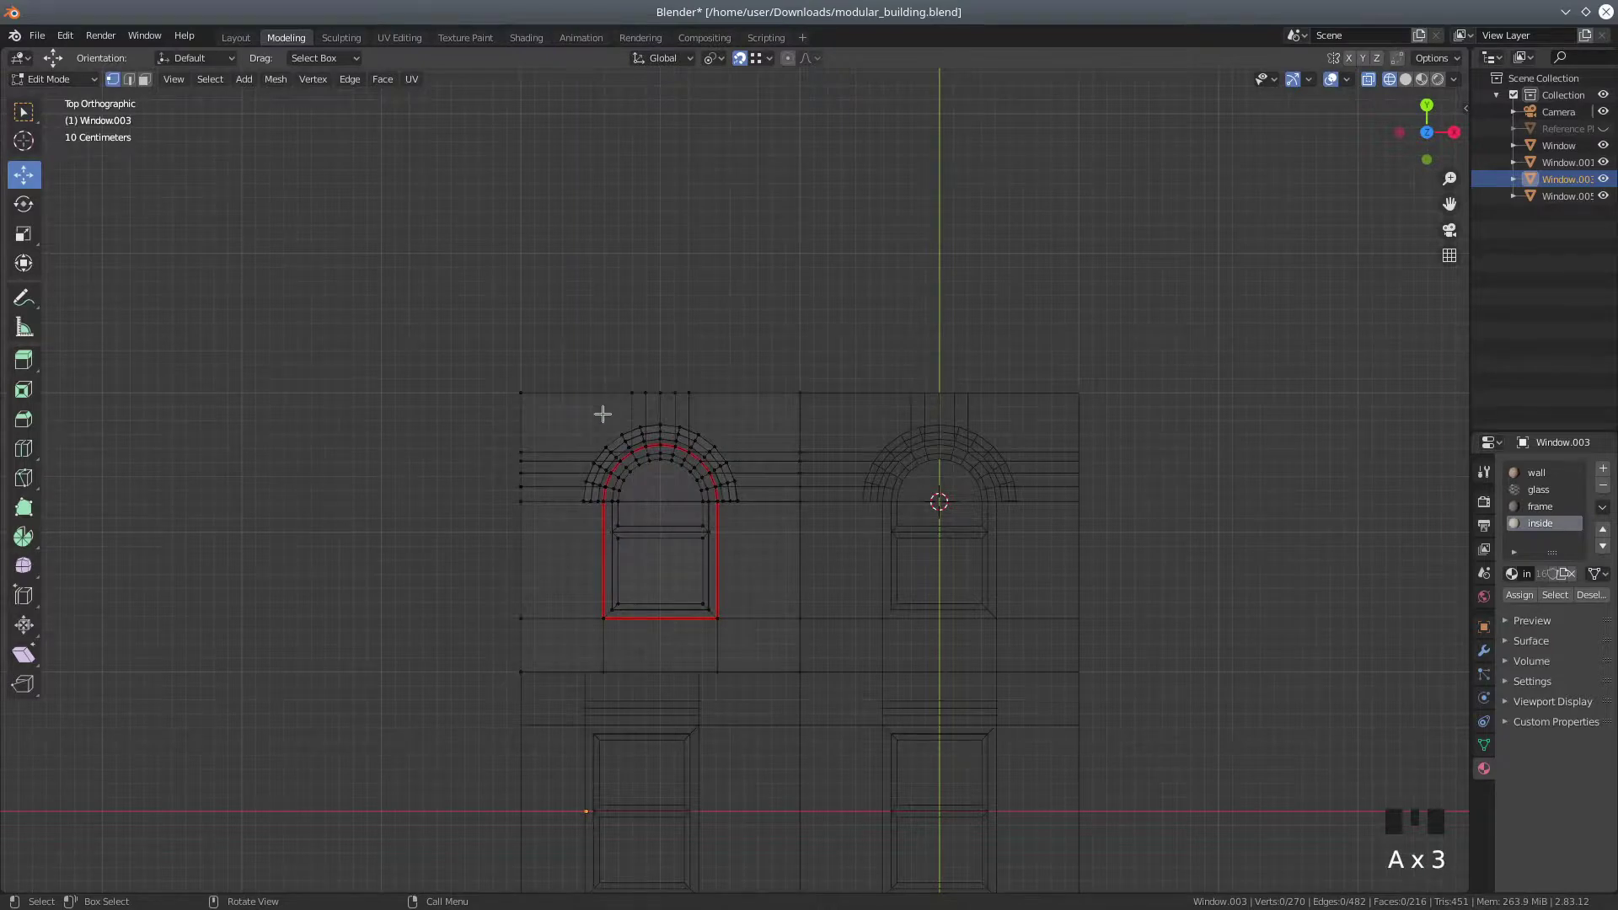
{"action": "key", "text": "a"}
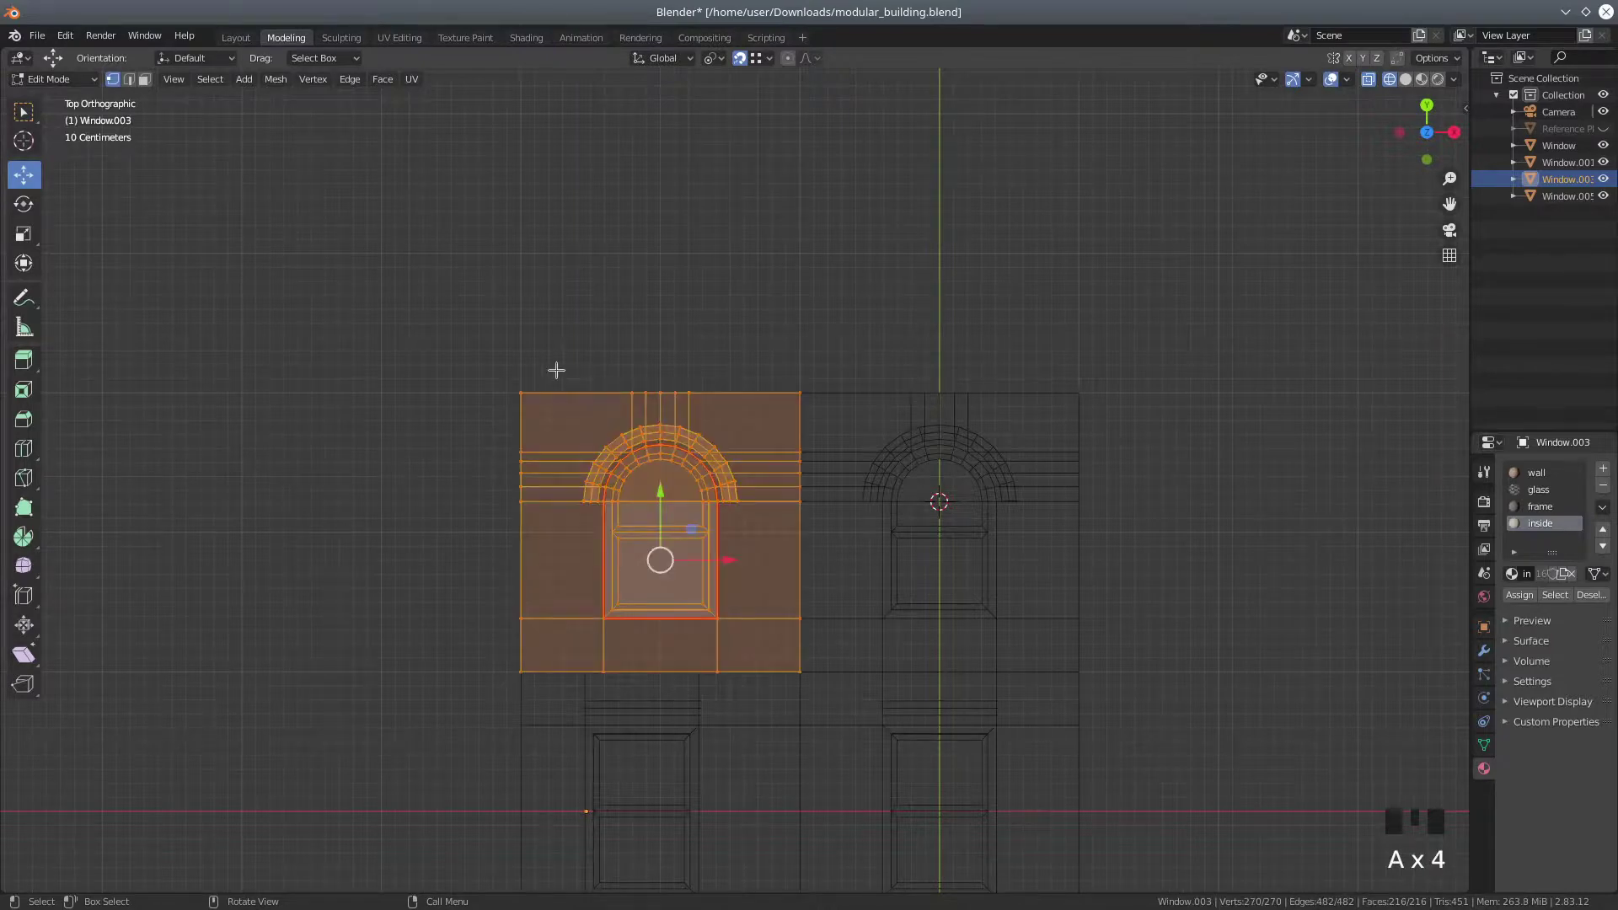
{"action": "key", "text": "a"}
{"action": "key", "text": "a"}
{"action": "key", "text": "a"}
{"action": "key", "text": "b"}
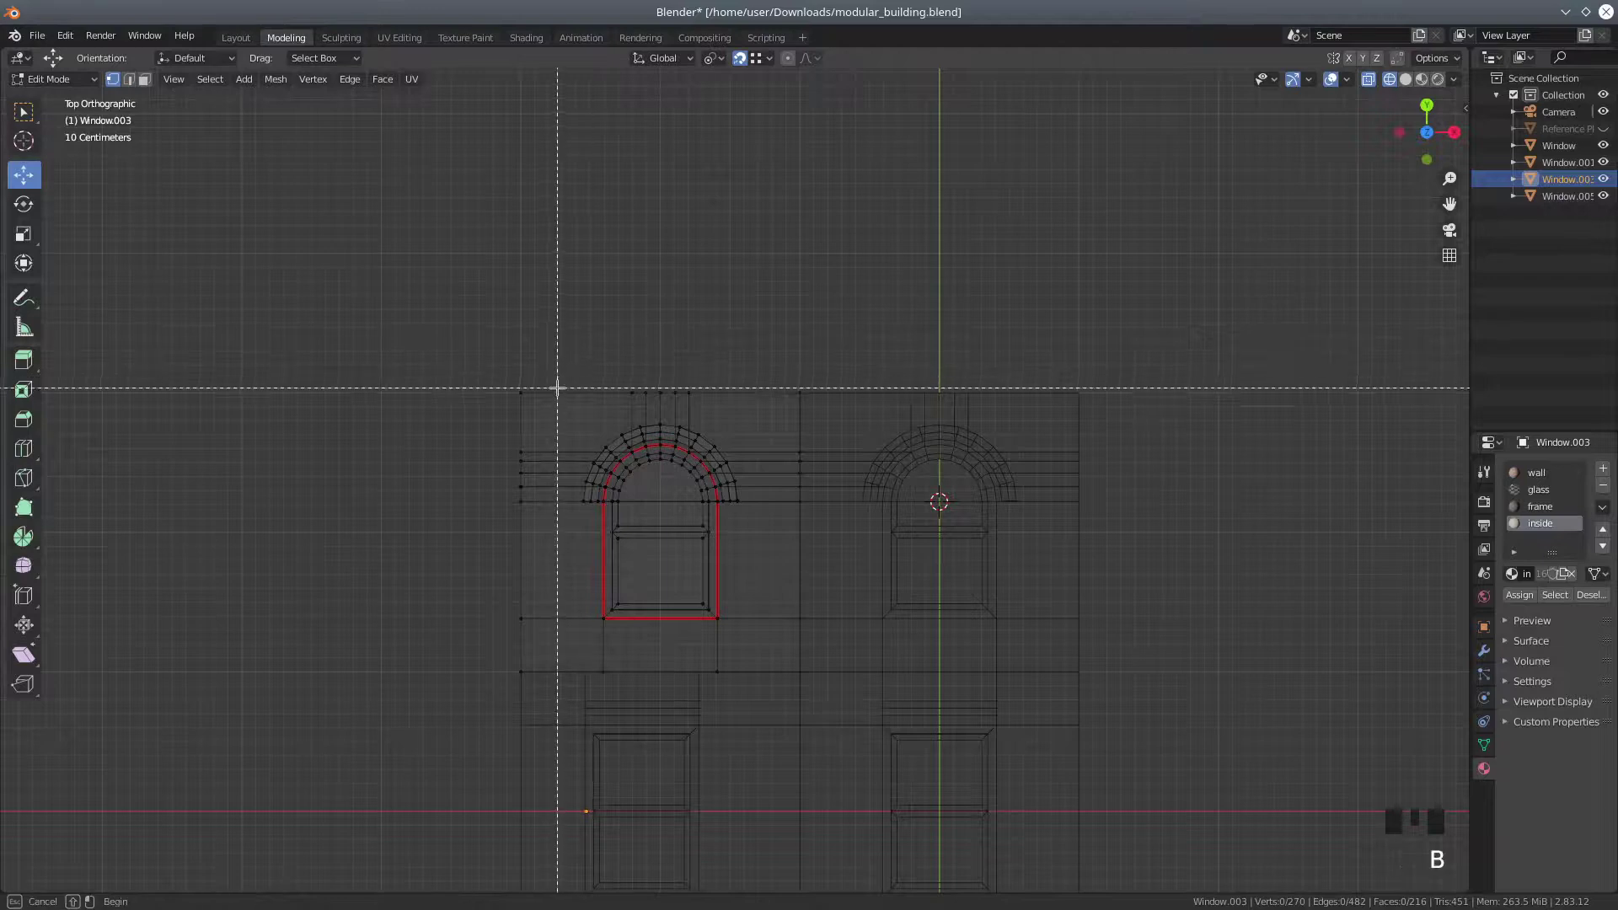
{"action": "left_click_drag", "start_coordinate": [560, 370], "coordinate": [752, 680]}
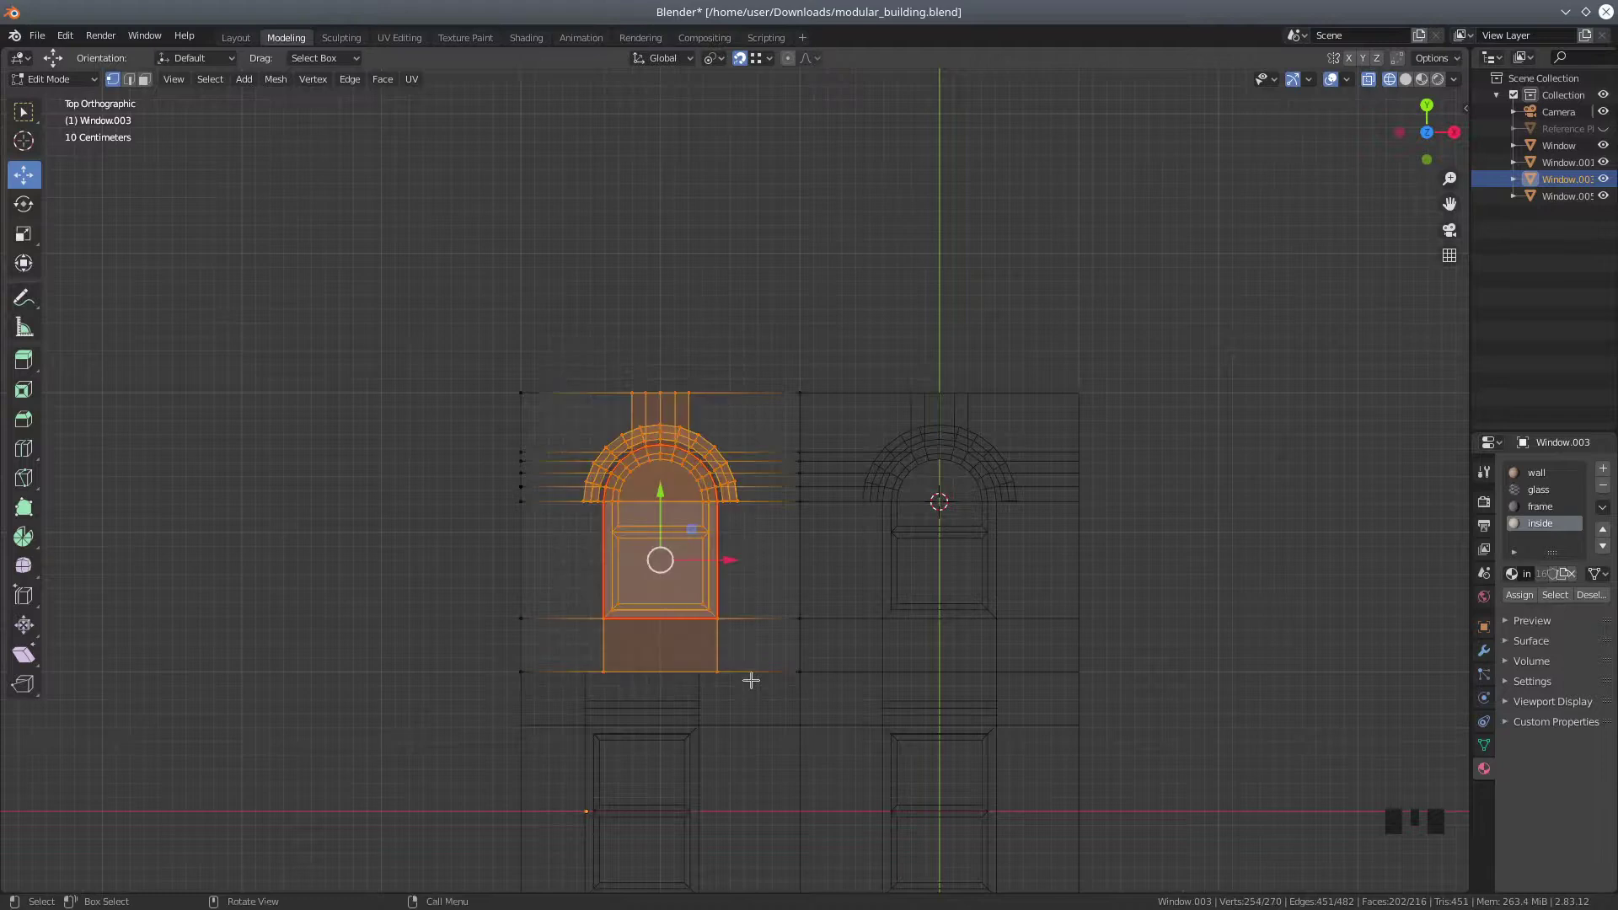
{"action": "left_click", "coordinate": [603, 672], "text": "shift"}
{"action": "left_click", "coordinate": [603, 672], "text": "shift"}
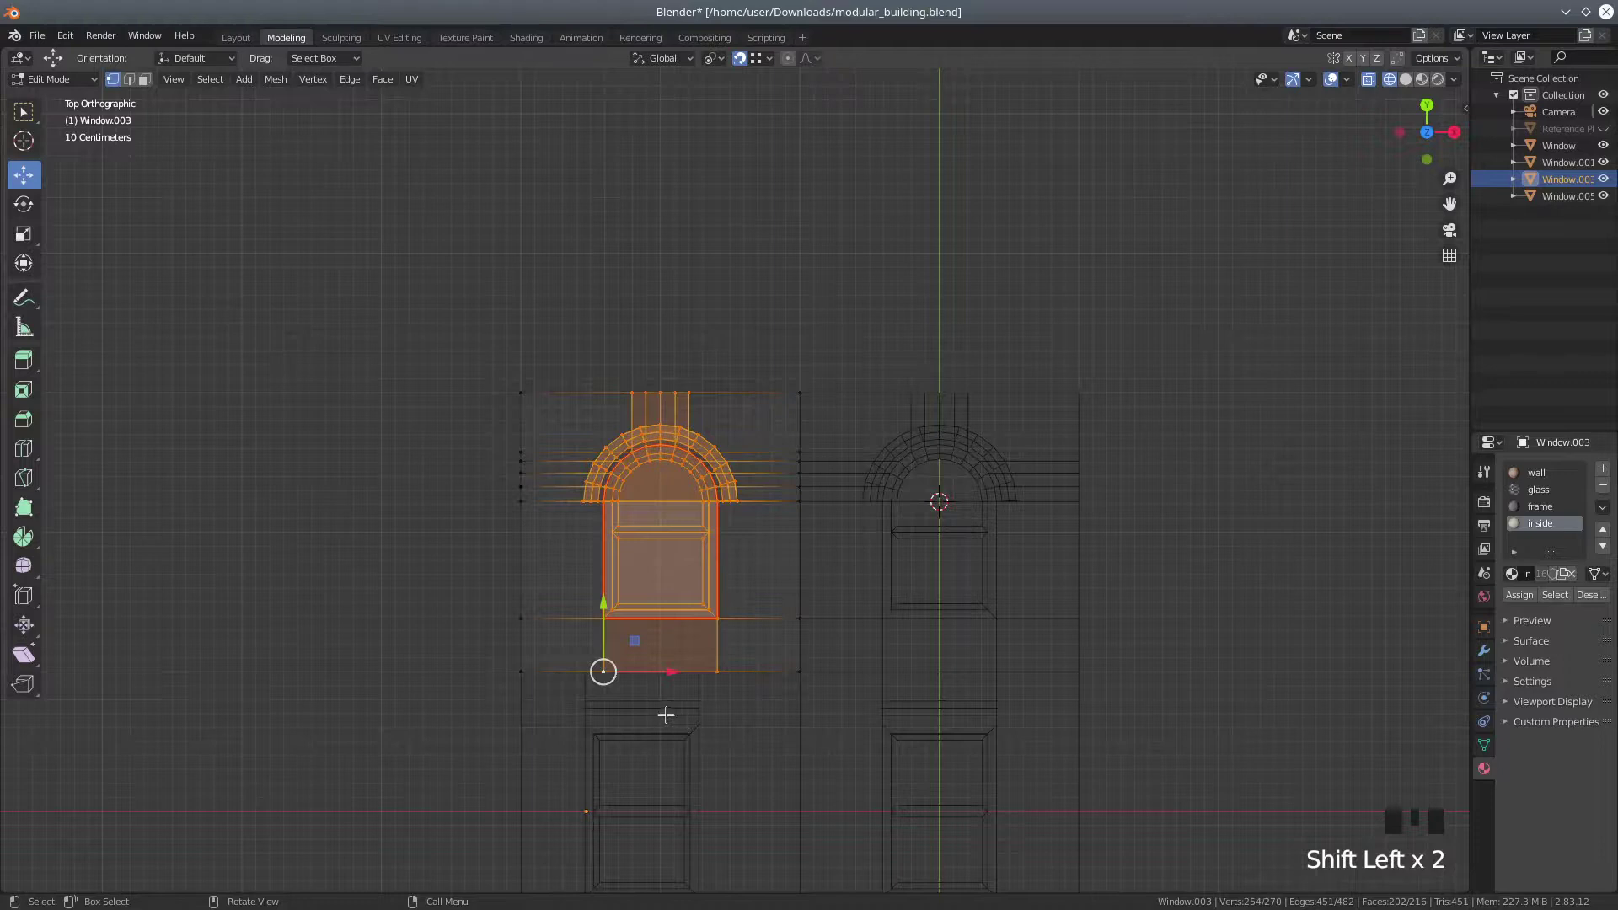
{"action": "left_click_drag", "start_coordinate": [672, 671], "coordinate": [600, 672]}
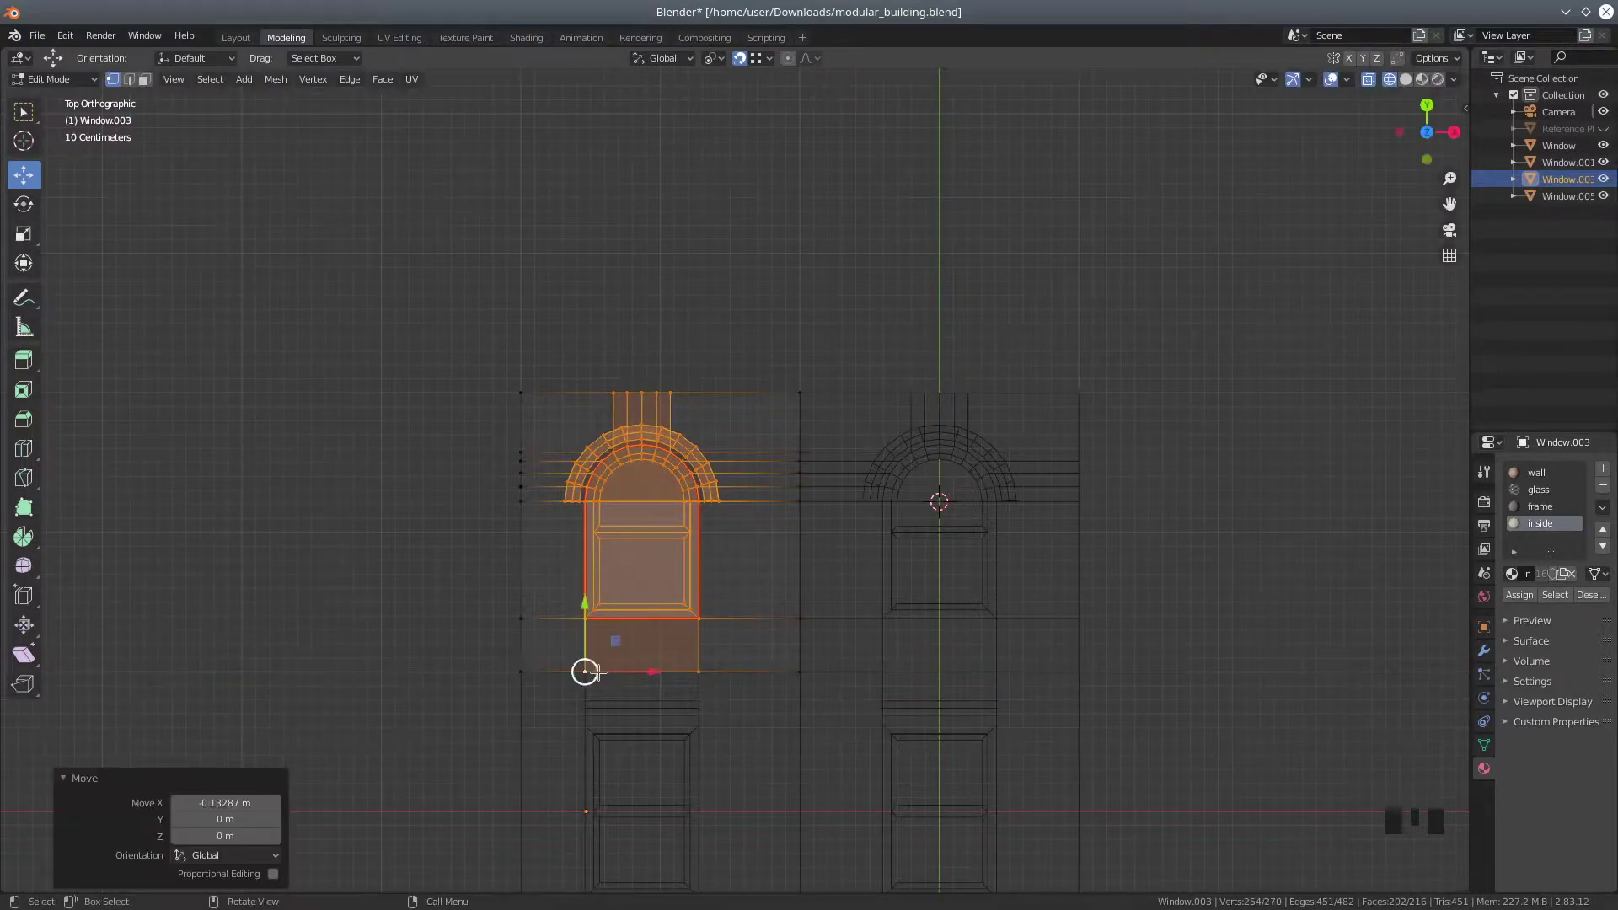
Switch the 3D viewport to Rendered shading to check the four assembled window modules
{"action": "scroll", "coordinate": [645, 635], "scroll_direction": "down", "scroll_amount": 3}
{"action": "middle_click_drag", "start_coordinate": [1001, 676], "coordinate": [906, 717], "text": "shift"}
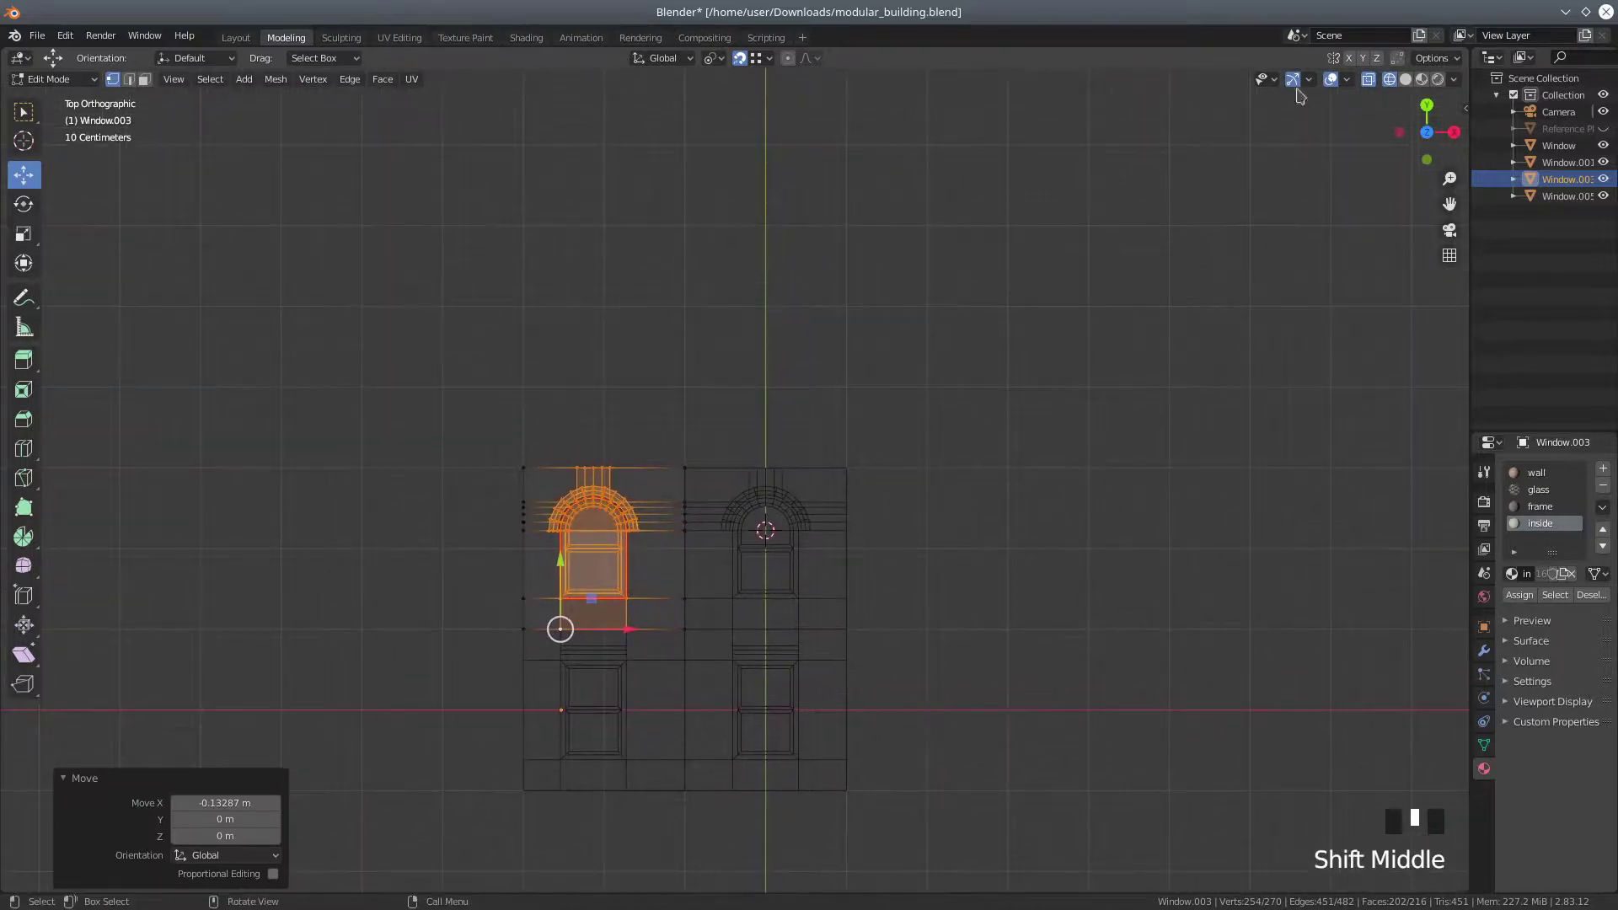
{"action": "left_click", "coordinate": [1438, 78]}
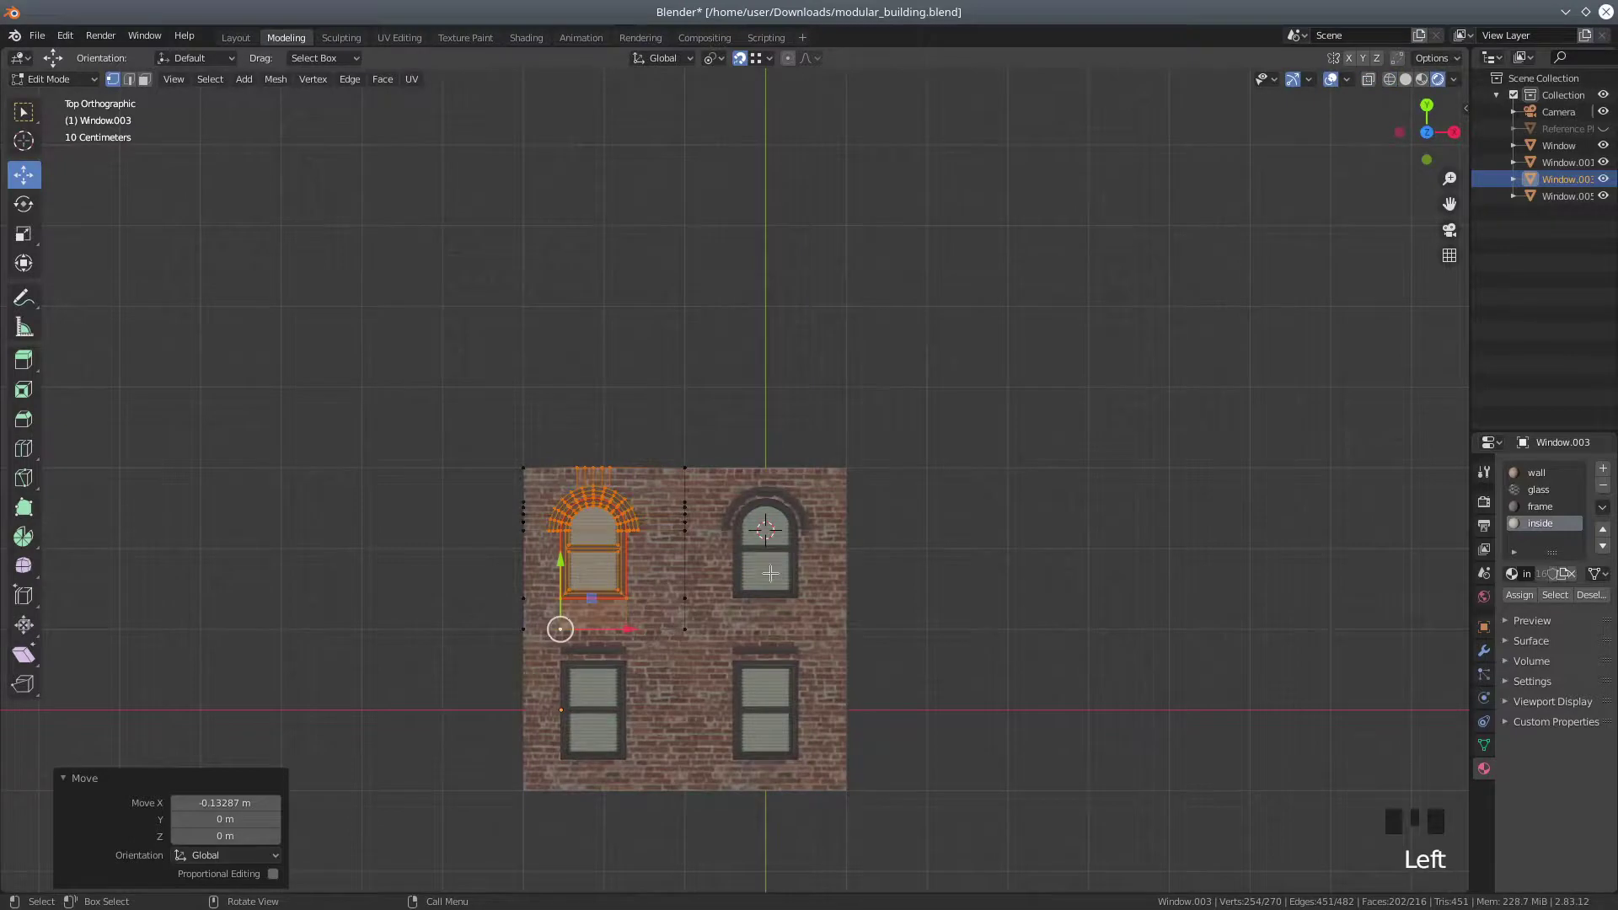
Switch to face selection, widen the side area, and turn the Properties editor into a UV Editor displaying the brick wall texture
{"action": "left_click", "coordinate": [144, 80]}
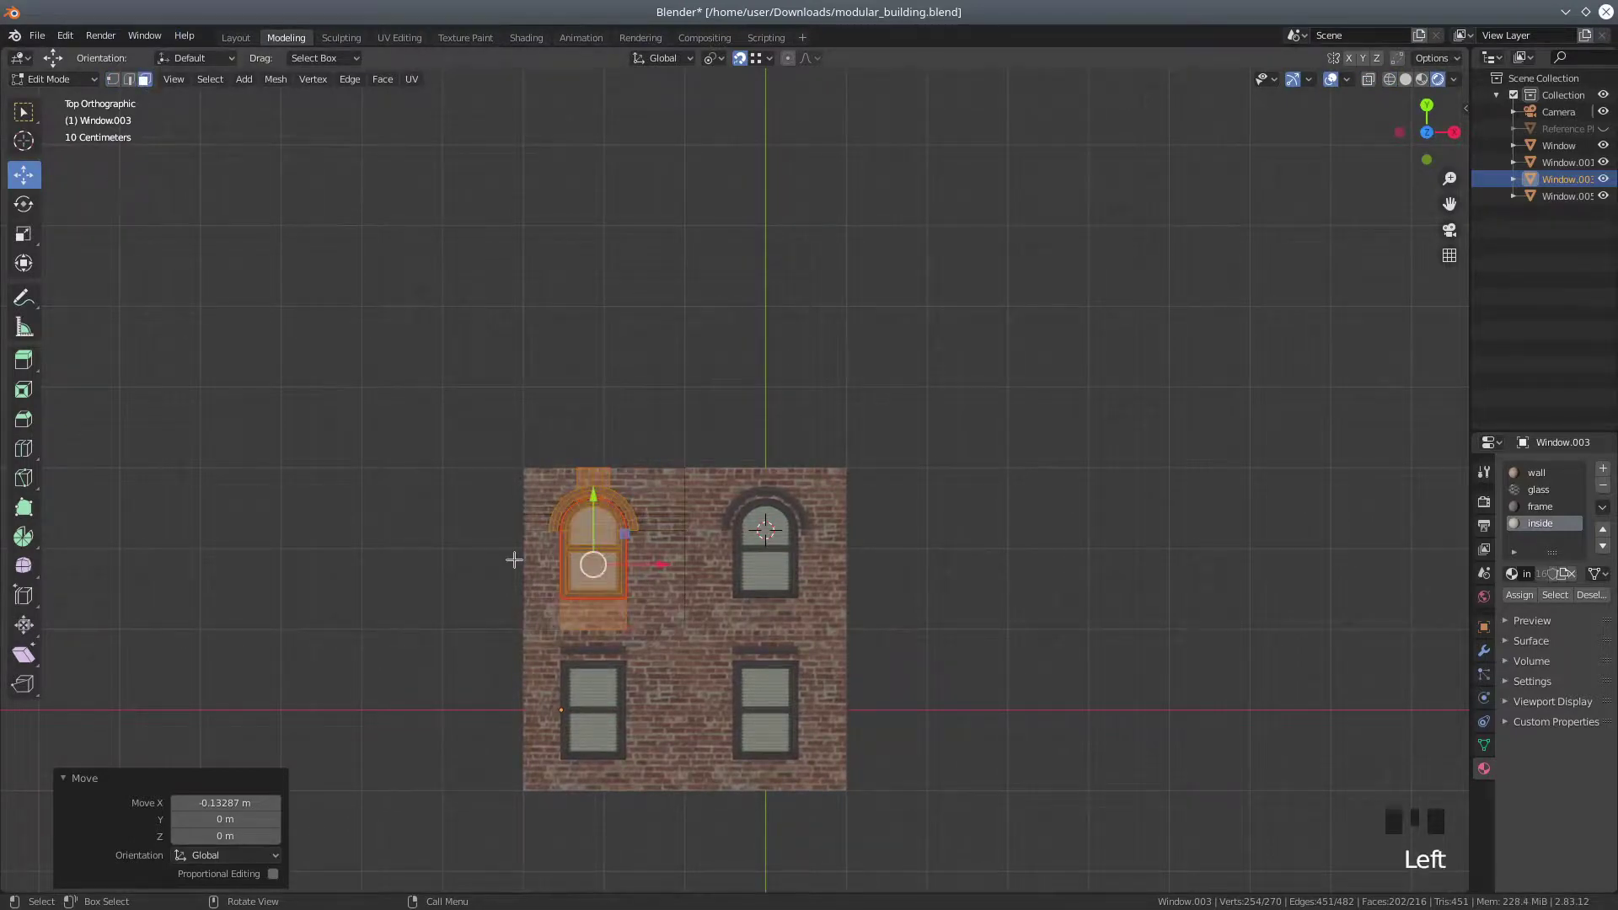
{"action": "scroll", "coordinate": [514, 559], "scroll_direction": "up", "scroll_amount": 1}
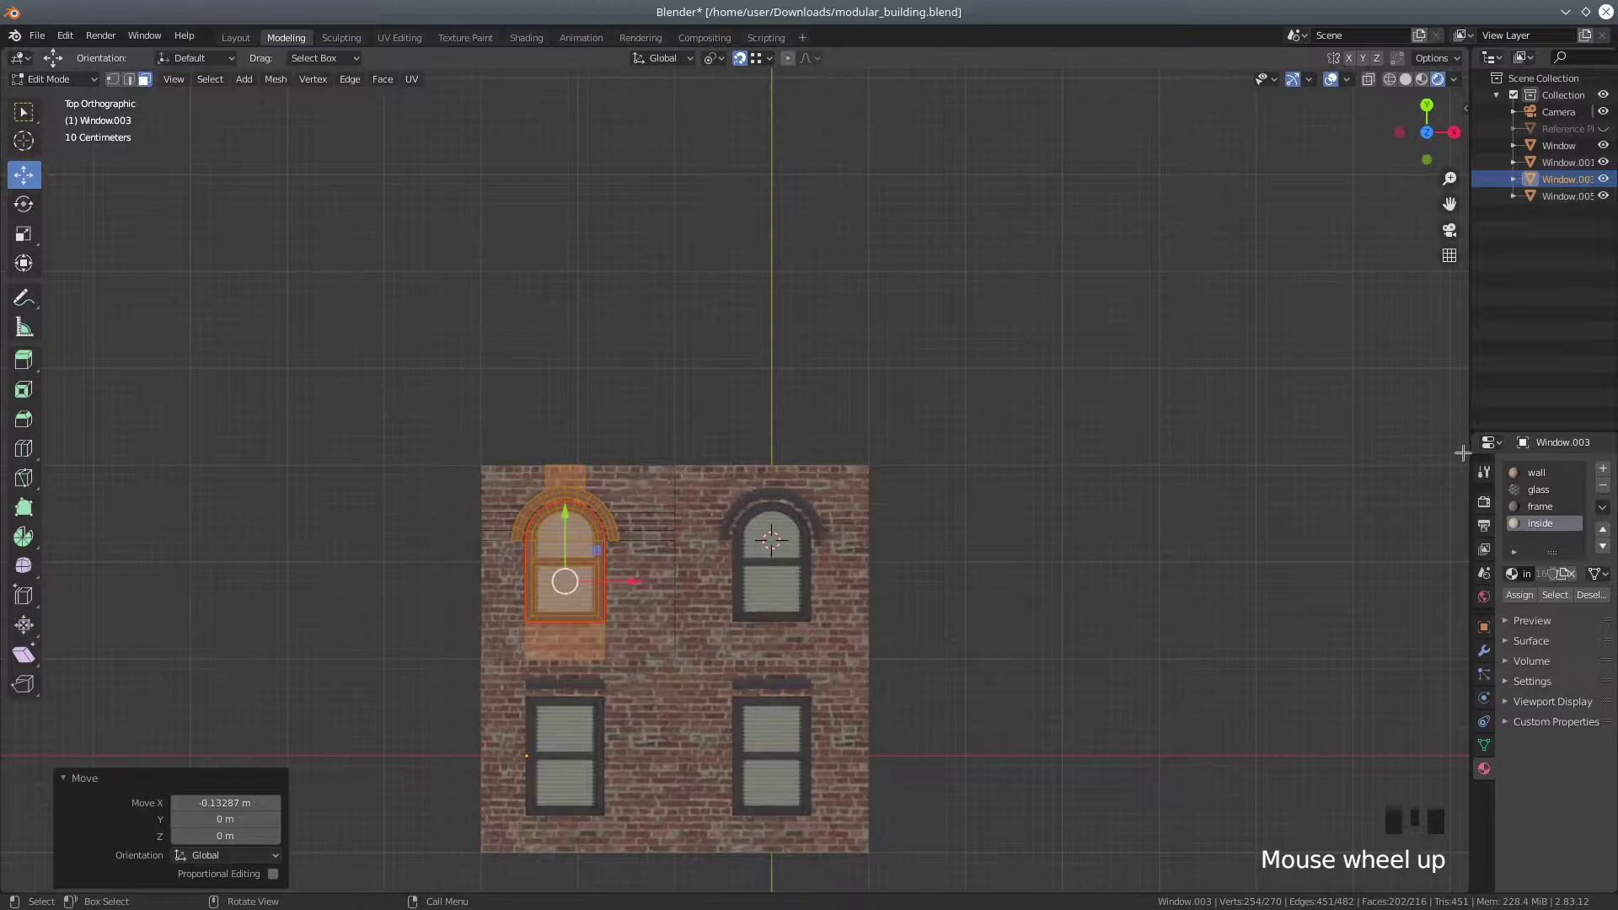
{"action": "left_click_drag", "start_coordinate": [1466, 451], "coordinate": [1132, 455]}
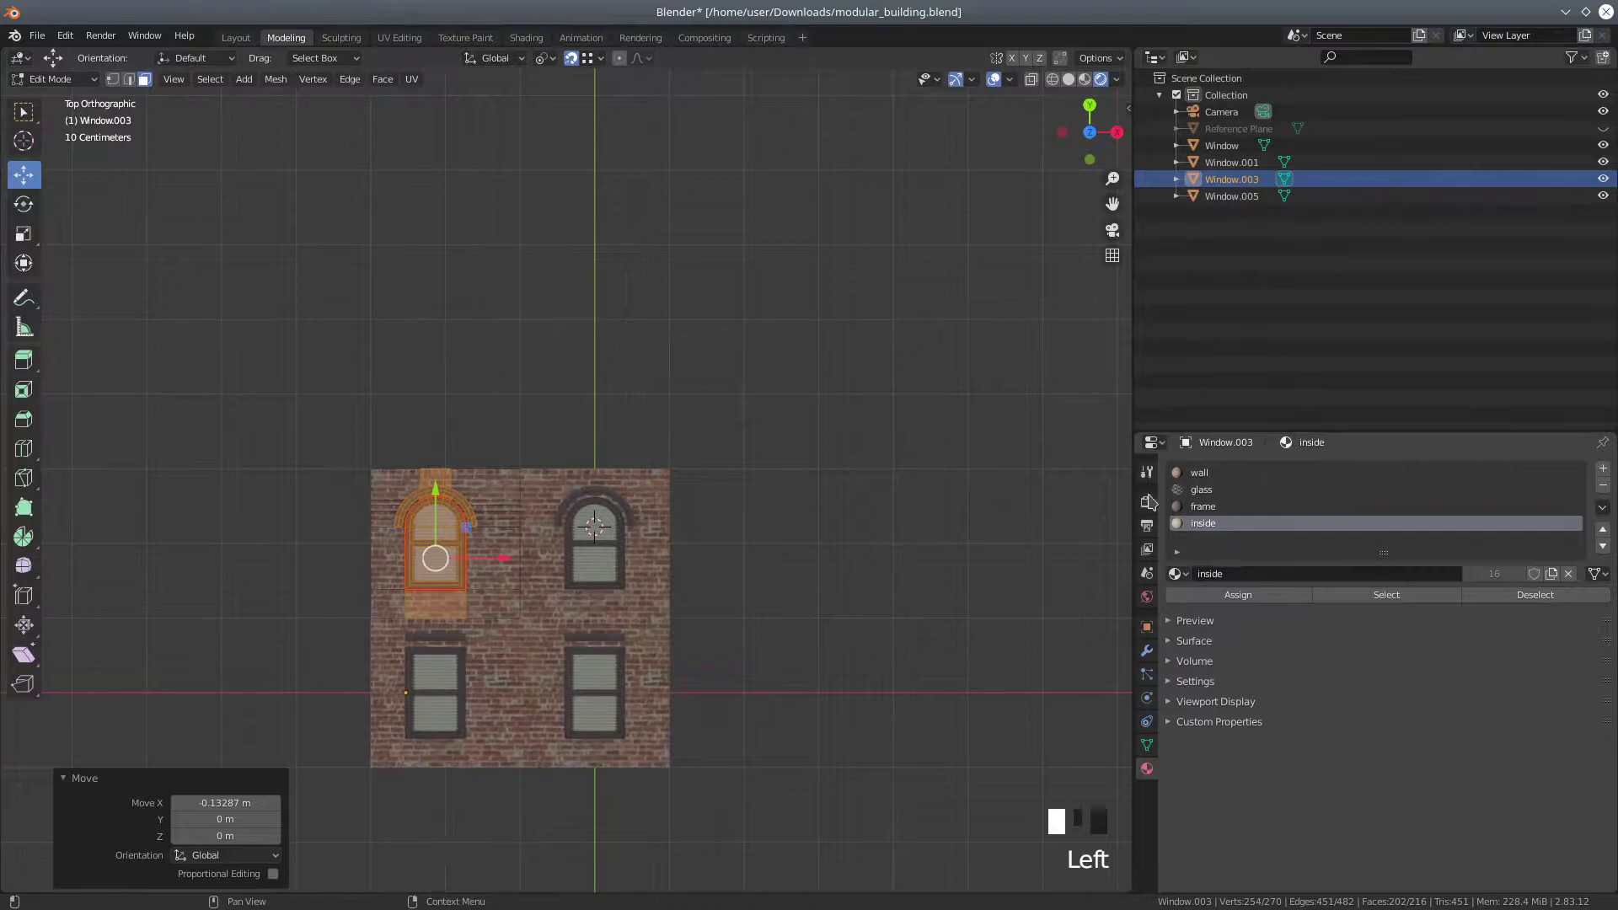
{"action": "left_click", "coordinate": [1153, 443]}
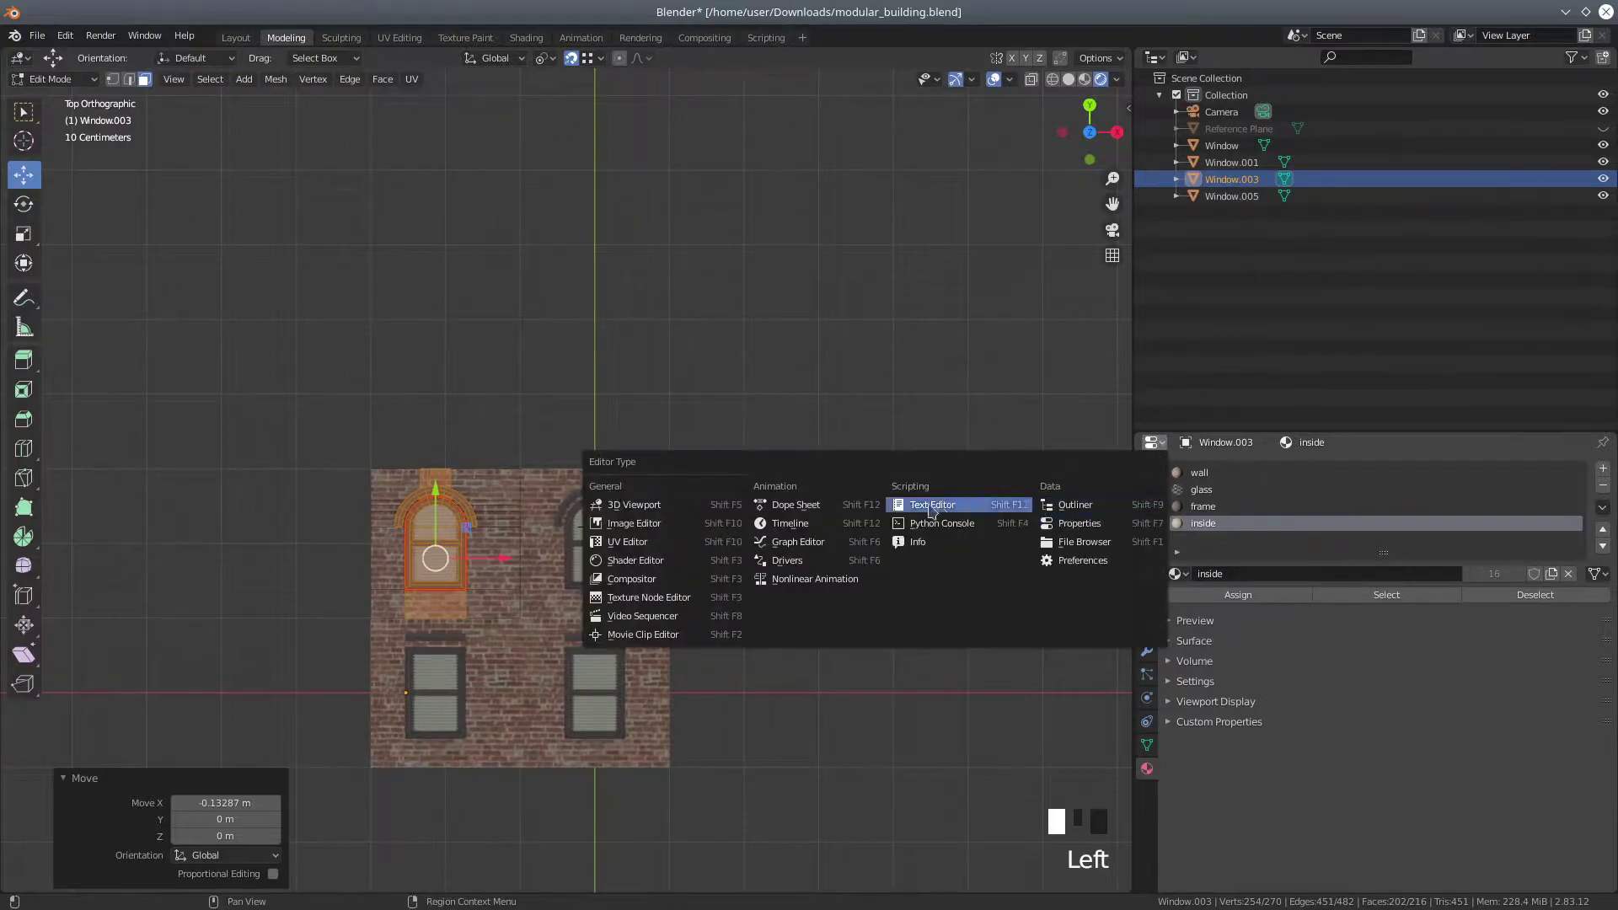
{"action": "left_click", "coordinate": [645, 542]}
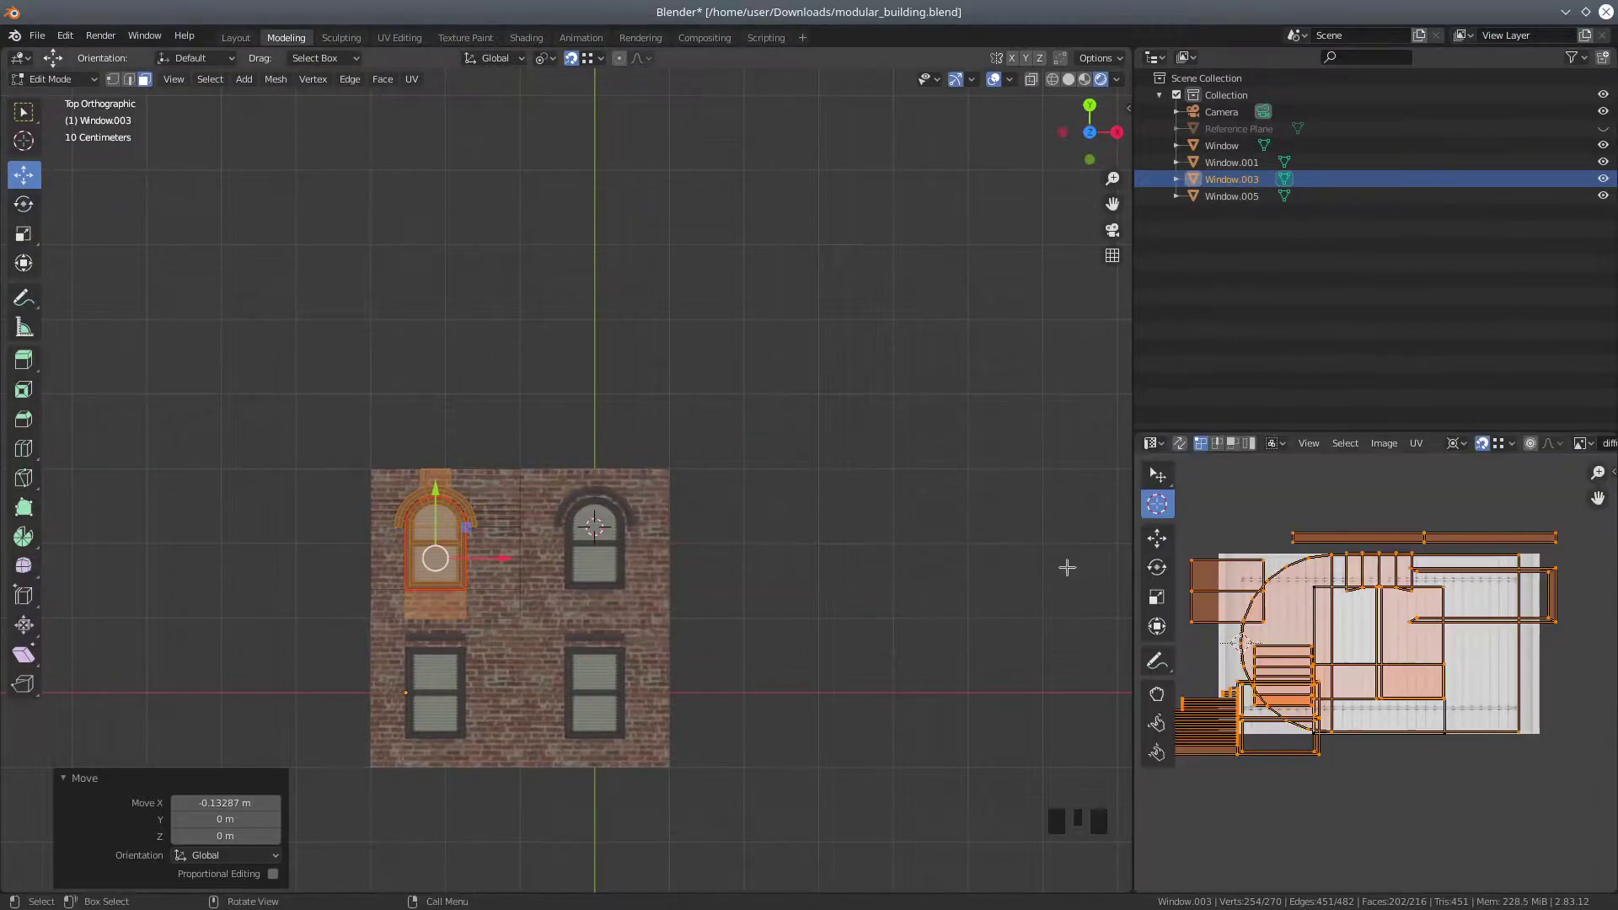
{"action": "left_click", "coordinate": [1589, 444]}
{"action": "left_click", "coordinate": [1469, 515]}
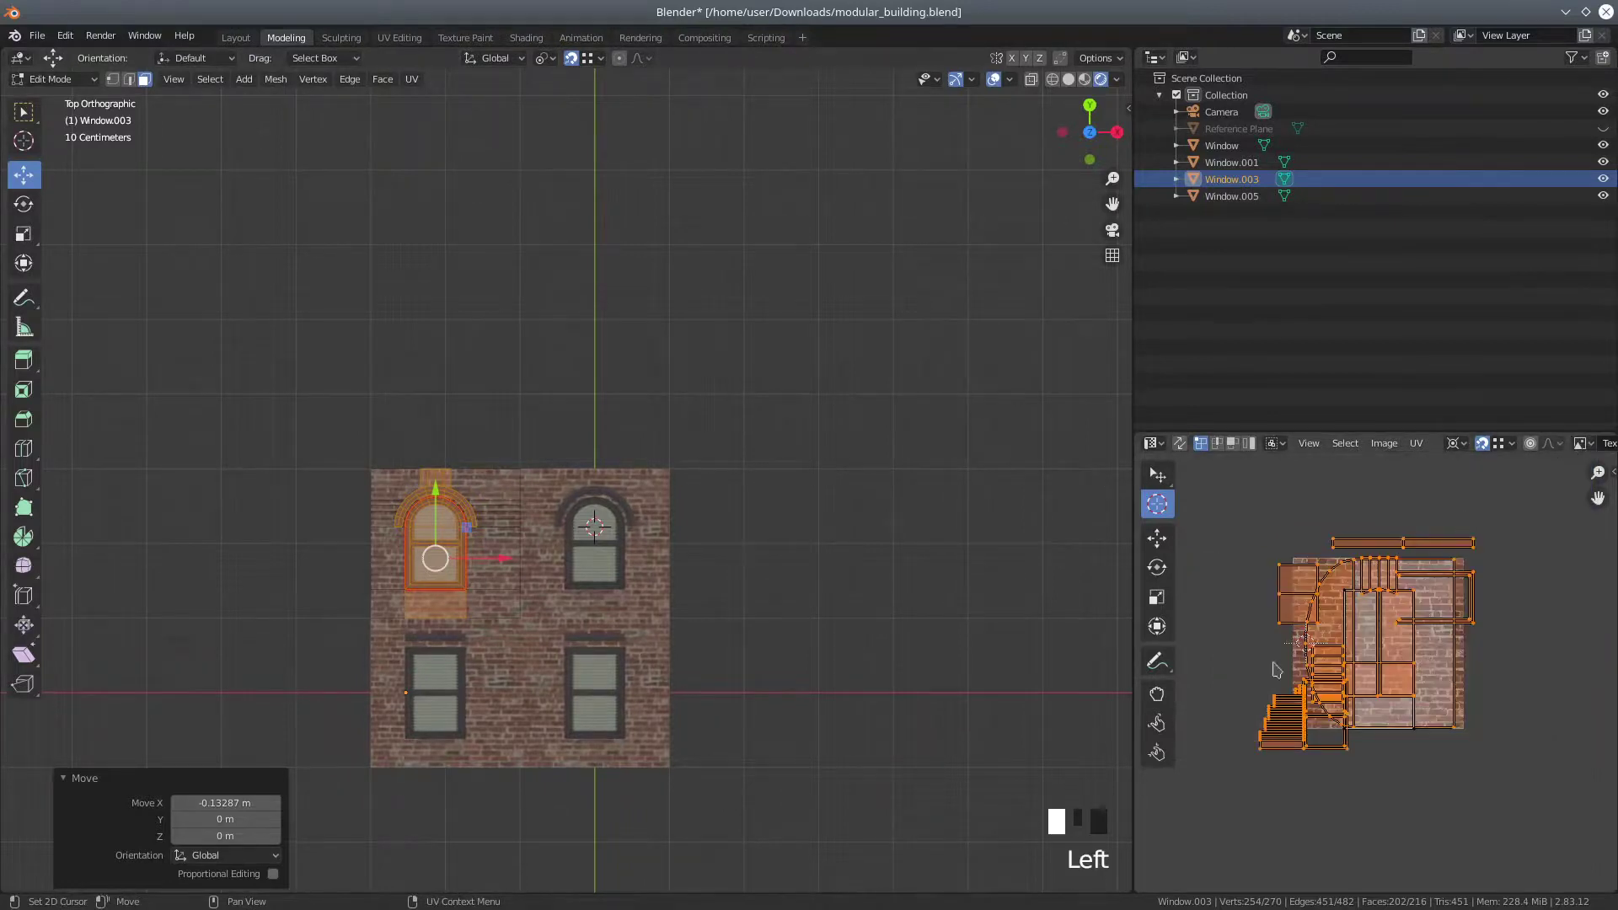
Remap only the brick wall faces of the copied arched module with Project from View (Bounds), and return to Object Mode
{"action": "scroll", "coordinate": [846, 772], "scroll_direction": "up", "scroll_amount": 3}
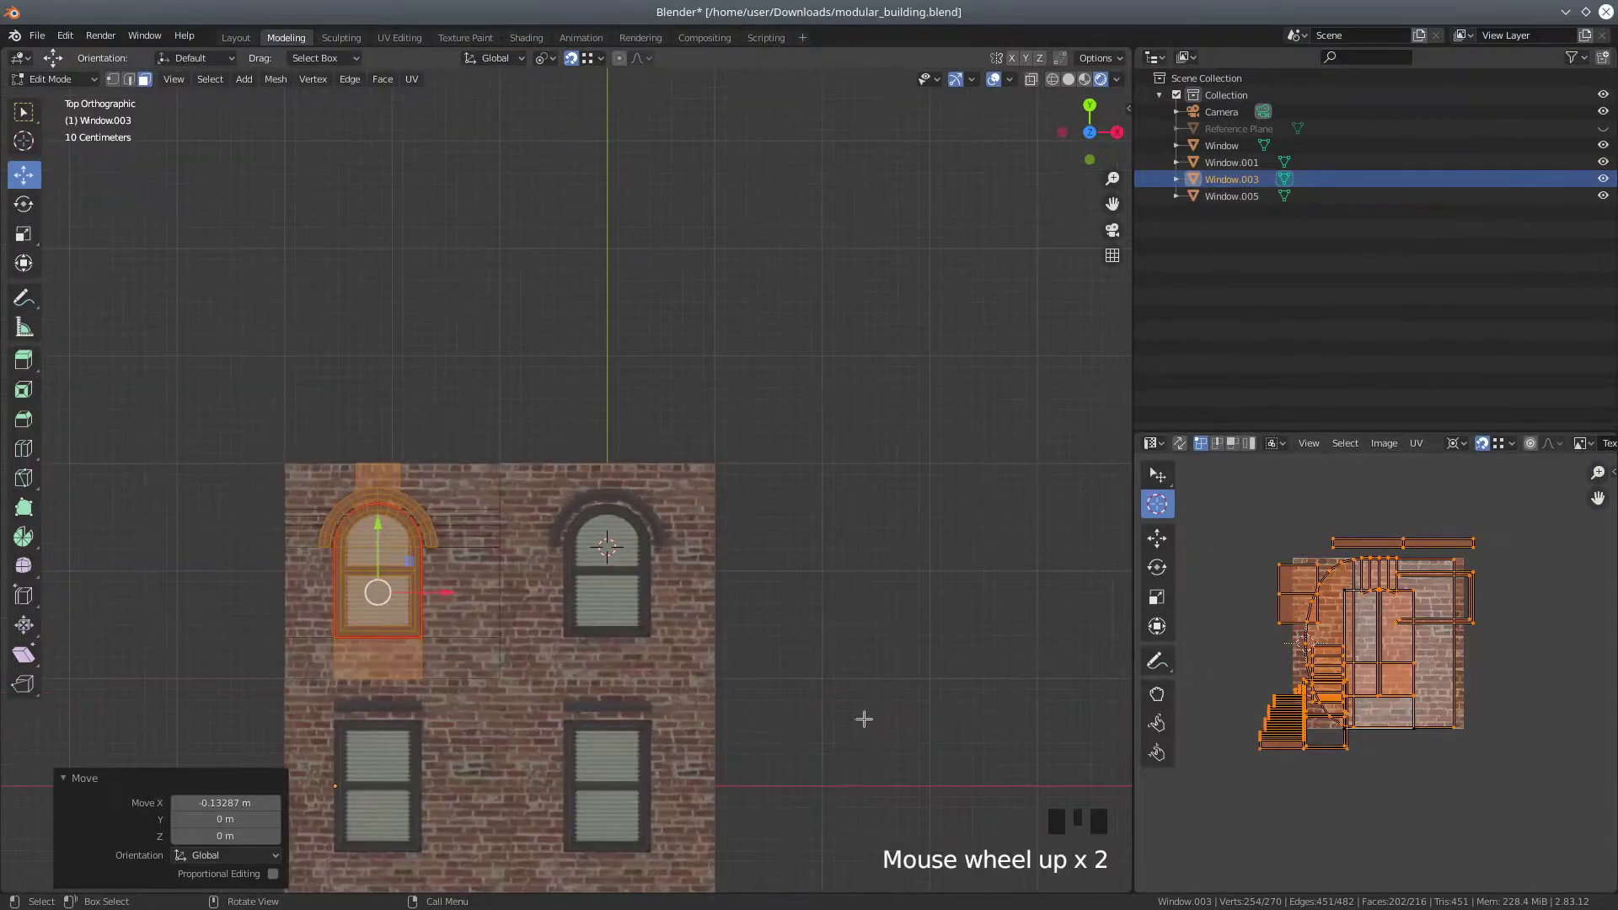
{"action": "middle_click_drag", "start_coordinate": [842, 693], "coordinate": [994, 570], "text": "shift"}
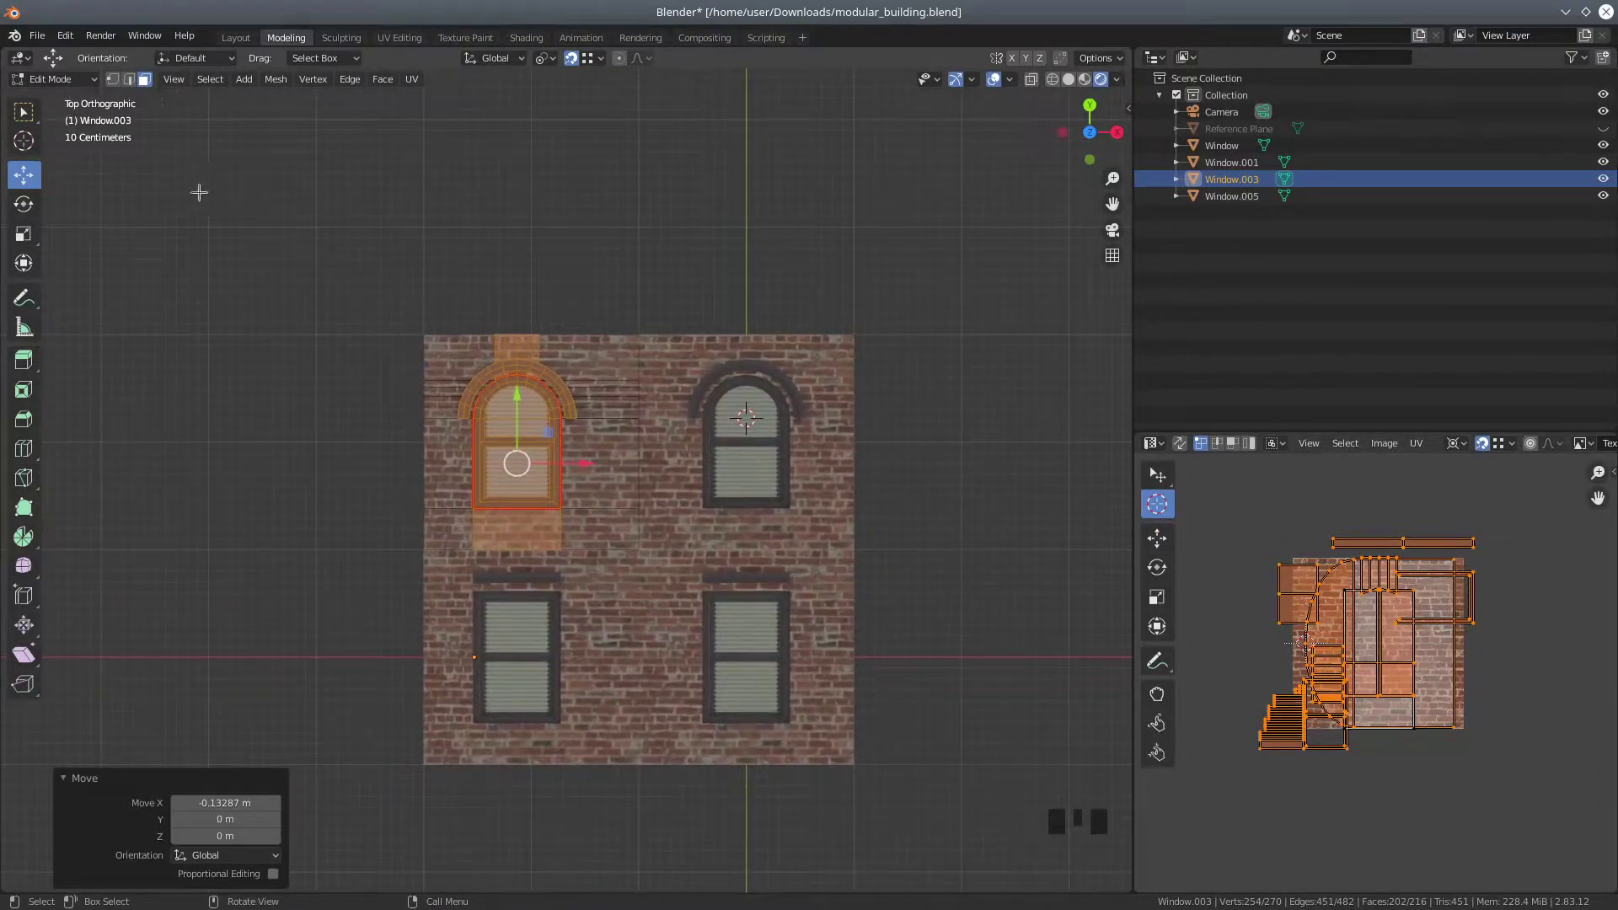
{"action": "key", "text": "a"}
{"action": "key", "text": "a"}
{"action": "key", "text": "a"}
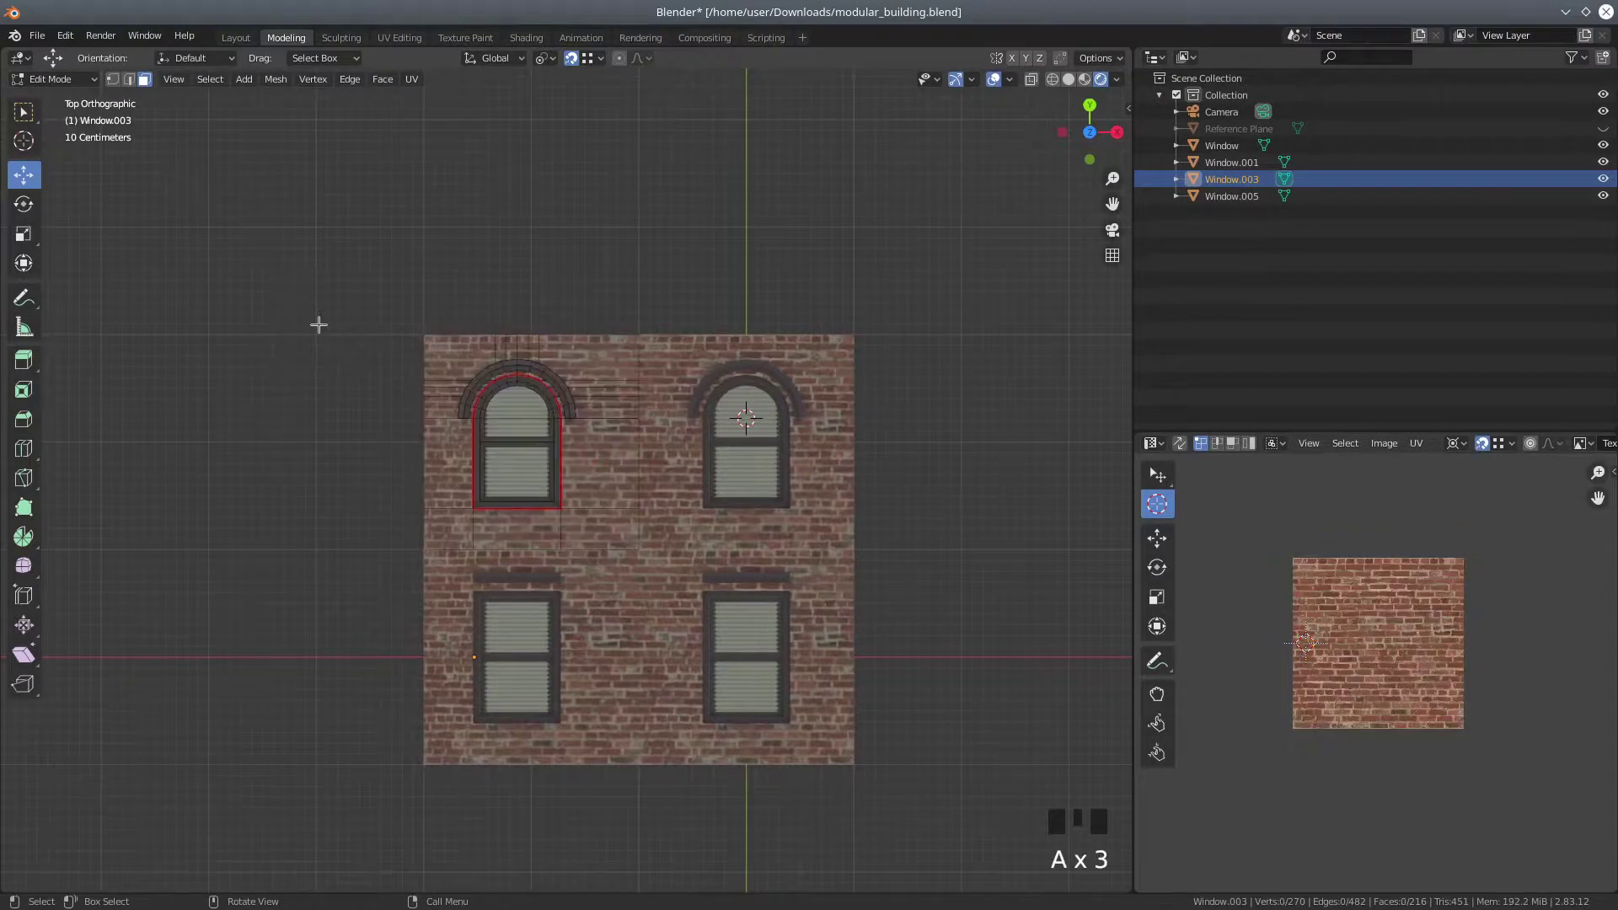
{"action": "key", "text": "c"}
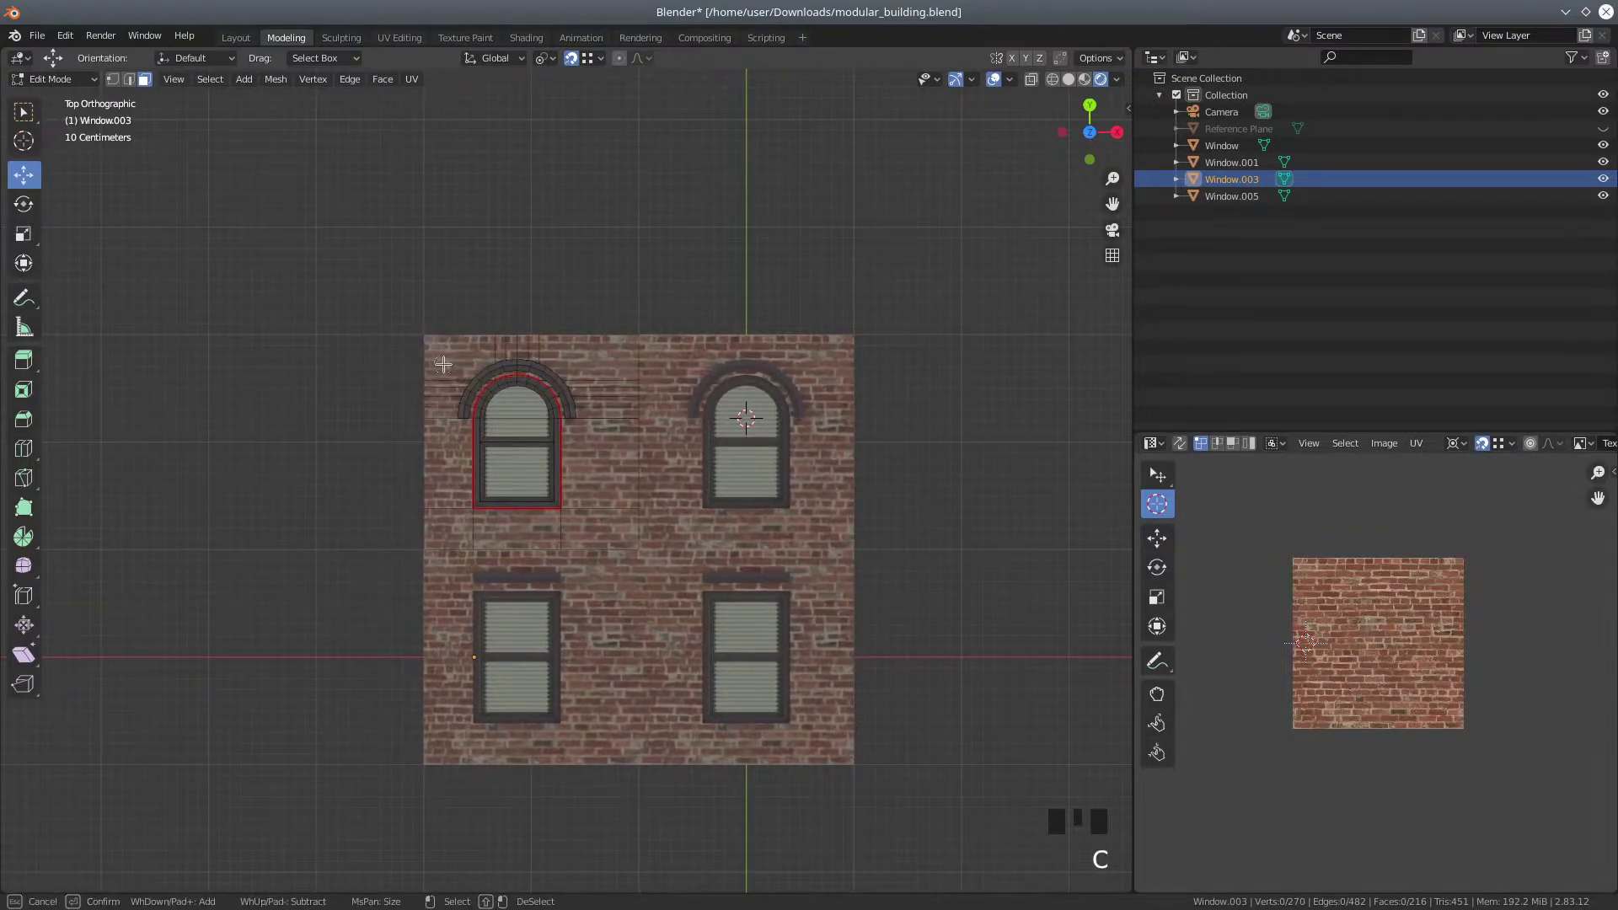
{"action": "mouse_move", "coordinate": [472, 333]}
{"action": "left_mouse_down"}
{"action": "mouse_move", "coordinate": [615, 350]}
{"action": "mouse_move", "coordinate": [608, 502]}
{"action": "mouse_move", "coordinate": [590, 528]}
{"action": "mouse_move", "coordinate": [459, 531]}
{"action": "mouse_move", "coordinate": [435, 440]}
{"action": "mouse_move", "coordinate": [448, 379]}
{"action": "left_mouse_up"}
{"action": "key", "text": "Escape"}
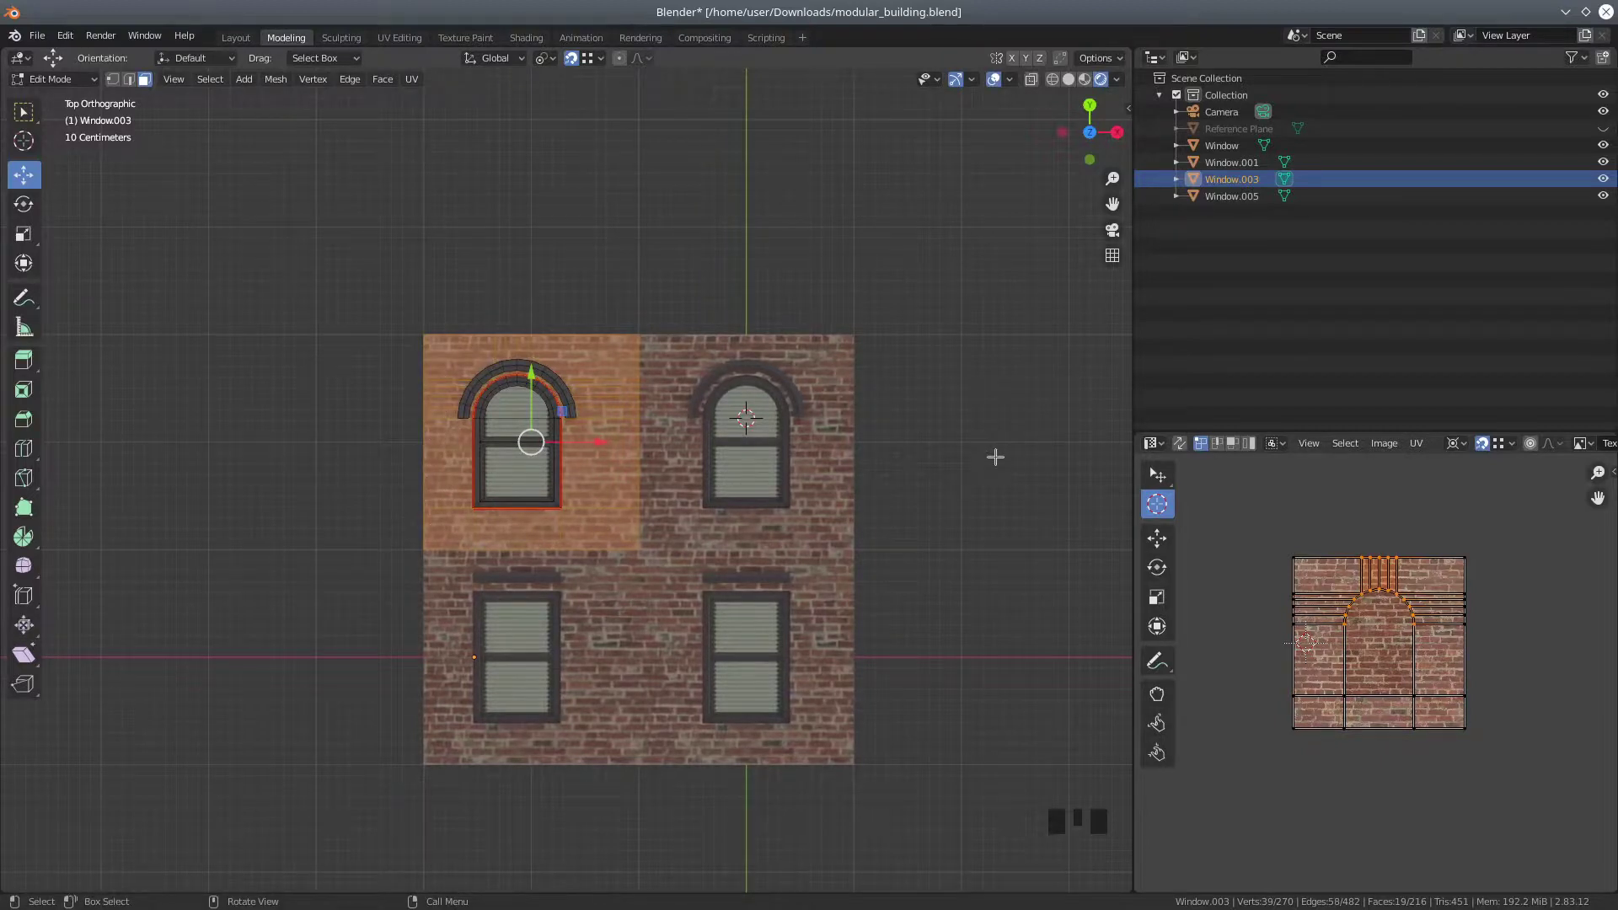
{"action": "key", "text": "u"}
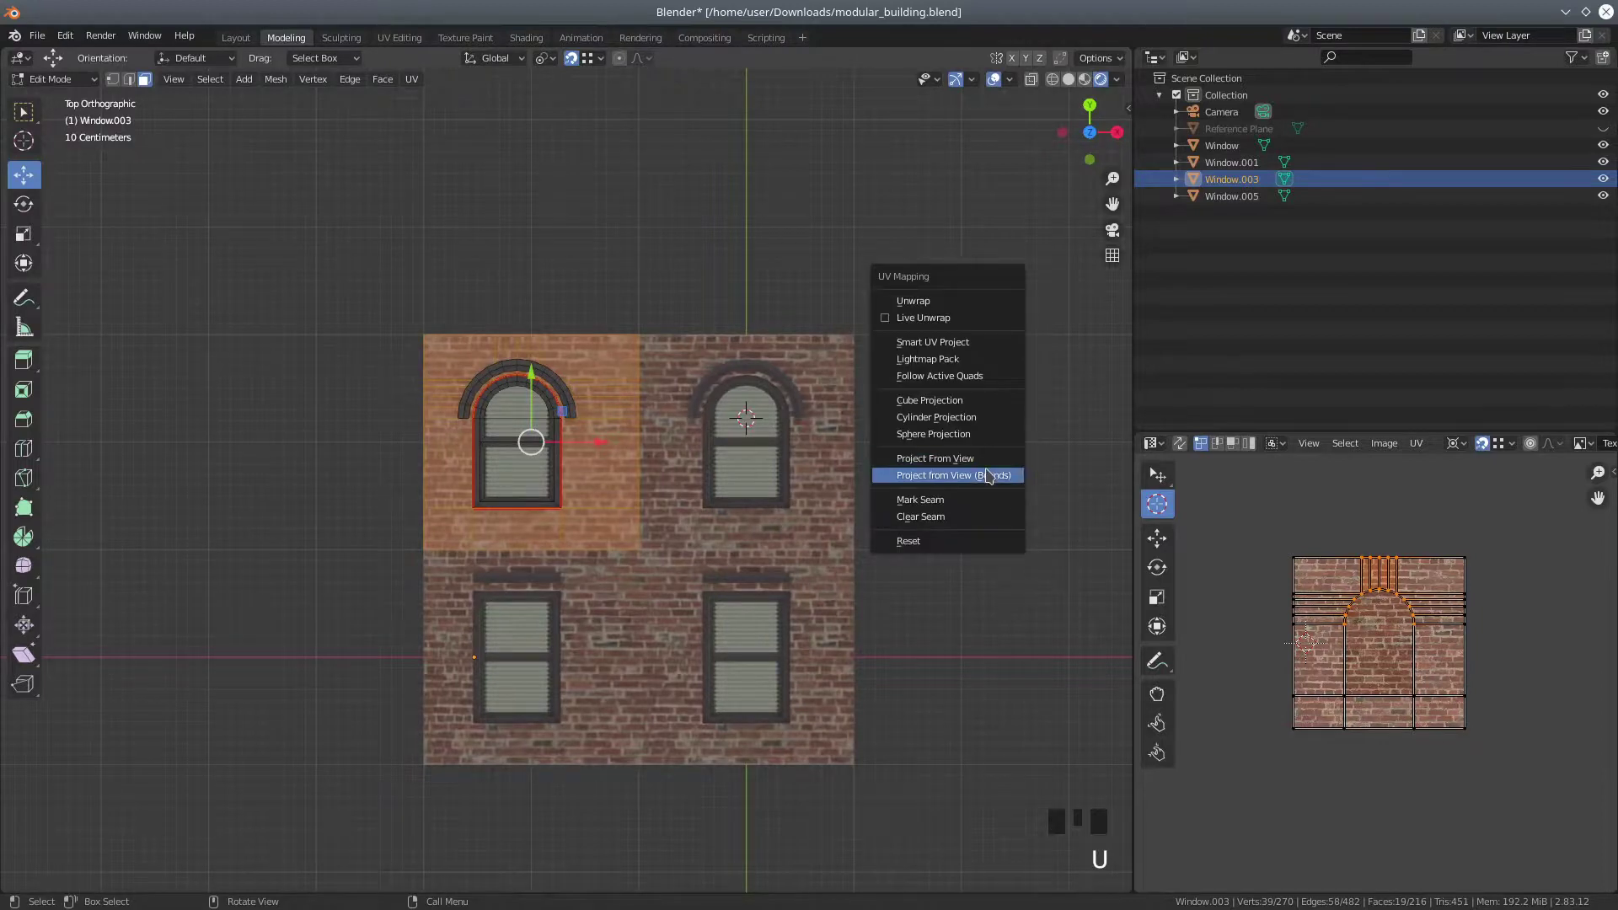
{"action": "left_click", "coordinate": [988, 476]}
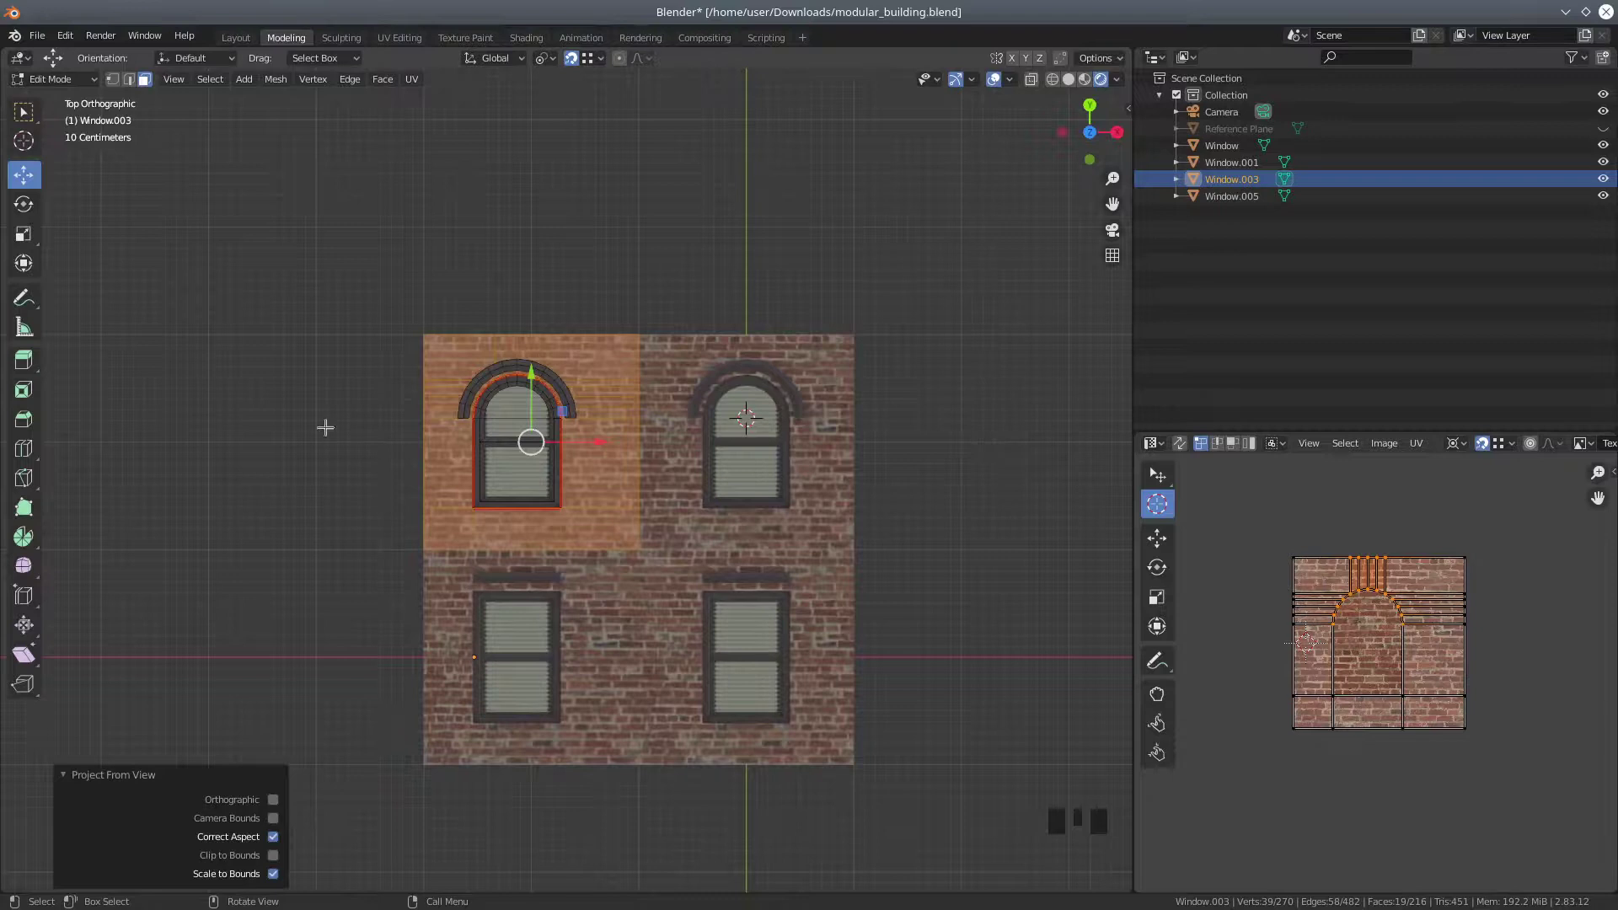
{"action": "left_click", "coordinate": [52, 79]}
{"action": "left_click", "coordinate": [50, 95]}
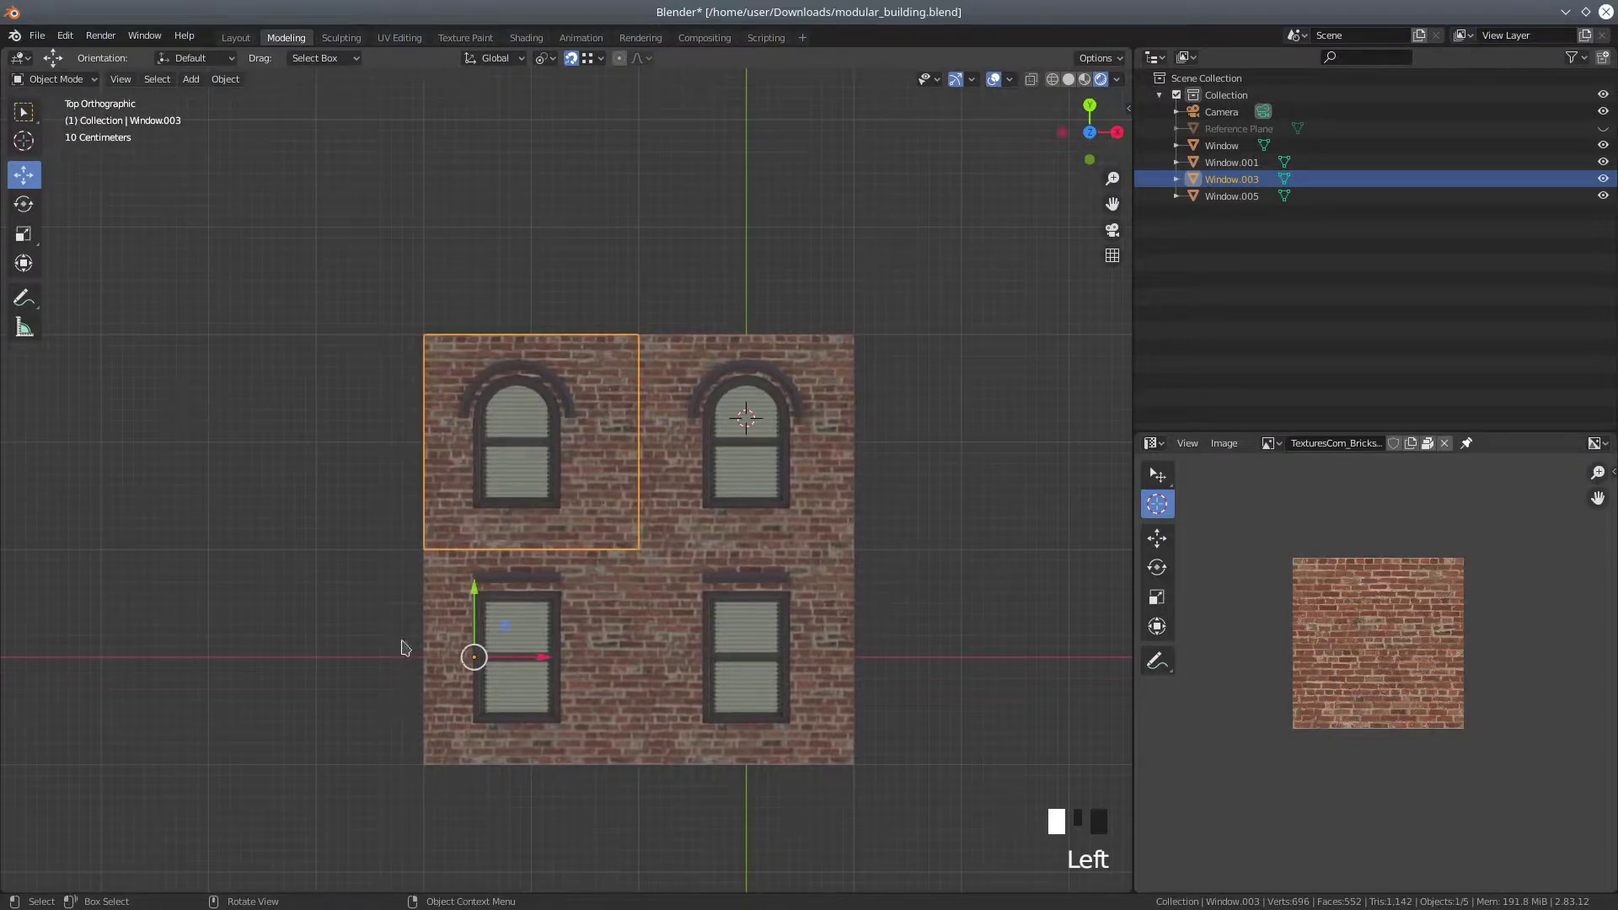
In Edit Mode, remap only the brick wall faces of the copied rectangular module with Project from View (Bounds), and return to Object Mode
{"action": "left_click", "coordinate": [455, 580]}
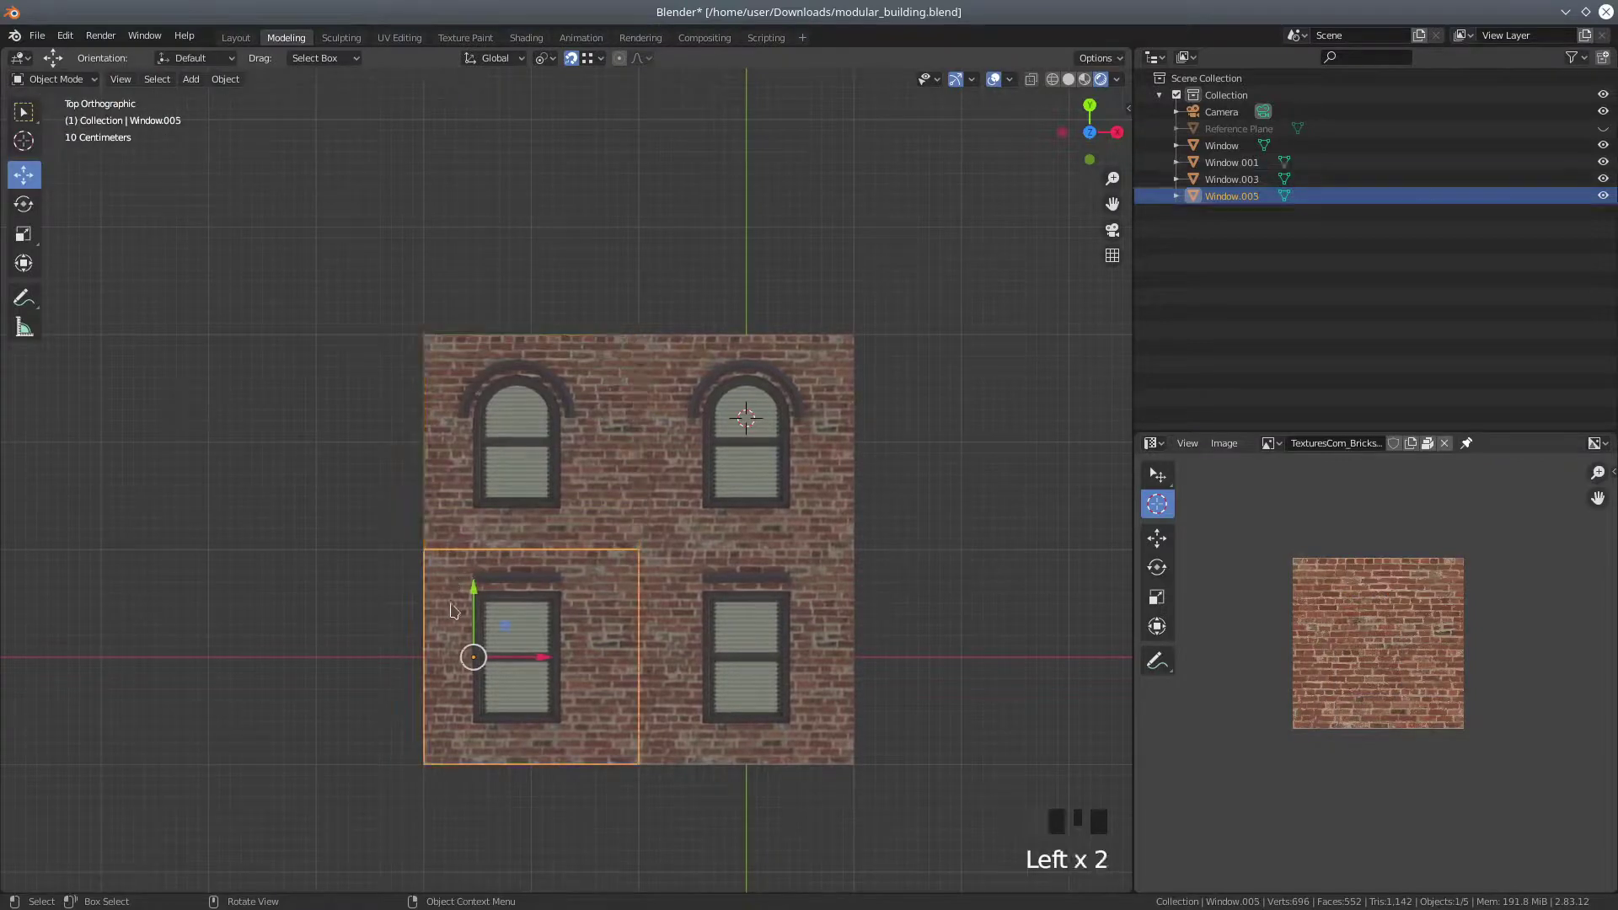
{"action": "left_click", "coordinate": [59, 79]}
{"action": "left_click", "coordinate": [64, 113]}
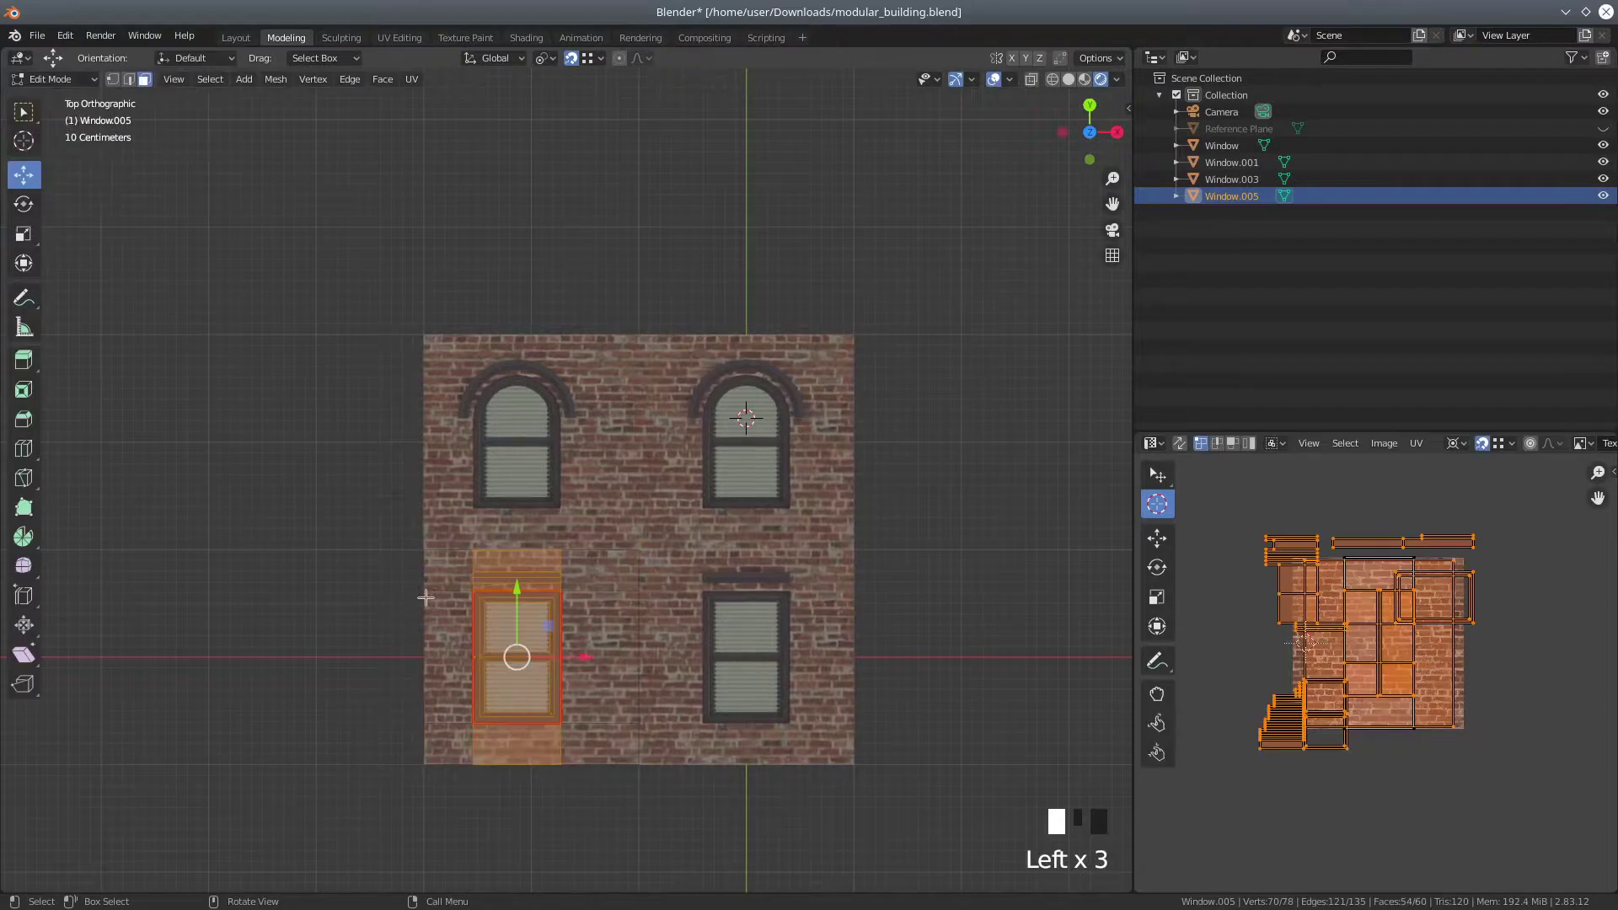
{"action": "key", "text": "a"}
{"action": "key", "text": "a"}
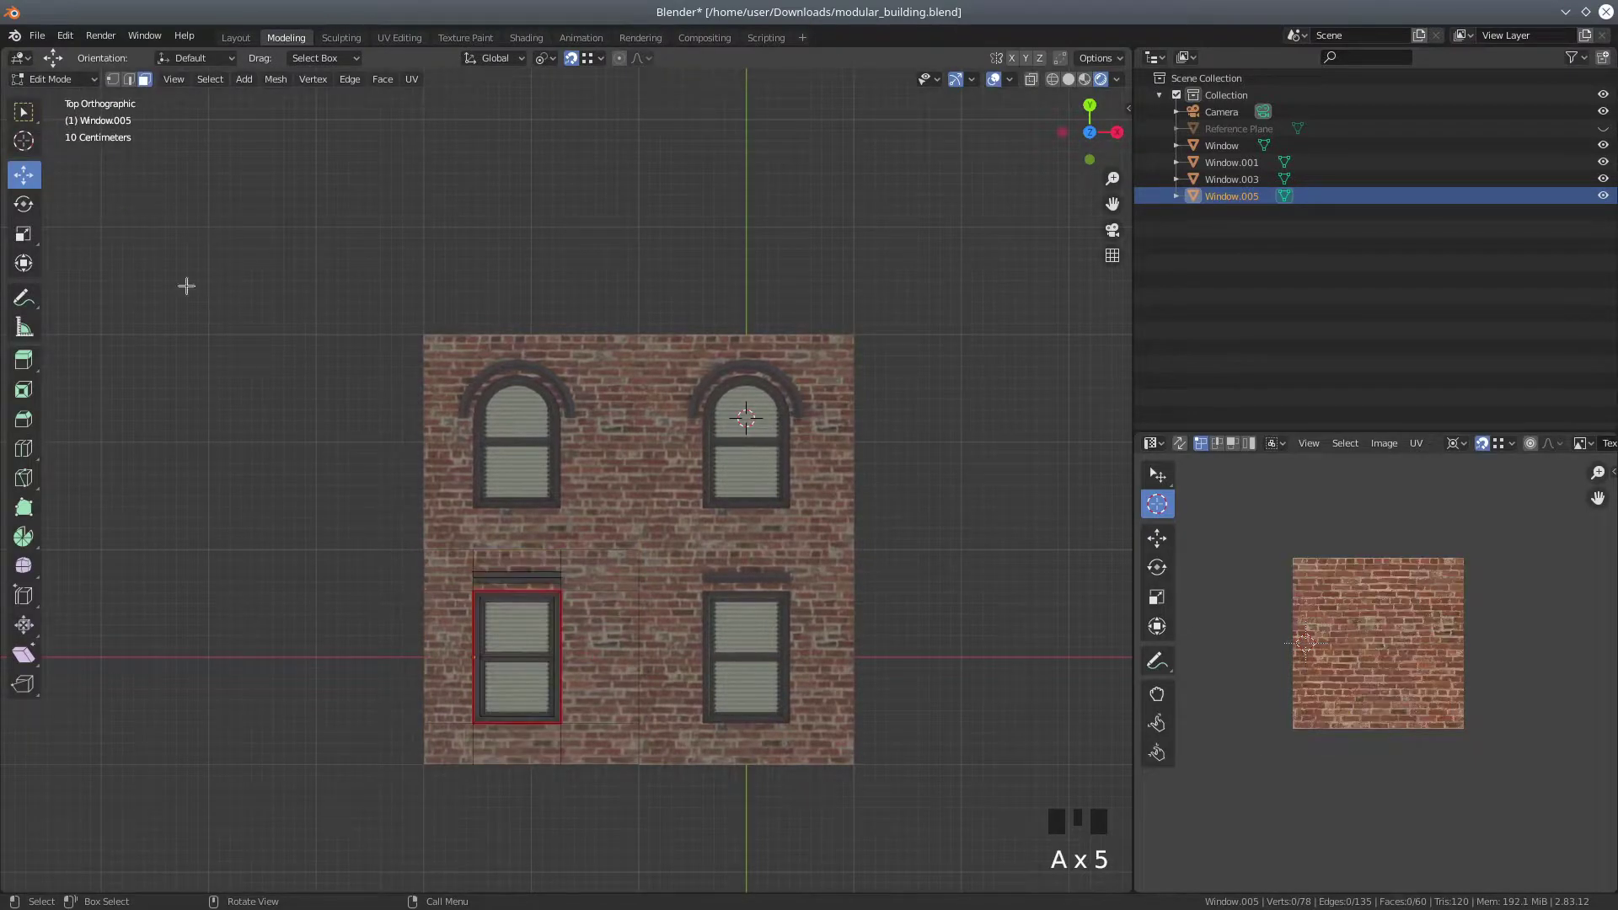
{"action": "key", "text": "c"}
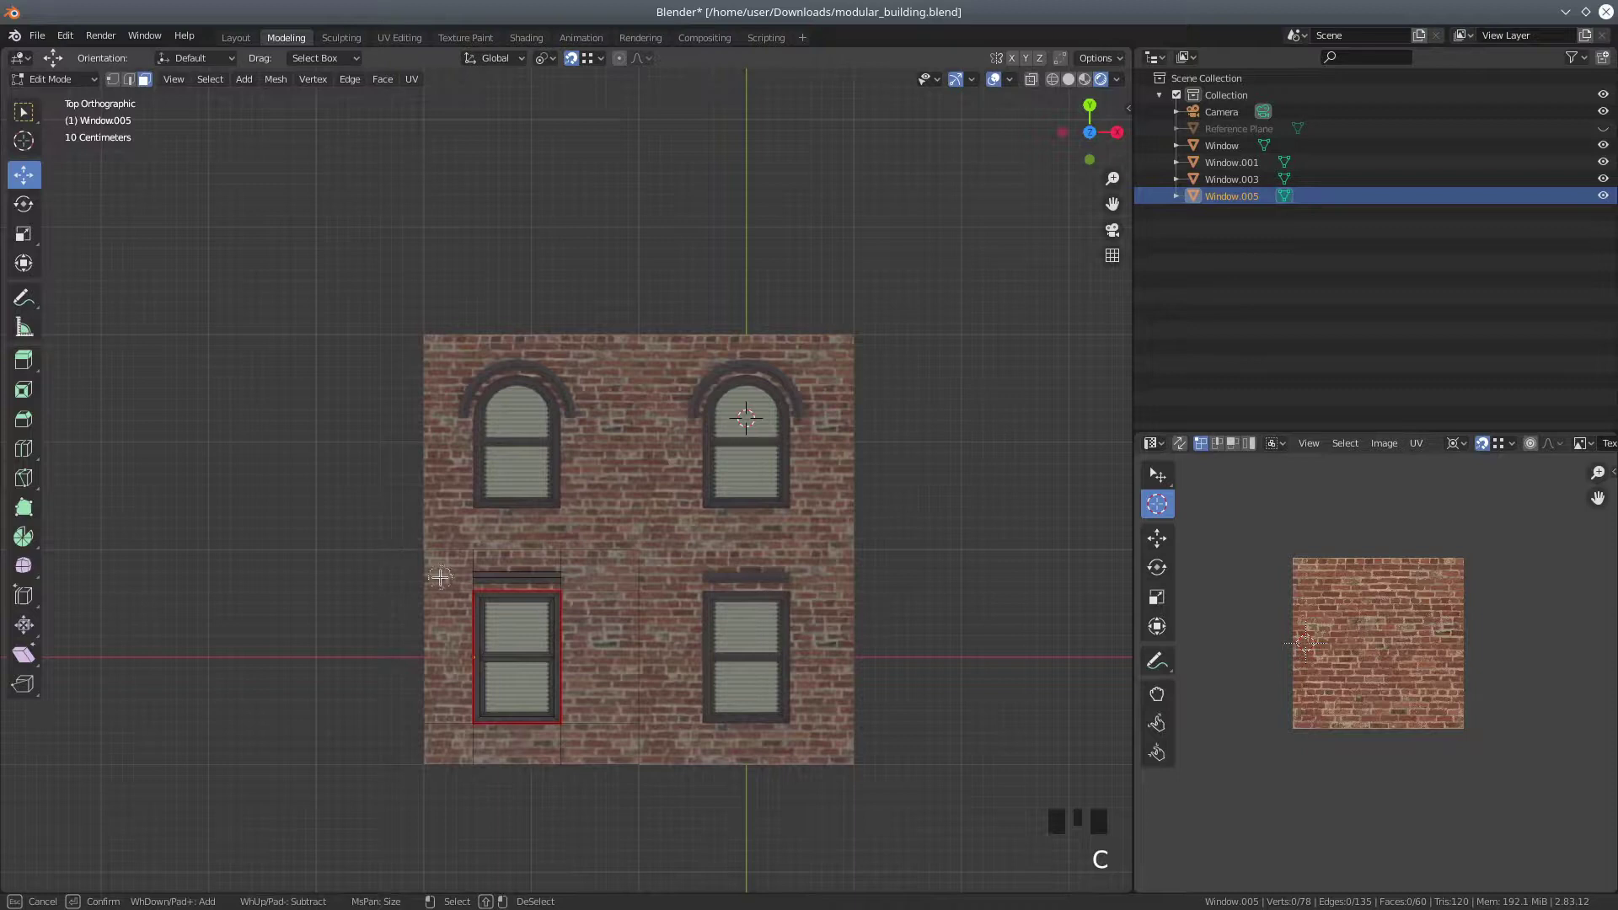
{"action": "left_click", "coordinate": [448, 637]}
{"action": "mouse_move", "coordinate": [440, 623]}
{"action": "left_mouse_down"}
{"action": "mouse_move", "coordinate": [447, 742]}
{"action": "mouse_move", "coordinate": [598, 742]}
{"action": "mouse_move", "coordinate": [600, 581]}
{"action": "mouse_move", "coordinate": [558, 558]}
{"action": "left_mouse_up"}
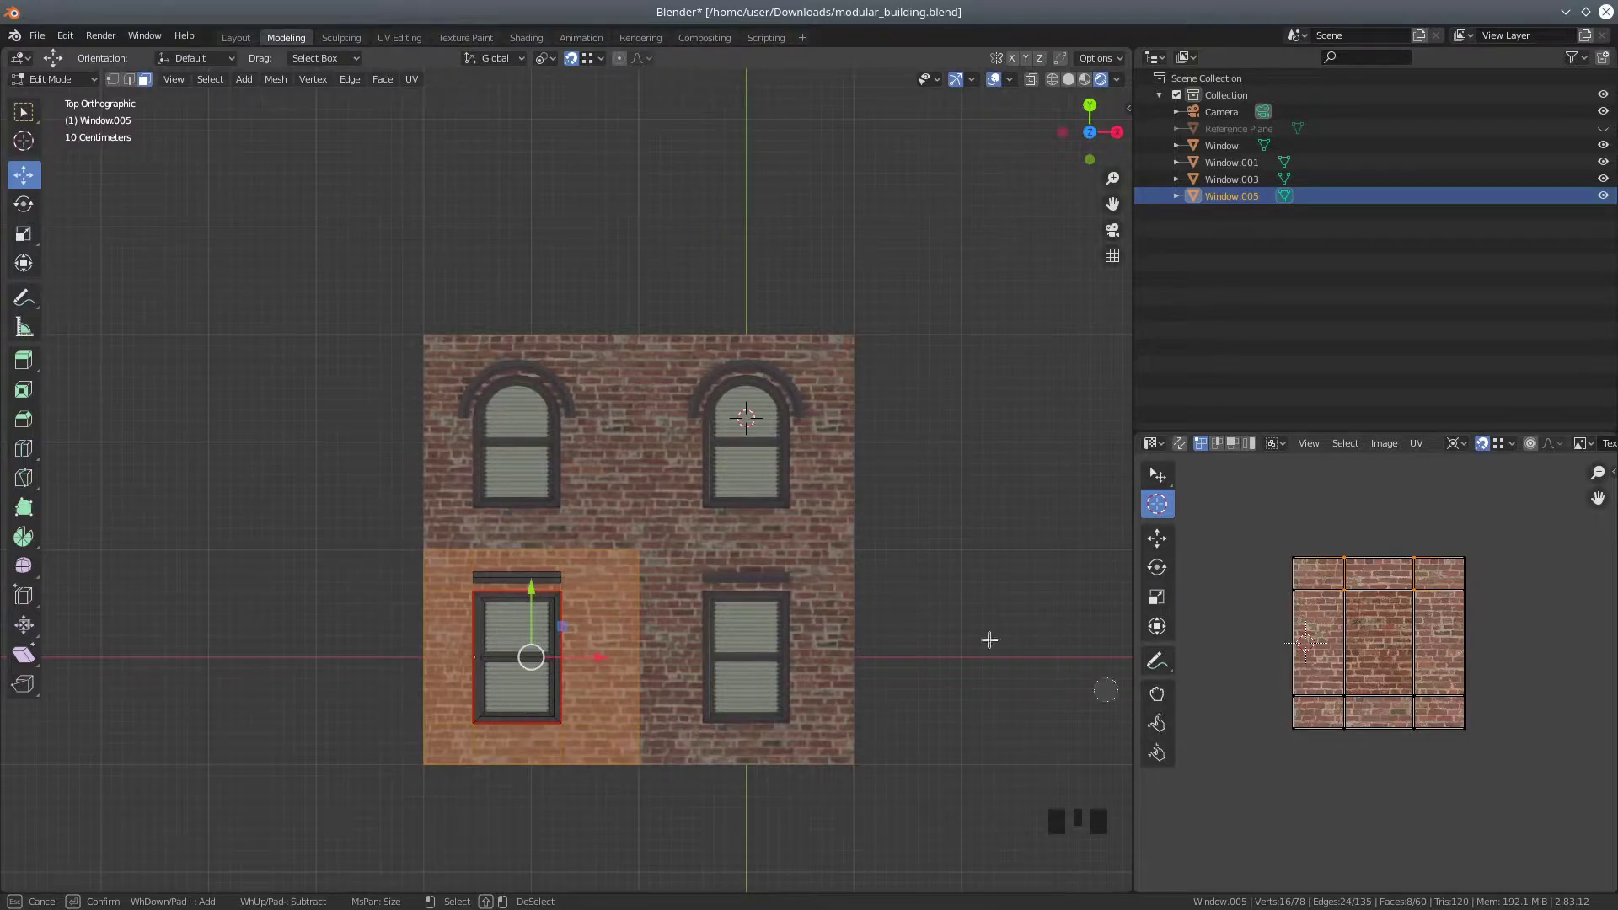
{"action": "key", "text": "Escape"}
{"action": "key", "text": "u"}
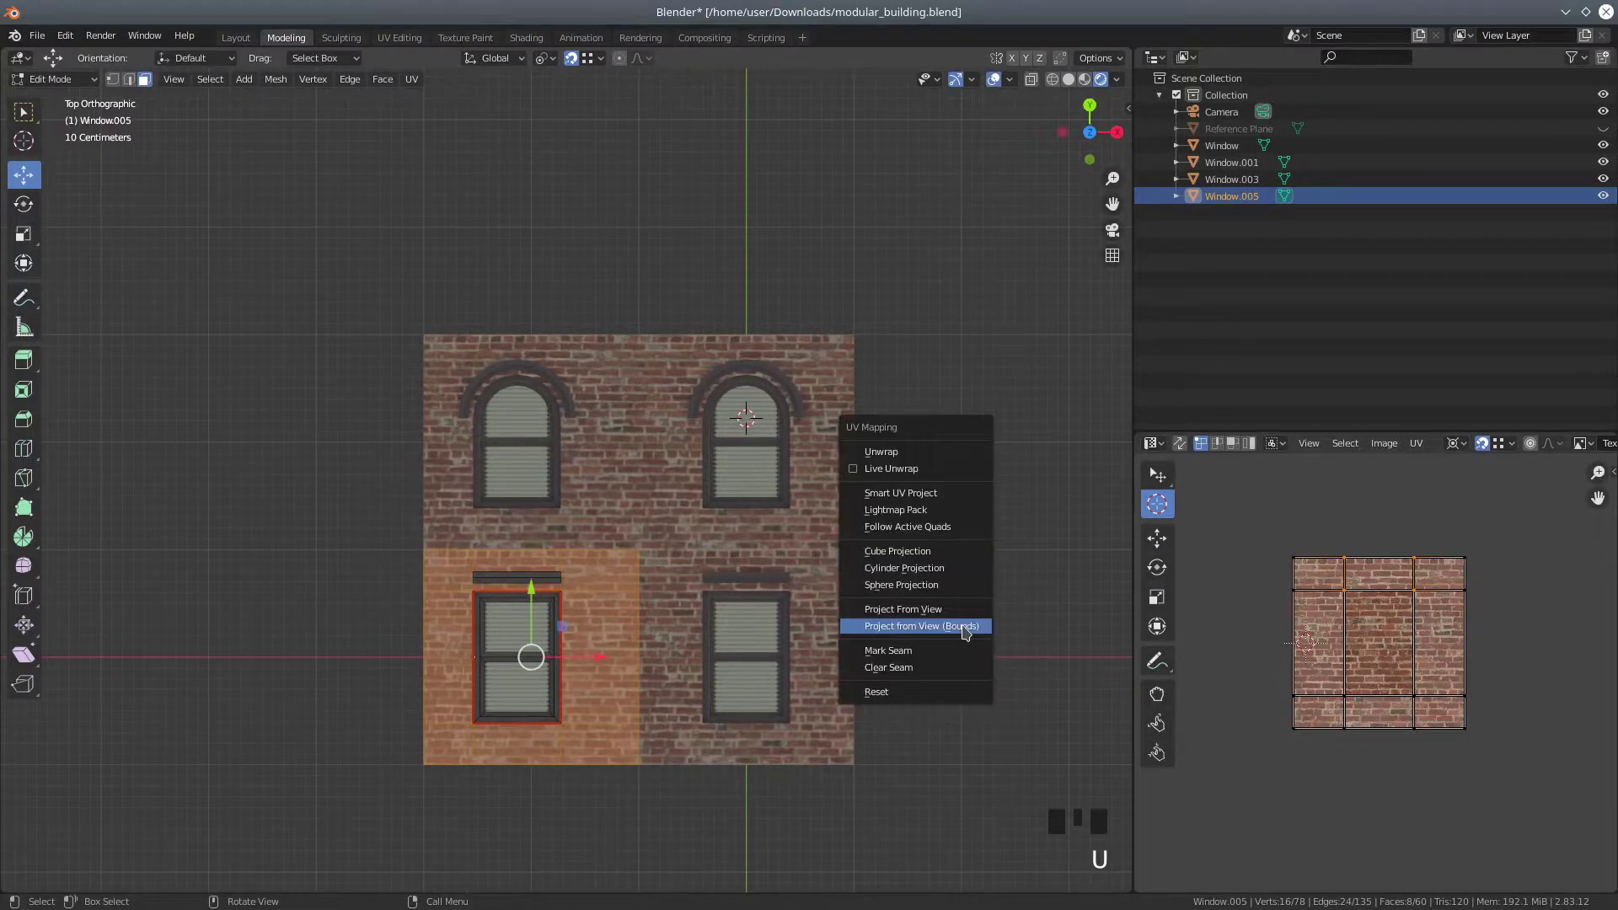
{"action": "left_click", "coordinate": [965, 628]}
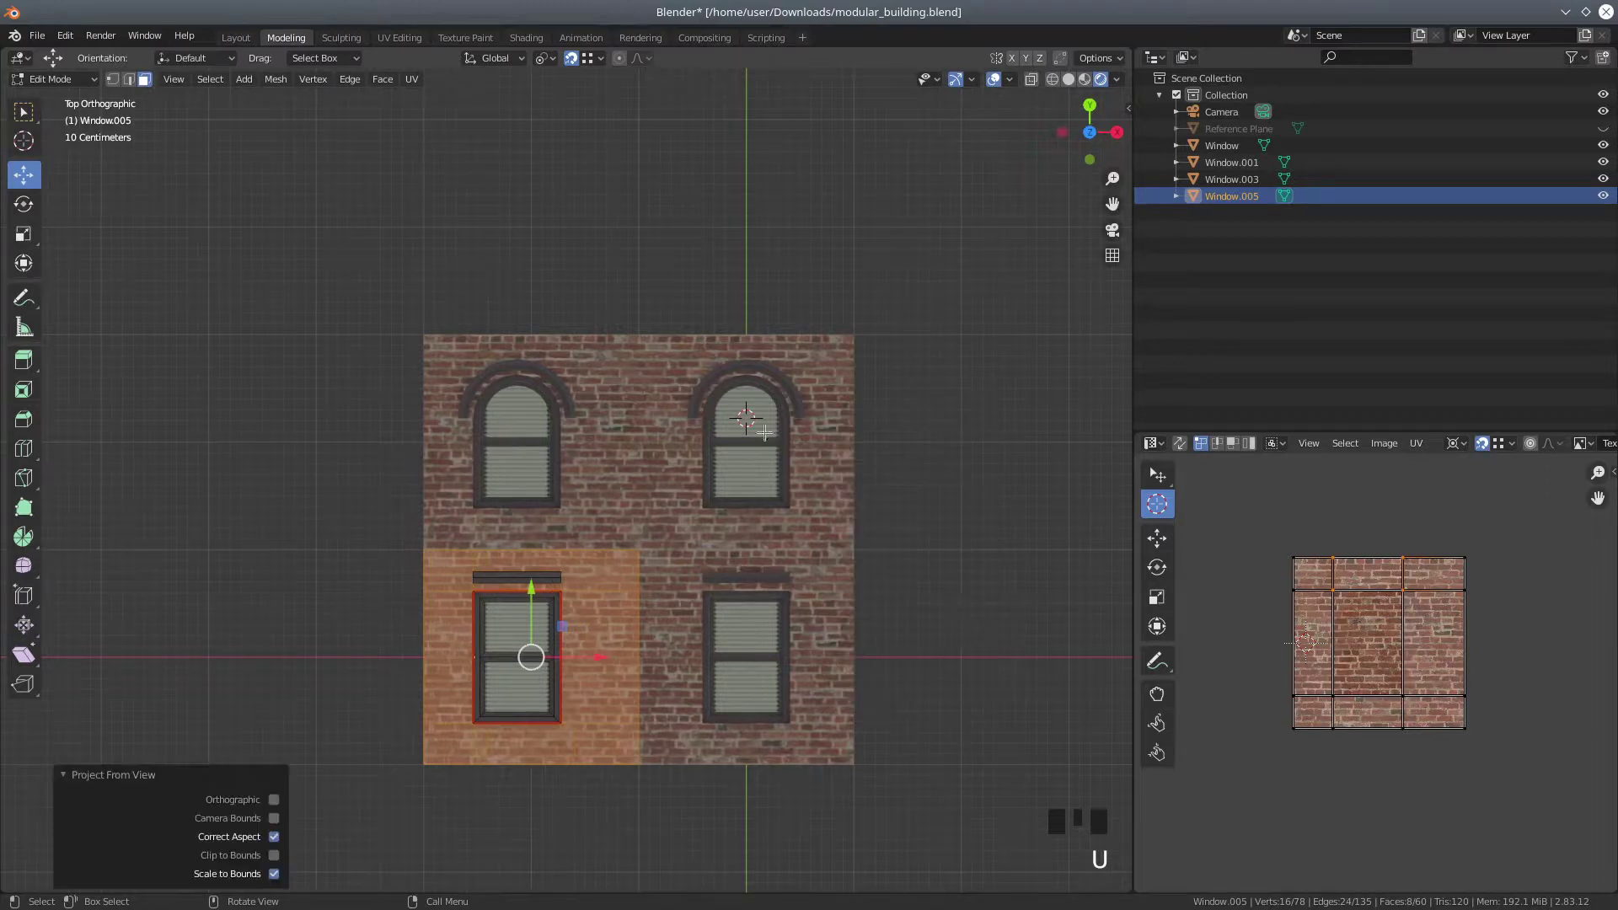
{"action": "left_click", "coordinate": [50, 79]}
{"action": "left_click", "coordinate": [46, 95]}
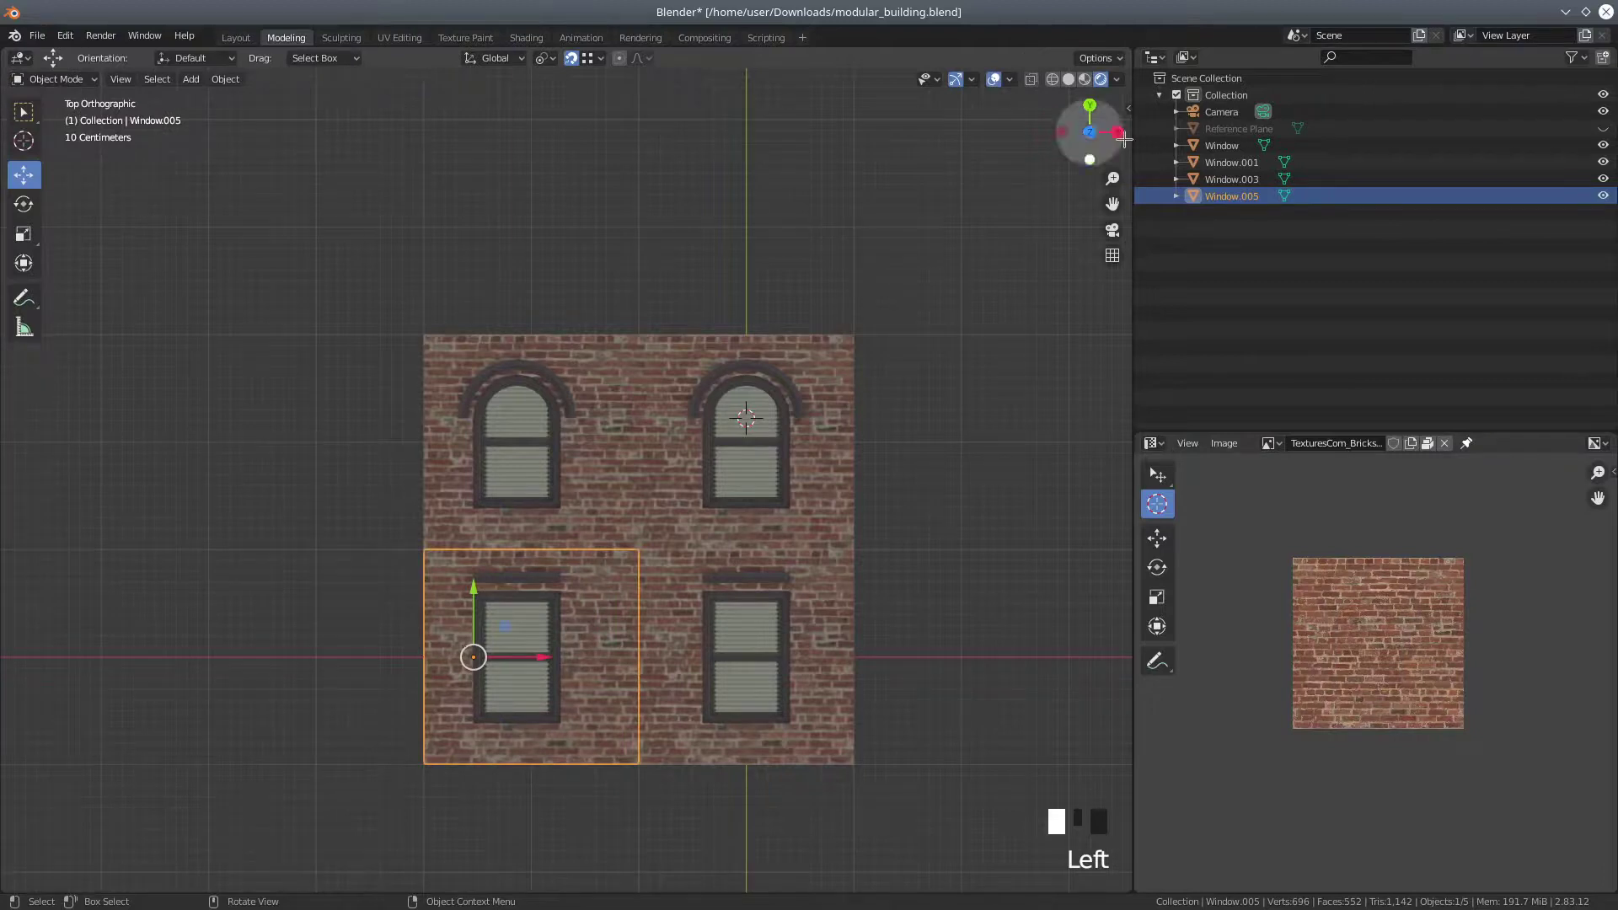
Select the copied arched module, turn off snapping, and set the transform pivot point to Median Point
{"action": "middle_click_drag", "start_coordinate": [951, 541], "coordinate": [775, 574], "text": "shift"}
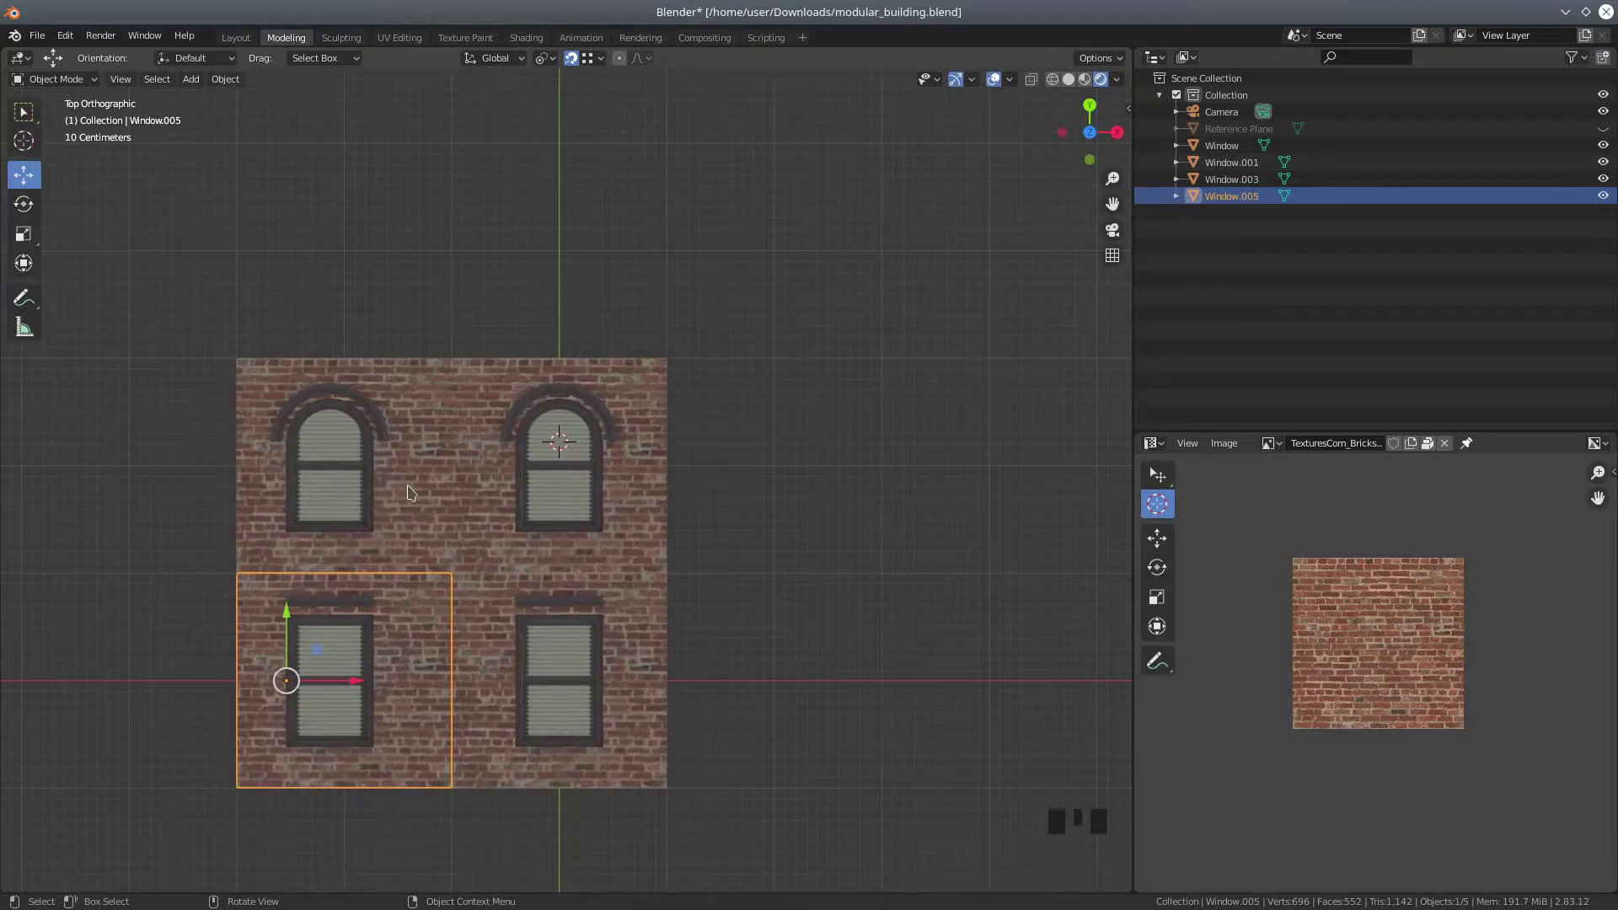
{"action": "left_click", "coordinate": [411, 493]}
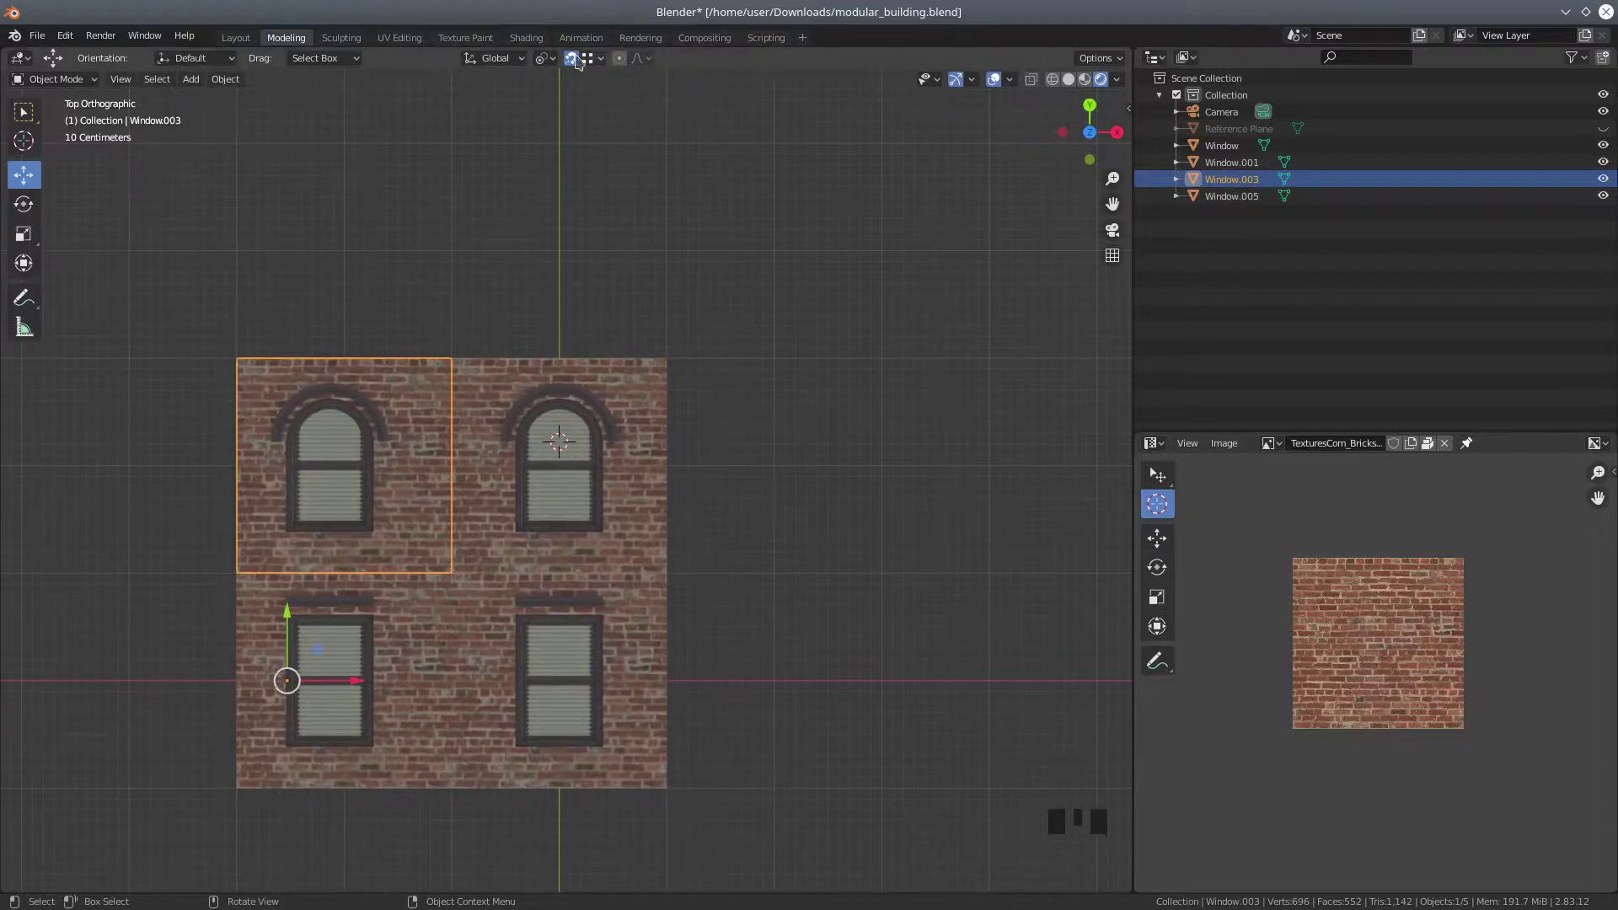
{"action": "left_click", "coordinate": [501, 58]}
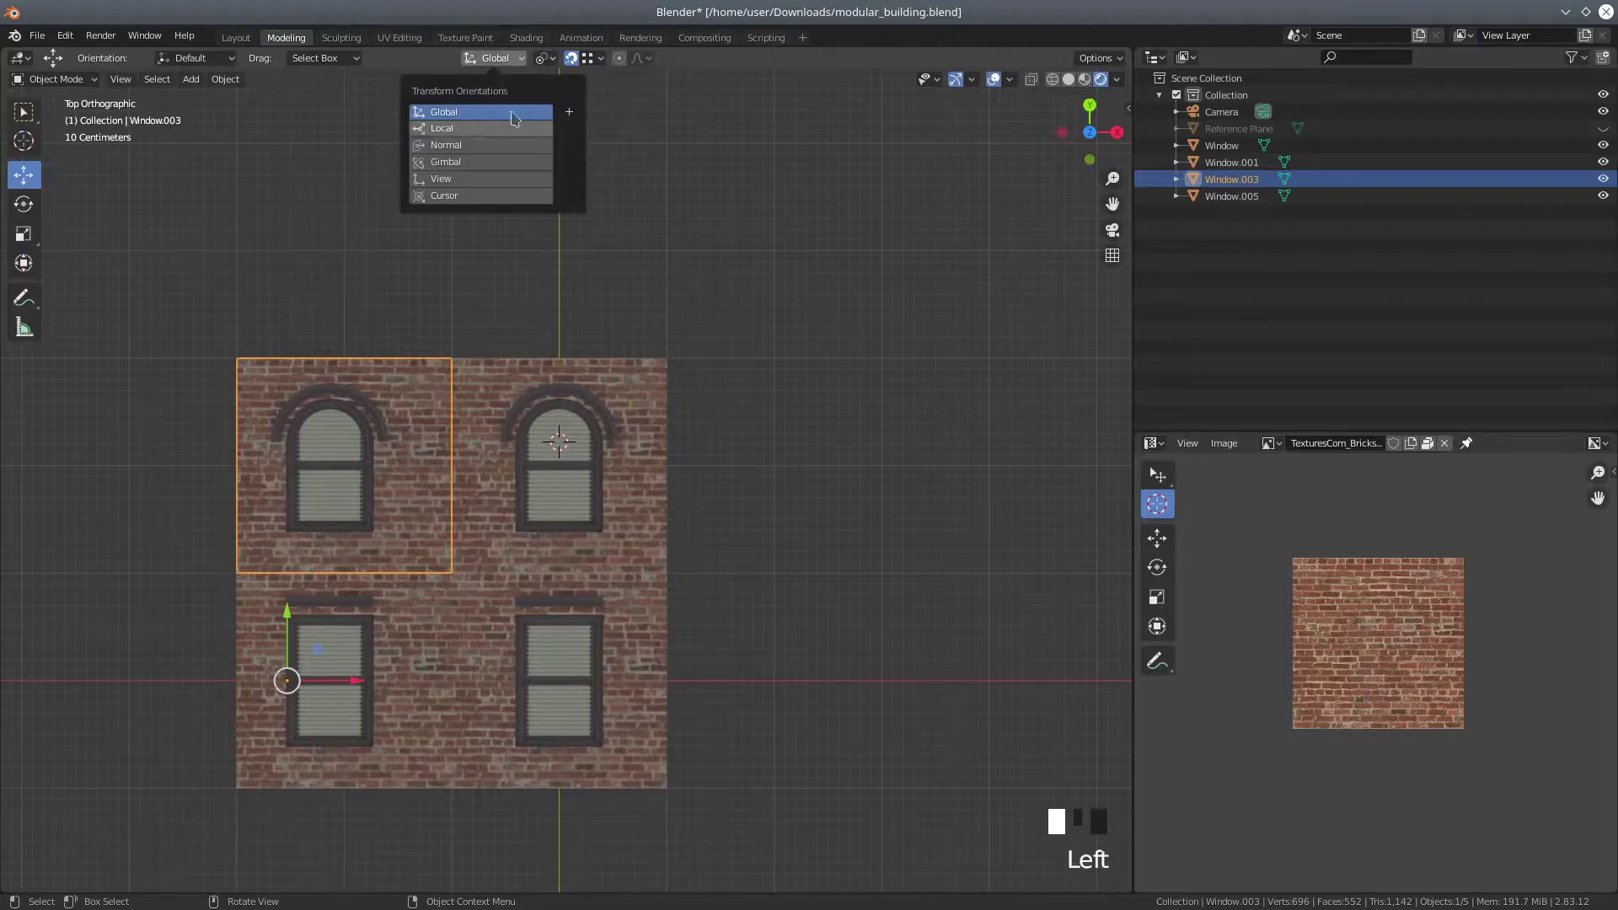
{"action": "left_click", "coordinate": [575, 62]}
{"action": "left_click_drag", "start_coordinate": [588, 58], "coordinate": [587, 154]}
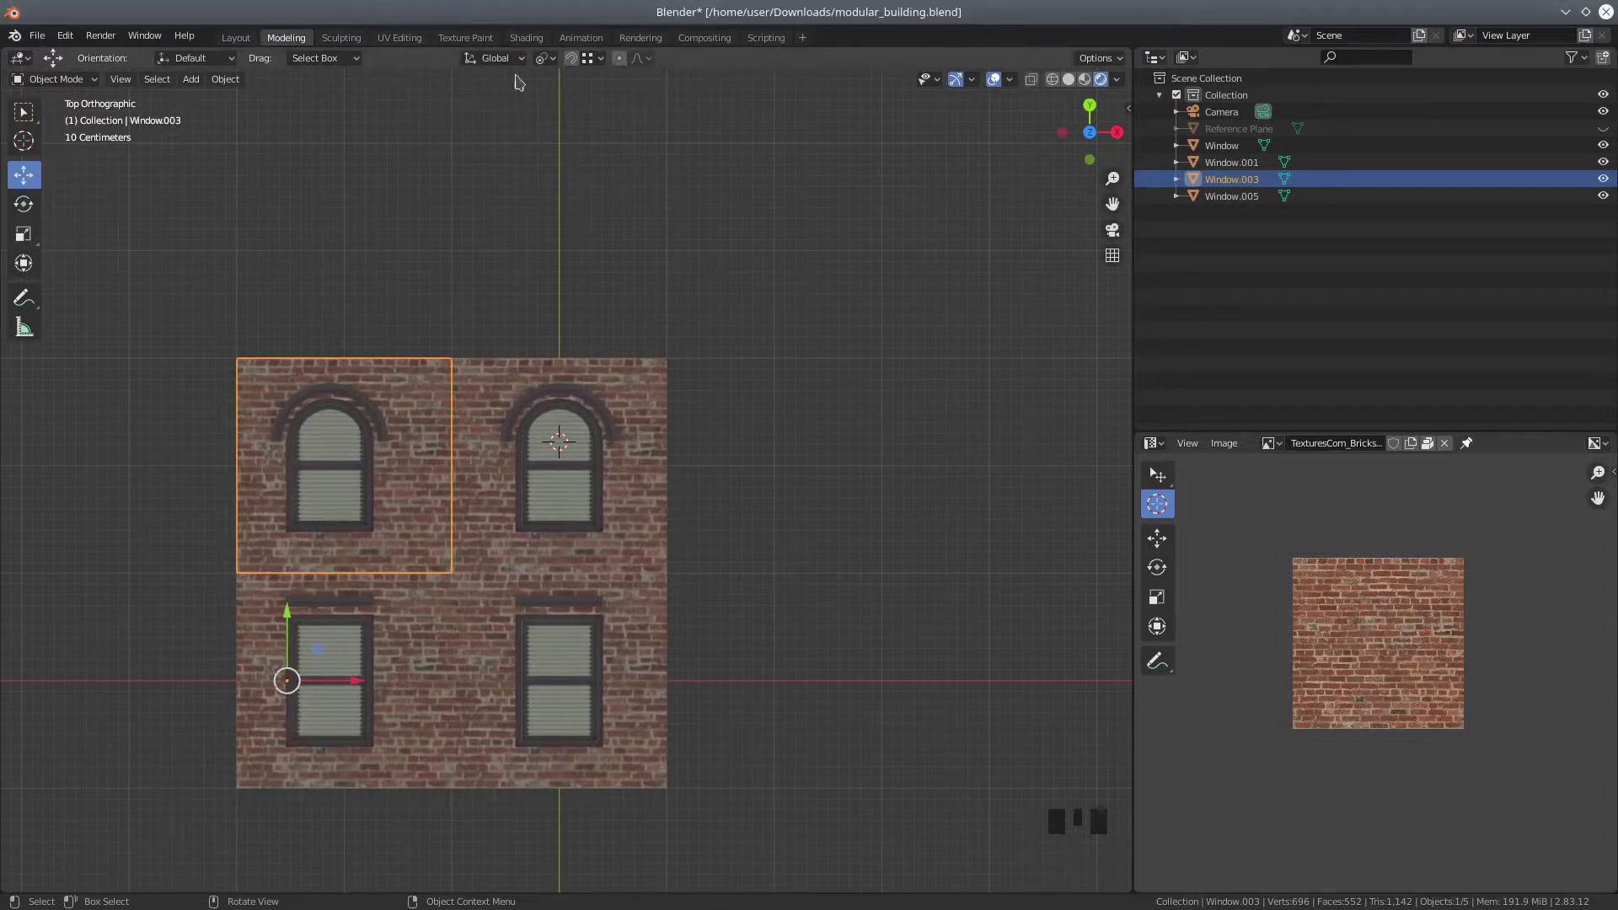
{"action": "left_click", "coordinate": [545, 57]}
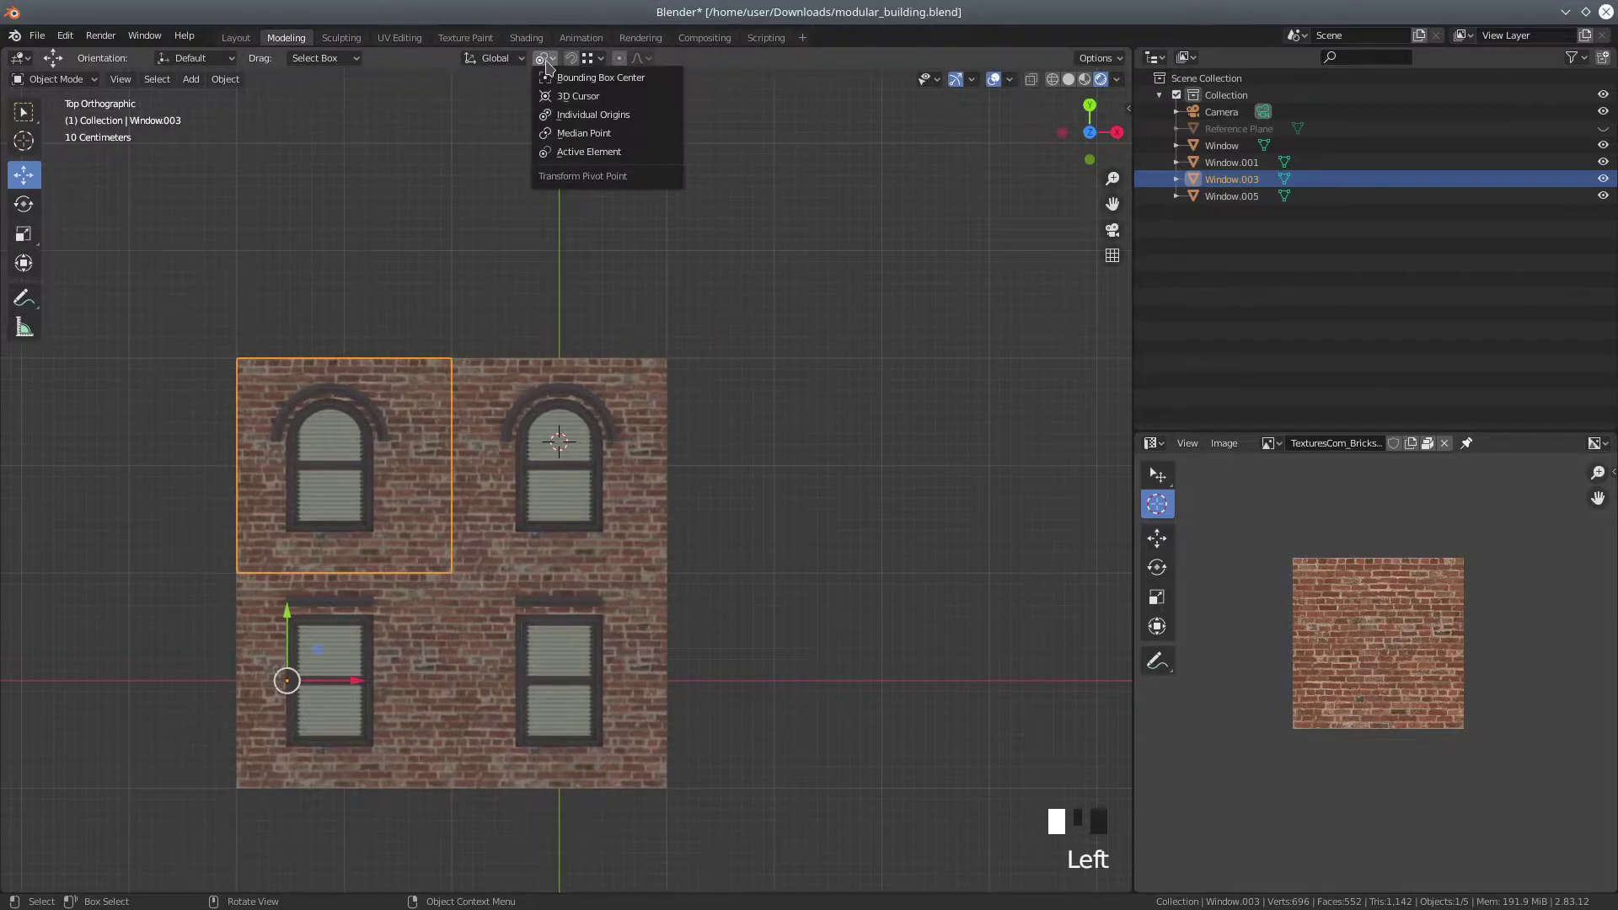
{"action": "left_click", "coordinate": [568, 134]}
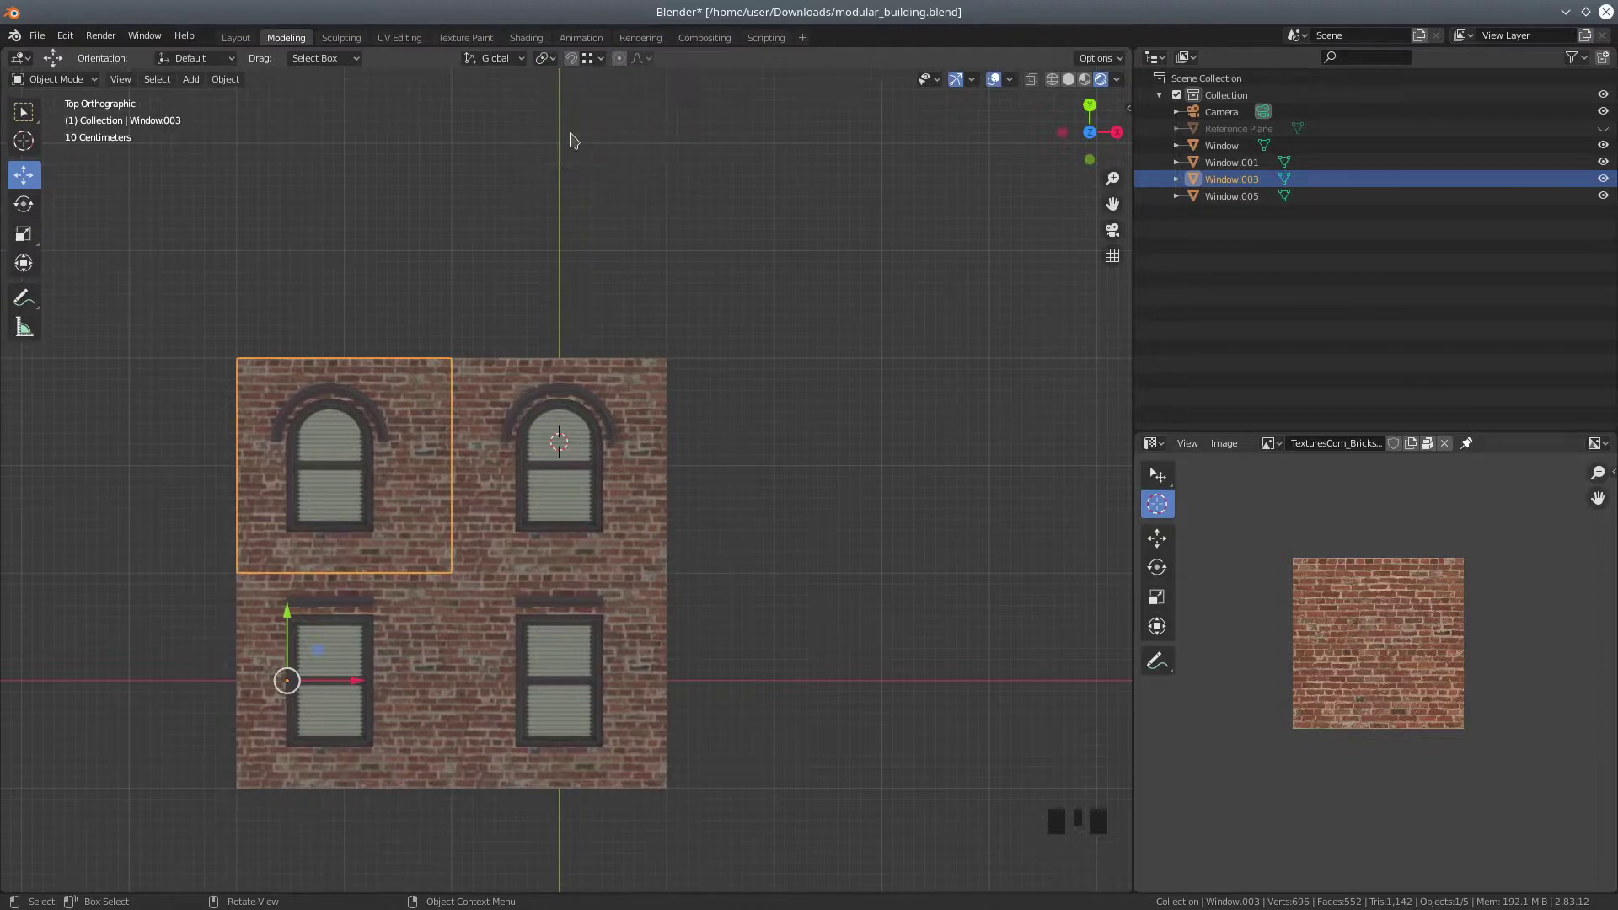
Apply all transforms (location, rotation and scale) to the copied arched module
{"action": "left_click", "coordinate": [510, 497]}
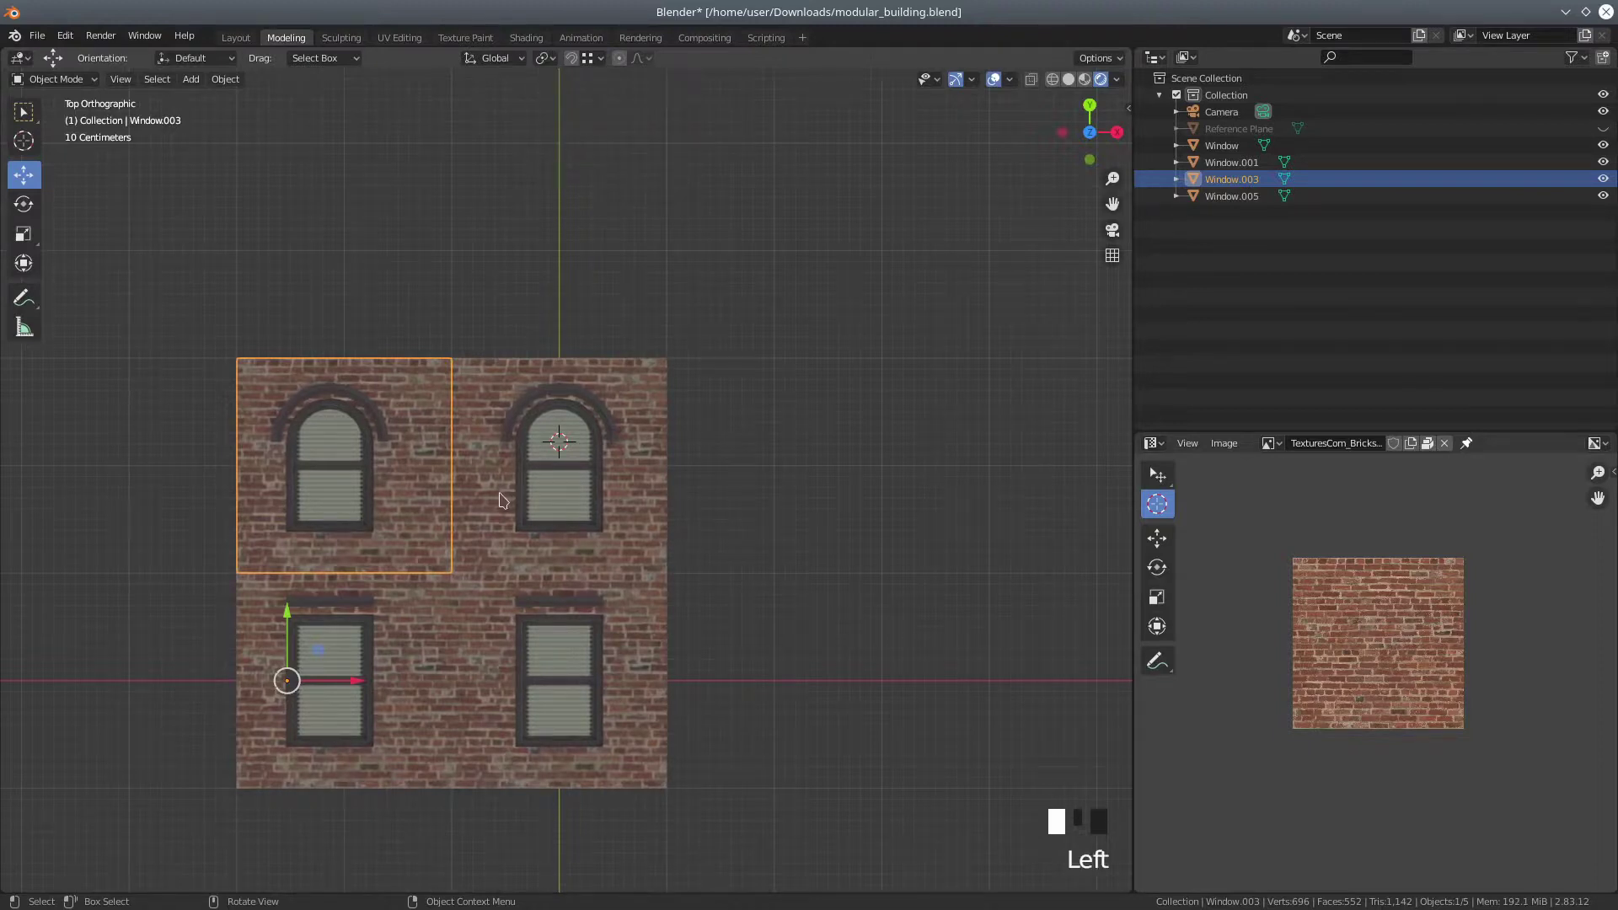
{"action": "left_click", "coordinate": [405, 485]}
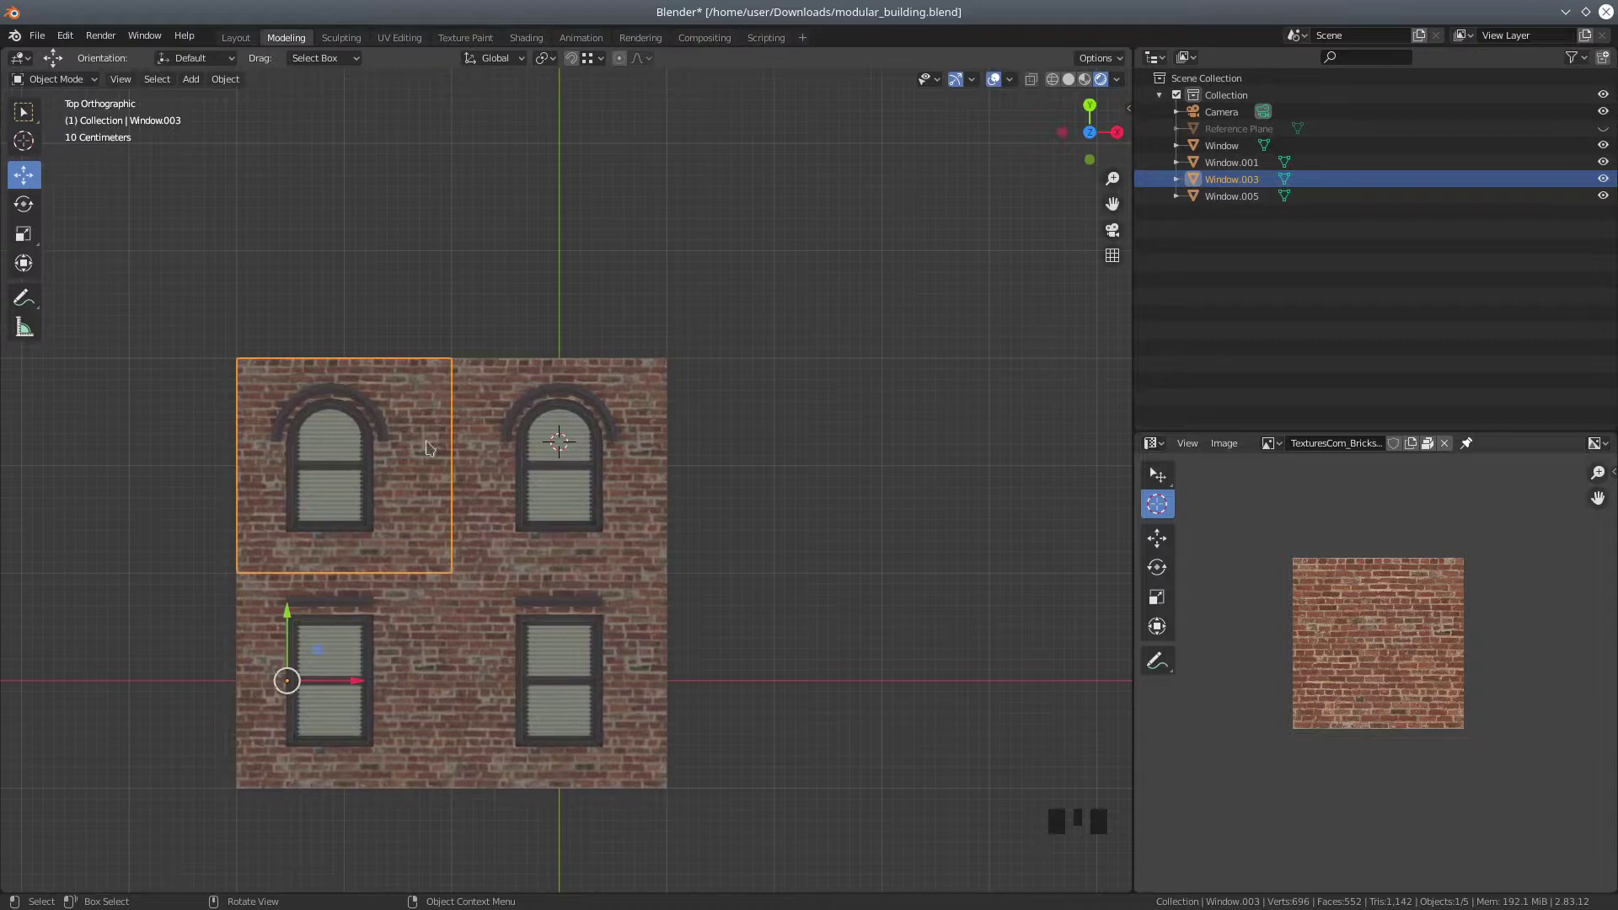
{"action": "left_click", "coordinate": [226, 80]}
{"action": "mouse_move", "coordinate": [295, 167]}
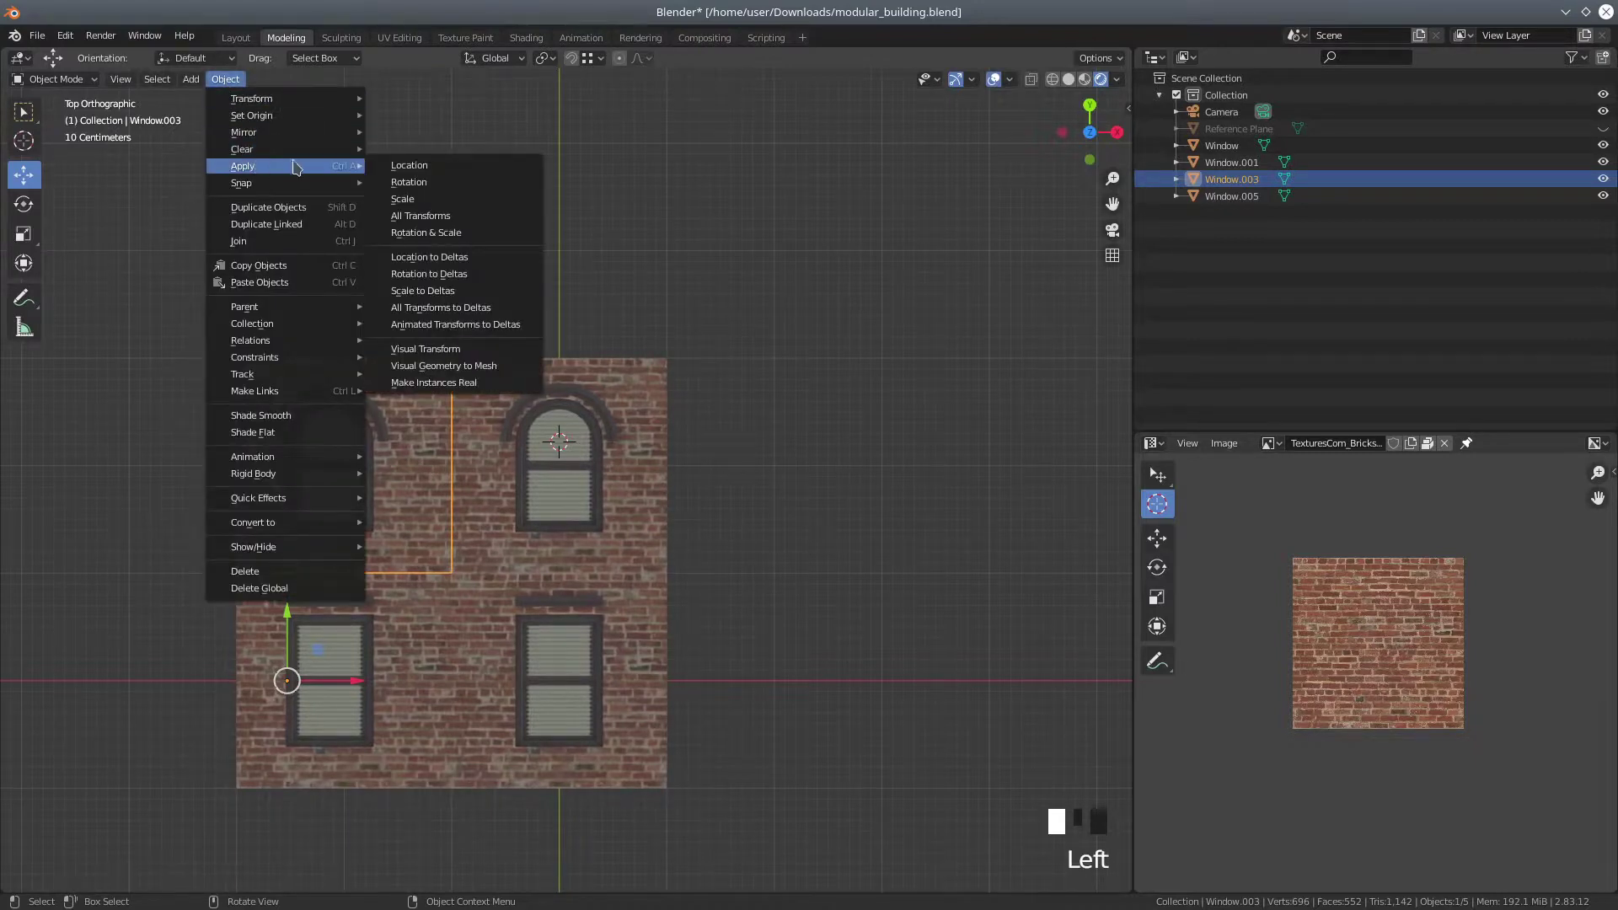
{"action": "left_click", "coordinate": [419, 216]}
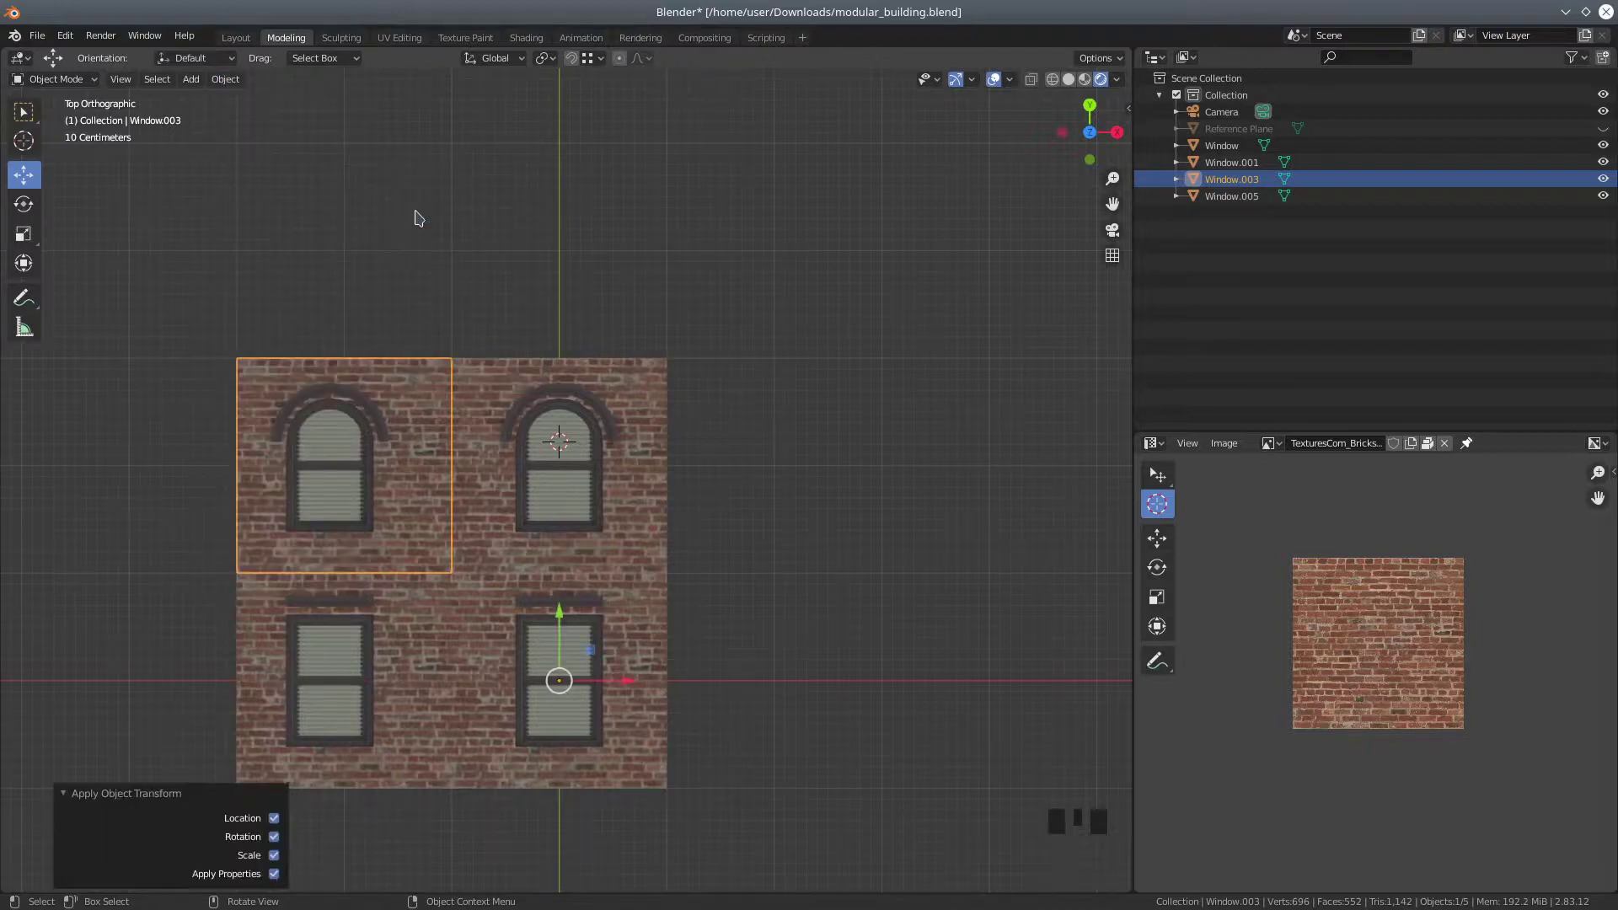
Set the original arched module's origin to its geometry
{"action": "left_click", "coordinate": [493, 454]}
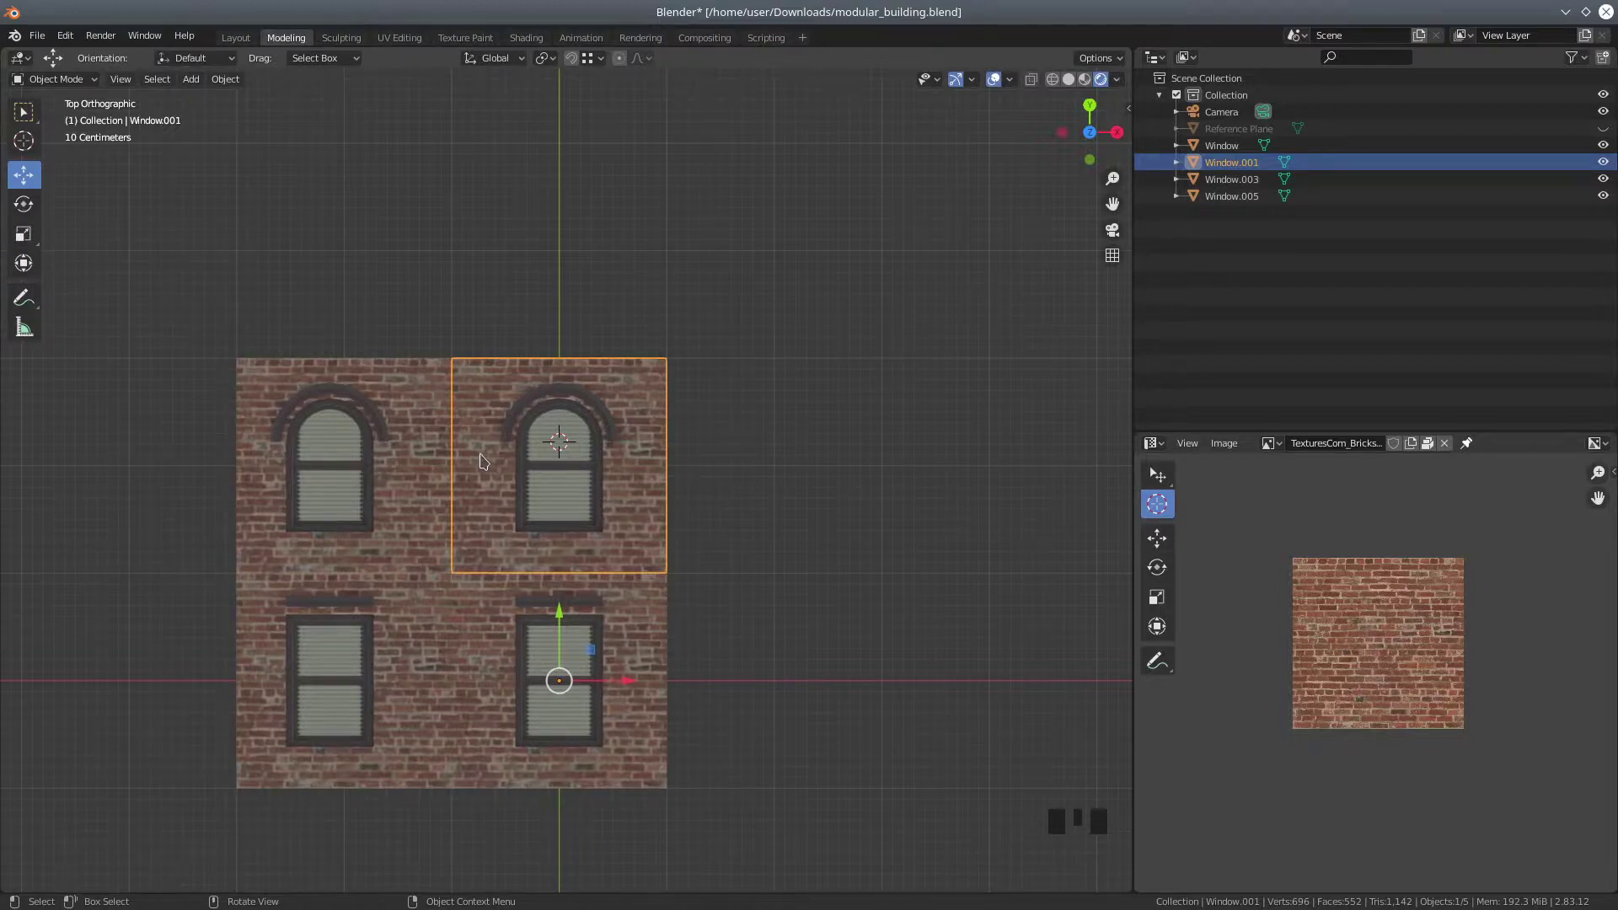
{"action": "left_click", "coordinate": [225, 79]}
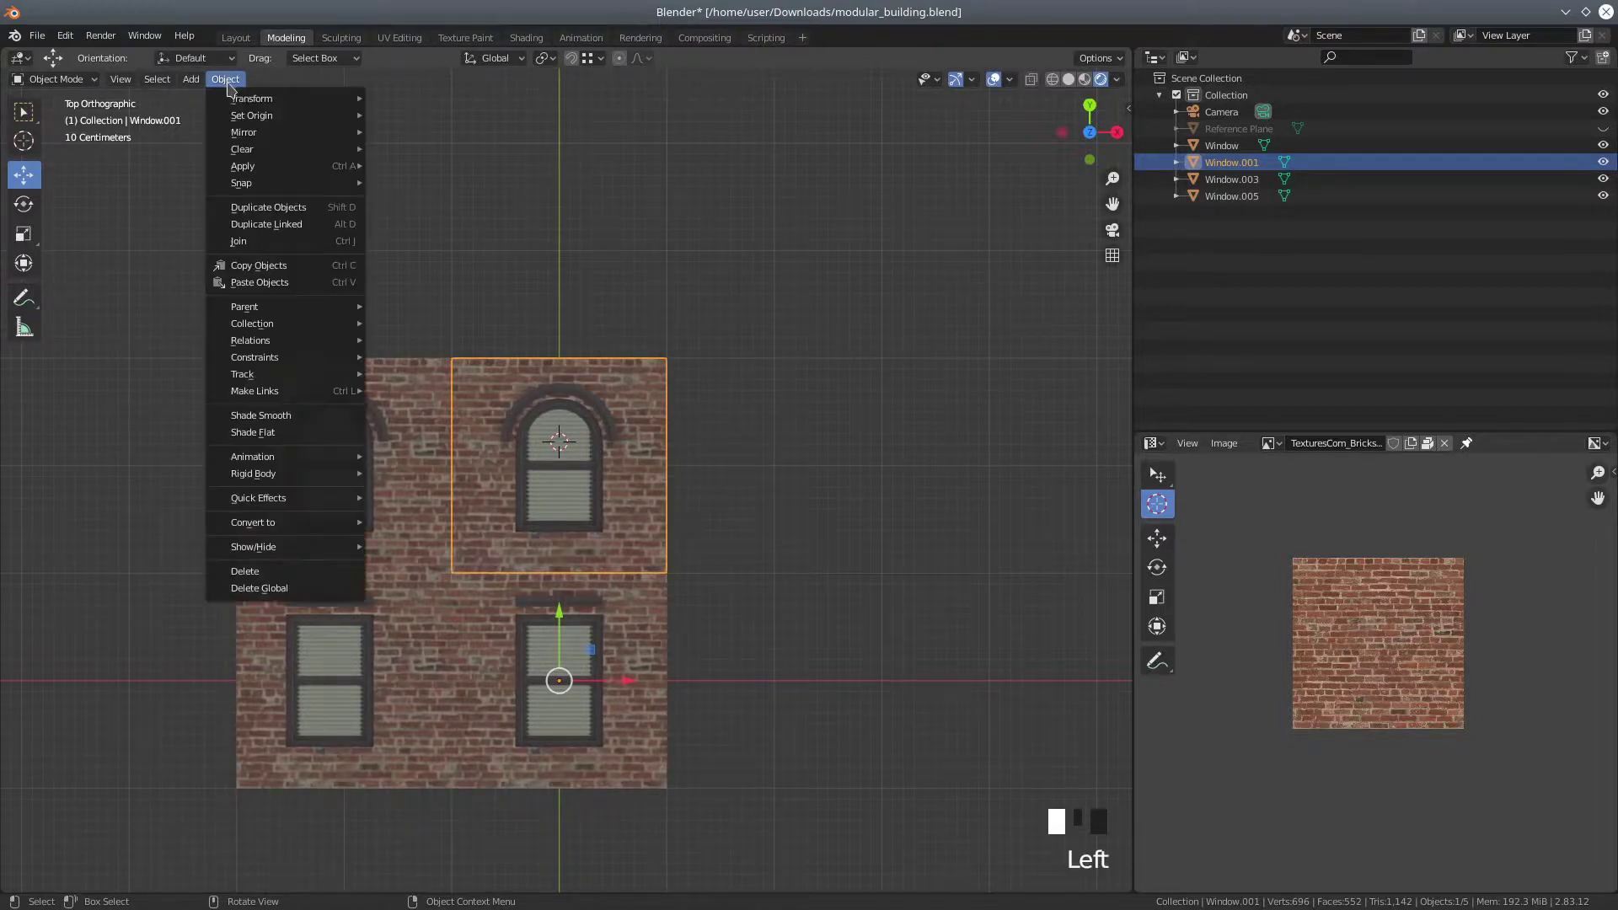
{"action": "mouse_move", "coordinate": [240, 116]}
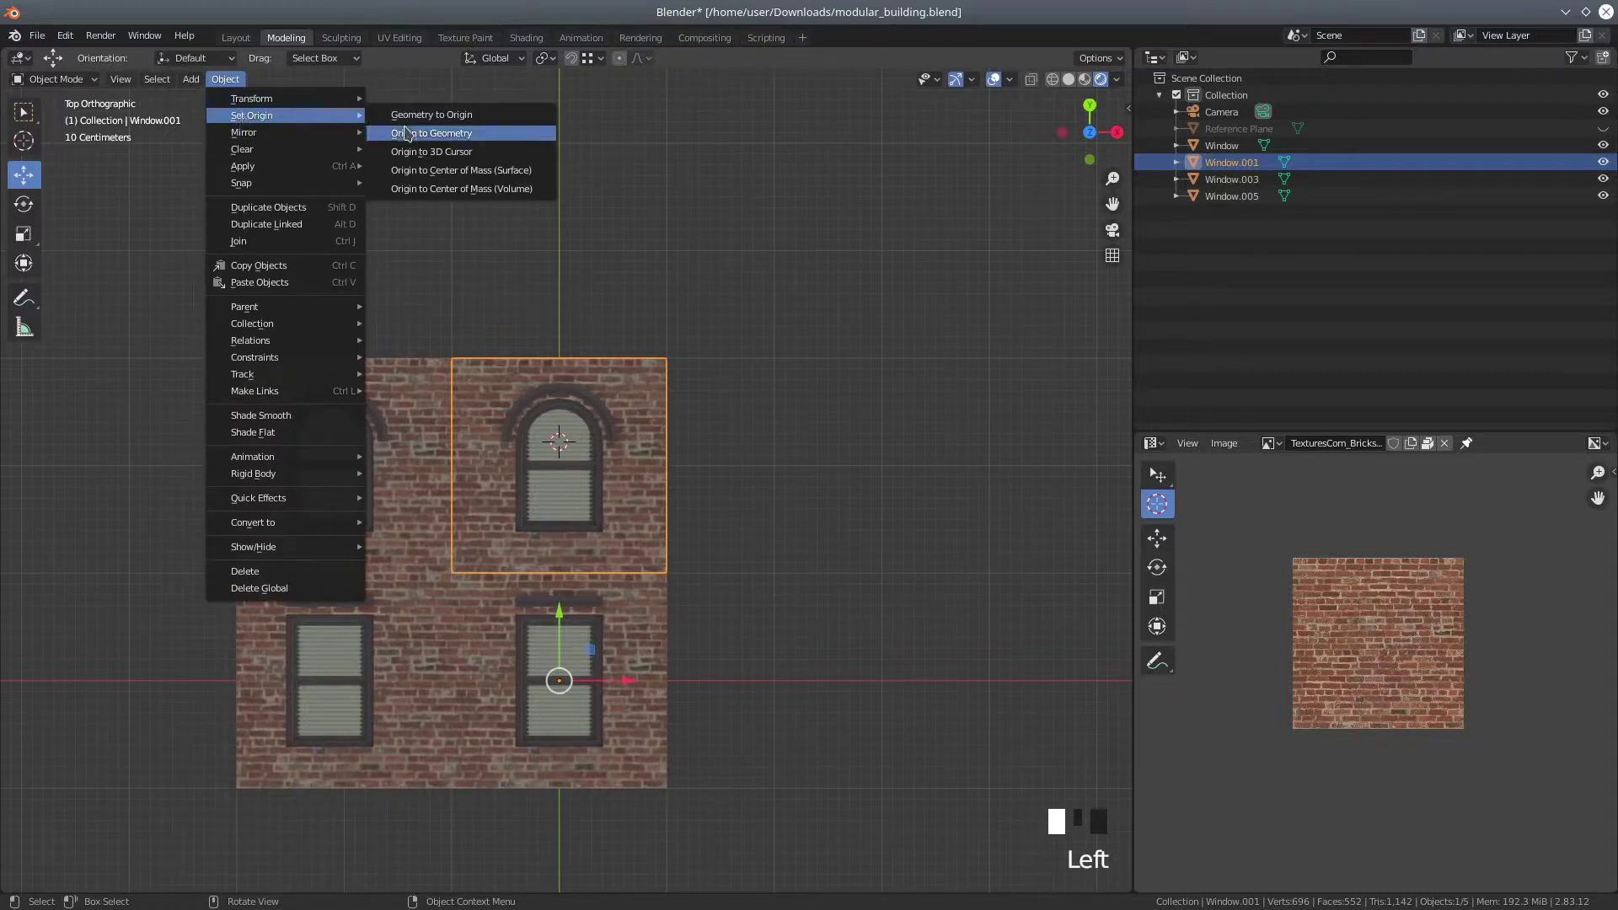
{"action": "left_click", "coordinate": [406, 133]}
Set the copied arched module's origin to its geometry
{"action": "left_click", "coordinate": [300, 386]}
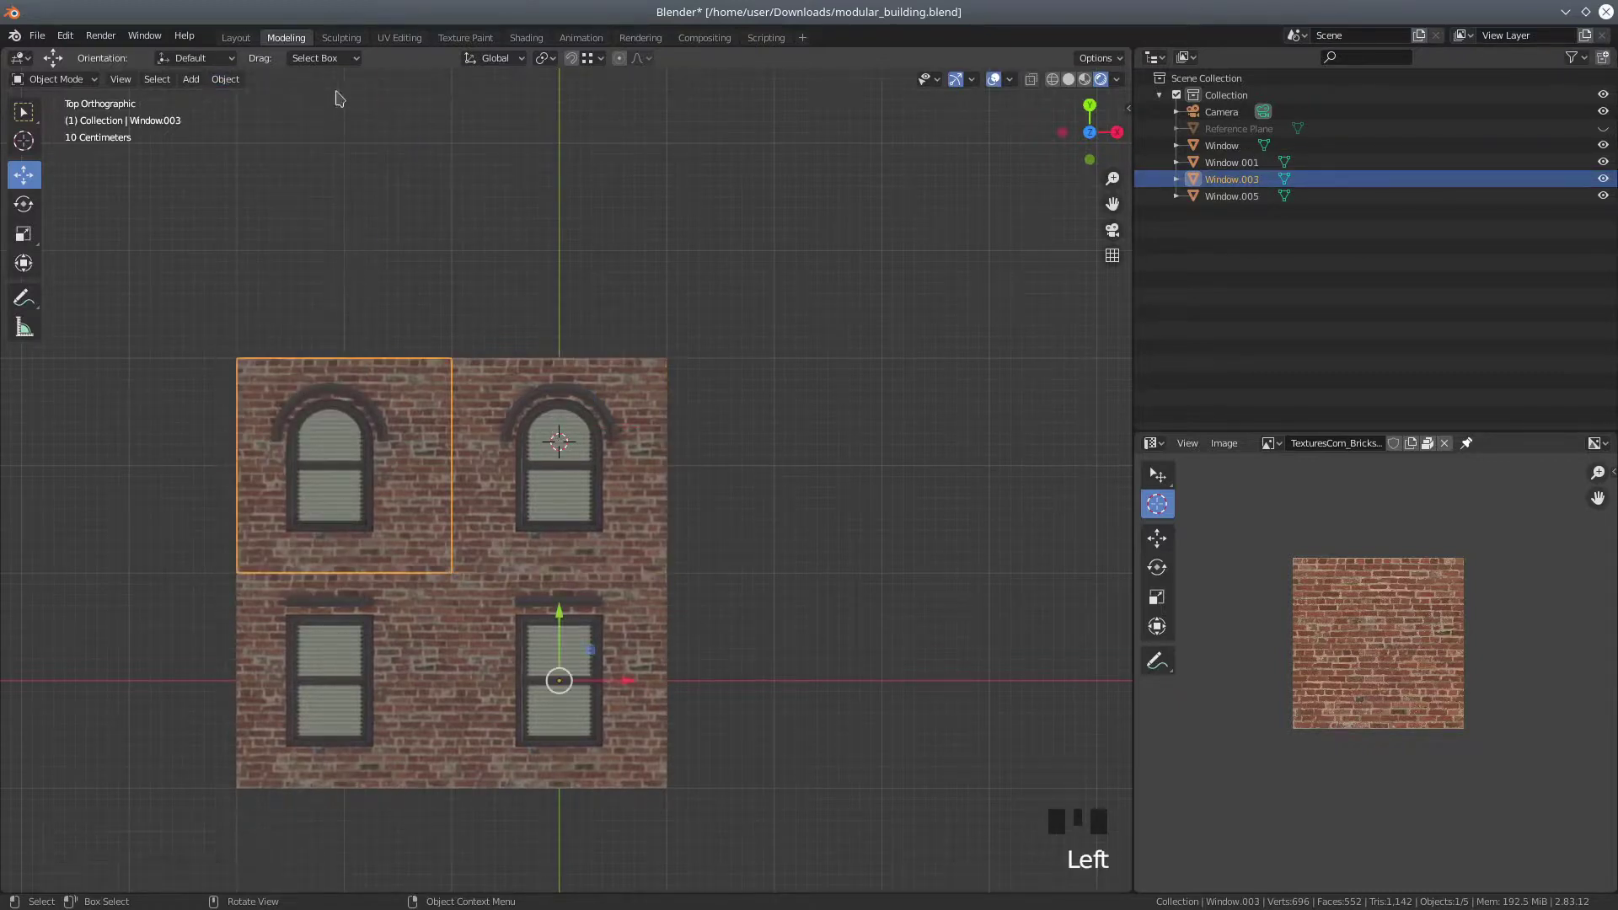
{"action": "left_click", "coordinate": [225, 78]}
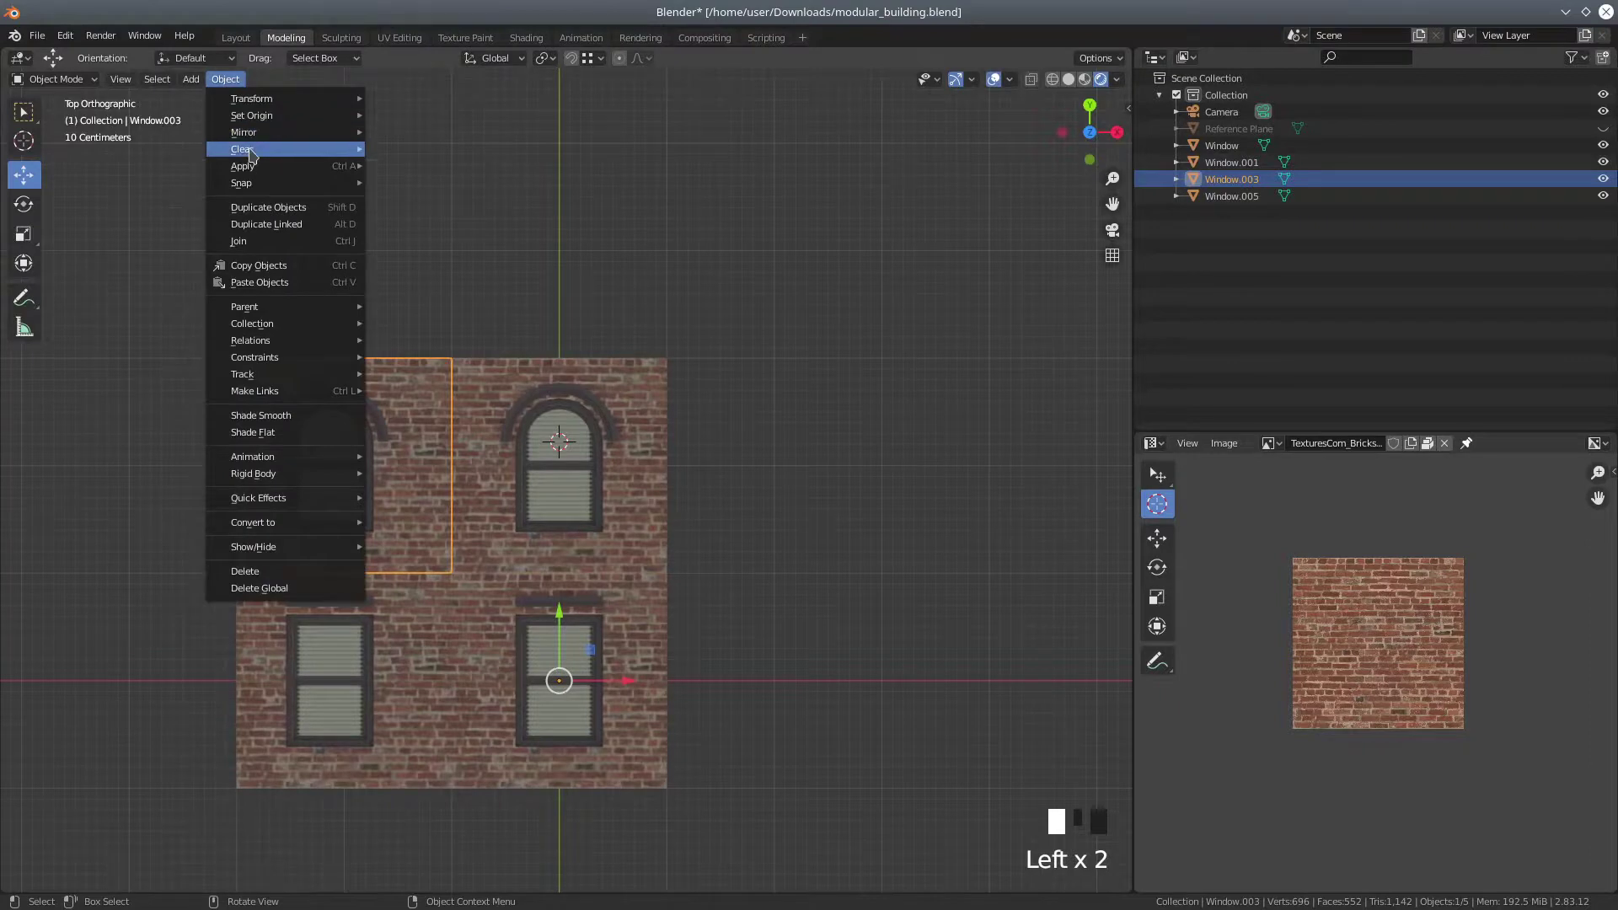
{"action": "mouse_move", "coordinate": [257, 118]}
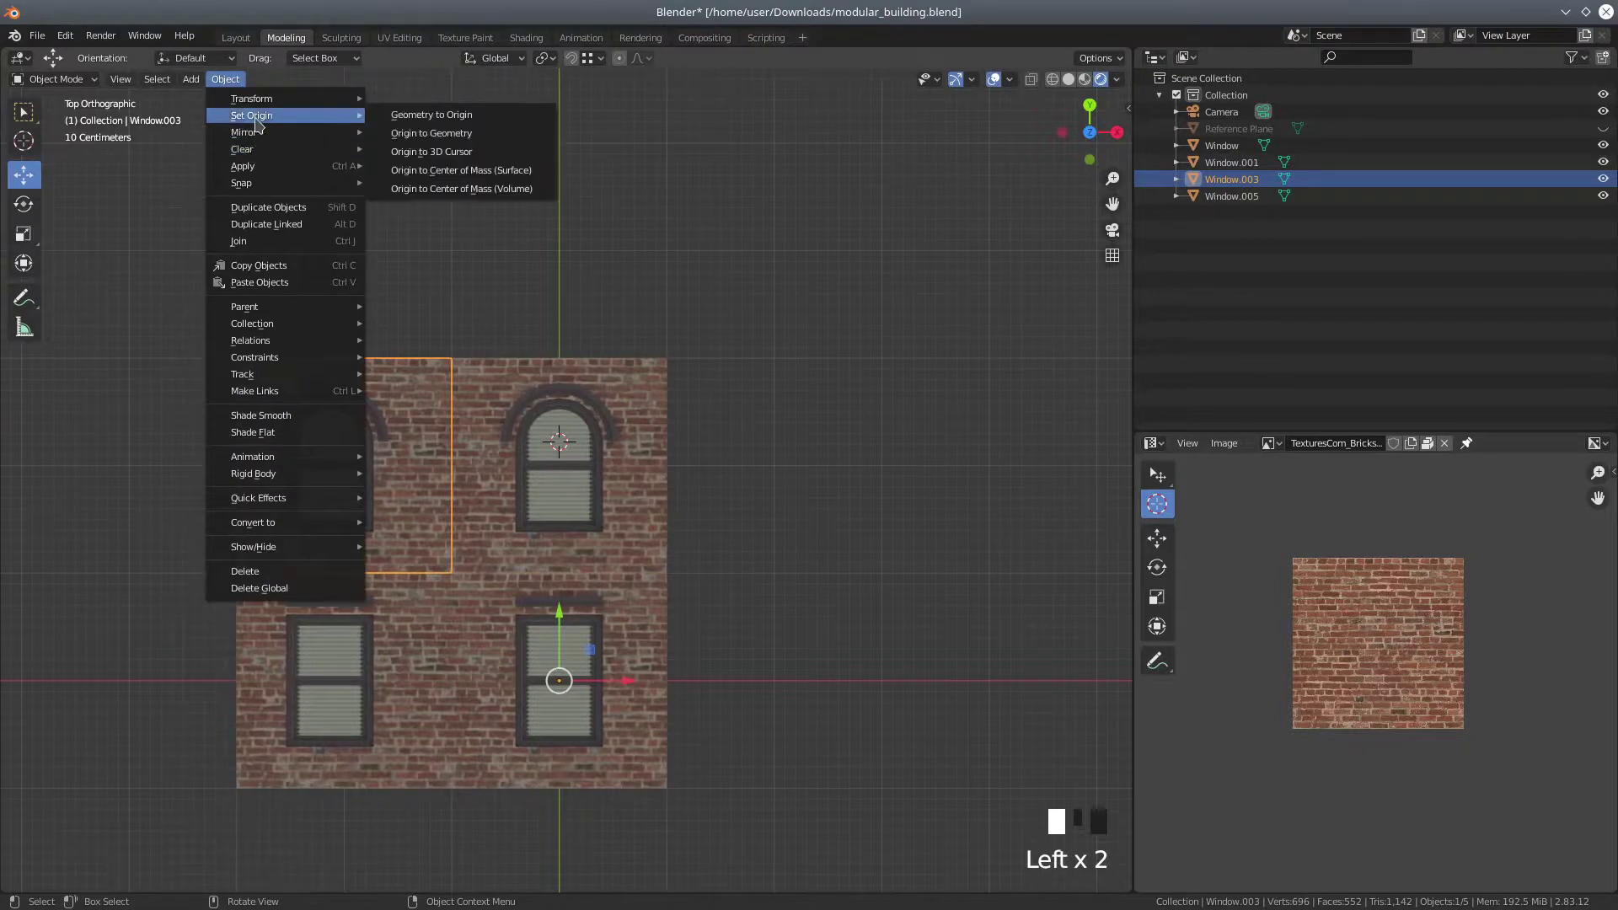
{"action": "left_click", "coordinate": [427, 135]}
Set the copied rectangular module's origin to its geometry, and select the original rectangular module to check its origin
{"action": "left_click", "coordinate": [411, 726]}
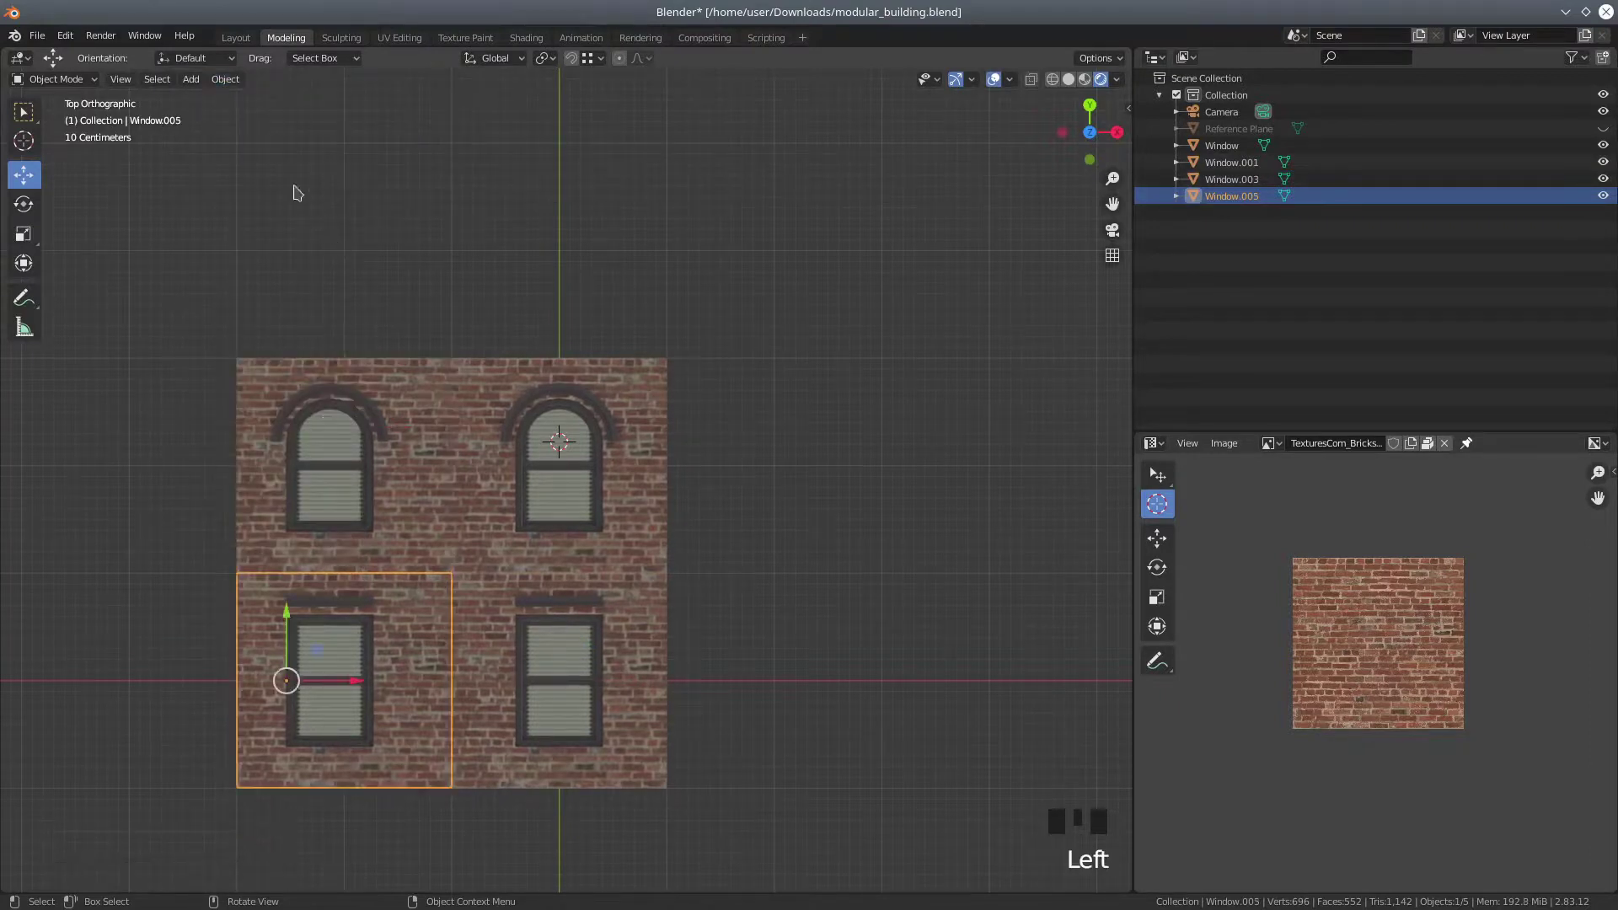
{"action": "left_click", "coordinate": [225, 79]}
{"action": "mouse_move", "coordinate": [253, 115]}
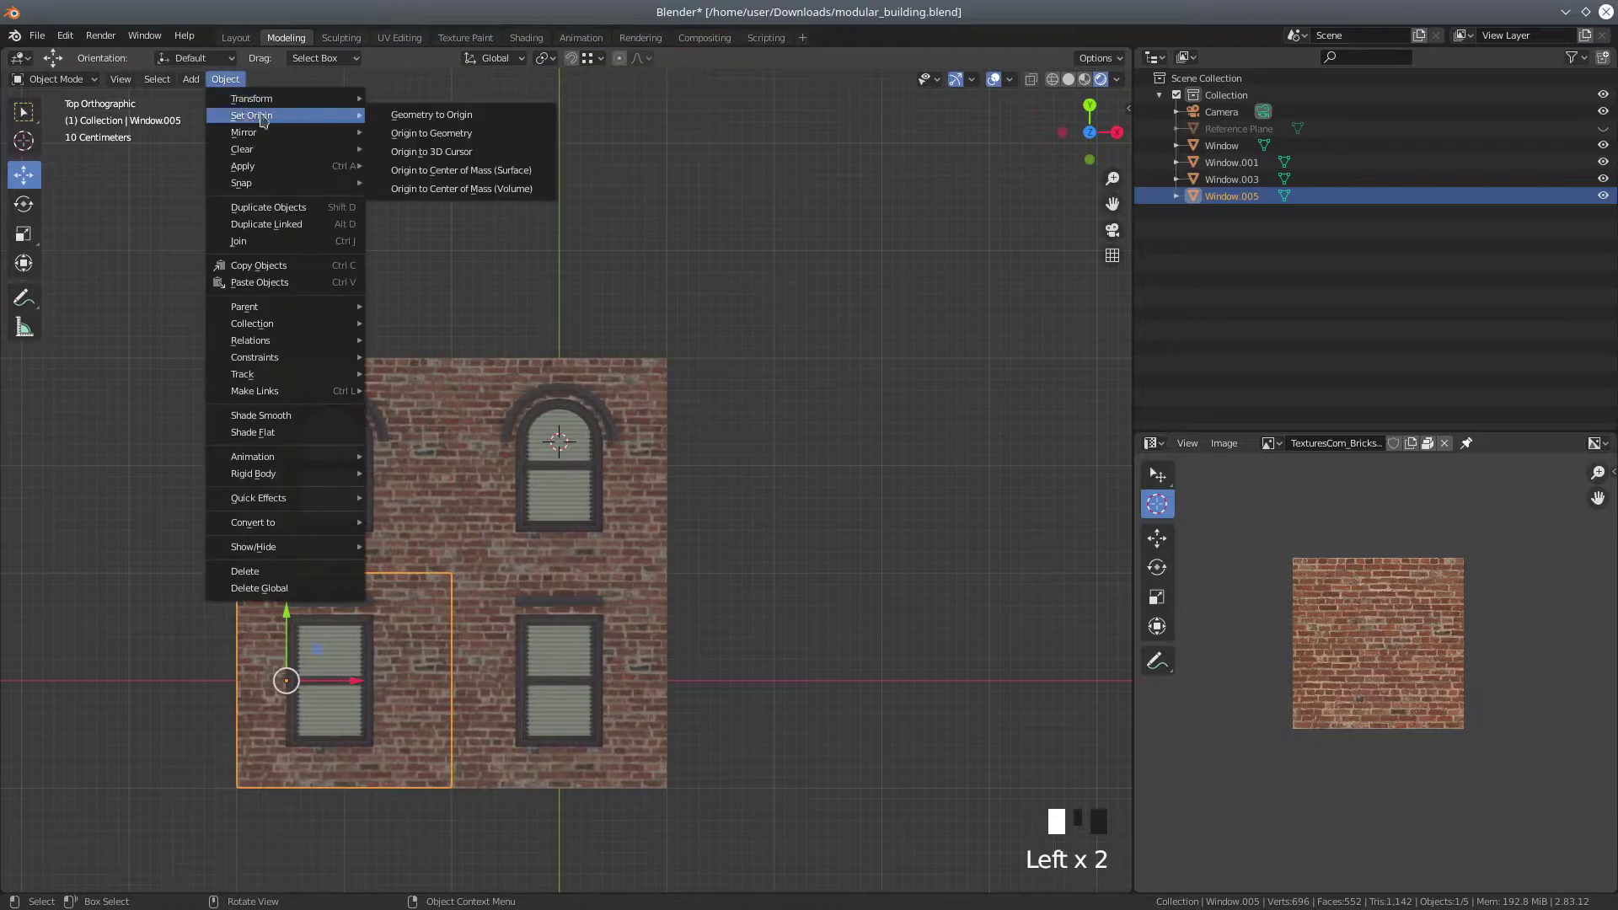
{"action": "left_click", "coordinate": [427, 135]}
{"action": "left_click", "coordinate": [498, 699]}
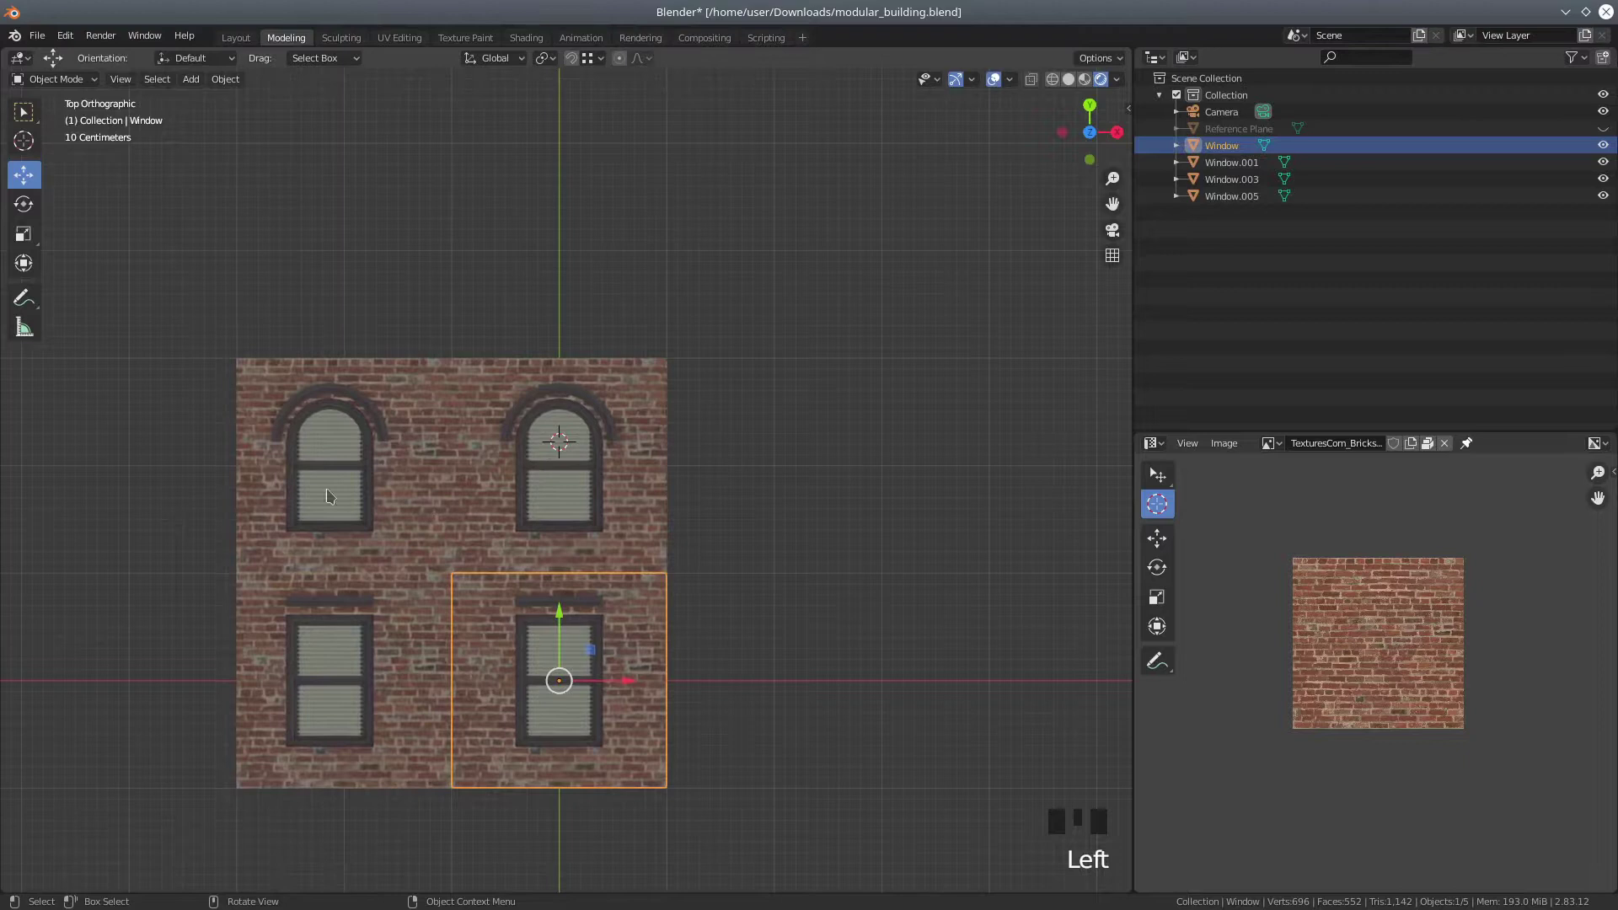
Duplicate the copied arched and rectangular modules together and move the duplicates about 5.05 m along X, clear of the wall
{"action": "left_click", "coordinate": [274, 431]}
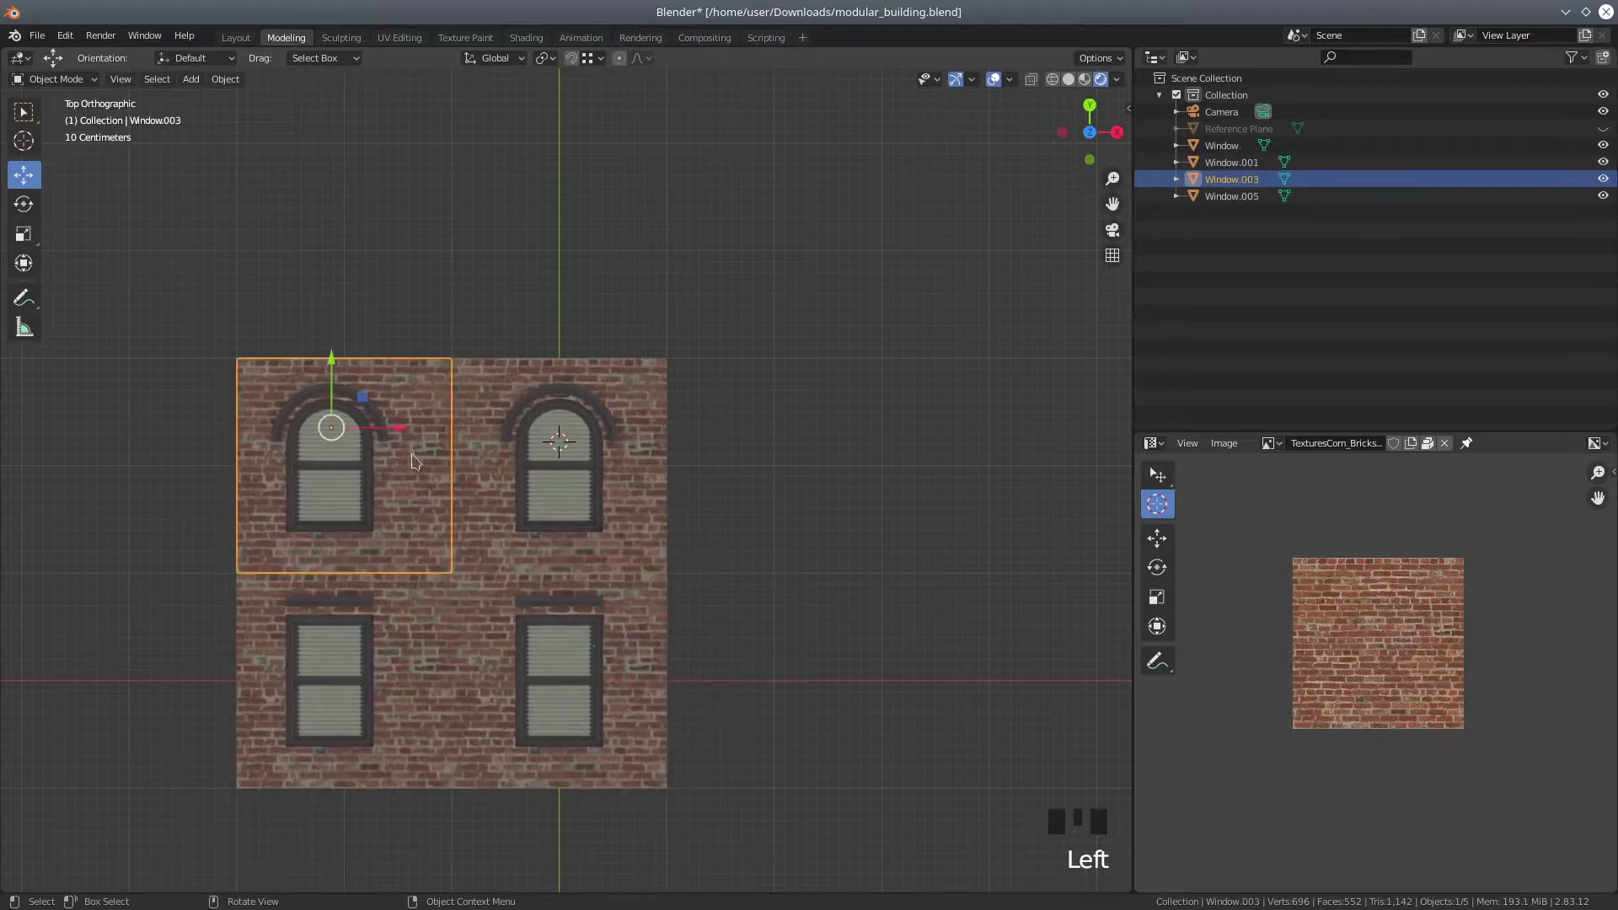
{"action": "left_click", "coordinate": [402, 666], "text": "shift"}
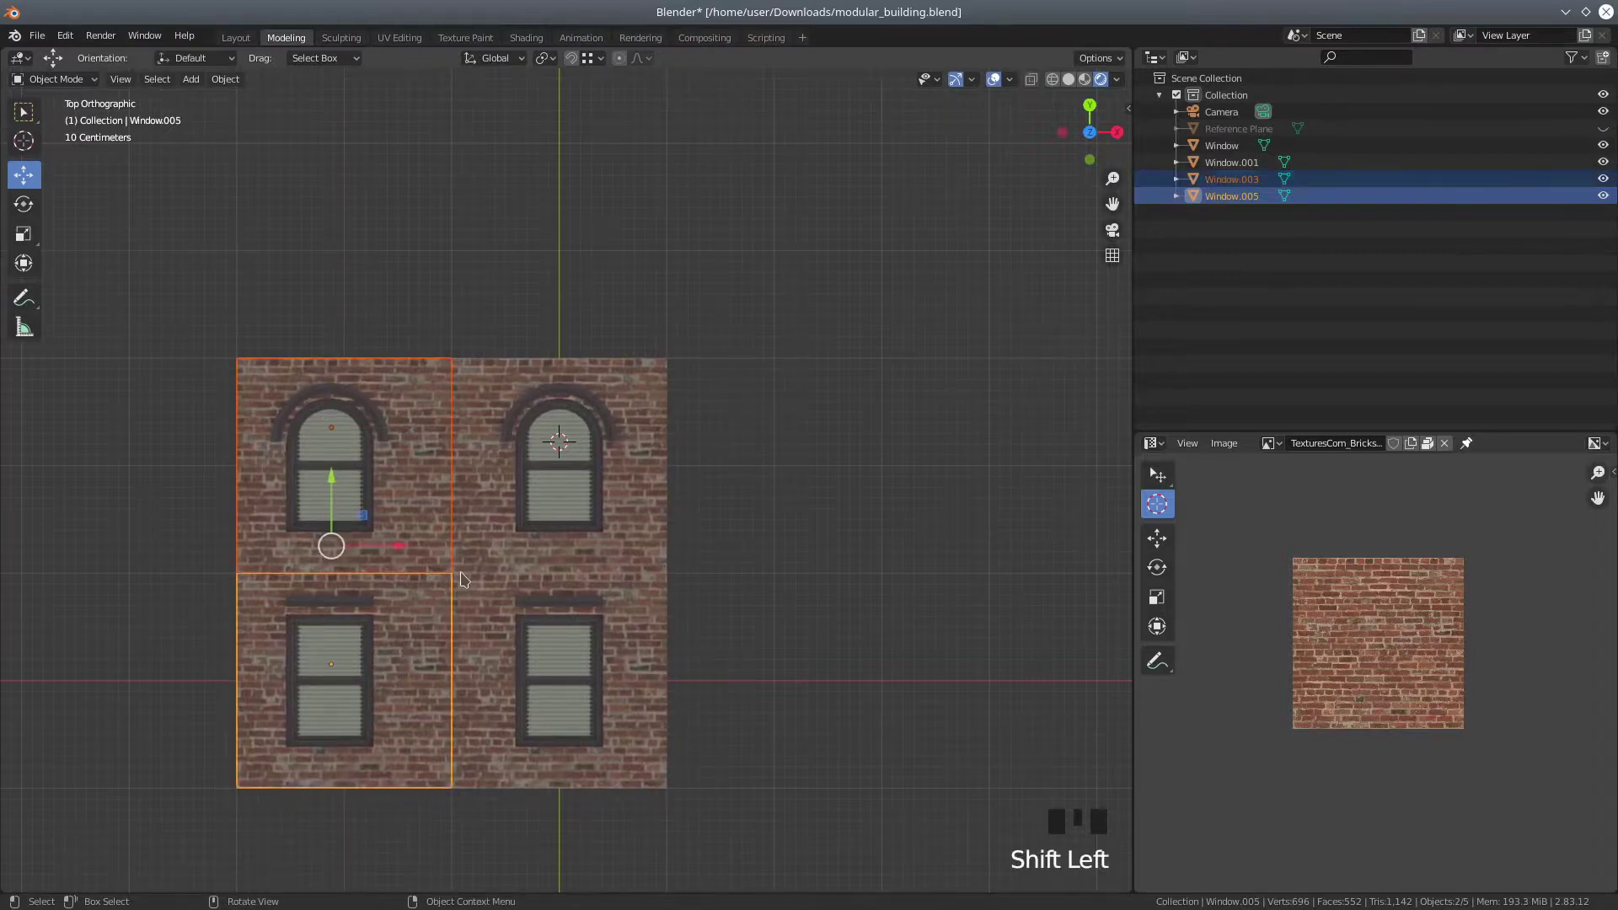
{"action": "key", "text": "shift+d"}
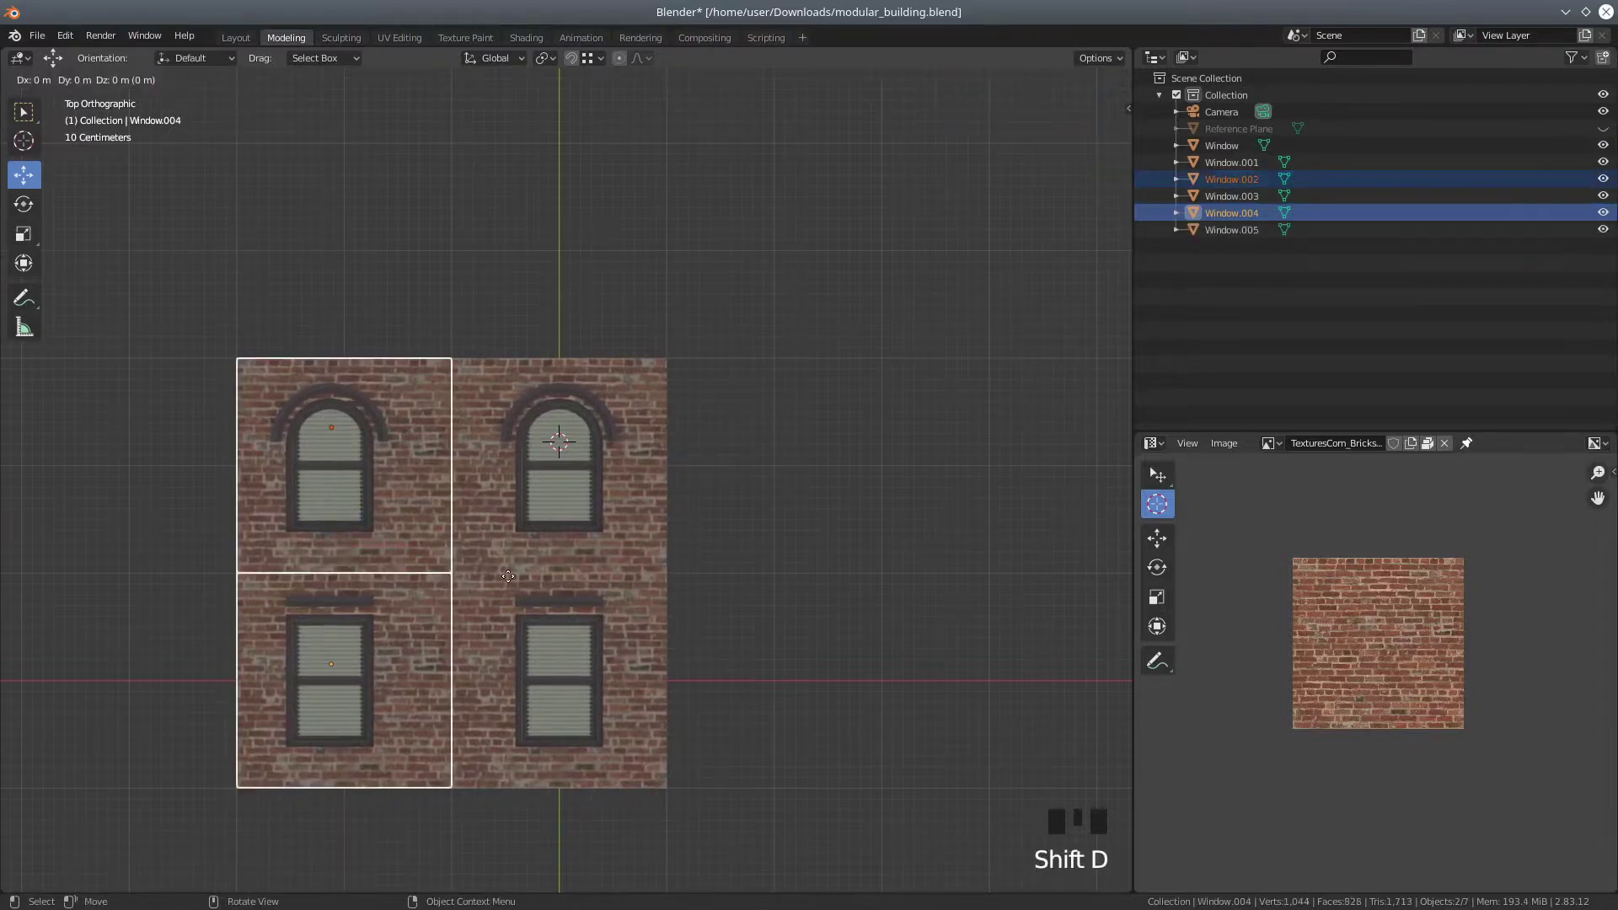
{"action": "right_click", "coordinate": [811, 569]}
{"action": "left_click_drag", "start_coordinate": [399, 555], "coordinate": [887, 732]}
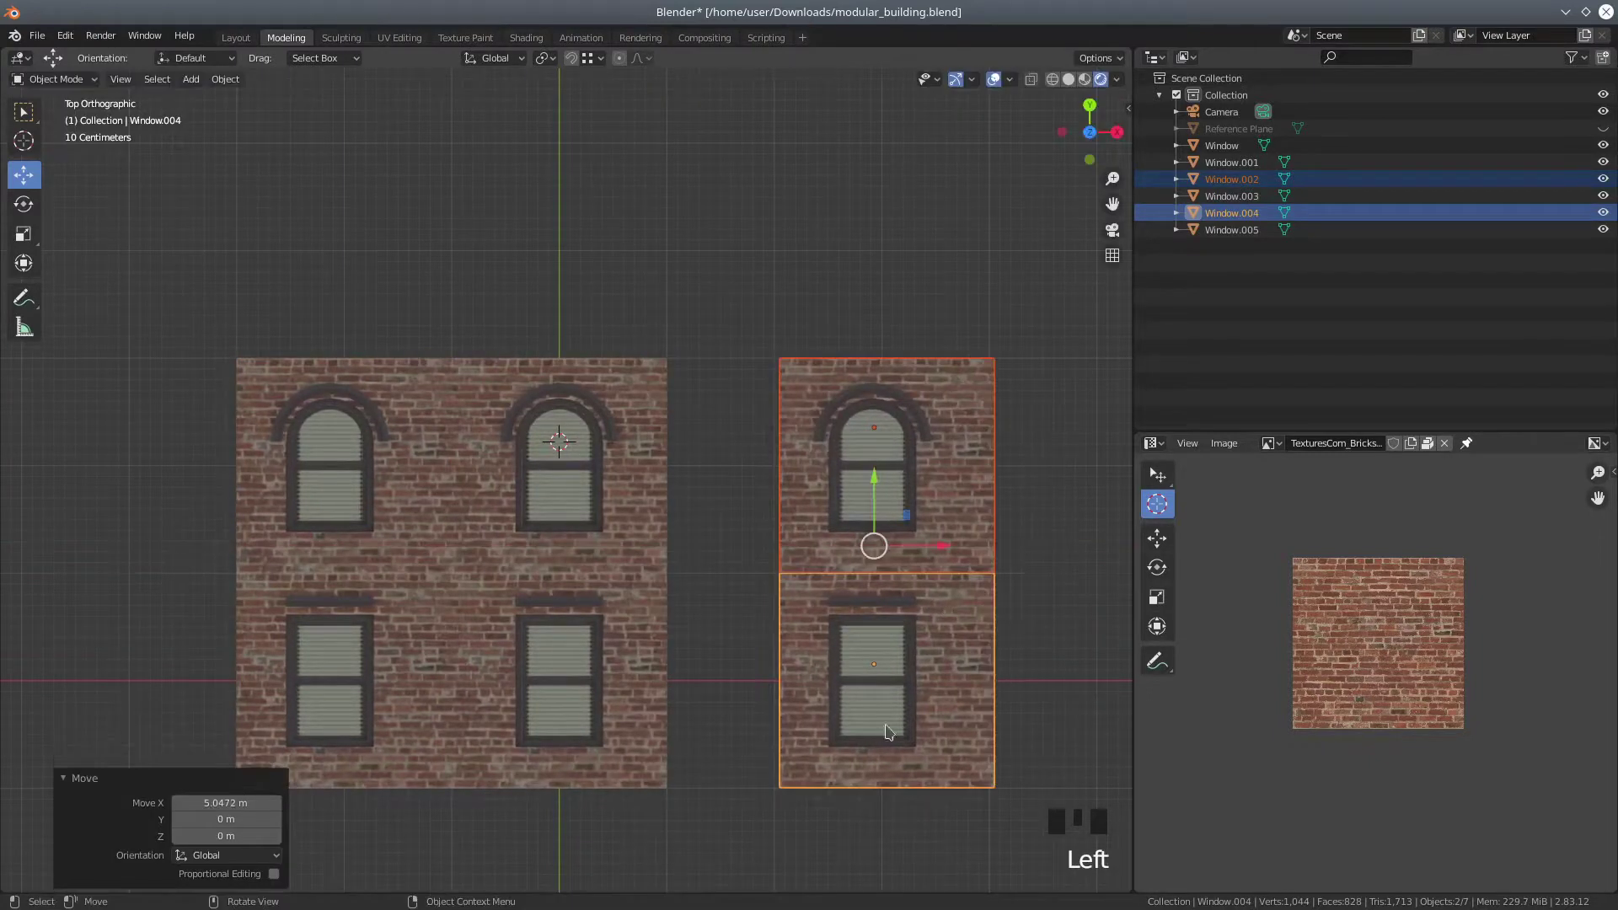
Mirror the two duplicated modules along the global X axis
{"action": "left_click", "coordinate": [225, 78]}
{"action": "mouse_move", "coordinate": [239, 103]}
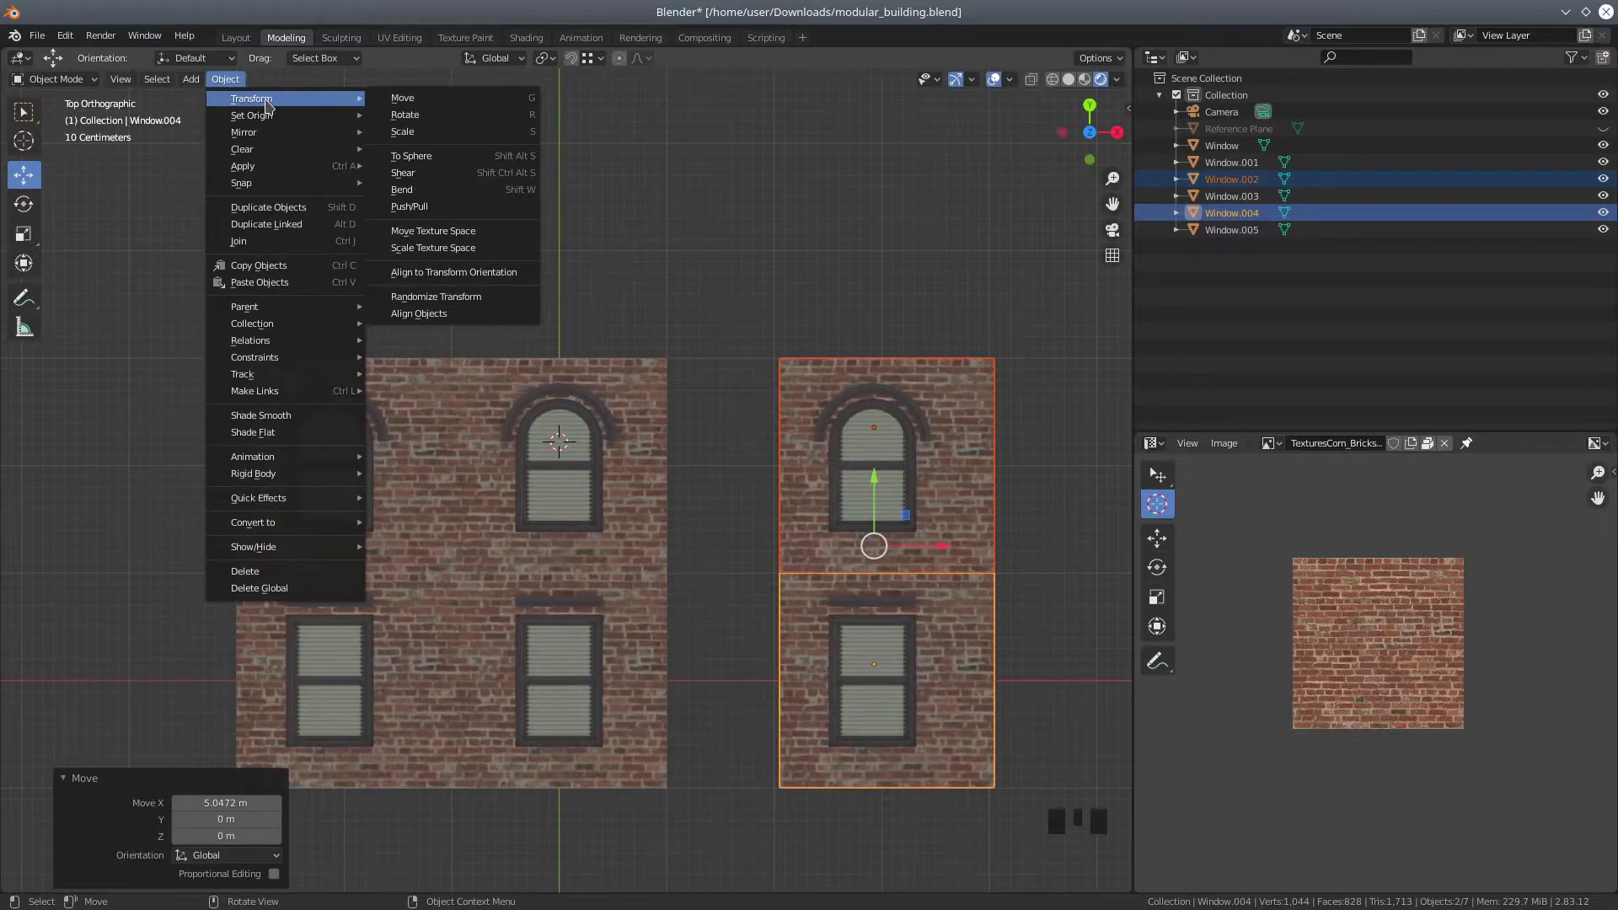
{"action": "mouse_move", "coordinate": [247, 134]}
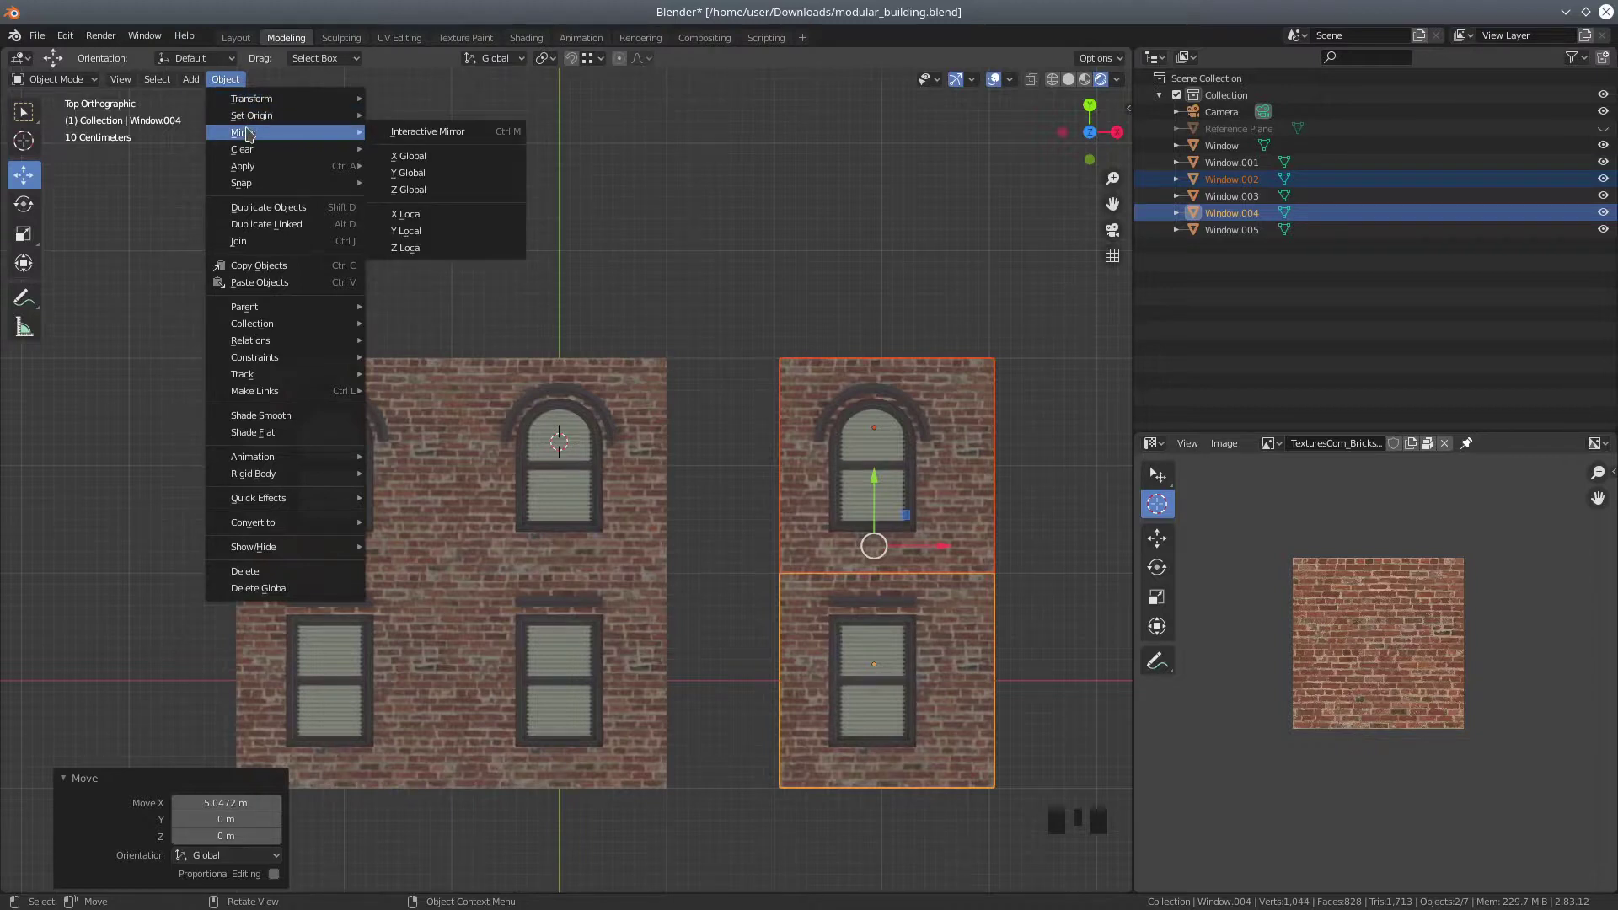
{"action": "left_click", "coordinate": [403, 156]}
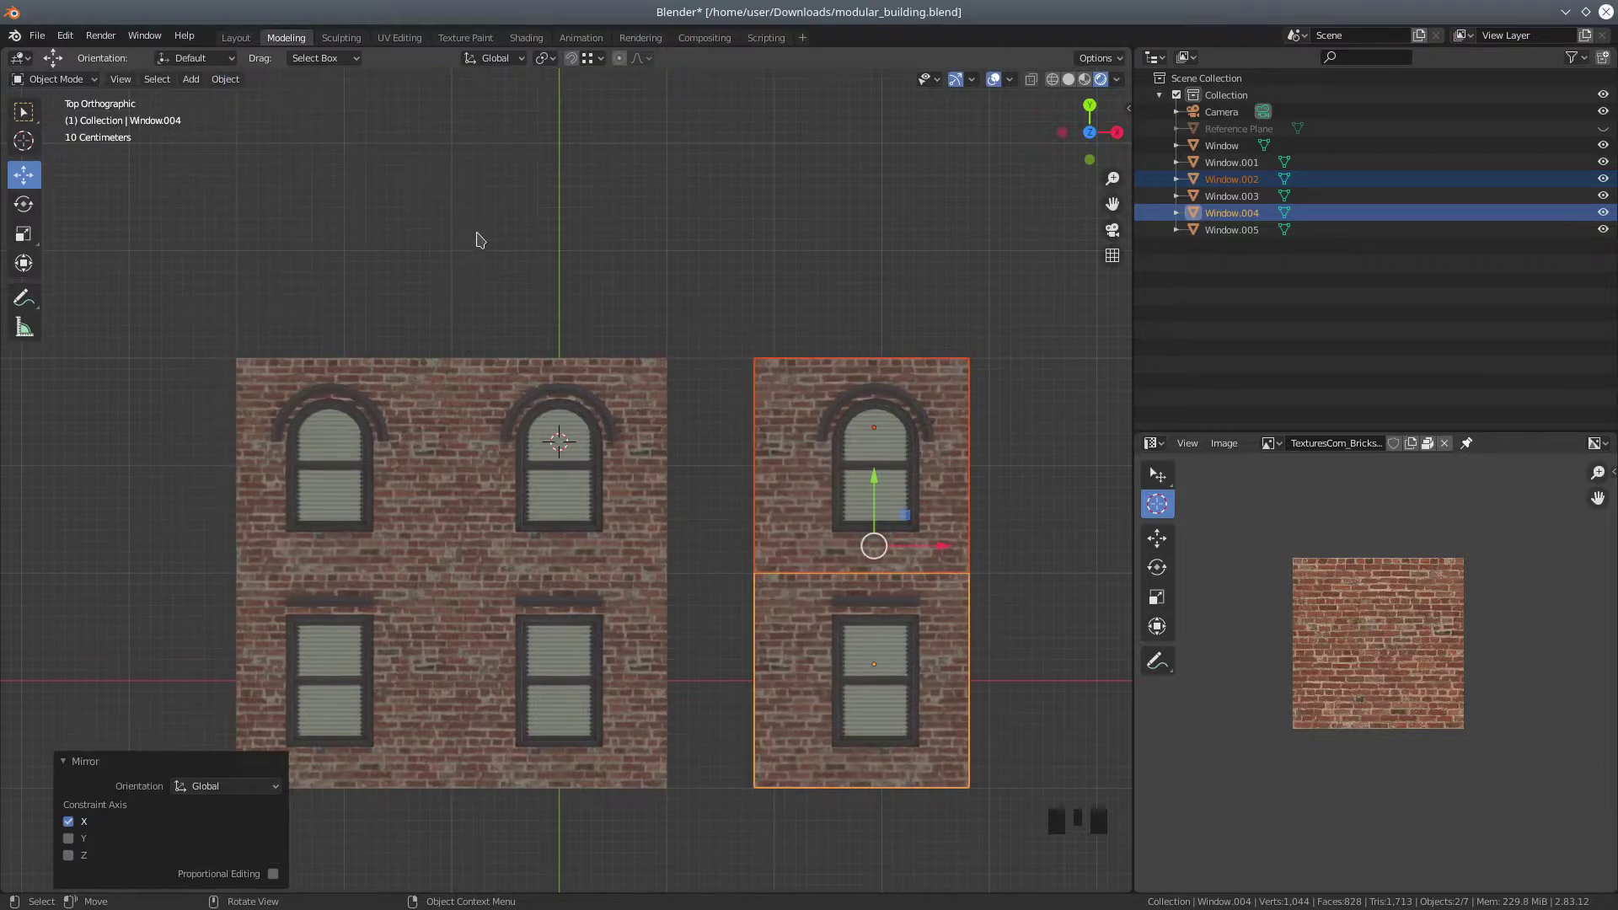
Enable the Face Orientation overlay and examine the normals of all modules in a perspective view
{"action": "left_click", "coordinate": [1010, 80]}
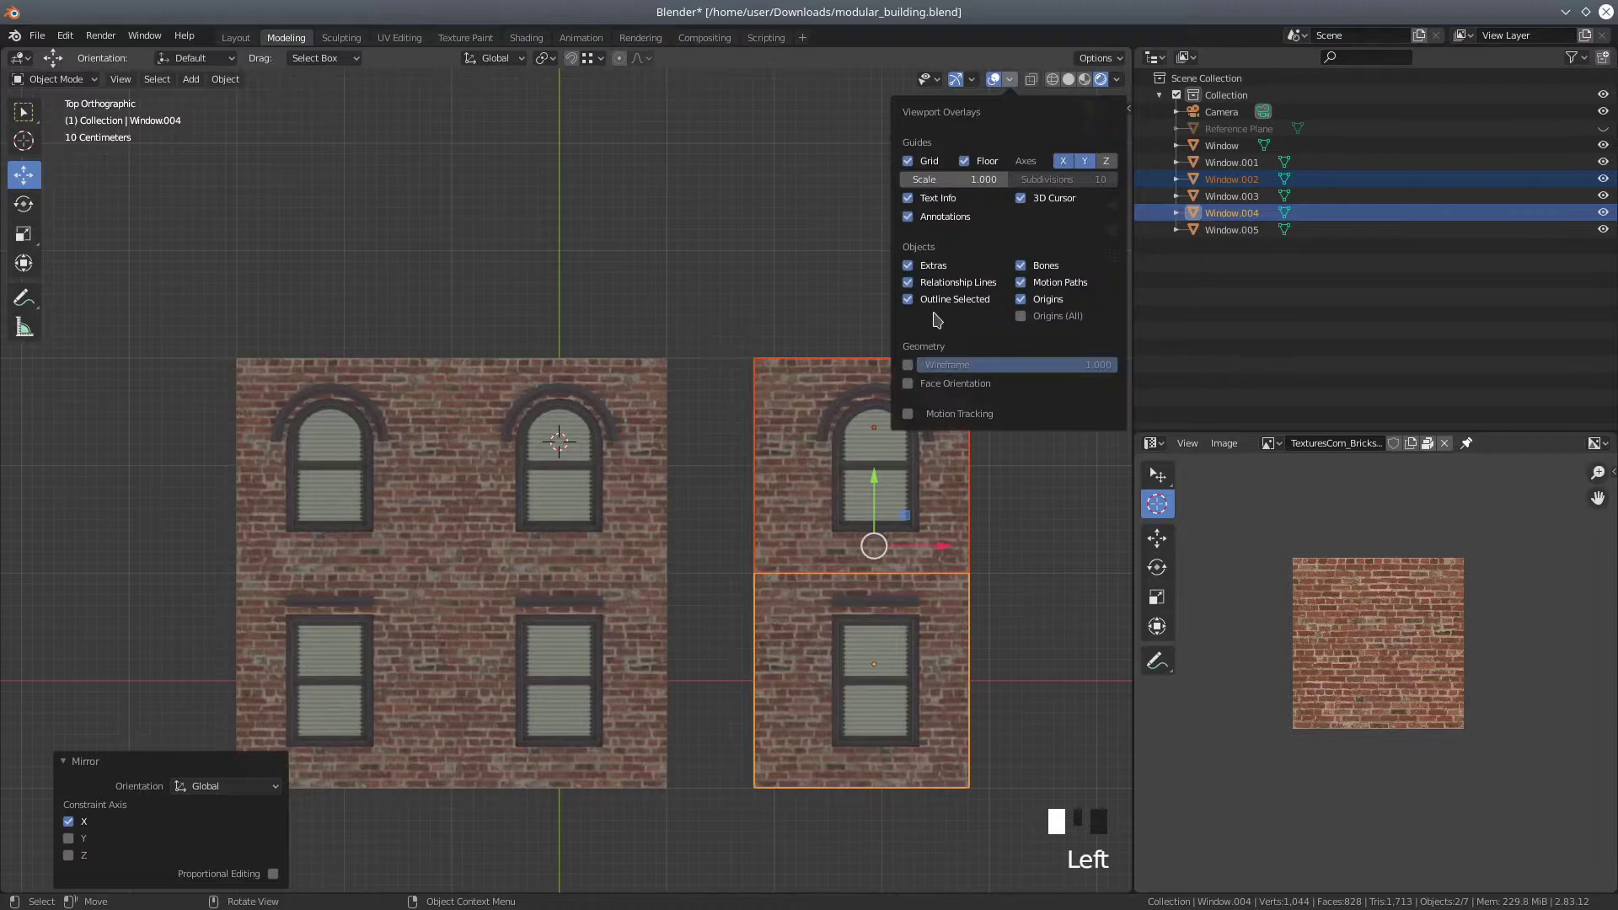
{"action": "left_click", "coordinate": [1009, 81]}
{"action": "left_click", "coordinate": [1009, 80]}
{"action": "left_click", "coordinate": [908, 384]}
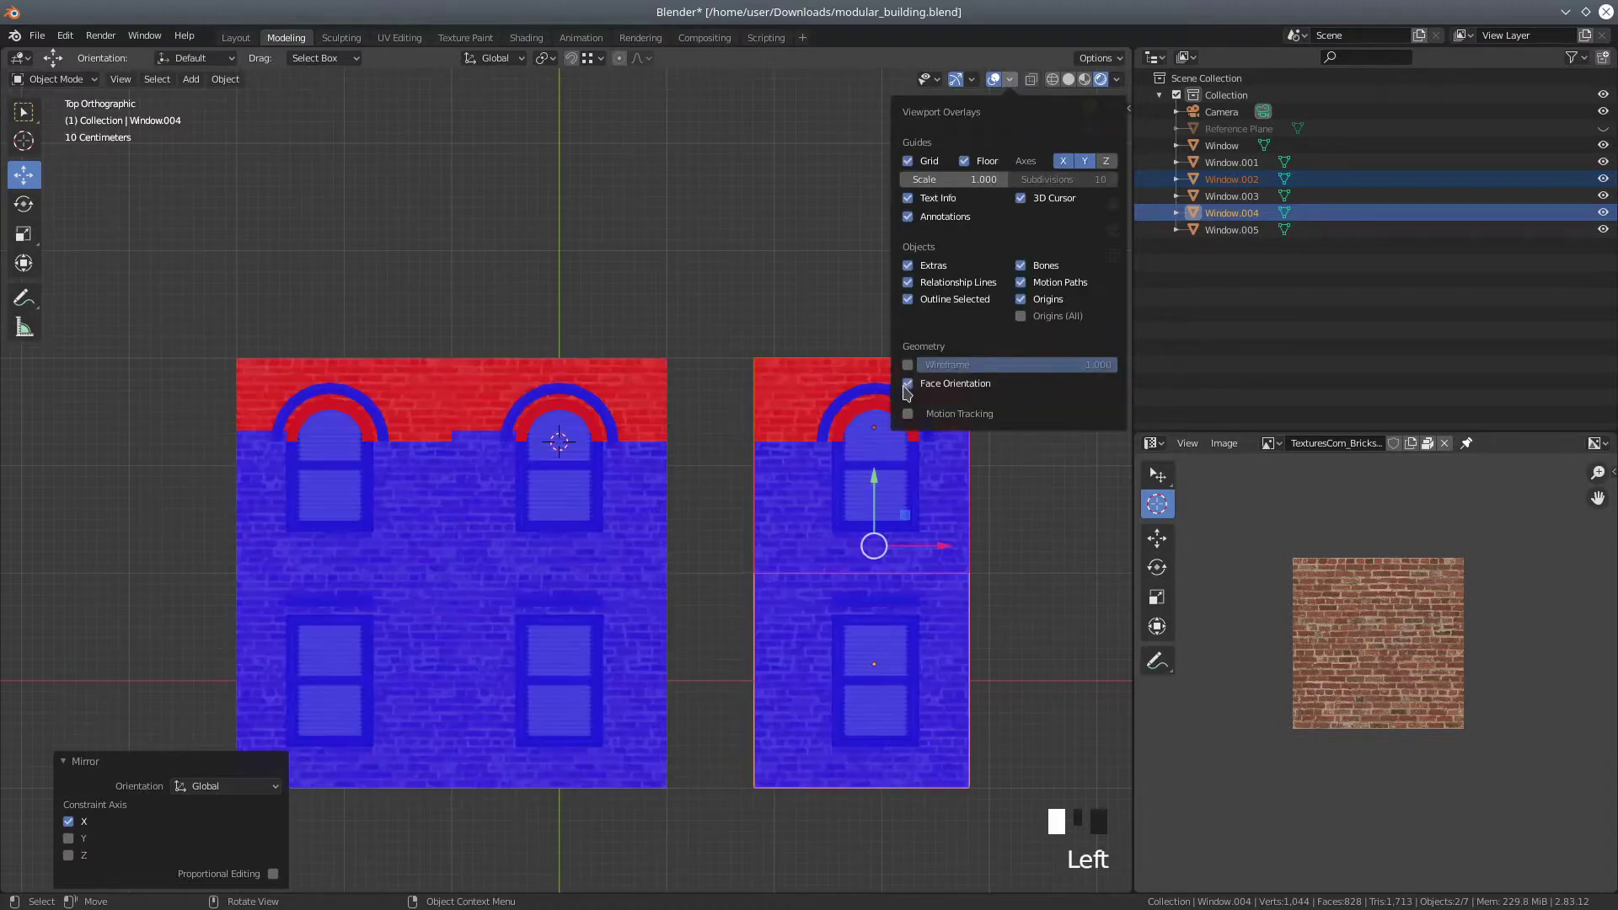
{"action": "scroll", "coordinate": [680, 503], "scroll_direction": "down", "scroll_amount": 3}
{"action": "middle_click_drag", "start_coordinate": [705, 600], "coordinate": [743, 519]}
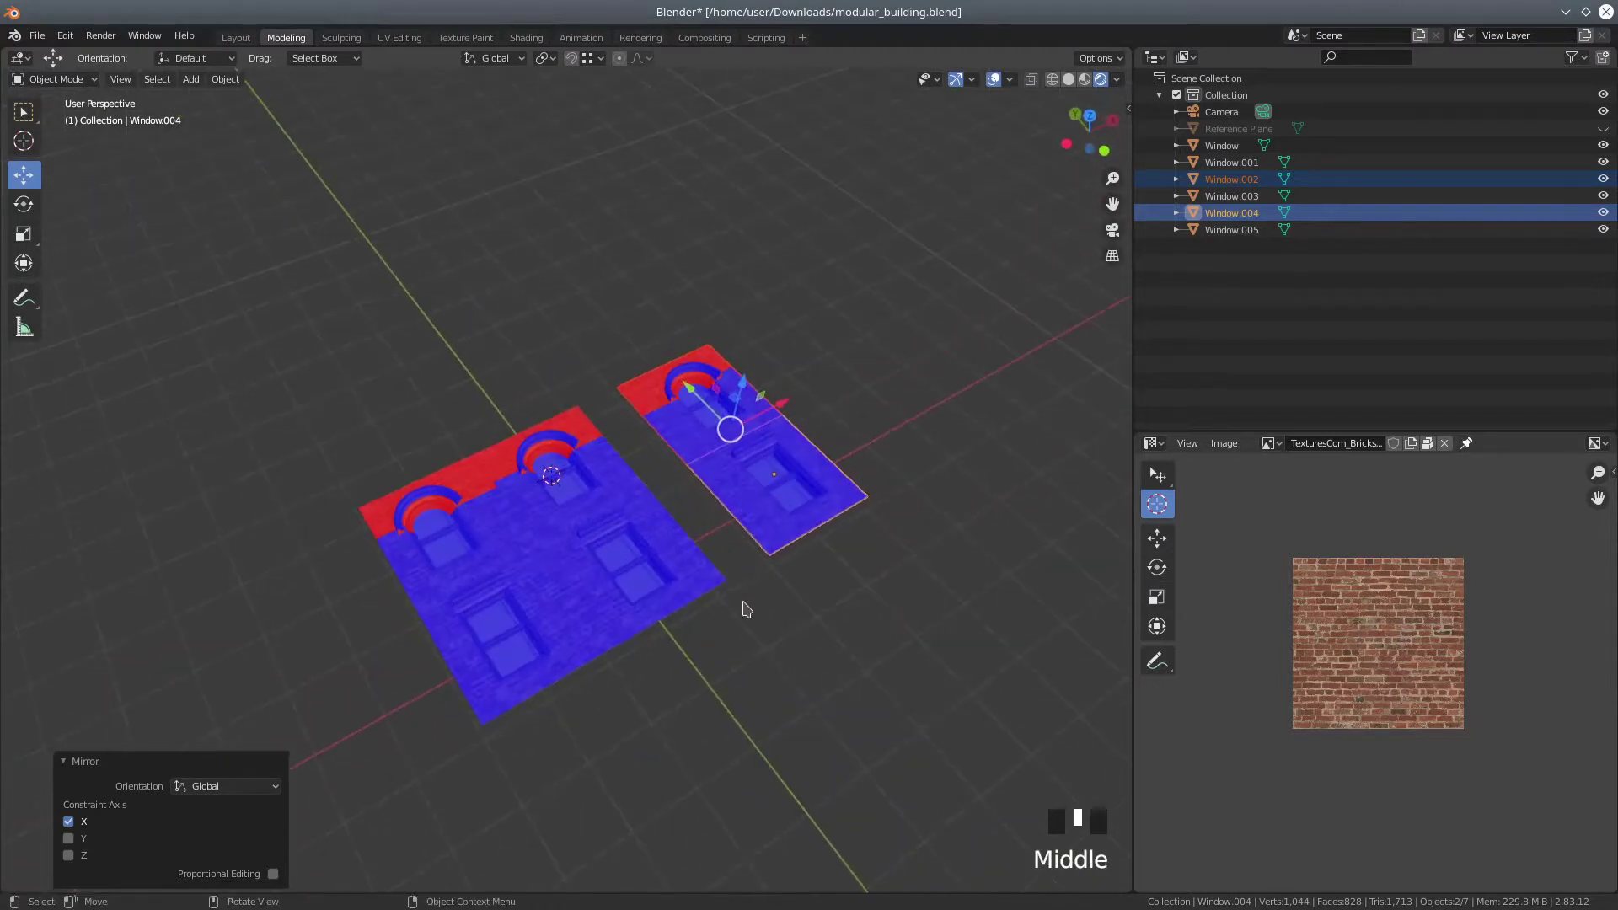
{"action": "scroll", "coordinate": [723, 498], "scroll_direction": "up", "scroll_amount": 2}
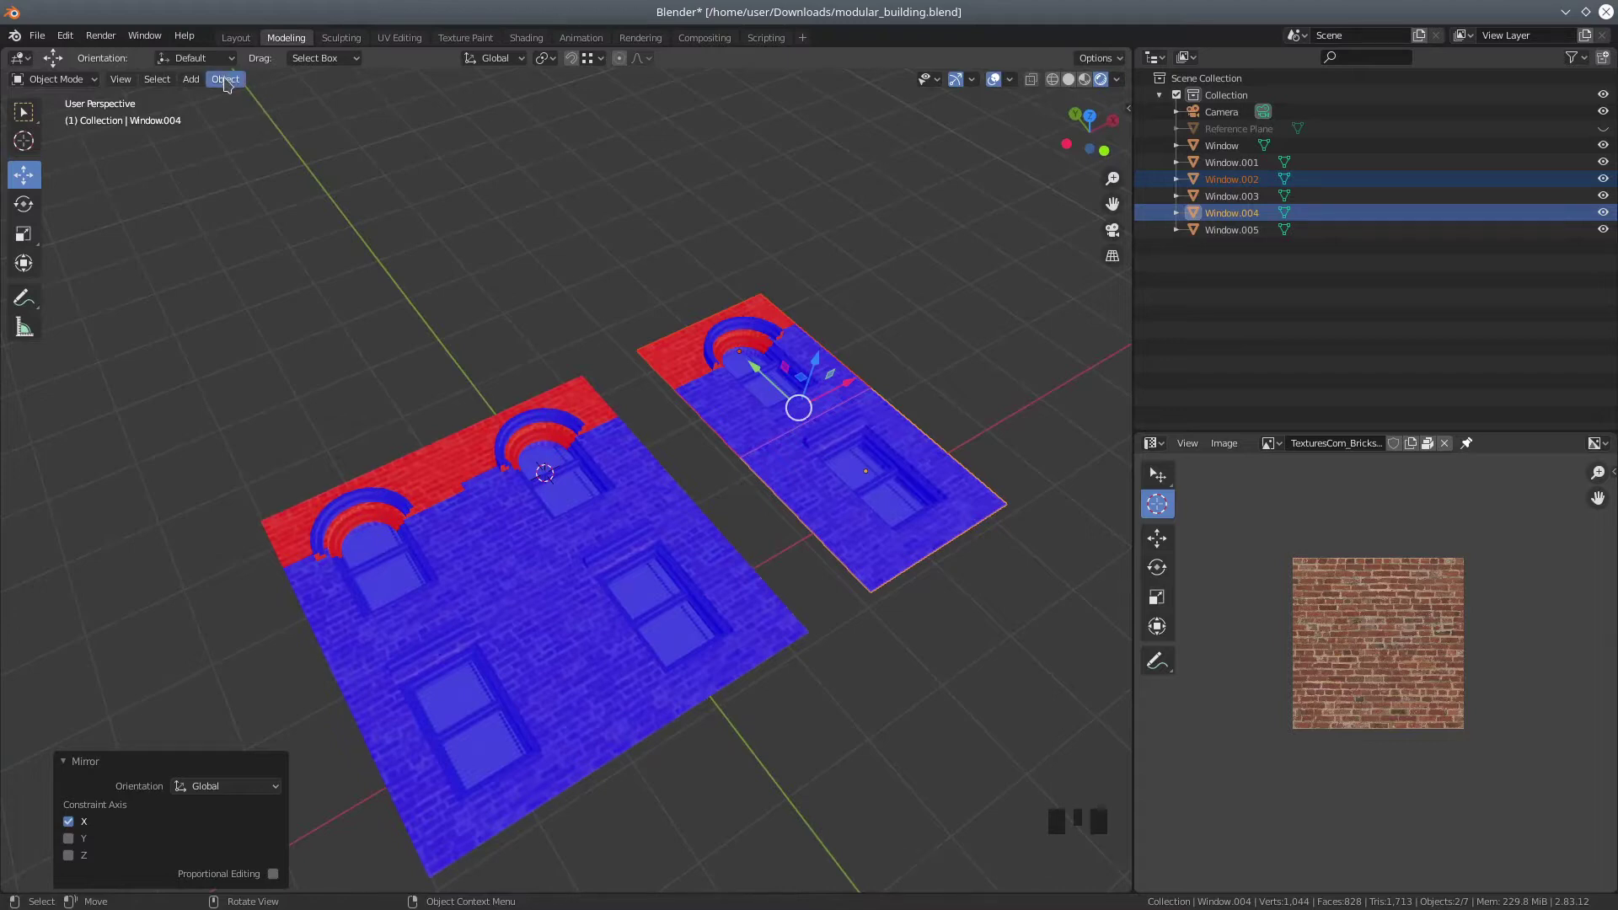
In Edit Mode, select all faces of the two mirrored modules and recalculate their normals outside
{"action": "left_click", "coordinate": [55, 80]}
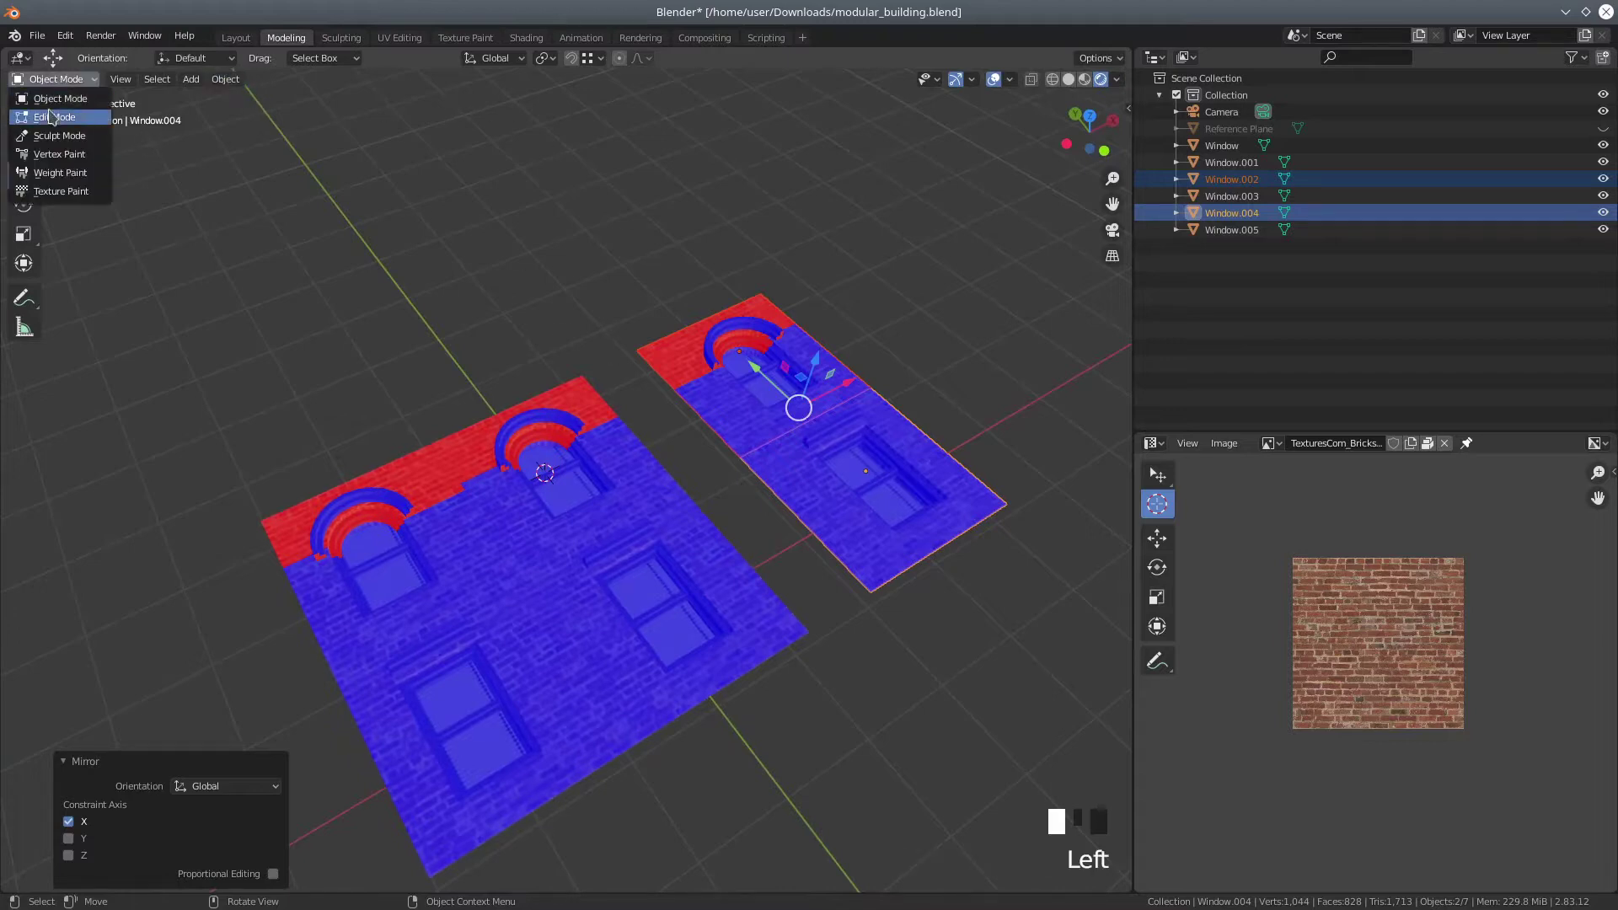
{"action": "left_click", "coordinate": [52, 116]}
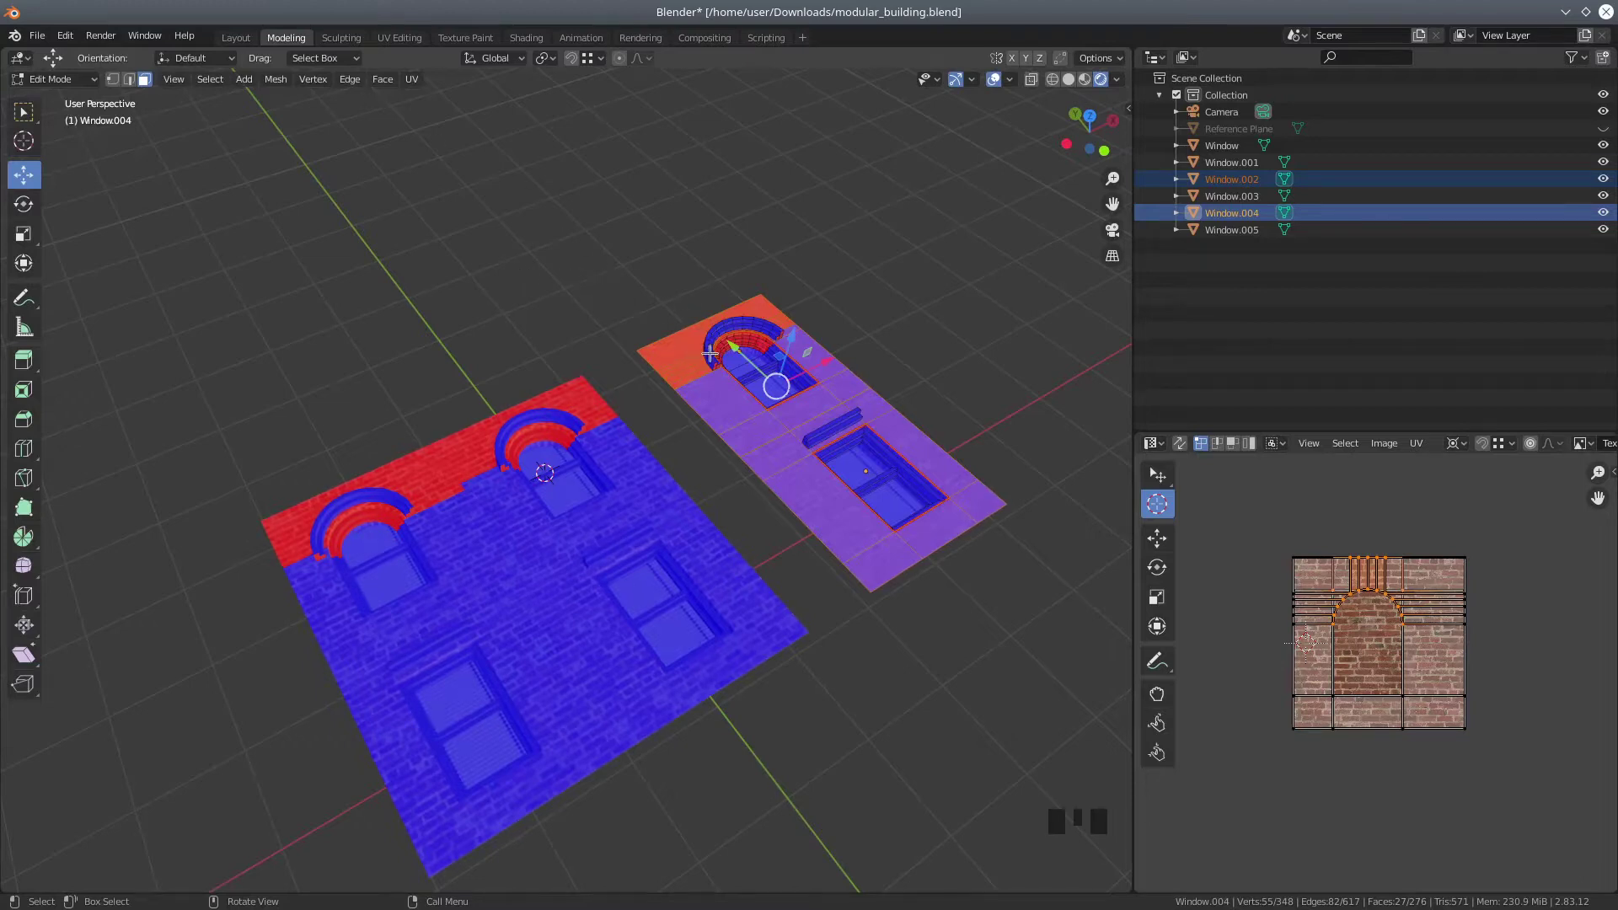
{"action": "key", "text": "a"}
{"action": "key", "text": "a"}
{"action": "key", "text": "a"}
{"action": "key", "text": "a"}
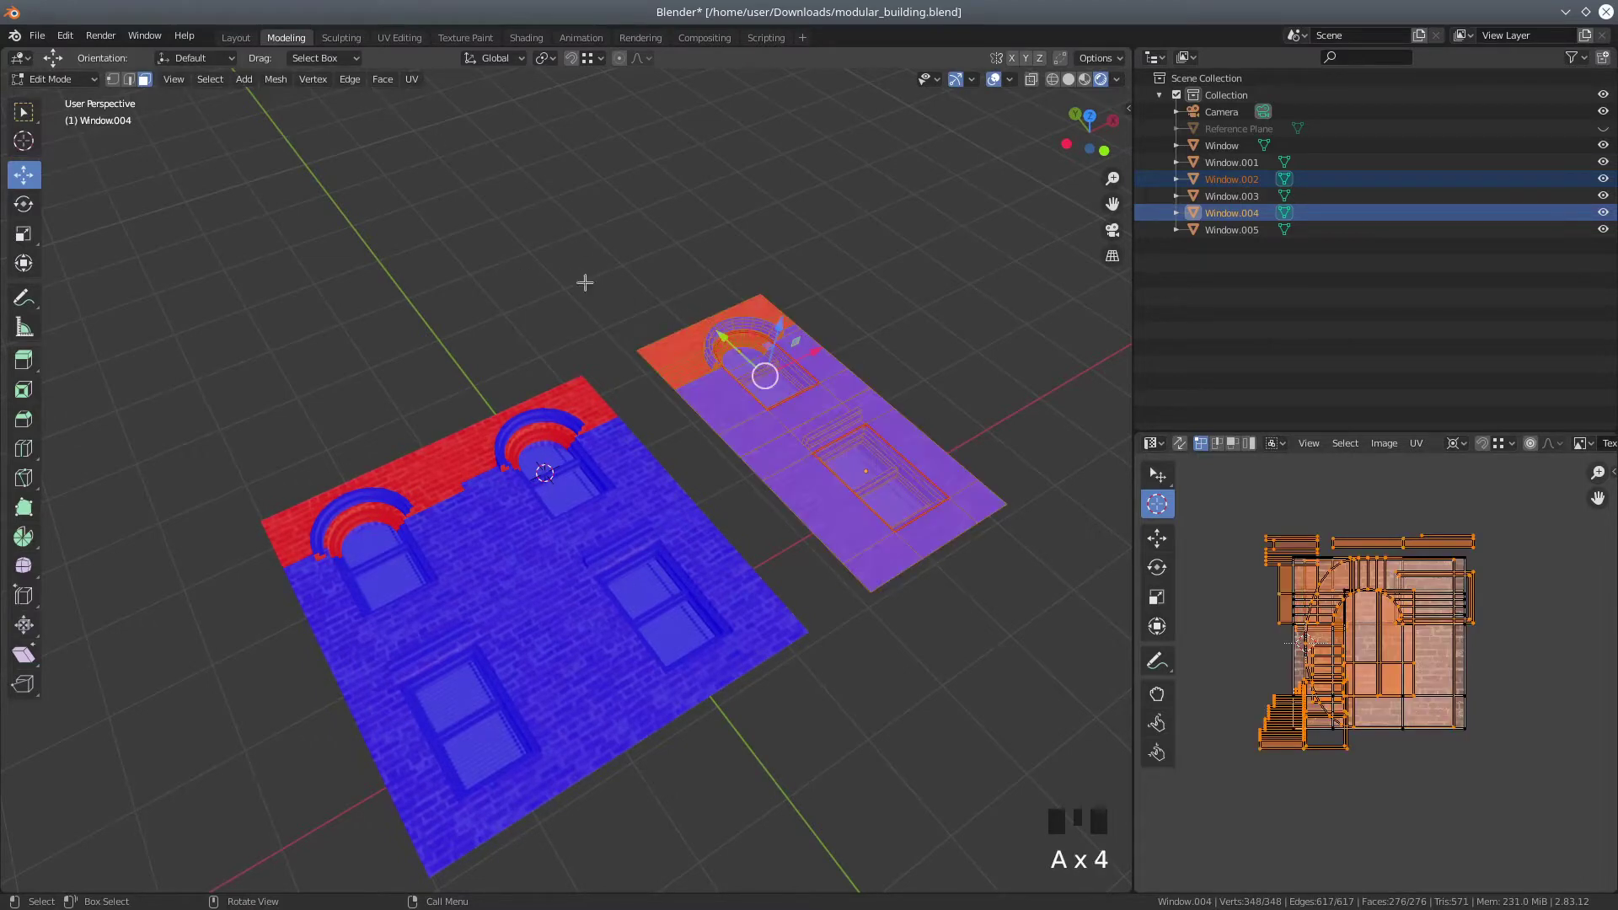
{"action": "left_click", "coordinate": [275, 79]}
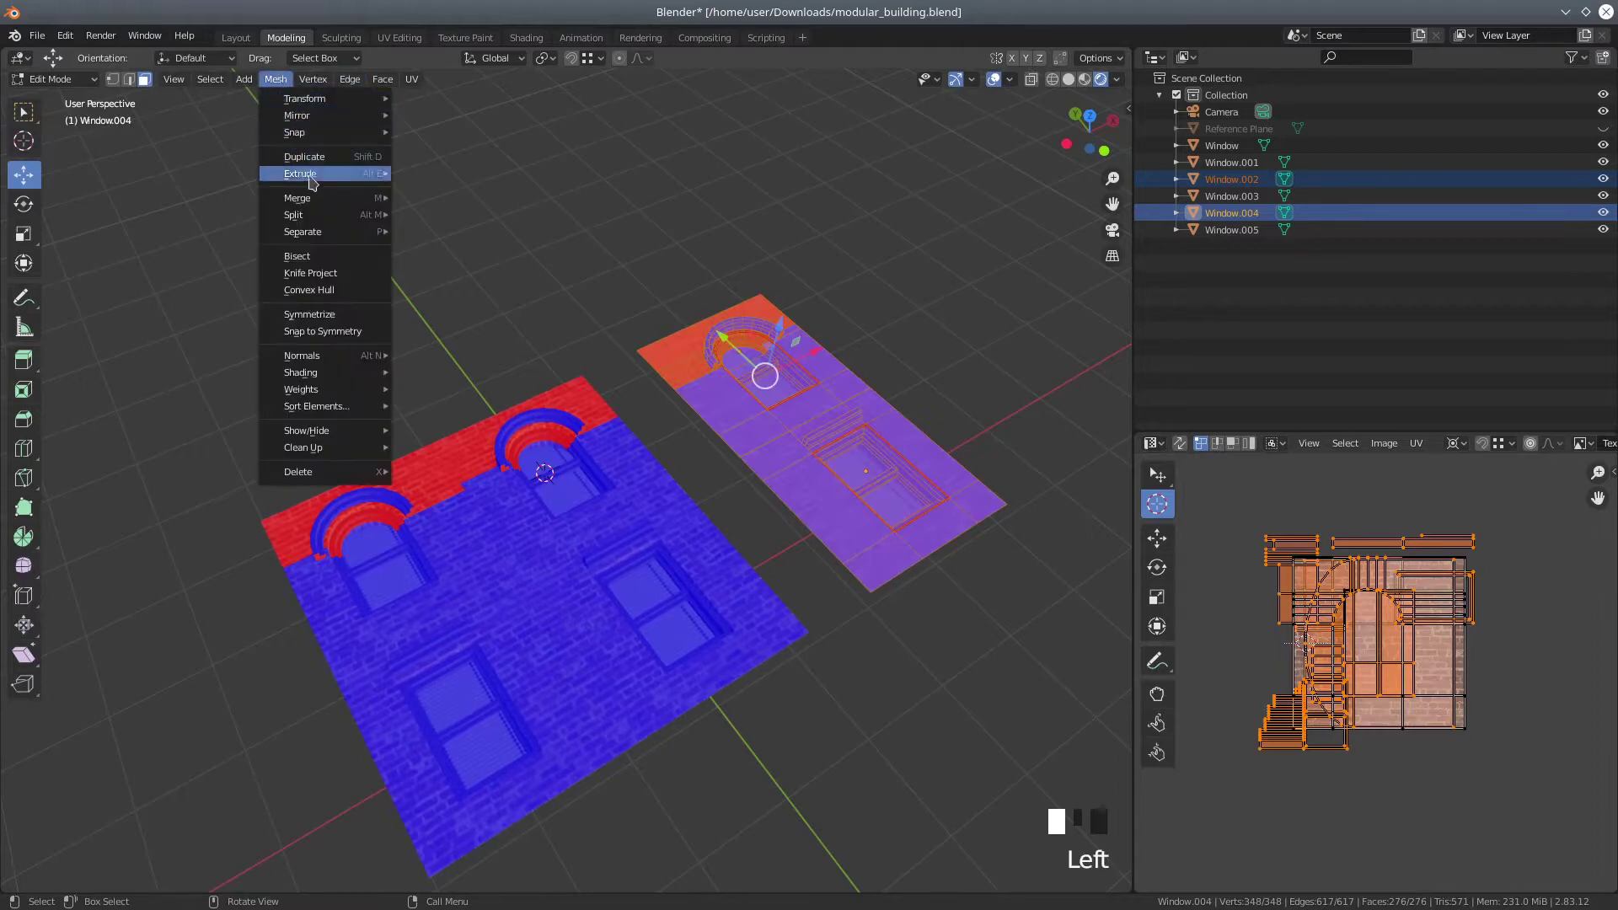
{"action": "mouse_move", "coordinate": [328, 361]}
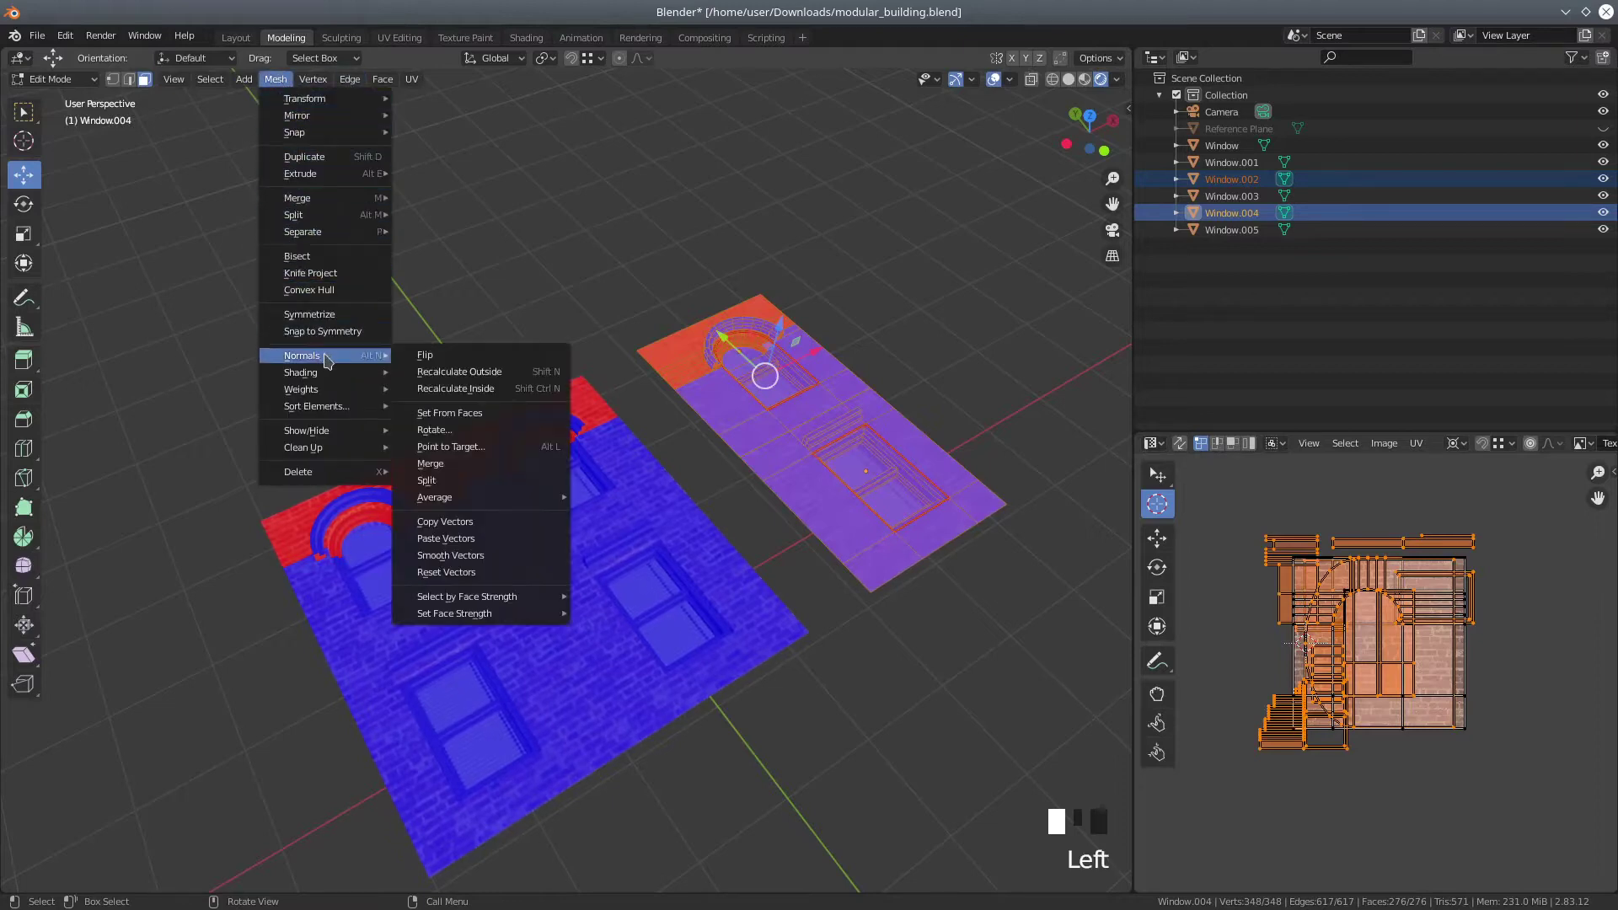
{"action": "left_click", "coordinate": [478, 371]}
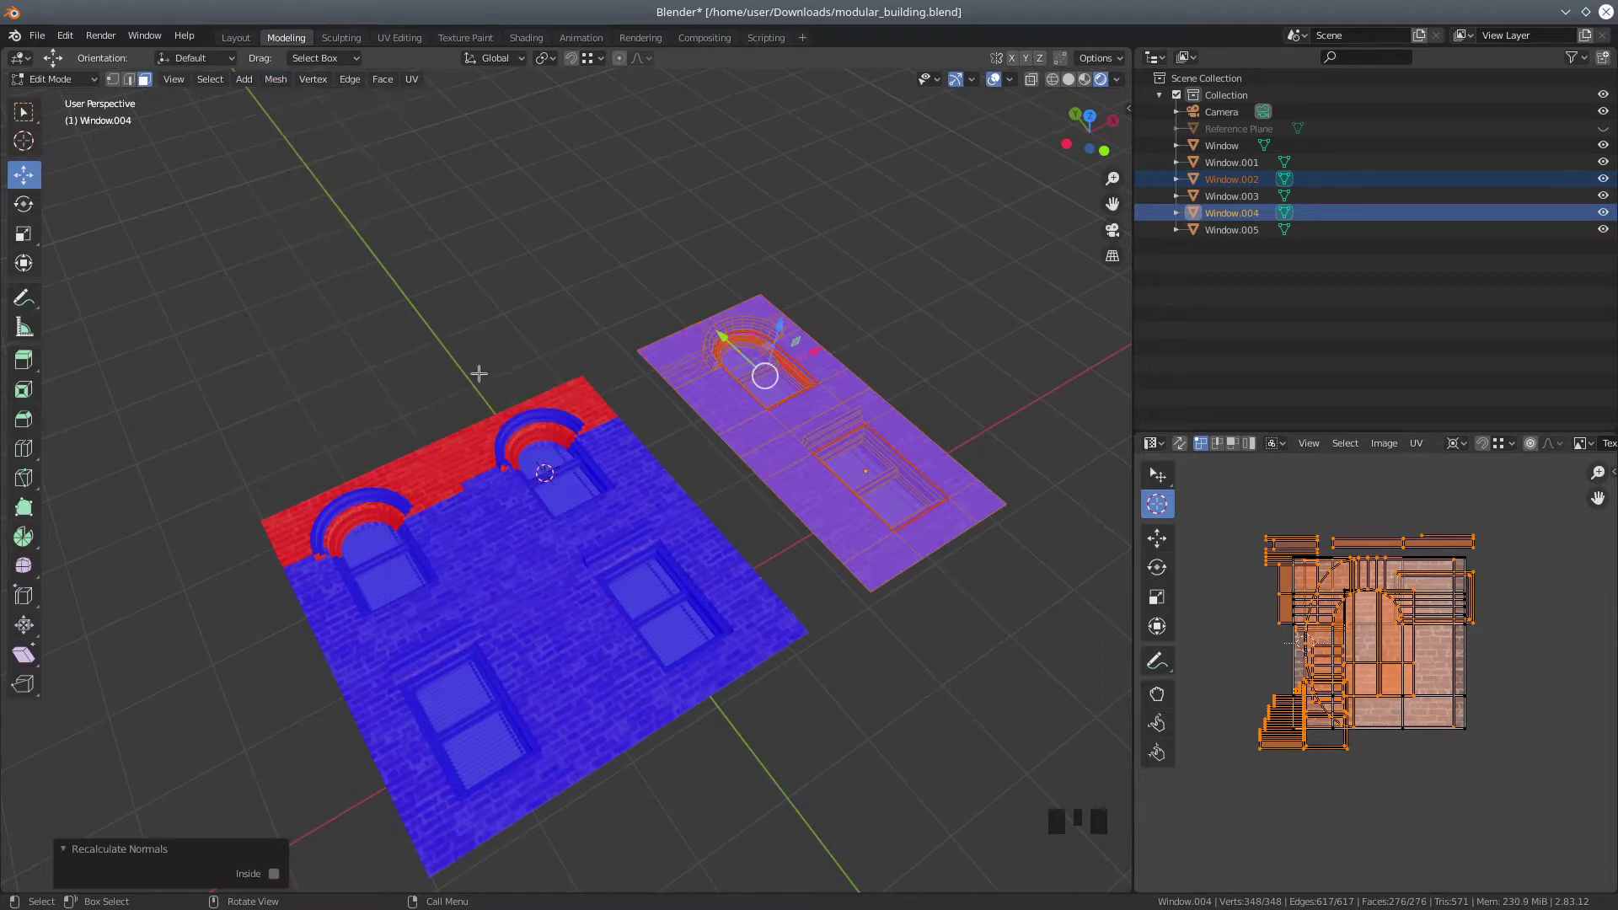
Select the linked red frame faces around the mirrored arched window, delimited by seam, and try recalculating their normals outside
{"action": "scroll", "coordinate": [522, 449], "scroll_direction": "up", "scroll_amount": 3}
{"action": "middle_click_drag", "start_coordinate": [778, 483], "coordinate": [600, 512]}
{"action": "scroll", "coordinate": [412, 518], "scroll_direction": "up", "scroll_amount": 4}
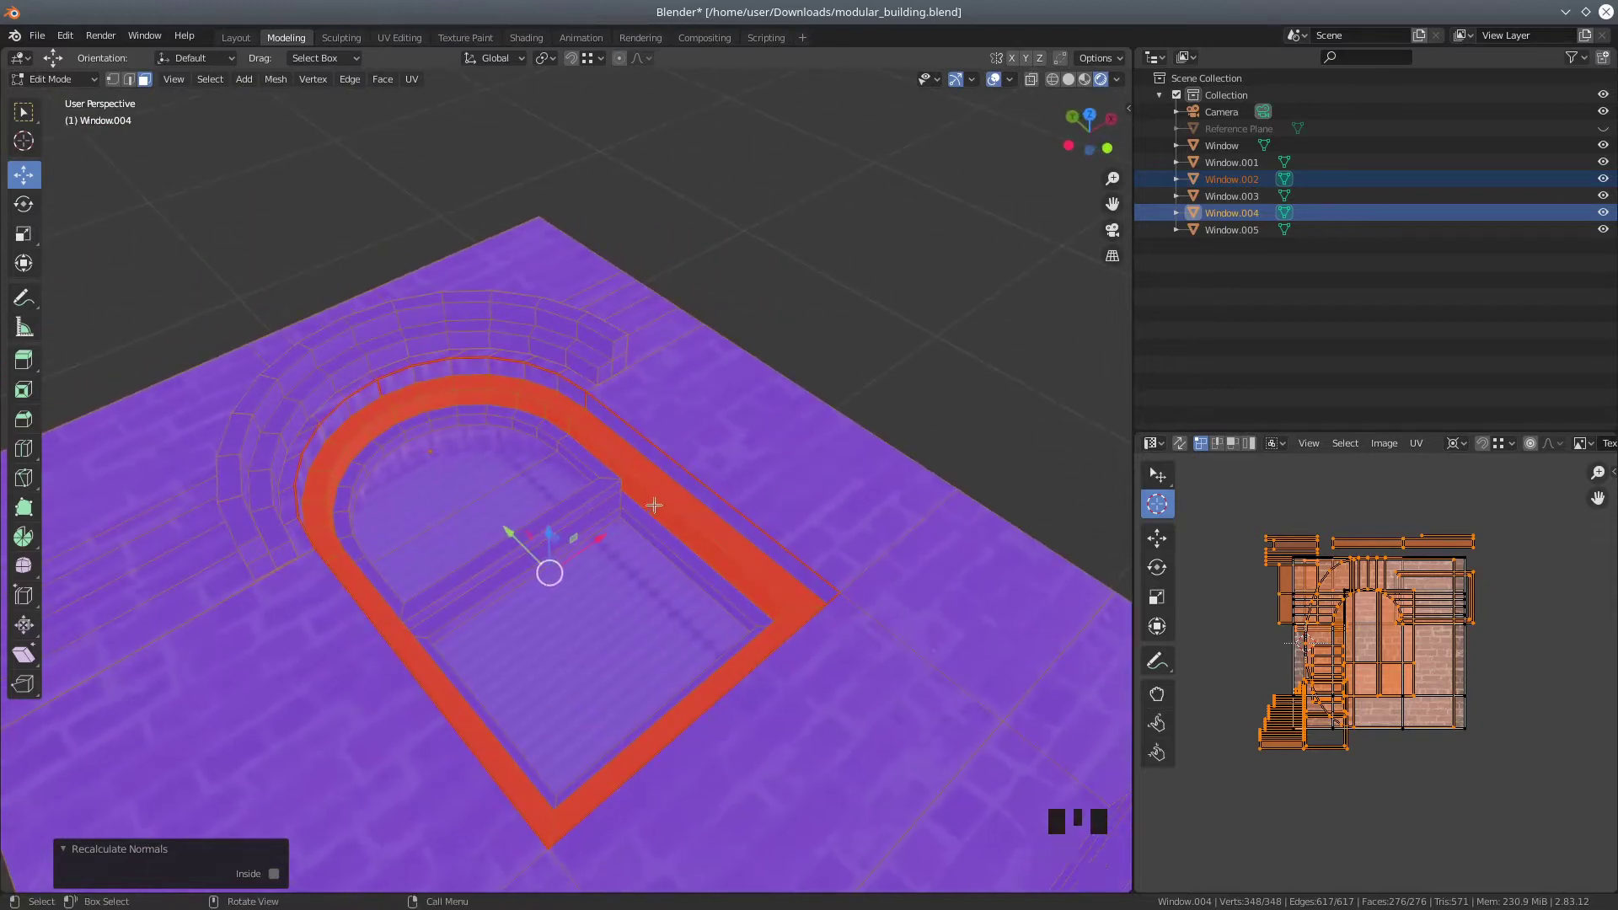
{"action": "left_click", "coordinate": [148, 82]}
{"action": "left_click", "coordinate": [717, 546]}
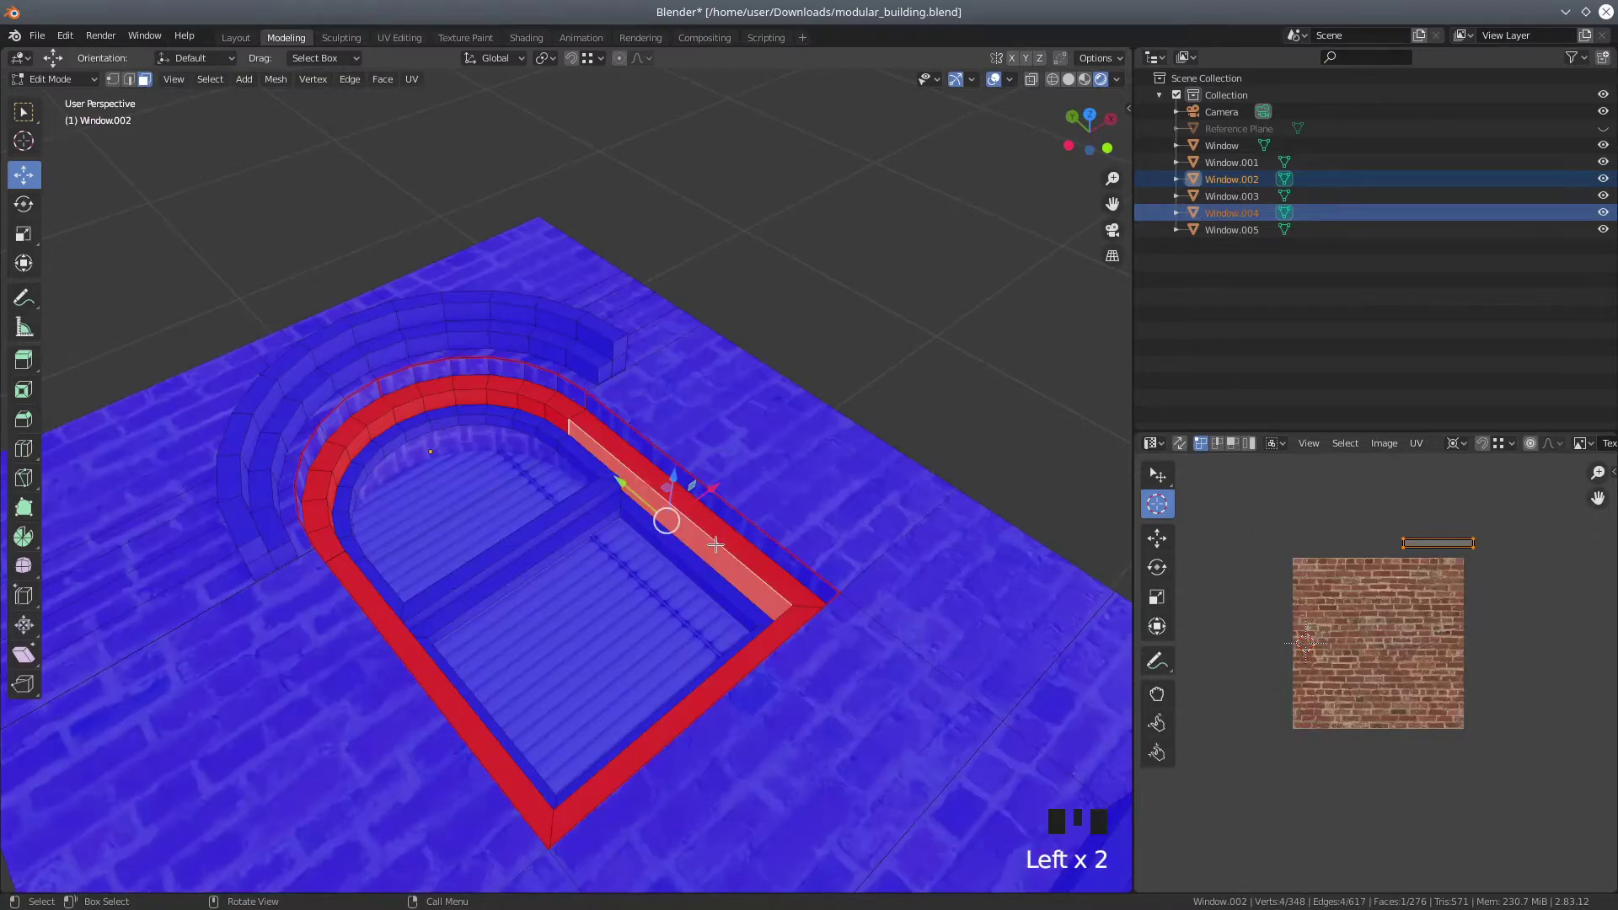
{"action": "key", "text": "l"}
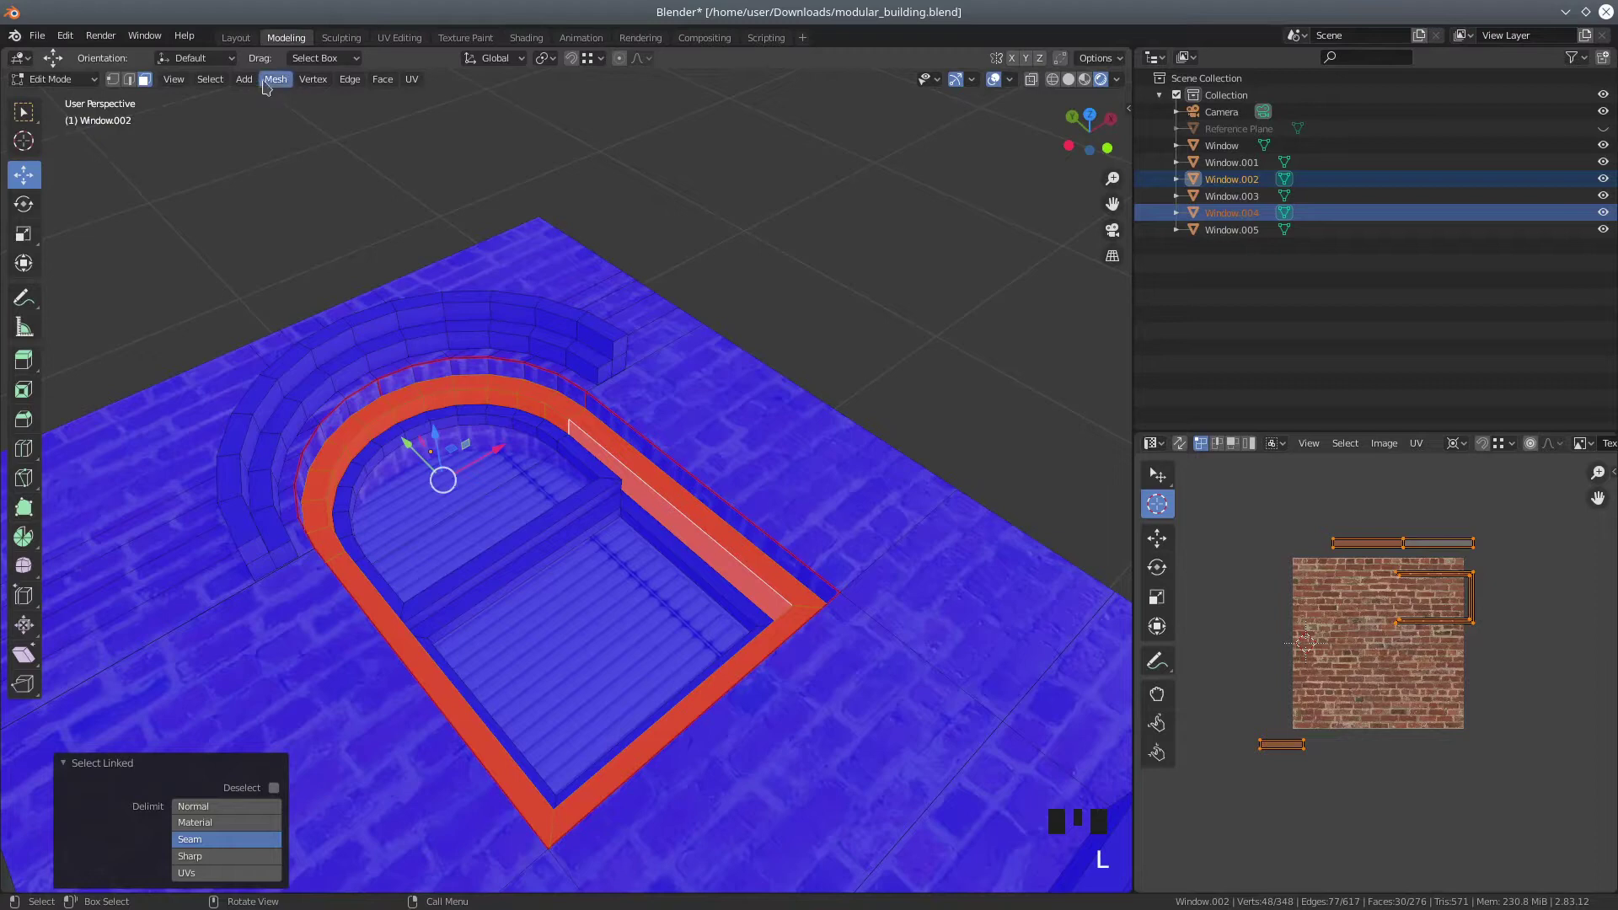
{"action": "left_click", "coordinate": [276, 79]}
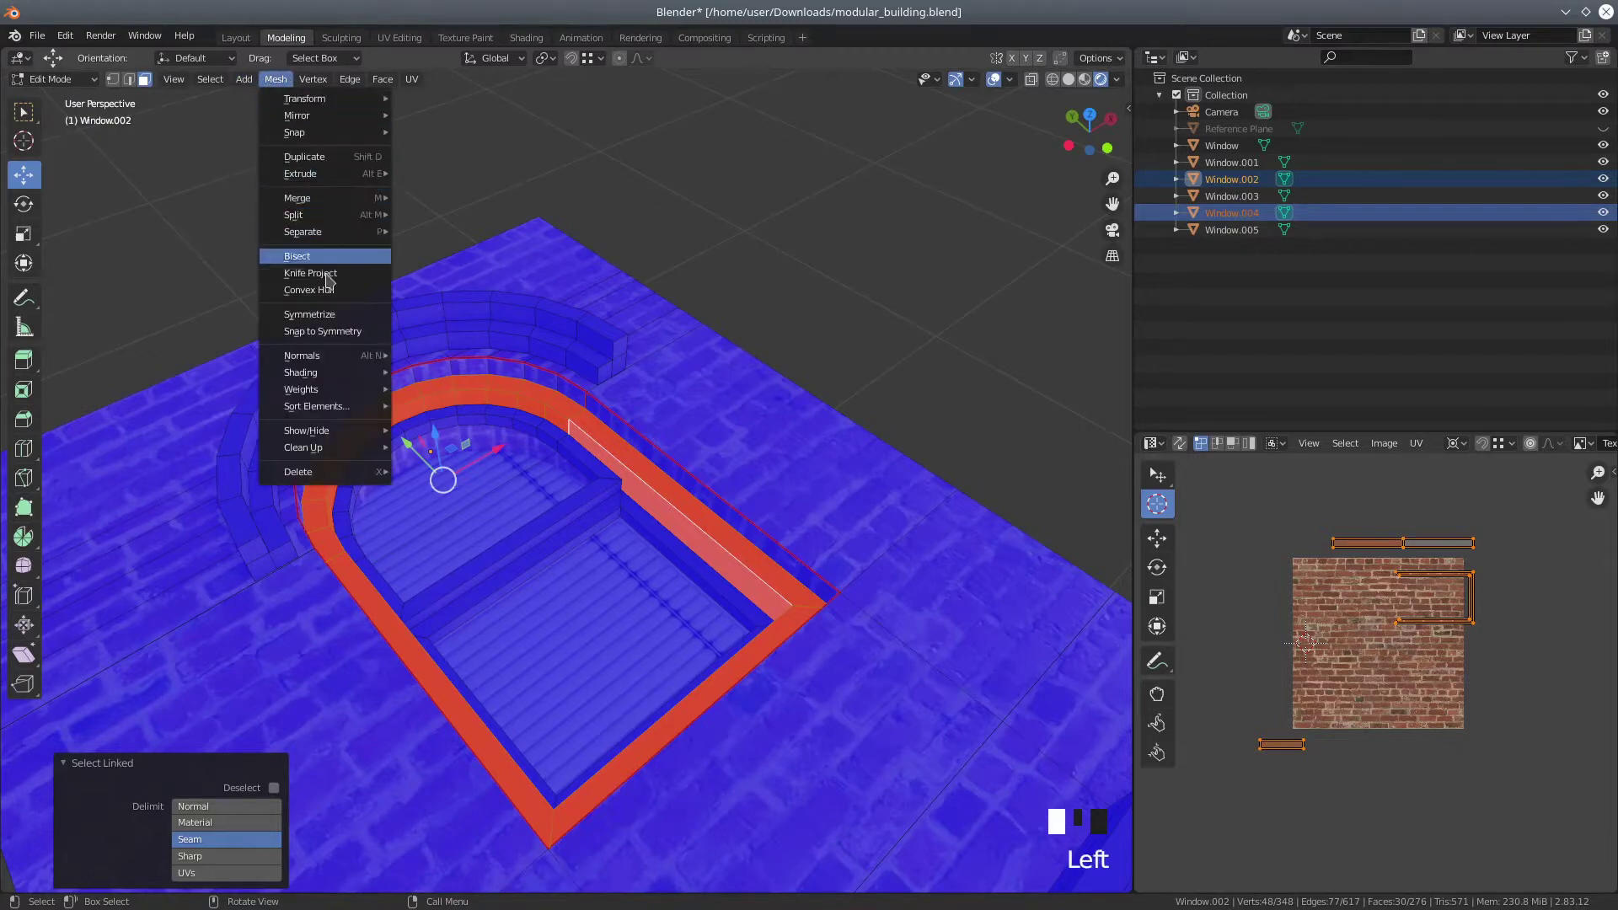
{"action": "mouse_move", "coordinate": [335, 355]}
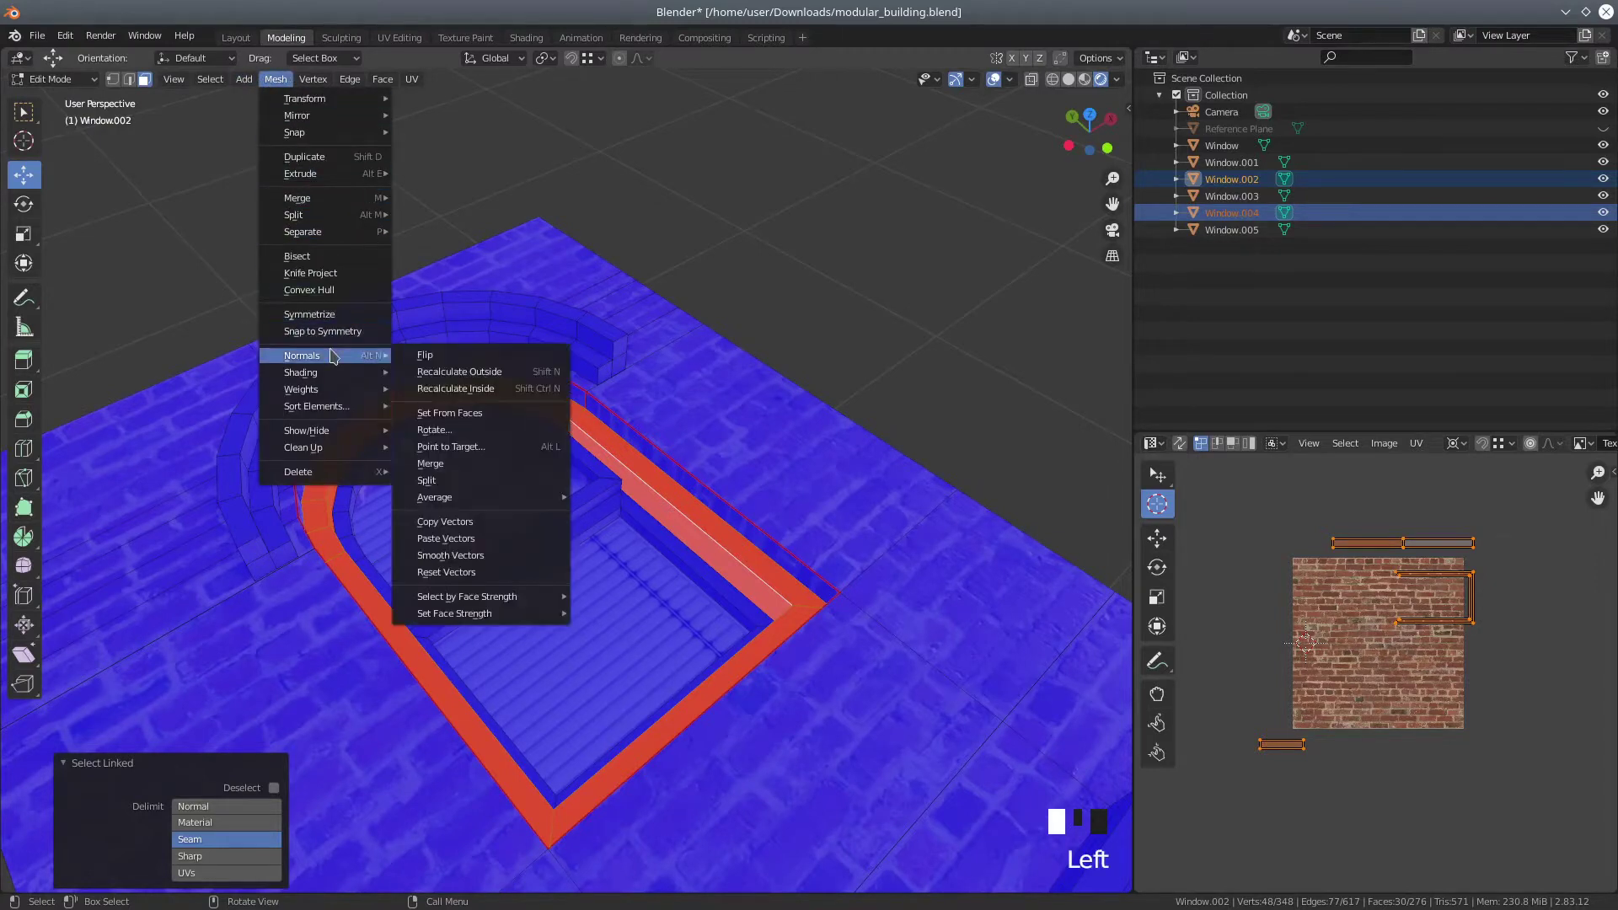
{"action": "left_click", "coordinate": [446, 371]}
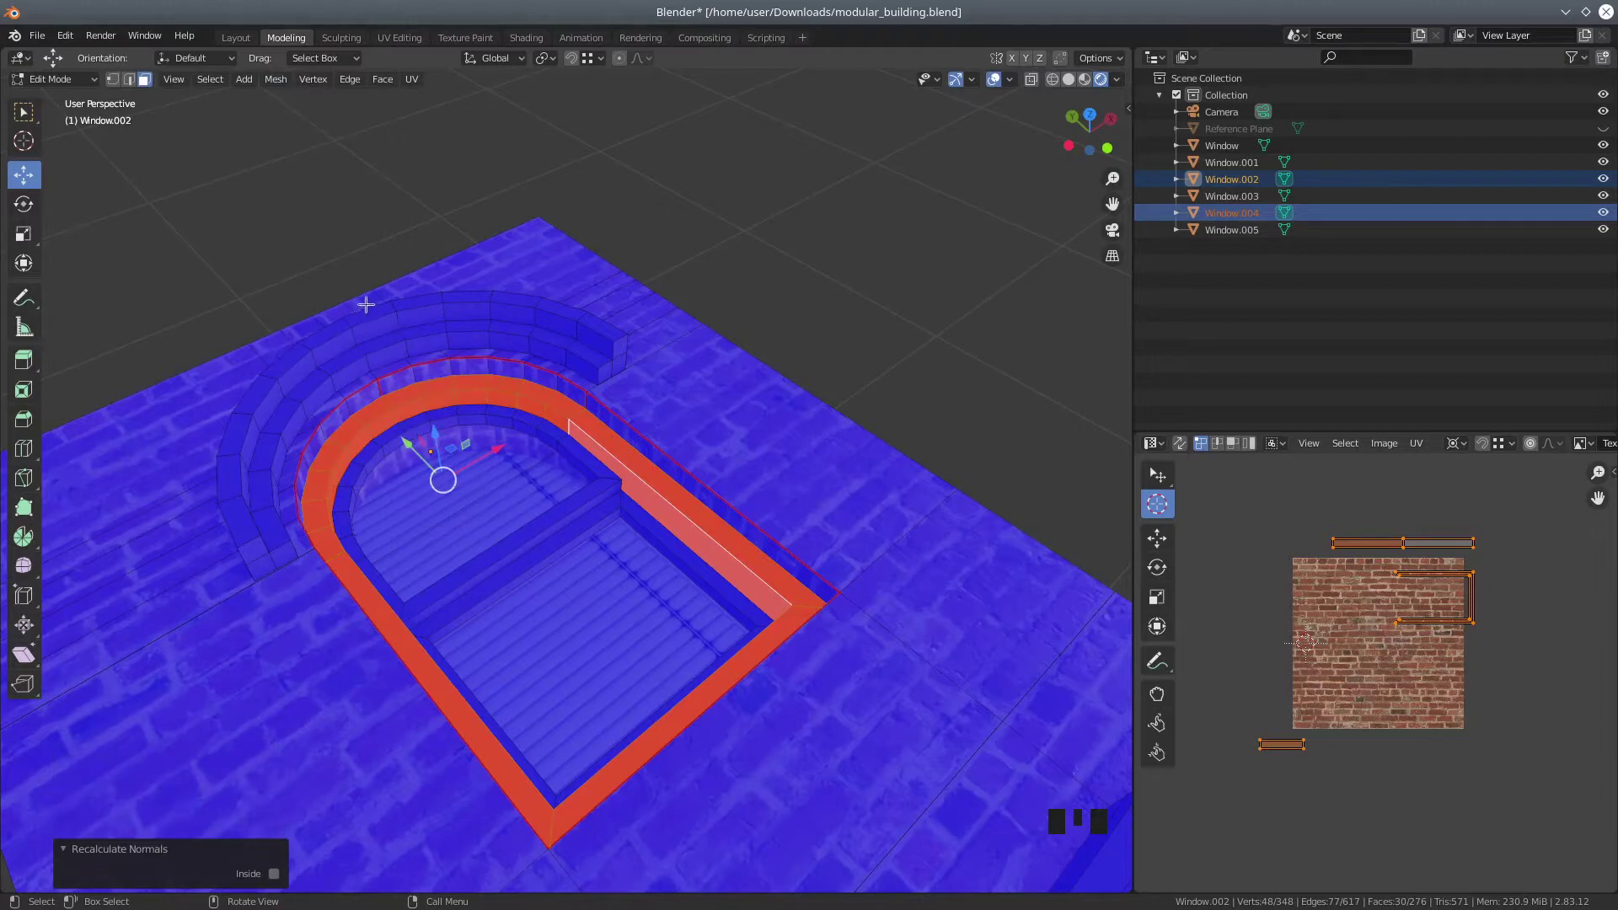
Flip the normals of the selected frame faces around the mirrored arched window
{"action": "left_click", "coordinate": [279, 82]}
{"action": "mouse_move", "coordinate": [310, 356]}
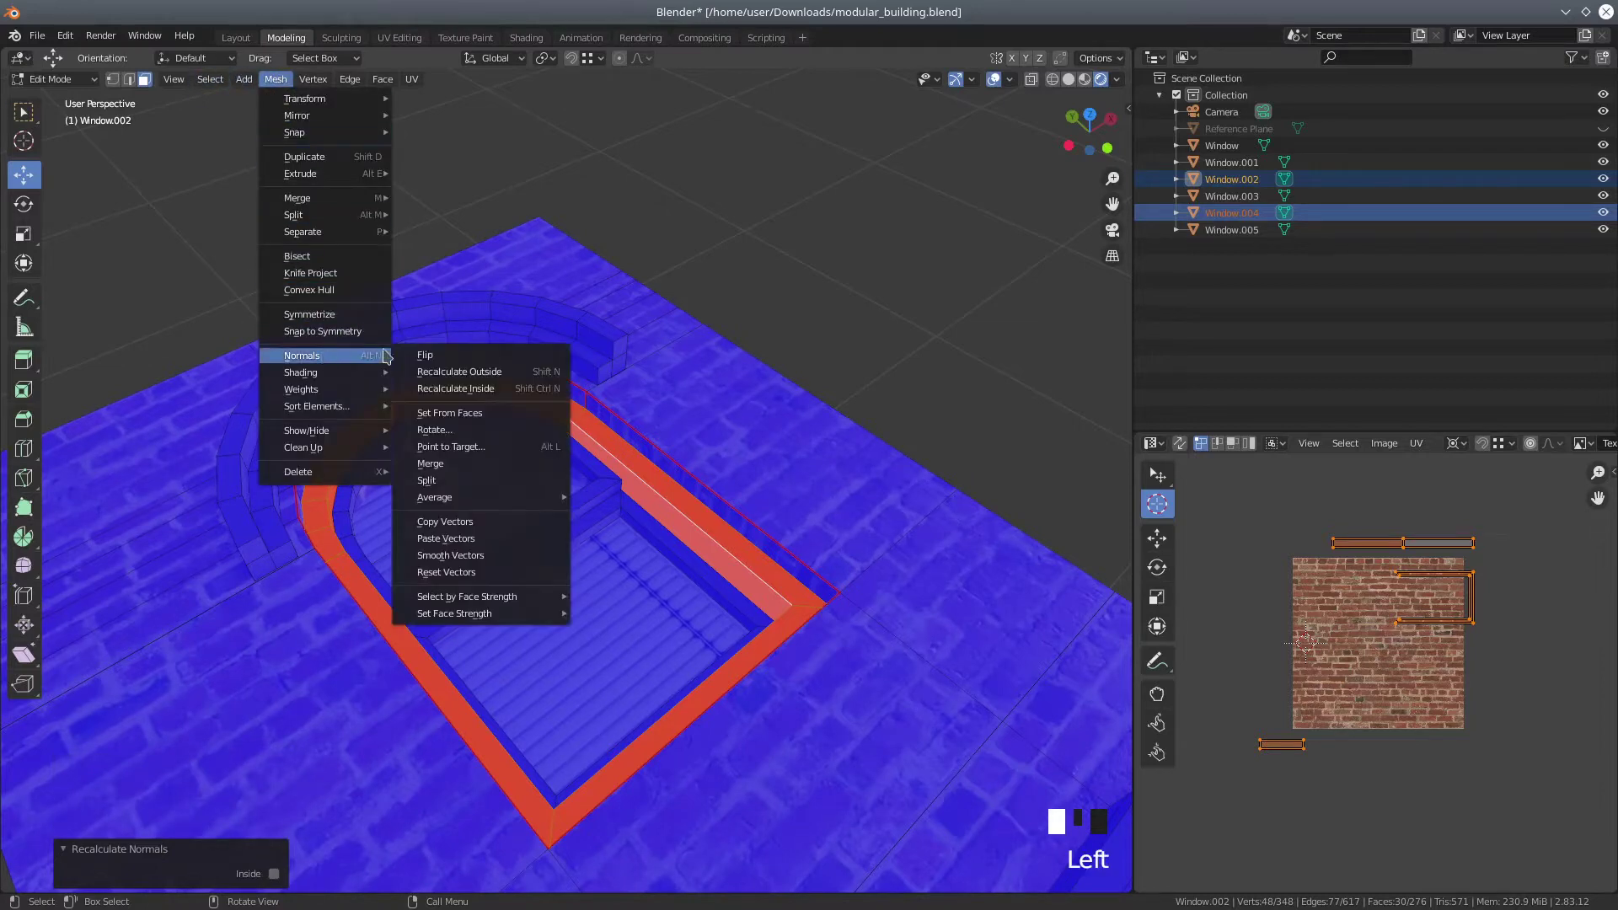
{"action": "left_click", "coordinate": [421, 356]}
{"action": "scroll", "coordinate": [325, 338], "scroll_direction": "down", "scroll_amount": 8}
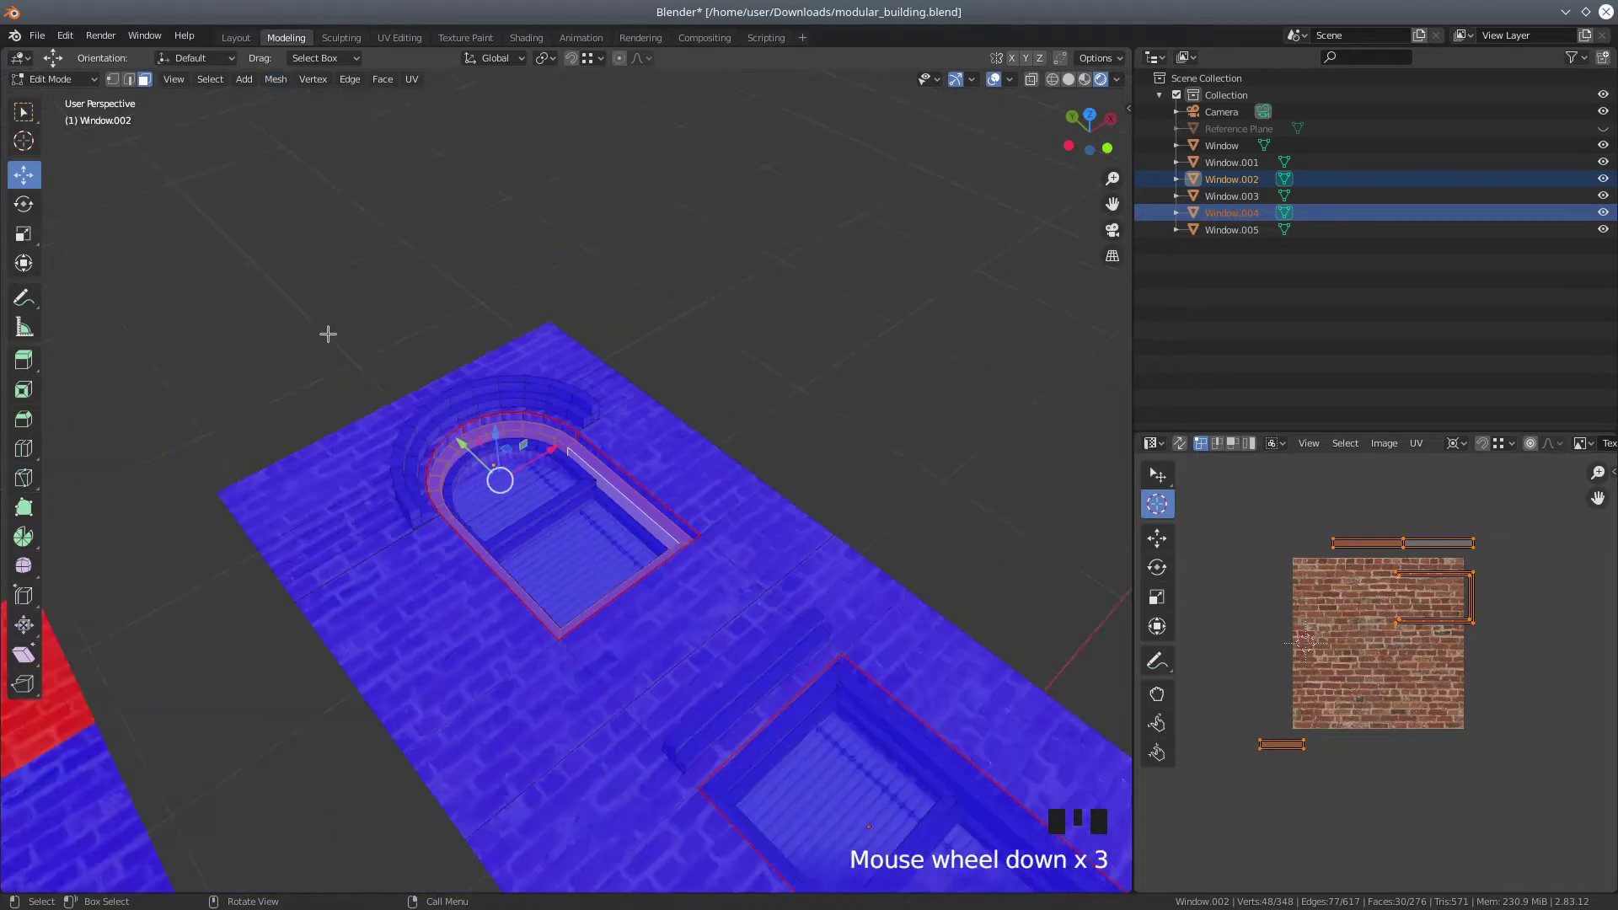
{"action": "middle_click_drag", "start_coordinate": [312, 371], "coordinate": [567, 244], "text": "shift"}
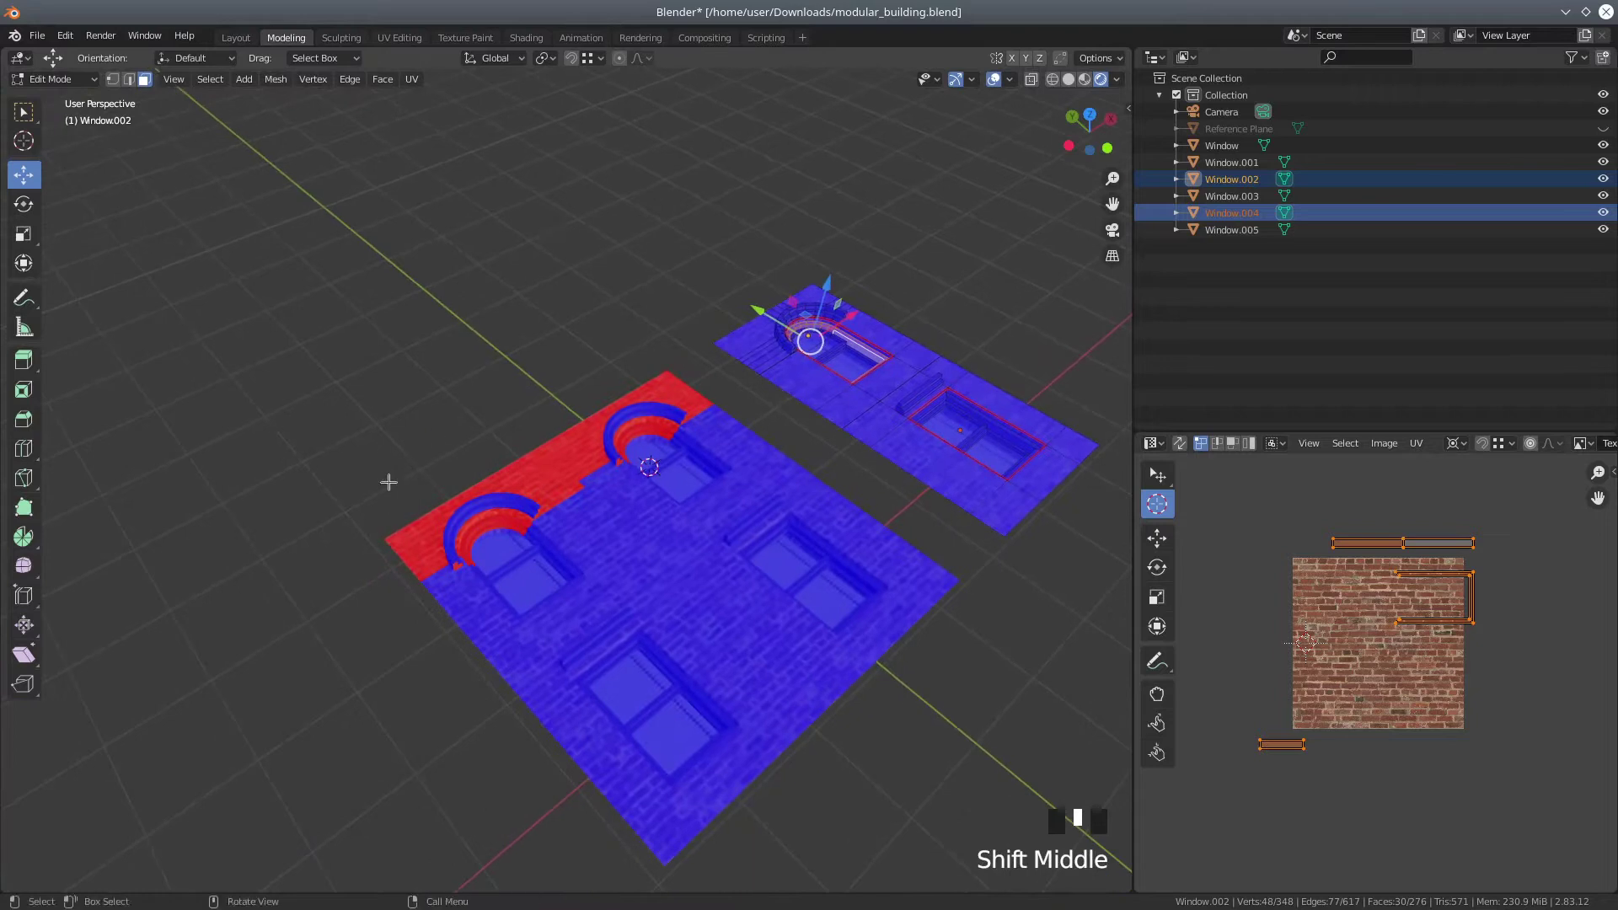
Leave Edit Mode on the mirrored modules and open the arched modules Window.001 and Window.003 together in Edit Mode
{"action": "scroll", "coordinate": [387, 480], "scroll_direction": "up", "scroll_amount": 2}
{"action": "left_click", "coordinate": [52, 79]}
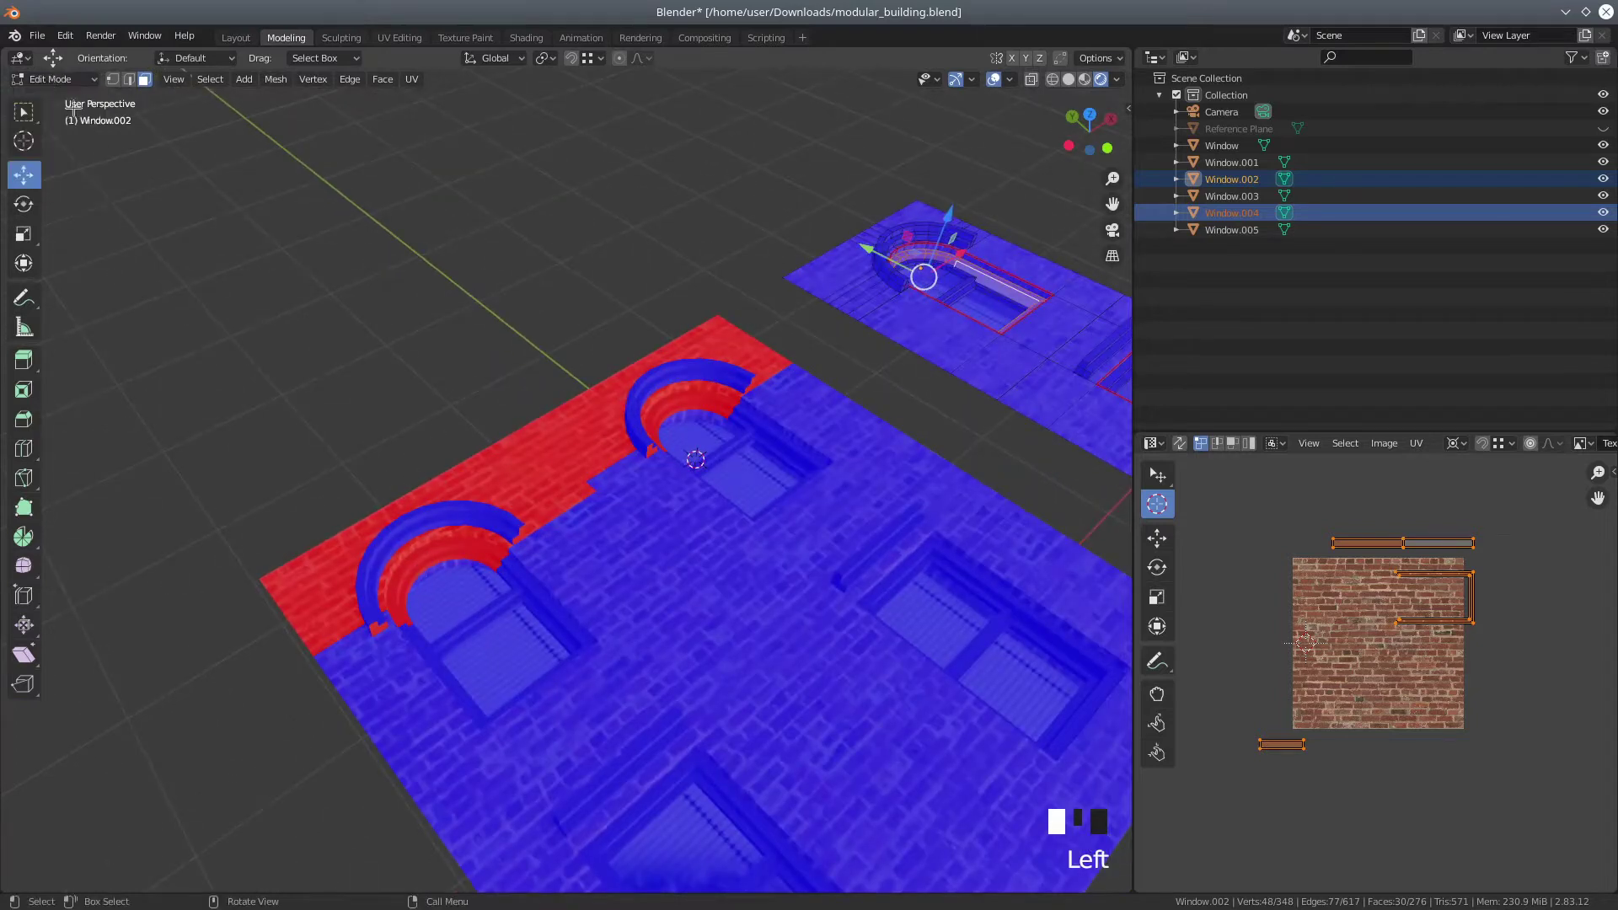
{"action": "left_click", "coordinate": [44, 79]}
{"action": "left_click", "coordinate": [42, 98]}
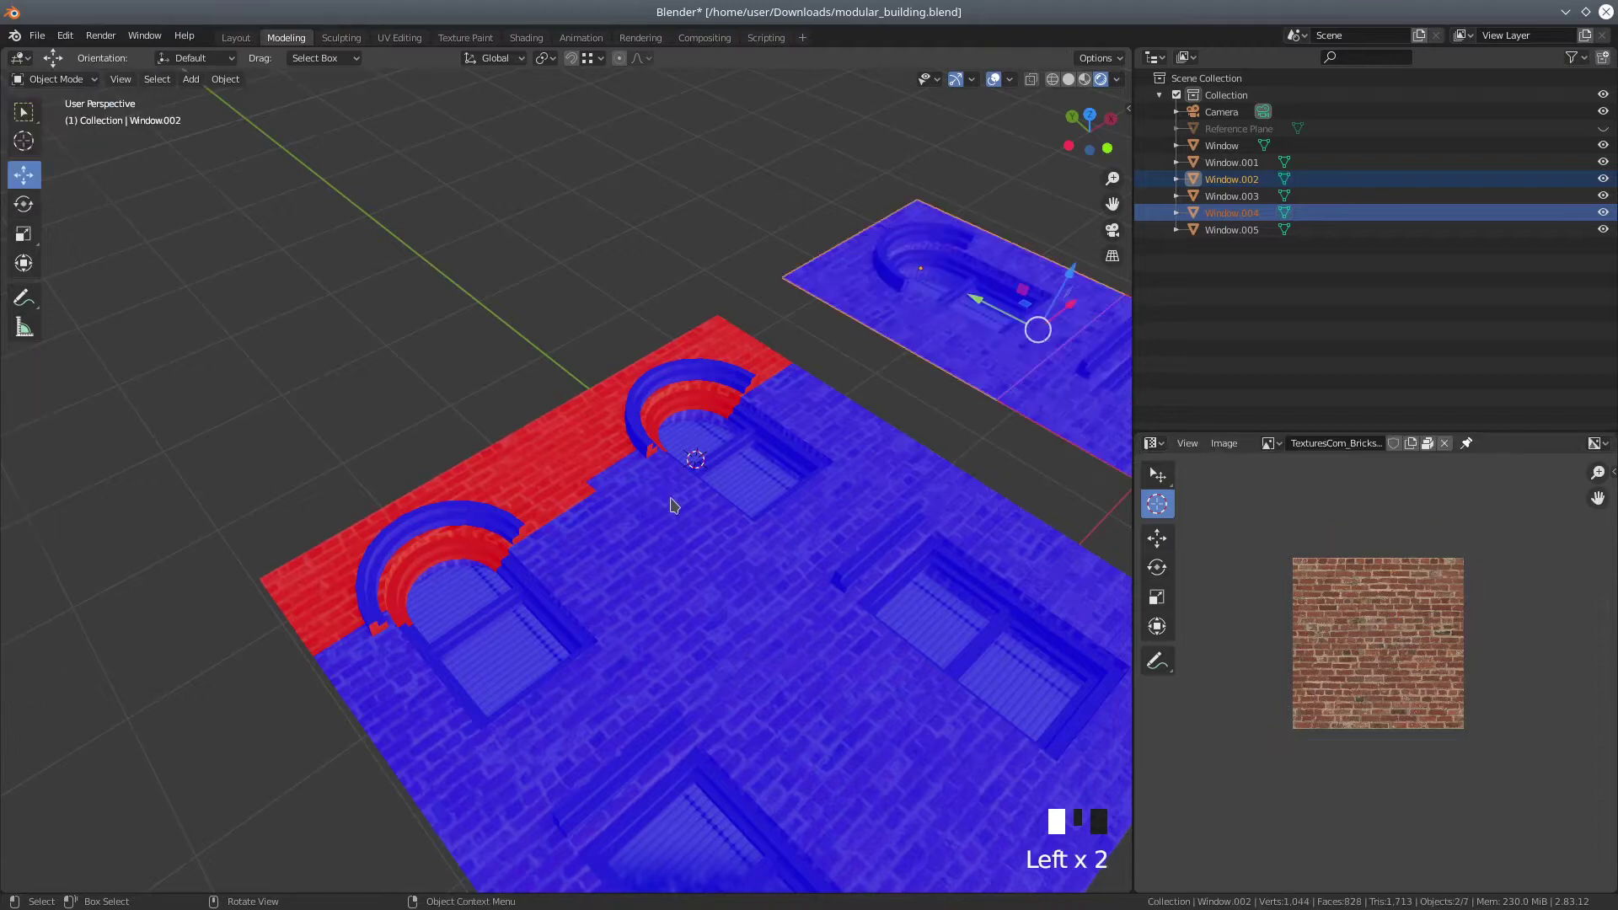
{"action": "left_click", "coordinate": [704, 514]}
{"action": "left_click", "coordinate": [615, 600], "text": "shift"}
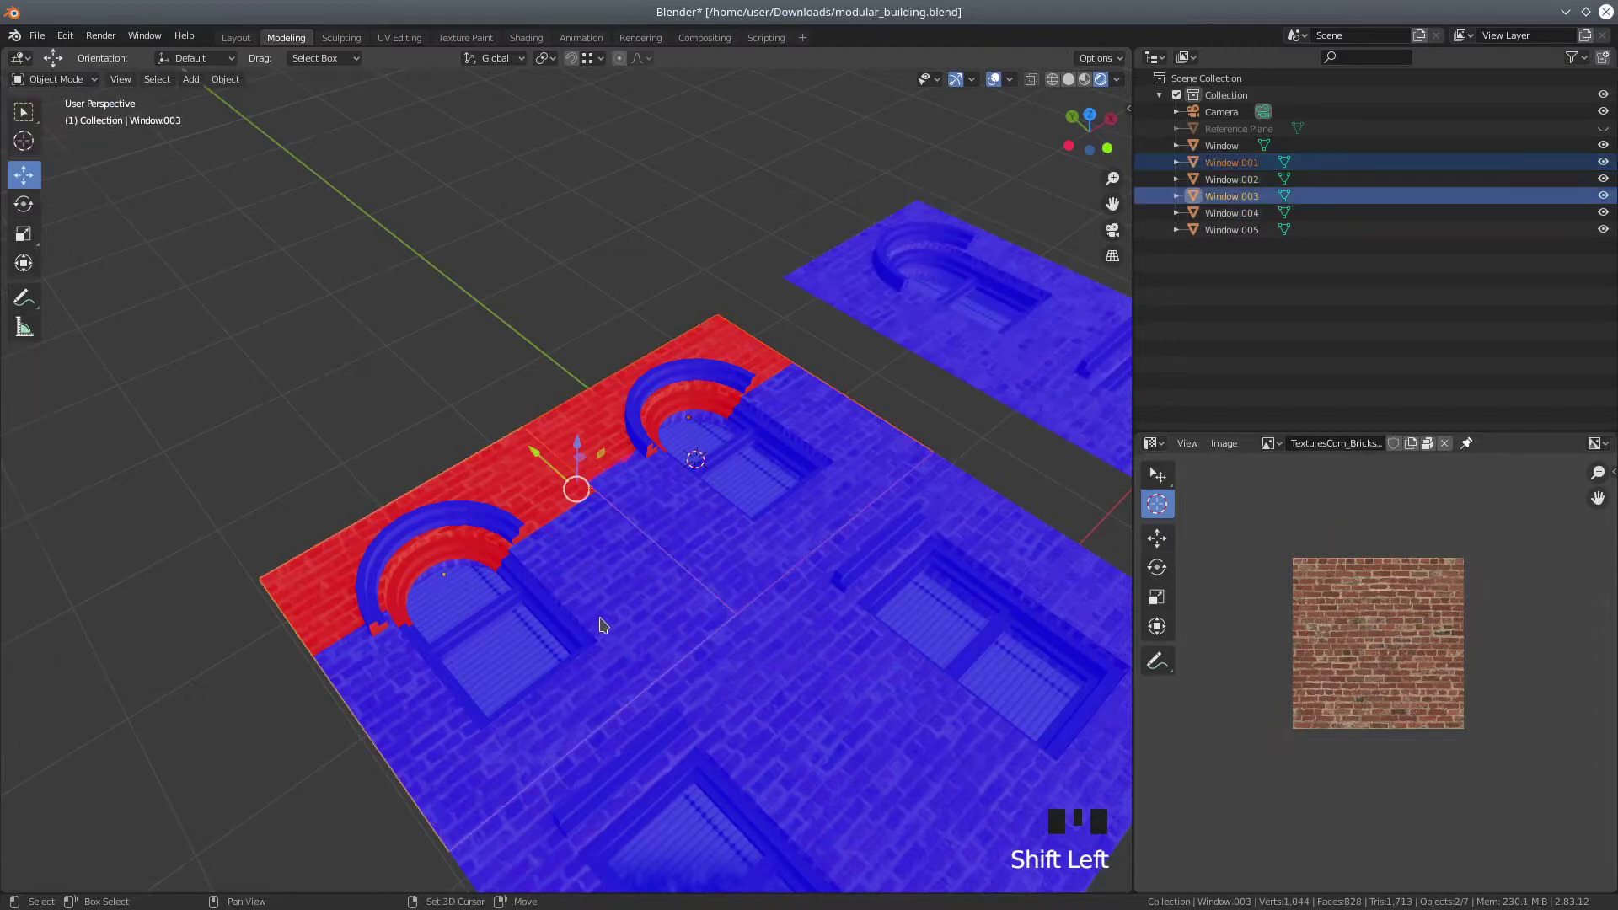
{"action": "left_click", "coordinate": [48, 81]}
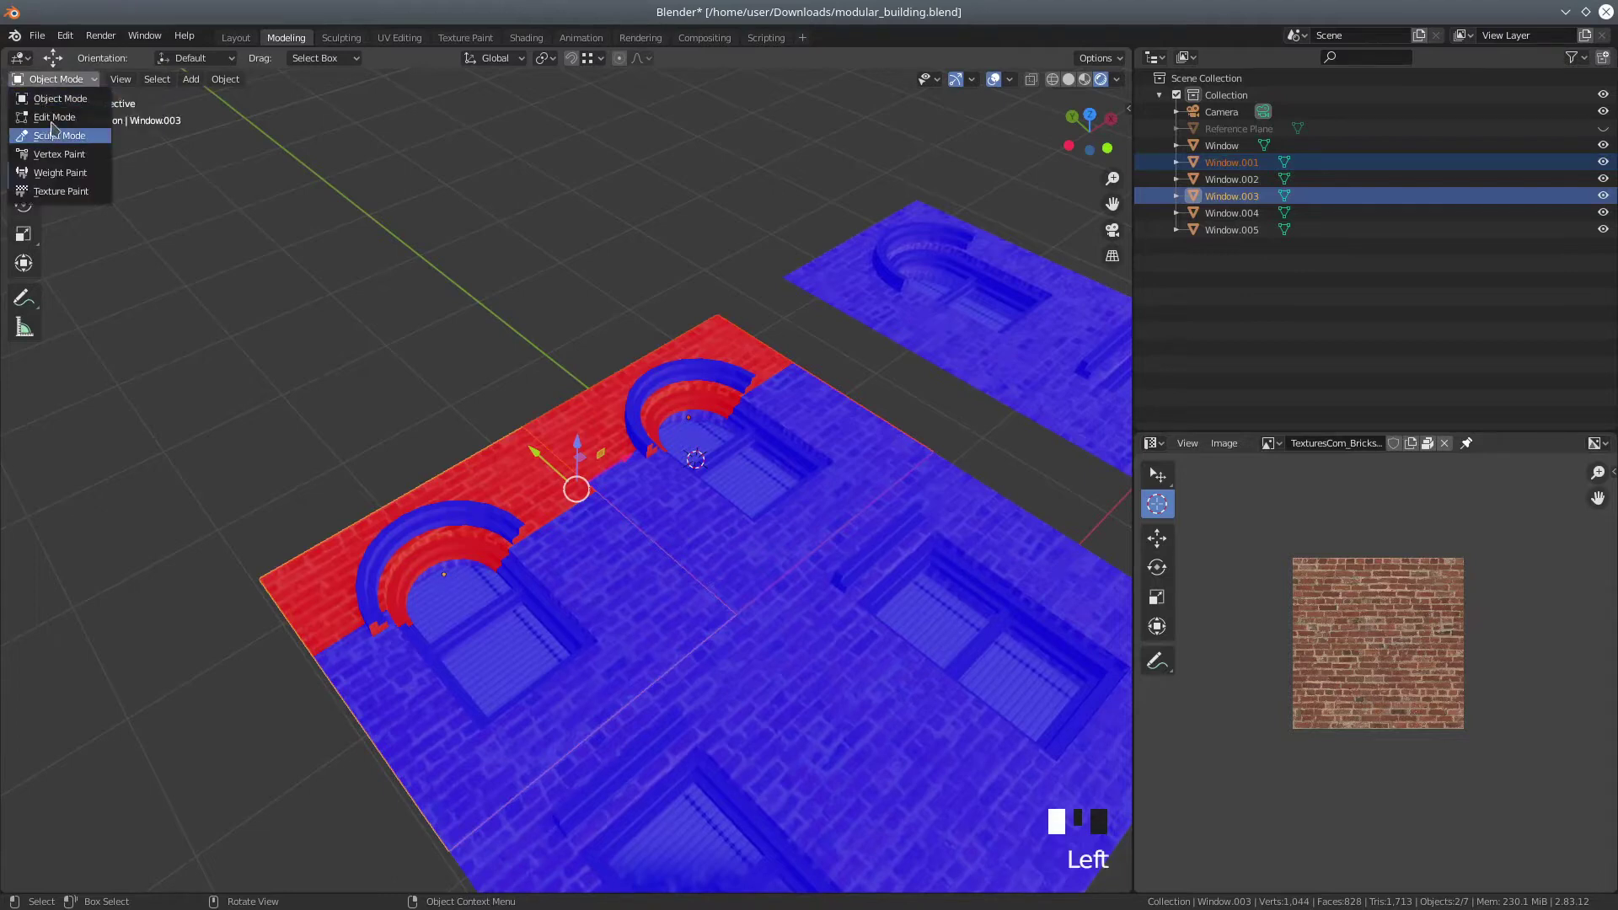
{"action": "left_click", "coordinate": [53, 118]}
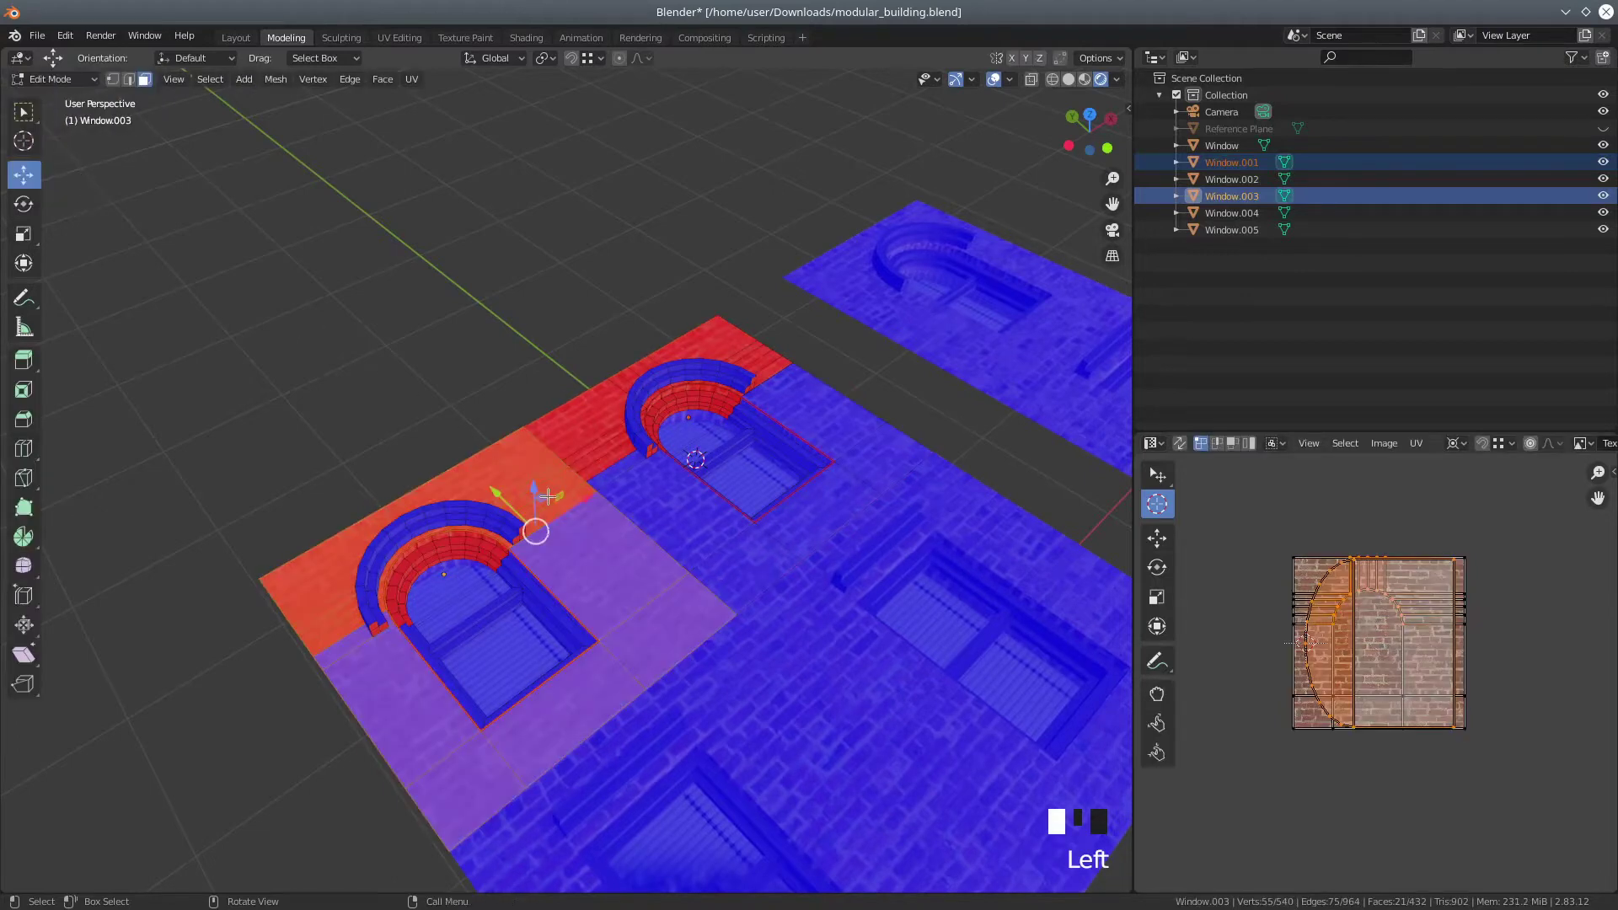
Select all faces of the two arched modules and recalculate their normals outside
{"action": "key", "text": "a"}
{"action": "key", "text": "a"}
{"action": "key", "text": "a"}
{"action": "key", "text": "a"}
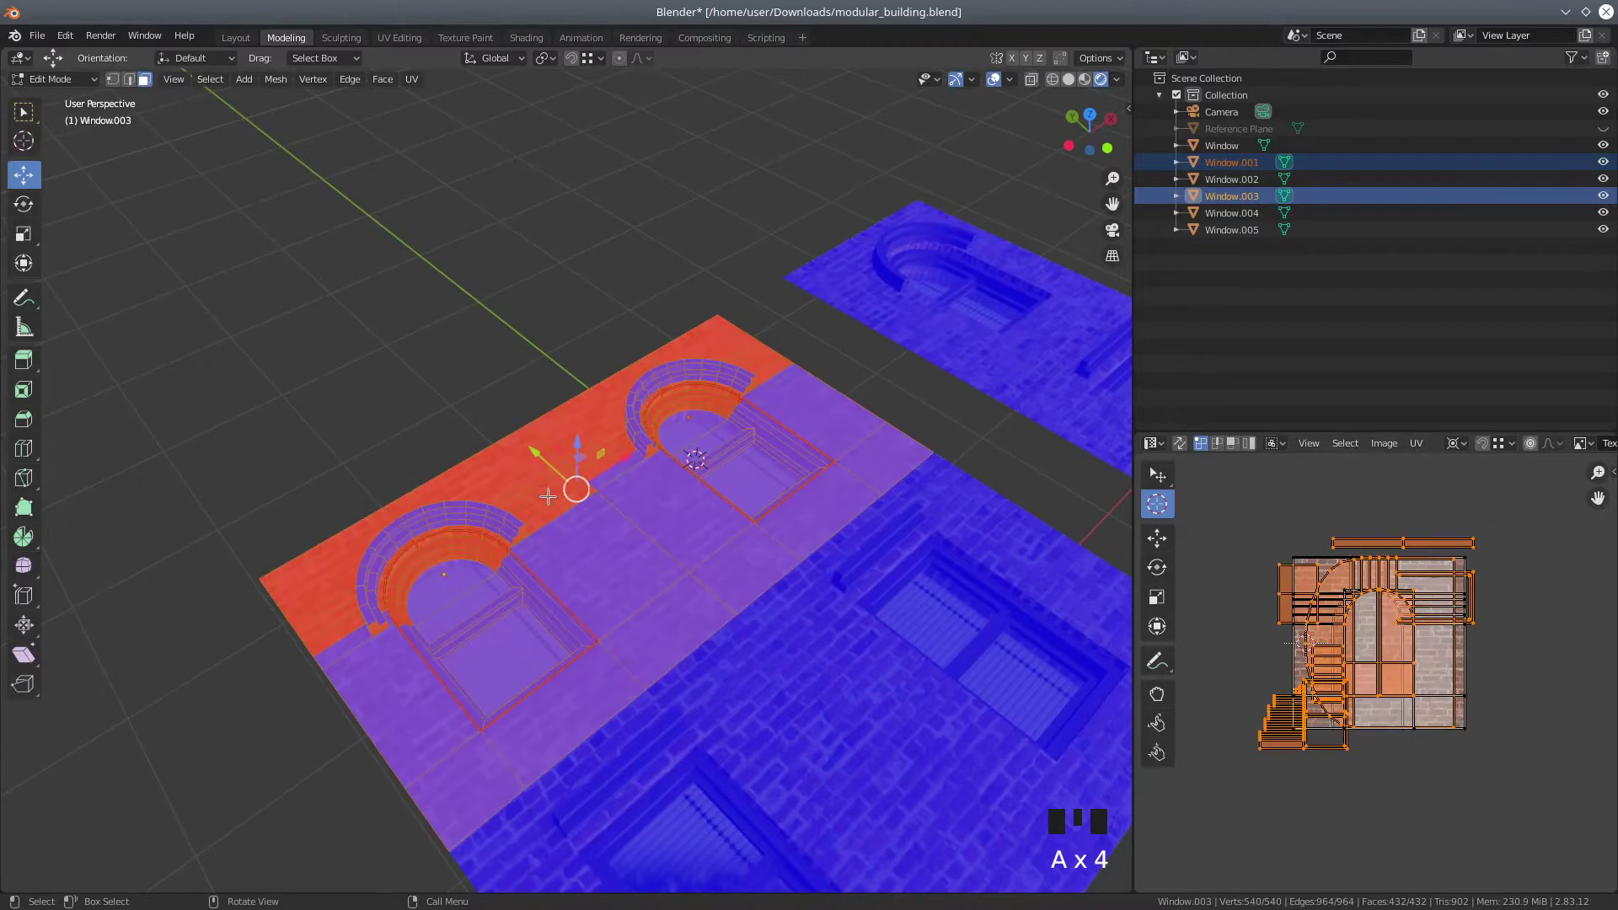
{"action": "left_click", "coordinate": [275, 79]}
{"action": "mouse_move", "coordinate": [344, 356]}
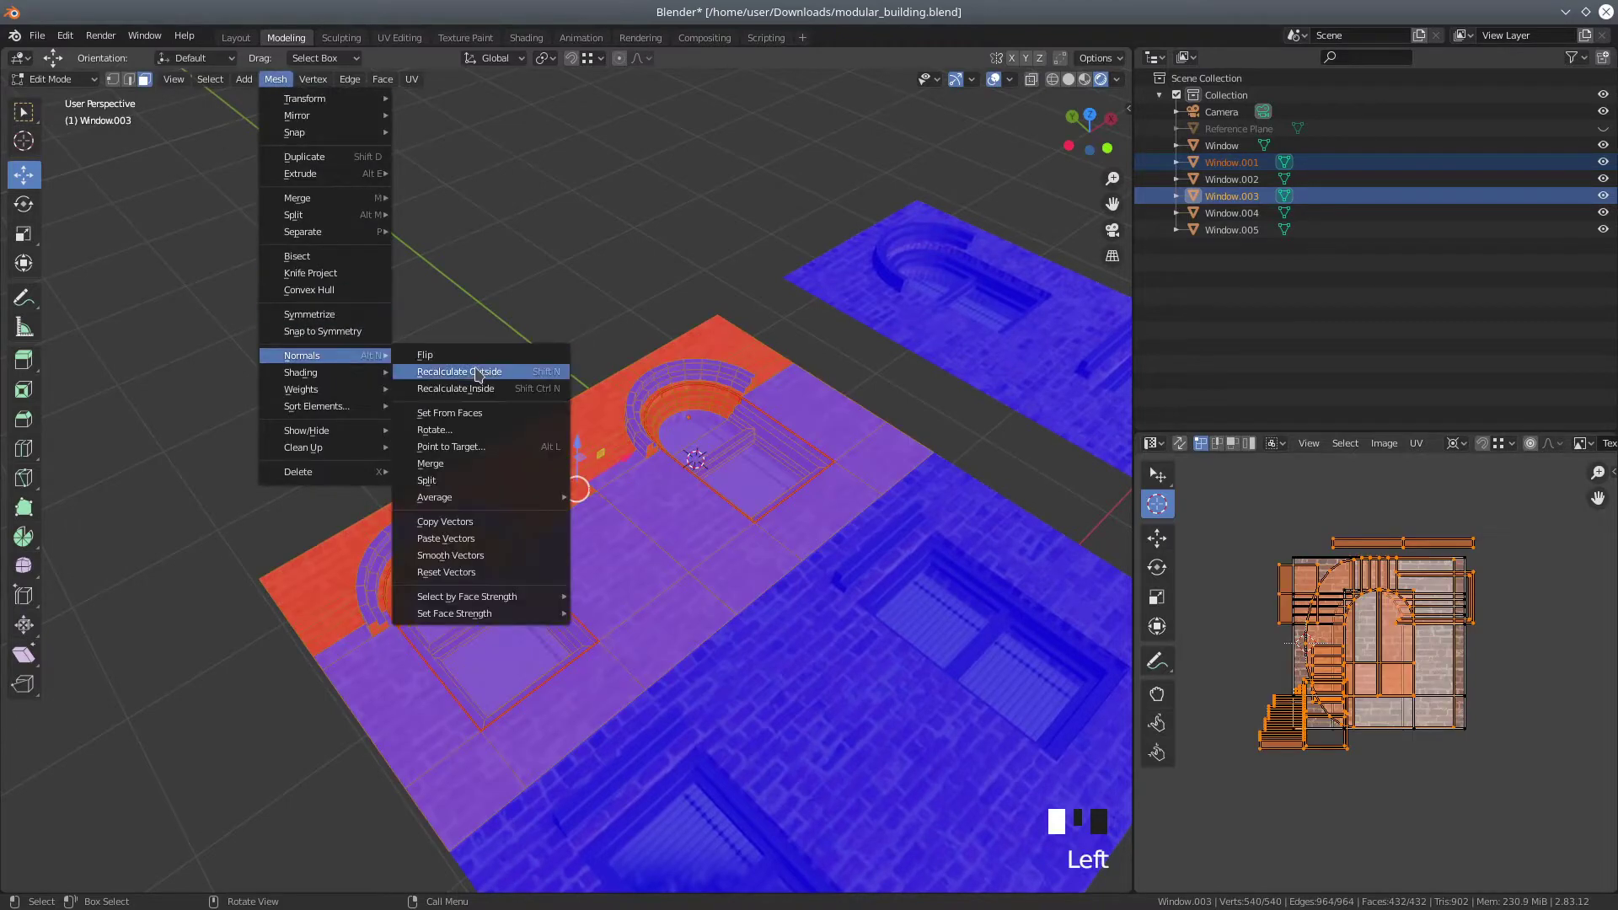
{"action": "left_click", "coordinate": [455, 372]}
Select the linked red frame faces around both arched windows, delimited by seam, and flip their normals
{"action": "scroll", "coordinate": [454, 603], "scroll_direction": "up", "scroll_amount": 3}
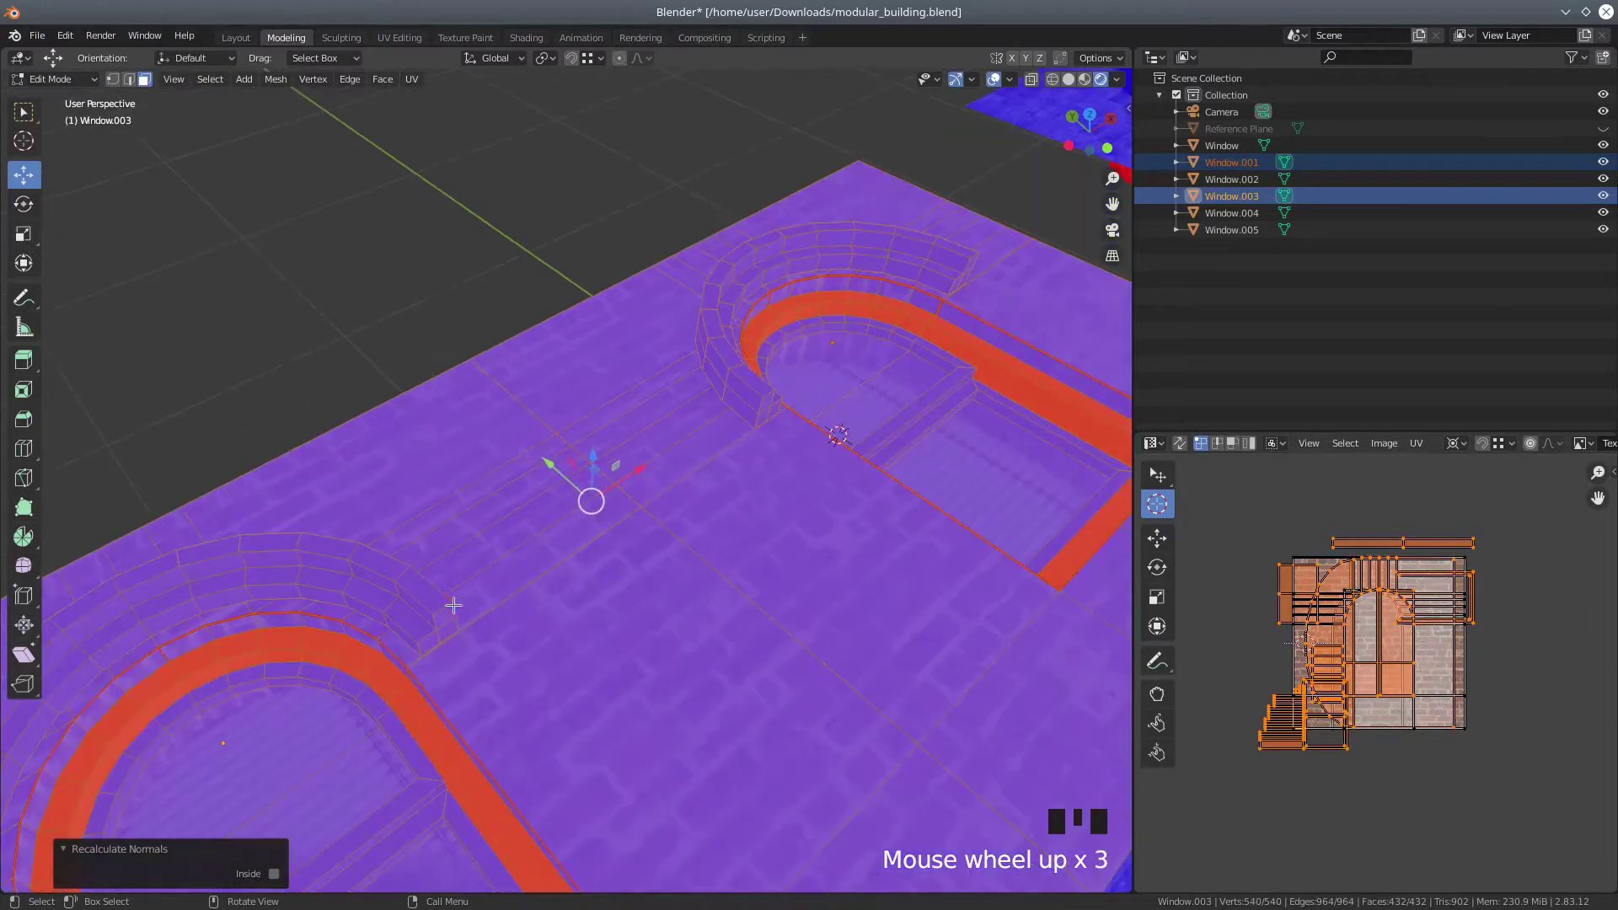
{"action": "middle_click_drag", "start_coordinate": [507, 617], "coordinate": [520, 549]}
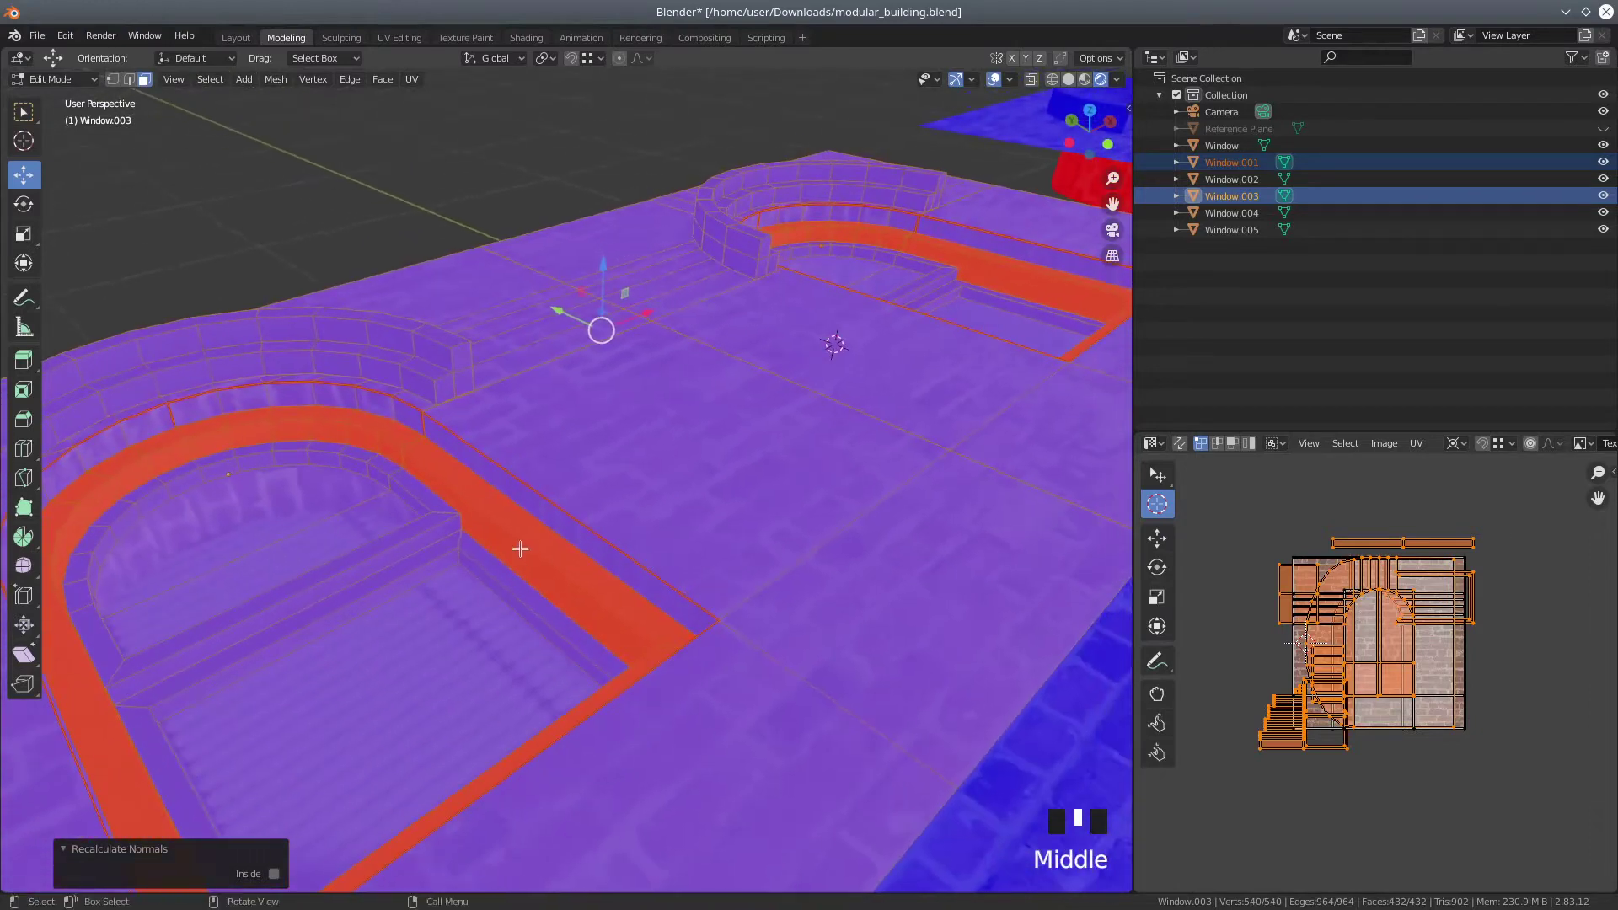
{"action": "left_click", "coordinate": [521, 536]}
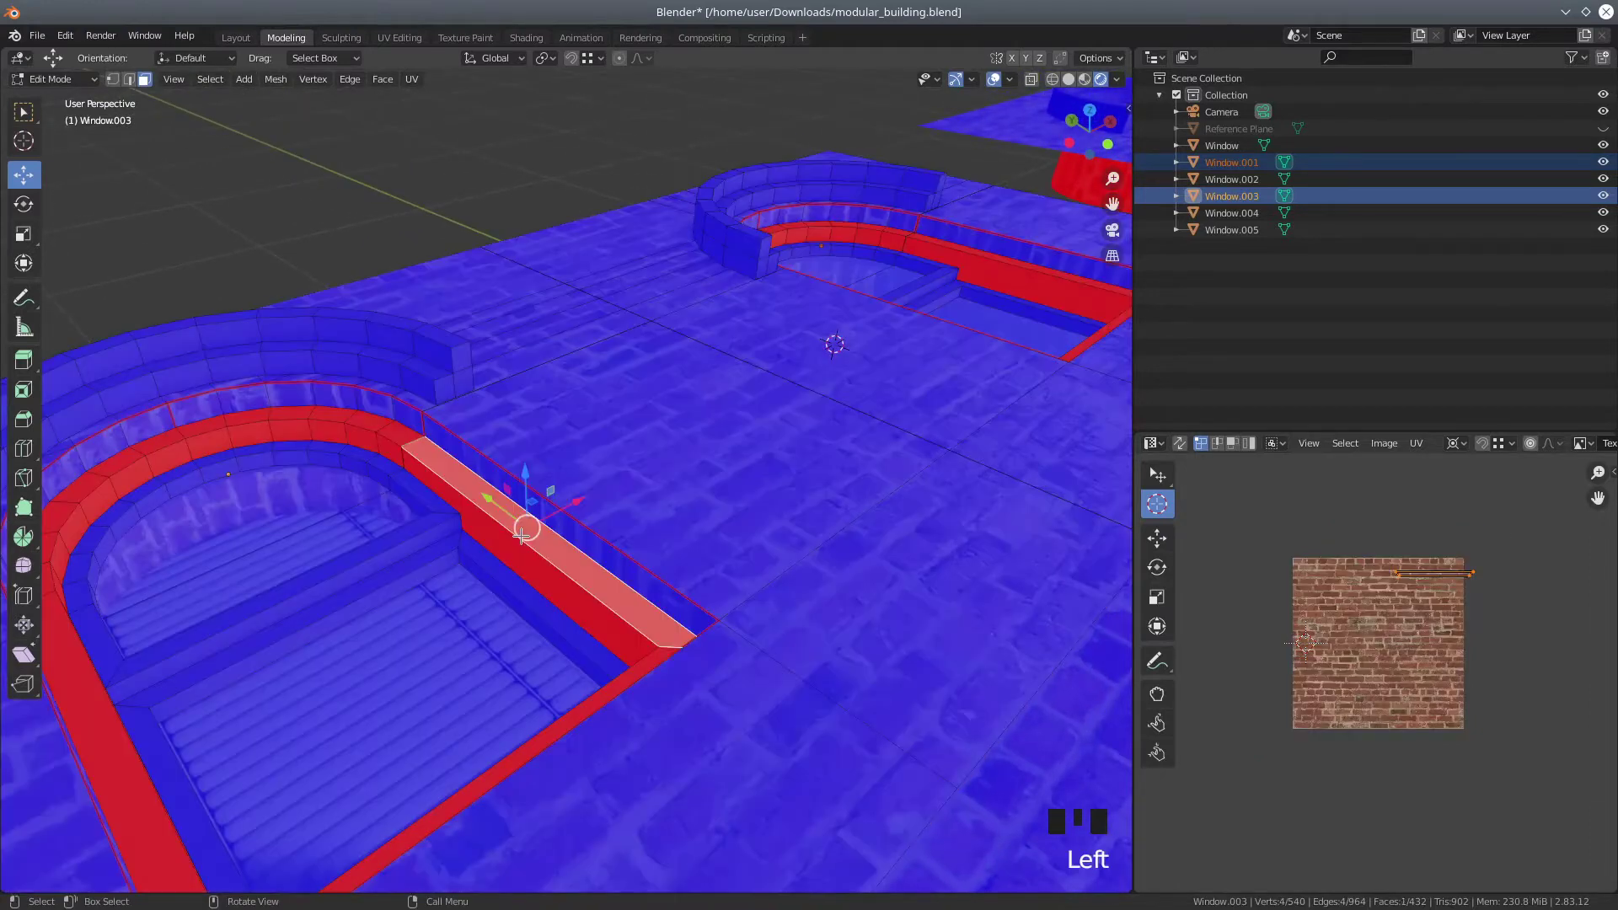
{"action": "key", "text": "l"}
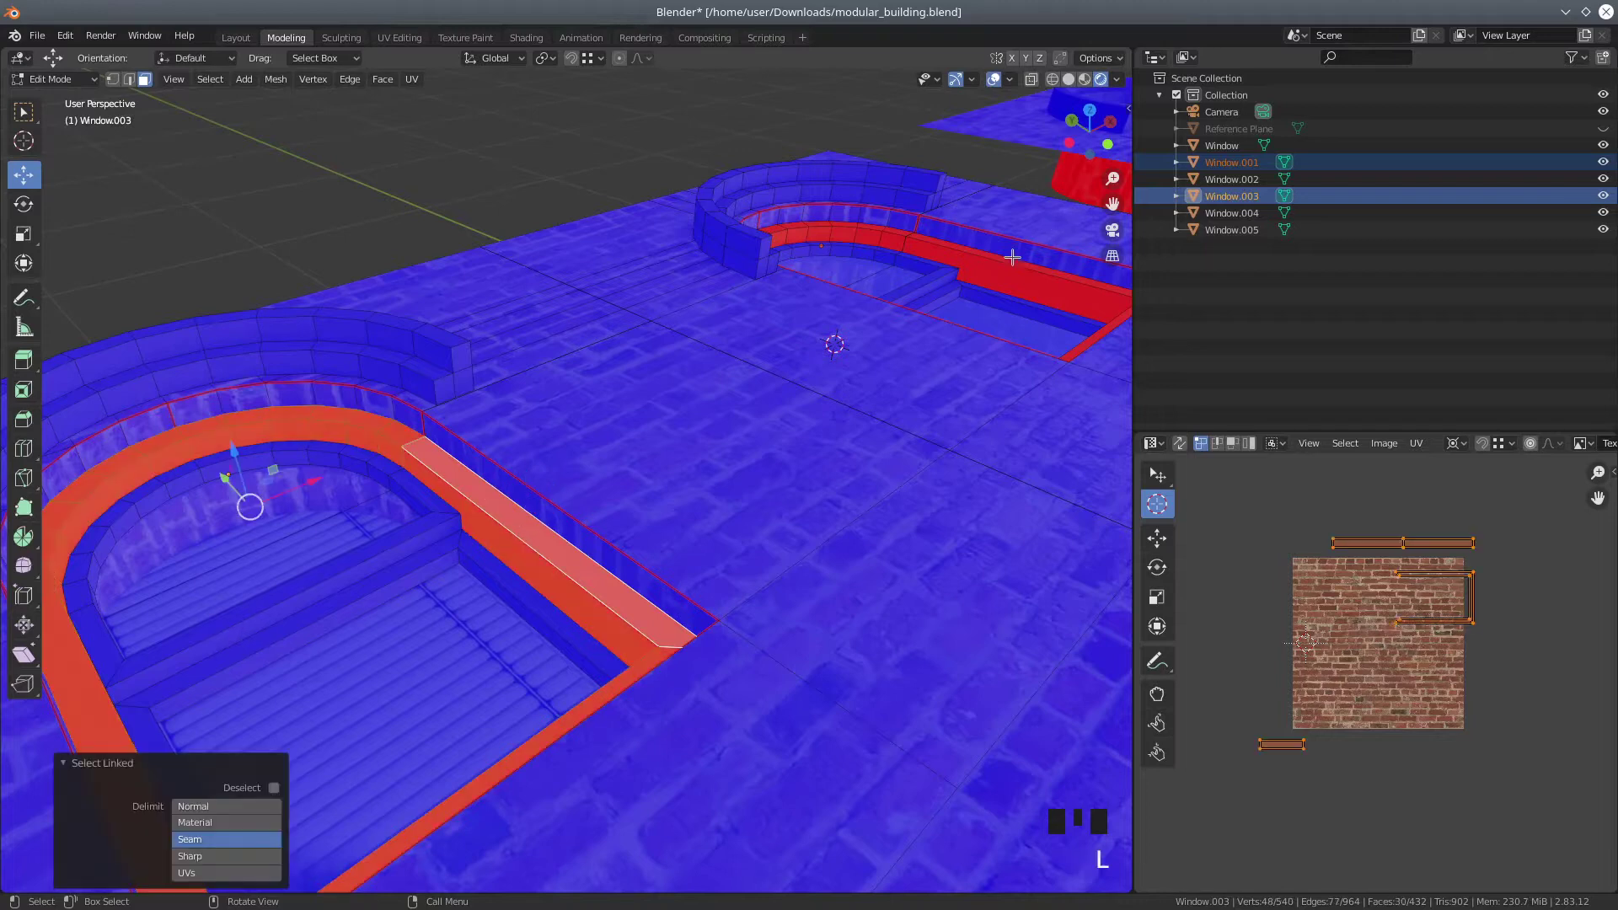
{"action": "key", "text": "l"}
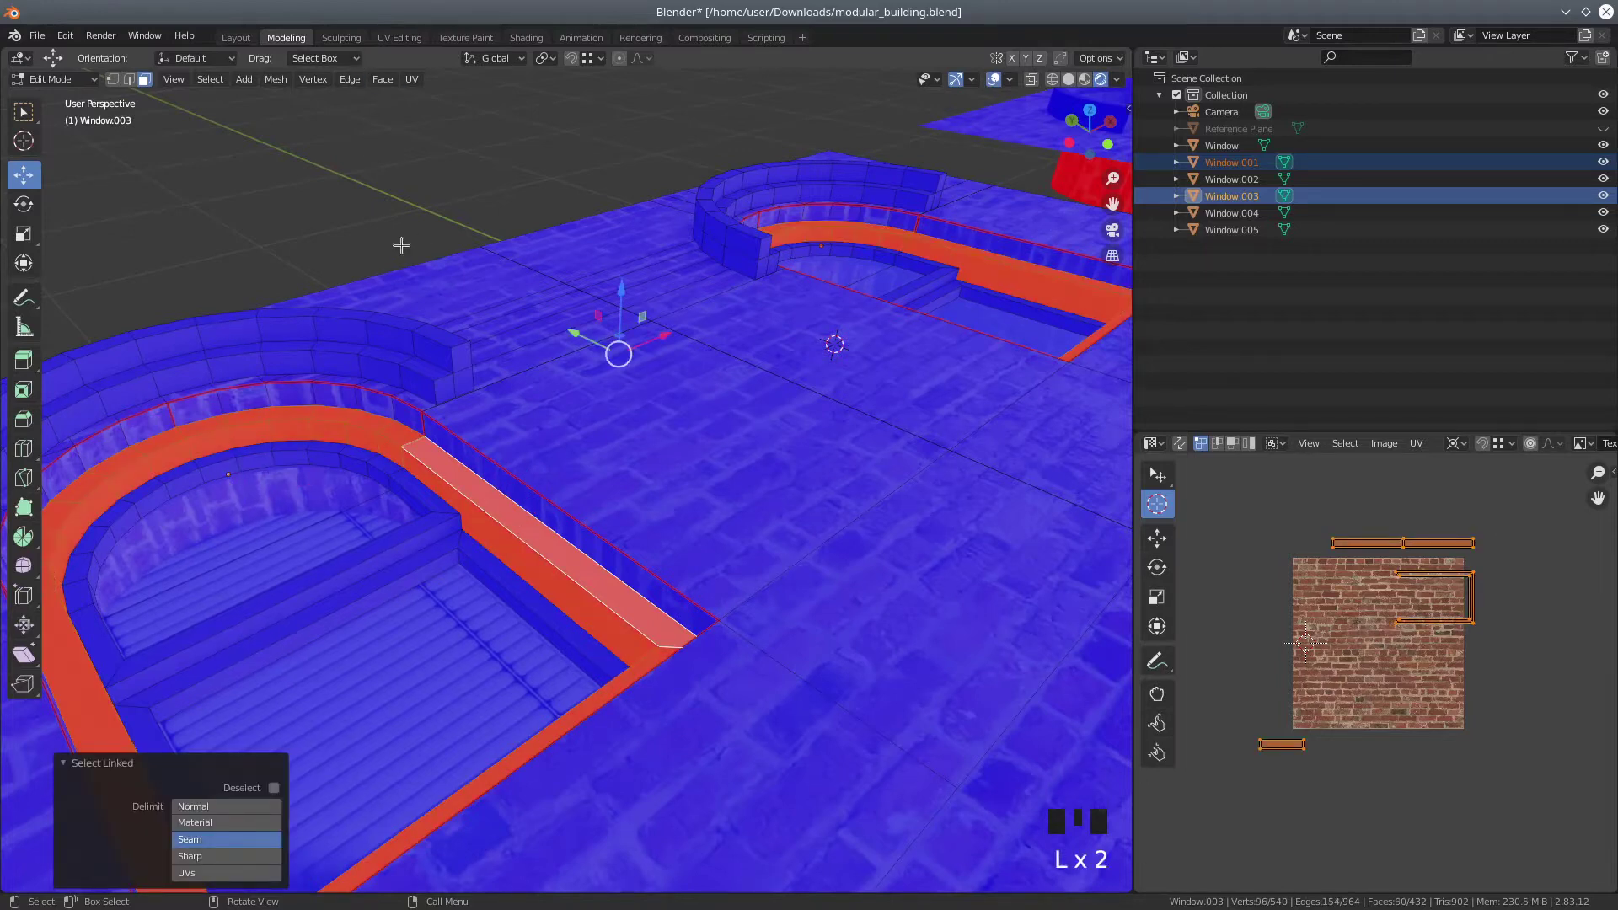
{"action": "scroll", "coordinate": [401, 245], "scroll_direction": "down", "scroll_amount": 2}
{"action": "left_click", "coordinate": [275, 79]}
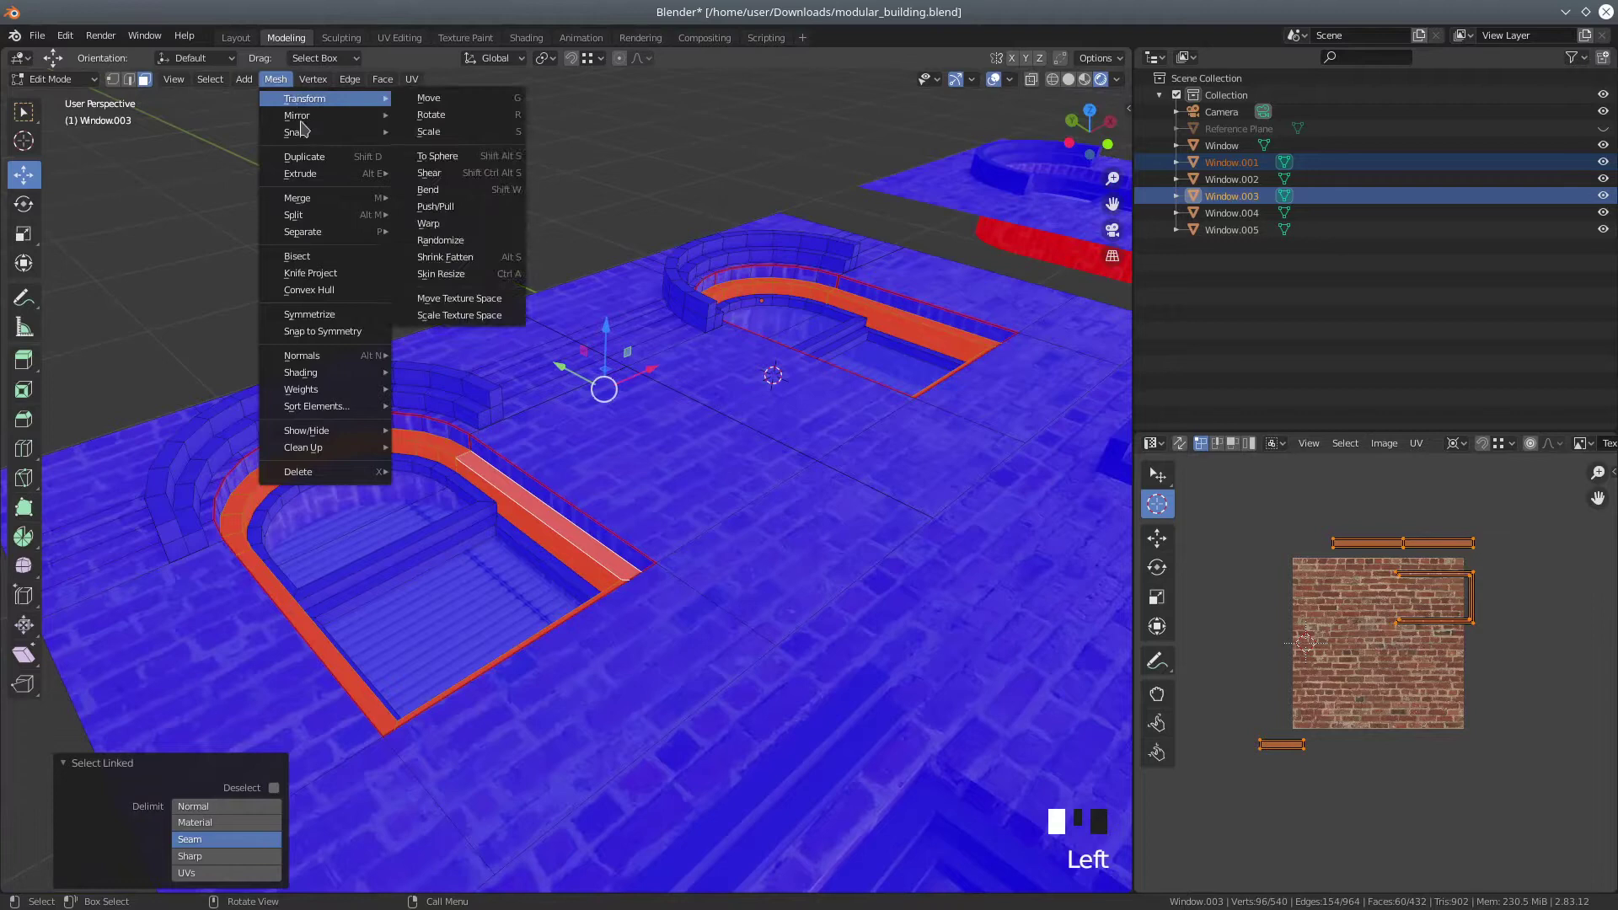
{"action": "mouse_move", "coordinate": [340, 371]}
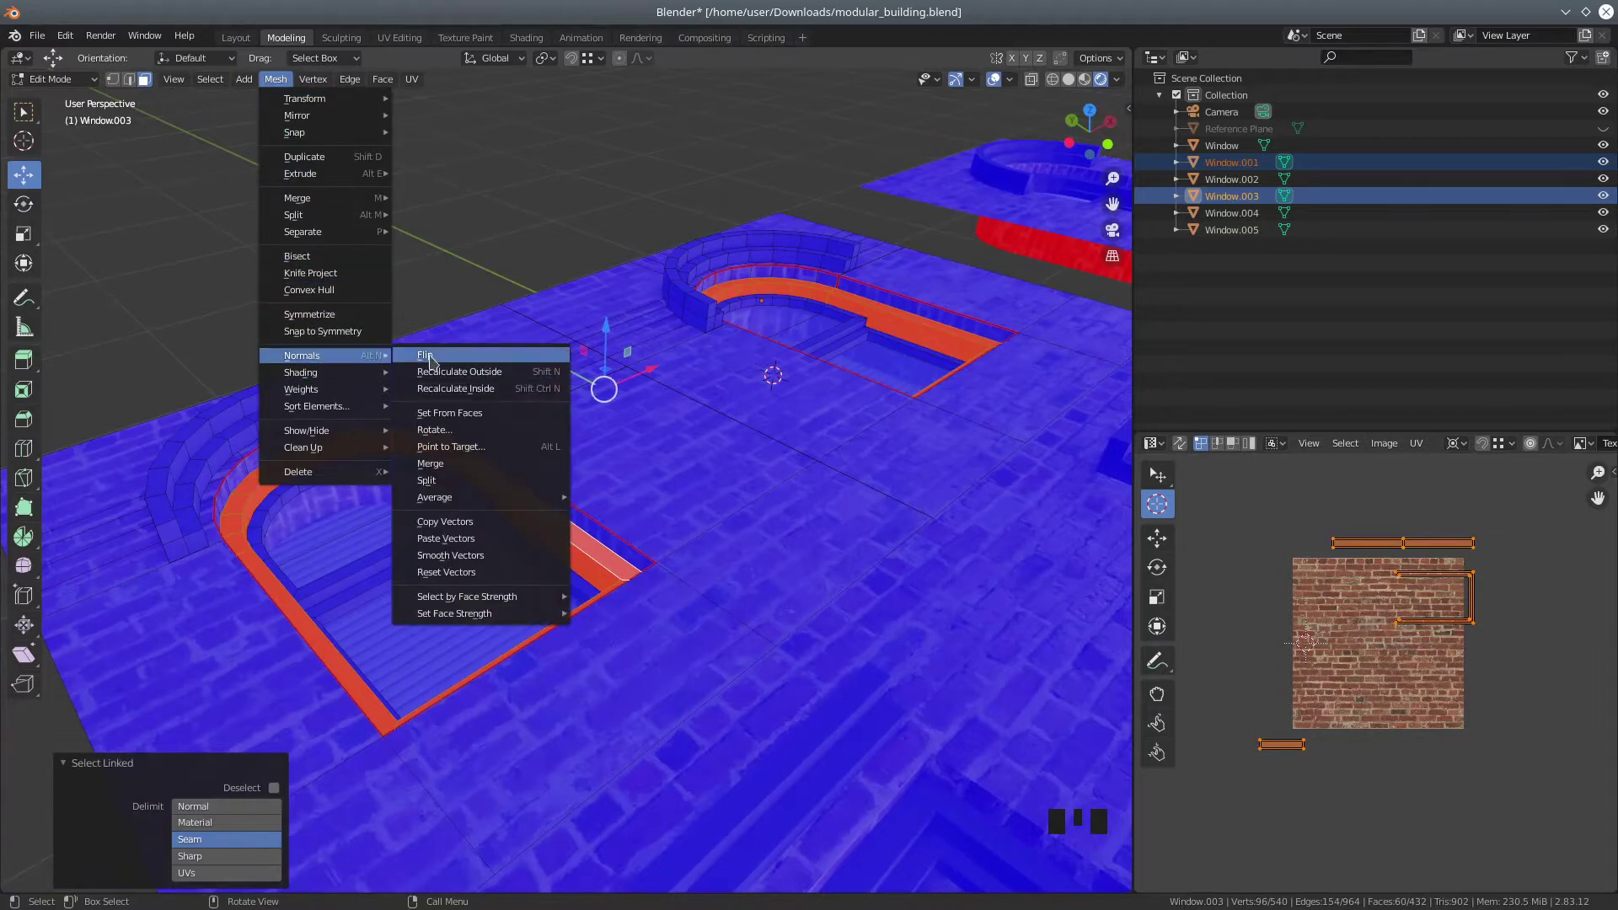
{"action": "left_click", "coordinate": [429, 361]}
Disable the Face Orientation overlay and view all modules with their brick textures from above
{"action": "scroll", "coordinate": [647, 380], "scroll_direction": "down", "scroll_amount": 3}
{"action": "middle_click_drag", "start_coordinate": [764, 415], "coordinate": [725, 484]}
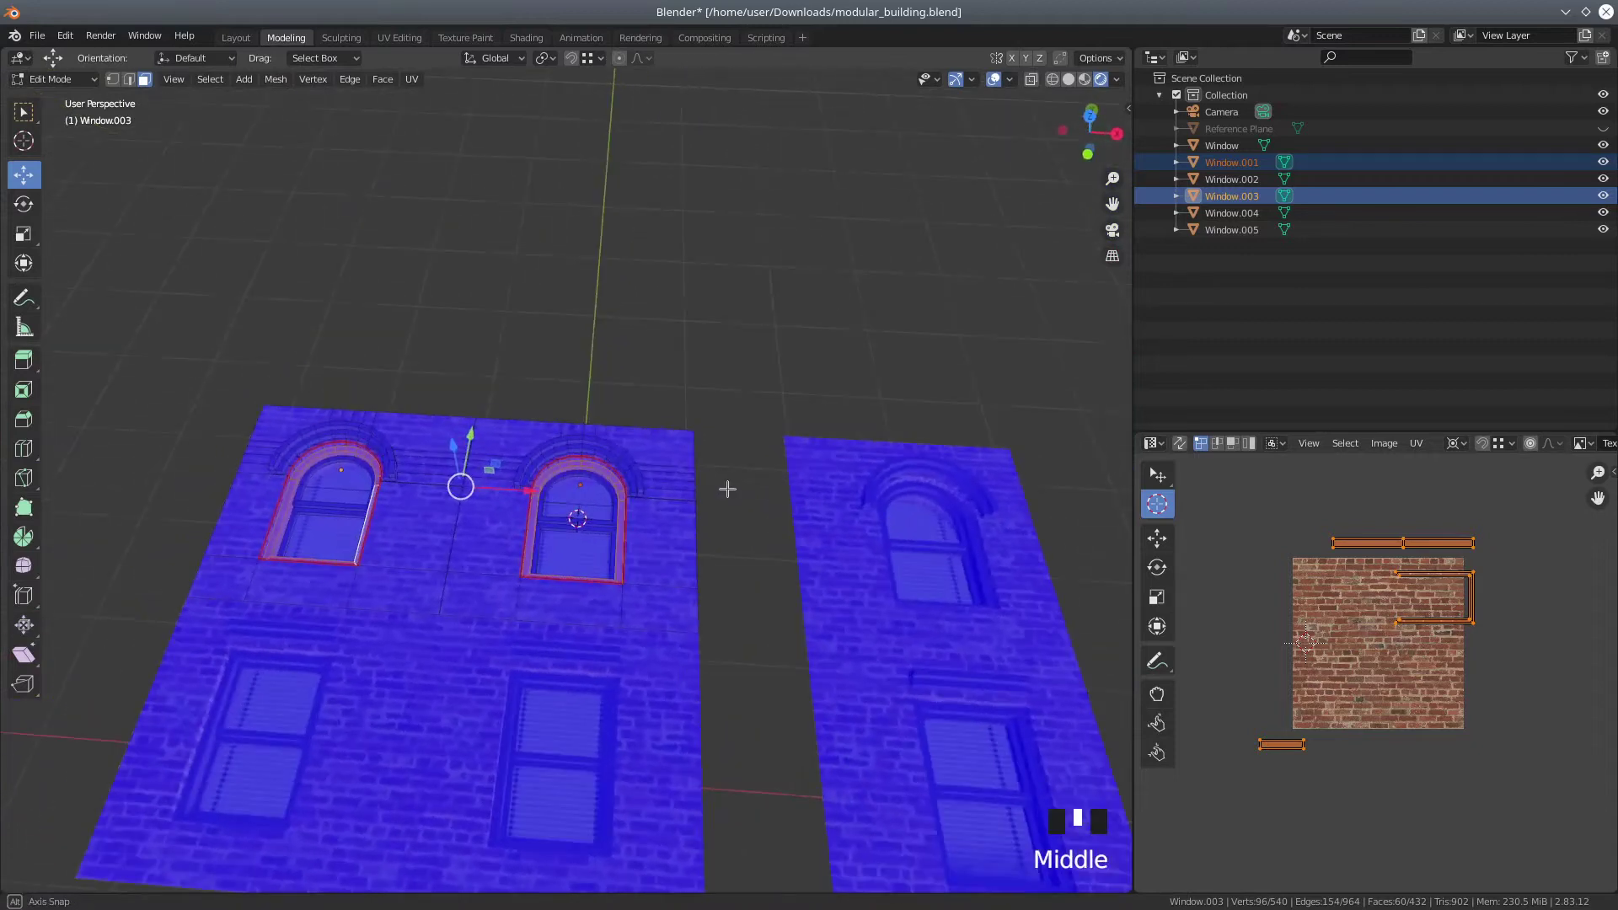
{"action": "left_click", "coordinate": [1008, 80]}
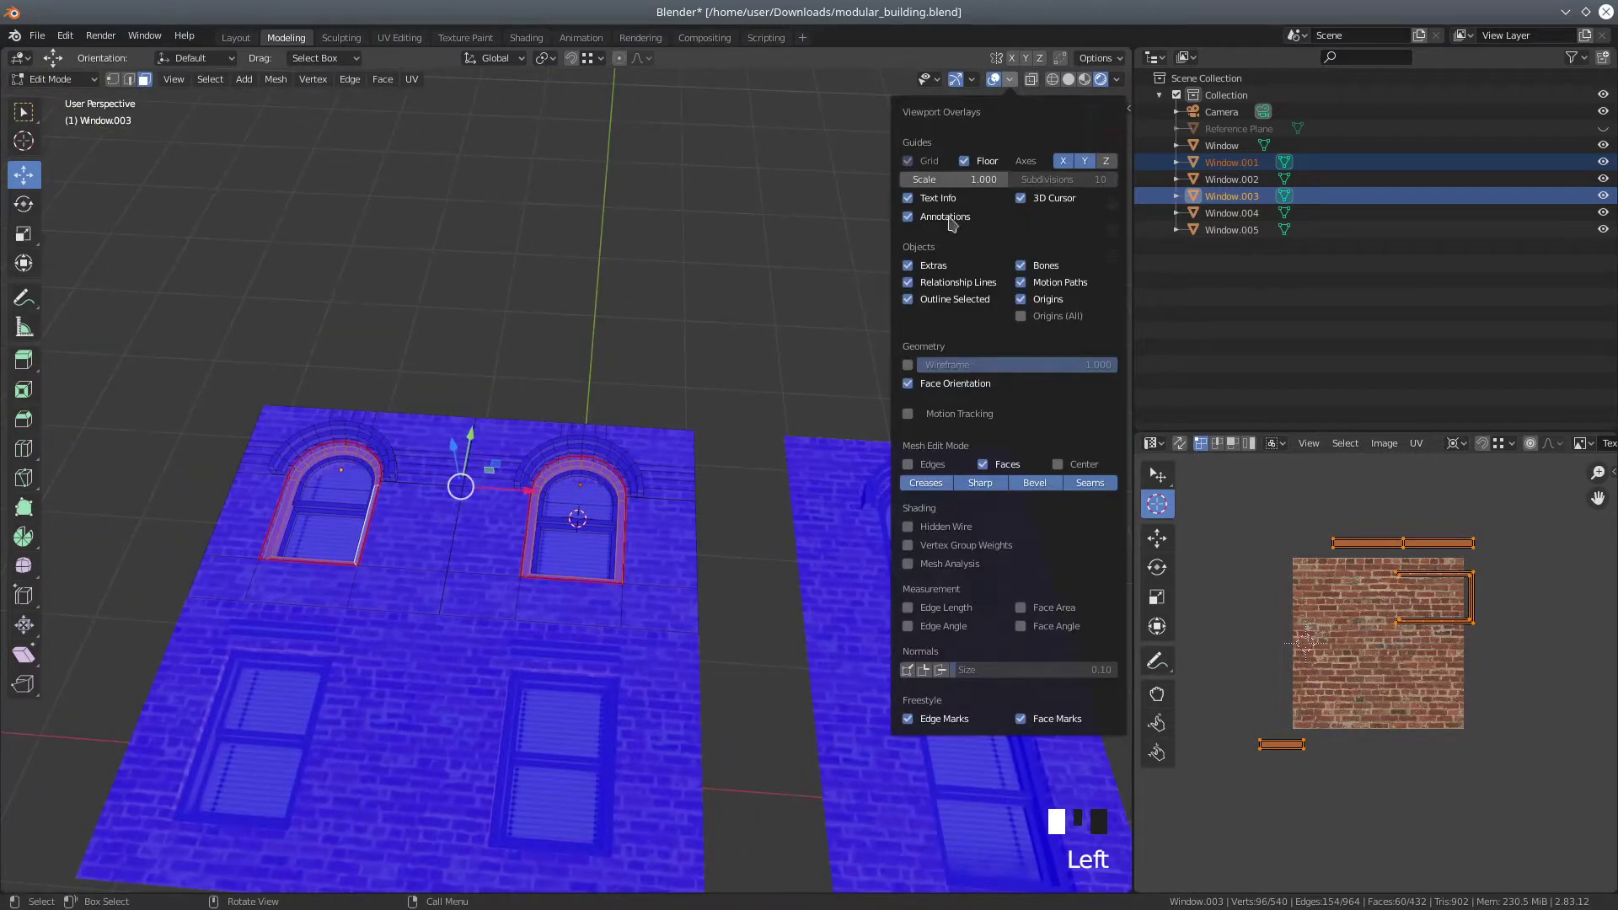
{"action": "left_click", "coordinate": [908, 384]}
{"action": "scroll", "coordinate": [580, 292], "scroll_direction": "down", "scroll_amount": 3}
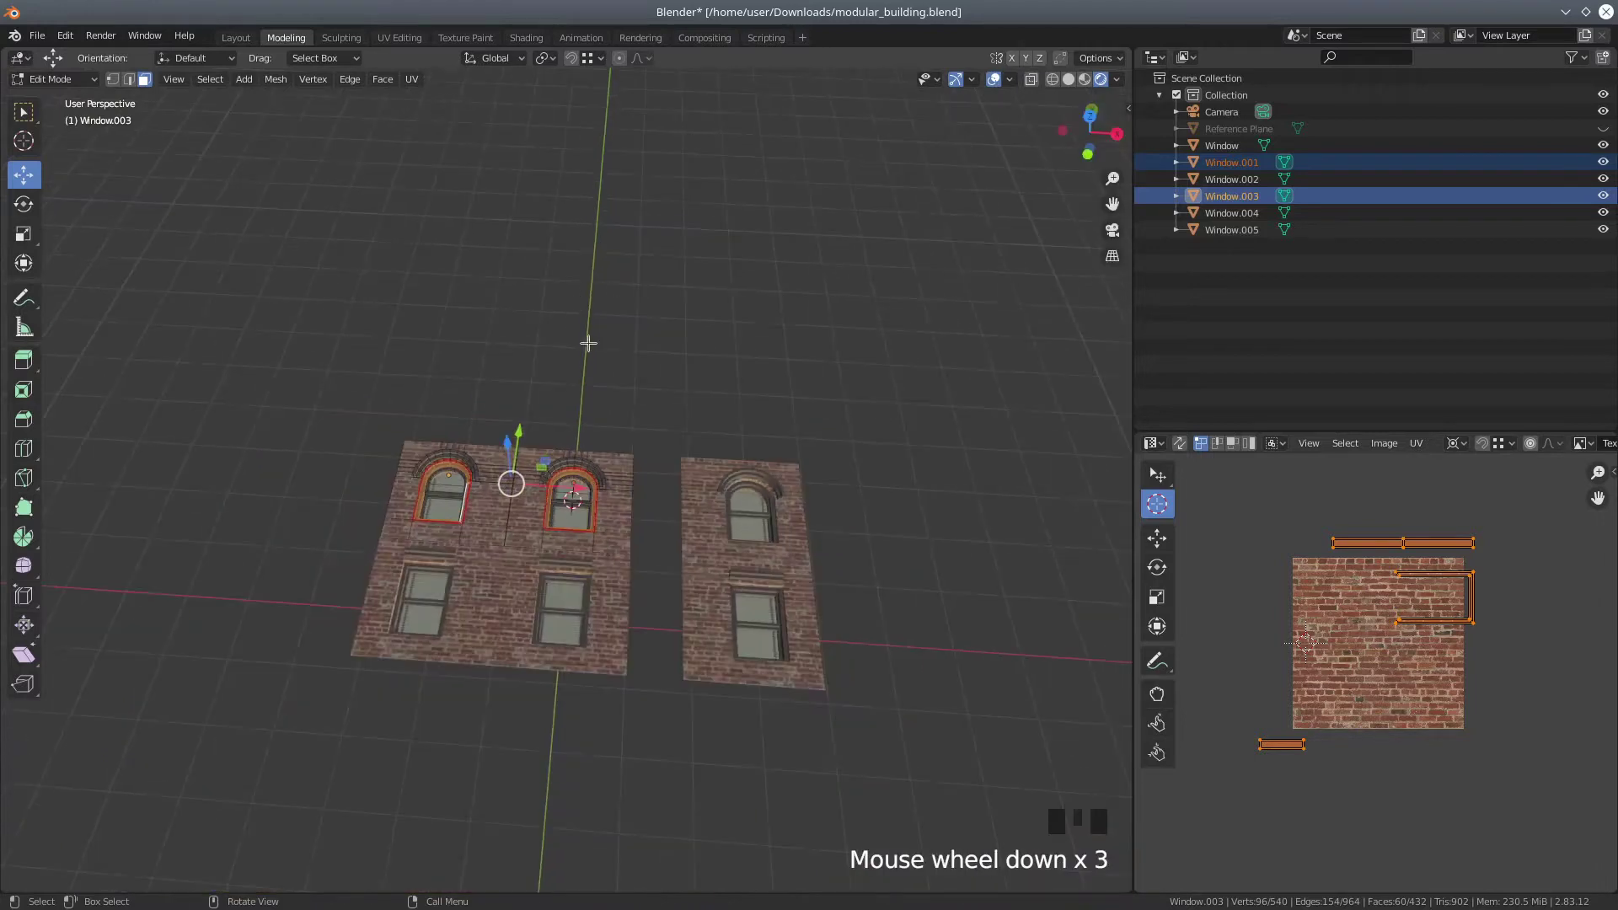
{"action": "middle_click_drag", "start_coordinate": [615, 350], "coordinate": [621, 459]}
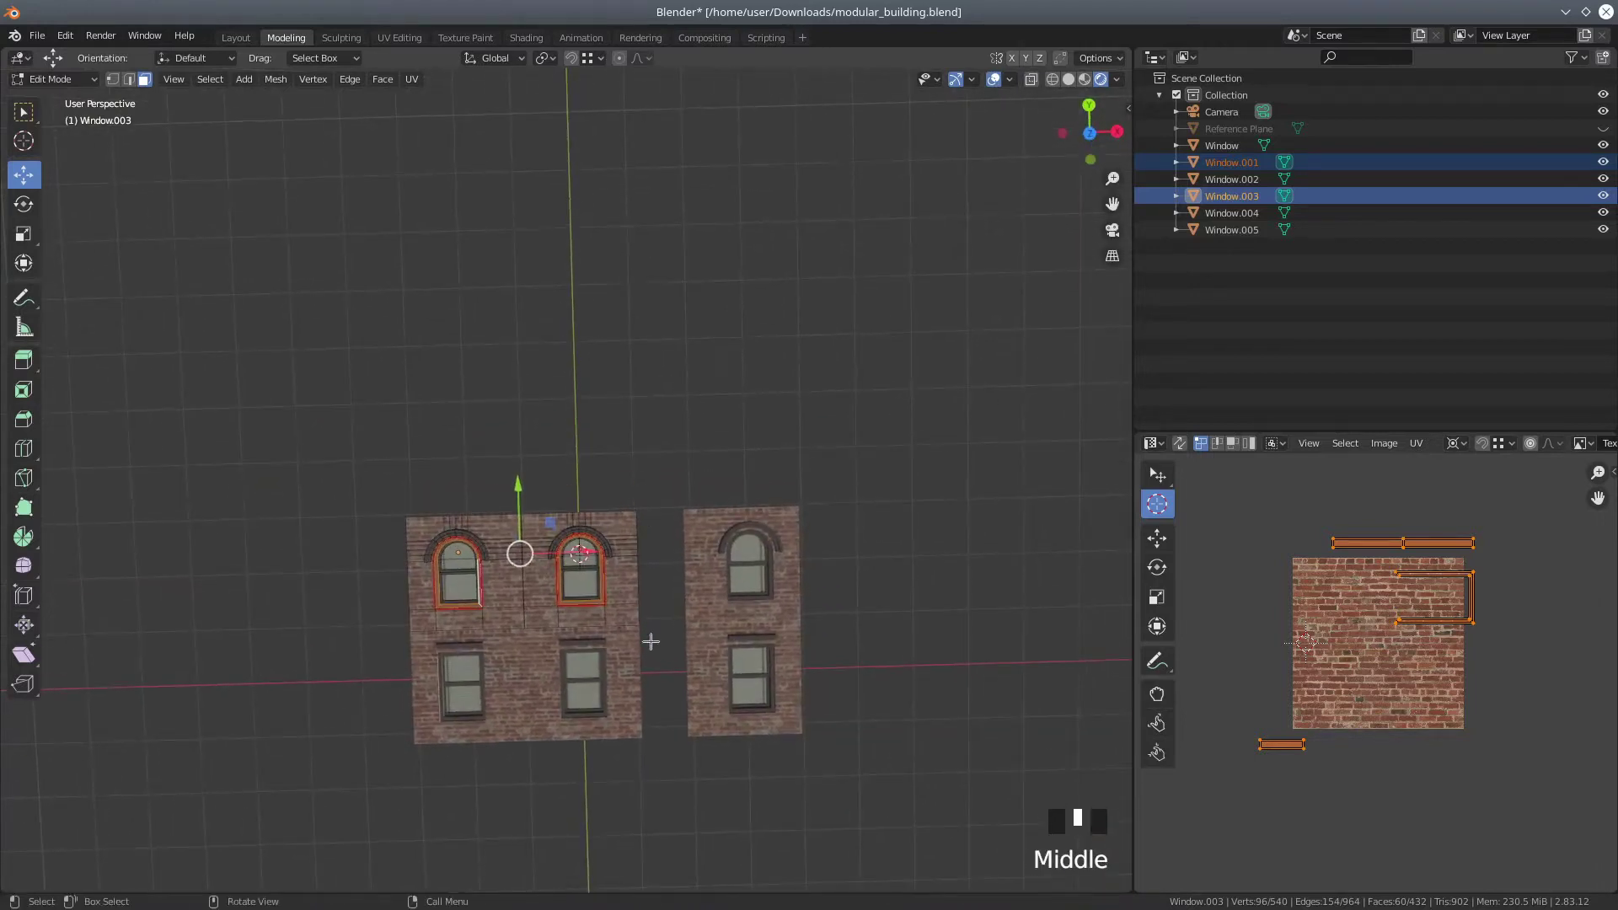
{"action": "scroll", "coordinate": [650, 642], "scroll_direction": "up", "scroll_amount": 2}
{"action": "middle_click_drag", "start_coordinate": [650, 643], "coordinate": [609, 102], "text": "shift"}
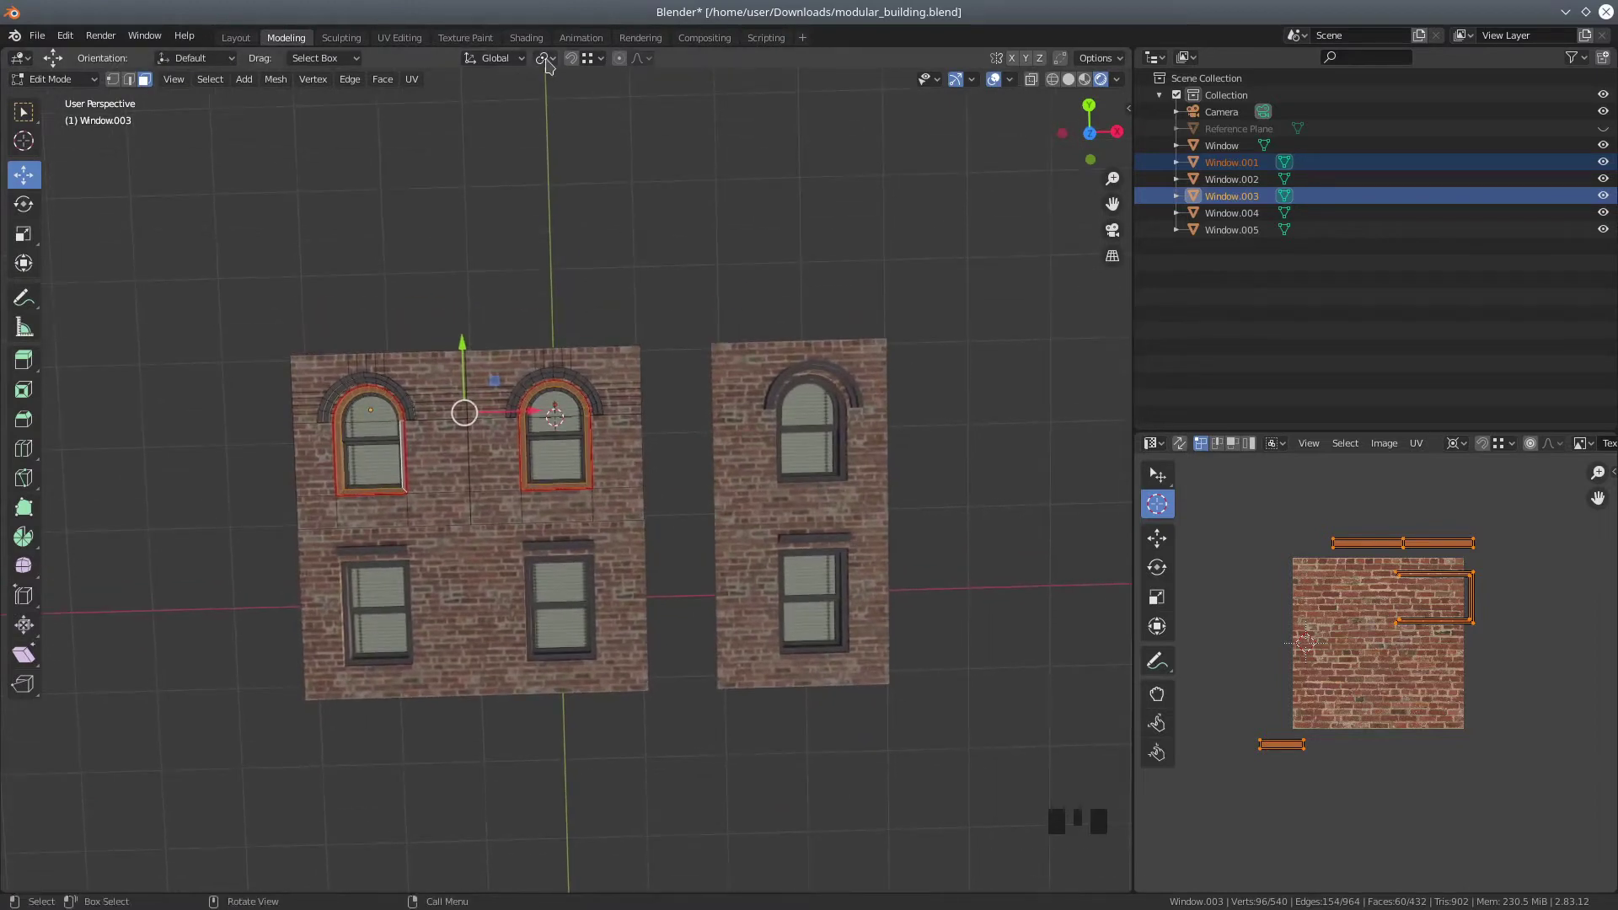
Enable snapping and open the two separate mirrored modules, Window.002 and Window.004, together in Edit Mode
{"action": "left_click", "coordinate": [572, 58]}
{"action": "left_click", "coordinate": [52, 79]}
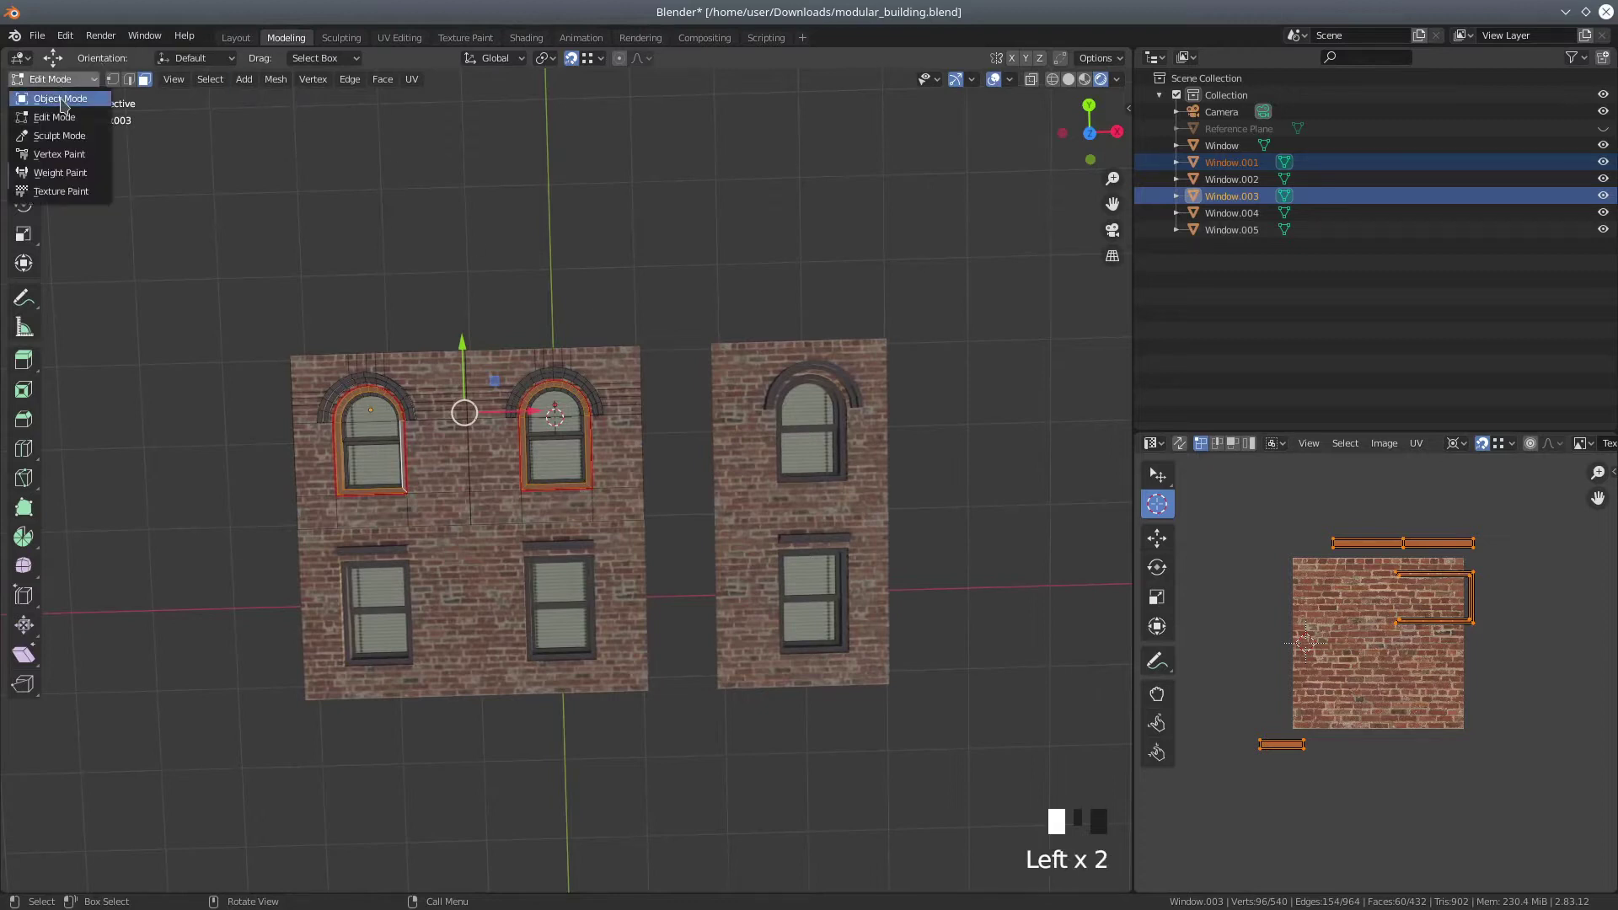
{"action": "left_click", "coordinate": [50, 86]}
{"action": "left_click", "coordinate": [730, 361]}
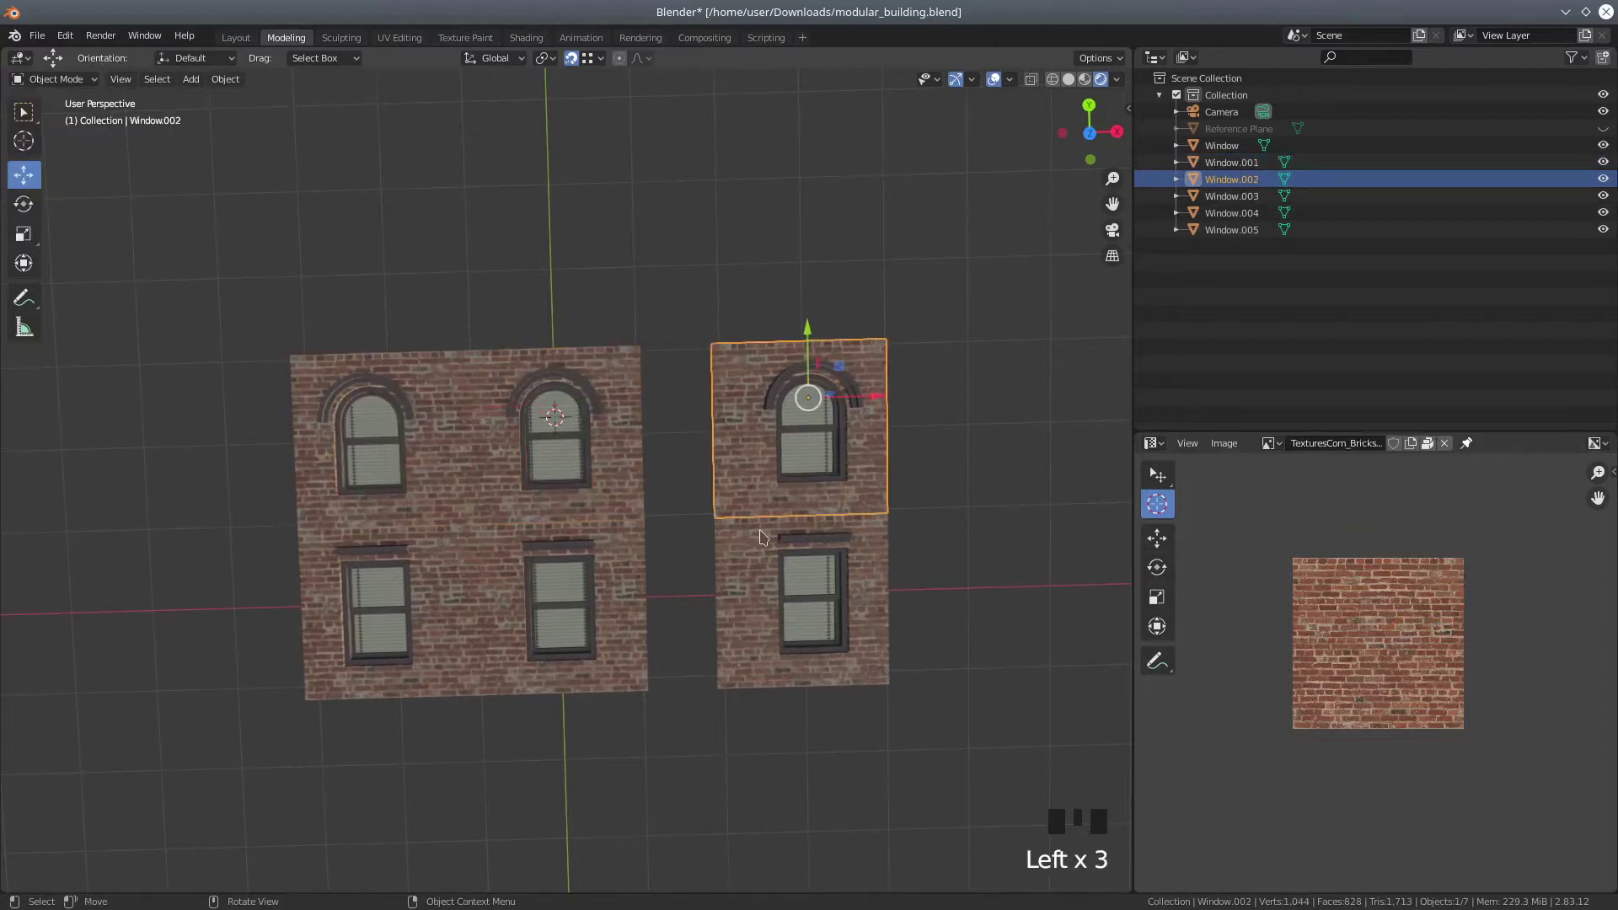
{"action": "left_click", "coordinate": [731, 596], "text": "shift"}
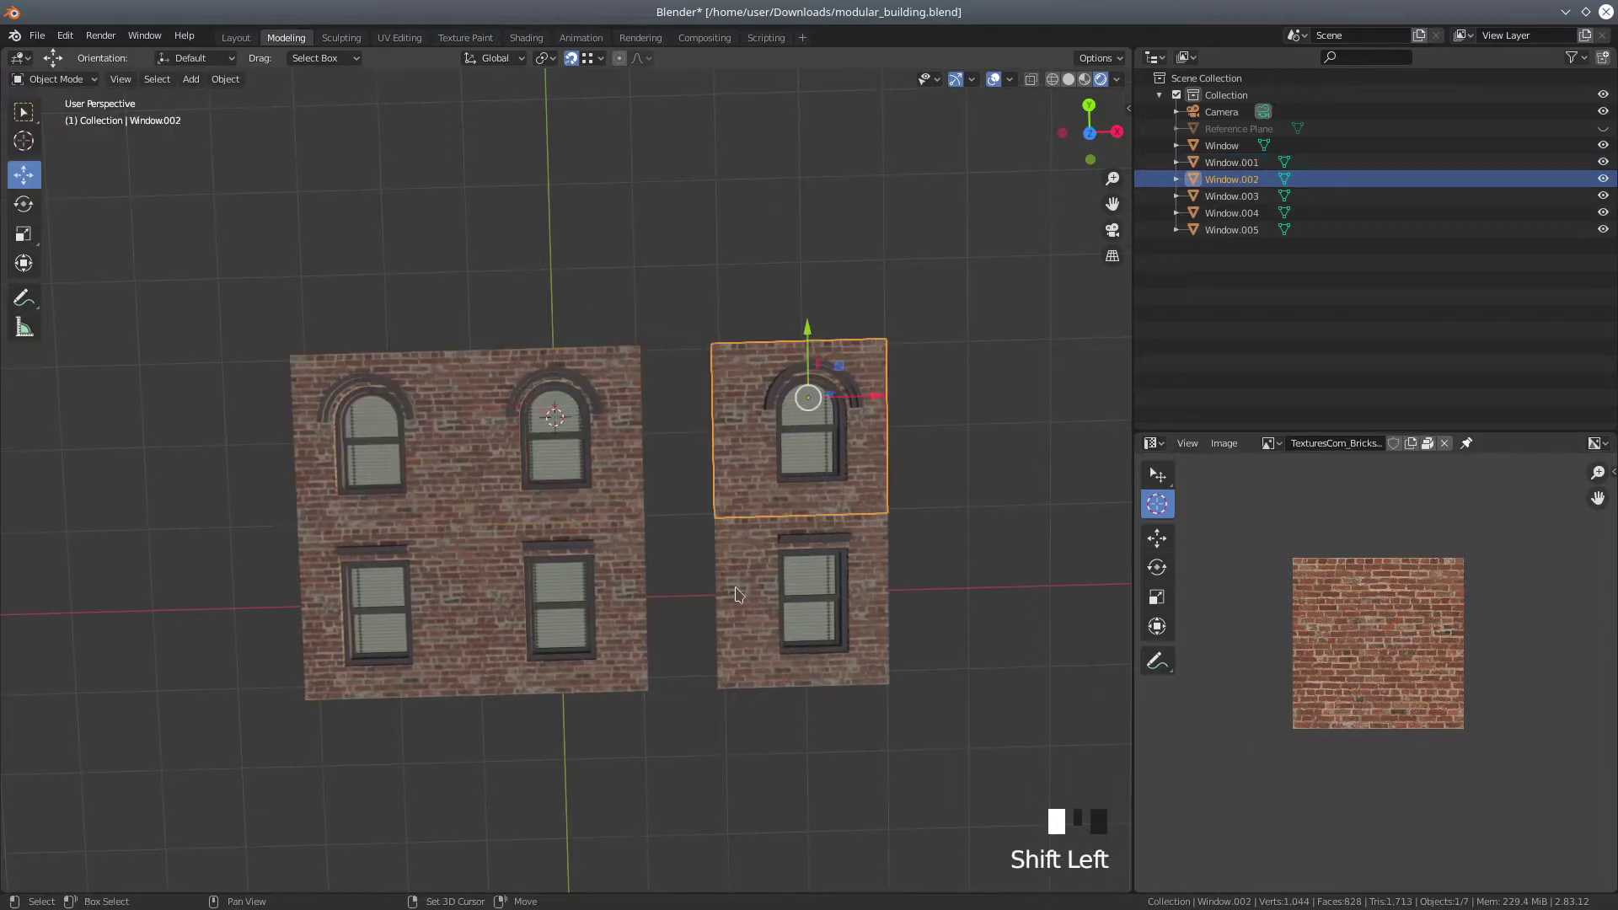
{"action": "left_click", "coordinate": [44, 81]}
{"action": "left_click", "coordinate": [49, 125]}
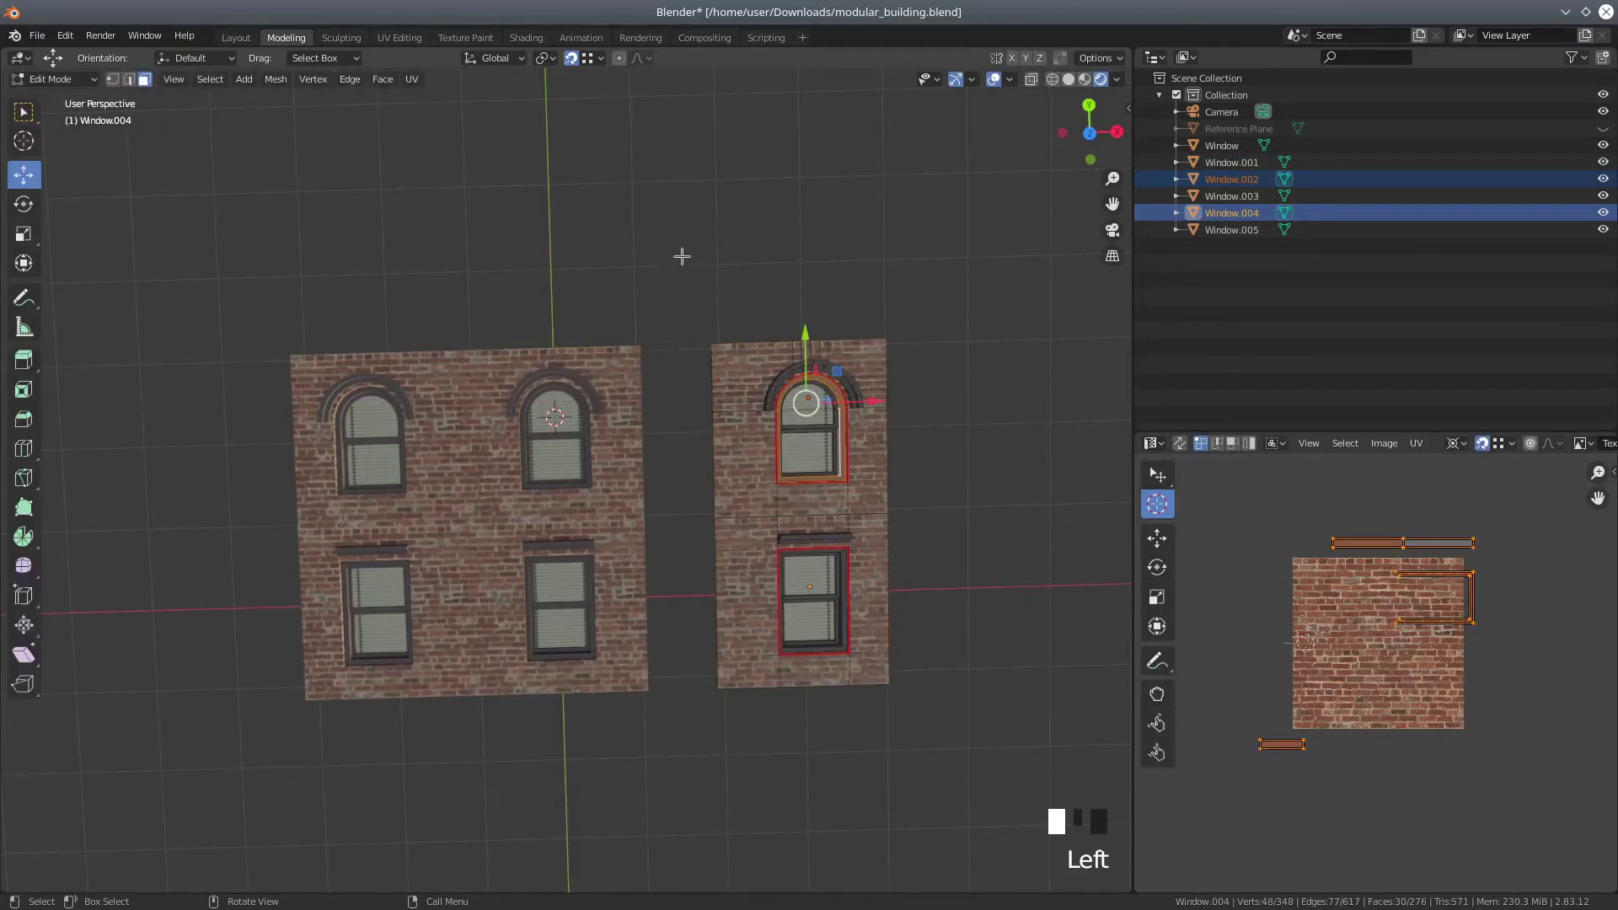
Select all vertices of both modules, set the pivot to Active Element, and make Window.002's upper-left corner vertex active
{"action": "key", "text": "a"}
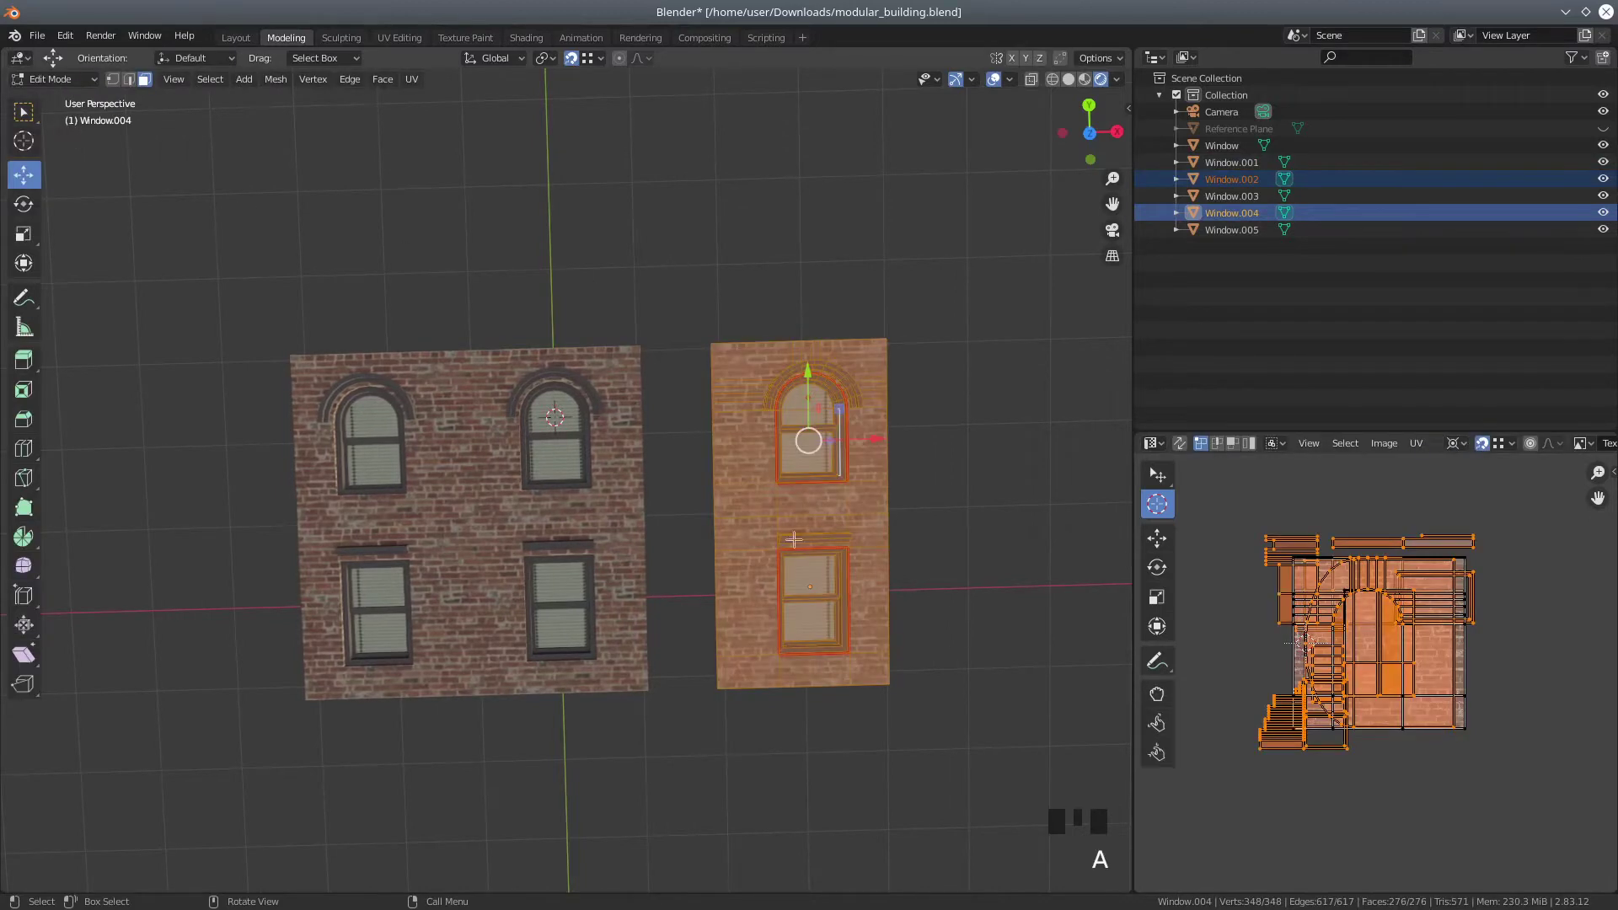
{"action": "left_click", "coordinate": [114, 79]}
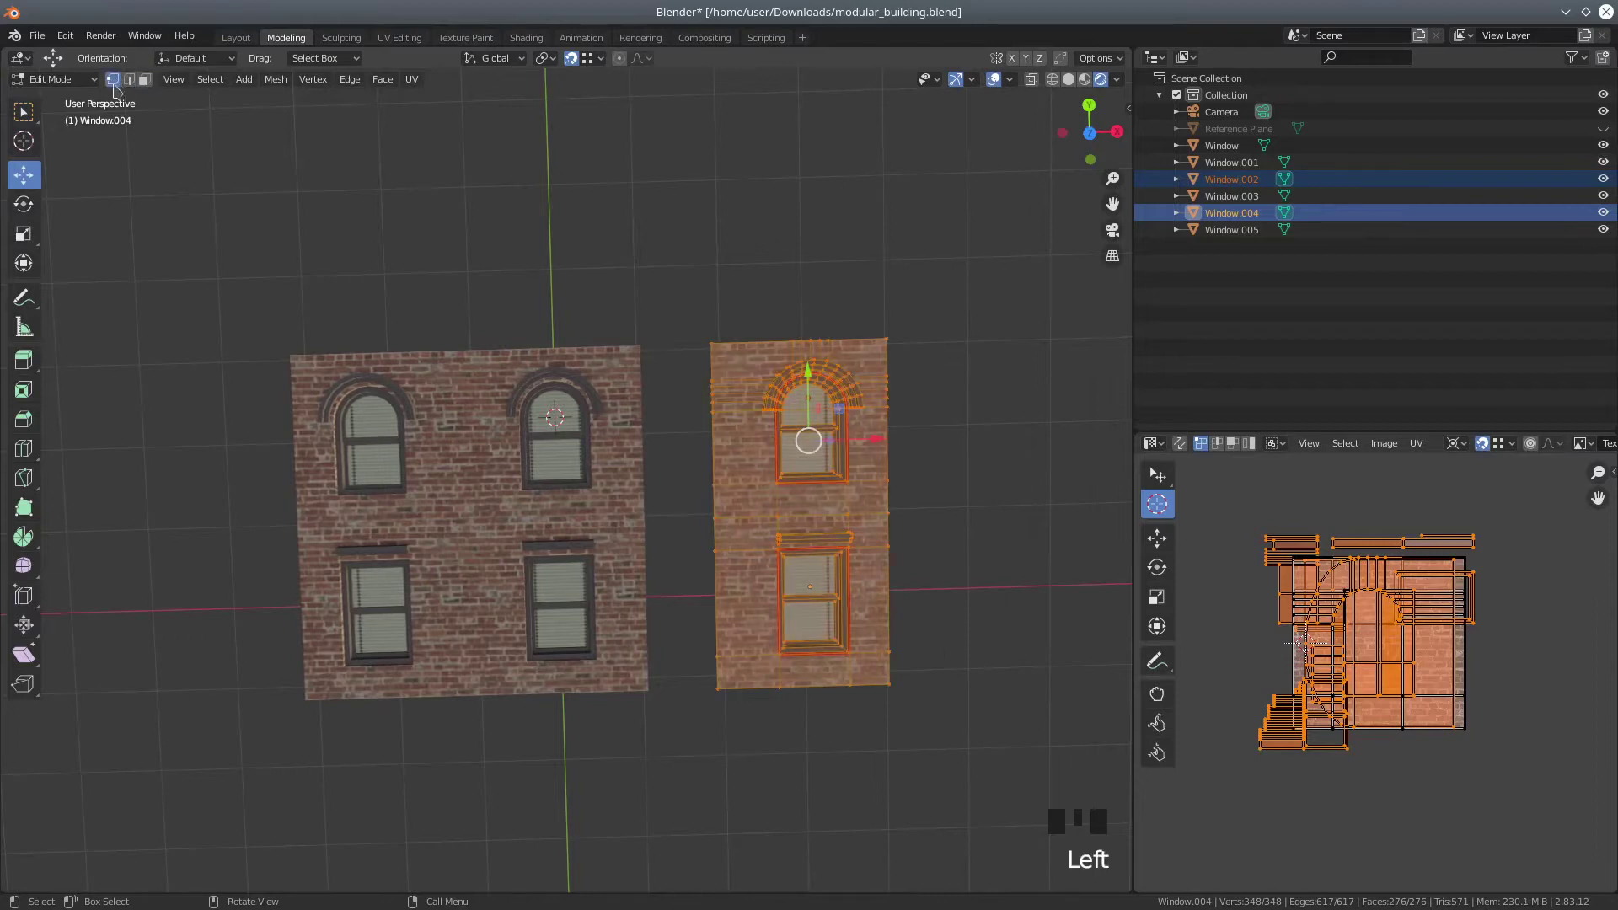
{"action": "left_click", "coordinate": [544, 59]}
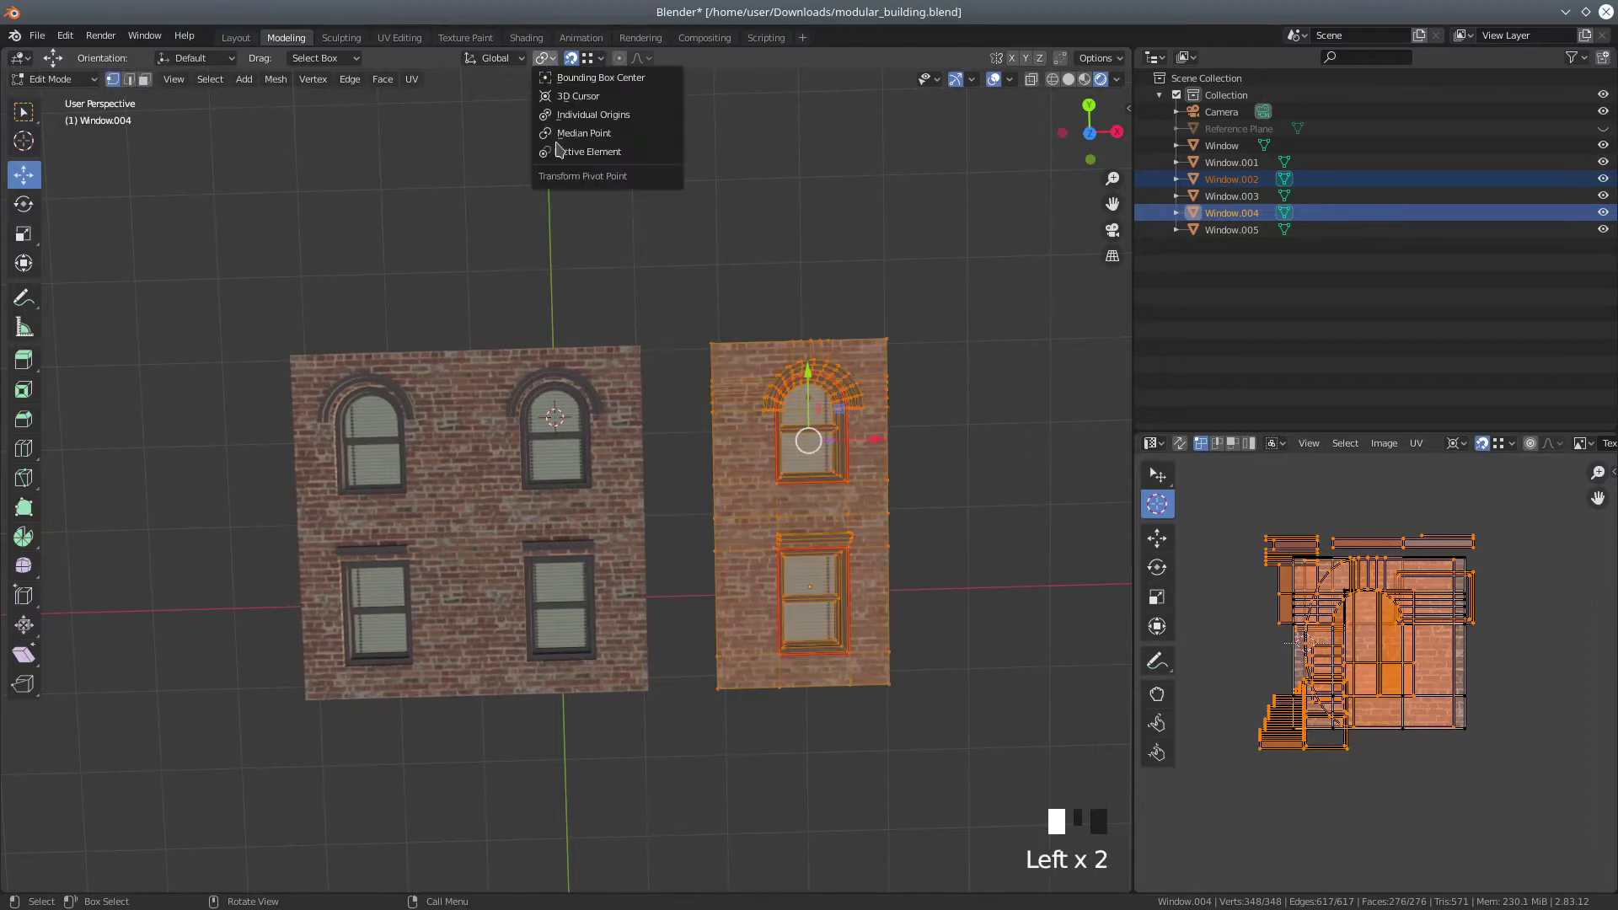
{"action": "left_click", "coordinate": [563, 153]}
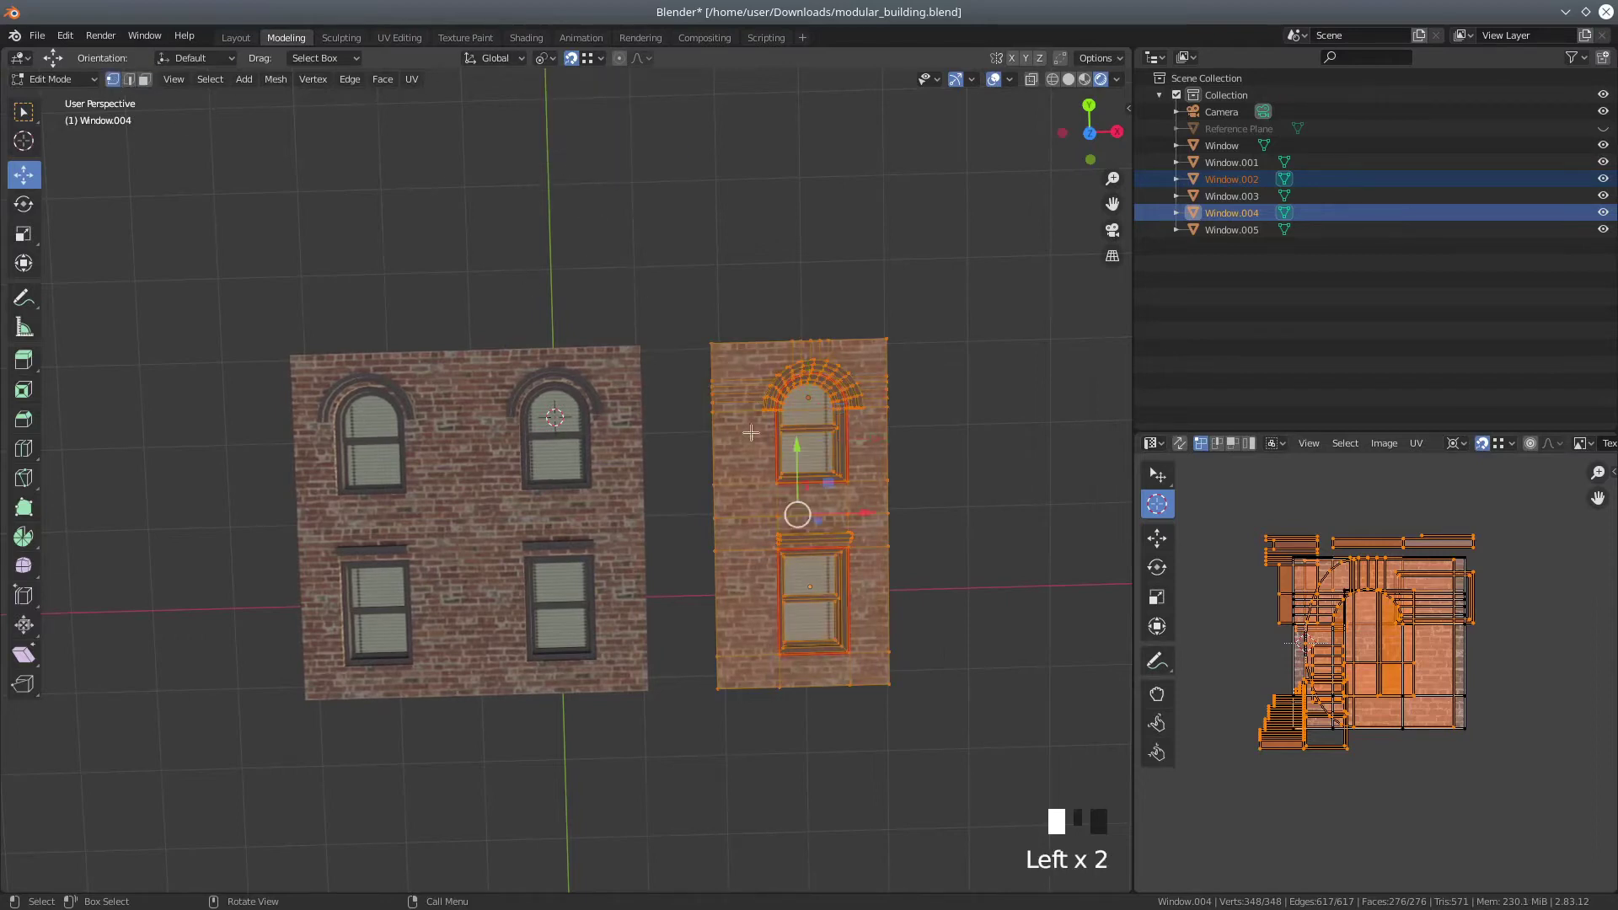
{"action": "left_click", "coordinate": [715, 345], "text": "shift"}
{"action": "left_click", "coordinate": [714, 346], "text": "shift"}
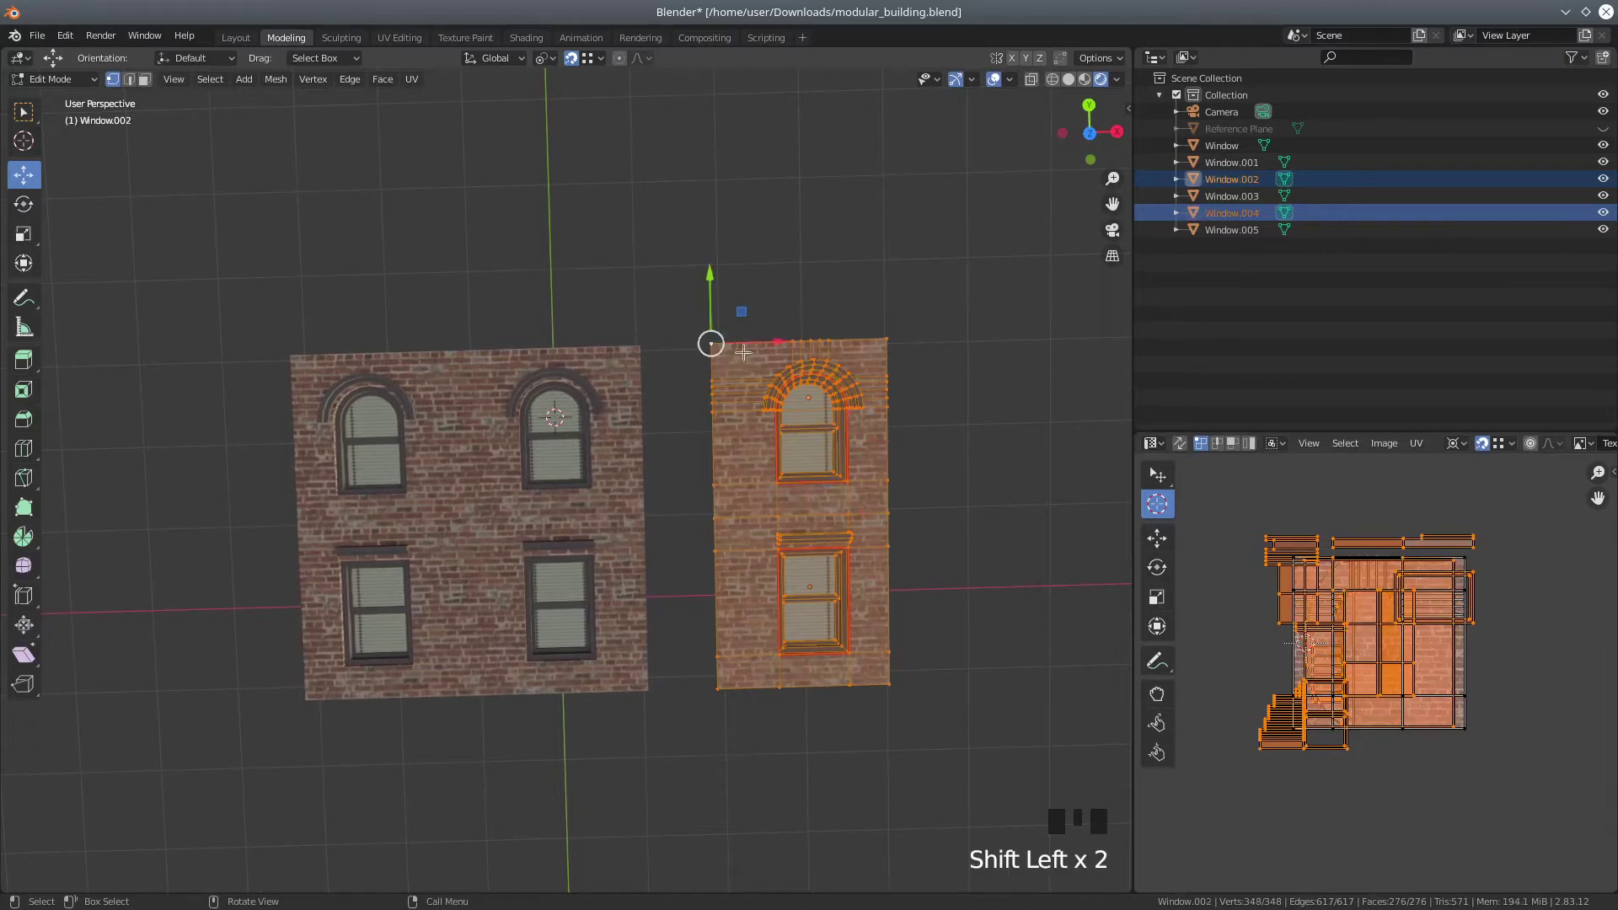
Move the mirrored modules about -0.81 m along X, snapping their left edge to the neighbouring wall modules
{"action": "left_click_drag", "start_coordinate": [777, 340], "coordinate": [659, 345]}
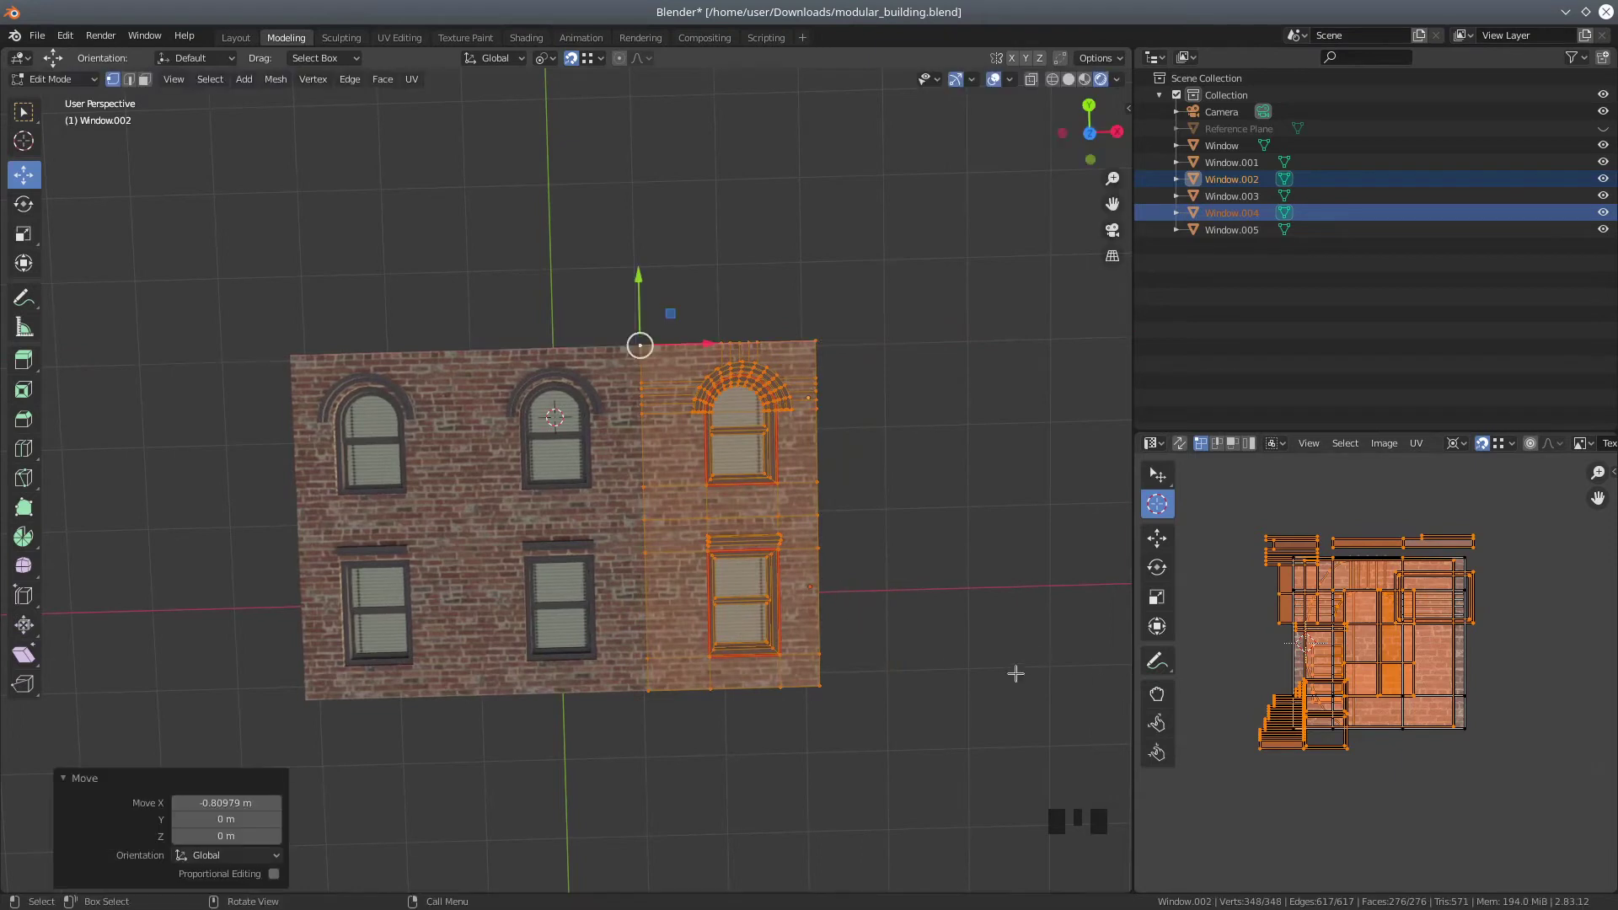
{"action": "scroll", "coordinate": [940, 671], "scroll_direction": "up", "scroll_amount": 3}
{"action": "middle_click_drag", "start_coordinate": [716, 645], "coordinate": [723, 563]}
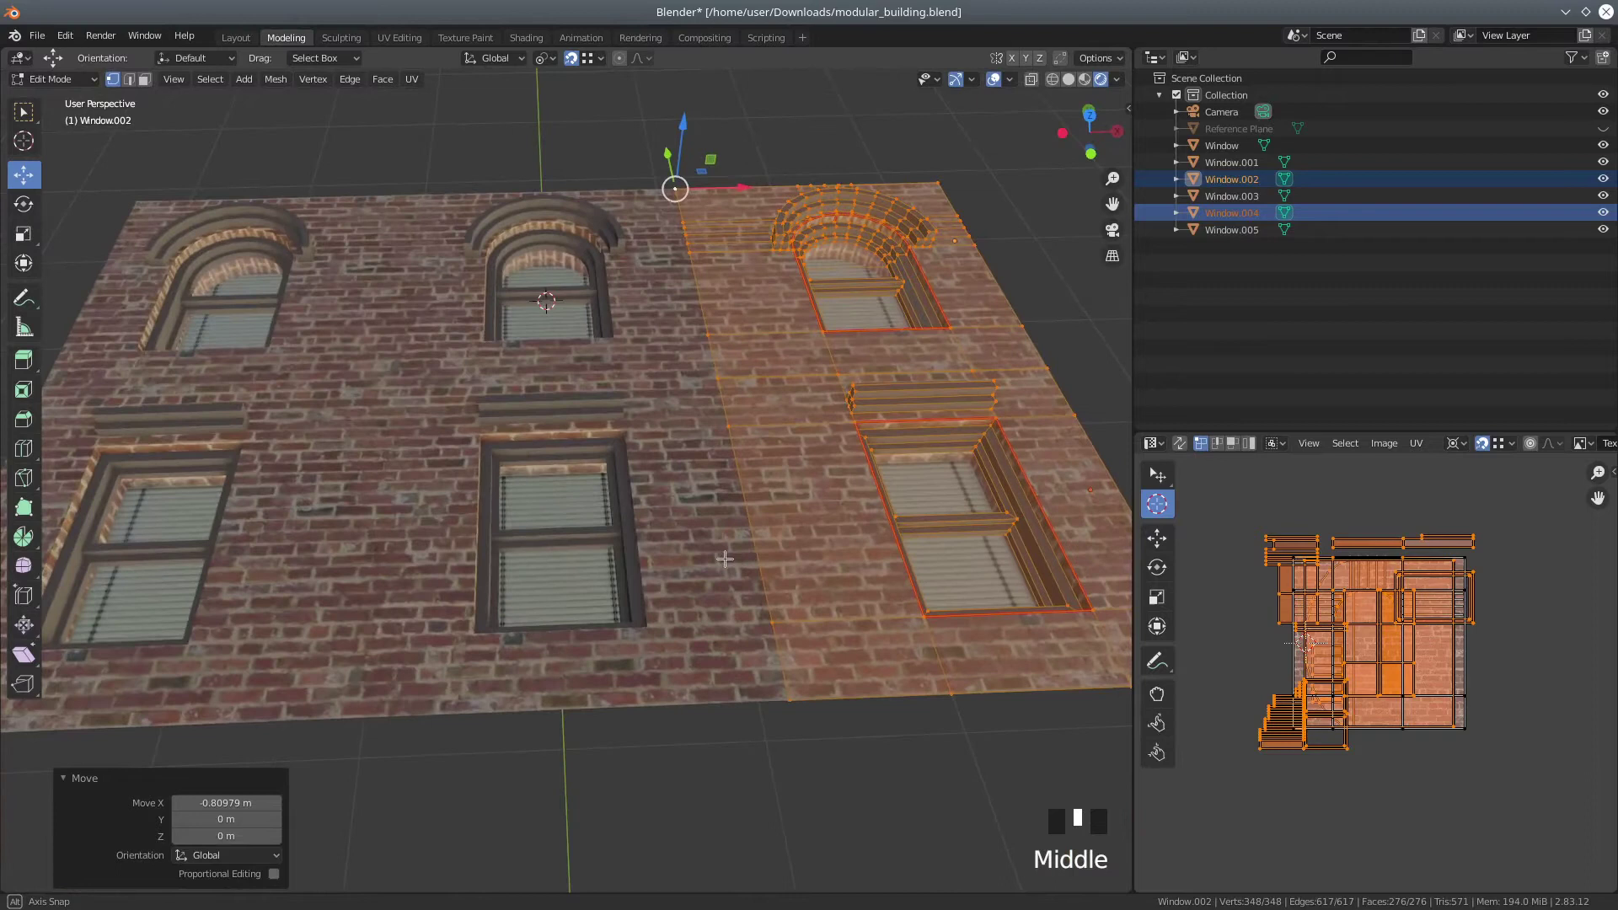
{"action": "scroll", "coordinate": [725, 577], "scroll_direction": "down", "scroll_amount": 2}
{"action": "middle_click_drag", "start_coordinate": [596, 541], "coordinate": [613, 549]}
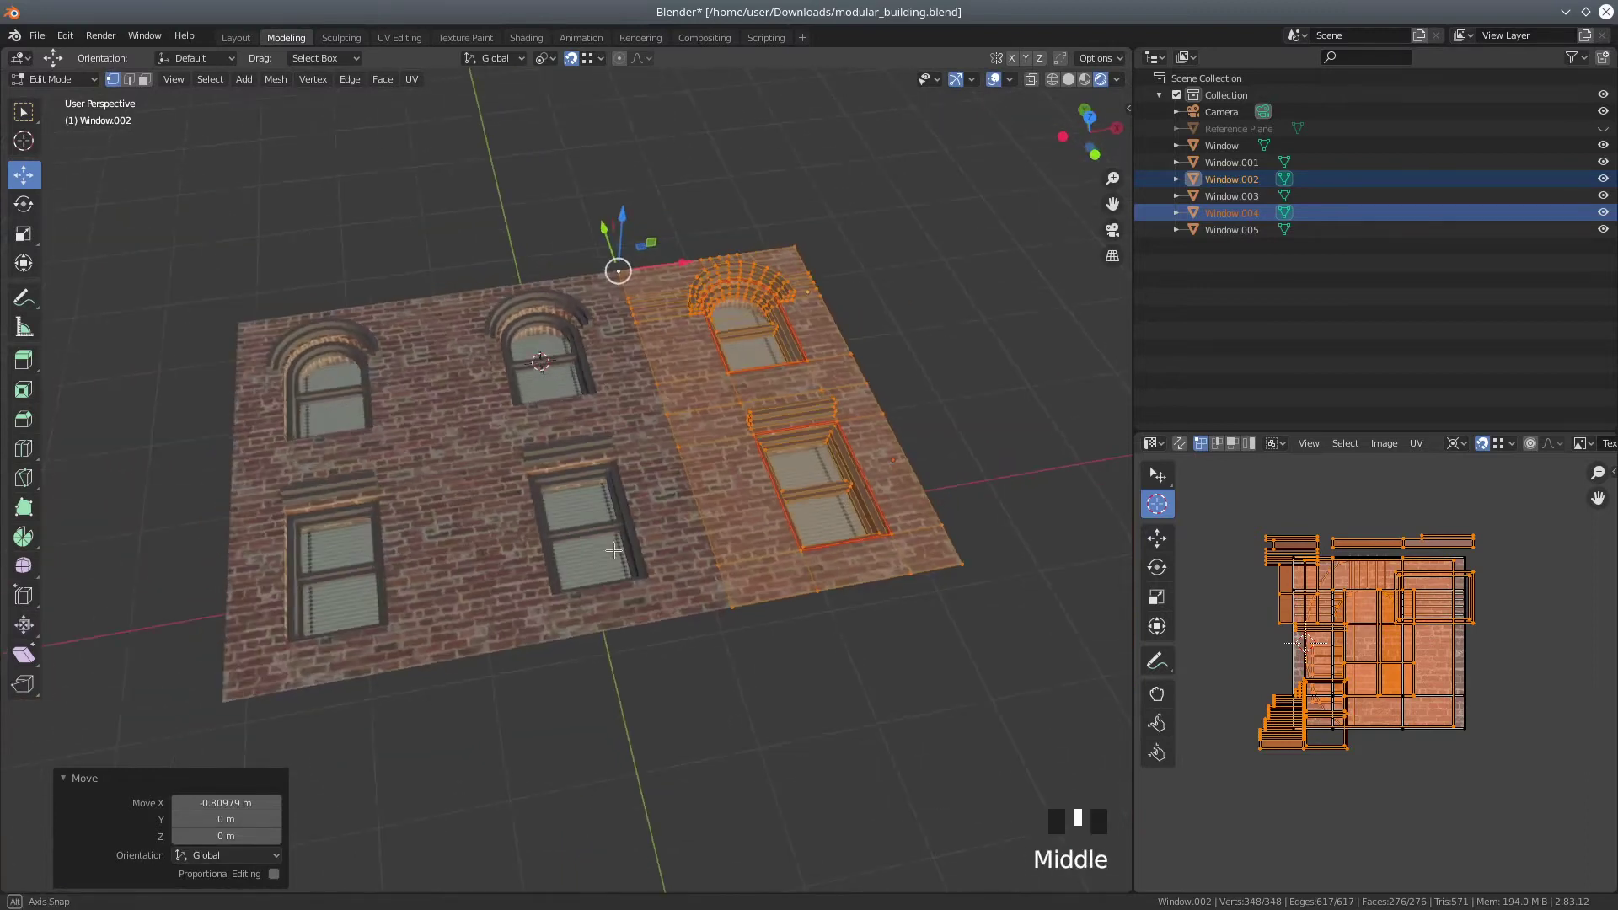
Return to Object Mode, deselect everything, and examine the joined wall of six window modules
{"action": "left_click", "coordinate": [50, 80]}
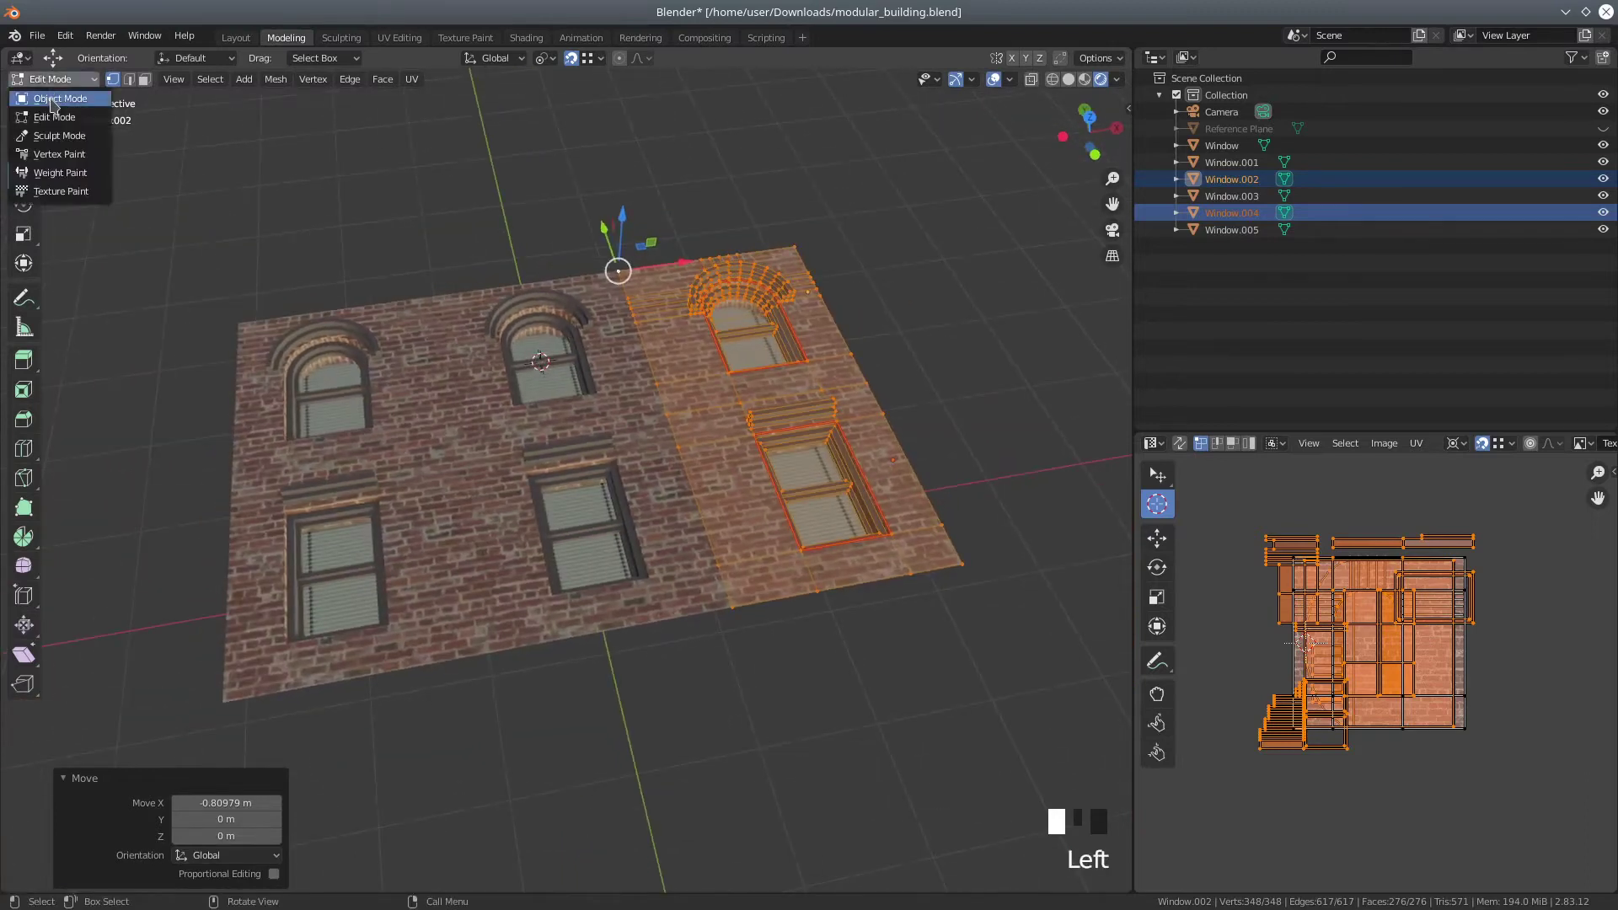
{"action": "left_click", "coordinate": [52, 98]}
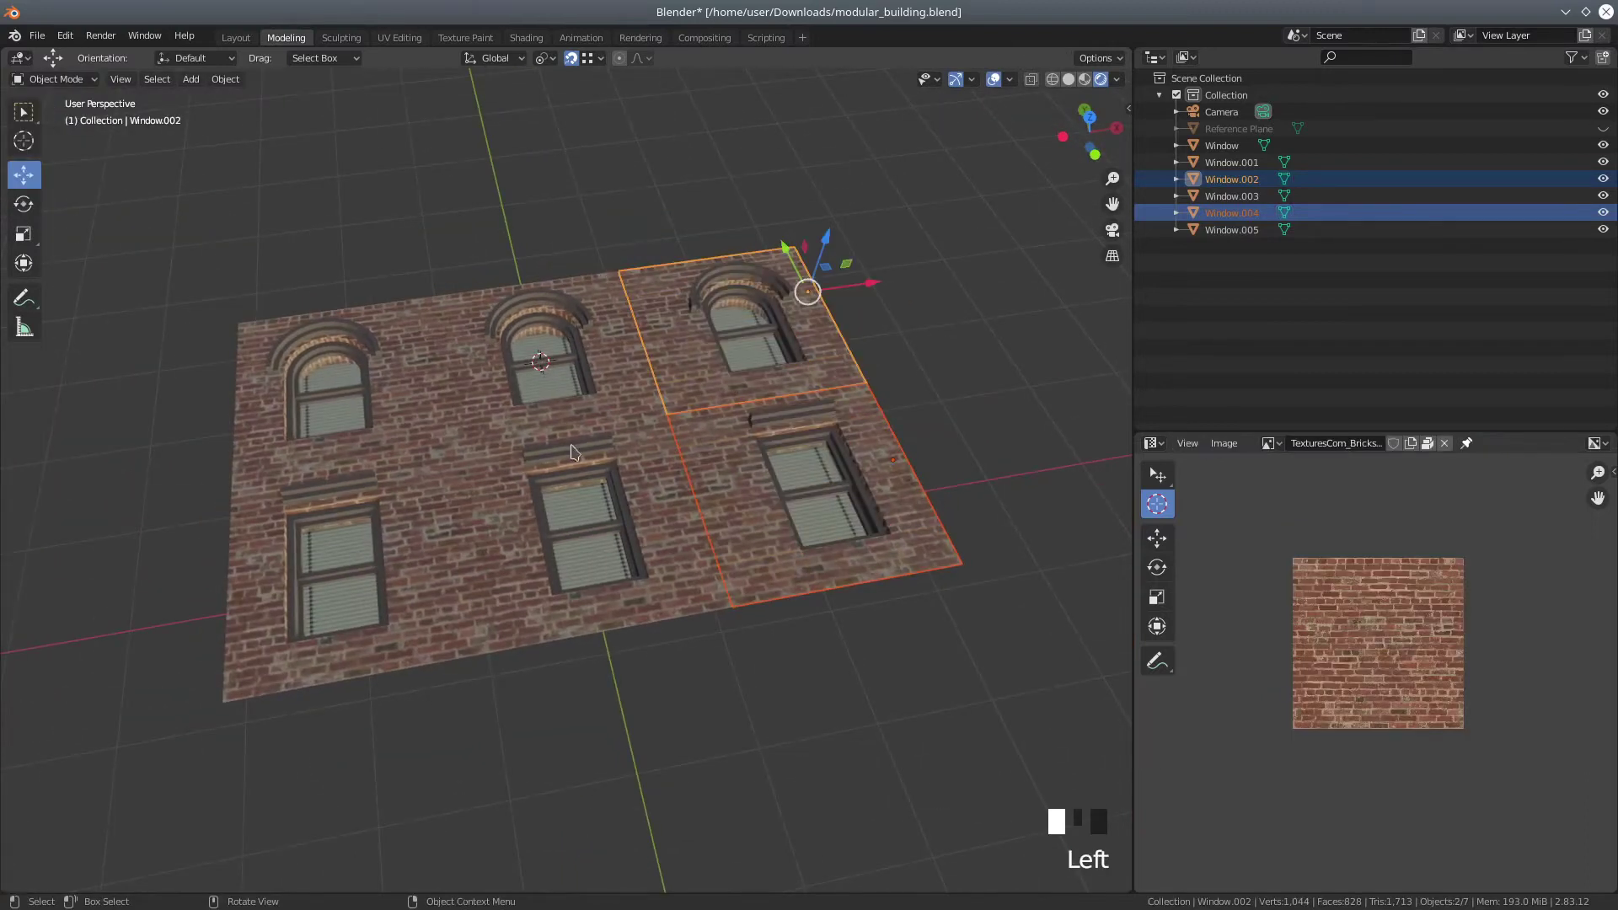
{"action": "left_click", "coordinate": [962, 427]}
{"action": "middle_click_drag", "start_coordinate": [929, 435], "coordinate": [997, 408]}
{"action": "scroll", "coordinate": [756, 611], "scroll_direction": "up", "scroll_amount": 2}
{"action": "middle_click_drag", "start_coordinate": [756, 612], "coordinate": [843, 623]}
{"action": "scroll", "coordinate": [598, 509], "scroll_direction": "down", "scroll_amount": 4}
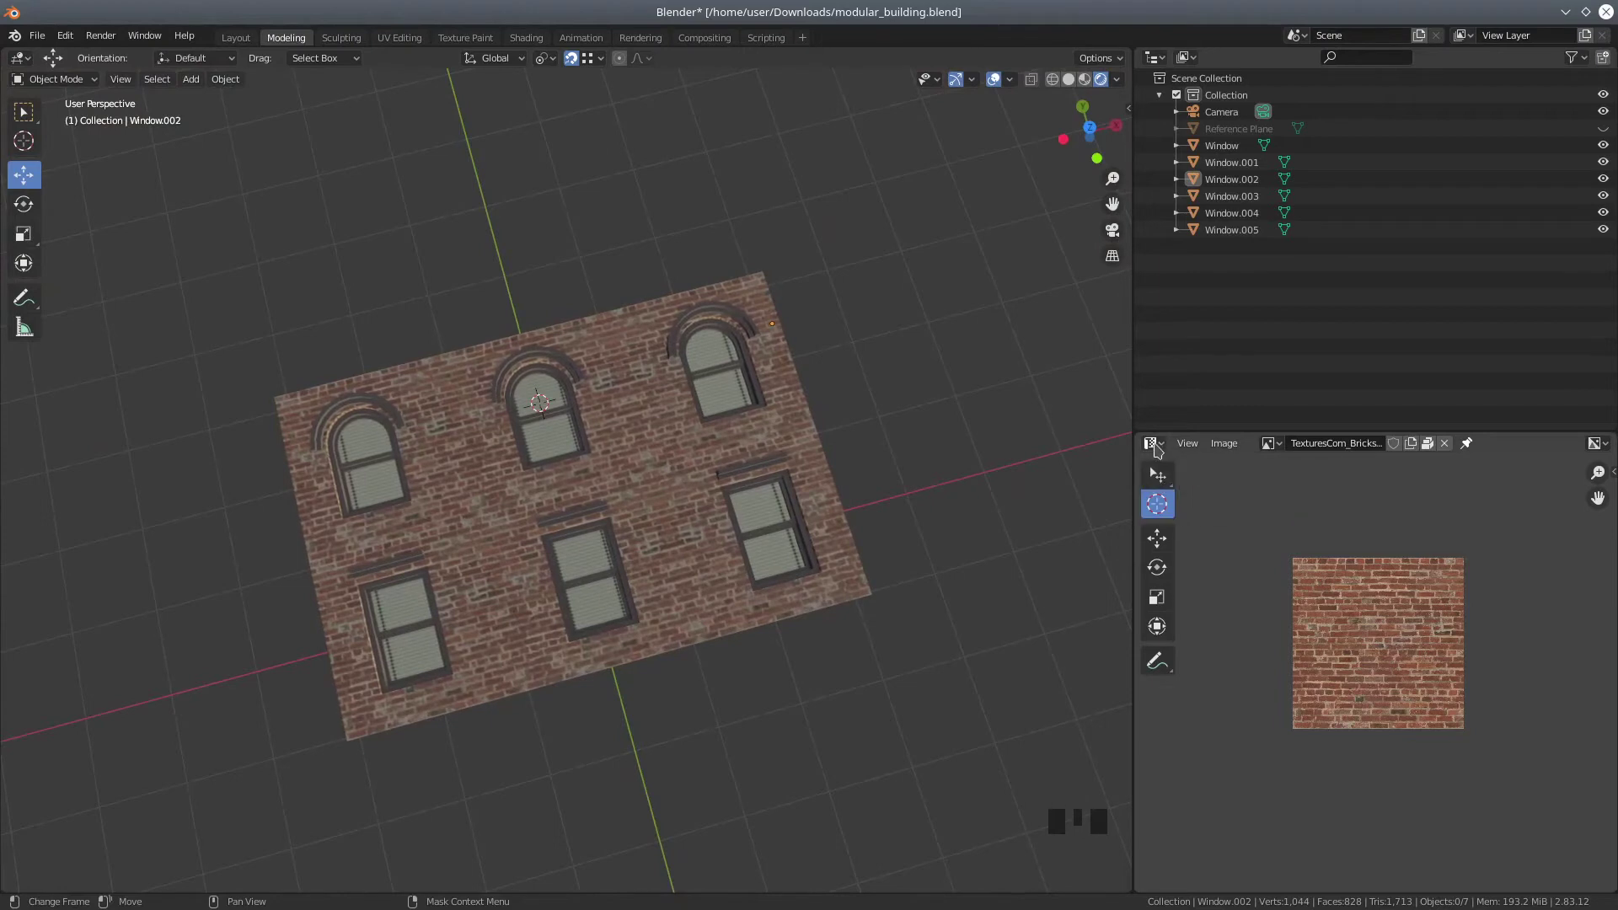
Change the image editor area showing the brick texture to the Properties editor
{"action": "left_click", "coordinate": [1157, 444]}
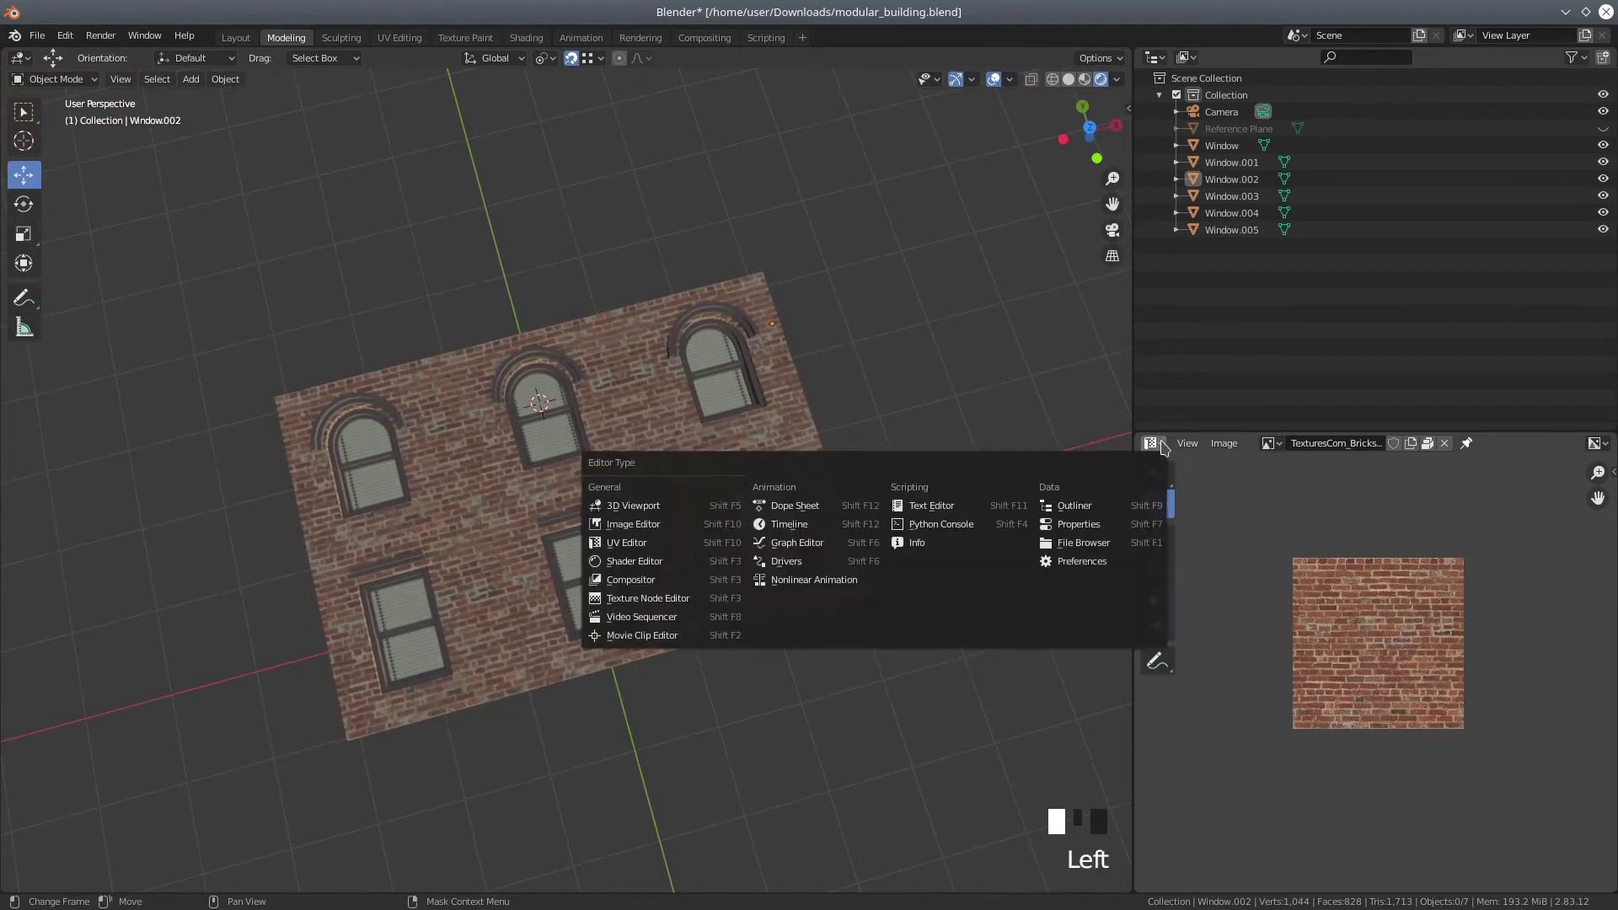
{"action": "left_click", "coordinate": [1072, 524]}
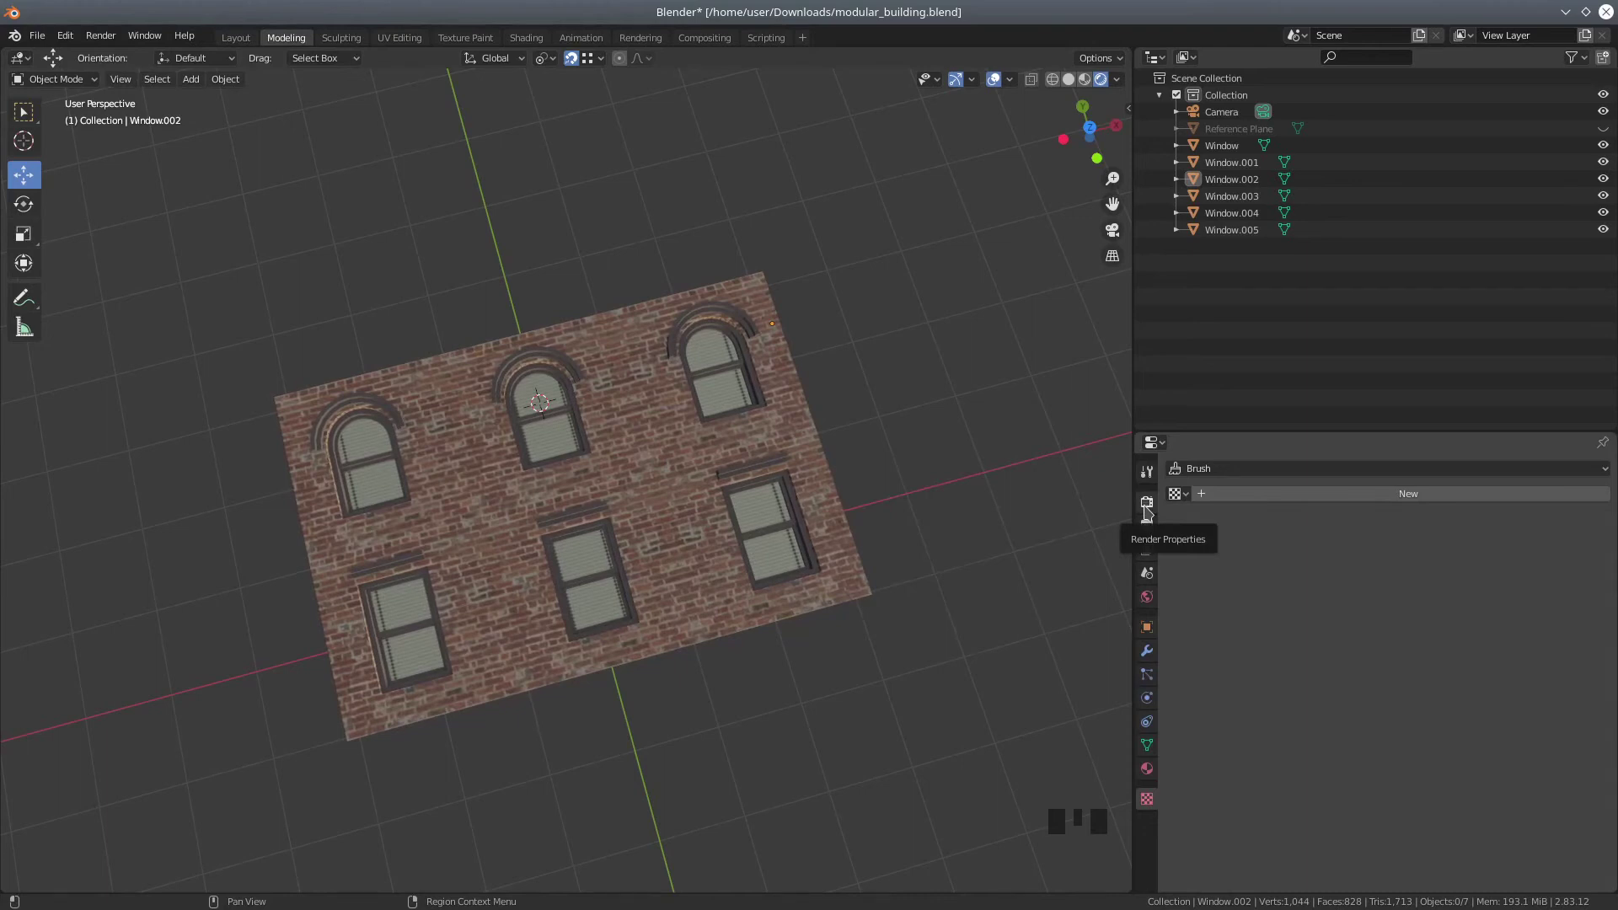
{"action": "left_click", "coordinate": [932, 892]}
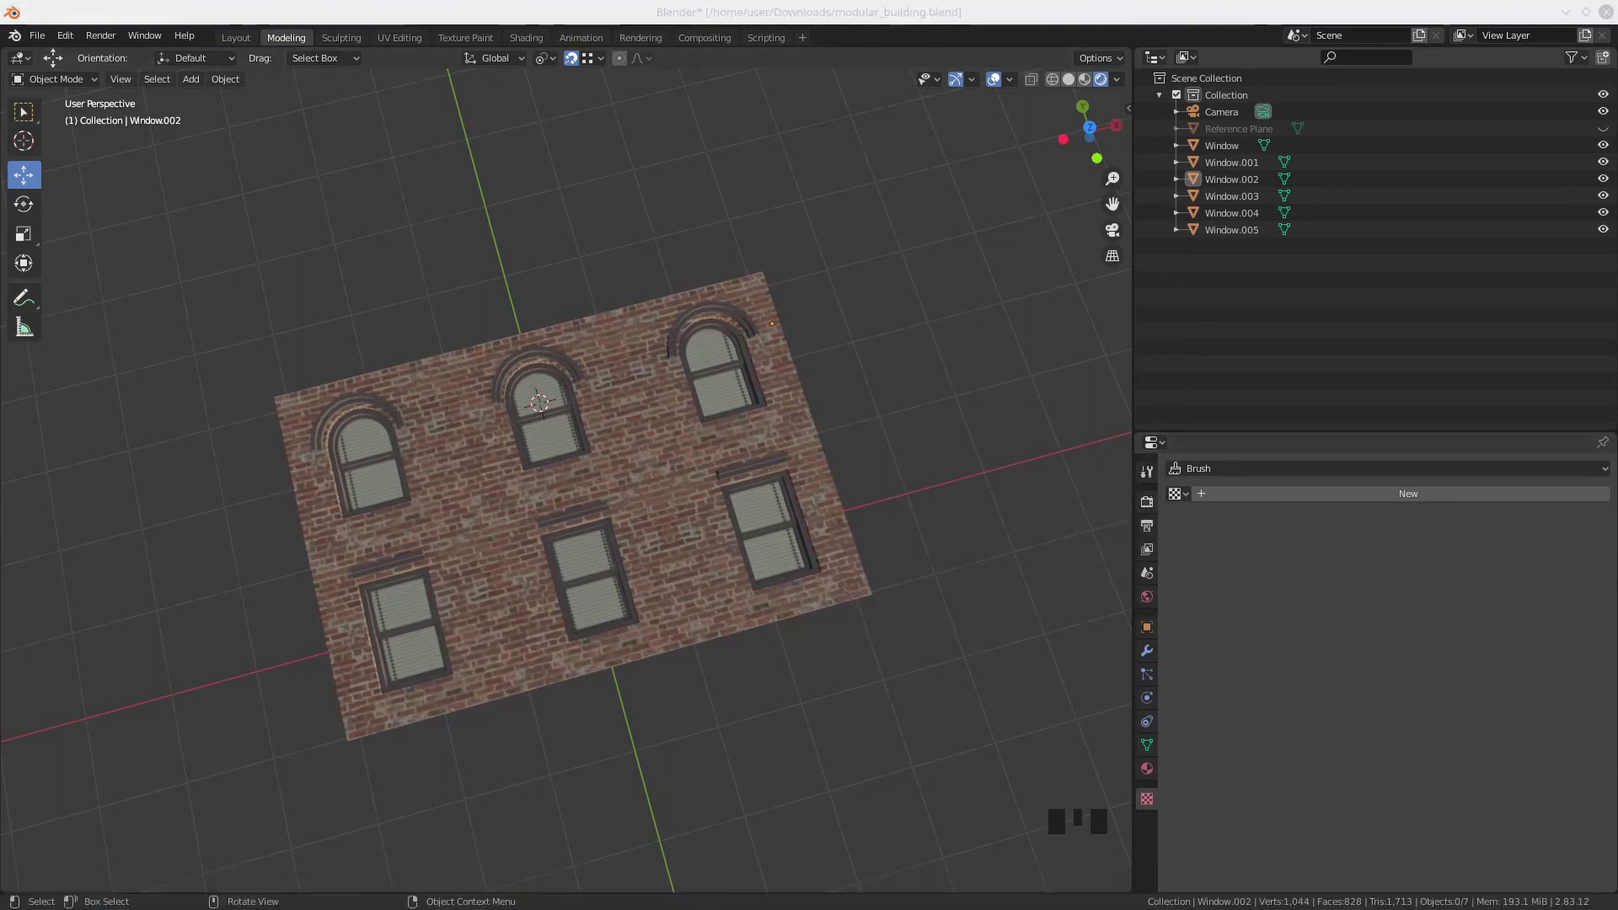